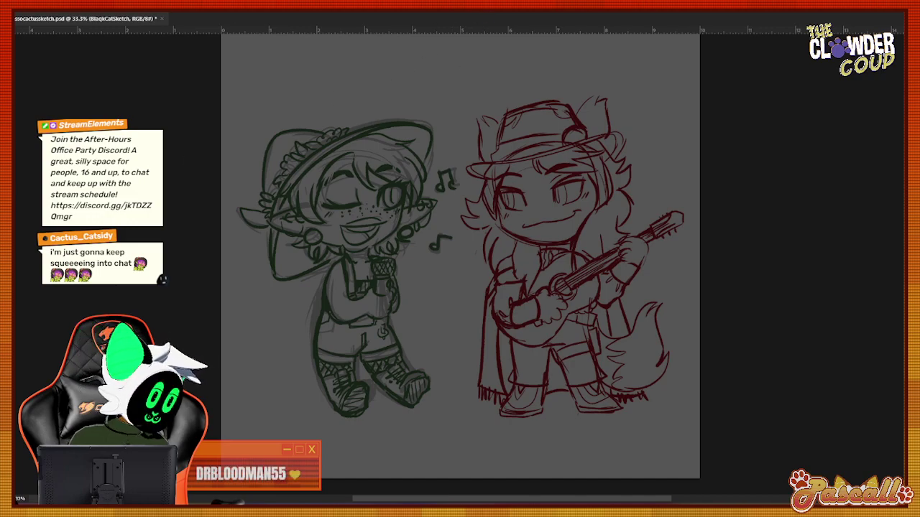
{"action": "double_click", "coordinate": [330, 30]}
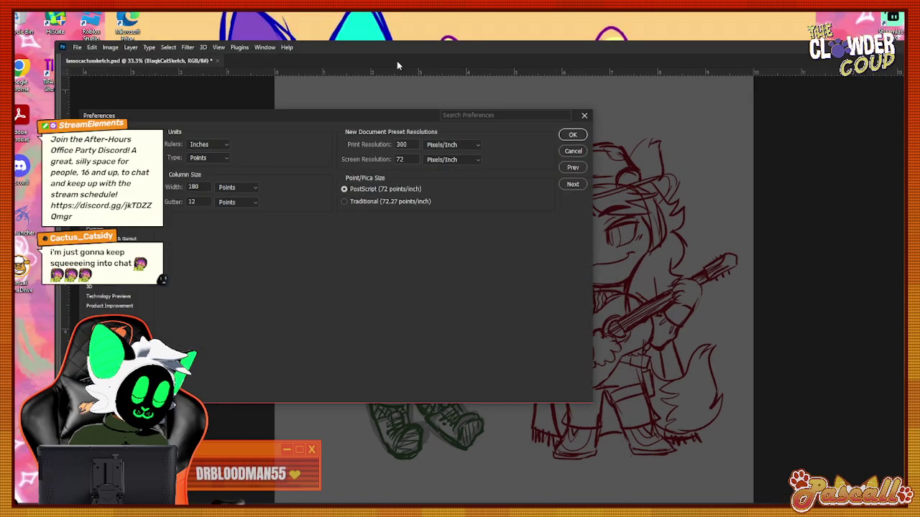
{"action": "left_click", "coordinate": [579, 149]}
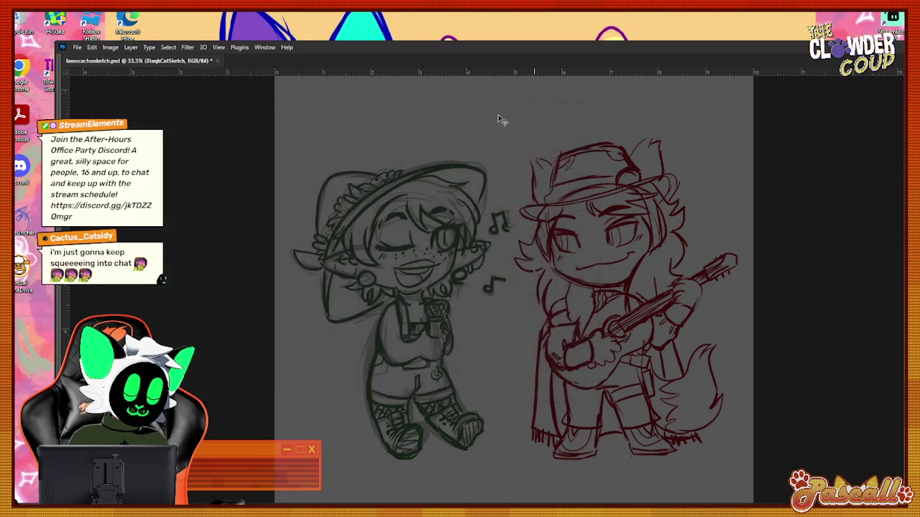
{"action": "double_click", "coordinate": [60, 89]}
{"action": "left_click", "coordinate": [573, 150]}
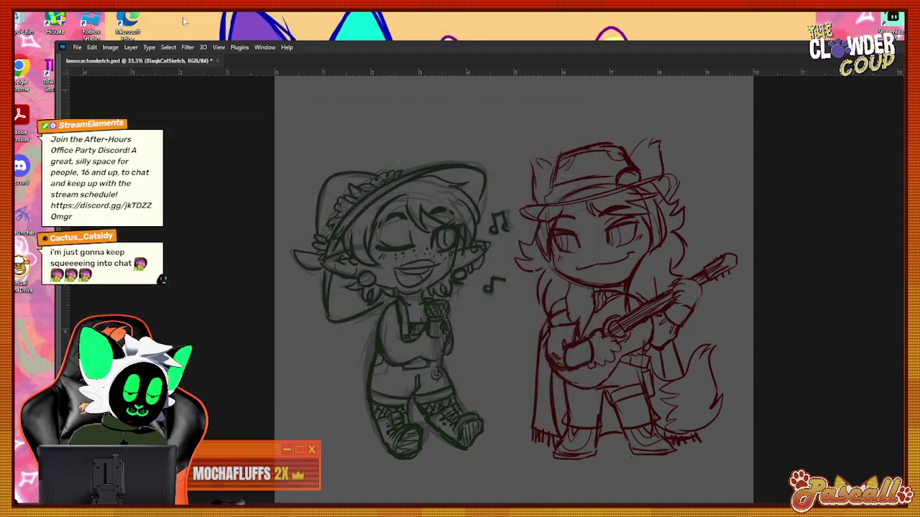
Switch to the Essentials (Default) workspace and maximize the application window.
{"action": "left_click", "coordinate": [264, 47]}
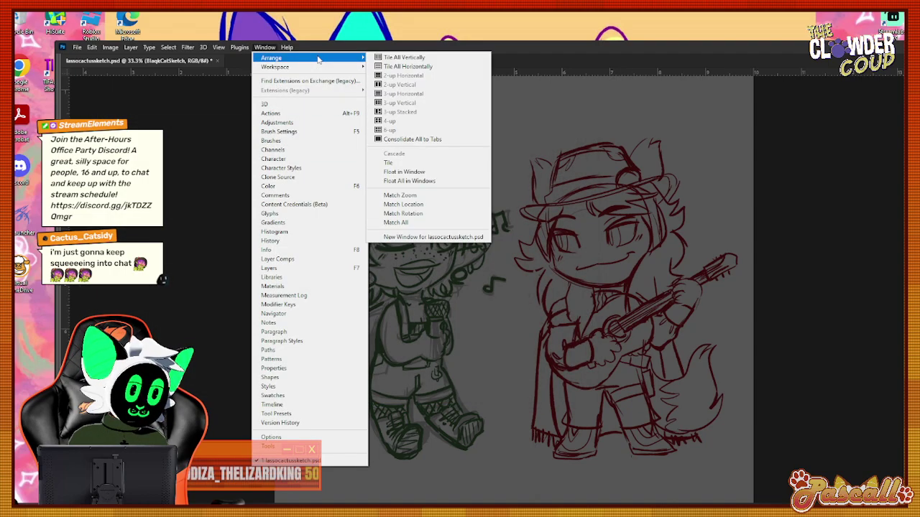
{"action": "mouse_move", "coordinate": [319, 70]}
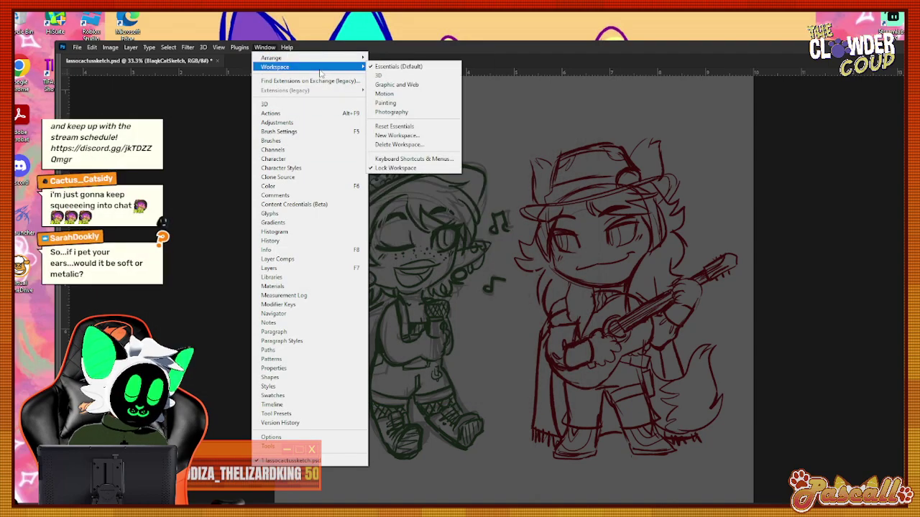
{"action": "left_click", "coordinate": [399, 67]}
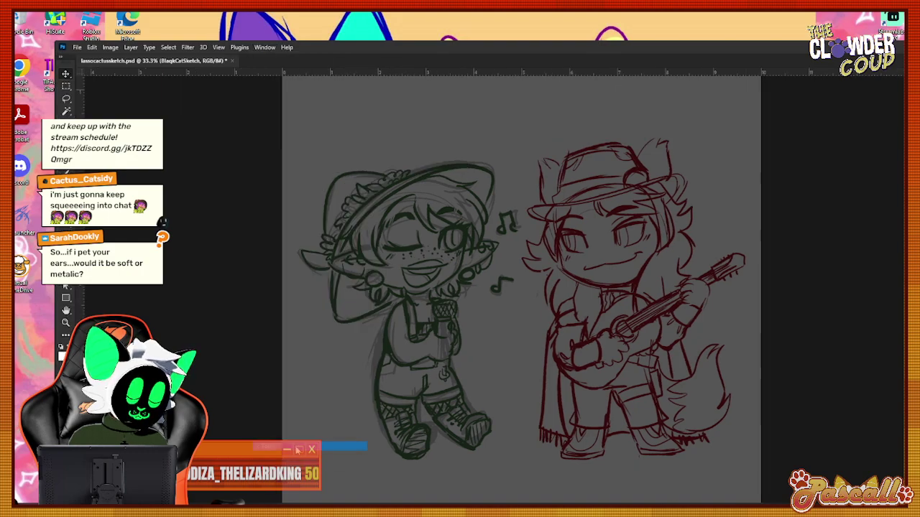
{"action": "double_click", "coordinate": [434, 48]}
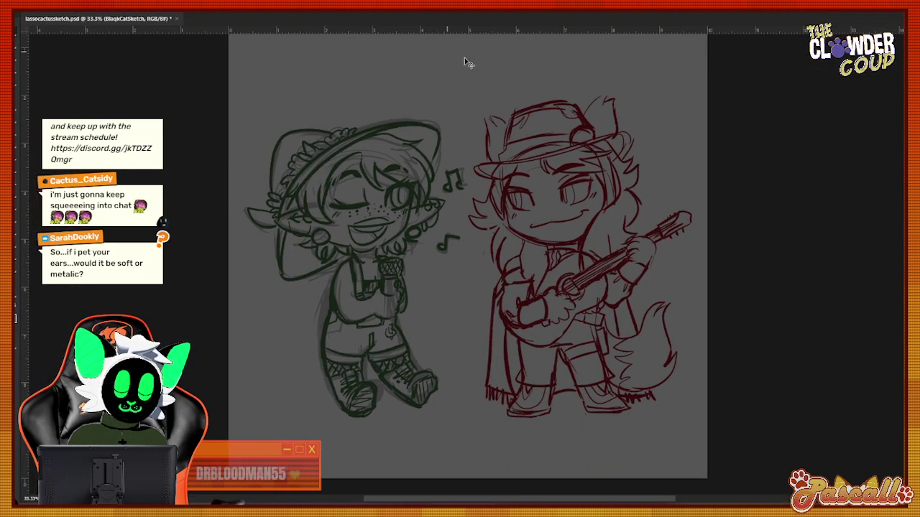
Show the Layers panel and the Color panel in the workspace.
{"action": "left_click", "coordinate": [190, 15]}
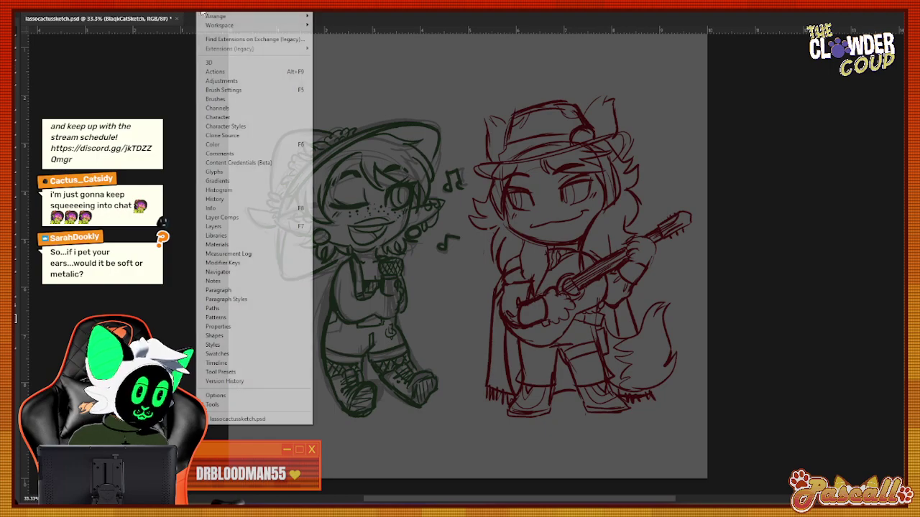
{"action": "left_click", "coordinate": [216, 226]}
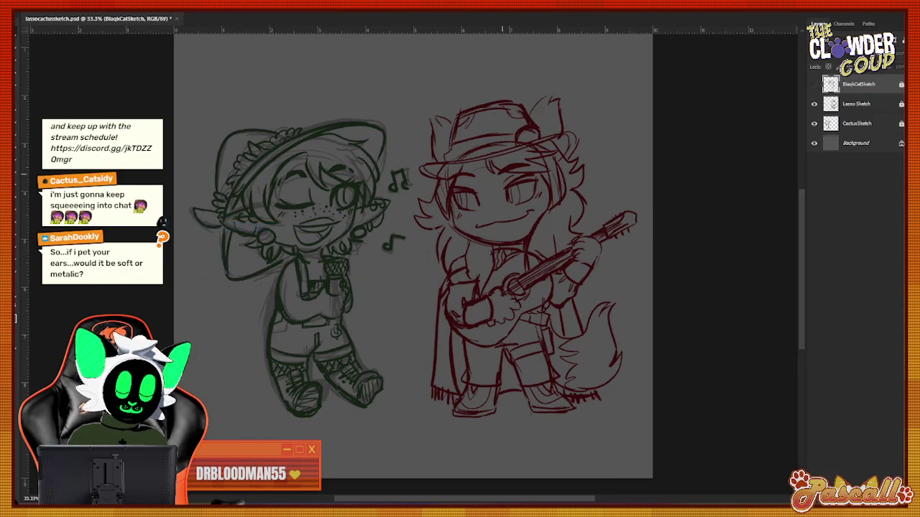
{"action": "left_click", "coordinate": [191, 13]}
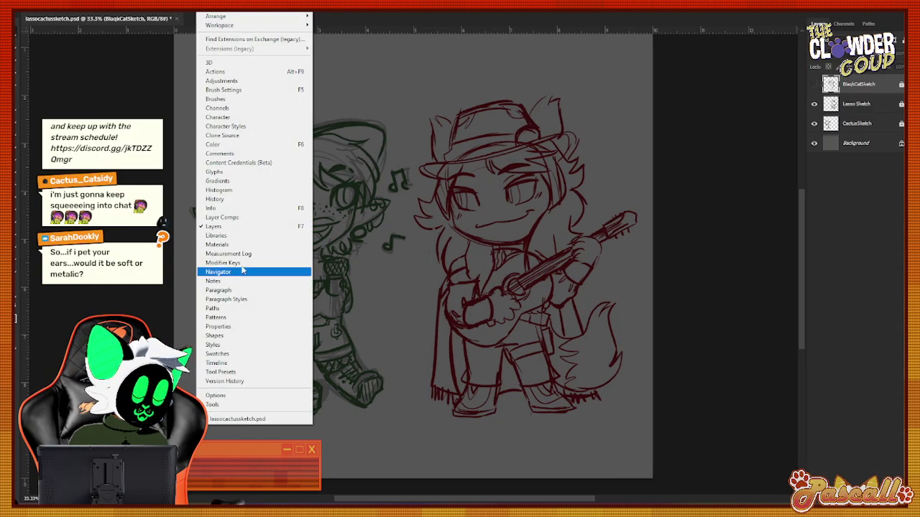
{"action": "left_click", "coordinate": [222, 144]}
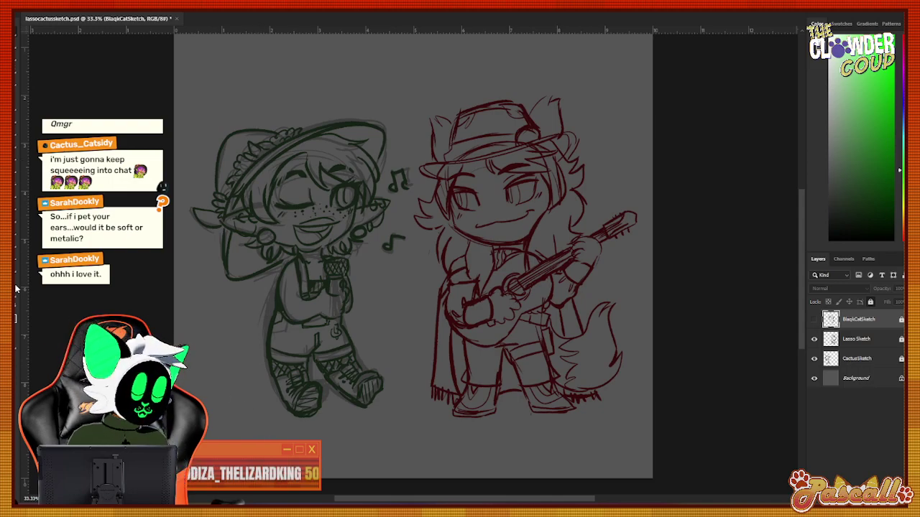
Unlock the CactusSketch layer and lower its opacity to 12%.
{"action": "left_click", "coordinate": [876, 359]}
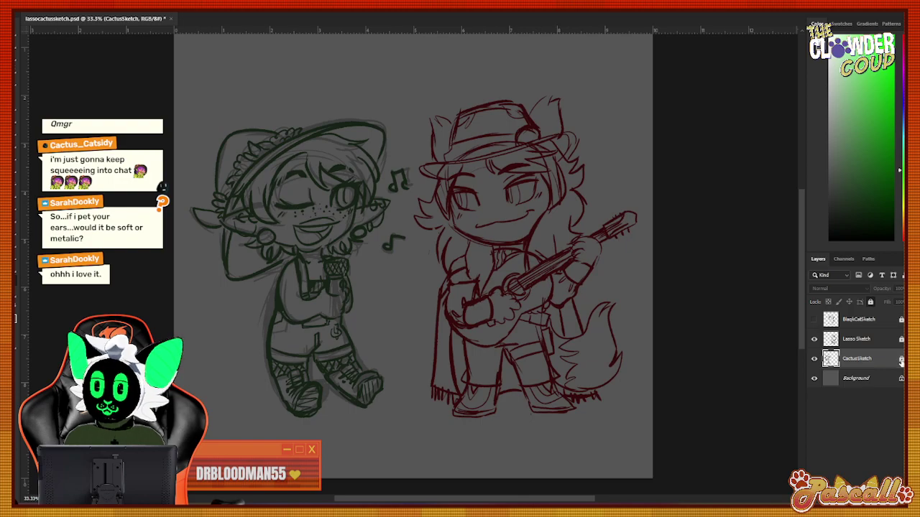
{"action": "left_click", "coordinate": [905, 288]}
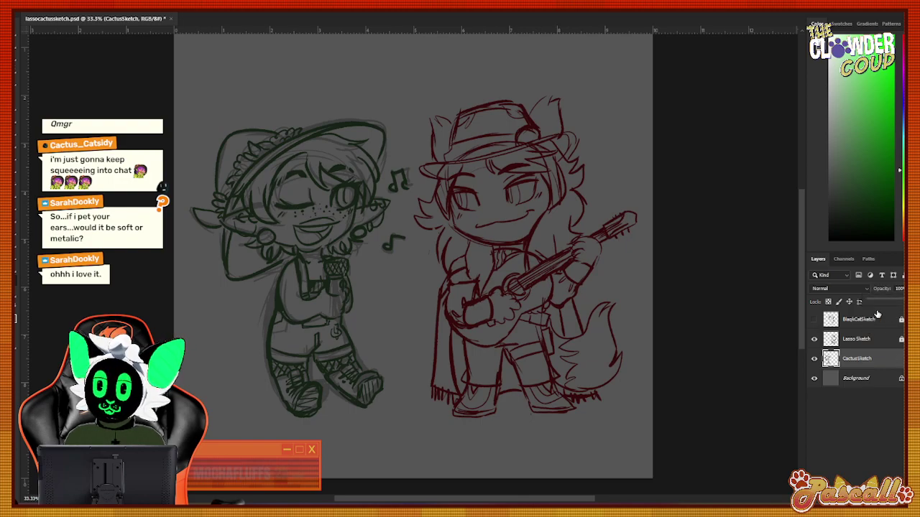
{"action": "left_click_drag", "start_coordinate": [874, 301], "coordinate": [875, 301]}
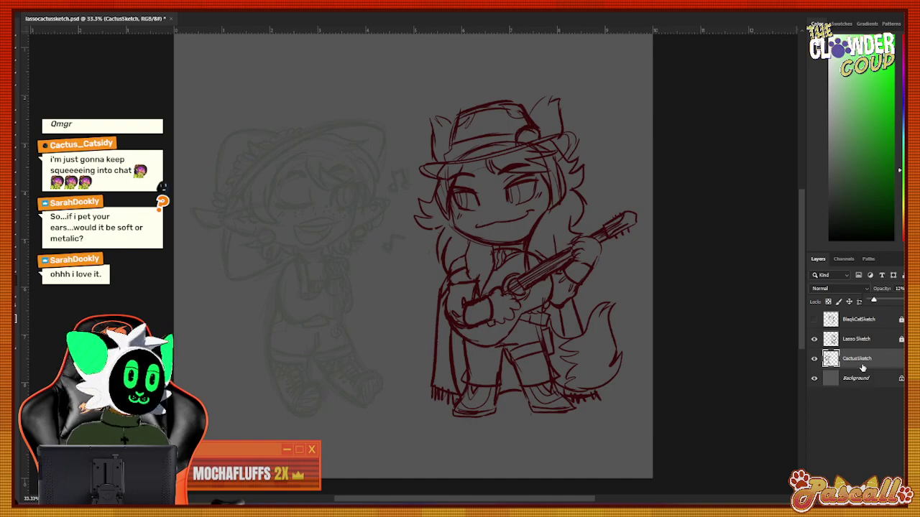
Add a new empty layer directly above CactusSketch and set the foreground colour to black.
{"action": "key", "text": "ctrl+shift+alt+n"}
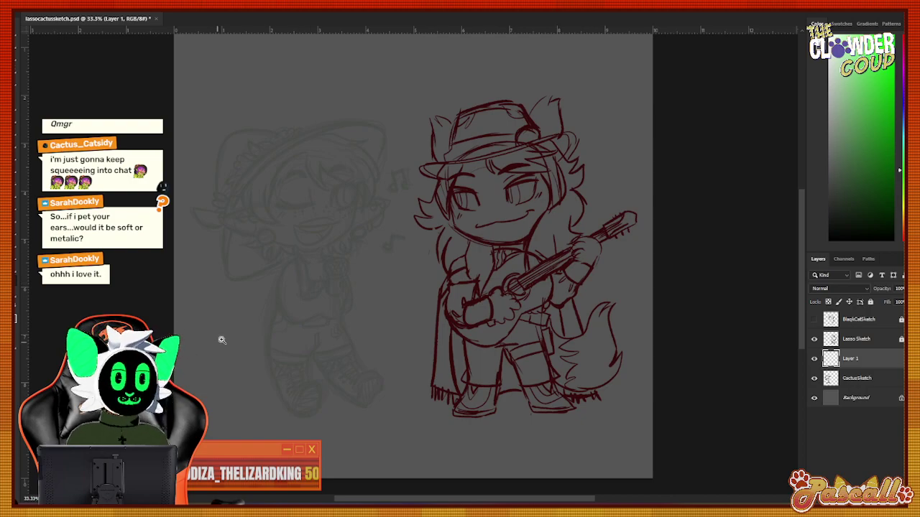
{"action": "mouse_move", "coordinate": [249, 205]}
{"action": "left_mouse_down"}
{"action": "mouse_move", "coordinate": [353, 194]}
{"action": "mouse_move", "coordinate": [340, 204]}
{"action": "mouse_move", "coordinate": [410, 172]}
{"action": "mouse_move", "coordinate": [428, 152]}
{"action": "left_mouse_up"}
{"action": "left_click", "coordinate": [17, 316]}
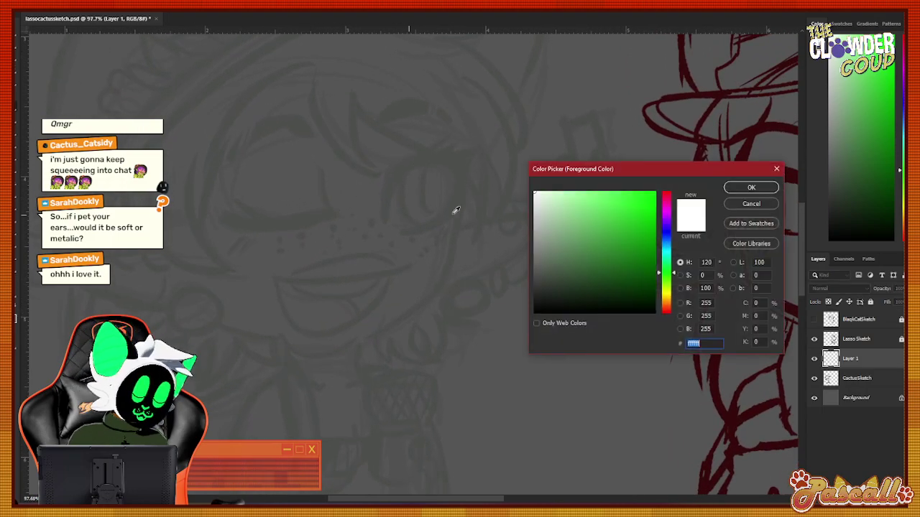
{"action": "left_click_drag", "start_coordinate": [546, 287], "coordinate": [532, 314]}
{"action": "left_click", "coordinate": [740, 187]}
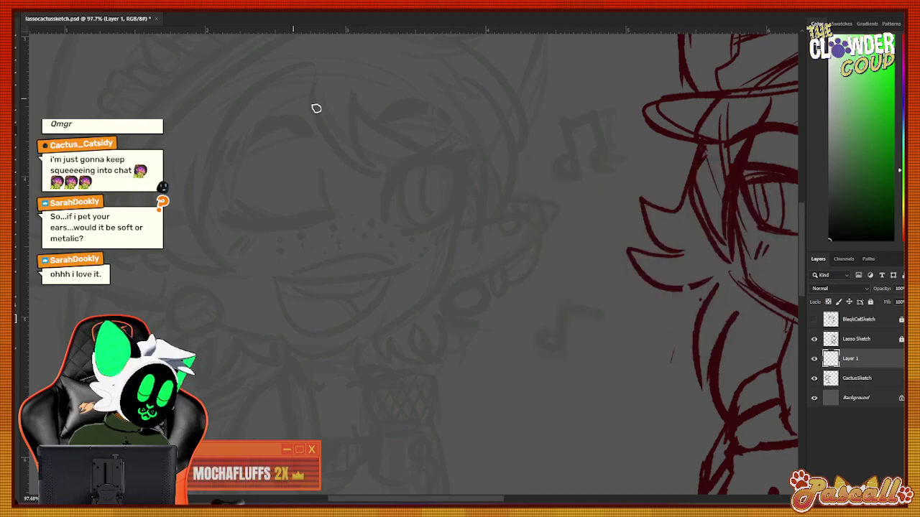
{"action": "left_click", "coordinate": [209, 7]}
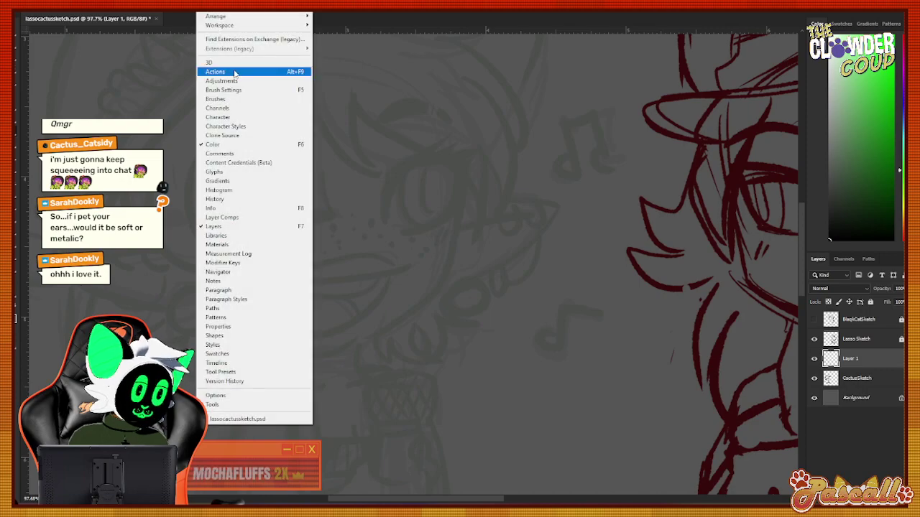
{"action": "left_click", "coordinate": [240, 89]}
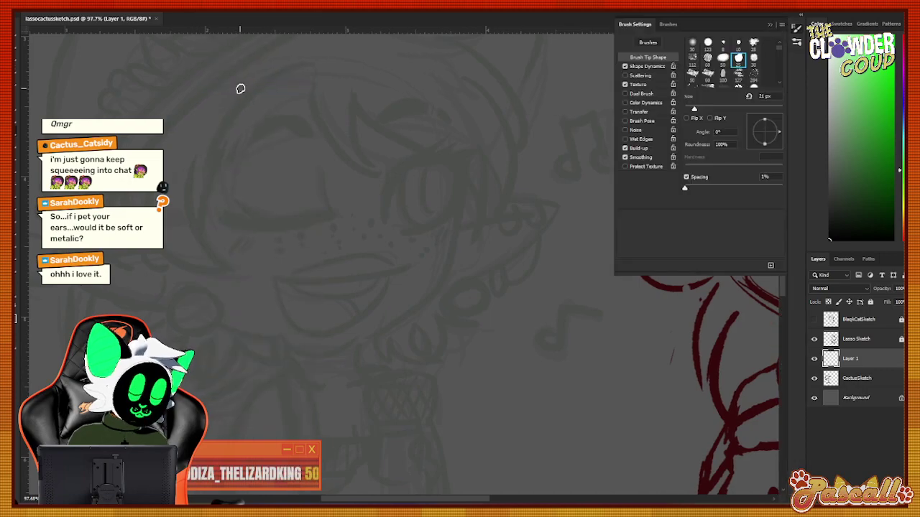
{"action": "left_click", "coordinate": [772, 26]}
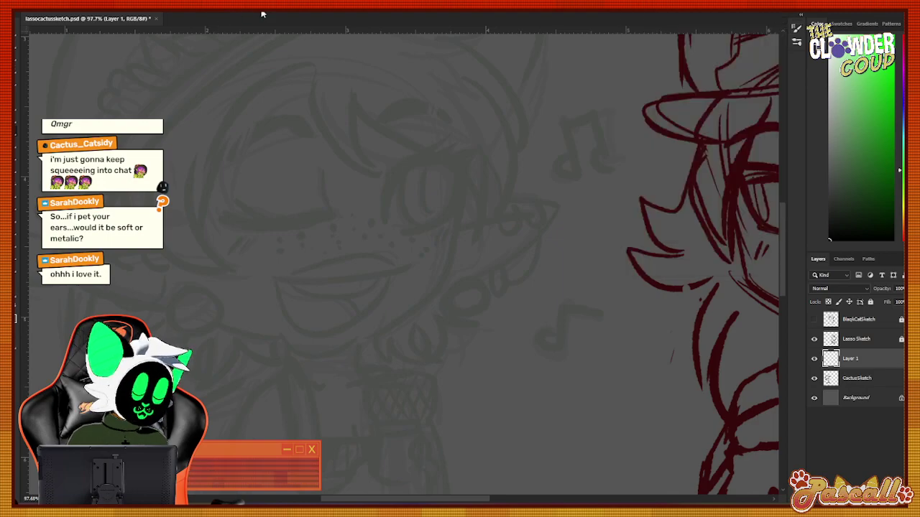
{"action": "left_click", "coordinate": [215, 5]}
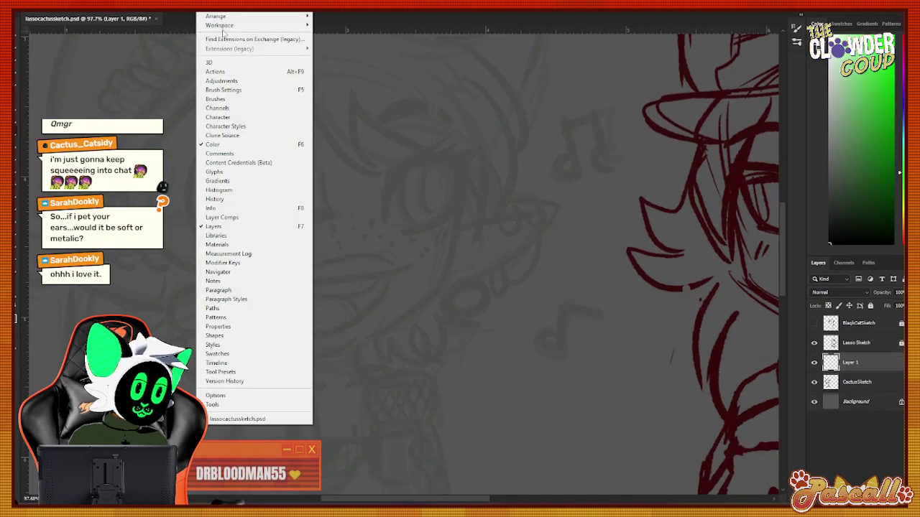
{"action": "left_click", "coordinate": [232, 82]}
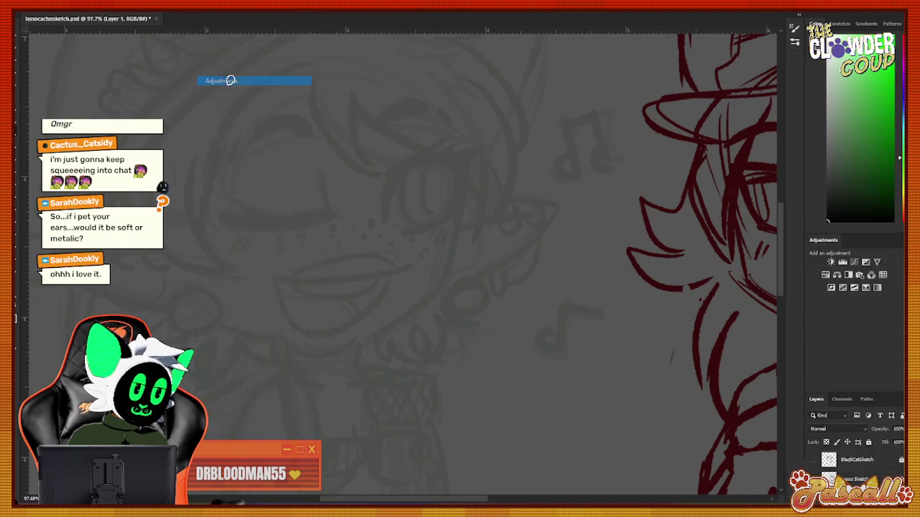
{"action": "left_click", "coordinate": [900, 240]}
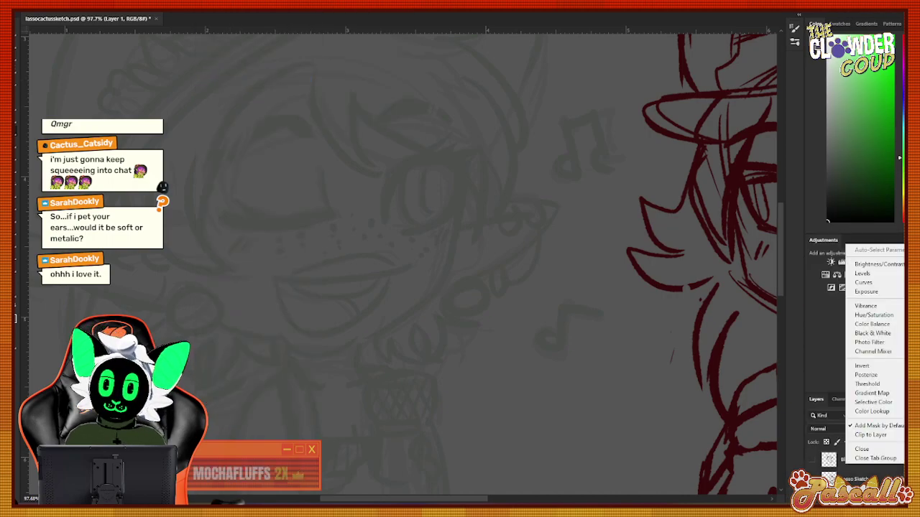
{"action": "key", "text": "Escape"}
{"action": "right_click", "coordinate": [822, 240]}
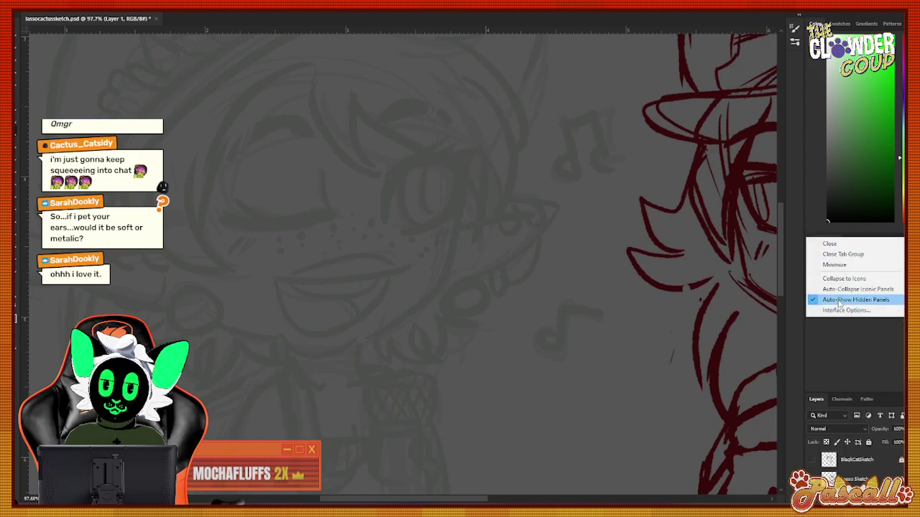
{"action": "left_click", "coordinate": [829, 243]}
Show the Tool Presets panel and look through the Brush Settings and Brushes panels.
{"action": "left_click", "coordinate": [203, 13]}
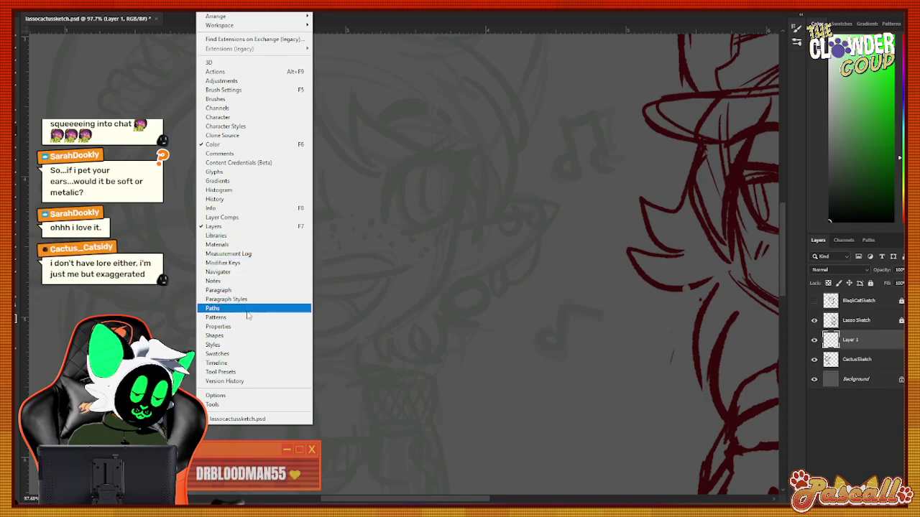
{"action": "left_click", "coordinate": [246, 373]}
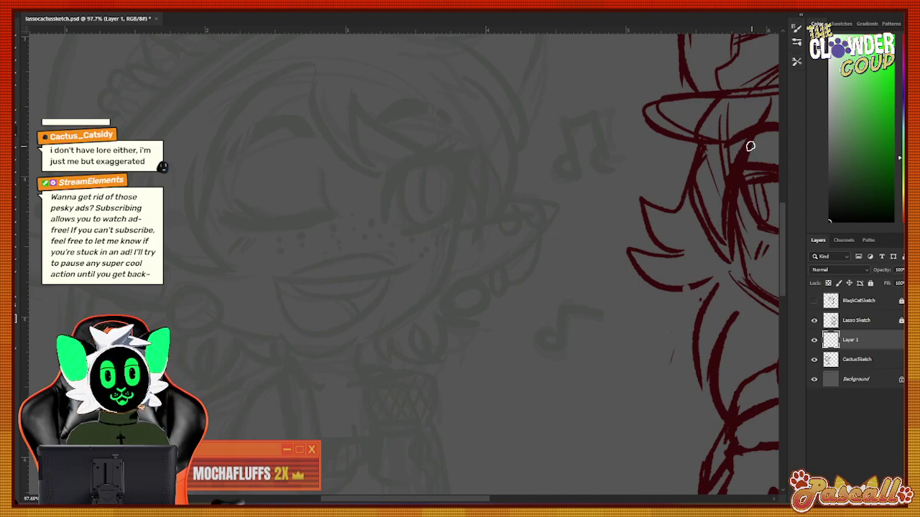
{"action": "left_click", "coordinate": [201, 13]}
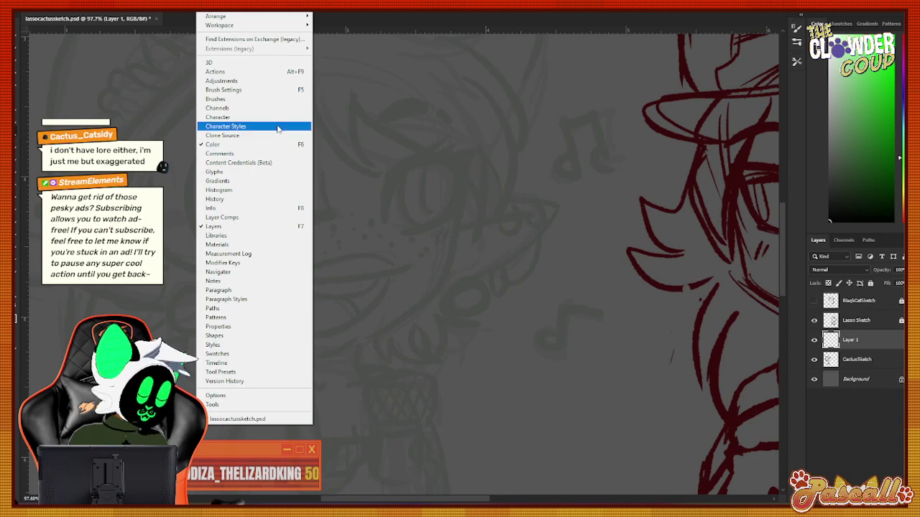
{"action": "left_click", "coordinate": [257, 92]}
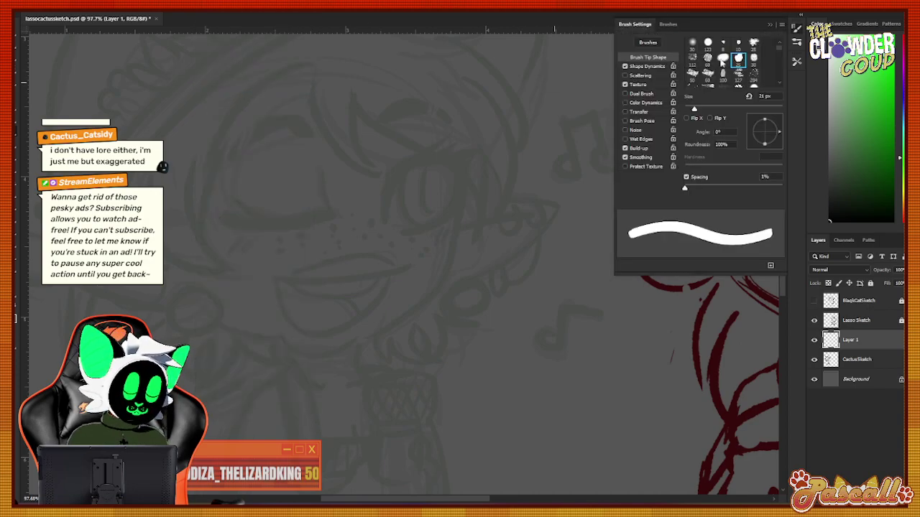
{"action": "left_click", "coordinate": [765, 28]}
{"action": "left_click", "coordinate": [201, 13]}
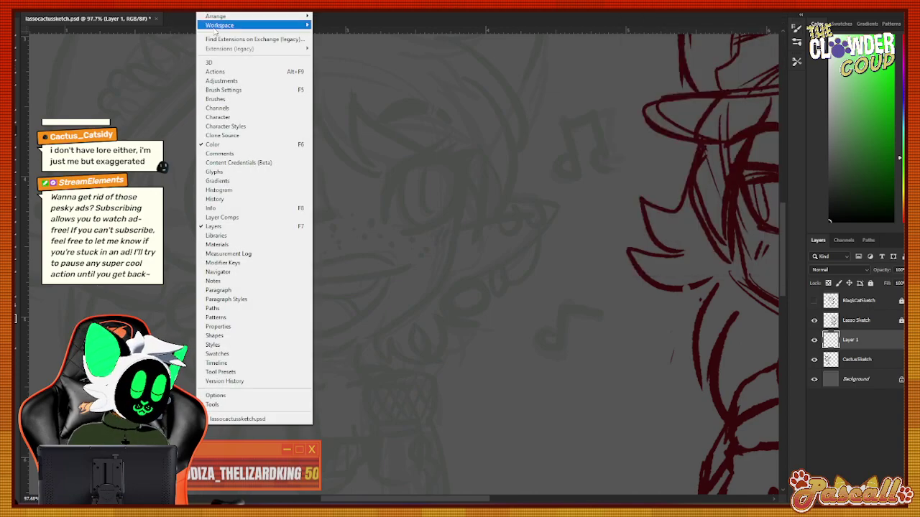
{"action": "left_click", "coordinate": [224, 97]}
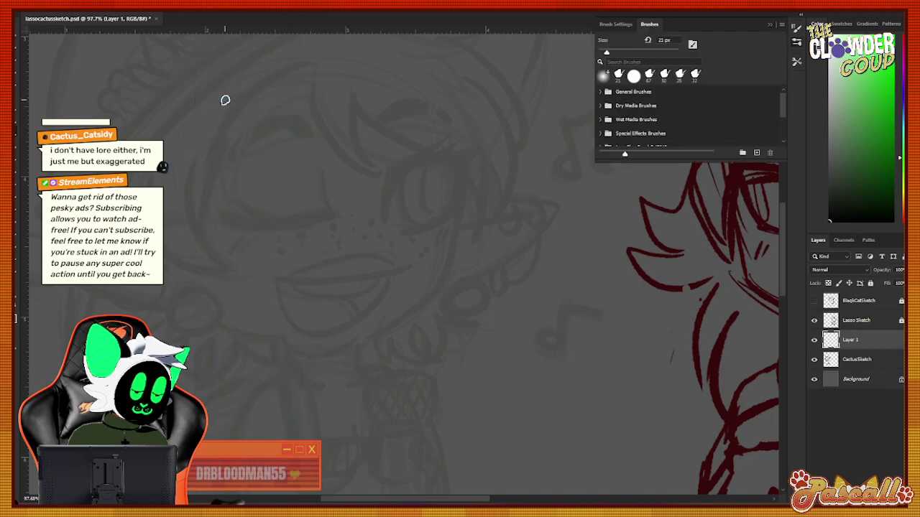
{"action": "left_click", "coordinate": [770, 25]}
Reset the Essentials workspace and close the Properties, Adjustments and Libraries panels.
{"action": "left_click", "coordinate": [28, 12]}
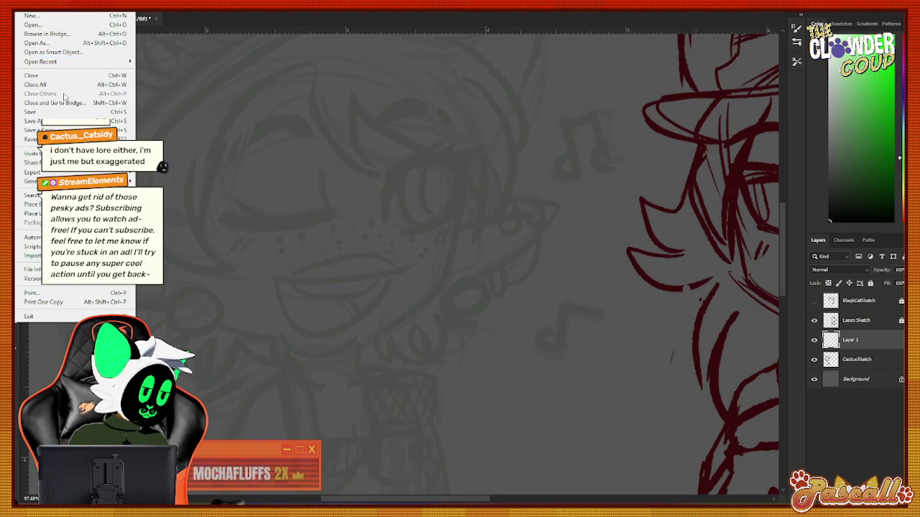
{"action": "mouse_move", "coordinate": [218, 12]}
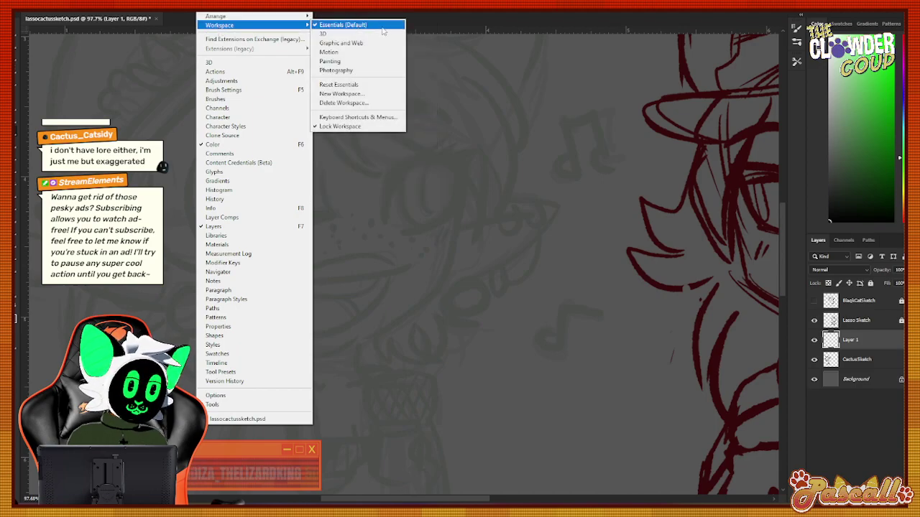
{"action": "left_click", "coordinate": [380, 87]}
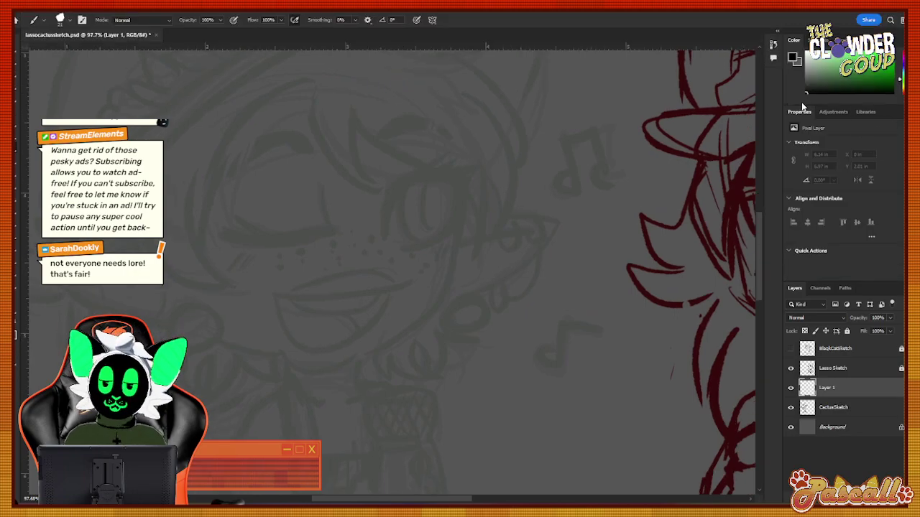
{"action": "right_click", "coordinate": [808, 116]}
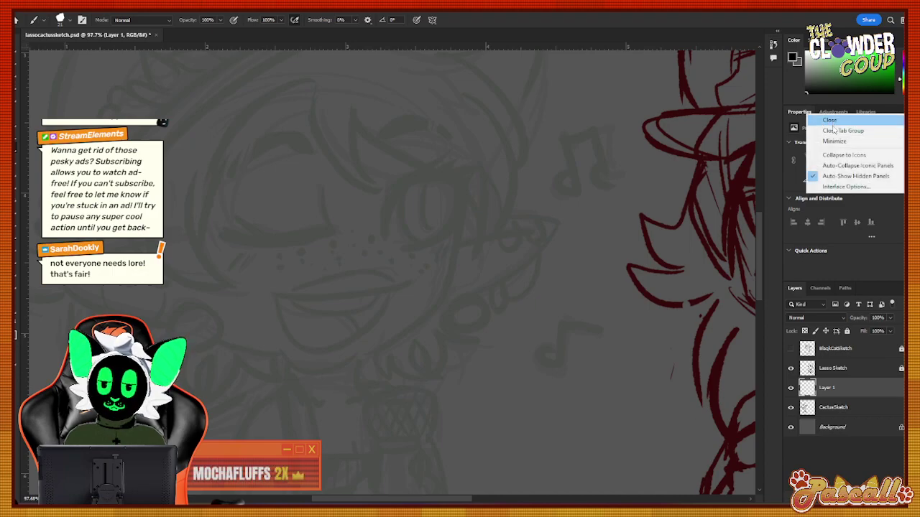
{"action": "left_click", "coordinate": [830, 120]}
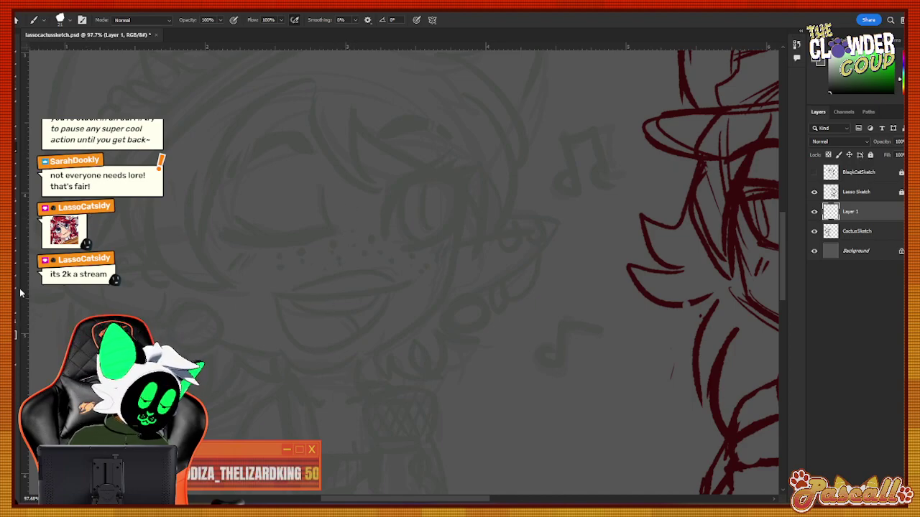
Raise the CactusSketch layer's opacity to 80% and view both character sketches in full.
{"action": "key", "text": "z"}
{"action": "left_click_drag", "start_coordinate": [573, 274], "coordinate": [517, 353]}
{"action": "scroll", "coordinate": [517, 354], "scroll_direction": "down", "scroll_amount": 5}
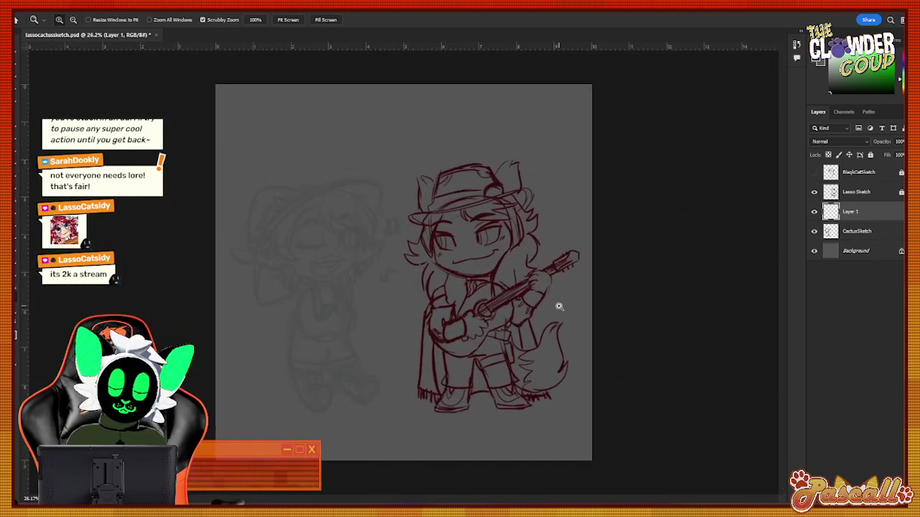
{"action": "left_click", "coordinate": [874, 228]}
{"action": "left_click", "coordinate": [904, 141]}
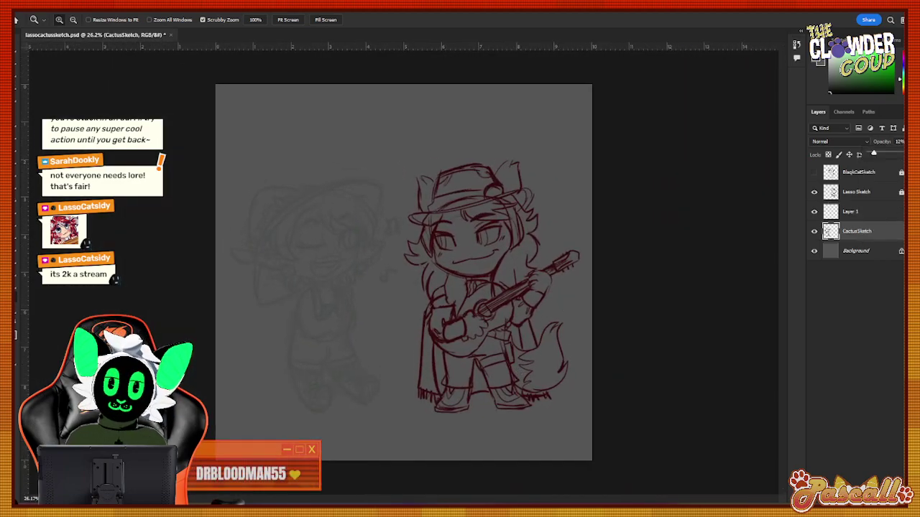
{"action": "left_click_drag", "start_coordinate": [871, 154], "coordinate": [903, 154]}
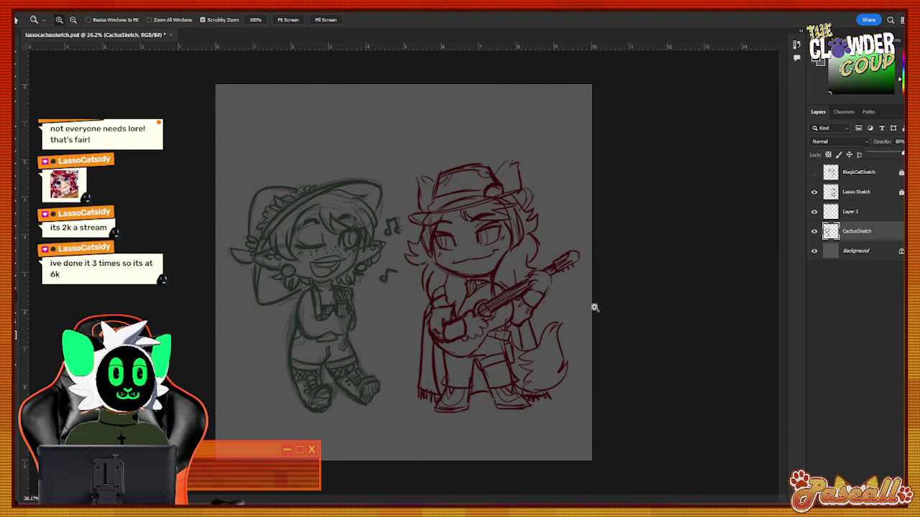
{"action": "left_click_drag", "start_coordinate": [539, 314], "coordinate": [551, 318]}
{"action": "left_click_drag", "start_coordinate": [262, 440], "coordinate": [271, 432]}
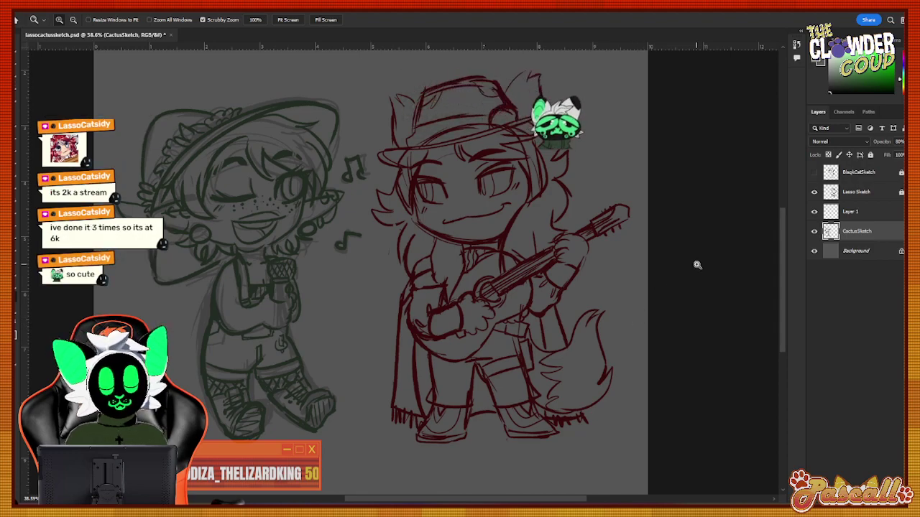
Lower the CactusSketch layer's opacity to 11%, lock the layer and make Layer 1 active.
{"action": "left_click", "coordinate": [904, 141]}
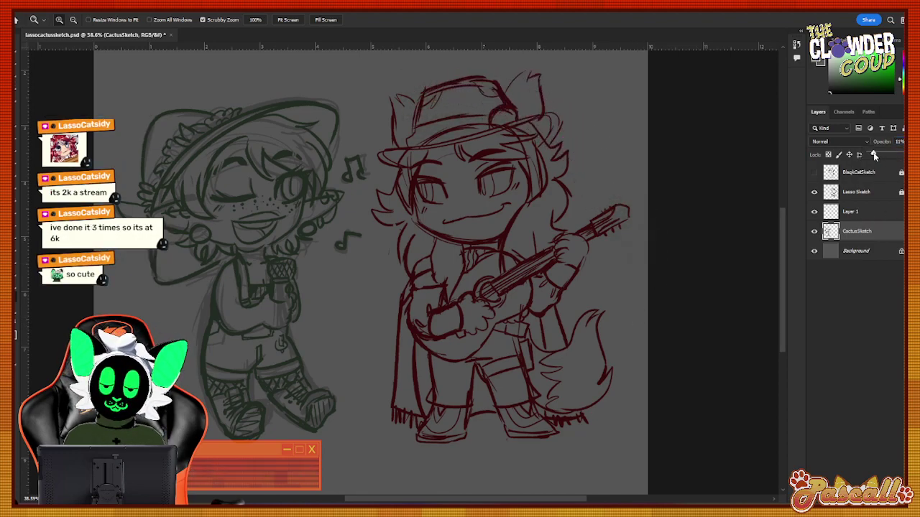
{"action": "left_click", "coordinate": [873, 153]}
{"action": "left_click", "coordinate": [853, 212]}
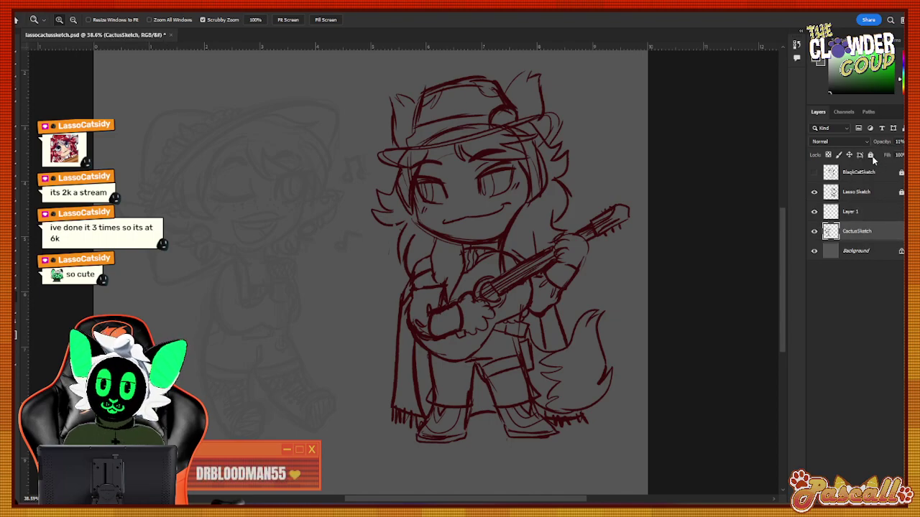
Activate the Brush over the faded face with 70% smoothing and confirm black as the foreground colour.
{"action": "mouse_move", "coordinate": [181, 218]}
{"action": "left_mouse_down"}
{"action": "mouse_move", "coordinate": [328, 166]}
{"action": "mouse_move", "coordinate": [319, 151]}
{"action": "left_mouse_up"}
{"action": "key", "text": "b"}
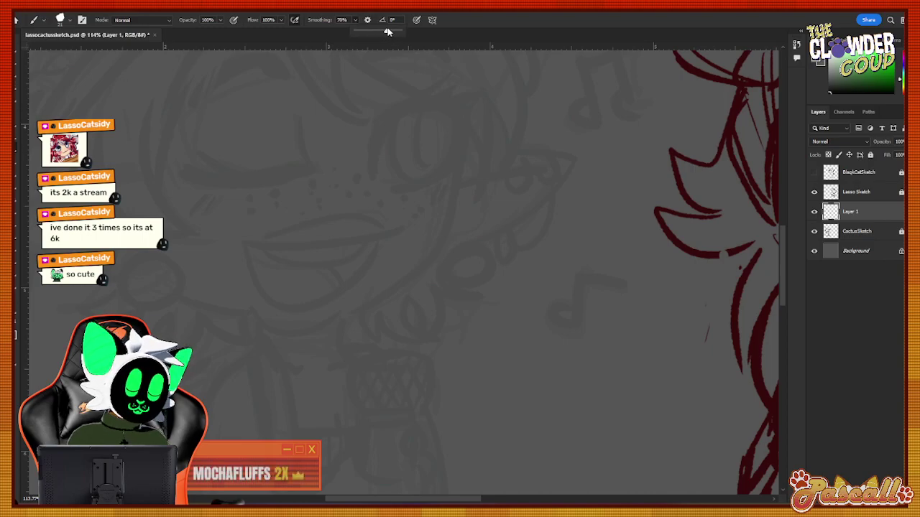
{"action": "left_click_drag", "start_coordinate": [394, 34], "coordinate": [385, 31]}
{"action": "left_click_drag", "start_coordinate": [781, 246], "coordinate": [789, 230]}
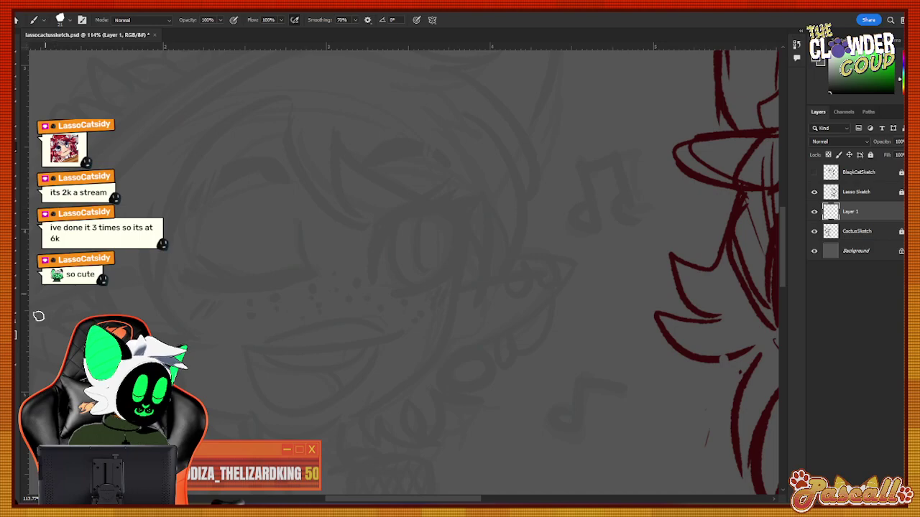
{"action": "left_click", "coordinate": [17, 330]}
{"action": "left_click", "coordinate": [751, 187]}
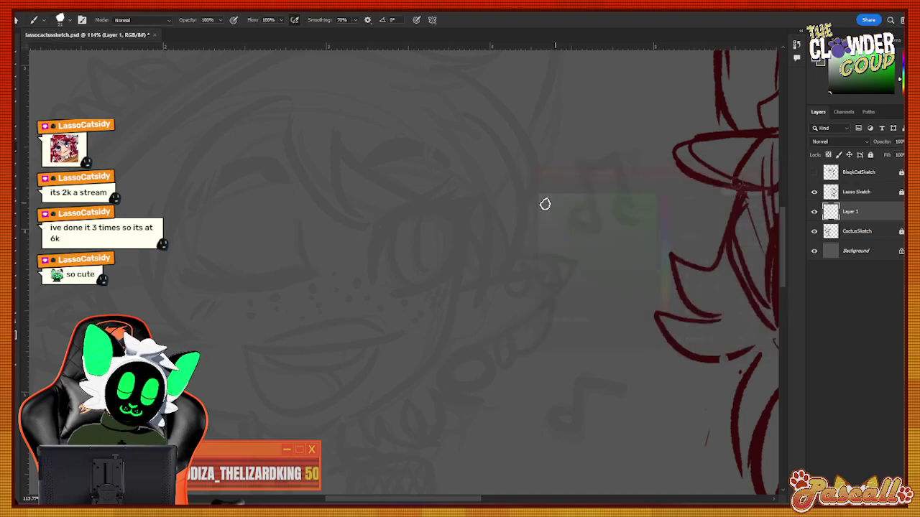
Test the brush on the open eye, undo the test stroke and enlarge the brush to 37 px.
{"action": "left_click", "coordinate": [20, 302]}
{"action": "left_click", "coordinate": [282, 334]}
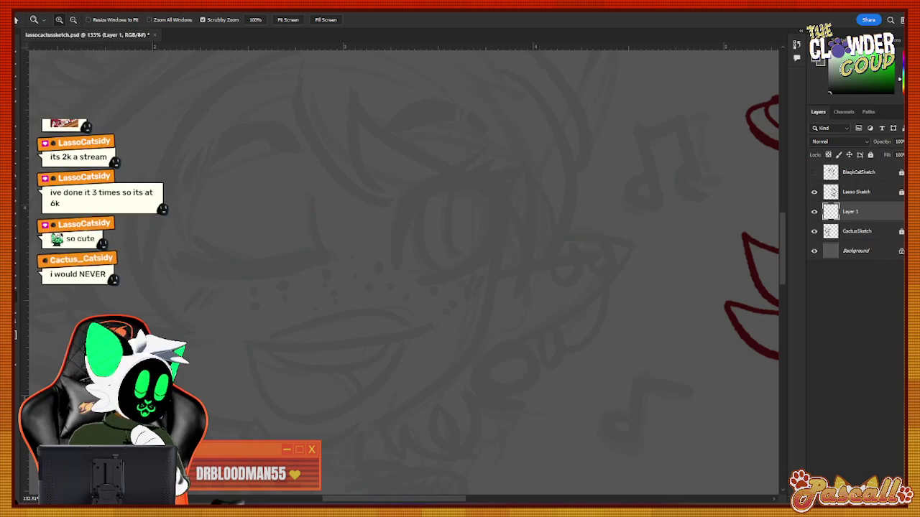
{"action": "left_click", "coordinate": [21, 144]}
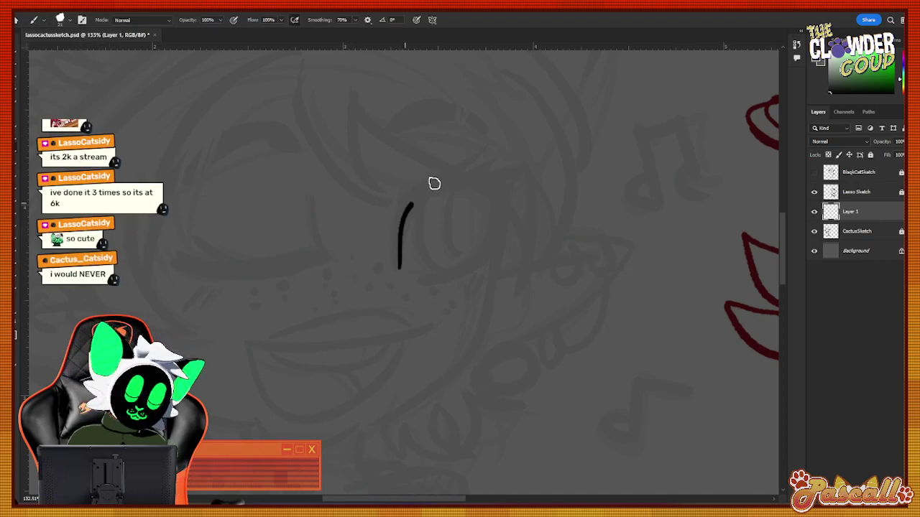
{"action": "key", "text": "ctrl+z"}
{"action": "left_click", "coordinate": [60, 19]}
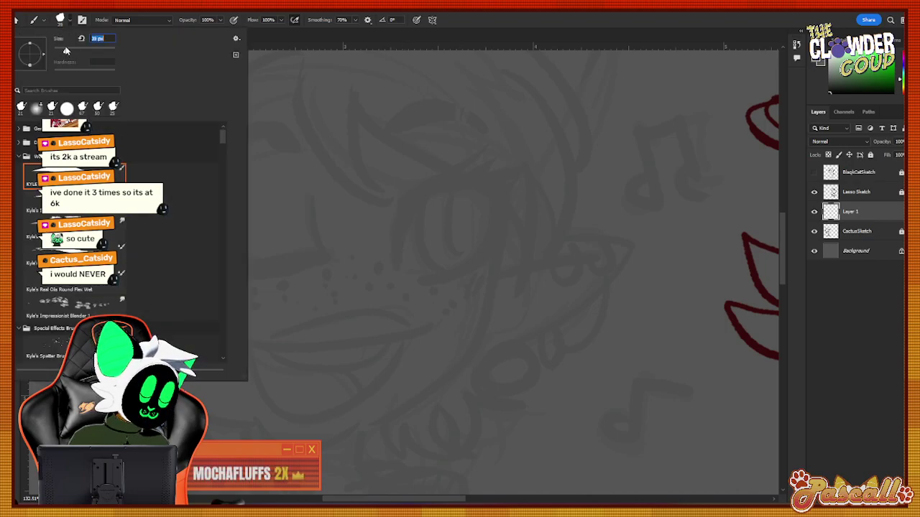
{"action": "left_click", "coordinate": [71, 21]}
Ink the open eye's upper lid line and the curved outer edge of its iris over the faded sketch.
{"action": "mouse_move", "coordinate": [399, 262]}
{"action": "left_mouse_down"}
{"action": "mouse_move", "coordinate": [408, 206]}
{"action": "mouse_move", "coordinate": [478, 176]}
{"action": "mouse_move", "coordinate": [529, 177]}
{"action": "mouse_move", "coordinate": [491, 250]}
{"action": "mouse_move", "coordinate": [435, 286]}
{"action": "mouse_move", "coordinate": [395, 239]}
{"action": "mouse_move", "coordinate": [439, 179]}
{"action": "mouse_move", "coordinate": [516, 176]}
{"action": "left_mouse_up"}
{"action": "key", "text": "ctrl+z"}
{"action": "key", "text": "ctrl+z"}
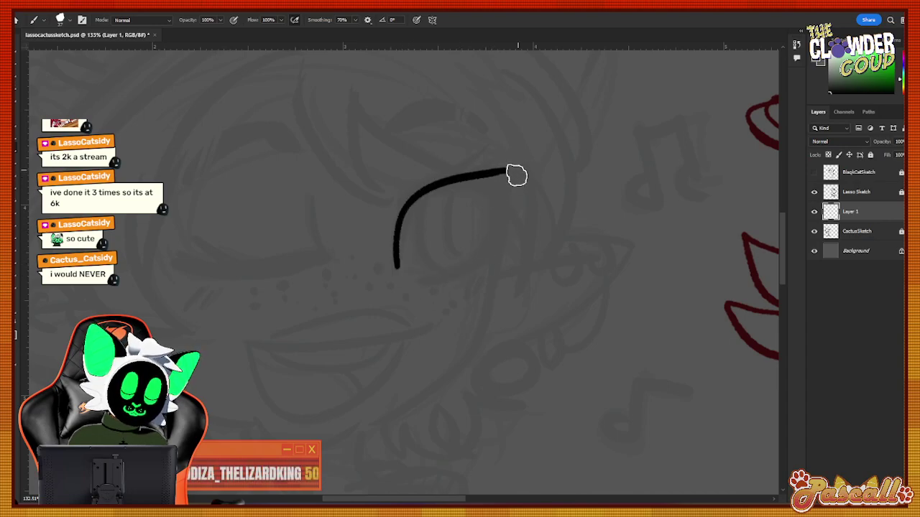
{"action": "key", "text": "ctrl+z"}
{"action": "mouse_move", "coordinate": [396, 265]}
{"action": "left_mouse_down"}
{"action": "mouse_move", "coordinate": [400, 213]}
{"action": "mouse_move", "coordinate": [460, 182]}
{"action": "mouse_move", "coordinate": [529, 171]}
{"action": "mouse_move", "coordinate": [512, 188]}
{"action": "mouse_move", "coordinate": [489, 183]}
{"action": "mouse_move", "coordinate": [503, 227]}
{"action": "mouse_move", "coordinate": [490, 256]}
{"action": "mouse_move", "coordinate": [431, 277]}
{"action": "left_mouse_up"}
{"action": "key", "text": "ctrl+z"}
{"action": "mouse_move", "coordinate": [500, 194]}
{"action": "left_mouse_down"}
{"action": "mouse_move", "coordinate": [494, 242]}
{"action": "mouse_move", "coordinate": [466, 281]}
{"action": "mouse_move", "coordinate": [425, 263]}
{"action": "left_mouse_up"}
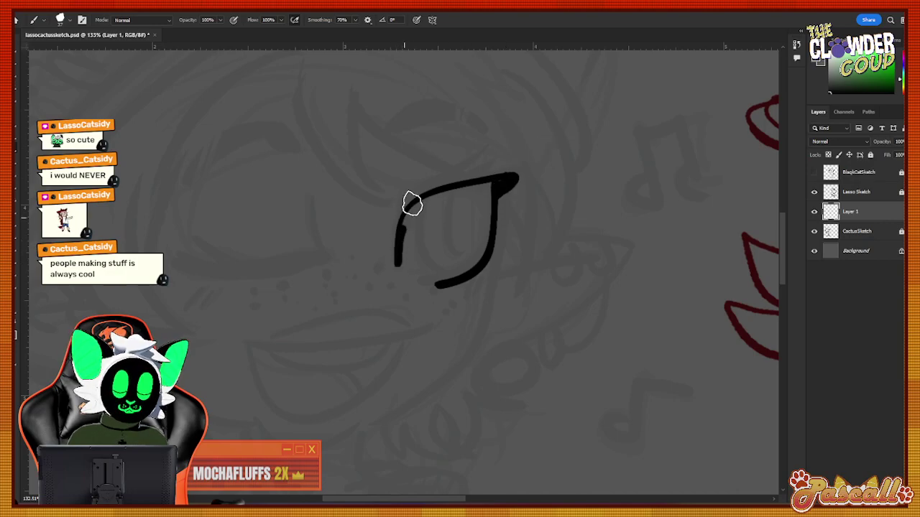
Thicken the open eye's upper lid into a solid black band tapering toward the inner corner.
{"action": "mouse_move", "coordinate": [407, 220]}
{"action": "left_mouse_down"}
{"action": "mouse_move", "coordinate": [426, 199]}
{"action": "mouse_move", "coordinate": [513, 178]}
{"action": "left_mouse_up"}
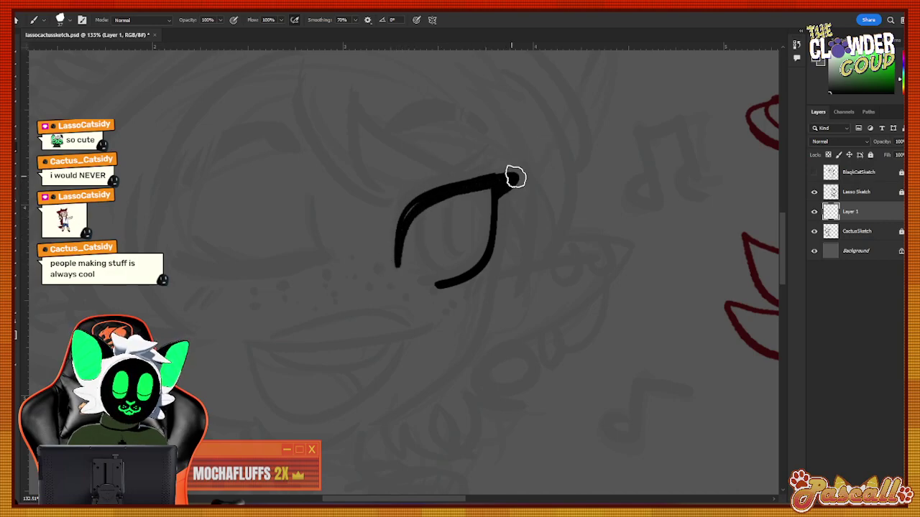
{"action": "key", "text": "ctrl+z"}
{"action": "mouse_move", "coordinate": [397, 264]}
{"action": "left_mouse_down"}
{"action": "mouse_move", "coordinate": [403, 230]}
{"action": "mouse_move", "coordinate": [420, 206]}
{"action": "mouse_move", "coordinate": [513, 174]}
{"action": "left_mouse_up"}
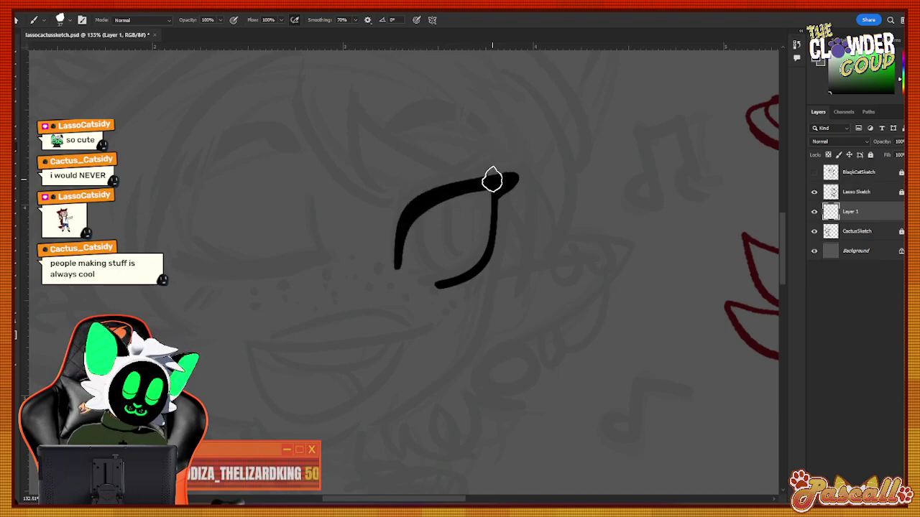
{"action": "key", "text": "ctrl"}
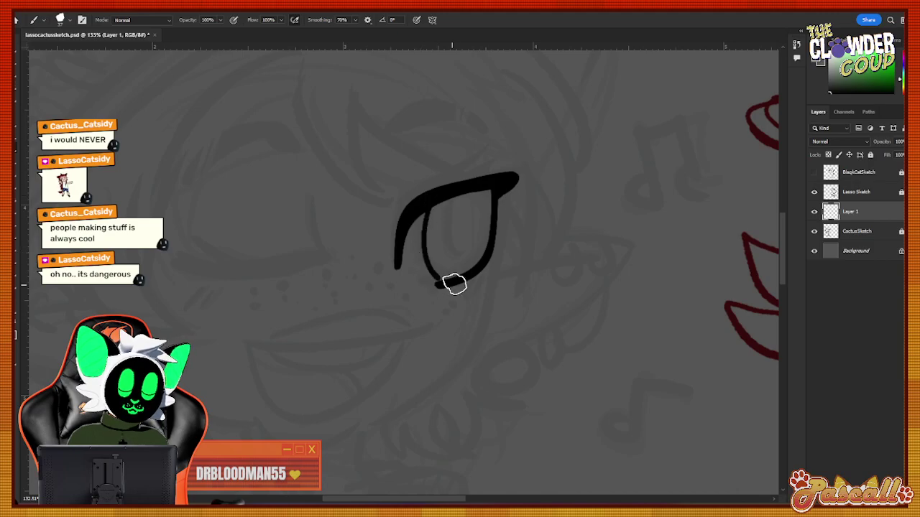
Ink the inner curve of the open eye's iris from the upper lid down to the lower line, redoing unsatisfactory strokes.
{"action": "left_click_drag", "start_coordinate": [425, 212], "coordinate": [472, 273]}
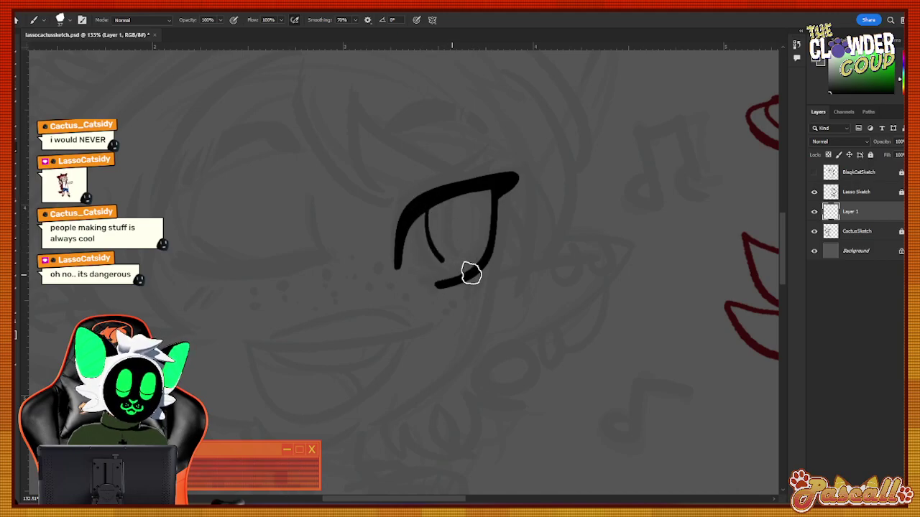
{"action": "key", "text": "ctrl+z"}
{"action": "mouse_move", "coordinate": [429, 207]}
{"action": "left_mouse_down"}
{"action": "mouse_move", "coordinate": [452, 279]}
{"action": "mouse_move", "coordinate": [461, 270]}
{"action": "left_mouse_up"}
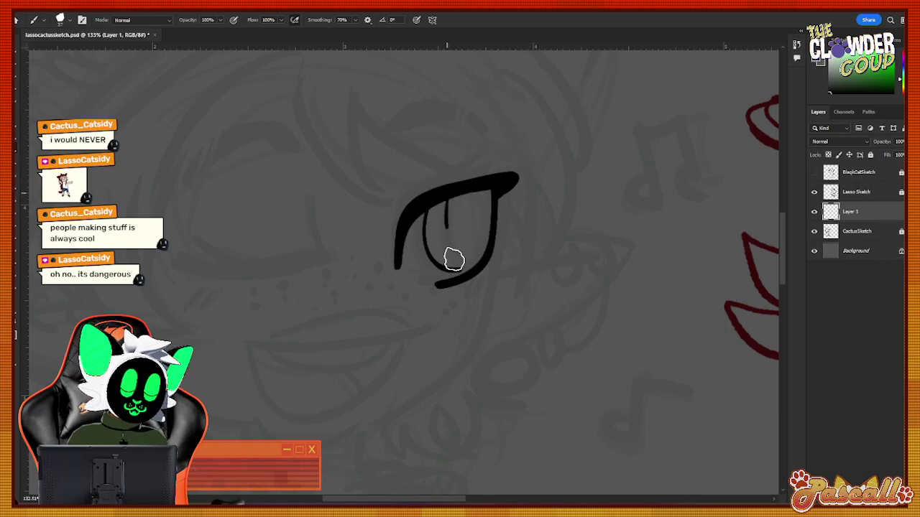
{"action": "left_click_drag", "start_coordinate": [453, 259], "coordinate": [462, 242]}
{"action": "key", "text": "ctrl+z"}
{"action": "key", "text": "ctrl+z"}
{"action": "left_click_drag", "start_coordinate": [436, 207], "coordinate": [462, 281]}
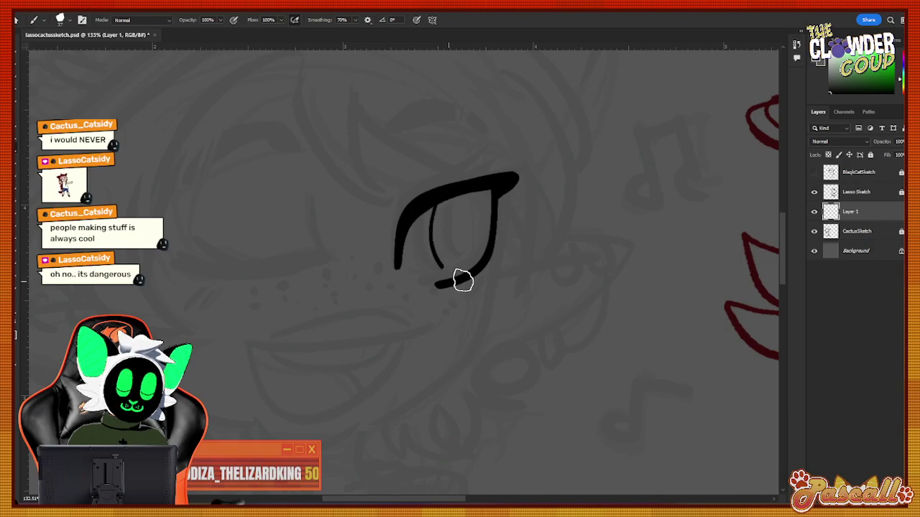
{"action": "key", "text": "ctrl+z"}
{"action": "left_click_drag", "start_coordinate": [425, 208], "coordinate": [467, 282]}
{"action": "key", "text": "ctrl+z"}
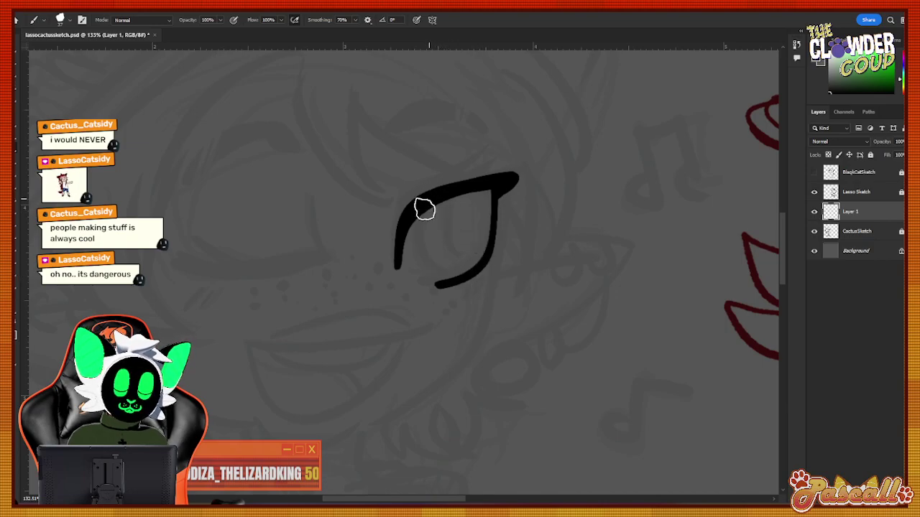
{"action": "mouse_move", "coordinate": [422, 207]}
{"action": "left_mouse_down"}
{"action": "mouse_move", "coordinate": [443, 286]}
{"action": "mouse_move", "coordinate": [478, 256]}
{"action": "left_mouse_up"}
Draw a narrow hook-shaped pupil outline hanging from the upper lid inside the iris, redoing unsatisfactory strokes.
{"action": "left_click_drag", "start_coordinate": [448, 219], "coordinate": [465, 275]}
{"action": "key", "text": "ctrl+z"}
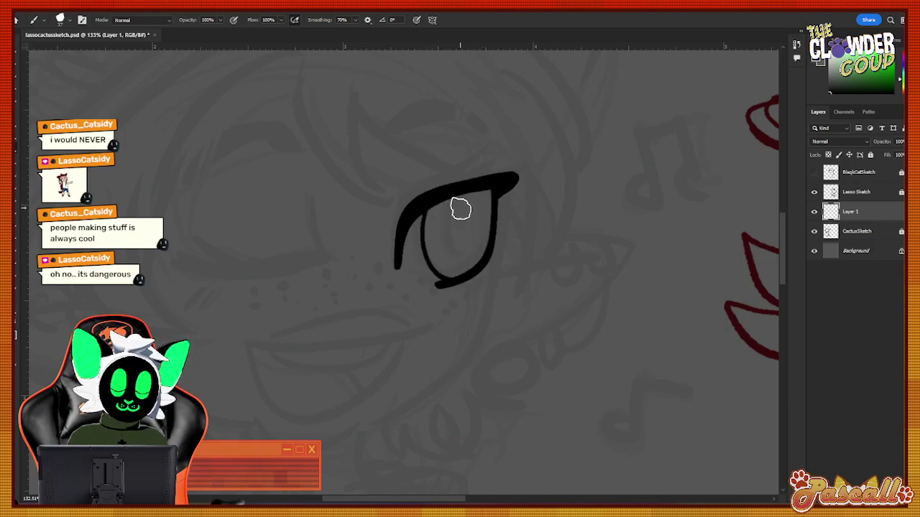
{"action": "left_click_drag", "start_coordinate": [454, 202], "coordinate": [464, 246]}
{"action": "key", "text": "ctrl+z"}
{"action": "left_click_drag", "start_coordinate": [454, 197], "coordinate": [469, 243]}
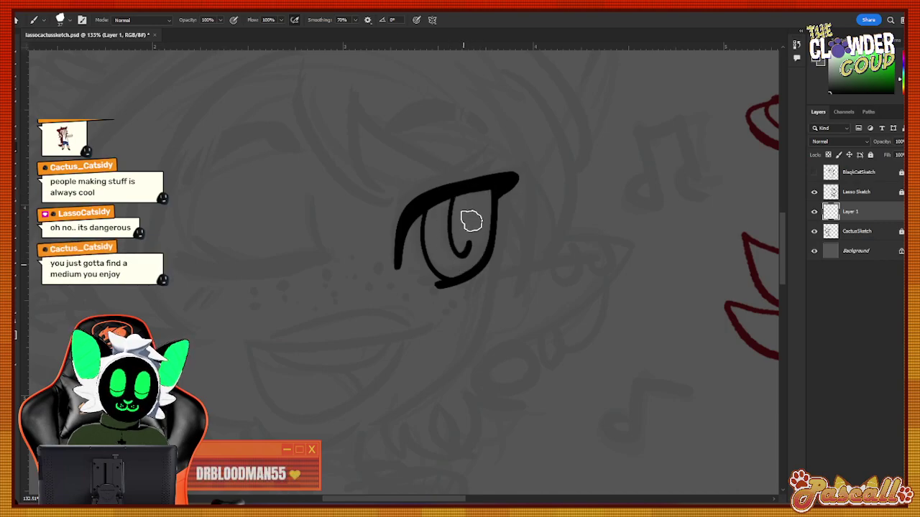
{"action": "key", "text": "ctrl+z"}
{"action": "mouse_move", "coordinate": [447, 197]}
{"action": "left_mouse_down"}
{"action": "mouse_move", "coordinate": [452, 259]}
{"action": "mouse_move", "coordinate": [471, 224]}
{"action": "left_mouse_up"}
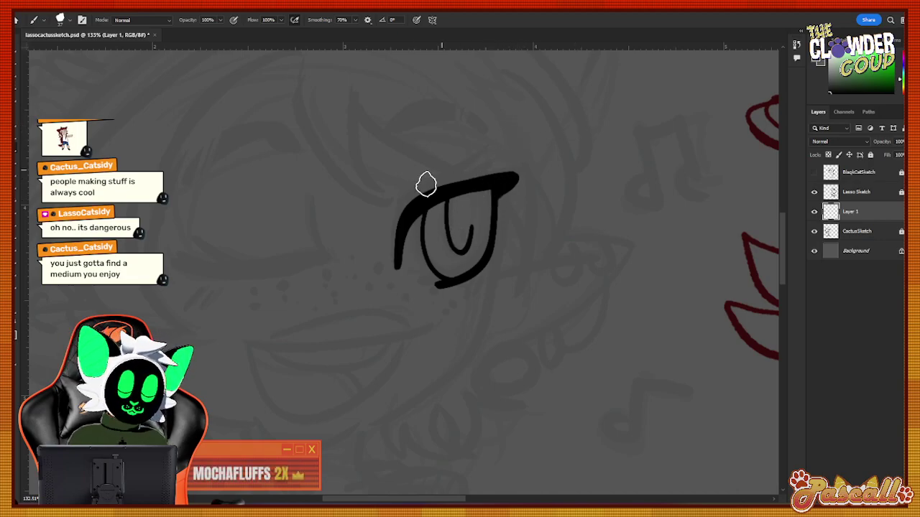
Add a short crease line above the open eye and three thick pointed lashes at its outer corner.
{"action": "mouse_move", "coordinate": [394, 208]}
{"action": "left_mouse_down"}
{"action": "mouse_move", "coordinate": [425, 177]}
{"action": "mouse_move", "coordinate": [467, 169]}
{"action": "mouse_move", "coordinate": [490, 149]}
{"action": "left_mouse_up"}
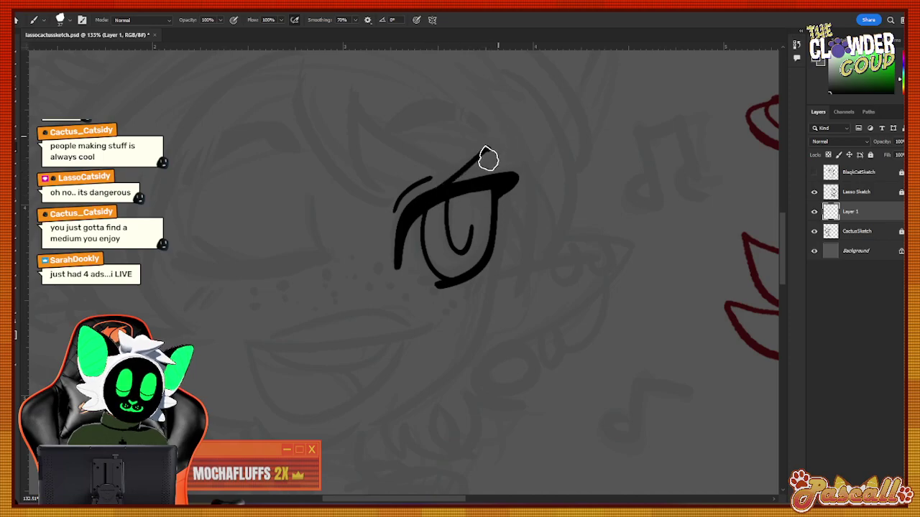
{"action": "left_click_drag", "start_coordinate": [475, 180], "coordinate": [508, 148]}
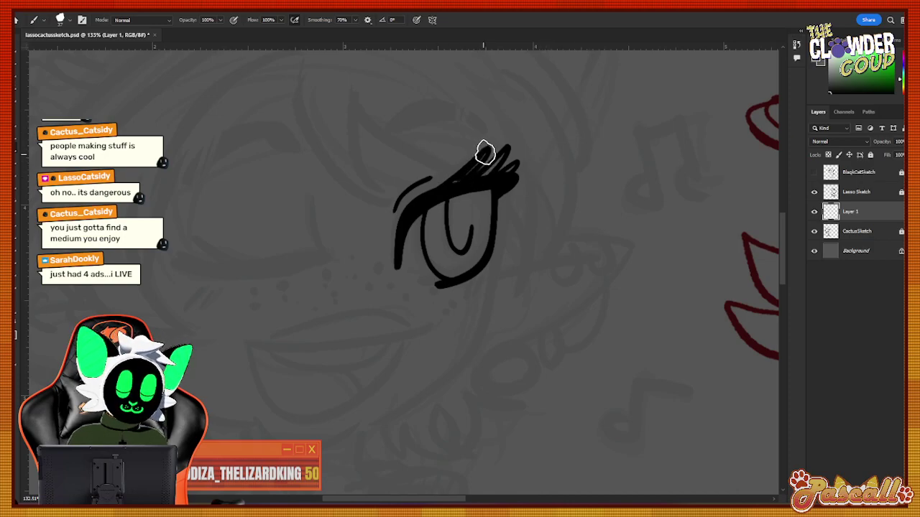
{"action": "left_click_drag", "start_coordinate": [456, 179], "coordinate": [491, 155]}
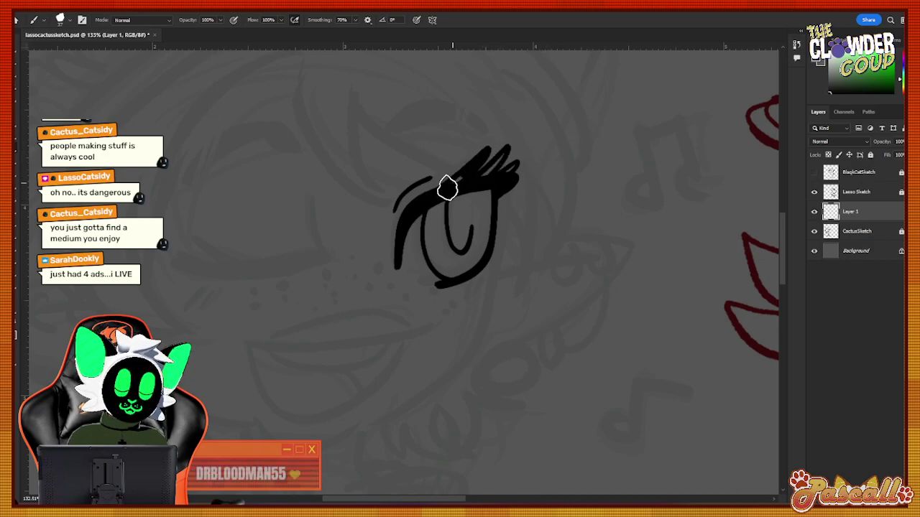
{"action": "left_click_drag", "start_coordinate": [447, 189], "coordinate": [505, 151]}
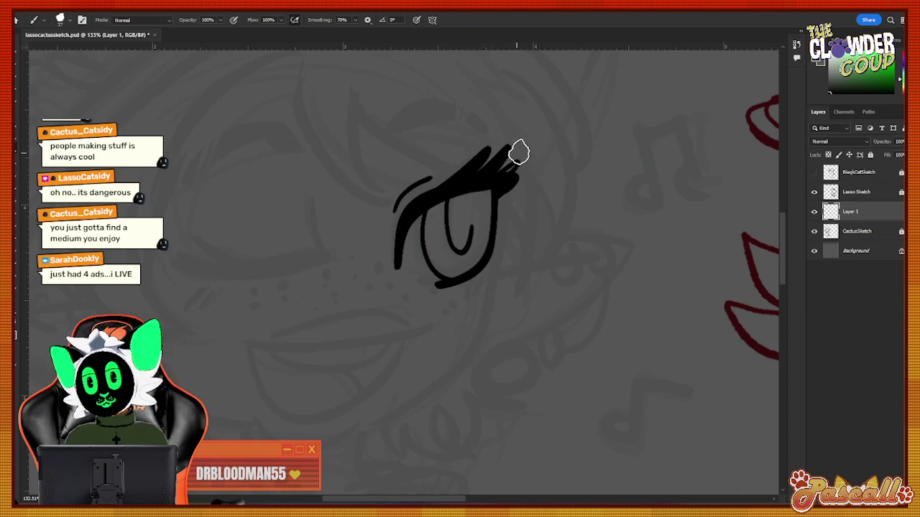
{"action": "left_click_drag", "start_coordinate": [510, 147], "coordinate": [503, 184]}
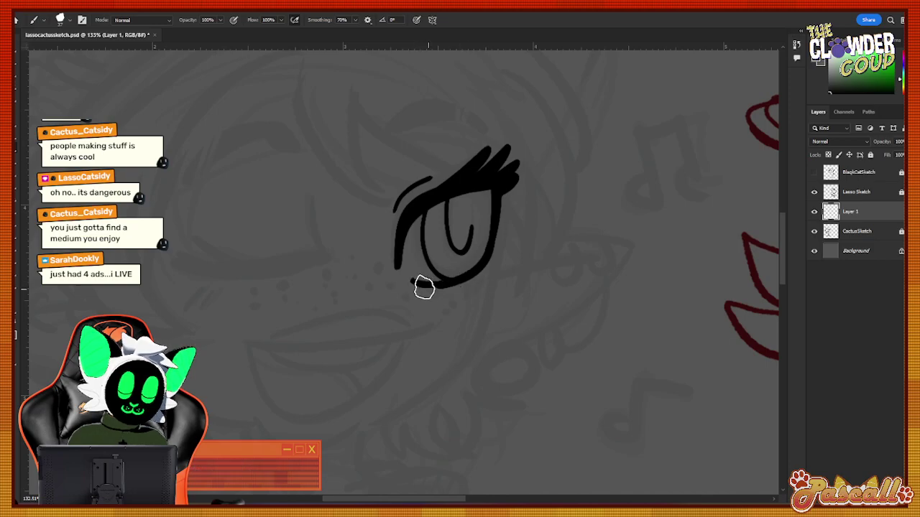
Extend and thicken the open eye's lower lid, and ink the cheek contour from the outer lashes down toward the chin.
{"action": "left_click_drag", "start_coordinate": [415, 282], "coordinate": [463, 279]}
{"action": "key", "text": "ctrl+z"}
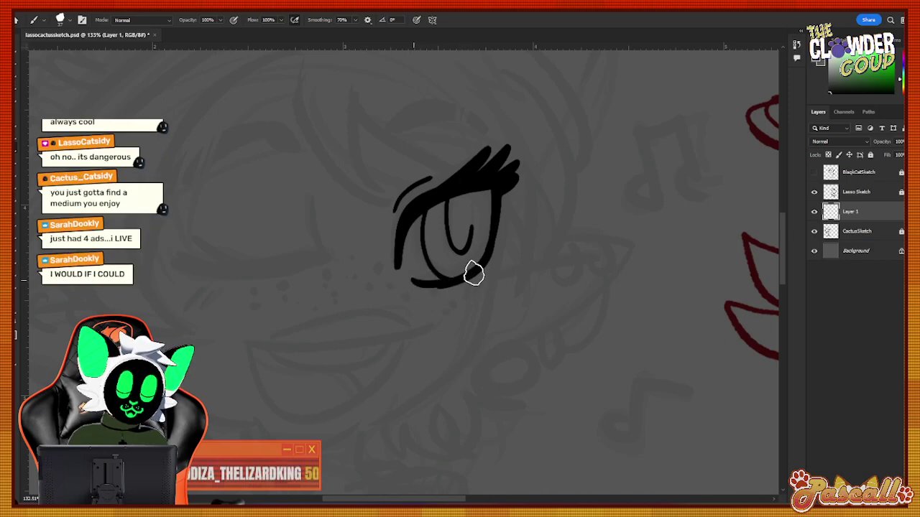
{"action": "left_click_drag", "start_coordinate": [472, 279], "coordinate": [484, 263]}
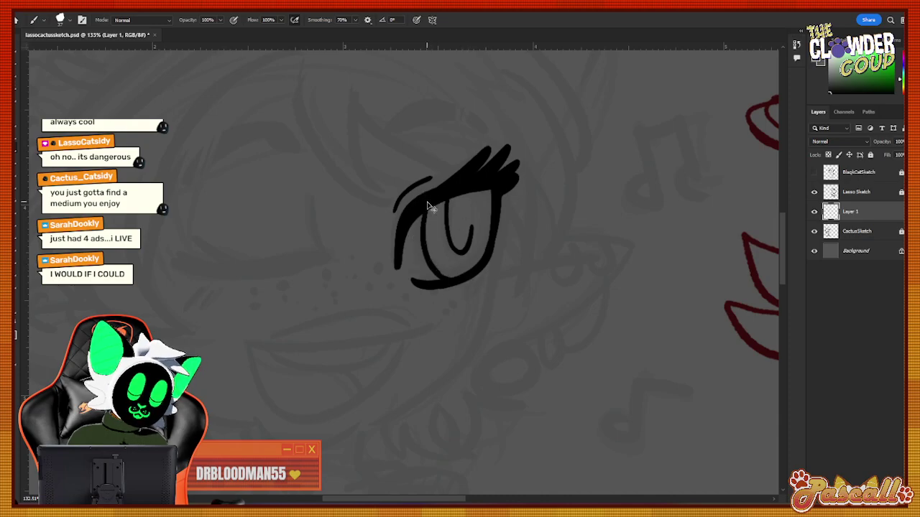
{"action": "mouse_move", "coordinate": [421, 213]}
{"action": "left_mouse_down"}
{"action": "mouse_move", "coordinate": [452, 285]}
{"action": "mouse_move", "coordinate": [493, 260]}
{"action": "left_mouse_up"}
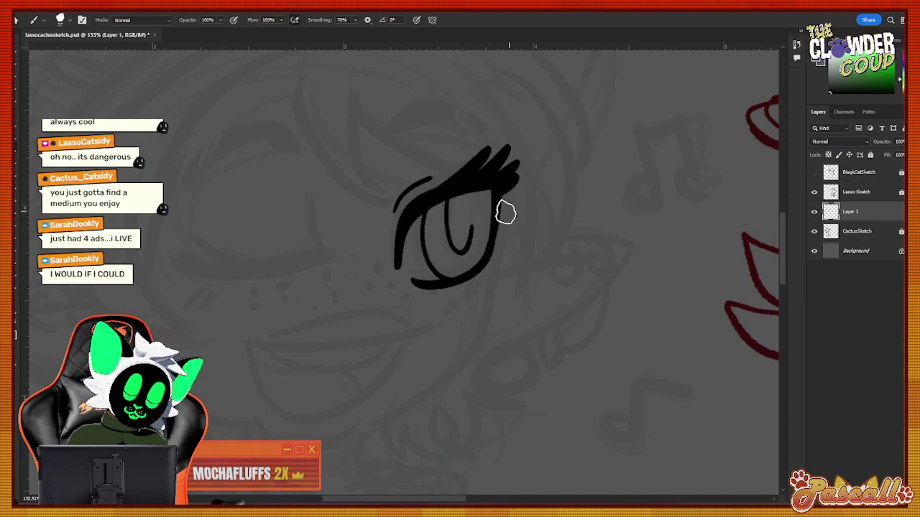
{"action": "mouse_move", "coordinate": [501, 193]}
{"action": "left_mouse_down"}
{"action": "mouse_move", "coordinate": [494, 283]}
{"action": "mouse_move", "coordinate": [468, 354]}
{"action": "mouse_move", "coordinate": [361, 431]}
{"action": "mouse_move", "coordinate": [497, 276]}
{"action": "mouse_move", "coordinate": [482, 340]}
{"action": "mouse_move", "coordinate": [433, 389]}
{"action": "mouse_move", "coordinate": [356, 429]}
{"action": "mouse_move", "coordinate": [478, 346]}
{"action": "left_mouse_up"}
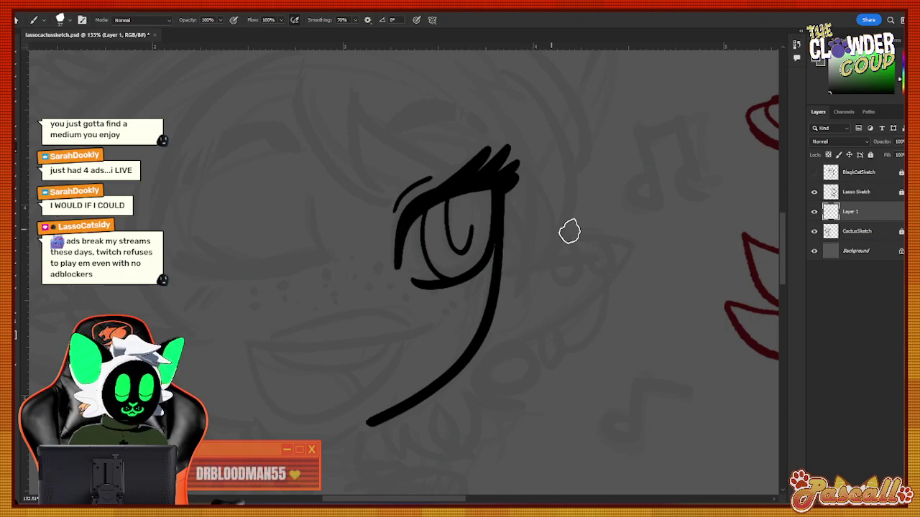
Ink the nose bridge line and the winking eye's curved closed lid, redoing unsatisfactory strokes until the lid is a thick tapered curve.
{"action": "left_click_drag", "start_coordinate": [455, 498], "coordinate": [427, 498]}
{"action": "mouse_move", "coordinate": [354, 267]}
{"action": "left_mouse_down"}
{"action": "mouse_move", "coordinate": [453, 267]}
{"action": "mouse_move", "coordinate": [465, 246]}
{"action": "left_mouse_up"}
{"action": "key", "text": "ctrl+z"}
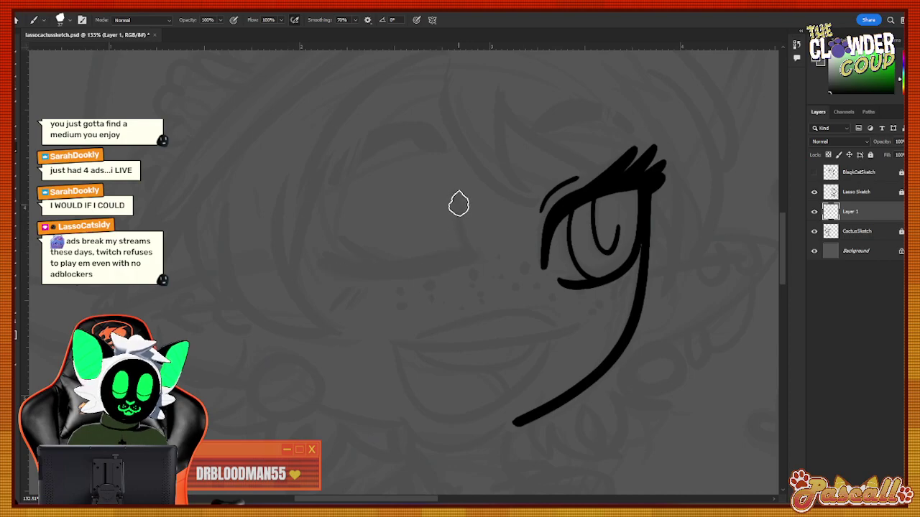
{"action": "mouse_move", "coordinate": [458, 204]}
{"action": "left_mouse_down"}
{"action": "mouse_move", "coordinate": [474, 261]}
{"action": "mouse_move", "coordinate": [370, 274]}
{"action": "mouse_move", "coordinate": [302, 250]}
{"action": "mouse_move", "coordinate": [372, 288]}
{"action": "mouse_move", "coordinate": [321, 258]}
{"action": "mouse_move", "coordinate": [419, 263]}
{"action": "mouse_move", "coordinate": [474, 250]}
{"action": "left_mouse_up"}
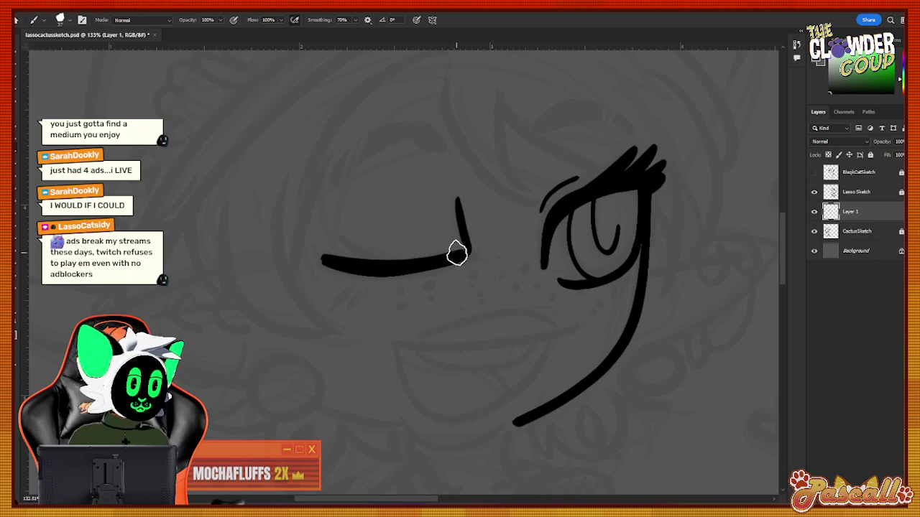
{"action": "key", "text": "ctrl+z"}
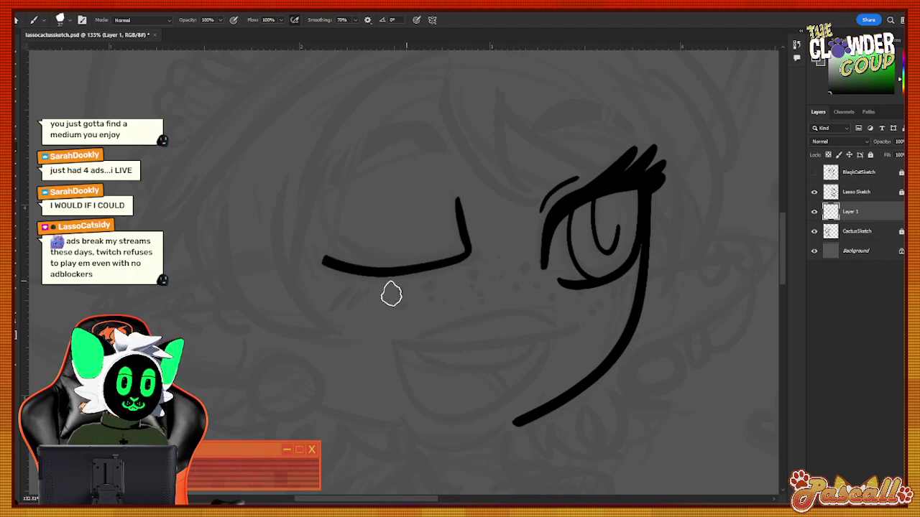
{"action": "mouse_move", "coordinate": [322, 260]}
{"action": "left_mouse_down"}
{"action": "mouse_move", "coordinate": [424, 269]}
{"action": "mouse_move", "coordinate": [474, 250]}
{"action": "left_mouse_up"}
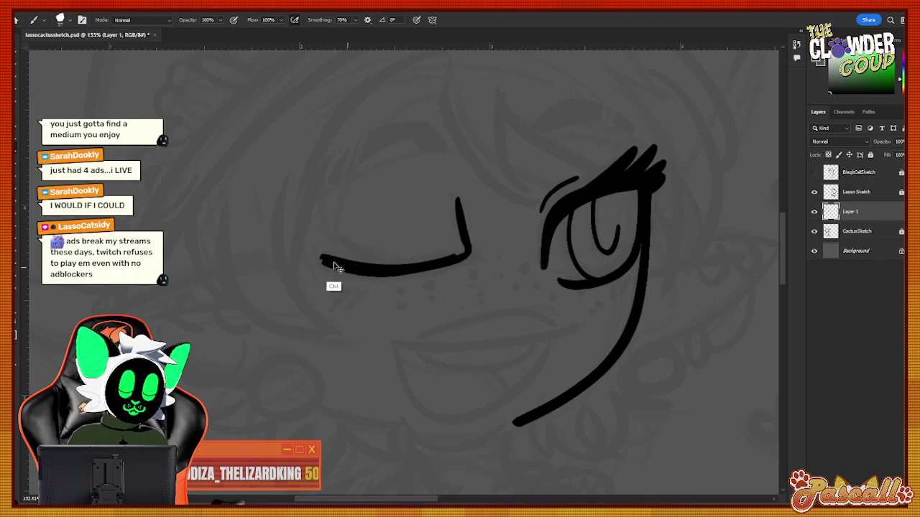
{"action": "key", "text": "ctrl+z"}
{"action": "mouse_move", "coordinate": [328, 256]}
{"action": "left_mouse_down"}
{"action": "mouse_move", "coordinate": [398, 264]}
{"action": "mouse_move", "coordinate": [474, 243]}
{"action": "mouse_move", "coordinate": [429, 267]}
{"action": "mouse_move", "coordinate": [312, 258]}
{"action": "mouse_move", "coordinate": [385, 274]}
{"action": "mouse_move", "coordinate": [441, 257]}
{"action": "mouse_move", "coordinate": [400, 279]}
{"action": "mouse_move", "coordinate": [465, 250]}
{"action": "left_mouse_up"}
{"action": "key", "text": "ctrl+z"}
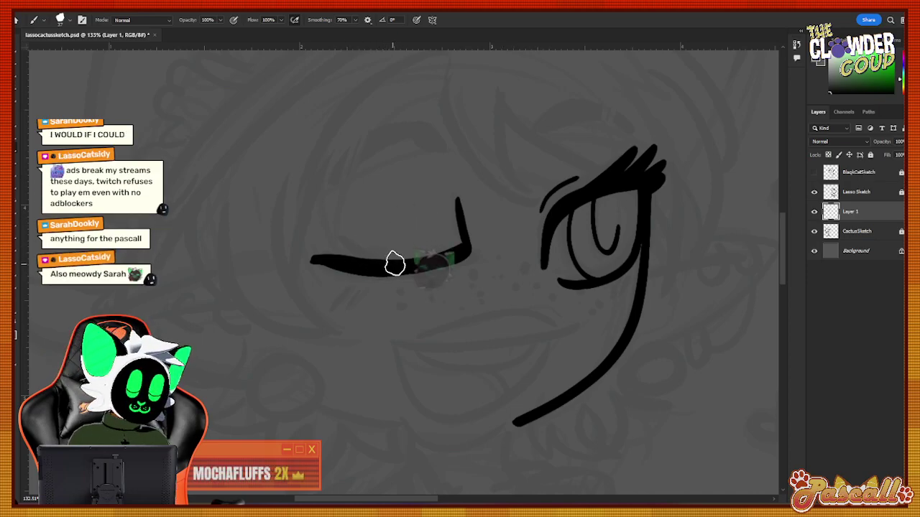
Add three short pointed lashes rising from the outer end of the winking eye's closed lid, redoing unsatisfactory strokes.
{"action": "left_click_drag", "start_coordinate": [391, 260], "coordinate": [342, 245]}
{"action": "key", "text": "ctrl+z"}
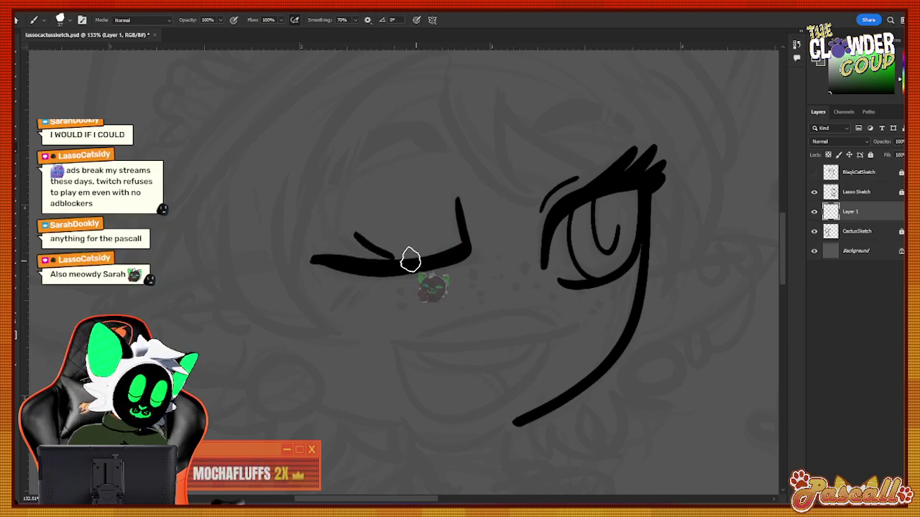
{"action": "mouse_move", "coordinate": [386, 257]}
{"action": "left_mouse_down"}
{"action": "mouse_move", "coordinate": [352, 234]}
{"action": "mouse_move", "coordinate": [391, 261]}
{"action": "left_mouse_up"}
{"action": "left_click_drag", "start_coordinate": [334, 239], "coordinate": [369, 267]}
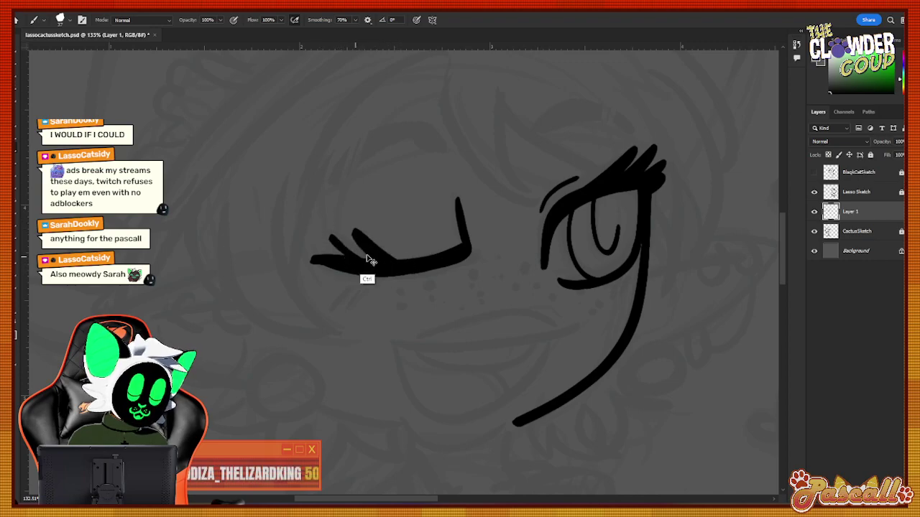
{"action": "key", "text": "ctrl+z"}
{"action": "left_click_drag", "start_coordinate": [332, 238], "coordinate": [365, 268]}
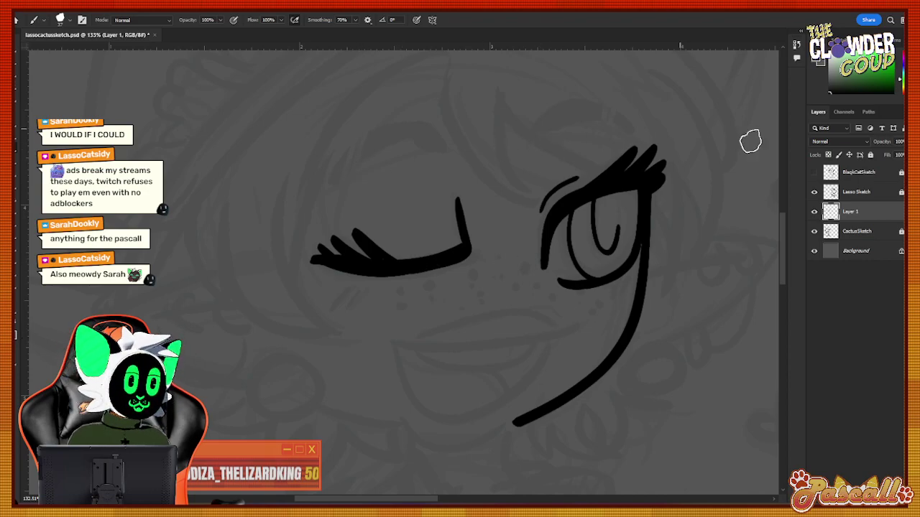
{"action": "scroll", "coordinate": [780, 222], "scroll_direction": "up", "scroll_amount": 3}
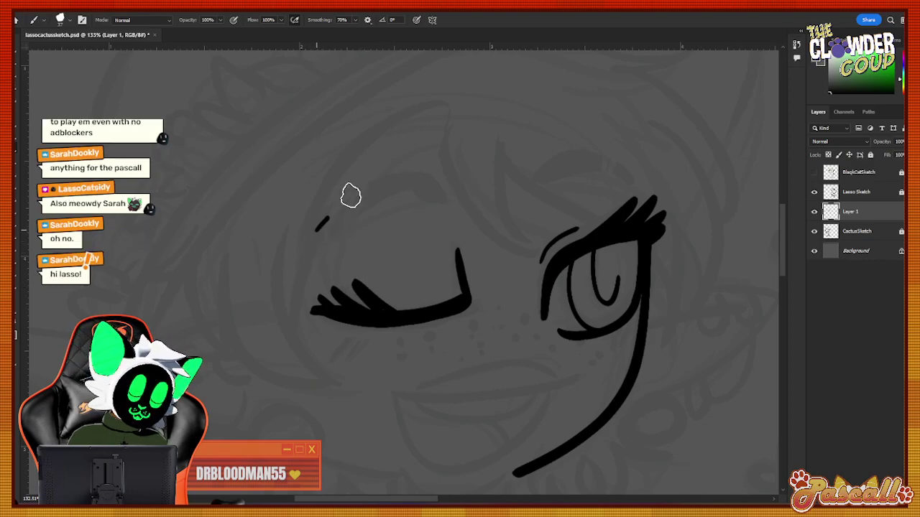
{"action": "mouse_move", "coordinate": [351, 195]}
{"action": "left_mouse_down"}
{"action": "mouse_move", "coordinate": [431, 170]}
{"action": "mouse_move", "coordinate": [446, 190]}
{"action": "mouse_move", "coordinate": [306, 236]}
{"action": "mouse_move", "coordinate": [368, 185]}
{"action": "mouse_move", "coordinate": [428, 169]}
{"action": "left_mouse_up"}
{"action": "key", "text": "ctrl+z"}
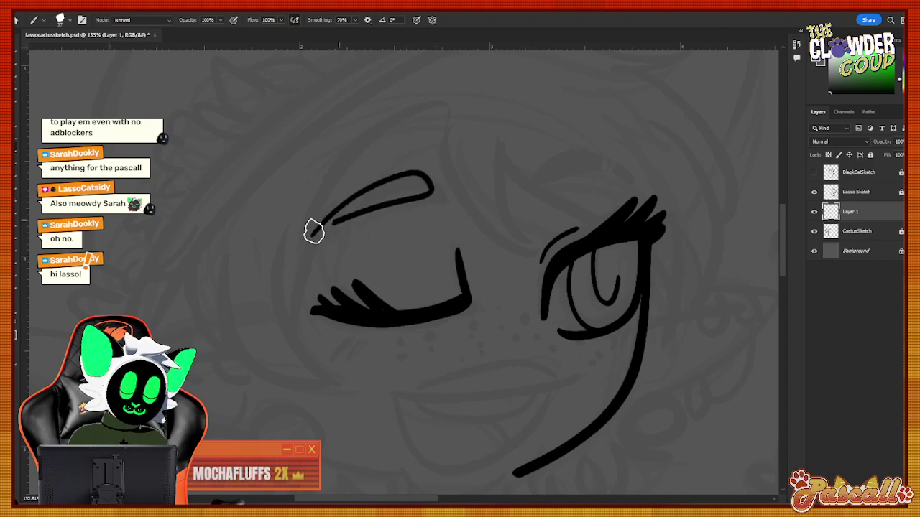
{"action": "key", "text": "ctrl+z"}
Unlock the CactusSketch layer, raise its opacity to 29%, relock it, and make Layer 1 active again.
{"action": "left_click", "coordinate": [888, 232]}
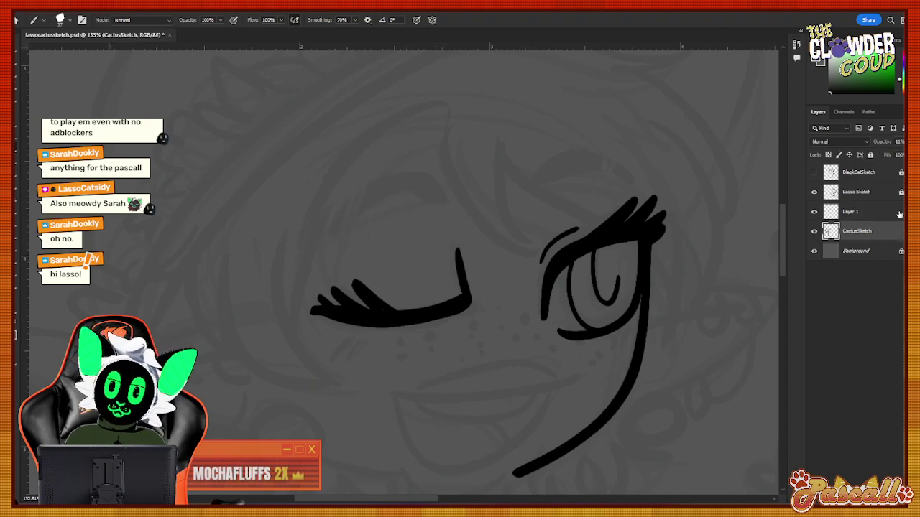
{"action": "left_click", "coordinate": [882, 155]}
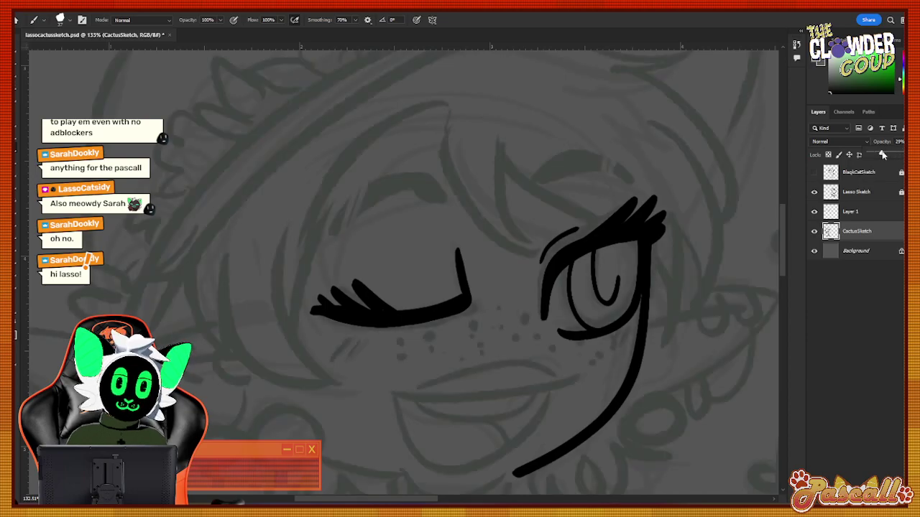
{"action": "left_click", "coordinate": [866, 214]}
Ink the long, slightly curved upper line of the open smile from corner to corner, redoing unsatisfactory strokes.
{"action": "left_click_drag", "start_coordinate": [785, 226], "coordinate": [790, 238]}
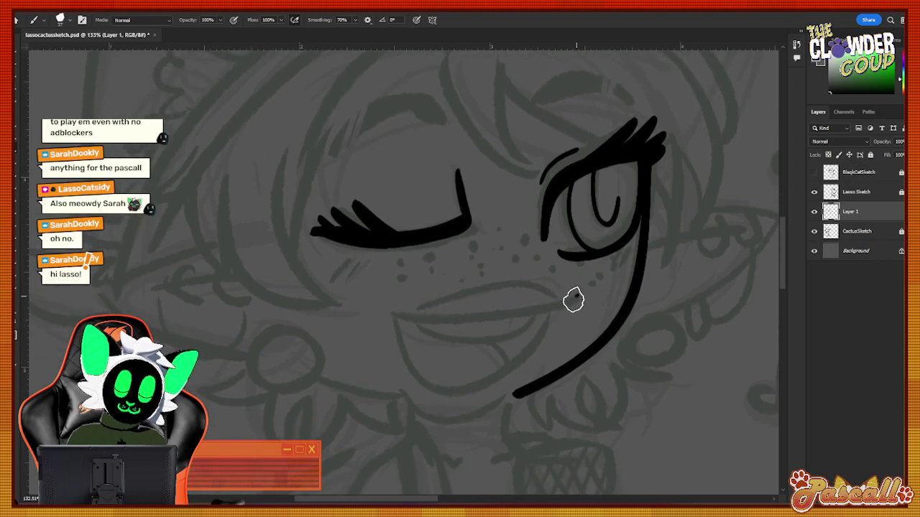
{"action": "left_click_drag", "start_coordinate": [573, 299], "coordinate": [395, 318]}
{"action": "key", "text": "ctrl+z"}
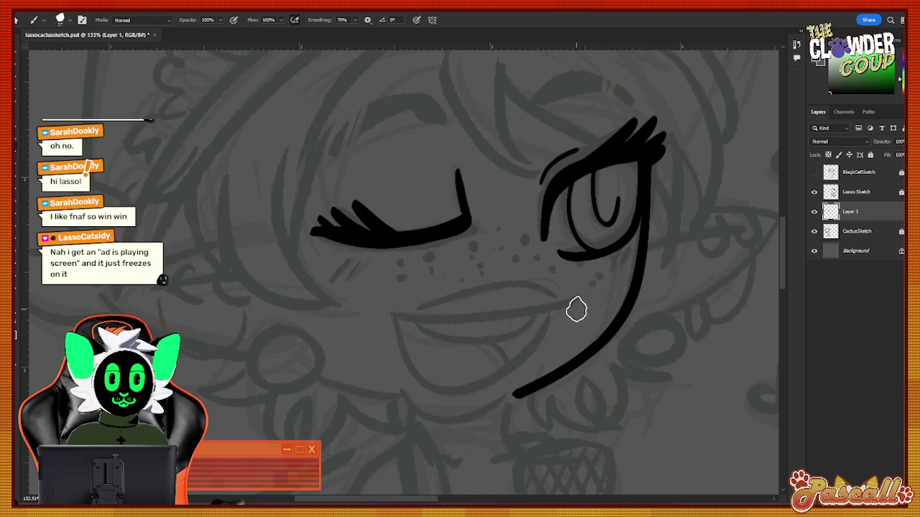
{"action": "mouse_move", "coordinate": [580, 298]}
{"action": "left_mouse_down"}
{"action": "mouse_move", "coordinate": [546, 319]}
{"action": "mouse_move", "coordinate": [380, 310]}
{"action": "left_mouse_up"}
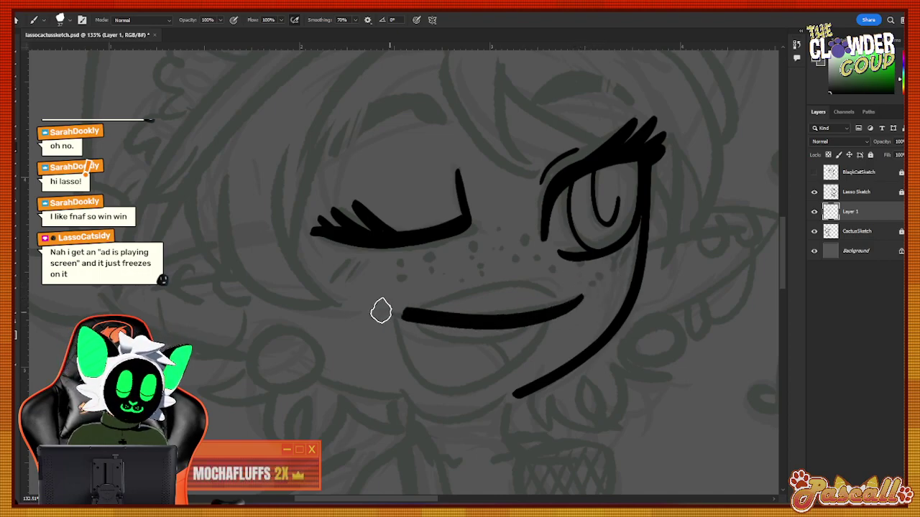
{"action": "key", "text": "ctrl+z"}
{"action": "mouse_move", "coordinate": [580, 293]}
{"action": "left_mouse_down"}
{"action": "mouse_move", "coordinate": [514, 315]}
{"action": "mouse_move", "coordinate": [387, 317]}
{"action": "mouse_move", "coordinate": [393, 310]}
{"action": "mouse_move", "coordinate": [410, 373]}
{"action": "mouse_move", "coordinate": [493, 371]}
{"action": "mouse_move", "coordinate": [533, 301]}
{"action": "left_mouse_up"}
{"action": "key", "text": "ctrl+z"}
Ink the rounded lower outline of the open mouth, joining both ends to the smile line and redoing unsatisfactory strokes.
{"action": "mouse_move", "coordinate": [389, 309]}
{"action": "left_mouse_down"}
{"action": "mouse_move", "coordinate": [401, 342]}
{"action": "mouse_move", "coordinate": [546, 298]}
{"action": "left_mouse_up"}
{"action": "key", "text": "ctrl+z"}
{"action": "mouse_move", "coordinate": [391, 311]}
{"action": "left_mouse_down"}
{"action": "mouse_move", "coordinate": [482, 399]}
{"action": "mouse_move", "coordinate": [558, 297]}
{"action": "left_mouse_up"}
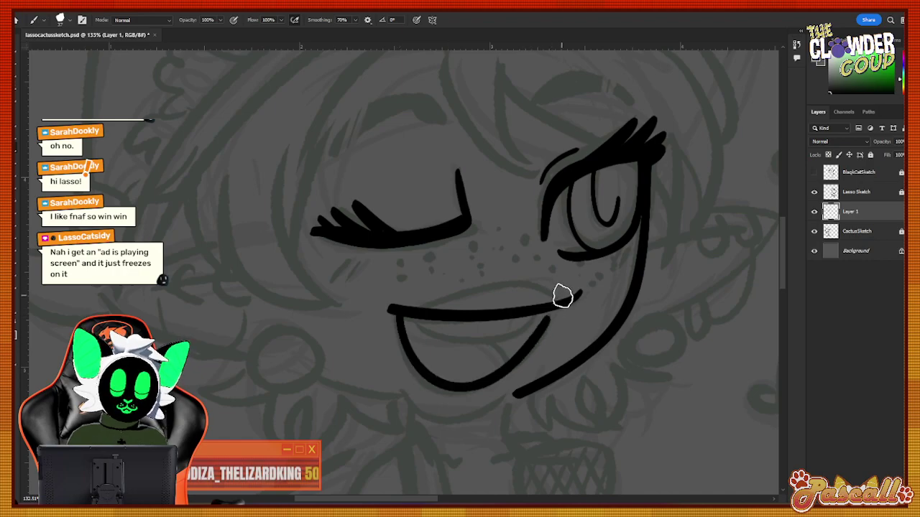
{"action": "key", "text": "ctrl+z"}
{"action": "mouse_move", "coordinate": [393, 312]}
{"action": "left_mouse_down"}
{"action": "mouse_move", "coordinate": [425, 381]}
{"action": "mouse_move", "coordinate": [536, 351]}
{"action": "mouse_move", "coordinate": [569, 294]}
{"action": "left_mouse_up"}
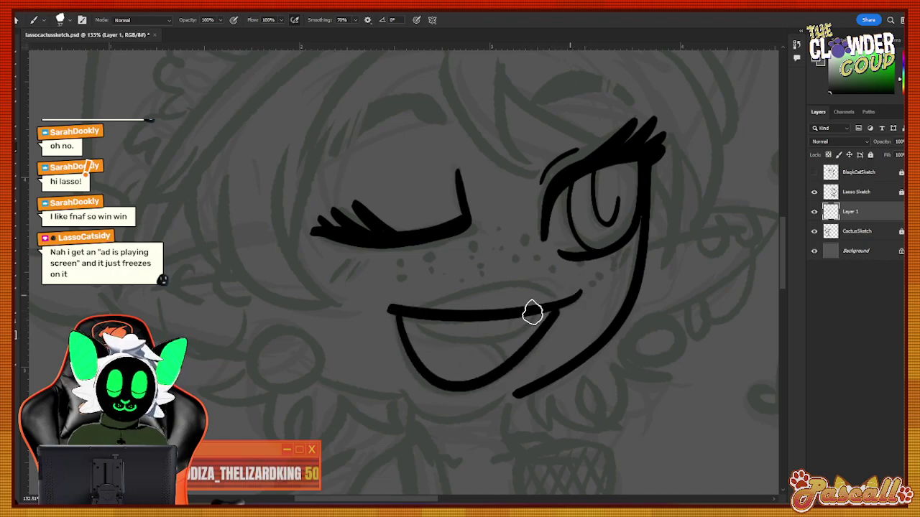
{"action": "key", "text": "ctrl+z"}
{"action": "mouse_move", "coordinate": [394, 311]}
{"action": "left_mouse_down"}
{"action": "mouse_move", "coordinate": [434, 387]}
{"action": "mouse_move", "coordinate": [535, 348]}
{"action": "mouse_move", "coordinate": [568, 287]}
{"action": "left_mouse_up"}
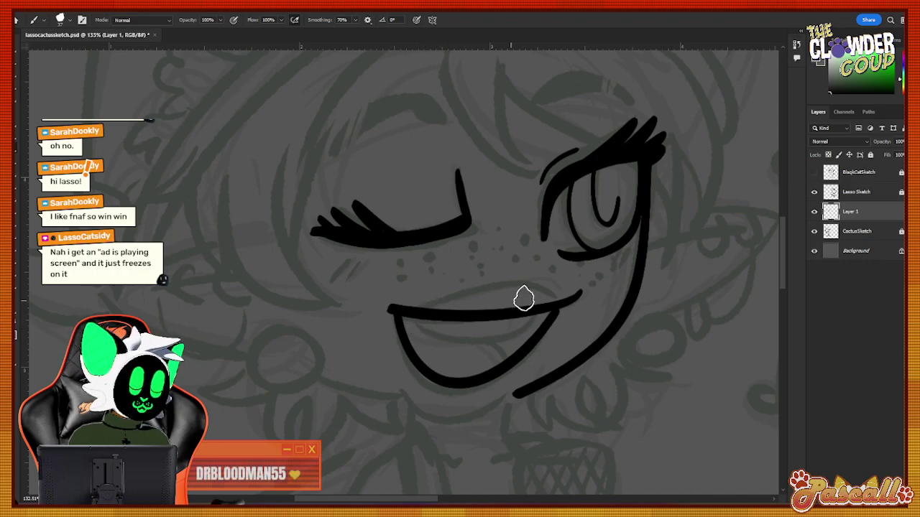
Ink the curved lower edge of the upper teeth and a short tongue line inside the mouth, redoing unsatisfactory strokes.
{"action": "mouse_move", "coordinate": [402, 314]}
{"action": "left_mouse_down"}
{"action": "mouse_move", "coordinate": [419, 328]}
{"action": "mouse_move", "coordinate": [485, 343]}
{"action": "mouse_move", "coordinate": [528, 330]}
{"action": "left_mouse_up"}
{"action": "key", "text": "ctrl+z"}
{"action": "mouse_move", "coordinate": [410, 320]}
{"action": "left_mouse_down"}
{"action": "mouse_move", "coordinate": [533, 325]}
{"action": "mouse_move", "coordinate": [571, 298]}
{"action": "left_mouse_up"}
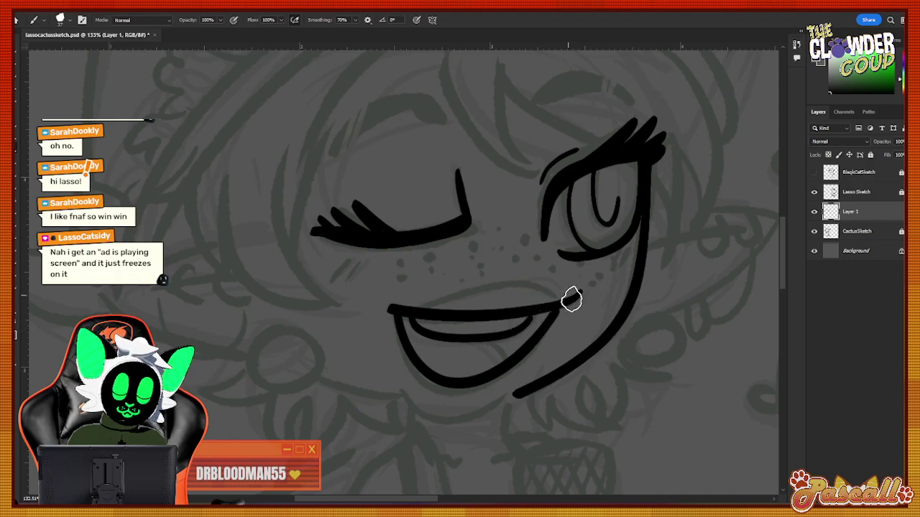
{"action": "key", "text": "ctrl+z"}
{"action": "left_click_drag", "start_coordinate": [413, 320], "coordinate": [525, 335]}
{"action": "key", "text": "ctrl+z"}
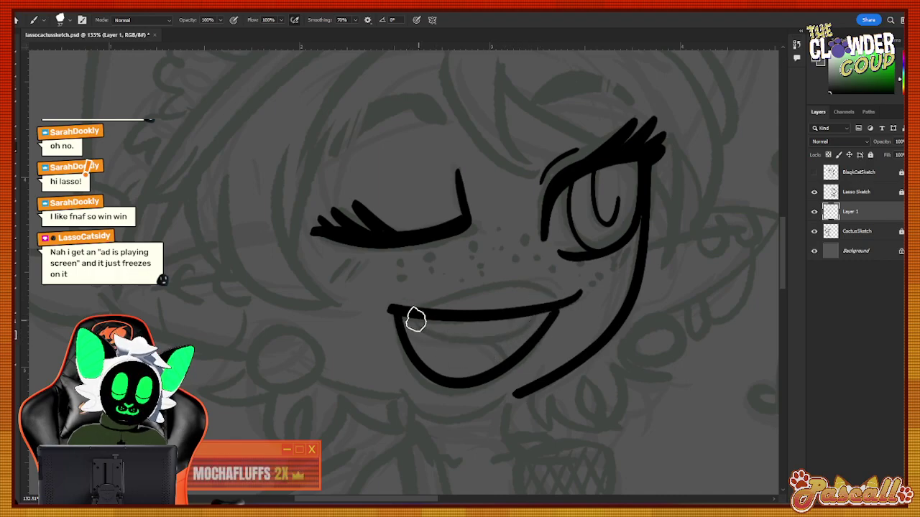
{"action": "mouse_move", "coordinate": [414, 318]}
{"action": "left_mouse_down"}
{"action": "mouse_move", "coordinate": [470, 341]}
{"action": "mouse_move", "coordinate": [533, 318]}
{"action": "left_mouse_up"}
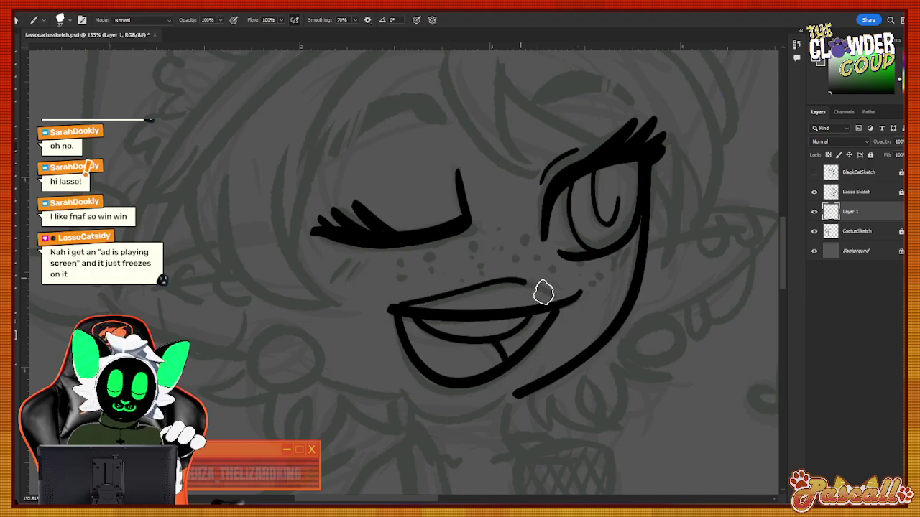
Ink a thin upper-lip curve above the smile and the chin contour below the mouth, joining the chin to the cheek line.
{"action": "mouse_move", "coordinate": [414, 302]}
{"action": "left_mouse_down"}
{"action": "mouse_move", "coordinate": [488, 281]}
{"action": "mouse_move", "coordinate": [546, 281]}
{"action": "mouse_move", "coordinate": [546, 291]}
{"action": "left_mouse_up"}
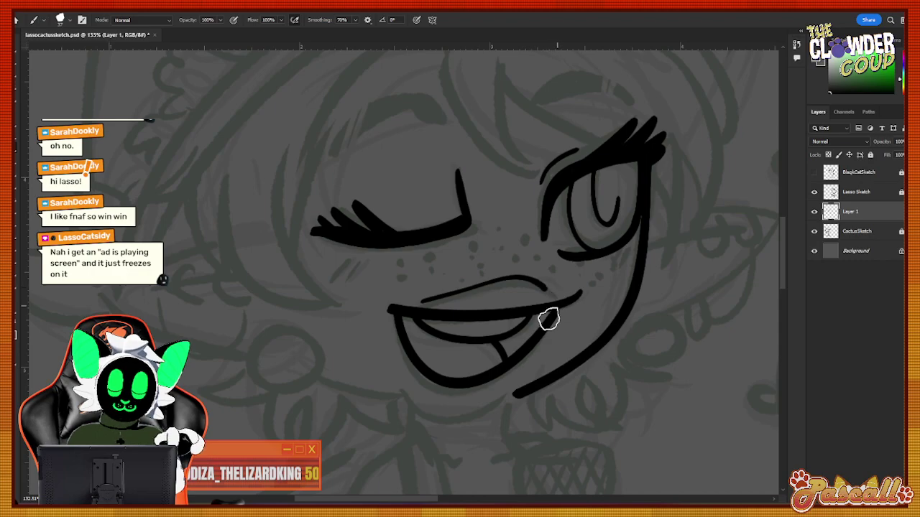
{"action": "left_click_drag", "start_coordinate": [396, 385], "coordinate": [448, 415]}
{"action": "key", "text": "ctrl+z"}
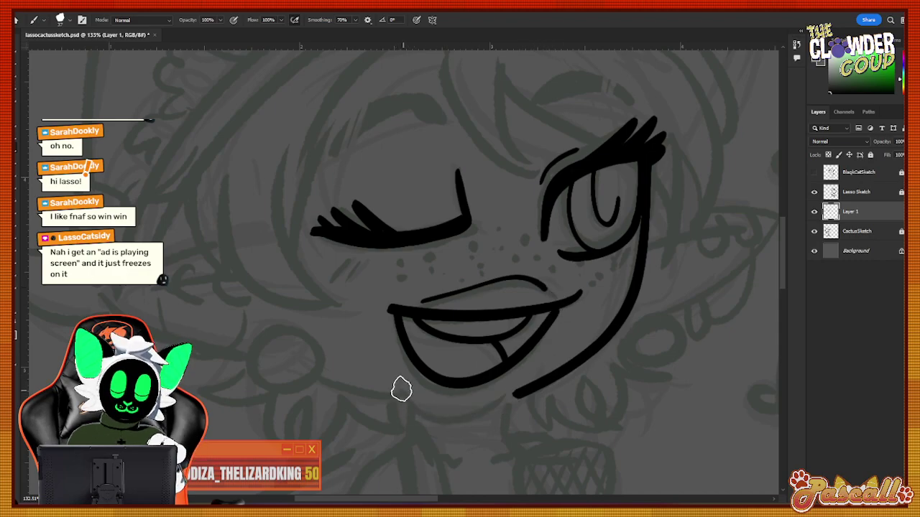
{"action": "left_click_drag", "start_coordinate": [400, 385], "coordinate": [517, 392]}
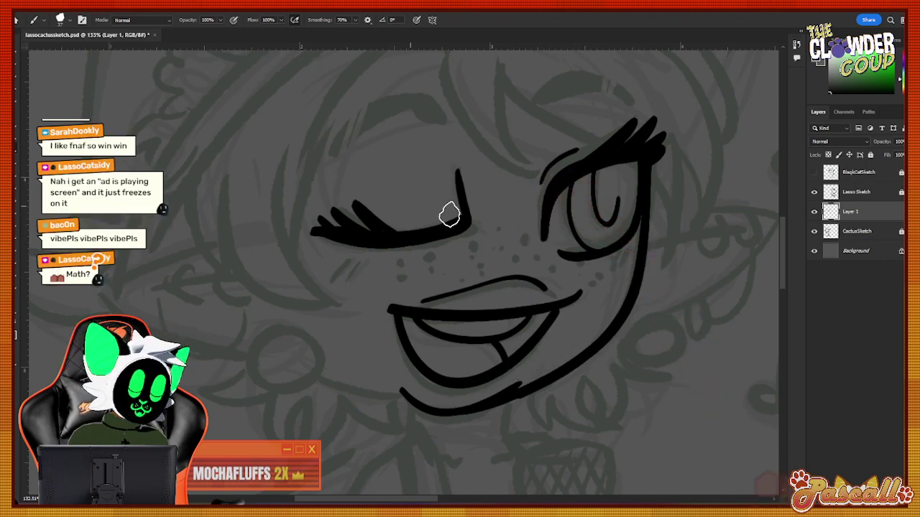
Draw a pair of short slanted blush marks on the cheek under each eye.
{"action": "mouse_move", "coordinate": [354, 256]}
{"action": "left_mouse_down"}
{"action": "mouse_move", "coordinate": [325, 283]}
{"action": "mouse_move", "coordinate": [363, 256]}
{"action": "mouse_move", "coordinate": [349, 275]}
{"action": "left_mouse_up"}
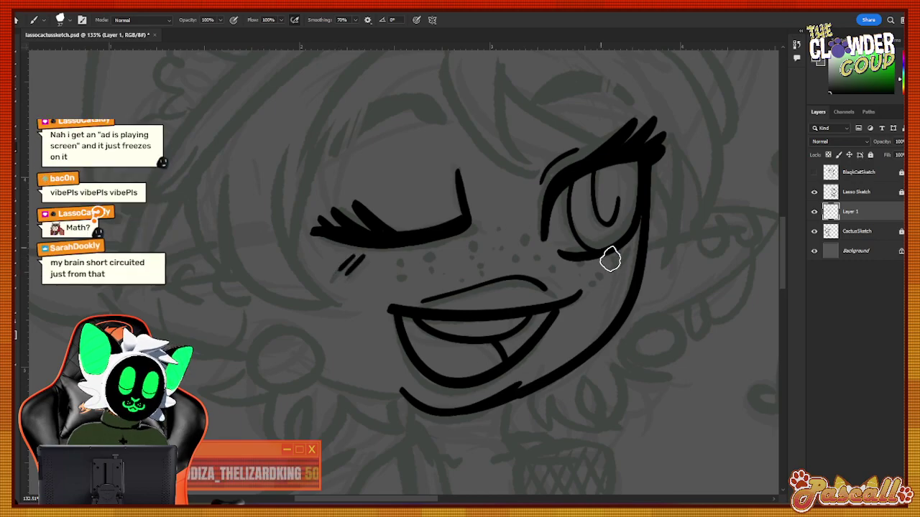
{"action": "left_click_drag", "start_coordinate": [622, 252], "coordinate": [612, 268]}
{"action": "left_click_drag", "start_coordinate": [631, 255], "coordinate": [619, 270]}
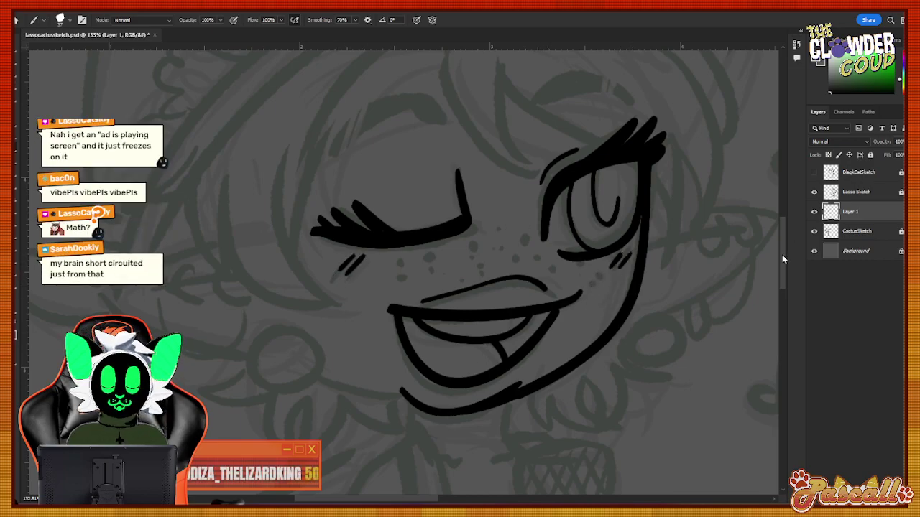
Ink the arched, tapered outlines of both eyebrows over the sketch, redoing unsatisfactory strokes.
{"action": "left_click_drag", "start_coordinate": [783, 259], "coordinate": [785, 251]}
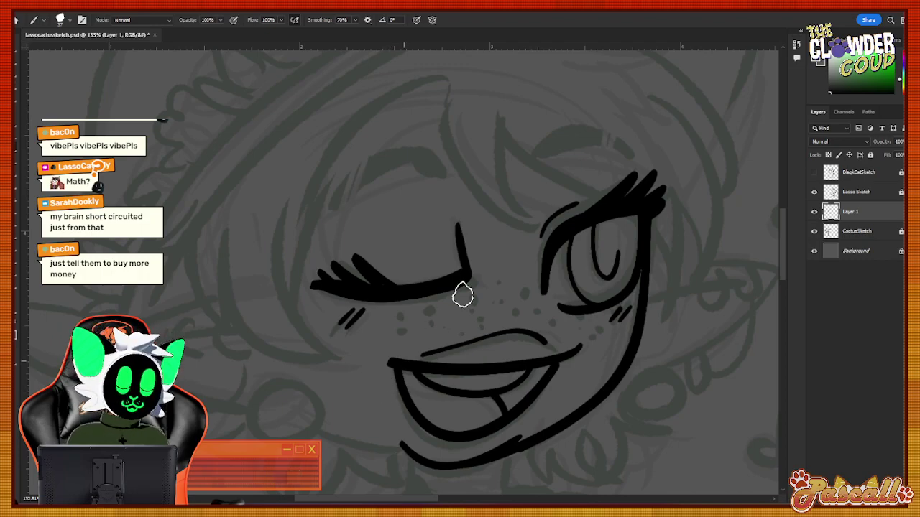
{"action": "mouse_move", "coordinate": [324, 210]}
{"action": "left_mouse_down"}
{"action": "mouse_move", "coordinate": [360, 174]}
{"action": "mouse_move", "coordinate": [435, 153]}
{"action": "mouse_move", "coordinate": [445, 185]}
{"action": "mouse_move", "coordinate": [321, 211]}
{"action": "left_mouse_up"}
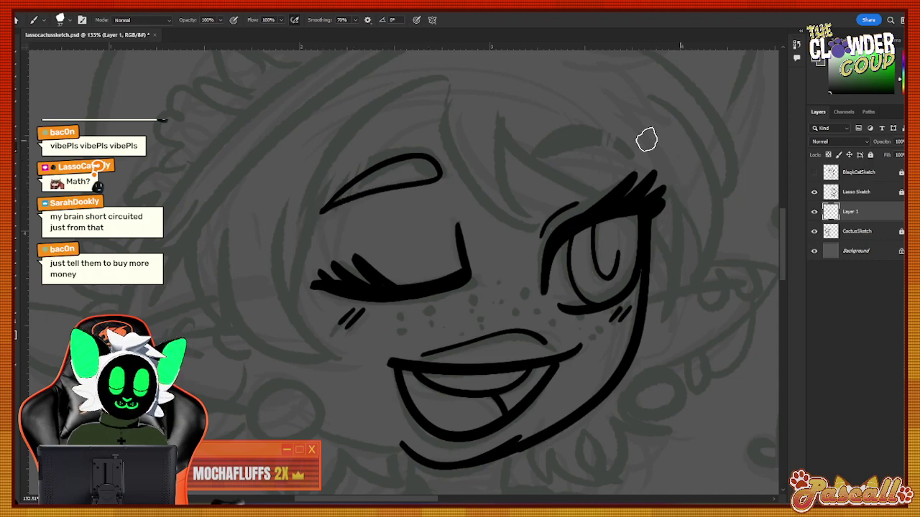
{"action": "mouse_move", "coordinate": [537, 149]}
{"action": "left_mouse_down"}
{"action": "mouse_move", "coordinate": [610, 135]}
{"action": "mouse_move", "coordinate": [645, 157]}
{"action": "mouse_move", "coordinate": [544, 163]}
{"action": "mouse_move", "coordinate": [593, 147]}
{"action": "mouse_move", "coordinate": [639, 159]}
{"action": "mouse_move", "coordinate": [610, 133]}
{"action": "mouse_move", "coordinate": [556, 136]}
{"action": "mouse_move", "coordinate": [521, 156]}
{"action": "mouse_move", "coordinate": [548, 138]}
{"action": "mouse_move", "coordinate": [608, 137]}
{"action": "mouse_move", "coordinate": [633, 157]}
{"action": "mouse_move", "coordinate": [577, 149]}
{"action": "mouse_move", "coordinate": [517, 158]}
{"action": "left_mouse_up"}
{"action": "key", "text": "ctrl+z"}
{"action": "key", "text": "ctrl+z"}
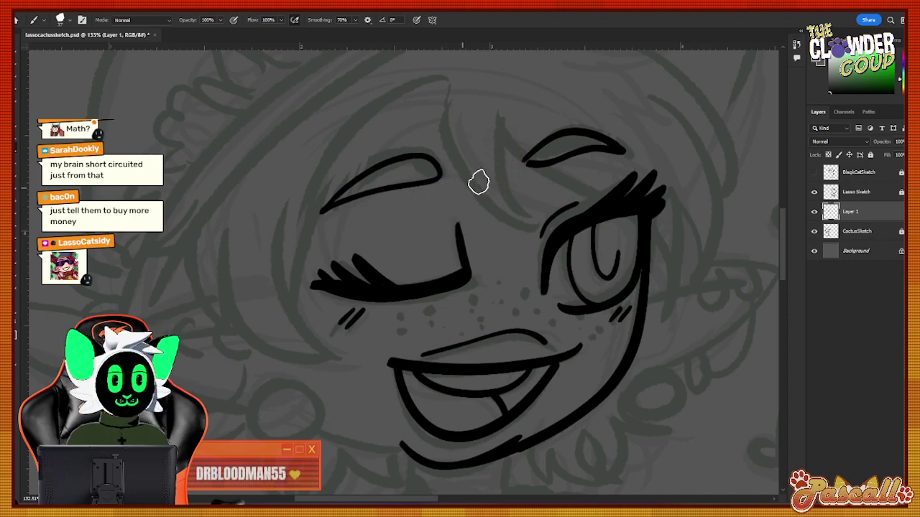
Fill both eyebrows solid black, and erase thin slanted slits through their outer ends.
{"action": "mouse_move", "coordinate": [328, 206]}
{"action": "left_mouse_down"}
{"action": "mouse_move", "coordinate": [426, 163]}
{"action": "mouse_move", "coordinate": [346, 194]}
{"action": "mouse_move", "coordinate": [380, 172]}
{"action": "mouse_move", "coordinate": [431, 162]}
{"action": "mouse_move", "coordinate": [353, 191]}
{"action": "mouse_move", "coordinate": [442, 172]}
{"action": "mouse_move", "coordinate": [382, 171]}
{"action": "left_mouse_up"}
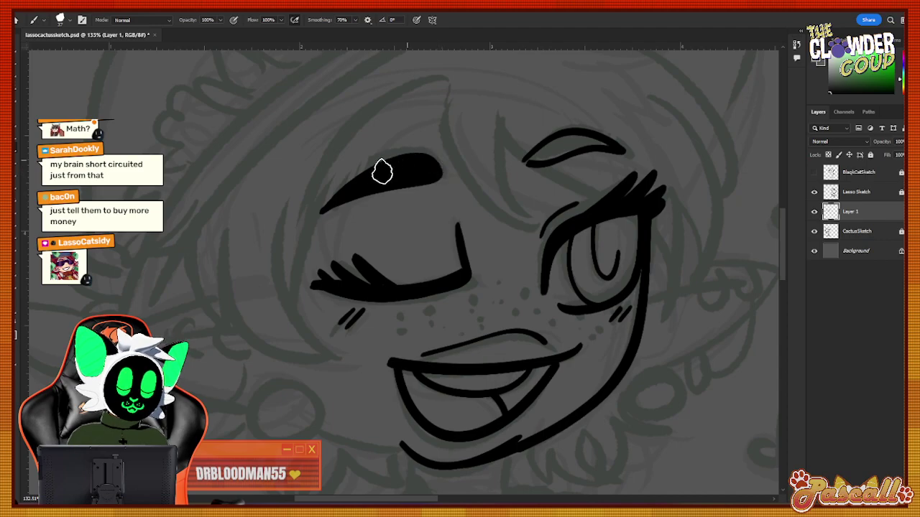
{"action": "mouse_move", "coordinate": [530, 161]}
{"action": "left_mouse_down"}
{"action": "mouse_move", "coordinate": [522, 158]}
{"action": "mouse_move", "coordinate": [564, 156]}
{"action": "mouse_move", "coordinate": [540, 150]}
{"action": "mouse_move", "coordinate": [593, 140]}
{"action": "mouse_move", "coordinate": [542, 155]}
{"action": "mouse_move", "coordinate": [569, 140]}
{"action": "mouse_move", "coordinate": [616, 146]}
{"action": "left_mouse_up"}
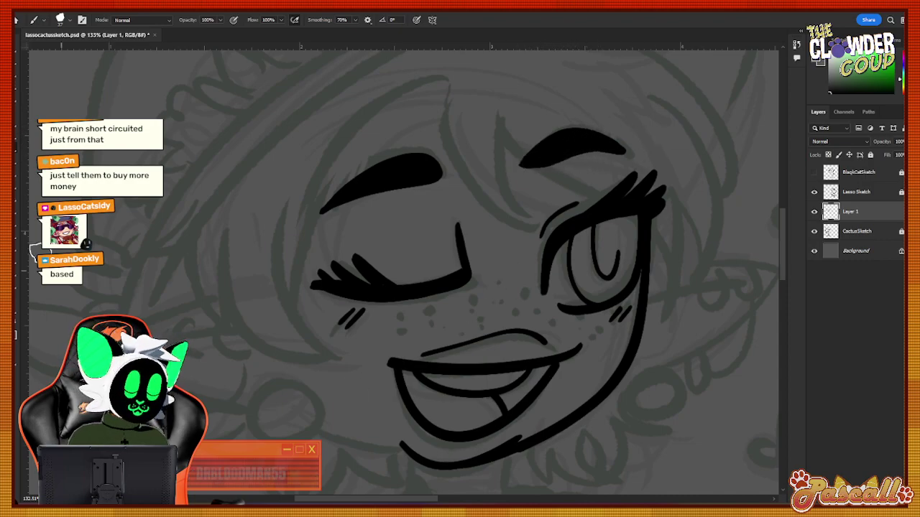
{"action": "key", "text": "e"}
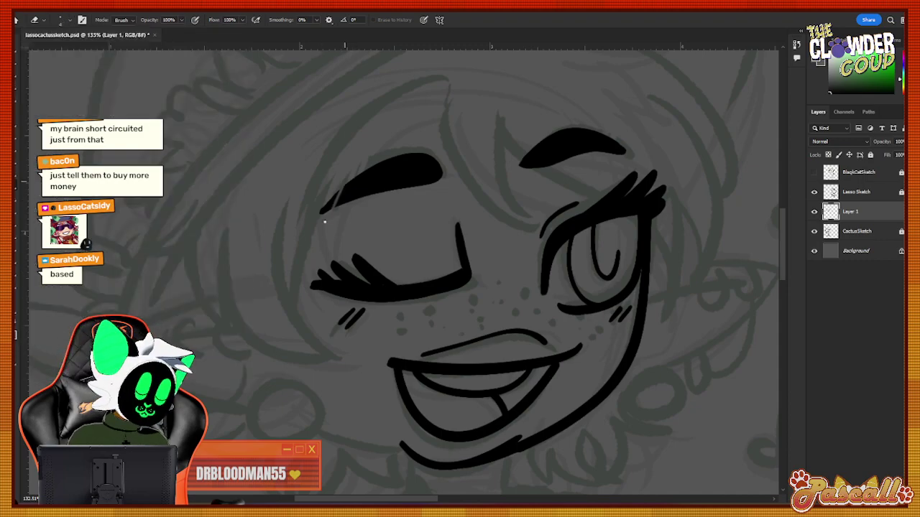
{"action": "mouse_move", "coordinate": [342, 186]}
{"action": "left_mouse_down"}
{"action": "mouse_move", "coordinate": [331, 208]}
{"action": "mouse_move", "coordinate": [341, 204]}
{"action": "left_mouse_up"}
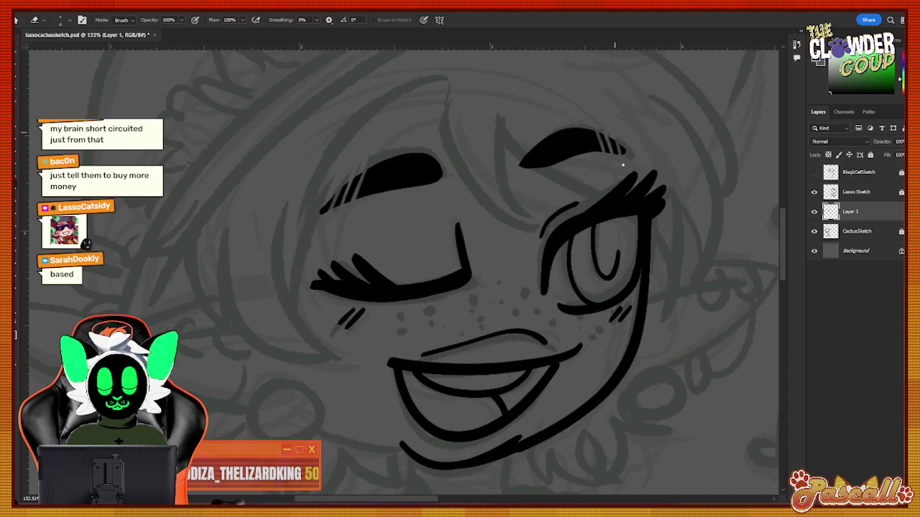
{"action": "key", "text": "b"}
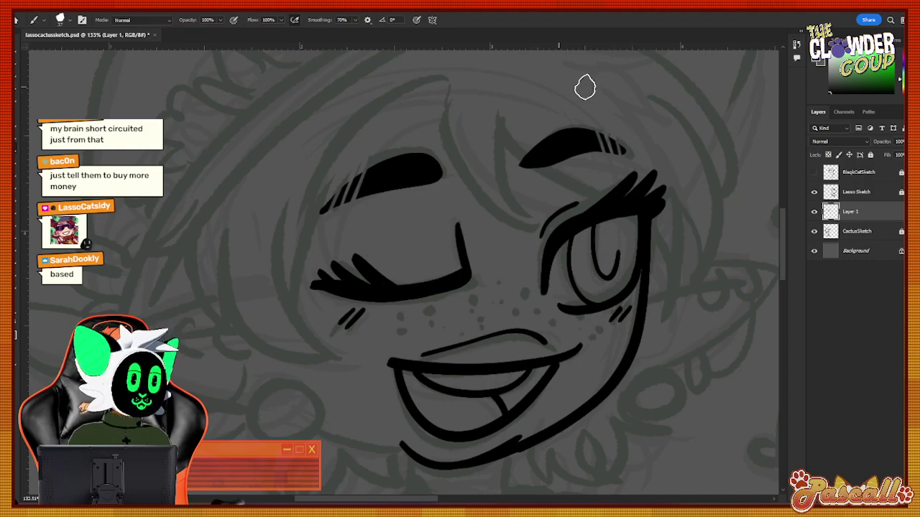
{"action": "scroll", "coordinate": [781, 232], "scroll_direction": "down", "scroll_amount": 3}
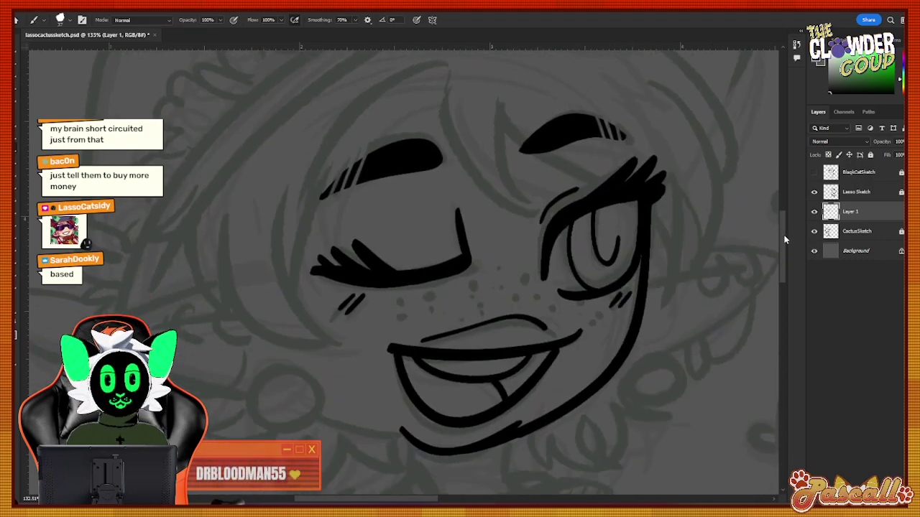
Ink the pointed bangs between the eyebrows and the crossing strands over the open eye, redoing unsatisfactory strokes.
{"action": "mouse_move", "coordinate": [784, 244]}
{"action": "left_mouse_down"}
{"action": "mouse_move", "coordinate": [784, 259]}
{"action": "mouse_move", "coordinate": [776, 232]}
{"action": "left_mouse_up"}
{"action": "scroll", "coordinate": [776, 232], "scroll_direction": "down", "scroll_amount": 5}
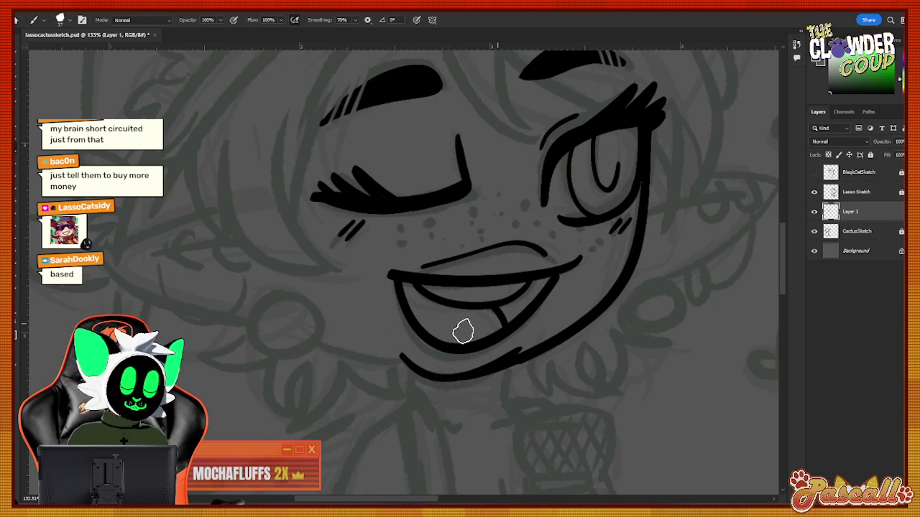
{"action": "mouse_move", "coordinate": [401, 500]}
{"action": "left_mouse_down"}
{"action": "mouse_move", "coordinate": [391, 499]}
{"action": "mouse_move", "coordinate": [414, 502]}
{"action": "left_mouse_up"}
{"action": "left_click_drag", "start_coordinate": [781, 230], "coordinate": [784, 211]}
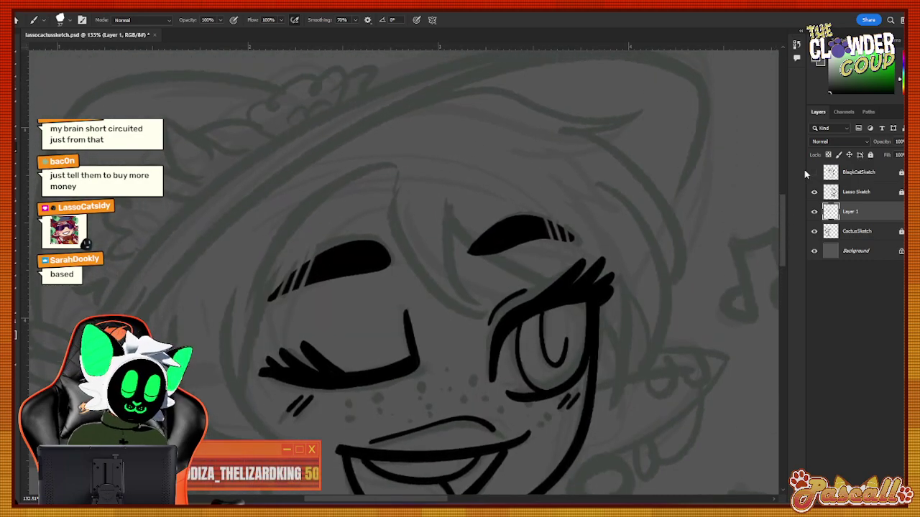
{"action": "mouse_move", "coordinate": [394, 173]}
{"action": "left_mouse_down"}
{"action": "mouse_move", "coordinate": [392, 216]}
{"action": "mouse_move", "coordinate": [488, 335]}
{"action": "mouse_move", "coordinate": [447, 185]}
{"action": "left_mouse_up"}
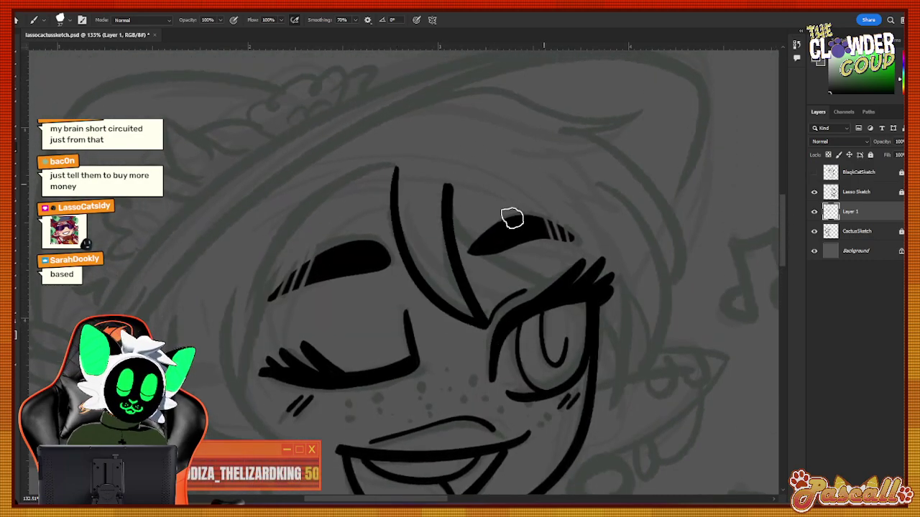
{"action": "left_click_drag", "start_coordinate": [454, 232], "coordinate": [626, 364]}
{"action": "key", "text": "ctrl+z"}
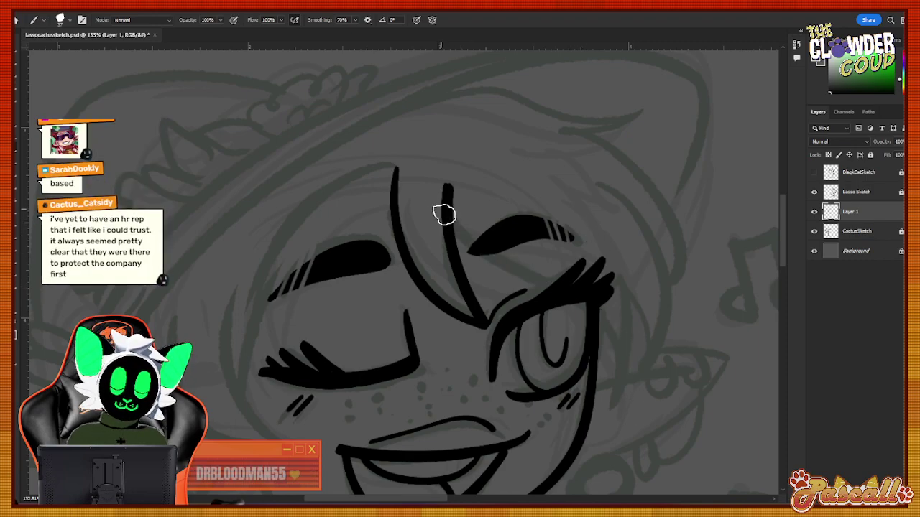
{"action": "mouse_move", "coordinate": [443, 213]}
{"action": "left_mouse_down"}
{"action": "mouse_move", "coordinate": [613, 396]}
{"action": "mouse_move", "coordinate": [587, 223]}
{"action": "left_mouse_up"}
{"action": "mouse_move", "coordinate": [634, 363]}
{"action": "left_mouse_down"}
{"action": "mouse_move", "coordinate": [659, 325]}
{"action": "mouse_move", "coordinate": [587, 185]}
{"action": "left_mouse_up"}
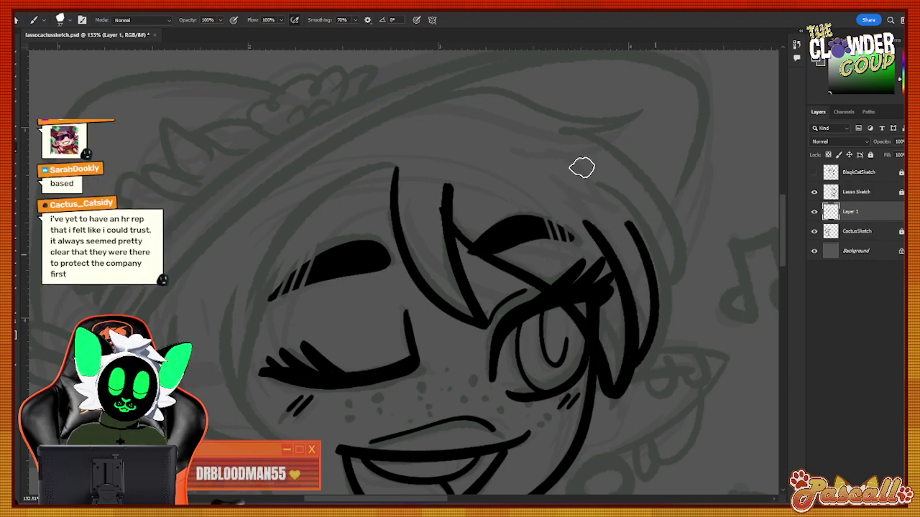
{"action": "key", "text": "ctrl+z"}
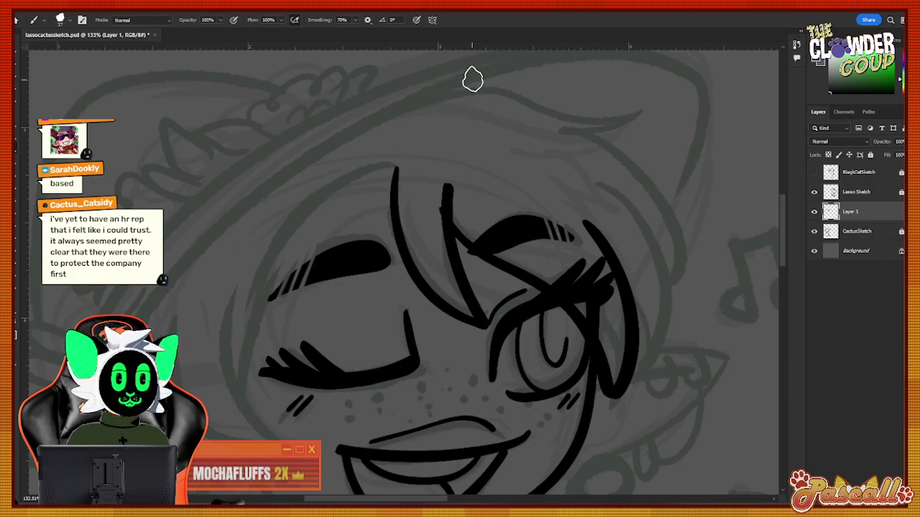
Ink the top contour of the hair as a wavy line ending in a flicked-out tip under the hat brim, redoing rejected strokes.
{"action": "mouse_move", "coordinate": [457, 94]}
{"action": "left_mouse_down"}
{"action": "mouse_move", "coordinate": [561, 119]}
{"action": "mouse_move", "coordinate": [659, 86]}
{"action": "mouse_move", "coordinate": [592, 139]}
{"action": "mouse_move", "coordinate": [626, 122]}
{"action": "left_mouse_up"}
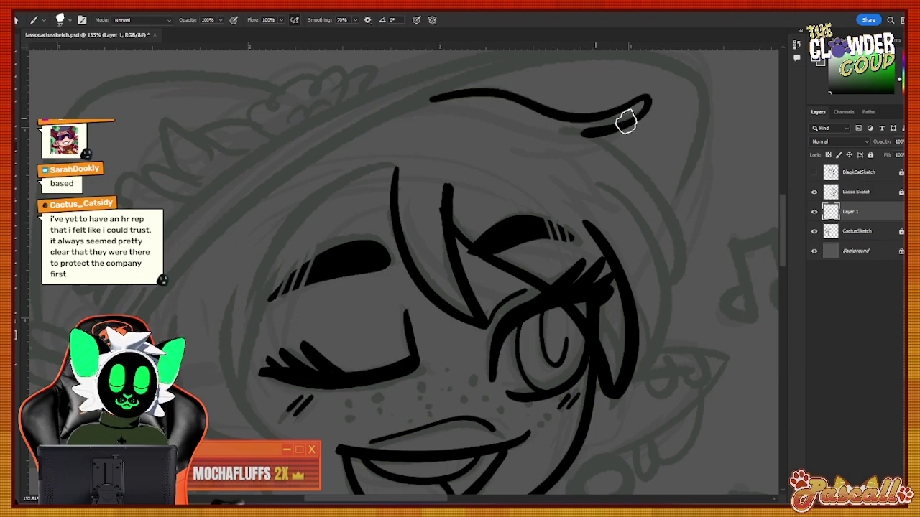
{"action": "key", "text": "ctrl+z"}
{"action": "mouse_move", "coordinate": [428, 100]}
{"action": "left_mouse_down"}
{"action": "mouse_move", "coordinate": [481, 87]}
{"action": "mouse_move", "coordinate": [551, 120]}
{"action": "mouse_move", "coordinate": [665, 101]}
{"action": "mouse_move", "coordinate": [601, 144]}
{"action": "mouse_move", "coordinate": [571, 140]}
{"action": "left_mouse_up"}
{"action": "key", "text": "ctrl+z"}
{"action": "mouse_move", "coordinate": [419, 98]}
{"action": "left_mouse_down"}
{"action": "mouse_move", "coordinate": [512, 89]}
{"action": "mouse_move", "coordinate": [592, 125]}
{"action": "mouse_move", "coordinate": [672, 98]}
{"action": "mouse_move", "coordinate": [585, 148]}
{"action": "mouse_move", "coordinate": [631, 133]}
{"action": "left_mouse_up"}
{"action": "key", "text": "ctrl+z"}
{"action": "mouse_move", "coordinate": [399, 106]}
{"action": "left_mouse_down"}
{"action": "mouse_move", "coordinate": [437, 96]}
{"action": "mouse_move", "coordinate": [542, 118]}
{"action": "mouse_move", "coordinate": [657, 99]}
{"action": "mouse_move", "coordinate": [630, 136]}
{"action": "mouse_move", "coordinate": [582, 142]}
{"action": "left_mouse_up"}
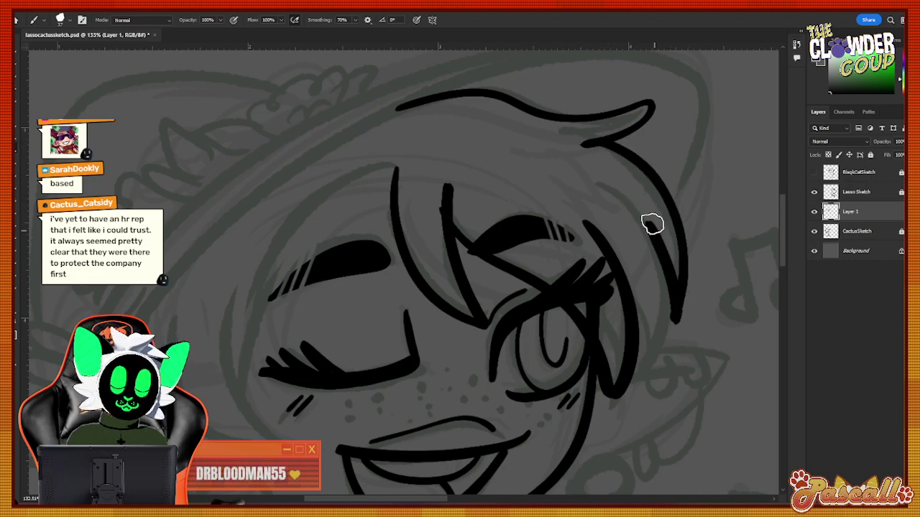
Ink the outer hair contour from the flicked tip down to a point beside the open eye.
{"action": "left_click_drag", "start_coordinate": [596, 146], "coordinate": [682, 266]}
{"action": "key", "text": "ctrl+z"}
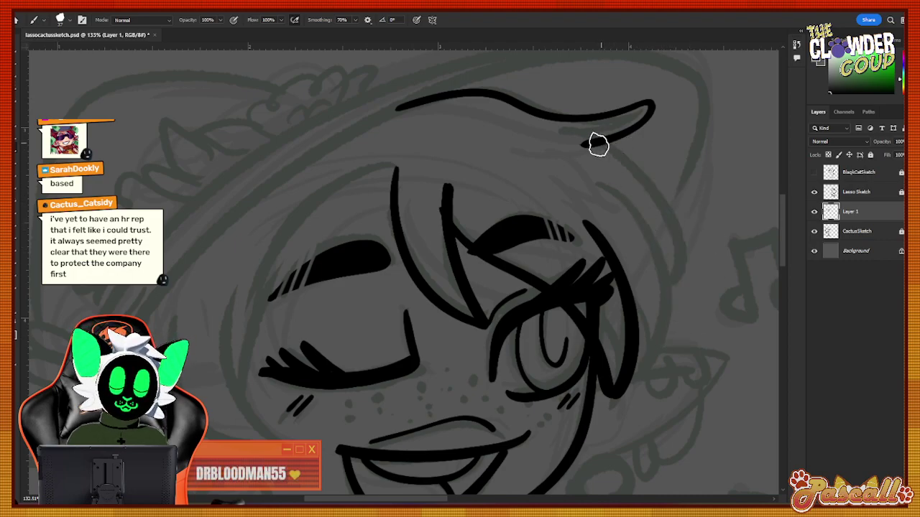
{"action": "left_click_drag", "start_coordinate": [597, 144], "coordinate": [675, 270]}
{"action": "key", "text": "ctrl+z"}
{"action": "mouse_move", "coordinate": [597, 142]}
{"action": "left_mouse_down"}
{"action": "mouse_move", "coordinate": [625, 145]}
{"action": "mouse_move", "coordinate": [675, 300]}
{"action": "mouse_move", "coordinate": [625, 184]}
{"action": "left_mouse_up"}
Ink the zigzag inner strands joining the outer hair point to the lock beside the open eye, retrying strokes until they fit.
{"action": "left_click_drag", "start_coordinate": [670, 276], "coordinate": [650, 349]}
{"action": "key", "text": "ctrl+z"}
{"action": "mouse_move", "coordinate": [624, 190]}
{"action": "left_mouse_down"}
{"action": "mouse_move", "coordinate": [652, 313]}
{"action": "mouse_move", "coordinate": [640, 338]}
{"action": "left_mouse_up"}
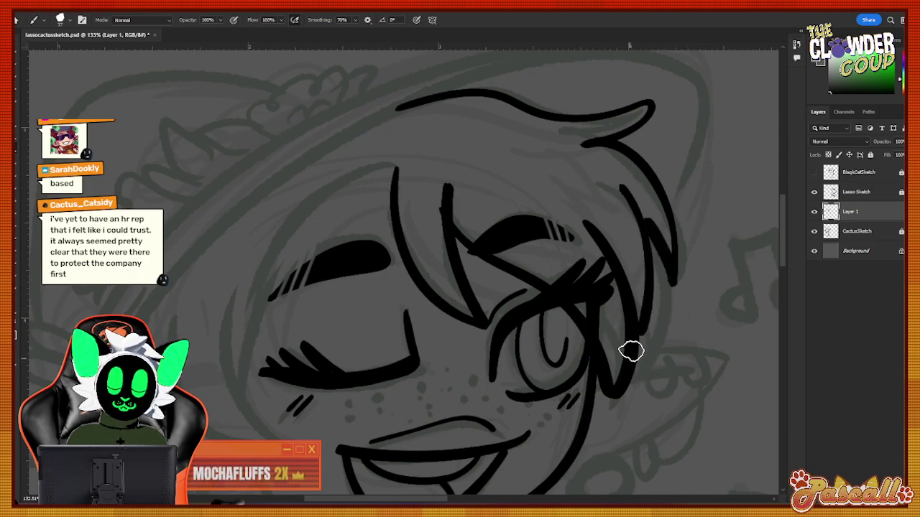
{"action": "key", "text": "ctrl+z"}
{"action": "key", "text": "ctrl+z"}
{"action": "mouse_move", "coordinate": [628, 194]}
{"action": "left_mouse_down"}
{"action": "mouse_move", "coordinate": [649, 244]}
{"action": "mouse_move", "coordinate": [627, 371]}
{"action": "left_mouse_up"}
{"action": "key", "text": "ctrl+z"}
{"action": "left_click_drag", "start_coordinate": [621, 185], "coordinate": [671, 294]}
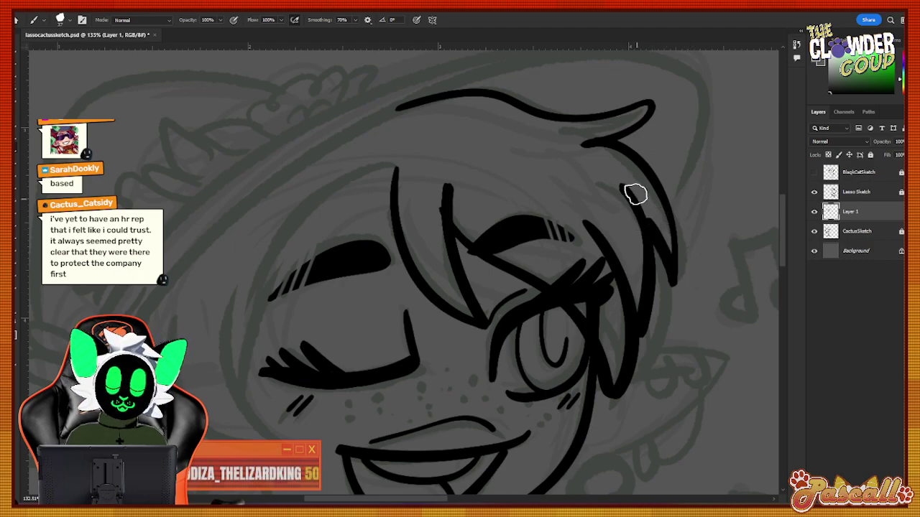
{"action": "left_click_drag", "start_coordinate": [620, 186], "coordinate": [660, 242]}
{"action": "key", "text": "ctrl+z"}
{"action": "left_click_drag", "start_coordinate": [622, 187], "coordinate": [666, 255]}
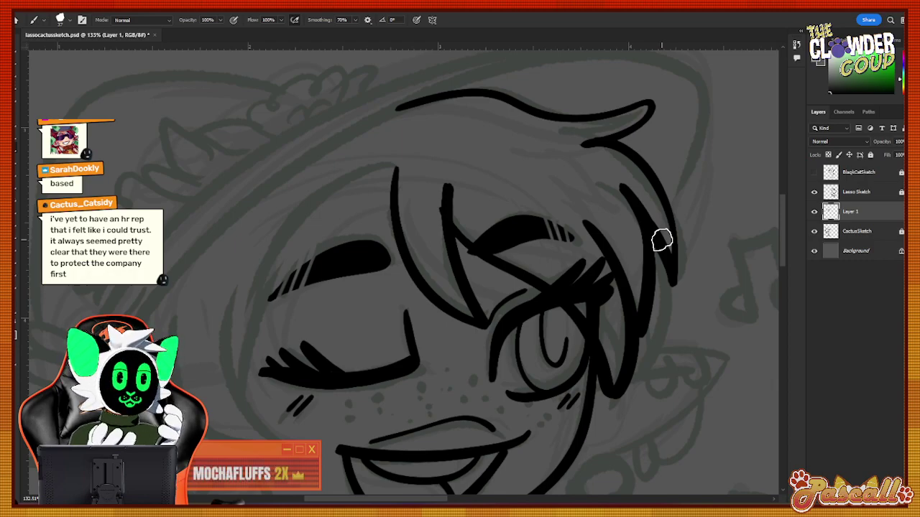
Ink the hat brim with a thick line sweeping over the hair and curling down to it, plus a thinner outer line alongside.
{"action": "left_click_drag", "start_coordinate": [783, 219], "coordinate": [779, 218]}
{"action": "mouse_move", "coordinate": [170, 297]}
{"action": "left_mouse_down"}
{"action": "mouse_move", "coordinate": [292, 183]}
{"action": "mouse_move", "coordinate": [425, 101]}
{"action": "left_mouse_up"}
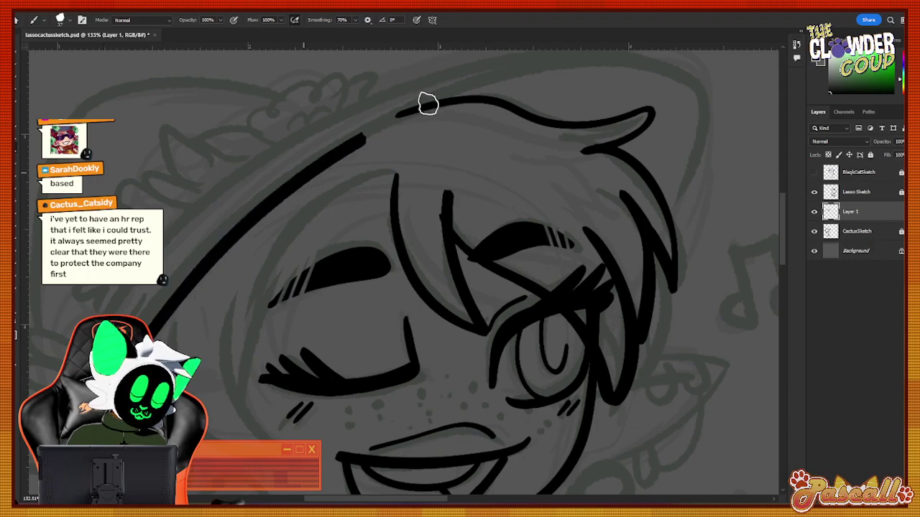
{"action": "key", "text": "ctrl+z"}
{"action": "mouse_move", "coordinate": [164, 297]}
{"action": "left_mouse_down"}
{"action": "mouse_move", "coordinate": [319, 150]}
{"action": "mouse_move", "coordinate": [688, 76]}
{"action": "mouse_move", "coordinate": [726, 87]}
{"action": "left_mouse_up"}
{"action": "key", "text": "ctrl+z"}
{"action": "mouse_move", "coordinate": [163, 298]}
{"action": "left_mouse_down"}
{"action": "mouse_move", "coordinate": [297, 162]}
{"action": "mouse_move", "coordinate": [647, 62]}
{"action": "mouse_move", "coordinate": [693, 192]}
{"action": "left_mouse_up"}
{"action": "key", "text": "ctrl+z"}
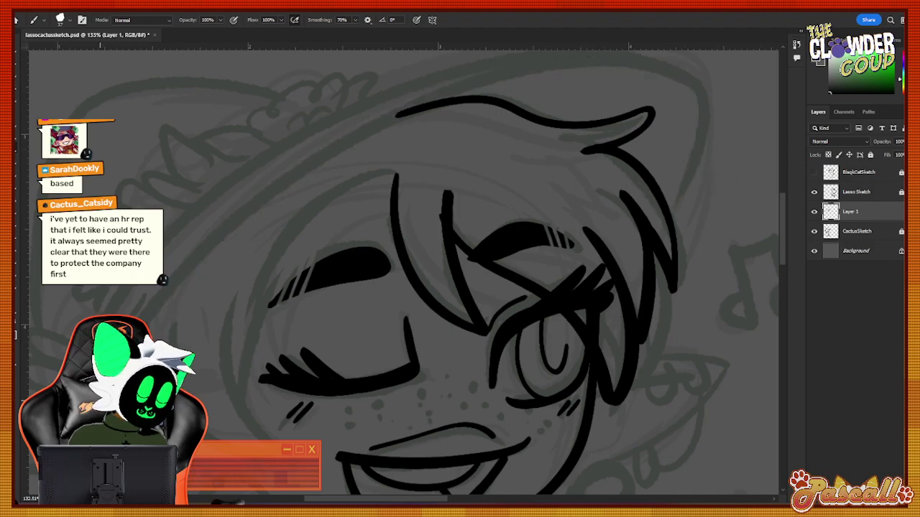
{"action": "mouse_move", "coordinate": [164, 298]}
{"action": "left_mouse_down"}
{"action": "mouse_move", "coordinate": [379, 115]}
{"action": "mouse_move", "coordinate": [569, 57]}
{"action": "mouse_move", "coordinate": [697, 76]}
{"action": "mouse_move", "coordinate": [692, 156]}
{"action": "mouse_move", "coordinate": [659, 213]}
{"action": "left_mouse_up"}
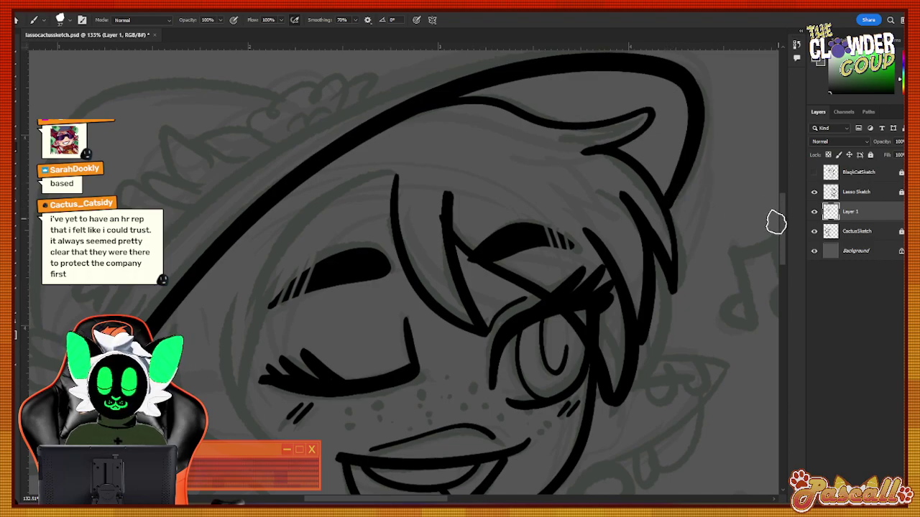
{"action": "key", "text": "ctrl+z"}
{"action": "mouse_move", "coordinate": [362, 498]}
{"action": "left_mouse_down"}
{"action": "mouse_move", "coordinate": [377, 498]}
{"action": "mouse_move", "coordinate": [346, 498]}
{"action": "left_mouse_up"}
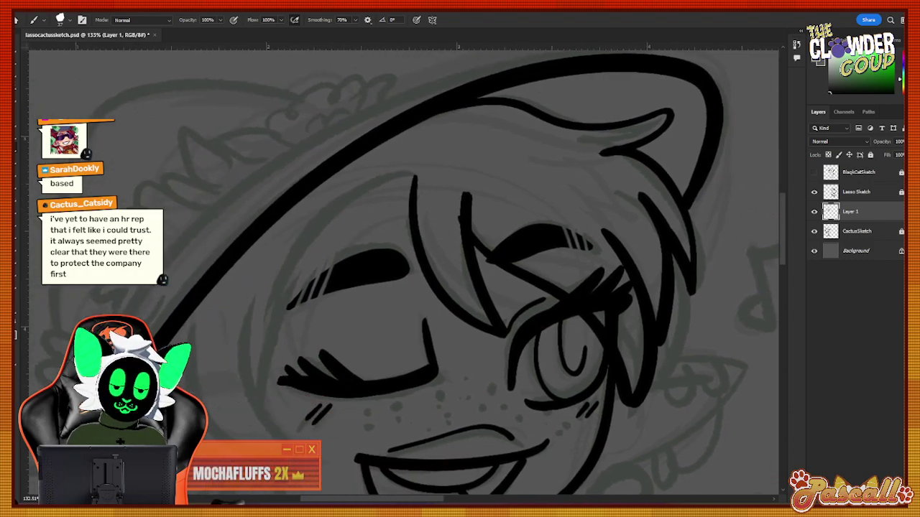
{"action": "left_click_drag", "start_coordinate": [782, 215], "coordinate": [786, 209]}
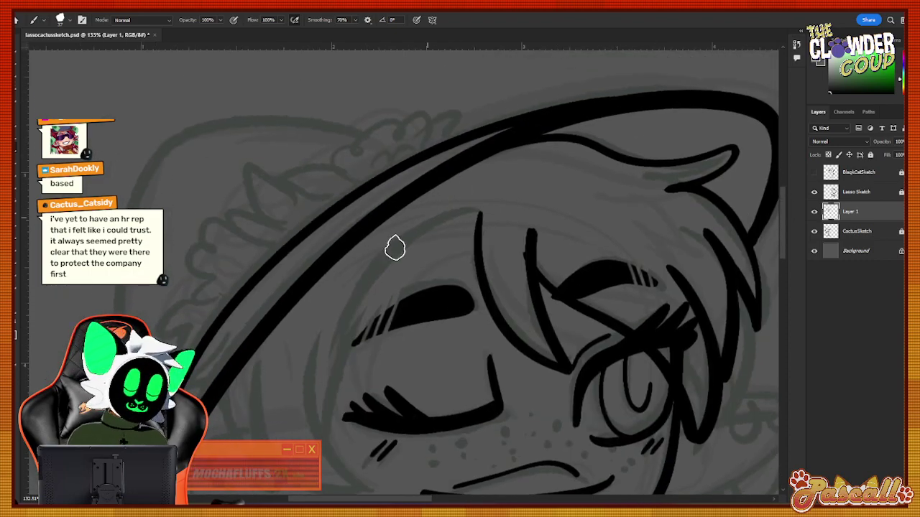
Ink the pointed hair locks beside the winking eye and the curved hairline rising over its eyebrow to the bangs.
{"action": "left_click_drag", "start_coordinate": [784, 238], "coordinate": [785, 267]}
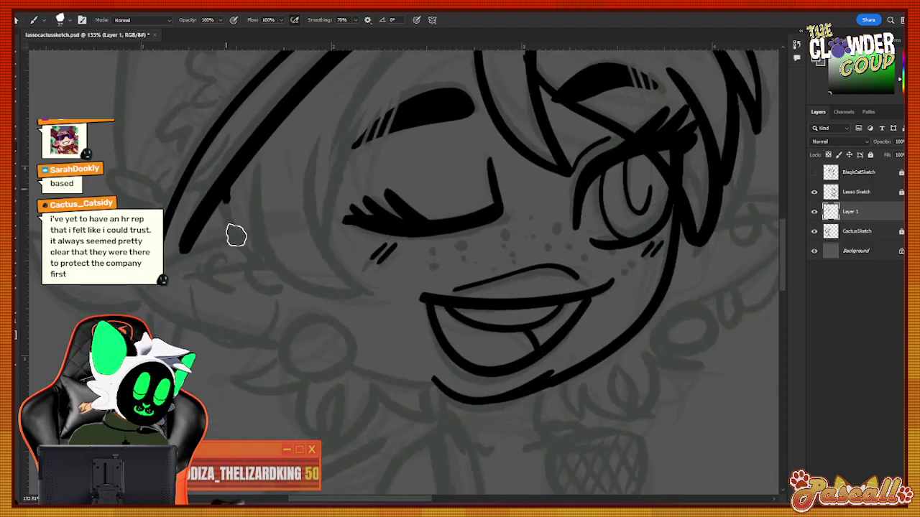
{"action": "mouse_move", "coordinate": [257, 164]}
{"action": "left_mouse_down"}
{"action": "mouse_move", "coordinate": [366, 294]}
{"action": "mouse_move", "coordinate": [321, 160]}
{"action": "left_mouse_up"}
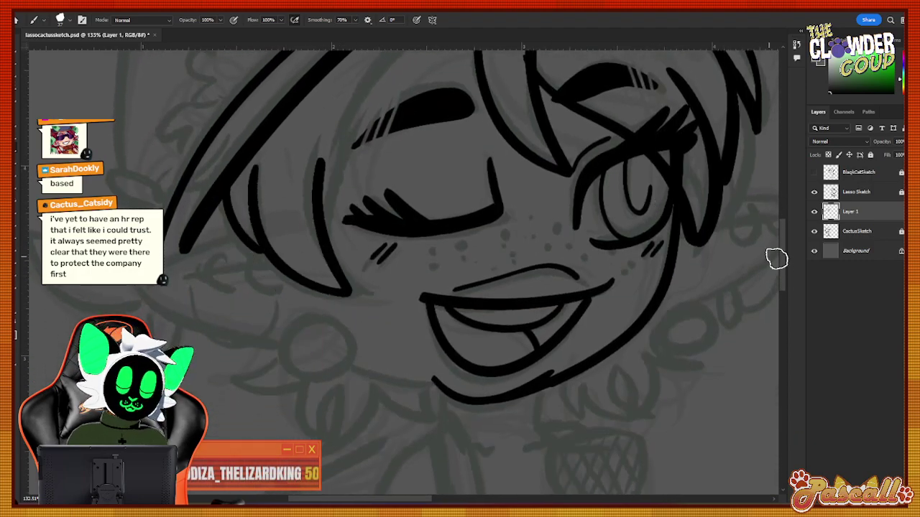
{"action": "scroll", "coordinate": [776, 258], "scroll_direction": "up", "scroll_amount": 5}
{"action": "mouse_move", "coordinate": [328, 293]}
{"action": "left_mouse_down"}
{"action": "mouse_move", "coordinate": [332, 328]}
{"action": "mouse_move", "coordinate": [341, 268]}
{"action": "mouse_move", "coordinate": [363, 224]}
{"action": "left_mouse_up"}
{"action": "mouse_move", "coordinate": [394, 186]}
{"action": "left_mouse_down"}
{"action": "mouse_move", "coordinate": [501, 144]}
{"action": "mouse_move", "coordinate": [538, 102]}
{"action": "left_mouse_up"}
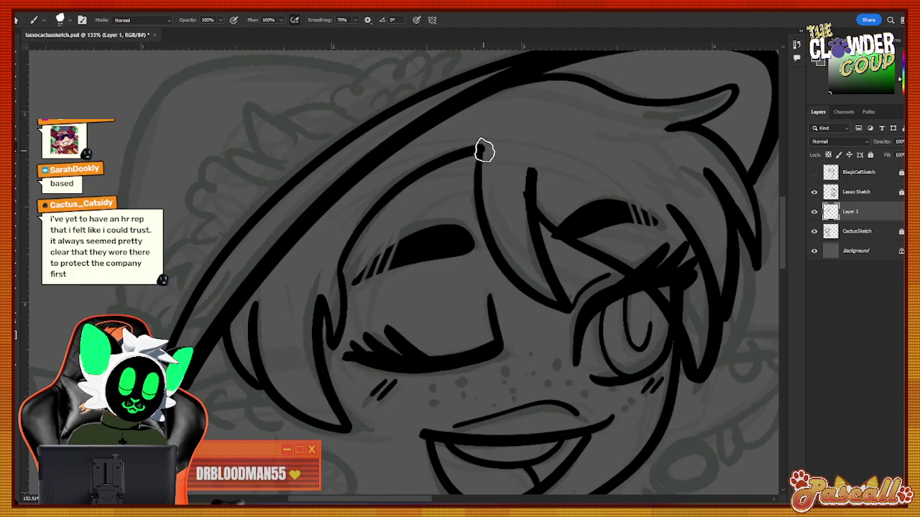
{"action": "key", "text": "ctrl+z"}
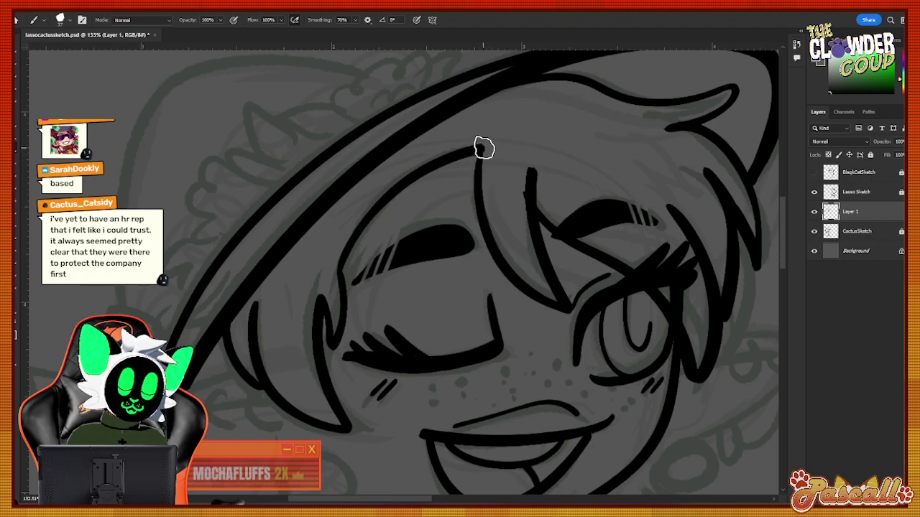
{"action": "left_click_drag", "start_coordinate": [482, 150], "coordinate": [482, 180]}
{"action": "key", "text": "ctrl+z"}
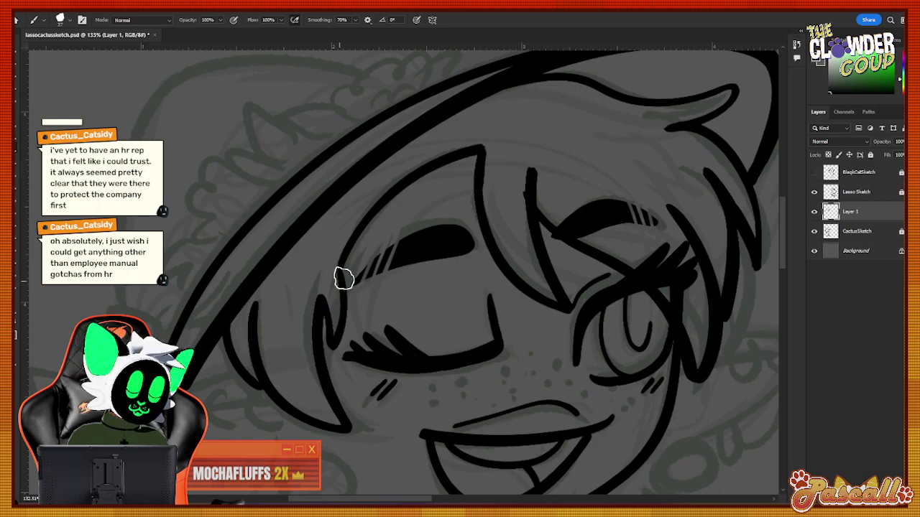
Ink the jaw line on the winking side from the sketched round earring to the chin.
{"action": "scroll", "coordinate": [786, 251], "scroll_direction": "down", "scroll_amount": 5}
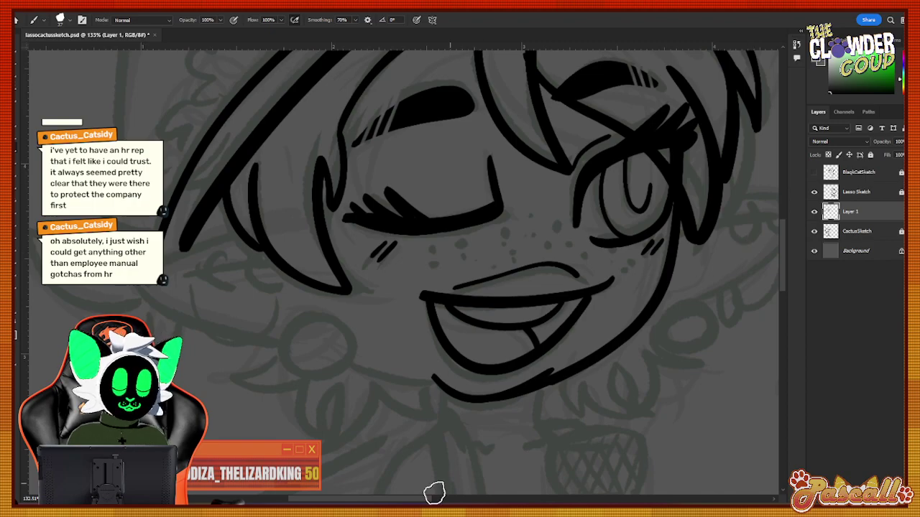
{"action": "scroll", "coordinate": [434, 493], "scroll_direction": "left", "scroll_amount": 5}
{"action": "scroll", "coordinate": [415, 502], "scroll_direction": "right", "scroll_amount": 4}
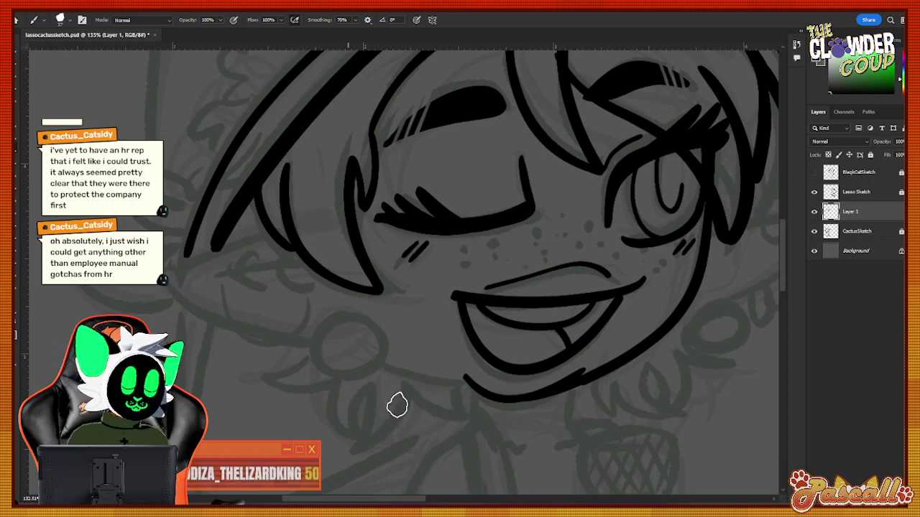
{"action": "left_click_drag", "start_coordinate": [382, 363], "coordinate": [458, 381]}
{"action": "key", "text": "ctrl+z"}
{"action": "key", "text": "ctrl+z"}
{"action": "left_click_drag", "start_coordinate": [385, 363], "coordinate": [473, 388]}
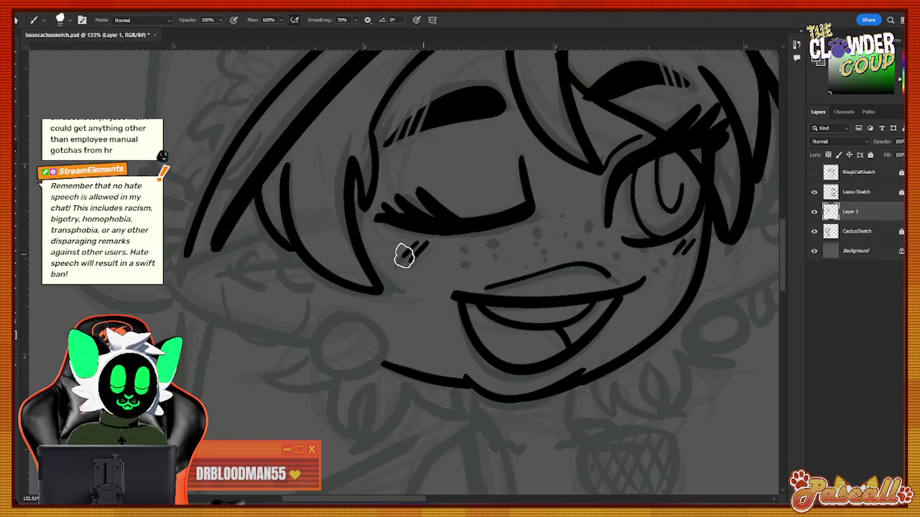
Ink the round earring at the end of the jaw line on the winking side.
{"action": "left_click_drag", "start_coordinate": [784, 232], "coordinate": [786, 226]}
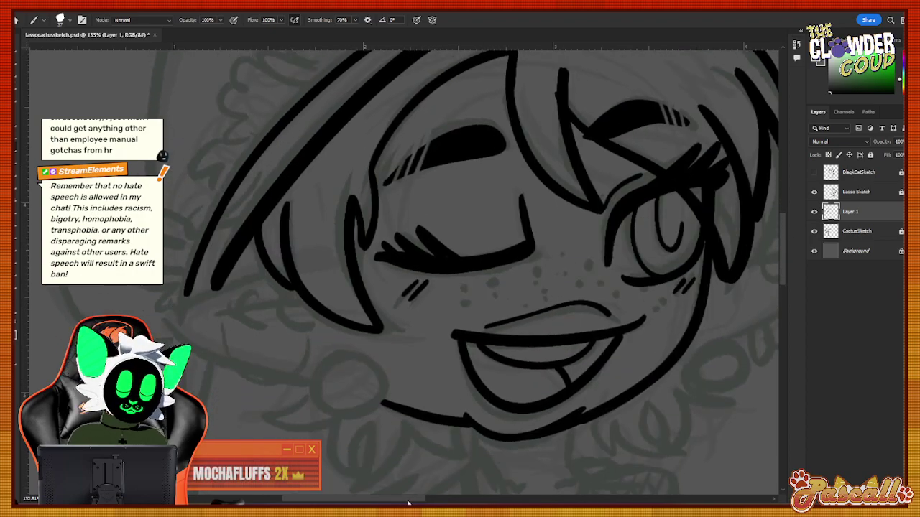
{"action": "left_click_drag", "start_coordinate": [408, 501], "coordinate": [392, 501]}
{"action": "mouse_move", "coordinate": [429, 361]}
{"action": "left_mouse_down"}
{"action": "mouse_move", "coordinate": [466, 414]}
{"action": "mouse_move", "coordinate": [429, 350]}
{"action": "mouse_move", "coordinate": [409, 415]}
{"action": "mouse_move", "coordinate": [466, 365]}
{"action": "mouse_move", "coordinate": [416, 354]}
{"action": "mouse_move", "coordinate": [449, 422]}
{"action": "mouse_move", "coordinate": [457, 342]}
{"action": "mouse_move", "coordinate": [404, 417]}
{"action": "mouse_move", "coordinate": [483, 384]}
{"action": "mouse_move", "coordinate": [412, 345]}
{"action": "mouse_move", "coordinate": [458, 363]}
{"action": "left_mouse_up"}
{"action": "key", "text": "ctrl+z"}
{"action": "key", "text": "ctrl+z"}
{"action": "key", "text": "ctrl+z"}
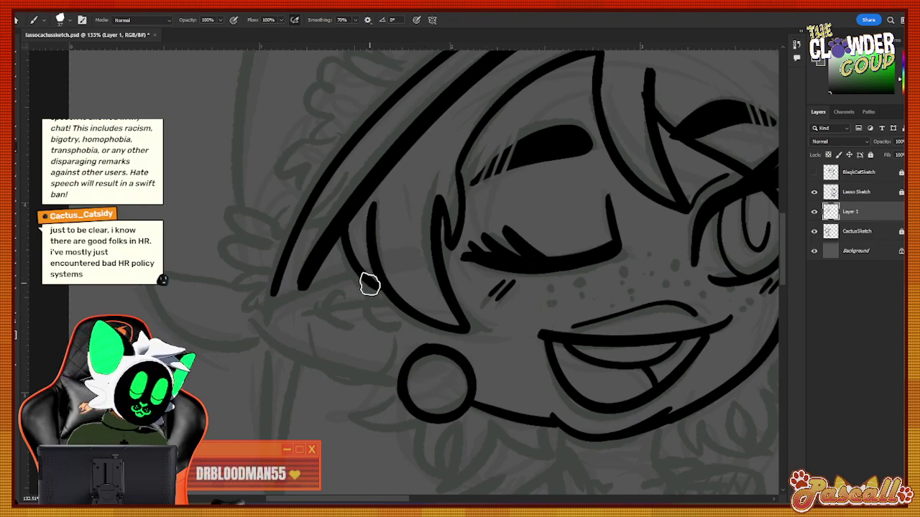
Ink two small hoop earrings hanging below the hair on the winking side.
{"action": "left_click_drag", "start_coordinate": [369, 286], "coordinate": [388, 328]}
{"action": "key", "text": "ctrl+z"}
{"action": "mouse_move", "coordinate": [366, 291]}
{"action": "left_mouse_down"}
{"action": "mouse_move", "coordinate": [386, 332]}
{"action": "mouse_move", "coordinate": [380, 286]}
{"action": "mouse_move", "coordinate": [345, 335]}
{"action": "mouse_move", "coordinate": [338, 312]}
{"action": "mouse_move", "coordinate": [358, 284]}
{"action": "mouse_move", "coordinate": [263, 337]}
{"action": "mouse_move", "coordinate": [345, 377]}
{"action": "left_mouse_up"}
{"action": "key", "text": "ctrl+z"}
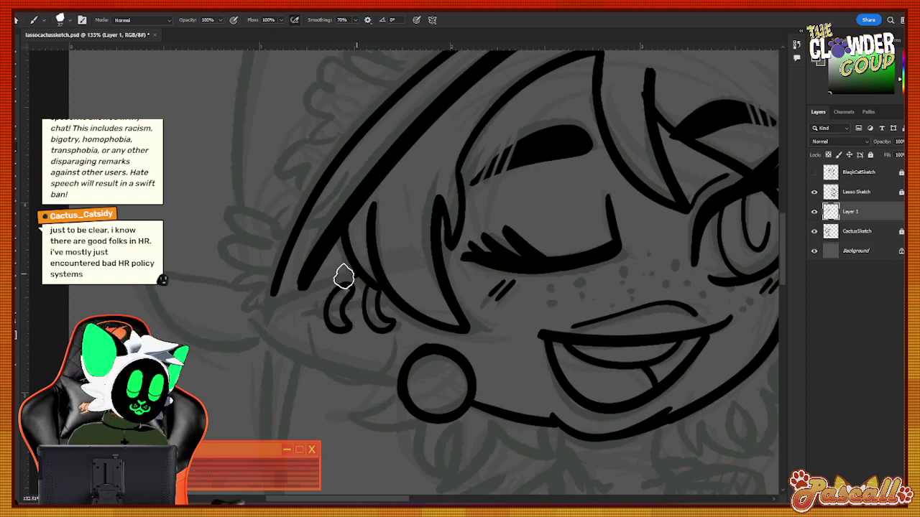
Ink the pointed ear outline from the hair around to the round earring, and add its inner fold line behind the hoops.
{"action": "mouse_move", "coordinate": [356, 276]}
{"action": "left_mouse_down"}
{"action": "mouse_move", "coordinate": [237, 326]}
{"action": "mouse_move", "coordinate": [311, 371]}
{"action": "mouse_move", "coordinate": [410, 384]}
{"action": "left_mouse_up"}
{"action": "key", "text": "ctrl+z"}
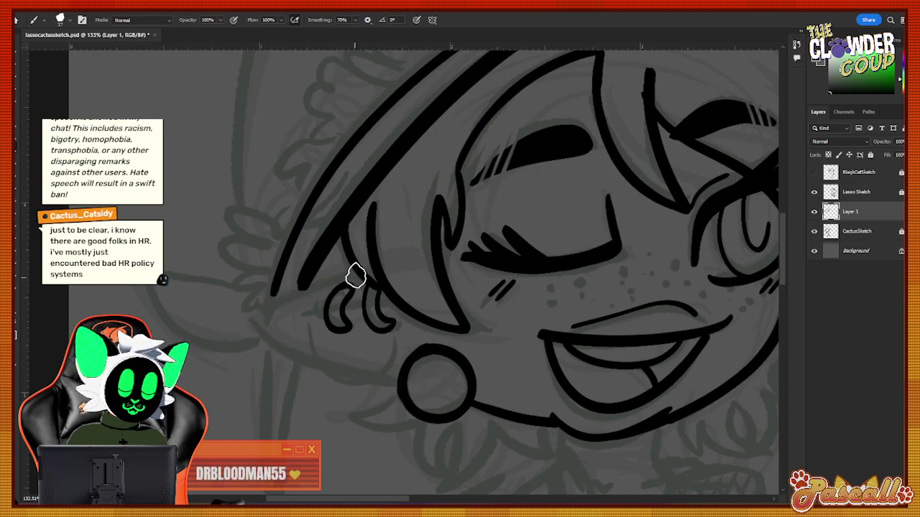
{"action": "mouse_move", "coordinate": [353, 273]}
{"action": "left_mouse_down"}
{"action": "mouse_move", "coordinate": [256, 314]}
{"action": "mouse_move", "coordinate": [266, 345]}
{"action": "mouse_move", "coordinate": [364, 383]}
{"action": "mouse_move", "coordinate": [399, 388]}
{"action": "left_mouse_up"}
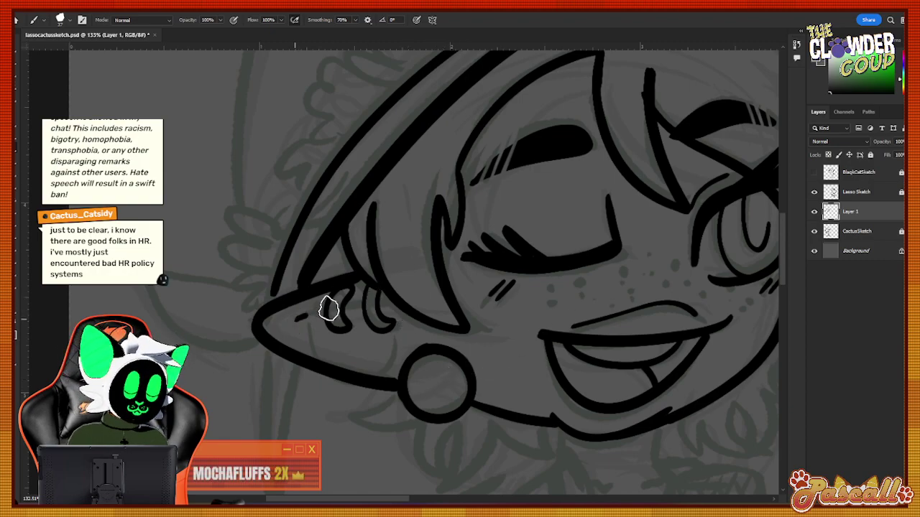
{"action": "left_click_drag", "start_coordinate": [328, 309], "coordinate": [345, 305]}
{"action": "key", "text": "ctrl+z"}
{"action": "mouse_move", "coordinate": [293, 318]}
{"action": "left_mouse_down"}
{"action": "mouse_move", "coordinate": [419, 293]}
{"action": "mouse_move", "coordinate": [394, 303]}
{"action": "left_mouse_up"}
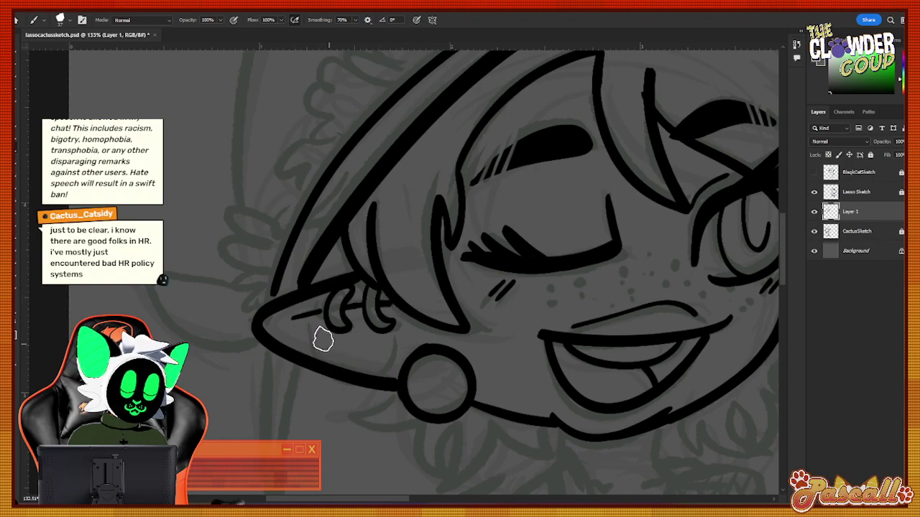
{"action": "left_click_drag", "start_coordinate": [323, 342], "coordinate": [393, 356]}
{"action": "key", "text": "ctrl+z"}
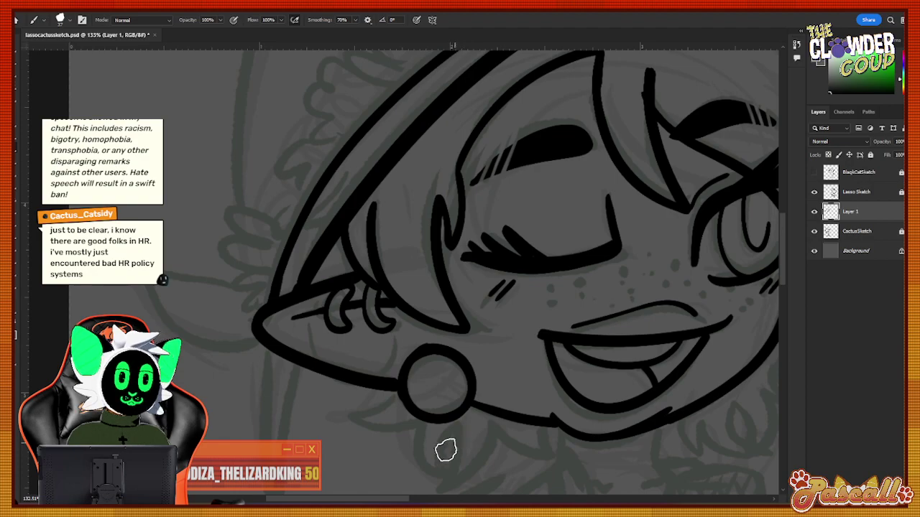
Ink the pointed ear and round earring on the open-eye side of the head.
{"action": "left_click", "coordinate": [414, 501]}
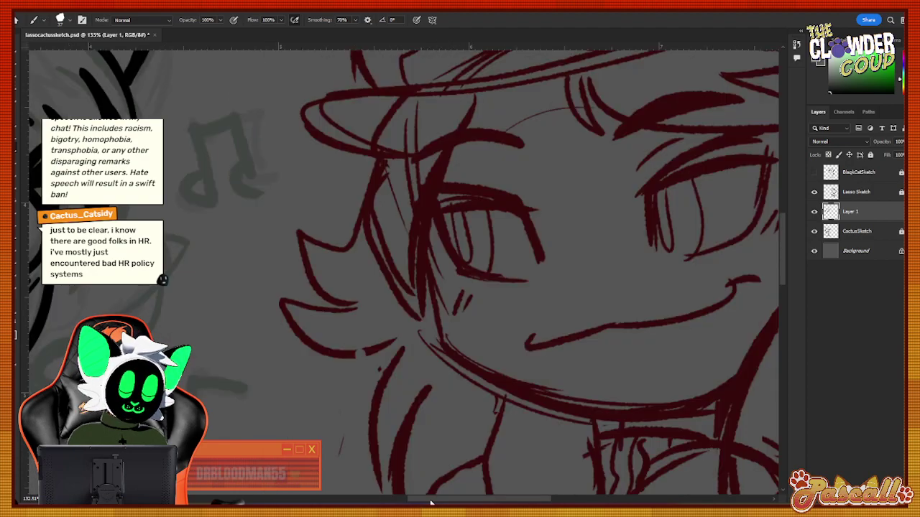
{"action": "mouse_move", "coordinate": [429, 501]}
{"action": "left_mouse_down"}
{"action": "mouse_move", "coordinate": [310, 501]}
{"action": "mouse_move", "coordinate": [476, 474]}
{"action": "mouse_move", "coordinate": [341, 485]}
{"action": "mouse_move", "coordinate": [336, 494]}
{"action": "mouse_move", "coordinate": [364, 500]}
{"action": "left_mouse_up"}
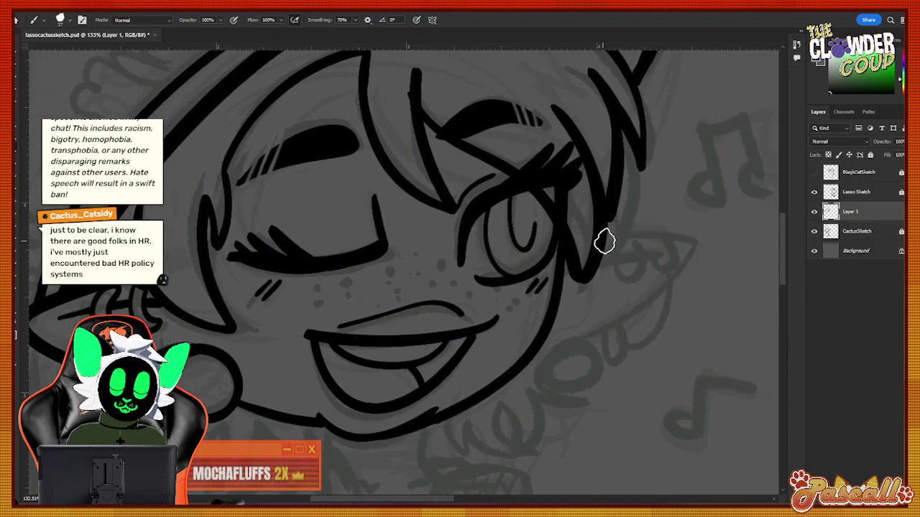
{"action": "mouse_move", "coordinate": [604, 241]}
{"action": "left_mouse_down"}
{"action": "mouse_move", "coordinate": [696, 253]}
{"action": "mouse_move", "coordinate": [651, 304]}
{"action": "mouse_move", "coordinate": [567, 348]}
{"action": "mouse_move", "coordinate": [558, 391]}
{"action": "mouse_move", "coordinate": [596, 363]}
{"action": "mouse_move", "coordinate": [578, 340]}
{"action": "mouse_move", "coordinate": [543, 356]}
{"action": "mouse_move", "coordinate": [552, 396]}
{"action": "mouse_move", "coordinate": [589, 339]}
{"action": "left_mouse_up"}
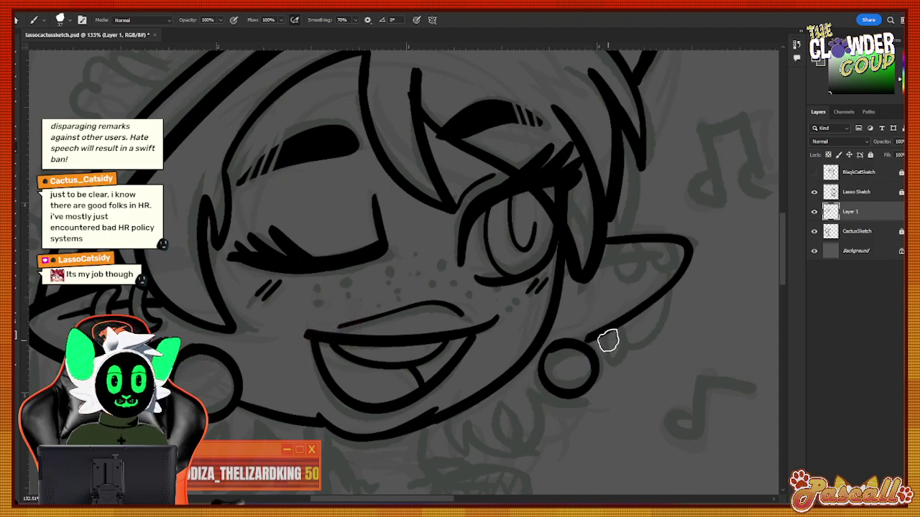
Redraw the round earring on the open-eye side and connect it to the jaw with a short line.
{"action": "key", "text": "ctrl+z"}
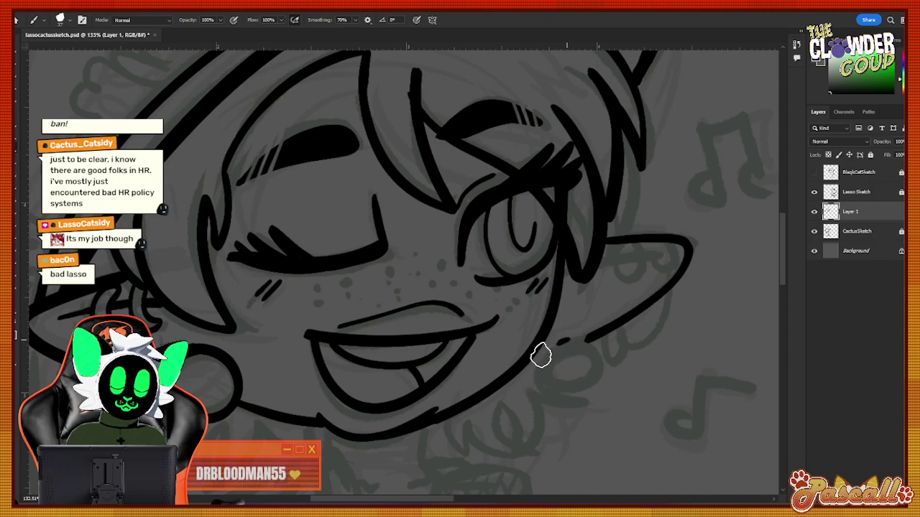
{"action": "mouse_move", "coordinate": [541, 355]}
{"action": "left_mouse_down"}
{"action": "mouse_move", "coordinate": [555, 393]}
{"action": "mouse_move", "coordinate": [587, 383]}
{"action": "left_mouse_up"}
{"action": "key", "text": "ctrl+z"}
{"action": "mouse_move", "coordinate": [560, 340]}
{"action": "left_mouse_down"}
{"action": "mouse_move", "coordinate": [577, 396]}
{"action": "mouse_move", "coordinate": [583, 341]}
{"action": "left_mouse_up"}
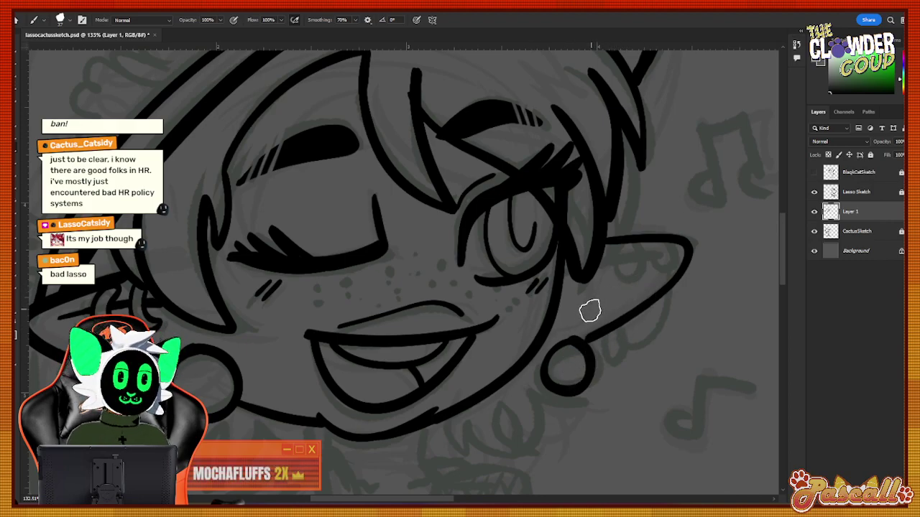
{"action": "key", "text": "ctrl+z"}
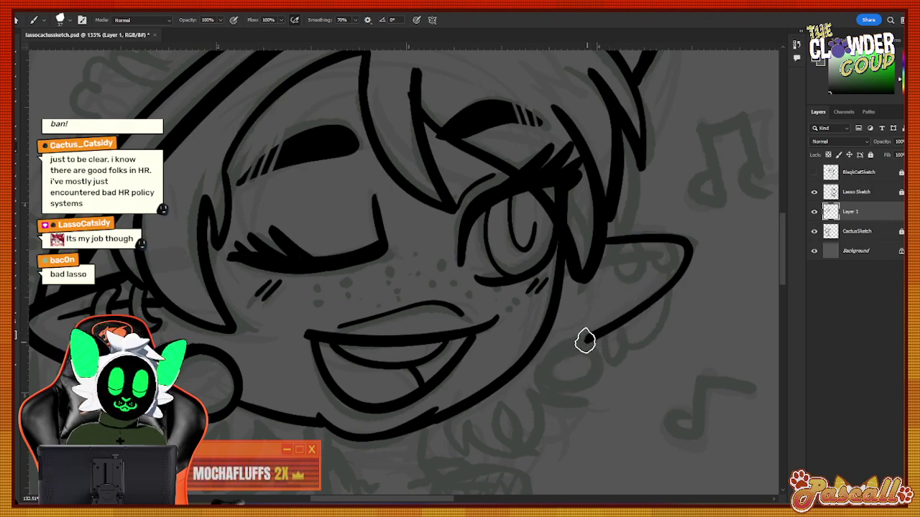
{"action": "mouse_move", "coordinate": [584, 341]}
{"action": "left_mouse_down"}
{"action": "mouse_move", "coordinate": [541, 364]}
{"action": "mouse_move", "coordinate": [575, 397]}
{"action": "mouse_move", "coordinate": [604, 363]}
{"action": "mouse_move", "coordinate": [589, 341]}
{"action": "mouse_move", "coordinate": [542, 352]}
{"action": "mouse_move", "coordinate": [567, 401]}
{"action": "mouse_move", "coordinate": [603, 370]}
{"action": "mouse_move", "coordinate": [587, 336]}
{"action": "mouse_move", "coordinate": [557, 345]}
{"action": "mouse_move", "coordinate": [561, 393]}
{"action": "mouse_move", "coordinate": [600, 373]}
{"action": "mouse_move", "coordinate": [596, 345]}
{"action": "mouse_move", "coordinate": [579, 332]}
{"action": "left_mouse_up"}
{"action": "key", "text": "ctrl+z"}
{"action": "key", "text": "ctrl+z"}
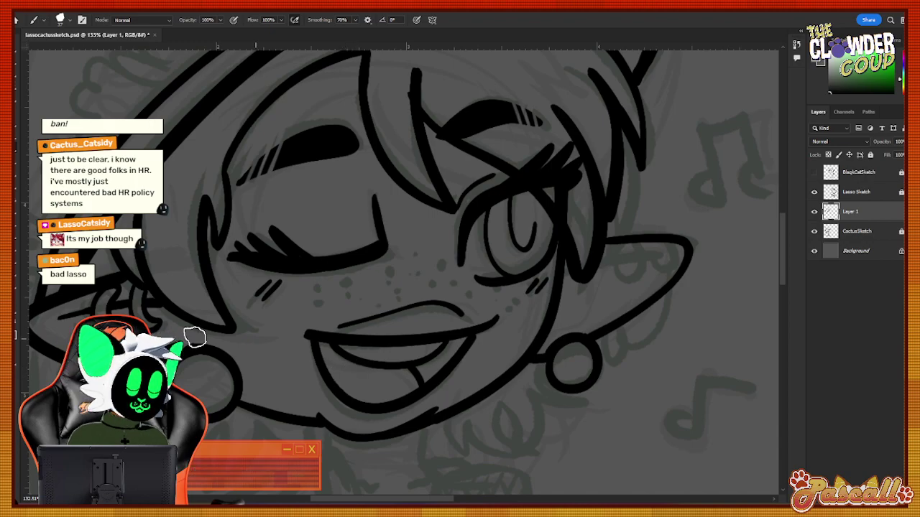
Set the Eraser smoothing to 59% and erase the blunt upper ends of the hair strands into tapered points.
{"action": "key", "text": "z"}
{"action": "left_click_drag", "start_coordinate": [460, 324], "coordinate": [514, 249]}
{"action": "left_click_drag", "start_coordinate": [456, 247], "coordinate": [441, 119]}
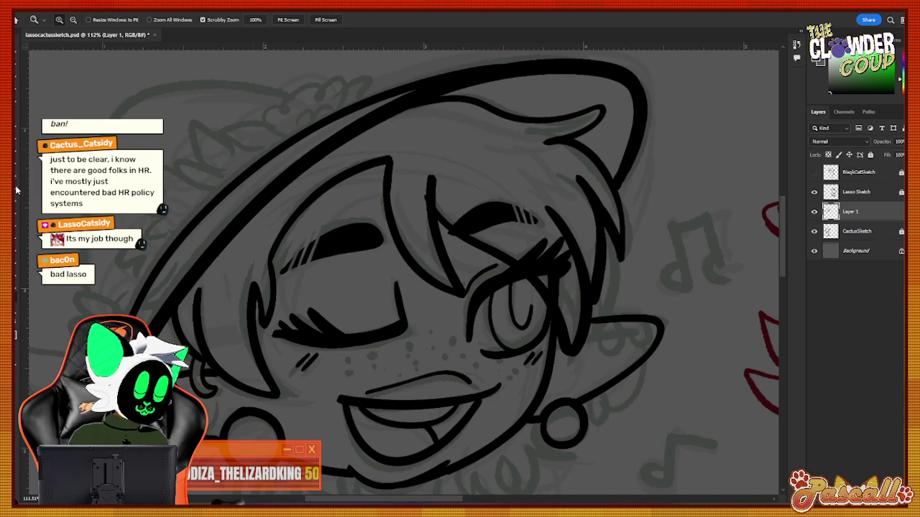
{"action": "left_click", "coordinate": [17, 190]}
{"action": "left_click", "coordinate": [61, 19]}
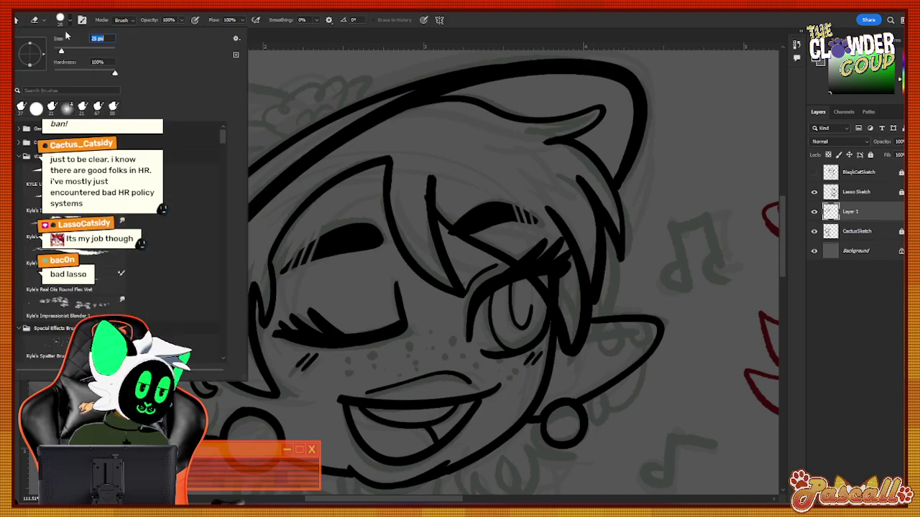
{"action": "left_click_drag", "start_coordinate": [315, 21], "coordinate": [338, 32]}
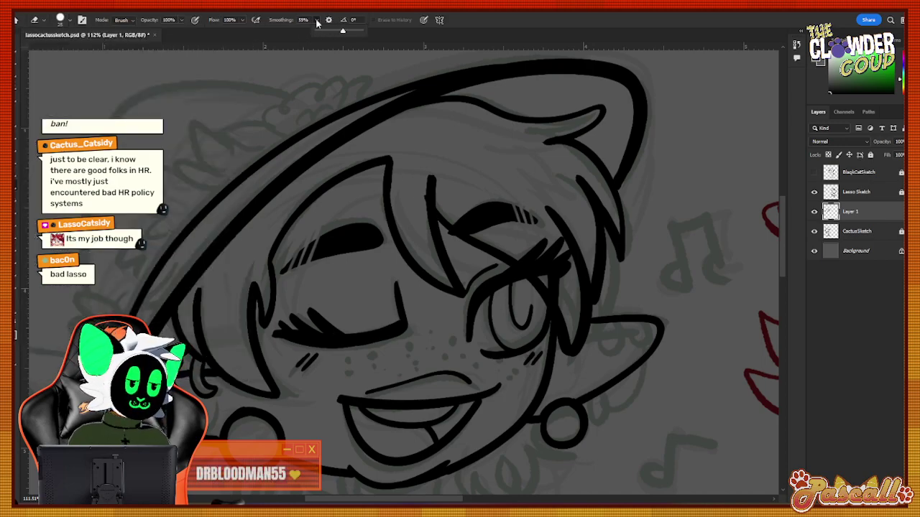
{"action": "left_click", "coordinate": [316, 22]}
{"action": "left_click", "coordinate": [416, 181]}
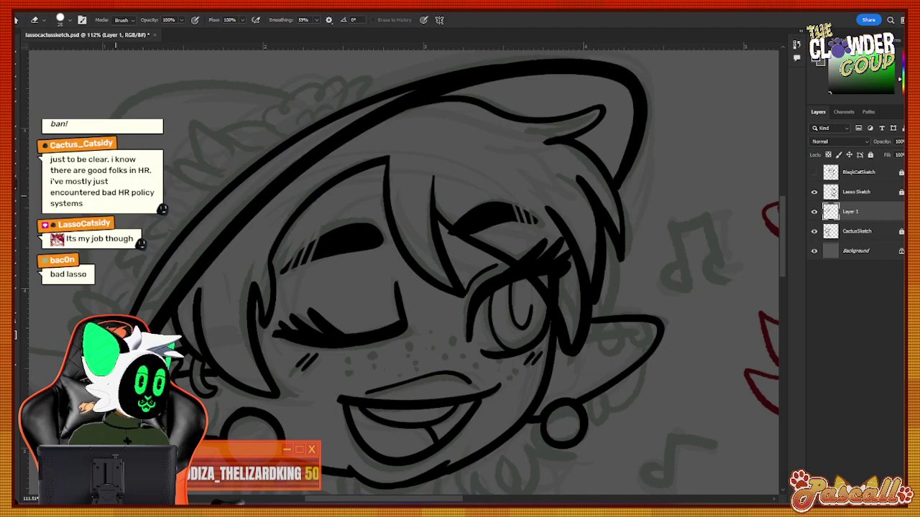
{"action": "key", "text": "b"}
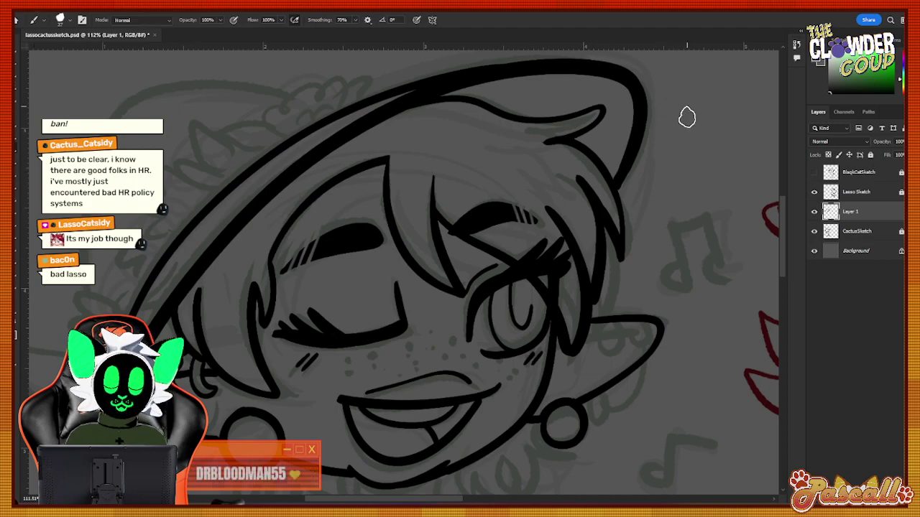
{"action": "key", "text": "e"}
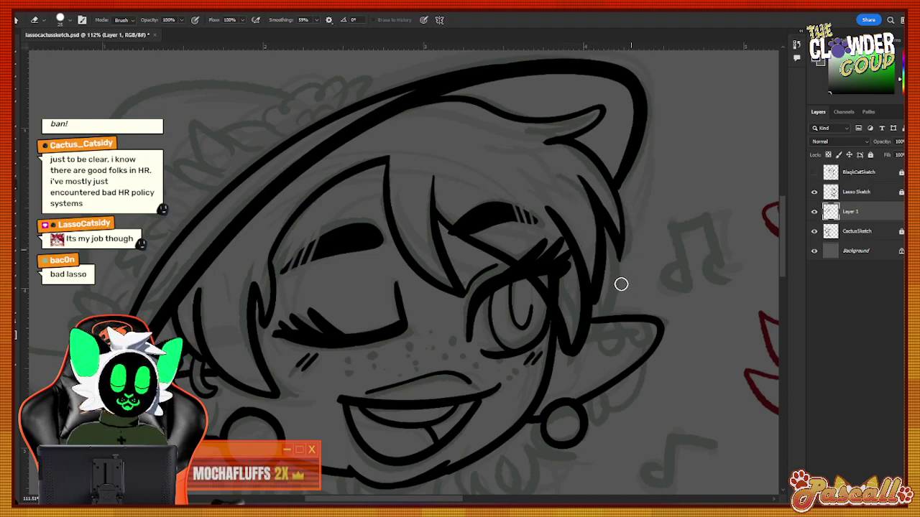
{"action": "scroll", "coordinate": [776, 245], "scroll_direction": "down", "scroll_amount": 3}
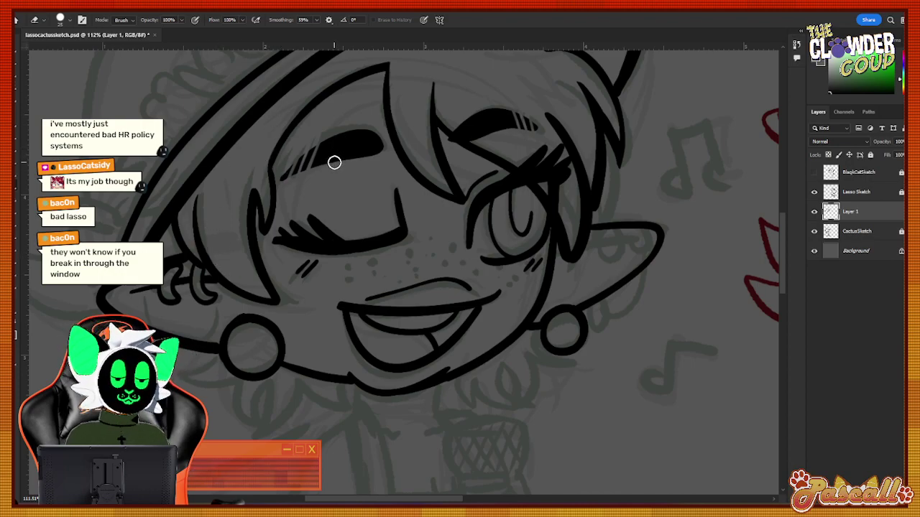
Switch to the browser and examine the hair, ears and earrings in a close-up of the Cactus reference image.
{"action": "key", "text": "z"}
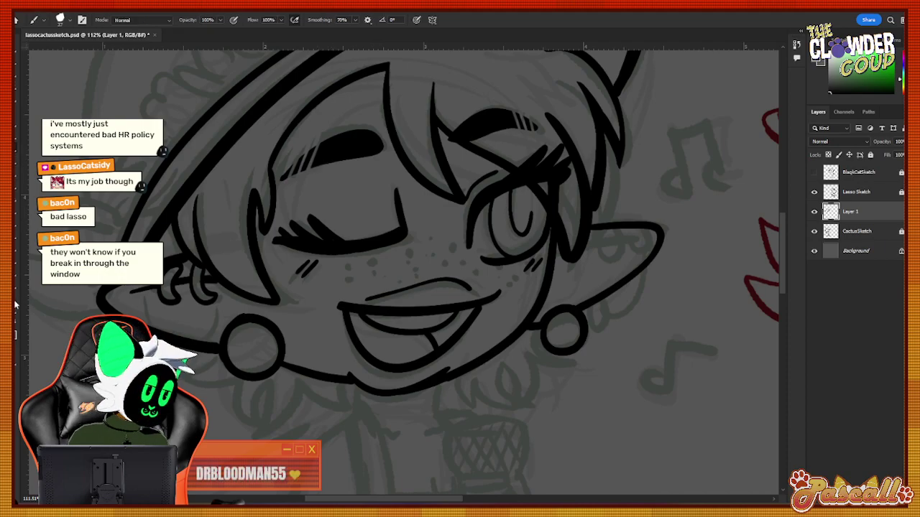
{"action": "scroll", "coordinate": [515, 261], "scroll_direction": "down", "scroll_amount": 4}
{"action": "scroll", "coordinate": [536, 302], "scroll_direction": "up", "scroll_amount": 2}
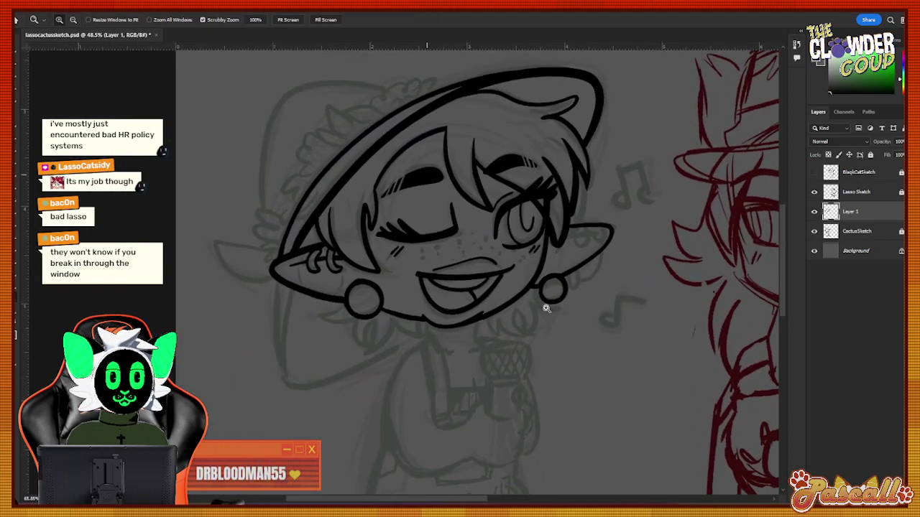
{"action": "scroll", "coordinate": [545, 308], "scroll_direction": "up", "scroll_amount": 2}
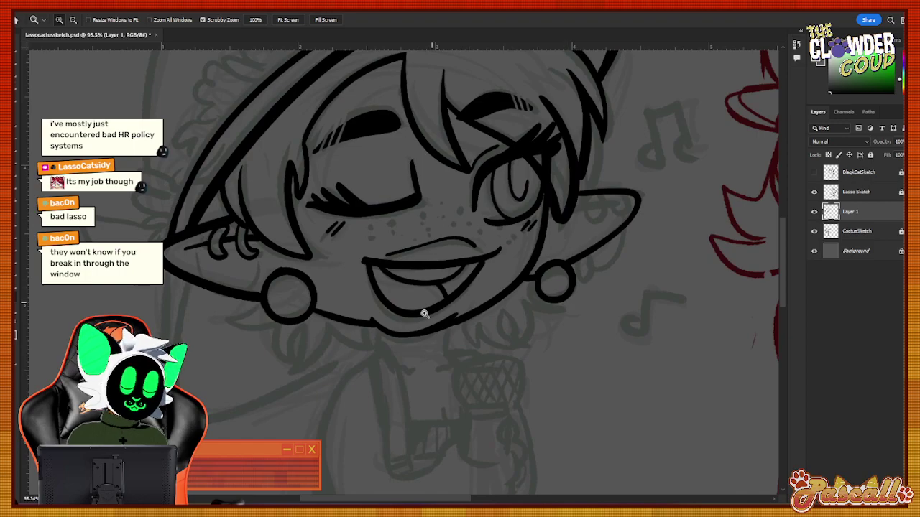
{"action": "scroll", "coordinate": [618, 223], "scroll_direction": "up", "scroll_amount": 2}
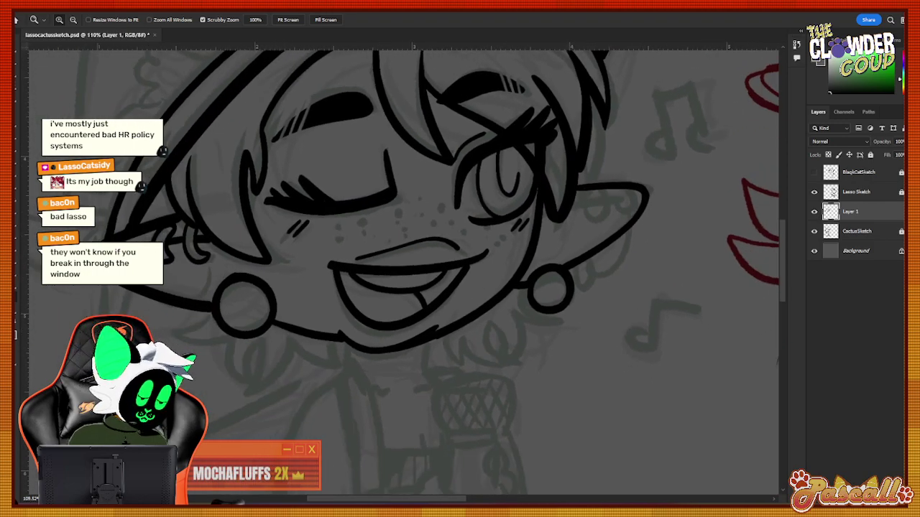
{"action": "mouse_move", "coordinate": [160, 508]}
{"action": "left_click", "coordinate": [255, 470]}
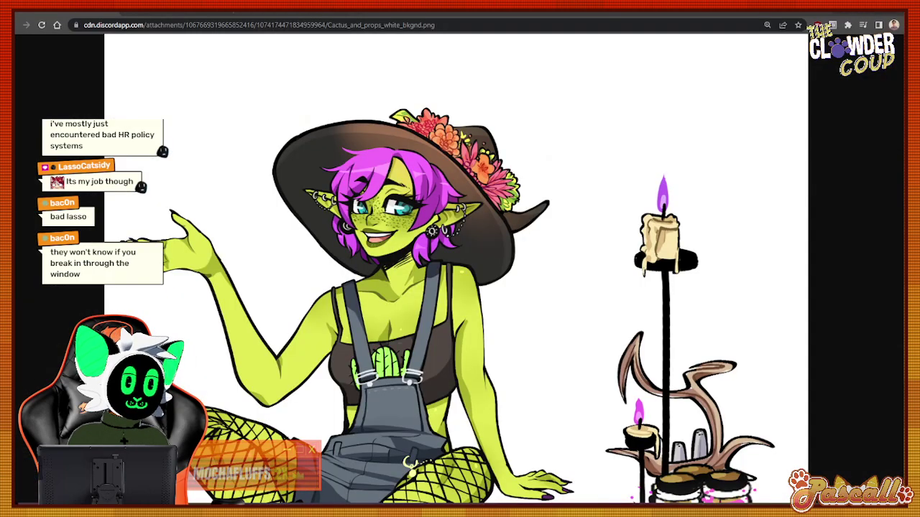
{"action": "scroll", "coordinate": [410, 430], "scroll_direction": "down", "scroll_amount": 1}
{"action": "scroll", "coordinate": [409, 429], "scroll_direction": "up", "scroll_amount": 1}
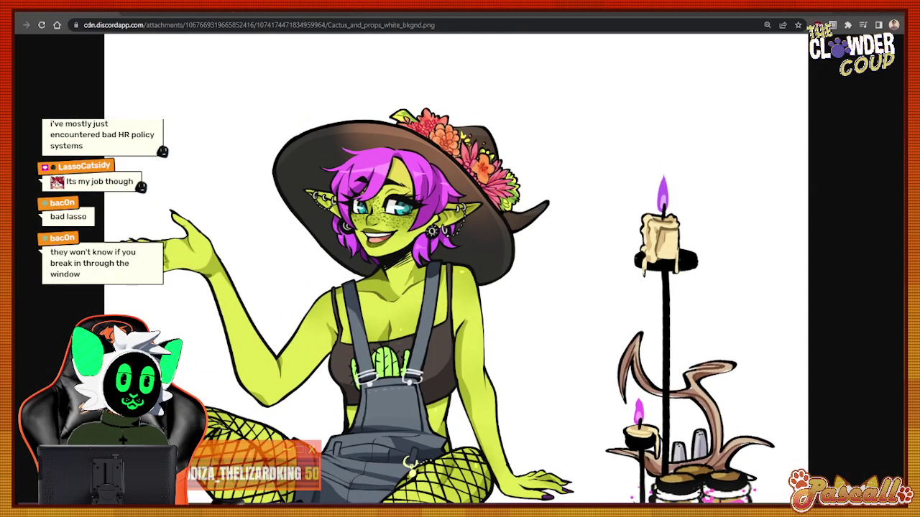
{"action": "left_click", "coordinate": [344, 149]}
{"action": "scroll", "coordinate": [344, 149], "scroll_direction": "down", "scroll_amount": 3}
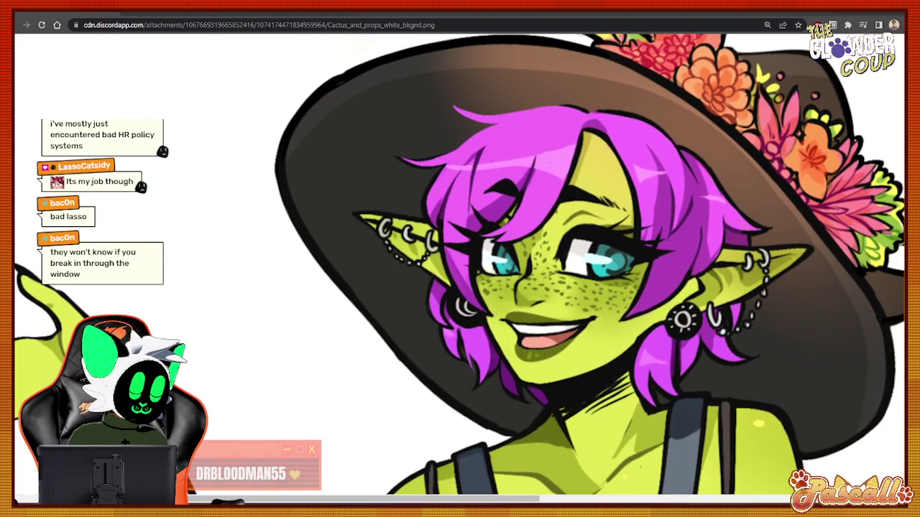
{"action": "key", "text": "alt+Tab"}
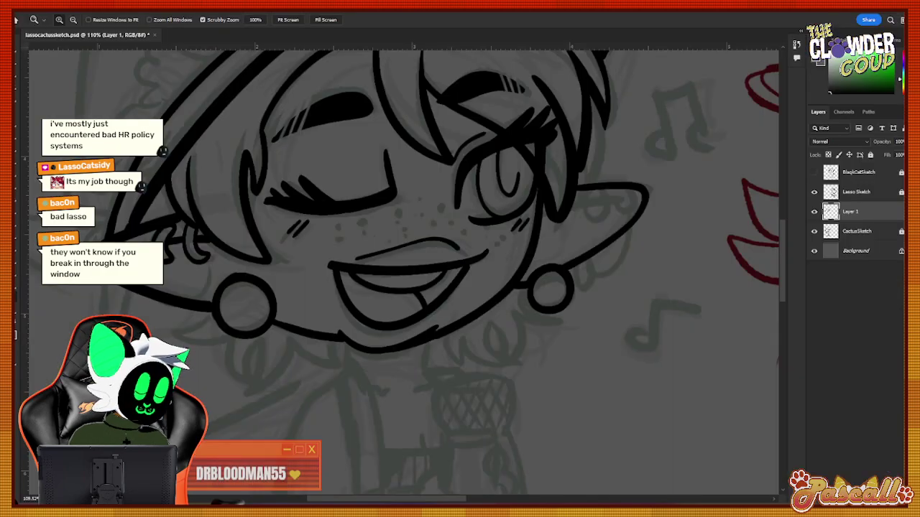
Reduce the Eraser size to 6 px for fine cleanup around the hoop earrings on the winking-side ear.
{"action": "left_click", "coordinate": [16, 214]}
{"action": "left_click", "coordinate": [18, 146]}
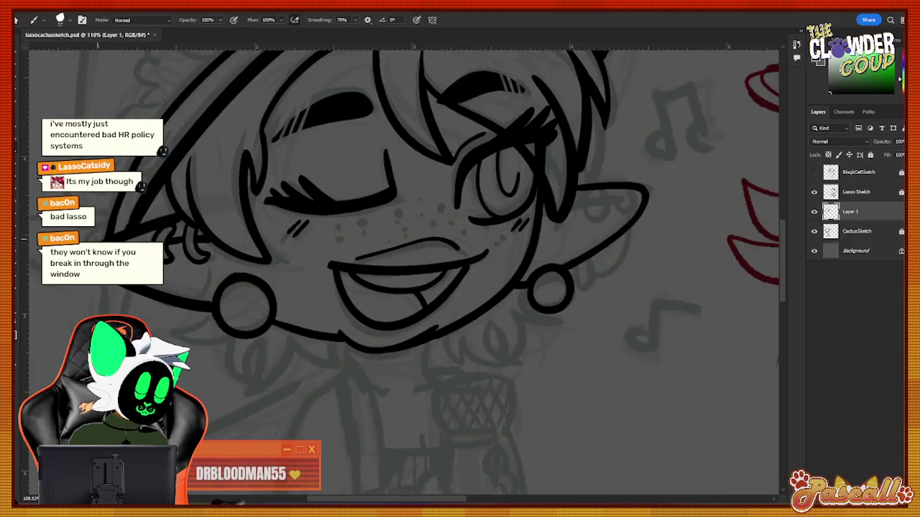
{"action": "left_click", "coordinate": [16, 310]}
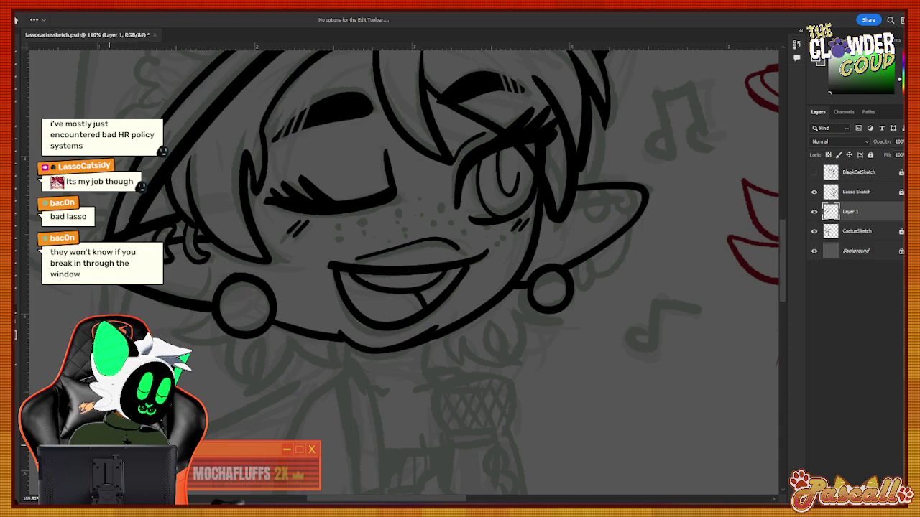
{"action": "left_click", "coordinate": [16, 295]}
{"action": "mouse_move", "coordinate": [112, 247]}
{"action": "left_mouse_down"}
{"action": "mouse_move", "coordinate": [165, 247]}
{"action": "mouse_move", "coordinate": [155, 247]}
{"action": "left_mouse_up"}
{"action": "left_click", "coordinate": [17, 149]}
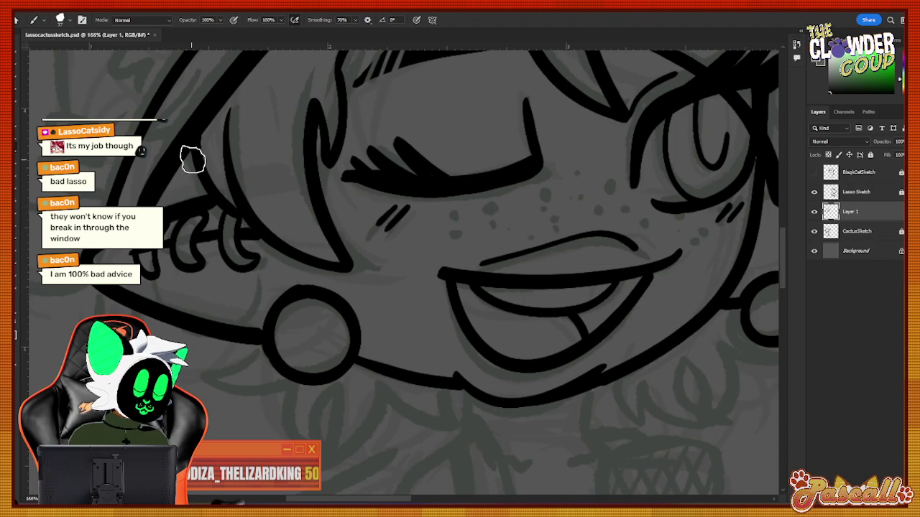
{"action": "key", "text": "e"}
{"action": "left_click", "coordinate": [62, 20]}
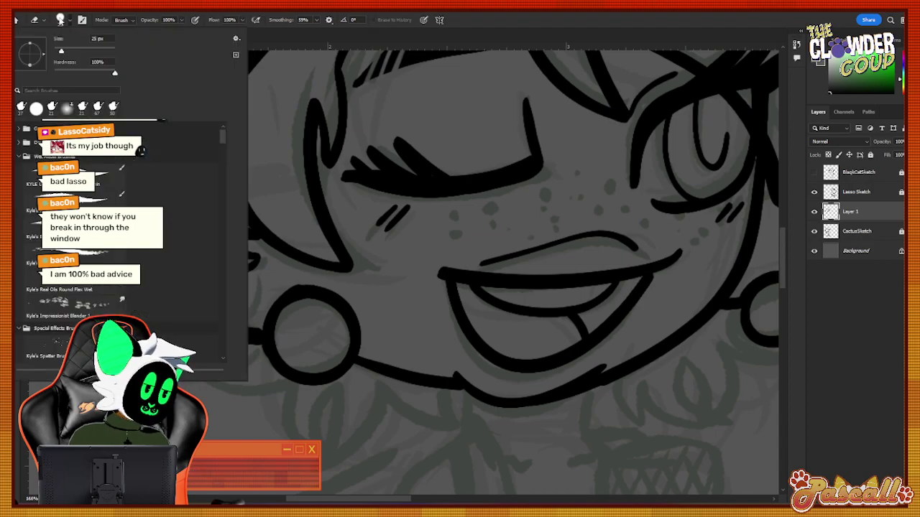
{"action": "left_click", "coordinate": [57, 52]}
{"action": "left_click", "coordinate": [62, 21]}
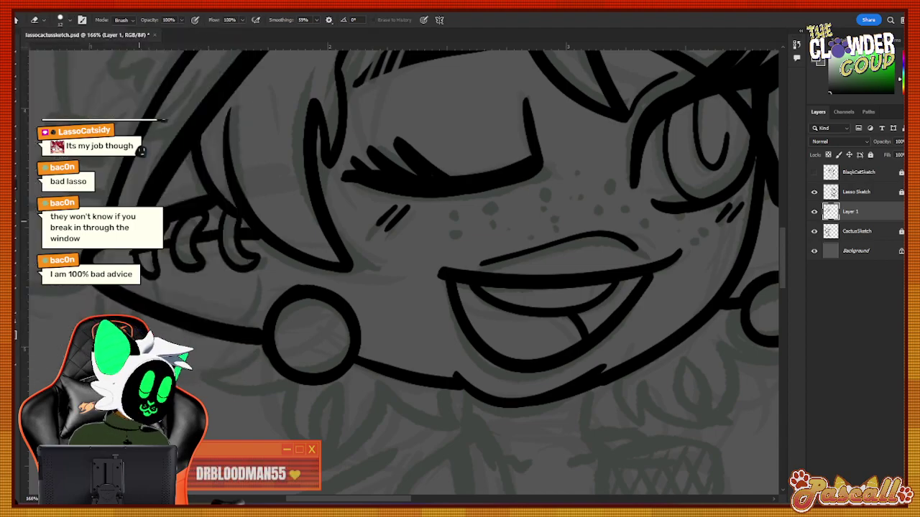
{"action": "left_click", "coordinate": [65, 21]}
{"action": "left_click", "coordinate": [71, 21]}
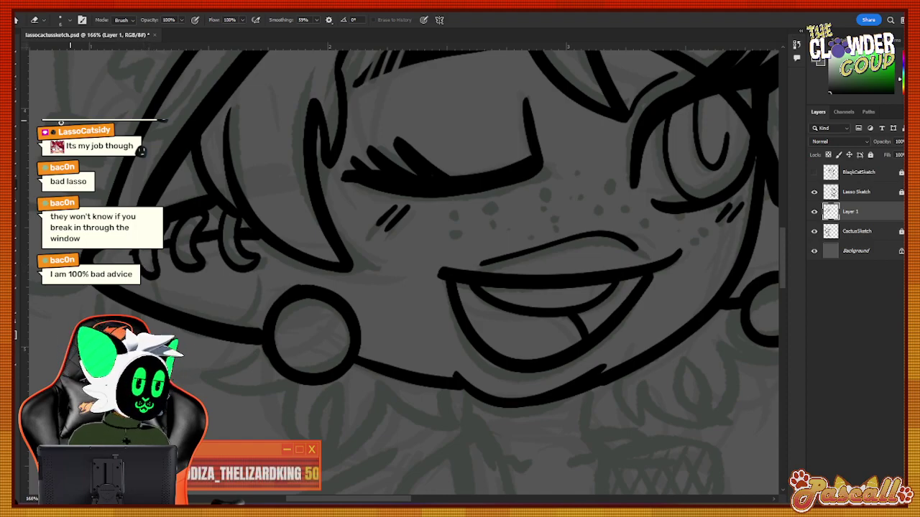
{"action": "key", "text": "b"}
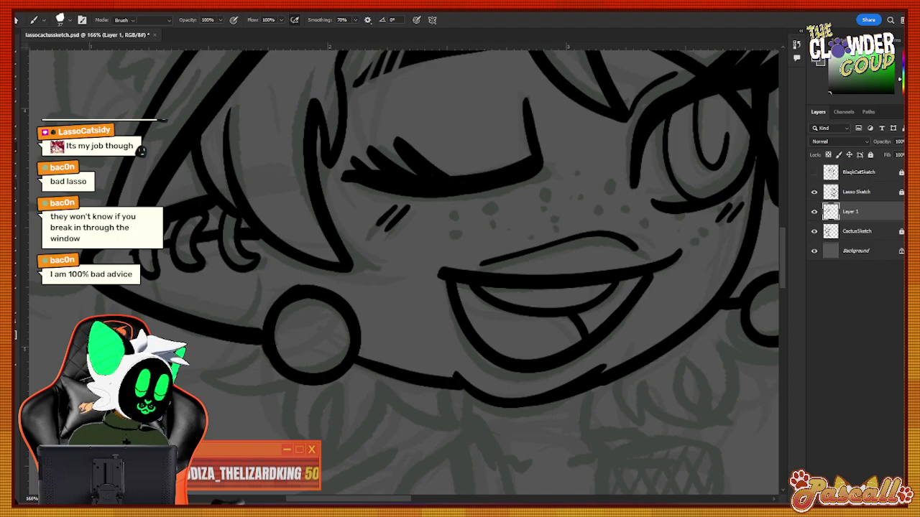
{"action": "key", "text": "e"}
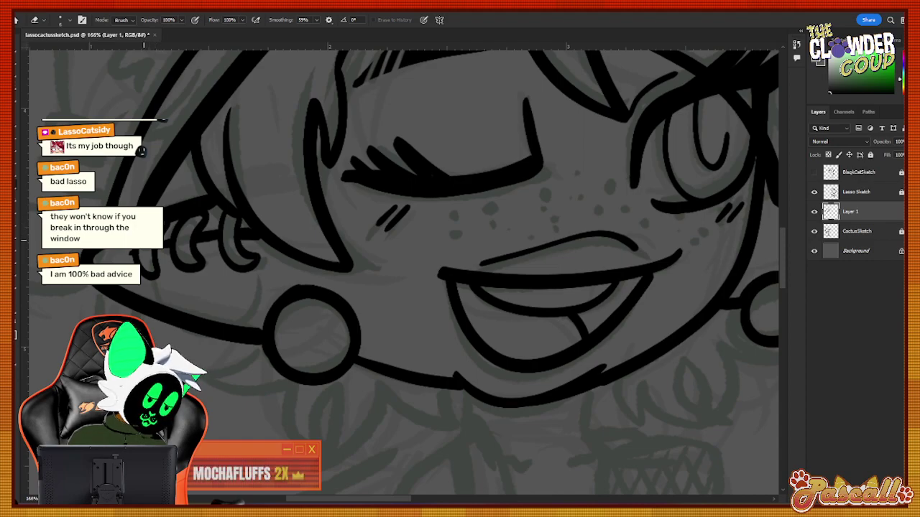
Reduce the Brush size to about 25 px for thinner line work.
{"action": "key", "text": "b"}
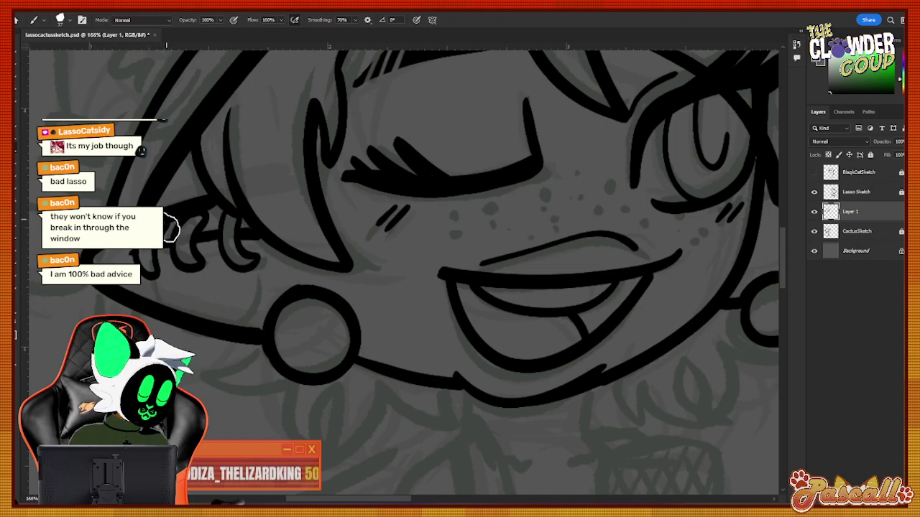
{"action": "left_click", "coordinate": [60, 20]}
{"action": "left_click", "coordinate": [61, 49]}
{"action": "left_click", "coordinate": [64, 22]}
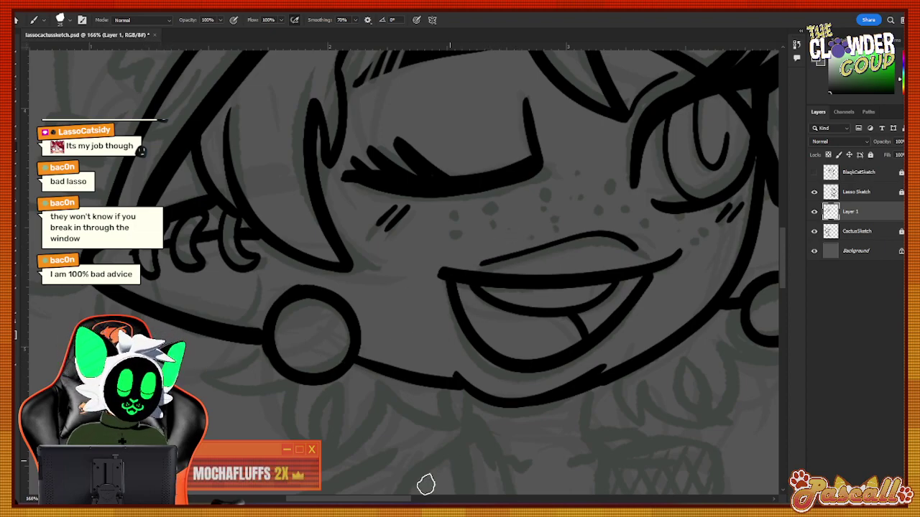
Compare the inked ears and round earrings with the Cactus reference image in the browser.
{"action": "mouse_move", "coordinate": [396, 499]}
{"action": "left_mouse_down"}
{"action": "mouse_move", "coordinate": [447, 500]}
{"action": "mouse_move", "coordinate": [394, 499]}
{"action": "left_mouse_up"}
{"action": "left_click_drag", "start_coordinate": [287, 315], "coordinate": [253, 314]}
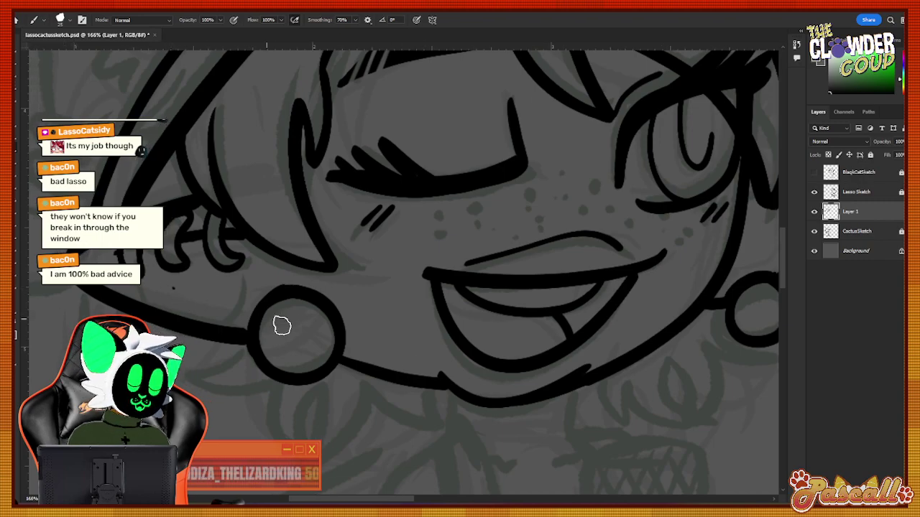
{"action": "left_click_drag", "start_coordinate": [338, 501], "coordinate": [355, 501]}
{"action": "left_click_drag", "start_coordinate": [546, 302], "coordinate": [368, 302]}
{"action": "left_click_drag", "start_coordinate": [377, 502], "coordinate": [351, 501]}
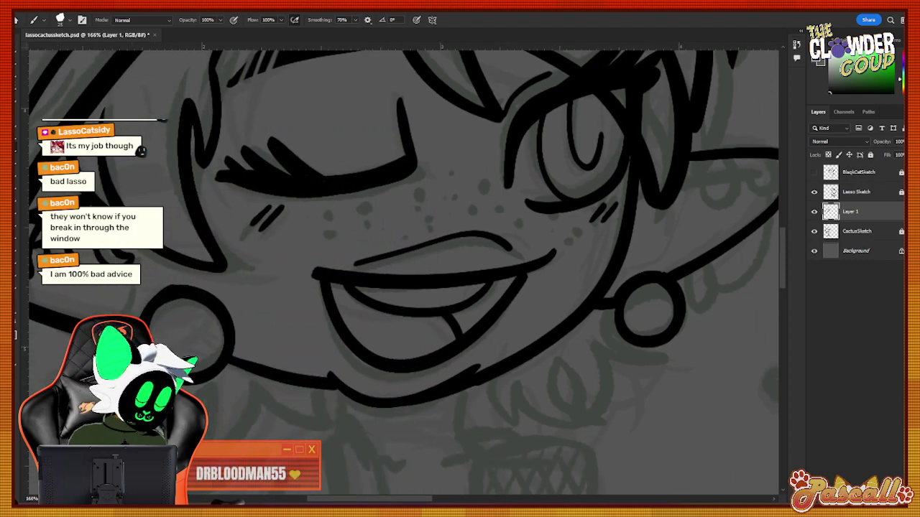
{"action": "mouse_move", "coordinate": [159, 510]}
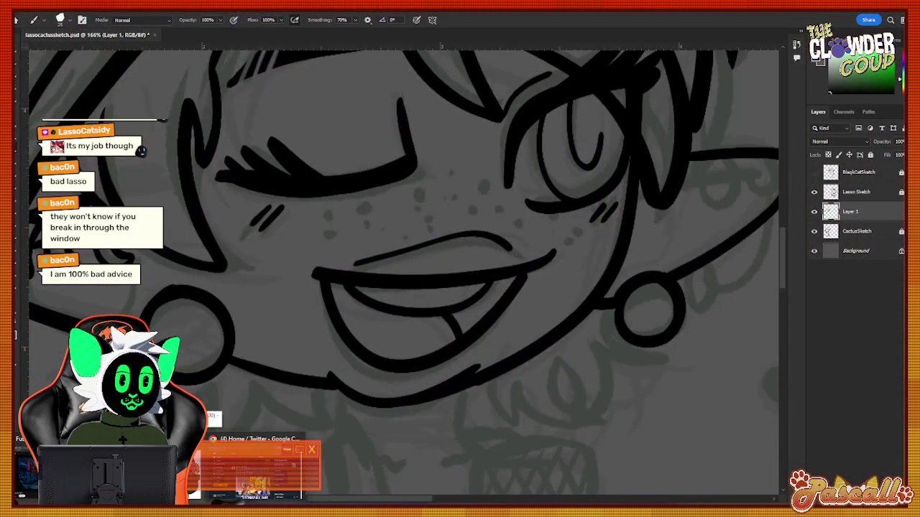
{"action": "left_click", "coordinate": [255, 467]}
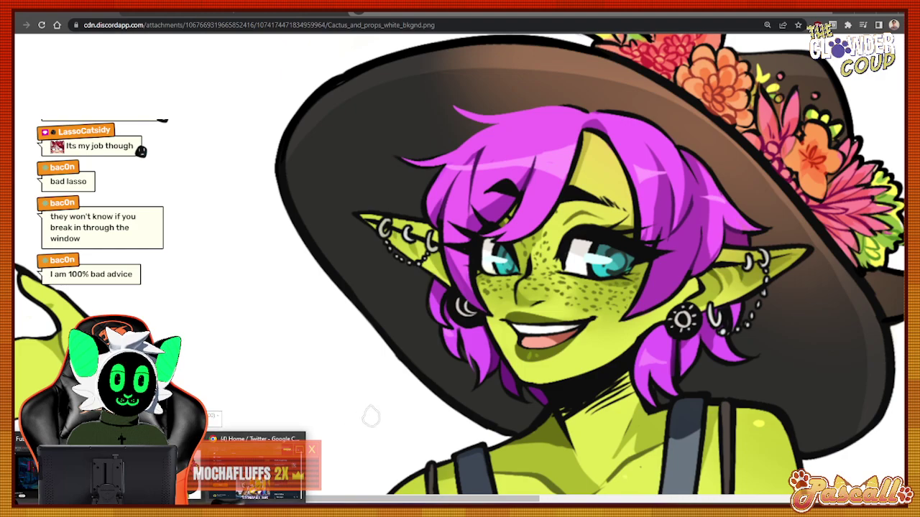
{"action": "key", "text": "alt+Tab"}
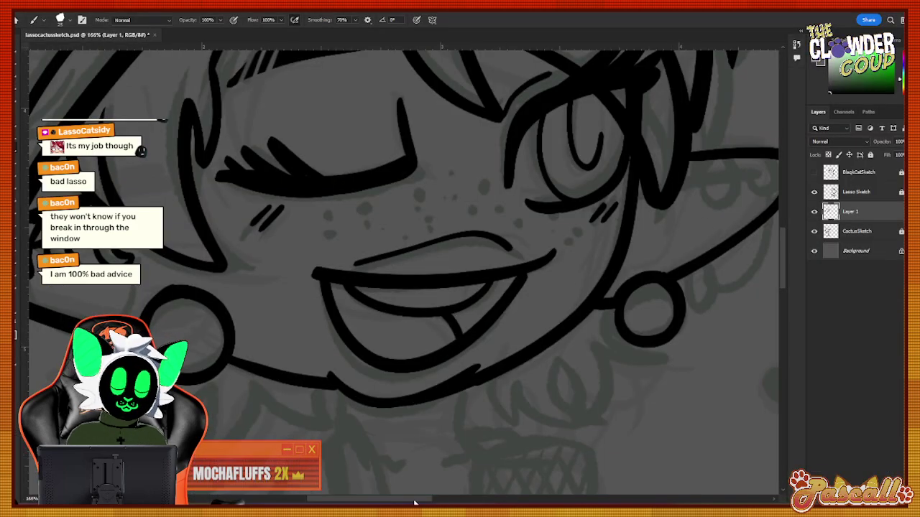
{"action": "left_click_drag", "start_coordinate": [414, 502], "coordinate": [441, 499]}
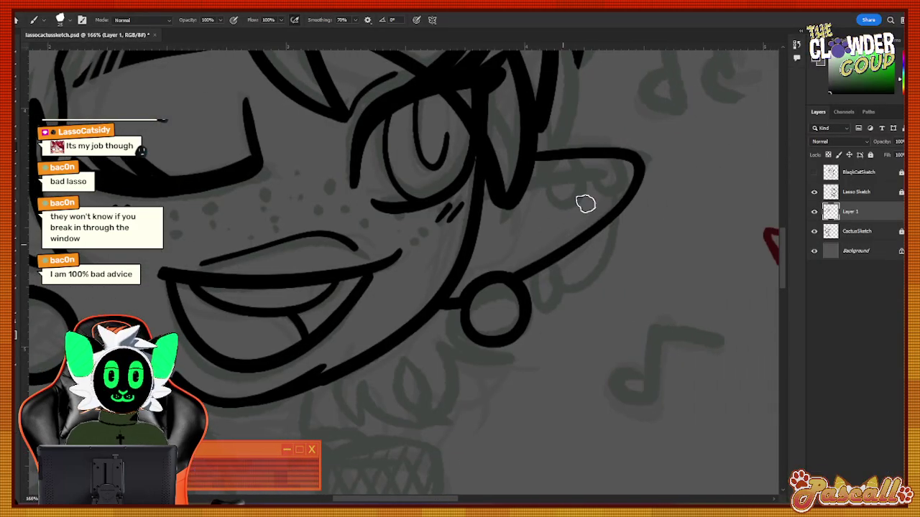
Ink a small hoop earring on the lower edge of the open-eye-side ear and clean its overlap with a smaller Eraser.
{"action": "mouse_move", "coordinate": [530, 271]}
{"action": "left_mouse_down"}
{"action": "mouse_move", "coordinate": [558, 293]}
{"action": "mouse_move", "coordinate": [554, 230]}
{"action": "mouse_move", "coordinate": [540, 232]}
{"action": "mouse_move", "coordinate": [544, 271]}
{"action": "left_mouse_up"}
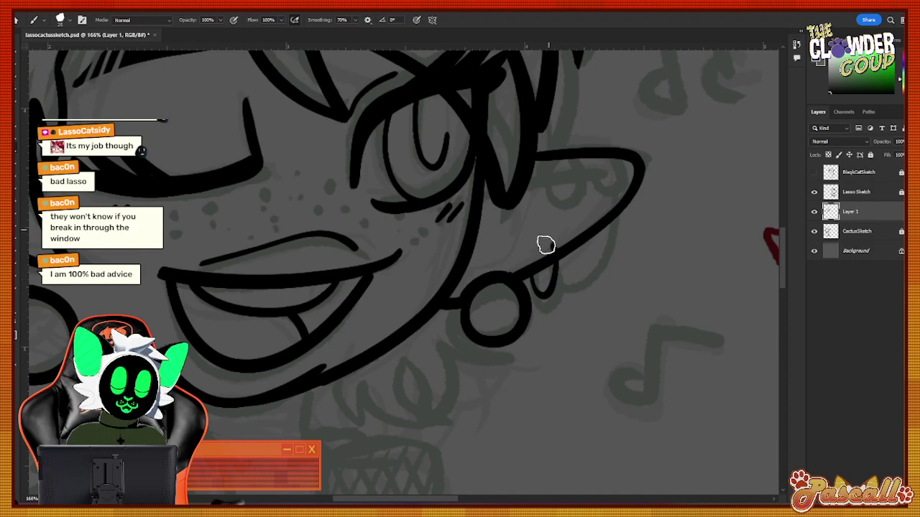
{"action": "key", "text": "e"}
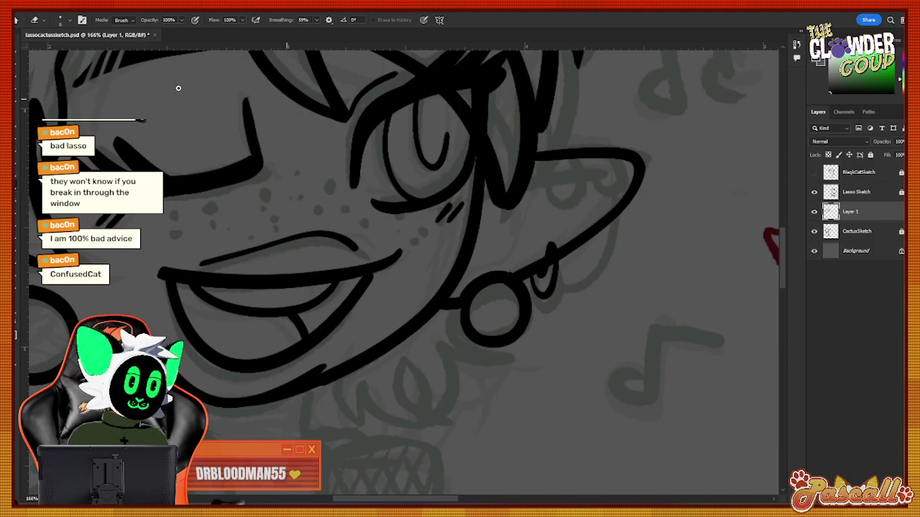
{"action": "left_click", "coordinate": [61, 21]}
{"action": "left_click", "coordinate": [56, 52]}
{"action": "left_click", "coordinate": [254, 80]}
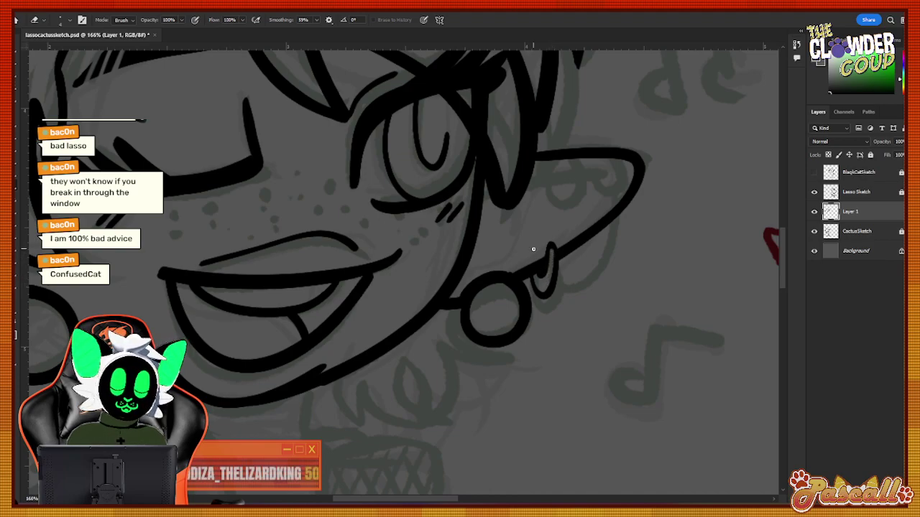
Ink two small hoop earrings along the upper edge of the open-eye-side ear, redoing the unsatisfactory strokes.
{"action": "key", "text": "b"}
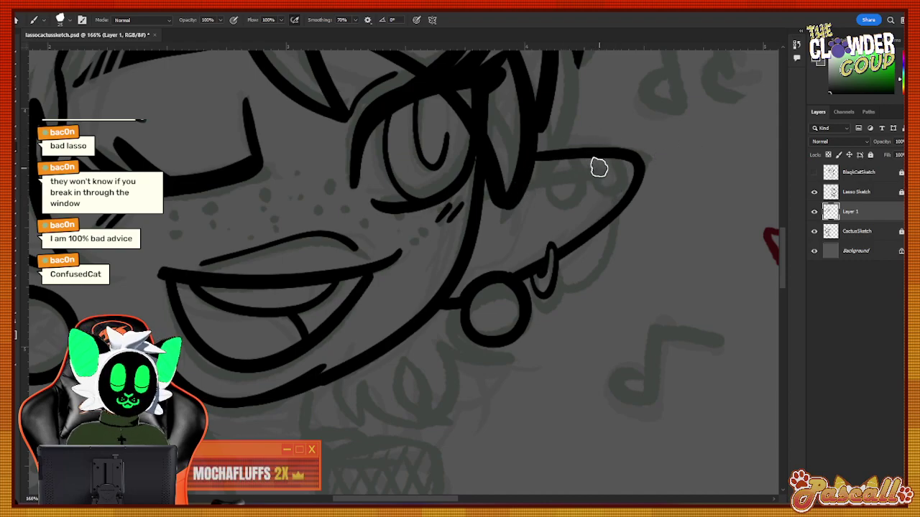
{"action": "left_click_drag", "start_coordinate": [607, 160], "coordinate": [609, 184]}
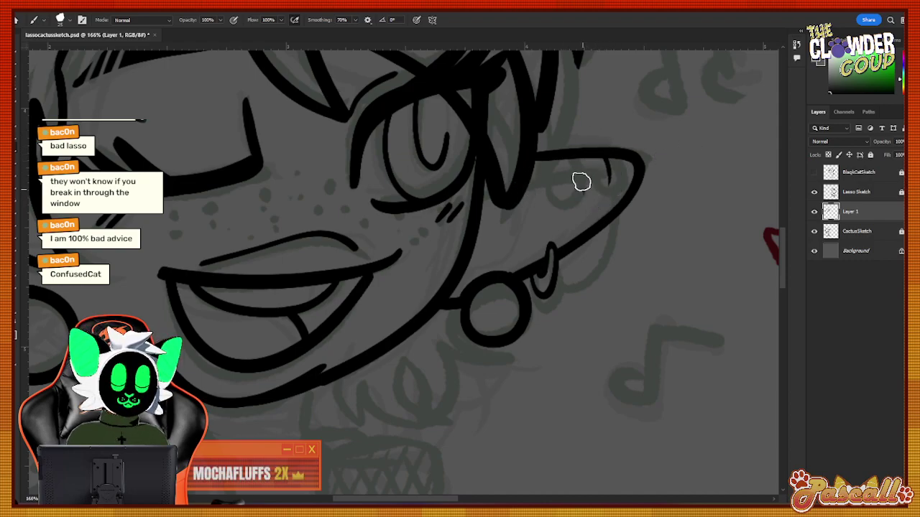
{"action": "key", "text": "ctrl+z"}
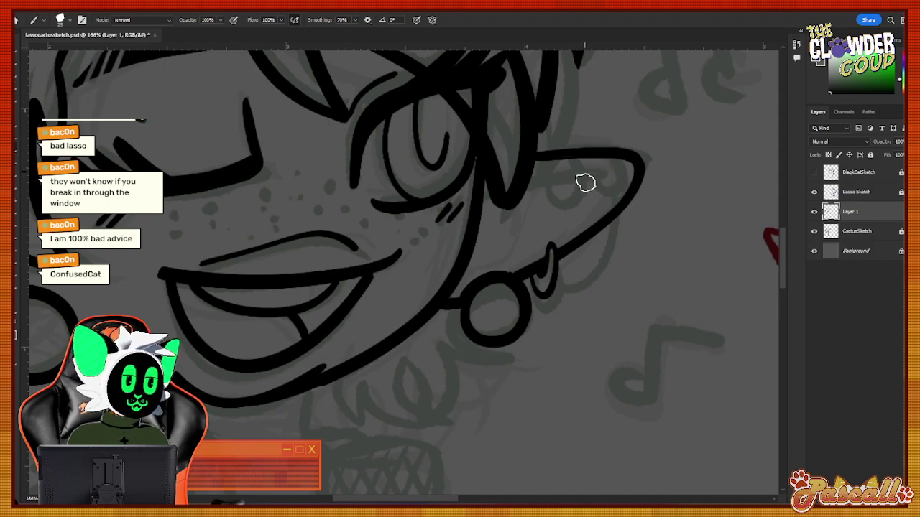
{"action": "mouse_move", "coordinate": [589, 147]}
{"action": "left_mouse_down"}
{"action": "mouse_move", "coordinate": [593, 178]}
{"action": "mouse_move", "coordinate": [589, 186]}
{"action": "mouse_move", "coordinate": [573, 177]}
{"action": "mouse_move", "coordinate": [573, 188]}
{"action": "mouse_move", "coordinate": [587, 189]}
{"action": "mouse_move", "coordinate": [574, 149]}
{"action": "mouse_move", "coordinate": [585, 194]}
{"action": "mouse_move", "coordinate": [615, 178]}
{"action": "mouse_move", "coordinate": [589, 146]}
{"action": "mouse_move", "coordinate": [595, 186]}
{"action": "mouse_move", "coordinate": [576, 175]}
{"action": "mouse_move", "coordinate": [587, 198]}
{"action": "mouse_move", "coordinate": [555, 202]}
{"action": "mouse_move", "coordinate": [562, 157]}
{"action": "left_mouse_up"}
{"action": "key", "text": "ctrl+z"}
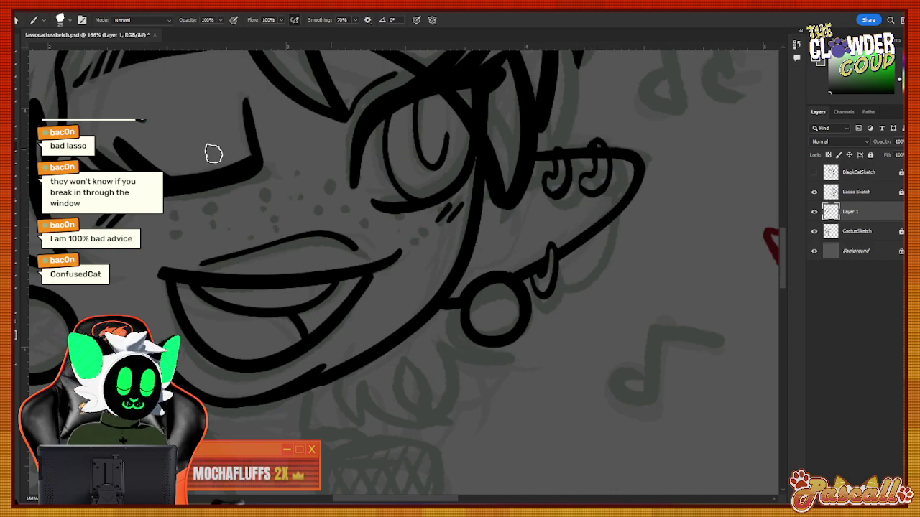
Erase the ear outline where it crosses the two upper hoops and ink the inner rim line running behind them.
{"action": "key", "text": "e"}
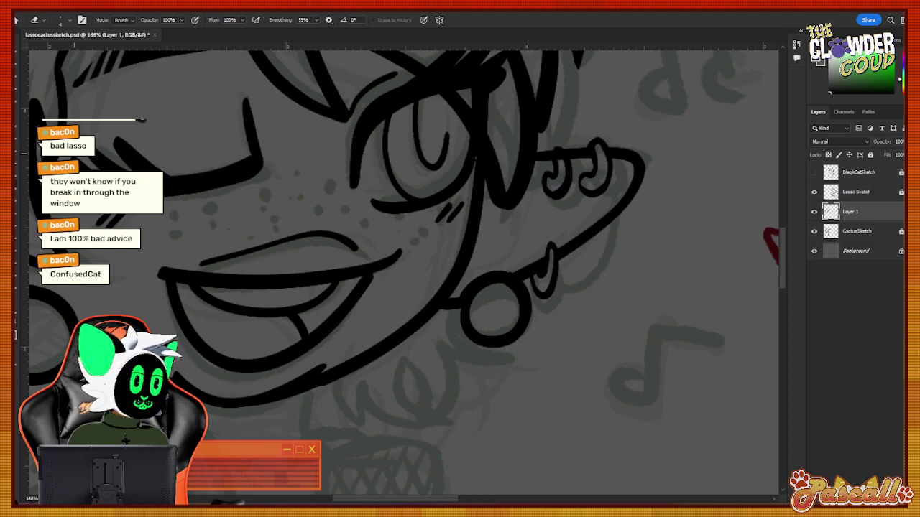
{"action": "key", "text": "b"}
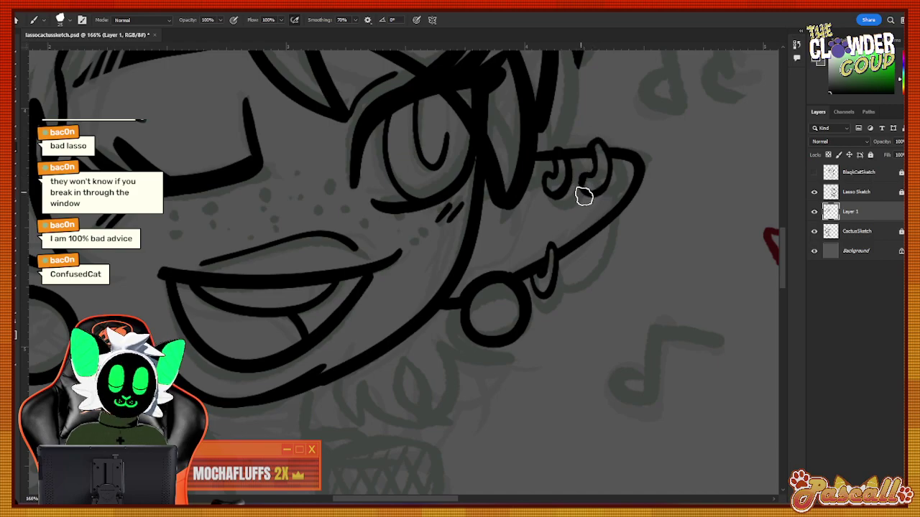
{"action": "key", "text": "e"}
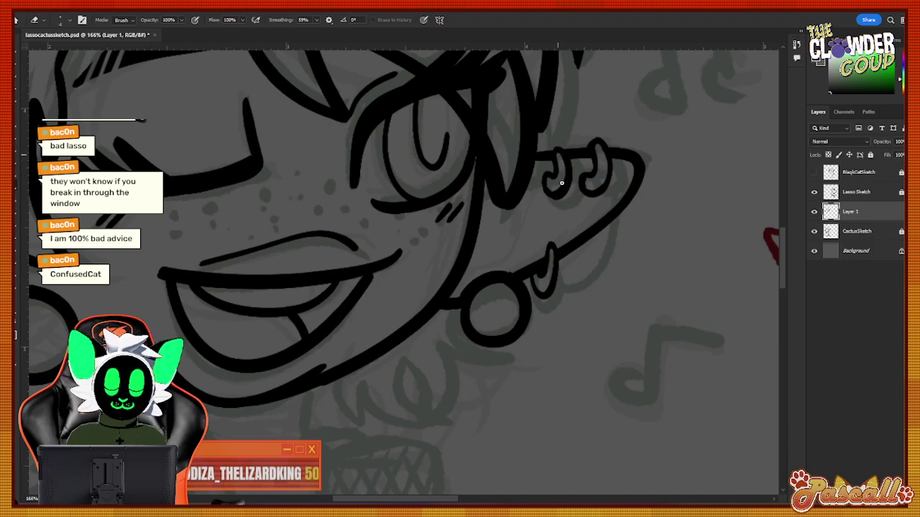
{"action": "key", "text": "b"}
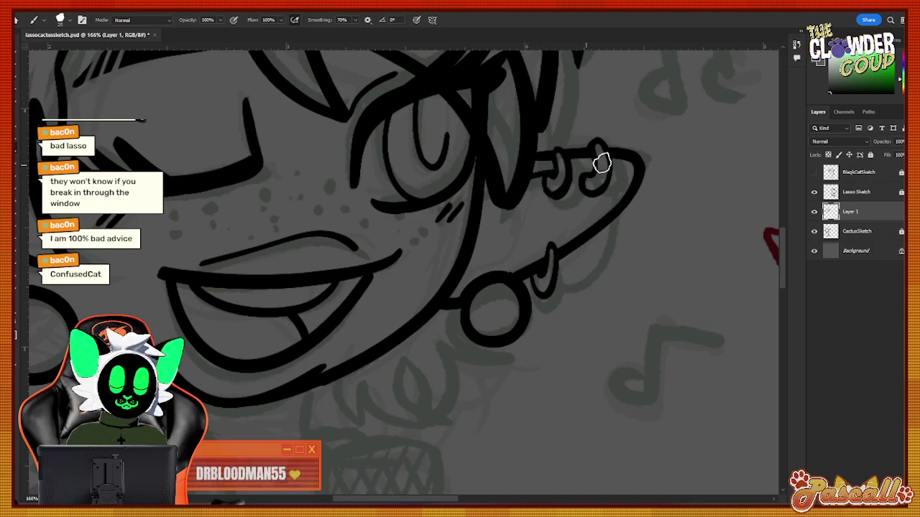
{"action": "mouse_move", "coordinate": [604, 168]}
{"action": "left_mouse_down"}
{"action": "mouse_move", "coordinate": [647, 165]}
{"action": "mouse_move", "coordinate": [610, 172]}
{"action": "mouse_move", "coordinate": [635, 172]}
{"action": "left_mouse_up"}
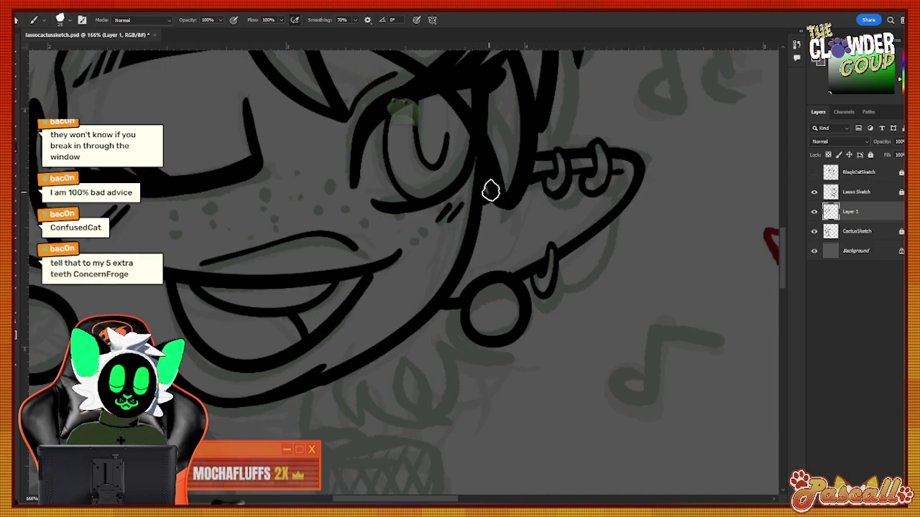
Ink a thin chain connecting the lower hoop to the upper hoop on the open-eye-side ear.
{"action": "key", "text": "ctrl"}
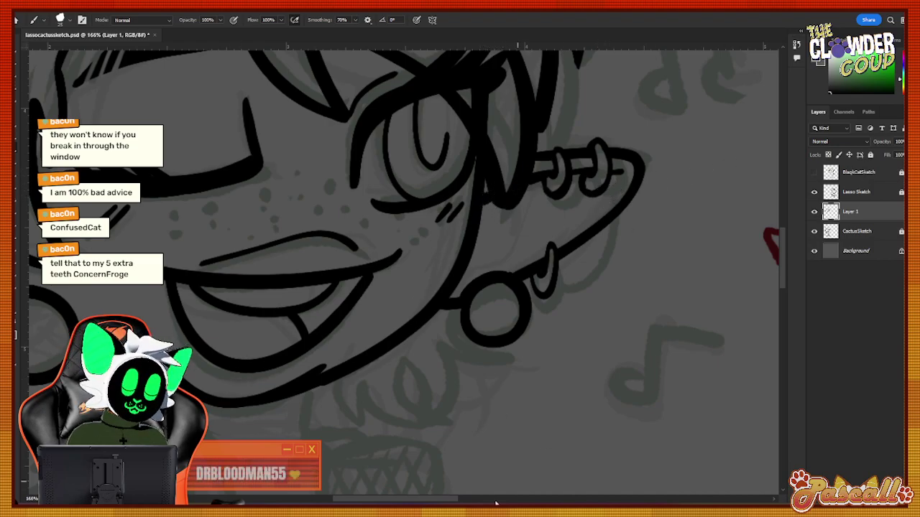
{"action": "left_click_drag", "start_coordinate": [442, 501], "coordinate": [425, 501]}
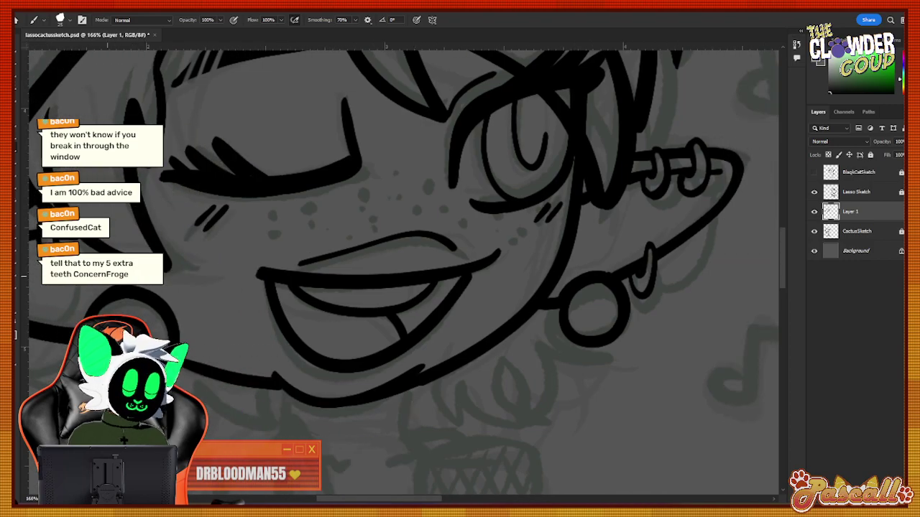
{"action": "key", "text": "z"}
{"action": "left_click_drag", "start_coordinate": [455, 248], "coordinate": [425, 304]}
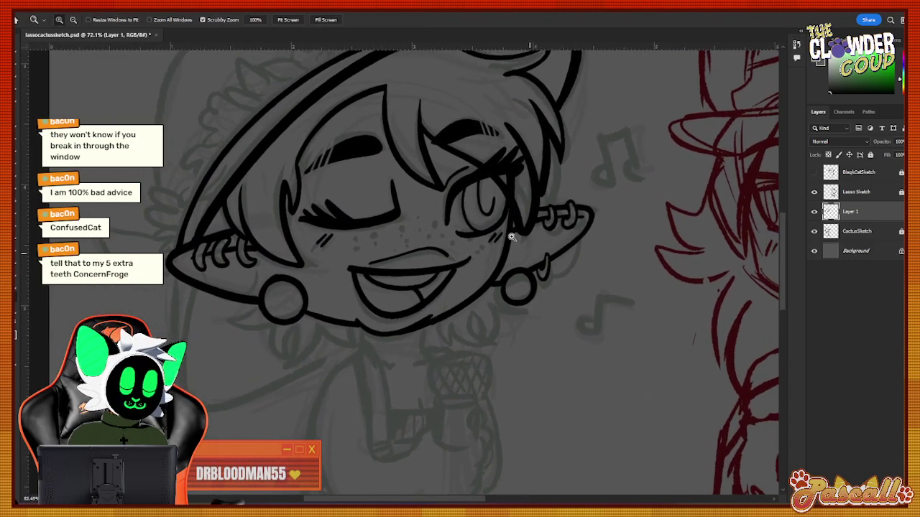
{"action": "left_click_drag", "start_coordinate": [486, 304], "coordinate": [413, 173]}
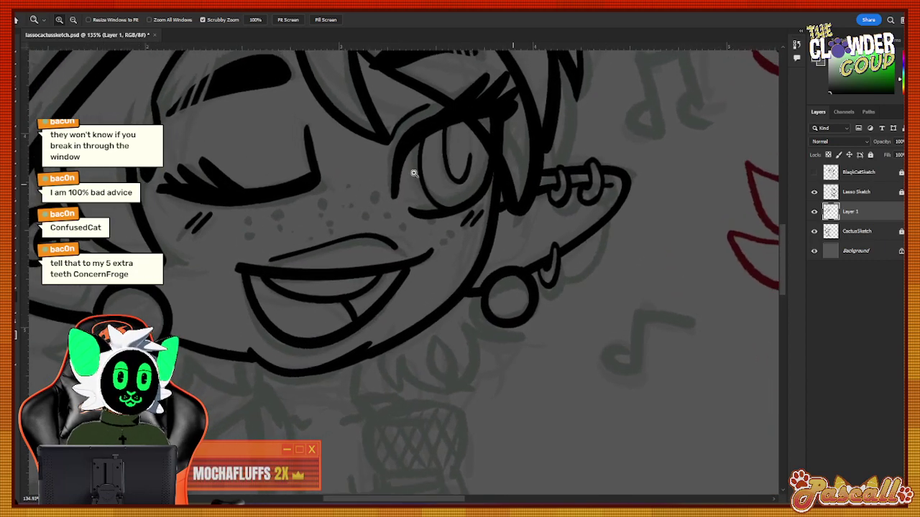
{"action": "left_click", "coordinate": [14, 151]}
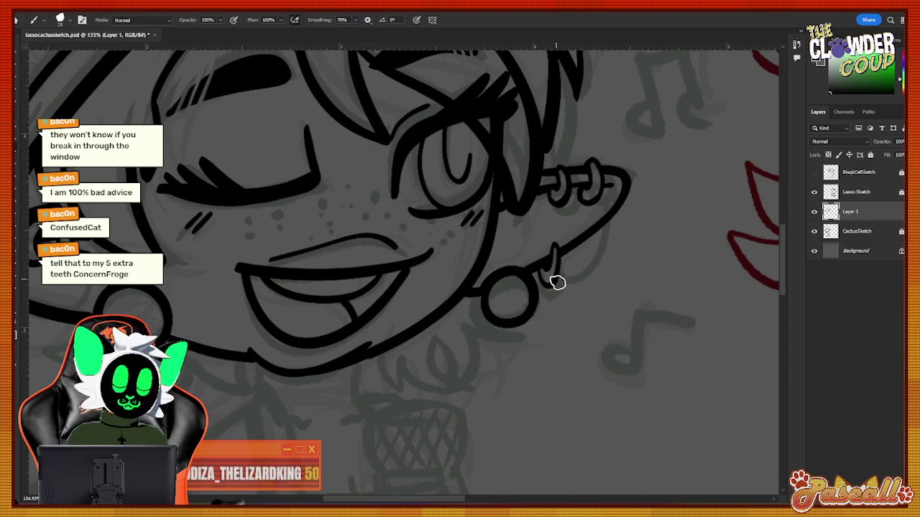
{"action": "mouse_move", "coordinate": [556, 278]}
{"action": "left_mouse_down"}
{"action": "mouse_move", "coordinate": [588, 264]}
{"action": "mouse_move", "coordinate": [594, 195]}
{"action": "left_mouse_up"}
{"action": "key", "text": "ctrl+z"}
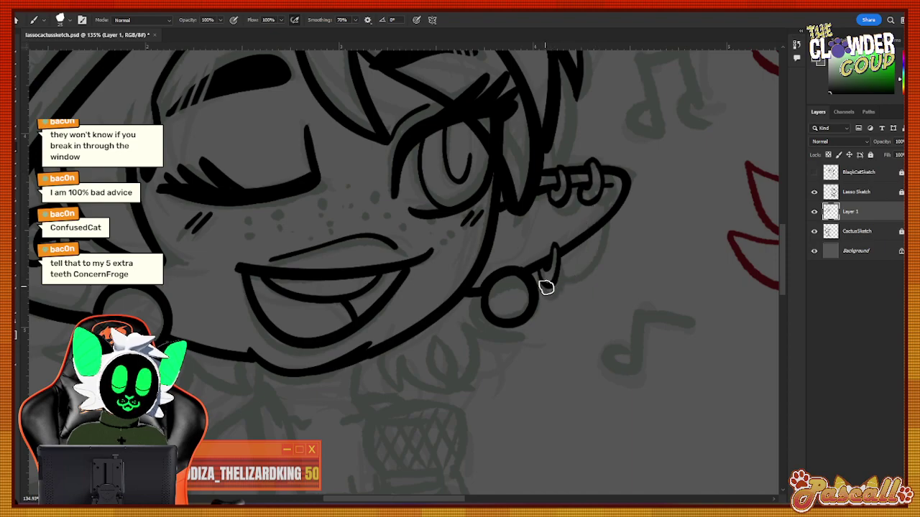
{"action": "left_click_drag", "start_coordinate": [546, 286], "coordinate": [596, 232]}
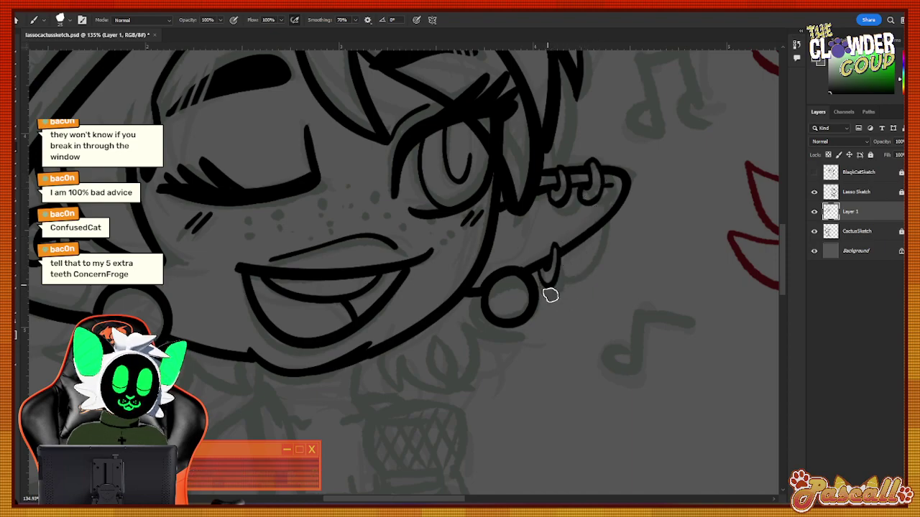
{"action": "left_click_drag", "start_coordinate": [587, 188], "coordinate": [592, 175]}
Ink a thin chain hanging in a loop between the outer hoops on the winking-side ear.
{"action": "left_click_drag", "start_coordinate": [418, 499], "coordinate": [383, 499]}
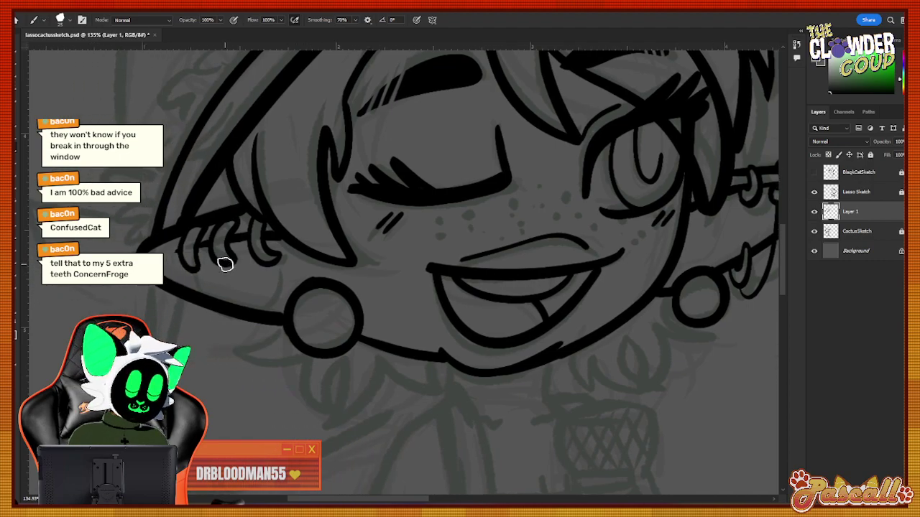
{"action": "mouse_move", "coordinate": [219, 271]}
{"action": "left_mouse_down"}
{"action": "mouse_move", "coordinate": [229, 296]}
{"action": "mouse_move", "coordinate": [265, 251]}
{"action": "left_mouse_up"}
{"action": "key", "text": "ctrl+z"}
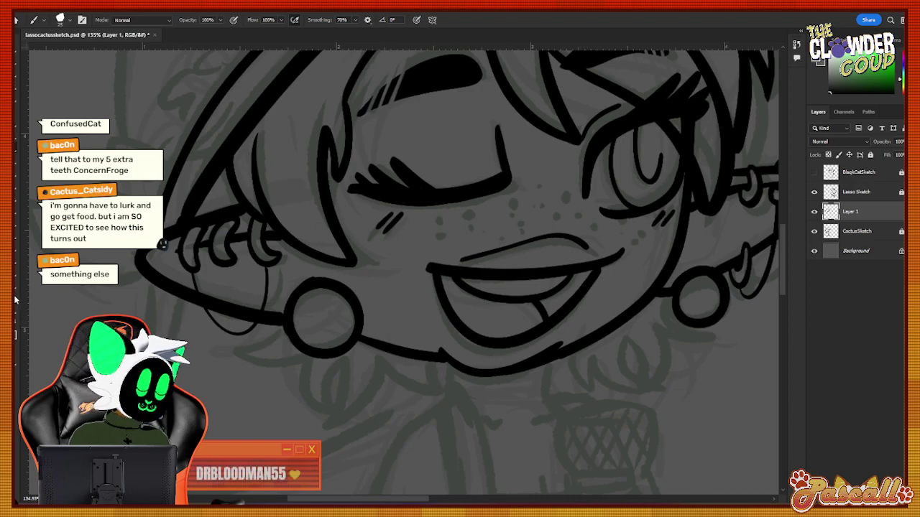
Examine the hoops and chains on both ears against the whole inked head.
{"action": "key", "text": "z"}
{"action": "left_click_drag", "start_coordinate": [505, 303], "coordinate": [478, 354]}
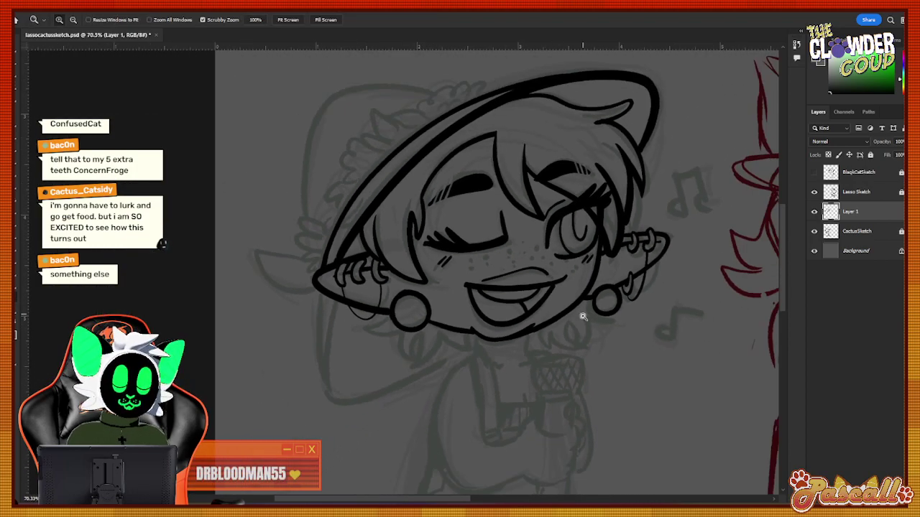
{"action": "left_click_drag", "start_coordinate": [583, 316], "coordinate": [573, 316]}
{"action": "left_click_drag", "start_coordinate": [643, 268], "coordinate": [655, 268]}
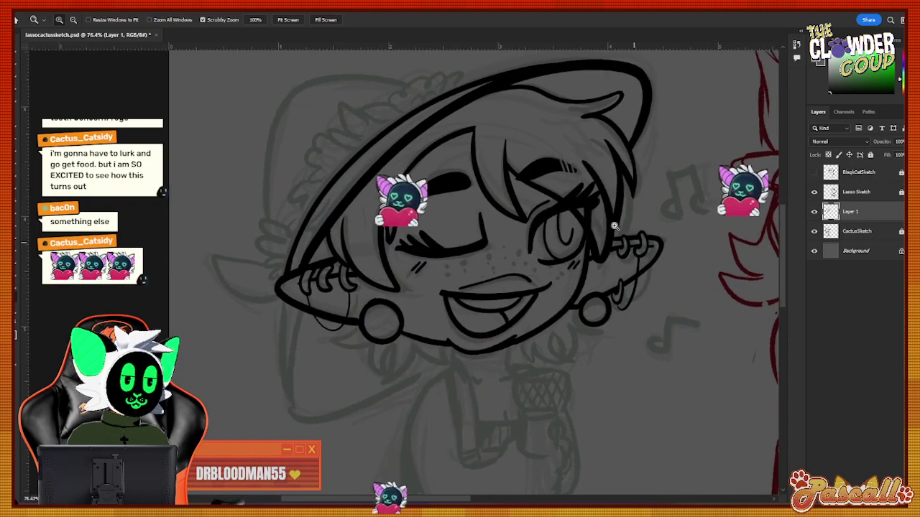
{"action": "scroll", "coordinate": [603, 178], "scroll_direction": "up", "scroll_amount": 4}
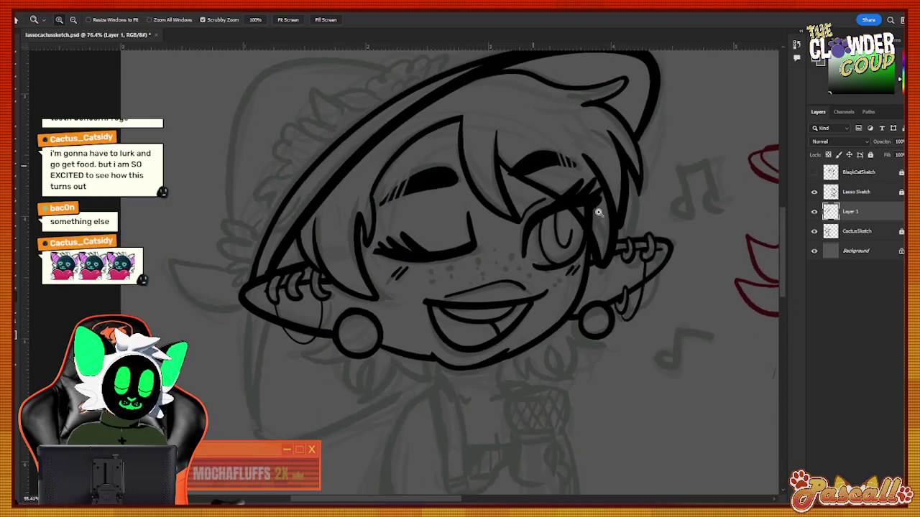
{"action": "scroll", "coordinate": [655, 227], "scroll_direction": "down", "scroll_amount": 3}
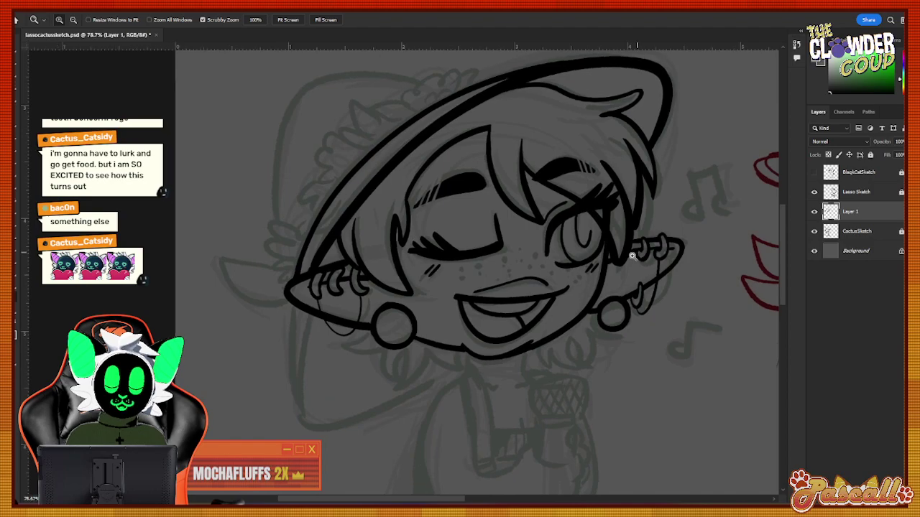
{"action": "scroll", "coordinate": [460, 374], "scroll_direction": "up", "scroll_amount": 3}
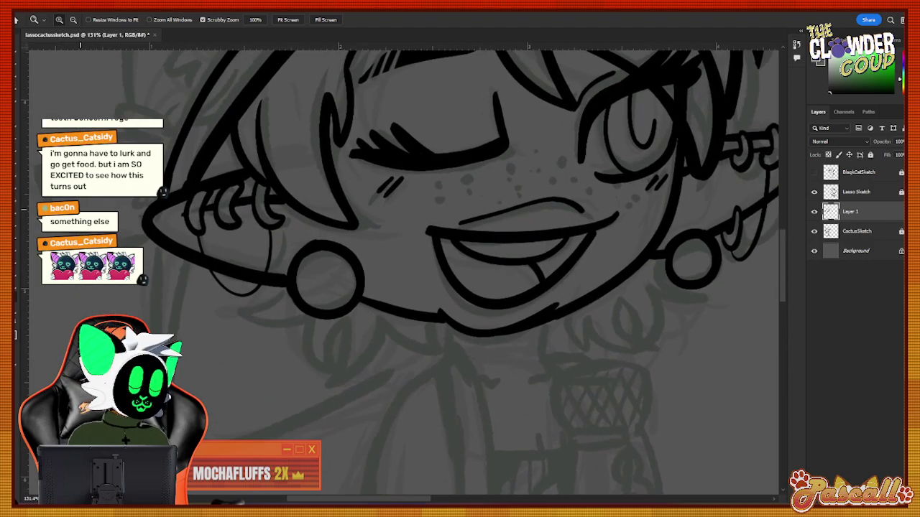
Ink two short neck lines under the chin and the pointed hair tufts below the winking-side ear and jaw.
{"action": "key", "text": "b"}
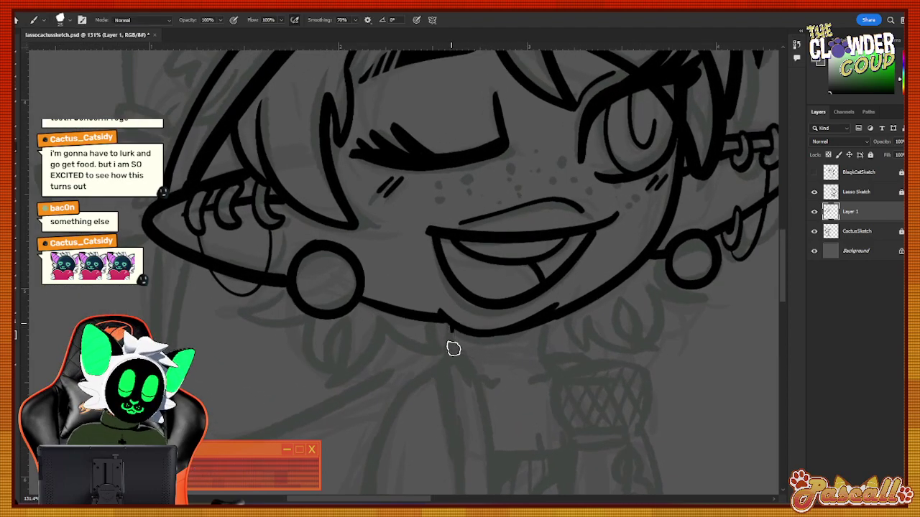
{"action": "left_click_drag", "start_coordinate": [445, 318], "coordinate": [455, 358]}
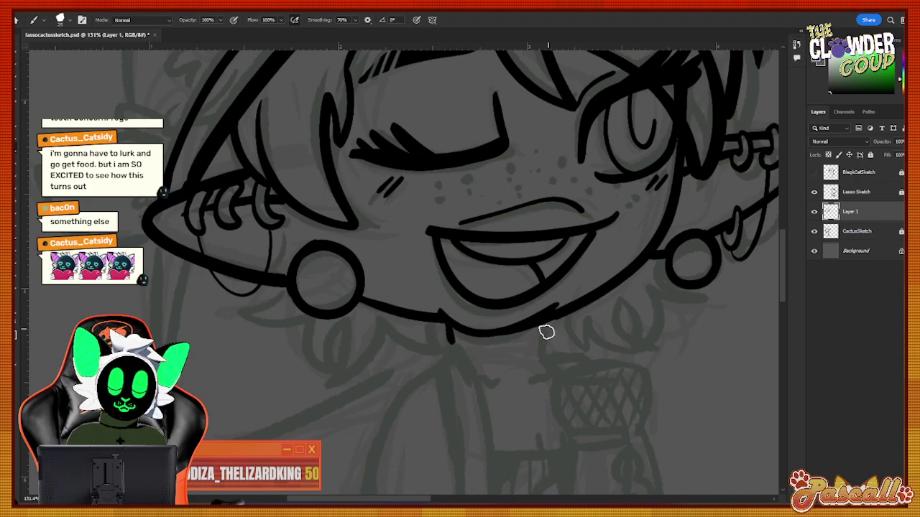
{"action": "left_click_drag", "start_coordinate": [546, 332], "coordinate": [544, 361]}
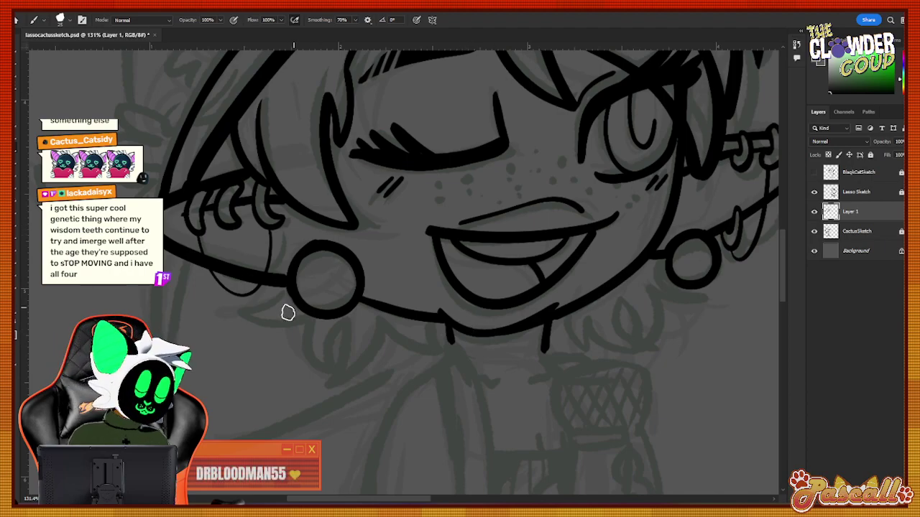
{"action": "mouse_move", "coordinate": [287, 289]}
{"action": "left_mouse_down"}
{"action": "mouse_move", "coordinate": [276, 335]}
{"action": "mouse_move", "coordinate": [312, 376]}
{"action": "mouse_move", "coordinate": [346, 317]}
{"action": "mouse_move", "coordinate": [334, 387]}
{"action": "mouse_move", "coordinate": [415, 363]}
{"action": "mouse_move", "coordinate": [415, 330]}
{"action": "left_mouse_up"}
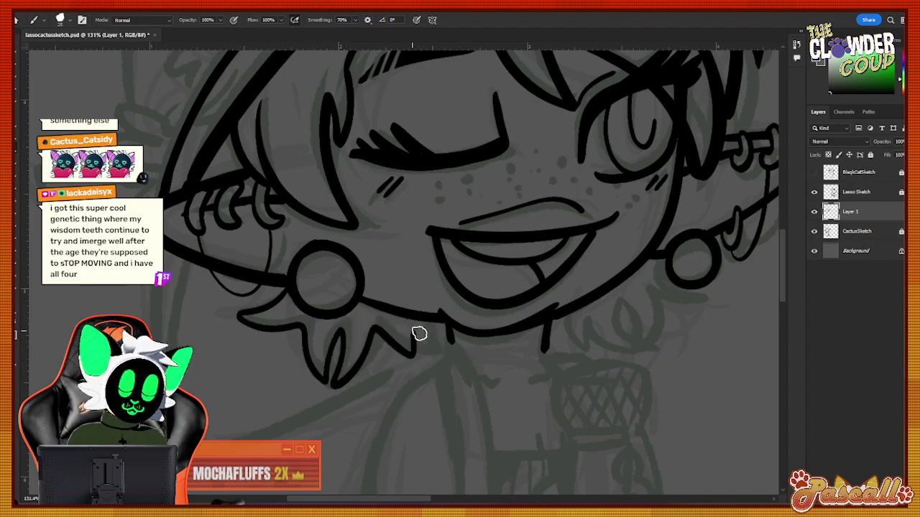
{"action": "left_click_drag", "start_coordinate": [419, 333], "coordinate": [451, 319]}
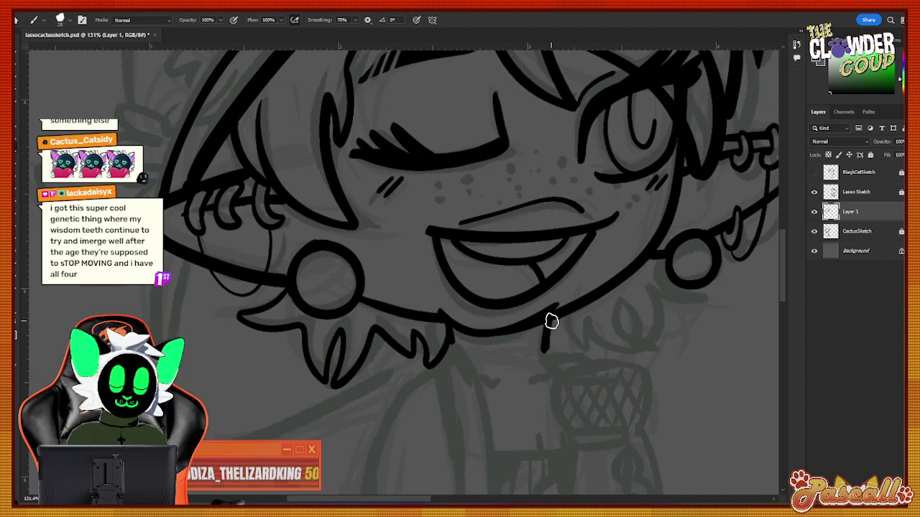
Ink the pointed hair tufts from the neck to the round earring on the open-eye side, redrawing the rejected strokes.
{"action": "left_click_drag", "start_coordinate": [552, 320], "coordinate": [599, 358]}
{"action": "left_click_drag", "start_coordinate": [592, 316], "coordinate": [609, 358]}
{"action": "left_click_drag", "start_coordinate": [625, 321], "coordinate": [628, 359]}
{"action": "mouse_move", "coordinate": [614, 297]}
{"action": "left_mouse_down"}
{"action": "mouse_move", "coordinate": [633, 355]}
{"action": "mouse_move", "coordinate": [664, 330]}
{"action": "left_mouse_up"}
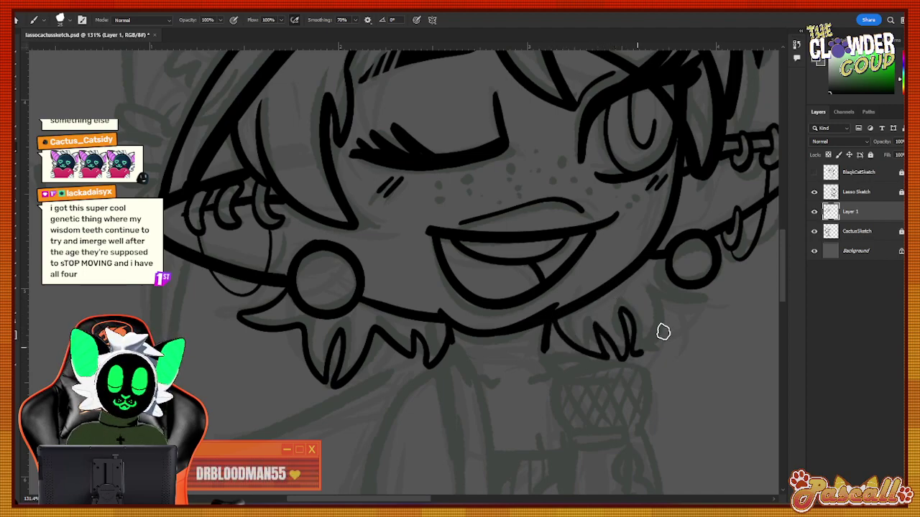
{"action": "key", "text": "ctrl+z"}
{"action": "mouse_move", "coordinate": [557, 313]}
{"action": "left_mouse_down"}
{"action": "mouse_move", "coordinate": [572, 349]}
{"action": "mouse_move", "coordinate": [584, 319]}
{"action": "mouse_move", "coordinate": [630, 355]}
{"action": "left_mouse_up"}
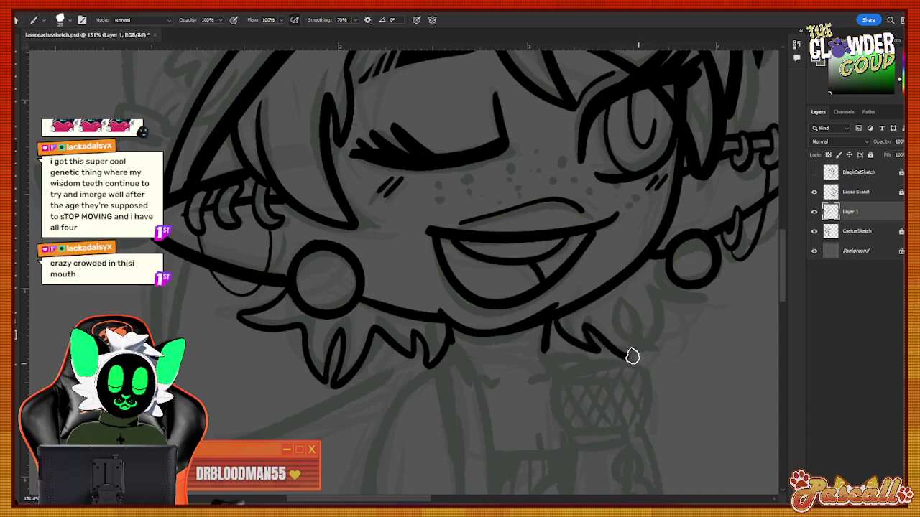
{"action": "mouse_move", "coordinate": [623, 314]}
{"action": "left_mouse_down"}
{"action": "mouse_move", "coordinate": [640, 363]}
{"action": "mouse_move", "coordinate": [651, 356]}
{"action": "left_mouse_up"}
{"action": "left_click_drag", "start_coordinate": [643, 293], "coordinate": [672, 315]}
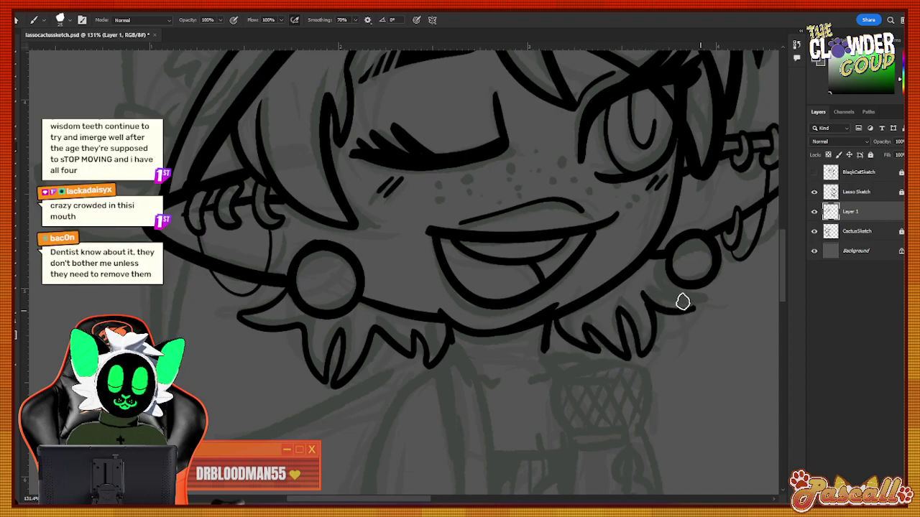
{"action": "left_click_drag", "start_coordinate": [672, 283], "coordinate": [694, 311]}
{"action": "key", "text": "ctrl+z"}
{"action": "mouse_move", "coordinate": [667, 261]}
{"action": "left_mouse_down"}
{"action": "mouse_move", "coordinate": [706, 317]}
{"action": "mouse_move", "coordinate": [642, 283]}
{"action": "left_mouse_up"}
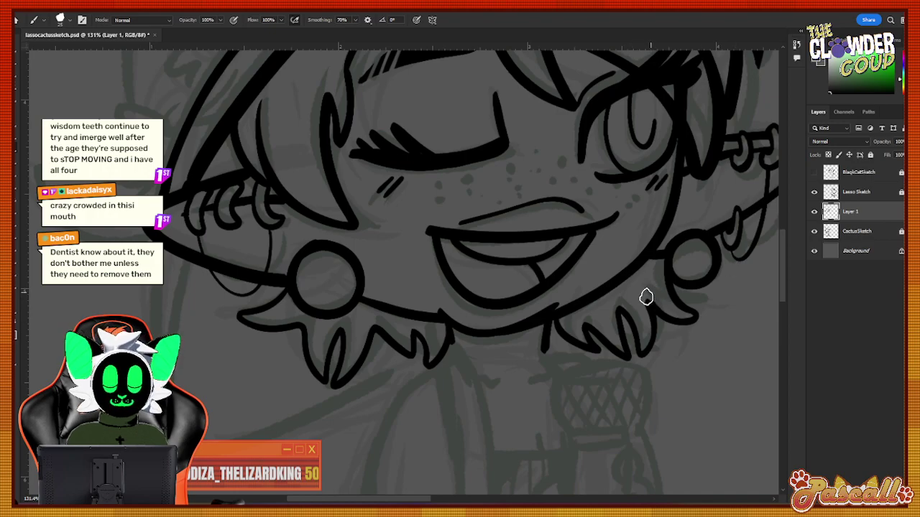
Redraw the pointed hair tufts between the neck and the round earring on the open-eye side, undoing the rejected strokes.
{"action": "key", "text": "ctrl+z"}
{"action": "key", "text": "ctrl+z"}
{"action": "mouse_move", "coordinate": [667, 263]}
{"action": "left_mouse_down"}
{"action": "mouse_move", "coordinate": [678, 329]}
{"action": "mouse_move", "coordinate": [638, 301]}
{"action": "mouse_move", "coordinate": [642, 351]}
{"action": "left_mouse_up"}
{"action": "left_click_drag", "start_coordinate": [622, 314], "coordinate": [643, 343]}
{"action": "mouse_move", "coordinate": [553, 315]}
{"action": "left_mouse_down"}
{"action": "mouse_move", "coordinate": [565, 341]}
{"action": "mouse_move", "coordinate": [579, 316]}
{"action": "left_mouse_up"}
{"action": "mouse_move", "coordinate": [603, 379]}
{"action": "left_mouse_down"}
{"action": "mouse_move", "coordinate": [616, 364]}
{"action": "mouse_move", "coordinate": [610, 314]}
{"action": "mouse_move", "coordinate": [628, 354]}
{"action": "left_mouse_up"}
{"action": "key", "text": "ctrl+z"}
{"action": "key", "text": "ctrl+z"}
{"action": "key", "text": "ctrl+z"}
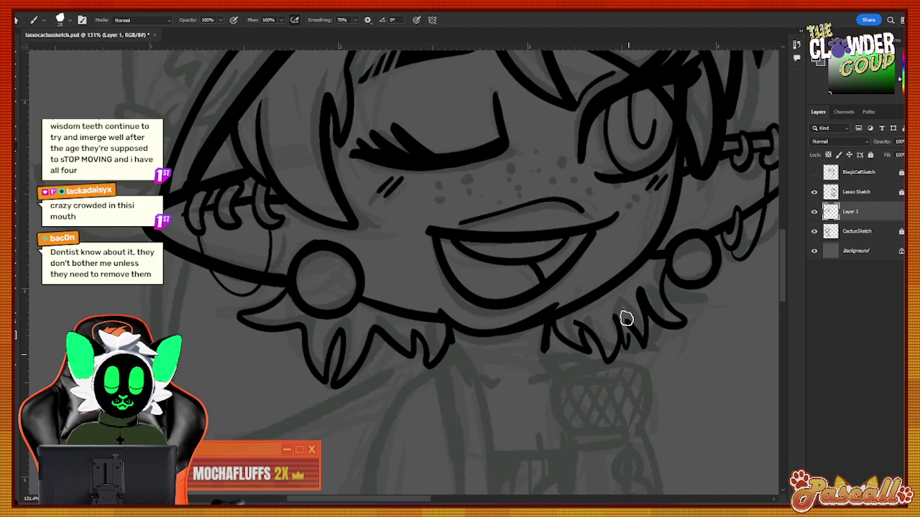
Ink the two side lines of the hat brim curving down from beneath the winking-side ear, following the faded sketch.
{"action": "left_click", "coordinate": [16, 299]}
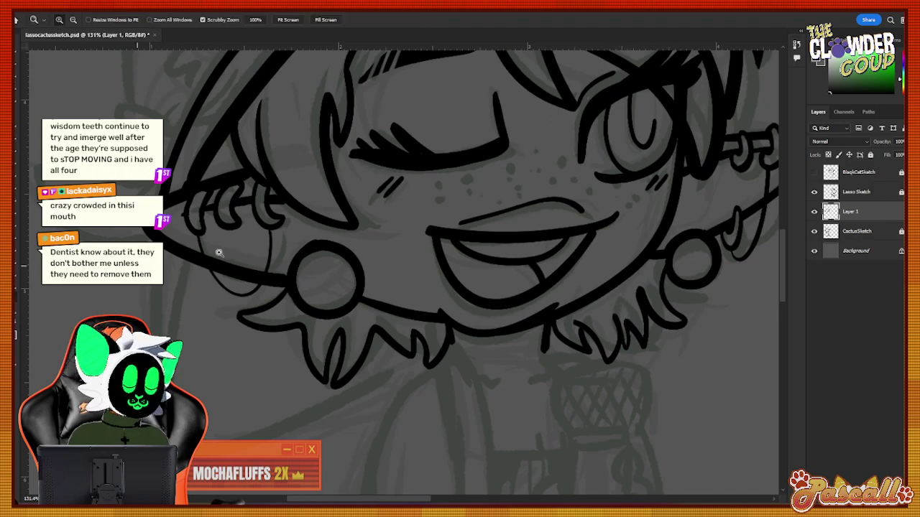
{"action": "left_click_drag", "start_coordinate": [523, 296], "coordinate": [499, 326]}
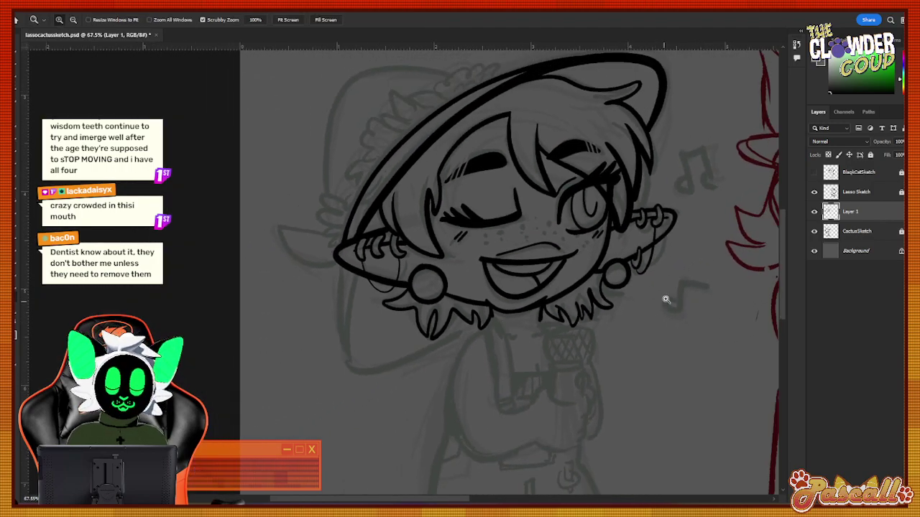
{"action": "left_click_drag", "start_coordinate": [665, 299], "coordinate": [655, 308]}
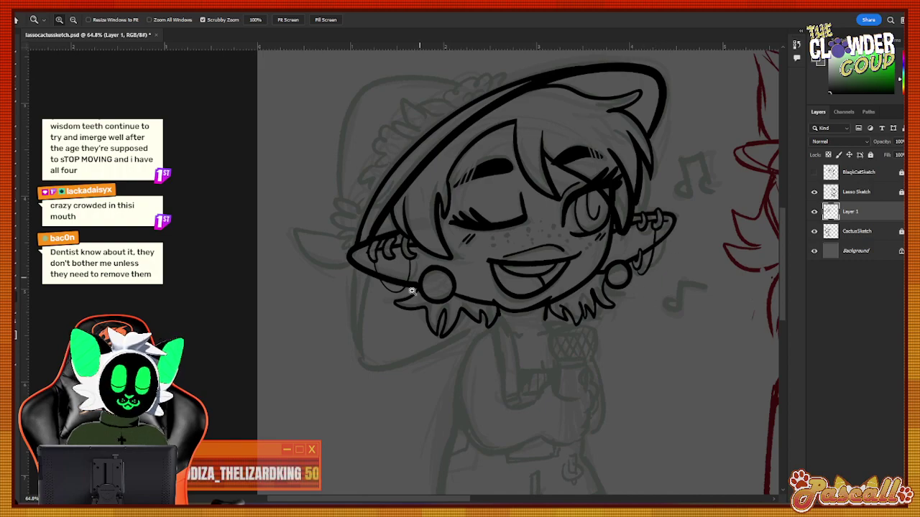
{"action": "left_click_drag", "start_coordinate": [413, 291], "coordinate": [429, 284]}
{"action": "key", "text": "b"}
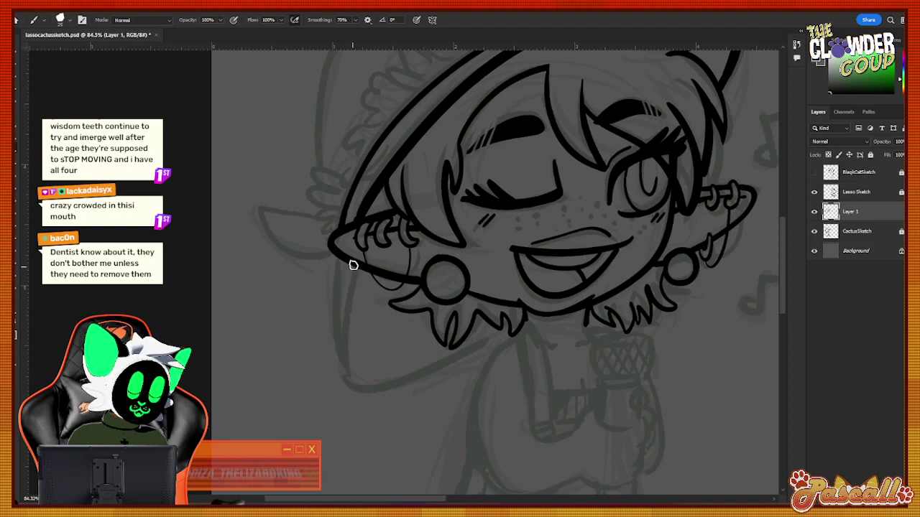
{"action": "left_click_drag", "start_coordinate": [352, 263], "coordinate": [342, 338]}
{"action": "mouse_move", "coordinate": [336, 260]}
{"action": "left_mouse_down"}
{"action": "mouse_move", "coordinate": [337, 334]}
{"action": "mouse_move", "coordinate": [353, 383]}
{"action": "left_mouse_up"}
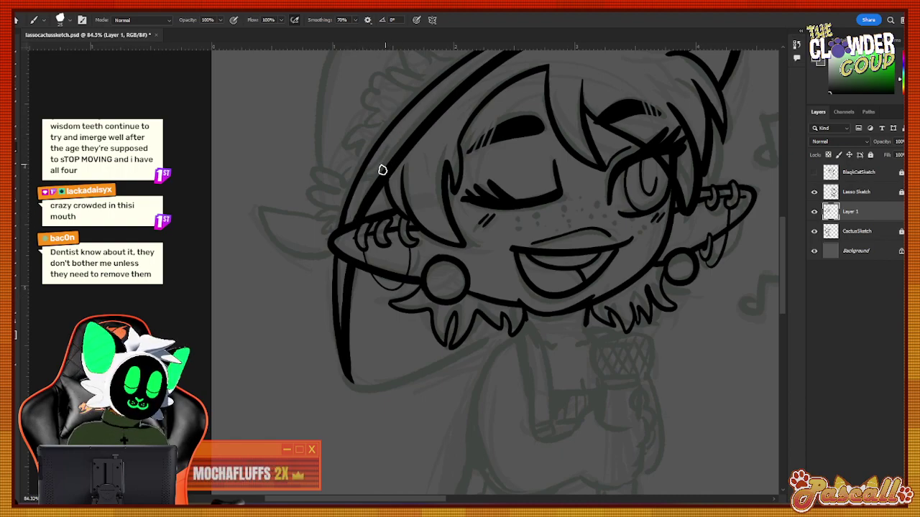
Ink the hat brim's lower edge from the side lines around to the hair tufts near the neck, redrawing the rejected curves.
{"action": "left_click_drag", "start_coordinate": [379, 391], "coordinate": [498, 337]}
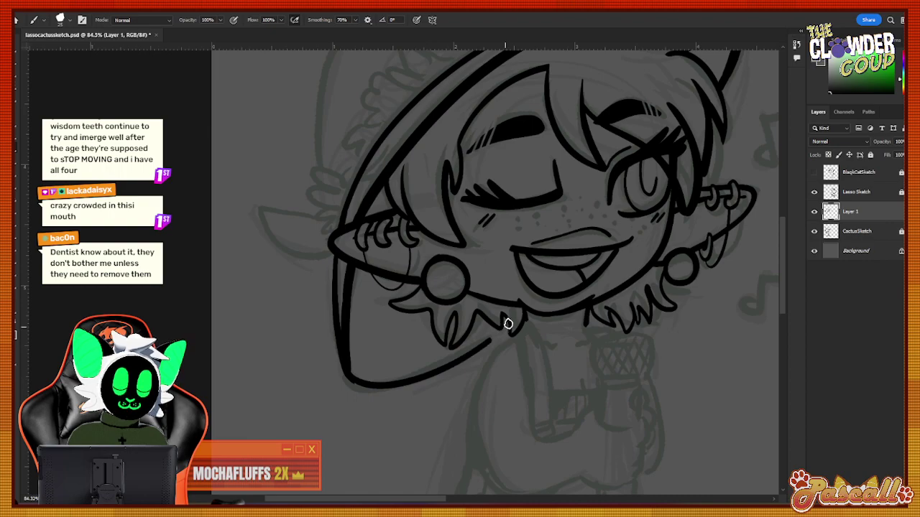
{"action": "key", "text": "ctrl+z"}
{"action": "mouse_move", "coordinate": [341, 356]}
{"action": "left_mouse_down"}
{"action": "mouse_move", "coordinate": [354, 380]}
{"action": "mouse_move", "coordinate": [421, 374]}
{"action": "mouse_move", "coordinate": [488, 327]}
{"action": "left_mouse_up"}
{"action": "key", "text": "ctrl+z"}
{"action": "mouse_move", "coordinate": [343, 349]}
{"action": "left_mouse_down"}
{"action": "mouse_move", "coordinate": [348, 375]}
{"action": "mouse_move", "coordinate": [413, 380]}
{"action": "mouse_move", "coordinate": [489, 328]}
{"action": "left_mouse_up"}
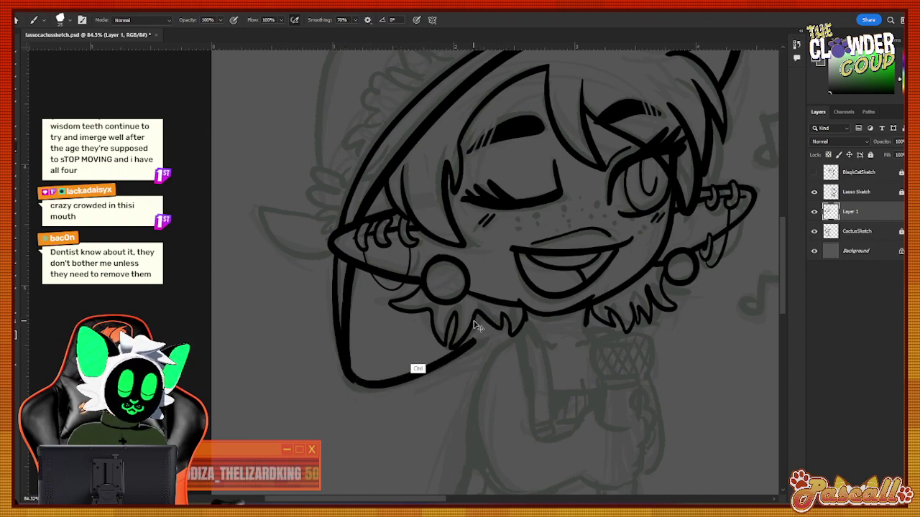
{"action": "key", "text": "ctrl+z"}
{"action": "mouse_move", "coordinate": [342, 357]}
{"action": "left_mouse_down"}
{"action": "mouse_move", "coordinate": [378, 392]}
{"action": "mouse_move", "coordinate": [474, 352]}
{"action": "mouse_move", "coordinate": [503, 322]}
{"action": "left_mouse_up"}
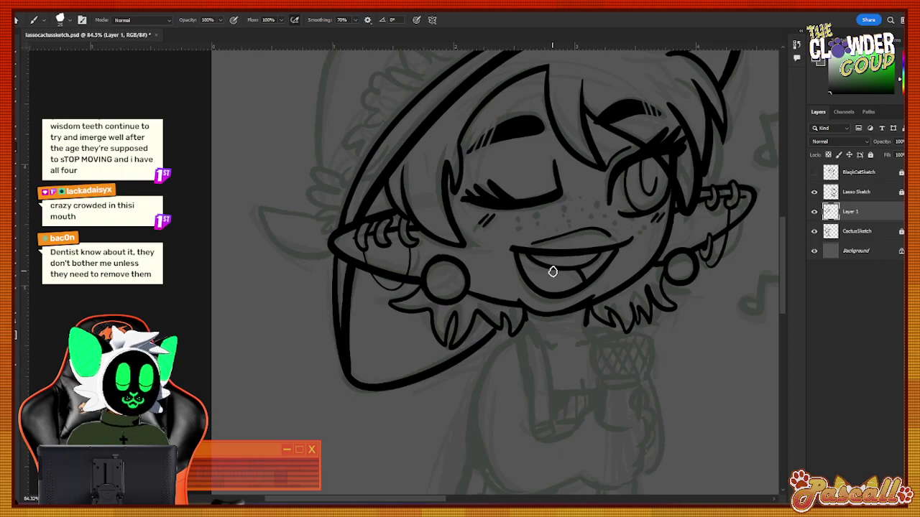
{"action": "key", "text": "ctrl+z"}
{"action": "mouse_move", "coordinate": [352, 379]}
{"action": "left_mouse_down"}
{"action": "mouse_move", "coordinate": [455, 360]}
{"action": "mouse_move", "coordinate": [499, 327]}
{"action": "left_mouse_up"}
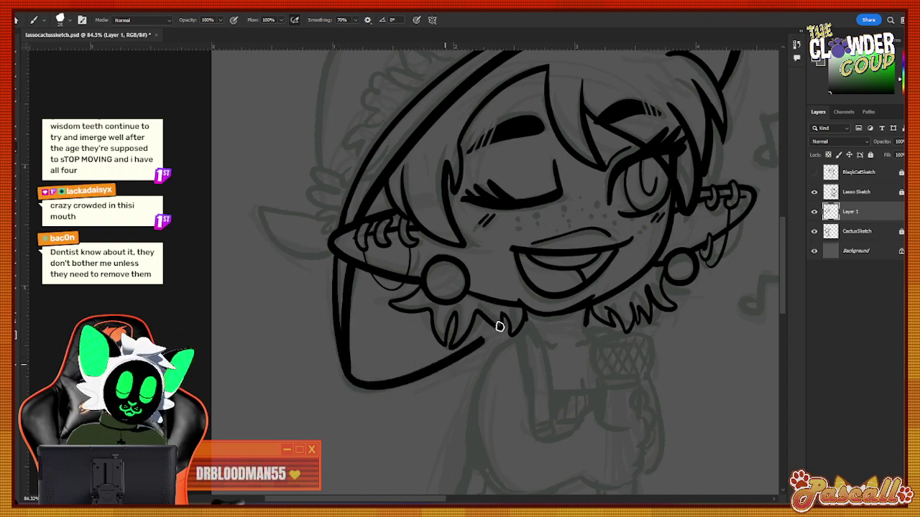
{"action": "key", "text": "ctrl+z"}
{"action": "mouse_move", "coordinate": [344, 370]}
{"action": "left_mouse_down"}
{"action": "mouse_move", "coordinate": [385, 392]}
{"action": "mouse_move", "coordinate": [452, 366]}
{"action": "mouse_move", "coordinate": [505, 320]}
{"action": "left_mouse_up"}
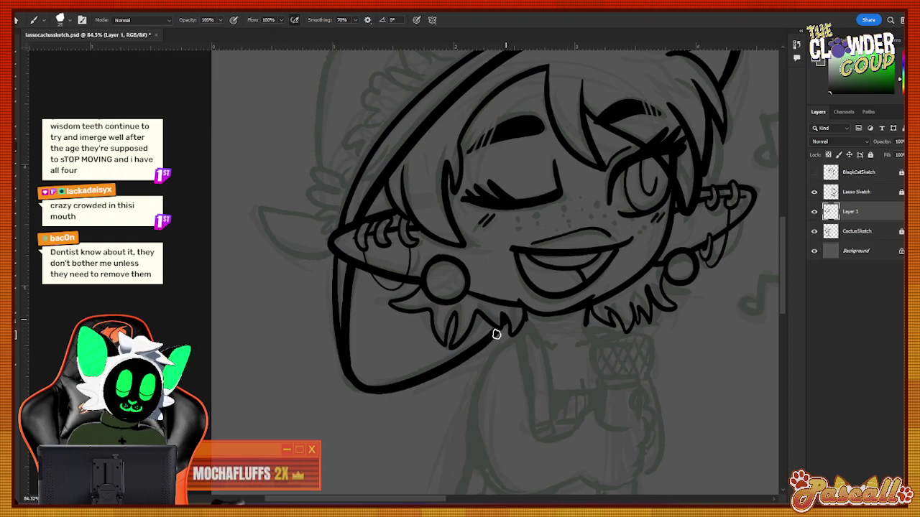
{"action": "scroll", "coordinate": [790, 252], "scroll_direction": "up", "scroll_amount": 3}
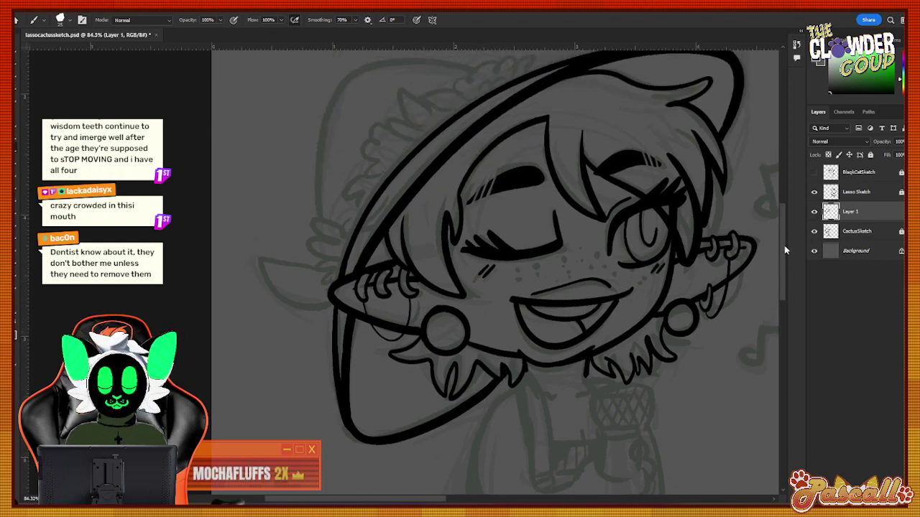
{"action": "scroll", "coordinate": [787, 260], "scroll_direction": "up", "scroll_amount": 1}
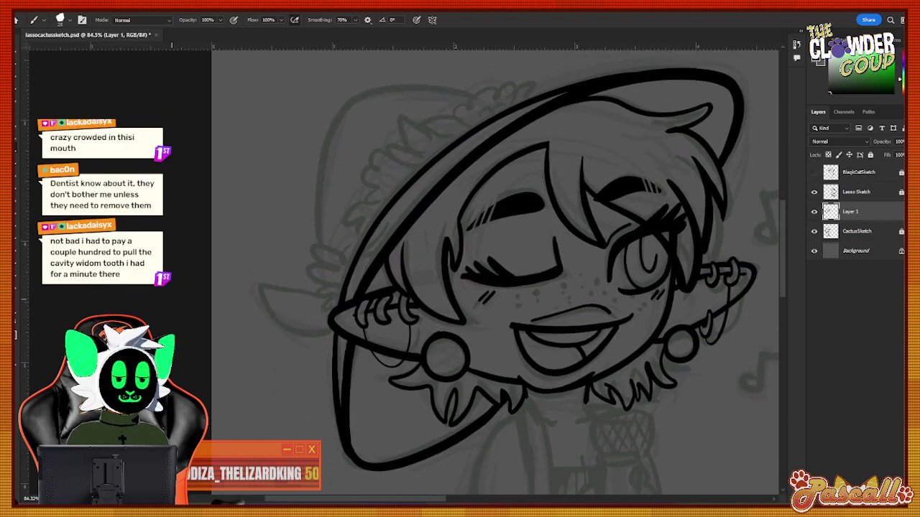
Erase the brim's lower curve and the lower ends of its side lines, using a 21 px eraser with smoothing reduced to 31%.
{"action": "left_click", "coordinate": [14, 304]}
{"action": "left_click_drag", "start_coordinate": [566, 342], "coordinate": [574, 410]}
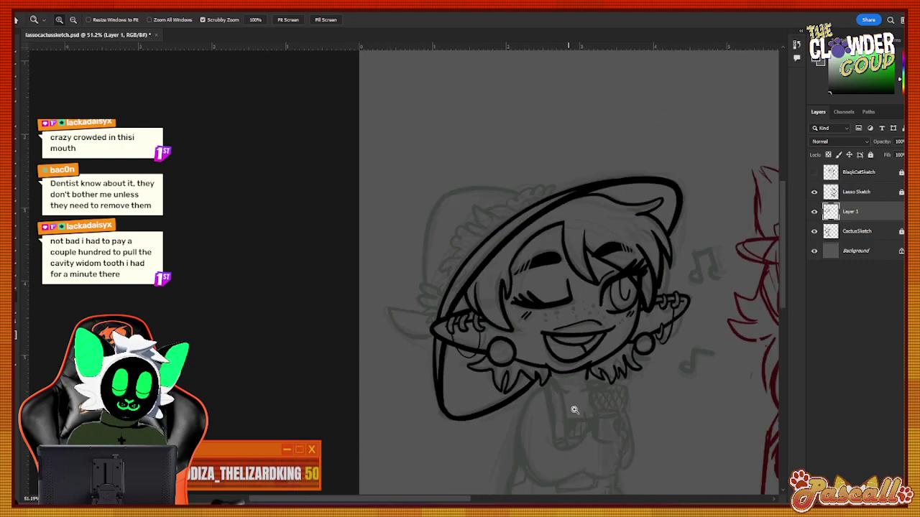
{"action": "left_click_drag", "start_coordinate": [467, 498], "coordinate": [516, 492]}
{"action": "left_click_drag", "start_coordinate": [430, 317], "coordinate": [444, 300]}
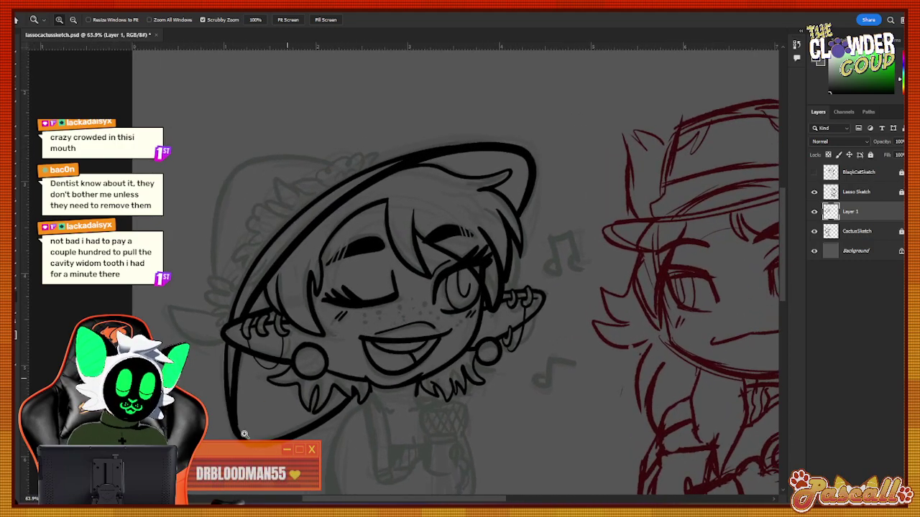
{"action": "scroll", "coordinate": [245, 435], "scroll_direction": "up", "scroll_amount": 2}
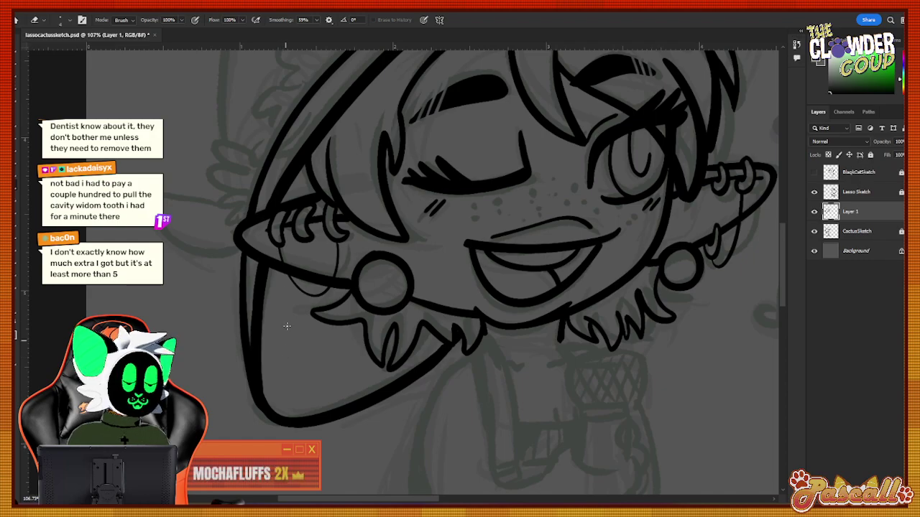
{"action": "left_click", "coordinate": [61, 19]}
{"action": "left_click", "coordinate": [63, 19]}
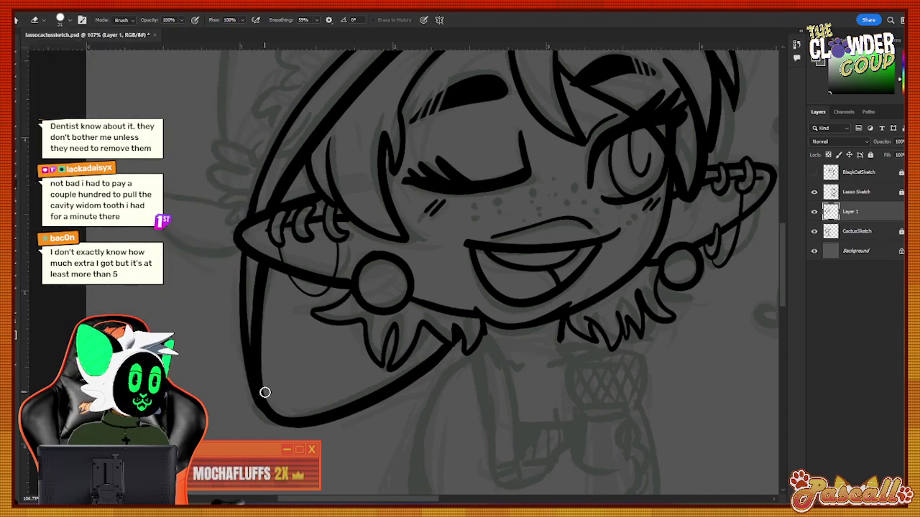
{"action": "left_click_drag", "start_coordinate": [371, 387], "coordinate": [318, 406]}
{"action": "left_click", "coordinate": [318, 21]}
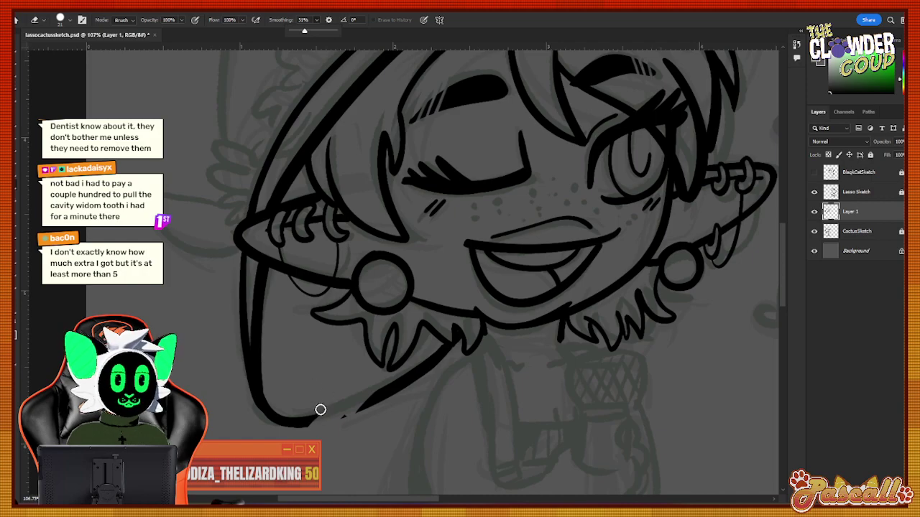
{"action": "mouse_move", "coordinate": [320, 409]}
{"action": "left_mouse_down"}
{"action": "mouse_move", "coordinate": [294, 435]}
{"action": "mouse_move", "coordinate": [285, 380]}
{"action": "mouse_move", "coordinate": [242, 429]}
{"action": "mouse_move", "coordinate": [283, 372]}
{"action": "mouse_move", "coordinate": [244, 360]}
{"action": "mouse_move", "coordinate": [261, 343]}
{"action": "left_mouse_up"}
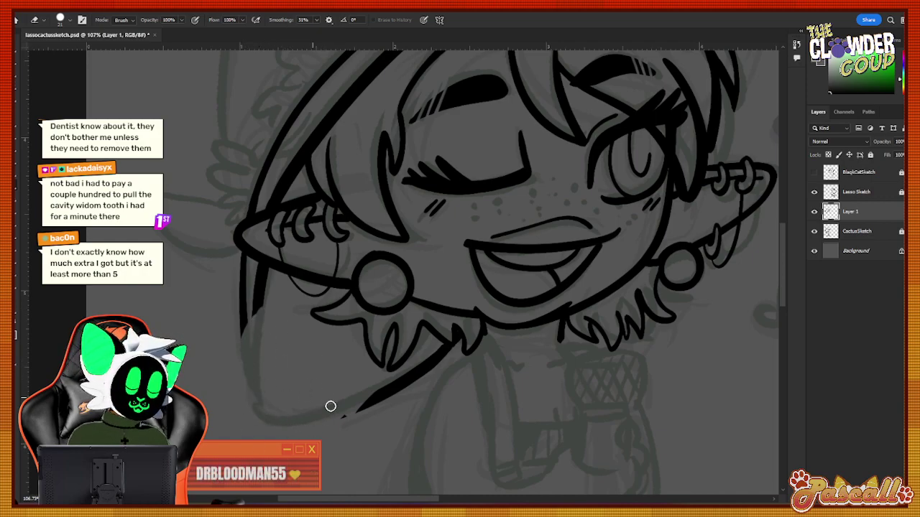
{"action": "mouse_move", "coordinate": [331, 406]}
{"action": "left_mouse_down"}
{"action": "mouse_move", "coordinate": [354, 400]}
{"action": "mouse_move", "coordinate": [358, 415]}
{"action": "left_mouse_up"}
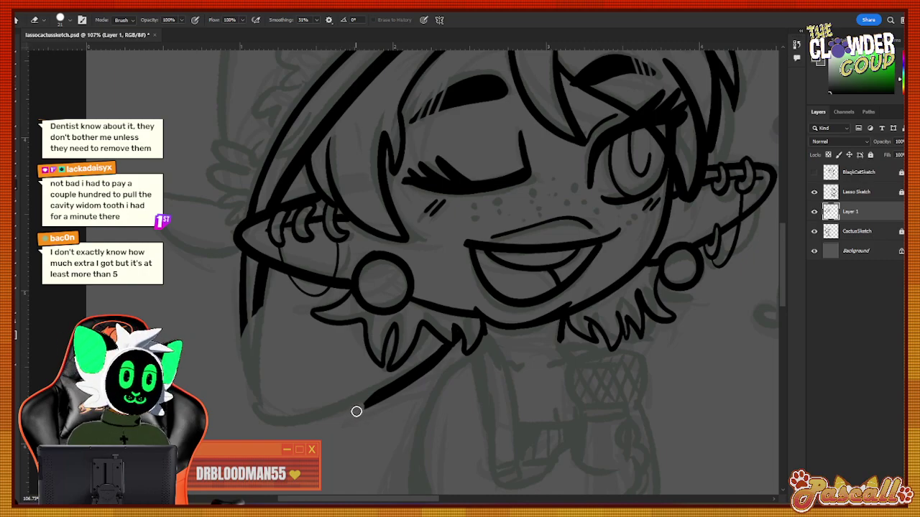
{"action": "mouse_move", "coordinate": [409, 355]}
{"action": "left_mouse_down"}
{"action": "mouse_move", "coordinate": [386, 400]}
{"action": "mouse_move", "coordinate": [435, 357]}
{"action": "mouse_move", "coordinate": [424, 359]}
{"action": "mouse_move", "coordinate": [446, 358]}
{"action": "mouse_move", "coordinate": [432, 370]}
{"action": "mouse_move", "coordinate": [449, 354]}
{"action": "left_mouse_up"}
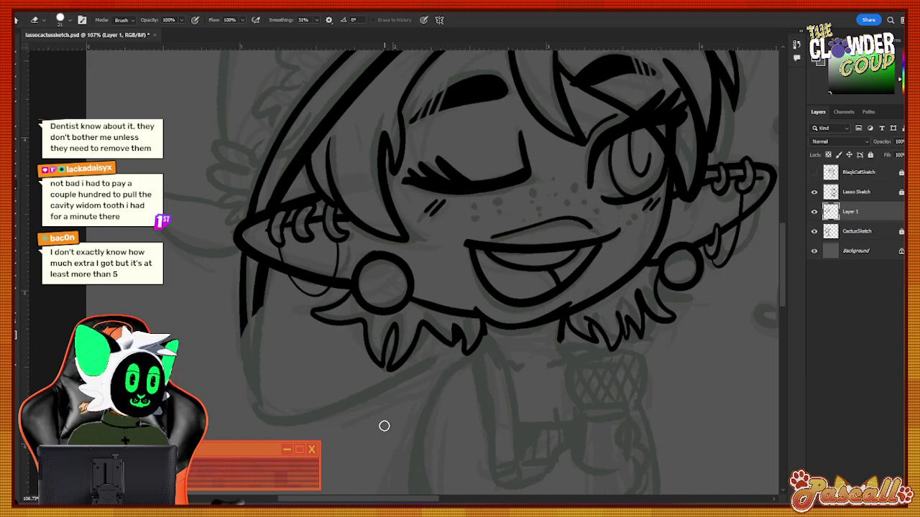
{"action": "left_click", "coordinate": [61, 19]}
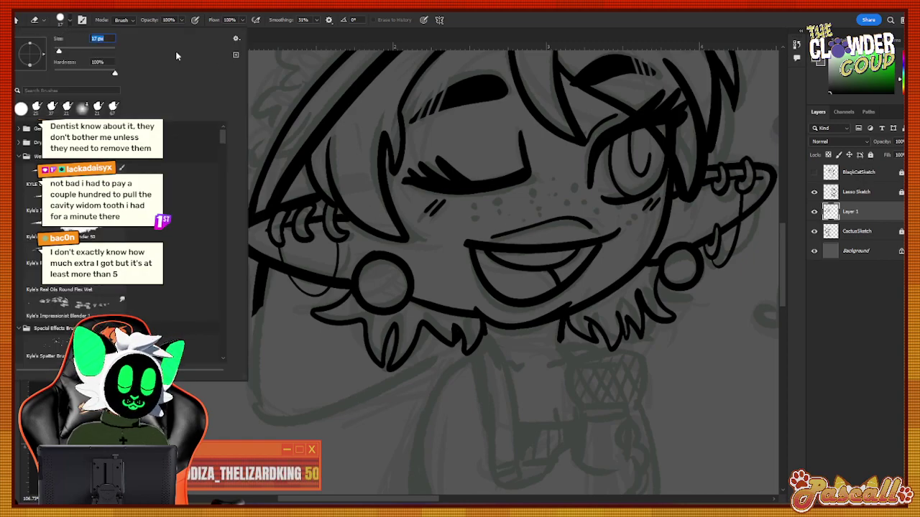
{"action": "key", "text": "Return"}
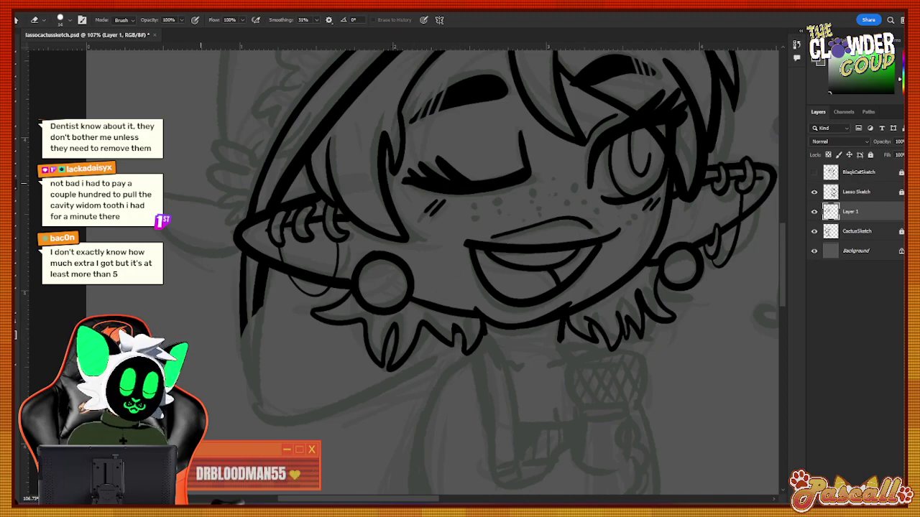
Ink a tighter lower hat brim with an inner curve from the winking-side ear to the hair tufts and an outer line merging into it.
{"action": "key", "text": "b"}
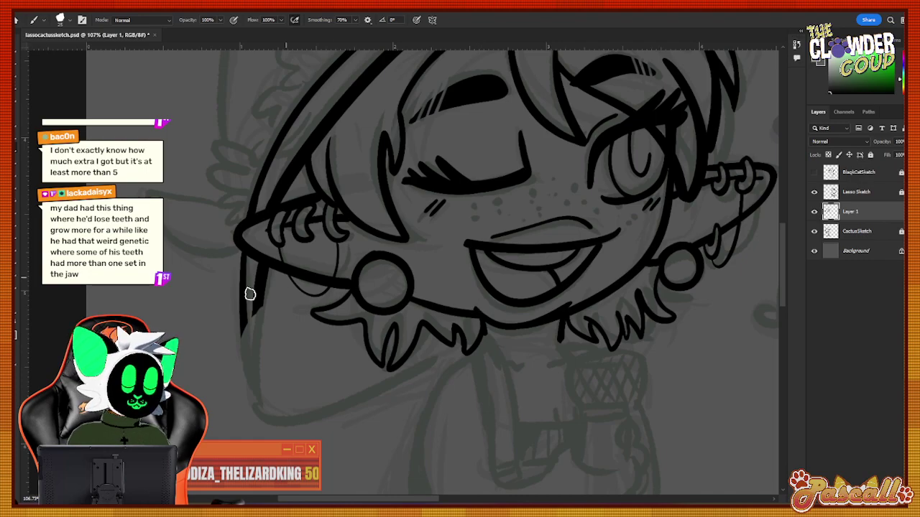
{"action": "mouse_move", "coordinate": [263, 263]}
{"action": "left_mouse_down"}
{"action": "mouse_move", "coordinate": [267, 380]}
{"action": "mouse_move", "coordinate": [322, 410]}
{"action": "mouse_move", "coordinate": [401, 369]}
{"action": "left_mouse_up"}
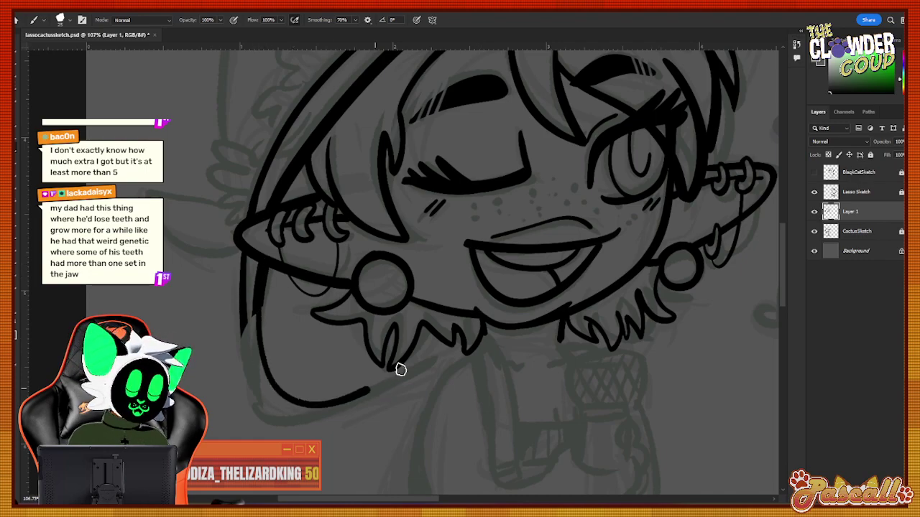
{"action": "key", "text": "ctrl+z"}
{"action": "mouse_move", "coordinate": [256, 323]}
{"action": "left_mouse_down"}
{"action": "mouse_move", "coordinate": [301, 400]}
{"action": "mouse_move", "coordinate": [388, 377]}
{"action": "mouse_move", "coordinate": [437, 328]}
{"action": "left_mouse_up"}
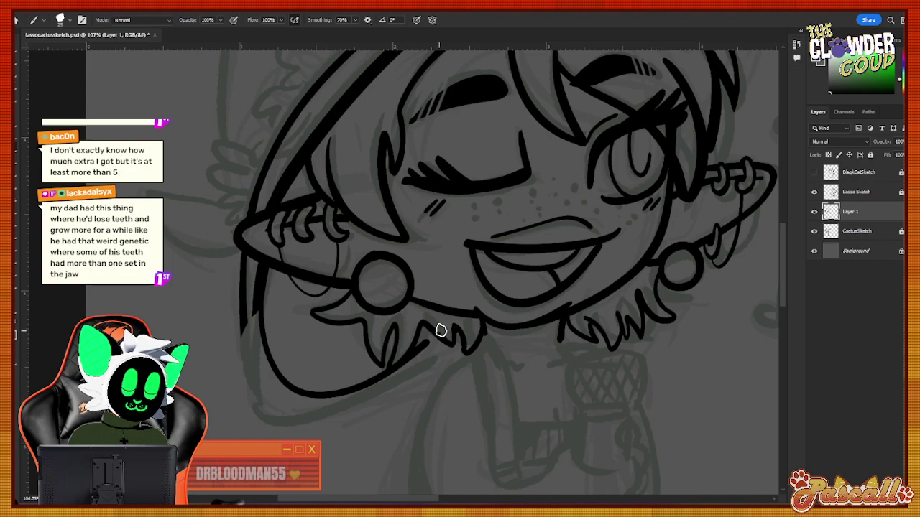
{"action": "mouse_move", "coordinate": [240, 257]}
{"action": "left_mouse_down"}
{"action": "mouse_move", "coordinate": [263, 359]}
{"action": "mouse_move", "coordinate": [286, 382]}
{"action": "left_mouse_up"}
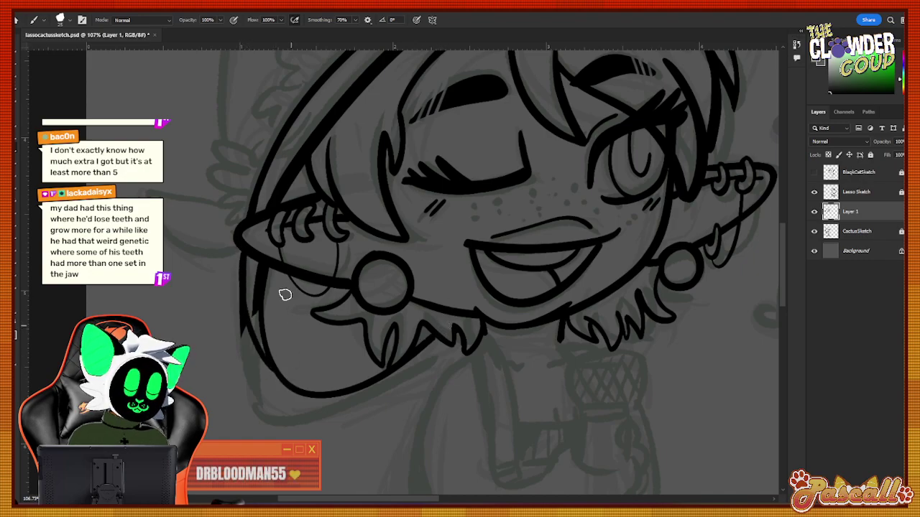
{"action": "key", "text": "ctrl+z"}
{"action": "mouse_move", "coordinate": [243, 250]}
{"action": "left_mouse_down"}
{"action": "mouse_move", "coordinate": [250, 327]}
{"action": "mouse_move", "coordinate": [275, 377]}
{"action": "mouse_move", "coordinate": [305, 399]}
{"action": "left_mouse_up"}
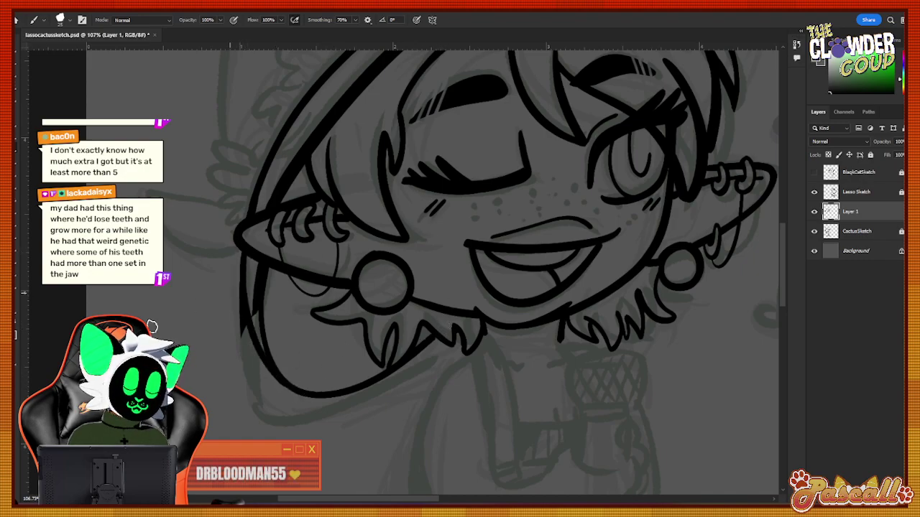
{"action": "scroll", "coordinate": [788, 263], "scroll_direction": "up", "scroll_amount": 3}
{"action": "scroll", "coordinate": [792, 263], "scroll_direction": "down", "scroll_amount": 2}
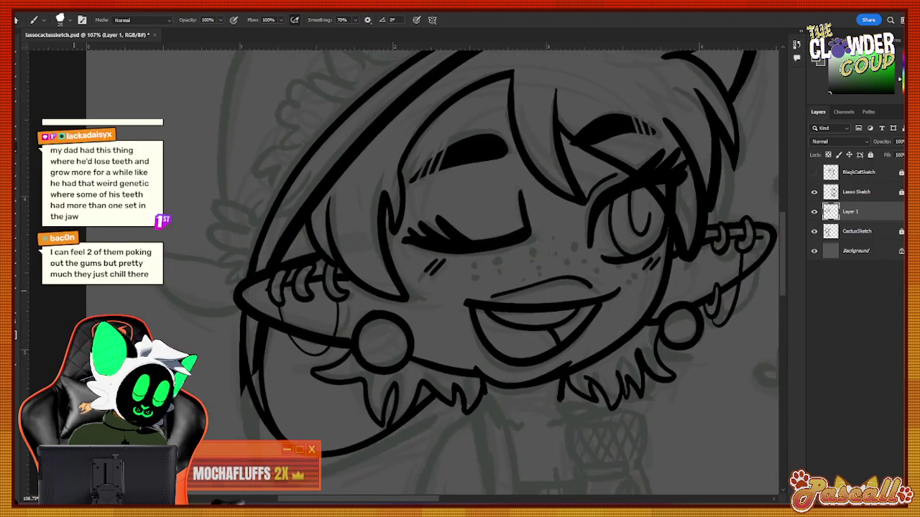
Clean up the overlapping brim lines below the winking-side ear with a 7 px eraser at 48% smoothing, and return to the brush.
{"action": "left_click", "coordinate": [15, 187]}
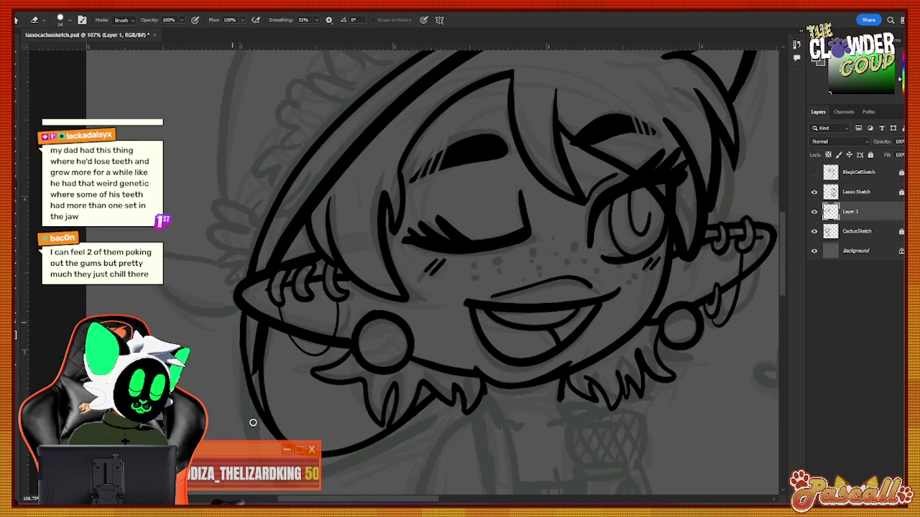
{"action": "left_click_drag", "start_coordinate": [320, 23], "coordinate": [326, 29]}
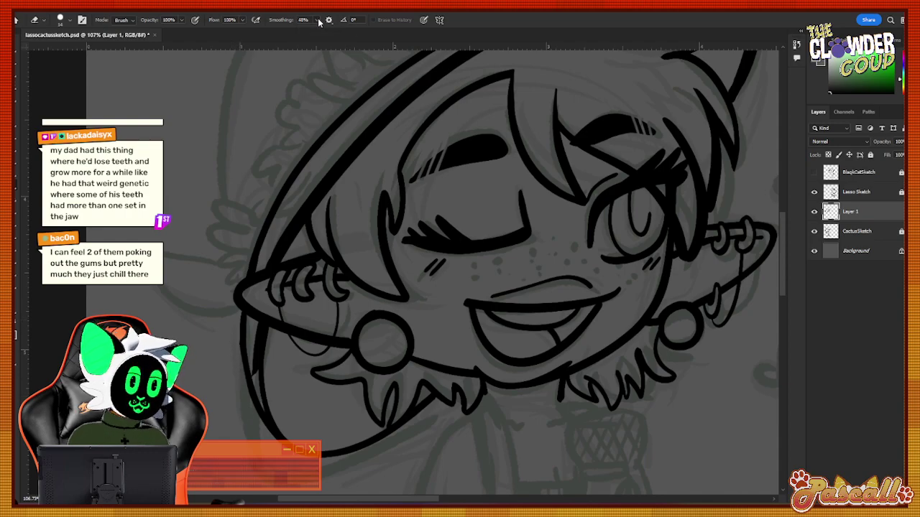
{"action": "left_click", "coordinate": [58, 22]}
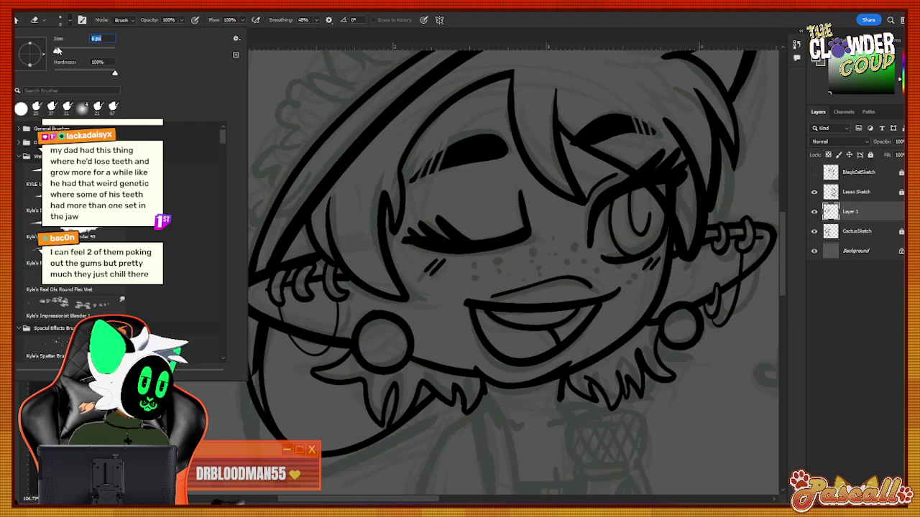
{"action": "left_click_drag", "start_coordinate": [59, 50], "coordinate": [58, 50]}
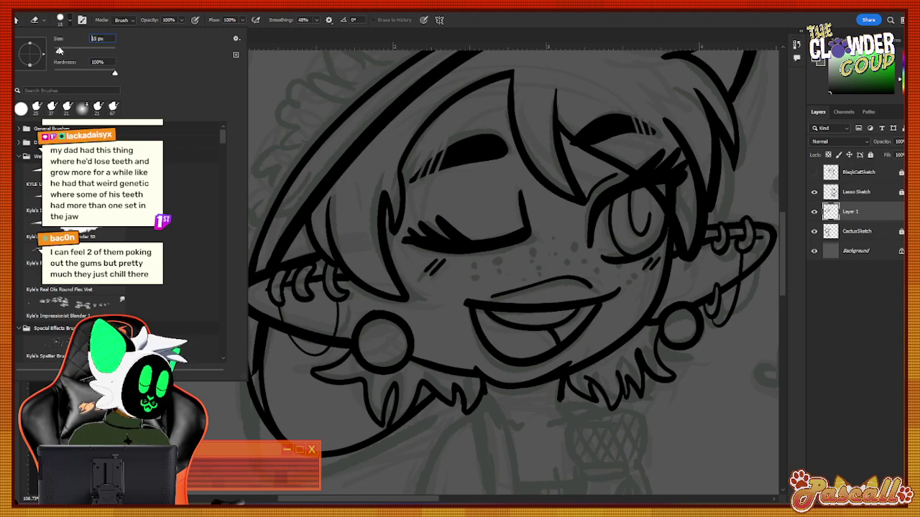
{"action": "left_click", "coordinate": [69, 21]}
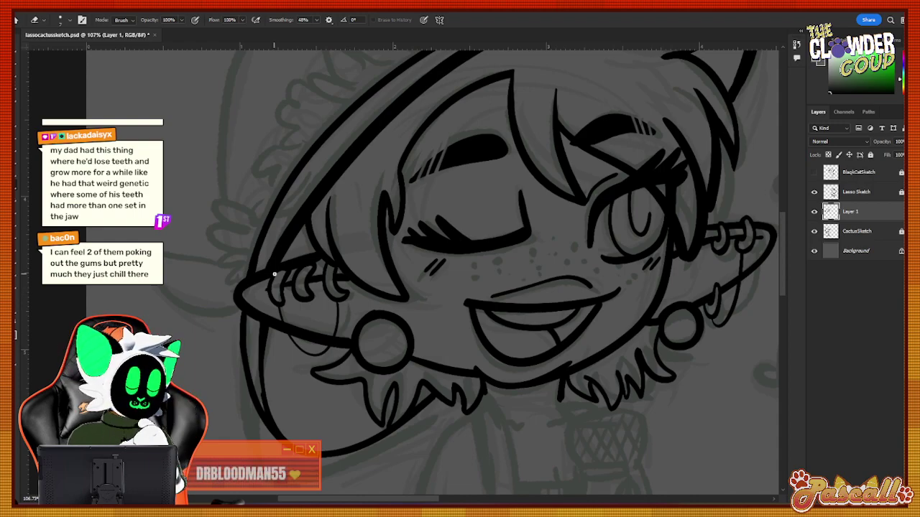
{"action": "key", "text": "b"}
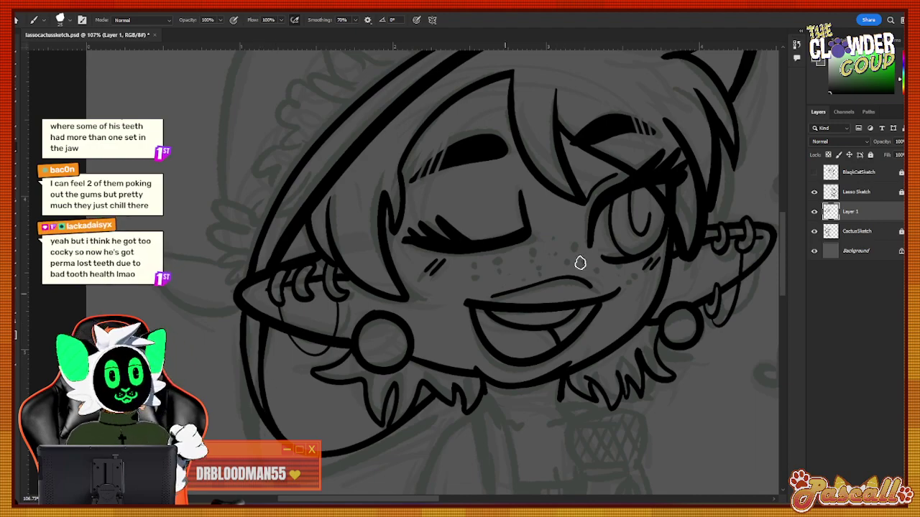
Ink a wider outer curve for the hat brim from above the hair around the open-eye side's tip, redrawing the rejected curves.
{"action": "mouse_move", "coordinate": [785, 245]}
{"action": "left_mouse_down"}
{"action": "mouse_move", "coordinate": [789, 235]}
{"action": "mouse_move", "coordinate": [788, 242]}
{"action": "left_mouse_up"}
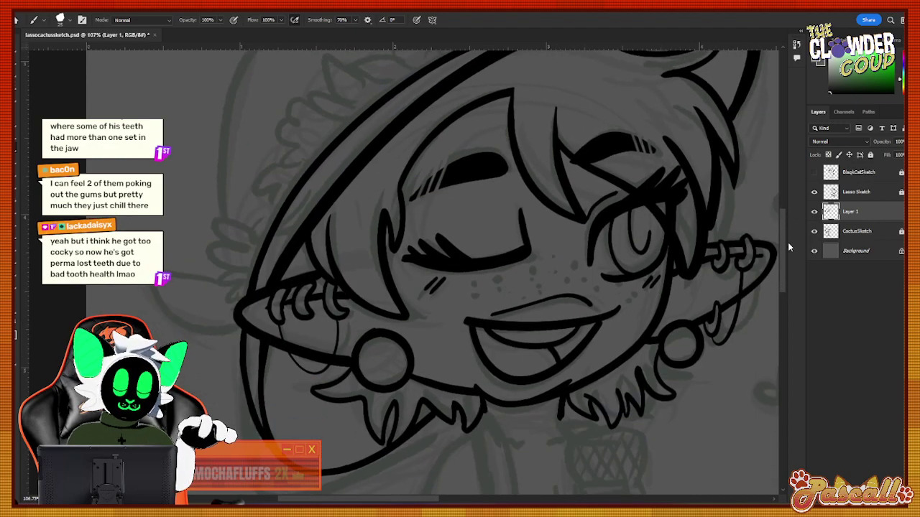
{"action": "scroll", "coordinate": [787, 242], "scroll_direction": "up", "scroll_amount": 4}
{"action": "left_click_drag", "start_coordinate": [445, 502], "coordinate": [489, 502]}
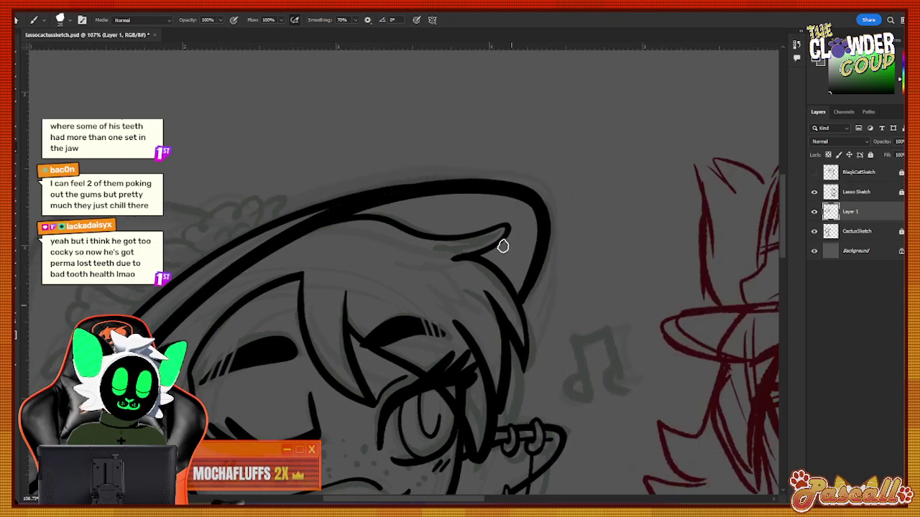
{"action": "mouse_move", "coordinate": [402, 185]}
{"action": "left_mouse_down"}
{"action": "mouse_move", "coordinate": [482, 165]}
{"action": "mouse_move", "coordinate": [567, 251]}
{"action": "mouse_move", "coordinate": [521, 323]}
{"action": "left_mouse_up"}
{"action": "key", "text": "ctrl+z"}
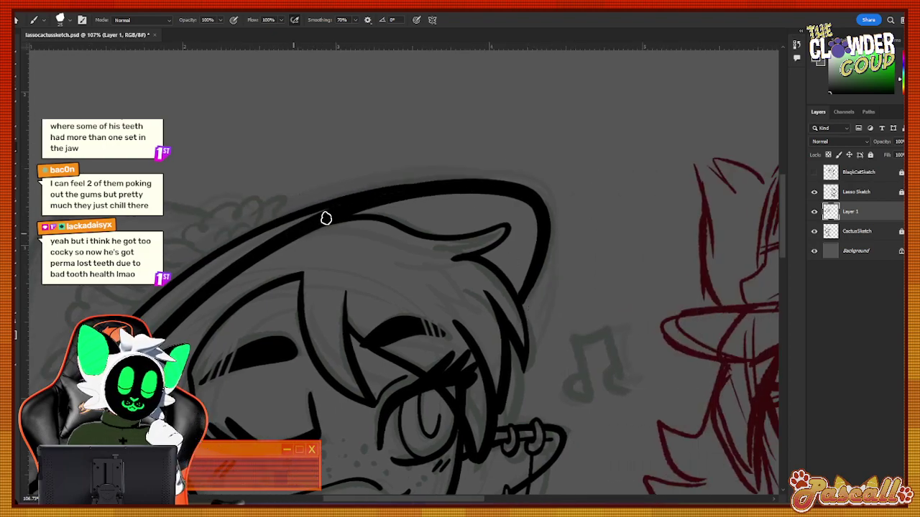
{"action": "mouse_move", "coordinate": [326, 218]}
{"action": "left_mouse_down"}
{"action": "mouse_move", "coordinate": [514, 177]}
{"action": "mouse_move", "coordinate": [563, 216]}
{"action": "mouse_move", "coordinate": [521, 316]}
{"action": "left_mouse_up"}
{"action": "key", "text": "ctrl+z"}
{"action": "mouse_move", "coordinate": [298, 236]}
{"action": "left_mouse_down"}
{"action": "mouse_move", "coordinate": [350, 208]}
{"action": "mouse_move", "coordinate": [534, 168]}
{"action": "mouse_move", "coordinate": [574, 198]}
{"action": "mouse_move", "coordinate": [564, 258]}
{"action": "mouse_move", "coordinate": [530, 325]}
{"action": "left_mouse_up"}
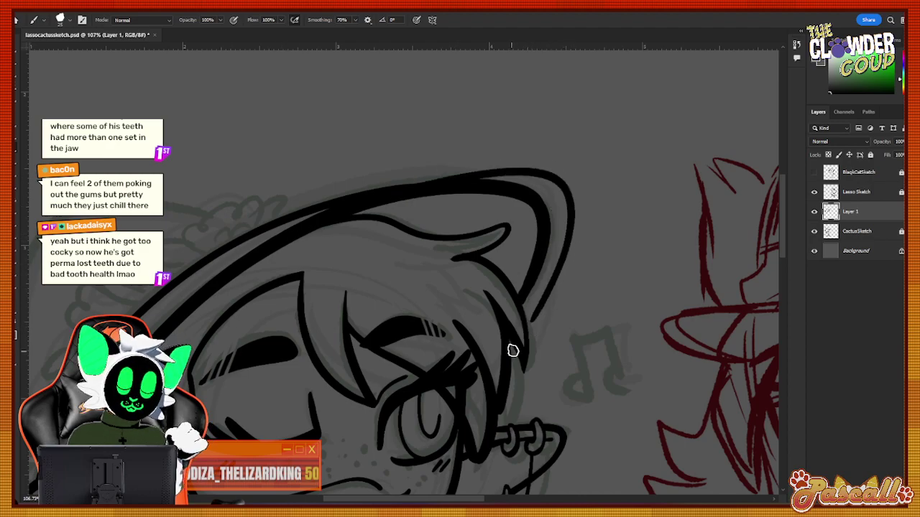
Thicken the new outer brim curve along its top edge and around the tip, redoing the rejected strokes.
{"action": "mouse_move", "coordinate": [570, 216]}
{"action": "left_mouse_down"}
{"action": "mouse_move", "coordinate": [486, 173]}
{"action": "mouse_move", "coordinate": [429, 174]}
{"action": "left_mouse_up"}
{"action": "mouse_move", "coordinate": [362, 192]}
{"action": "left_mouse_down"}
{"action": "mouse_move", "coordinate": [501, 169]}
{"action": "mouse_move", "coordinate": [548, 173]}
{"action": "left_mouse_up"}
{"action": "key", "text": "ctrl+z"}
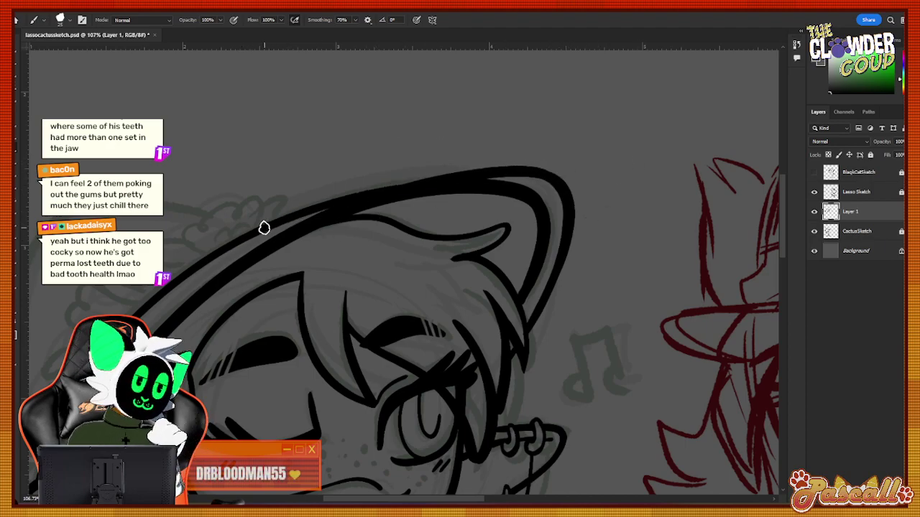
{"action": "mouse_move", "coordinate": [264, 227]}
{"action": "left_mouse_down"}
{"action": "mouse_move", "coordinate": [433, 179]}
{"action": "mouse_move", "coordinate": [564, 181]}
{"action": "mouse_move", "coordinate": [558, 207]}
{"action": "left_mouse_up"}
{"action": "key", "text": "ctrl+z"}
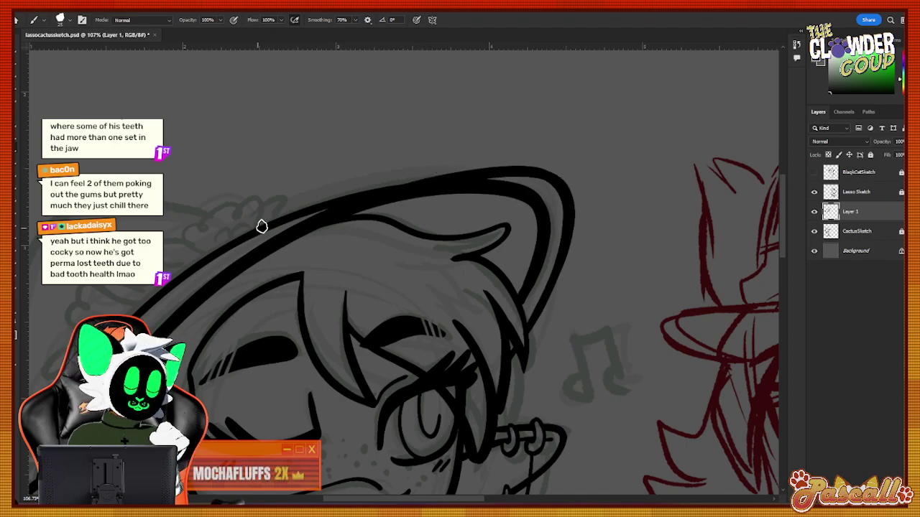
{"action": "mouse_move", "coordinate": [220, 246]}
{"action": "left_mouse_down"}
{"action": "mouse_move", "coordinate": [397, 180]}
{"action": "mouse_move", "coordinate": [527, 168]}
{"action": "left_mouse_up"}
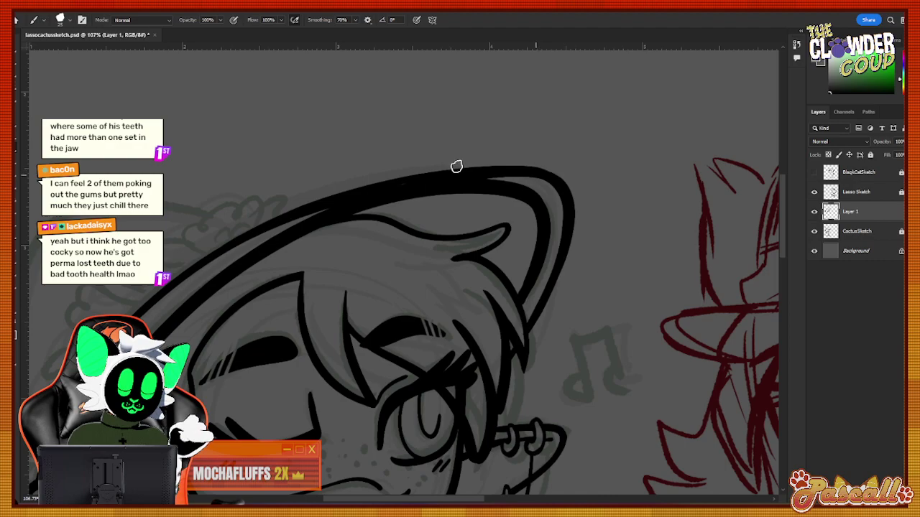
Erase the old inner brim line on the open-eye side with a 14 px eraser, from the hair tufts back along the top.
{"action": "key", "text": "e"}
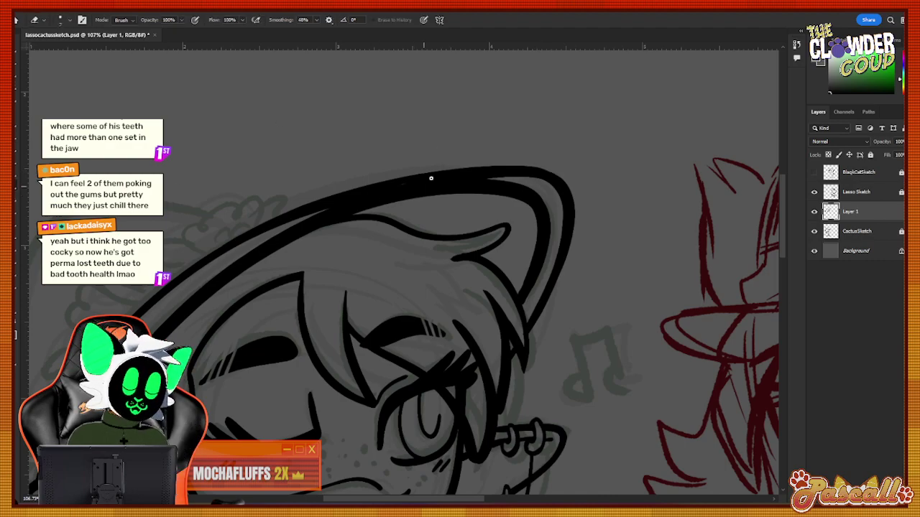
{"action": "left_click", "coordinate": [61, 22]}
{"action": "left_click", "coordinate": [59, 51]}
{"action": "left_click", "coordinate": [66, 21]}
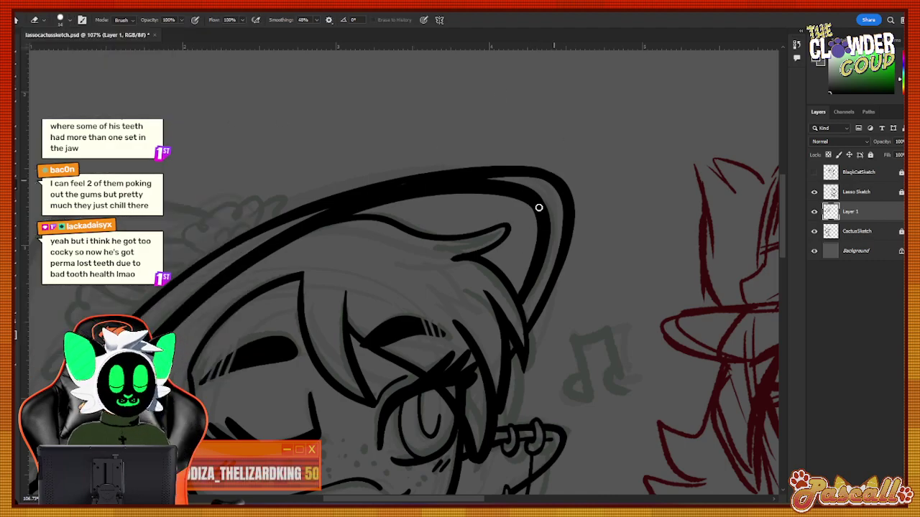
{"action": "mouse_move", "coordinate": [528, 252]}
{"action": "left_mouse_down"}
{"action": "mouse_move", "coordinate": [527, 271]}
{"action": "mouse_move", "coordinate": [539, 273]}
{"action": "left_mouse_up"}
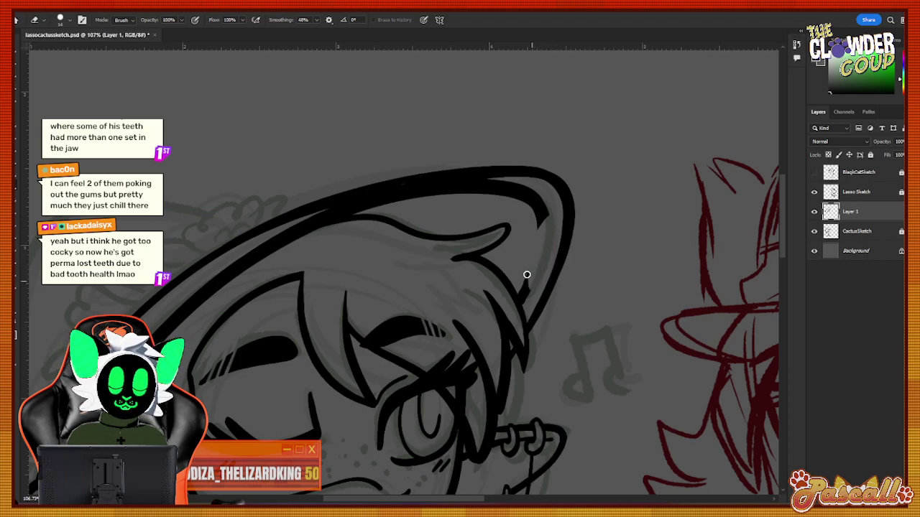
{"action": "left_click_drag", "start_coordinate": [527, 275], "coordinate": [527, 302]}
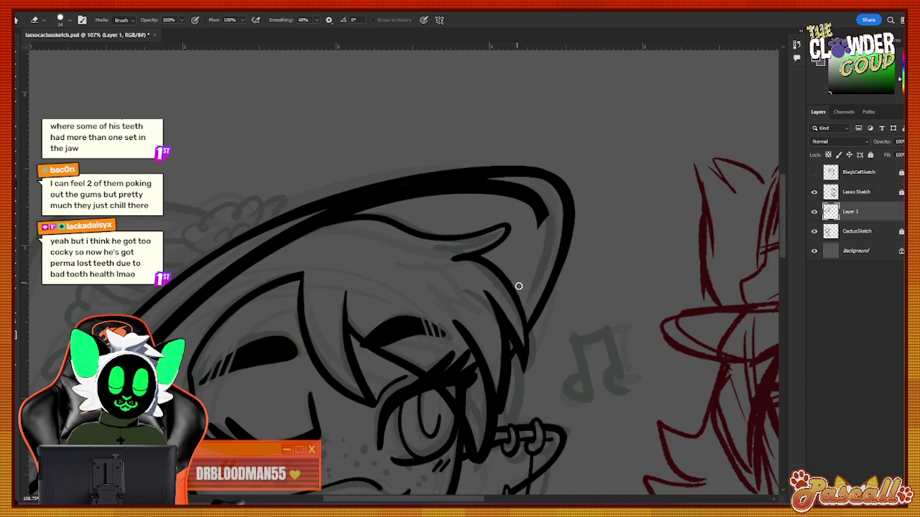
{"action": "left_click_drag", "start_coordinate": [546, 221], "coordinate": [535, 226]}
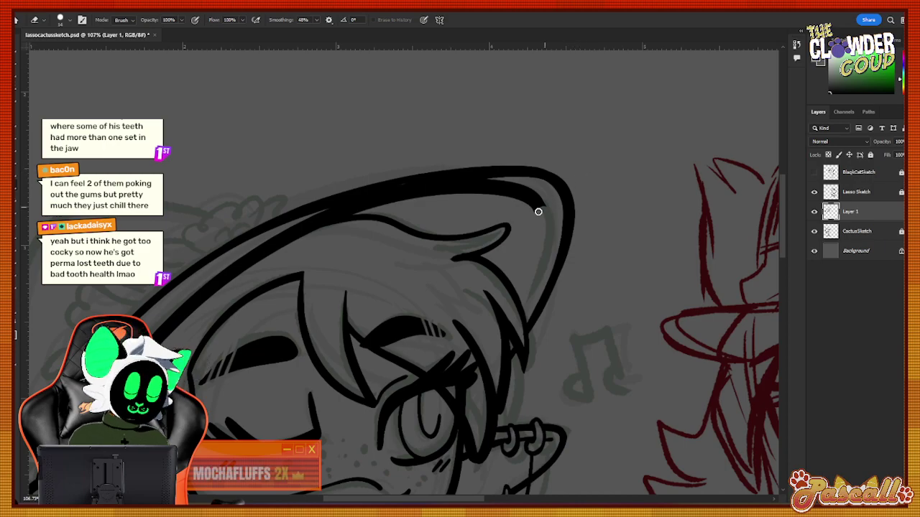
{"action": "mouse_move", "coordinate": [538, 209]}
{"action": "left_mouse_down"}
{"action": "mouse_move", "coordinate": [542, 194]}
{"action": "mouse_move", "coordinate": [511, 180]}
{"action": "mouse_move", "coordinate": [526, 193]}
{"action": "left_mouse_up"}
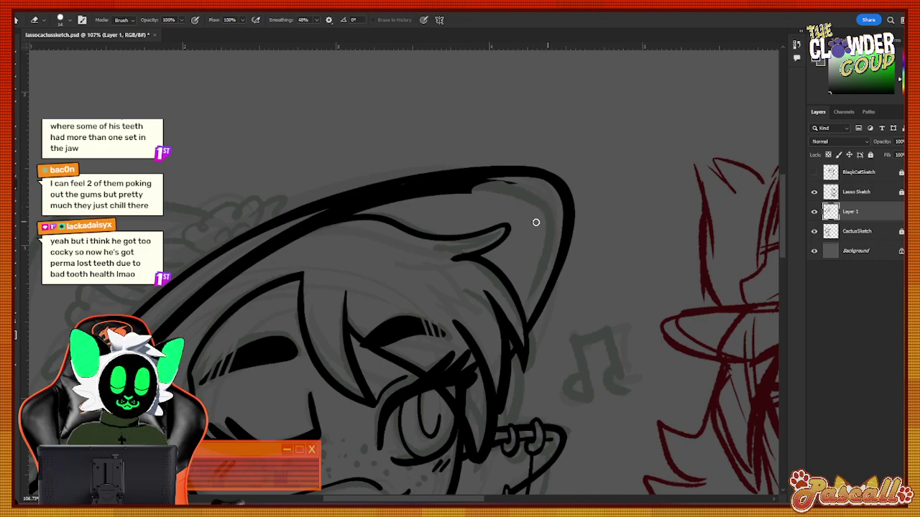
{"action": "mouse_move", "coordinate": [505, 180]}
{"action": "left_mouse_down"}
{"action": "mouse_move", "coordinate": [430, 193]}
{"action": "mouse_move", "coordinate": [500, 180]}
{"action": "mouse_move", "coordinate": [464, 189]}
{"action": "left_mouse_up"}
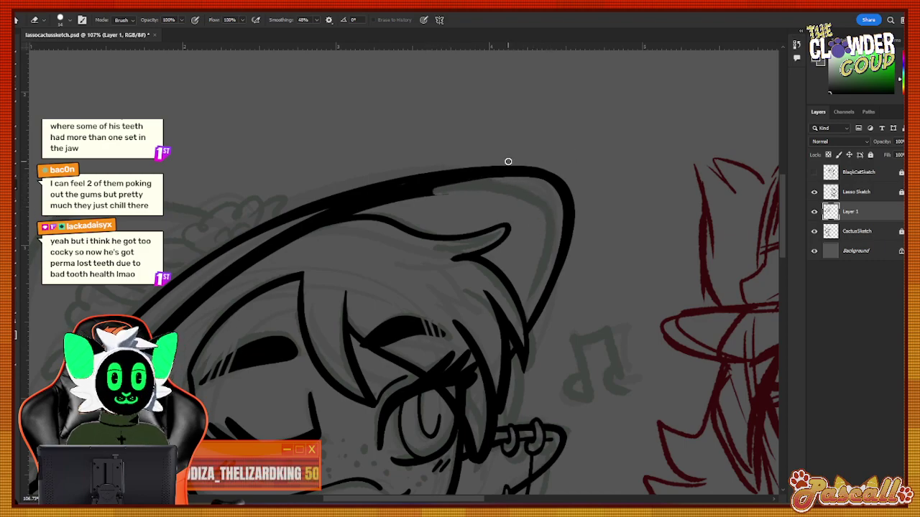
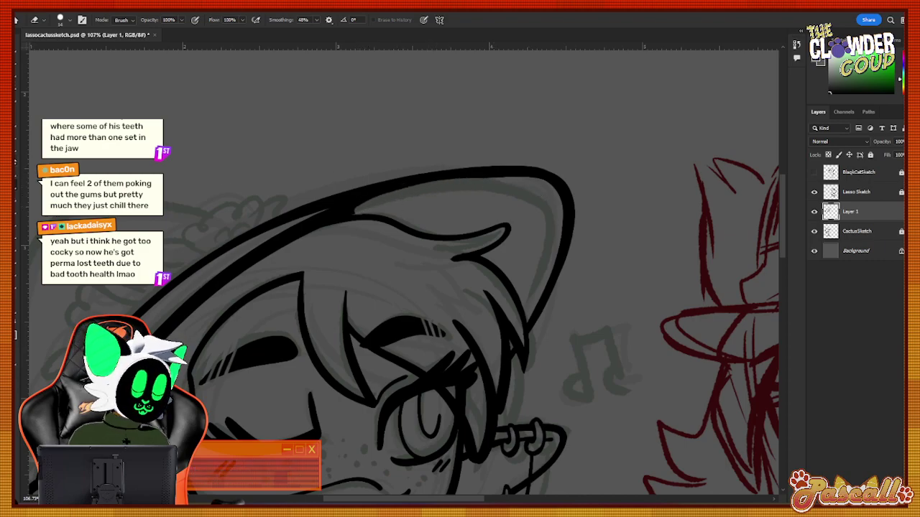
Reinforce the brim's top edge with the brush where it meets the hair, redrawing the stroke that runs too far inside the tip.
{"action": "key", "text": "b"}
{"action": "left_click_drag", "start_coordinate": [464, 179], "coordinate": [315, 224]}
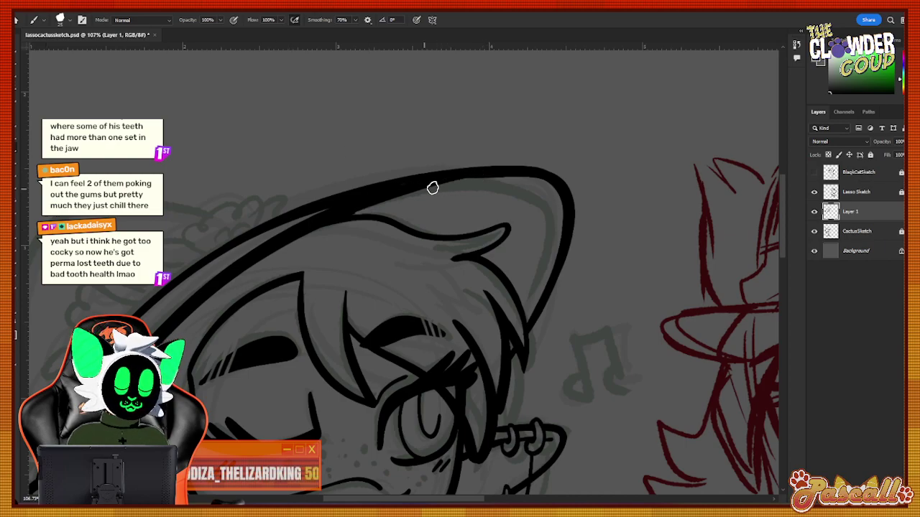
{"action": "mouse_move", "coordinate": [364, 203]}
{"action": "left_mouse_down"}
{"action": "mouse_move", "coordinate": [379, 219]}
{"action": "mouse_move", "coordinate": [509, 176]}
{"action": "mouse_move", "coordinate": [570, 193]}
{"action": "left_mouse_up"}
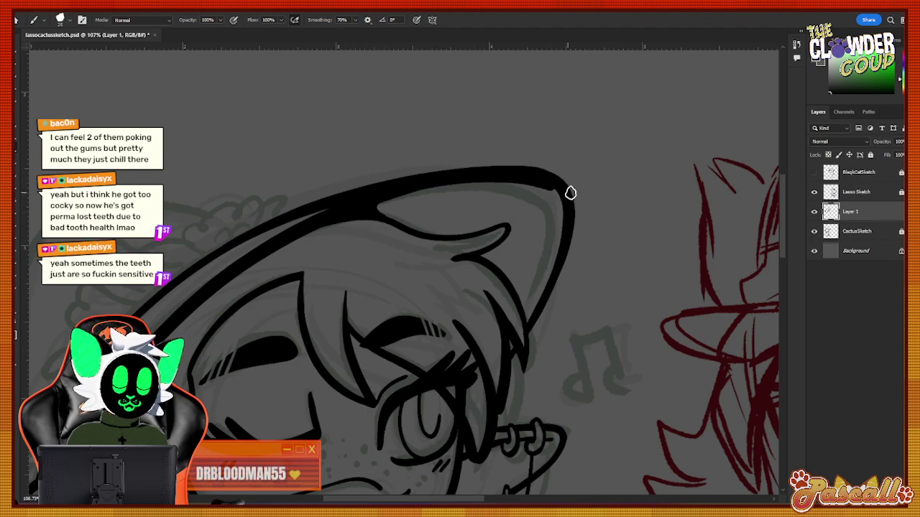
{"action": "key", "text": "ctrl+z"}
{"action": "mouse_move", "coordinate": [371, 195]}
{"action": "left_mouse_down"}
{"action": "mouse_move", "coordinate": [499, 174]}
{"action": "mouse_move", "coordinate": [571, 205]}
{"action": "left_mouse_up"}
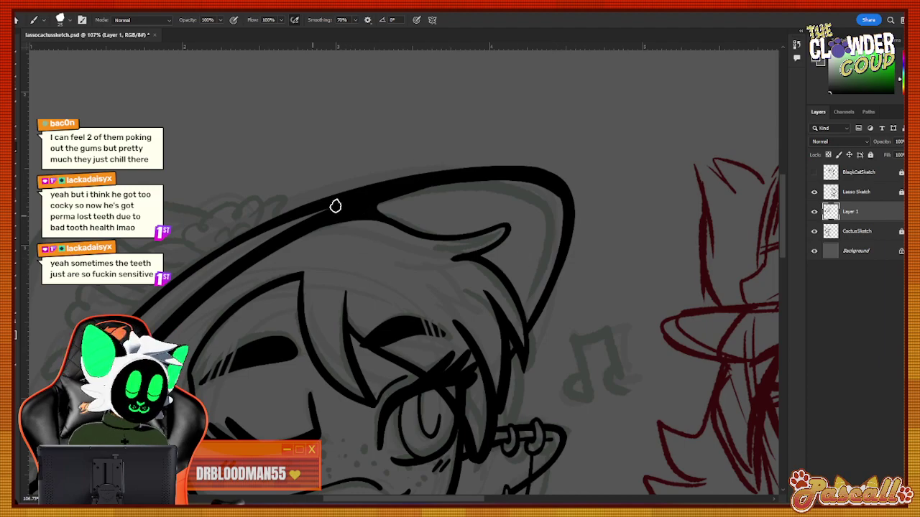
Check the inked head and hat as a whole, and hide the Lasso Sketch layer.
{"action": "left_click", "coordinate": [14, 300]}
{"action": "left_click_drag", "start_coordinate": [404, 266], "coordinate": [386, 378]}
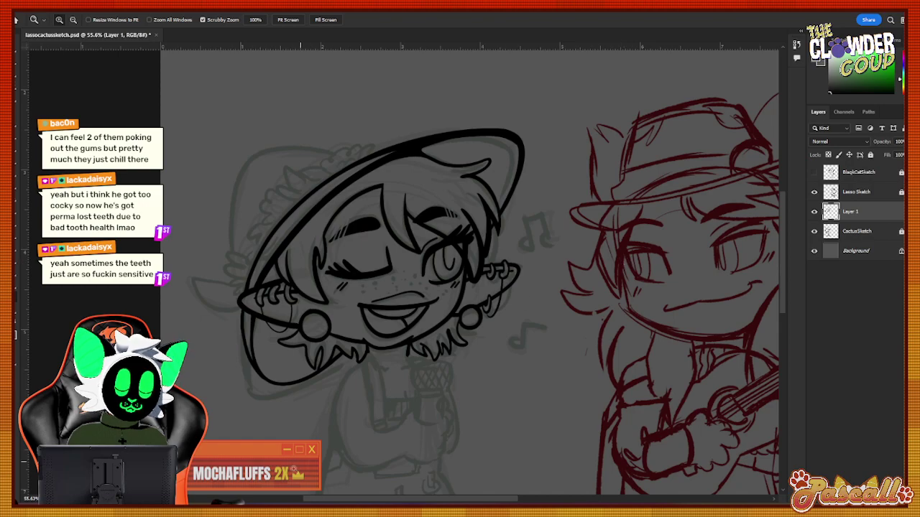
{"action": "left_click_drag", "start_coordinate": [243, 434], "coordinate": [661, 350]}
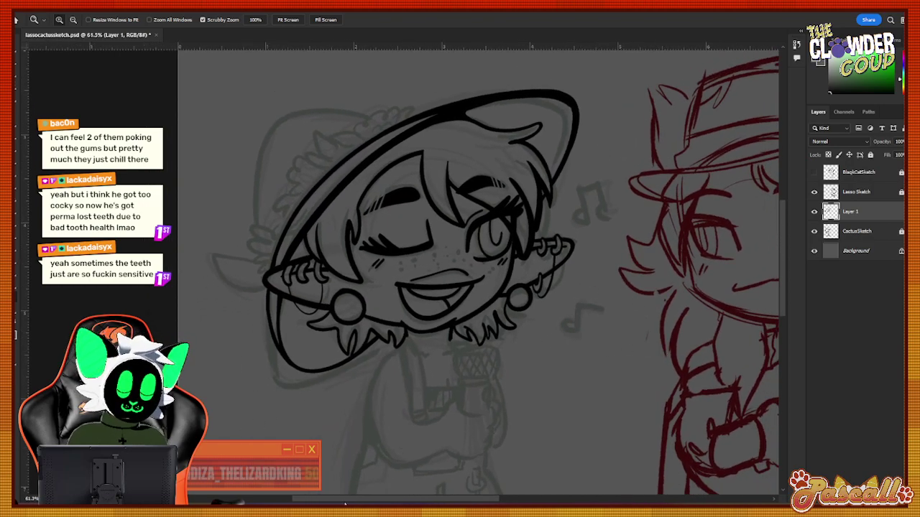
{"action": "left_click_drag", "start_coordinate": [353, 499], "coordinate": [371, 499]}
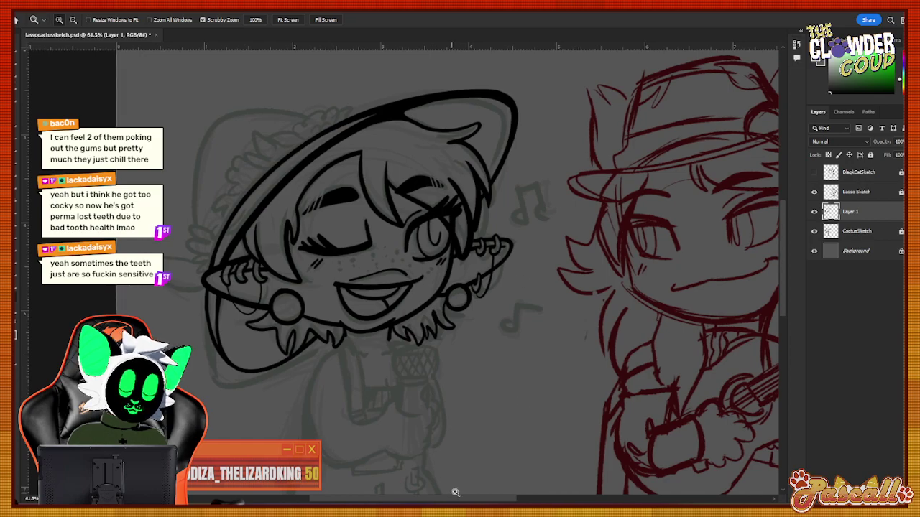
{"action": "mouse_move", "coordinate": [459, 498]}
{"action": "left_mouse_down"}
{"action": "mouse_move", "coordinate": [540, 494]}
{"action": "mouse_move", "coordinate": [458, 499]}
{"action": "left_mouse_up"}
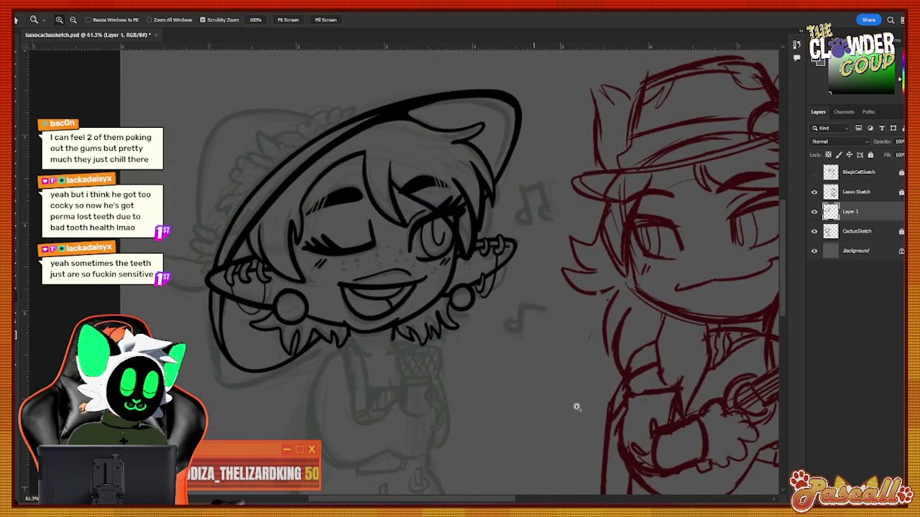
{"action": "left_click", "coordinate": [814, 192]}
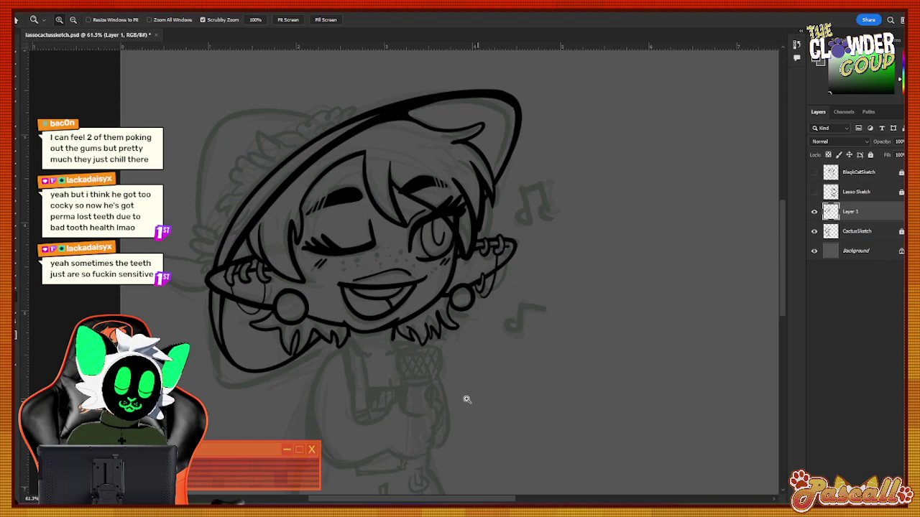
Ink the ruffled petals of the uppermost flower along the hat brim, following the faded sketch.
{"action": "left_click_drag", "start_coordinate": [364, 373], "coordinate": [392, 365]}
{"action": "left_click_drag", "start_coordinate": [781, 232], "coordinate": [787, 213]}
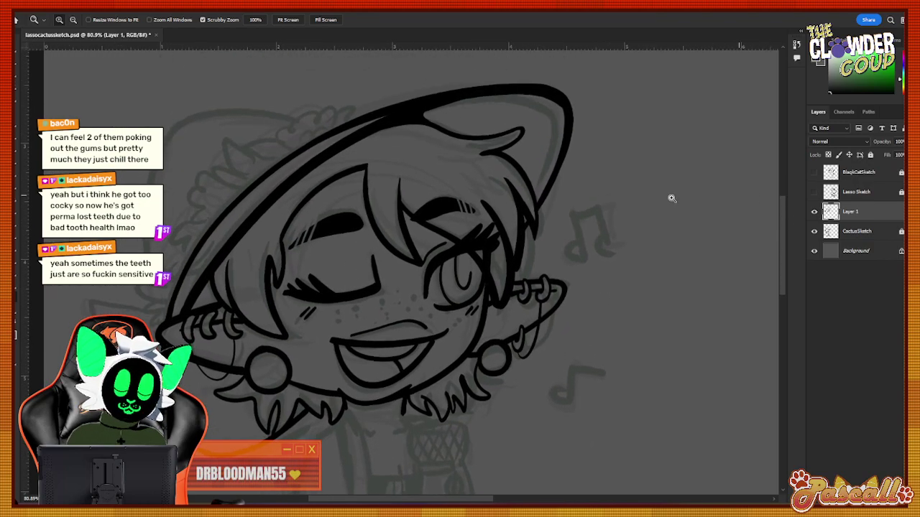
{"action": "key", "text": "b"}
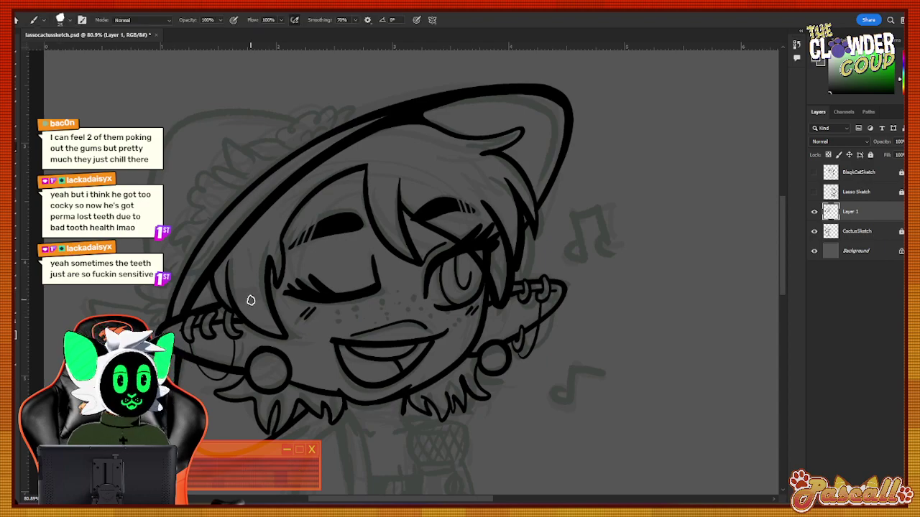
{"action": "left_click", "coordinate": [19, 309]}
{"action": "left_click_drag", "start_coordinate": [182, 171], "coordinate": [208, 135]}
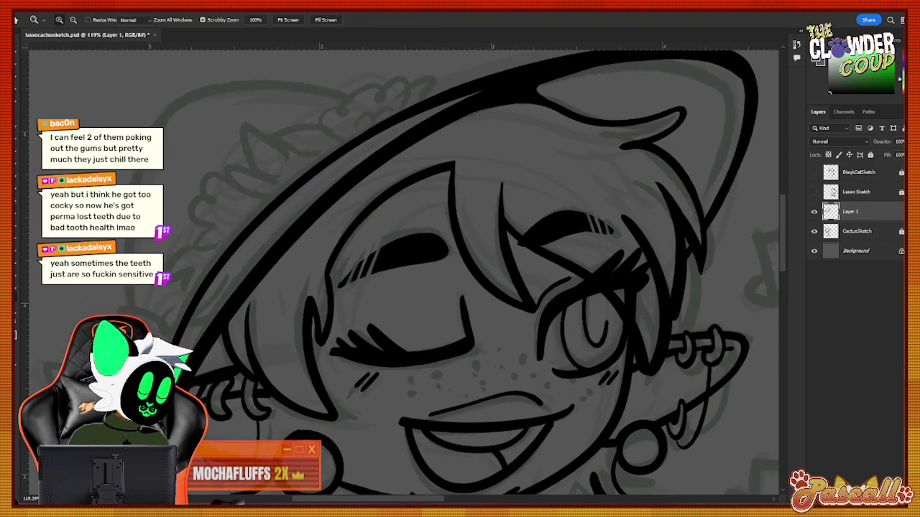
{"action": "key", "text": "r"}
{"action": "left_click_drag", "start_coordinate": [784, 208], "coordinate": [775, 195]}
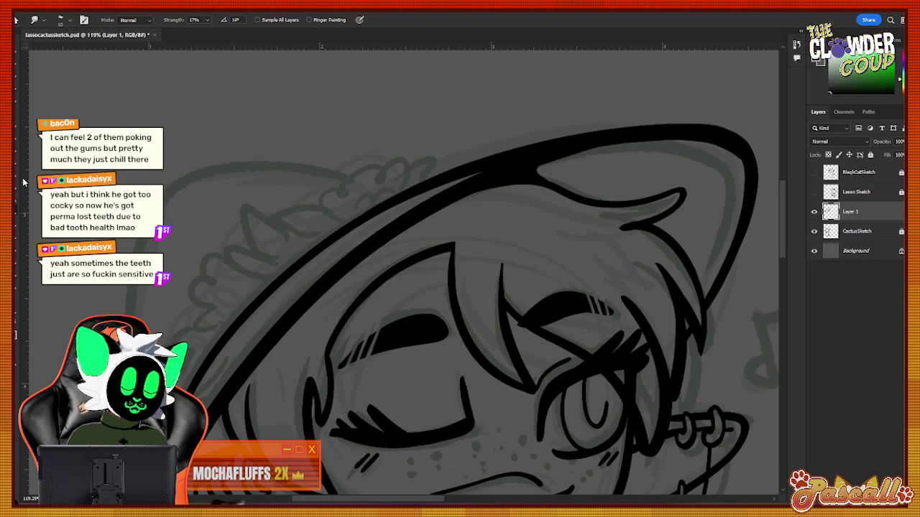
{"action": "key", "text": "b"}
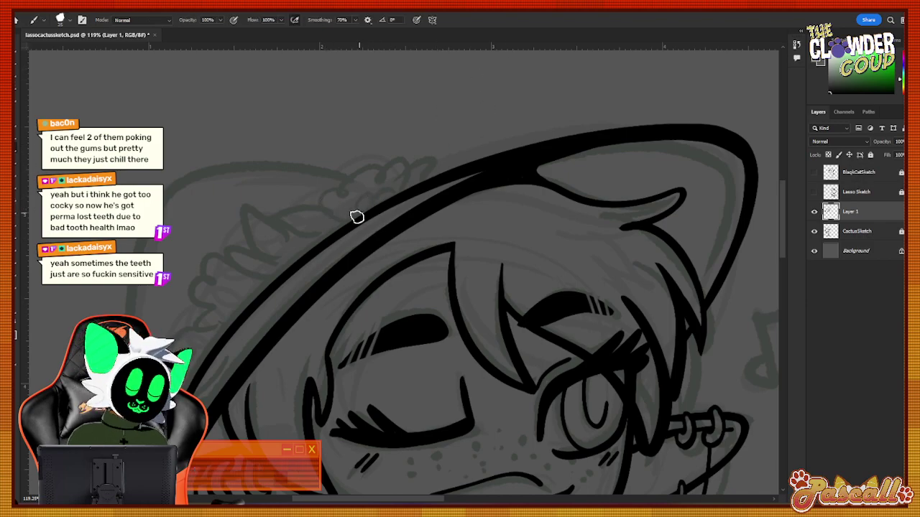
{"action": "left_click_drag", "start_coordinate": [352, 221], "coordinate": [336, 180]}
{"action": "mouse_move", "coordinate": [351, 164]}
{"action": "left_mouse_down"}
{"action": "mouse_move", "coordinate": [374, 139]}
{"action": "mouse_move", "coordinate": [371, 200]}
{"action": "mouse_move", "coordinate": [415, 170]}
{"action": "mouse_move", "coordinate": [446, 169]}
{"action": "left_mouse_up"}
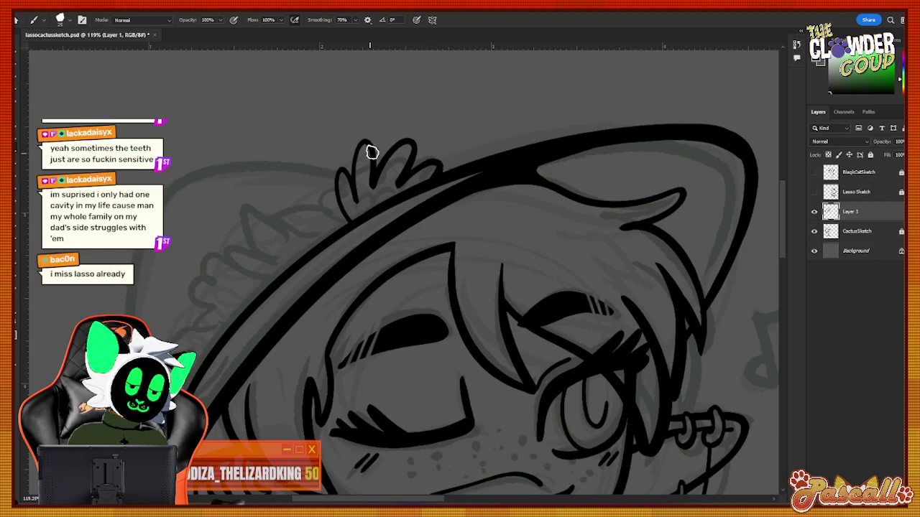
{"action": "mouse_move", "coordinate": [372, 152]}
{"action": "left_mouse_down"}
{"action": "mouse_move", "coordinate": [408, 117]}
{"action": "mouse_move", "coordinate": [432, 116]}
{"action": "mouse_move", "coordinate": [422, 158]}
{"action": "mouse_move", "coordinate": [456, 138]}
{"action": "mouse_move", "coordinate": [436, 192]}
{"action": "left_mouse_up"}
{"action": "mouse_move", "coordinate": [338, 192]}
{"action": "left_mouse_down"}
{"action": "mouse_move", "coordinate": [306, 170]}
{"action": "mouse_move", "coordinate": [304, 205]}
{"action": "mouse_move", "coordinate": [352, 217]}
{"action": "mouse_move", "coordinate": [311, 155]}
{"action": "mouse_move", "coordinate": [306, 208]}
{"action": "mouse_move", "coordinate": [340, 227]}
{"action": "left_mouse_up"}
{"action": "key", "text": "ctrl+z"}
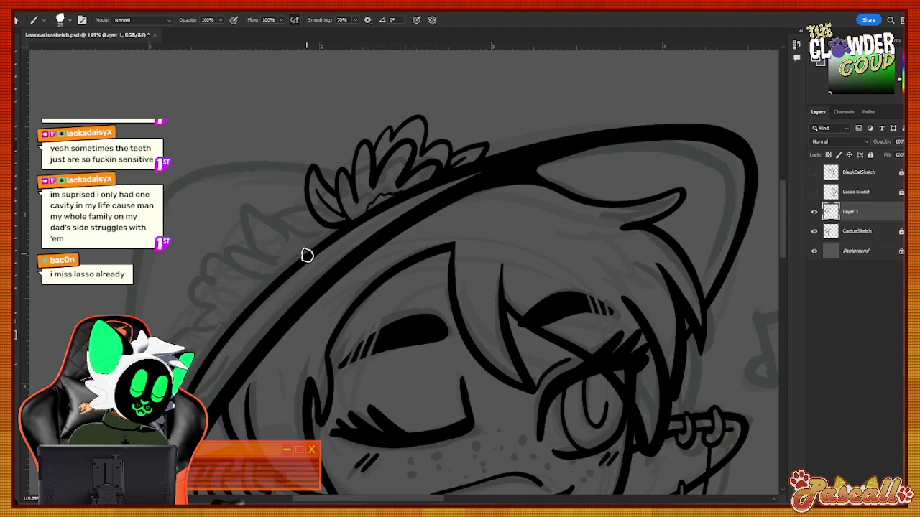
{"action": "mouse_move", "coordinate": [307, 255]}
{"action": "left_mouse_down"}
{"action": "mouse_move", "coordinate": [283, 207]}
{"action": "mouse_move", "coordinate": [294, 235]}
{"action": "mouse_move", "coordinate": [288, 229]}
{"action": "mouse_move", "coordinate": [264, 245]}
{"action": "mouse_move", "coordinate": [282, 247]}
{"action": "mouse_move", "coordinate": [273, 270]}
{"action": "left_mouse_up"}
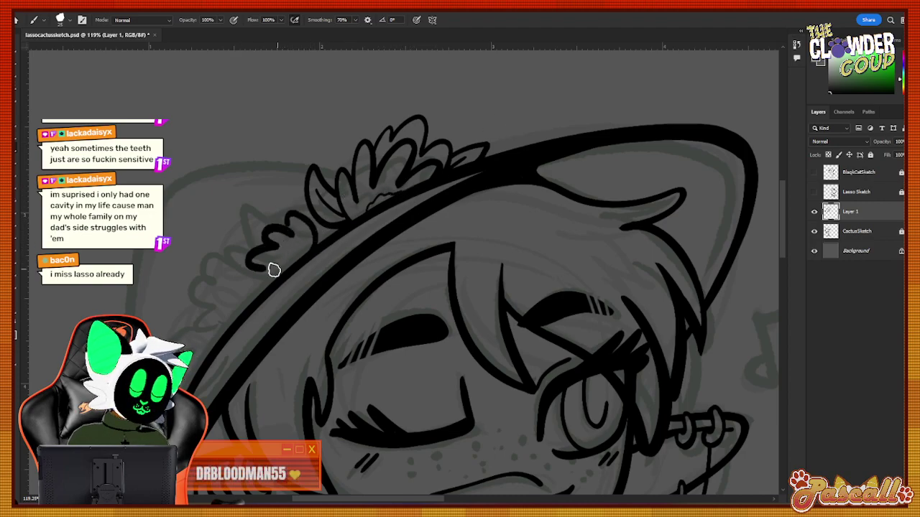
{"action": "key", "text": "ctrl+z"}
{"action": "key", "text": "ctrl+z"}
{"action": "key", "text": "ctrl+z"}
{"action": "key", "text": "ctrl+z"}
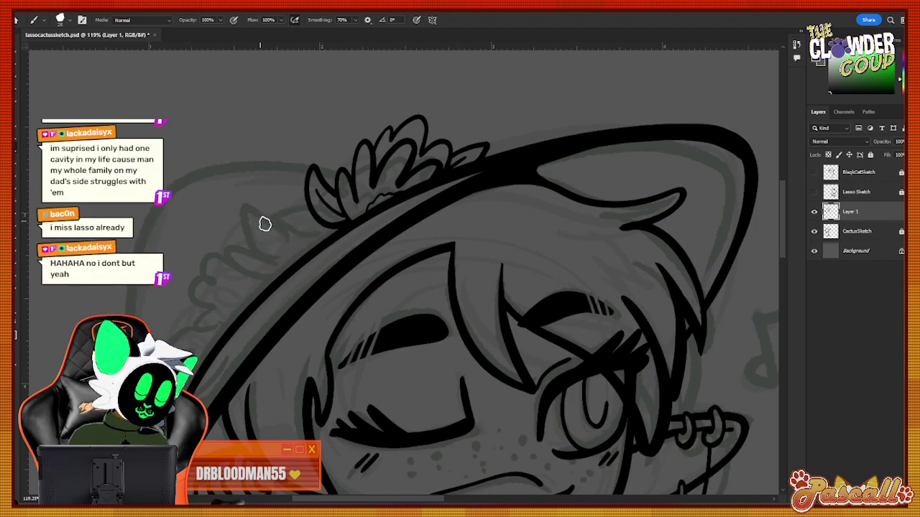
{"action": "mouse_move", "coordinate": [261, 233]}
{"action": "left_mouse_down"}
{"action": "mouse_move", "coordinate": [247, 212]}
{"action": "mouse_move", "coordinate": [266, 196]}
{"action": "mouse_move", "coordinate": [280, 240]}
{"action": "mouse_move", "coordinate": [226, 267]}
{"action": "mouse_move", "coordinate": [284, 213]}
{"action": "left_mouse_up"}
{"action": "key", "text": "ctrl+z"}
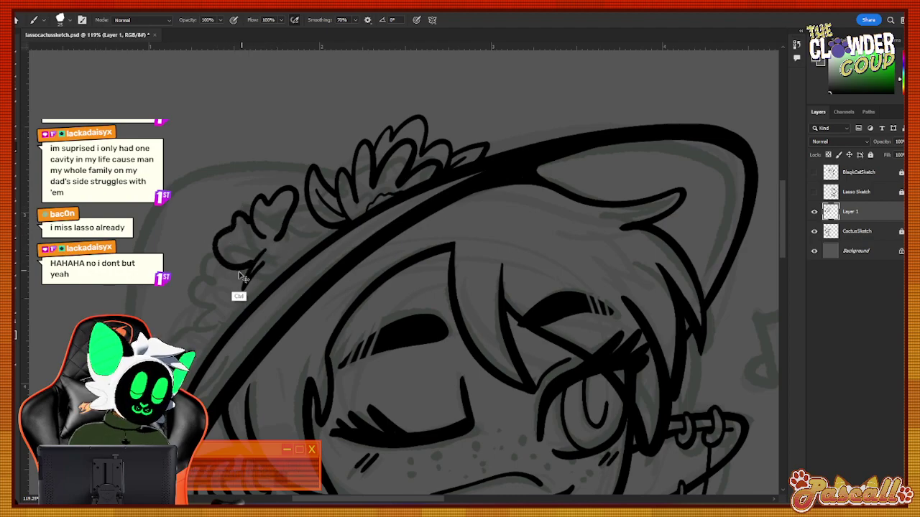
{"action": "key", "text": "ctrl+z"}
{"action": "left_click_drag", "start_coordinate": [216, 214], "coordinate": [261, 251]}
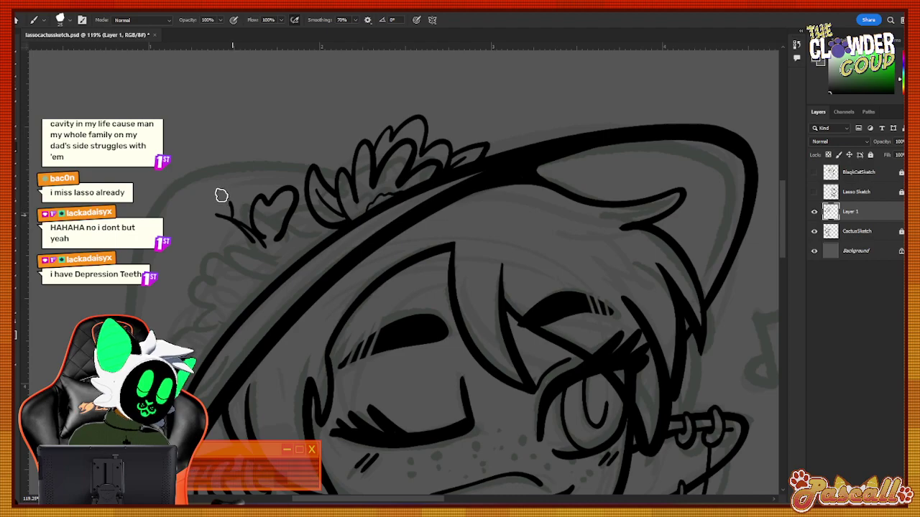
{"action": "left_click_drag", "start_coordinate": [207, 218], "coordinate": [231, 220]}
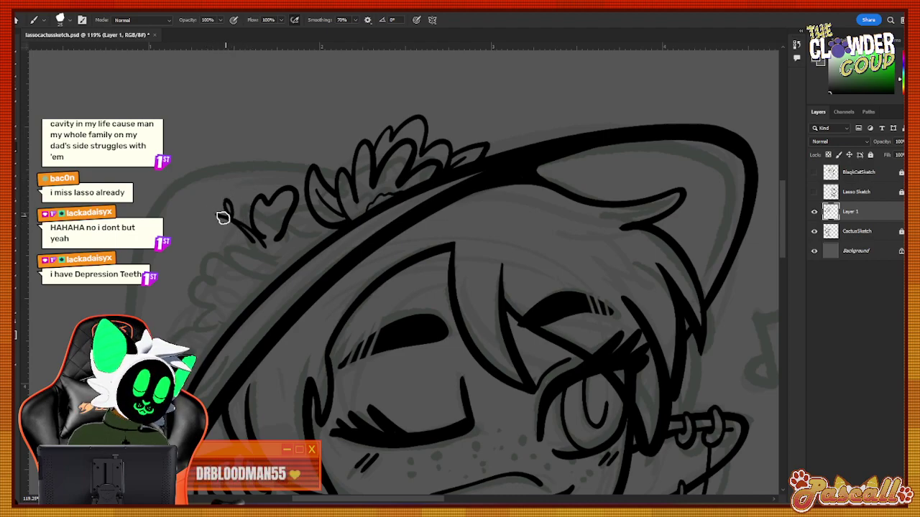
{"action": "left_click_drag", "start_coordinate": [209, 220], "coordinate": [233, 218]}
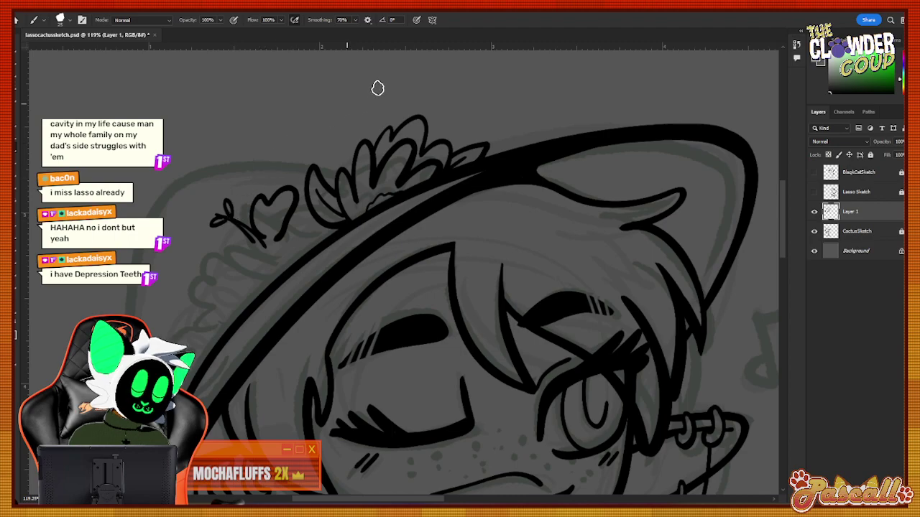
{"action": "mouse_move", "coordinate": [249, 241]}
{"action": "left_mouse_down"}
{"action": "mouse_move", "coordinate": [232, 256]}
{"action": "mouse_move", "coordinate": [261, 265]}
{"action": "mouse_move", "coordinate": [272, 253]}
{"action": "left_mouse_up"}
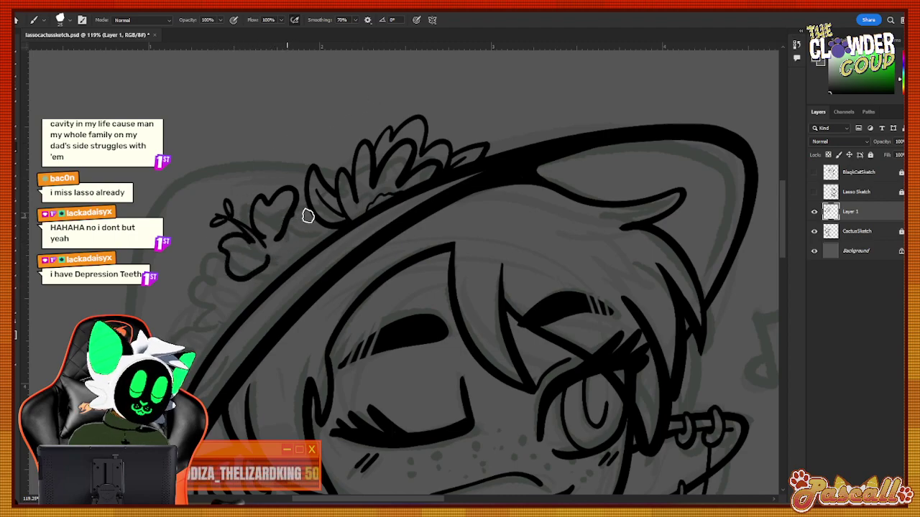
{"action": "mouse_move", "coordinate": [303, 212]}
{"action": "left_mouse_down"}
{"action": "mouse_move", "coordinate": [320, 227]}
{"action": "mouse_move", "coordinate": [314, 250]}
{"action": "left_mouse_up"}
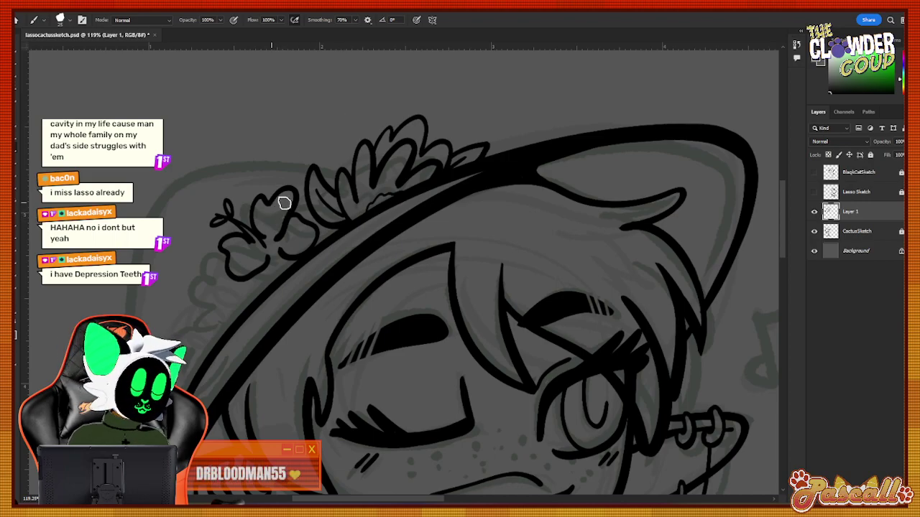
{"action": "key", "text": "ctrl+z"}
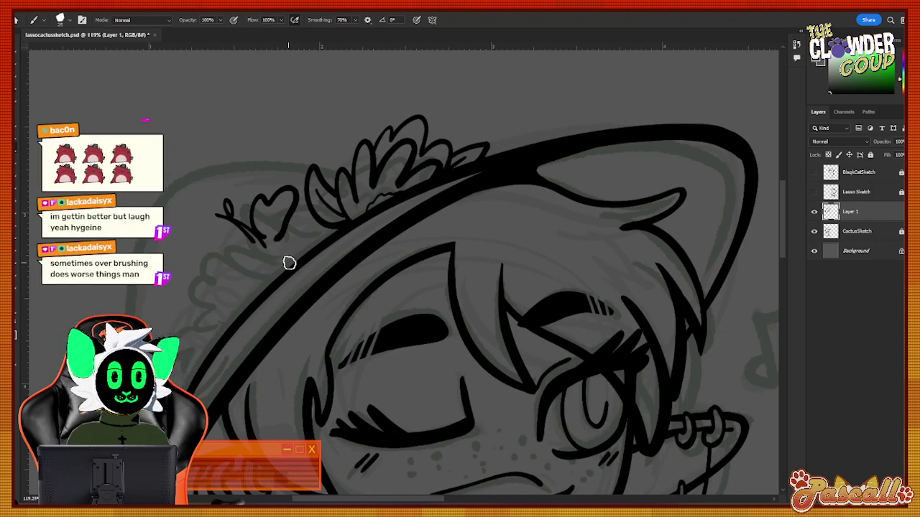
{"action": "key", "text": "ctrl+z"}
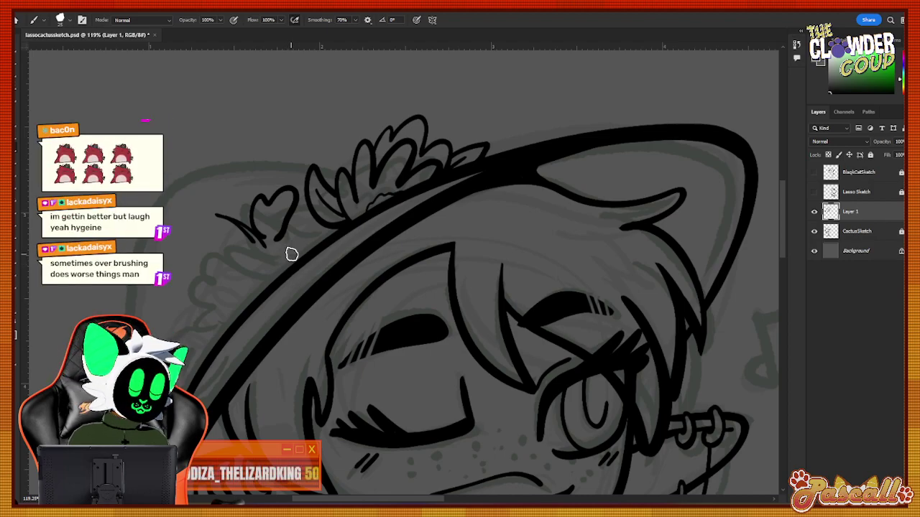
{"action": "key", "text": "ctrl+z"}
{"action": "key", "text": "ctrl+z"}
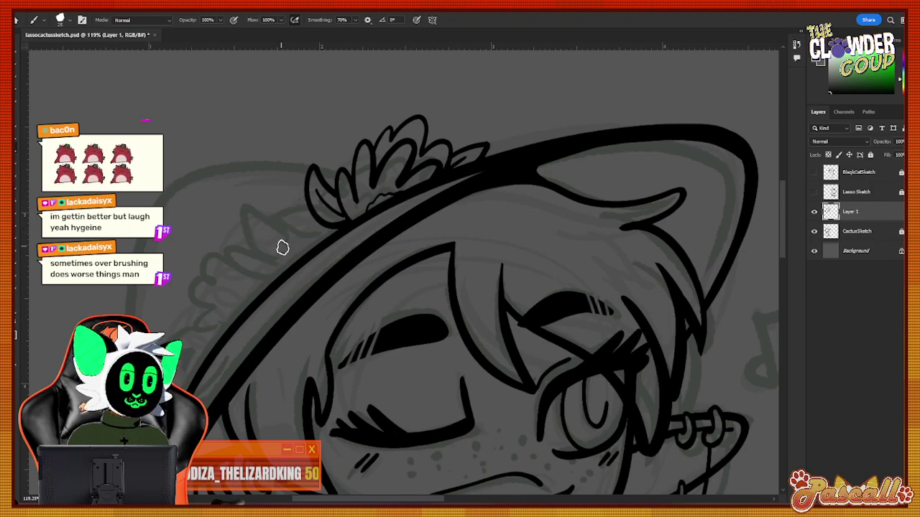
Ink the second brim flower's first two rounded petals and the forked stamen rising between them, beside the uppermost ruffled flower.
{"action": "mouse_move", "coordinate": [296, 236]}
{"action": "left_mouse_down"}
{"action": "mouse_move", "coordinate": [287, 213]}
{"action": "mouse_move", "coordinate": [254, 228]}
{"action": "left_mouse_up"}
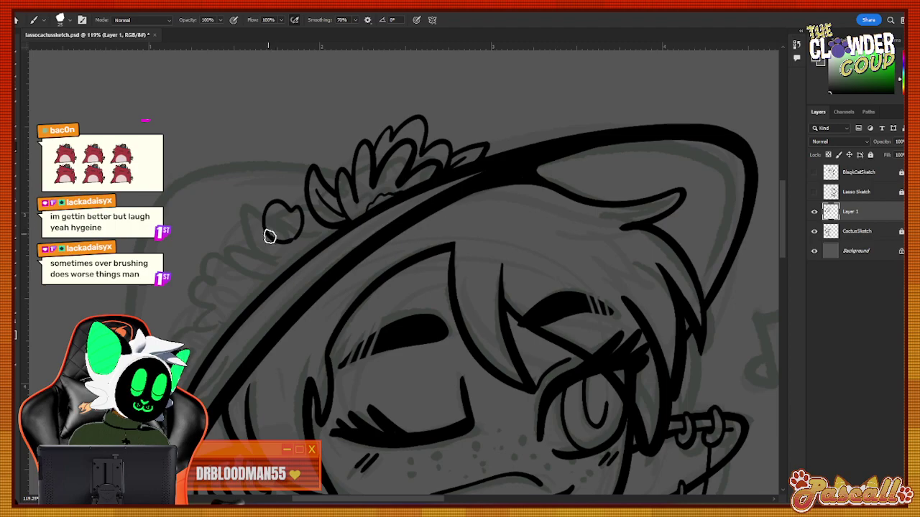
{"action": "key", "text": "ctrl+z"}
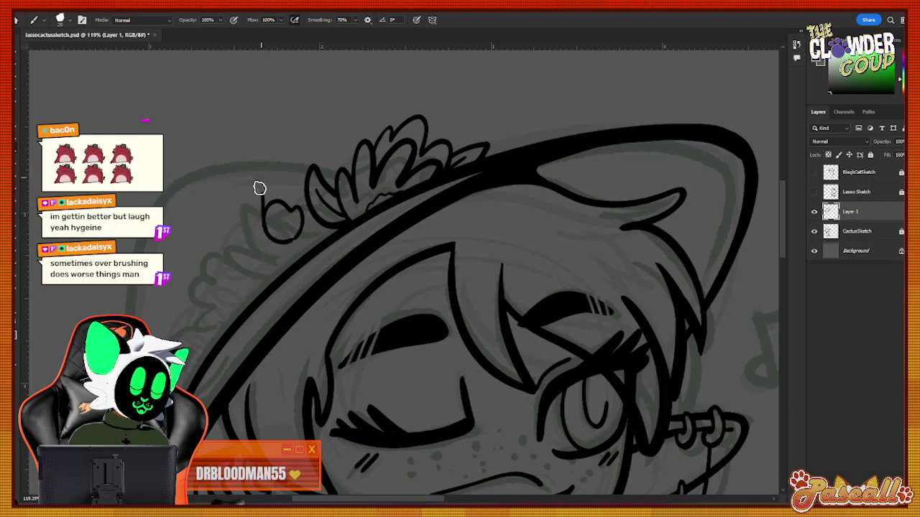
{"action": "left_click_drag", "start_coordinate": [260, 188], "coordinate": [271, 248]}
{"action": "key", "text": "ctrl+z"}
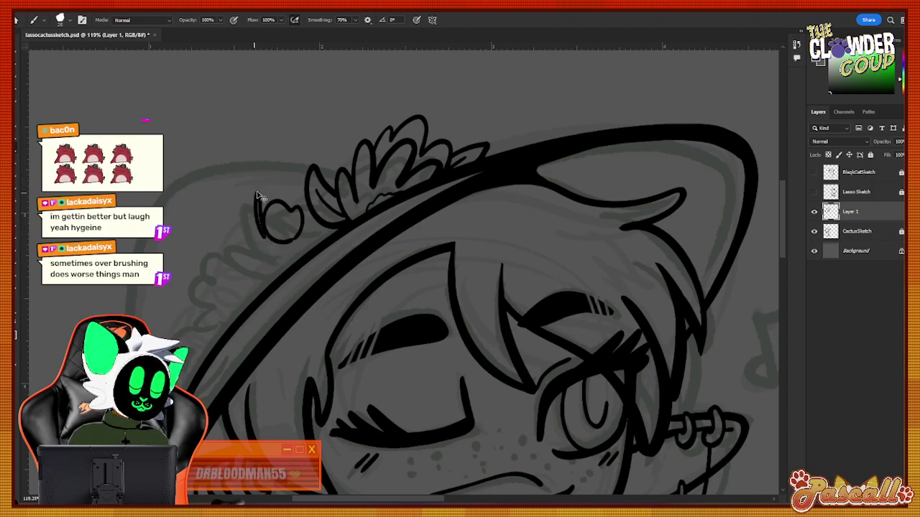
{"action": "key", "text": "ctrl+z"}
{"action": "mouse_move", "coordinate": [256, 184]}
{"action": "left_mouse_down"}
{"action": "mouse_move", "coordinate": [253, 214]}
{"action": "mouse_move", "coordinate": [271, 251]}
{"action": "left_mouse_up"}
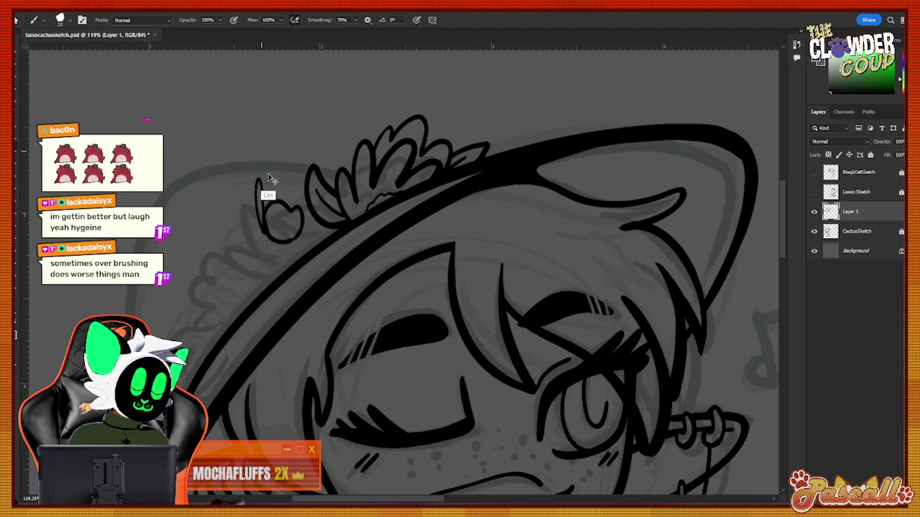
{"action": "key", "text": "ctrl+z"}
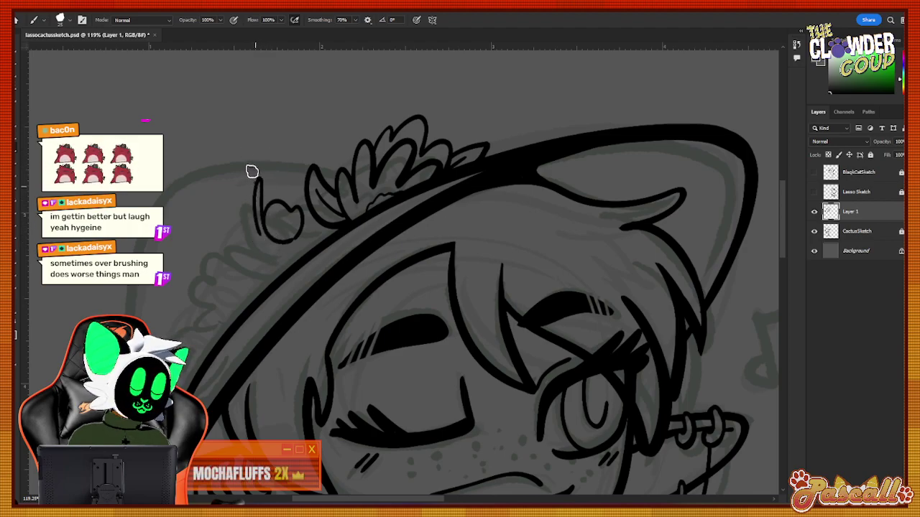
{"action": "mouse_move", "coordinate": [252, 189]}
{"action": "left_mouse_down"}
{"action": "mouse_move", "coordinate": [275, 171]}
{"action": "mouse_move", "coordinate": [257, 188]}
{"action": "left_mouse_up"}
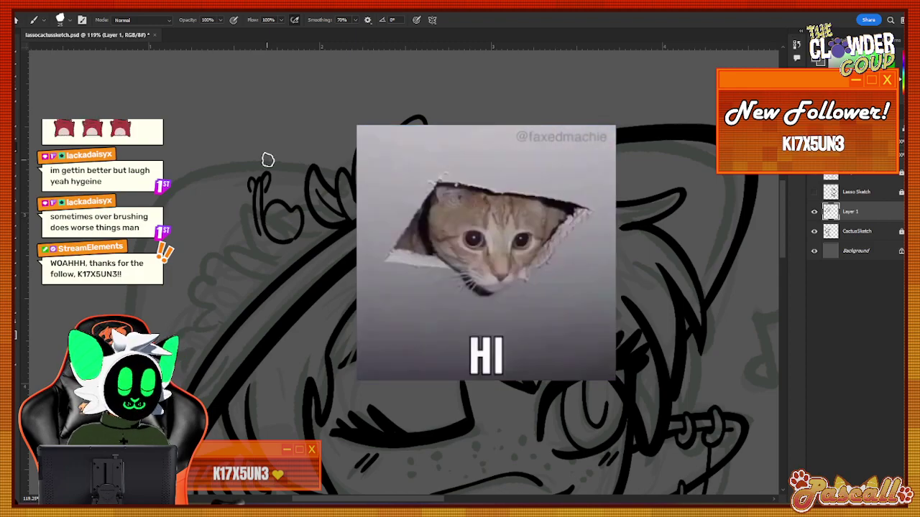
{"action": "mouse_move", "coordinate": [243, 207]}
{"action": "left_mouse_down"}
{"action": "mouse_move", "coordinate": [226, 253]}
{"action": "mouse_move", "coordinate": [258, 271]}
{"action": "mouse_move", "coordinate": [263, 226]}
{"action": "left_mouse_up"}
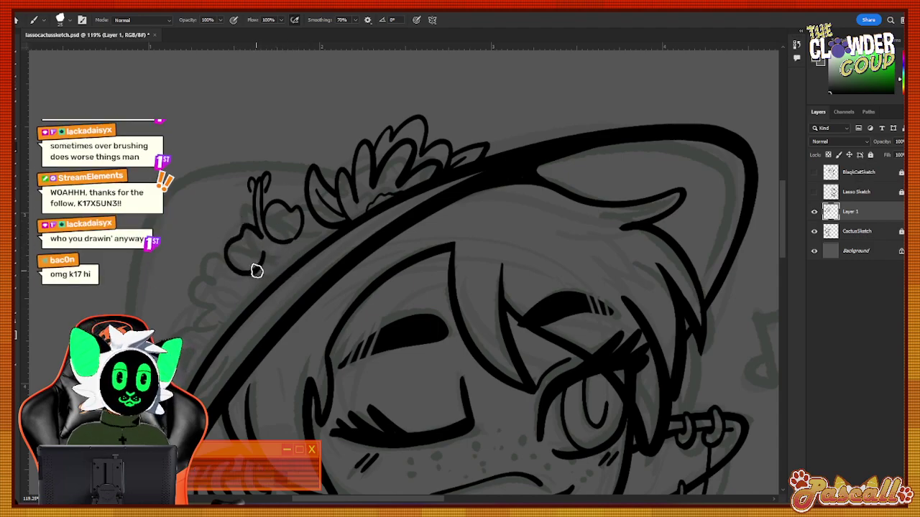
{"action": "left_click_drag", "start_coordinate": [251, 277], "coordinate": [256, 294]}
{"action": "key", "text": "ctrl+z"}
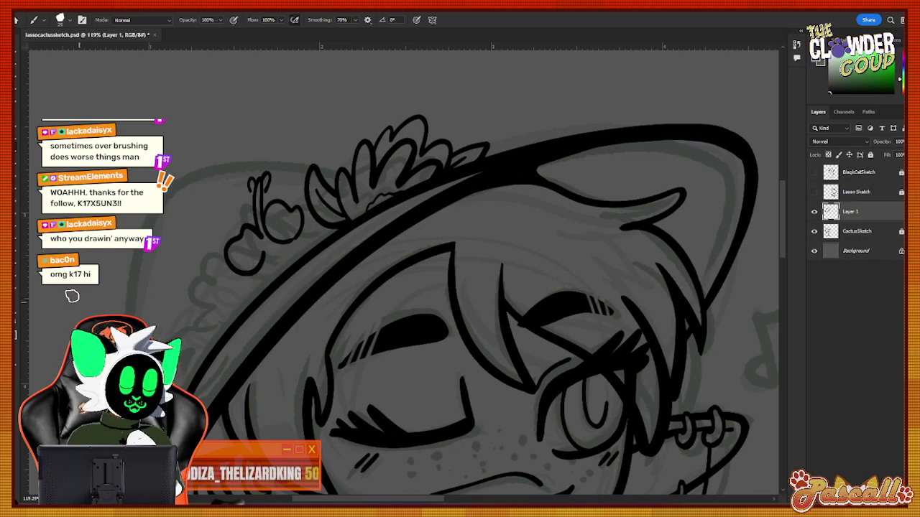
Check the whole drawing with the Lasso Sketch layer shown and Layer 1 briefly hidden, and restore both layers' visibility.
{"action": "key", "text": "z"}
{"action": "left_click_drag", "start_coordinate": [544, 317], "coordinate": [496, 385]}
{"action": "scroll", "coordinate": [503, 385], "scroll_direction": "down", "scroll_amount": 2}
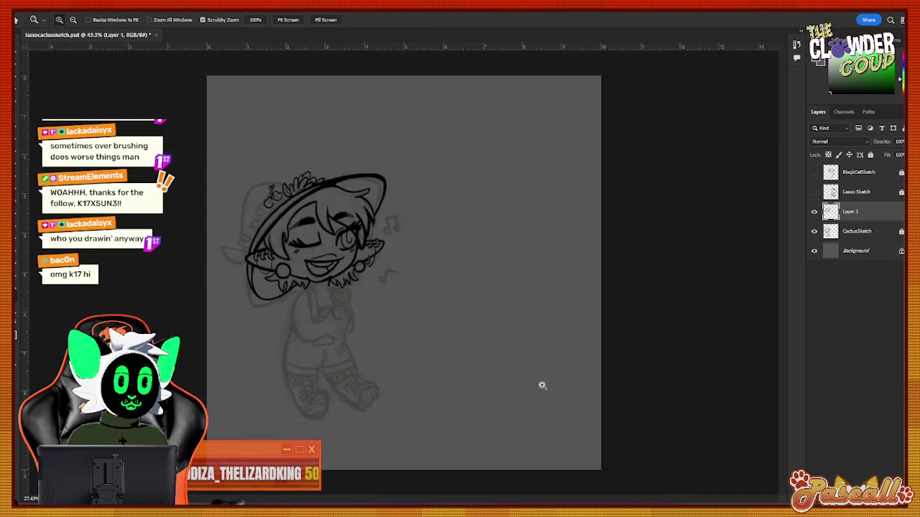
{"action": "scroll", "coordinate": [306, 392], "scroll_direction": "up", "scroll_amount": 2}
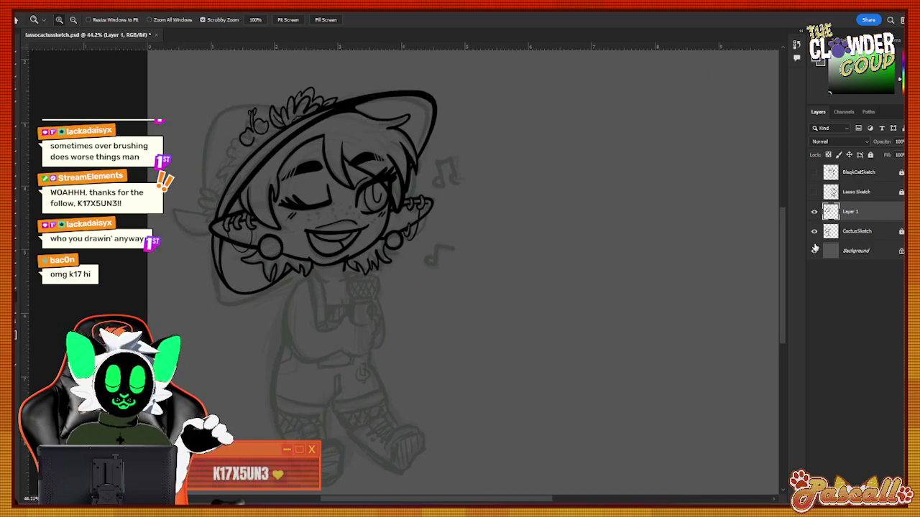
{"action": "left_click", "coordinate": [814, 193]}
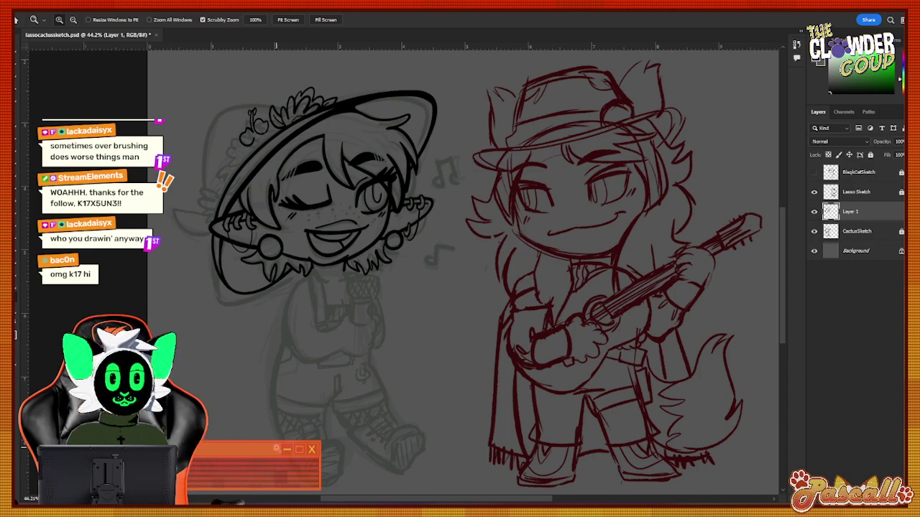
{"action": "left_click", "coordinate": [814, 212]}
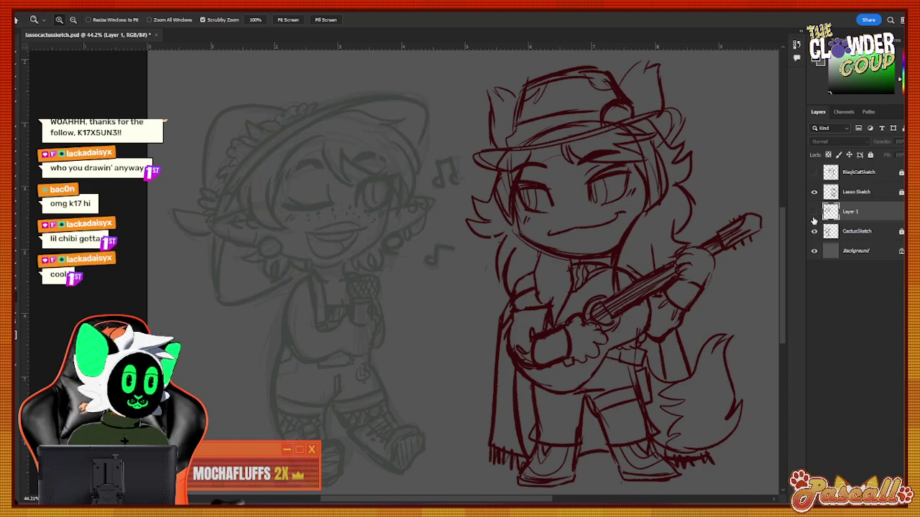
{"action": "left_click", "coordinate": [814, 212]}
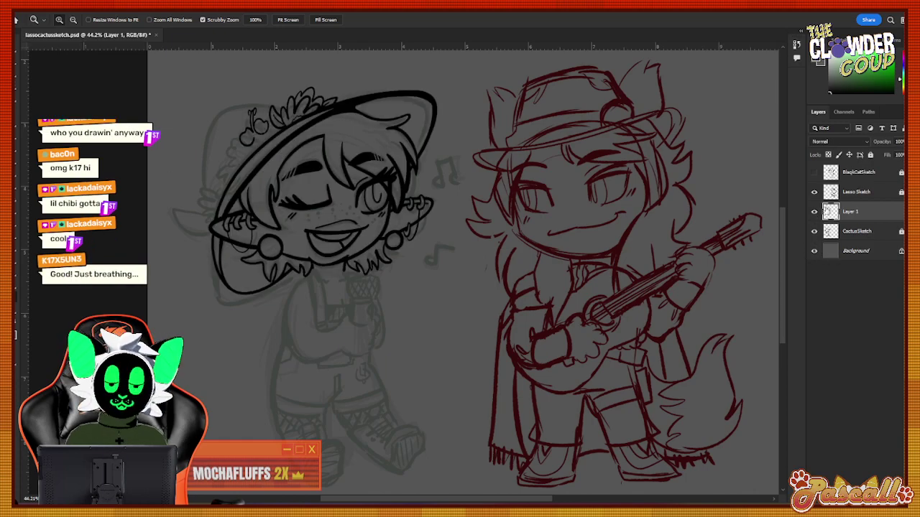
{"action": "left_click", "coordinate": [815, 192]}
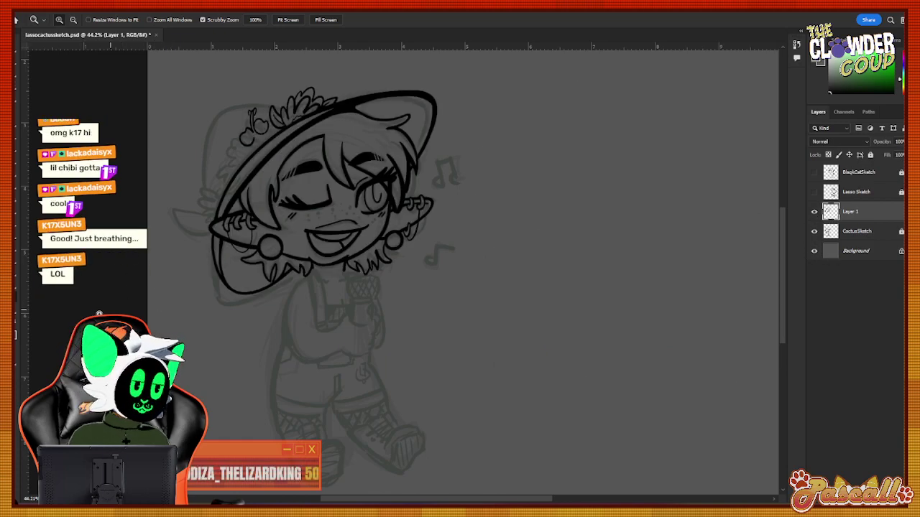
Ink the second brim flower's remaining scalloped petals down to the brim and add short detail marks inside the petals.
{"action": "left_click_drag", "start_coordinate": [319, 343], "coordinate": [333, 331]}
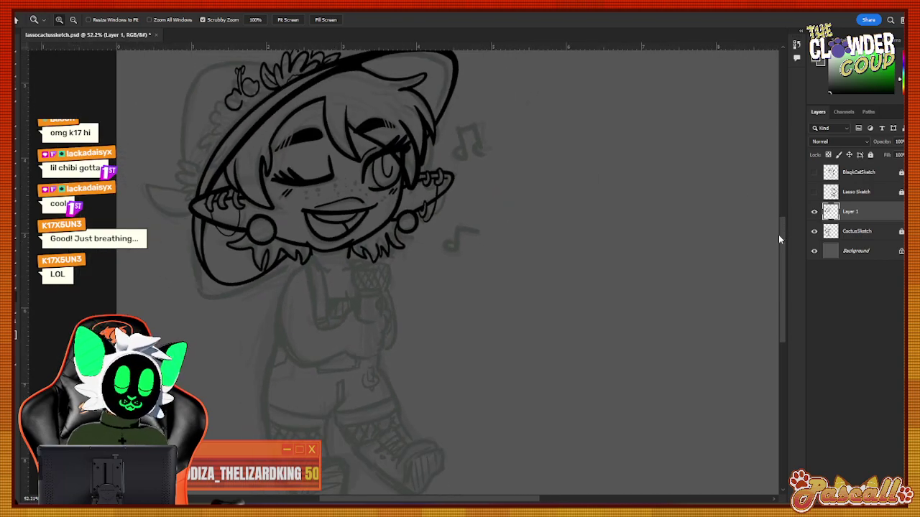
{"action": "left_click_drag", "start_coordinate": [778, 236], "coordinate": [779, 212]}
{"action": "mouse_move", "coordinate": [237, 185]}
{"action": "left_mouse_down"}
{"action": "mouse_move", "coordinate": [247, 205]}
{"action": "mouse_move", "coordinate": [266, 191]}
{"action": "left_mouse_up"}
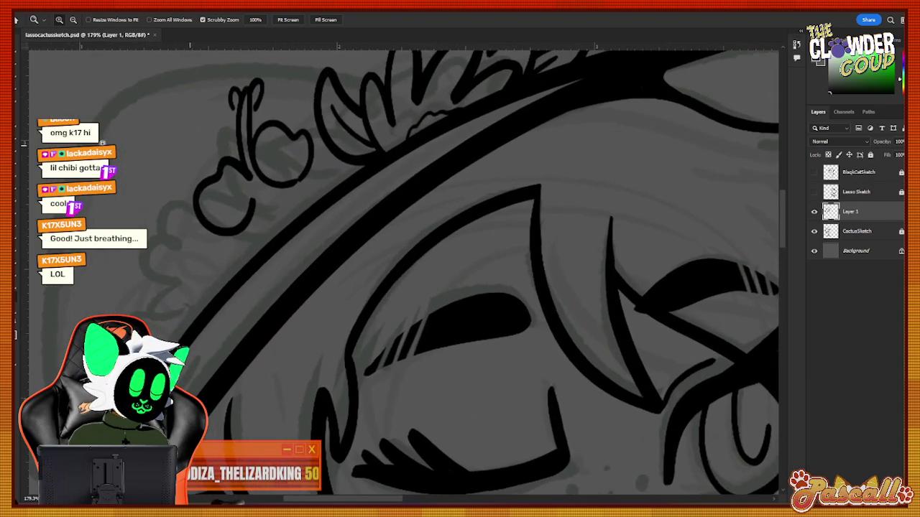
{"action": "key", "text": "b"}
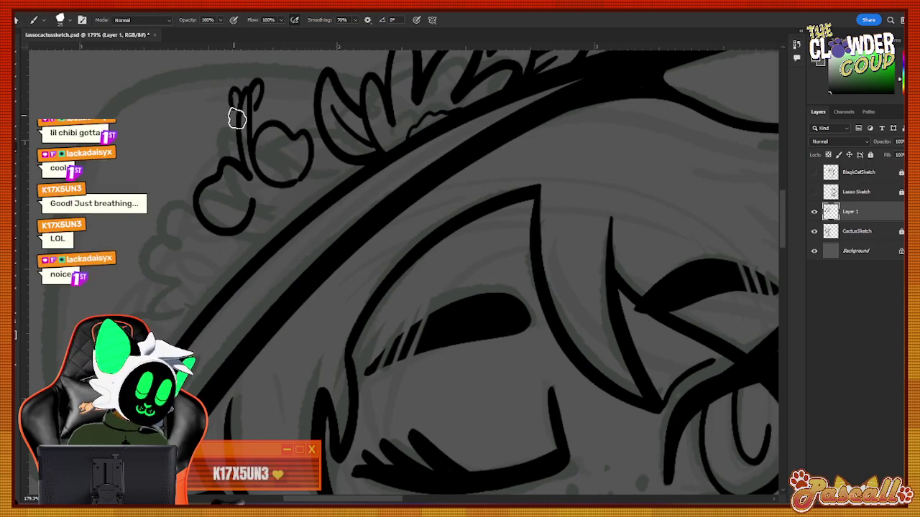
{"action": "mouse_move", "coordinate": [238, 154]}
{"action": "left_mouse_down"}
{"action": "mouse_move", "coordinate": [217, 140]}
{"action": "mouse_move", "coordinate": [219, 154]}
{"action": "mouse_move", "coordinate": [195, 156]}
{"action": "mouse_move", "coordinate": [214, 190]}
{"action": "left_mouse_up"}
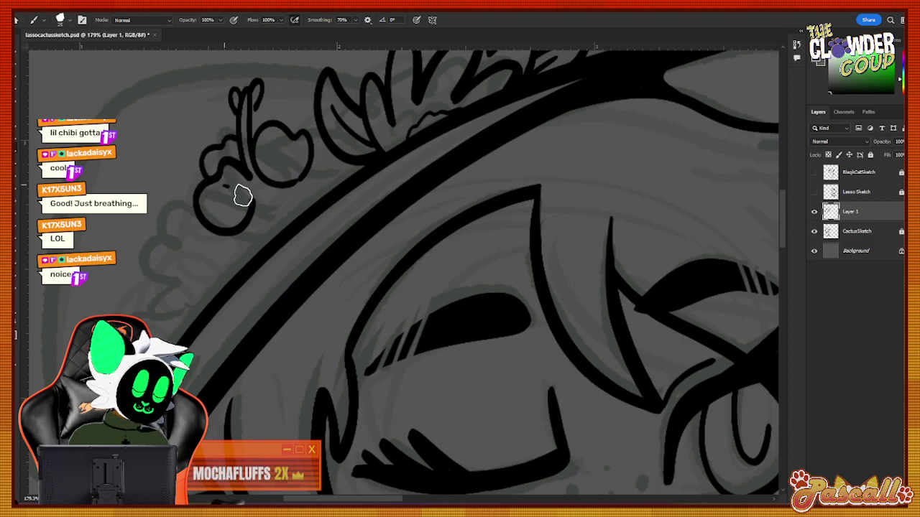
{"action": "left_click_drag", "start_coordinate": [279, 154], "coordinate": [282, 163]}
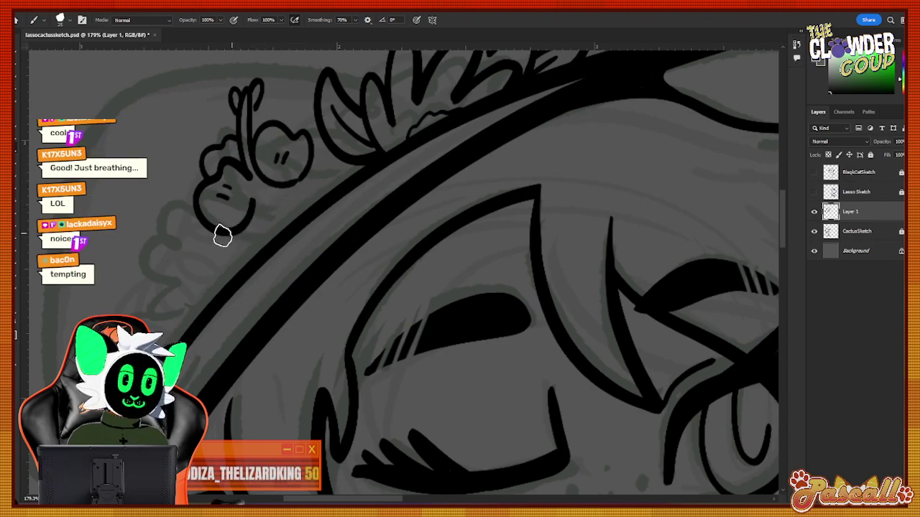
{"action": "mouse_move", "coordinate": [222, 236]}
{"action": "left_mouse_down"}
{"action": "mouse_move", "coordinate": [241, 258]}
{"action": "mouse_move", "coordinate": [253, 251]}
{"action": "mouse_move", "coordinate": [261, 259]}
{"action": "mouse_move", "coordinate": [277, 238]}
{"action": "mouse_move", "coordinate": [274, 211]}
{"action": "mouse_move", "coordinate": [249, 212]}
{"action": "left_mouse_up"}
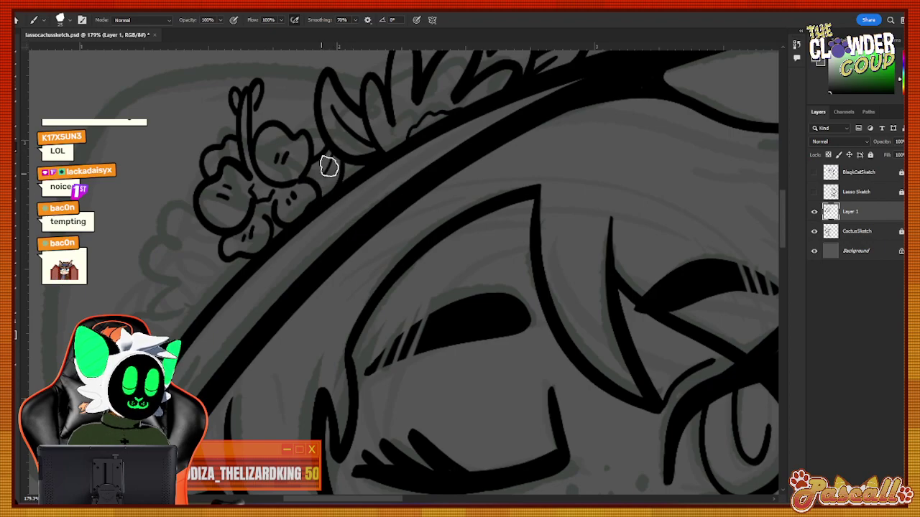
Ink pointed leaves behind the second brim flower, on its lower outer side and in the gap toward the uppermost flower.
{"action": "mouse_move", "coordinate": [206, 226]}
{"action": "left_mouse_down"}
{"action": "mouse_move", "coordinate": [186, 250]}
{"action": "mouse_move", "coordinate": [216, 256]}
{"action": "left_mouse_up"}
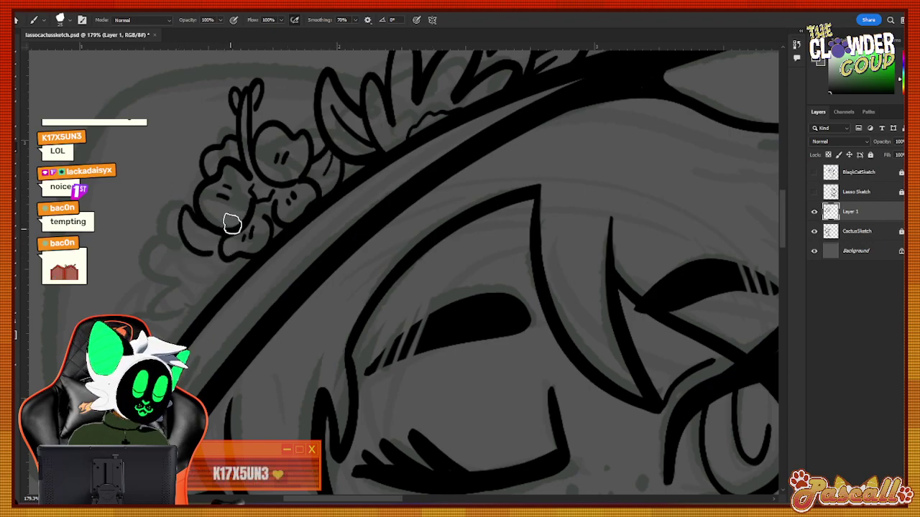
{"action": "key", "text": "ctrl+z"}
{"action": "left_click_drag", "start_coordinate": [200, 217], "coordinate": [202, 260]}
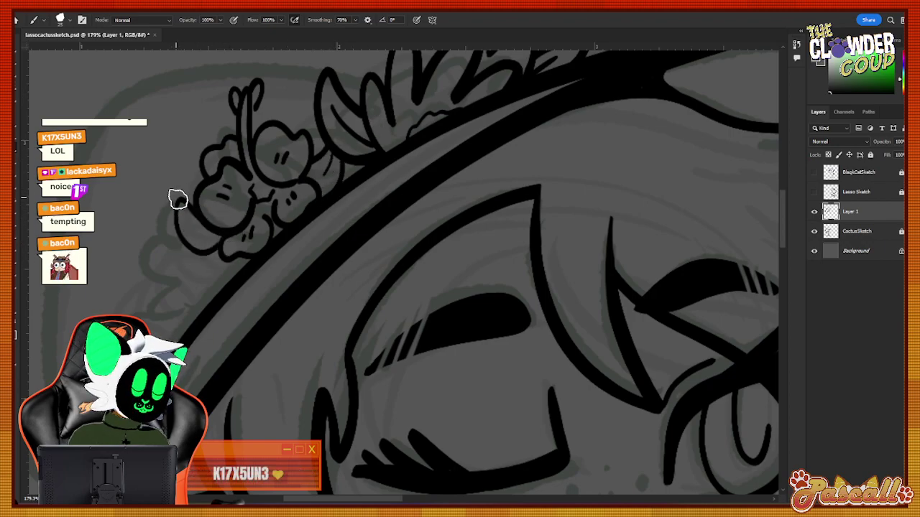
{"action": "left_click_drag", "start_coordinate": [184, 202], "coordinate": [208, 237]}
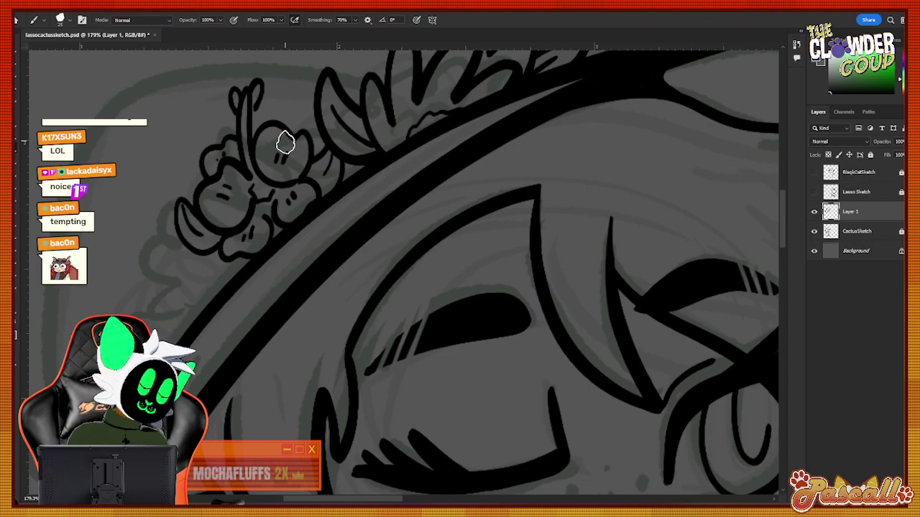
{"action": "key", "text": "z"}
{"action": "left_click_drag", "start_coordinate": [276, 226], "coordinate": [212, 323]}
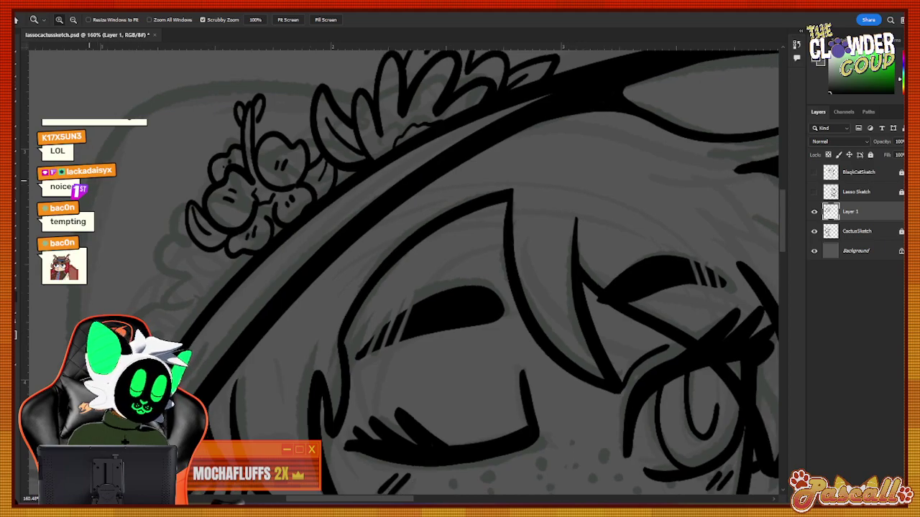
{"action": "key", "text": "b"}
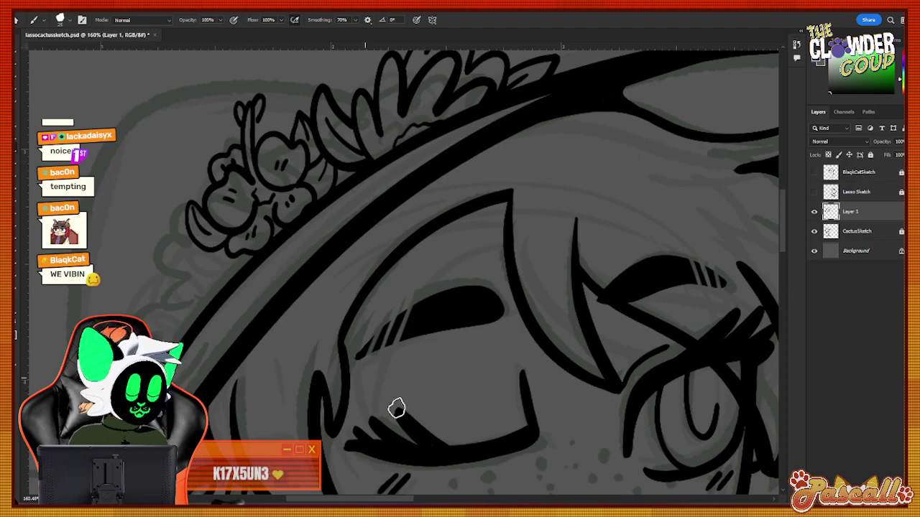
{"action": "left_click_drag", "start_coordinate": [349, 501], "coordinate": [346, 502]}
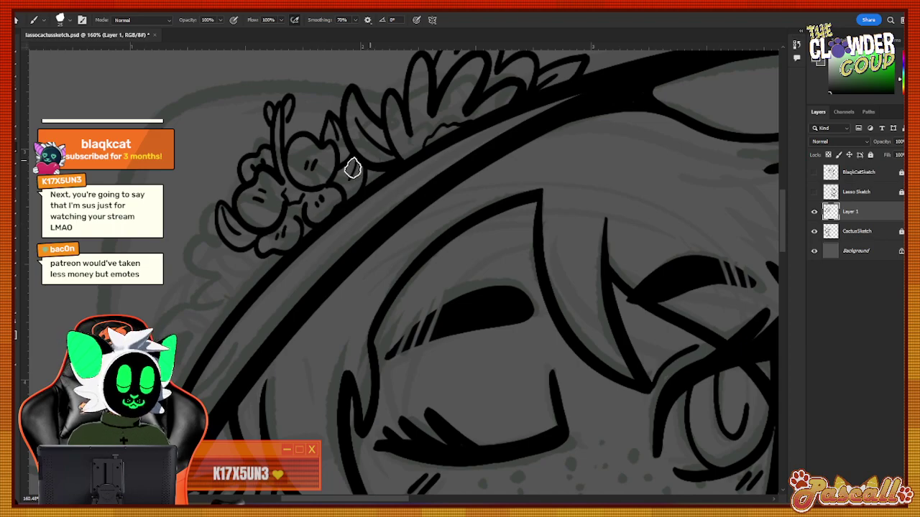
Ink the wavy outer petal outline of the third brim flower, running from the second flower's lower leaf down to the brim.
{"action": "mouse_move", "coordinate": [226, 242]}
{"action": "left_mouse_down"}
{"action": "mouse_move", "coordinate": [195, 246]}
{"action": "mouse_move", "coordinate": [211, 267]}
{"action": "mouse_move", "coordinate": [195, 274]}
{"action": "mouse_move", "coordinate": [215, 303]}
{"action": "left_mouse_up"}
{"action": "key", "text": "ctrl+z"}
{"action": "key", "text": "ctrl+z"}
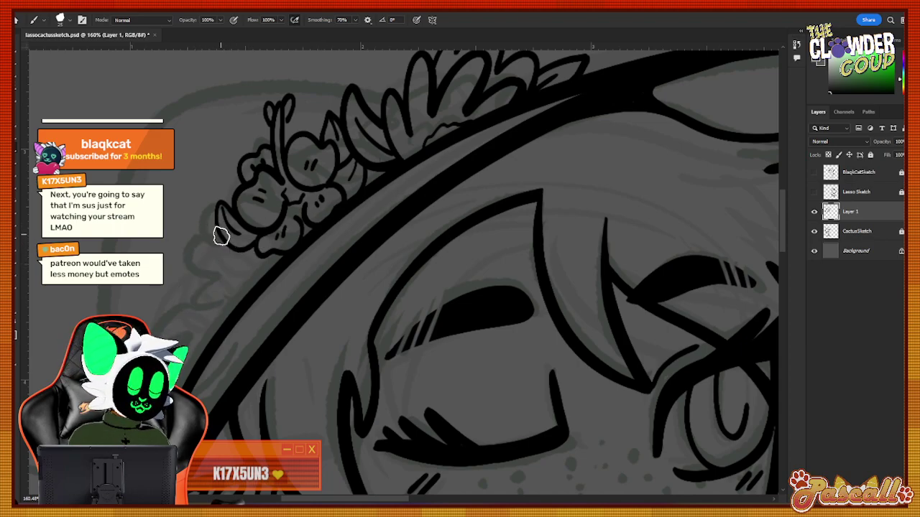
{"action": "left_click_drag", "start_coordinate": [216, 232], "coordinate": [218, 298]}
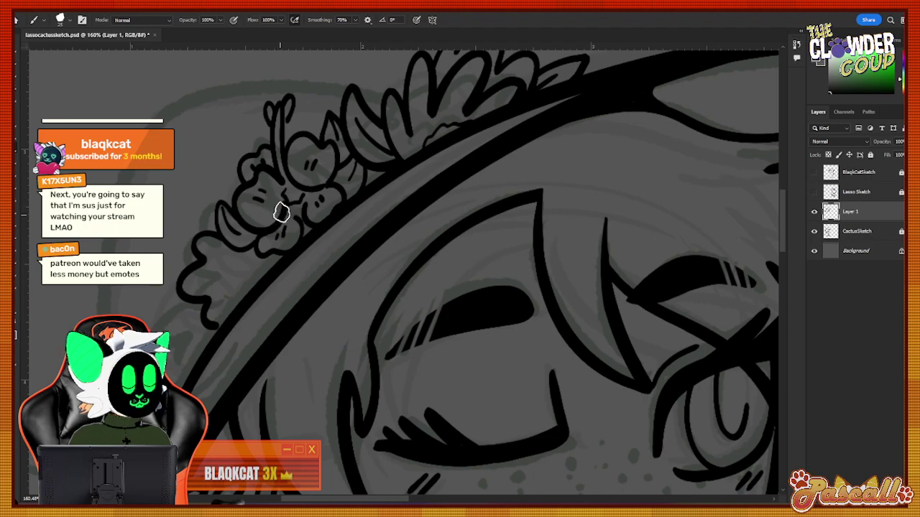
Ink the third brim flower's rounded centre with small dots, and add pointed leaves below and above its petals.
{"action": "left_click", "coordinate": [259, 273]}
{"action": "left_click", "coordinate": [268, 262]}
{"action": "left_click", "coordinate": [237, 295]}
{"action": "left_click", "coordinate": [232, 278]}
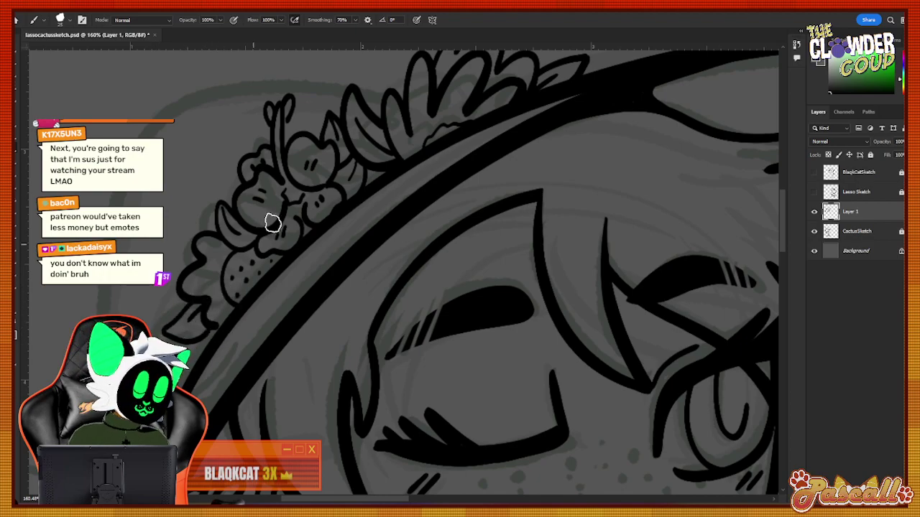
{"action": "mouse_move", "coordinate": [191, 258]}
{"action": "left_mouse_down"}
{"action": "mouse_move", "coordinate": [176, 213]}
{"action": "mouse_move", "coordinate": [220, 225]}
{"action": "mouse_move", "coordinate": [222, 239]}
{"action": "left_mouse_up"}
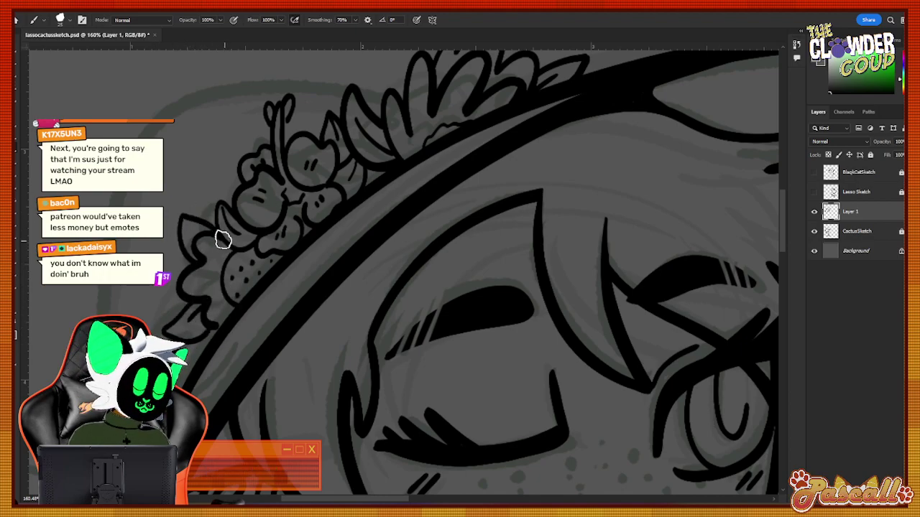
Ink a thin curved line around the dotted centre of the third brim flower.
{"action": "key", "text": "z"}
{"action": "mouse_move", "coordinate": [234, 347]}
{"action": "left_mouse_down"}
{"action": "mouse_move", "coordinate": [209, 403]}
{"action": "mouse_move", "coordinate": [189, 403]}
{"action": "left_mouse_up"}
{"action": "left_click_drag", "start_coordinate": [133, 400], "coordinate": [194, 400]}
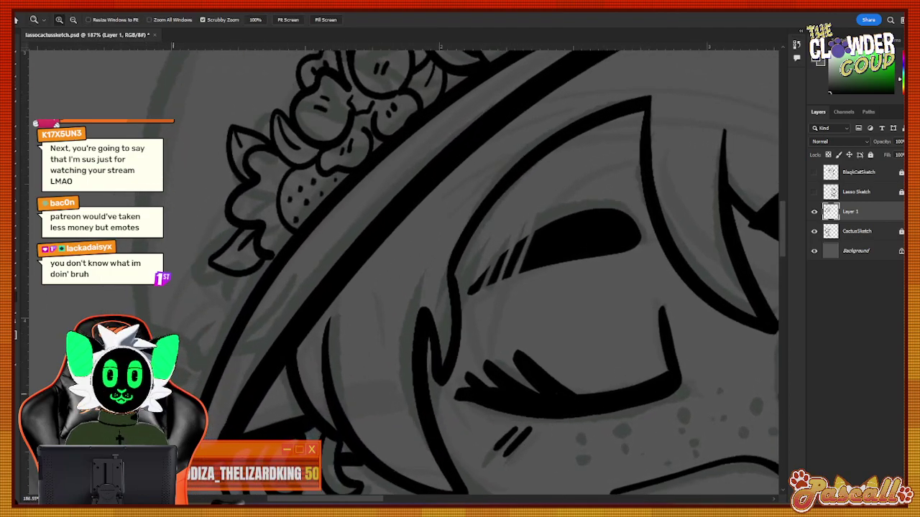
{"action": "key", "text": "b"}
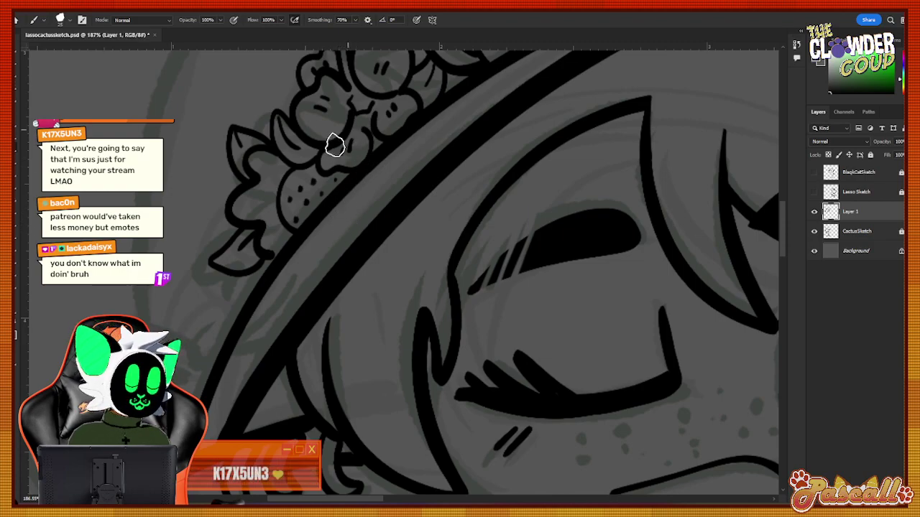
{"action": "mouse_move", "coordinate": [286, 167]}
{"action": "left_mouse_down"}
{"action": "mouse_move", "coordinate": [270, 204]}
{"action": "mouse_move", "coordinate": [279, 234]}
{"action": "left_mouse_up"}
{"action": "key", "text": "ctrl+z"}
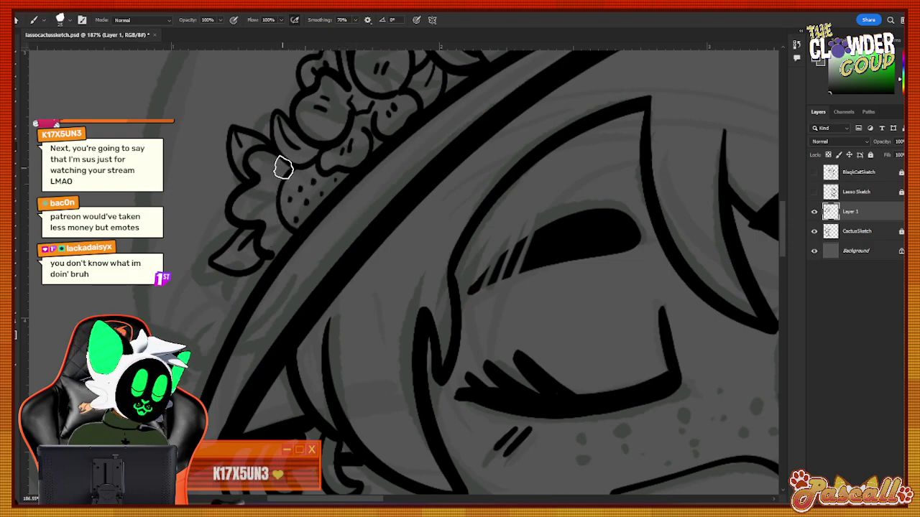
{"action": "mouse_move", "coordinate": [283, 168]}
{"action": "left_mouse_down"}
{"action": "mouse_move", "coordinate": [265, 211]}
{"action": "mouse_move", "coordinate": [275, 236]}
{"action": "left_mouse_up"}
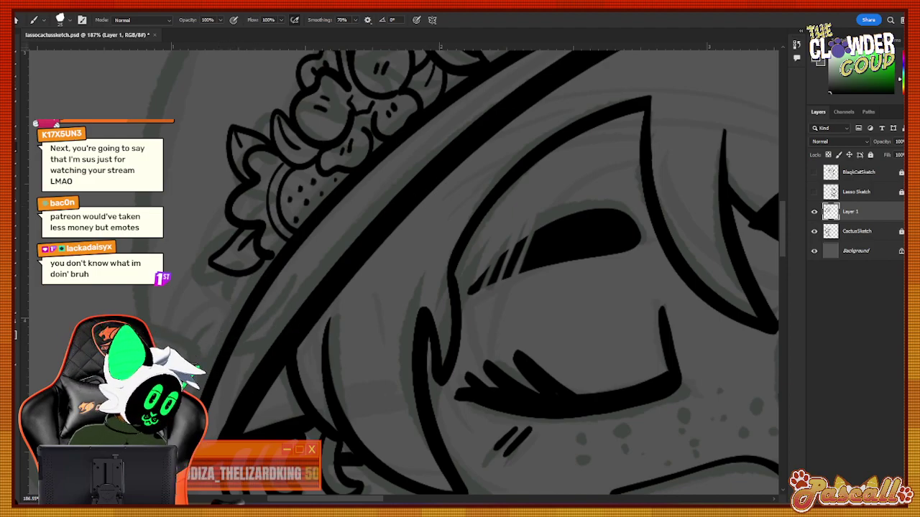
Check the hat flowers in the browser's colour reference image, and ink the ruffled flowers and leaves along the brim's lower end.
{"action": "key", "text": "alt+Tab"}
{"action": "scroll", "coordinate": [460, 265], "scroll_direction": "up", "scroll_amount": 2}
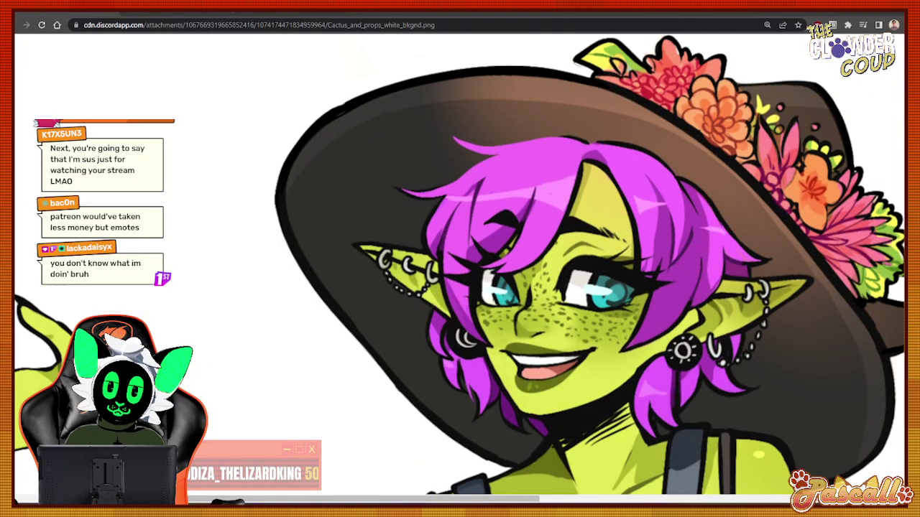
{"action": "left_click_drag", "start_coordinate": [363, 498], "coordinate": [467, 499]}
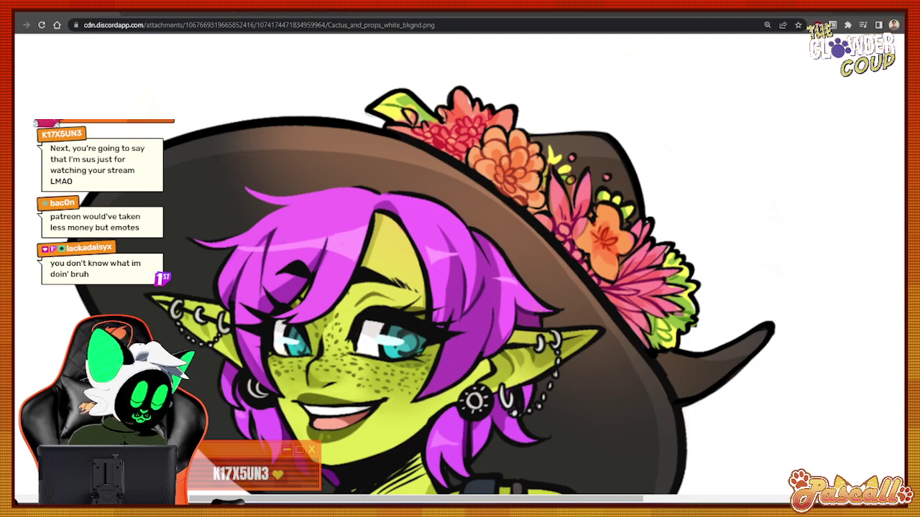
{"action": "key", "text": "alt+Tab"}
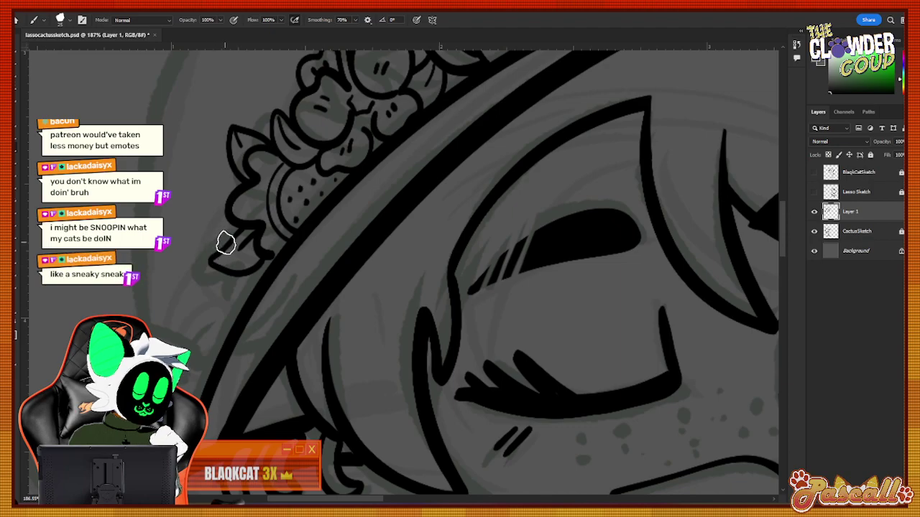
{"action": "mouse_move", "coordinate": [225, 244]}
{"action": "left_mouse_down"}
{"action": "mouse_move", "coordinate": [184, 242]}
{"action": "mouse_move", "coordinate": [205, 266]}
{"action": "mouse_move", "coordinate": [173, 285]}
{"action": "mouse_move", "coordinate": [207, 282]}
{"action": "mouse_move", "coordinate": [205, 317]}
{"action": "mouse_move", "coordinate": [230, 284]}
{"action": "mouse_move", "coordinate": [250, 297]}
{"action": "mouse_move", "coordinate": [260, 263]}
{"action": "left_mouse_up"}
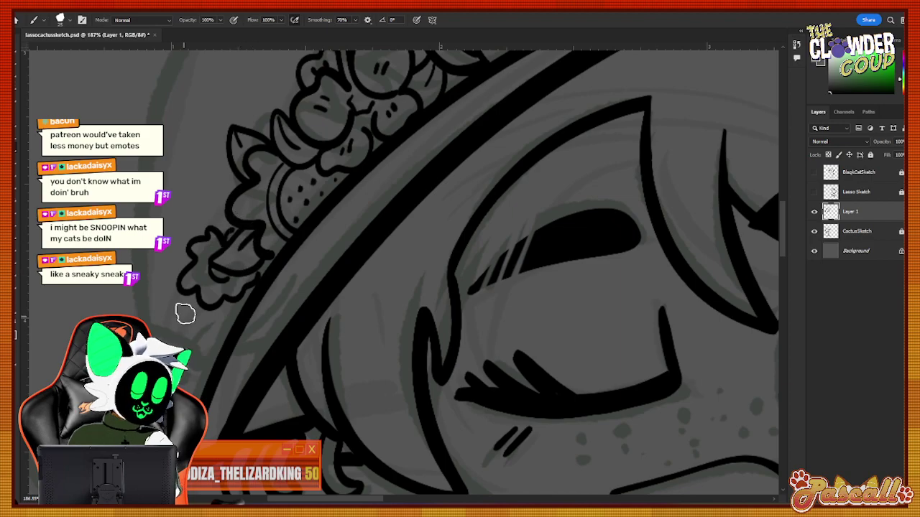
{"action": "left_click_drag", "start_coordinate": [187, 268], "coordinate": [153, 296]}
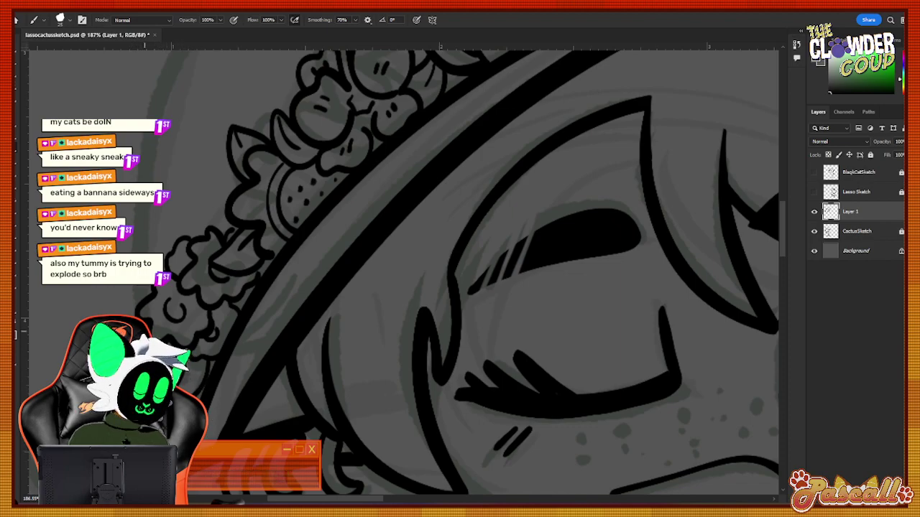
Ink the hat's rounded crown outline behind the flowers, from the uppermost leaves down to the lower ruffled flowers.
{"action": "key", "text": "z"}
{"action": "left_click_drag", "start_coordinate": [396, 279], "coordinate": [367, 352]}
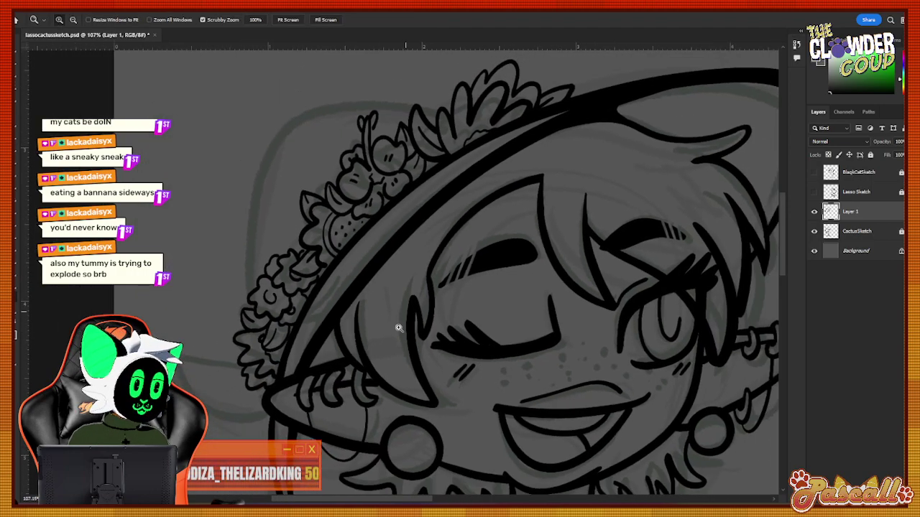
{"action": "scroll", "coordinate": [454, 293], "scroll_direction": "down", "scroll_amount": 2}
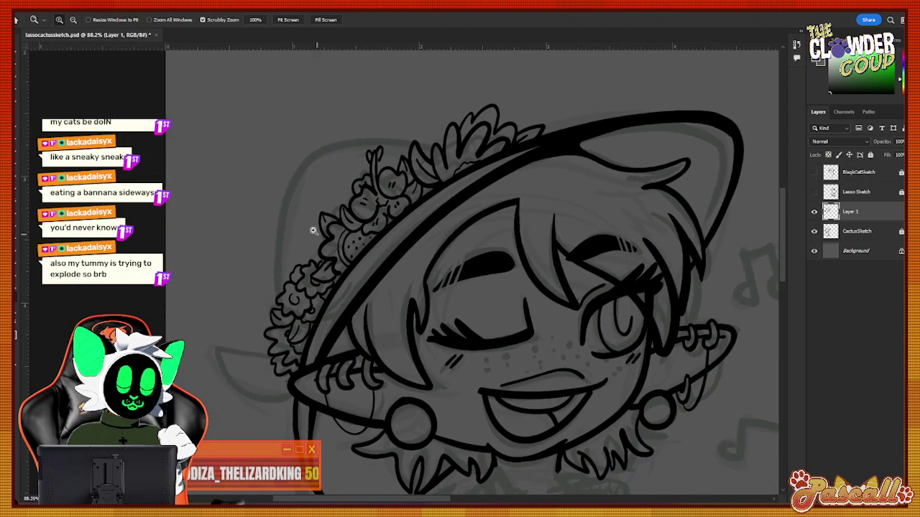
{"action": "scroll", "coordinate": [316, 237], "scroll_direction": "up", "scroll_amount": 3}
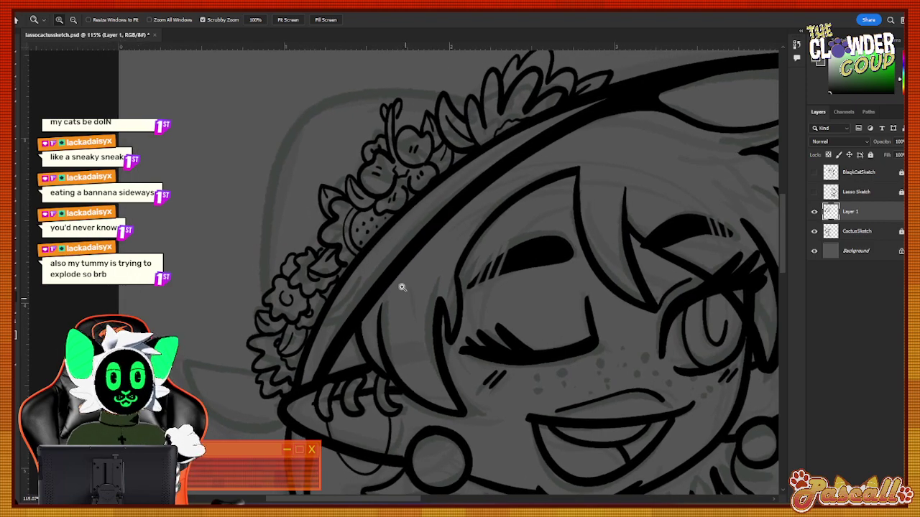
{"action": "key", "text": "b"}
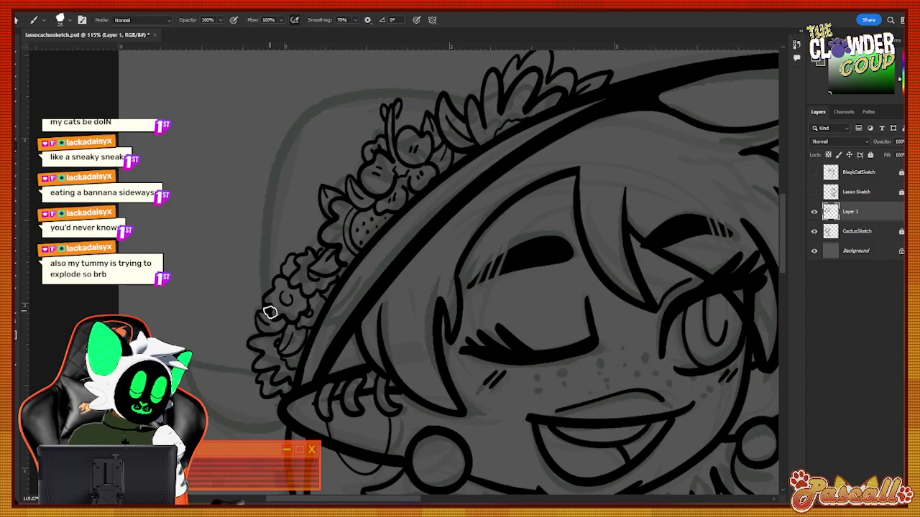
{"action": "mouse_move", "coordinate": [264, 313]}
{"action": "left_mouse_down"}
{"action": "mouse_move", "coordinate": [266, 203]}
{"action": "mouse_move", "coordinate": [282, 134]}
{"action": "mouse_move", "coordinate": [331, 97]}
{"action": "mouse_move", "coordinate": [401, 80]}
{"action": "mouse_move", "coordinate": [450, 81]}
{"action": "left_mouse_up"}
{"action": "key", "text": "ctrl+z"}
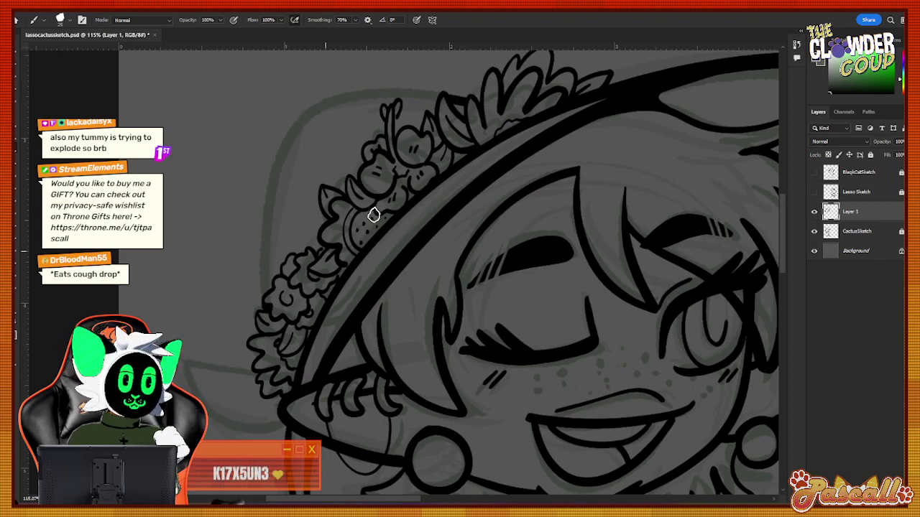
{"action": "mouse_move", "coordinate": [437, 95]}
{"action": "left_mouse_down"}
{"action": "mouse_move", "coordinate": [315, 118]}
{"action": "mouse_move", "coordinate": [267, 207]}
{"action": "mouse_move", "coordinate": [266, 303]}
{"action": "mouse_move", "coordinate": [269, 207]}
{"action": "mouse_move", "coordinate": [283, 148]}
{"action": "mouse_move", "coordinate": [331, 102]}
{"action": "mouse_move", "coordinate": [407, 91]}
{"action": "mouse_move", "coordinate": [440, 102]}
{"action": "mouse_move", "coordinate": [327, 106]}
{"action": "mouse_move", "coordinate": [273, 186]}
{"action": "mouse_move", "coordinate": [265, 304]}
{"action": "left_mouse_up"}
{"action": "key", "text": "ctrl+z"}
{"action": "key", "text": "ctrl+z"}
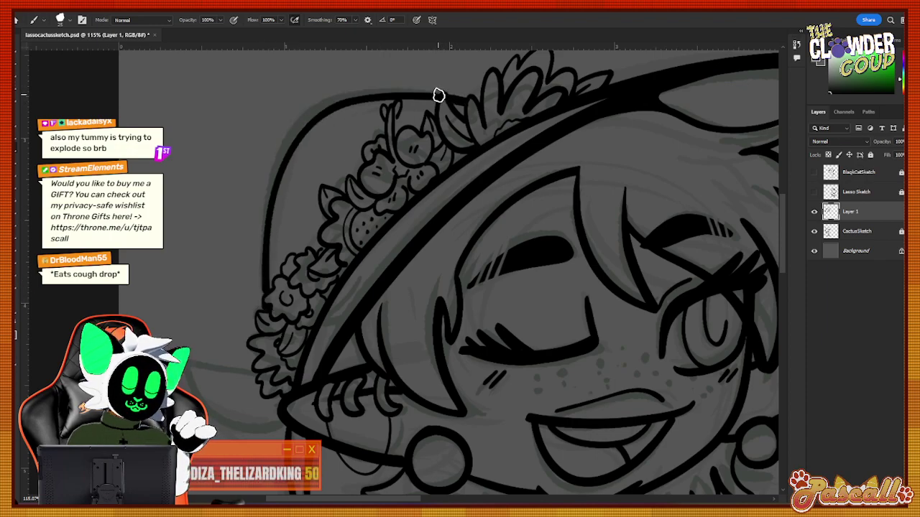
{"action": "mouse_move", "coordinate": [438, 95]}
{"action": "left_mouse_down"}
{"action": "mouse_move", "coordinate": [345, 98]}
{"action": "mouse_move", "coordinate": [293, 135]}
{"action": "mouse_move", "coordinate": [270, 194]}
{"action": "mouse_move", "coordinate": [264, 313]}
{"action": "left_mouse_up"}
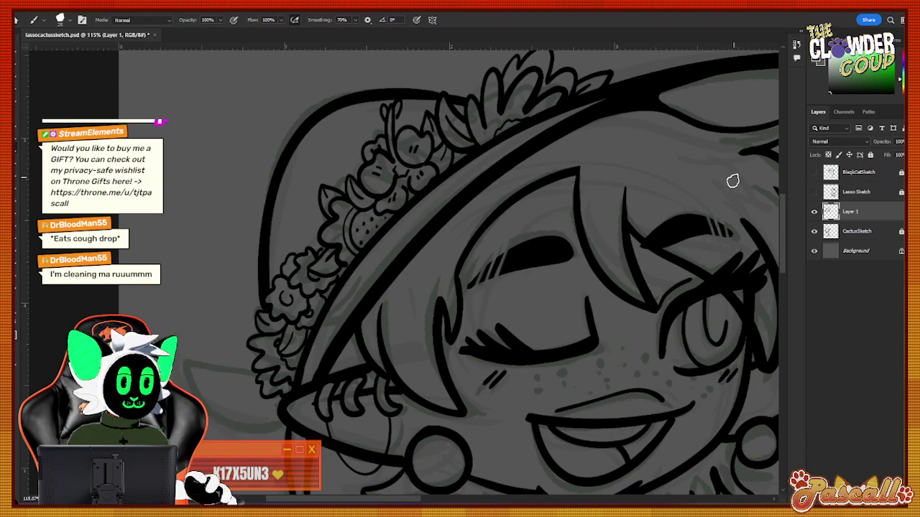
Ink the hat's pointed, curved tip sticking out beside the lowest flowers and ending at the ear tip.
{"action": "left_click_drag", "start_coordinate": [782, 225], "coordinate": [789, 246]}
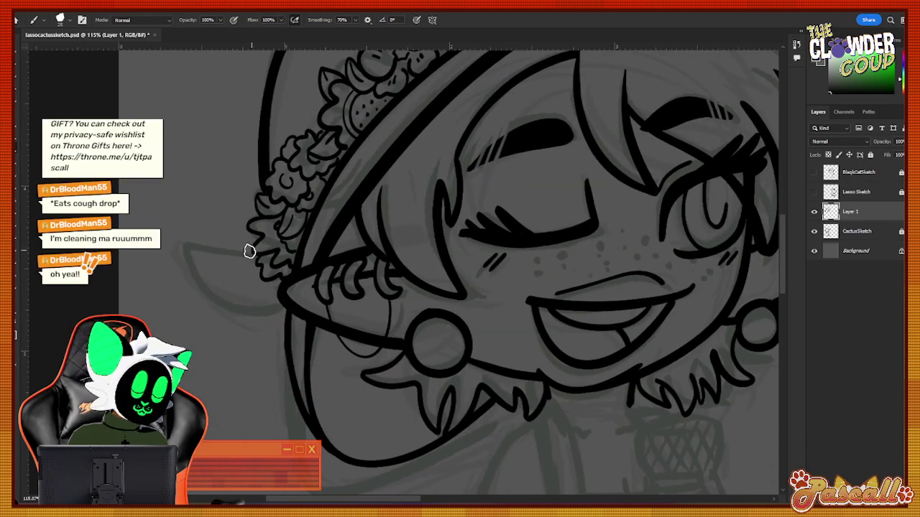
{"action": "mouse_move", "coordinate": [245, 259]}
{"action": "left_mouse_down"}
{"action": "mouse_move", "coordinate": [183, 243]}
{"action": "mouse_move", "coordinate": [227, 309]}
{"action": "mouse_move", "coordinate": [269, 304]}
{"action": "mouse_move", "coordinate": [197, 239]}
{"action": "mouse_move", "coordinate": [208, 283]}
{"action": "mouse_move", "coordinate": [269, 322]}
{"action": "mouse_move", "coordinate": [293, 308]}
{"action": "left_mouse_up"}
{"action": "key", "text": "ctrl+z"}
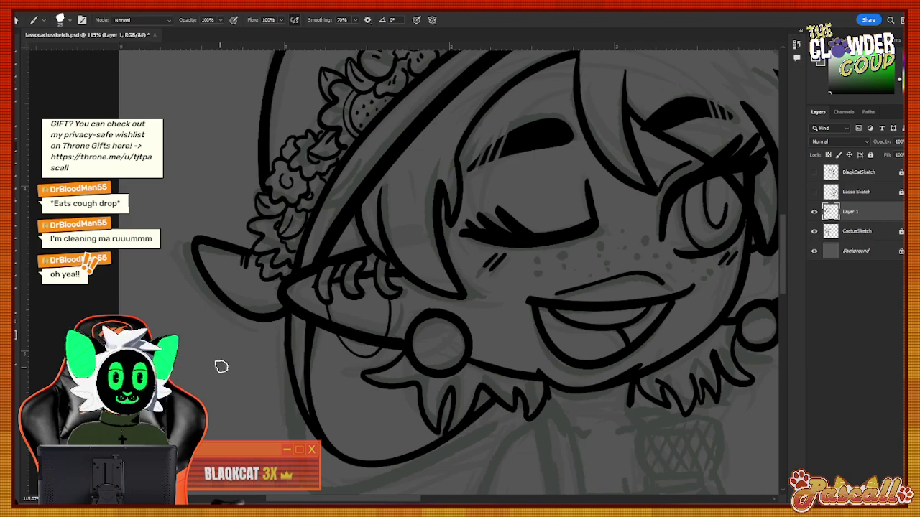
Ink the body's puffy sleeve outline, curving from the shoulder below the hair down and around to the forearm.
{"action": "key", "text": "z"}
{"action": "left_click_drag", "start_coordinate": [514, 259], "coordinate": [453, 327]}
{"action": "left_click_drag", "start_coordinate": [563, 306], "coordinate": [531, 342]}
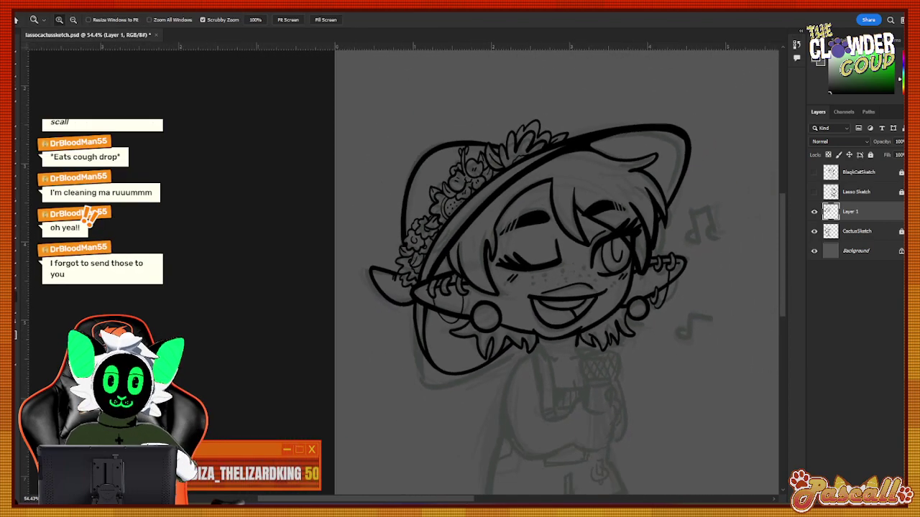
{"action": "scroll", "coordinate": [421, 422], "scroll_direction": "right", "scroll_amount": 5}
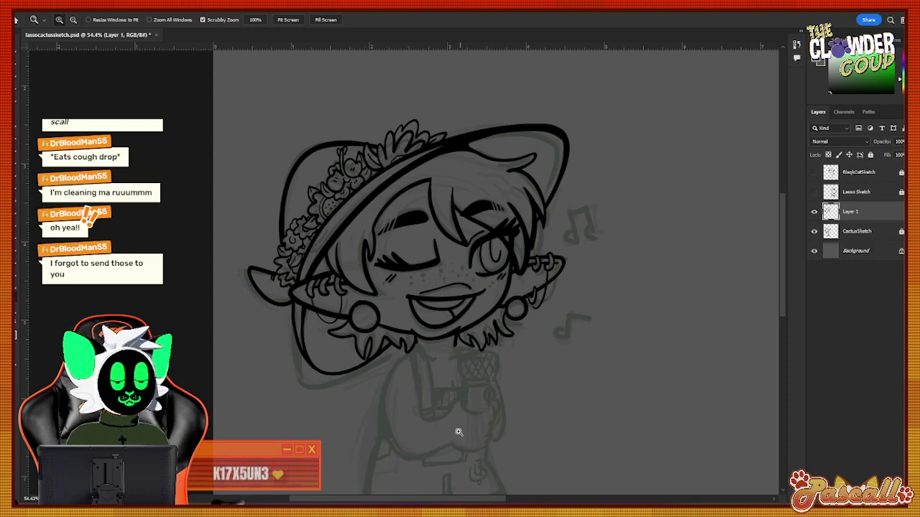
{"action": "left_click_drag", "start_coordinate": [465, 429], "coordinate": [493, 383]}
{"action": "mouse_move", "coordinate": [328, 429]}
{"action": "left_mouse_down"}
{"action": "mouse_move", "coordinate": [336, 425]}
{"action": "mouse_move", "coordinate": [328, 440]}
{"action": "left_mouse_up"}
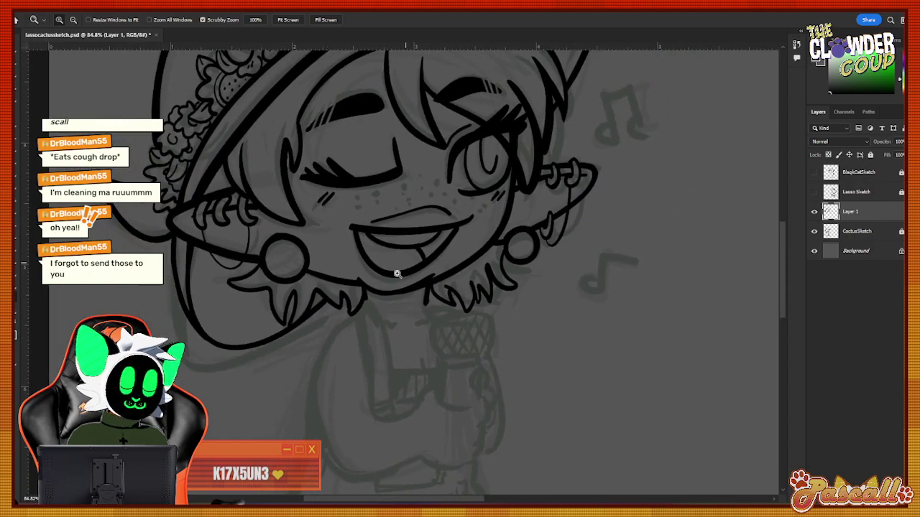
{"action": "left_click_drag", "start_coordinate": [398, 274], "coordinate": [414, 263]}
{"action": "left_click", "coordinate": [17, 160]}
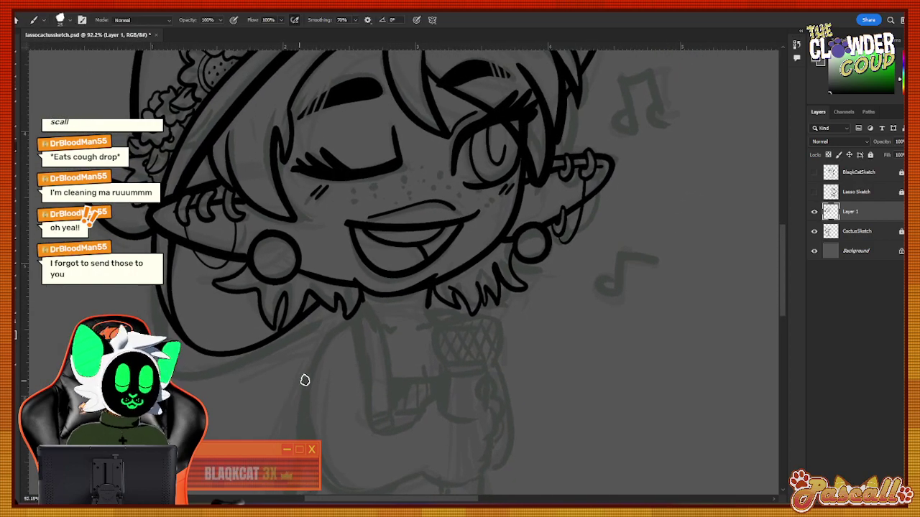
{"action": "scroll", "coordinate": [784, 253], "scroll_direction": "down", "scroll_amount": 5}
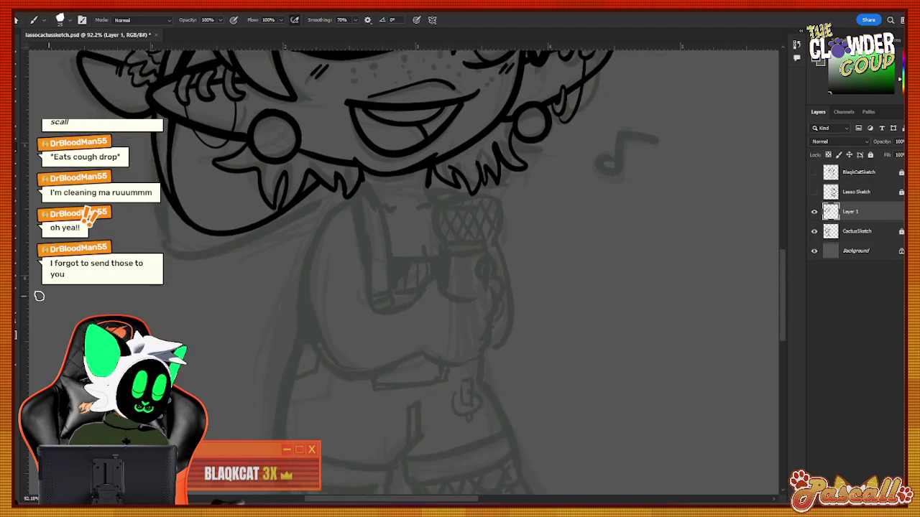
{"action": "key", "text": "z"}
{"action": "scroll", "coordinate": [393, 376], "scroll_direction": "up", "scroll_amount": 1}
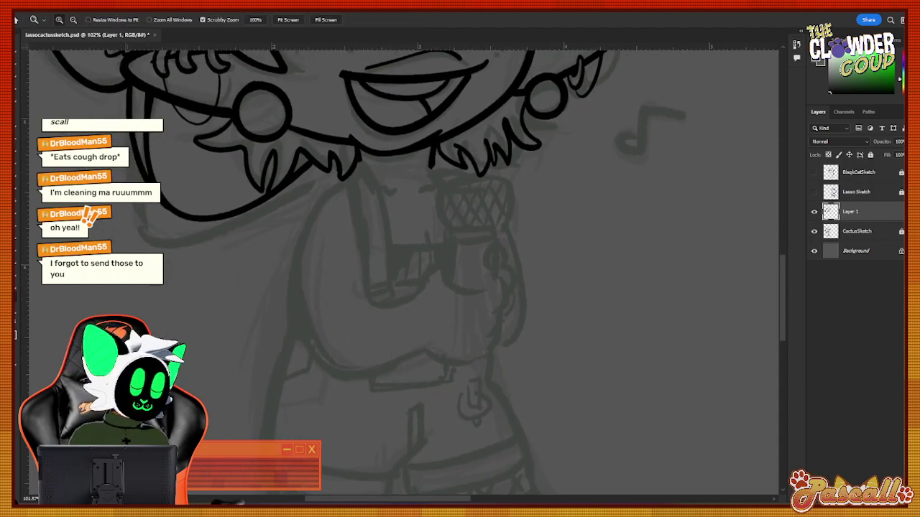
{"action": "key", "text": "b"}
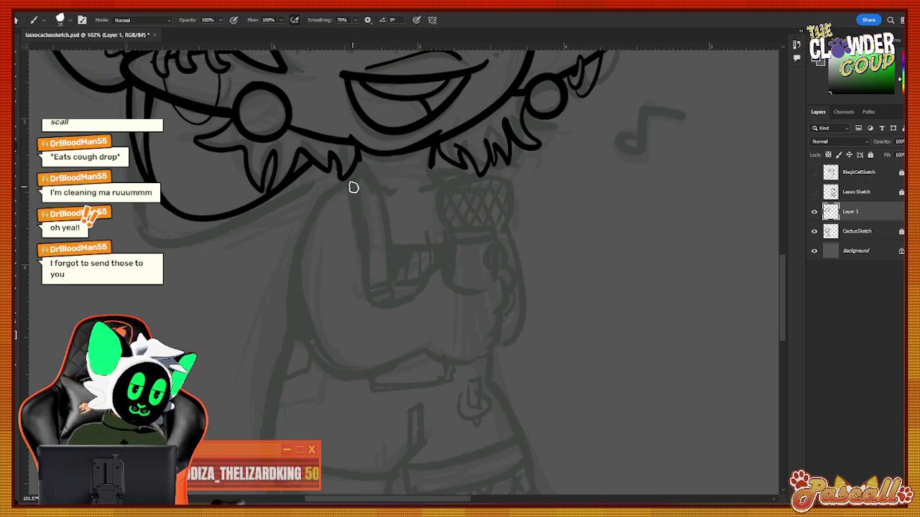
{"action": "mouse_move", "coordinate": [352, 182]}
{"action": "left_mouse_down"}
{"action": "mouse_move", "coordinate": [297, 217]}
{"action": "mouse_move", "coordinate": [338, 364]}
{"action": "left_mouse_up"}
{"action": "key", "text": "ctrl+z"}
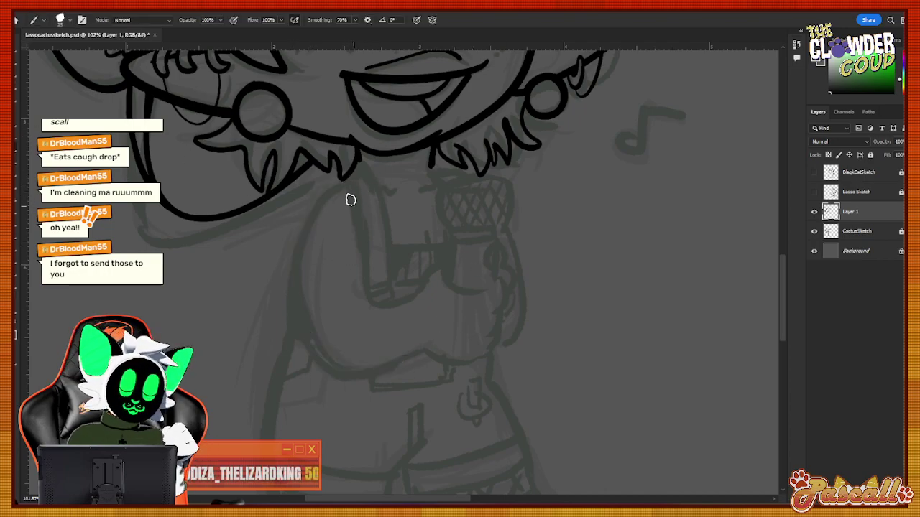
{"action": "mouse_move", "coordinate": [347, 183]}
{"action": "left_mouse_down"}
{"action": "mouse_move", "coordinate": [301, 339]}
{"action": "mouse_move", "coordinate": [367, 372]}
{"action": "mouse_move", "coordinate": [422, 347]}
{"action": "mouse_move", "coordinate": [479, 367]}
{"action": "mouse_move", "coordinate": [503, 334]}
{"action": "mouse_move", "coordinate": [481, 350]}
{"action": "mouse_move", "coordinate": [503, 313]}
{"action": "left_mouse_up"}
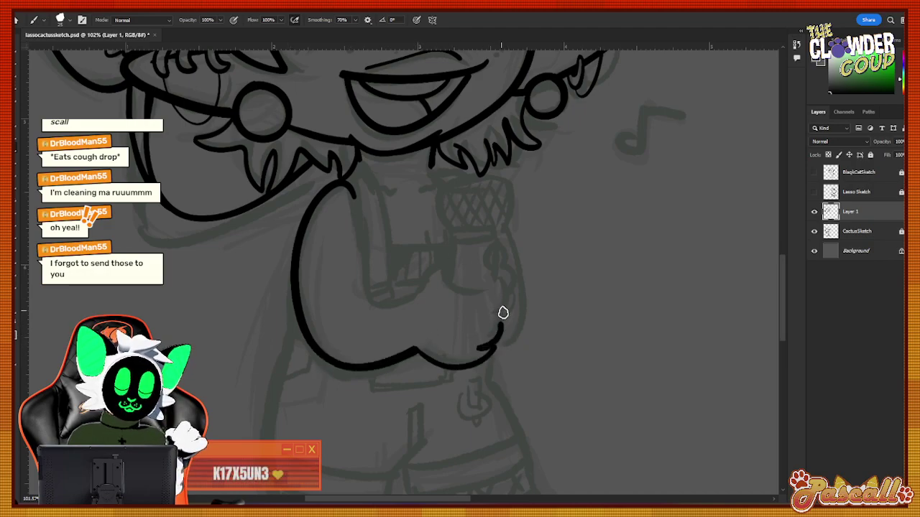
Try to ink the forearm's lower curve and the hand and fingers holding the microphone.
{"action": "key", "text": "ctrl+z"}
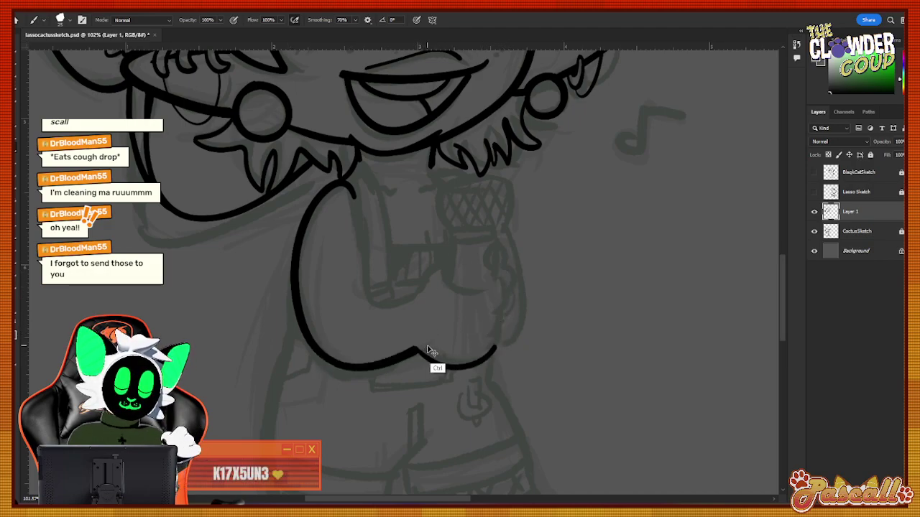
{"action": "key", "text": "ctrl+z"}
{"action": "left_click_drag", "start_coordinate": [423, 350], "coordinate": [493, 338]}
{"action": "mouse_move", "coordinate": [443, 269]}
{"action": "left_mouse_down"}
{"action": "mouse_move", "coordinate": [493, 286]}
{"action": "mouse_move", "coordinate": [499, 274]}
{"action": "mouse_move", "coordinate": [502, 302]}
{"action": "left_mouse_up"}
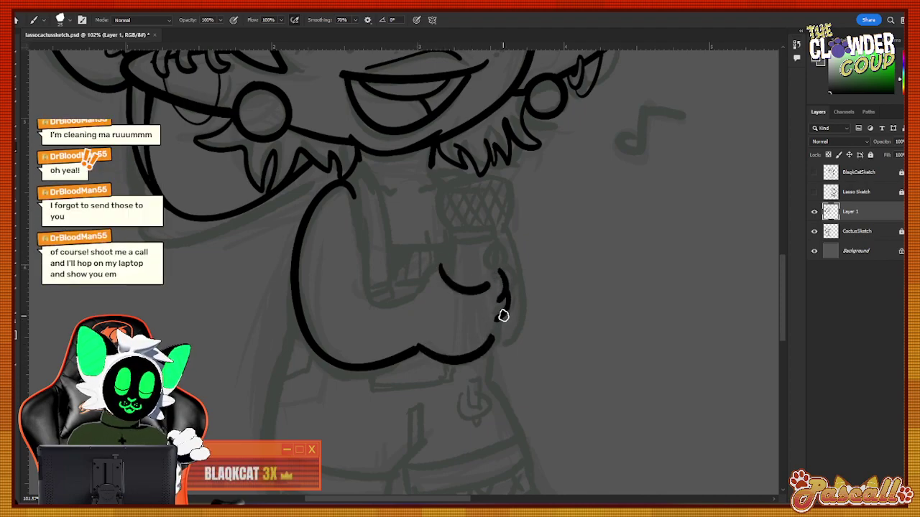
{"action": "key", "text": "ctrl+z"}
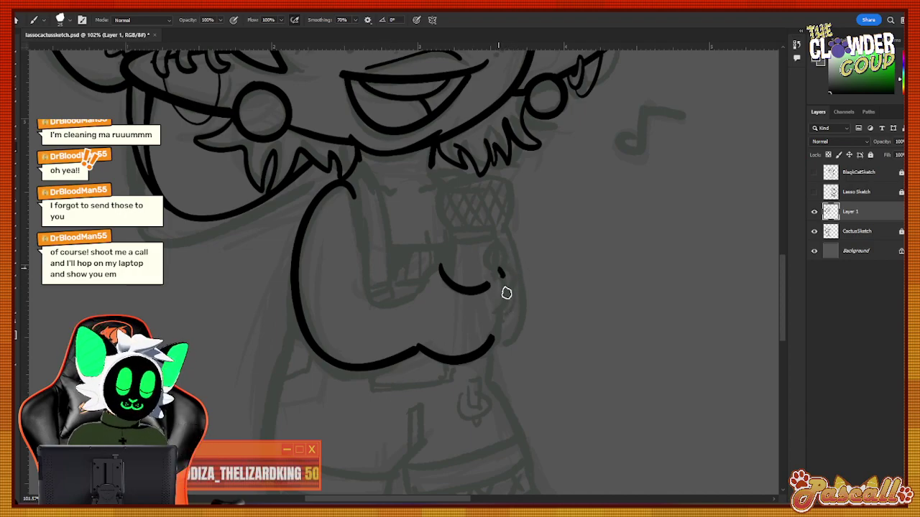
{"action": "key", "text": "ctrl+z"}
{"action": "key", "text": "ctrl+z"}
{"action": "key", "text": "ctrl+z"}
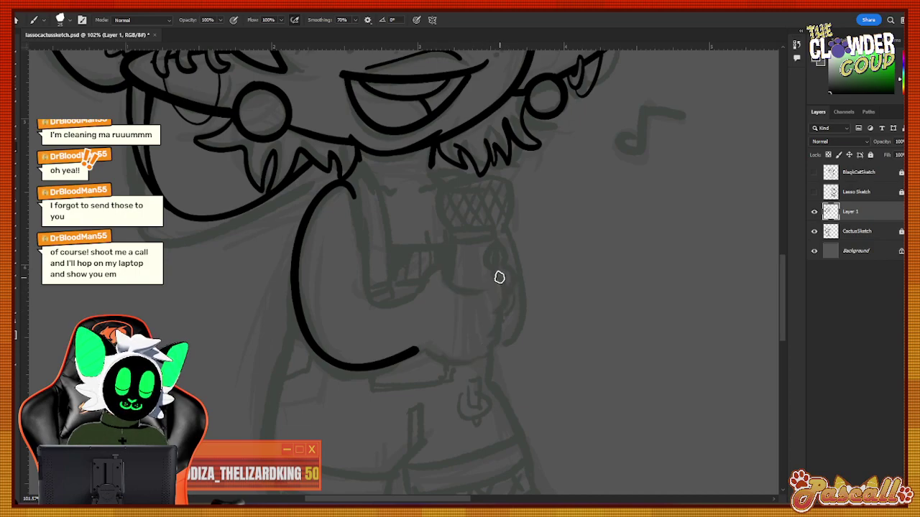
Ink the curled finger edges of the hand and its lower curve joining the forearm.
{"action": "mouse_move", "coordinate": [497, 272]}
{"action": "left_mouse_down"}
{"action": "mouse_move", "coordinate": [489, 315]}
{"action": "mouse_move", "coordinate": [504, 296]}
{"action": "mouse_move", "coordinate": [504, 324]}
{"action": "mouse_move", "coordinate": [490, 342]}
{"action": "left_mouse_up"}
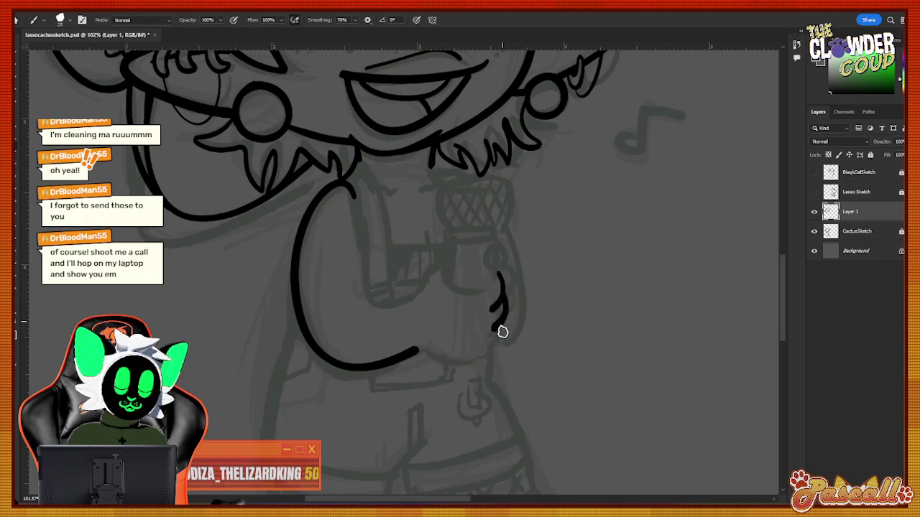
{"action": "key", "text": "ctrl+z"}
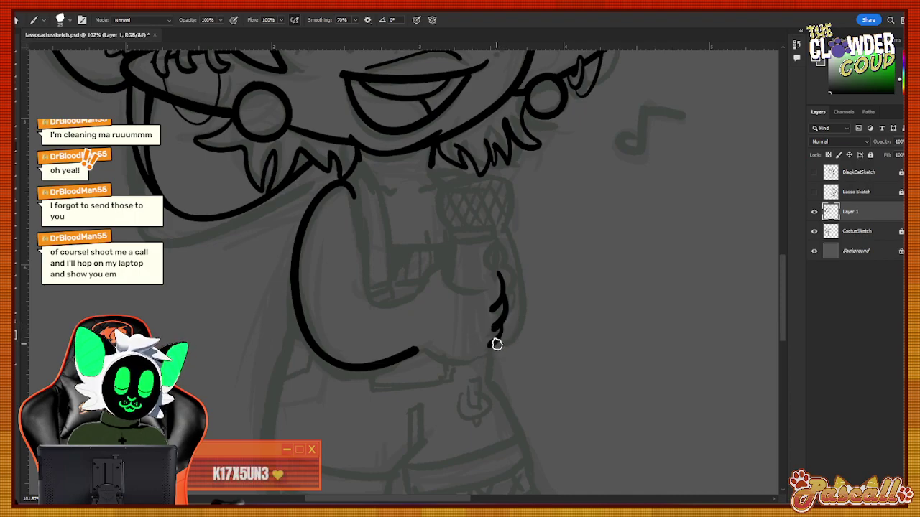
{"action": "mouse_move", "coordinate": [470, 364]}
{"action": "left_mouse_down"}
{"action": "mouse_move", "coordinate": [432, 356]}
{"action": "mouse_move", "coordinate": [422, 341]}
{"action": "mouse_move", "coordinate": [410, 354]}
{"action": "mouse_move", "coordinate": [378, 360]}
{"action": "left_mouse_up"}
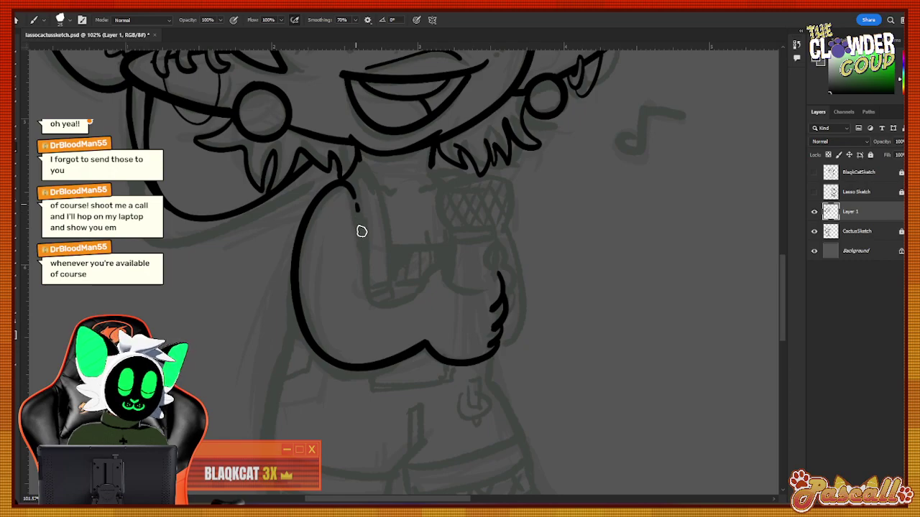
Ink the thumb's curve over the microphone handle and the inner arm line from the wrist up to the shoulder.
{"action": "left_click_drag", "start_coordinate": [357, 215], "coordinate": [371, 296]}
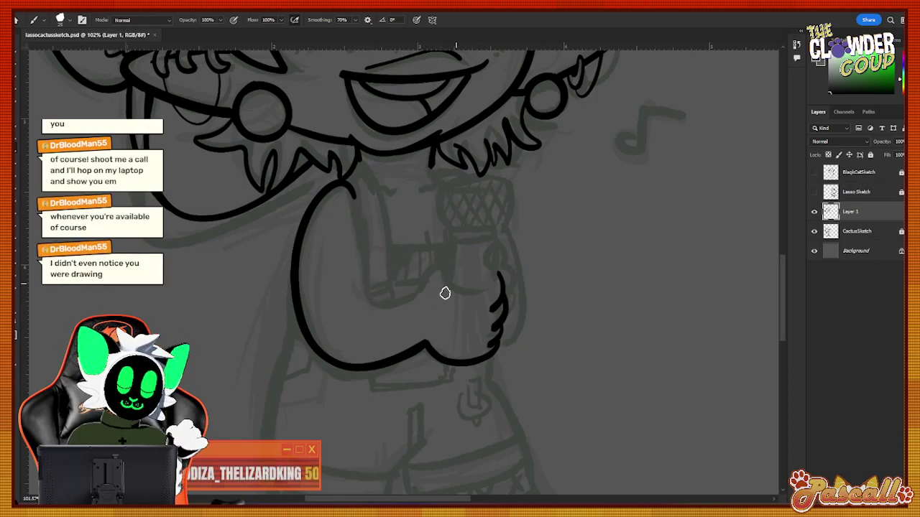
{"action": "mouse_move", "coordinate": [444, 269]}
{"action": "left_mouse_down"}
{"action": "mouse_move", "coordinate": [455, 295]}
{"action": "mouse_move", "coordinate": [493, 290]}
{"action": "left_mouse_up"}
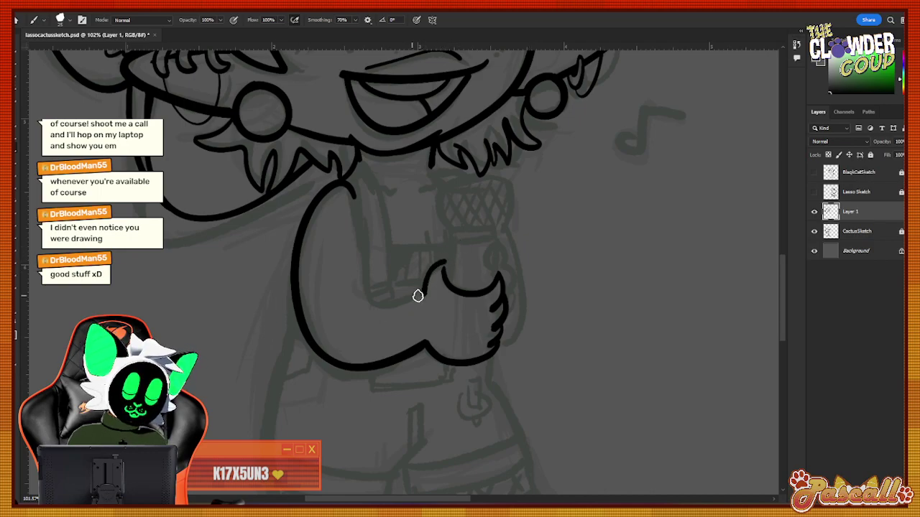
{"action": "mouse_move", "coordinate": [419, 297]}
{"action": "left_mouse_down"}
{"action": "mouse_move", "coordinate": [386, 309]}
{"action": "mouse_move", "coordinate": [359, 296]}
{"action": "mouse_move", "coordinate": [358, 227]}
{"action": "left_mouse_up"}
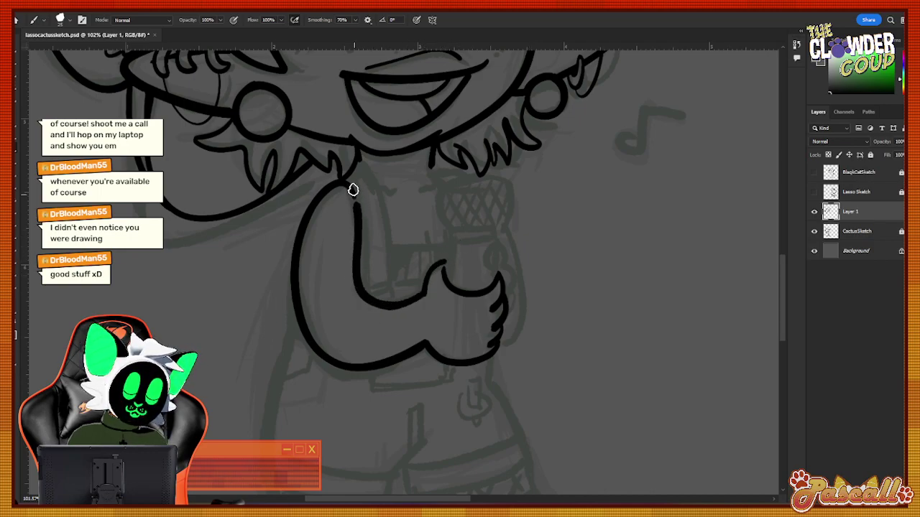
{"action": "left_click_drag", "start_coordinate": [353, 190], "coordinate": [351, 178]}
Ink the microphone handle's side edges and the outer contour of the fingers wrapped behind it.
{"action": "key", "text": "z"}
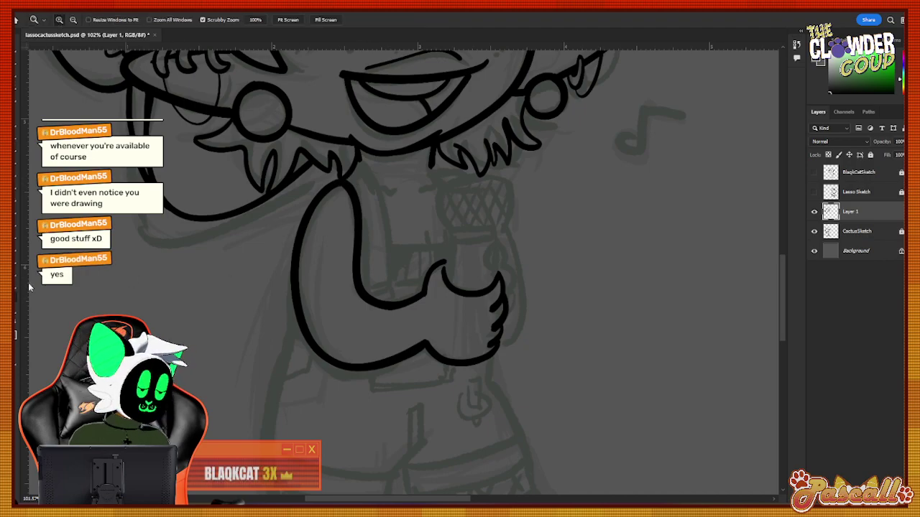
{"action": "left_click_drag", "start_coordinate": [483, 365], "coordinate": [510, 285]}
{"action": "left_click", "coordinate": [18, 165]}
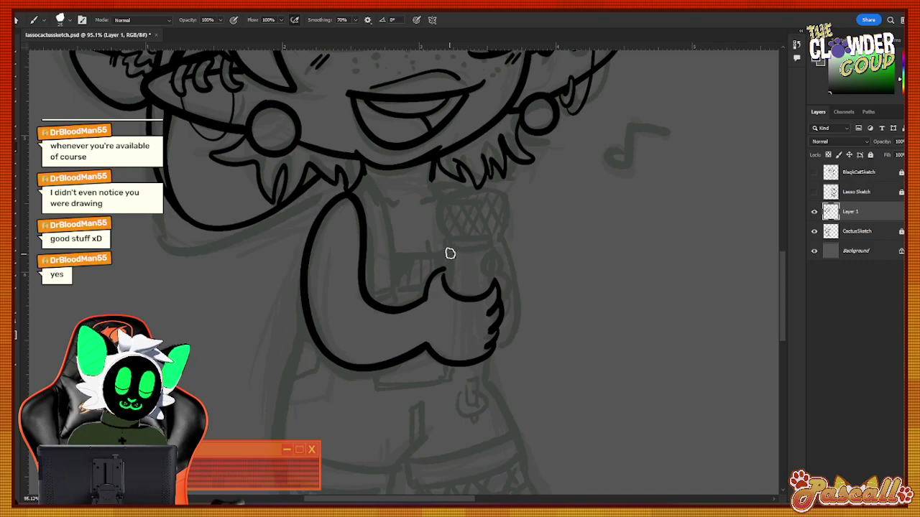
{"action": "key", "text": "ctrl+z"}
{"action": "left_click_drag", "start_coordinate": [447, 249], "coordinate": [445, 299]}
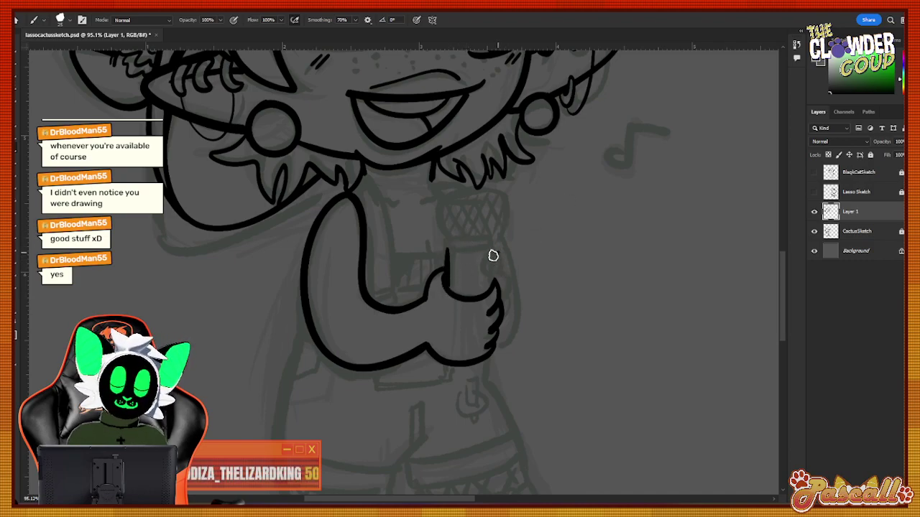
{"action": "mouse_move", "coordinate": [505, 280]}
{"action": "left_mouse_down"}
{"action": "mouse_move", "coordinate": [510, 316]}
{"action": "mouse_move", "coordinate": [495, 335]}
{"action": "left_mouse_up"}
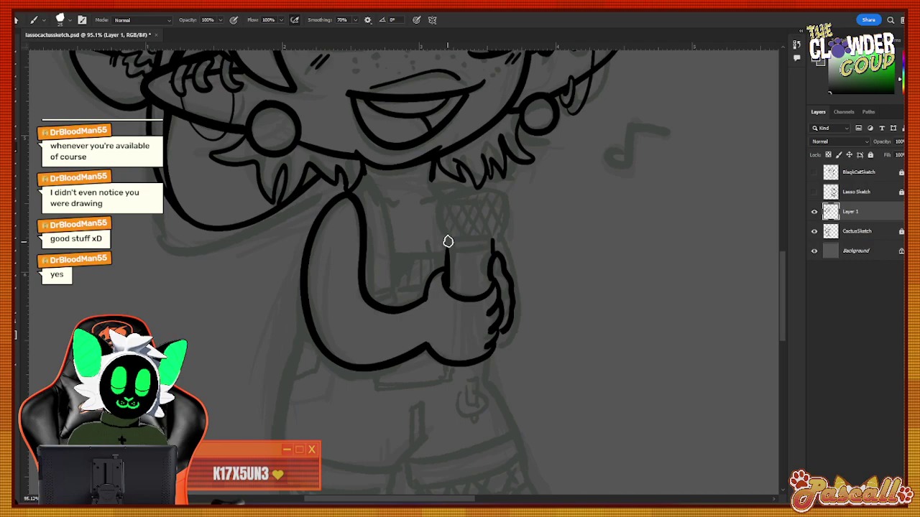
Redraw the microphone handle's thumb-side edge as a clean straight line running down to the thumb curve.
{"action": "key", "text": "z"}
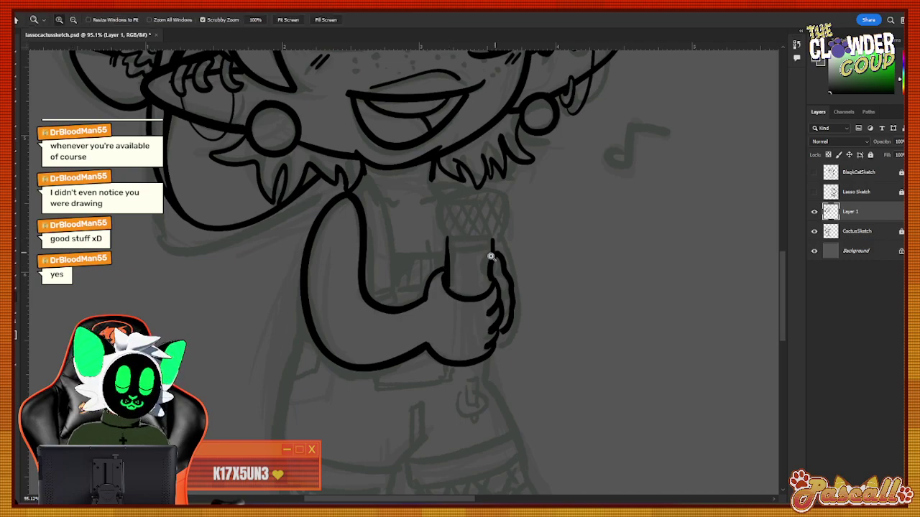
{"action": "left_click_drag", "start_coordinate": [490, 257], "coordinate": [530, 230]}
{"action": "key", "text": "b"}
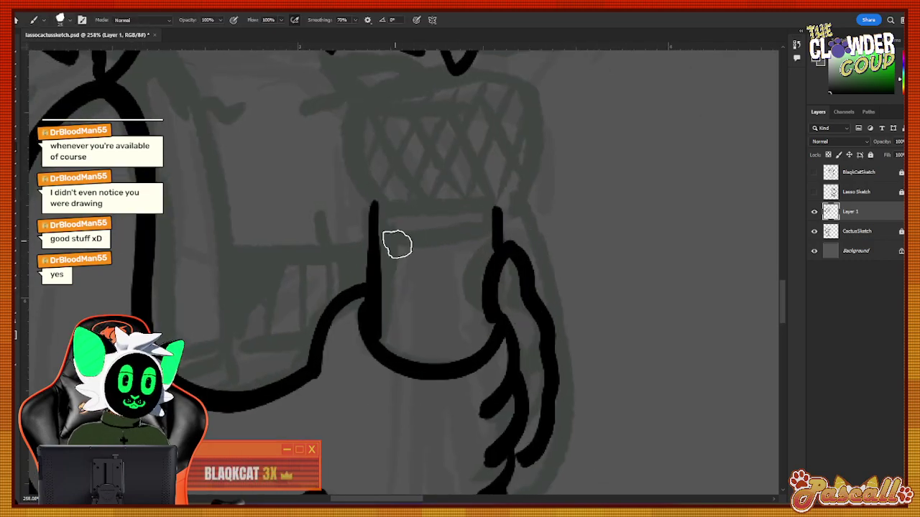
{"action": "left_click_drag", "start_coordinate": [373, 208], "coordinate": [376, 350]}
{"action": "key", "text": "ctrl+z"}
{"action": "key", "text": "ctrl+z"}
{"action": "left_click_drag", "start_coordinate": [371, 211], "coordinate": [377, 350]}
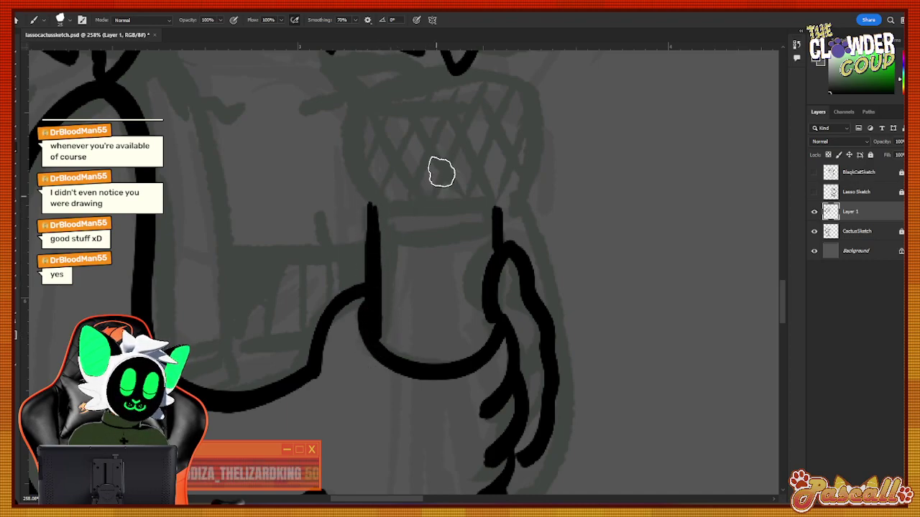
{"action": "key", "text": "ctrl+z"}
{"action": "left_click_drag", "start_coordinate": [373, 208], "coordinate": [377, 269]}
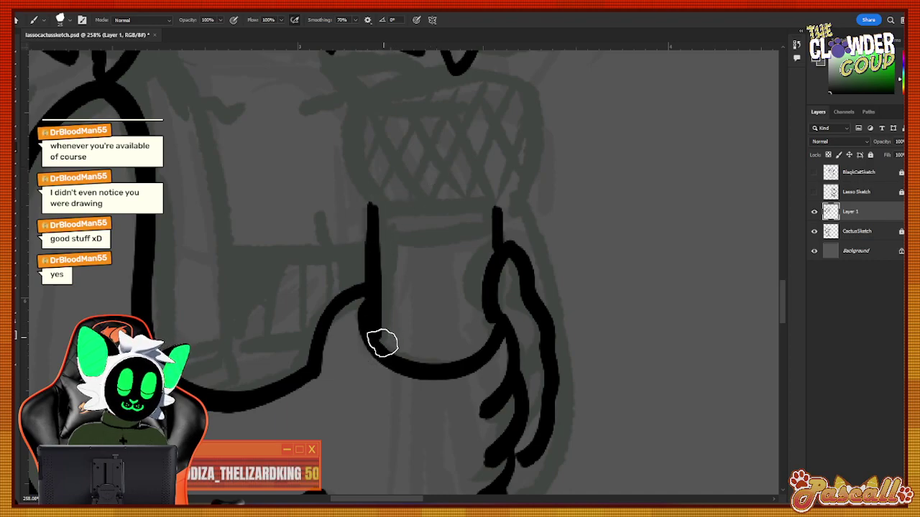
Ink two slightly curved lines across the top of the microphone handle to form its collar.
{"action": "mouse_move", "coordinate": [372, 207]}
{"action": "left_mouse_down"}
{"action": "mouse_move", "coordinate": [468, 213]}
{"action": "mouse_move", "coordinate": [509, 199]}
{"action": "mouse_move", "coordinate": [500, 203]}
{"action": "left_mouse_up"}
{"action": "key", "text": "ctrl+z"}
{"action": "mouse_move", "coordinate": [369, 203]}
{"action": "left_mouse_down"}
{"action": "mouse_move", "coordinate": [434, 212]}
{"action": "mouse_move", "coordinate": [519, 198]}
{"action": "left_mouse_up"}
{"action": "mouse_move", "coordinate": [369, 216]}
{"action": "left_mouse_down"}
{"action": "mouse_move", "coordinate": [425, 235]}
{"action": "mouse_move", "coordinate": [521, 205]}
{"action": "left_mouse_up"}
Try to ink the microphone's rounded head outline above the collar.
{"action": "left_click_drag", "start_coordinate": [781, 300], "coordinate": [785, 283]}
{"action": "mouse_move", "coordinate": [373, 334]}
{"action": "left_mouse_down"}
{"action": "mouse_move", "coordinate": [349, 261]}
{"action": "mouse_move", "coordinate": [402, 203]}
{"action": "mouse_move", "coordinate": [509, 203]}
{"action": "mouse_move", "coordinate": [540, 266]}
{"action": "left_mouse_up"}
{"action": "key", "text": "ctrl+z"}
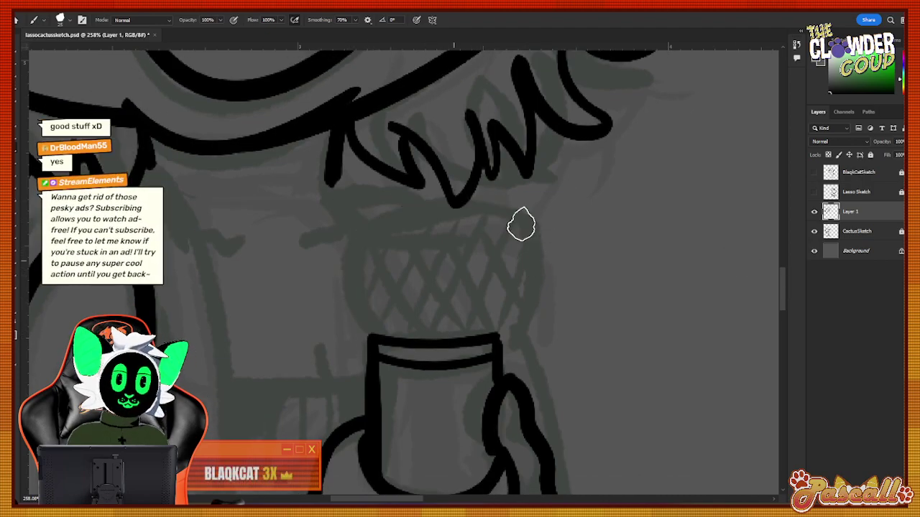
{"action": "mouse_move", "coordinate": [499, 332]}
{"action": "left_mouse_down"}
{"action": "mouse_move", "coordinate": [533, 271]}
{"action": "mouse_move", "coordinate": [532, 241]}
{"action": "mouse_move", "coordinate": [519, 217]}
{"action": "mouse_move", "coordinate": [431, 207]}
{"action": "mouse_move", "coordinate": [368, 222]}
{"action": "mouse_move", "coordinate": [345, 258]}
{"action": "mouse_move", "coordinate": [375, 350]}
{"action": "left_mouse_up"}
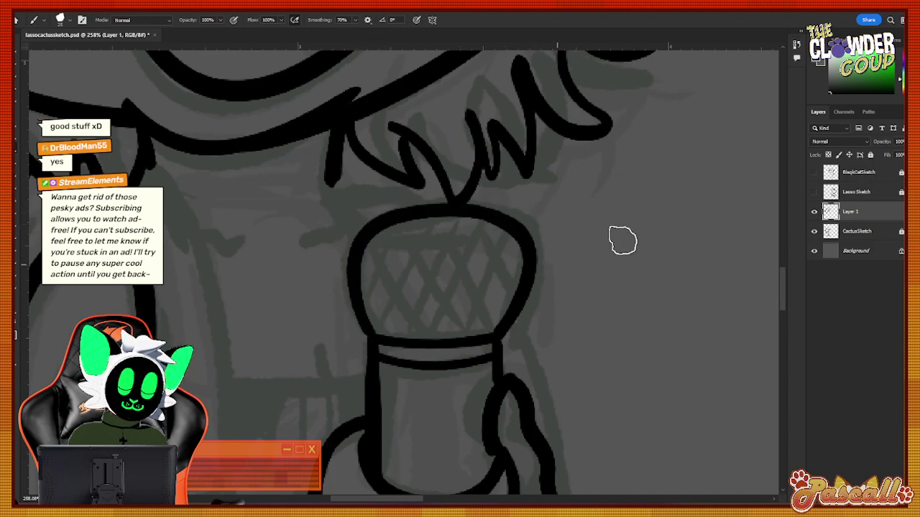
{"action": "key", "text": "ctrl+z"}
{"action": "left_click_drag", "start_coordinate": [495, 338], "coordinate": [529, 259]}
{"action": "key", "text": "ctrl+z"}
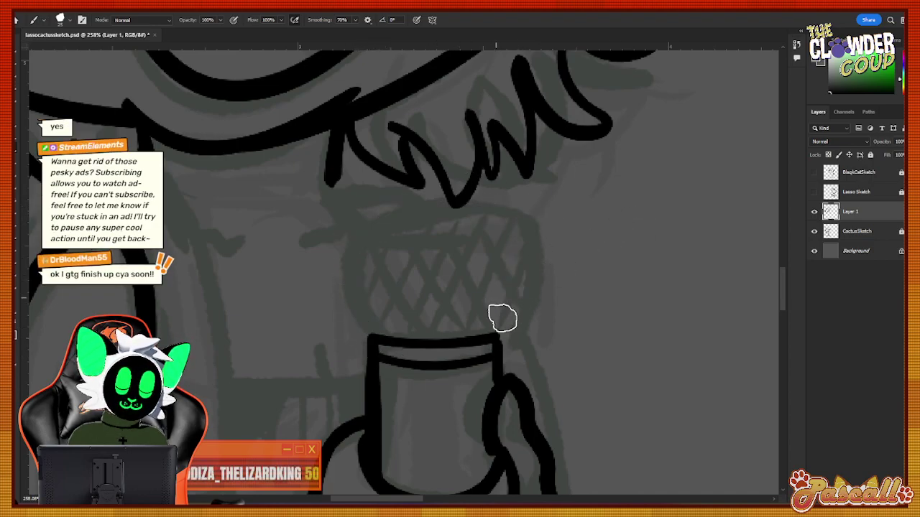
{"action": "mouse_move", "coordinate": [495, 338]}
{"action": "left_mouse_down"}
{"action": "mouse_move", "coordinate": [532, 260]}
{"action": "mouse_move", "coordinate": [519, 227]}
{"action": "left_mouse_up"}
{"action": "key", "text": "ctrl+z"}
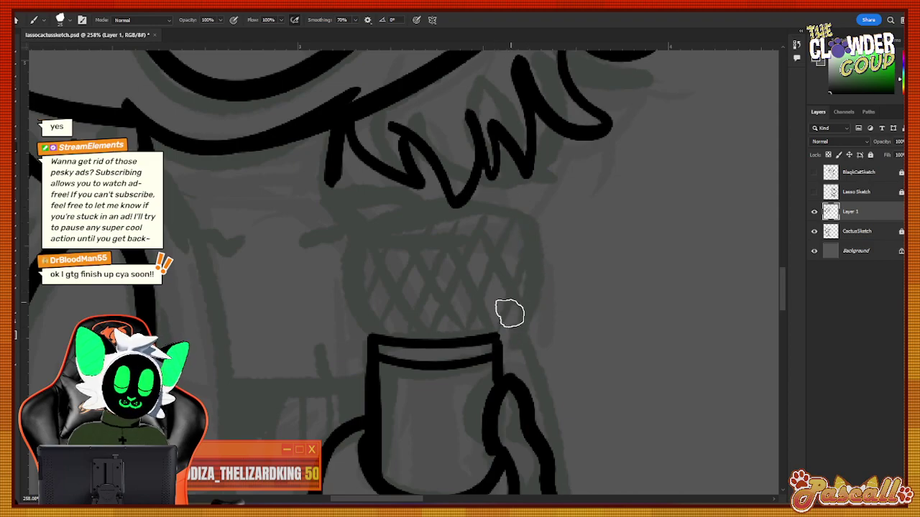
{"action": "left_click_drag", "start_coordinate": [500, 336], "coordinate": [531, 270]}
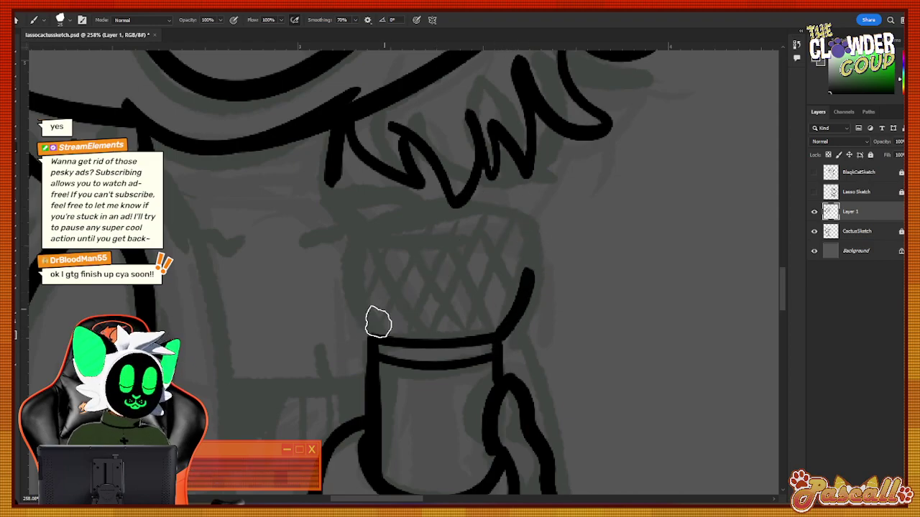
{"action": "key", "text": "ctrl+z"}
{"action": "mouse_move", "coordinate": [369, 335]}
{"action": "left_mouse_down"}
{"action": "mouse_move", "coordinate": [333, 271]}
{"action": "mouse_move", "coordinate": [373, 218]}
{"action": "mouse_move", "coordinate": [476, 206]}
{"action": "mouse_move", "coordinate": [515, 215]}
{"action": "mouse_move", "coordinate": [538, 244]}
{"action": "mouse_move", "coordinate": [532, 309]}
{"action": "mouse_move", "coordinate": [503, 335]}
{"action": "left_mouse_up"}
{"action": "key", "text": "ctrl+z"}
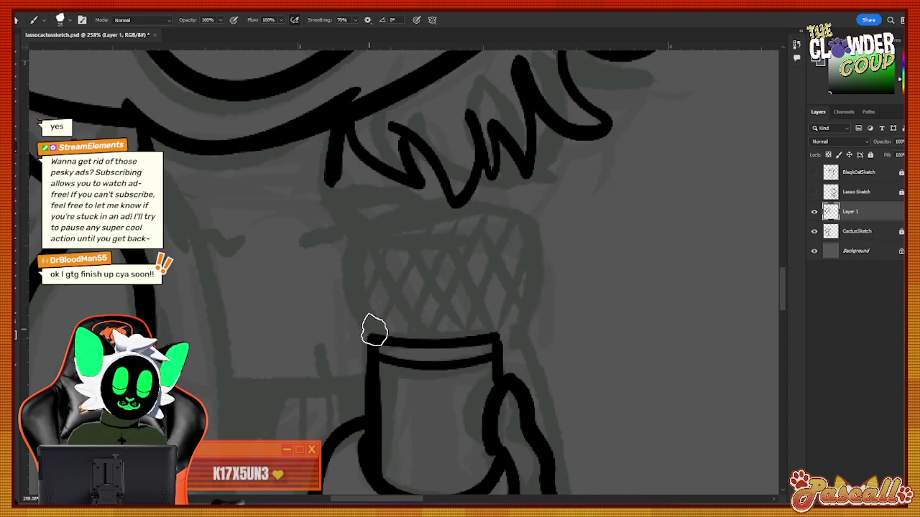
Ink the microphone's rounded head outline and a short curved line across its upper part.
{"action": "mouse_move", "coordinate": [373, 328]}
{"action": "left_mouse_down"}
{"action": "mouse_move", "coordinate": [360, 300]}
{"action": "mouse_move", "coordinate": [357, 234]}
{"action": "mouse_move", "coordinate": [421, 207]}
{"action": "mouse_move", "coordinate": [475, 207]}
{"action": "mouse_move", "coordinate": [517, 222]}
{"action": "mouse_move", "coordinate": [532, 266]}
{"action": "mouse_move", "coordinate": [484, 351]}
{"action": "left_mouse_up"}
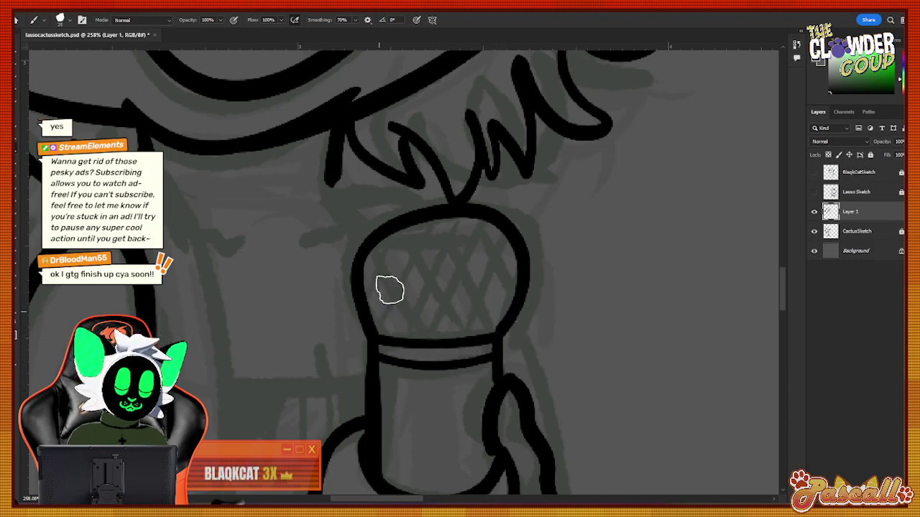
{"action": "left_click_drag", "start_coordinate": [384, 243], "coordinate": [488, 243]}
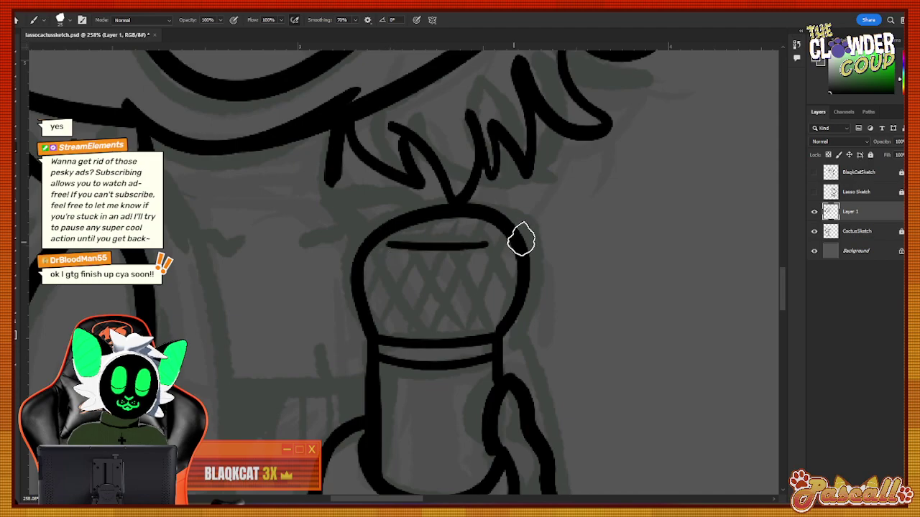
{"action": "key", "text": "ctrl+z"}
{"action": "left_click_drag", "start_coordinate": [388, 243], "coordinate": [489, 240]}
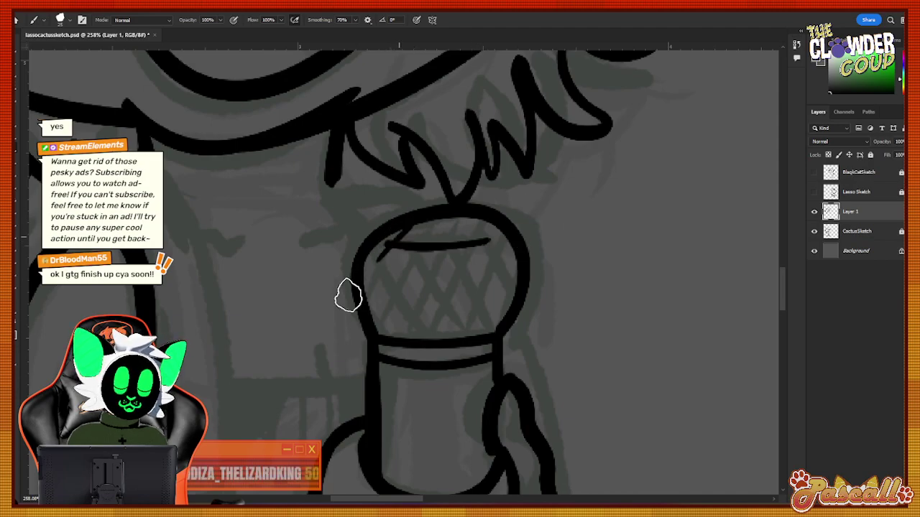
Reduce the brush size and ink parallel diagonal mesh lines across the microphone head.
{"action": "left_click", "coordinate": [63, 19]}
{"action": "left_click", "coordinate": [63, 20]}
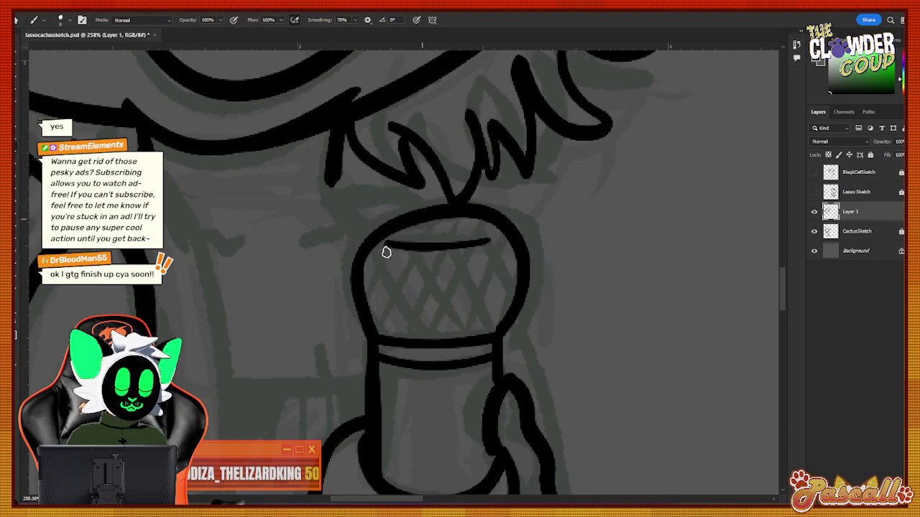
{"action": "left_click_drag", "start_coordinate": [421, 222], "coordinate": [366, 278]}
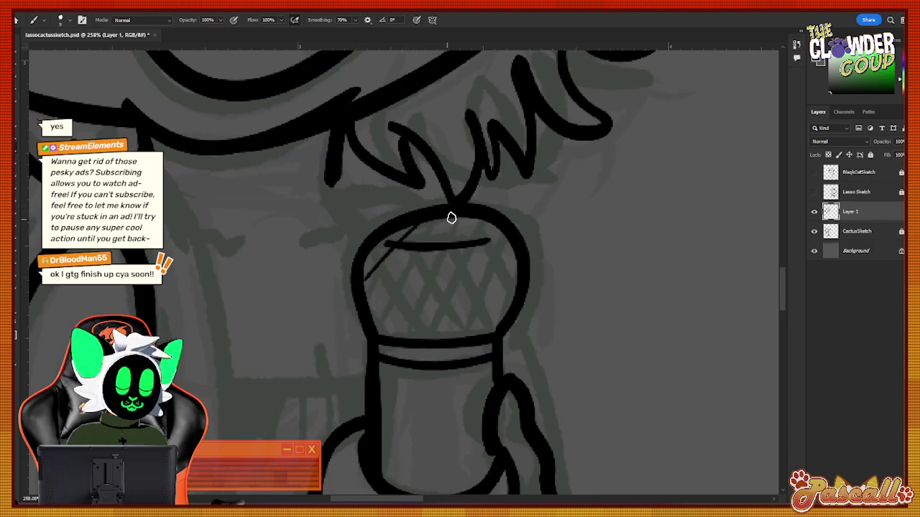
{"action": "left_click_drag", "start_coordinate": [452, 218], "coordinate": [370, 300]}
{"action": "left_click_drag", "start_coordinate": [478, 220], "coordinate": [385, 316]}
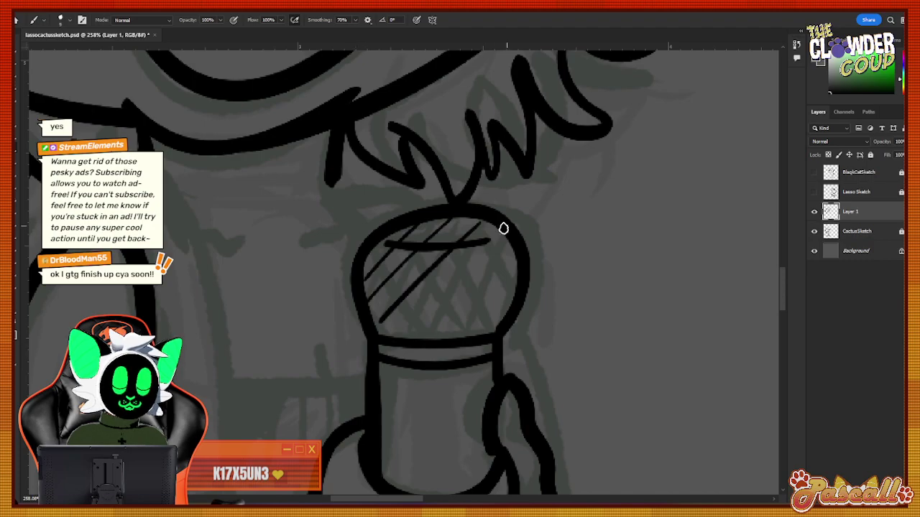
{"action": "left_click_drag", "start_coordinate": [494, 236], "coordinate": [410, 325]}
{"action": "left_click_drag", "start_coordinate": [507, 251], "coordinate": [449, 316]}
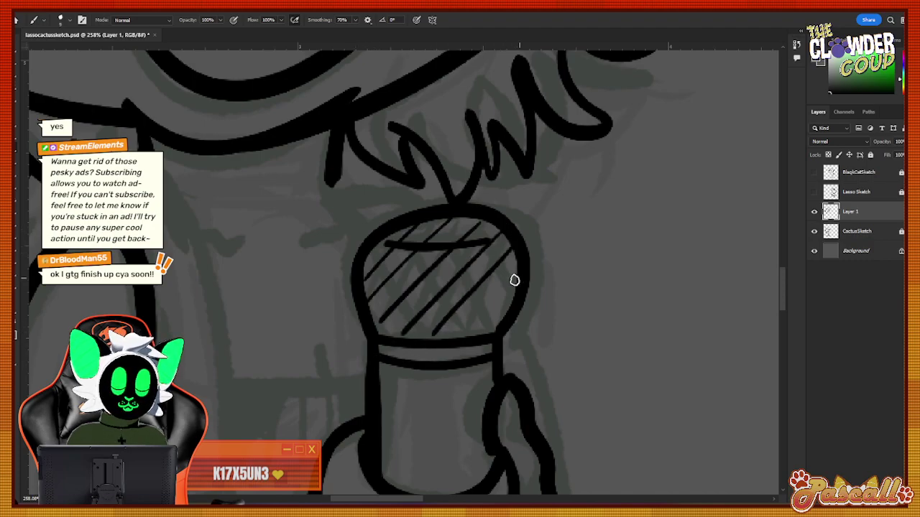
{"action": "mouse_move", "coordinate": [515, 280]}
{"action": "left_mouse_down"}
{"action": "mouse_move", "coordinate": [442, 356]}
{"action": "mouse_move", "coordinate": [488, 331]}
{"action": "left_mouse_up"}
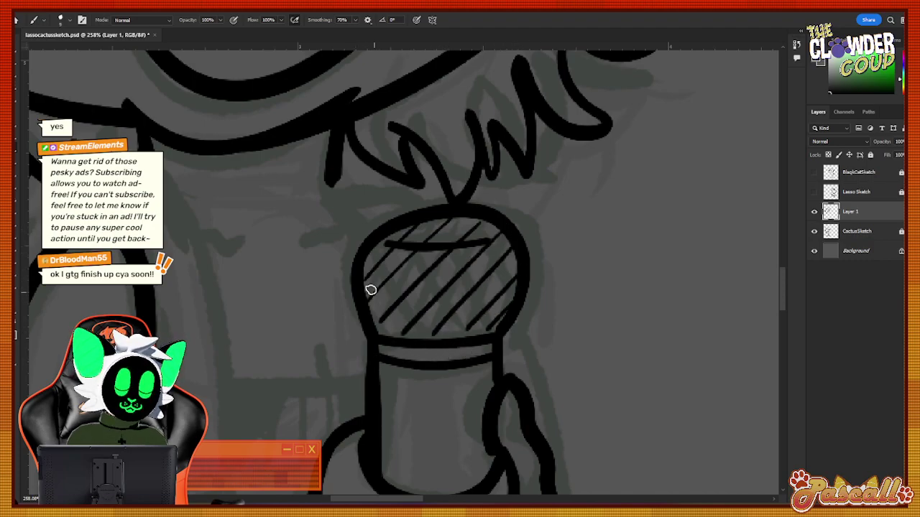
Ink the opposing diagonal lines across the microphone head to complete its crosshatched mesh.
{"action": "left_click_drag", "start_coordinate": [356, 264], "coordinate": [400, 333]}
{"action": "left_click_drag", "start_coordinate": [378, 242], "coordinate": [425, 328]}
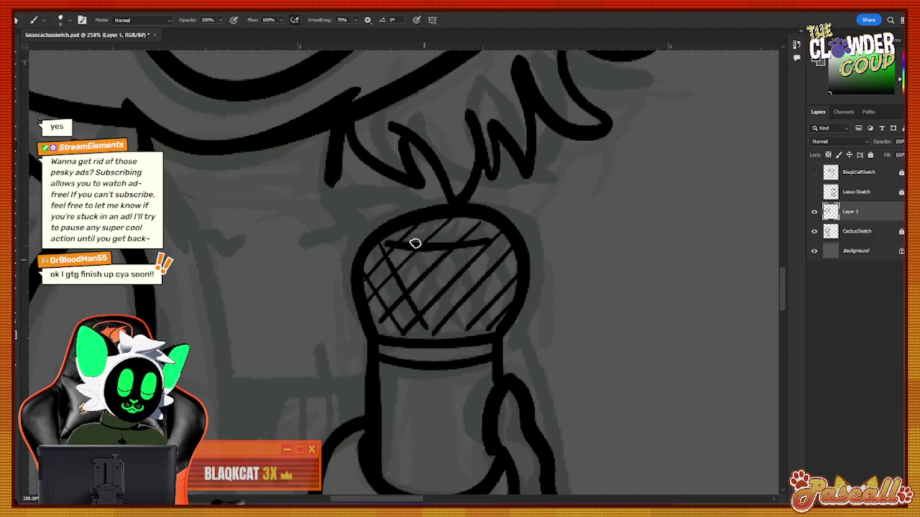
{"action": "left_click_drag", "start_coordinate": [415, 244], "coordinate": [461, 335]}
{"action": "left_click_drag", "start_coordinate": [431, 223], "coordinate": [480, 324]}
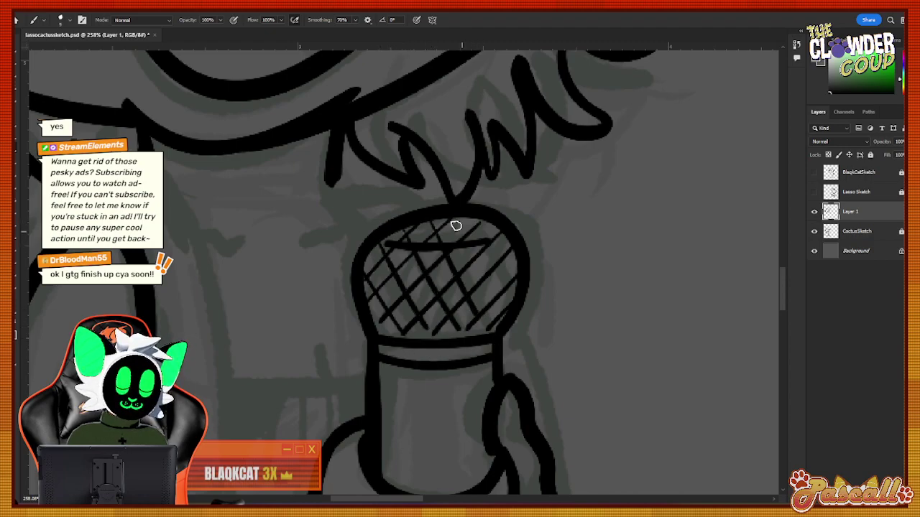
{"action": "left_click_drag", "start_coordinate": [456, 225], "coordinate": [495, 308]}
{"action": "key", "text": "ctrl+z"}
{"action": "mouse_move", "coordinate": [474, 223]}
{"action": "left_mouse_down"}
{"action": "mouse_move", "coordinate": [513, 291]}
{"action": "mouse_move", "coordinate": [484, 249]}
{"action": "mouse_move", "coordinate": [507, 277]}
{"action": "left_mouse_up"}
Ink the narrow curved detail on the handle beside the fingers and the short curves dividing the outer fingers.
{"action": "key", "text": "z"}
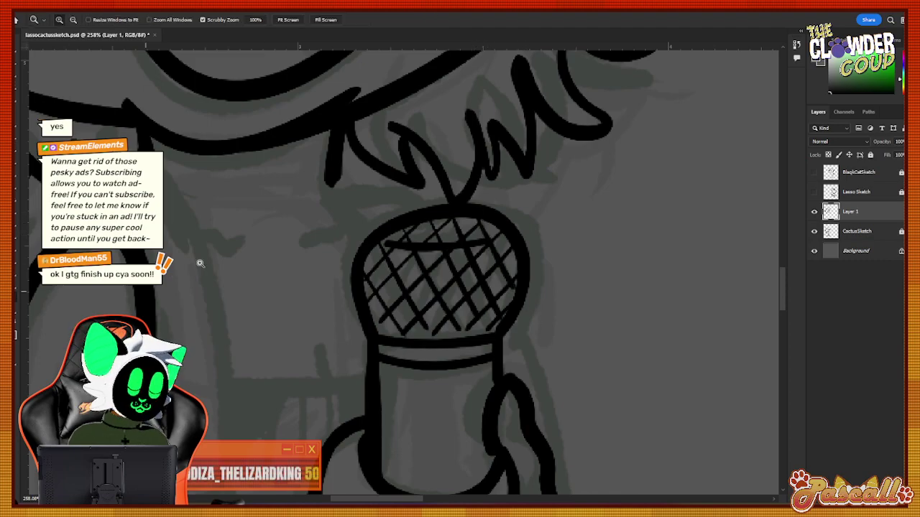
{"action": "mouse_move", "coordinate": [584, 330]}
{"action": "left_mouse_down"}
{"action": "mouse_move", "coordinate": [546, 414]}
{"action": "mouse_move", "coordinate": [507, 375]}
{"action": "mouse_move", "coordinate": [520, 397]}
{"action": "left_mouse_up"}
{"action": "key", "text": "b"}
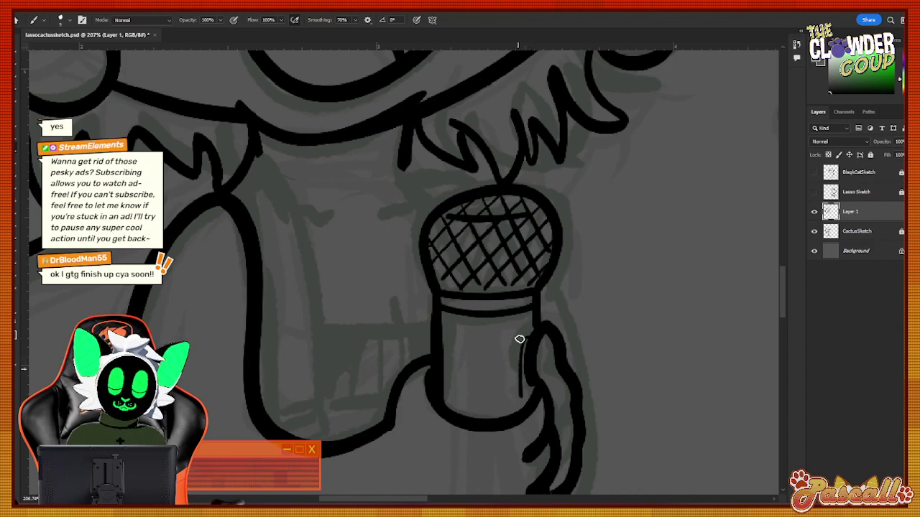
{"action": "key", "text": "ctrl+z"}
{"action": "mouse_move", "coordinate": [536, 330]}
{"action": "left_mouse_down"}
{"action": "mouse_move", "coordinate": [512, 335]}
{"action": "mouse_move", "coordinate": [524, 437]}
{"action": "left_mouse_up"}
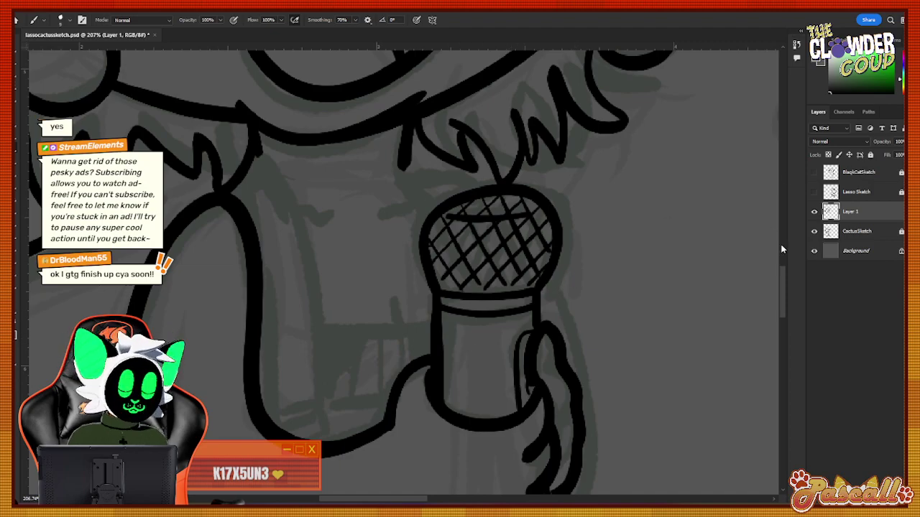
{"action": "mouse_move", "coordinate": [782, 279]}
{"action": "left_mouse_down"}
{"action": "mouse_move", "coordinate": [784, 310]}
{"action": "mouse_move", "coordinate": [786, 284]}
{"action": "left_mouse_up"}
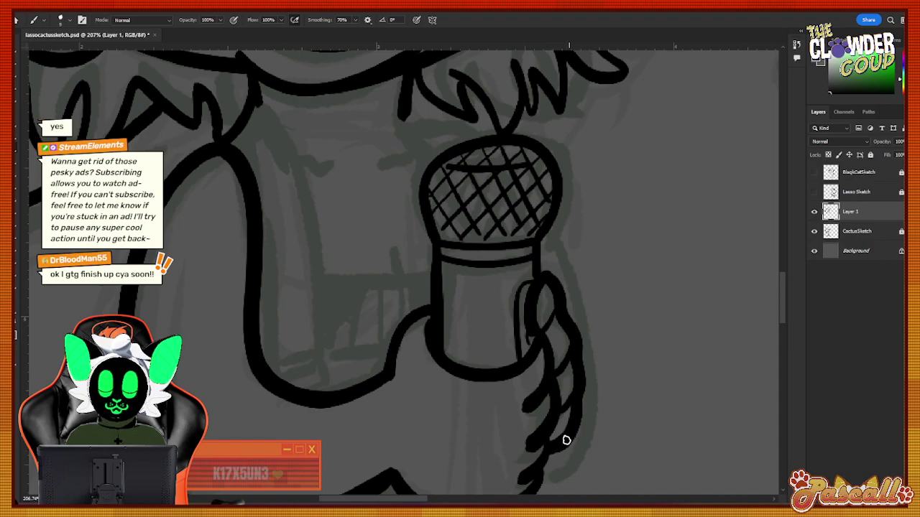
{"action": "left_click", "coordinate": [15, 302]}
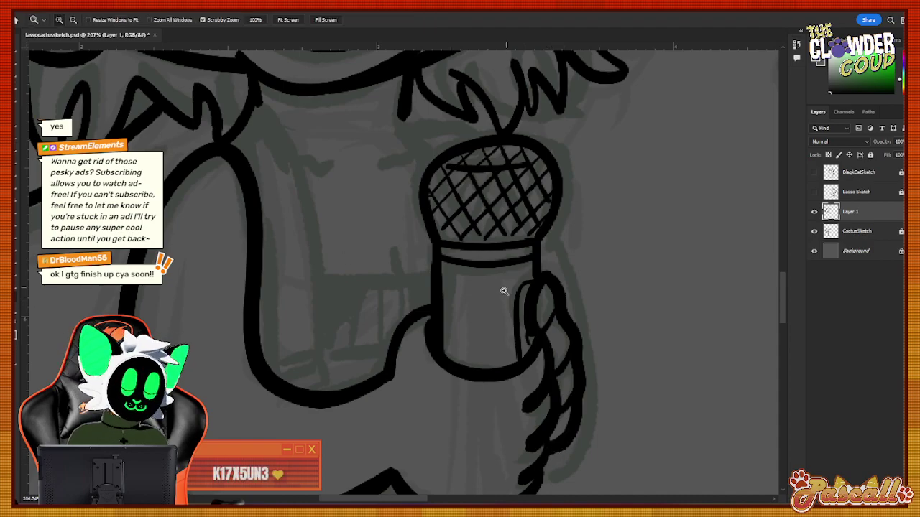
Set the brush to 32 px and ink the lower edge of the hair tuft just above the microphone.
{"action": "mouse_move", "coordinate": [503, 291]}
{"action": "left_mouse_down"}
{"action": "mouse_move", "coordinate": [425, 337]}
{"action": "mouse_move", "coordinate": [425, 382]}
{"action": "mouse_move", "coordinate": [327, 445]}
{"action": "left_mouse_up"}
{"action": "key", "text": "b"}
{"action": "left_click", "coordinate": [60, 19]}
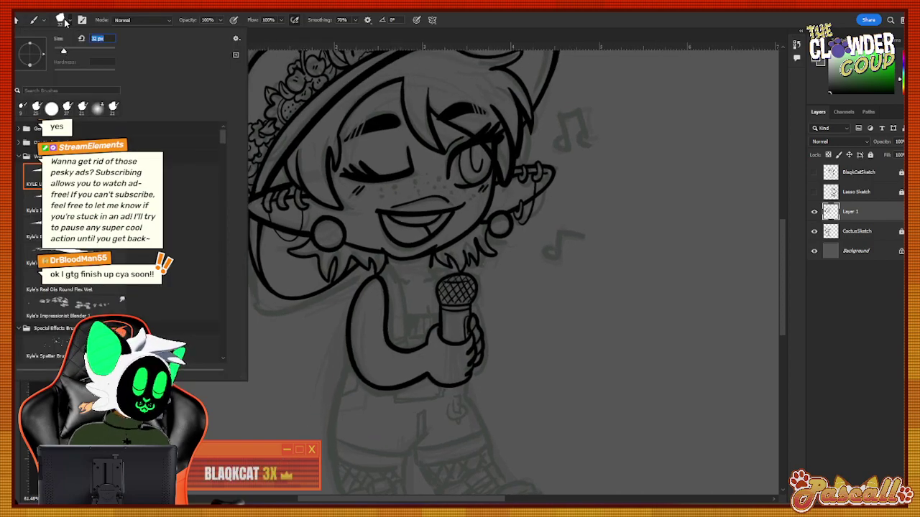
{"action": "left_click", "coordinate": [63, 20]}
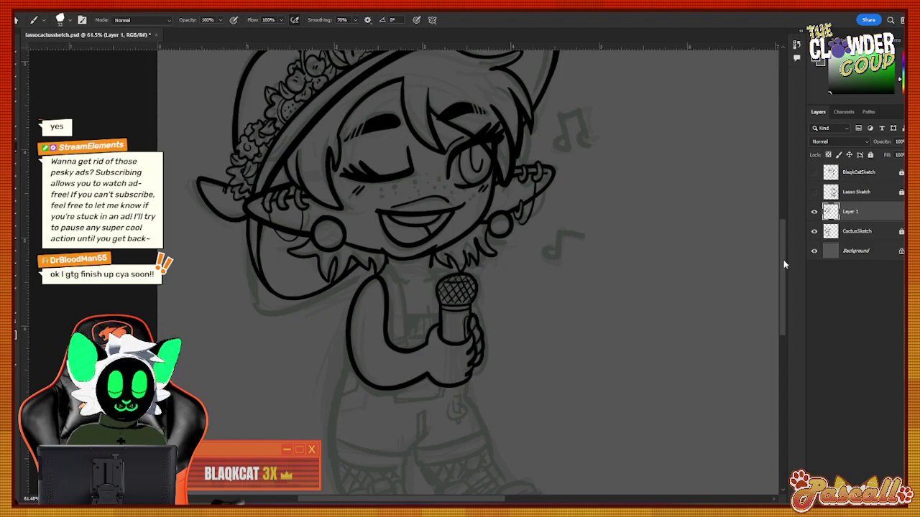
{"action": "scroll", "coordinate": [783, 264], "scroll_direction": "down", "scroll_amount": 4}
{"action": "key", "text": "z"}
{"action": "left_click", "coordinate": [498, 236]}
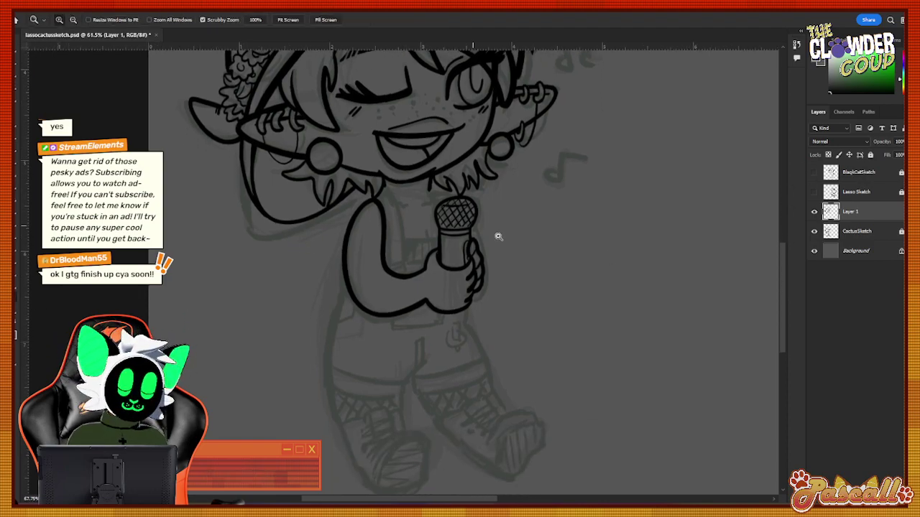
{"action": "left_click", "coordinate": [498, 236]}
{"action": "key", "text": "b"}
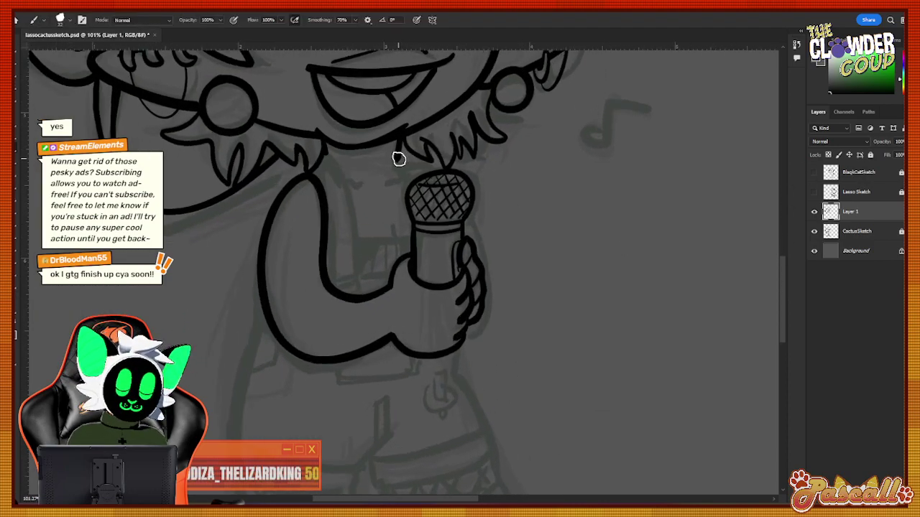
{"action": "left_click_drag", "start_coordinate": [399, 158], "coordinate": [434, 166]}
{"action": "key", "text": "ctrl+z"}
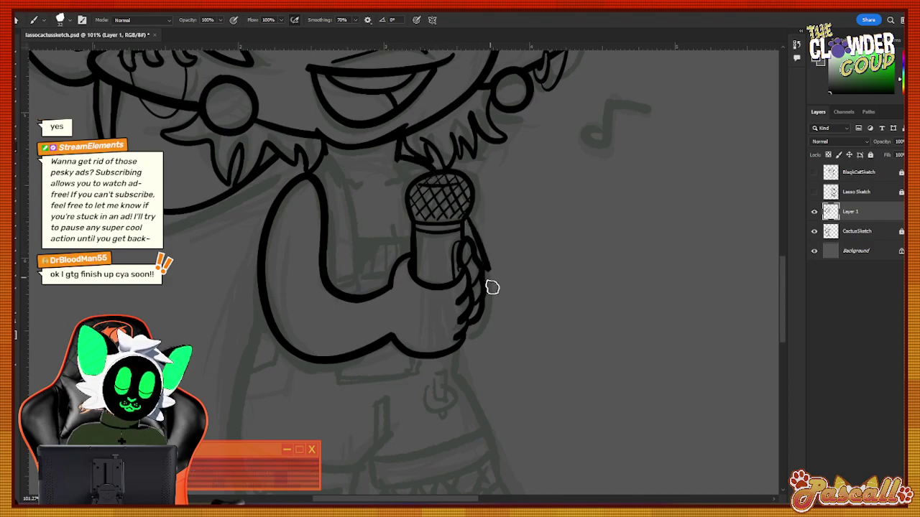
Ink the curved body outline beyond the gripping fingers and the long overall strap lines beside the upper arm.
{"action": "mouse_move", "coordinate": [471, 219]}
{"action": "left_mouse_down"}
{"action": "mouse_move", "coordinate": [486, 267]}
{"action": "mouse_move", "coordinate": [486, 320]}
{"action": "mouse_move", "coordinate": [468, 337]}
{"action": "left_mouse_up"}
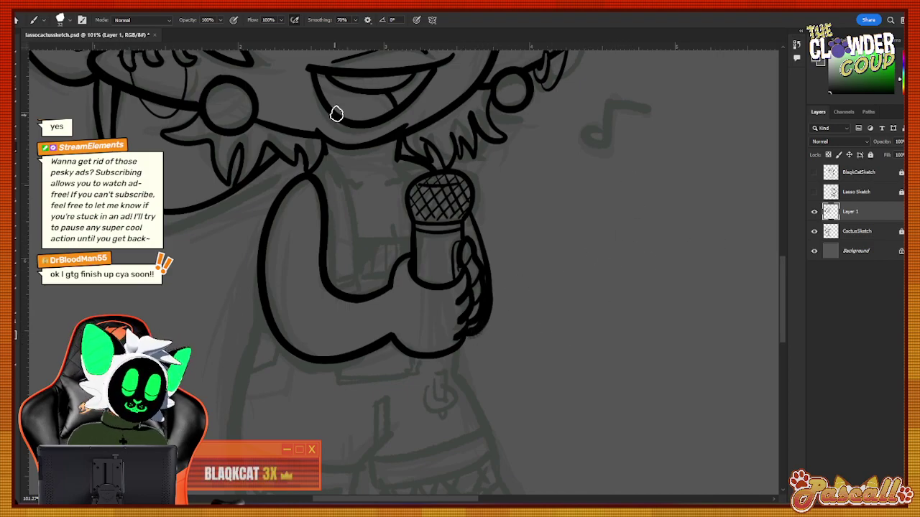
{"action": "mouse_move", "coordinate": [339, 179]}
{"action": "left_mouse_down"}
{"action": "mouse_move", "coordinate": [355, 257]}
{"action": "mouse_move", "coordinate": [330, 261]}
{"action": "mouse_move", "coordinate": [333, 279]}
{"action": "left_mouse_up"}
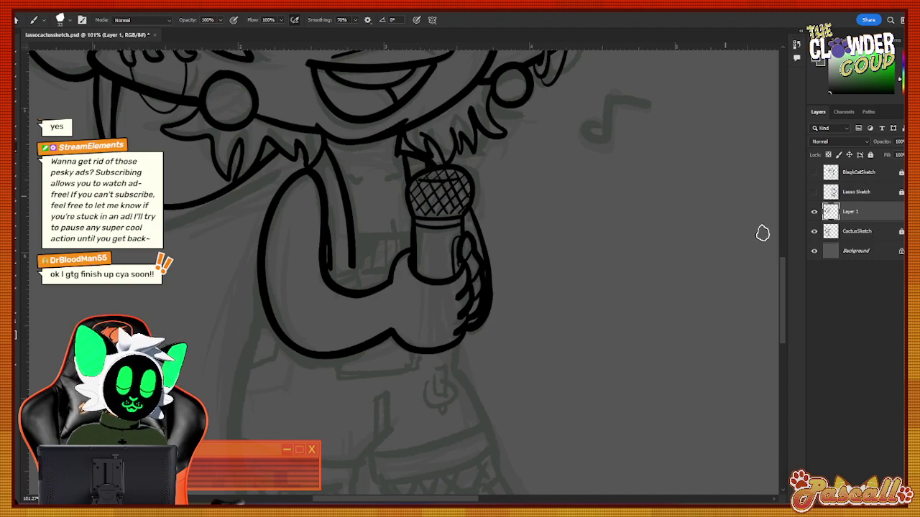
Ink the small side panel of the overalls behind the elbow and the rounded pocket edge beneath the forearm.
{"action": "left_click_drag", "start_coordinate": [783, 276], "coordinate": [780, 296]}
{"action": "left_click_drag", "start_coordinate": [780, 295], "coordinate": [780, 293]}
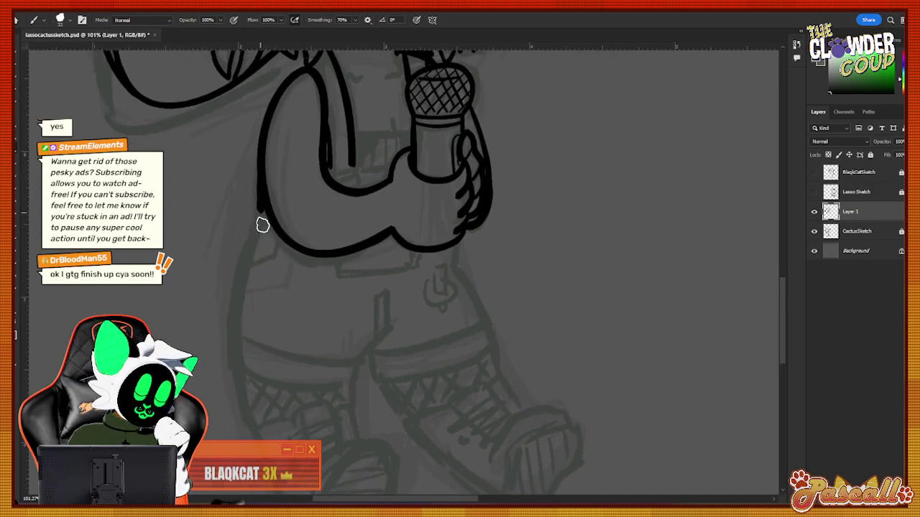
{"action": "mouse_move", "coordinate": [261, 217]}
{"action": "left_mouse_down"}
{"action": "mouse_move", "coordinate": [257, 230]}
{"action": "mouse_move", "coordinate": [287, 228]}
{"action": "left_mouse_up"}
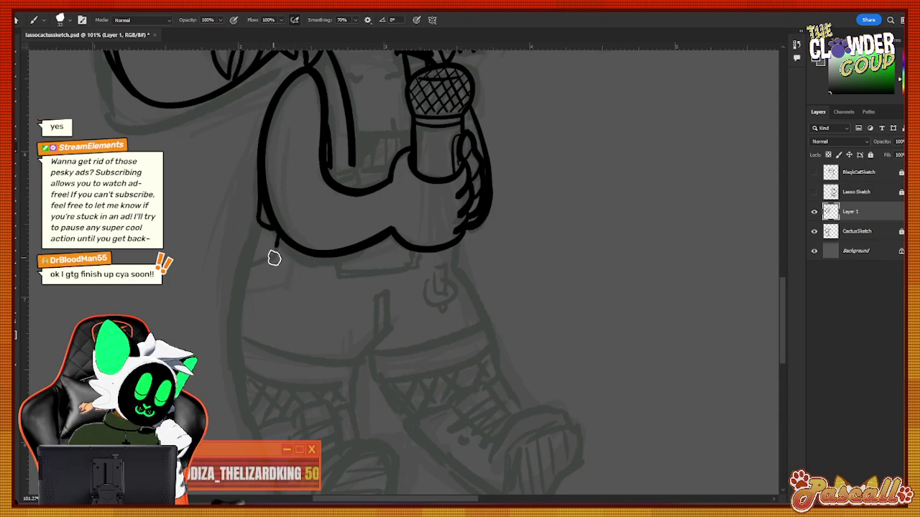
{"action": "left_click_drag", "start_coordinate": [274, 259], "coordinate": [236, 272]}
{"action": "left_click_drag", "start_coordinate": [256, 233], "coordinate": [251, 270]}
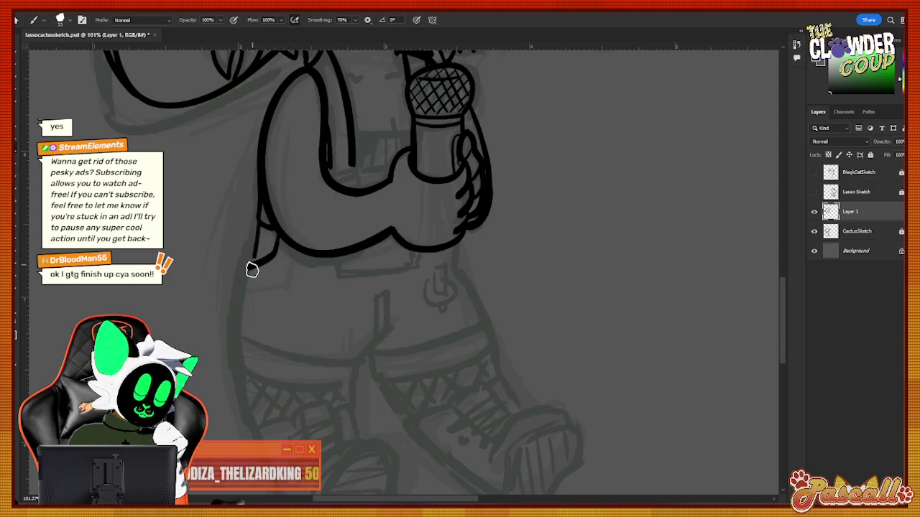
{"action": "mouse_move", "coordinate": [341, 254]}
{"action": "left_mouse_down"}
{"action": "mouse_move", "coordinate": [344, 276]}
{"action": "mouse_move", "coordinate": [413, 269]}
{"action": "mouse_move", "coordinate": [411, 245]}
{"action": "left_mouse_up"}
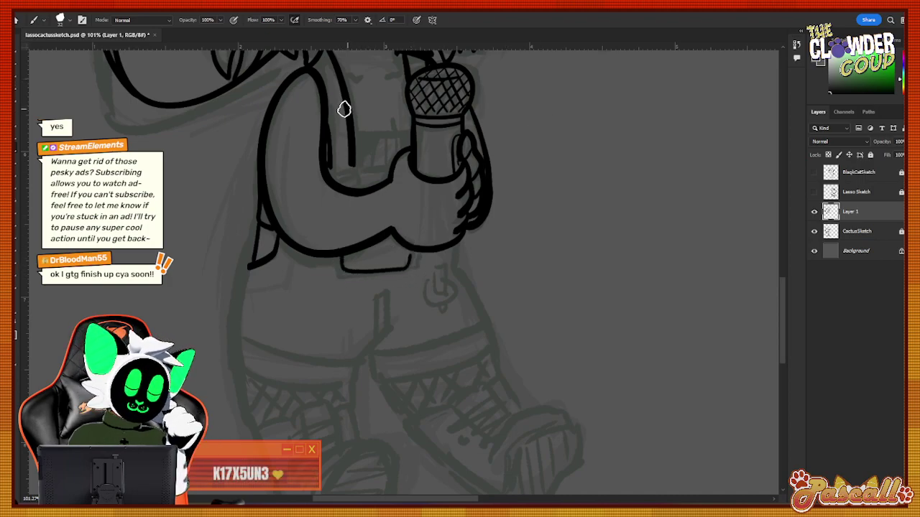
Reduce the brush to 10 px and ink the strap's end band and the small buckle beneath it.
{"action": "left_click", "coordinate": [61, 20]}
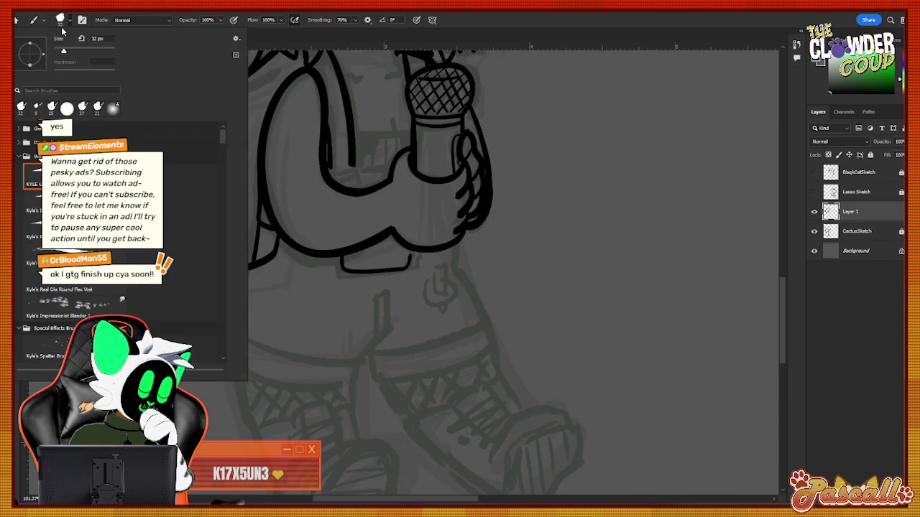
{"action": "key", "text": "Escape"}
{"action": "key", "text": "z"}
{"action": "left_click_drag", "start_coordinate": [309, 85], "coordinate": [334, 84]}
{"action": "key", "text": "b"}
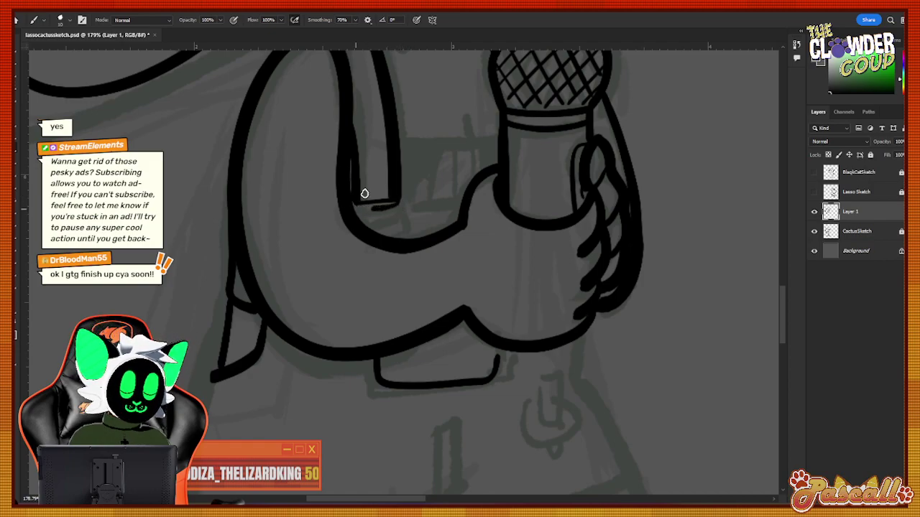
{"action": "key", "text": "ctrl+z"}
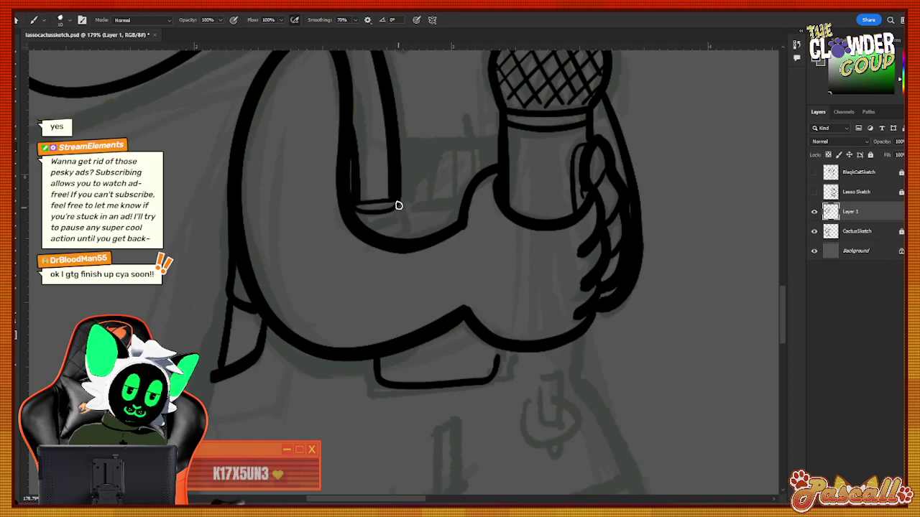
{"action": "left_click_drag", "start_coordinate": [397, 206], "coordinate": [401, 242]}
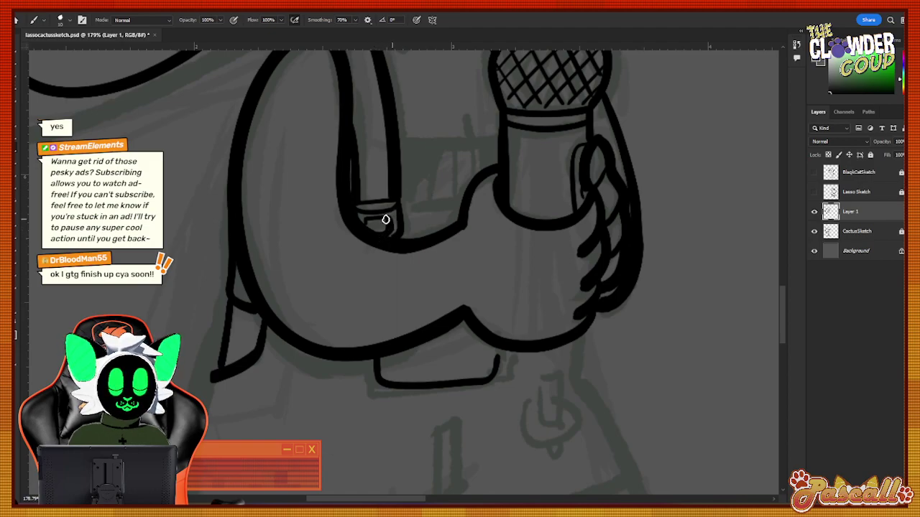
Ink the bib's straight upper edge between the strap and the hand, and the two short collarbone curves.
{"action": "left_click_drag", "start_coordinate": [398, 205], "coordinate": [462, 205]}
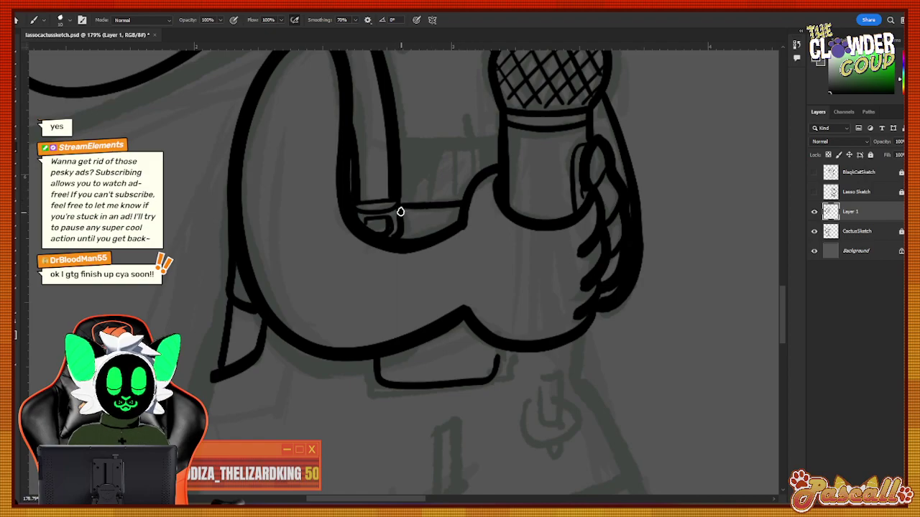
{"action": "scroll", "coordinate": [647, 230], "scroll_direction": "up", "scroll_amount": 4}
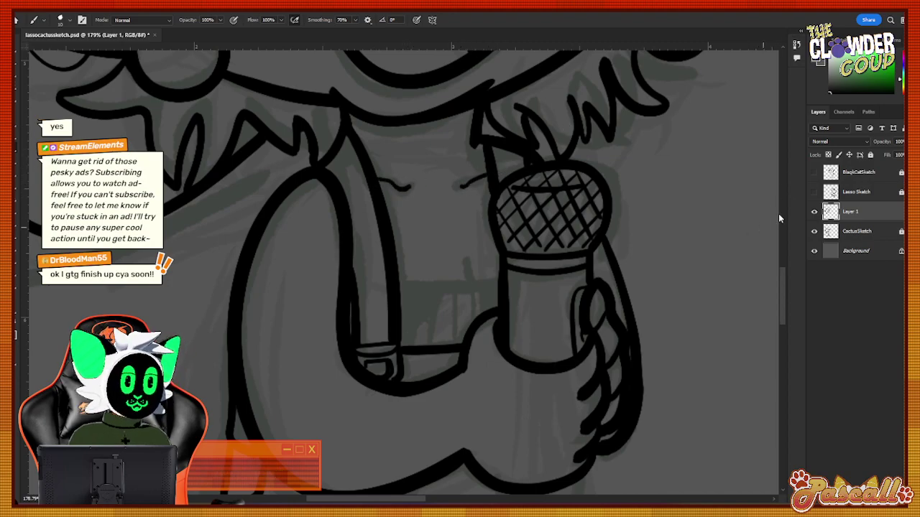
Ink the outer outlines of the shorts from the waist down both thighs on Layer 1 with a 32 px brush.
{"action": "left_click_drag", "start_coordinate": [781, 276], "coordinate": [776, 312]}
{"action": "left_click_drag", "start_coordinate": [582, 210], "coordinate": [578, 271]}
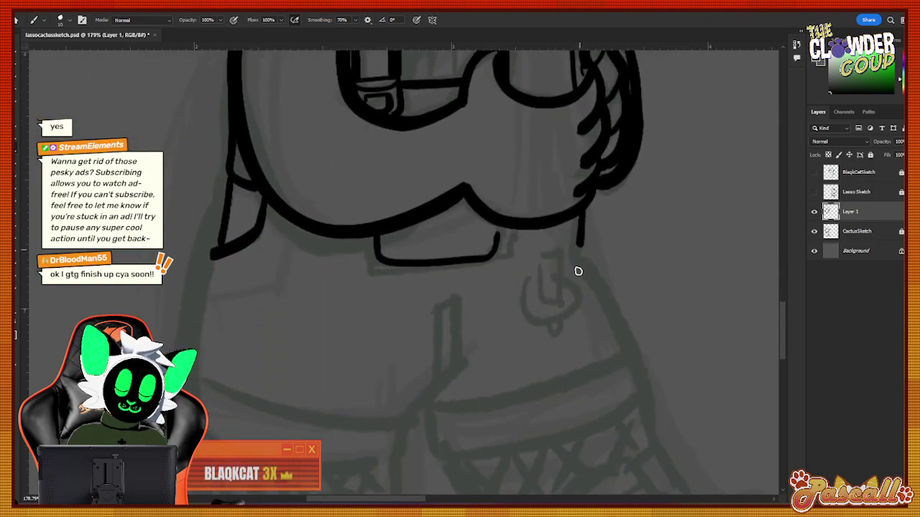
{"action": "left_click", "coordinate": [60, 19]}
{"action": "left_click", "coordinate": [63, 20]}
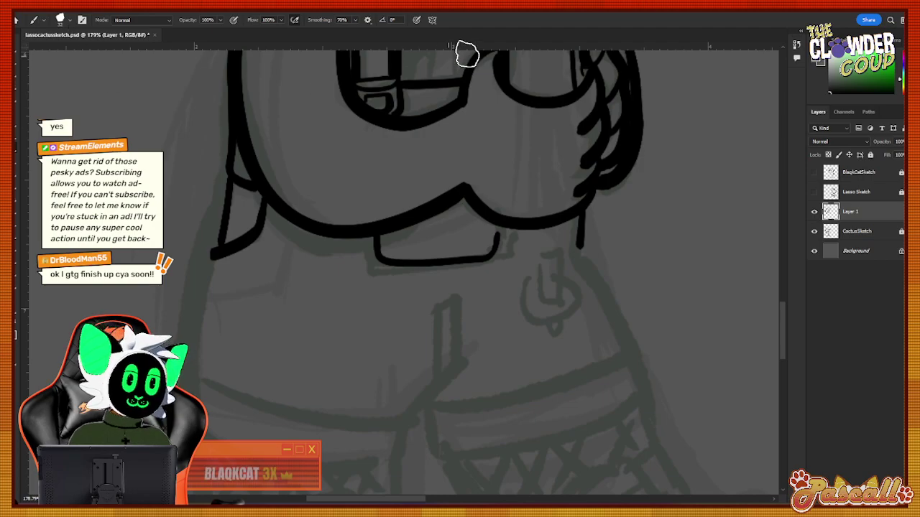
{"action": "key", "text": "ctrl+z"}
{"action": "mouse_move", "coordinate": [584, 208]}
{"action": "left_mouse_down"}
{"action": "mouse_move", "coordinate": [584, 265]}
{"action": "mouse_move", "coordinate": [641, 349]}
{"action": "mouse_move", "coordinate": [655, 404]}
{"action": "left_mouse_up"}
{"action": "key", "text": "ctrl+z"}
{"action": "left_click_drag", "start_coordinate": [587, 204], "coordinate": [585, 261]}
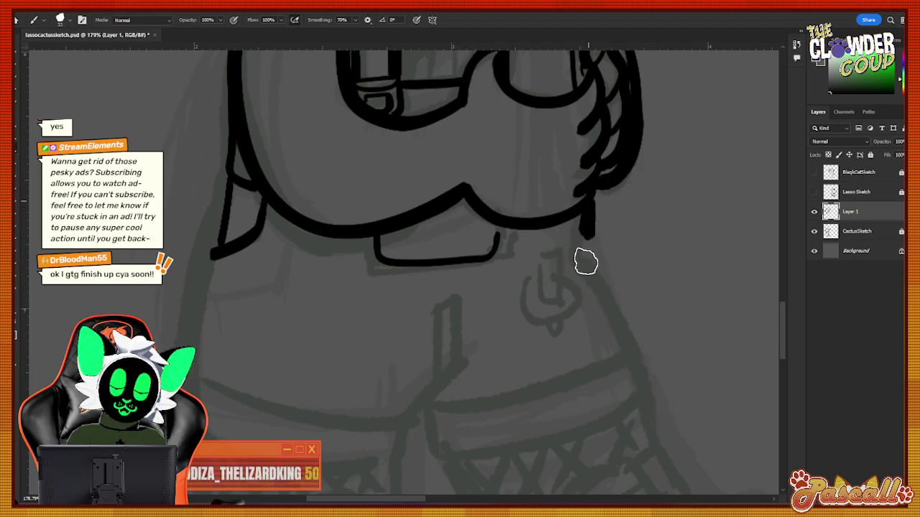
{"action": "key", "text": "ctrl+z"}
{"action": "mouse_move", "coordinate": [592, 191]}
{"action": "left_mouse_down"}
{"action": "mouse_move", "coordinate": [581, 265]}
{"action": "mouse_move", "coordinate": [610, 304]}
{"action": "mouse_move", "coordinate": [641, 391]}
{"action": "left_mouse_up"}
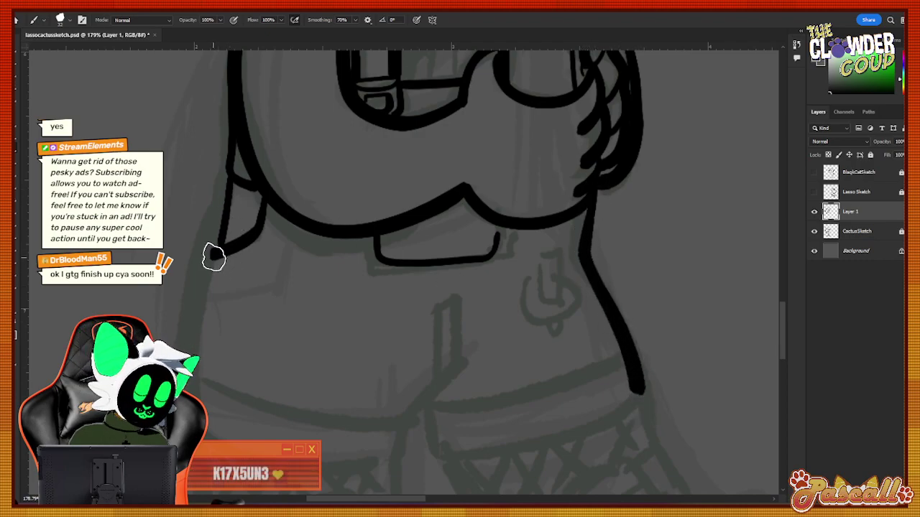
{"action": "left_click_drag", "start_coordinate": [213, 254], "coordinate": [186, 355]}
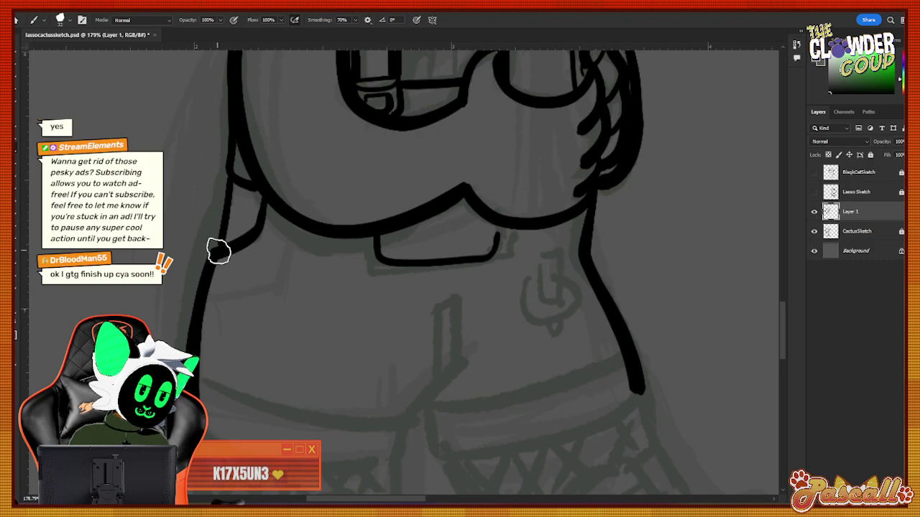
{"action": "left_click_drag", "start_coordinate": [220, 251], "coordinate": [233, 128]}
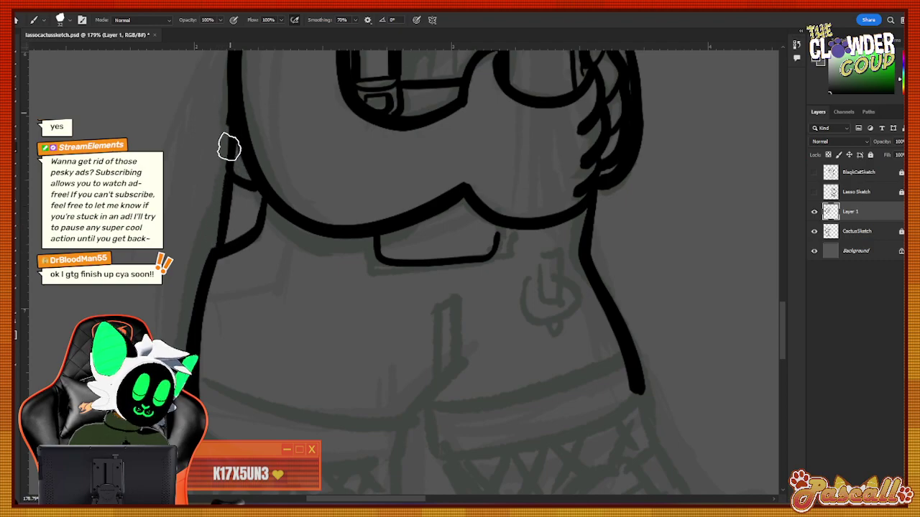
Ink the crotch line and the inner edge and lower hem of the right shorts leg, following the sketch.
{"action": "key", "text": "z"}
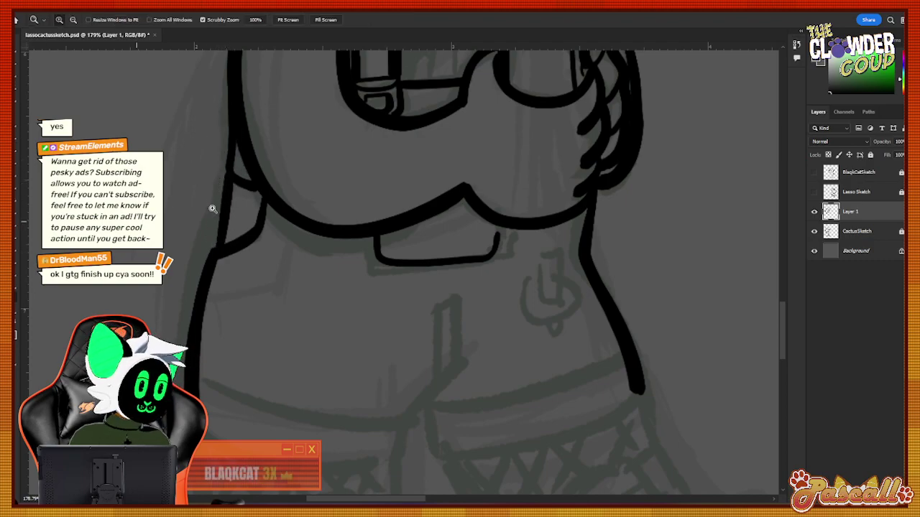
{"action": "mouse_move", "coordinate": [426, 363]}
{"action": "left_mouse_down"}
{"action": "mouse_move", "coordinate": [398, 382]}
{"action": "mouse_move", "coordinate": [398, 345]}
{"action": "mouse_move", "coordinate": [420, 422]}
{"action": "left_mouse_up"}
{"action": "scroll", "coordinate": [421, 422], "scroll_direction": "down", "scroll_amount": 4}
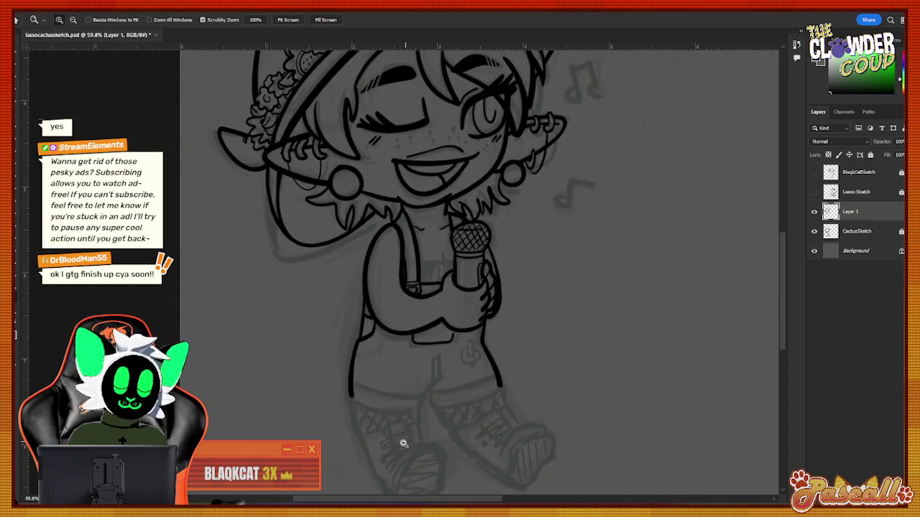
{"action": "left_click_drag", "start_coordinate": [784, 301], "coordinate": [779, 338]}
{"action": "left_click_drag", "start_coordinate": [484, 271], "coordinate": [506, 242]}
{"action": "scroll", "coordinate": [388, 302], "scroll_direction": "up", "scroll_amount": 3}
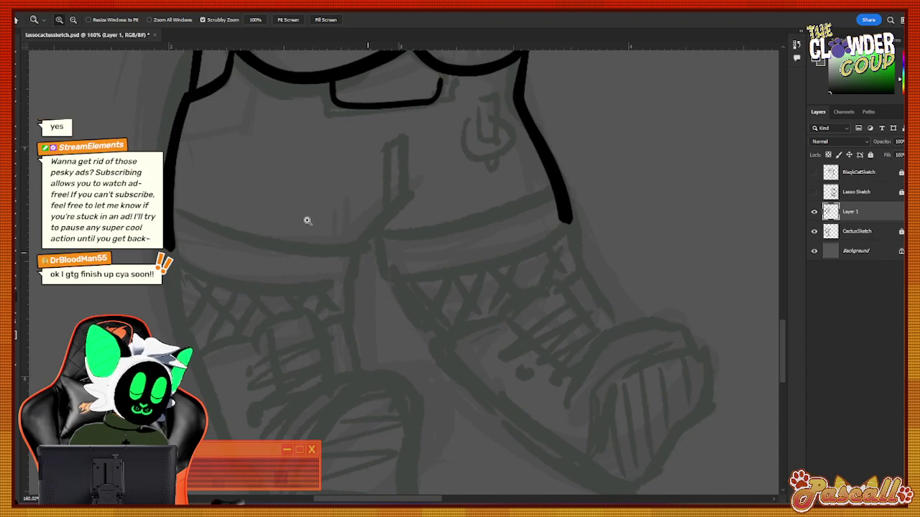
{"action": "key", "text": "b"}
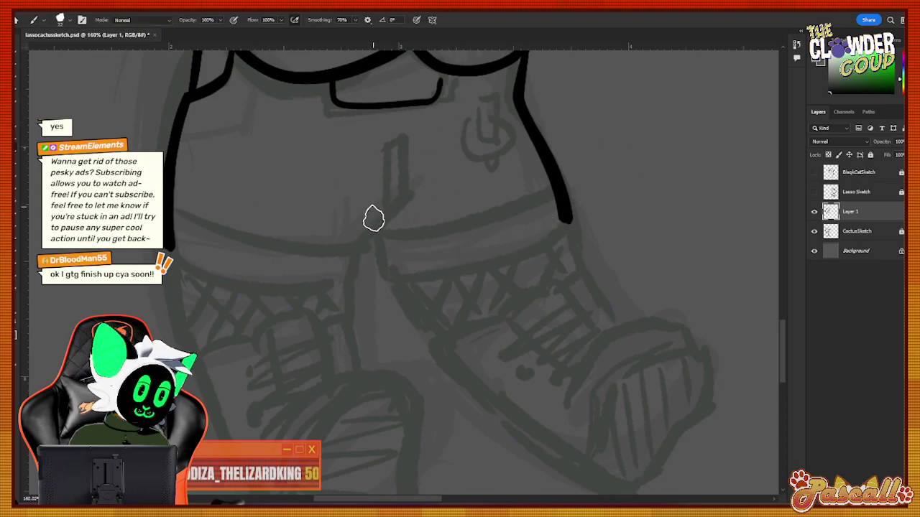
{"action": "mouse_move", "coordinate": [365, 228]}
{"action": "left_mouse_down"}
{"action": "mouse_move", "coordinate": [361, 243]}
{"action": "mouse_move", "coordinate": [443, 180]}
{"action": "left_mouse_up"}
{"action": "key", "text": "ctrl+z"}
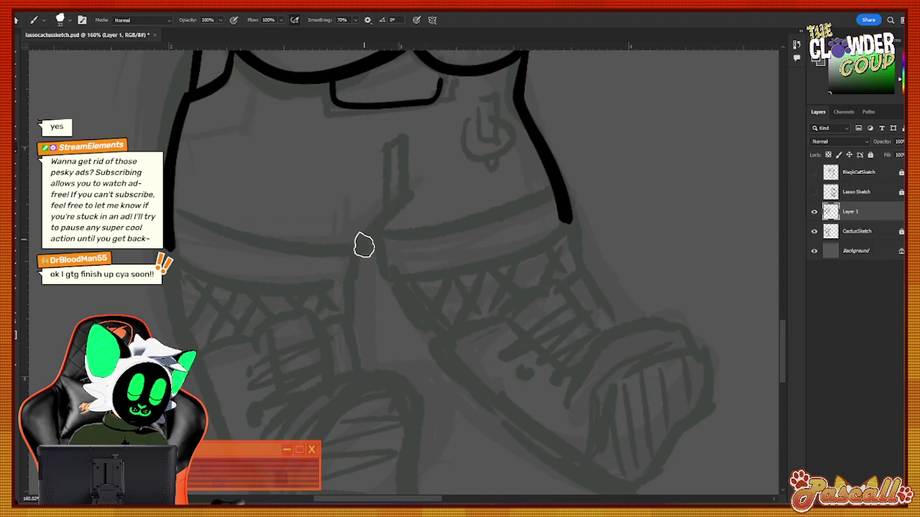
{"action": "mouse_move", "coordinate": [351, 280]}
{"action": "left_mouse_down"}
{"action": "mouse_move", "coordinate": [366, 230]}
{"action": "mouse_move", "coordinate": [427, 180]}
{"action": "left_mouse_up"}
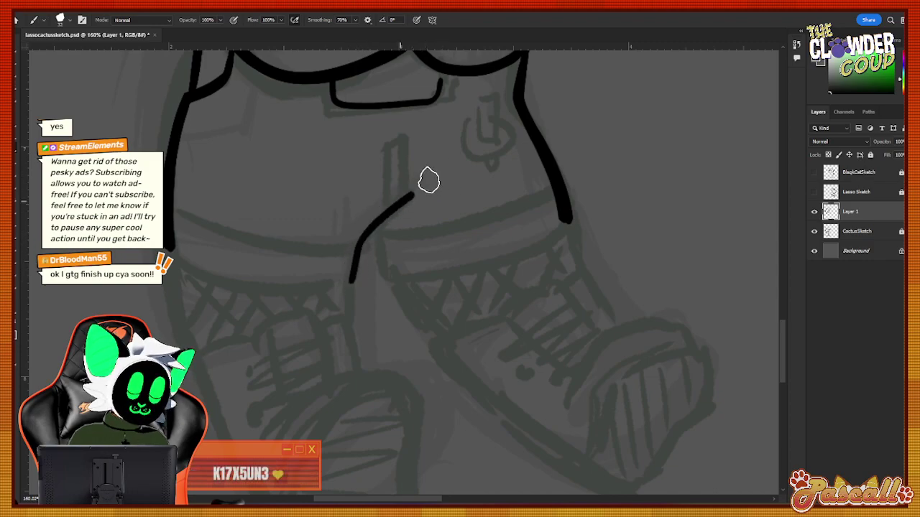
{"action": "mouse_move", "coordinate": [374, 225]}
{"action": "left_mouse_down"}
{"action": "mouse_move", "coordinate": [385, 286]}
{"action": "mouse_move", "coordinate": [426, 261]}
{"action": "mouse_move", "coordinate": [385, 270]}
{"action": "mouse_move", "coordinate": [439, 274]}
{"action": "mouse_move", "coordinate": [544, 246]}
{"action": "mouse_move", "coordinate": [577, 215]}
{"action": "mouse_move", "coordinate": [579, 191]}
{"action": "left_mouse_up"}
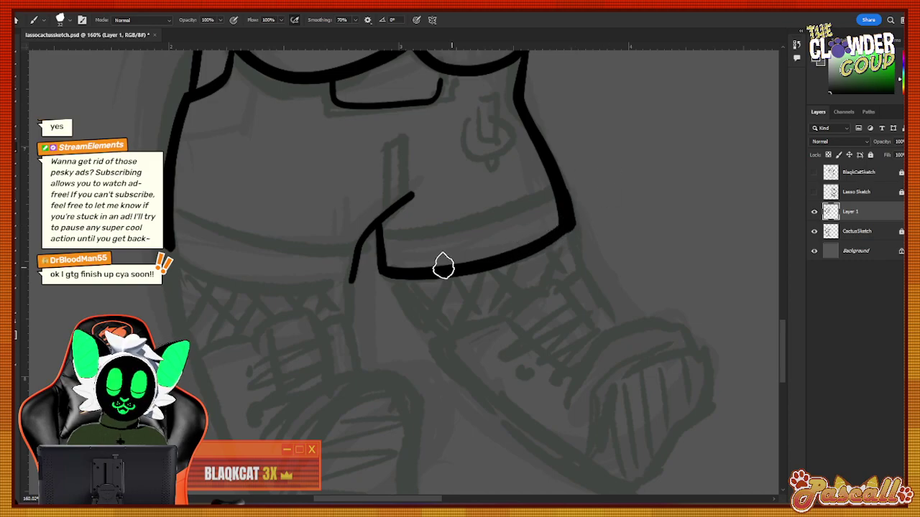
Ink the cuff seam across the right shorts leg, parallel to its hem and reaching the outer outline.
{"action": "mouse_move", "coordinate": [377, 235]}
{"action": "left_mouse_down"}
{"action": "mouse_move", "coordinate": [461, 229]}
{"action": "mouse_move", "coordinate": [568, 176]}
{"action": "left_mouse_up"}
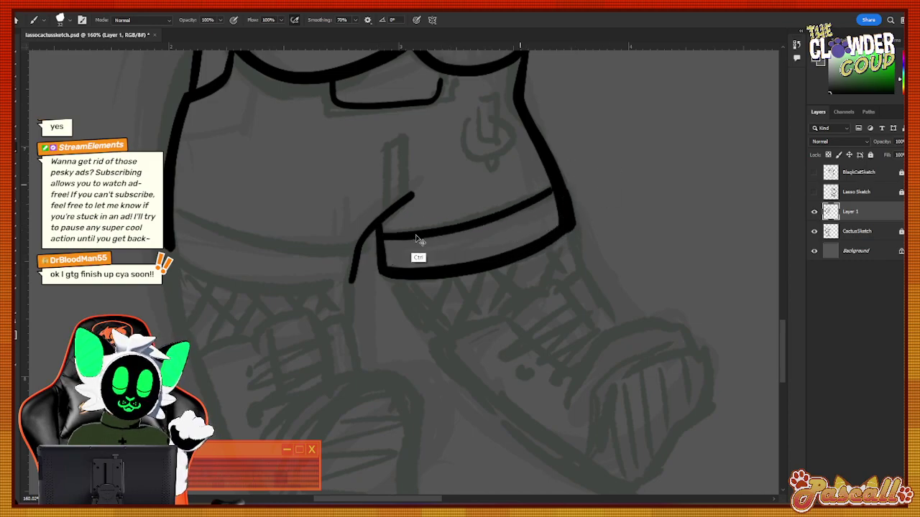
{"action": "key", "text": "ctrl+z"}
{"action": "mouse_move", "coordinate": [389, 236]}
{"action": "left_mouse_down"}
{"action": "mouse_move", "coordinate": [503, 223]}
{"action": "mouse_move", "coordinate": [565, 193]}
{"action": "left_mouse_up"}
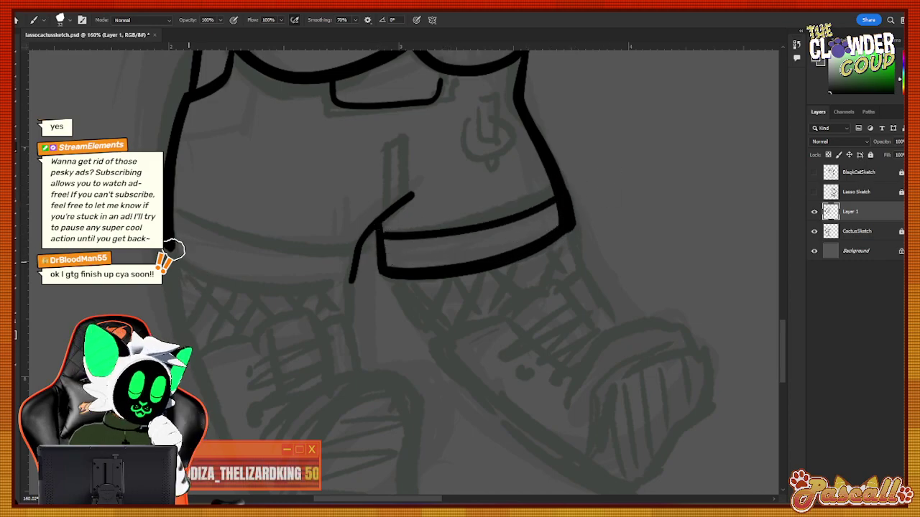
Ink the curved lower hem of the left shorts leg and the cuff seam above it.
{"action": "mouse_move", "coordinate": [170, 251]}
{"action": "left_mouse_down"}
{"action": "mouse_move", "coordinate": [204, 272]}
{"action": "mouse_move", "coordinate": [281, 292]}
{"action": "mouse_move", "coordinate": [362, 266]}
{"action": "left_mouse_up"}
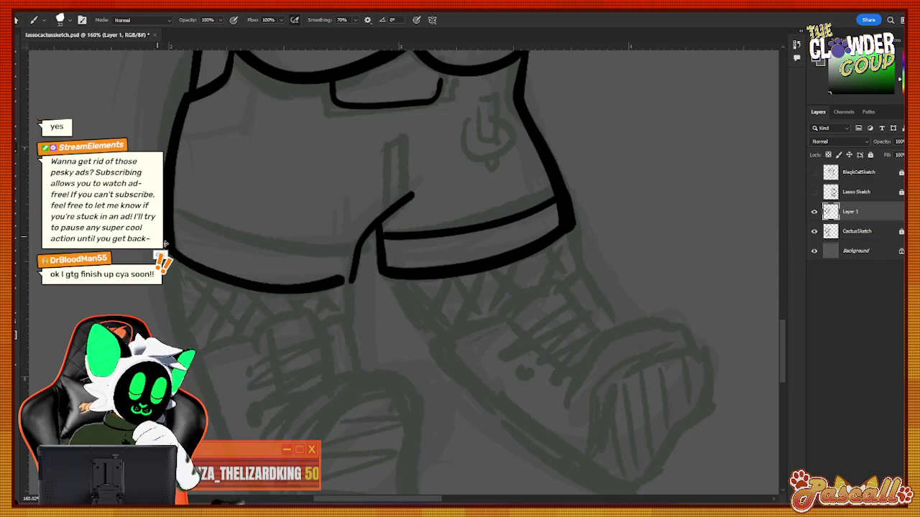
{"action": "key", "text": "ctrl+z"}
{"action": "mouse_move", "coordinate": [172, 244]}
{"action": "left_mouse_down"}
{"action": "mouse_move", "coordinate": [201, 273]}
{"action": "mouse_move", "coordinate": [291, 286]}
{"action": "mouse_move", "coordinate": [368, 264]}
{"action": "left_mouse_up"}
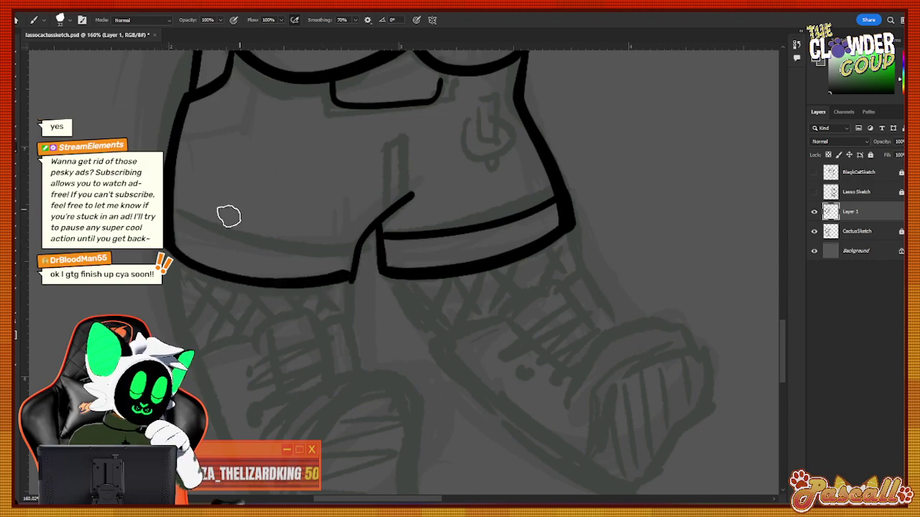
{"action": "key", "text": "ctrl+z"}
{"action": "mouse_move", "coordinate": [170, 244]}
{"action": "left_mouse_down"}
{"action": "mouse_move", "coordinate": [254, 294]}
{"action": "mouse_move", "coordinate": [338, 293]}
{"action": "left_mouse_up"}
{"action": "key", "text": "ctrl+z"}
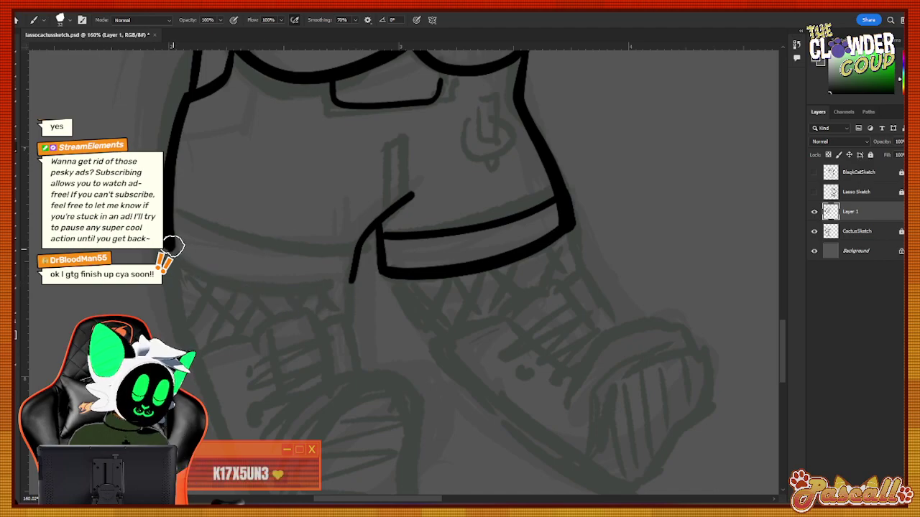
{"action": "mouse_move", "coordinate": [173, 245]}
{"action": "left_mouse_down"}
{"action": "mouse_move", "coordinate": [224, 284]}
{"action": "mouse_move", "coordinate": [295, 290]}
{"action": "left_mouse_up"}
{"action": "key", "text": "ctrl+z"}
{"action": "mouse_move", "coordinate": [171, 244]}
{"action": "left_mouse_down"}
{"action": "mouse_move", "coordinate": [199, 268]}
{"action": "mouse_move", "coordinate": [274, 285]}
{"action": "mouse_move", "coordinate": [366, 270]}
{"action": "mouse_move", "coordinate": [261, 289]}
{"action": "mouse_move", "coordinate": [366, 267]}
{"action": "left_mouse_up"}
{"action": "key", "text": "ctrl+z"}
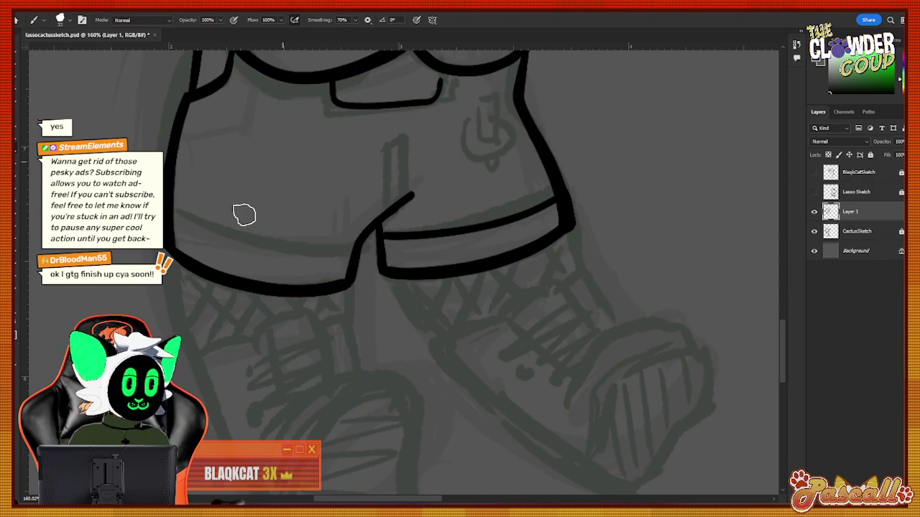
{"action": "mouse_move", "coordinate": [171, 208]}
{"action": "left_mouse_down"}
{"action": "mouse_move", "coordinate": [238, 238]}
{"action": "mouse_move", "coordinate": [315, 249]}
{"action": "mouse_move", "coordinate": [378, 240]}
{"action": "left_mouse_up"}
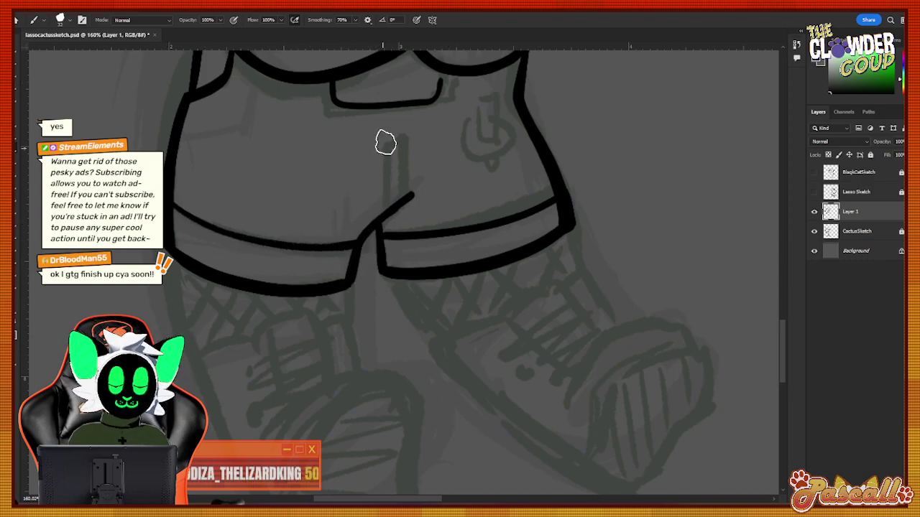
Reduce the brush size to 17 px and ink the narrow, slanted-top fly flap above the crotch line.
{"action": "left_click_drag", "start_coordinate": [386, 142], "coordinate": [385, 209]}
{"action": "key", "text": "ctrl+z"}
{"action": "left_click", "coordinate": [64, 19]}
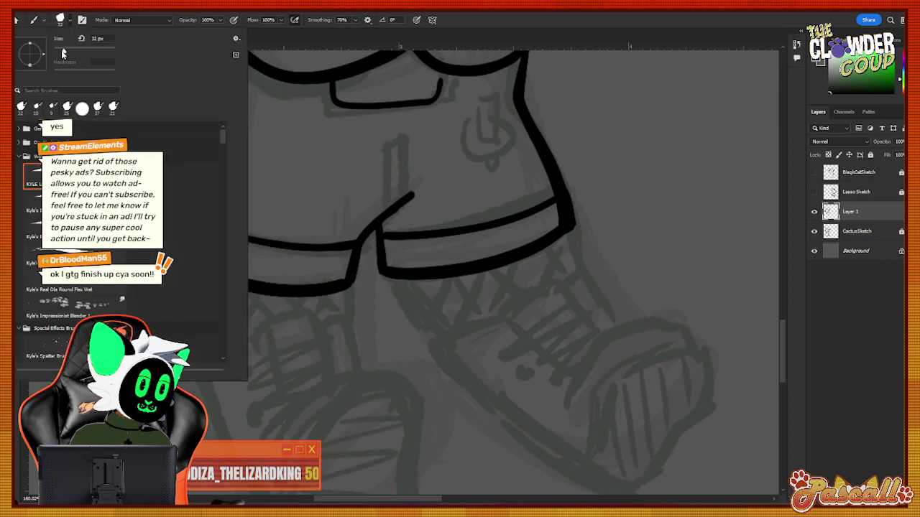
{"action": "left_click", "coordinate": [61, 50]}
{"action": "key", "text": "Return"}
{"action": "left_click", "coordinate": [62, 19]}
{"action": "left_click", "coordinate": [61, 20]}
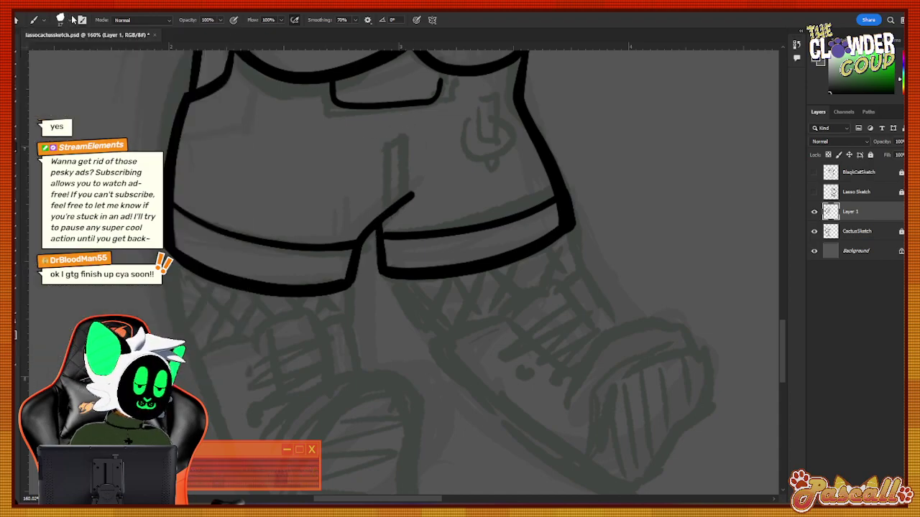
{"action": "left_click_drag", "start_coordinate": [383, 149], "coordinate": [382, 195]}
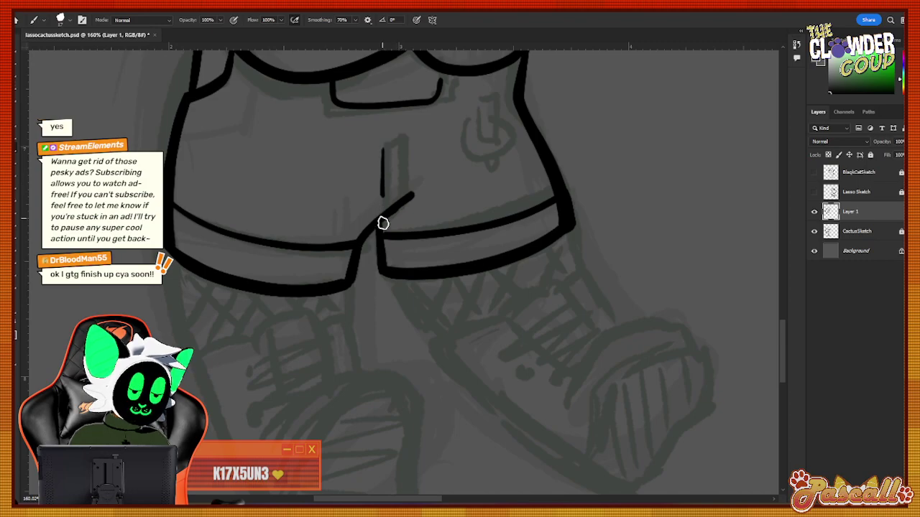
{"action": "key", "text": "ctrl+z"}
{"action": "left_click_drag", "start_coordinate": [386, 158], "coordinate": [386, 208]}
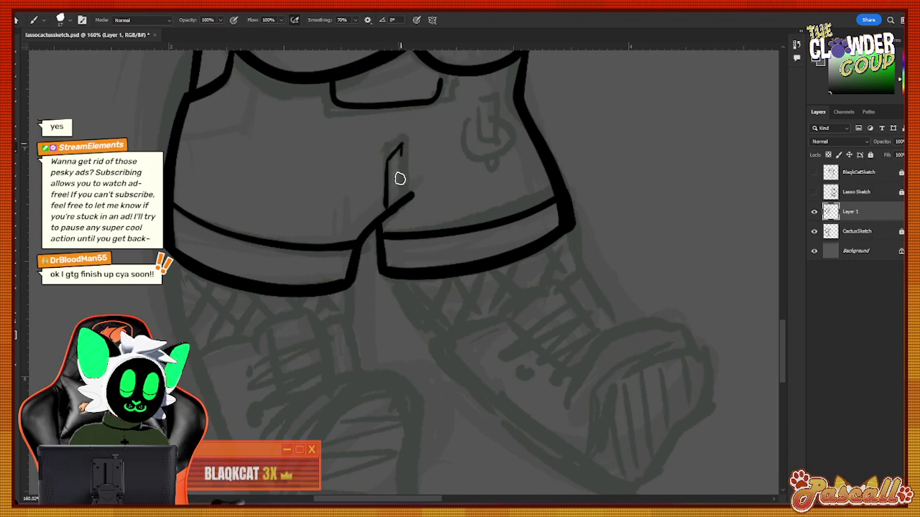
{"action": "left_click_drag", "start_coordinate": [400, 178], "coordinate": [398, 225]}
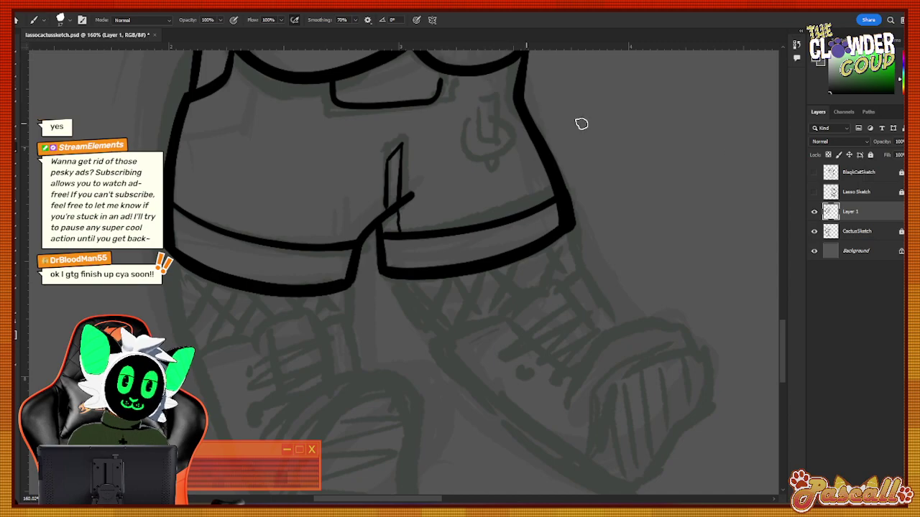
Ink the curved pocket openings on both hips and thicken and close the right corner of the panel below the forearms.
{"action": "scroll", "coordinate": [779, 331], "scroll_direction": "up", "scroll_amount": 5}
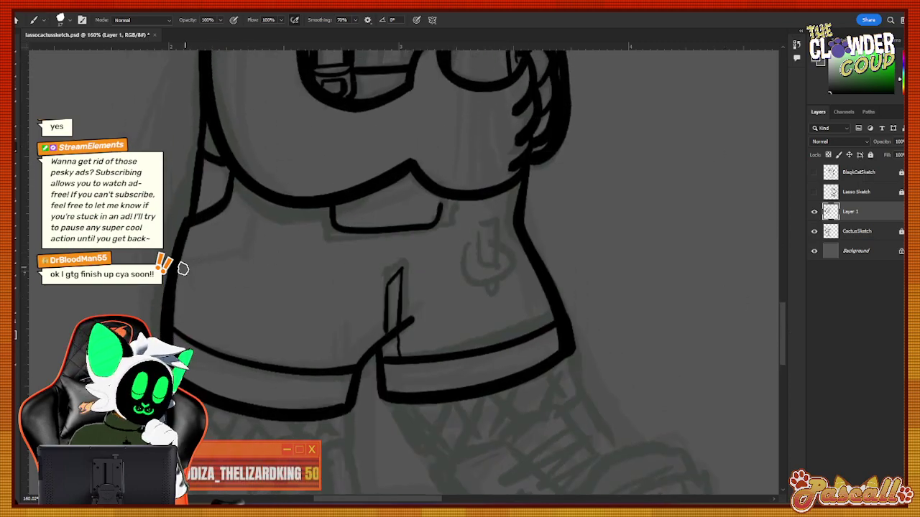
{"action": "mouse_move", "coordinate": [180, 267]}
{"action": "left_mouse_down"}
{"action": "mouse_move", "coordinate": [230, 255]}
{"action": "mouse_move", "coordinate": [255, 209]}
{"action": "mouse_move", "coordinate": [250, 167]}
{"action": "left_mouse_up"}
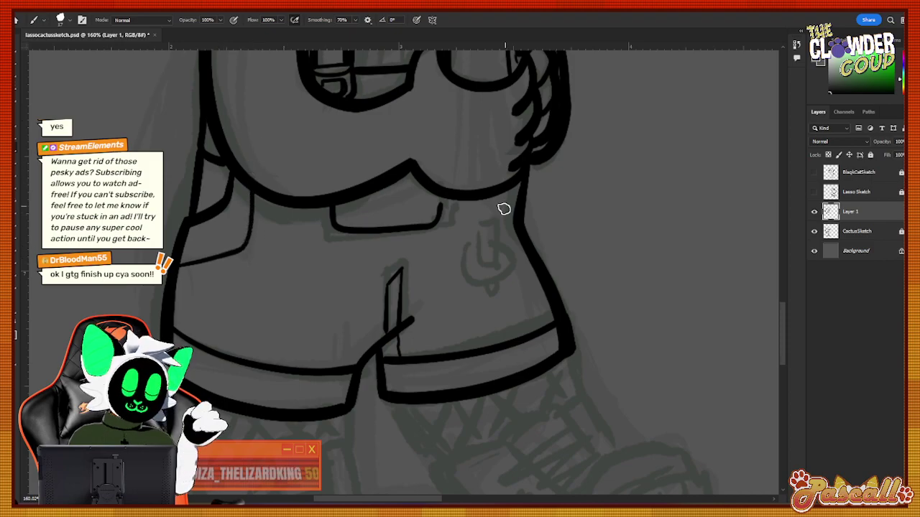
{"action": "left_click_drag", "start_coordinate": [504, 190], "coordinate": [515, 240]}
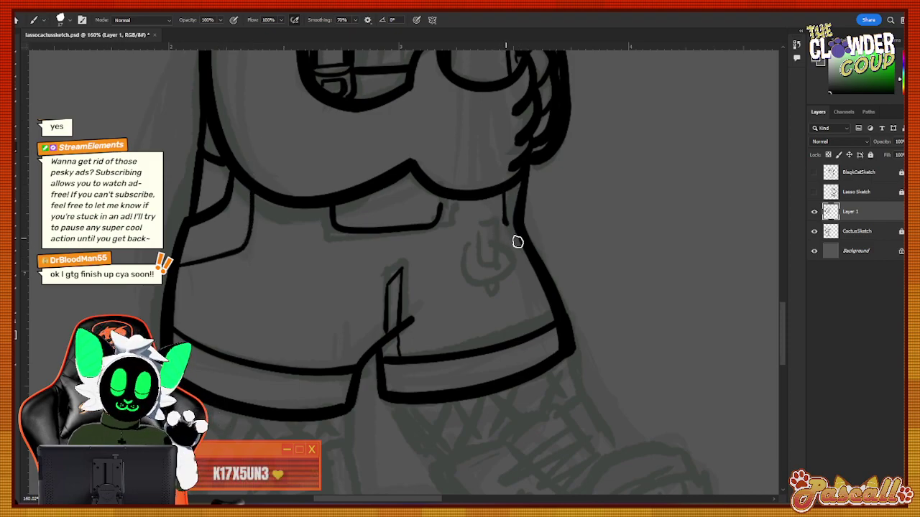
{"action": "left_click_drag", "start_coordinate": [439, 199], "coordinate": [436, 235]}
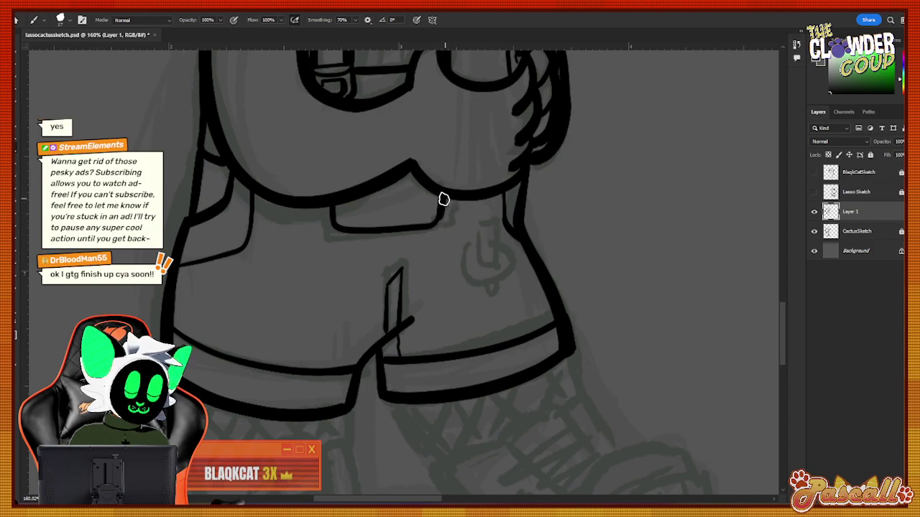
{"action": "mouse_move", "coordinate": [379, 231]}
{"action": "left_mouse_down"}
{"action": "mouse_move", "coordinate": [438, 226]}
{"action": "mouse_move", "coordinate": [445, 195]}
{"action": "left_mouse_up"}
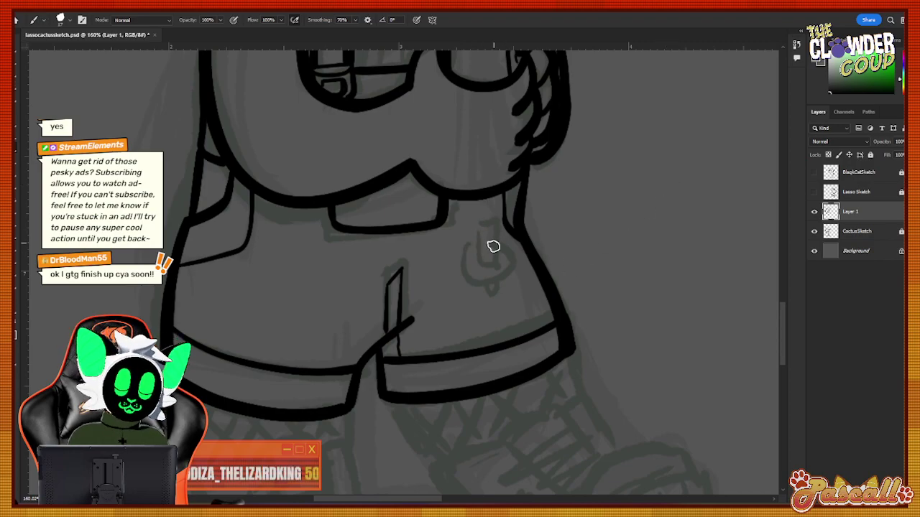
Ink the small upright rectangle of the round emblem sketched on the right side of the shorts.
{"action": "key", "text": "ctrl+z"}
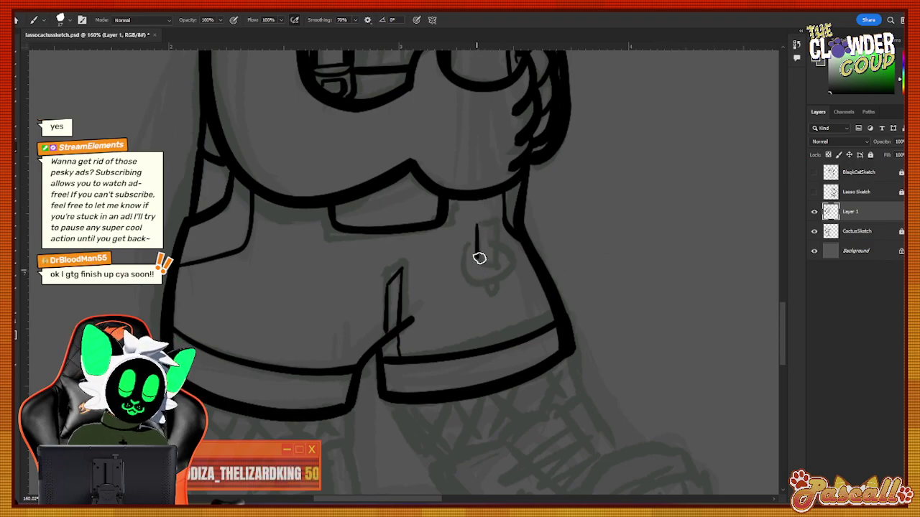
{"action": "mouse_move", "coordinate": [480, 224]}
{"action": "left_mouse_down"}
{"action": "mouse_move", "coordinate": [489, 222]}
{"action": "mouse_move", "coordinate": [494, 270]}
{"action": "left_mouse_up"}
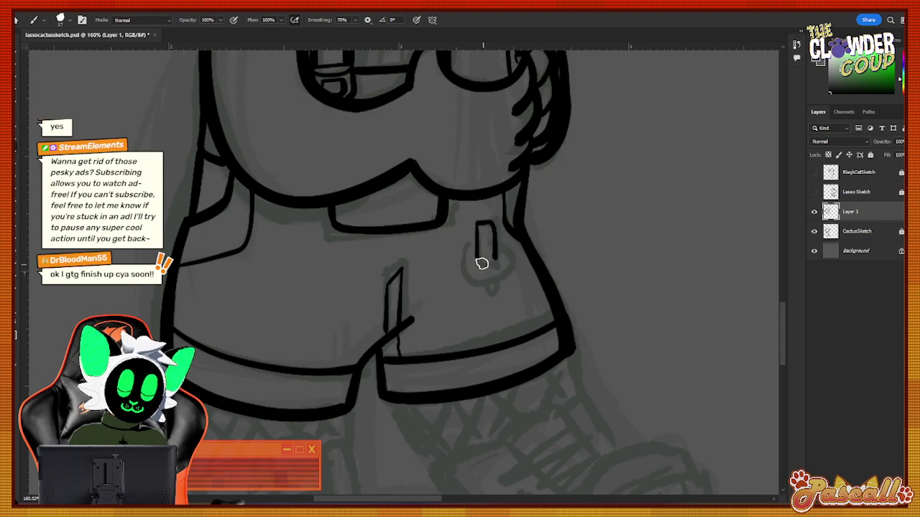
{"action": "key", "text": "ctrl+z"}
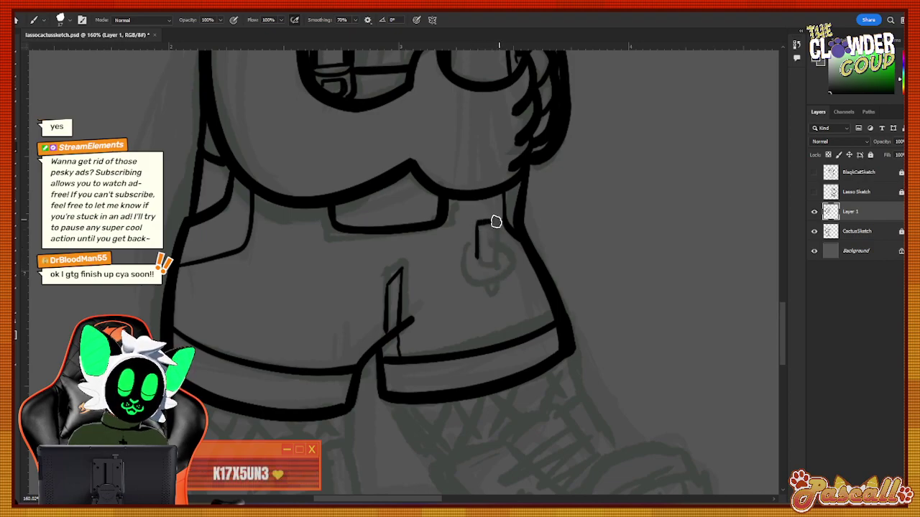
{"action": "left_click_drag", "start_coordinate": [495, 221], "coordinate": [493, 267]}
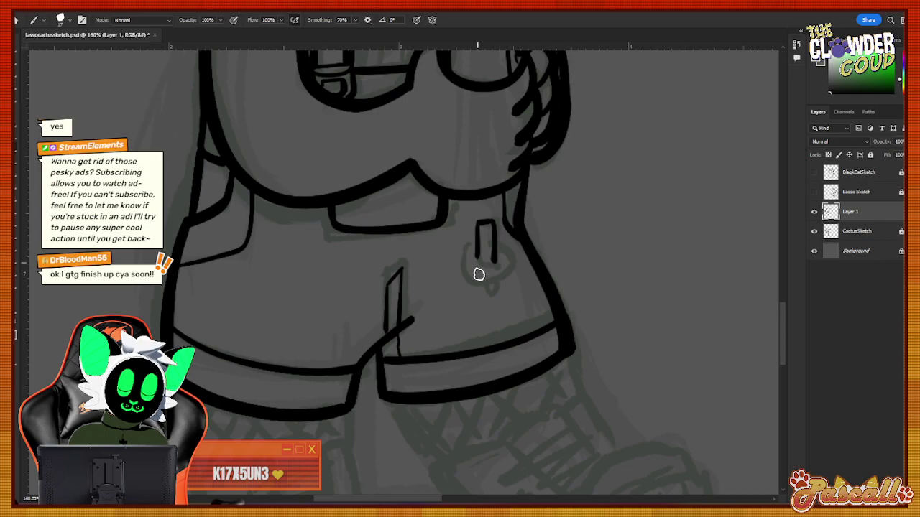
{"action": "left_click_drag", "start_coordinate": [498, 270], "coordinate": [493, 239]}
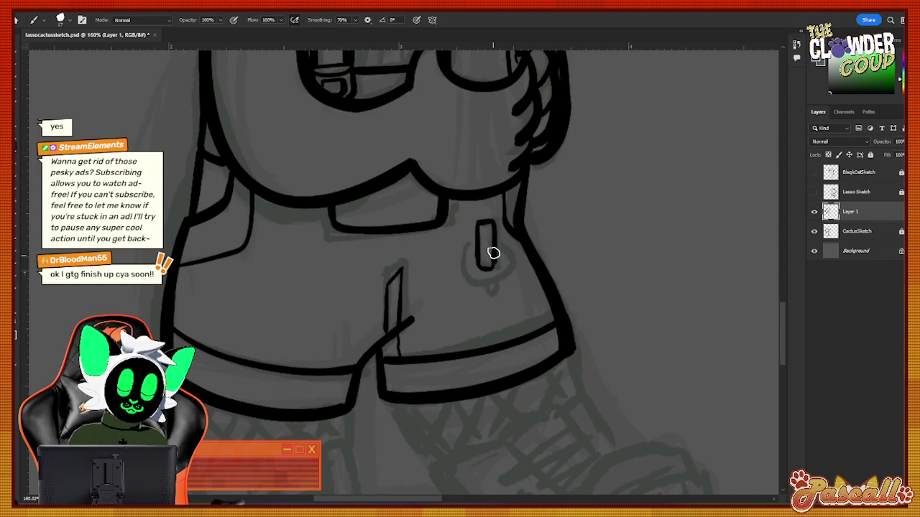
Redraw the lower end of the emblem's small rectangle, then ink the double ring around it and the small drop hanging below.
{"action": "key", "text": "ctrl+z"}
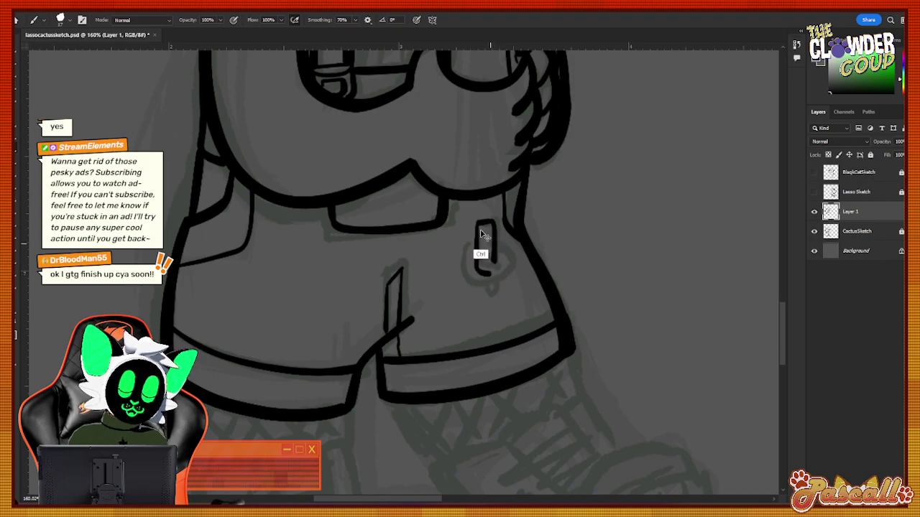
{"action": "left_click_drag", "start_coordinate": [477, 253], "coordinate": [498, 275]}
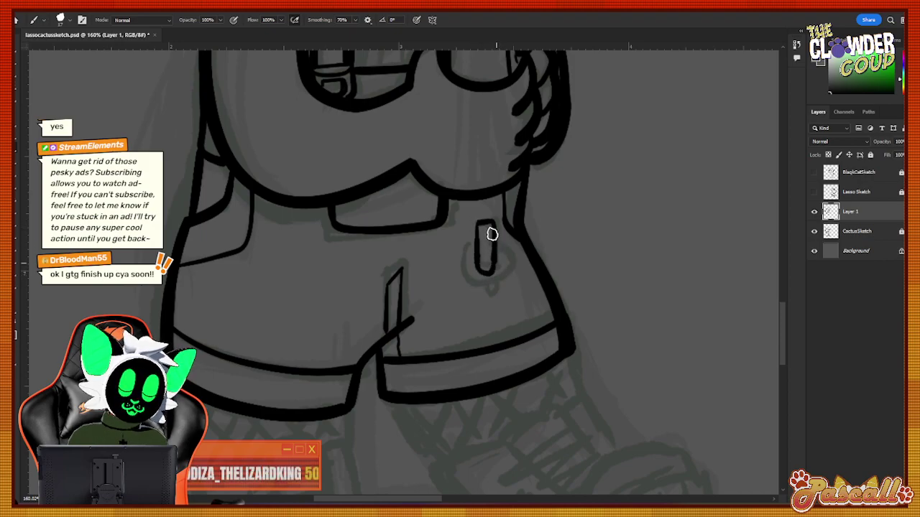
{"action": "key", "text": "ctrl+z"}
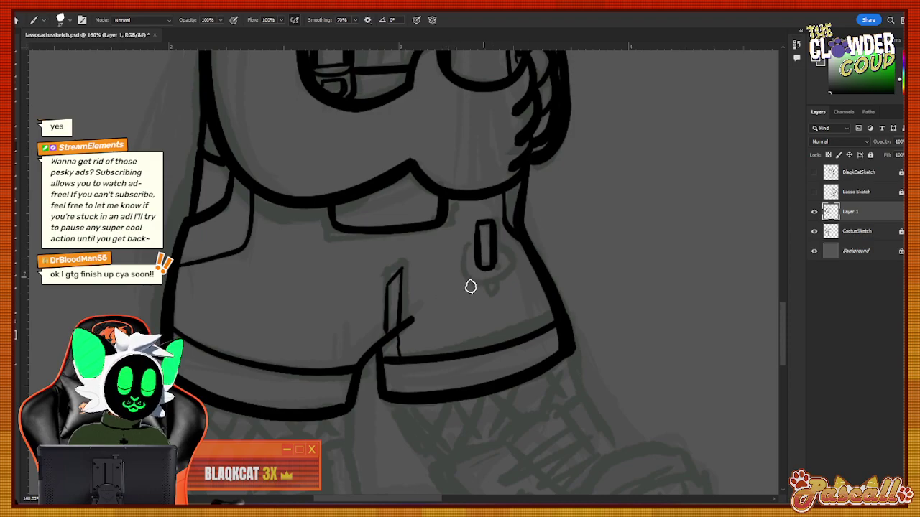
{"action": "mouse_move", "coordinate": [480, 288]}
{"action": "left_mouse_down"}
{"action": "mouse_move", "coordinate": [507, 278]}
{"action": "mouse_move", "coordinate": [511, 260]}
{"action": "left_mouse_up"}
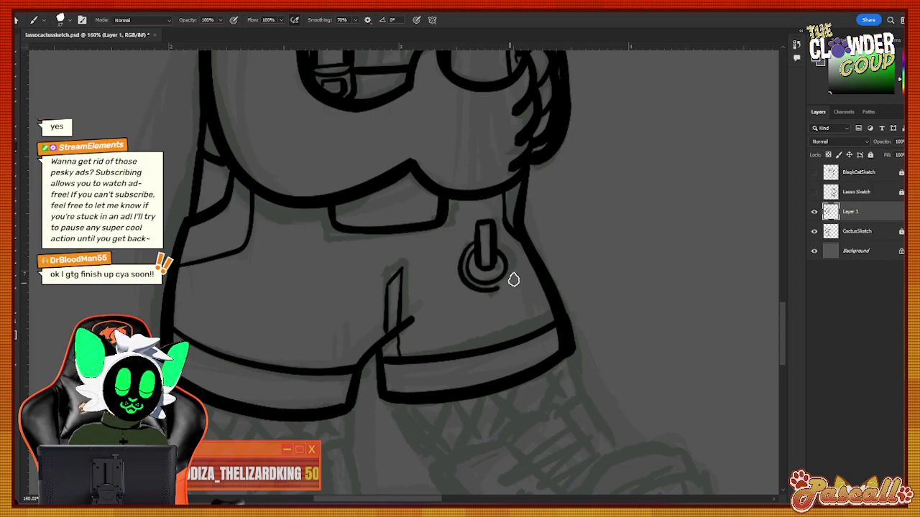
{"action": "mouse_move", "coordinate": [513, 279]}
{"action": "left_mouse_down"}
{"action": "mouse_move", "coordinate": [518, 256]}
{"action": "mouse_move", "coordinate": [507, 241]}
{"action": "left_mouse_up"}
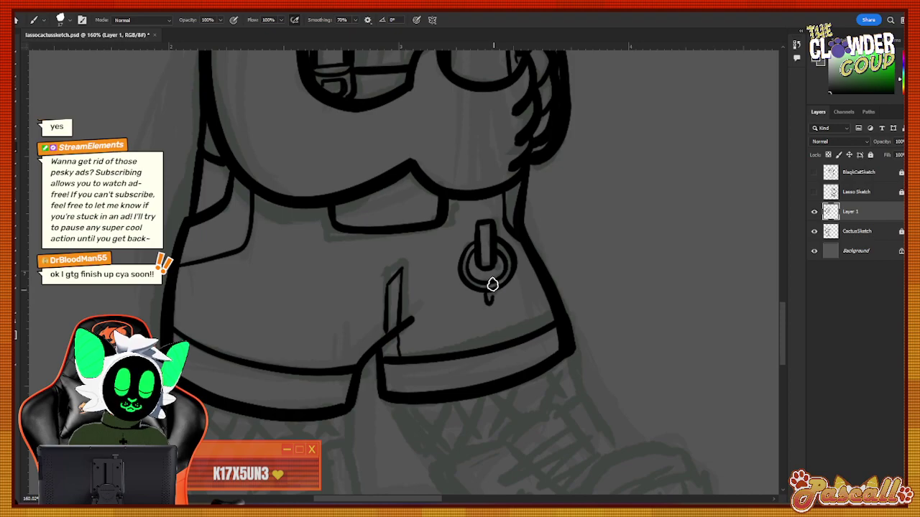
Save the drawing with the finished shorts details.
{"action": "left_click_drag", "start_coordinate": [783, 321], "coordinate": [778, 284]}
{"action": "key", "text": "z"}
{"action": "left_click_drag", "start_coordinate": [383, 251], "coordinate": [180, 80]}
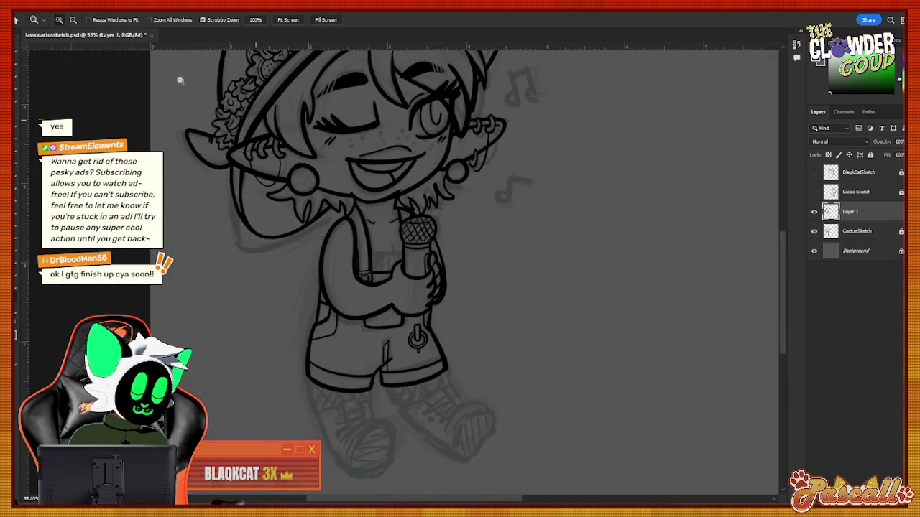
{"action": "left_click", "coordinate": [33, 15]}
{"action": "left_click", "coordinate": [52, 112]}
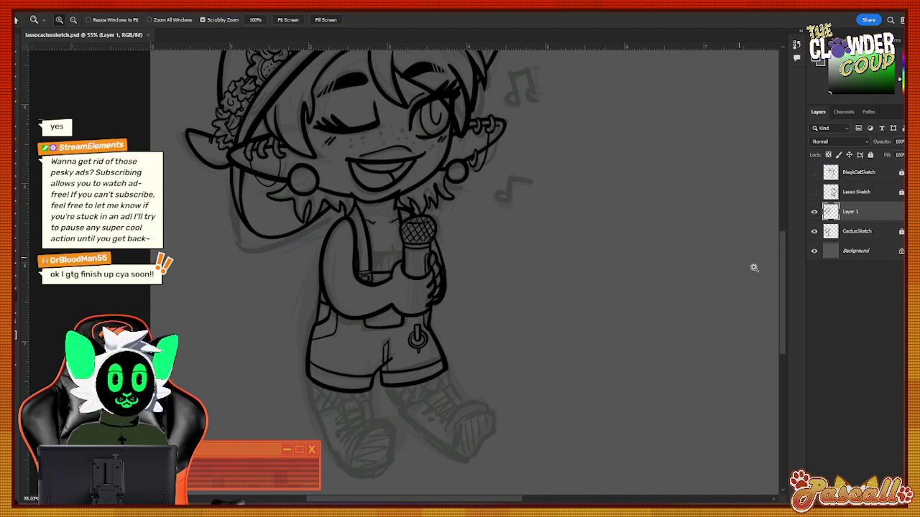
Ink the outlines of the beamed double music note and the single music note sketched beside the character's head.
{"action": "left_click_drag", "start_coordinate": [784, 286], "coordinate": [784, 262]}
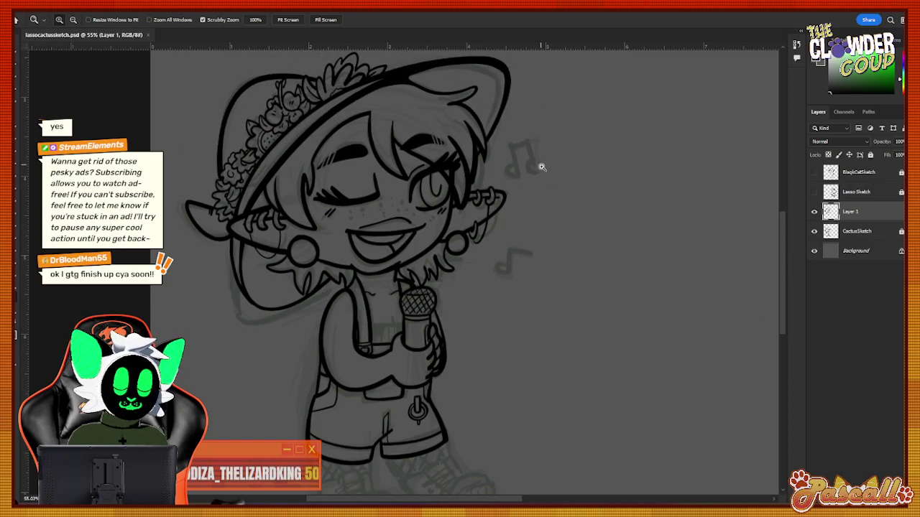
{"action": "left_click_drag", "start_coordinate": [538, 161], "coordinate": [575, 149]}
{"action": "key", "text": "b"}
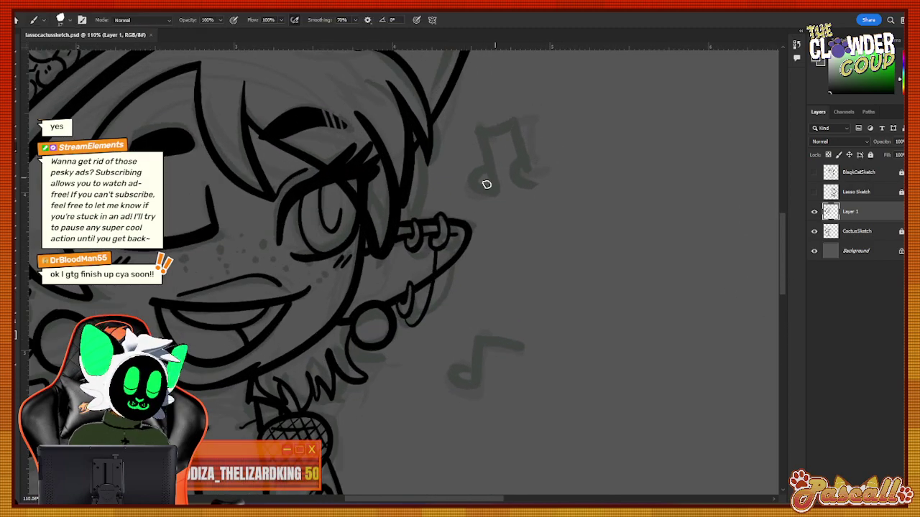
{"action": "mouse_move", "coordinate": [506, 190]}
{"action": "left_mouse_down"}
{"action": "mouse_move", "coordinate": [495, 137]}
{"action": "mouse_move", "coordinate": [506, 133]}
{"action": "left_mouse_up"}
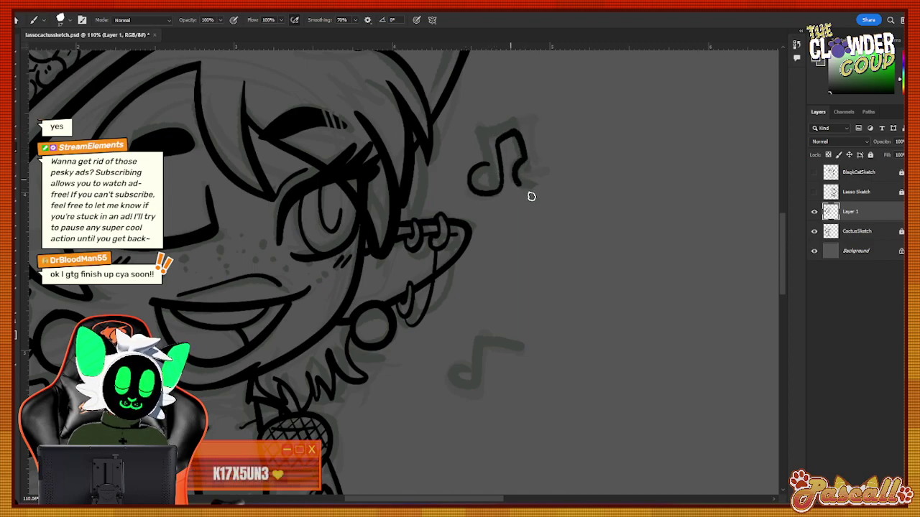
{"action": "left_click_drag", "start_coordinate": [547, 186], "coordinate": [529, 115]}
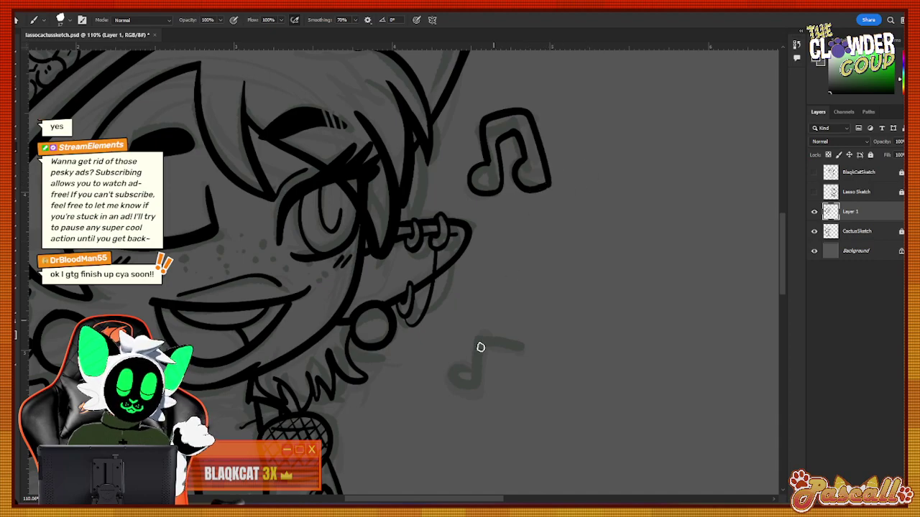
{"action": "mouse_move", "coordinate": [476, 389]}
{"action": "left_mouse_down"}
{"action": "mouse_move", "coordinate": [477, 345]}
{"action": "mouse_move", "coordinate": [448, 361]}
{"action": "mouse_move", "coordinate": [472, 393]}
{"action": "left_mouse_up"}
{"action": "key", "text": "ctrl+z"}
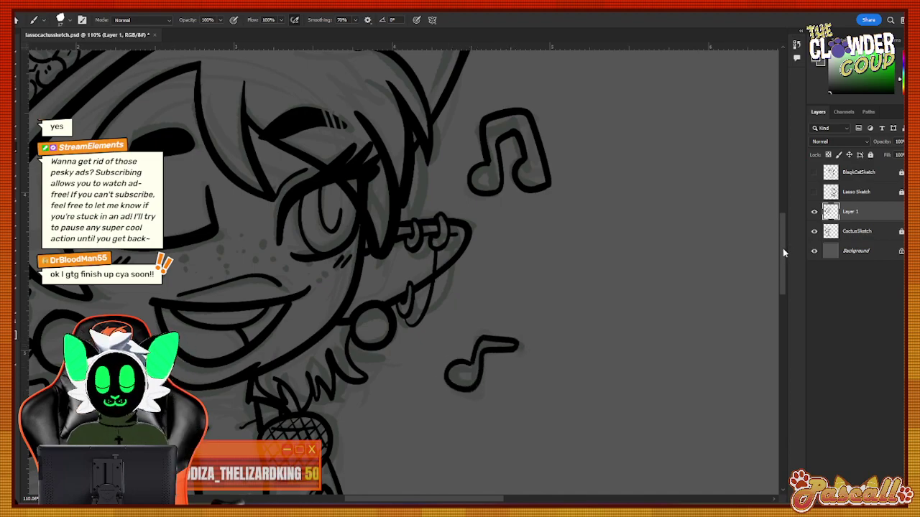
Set the brush size to 20 px and ink the outer edge of the left leg from the shorts hem to the boot top.
{"action": "scroll", "coordinate": [782, 252], "scroll_direction": "up", "scroll_amount": 1}
{"action": "scroll", "coordinate": [782, 255], "scroll_direction": "down", "scroll_amount": 5}
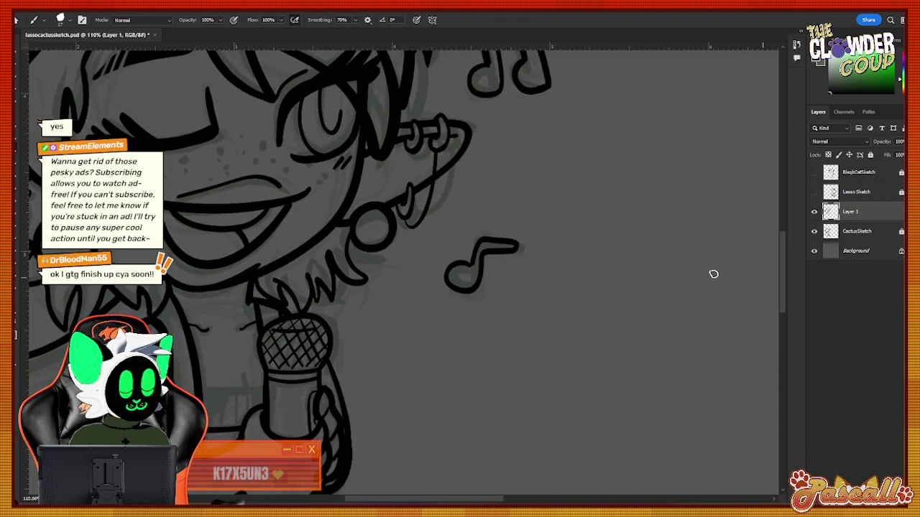
{"action": "key", "text": "z"}
{"action": "left_click_drag", "start_coordinate": [315, 348], "coordinate": [330, 434]}
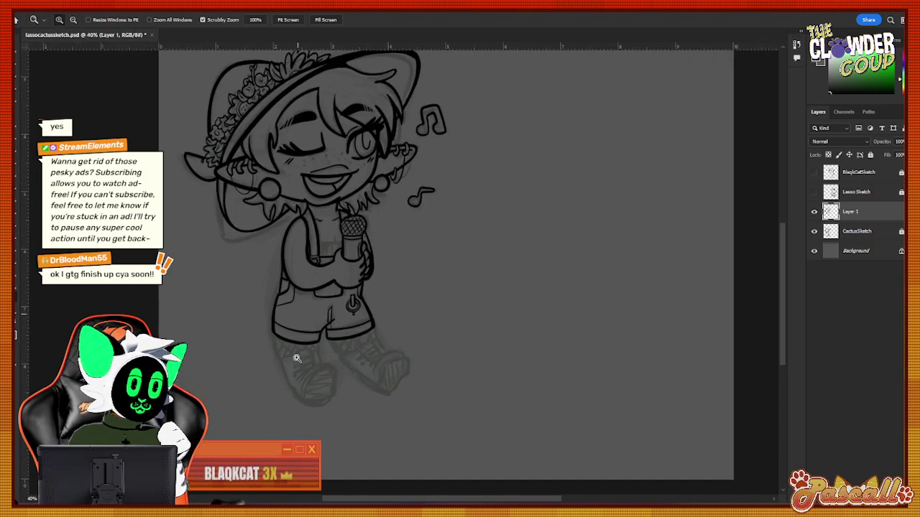
{"action": "left_click_drag", "start_coordinate": [327, 377], "coordinate": [363, 381]}
{"action": "left_click_drag", "start_coordinate": [259, 373], "coordinate": [305, 341]}
{"action": "key", "text": "b"}
{"action": "left_click", "coordinate": [68, 20]}
{"action": "left_click", "coordinate": [67, 22]}
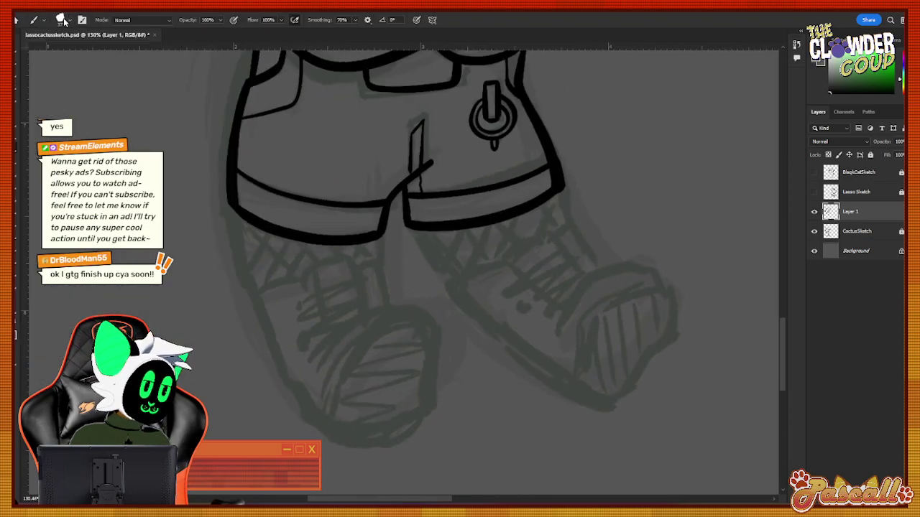
{"action": "left_click", "coordinate": [59, 19]}
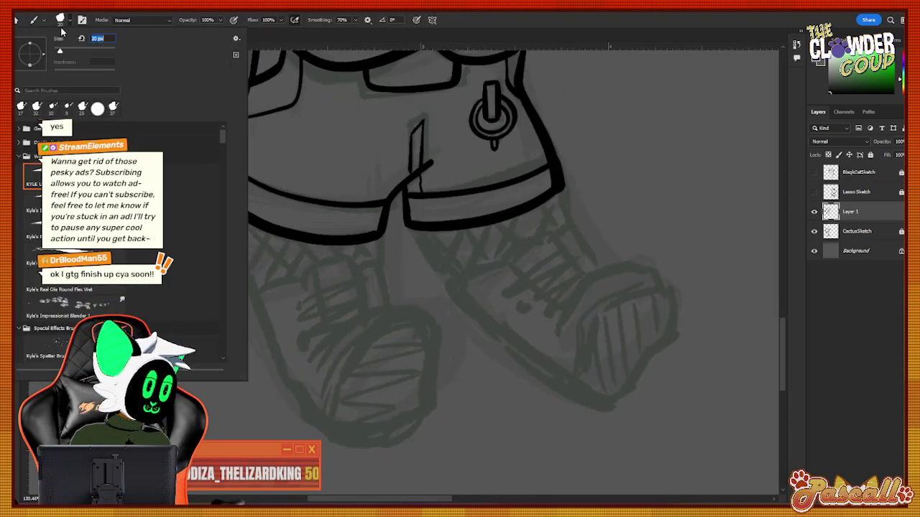
{"action": "left_click", "coordinate": [69, 22]}
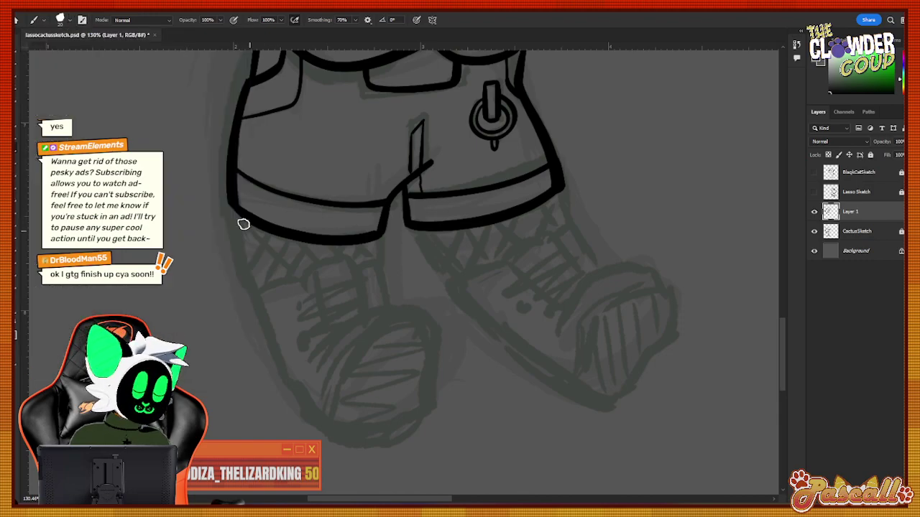
{"action": "left_click_drag", "start_coordinate": [233, 202], "coordinate": [253, 293]}
{"action": "key", "text": "ctrl+z"}
{"action": "left_click_drag", "start_coordinate": [232, 203], "coordinate": [252, 287]}
Ink the inner edge of the left leg and both edges of the right leg below the shorts.
{"action": "left_click_drag", "start_coordinate": [380, 240], "coordinate": [380, 276]}
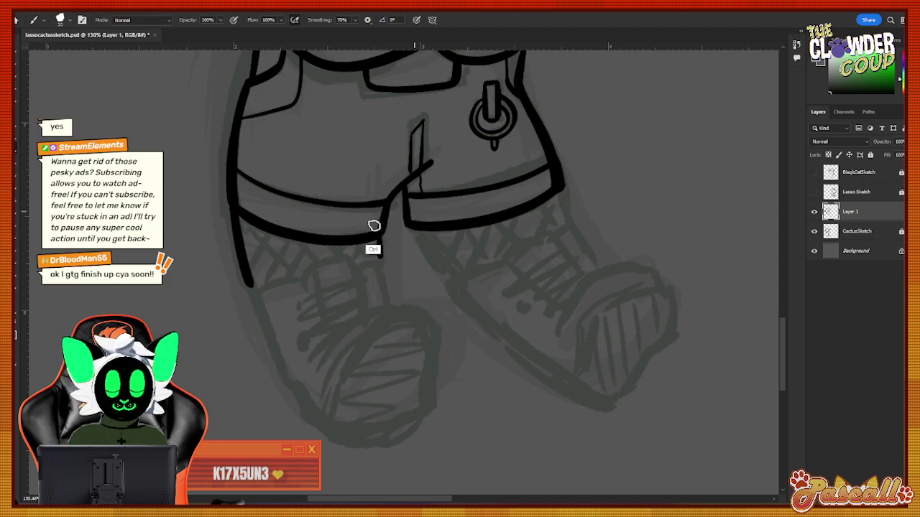
{"action": "key", "text": "ctrl+z"}
{"action": "left_click_drag", "start_coordinate": [415, 227], "coordinate": [456, 294]}
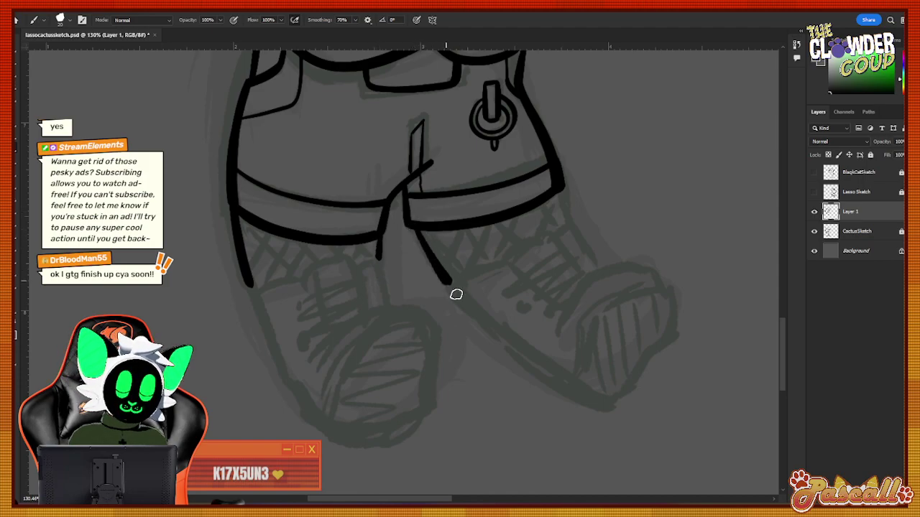
{"action": "key", "text": "ctrl+z"}
{"action": "left_click_drag", "start_coordinate": [414, 226], "coordinate": [456, 290]}
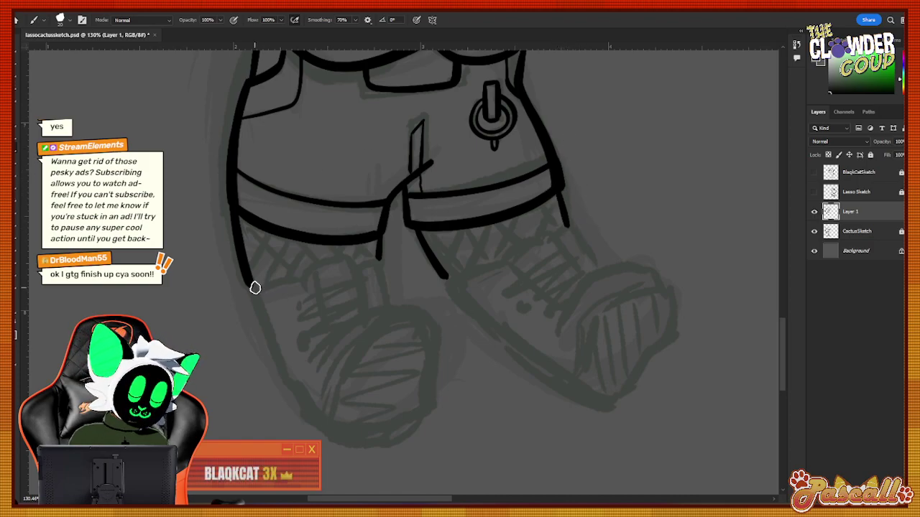
{"action": "key", "text": "ctrl+z"}
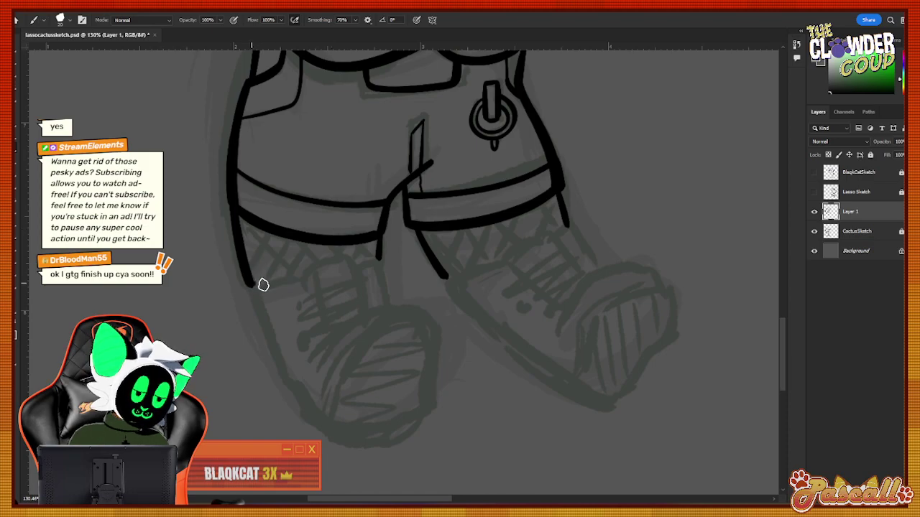
Ink the short top edge of the left boot and try outlining its outer side, sole and rounded toe.
{"action": "mouse_move", "coordinate": [253, 286]}
{"action": "left_mouse_down"}
{"action": "mouse_move", "coordinate": [306, 281]}
{"action": "mouse_move", "coordinate": [262, 322]}
{"action": "mouse_move", "coordinate": [306, 427]}
{"action": "mouse_move", "coordinate": [339, 442]}
{"action": "mouse_move", "coordinate": [399, 437]}
{"action": "left_mouse_up"}
{"action": "key", "text": "ctrl+z"}
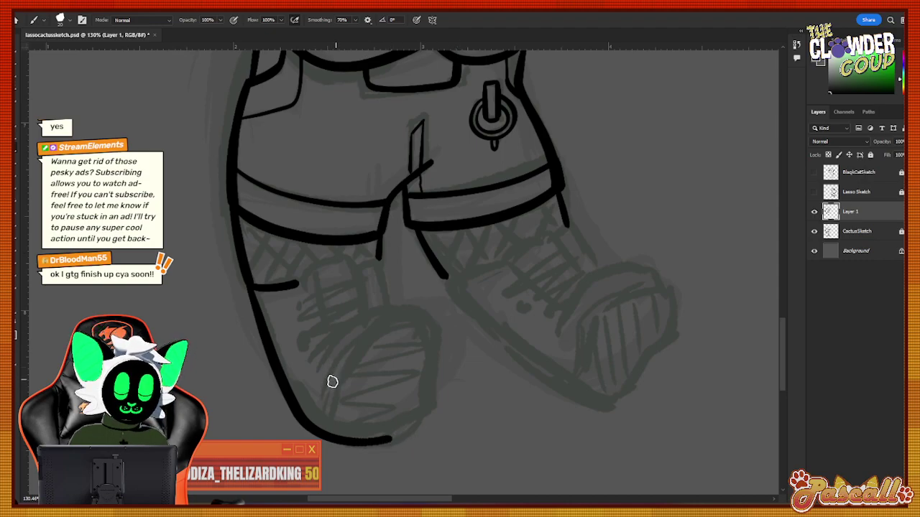
{"action": "mouse_move", "coordinate": [331, 381]}
{"action": "left_mouse_down"}
{"action": "mouse_move", "coordinate": [361, 341]}
{"action": "mouse_move", "coordinate": [408, 313]}
{"action": "mouse_move", "coordinate": [429, 326]}
{"action": "mouse_move", "coordinate": [424, 394]}
{"action": "left_mouse_up"}
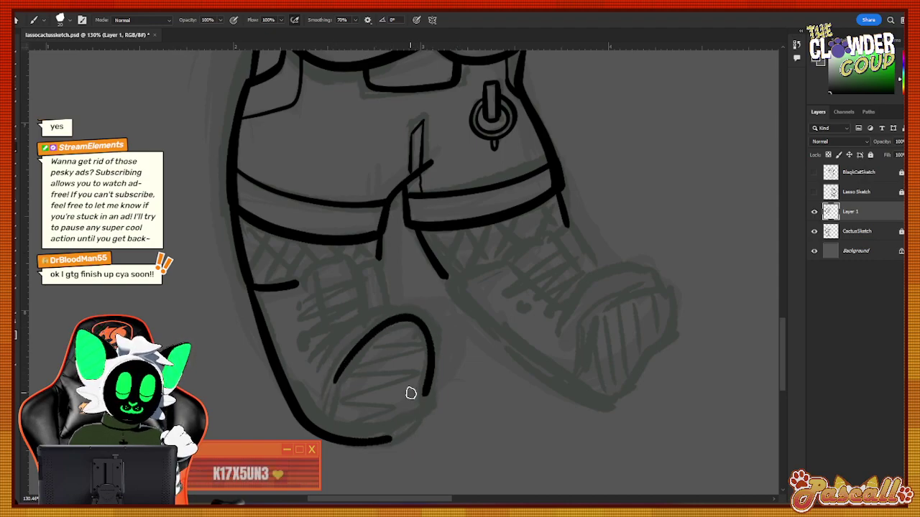
{"action": "key", "text": "ctrl+z"}
{"action": "mouse_move", "coordinate": [337, 380]}
{"action": "left_mouse_down"}
{"action": "mouse_move", "coordinate": [392, 318]}
{"action": "mouse_move", "coordinate": [433, 323]}
{"action": "mouse_move", "coordinate": [439, 363]}
{"action": "left_mouse_up"}
{"action": "key", "text": "ctrl+z"}
{"action": "left_click_drag", "start_coordinate": [348, 359], "coordinate": [342, 378]}
{"action": "mouse_move", "coordinate": [358, 335]}
{"action": "left_mouse_down"}
{"action": "mouse_move", "coordinate": [439, 344]}
{"action": "mouse_move", "coordinate": [411, 436]}
{"action": "mouse_move", "coordinate": [388, 442]}
{"action": "left_mouse_up"}
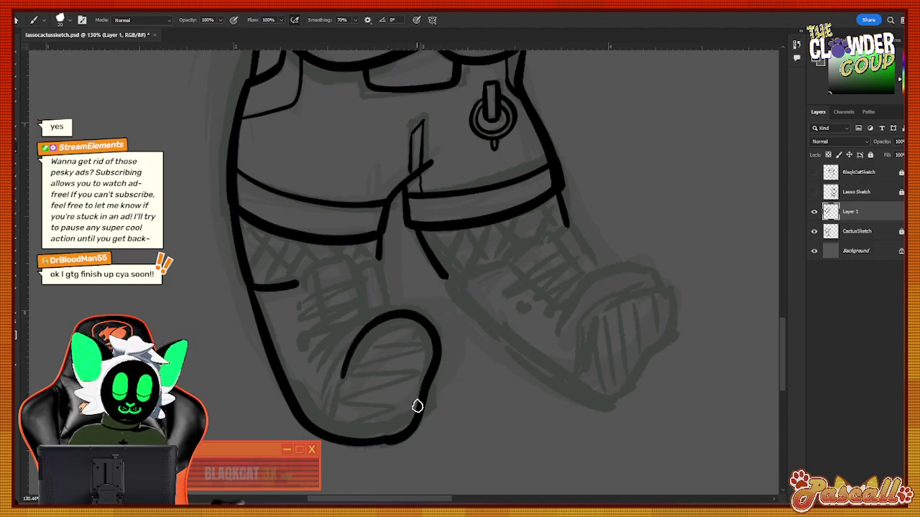
{"action": "key", "text": "ctrl+z"}
{"action": "key", "text": "ctrl+z"}
{"action": "mouse_move", "coordinate": [343, 382]}
{"action": "left_mouse_down"}
{"action": "mouse_move", "coordinate": [353, 352]}
{"action": "mouse_move", "coordinate": [434, 341]}
{"action": "mouse_move", "coordinate": [417, 419]}
{"action": "mouse_move", "coordinate": [364, 445]}
{"action": "left_mouse_up"}
{"action": "key", "text": "ctrl+z"}
{"action": "key", "text": "ctrl+z"}
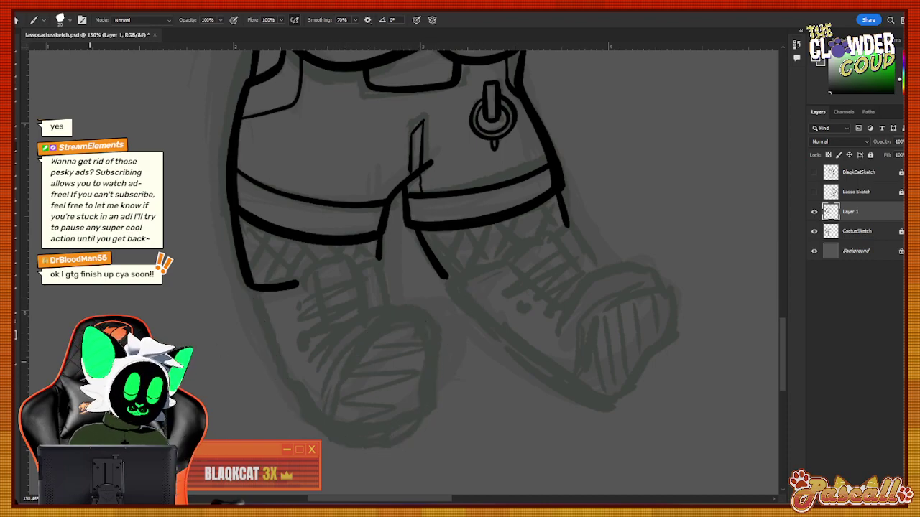
Try again to ink the left boot's rounded toe cap in one curve running down to the sole.
{"action": "mouse_move", "coordinate": [337, 394]}
{"action": "left_mouse_down"}
{"action": "mouse_move", "coordinate": [366, 330]}
{"action": "mouse_move", "coordinate": [425, 303]}
{"action": "mouse_move", "coordinate": [443, 352]}
{"action": "left_mouse_up"}
{"action": "key", "text": "ctrl+z"}
{"action": "mouse_move", "coordinate": [343, 381]}
{"action": "left_mouse_down"}
{"action": "mouse_move", "coordinate": [413, 312]}
{"action": "mouse_move", "coordinate": [440, 344]}
{"action": "mouse_move", "coordinate": [422, 426]}
{"action": "mouse_move", "coordinate": [359, 444]}
{"action": "left_mouse_up"}
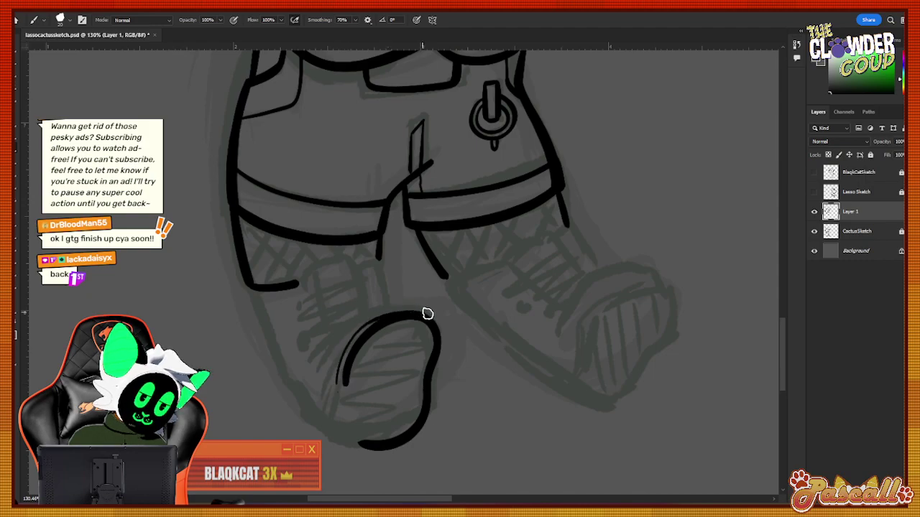
{"action": "key", "text": "ctrl+z"}
{"action": "key", "text": "ctrl+z"}
{"action": "left_click_drag", "start_coordinate": [342, 380], "coordinate": [362, 351]}
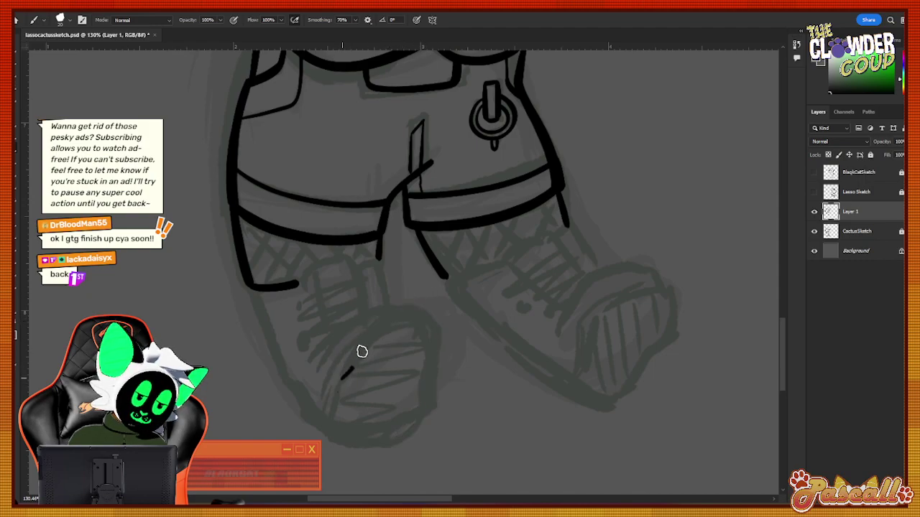
{"action": "mouse_move", "coordinate": [398, 310]}
{"action": "left_mouse_down"}
{"action": "mouse_move", "coordinate": [440, 348]}
{"action": "mouse_move", "coordinate": [418, 416]}
{"action": "mouse_move", "coordinate": [403, 439]}
{"action": "mouse_move", "coordinate": [373, 447]}
{"action": "mouse_move", "coordinate": [340, 439]}
{"action": "left_mouse_up"}
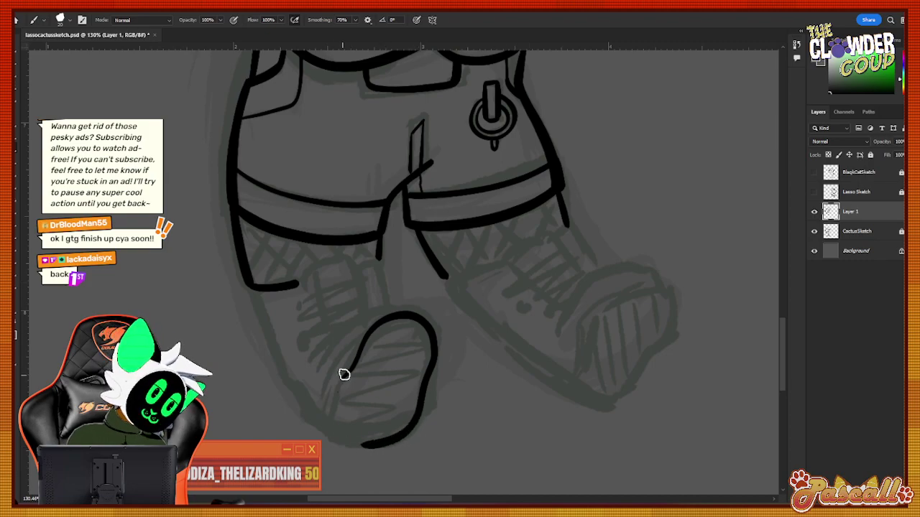
{"action": "key", "text": "ctrl+z"}
Try to ink the left boot's outer side from the ankle down to the sole and toe.
{"action": "mouse_move", "coordinate": [344, 375]}
{"action": "left_mouse_down"}
{"action": "mouse_move", "coordinate": [380, 313]}
{"action": "mouse_move", "coordinate": [428, 314]}
{"action": "mouse_move", "coordinate": [441, 357]}
{"action": "mouse_move", "coordinate": [422, 393]}
{"action": "mouse_move", "coordinate": [422, 420]}
{"action": "mouse_move", "coordinate": [403, 443]}
{"action": "mouse_move", "coordinate": [366, 452]}
{"action": "mouse_move", "coordinate": [331, 442]}
{"action": "mouse_move", "coordinate": [304, 411]}
{"action": "mouse_move", "coordinate": [247, 280]}
{"action": "mouse_move", "coordinate": [247, 246]}
{"action": "left_mouse_up"}
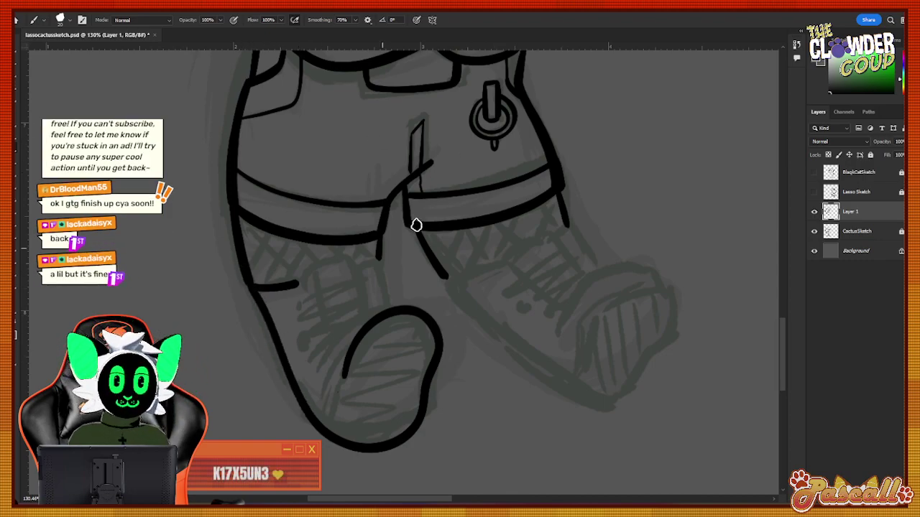
{"action": "key", "text": "ctrl+z"}
{"action": "left_click_drag", "start_coordinate": [247, 283], "coordinate": [297, 405]}
{"action": "key", "text": "ctrl+z"}
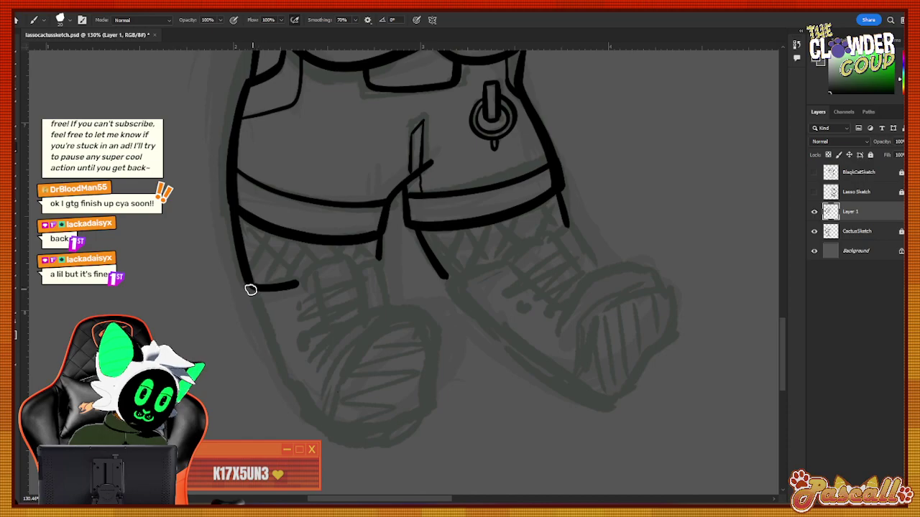
{"action": "mouse_move", "coordinate": [247, 283]}
{"action": "left_mouse_down"}
{"action": "mouse_move", "coordinate": [274, 355]}
{"action": "mouse_move", "coordinate": [317, 425]}
{"action": "mouse_move", "coordinate": [353, 443]}
{"action": "mouse_move", "coordinate": [387, 442]}
{"action": "mouse_move", "coordinate": [417, 425]}
{"action": "mouse_move", "coordinate": [427, 406]}
{"action": "mouse_move", "coordinate": [428, 339]}
{"action": "mouse_move", "coordinate": [413, 311]}
{"action": "mouse_move", "coordinate": [360, 312]}
{"action": "mouse_move", "coordinate": [338, 362]}
{"action": "mouse_move", "coordinate": [345, 417]}
{"action": "mouse_move", "coordinate": [364, 318]}
{"action": "mouse_move", "coordinate": [412, 306]}
{"action": "mouse_move", "coordinate": [438, 341]}
{"action": "mouse_move", "coordinate": [405, 439]}
{"action": "mouse_move", "coordinate": [333, 441]}
{"action": "mouse_move", "coordinate": [300, 416]}
{"action": "mouse_move", "coordinate": [276, 379]}
{"action": "mouse_move", "coordinate": [245, 274]}
{"action": "left_mouse_up"}
{"action": "key", "text": "ctrl+z"}
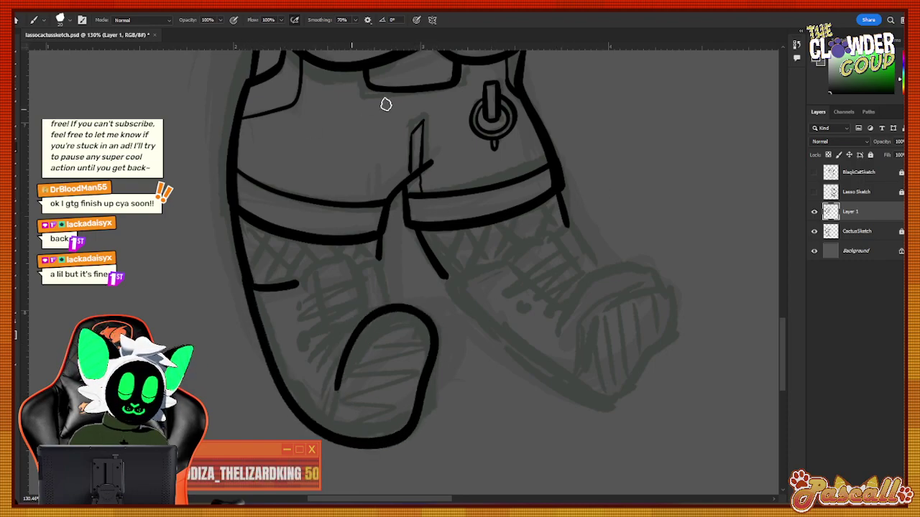
Try a second curved line just behind the left boot's toe cap.
{"action": "mouse_move", "coordinate": [323, 377]}
{"action": "left_mouse_down"}
{"action": "mouse_move", "coordinate": [355, 313]}
{"action": "mouse_move", "coordinate": [404, 312]}
{"action": "left_mouse_up"}
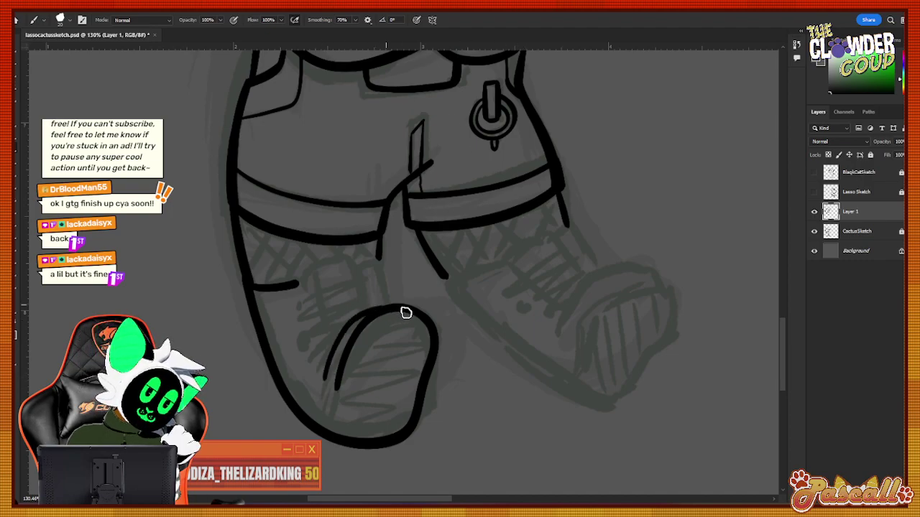
{"action": "key", "text": "ctrl+z"}
{"action": "left_click_drag", "start_coordinate": [327, 374], "coordinate": [375, 305]}
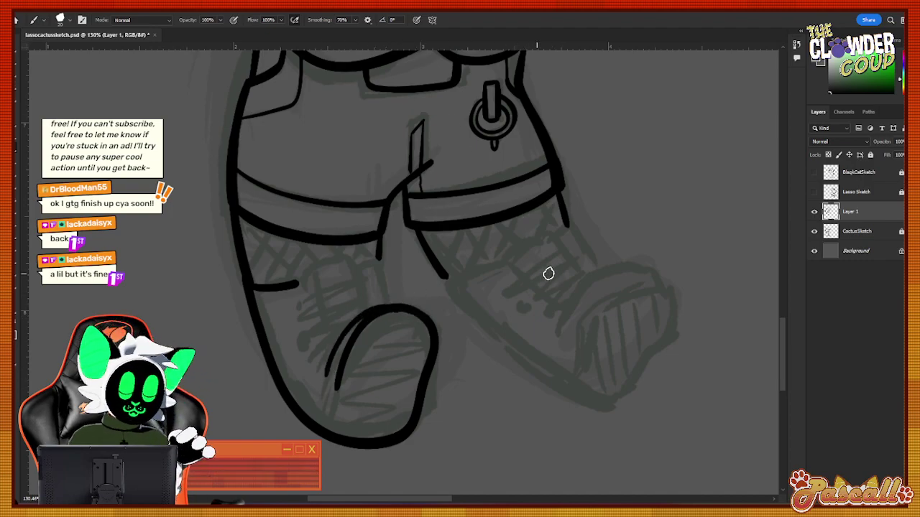
Undo the left boot's outer side, rounded toe and the curve behind the toe cap.
{"action": "key", "text": "ctrl+z"}
{"action": "key", "text": "ctrl+z"}
{"action": "key", "text": "ctrl+z"}
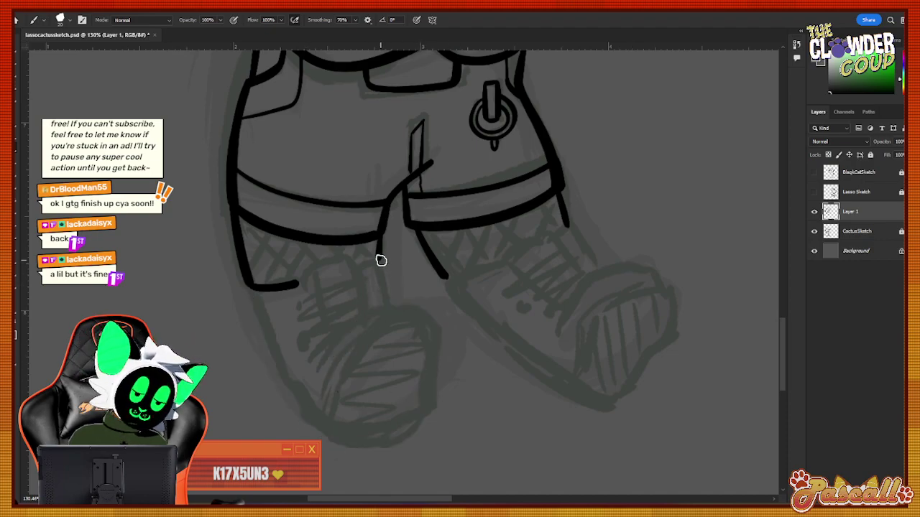
Try to outline the left boot in one stroke from the inner ankle around an extended toe and back up the outer side.
{"action": "mouse_move", "coordinate": [380, 262]}
{"action": "left_mouse_down"}
{"action": "mouse_move", "coordinate": [411, 339]}
{"action": "mouse_move", "coordinate": [467, 379]}
{"action": "left_mouse_up"}
{"action": "key", "text": "ctrl+z"}
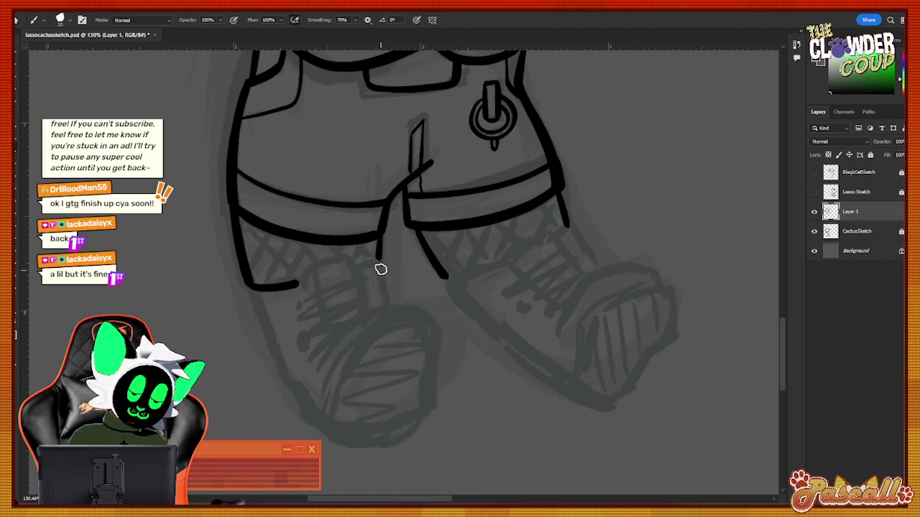
{"action": "mouse_move", "coordinate": [379, 253]}
{"action": "left_mouse_down"}
{"action": "mouse_move", "coordinate": [395, 321]}
{"action": "mouse_move", "coordinate": [435, 353]}
{"action": "left_mouse_up"}
{"action": "key", "text": "ctrl+z"}
{"action": "mouse_move", "coordinate": [379, 256]}
{"action": "left_mouse_down"}
{"action": "mouse_move", "coordinate": [399, 343]}
{"action": "mouse_move", "coordinate": [455, 378]}
{"action": "mouse_move", "coordinate": [470, 426]}
{"action": "mouse_move", "coordinate": [435, 439]}
{"action": "mouse_move", "coordinate": [385, 439]}
{"action": "mouse_move", "coordinate": [333, 424]}
{"action": "mouse_move", "coordinate": [300, 388]}
{"action": "mouse_move", "coordinate": [248, 279]}
{"action": "left_mouse_up"}
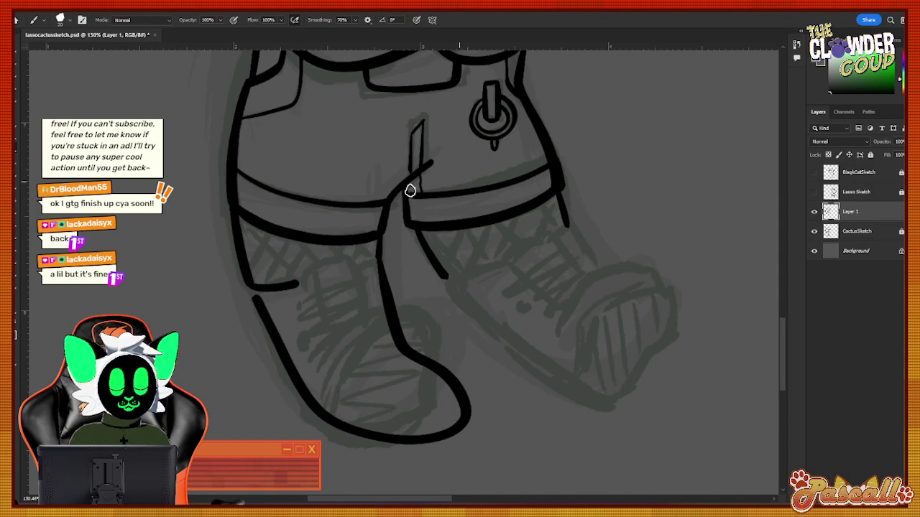
{"action": "left_click", "coordinate": [20, 298]}
{"action": "left_click_drag", "start_coordinate": [467, 250], "coordinate": [433, 366]}
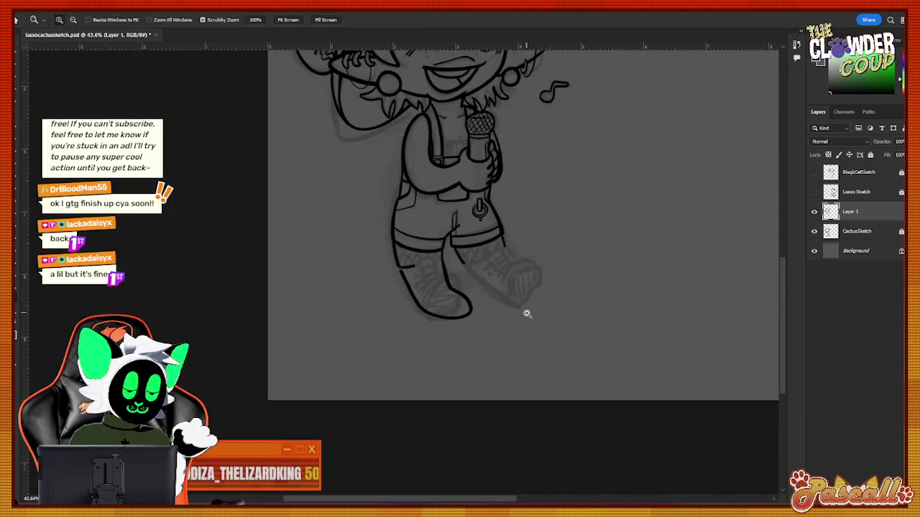
{"action": "left_click_drag", "start_coordinate": [528, 312], "coordinate": [540, 255]}
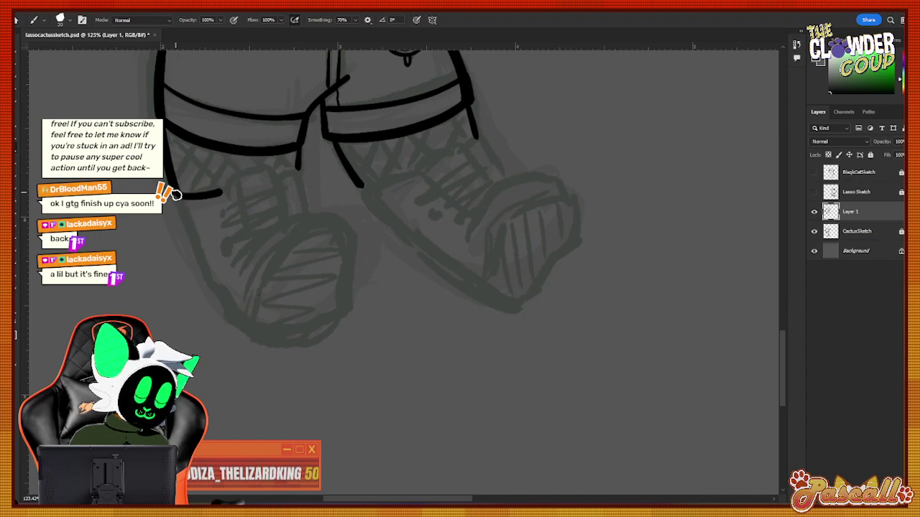
Ink the left boot's outline from the outer ankle down around the sole and over the rounded toe cap.
{"action": "mouse_move", "coordinate": [174, 195]}
{"action": "left_mouse_down"}
{"action": "mouse_move", "coordinate": [212, 302]}
{"action": "mouse_move", "coordinate": [238, 337]}
{"action": "mouse_move", "coordinate": [271, 352]}
{"action": "left_mouse_up"}
{"action": "key", "text": "ctrl+z"}
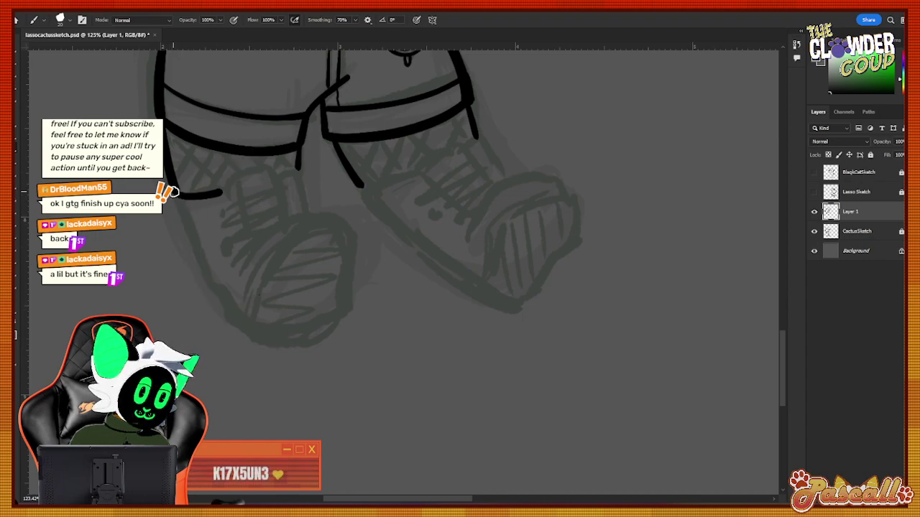
{"action": "mouse_move", "coordinate": [173, 192]}
{"action": "left_mouse_down"}
{"action": "mouse_move", "coordinate": [225, 319]}
{"action": "mouse_move", "coordinate": [268, 351]}
{"action": "mouse_move", "coordinate": [320, 343]}
{"action": "mouse_move", "coordinate": [351, 303]}
{"action": "mouse_move", "coordinate": [357, 251]}
{"action": "mouse_move", "coordinate": [343, 225]}
{"action": "mouse_move", "coordinate": [313, 216]}
{"action": "mouse_move", "coordinate": [285, 231]}
{"action": "mouse_move", "coordinate": [266, 263]}
{"action": "mouse_move", "coordinate": [263, 324]}
{"action": "mouse_move", "coordinate": [264, 243]}
{"action": "mouse_move", "coordinate": [304, 217]}
{"action": "left_mouse_up"}
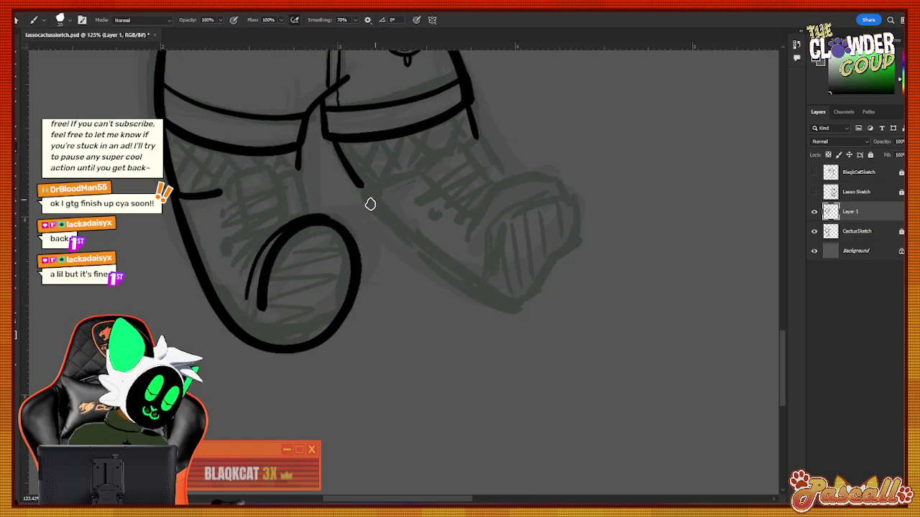
Ink a curved line just behind the left boot's toe cap and erase the cap line's inner end to a taper.
{"action": "key", "text": "ctrl+z"}
{"action": "mouse_move", "coordinate": [249, 287]}
{"action": "left_mouse_down"}
{"action": "mouse_move", "coordinate": [263, 245]}
{"action": "mouse_move", "coordinate": [309, 218]}
{"action": "left_mouse_up"}
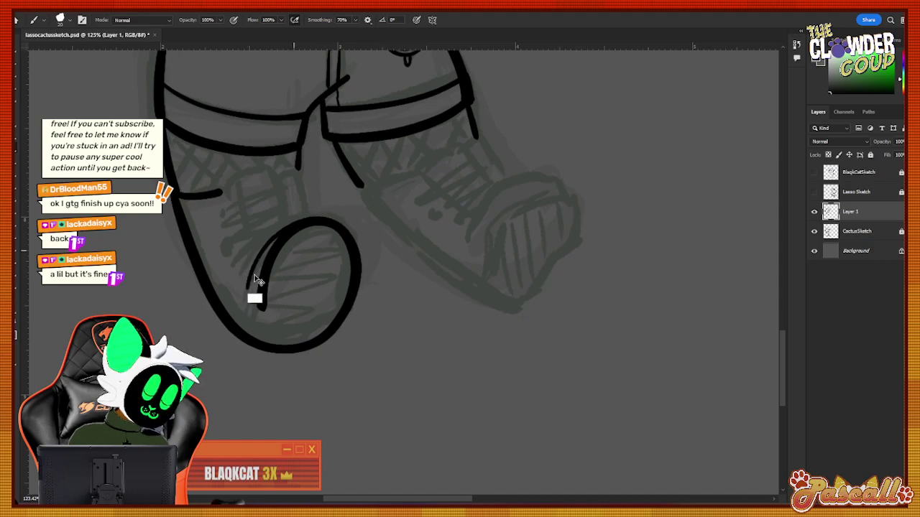
{"action": "key", "text": "ctrl+z"}
{"action": "mouse_move", "coordinate": [247, 294]}
{"action": "left_mouse_down"}
{"action": "mouse_move", "coordinate": [264, 234]}
{"action": "mouse_move", "coordinate": [316, 215]}
{"action": "mouse_move", "coordinate": [351, 233]}
{"action": "left_mouse_up"}
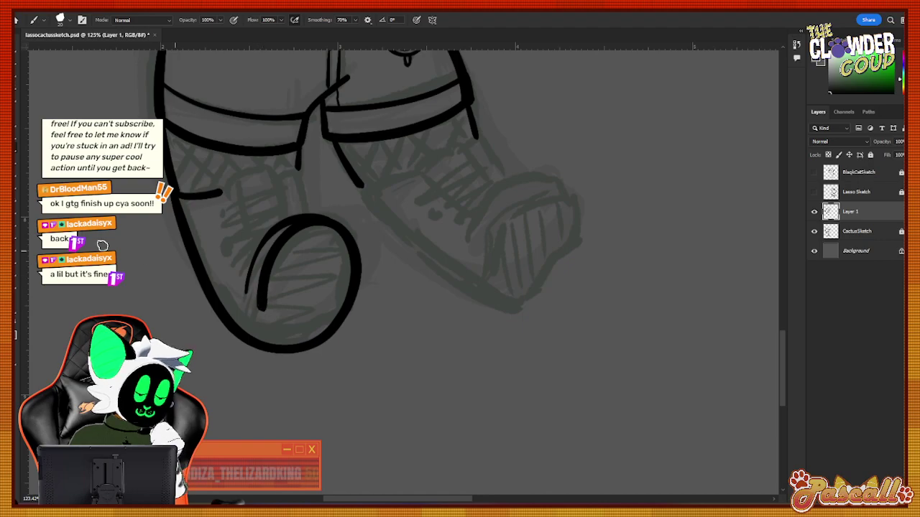
{"action": "key", "text": "e"}
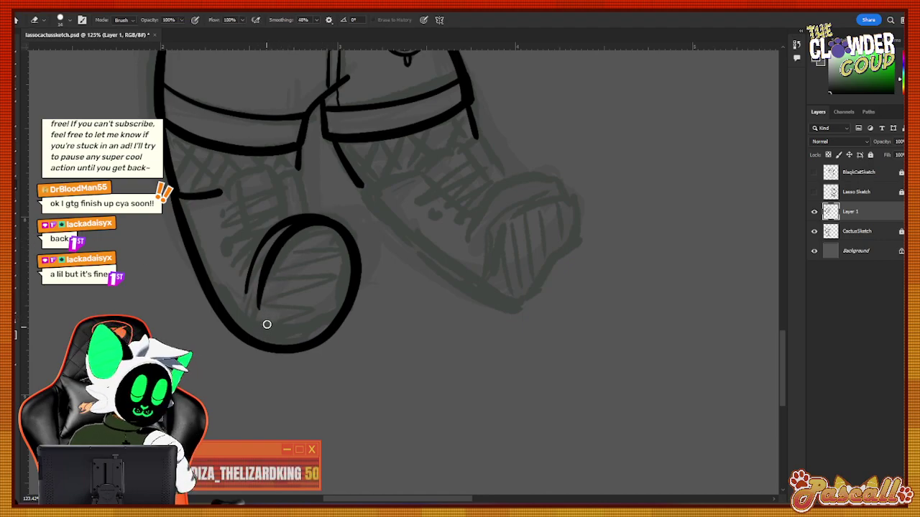
Ink the left boot's tongue and the narrow inner flap beside it, running both down to the toe cap.
{"action": "key", "text": "b"}
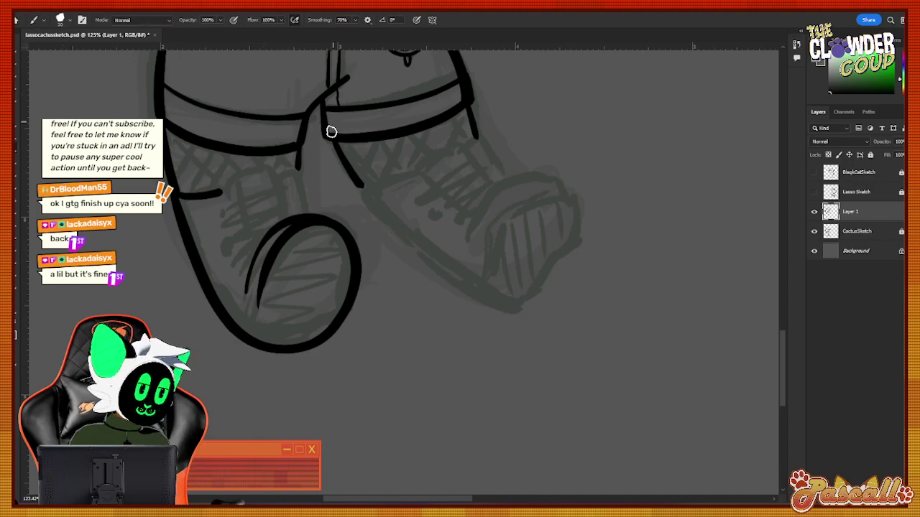
{"action": "left_click_drag", "start_coordinate": [233, 185], "coordinate": [251, 287]}
{"action": "key", "text": "ctrl+z"}
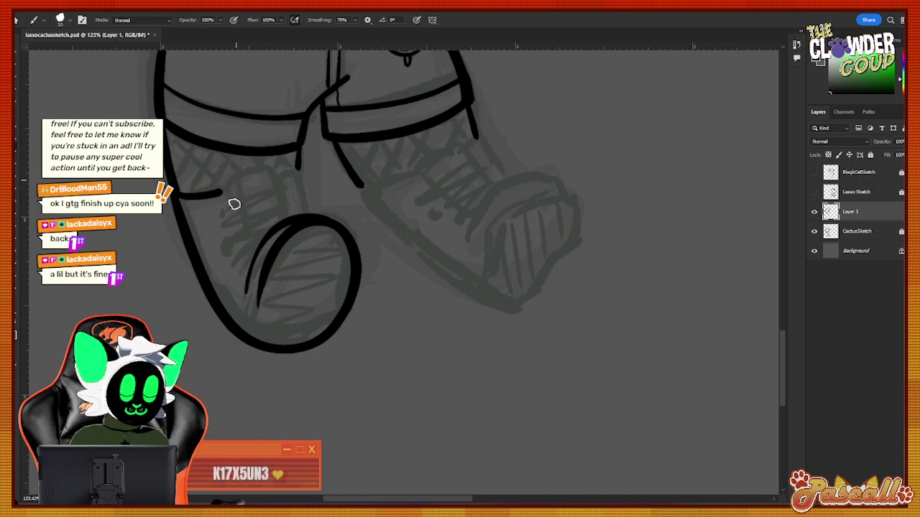
{"action": "left_click_drag", "start_coordinate": [234, 180], "coordinate": [253, 290]}
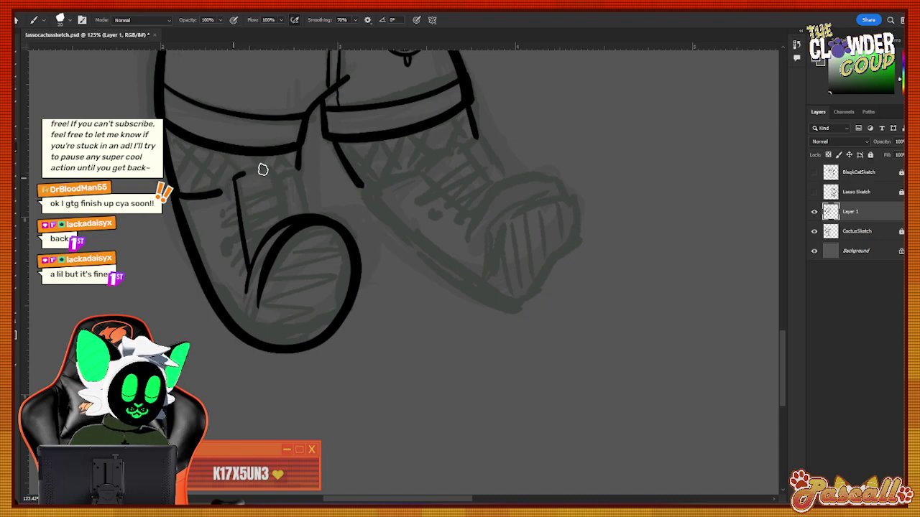
{"action": "key", "text": "ctrl+z"}
{"action": "left_click_drag", "start_coordinate": [235, 180], "coordinate": [270, 167]}
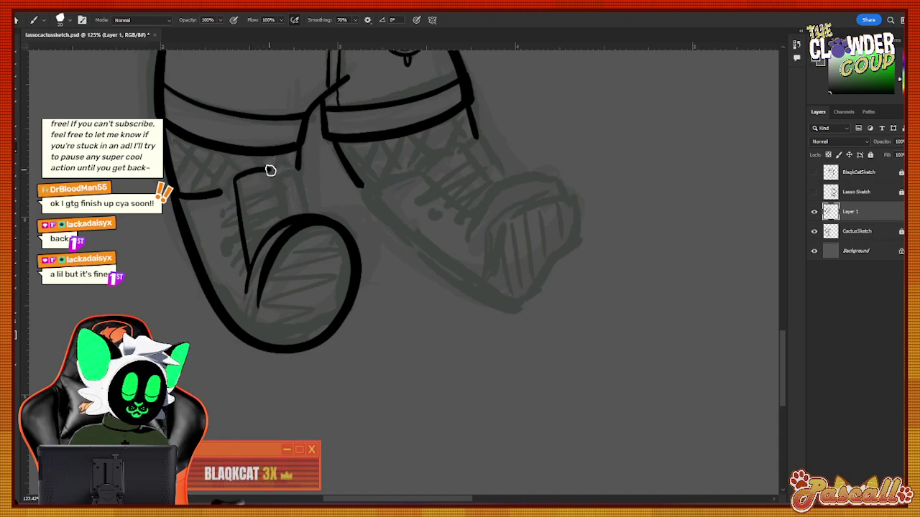
{"action": "key", "text": "ctrl+z"}
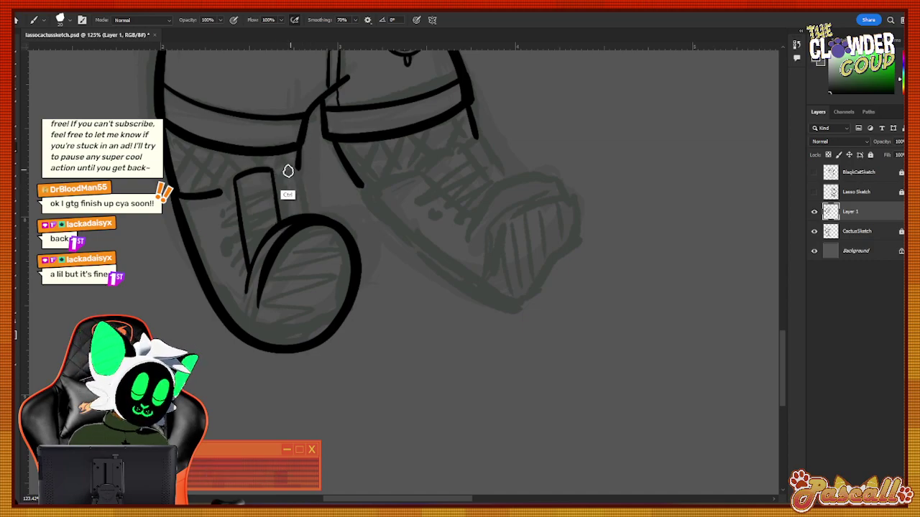
{"action": "left_click_drag", "start_coordinate": [273, 171], "coordinate": [297, 166]}
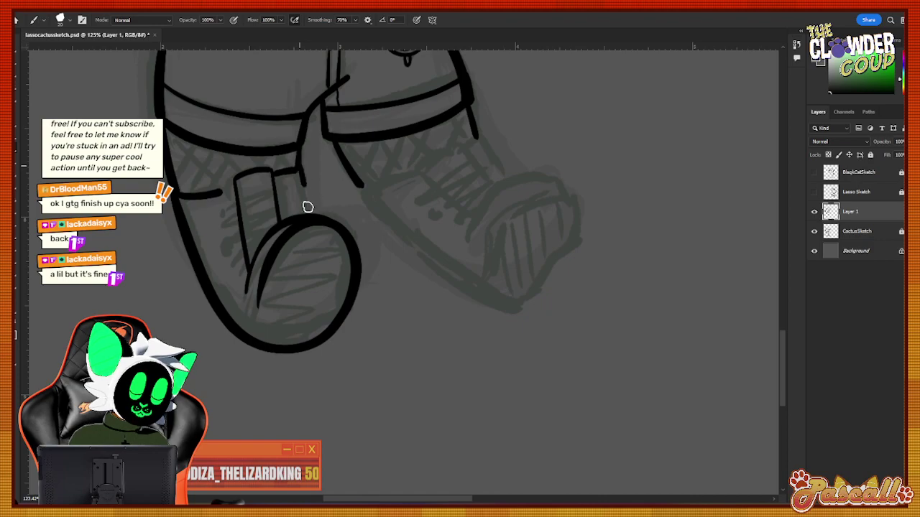
{"action": "left_click_drag", "start_coordinate": [307, 207], "coordinate": [307, 181]}
Erase the left boot's short top edge, re-ink it up to the tongue, and extend the toe cap line to the sole.
{"action": "key", "text": "e"}
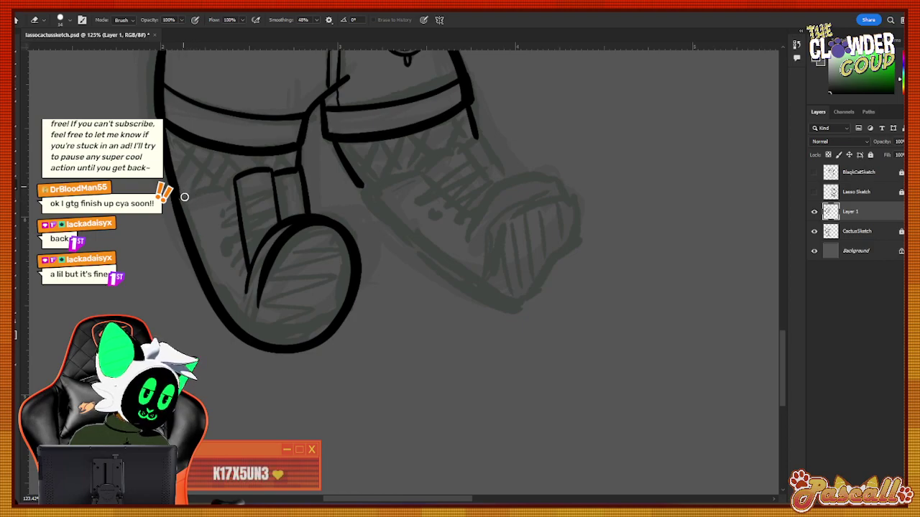
{"action": "key", "text": "b"}
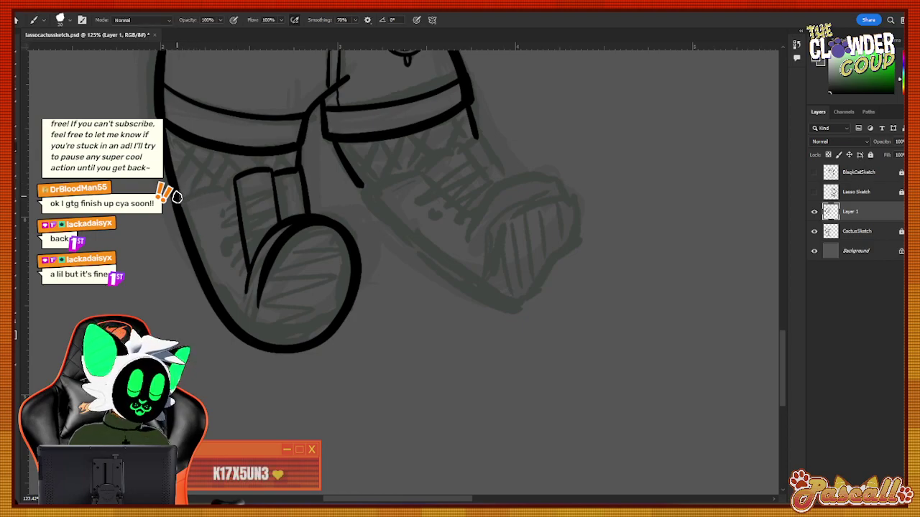
{"action": "key", "text": "ctrl+z"}
{"action": "left_click_drag", "start_coordinate": [180, 194], "coordinate": [236, 183]}
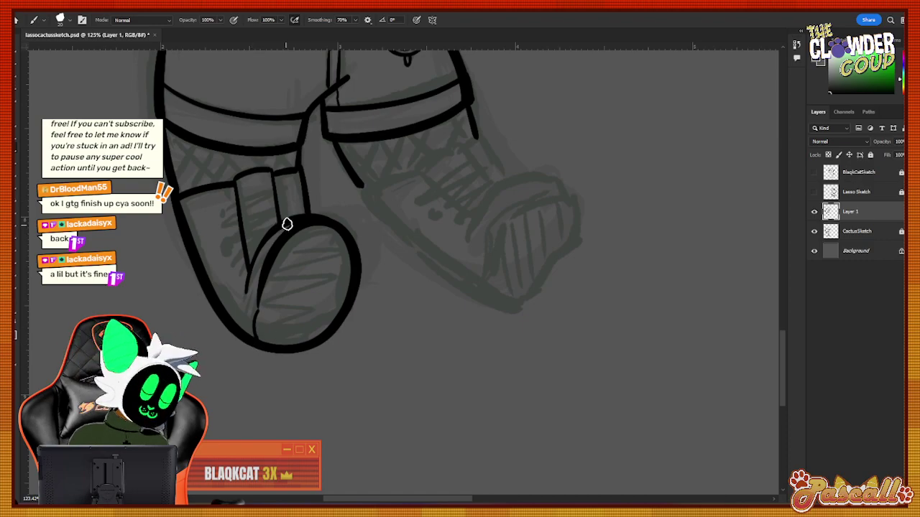
Reduce the brush size to 12 px and ink a thin seam line behind the left toe cap down to the sole.
{"action": "left_click", "coordinate": [64, 21]}
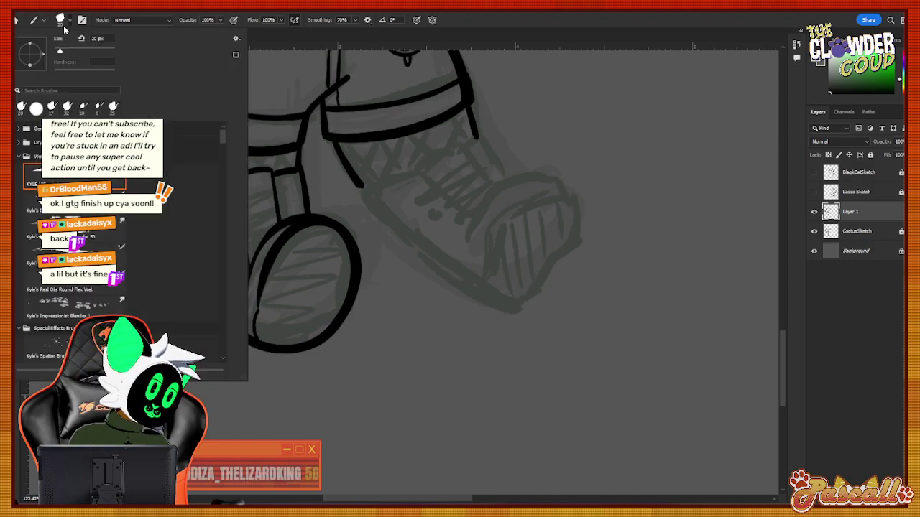
{"action": "left_click_drag", "start_coordinate": [61, 51], "coordinate": [58, 51]}
{"action": "left_click", "coordinate": [70, 21]}
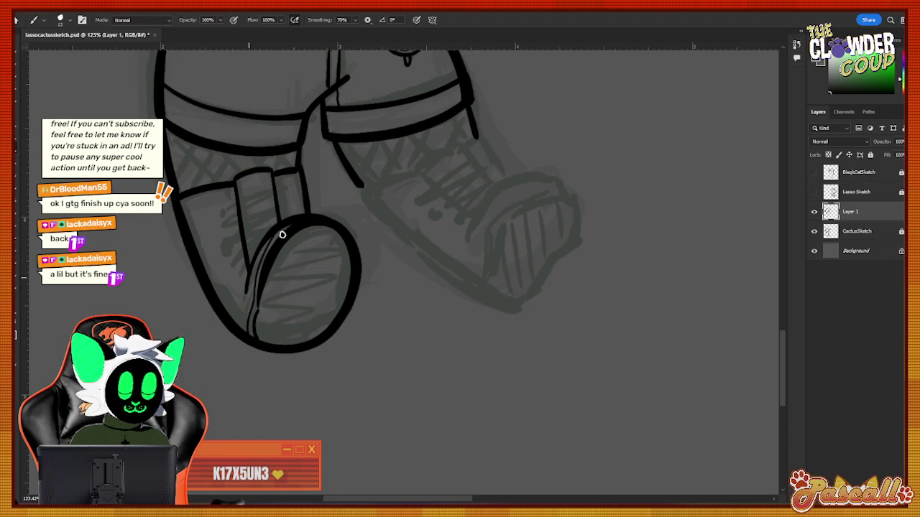
Dot a row of lace eyelets down each side of the left boot's tongue.
{"action": "left_click", "coordinate": [230, 229]}
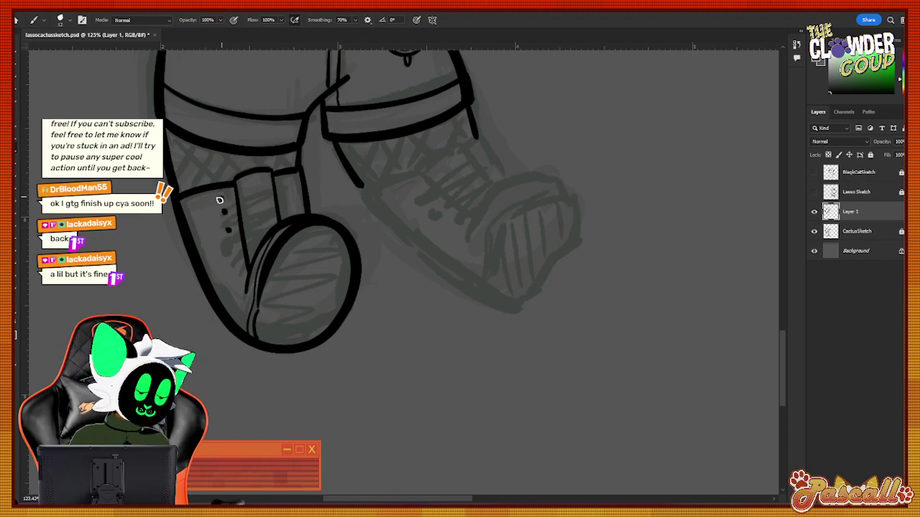
{"action": "left_click", "coordinate": [220, 200]}
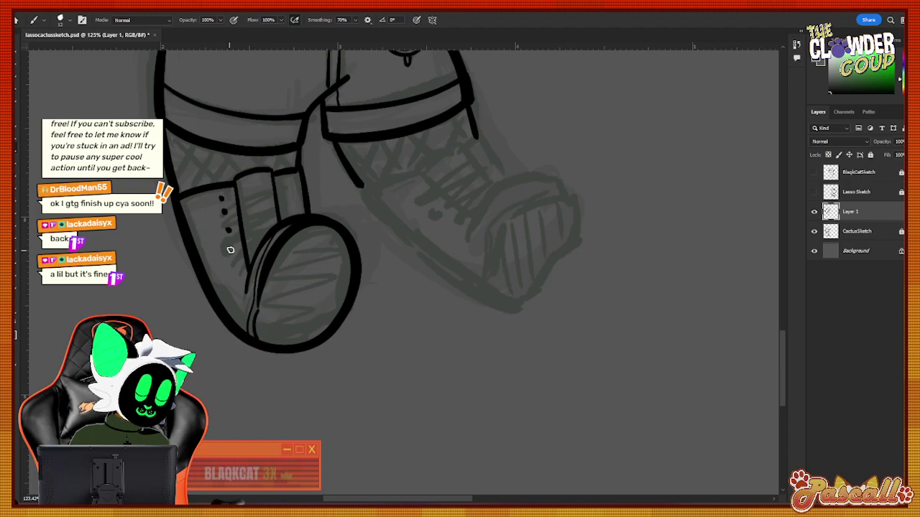
{"action": "left_click", "coordinate": [287, 211]}
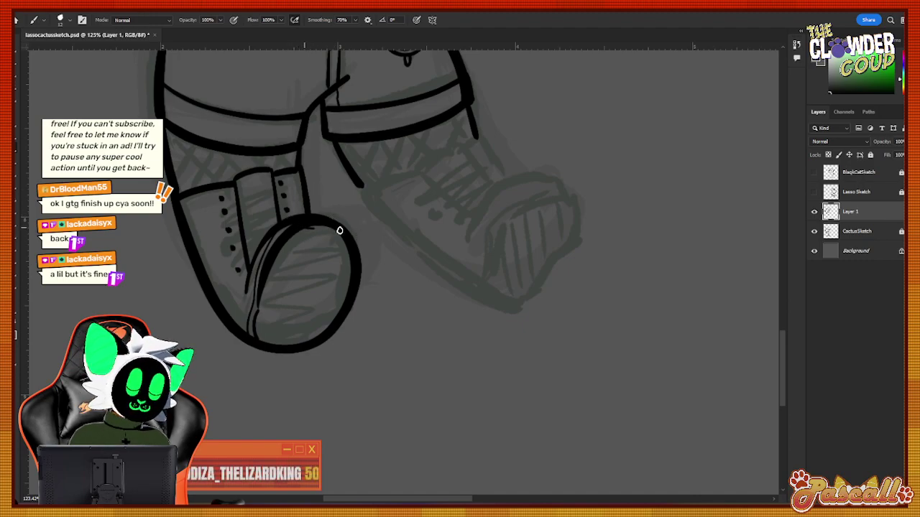
Fill the left boot's rounded toe face with zigzag tread lines and ink criss-cross laces between the eyelets.
{"action": "mouse_move", "coordinate": [311, 238]}
{"action": "left_mouse_down"}
{"action": "mouse_move", "coordinate": [351, 247]}
{"action": "mouse_move", "coordinate": [273, 244]}
{"action": "mouse_move", "coordinate": [361, 255]}
{"action": "mouse_move", "coordinate": [265, 253]}
{"action": "mouse_move", "coordinate": [356, 268]}
{"action": "mouse_move", "coordinate": [287, 265]}
{"action": "mouse_move", "coordinate": [341, 275]}
{"action": "mouse_move", "coordinate": [291, 278]}
{"action": "mouse_move", "coordinate": [319, 287]}
{"action": "mouse_move", "coordinate": [284, 295]}
{"action": "mouse_move", "coordinate": [328, 307]}
{"action": "mouse_move", "coordinate": [272, 305]}
{"action": "mouse_move", "coordinate": [327, 319]}
{"action": "mouse_move", "coordinate": [272, 317]}
{"action": "mouse_move", "coordinate": [309, 325]}
{"action": "mouse_move", "coordinate": [274, 329]}
{"action": "mouse_move", "coordinate": [310, 340]}
{"action": "left_mouse_up"}
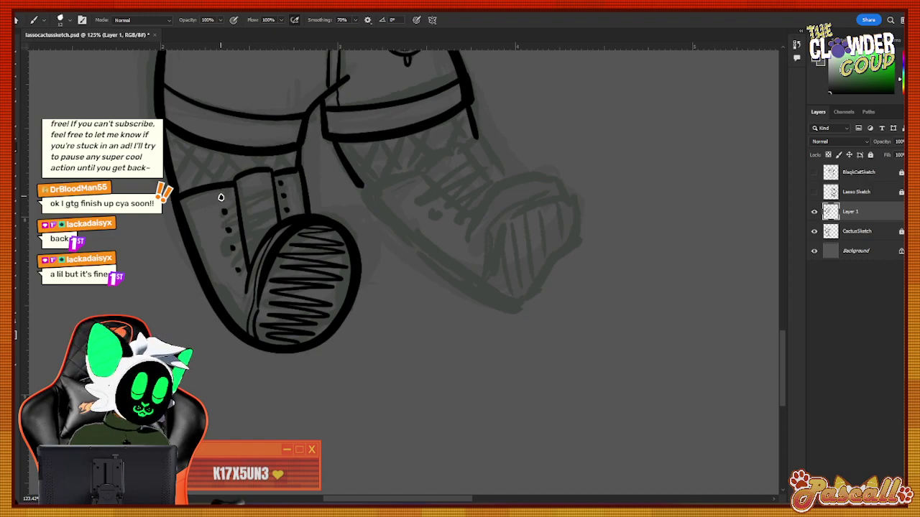
{"action": "left_click_drag", "start_coordinate": [222, 197], "coordinate": [296, 179]}
{"action": "key", "text": "ctrl+z"}
{"action": "left_click_drag", "start_coordinate": [223, 196], "coordinate": [291, 184]}
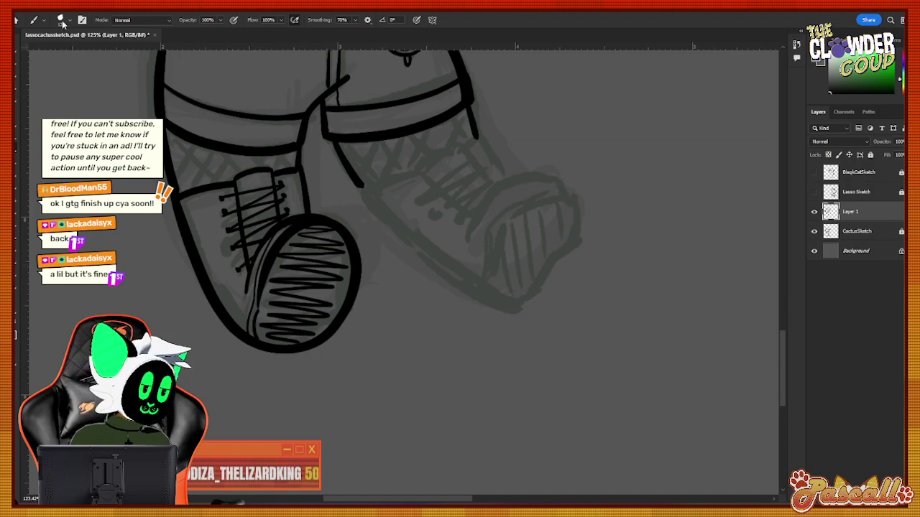
Increase the brush size to 31 px and ink the right boot's short top edge, back side, sole and rounded toe cap.
{"action": "left_click", "coordinate": [62, 21]}
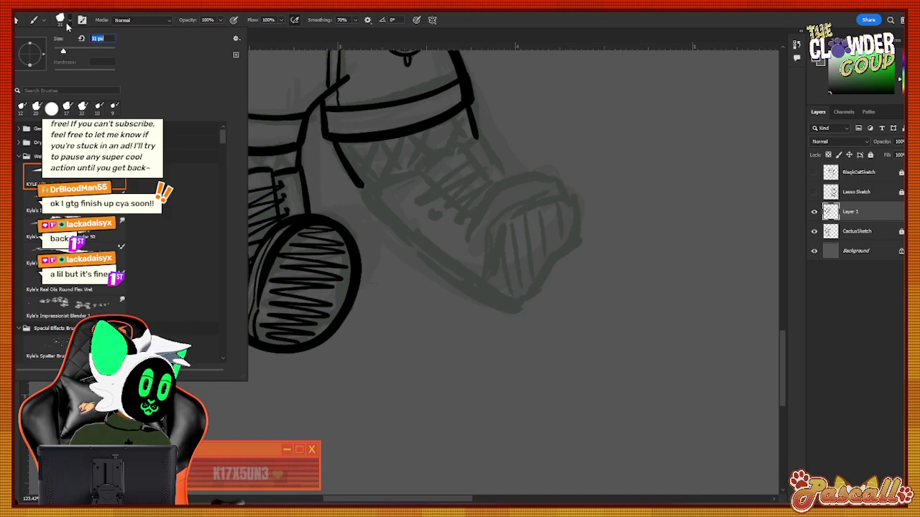
{"action": "left_click", "coordinate": [61, 20]}
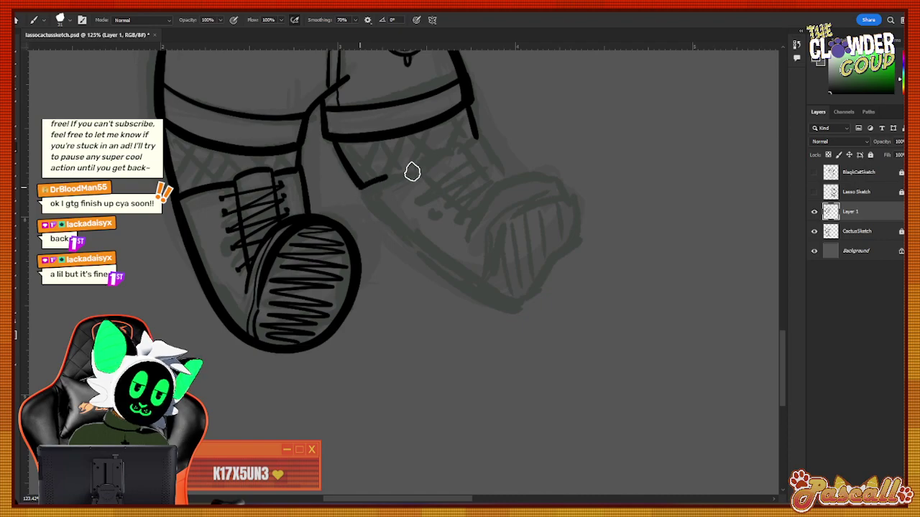
{"action": "mouse_move", "coordinate": [360, 185]}
{"action": "left_mouse_down"}
{"action": "mouse_move", "coordinate": [407, 163]}
{"action": "mouse_move", "coordinate": [400, 239]}
{"action": "mouse_move", "coordinate": [459, 292]}
{"action": "mouse_move", "coordinate": [515, 308]}
{"action": "left_mouse_up"}
{"action": "key", "text": "ctrl+z"}
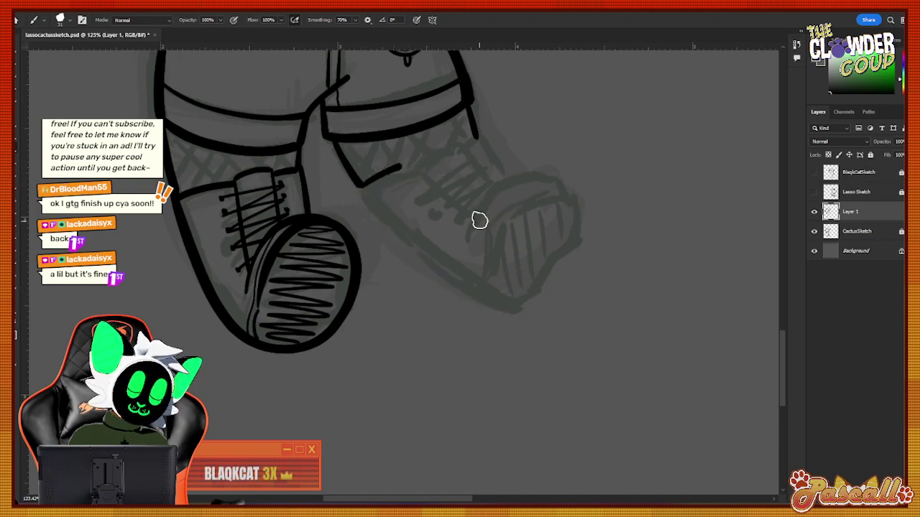
{"action": "mouse_move", "coordinate": [463, 230]}
{"action": "left_mouse_down"}
{"action": "mouse_move", "coordinate": [548, 174]}
{"action": "mouse_move", "coordinate": [575, 205]}
{"action": "mouse_move", "coordinate": [571, 235]}
{"action": "mouse_move", "coordinate": [537, 283]}
{"action": "mouse_move", "coordinate": [496, 310]}
{"action": "mouse_move", "coordinate": [427, 266]}
{"action": "mouse_move", "coordinate": [354, 188]}
{"action": "left_mouse_up"}
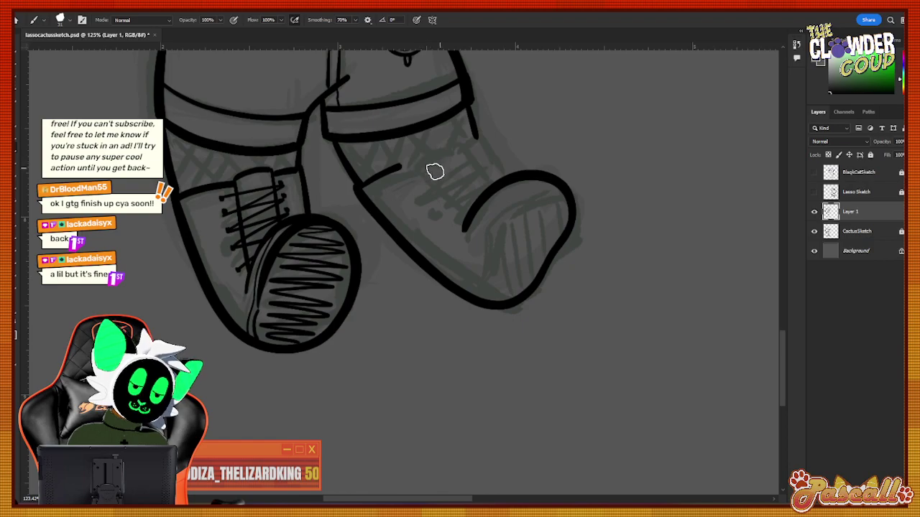
Ink the right boot's front edge from the ankle down to the toe cap after trying a tongue line.
{"action": "left_click_drag", "start_coordinate": [414, 164], "coordinate": [461, 222]}
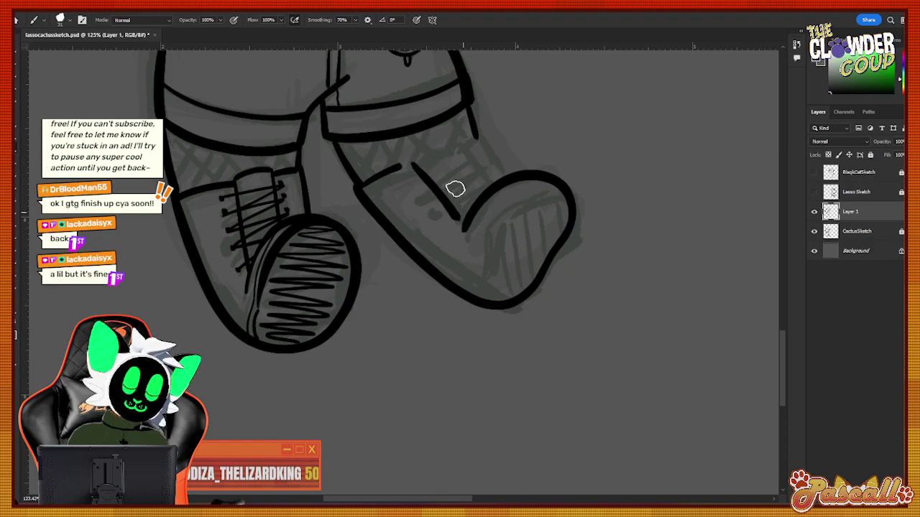
{"action": "key", "text": "ctrl+z"}
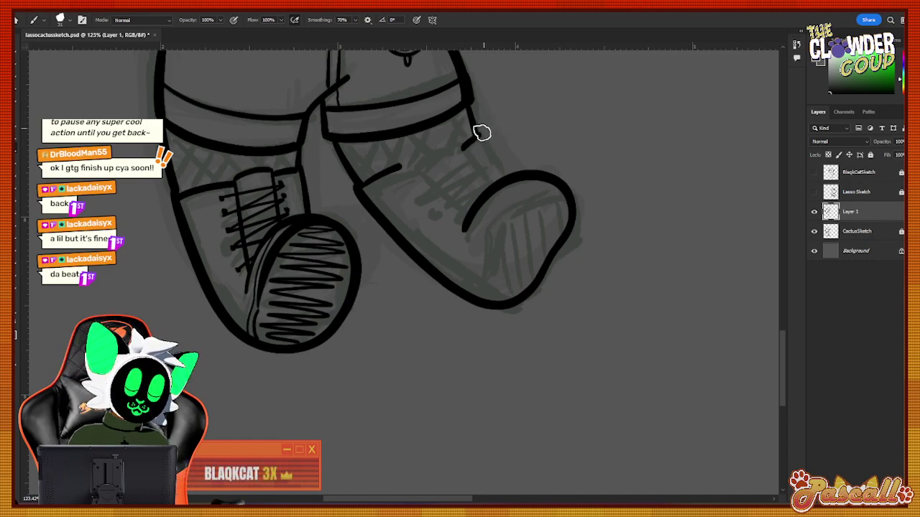
{"action": "left_click_drag", "start_coordinate": [472, 119], "coordinate": [502, 172]}
{"action": "key", "text": "ctrl+z"}
{"action": "left_click_drag", "start_coordinate": [476, 124], "coordinate": [505, 191]}
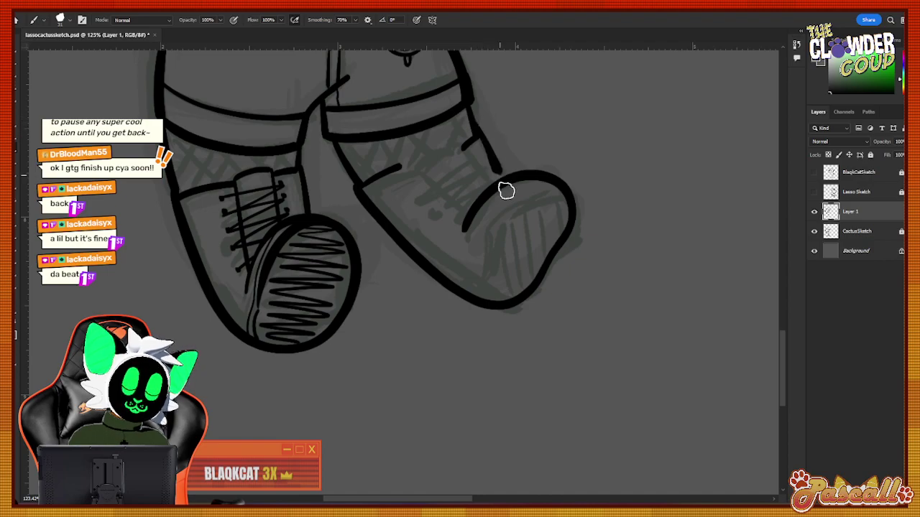
{"action": "key", "text": "ctrl+z"}
{"action": "left_click_drag", "start_coordinate": [481, 134], "coordinate": [503, 176]}
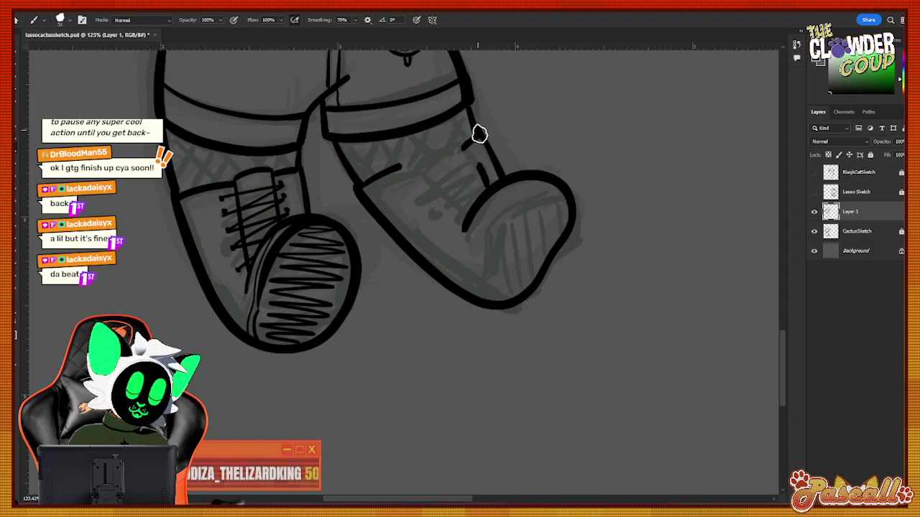
Ink the right boot's rounded tongue and the short flap edge beside it, from the ankle opening down to the toe cap.
{"action": "left_click_drag", "start_coordinate": [453, 143], "coordinate": [492, 191]}
{"action": "mouse_move", "coordinate": [448, 139]}
{"action": "left_mouse_down"}
{"action": "mouse_move", "coordinate": [418, 160]}
{"action": "mouse_move", "coordinate": [418, 174]}
{"action": "mouse_move", "coordinate": [474, 223]}
{"action": "left_mouse_up"}
{"action": "key", "text": "ctrl+z"}
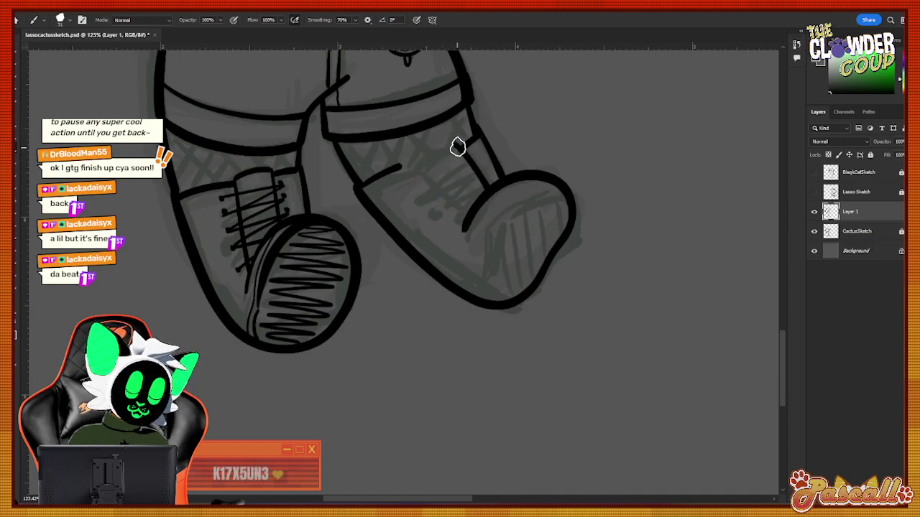
{"action": "mouse_move", "coordinate": [456, 143]}
{"action": "left_mouse_down"}
{"action": "mouse_move", "coordinate": [417, 173]}
{"action": "mouse_move", "coordinate": [471, 215]}
{"action": "left_mouse_up"}
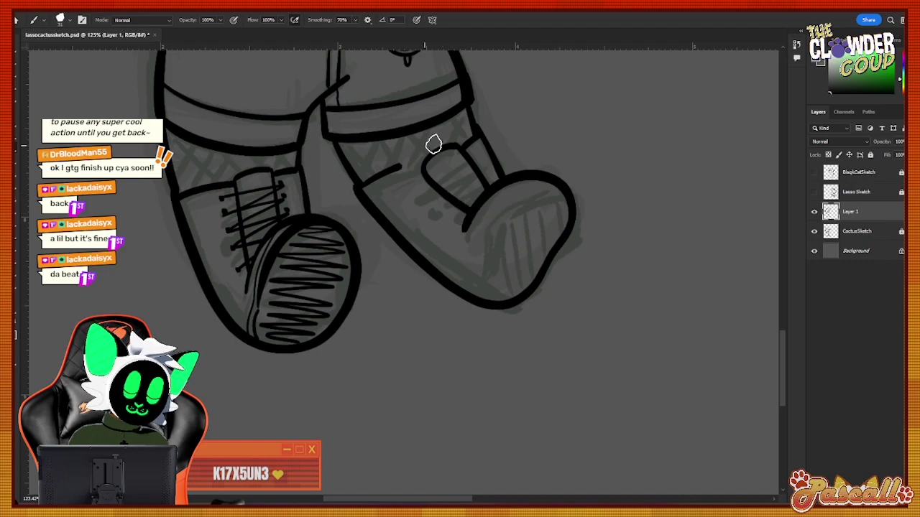
{"action": "key", "text": "ctrl+z"}
{"action": "mouse_move", "coordinate": [454, 144]}
{"action": "left_mouse_down"}
{"action": "mouse_move", "coordinate": [422, 158]}
{"action": "mouse_move", "coordinate": [415, 173]}
{"action": "mouse_move", "coordinate": [474, 222]}
{"action": "left_mouse_up"}
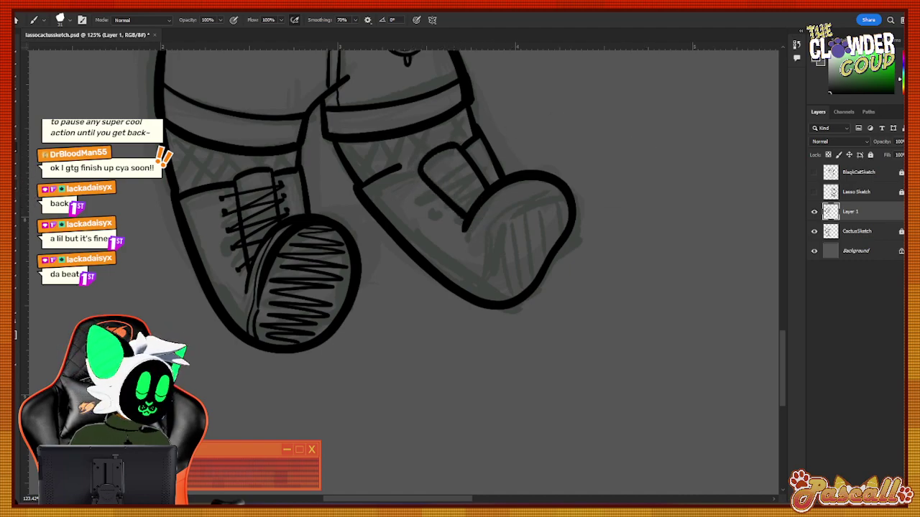
Erase the right boot's old short top edge and ink a new one from the back of the boot to the tongue.
{"action": "key", "text": "e"}
{"action": "left_click_drag", "start_coordinate": [401, 169], "coordinate": [394, 164]}
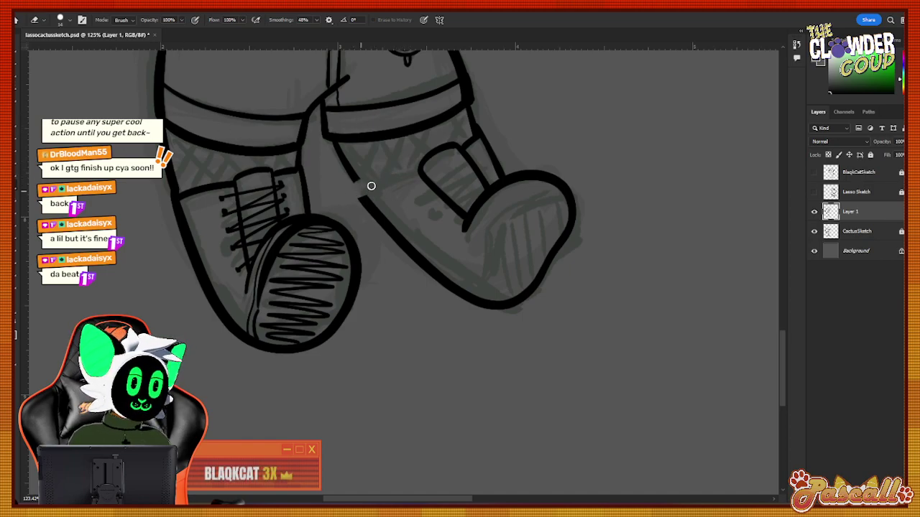
{"action": "key", "text": "b"}
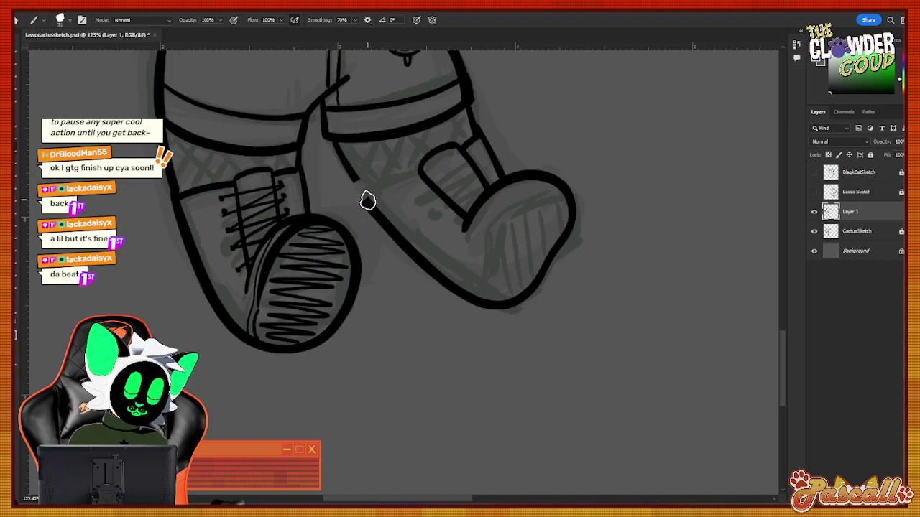
{"action": "mouse_move", "coordinate": [365, 199]}
{"action": "left_mouse_down"}
{"action": "mouse_move", "coordinate": [394, 176]}
{"action": "mouse_move", "coordinate": [432, 170]}
{"action": "left_mouse_up"}
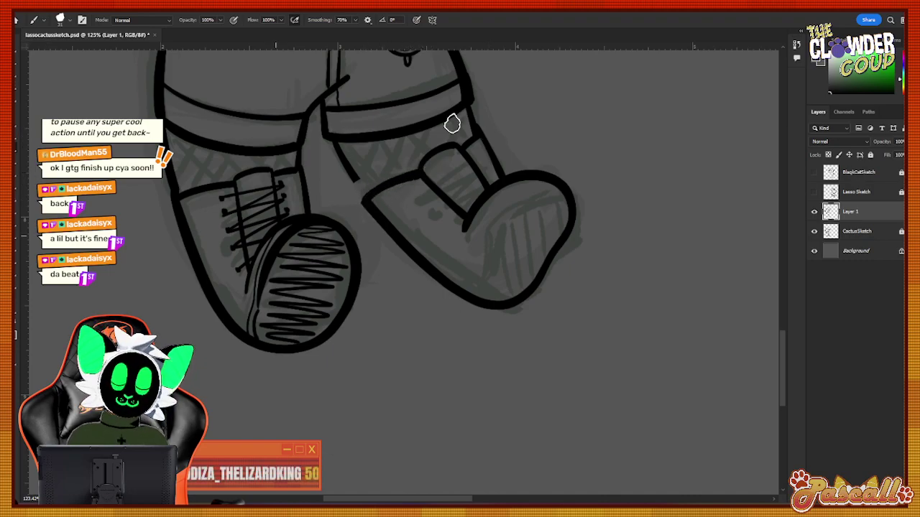
Ink the sole's curved edge across the right boot's toe, then add a thinner parallel line with a 17 px brush.
{"action": "mouse_move", "coordinate": [477, 279]}
{"action": "left_mouse_down"}
{"action": "mouse_move", "coordinate": [486, 246]}
{"action": "mouse_move", "coordinate": [513, 213]}
{"action": "mouse_move", "coordinate": [571, 190]}
{"action": "left_mouse_up"}
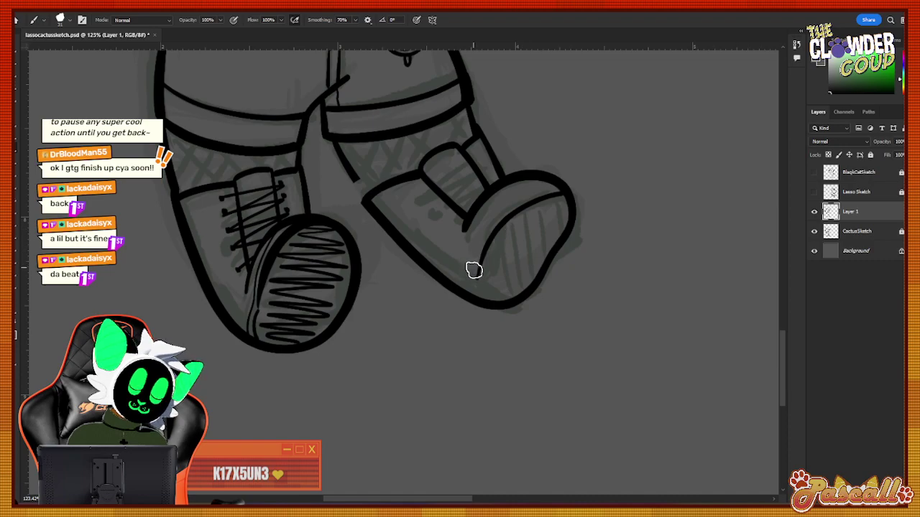
{"action": "key", "text": "ctrl+z"}
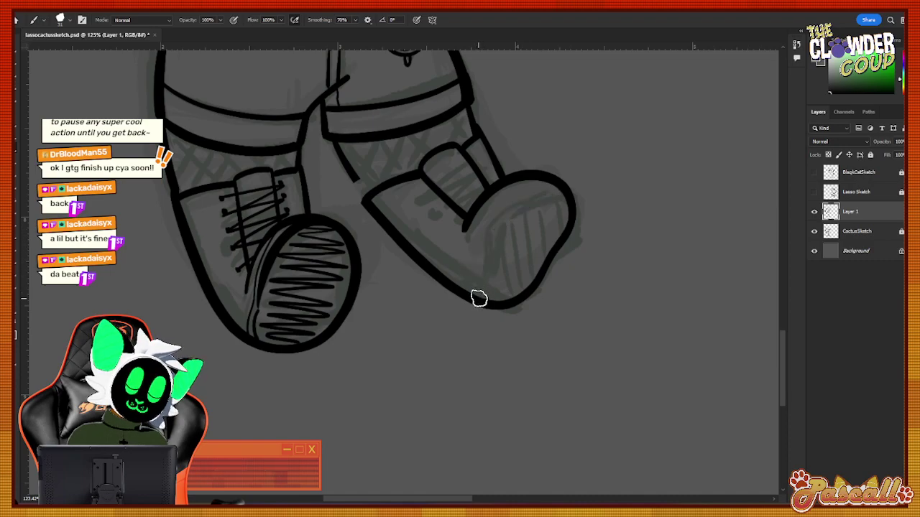
{"action": "mouse_move", "coordinate": [478, 298]}
{"action": "left_mouse_down"}
{"action": "mouse_move", "coordinate": [520, 212]}
{"action": "mouse_move", "coordinate": [548, 195]}
{"action": "left_mouse_up"}
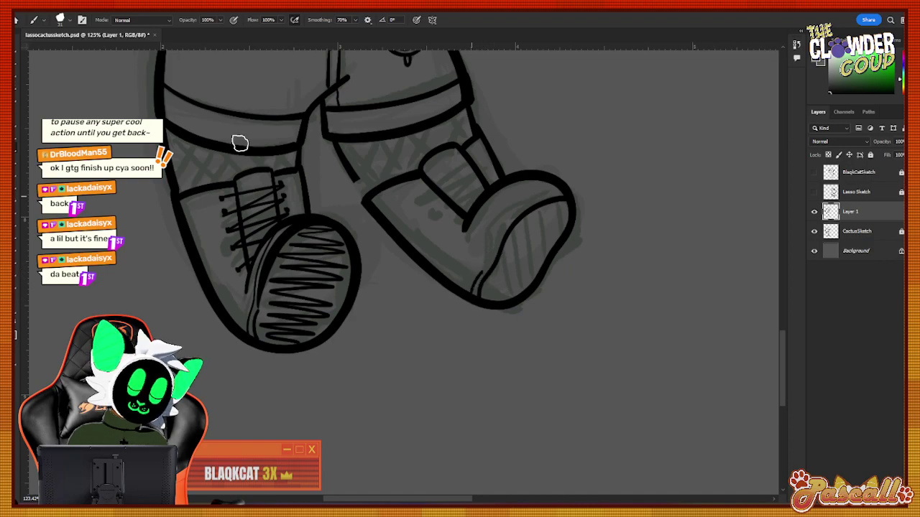
{"action": "left_click", "coordinate": [59, 19]}
{"action": "left_click", "coordinate": [61, 23]}
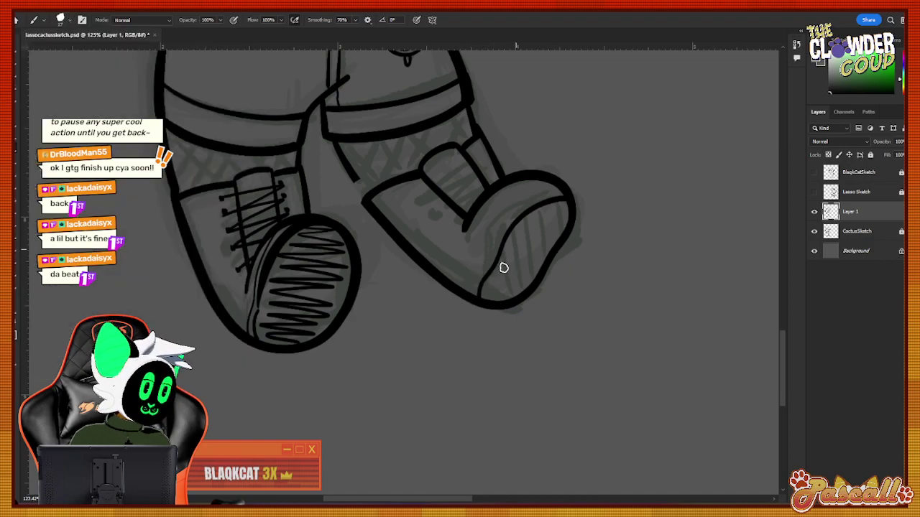
{"action": "left_click_drag", "start_coordinate": [480, 273], "coordinate": [498, 244]}
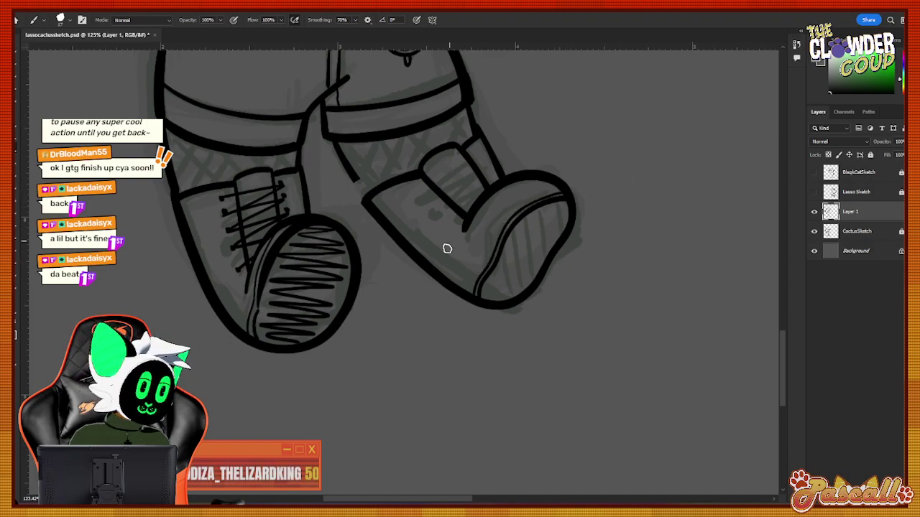
{"action": "key", "text": "ctrl+z"}
Extend the right boot's toe cap edge downward from the tongue's base with a short tapered stroke.
{"action": "mouse_move", "coordinate": [469, 215]}
{"action": "left_mouse_down"}
{"action": "mouse_move", "coordinate": [462, 255]}
{"action": "mouse_move", "coordinate": [461, 230]}
{"action": "left_mouse_up"}
{"action": "key", "text": "ctrl+z"}
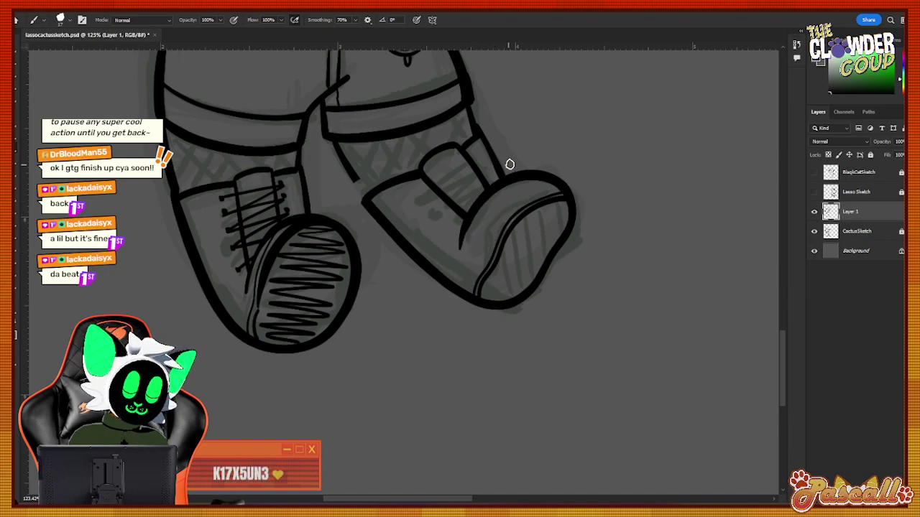
{"action": "key", "text": "ctrl+z"}
{"action": "left_click_drag", "start_coordinate": [460, 250], "coordinate": [477, 205]}
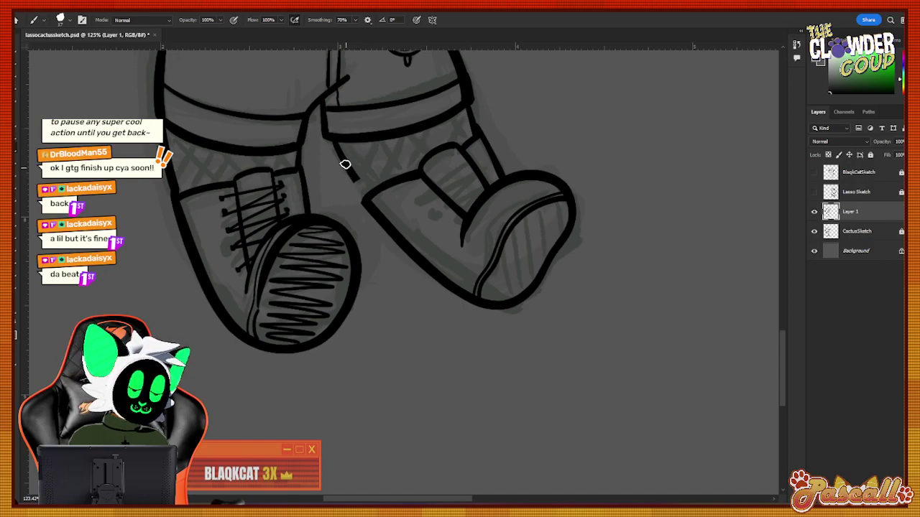
Redraw the right leg's back line from the shorts cuff down to the boot's top corner, closing the gap.
{"action": "left_click_drag", "start_coordinate": [345, 165], "coordinate": [366, 199]}
{"action": "key", "text": "ctrl+z"}
{"action": "left_click_drag", "start_coordinate": [335, 145], "coordinate": [368, 202]}
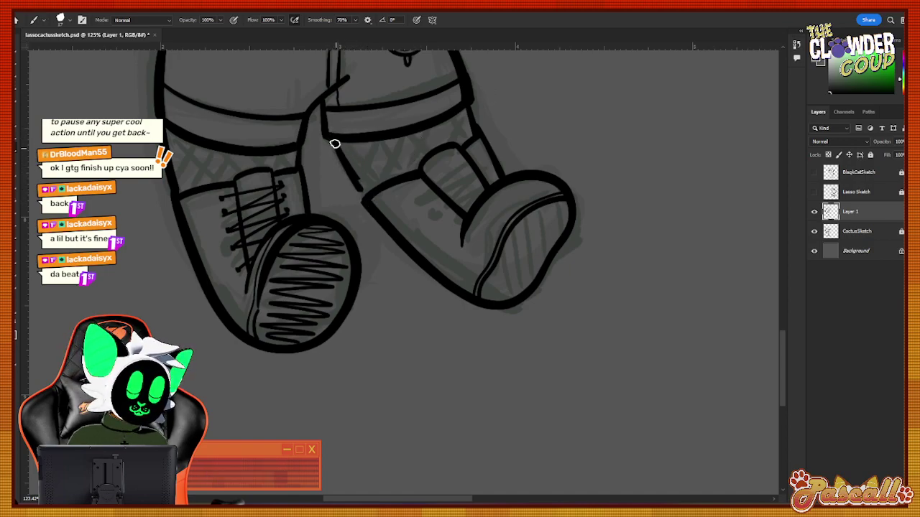
{"action": "key", "text": "ctrl+z"}
{"action": "left_click_drag", "start_coordinate": [338, 150], "coordinate": [369, 203]}
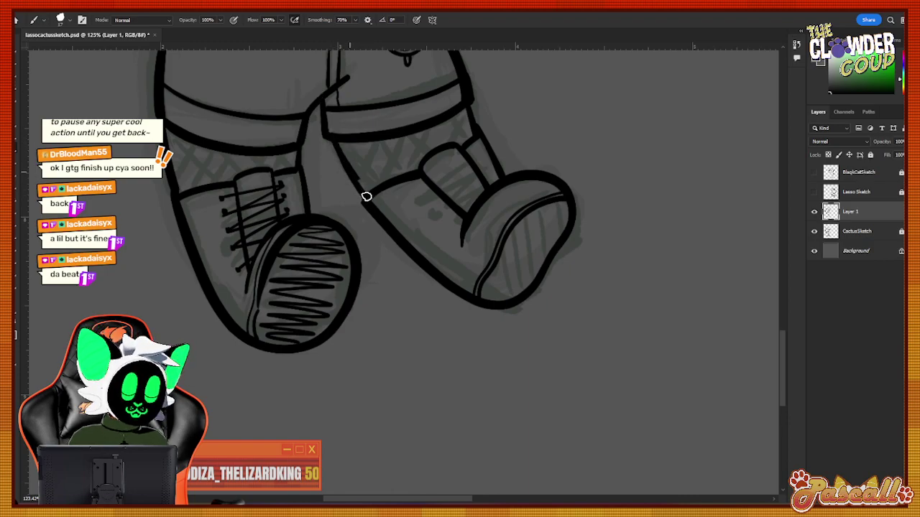
{"action": "key", "text": "ctrl+z"}
{"action": "left_click_drag", "start_coordinate": [337, 144], "coordinate": [366, 195]}
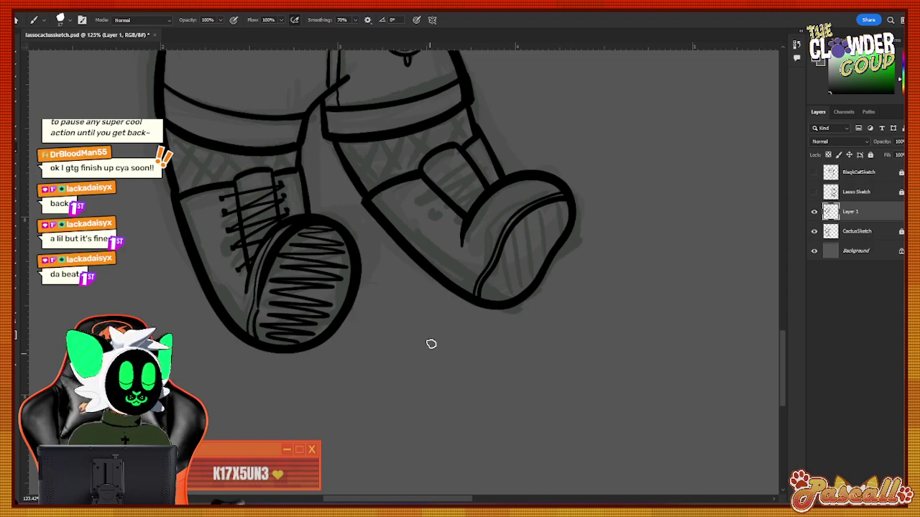
Dot lace eyelets along both sides of the right boot's tongue and ink criss-cross laces between them.
{"action": "left_click", "coordinate": [428, 198]}
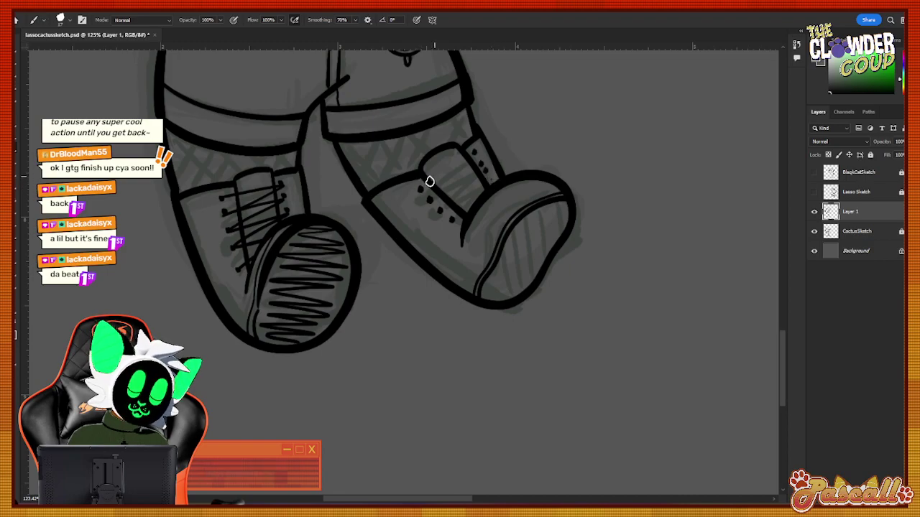
{"action": "mouse_move", "coordinate": [430, 201]}
{"action": "left_mouse_down"}
{"action": "mouse_move", "coordinate": [477, 164]}
{"action": "mouse_move", "coordinate": [458, 188]}
{"action": "left_mouse_up"}
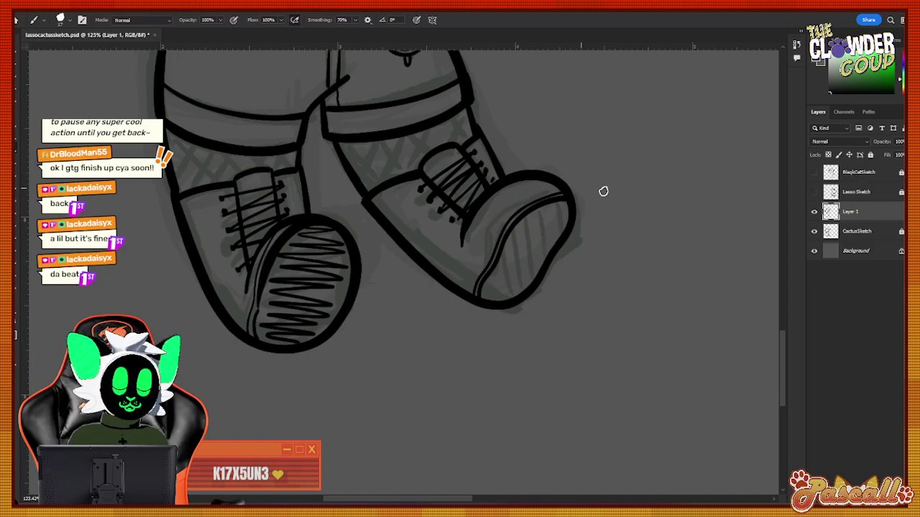
{"action": "mouse_move", "coordinate": [571, 210]}
{"action": "left_mouse_down"}
{"action": "mouse_move", "coordinate": [532, 210]}
{"action": "mouse_move", "coordinate": [576, 225]}
{"action": "mouse_move", "coordinate": [518, 218]}
{"action": "mouse_move", "coordinate": [569, 235]}
{"action": "mouse_move", "coordinate": [506, 227]}
{"action": "mouse_move", "coordinate": [563, 251]}
{"action": "mouse_move", "coordinate": [512, 247]}
{"action": "mouse_move", "coordinate": [542, 273]}
{"action": "mouse_move", "coordinate": [482, 272]}
{"action": "mouse_move", "coordinate": [523, 296]}
{"action": "left_mouse_up"}
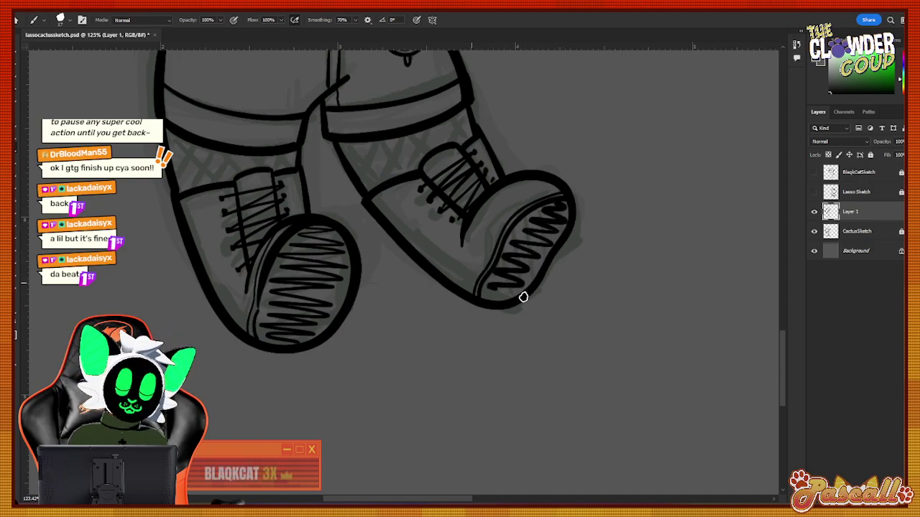
{"action": "key", "text": "ctrl+z"}
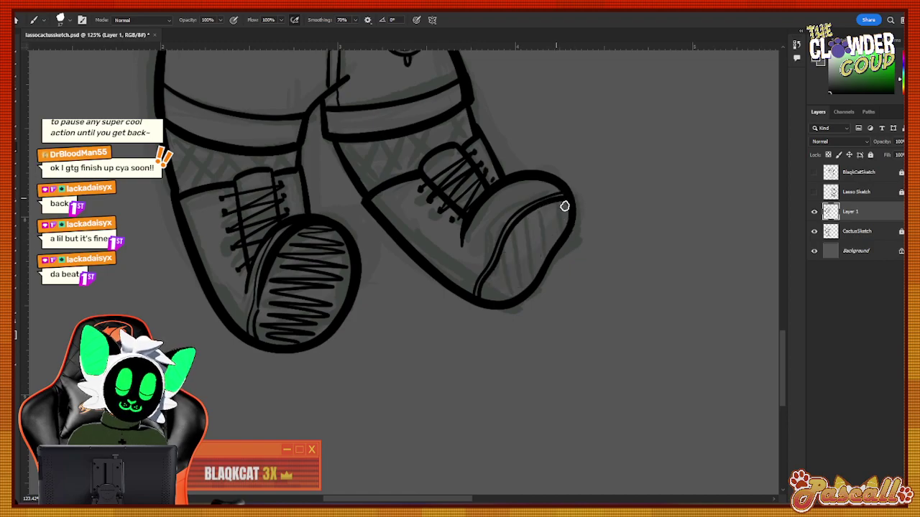
{"action": "mouse_move", "coordinate": [565, 205]}
{"action": "left_mouse_down"}
{"action": "mouse_move", "coordinate": [537, 207]}
{"action": "mouse_move", "coordinate": [571, 227]}
{"action": "mouse_move", "coordinate": [517, 220]}
{"action": "mouse_move", "coordinate": [559, 245]}
{"action": "mouse_move", "coordinate": [502, 244]}
{"action": "mouse_move", "coordinate": [544, 268]}
{"action": "mouse_move", "coordinate": [498, 258]}
{"action": "mouse_move", "coordinate": [527, 284]}
{"action": "mouse_move", "coordinate": [465, 275]}
{"action": "mouse_move", "coordinate": [513, 304]}
{"action": "left_mouse_up"}
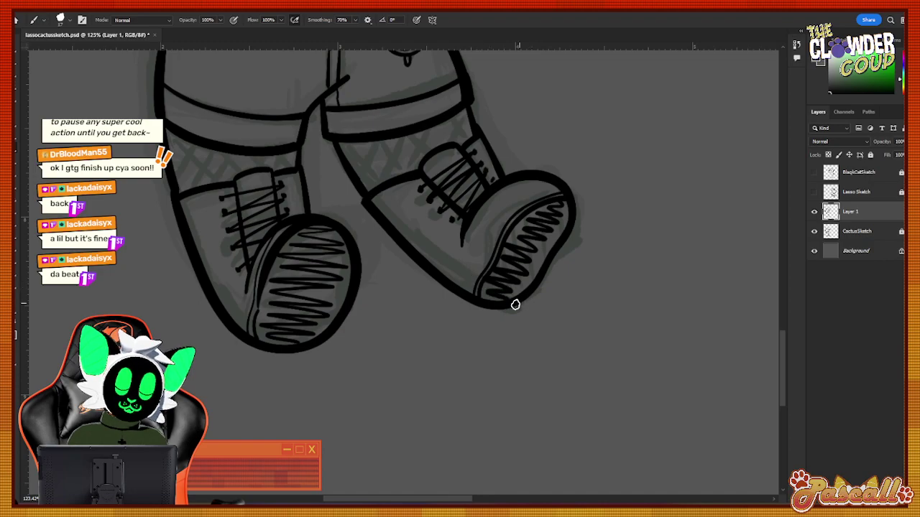
{"action": "key", "text": "ctrl+z"}
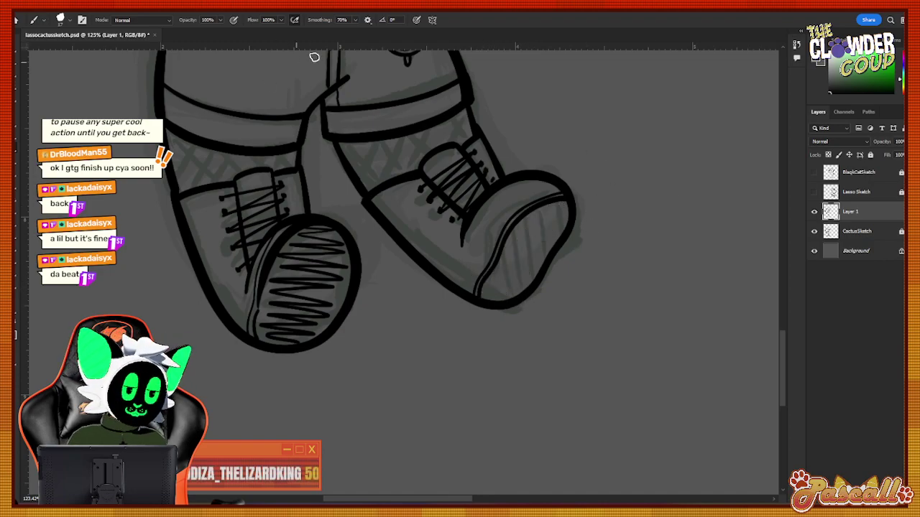
Lower the brush smoothing to 47% and fill the right boot's sole with a tight zigzag tread line.
{"action": "left_click", "coordinate": [356, 21]}
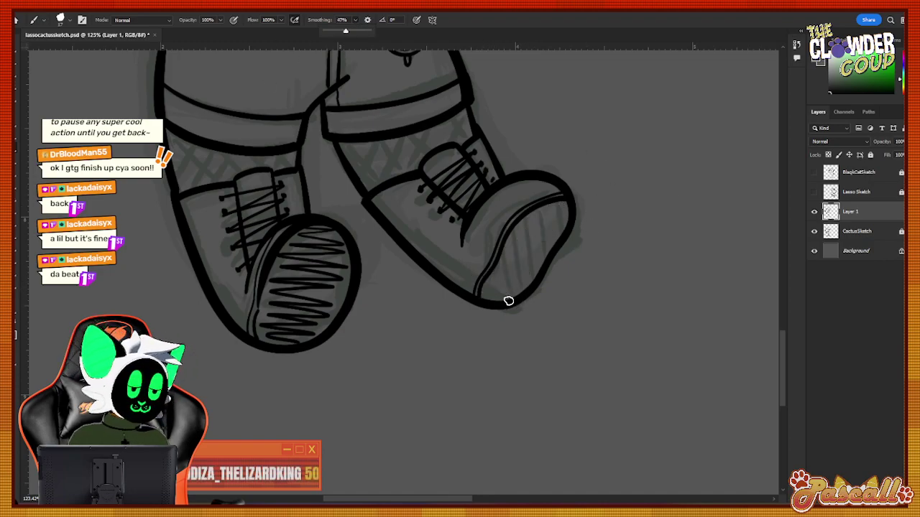
{"action": "mouse_move", "coordinate": [480, 293]}
{"action": "left_mouse_down"}
{"action": "mouse_move", "coordinate": [527, 289]}
{"action": "mouse_move", "coordinate": [509, 243]}
{"action": "mouse_move", "coordinate": [549, 267]}
{"action": "mouse_move", "coordinate": [523, 210]}
{"action": "mouse_move", "coordinate": [564, 233]}
{"action": "mouse_move", "coordinate": [581, 205]}
{"action": "left_mouse_up"}
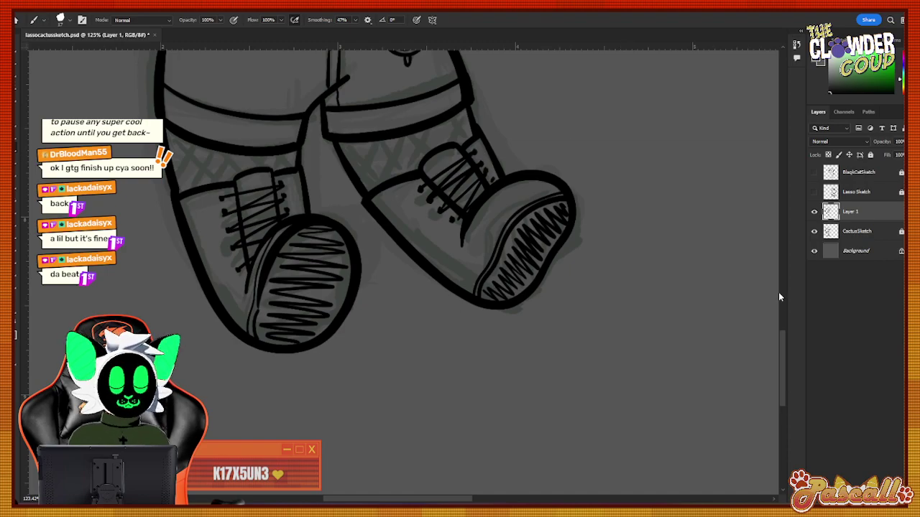
Ink parallel diagonal lines in one direction across both stockings, between the shorts cuffs and the boots.
{"action": "scroll", "coordinate": [784, 338], "scroll_direction": "up", "scroll_amount": 3}
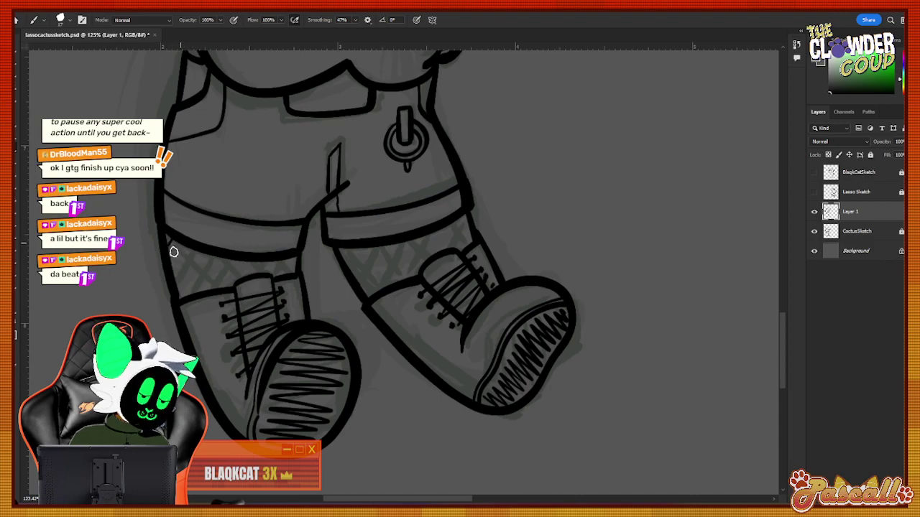
{"action": "mouse_move", "coordinate": [202, 252]}
{"action": "left_mouse_down"}
{"action": "mouse_move", "coordinate": [191, 247]}
{"action": "mouse_move", "coordinate": [204, 254]}
{"action": "mouse_move", "coordinate": [168, 296]}
{"action": "left_mouse_up"}
{"action": "left_click_drag", "start_coordinate": [238, 261], "coordinate": [209, 298]}
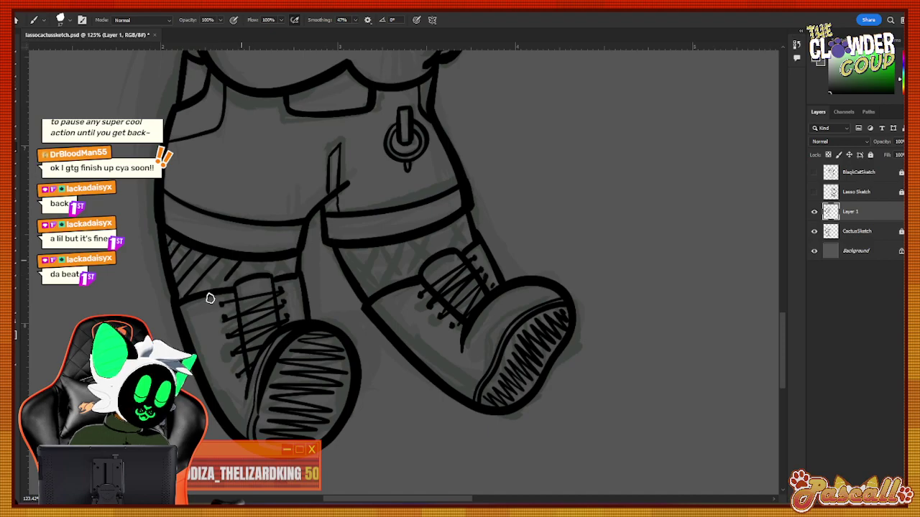
{"action": "left_click_drag", "start_coordinate": [240, 262], "coordinate": [213, 296]}
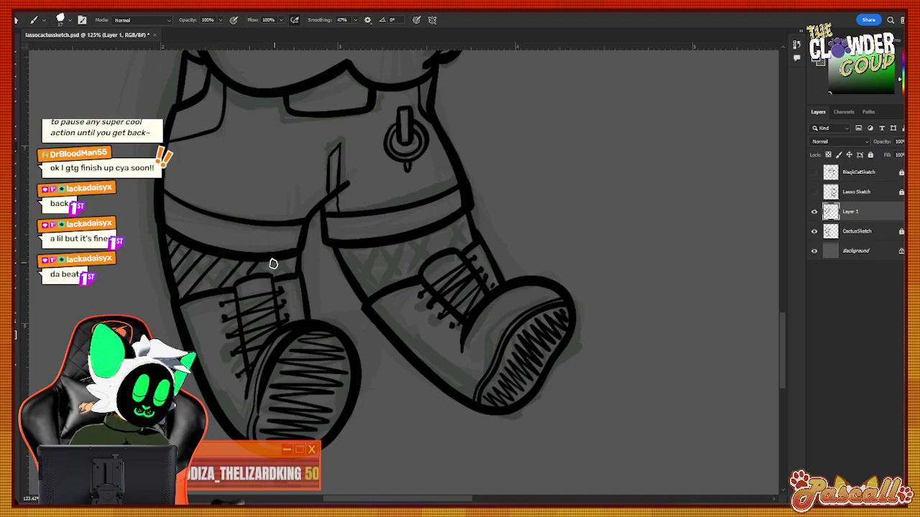
{"action": "left_click_drag", "start_coordinate": [296, 257], "coordinate": [271, 281]}
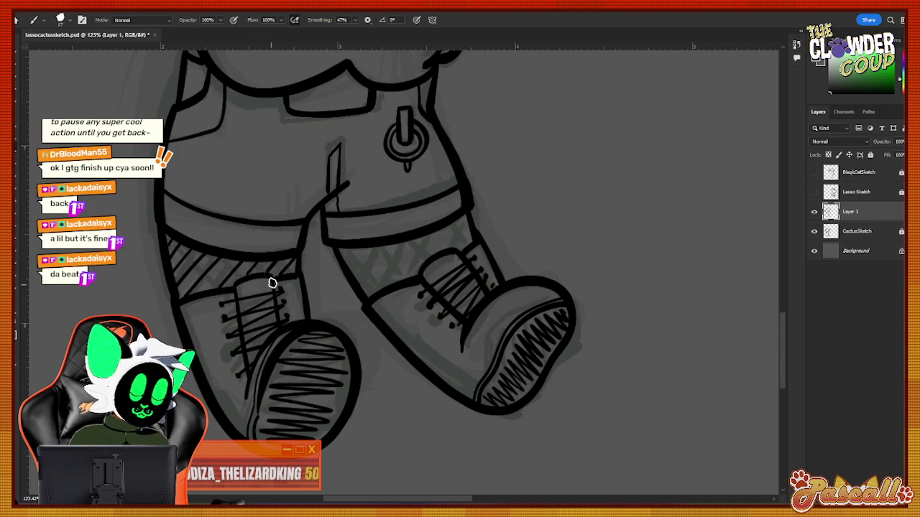
{"action": "left_click_drag", "start_coordinate": [397, 243], "coordinate": [364, 290]}
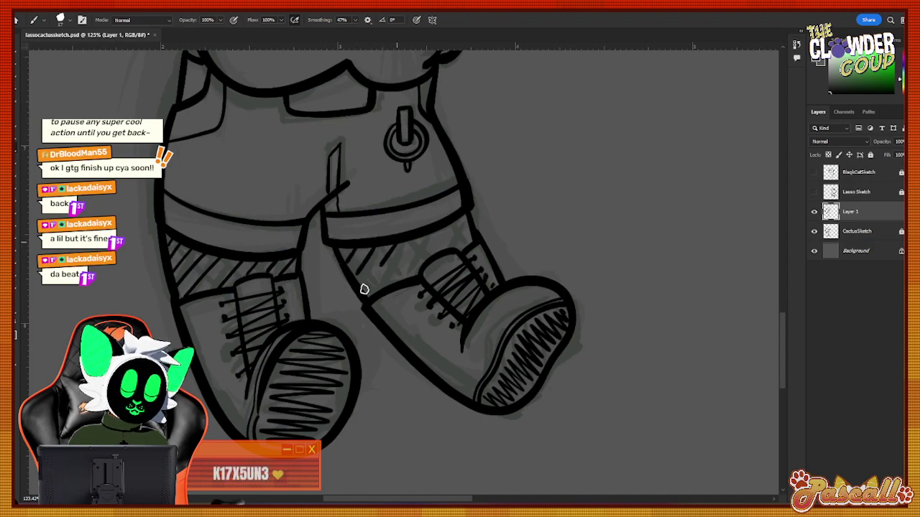
{"action": "left_click_drag", "start_coordinate": [419, 234], "coordinate": [374, 299]}
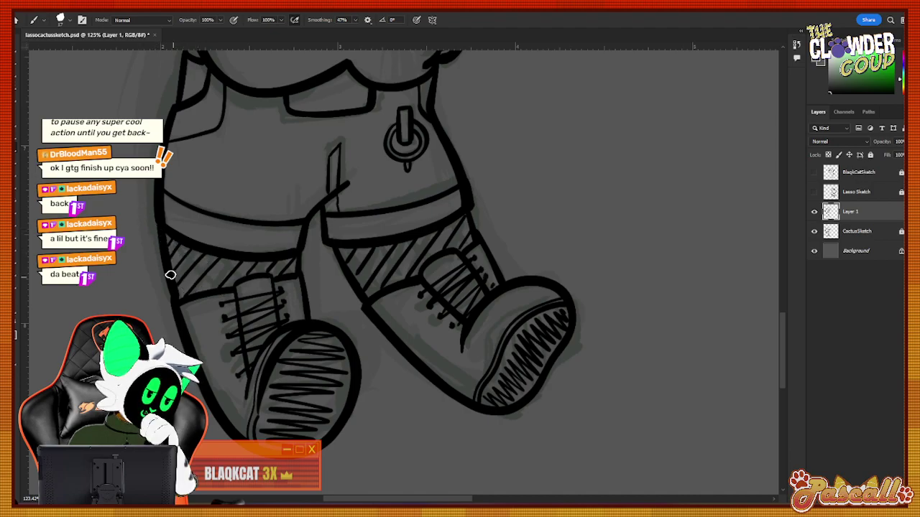
Cross the diagonals on both stockings with lines in the opposite direction to form a fishnet pattern.
{"action": "left_click_drag", "start_coordinate": [171, 275], "coordinate": [200, 297]}
{"action": "left_click_drag", "start_coordinate": [168, 241], "coordinate": [223, 295]}
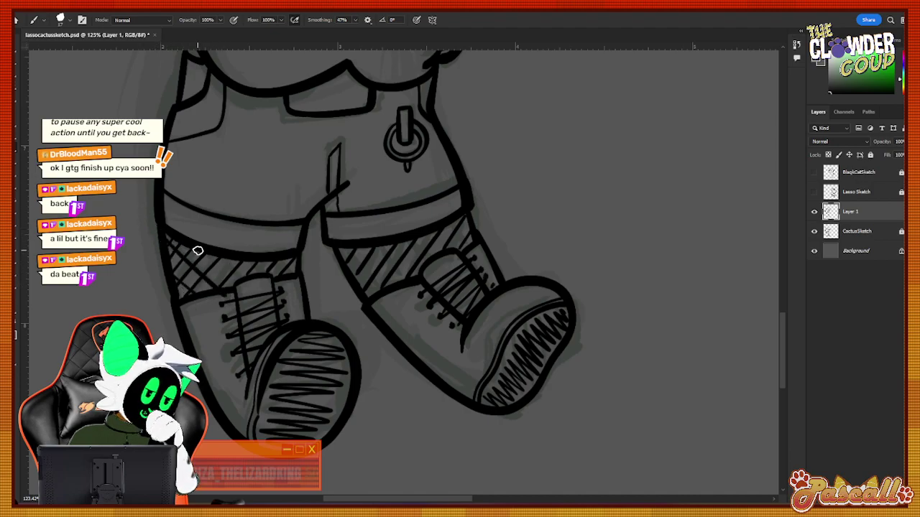
{"action": "mouse_move", "coordinate": [183, 261]}
{"action": "left_mouse_down"}
{"action": "mouse_move", "coordinate": [225, 297]}
{"action": "mouse_move", "coordinate": [229, 257]}
{"action": "mouse_move", "coordinate": [204, 251]}
{"action": "mouse_move", "coordinate": [241, 288]}
{"action": "mouse_move", "coordinate": [254, 270]}
{"action": "mouse_move", "coordinate": [236, 257]}
{"action": "mouse_move", "coordinate": [260, 284]}
{"action": "mouse_move", "coordinate": [288, 267]}
{"action": "left_mouse_up"}
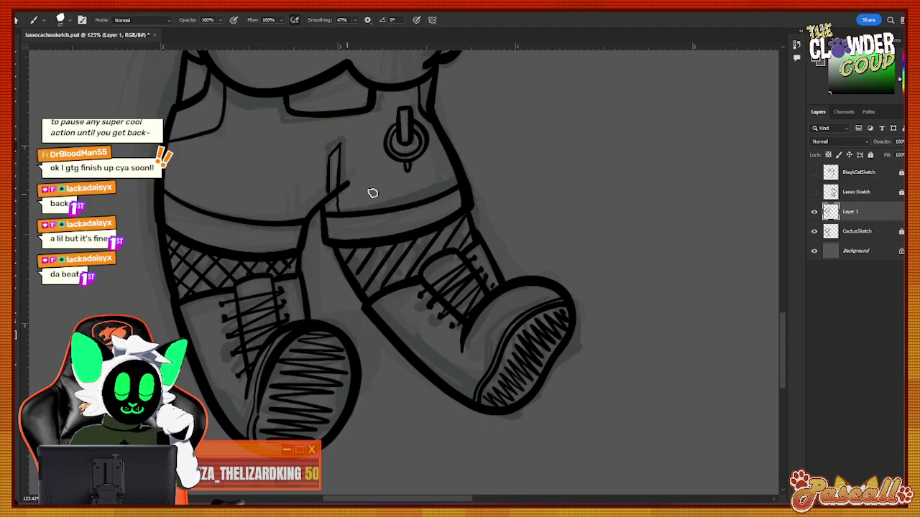
{"action": "mouse_move", "coordinate": [346, 250]}
{"action": "left_mouse_down"}
{"action": "mouse_move", "coordinate": [389, 290]}
{"action": "mouse_move", "coordinate": [401, 266]}
{"action": "mouse_move", "coordinate": [376, 249]}
{"action": "mouse_move", "coordinate": [418, 284]}
{"action": "mouse_move", "coordinate": [430, 258]}
{"action": "mouse_move", "coordinate": [406, 242]}
{"action": "mouse_move", "coordinate": [431, 266]}
{"action": "mouse_move", "coordinate": [438, 242]}
{"action": "left_mouse_up"}
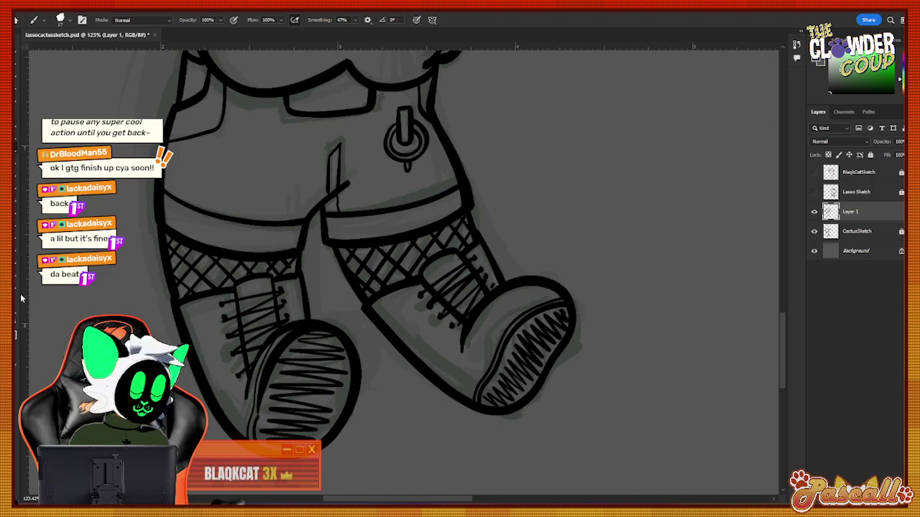
{"action": "key", "text": "z"}
{"action": "left_click_drag", "start_coordinate": [538, 294], "coordinate": [529, 317]}
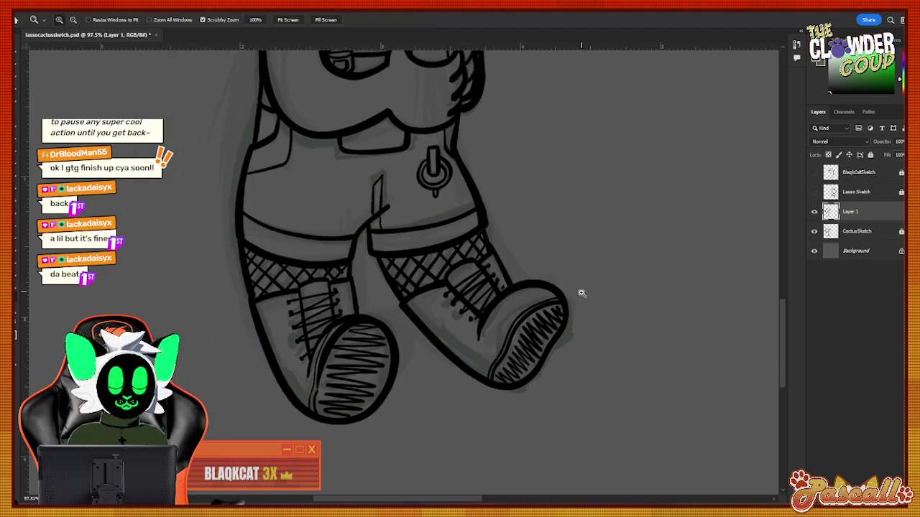
{"action": "left_click_drag", "start_coordinate": [580, 293], "coordinate": [601, 298]}
{"action": "left_click_drag", "start_coordinate": [629, 228], "coordinate": [612, 251]}
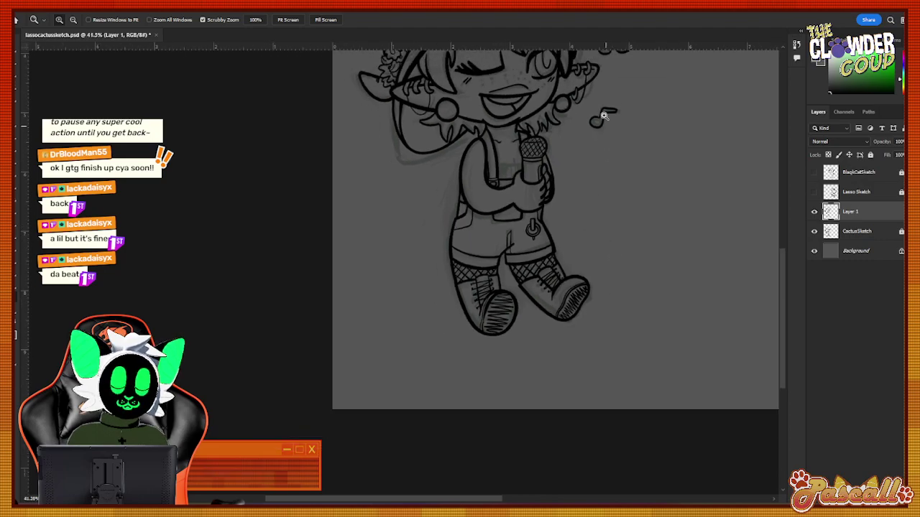
Ink the neckline of the top behind the microphone, a short vertical chest line and curved pattern shapes on its fabric.
{"action": "mouse_move", "coordinate": [603, 115]}
{"action": "left_mouse_down"}
{"action": "mouse_move", "coordinate": [639, 107]}
{"action": "mouse_move", "coordinate": [622, 115]}
{"action": "left_mouse_up"}
{"action": "scroll", "coordinate": [503, 201], "scroll_direction": "up", "scroll_amount": 2}
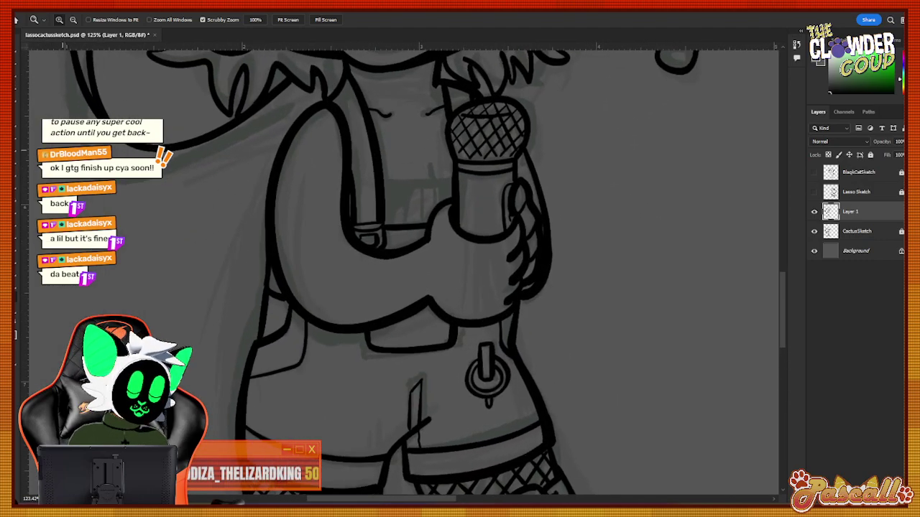
{"action": "key", "text": "b"}
{"action": "left_click_drag", "start_coordinate": [387, 184], "coordinate": [455, 179]}
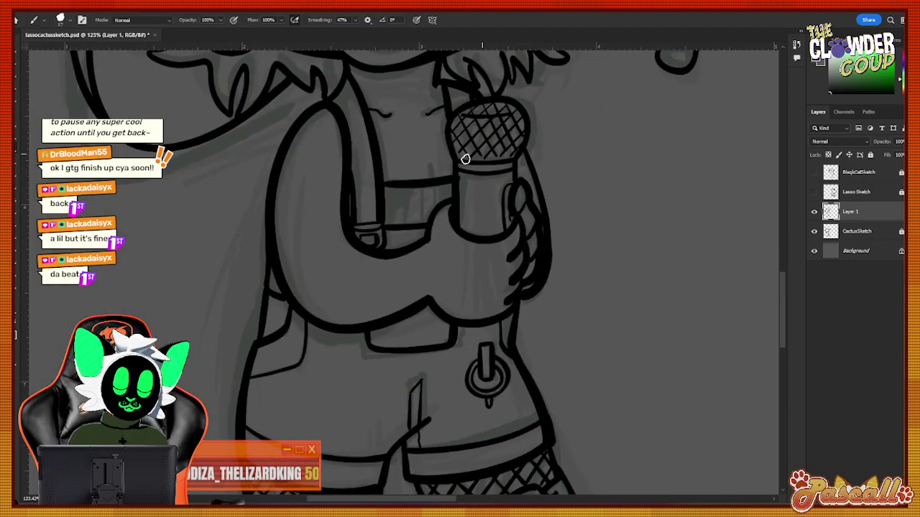
{"action": "key", "text": "ctrl+z"}
{"action": "mouse_move", "coordinate": [385, 185]}
{"action": "left_mouse_down"}
{"action": "mouse_move", "coordinate": [459, 180]}
{"action": "mouse_move", "coordinate": [429, 190]}
{"action": "left_mouse_up"}
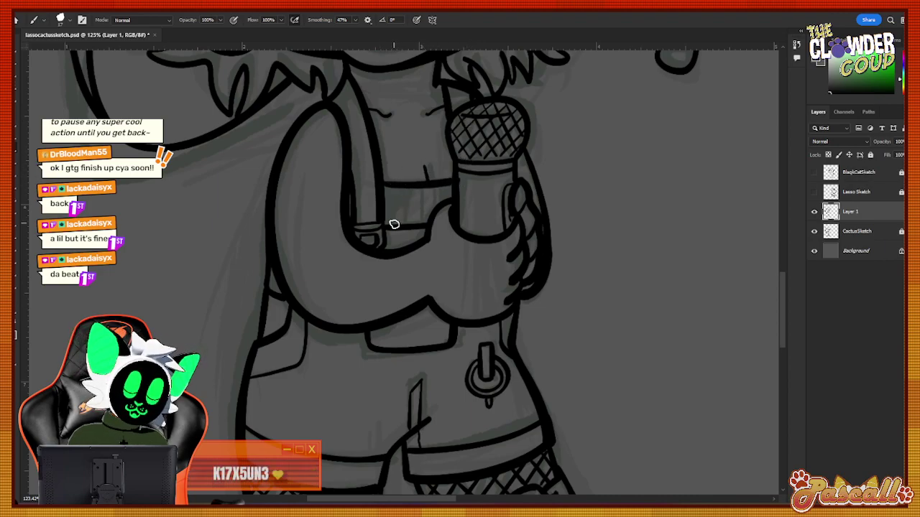
{"action": "mouse_move", "coordinate": [406, 224]}
{"action": "left_mouse_down"}
{"action": "mouse_move", "coordinate": [415, 184]}
{"action": "mouse_move", "coordinate": [447, 179]}
{"action": "mouse_move", "coordinate": [420, 193]}
{"action": "mouse_move", "coordinate": [424, 221]}
{"action": "left_mouse_up"}
{"action": "left_click_drag", "start_coordinate": [432, 190], "coordinate": [436, 211]}
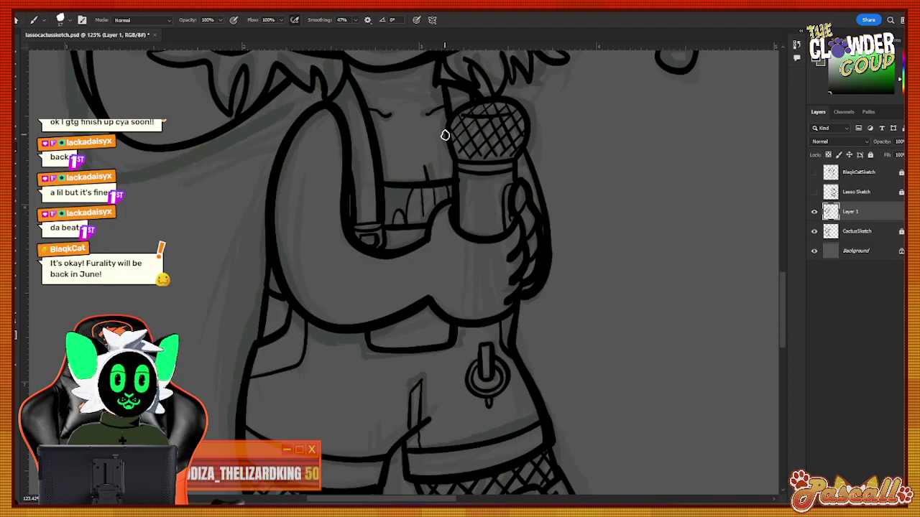
Dot small specks inside the curved pattern shapes on the top's fabric.
{"action": "left_click", "coordinate": [414, 196]}
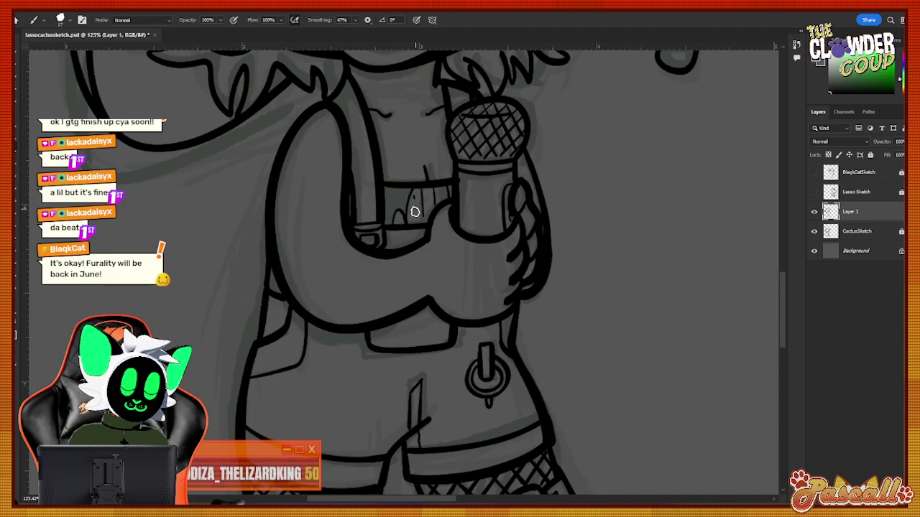
{"action": "left_click", "coordinate": [413, 211]}
{"action": "left_click", "coordinate": [416, 205]}
{"action": "left_click", "coordinate": [430, 199]}
{"action": "left_click", "coordinate": [439, 192]}
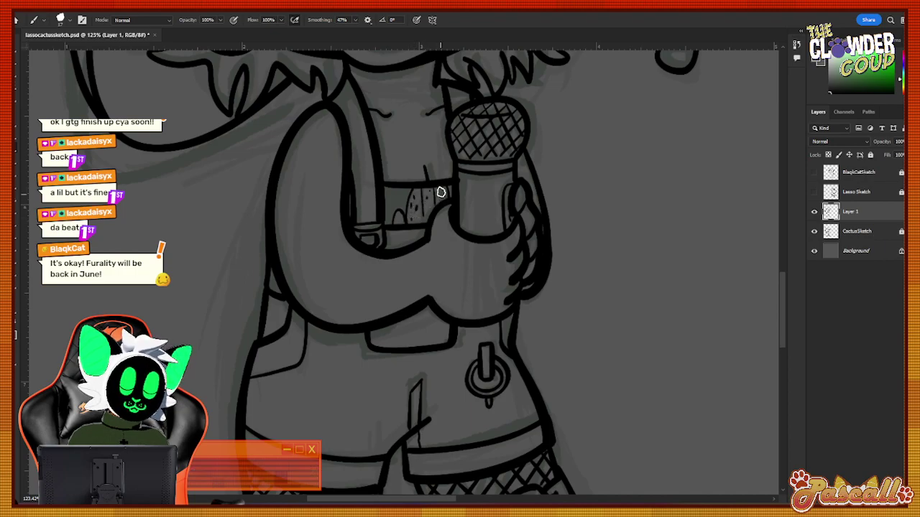
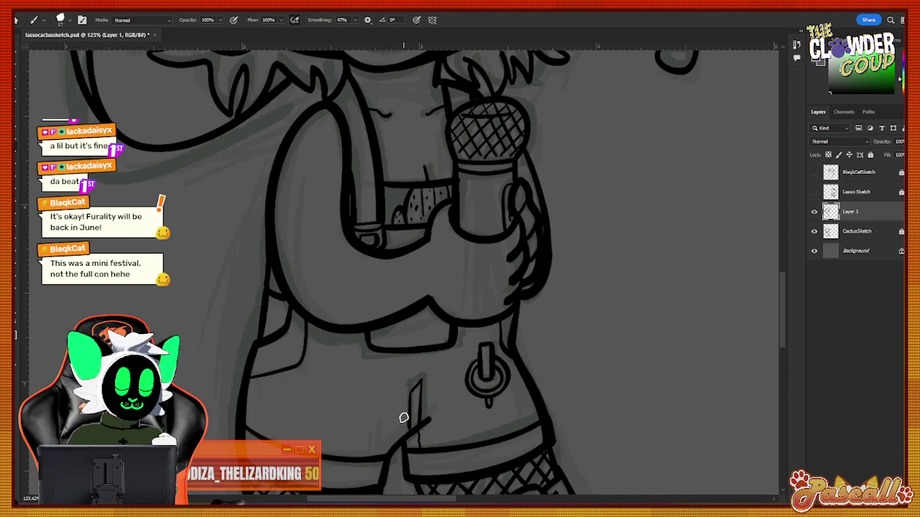
Save the lassocactussketch.psd document.
{"action": "key", "text": "z"}
{"action": "left_click_drag", "start_coordinate": [397, 323], "coordinate": [368, 379]}
{"action": "left_click_drag", "start_coordinate": [424, 399], "coordinate": [411, 396]}
{"action": "scroll", "coordinate": [411, 394], "scroll_direction": "down", "scroll_amount": 4}
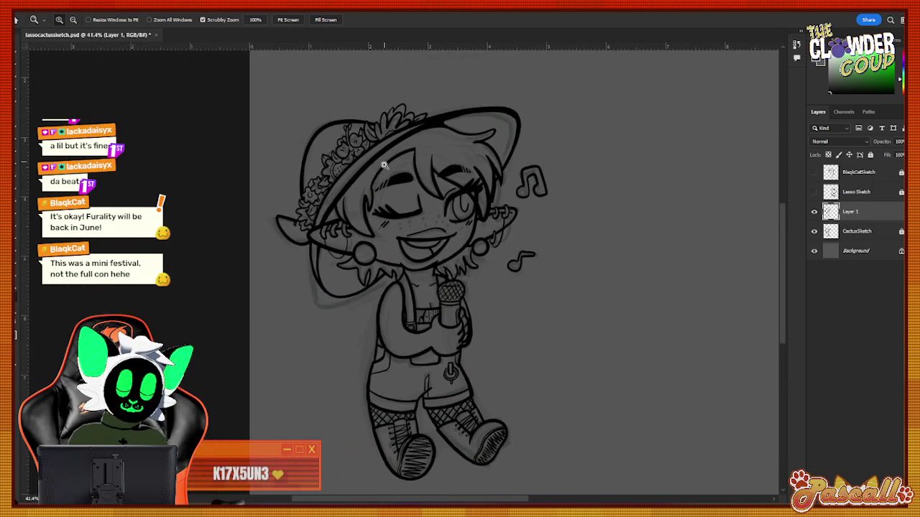
{"action": "scroll", "coordinate": [385, 166], "scroll_direction": "up", "scroll_amount": 3}
{"action": "left_click", "coordinate": [14, 148]}
{"action": "left_click", "coordinate": [31, 10]}
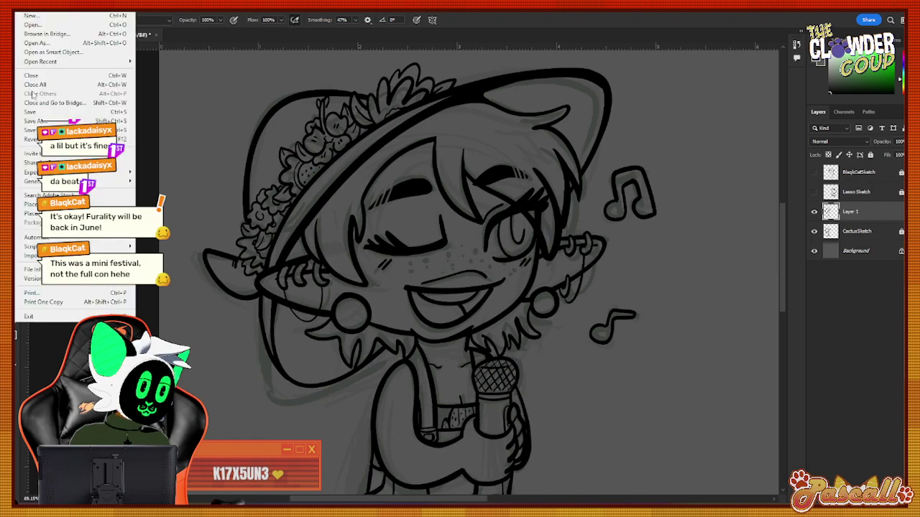
{"action": "left_click", "coordinate": [62, 112]}
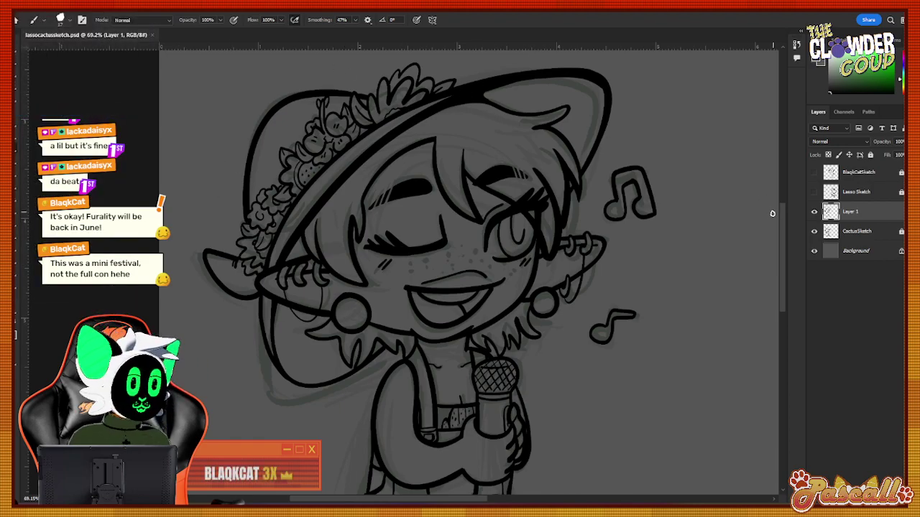
Thicken the outer contour of the left arm, hip and leg, plus the inner edge and sole of the left boot.
{"action": "left_click_drag", "start_coordinate": [781, 234], "coordinate": [778, 281]}
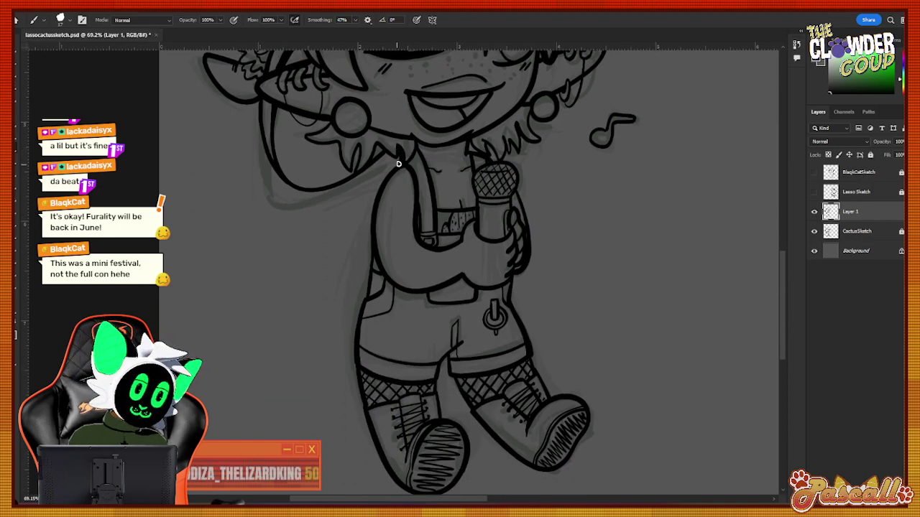
{"action": "left_click_drag", "start_coordinate": [388, 171], "coordinate": [371, 229]}
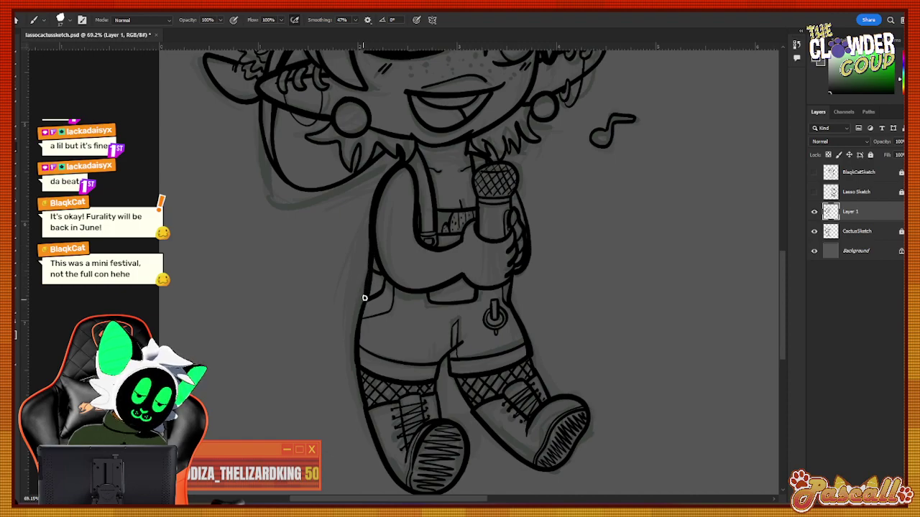
{"action": "left_click_drag", "start_coordinate": [355, 359], "coordinate": [393, 476]}
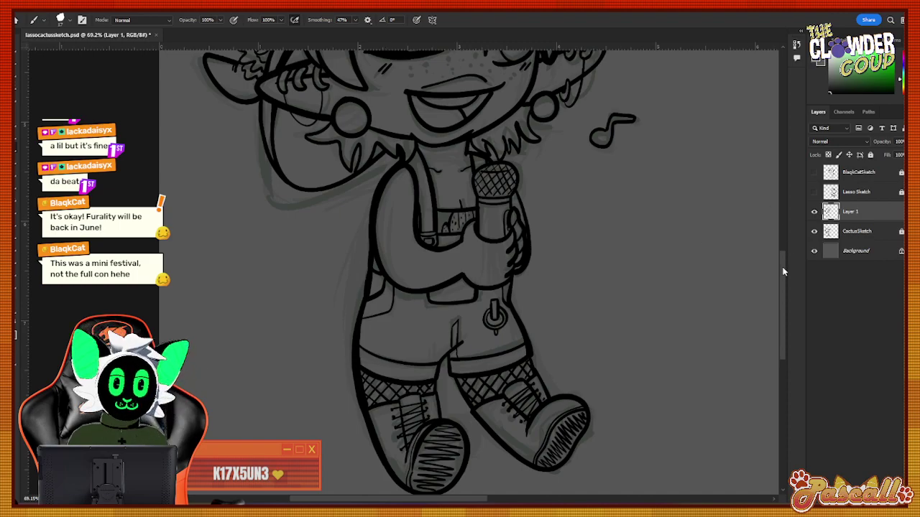
{"action": "left_click_drag", "start_coordinate": [783, 272], "coordinate": [755, 296]}
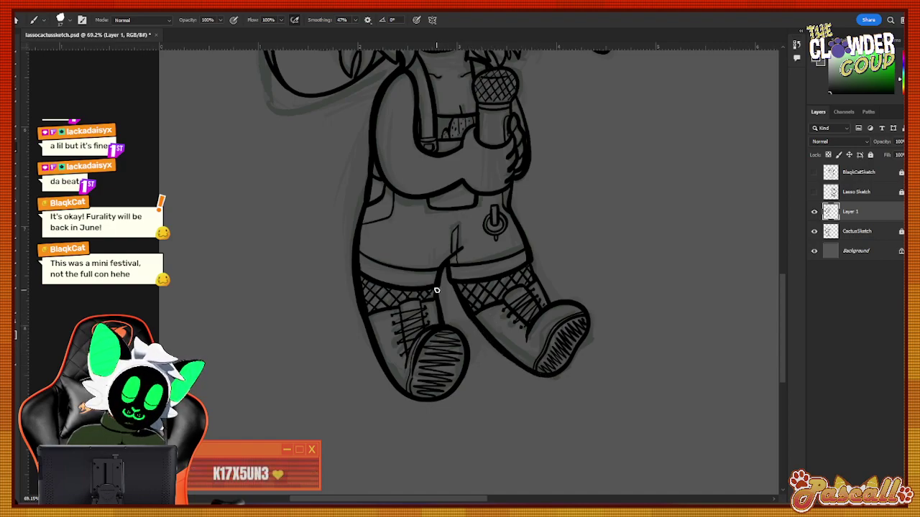
{"action": "left_click_drag", "start_coordinate": [436, 289], "coordinate": [444, 327]}
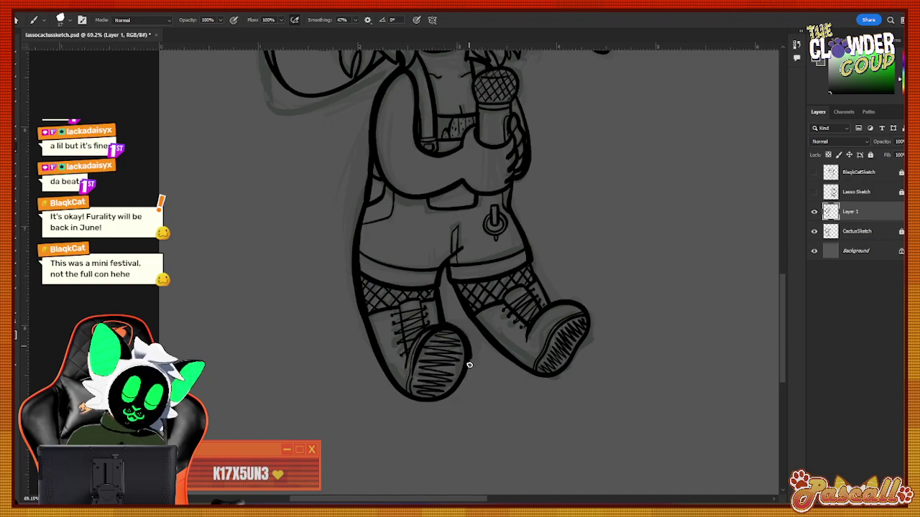
{"action": "mouse_move", "coordinate": [469, 365]}
{"action": "left_mouse_down"}
{"action": "mouse_move", "coordinate": [453, 395]}
{"action": "mouse_move", "coordinate": [414, 399]}
{"action": "left_mouse_up"}
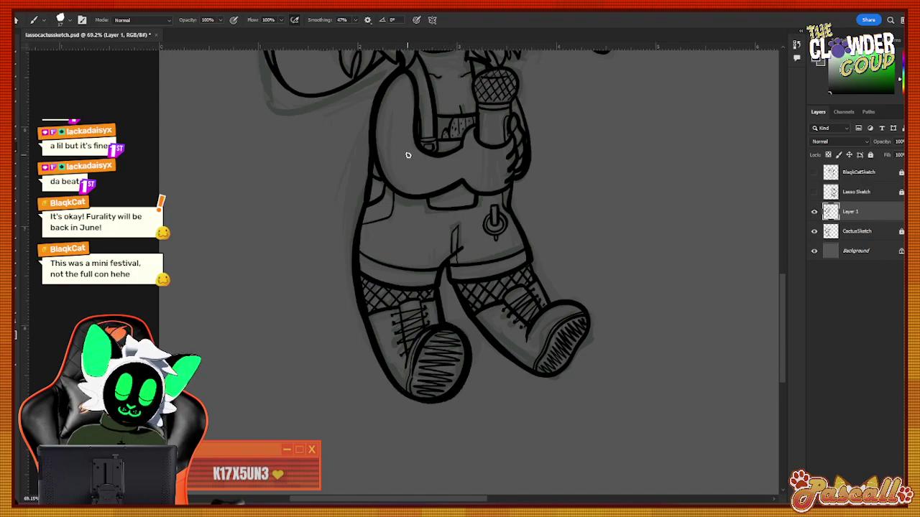
Thicken the outer contour of the right leg above the boot, the right hip and the arm beside the microphone.
{"action": "left_click_drag", "start_coordinate": [531, 260], "coordinate": [550, 308]}
{"action": "key", "text": "ctrl+z"}
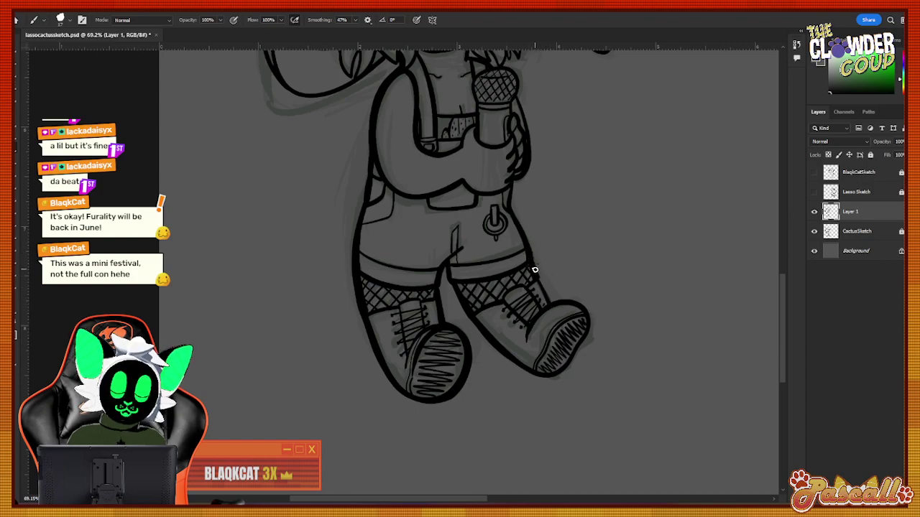
{"action": "left_click_drag", "start_coordinate": [534, 265], "coordinate": [552, 307]}
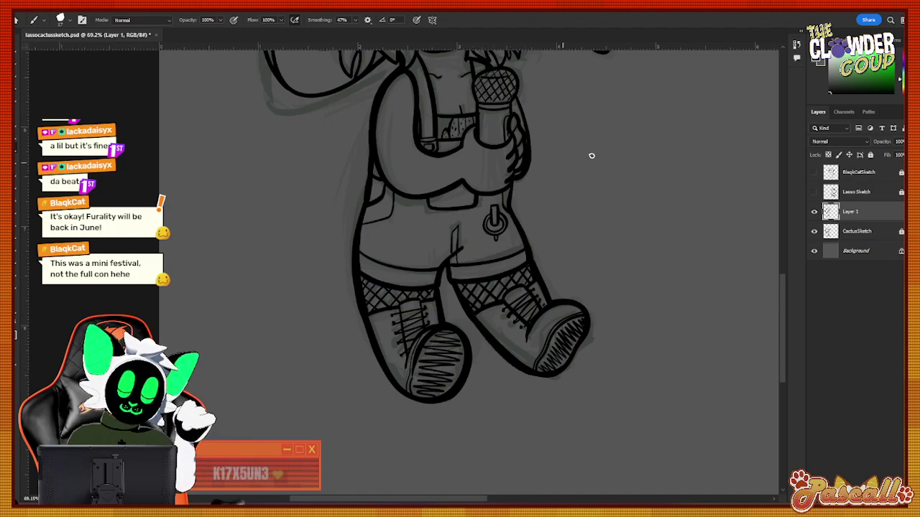
{"action": "scroll", "coordinate": [782, 242], "scroll_direction": "up", "scroll_amount": 3}
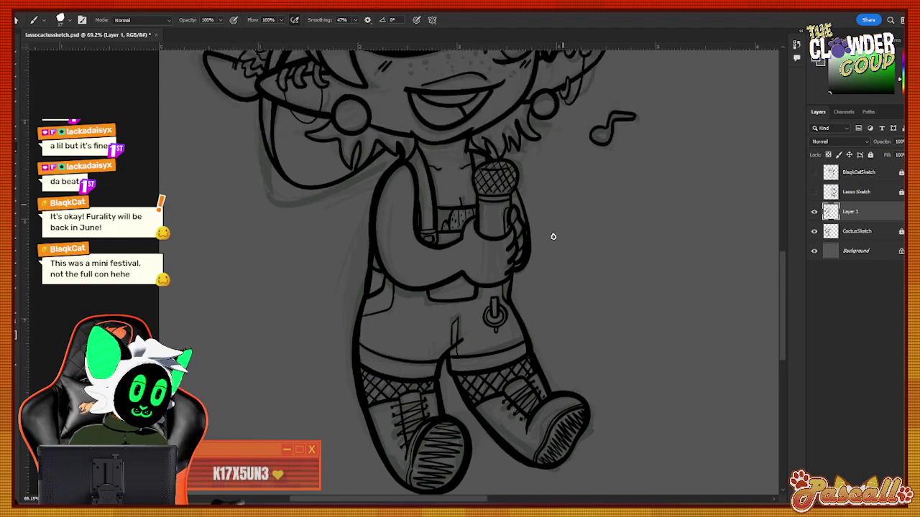
{"action": "left_click_drag", "start_coordinate": [515, 285], "coordinate": [511, 309]}
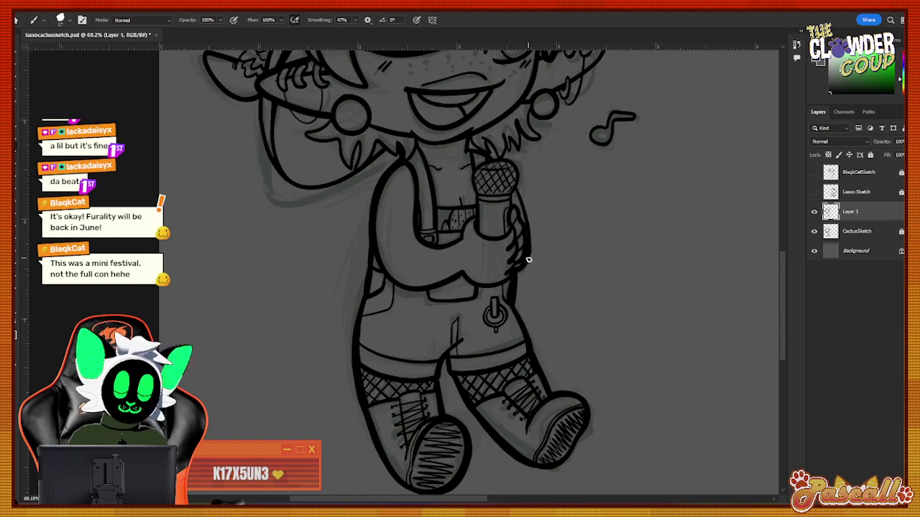
{"action": "left_click_drag", "start_coordinate": [403, 148], "coordinate": [372, 203]}
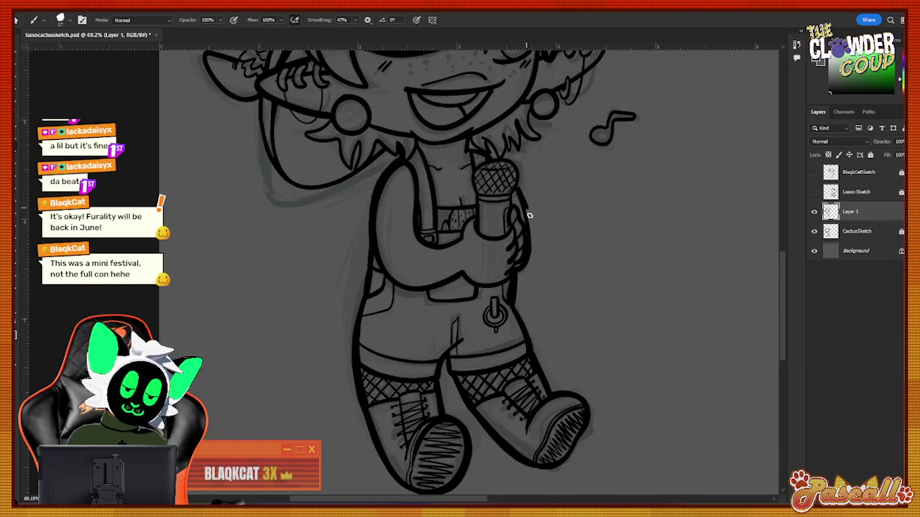
{"action": "mouse_move", "coordinate": [516, 185]}
{"action": "left_mouse_down"}
{"action": "mouse_move", "coordinate": [531, 224]}
{"action": "mouse_move", "coordinate": [528, 262]}
{"action": "left_mouse_up"}
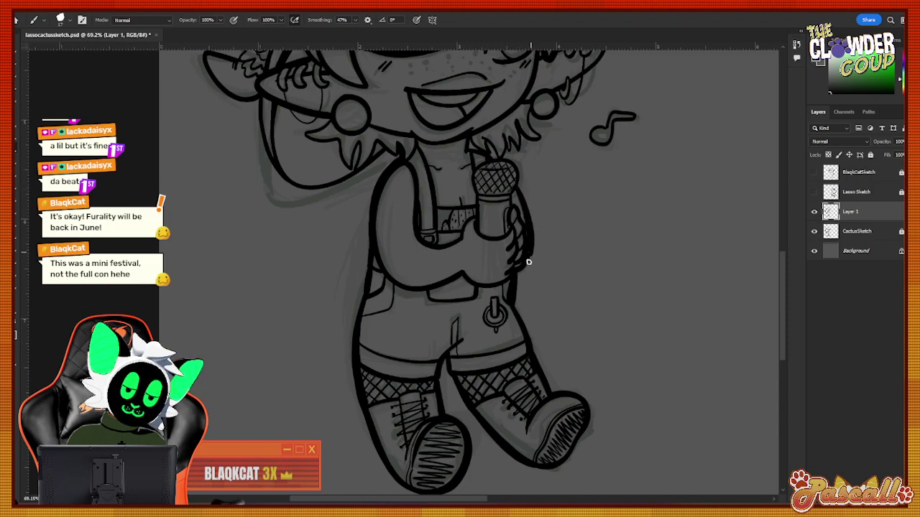
Thicken the outer curve of the hat brim hanging below the left ear down to the shoulder.
{"action": "scroll", "coordinate": [777, 283], "scroll_direction": "up", "scroll_amount": 3}
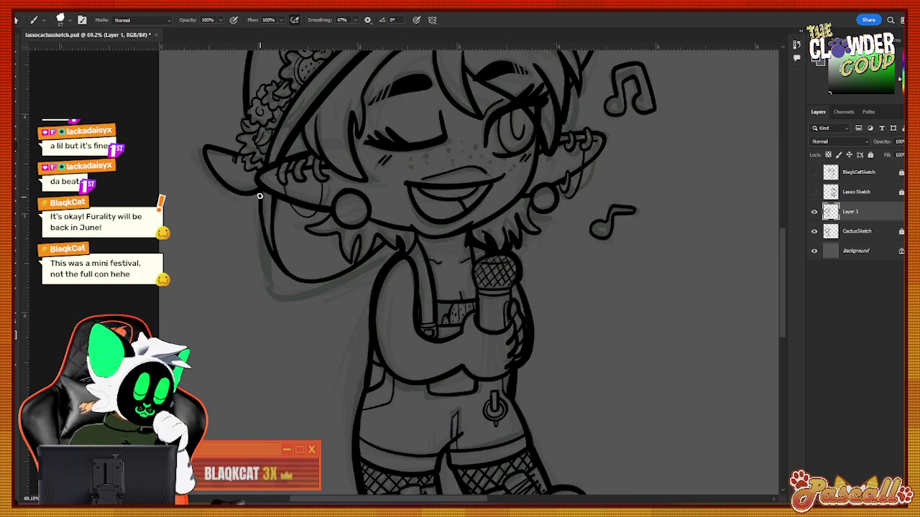
{"action": "mouse_move", "coordinate": [261, 192]}
{"action": "left_mouse_down"}
{"action": "mouse_move", "coordinate": [277, 268]}
{"action": "mouse_move", "coordinate": [297, 284]}
{"action": "mouse_move", "coordinate": [353, 267]}
{"action": "left_mouse_up"}
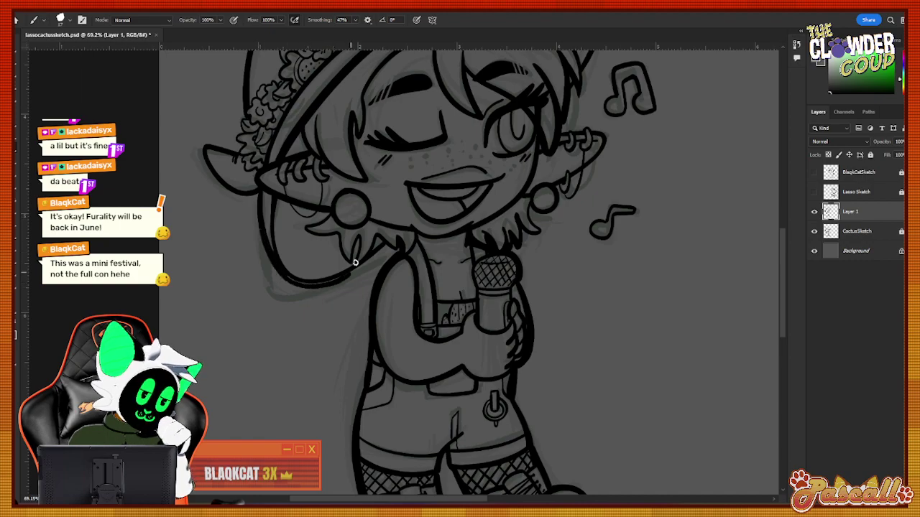
{"action": "key", "text": "ctrl+z"}
{"action": "mouse_move", "coordinate": [262, 192]}
{"action": "left_mouse_down"}
{"action": "mouse_move", "coordinate": [273, 255]}
{"action": "mouse_move", "coordinate": [289, 276]}
{"action": "mouse_move", "coordinate": [312, 283]}
{"action": "mouse_move", "coordinate": [378, 245]}
{"action": "left_mouse_up"}
{"action": "key", "text": "ctrl+z"}
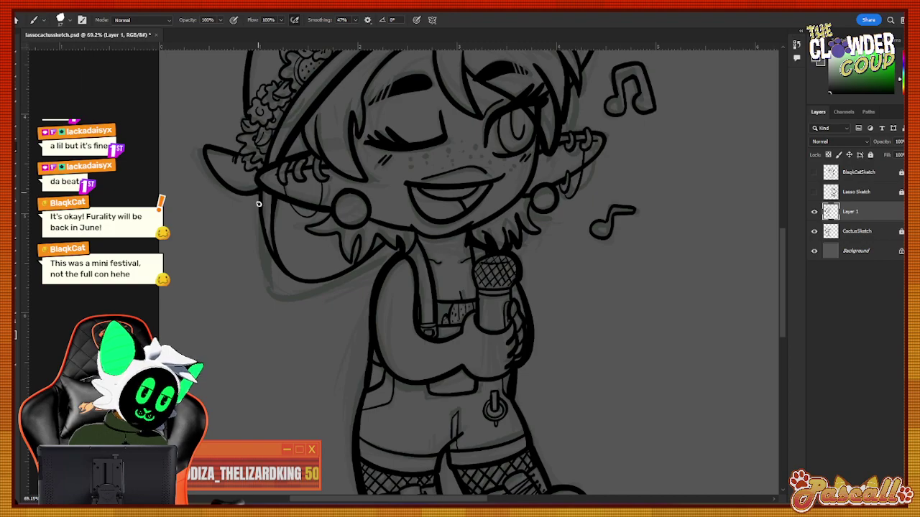
{"action": "mouse_move", "coordinate": [259, 204]}
{"action": "left_mouse_down"}
{"action": "mouse_move", "coordinate": [267, 247]}
{"action": "mouse_move", "coordinate": [287, 274]}
{"action": "mouse_move", "coordinate": [314, 285]}
{"action": "mouse_move", "coordinate": [394, 241]}
{"action": "left_mouse_up"}
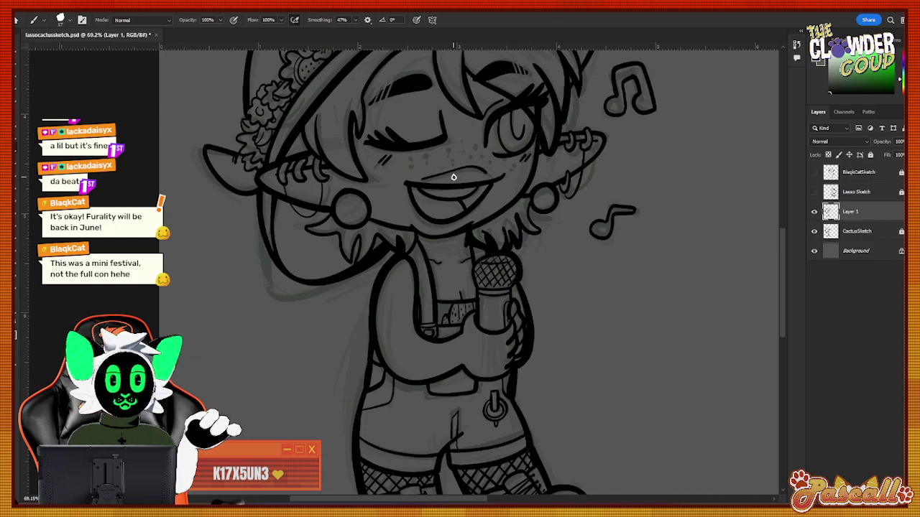
Thicken the outer edges of the leaf cluster on top of the hat.
{"action": "scroll", "coordinate": [785, 253], "scroll_direction": "up", "scroll_amount": 3}
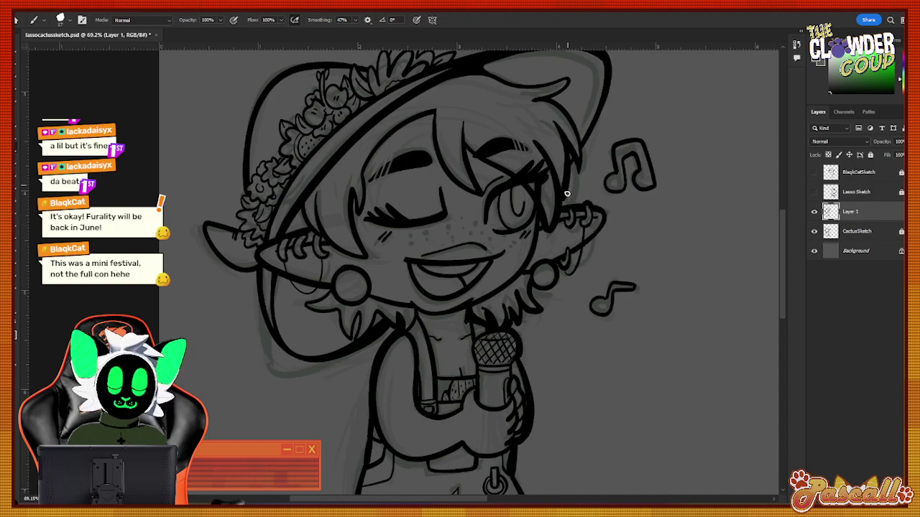
{"action": "scroll", "coordinate": [568, 227], "scroll_direction": "up", "scroll_amount": 3}
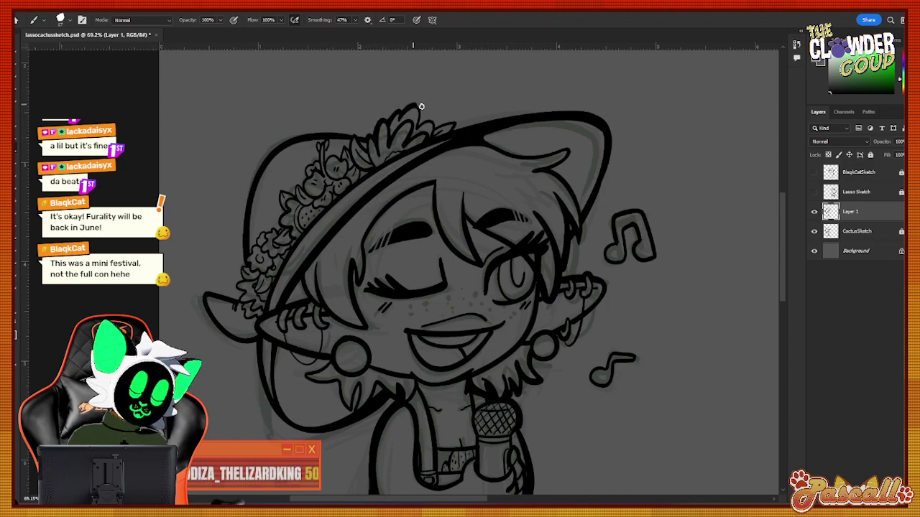
{"action": "left_click_drag", "start_coordinate": [421, 106], "coordinate": [416, 126]}
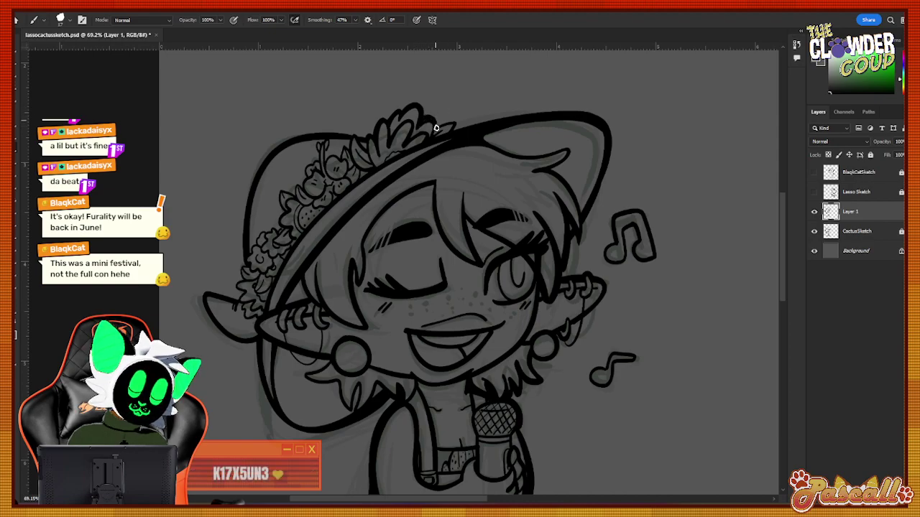
{"action": "left_click_drag", "start_coordinate": [449, 120], "coordinate": [450, 134]}
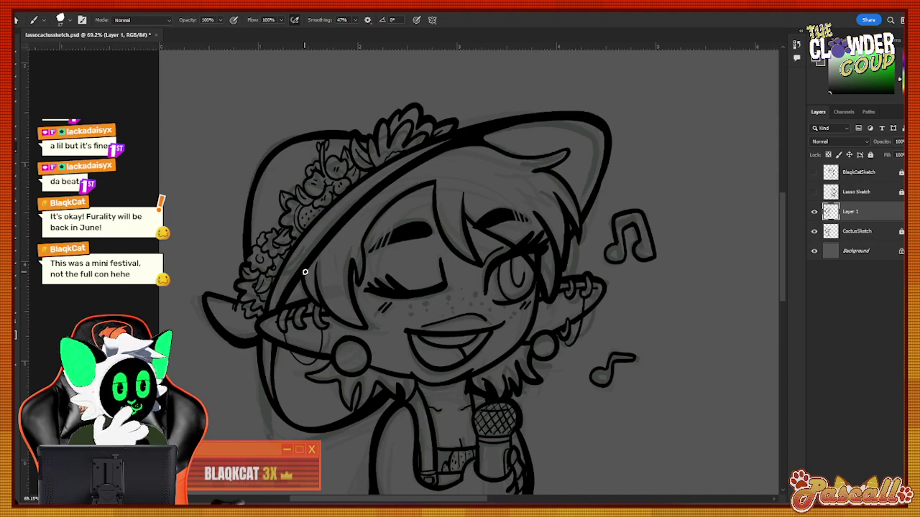
Delete the CactusSketch layer so only the inked line art of the singer remains over the background.
{"action": "left_click_drag", "start_coordinate": [787, 252], "coordinate": [786, 285]}
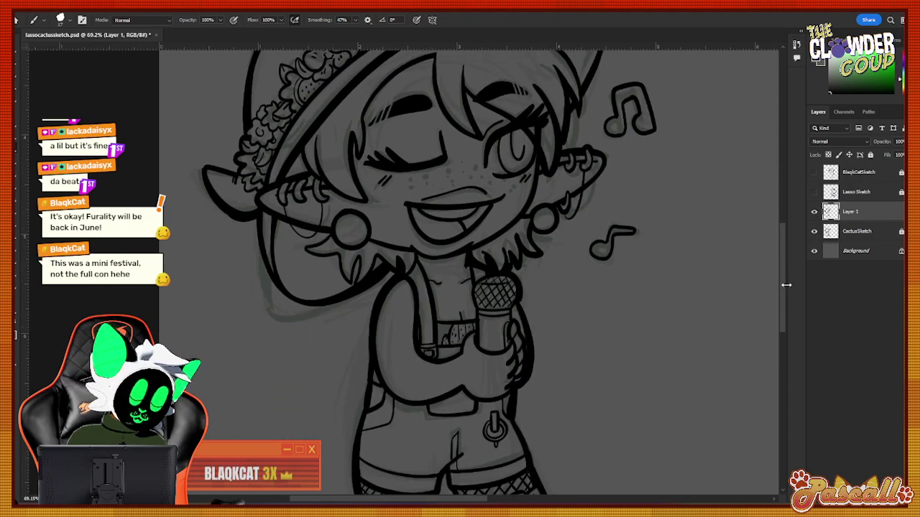
{"action": "left_click", "coordinate": [17, 302]}
{"action": "left_click_drag", "start_coordinate": [522, 281], "coordinate": [608, 302]}
{"action": "left_click_drag", "start_coordinate": [491, 503], "coordinate": [521, 501]}
{"action": "left_click", "coordinate": [859, 231]}
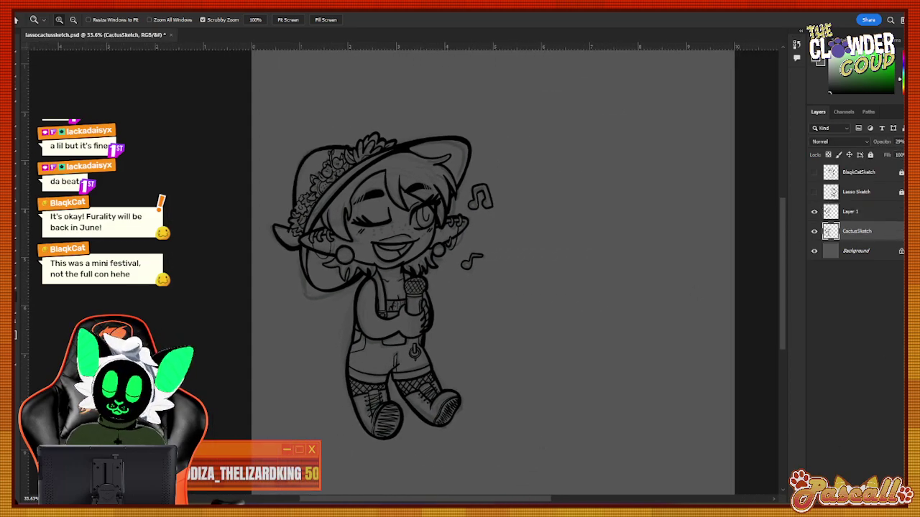
{"action": "key", "text": "Delete"}
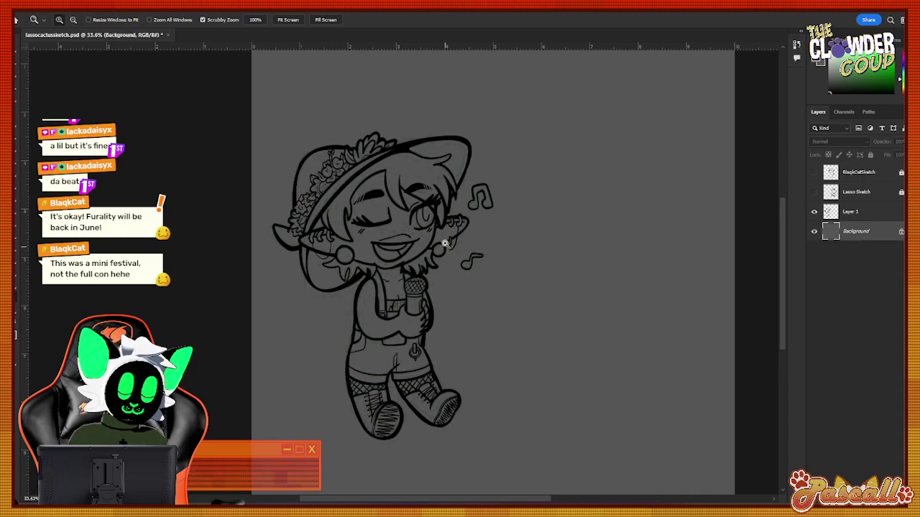
{"action": "left_click_drag", "start_coordinate": [447, 244], "coordinate": [488, 258]}
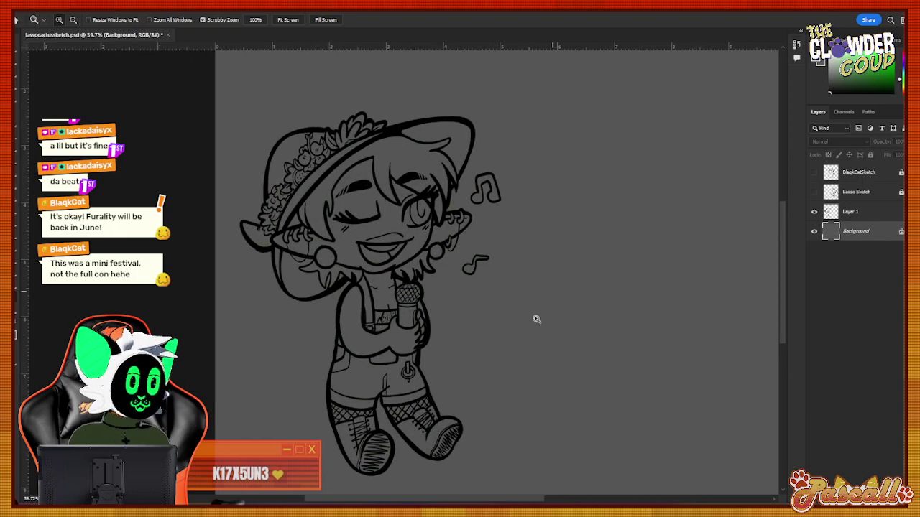
{"action": "left_click_drag", "start_coordinate": [484, 331], "coordinate": [240, 218]}
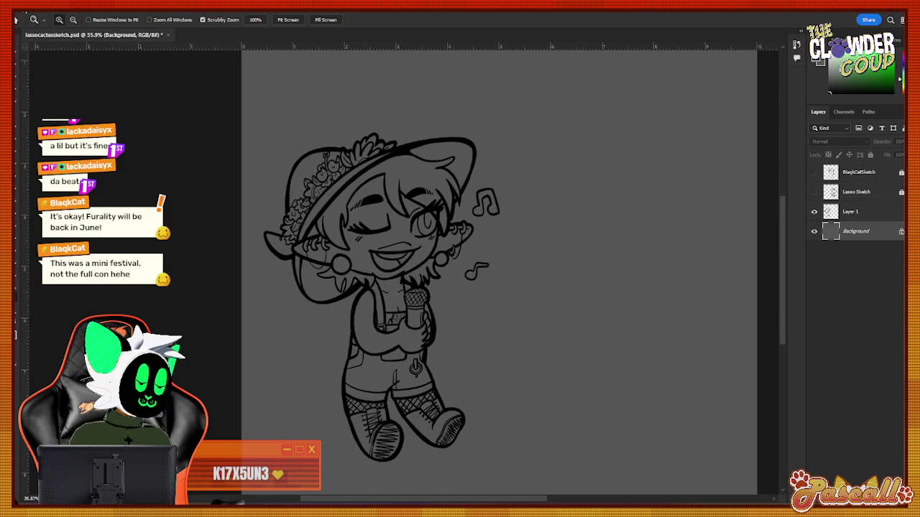
Save the document with the finished singer line art.
{"action": "left_click", "coordinate": [24, 11]}
{"action": "left_click", "coordinate": [44, 112]}
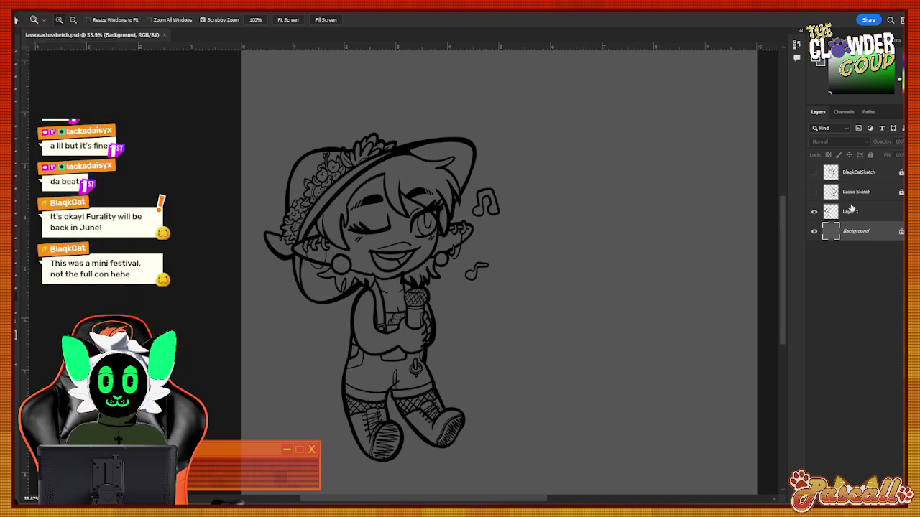
{"action": "left_click_drag", "start_coordinate": [417, 232], "coordinate": [533, 238]}
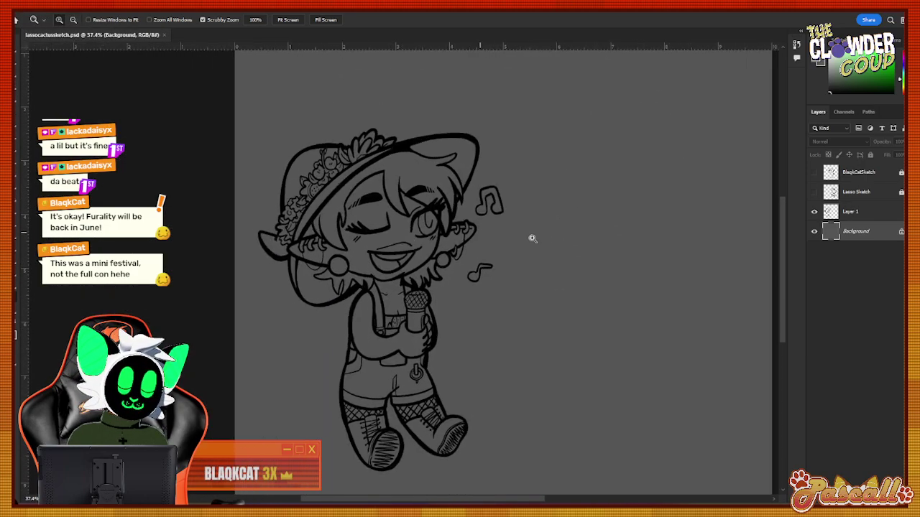
Rename Layer 1, which holds the singer's inked lines, to "Cactus lineart" and lock it.
{"action": "left_click", "coordinate": [851, 213]}
{"action": "double_click", "coordinate": [851, 211]}
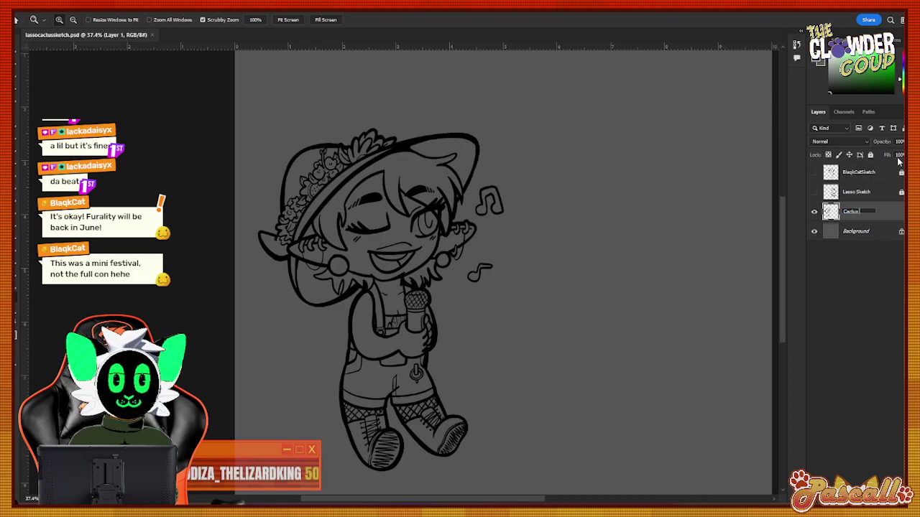
{"action": "type", "text": "Cactus lineart"}
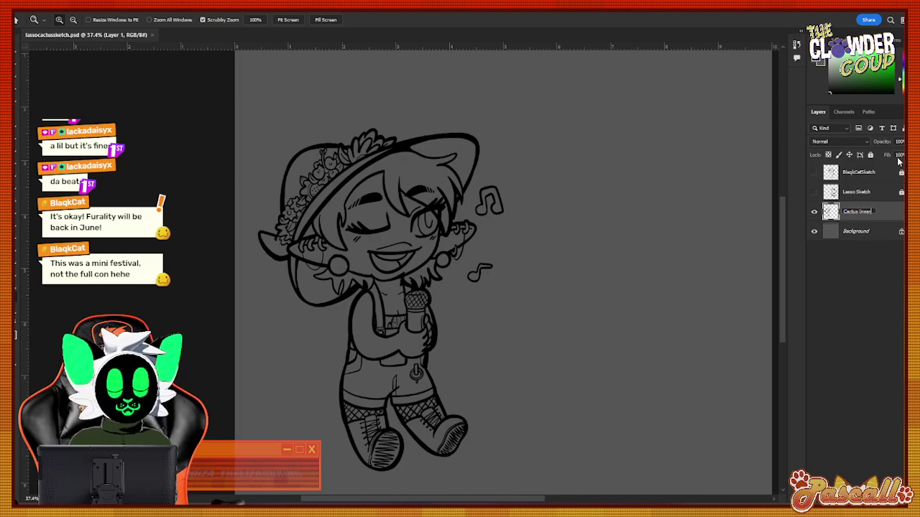
{"action": "left_click", "coordinate": [878, 240]}
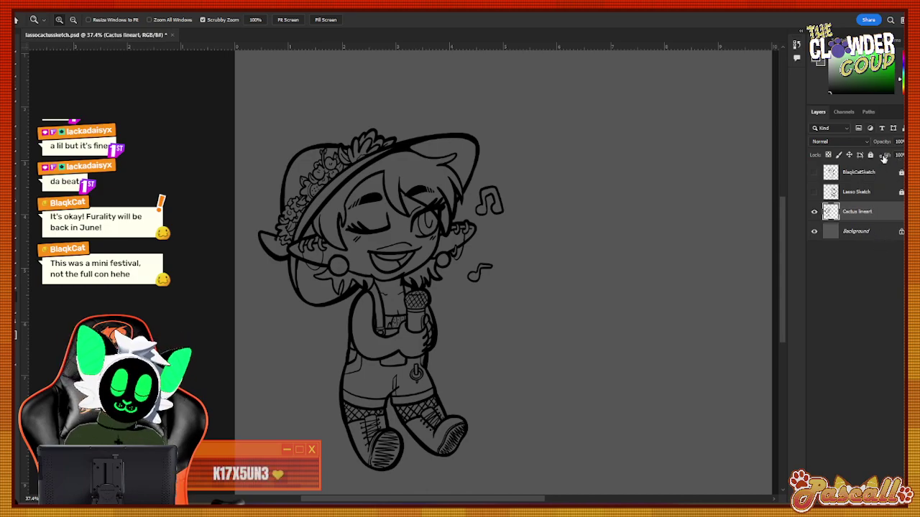
{"action": "left_click", "coordinate": [870, 155]}
Make the Lasso Sketch layer visible and bring the guitarist sketch into close view.
{"action": "left_click", "coordinate": [871, 192]}
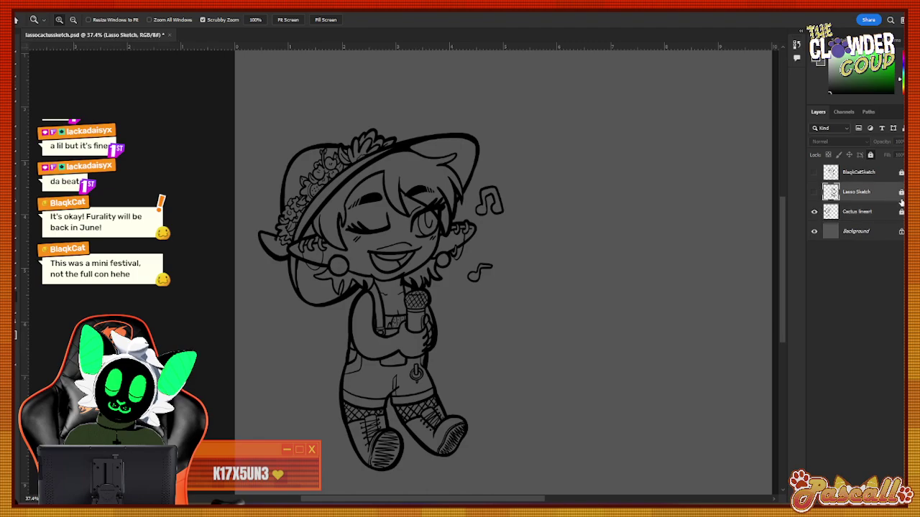
{"action": "left_click", "coordinate": [814, 192]}
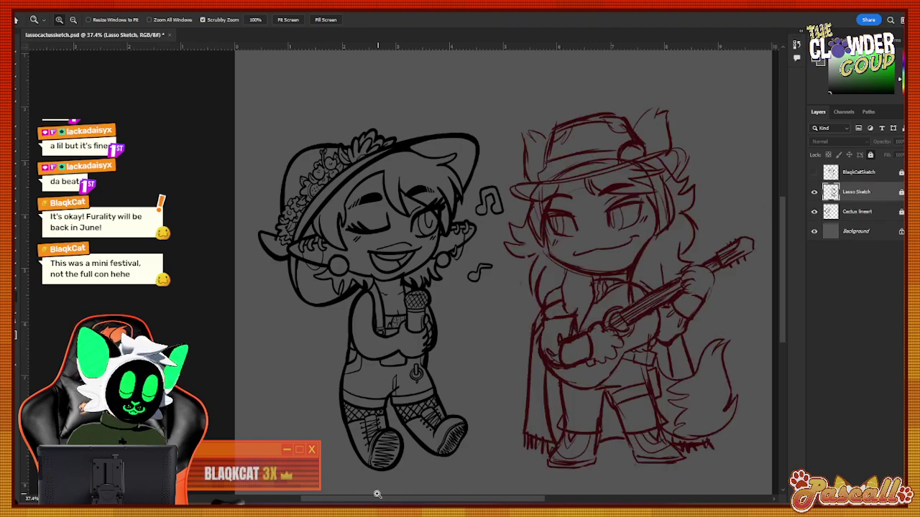
{"action": "left_click_drag", "start_coordinate": [378, 498], "coordinate": [431, 498]}
{"action": "left_click_drag", "start_coordinate": [469, 170], "coordinate": [606, 95]}
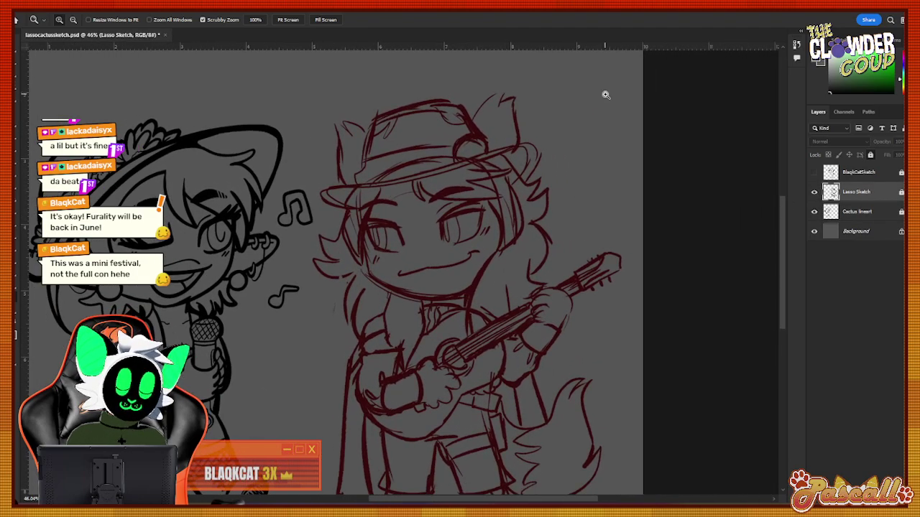
Fade the Lasso Sketch layer to 12% opacity, keeping it locked, and add a new empty layer above it.
{"action": "left_click", "coordinate": [901, 193]}
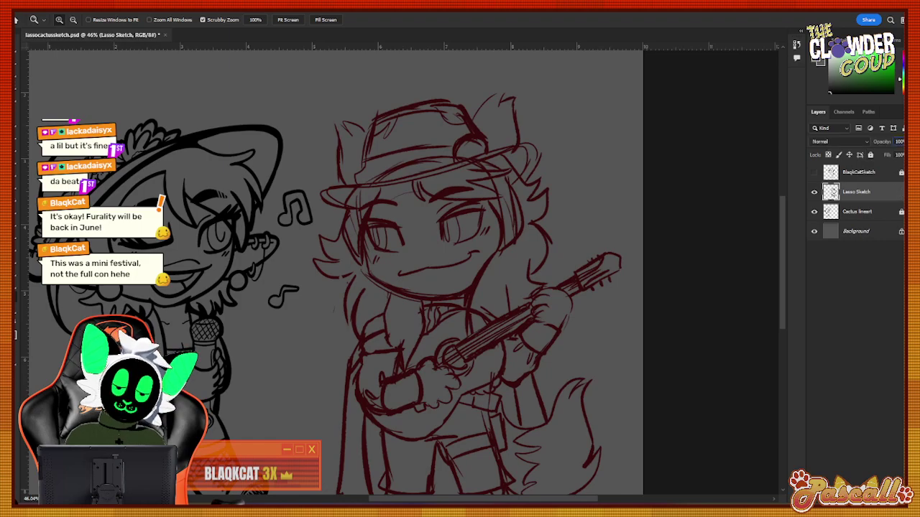
{"action": "left_click", "coordinate": [906, 142]}
{"action": "left_click_drag", "start_coordinate": [882, 155], "coordinate": [873, 154]}
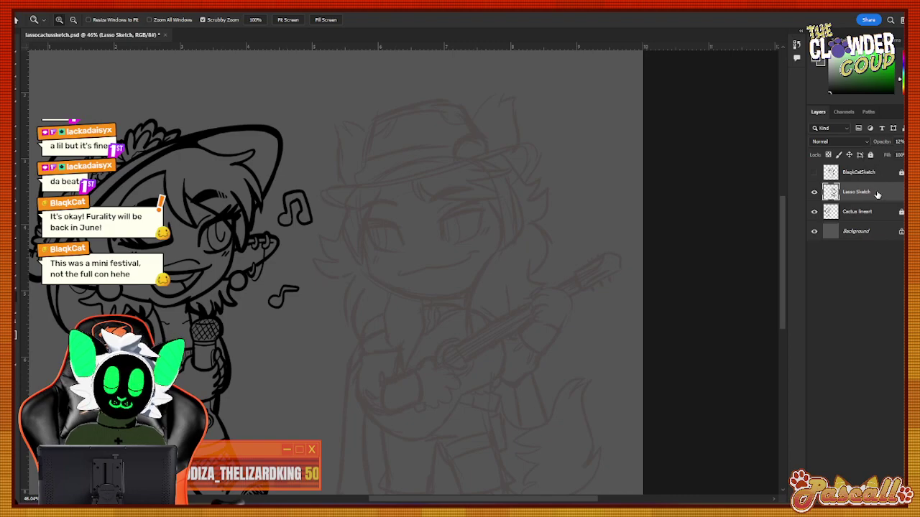
{"action": "left_click", "coordinate": [870, 154]}
{"action": "key", "text": "ctrl+shift+alt+n"}
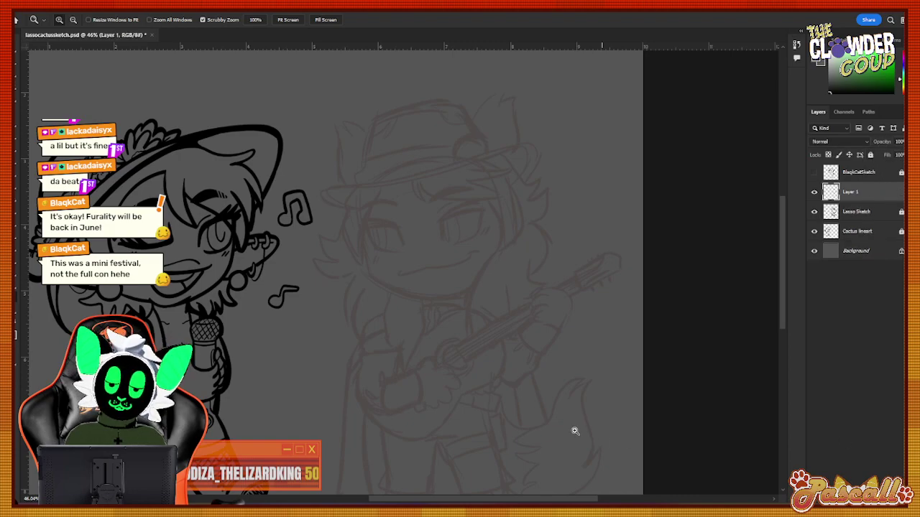
View the BlaqkCatSketch layer alone over the background, and return to the Lasso Sketch and Cactus lineart layers.
{"action": "left_click_drag", "start_coordinate": [449, 266], "coordinate": [434, 296]}
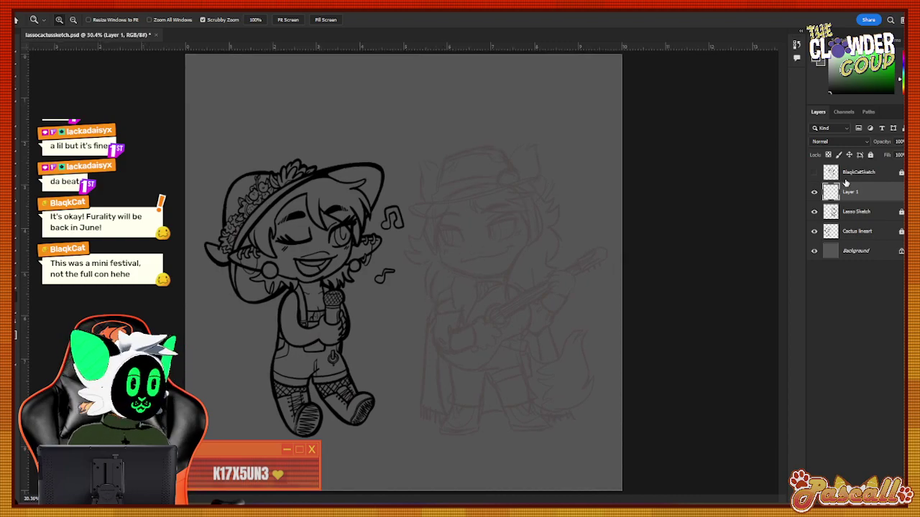
{"action": "left_click_drag", "start_coordinate": [814, 196], "coordinate": [814, 231]}
{"action": "left_click", "coordinate": [814, 173]}
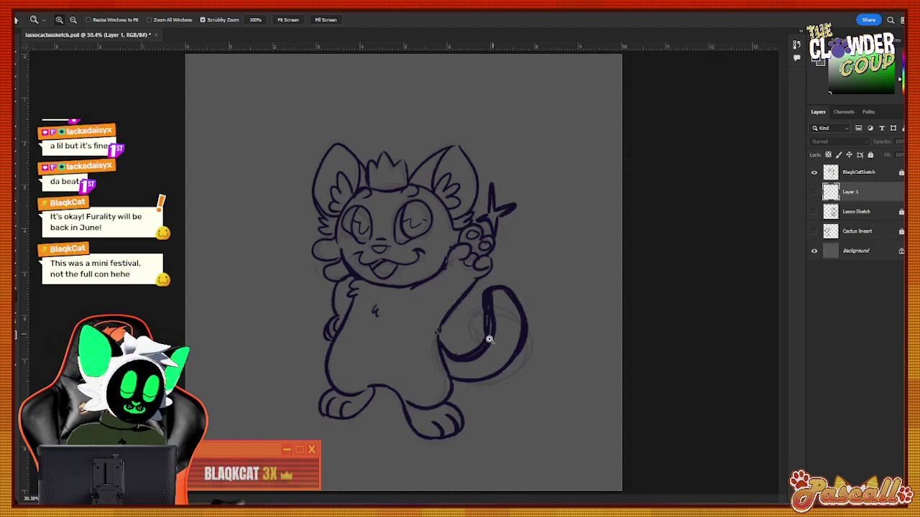
{"action": "left_click_drag", "start_coordinate": [488, 339], "coordinate": [597, 275]}
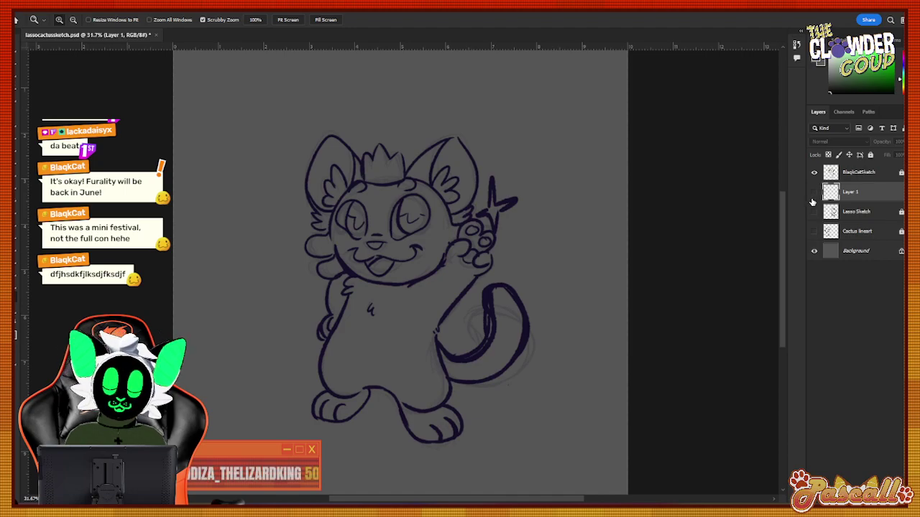
{"action": "left_click", "coordinate": [814, 172]}
{"action": "left_click", "coordinate": [814, 212]}
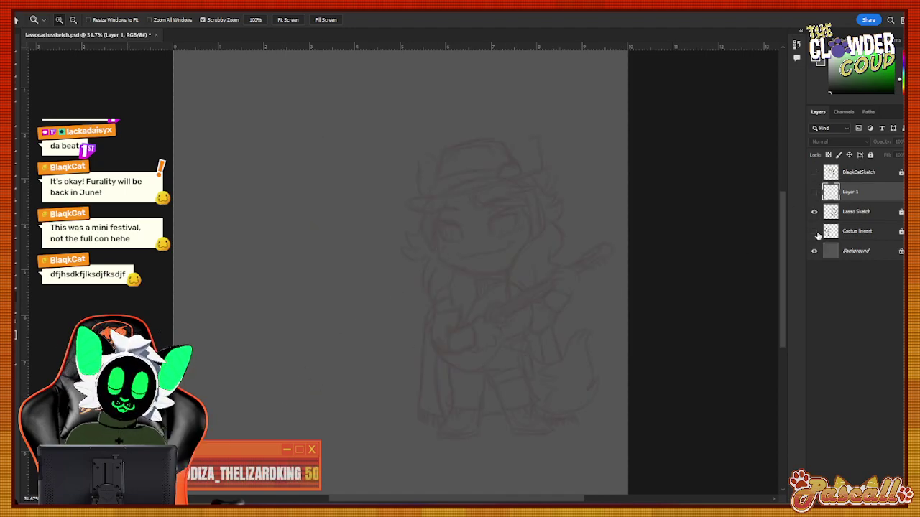
{"action": "left_click", "coordinate": [814, 231]}
Make the empty Layer 1 visible for inking the guitarist's face with the Brush tool.
{"action": "left_click_drag", "start_coordinate": [423, 499], "coordinate": [445, 498]}
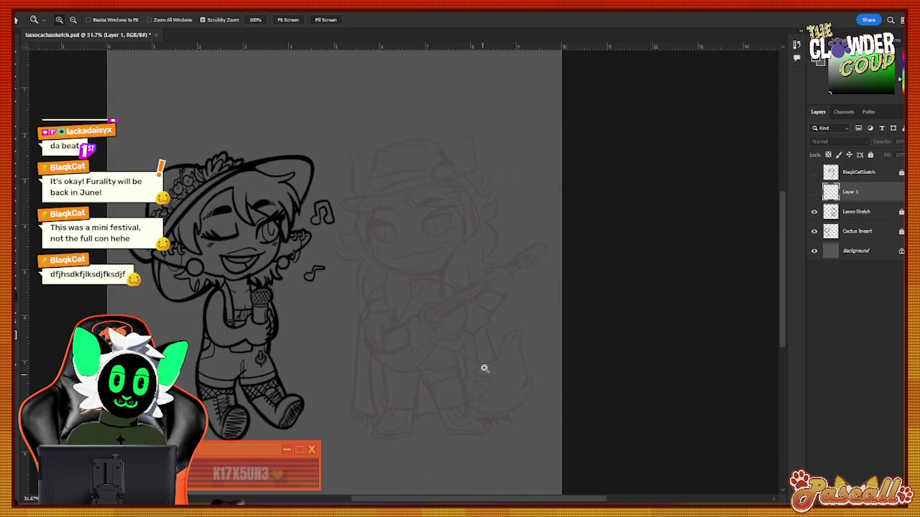
{"action": "mouse_move", "coordinate": [431, 232]}
{"action": "left_mouse_down"}
{"action": "mouse_move", "coordinate": [410, 234]}
{"action": "mouse_move", "coordinate": [438, 209]}
{"action": "left_mouse_up"}
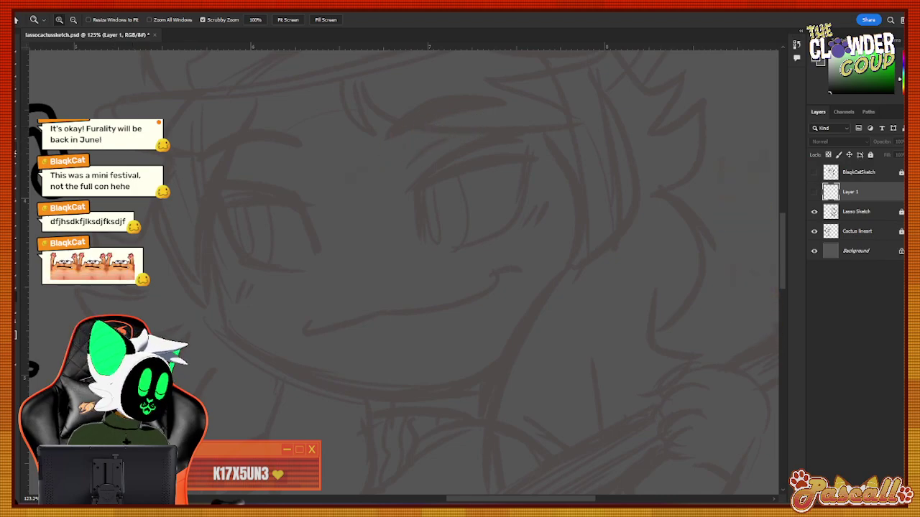
{"action": "key", "text": "b"}
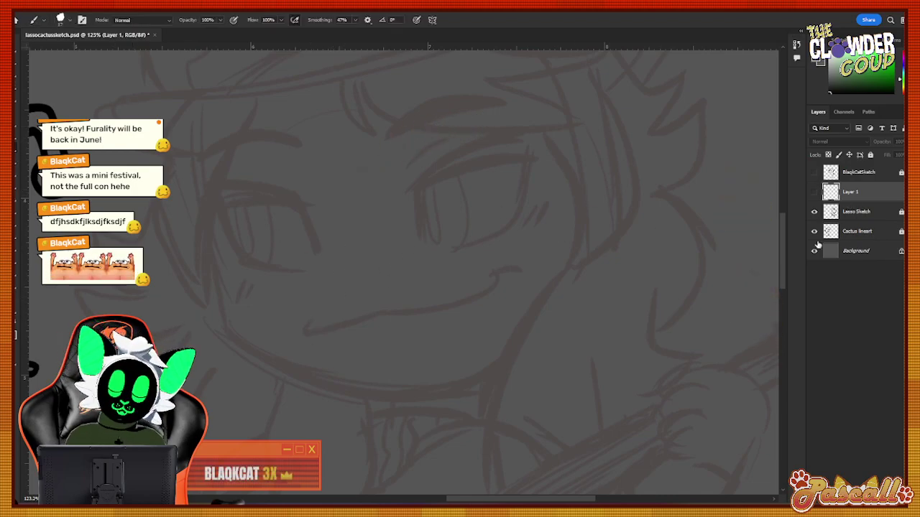
{"action": "left_click", "coordinate": [310, 329]}
{"action": "left_click", "coordinate": [460, 193]}
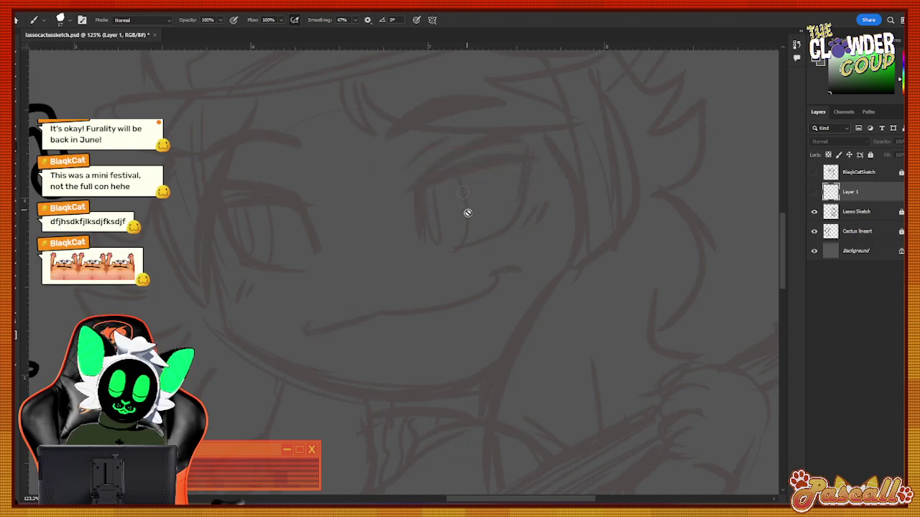
{"action": "left_click", "coordinate": [815, 192]}
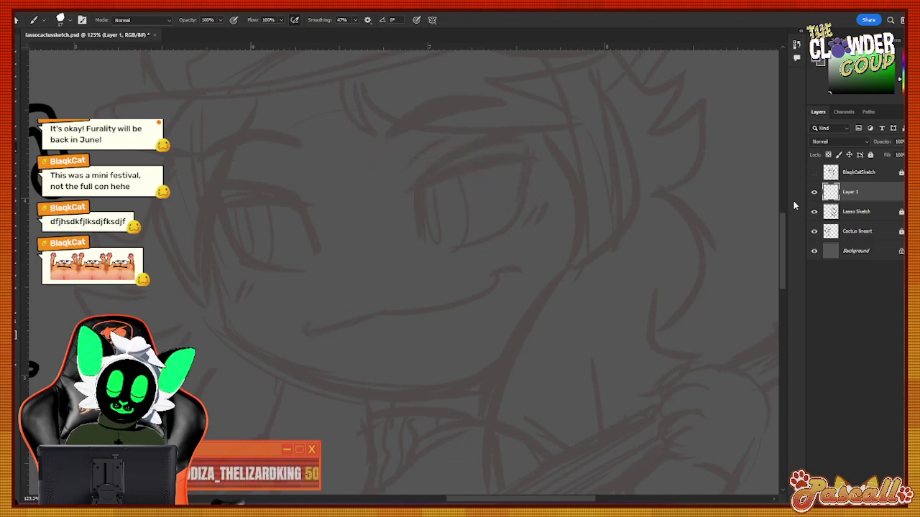
Raise the brush smoothing to 69% and ink the guitarist's smirking mouth with curled corners on Layer 1.
{"action": "left_click", "coordinate": [319, 313]}
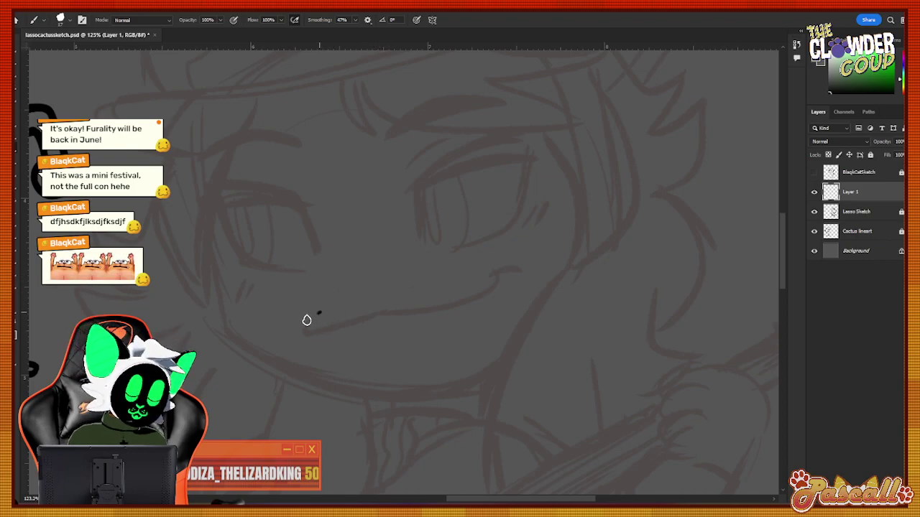
{"action": "mouse_move", "coordinate": [306, 320]}
{"action": "left_mouse_down"}
{"action": "mouse_move", "coordinate": [369, 314]}
{"action": "mouse_move", "coordinate": [429, 285]}
{"action": "left_mouse_up"}
{"action": "key", "text": "ctrl+z"}
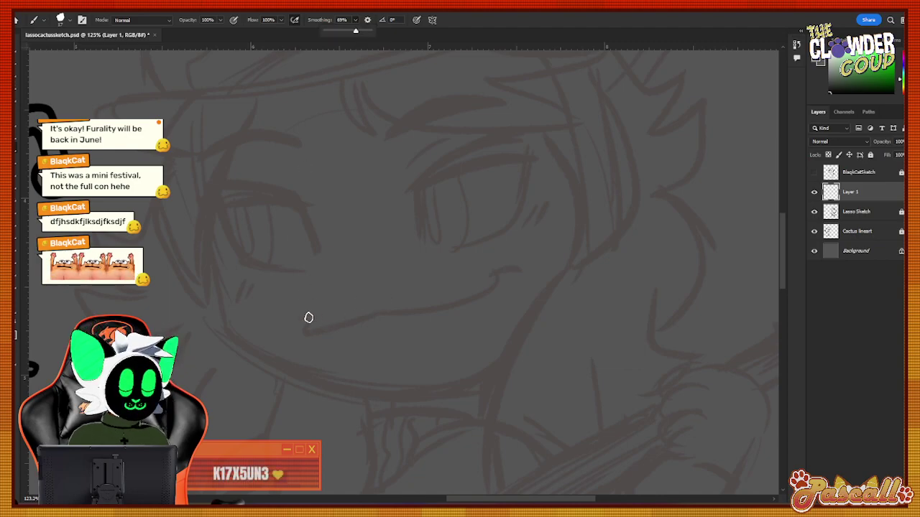
{"action": "mouse_move", "coordinate": [314, 313]}
{"action": "left_mouse_down"}
{"action": "mouse_move", "coordinate": [335, 335]}
{"action": "mouse_move", "coordinate": [385, 311]}
{"action": "mouse_move", "coordinate": [427, 315]}
{"action": "mouse_move", "coordinate": [497, 291]}
{"action": "mouse_move", "coordinate": [503, 261]}
{"action": "left_mouse_up"}
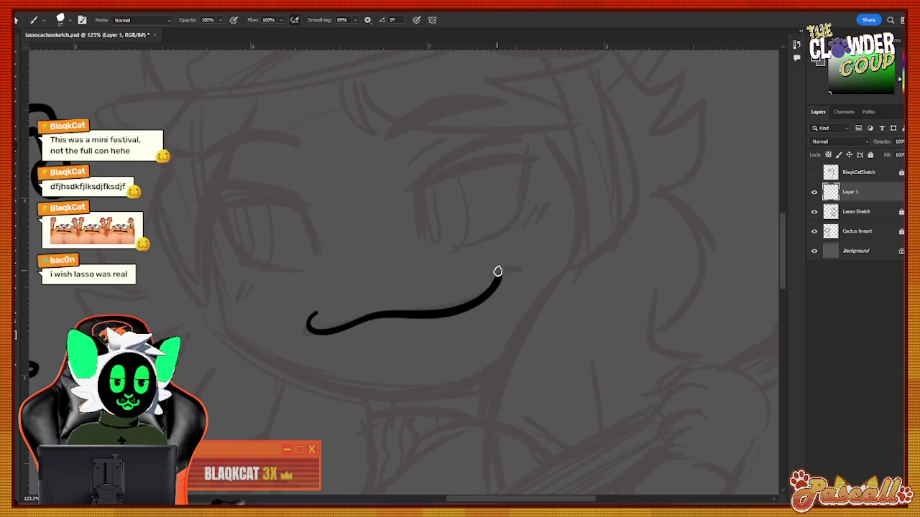
{"action": "left_click_drag", "start_coordinate": [492, 281], "coordinate": [517, 274]}
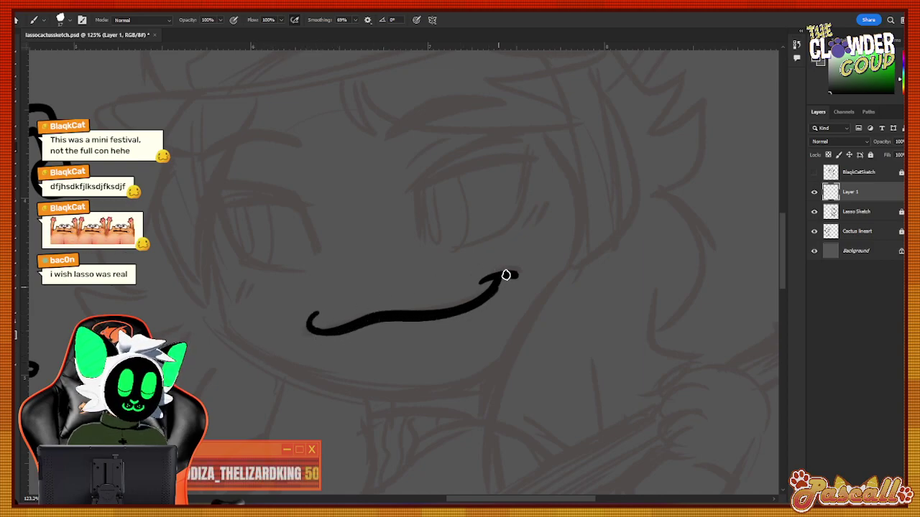
Ink the outline of the guitarist's eye above the raised mouth corner, leaving a gap at its lower inner edge.
{"action": "left_click_drag", "start_coordinate": [421, 242], "coordinate": [415, 173]}
{"action": "key", "text": "ctrl+z"}
{"action": "mouse_move", "coordinate": [421, 241]}
{"action": "left_mouse_down"}
{"action": "mouse_move", "coordinate": [415, 185]}
{"action": "mouse_move", "coordinate": [467, 146]}
{"action": "mouse_move", "coordinate": [530, 136]}
{"action": "left_mouse_up"}
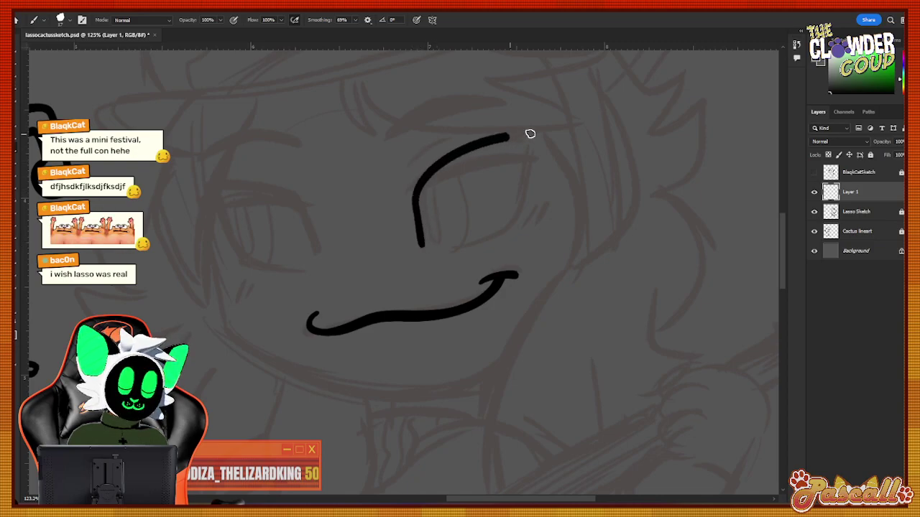
{"action": "key", "text": "ctrl+z"}
{"action": "mouse_move", "coordinate": [421, 243]}
{"action": "left_mouse_down"}
{"action": "mouse_move", "coordinate": [417, 181]}
{"action": "mouse_move", "coordinate": [545, 135]}
{"action": "mouse_move", "coordinate": [526, 157]}
{"action": "mouse_move", "coordinate": [524, 138]}
{"action": "mouse_move", "coordinate": [525, 211]}
{"action": "mouse_move", "coordinate": [457, 249]}
{"action": "left_mouse_up"}
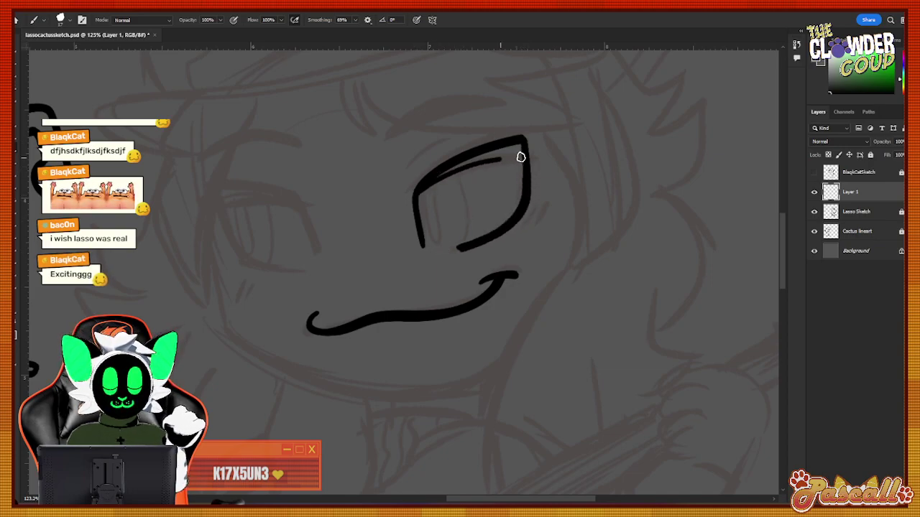
Ink that eye's eyelid line, pointed outer corner and extended lower edge, plus two short blush strokes beside it.
{"action": "mouse_move", "coordinate": [416, 193]}
{"action": "left_mouse_down"}
{"action": "mouse_move", "coordinate": [503, 160]}
{"action": "mouse_move", "coordinate": [532, 163]}
{"action": "left_mouse_up"}
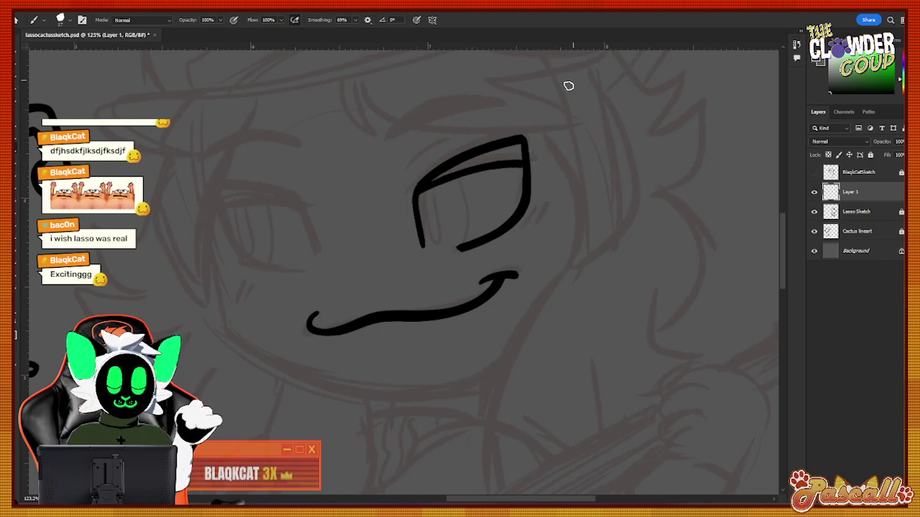
{"action": "mouse_move", "coordinate": [512, 138]}
{"action": "left_mouse_down"}
{"action": "mouse_move", "coordinate": [544, 135]}
{"action": "mouse_move", "coordinate": [525, 153]}
{"action": "left_mouse_up"}
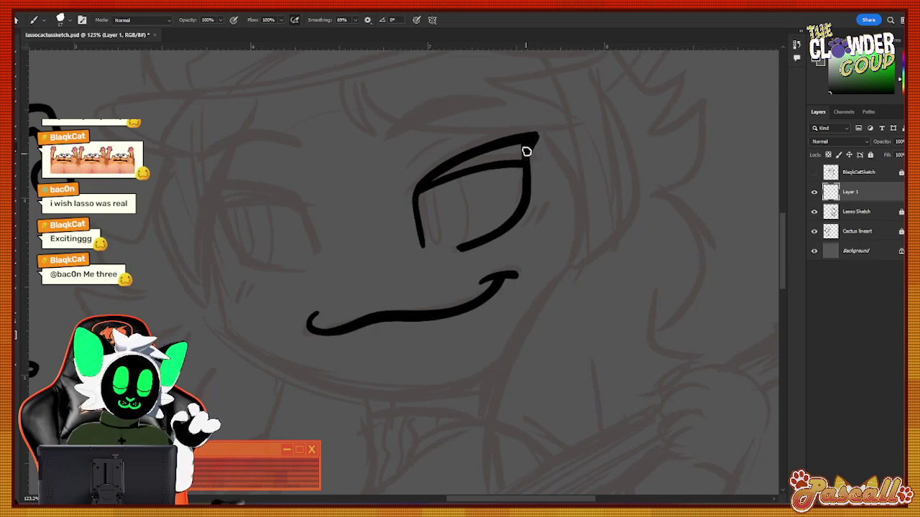
{"action": "left_click_drag", "start_coordinate": [530, 224], "coordinate": [551, 205]}
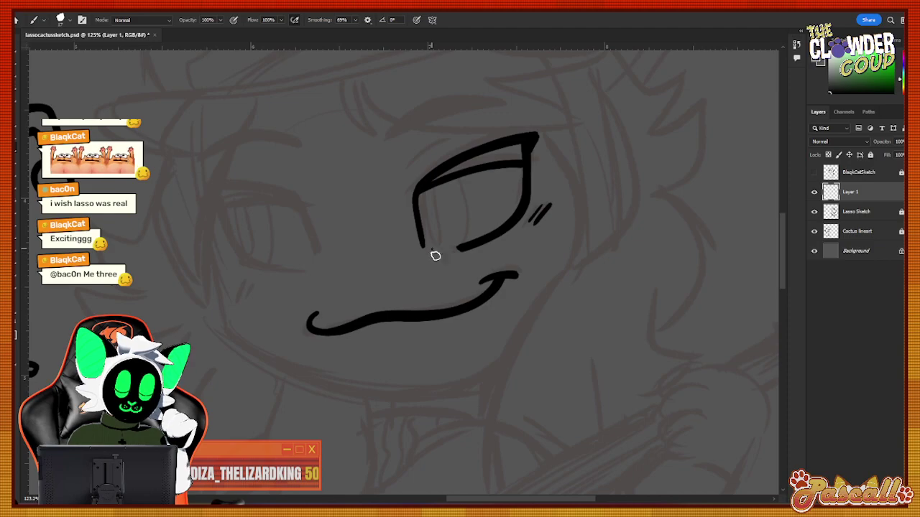
{"action": "left_click_drag", "start_coordinate": [433, 255], "coordinate": [485, 230]}
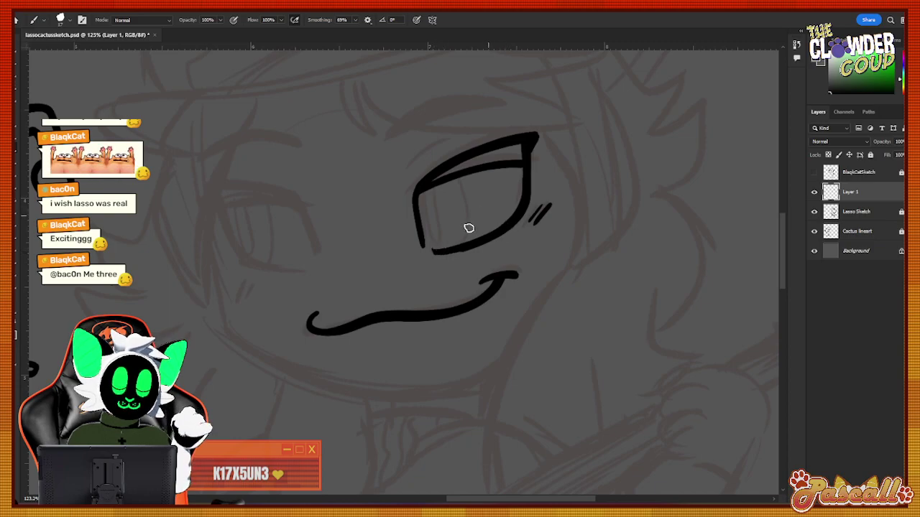
Ink the curved iris edge and the narrow slit pupil inside the outlined eye.
{"action": "left_click_drag", "start_coordinate": [460, 181], "coordinate": [468, 234]}
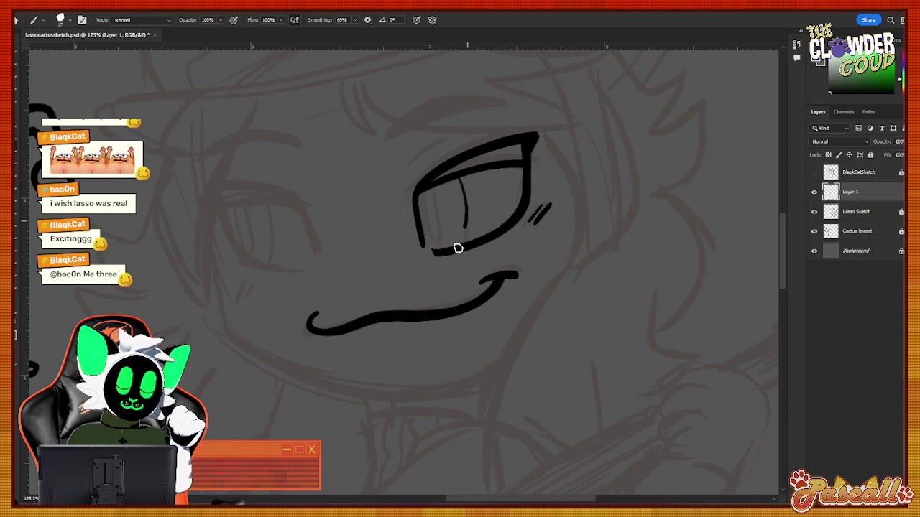
{"action": "key", "text": "ctrl+z"}
{"action": "left_click_drag", "start_coordinate": [462, 180], "coordinate": [470, 242]}
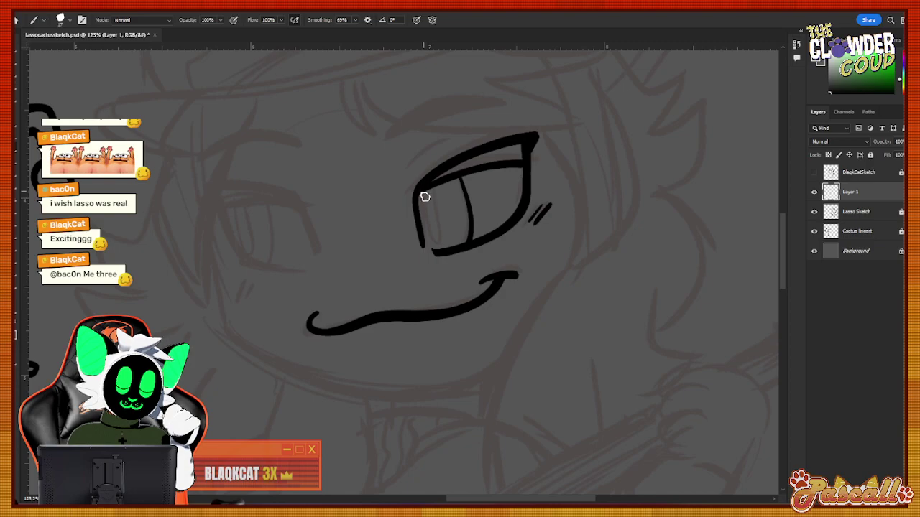
{"action": "mouse_move", "coordinate": [425, 197]}
{"action": "left_mouse_down"}
{"action": "mouse_move", "coordinate": [443, 237]}
{"action": "mouse_move", "coordinate": [429, 182]}
{"action": "left_mouse_up"}
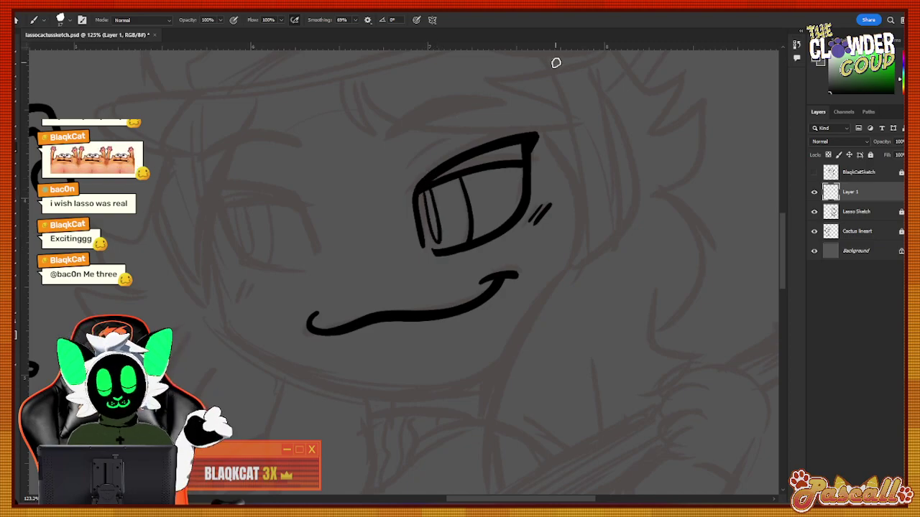
Ink the outline and eyelid line of the guitarist's other eye, leaving its lower inner corner open.
{"action": "left_click_drag", "start_coordinate": [472, 502], "coordinate": [460, 462]}
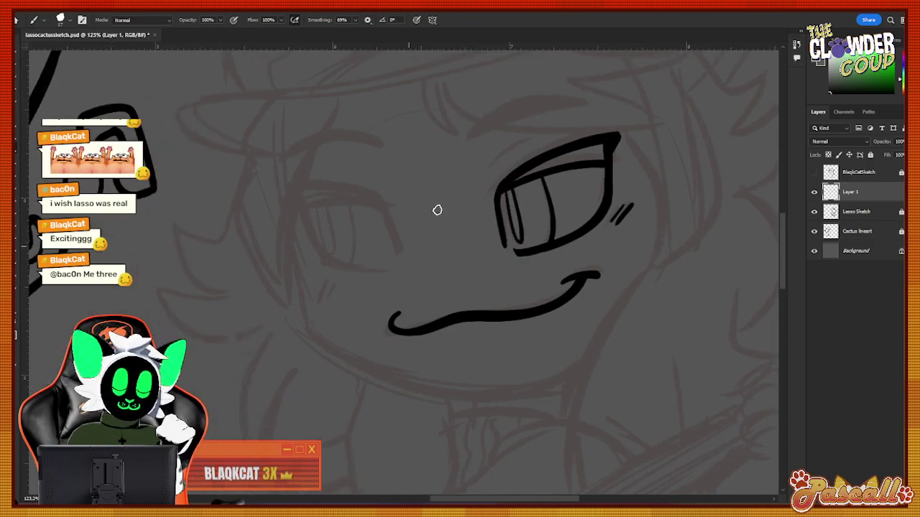
{"action": "mouse_move", "coordinate": [397, 253]}
{"action": "left_mouse_down"}
{"action": "mouse_move", "coordinate": [383, 195]}
{"action": "mouse_move", "coordinate": [299, 188]}
{"action": "mouse_move", "coordinate": [331, 270]}
{"action": "mouse_move", "coordinate": [381, 273]}
{"action": "left_mouse_up"}
{"action": "left_click_drag", "start_coordinate": [383, 206], "coordinate": [291, 199]}
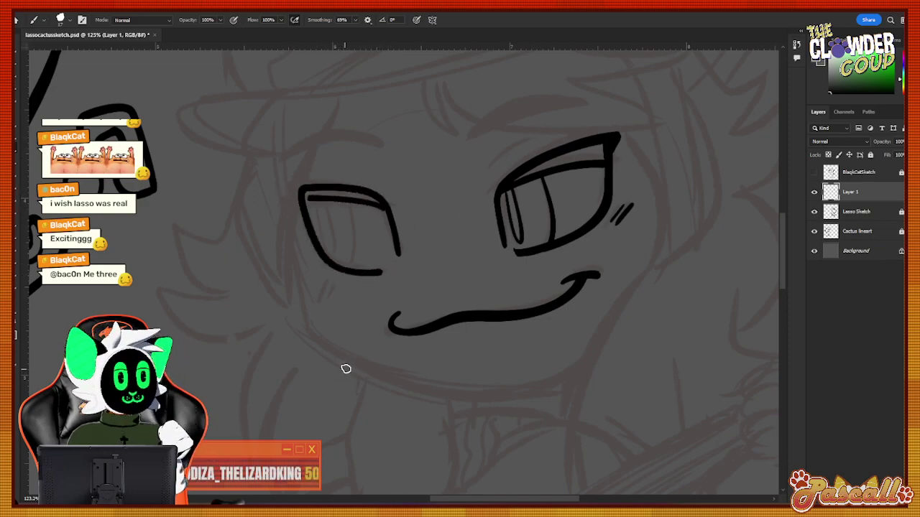
Ink a thick pointed outer corner and heavier upper lash line on the guitarist's second eye.
{"action": "key", "text": "ctrl+z"}
{"action": "left_click_drag", "start_coordinate": [385, 205], "coordinate": [292, 203]}
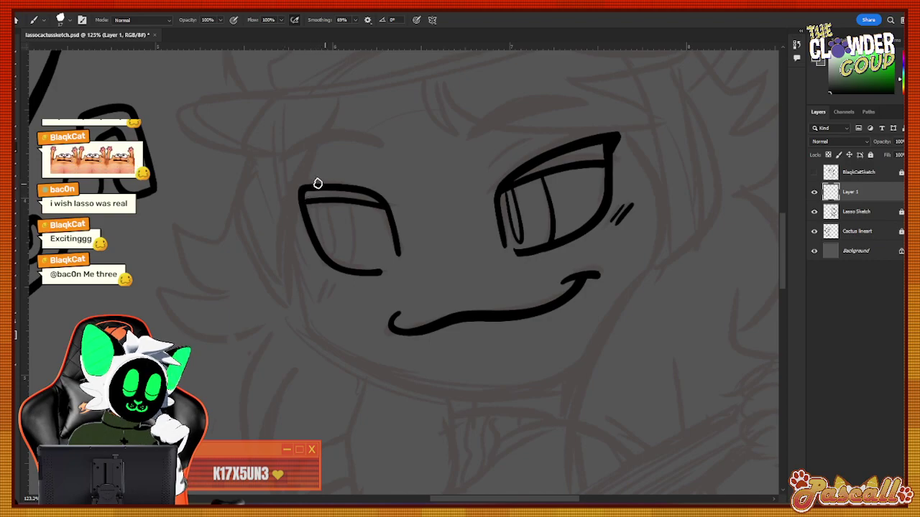
{"action": "mouse_move", "coordinate": [318, 185]}
{"action": "left_mouse_down"}
{"action": "mouse_move", "coordinate": [304, 204]}
{"action": "mouse_move", "coordinate": [282, 199]}
{"action": "mouse_move", "coordinate": [307, 213]}
{"action": "left_mouse_up"}
{"action": "key", "text": "ctrl+z"}
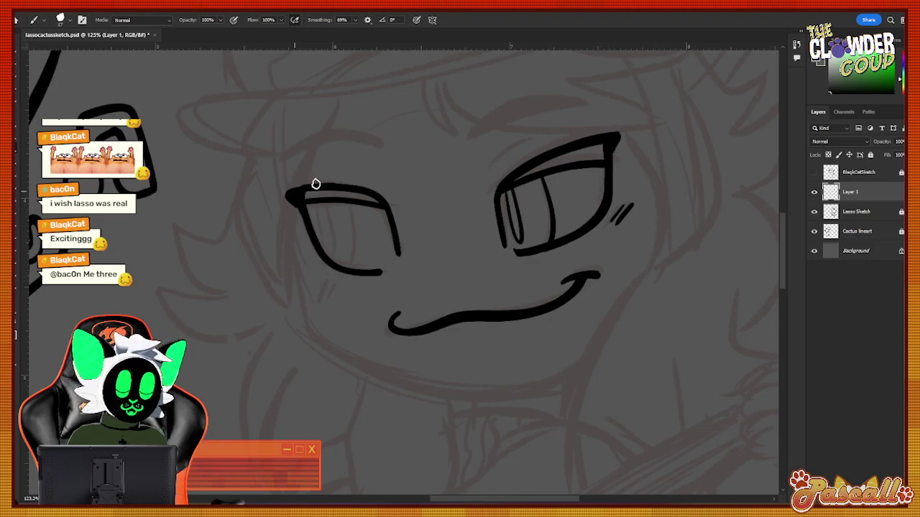
{"action": "mouse_move", "coordinate": [296, 192]}
{"action": "left_mouse_down"}
{"action": "mouse_move", "coordinate": [364, 187]}
{"action": "mouse_move", "coordinate": [394, 209]}
{"action": "left_mouse_up"}
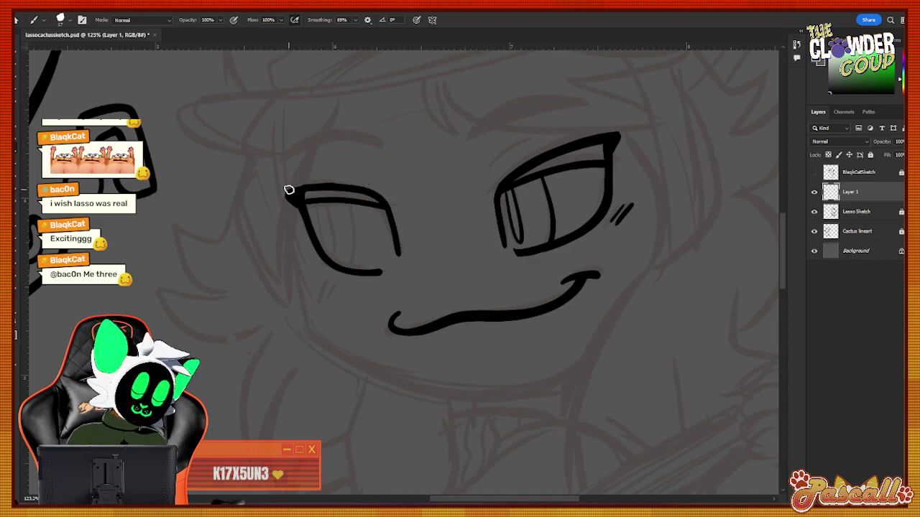
{"action": "mouse_move", "coordinate": [289, 189]}
{"action": "left_mouse_down"}
{"action": "mouse_move", "coordinate": [336, 182]}
{"action": "mouse_move", "coordinate": [374, 192]}
{"action": "left_mouse_up"}
{"action": "key", "text": "ctrl+z"}
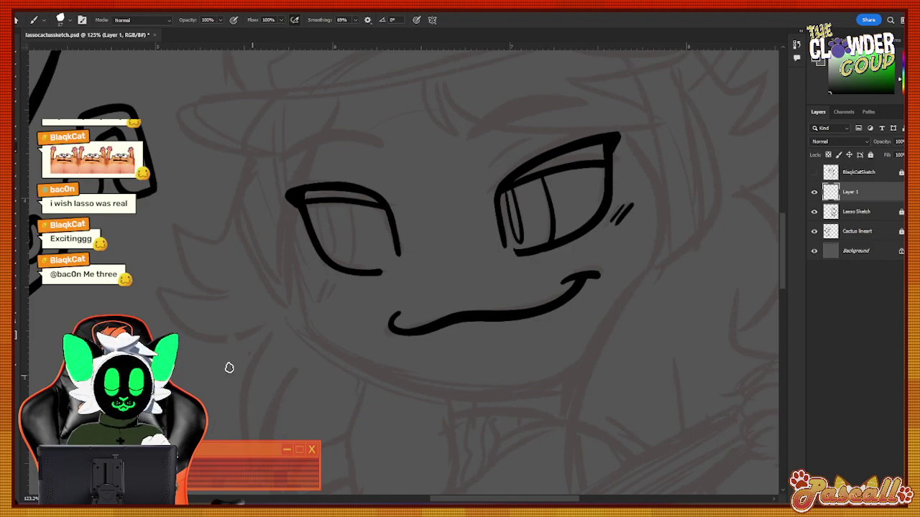
Ink the curved iris edge and the narrow slit pupil inside the second eye.
{"action": "mouse_move", "coordinate": [351, 206]}
{"action": "left_mouse_down"}
{"action": "mouse_move", "coordinate": [359, 258]}
{"action": "mouse_move", "coordinate": [347, 277]}
{"action": "mouse_move", "coordinate": [331, 263]}
{"action": "left_mouse_up"}
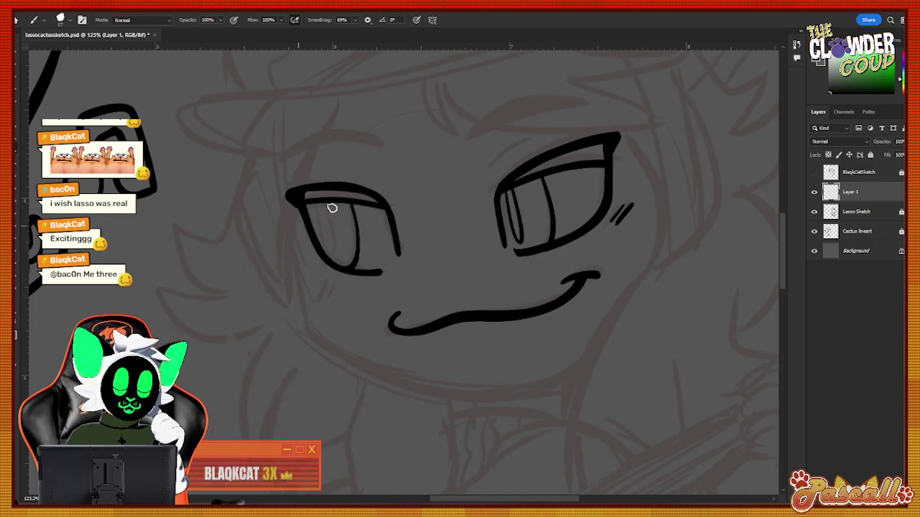
{"action": "left_click_drag", "start_coordinate": [316, 207], "coordinate": [337, 259]}
{"action": "key", "text": "ctrl+z"}
{"action": "left_click_drag", "start_coordinate": [314, 199], "coordinate": [328, 254]}
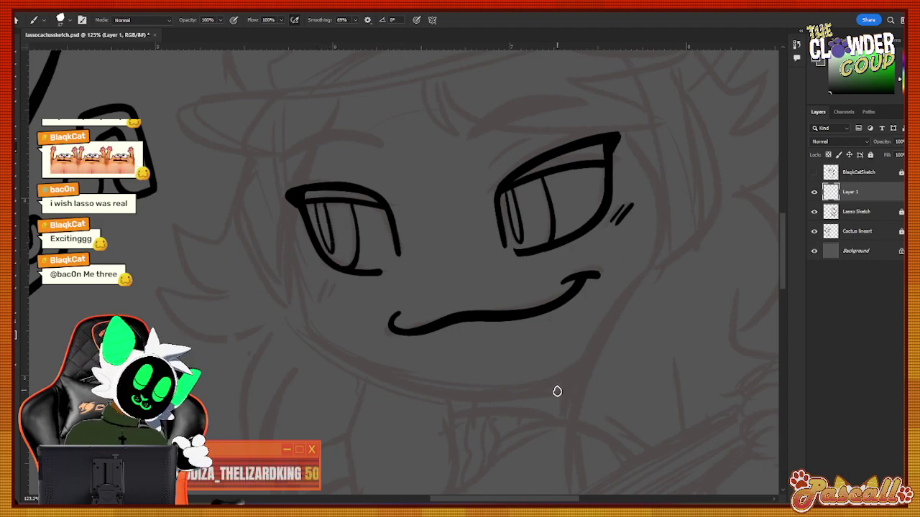
{"action": "key", "text": "ctrl+z"}
{"action": "mouse_move", "coordinate": [314, 202]}
{"action": "left_mouse_down"}
{"action": "mouse_move", "coordinate": [334, 246]}
{"action": "mouse_move", "coordinate": [321, 198]}
{"action": "left_mouse_up"}
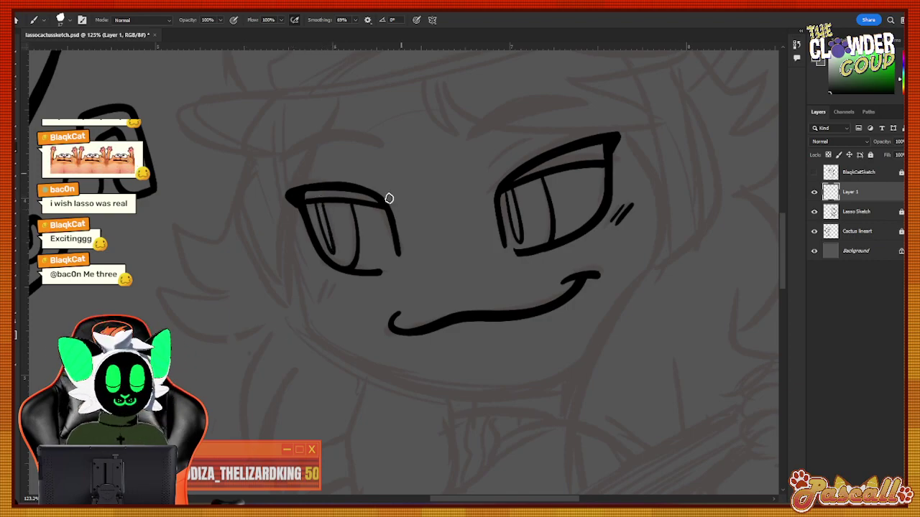
Extend the second eye's lower edge toward its inner corner with a short tapered stroke.
{"action": "key", "text": "ctrl+z"}
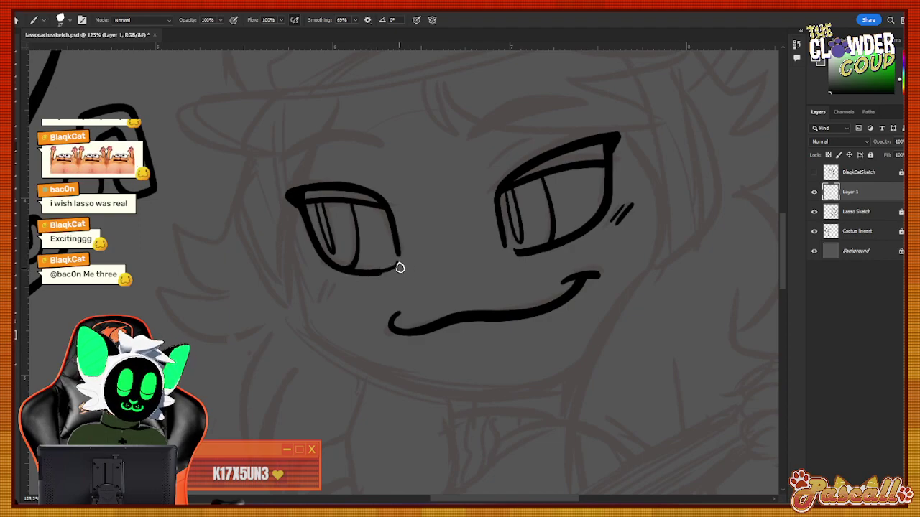
{"action": "key", "text": "ctrl+z"}
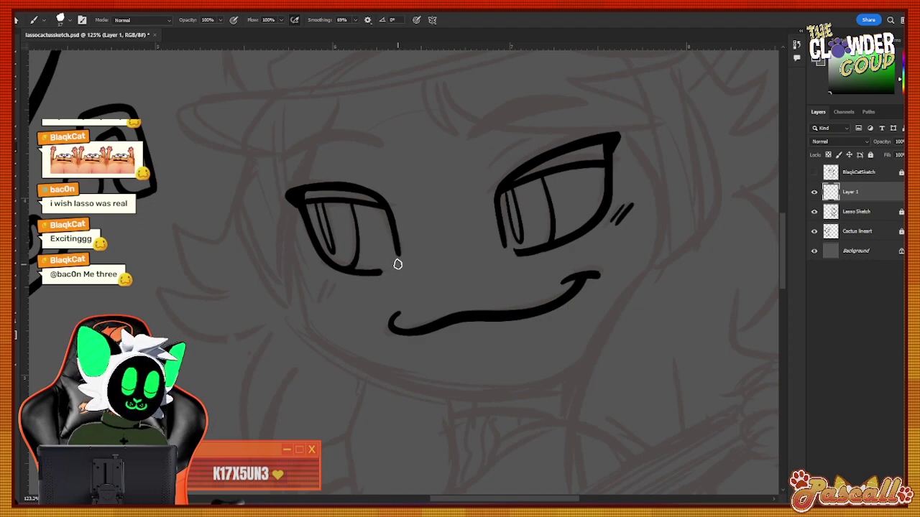
{"action": "mouse_move", "coordinate": [399, 263]}
{"action": "left_mouse_down"}
{"action": "mouse_move", "coordinate": [346, 270]}
{"action": "mouse_move", "coordinate": [404, 264]}
{"action": "mouse_move", "coordinate": [381, 271]}
{"action": "left_mouse_up"}
{"action": "key", "text": "ctrl+z"}
{"action": "key", "text": "ctrl+z"}
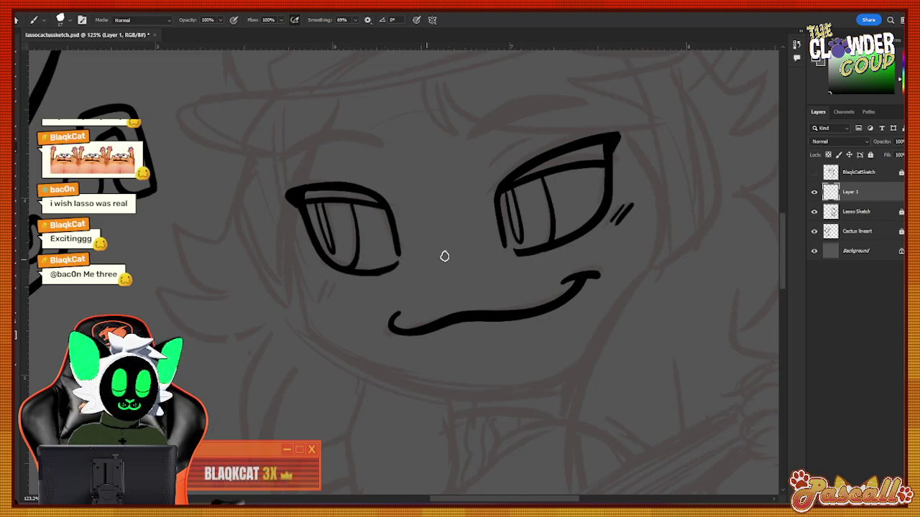
Ink short thin crease lines just above the upper lids of both eyes.
{"action": "scroll", "coordinate": [781, 282], "scroll_direction": "up", "scroll_amount": 3}
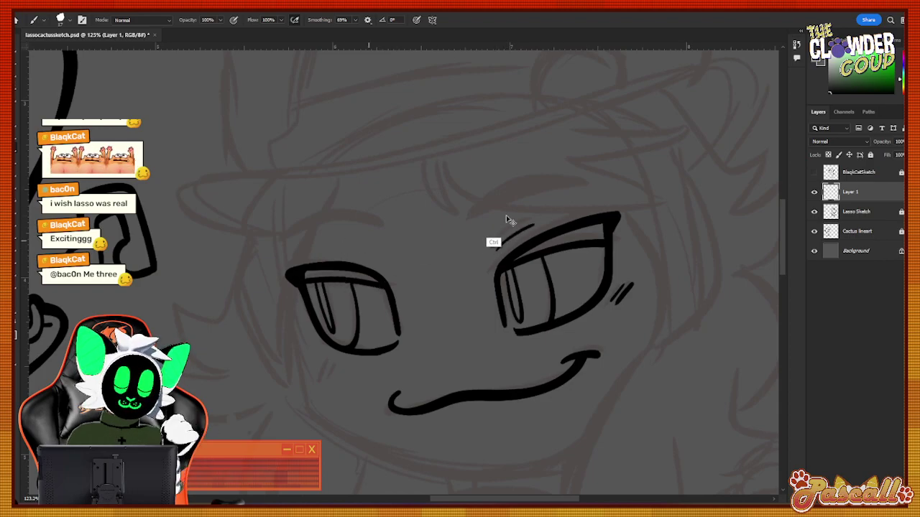
{"action": "key", "text": "ctrl+z"}
{"action": "left_click_drag", "start_coordinate": [494, 250], "coordinate": [529, 227]}
{"action": "left_click_drag", "start_coordinate": [307, 255], "coordinate": [350, 256]}
{"action": "key", "text": "ctrl+z"}
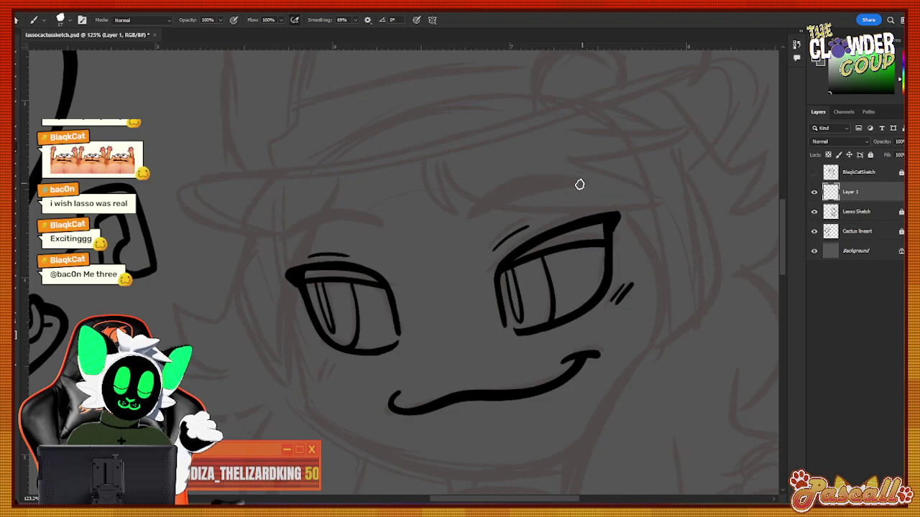
Ink the guitarist's two arched, tapered eyebrows and fill them solid black.
{"action": "mouse_move", "coordinate": [470, 219]}
{"action": "left_mouse_down"}
{"action": "mouse_move", "coordinate": [506, 185]}
{"action": "mouse_move", "coordinate": [591, 179]}
{"action": "mouse_move", "coordinate": [464, 227]}
{"action": "mouse_move", "coordinate": [523, 194]}
{"action": "mouse_move", "coordinate": [590, 182]}
{"action": "mouse_move", "coordinate": [475, 217]}
{"action": "mouse_move", "coordinate": [537, 183]}
{"action": "mouse_move", "coordinate": [583, 178]}
{"action": "left_mouse_up"}
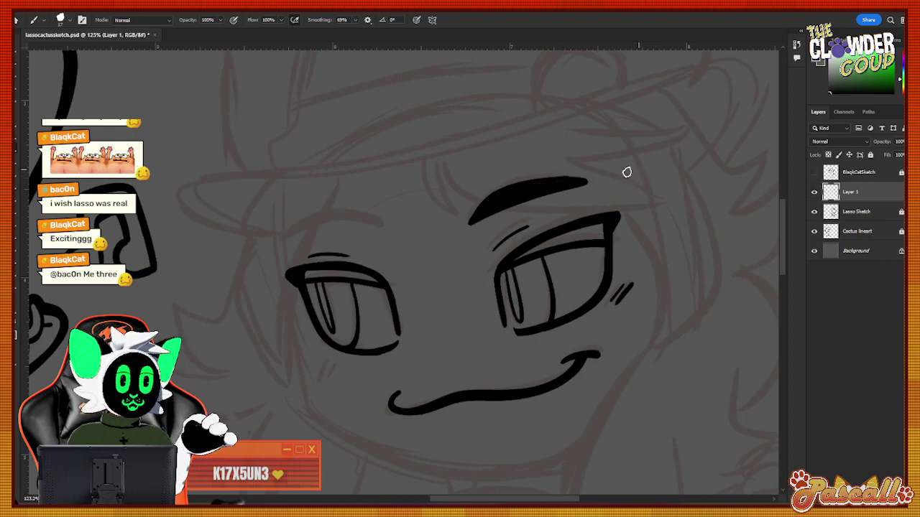
{"action": "key", "text": "ctrl+z"}
{"action": "left_click_drag", "start_coordinate": [486, 207], "coordinate": [560, 183]}
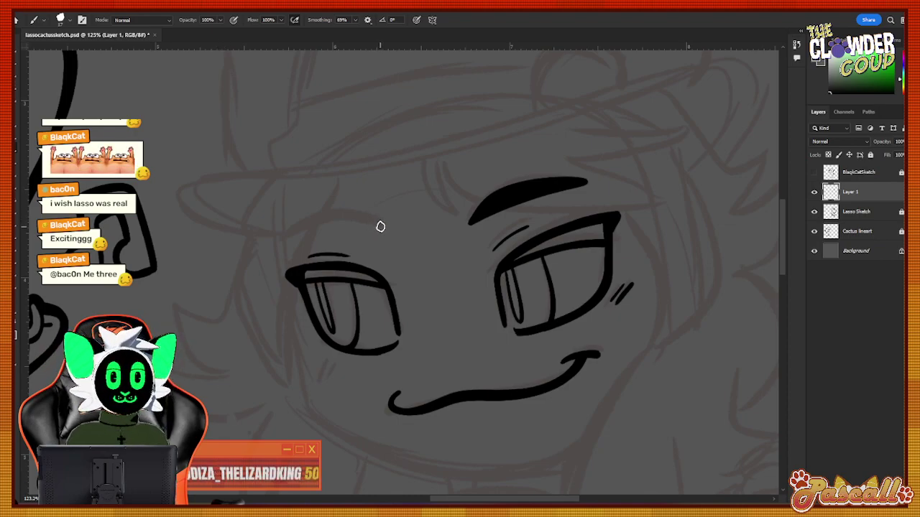
{"action": "mouse_move", "coordinate": [383, 228]}
{"action": "left_mouse_down"}
{"action": "mouse_move", "coordinate": [328, 210]}
{"action": "mouse_move", "coordinate": [264, 241]}
{"action": "mouse_move", "coordinate": [387, 226]}
{"action": "left_mouse_up"}
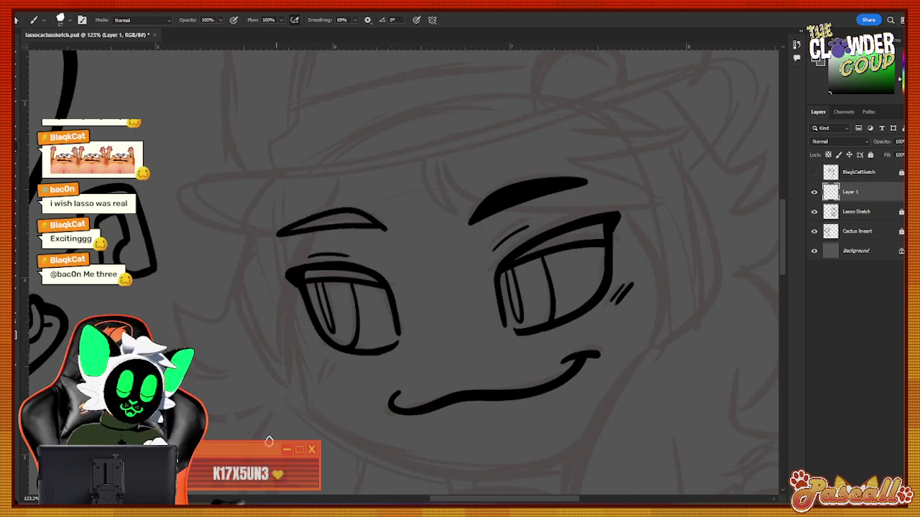
{"action": "mouse_move", "coordinate": [287, 230]}
{"action": "left_mouse_down"}
{"action": "mouse_move", "coordinate": [376, 218]}
{"action": "mouse_move", "coordinate": [338, 231]}
{"action": "left_mouse_up"}
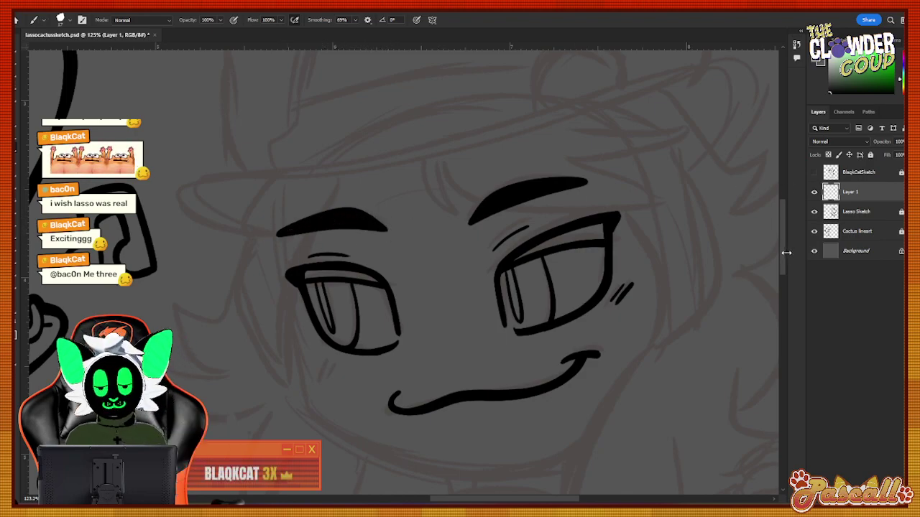
Ink the guitarist's jawline as one curve from below the second eye's outer corner, around the chin, to beneath the raised mouth corner.
{"action": "scroll", "coordinate": [784, 265], "scroll_direction": "down", "scroll_amount": 2}
{"action": "left_click_drag", "start_coordinate": [784, 264], "coordinate": [785, 266]}
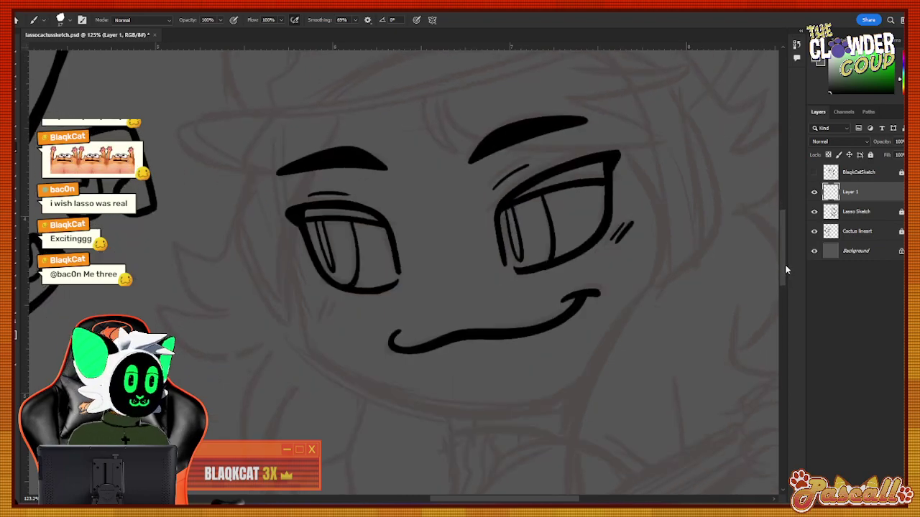
{"action": "scroll", "coordinate": [785, 268], "scroll_direction": "down", "scroll_amount": 1}
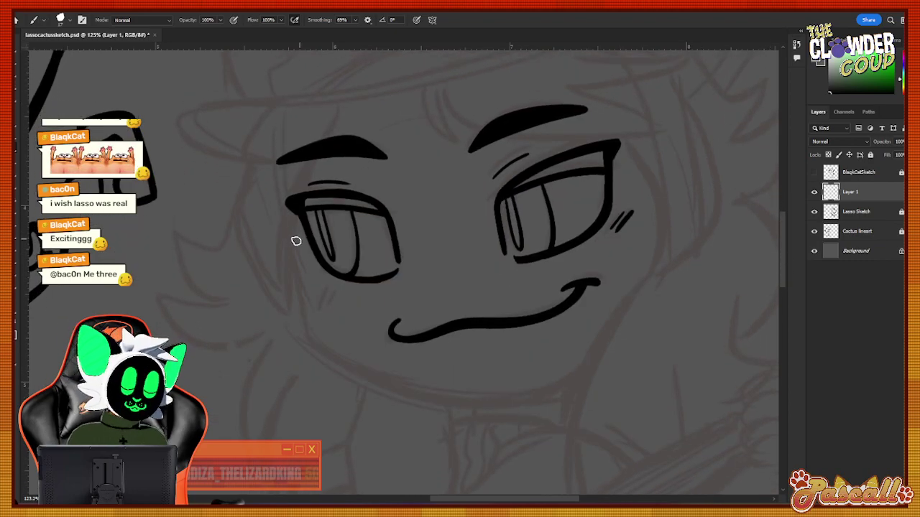
{"action": "scroll", "coordinate": [782, 267], "scroll_direction": "down", "scroll_amount": 3}
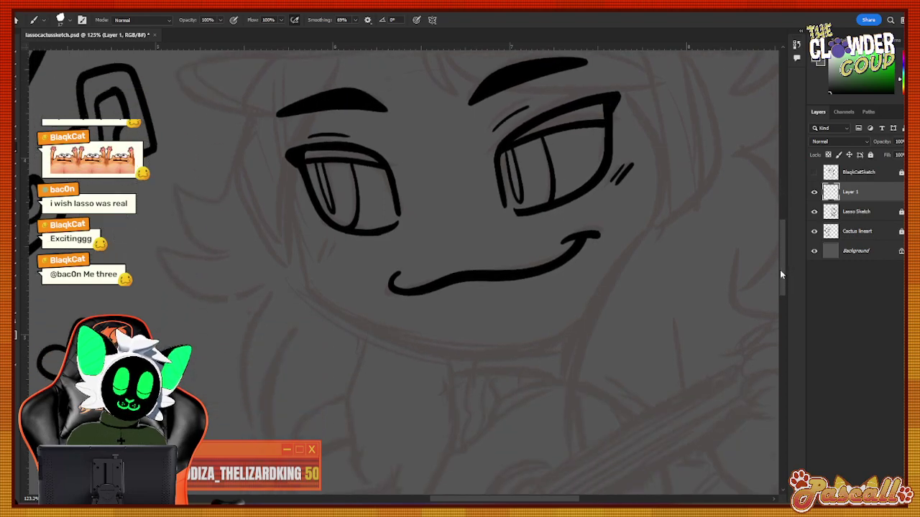
{"action": "mouse_move", "coordinate": [294, 215]}
{"action": "left_mouse_down"}
{"action": "mouse_move", "coordinate": [302, 264]}
{"action": "mouse_move", "coordinate": [427, 335]}
{"action": "mouse_move", "coordinate": [503, 342]}
{"action": "left_mouse_up"}
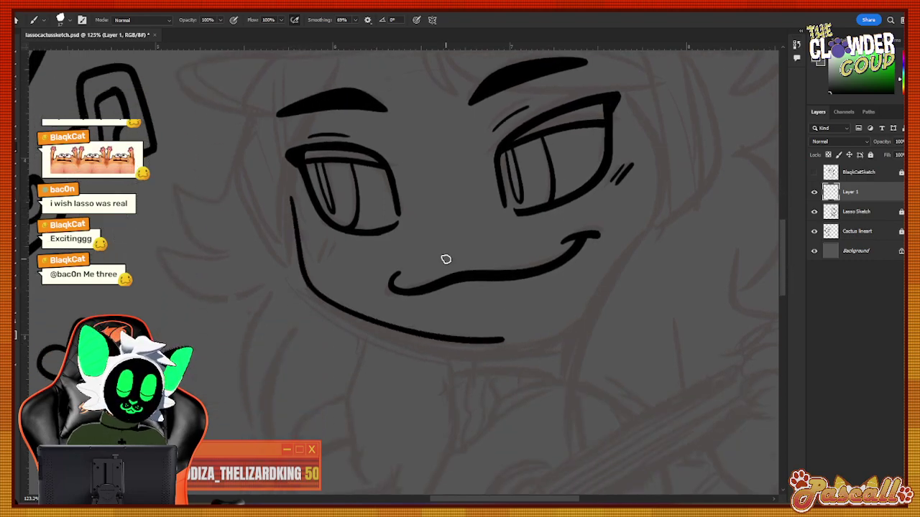
{"action": "key", "text": "ctrl+z"}
{"action": "mouse_move", "coordinate": [289, 204]}
{"action": "left_mouse_down"}
{"action": "mouse_move", "coordinate": [313, 301]}
{"action": "mouse_move", "coordinate": [408, 342]}
{"action": "mouse_move", "coordinate": [514, 348]}
{"action": "mouse_move", "coordinate": [600, 305]}
{"action": "left_mouse_up"}
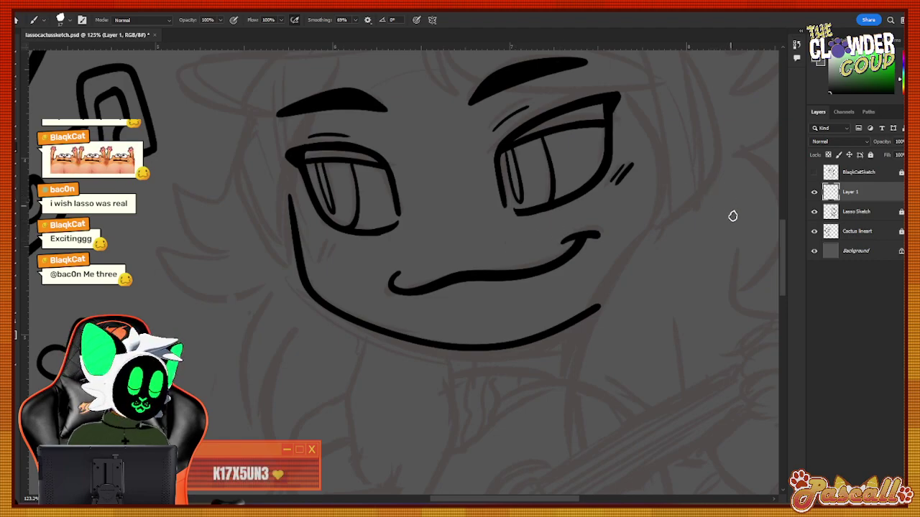
{"action": "key", "text": "ctrl+z"}
{"action": "mouse_move", "coordinate": [292, 201]}
{"action": "left_mouse_down"}
{"action": "mouse_move", "coordinate": [314, 301]}
{"action": "mouse_move", "coordinate": [343, 320]}
{"action": "left_mouse_up"}
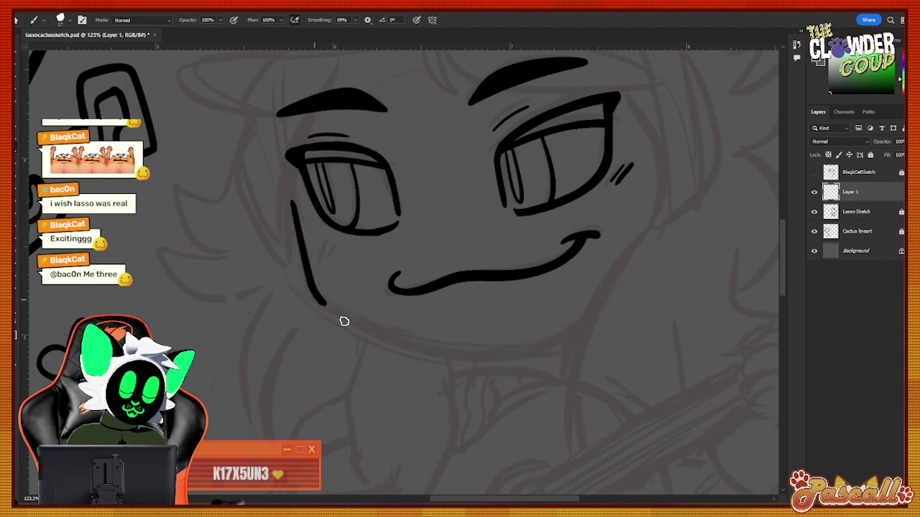
{"action": "key", "text": "ctrl+z"}
{"action": "mouse_move", "coordinate": [291, 205]}
{"action": "left_mouse_down"}
{"action": "mouse_move", "coordinate": [314, 305]}
{"action": "mouse_move", "coordinate": [376, 334]}
{"action": "mouse_move", "coordinate": [487, 349]}
{"action": "mouse_move", "coordinate": [566, 324]}
{"action": "mouse_move", "coordinate": [302, 264]}
{"action": "mouse_move", "coordinate": [318, 306]}
{"action": "mouse_move", "coordinate": [405, 349]}
{"action": "mouse_move", "coordinate": [504, 359]}
{"action": "mouse_move", "coordinate": [593, 315]}
{"action": "left_mouse_up"}
{"action": "key", "text": "ctrl+z"}
Ink the pointed hair lock that hangs from the hat beside the second eye, meeting the top of the jawline.
{"action": "scroll", "coordinate": [786, 259], "scroll_direction": "up", "scroll_amount": 5}
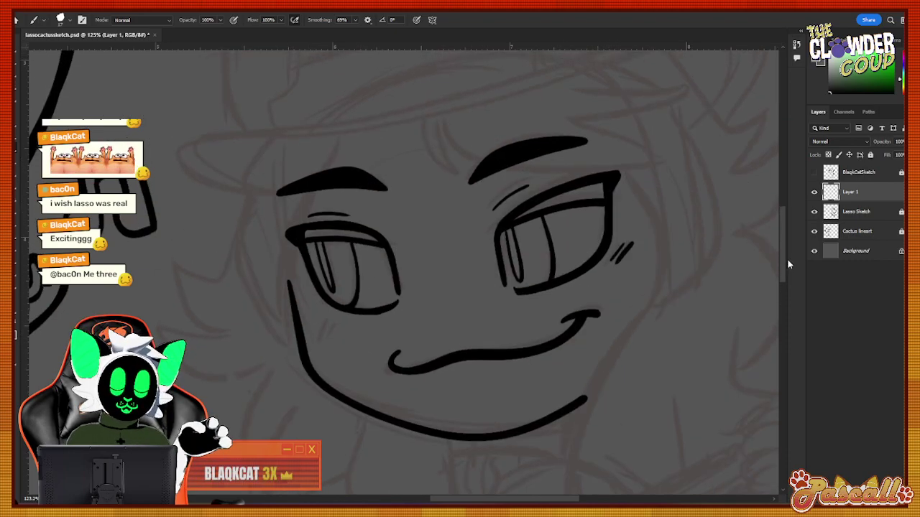
{"action": "scroll", "coordinate": [783, 254], "scroll_direction": "up", "scroll_amount": 1}
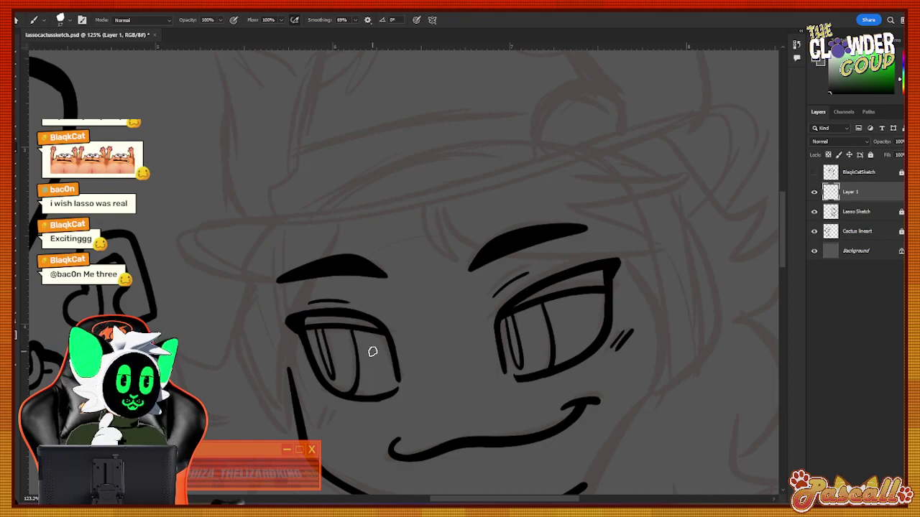
{"action": "left_click_drag", "start_coordinate": [444, 502], "coordinate": [448, 502]}
{"action": "mouse_move", "coordinate": [248, 227]}
{"action": "left_mouse_down"}
{"action": "mouse_move", "coordinate": [231, 411]}
{"action": "mouse_move", "coordinate": [285, 437]}
{"action": "mouse_move", "coordinate": [313, 221]}
{"action": "left_mouse_up"}
{"action": "key", "text": "ctrl+z"}
{"action": "mouse_move", "coordinate": [246, 226]}
{"action": "left_mouse_down"}
{"action": "mouse_move", "coordinate": [262, 421]}
{"action": "mouse_move", "coordinate": [289, 285]}
{"action": "mouse_move", "coordinate": [322, 216]}
{"action": "left_mouse_up"}
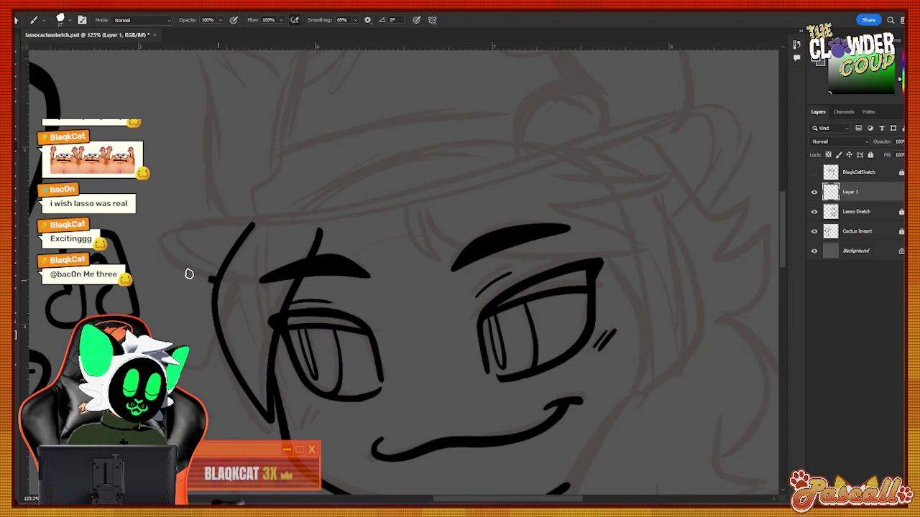
Ink the hat brim as one long sweeping line above the eyebrows, with rounded ends curling down on both sides.
{"action": "mouse_move", "coordinate": [209, 279]}
{"action": "left_mouse_down"}
{"action": "mouse_move", "coordinate": [308, 227]}
{"action": "mouse_move", "coordinate": [485, 192]}
{"action": "mouse_move", "coordinate": [643, 120]}
{"action": "mouse_move", "coordinate": [724, 104]}
{"action": "mouse_move", "coordinate": [734, 144]}
{"action": "mouse_move", "coordinate": [686, 198]}
{"action": "left_mouse_up"}
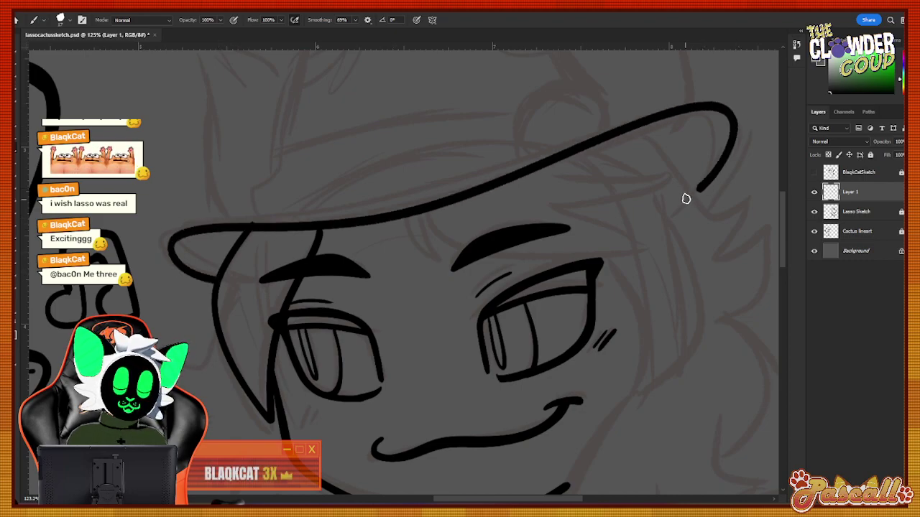
{"action": "key", "text": "ctrl+z"}
{"action": "mouse_move", "coordinate": [218, 283]}
{"action": "left_mouse_down"}
{"action": "mouse_move", "coordinate": [221, 224]}
{"action": "mouse_move", "coordinate": [342, 210]}
{"action": "mouse_move", "coordinate": [181, 277]}
{"action": "mouse_move", "coordinate": [155, 228]}
{"action": "mouse_move", "coordinate": [268, 228]}
{"action": "mouse_move", "coordinate": [454, 194]}
{"action": "mouse_move", "coordinate": [507, 164]}
{"action": "left_mouse_up"}
{"action": "key", "text": "ctrl+z"}
{"action": "key", "text": "ctrl+z"}
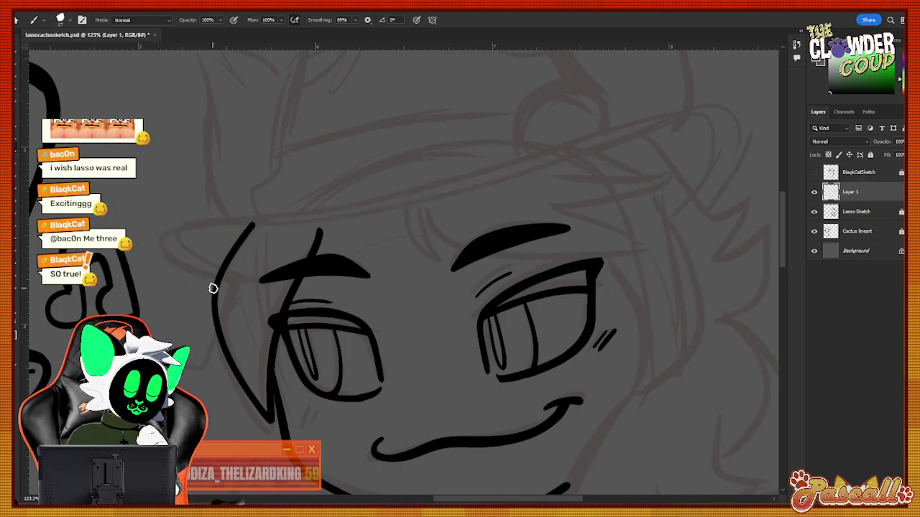
{"action": "mouse_move", "coordinate": [213, 288]}
{"action": "left_mouse_down"}
{"action": "mouse_move", "coordinate": [171, 223]}
{"action": "mouse_move", "coordinate": [296, 213]}
{"action": "mouse_move", "coordinate": [412, 179]}
{"action": "left_mouse_up"}
{"action": "key", "text": "ctrl+z"}
{"action": "mouse_move", "coordinate": [212, 286]}
{"action": "left_mouse_down"}
{"action": "mouse_move", "coordinate": [173, 266]}
{"action": "mouse_move", "coordinate": [180, 224]}
{"action": "mouse_move", "coordinate": [318, 214]}
{"action": "mouse_move", "coordinate": [726, 102]}
{"action": "mouse_move", "coordinate": [729, 148]}
{"action": "mouse_move", "coordinate": [680, 201]}
{"action": "left_mouse_up"}
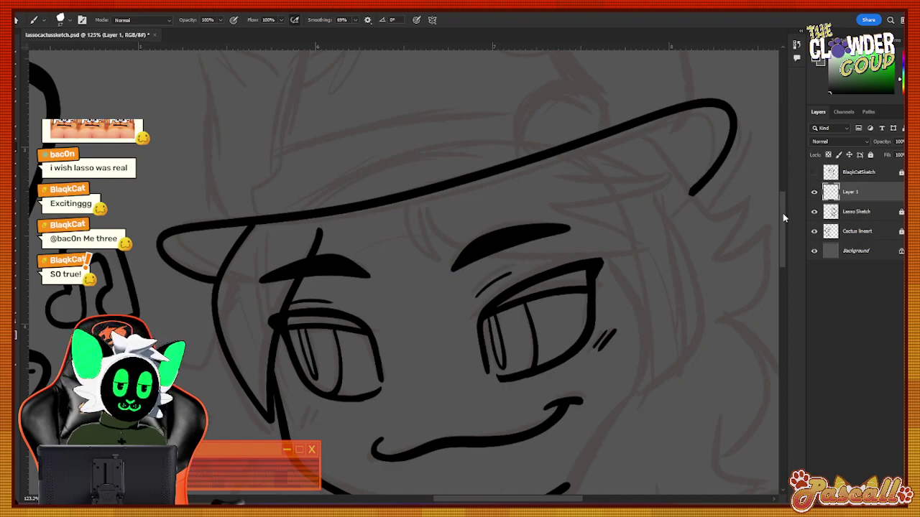
{"action": "mouse_move", "coordinate": [784, 218]}
{"action": "left_mouse_down"}
{"action": "mouse_move", "coordinate": [784, 207]}
{"action": "mouse_move", "coordinate": [780, 225]}
{"action": "mouse_move", "coordinate": [778, 180]}
{"action": "left_mouse_up"}
{"action": "key", "text": "ctrl+z"}
{"action": "mouse_move", "coordinate": [136, 294]}
{"action": "left_mouse_down"}
{"action": "mouse_move", "coordinate": [338, 276]}
{"action": "mouse_move", "coordinate": [687, 177]}
{"action": "mouse_move", "coordinate": [734, 189]}
{"action": "mouse_move", "coordinate": [709, 237]}
{"action": "mouse_move", "coordinate": [677, 260]}
{"action": "left_mouse_up"}
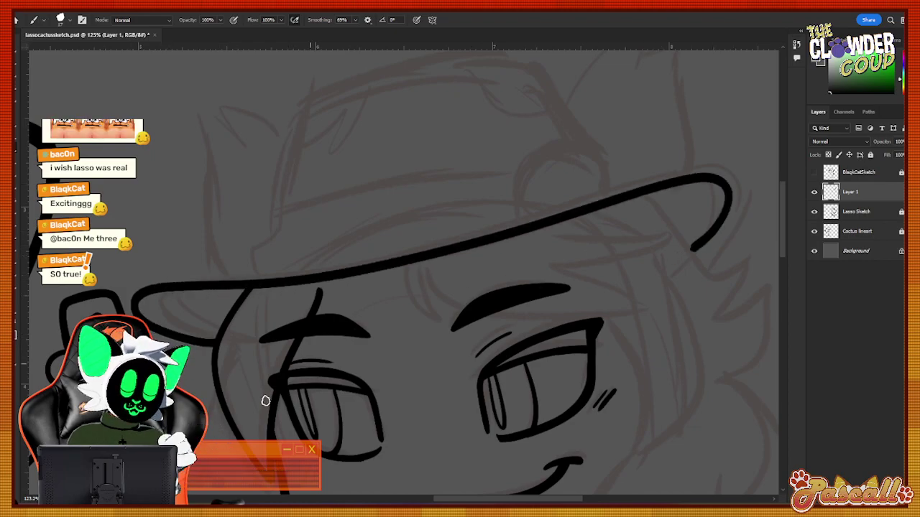
Ink the round ornament resting on the hat brim above the larger eyebrow.
{"action": "scroll", "coordinate": [784, 252], "scroll_direction": "down", "scroll_amount": 2}
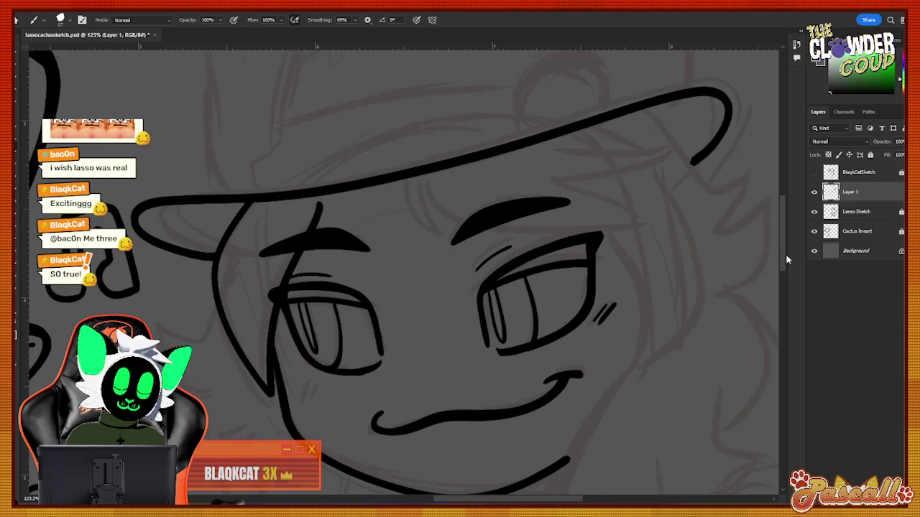
{"action": "scroll", "coordinate": [785, 251], "scroll_direction": "up", "scroll_amount": 4}
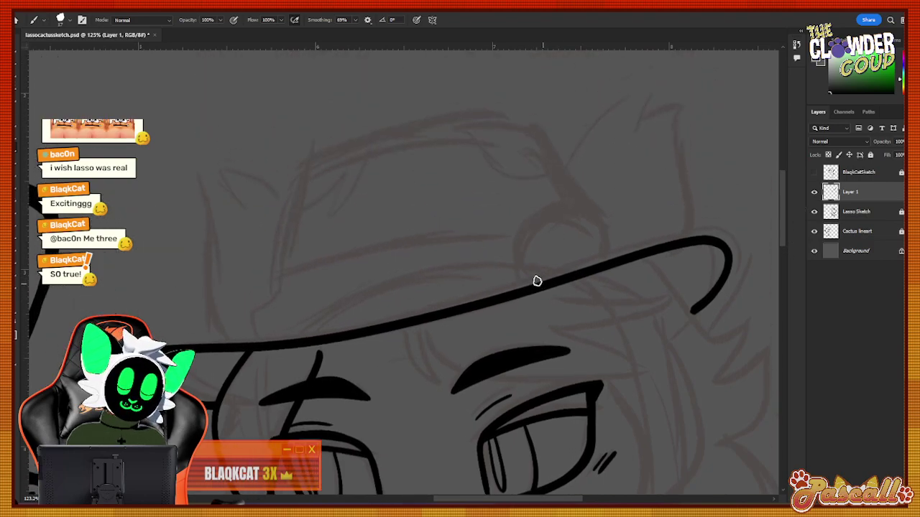
{"action": "mouse_move", "coordinate": [537, 281]}
{"action": "left_mouse_down"}
{"action": "mouse_move", "coordinate": [565, 205]}
{"action": "mouse_move", "coordinate": [600, 227]}
{"action": "mouse_move", "coordinate": [589, 264]}
{"action": "mouse_move", "coordinate": [518, 219]}
{"action": "mouse_move", "coordinate": [587, 199]}
{"action": "mouse_move", "coordinate": [589, 269]}
{"action": "left_mouse_up"}
{"action": "key", "text": "ctrl+z"}
{"action": "key", "text": "ctrl+z"}
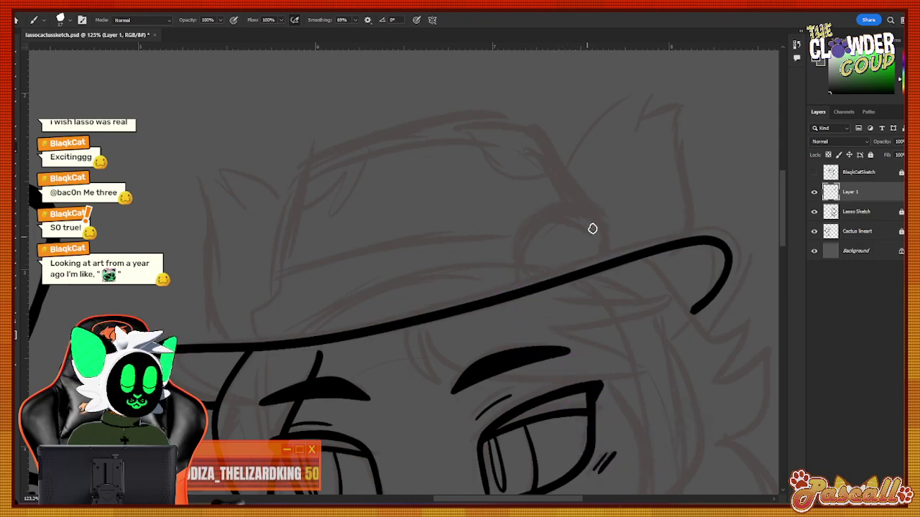
{"action": "mouse_move", "coordinate": [541, 284]}
{"action": "left_mouse_down"}
{"action": "mouse_move", "coordinate": [529, 226]}
{"action": "mouse_move", "coordinate": [596, 211]}
{"action": "mouse_move", "coordinate": [596, 265]}
{"action": "left_mouse_up"}
{"action": "key", "text": "ctrl+z"}
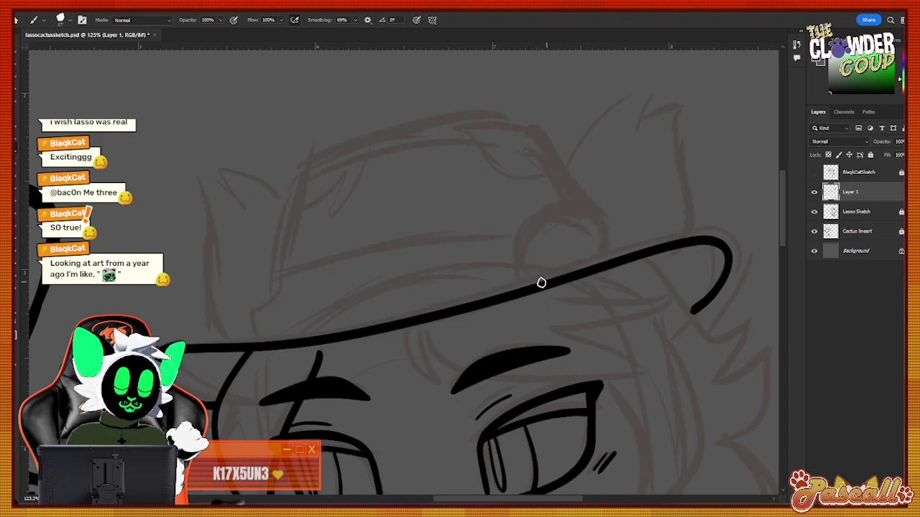
{"action": "mouse_move", "coordinate": [540, 281]}
{"action": "left_mouse_down"}
{"action": "mouse_move", "coordinate": [604, 213]}
{"action": "mouse_move", "coordinate": [602, 261]}
{"action": "mouse_move", "coordinate": [581, 279]}
{"action": "mouse_move", "coordinate": [520, 216]}
{"action": "mouse_move", "coordinate": [597, 207]}
{"action": "mouse_move", "coordinate": [610, 253]}
{"action": "mouse_move", "coordinate": [590, 280]}
{"action": "left_mouse_up"}
{"action": "key", "text": "ctrl+z"}
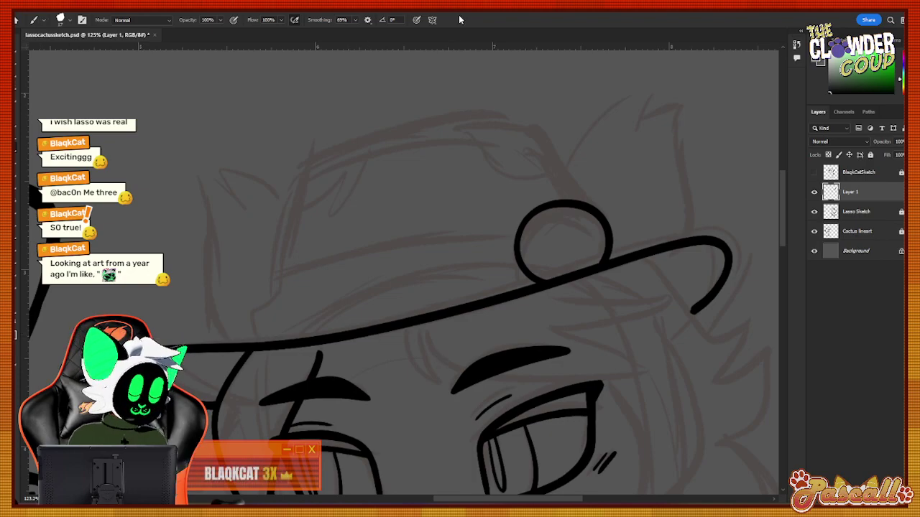
{"action": "key", "text": "super+e"}
{"action": "left_click_drag", "start_coordinate": [406, 13], "coordinate": [295, 0]}
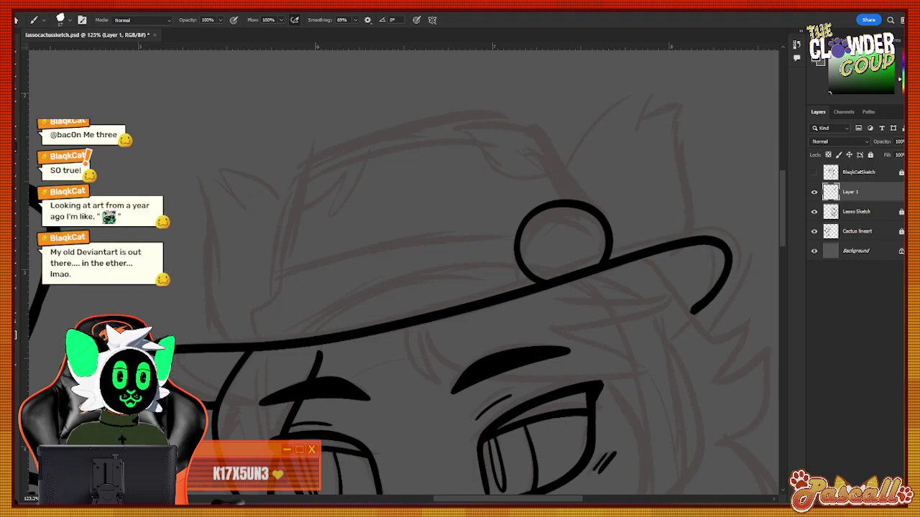
{"action": "key", "text": "alt+Tab"}
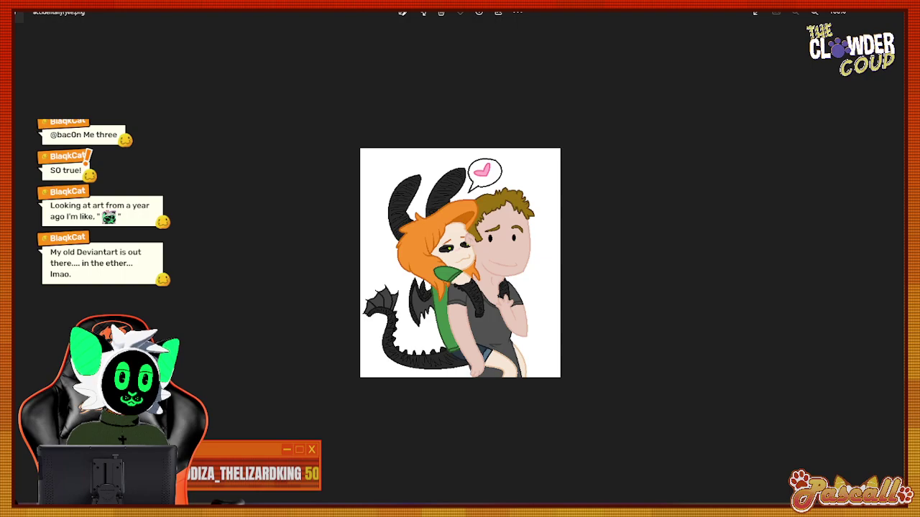
{"action": "key", "text": "Right"}
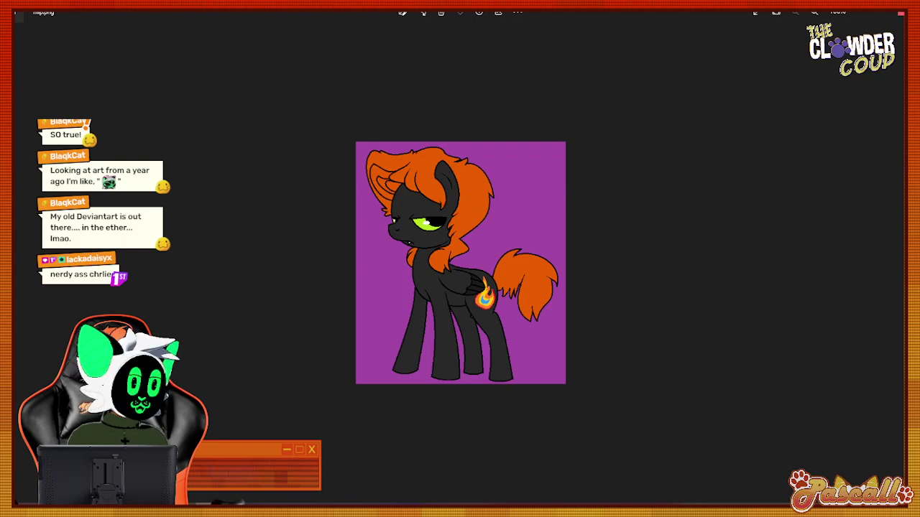
{"action": "key", "text": "Left"}
{"action": "key", "text": "alt+Tab"}
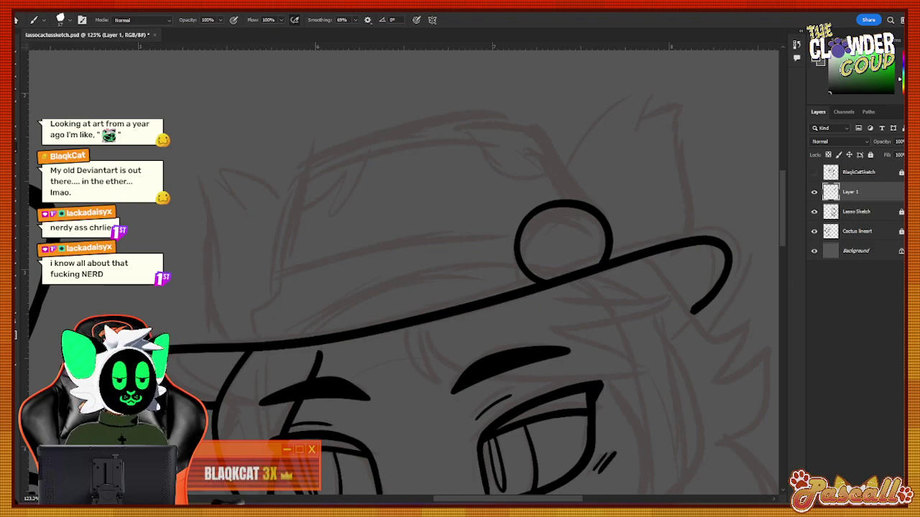
Switch to the browser and examine the hat and its round ornament up close in the SHEET_LASSO2.png character reference.
{"action": "left_click_drag", "start_coordinate": [782, 231], "coordinate": [782, 229]}
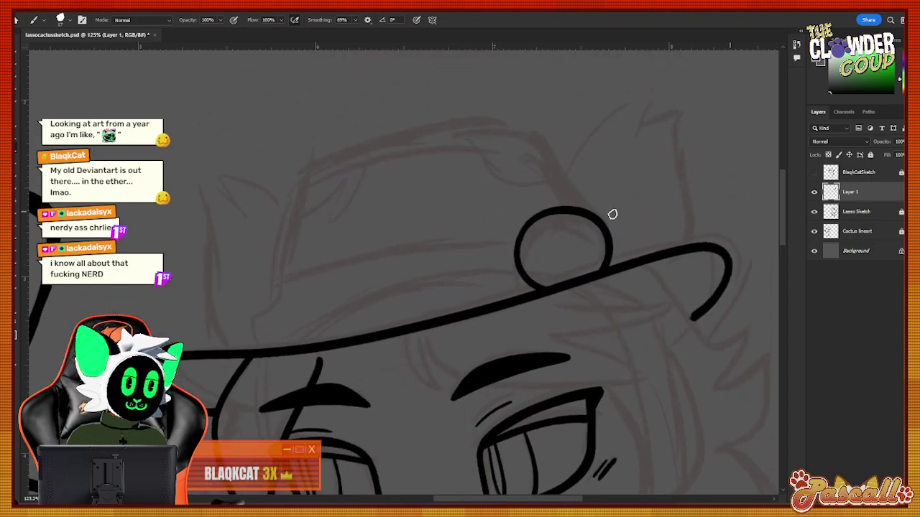
{"action": "mouse_move", "coordinate": [246, 498]}
{"action": "left_click", "coordinate": [248, 472]}
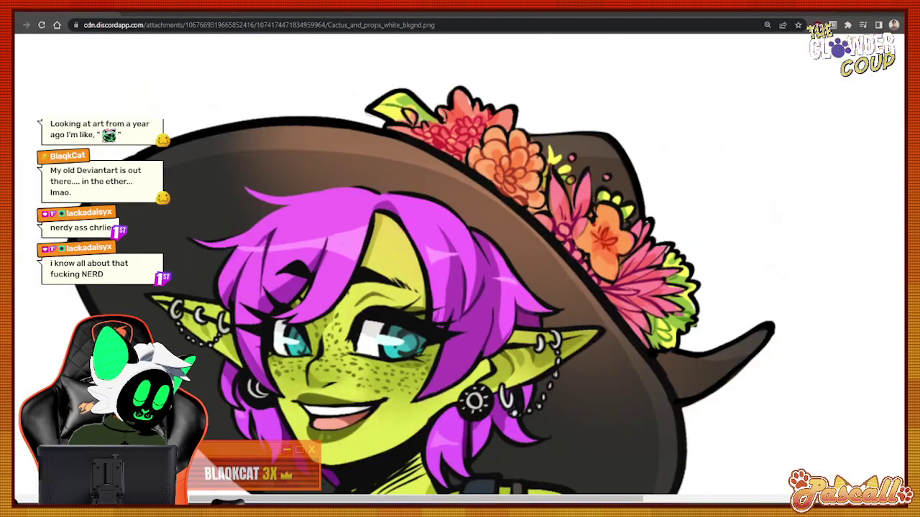
{"action": "left_click", "coordinate": [255, 14]}
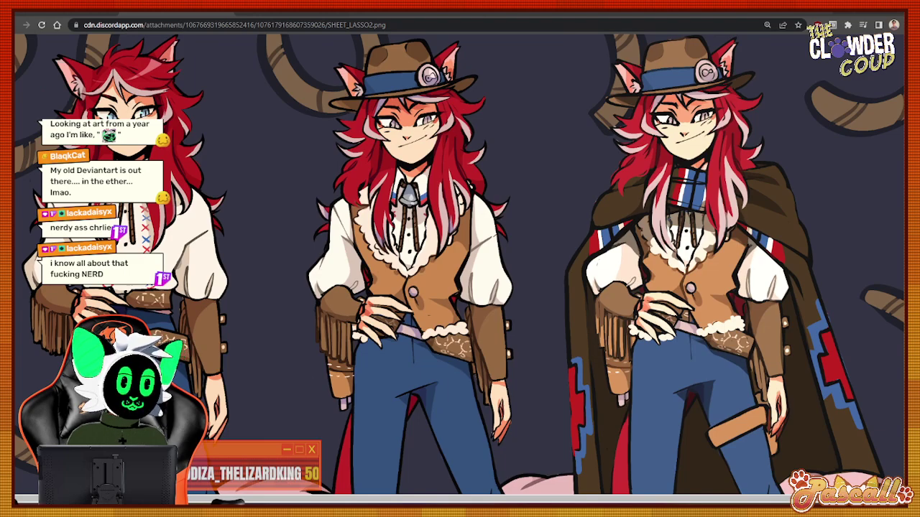
{"action": "key", "text": "ctrl+plus"}
{"action": "left_click_drag", "start_coordinate": [483, 499], "coordinate": [687, 498]}
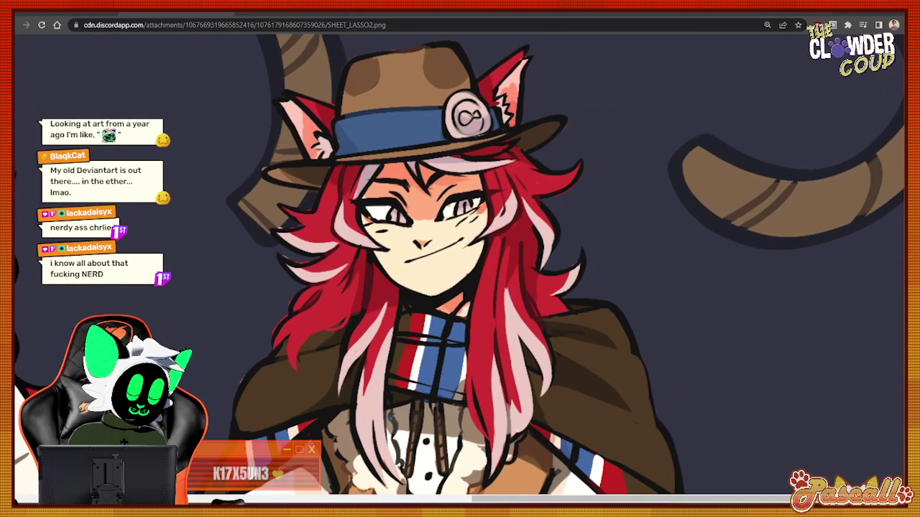
{"action": "key", "text": "alt+Tab"}
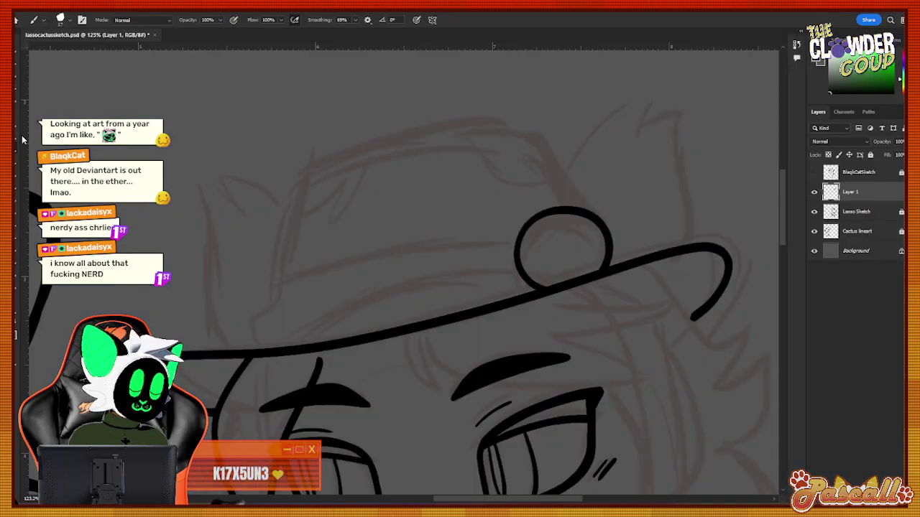
Ink a thinner inner ring inside the round ornament on the guitarist's hat, redoing strokes until the curve is clean.
{"action": "mouse_move", "coordinate": [546, 281]}
{"action": "left_mouse_down"}
{"action": "mouse_move", "coordinate": [551, 213]}
{"action": "mouse_move", "coordinate": [604, 247]}
{"action": "mouse_move", "coordinate": [572, 214]}
{"action": "mouse_move", "coordinate": [524, 265]}
{"action": "mouse_move", "coordinate": [577, 297]}
{"action": "mouse_move", "coordinate": [527, 237]}
{"action": "mouse_move", "coordinate": [592, 225]}
{"action": "mouse_move", "coordinate": [583, 277]}
{"action": "mouse_move", "coordinate": [530, 259]}
{"action": "mouse_move", "coordinate": [552, 215]}
{"action": "mouse_move", "coordinate": [600, 232]}
{"action": "mouse_move", "coordinate": [597, 271]}
{"action": "mouse_move", "coordinate": [551, 281]}
{"action": "mouse_move", "coordinate": [528, 247]}
{"action": "mouse_move", "coordinate": [574, 217]}
{"action": "mouse_move", "coordinate": [585, 275]}
{"action": "left_mouse_up"}
{"action": "key", "text": "ctrl+z"}
{"action": "key", "text": "ctrl+z"}
{"action": "key", "text": "ctrl+z"}
{"action": "key", "text": "ctrl+z"}
{"action": "mouse_move", "coordinate": [548, 247]}
{"action": "left_mouse_down"}
{"action": "mouse_move", "coordinate": [558, 270]}
{"action": "mouse_move", "coordinate": [579, 261]}
{"action": "mouse_move", "coordinate": [543, 257]}
{"action": "mouse_move", "coordinate": [567, 267]}
{"action": "mouse_move", "coordinate": [571, 247]}
{"action": "mouse_move", "coordinate": [581, 257]}
{"action": "mouse_move", "coordinate": [569, 228]}
{"action": "mouse_move", "coordinate": [549, 249]}
{"action": "left_mouse_up"}
{"action": "key", "text": "ctrl+z"}
{"action": "key", "text": "ctrl+z"}
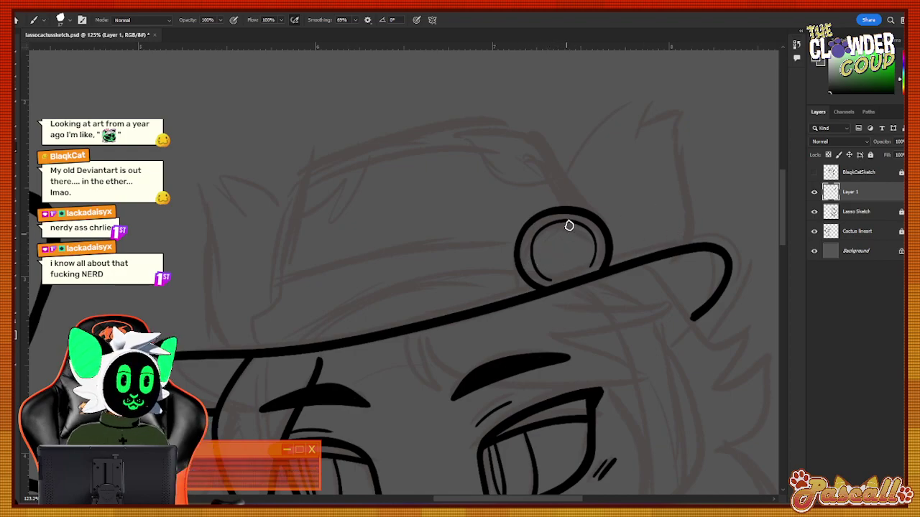
Ink a small fish-shaped emblem in the centre of the round hat ornament.
{"action": "left_click_drag", "start_coordinate": [557, 246], "coordinate": [550, 278]}
{"action": "key", "text": "ctrl+z"}
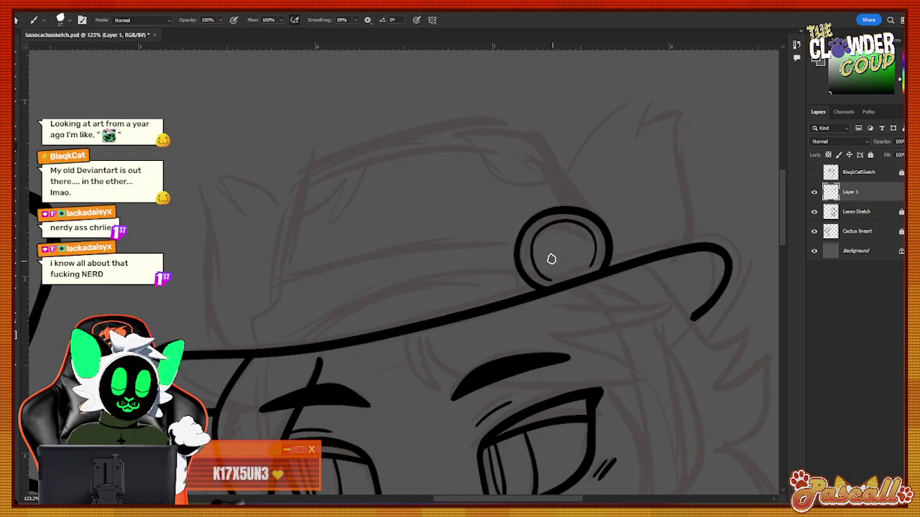
{"action": "mouse_move", "coordinate": [559, 247]}
{"action": "left_mouse_down"}
{"action": "mouse_move", "coordinate": [546, 249]}
{"action": "mouse_move", "coordinate": [558, 268]}
{"action": "mouse_move", "coordinate": [577, 258]}
{"action": "mouse_move", "coordinate": [568, 228]}
{"action": "mouse_move", "coordinate": [565, 249]}
{"action": "left_mouse_up"}
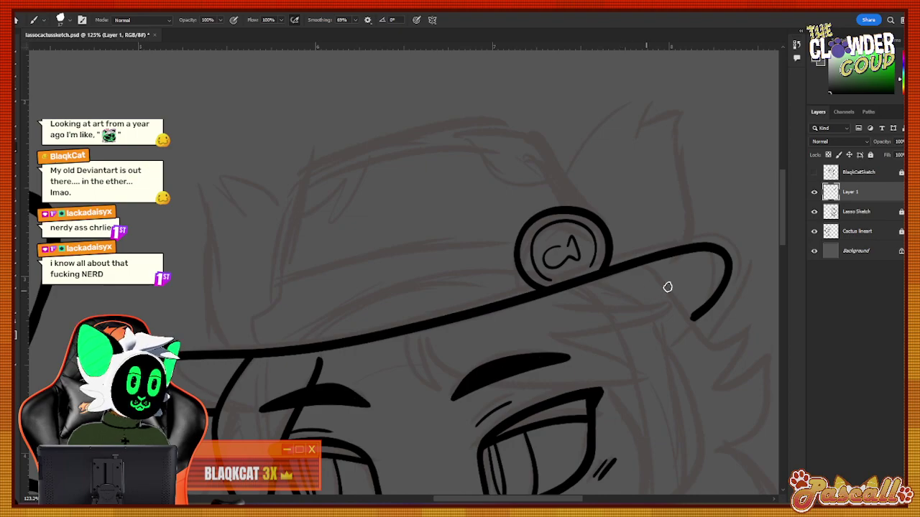
Ink the hat band from the brim up and across to the round ornament, with a short edge continuing on the ornament's far side.
{"action": "scroll", "coordinate": [495, 478], "scroll_direction": "left", "scroll_amount": 2}
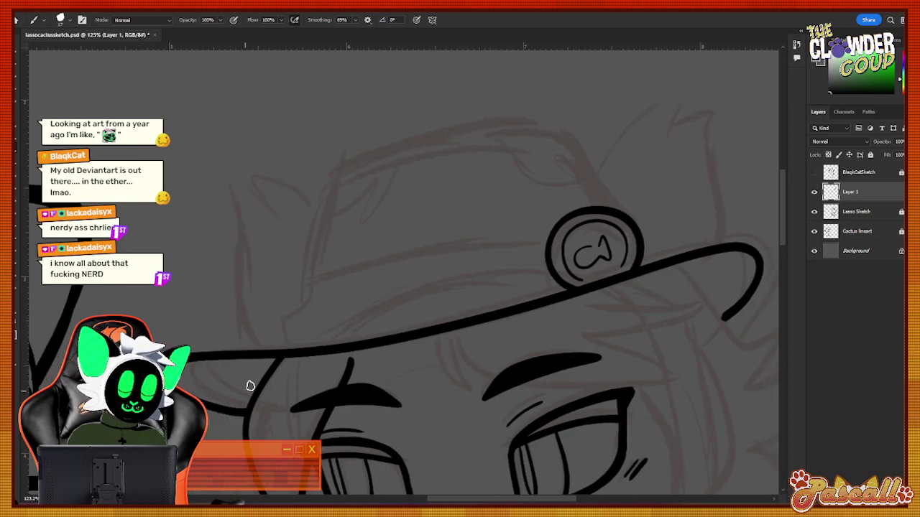
{"action": "mouse_move", "coordinate": [286, 351]}
{"action": "left_mouse_down"}
{"action": "mouse_move", "coordinate": [283, 323]}
{"action": "mouse_move", "coordinate": [306, 304]}
{"action": "mouse_move", "coordinate": [297, 283]}
{"action": "left_mouse_up"}
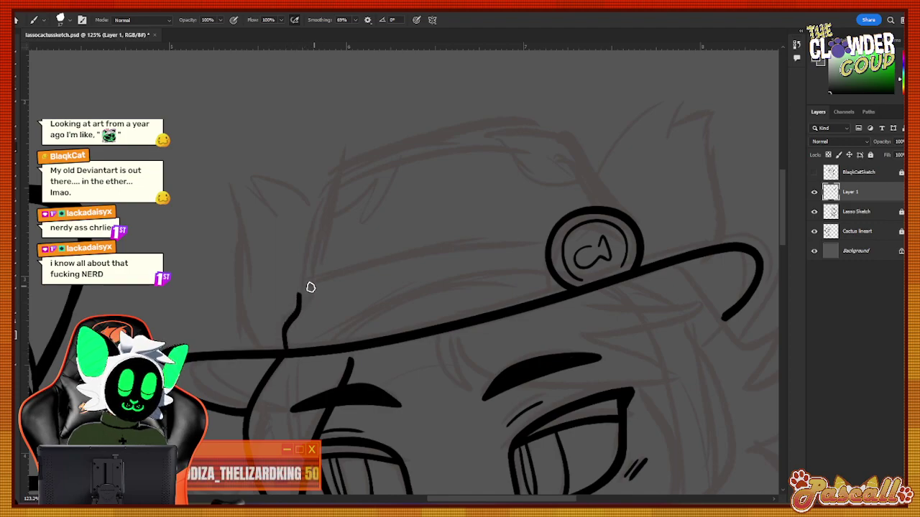
{"action": "key", "text": "ctrl+z"}
{"action": "mouse_move", "coordinate": [288, 347]}
{"action": "left_mouse_down"}
{"action": "mouse_move", "coordinate": [283, 321]}
{"action": "mouse_move", "coordinate": [299, 307]}
{"action": "mouse_move", "coordinate": [292, 288]}
{"action": "mouse_move", "coordinate": [413, 253]}
{"action": "mouse_move", "coordinate": [555, 233]}
{"action": "left_mouse_up"}
{"action": "left_click_drag", "start_coordinate": [642, 248], "coordinate": [649, 273]}
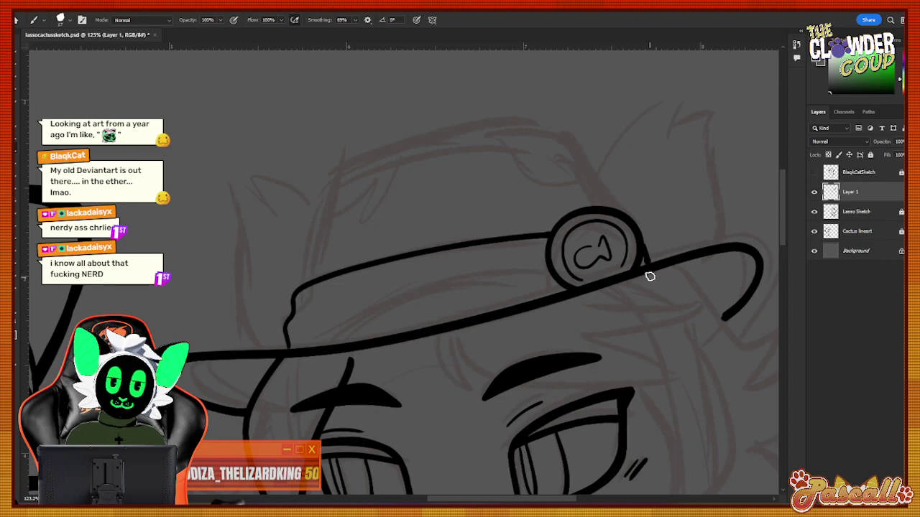
Ink the hat crown's outline above the band, with a curved dent line near each upper corner and a short fold in the band.
{"action": "mouse_move", "coordinate": [297, 286]}
{"action": "left_mouse_down"}
{"action": "mouse_move", "coordinate": [306, 175]}
{"action": "mouse_move", "coordinate": [339, 161]}
{"action": "mouse_move", "coordinate": [519, 119]}
{"action": "mouse_move", "coordinate": [553, 124]}
{"action": "mouse_move", "coordinate": [597, 150]}
{"action": "mouse_move", "coordinate": [582, 135]}
{"action": "mouse_move", "coordinate": [560, 130]}
{"action": "mouse_move", "coordinate": [619, 205]}
{"action": "left_mouse_up"}
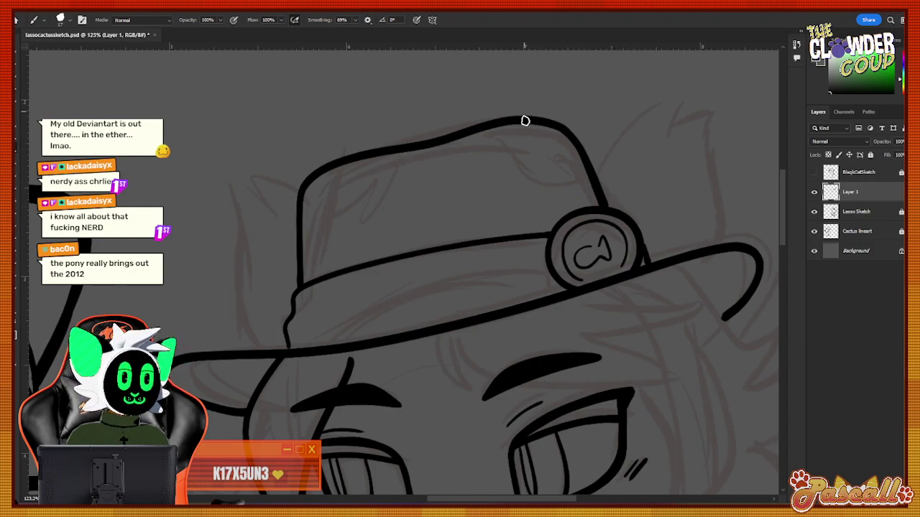
{"action": "mouse_move", "coordinate": [500, 137]}
{"action": "left_mouse_down"}
{"action": "mouse_move", "coordinate": [540, 185]}
{"action": "mouse_move", "coordinate": [570, 179]}
{"action": "left_mouse_up"}
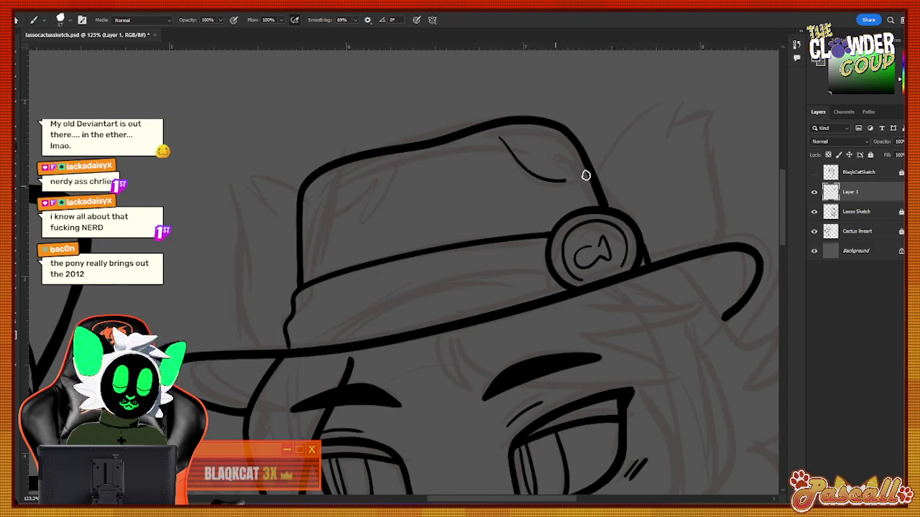
{"action": "mouse_move", "coordinate": [364, 171]}
{"action": "left_mouse_down"}
{"action": "mouse_move", "coordinate": [344, 209]}
{"action": "mouse_move", "coordinate": [313, 224]}
{"action": "left_mouse_up"}
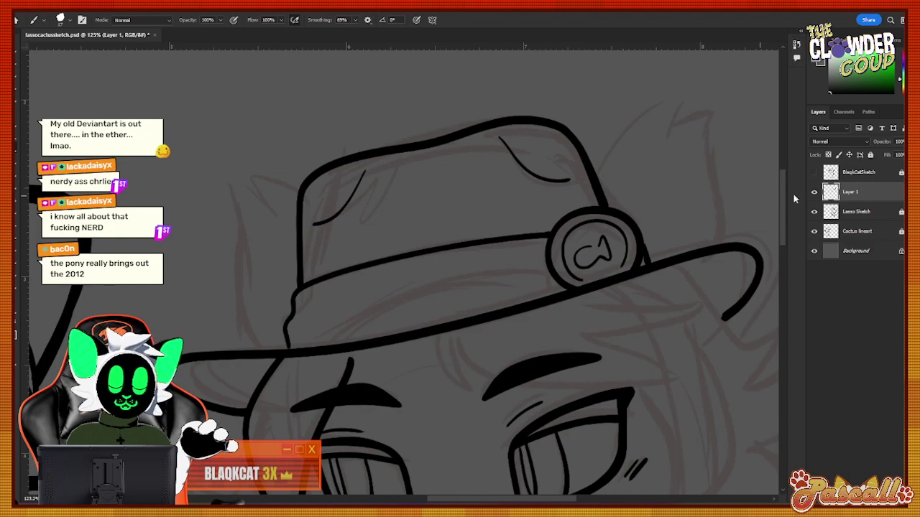
{"action": "left_click_drag", "start_coordinate": [294, 313], "coordinate": [342, 303]}
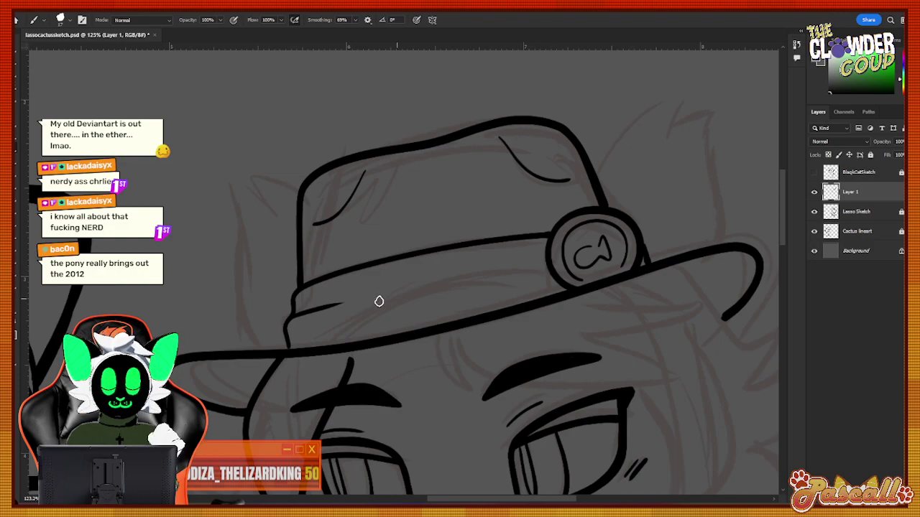
Ink two short slanted blush marks on the cheek beneath the eye opposite the already marked cheek.
{"action": "key", "text": "z"}
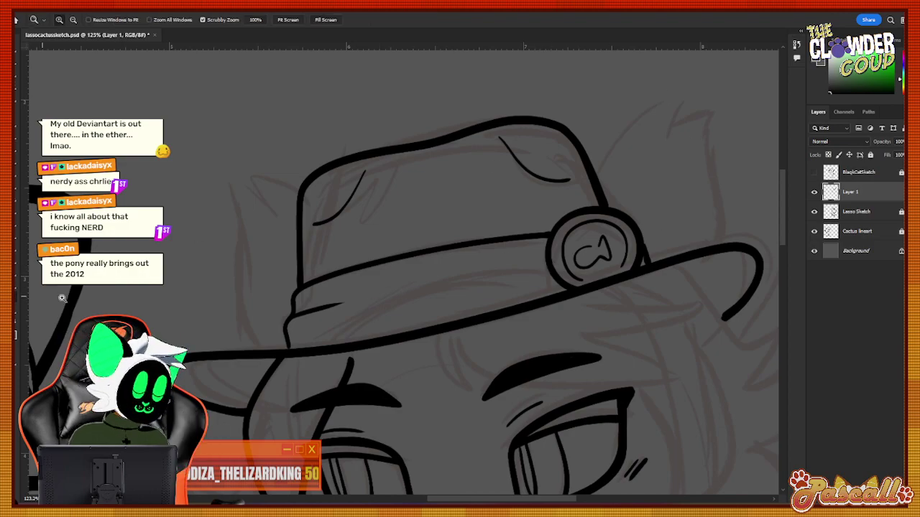
{"action": "left_click_drag", "start_coordinate": [632, 355], "coordinate": [518, 359]}
{"action": "scroll", "coordinate": [604, 178], "scroll_direction": "up", "scroll_amount": 2}
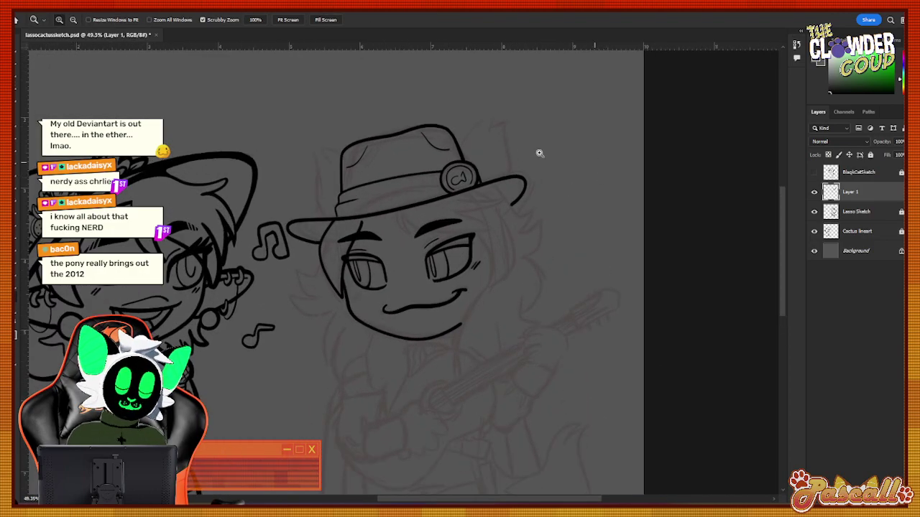
{"action": "scroll", "coordinate": [503, 164], "scroll_direction": "up", "scroll_amount": 3}
{"action": "scroll", "coordinate": [448, 170], "scroll_direction": "up", "scroll_amount": 1}
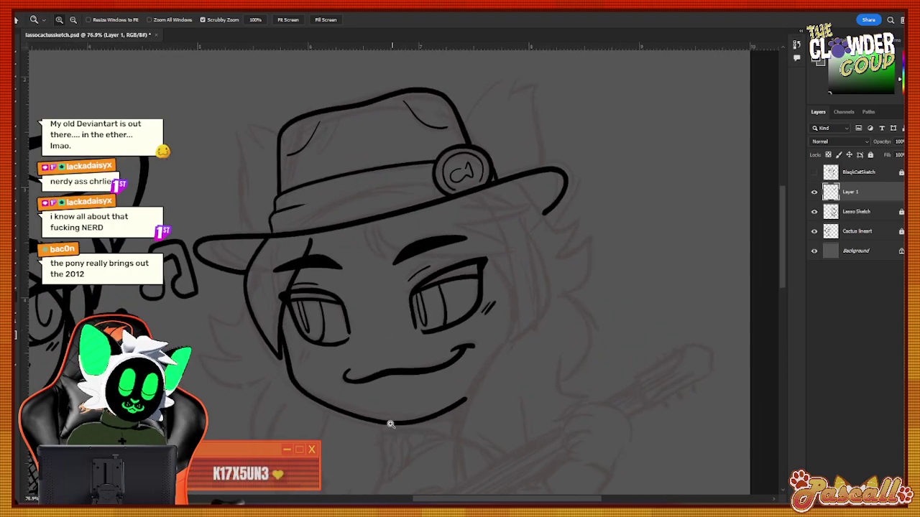
{"action": "scroll", "coordinate": [268, 290], "scroll_direction": "up", "scroll_amount": 1}
{"action": "key", "text": "b"}
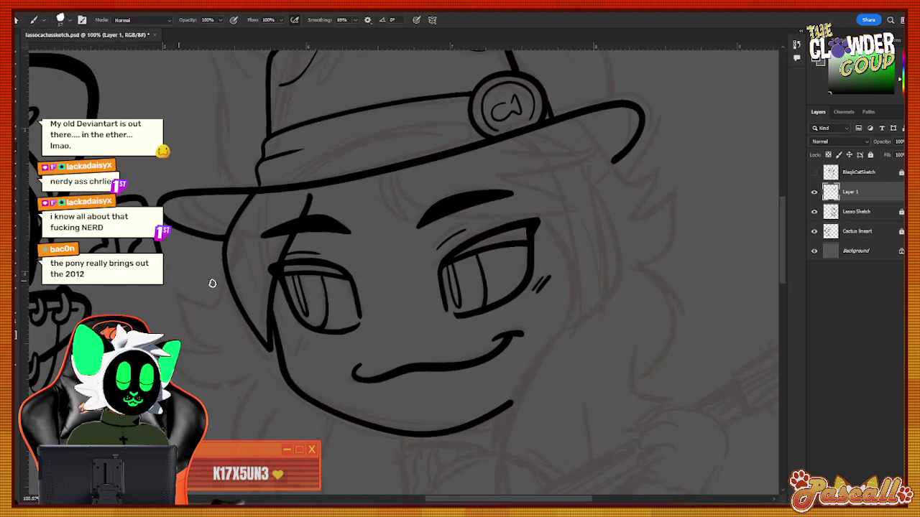
{"action": "left_click_drag", "start_coordinate": [300, 332], "coordinate": [299, 342]}
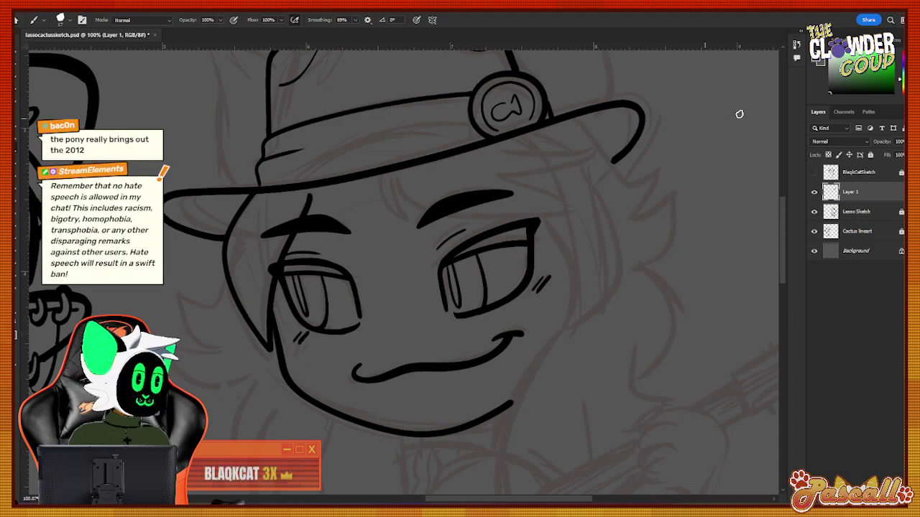
Ink the outer outlines of both cat ears rising behind the hat, with tufted tips and sides ending at the brim.
{"action": "scroll", "coordinate": [783, 232], "scroll_direction": "up", "scroll_amount": 2}
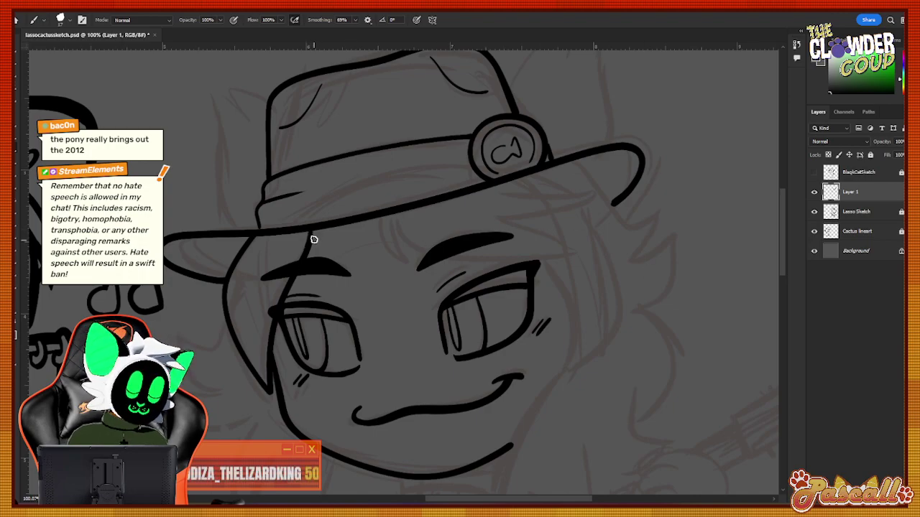
{"action": "scroll", "coordinate": [777, 228], "scroll_direction": "up", "scroll_amount": 3}
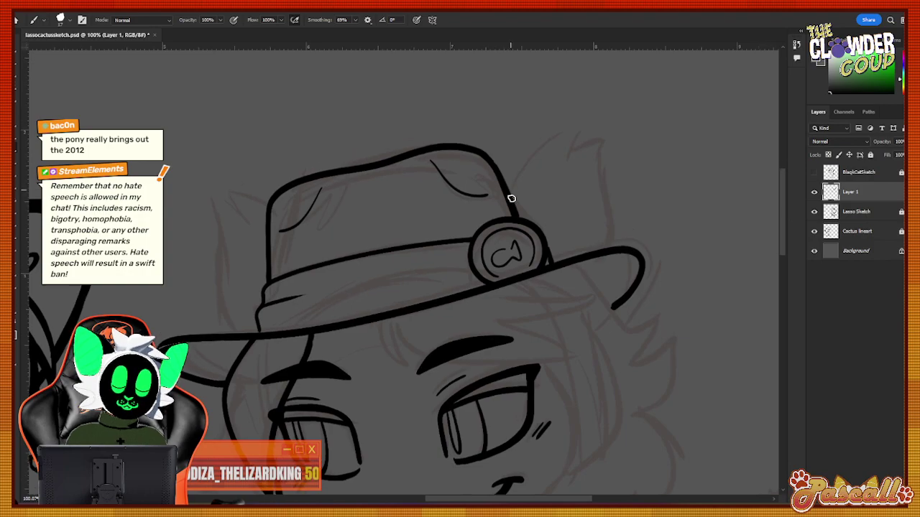
{"action": "mouse_move", "coordinate": [511, 212]}
{"action": "left_mouse_down"}
{"action": "mouse_move", "coordinate": [547, 154]}
{"action": "mouse_move", "coordinate": [603, 130]}
{"action": "mouse_move", "coordinate": [575, 160]}
{"action": "mouse_move", "coordinate": [612, 141]}
{"action": "mouse_move", "coordinate": [616, 152]}
{"action": "mouse_move", "coordinate": [596, 177]}
{"action": "mouse_move", "coordinate": [606, 237]}
{"action": "left_mouse_up"}
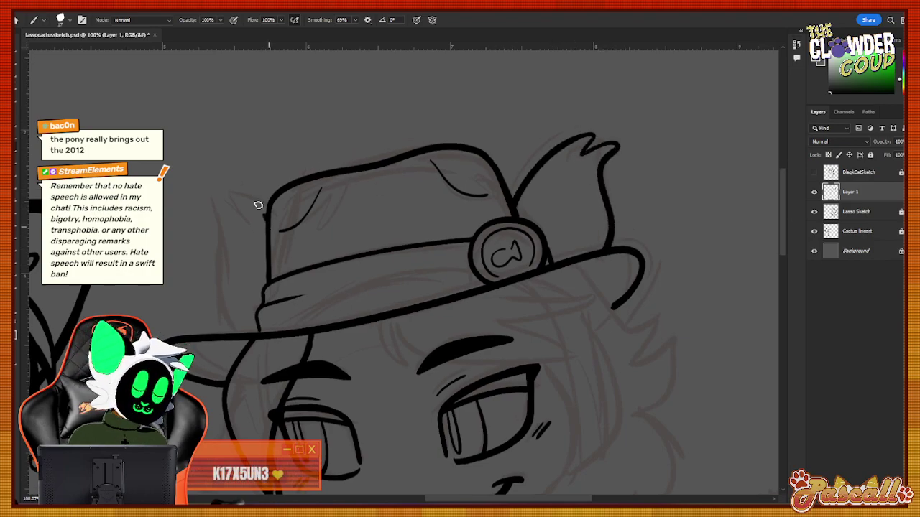
{"action": "mouse_move", "coordinate": [259, 205]}
{"action": "left_mouse_down"}
{"action": "mouse_move", "coordinate": [233, 214]}
{"action": "mouse_move", "coordinate": [202, 207]}
{"action": "mouse_move", "coordinate": [216, 229]}
{"action": "mouse_move", "coordinate": [213, 307]}
{"action": "mouse_move", "coordinate": [232, 339]}
{"action": "left_mouse_up"}
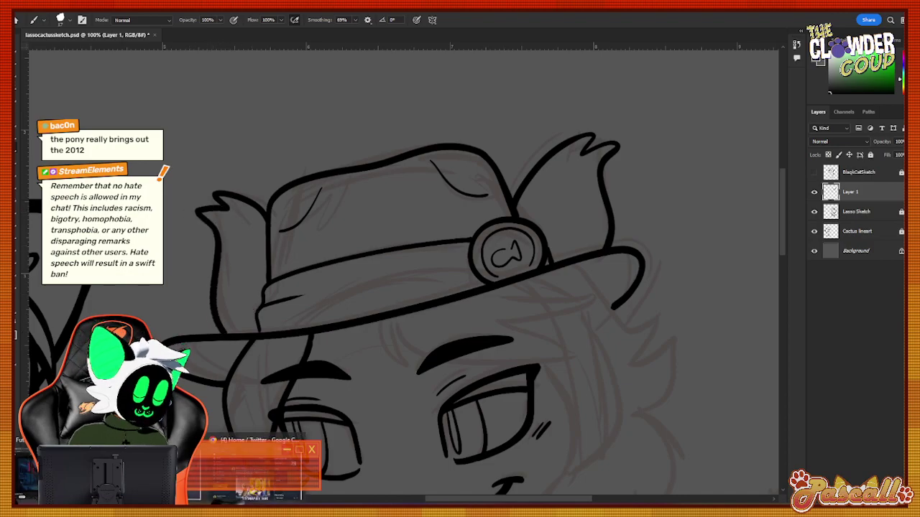
Check the ears in the browser reference, and ink the inner ear edges and jagged fur tufts inside both cat ears.
{"action": "key", "text": "alt+Tab"}
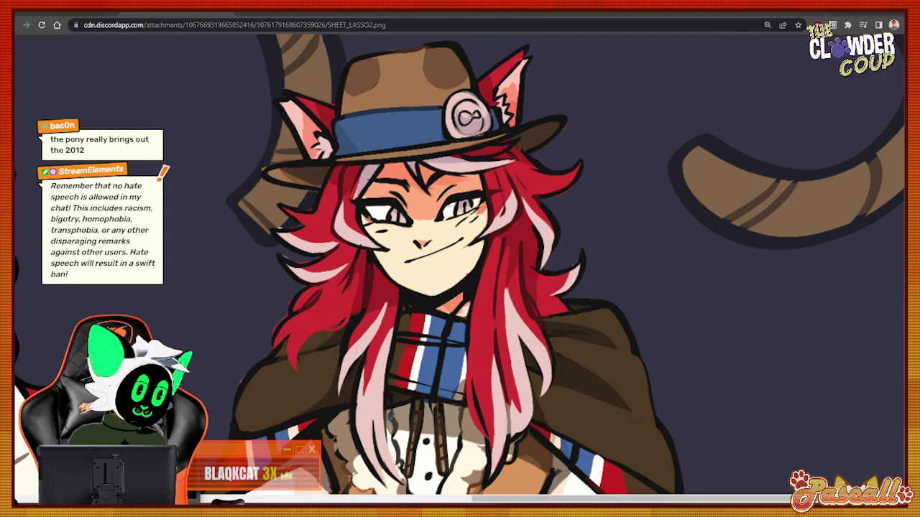
{"action": "key", "text": "alt+Tab"}
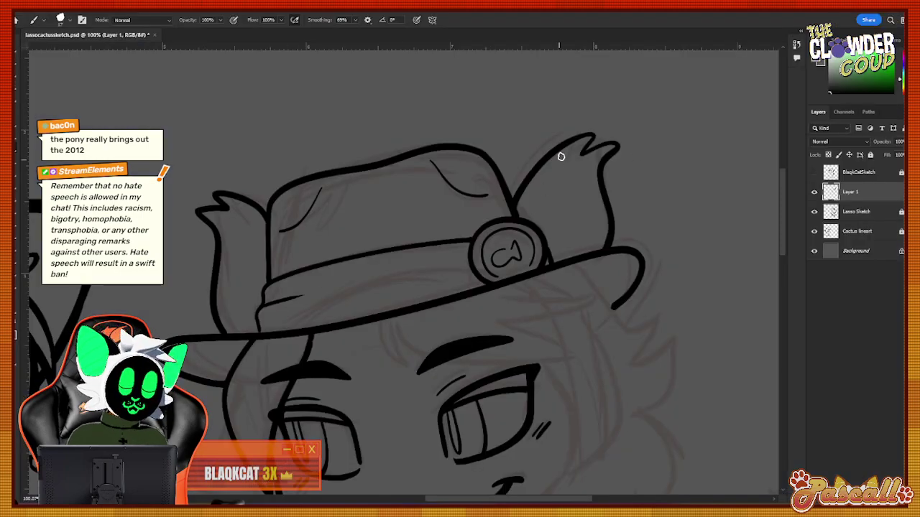
{"action": "mouse_move", "coordinate": [573, 138]}
{"action": "left_mouse_down"}
{"action": "mouse_move", "coordinate": [546, 203]}
{"action": "mouse_move", "coordinate": [550, 260]}
{"action": "left_mouse_up"}
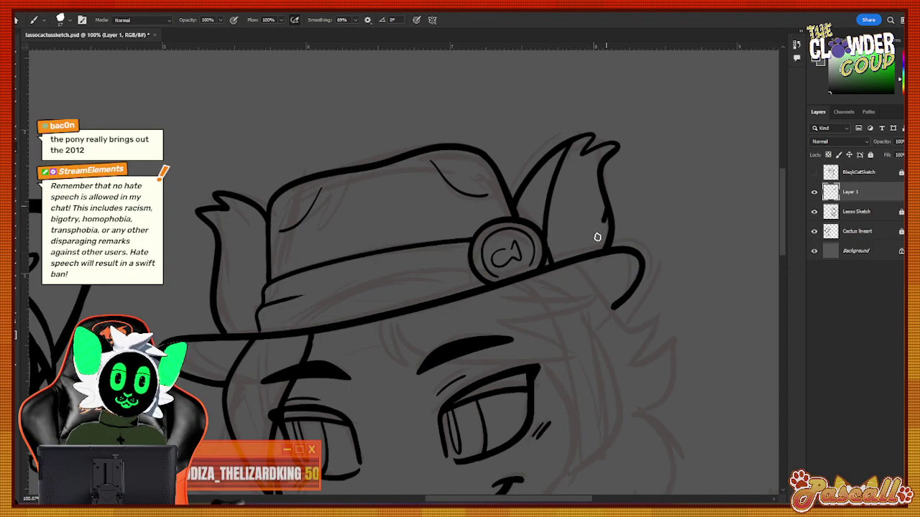
{"action": "left_click_drag", "start_coordinate": [606, 217], "coordinate": [582, 255]}
{"action": "mouse_move", "coordinate": [247, 199]}
{"action": "left_mouse_down"}
{"action": "mouse_move", "coordinate": [265, 303]}
{"action": "mouse_move", "coordinate": [214, 299]}
{"action": "mouse_move", "coordinate": [261, 337]}
{"action": "left_mouse_up"}
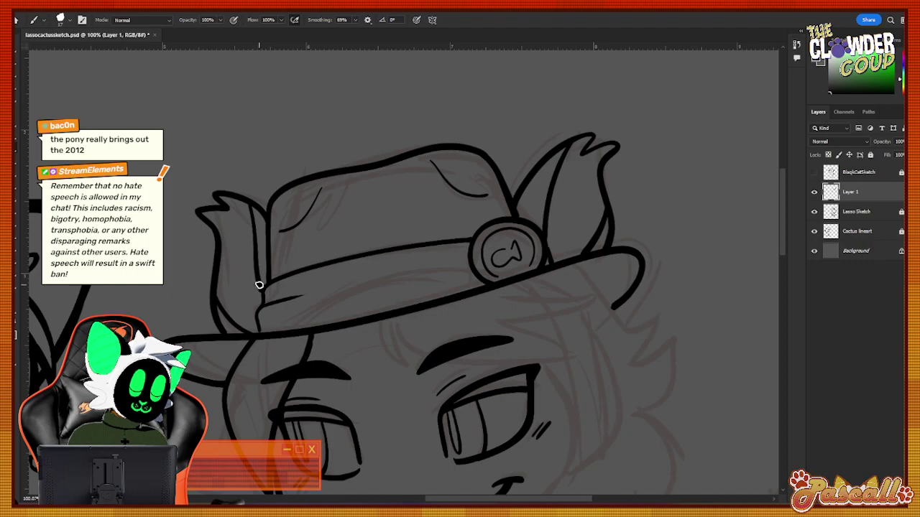
{"action": "mouse_move", "coordinate": [258, 286]}
{"action": "left_mouse_down"}
{"action": "mouse_move", "coordinate": [224, 270]}
{"action": "mouse_move", "coordinate": [242, 327]}
{"action": "left_mouse_up"}
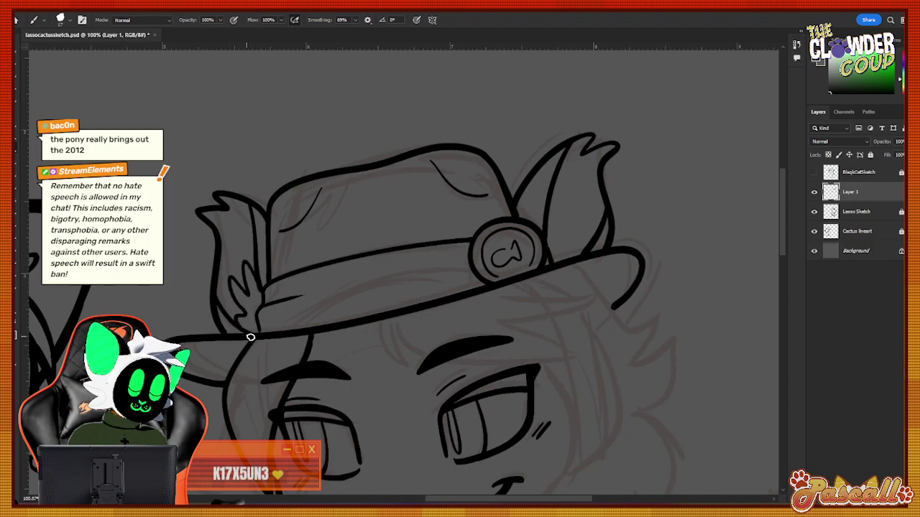
{"action": "mouse_move", "coordinate": [548, 219]}
{"action": "left_mouse_down"}
{"action": "mouse_move", "coordinate": [572, 189]}
{"action": "mouse_move", "coordinate": [557, 232]}
{"action": "mouse_move", "coordinate": [598, 202]}
{"action": "mouse_move", "coordinate": [584, 253]}
{"action": "left_mouse_up"}
Ink the small forehead lock, the swept fringe over the larger eyebrow and the pointed side lock beside that eye.
{"action": "scroll", "coordinate": [786, 234], "scroll_direction": "down", "scroll_amount": 5}
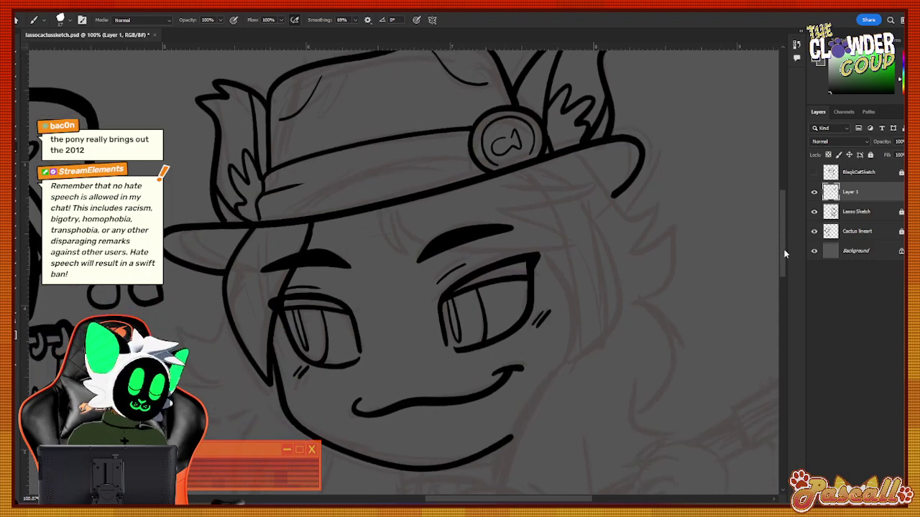
{"action": "mouse_move", "coordinate": [381, 115]}
{"action": "left_mouse_down"}
{"action": "mouse_move", "coordinate": [391, 148]}
{"action": "mouse_move", "coordinate": [395, 119]}
{"action": "mouse_move", "coordinate": [524, 162]}
{"action": "mouse_move", "coordinate": [532, 141]}
{"action": "mouse_move", "coordinate": [599, 119]}
{"action": "mouse_move", "coordinate": [535, 97]}
{"action": "mouse_move", "coordinate": [571, 98]}
{"action": "left_mouse_up"}
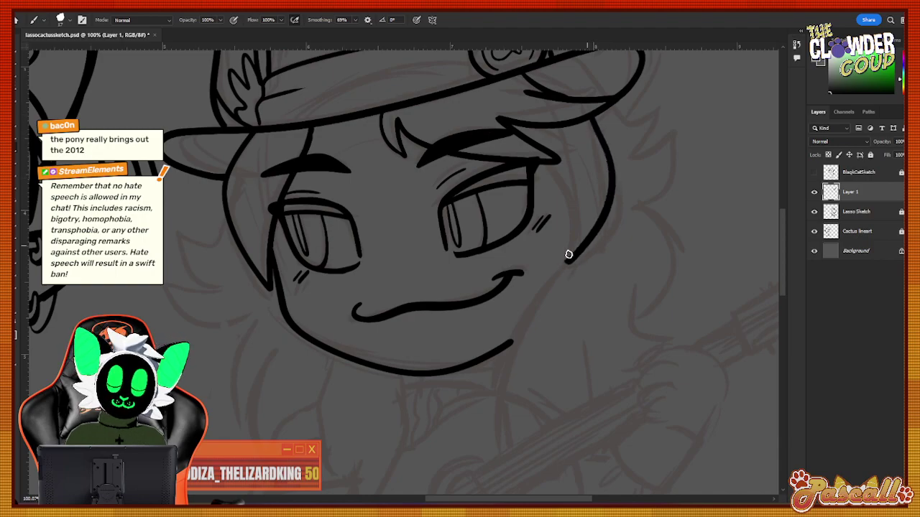
{"action": "mouse_move", "coordinate": [565, 148]}
{"action": "left_mouse_down"}
{"action": "mouse_move", "coordinate": [578, 215]}
{"action": "mouse_move", "coordinate": [538, 278]}
{"action": "mouse_move", "coordinate": [619, 219]}
{"action": "mouse_move", "coordinate": [605, 145]}
{"action": "mouse_move", "coordinate": [588, 110]}
{"action": "left_mouse_up"}
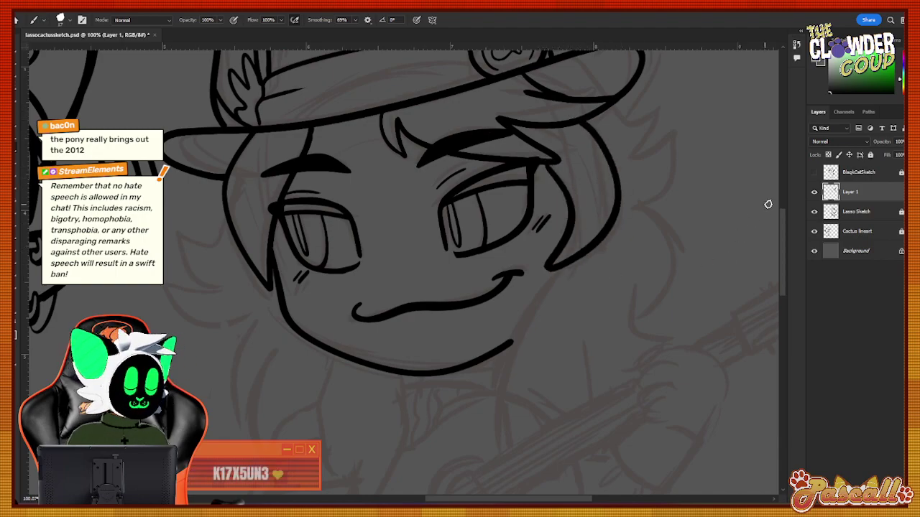
Ink the jagged outer hair outlines hanging from the hat brim down both sides of the head.
{"action": "mouse_move", "coordinate": [784, 282]}
{"action": "left_mouse_down"}
{"action": "mouse_move", "coordinate": [788, 270]}
{"action": "mouse_move", "coordinate": [786, 286]}
{"action": "left_mouse_up"}
{"action": "mouse_move", "coordinate": [227, 197]}
{"action": "left_mouse_down"}
{"action": "mouse_move", "coordinate": [218, 230]}
{"action": "mouse_move", "coordinate": [181, 209]}
{"action": "mouse_move", "coordinate": [199, 273]}
{"action": "mouse_move", "coordinate": [231, 270]}
{"action": "mouse_move", "coordinate": [177, 262]}
{"action": "mouse_move", "coordinate": [218, 317]}
{"action": "mouse_move", "coordinate": [265, 298]}
{"action": "mouse_move", "coordinate": [229, 396]}
{"action": "mouse_move", "coordinate": [282, 324]}
{"action": "mouse_move", "coordinate": [253, 401]}
{"action": "mouse_move", "coordinate": [273, 446]}
{"action": "left_mouse_up"}
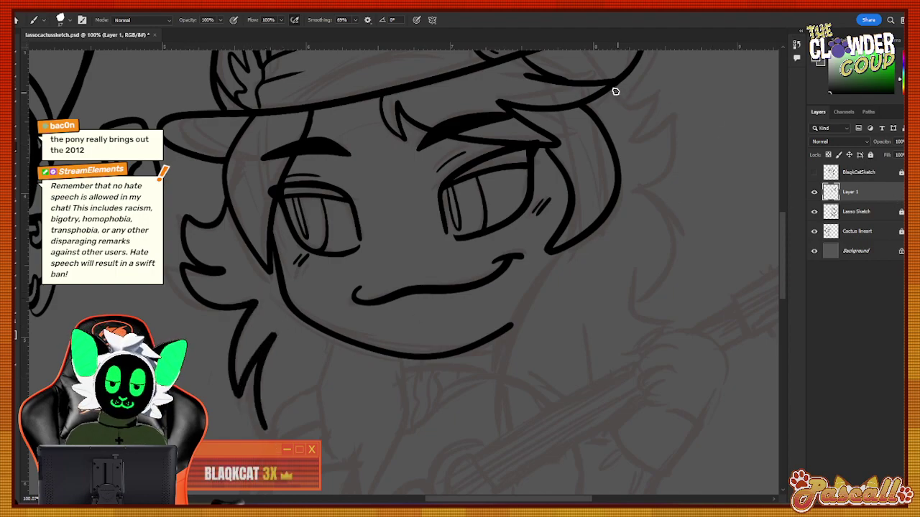
{"action": "mouse_move", "coordinate": [615, 92]}
{"action": "left_mouse_down"}
{"action": "mouse_move", "coordinate": [672, 91]}
{"action": "mouse_move", "coordinate": [622, 144]}
{"action": "mouse_move", "coordinate": [686, 108]}
{"action": "mouse_move", "coordinate": [666, 178]}
{"action": "mouse_move", "coordinate": [648, 195]}
{"action": "mouse_move", "coordinate": [664, 301]}
{"action": "mouse_move", "coordinate": [640, 254]}
{"action": "mouse_move", "coordinate": [628, 308]}
{"action": "mouse_move", "coordinate": [652, 331]}
{"action": "left_mouse_up"}
Ink the cheek line beneath the side lock, ending in a small fur tuft at the jaw and a strand descending below it.
{"action": "left_click_drag", "start_coordinate": [557, 250], "coordinate": [516, 311]}
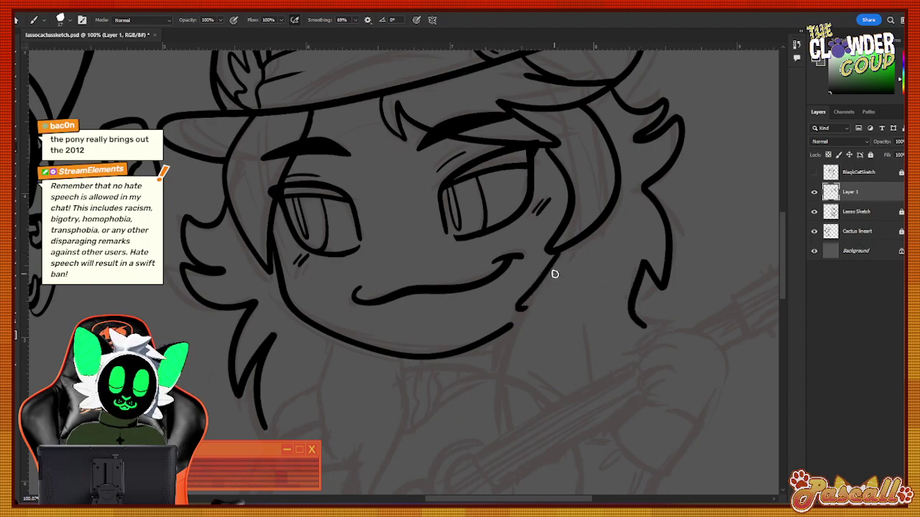
{"action": "key", "text": "ctrl+z"}
{"action": "mouse_move", "coordinate": [550, 252]}
{"action": "left_mouse_down"}
{"action": "mouse_move", "coordinate": [514, 323]}
{"action": "mouse_move", "coordinate": [541, 318]}
{"action": "mouse_move", "coordinate": [530, 395]}
{"action": "mouse_move", "coordinate": [535, 318]}
{"action": "mouse_move", "coordinate": [521, 325]}
{"action": "mouse_move", "coordinate": [499, 381]}
{"action": "mouse_move", "coordinate": [505, 428]}
{"action": "left_mouse_up"}
{"action": "key", "text": "ctrl+z"}
{"action": "key", "text": "ctrl+z"}
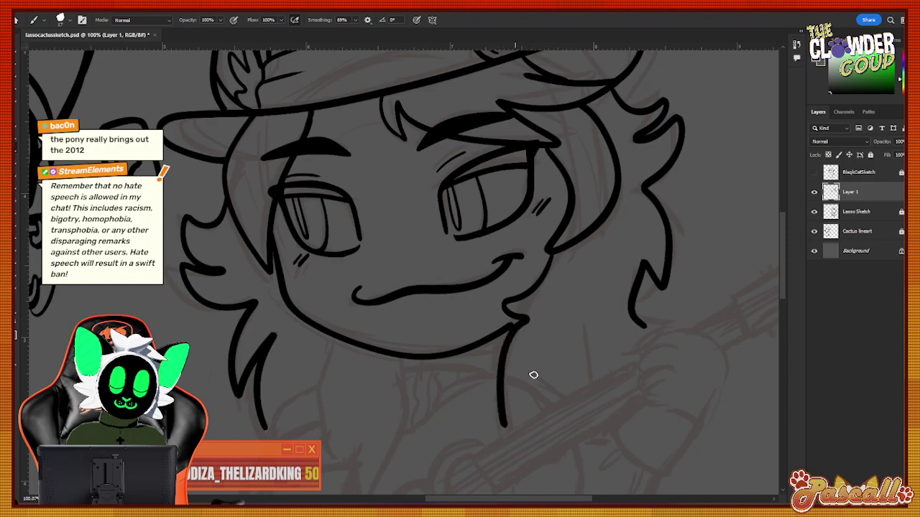
Ink a second curved line along the front edge of the hat brim, spanning its full width.
{"action": "scroll", "coordinate": [796, 242], "scroll_direction": "up", "scroll_amount": 3}
{"action": "scroll", "coordinate": [795, 250], "scroll_direction": "down", "scroll_amount": 1}
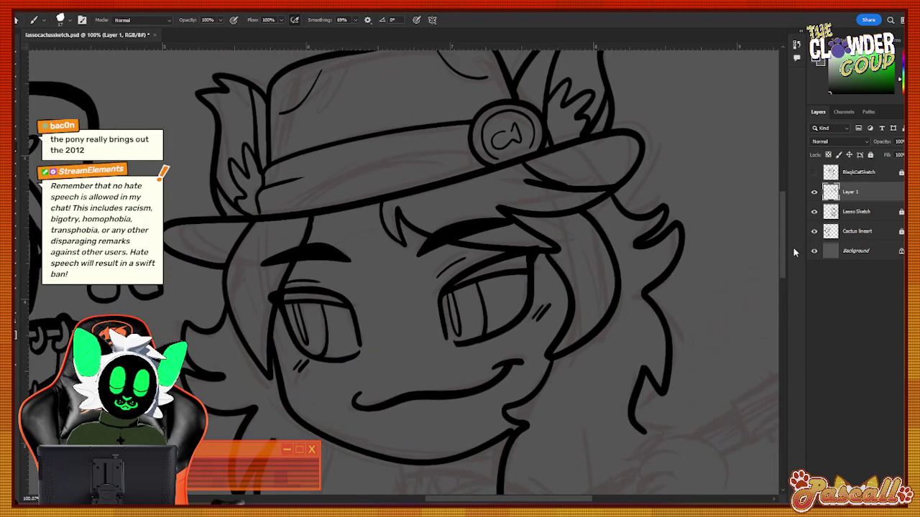
{"action": "scroll", "coordinate": [794, 246], "scroll_direction": "up", "scroll_amount": 2}
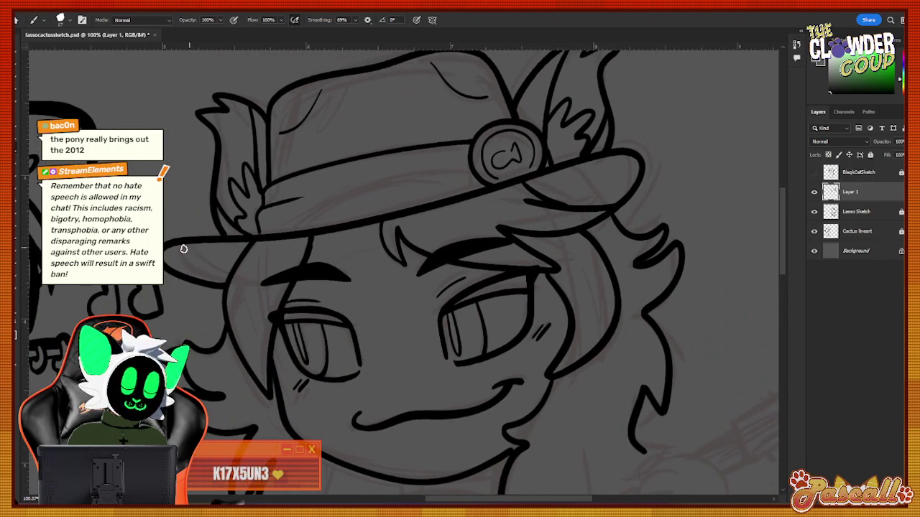
{"action": "mouse_move", "coordinate": [173, 242]}
{"action": "left_mouse_down"}
{"action": "mouse_move", "coordinate": [254, 247]}
{"action": "mouse_move", "coordinate": [385, 234]}
{"action": "mouse_move", "coordinate": [644, 138]}
{"action": "left_mouse_up"}
Reduce the eraser size and clear the narrow gap between the two brim lines.
{"action": "key", "text": "e"}
{"action": "left_click", "coordinate": [69, 19]}
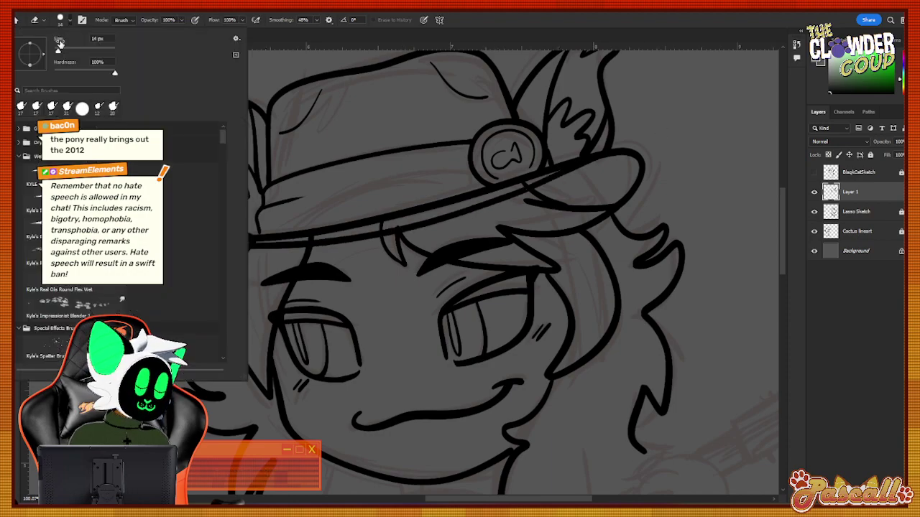
{"action": "left_click_drag", "start_coordinate": [61, 47], "coordinate": [56, 47]}
{"action": "key", "text": "Return"}
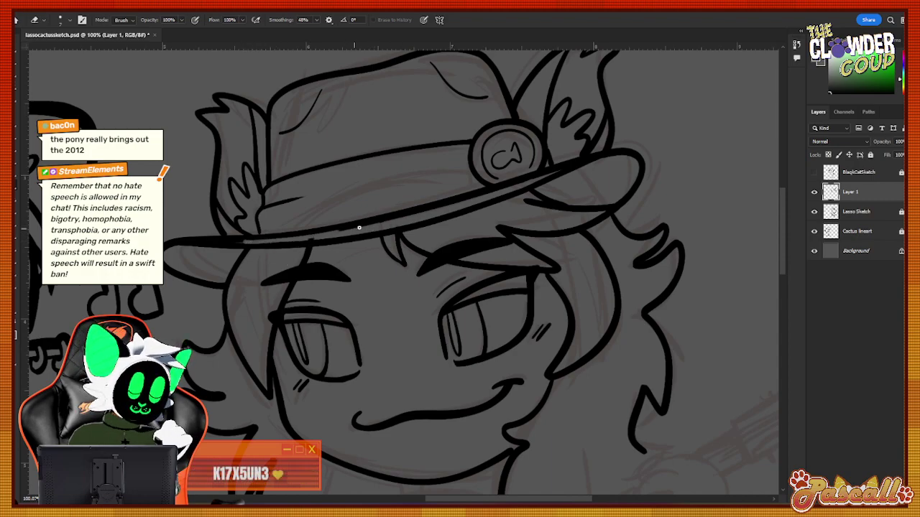
{"action": "left_click_drag", "start_coordinate": [238, 241], "coordinate": [335, 234]}
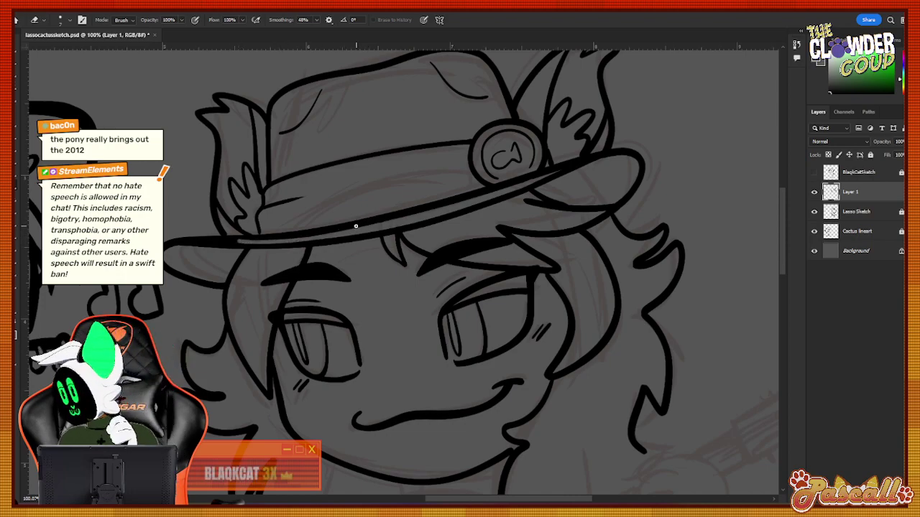
Re-ink the upper and lower brim lines on the half away from the badge to even out their thickness.
{"action": "key", "text": "b"}
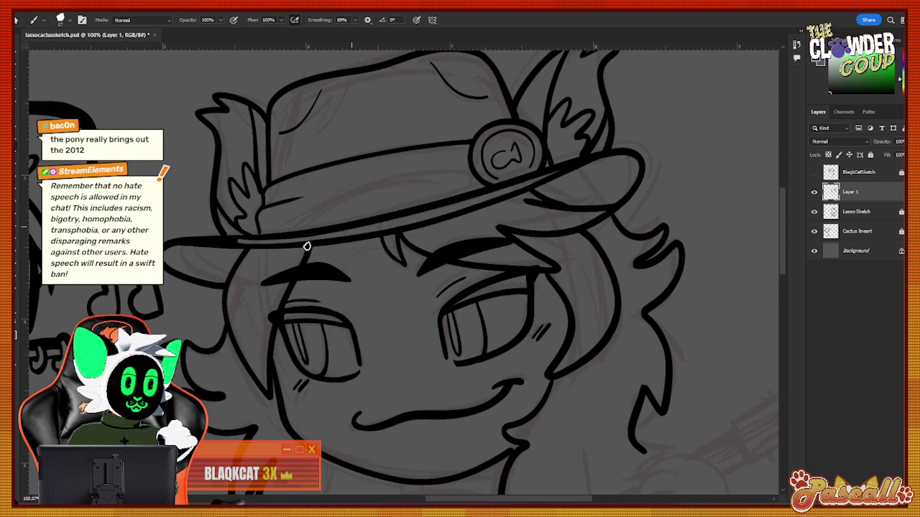
{"action": "mouse_move", "coordinate": [227, 241]}
{"action": "left_mouse_down"}
{"action": "mouse_move", "coordinate": [284, 241]}
{"action": "mouse_move", "coordinate": [402, 217]}
{"action": "left_mouse_up"}
{"action": "key", "text": "ctrl+z"}
{"action": "left_click_drag", "start_coordinate": [226, 240], "coordinate": [418, 209]}
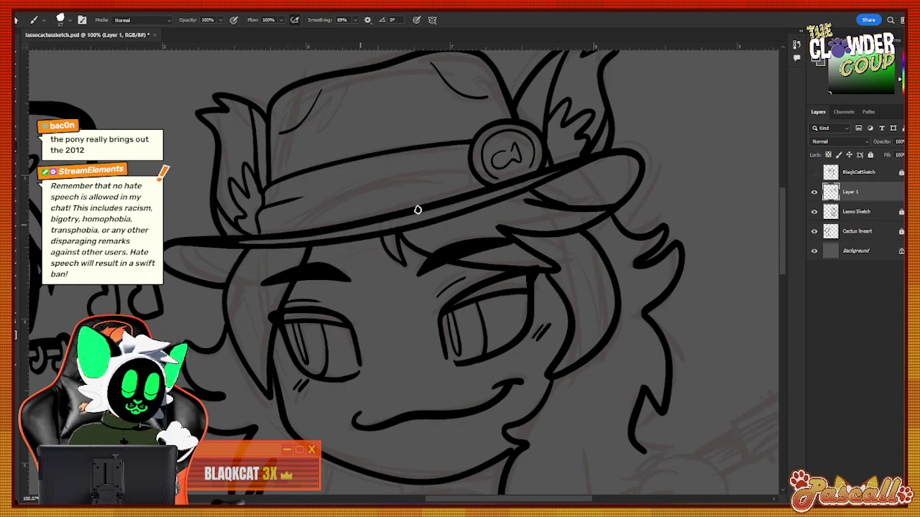
{"action": "left_click_drag", "start_coordinate": [230, 243], "coordinate": [427, 224]}
{"action": "key", "text": "ctrl+z"}
{"action": "left_click_drag", "start_coordinate": [233, 243], "coordinate": [427, 222]}
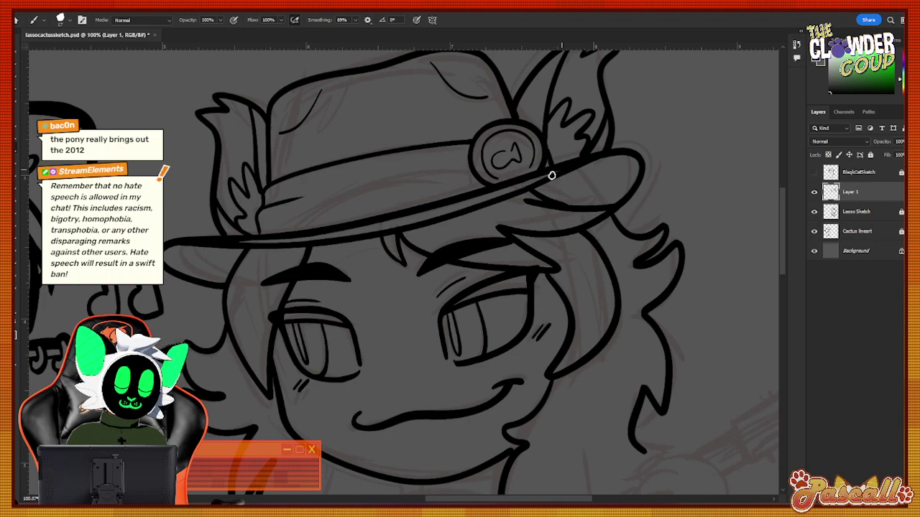
Set the eraser size to 20 px and shorten the lower end of the hair strand beneath the jaw tuft.
{"action": "key", "text": "z"}
{"action": "left_click_drag", "start_coordinate": [540, 286], "coordinate": [500, 335]}
{"action": "left_click_drag", "start_coordinate": [599, 419], "coordinate": [622, 409]}
{"action": "left_click_drag", "start_coordinate": [782, 253], "coordinate": [786, 292]}
{"action": "key", "text": "b"}
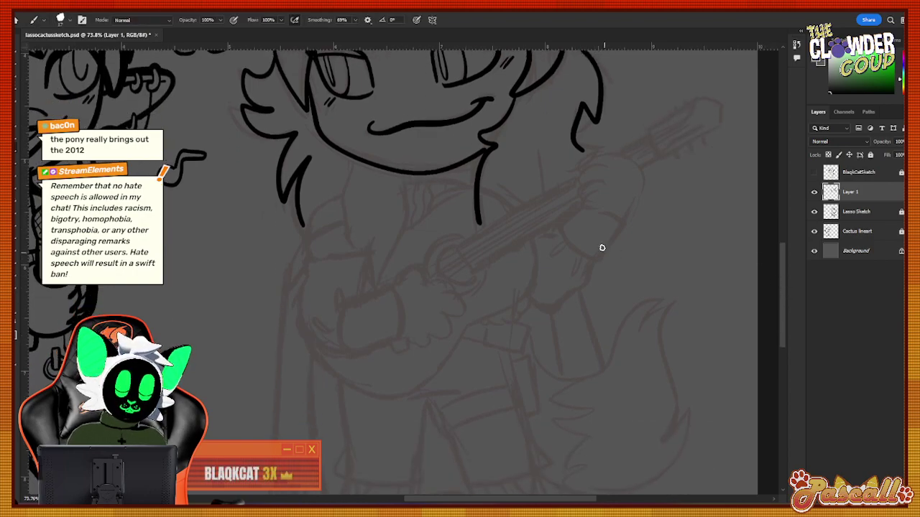
{"action": "key", "text": "e"}
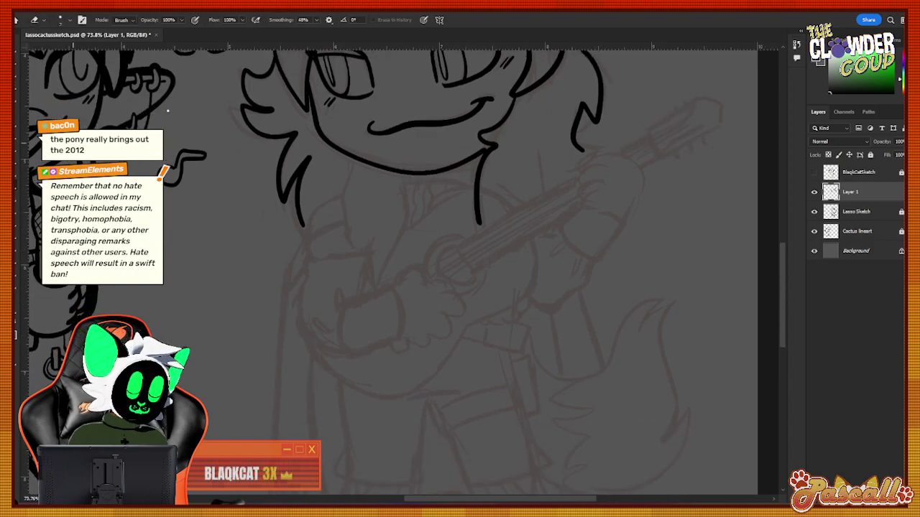
{"action": "left_click", "coordinate": [63, 21]}
{"action": "left_click", "coordinate": [61, 54]}
{"action": "left_click", "coordinate": [63, 22]}
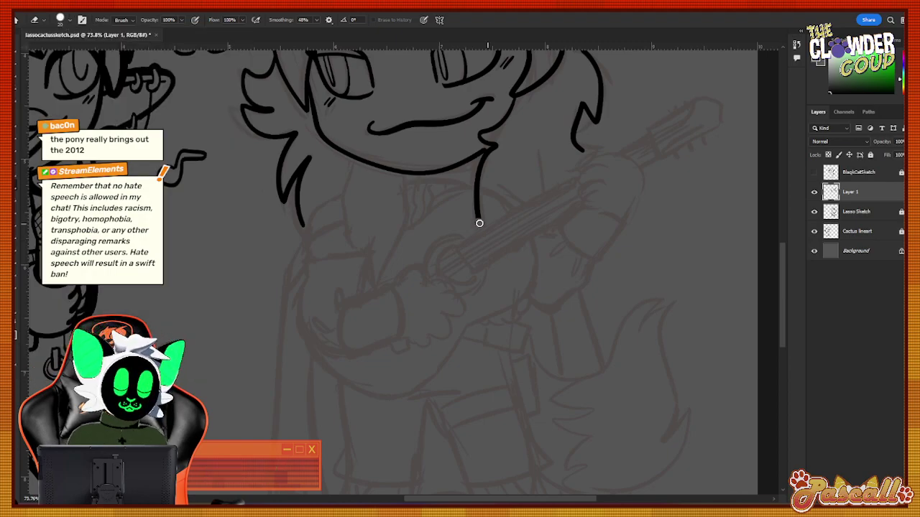
{"action": "mouse_move", "coordinate": [478, 222]}
{"action": "left_mouse_down"}
{"action": "mouse_move", "coordinate": [460, 206]}
{"action": "mouse_move", "coordinate": [482, 203]}
{"action": "mouse_move", "coordinate": [467, 190]}
{"action": "left_mouse_up"}
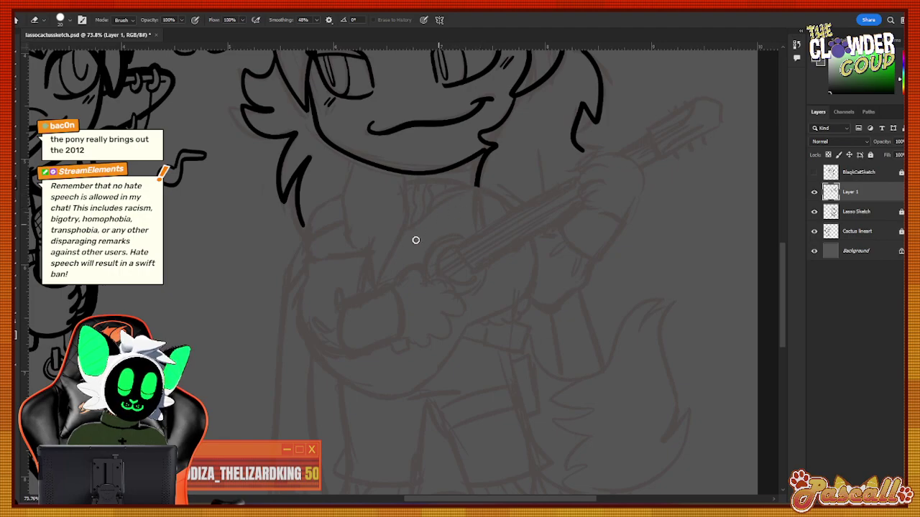
Set the brush size to 23 px and ink the rounded top of the hand gripping the guitar neck.
{"action": "key", "text": "b"}
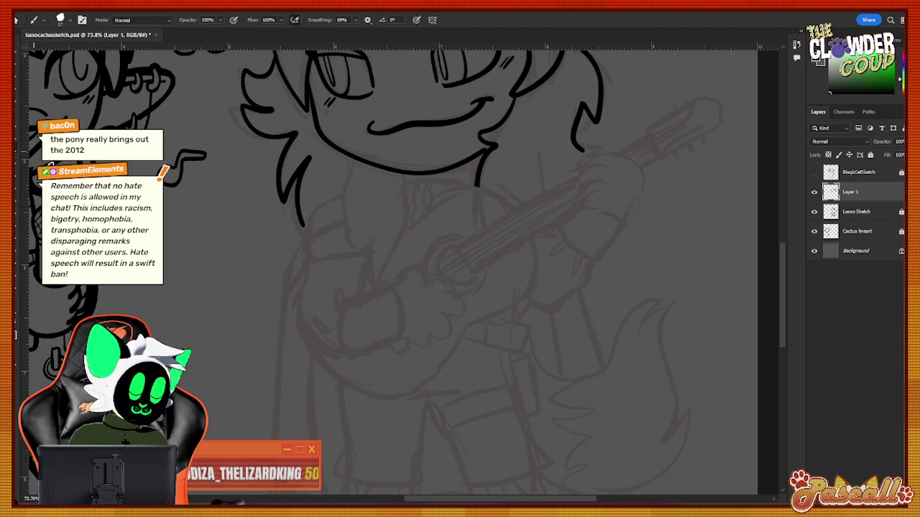
{"action": "left_click_drag", "start_coordinate": [783, 258], "coordinate": [789, 251]}
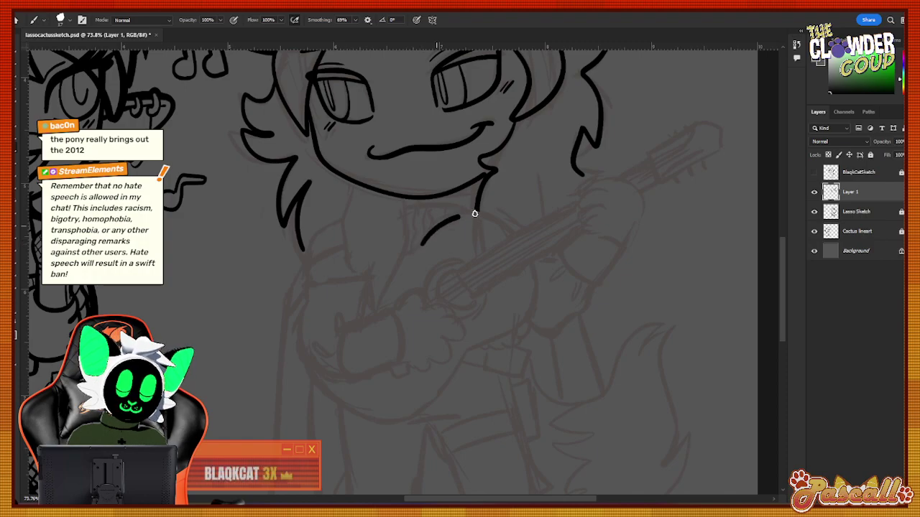
{"action": "left_click", "coordinate": [62, 22]}
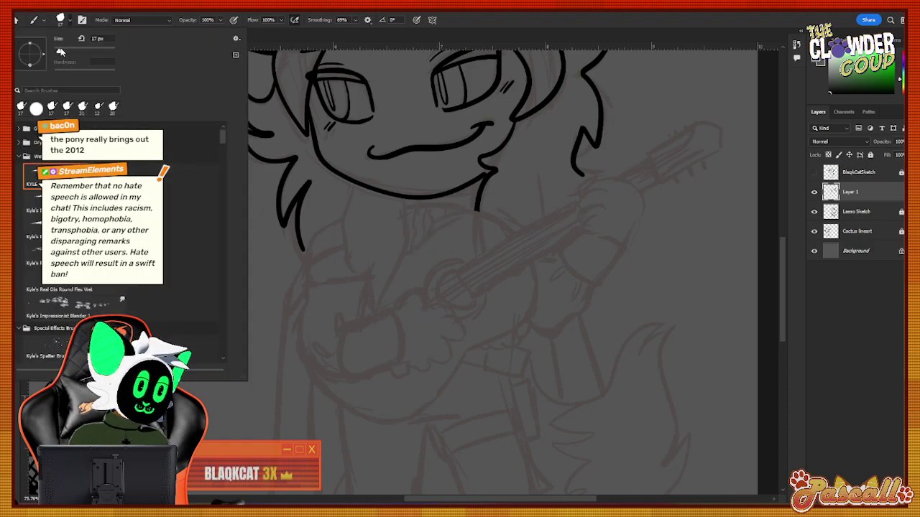
{"action": "left_click", "coordinate": [65, 22]}
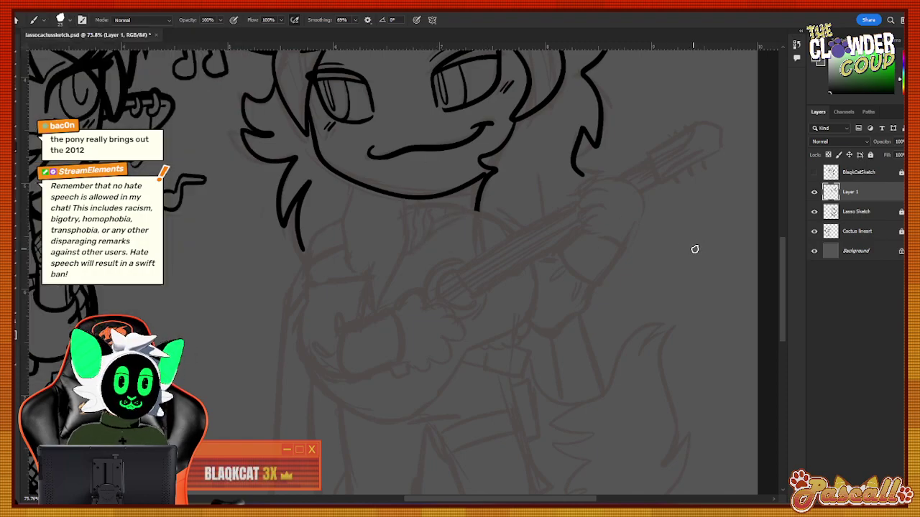
{"action": "left_click_drag", "start_coordinate": [784, 267], "coordinate": [786, 257]}
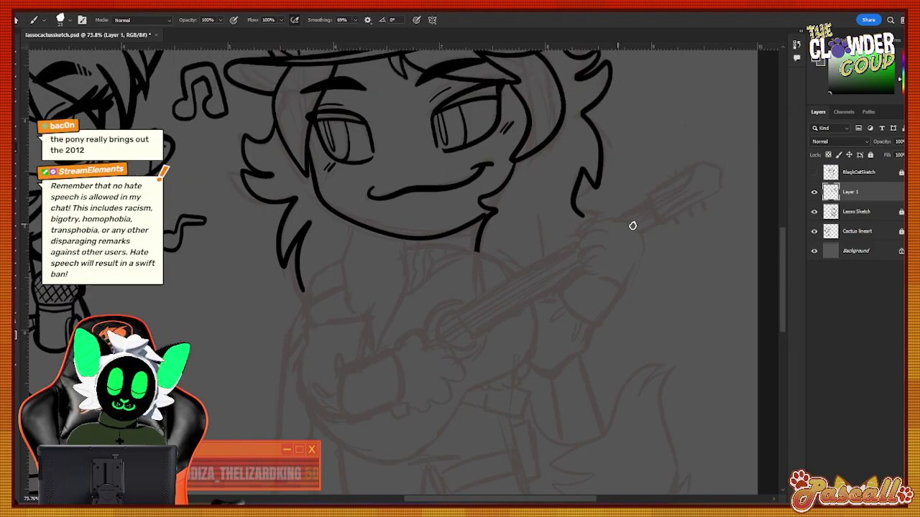
{"action": "mouse_move", "coordinate": [640, 234]}
{"action": "left_mouse_down"}
{"action": "mouse_move", "coordinate": [594, 216]}
{"action": "mouse_move", "coordinate": [582, 245]}
{"action": "left_mouse_up"}
{"action": "key", "text": "ctrl+z"}
{"action": "mouse_move", "coordinate": [640, 231]}
{"action": "left_mouse_down"}
{"action": "mouse_move", "coordinate": [578, 216]}
{"action": "mouse_move", "coordinate": [585, 252]}
{"action": "mouse_move", "coordinate": [602, 267]}
{"action": "left_mouse_up"}
{"action": "key", "text": "ctrl+z"}
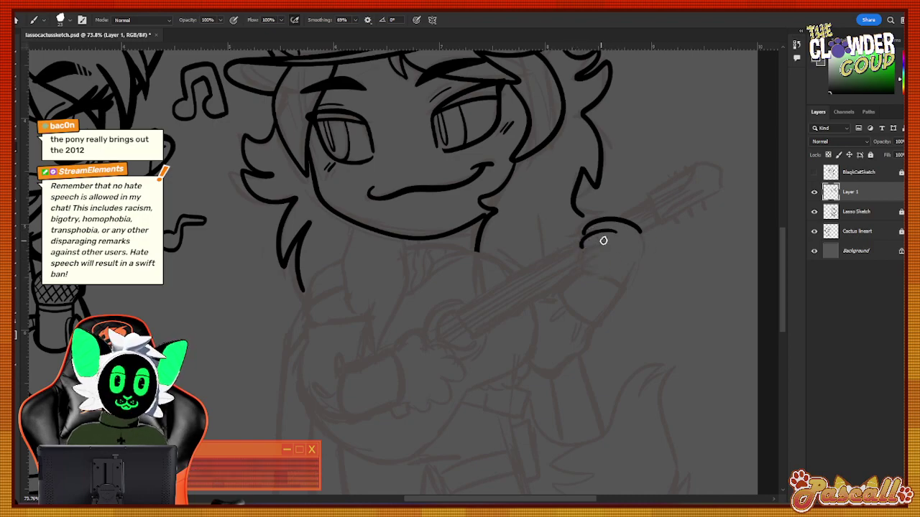
Ink the curled fingers of the hand on the guitar neck, undoing and redrawing the short curved strokes.
{"action": "key", "text": "ctrl+z"}
{"action": "left_click_drag", "start_coordinate": [610, 232], "coordinate": [583, 267]}
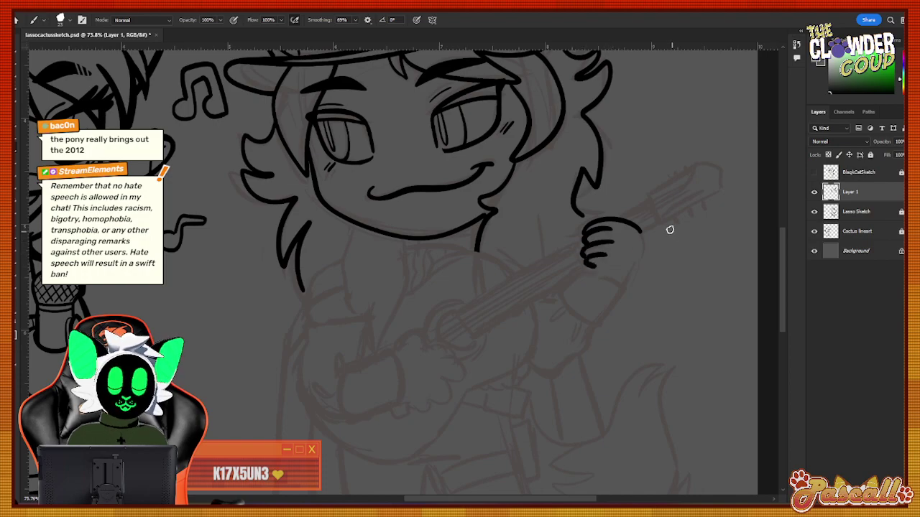
{"action": "key", "text": "ctrl+z"}
{"action": "mouse_move", "coordinate": [611, 230]}
{"action": "left_mouse_down"}
{"action": "mouse_move", "coordinate": [579, 246]}
{"action": "mouse_move", "coordinate": [589, 256]}
{"action": "left_mouse_up"}
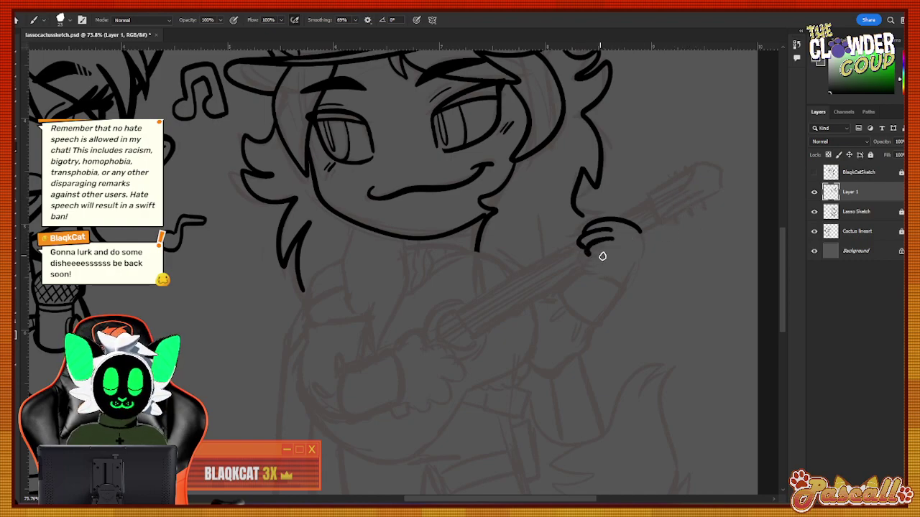
{"action": "key", "text": "ctrl+z"}
{"action": "key", "text": "ctrl+z"}
{"action": "mouse_move", "coordinate": [610, 255]}
{"action": "left_mouse_down"}
{"action": "mouse_move", "coordinate": [581, 263]}
{"action": "mouse_move", "coordinate": [592, 268]}
{"action": "mouse_move", "coordinate": [581, 261]}
{"action": "mouse_move", "coordinate": [591, 267]}
{"action": "mouse_move", "coordinate": [608, 240]}
{"action": "mouse_move", "coordinate": [585, 261]}
{"action": "mouse_move", "coordinate": [582, 252]}
{"action": "mouse_move", "coordinate": [590, 271]}
{"action": "left_mouse_up"}
{"action": "key", "text": "ctrl+z"}
{"action": "key", "text": "ctrl+z"}
{"action": "key", "text": "ctrl+z"}
{"action": "key", "text": "ctrl+z"}
{"action": "key", "text": "ctrl+z"}
{"action": "key", "text": "ctrl+z"}
{"action": "key", "text": "ctrl+z"}
{"action": "key", "text": "ctrl+z"}
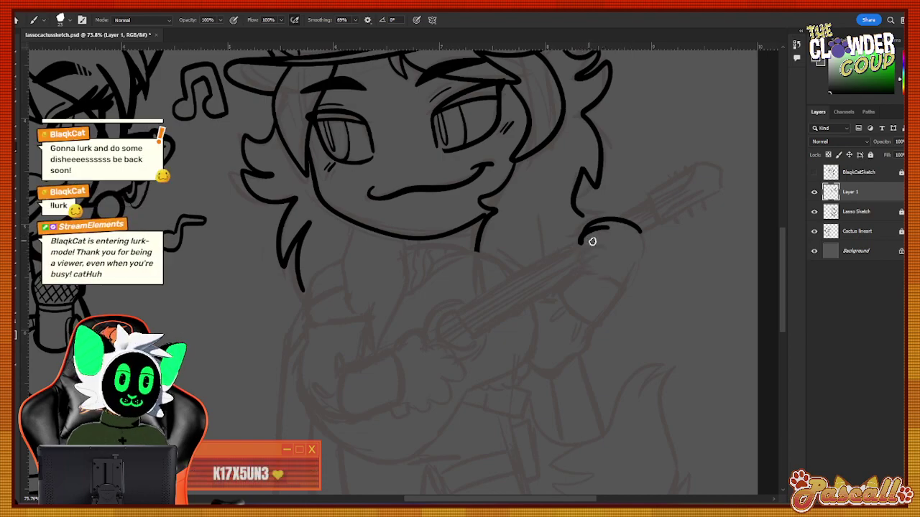
{"action": "mouse_move", "coordinate": [604, 249]}
{"action": "left_mouse_down"}
{"action": "mouse_move", "coordinate": [580, 267]}
{"action": "mouse_move", "coordinate": [589, 272]}
{"action": "left_mouse_up"}
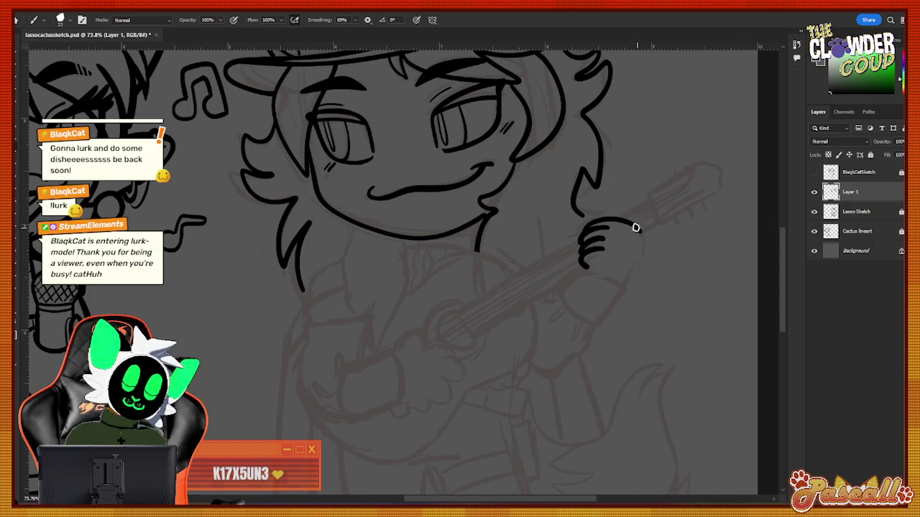
Ink the back of the fretting hand, the wrist line and the flared cuff below it.
{"action": "mouse_move", "coordinate": [630, 222]}
{"action": "left_mouse_down"}
{"action": "mouse_move", "coordinate": [639, 264]}
{"action": "mouse_move", "coordinate": [622, 284]}
{"action": "mouse_move", "coordinate": [623, 275]}
{"action": "mouse_move", "coordinate": [634, 280]}
{"action": "mouse_move", "coordinate": [559, 290]}
{"action": "mouse_move", "coordinate": [585, 270]}
{"action": "mouse_move", "coordinate": [558, 290]}
{"action": "mouse_move", "coordinate": [578, 316]}
{"action": "mouse_move", "coordinate": [601, 319]}
{"action": "left_mouse_up"}
{"action": "key", "text": "ctrl+z"}
{"action": "key", "text": "ctrl+z"}
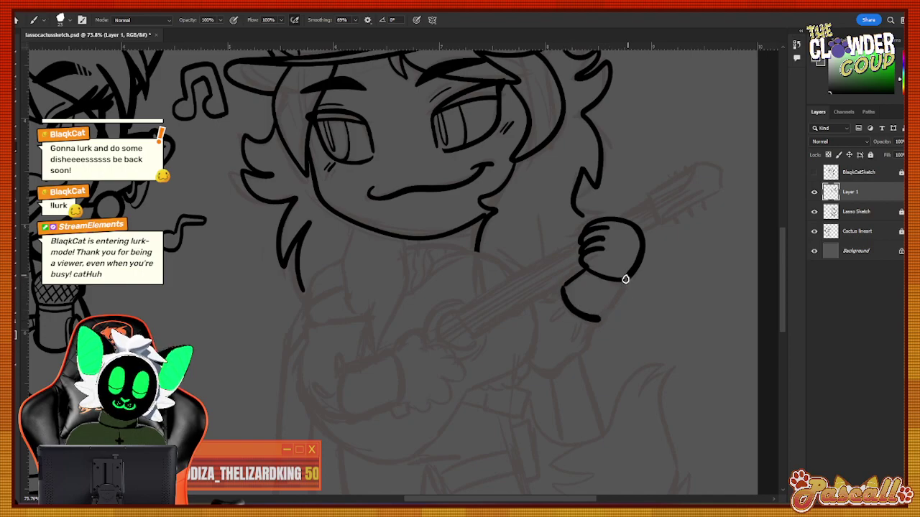
{"action": "left_click_drag", "start_coordinate": [625, 279], "coordinate": [593, 323]}
{"action": "key", "text": "ctrl+z"}
{"action": "left_click_drag", "start_coordinate": [630, 271], "coordinate": [588, 327]}
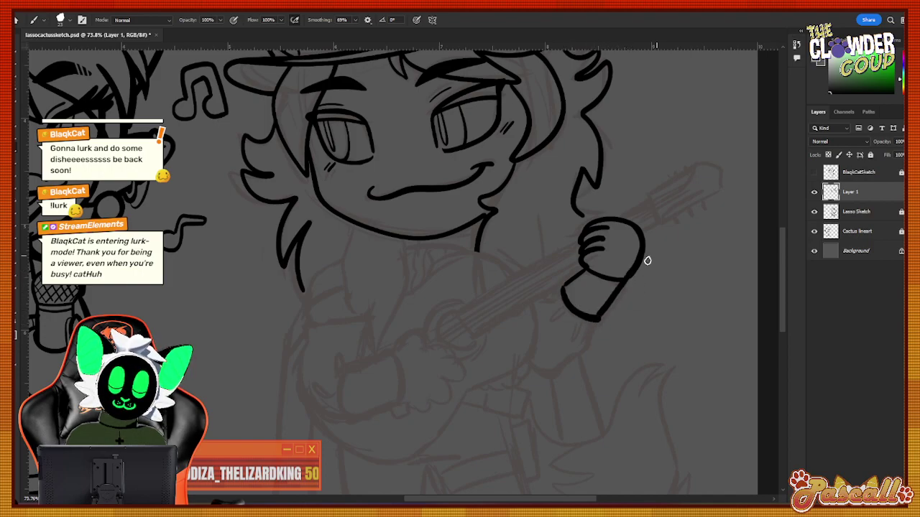
{"action": "key", "text": "ctrl+z"}
{"action": "left_click_drag", "start_coordinate": [630, 271], "coordinate": [593, 326]}
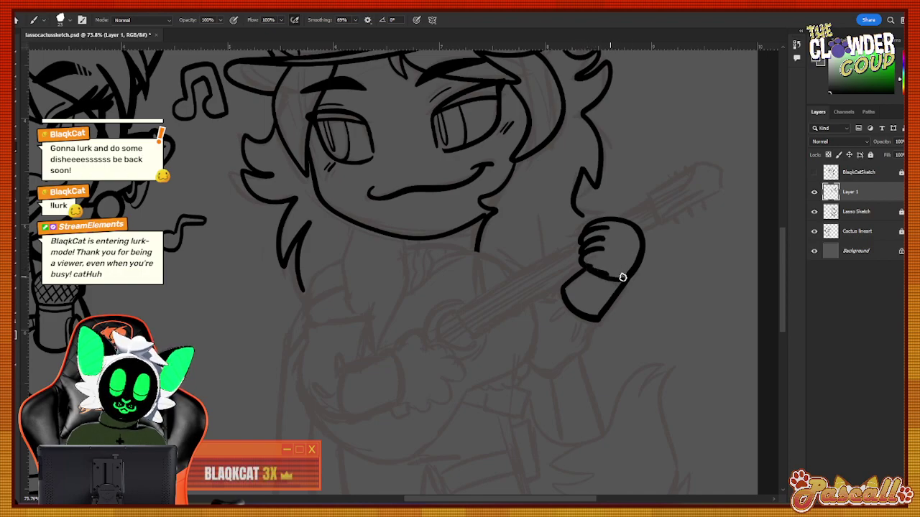
{"action": "left_click_drag", "start_coordinate": [606, 276], "coordinate": [634, 275]}
{"action": "key", "text": "ctrl+z"}
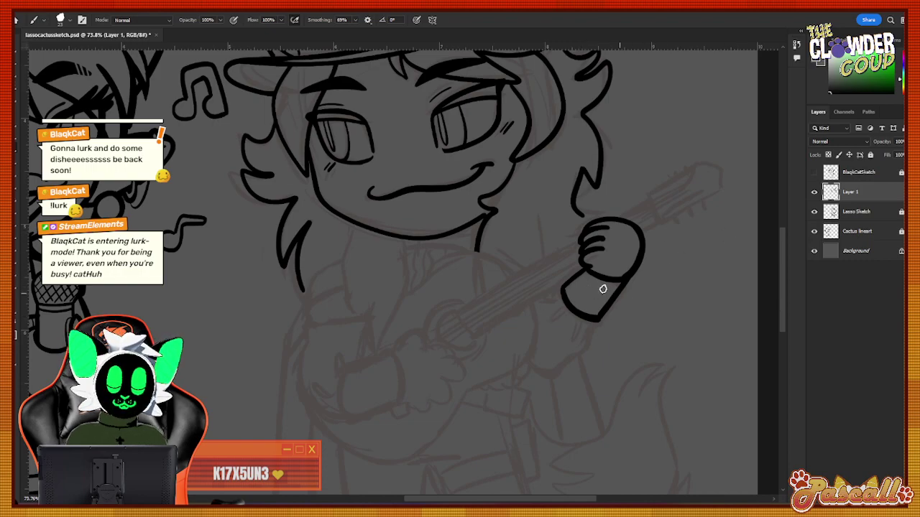
Ink the bent sleeve outline below the cuff and add two short fabric folds beside it.
{"action": "left_click_drag", "start_coordinate": [562, 293], "coordinate": [539, 296]}
{"action": "key", "text": "ctrl+z"}
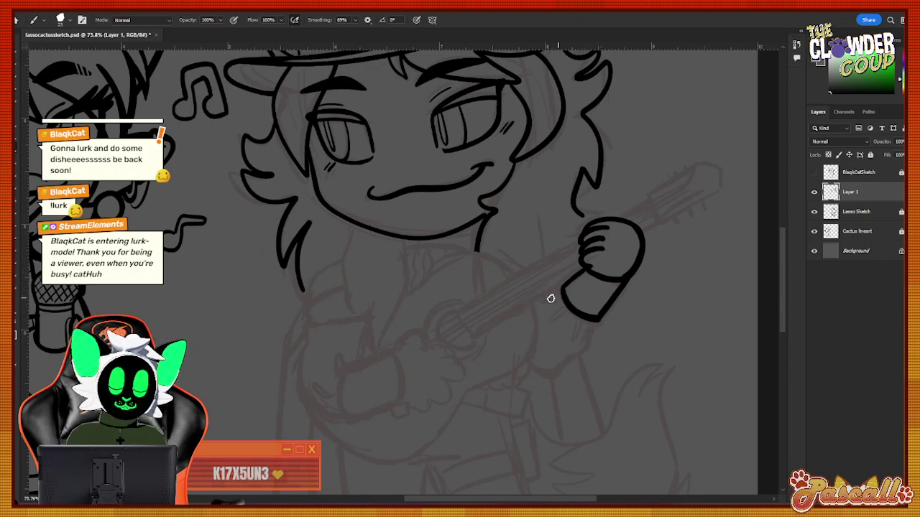
{"action": "mouse_move", "coordinate": [597, 319]}
{"action": "left_mouse_down"}
{"action": "mouse_move", "coordinate": [590, 339]}
{"action": "mouse_move", "coordinate": [535, 372]}
{"action": "left_mouse_up"}
{"action": "mouse_move", "coordinate": [553, 318]}
{"action": "left_mouse_down"}
{"action": "mouse_move", "coordinate": [571, 303]}
{"action": "mouse_move", "coordinate": [593, 315]}
{"action": "mouse_move", "coordinate": [576, 320]}
{"action": "mouse_move", "coordinate": [568, 347]}
{"action": "mouse_move", "coordinate": [582, 321]}
{"action": "left_mouse_up"}
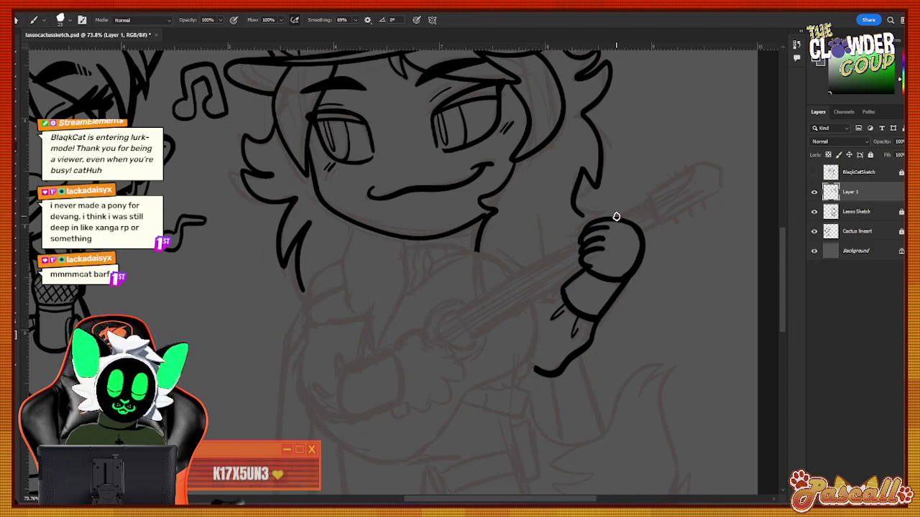
Ink the guitar's fretboard outline, from its squared end beyond the fretting hand to the squared end over the sound hole.
{"action": "left_click_drag", "start_coordinate": [616, 216], "coordinate": [646, 199]}
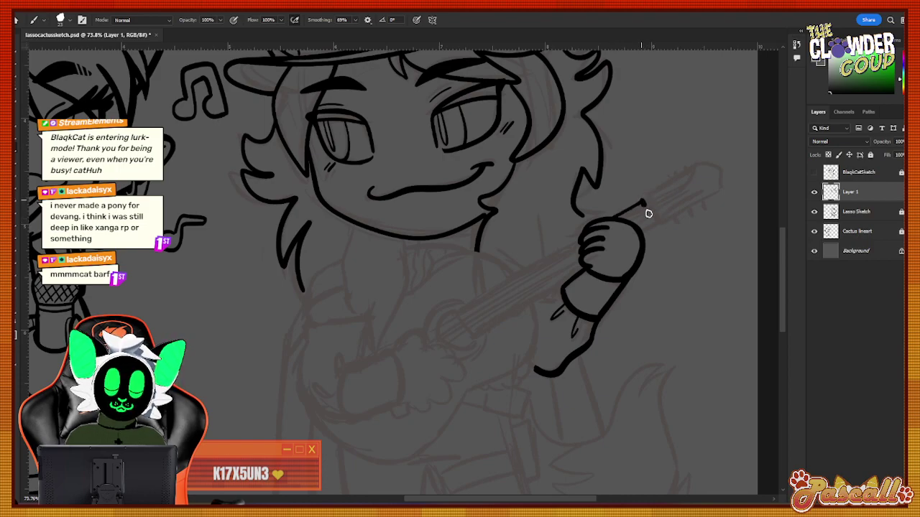
{"action": "mouse_move", "coordinate": [640, 203]}
{"action": "left_mouse_down"}
{"action": "mouse_move", "coordinate": [656, 227]}
{"action": "mouse_move", "coordinate": [636, 236]}
{"action": "left_mouse_up"}
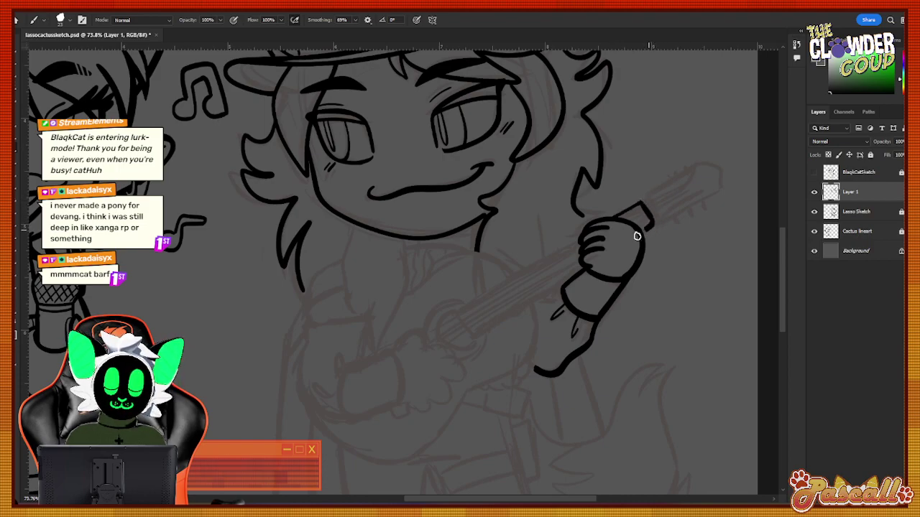
{"action": "mouse_move", "coordinate": [638, 202]}
{"action": "left_mouse_down"}
{"action": "mouse_move", "coordinate": [455, 310]}
{"action": "mouse_move", "coordinate": [473, 335]}
{"action": "left_mouse_up"}
{"action": "key", "text": "ctrl+z"}
{"action": "key", "text": "ctrl+z"}
{"action": "key", "text": "ctrl+z"}
{"action": "key", "text": "ctrl+z"}
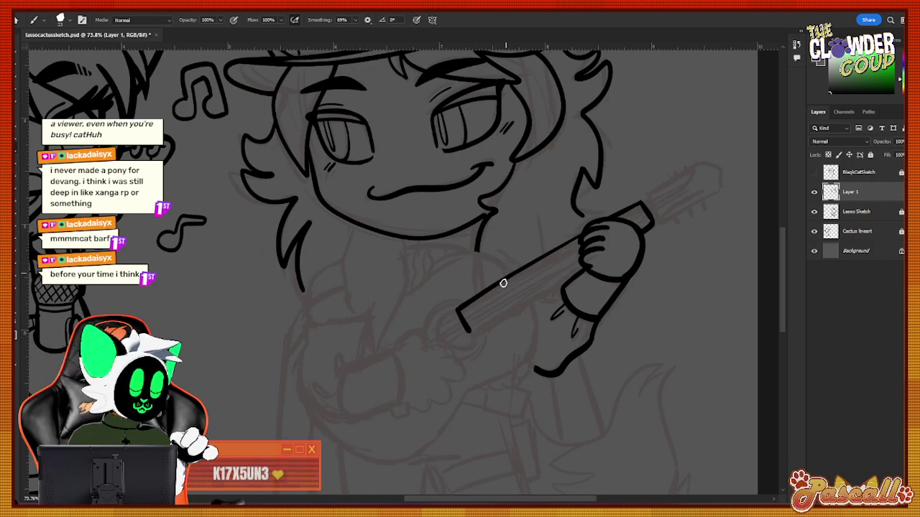
{"action": "left_click_drag", "start_coordinate": [470, 331], "coordinate": [589, 261]}
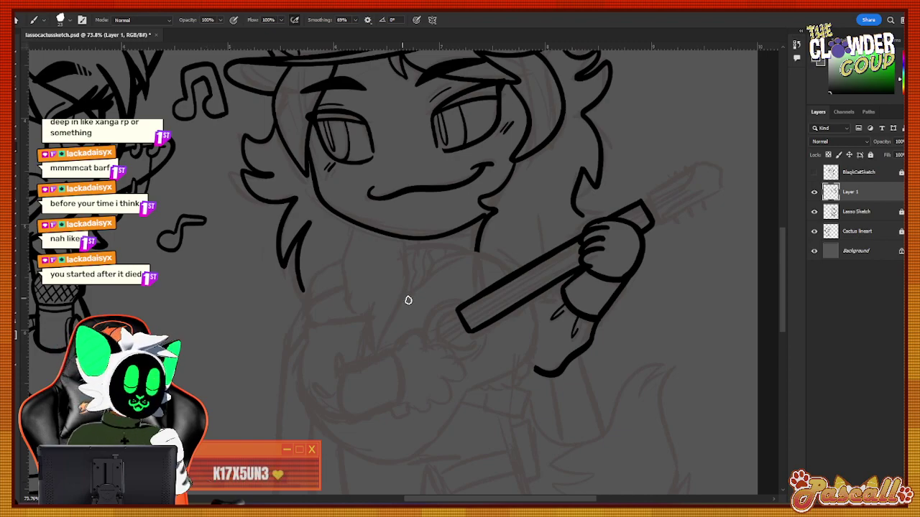
Ink the closed outline of the guitar's headstock, from the squared end of the neck to its rounded tip.
{"action": "left_click_drag", "start_coordinate": [424, 502], "coordinate": [445, 502]}
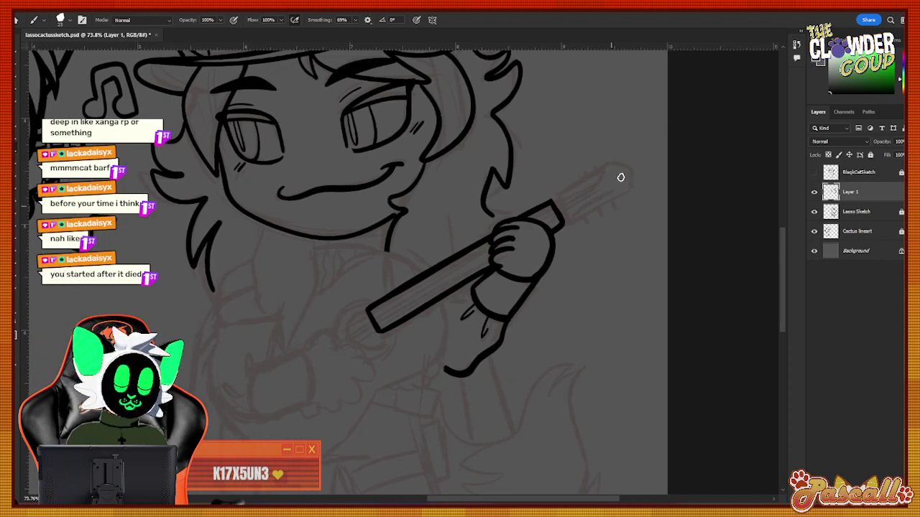
{"action": "mouse_move", "coordinate": [548, 196]}
{"action": "left_mouse_down"}
{"action": "mouse_move", "coordinate": [606, 162]}
{"action": "mouse_move", "coordinate": [629, 171]}
{"action": "mouse_move", "coordinate": [621, 196]}
{"action": "left_mouse_up"}
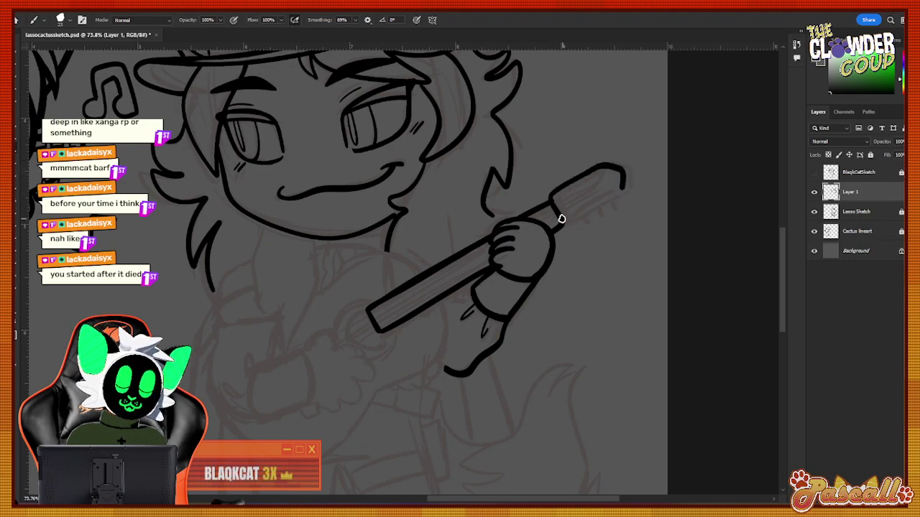
{"action": "left_click_drag", "start_coordinate": [567, 228], "coordinate": [628, 186]}
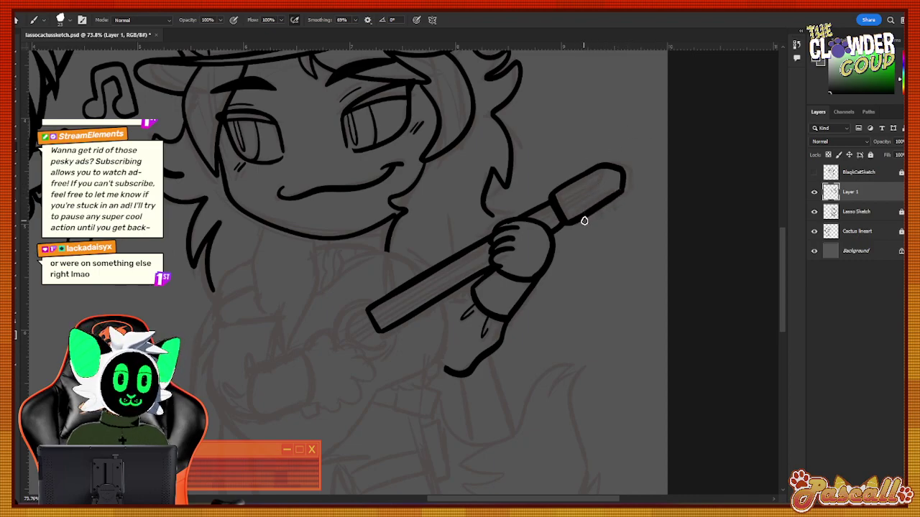
Ink three small tuning pegs along each side of the headstock, undoing and redrawing the ones that come out wrong.
{"action": "mouse_move", "coordinate": [578, 226]}
{"action": "left_mouse_down"}
{"action": "mouse_move", "coordinate": [571, 231]}
{"action": "mouse_move", "coordinate": [588, 228]}
{"action": "left_mouse_up"}
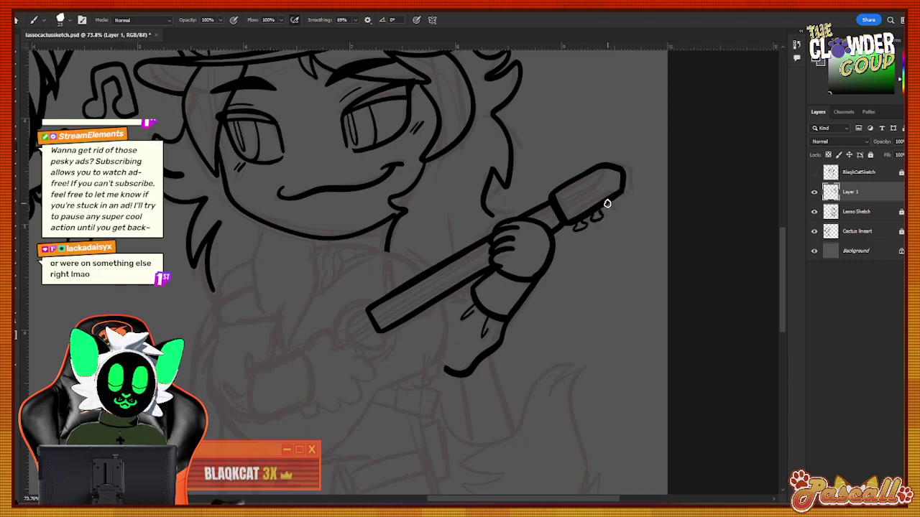
{"action": "left_click_drag", "start_coordinate": [604, 210], "coordinate": [624, 208]}
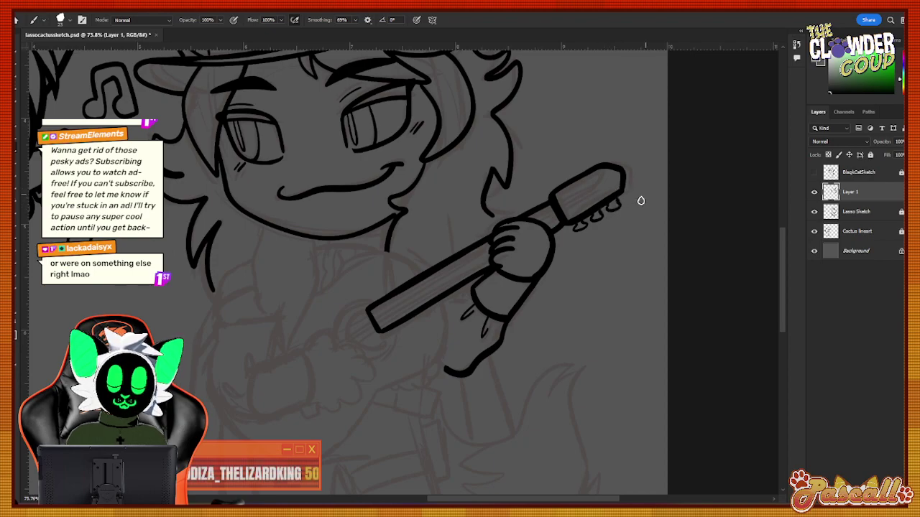
{"action": "key", "text": "ctrl+z"}
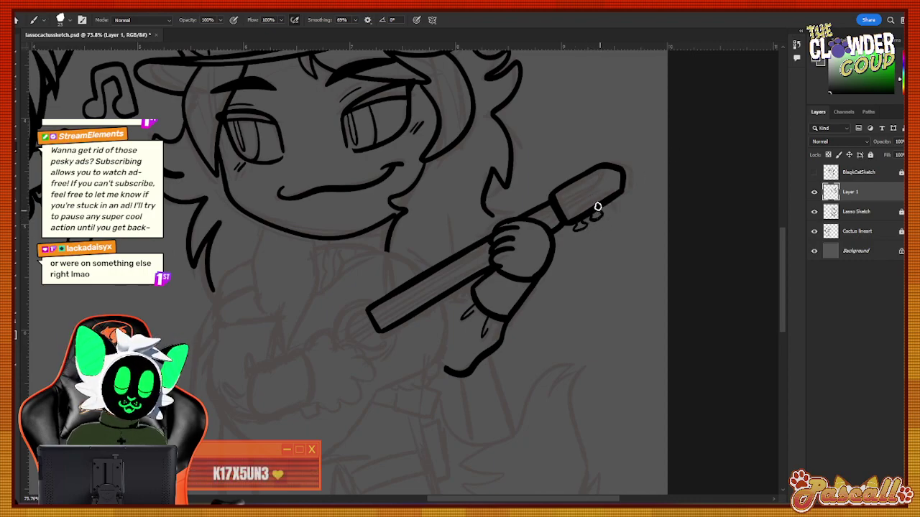
{"action": "key", "text": "ctrl+z"}
{"action": "mouse_move", "coordinate": [595, 219]}
{"action": "left_mouse_down"}
{"action": "mouse_move", "coordinate": [603, 215]}
{"action": "mouse_move", "coordinate": [596, 208]}
{"action": "mouse_move", "coordinate": [622, 198]}
{"action": "left_mouse_up"}
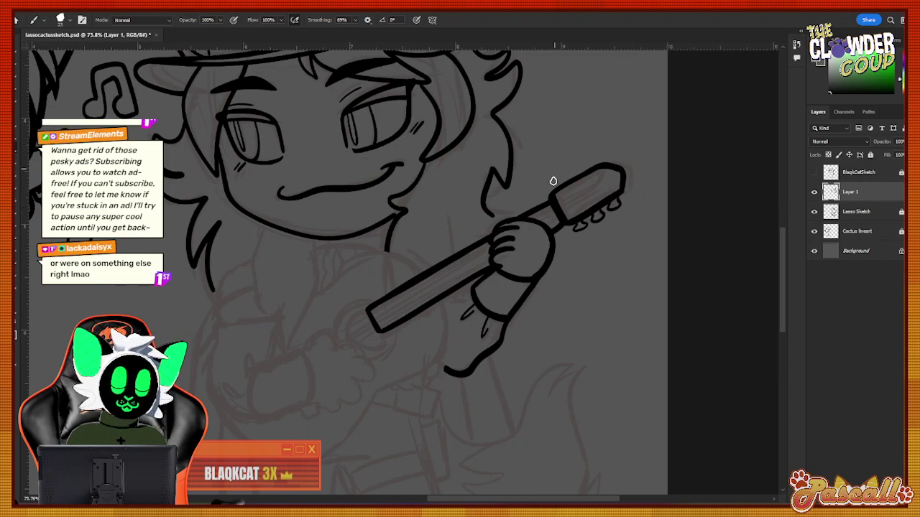
{"action": "left_click_drag", "start_coordinate": [556, 182], "coordinate": [551, 178]}
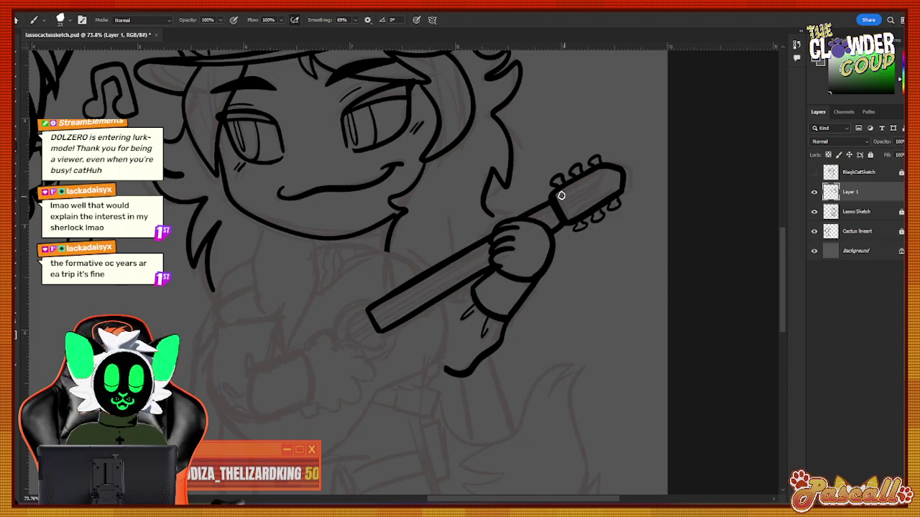
Ink the thin inner lines on the headstock and extend the hair tip down to the fretting hand.
{"action": "left_click_drag", "start_coordinate": [569, 193], "coordinate": [608, 171]}
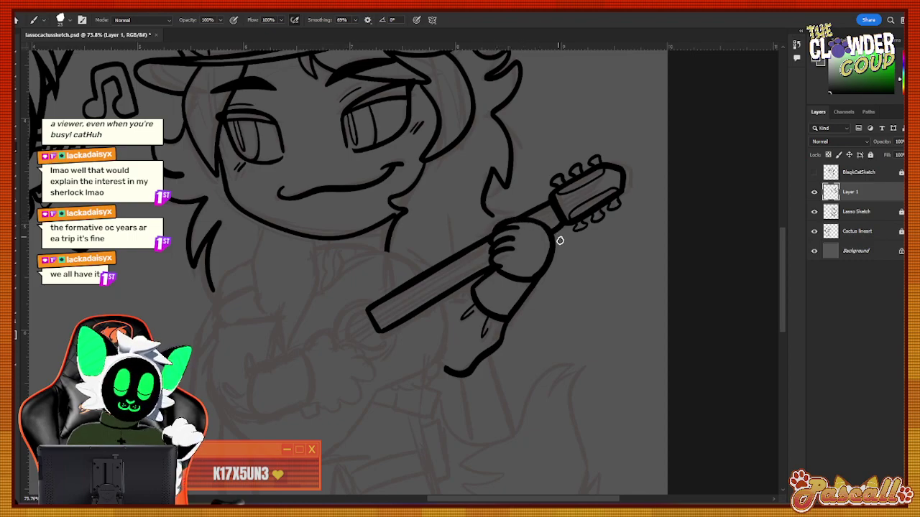
{"action": "left_click_drag", "start_coordinate": [490, 211], "coordinate": [489, 244]}
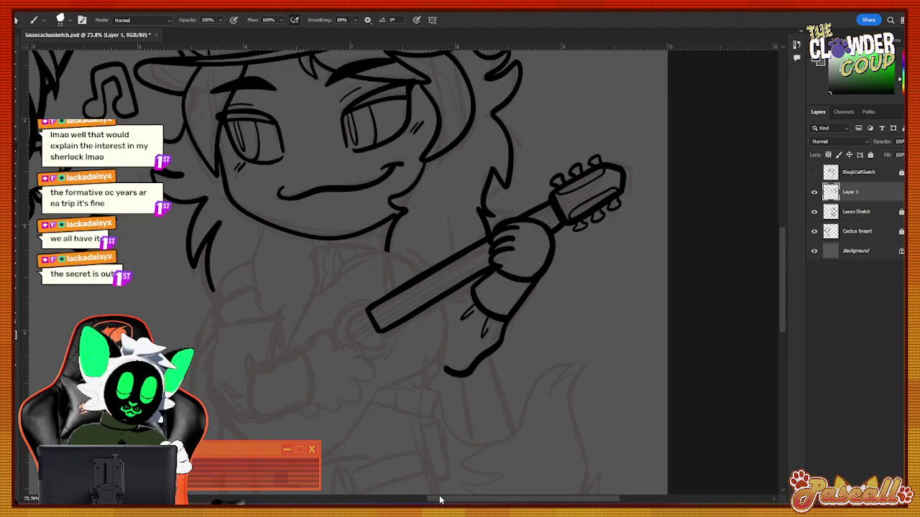
Ink the curved guitar body outline around the fretboard, undoing and redrawing its lower curve as one smooth line.
{"action": "left_click_drag", "start_coordinate": [438, 498], "coordinate": [409, 498]}
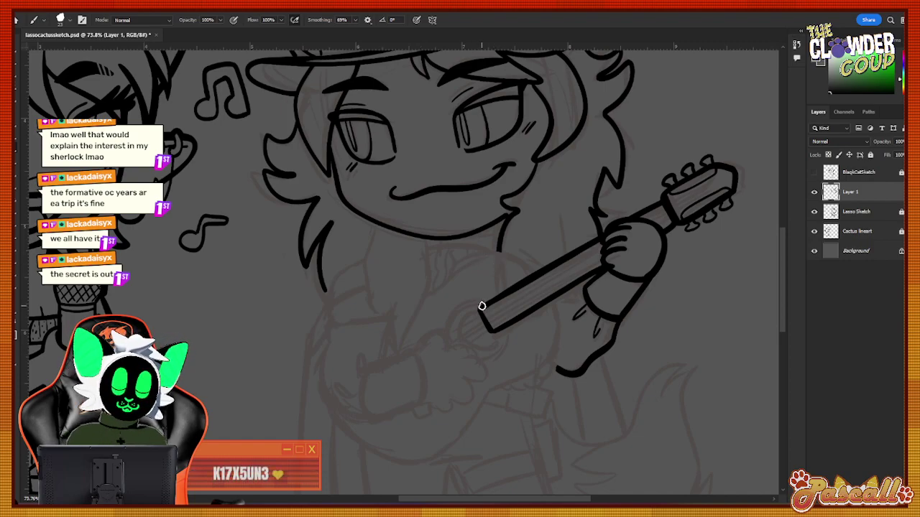
{"action": "mouse_move", "coordinate": [482, 308]}
{"action": "left_mouse_down"}
{"action": "mouse_move", "coordinate": [462, 312]}
{"action": "mouse_move", "coordinate": [462, 341]}
{"action": "left_mouse_up"}
{"action": "key", "text": "ctrl+z"}
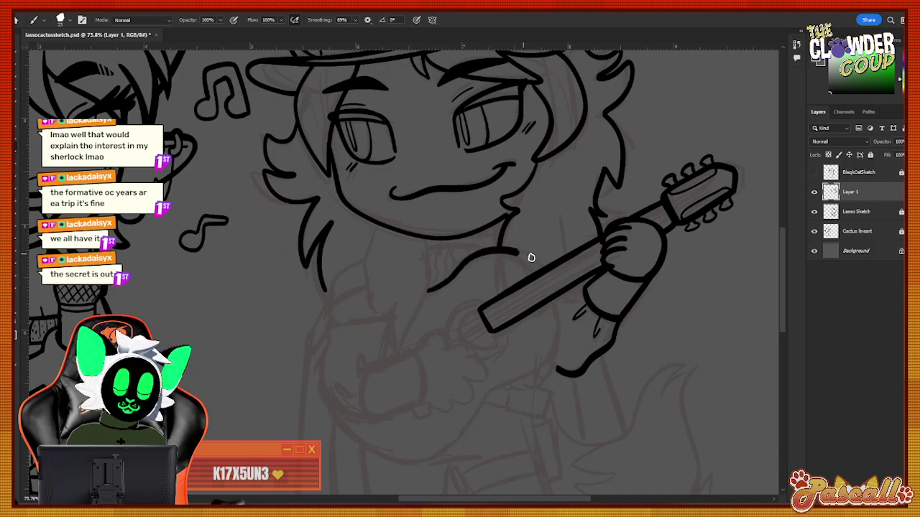
{"action": "mouse_move", "coordinate": [429, 287]}
{"action": "left_mouse_down"}
{"action": "mouse_move", "coordinate": [482, 250]}
{"action": "mouse_move", "coordinate": [510, 252]}
{"action": "mouse_move", "coordinate": [569, 304]}
{"action": "mouse_move", "coordinate": [550, 301]}
{"action": "mouse_move", "coordinate": [556, 333]}
{"action": "mouse_move", "coordinate": [541, 364]}
{"action": "mouse_move", "coordinate": [478, 416]}
{"action": "left_mouse_up"}
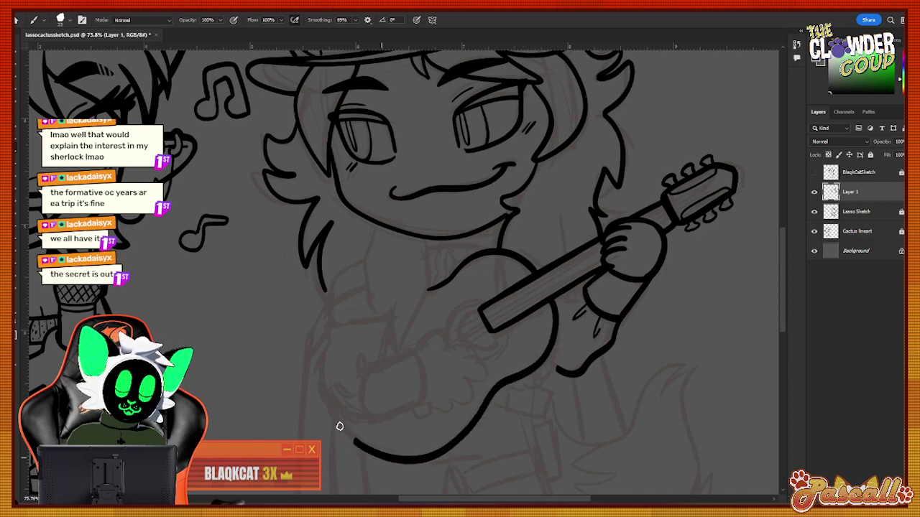
{"action": "key", "text": "ctrl+z"}
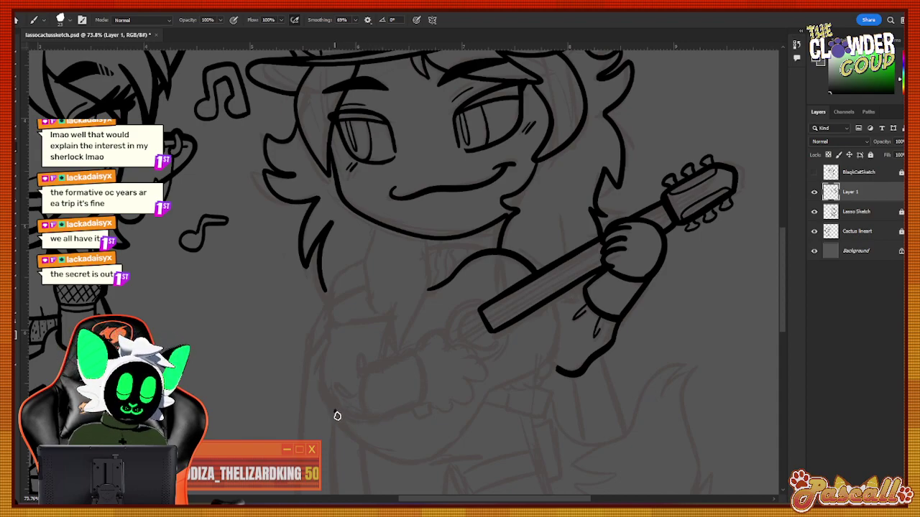
{"action": "mouse_move", "coordinate": [337, 415]}
{"action": "left_mouse_down"}
{"action": "mouse_move", "coordinate": [369, 447]}
{"action": "mouse_move", "coordinate": [421, 451]}
{"action": "mouse_move", "coordinate": [463, 427]}
{"action": "mouse_move", "coordinate": [495, 385]}
{"action": "mouse_move", "coordinate": [553, 356]}
{"action": "mouse_move", "coordinate": [544, 288]}
{"action": "left_mouse_up"}
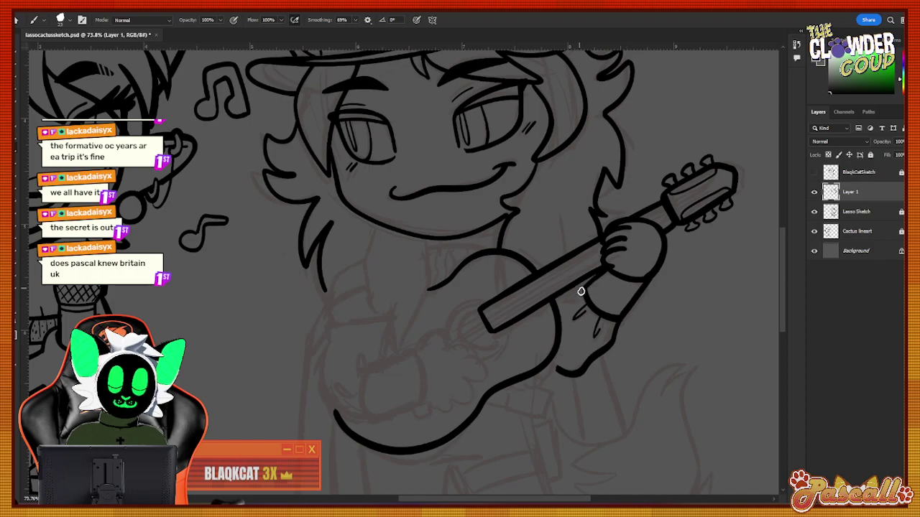
Ink the short inner lines above the guitar neck, redrawing them, and the long pointed lock hanging over the chest.
{"action": "left_click_drag", "start_coordinate": [543, 231], "coordinate": [542, 268]}
{"action": "left_click_drag", "start_coordinate": [562, 203], "coordinate": [553, 266]}
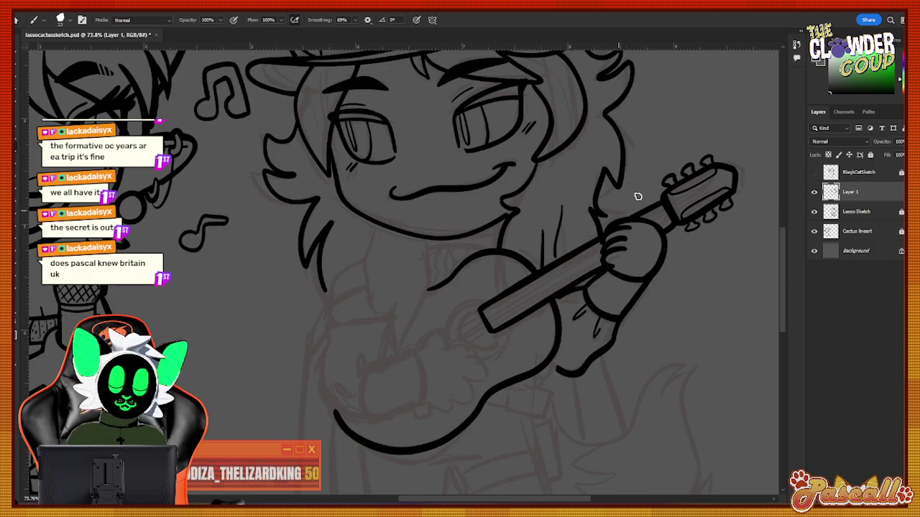
{"action": "key", "text": "ctrl+z"}
{"action": "mouse_move", "coordinate": [570, 206]}
{"action": "left_mouse_down"}
{"action": "mouse_move", "coordinate": [550, 276]}
{"action": "mouse_move", "coordinate": [542, 252]}
{"action": "mouse_move", "coordinate": [557, 198]}
{"action": "left_mouse_up"}
{"action": "key", "text": "ctrl+z"}
{"action": "key", "text": "ctrl+z"}
{"action": "left_click_drag", "start_coordinate": [563, 232], "coordinate": [560, 276]}
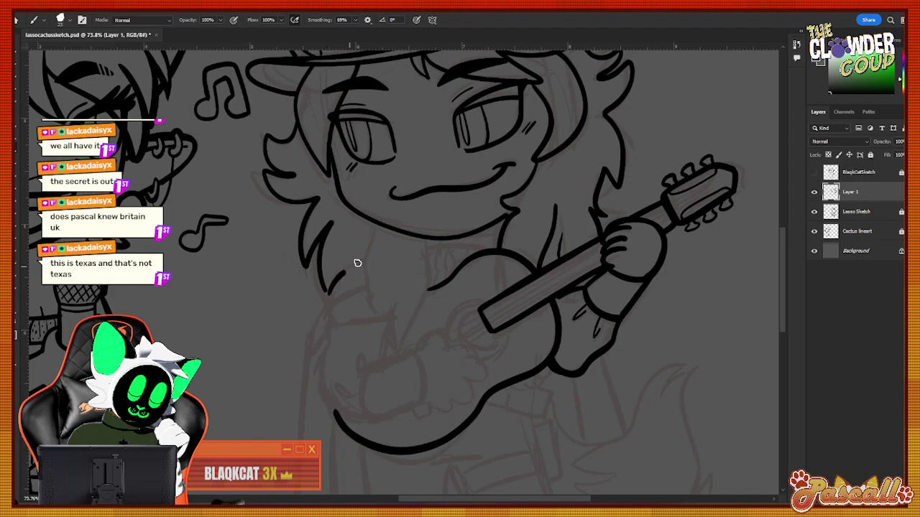
{"action": "mouse_move", "coordinate": [358, 274]}
{"action": "left_mouse_down"}
{"action": "mouse_move", "coordinate": [392, 337]}
{"action": "mouse_move", "coordinate": [394, 288]}
{"action": "mouse_move", "coordinate": [404, 335]}
{"action": "mouse_move", "coordinate": [423, 235]}
{"action": "left_mouse_up"}
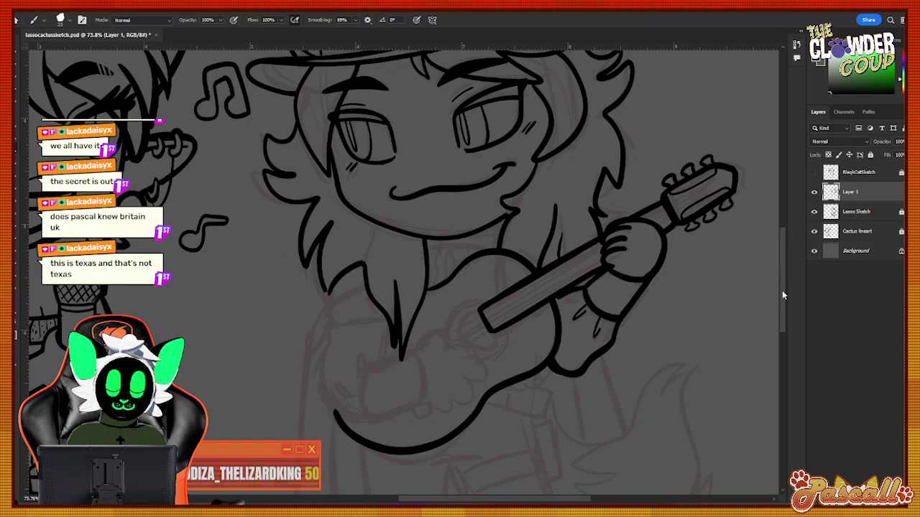
Ink the cloth draped over the strumming arm's shoulder with its fold line, and the collar below the chin.
{"action": "scroll", "coordinate": [783, 294], "scroll_direction": "up", "scroll_amount": 3}
{"action": "scroll", "coordinate": [767, 311], "scroll_direction": "down", "scroll_amount": 6}
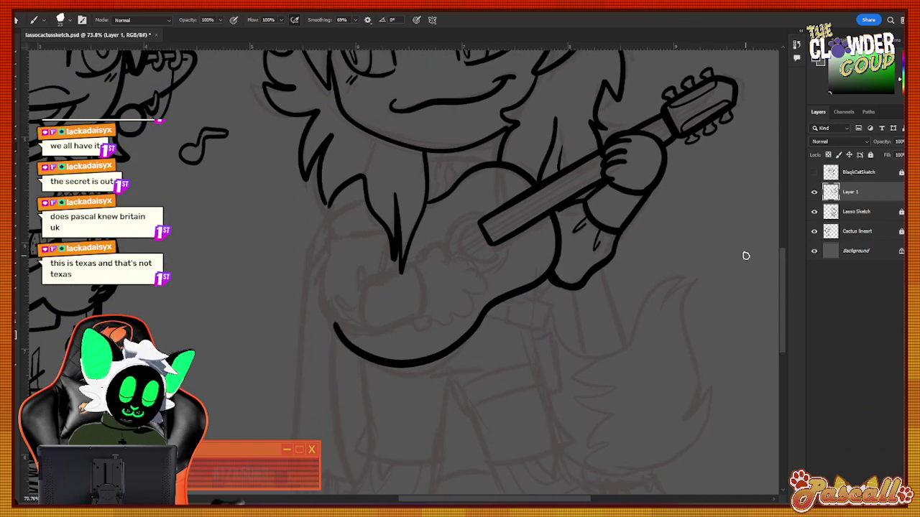
{"action": "mouse_move", "coordinate": [392, 228]}
{"action": "left_mouse_down"}
{"action": "mouse_move", "coordinate": [335, 238]}
{"action": "mouse_move", "coordinate": [311, 272]}
{"action": "left_mouse_up"}
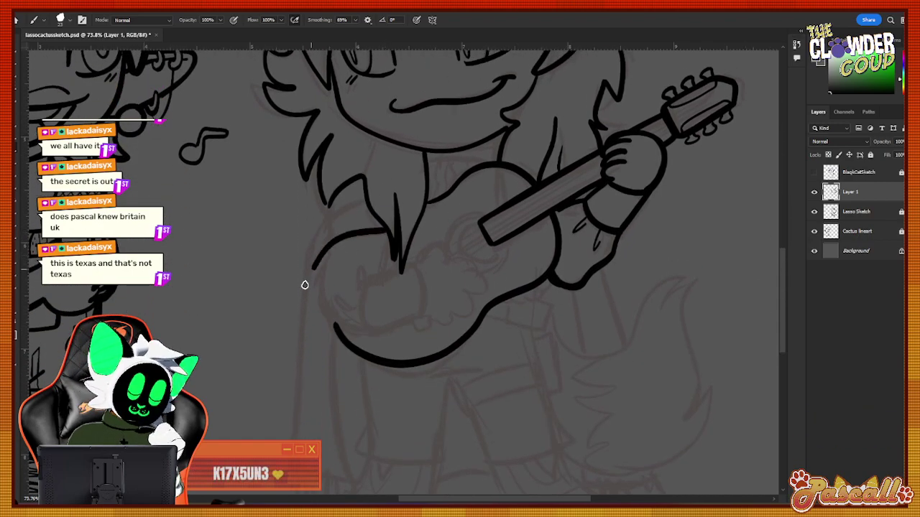
{"action": "left_click_drag", "start_coordinate": [325, 210], "coordinate": [307, 277]}
{"action": "mouse_move", "coordinate": [353, 207]}
{"action": "left_mouse_down"}
{"action": "mouse_move", "coordinate": [322, 227]}
{"action": "mouse_move", "coordinate": [377, 194]}
{"action": "left_mouse_up"}
{"action": "key", "text": "ctrl+z"}
{"action": "key", "text": "ctrl+z"}
{"action": "left_click_drag", "start_coordinate": [325, 220], "coordinate": [365, 203]}
{"action": "key", "text": "ctrl+z"}
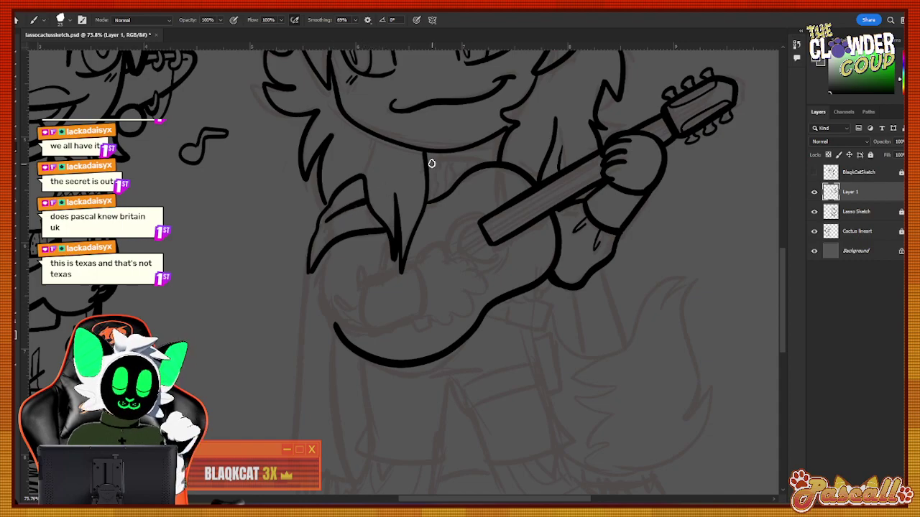
{"action": "mouse_move", "coordinate": [431, 164]}
{"action": "left_mouse_down"}
{"action": "mouse_move", "coordinate": [462, 156]}
{"action": "mouse_move", "coordinate": [464, 181]}
{"action": "mouse_move", "coordinate": [470, 159]}
{"action": "mouse_move", "coordinate": [462, 159]}
{"action": "mouse_move", "coordinate": [510, 158]}
{"action": "left_mouse_up"}
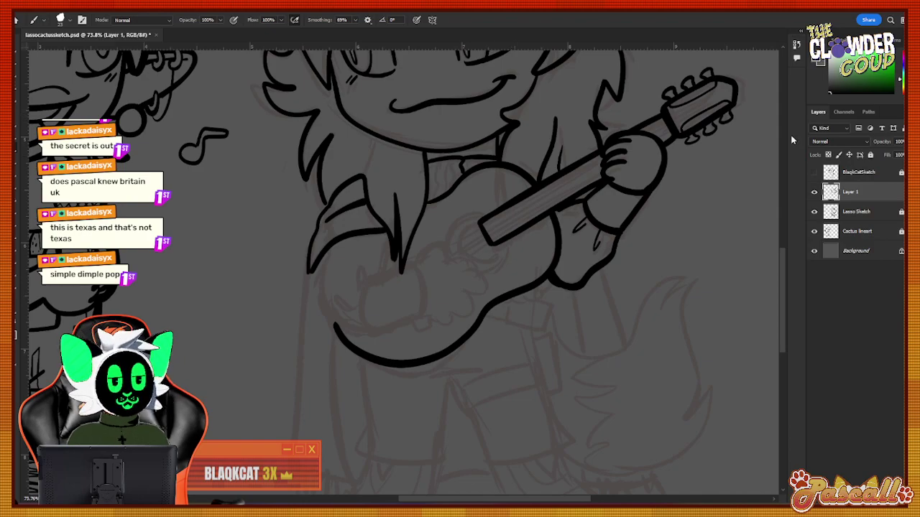
Ink the strumming arm's rounded sleeve, the boxy cuff over the guitar body and the small fabric folds beside it.
{"action": "mouse_move", "coordinate": [780, 272]}
{"action": "left_mouse_down"}
{"action": "mouse_move", "coordinate": [792, 224]}
{"action": "mouse_move", "coordinate": [756, 292]}
{"action": "left_mouse_up"}
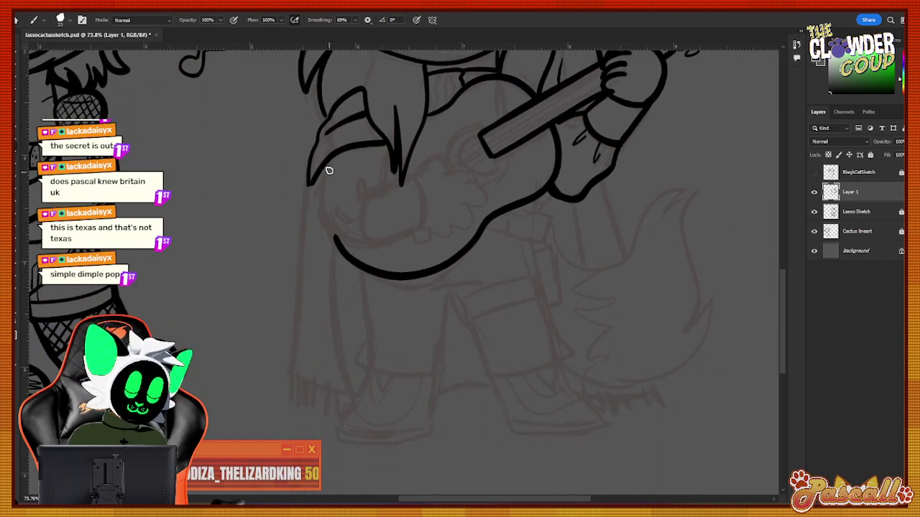
{"action": "mouse_move", "coordinate": [329, 170]}
{"action": "left_mouse_down"}
{"action": "mouse_move", "coordinate": [328, 217]}
{"action": "mouse_move", "coordinate": [343, 242]}
{"action": "mouse_move", "coordinate": [363, 243]}
{"action": "left_mouse_up"}
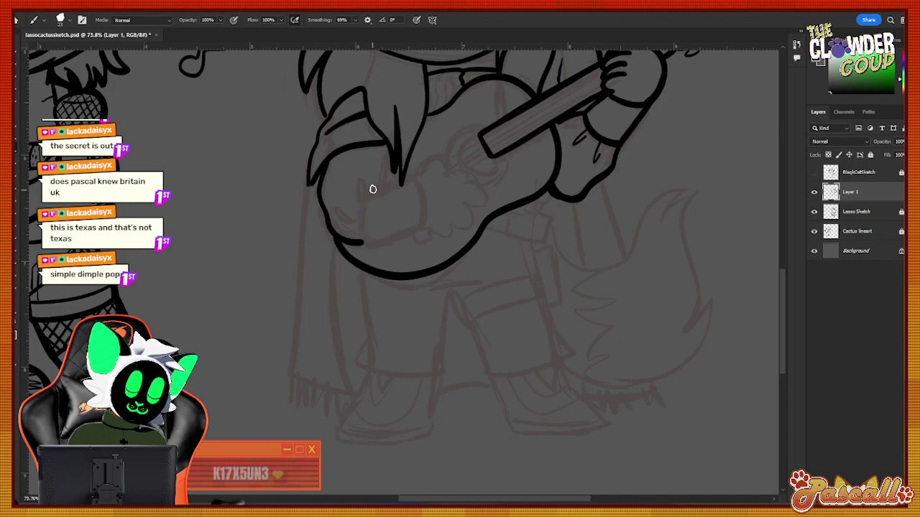
{"action": "mouse_move", "coordinate": [372, 188]}
{"action": "left_mouse_down"}
{"action": "mouse_move", "coordinate": [360, 208]}
{"action": "mouse_move", "coordinate": [363, 238]}
{"action": "mouse_move", "coordinate": [371, 249]}
{"action": "mouse_move", "coordinate": [414, 228]}
{"action": "left_mouse_up"}
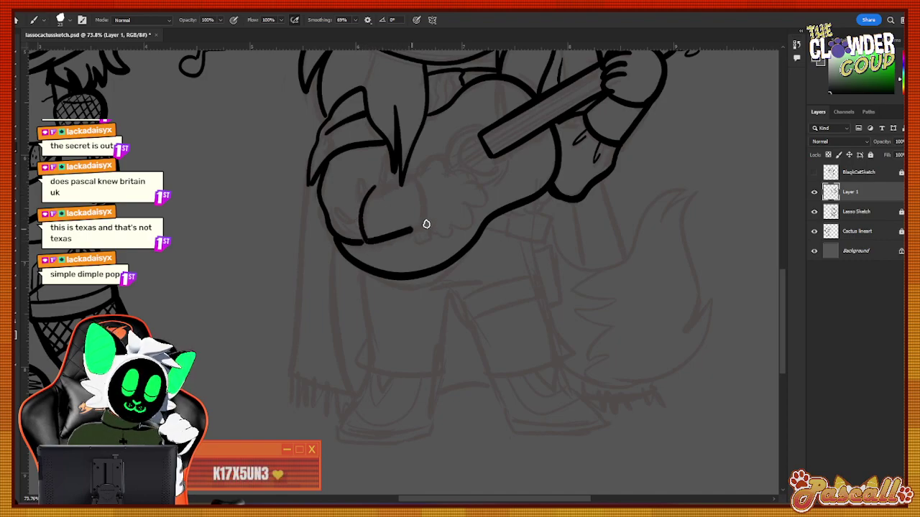
{"action": "mouse_move", "coordinate": [376, 189]}
{"action": "left_mouse_down"}
{"action": "mouse_move", "coordinate": [410, 180]}
{"action": "mouse_move", "coordinate": [412, 237]}
{"action": "left_mouse_up"}
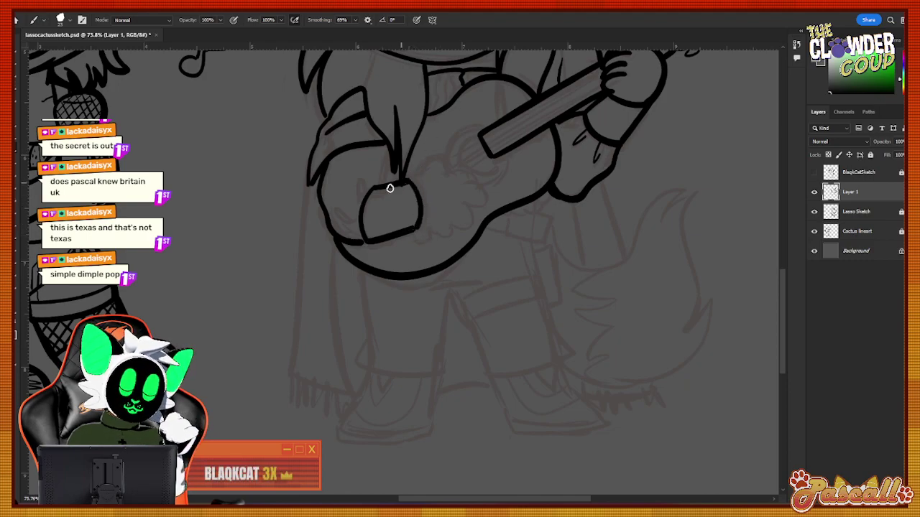
{"action": "left_click_drag", "start_coordinate": [386, 181], "coordinate": [386, 139]}
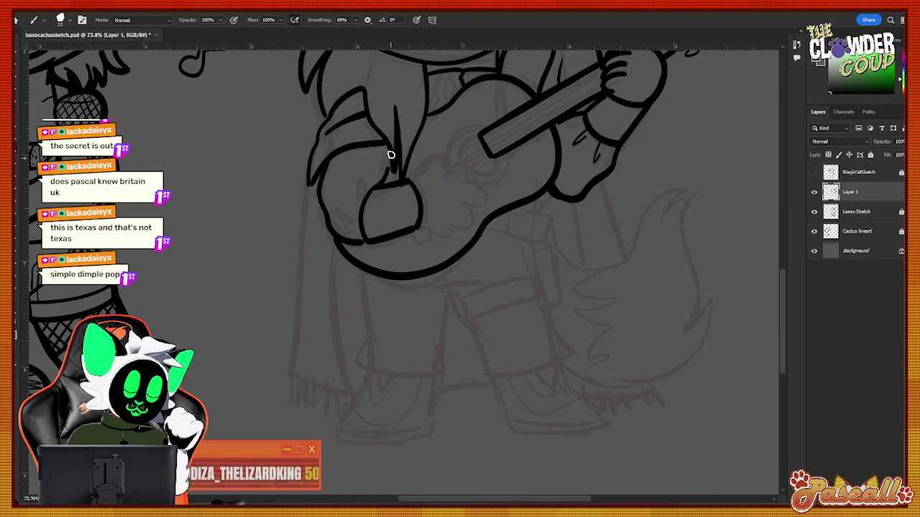
{"action": "mouse_move", "coordinate": [357, 171]}
{"action": "left_mouse_down"}
{"action": "mouse_move", "coordinate": [367, 195]}
{"action": "mouse_move", "coordinate": [358, 230]}
{"action": "mouse_move", "coordinate": [359, 222]}
{"action": "left_mouse_up"}
{"action": "key", "text": "ctrl+z"}
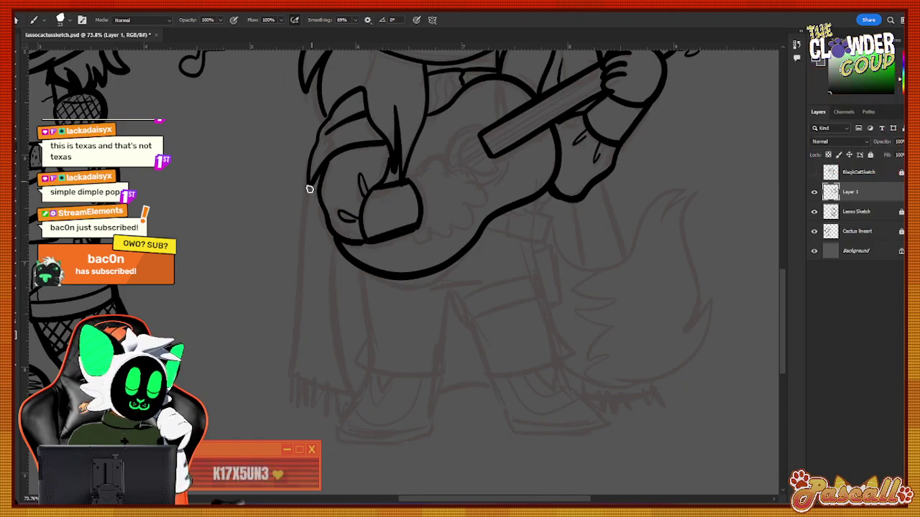
Ink the long cloth panel hanging down behind the strumming arm, narrow at the elbow and wider at the hem.
{"action": "mouse_move", "coordinate": [310, 184]}
{"action": "left_mouse_down"}
{"action": "mouse_move", "coordinate": [290, 361]}
{"action": "mouse_move", "coordinate": [310, 380]}
{"action": "mouse_move", "coordinate": [349, 376]}
{"action": "left_mouse_up"}
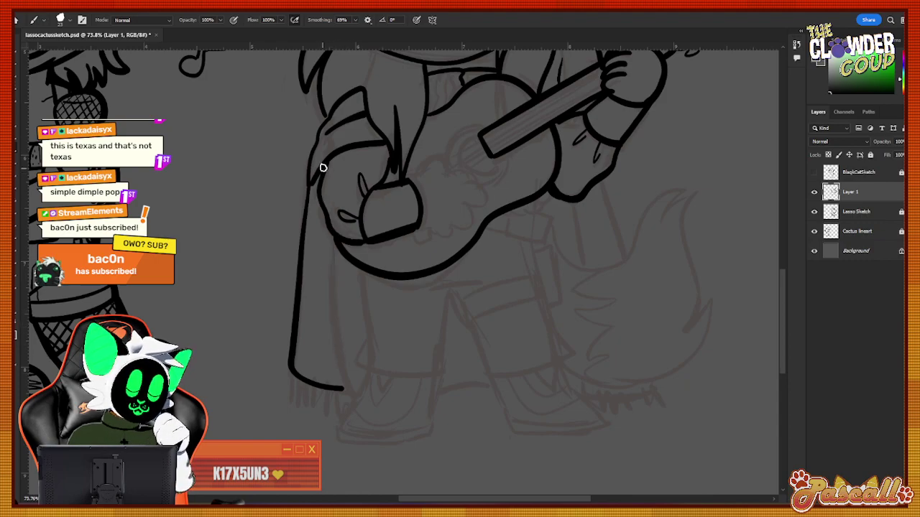
{"action": "mouse_move", "coordinate": [322, 168]}
{"action": "left_mouse_down"}
{"action": "mouse_move", "coordinate": [312, 173]}
{"action": "mouse_move", "coordinate": [318, 271]}
{"action": "mouse_move", "coordinate": [343, 389]}
{"action": "left_mouse_up"}
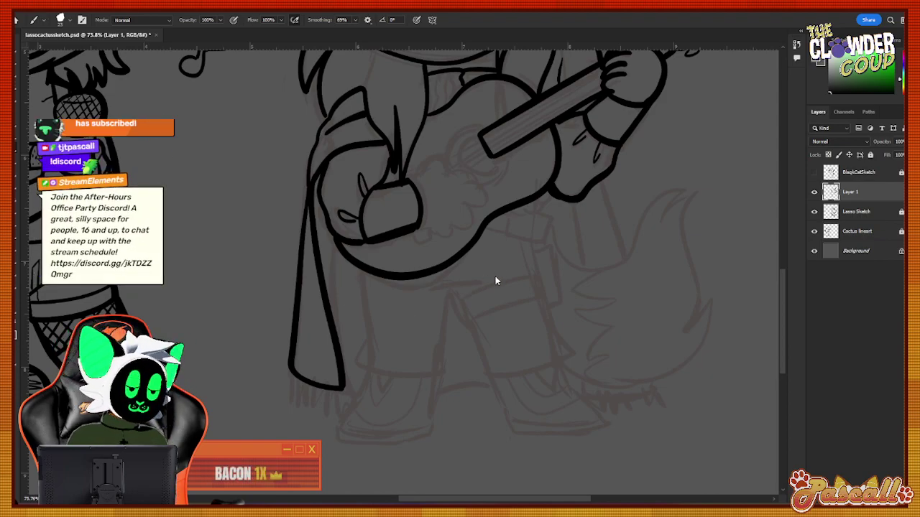
Ink the trouser leg under the guitar's wide end, with its outer edge, flared hem and inner edge.
{"action": "left_click_drag", "start_coordinate": [362, 276], "coordinate": [370, 341]}
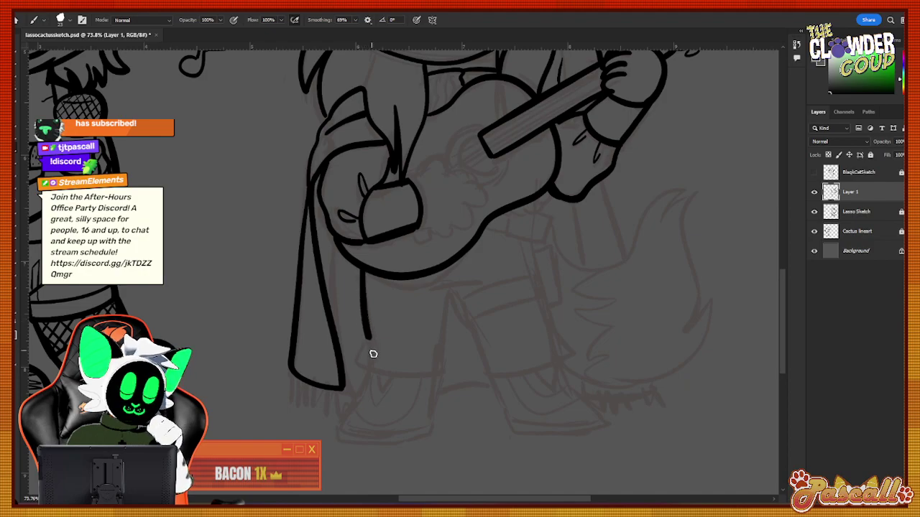
{"action": "key", "text": "ctrl+z"}
{"action": "mouse_move", "coordinate": [362, 271]}
{"action": "left_mouse_down"}
{"action": "mouse_move", "coordinate": [374, 342]}
{"action": "mouse_move", "coordinate": [367, 333]}
{"action": "mouse_move", "coordinate": [356, 357]}
{"action": "mouse_move", "coordinate": [401, 379]}
{"action": "mouse_move", "coordinate": [425, 375]}
{"action": "left_mouse_up"}
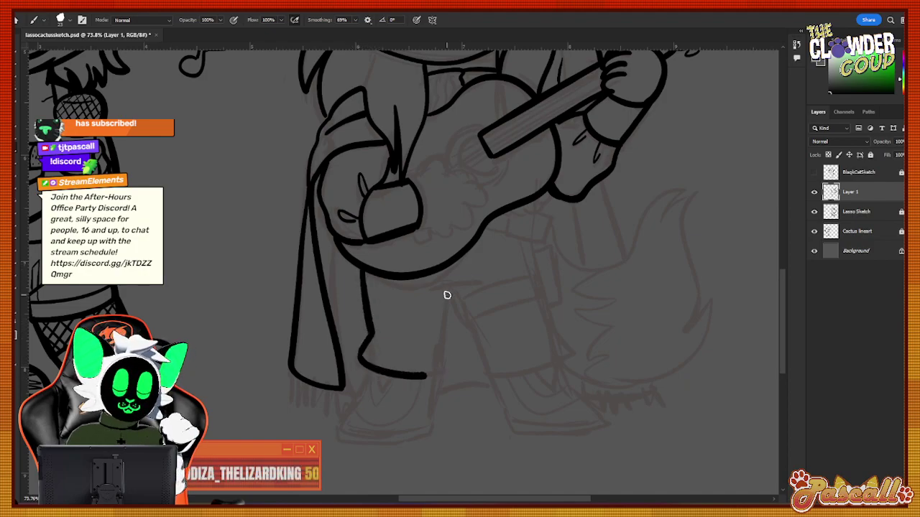
{"action": "mouse_move", "coordinate": [449, 289]}
{"action": "left_mouse_down"}
{"action": "mouse_move", "coordinate": [439, 374]}
{"action": "mouse_move", "coordinate": [433, 334]}
{"action": "mouse_move", "coordinate": [442, 369]}
{"action": "mouse_move", "coordinate": [410, 376]}
{"action": "left_mouse_up"}
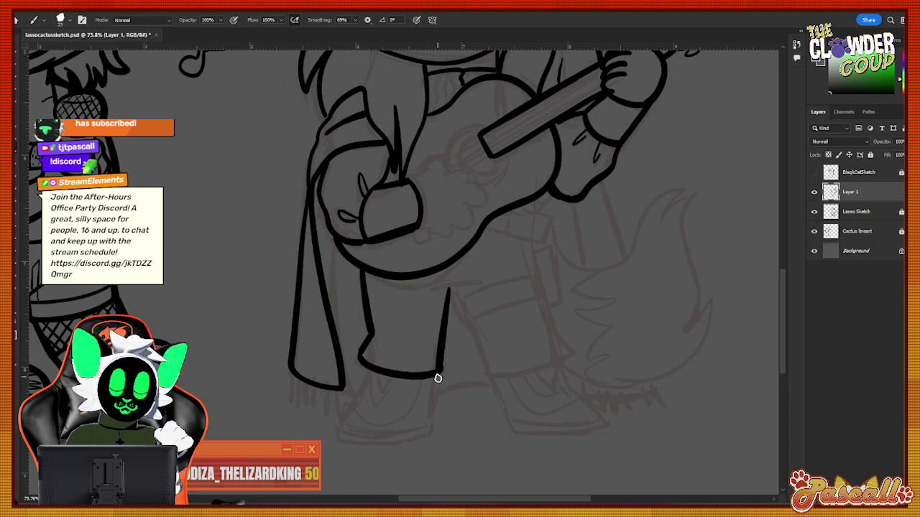
Ink the crotch line below the guitar and the slanted strap band across the second trouser leg's thigh.
{"action": "left_click_drag", "start_coordinate": [432, 292], "coordinate": [468, 284]}
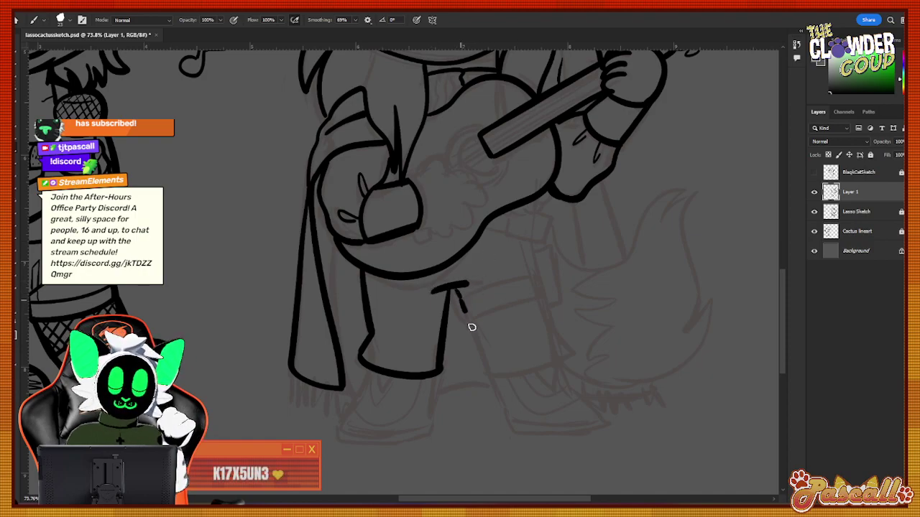
{"action": "mouse_move", "coordinate": [460, 295]}
{"action": "left_mouse_down"}
{"action": "mouse_move", "coordinate": [537, 298]}
{"action": "mouse_move", "coordinate": [489, 286]}
{"action": "mouse_move", "coordinate": [537, 275]}
{"action": "left_mouse_up"}
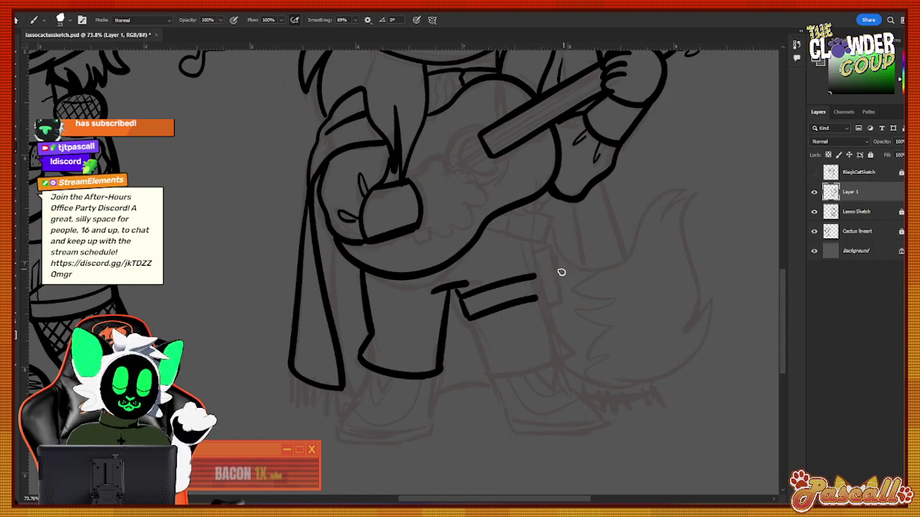
{"action": "left_click_drag", "start_coordinate": [539, 273], "coordinate": [544, 299]}
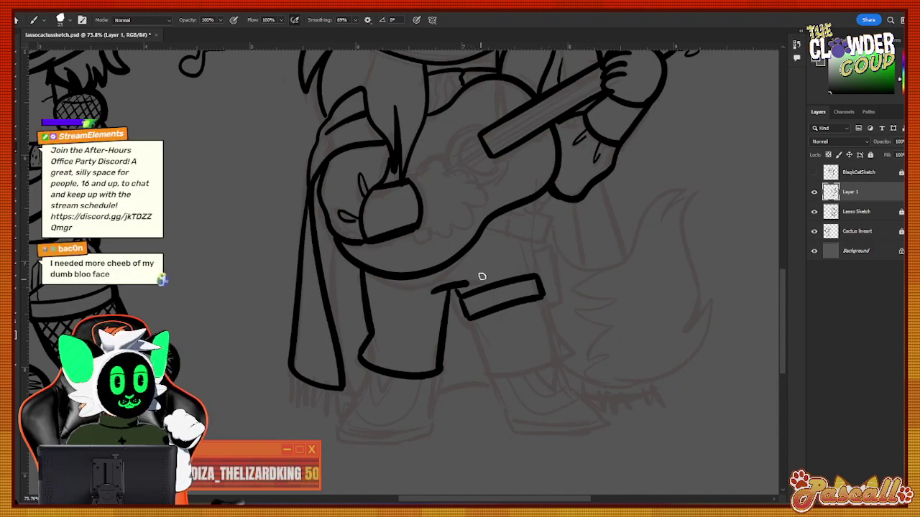
Ink the second trouser leg's outer and inner edges around the thigh strap, closing them with a flared hem.
{"action": "left_click_drag", "start_coordinate": [527, 240], "coordinate": [553, 331]}
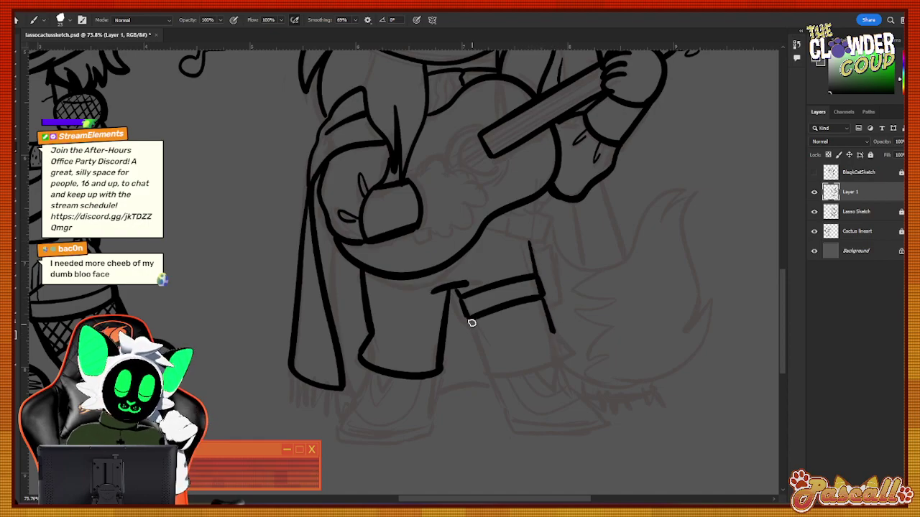
{"action": "mouse_move", "coordinate": [471, 323]}
{"action": "left_mouse_down"}
{"action": "mouse_move", "coordinate": [492, 383]}
{"action": "mouse_move", "coordinate": [579, 353]}
{"action": "mouse_move", "coordinate": [502, 372]}
{"action": "mouse_move", "coordinate": [571, 350]}
{"action": "mouse_move", "coordinate": [564, 360]}
{"action": "mouse_move", "coordinate": [562, 345]}
{"action": "mouse_move", "coordinate": [570, 349]}
{"action": "mouse_move", "coordinate": [561, 359]}
{"action": "mouse_move", "coordinate": [487, 367]}
{"action": "left_mouse_up"}
{"action": "key", "text": "ctrl+z"}
{"action": "key", "text": "ctrl+z"}
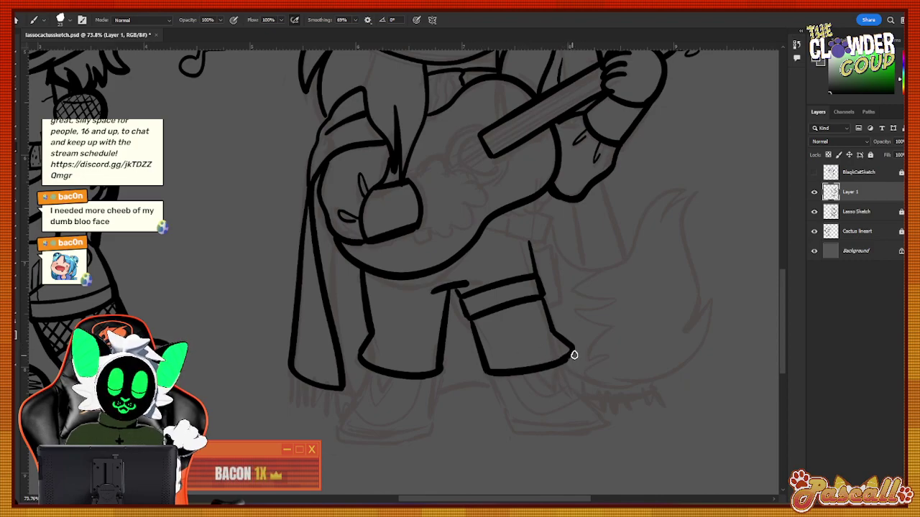
{"action": "left_click_drag", "start_coordinate": [574, 355], "coordinate": [485, 373]}
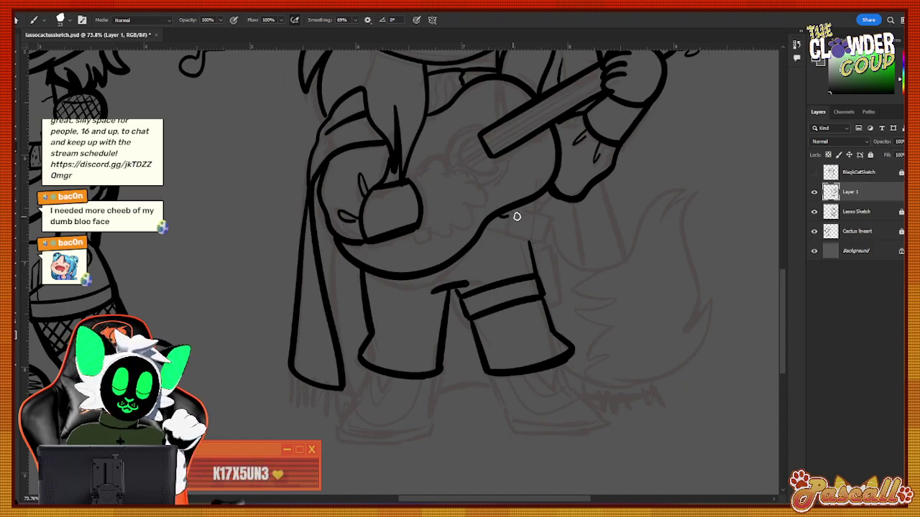
Ink the shirt edge and belt with its loop below the guitar's waist, plus the rounded pouch beside the thigh strap.
{"action": "left_click_drag", "start_coordinate": [536, 212], "coordinate": [548, 196]}
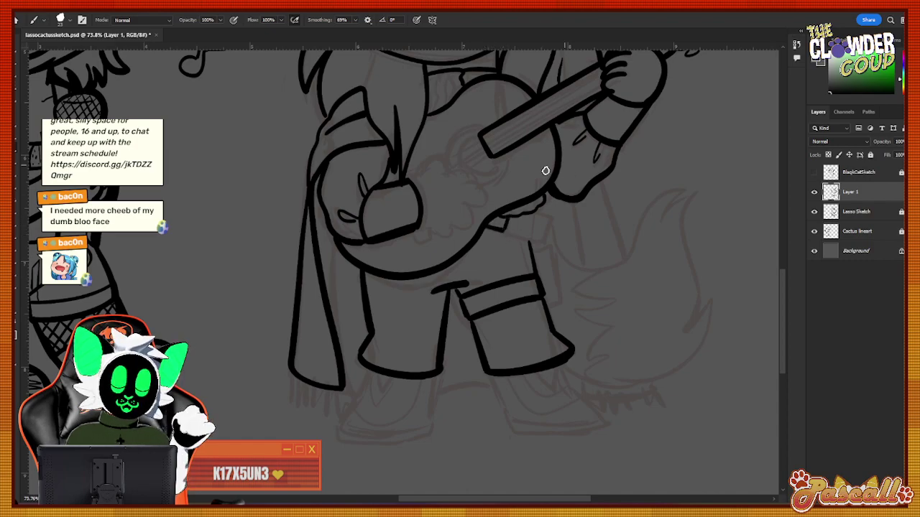
{"action": "mouse_move", "coordinate": [504, 236]}
{"action": "left_mouse_down"}
{"action": "mouse_move", "coordinate": [546, 245]}
{"action": "mouse_move", "coordinate": [548, 214]}
{"action": "left_mouse_up"}
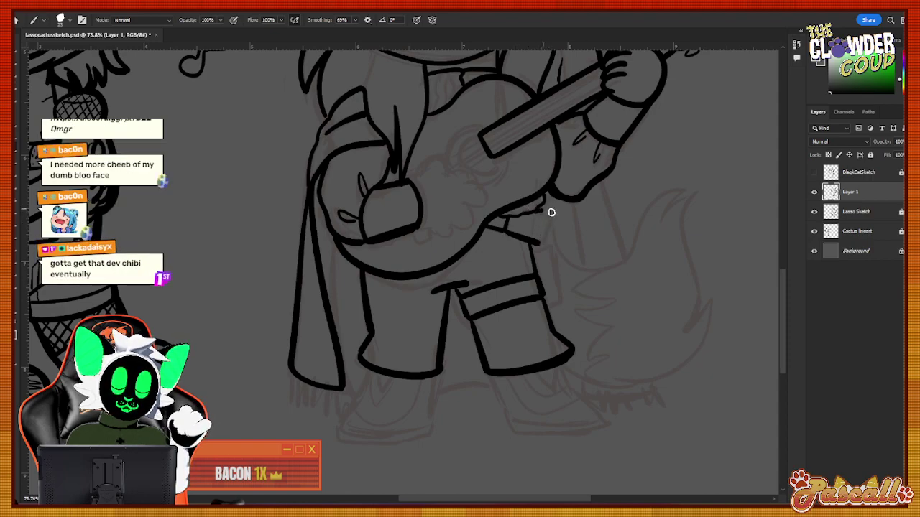
{"action": "left_click_drag", "start_coordinate": [551, 212], "coordinate": [550, 218]}
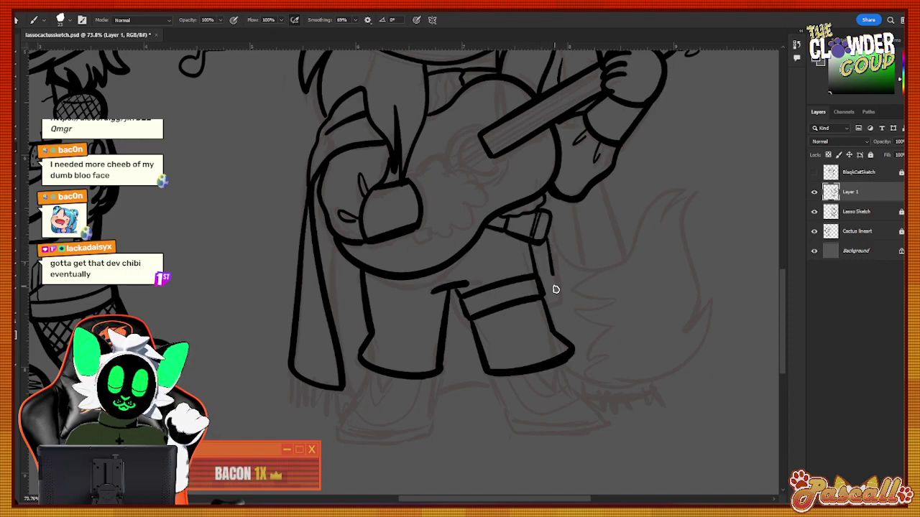
{"action": "mouse_move", "coordinate": [546, 250]}
{"action": "left_mouse_down"}
{"action": "mouse_move", "coordinate": [554, 287]}
{"action": "mouse_move", "coordinate": [542, 307]}
{"action": "left_mouse_up"}
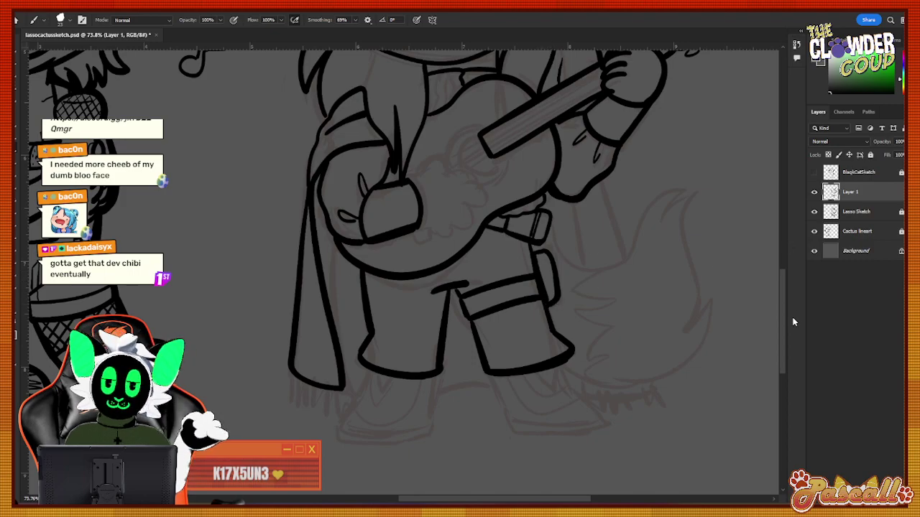
Ink the short curved strap line between the legs, running from the crotch to the inner edge of the strapped leg.
{"action": "scroll", "coordinate": [748, 288], "scroll_direction": "up", "scroll_amount": 3}
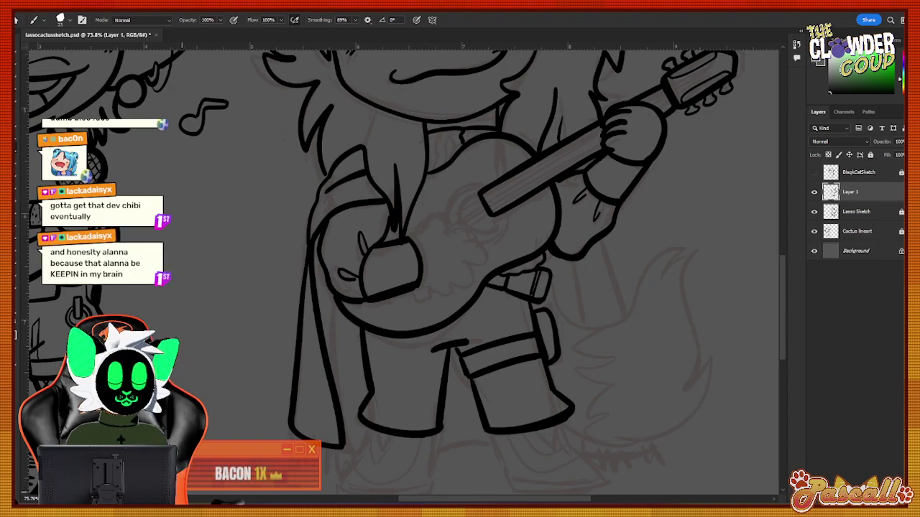
{"action": "left_click_drag", "start_coordinate": [442, 501], "coordinate": [461, 501]}
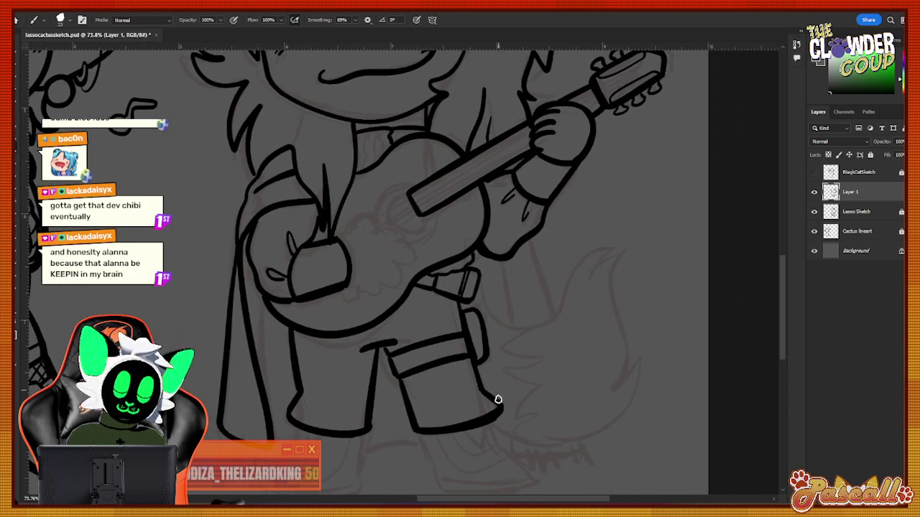
{"action": "left_click_drag", "start_coordinate": [379, 356], "coordinate": [400, 388]}
{"action": "key", "text": "ctrl+z"}
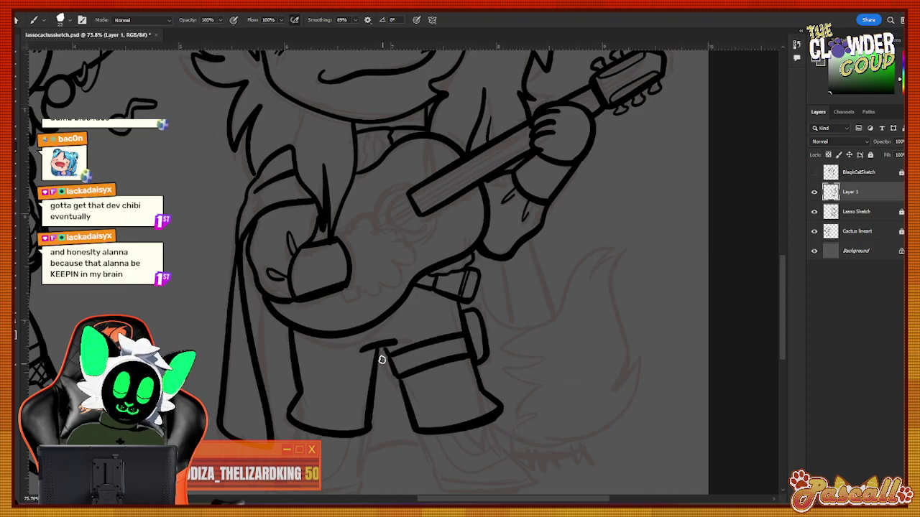
{"action": "left_click_drag", "start_coordinate": [381, 358], "coordinate": [399, 392]}
{"action": "key", "text": "ctrl+z"}
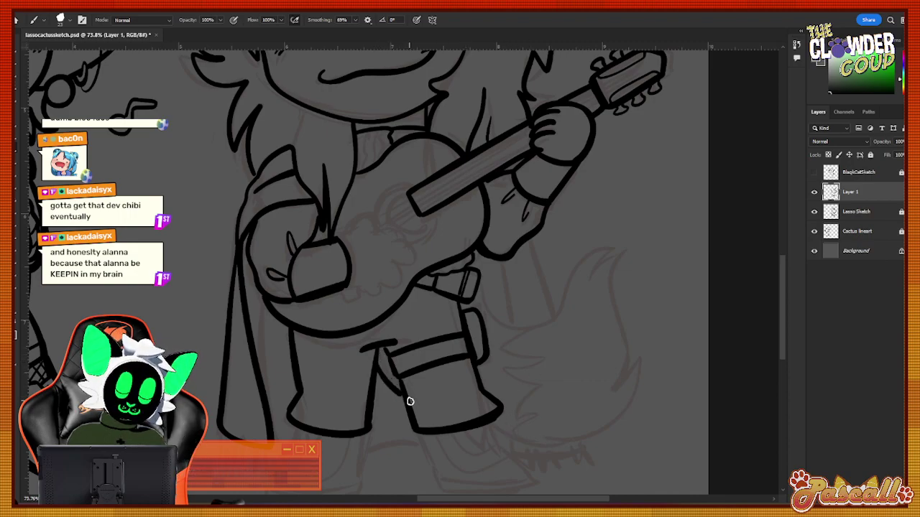
Ink the tail's lower curve, outer edge with its fur notch, curled tip and the fur line inside the tip.
{"action": "mouse_move", "coordinate": [492, 422]}
{"action": "left_mouse_down"}
{"action": "mouse_move", "coordinate": [566, 437]}
{"action": "mouse_move", "coordinate": [638, 389]}
{"action": "mouse_move", "coordinate": [642, 360]}
{"action": "left_mouse_up"}
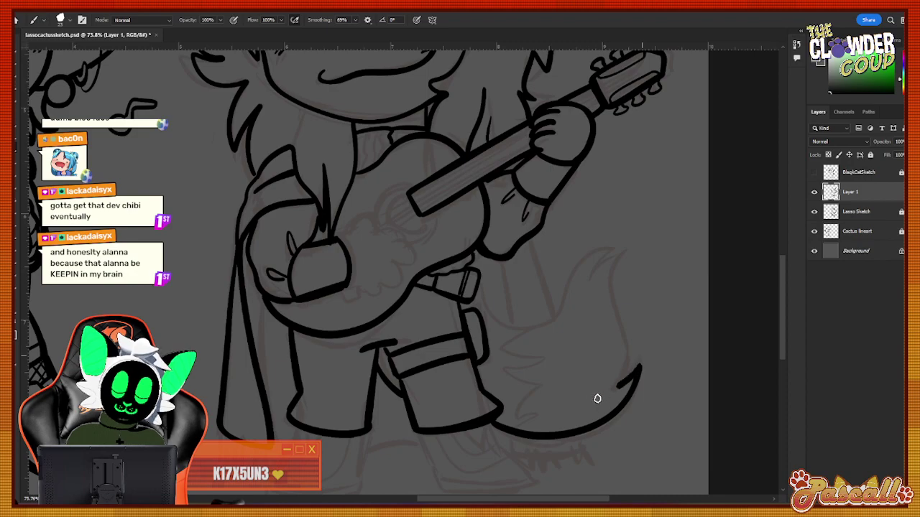
{"action": "mouse_move", "coordinate": [596, 398]}
{"action": "left_mouse_down"}
{"action": "mouse_move", "coordinate": [625, 377]}
{"action": "mouse_move", "coordinate": [623, 251]}
{"action": "mouse_move", "coordinate": [581, 314]}
{"action": "left_mouse_up"}
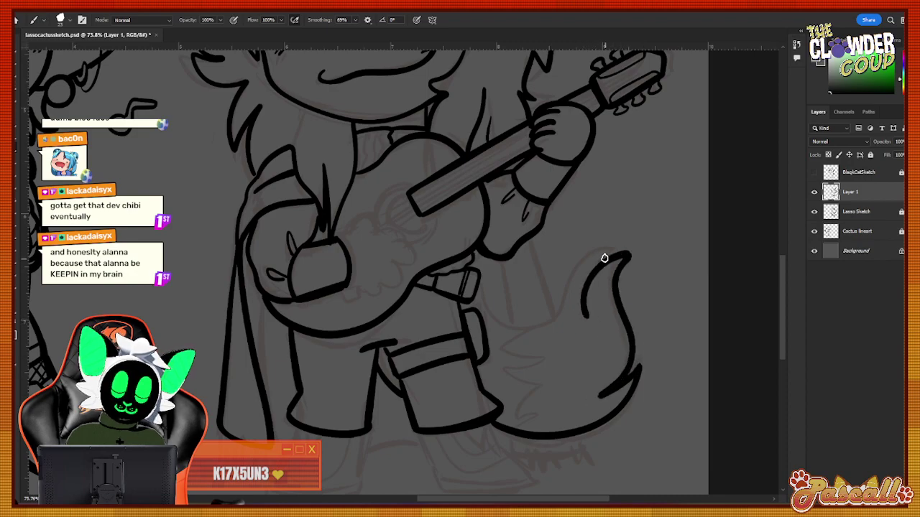
{"action": "left_click_drag", "start_coordinate": [604, 258], "coordinate": [559, 326]}
{"action": "key", "text": "ctrl+z"}
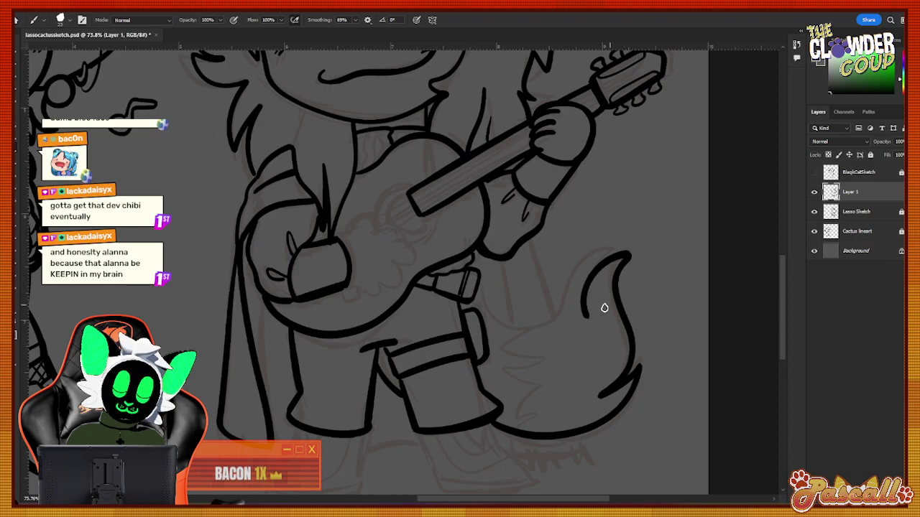
{"action": "key", "text": "ctrl+z"}
{"action": "key", "text": "ctrl+z"}
{"action": "key", "text": "ctrl+z"}
{"action": "key", "text": "ctrl+z"}
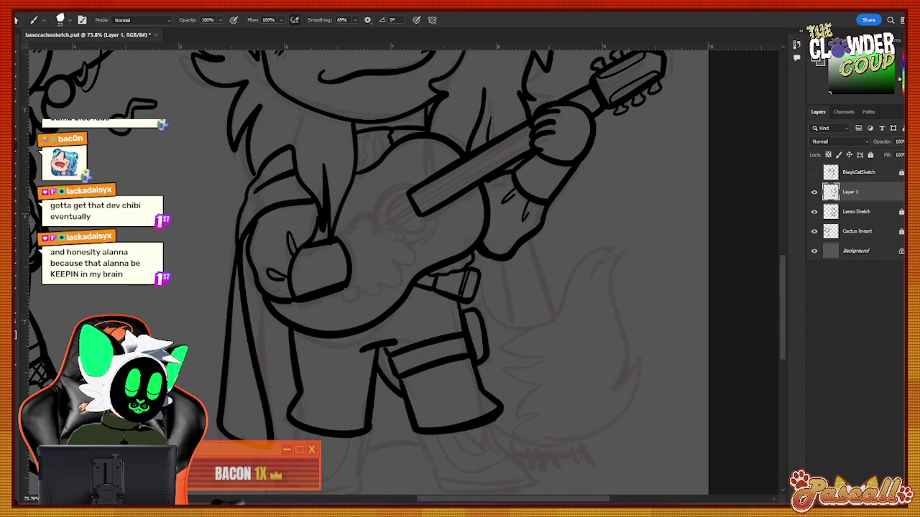
{"action": "key", "text": "ctrl+shift+z"}
{"action": "key", "text": "ctrl+shift+z"}
{"action": "key", "text": "ctrl+shift+z"}
{"action": "key", "text": "ctrl+shift+z"}
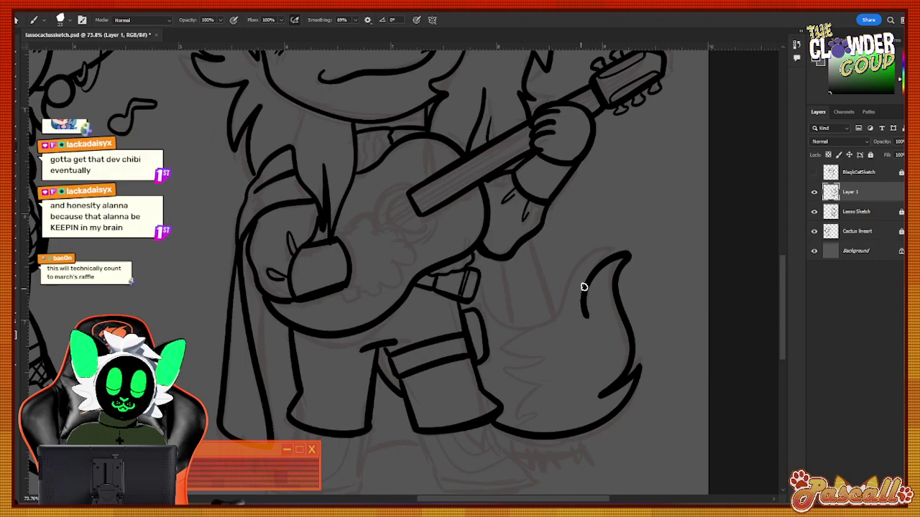
Ink the tail's upper edge as one sweeping curve from the thigh pouch to the curled tip.
{"action": "left_click_drag", "start_coordinate": [582, 273], "coordinate": [555, 323]}
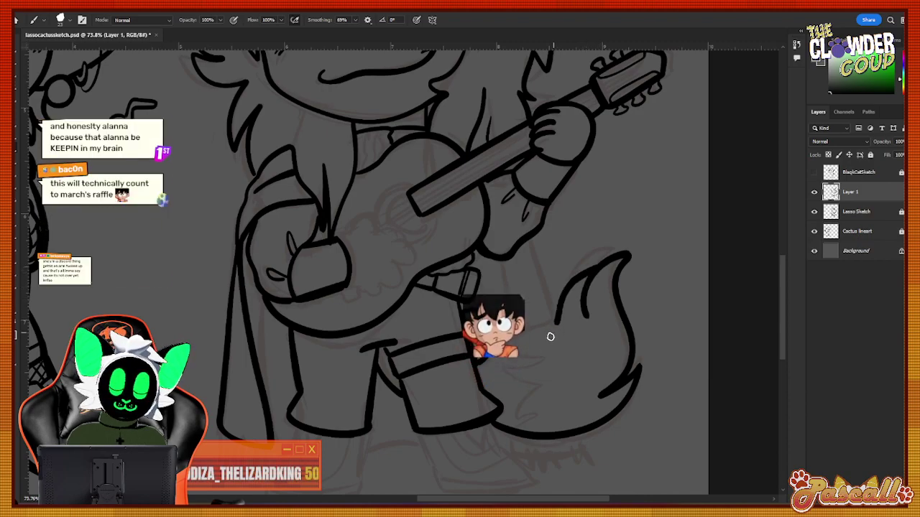
{"action": "key", "text": "ctrl+z"}
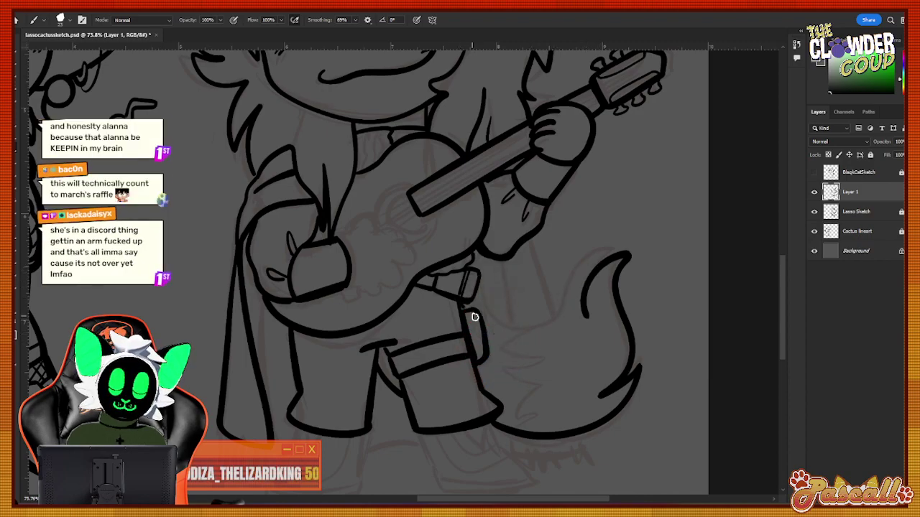
{"action": "mouse_move", "coordinate": [482, 327]}
{"action": "left_mouse_down"}
{"action": "mouse_move", "coordinate": [544, 338]}
{"action": "mouse_move", "coordinate": [569, 324]}
{"action": "mouse_move", "coordinate": [582, 271]}
{"action": "mouse_move", "coordinate": [630, 253]}
{"action": "left_mouse_up"}
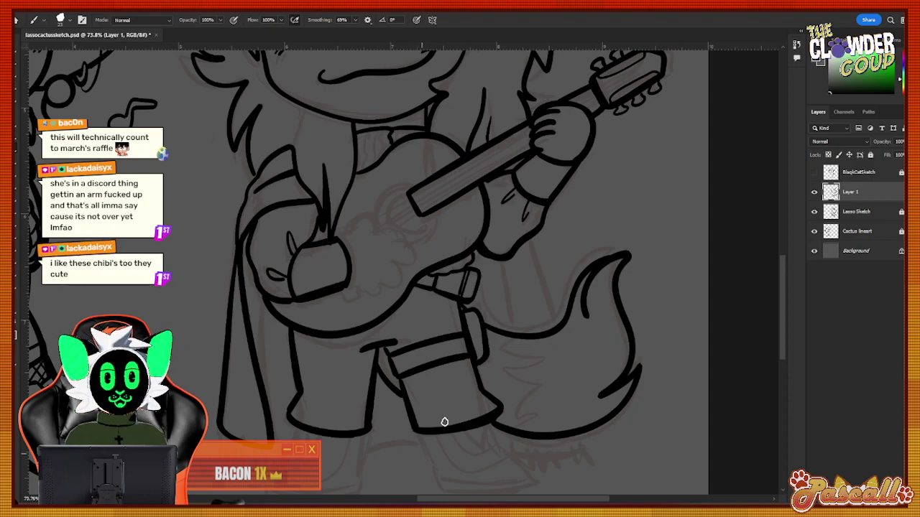
Ink the shoe below the unstrapped trouser leg, with its sloped front, back edge and thin sole.
{"action": "left_click_drag", "start_coordinate": [783, 285], "coordinate": [786, 311]}
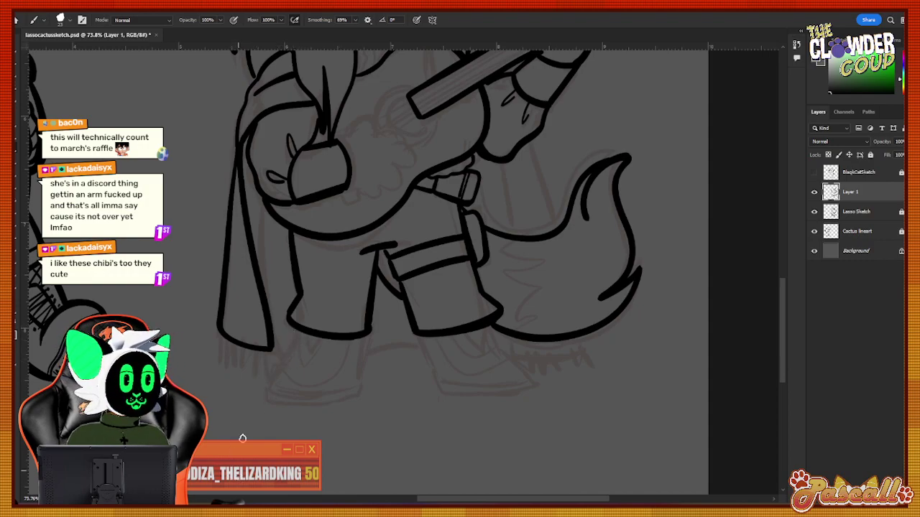
{"action": "mouse_move", "coordinate": [294, 334]}
{"action": "left_mouse_down"}
{"action": "mouse_move", "coordinate": [264, 392]}
{"action": "mouse_move", "coordinate": [355, 385]}
{"action": "left_mouse_up"}
{"action": "left_click_drag", "start_coordinate": [365, 334], "coordinate": [352, 389]}
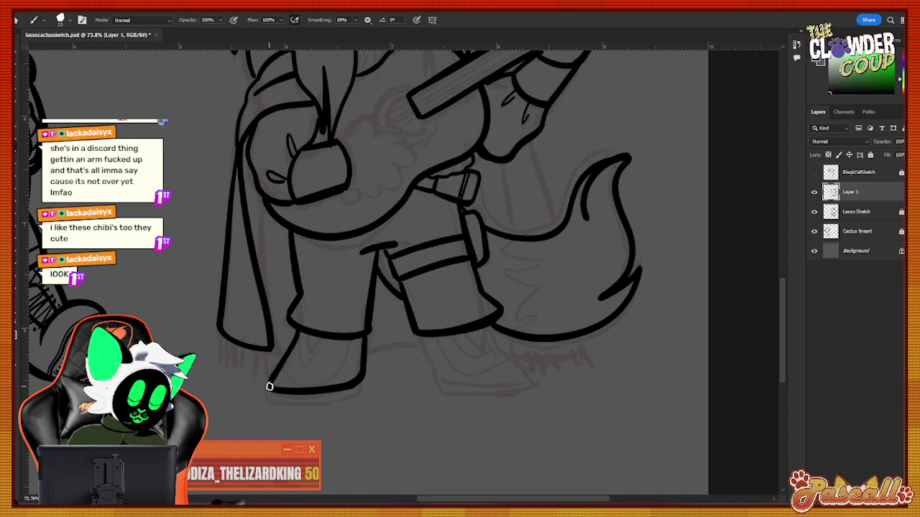
{"action": "mouse_move", "coordinate": [269, 386]}
{"action": "left_mouse_down"}
{"action": "mouse_move", "coordinate": [297, 403]}
{"action": "mouse_move", "coordinate": [361, 388]}
{"action": "left_mouse_up"}
{"action": "key", "text": "ctrl+z"}
{"action": "mouse_move", "coordinate": [271, 392]}
{"action": "left_mouse_down"}
{"action": "mouse_move", "coordinate": [269, 400]}
{"action": "mouse_move", "coordinate": [329, 400]}
{"action": "mouse_move", "coordinate": [361, 390]}
{"action": "mouse_move", "coordinate": [363, 374]}
{"action": "left_mouse_up"}
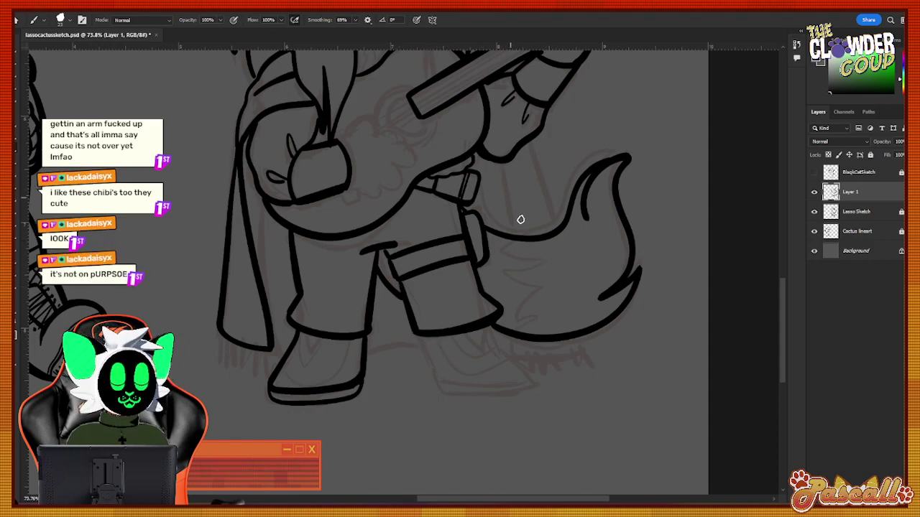
Ink the shoe below the strapped trouser leg, with its pointed toe and a thin curved sole.
{"action": "mouse_move", "coordinate": [489, 324]}
{"action": "left_mouse_down"}
{"action": "mouse_move", "coordinate": [495, 347]}
{"action": "mouse_move", "coordinate": [525, 372]}
{"action": "left_mouse_up"}
{"action": "mouse_move", "coordinate": [428, 343]}
{"action": "left_mouse_down"}
{"action": "mouse_move", "coordinate": [429, 367]}
{"action": "mouse_move", "coordinate": [482, 386]}
{"action": "mouse_move", "coordinate": [526, 372]}
{"action": "left_mouse_up"}
{"action": "mouse_move", "coordinate": [431, 371]}
{"action": "left_mouse_down"}
{"action": "mouse_move", "coordinate": [437, 394]}
{"action": "mouse_move", "coordinate": [472, 398]}
{"action": "mouse_move", "coordinate": [533, 379]}
{"action": "left_mouse_up"}
{"action": "key", "text": "ctrl+z"}
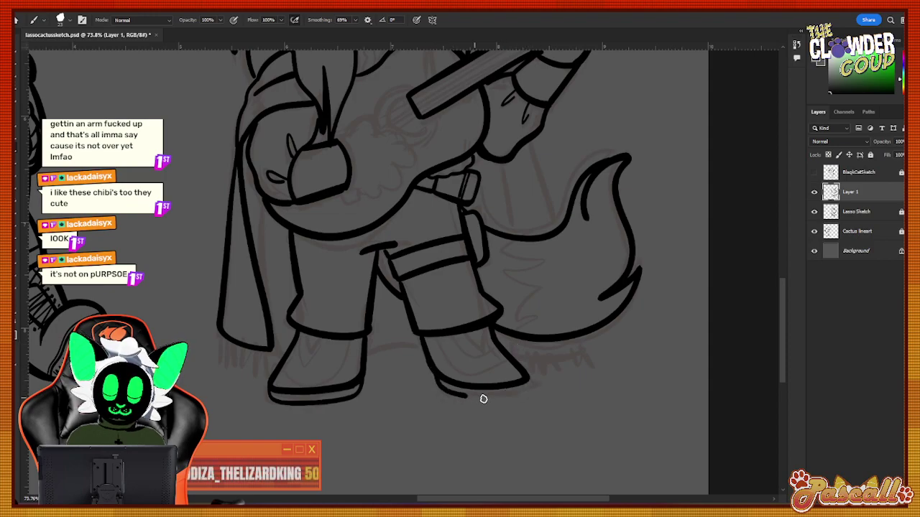
{"action": "key", "text": "ctrl+z"}
{"action": "mouse_move", "coordinate": [426, 367]}
{"action": "left_mouse_down"}
{"action": "mouse_move", "coordinate": [445, 395]}
{"action": "mouse_move", "coordinate": [522, 395]}
{"action": "mouse_move", "coordinate": [530, 377]}
{"action": "left_mouse_up"}
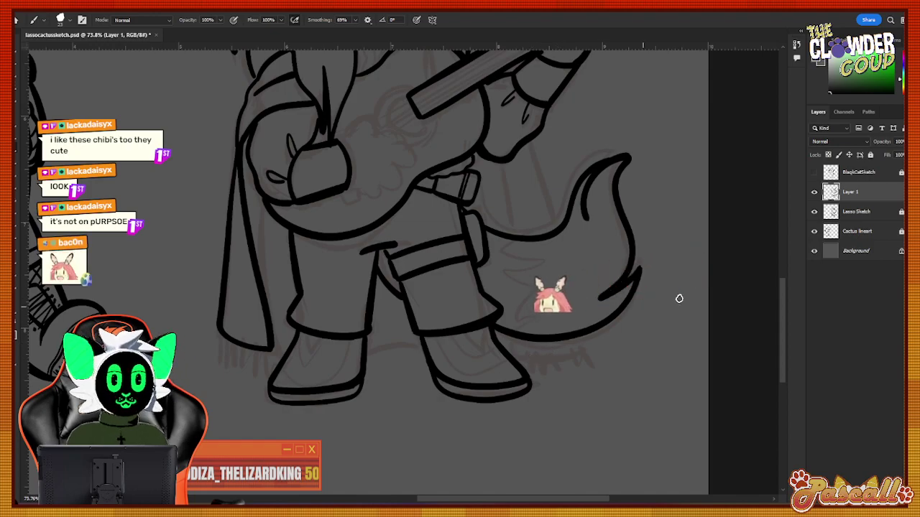
Ink the cloth hanging behind the body: the hem between the legs, two edges above the tail and the banded hem below it.
{"action": "mouse_move", "coordinate": [781, 316]}
{"action": "left_mouse_down"}
{"action": "mouse_move", "coordinate": [778, 258]}
{"action": "mouse_move", "coordinate": [781, 302]}
{"action": "left_mouse_up"}
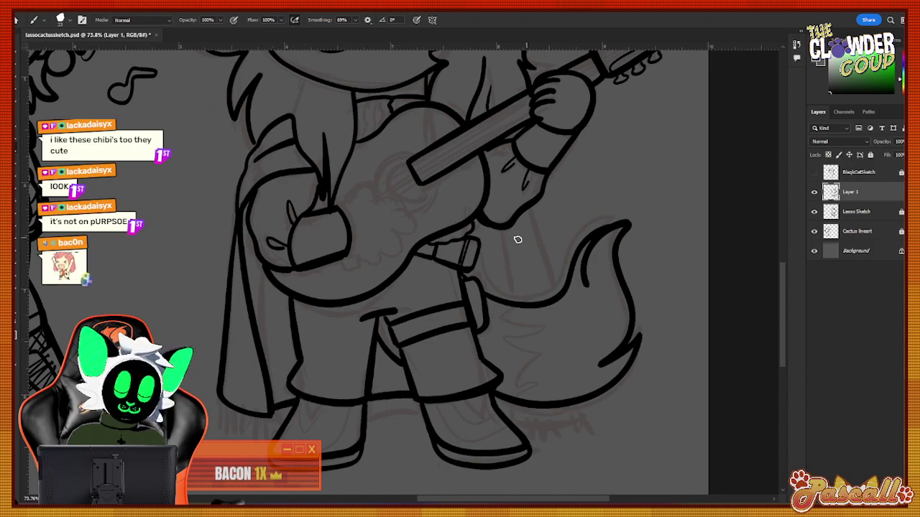
{"action": "left_click_drag", "start_coordinate": [502, 229], "coordinate": [514, 301]}
{"action": "left_click_drag", "start_coordinate": [532, 209], "coordinate": [554, 296]}
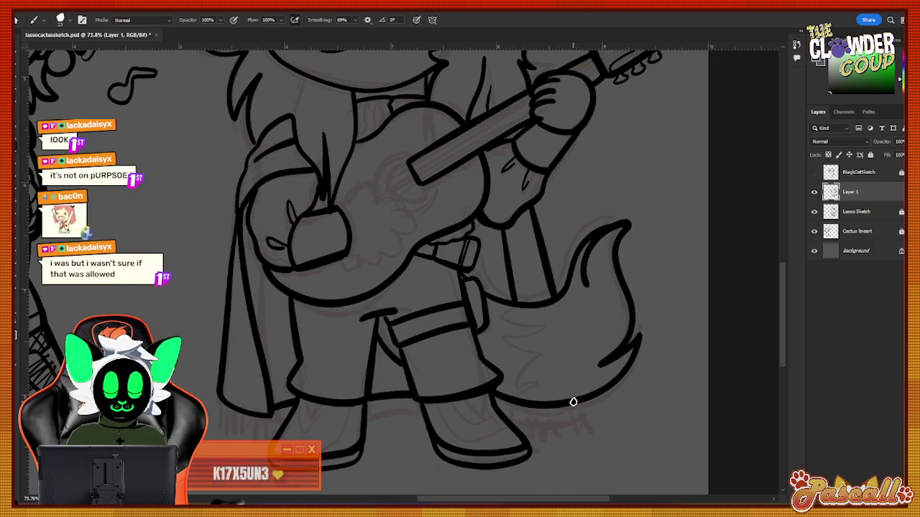
{"action": "mouse_move", "coordinate": [572, 422]}
{"action": "left_mouse_down"}
{"action": "mouse_move", "coordinate": [511, 419]}
{"action": "mouse_move", "coordinate": [509, 396]}
{"action": "left_mouse_up"}
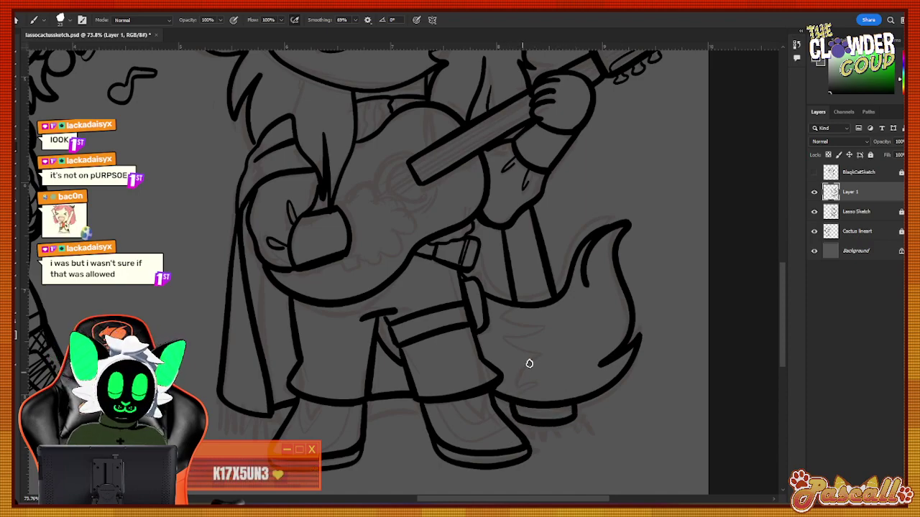
{"action": "key", "text": "ctrl+z"}
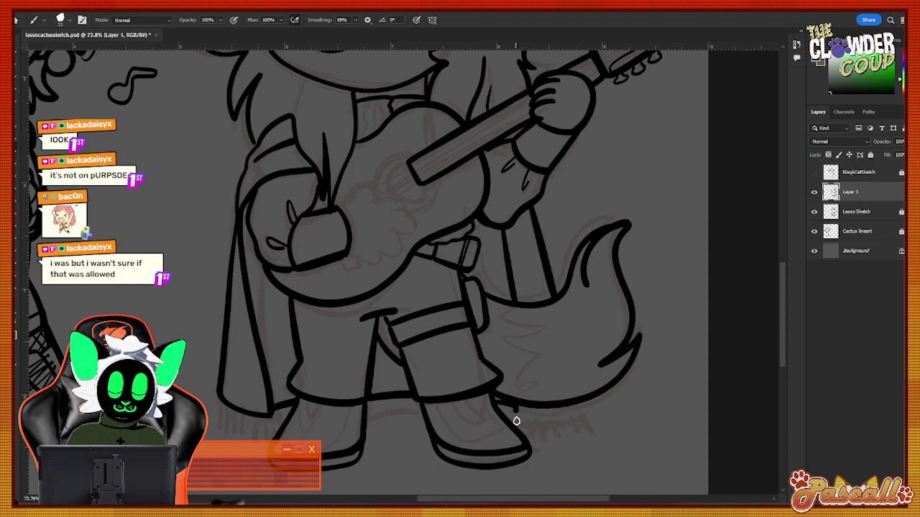
{"action": "mouse_move", "coordinate": [516, 421]}
{"action": "left_mouse_down"}
{"action": "mouse_move", "coordinate": [582, 418]}
{"action": "mouse_move", "coordinate": [581, 389]}
{"action": "left_mouse_up"}
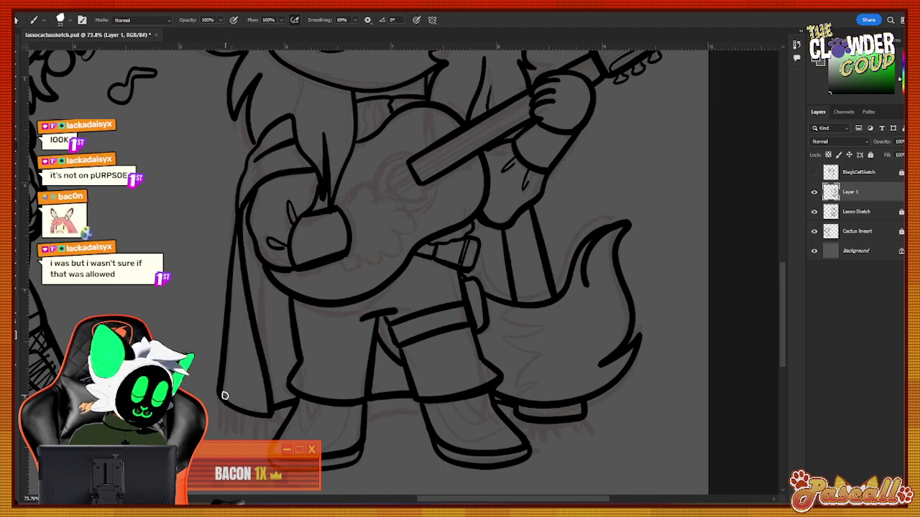
Ink short fringe strokes along the hem of the long hanging cloth panel and along the cloth hem under the tail.
{"action": "mouse_move", "coordinate": [224, 396]}
{"action": "left_mouse_down"}
{"action": "mouse_move", "coordinate": [236, 427]}
{"action": "mouse_move", "coordinate": [247, 406]}
{"action": "mouse_move", "coordinate": [245, 430]}
{"action": "mouse_move", "coordinate": [259, 405]}
{"action": "mouse_move", "coordinate": [266, 429]}
{"action": "left_mouse_up"}
{"action": "left_click_drag", "start_coordinate": [269, 406], "coordinate": [271, 431]}
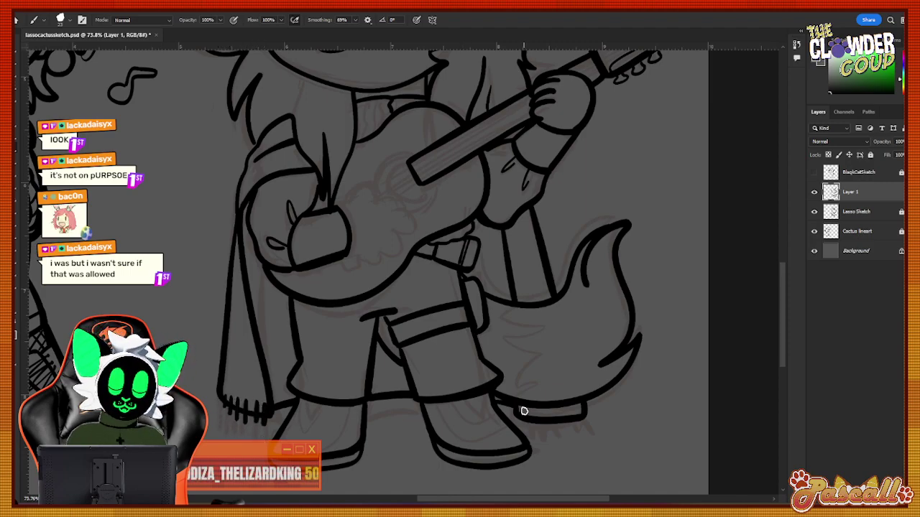
{"action": "left_click_drag", "start_coordinate": [530, 408], "coordinate": [532, 426]}
{"action": "mouse_move", "coordinate": [541, 408]}
{"action": "left_mouse_down"}
{"action": "mouse_move", "coordinate": [541, 427]}
{"action": "mouse_move", "coordinate": [552, 425]}
{"action": "left_mouse_up"}
{"action": "left_click_drag", "start_coordinate": [559, 407], "coordinate": [566, 427]}
{"action": "left_click_drag", "start_coordinate": [575, 405], "coordinate": [584, 430]}
Ink the strumming hand with its rounded fingers emerging from the cuff, and the double-ringed sound hole behind it.
{"action": "left_click_drag", "start_coordinate": [785, 332], "coordinate": [794, 287]}
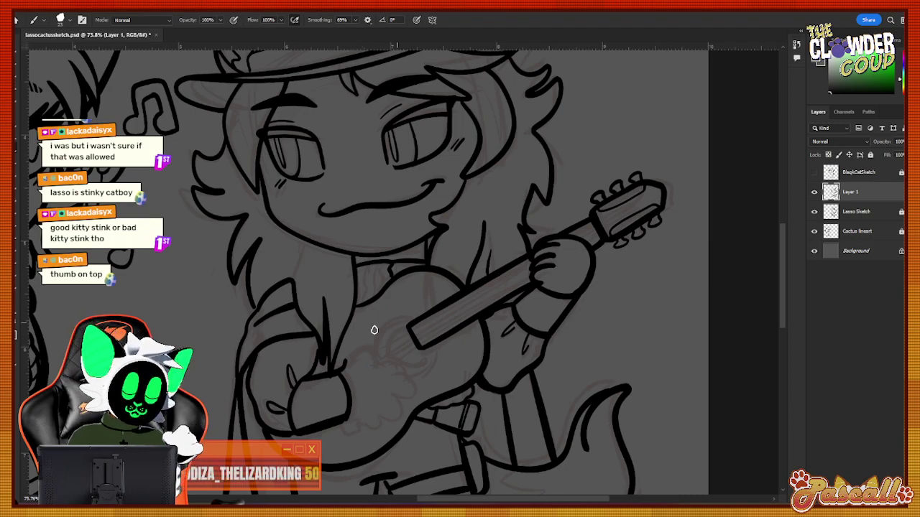
{"action": "key", "text": "e"}
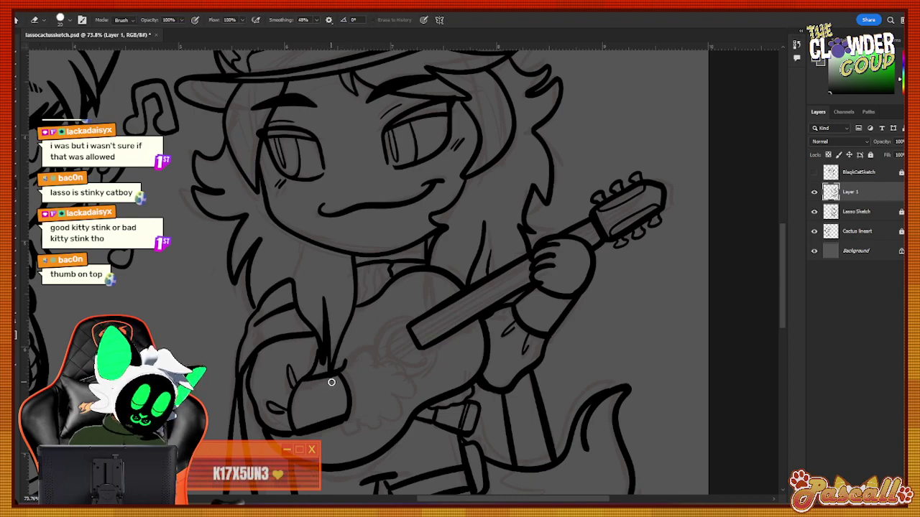
{"action": "key", "text": "b"}
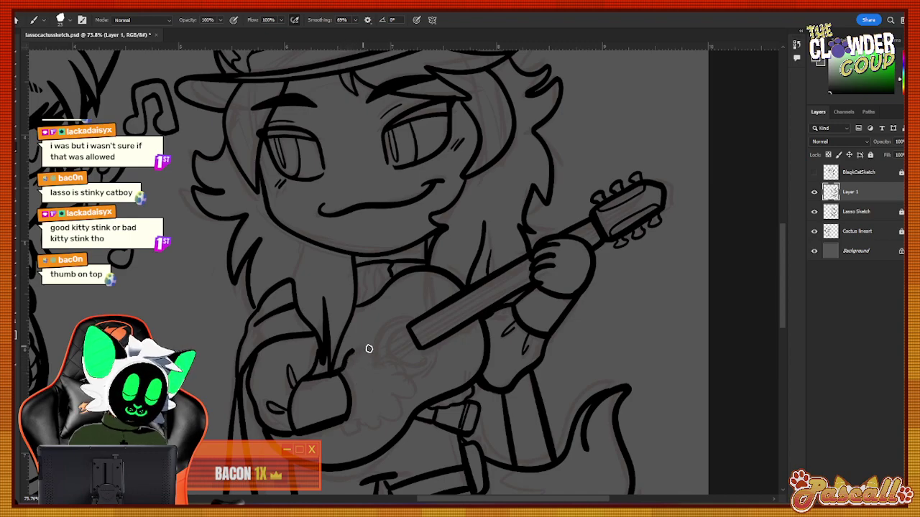
{"action": "mouse_move", "coordinate": [348, 357]}
{"action": "left_mouse_down"}
{"action": "mouse_move", "coordinate": [361, 378]}
{"action": "mouse_move", "coordinate": [386, 354]}
{"action": "mouse_move", "coordinate": [398, 363]}
{"action": "mouse_move", "coordinate": [377, 385]}
{"action": "mouse_move", "coordinate": [396, 374]}
{"action": "mouse_move", "coordinate": [403, 412]}
{"action": "mouse_move", "coordinate": [370, 420]}
{"action": "left_mouse_up"}
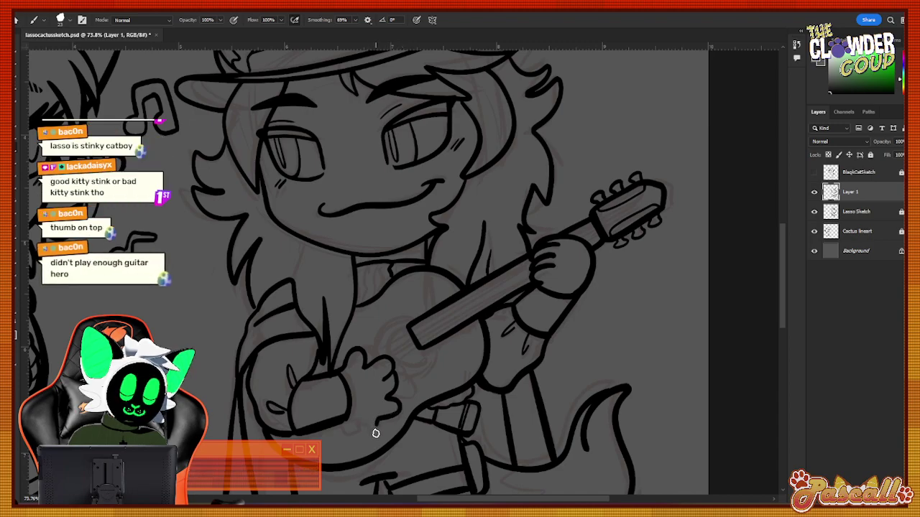
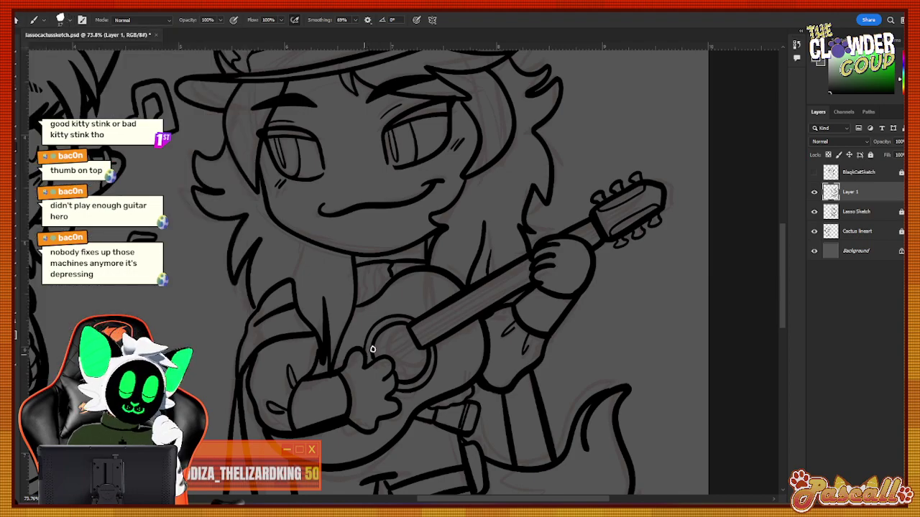
{"action": "left_click_drag", "start_coordinate": [381, 345], "coordinate": [539, 256]}
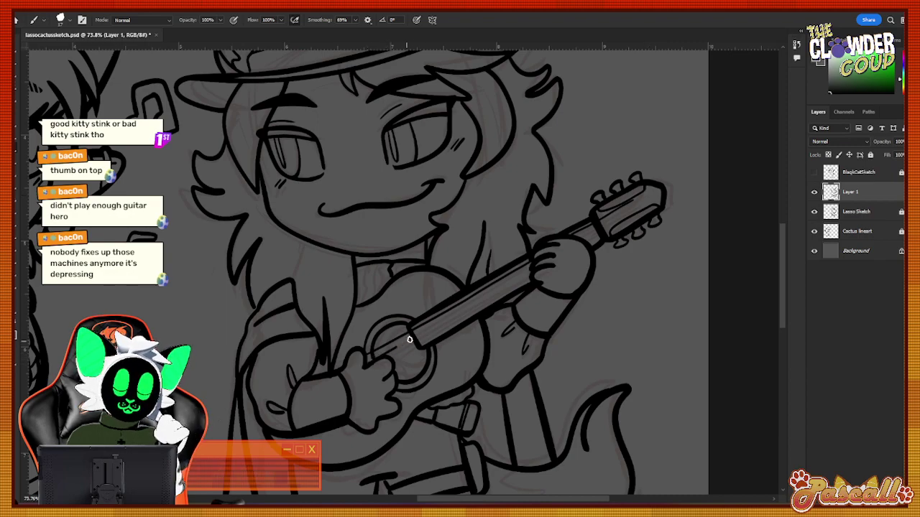
{"action": "left_click_drag", "start_coordinate": [409, 339], "coordinate": [545, 253]}
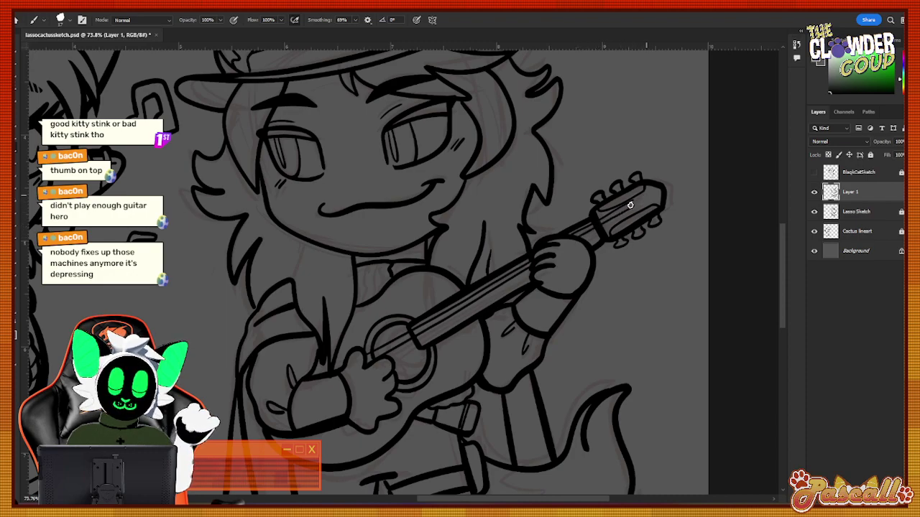
{"action": "left_click_drag", "start_coordinate": [407, 349], "coordinate": [535, 268]}
{"action": "key", "text": "ctrl+z"}
{"action": "left_click_drag", "start_coordinate": [392, 352], "coordinate": [536, 268]}
{"action": "key", "text": "ctrl+z"}
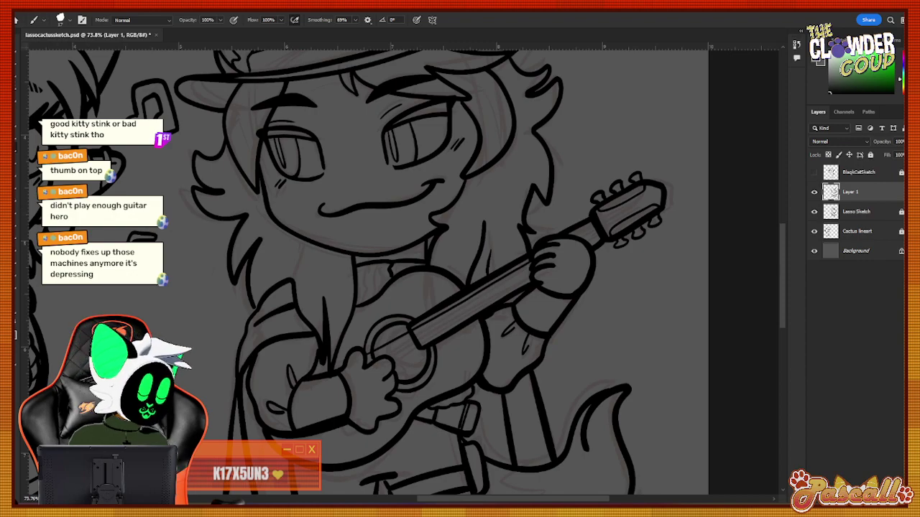
{"action": "key", "text": "ctrl+z"}
Set the inking brush size to 10 px for drawing thin guitar strings.
{"action": "left_click", "coordinate": [60, 22]}
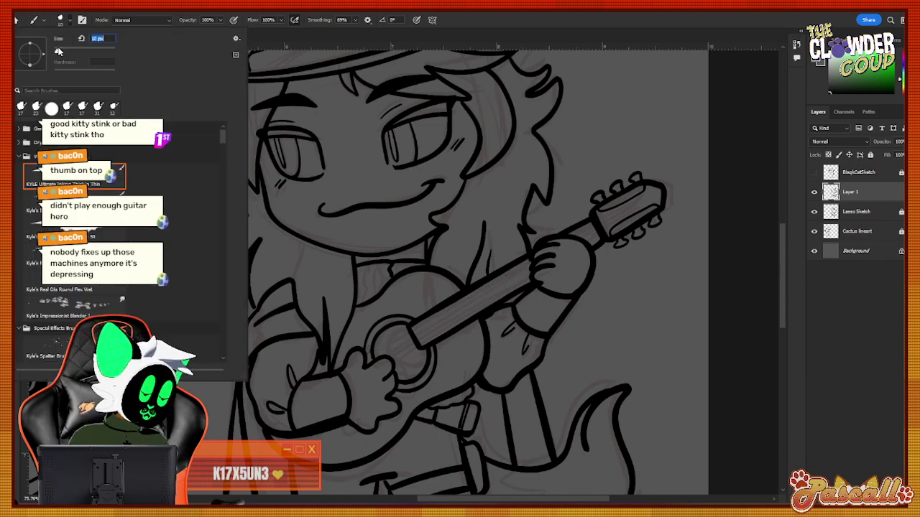
{"action": "left_click", "coordinate": [66, 21]}
{"action": "left_click", "coordinate": [16, 301]}
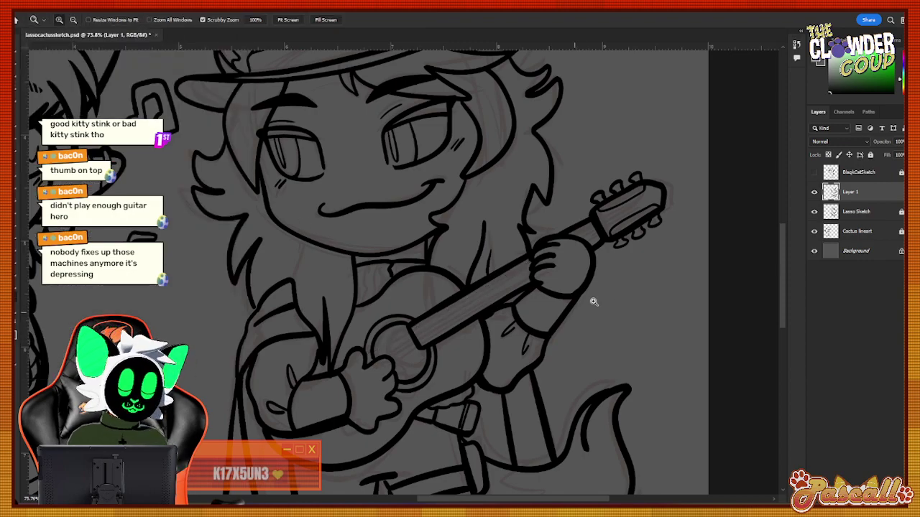
{"action": "left_click_drag", "start_coordinate": [623, 285], "coordinate": [648, 279]}
{"action": "scroll", "coordinate": [382, 357], "scroll_direction": "down", "scroll_amount": 3}
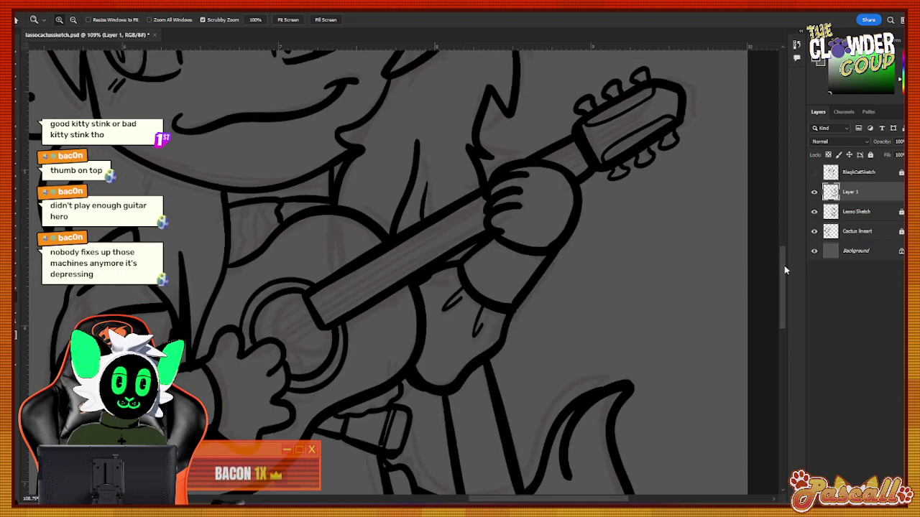
{"action": "key", "text": "b"}
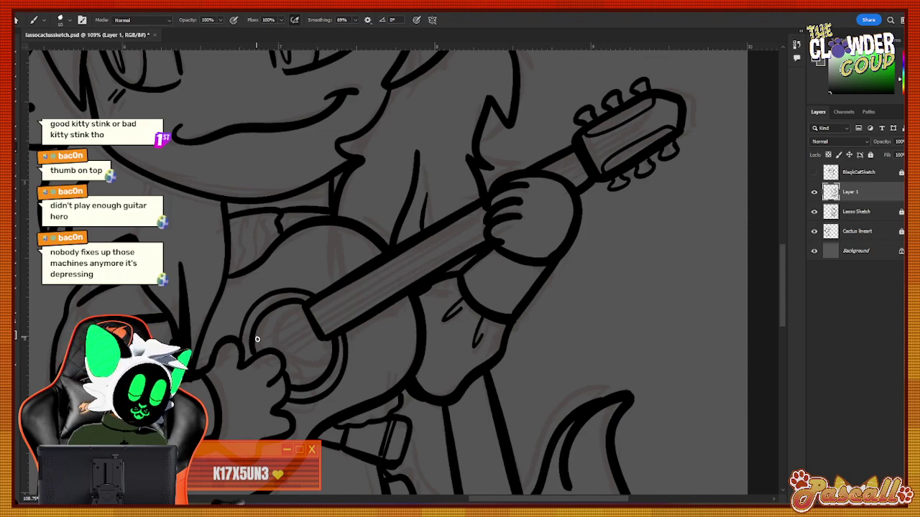
{"action": "left_click_drag", "start_coordinate": [244, 348], "coordinate": [299, 316]}
{"action": "left_click_drag", "start_coordinate": [367, 278], "coordinate": [400, 258]}
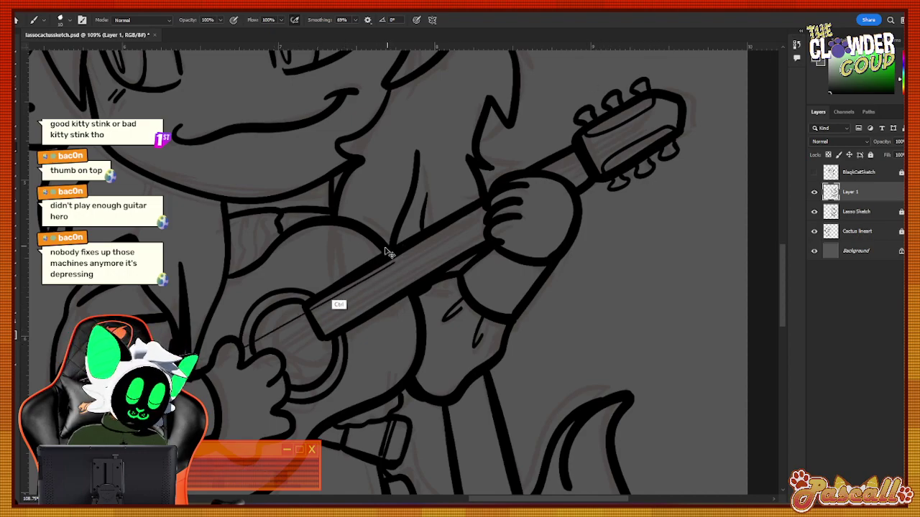
{"action": "key", "text": "ctrl+z"}
{"action": "mouse_move", "coordinate": [247, 351]}
{"action": "left_mouse_down"}
{"action": "mouse_move", "coordinate": [409, 250]}
{"action": "mouse_move", "coordinate": [302, 314]}
{"action": "mouse_move", "coordinate": [351, 285]}
{"action": "left_mouse_up"}
{"action": "key", "text": "ctrl+z"}
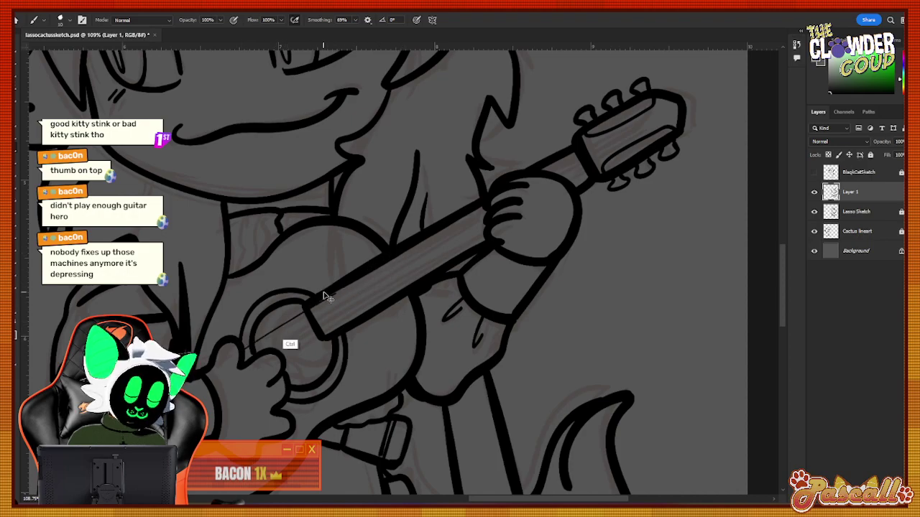
{"action": "key", "text": "ctrl+z"}
{"action": "left_click_drag", "start_coordinate": [243, 350], "coordinate": [339, 293]}
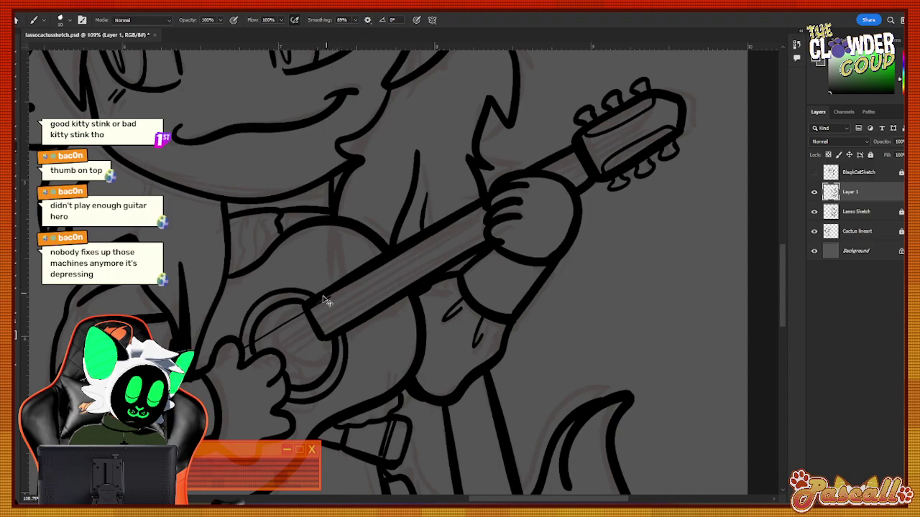
{"action": "key", "text": "ctrl+z"}
Ink the uppermost guitar string as a thin line from the strumming hand across the sound hole and neck onto the headstock.
{"action": "left_click_drag", "start_coordinate": [243, 350], "coordinate": [357, 284]}
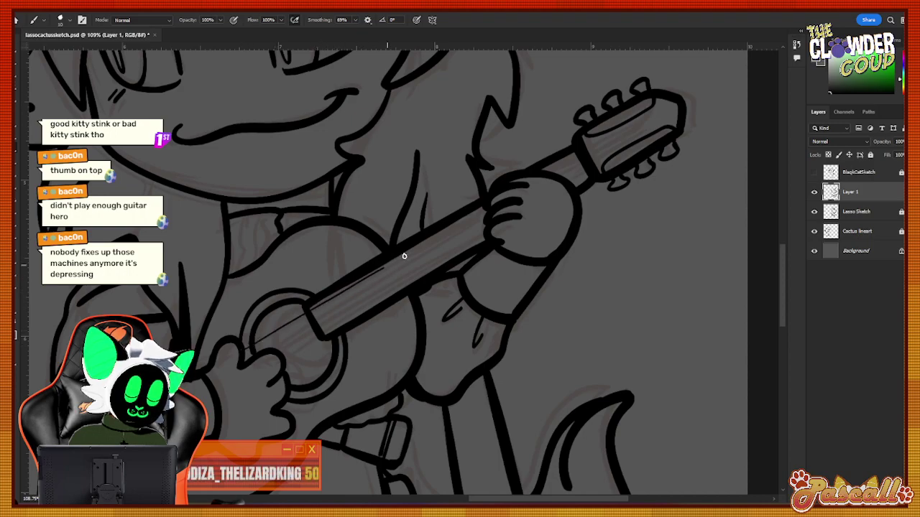
{"action": "left_click_drag", "start_coordinate": [404, 256], "coordinate": [442, 232]}
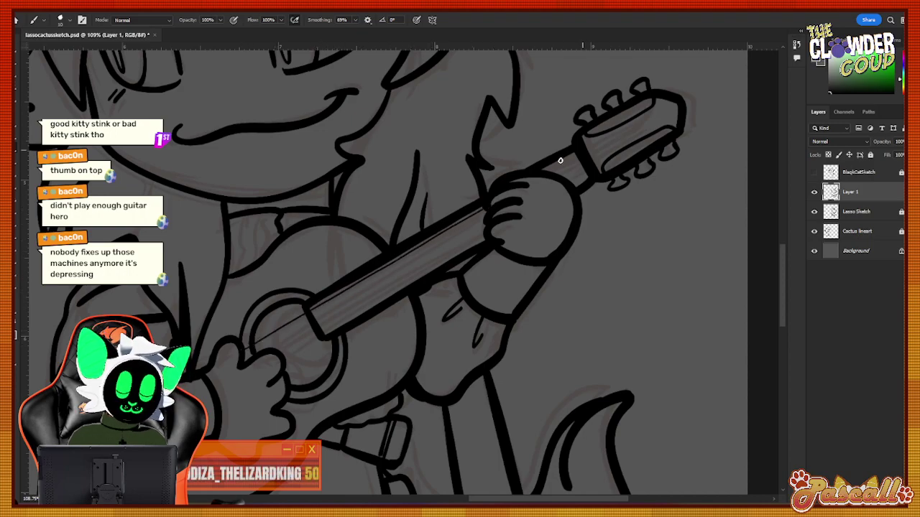
{"action": "left_click_drag", "start_coordinate": [578, 151], "coordinate": [637, 116]}
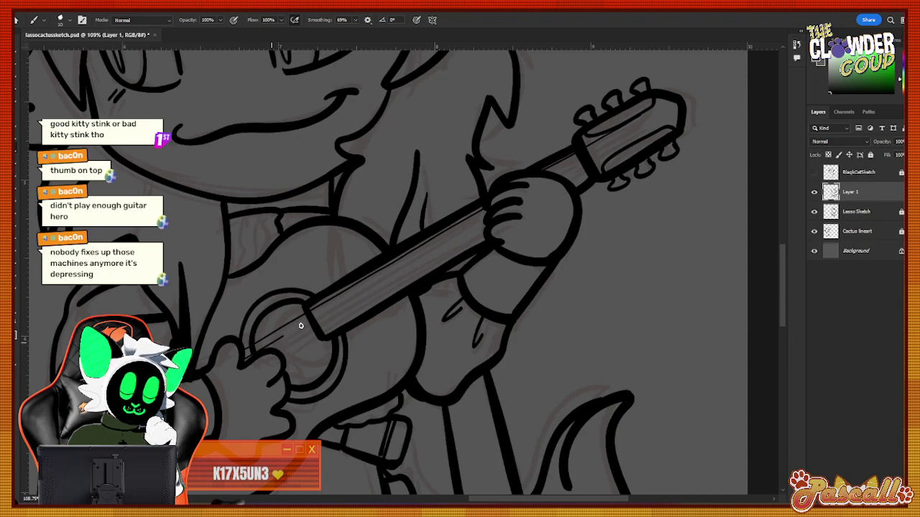
Ink the remaining thin parallel strings below the first one, from the strumming hand along the neck to the headstock.
{"action": "left_click_drag", "start_coordinate": [321, 314], "coordinate": [462, 226]}
{"action": "key", "text": "ctrl+z"}
{"action": "left_click_drag", "start_coordinate": [250, 353], "coordinate": [447, 235]}
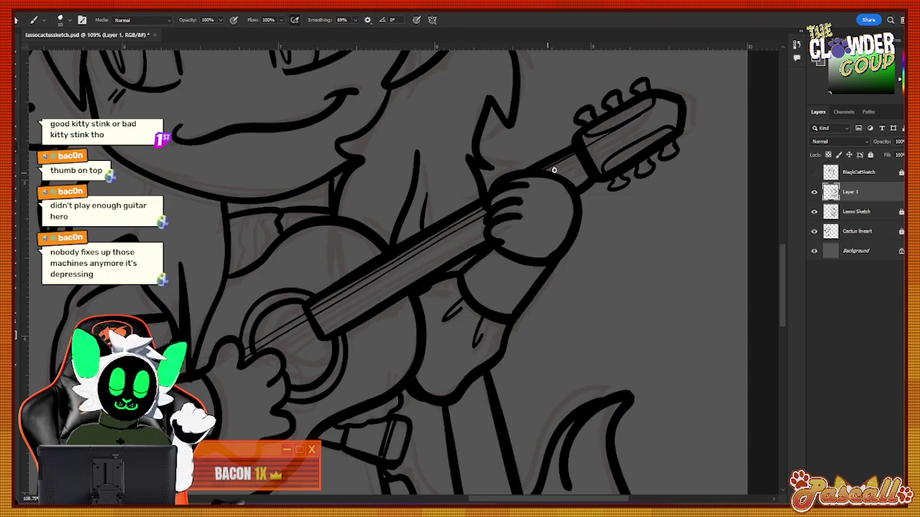
{"action": "left_click_drag", "start_coordinate": [554, 170], "coordinate": [644, 122]}
{"action": "key", "text": "ctrl+z"}
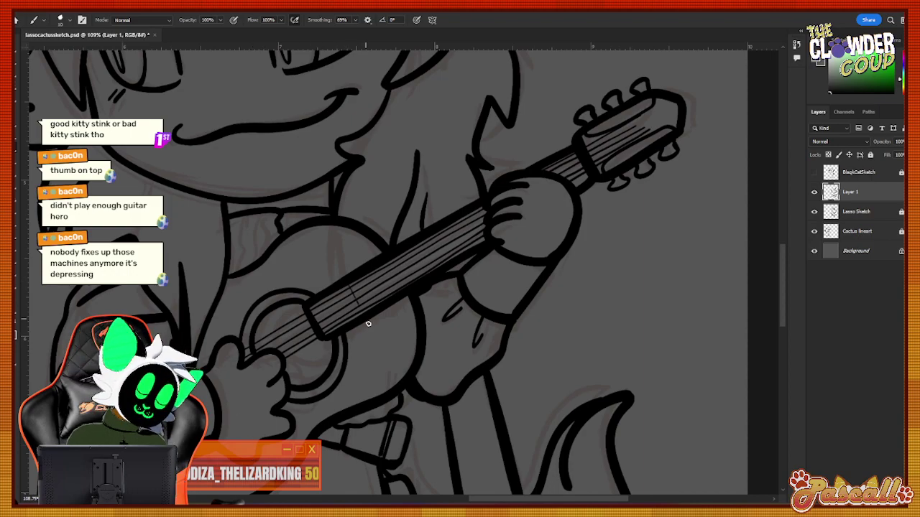
Draw thin paired fret lines across the strings along the guitar neck.
{"action": "left_click_drag", "start_coordinate": [350, 281], "coordinate": [363, 309]}
{"action": "left_click_drag", "start_coordinate": [378, 270], "coordinate": [392, 292]}
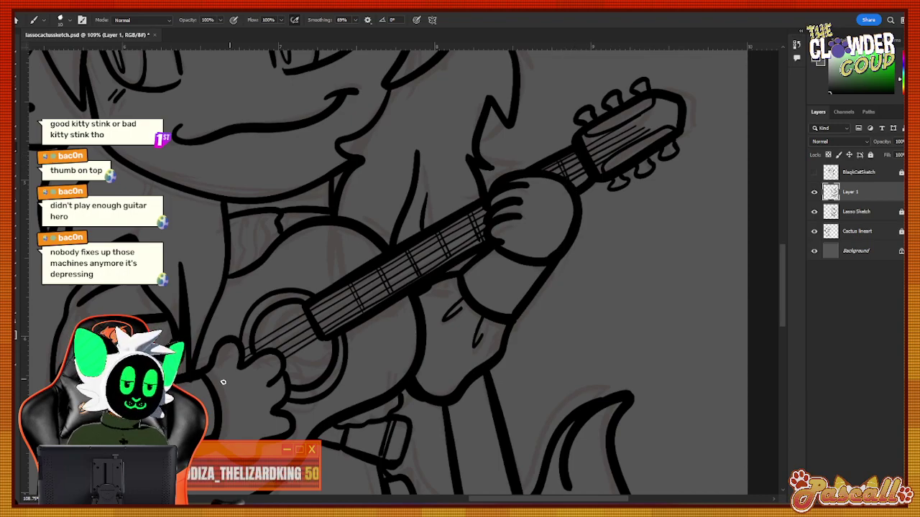
Review the lineart of both characters, comparing the guitar player's line weight with the singer's.
{"action": "key", "text": "z"}
{"action": "mouse_move", "coordinate": [478, 311]}
{"action": "left_mouse_down"}
{"action": "mouse_move", "coordinate": [450, 353]}
{"action": "mouse_move", "coordinate": [365, 410]}
{"action": "mouse_move", "coordinate": [344, 441]}
{"action": "mouse_move", "coordinate": [316, 451]}
{"action": "mouse_move", "coordinate": [315, 464]}
{"action": "mouse_move", "coordinate": [398, 406]}
{"action": "mouse_move", "coordinate": [359, 448]}
{"action": "mouse_move", "coordinate": [322, 467]}
{"action": "left_mouse_up"}
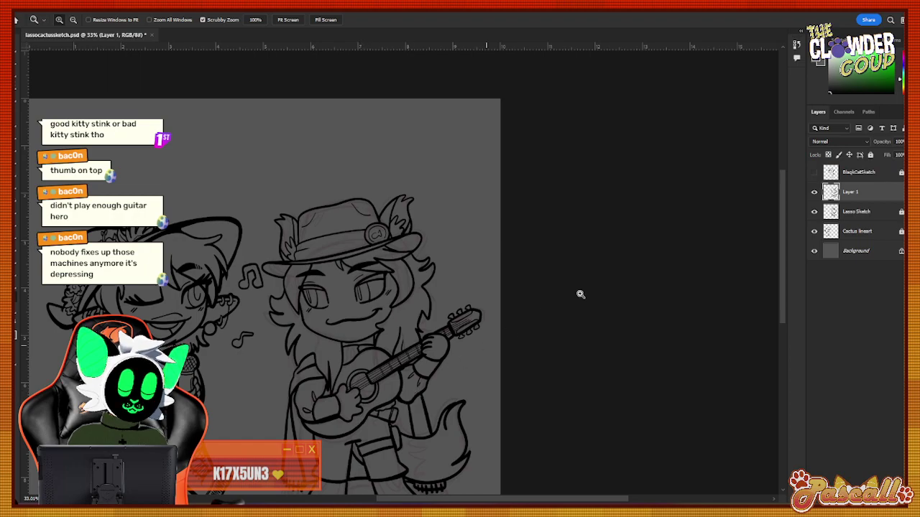
{"action": "left_click_drag", "start_coordinate": [782, 276], "coordinate": [789, 301]}
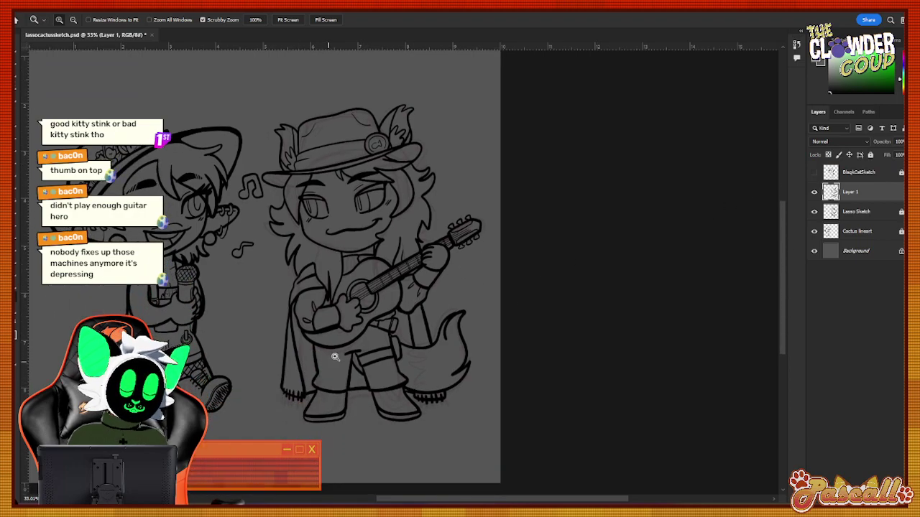
{"action": "left_click_drag", "start_coordinate": [335, 355], "coordinate": [336, 357]}
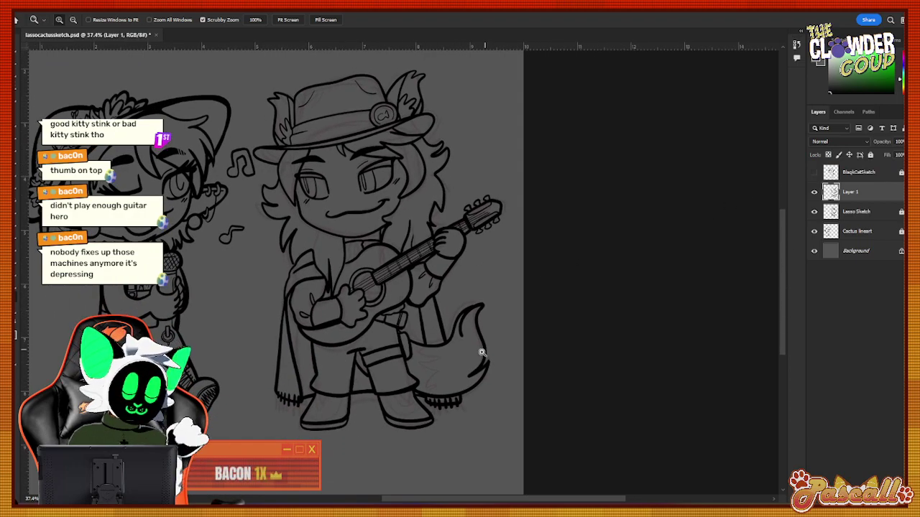
{"action": "left_click_drag", "start_coordinate": [426, 231], "coordinate": [483, 306]}
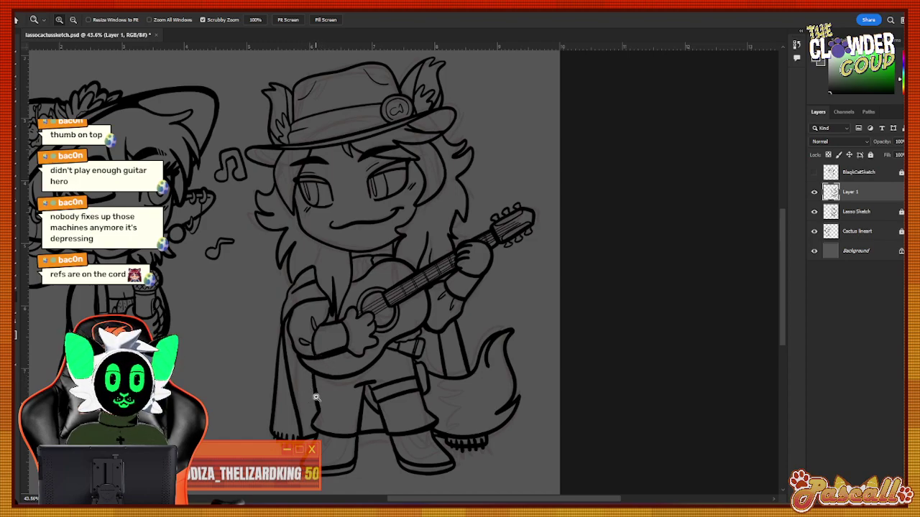
{"action": "left_click_drag", "start_coordinate": [320, 295], "coordinate": [304, 347]}
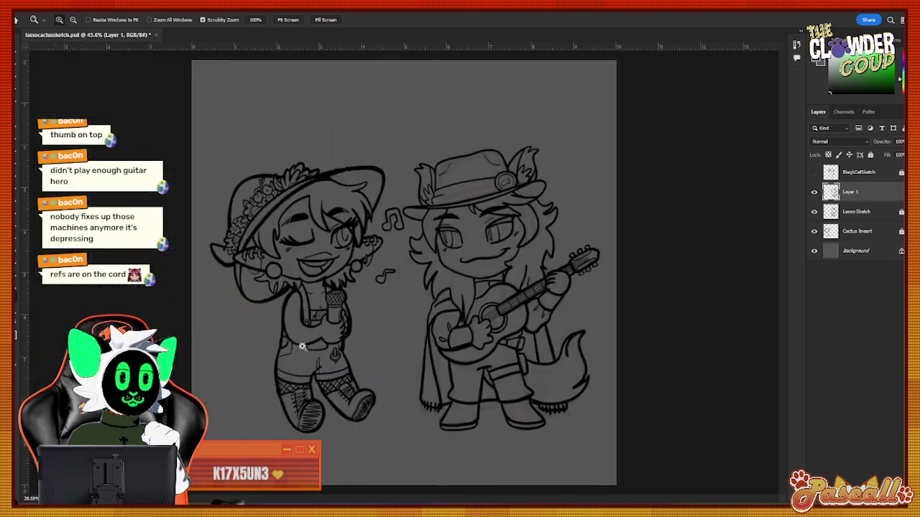
{"action": "left_click_drag", "start_coordinate": [441, 329], "coordinate": [457, 323]}
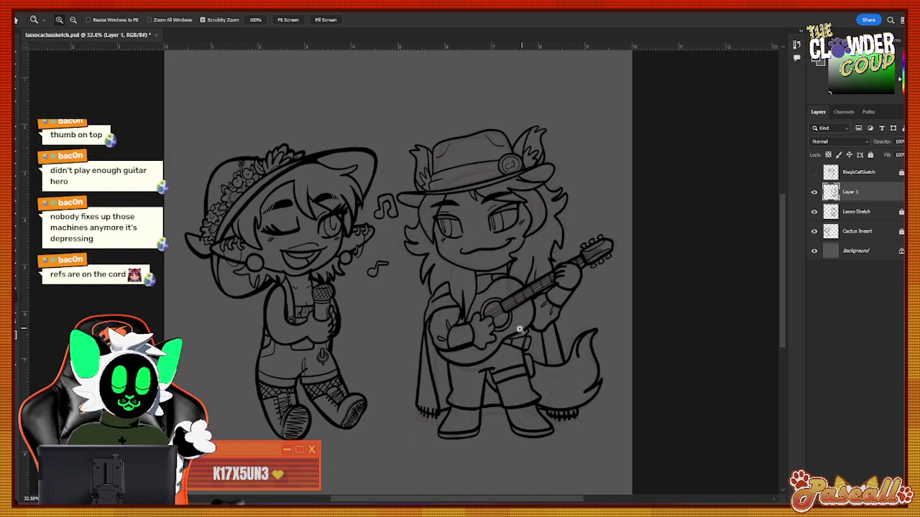
{"action": "scroll", "coordinate": [564, 143], "scroll_direction": "up", "scroll_amount": 4}
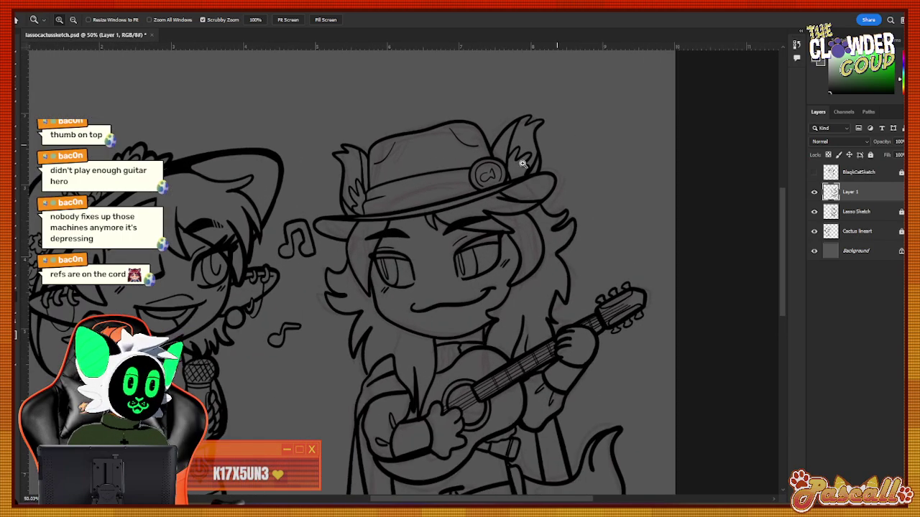
Set the brush to the 17 px size and thicken the outer outline of the guitar player's hat crown.
{"action": "key", "text": "b"}
{"action": "left_click", "coordinate": [60, 20]}
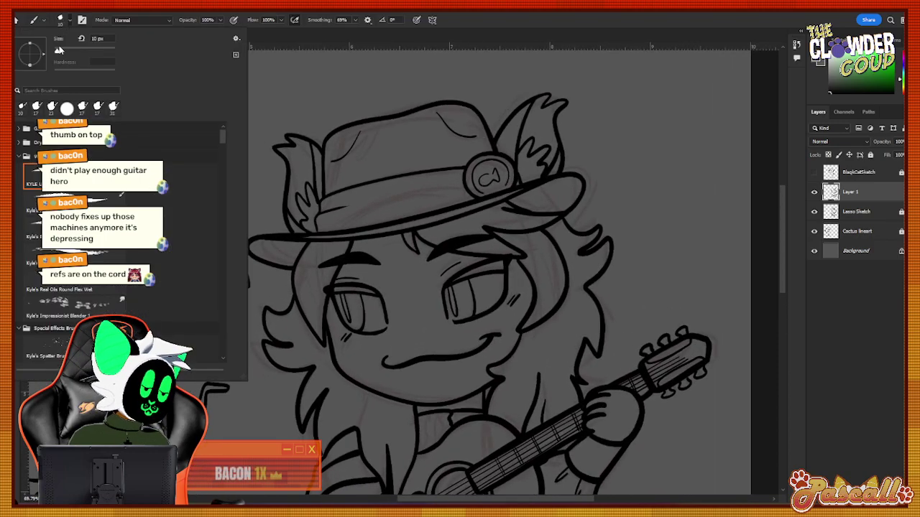
{"action": "left_click", "coordinate": [62, 22]}
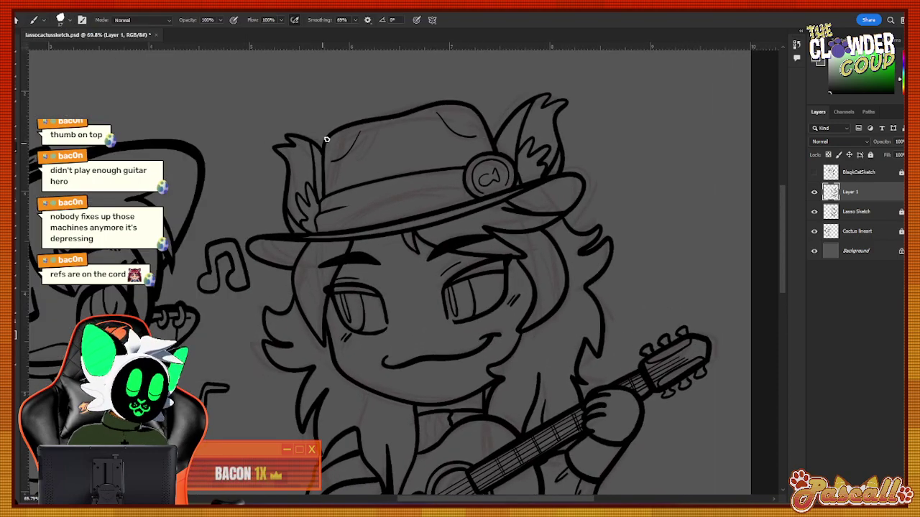
{"action": "left_click_drag", "start_coordinate": [341, 128], "coordinate": [431, 100]}
{"action": "key", "text": "ctrl+z"}
{"action": "left_click_drag", "start_coordinate": [328, 132], "coordinate": [449, 101]}
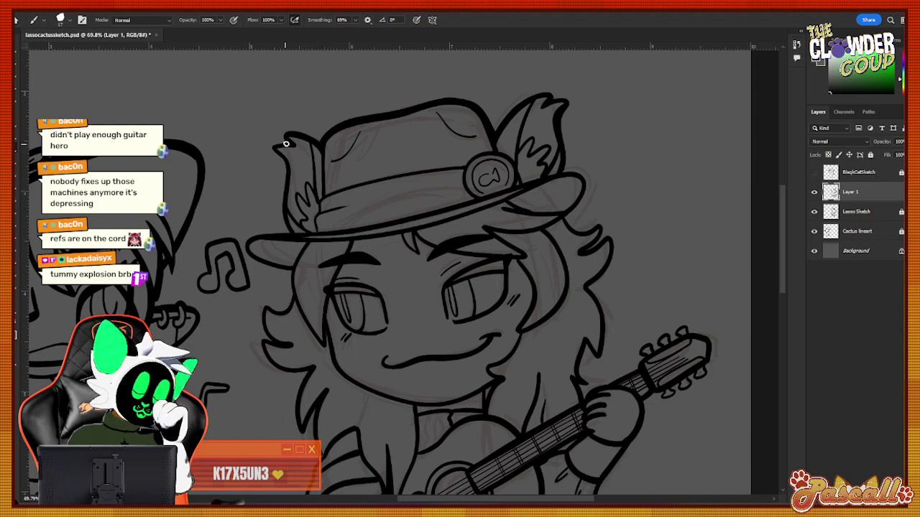
Thicken the outer outline of the guitar player's ears and both ends of the hat brim.
{"action": "mouse_move", "coordinate": [278, 144]}
{"action": "left_mouse_down"}
{"action": "mouse_move", "coordinate": [289, 169]}
{"action": "mouse_move", "coordinate": [292, 239]}
{"action": "left_mouse_up"}
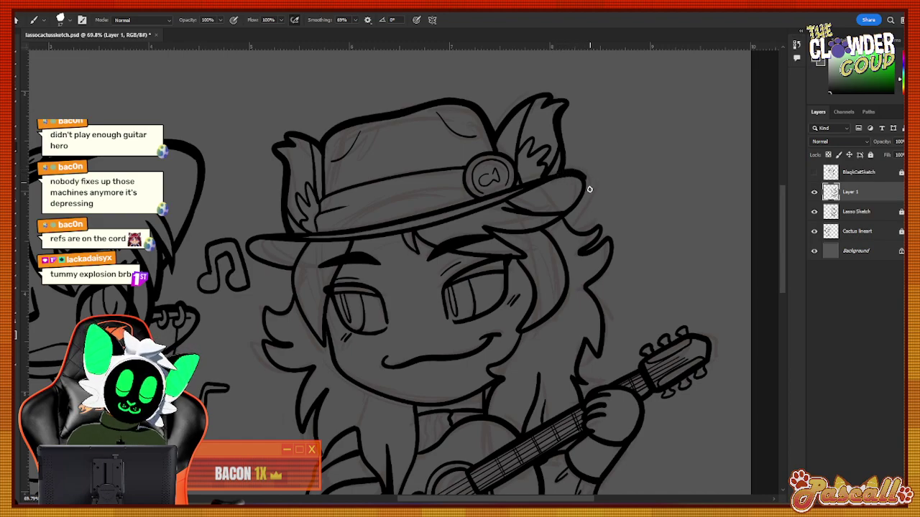
{"action": "left_click_drag", "start_coordinate": [575, 208], "coordinate": [561, 223]}
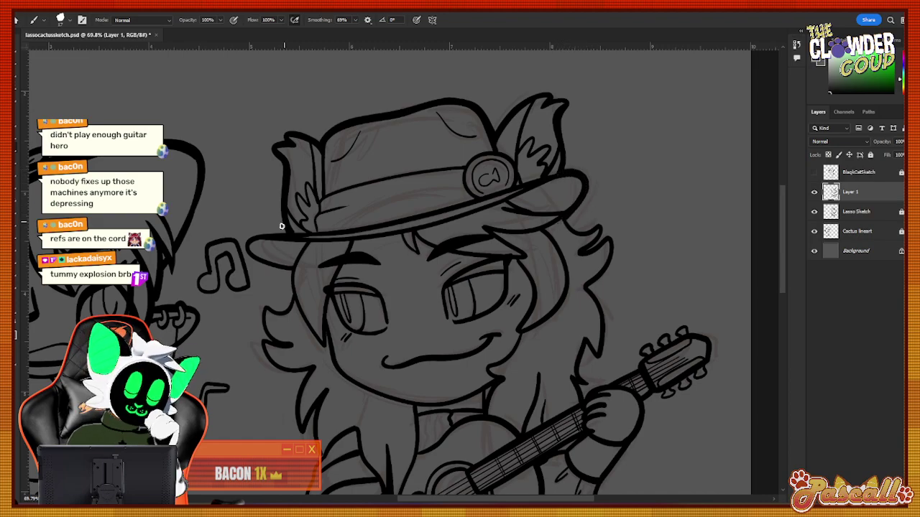
{"action": "mouse_move", "coordinate": [285, 232]}
{"action": "left_mouse_down"}
{"action": "mouse_move", "coordinate": [242, 245]}
{"action": "mouse_move", "coordinate": [294, 275]}
{"action": "mouse_move", "coordinate": [294, 308]}
{"action": "left_mouse_up"}
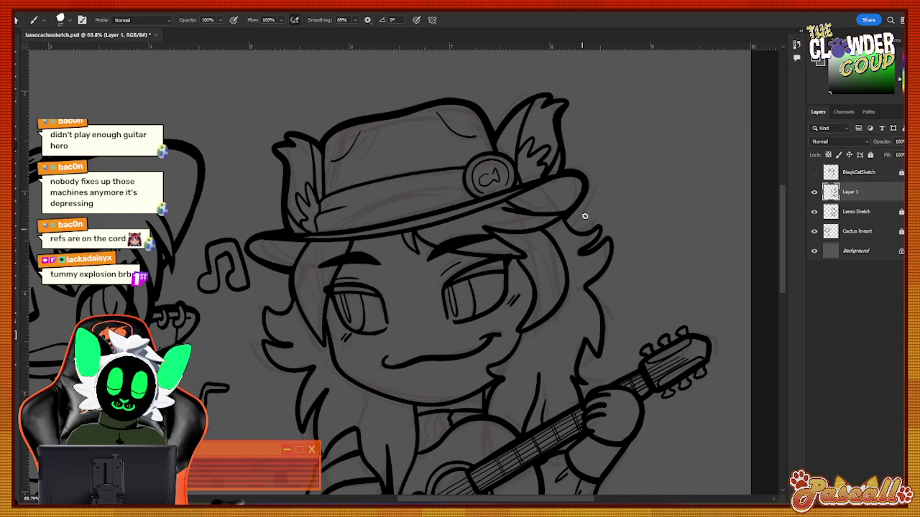
Thicken the outer contour of the guitar player's hair tufts on both sides of the head.
{"action": "mouse_move", "coordinate": [567, 218]}
{"action": "left_mouse_down"}
{"action": "mouse_move", "coordinate": [580, 234]}
{"action": "mouse_move", "coordinate": [600, 220]}
{"action": "mouse_move", "coordinate": [617, 254]}
{"action": "mouse_move", "coordinate": [582, 292]}
{"action": "left_mouse_up"}
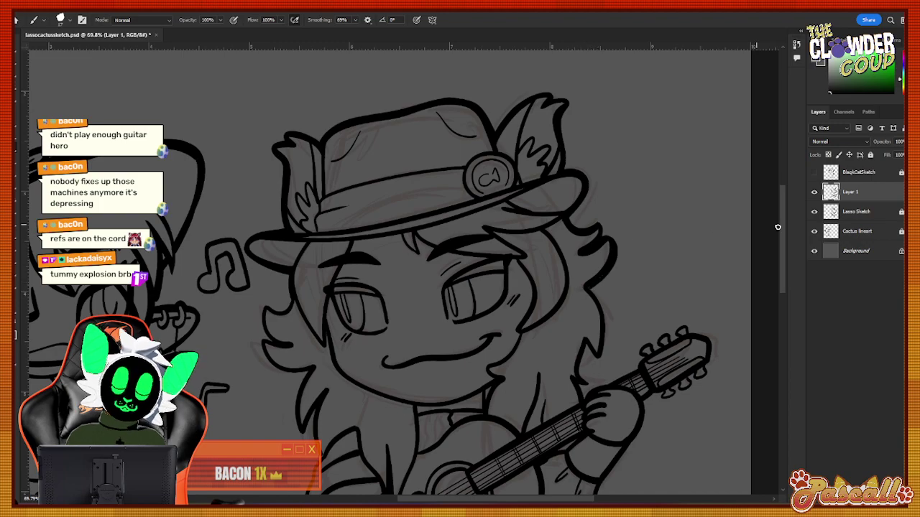
{"action": "left_click_drag", "start_coordinate": [780, 231], "coordinate": [783, 258]}
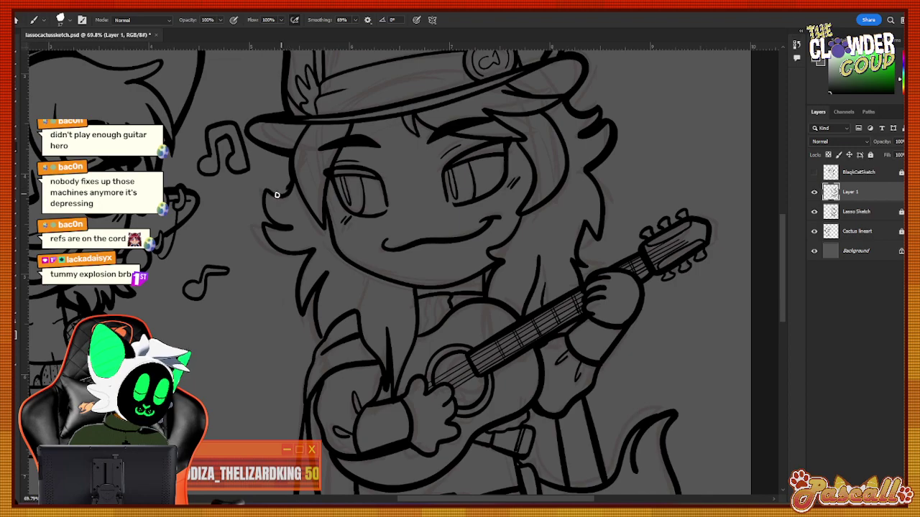
{"action": "mouse_move", "coordinate": [277, 195]}
{"action": "left_mouse_down"}
{"action": "mouse_move", "coordinate": [266, 188]}
{"action": "mouse_move", "coordinate": [270, 226]}
{"action": "left_mouse_up"}
{"action": "key", "text": "ctrl+z"}
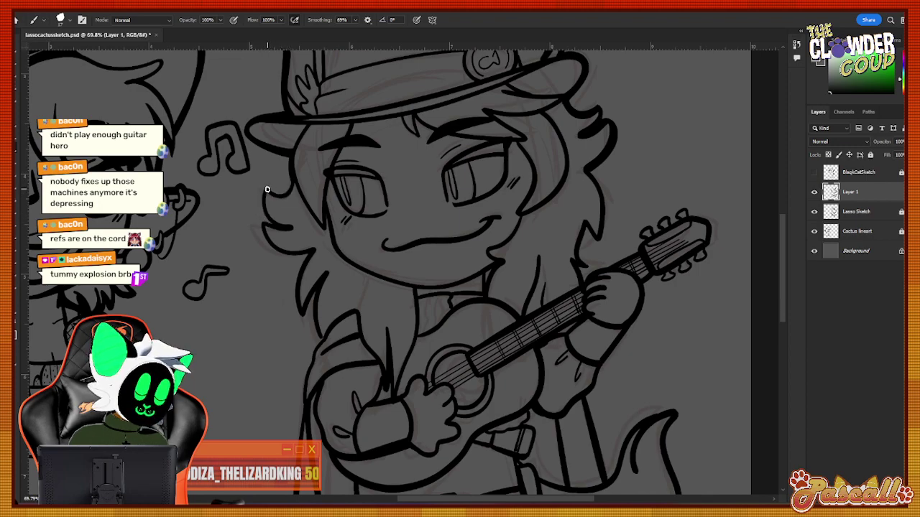
{"action": "mouse_move", "coordinate": [267, 189]}
{"action": "left_mouse_down"}
{"action": "mouse_move", "coordinate": [289, 192]}
{"action": "mouse_move", "coordinate": [294, 177]}
{"action": "left_mouse_up"}
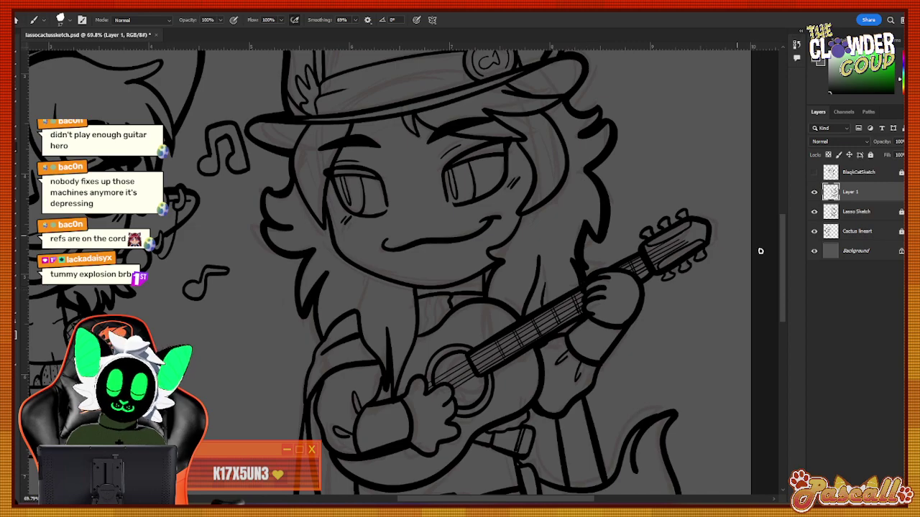
Thicken the outer outline of the cape's left side, the hem between the legs and both boots.
{"action": "scroll", "coordinate": [760, 251], "scroll_direction": "down", "scroll_amount": 5}
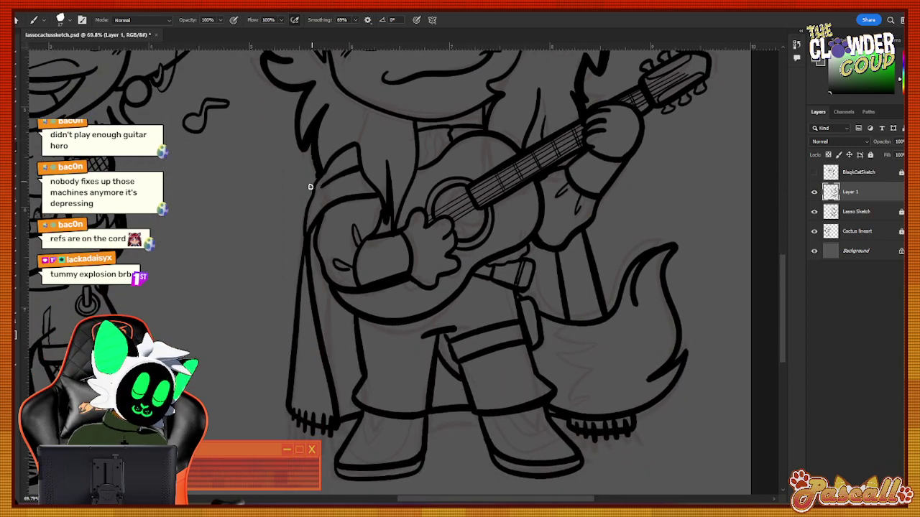
{"action": "mouse_move", "coordinate": [311, 187]}
{"action": "left_mouse_down"}
{"action": "mouse_move", "coordinate": [288, 345]}
{"action": "mouse_move", "coordinate": [288, 415]}
{"action": "left_mouse_up"}
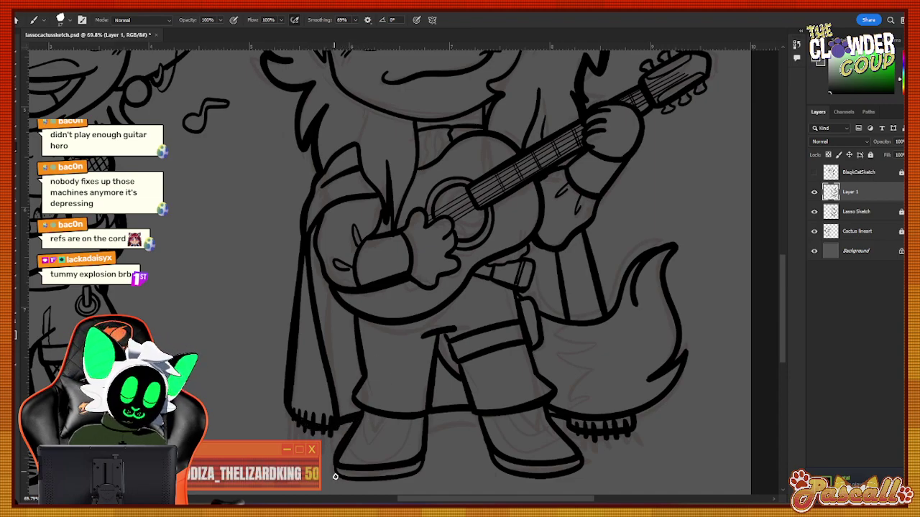
{"action": "mouse_move", "coordinate": [335, 476]}
{"action": "left_mouse_down"}
{"action": "mouse_move", "coordinate": [387, 480]}
{"action": "mouse_move", "coordinate": [429, 460]}
{"action": "left_mouse_up"}
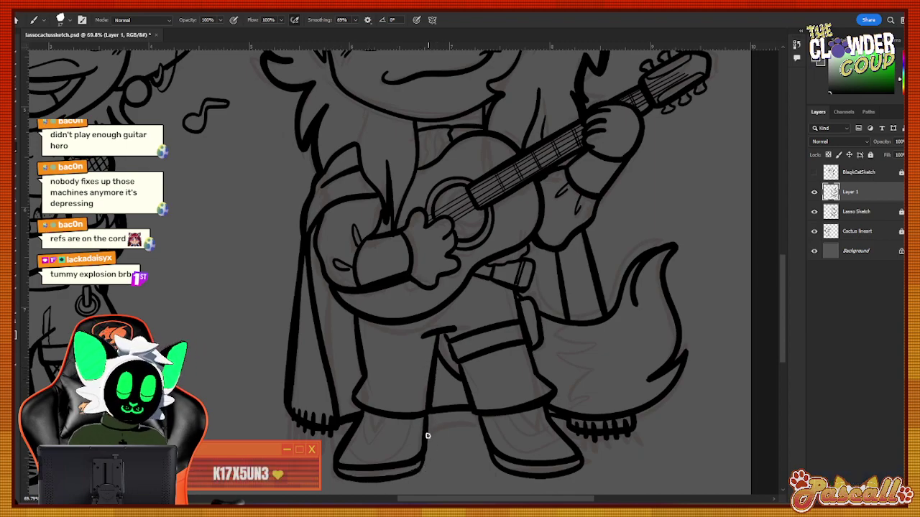
{"action": "left_click_drag", "start_coordinate": [426, 462], "coordinate": [421, 475]}
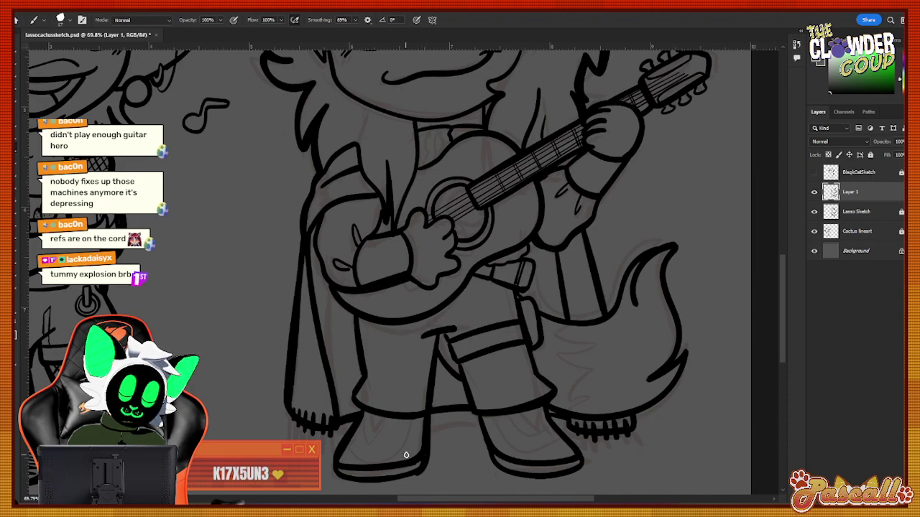
{"action": "key", "text": "ctrl+z"}
{"action": "left_click_drag", "start_coordinate": [429, 416], "coordinate": [419, 476]}
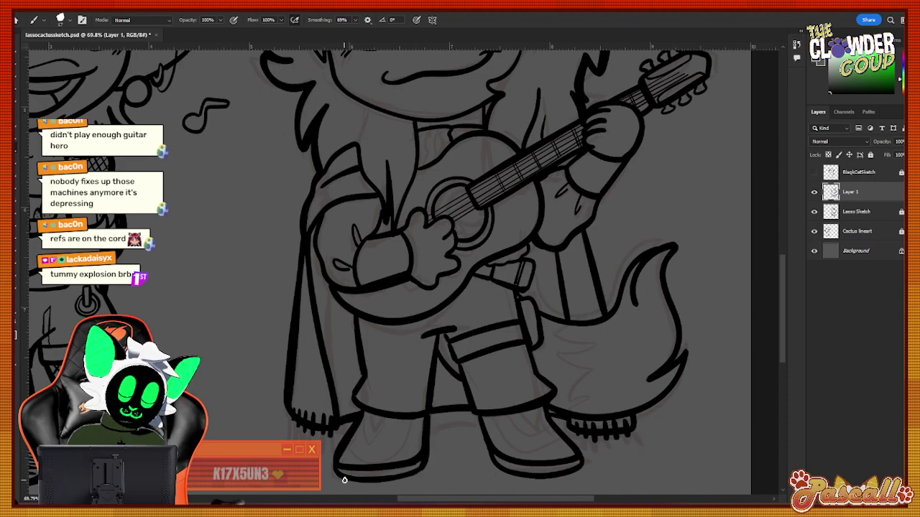
{"action": "left_click_drag", "start_coordinate": [439, 414], "coordinate": [485, 412]}
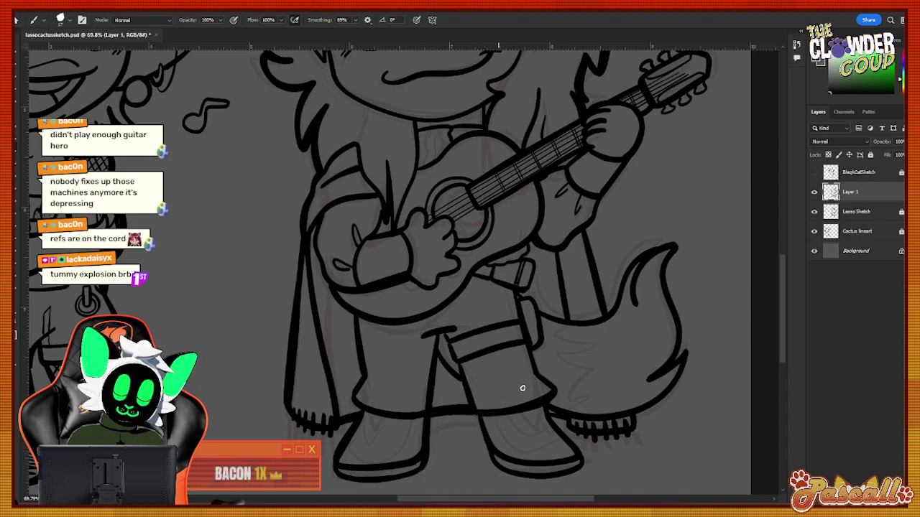
{"action": "mouse_move", "coordinate": [487, 453]}
{"action": "left_mouse_down"}
{"action": "mouse_move", "coordinate": [519, 474]}
{"action": "mouse_move", "coordinate": [586, 464]}
{"action": "left_mouse_up"}
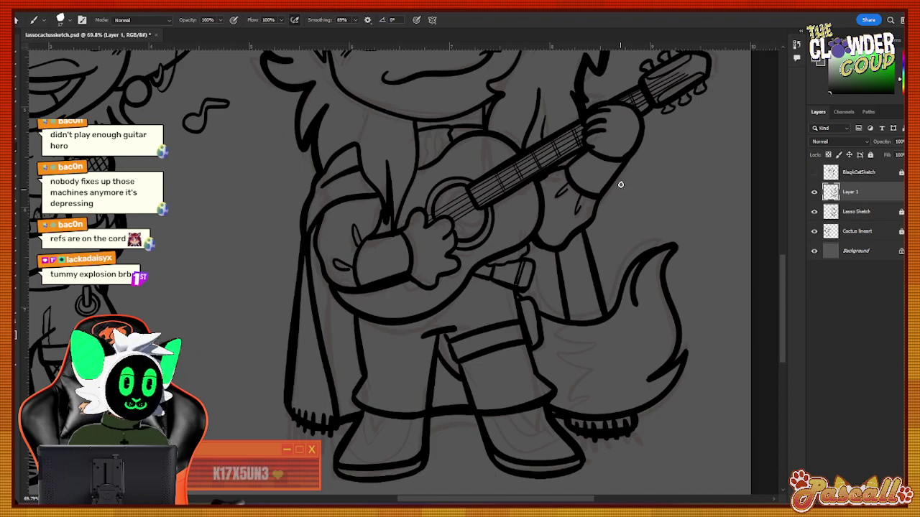
Thicken the cape's right edge and the outer contour of the tail.
{"action": "mouse_move", "coordinate": [585, 231]}
{"action": "left_mouse_down"}
{"action": "mouse_move", "coordinate": [610, 327]}
{"action": "mouse_move", "coordinate": [623, 279]}
{"action": "mouse_move", "coordinate": [645, 248]}
{"action": "mouse_move", "coordinate": [684, 246]}
{"action": "mouse_move", "coordinate": [665, 287]}
{"action": "mouse_move", "coordinate": [681, 319]}
{"action": "mouse_move", "coordinate": [670, 372]}
{"action": "left_mouse_up"}
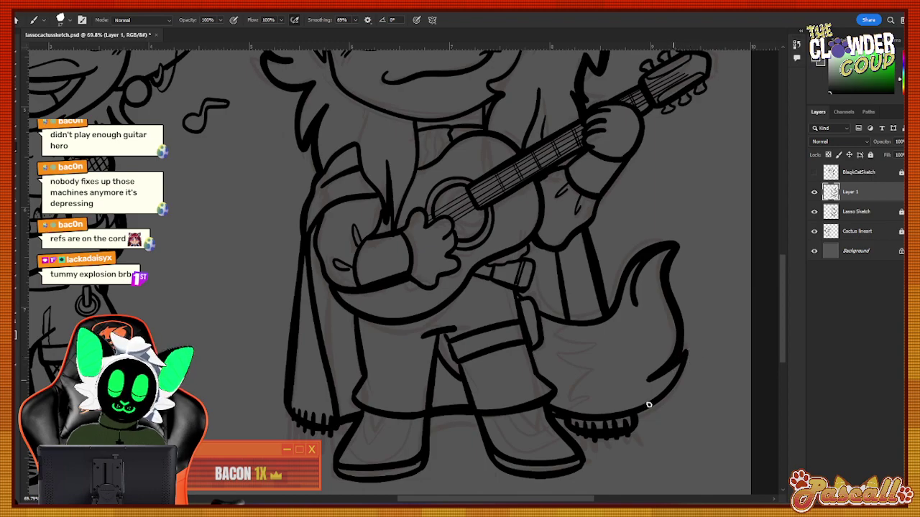
{"action": "mouse_move", "coordinate": [687, 347]}
{"action": "left_mouse_down"}
{"action": "mouse_move", "coordinate": [677, 386]}
{"action": "mouse_move", "coordinate": [630, 416]}
{"action": "left_mouse_up"}
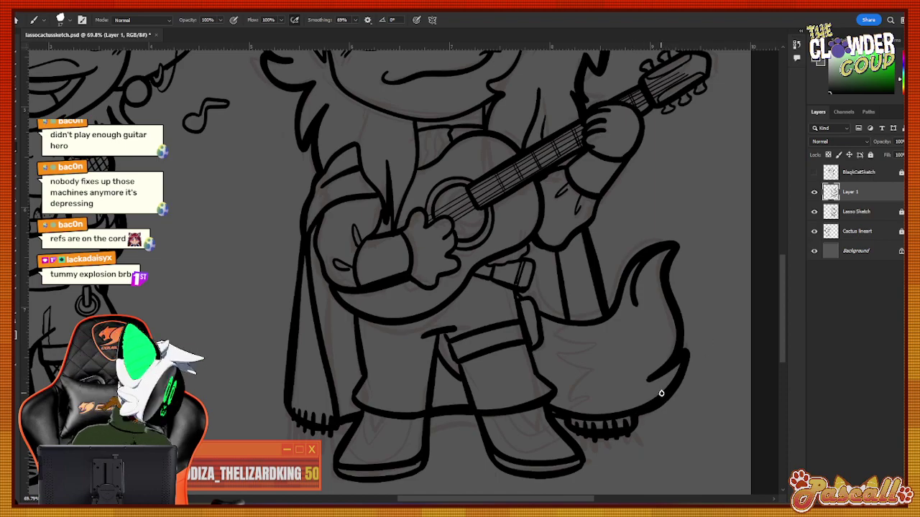
Unlock, hide and delete the Lasso Sketch layer.
{"action": "left_click_drag", "start_coordinate": [784, 299], "coordinate": [793, 271]}
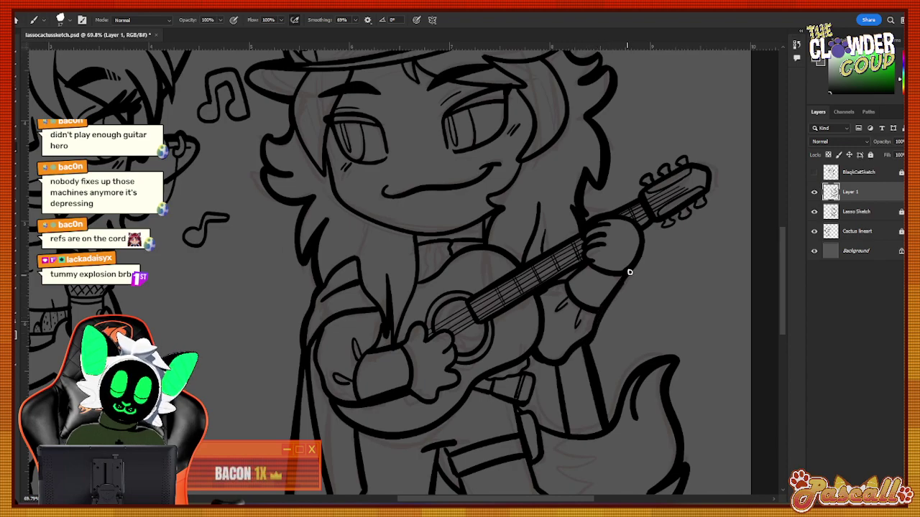
{"action": "key", "text": "z"}
{"action": "left_click_drag", "start_coordinate": [492, 294], "coordinate": [464, 334]}
{"action": "left_click_drag", "start_coordinate": [603, 310], "coordinate": [590, 311]}
{"action": "scroll", "coordinate": [572, 369], "scroll_direction": "up", "scroll_amount": 2}
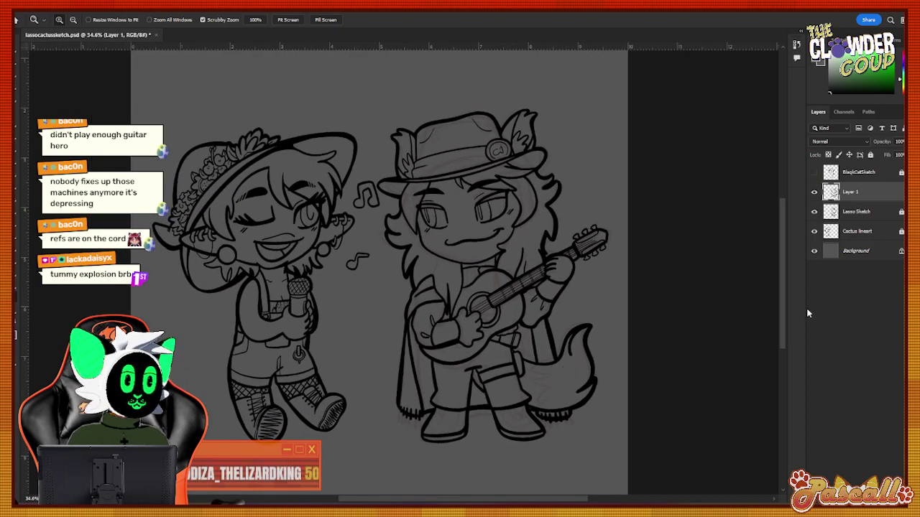
{"action": "scroll", "coordinate": [472, 279], "scroll_direction": "up", "scroll_amount": 1}
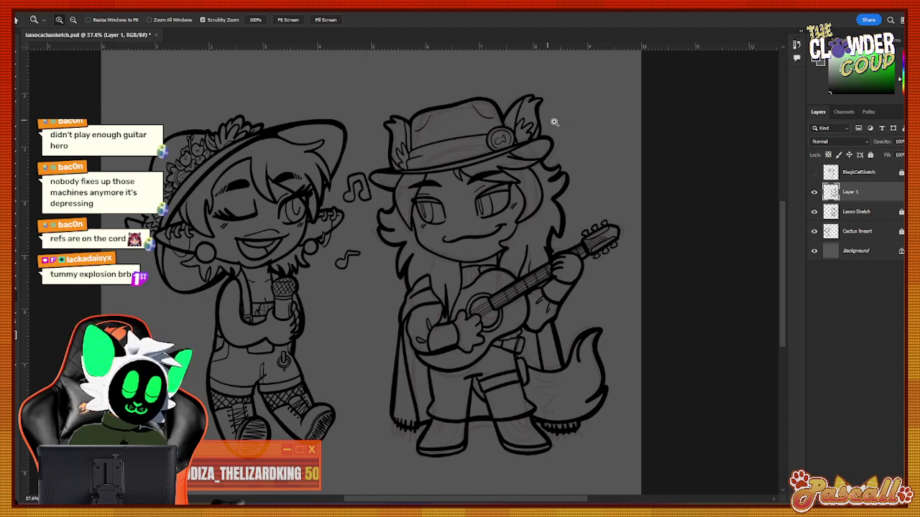
{"action": "left_click", "coordinate": [855, 215]}
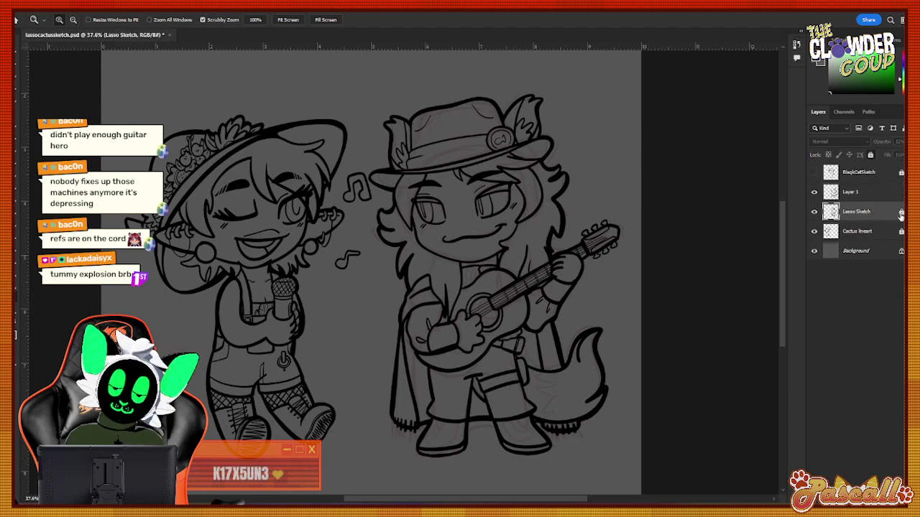
{"action": "left_click", "coordinate": [815, 213]}
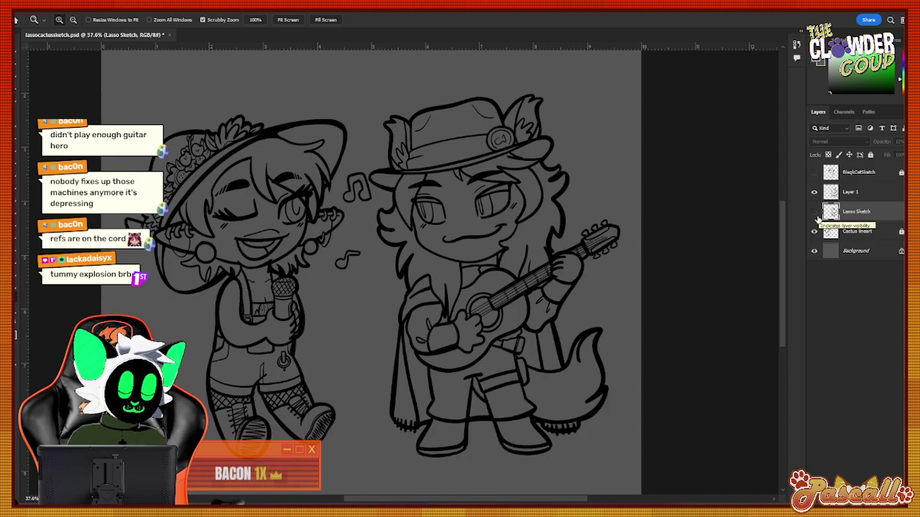
{"action": "key", "text": "Delete"}
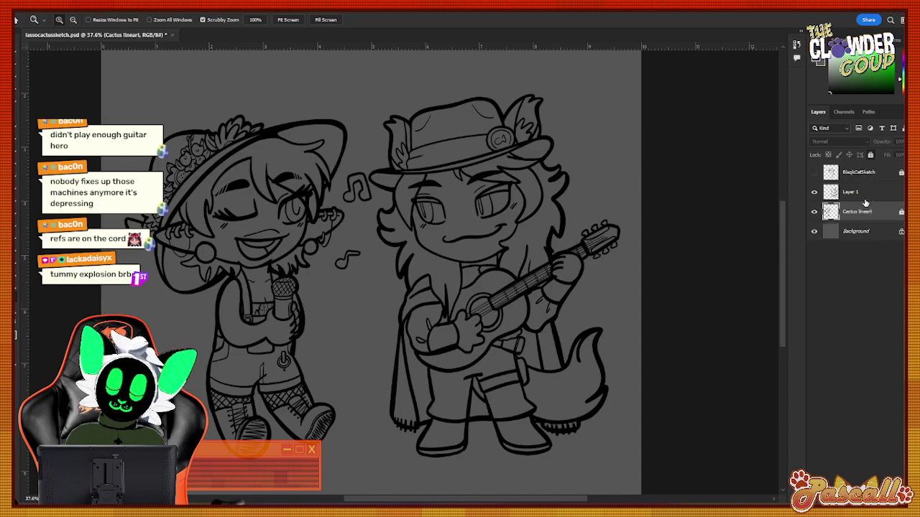
Rename Layer 1 as "Lass lineart" and lock it completely.
{"action": "double_click", "coordinate": [854, 195]}
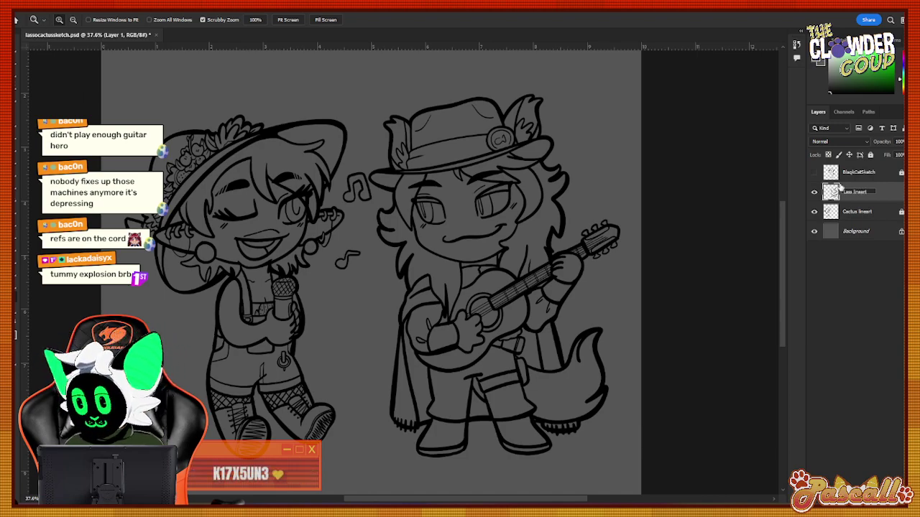
{"action": "key", "text": "Return"}
{"action": "left_click", "coordinate": [871, 155]}
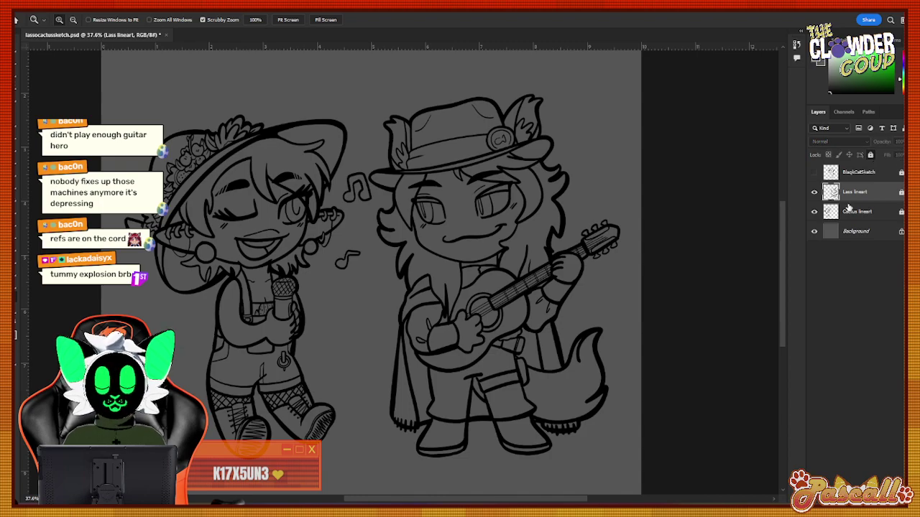
Add a new layer directly above the Background and fill the Background layer with a lighter grey.
{"action": "left_click", "coordinate": [872, 237]}
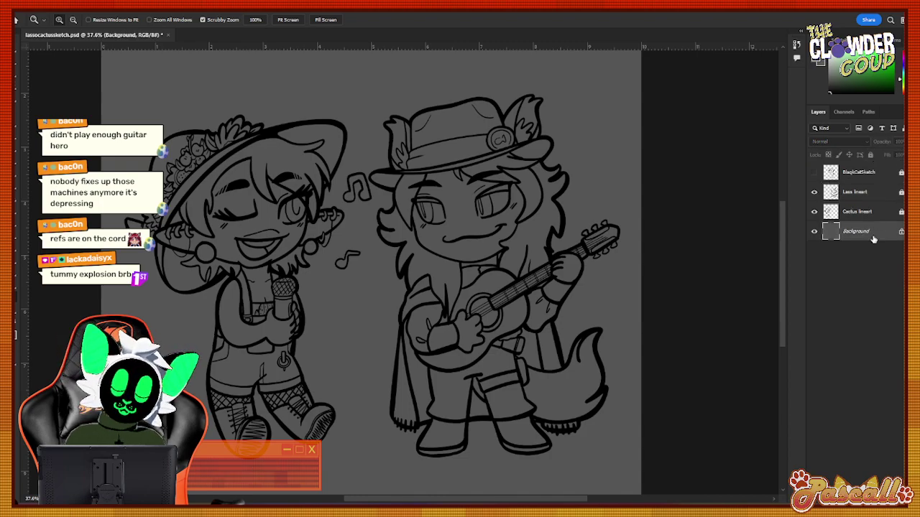
{"action": "key", "text": "ctrl+shift+alt+n"}
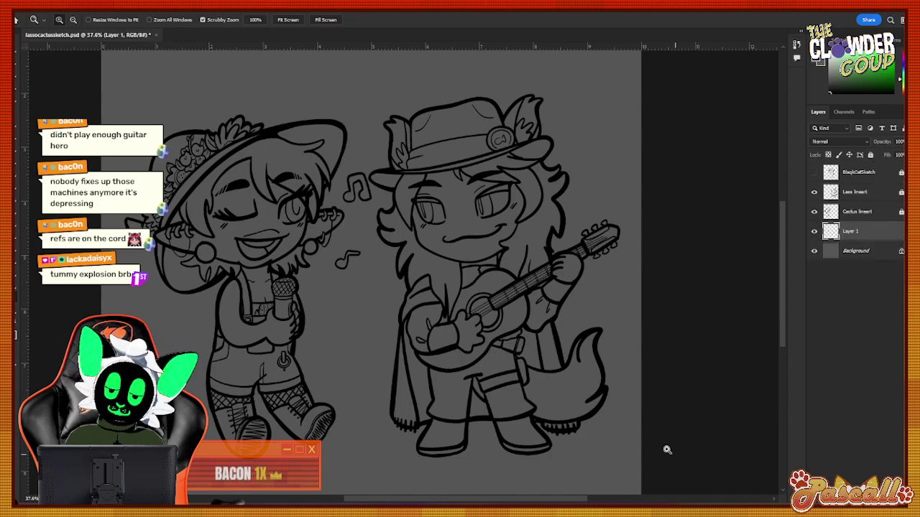
{"action": "left_click", "coordinate": [848, 253]}
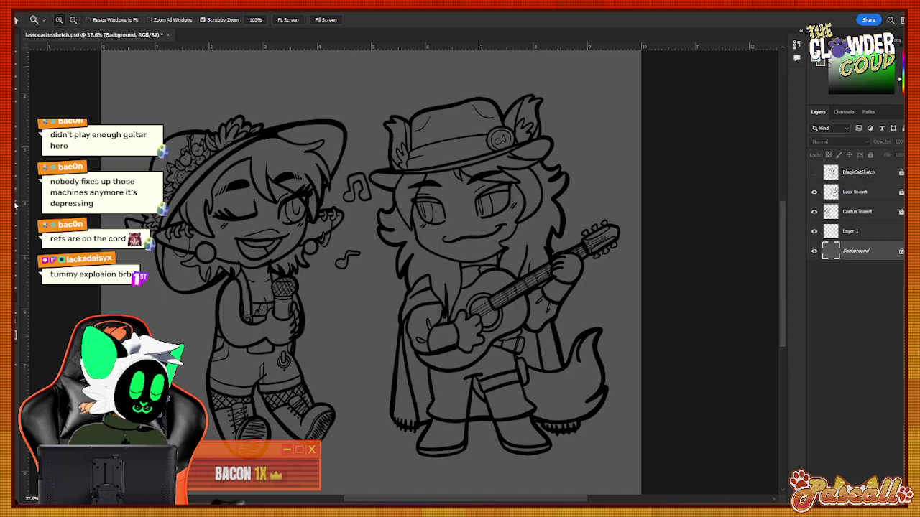
{"action": "left_click", "coordinate": [15, 183]}
{"action": "left_click", "coordinate": [276, 339]}
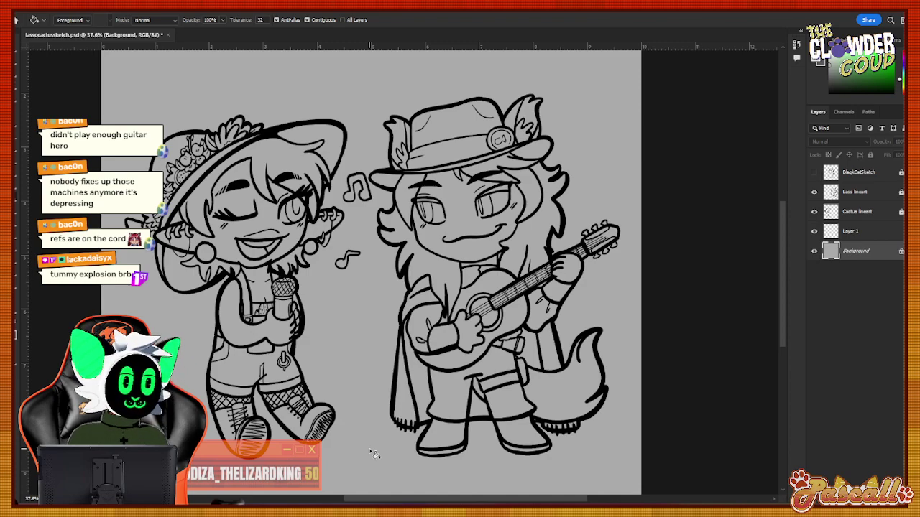
{"action": "left_click", "coordinate": [865, 236]}
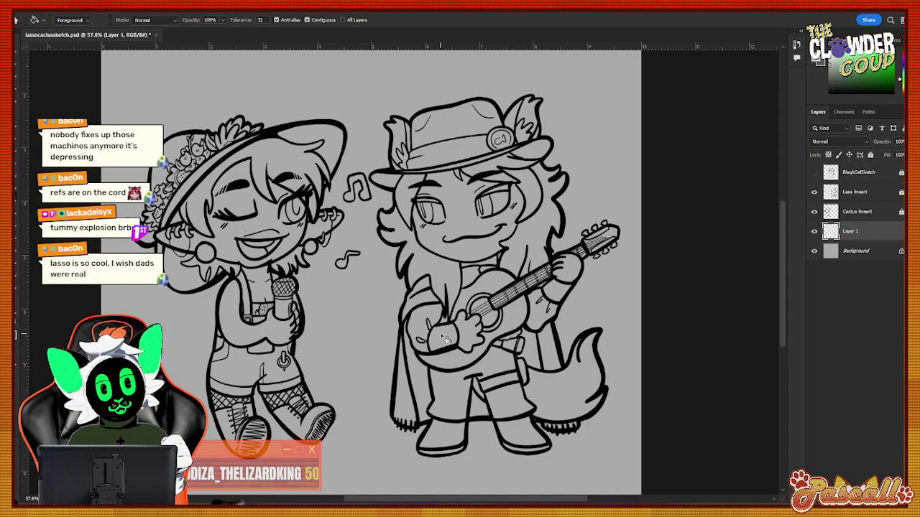
{"action": "key", "text": "z"}
{"action": "left_click_drag", "start_coordinate": [198, 212], "coordinate": [136, 212]}
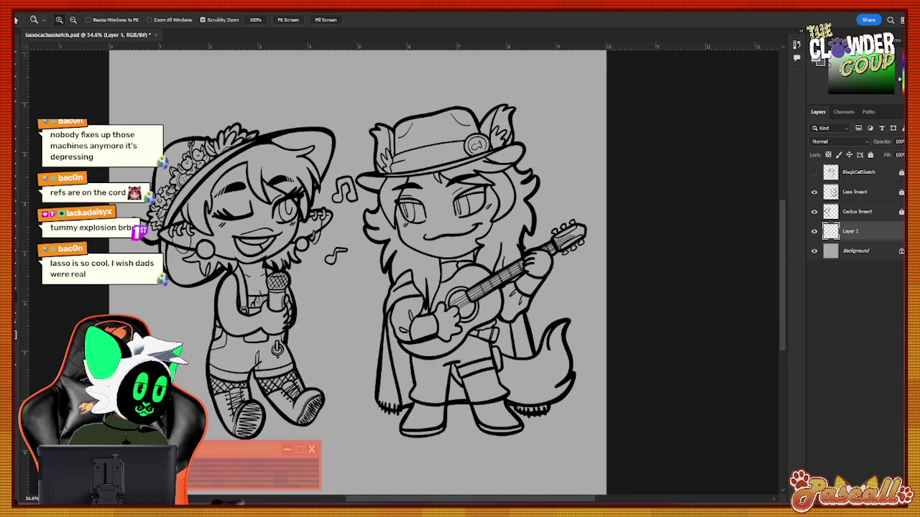
Switch to the browser, bring up the Cactus_and_props_white_bkgnd.png reference and try to copy the image.
{"action": "key", "text": "alt+Tab"}
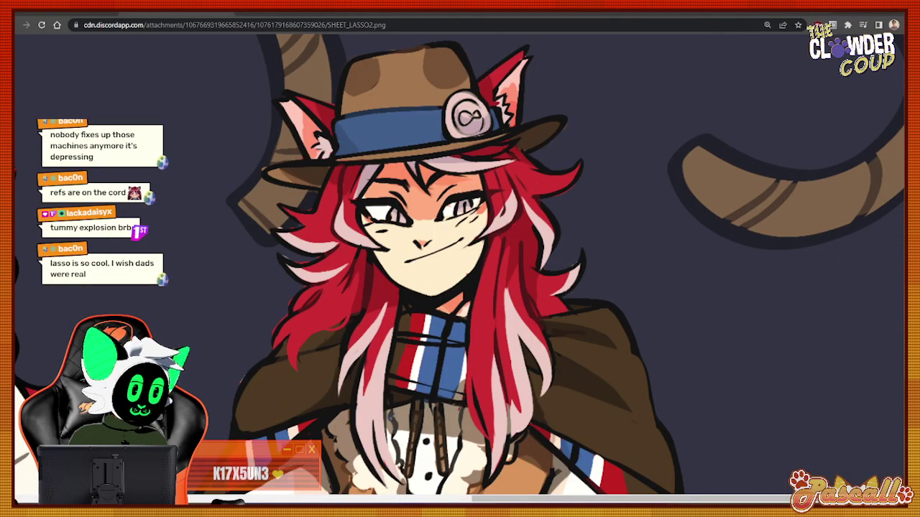
{"action": "left_click", "coordinate": [67, 14]}
{"action": "right_click", "coordinate": [494, 255]}
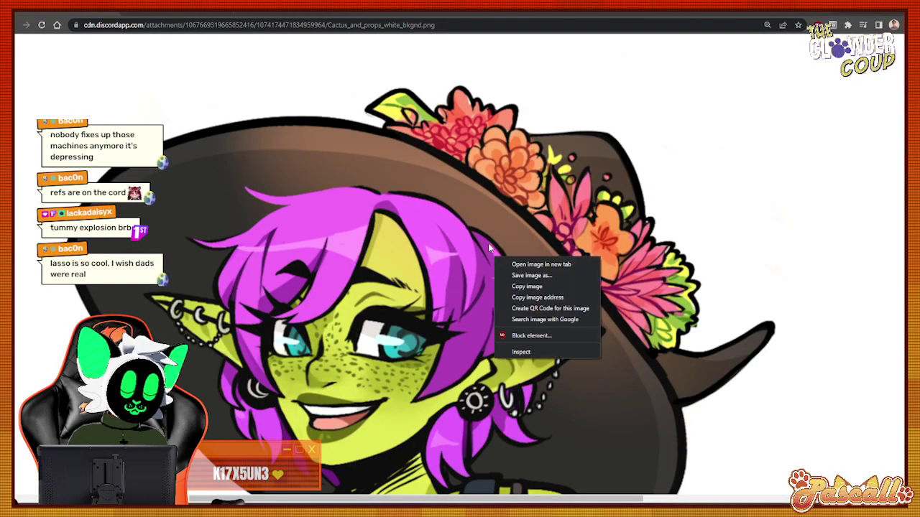
{"action": "left_click", "coordinate": [516, 296]}
{"action": "right_click", "coordinate": [509, 282]}
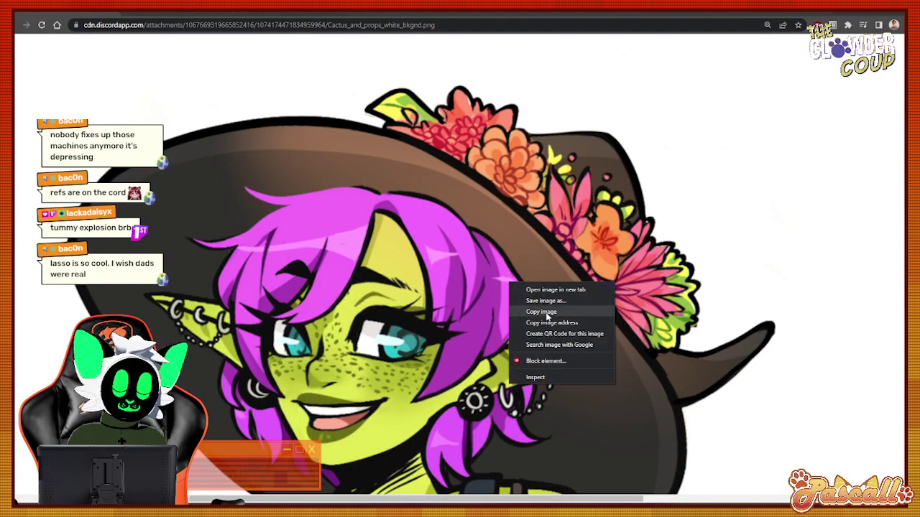
{"action": "left_click", "coordinate": [546, 313]}
Switch back to Photoshop, create a new blank white document and try to paste the reference image.
{"action": "key", "text": "alt+Tab"}
{"action": "left_click", "coordinate": [26, 9]}
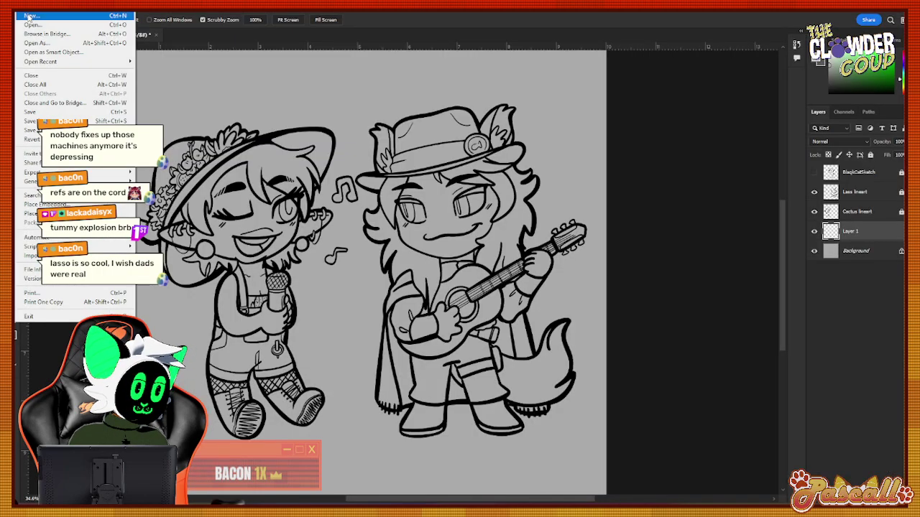
{"action": "left_click", "coordinate": [29, 15]}
{"action": "double_click", "coordinate": [257, 127]}
{"action": "right_click", "coordinate": [346, 221]}
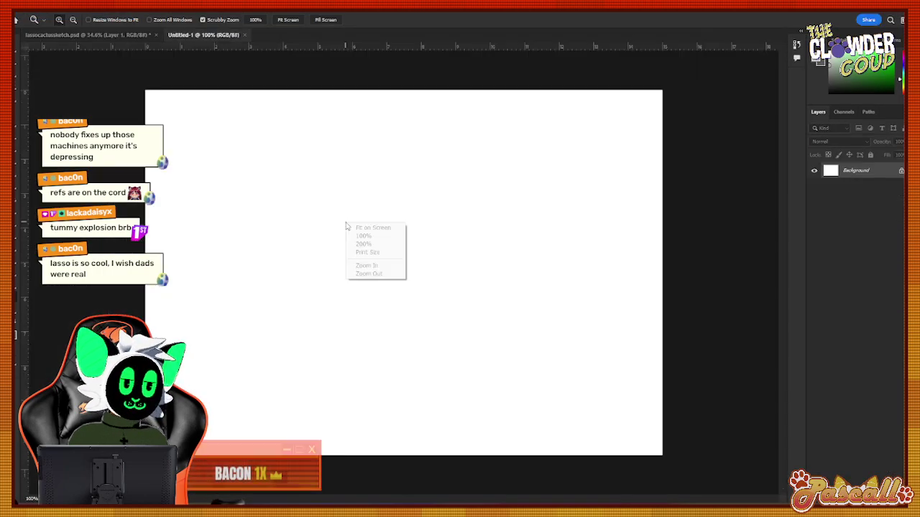
{"action": "left_click", "coordinate": [38, 10]}
{"action": "left_click", "coordinate": [38, 11]}
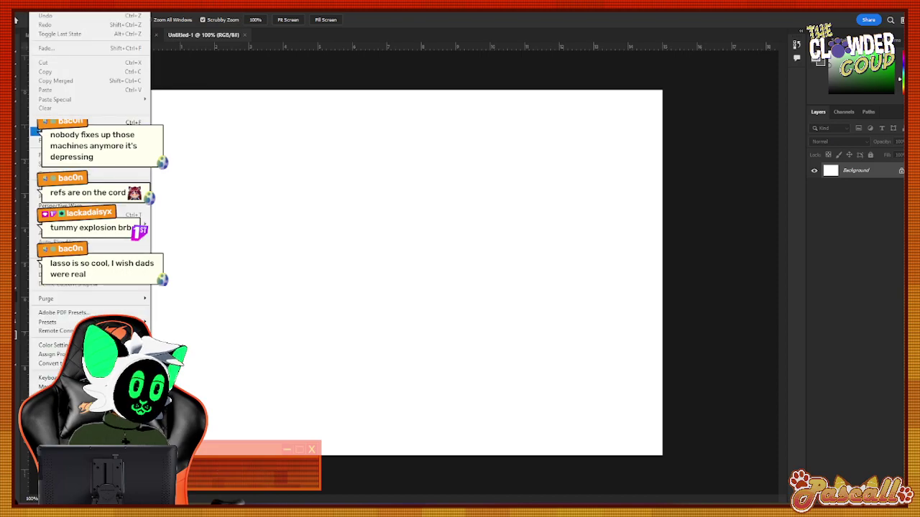
Return to the browser's Cactus reference and copy the image again.
{"action": "left_click", "coordinate": [163, 502]}
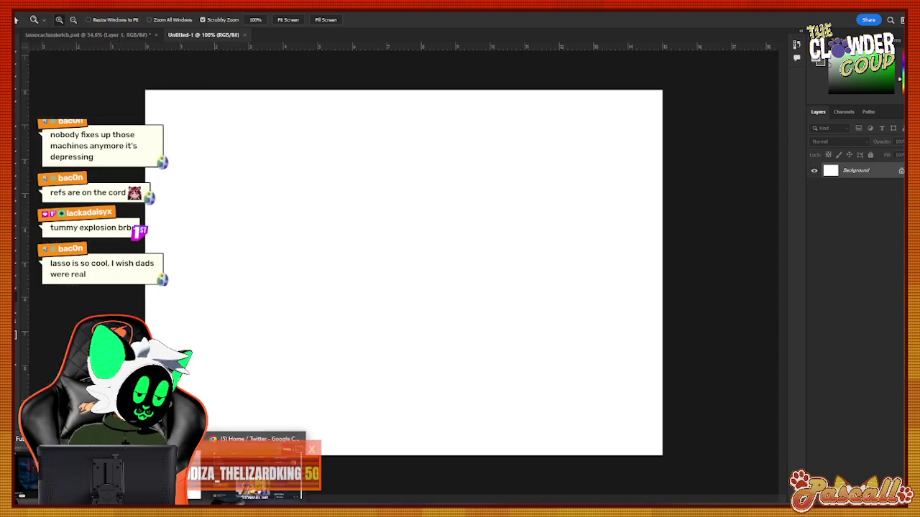
{"action": "left_click", "coordinate": [163, 466]}
{"action": "right_click", "coordinate": [269, 277]}
{"action": "left_click", "coordinate": [283, 308]}
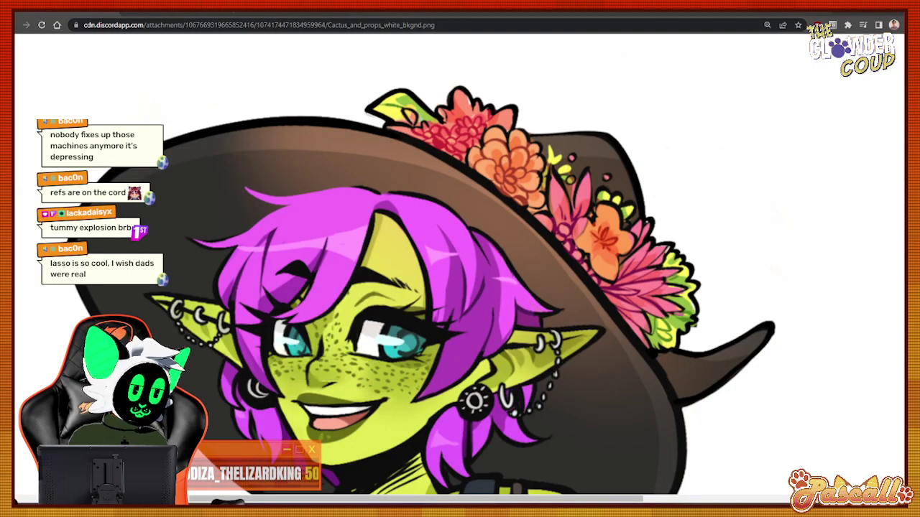
Switch back to Photoshop and paste the Cactus reference image into the blank document.
{"action": "key", "text": "alt+Tab"}
{"action": "right_click", "coordinate": [312, 265]}
{"action": "left_click", "coordinate": [39, 10]}
{"action": "left_click", "coordinate": [39, 11]}
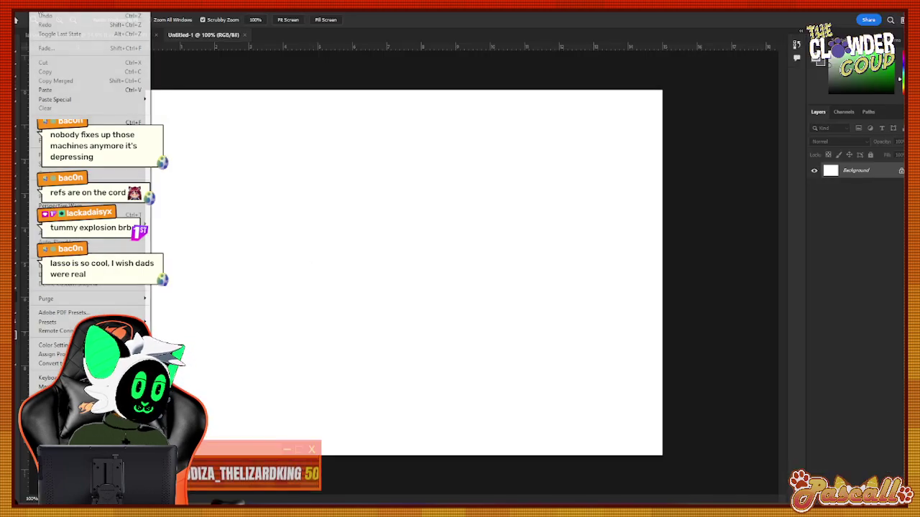
{"action": "left_click", "coordinate": [52, 90]}
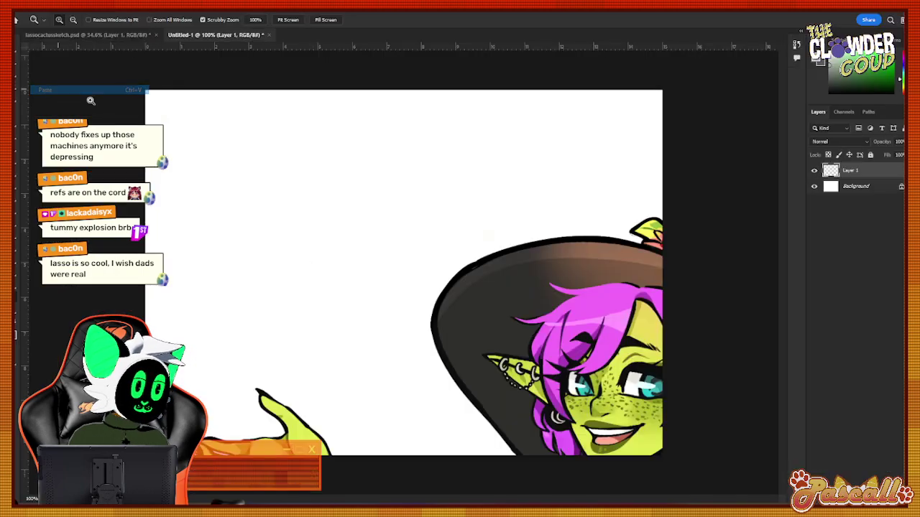
Scale the pasted reference to about 33% and move it so the whole character fits on the canvas.
{"action": "left_click", "coordinate": [16, 58]}
{"action": "left_click_drag", "start_coordinate": [144, 95], "coordinate": [259, 168]}
{"action": "left_click_drag", "start_coordinate": [441, 270], "coordinate": [402, 177]}
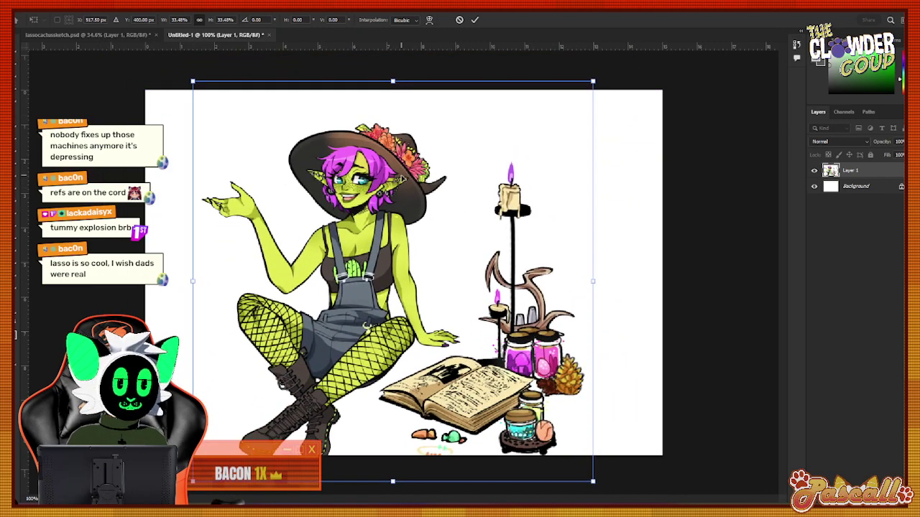
{"action": "key", "text": "Return"}
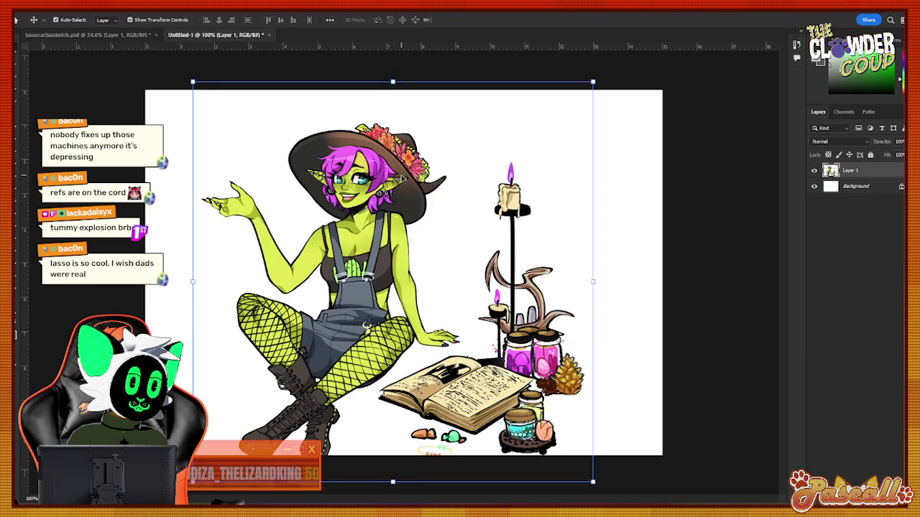
Float both documents as separate windows and arrange them side by side with the Cactus reference in view.
{"action": "key", "text": "z"}
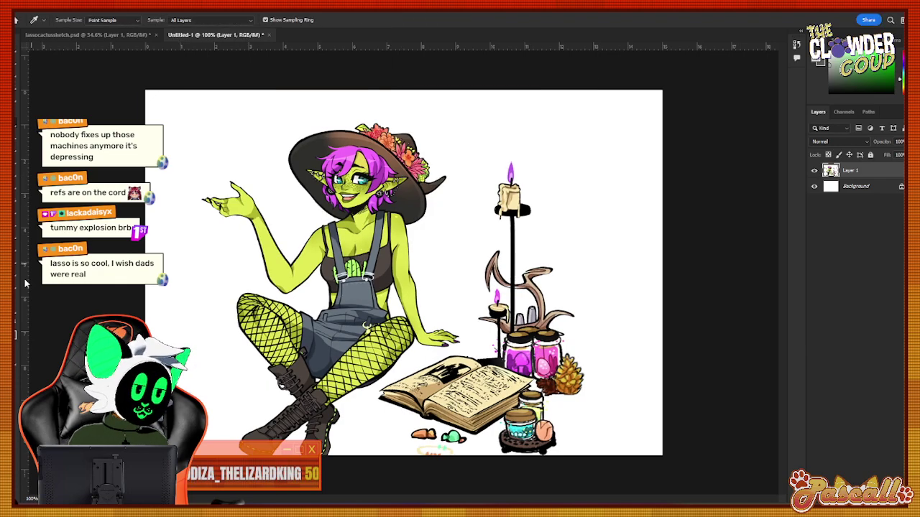
{"action": "mouse_move", "coordinate": [207, 41]}
{"action": "left_mouse_down"}
{"action": "mouse_move", "coordinate": [230, 96]}
{"action": "mouse_move", "coordinate": [317, 71]}
{"action": "left_mouse_up"}
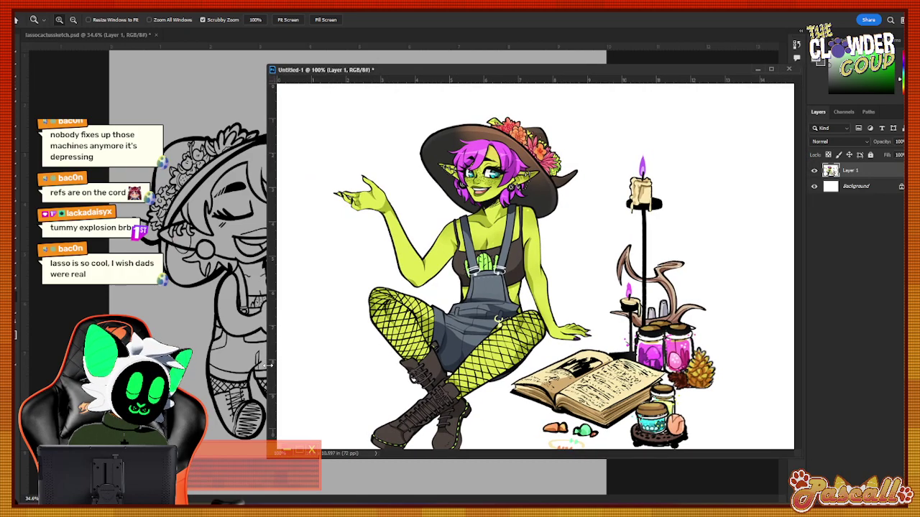
{"action": "mouse_move", "coordinate": [269, 365]}
{"action": "left_mouse_down"}
{"action": "mouse_move", "coordinate": [338, 302]}
{"action": "mouse_move", "coordinate": [559, 216]}
{"action": "mouse_move", "coordinate": [510, 115]}
{"action": "left_mouse_up"}
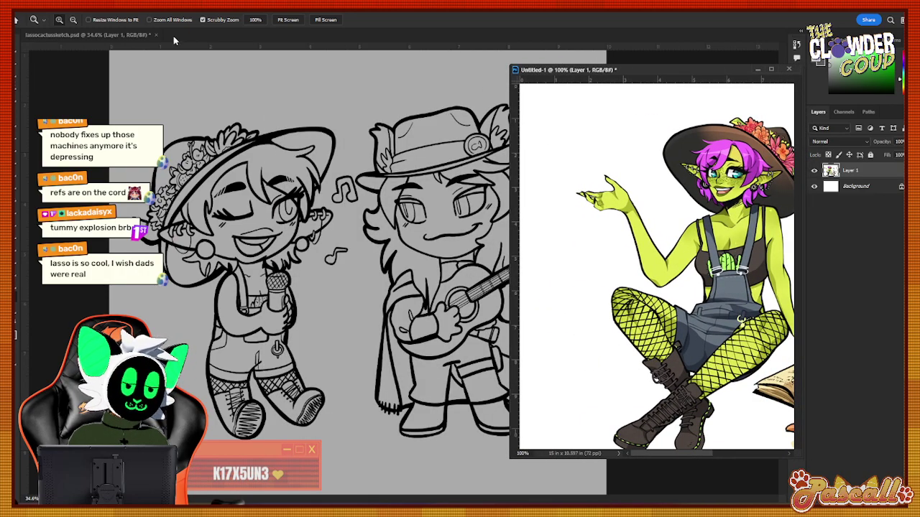
{"action": "mouse_move", "coordinate": [120, 36]}
{"action": "left_mouse_down"}
{"action": "mouse_move", "coordinate": [115, 76]}
{"action": "mouse_move", "coordinate": [123, 38]}
{"action": "left_mouse_up"}
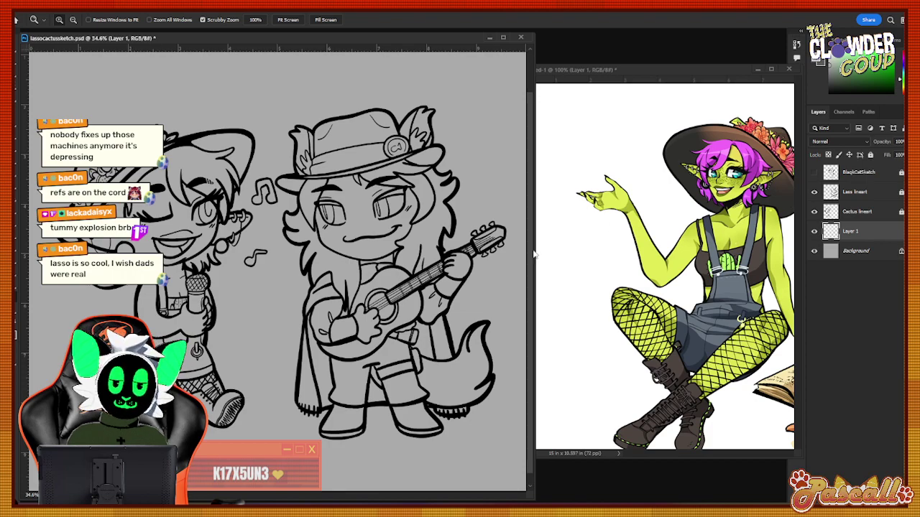
{"action": "left_click", "coordinate": [630, 388]}
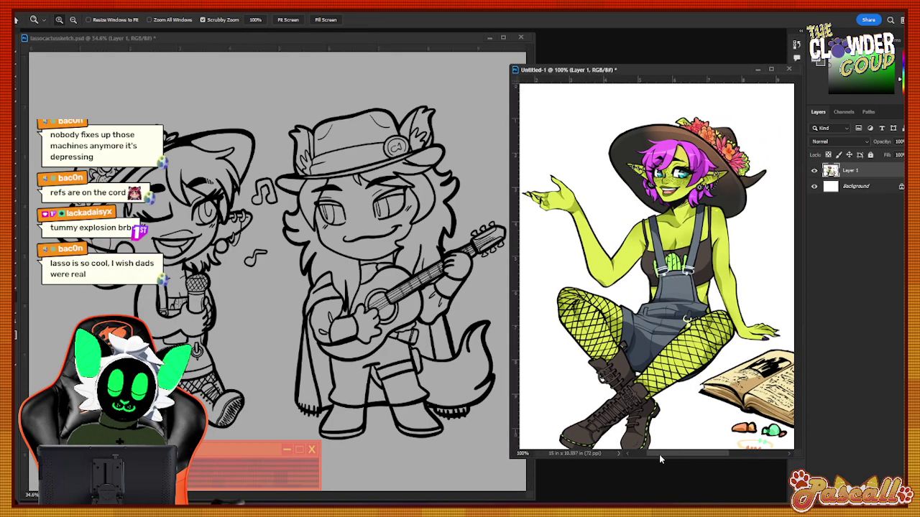
Sample the bright purple hair colour from the reference and set the brush size to 34 px for the lineart drawing.
{"action": "key", "text": "i"}
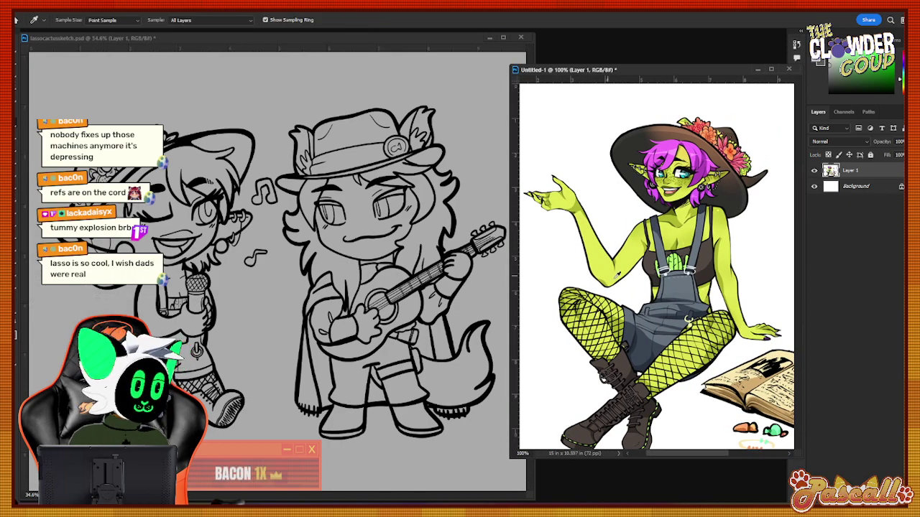
{"action": "left_click", "coordinate": [661, 154]}
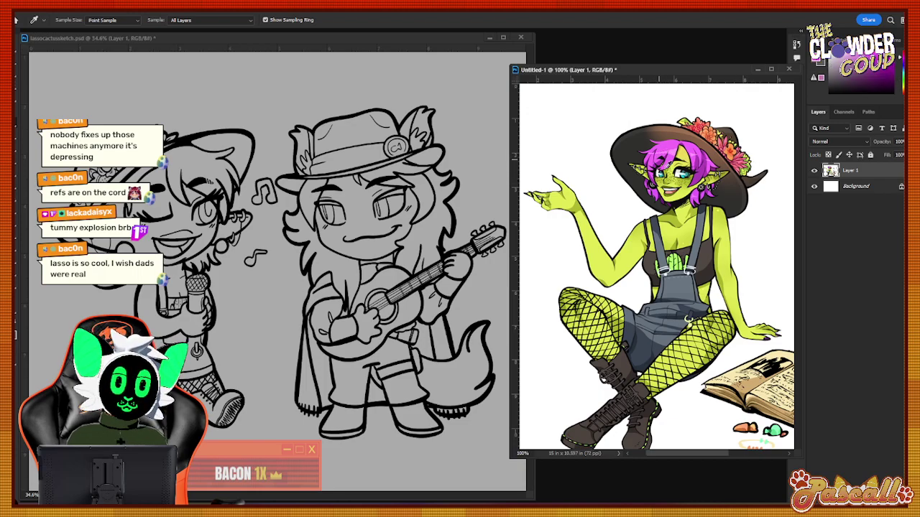
{"action": "left_click", "coordinate": [17, 279]}
{"action": "left_click_drag", "start_coordinate": [127, 191], "coordinate": [215, 190]}
{"action": "key", "text": "b"}
{"action": "key", "text": "b"}
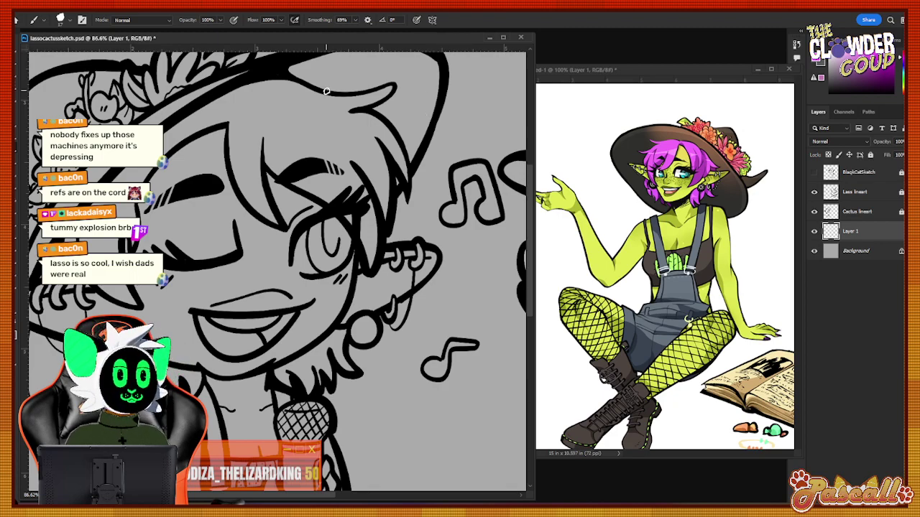
{"action": "left_click", "coordinate": [69, 20]}
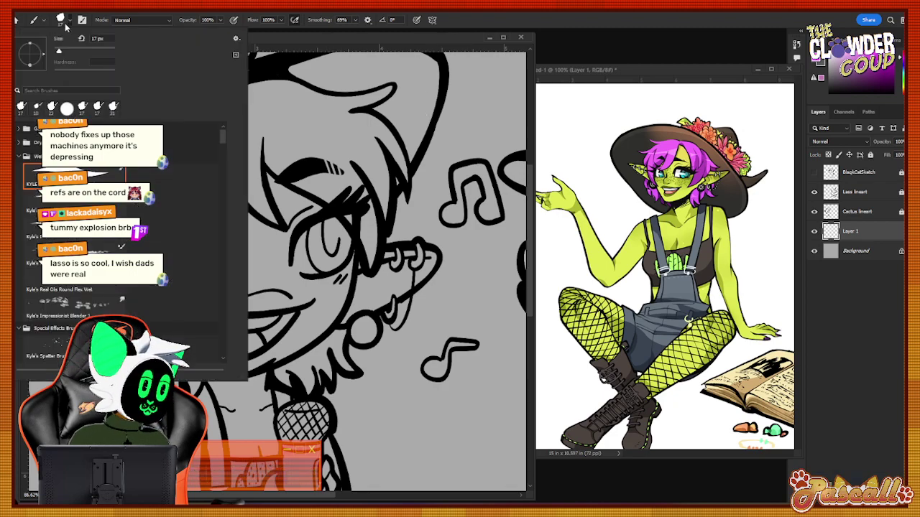
{"action": "left_click_drag", "start_coordinate": [59, 48], "coordinate": [64, 48]}
{"action": "key", "text": "Return"}
Undo a test brush stroke on the hair and lower the brush smoothing to 7%.
{"action": "left_click_drag", "start_coordinate": [92, 253], "coordinate": [95, 217]}
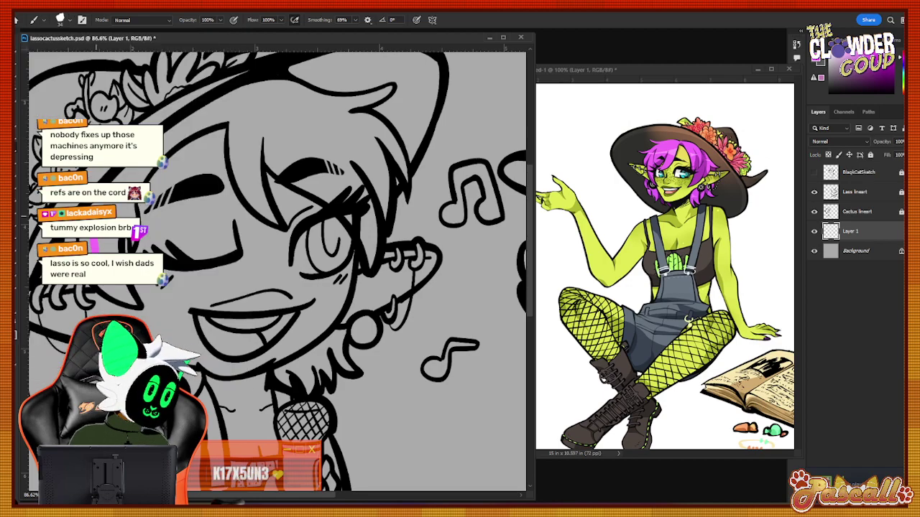
{"action": "key", "text": "ctrl+z"}
{"action": "left_click", "coordinate": [354, 19]}
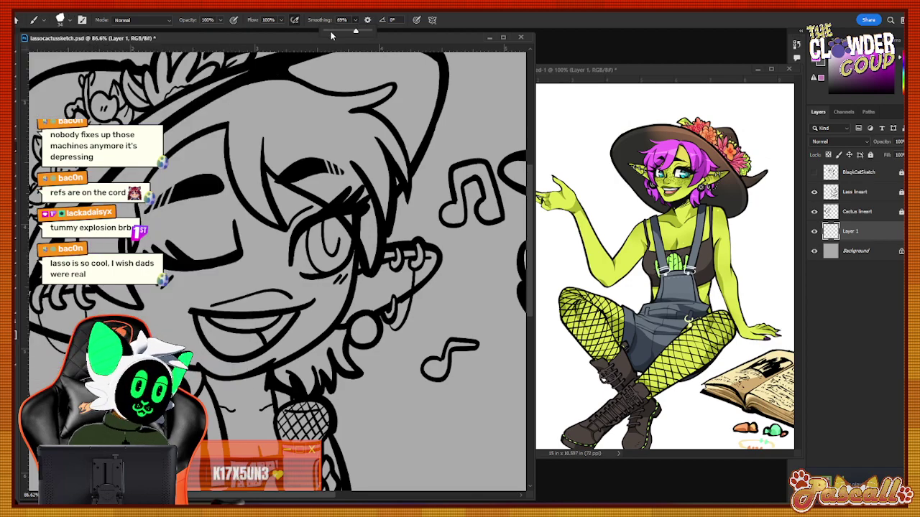
Paint the flat purple into Cactus's side hair lock beside the closed eye and up along the hat brim.
{"action": "mouse_move", "coordinate": [86, 240]}
{"action": "left_mouse_down"}
{"action": "mouse_move", "coordinate": [103, 286]}
{"action": "mouse_move", "coordinate": [116, 293]}
{"action": "left_mouse_up"}
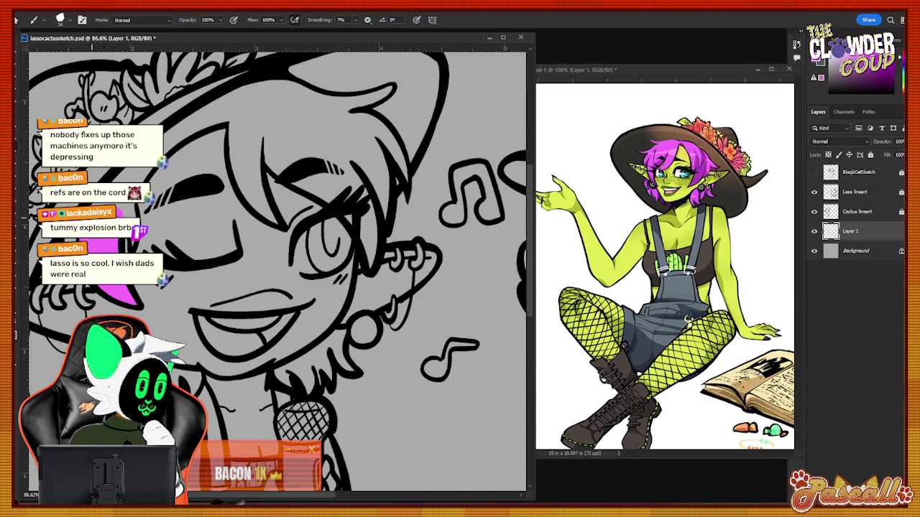
{"action": "left_click_drag", "start_coordinate": [271, 241], "coordinate": [408, 241]}
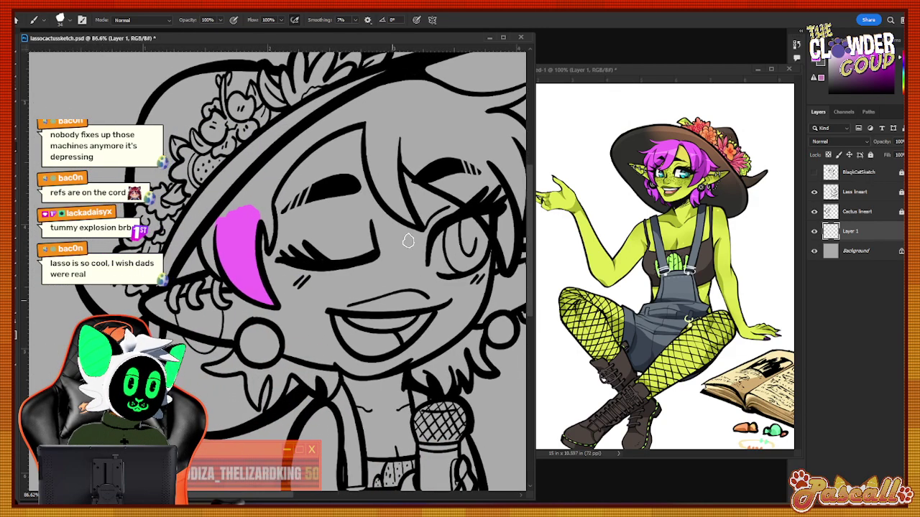
{"action": "left_click_drag", "start_coordinate": [206, 241], "coordinate": [210, 254]}
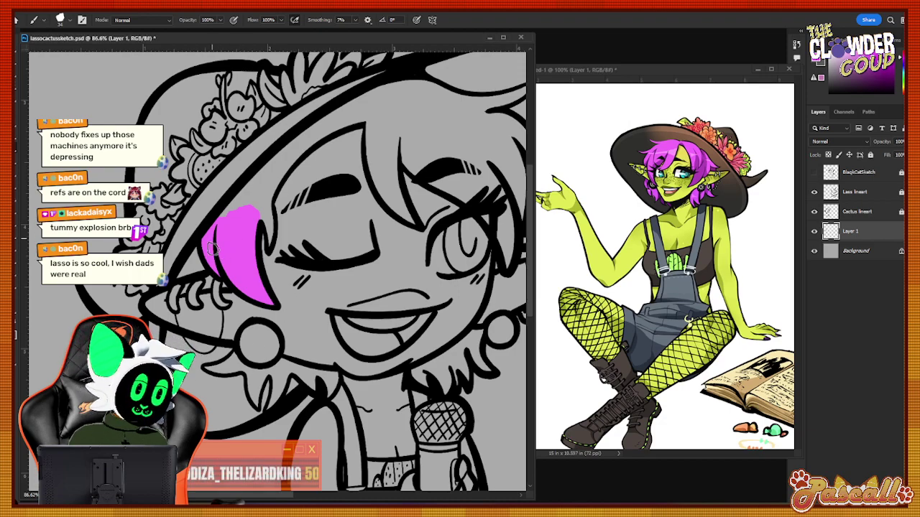
{"action": "mouse_move", "coordinate": [222, 224]}
{"action": "left_mouse_down"}
{"action": "mouse_move", "coordinate": [219, 230]}
{"action": "mouse_move", "coordinate": [262, 177]}
{"action": "mouse_move", "coordinate": [258, 207]}
{"action": "mouse_move", "coordinate": [266, 203]}
{"action": "left_mouse_up"}
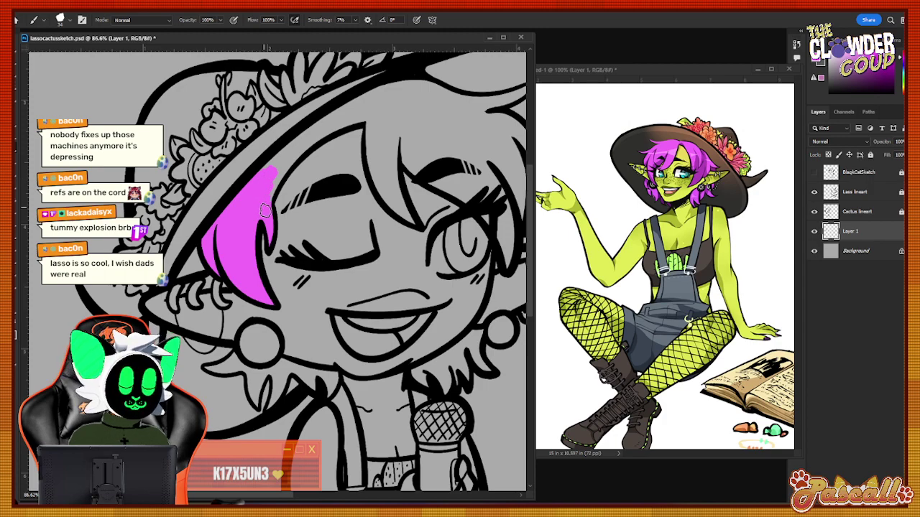
{"action": "mouse_move", "coordinate": [287, 161]}
{"action": "left_mouse_down"}
{"action": "mouse_move", "coordinate": [327, 126]}
{"action": "mouse_move", "coordinate": [254, 178]}
{"action": "mouse_move", "coordinate": [353, 107]}
{"action": "mouse_move", "coordinate": [351, 115]}
{"action": "mouse_move", "coordinate": [373, 112]}
{"action": "left_mouse_up"}
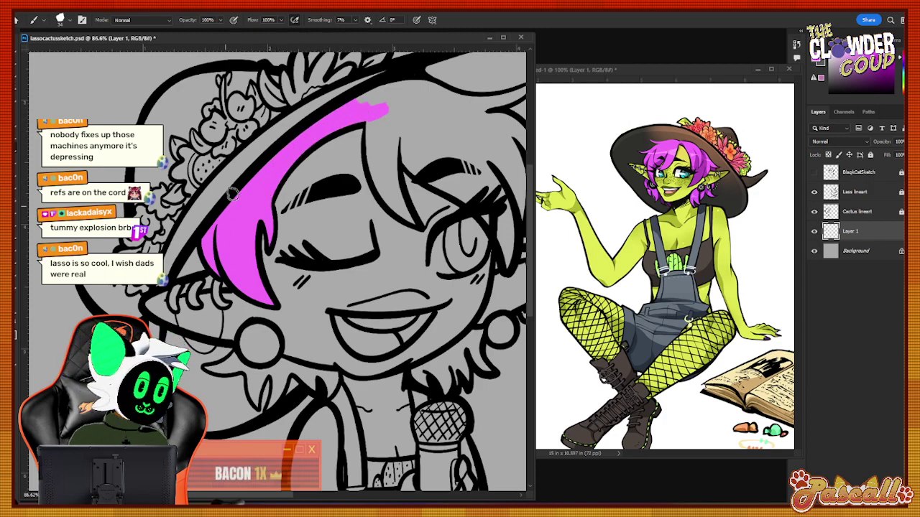
Swap the places of the reference and lineart windows, keeping both side by side with the characters' faces in view.
{"action": "left_click_drag", "start_coordinate": [291, 497], "coordinate": [332, 497]}
{"action": "left_click", "coordinate": [18, 300]}
{"action": "left_click_drag", "start_coordinate": [316, 124], "coordinate": [345, 124]}
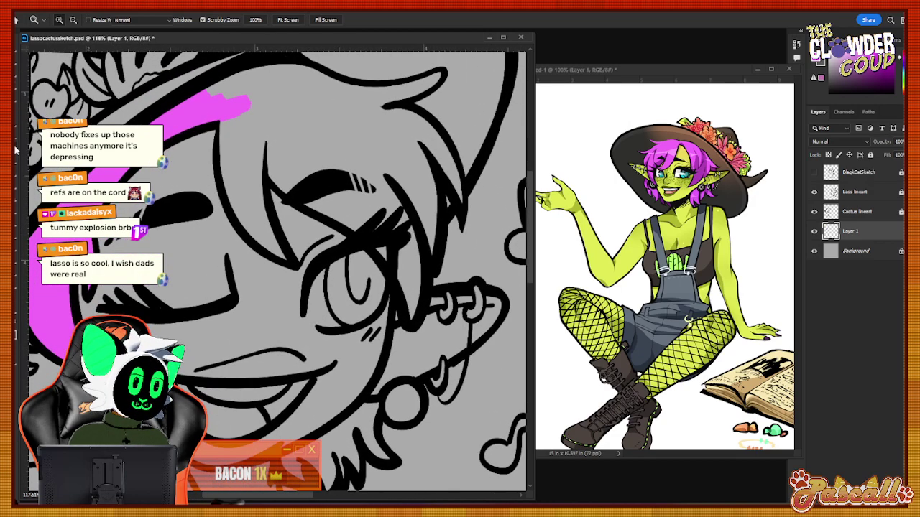
{"action": "key", "text": "b"}
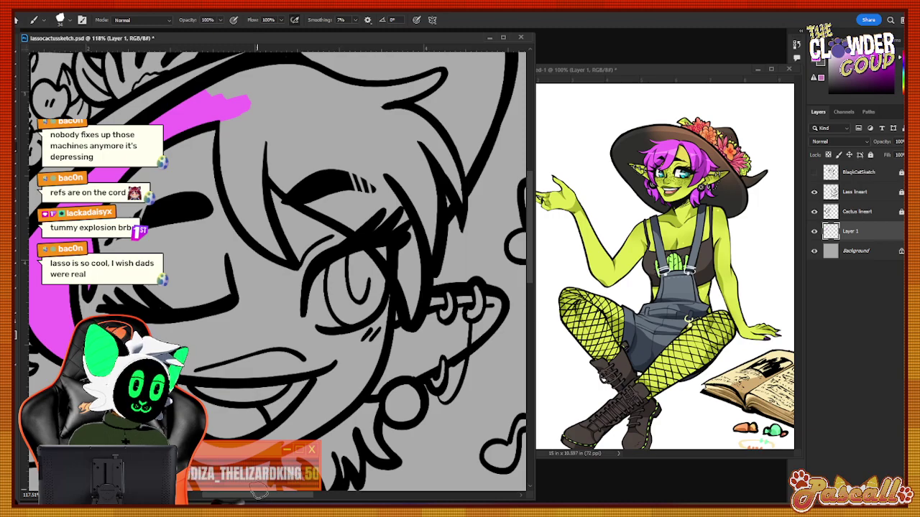
{"action": "left_click_drag", "start_coordinate": [264, 496], "coordinate": [241, 498]}
{"action": "left_click_drag", "start_coordinate": [638, 71], "coordinate": [131, 70]}
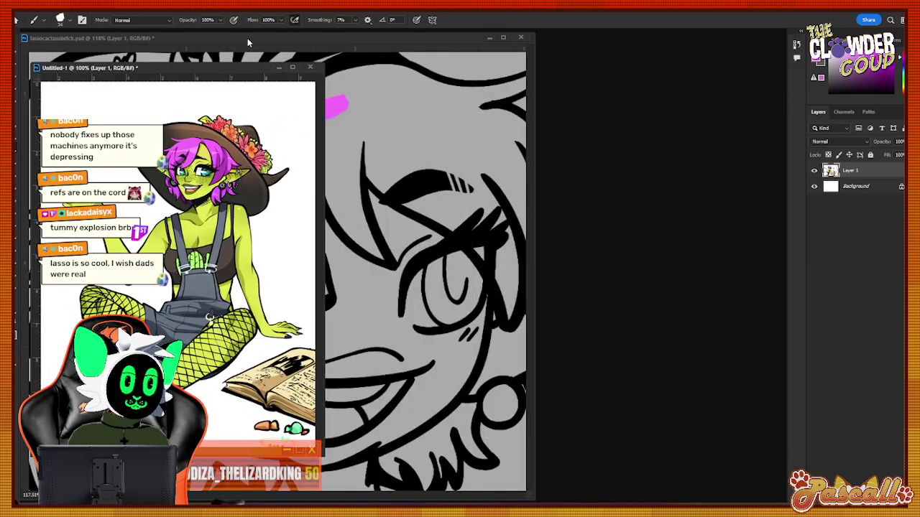
{"action": "left_click_drag", "start_coordinate": [247, 40], "coordinate": [497, 38]}
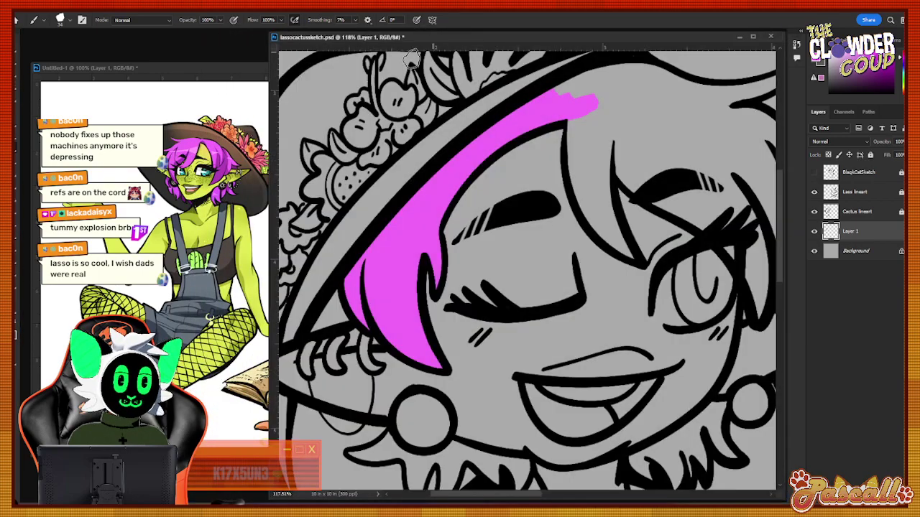
{"action": "left_click", "coordinate": [324, 191]}
{"action": "left_click_drag", "start_coordinate": [325, 196], "coordinate": [291, 196]}
{"action": "left_click_drag", "start_coordinate": [175, 68], "coordinate": [166, 69]}
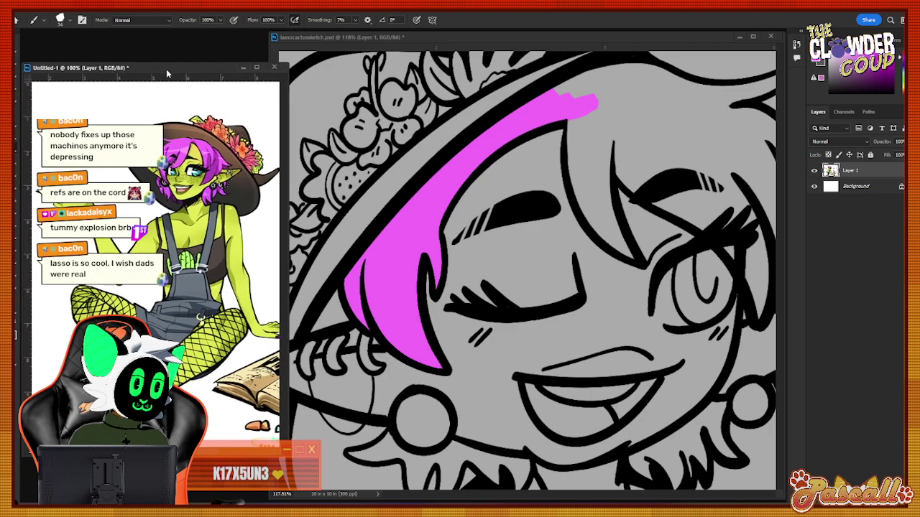
Fill the rest of the fringe, the locks around the open eye and the crown hair with flat purple.
{"action": "left_click", "coordinate": [564, 104]}
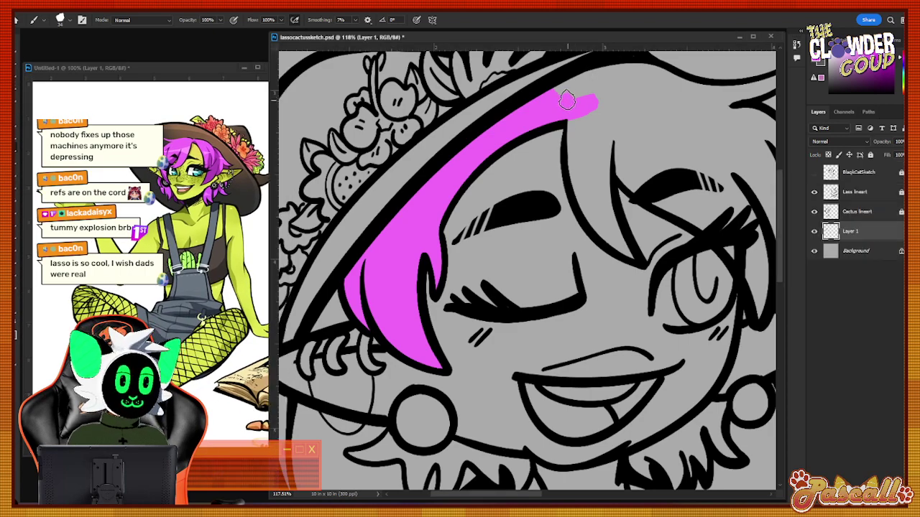
{"action": "mouse_move", "coordinate": [556, 95]}
{"action": "left_mouse_down"}
{"action": "mouse_move", "coordinate": [597, 88]}
{"action": "mouse_move", "coordinate": [597, 109]}
{"action": "mouse_move", "coordinate": [570, 112]}
{"action": "mouse_move", "coordinate": [575, 128]}
{"action": "mouse_move", "coordinate": [590, 111]}
{"action": "mouse_move", "coordinate": [603, 187]}
{"action": "mouse_move", "coordinate": [604, 169]}
{"action": "mouse_move", "coordinate": [599, 158]}
{"action": "mouse_move", "coordinate": [592, 214]}
{"action": "mouse_move", "coordinate": [621, 247]}
{"action": "mouse_move", "coordinate": [605, 213]}
{"action": "mouse_move", "coordinate": [638, 247]}
{"action": "left_mouse_up"}
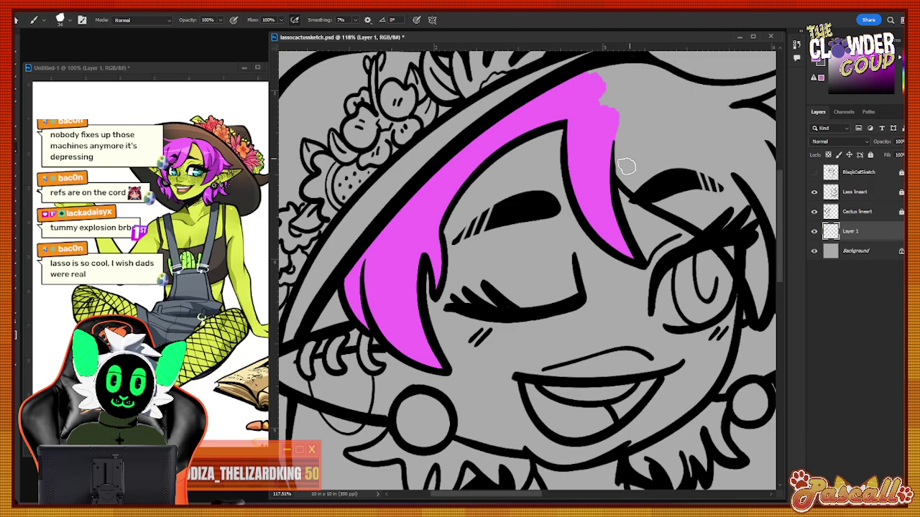
{"action": "mouse_move", "coordinate": [626, 165]}
{"action": "left_mouse_down"}
{"action": "mouse_move", "coordinate": [635, 187]}
{"action": "mouse_move", "coordinate": [679, 214]}
{"action": "left_mouse_up"}
{"action": "left_click_drag", "start_coordinate": [526, 495], "coordinate": [558, 503]}
{"action": "mouse_move", "coordinate": [519, 180]}
{"action": "left_mouse_down"}
{"action": "mouse_move", "coordinate": [587, 242]}
{"action": "mouse_move", "coordinate": [594, 232]}
{"action": "mouse_move", "coordinate": [631, 312]}
{"action": "mouse_move", "coordinate": [616, 218]}
{"action": "mouse_move", "coordinate": [604, 239]}
{"action": "mouse_move", "coordinate": [515, 123]}
{"action": "mouse_move", "coordinate": [484, 127]}
{"action": "mouse_move", "coordinate": [495, 150]}
{"action": "mouse_move", "coordinate": [542, 180]}
{"action": "mouse_move", "coordinate": [584, 177]}
{"action": "mouse_move", "coordinate": [600, 154]}
{"action": "mouse_move", "coordinate": [620, 164]}
{"action": "mouse_move", "coordinate": [644, 209]}
{"action": "mouse_move", "coordinate": [643, 249]}
{"action": "mouse_move", "coordinate": [622, 134]}
{"action": "mouse_move", "coordinate": [641, 196]}
{"action": "mouse_move", "coordinate": [643, 138]}
{"action": "mouse_move", "coordinate": [677, 204]}
{"action": "mouse_move", "coordinate": [648, 134]}
{"action": "mouse_move", "coordinate": [640, 146]}
{"action": "mouse_move", "coordinate": [617, 130]}
{"action": "mouse_move", "coordinate": [620, 158]}
{"action": "mouse_move", "coordinate": [625, 147]}
{"action": "mouse_move", "coordinate": [609, 118]}
{"action": "mouse_move", "coordinate": [566, 144]}
{"action": "left_mouse_up"}
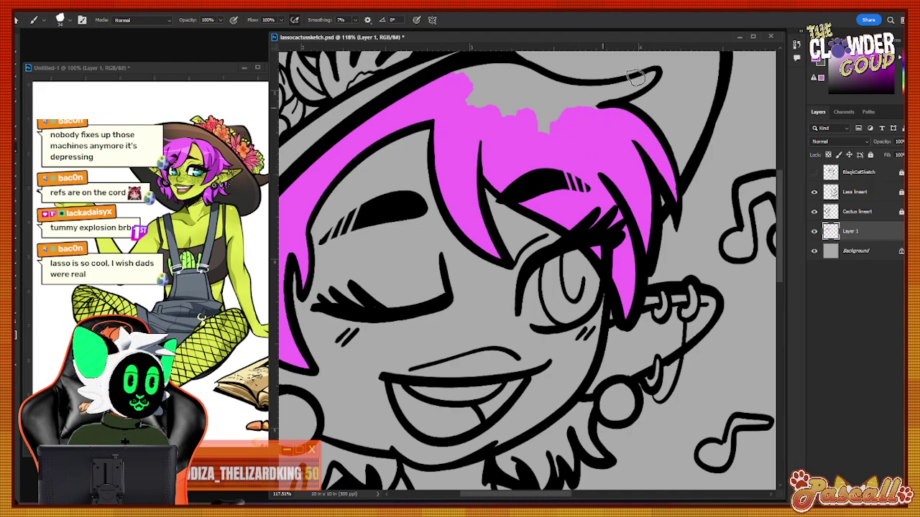
{"action": "left_click_drag", "start_coordinate": [655, 73], "coordinate": [547, 129]}
{"action": "mouse_move", "coordinate": [589, 103]}
{"action": "left_mouse_down"}
{"action": "mouse_move", "coordinate": [504, 110]}
{"action": "mouse_move", "coordinate": [510, 98]}
{"action": "mouse_move", "coordinate": [491, 90]}
{"action": "mouse_move", "coordinate": [505, 88]}
{"action": "mouse_move", "coordinate": [490, 81]}
{"action": "mouse_move", "coordinate": [445, 86]}
{"action": "mouse_move", "coordinate": [497, 79]}
{"action": "mouse_move", "coordinate": [547, 91]}
{"action": "mouse_move", "coordinate": [521, 77]}
{"action": "left_mouse_up"}
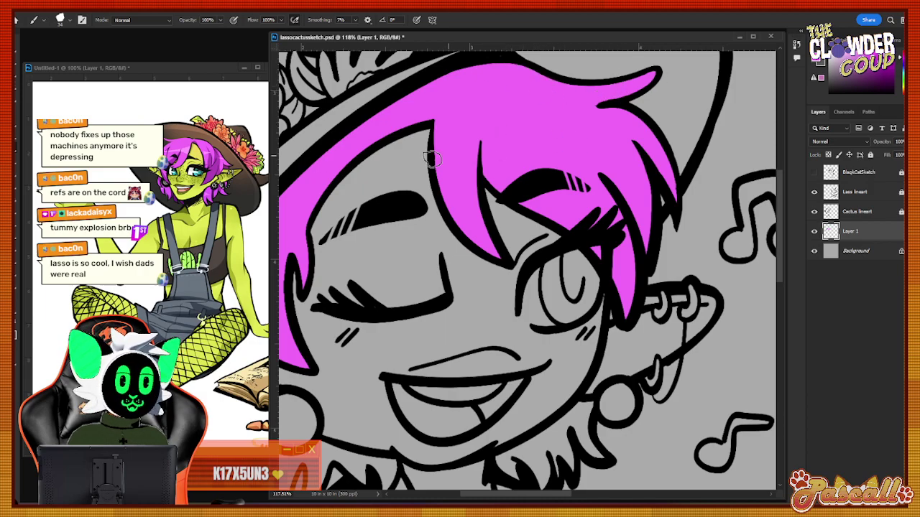
Fill the lower hair tufts below both round earrings with the same flat purple.
{"action": "left_click", "coordinate": [20, 294]}
{"action": "left_click_drag", "start_coordinate": [654, 274], "coordinate": [574, 276]}
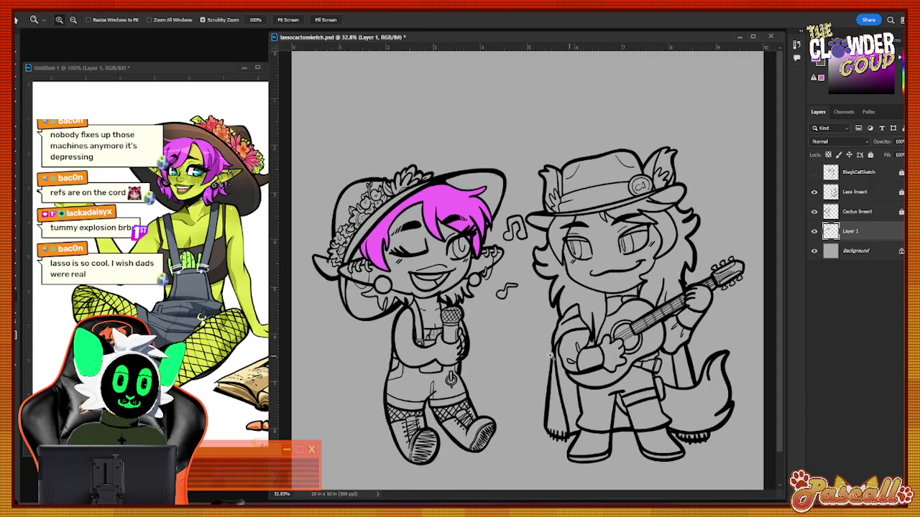
{"action": "mouse_move", "coordinate": [402, 294]}
{"action": "left_mouse_down"}
{"action": "mouse_move", "coordinate": [459, 258]}
{"action": "mouse_move", "coordinate": [431, 259]}
{"action": "left_mouse_up"}
{"action": "left_click", "coordinate": [24, 144]}
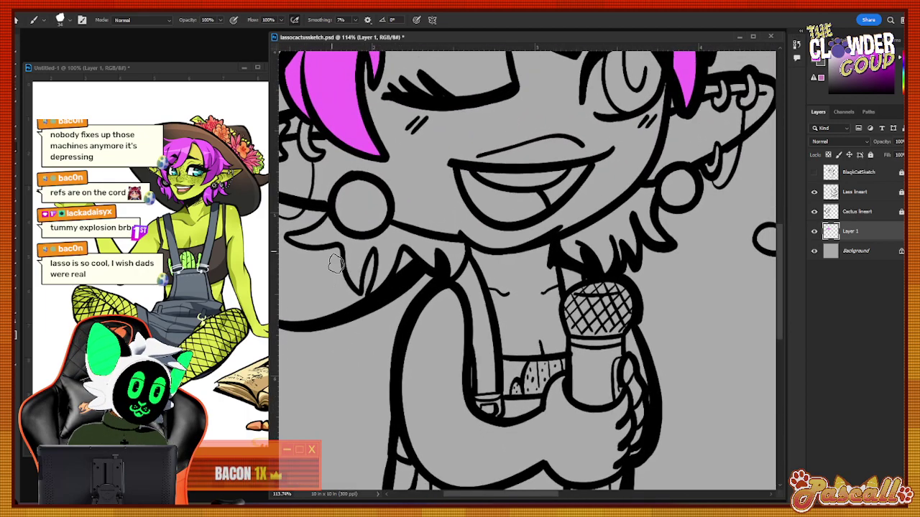
{"action": "left_click_drag", "start_coordinate": [475, 496], "coordinate": [457, 496]}
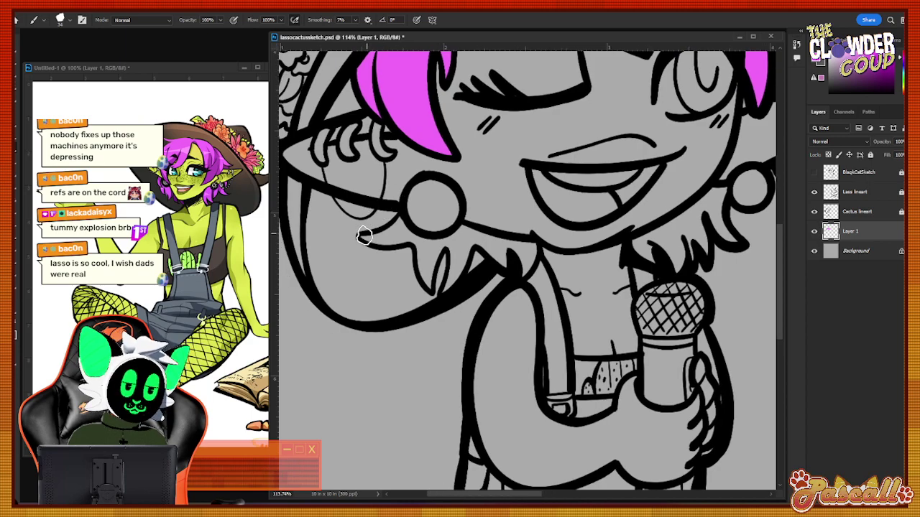
{"action": "mouse_move", "coordinate": [359, 234]}
{"action": "left_mouse_down"}
{"action": "mouse_move", "coordinate": [391, 239]}
{"action": "mouse_move", "coordinate": [399, 223]}
{"action": "mouse_move", "coordinate": [408, 235]}
{"action": "mouse_move", "coordinate": [433, 233]}
{"action": "mouse_move", "coordinate": [409, 239]}
{"action": "mouse_move", "coordinate": [418, 241]}
{"action": "mouse_move", "coordinate": [428, 284]}
{"action": "mouse_move", "coordinate": [425, 250]}
{"action": "mouse_move", "coordinate": [436, 246]}
{"action": "mouse_move", "coordinate": [430, 263]}
{"action": "mouse_move", "coordinate": [450, 240]}
{"action": "mouse_move", "coordinate": [445, 296]}
{"action": "mouse_move", "coordinate": [457, 253]}
{"action": "left_mouse_up"}
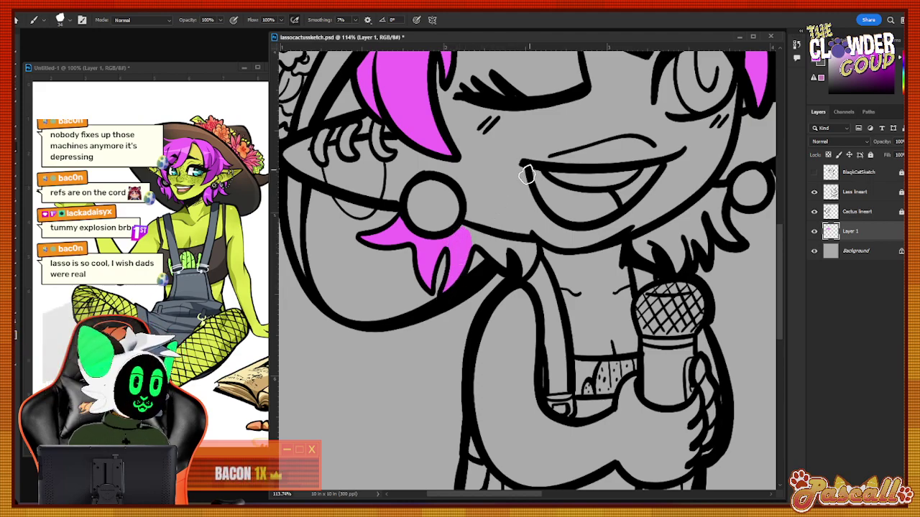
{"action": "left_click_drag", "start_coordinate": [466, 232], "coordinate": [483, 232]}
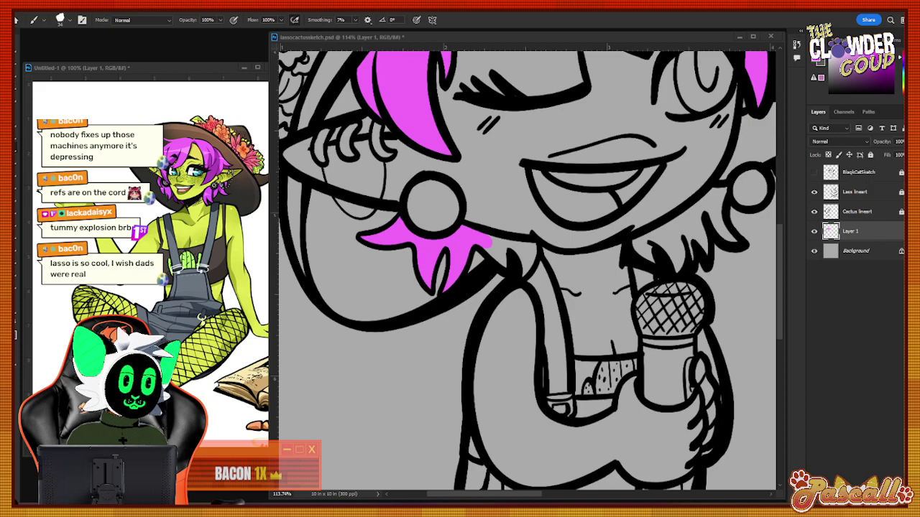
{"action": "key", "text": "ctrl+z"}
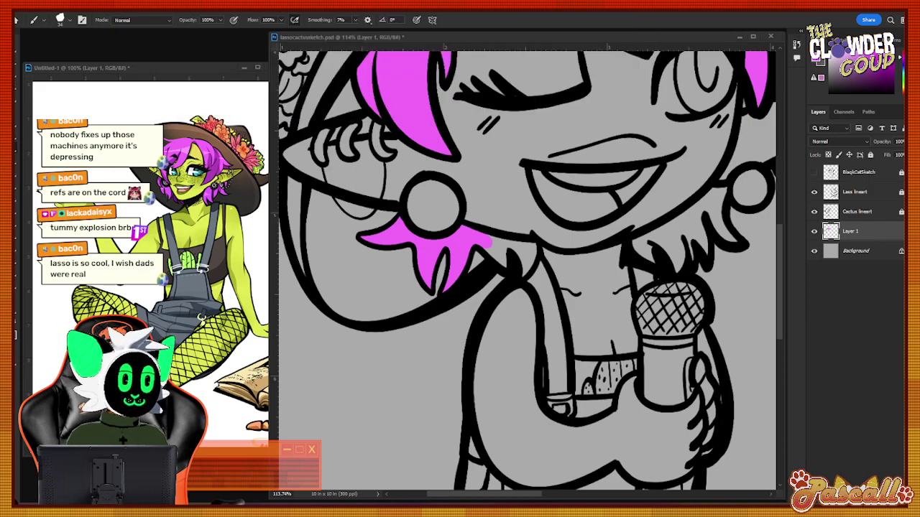
{"action": "key", "text": "ctrl+shift+z"}
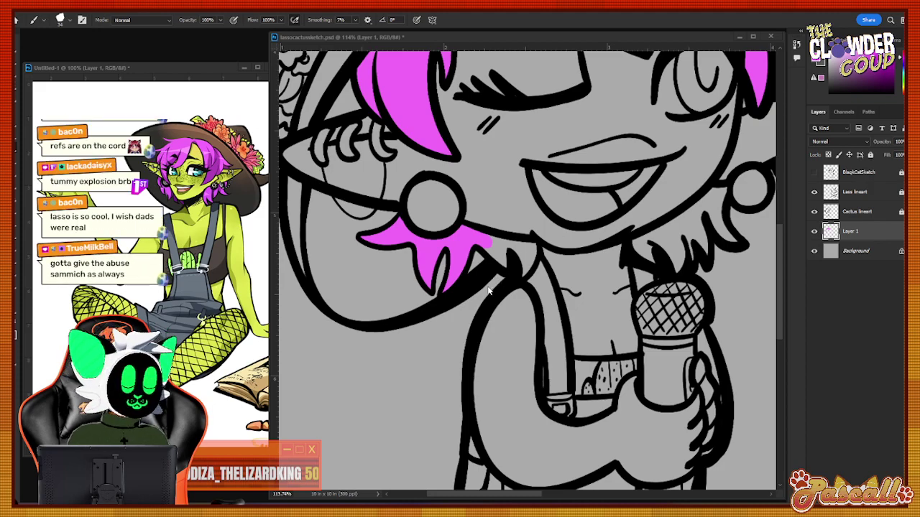
{"action": "mouse_move", "coordinate": [476, 238]}
{"action": "left_mouse_down"}
{"action": "mouse_move", "coordinate": [500, 260]}
{"action": "mouse_move", "coordinate": [510, 234]}
{"action": "mouse_move", "coordinate": [503, 254]}
{"action": "mouse_move", "coordinate": [485, 245]}
{"action": "mouse_move", "coordinate": [503, 263]}
{"action": "mouse_move", "coordinate": [486, 237]}
{"action": "mouse_move", "coordinate": [520, 245]}
{"action": "mouse_move", "coordinate": [525, 276]}
{"action": "mouse_move", "coordinate": [528, 252]}
{"action": "left_mouse_up"}
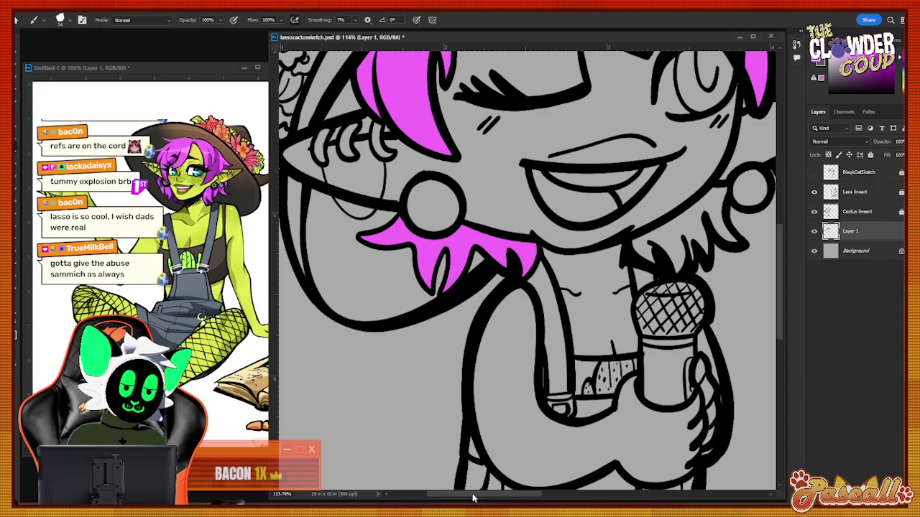
{"action": "left_click_drag", "start_coordinate": [477, 495], "coordinate": [522, 495]}
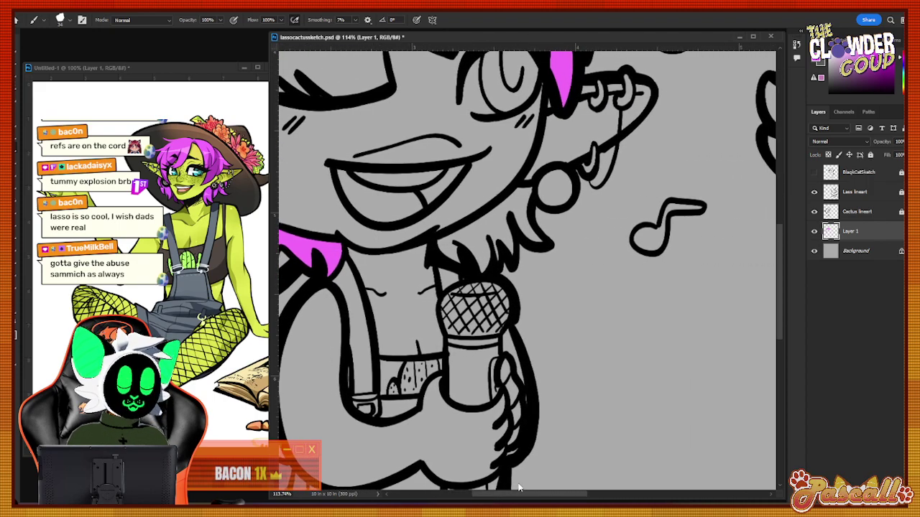
{"action": "mouse_move", "coordinate": [440, 246]}
{"action": "left_mouse_down"}
{"action": "mouse_move", "coordinate": [477, 235]}
{"action": "mouse_move", "coordinate": [481, 265]}
{"action": "mouse_move", "coordinate": [485, 236]}
{"action": "mouse_move", "coordinate": [493, 254]}
{"action": "mouse_move", "coordinate": [503, 228]}
{"action": "mouse_move", "coordinate": [507, 254]}
{"action": "mouse_move", "coordinate": [495, 215]}
{"action": "mouse_move", "coordinate": [475, 226]}
{"action": "mouse_move", "coordinate": [527, 191]}
{"action": "mouse_move", "coordinate": [517, 194]}
{"action": "mouse_move", "coordinate": [530, 217]}
{"action": "left_mouse_up"}
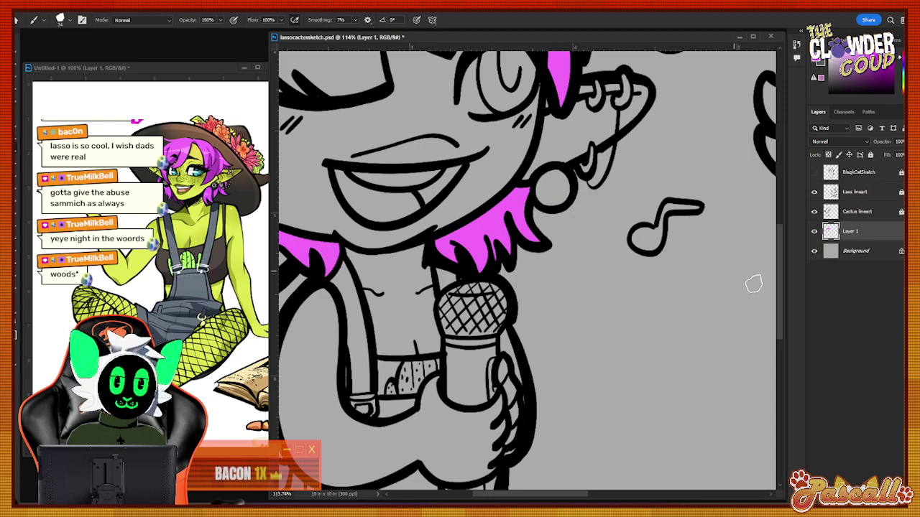
Pick a darker purple from the reference hair and add a new layer clipped to the hair flats.
{"action": "left_click_drag", "start_coordinate": [780, 285], "coordinate": [778, 242]}
{"action": "left_click_drag", "start_coordinate": [565, 494], "coordinate": [536, 494]}
{"action": "key", "text": "i"}
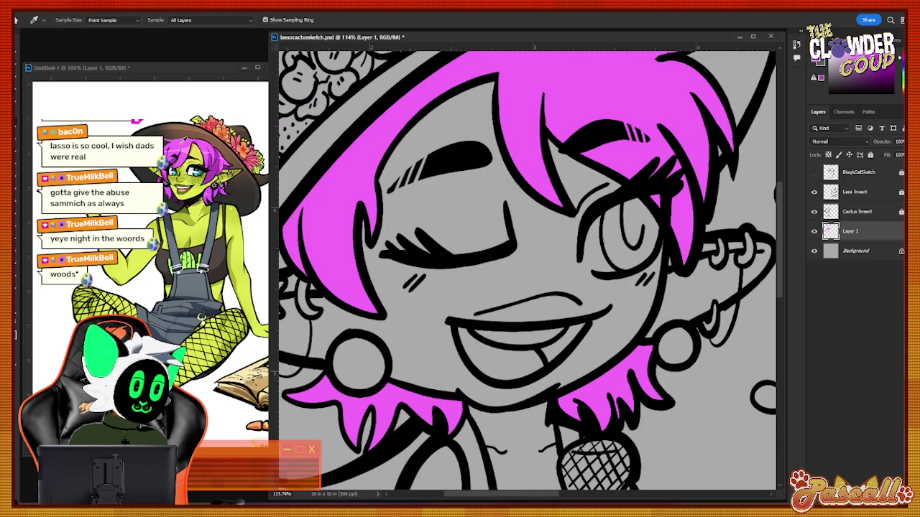
{"action": "key", "text": "b"}
{"action": "key", "text": "z"}
{"action": "mouse_move", "coordinate": [468, 242]}
{"action": "left_mouse_down"}
{"action": "mouse_move", "coordinate": [443, 286]}
{"action": "mouse_move", "coordinate": [448, 275]}
{"action": "left_mouse_up"}
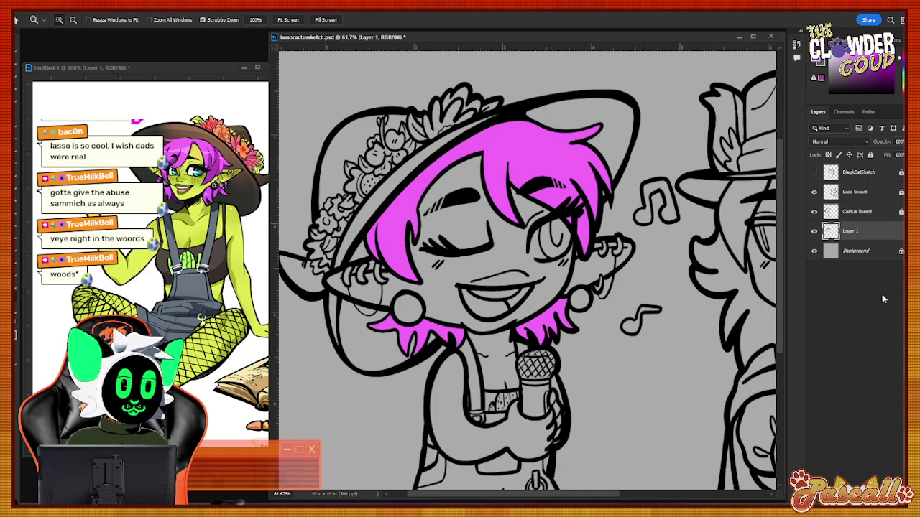
{"action": "key", "text": "ctrl+shift+n"}
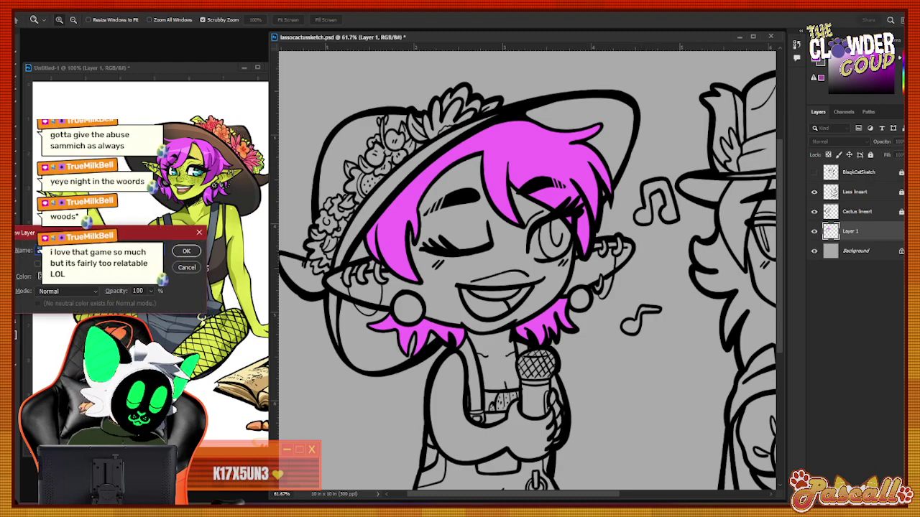
{"action": "left_click", "coordinate": [187, 251]}
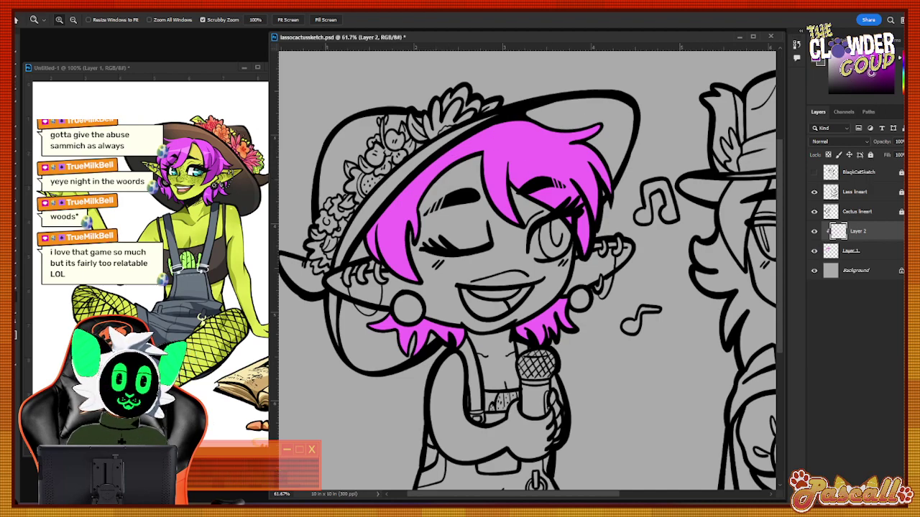
Enlarge the colour picker and paint darker purple shading on the side lock, fringe tips and lower tufts.
{"action": "key", "text": "b"}
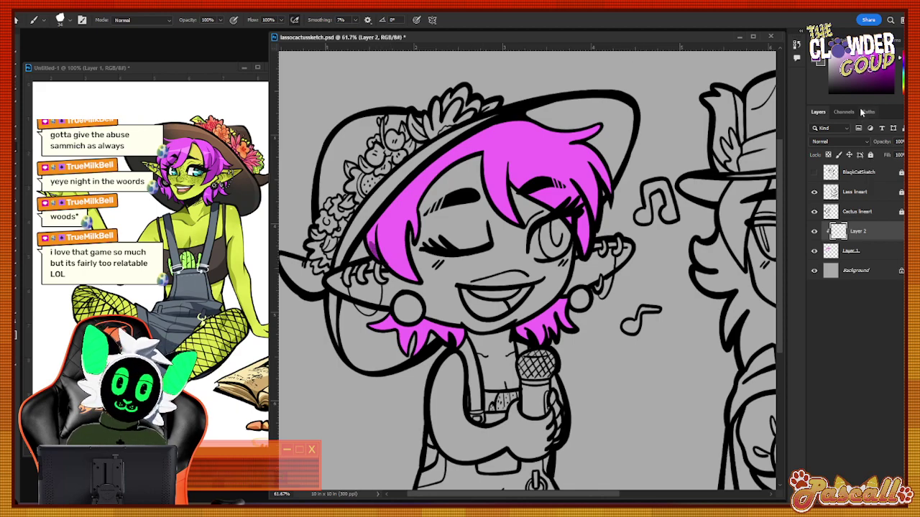
{"action": "left_click_drag", "start_coordinate": [860, 105], "coordinate": [862, 270]}
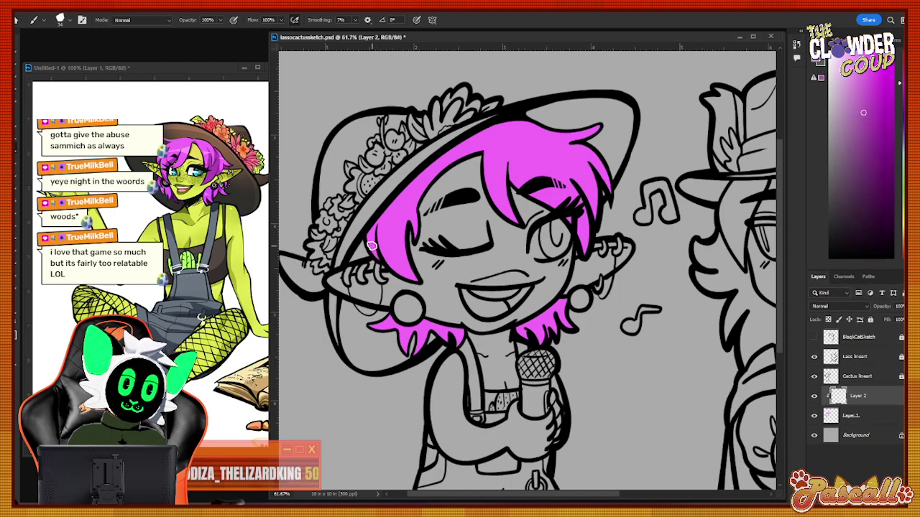
{"action": "mouse_move", "coordinate": [379, 266]}
{"action": "left_mouse_down"}
{"action": "mouse_move", "coordinate": [382, 232]}
{"action": "mouse_move", "coordinate": [418, 290]}
{"action": "mouse_move", "coordinate": [405, 244]}
{"action": "mouse_move", "coordinate": [411, 233]}
{"action": "mouse_move", "coordinate": [417, 247]}
{"action": "mouse_move", "coordinate": [420, 221]}
{"action": "left_mouse_up"}
{"action": "mouse_move", "coordinate": [484, 175]}
{"action": "left_mouse_down"}
{"action": "mouse_move", "coordinate": [519, 242]}
{"action": "mouse_move", "coordinate": [513, 189]}
{"action": "mouse_move", "coordinate": [549, 232]}
{"action": "mouse_move", "coordinate": [554, 174]}
{"action": "mouse_move", "coordinate": [591, 260]}
{"action": "mouse_move", "coordinate": [599, 167]}
{"action": "mouse_move", "coordinate": [607, 227]}
{"action": "left_mouse_up"}
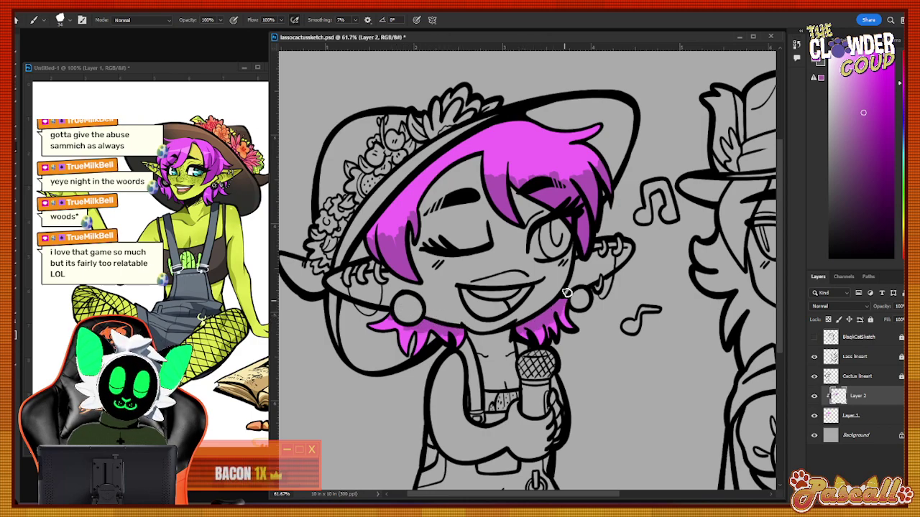
Choose a different Smudge brush and blend the dark purple shading softly into the hair's base colour.
{"action": "key", "text": "r"}
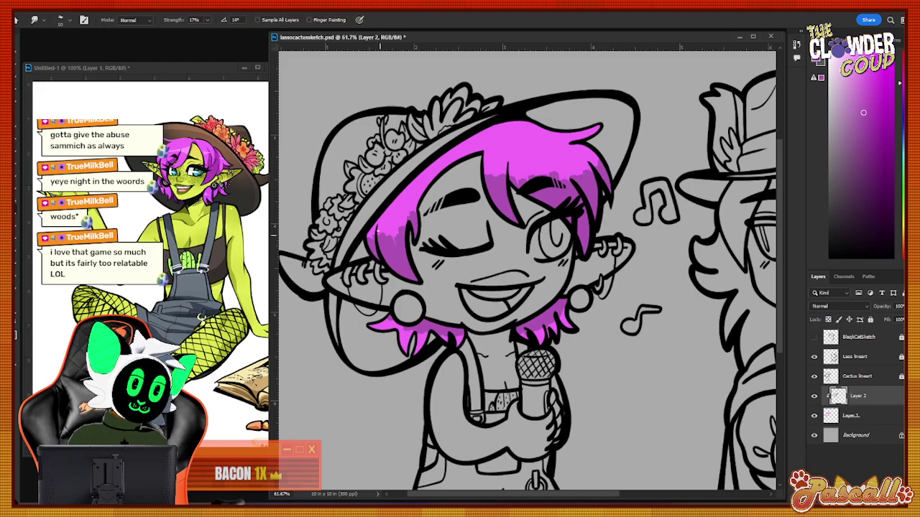
{"action": "left_click", "coordinate": [69, 20]}
{"action": "left_click_drag", "start_coordinate": [59, 50], "coordinate": [67, 50]}
{"action": "left_click", "coordinate": [66, 20]}
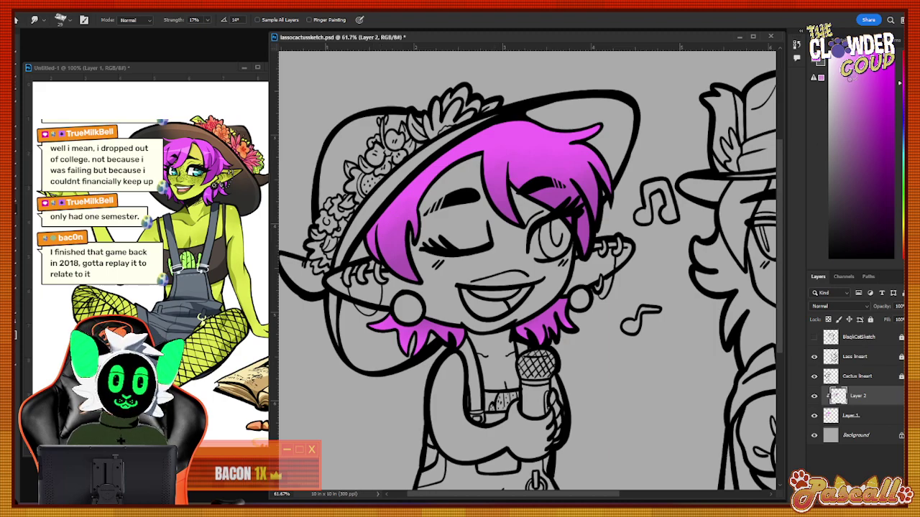
Paint pale pink highlights across the top of the fringe and on the upper side lock.
{"action": "key", "text": "b"}
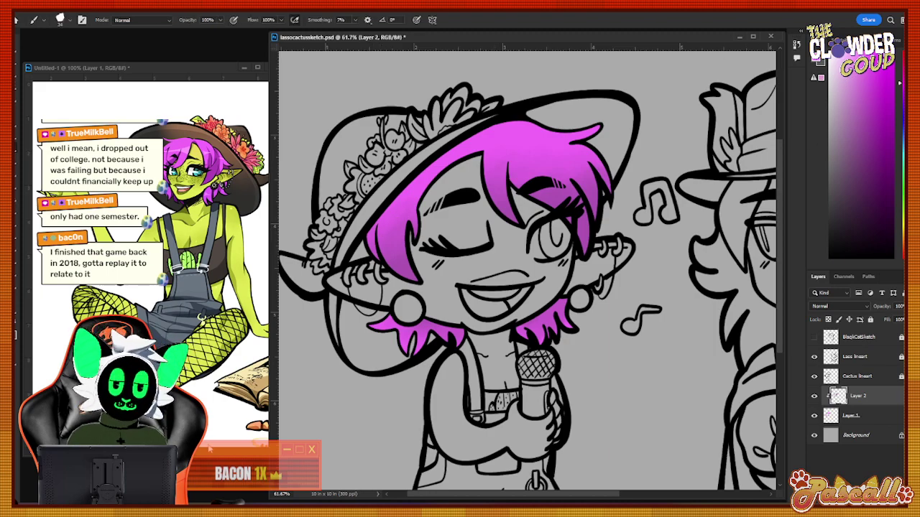
{"action": "mouse_move", "coordinate": [468, 138]}
{"action": "left_mouse_down"}
{"action": "mouse_move", "coordinate": [536, 125]}
{"action": "mouse_move", "coordinate": [496, 133]}
{"action": "mouse_move", "coordinate": [489, 163]}
{"action": "left_mouse_up"}
{"action": "key", "text": "ctrl+z"}
{"action": "mouse_move", "coordinate": [493, 129]}
{"action": "left_mouse_down"}
{"action": "mouse_move", "coordinate": [493, 162]}
{"action": "mouse_move", "coordinate": [500, 143]}
{"action": "mouse_move", "coordinate": [529, 147]}
{"action": "left_mouse_up"}
{"action": "key", "text": "ctrl+z"}
{"action": "key", "text": "ctrl+z"}
{"action": "mouse_move", "coordinate": [497, 160]}
{"action": "left_mouse_down"}
{"action": "mouse_move", "coordinate": [509, 135]}
{"action": "mouse_move", "coordinate": [532, 160]}
{"action": "mouse_move", "coordinate": [559, 146]}
{"action": "left_mouse_up"}
{"action": "key", "text": "ctrl+z"}
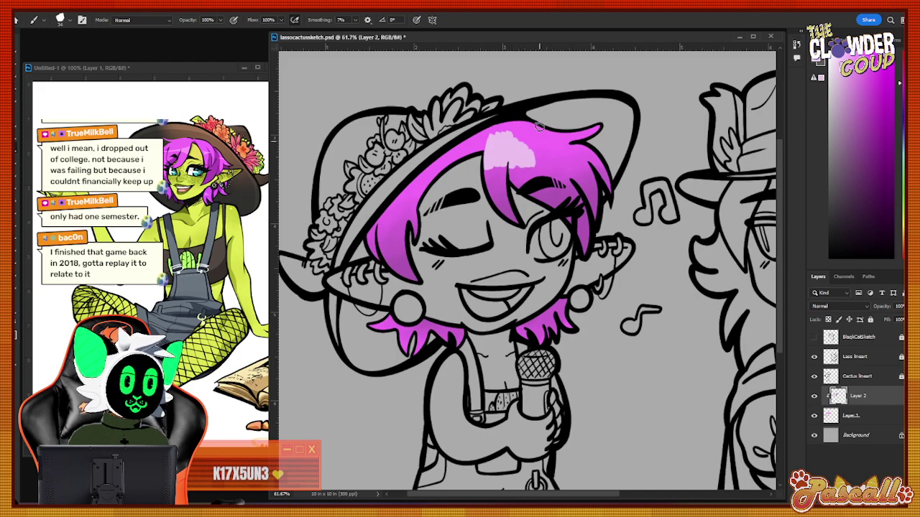
{"action": "mouse_move", "coordinate": [527, 143]}
{"action": "left_mouse_down"}
{"action": "mouse_move", "coordinate": [549, 154]}
{"action": "mouse_move", "coordinate": [575, 142]}
{"action": "left_mouse_up"}
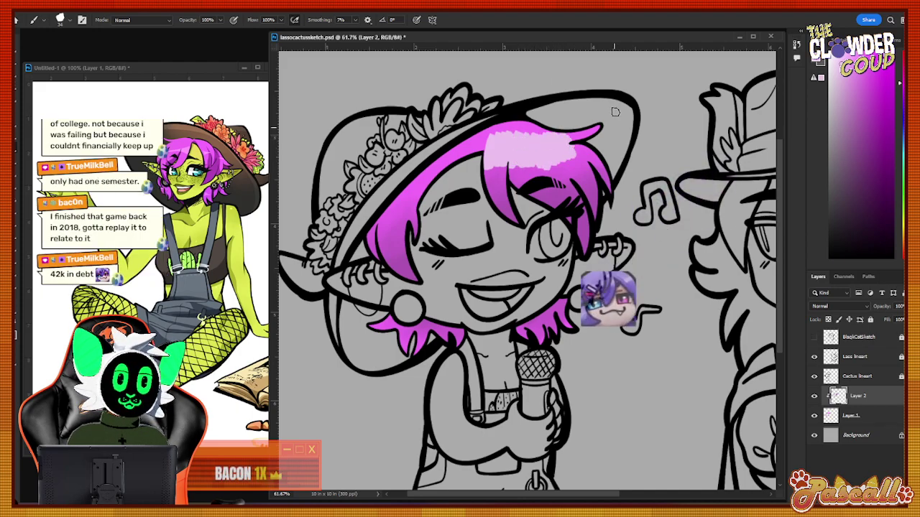
{"action": "left_click_drag", "start_coordinate": [378, 218], "coordinate": [400, 203]}
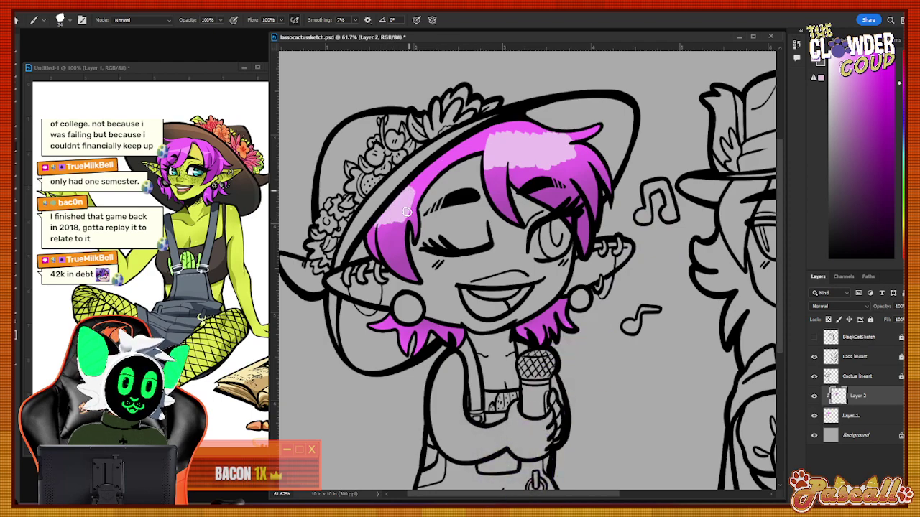
Smudge the pale highlights on the side lock and fringe softly into the purple hair.
{"action": "left_click", "coordinate": [16, 211]}
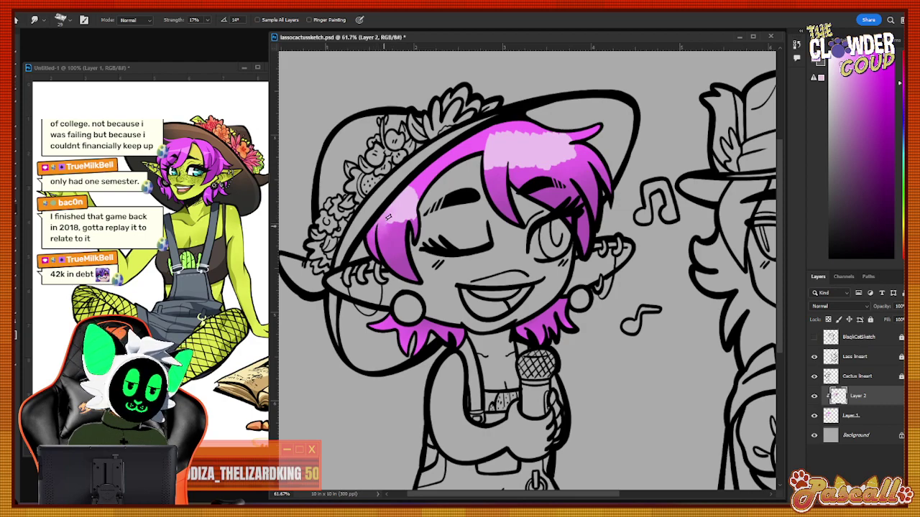
{"action": "mouse_move", "coordinate": [388, 217]}
{"action": "left_mouse_down"}
{"action": "mouse_move", "coordinate": [399, 226]}
{"action": "mouse_move", "coordinate": [421, 189]}
{"action": "left_mouse_up"}
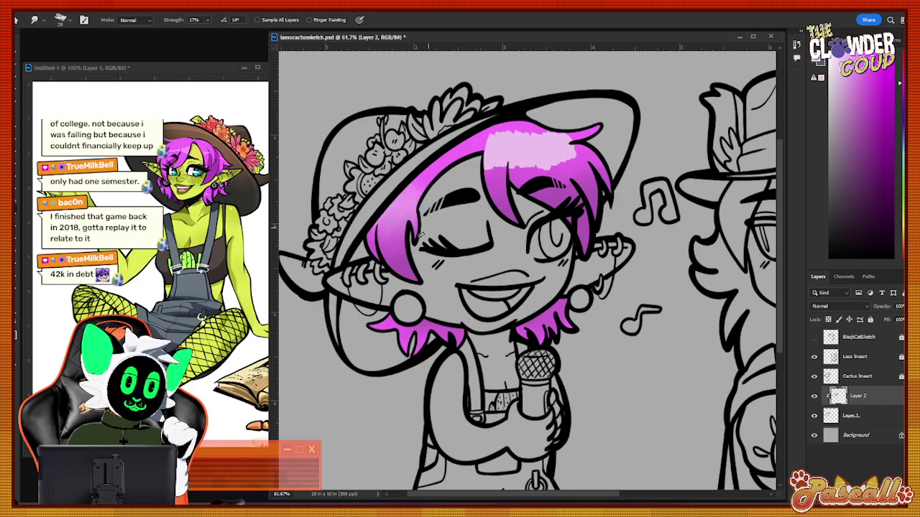
{"action": "mouse_move", "coordinate": [484, 126]}
{"action": "left_mouse_down"}
{"action": "mouse_move", "coordinate": [494, 178]}
{"action": "mouse_move", "coordinate": [491, 157]}
{"action": "mouse_move", "coordinate": [510, 129]}
{"action": "mouse_move", "coordinate": [504, 165]}
{"action": "mouse_move", "coordinate": [520, 115]}
{"action": "mouse_move", "coordinate": [518, 163]}
{"action": "mouse_move", "coordinate": [528, 178]}
{"action": "mouse_move", "coordinate": [546, 117]}
{"action": "mouse_move", "coordinate": [553, 172]}
{"action": "mouse_move", "coordinate": [571, 120]}
{"action": "left_mouse_up"}
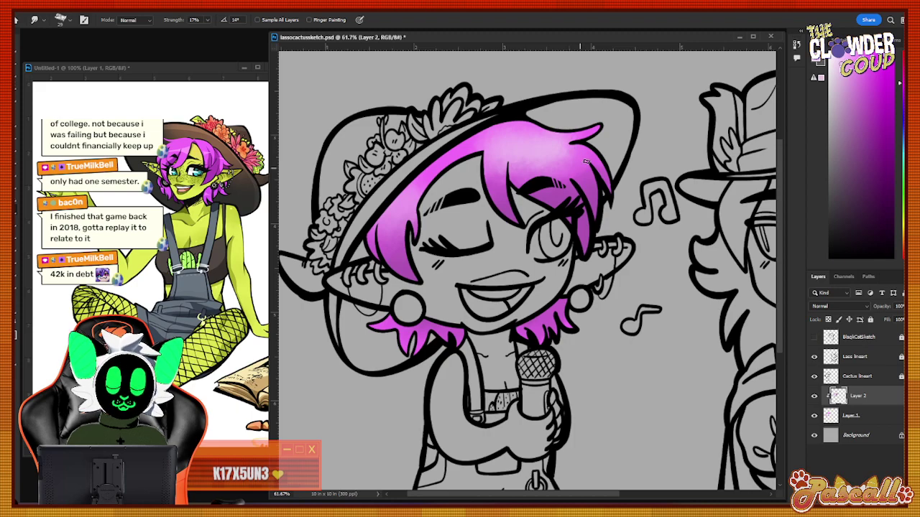
{"action": "left_click_drag", "start_coordinate": [562, 156], "coordinate": [564, 131]}
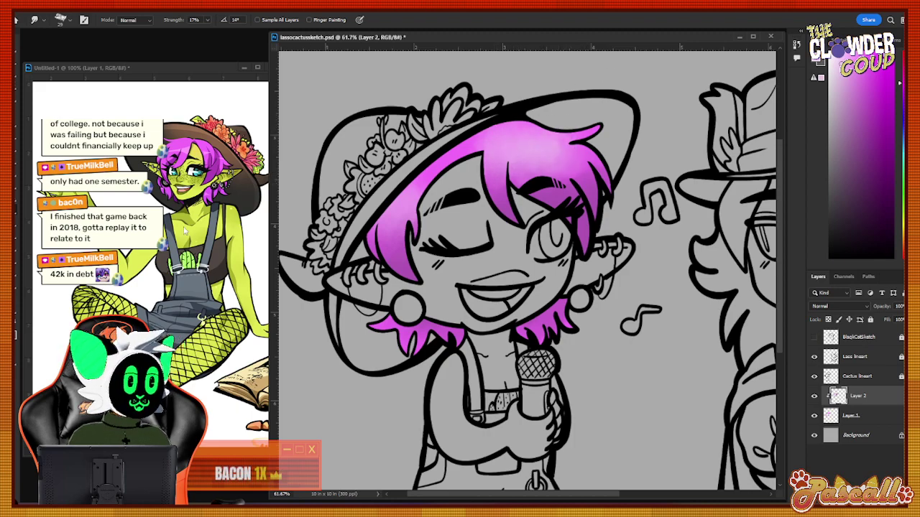
Add a new layer directly above the Background layer.
{"action": "key", "text": "b"}
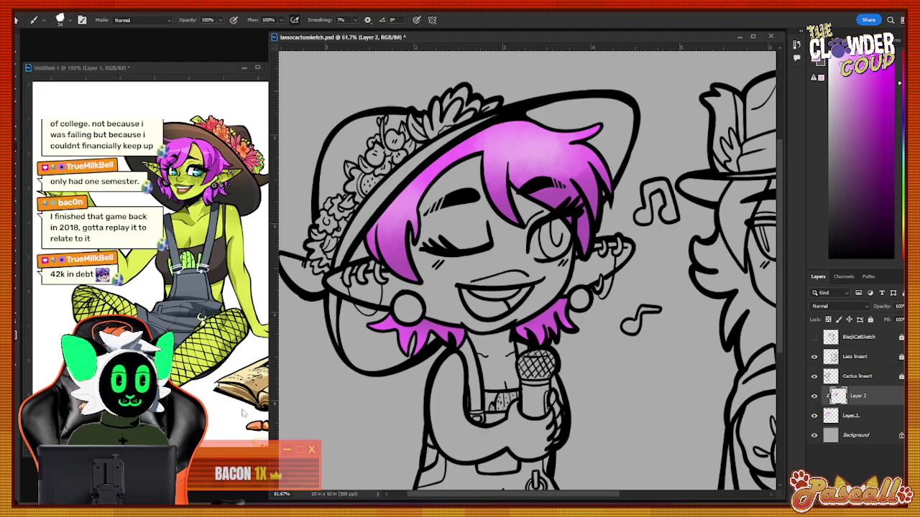
{"action": "left_click_drag", "start_coordinate": [782, 257], "coordinate": [782, 254]}
{"action": "left_click", "coordinate": [876, 439]}
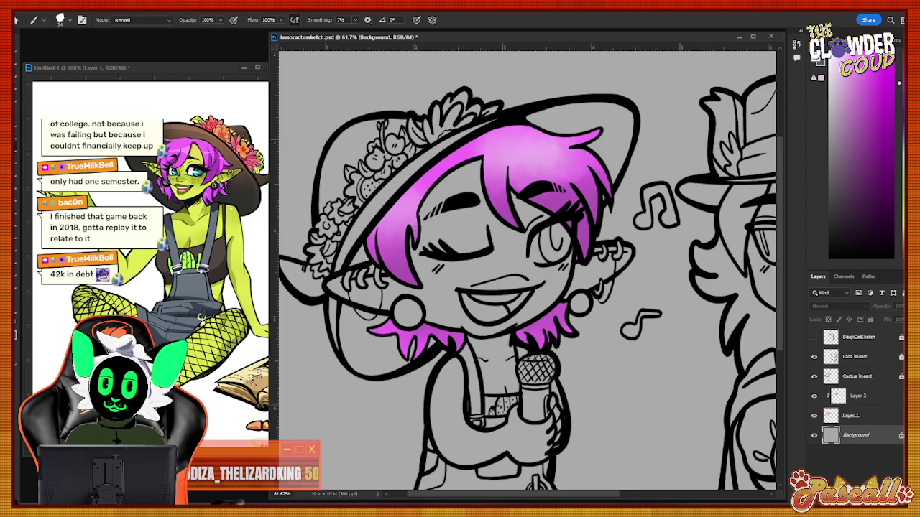
{"action": "key", "text": "ctrl+shift+alt+n"}
Sample the teal iris colour from the reference character's eye.
{"action": "key", "text": "z"}
{"action": "mouse_move", "coordinate": [533, 239]}
{"action": "left_mouse_down"}
{"action": "mouse_move", "coordinate": [580, 239]}
{"action": "mouse_move", "coordinate": [564, 239]}
{"action": "left_mouse_up"}
{"action": "mouse_move", "coordinate": [452, 321]}
{"action": "left_mouse_down"}
{"action": "mouse_move", "coordinate": [466, 320]}
{"action": "mouse_move", "coordinate": [474, 297]}
{"action": "left_mouse_up"}
{"action": "key", "text": "i"}
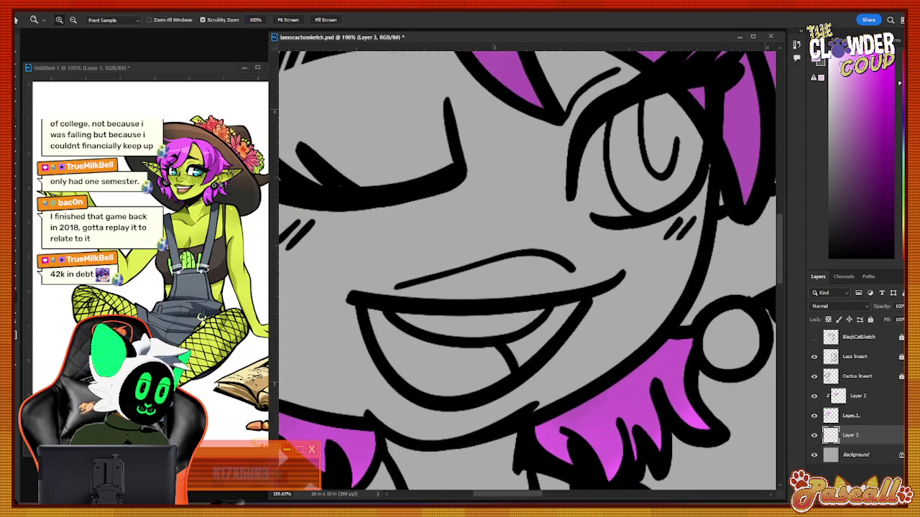
{"action": "key", "text": "z"}
{"action": "left_click_drag", "start_coordinate": [195, 179], "coordinate": [269, 179]}
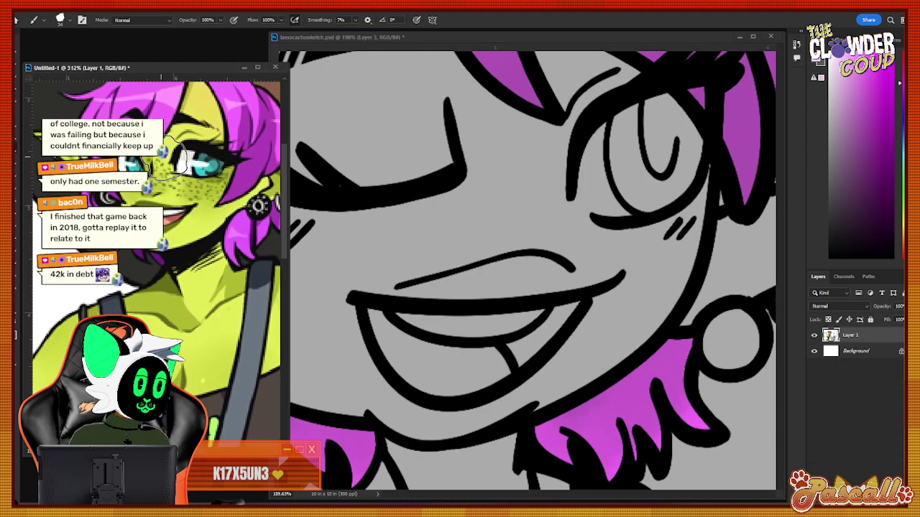
{"action": "key", "text": "i"}
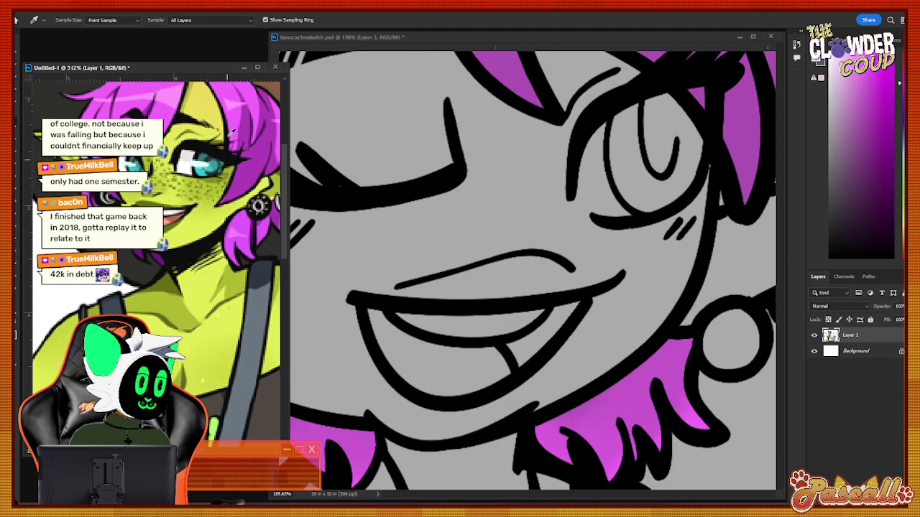
{"action": "left_click", "coordinate": [202, 154]}
Reduce the brush size and paint the open eye's iris in flat teal.
{"action": "key", "text": "b"}
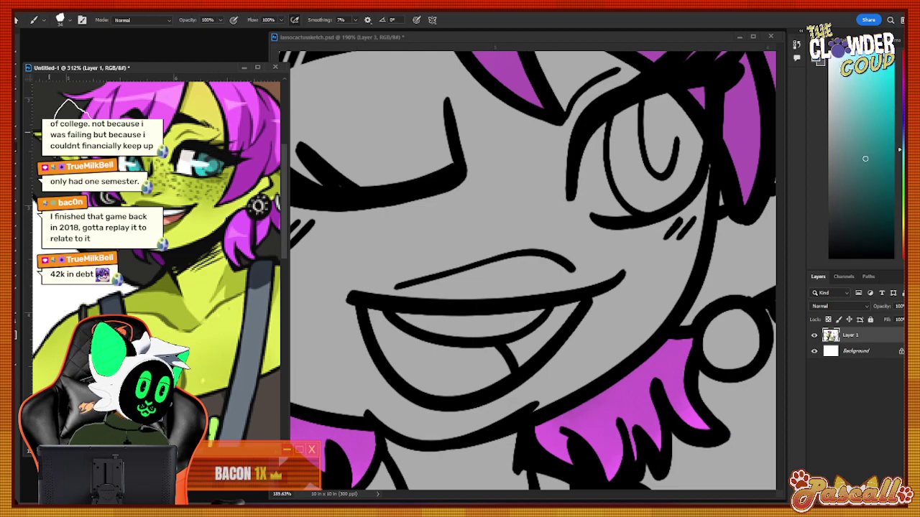
{"action": "left_click", "coordinate": [63, 20]}
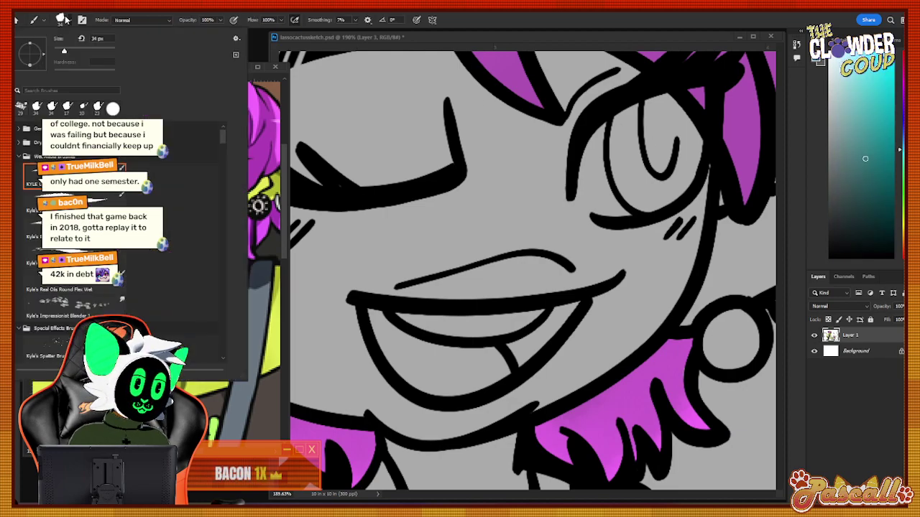
{"action": "left_click", "coordinate": [655, 175]}
{"action": "mouse_move", "coordinate": [640, 120]}
{"action": "left_mouse_down"}
{"action": "mouse_move", "coordinate": [628, 115]}
{"action": "mouse_move", "coordinate": [620, 136]}
{"action": "left_mouse_up"}
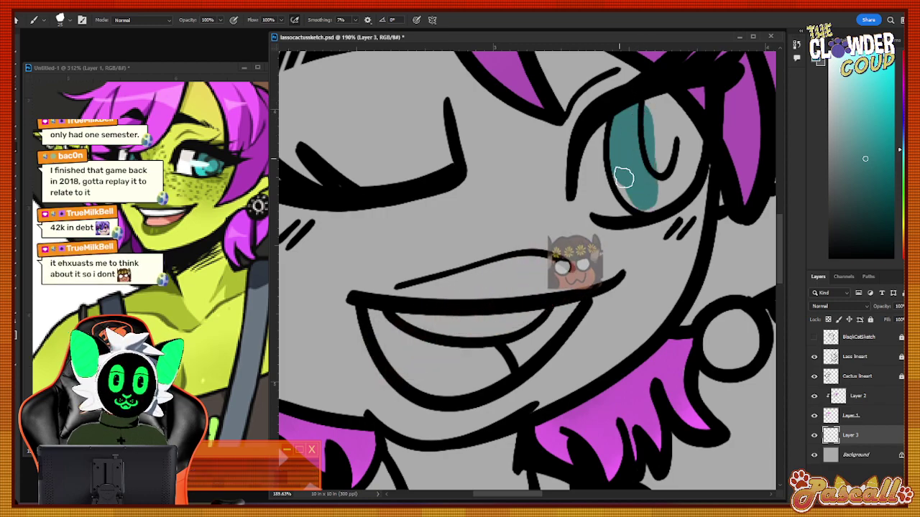
{"action": "mouse_move", "coordinate": [622, 180]}
{"action": "left_mouse_down"}
{"action": "mouse_move", "coordinate": [649, 200]}
{"action": "mouse_move", "coordinate": [630, 166]}
{"action": "mouse_move", "coordinate": [655, 191]}
{"action": "mouse_move", "coordinate": [674, 192]}
{"action": "mouse_move", "coordinate": [689, 169]}
{"action": "mouse_move", "coordinate": [681, 133]}
{"action": "mouse_move", "coordinate": [667, 158]}
{"action": "mouse_move", "coordinate": [682, 157]}
{"action": "mouse_move", "coordinate": [671, 108]}
{"action": "mouse_move", "coordinate": [642, 127]}
{"action": "left_mouse_up"}
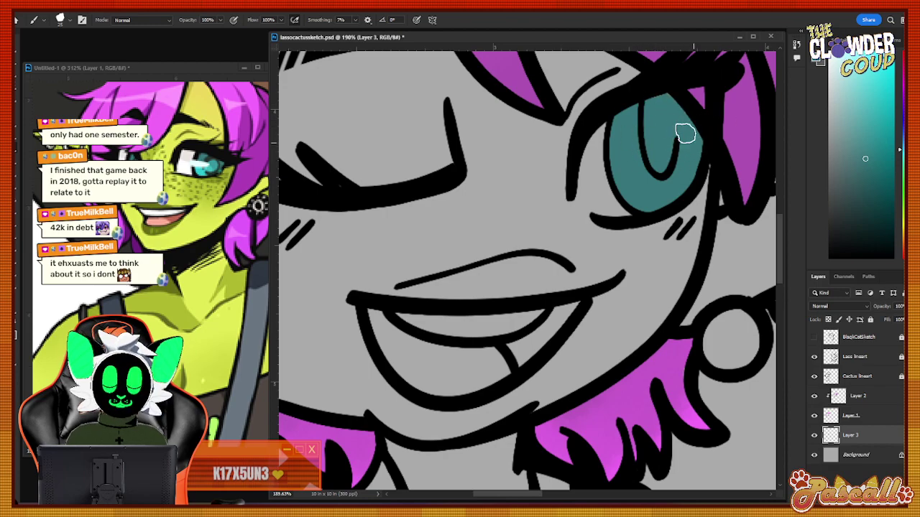
Pick a darker teal from the reference eye and shade the upper iris, using an even darker tone inside the pupil.
{"action": "key", "text": "i"}
{"action": "left_click", "coordinate": [206, 152]}
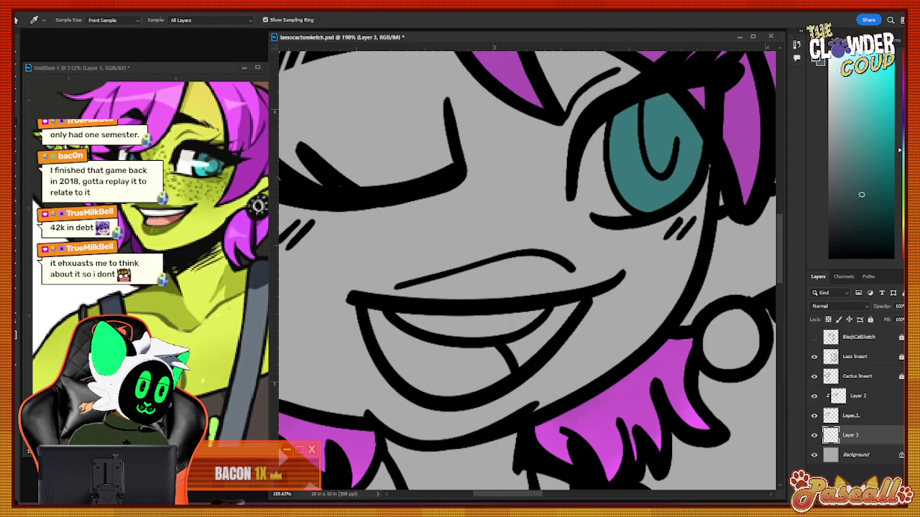
{"action": "key", "text": "b"}
{"action": "mouse_move", "coordinate": [609, 137]}
{"action": "left_mouse_down"}
{"action": "mouse_move", "coordinate": [618, 161]}
{"action": "mouse_move", "coordinate": [628, 156]}
{"action": "mouse_move", "coordinate": [642, 106]}
{"action": "mouse_move", "coordinate": [660, 163]}
{"action": "mouse_move", "coordinate": [675, 106]}
{"action": "mouse_move", "coordinate": [695, 133]}
{"action": "left_mouse_up"}
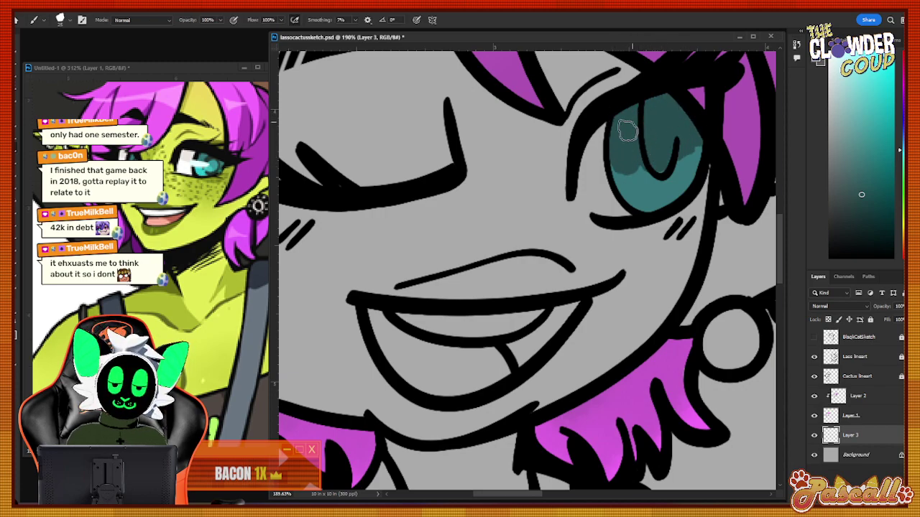
{"action": "mouse_move", "coordinate": [653, 111]}
{"action": "left_mouse_down"}
{"action": "mouse_move", "coordinate": [651, 136]}
{"action": "mouse_move", "coordinate": [665, 164]}
{"action": "left_mouse_up"}
{"action": "mouse_move", "coordinate": [672, 126]}
{"action": "left_mouse_down"}
{"action": "mouse_move", "coordinate": [649, 124]}
{"action": "mouse_move", "coordinate": [659, 166]}
{"action": "mouse_move", "coordinate": [666, 108]}
{"action": "left_mouse_up"}
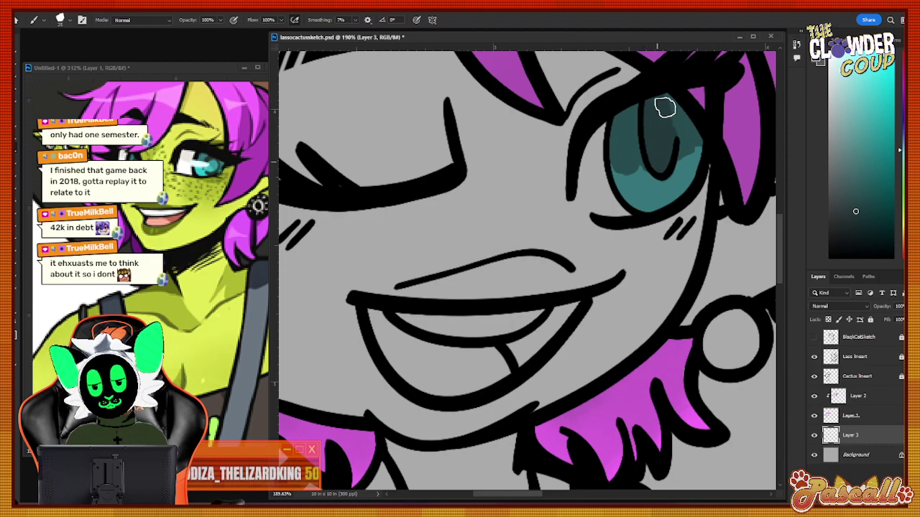
Reduce the Smudge brush size and blend the dark iris shading into the lighter teal.
{"action": "left_click", "coordinate": [15, 212]}
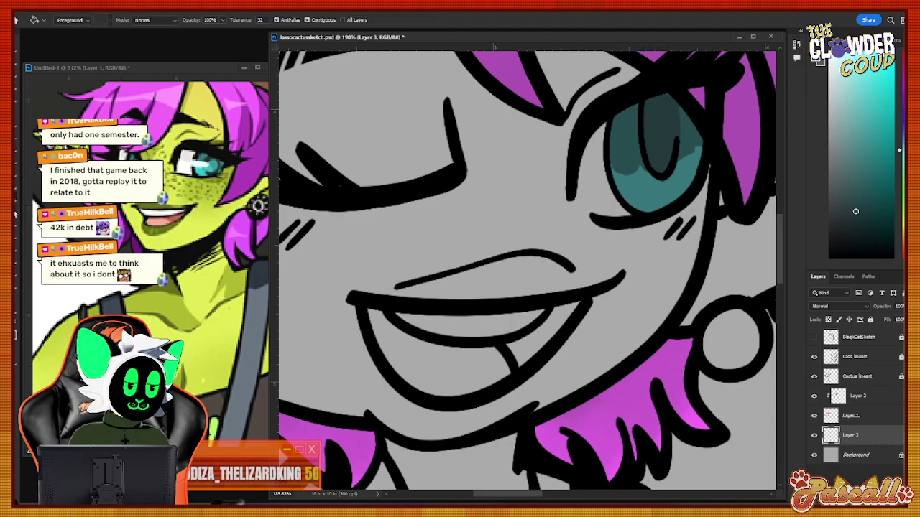
{"action": "left_click", "coordinate": [625, 168]}
{"action": "key", "text": "ctrl+z"}
{"action": "left_click", "coordinate": [15, 209]}
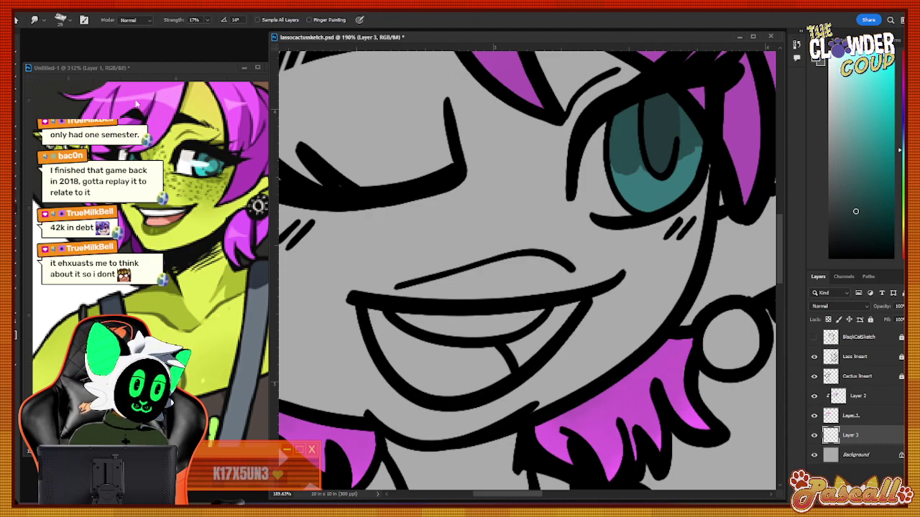
{"action": "left_click", "coordinate": [69, 20]}
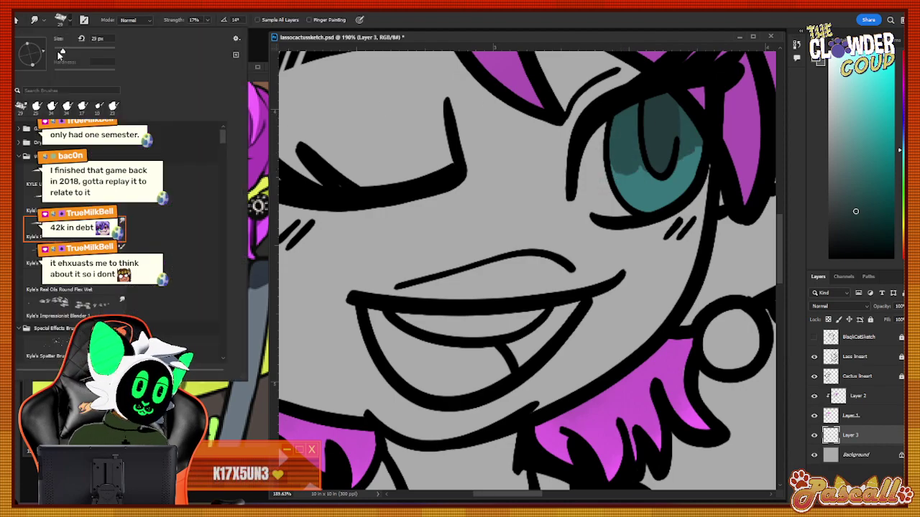
{"action": "left_click", "coordinate": [58, 52]}
{"action": "left_click", "coordinate": [69, 19]}
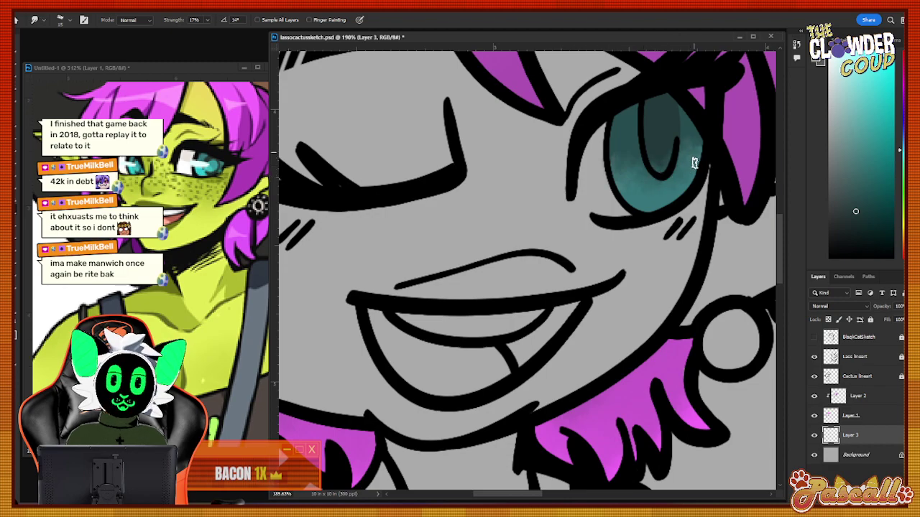
Undo the smudged blending on the iris.
{"action": "key", "text": "e"}
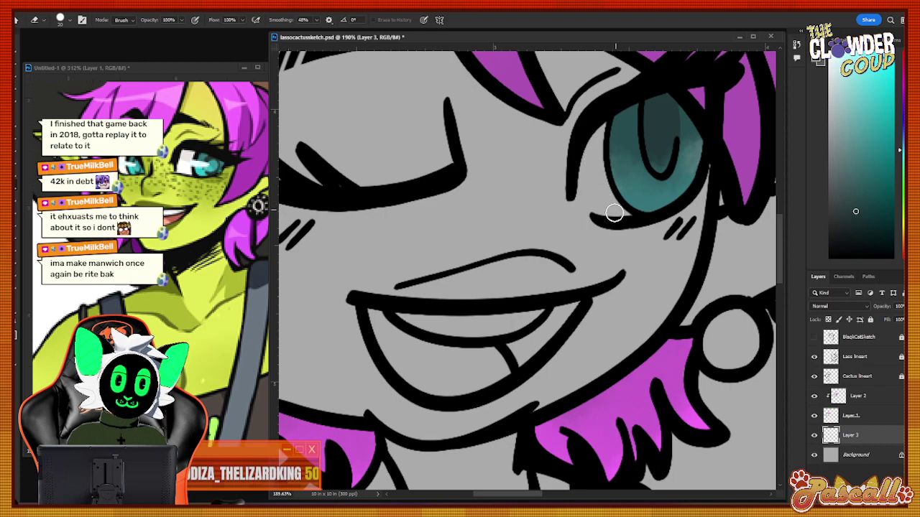
{"action": "key", "text": "b"}
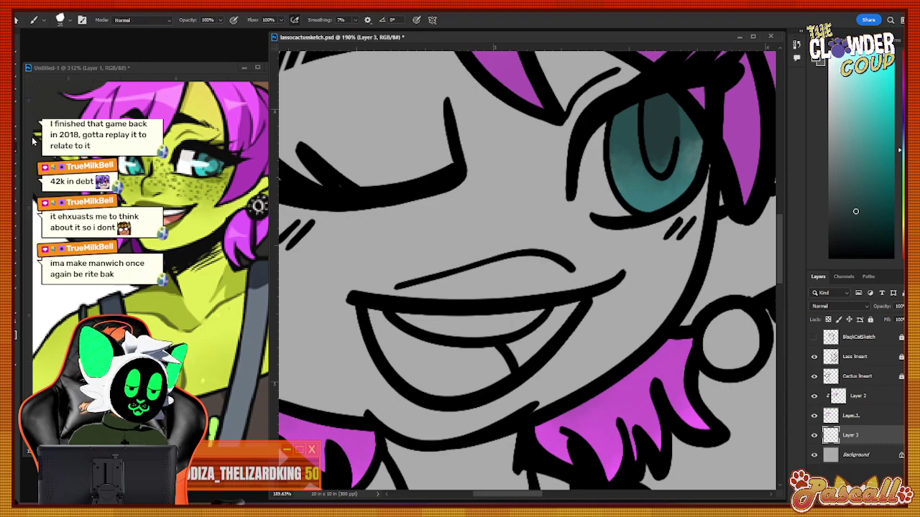
{"action": "key", "text": "ctrl+z"}
{"action": "key", "text": "ctrl+z"}
{"action": "key", "text": "ctrl+z"}
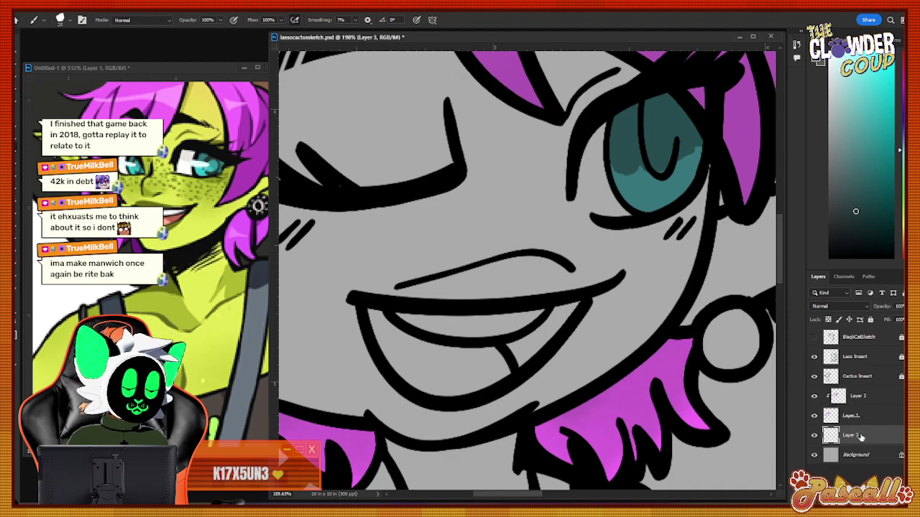
Add a new layer clipped to the eye colour layer and extend the darker teal shading across the iris.
{"action": "key", "text": "ctrl+shift+n"}
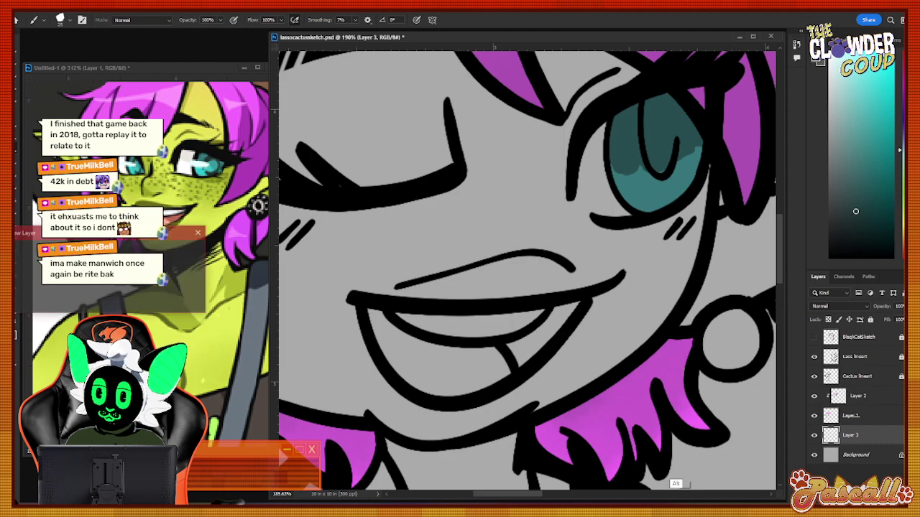
{"action": "left_click", "coordinate": [186, 251]}
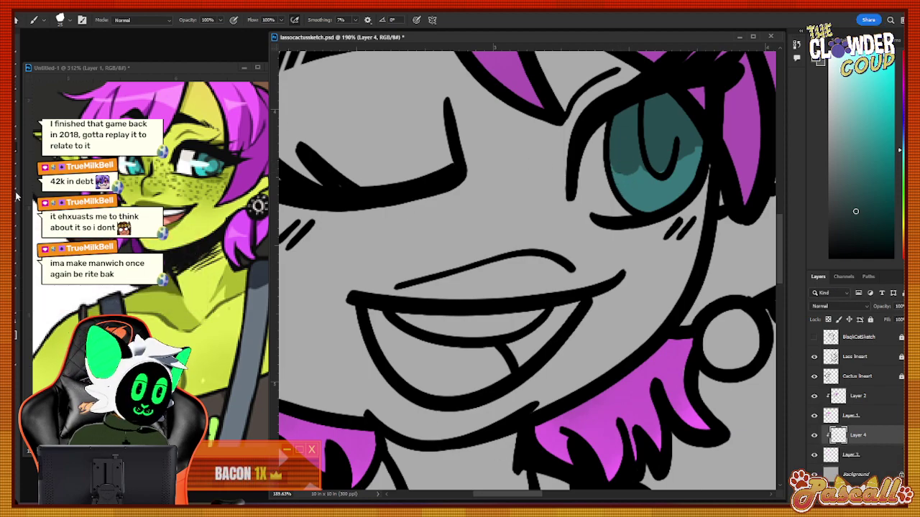
{"action": "mouse_move", "coordinate": [615, 169]}
{"action": "left_mouse_down"}
{"action": "mouse_move", "coordinate": [652, 135]}
{"action": "mouse_move", "coordinate": [647, 113]}
{"action": "mouse_move", "coordinate": [660, 163]}
{"action": "mouse_move", "coordinate": [664, 115]}
{"action": "mouse_move", "coordinate": [652, 106]}
{"action": "mouse_move", "coordinate": [656, 155]}
{"action": "left_mouse_up"}
{"action": "key", "text": "i"}
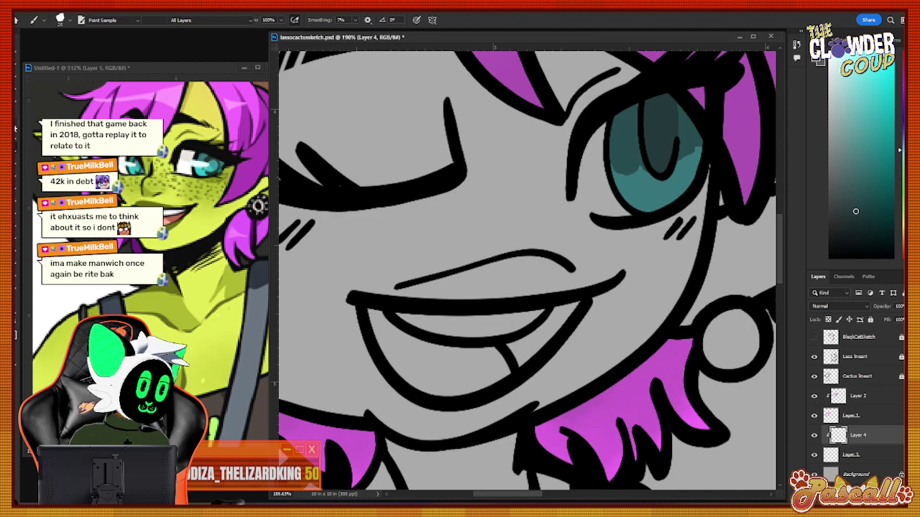
{"action": "key", "text": "b"}
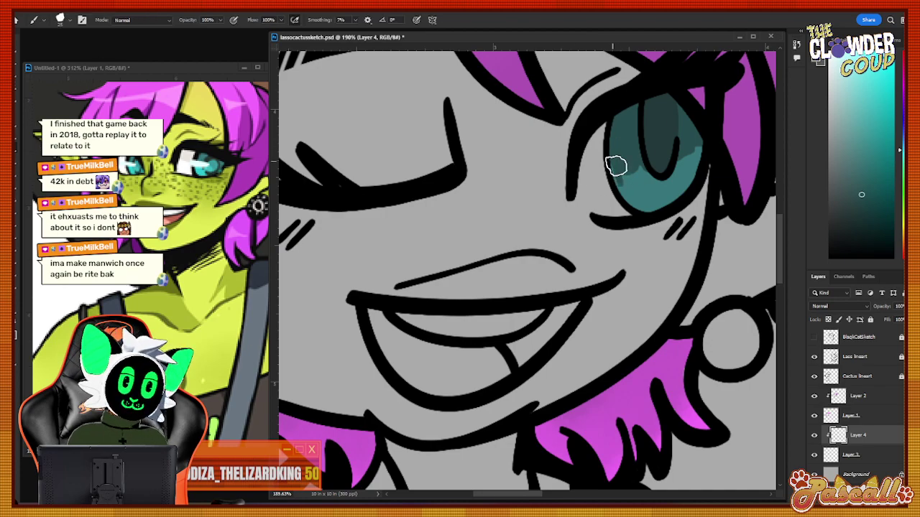
{"action": "mouse_move", "coordinate": [613, 179]}
{"action": "left_mouse_down"}
{"action": "mouse_move", "coordinate": [628, 178]}
{"action": "mouse_move", "coordinate": [630, 161]}
{"action": "left_mouse_up"}
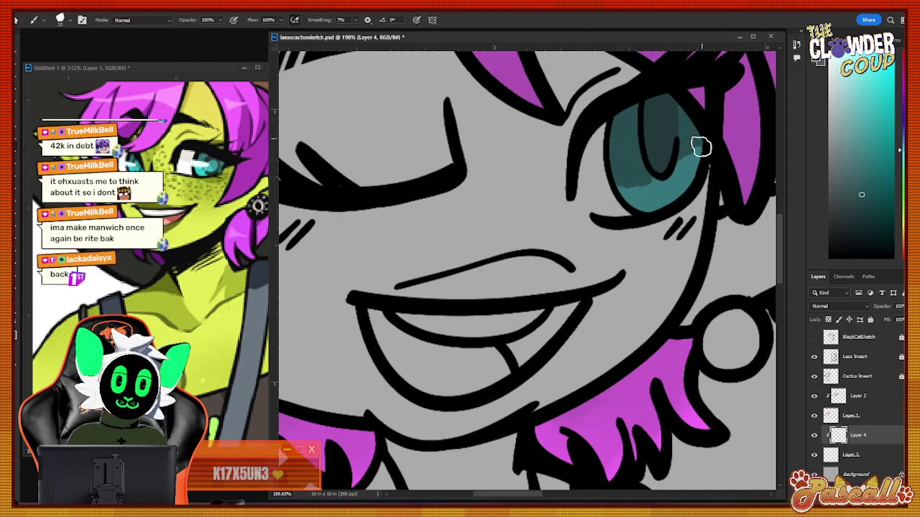
Try smudging the clipped iris shading, and undo the shading back to the flat teal iris.
{"action": "left_click", "coordinate": [16, 208]}
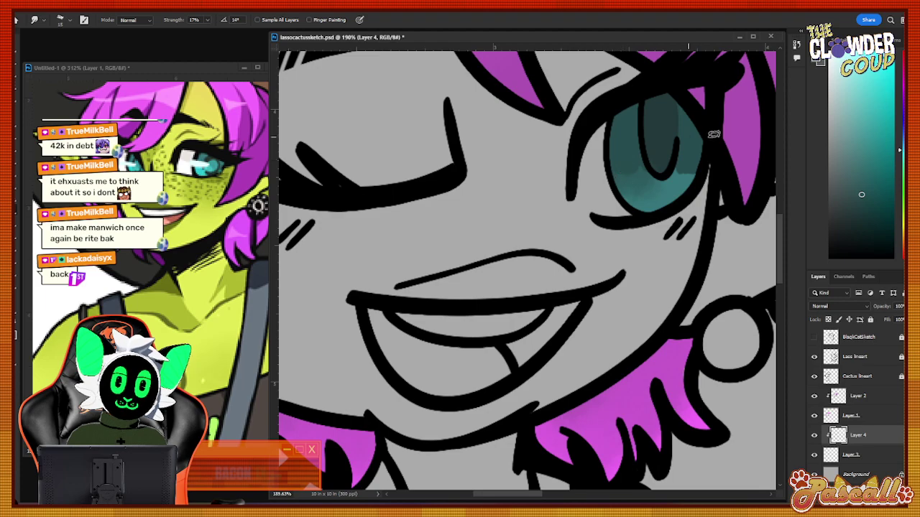
{"action": "key", "text": "ctrl+e"}
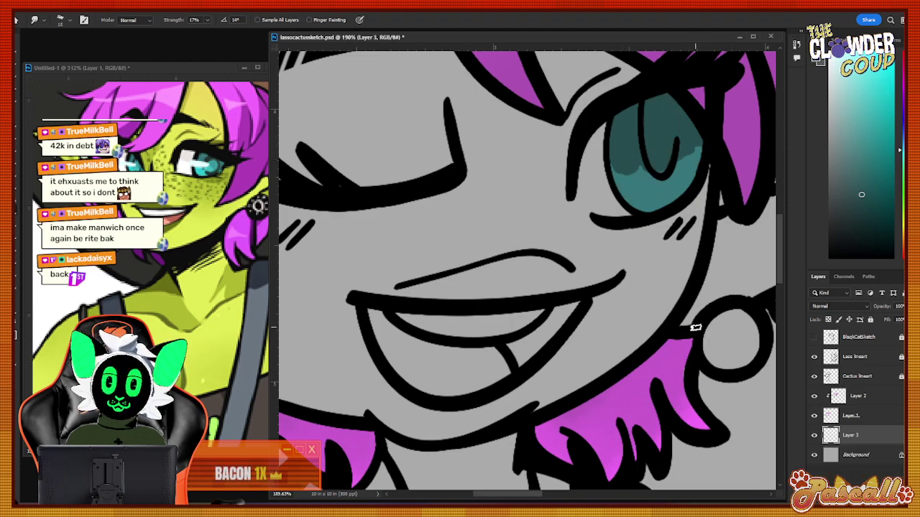
{"action": "key", "text": "ctrl+z"}
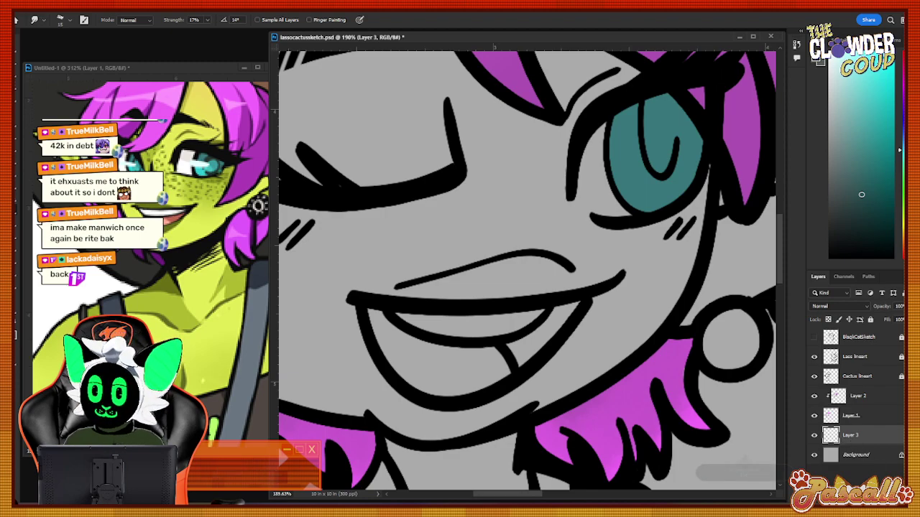
Add a new layer clipped to the eye colour layer and paint darker teal shading over the upper iris.
{"action": "key", "text": "ctrl+shift+n"}
{"action": "left_click", "coordinate": [42, 263]}
{"action": "left_click", "coordinate": [190, 252]}
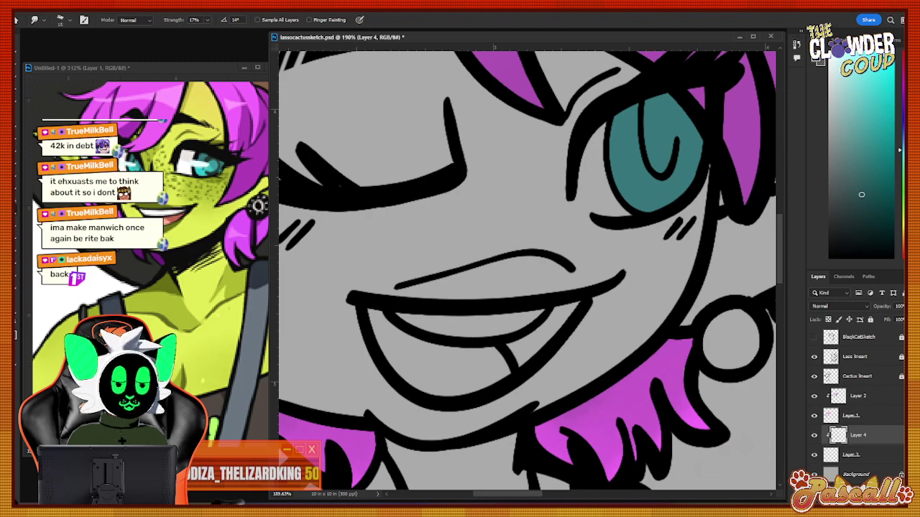
{"action": "key", "text": "b"}
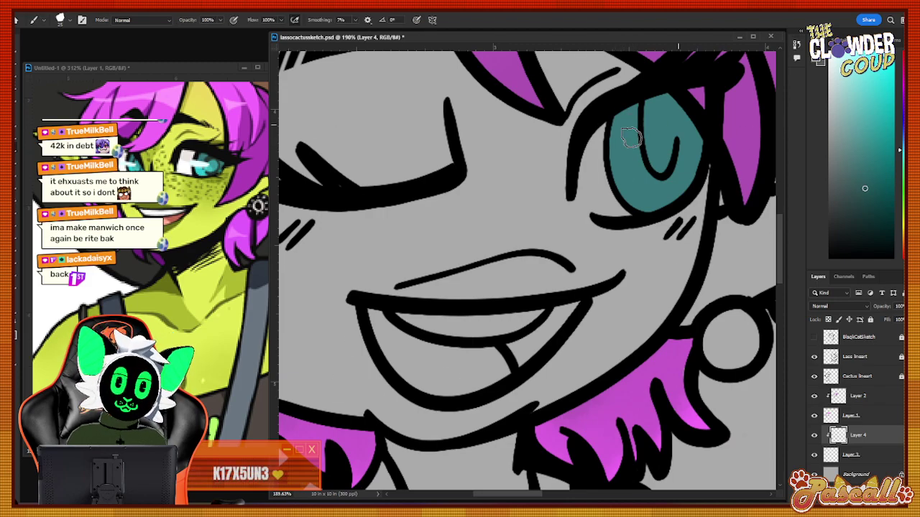
{"action": "mouse_move", "coordinate": [631, 138]}
{"action": "left_mouse_down"}
{"action": "mouse_move", "coordinate": [624, 111]}
{"action": "mouse_move", "coordinate": [641, 176]}
{"action": "mouse_move", "coordinate": [658, 105]}
{"action": "mouse_move", "coordinate": [671, 152]}
{"action": "mouse_move", "coordinate": [682, 152]}
{"action": "mouse_move", "coordinate": [690, 123]}
{"action": "mouse_move", "coordinate": [708, 151]}
{"action": "left_mouse_up"}
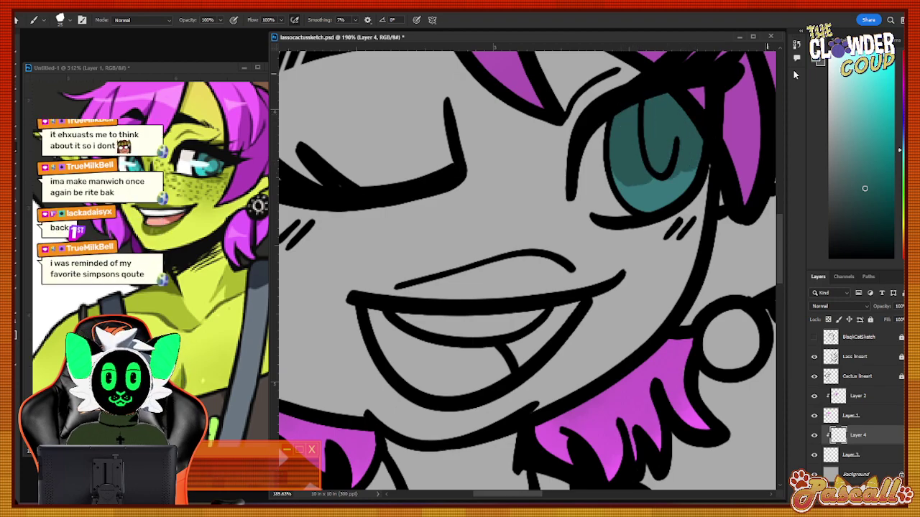
Paint the pupil in a deeper dark teal and smudge the iris shading into the lighter teal below.
{"action": "left_click_drag", "start_coordinate": [864, 190], "coordinate": [864, 216]}
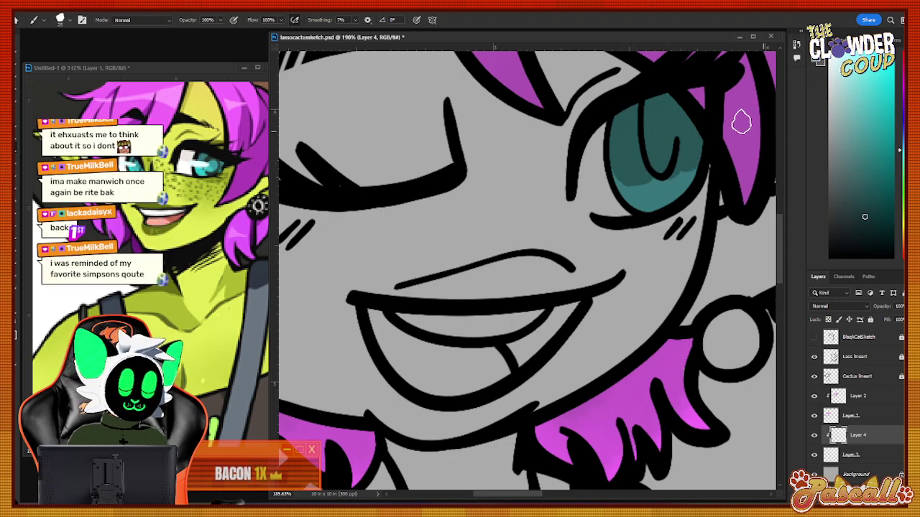
{"action": "mouse_move", "coordinate": [652, 113]}
{"action": "left_mouse_down"}
{"action": "mouse_move", "coordinate": [657, 164]}
{"action": "mouse_move", "coordinate": [664, 113]}
{"action": "left_mouse_up"}
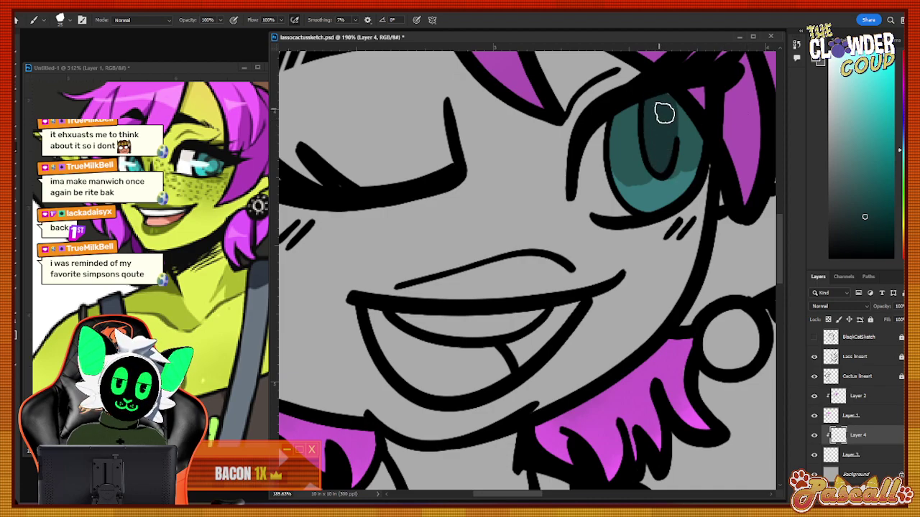
{"action": "left_click", "coordinate": [15, 203]}
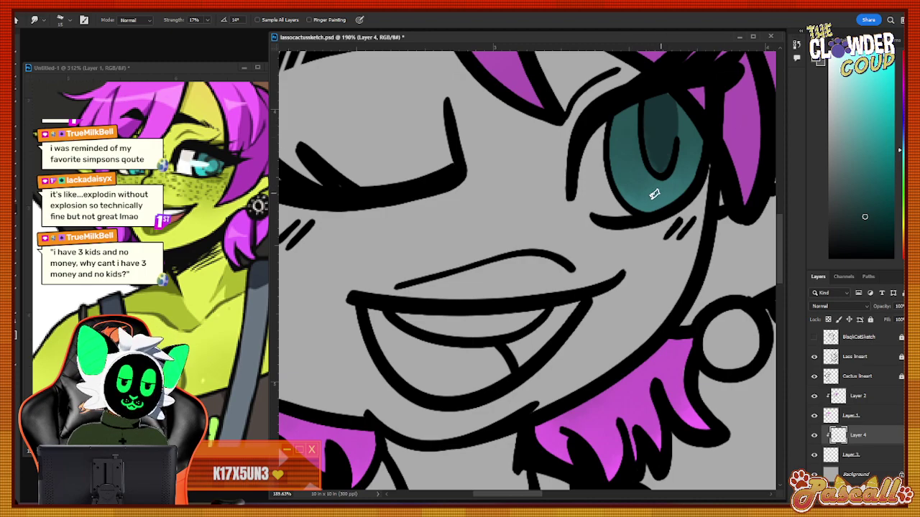
{"action": "key", "text": "b"}
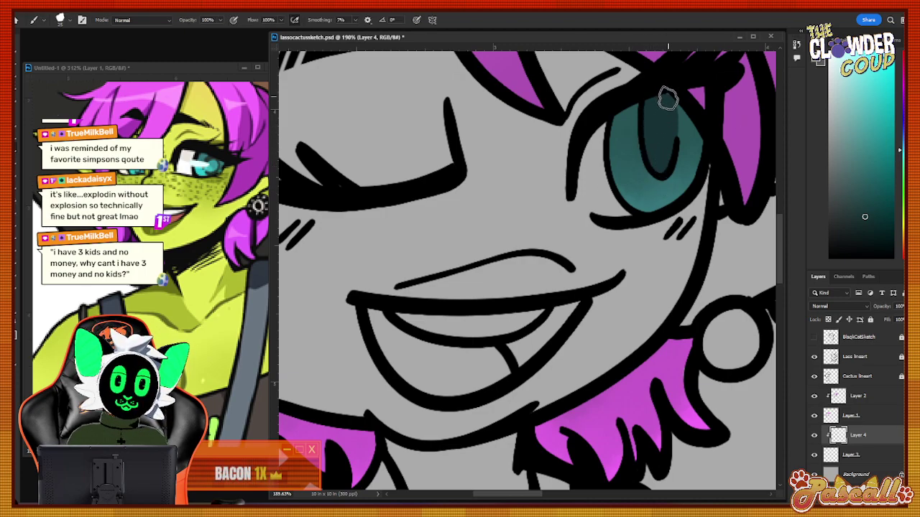
Sample white from the reference eye, add a new layer just above the Background, and paint the white of the open eye.
{"action": "key", "text": "z"}
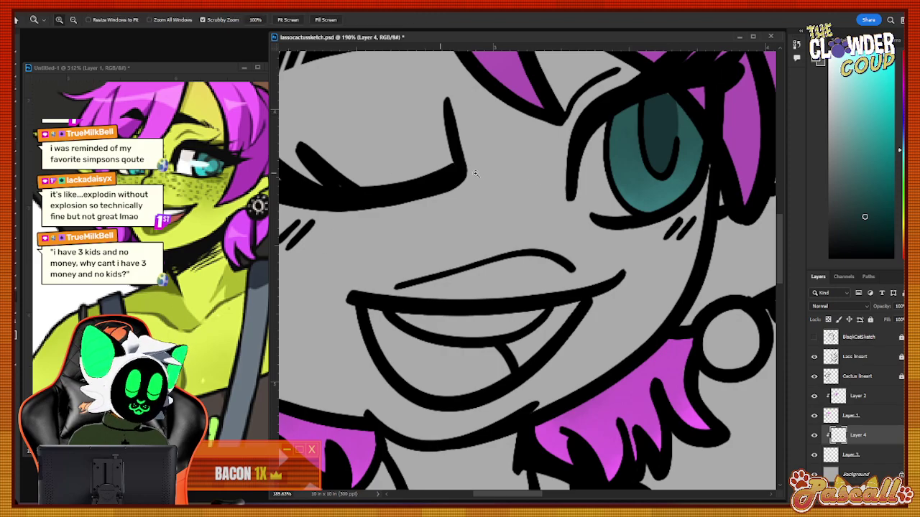
{"action": "left_click_drag", "start_coordinate": [632, 175], "coordinate": [575, 175]}
{"action": "left_click_drag", "start_coordinate": [671, 177], "coordinate": [715, 177]}
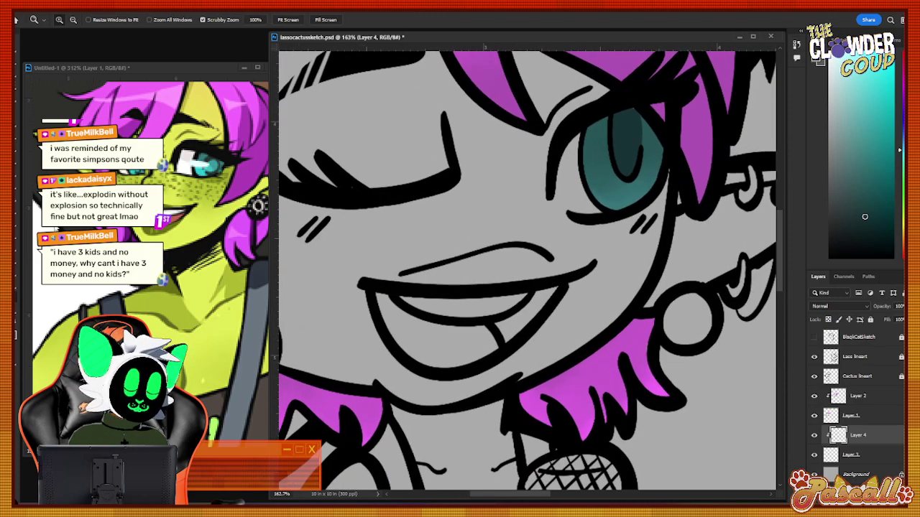
{"action": "key", "text": "i"}
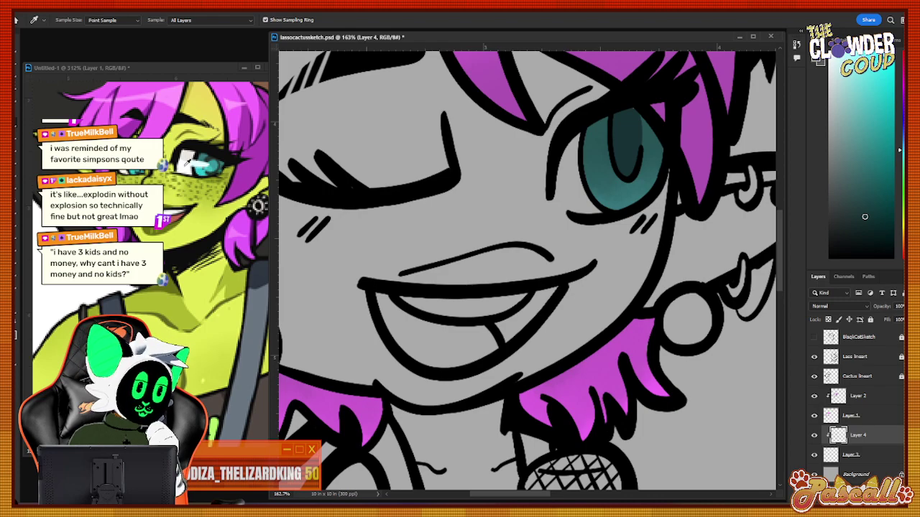
{"action": "left_click", "coordinate": [184, 165]}
{"action": "key", "text": "b"}
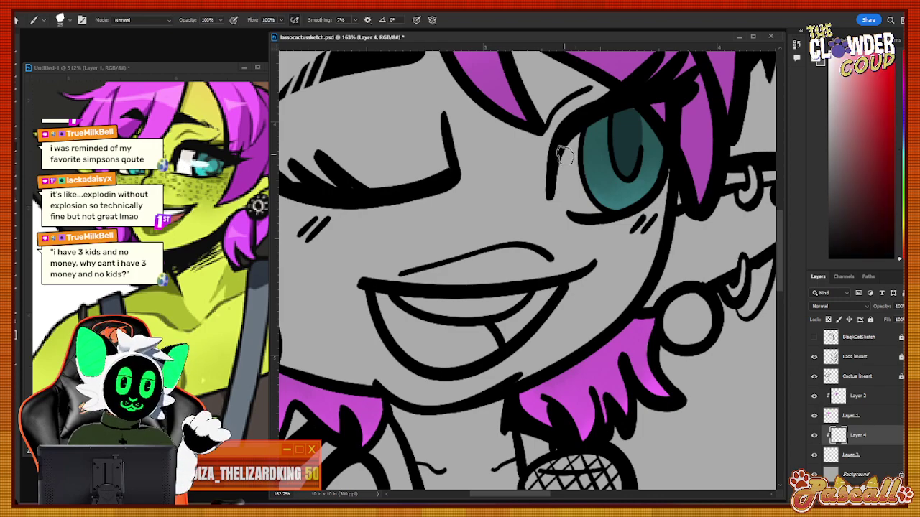
{"action": "left_click", "coordinate": [878, 456]}
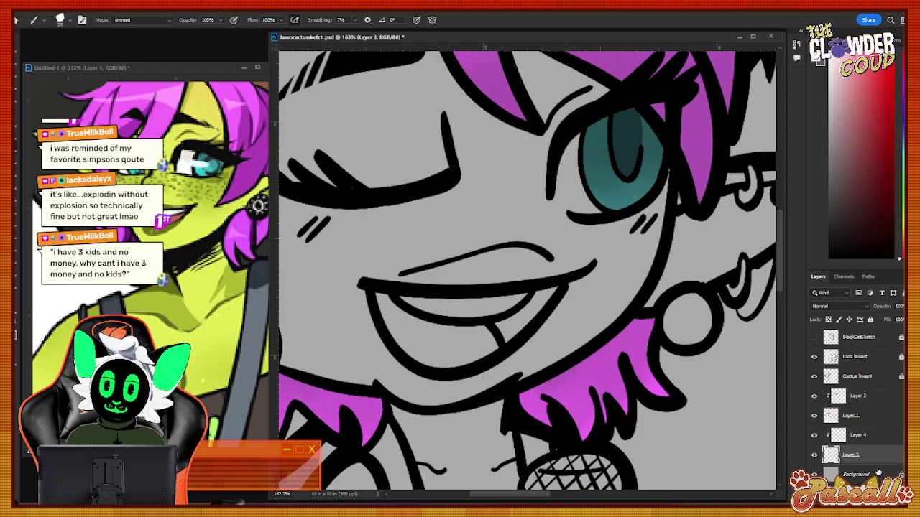
{"action": "left_click", "coordinate": [878, 473]}
{"action": "left_click", "coordinate": [883, 493]}
{"action": "mouse_move", "coordinate": [567, 156]}
{"action": "left_mouse_down"}
{"action": "mouse_move", "coordinate": [573, 200]}
{"action": "mouse_move", "coordinate": [579, 130]}
{"action": "mouse_move", "coordinate": [572, 162]}
{"action": "mouse_move", "coordinate": [583, 209]}
{"action": "left_mouse_up"}
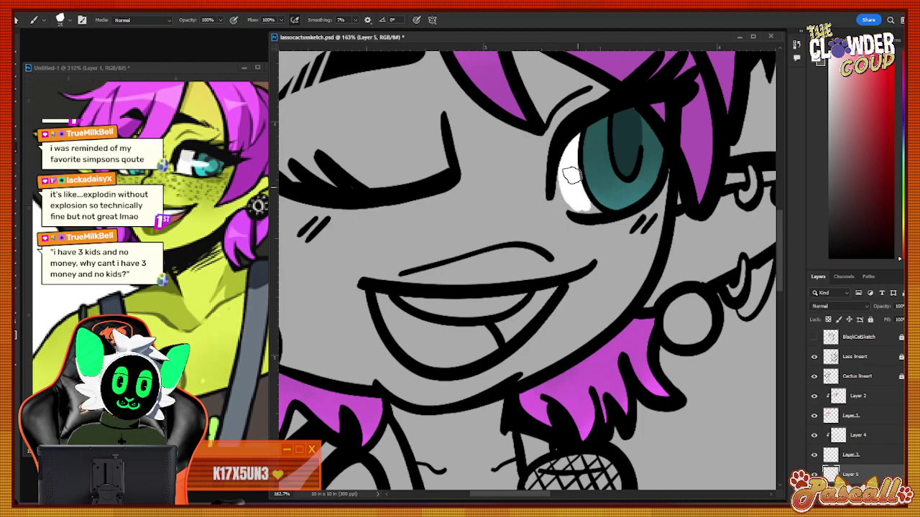
{"action": "mouse_move", "coordinate": [566, 171]}
{"action": "left_mouse_down"}
{"action": "mouse_move", "coordinate": [577, 212]}
{"action": "mouse_move", "coordinate": [568, 158]}
{"action": "mouse_move", "coordinate": [587, 213]}
{"action": "left_mouse_up"}
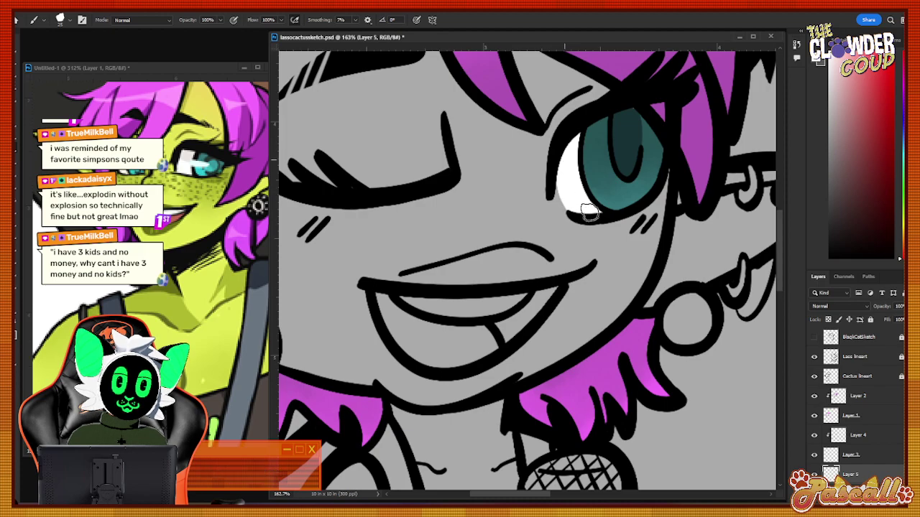
Add a new layer above Cactus lineart and paint a pale cyan horizontal highlight across the iris and pupil.
{"action": "left_click", "coordinate": [890, 377]}
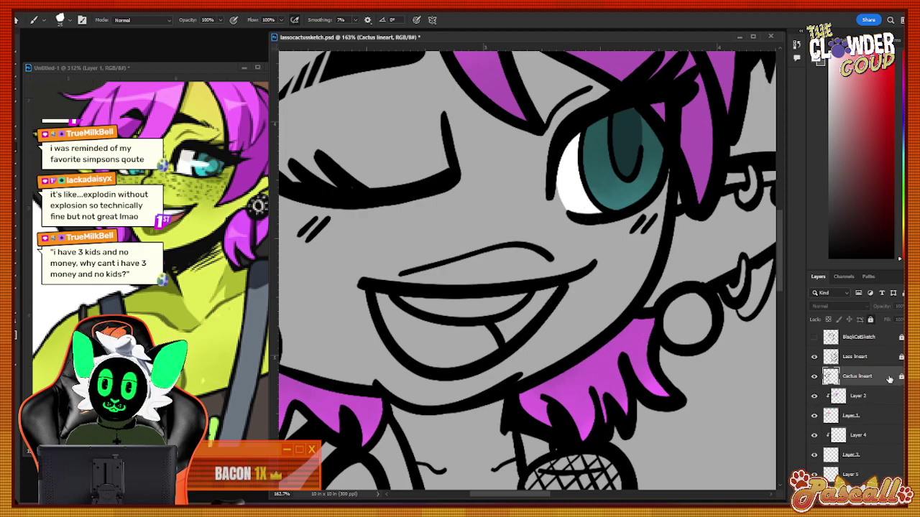
{"action": "left_click", "coordinate": [887, 494]}
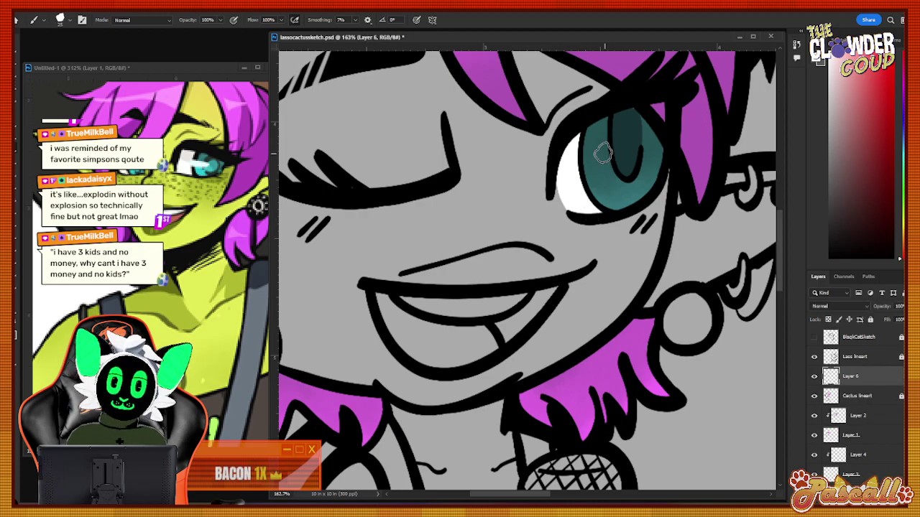
{"action": "left_click_drag", "start_coordinate": [607, 152], "coordinate": [626, 151]}
{"action": "key", "text": "ctrl+z"}
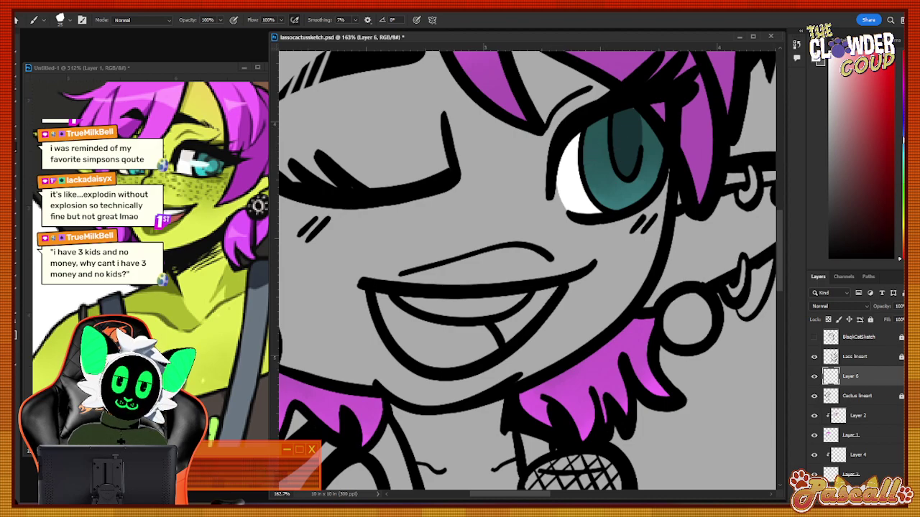
{"action": "left_click", "coordinate": [902, 147]}
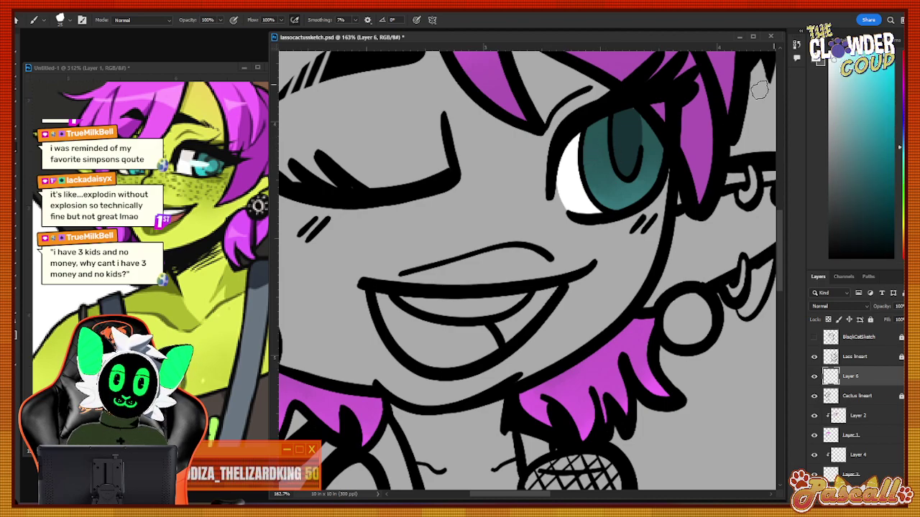
{"action": "mouse_move", "coordinate": [583, 163]}
{"action": "left_mouse_down"}
{"action": "mouse_move", "coordinate": [618, 161]}
{"action": "mouse_move", "coordinate": [582, 164]}
{"action": "left_mouse_up"}
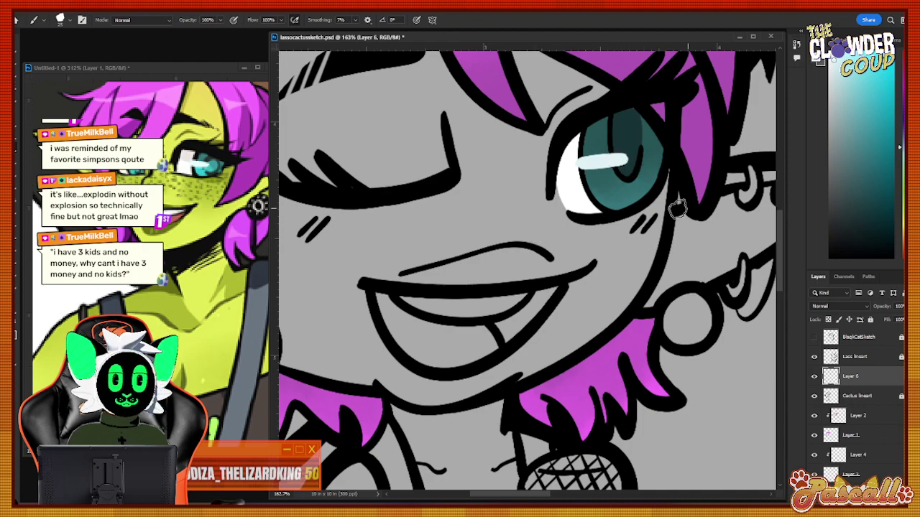
{"action": "mouse_move", "coordinate": [611, 158]}
{"action": "left_mouse_down"}
{"action": "mouse_move", "coordinate": [581, 162]}
{"action": "mouse_move", "coordinate": [628, 160]}
{"action": "left_mouse_up"}
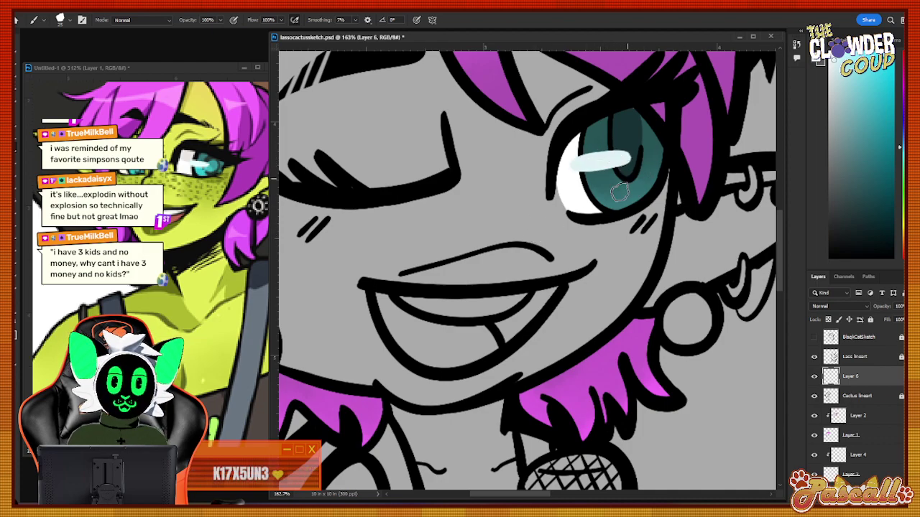
Lock the eye highlight layer and make the eye-white layer, Layer 5, active again.
{"action": "left_click", "coordinate": [16, 300]}
{"action": "left_click_drag", "start_coordinate": [565, 276], "coordinate": [532, 279]}
{"action": "left_click_drag", "start_coordinate": [620, 283], "coordinate": [575, 283]}
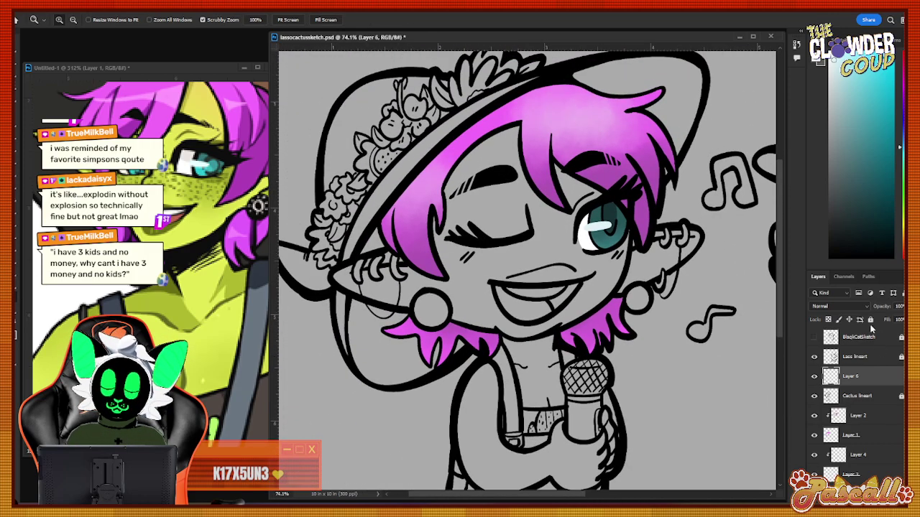
{"action": "scroll", "coordinate": [862, 402], "scroll_direction": "down", "scroll_amount": 2}
{"action": "left_click", "coordinate": [862, 462]}
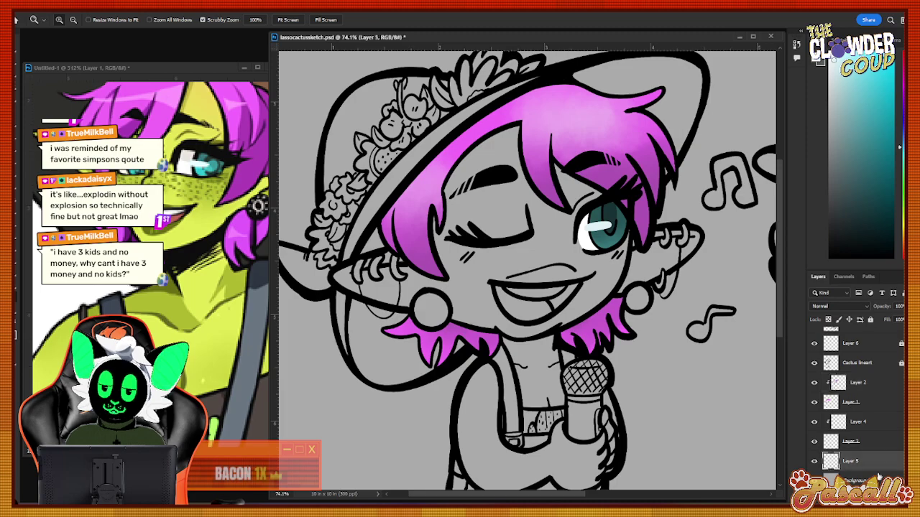
{"action": "left_click", "coordinate": [865, 479]}
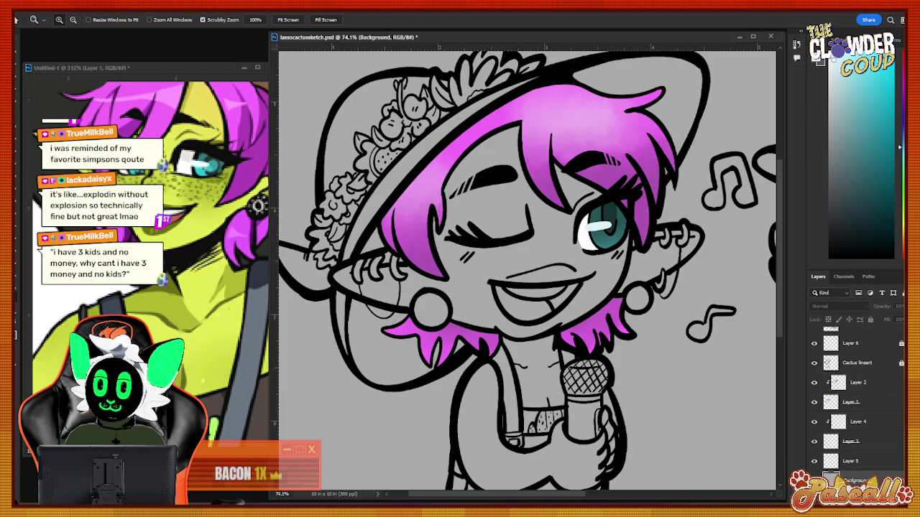
{"action": "left_click", "coordinate": [863, 461]}
Sample white from the reference character's teeth and fill in the upper teeth of the open mouth.
{"action": "left_click_drag", "start_coordinate": [609, 286], "coordinate": [651, 286]}
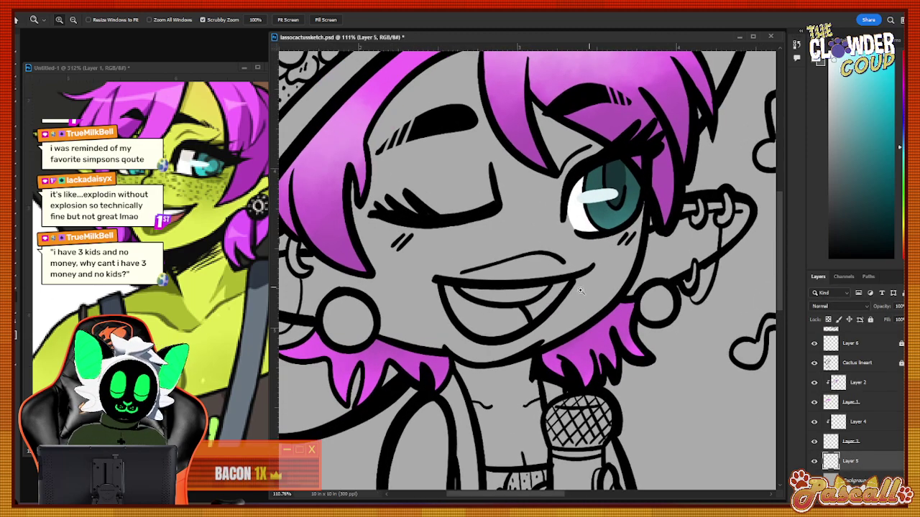
{"action": "left_click_drag", "start_coordinate": [467, 320], "coordinate": [509, 321]}
{"action": "key", "text": "i"}
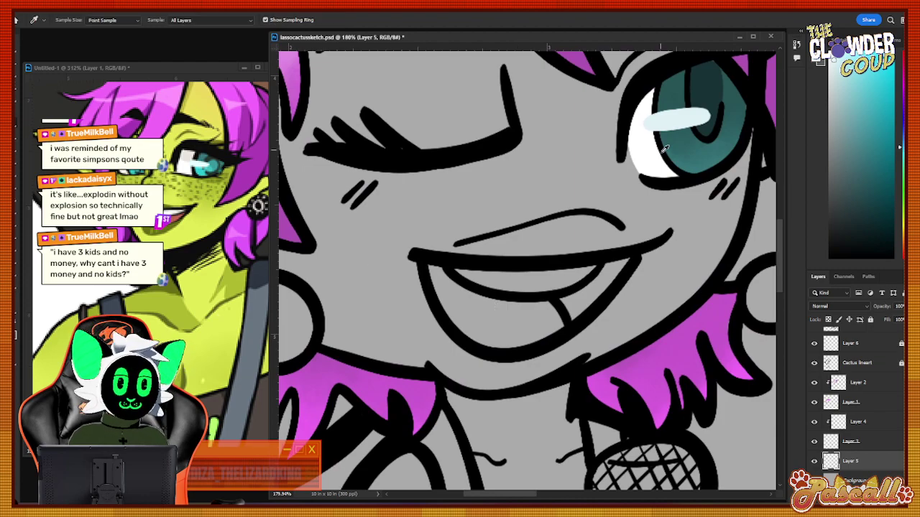
{"action": "left_click", "coordinate": [175, 212]}
{"action": "key", "text": "b"}
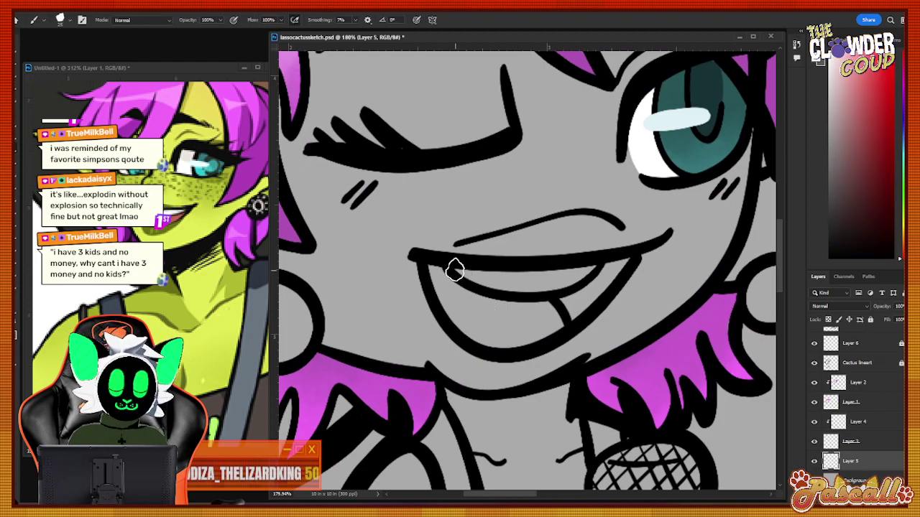
{"action": "mouse_move", "coordinate": [455, 270]}
{"action": "left_mouse_down"}
{"action": "mouse_move", "coordinate": [541, 284]}
{"action": "mouse_move", "coordinate": [526, 280]}
{"action": "mouse_move", "coordinate": [568, 281]}
{"action": "left_mouse_up"}
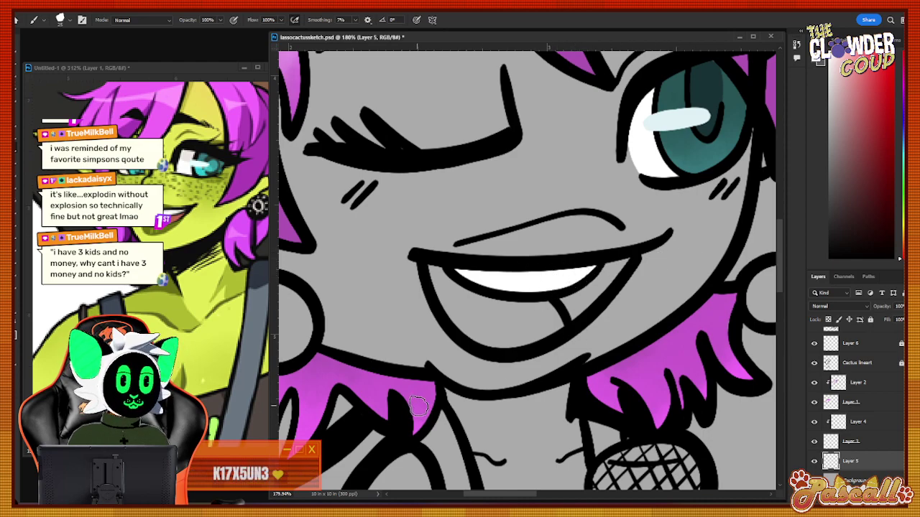
Sample the tongue pink from the reference image, fill in the tongue, and paint the inner mouth beside it darker red.
{"action": "key", "text": "i"}
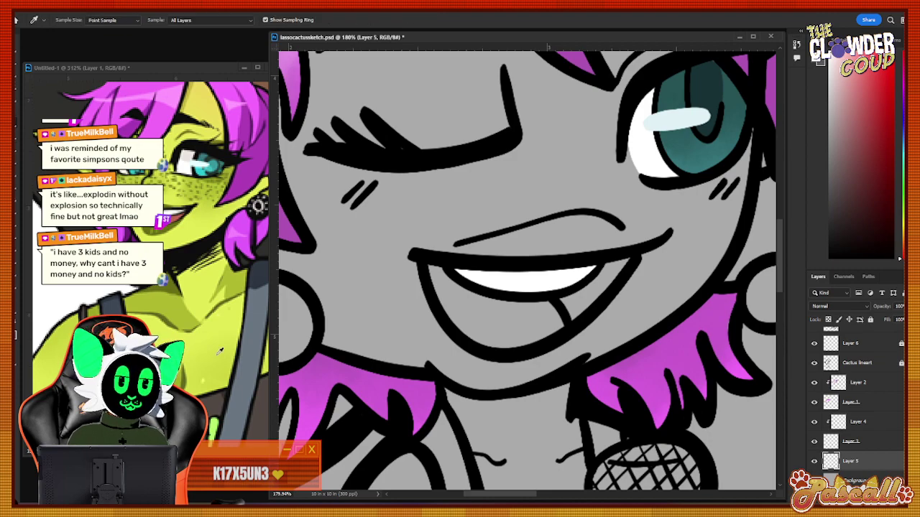
{"action": "key", "text": "b"}
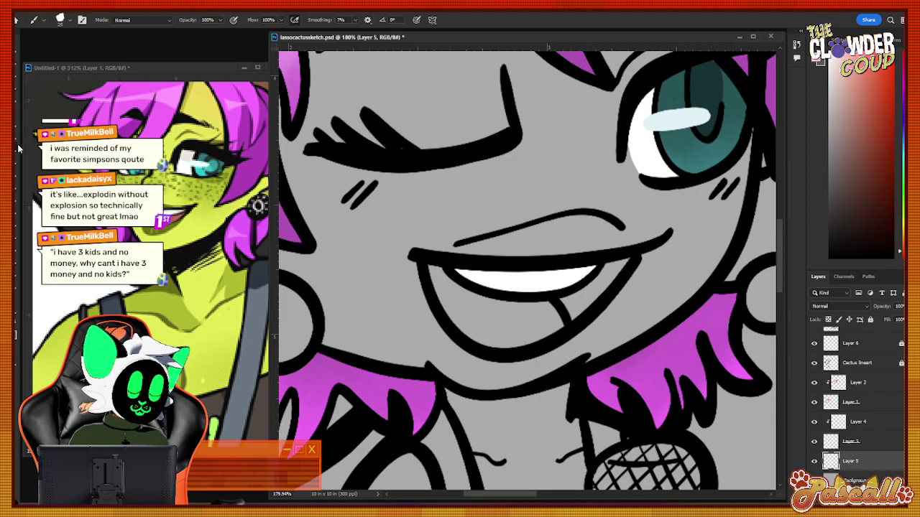
{"action": "mouse_move", "coordinate": [431, 271]}
{"action": "left_mouse_down"}
{"action": "mouse_move", "coordinate": [468, 308]}
{"action": "mouse_move", "coordinate": [451, 296]}
{"action": "mouse_move", "coordinate": [464, 321]}
{"action": "mouse_move", "coordinate": [435, 285]}
{"action": "mouse_move", "coordinate": [462, 326]}
{"action": "mouse_move", "coordinate": [482, 320]}
{"action": "mouse_move", "coordinate": [478, 305]}
{"action": "mouse_move", "coordinate": [471, 324]}
{"action": "mouse_move", "coordinate": [544, 310]}
{"action": "left_mouse_up"}
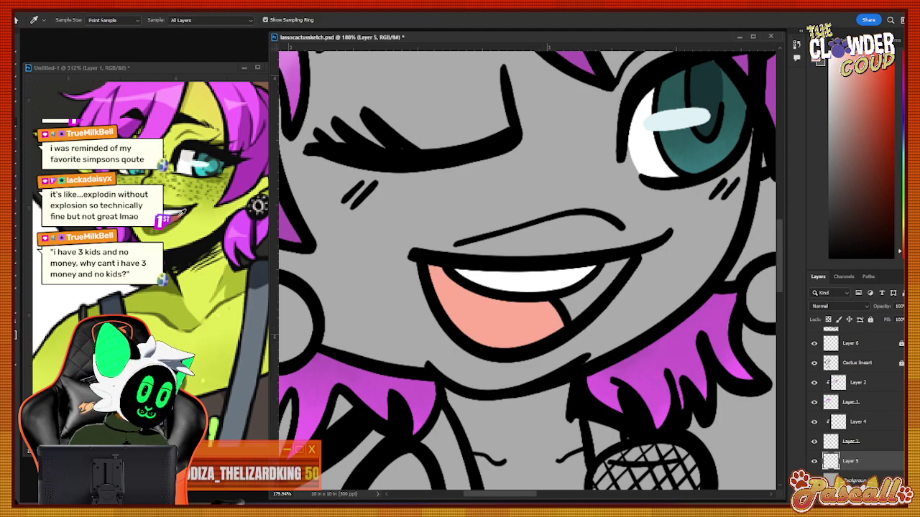
{"action": "mouse_move", "coordinate": [559, 308]}
{"action": "left_mouse_down"}
{"action": "mouse_move", "coordinate": [624, 263]}
{"action": "mouse_move", "coordinate": [560, 308]}
{"action": "mouse_move", "coordinate": [535, 314]}
{"action": "left_mouse_up"}
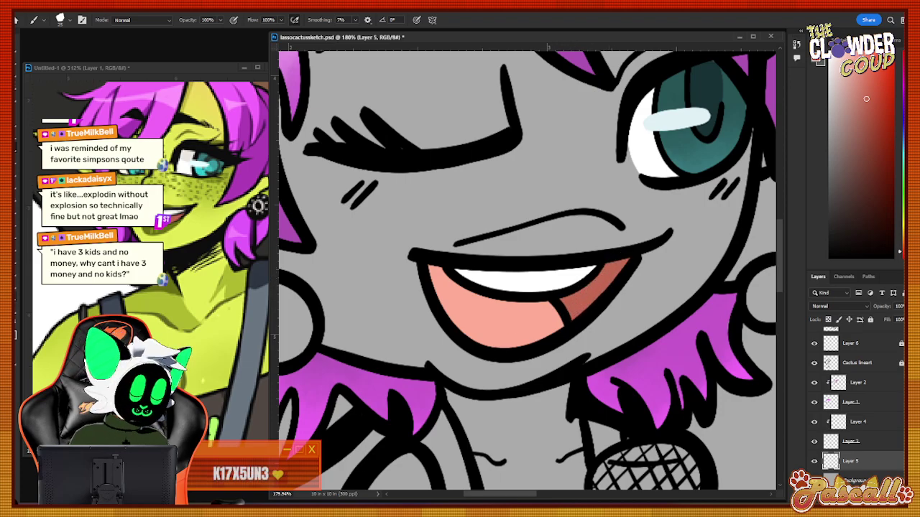
Pick a near-black with a blue hue and fill in both of the Cactus character's round earrings.
{"action": "key", "text": "z"}
{"action": "left_click_drag", "start_coordinate": [624, 270], "coordinate": [565, 270]}
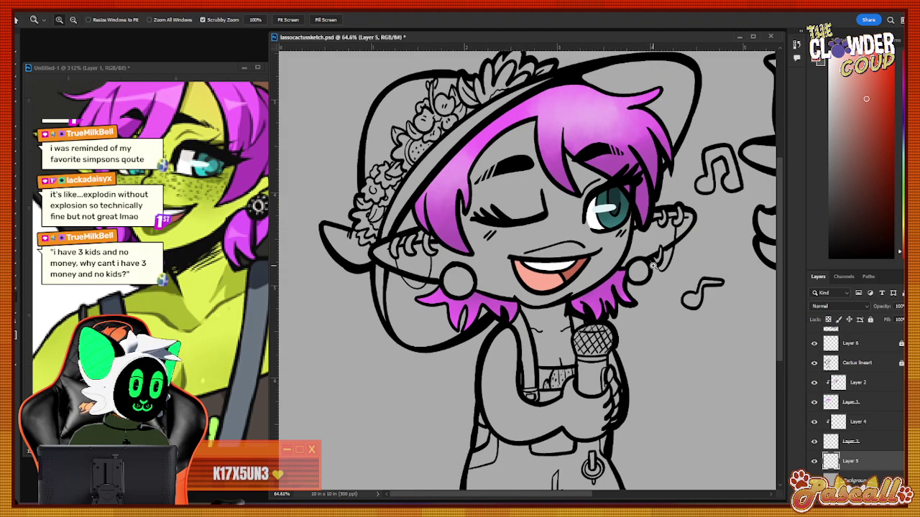
{"action": "scroll", "coordinate": [624, 270], "scroll_direction": "up", "scroll_amount": 2}
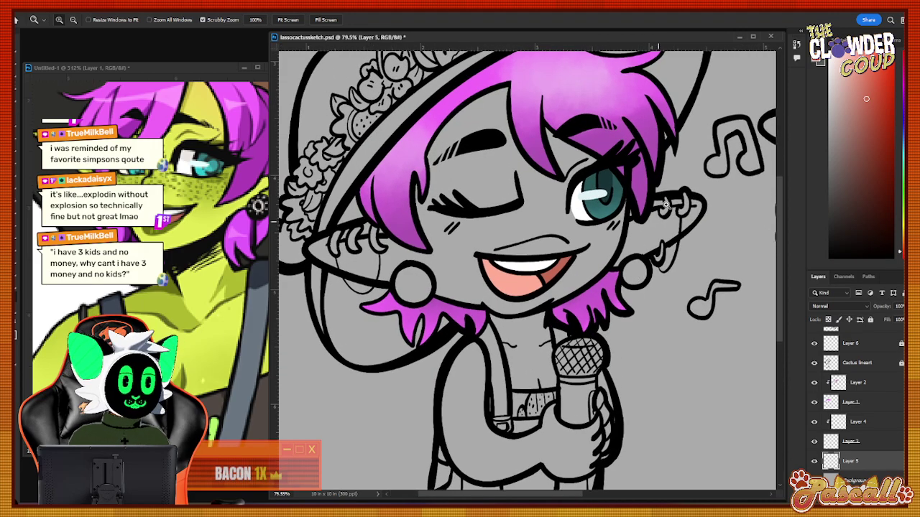
{"action": "scroll", "coordinate": [788, 238], "scroll_direction": "up", "scroll_amount": 3}
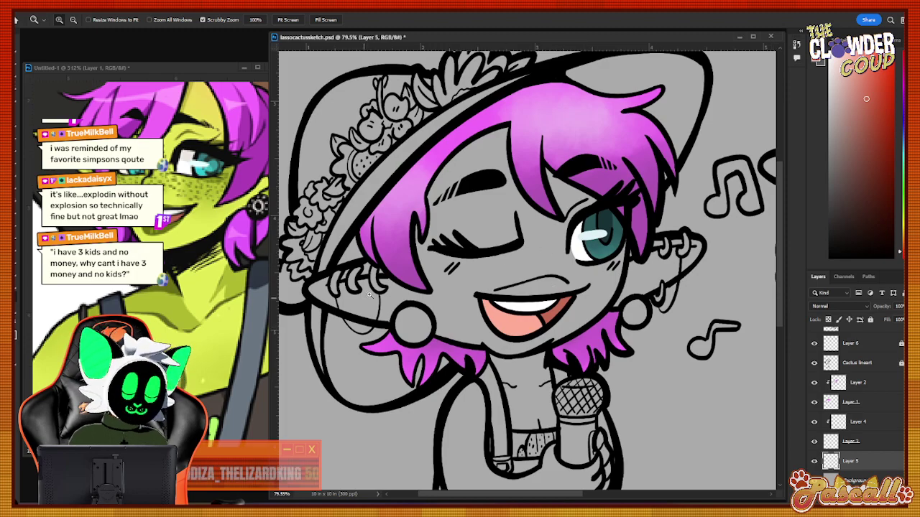
{"action": "left_click_drag", "start_coordinate": [366, 296], "coordinate": [419, 297]}
{"action": "key", "text": "i"}
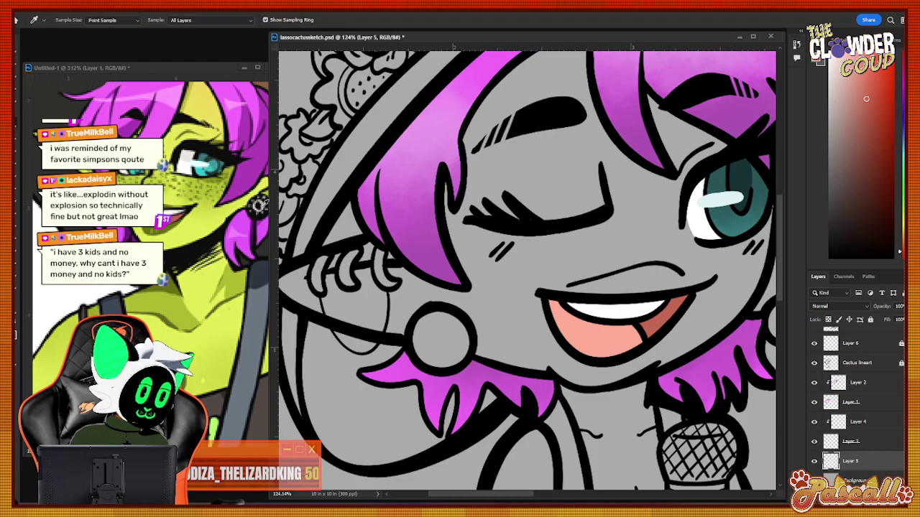
{"action": "left_click", "coordinate": [28, 169]}
{"action": "key", "text": "b"}
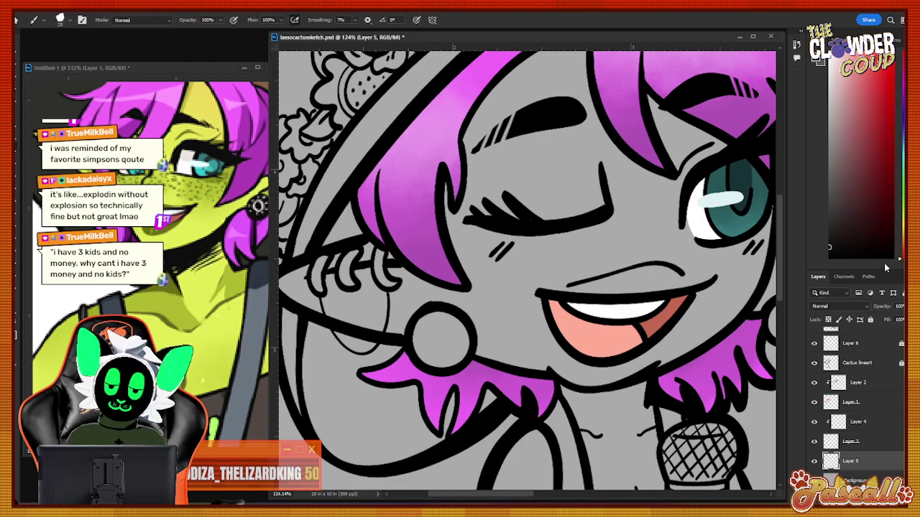
{"action": "left_click_drag", "start_coordinate": [900, 256], "coordinate": [899, 109]}
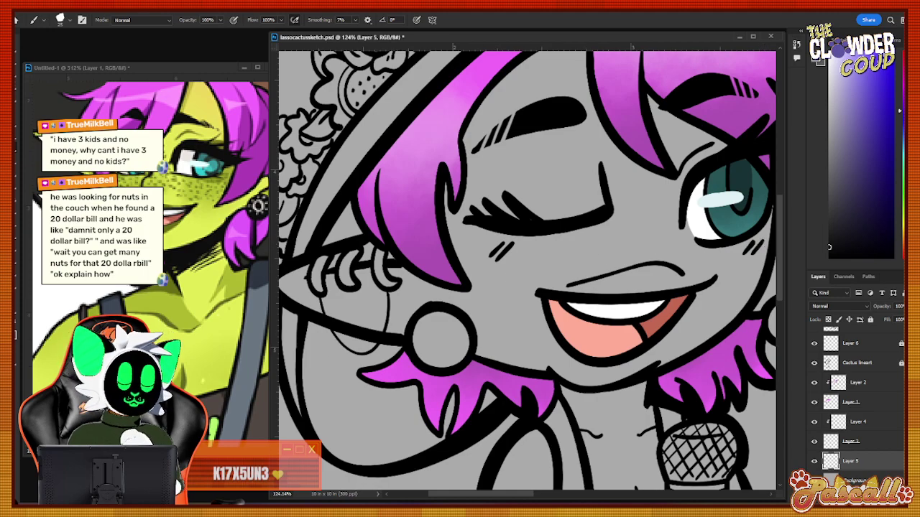
{"action": "mouse_move", "coordinate": [435, 324]}
{"action": "left_mouse_down"}
{"action": "mouse_move", "coordinate": [437, 348]}
{"action": "mouse_move", "coordinate": [453, 344]}
{"action": "mouse_move", "coordinate": [444, 358]}
{"action": "mouse_move", "coordinate": [418, 345]}
{"action": "mouse_move", "coordinate": [426, 323]}
{"action": "mouse_move", "coordinate": [448, 319]}
{"action": "mouse_move", "coordinate": [447, 345]}
{"action": "left_mouse_up"}
{"action": "left_click_drag", "start_coordinate": [497, 493], "coordinate": [512, 494]}
{"action": "mouse_move", "coordinate": [723, 322]}
{"action": "left_mouse_down"}
{"action": "mouse_move", "coordinate": [733, 325]}
{"action": "mouse_move", "coordinate": [731, 307]}
{"action": "mouse_move", "coordinate": [727, 322]}
{"action": "left_mouse_up"}
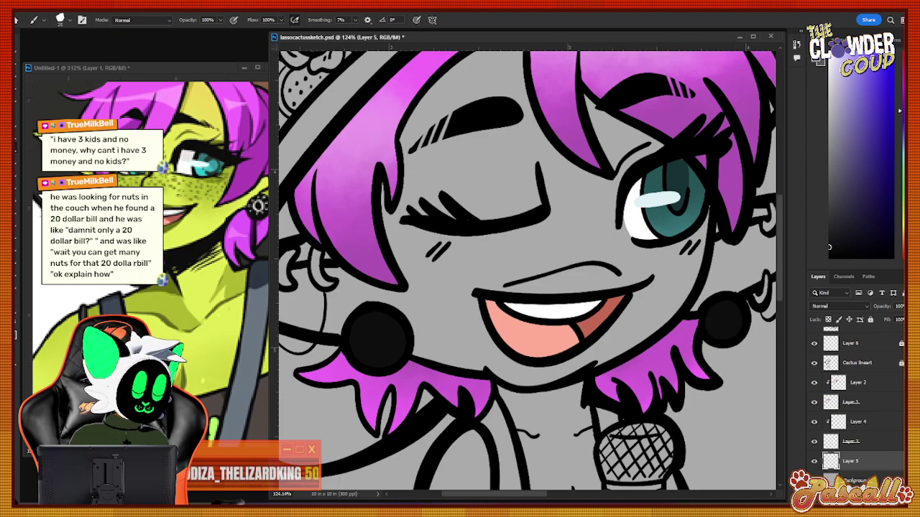
Sample the pale cream from the reference character's earring and paint a crescent moon on one round earring and a rayed sun on the other.
{"action": "key", "text": "i"}
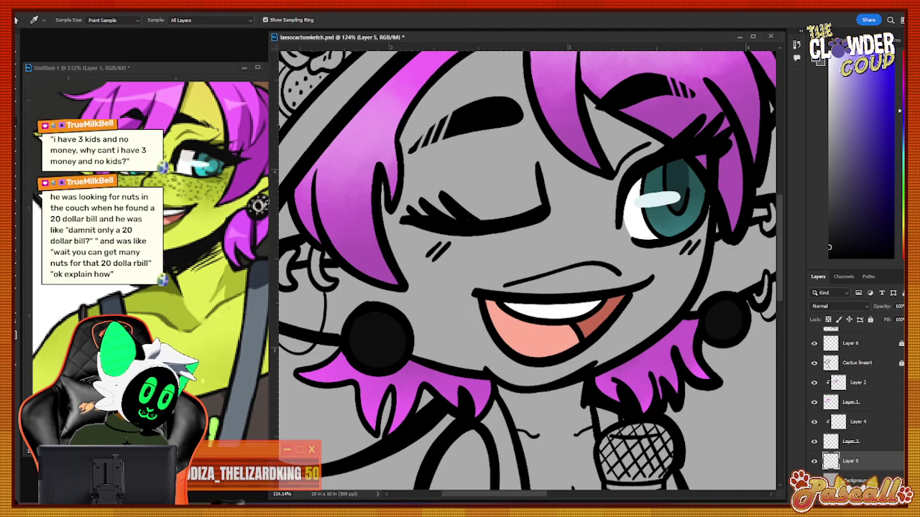
{"action": "left_click", "coordinate": [258, 207]}
{"action": "key", "text": "b"}
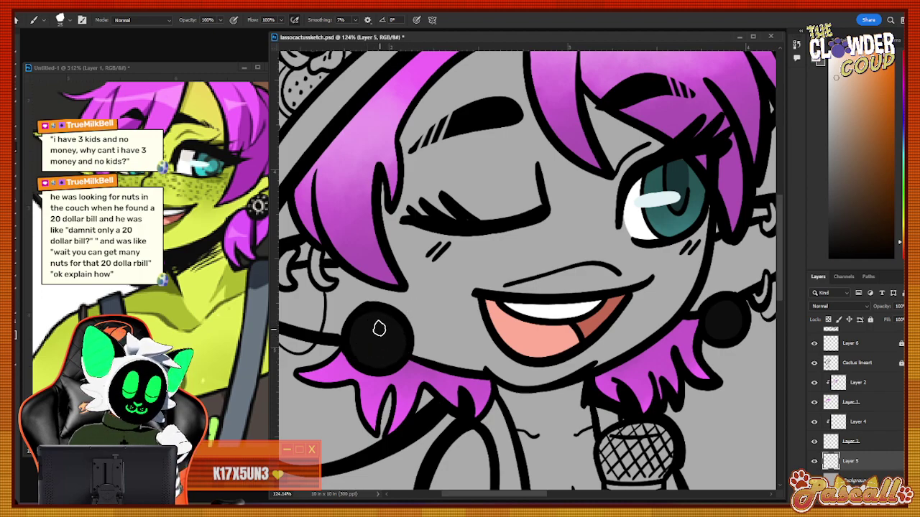
{"action": "left_click_drag", "start_coordinate": [378, 324], "coordinate": [373, 355]}
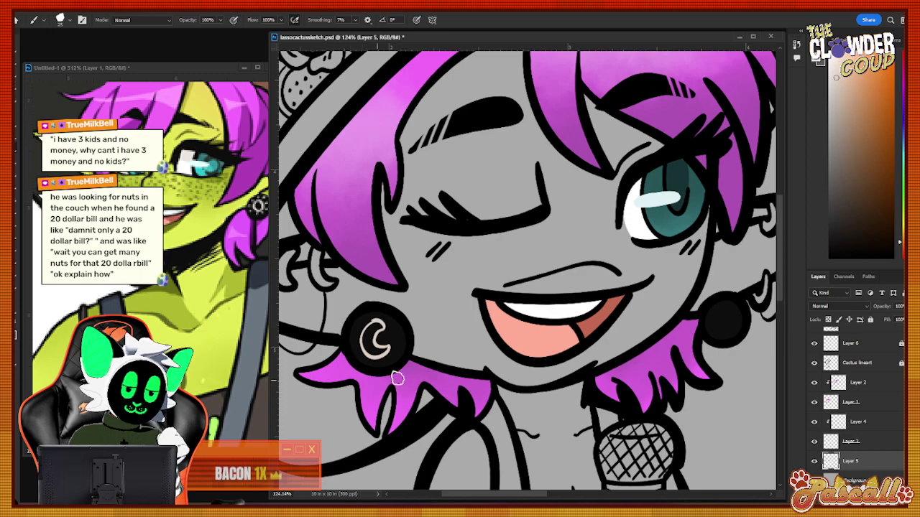
{"action": "key", "text": "ctrl+z"}
{"action": "mouse_move", "coordinate": [378, 324]}
{"action": "left_mouse_down"}
{"action": "mouse_move", "coordinate": [393, 354]}
{"action": "mouse_move", "coordinate": [390, 328]}
{"action": "mouse_move", "coordinate": [360, 328]}
{"action": "mouse_move", "coordinate": [384, 346]}
{"action": "mouse_move", "coordinate": [378, 330]}
{"action": "mouse_move", "coordinate": [363, 343]}
{"action": "mouse_move", "coordinate": [377, 345]}
{"action": "mouse_move", "coordinate": [382, 323]}
{"action": "left_mouse_up"}
{"action": "key", "text": "ctrl+z"}
{"action": "key", "text": "ctrl+z"}
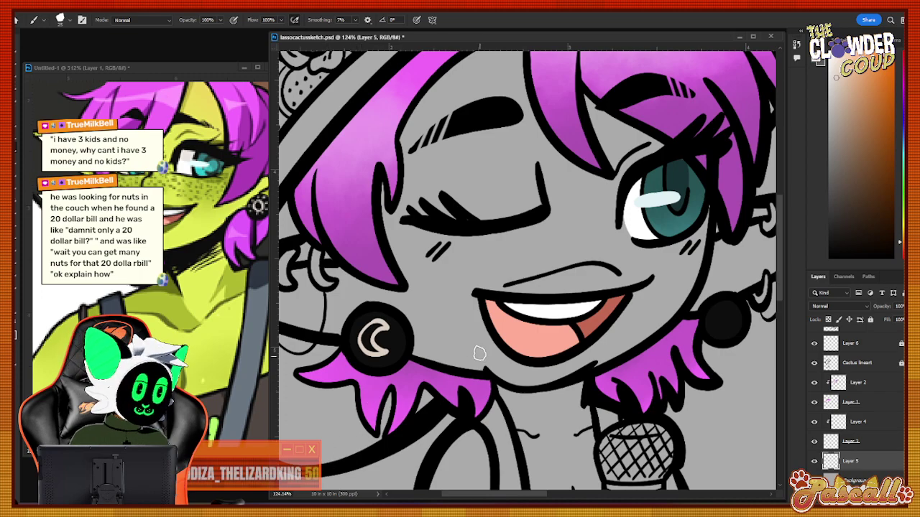
{"action": "mouse_move", "coordinate": [716, 312]}
{"action": "left_mouse_down"}
{"action": "mouse_move", "coordinate": [721, 333]}
{"action": "mouse_move", "coordinate": [732, 306]}
{"action": "left_mouse_up"}
{"action": "key", "text": "ctrl+z"}
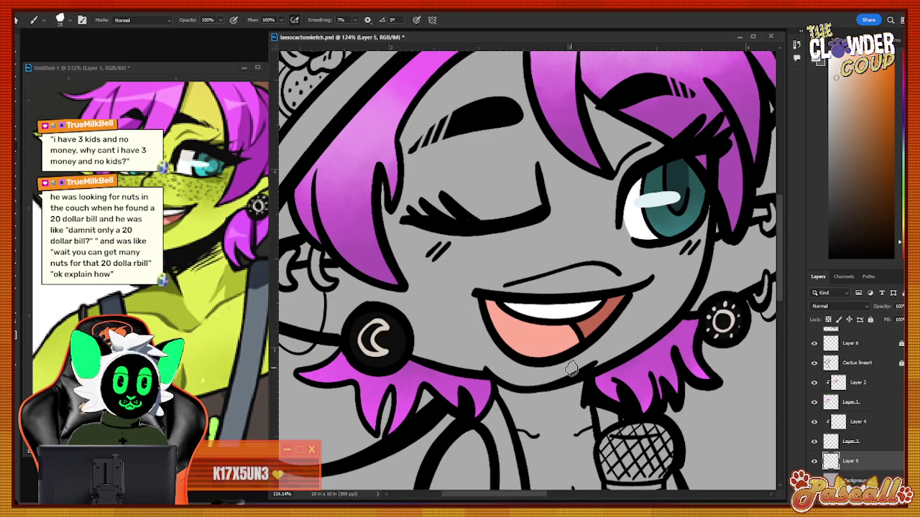
Pick a light grey from the reference image and fill in the three hoop earrings on the ear beside the moon earring.
{"action": "left_click", "coordinate": [17, 309]}
{"action": "left_click_drag", "start_coordinate": [478, 334], "coordinate": [424, 336]}
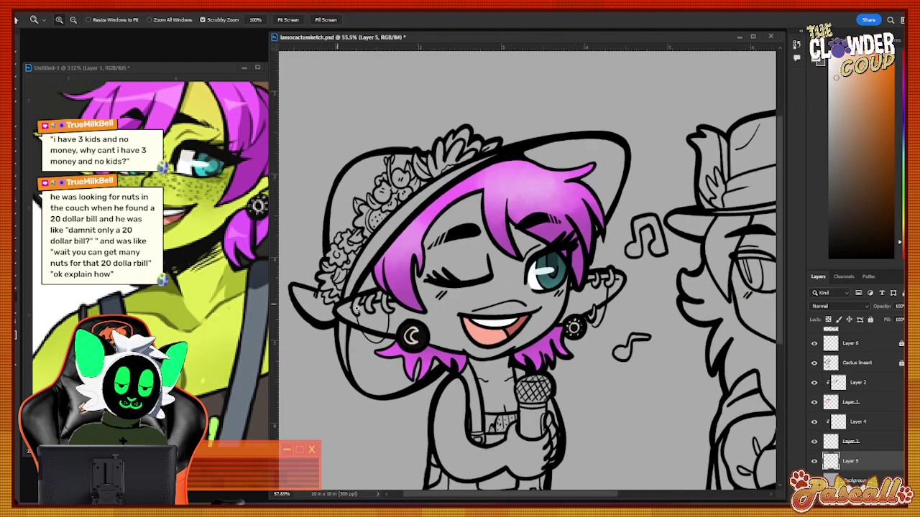
{"action": "scroll", "coordinate": [379, 291], "scroll_direction": "up", "scroll_amount": 4}
{"action": "key", "text": "i"}
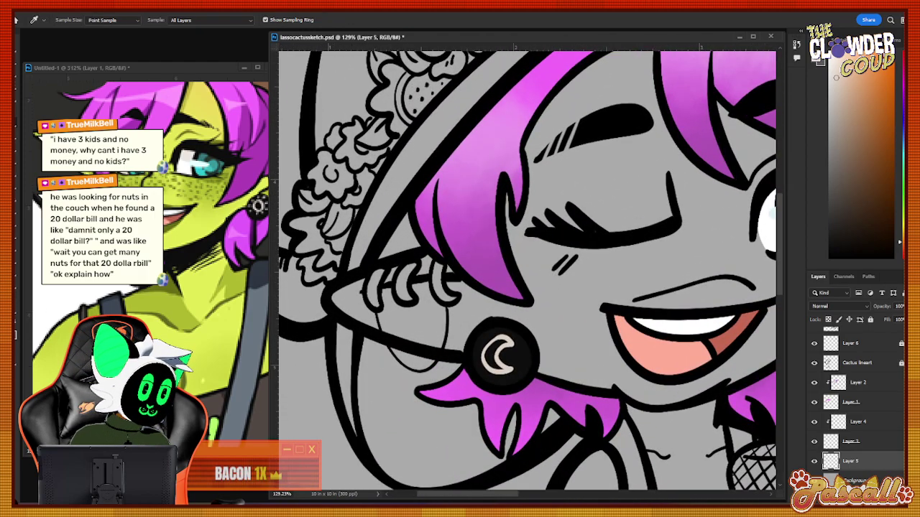
{"action": "left_click", "coordinate": [65, 117]}
{"action": "key", "text": "b"}
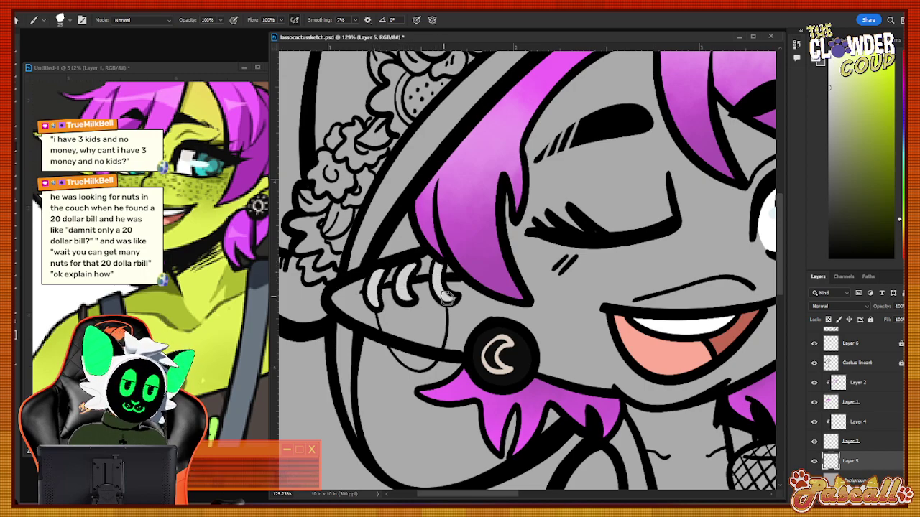
Fill in the three hoop earrings on the ear beside the sun earring with the same light grey.
{"action": "key", "text": "z"}
{"action": "left_click_drag", "start_coordinate": [480, 257], "coordinate": [392, 257]}
{"action": "scroll", "coordinate": [588, 248], "scroll_direction": "up", "scroll_amount": 6}
{"action": "left_click", "coordinate": [19, 167]}
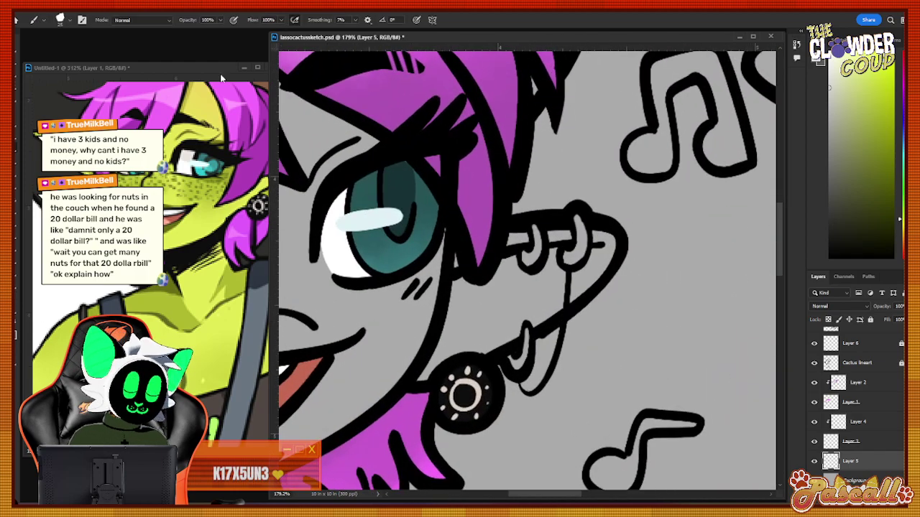
{"action": "mouse_move", "coordinate": [533, 259]}
{"action": "left_mouse_down"}
{"action": "mouse_move", "coordinate": [559, 235]}
{"action": "mouse_move", "coordinate": [564, 257]}
{"action": "mouse_move", "coordinate": [574, 258]}
{"action": "mouse_move", "coordinate": [581, 220]}
{"action": "left_mouse_up"}
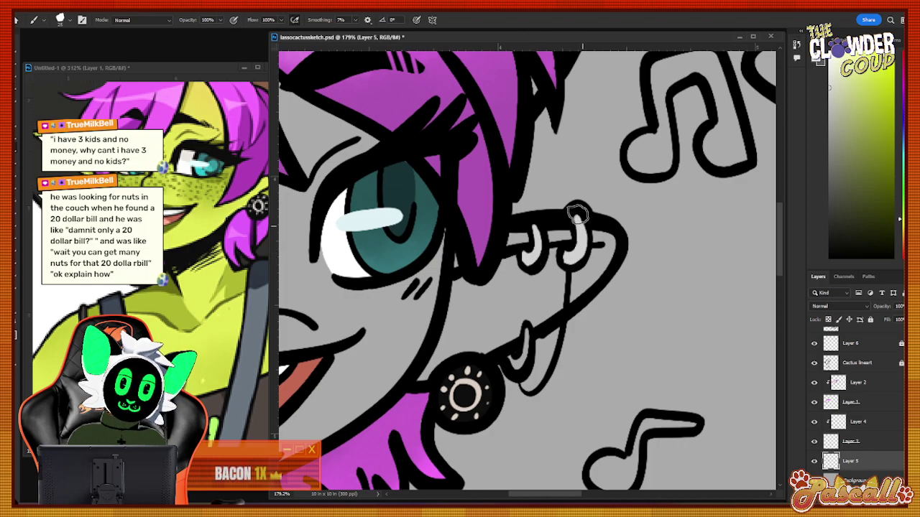
{"action": "mouse_move", "coordinate": [527, 331]}
{"action": "left_mouse_down"}
{"action": "mouse_move", "coordinate": [514, 367]}
{"action": "mouse_move", "coordinate": [511, 357]}
{"action": "left_mouse_up"}
Sample the dark olive green from the reference image and fill in the upper lip above the teeth.
{"action": "key", "text": "z"}
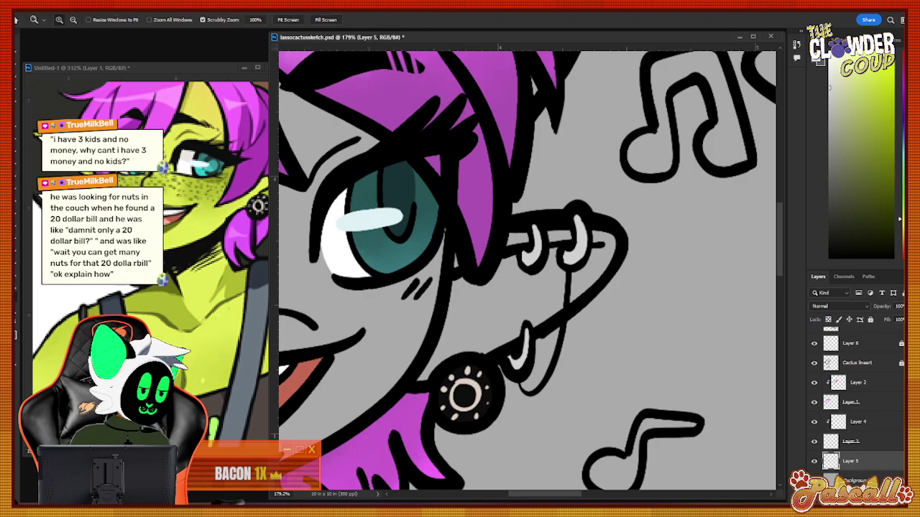
{"action": "left_click_drag", "start_coordinate": [529, 292], "coordinate": [492, 336]}
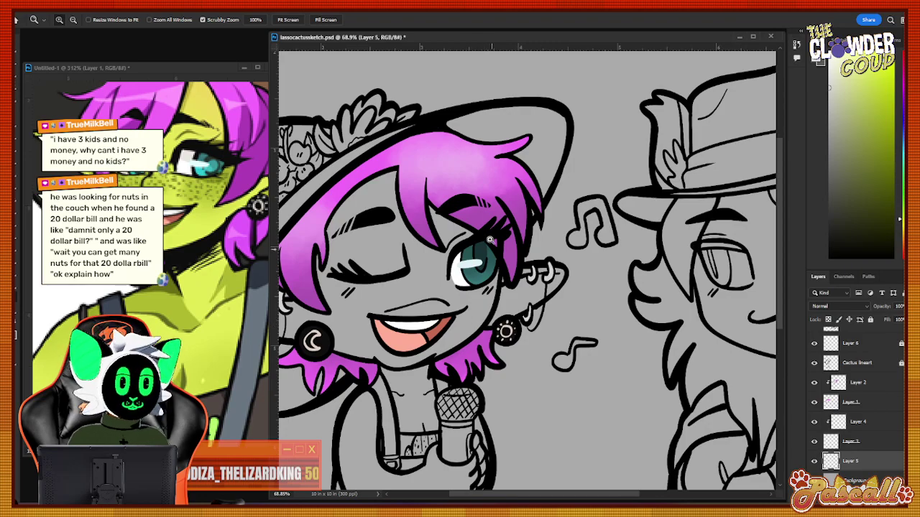
{"action": "left_click_drag", "start_coordinate": [421, 331], "coordinate": [422, 249]}
{"action": "left_click", "coordinate": [20, 141]}
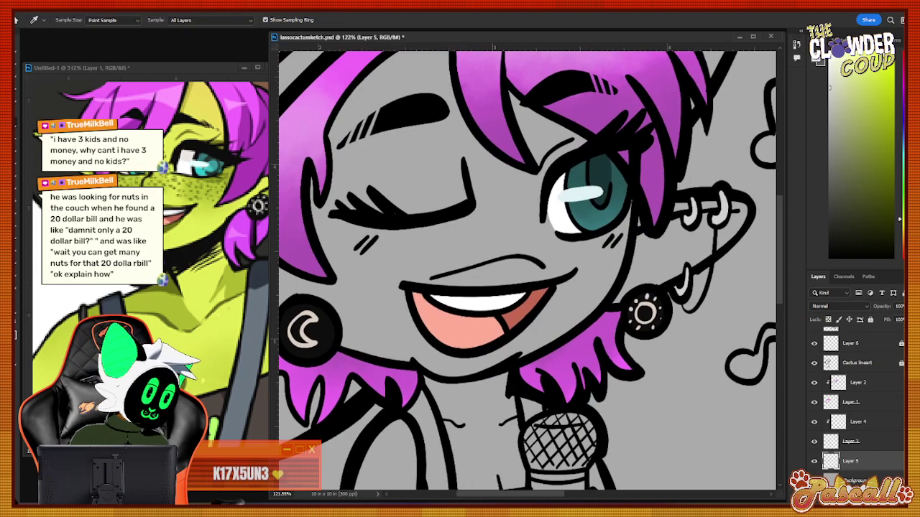
{"action": "left_click", "coordinate": [19, 154]}
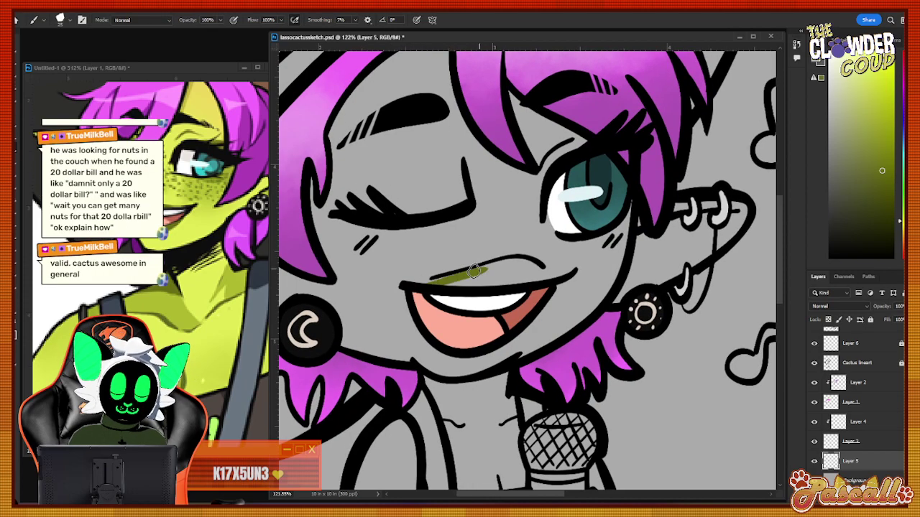
{"action": "mouse_move", "coordinate": [425, 286]}
{"action": "left_mouse_down"}
{"action": "mouse_move", "coordinate": [495, 265]}
{"action": "mouse_move", "coordinate": [536, 267]}
{"action": "mouse_move", "coordinate": [542, 276]}
{"action": "left_mouse_up"}
{"action": "mouse_move", "coordinate": [439, 284]}
{"action": "left_mouse_down"}
{"action": "mouse_move", "coordinate": [532, 274]}
{"action": "mouse_move", "coordinate": [516, 281]}
{"action": "left_mouse_up"}
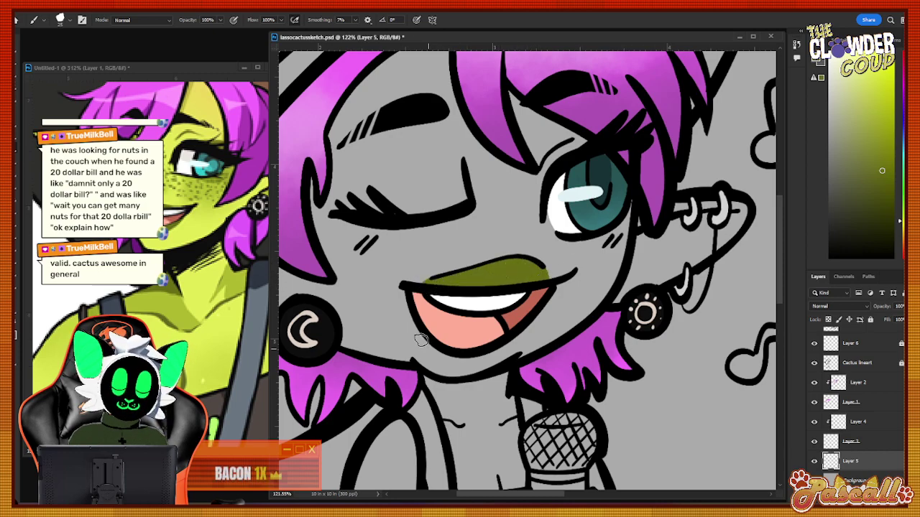
Paint the lower lip the same dark olive green, curving around the underside of the open mouth.
{"action": "mouse_move", "coordinate": [409, 302]}
{"action": "left_mouse_down"}
{"action": "mouse_move", "coordinate": [421, 365]}
{"action": "mouse_move", "coordinate": [434, 357]}
{"action": "mouse_move", "coordinate": [417, 328]}
{"action": "mouse_move", "coordinate": [439, 370]}
{"action": "left_mouse_up"}
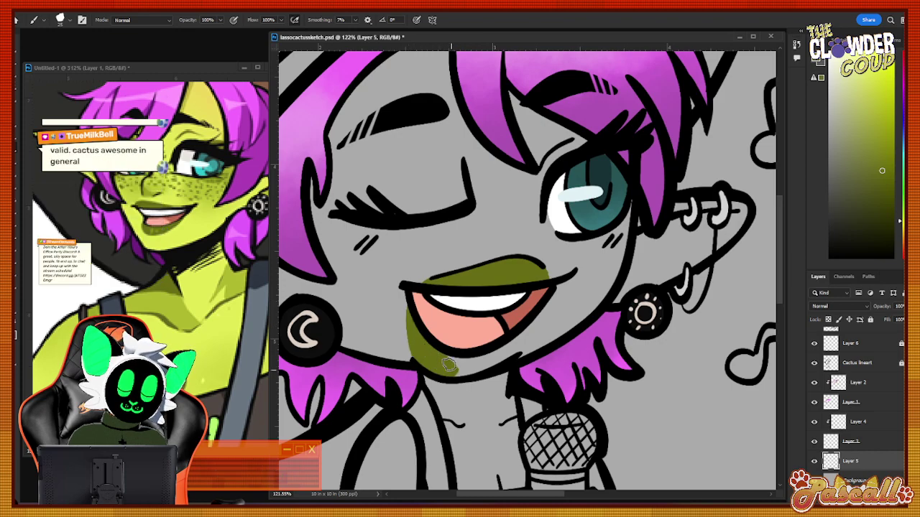
{"action": "key", "text": "ctrl+z"}
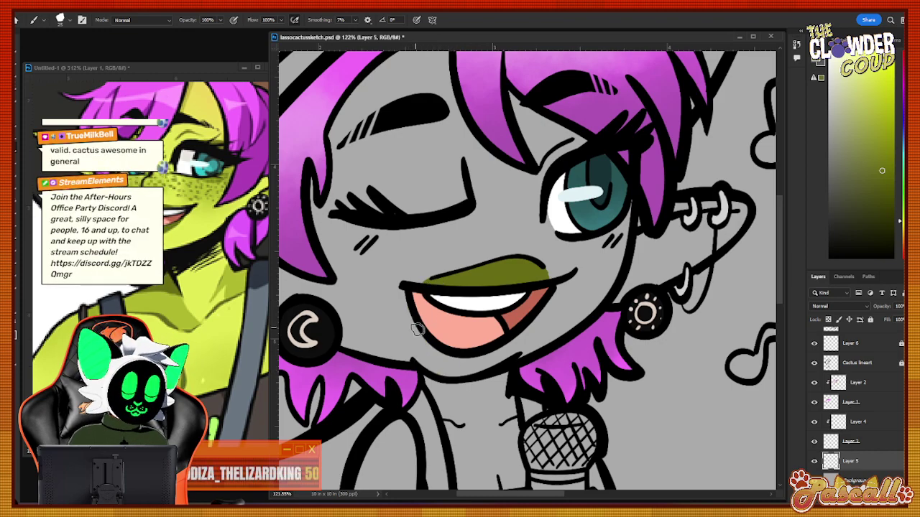
{"action": "left_click_drag", "start_coordinate": [417, 329], "coordinate": [460, 369]}
{"action": "mouse_move", "coordinate": [420, 337]}
{"action": "left_mouse_down"}
{"action": "mouse_move", "coordinate": [474, 363]}
{"action": "mouse_move", "coordinate": [451, 367]}
{"action": "mouse_move", "coordinate": [501, 351]}
{"action": "mouse_move", "coordinate": [470, 367]}
{"action": "mouse_move", "coordinate": [518, 346]}
{"action": "mouse_move", "coordinate": [474, 368]}
{"action": "mouse_move", "coordinate": [526, 328]}
{"action": "mouse_move", "coordinate": [492, 342]}
{"action": "mouse_move", "coordinate": [527, 328]}
{"action": "mouse_move", "coordinate": [506, 358]}
{"action": "mouse_move", "coordinate": [524, 334]}
{"action": "left_mouse_up"}
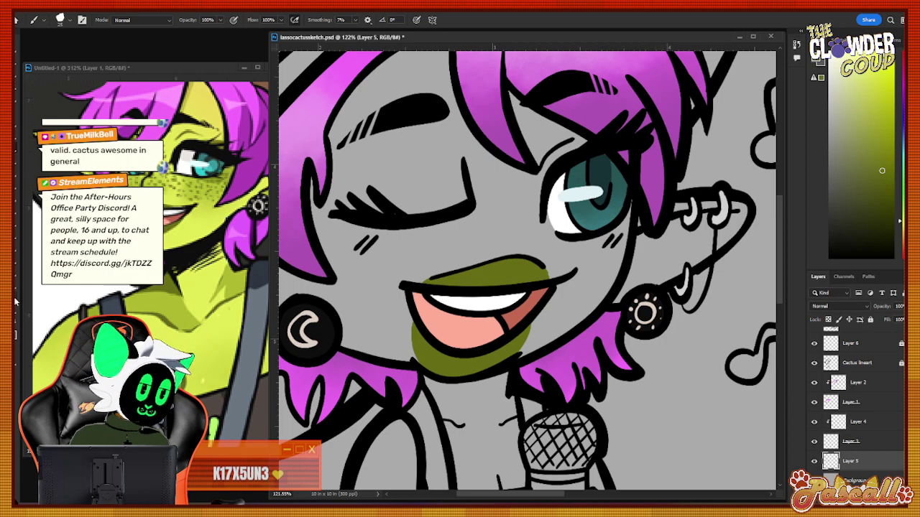
Sample the freckle green from the reference image, darken it slightly, and dot small freckles across the nose and both cheeks.
{"action": "key", "text": "i"}
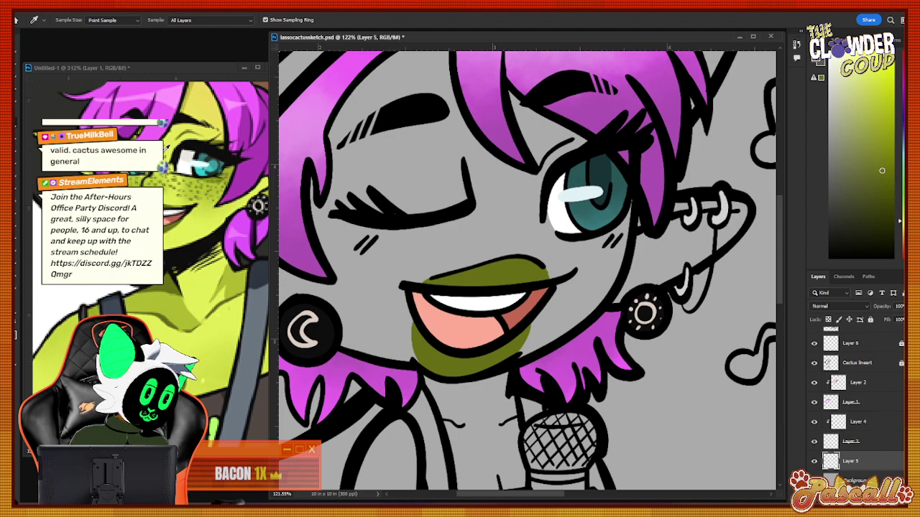
{"action": "key", "text": "b"}
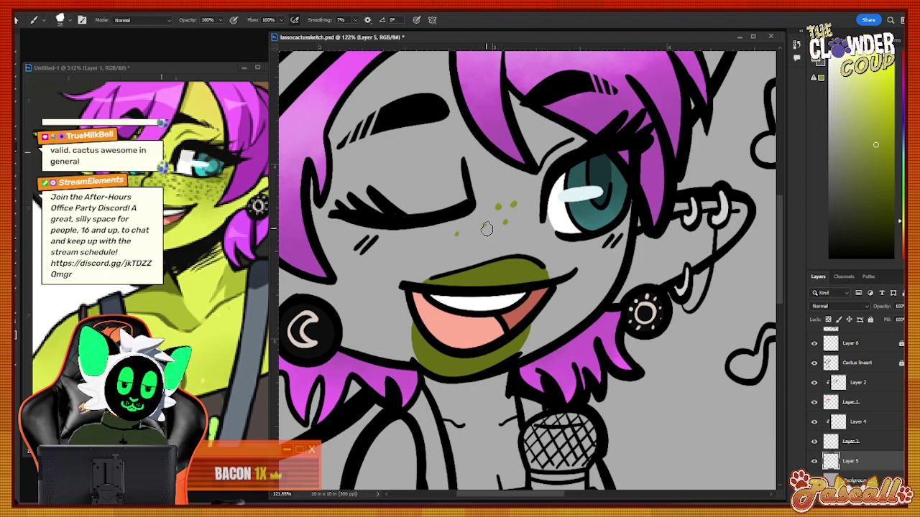
{"action": "key", "text": "ctrl+z"}
{"action": "left_click", "coordinate": [872, 164]}
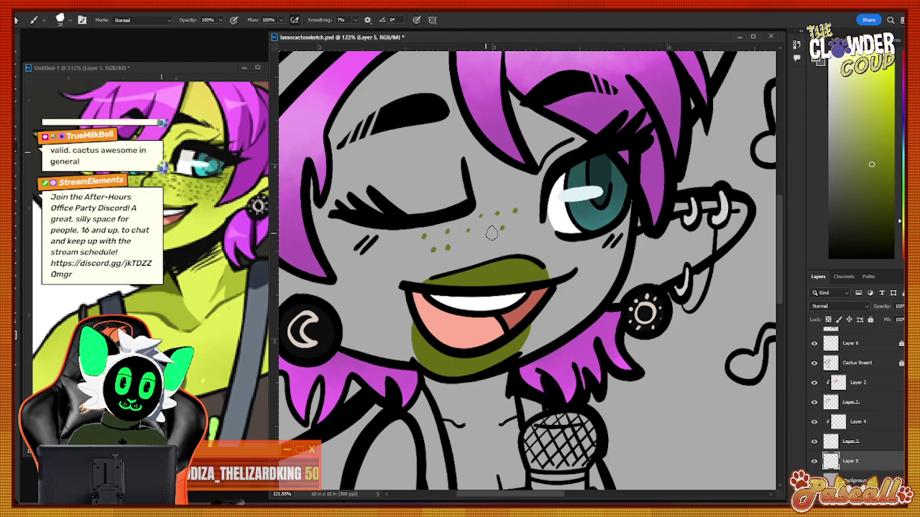
{"action": "left_click", "coordinate": [530, 216]}
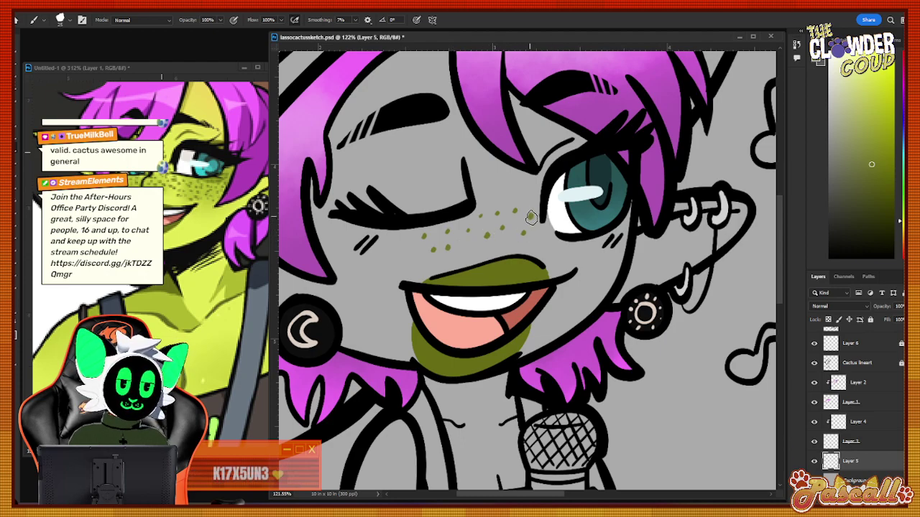
{"action": "left_click", "coordinate": [539, 237]}
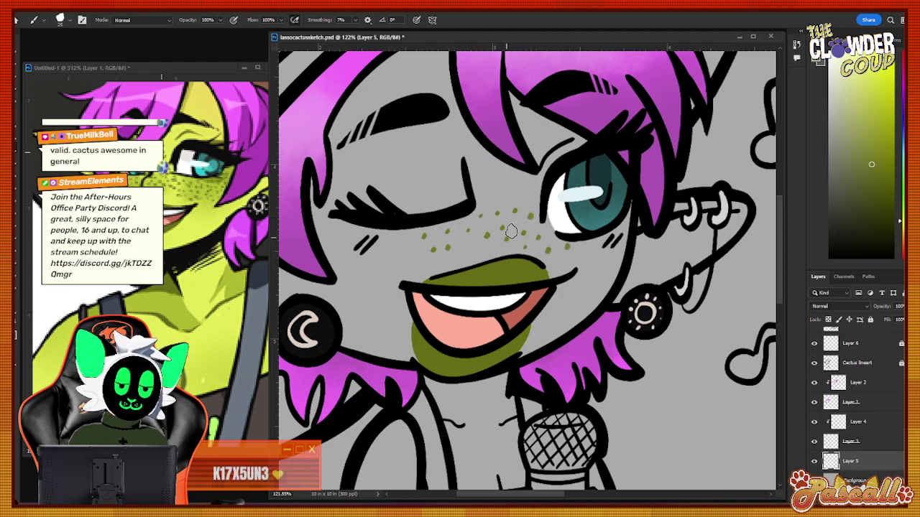
{"action": "left_click", "coordinate": [406, 236]}
{"action": "left_click", "coordinate": [399, 250]}
{"action": "left_click", "coordinate": [410, 254]}
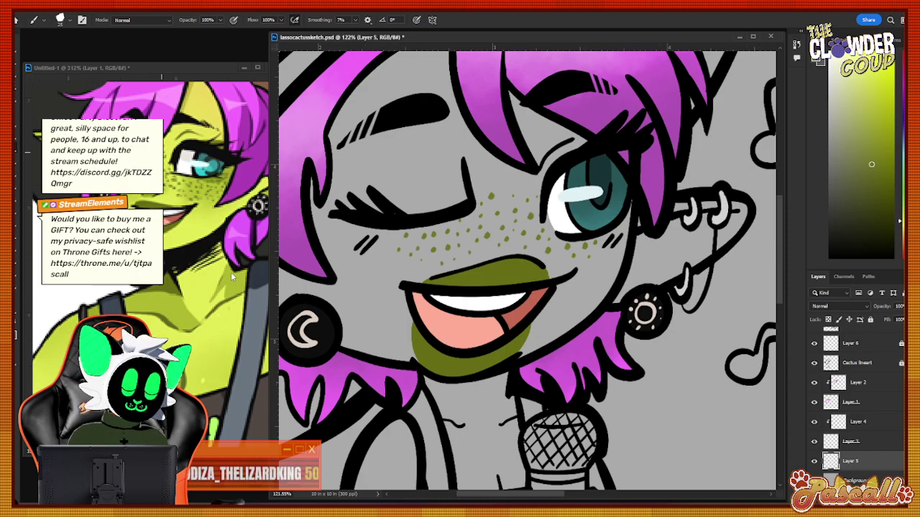
Add a new layer directly above the background, beneath Layer 5, and ready the brush over the face.
{"action": "key", "text": "z"}
{"action": "left_click_drag", "start_coordinate": [529, 251], "coordinate": [512, 303]}
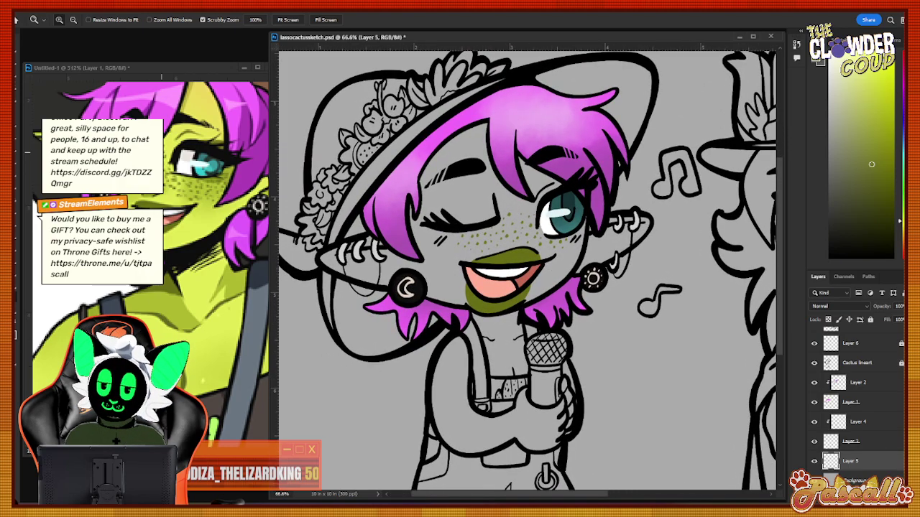
{"action": "left_click", "coordinate": [855, 480]}
{"action": "left_click", "coordinate": [852, 500]}
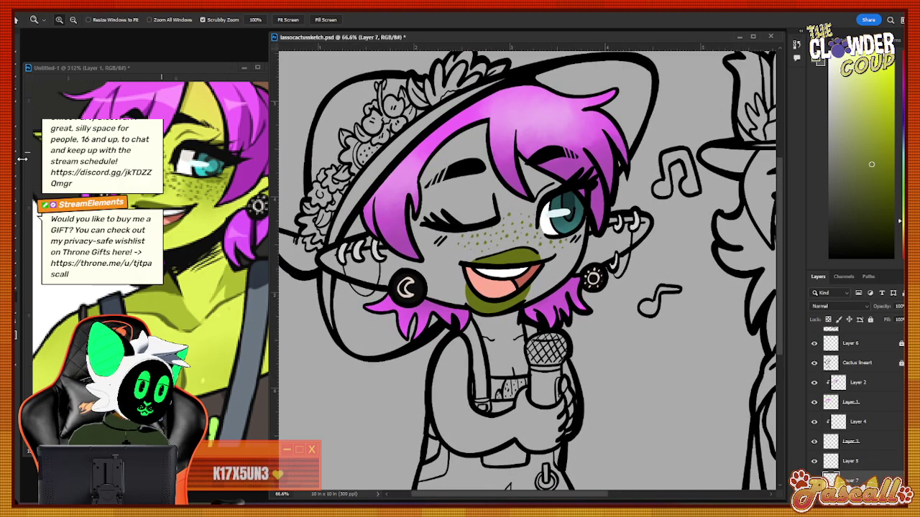
{"action": "key", "text": "i"}
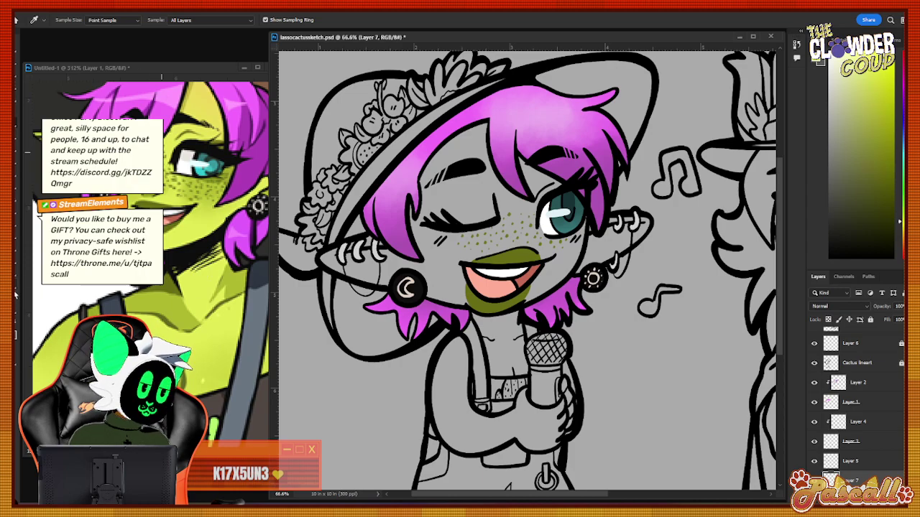
{"action": "key", "text": "z"}
{"action": "left_click_drag", "start_coordinate": [510, 198], "coordinate": [536, 198]}
{"action": "key", "text": "b"}
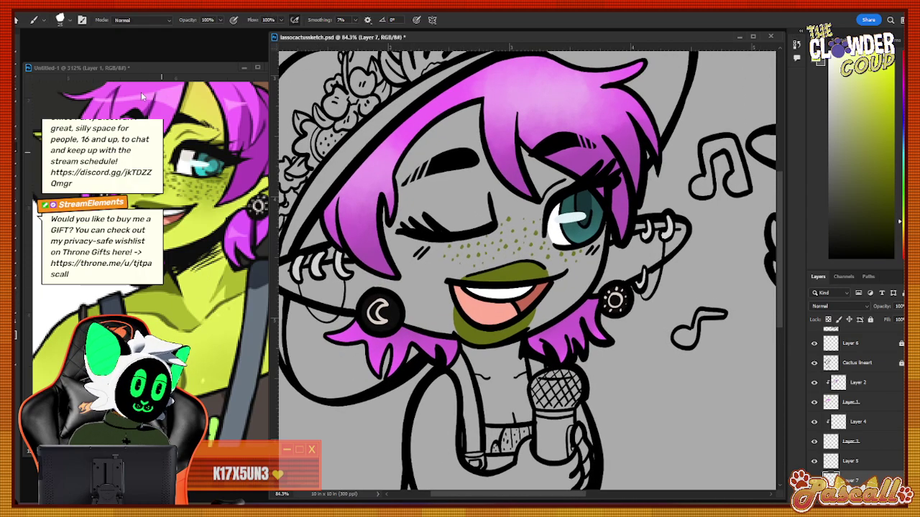
Paint the face yellow-green on the new layer, covering the forehead, the area around the eyes, the nose, the cheeks and the jaw.
{"action": "mouse_move", "coordinate": [394, 182]}
{"action": "left_mouse_down"}
{"action": "mouse_move", "coordinate": [470, 109]}
{"action": "mouse_move", "coordinate": [415, 164]}
{"action": "mouse_move", "coordinate": [495, 107]}
{"action": "mouse_move", "coordinate": [395, 189]}
{"action": "left_mouse_up"}
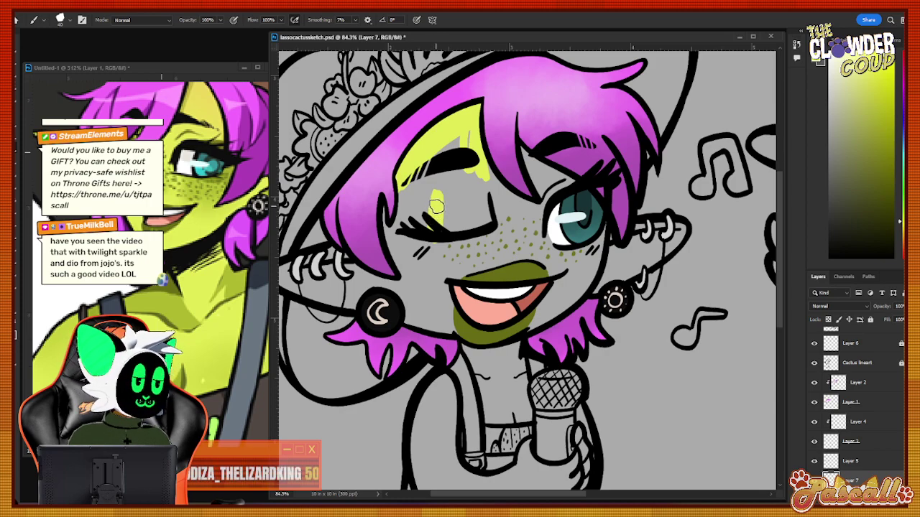
{"action": "mouse_move", "coordinate": [388, 204]}
{"action": "left_mouse_down"}
{"action": "mouse_move", "coordinate": [409, 255]}
{"action": "mouse_move", "coordinate": [437, 255]}
{"action": "mouse_move", "coordinate": [447, 233]}
{"action": "mouse_move", "coordinate": [464, 248]}
{"action": "mouse_move", "coordinate": [494, 164]}
{"action": "mouse_move", "coordinate": [467, 228]}
{"action": "mouse_move", "coordinate": [464, 277]}
{"action": "mouse_move", "coordinate": [489, 255]}
{"action": "mouse_move", "coordinate": [511, 186]}
{"action": "mouse_move", "coordinate": [511, 223]}
{"action": "left_mouse_up"}
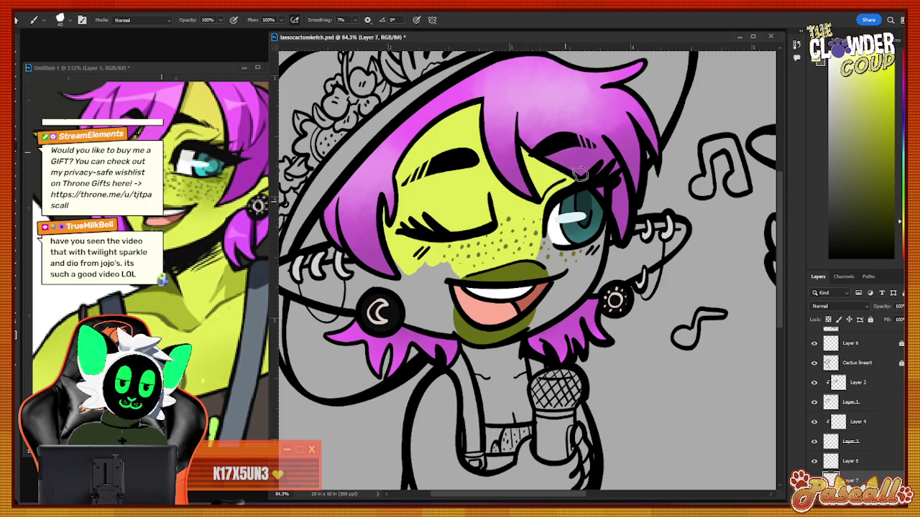
{"action": "left_click_drag", "start_coordinate": [550, 291], "coordinate": [525, 327]}
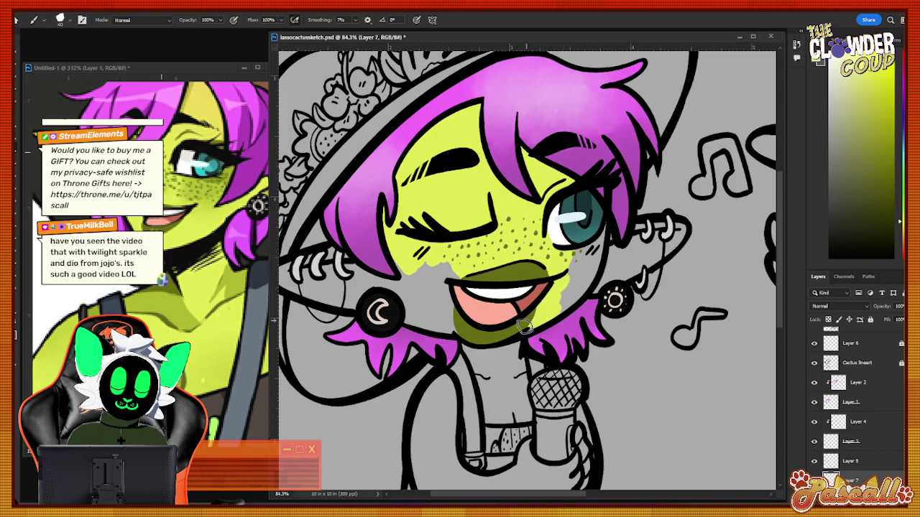
{"action": "left_click_drag", "start_coordinate": [572, 291], "coordinate": [582, 279]}
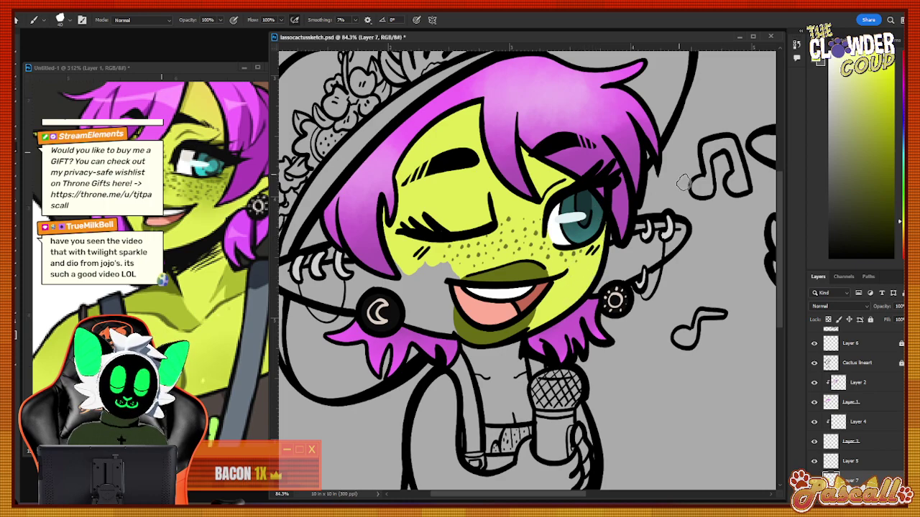
Fill both pointed ears and the unpainted cheek beside the moon earring with the same yellow-green skin colour.
{"action": "mouse_move", "coordinate": [620, 248]}
{"action": "left_mouse_down"}
{"action": "mouse_move", "coordinate": [645, 251]}
{"action": "mouse_move", "coordinate": [589, 289]}
{"action": "mouse_move", "coordinate": [674, 235]}
{"action": "left_mouse_up"}
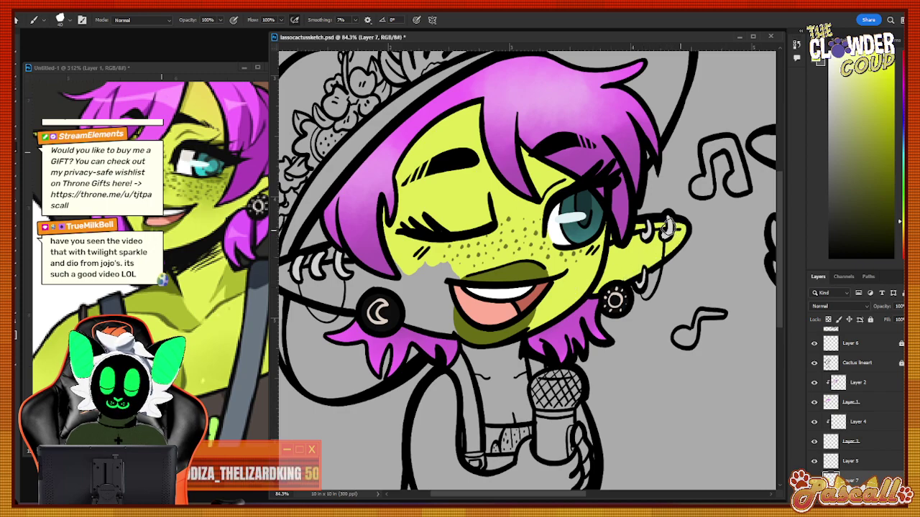
{"action": "left_click_drag", "start_coordinate": [538, 494], "coordinate": [497, 494]}
{"action": "left_click_drag", "start_coordinate": [604, 297], "coordinate": [527, 296]}
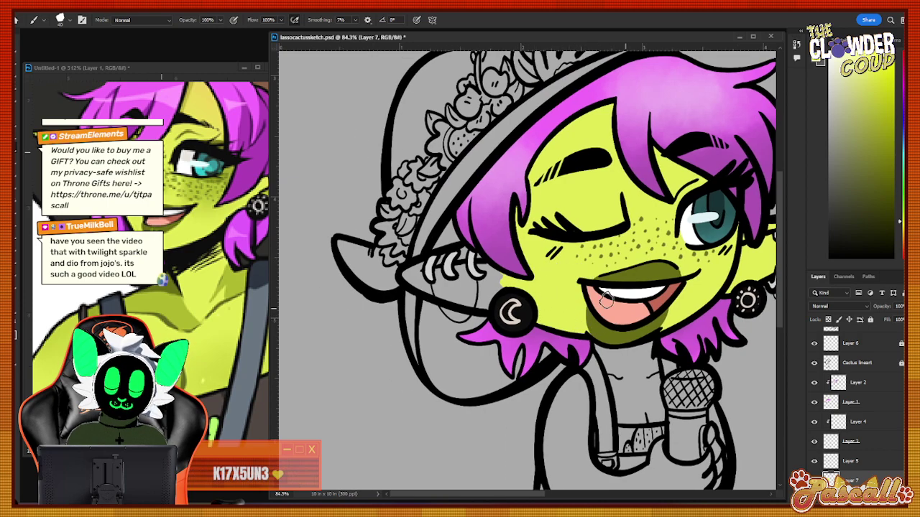
{"action": "mouse_move", "coordinate": [514, 272]}
{"action": "left_mouse_down"}
{"action": "mouse_move", "coordinate": [472, 251]}
{"action": "mouse_move", "coordinate": [452, 256]}
{"action": "mouse_move", "coordinate": [484, 250]}
{"action": "mouse_move", "coordinate": [477, 235]}
{"action": "mouse_move", "coordinate": [468, 248]}
{"action": "mouse_move", "coordinate": [482, 230]}
{"action": "mouse_move", "coordinate": [449, 260]}
{"action": "mouse_move", "coordinate": [407, 275]}
{"action": "mouse_move", "coordinate": [485, 289]}
{"action": "mouse_move", "coordinate": [419, 283]}
{"action": "left_mouse_up"}
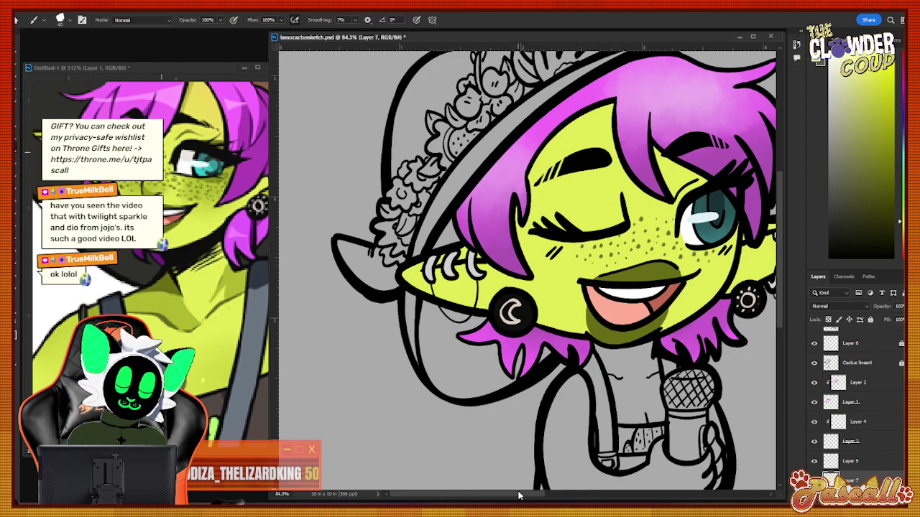
Start the skin below the chin by painting the neck yellow-green down to the collarbones.
{"action": "left_click_drag", "start_coordinate": [519, 495], "coordinate": [552, 495]}
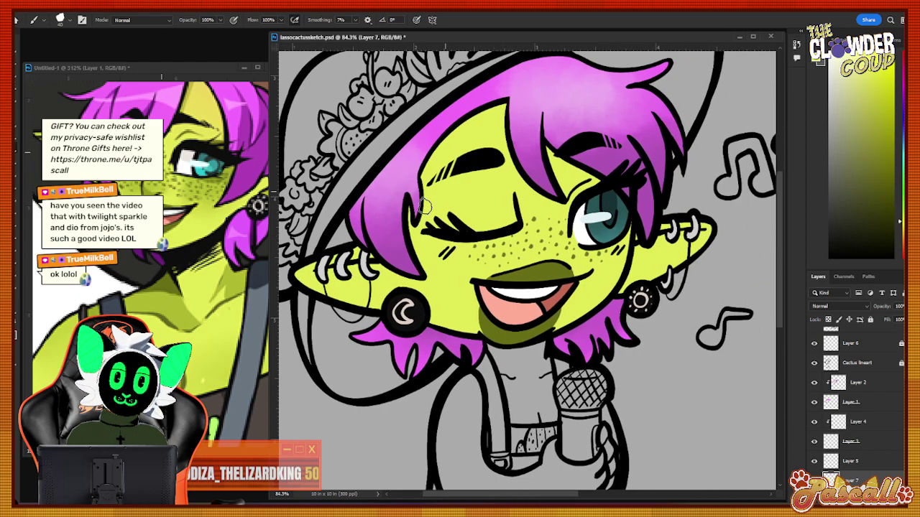
{"action": "left_click_drag", "start_coordinate": [780, 261], "coordinate": [782, 315]}
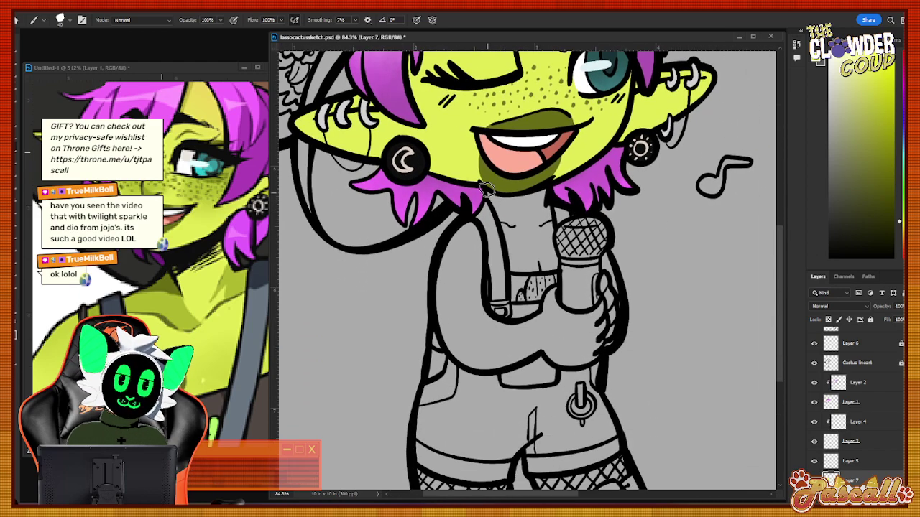
{"action": "mouse_move", "coordinate": [487, 189]}
{"action": "left_mouse_down"}
{"action": "mouse_move", "coordinate": [498, 213]}
{"action": "mouse_move", "coordinate": [509, 205]}
{"action": "left_mouse_up"}
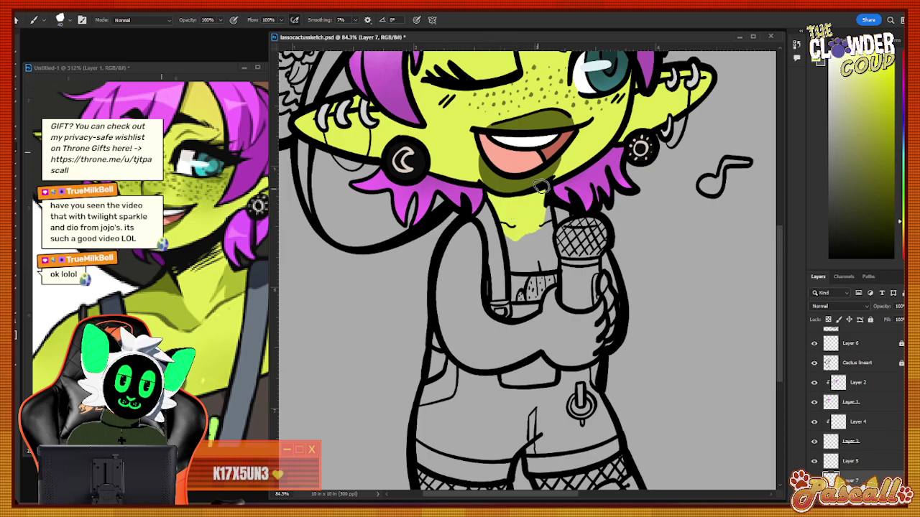
{"action": "key", "text": "z"}
{"action": "left_click_drag", "start_coordinate": [522, 263], "coordinate": [573, 234]}
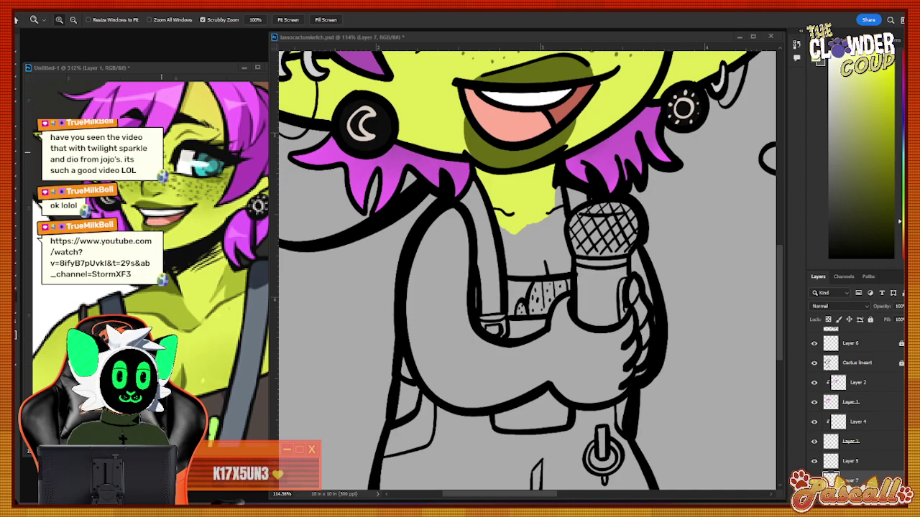
Switch to the browser, watch the YouTube video linked in the chat, and return to the Photoshop drawing.
{"action": "left_click_drag", "start_coordinate": [388, 0], "coordinate": [315, 51]}
{"action": "double_click", "coordinate": [315, 49]}
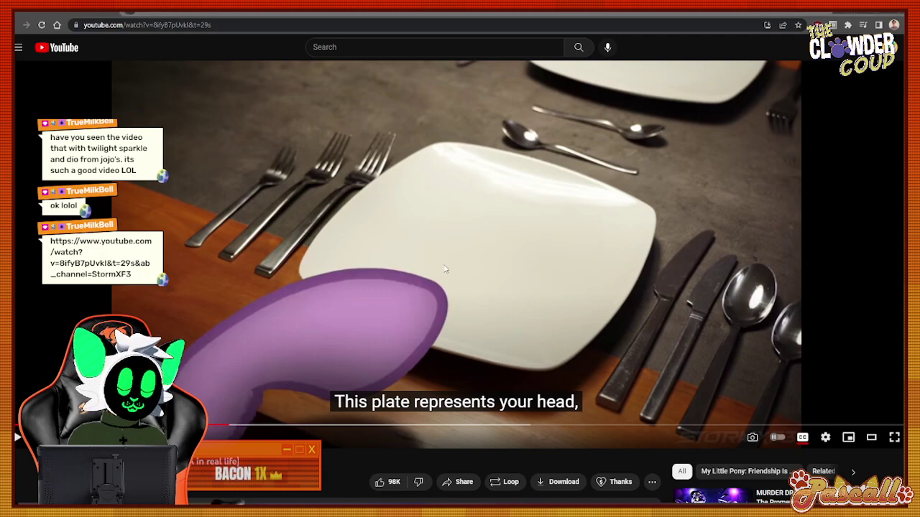
{"action": "left_click", "coordinate": [445, 270]}
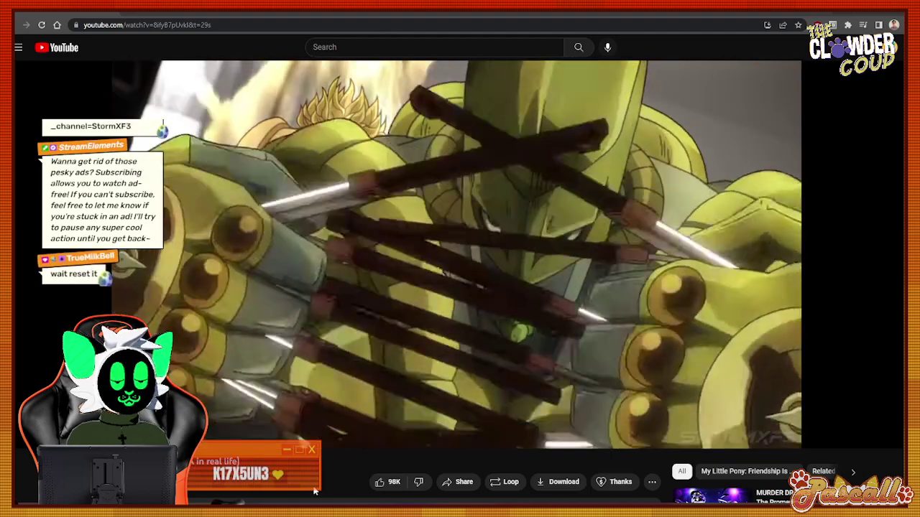
{"action": "left_click", "coordinate": [406, 85]}
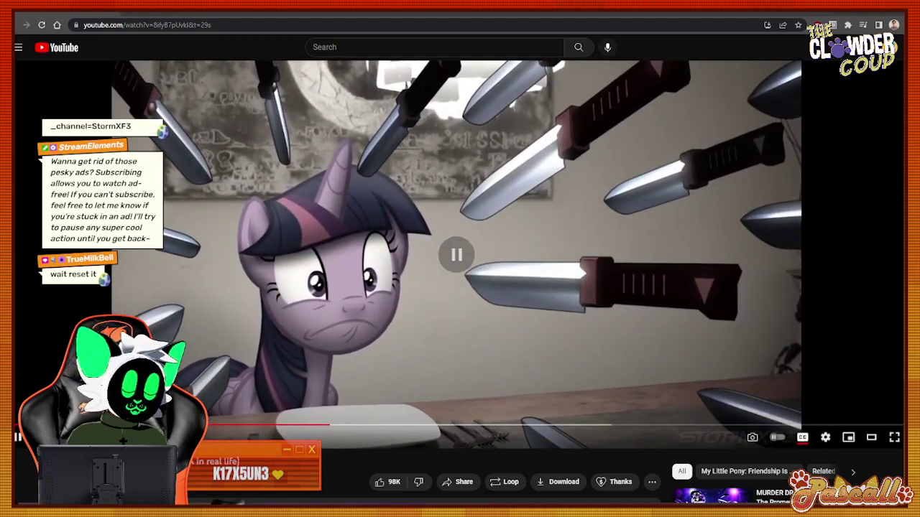
{"action": "key", "text": "space"}
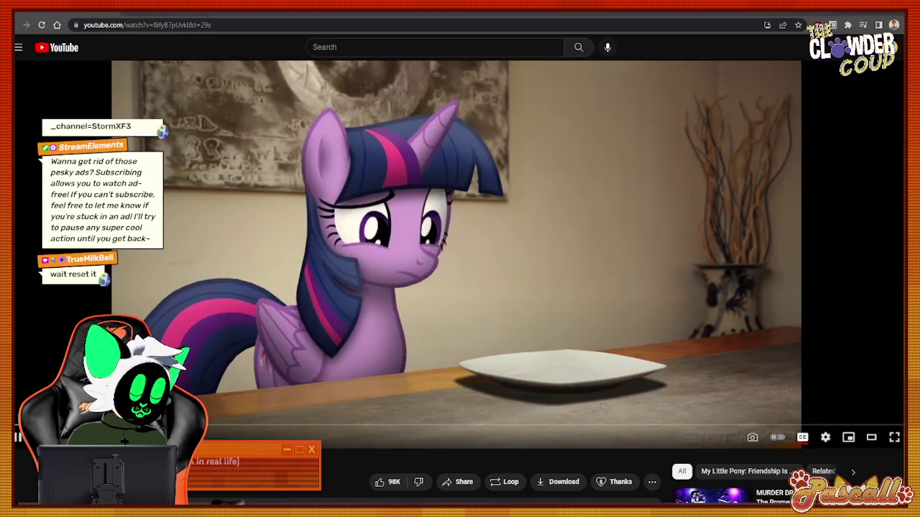
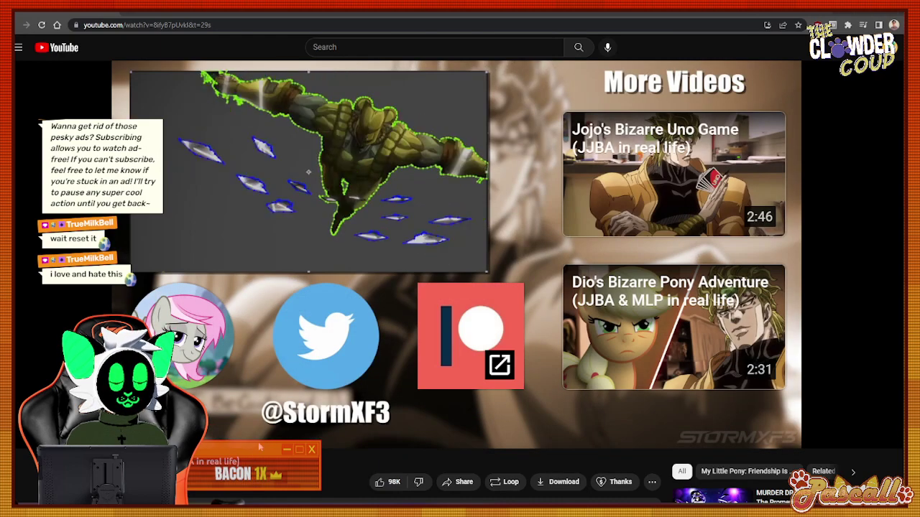
{"action": "mouse_move", "coordinate": [241, 319]}
{"action": "key", "text": "space"}
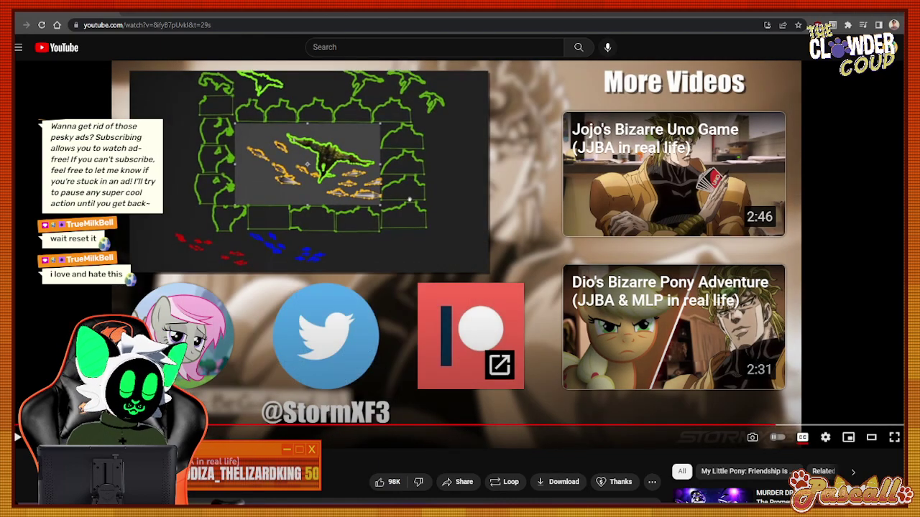
{"action": "left_click", "coordinate": [116, 13]}
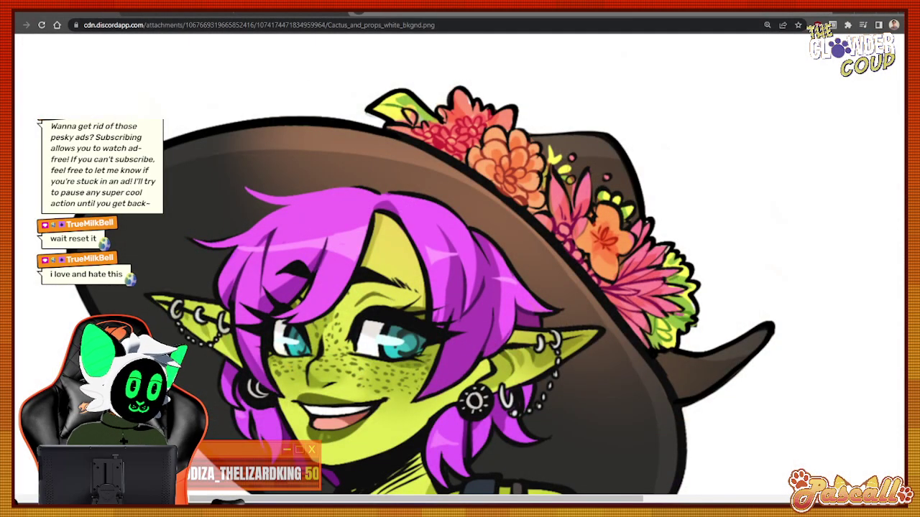
{"action": "key", "text": "alt+Tab"}
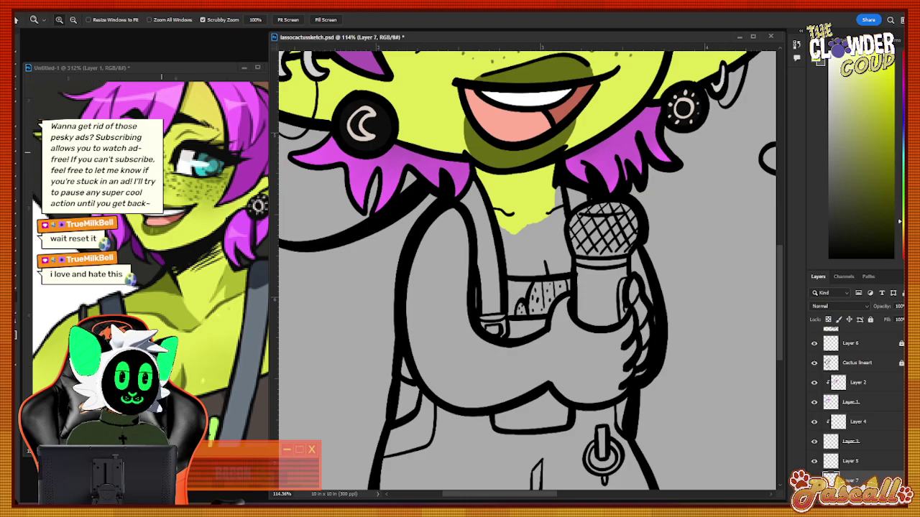
Fill the rest of the chest with the yellow-green skin colour, from the collarbones down to the neckline of the patterned top.
{"action": "left_click", "coordinate": [524, 226]}
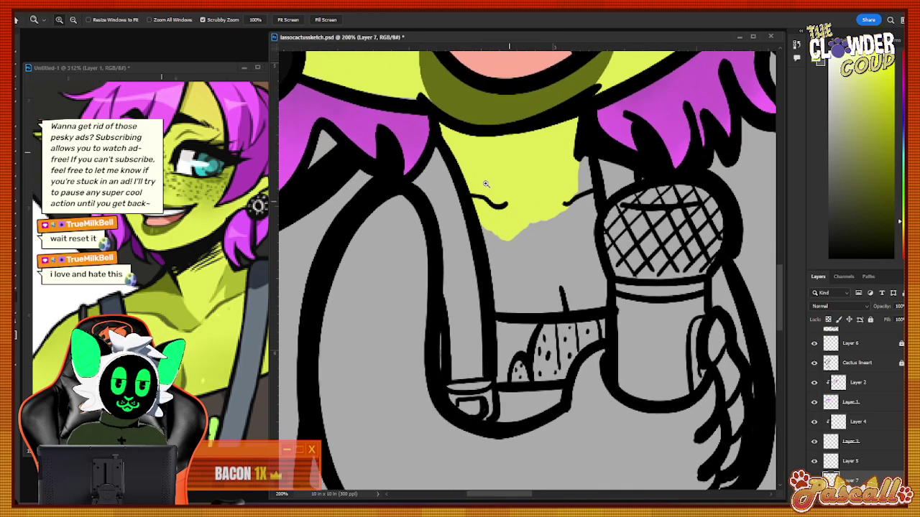
{"action": "left_click", "coordinate": [15, 171]}
{"action": "mouse_move", "coordinate": [519, 250]}
{"action": "left_mouse_down"}
{"action": "mouse_move", "coordinate": [499, 260]}
{"action": "mouse_move", "coordinate": [504, 311]}
{"action": "mouse_move", "coordinate": [554, 299]}
{"action": "mouse_move", "coordinate": [525, 253]}
{"action": "mouse_move", "coordinate": [521, 221]}
{"action": "mouse_move", "coordinate": [518, 240]}
{"action": "mouse_move", "coordinate": [546, 274]}
{"action": "mouse_move", "coordinate": [570, 239]}
{"action": "mouse_move", "coordinate": [585, 166]}
{"action": "mouse_move", "coordinate": [584, 235]}
{"action": "mouse_move", "coordinate": [586, 205]}
{"action": "mouse_move", "coordinate": [602, 297]}
{"action": "mouse_move", "coordinate": [555, 291]}
{"action": "left_mouse_up"}
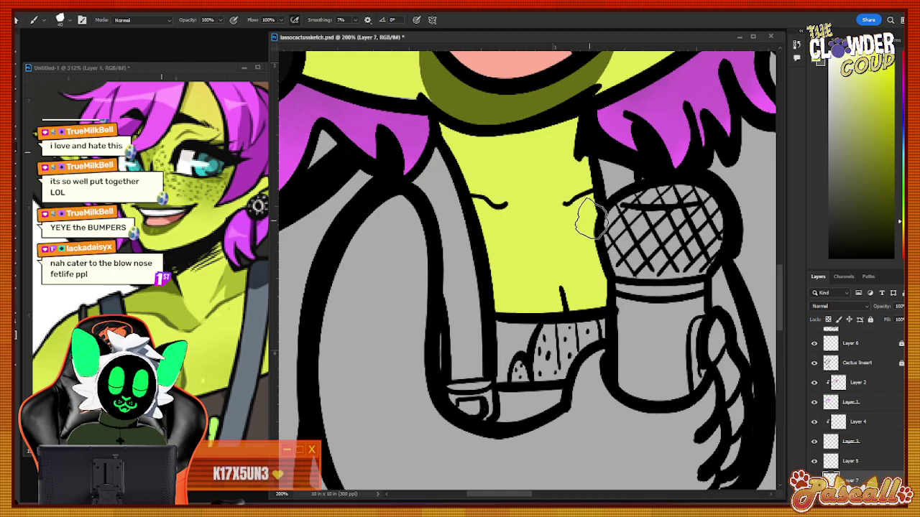
Paint both arms, the hands and fingers around the microphone, and the bare sliver at the waist yellow-green.
{"action": "scroll", "coordinate": [589, 219], "scroll_direction": "down", "scroll_amount": 3}
{"action": "mouse_move", "coordinate": [411, 104]}
{"action": "left_mouse_down"}
{"action": "mouse_move", "coordinate": [336, 244]}
{"action": "mouse_move", "coordinate": [382, 119]}
{"action": "mouse_move", "coordinate": [328, 264]}
{"action": "mouse_move", "coordinate": [352, 363]}
{"action": "left_mouse_up"}
{"action": "mouse_move", "coordinate": [377, 138]}
{"action": "left_mouse_down"}
{"action": "mouse_move", "coordinate": [354, 307]}
{"action": "mouse_move", "coordinate": [407, 119]}
{"action": "mouse_move", "coordinate": [412, 301]}
{"action": "mouse_move", "coordinate": [410, 281]}
{"action": "mouse_move", "coordinate": [410, 334]}
{"action": "mouse_move", "coordinate": [394, 378]}
{"action": "mouse_move", "coordinate": [356, 395]}
{"action": "left_mouse_up"}
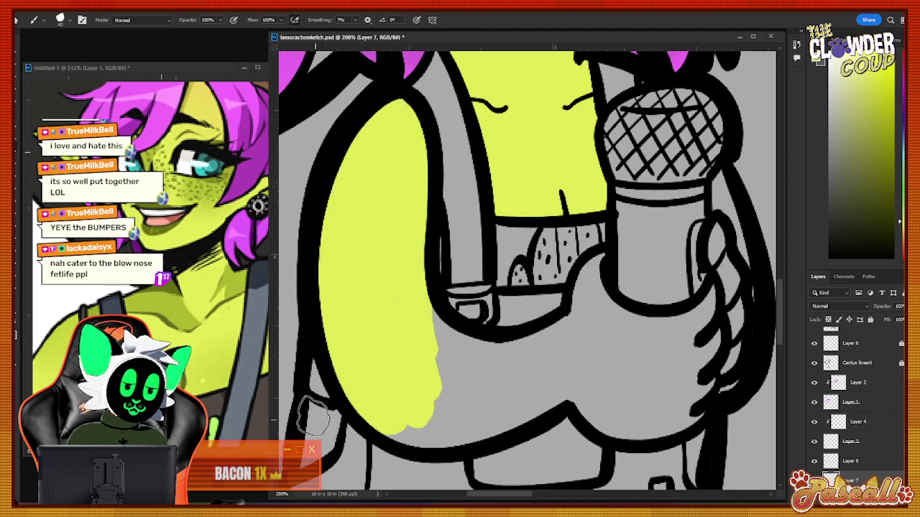
{"action": "mouse_move", "coordinate": [313, 416]}
{"action": "left_mouse_down"}
{"action": "mouse_move", "coordinate": [332, 424]}
{"action": "mouse_move", "coordinate": [303, 461]}
{"action": "left_mouse_up"}
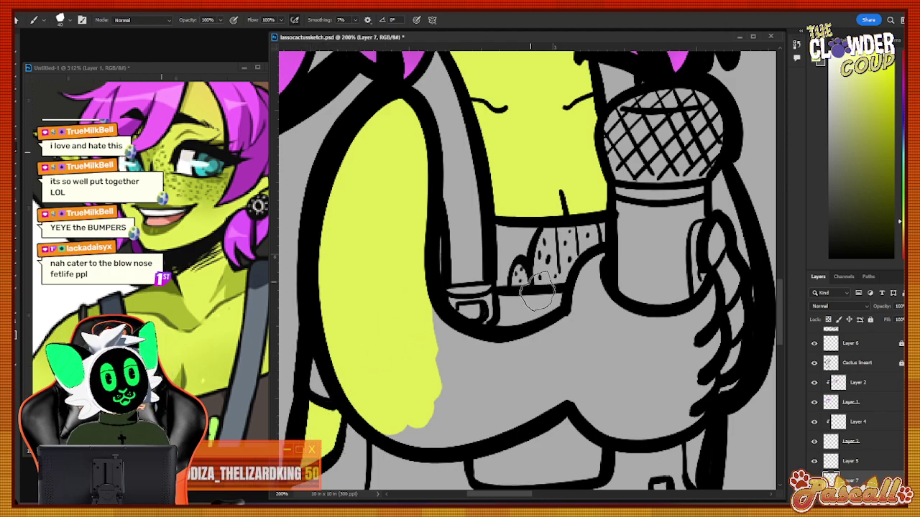
{"action": "mouse_move", "coordinate": [413, 395]}
{"action": "left_mouse_down"}
{"action": "mouse_move", "coordinate": [413, 418]}
{"action": "mouse_move", "coordinate": [495, 427]}
{"action": "mouse_move", "coordinate": [472, 419]}
{"action": "mouse_move", "coordinate": [549, 393]}
{"action": "mouse_move", "coordinate": [458, 407]}
{"action": "mouse_move", "coordinate": [398, 394]}
{"action": "mouse_move", "coordinate": [427, 367]}
{"action": "mouse_move", "coordinate": [466, 372]}
{"action": "mouse_move", "coordinate": [427, 325]}
{"action": "mouse_move", "coordinate": [523, 361]}
{"action": "mouse_move", "coordinate": [497, 363]}
{"action": "mouse_move", "coordinate": [541, 349]}
{"action": "mouse_move", "coordinate": [552, 361]}
{"action": "mouse_move", "coordinate": [575, 357]}
{"action": "mouse_move", "coordinate": [573, 372]}
{"action": "mouse_move", "coordinate": [601, 306]}
{"action": "mouse_move", "coordinate": [582, 284]}
{"action": "mouse_move", "coordinate": [576, 312]}
{"action": "mouse_move", "coordinate": [604, 257]}
{"action": "mouse_move", "coordinate": [597, 323]}
{"action": "mouse_move", "coordinate": [599, 297]}
{"action": "mouse_move", "coordinate": [650, 338]}
{"action": "left_mouse_up"}
{"action": "mouse_move", "coordinate": [616, 384]}
{"action": "left_mouse_down"}
{"action": "mouse_move", "coordinate": [609, 406]}
{"action": "mouse_move", "coordinate": [613, 399]}
{"action": "mouse_move", "coordinate": [629, 426]}
{"action": "mouse_move", "coordinate": [674, 413]}
{"action": "mouse_move", "coordinate": [686, 395]}
{"action": "mouse_move", "coordinate": [676, 391]}
{"action": "mouse_move", "coordinate": [700, 394]}
{"action": "mouse_move", "coordinate": [690, 399]}
{"action": "mouse_move", "coordinate": [707, 371]}
{"action": "mouse_move", "coordinate": [694, 383]}
{"action": "mouse_move", "coordinate": [667, 381]}
{"action": "mouse_move", "coordinate": [651, 338]}
{"action": "mouse_move", "coordinate": [652, 346]}
{"action": "mouse_move", "coordinate": [717, 321]}
{"action": "mouse_move", "coordinate": [670, 343]}
{"action": "mouse_move", "coordinate": [643, 327]}
{"action": "mouse_move", "coordinate": [701, 321]}
{"action": "mouse_move", "coordinate": [713, 308]}
{"action": "mouse_move", "coordinate": [706, 314]}
{"action": "mouse_move", "coordinate": [720, 284]}
{"action": "mouse_move", "coordinate": [707, 238]}
{"action": "mouse_move", "coordinate": [721, 248]}
{"action": "mouse_move", "coordinate": [732, 304]}
{"action": "mouse_move", "coordinate": [722, 371]}
{"action": "mouse_move", "coordinate": [730, 378]}
{"action": "mouse_move", "coordinate": [752, 299]}
{"action": "mouse_move", "coordinate": [722, 194]}
{"action": "left_mouse_up"}
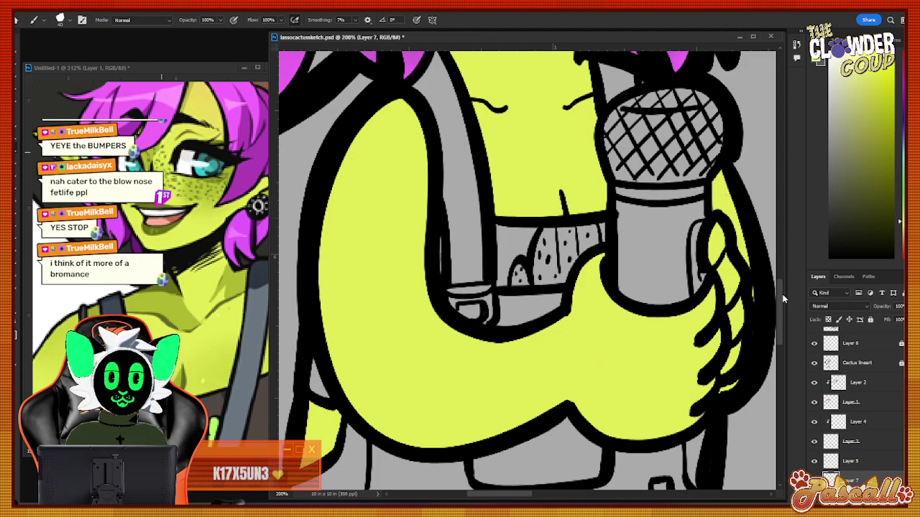
Paint the skin yellow-green behind the fishnet on the leg beneath the shorts' ring-shaped charm.
{"action": "scroll", "coordinate": [647, 229], "scroll_direction": "up", "scroll_amount": 4}
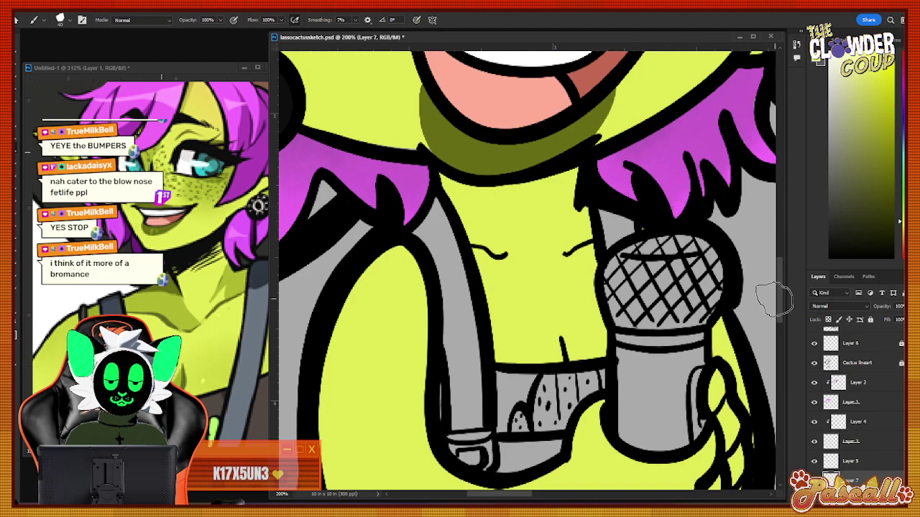
{"action": "scroll", "coordinate": [774, 298], "scroll_direction": "down", "scroll_amount": 9}
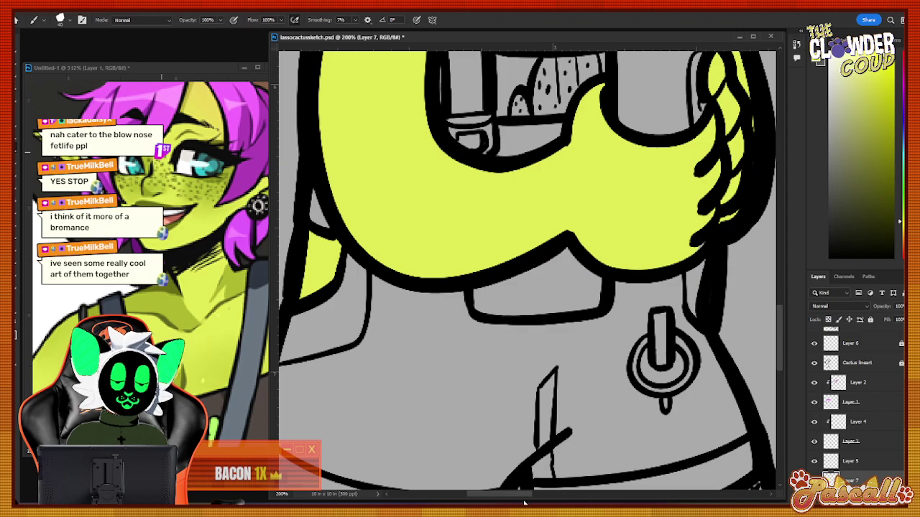
{"action": "key", "text": "z"}
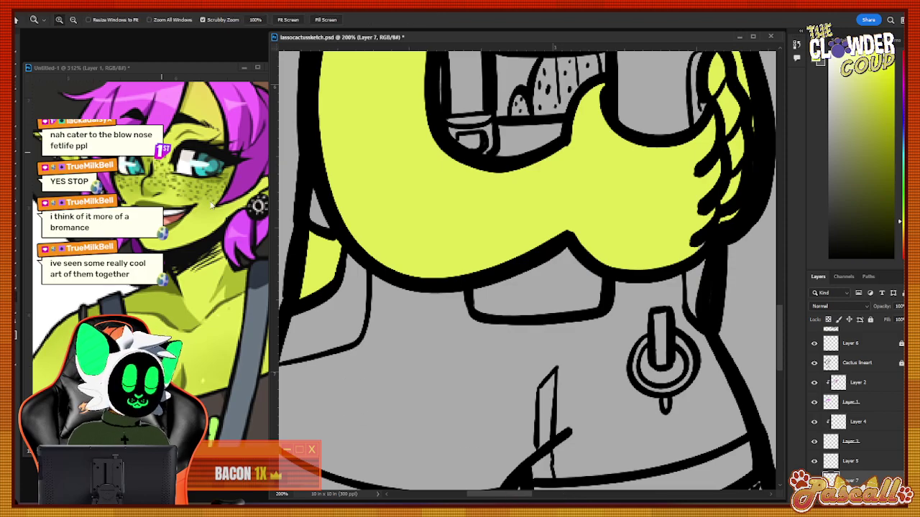
{"action": "left_click_drag", "start_coordinate": [601, 335], "coordinate": [624, 460]}
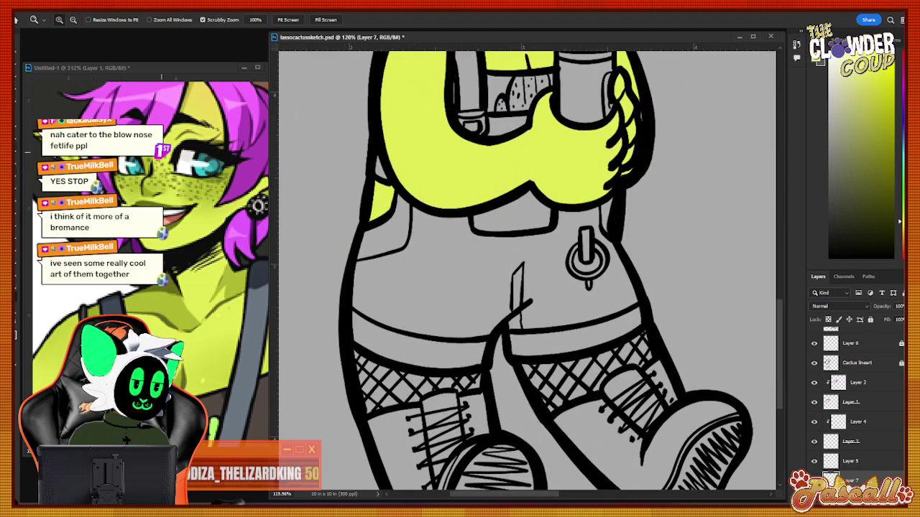
{"action": "key", "text": "b"}
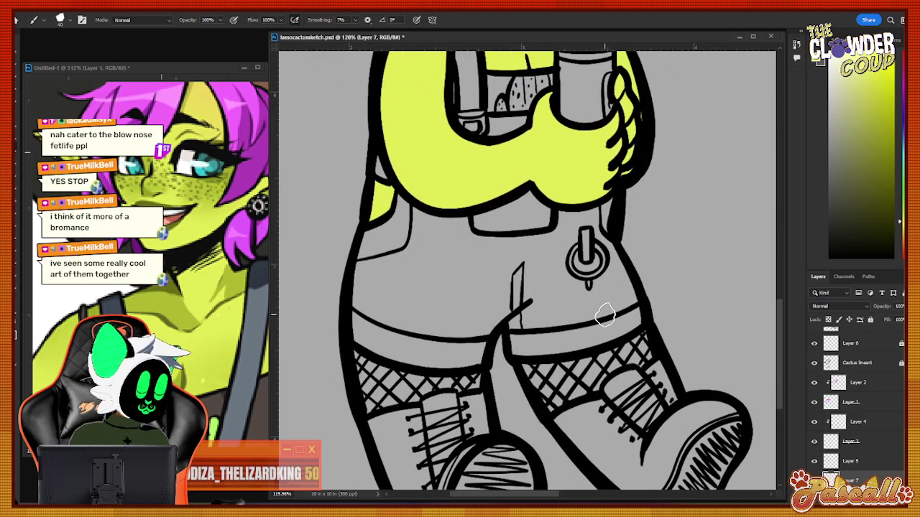
{"action": "mouse_move", "coordinate": [579, 356]}
{"action": "left_mouse_down"}
{"action": "mouse_move", "coordinate": [523, 367]}
{"action": "mouse_move", "coordinate": [557, 373]}
{"action": "mouse_move", "coordinate": [540, 380]}
{"action": "mouse_move", "coordinate": [549, 408]}
{"action": "mouse_move", "coordinate": [597, 386]}
{"action": "mouse_move", "coordinate": [569, 373]}
{"action": "mouse_move", "coordinate": [639, 350]}
{"action": "left_mouse_up"}
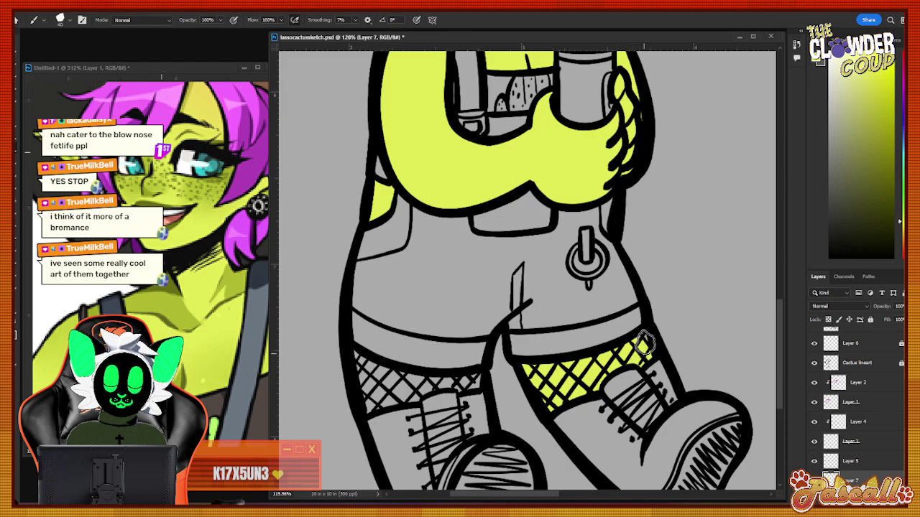
Fill the skin behind the other leg's fishnet, between the shorts' hem and the laced boot, with yellow-green.
{"action": "scroll", "coordinate": [767, 323], "scroll_direction": "down", "scroll_amount": 5}
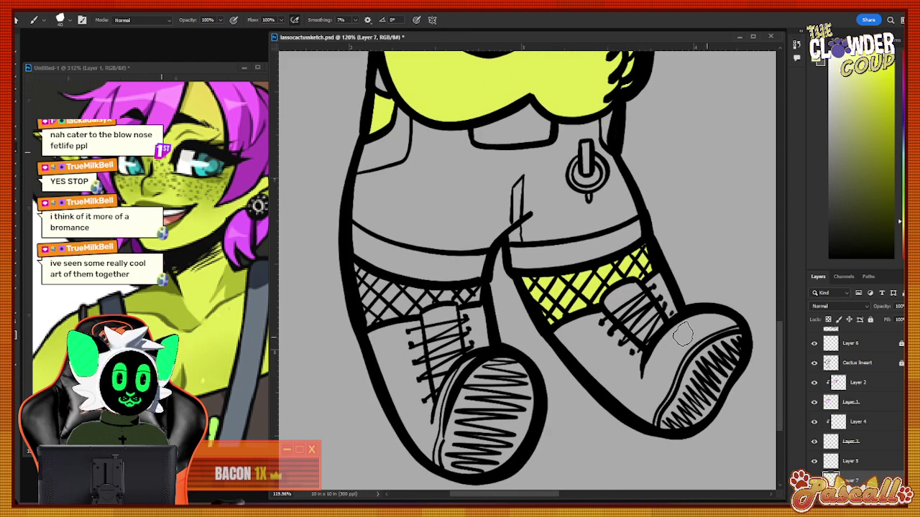
{"action": "left_click", "coordinate": [16, 308]}
{"action": "left_click", "coordinate": [18, 291]}
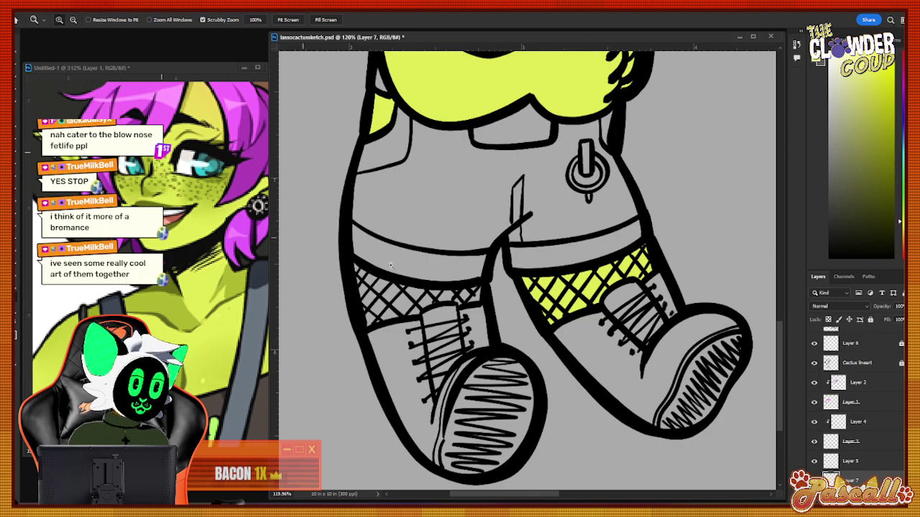
{"action": "left_click_drag", "start_coordinate": [463, 327], "coordinate": [517, 327]}
{"action": "mouse_move", "coordinate": [355, 234]}
{"action": "left_mouse_down"}
{"action": "mouse_move", "coordinate": [306, 234]}
{"action": "mouse_move", "coordinate": [327, 248]}
{"action": "mouse_move", "coordinate": [322, 273]}
{"action": "mouse_move", "coordinate": [348, 273]}
{"action": "mouse_move", "coordinate": [352, 251]}
{"action": "mouse_move", "coordinate": [432, 255]}
{"action": "left_mouse_up"}
{"action": "key", "text": "b"}
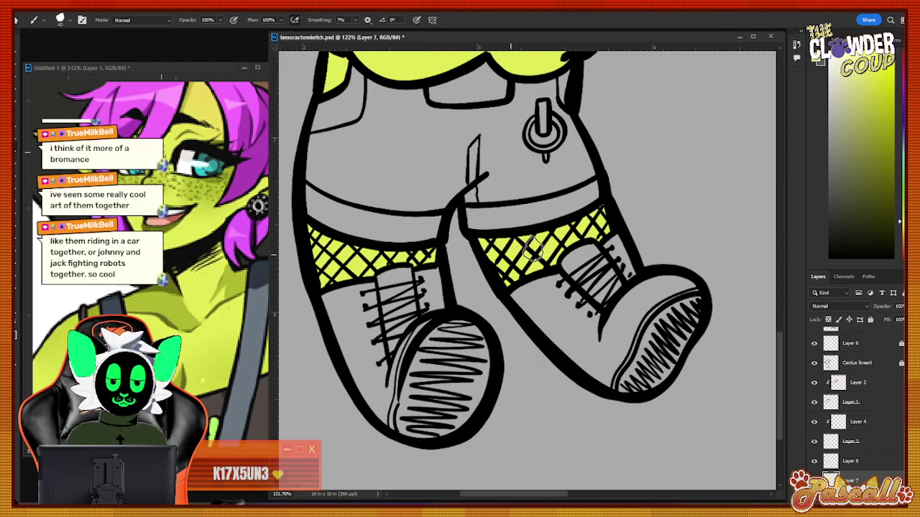
{"action": "scroll", "coordinate": [783, 331], "scroll_direction": "up", "scroll_amount": 1}
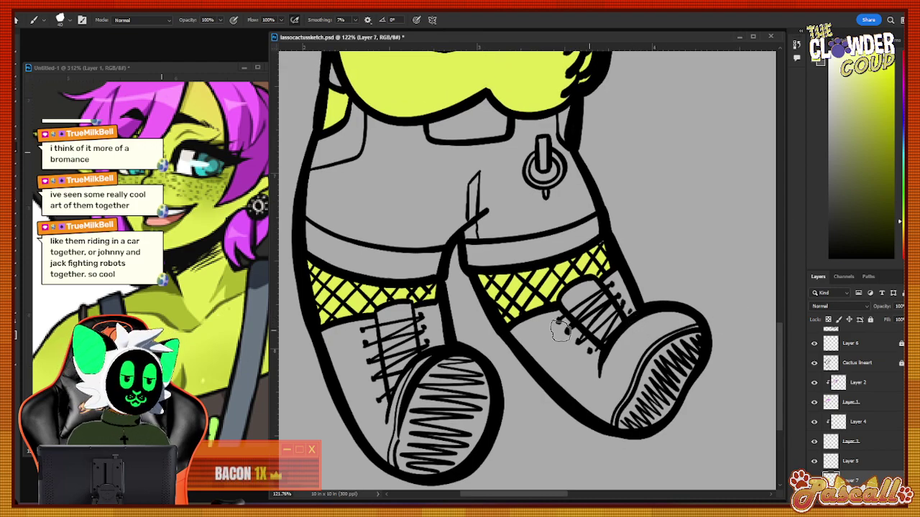
{"action": "key", "text": "z"}
{"action": "left_click", "coordinate": [558, 327], "text": "alt"}
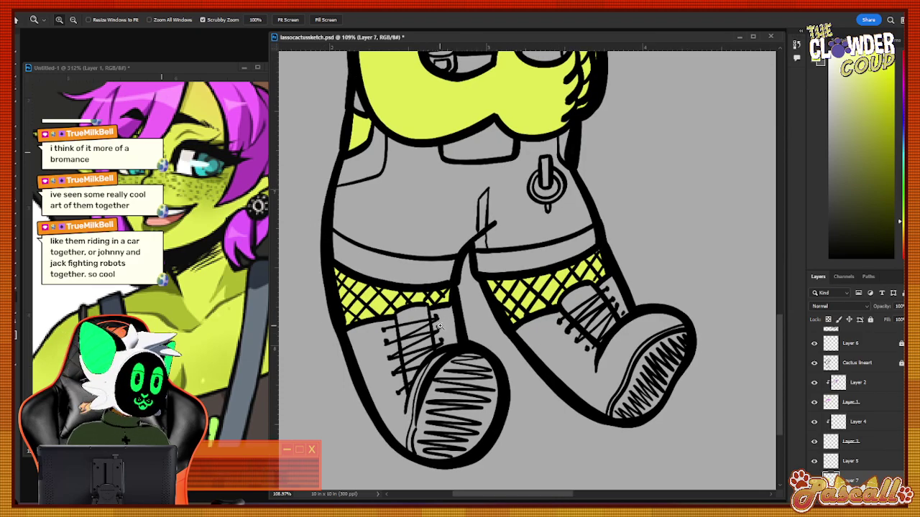
{"action": "left_click", "coordinate": [480, 352]}
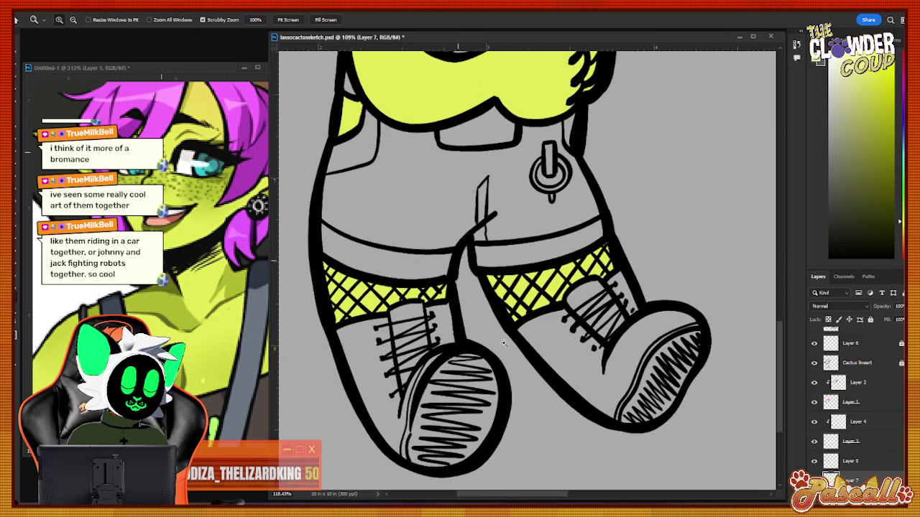
{"action": "left_click", "coordinate": [421, 384]}
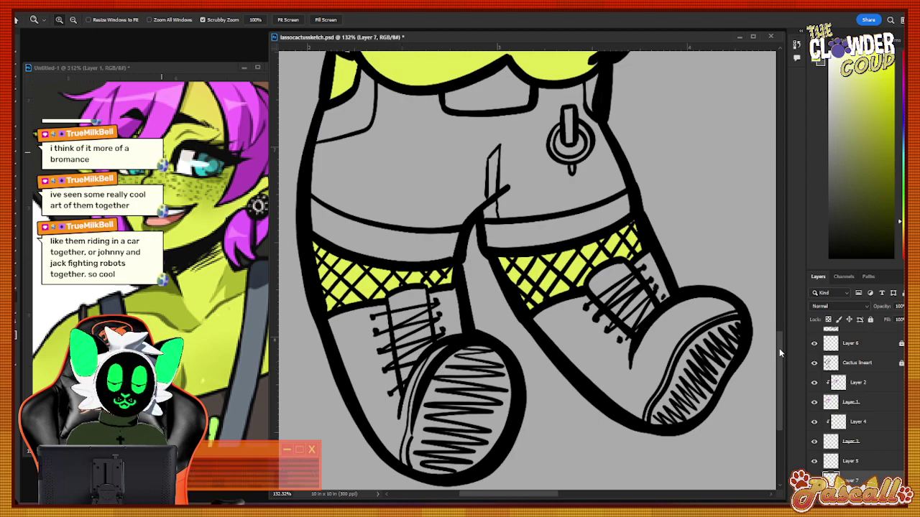
{"action": "left_click_drag", "start_coordinate": [779, 348], "coordinate": [794, 281]}
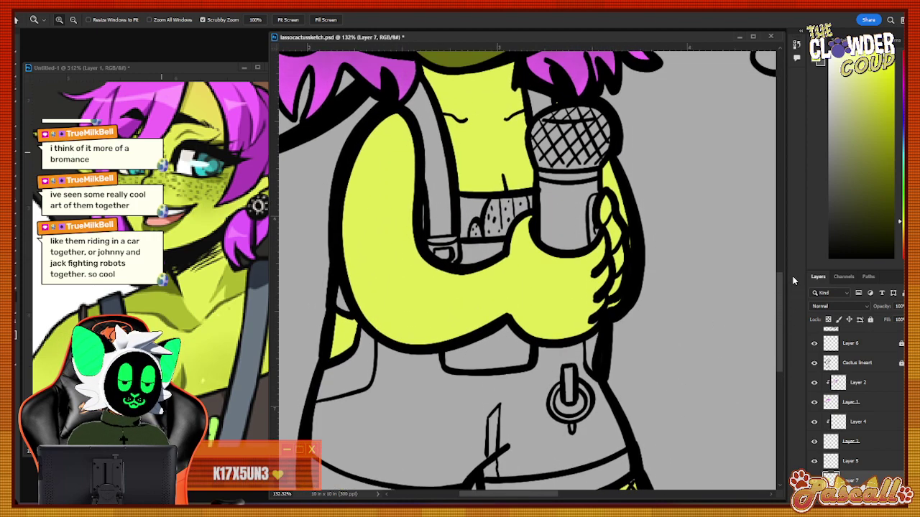
{"action": "left_click", "coordinate": [429, 208]}
{"action": "key", "text": "b"}
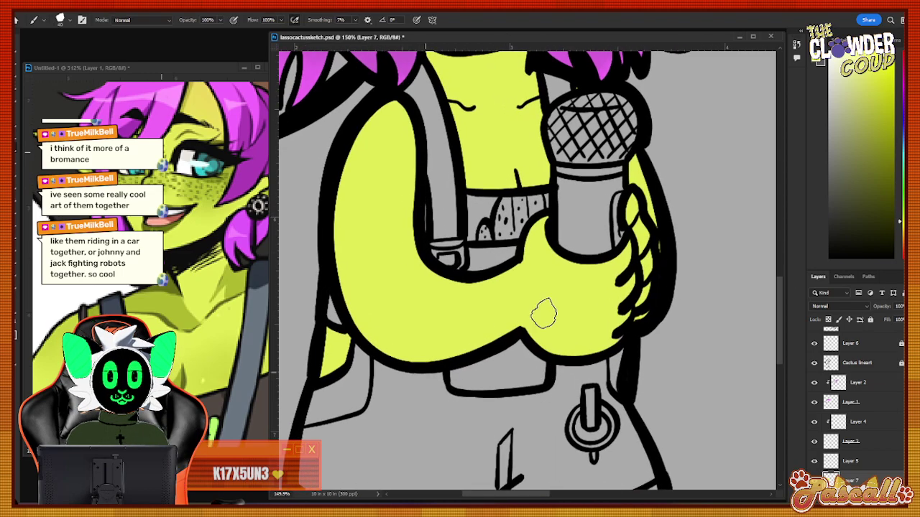
{"action": "left_click_drag", "start_coordinate": [902, 247], "coordinate": [902, 127]}
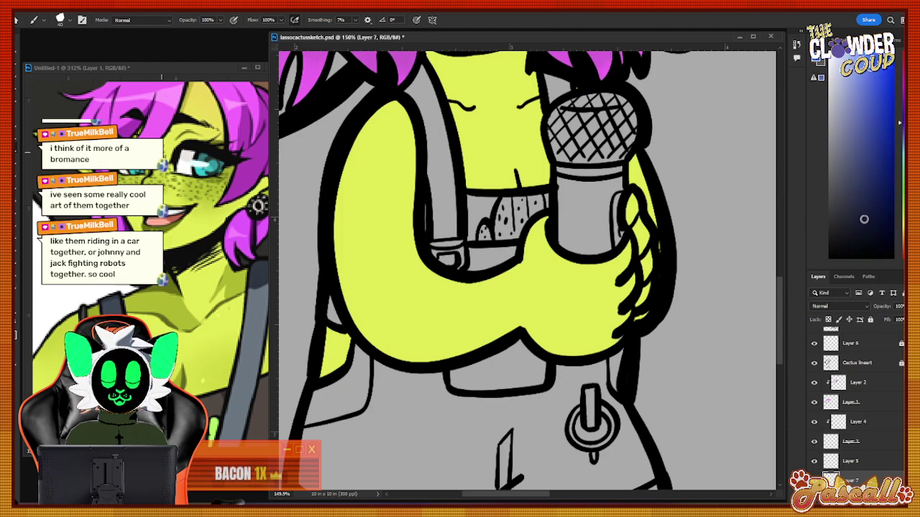
{"action": "left_click_drag", "start_coordinate": [864, 219], "coordinate": [838, 220]}
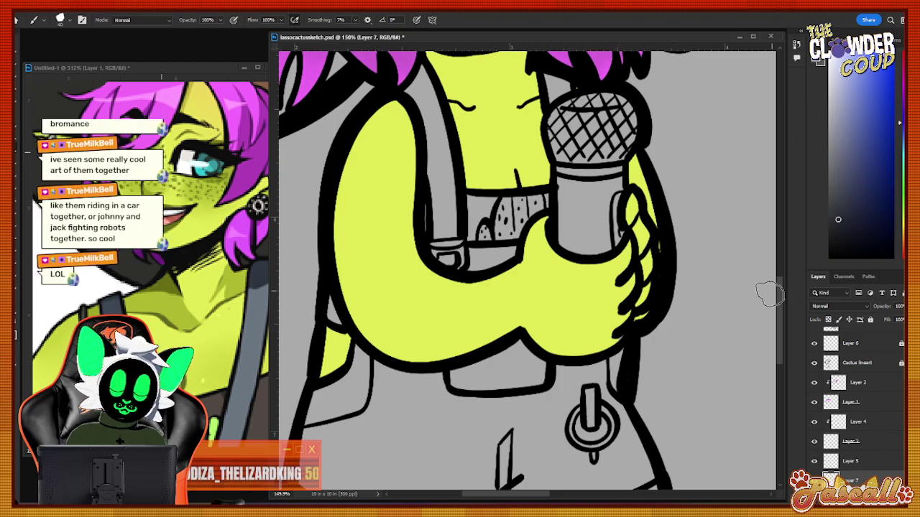
{"action": "left_click_drag", "start_coordinate": [779, 295], "coordinate": [773, 326]}
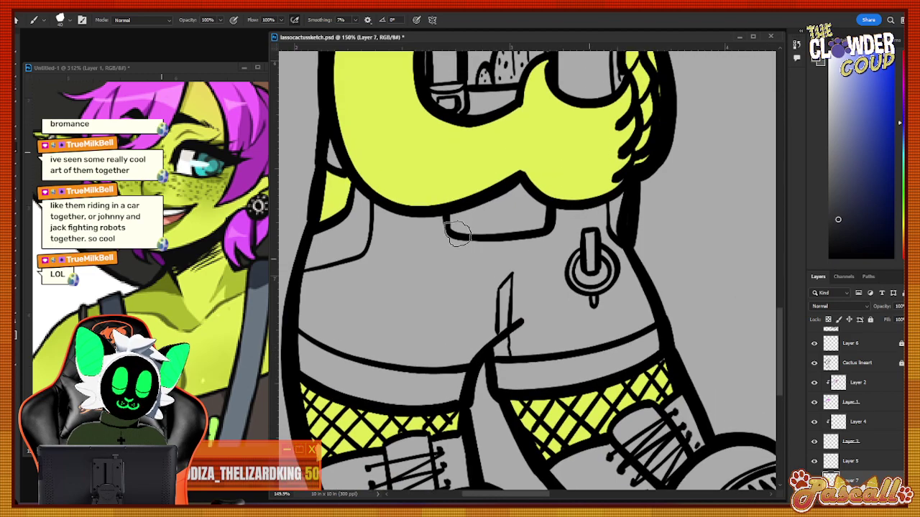
Sample the slate grey of the reference's overall straps and paint both shoulder straps and the bib section above the forearm.
{"action": "left_click", "coordinate": [244, 345], "text": "alt"}
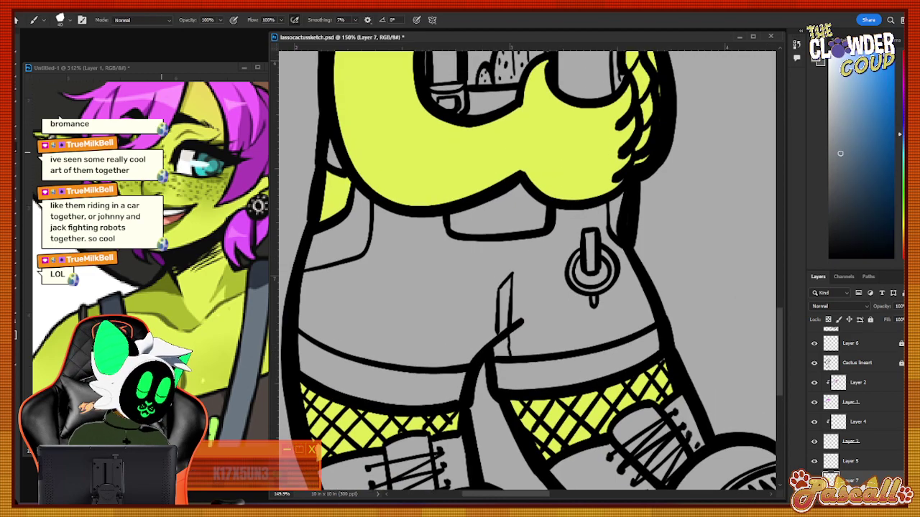
{"action": "left_click_drag", "start_coordinate": [780, 311], "coordinate": [794, 250]}
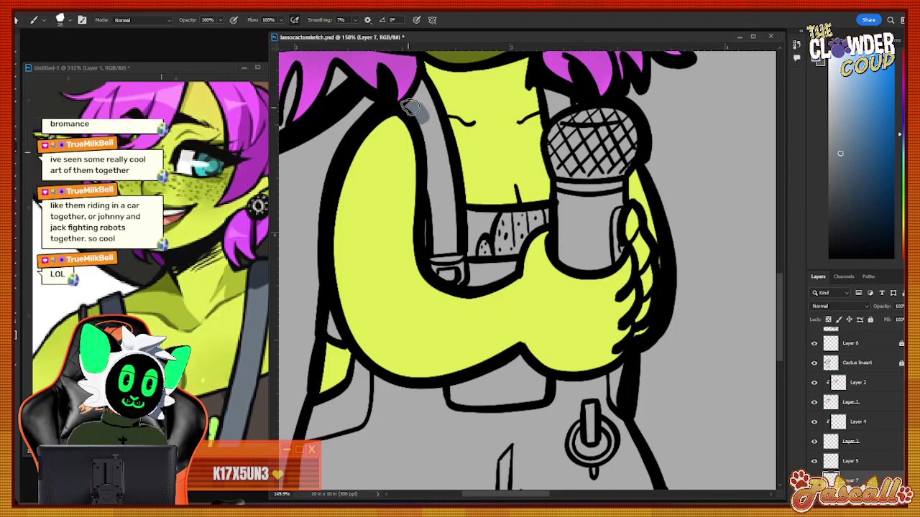
{"action": "mouse_move", "coordinate": [420, 94]}
{"action": "left_mouse_down"}
{"action": "mouse_move", "coordinate": [443, 204]}
{"action": "mouse_move", "coordinate": [447, 173]}
{"action": "mouse_move", "coordinate": [438, 170]}
{"action": "mouse_move", "coordinate": [439, 224]}
{"action": "left_mouse_up"}
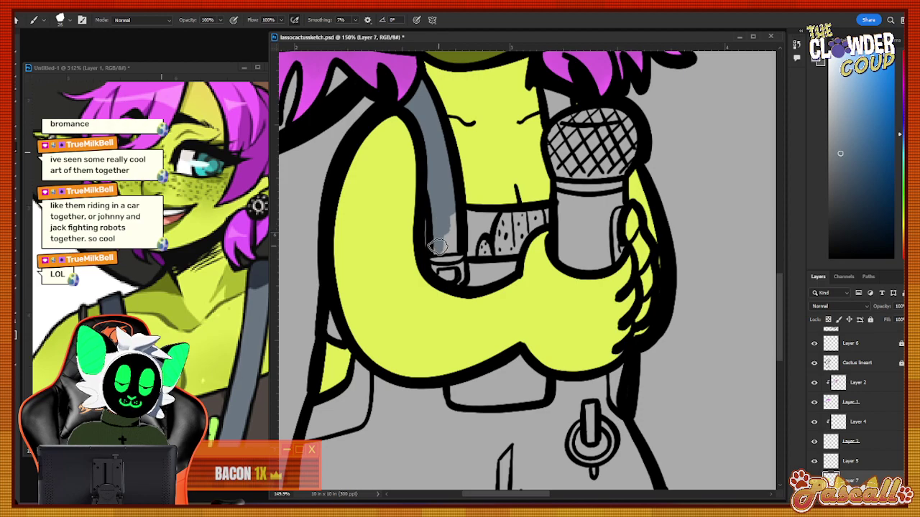
{"action": "left_click", "coordinate": [209, 301]}
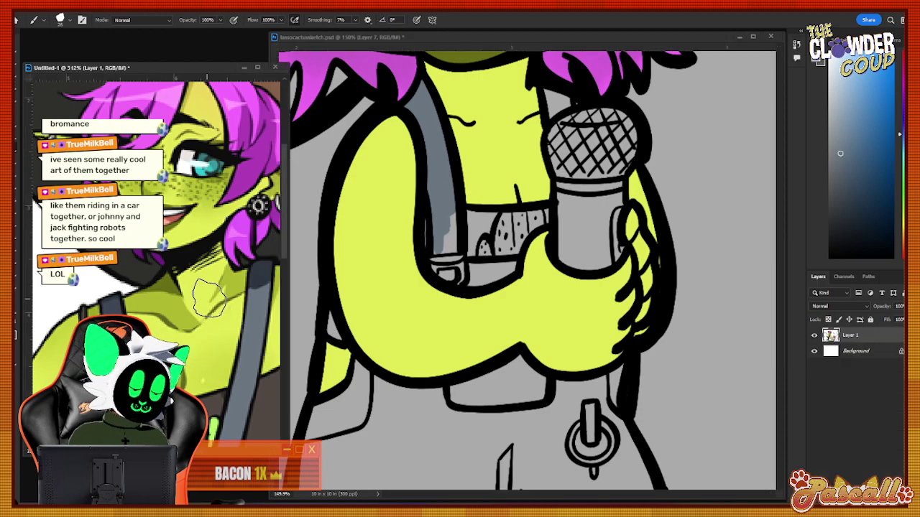
{"action": "scroll", "coordinate": [276, 209], "scroll_direction": "down", "scroll_amount": 5}
{"action": "left_click", "coordinate": [447, 237]}
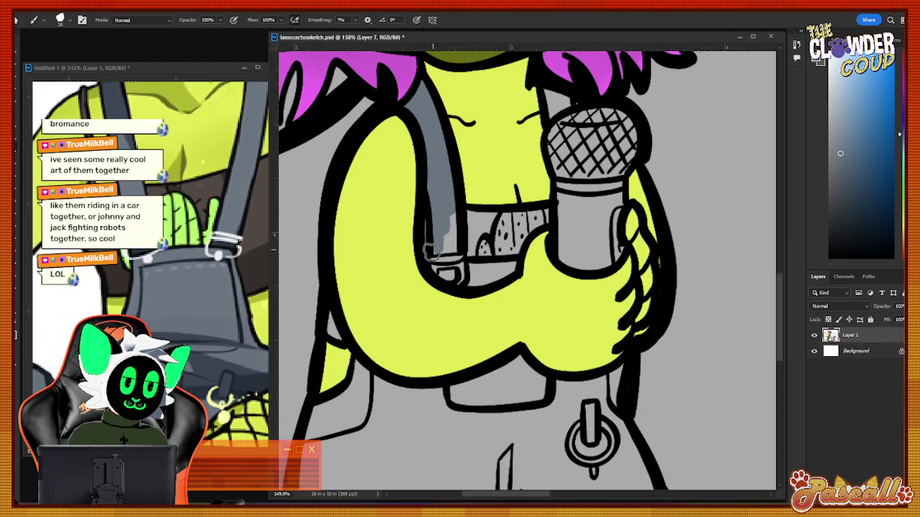
{"action": "left_click_drag", "start_coordinate": [435, 249], "coordinate": [453, 227]}
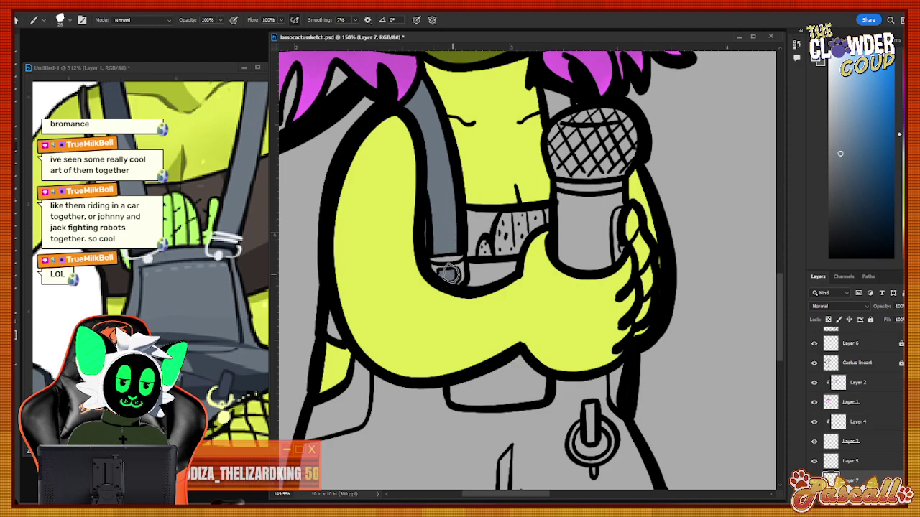
{"action": "mouse_move", "coordinate": [523, 247]}
{"action": "left_mouse_down"}
{"action": "mouse_move", "coordinate": [478, 281]}
{"action": "mouse_move", "coordinate": [470, 266]}
{"action": "mouse_move", "coordinate": [471, 286]}
{"action": "mouse_move", "coordinate": [513, 267]}
{"action": "mouse_move", "coordinate": [474, 272]}
{"action": "left_mouse_up"}
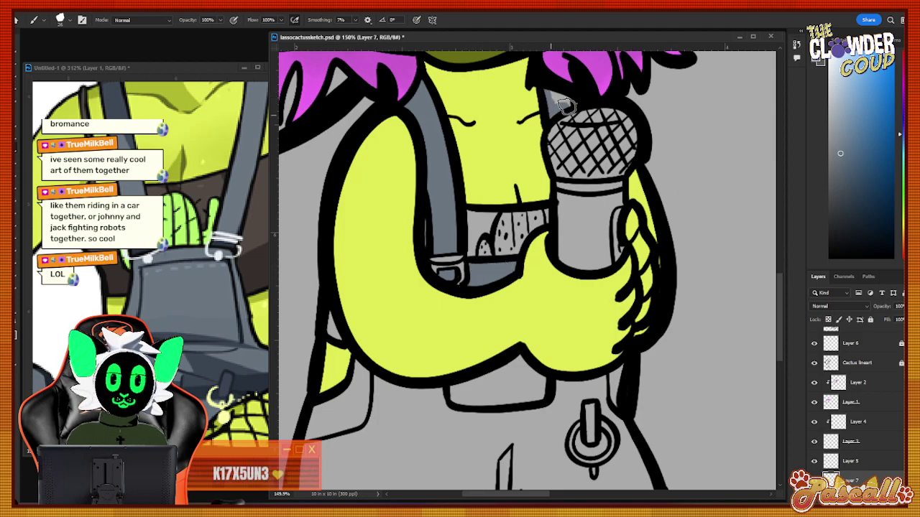
Fill the shorts' half without the charm with slate grey, including the side pocket and hem, up to the fly.
{"action": "scroll", "coordinate": [777, 287], "scroll_direction": "down", "scroll_amount": 4}
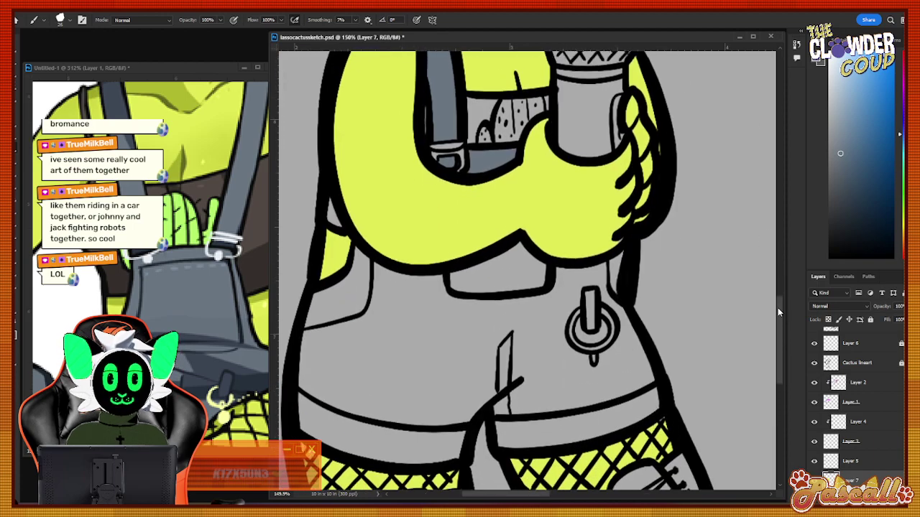
{"action": "mouse_move", "coordinate": [357, 232]}
{"action": "left_mouse_down"}
{"action": "mouse_move", "coordinate": [349, 259]}
{"action": "mouse_move", "coordinate": [311, 297]}
{"action": "mouse_move", "coordinate": [305, 358]}
{"action": "mouse_move", "coordinate": [346, 375]}
{"action": "mouse_move", "coordinate": [312, 370]}
{"action": "mouse_move", "coordinate": [310, 405]}
{"action": "mouse_move", "coordinate": [363, 421]}
{"action": "mouse_move", "coordinate": [341, 407]}
{"action": "mouse_move", "coordinate": [375, 431]}
{"action": "mouse_move", "coordinate": [413, 430]}
{"action": "mouse_move", "coordinate": [411, 439]}
{"action": "mouse_move", "coordinate": [454, 429]}
{"action": "mouse_move", "coordinate": [454, 397]}
{"action": "mouse_move", "coordinate": [408, 425]}
{"action": "mouse_move", "coordinate": [394, 373]}
{"action": "mouse_move", "coordinate": [371, 375]}
{"action": "mouse_move", "coordinate": [334, 404]}
{"action": "mouse_move", "coordinate": [348, 334]}
{"action": "mouse_move", "coordinate": [339, 303]}
{"action": "mouse_move", "coordinate": [319, 310]}
{"action": "mouse_move", "coordinate": [312, 339]}
{"action": "mouse_move", "coordinate": [308, 302]}
{"action": "left_mouse_up"}
{"action": "mouse_move", "coordinate": [304, 393]}
{"action": "left_mouse_down"}
{"action": "mouse_move", "coordinate": [310, 335]}
{"action": "mouse_move", "coordinate": [358, 273]}
{"action": "mouse_move", "coordinate": [363, 239]}
{"action": "mouse_move", "coordinate": [392, 260]}
{"action": "left_mouse_up"}
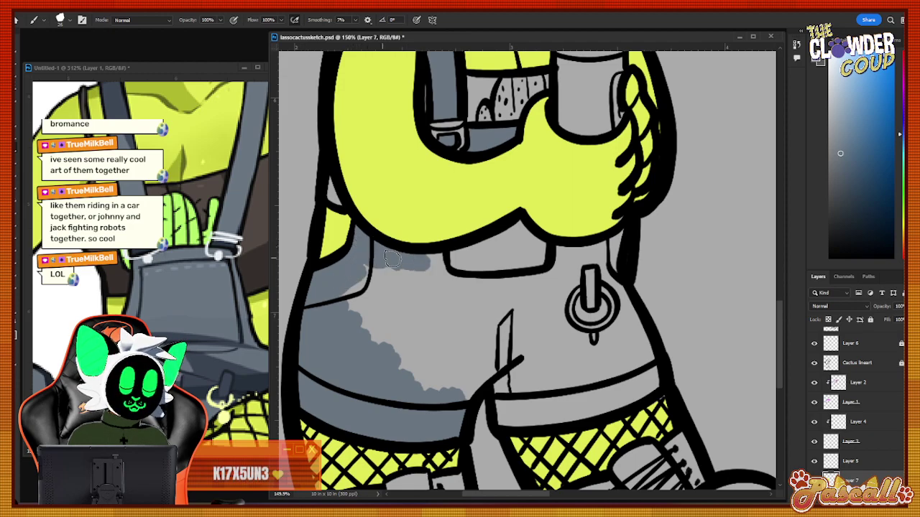
{"action": "mouse_move", "coordinate": [354, 289]}
{"action": "left_mouse_down"}
{"action": "mouse_move", "coordinate": [335, 318]}
{"action": "mouse_move", "coordinate": [468, 281]}
{"action": "mouse_move", "coordinate": [491, 287]}
{"action": "mouse_move", "coordinate": [391, 363]}
{"action": "mouse_move", "coordinate": [462, 355]}
{"action": "mouse_move", "coordinate": [485, 385]}
{"action": "left_mouse_up"}
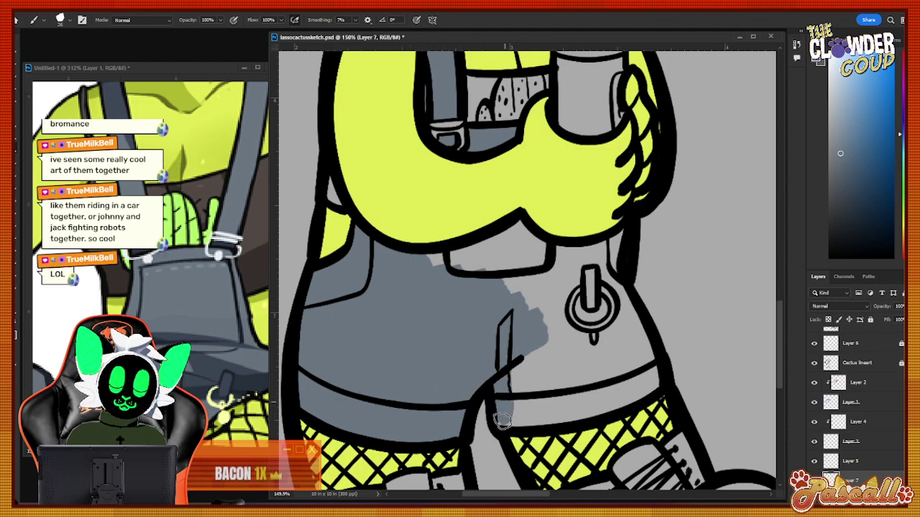
Paint the rest of the shorts slate grey, covering the other leg and hem, the area around the ring charm and the front panel.
{"action": "mouse_move", "coordinate": [502, 422]}
{"action": "left_mouse_down"}
{"action": "mouse_move", "coordinate": [575, 405]}
{"action": "mouse_move", "coordinate": [520, 421]}
{"action": "left_mouse_up"}
{"action": "left_click_drag", "start_coordinate": [562, 393], "coordinate": [514, 402]}
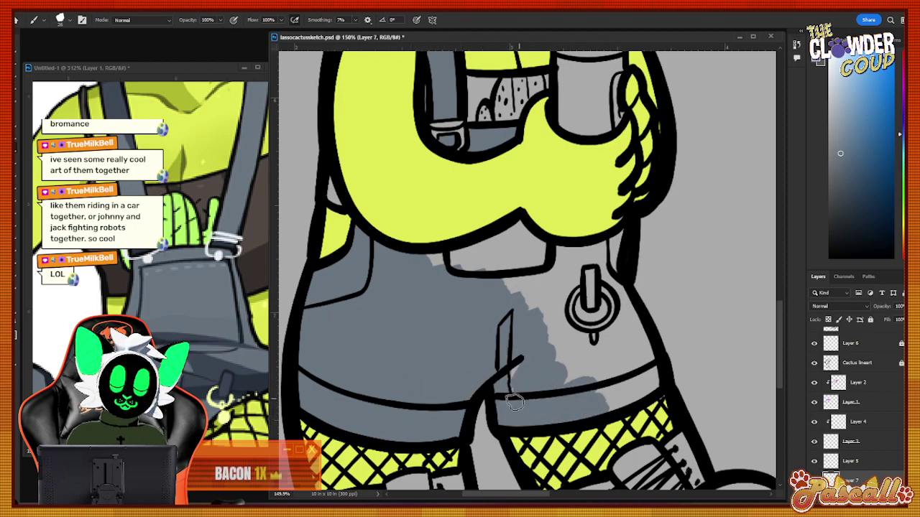
{"action": "mouse_move", "coordinate": [549, 318]}
{"action": "left_mouse_down"}
{"action": "mouse_move", "coordinate": [580, 310]}
{"action": "mouse_move", "coordinate": [594, 276]}
{"action": "mouse_move", "coordinate": [635, 324]}
{"action": "mouse_move", "coordinate": [650, 373]}
{"action": "mouse_move", "coordinate": [656, 310]}
{"action": "mouse_move", "coordinate": [651, 392]}
{"action": "mouse_move", "coordinate": [545, 411]}
{"action": "mouse_move", "coordinate": [540, 388]}
{"action": "left_mouse_up"}
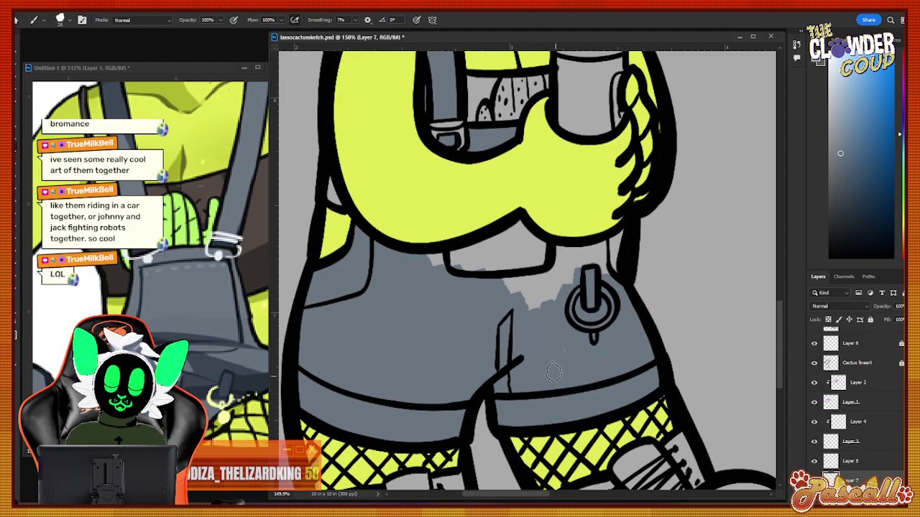
{"action": "mouse_move", "coordinate": [503, 327]}
{"action": "left_mouse_down"}
{"action": "mouse_move", "coordinate": [522, 313]}
{"action": "mouse_move", "coordinate": [496, 292]}
{"action": "mouse_move", "coordinate": [544, 302]}
{"action": "mouse_move", "coordinate": [588, 334]}
{"action": "mouse_move", "coordinate": [541, 272]}
{"action": "mouse_move", "coordinate": [424, 268]}
{"action": "mouse_move", "coordinate": [520, 228]}
{"action": "mouse_move", "coordinate": [529, 242]}
{"action": "mouse_move", "coordinate": [511, 247]}
{"action": "mouse_move", "coordinate": [544, 260]}
{"action": "mouse_move", "coordinate": [622, 234]}
{"action": "mouse_move", "coordinate": [557, 259]}
{"action": "mouse_move", "coordinate": [615, 241]}
{"action": "mouse_move", "coordinate": [596, 266]}
{"action": "left_mouse_up"}
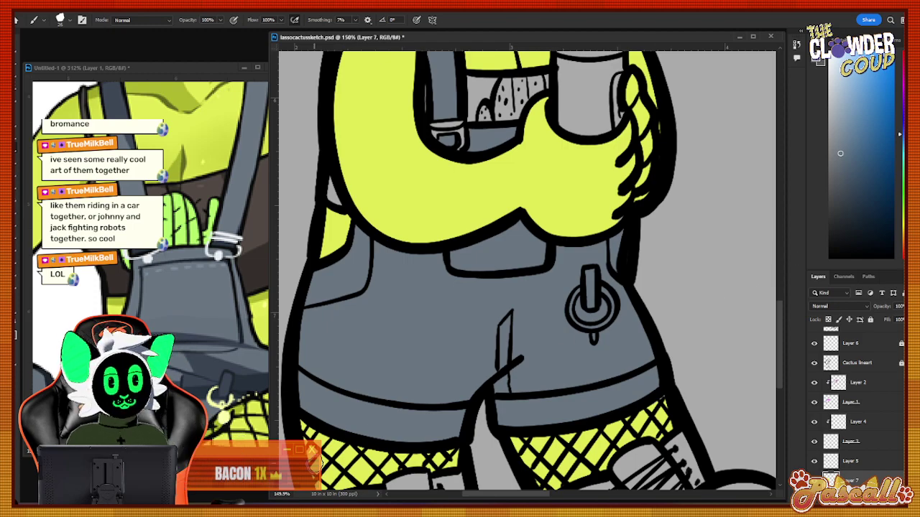
Sample the dark brown of the reference's top and paint the patterned top between strap and microphone and the sliver behind the arm.
{"action": "mouse_move", "coordinate": [776, 325]}
{"action": "left_mouse_down"}
{"action": "mouse_move", "coordinate": [777, 360]}
{"action": "mouse_move", "coordinate": [779, 333]}
{"action": "left_mouse_up"}
{"action": "key", "text": "z"}
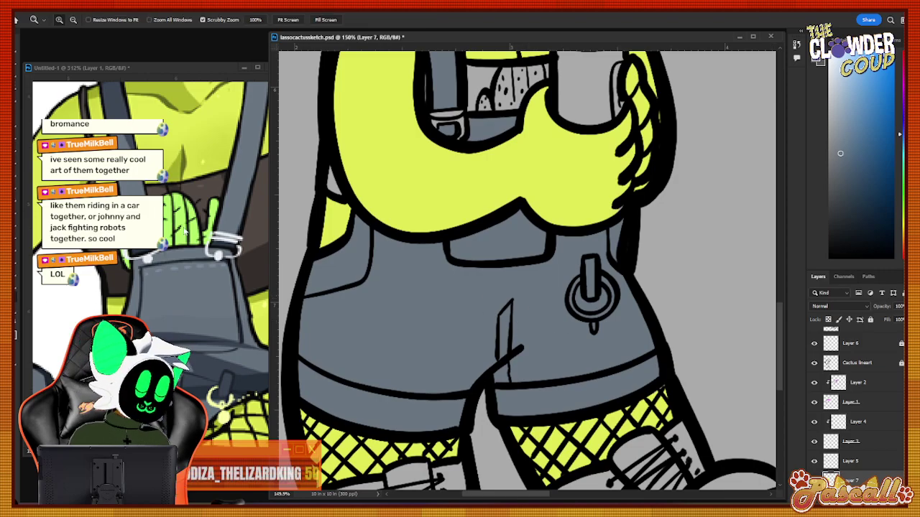
{"action": "left_click_drag", "start_coordinate": [525, 268], "coordinate": [491, 319]}
{"action": "left_click_drag", "start_coordinate": [504, 122], "coordinate": [538, 121]}
{"action": "left_click", "coordinate": [17, 122]}
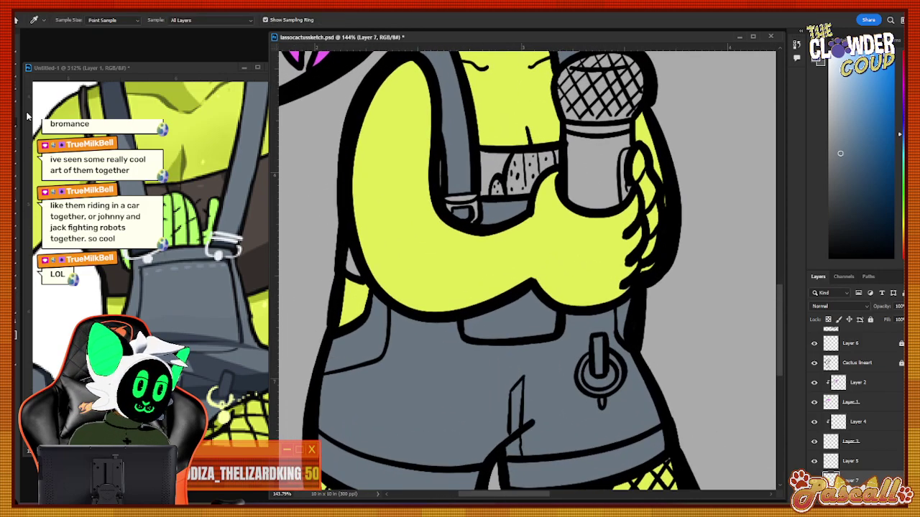
{"action": "left_click", "coordinate": [19, 157]}
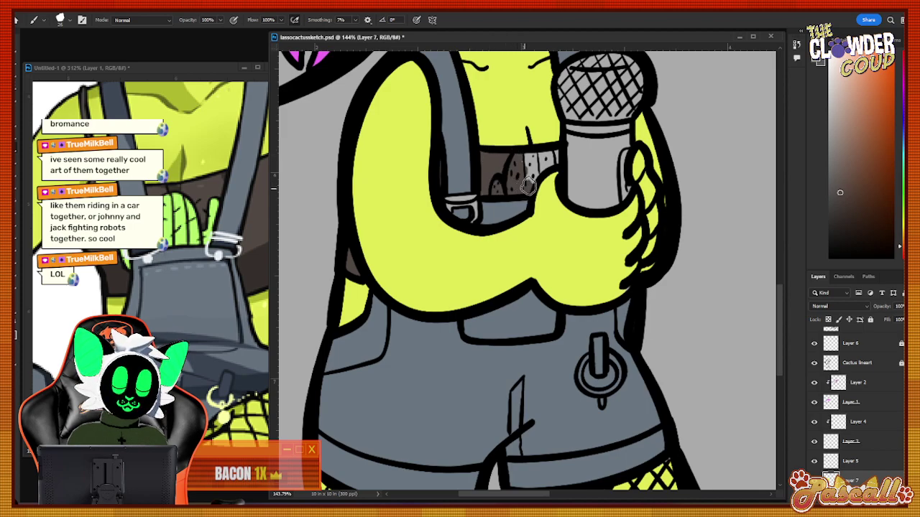
{"action": "mouse_move", "coordinate": [528, 185]}
{"action": "left_mouse_down"}
{"action": "mouse_move", "coordinate": [577, 143]}
{"action": "mouse_move", "coordinate": [552, 153]}
{"action": "left_mouse_up"}
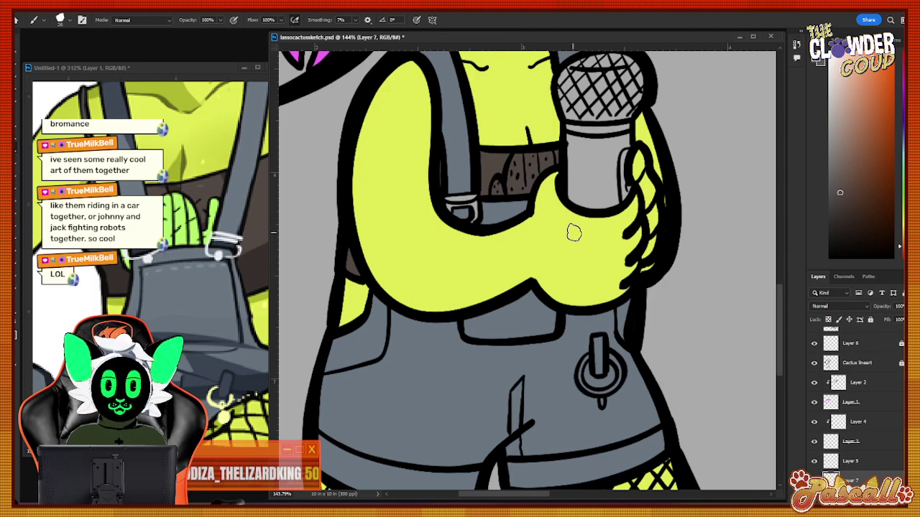
Sample the bright green from the reference's cactus print and fill the small and large cactus on the top.
{"action": "left_click", "coordinate": [17, 135]}
{"action": "left_click", "coordinate": [164, 209]}
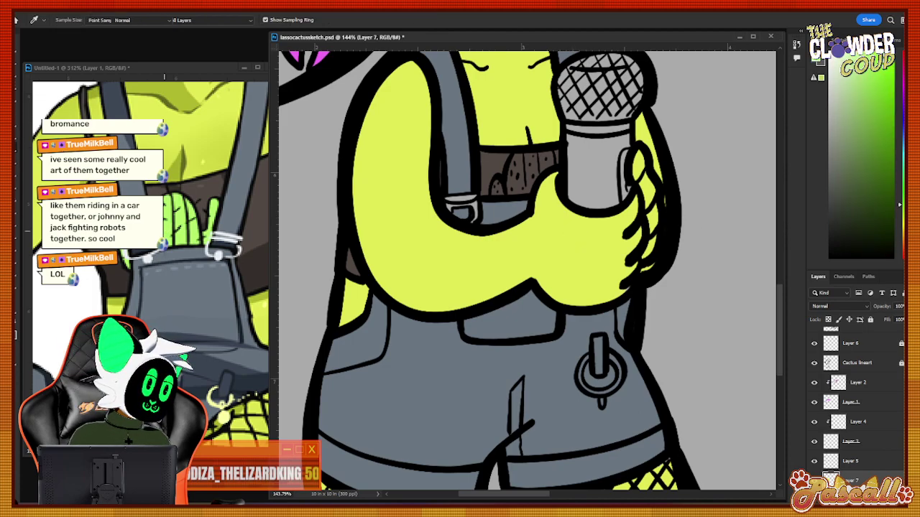
{"action": "key", "text": "b"}
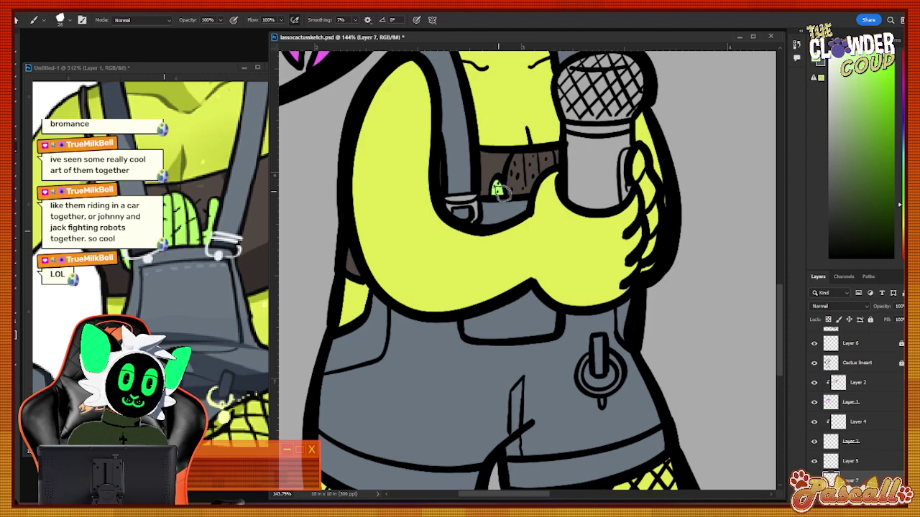
{"action": "left_click_drag", "start_coordinate": [517, 162], "coordinate": [514, 187]}
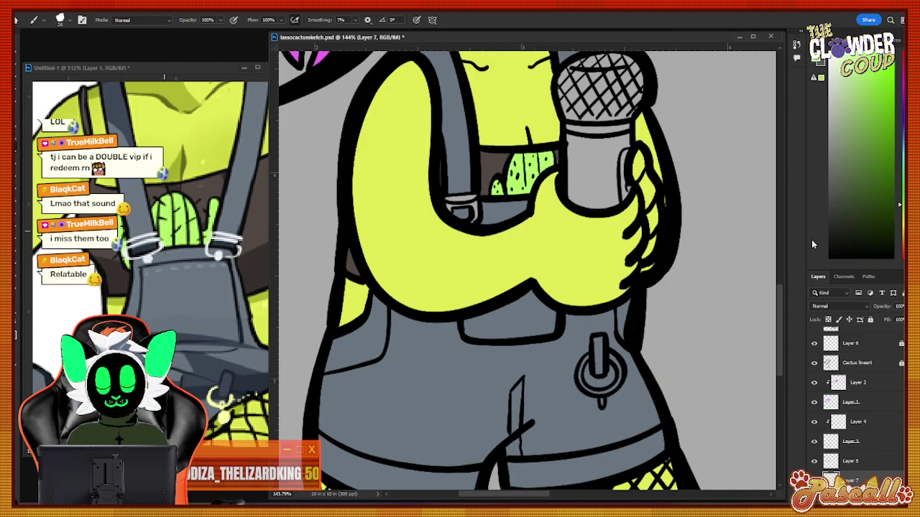
Sample the pale yellow of the reference's moon charm and paint the shorts' ring, its small link and a round pendant beneath it.
{"action": "left_click_drag", "start_coordinate": [777, 298], "coordinate": [779, 287]}
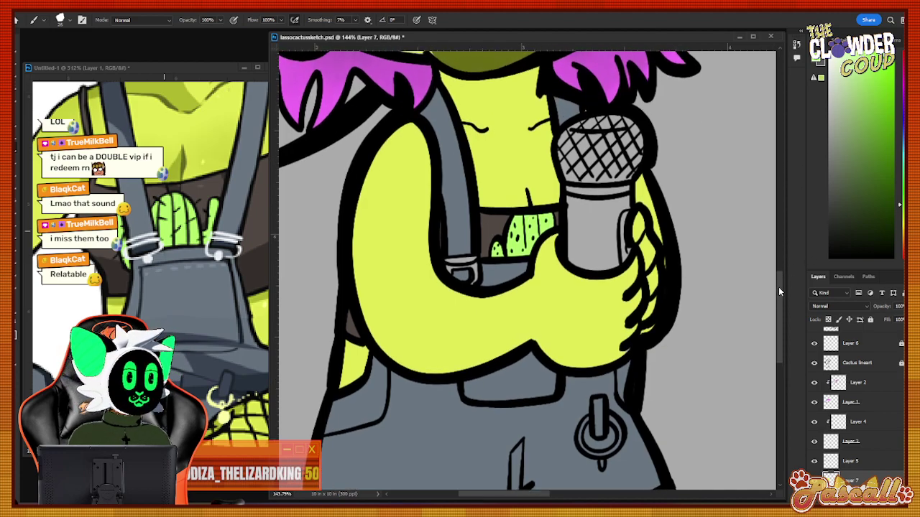
{"action": "scroll", "coordinate": [779, 291], "scroll_direction": "down", "scroll_amount": 1}
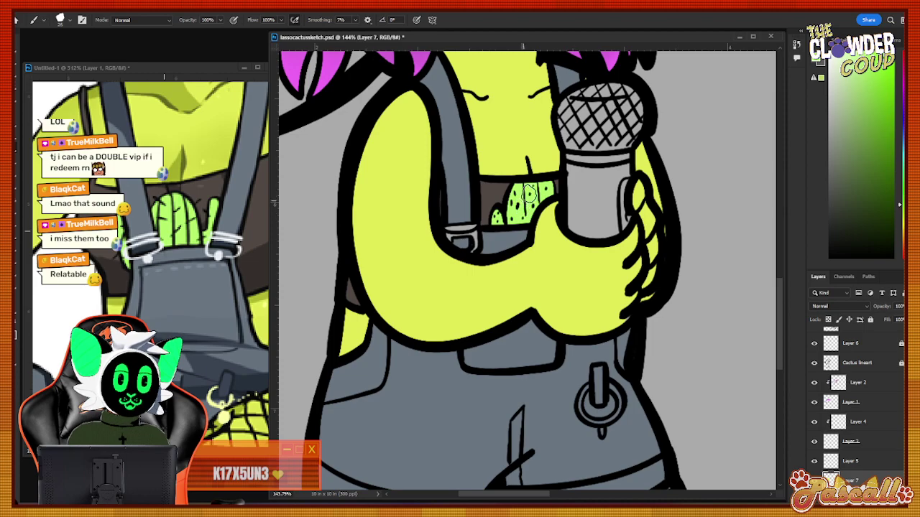
{"action": "scroll", "coordinate": [778, 314], "scroll_direction": "down", "scroll_amount": 3}
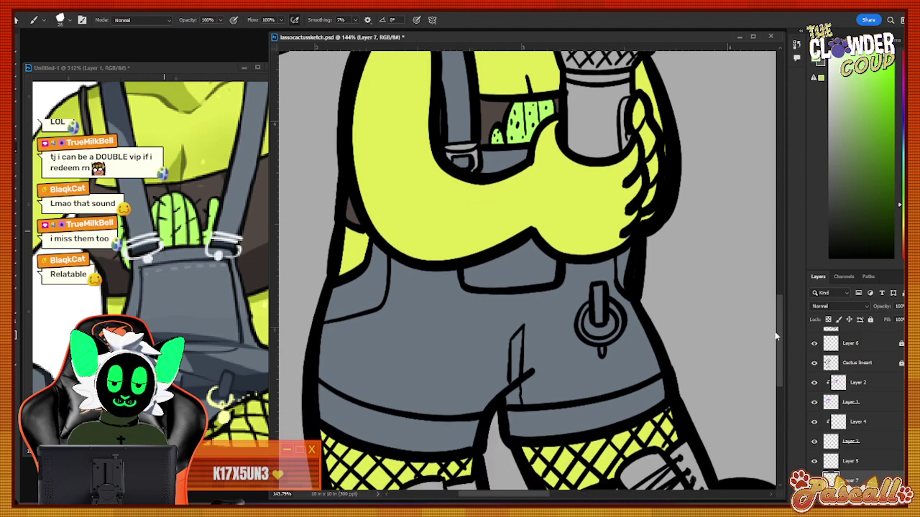
{"action": "left_click", "coordinate": [15, 124]}
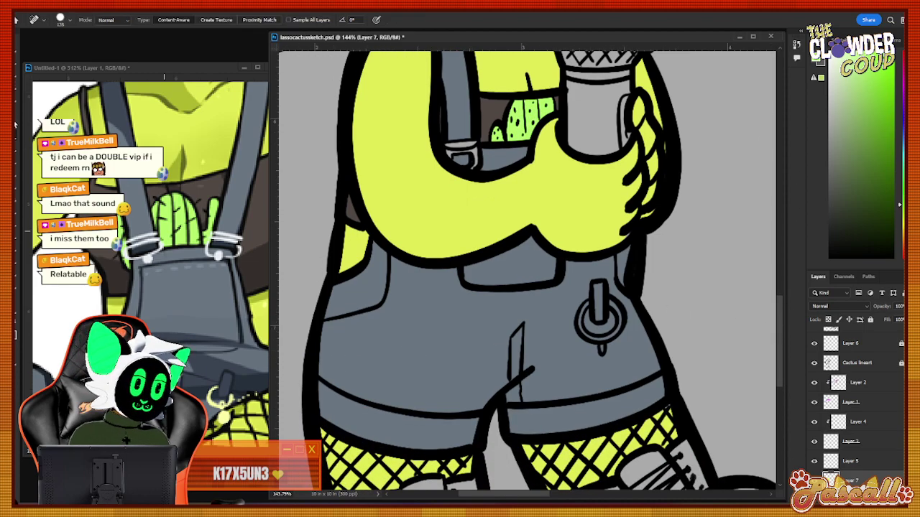
{"action": "left_click", "coordinate": [250, 340]}
{"action": "key", "text": "i"}
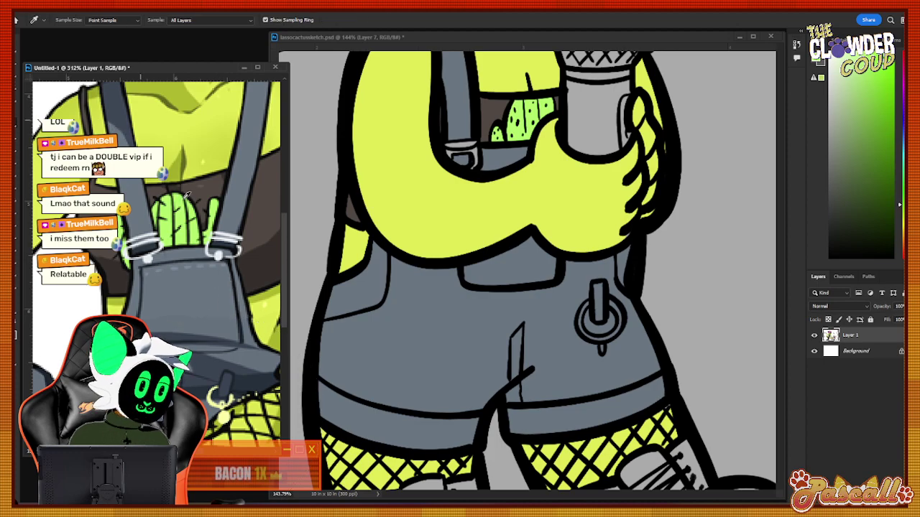
{"action": "left_click", "coordinate": [228, 418]}
{"action": "left_click", "coordinate": [16, 143]}
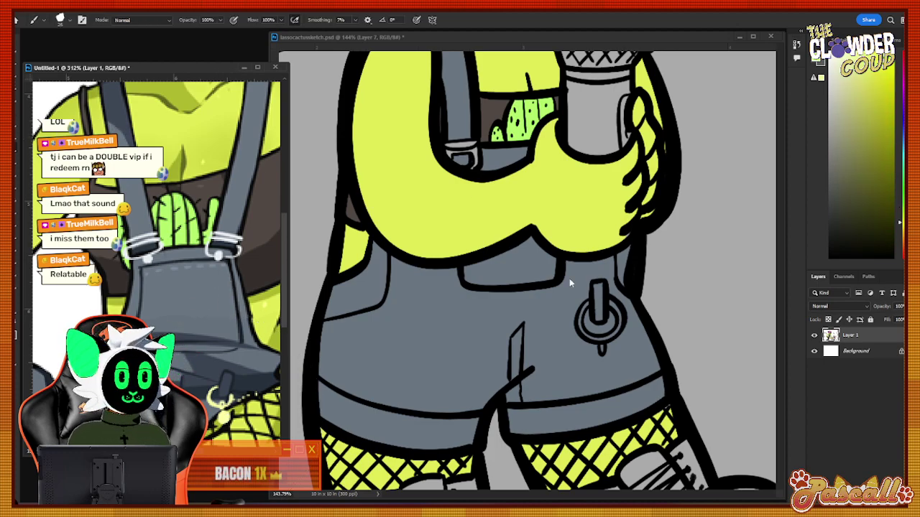
{"action": "left_click", "coordinate": [586, 309]}
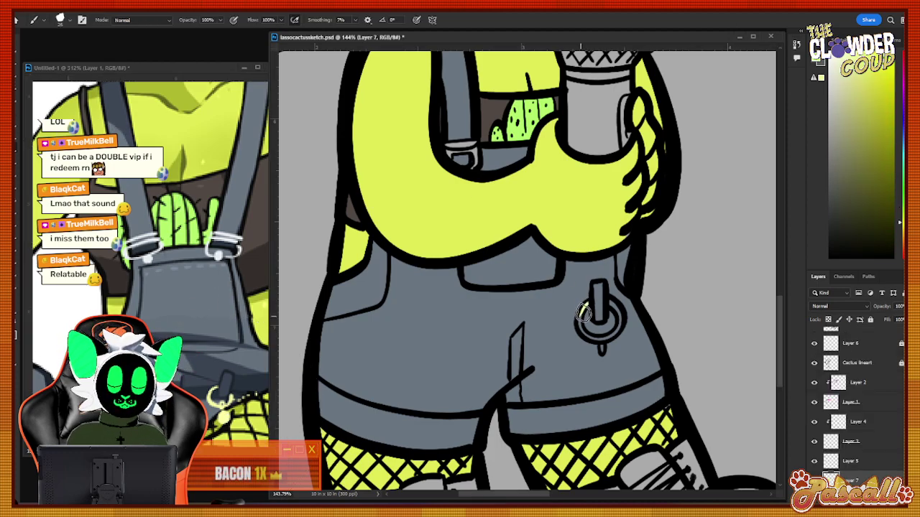
{"action": "left_click_drag", "start_coordinate": [583, 313], "coordinate": [583, 337]}
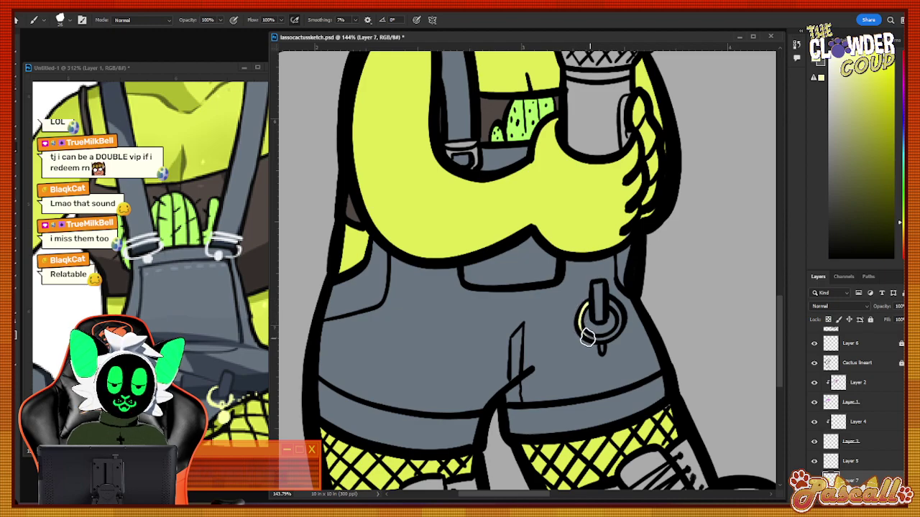
{"action": "left_click_drag", "start_coordinate": [584, 329], "coordinate": [608, 336]}
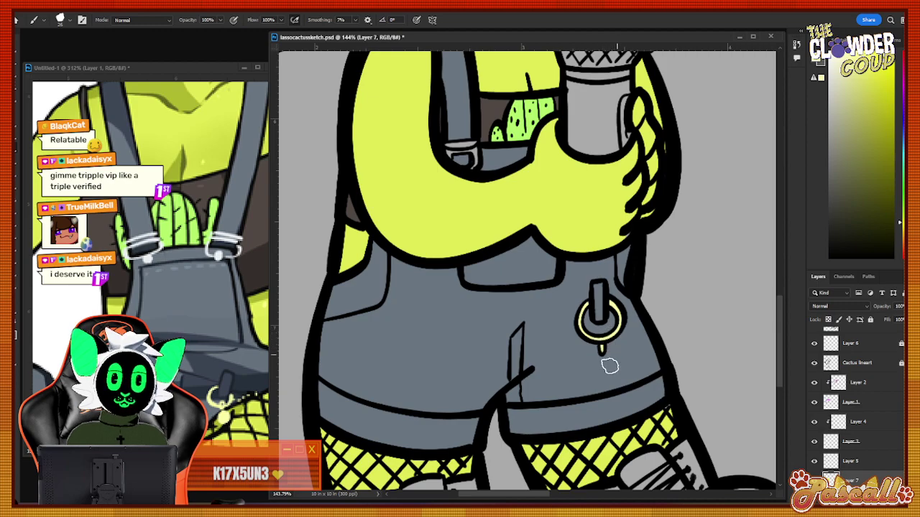
{"action": "left_click_drag", "start_coordinate": [604, 364], "coordinate": [599, 370]}
{"action": "key", "text": "ctrl+z"}
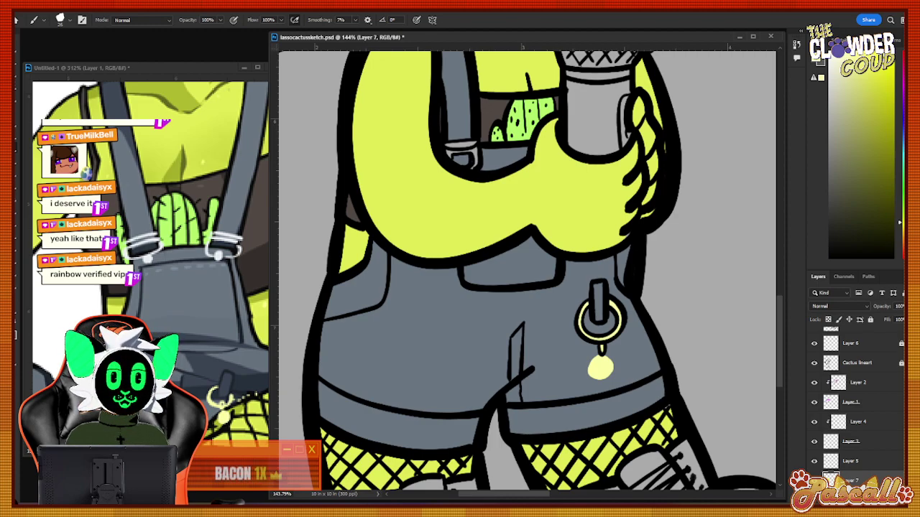
Sample the dark brown of the reference's lace-up boots as the brush colour.
{"action": "scroll", "coordinate": [786, 393], "scroll_direction": "down", "scroll_amount": 5}
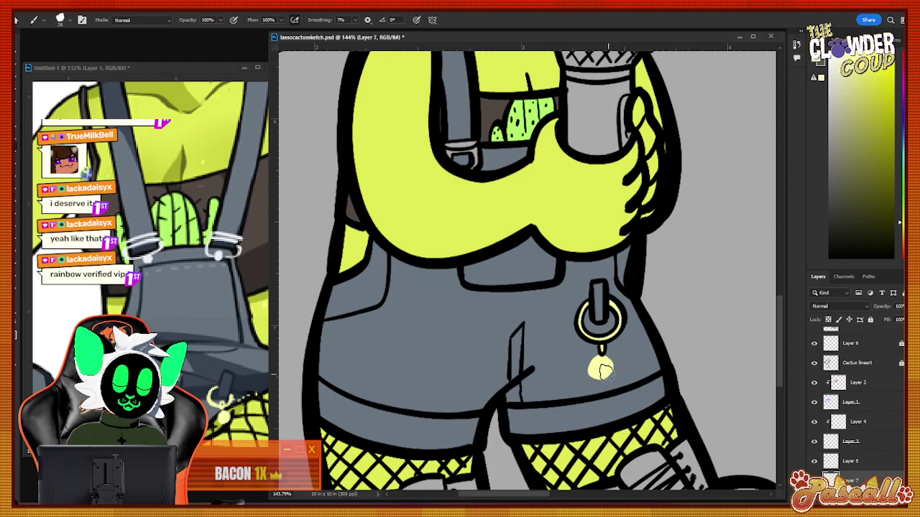
{"action": "scroll", "coordinate": [786, 395], "scroll_direction": "down", "scroll_amount": 3}
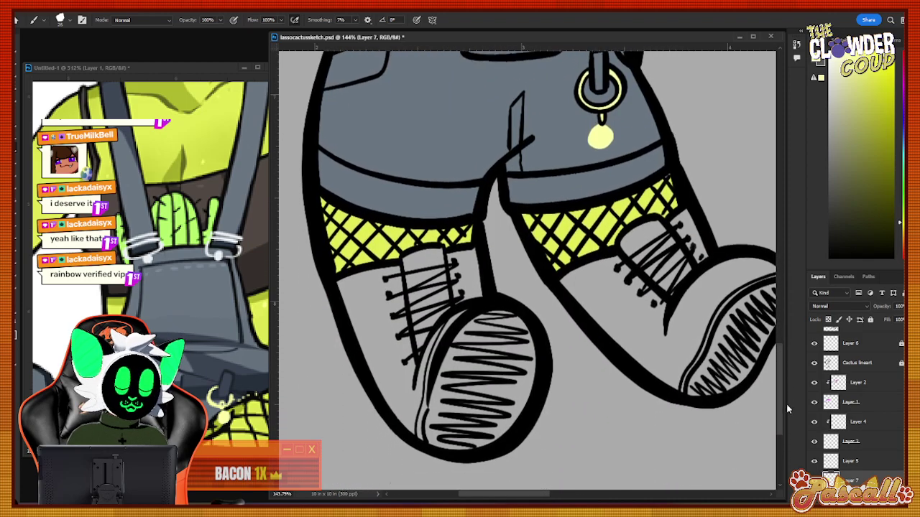
{"action": "key", "text": "z"}
{"action": "left_click_drag", "start_coordinate": [211, 327], "coordinate": [144, 327]}
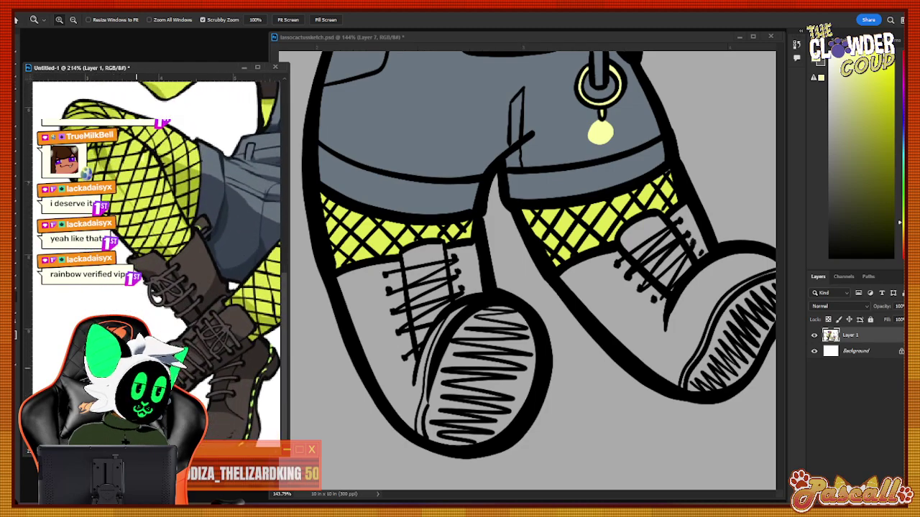
{"action": "key", "text": "i"}
{"action": "left_click", "coordinate": [180, 280]}
{"action": "key", "text": "b"}
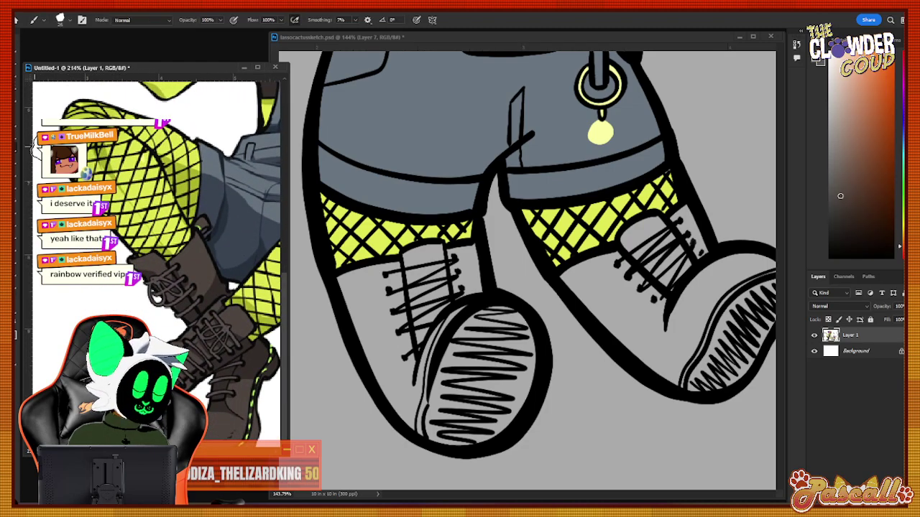
Add a new layer below Layer 7 and fill the boot on the leg without the charm with dark brown, including tongue and sole.
{"action": "mouse_move", "coordinate": [777, 300]}
{"action": "left_mouse_down"}
{"action": "mouse_move", "coordinate": [785, 256]}
{"action": "mouse_move", "coordinate": [770, 360]}
{"action": "mouse_move", "coordinate": [780, 388]}
{"action": "left_mouse_up"}
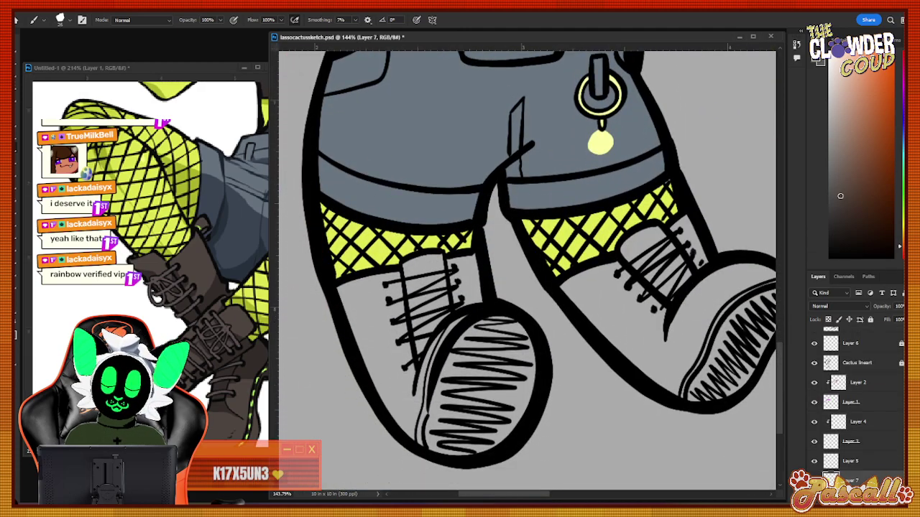
{"action": "scroll", "coordinate": [855, 403], "scroll_direction": "down", "scroll_amount": 1}
{"action": "left_click", "coordinate": [855, 480]}
{"action": "key", "text": "ctrl+shift+alt+n"}
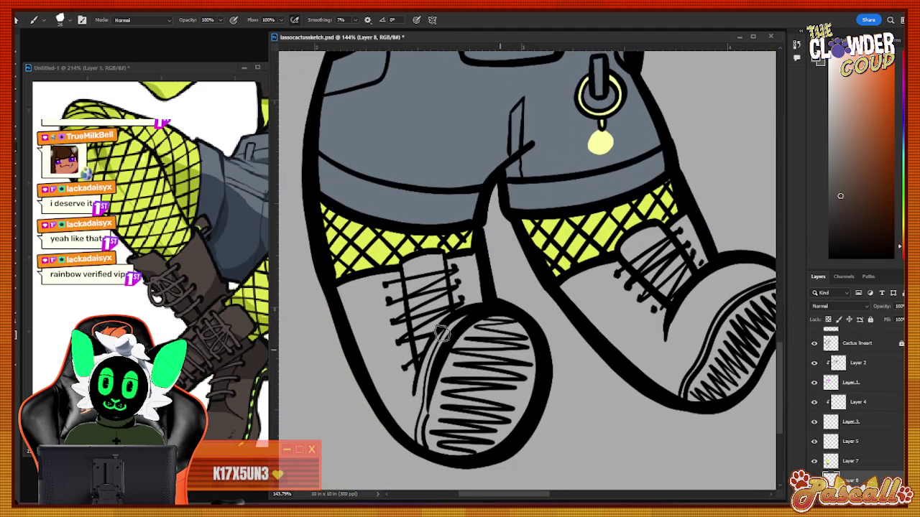
{"action": "left_click_drag", "start_coordinate": [345, 291], "coordinate": [367, 351]}
{"action": "mouse_move", "coordinate": [394, 282]}
{"action": "left_mouse_down"}
{"action": "mouse_move", "coordinate": [350, 288]}
{"action": "mouse_move", "coordinate": [387, 281]}
{"action": "mouse_move", "coordinate": [344, 291]}
{"action": "mouse_move", "coordinate": [391, 351]}
{"action": "mouse_move", "coordinate": [407, 316]}
{"action": "mouse_move", "coordinate": [393, 305]}
{"action": "mouse_move", "coordinate": [379, 327]}
{"action": "mouse_move", "coordinate": [379, 380]}
{"action": "left_mouse_up"}
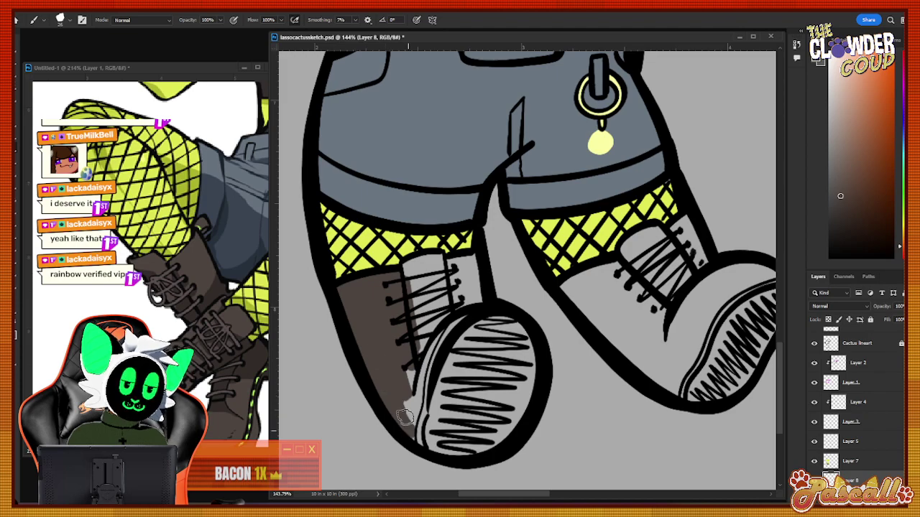
{"action": "mouse_move", "coordinate": [405, 417]}
{"action": "left_mouse_down"}
{"action": "mouse_move", "coordinate": [407, 362]}
{"action": "mouse_move", "coordinate": [419, 356]}
{"action": "mouse_move", "coordinate": [413, 381]}
{"action": "mouse_move", "coordinate": [443, 430]}
{"action": "left_mouse_up"}
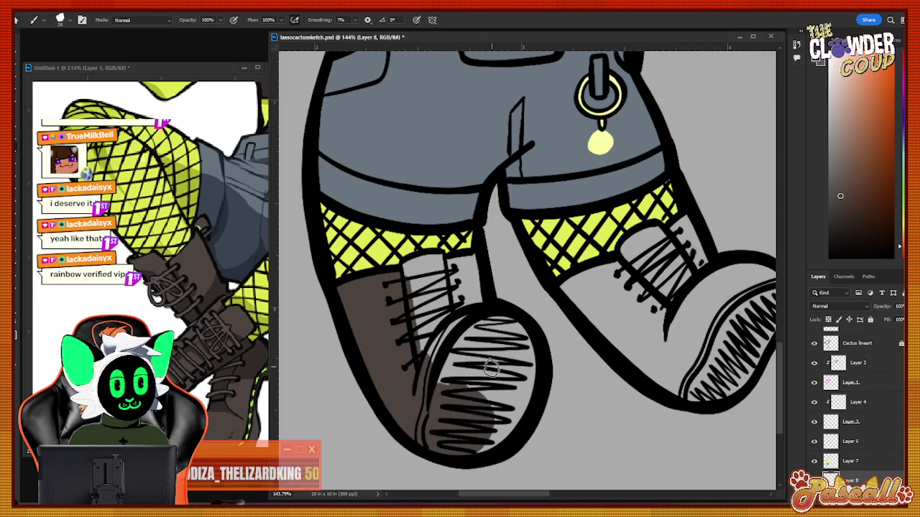
{"action": "mouse_move", "coordinate": [469, 428]}
{"action": "left_mouse_down"}
{"action": "mouse_move", "coordinate": [498, 420]}
{"action": "mouse_move", "coordinate": [502, 427]}
{"action": "mouse_move", "coordinate": [485, 378]}
{"action": "mouse_move", "coordinate": [519, 332]}
{"action": "mouse_move", "coordinate": [520, 353]}
{"action": "mouse_move", "coordinate": [487, 376]}
{"action": "mouse_move", "coordinate": [443, 380]}
{"action": "mouse_move", "coordinate": [450, 342]}
{"action": "mouse_move", "coordinate": [484, 324]}
{"action": "mouse_move", "coordinate": [448, 367]}
{"action": "mouse_move", "coordinate": [468, 376]}
{"action": "mouse_move", "coordinate": [449, 318]}
{"action": "mouse_move", "coordinate": [441, 311]}
{"action": "mouse_move", "coordinate": [408, 325]}
{"action": "mouse_move", "coordinate": [442, 282]}
{"action": "mouse_move", "coordinate": [411, 278]}
{"action": "mouse_move", "coordinate": [405, 267]}
{"action": "mouse_move", "coordinate": [439, 261]}
{"action": "mouse_move", "coordinate": [454, 282]}
{"action": "mouse_move", "coordinate": [444, 269]}
{"action": "mouse_move", "coordinate": [473, 261]}
{"action": "mouse_move", "coordinate": [463, 297]}
{"action": "left_mouse_up"}
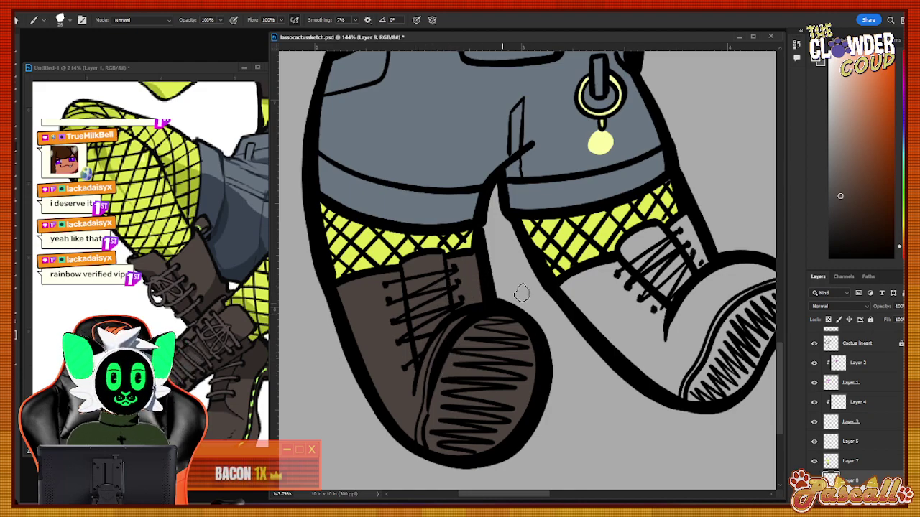
Fill the boot under the ring charm with the same dark brown, covering shaft, toe, sole, tongue and the strip behind the laces.
{"action": "left_click_drag", "start_coordinate": [538, 493], "coordinate": [552, 493]}
{"action": "mouse_move", "coordinate": [527, 267]}
{"action": "left_mouse_down"}
{"action": "mouse_move", "coordinate": [473, 289]}
{"action": "mouse_move", "coordinate": [484, 300]}
{"action": "mouse_move", "coordinate": [484, 291]}
{"action": "mouse_move", "coordinate": [499, 324]}
{"action": "mouse_move", "coordinate": [537, 326]}
{"action": "mouse_move", "coordinate": [557, 354]}
{"action": "mouse_move", "coordinate": [582, 356]}
{"action": "mouse_move", "coordinate": [584, 387]}
{"action": "left_mouse_up"}
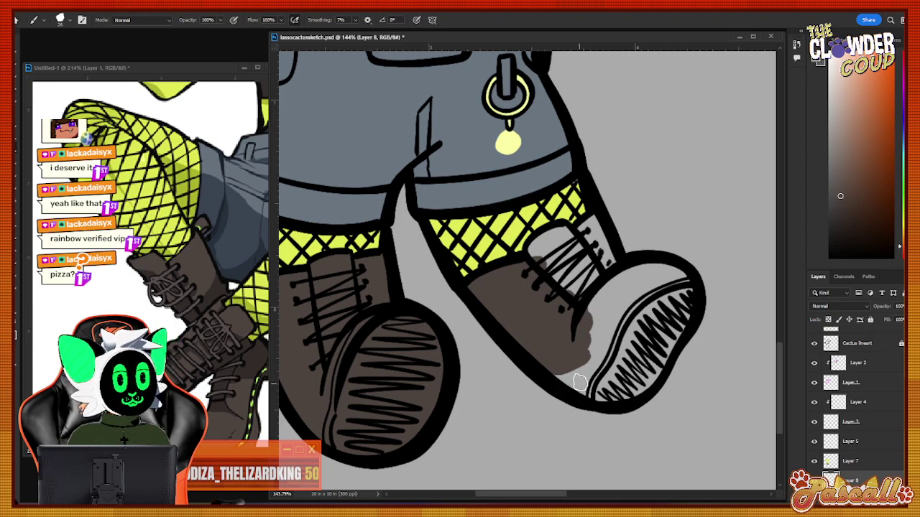
{"action": "mouse_move", "coordinate": [589, 338]}
{"action": "left_mouse_down"}
{"action": "mouse_move", "coordinate": [566, 363]}
{"action": "mouse_move", "coordinate": [611, 360]}
{"action": "mouse_move", "coordinate": [638, 376]}
{"action": "mouse_move", "coordinate": [676, 343]}
{"action": "left_mouse_up"}
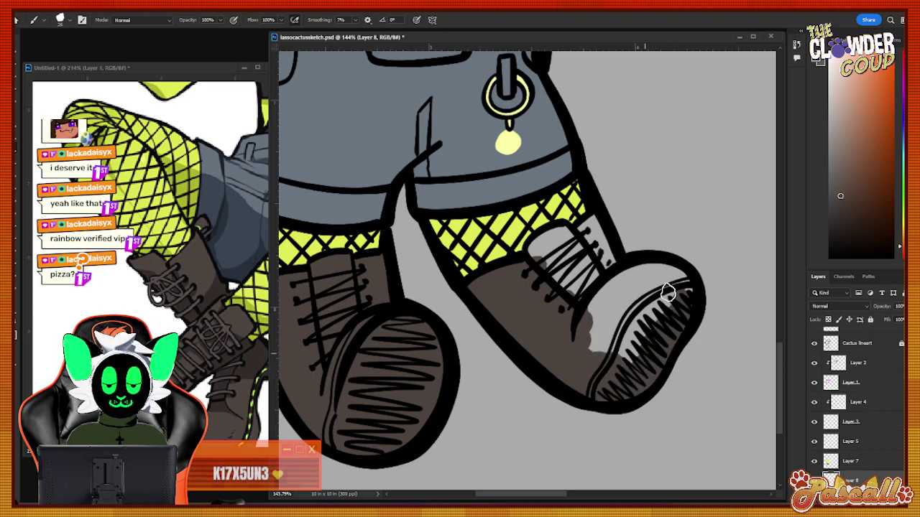
{"action": "left_click_drag", "start_coordinate": [667, 293], "coordinate": [676, 311]}
{"action": "mouse_move", "coordinate": [619, 341]}
{"action": "left_mouse_down"}
{"action": "mouse_move", "coordinate": [657, 282]}
{"action": "mouse_move", "coordinate": [686, 282]}
{"action": "mouse_move", "coordinate": [637, 311]}
{"action": "mouse_move", "coordinate": [593, 308]}
{"action": "mouse_move", "coordinate": [629, 289]}
{"action": "left_mouse_up"}
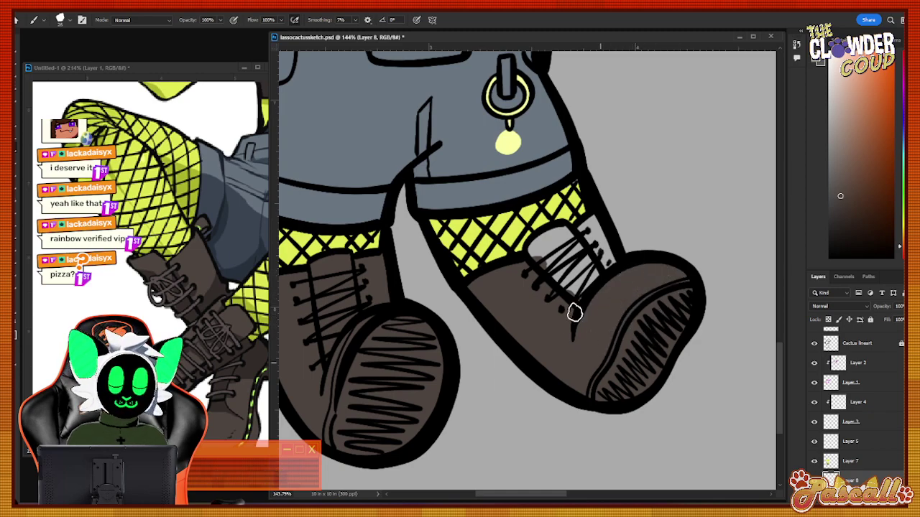
{"action": "mouse_move", "coordinate": [574, 312]}
{"action": "left_mouse_down"}
{"action": "mouse_move", "coordinate": [581, 258]}
{"action": "mouse_move", "coordinate": [573, 241]}
{"action": "left_mouse_up"}
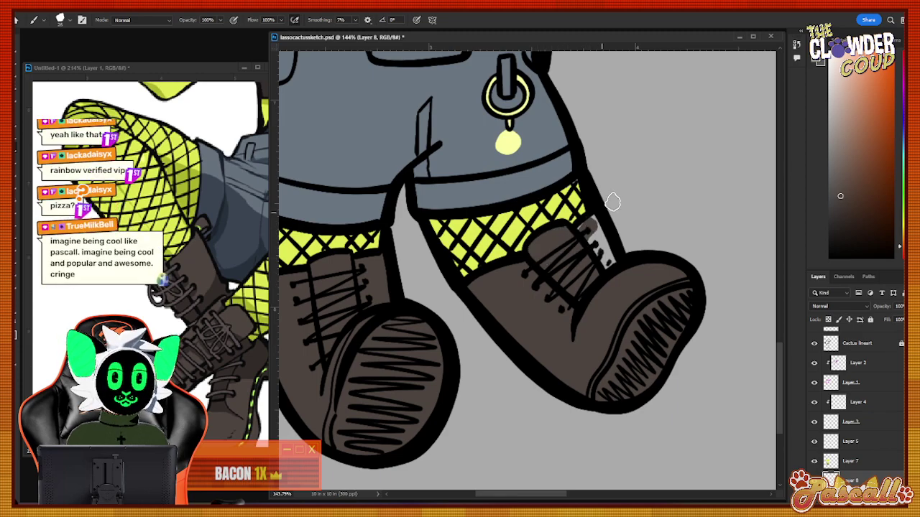
{"action": "mouse_move", "coordinate": [606, 227]}
{"action": "left_mouse_down"}
{"action": "mouse_move", "coordinate": [594, 224]}
{"action": "mouse_move", "coordinate": [611, 274]}
{"action": "left_mouse_up"}
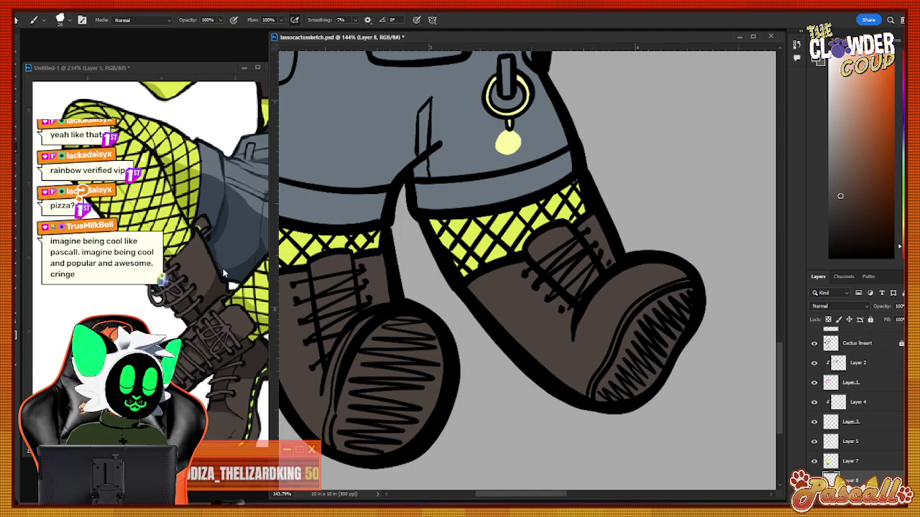
Sample the green of the reference's boot stitching and paint green accents along the sole edge of both boots.
{"action": "key", "text": "z"}
{"action": "mouse_move", "coordinate": [582, 310]}
{"action": "left_mouse_down"}
{"action": "mouse_move", "coordinate": [567, 324]}
{"action": "mouse_move", "coordinate": [549, 313]}
{"action": "left_mouse_up"}
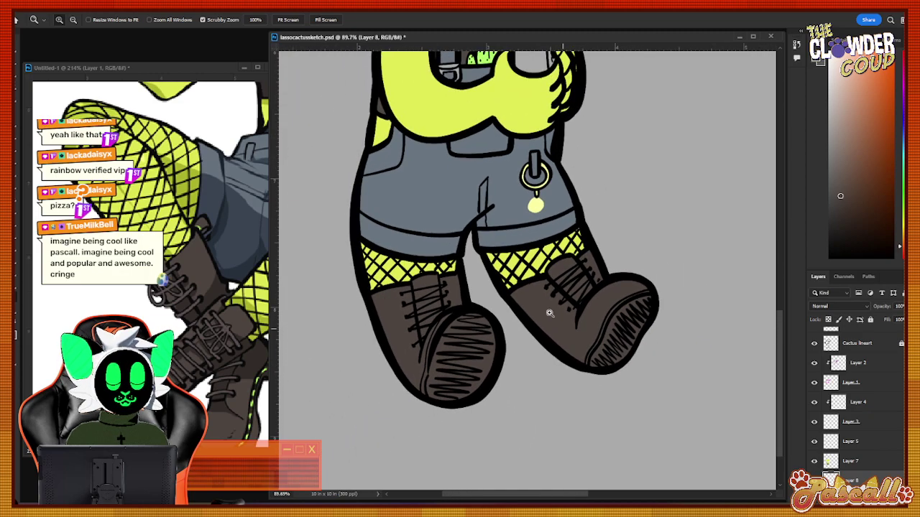
{"action": "left_click_drag", "start_coordinate": [427, 431], "coordinate": [444, 402]}
{"action": "key", "text": "i"}
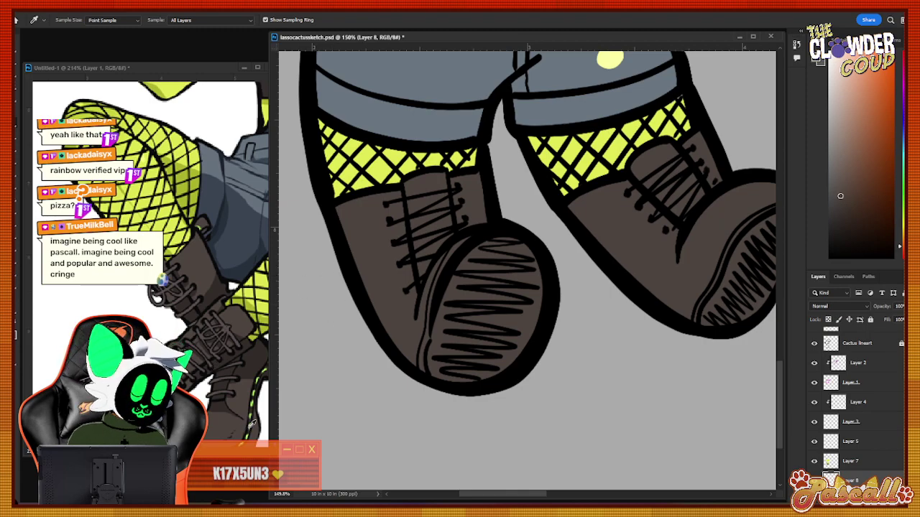
{"action": "left_click", "coordinate": [250, 418]}
{"action": "key", "text": "b"}
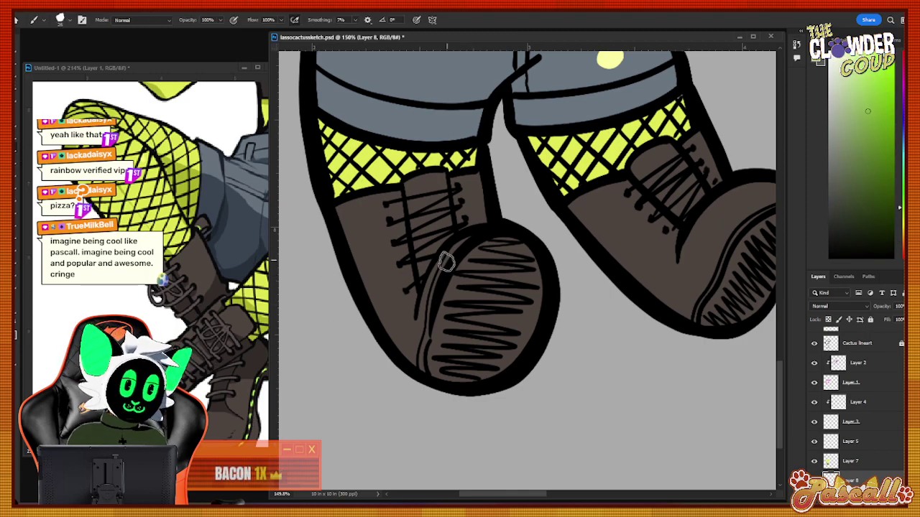
{"action": "mouse_move", "coordinate": [468, 244]}
{"action": "left_mouse_down"}
{"action": "mouse_move", "coordinate": [452, 251]}
{"action": "mouse_move", "coordinate": [433, 298]}
{"action": "mouse_move", "coordinate": [424, 369]}
{"action": "left_mouse_up"}
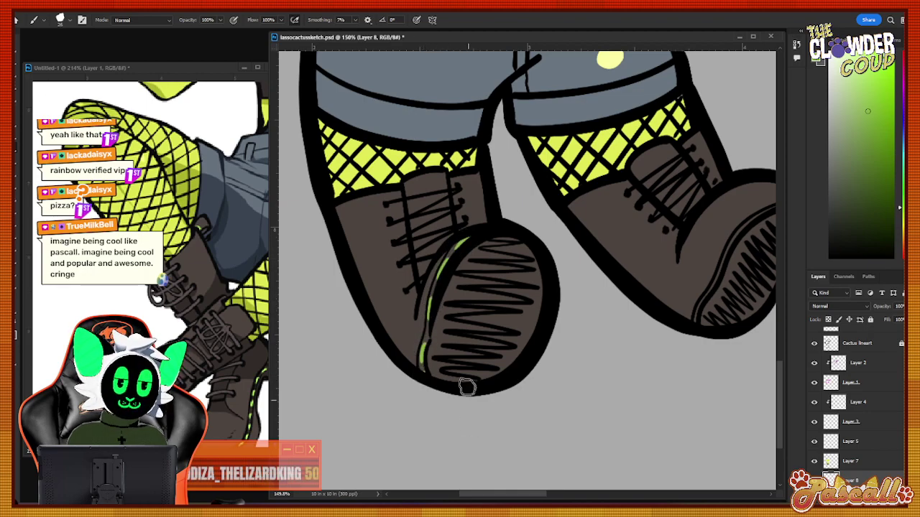
{"action": "left_click_drag", "start_coordinate": [543, 500], "coordinate": [569, 501]}
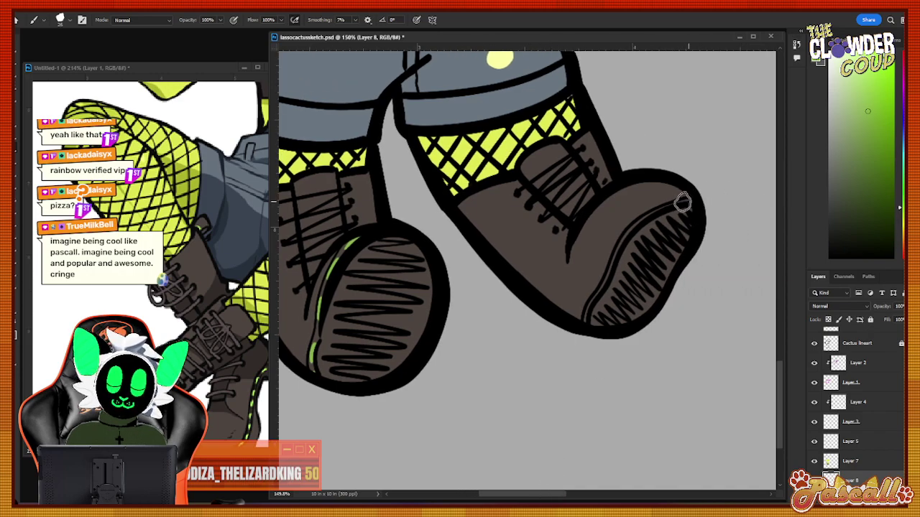
{"action": "mouse_move", "coordinate": [626, 240]}
{"action": "left_mouse_down"}
{"action": "mouse_move", "coordinate": [592, 303]}
{"action": "mouse_move", "coordinate": [593, 325]}
{"action": "left_mouse_up"}
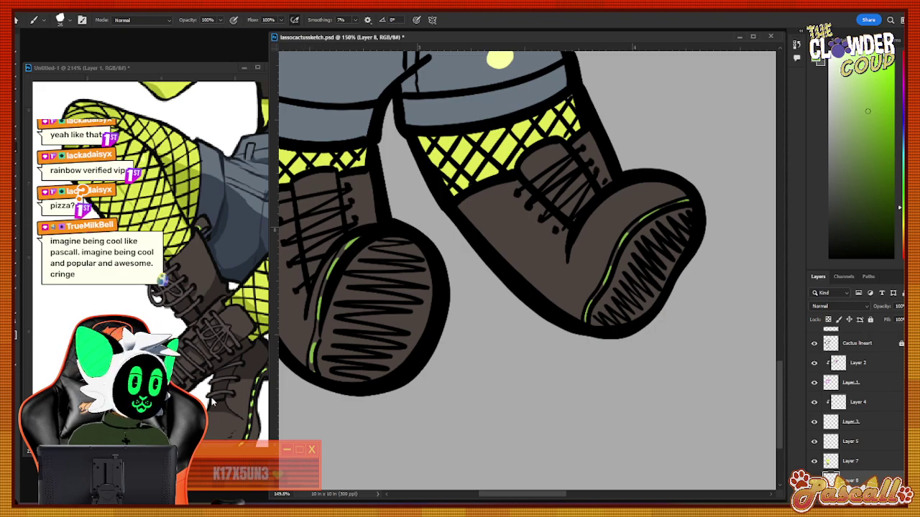
Sample the light grey of the reference's overall buckle as the brush colour.
{"action": "key", "text": "z"}
{"action": "left_click_drag", "start_coordinate": [474, 351], "coordinate": [452, 307]}
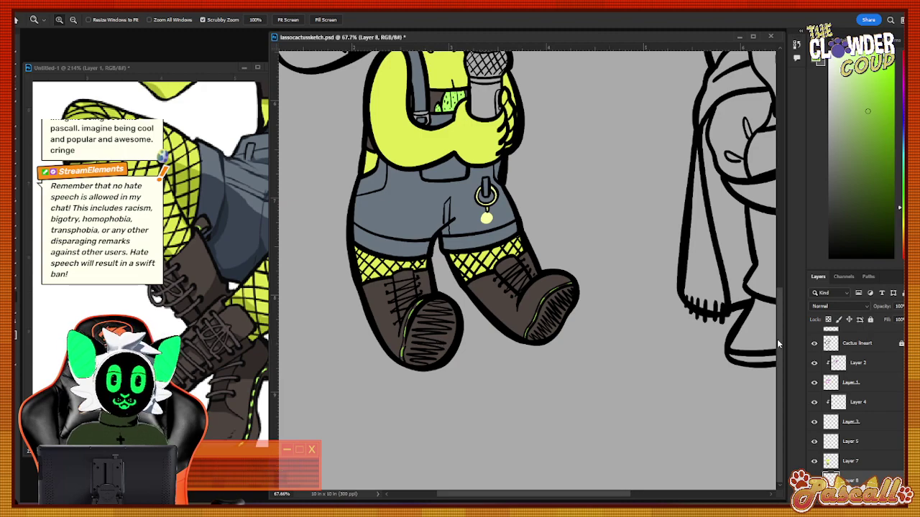
{"action": "left_click_drag", "start_coordinate": [777, 340], "coordinate": [792, 244]}
{"action": "mouse_move", "coordinate": [454, 373]}
{"action": "left_mouse_down"}
{"action": "mouse_move", "coordinate": [424, 375]}
{"action": "mouse_move", "coordinate": [469, 377]}
{"action": "left_mouse_up"}
{"action": "key", "text": "i"}
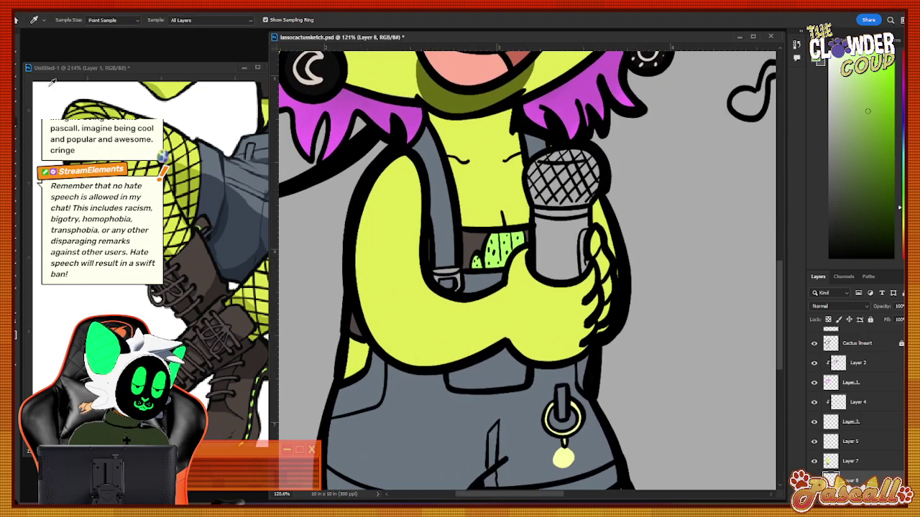
{"action": "left_click_drag", "start_coordinate": [271, 244], "coordinate": [287, 283]}
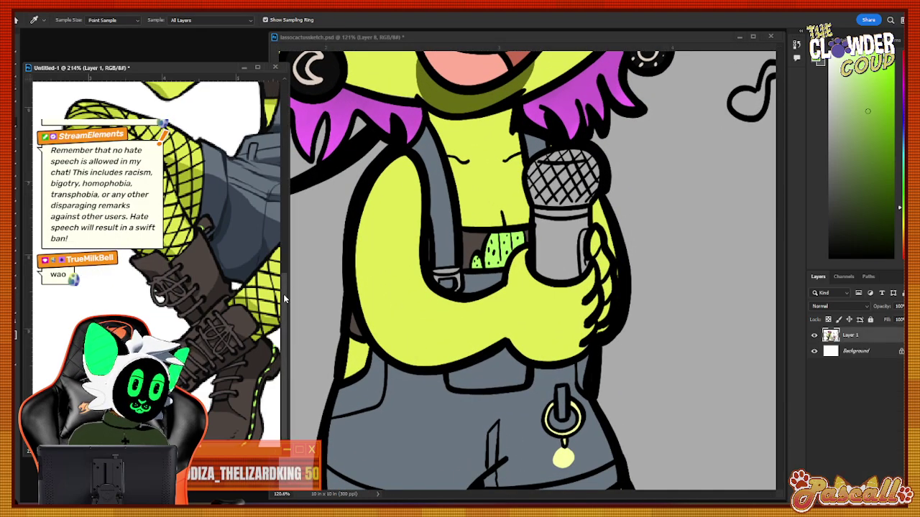
{"action": "scroll", "coordinate": [284, 298], "scroll_direction": "up", "scroll_amount": 10}
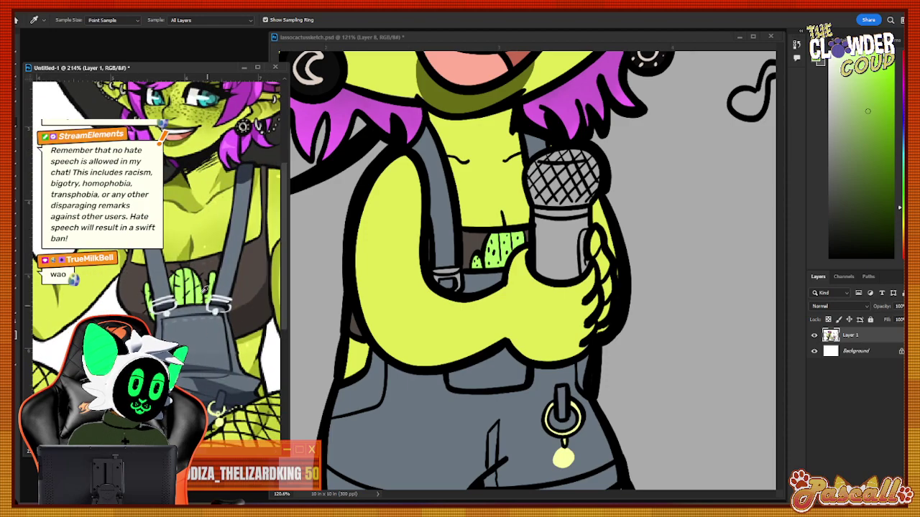
{"action": "left_click", "coordinate": [173, 298]}
{"action": "key", "text": "b"}
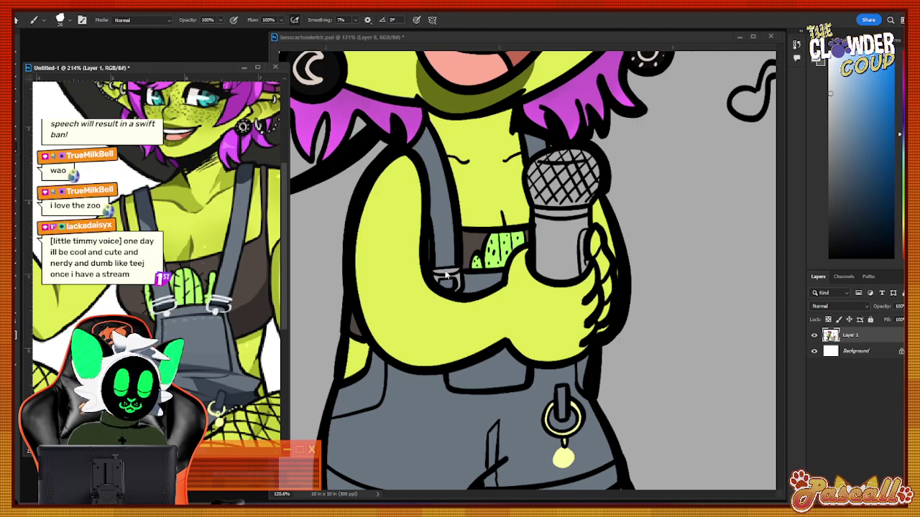
Reduce the brush to 12 px and fill the buckle on the character's overall strap with the light grey.
{"action": "left_click", "coordinate": [480, 250]}
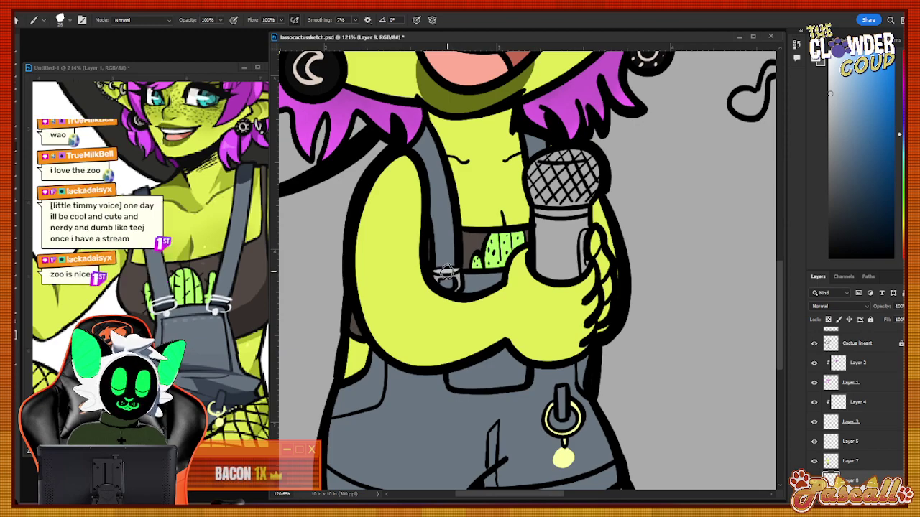
{"action": "left_click", "coordinate": [62, 21]}
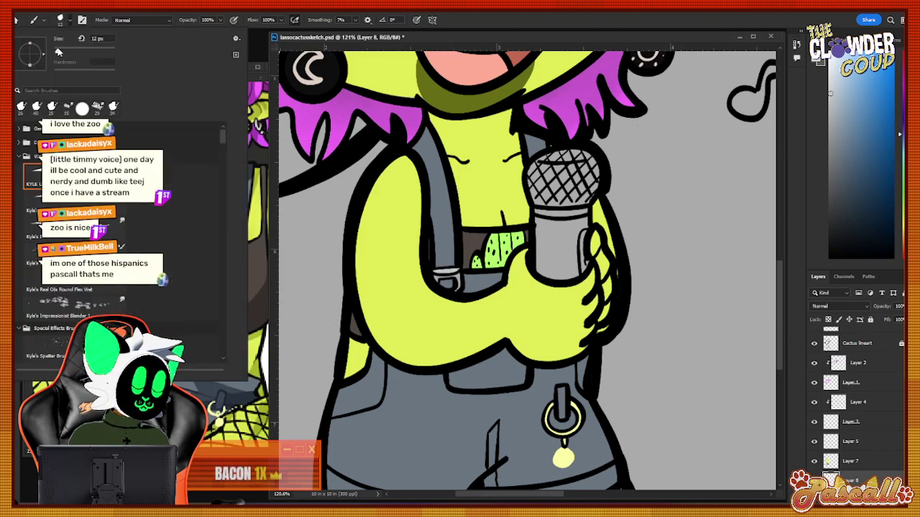
{"action": "left_click", "coordinate": [437, 271]}
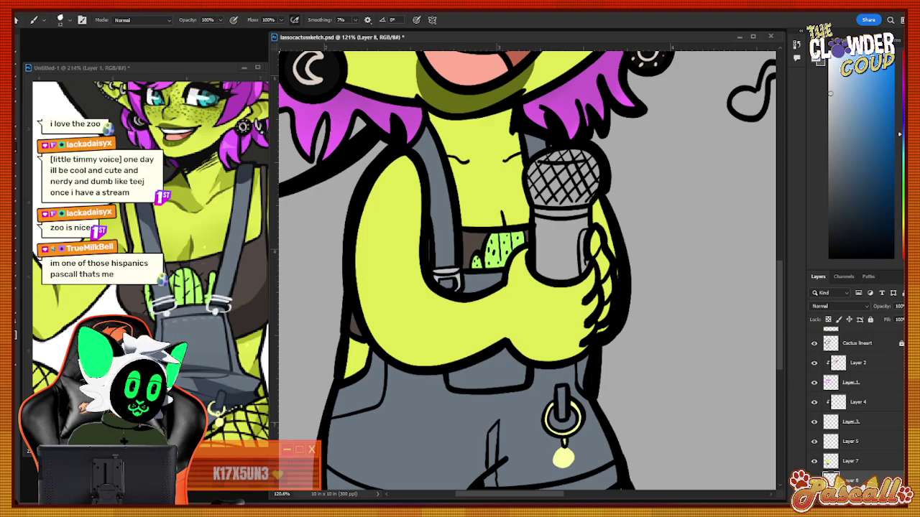
Pick a dark brown brush colour based on the brown of the character's top beside the cactus print.
{"action": "key", "text": "z"}
{"action": "left_click_drag", "start_coordinate": [555, 305], "coordinate": [469, 312]}
{"action": "left_click_drag", "start_coordinate": [398, 290], "coordinate": [388, 304]}
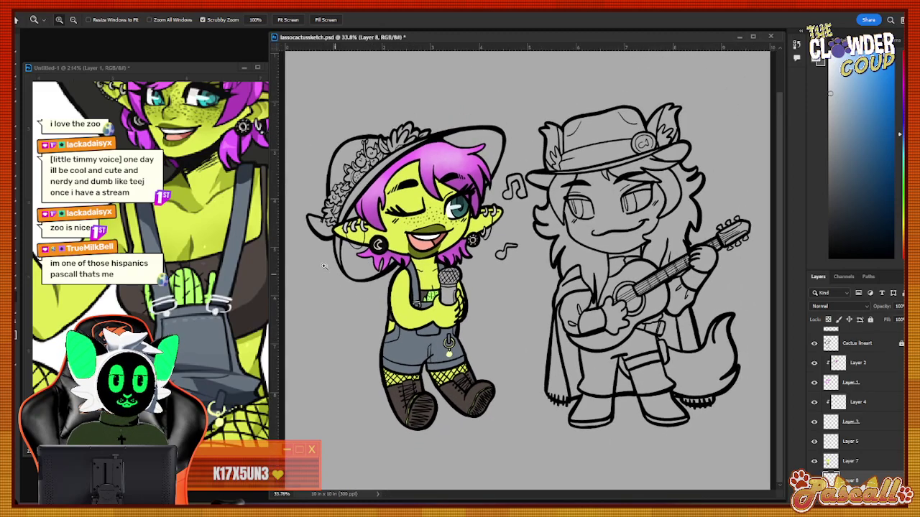
{"action": "left_click_drag", "start_coordinate": [335, 319], "coordinate": [353, 323]}
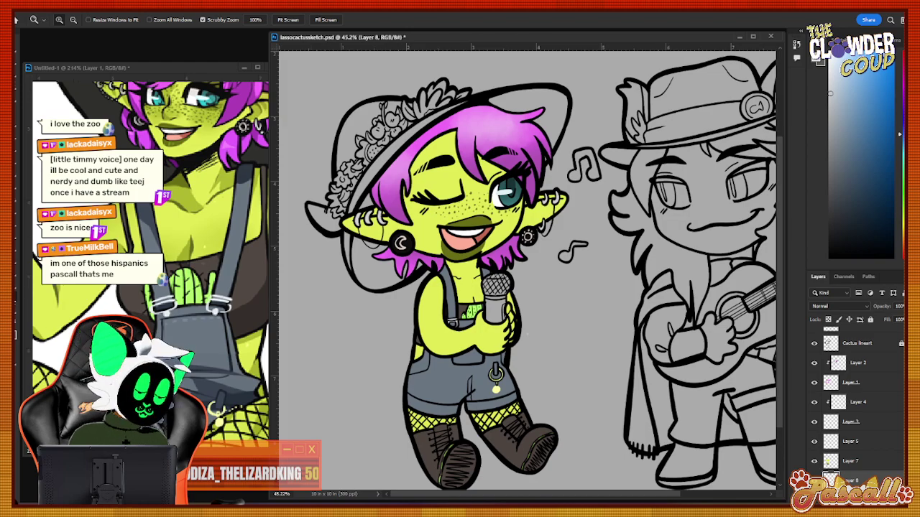
{"action": "scroll", "coordinate": [529, 321], "scroll_direction": "up", "scroll_amount": 8}
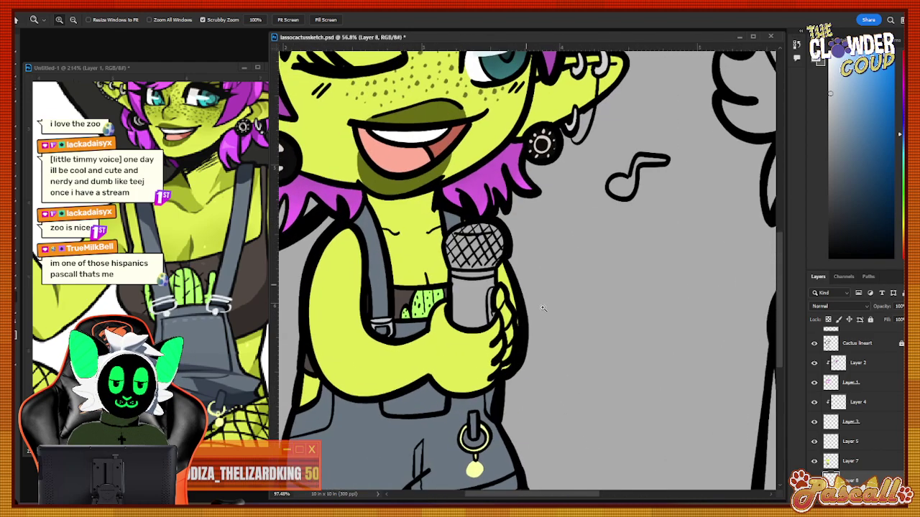
{"action": "left_click", "coordinate": [16, 151]}
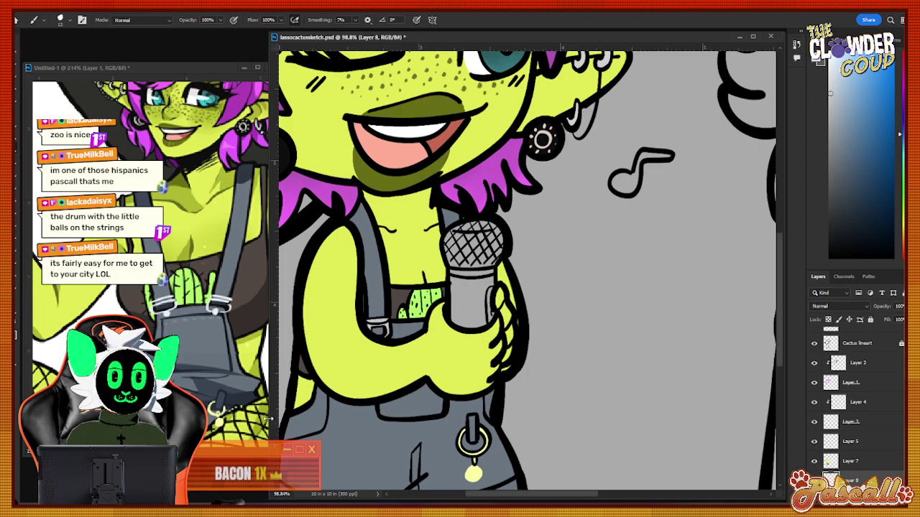
{"action": "key", "text": "z"}
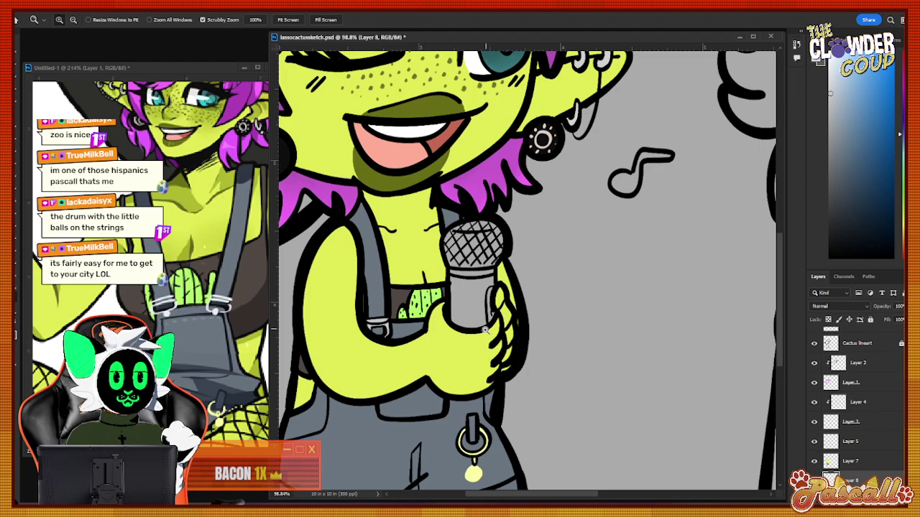
{"action": "left_click_drag", "start_coordinate": [501, 322], "coordinate": [532, 322]}
{"action": "key", "text": "i"}
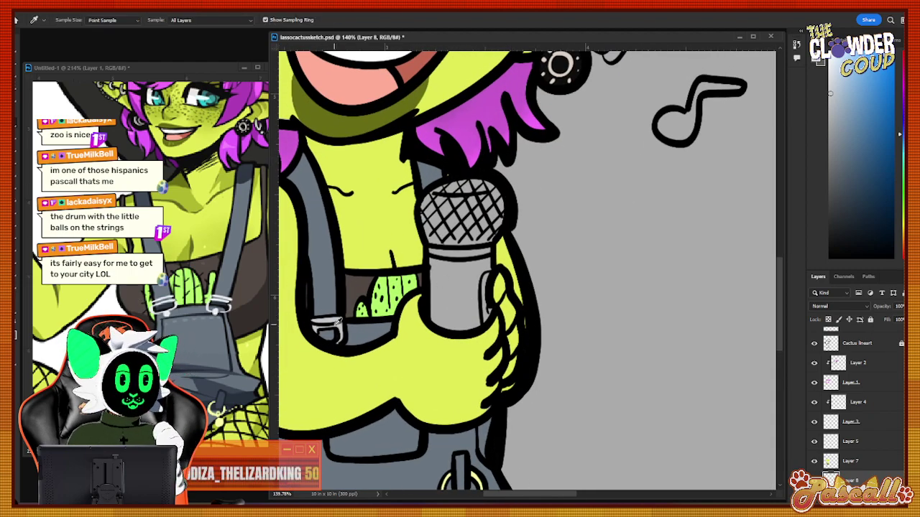
{"action": "left_click", "coordinate": [359, 282]}
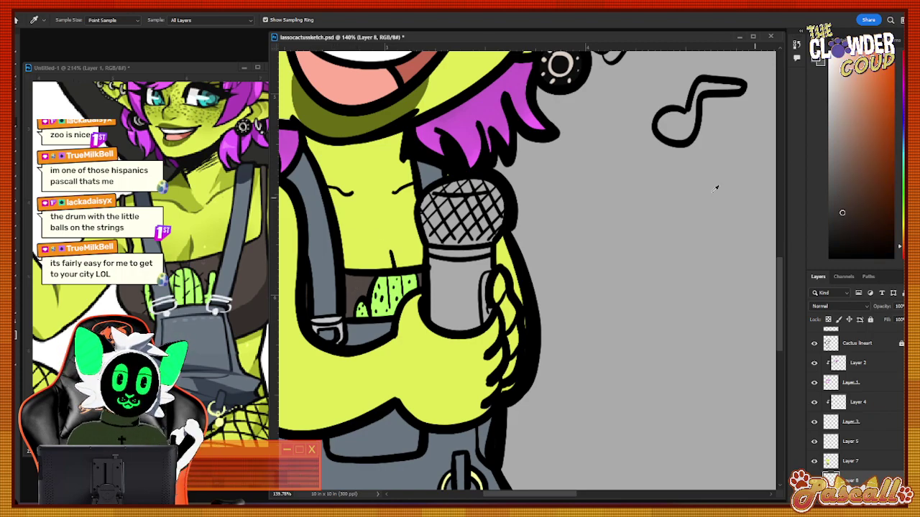
Fill the microphone's handle and the collar below its head with the dark brown.
{"action": "key", "text": "b"}
{"action": "left_click_drag", "start_coordinate": [433, 259], "coordinate": [436, 316]}
{"action": "mouse_move", "coordinate": [439, 277]}
{"action": "left_mouse_down"}
{"action": "mouse_move", "coordinate": [431, 311]}
{"action": "mouse_move", "coordinate": [444, 327]}
{"action": "mouse_move", "coordinate": [458, 318]}
{"action": "mouse_move", "coordinate": [460, 298]}
{"action": "mouse_move", "coordinate": [455, 314]}
{"action": "mouse_move", "coordinate": [467, 330]}
{"action": "mouse_move", "coordinate": [474, 273]}
{"action": "left_mouse_up"}
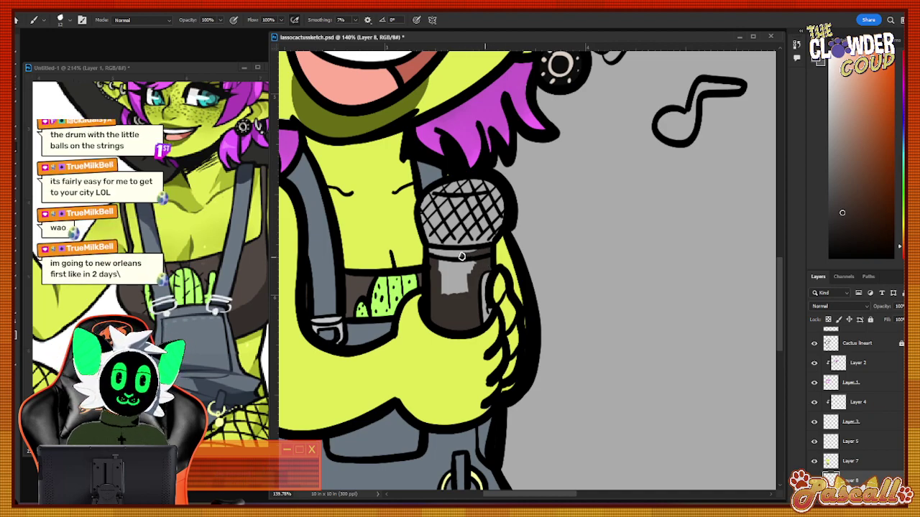
{"action": "mouse_move", "coordinate": [440, 260]}
{"action": "left_mouse_down"}
{"action": "mouse_move", "coordinate": [452, 300]}
{"action": "mouse_move", "coordinate": [461, 258]}
{"action": "mouse_move", "coordinate": [470, 282]}
{"action": "left_mouse_up"}
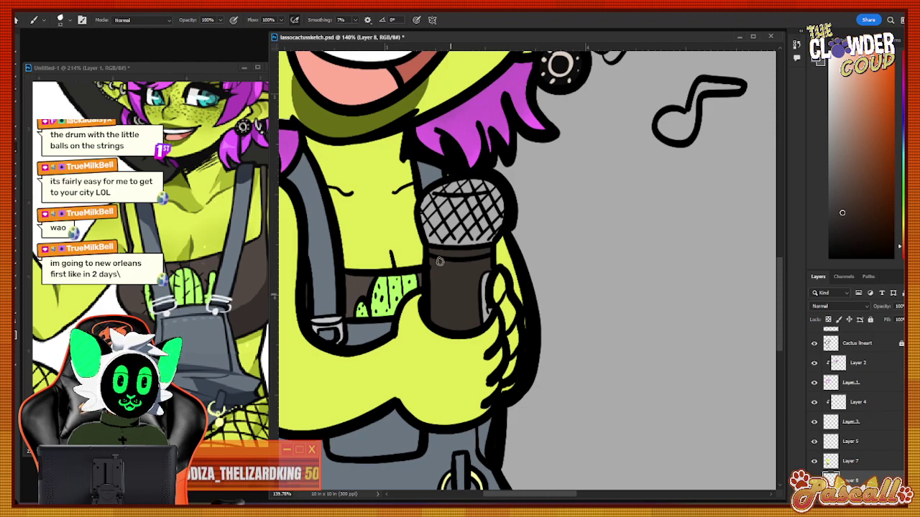
Pick a slightly lighter brown and fill the small switch on the side of the microphone handle.
{"action": "left_click", "coordinate": [839, 202]}
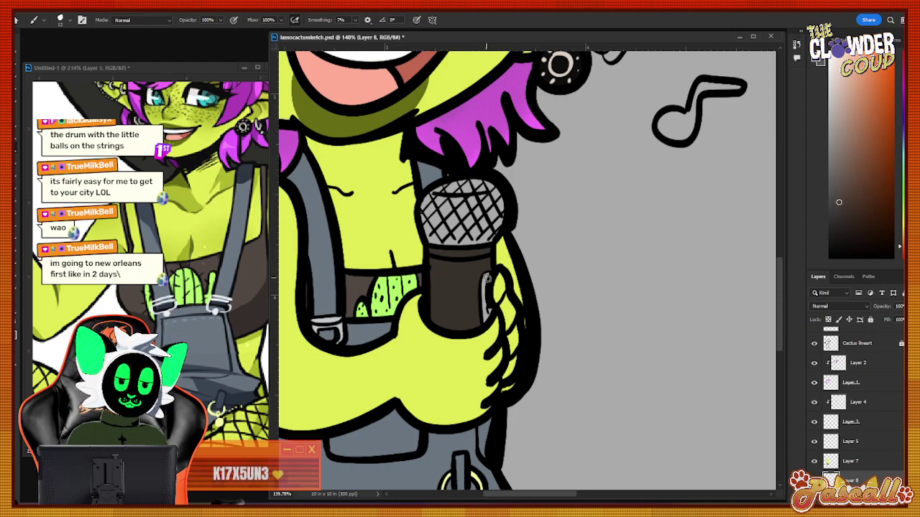
{"action": "left_click_drag", "start_coordinate": [483, 286], "coordinate": [485, 322]}
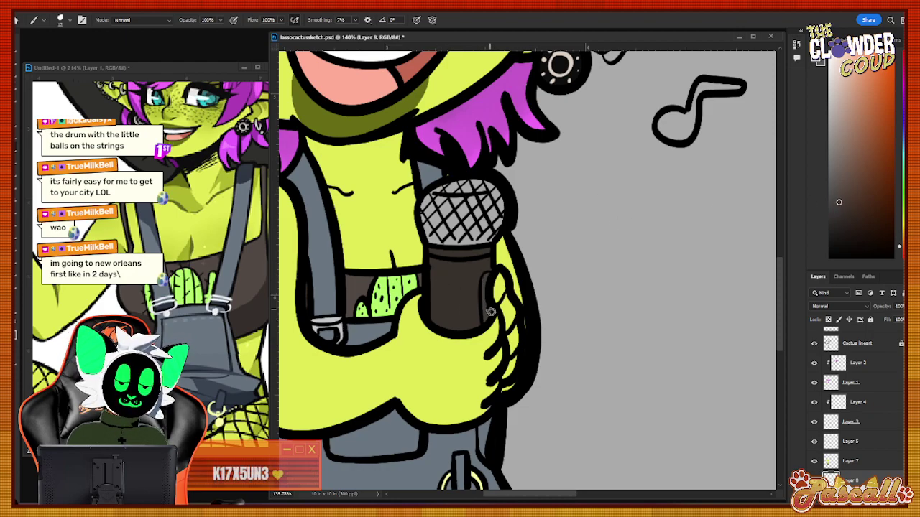
{"action": "left_click", "coordinate": [17, 132]}
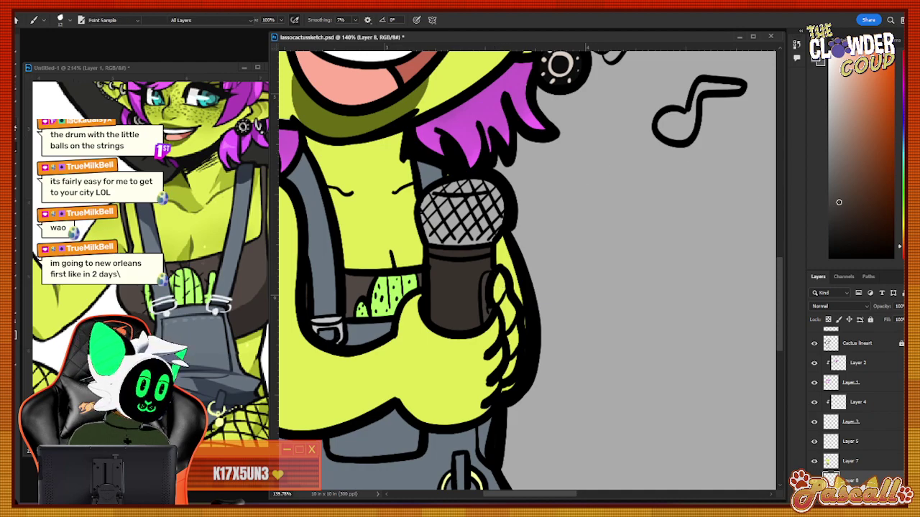
Enlarge the brush to 23 px and fill the microphone's mesh head with a lighter brown than the handle.
{"action": "left_click", "coordinate": [434, 284]}
{"action": "key", "text": "b"}
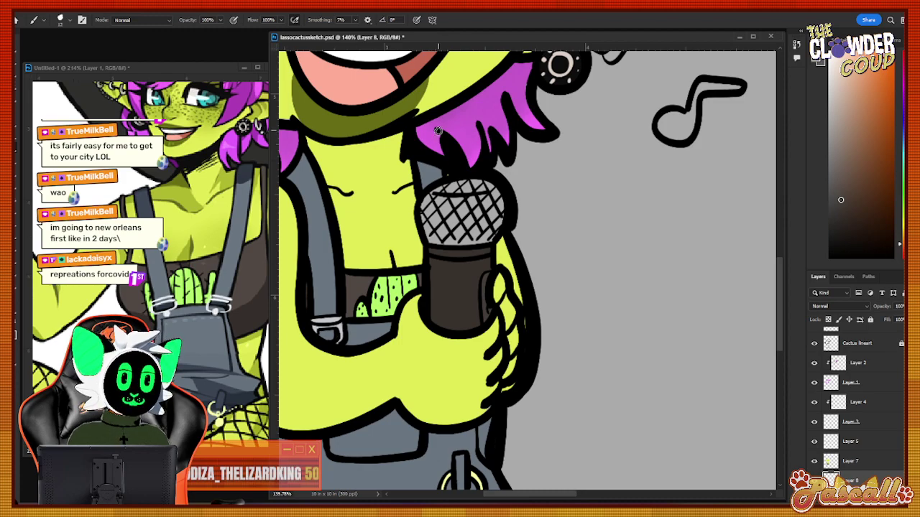
{"action": "left_click", "coordinate": [61, 20]}
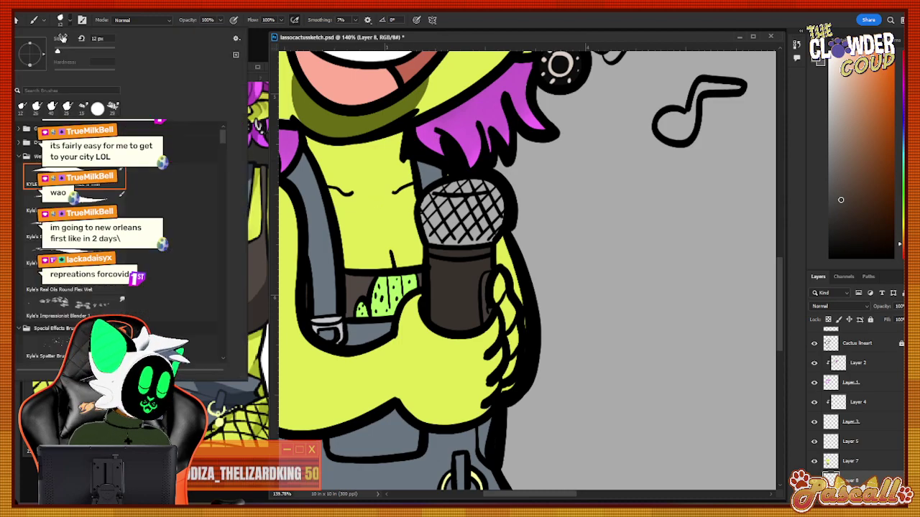
{"action": "left_click", "coordinate": [61, 50]}
{"action": "left_click", "coordinate": [61, 19]}
{"action": "mouse_move", "coordinate": [447, 212]}
{"action": "left_mouse_down"}
{"action": "mouse_move", "coordinate": [463, 194]}
{"action": "mouse_move", "coordinate": [431, 201]}
{"action": "mouse_move", "coordinate": [434, 239]}
{"action": "mouse_move", "coordinate": [441, 230]}
{"action": "mouse_move", "coordinate": [460, 240]}
{"action": "mouse_move", "coordinate": [495, 230]}
{"action": "mouse_move", "coordinate": [498, 210]}
{"action": "mouse_move", "coordinate": [455, 219]}
{"action": "mouse_move", "coordinate": [466, 198]}
{"action": "left_mouse_up"}
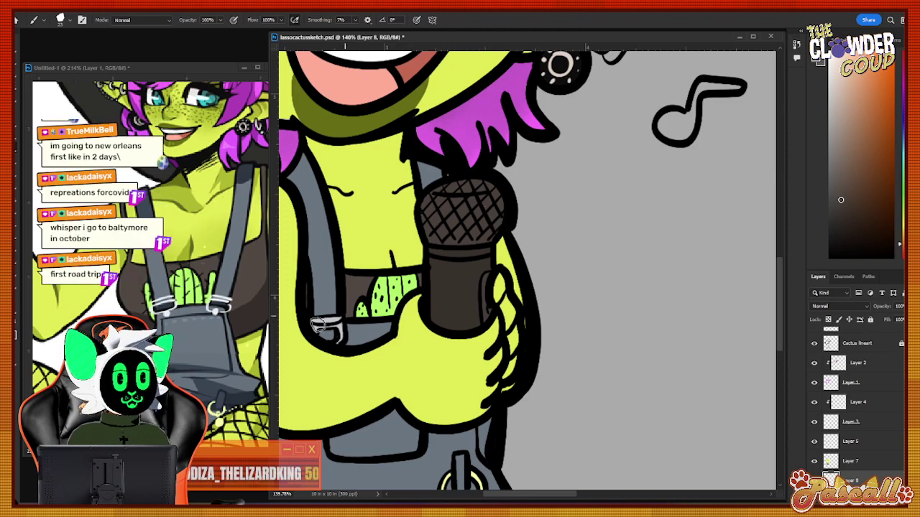
{"action": "key", "text": "z"}
{"action": "left_click_drag", "start_coordinate": [523, 313], "coordinate": [480, 313]}
{"action": "left_click_drag", "start_coordinate": [520, 254], "coordinate": [567, 253]}
{"action": "key", "text": "b"}
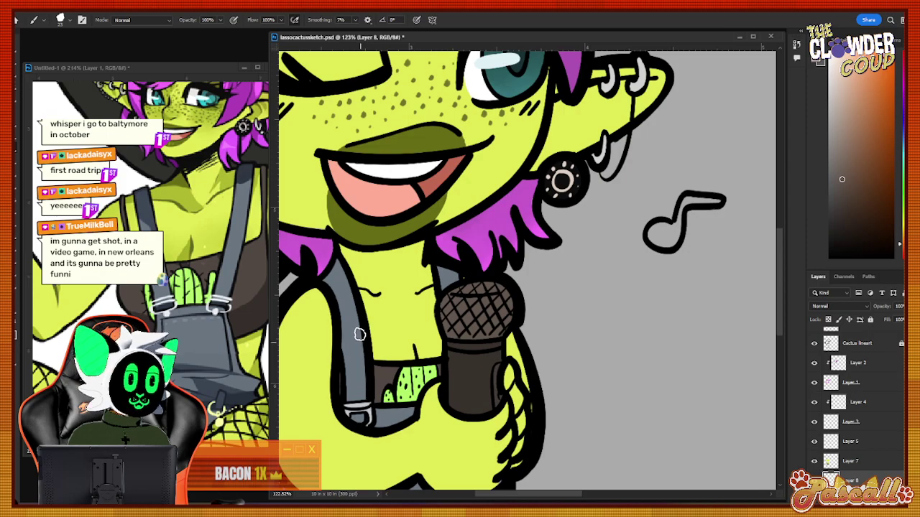
Add a new layer below Layer 8.
{"action": "key", "text": "z"}
{"action": "mouse_move", "coordinate": [494, 323]}
{"action": "left_mouse_down"}
{"action": "mouse_move", "coordinate": [467, 319]}
{"action": "mouse_move", "coordinate": [443, 366]}
{"action": "left_mouse_up"}
{"action": "left_click_drag", "start_coordinate": [469, 336], "coordinate": [452, 369]}
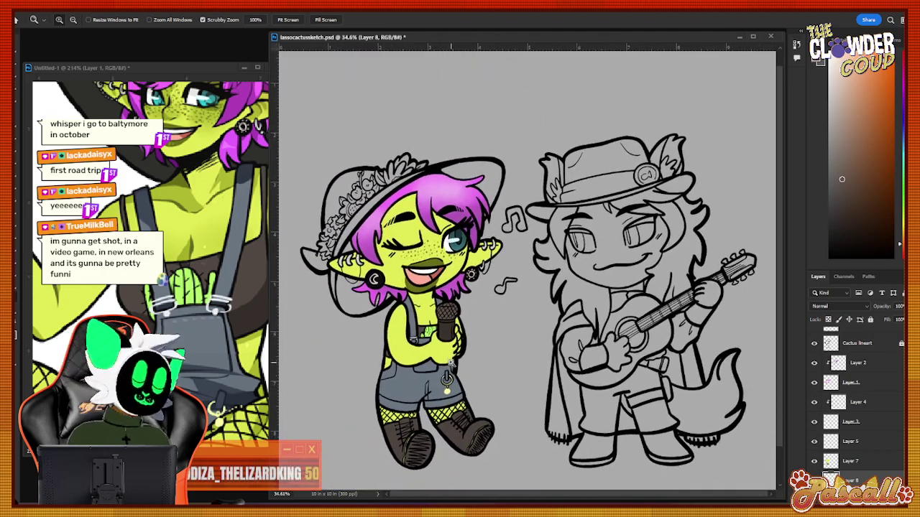
{"action": "left_click_drag", "start_coordinate": [445, 303], "coordinate": [463, 296]}
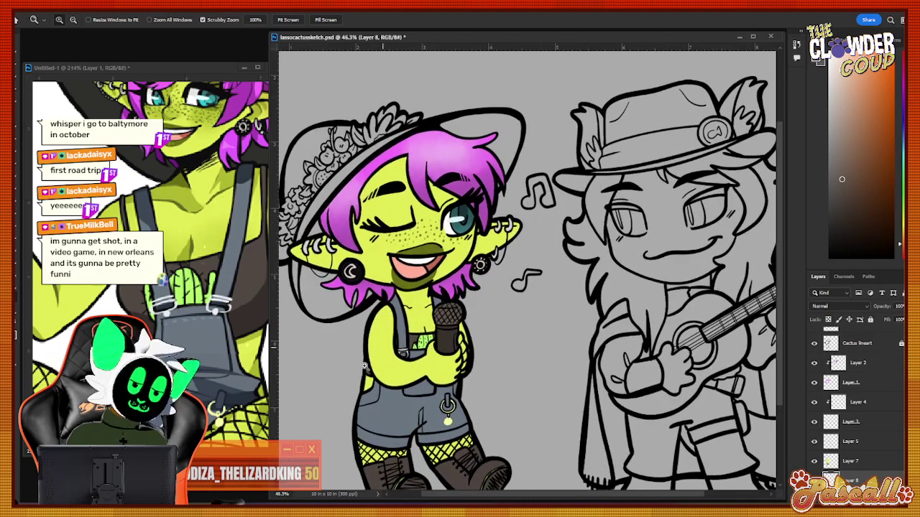
{"action": "left_click_drag", "start_coordinate": [382, 341], "coordinate": [414, 302]}
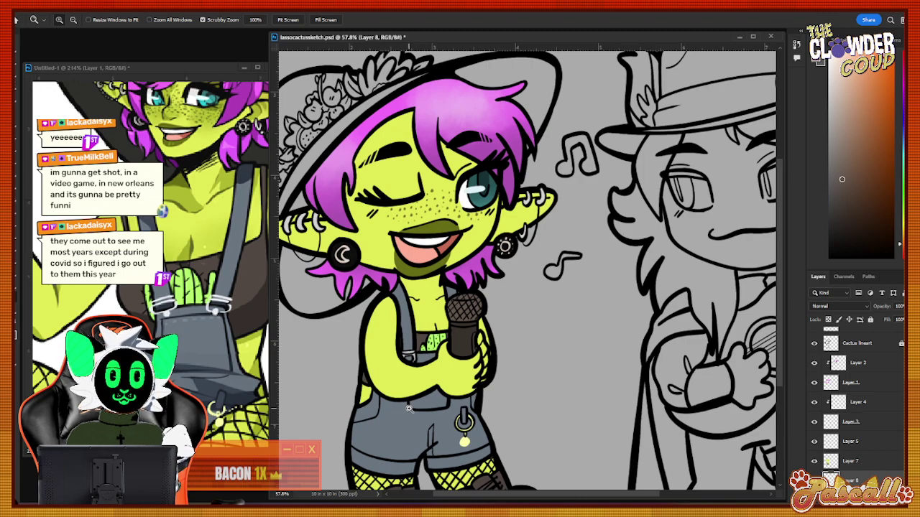
{"action": "scroll", "coordinate": [782, 271], "scroll_direction": "up", "scroll_amount": 2}
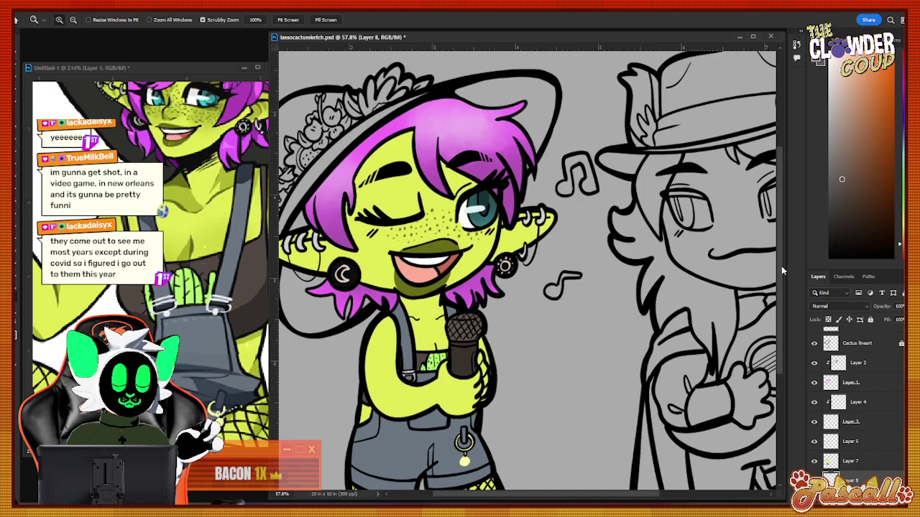
{"action": "scroll", "coordinate": [782, 266], "scroll_direction": "up", "scroll_amount": 1}
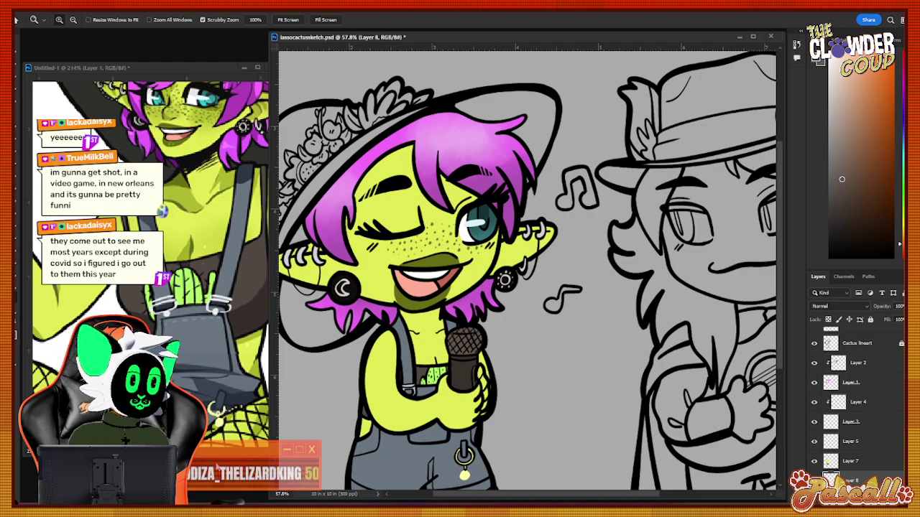
{"action": "left_click_drag", "start_coordinate": [485, 494], "coordinate": [458, 495]}
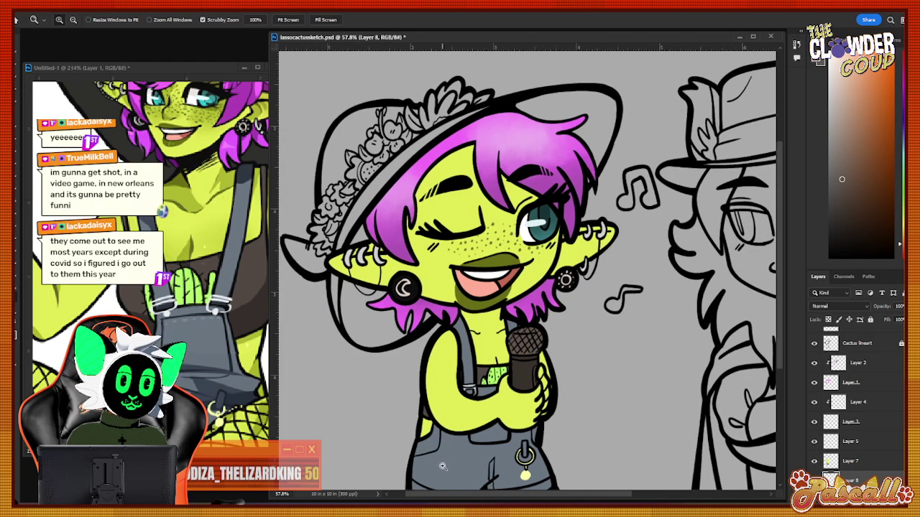
{"action": "left_click_drag", "start_coordinate": [389, 196], "coordinate": [400, 190]}
{"action": "key", "text": "b"}
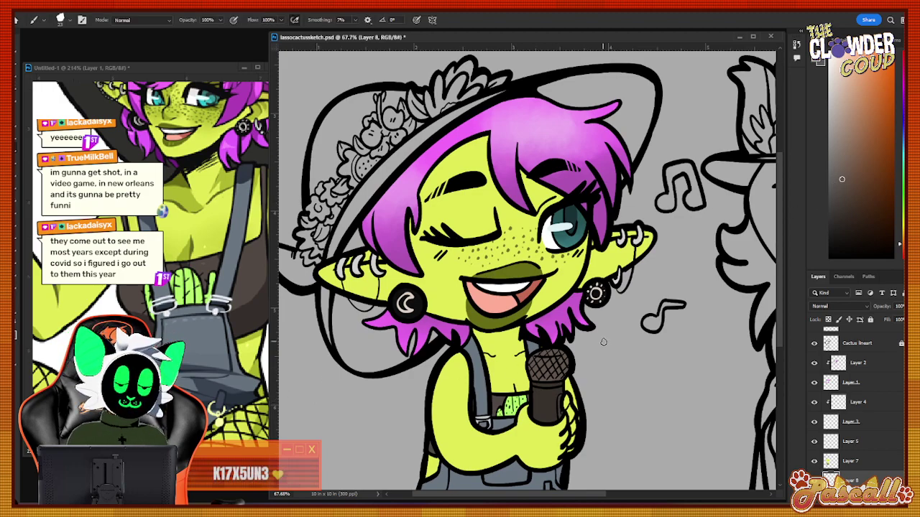
{"action": "key", "text": "ctrl+shift+alt+n"}
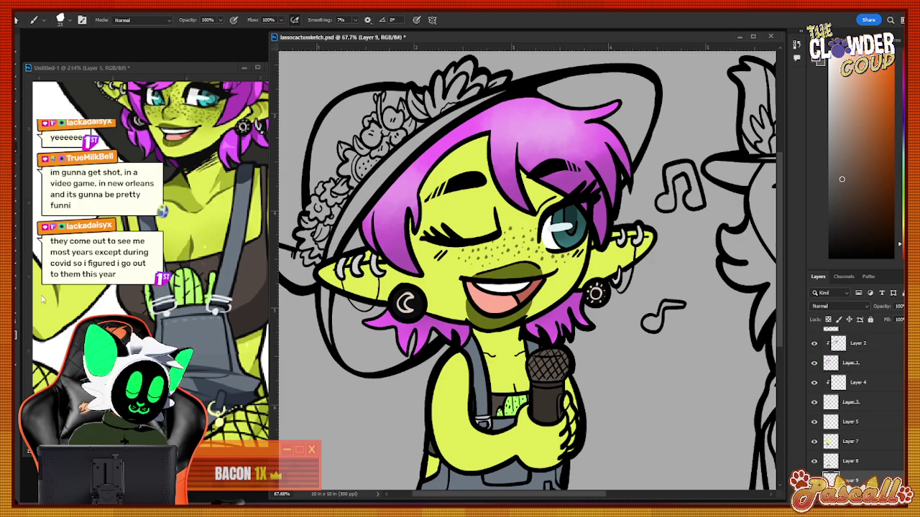
Sample the dark brown of the reference's hat as the brush colour.
{"action": "left_click", "coordinate": [16, 293]}
{"action": "left_click_drag", "start_coordinate": [523, 285], "coordinate": [495, 334]}
{"action": "left_click_drag", "start_coordinate": [368, 396], "coordinate": [360, 396]}
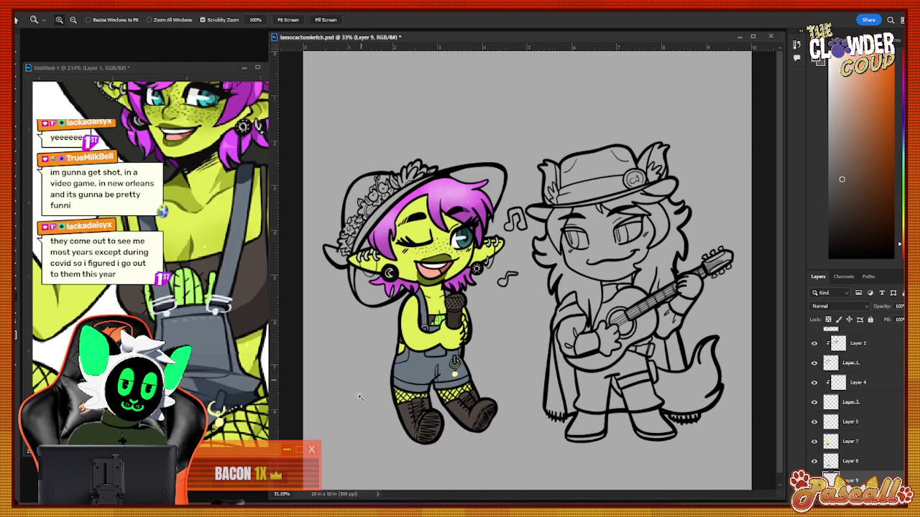
{"action": "left_click_drag", "start_coordinate": [368, 206], "coordinate": [403, 191]}
{"action": "key", "text": "i"}
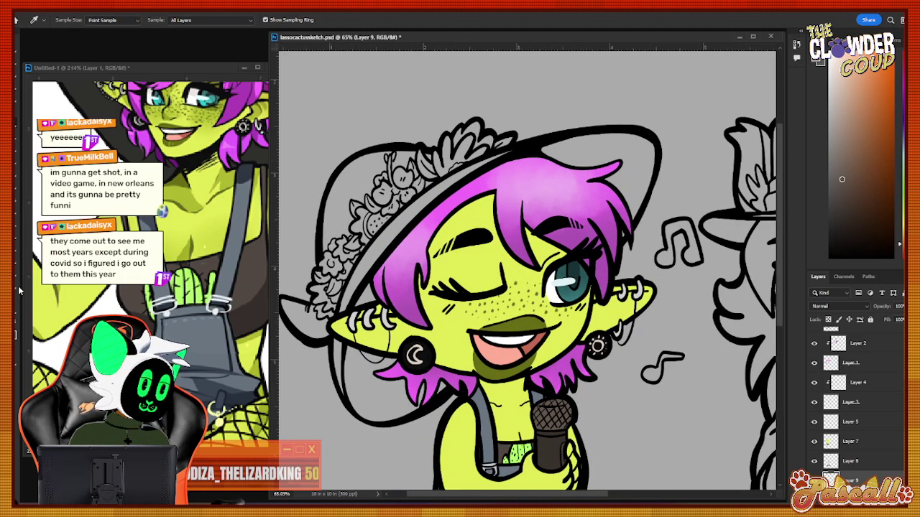
{"action": "left_click", "coordinate": [15, 302]}
{"action": "left_click", "coordinate": [252, 115]}
{"action": "mouse_move", "coordinate": [251, 115]}
{"action": "left_mouse_down"}
{"action": "mouse_move", "coordinate": [201, 114]}
{"action": "mouse_move", "coordinate": [260, 114]}
{"action": "left_mouse_up"}
{"action": "key", "text": "i"}
{"action": "left_click", "coordinate": [70, 160]}
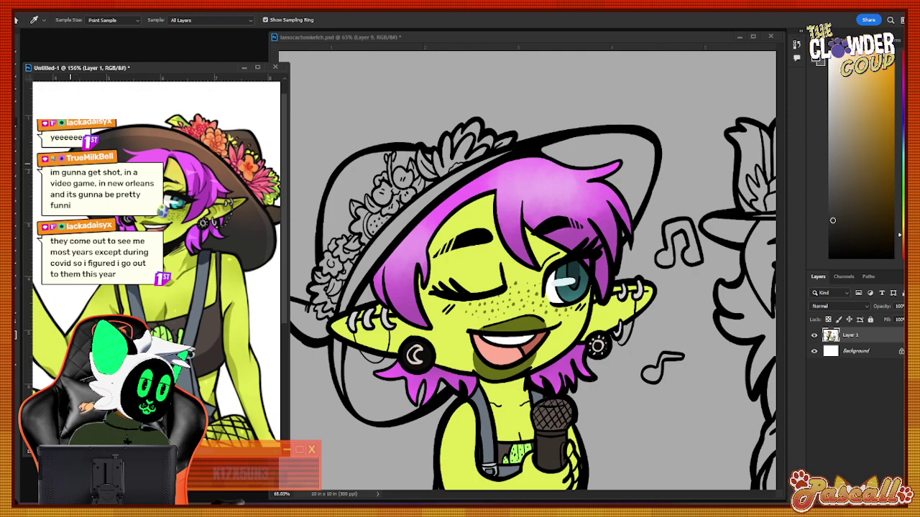
Return to the lineart document with the Brush tool ready and save the file.
{"action": "key", "text": "b"}
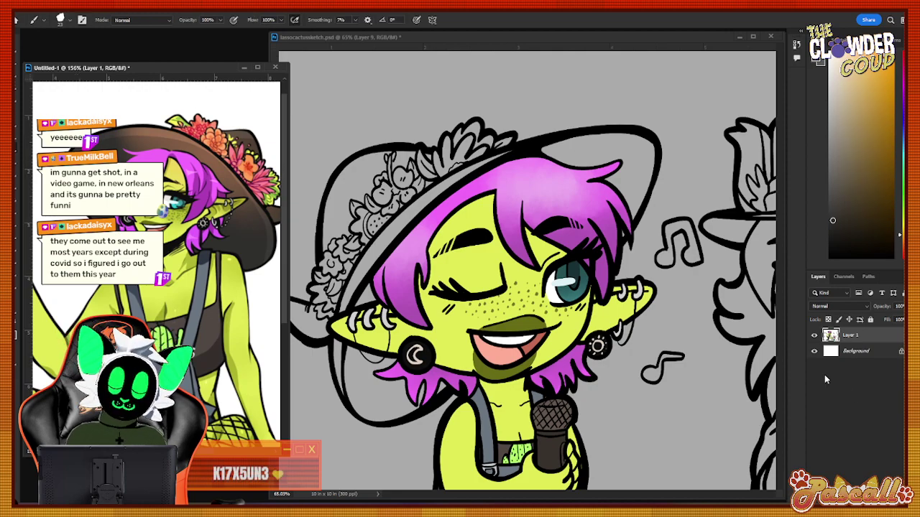
{"action": "left_click", "coordinate": [575, 41]}
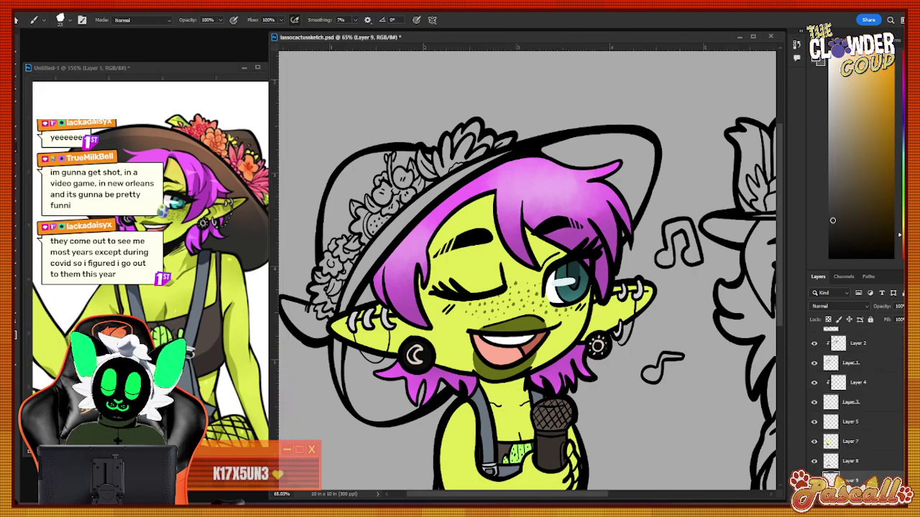
{"action": "left_click", "coordinate": [25, 11]}
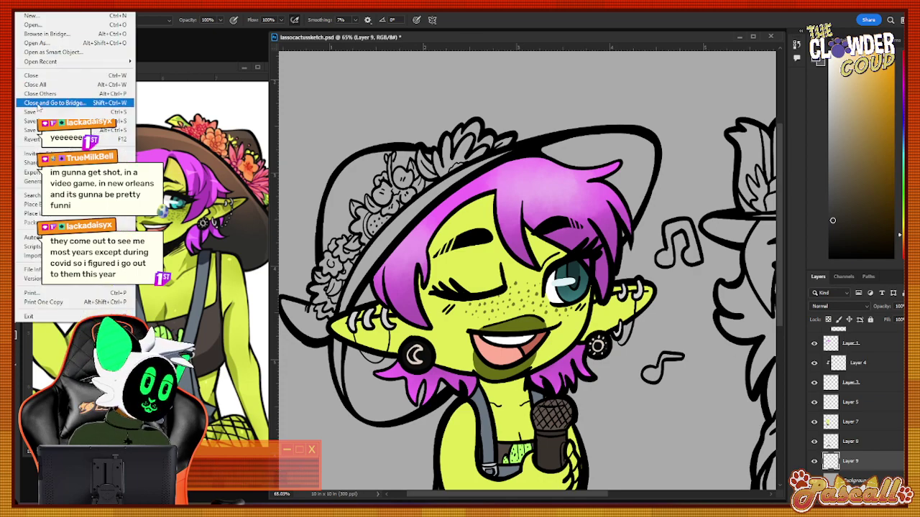
{"action": "left_click", "coordinate": [38, 112]}
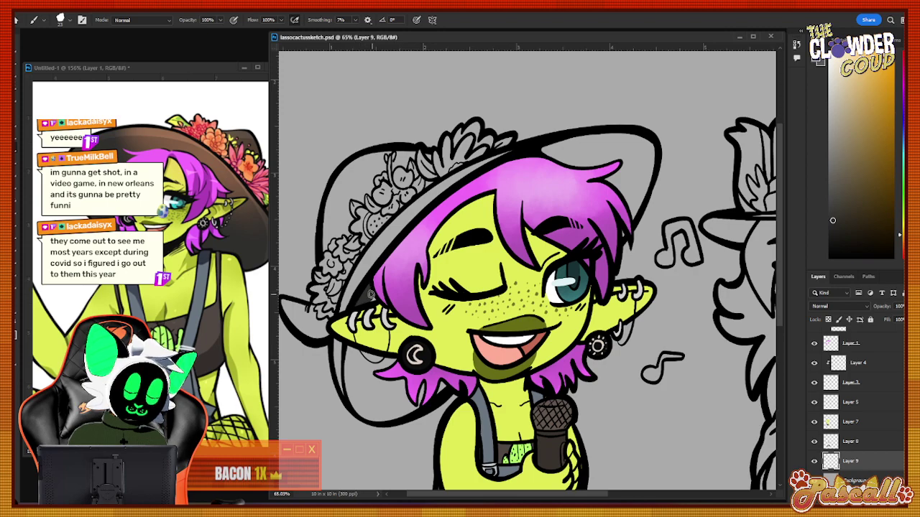
Fill the lower part of the hat's brim, beneath the ear with the moon earring, with the sampled dark colour.
{"action": "mouse_move", "coordinate": [355, 365]}
{"action": "left_mouse_down"}
{"action": "mouse_move", "coordinate": [353, 390]}
{"action": "mouse_move", "coordinate": [349, 351]}
{"action": "mouse_move", "coordinate": [351, 397]}
{"action": "mouse_move", "coordinate": [361, 398]}
{"action": "mouse_move", "coordinate": [363, 348]}
{"action": "mouse_move", "coordinate": [376, 403]}
{"action": "mouse_move", "coordinate": [381, 356]}
{"action": "mouse_move", "coordinate": [393, 400]}
{"action": "mouse_move", "coordinate": [401, 349]}
{"action": "mouse_move", "coordinate": [402, 378]}
{"action": "left_mouse_up"}
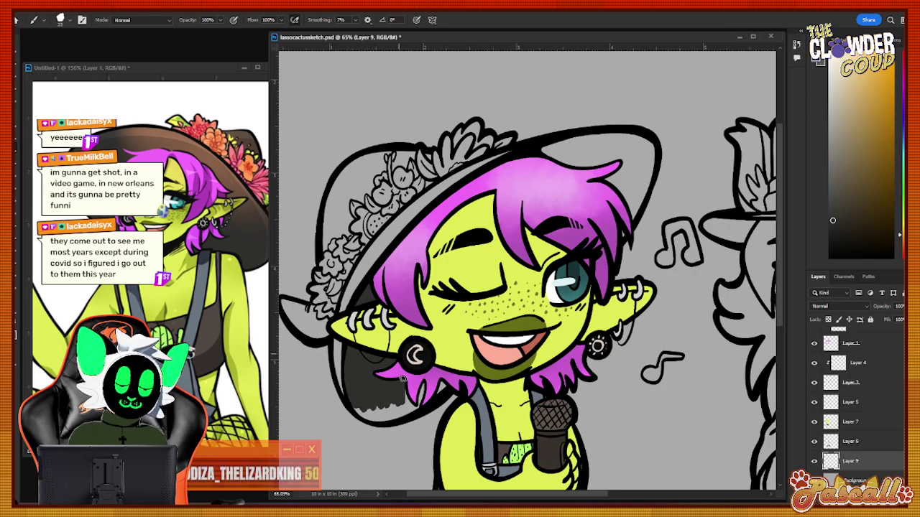
{"action": "left_click_drag", "start_coordinate": [360, 405], "coordinate": [376, 409]}
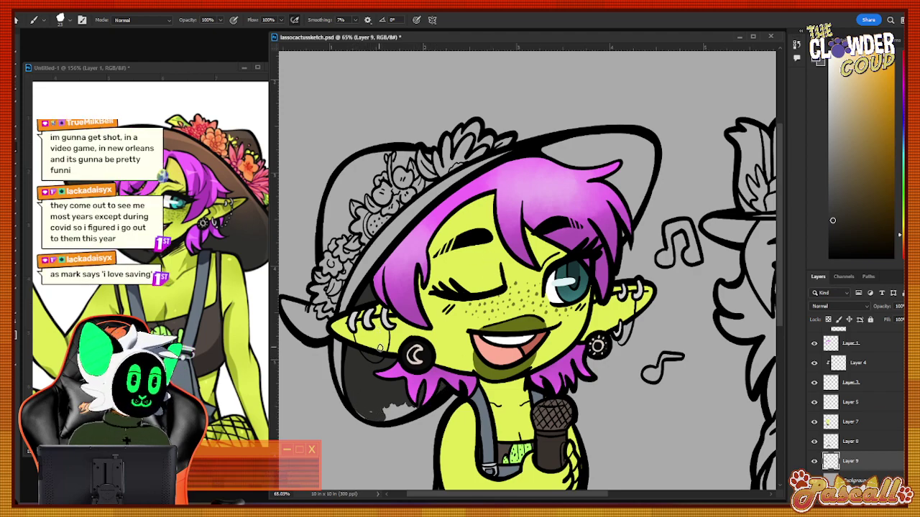
{"action": "left_click_drag", "start_coordinate": [355, 410], "coordinate": [405, 408]}
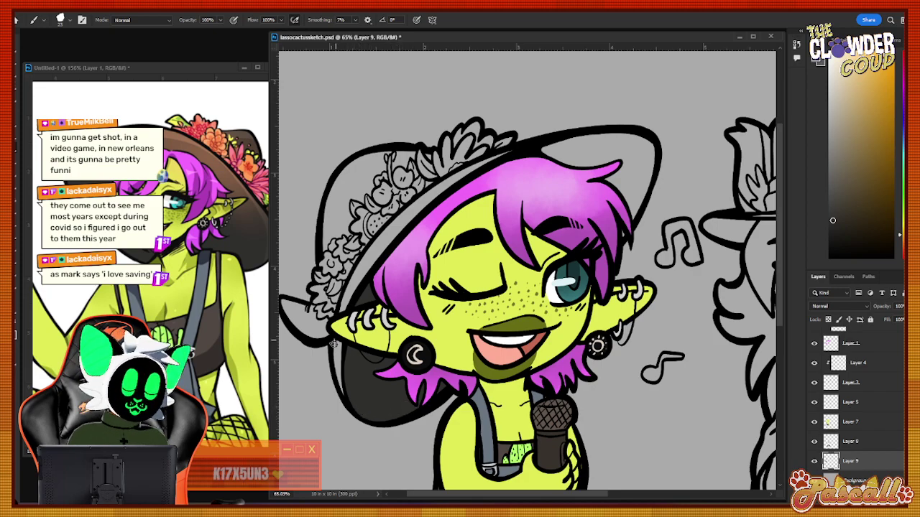
{"action": "left_click_drag", "start_coordinate": [336, 342], "coordinate": [348, 392]}
Fill the brim with the dark colour from above the moon-earring ear, along the hair, to its far end.
{"action": "mouse_move", "coordinate": [350, 292]}
{"action": "left_mouse_down"}
{"action": "mouse_move", "coordinate": [344, 315]}
{"action": "mouse_move", "coordinate": [367, 270]}
{"action": "left_mouse_up"}
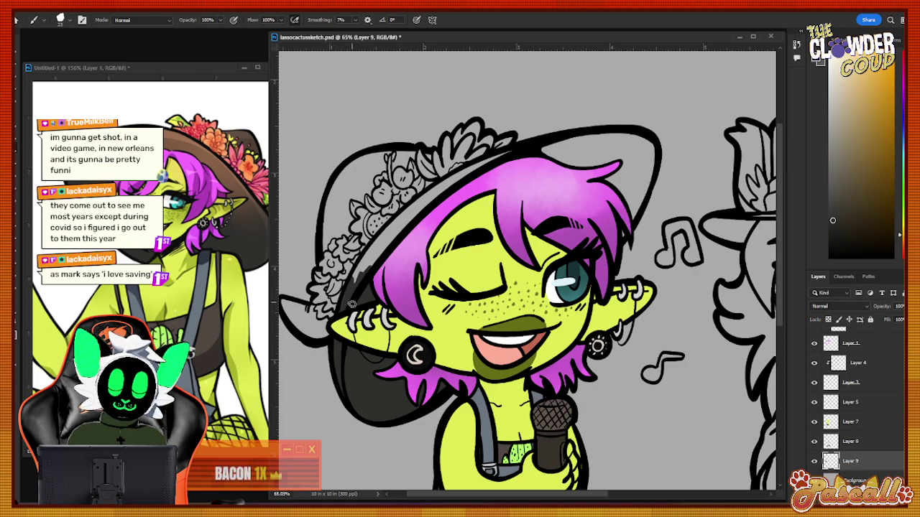
{"action": "mouse_move", "coordinate": [437, 207]}
{"action": "left_mouse_down"}
{"action": "mouse_move", "coordinate": [387, 243]}
{"action": "mouse_move", "coordinate": [410, 224]}
{"action": "mouse_move", "coordinate": [398, 228]}
{"action": "mouse_move", "coordinate": [357, 274]}
{"action": "mouse_move", "coordinate": [405, 211]}
{"action": "mouse_move", "coordinate": [442, 188]}
{"action": "left_mouse_up"}
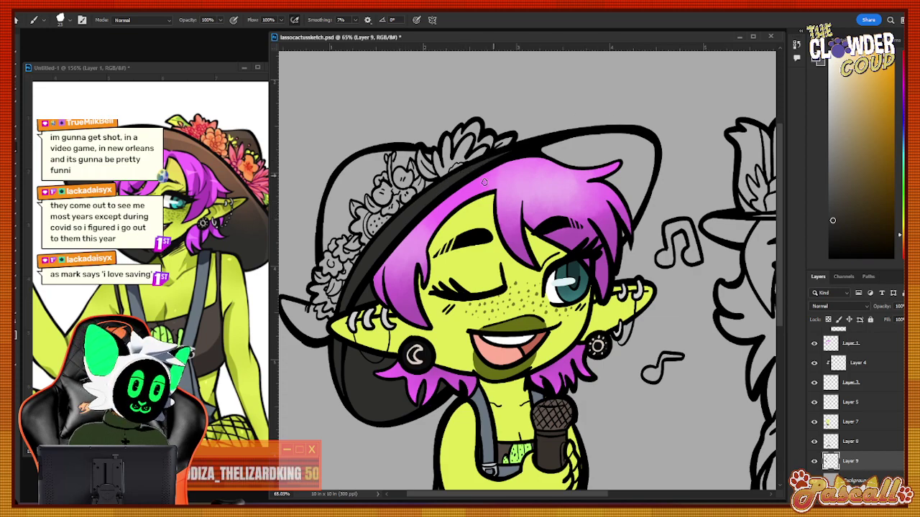
{"action": "mouse_move", "coordinate": [540, 149]}
{"action": "left_mouse_down"}
{"action": "mouse_move", "coordinate": [614, 148]}
{"action": "mouse_move", "coordinate": [636, 164]}
{"action": "mouse_move", "coordinate": [626, 187]}
{"action": "left_mouse_up"}
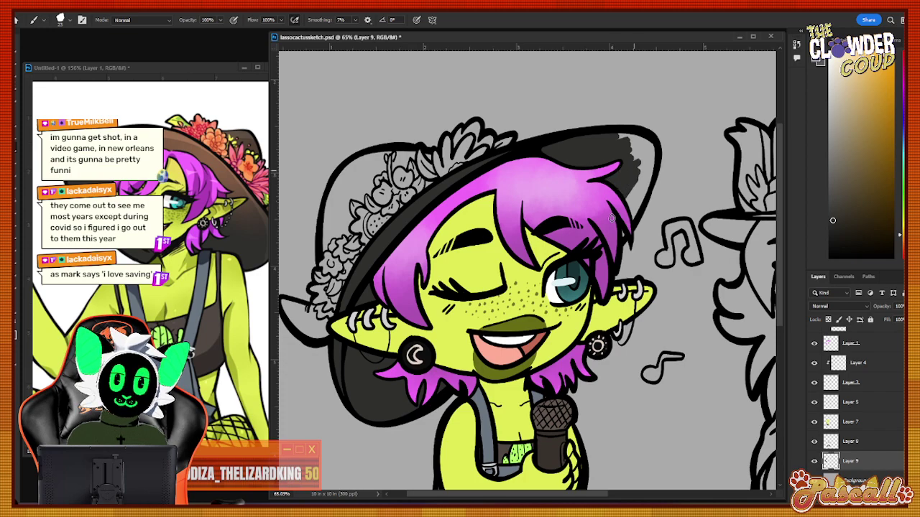
{"action": "mouse_move", "coordinate": [611, 217]}
{"action": "left_mouse_down"}
{"action": "mouse_move", "coordinate": [651, 163]}
{"action": "mouse_move", "coordinate": [637, 197]}
{"action": "mouse_move", "coordinate": [638, 168]}
{"action": "left_mouse_up"}
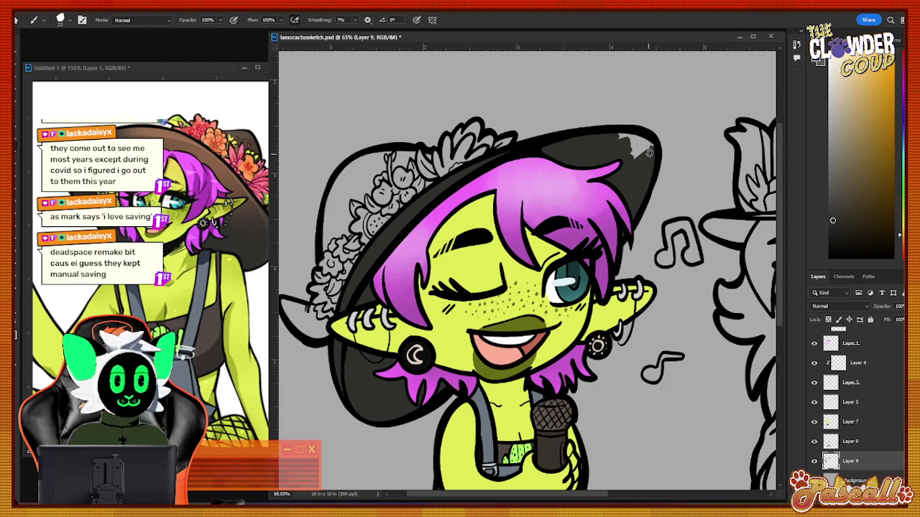
{"action": "mouse_move", "coordinate": [648, 152]}
{"action": "left_mouse_down"}
{"action": "mouse_move", "coordinate": [621, 156]}
{"action": "mouse_move", "coordinate": [630, 135]}
{"action": "left_mouse_up"}
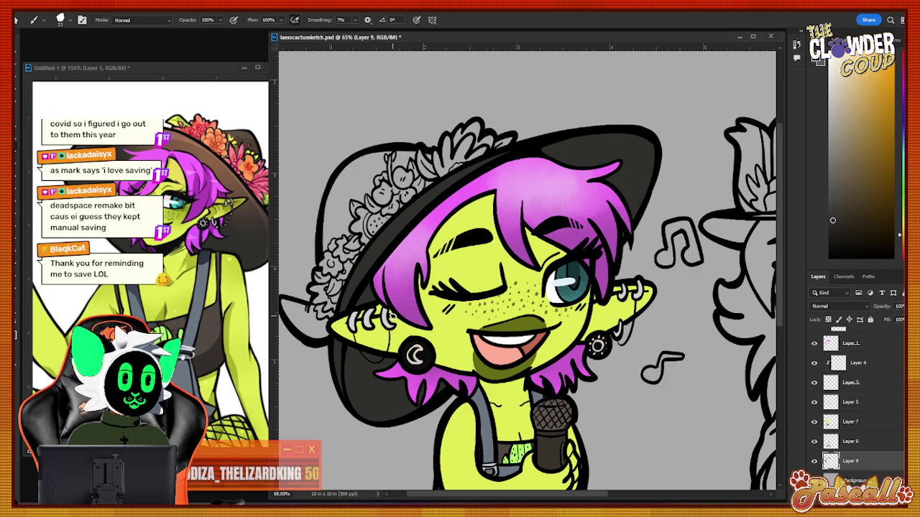
Fill the upturned brim tip behind the moon-earring ear with the same dark colour.
{"action": "scroll", "coordinate": [747, 252], "scroll_direction": "up", "scroll_amount": 1}
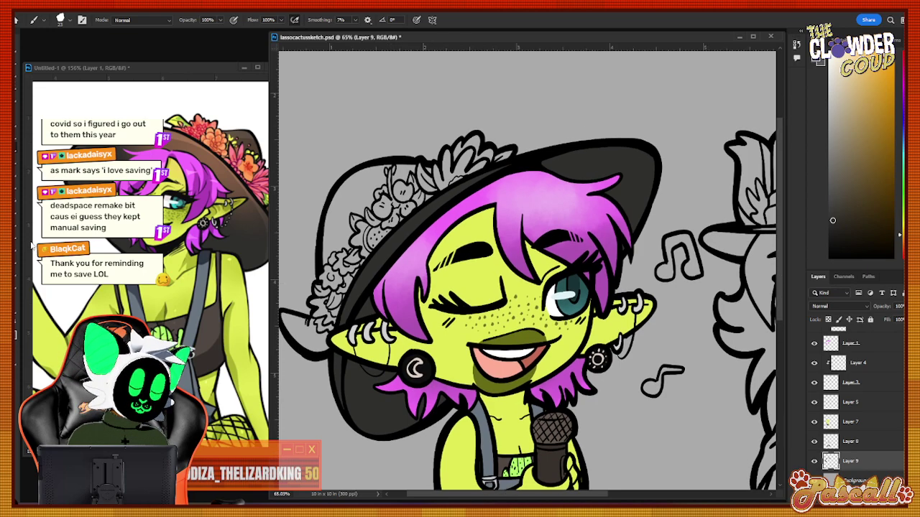
{"action": "scroll", "coordinate": [331, 232], "scroll_direction": "up", "scroll_amount": 2}
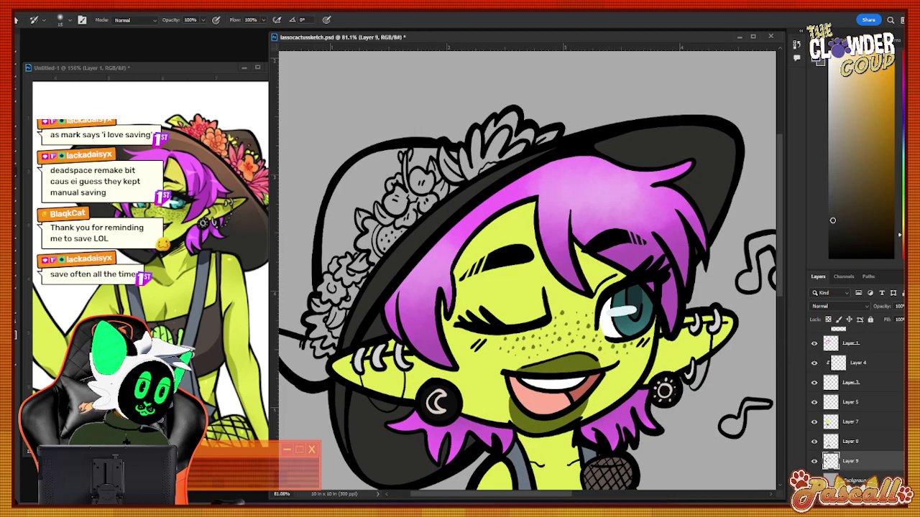
{"action": "key", "text": "z"}
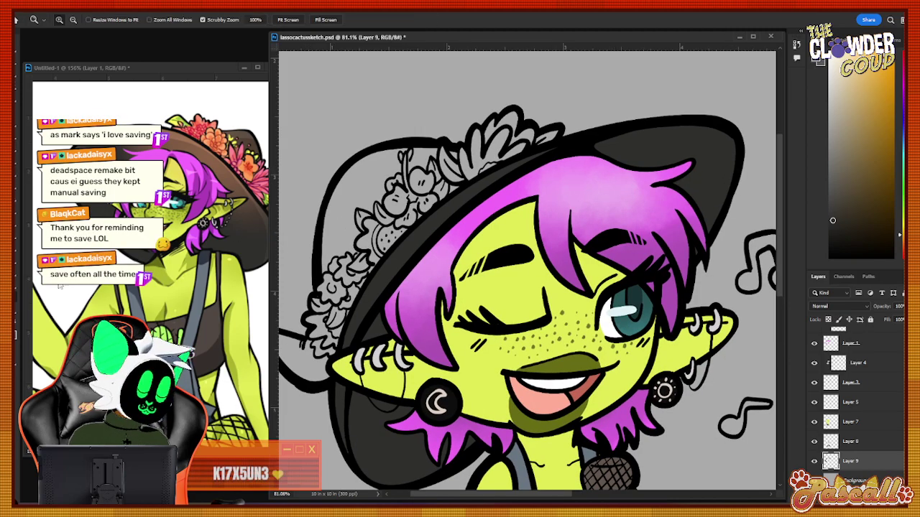
{"action": "left_click_drag", "start_coordinate": [468, 495], "coordinate": [447, 495]}
{"action": "left_click_drag", "start_coordinate": [362, 376], "coordinate": [408, 375]}
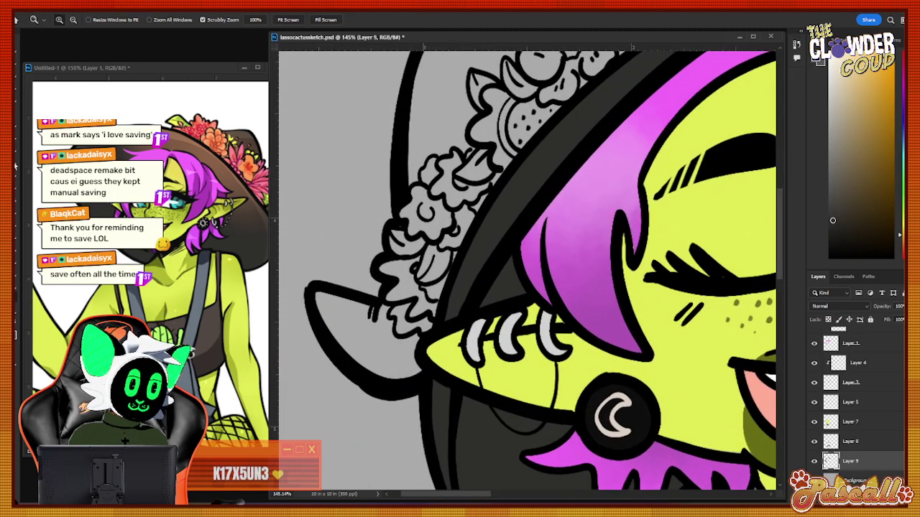
{"action": "key", "text": "b"}
{"action": "mouse_move", "coordinate": [317, 293]}
{"action": "left_mouse_down"}
{"action": "mouse_move", "coordinate": [338, 332]}
{"action": "mouse_move", "coordinate": [340, 307]}
{"action": "mouse_move", "coordinate": [366, 334]}
{"action": "mouse_move", "coordinate": [368, 310]}
{"action": "mouse_move", "coordinate": [378, 330]}
{"action": "mouse_move", "coordinate": [404, 309]}
{"action": "mouse_move", "coordinate": [379, 329]}
{"action": "mouse_move", "coordinate": [384, 305]}
{"action": "mouse_move", "coordinate": [393, 346]}
{"action": "mouse_move", "coordinate": [419, 336]}
{"action": "mouse_move", "coordinate": [410, 354]}
{"action": "mouse_move", "coordinate": [416, 370]}
{"action": "mouse_move", "coordinate": [398, 375]}
{"action": "mouse_move", "coordinate": [333, 328]}
{"action": "mouse_move", "coordinate": [377, 342]}
{"action": "mouse_move", "coordinate": [402, 352]}
{"action": "left_mouse_up"}
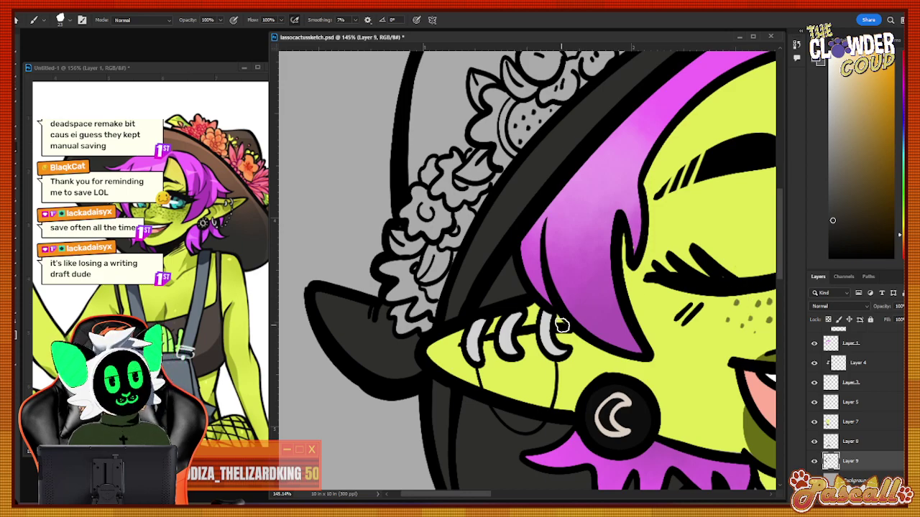
Fill the hat's crown with the dark colour up to the flowers, including the small gaps between the stems and leaves.
{"action": "left_click", "coordinate": [779, 283]}
{"action": "left_click_drag", "start_coordinate": [782, 277], "coordinate": [760, 134]}
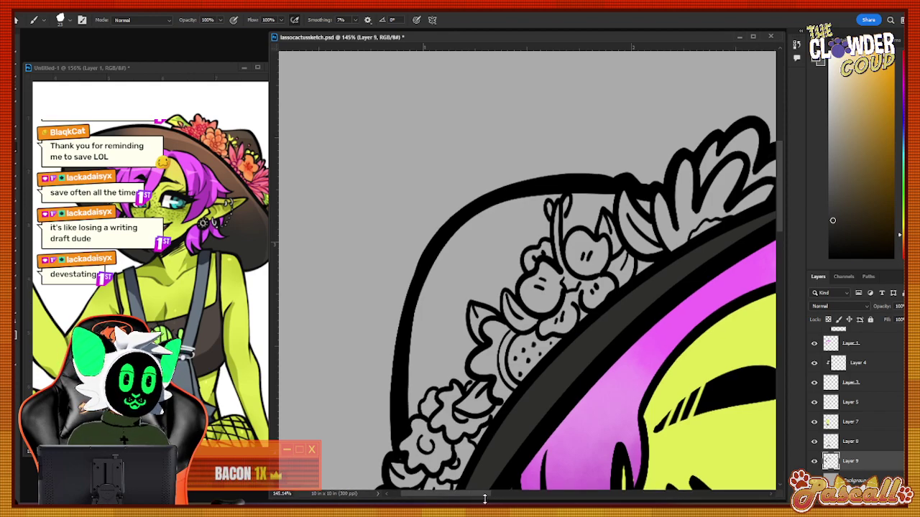
{"action": "left_click_drag", "start_coordinate": [475, 494], "coordinate": [487, 494]}
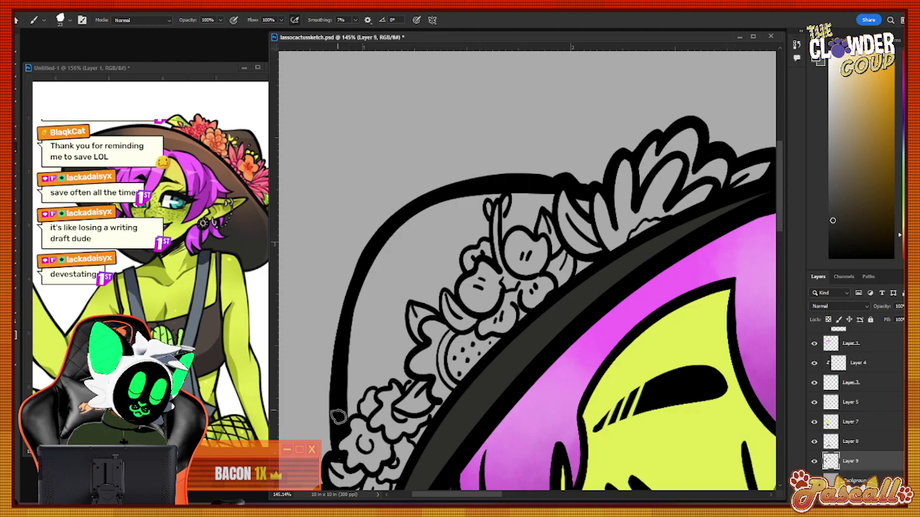
{"action": "mouse_move", "coordinate": [338, 417]}
{"action": "left_mouse_down"}
{"action": "mouse_move", "coordinate": [350, 389]}
{"action": "mouse_move", "coordinate": [348, 419]}
{"action": "mouse_move", "coordinate": [352, 404]}
{"action": "mouse_move", "coordinate": [356, 410]}
{"action": "mouse_move", "coordinate": [350, 394]}
{"action": "mouse_move", "coordinate": [353, 402]}
{"action": "mouse_move", "coordinate": [374, 373]}
{"action": "mouse_move", "coordinate": [369, 384]}
{"action": "mouse_move", "coordinate": [392, 382]}
{"action": "mouse_move", "coordinate": [378, 385]}
{"action": "mouse_move", "coordinate": [391, 367]}
{"action": "mouse_move", "coordinate": [384, 375]}
{"action": "mouse_move", "coordinate": [404, 382]}
{"action": "mouse_move", "coordinate": [419, 371]}
{"action": "mouse_move", "coordinate": [403, 380]}
{"action": "mouse_move", "coordinate": [404, 366]}
{"action": "mouse_move", "coordinate": [447, 343]}
{"action": "mouse_move", "coordinate": [401, 368]}
{"action": "mouse_move", "coordinate": [415, 347]}
{"action": "mouse_move", "coordinate": [416, 300]}
{"action": "mouse_move", "coordinate": [409, 342]}
{"action": "mouse_move", "coordinate": [403, 290]}
{"action": "mouse_move", "coordinate": [397, 356]}
{"action": "mouse_move", "coordinate": [384, 322]}
{"action": "mouse_move", "coordinate": [350, 393]}
{"action": "mouse_move", "coordinate": [387, 245]}
{"action": "mouse_move", "coordinate": [372, 279]}
{"action": "mouse_move", "coordinate": [370, 330]}
{"action": "mouse_move", "coordinate": [421, 270]}
{"action": "mouse_move", "coordinate": [402, 299]}
{"action": "mouse_move", "coordinate": [404, 260]}
{"action": "mouse_move", "coordinate": [416, 267]}
{"action": "mouse_move", "coordinate": [435, 241]}
{"action": "mouse_move", "coordinate": [446, 276]}
{"action": "mouse_move", "coordinate": [424, 289]}
{"action": "mouse_move", "coordinate": [427, 298]}
{"action": "mouse_move", "coordinate": [401, 300]}
{"action": "mouse_move", "coordinate": [435, 303]}
{"action": "mouse_move", "coordinate": [426, 266]}
{"action": "mouse_move", "coordinate": [445, 285]}
{"action": "mouse_move", "coordinate": [441, 230]}
{"action": "mouse_move", "coordinate": [421, 212]}
{"action": "left_mouse_up"}
{"action": "key", "text": "ctrl+z"}
{"action": "mouse_move", "coordinate": [475, 173]}
{"action": "left_mouse_down"}
{"action": "mouse_move", "coordinate": [461, 208]}
{"action": "mouse_move", "coordinate": [441, 221]}
{"action": "mouse_move", "coordinate": [465, 219]}
{"action": "mouse_move", "coordinate": [456, 248]}
{"action": "mouse_move", "coordinate": [478, 242]}
{"action": "mouse_move", "coordinate": [488, 224]}
{"action": "mouse_move", "coordinate": [467, 239]}
{"action": "mouse_move", "coordinate": [471, 206]}
{"action": "left_mouse_up"}
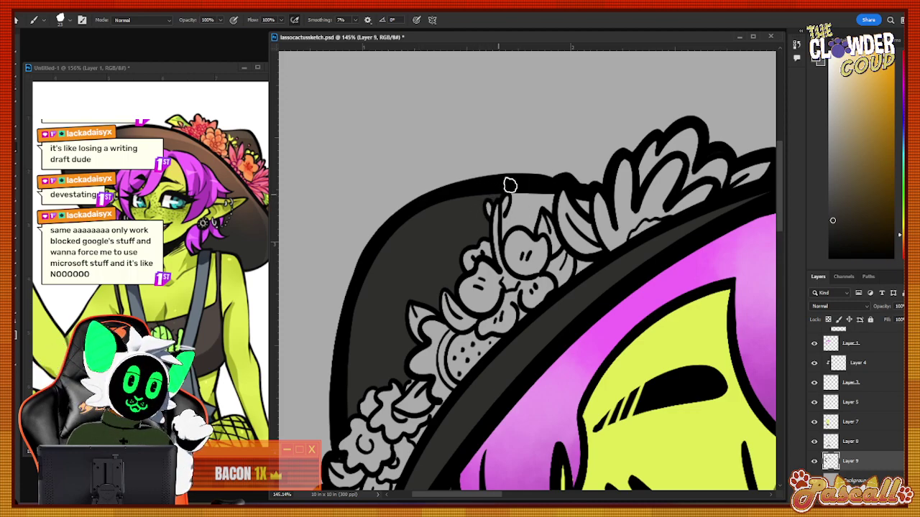
{"action": "mouse_move", "coordinate": [509, 192]}
{"action": "left_mouse_down"}
{"action": "mouse_move", "coordinate": [501, 234]}
{"action": "mouse_move", "coordinate": [515, 211]}
{"action": "mouse_move", "coordinate": [532, 219]}
{"action": "mouse_move", "coordinate": [520, 201]}
{"action": "mouse_move", "coordinate": [531, 207]}
{"action": "mouse_move", "coordinate": [544, 195]}
{"action": "mouse_move", "coordinate": [550, 205]}
{"action": "left_mouse_up"}
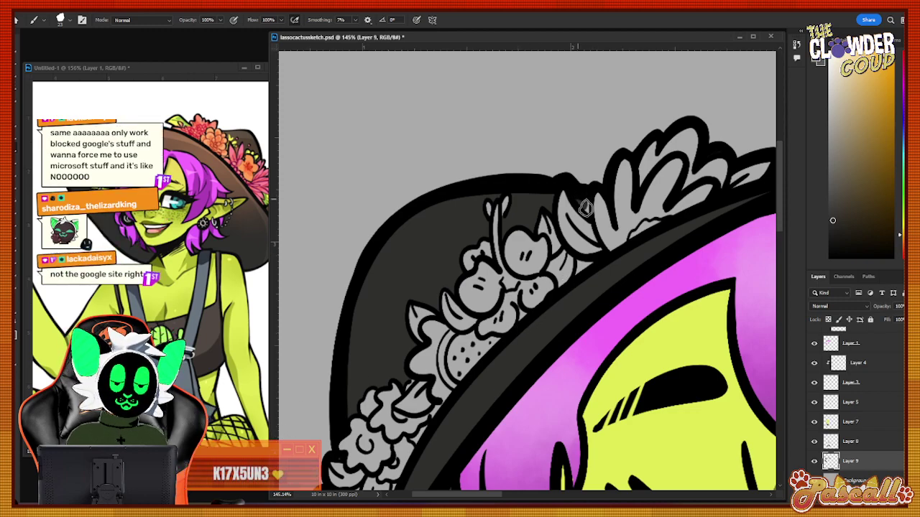
{"action": "left_click_drag", "start_coordinate": [586, 207], "coordinate": [588, 214]}
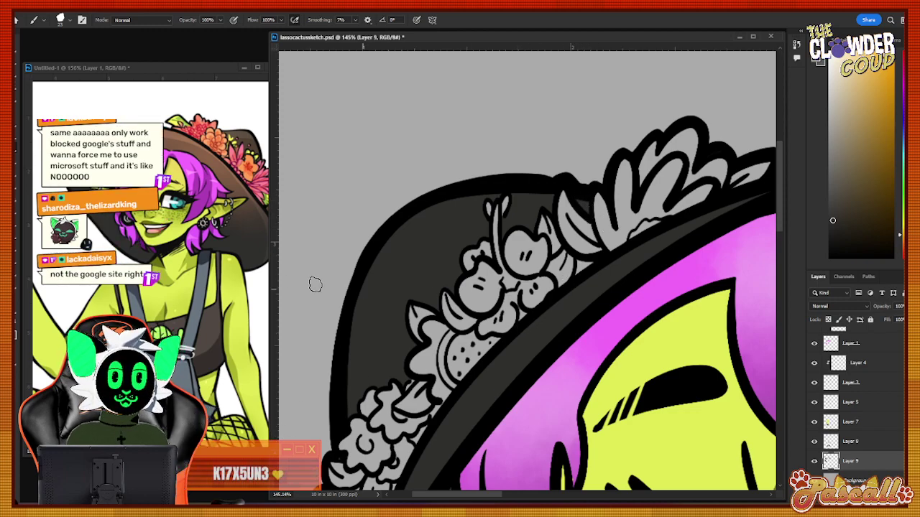
Add a new layer clipped to Layer 9 for the hat's shading.
{"action": "key", "text": "z"}
{"action": "left_click_drag", "start_coordinate": [551, 302], "coordinate": [489, 305]}
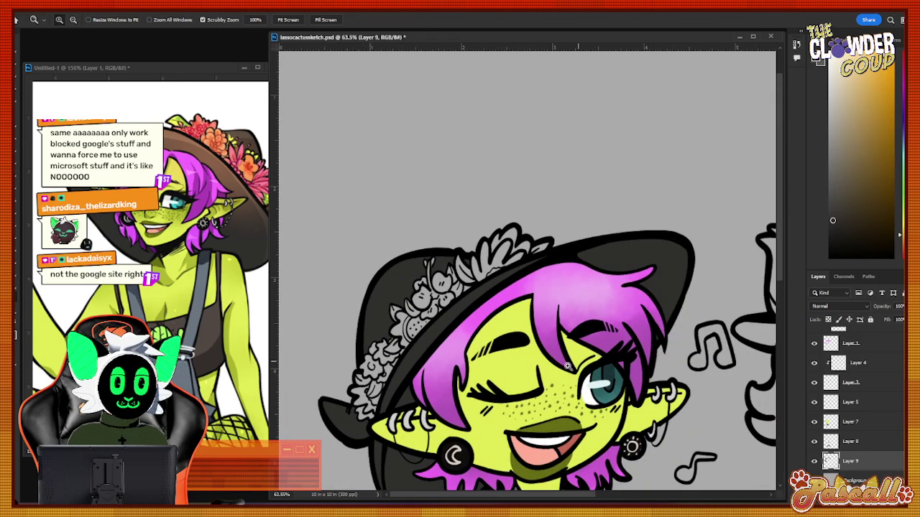
{"action": "left_click_drag", "start_coordinate": [338, 462], "coordinate": [348, 462]}
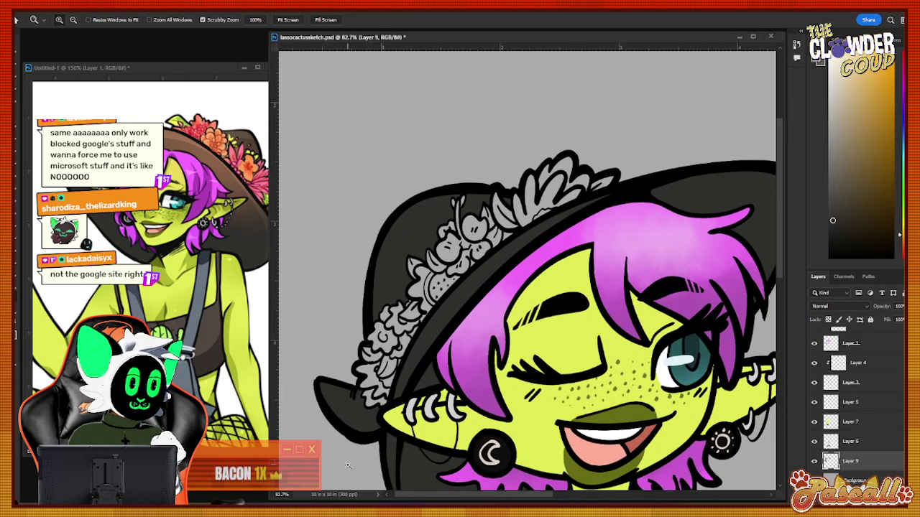
{"action": "left_click_drag", "start_coordinate": [778, 273], "coordinate": [780, 296]}
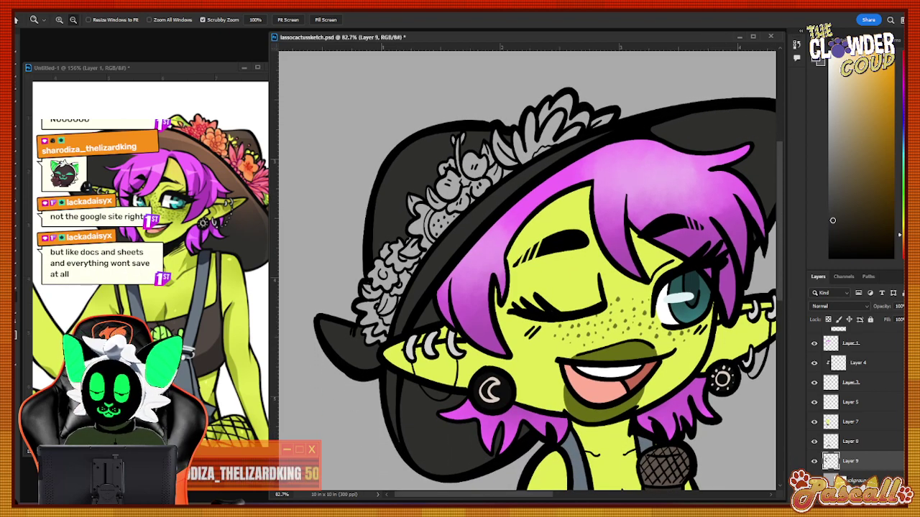
{"action": "key", "text": "ctrl+shift+n"}
{"action": "left_click", "coordinate": [189, 253]}
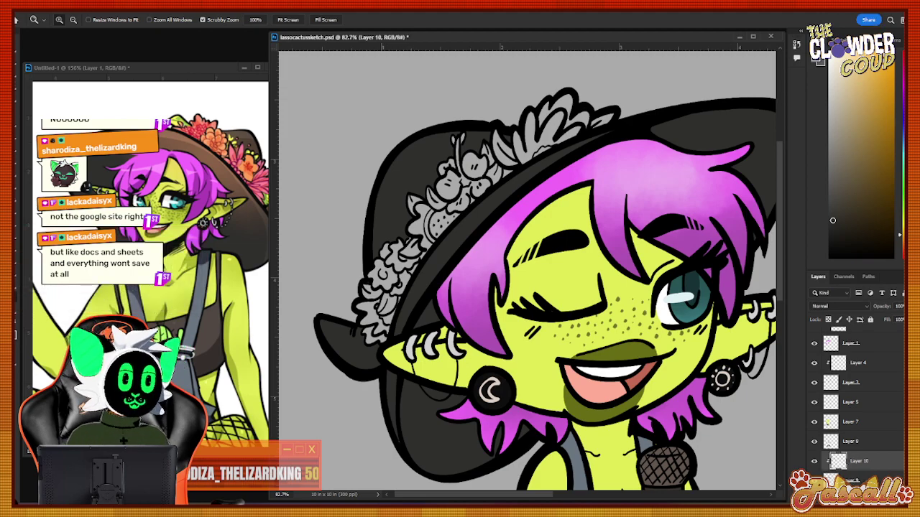
Sample the medium brown of the reference's hat, enlarge the brush and paint the brim between the flowers and the hair.
{"action": "key", "text": "i"}
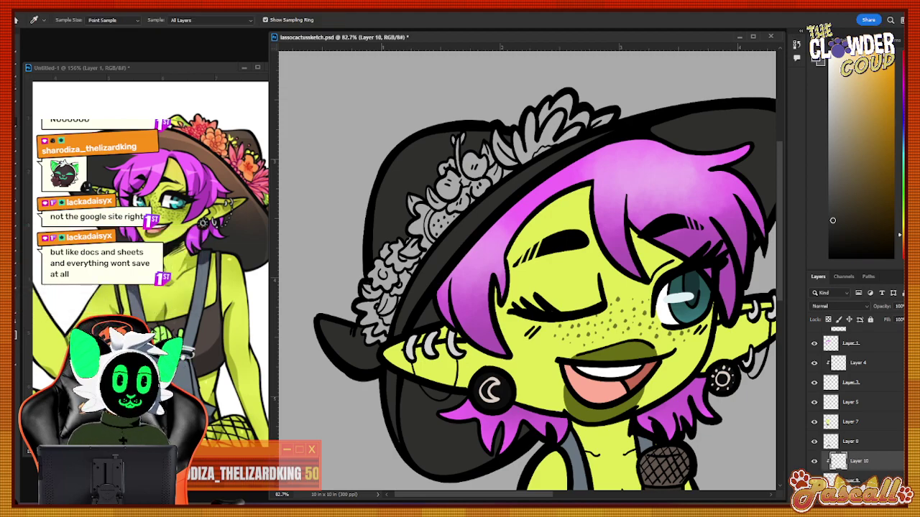
{"action": "left_click", "coordinate": [242, 188]}
{"action": "key", "text": "b"}
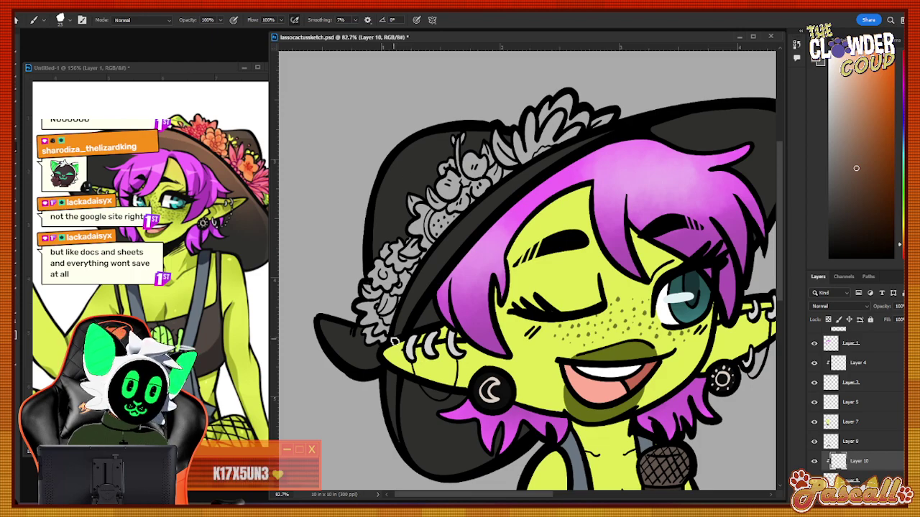
{"action": "left_click", "coordinate": [62, 23]}
{"action": "left_click", "coordinate": [69, 21]}
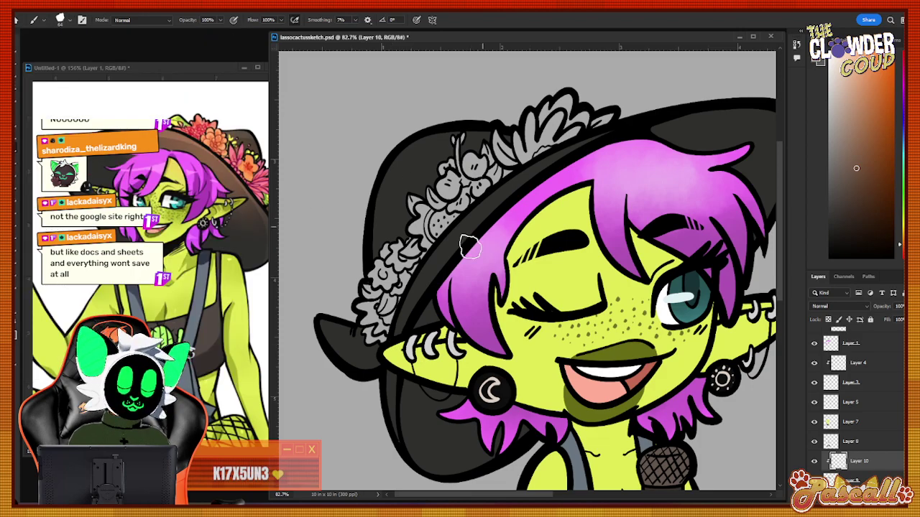
{"action": "left_click_drag", "start_coordinate": [447, 259], "coordinate": [390, 362]}
{"action": "left_click_drag", "start_coordinate": [503, 203], "coordinate": [410, 297]}
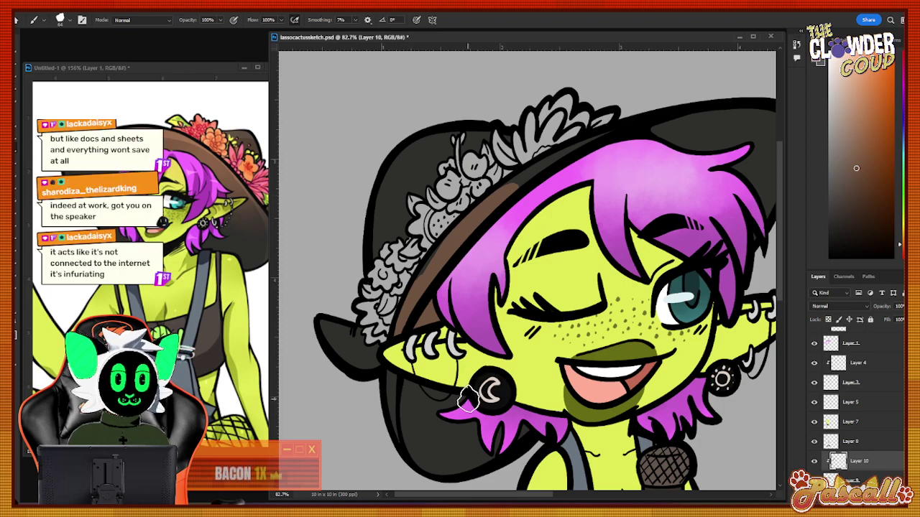
Continue the medium brown across the brim's far end and the area beneath the moon-earring ear.
{"action": "left_click_drag", "start_coordinate": [407, 499], "coordinate": [431, 499]}
{"action": "mouse_move", "coordinate": [566, 147]}
{"action": "left_mouse_down"}
{"action": "mouse_move", "coordinate": [644, 138]}
{"action": "mouse_move", "coordinate": [631, 184]}
{"action": "mouse_move", "coordinate": [686, 150]}
{"action": "mouse_move", "coordinate": [690, 191]}
{"action": "mouse_move", "coordinate": [719, 154]}
{"action": "mouse_move", "coordinate": [687, 152]}
{"action": "mouse_move", "coordinate": [699, 129]}
{"action": "mouse_move", "coordinate": [675, 115]}
{"action": "mouse_move", "coordinate": [586, 136]}
{"action": "mouse_move", "coordinate": [716, 131]}
{"action": "mouse_move", "coordinate": [678, 114]}
{"action": "left_mouse_up"}
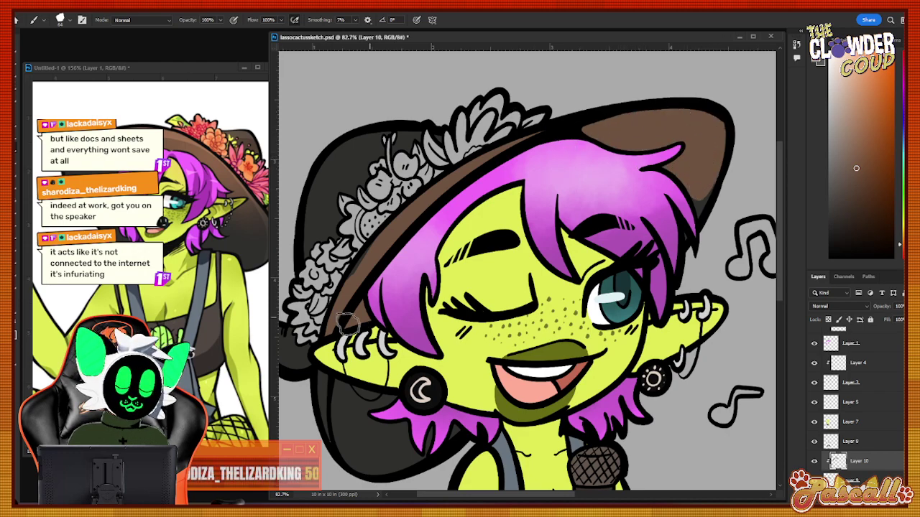
{"action": "mouse_move", "coordinate": [332, 382]}
{"action": "left_mouse_down"}
{"action": "mouse_move", "coordinate": [361, 363]}
{"action": "mouse_move", "coordinate": [387, 397]}
{"action": "left_mouse_up"}
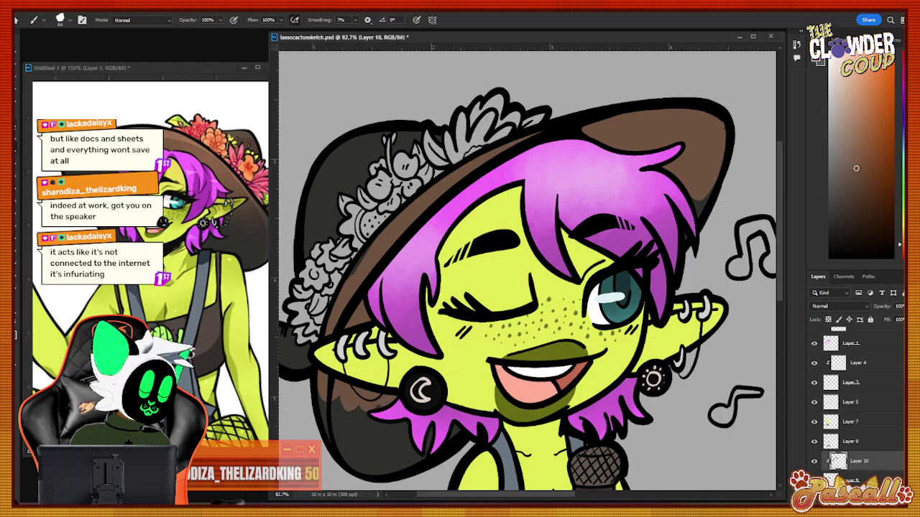
Paint highlights along the brim in a lighter brown sampled from the reference, and sample a darker brown from the reference's hat.
{"action": "left_click", "coordinate": [182, 141], "text": "alt"}
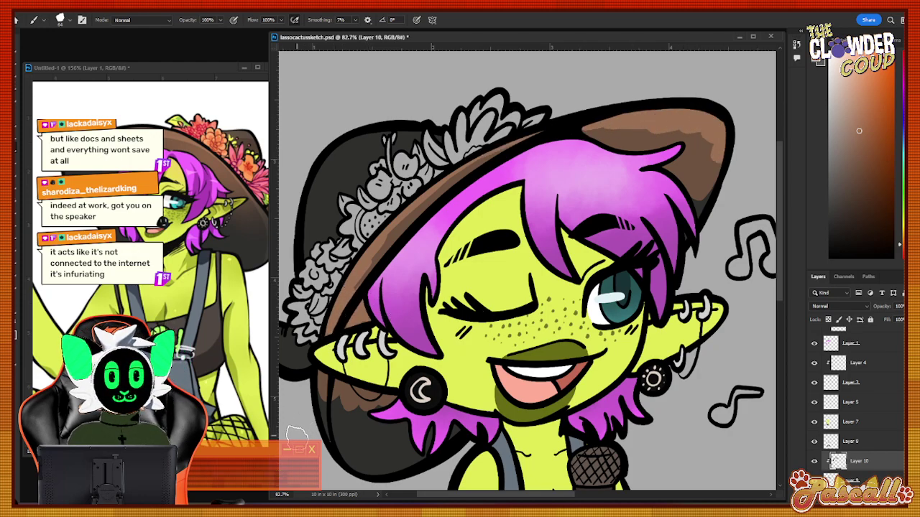
{"action": "key", "text": "i"}
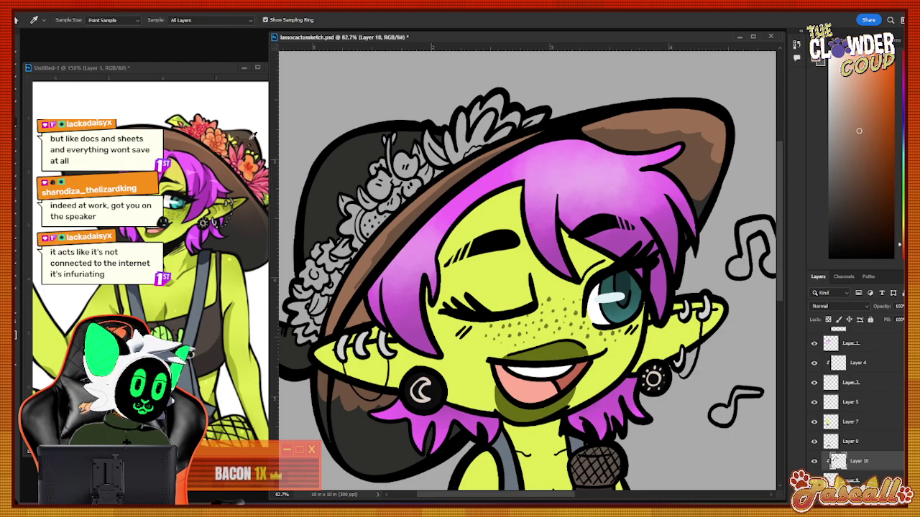
{"action": "key", "text": "b"}
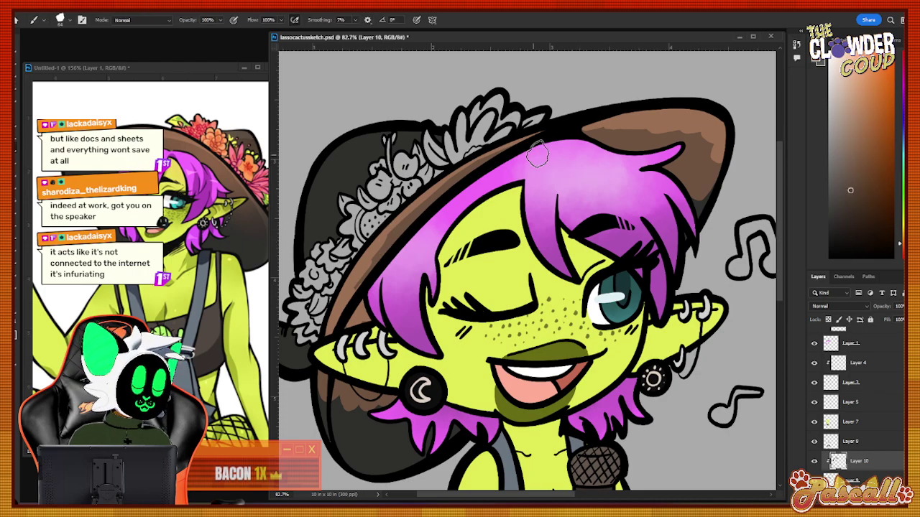
Paint the sampled darker brown over the hat's crown and the small brim end behind the moon-earring ear.
{"action": "mouse_move", "coordinate": [317, 199]}
{"action": "left_mouse_down"}
{"action": "mouse_move", "coordinate": [357, 153]}
{"action": "mouse_move", "coordinate": [336, 229]}
{"action": "mouse_move", "coordinate": [363, 194]}
{"action": "mouse_move", "coordinate": [352, 176]}
{"action": "mouse_move", "coordinate": [335, 181]}
{"action": "mouse_move", "coordinate": [404, 147]}
{"action": "left_mouse_up"}
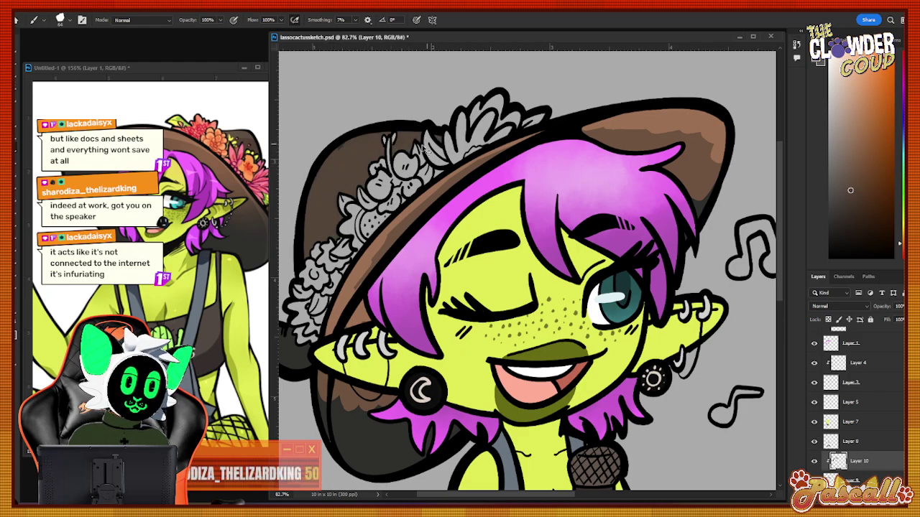
{"action": "key", "text": "ctrl+z"}
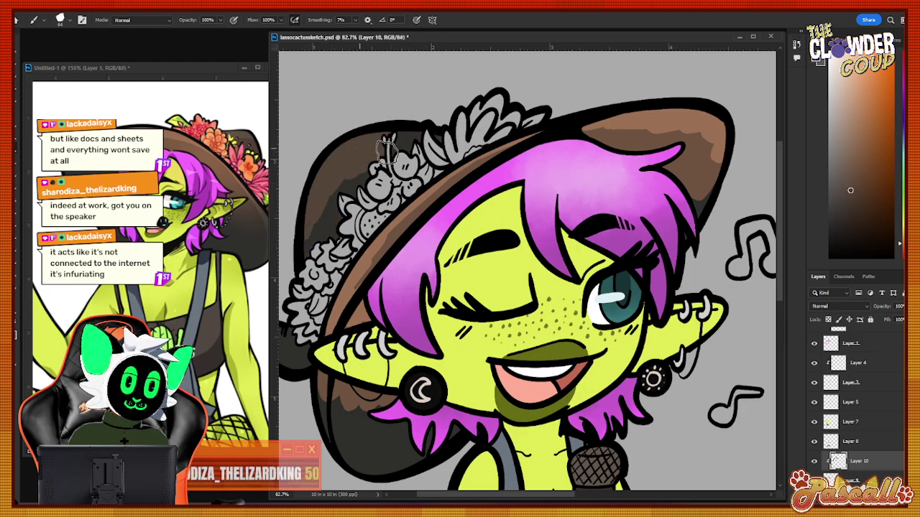
{"action": "left_click_drag", "start_coordinate": [498, 495], "coordinate": [472, 495]}
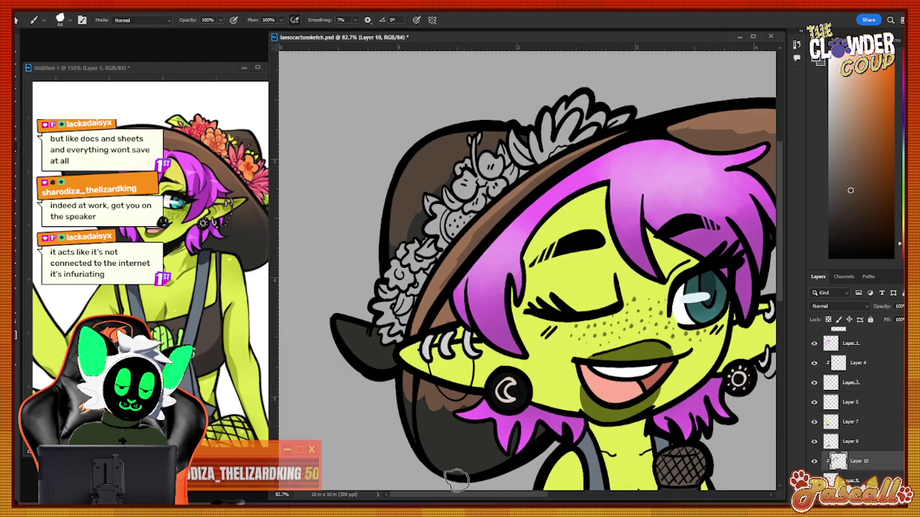
{"action": "mouse_move", "coordinate": [349, 323]}
{"action": "left_mouse_down"}
{"action": "mouse_move", "coordinate": [343, 329]}
{"action": "mouse_move", "coordinate": [368, 336]}
{"action": "left_mouse_up"}
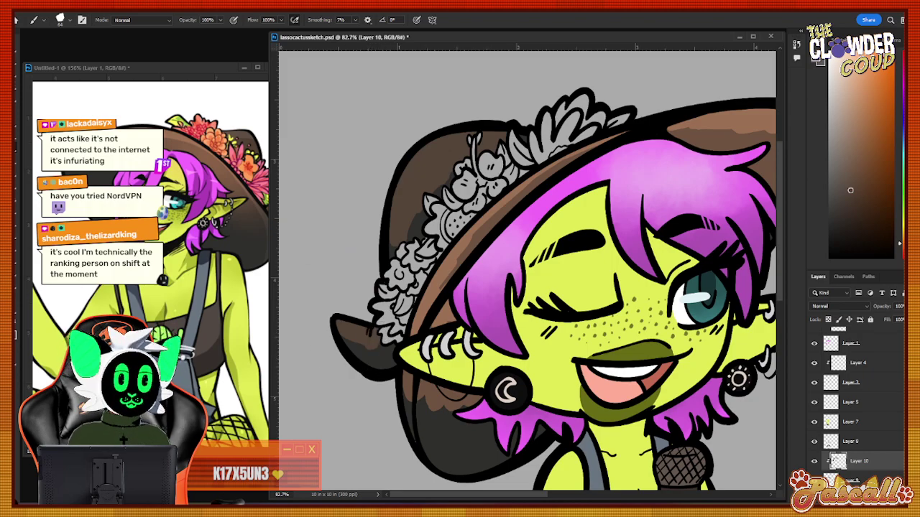
Blend the hat's brown shading across the crown and brim using the Smudge tool with its tip enlarged to 40.
{"action": "key", "text": "z"}
{"action": "left_click_drag", "start_coordinate": [605, 257], "coordinate": [626, 310]}
{"action": "left_click_drag", "start_coordinate": [637, 360], "coordinate": [653, 363]}
{"action": "scroll", "coordinate": [431, 363], "scroll_direction": "up", "scroll_amount": 3}
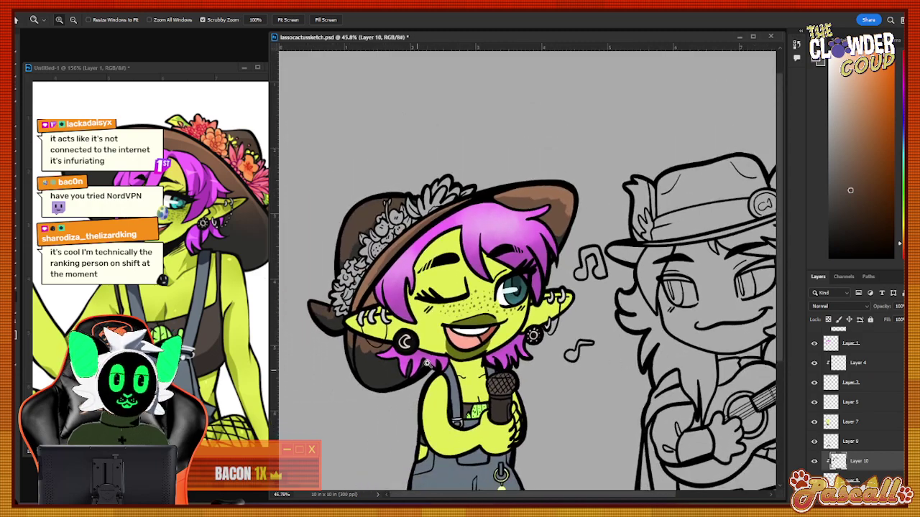
{"action": "left_click", "coordinate": [16, 209]}
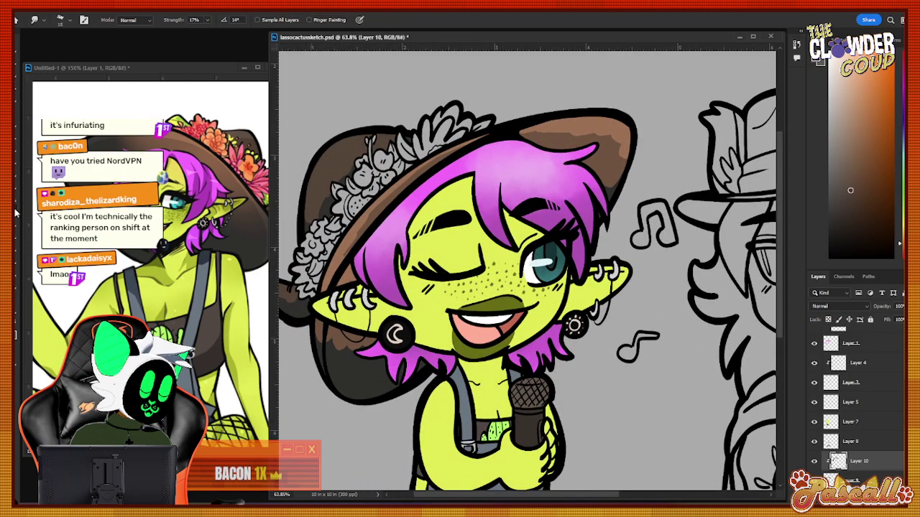
{"action": "left_click", "coordinate": [66, 23]}
{"action": "left_click", "coordinate": [70, 22]}
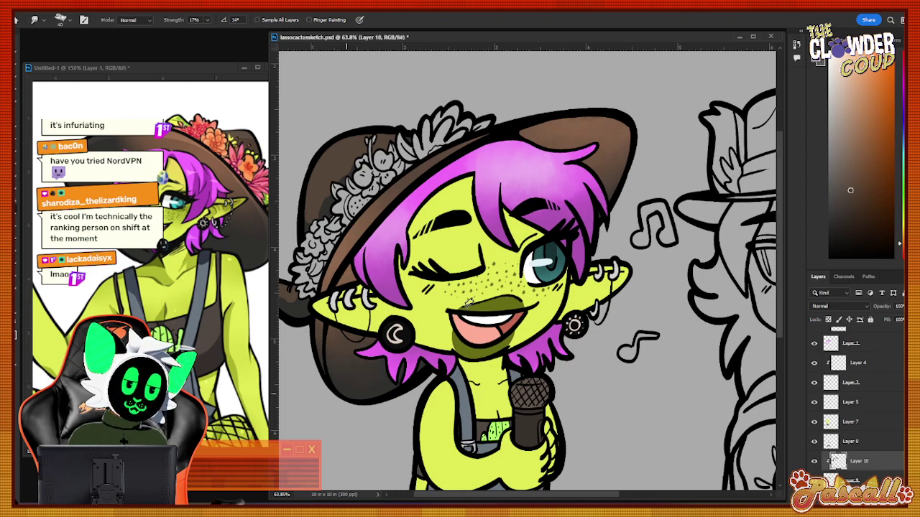
{"action": "left_click_drag", "start_coordinate": [570, 494], "coordinate": [549, 494]}
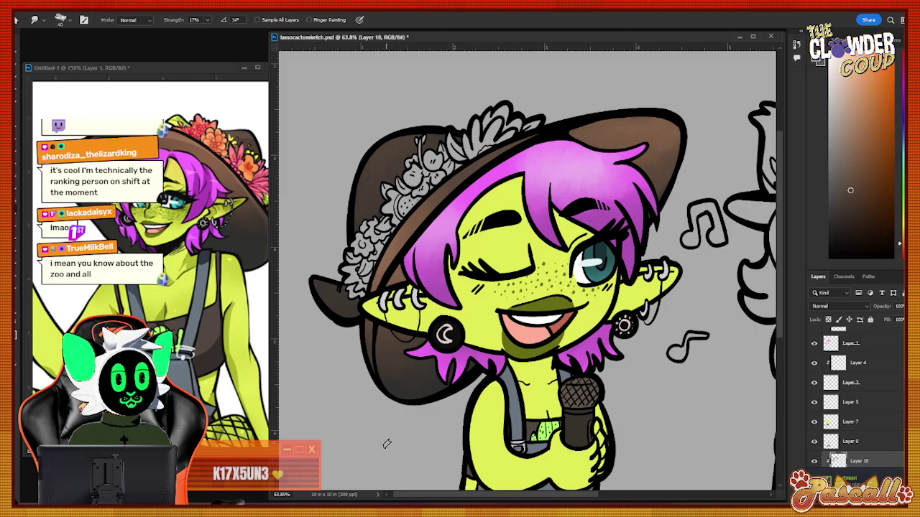
Examine the blended hat shading up close and against the whole two-character drawing.
{"action": "left_click", "coordinate": [15, 302]}
{"action": "left_click_drag", "start_coordinate": [542, 306], "coordinate": [552, 340]}
{"action": "scroll", "coordinate": [551, 339], "scroll_direction": "down", "scroll_amount": 1}
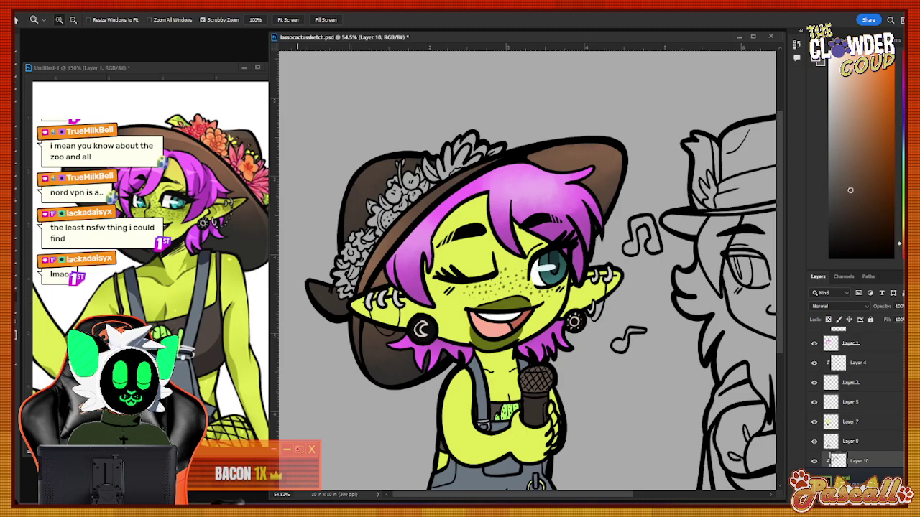
{"action": "left_click_drag", "start_coordinate": [557, 334], "coordinate": [514, 335]}
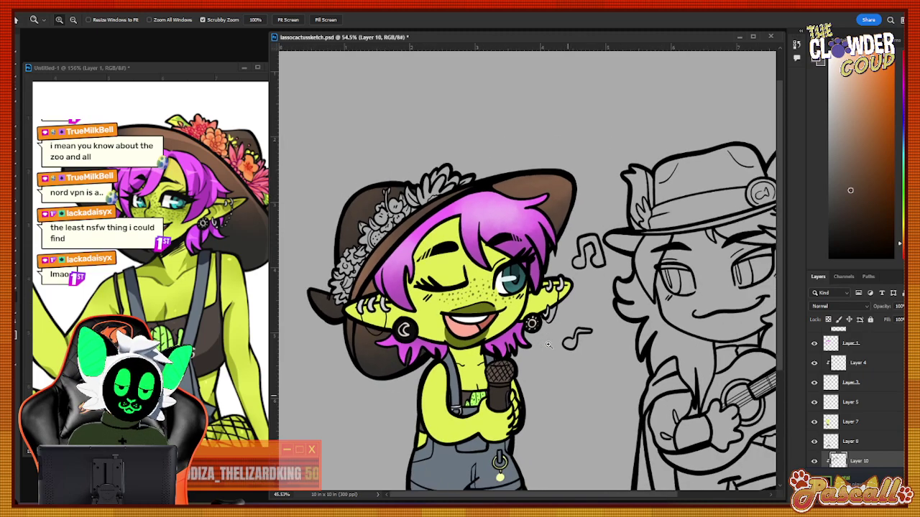
{"action": "left_click_drag", "start_coordinate": [381, 387], "coordinate": [421, 386]}
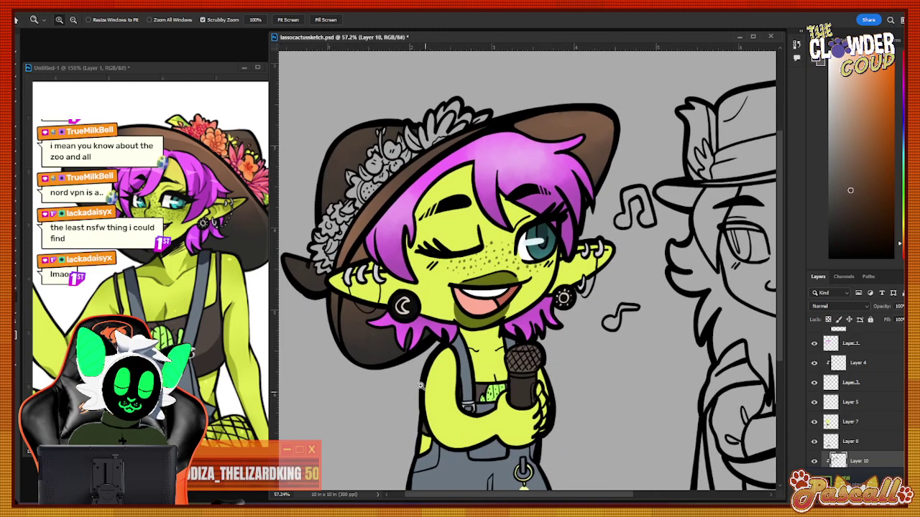
{"action": "left_click", "coordinate": [20, 147]}
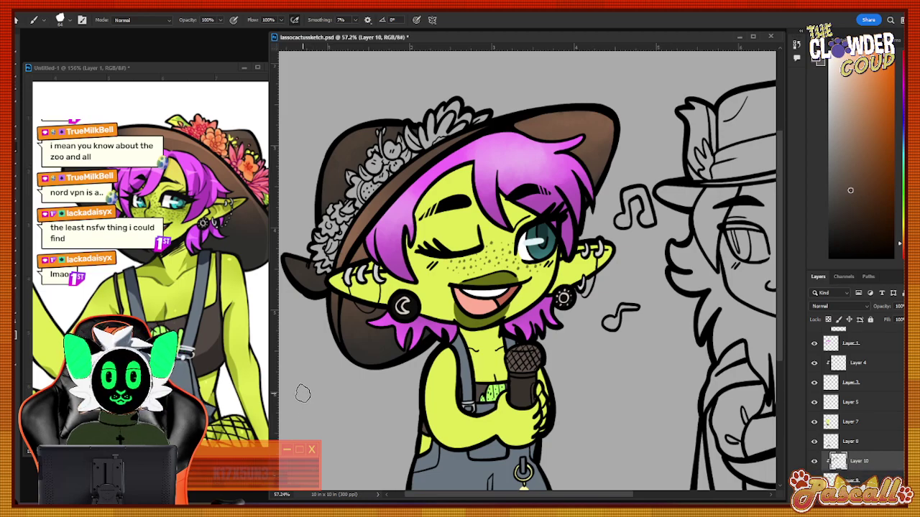
{"action": "key", "text": "z"}
{"action": "left_click_drag", "start_coordinate": [492, 332], "coordinate": [464, 334]}
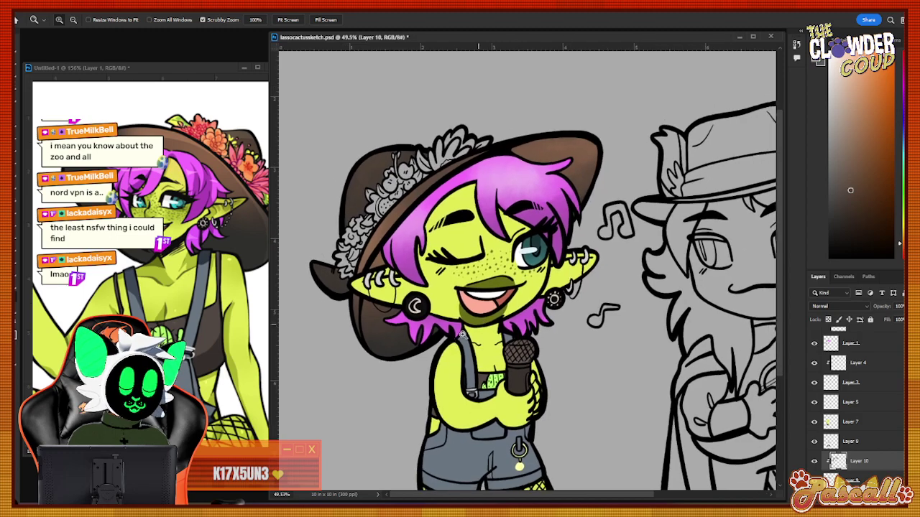
{"action": "left_click_drag", "start_coordinate": [436, 391], "coordinate": [361, 498]}
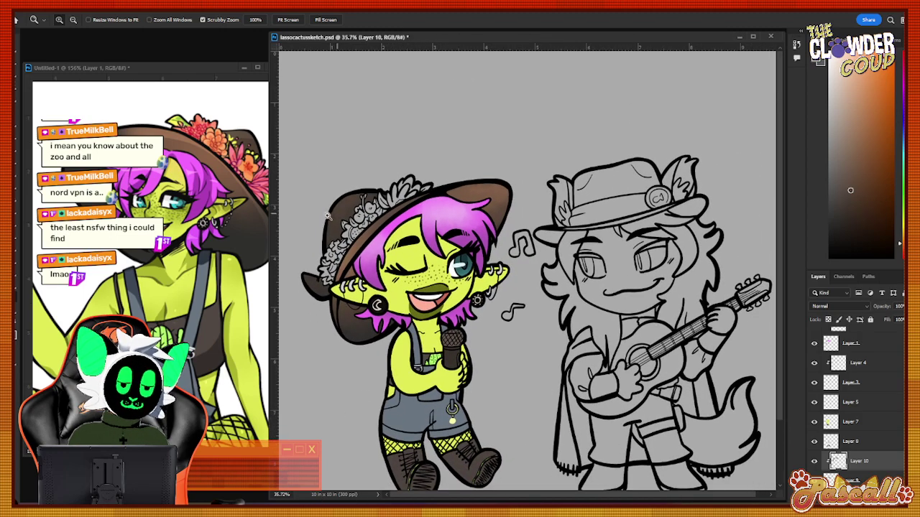
Add a new layer below Layer 9 for the colours of the hat's flowers.
{"action": "left_click_drag", "start_coordinate": [327, 216], "coordinate": [466, 195]}
{"action": "key", "text": "ctrl+shift+alt+n"}
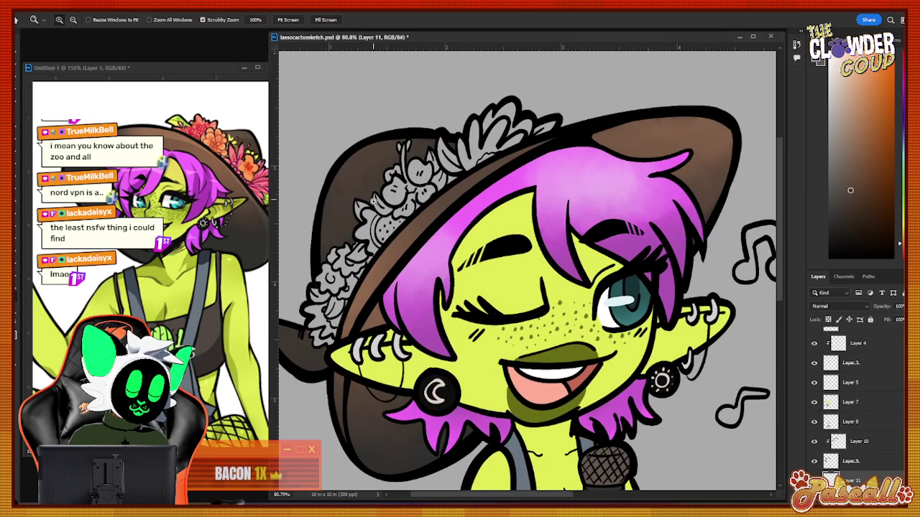
{"action": "left_click_drag", "start_coordinate": [373, 201], "coordinate": [451, 155]}
{"action": "left_click_drag", "start_coordinate": [558, 96], "coordinate": [610, 97]}
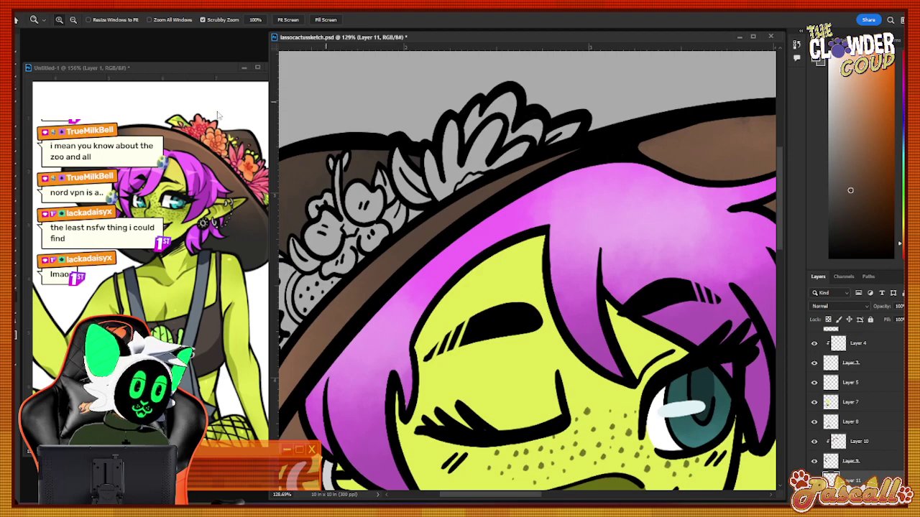
Sample the leaf green from the reference's hat and paint the leaf beside the large petalled flower on the brim.
{"action": "left_click", "coordinate": [14, 127]}
{"action": "left_click", "coordinate": [175, 124]}
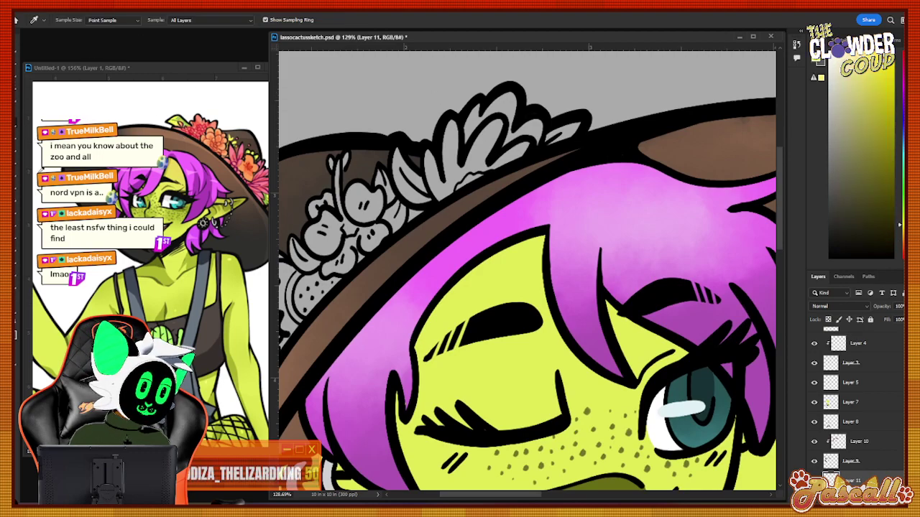
{"action": "left_click", "coordinate": [17, 149]}
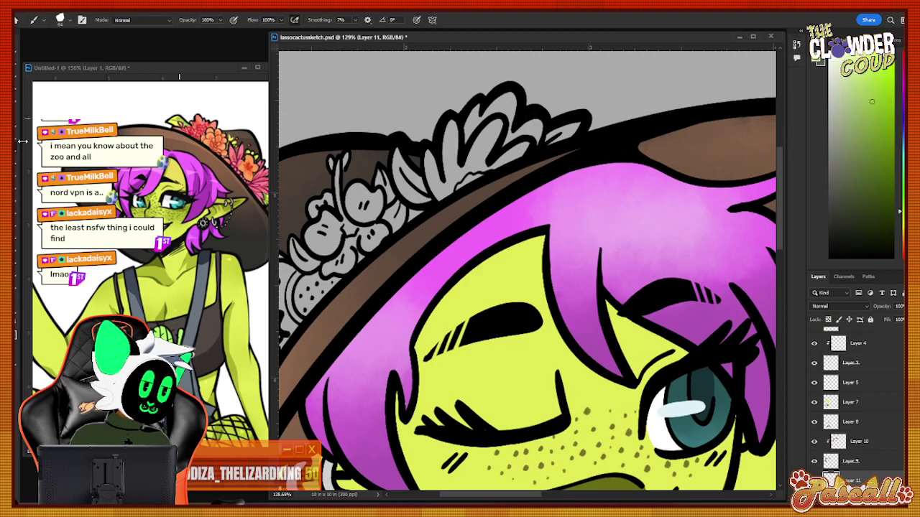
{"action": "left_click_drag", "start_coordinate": [549, 142], "coordinate": [574, 129]}
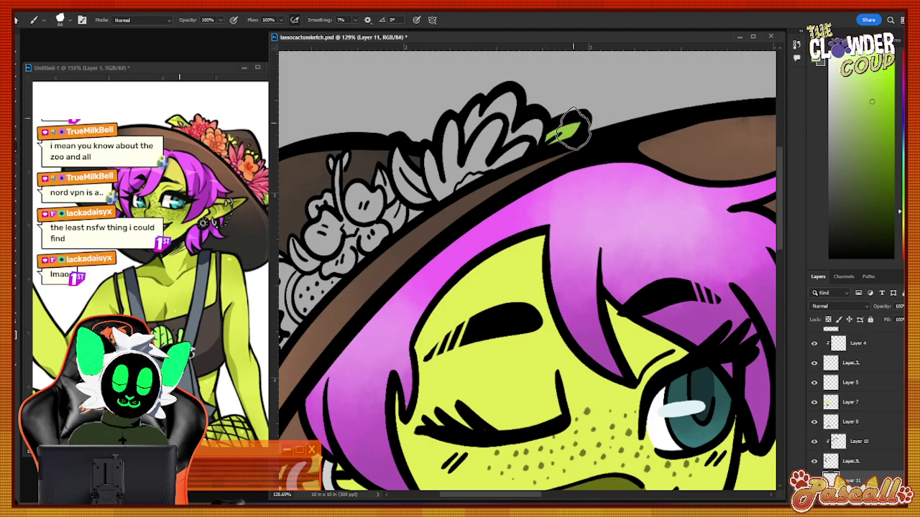
Reduce the brush size and paint the leaves between the large petalled flower and the round blossoms green.
{"action": "left_click_drag", "start_coordinate": [525, 495], "coordinate": [508, 495]}
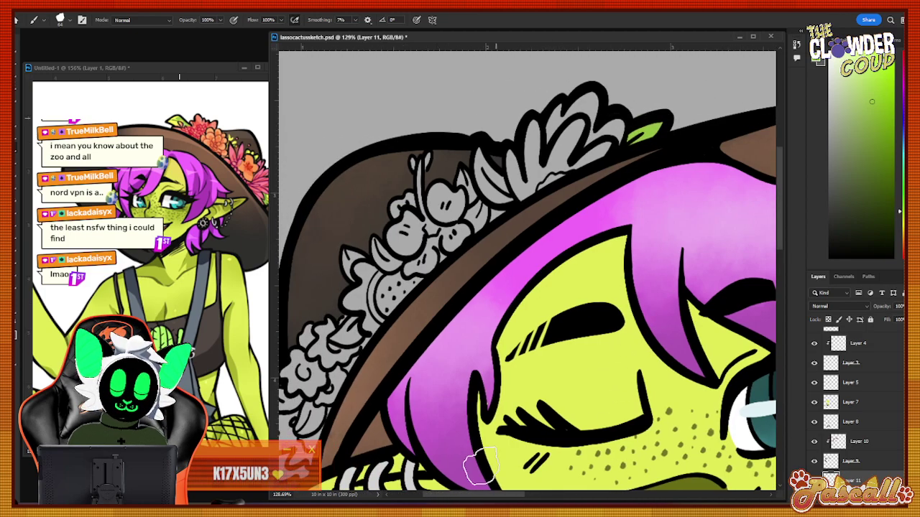
{"action": "left_click", "coordinate": [70, 20]}
{"action": "left_click", "coordinate": [61, 47]}
{"action": "left_click", "coordinate": [67, 19]}
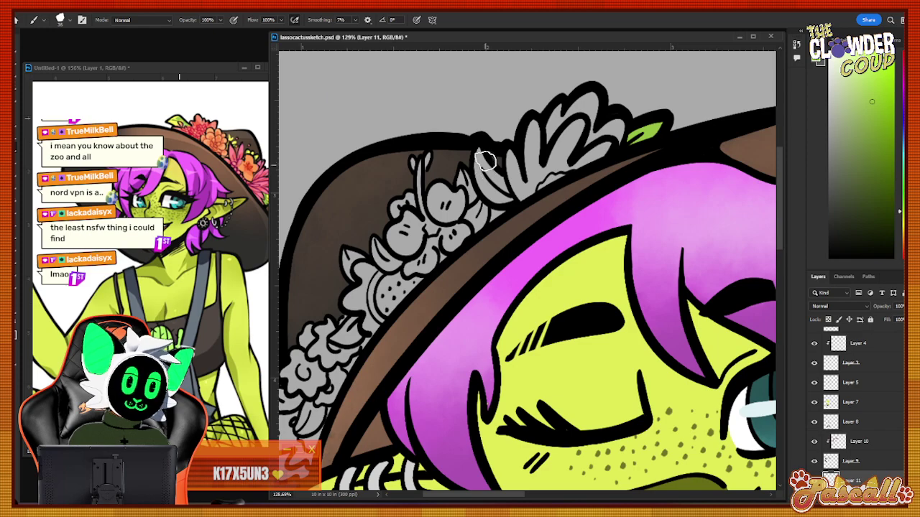
{"action": "mouse_move", "coordinate": [482, 176]}
{"action": "left_mouse_down"}
{"action": "mouse_move", "coordinate": [478, 152]}
{"action": "mouse_move", "coordinate": [481, 176]}
{"action": "mouse_move", "coordinate": [507, 194]}
{"action": "mouse_move", "coordinate": [471, 192]}
{"action": "mouse_move", "coordinate": [461, 170]}
{"action": "mouse_move", "coordinate": [474, 198]}
{"action": "mouse_move", "coordinate": [469, 216]}
{"action": "mouse_move", "coordinate": [484, 192]}
{"action": "mouse_move", "coordinate": [496, 215]}
{"action": "left_mouse_up"}
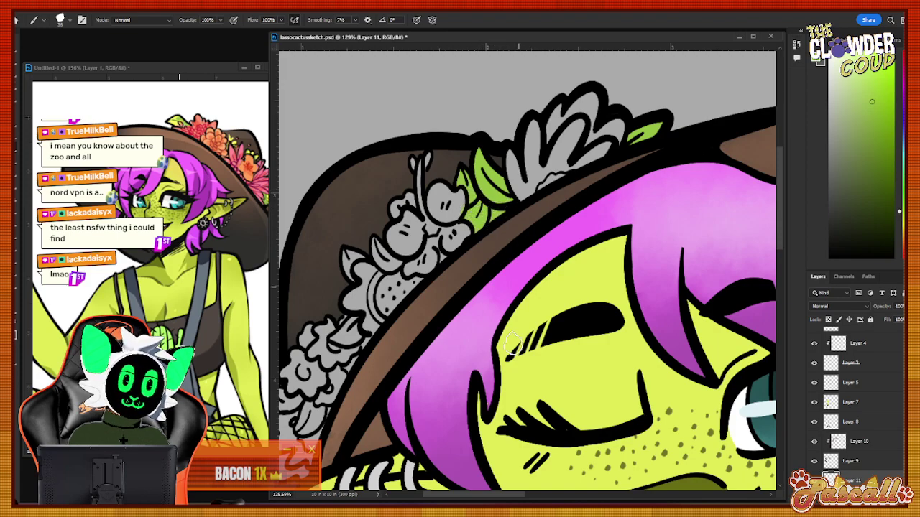
Fill the remaining leaves along the lower part of the hat's flower garland with the same green.
{"action": "left_click_drag", "start_coordinate": [510, 494], "coordinate": [489, 494]}
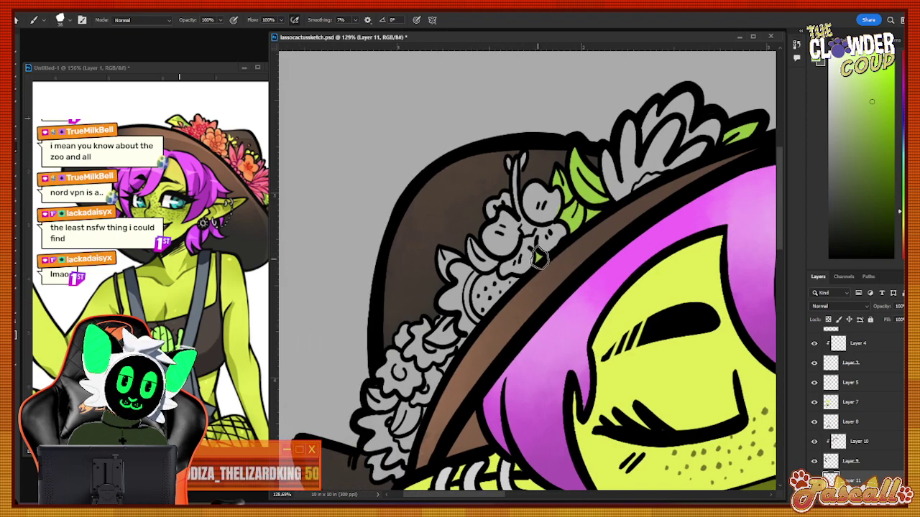
{"action": "mouse_move", "coordinate": [438, 250]}
{"action": "left_mouse_down"}
{"action": "mouse_move", "coordinate": [444, 280]}
{"action": "mouse_move", "coordinate": [445, 259]}
{"action": "mouse_move", "coordinate": [460, 252]}
{"action": "mouse_move", "coordinate": [469, 264]}
{"action": "left_mouse_up"}
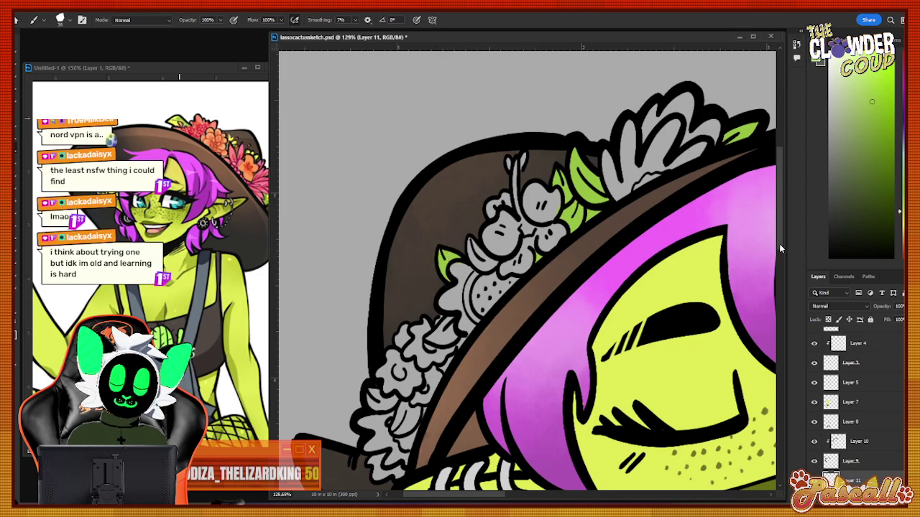
{"action": "left_click_drag", "start_coordinate": [779, 244], "coordinate": [780, 262]}
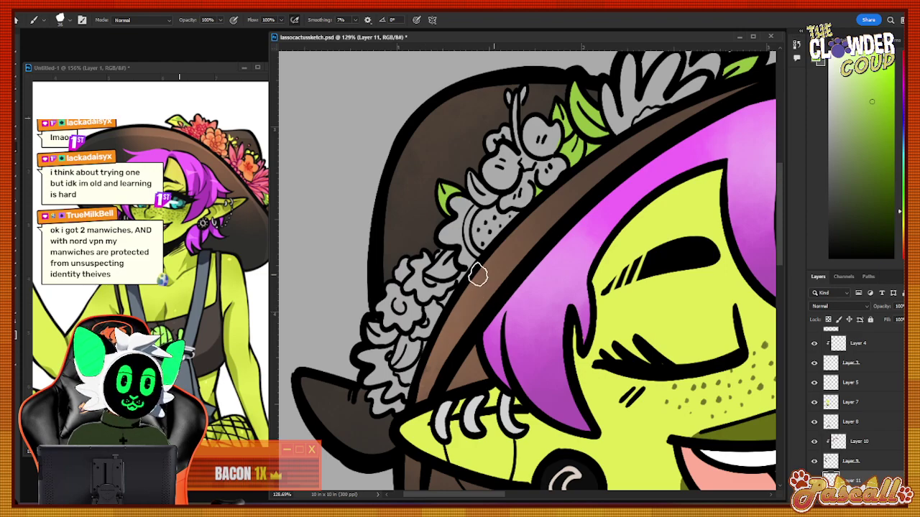
{"action": "left_click_drag", "start_coordinate": [445, 255], "coordinate": [431, 271]}
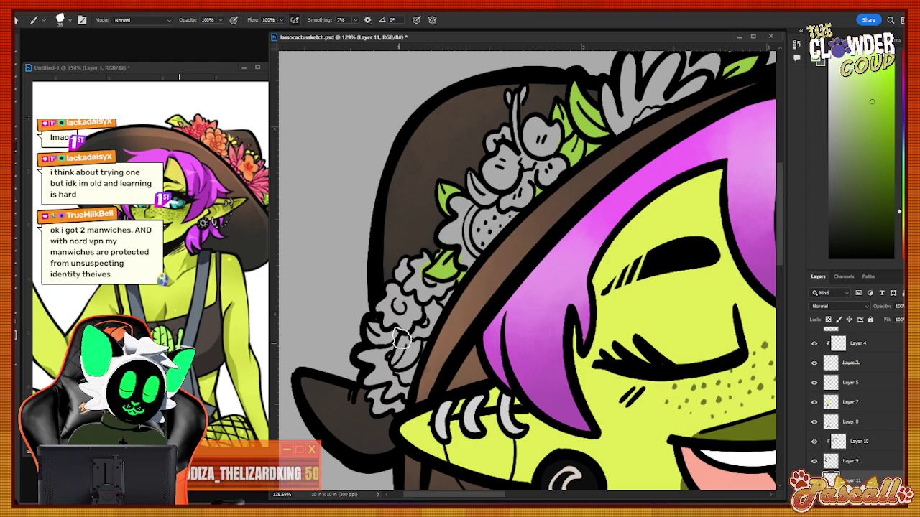
{"action": "left_click_drag", "start_coordinate": [401, 338], "coordinate": [397, 361]}
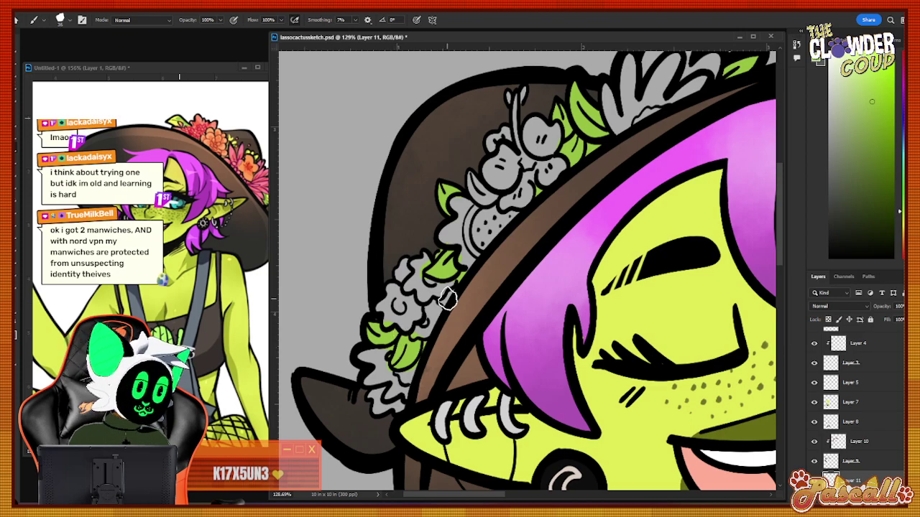
Sample the pink from the reference's flowers and paint the large petalled flower at the garland's upper end.
{"action": "left_click_drag", "start_coordinate": [466, 500], "coordinate": [484, 496]}
{"action": "left_click_drag", "start_coordinate": [784, 230], "coordinate": [776, 178]}
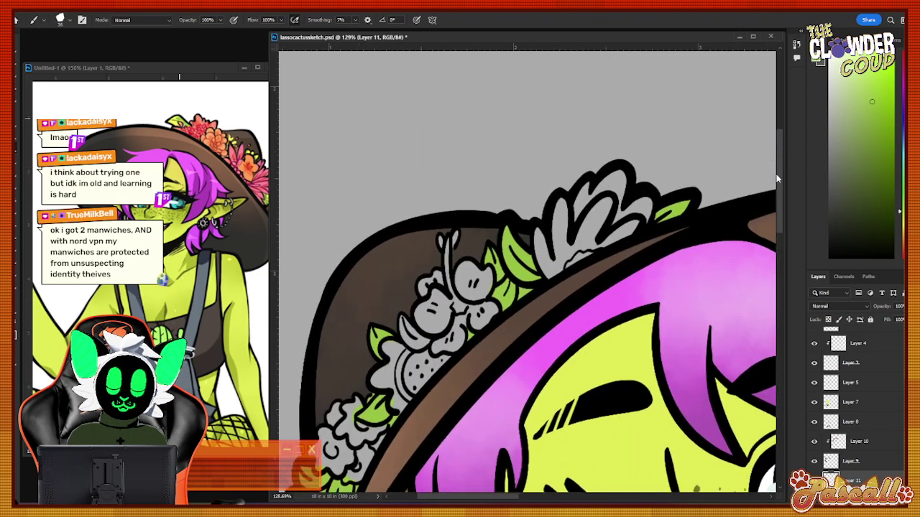
{"action": "left_click_drag", "start_coordinate": [471, 497], "coordinate": [493, 497]}
{"action": "key", "text": "i"}
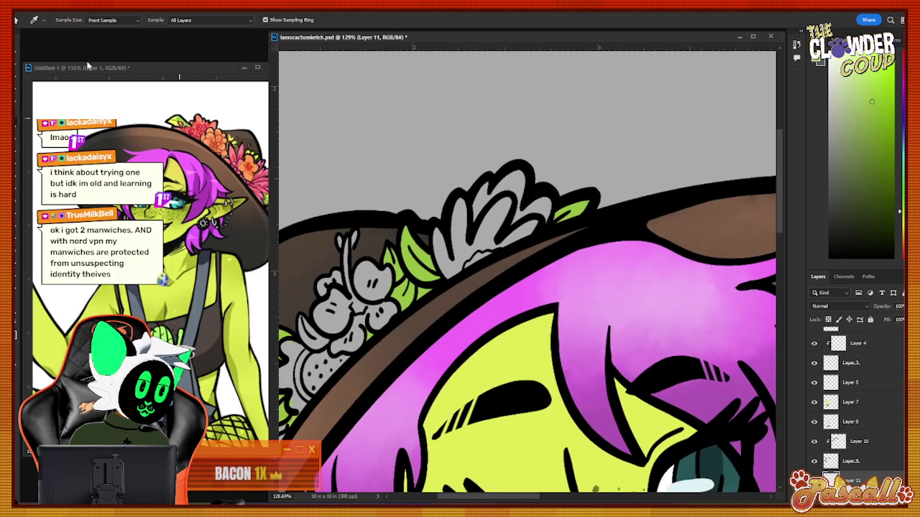
{"action": "left_click", "coordinate": [266, 178]}
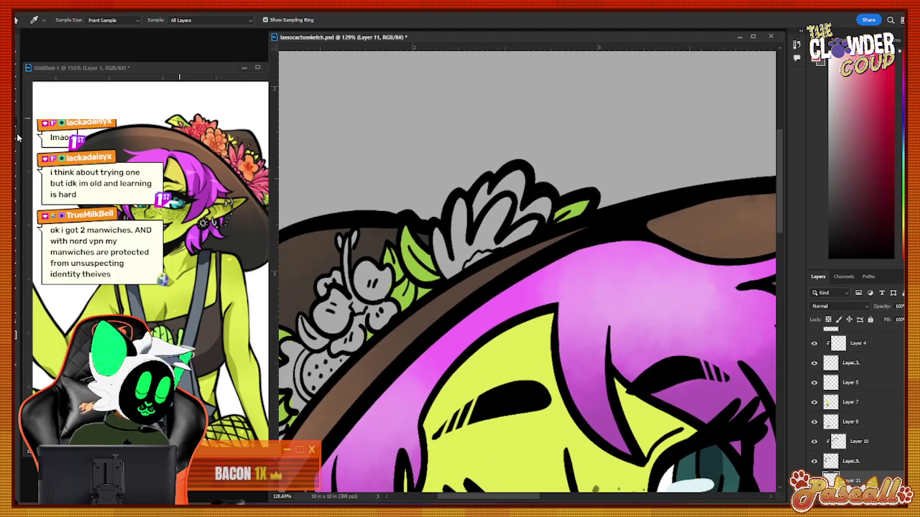
{"action": "key", "text": "b"}
{"action": "mouse_move", "coordinate": [523, 166]}
{"action": "left_mouse_down"}
{"action": "mouse_move", "coordinate": [490, 214]}
{"action": "mouse_move", "coordinate": [512, 206]}
{"action": "mouse_move", "coordinate": [520, 192]}
{"action": "mouse_move", "coordinate": [495, 214]}
{"action": "mouse_move", "coordinate": [521, 187]}
{"action": "mouse_move", "coordinate": [511, 224]}
{"action": "mouse_move", "coordinate": [544, 213]}
{"action": "mouse_move", "coordinate": [513, 238]}
{"action": "mouse_move", "coordinate": [551, 210]}
{"action": "mouse_move", "coordinate": [502, 241]}
{"action": "mouse_move", "coordinate": [495, 225]}
{"action": "mouse_move", "coordinate": [473, 233]}
{"action": "mouse_move", "coordinate": [488, 188]}
{"action": "mouse_move", "coordinate": [476, 219]}
{"action": "mouse_move", "coordinate": [461, 205]}
{"action": "mouse_move", "coordinate": [460, 253]}
{"action": "mouse_move", "coordinate": [454, 232]}
{"action": "mouse_move", "coordinate": [440, 243]}
{"action": "mouse_move", "coordinate": [436, 235]}
{"action": "mouse_move", "coordinate": [448, 270]}
{"action": "mouse_move", "coordinate": [440, 245]}
{"action": "mouse_move", "coordinate": [447, 268]}
{"action": "mouse_move", "coordinate": [503, 244]}
{"action": "left_mouse_up"}
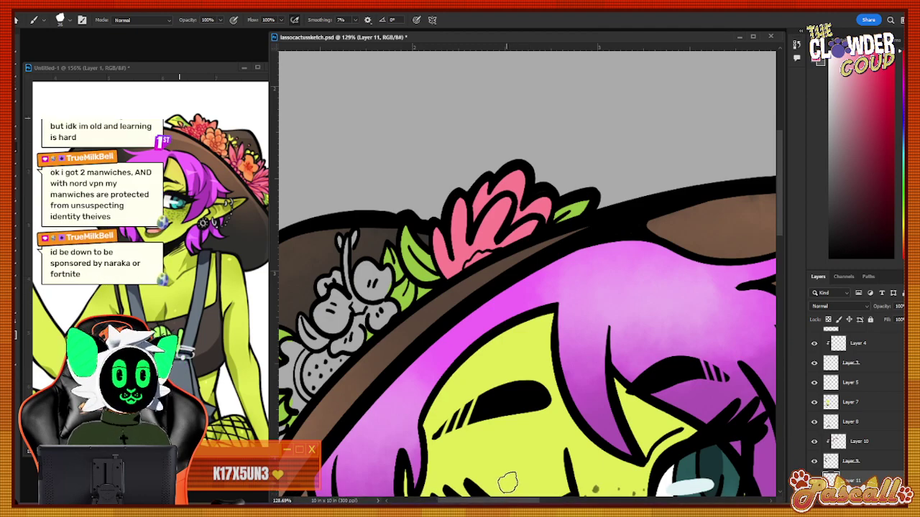
Sample the coral from the reference's flowers and paint the ruffled flowers in the lower part of the garland.
{"action": "left_click_drag", "start_coordinate": [495, 502], "coordinate": [471, 502]}
{"action": "left_click_drag", "start_coordinate": [779, 229], "coordinate": [783, 239]}
{"action": "scroll", "coordinate": [784, 239], "scroll_direction": "down", "scroll_amount": 3}
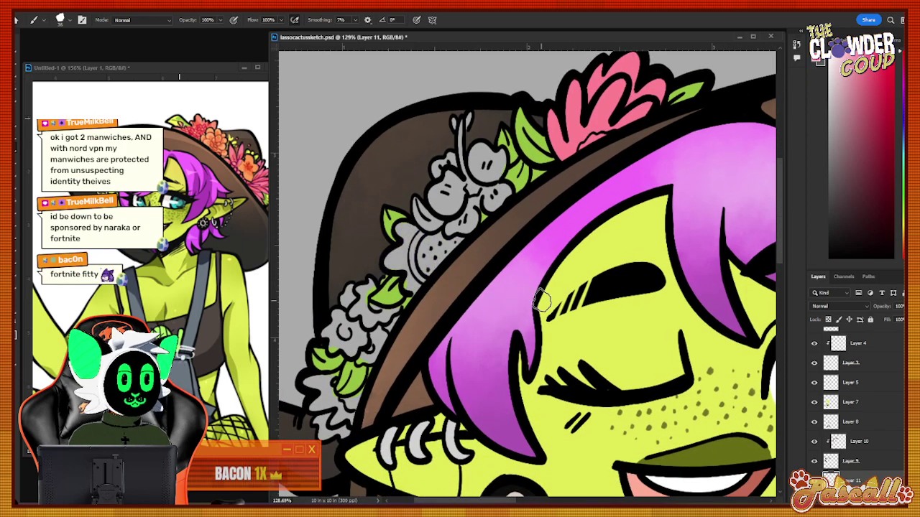
{"action": "key", "text": "i"}
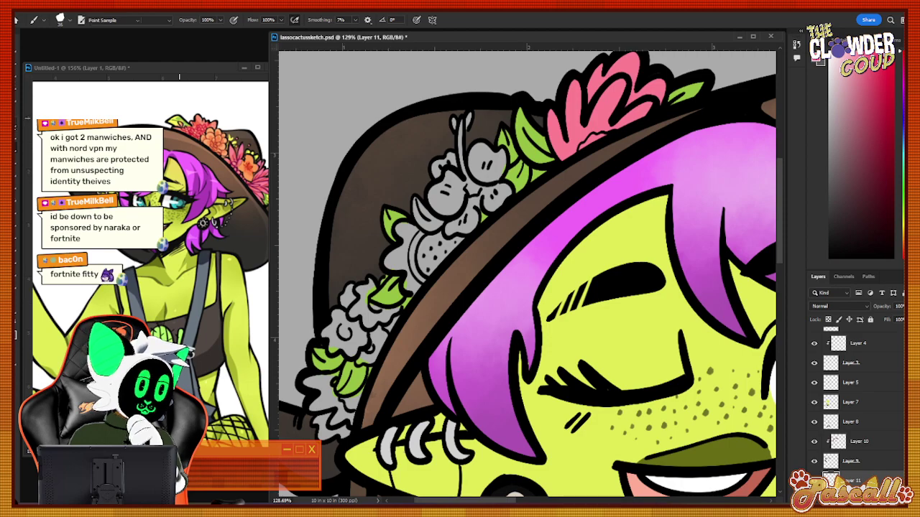
{"action": "left_click", "coordinate": [200, 120]}
{"action": "key", "text": "b"}
{"action": "mouse_move", "coordinate": [365, 320]}
{"action": "left_mouse_down"}
{"action": "mouse_move", "coordinate": [352, 332]}
{"action": "mouse_move", "coordinate": [336, 316]}
{"action": "mouse_move", "coordinate": [332, 329]}
{"action": "mouse_move", "coordinate": [350, 342]}
{"action": "mouse_move", "coordinate": [362, 336]}
{"action": "left_mouse_up"}
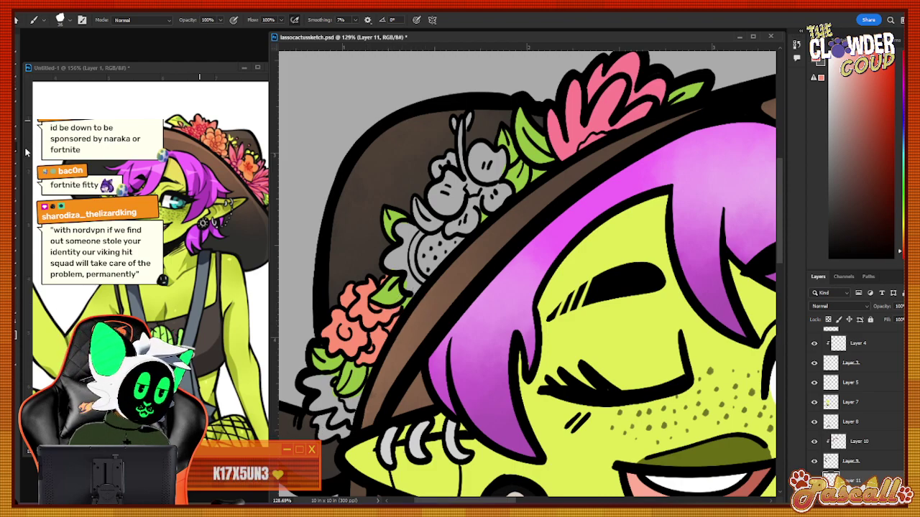
Sample the orange from the reference's flowers and paint the cluster of round blossoms in the middle of the garland.
{"action": "key", "text": "i"}
{"action": "left_click", "coordinate": [250, 153]}
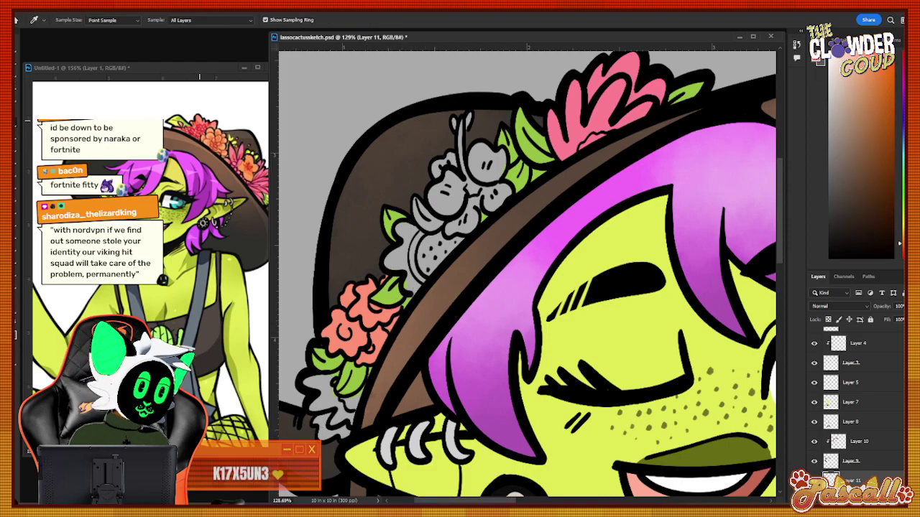
{"action": "key", "text": "b"}
{"action": "mouse_move", "coordinate": [480, 154]}
{"action": "left_mouse_down"}
{"action": "mouse_move", "coordinate": [477, 163]}
{"action": "mouse_move", "coordinate": [490, 159]}
{"action": "left_mouse_up"}
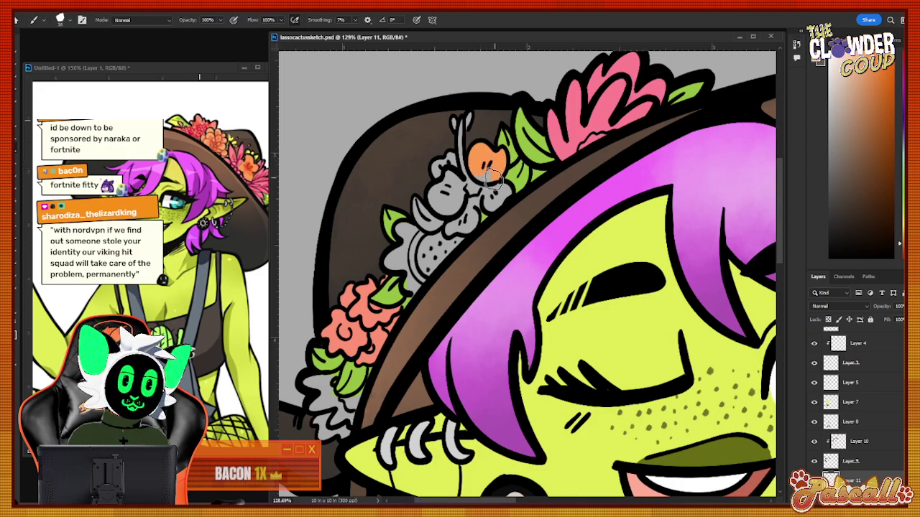
{"action": "left_click_drag", "start_coordinate": [492, 201], "coordinate": [510, 193]}
{"action": "mouse_move", "coordinate": [460, 207]}
{"action": "left_mouse_down"}
{"action": "mouse_move", "coordinate": [468, 228]}
{"action": "mouse_move", "coordinate": [484, 194]}
{"action": "mouse_move", "coordinate": [477, 201]}
{"action": "mouse_move", "coordinate": [490, 199]}
{"action": "mouse_move", "coordinate": [475, 189]}
{"action": "mouse_move", "coordinate": [456, 191]}
{"action": "mouse_move", "coordinate": [450, 206]}
{"action": "mouse_move", "coordinate": [451, 198]}
{"action": "mouse_move", "coordinate": [437, 198]}
{"action": "mouse_move", "coordinate": [452, 186]}
{"action": "mouse_move", "coordinate": [453, 155]}
{"action": "mouse_move", "coordinate": [435, 178]}
{"action": "left_mouse_up"}
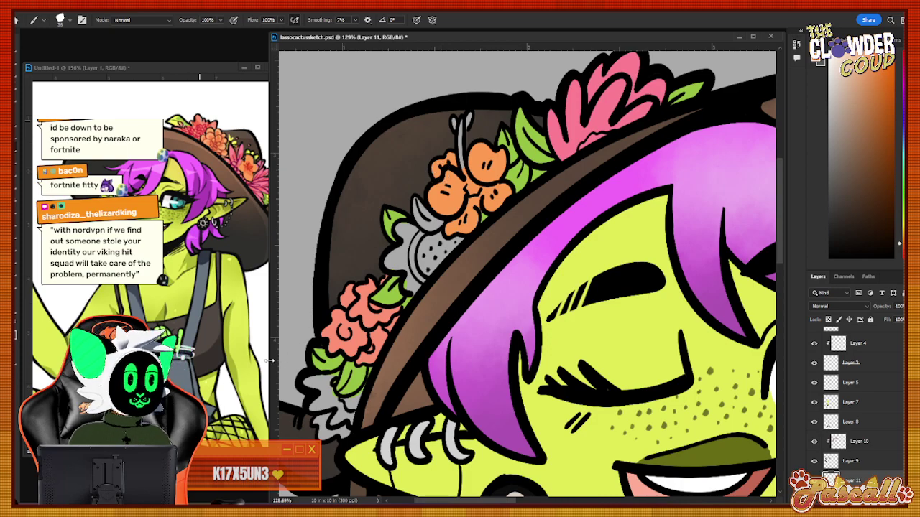
Sample the orange of the hibiscus on the hat and fill its long grey stamen with it.
{"action": "key", "text": "i"}
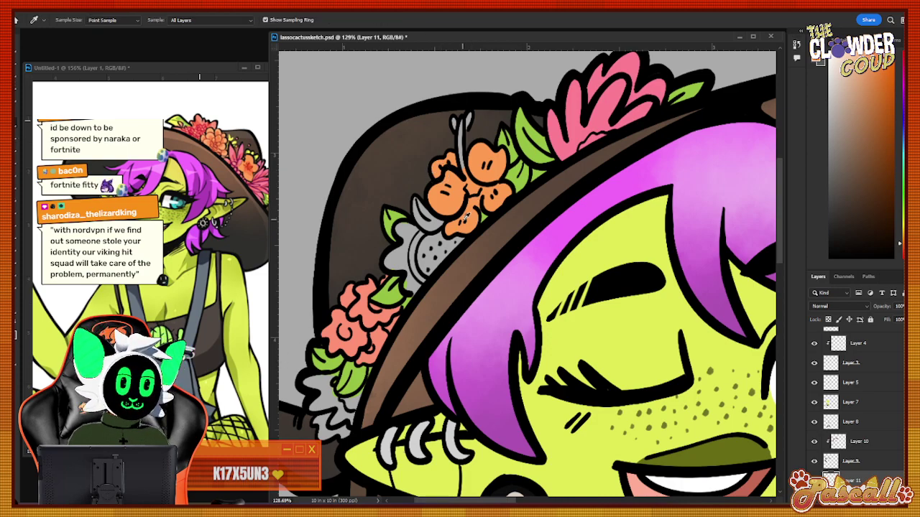
{"action": "left_click", "coordinate": [20, 156]}
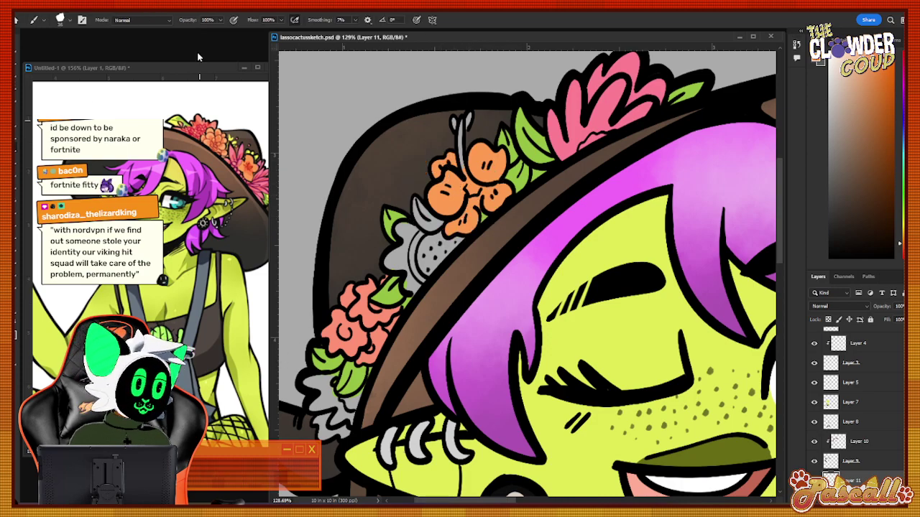
{"action": "mouse_move", "coordinate": [452, 135]}
{"action": "left_mouse_down"}
{"action": "mouse_move", "coordinate": [468, 115]}
{"action": "mouse_move", "coordinate": [465, 180]}
{"action": "left_mouse_up"}
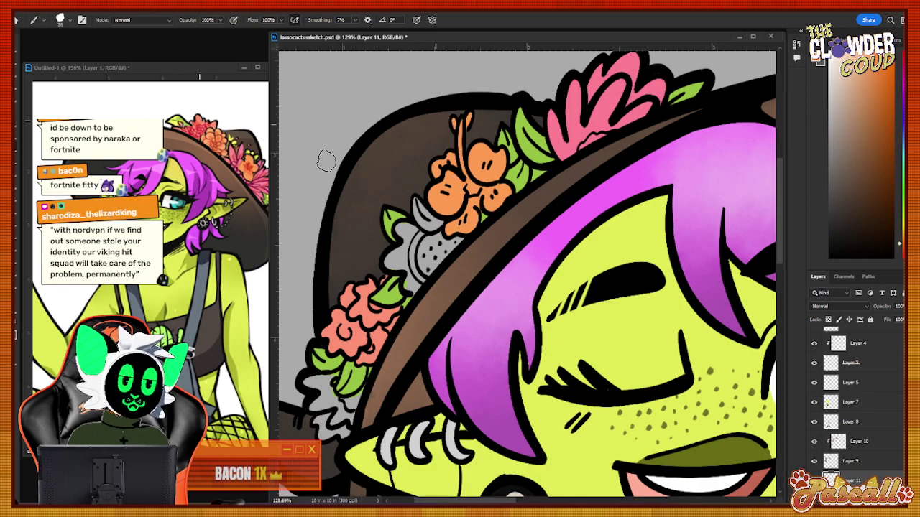
Sample the light green of a painted leaf and fill the grey leaf beside the orange hibiscus.
{"action": "key", "text": "i"}
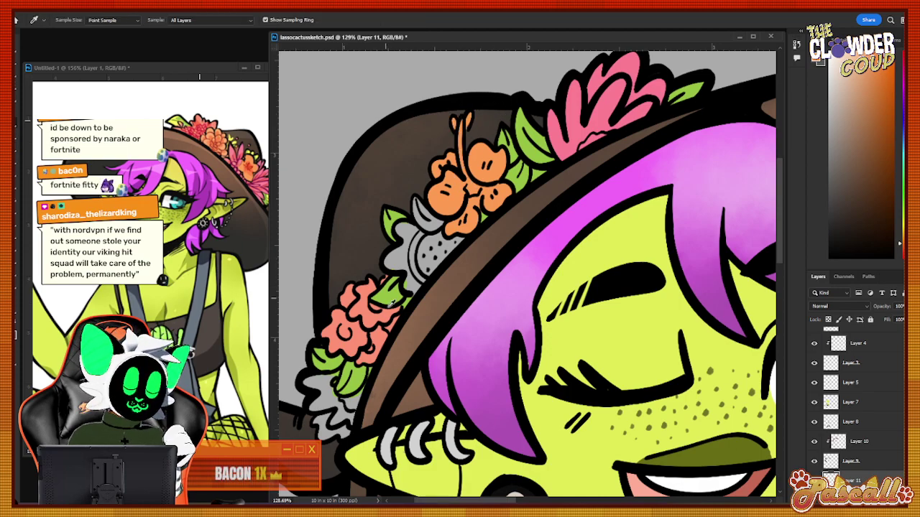
{"action": "left_click", "coordinate": [396, 281]}
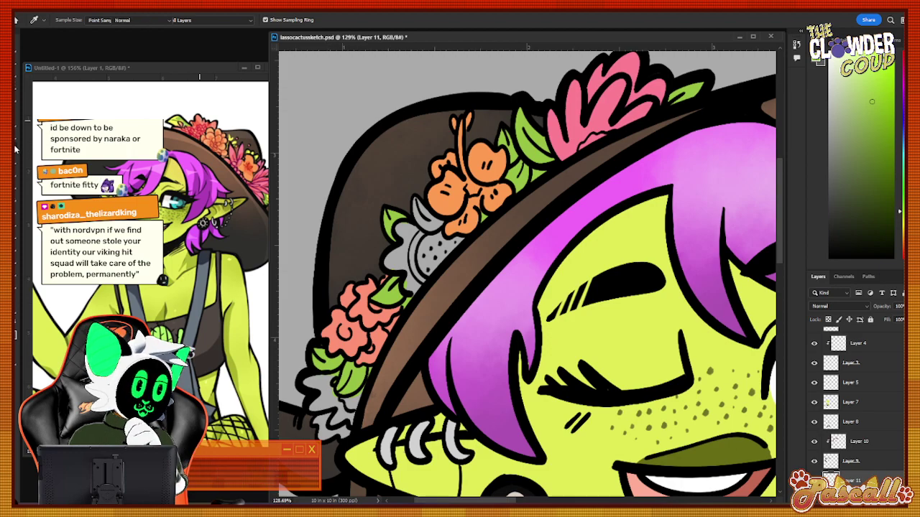
{"action": "key", "text": "b"}
{"action": "left_click_drag", "start_coordinate": [415, 204], "coordinate": [432, 219]}
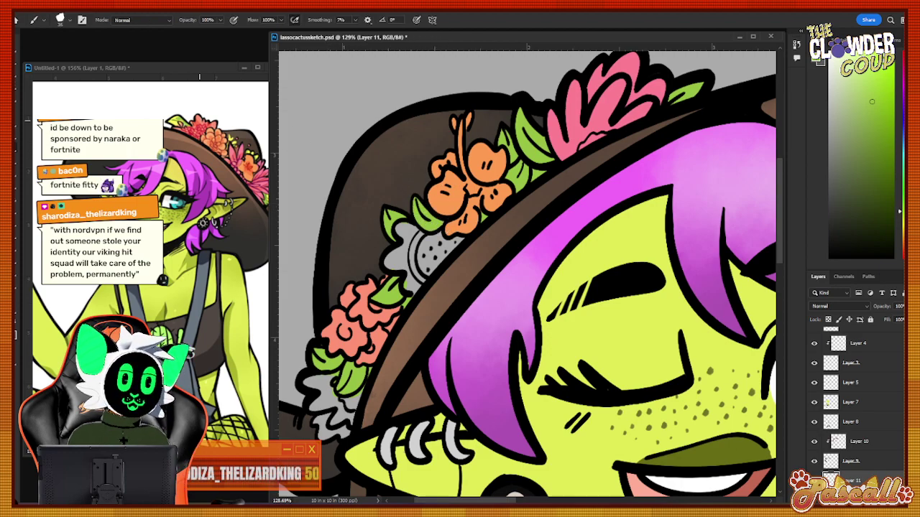
Choose an orange-brown colour and paint the upper part of the grey ruffled flower at the lower end of the hat's flower band.
{"action": "left_click", "coordinate": [14, 133]}
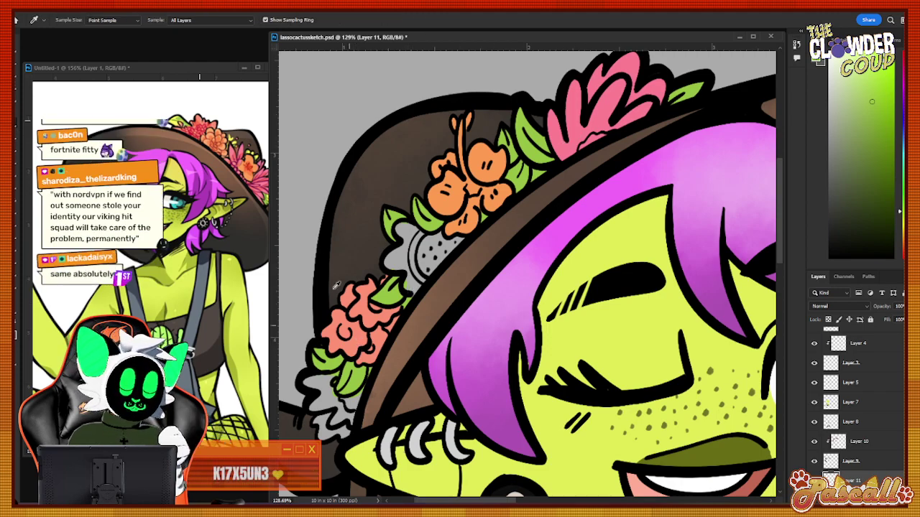
{"action": "left_click", "coordinate": [268, 194]}
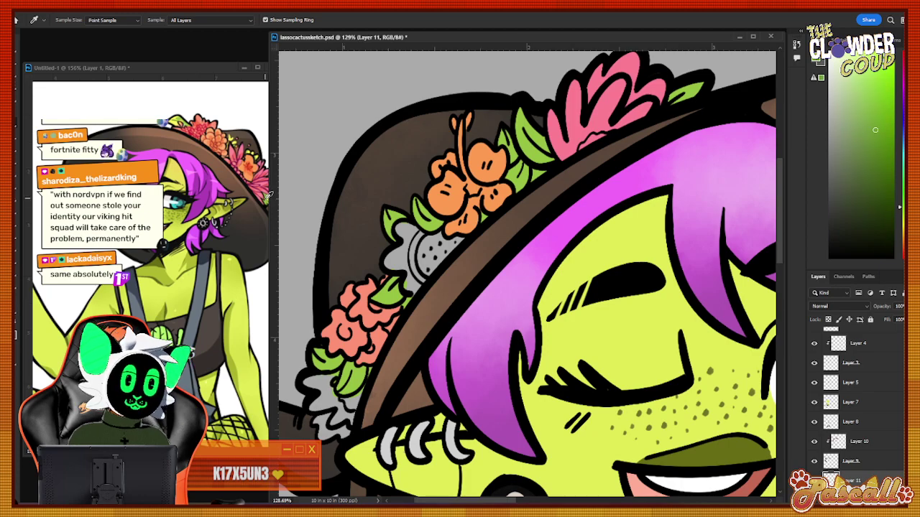
{"action": "key", "text": "b"}
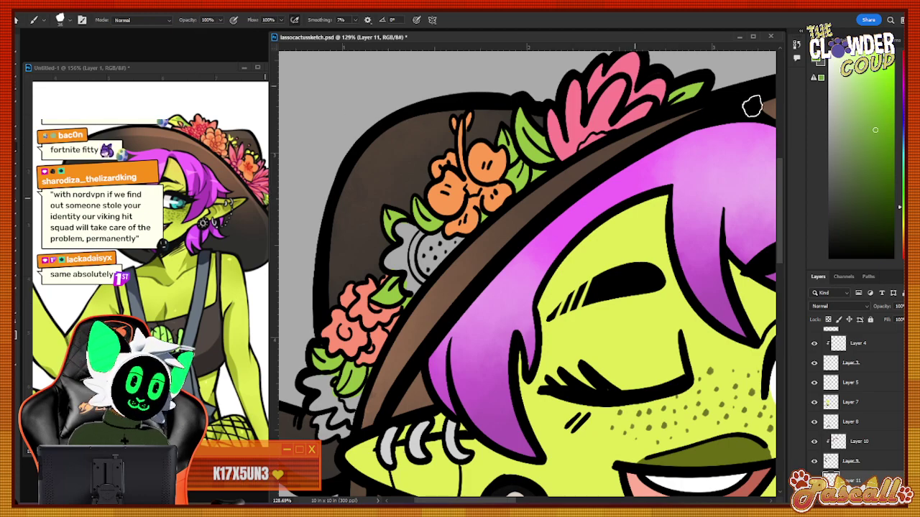
{"action": "left_click", "coordinate": [899, 217]}
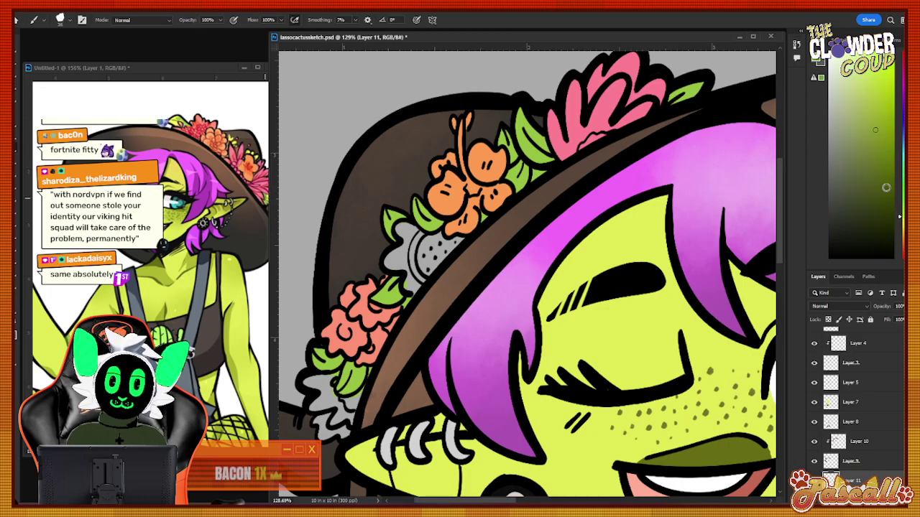
{"action": "left_click_drag", "start_coordinate": [885, 144], "coordinate": [893, 124]}
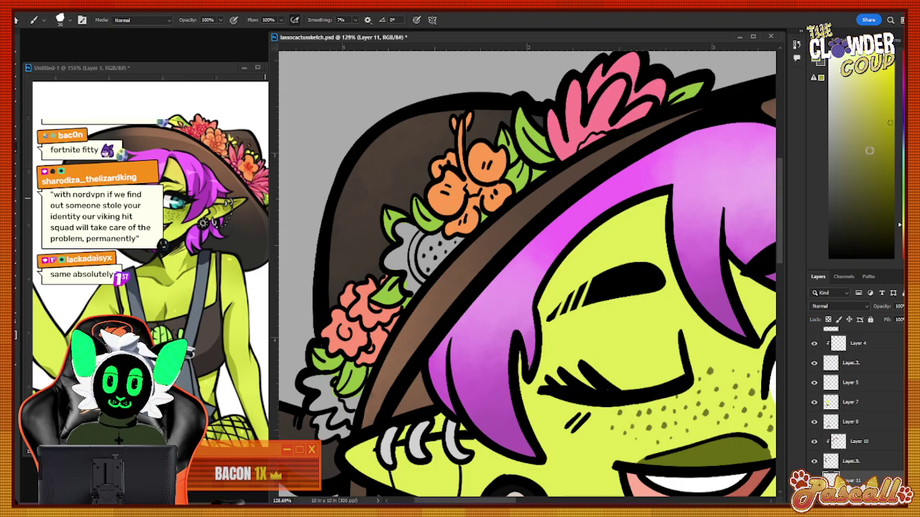
{"action": "left_click", "coordinate": [876, 113]}
{"action": "left_click_drag", "start_coordinate": [901, 227], "coordinate": [901, 240]}
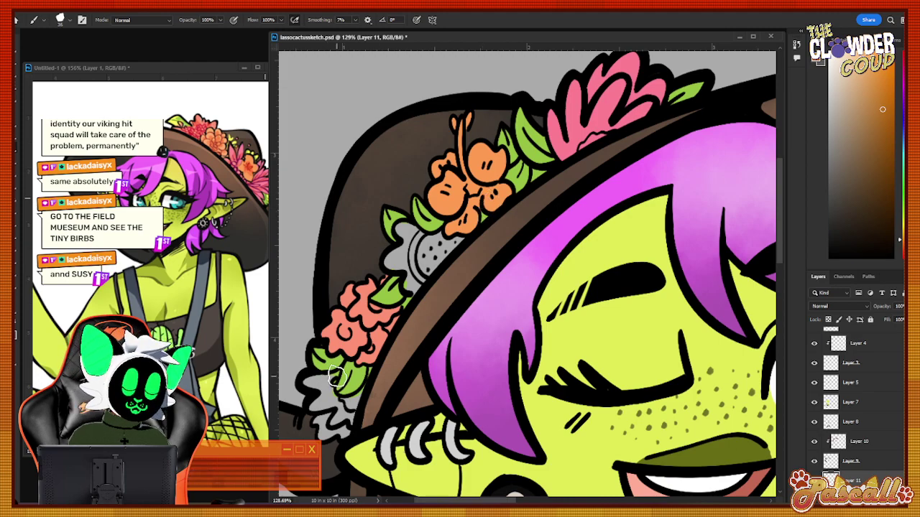
{"action": "left_click_drag", "start_coordinate": [334, 377], "coordinate": [317, 382]}
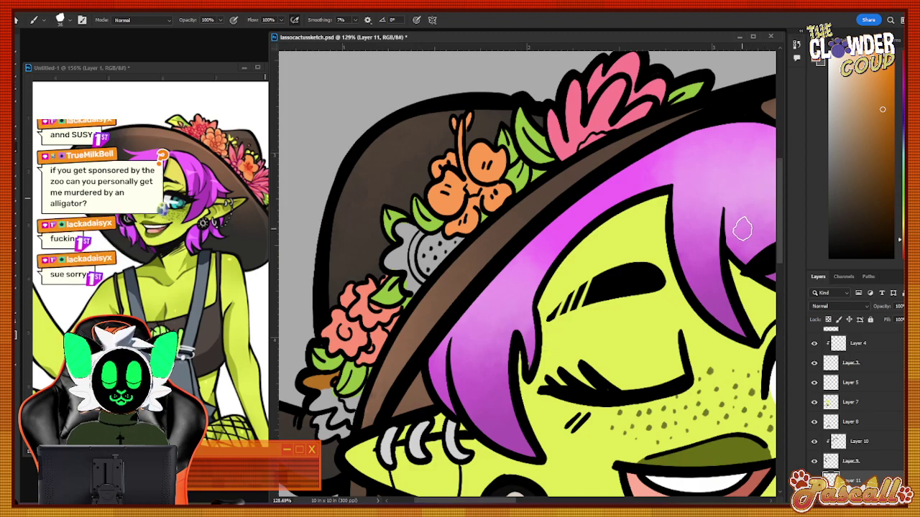
{"action": "scroll", "coordinate": [502, 334], "scroll_direction": "down", "scroll_amount": 3}
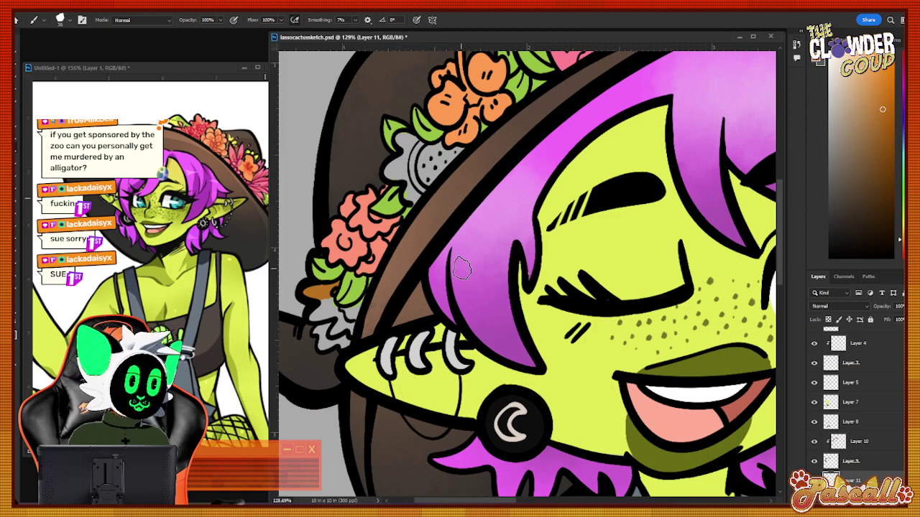
{"action": "mouse_move", "coordinate": [334, 296]}
{"action": "left_mouse_down"}
{"action": "mouse_move", "coordinate": [312, 317]}
{"action": "mouse_move", "coordinate": [339, 291]}
{"action": "left_mouse_up"}
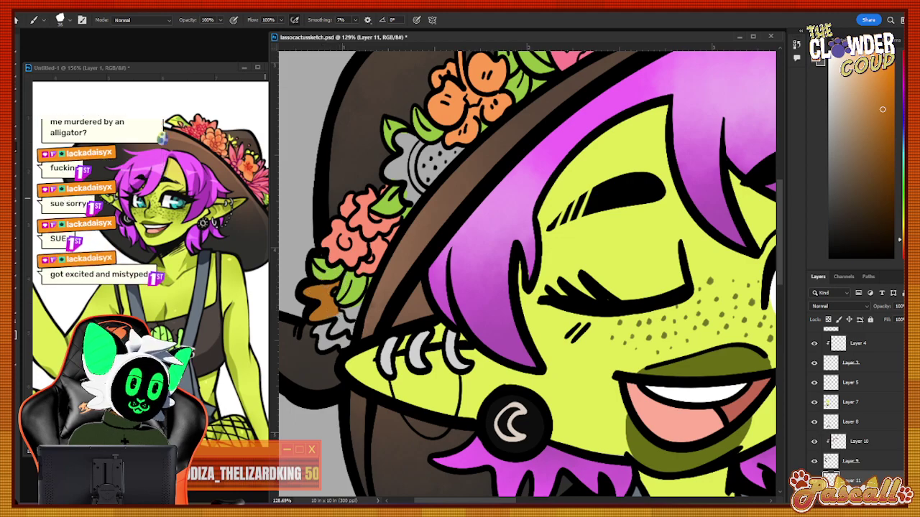
Fill the remaining petals of the lowest ruffled flower with the orange-brown sampled from its painted part.
{"action": "key", "text": "i"}
{"action": "left_click", "coordinate": [334, 266]}
{"action": "key", "text": "b"}
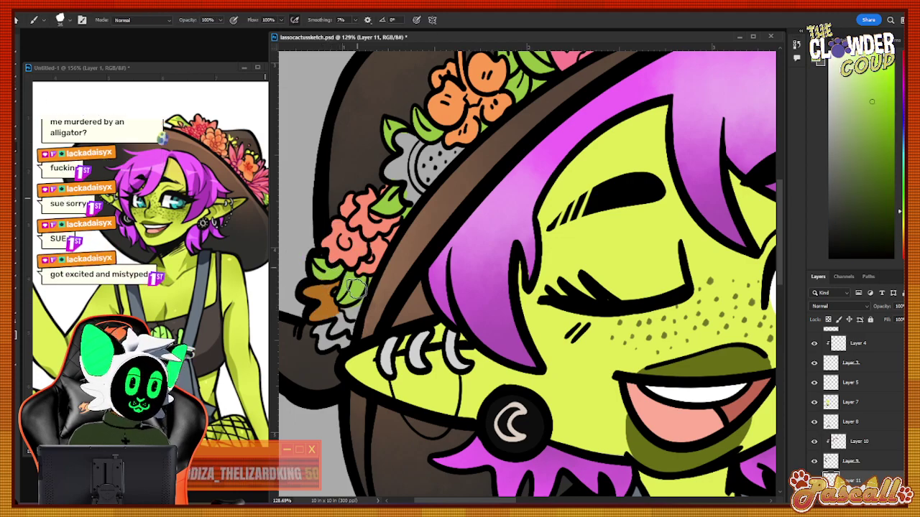
{"action": "key", "text": "i"}
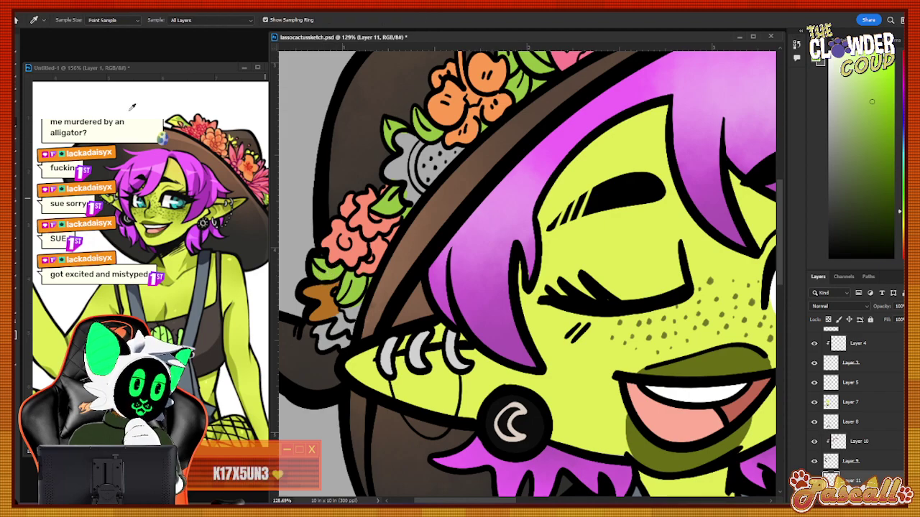
{"action": "left_click", "coordinate": [329, 289]}
{"action": "key", "text": "b"}
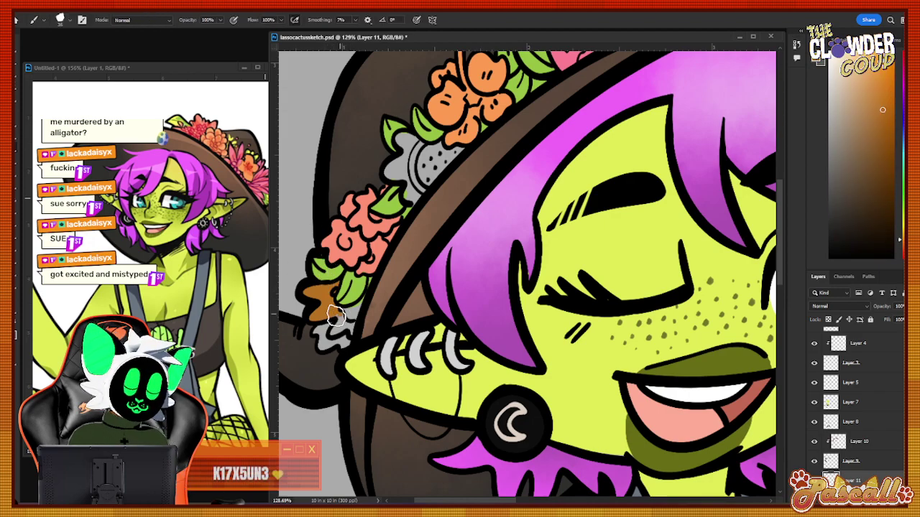
{"action": "mouse_move", "coordinate": [335, 316]}
{"action": "left_mouse_down"}
{"action": "mouse_move", "coordinate": [367, 295]}
{"action": "mouse_move", "coordinate": [347, 342]}
{"action": "mouse_move", "coordinate": [325, 342]}
{"action": "mouse_move", "coordinate": [329, 335]}
{"action": "mouse_move", "coordinate": [323, 345]}
{"action": "mouse_move", "coordinate": [336, 331]}
{"action": "mouse_move", "coordinate": [321, 343]}
{"action": "mouse_move", "coordinate": [325, 325]}
{"action": "mouse_move", "coordinate": [317, 331]}
{"action": "mouse_move", "coordinate": [339, 325]}
{"action": "mouse_move", "coordinate": [322, 343]}
{"action": "mouse_move", "coordinate": [342, 324]}
{"action": "left_mouse_up"}
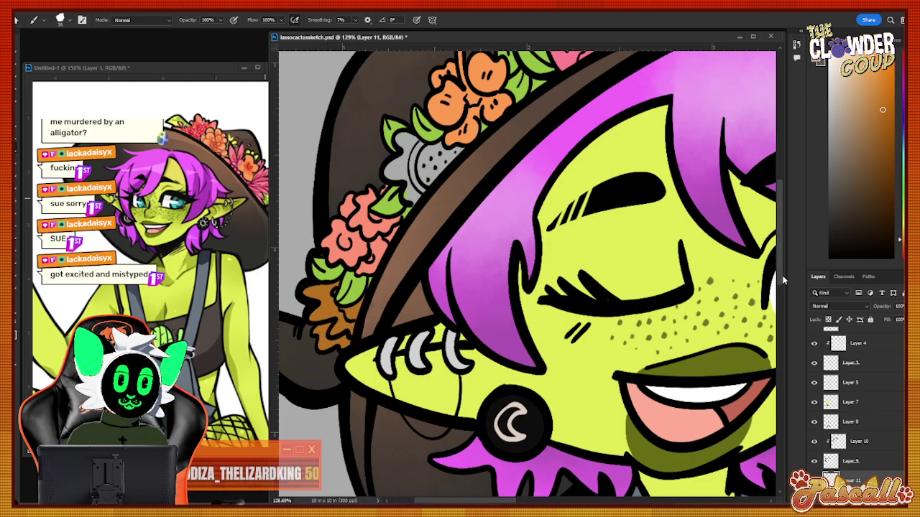
Choose a dusty pink colour and fill the dotted centre of the grey flower below the orange hibiscus.
{"action": "left_click_drag", "start_coordinate": [783, 281], "coordinate": [783, 260]}
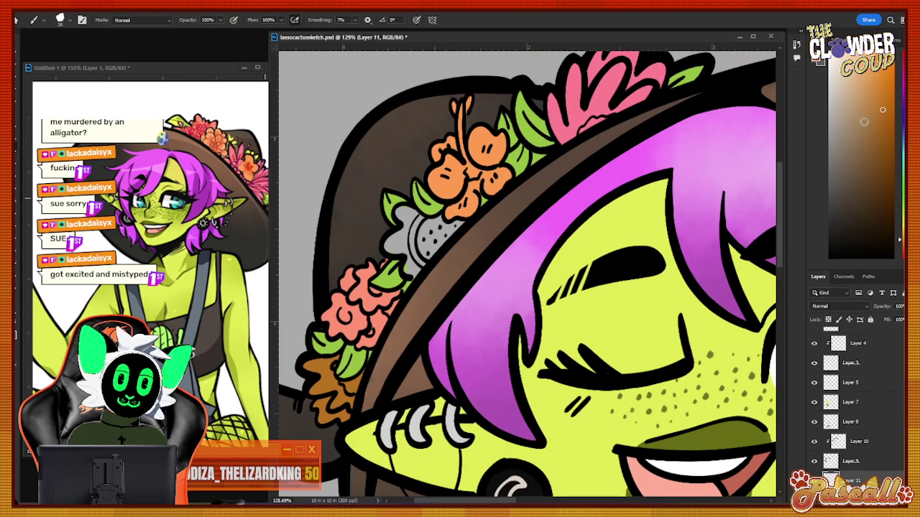
{"action": "left_click_drag", "start_coordinate": [901, 201], "coordinate": [901, 55]}
{"action": "left_click", "coordinate": [846, 92]}
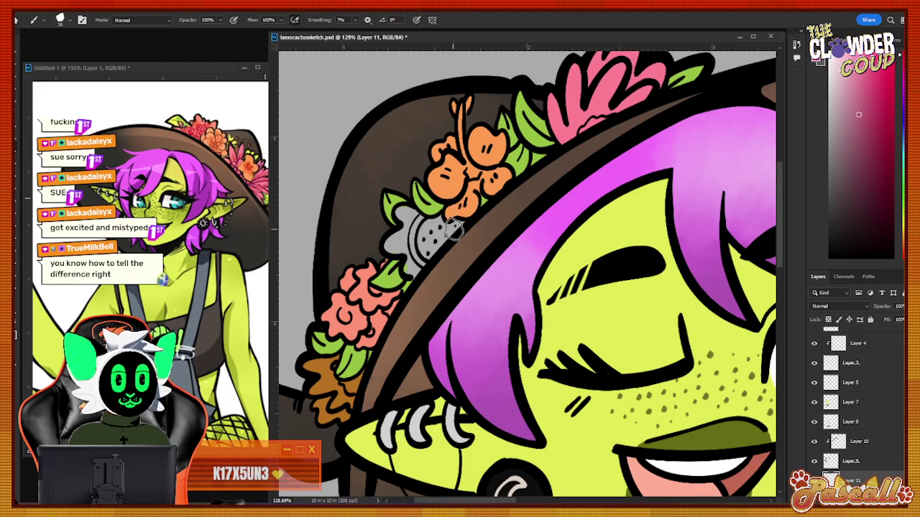
{"action": "mouse_move", "coordinate": [452, 222]}
{"action": "left_mouse_down"}
{"action": "mouse_move", "coordinate": [423, 231]}
{"action": "mouse_move", "coordinate": [423, 252]}
{"action": "mouse_move", "coordinate": [440, 217]}
{"action": "left_mouse_up"}
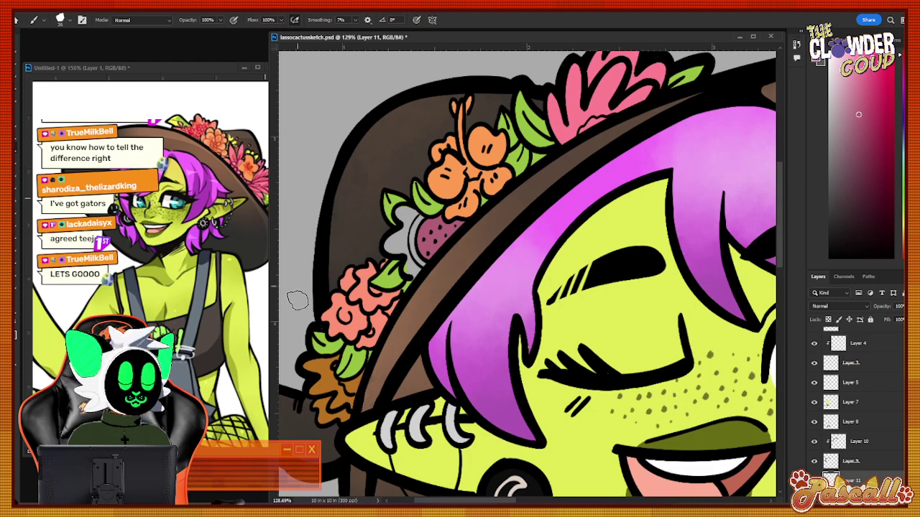
Fill the dotted flower's outer petals and ring with a lighter dusty pink, and resample the darker pink of its centre.
{"action": "left_click", "coordinate": [845, 130]}
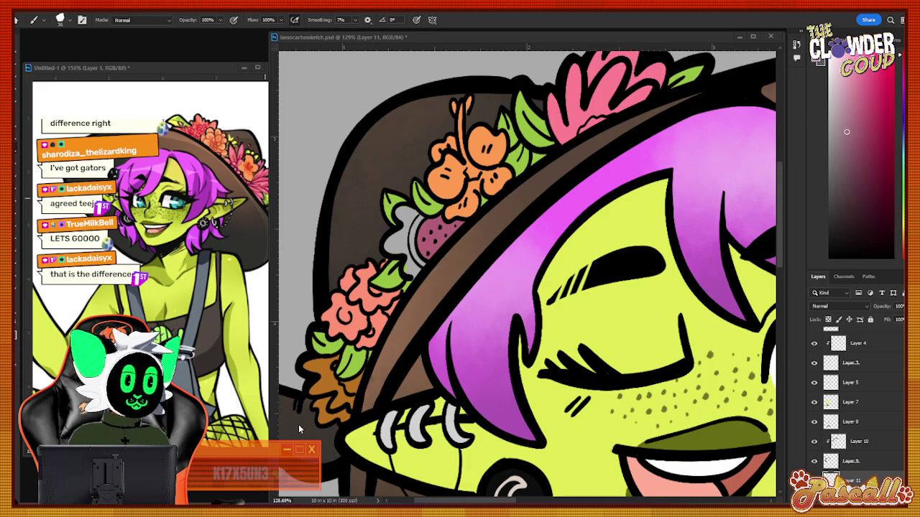
{"action": "mouse_move", "coordinate": [416, 227]}
{"action": "left_mouse_down"}
{"action": "mouse_move", "coordinate": [425, 221]}
{"action": "mouse_move", "coordinate": [401, 209]}
{"action": "left_mouse_up"}
{"action": "key", "text": "ctrl+z"}
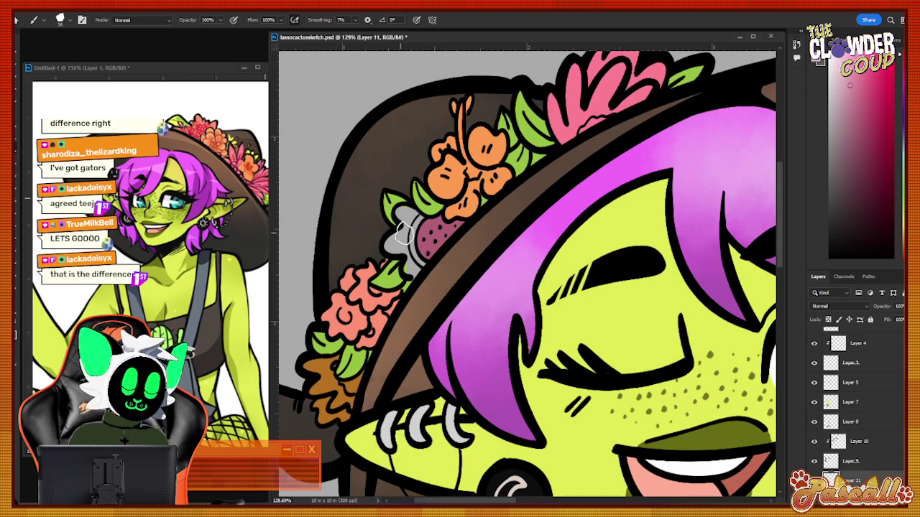
{"action": "mouse_move", "coordinate": [404, 219]}
{"action": "left_mouse_down"}
{"action": "mouse_move", "coordinate": [399, 212]}
{"action": "mouse_move", "coordinate": [427, 215]}
{"action": "mouse_move", "coordinate": [416, 226]}
{"action": "mouse_move", "coordinate": [406, 219]}
{"action": "mouse_move", "coordinate": [393, 246]}
{"action": "mouse_move", "coordinate": [410, 253]}
{"action": "mouse_move", "coordinate": [411, 268]}
{"action": "mouse_move", "coordinate": [422, 260]}
{"action": "left_mouse_up"}
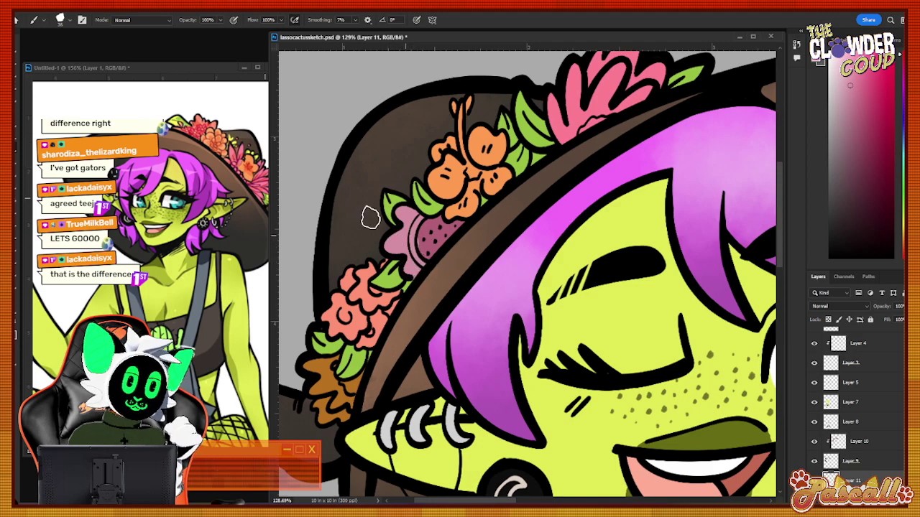
{"action": "key", "text": "alt"}
{"action": "left_click", "coordinate": [440, 227]}
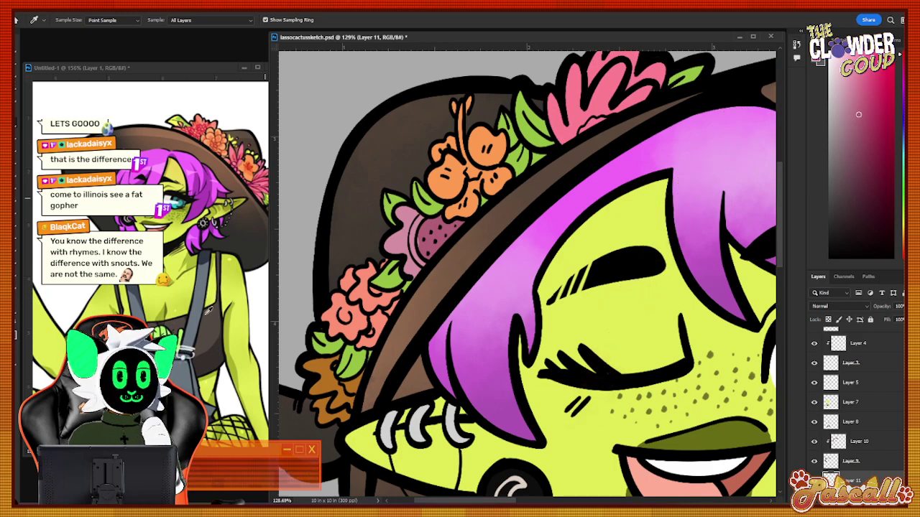
{"action": "left_click", "coordinate": [15, 149]}
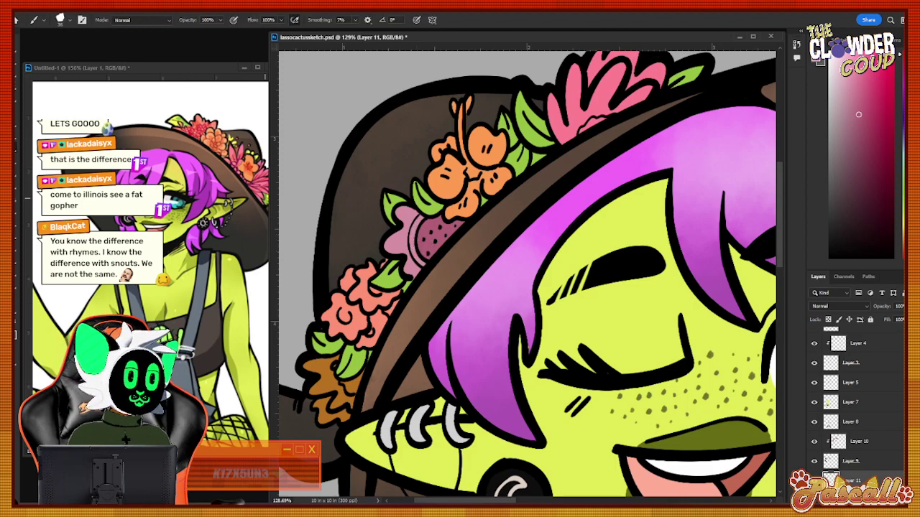
Zoom out until both characters are in view and save the sketch file.
{"action": "key", "text": "z"}
{"action": "mouse_move", "coordinate": [447, 312]}
{"action": "left_mouse_down"}
{"action": "mouse_move", "coordinate": [373, 332]}
{"action": "mouse_move", "coordinate": [408, 335]}
{"action": "left_mouse_up"}
{"action": "left_click_drag", "start_coordinate": [314, 355], "coordinate": [324, 355]}
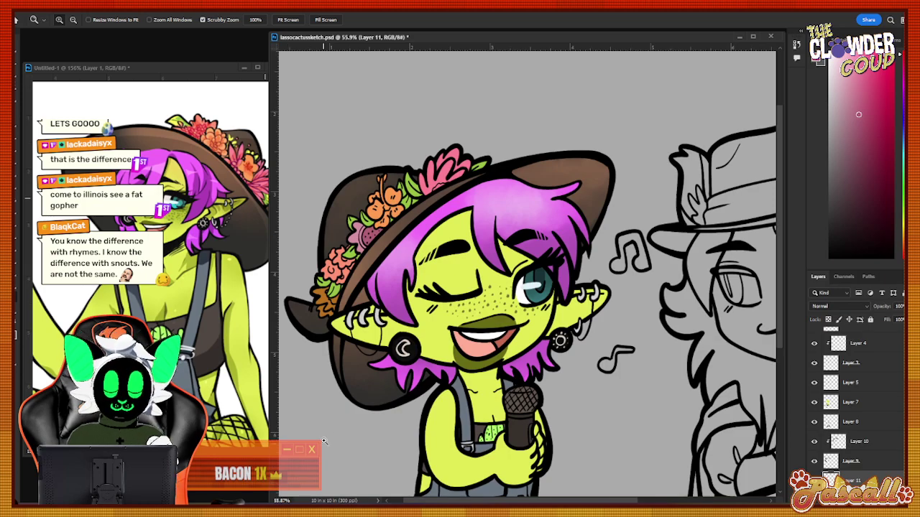
{"action": "scroll", "coordinate": [324, 441], "scroll_direction": "down", "scroll_amount": 3}
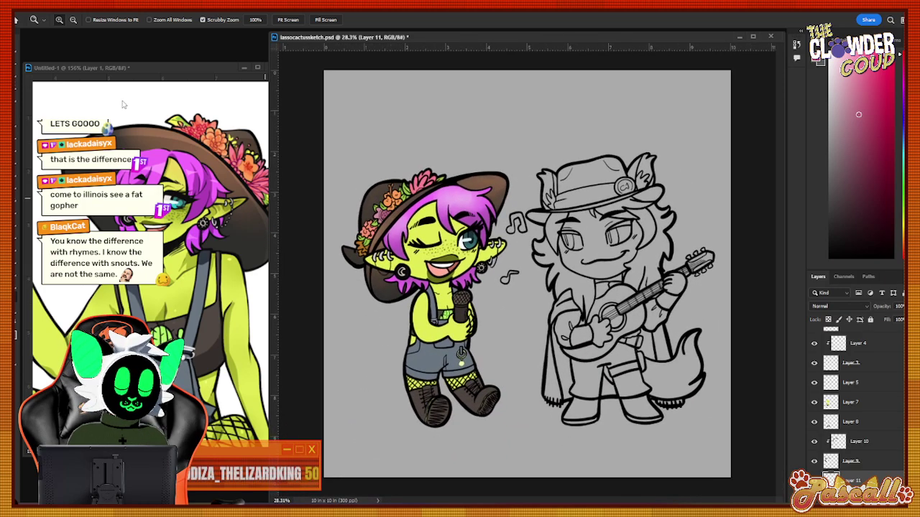
{"action": "left_click", "coordinate": [22, 10]}
{"action": "left_click", "coordinate": [21, 123]}
Sample the blue-grey of the overalls in the reference image and show the sketch in full-screen mode, fitted on screen.
{"action": "key", "text": "i"}
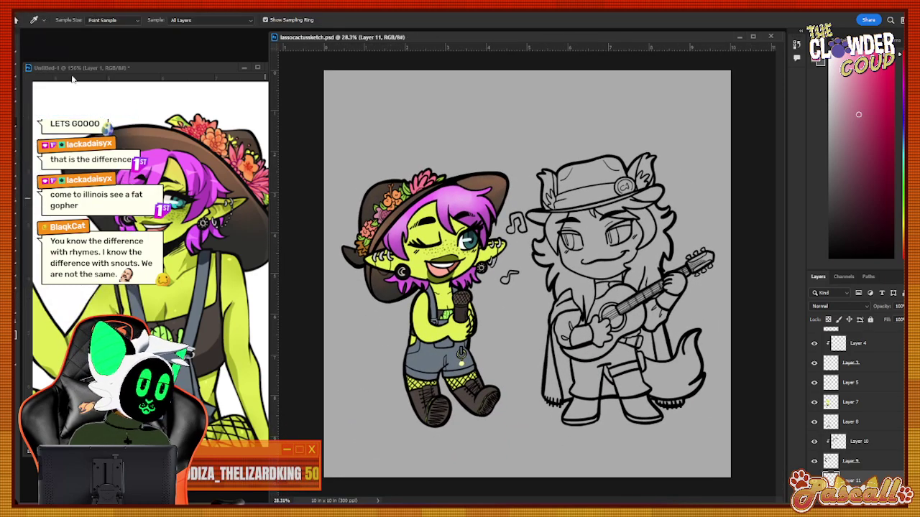
{"action": "left_click", "coordinate": [197, 324]}
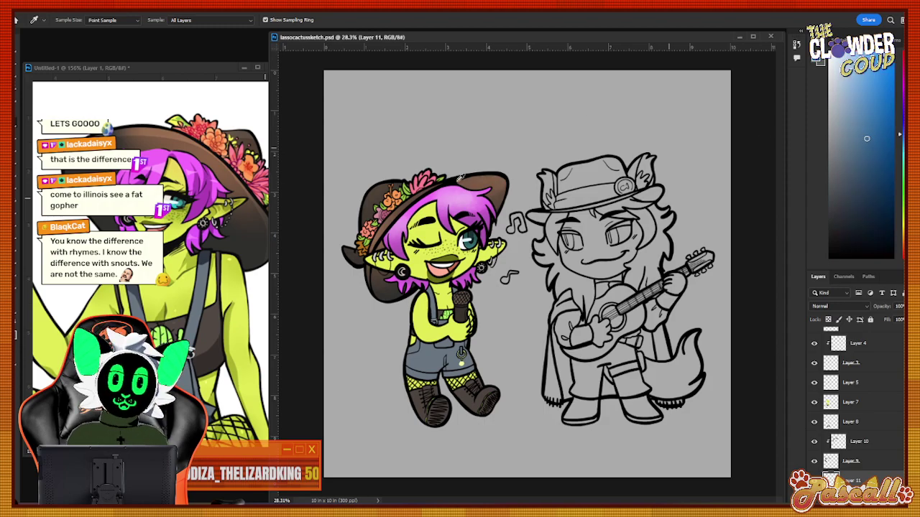
{"action": "key", "text": "f"}
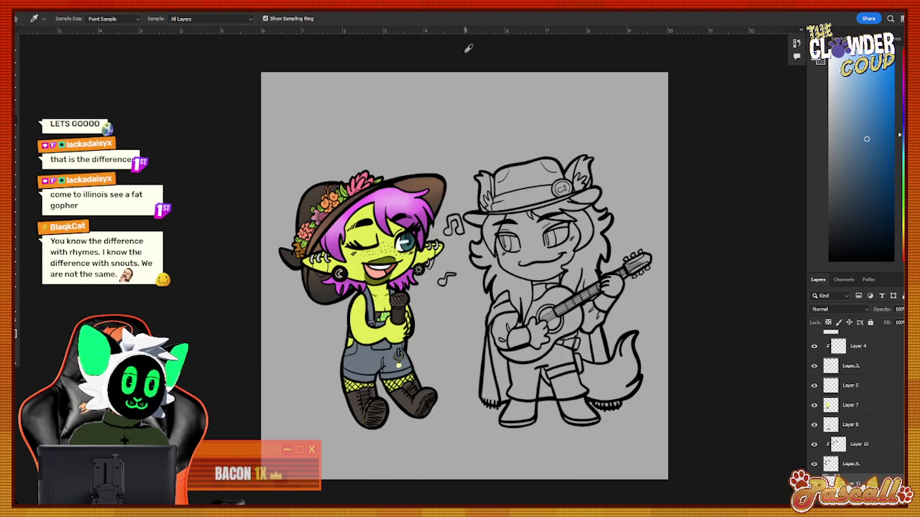
{"action": "left_click", "coordinate": [33, 12]}
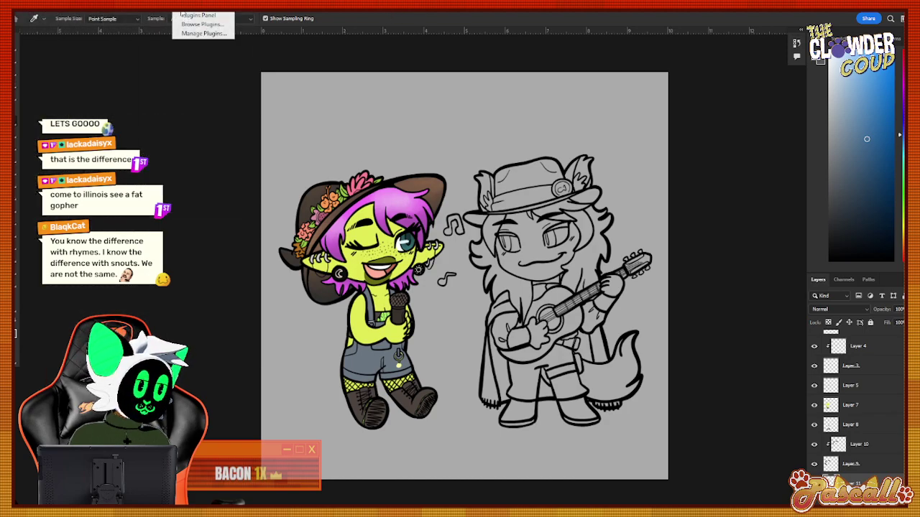
{"action": "mouse_move", "coordinate": [169, 11]}
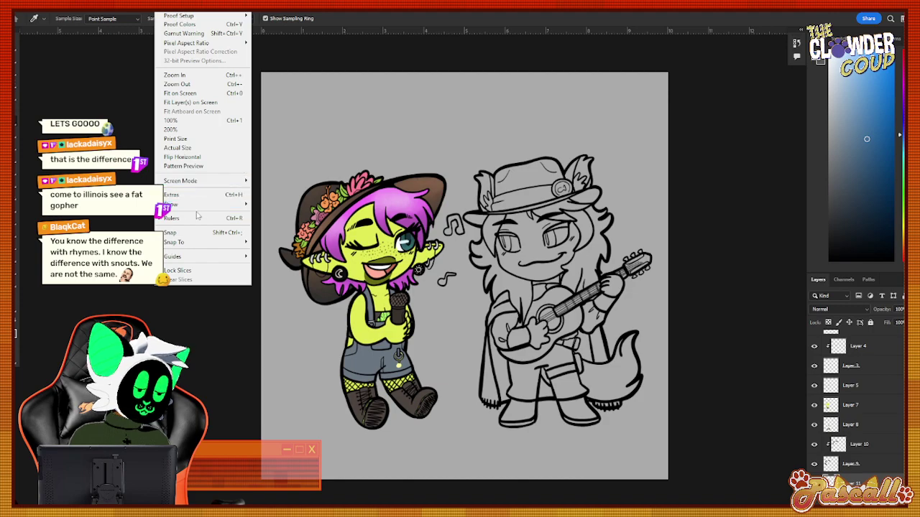
{"action": "left_click", "coordinate": [203, 94]}
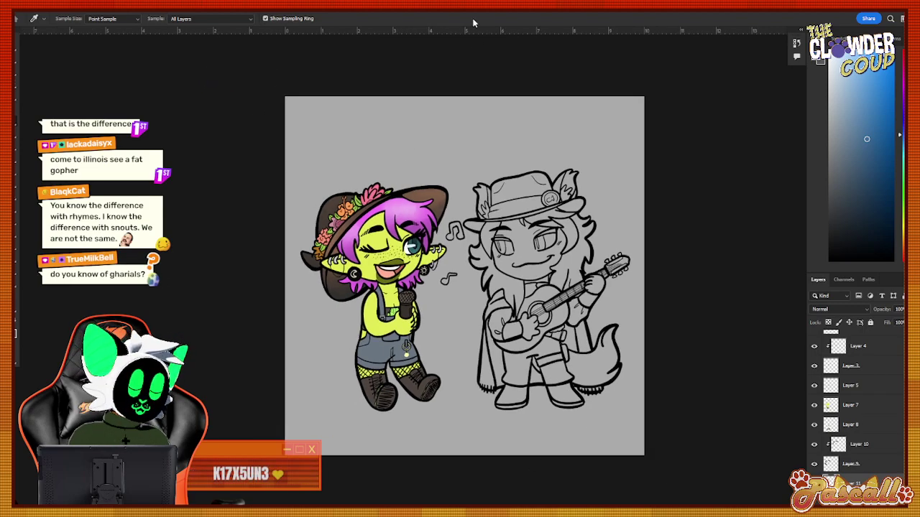
Fit the whole sketch canvas on screen.
{"action": "left_click", "coordinate": [203, 10]}
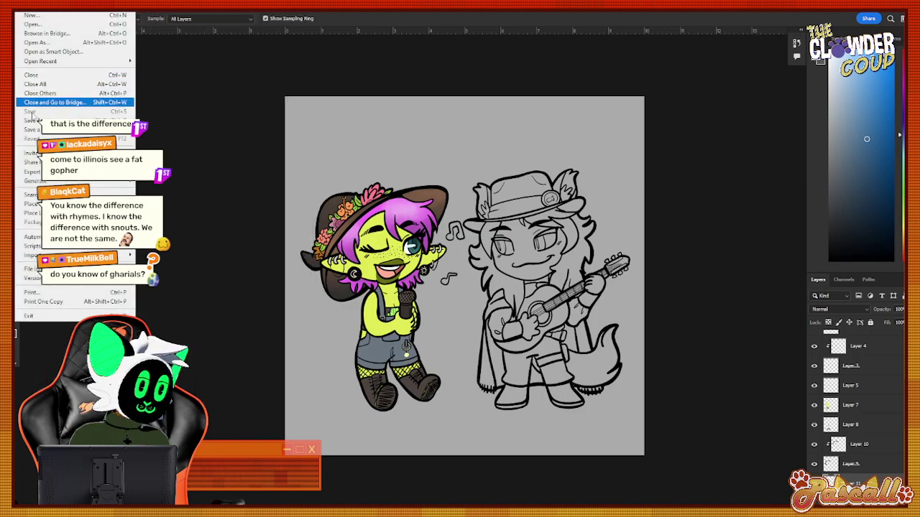
{"action": "mouse_move", "coordinate": [210, 10]}
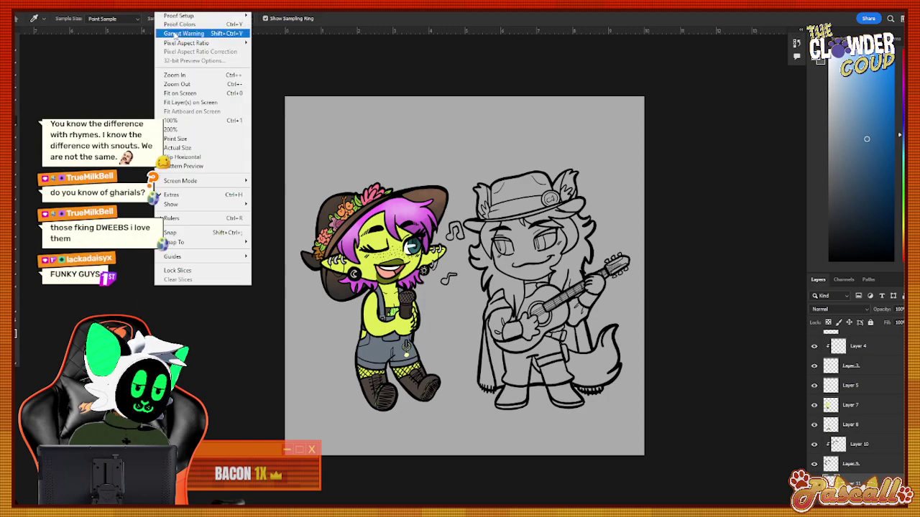
{"action": "left_click", "coordinate": [180, 93]}
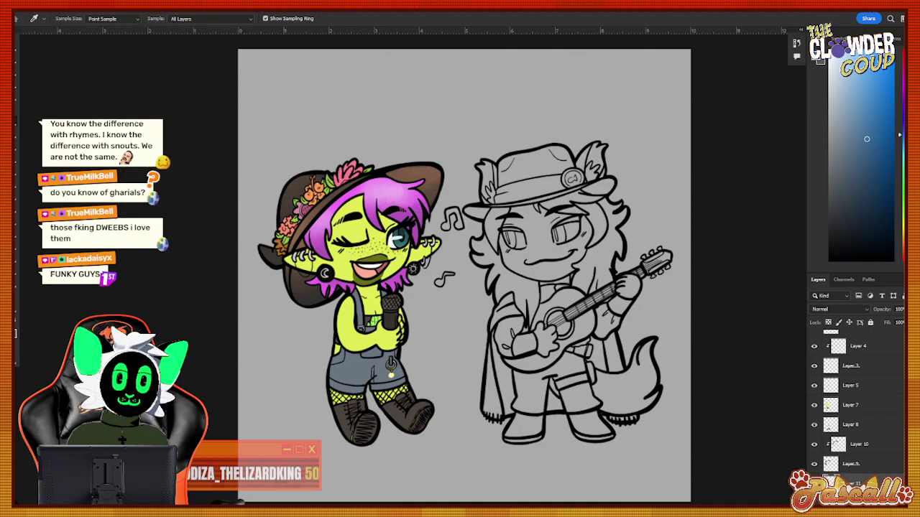
{"action": "left_click", "coordinate": [761, 437]}
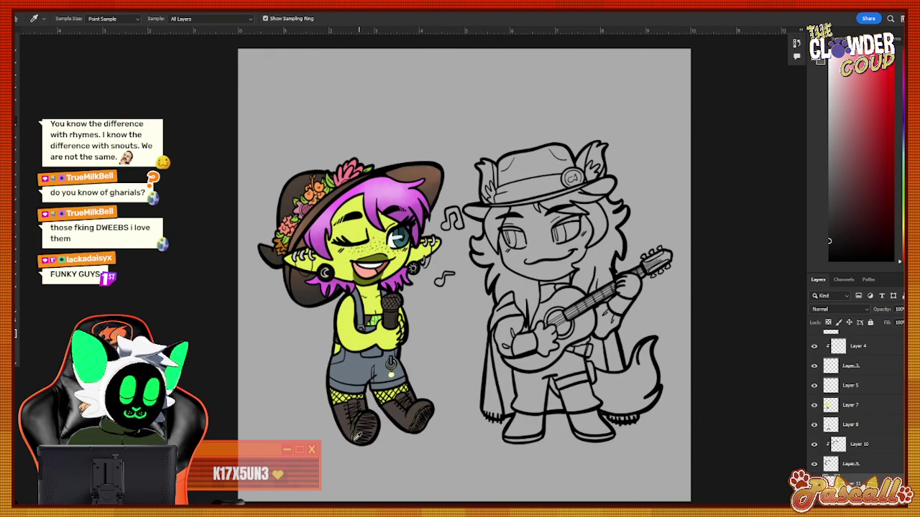
{"action": "key", "text": "alt+Tab"}
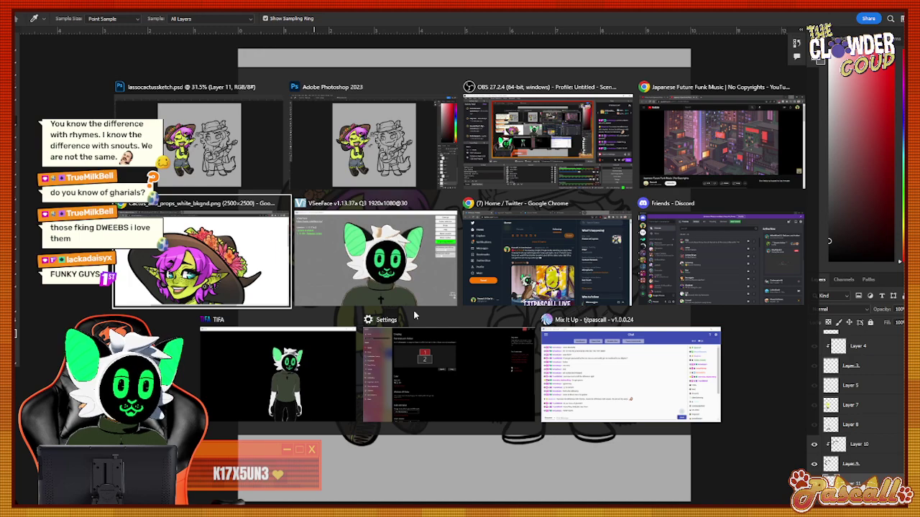
{"action": "key", "text": "alt+Tab"}
{"action": "key", "text": "alt+Tab"}
{"action": "key", "text": "alt+Tab"}
{"action": "key", "text": "alt+Tab"}
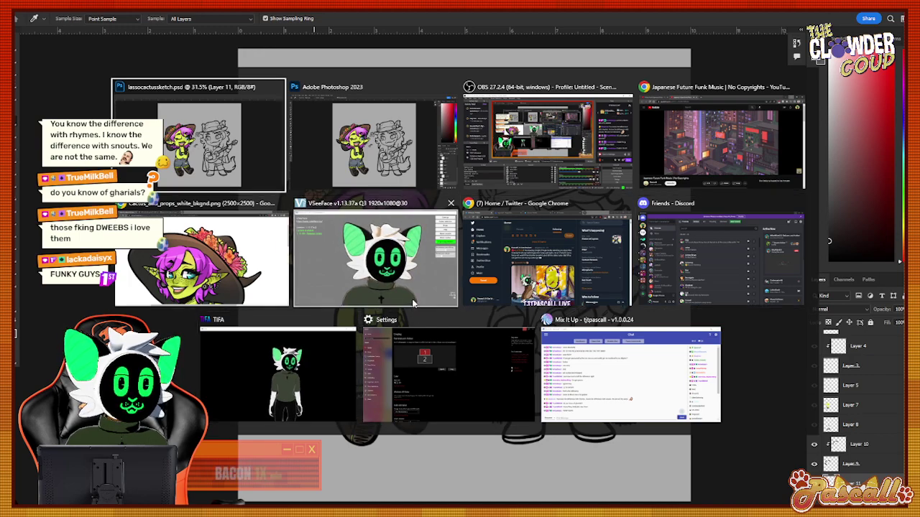
{"action": "key", "text": "alt+Tab"}
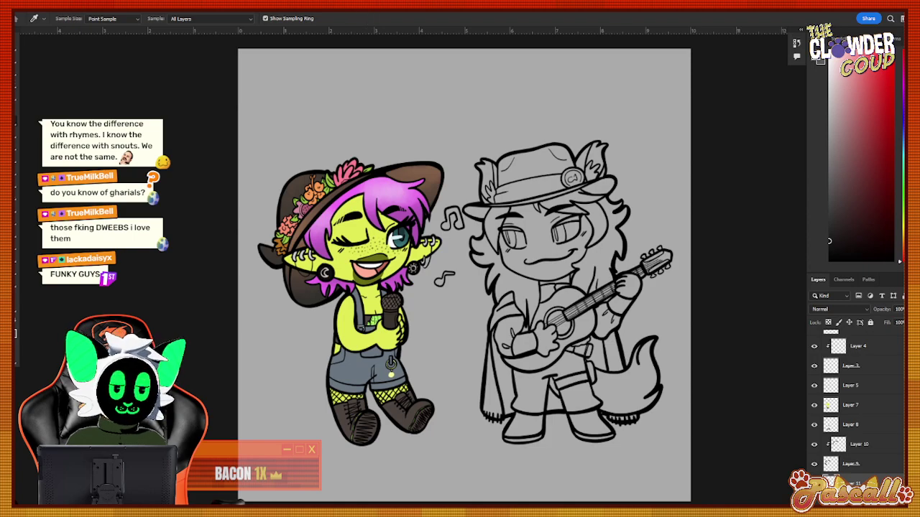
{"action": "key", "text": "alt+Tab"}
{"action": "key", "text": "alt+Tab"}
{"action": "key", "text": "alt+Tab"}
{"action": "key", "text": "alt+Tab"}
{"action": "key", "text": "alt+Tab"}
{"action": "key", "text": "alt+Tab"}
{"action": "key", "text": "alt+Tab"}
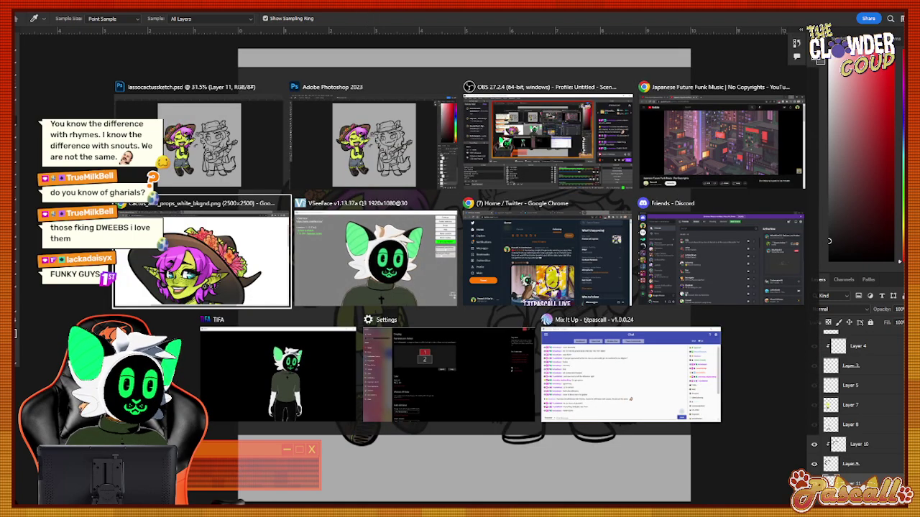
{"action": "key", "text": "alt+Tab"}
{"action": "key", "text": "alt+Tab"}
{"action": "key", "text": "alt+Tab"}
{"action": "key", "text": "alt+Tab"}
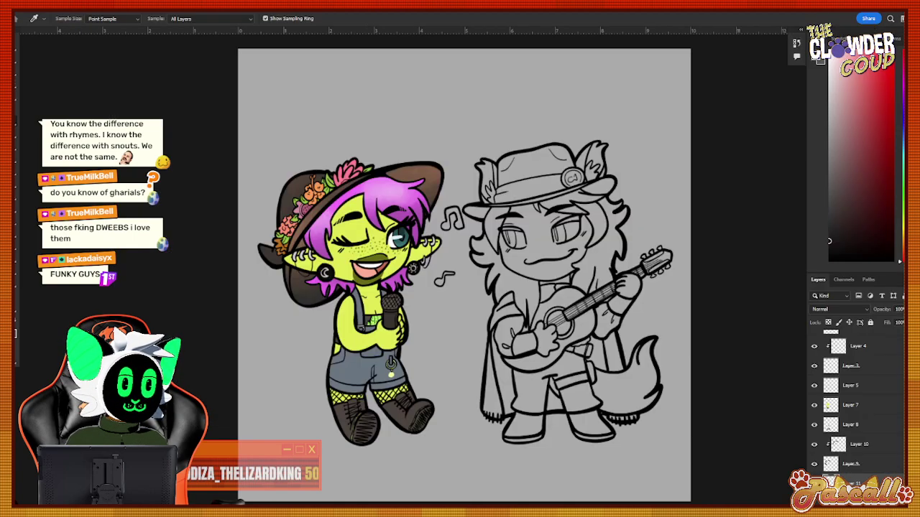
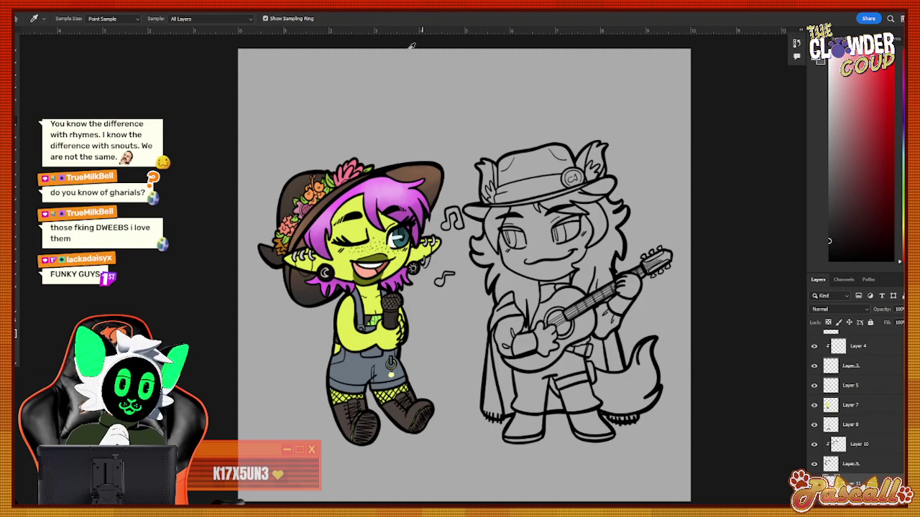
{"action": "right_click", "coordinate": [245, 152]}
{"action": "right_click", "coordinate": [203, 171]}
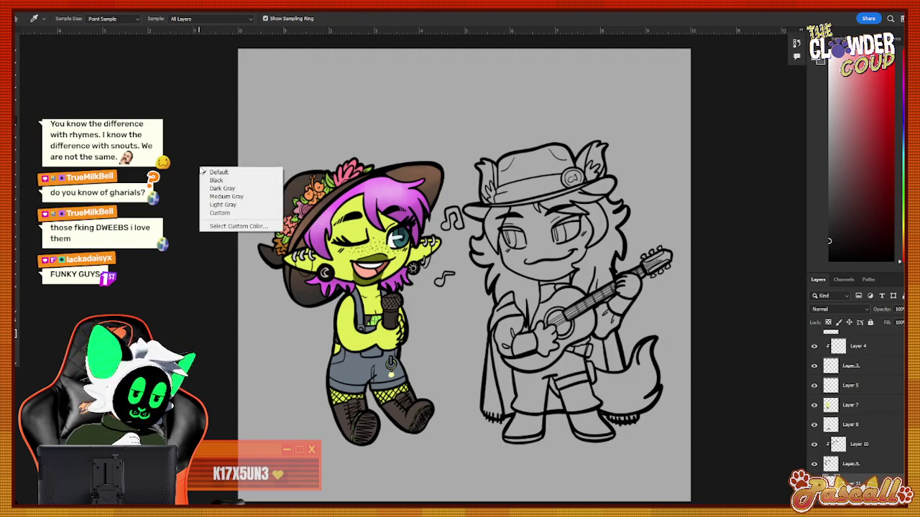
{"action": "right_click", "coordinate": [186, 181]}
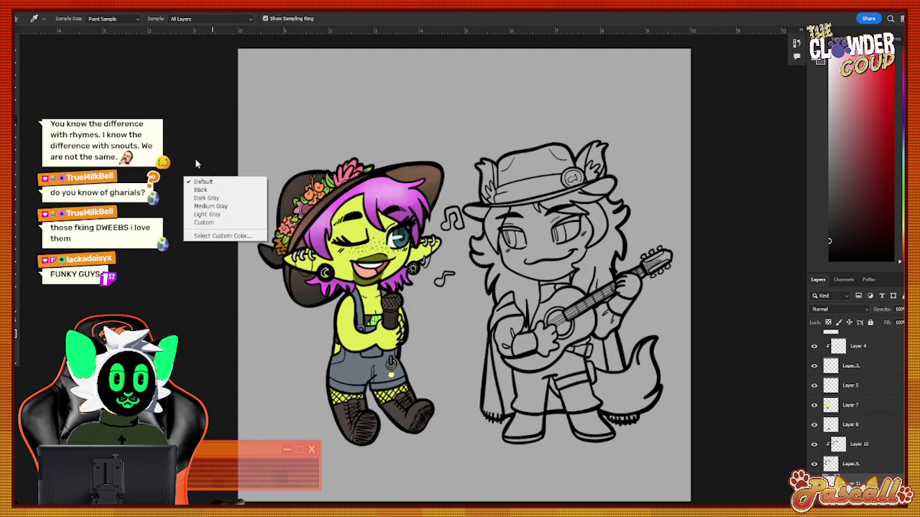
{"action": "left_click", "coordinate": [20, 13]}
{"action": "left_click", "coordinate": [21, 13]}
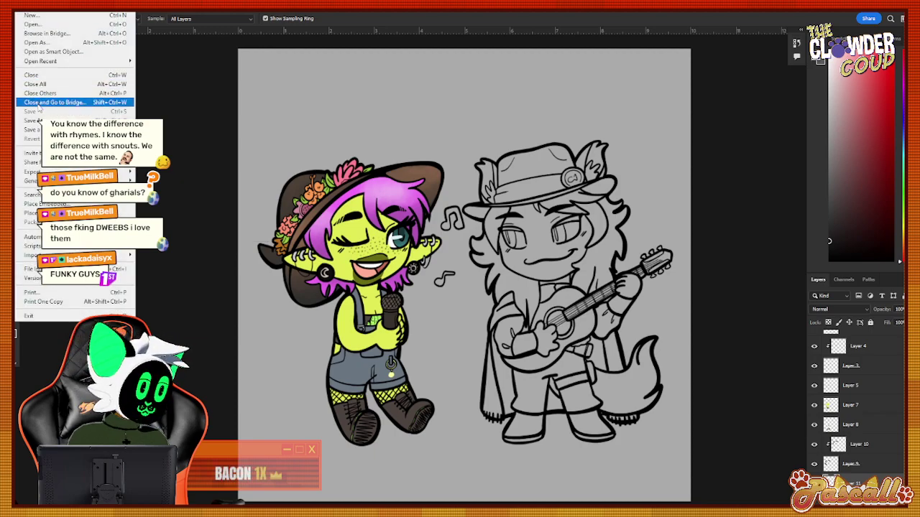
{"action": "left_click", "coordinate": [806, 14]}
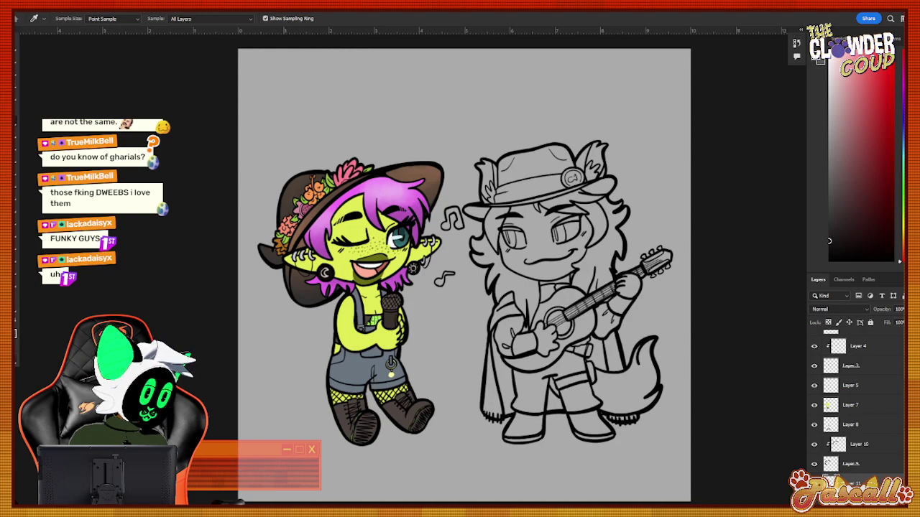
Cycle the sketch through full-screen mode back to standard screen mode, with the reference image window beside it.
{"action": "key", "text": "f"}
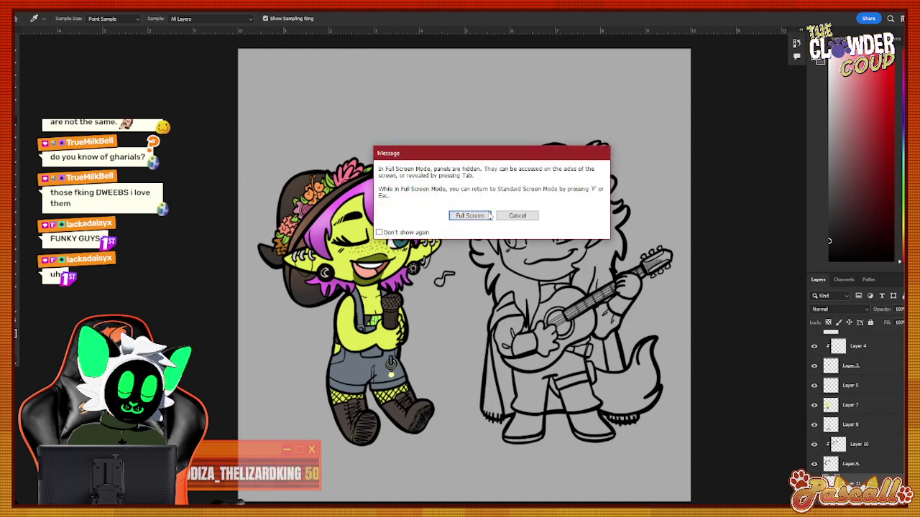
{"action": "left_click", "coordinate": [514, 217]}
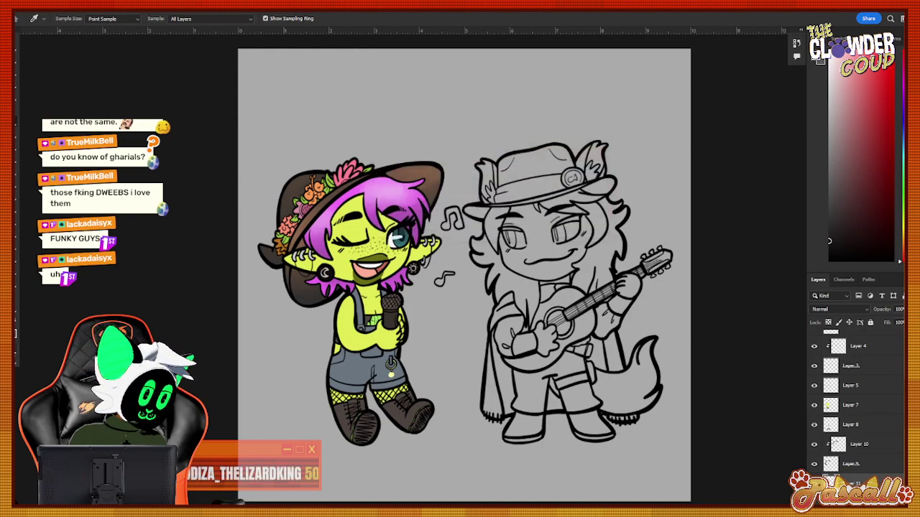
{"action": "key", "text": "f"}
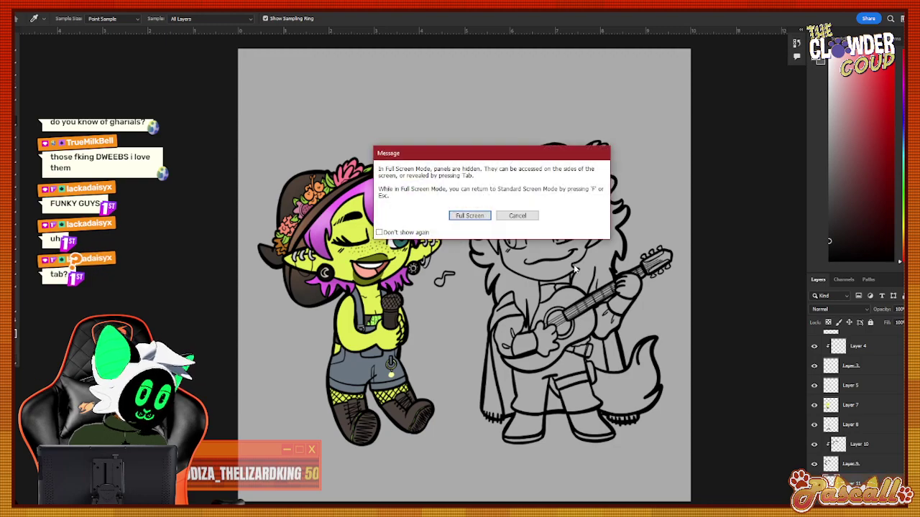
{"action": "left_click", "coordinate": [464, 216]}
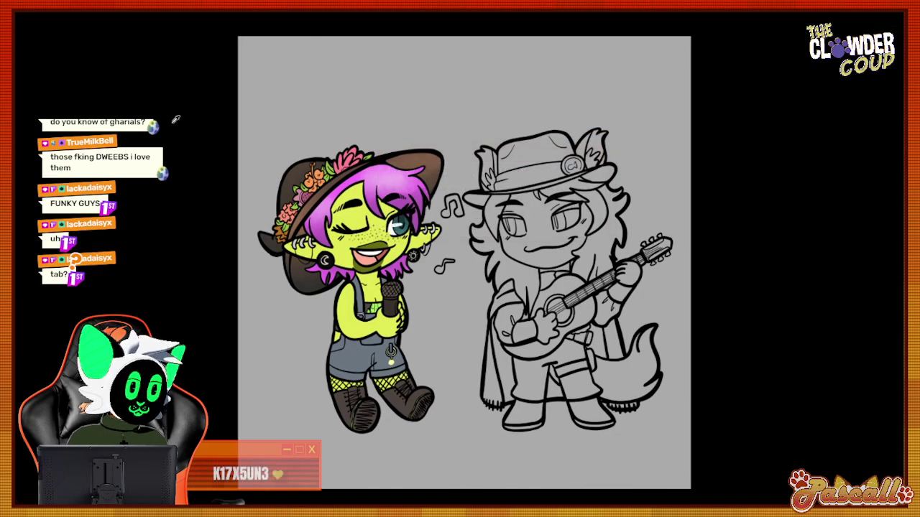
{"action": "key", "text": "f"}
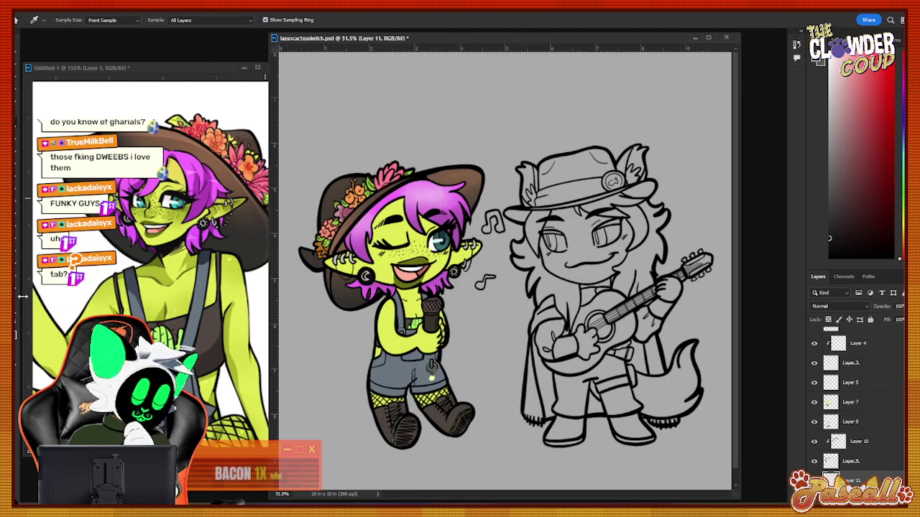
Sample the blue-grey of the goblin's shorts, shift it to a dark blue and paint the single music note below the goblin's ear.
{"action": "key", "text": "z"}
{"action": "left_click_drag", "start_coordinate": [480, 287], "coordinate": [508, 280]}
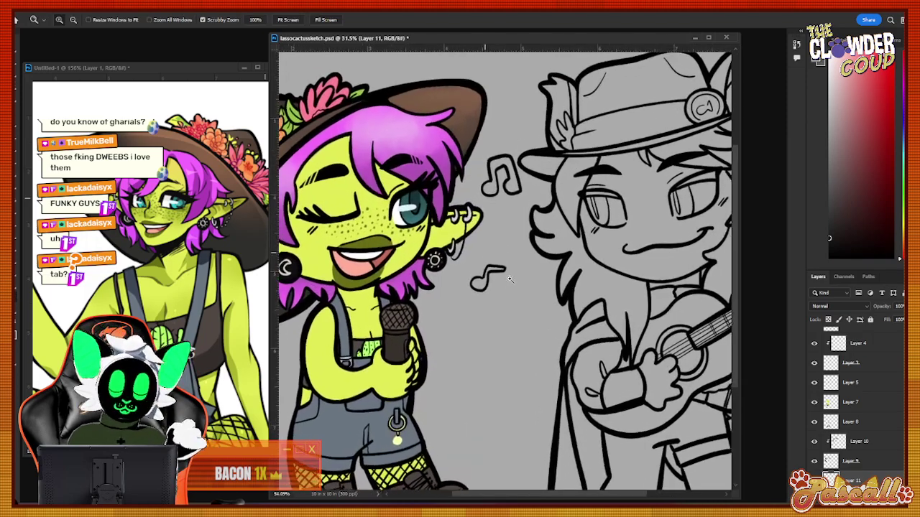
{"action": "left_click", "coordinate": [17, 128]}
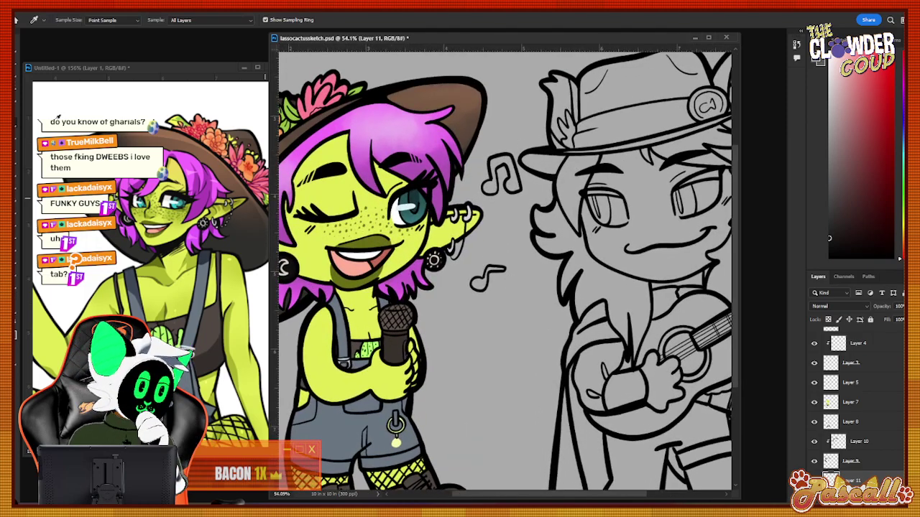
{"action": "left_click", "coordinate": [342, 411]}
{"action": "left_click", "coordinate": [873, 158]}
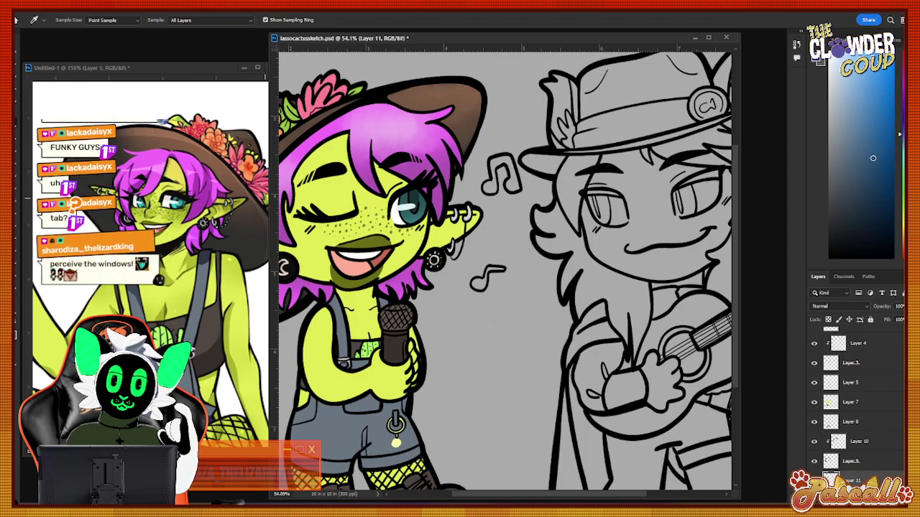
{"action": "left_click", "coordinate": [902, 125]}
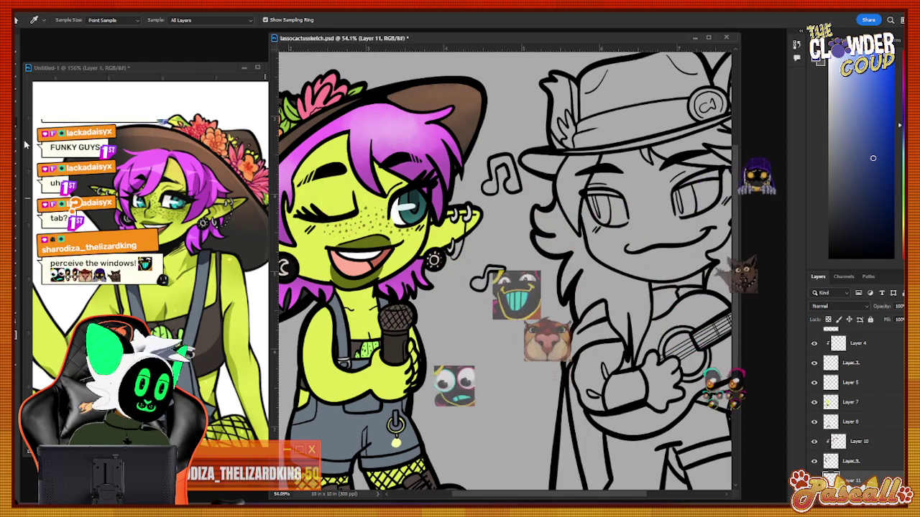
{"action": "key", "text": "b"}
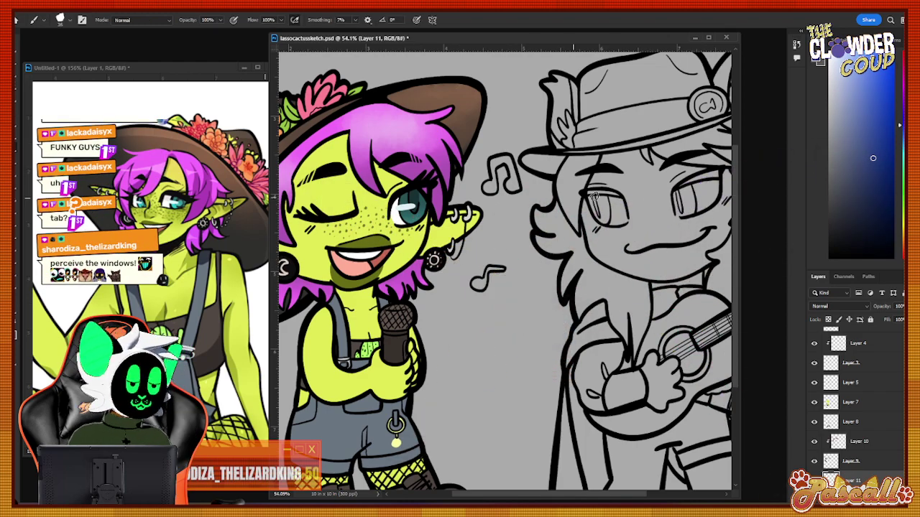
{"action": "key", "text": "z"}
{"action": "left_click_drag", "start_coordinate": [512, 302], "coordinate": [551, 287]}
{"action": "key", "text": "b"}
{"action": "left_click_drag", "start_coordinate": [437, 262], "coordinate": [462, 231]}
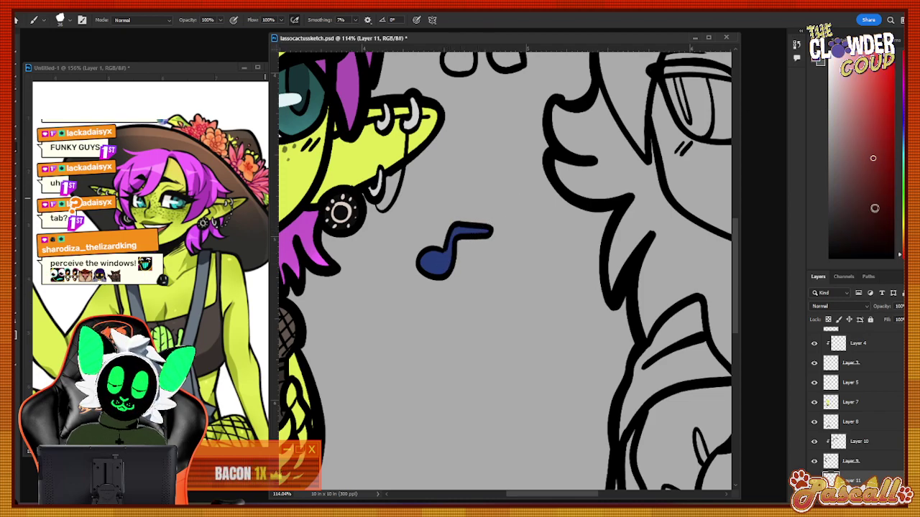
Paint the beamed double music note between the two characters red and save the sketch file.
{"action": "scroll", "coordinate": [736, 269], "scroll_direction": "up", "scroll_amount": 5}
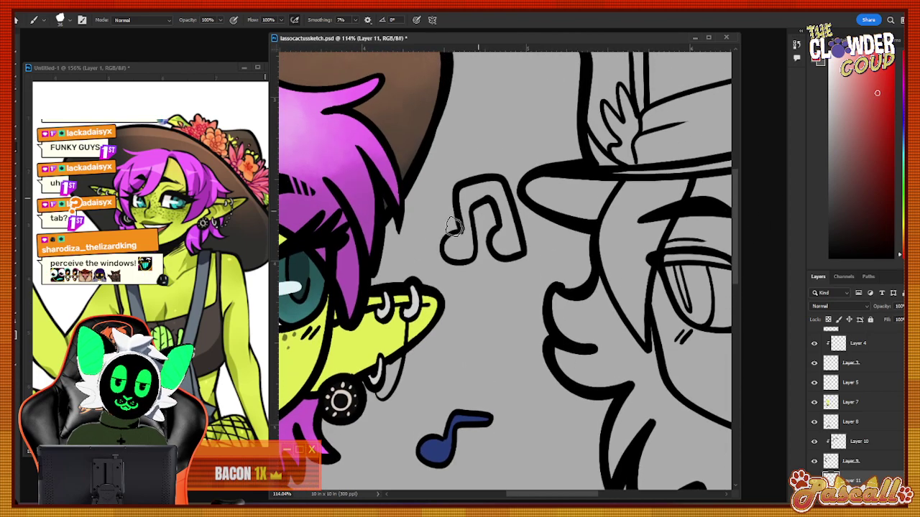
{"action": "mouse_move", "coordinate": [462, 244]}
{"action": "left_mouse_down"}
{"action": "mouse_move", "coordinate": [466, 193]}
{"action": "mouse_move", "coordinate": [495, 185]}
{"action": "mouse_move", "coordinate": [508, 212]}
{"action": "mouse_move", "coordinate": [503, 241]}
{"action": "mouse_move", "coordinate": [516, 249]}
{"action": "left_mouse_up"}
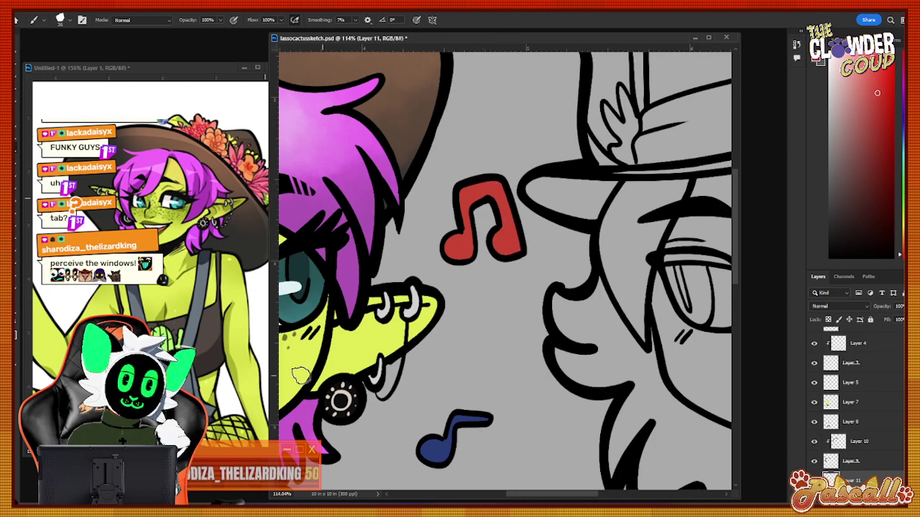
{"action": "key", "text": "z"}
{"action": "mouse_move", "coordinate": [477, 327]}
{"action": "left_mouse_down"}
{"action": "mouse_move", "coordinate": [453, 379]}
{"action": "mouse_move", "coordinate": [407, 394]}
{"action": "mouse_move", "coordinate": [419, 390]}
{"action": "left_mouse_up"}
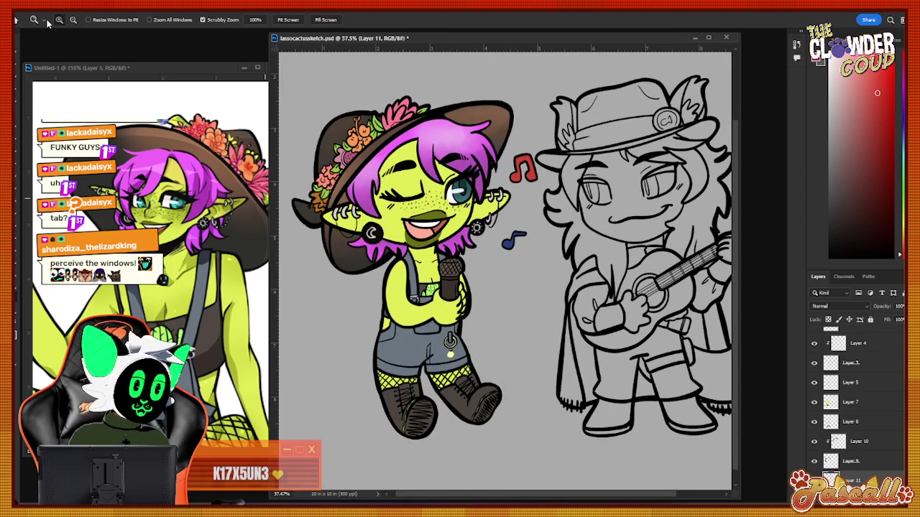
{"action": "left_click", "coordinate": [25, 7]}
{"action": "left_click", "coordinate": [50, 115]}
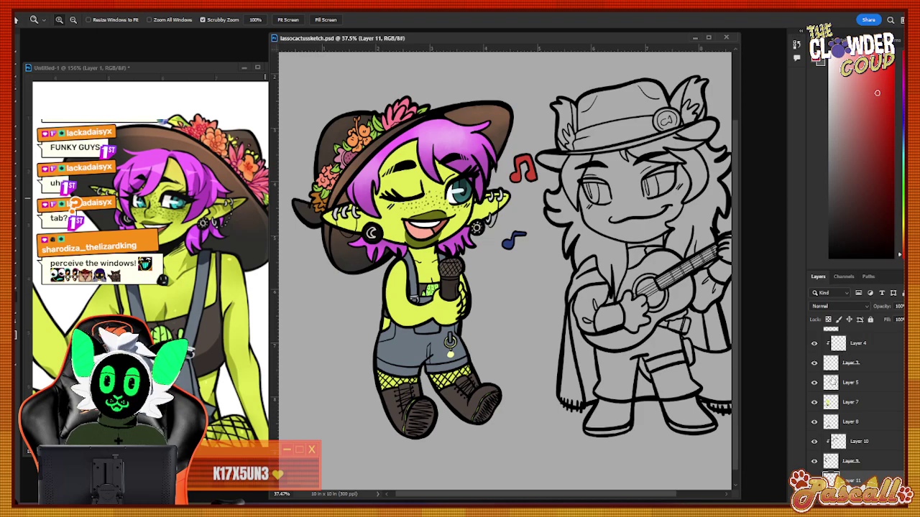
Hide the Background layer of the sketch.
{"action": "left_click", "coordinate": [855, 480]}
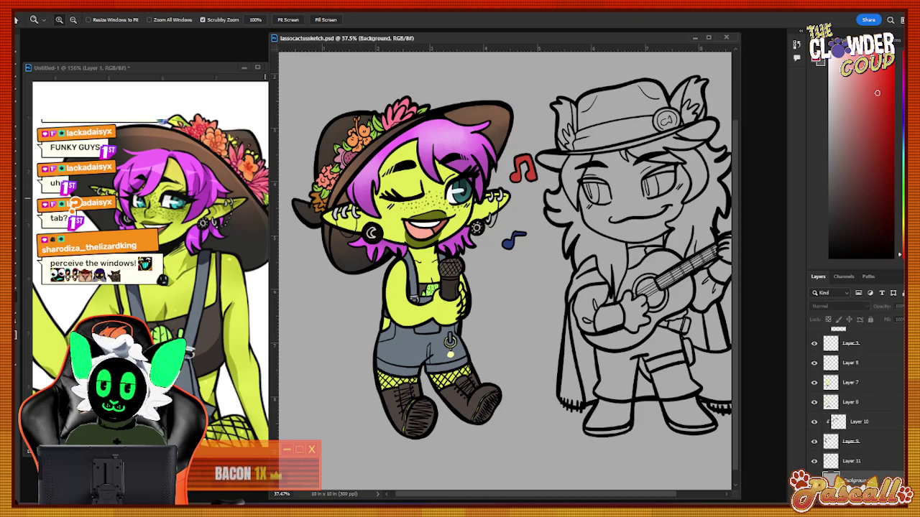
{"action": "left_click", "coordinate": [814, 480]}
{"action": "left_click_drag", "start_coordinate": [433, 283], "coordinate": [508, 264]}
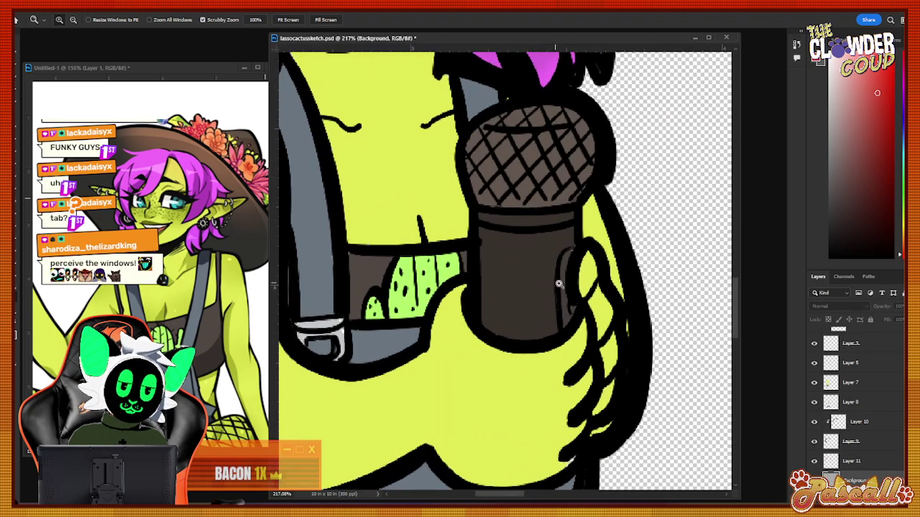
Sample the dark brown of the microphone's handle for the brush and make Layer 8 the active layer.
{"action": "key", "text": "i"}
{"action": "left_click", "coordinate": [487, 252]}
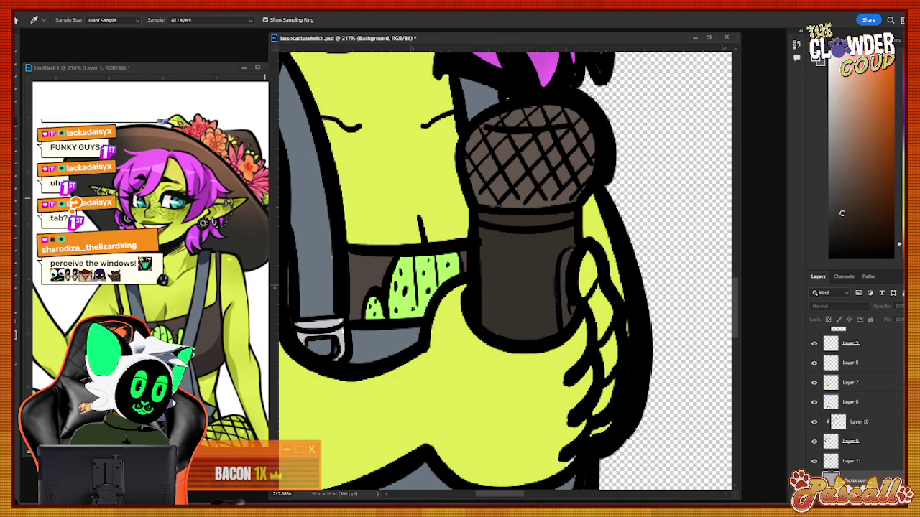
{"action": "key", "text": "b"}
{"action": "key", "text": "i"}
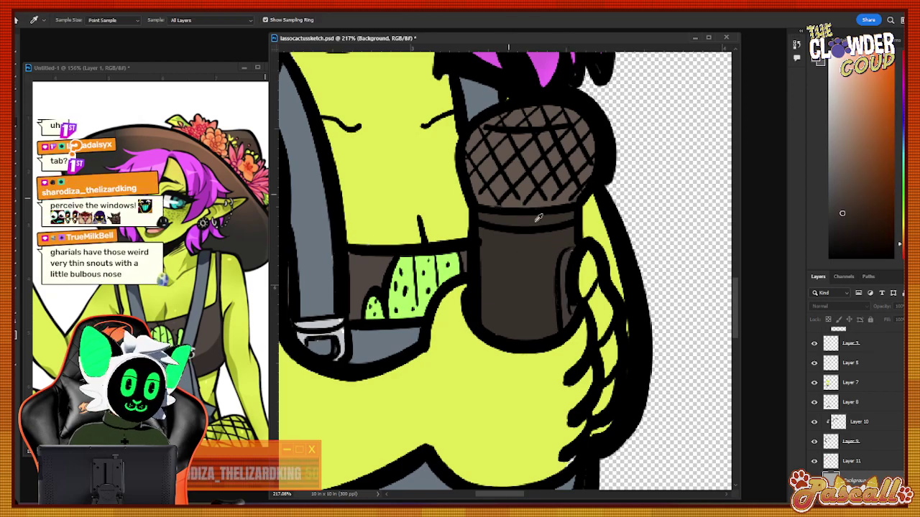
{"action": "left_click", "coordinate": [555, 257]}
{"action": "key", "text": "b"}
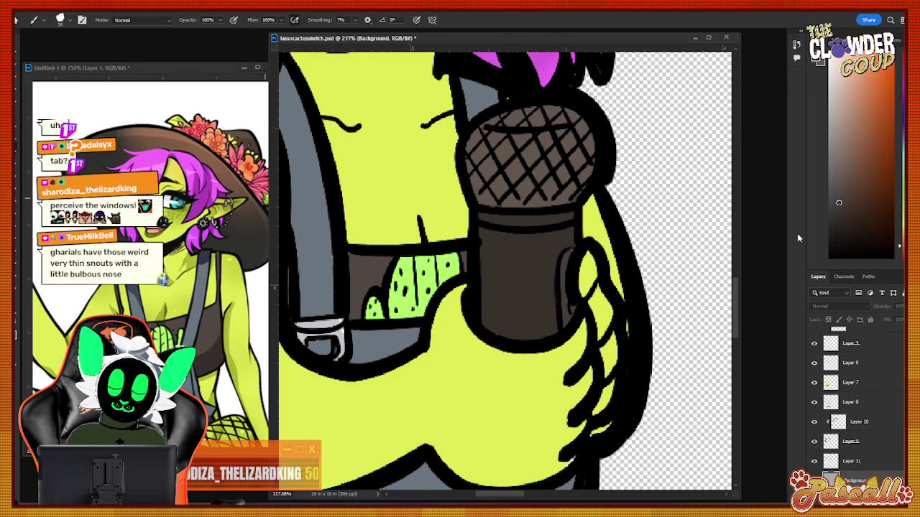
{"action": "left_click", "coordinate": [831, 401]}
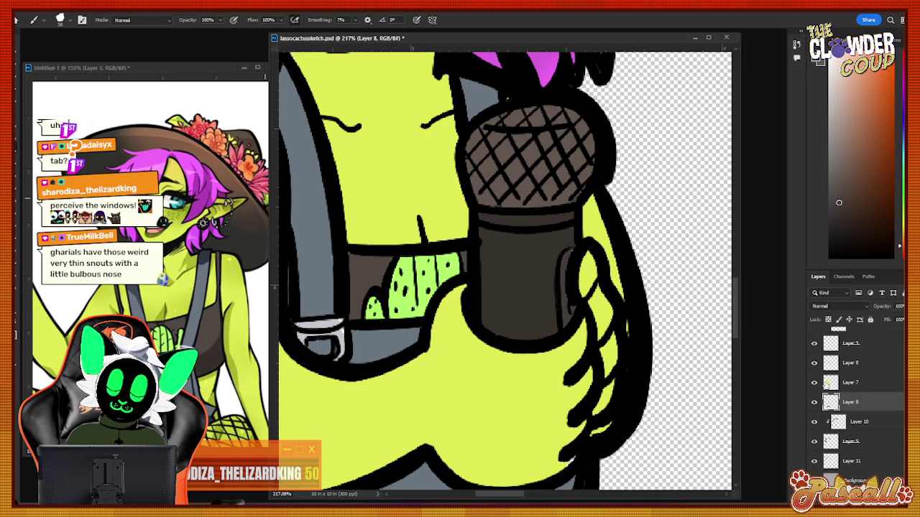
{"action": "left_click", "coordinate": [363, 194]}
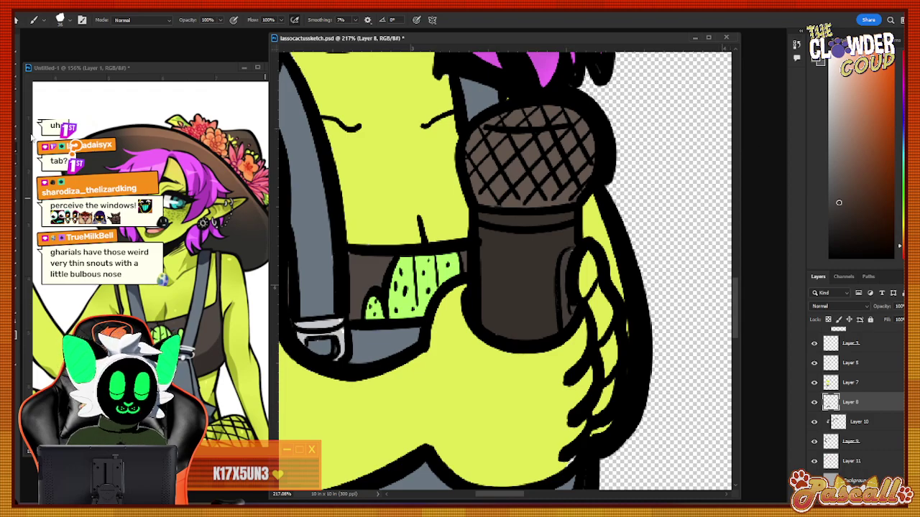
Merge Layer 5, Layer 7 and Layer 8 into a single layer.
{"action": "key", "text": "z"}
{"action": "left_click_drag", "start_coordinate": [493, 286], "coordinate": [450, 311]}
{"action": "scroll", "coordinate": [863, 390], "scroll_direction": "up", "scroll_amount": 3}
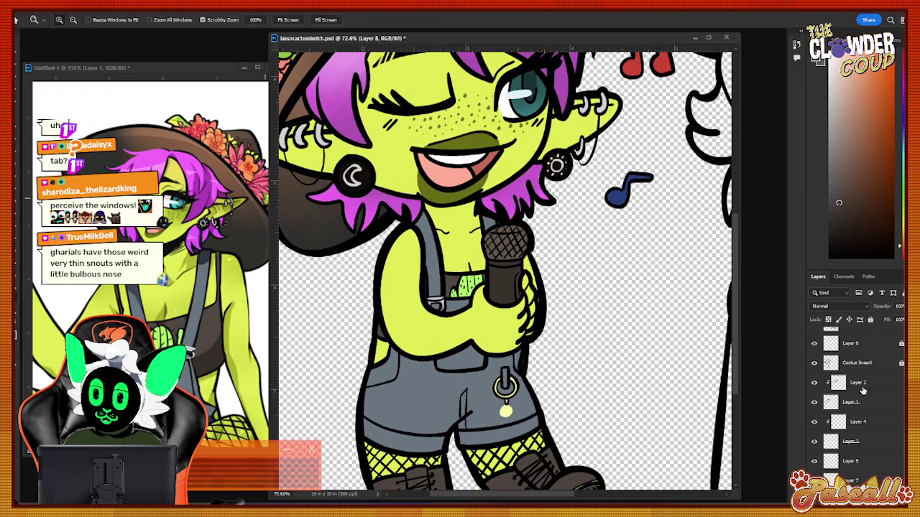
{"action": "left_click", "coordinate": [862, 363]}
{"action": "left_click", "coordinate": [886, 407]}
{"action": "left_click", "coordinate": [887, 440]}
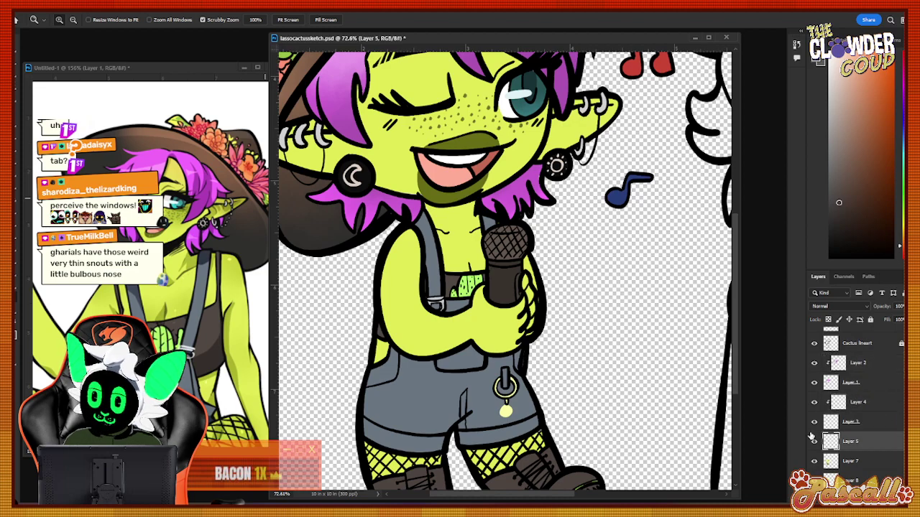
{"action": "left_click", "coordinate": [812, 423]}
{"action": "scroll", "coordinate": [885, 445], "scroll_direction": "down", "scroll_amount": 3}
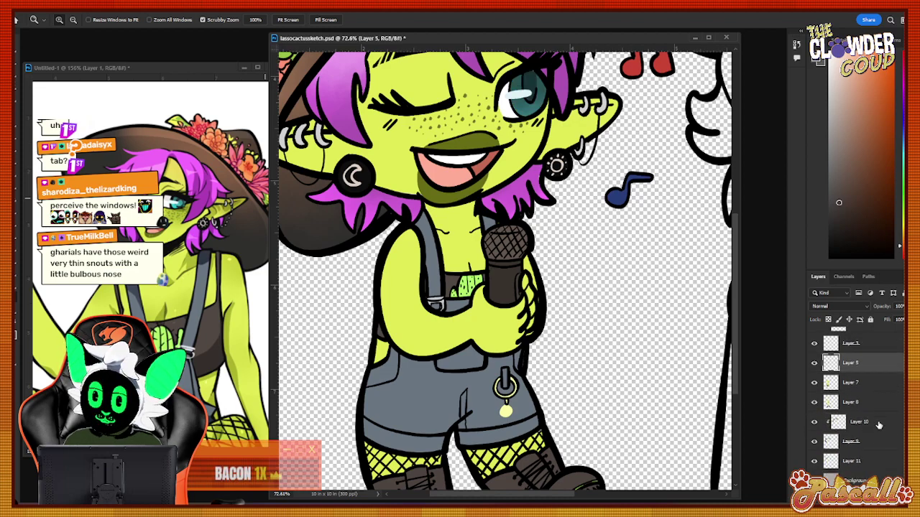
{"action": "left_click", "coordinate": [875, 402], "text": "shift"}
{"action": "right_click", "coordinate": [876, 402]}
{"action": "left_click", "coordinate": [803, 384]}
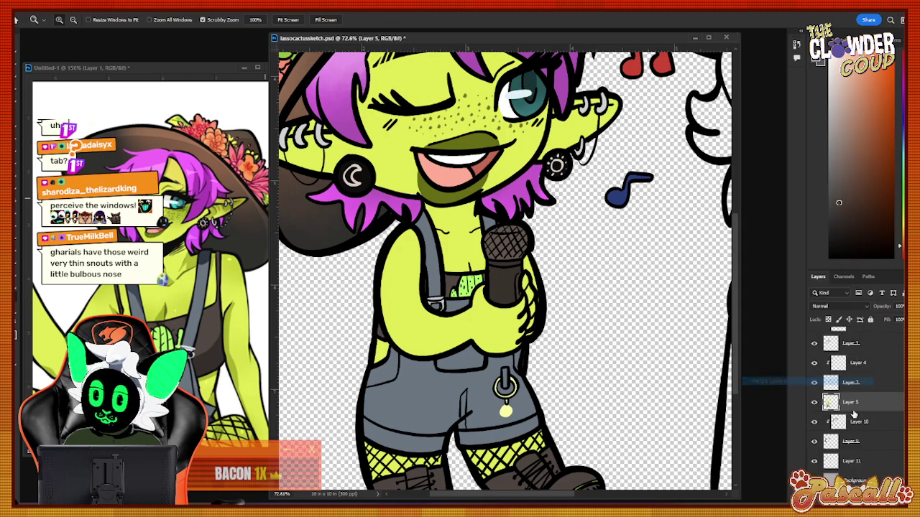
{"action": "left_click", "coordinate": [873, 446]}
{"action": "left_click", "coordinate": [858, 462], "text": "shift"}
{"action": "right_click", "coordinate": [858, 462]}
{"action": "key", "text": "Escape"}
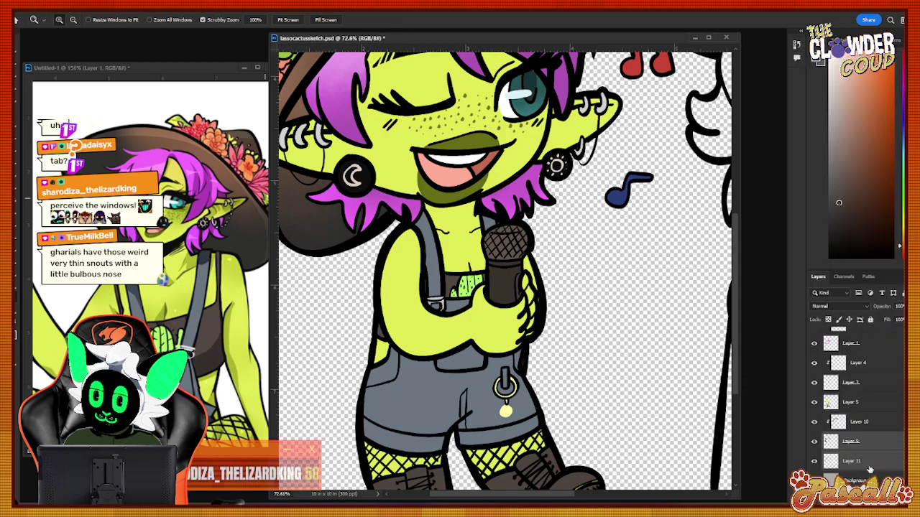
{"action": "left_click", "coordinate": [875, 441]}
{"action": "left_click", "coordinate": [876, 424]}
{"action": "left_click", "coordinate": [875, 442]}
Merge all the goblin's colour layers from Layer 11 up to Layer 2 into one layer and toggle its visibility.
{"action": "left_click", "coordinate": [872, 460]}
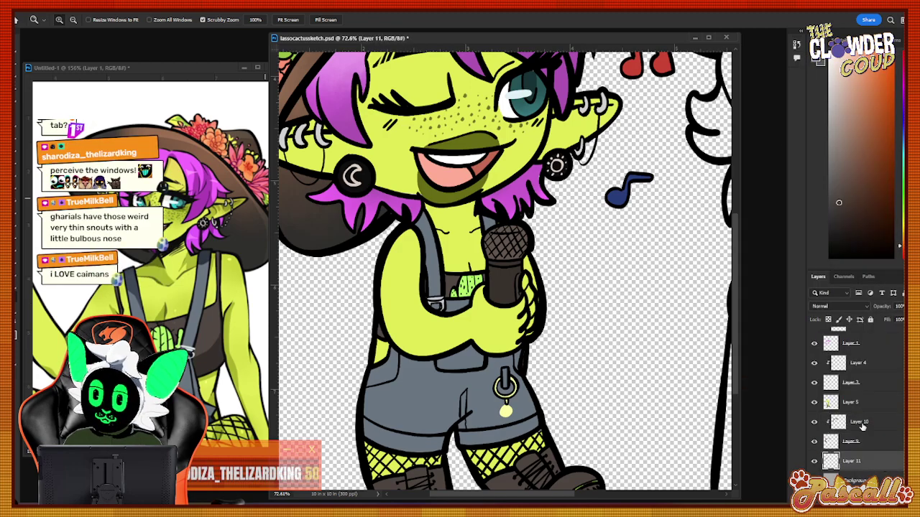
{"action": "scroll", "coordinate": [862, 423], "scroll_direction": "up", "scroll_amount": 2}
{"action": "right_click", "coordinate": [862, 373]}
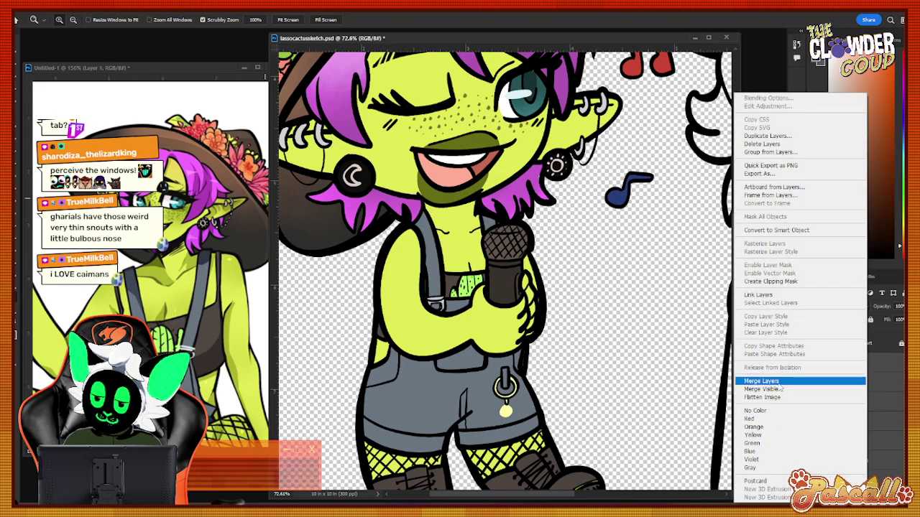
{"action": "left_click", "coordinate": [814, 379]}
{"action": "left_click", "coordinate": [814, 417]}
{"action": "left_click", "coordinate": [814, 417]}
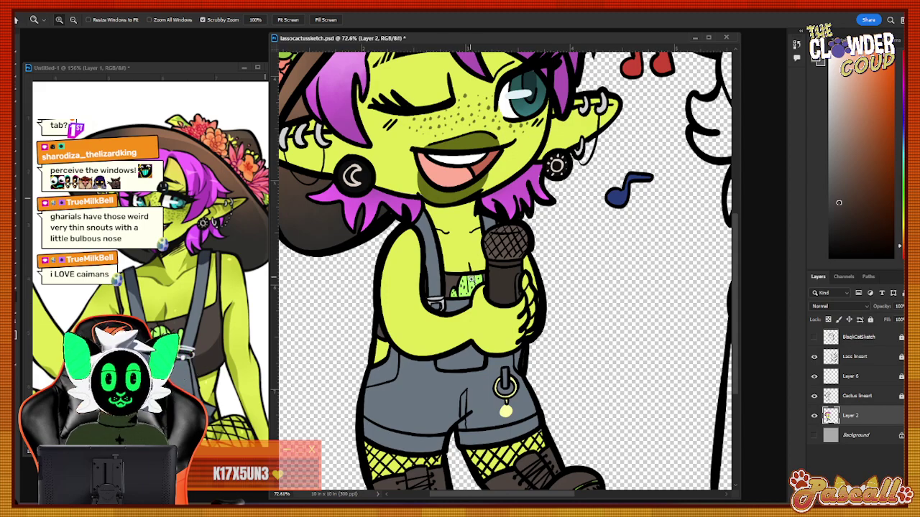
Touch up the microphone handle in its sampled dark brown and clear the stray dark dab from the forearm with yellow-green.
{"action": "left_click_drag", "start_coordinate": [510, 282], "coordinate": [567, 283]}
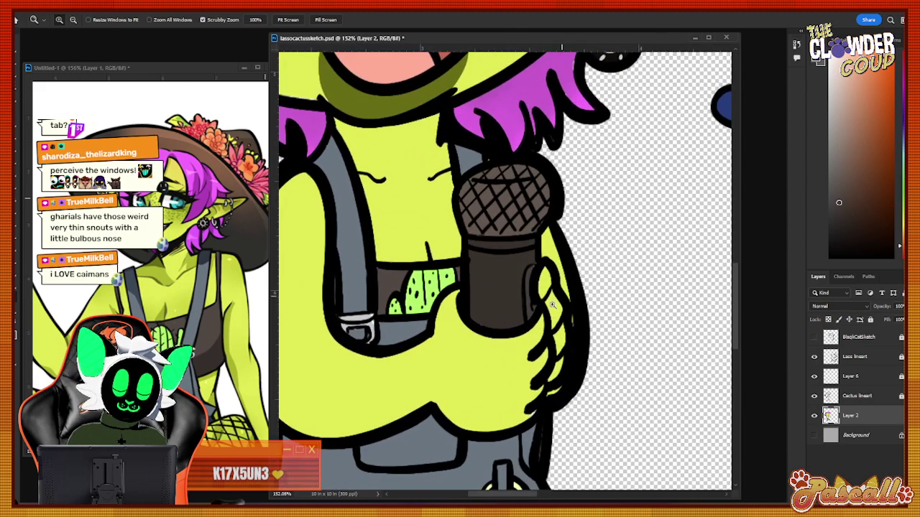
{"action": "key", "text": "i"}
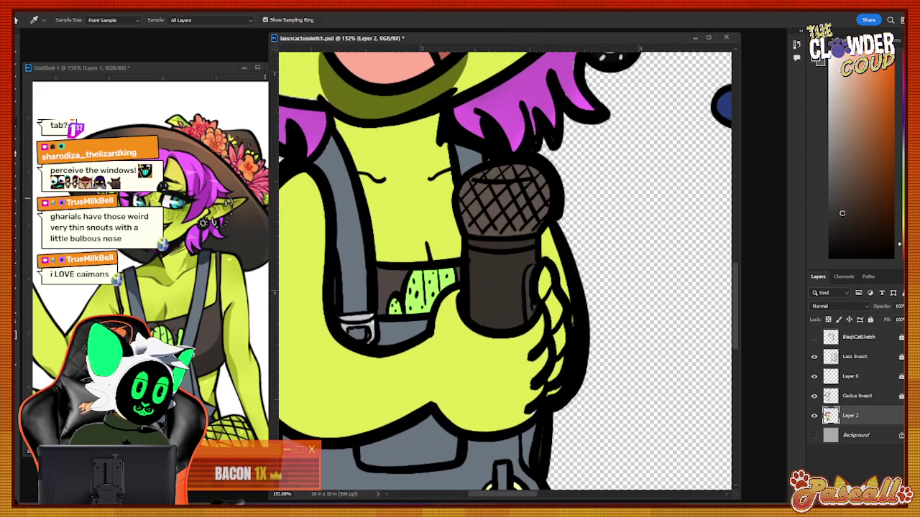
{"action": "key", "text": "b"}
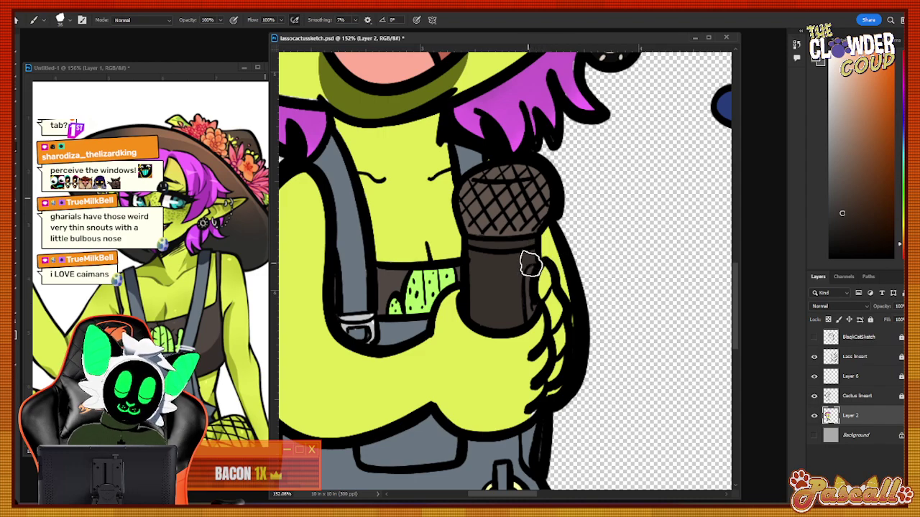
{"action": "scroll", "coordinate": [736, 306], "scroll_direction": "down", "scroll_amount": 5}
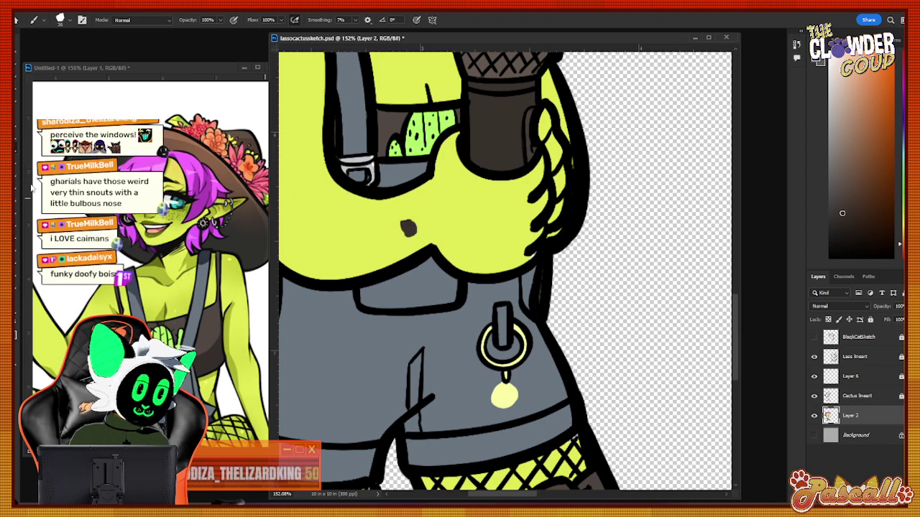
{"action": "left_click", "coordinate": [16, 129]}
{"action": "left_click", "coordinate": [18, 151]}
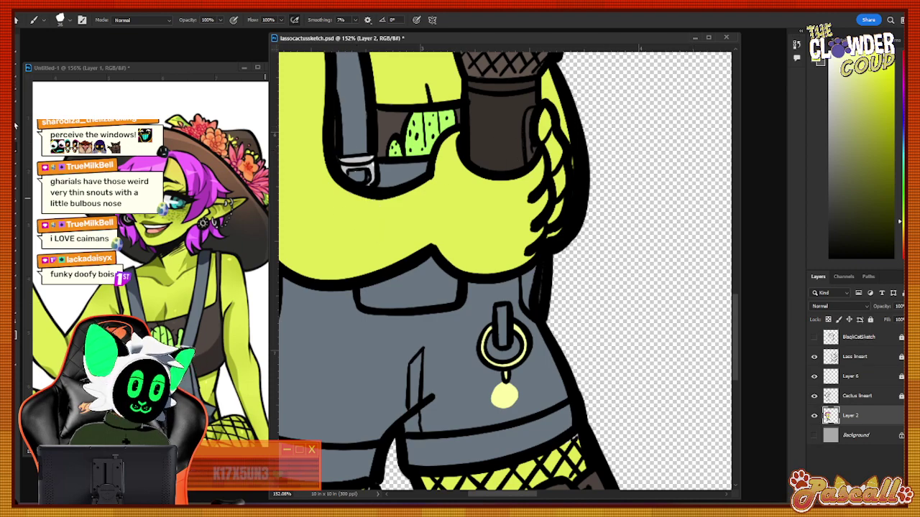
Sample the pale grey of the overall strap's buckle and the denim blue-grey, and touch up the area around the buckle.
{"action": "key", "text": "i"}
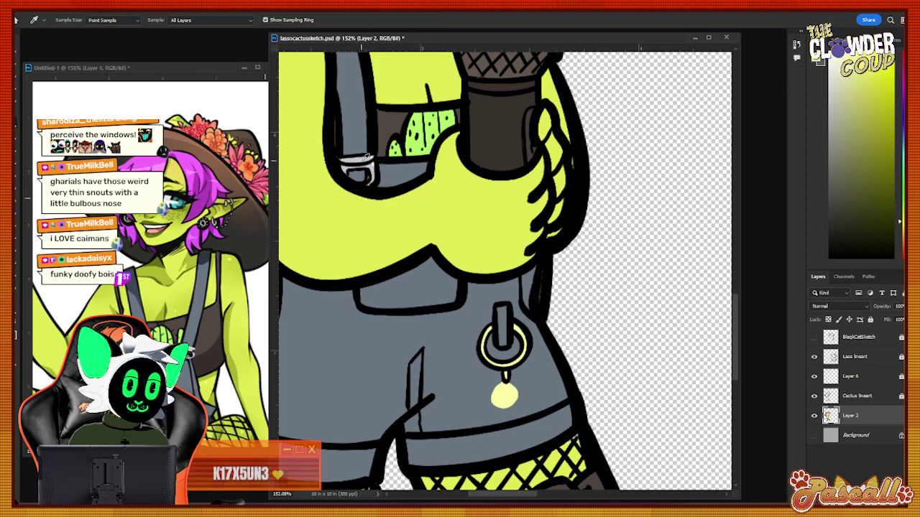
{"action": "left_click", "coordinate": [367, 157]}
{"action": "key", "text": "b"}
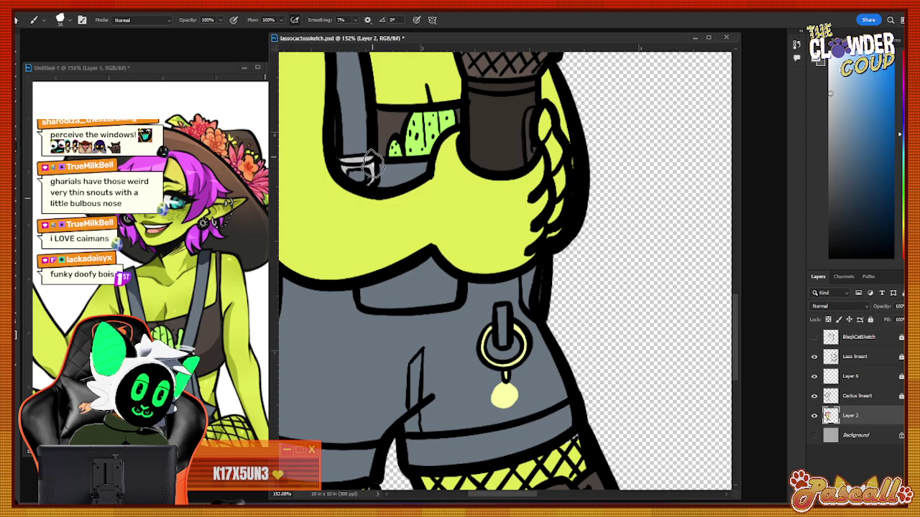
{"action": "left_click", "coordinate": [20, 149]}
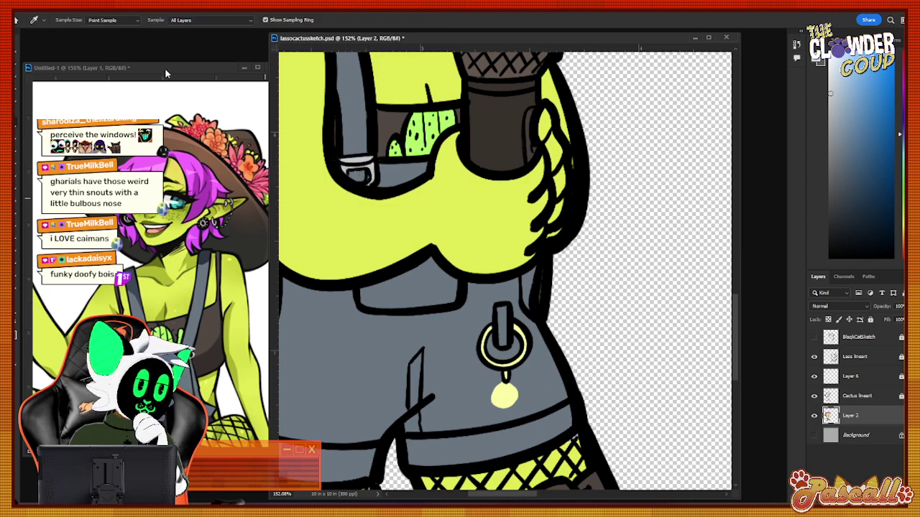
{"action": "key", "text": "b"}
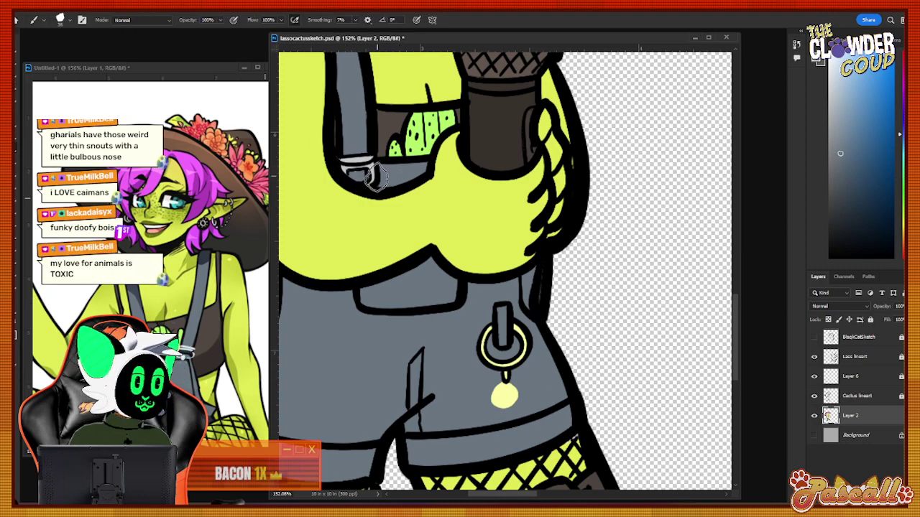
{"action": "mouse_move", "coordinate": [376, 177]}
{"action": "left_mouse_down"}
{"action": "mouse_move", "coordinate": [355, 173]}
{"action": "mouse_move", "coordinate": [362, 177]}
{"action": "left_mouse_up"}
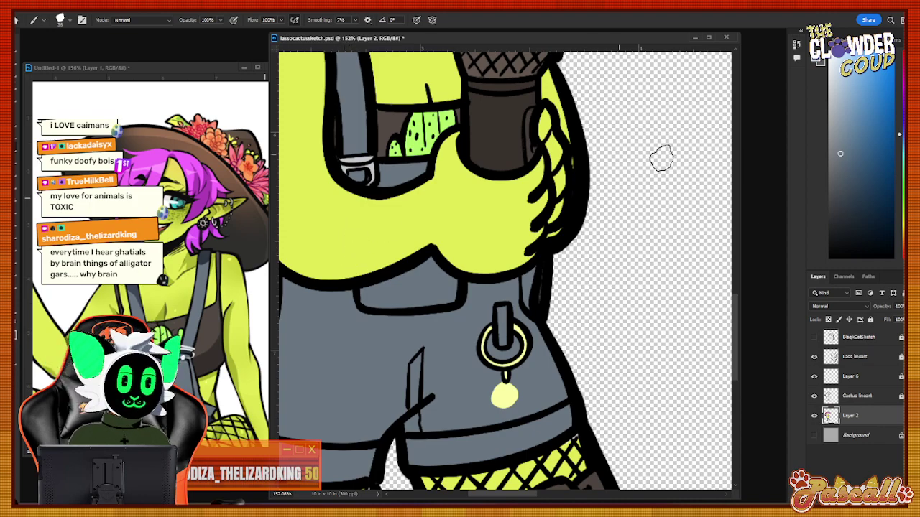
Sample the yellow-green of the goblin's chest and touch up the skin along the lineart.
{"action": "left_click_drag", "start_coordinate": [735, 303], "coordinate": [735, 279]}
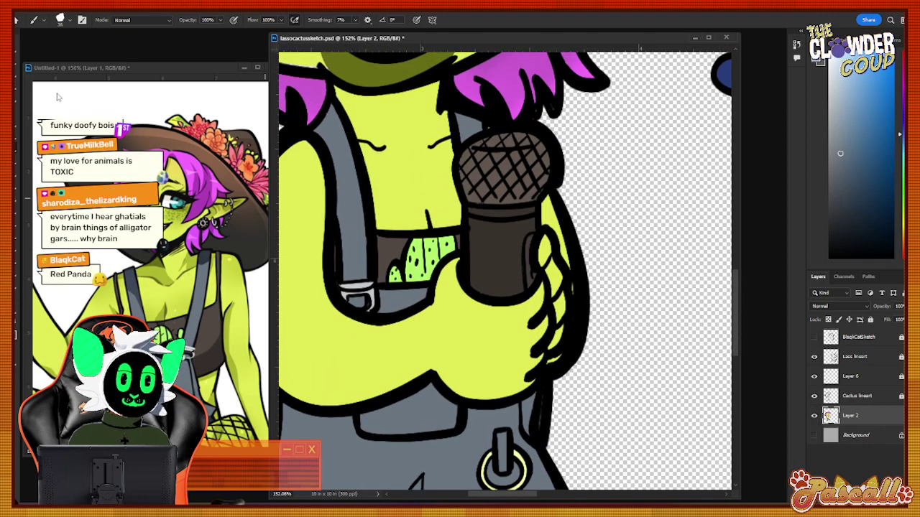
{"action": "key", "text": "alt"}
{"action": "left_click", "coordinate": [399, 214]}
{"action": "key", "text": "b"}
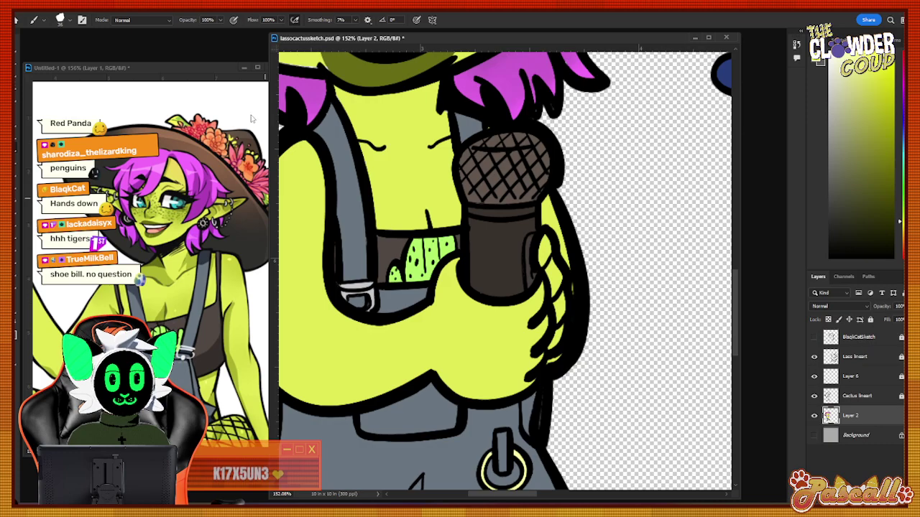
Touch up the overall strap in its sampled blue-grey and the cactus top in its sampled brown.
{"action": "key", "text": "i"}
{"action": "left_click", "coordinate": [351, 166]}
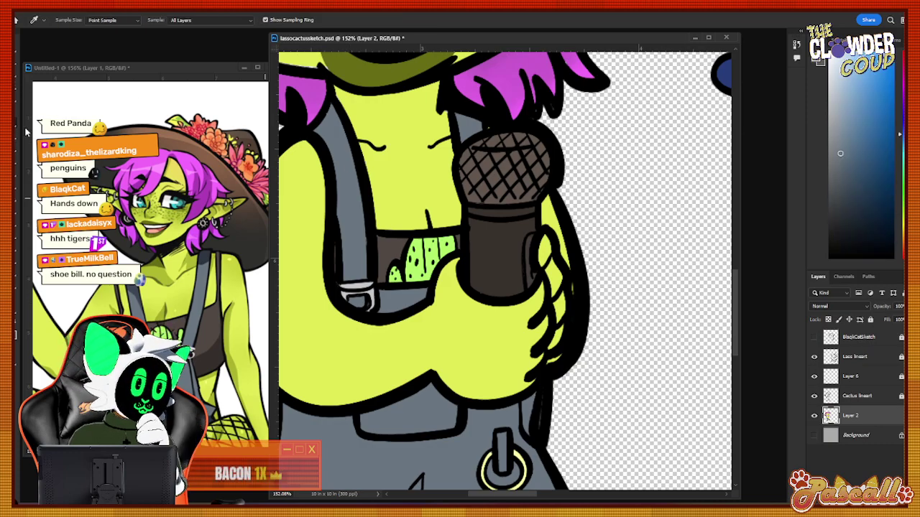
{"action": "key", "text": "b"}
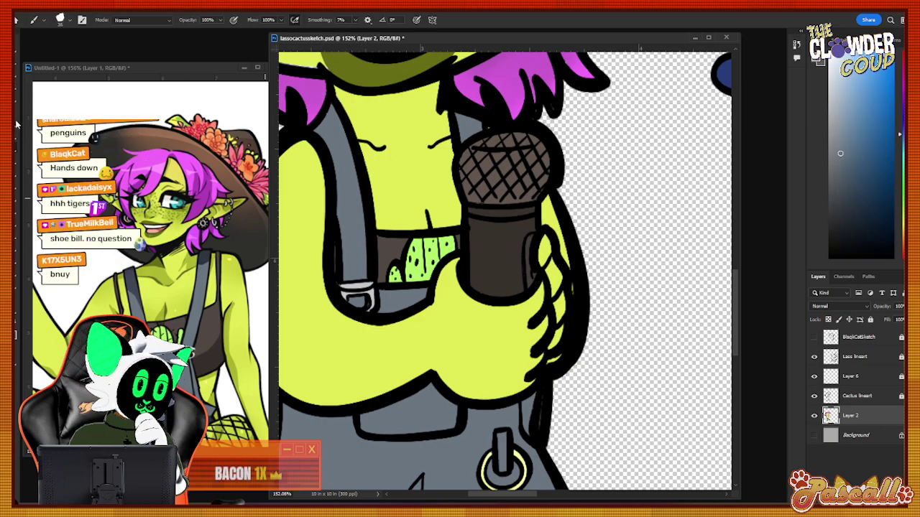
{"action": "key", "text": "i"}
{"action": "left_click", "coordinate": [390, 252]}
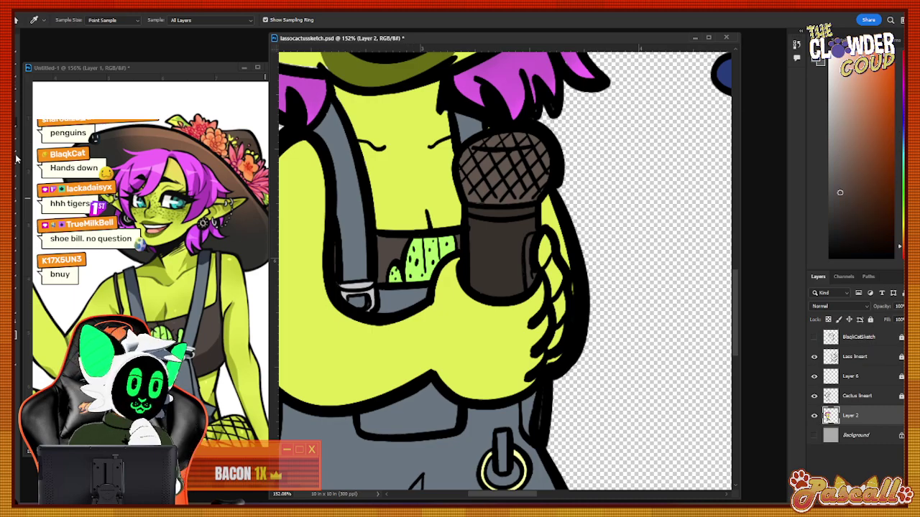
{"action": "key", "text": "b"}
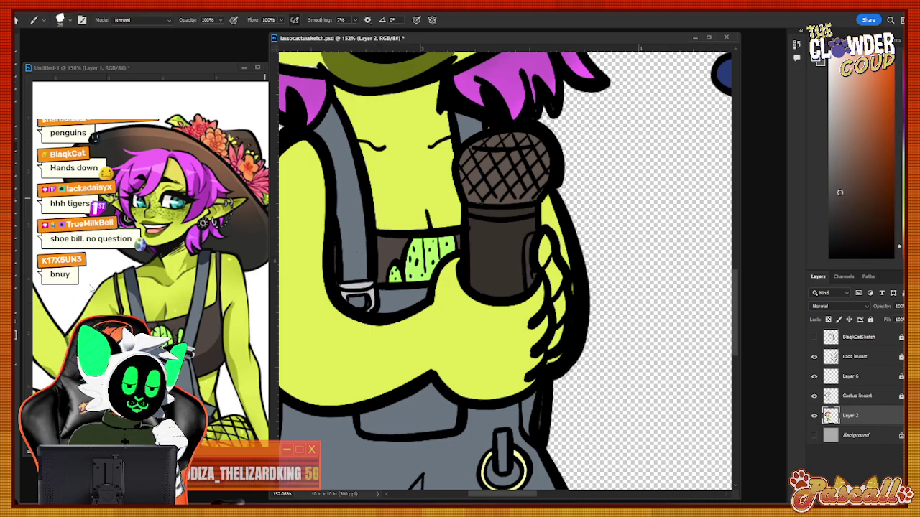
Sample the dark brown of the hat and touch up the brim's edge beside the goblin's shoulder.
{"action": "key", "text": "z"}
{"action": "left_click_drag", "start_coordinate": [522, 293], "coordinate": [477, 333]}
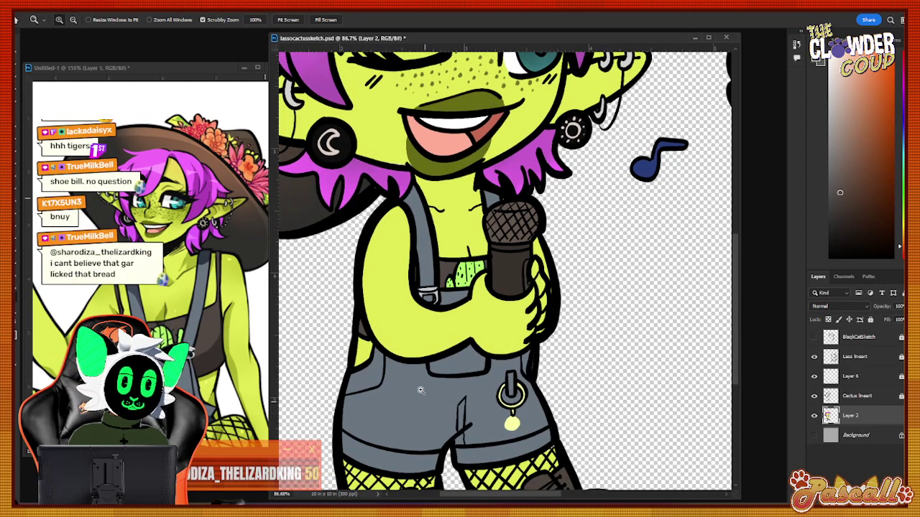
{"action": "left_click_drag", "start_coordinate": [319, 212], "coordinate": [344, 192]}
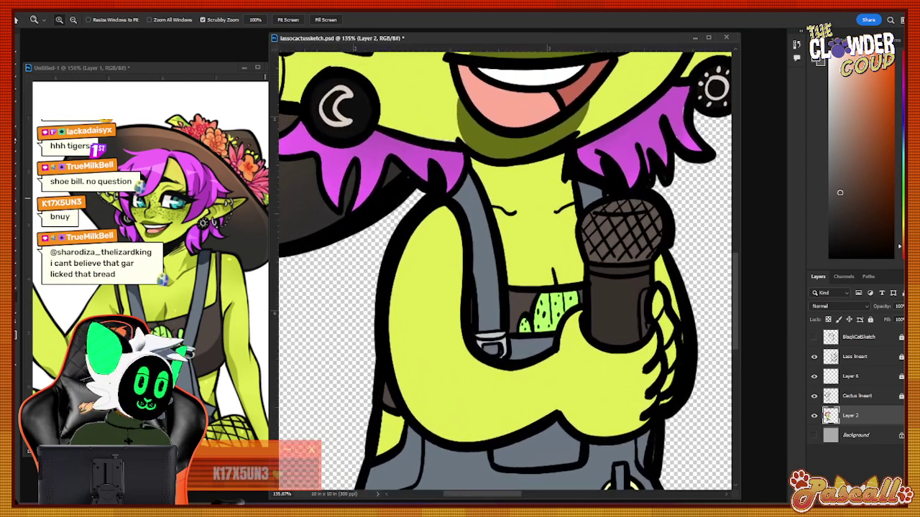
{"action": "key", "text": "i"}
{"action": "left_click", "coordinate": [396, 167]}
{"action": "key", "text": "r"}
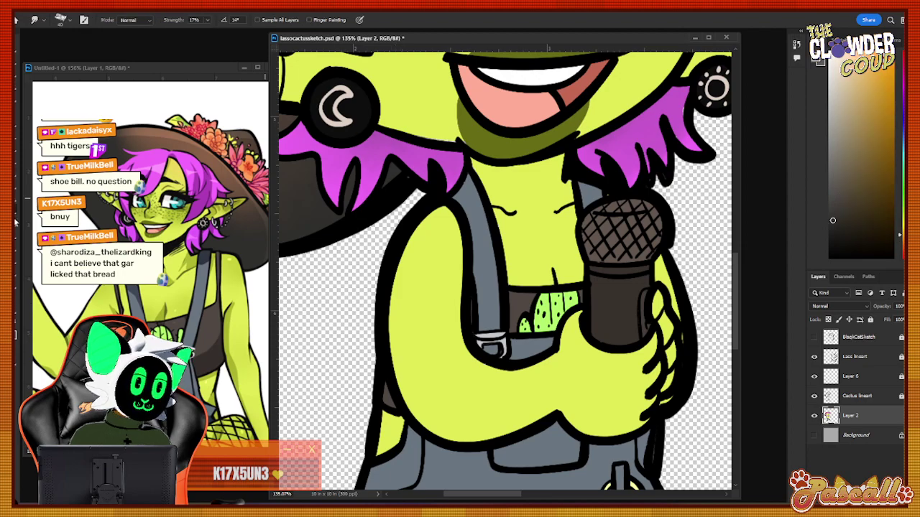
{"action": "key", "text": "b"}
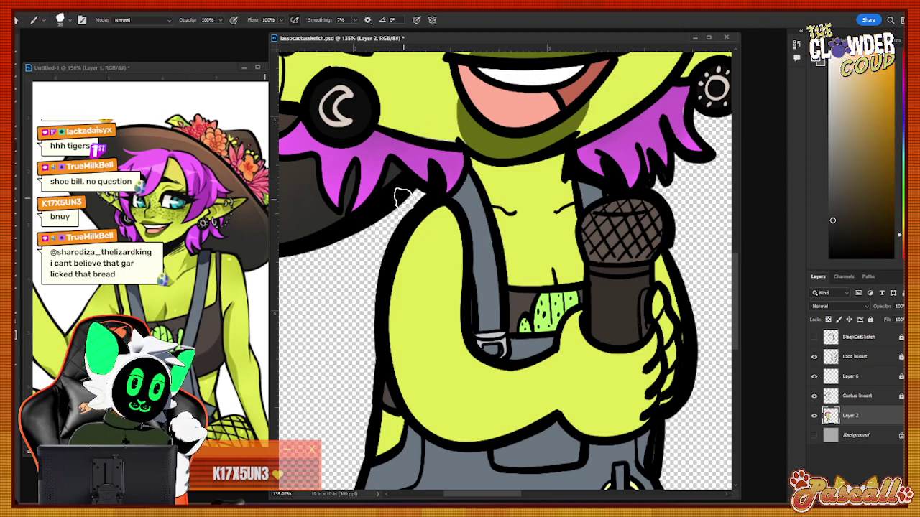
Sample the dark brown of the hat's crown and touch up the crown beside the flowers.
{"action": "left_click", "coordinate": [18, 297]}
{"action": "left_click_drag", "start_coordinate": [575, 332], "coordinate": [529, 348]}
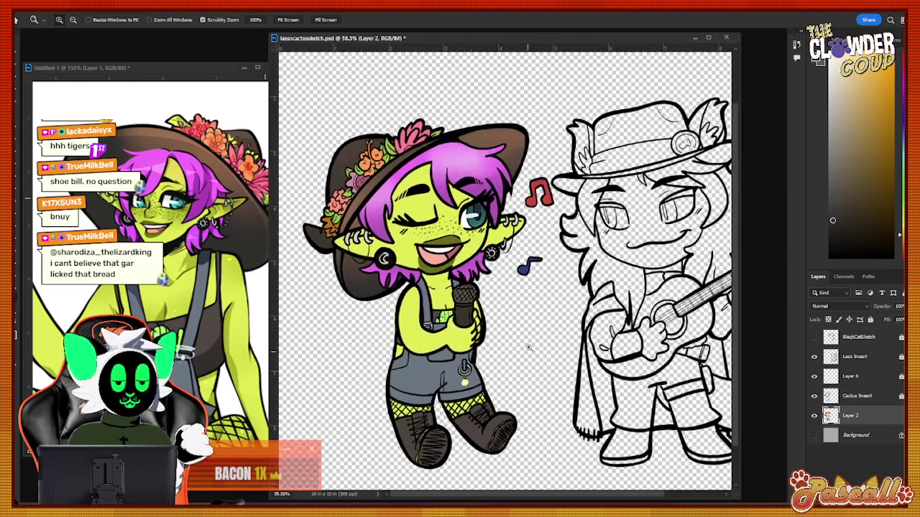
{"action": "left_click_drag", "start_coordinate": [345, 179], "coordinate": [493, 130]}
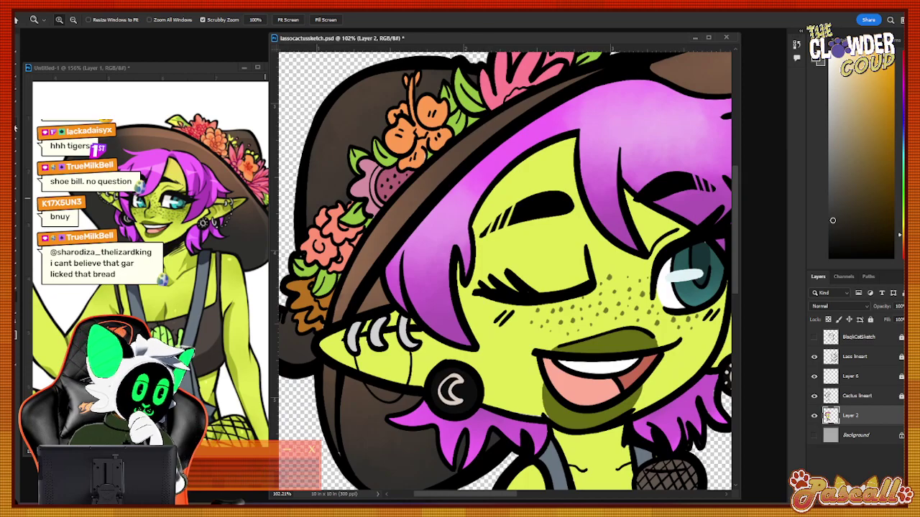
{"action": "left_click", "coordinate": [15, 128]}
{"action": "left_click", "coordinate": [347, 107]}
{"action": "left_click", "coordinate": [15, 151]}
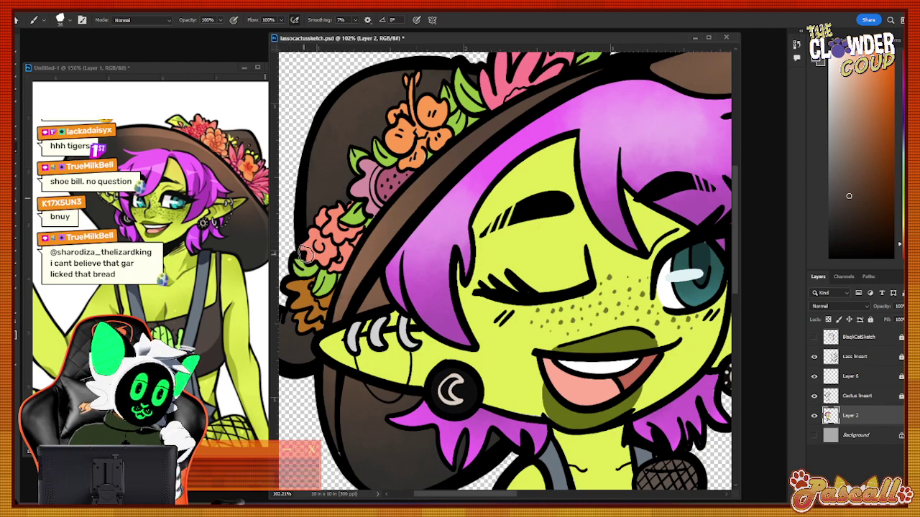
Sample the orange-brown of the lowest ruffled flower on the hat and touch up its edges.
{"action": "left_click", "coordinate": [16, 119]}
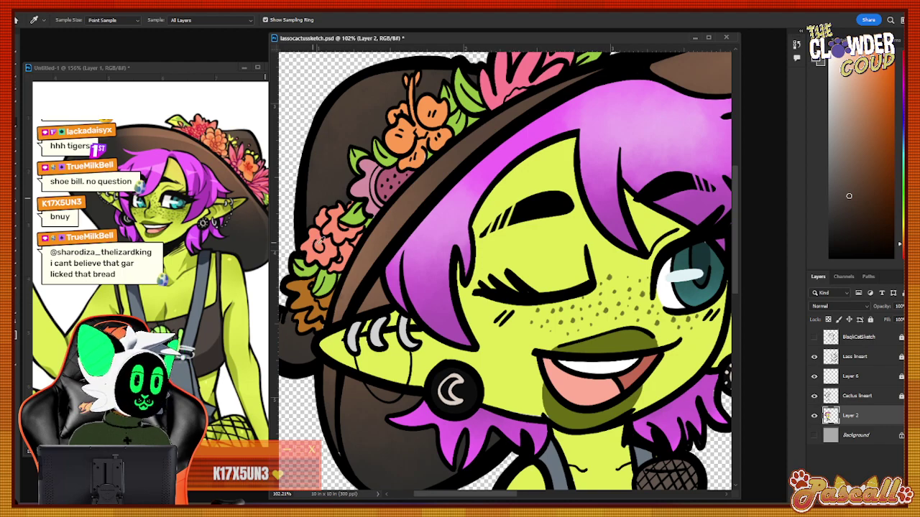
{"action": "left_click", "coordinate": [316, 290]}
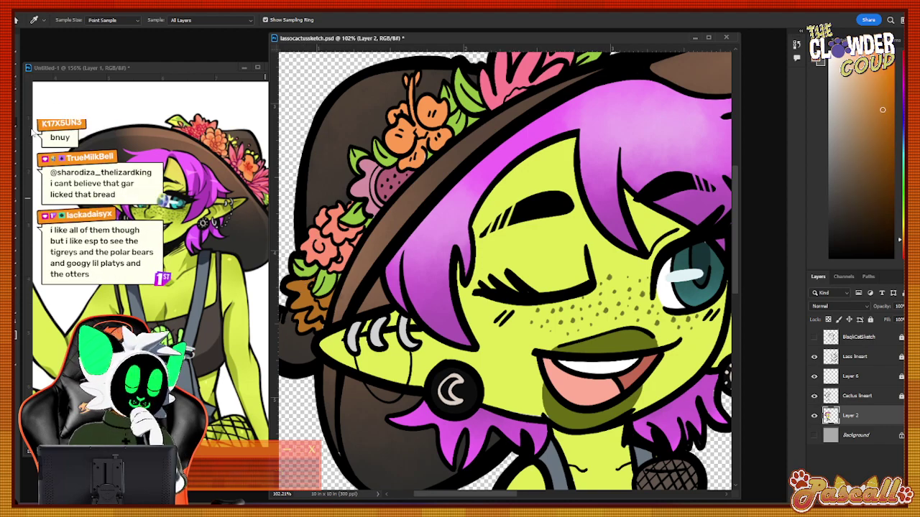
{"action": "key", "text": "b"}
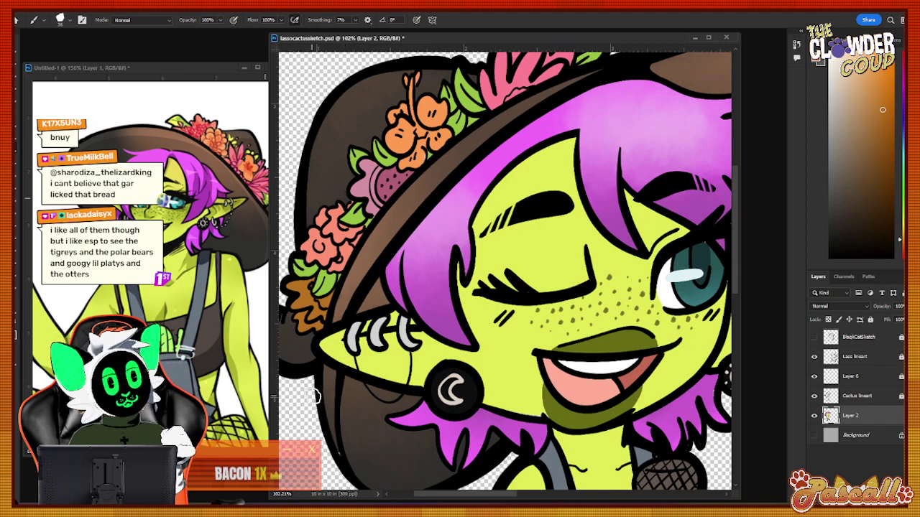
Sample the orange of the hibiscus on the goblin's hat and touch up its petals.
{"action": "key", "text": "z"}
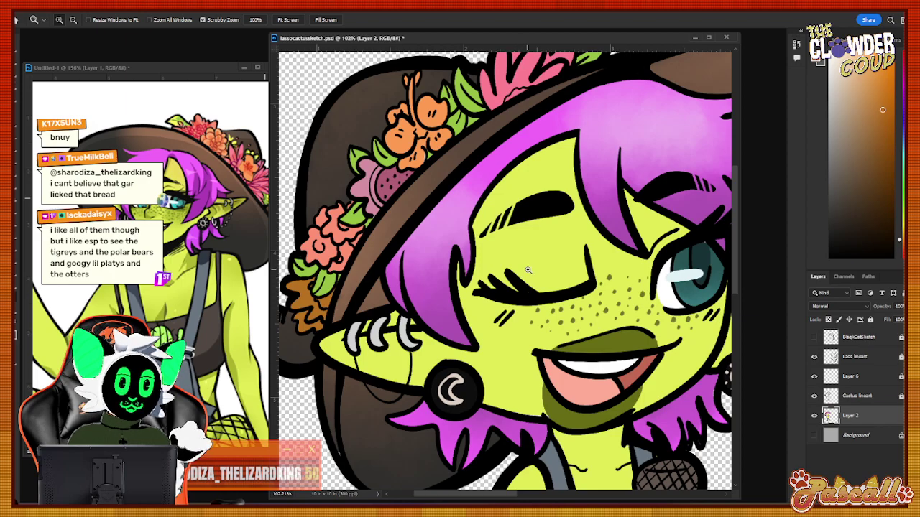
{"action": "left_click_drag", "start_coordinate": [529, 269], "coordinate": [536, 261]}
{"action": "scroll", "coordinate": [385, 98], "scroll_direction": "down", "scroll_amount": 4}
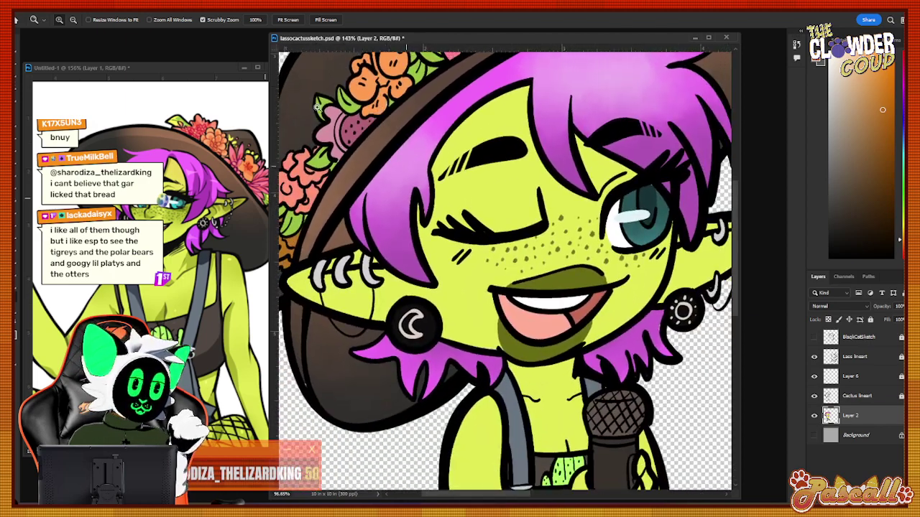
{"action": "key", "text": "i"}
{"action": "left_click", "coordinate": [355, 91]}
{"action": "key", "text": "b"}
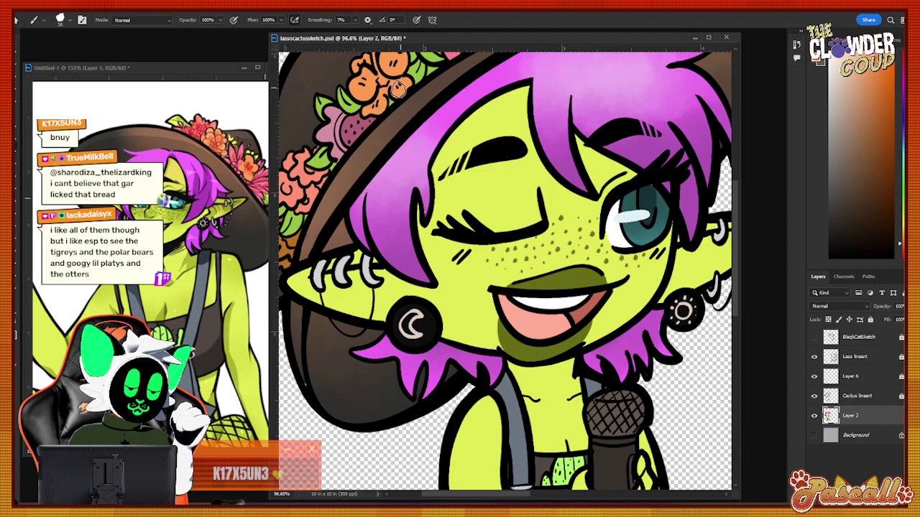
Sample the pink of the large flower on top of the hat and touch up its petals along the lineart.
{"action": "key", "text": "z"}
{"action": "scroll", "coordinate": [444, 272], "scroll_direction": "down", "scroll_amount": 3}
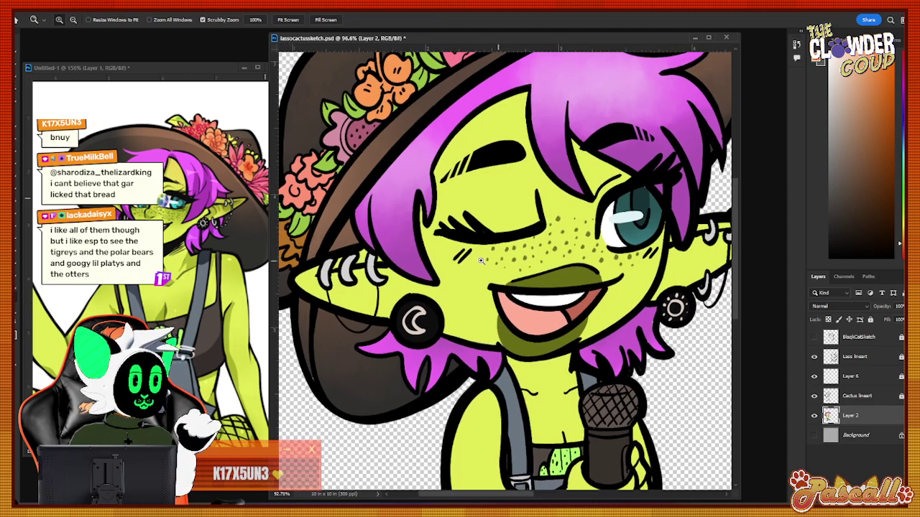
{"action": "scroll", "coordinate": [492, 74], "scroll_direction": "up", "scroll_amount": 3}
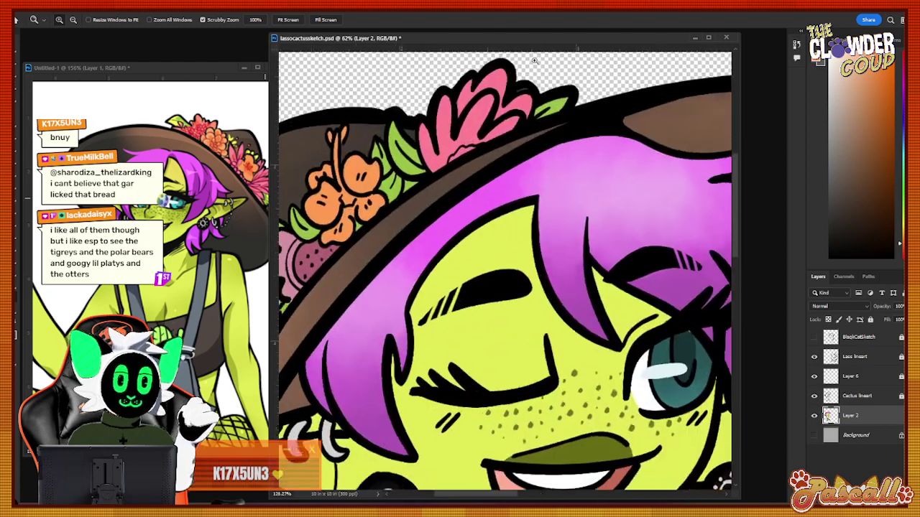
{"action": "key", "text": "i"}
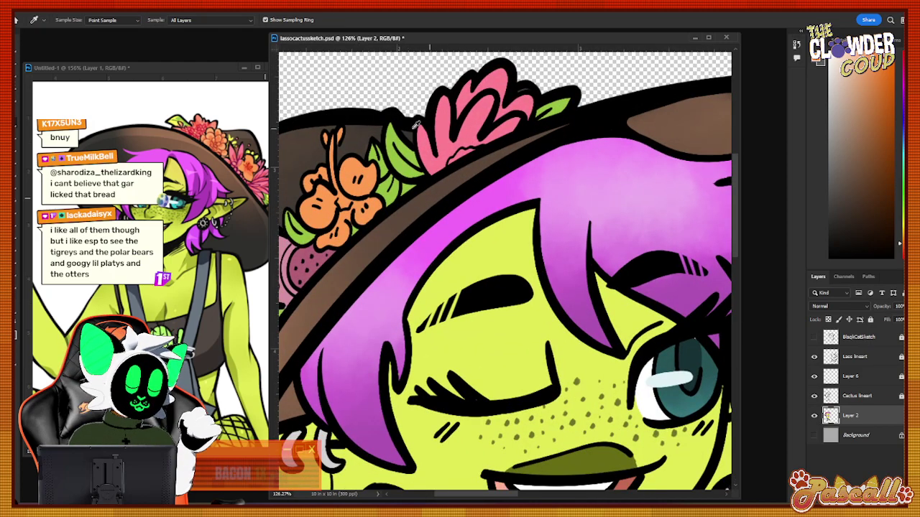
{"action": "left_click", "coordinate": [440, 128]}
{"action": "key", "text": "b"}
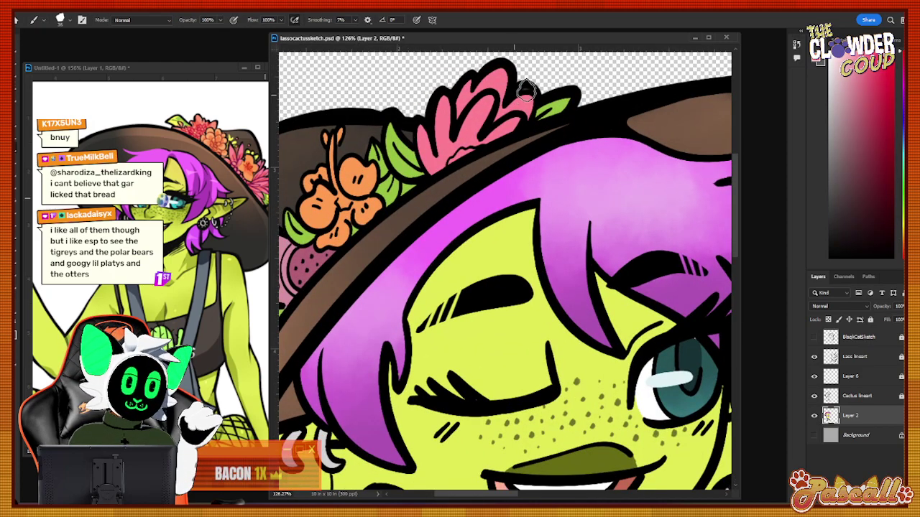
Sample the brown and darker brown of the hat brim below the moon earring and touch up the brim's outer edge.
{"action": "key", "text": "z"}
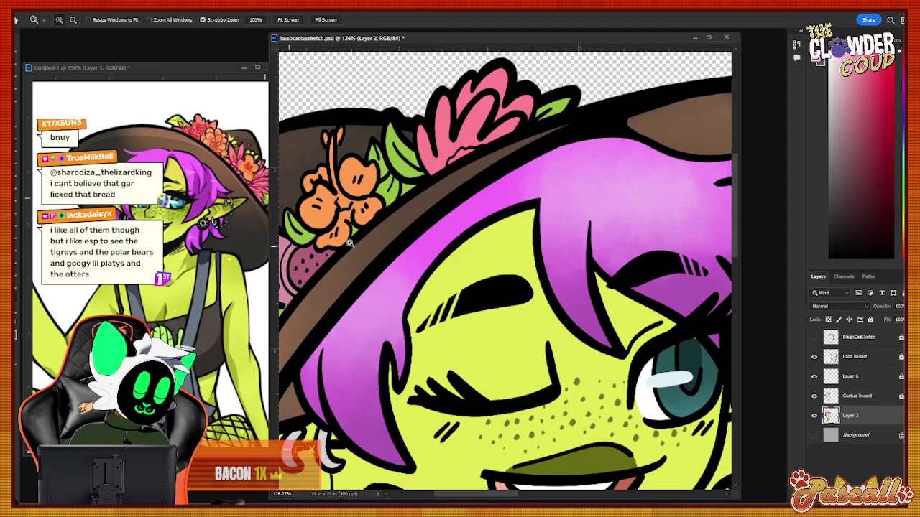
{"action": "scroll", "coordinate": [352, 357], "scroll_direction": "down", "scroll_amount": 3}
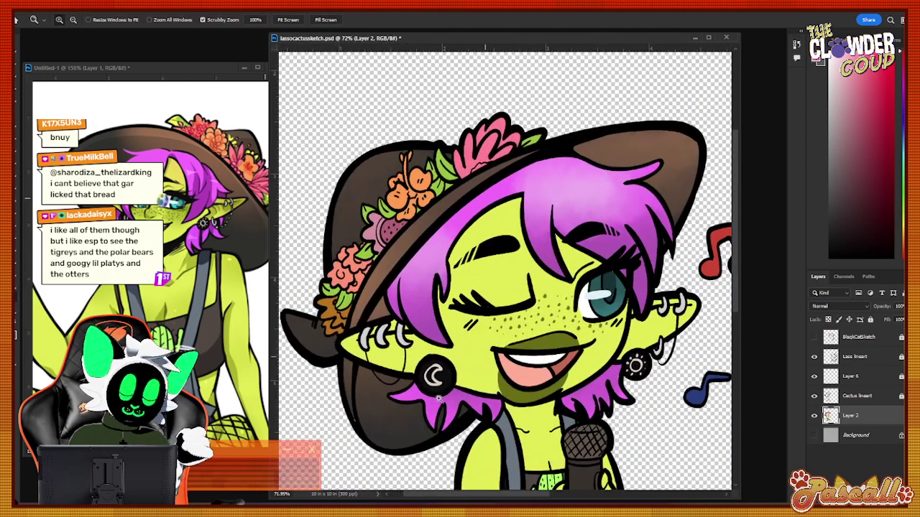
{"action": "scroll", "coordinate": [438, 397], "scroll_direction": "up", "scroll_amount": 5}
{"action": "key", "text": "i"}
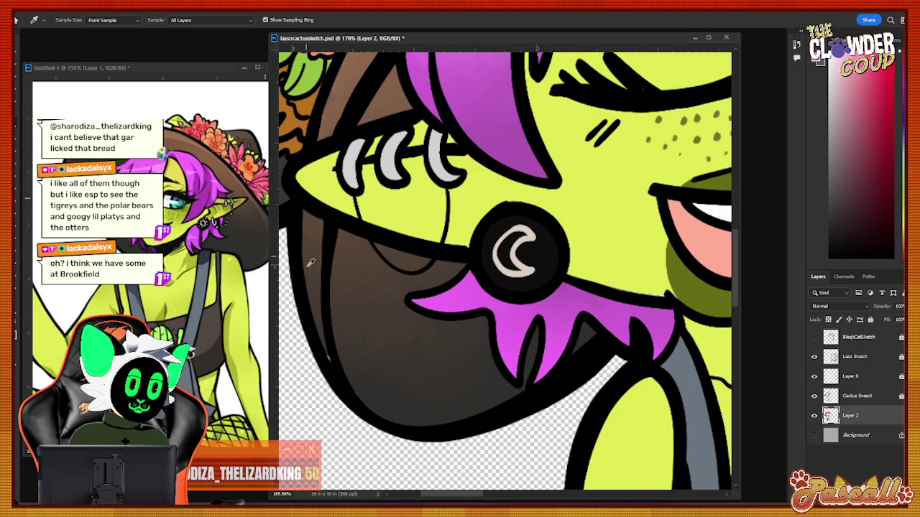
{"action": "left_click", "coordinate": [311, 263]}
{"action": "key", "text": "b"}
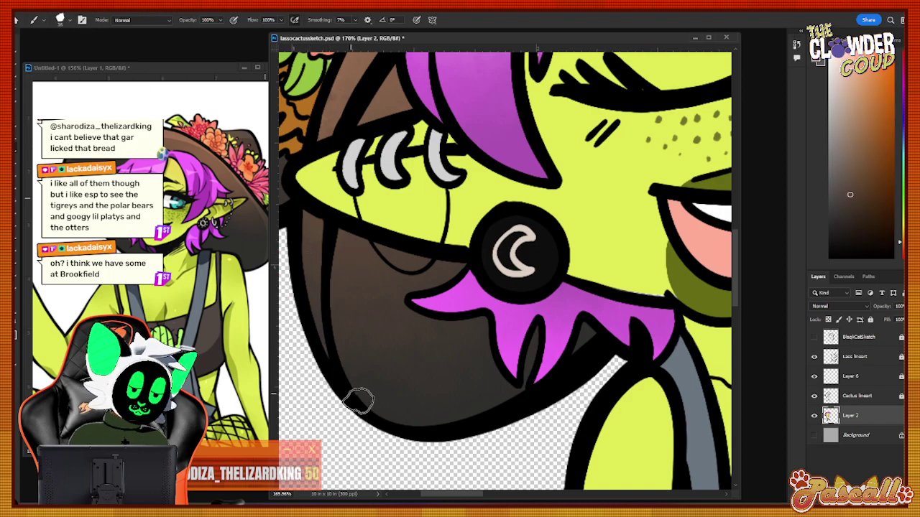
{"action": "key", "text": "i"}
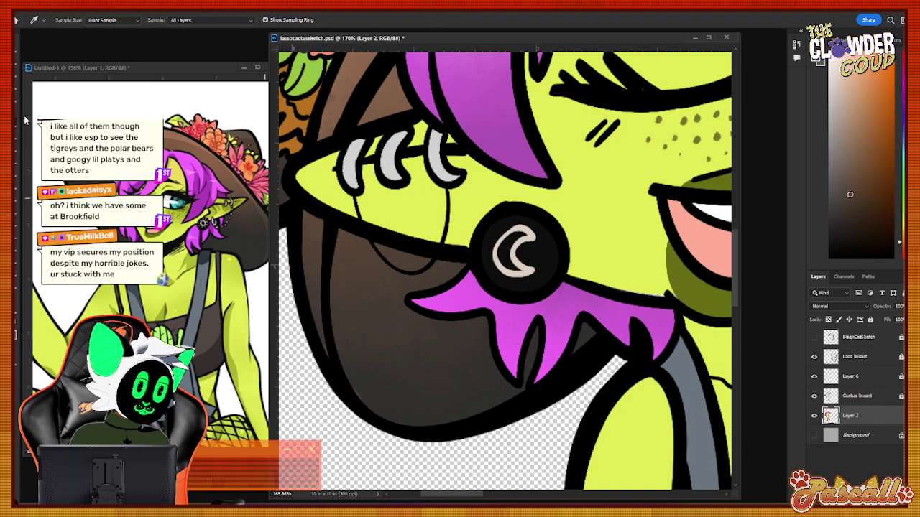
{"action": "left_click", "coordinate": [354, 360]}
{"action": "key", "text": "b"}
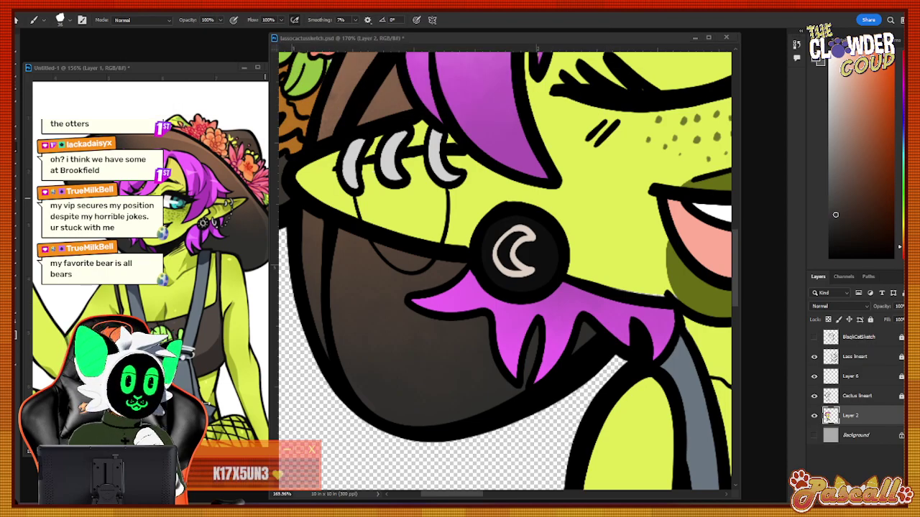
Sample the dark teal of the goblin's open eye and touch up the iris along the lineart.
{"action": "left_click", "coordinate": [15, 300]}
{"action": "left_click_drag", "start_coordinate": [506, 280], "coordinate": [471, 328]}
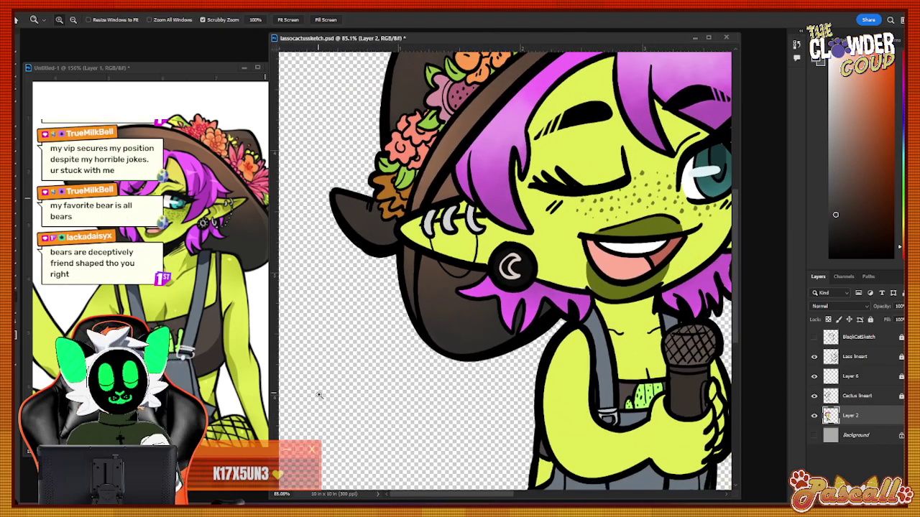
{"action": "left_click_drag", "start_coordinate": [443, 496], "coordinate": [465, 495]}
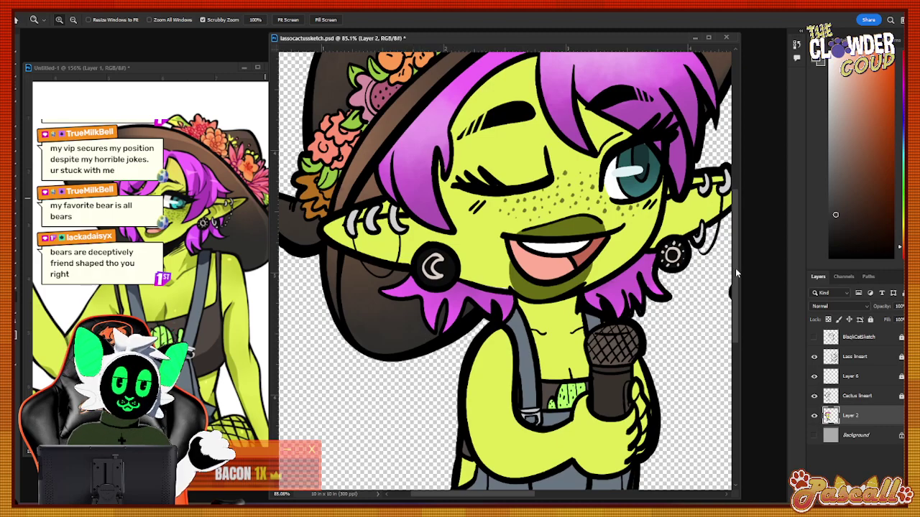
{"action": "left_click_drag", "start_coordinate": [736, 269], "coordinate": [735, 253]}
{"action": "left_click_drag", "start_coordinate": [669, 190], "coordinate": [708, 190]}
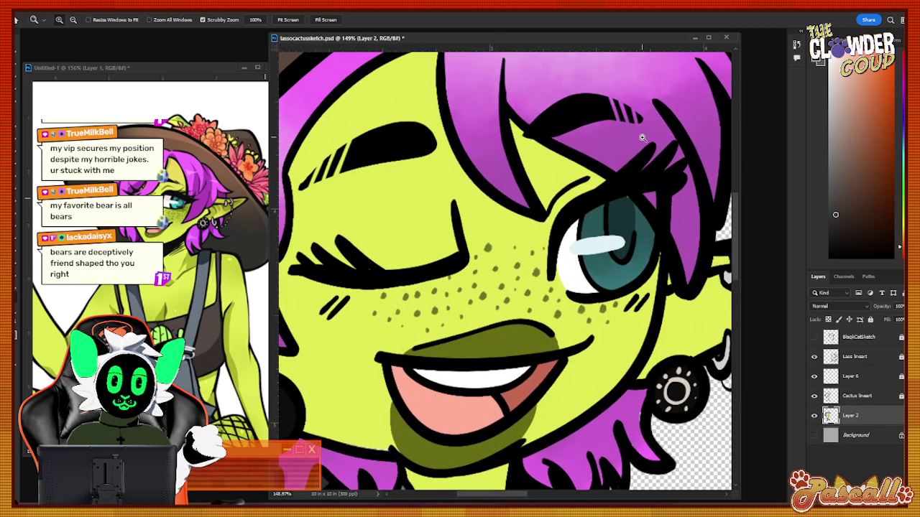
{"action": "key", "text": "i"}
{"action": "left_click", "coordinate": [625, 207]}
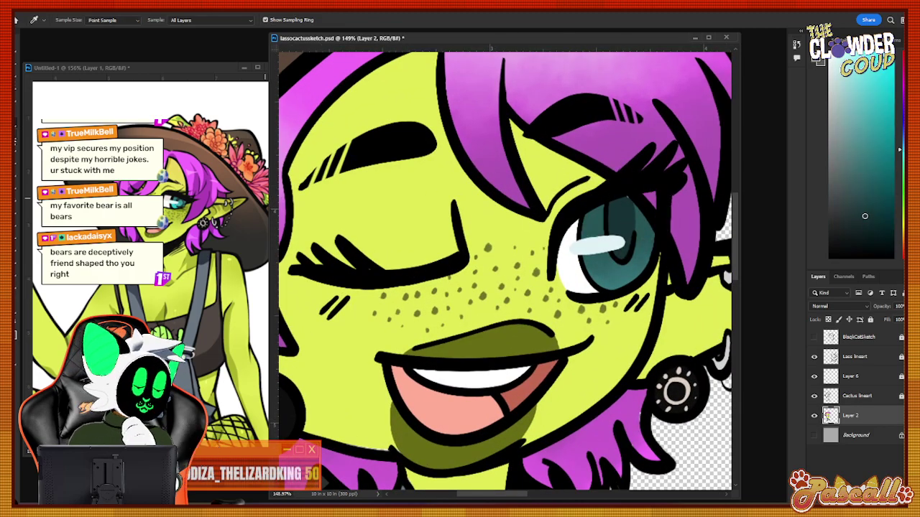
{"action": "key", "text": "b"}
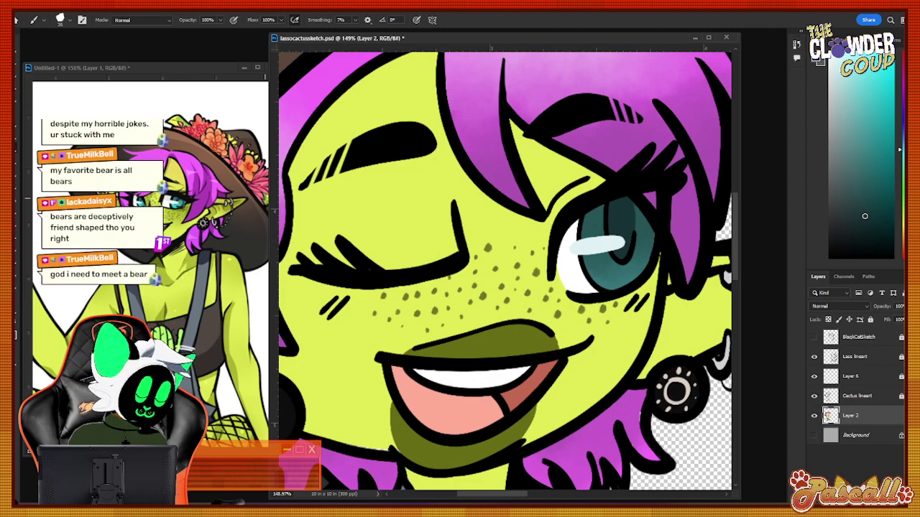
{"action": "key", "text": "alt+Tab"}
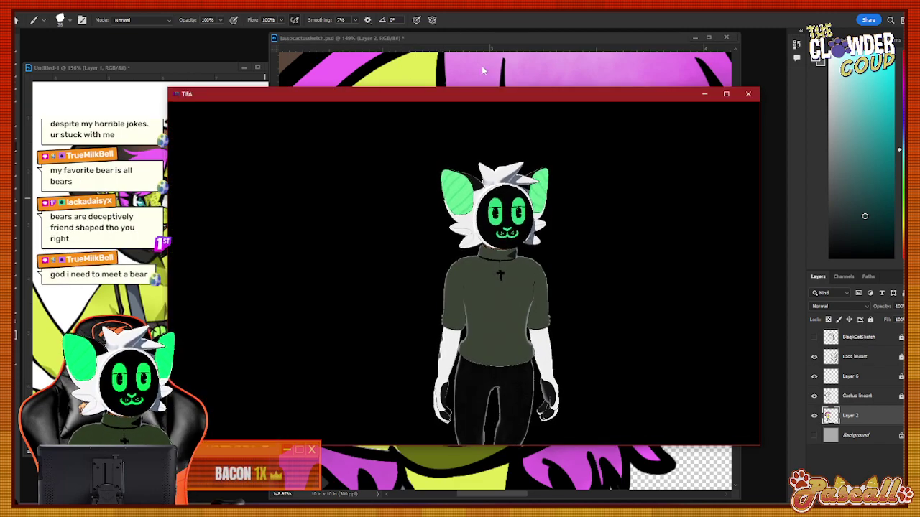
{"action": "left_click_drag", "start_coordinate": [380, 107], "coordinate": [373, 0]}
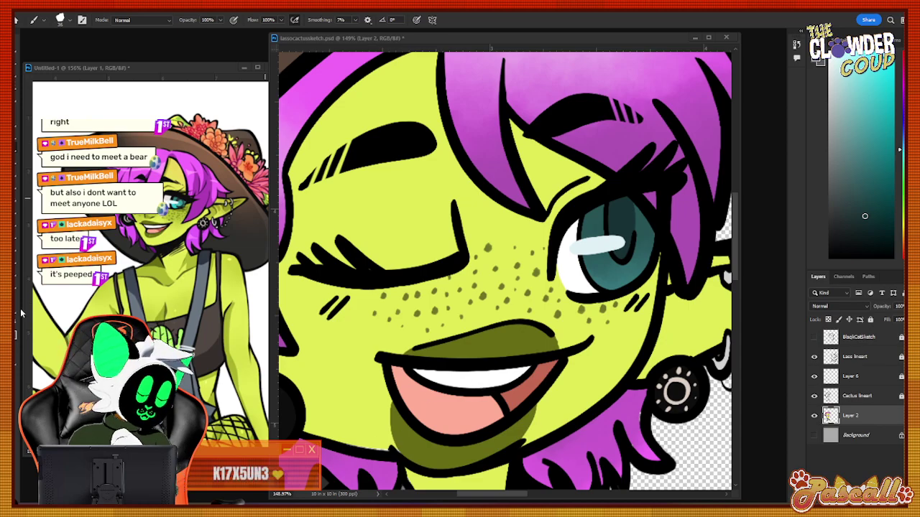
Sample the bright purple of the hair above the microphone and touch up the strands along the lineart.
{"action": "key", "text": "z"}
{"action": "left_click_drag", "start_coordinate": [583, 334], "coordinate": [538, 335]}
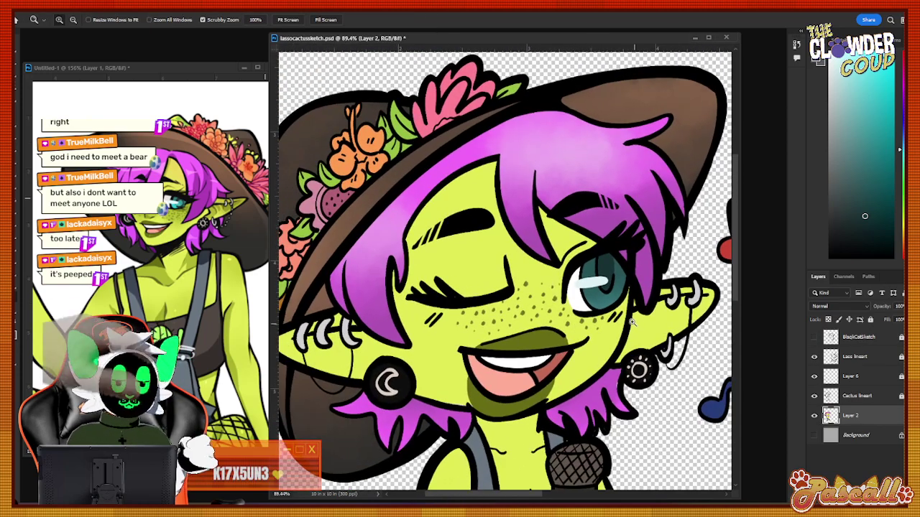
{"action": "left_click_drag", "start_coordinate": [632, 323], "coordinate": [629, 353]}
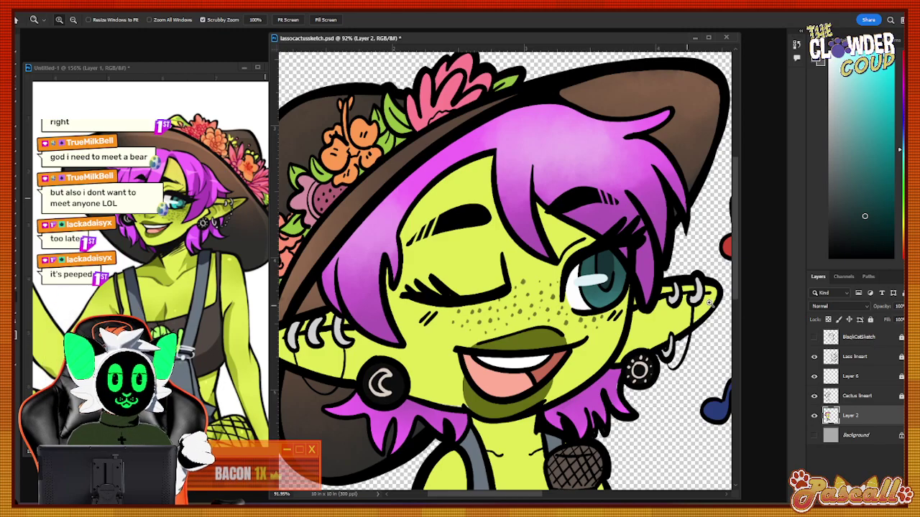
{"action": "scroll", "coordinate": [565, 361], "scroll_direction": "down", "scroll_amount": 3}
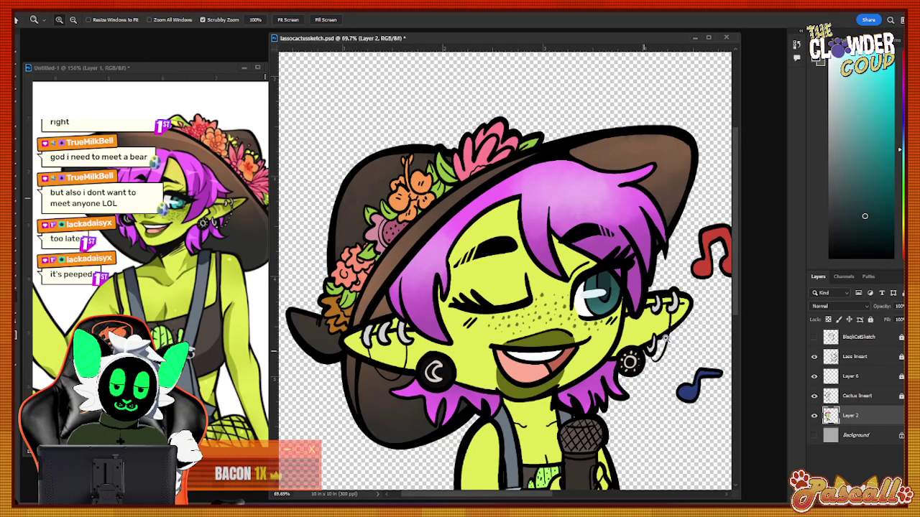
{"action": "scroll", "coordinate": [737, 253], "scroll_direction": "down", "scroll_amount": 2}
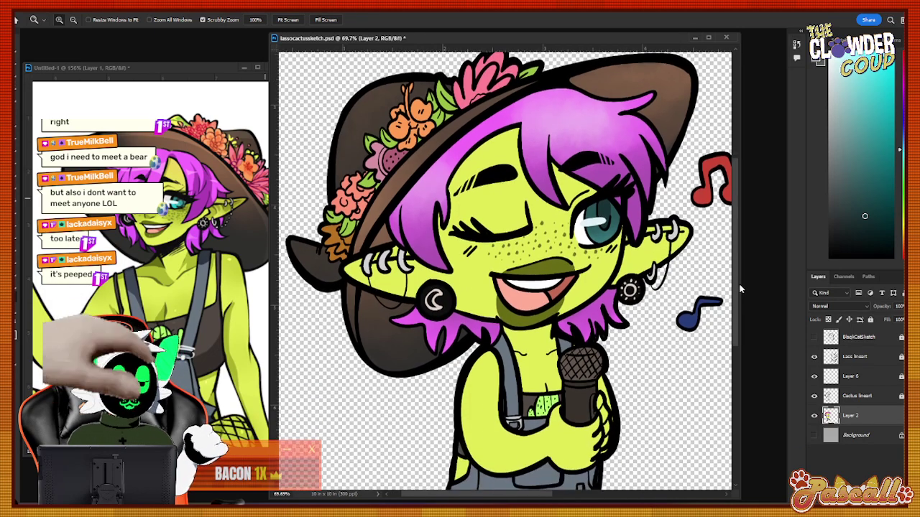
{"action": "scroll", "coordinate": [738, 291], "scroll_direction": "down", "scroll_amount": 2}
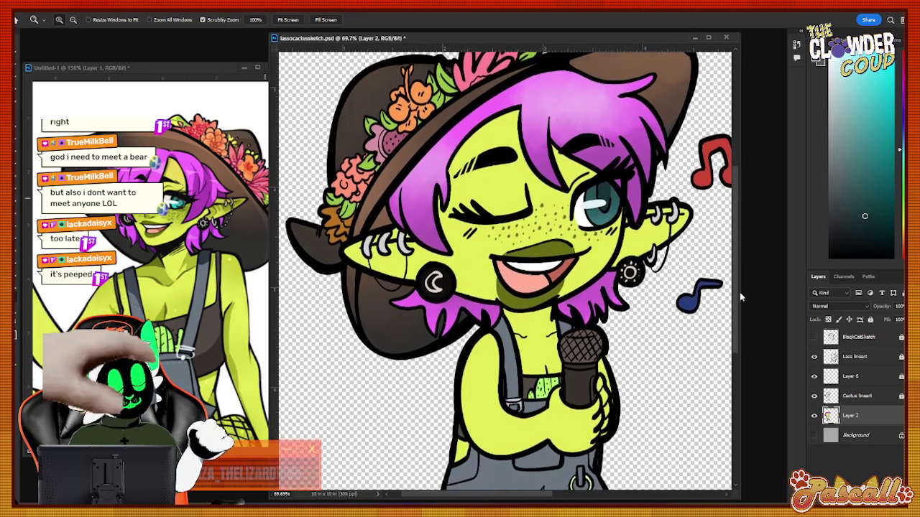
{"action": "left_click_drag", "start_coordinate": [736, 308], "coordinate": [733, 330]}
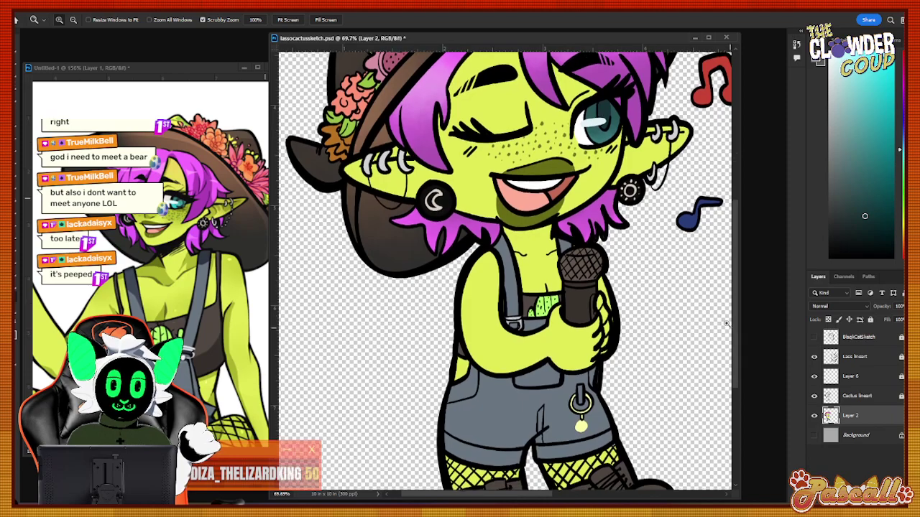
{"action": "left_click_drag", "start_coordinate": [614, 254], "coordinate": [664, 254]}
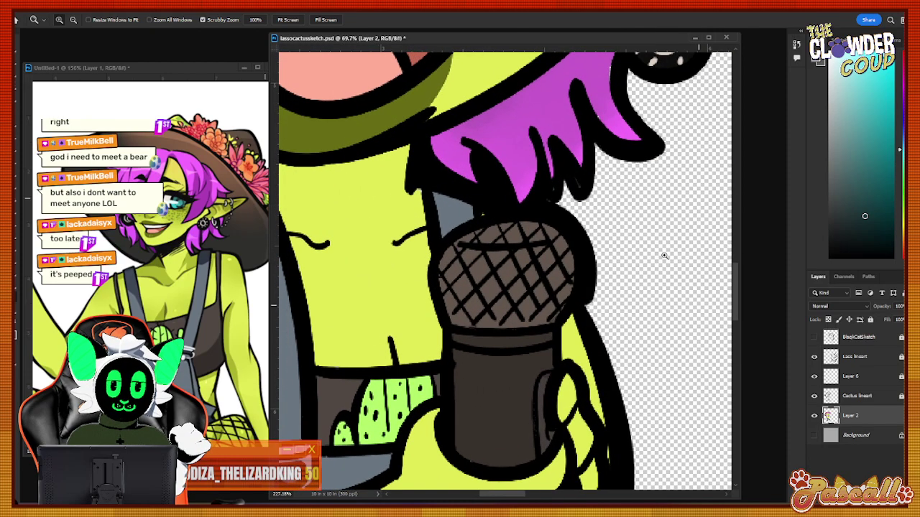
{"action": "scroll", "coordinate": [663, 254], "scroll_direction": "down", "scroll_amount": 1}
{"action": "left_click", "coordinate": [15, 124]}
{"action": "left_click", "coordinate": [498, 144]}
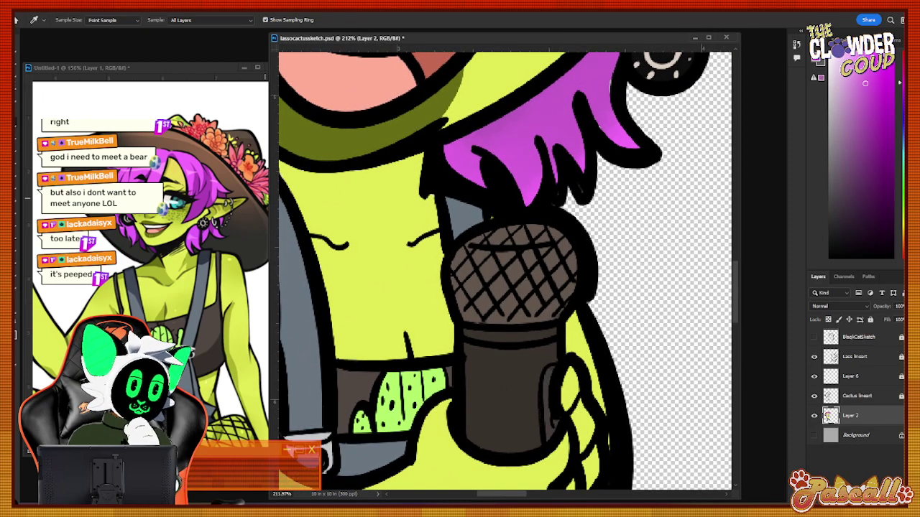
{"action": "left_click", "coordinate": [16, 152]}
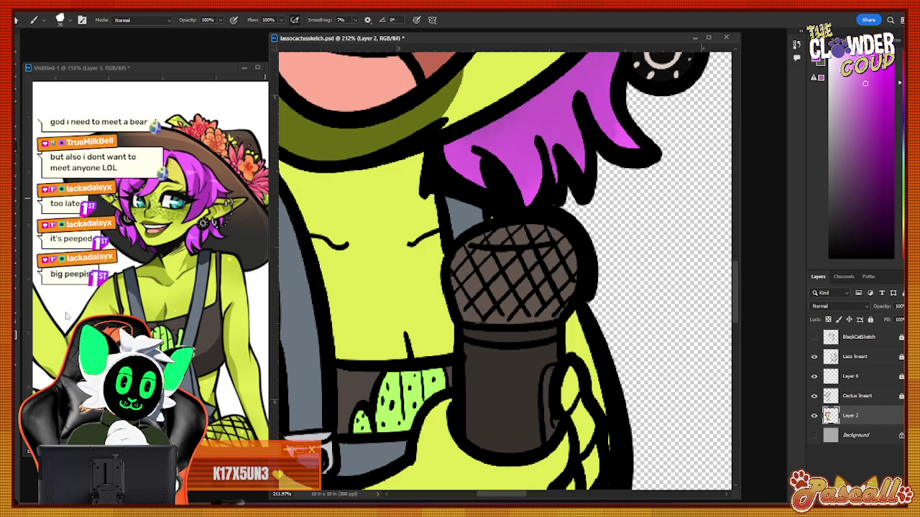
Touch up the hair strand beside the goblin's open eye and sample its darker purple.
{"action": "left_click", "coordinate": [16, 299]}
{"action": "left_click_drag", "start_coordinate": [530, 301], "coordinate": [508, 359]}
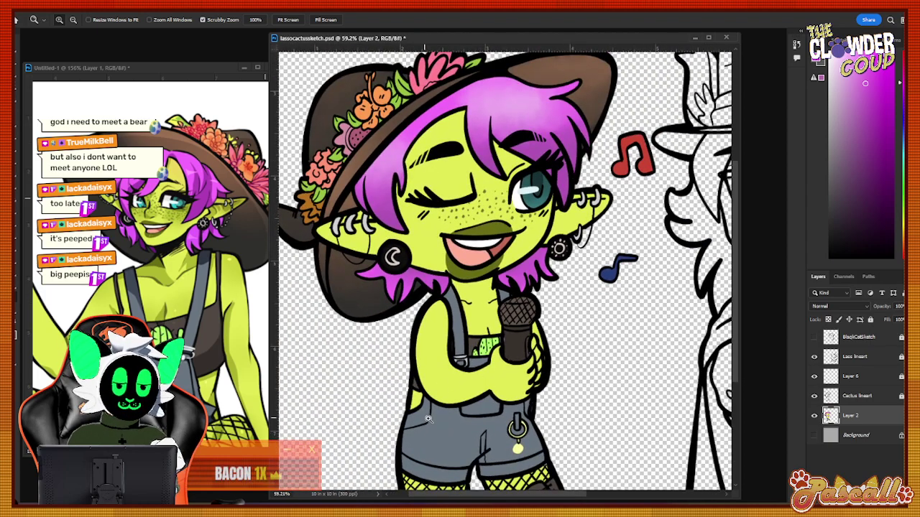
{"action": "left_click_drag", "start_coordinate": [567, 161], "coordinate": [624, 117]}
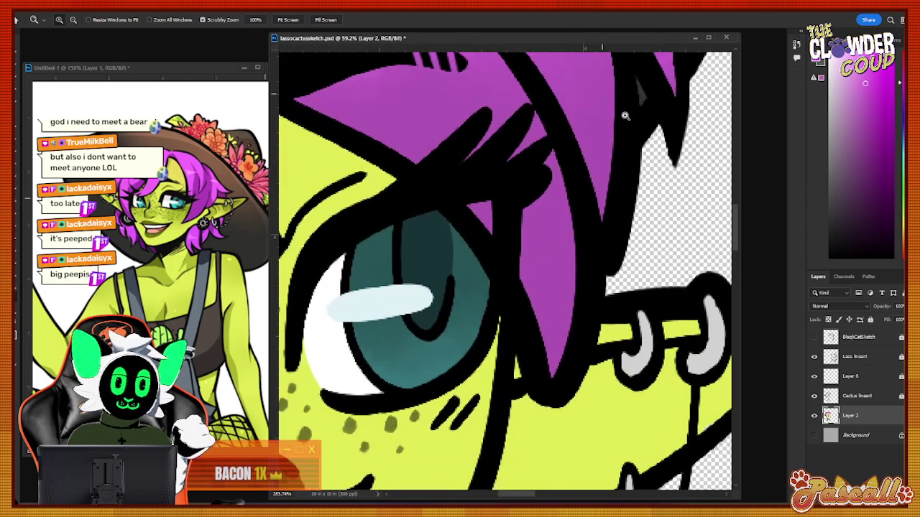
{"action": "left_click", "coordinate": [16, 158]}
{"action": "mouse_move", "coordinate": [543, 118]}
{"action": "left_mouse_down"}
{"action": "mouse_move", "coordinate": [563, 162]}
{"action": "mouse_move", "coordinate": [560, 266]}
{"action": "left_mouse_up"}
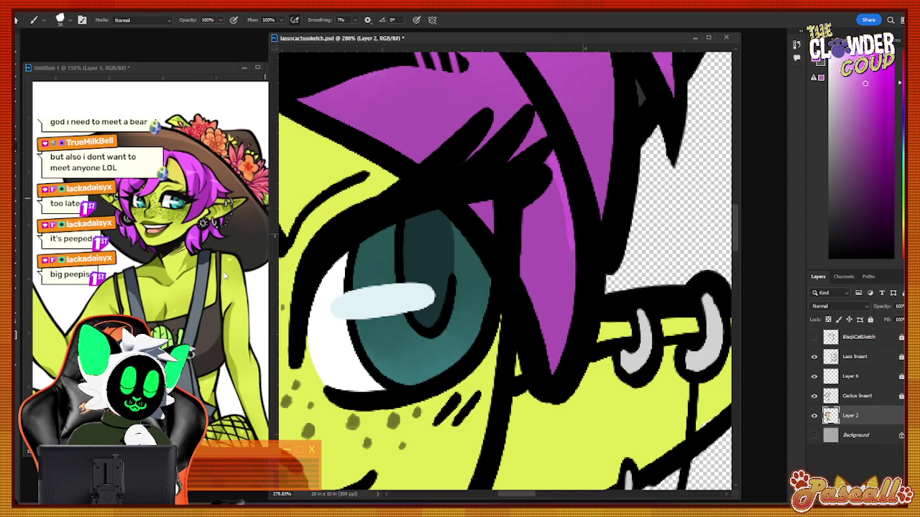
{"action": "left_click", "coordinate": [538, 220], "text": "alt"}
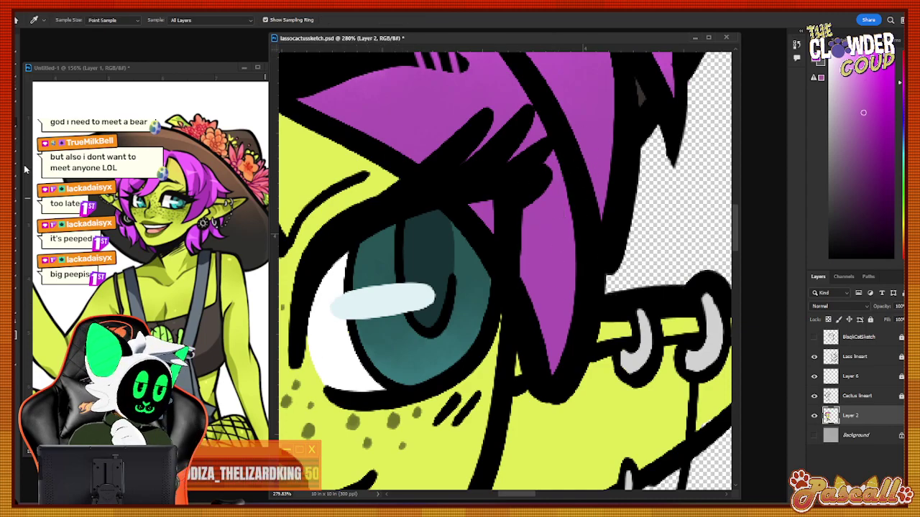
{"action": "key", "text": "z"}
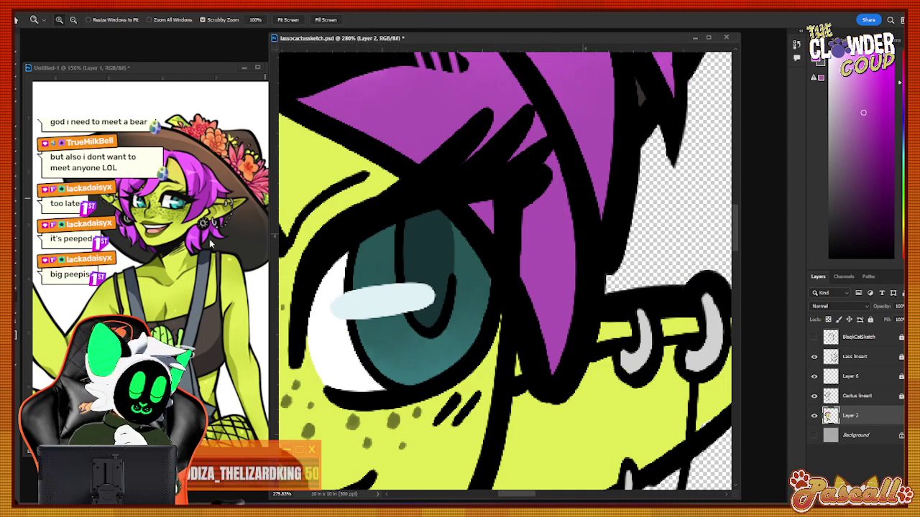
{"action": "key", "text": "ctrl+0"}
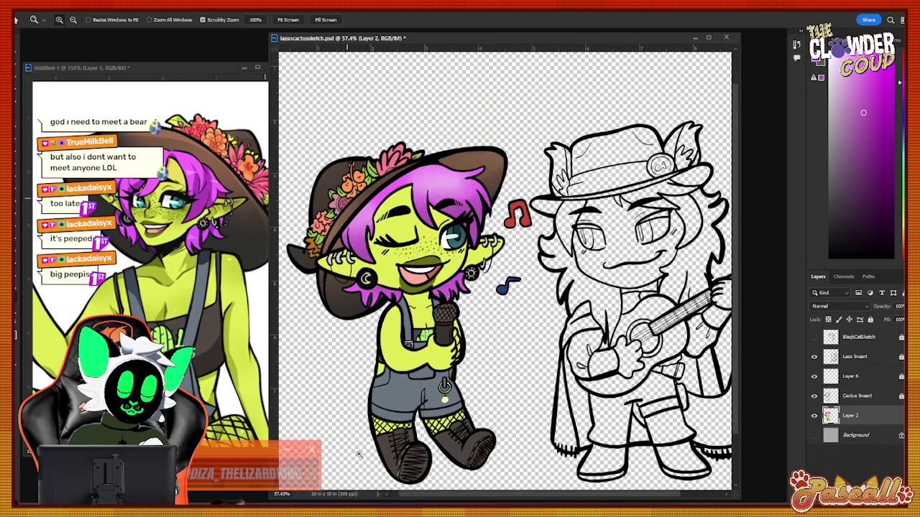
Sample the yellow-green skin showing through the fishnet stockings and check the legs, boots and face for remaining colour gaps.
{"action": "left_click_drag", "start_coordinate": [734, 330], "coordinate": [734, 374]}
{"action": "left_click_drag", "start_coordinate": [408, 424], "coordinate": [472, 407]}
{"action": "left_click_drag", "start_coordinate": [542, 387], "coordinate": [536, 394]}
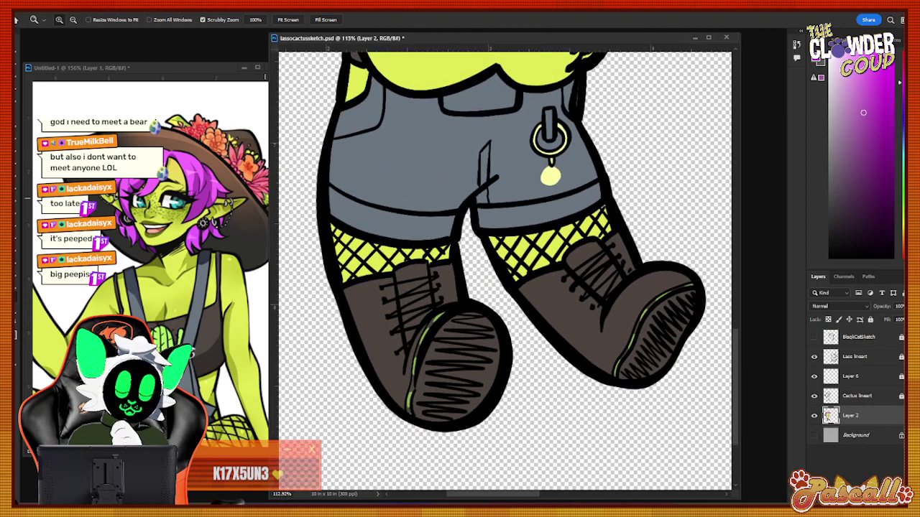
{"action": "key", "text": "i"}
{"action": "left_click", "coordinate": [366, 248]}
{"action": "key", "text": "b"}
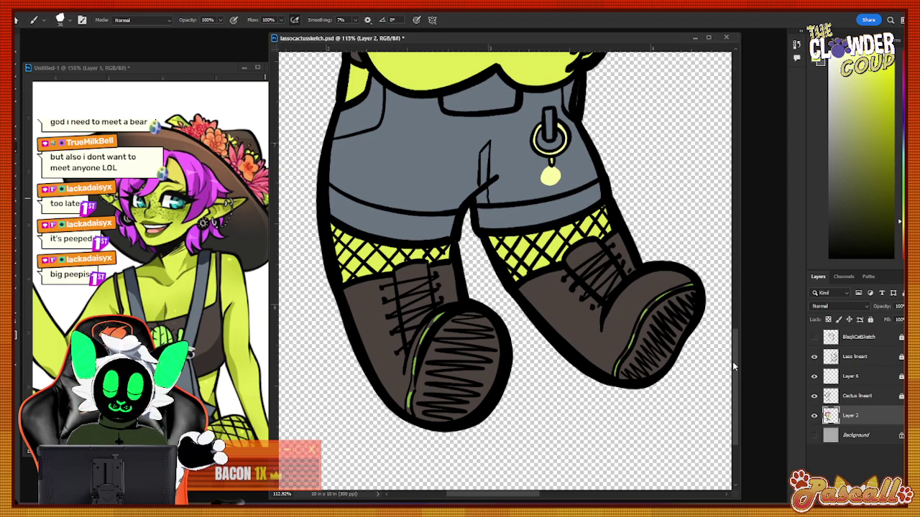
{"action": "left_click_drag", "start_coordinate": [736, 368], "coordinate": [751, 227]}
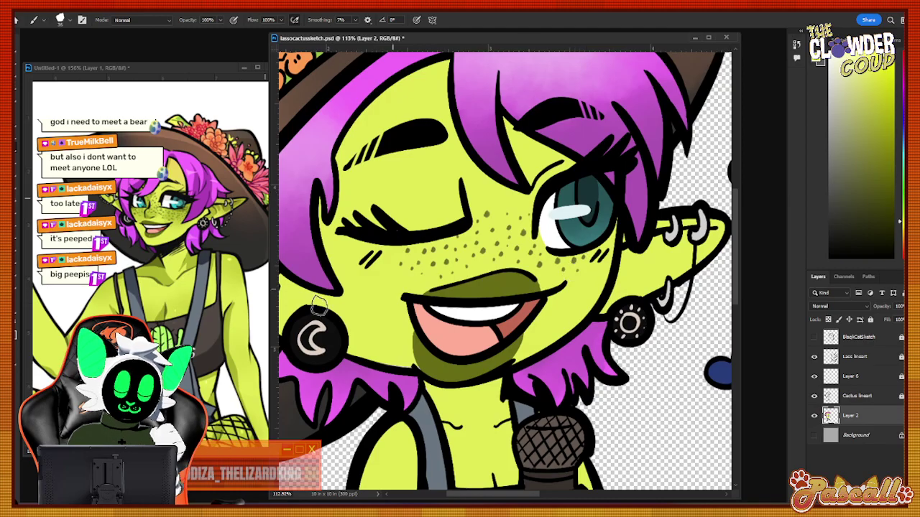
{"action": "left_click", "coordinate": [15, 296]}
{"action": "left_click_drag", "start_coordinate": [520, 251], "coordinate": [364, 408]}
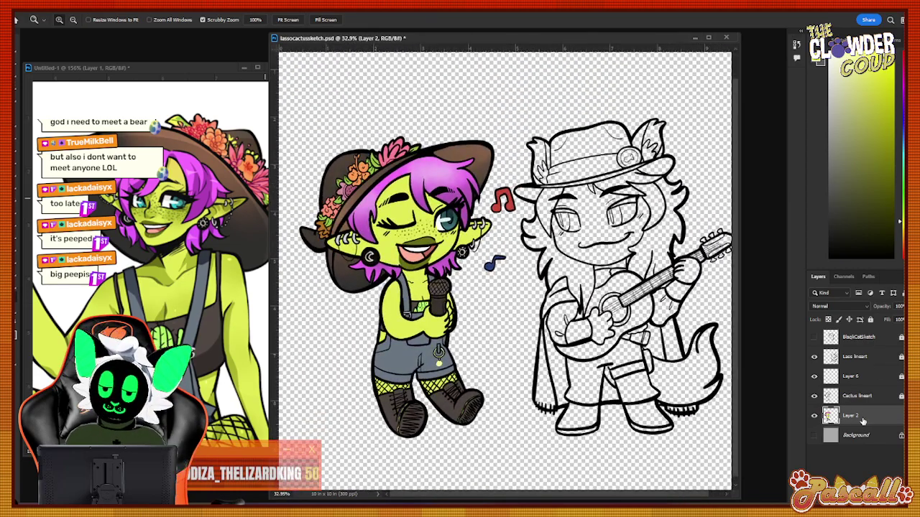
Create a new layer above Cactus lineart and clip it to that layer.
{"action": "left_click", "coordinate": [857, 402]}
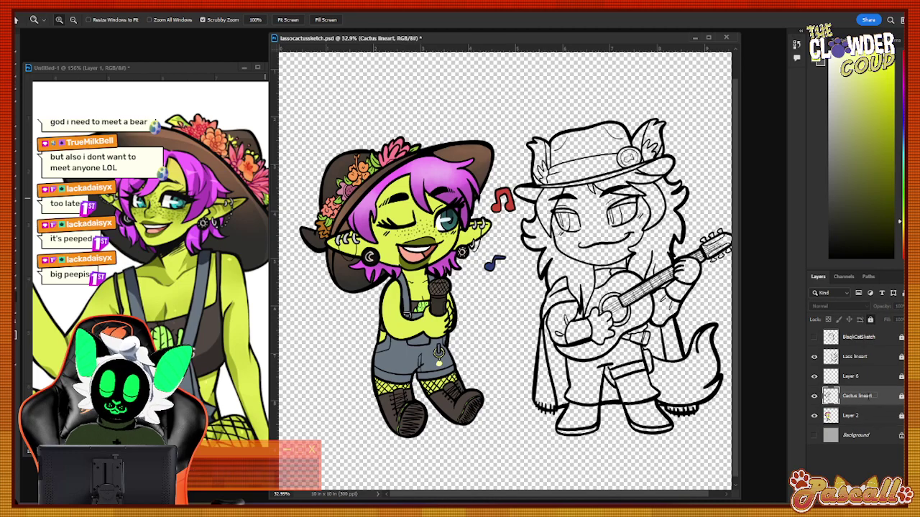
{"action": "double_click", "coordinate": [891, 396]}
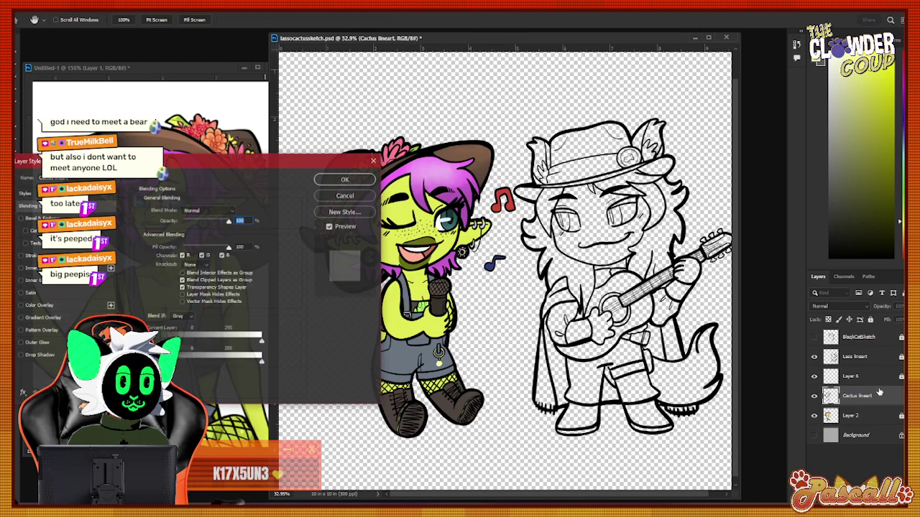
{"action": "key", "text": "Escape"}
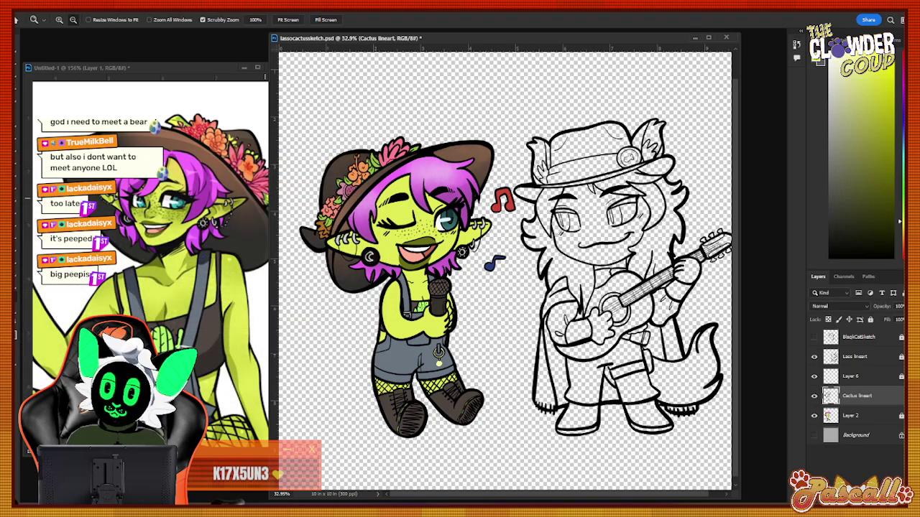
{"action": "key", "text": "ctrl+shift+n"}
{"action": "left_click", "coordinate": [186, 251]}
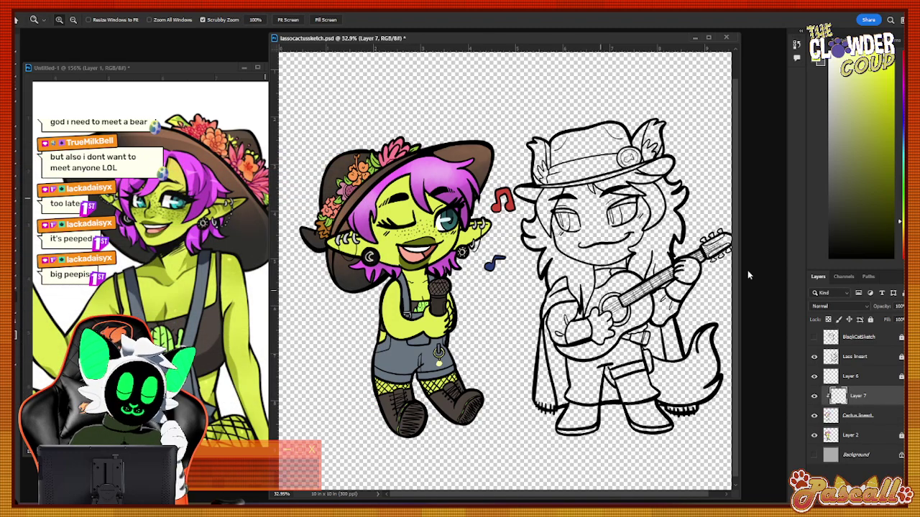
Choose a dark navy and fill the clipped layer with it to recolour the goblin's lineart.
{"action": "key", "text": "x"}
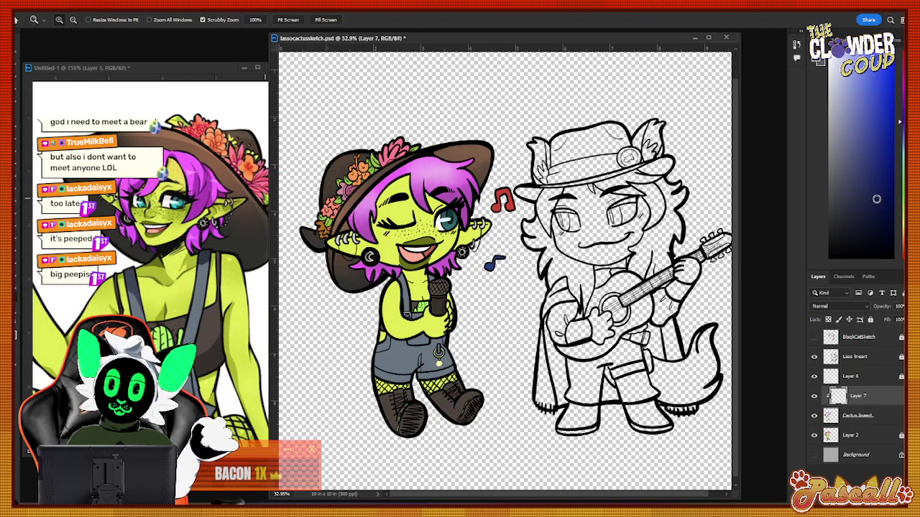
{"action": "key", "text": "g"}
{"action": "left_click", "coordinate": [438, 353]}
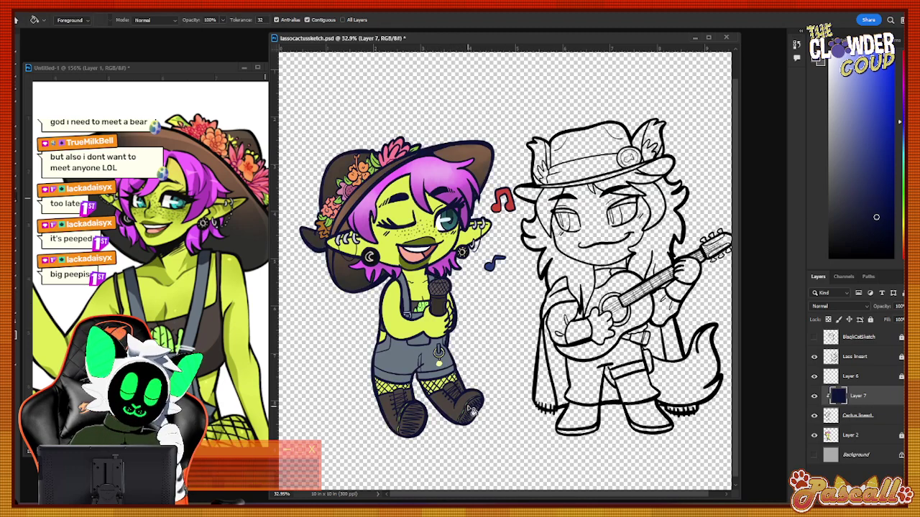
{"action": "key", "text": "z"}
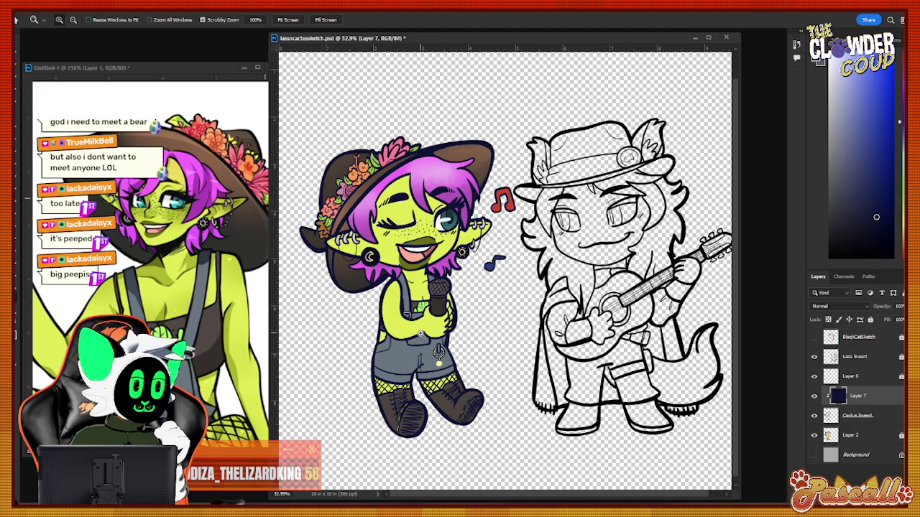
{"action": "left_click_drag", "start_coordinate": [421, 333], "coordinate": [432, 329]}
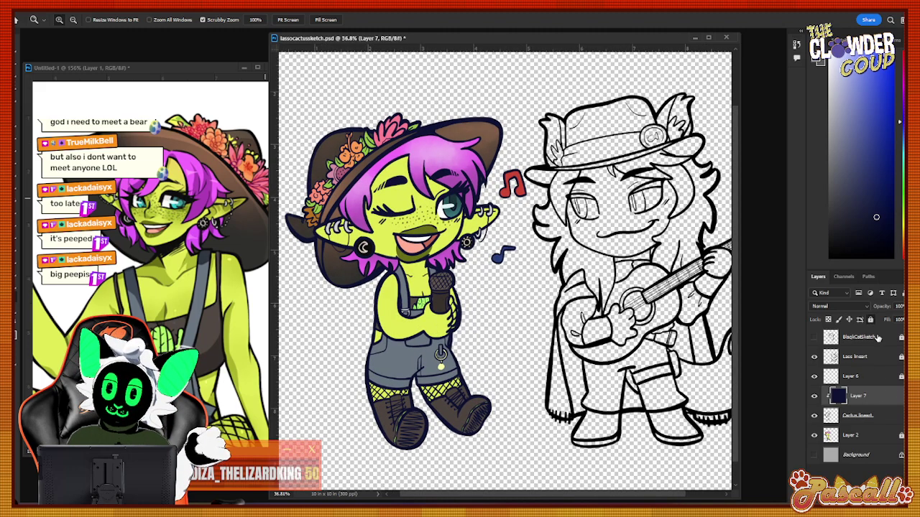
Show the grey Background layer and unlock Layer 6.
{"action": "left_click", "coordinate": [876, 417]}
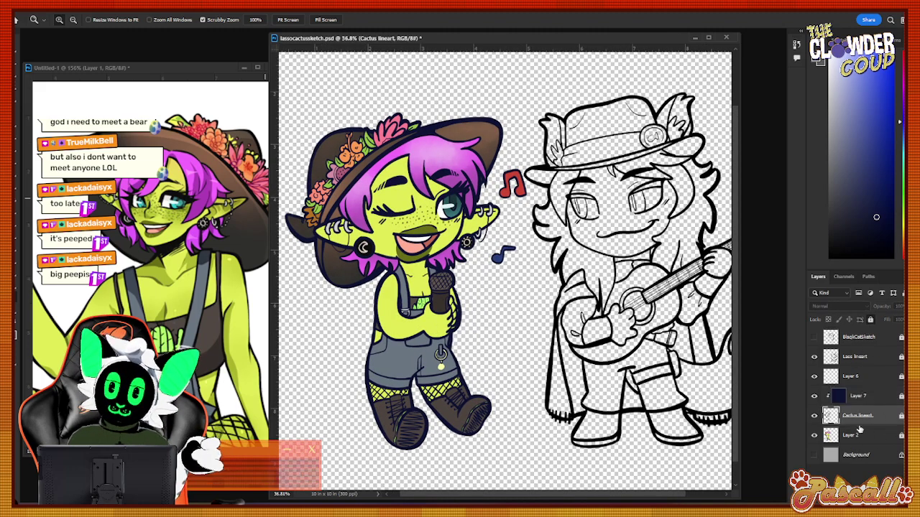
{"action": "left_click", "coordinate": [873, 375]}
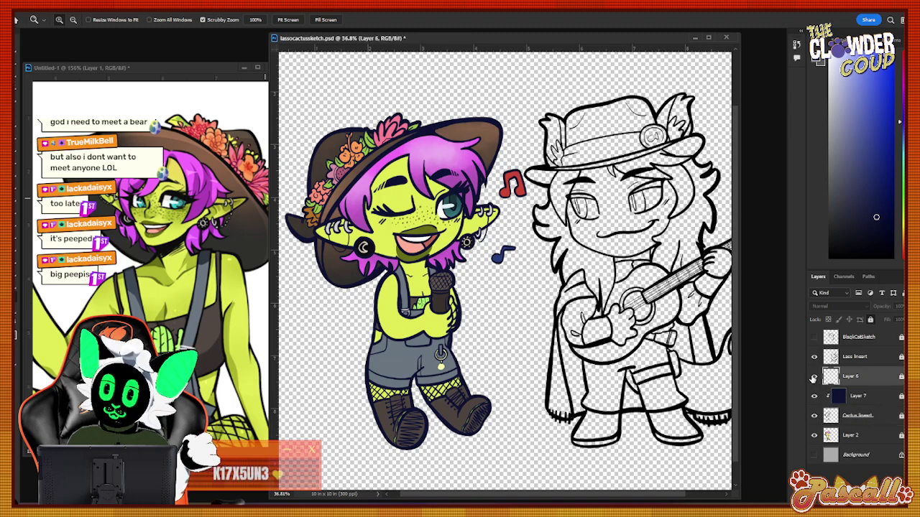
{"action": "left_click", "coordinate": [815, 454]}
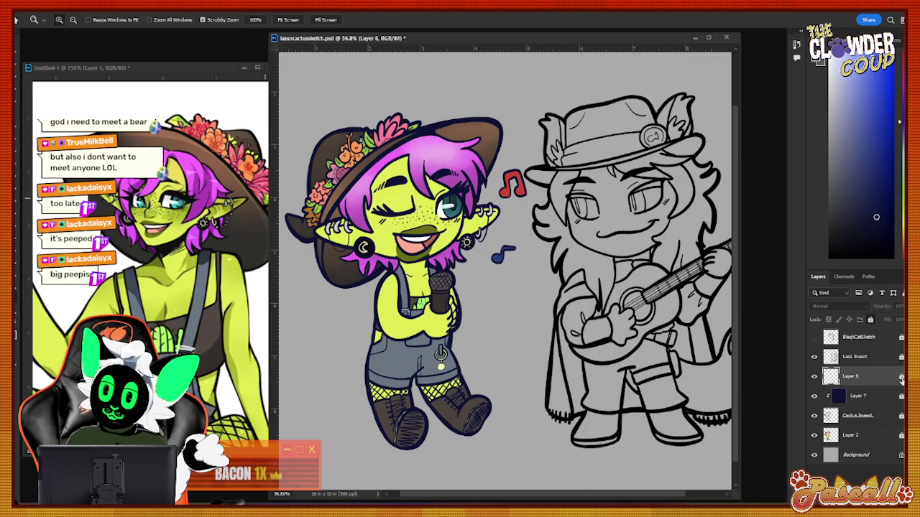
{"action": "left_click", "coordinate": [900, 377]}
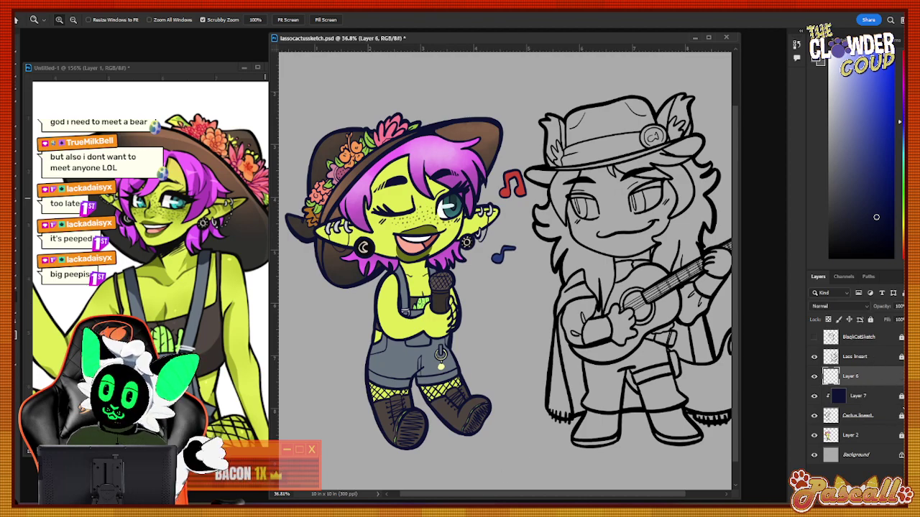
Merge Layer 6, Layer 7, Cactus lineart and Layer 2 into one layer and toggle its visibility to check the merge.
{"action": "left_click", "coordinate": [885, 431], "text": "shift"}
{"action": "right_click", "coordinate": [880, 433]}
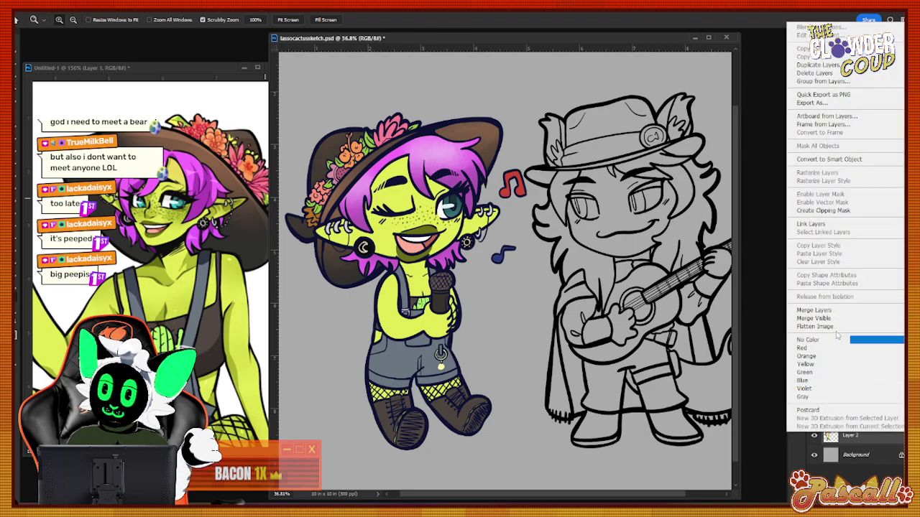
{"action": "left_click", "coordinate": [813, 310]}
{"action": "left_click", "coordinate": [814, 377]}
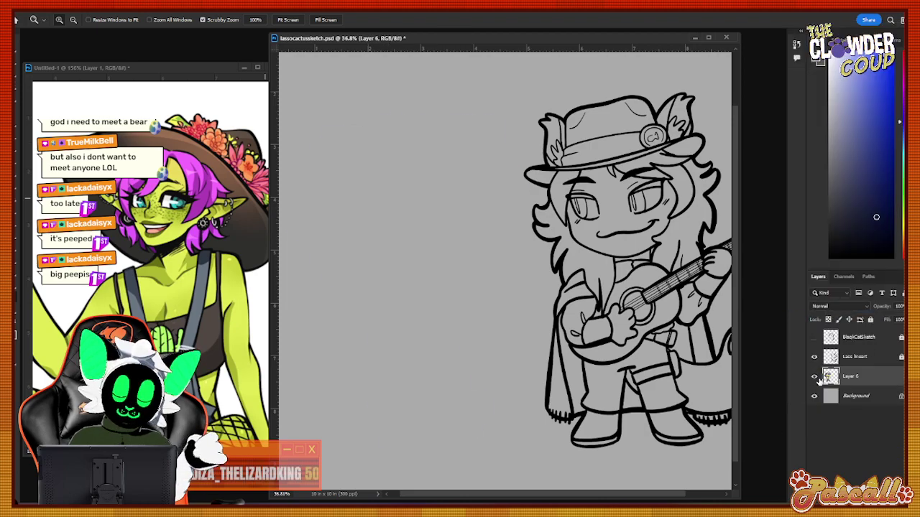
{"action": "left_click", "coordinate": [814, 377]}
Add a 6 px outside stroke in purple #c65aca, sampled from the hair, to the merged goblin layer and rasterize its layer style.
{"action": "left_click", "coordinate": [76, 10]}
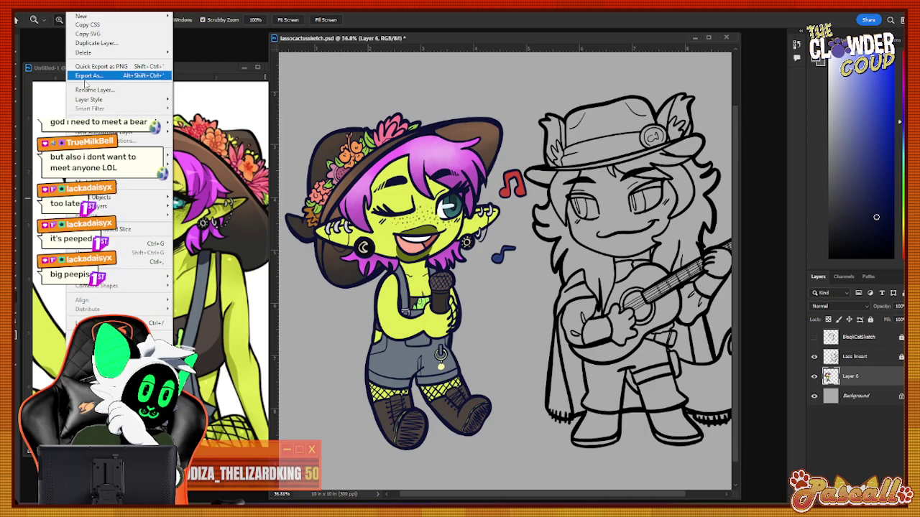
{"action": "mouse_move", "coordinate": [122, 99]}
{"action": "left_click", "coordinate": [26, 123]}
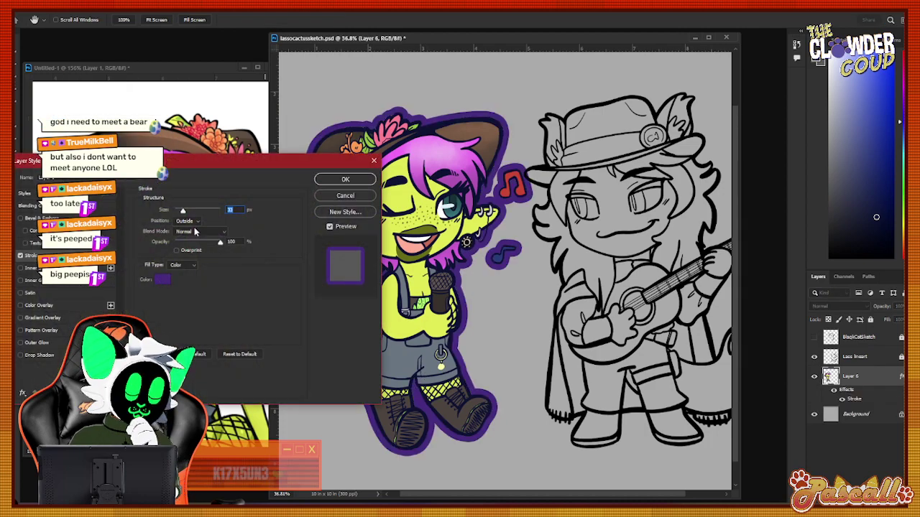
{"action": "left_click_drag", "start_coordinate": [182, 210], "coordinate": [178, 211]}
{"action": "left_click", "coordinate": [163, 280]}
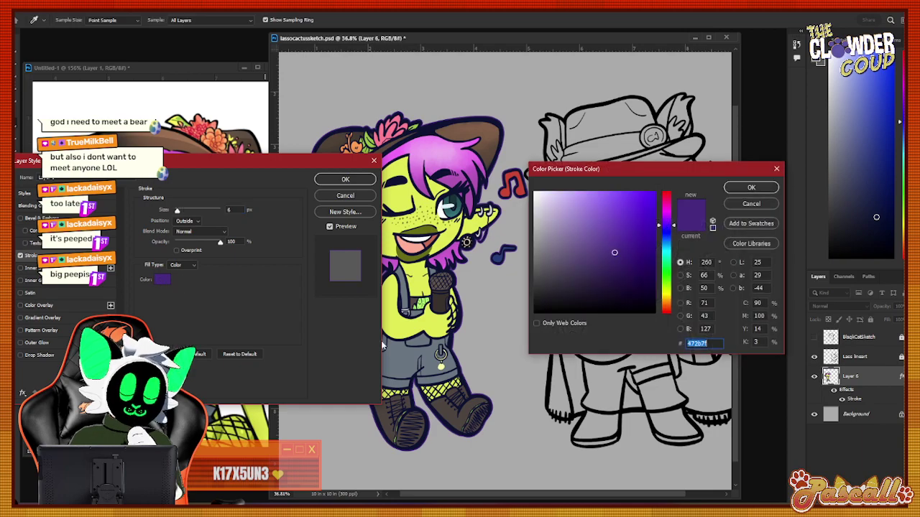
{"action": "left_click", "coordinate": [465, 244]}
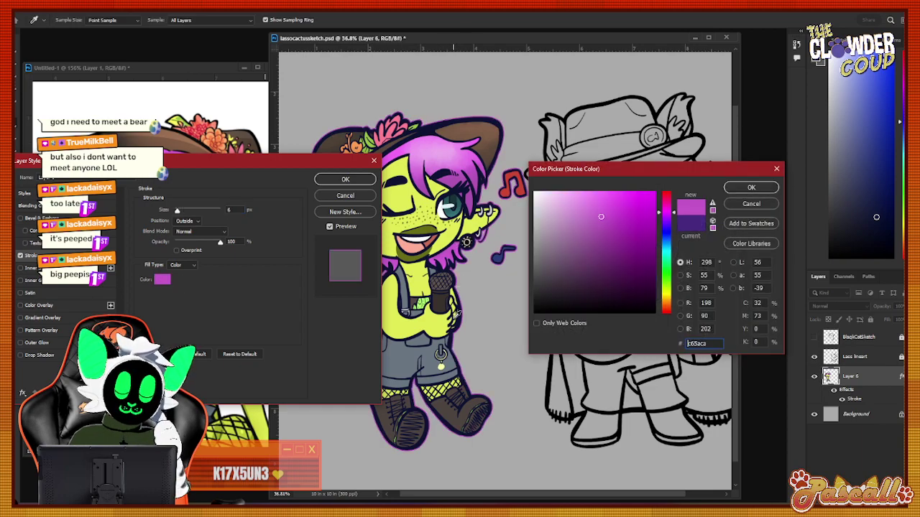
{"action": "left_click", "coordinate": [744, 189]}
{"action": "left_click", "coordinate": [351, 181]}
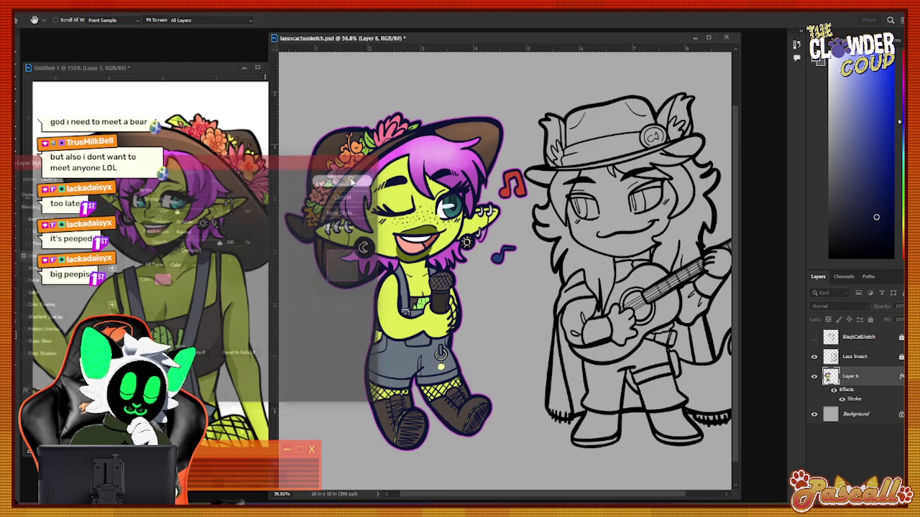
{"action": "right_click", "coordinate": [849, 381]}
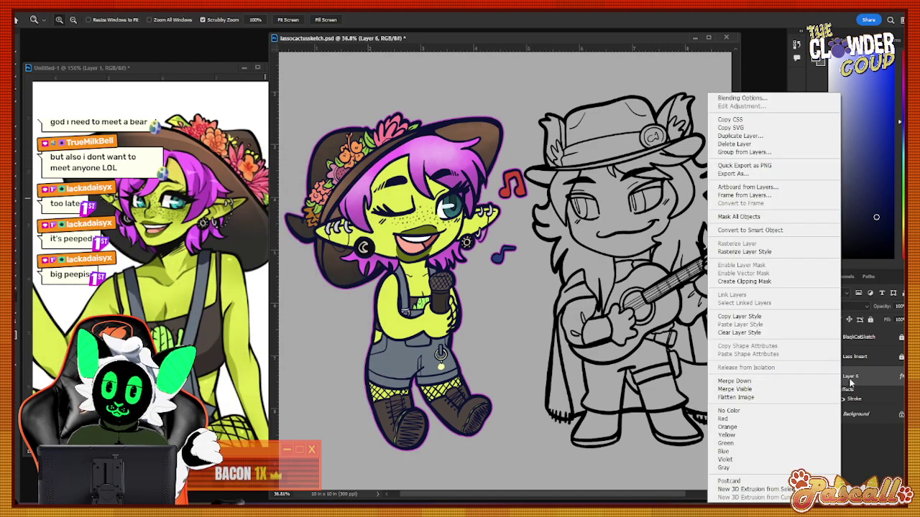
{"action": "left_click", "coordinate": [747, 252]}
Add a 6 px white outside stroke to the merged goblin layer, around its purple outline.
{"action": "left_click", "coordinate": [82, 14]}
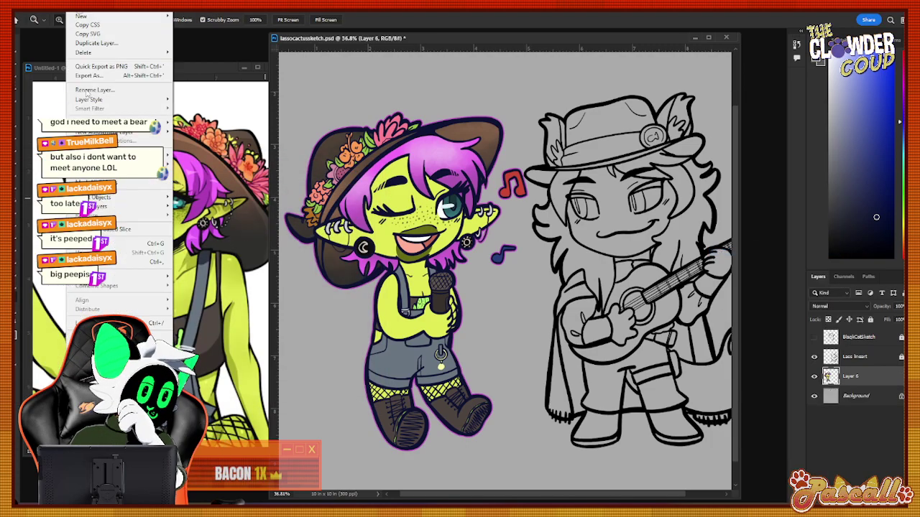
{"action": "mouse_move", "coordinate": [93, 98]}
{"action": "left_click", "coordinate": [39, 123]}
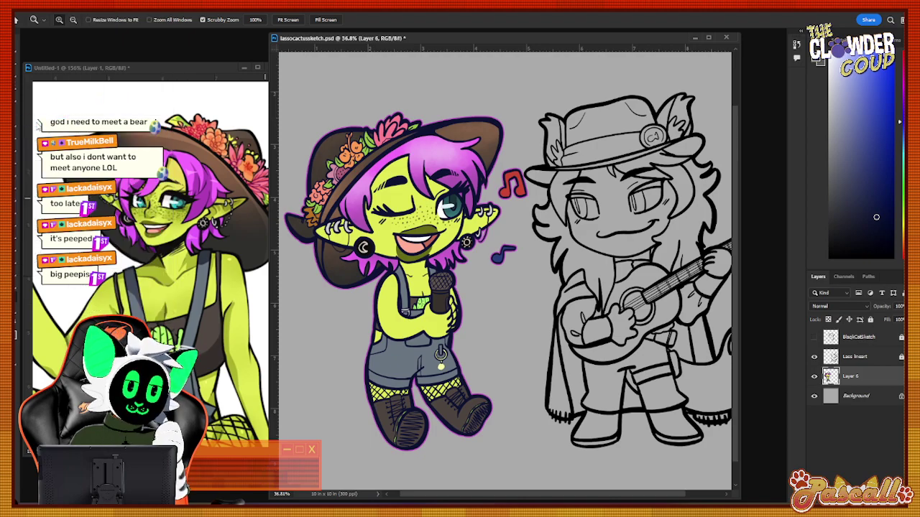
{"action": "left_click", "coordinate": [162, 280]}
{"action": "left_click_drag", "start_coordinate": [541, 194], "coordinate": [502, 174]}
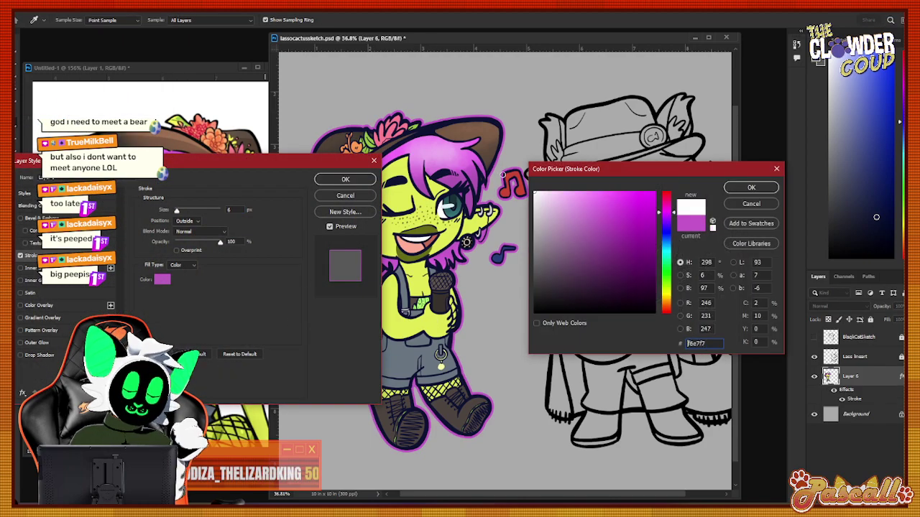
{"action": "left_click", "coordinate": [744, 190]}
{"action": "left_click", "coordinate": [353, 181]}
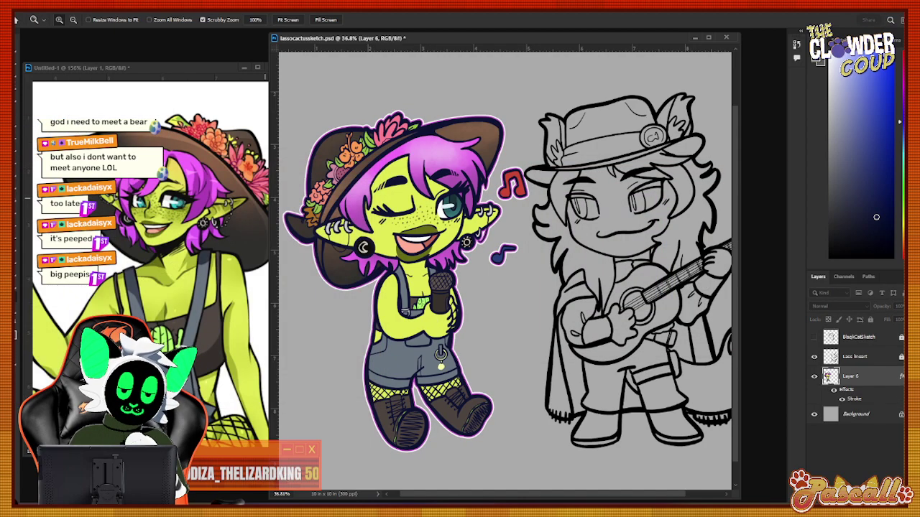
Rasterize the goblin layer's white stroke style and lock the layer.
{"action": "right_click", "coordinate": [849, 382]}
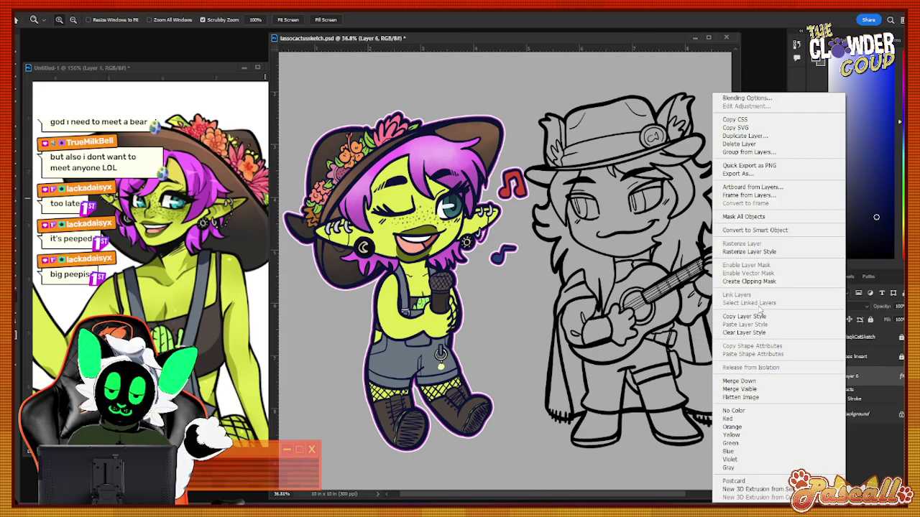
{"action": "left_click", "coordinate": [759, 252]}
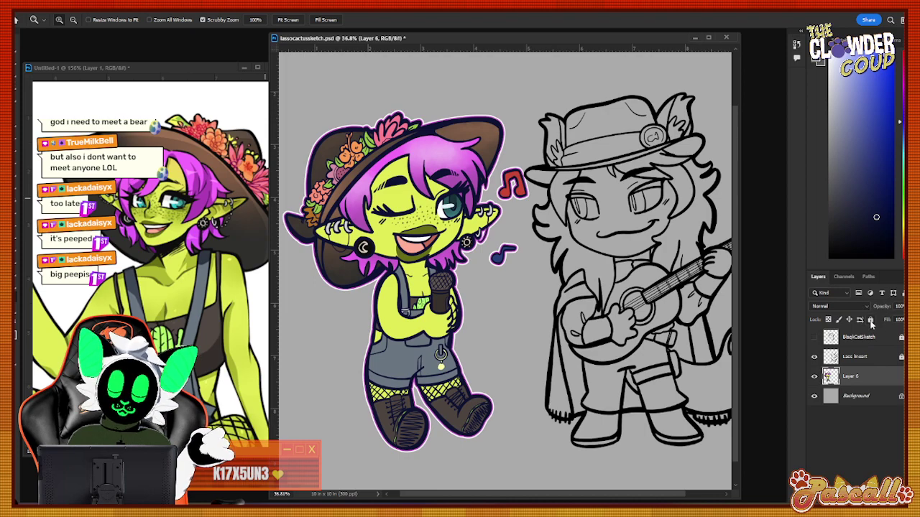
{"action": "left_click", "coordinate": [870, 321]}
Switch to the browser, copy the SHEET_LASSO2.png reference image for the guitarist, and return to Photoshop.
{"action": "left_click_drag", "start_coordinate": [548, 501], "coordinate": [545, 499]}
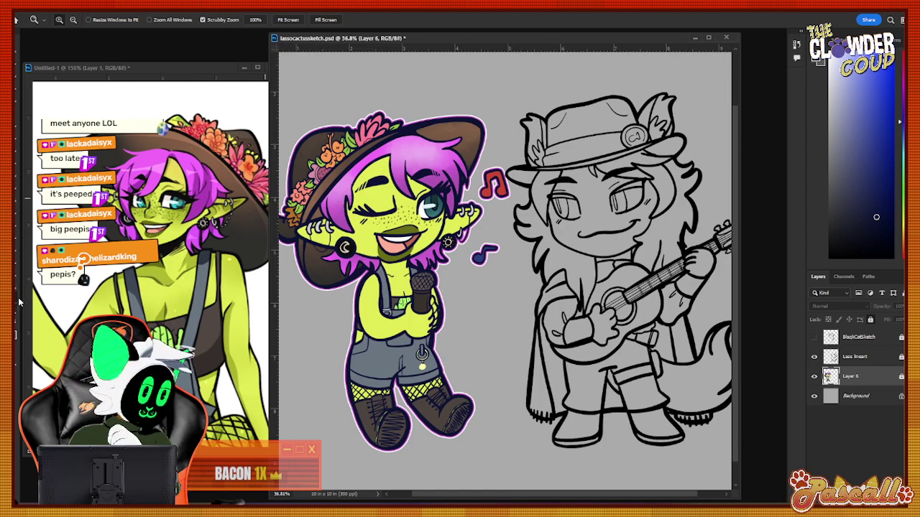
{"action": "left_click_drag", "start_coordinate": [202, 341], "coordinate": [177, 341]}
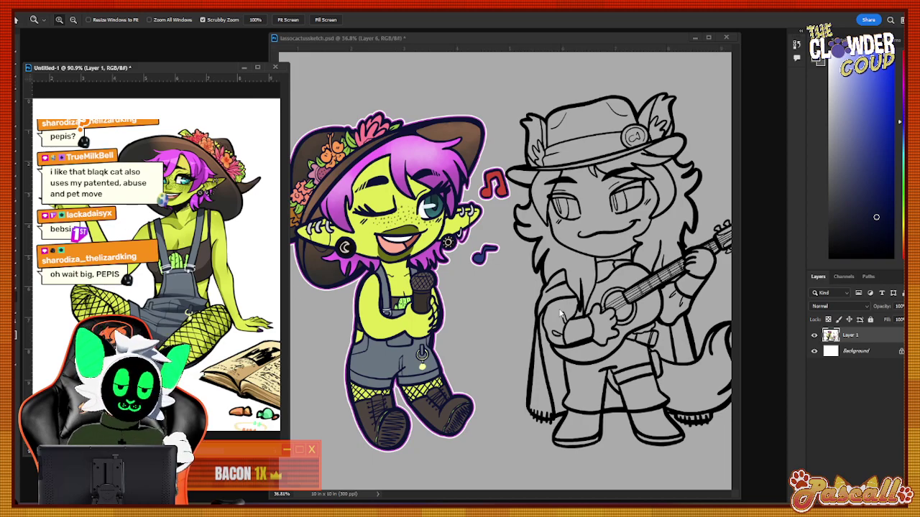
{"action": "left_click", "coordinate": [641, 220]}
{"action": "mouse_move", "coordinate": [640, 220]}
{"action": "left_mouse_down"}
{"action": "mouse_move", "coordinate": [604, 231]}
{"action": "mouse_move", "coordinate": [634, 234]}
{"action": "left_mouse_up"}
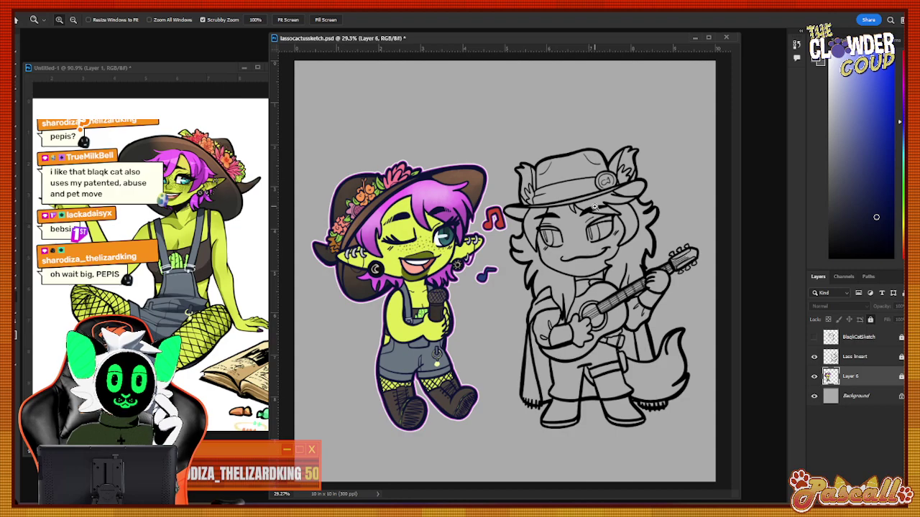
{"action": "left_click_drag", "start_coordinate": [672, 403], "coordinate": [694, 403]}
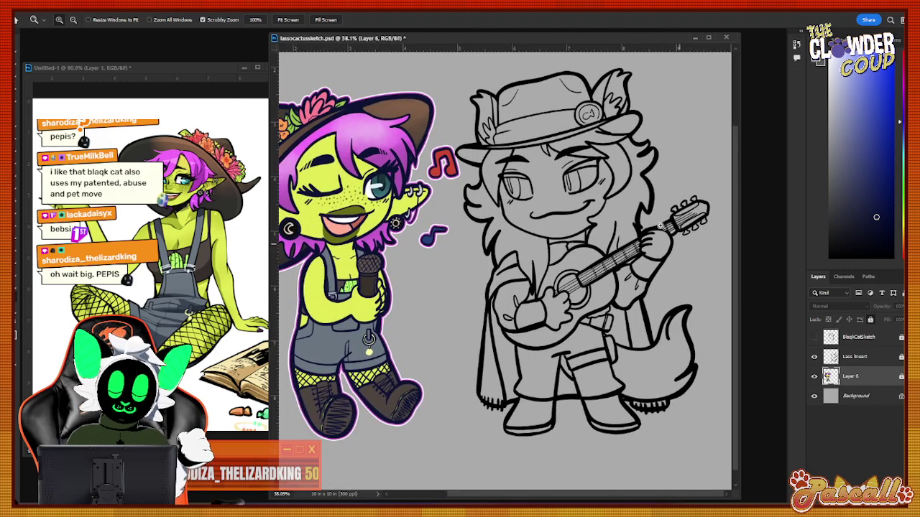
{"action": "scroll", "coordinate": [636, 192], "scroll_direction": "up", "scroll_amount": 1}
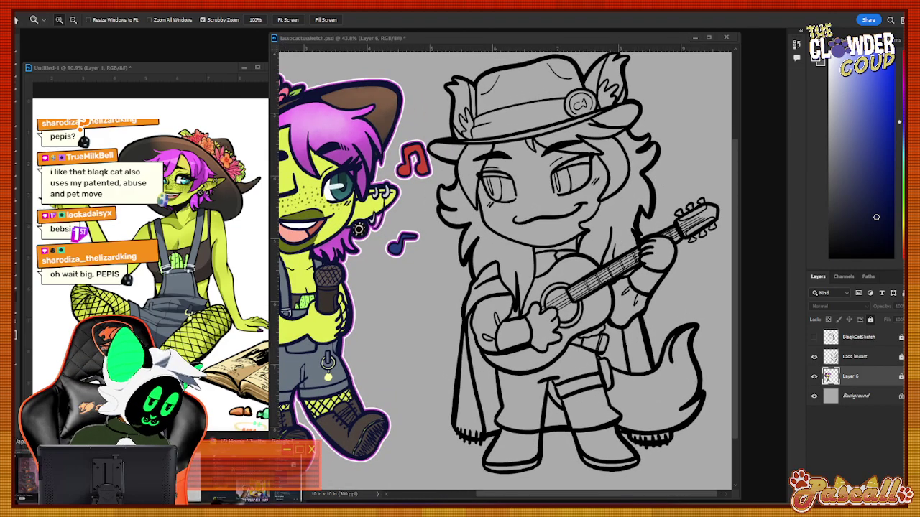
{"action": "left_click", "coordinate": [159, 471]}
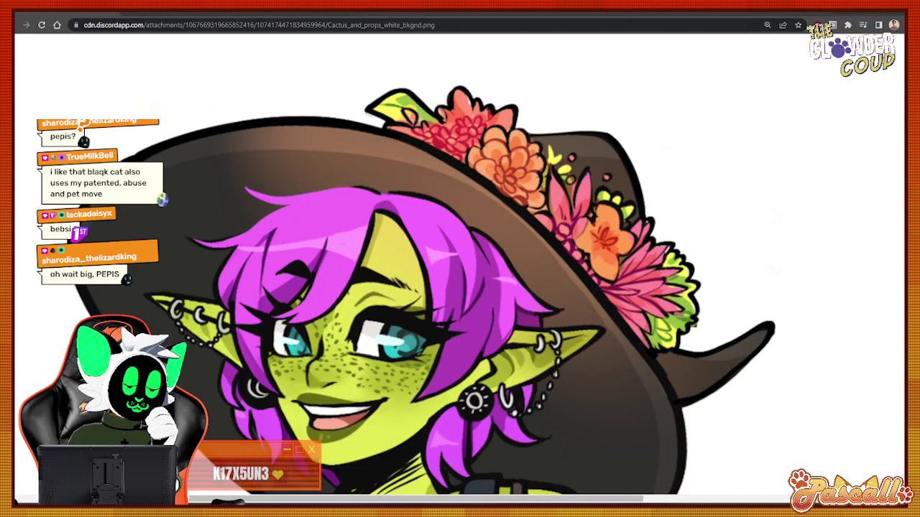
{"action": "key", "text": "ctrl+Tab"}
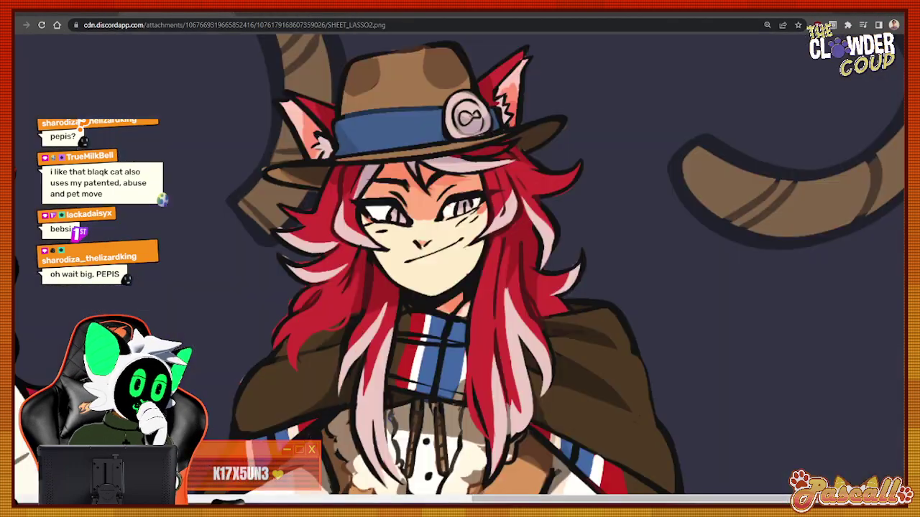
{"action": "right_click", "coordinate": [470, 167]}
{"action": "left_click", "coordinate": [519, 198]}
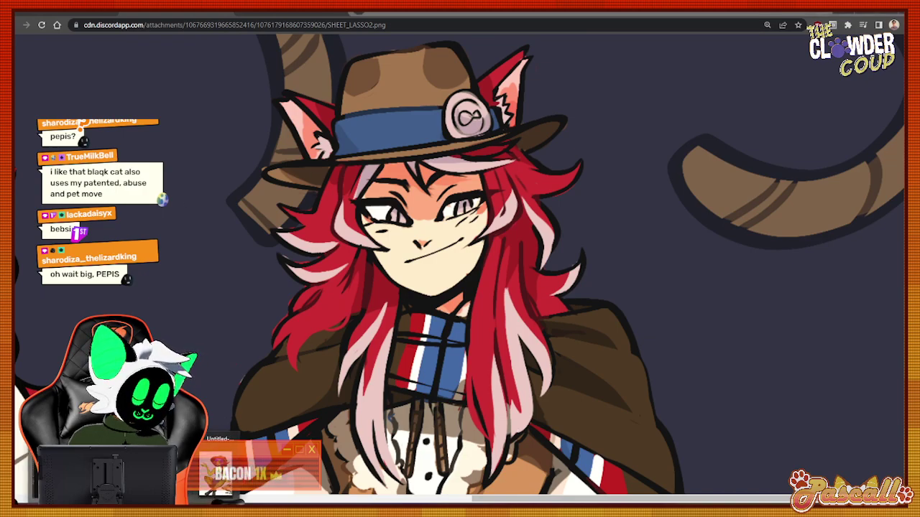
{"action": "key", "text": "alt+Tab"}
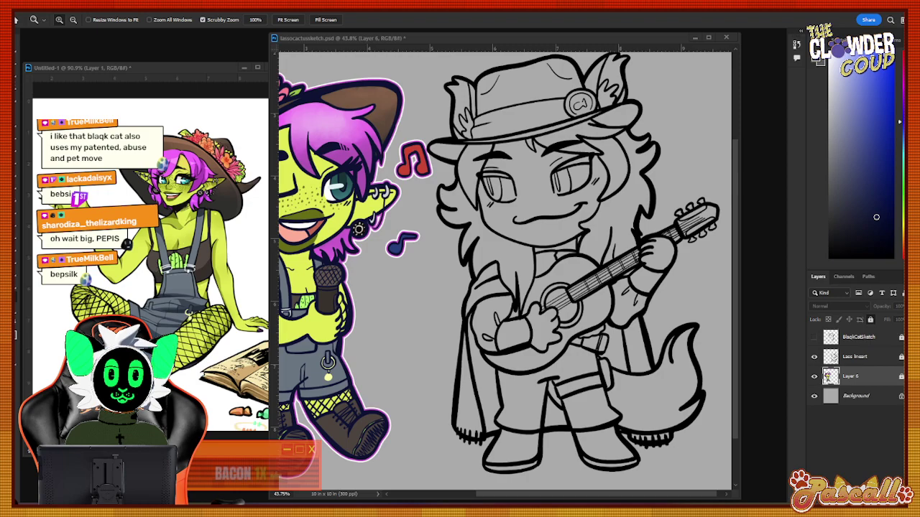
Switch to the browser and look over the black cat and Lasso character reference sheets.
{"action": "key", "text": "alt+Tab"}
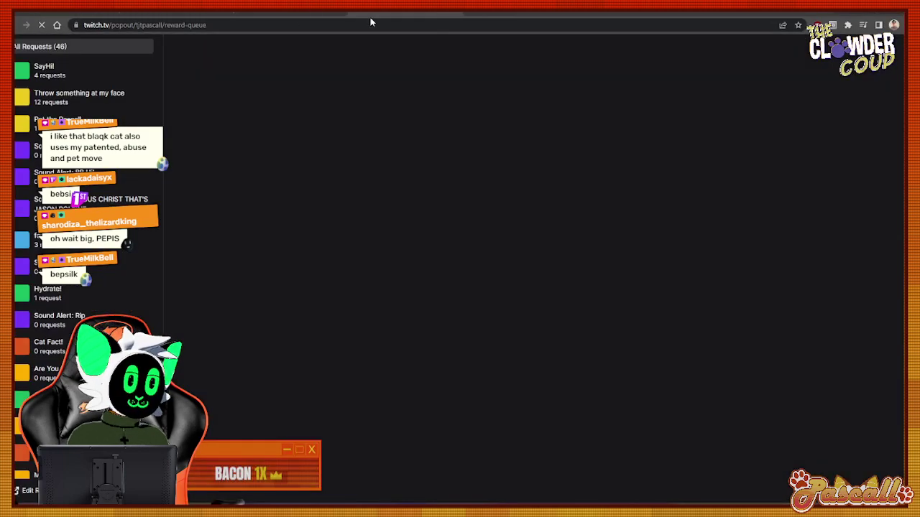
{"action": "left_click_drag", "start_coordinate": [370, 17], "coordinate": [420, 516]}
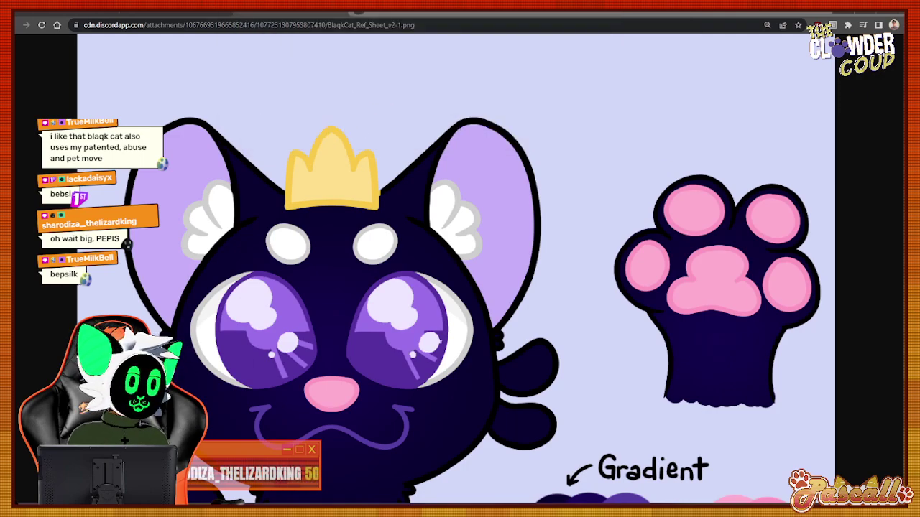
{"action": "left_click", "coordinate": [195, 13]}
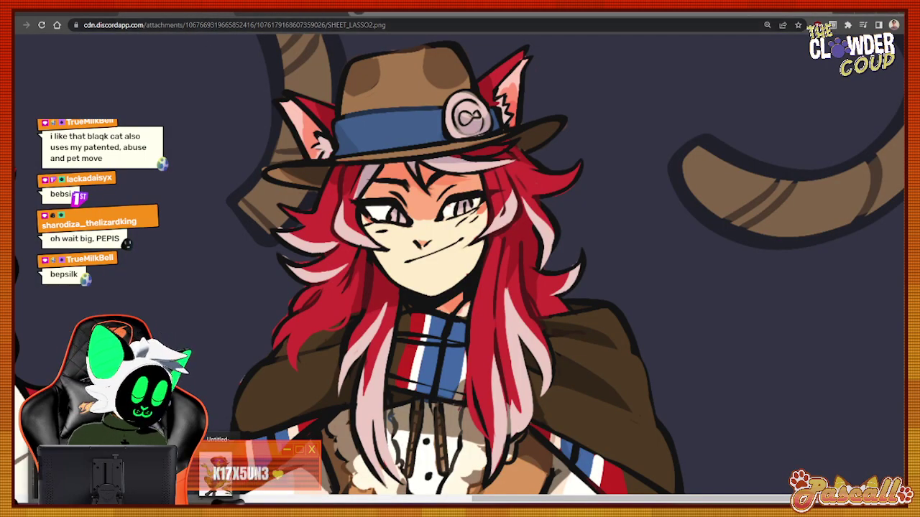
{"action": "key", "text": "alt+Tab"}
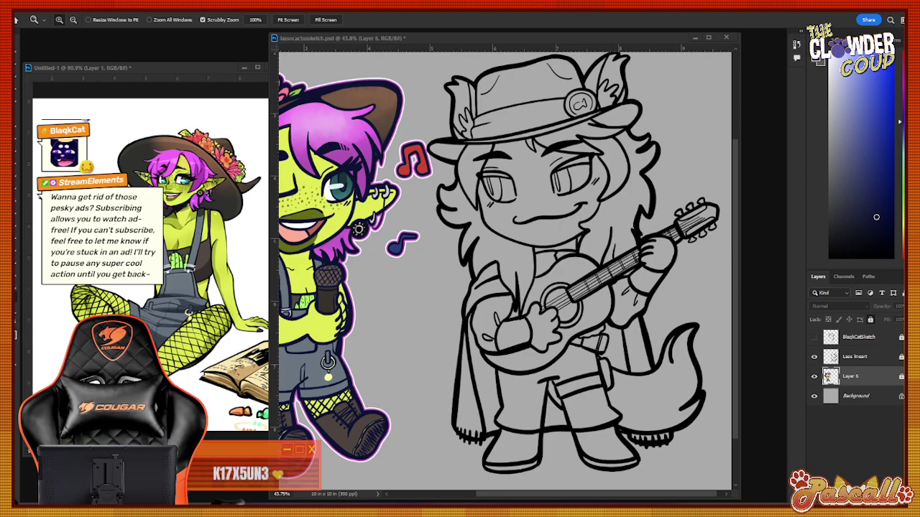
Find and launch the TIFA app, and browse the Livestreams folder for the .vrm avatar file.
{"action": "key", "text": "super"}
{"action": "type", "text": "t"}
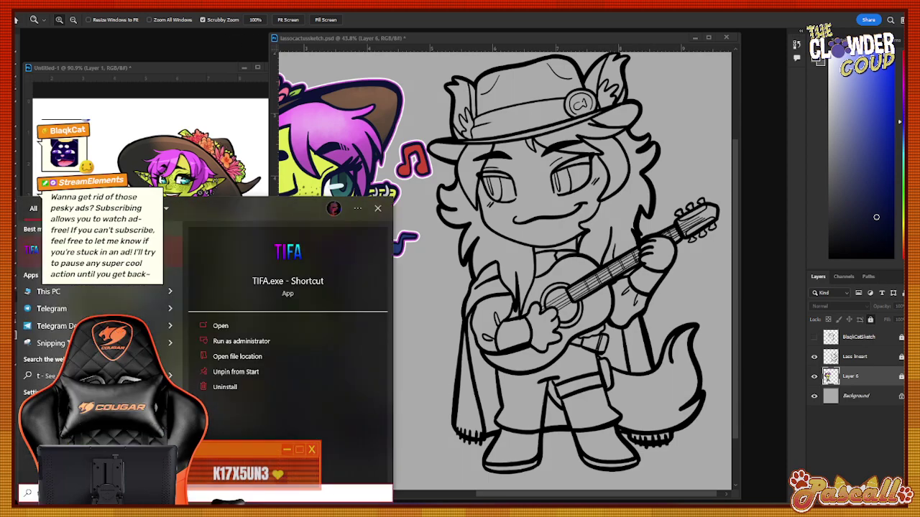
{"action": "type", "text": "ifa"}
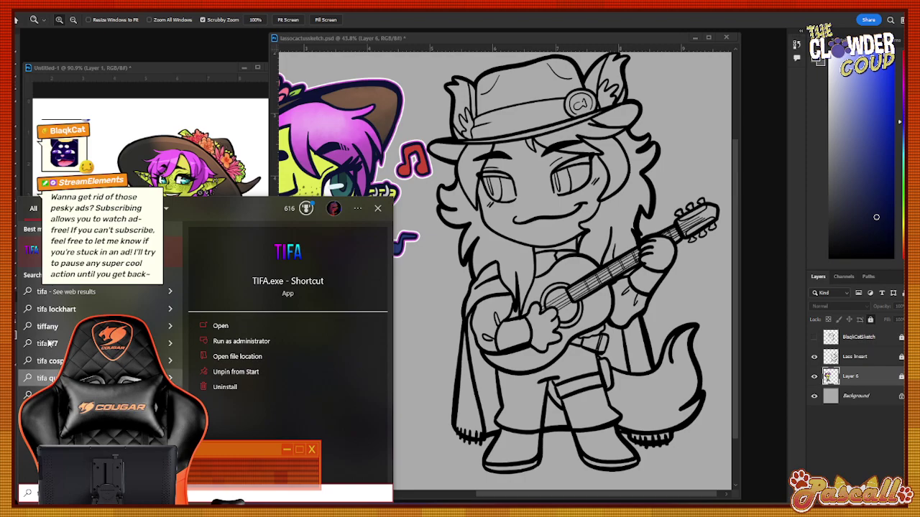
{"action": "left_click", "coordinate": [57, 250]}
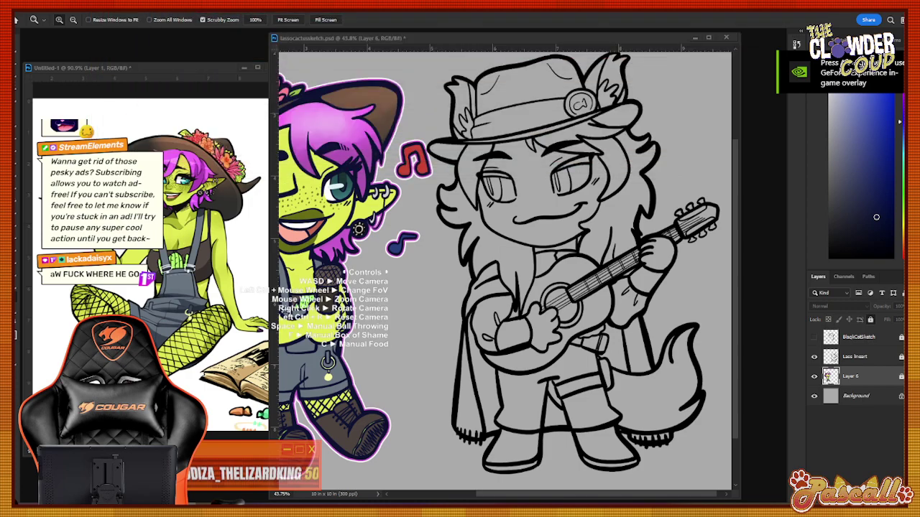
{"action": "scroll", "coordinate": [209, 204], "scroll_direction": "down", "scroll_amount": 5}
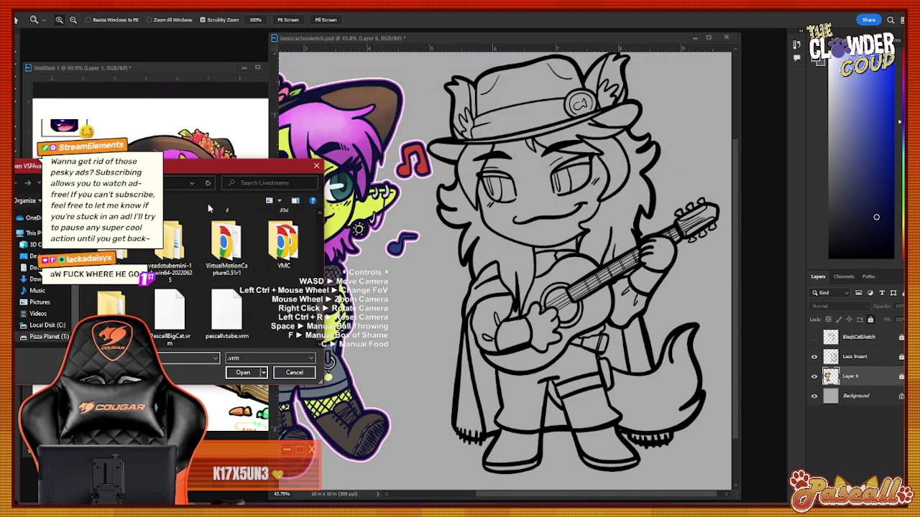
{"action": "left_click_drag", "start_coordinate": [234, 167], "coordinate": [472, 12]}
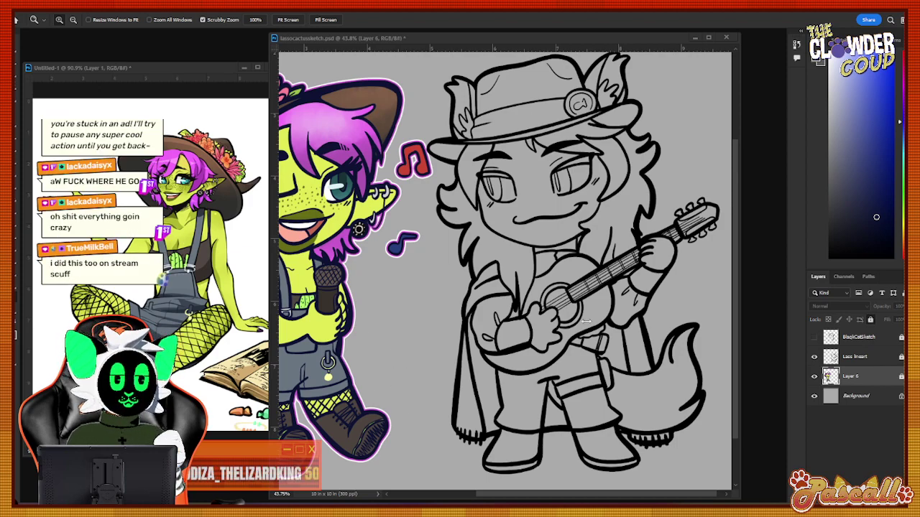
Rename Layer 6, the merged goblin layer, as Cactis.
{"action": "left_click", "coordinate": [868, 402]}
{"action": "left_click", "coordinate": [852, 383]}
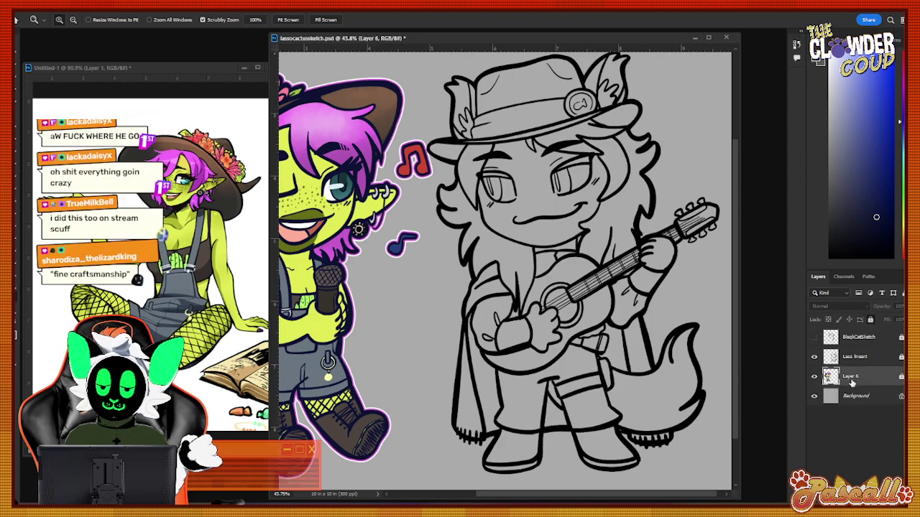
{"action": "double_click", "coordinate": [851, 377]}
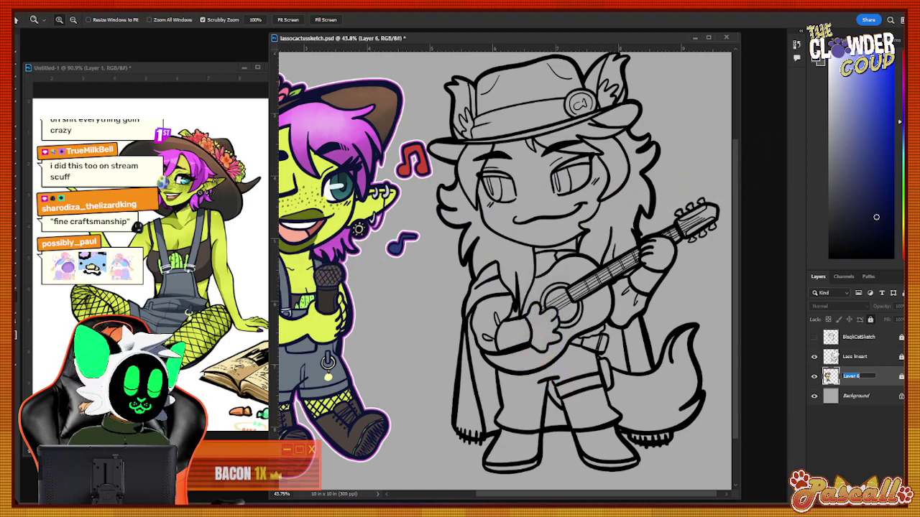
{"action": "type", "text": "V"}
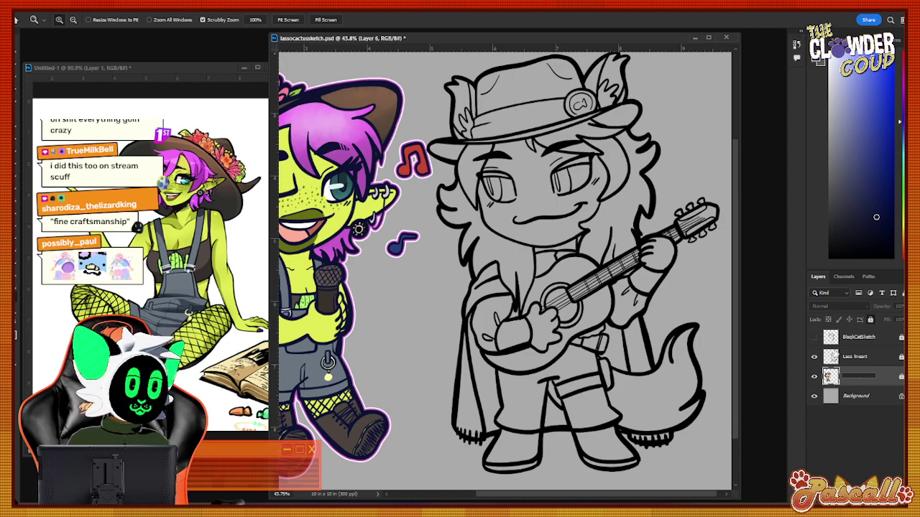
{"action": "type", "text": "acti"}
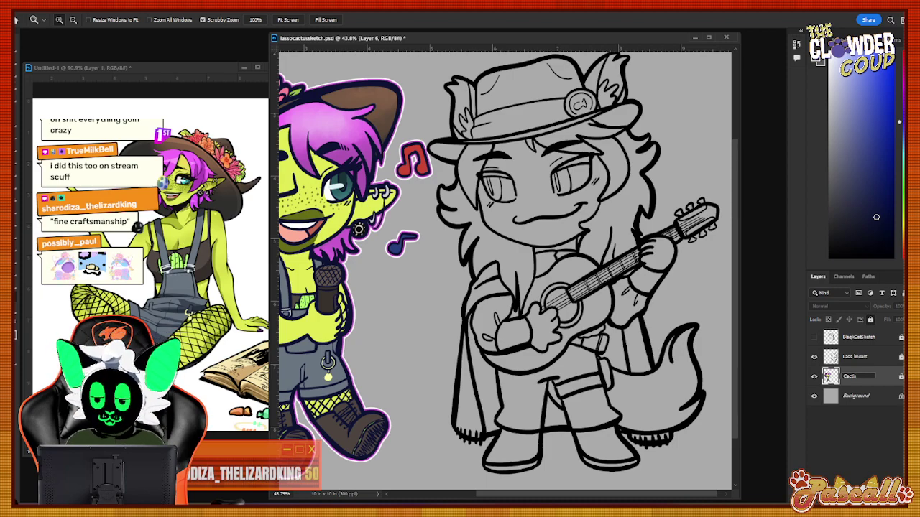
{"action": "key", "text": "Return"}
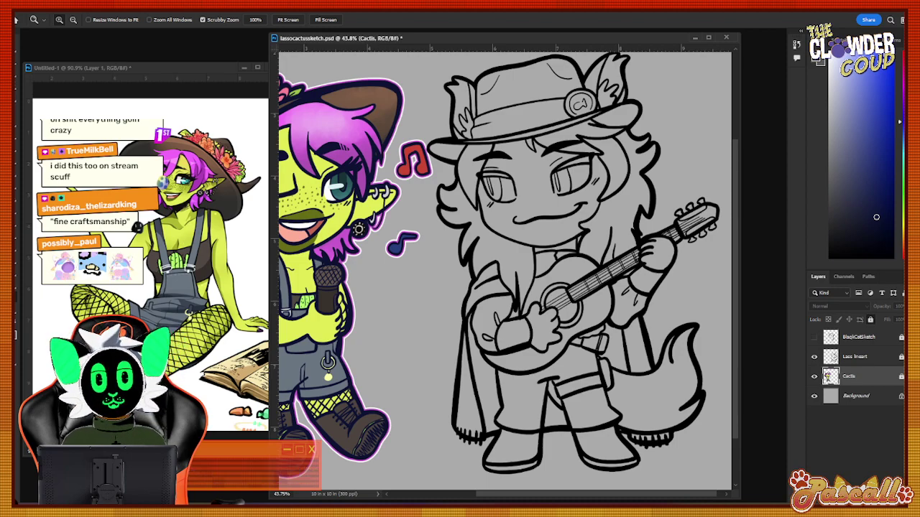
Create a new empty layer directly above the Cactis layer for colouring the guitarist.
{"action": "left_click", "coordinate": [864, 356]}
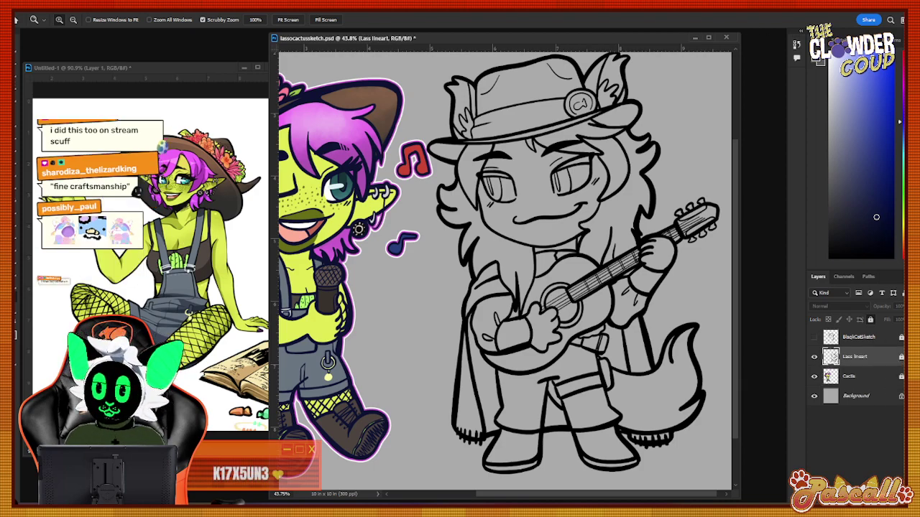
{"action": "left_click", "coordinate": [863, 381]}
{"action": "key", "text": "ctrl+shift+alt+n"}
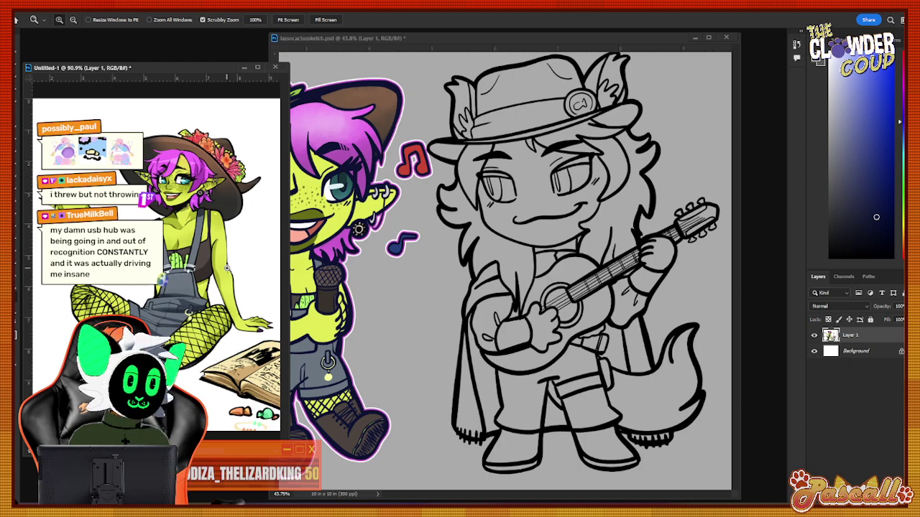
Paste the Lasso reference art into the reference document, scale it to about 37%, and place it over the goblin reference.
{"action": "left_click", "coordinate": [44, 9]}
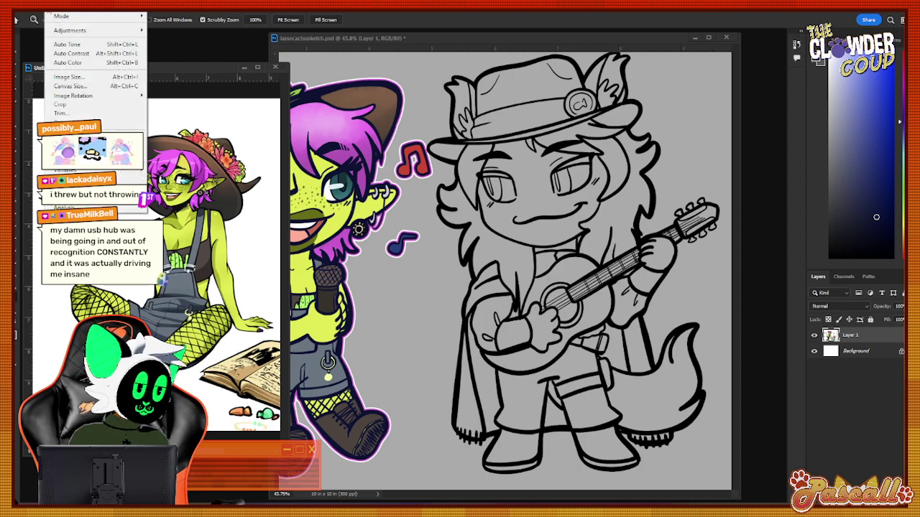
{"action": "left_click", "coordinate": [46, 89]}
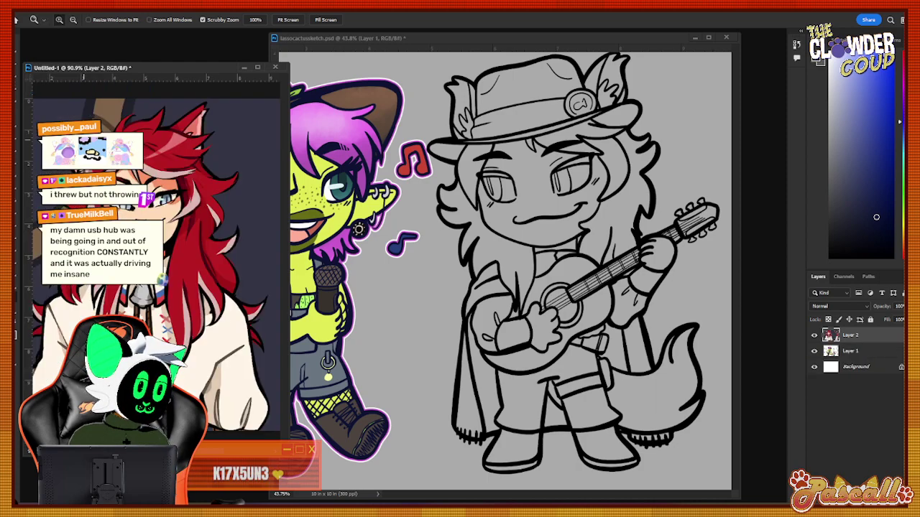
{"action": "scroll", "coordinate": [94, 288], "scroll_direction": "down", "scroll_amount": 5}
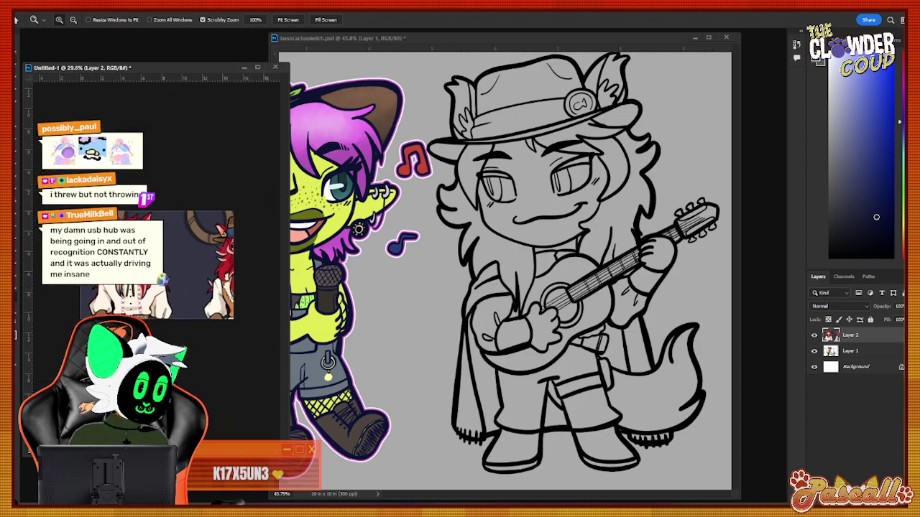
{"action": "key", "text": "v"}
{"action": "left_click_drag", "start_coordinate": [80, 211], "coordinate": [180, 288]}
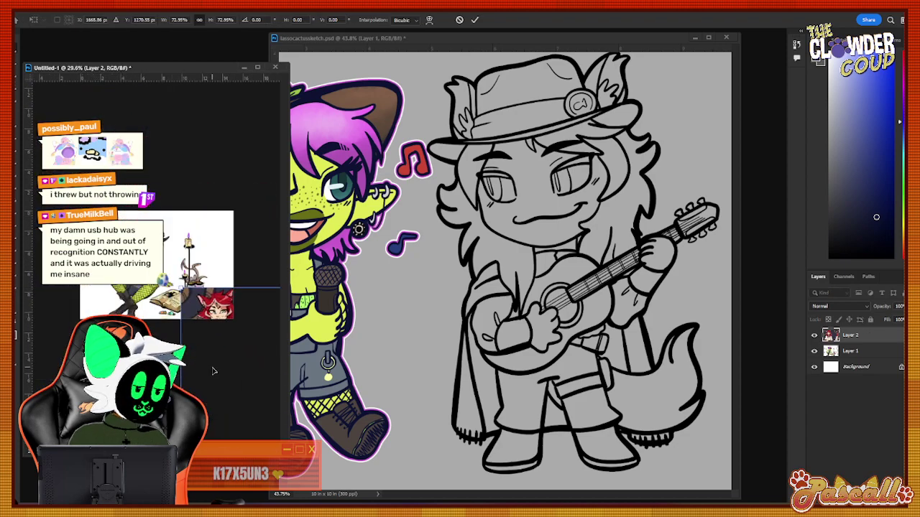
{"action": "left_click_drag", "start_coordinate": [213, 370], "coordinate": [94, 266]}
{"action": "left_click_drag", "start_coordinate": [62, 183], "coordinate": [166, 263]}
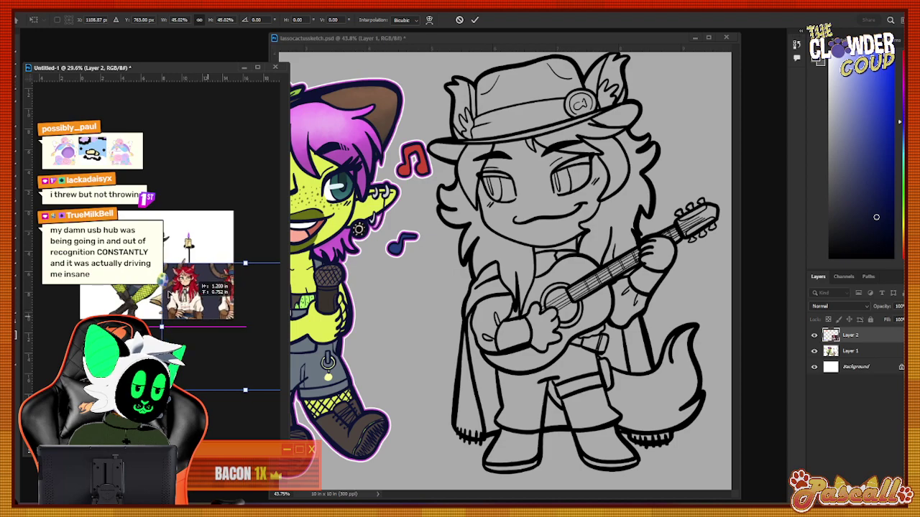
{"action": "left_click_drag", "start_coordinate": [244, 309], "coordinate": [130, 257]}
{"action": "left_click_drag", "start_coordinate": [219, 211], "coordinate": [189, 234]}
{"action": "left_click_drag", "start_coordinate": [111, 286], "coordinate": [143, 266]}
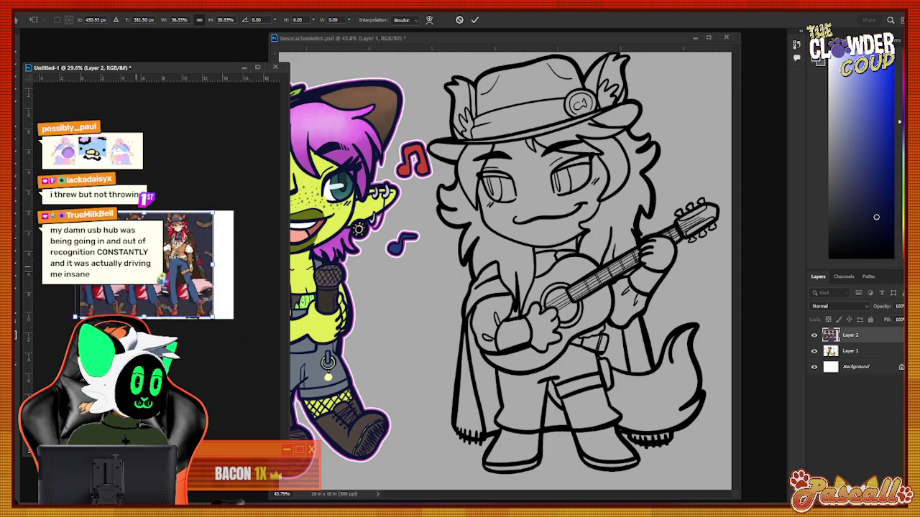
{"action": "key", "text": "Return"}
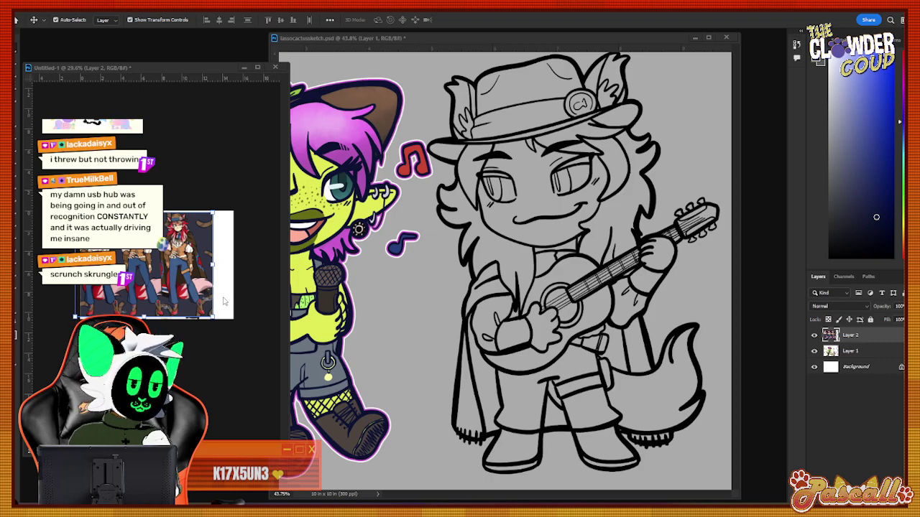
Enlarge the hatted Lasso head in the reference document and arrange the reference and drawing windows side by side.
{"action": "key", "text": "z"}
{"action": "left_click_drag", "start_coordinate": [189, 217], "coordinate": [220, 125]}
{"action": "left_click", "coordinate": [155, 95]}
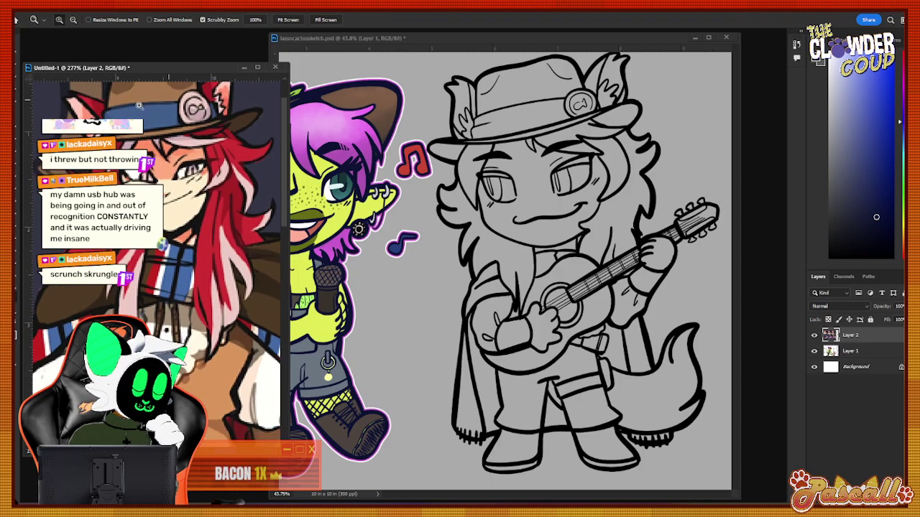
{"action": "left_click", "coordinate": [21, 129]}
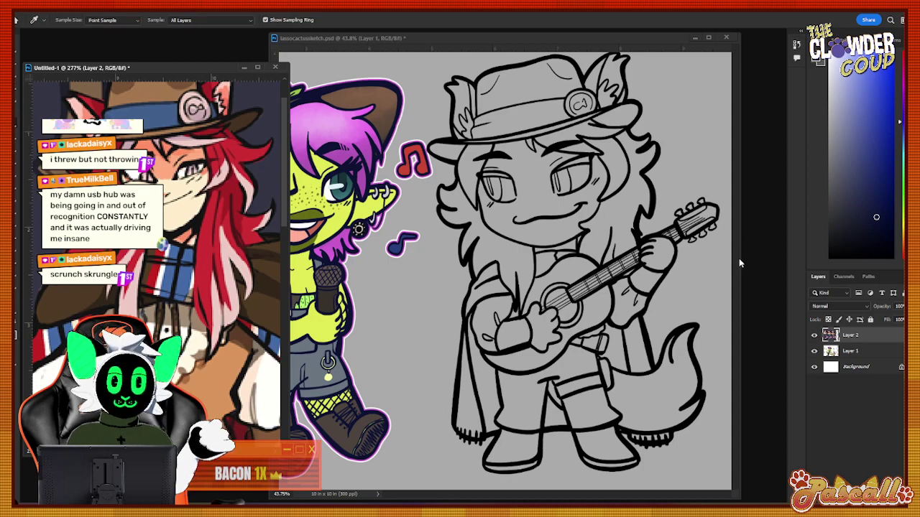
{"action": "left_click_drag", "start_coordinate": [617, 38], "coordinate": [645, 44]}
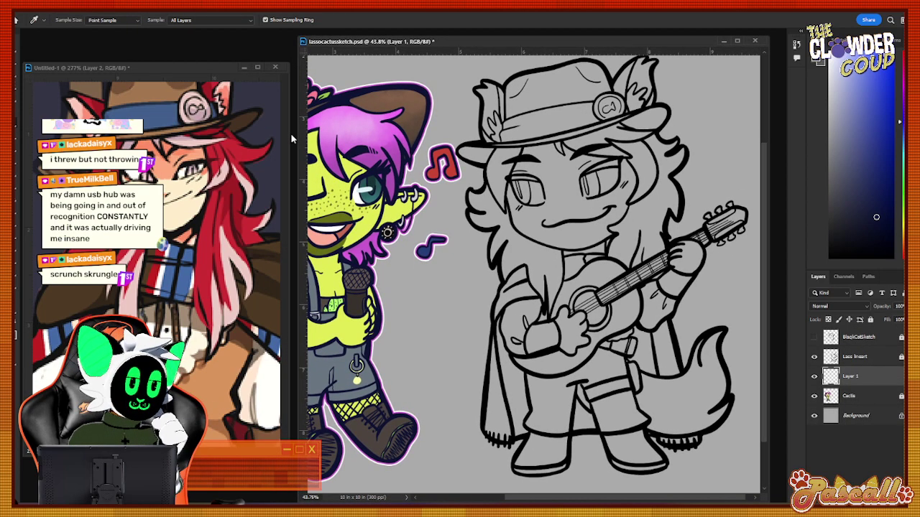
{"action": "left_click_drag", "start_coordinate": [290, 135], "coordinate": [293, 140]}
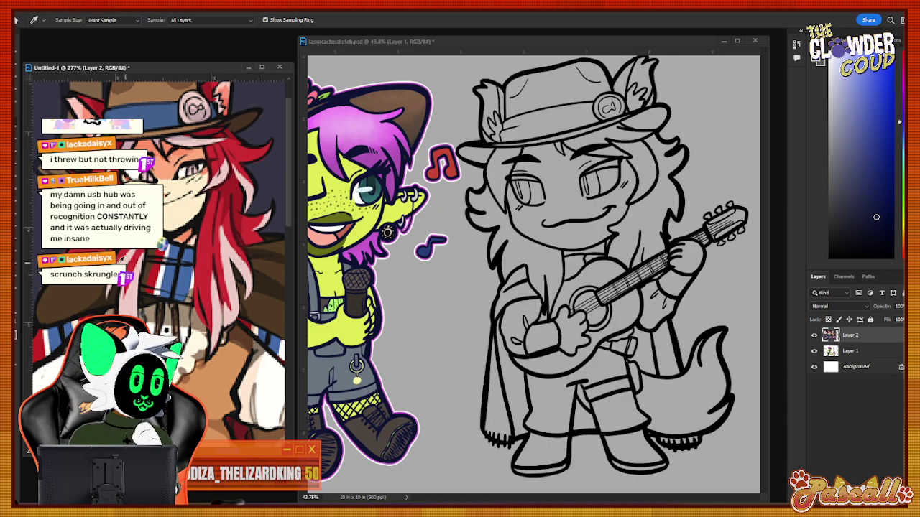
Sample the red from the Lasso reference and paint the red outer parts of both guitarist's ears on Layer 1.
{"action": "key", "text": "z"}
{"action": "left_click", "coordinate": [638, 155]}
{"action": "mouse_move", "coordinate": [638, 155]}
{"action": "left_mouse_down"}
{"action": "mouse_move", "coordinate": [702, 113]}
{"action": "mouse_move", "coordinate": [740, 113]}
{"action": "mouse_move", "coordinate": [725, 115]}
{"action": "left_mouse_up"}
{"action": "key", "text": "i"}
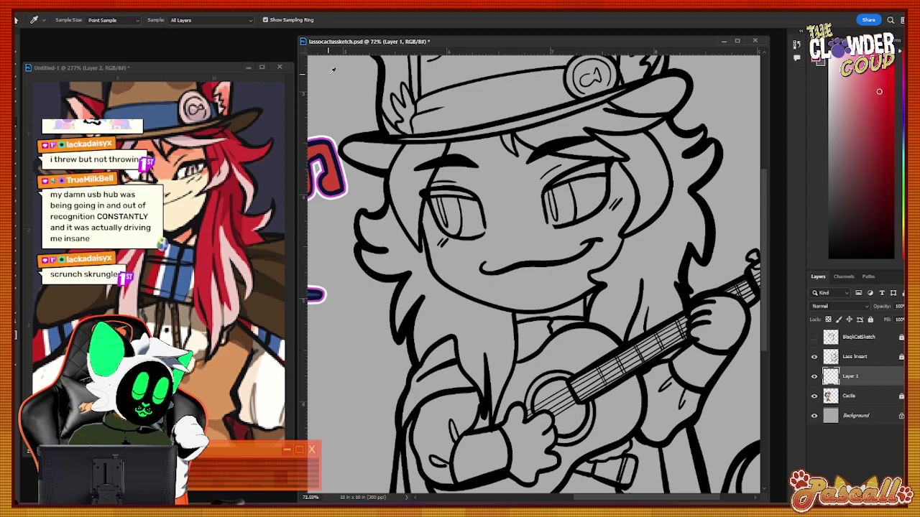
{"action": "left_click_drag", "start_coordinate": [764, 236], "coordinate": [769, 207]}
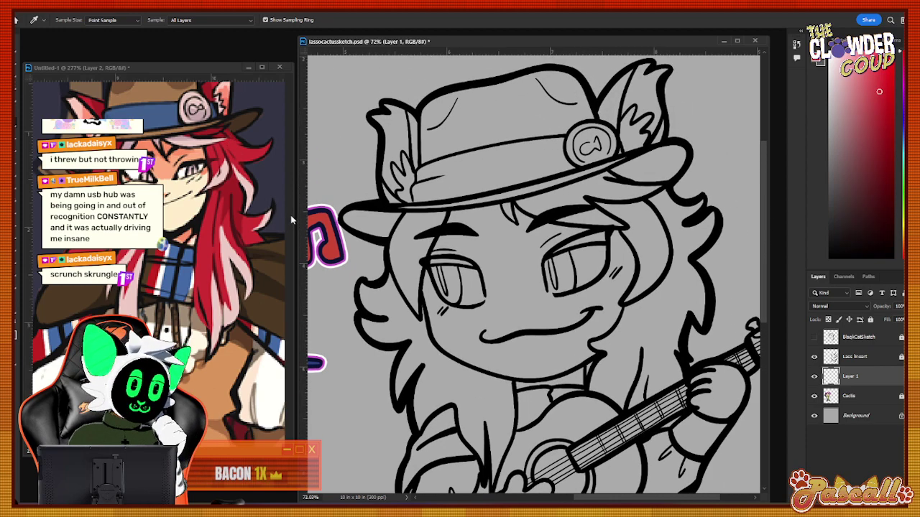
{"action": "left_click_drag", "start_coordinate": [292, 218], "coordinate": [291, 201]}
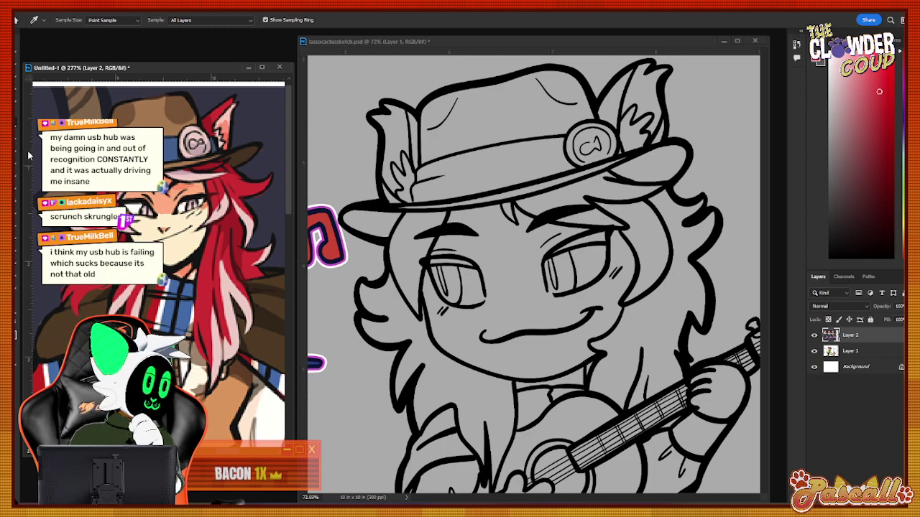
{"action": "key", "text": "b"}
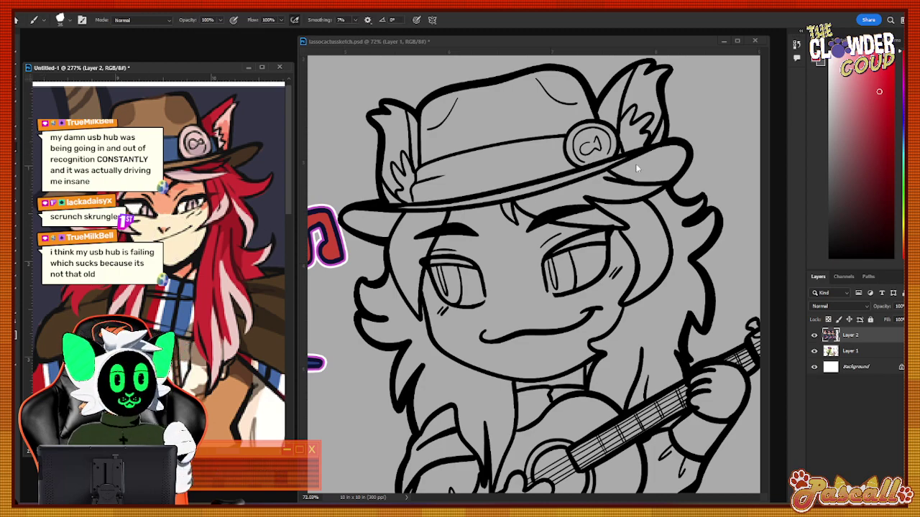
{"action": "left_click", "coordinate": [620, 92]}
{"action": "left_click_drag", "start_coordinate": [630, 72], "coordinate": [604, 108]}
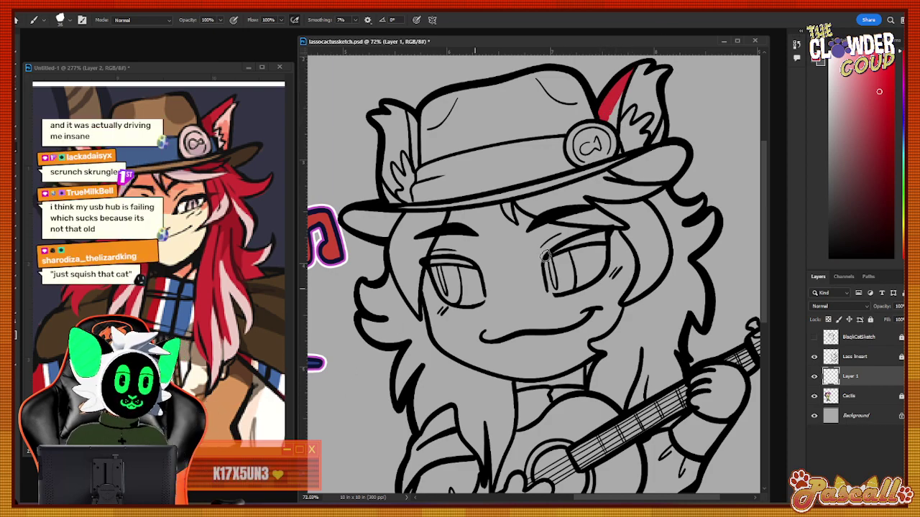
{"action": "mouse_move", "coordinate": [615, 126]}
{"action": "left_mouse_down"}
{"action": "mouse_move", "coordinate": [616, 93]}
{"action": "mouse_move", "coordinate": [609, 117]}
{"action": "left_mouse_up"}
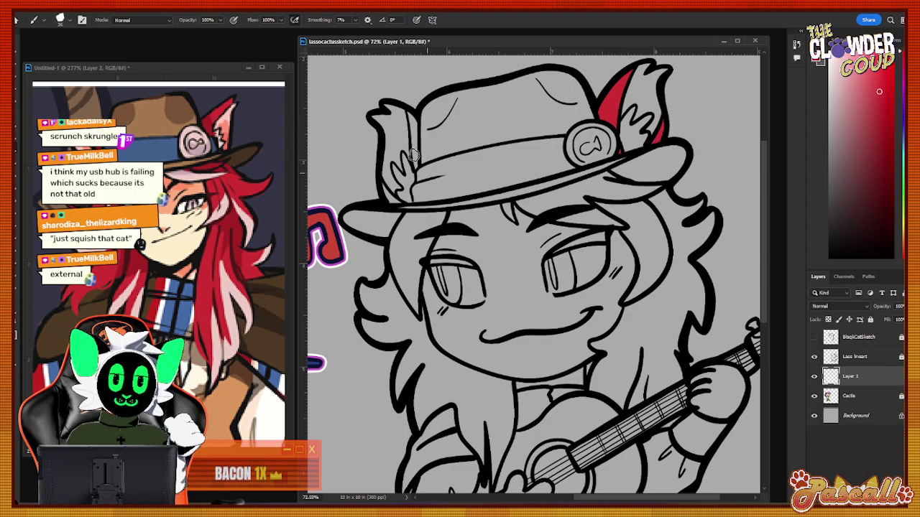
{"action": "mouse_move", "coordinate": [408, 112]}
{"action": "left_mouse_down"}
{"action": "mouse_move", "coordinate": [415, 158]}
{"action": "mouse_move", "coordinate": [415, 140]}
{"action": "left_mouse_up"}
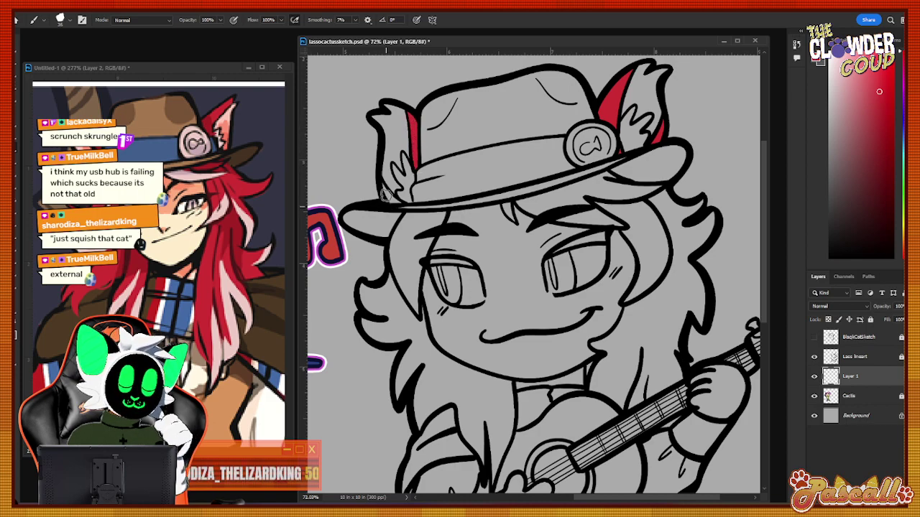
{"action": "left_click_drag", "start_coordinate": [383, 179], "coordinate": [394, 201]}
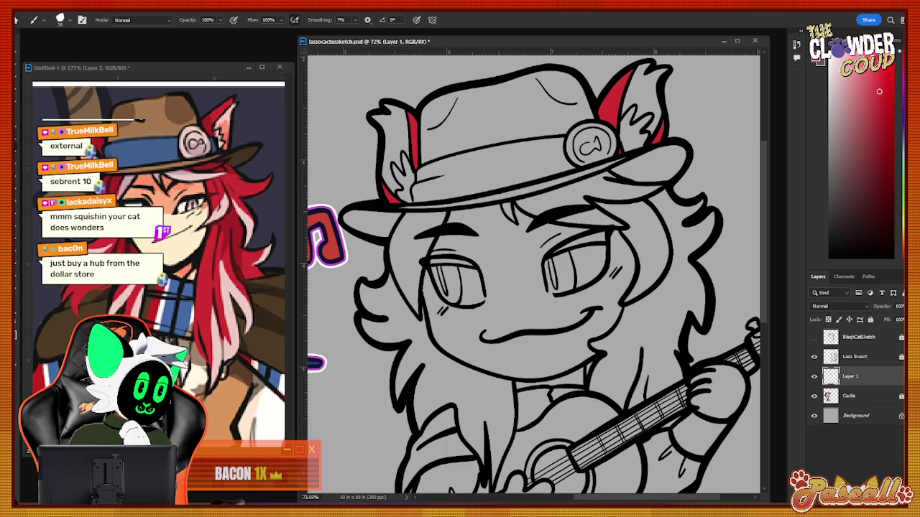
Sample the light pink from the reference's ear and paint the inside of both of the guitarist's ears.
{"action": "key", "text": "i"}
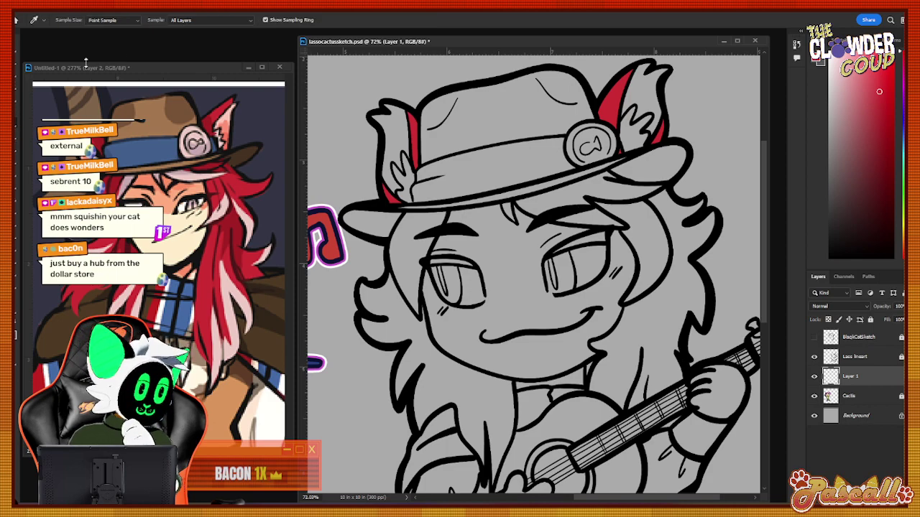
{"action": "key", "text": "b"}
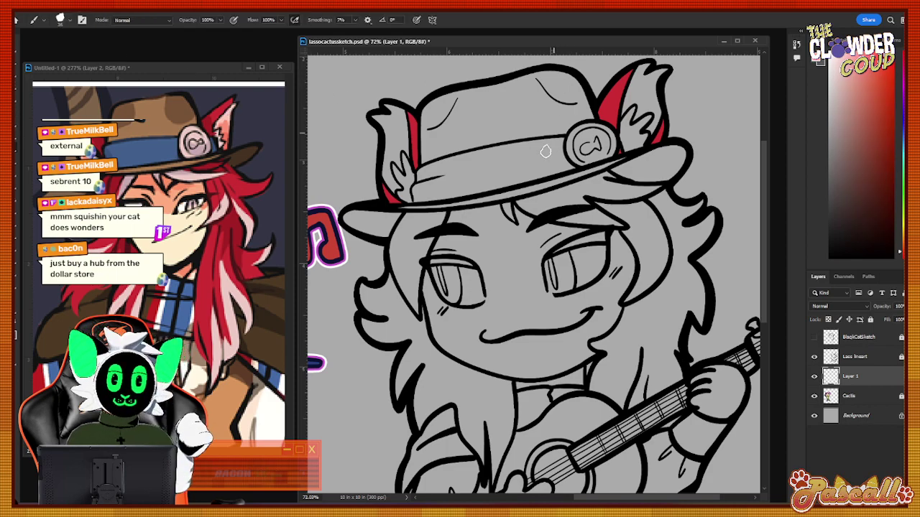
{"action": "mouse_move", "coordinate": [628, 102]}
{"action": "left_mouse_down"}
{"action": "mouse_move", "coordinate": [623, 124]}
{"action": "mouse_move", "coordinate": [633, 101]}
{"action": "mouse_move", "coordinate": [646, 123]}
{"action": "mouse_move", "coordinate": [653, 85]}
{"action": "mouse_move", "coordinate": [643, 72]}
{"action": "mouse_move", "coordinate": [641, 99]}
{"action": "left_mouse_up"}
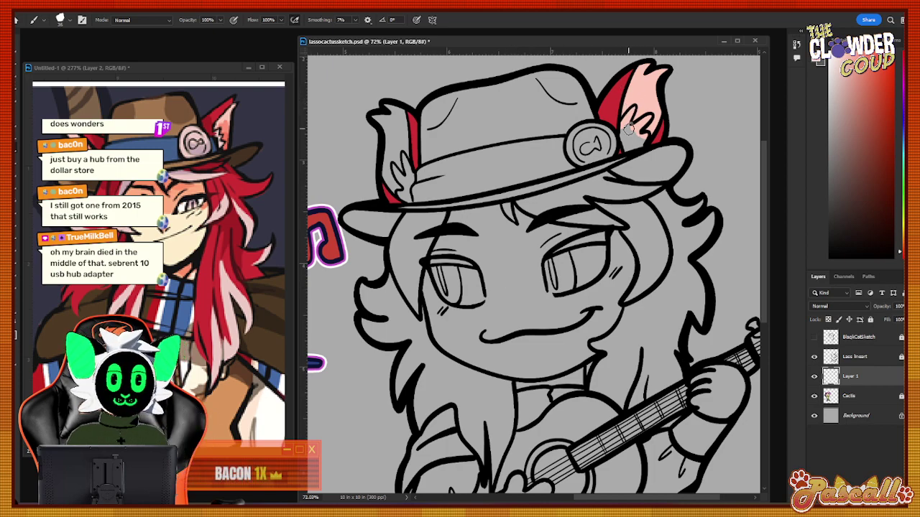
{"action": "left_click_drag", "start_coordinate": [384, 118], "coordinate": [401, 115]}
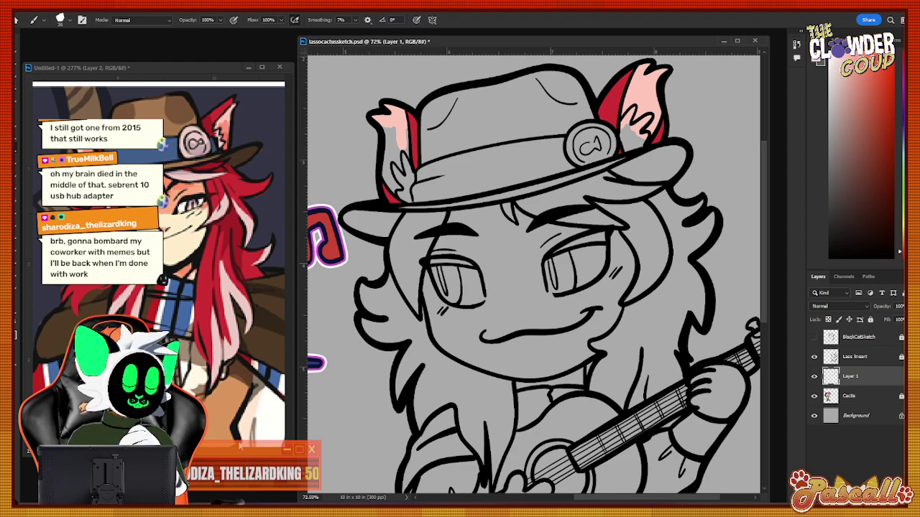
{"action": "mouse_move", "coordinate": [386, 153]}
{"action": "left_mouse_down"}
{"action": "mouse_move", "coordinate": [385, 125]}
{"action": "mouse_move", "coordinate": [388, 148]}
{"action": "left_mouse_up"}
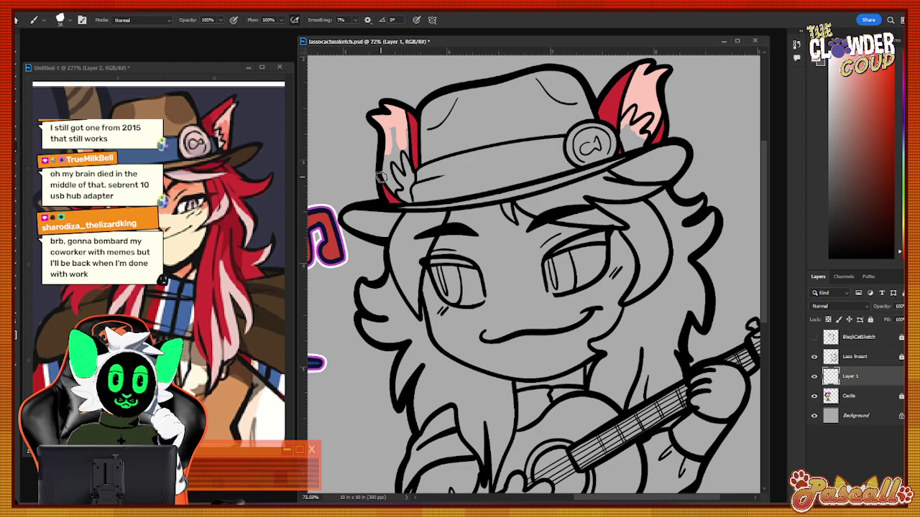
{"action": "mouse_move", "coordinate": [764, 202]}
{"action": "left_mouse_down"}
{"action": "mouse_move", "coordinate": [764, 300]}
{"action": "mouse_move", "coordinate": [764, 199]}
{"action": "left_mouse_up"}
{"action": "left_click_drag", "start_coordinate": [390, 149], "coordinate": [399, 144]}
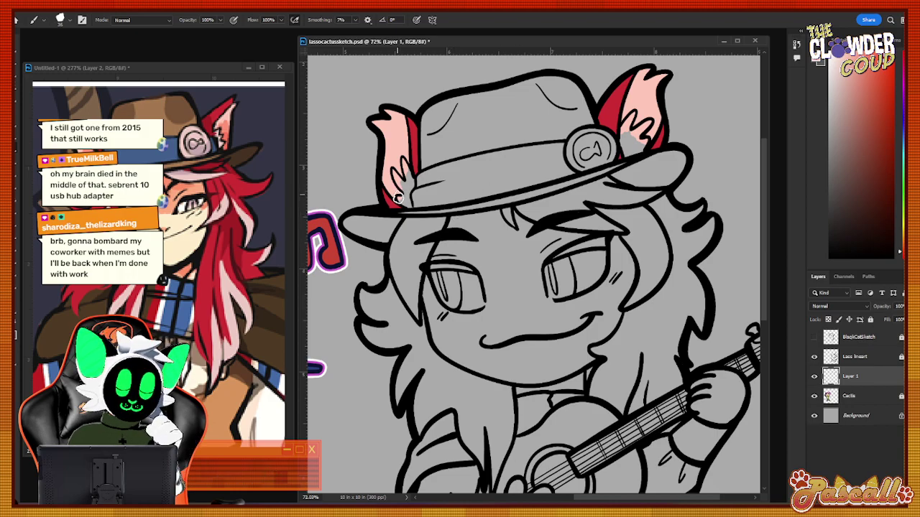
Look over the black cat sketch with the other drawing layers hidden, and restore the goblin, guitarist lineart and Layer 1.
{"action": "left_click", "coordinate": [21, 295]}
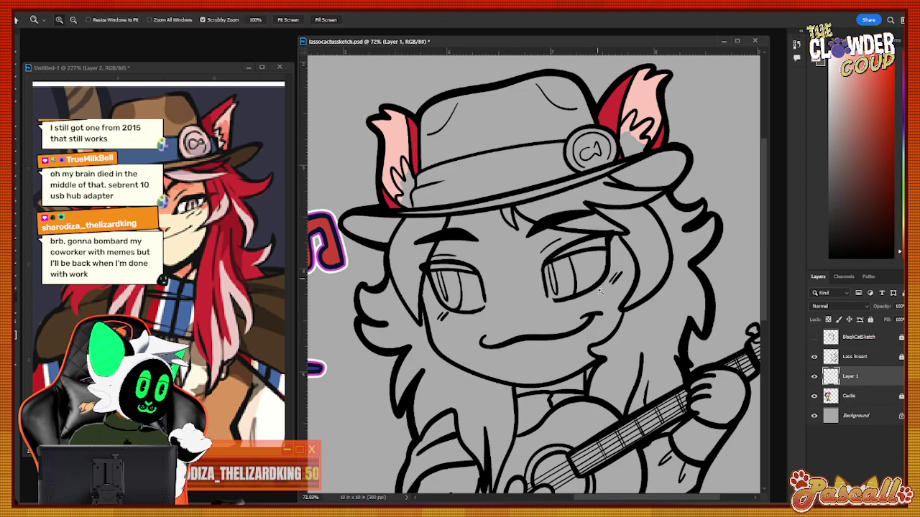
{"action": "left_click_drag", "start_coordinate": [600, 291], "coordinate": [517, 278]}
{"action": "left_click", "coordinate": [814, 375]}
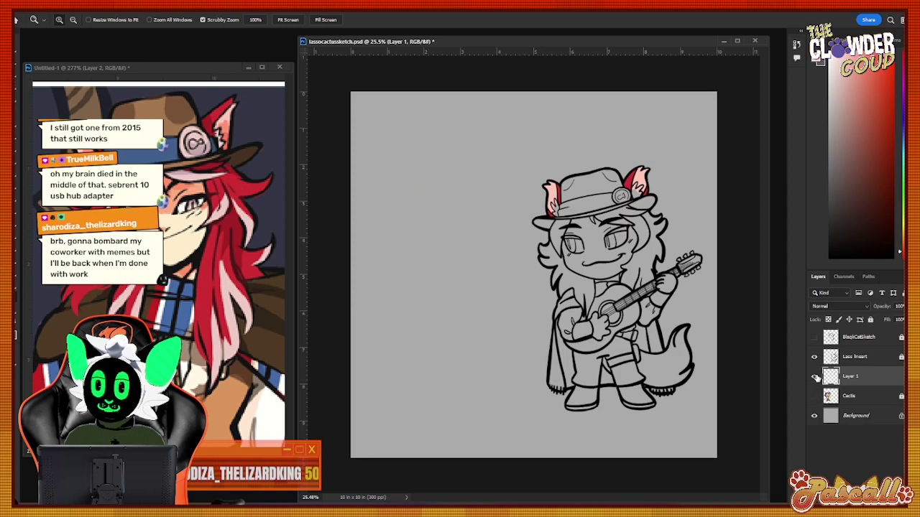
{"action": "left_click", "coordinate": [815, 357]}
{"action": "left_click", "coordinate": [814, 338]}
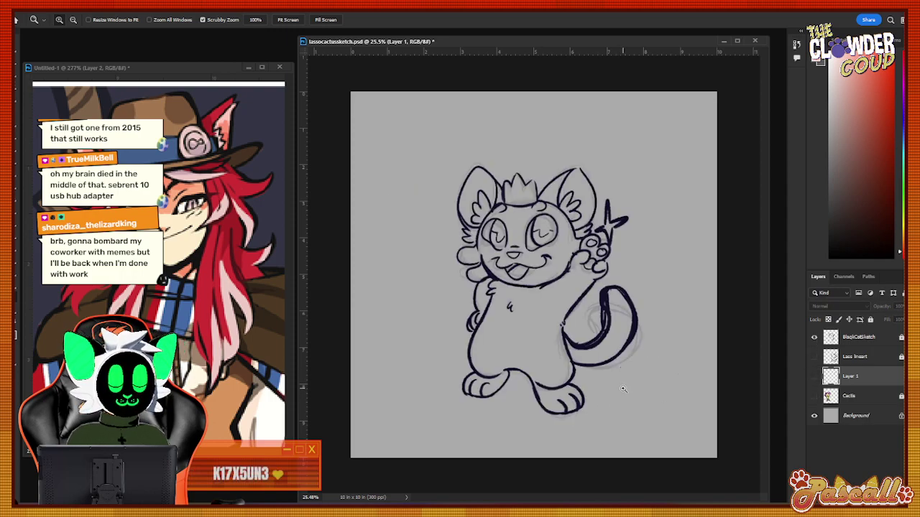
{"action": "left_click", "coordinate": [814, 338]}
{"action": "left_click", "coordinate": [814, 376]}
{"action": "left_click", "coordinate": [814, 357]}
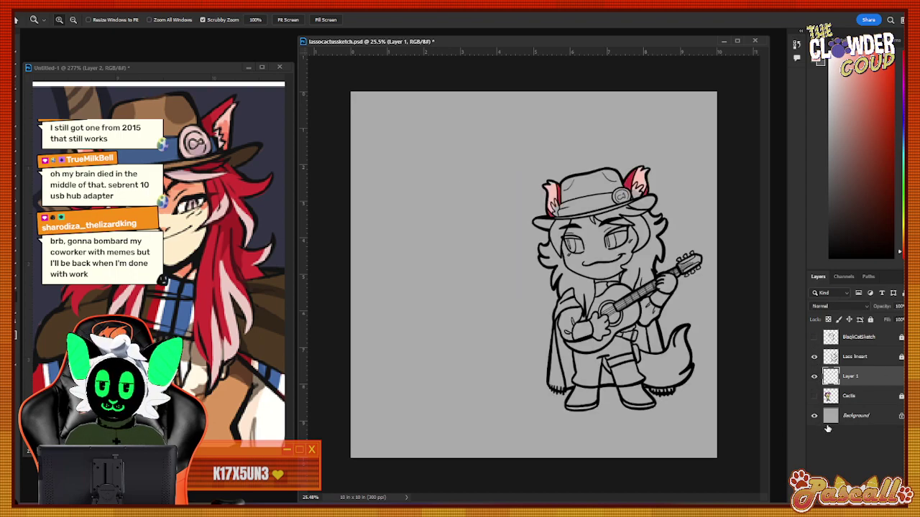
{"action": "left_click", "coordinate": [814, 395]}
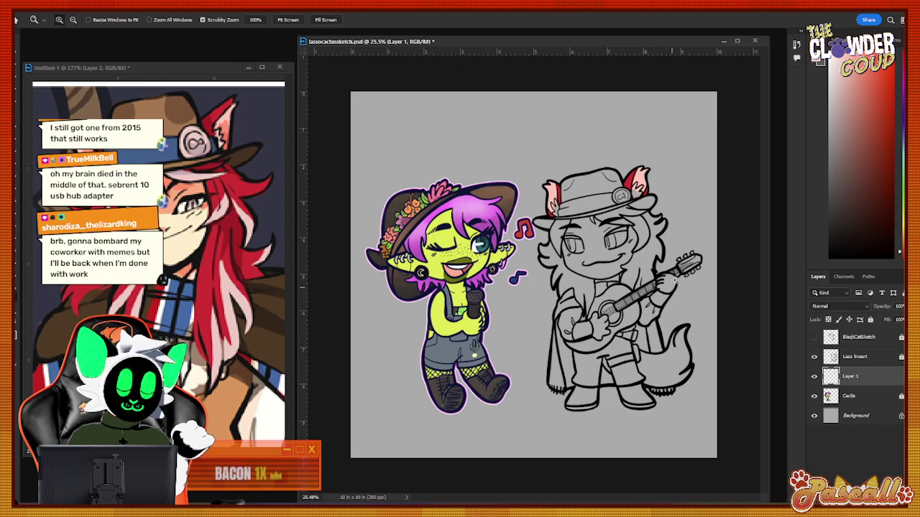
Sample the pale pink from the reference's hair and fill the fur tufts inside both of the guitarist's ears.
{"action": "left_click_drag", "start_coordinate": [652, 282], "coordinate": [700, 282]}
{"action": "left_click_drag", "start_coordinate": [613, 116], "coordinate": [663, 116]}
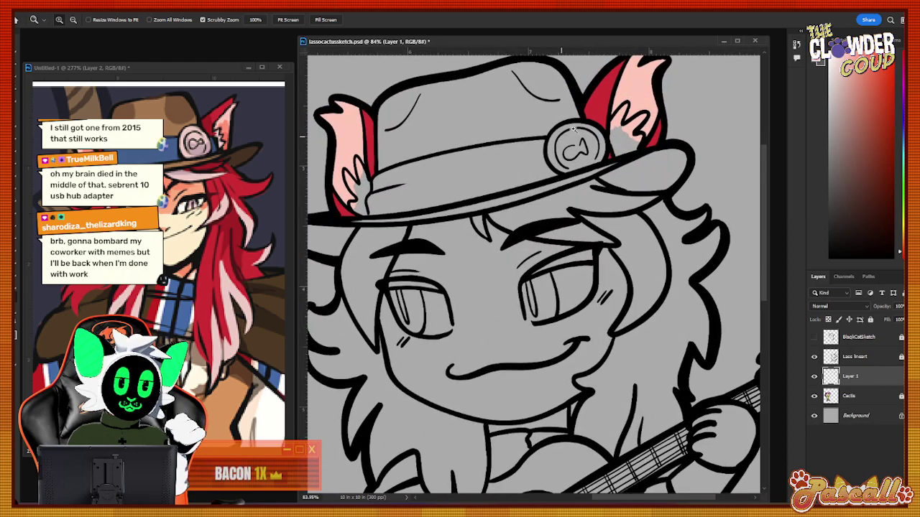
{"action": "left_click", "coordinate": [15, 131]}
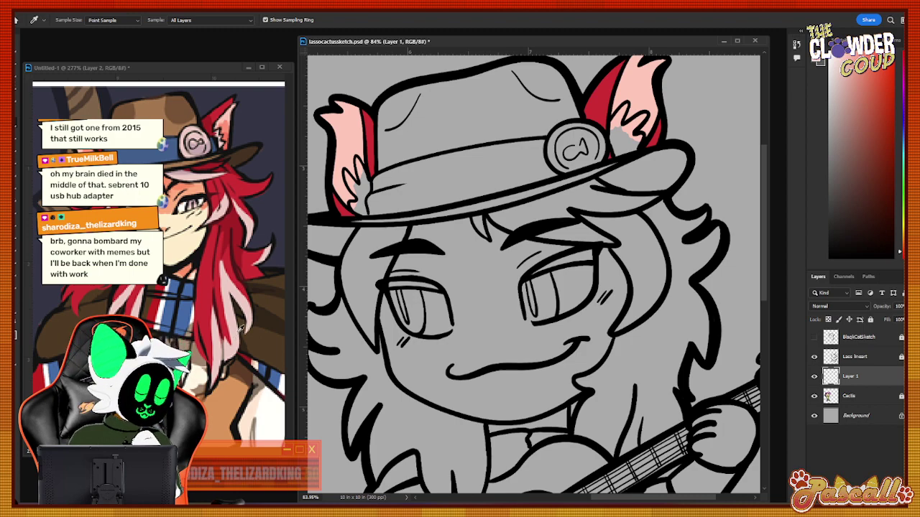
{"action": "left_click", "coordinate": [14, 152]}
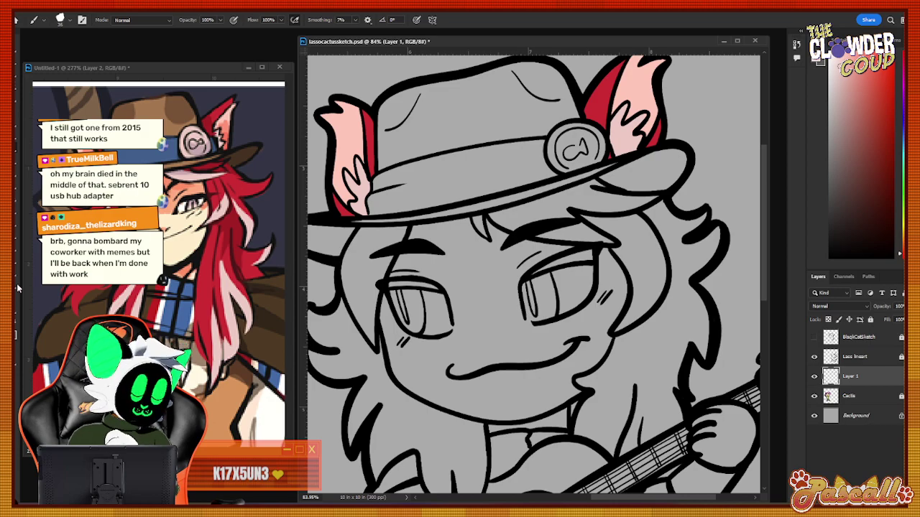
Fill the Background layer with a dark grey using the Paint Bucket, and make Layer 1 active again.
{"action": "key", "text": "z"}
{"action": "left_click_drag", "start_coordinate": [567, 278], "coordinate": [529, 286]}
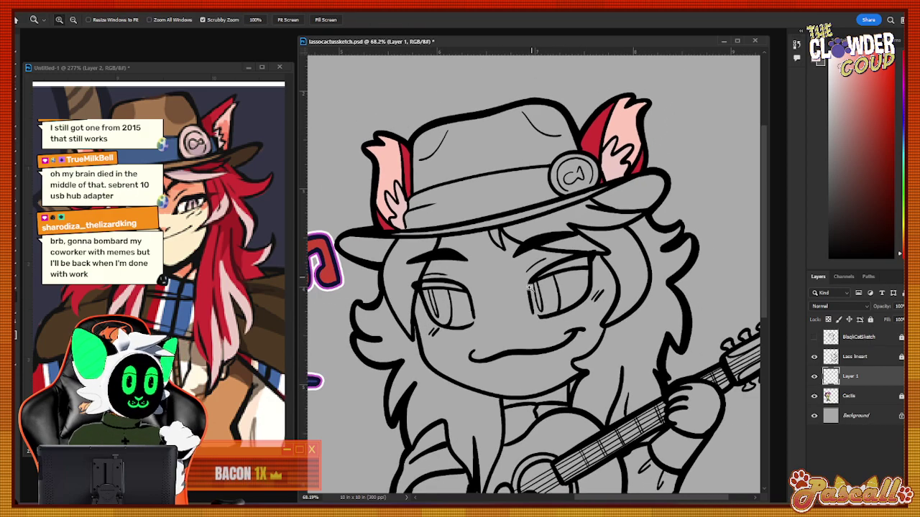
{"action": "left_click_drag", "start_coordinate": [605, 355], "coordinate": [586, 346]}
{"action": "left_click_drag", "start_coordinate": [478, 192], "coordinate": [518, 180]}
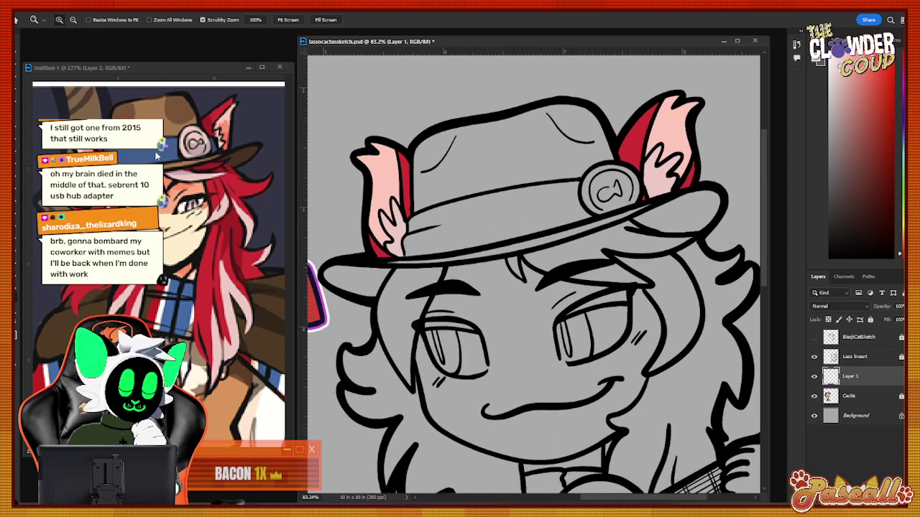
{"action": "key", "text": "i"}
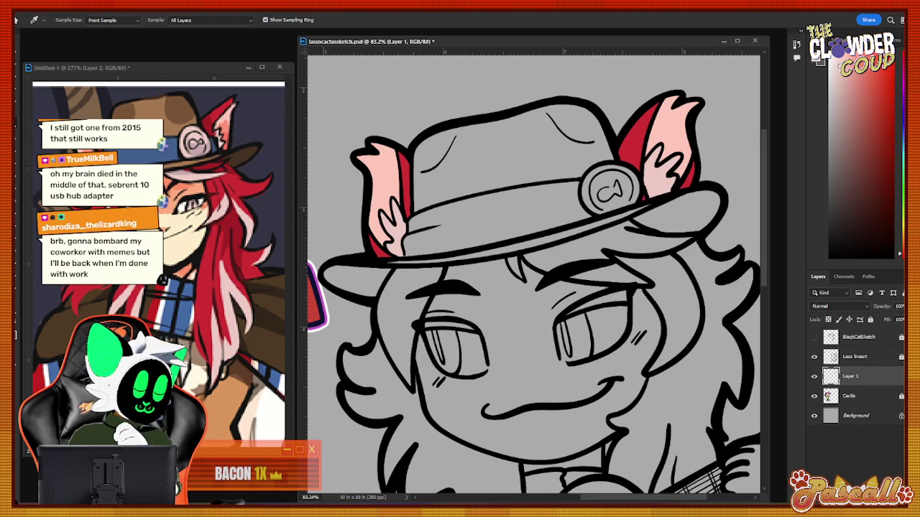
{"action": "key", "text": "b"}
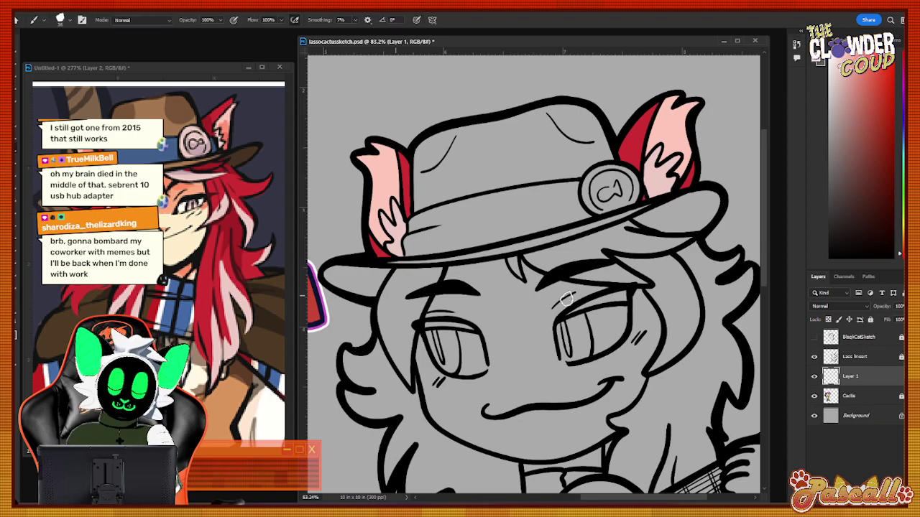
{"action": "left_click", "coordinate": [839, 421]}
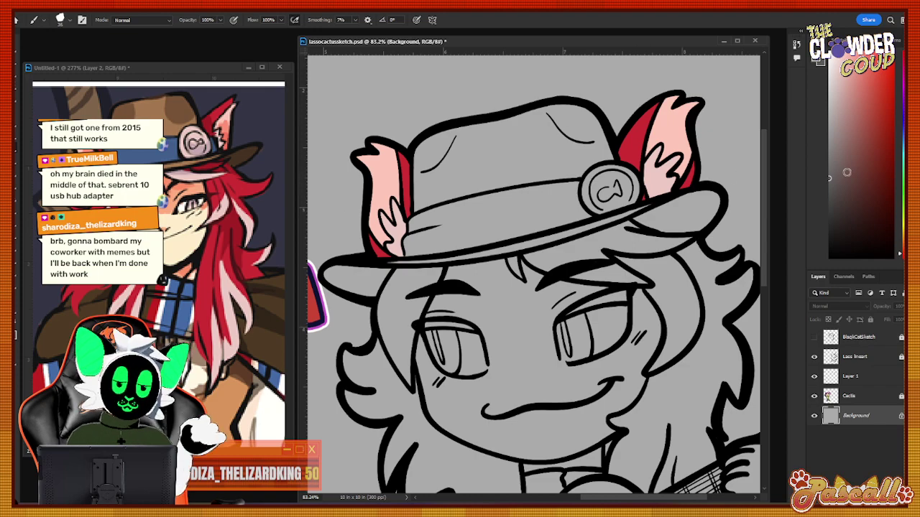
{"action": "key", "text": "g"}
{"action": "left_click", "coordinate": [512, 164]}
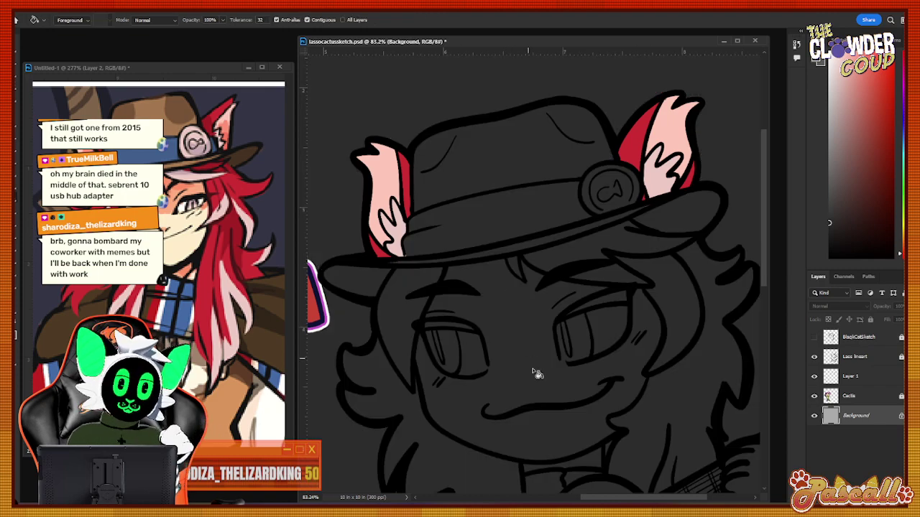
{"action": "left_click", "coordinate": [851, 376]}
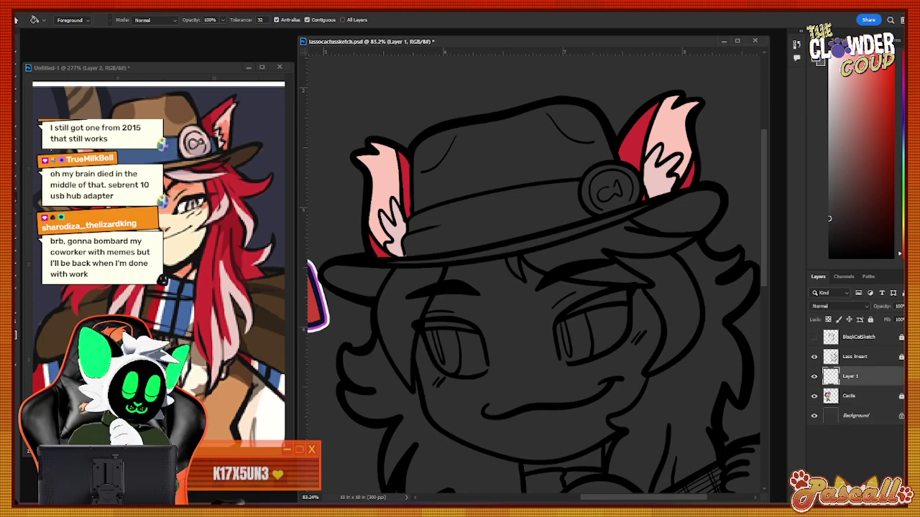
Sample the blue from the reference's hatband and paint the band of the guitarist's hat on Layer 1.
{"action": "key", "text": "i"}
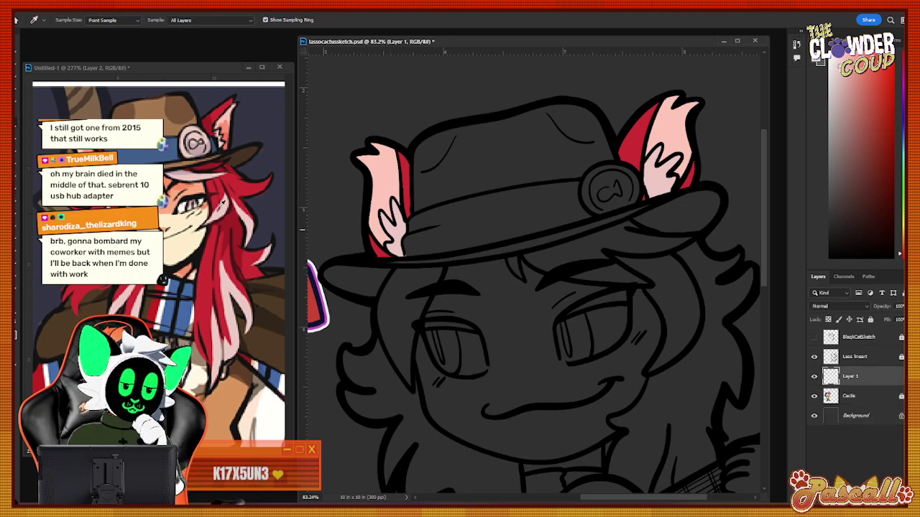
{"action": "key", "text": "b"}
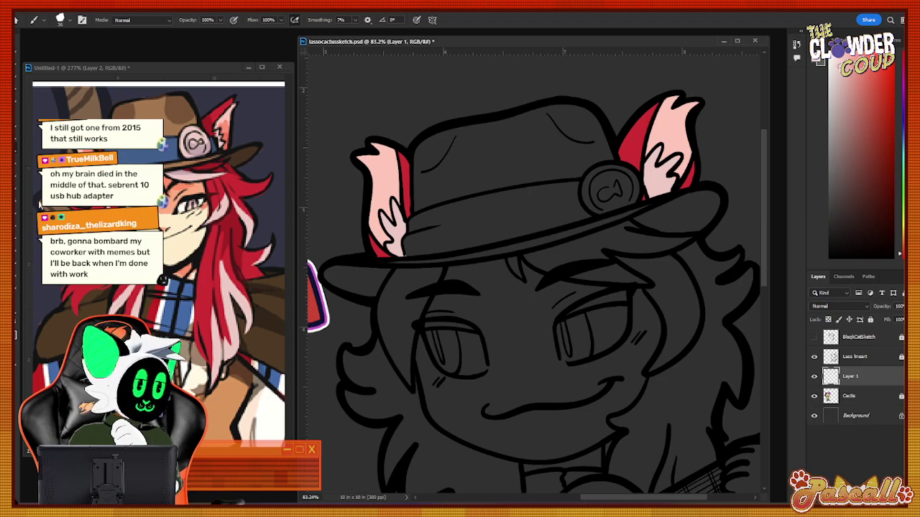
{"action": "key", "text": "e"}
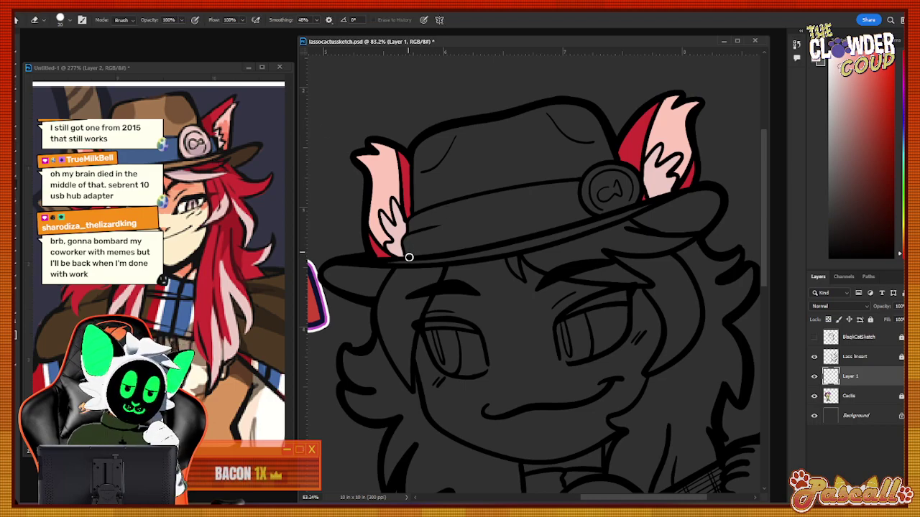
{"action": "left_click", "coordinate": [19, 127]}
{"action": "left_click", "coordinate": [143, 153]}
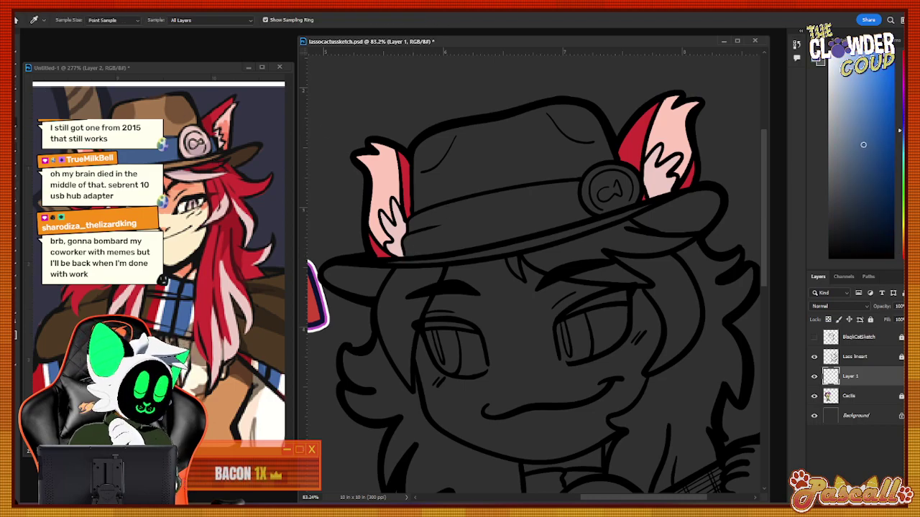
{"action": "key", "text": "b"}
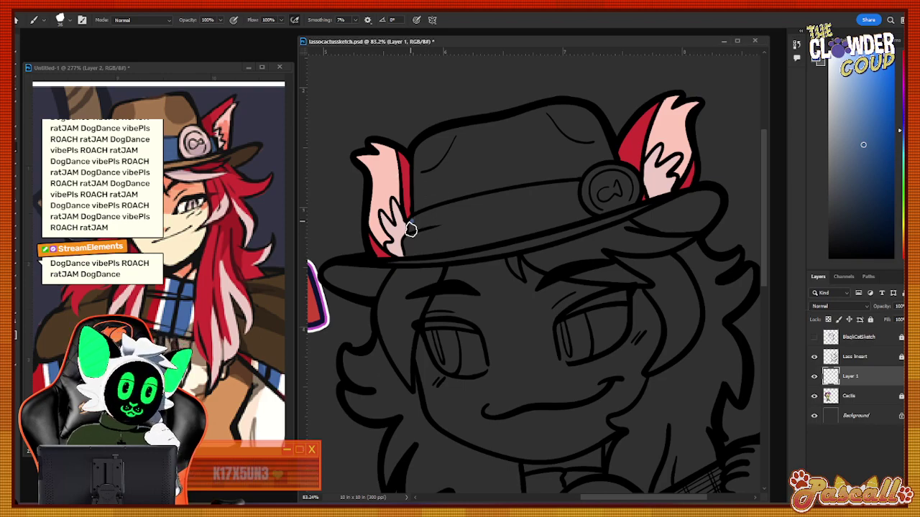
{"action": "mouse_move", "coordinate": [410, 229]}
{"action": "left_mouse_down"}
{"action": "mouse_move", "coordinate": [431, 214]}
{"action": "mouse_move", "coordinate": [408, 246]}
{"action": "mouse_move", "coordinate": [481, 237]}
{"action": "mouse_move", "coordinate": [438, 232]}
{"action": "mouse_move", "coordinate": [435, 243]}
{"action": "mouse_move", "coordinate": [430, 221]}
{"action": "mouse_move", "coordinate": [478, 203]}
{"action": "mouse_move", "coordinate": [458, 215]}
{"action": "mouse_move", "coordinate": [482, 223]}
{"action": "mouse_move", "coordinate": [527, 213]}
{"action": "mouse_move", "coordinate": [490, 236]}
{"action": "mouse_move", "coordinate": [522, 220]}
{"action": "mouse_move", "coordinate": [561, 223]}
{"action": "mouse_move", "coordinate": [589, 211]}
{"action": "left_mouse_up"}
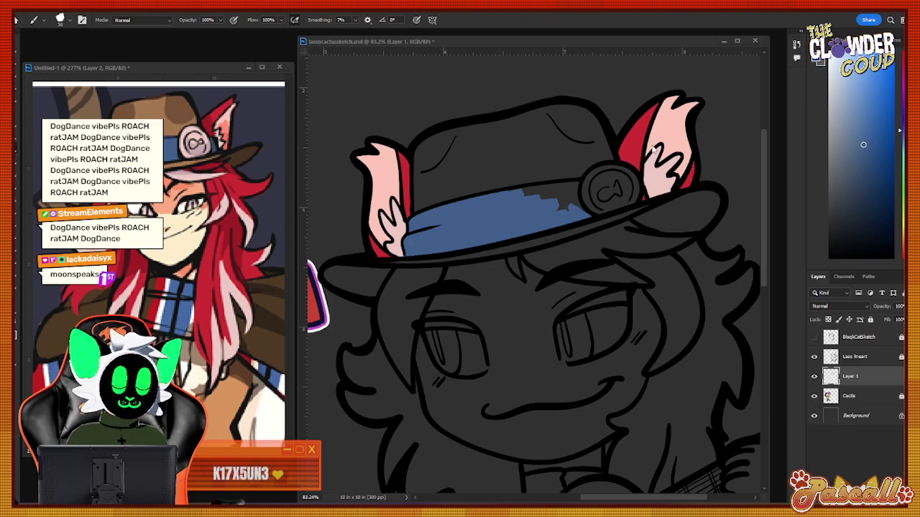
{"action": "mouse_move", "coordinate": [554, 214]}
{"action": "left_mouse_down"}
{"action": "mouse_move", "coordinate": [573, 186]}
{"action": "mouse_move", "coordinate": [497, 197]}
{"action": "mouse_move", "coordinate": [539, 194]}
{"action": "mouse_move", "coordinate": [539, 206]}
{"action": "mouse_move", "coordinate": [574, 209]}
{"action": "left_mouse_up"}
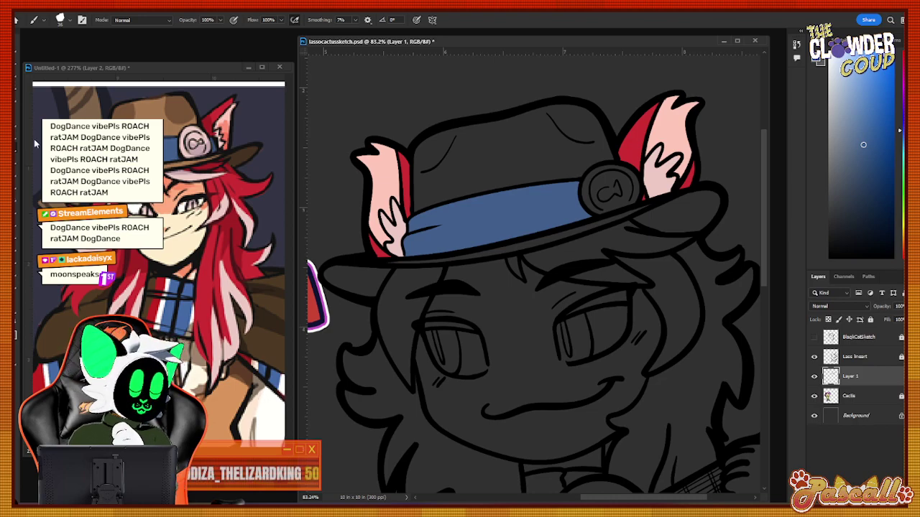
Sample the pale pink from the reference and paint the round badge on the guitarist's hat.
{"action": "key", "text": "i"}
{"action": "key", "text": "b"}
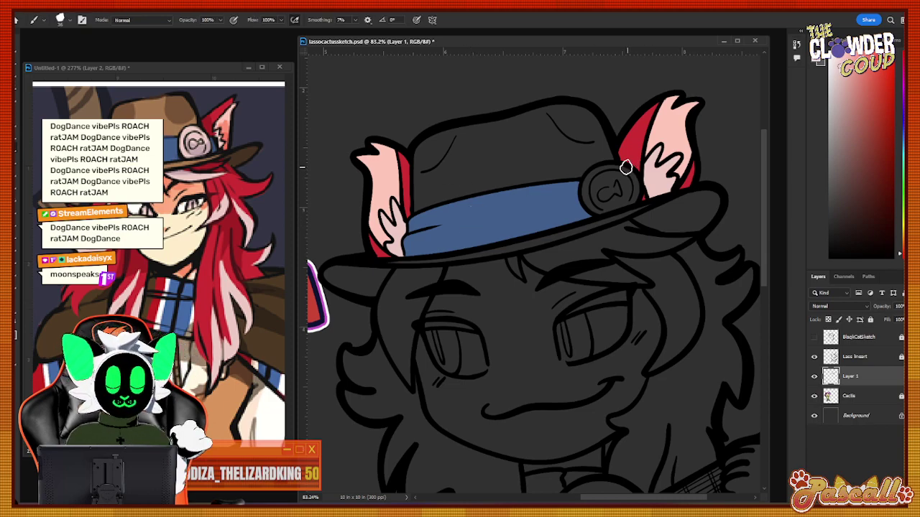
{"action": "mouse_move", "coordinate": [625, 167]}
{"action": "left_mouse_down"}
{"action": "mouse_move", "coordinate": [598, 192]}
{"action": "mouse_move", "coordinate": [603, 174]}
{"action": "mouse_move", "coordinate": [595, 210]}
{"action": "mouse_move", "coordinate": [632, 185]}
{"action": "left_mouse_up"}
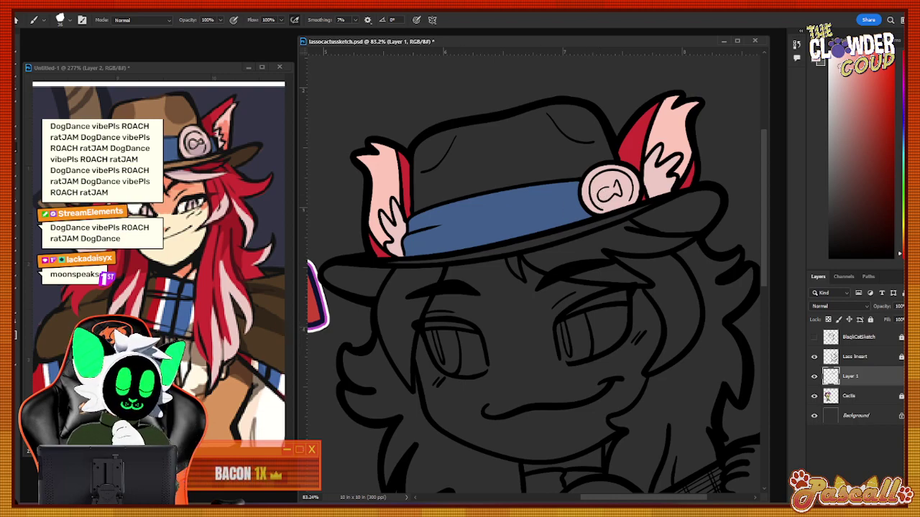
Sample the light brown from the reference's hat and paint the crown and the thin upper brim of the guitarist's hat.
{"action": "left_click", "coordinate": [20, 122]}
{"action": "left_click", "coordinate": [149, 109]}
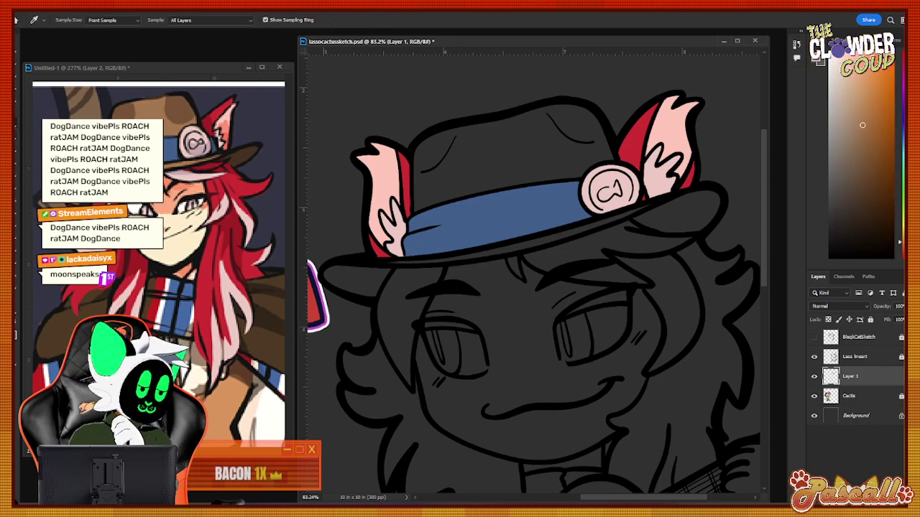
{"action": "key", "text": "b"}
{"action": "left_click_drag", "start_coordinate": [424, 147], "coordinate": [419, 163]}
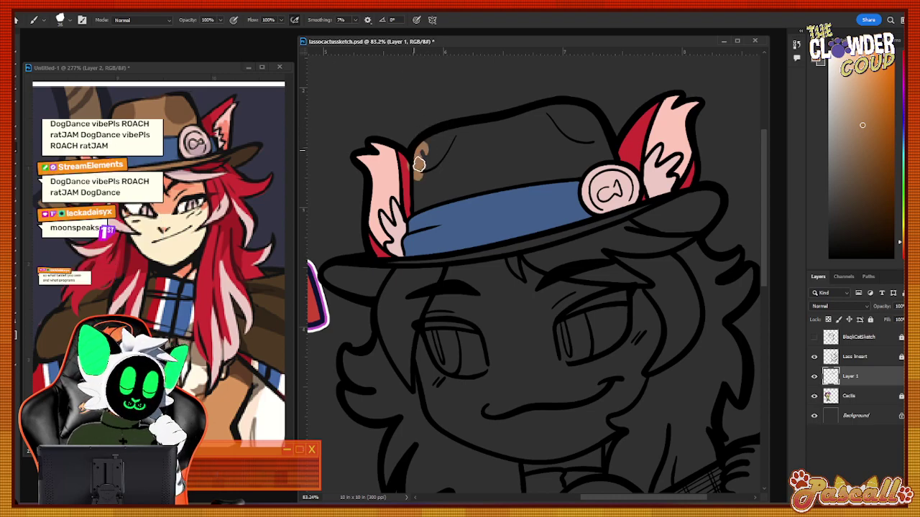
{"action": "key", "text": "ctrl+z"}
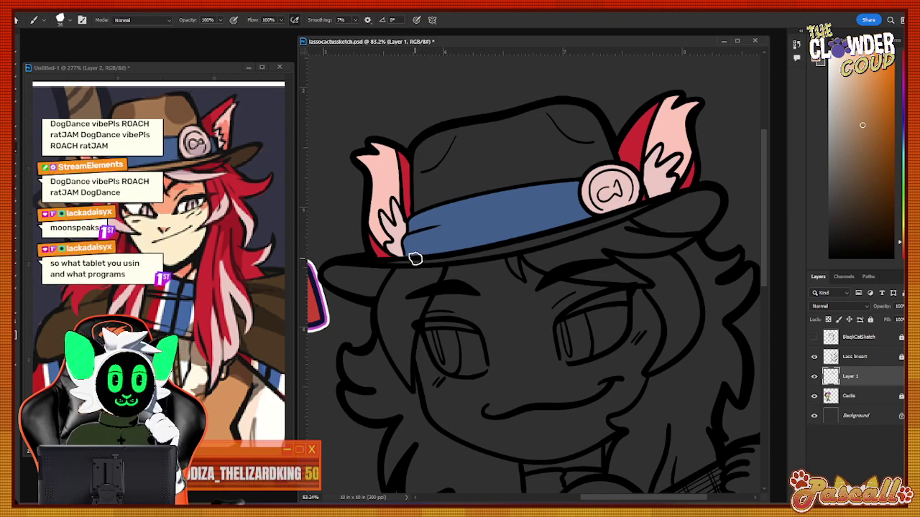
{"action": "mouse_move", "coordinate": [417, 148]}
{"action": "left_mouse_down"}
{"action": "mouse_move", "coordinate": [417, 208]}
{"action": "mouse_move", "coordinate": [535, 163]}
{"action": "mouse_move", "coordinate": [441, 189]}
{"action": "mouse_move", "coordinate": [423, 182]}
{"action": "mouse_move", "coordinate": [422, 161]}
{"action": "mouse_move", "coordinate": [448, 135]}
{"action": "mouse_move", "coordinate": [429, 148]}
{"action": "mouse_move", "coordinate": [448, 161]}
{"action": "mouse_move", "coordinate": [498, 164]}
{"action": "mouse_move", "coordinate": [494, 144]}
{"action": "mouse_move", "coordinate": [470, 149]}
{"action": "mouse_move", "coordinate": [493, 152]}
{"action": "mouse_move", "coordinate": [472, 137]}
{"action": "mouse_move", "coordinate": [479, 130]}
{"action": "mouse_move", "coordinate": [559, 108]}
{"action": "left_mouse_up"}
{"action": "mouse_move", "coordinate": [616, 118]}
{"action": "left_mouse_down"}
{"action": "mouse_move", "coordinate": [591, 127]}
{"action": "mouse_move", "coordinate": [607, 151]}
{"action": "mouse_move", "coordinate": [588, 165]}
{"action": "mouse_move", "coordinate": [511, 178]}
{"action": "left_mouse_up"}
{"action": "mouse_move", "coordinate": [568, 175]}
{"action": "left_mouse_down"}
{"action": "mouse_move", "coordinate": [599, 148]}
{"action": "mouse_move", "coordinate": [576, 133]}
{"action": "mouse_move", "coordinate": [531, 129]}
{"action": "left_mouse_up"}
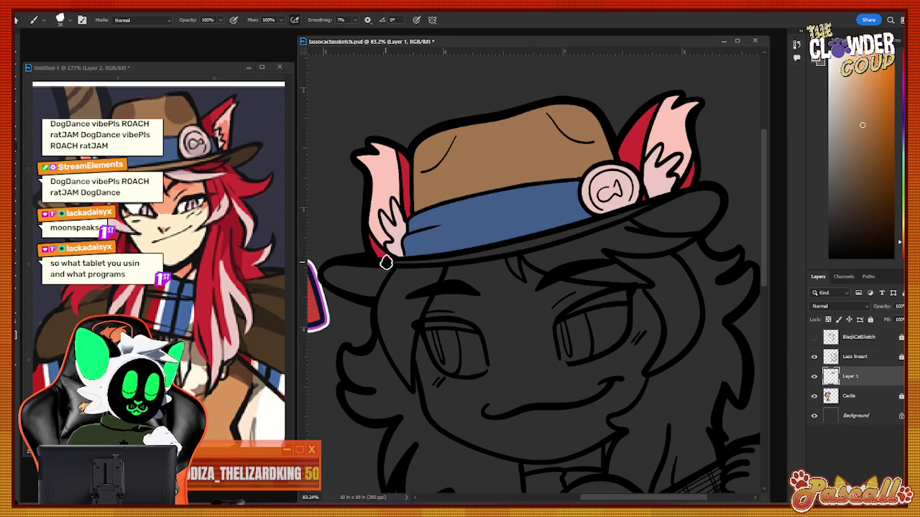
{"action": "mouse_move", "coordinate": [380, 261]}
{"action": "left_mouse_down"}
{"action": "mouse_move", "coordinate": [477, 257]}
{"action": "mouse_move", "coordinate": [446, 261]}
{"action": "mouse_move", "coordinate": [570, 229]}
{"action": "left_mouse_up"}
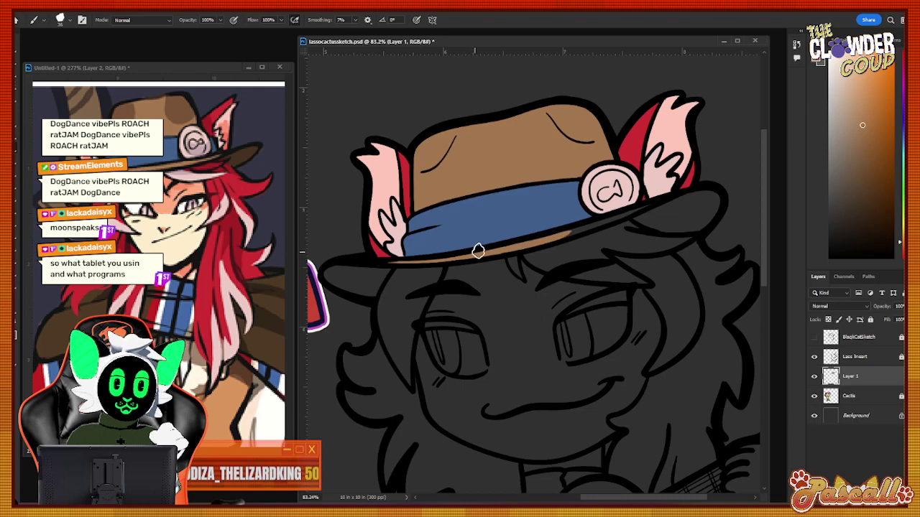
{"action": "left_click_drag", "start_coordinate": [478, 251], "coordinate": [614, 219]}
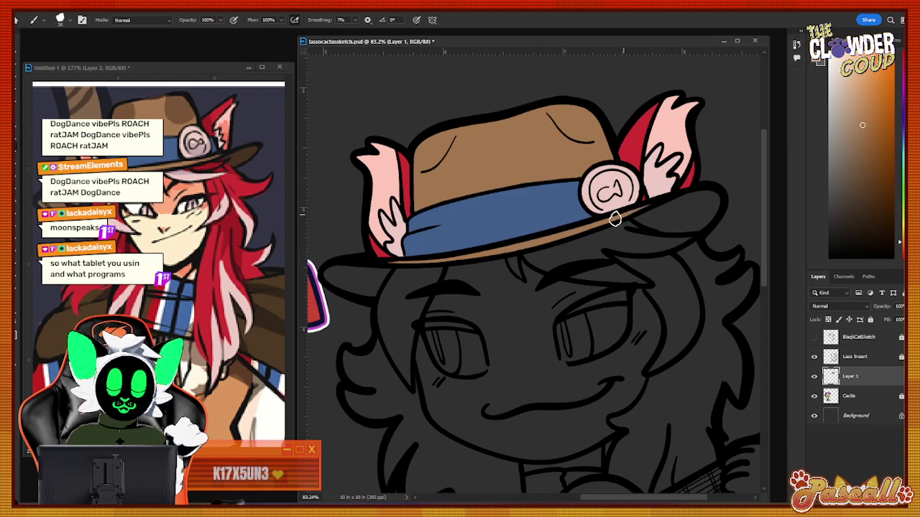
Sample the dark brown from the reference's hat and paint the underside of the brim at both ends of the guitarist's hat.
{"action": "key", "text": "i"}
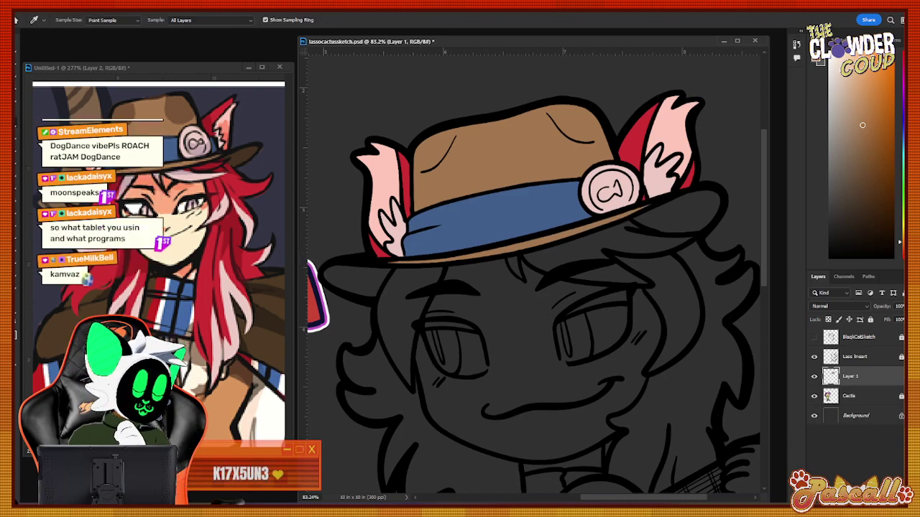
{"action": "key", "text": "b"}
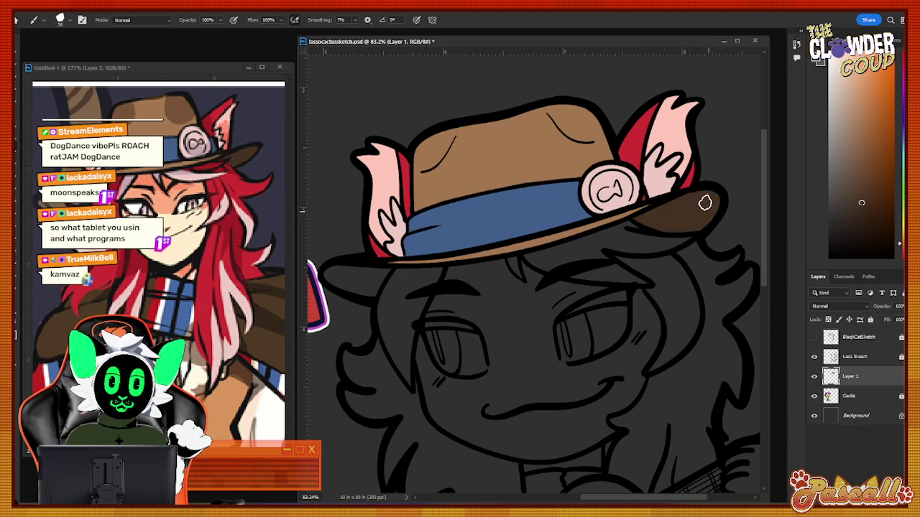
{"action": "left_click_drag", "start_coordinate": [593, 498], "coordinate": [571, 498]}
{"action": "mouse_move", "coordinate": [418, 273]}
{"action": "left_mouse_down"}
{"action": "mouse_move", "coordinate": [406, 275]}
{"action": "mouse_move", "coordinate": [423, 266]}
{"action": "mouse_move", "coordinate": [421, 281]}
{"action": "mouse_move", "coordinate": [443, 294]}
{"action": "left_mouse_up"}
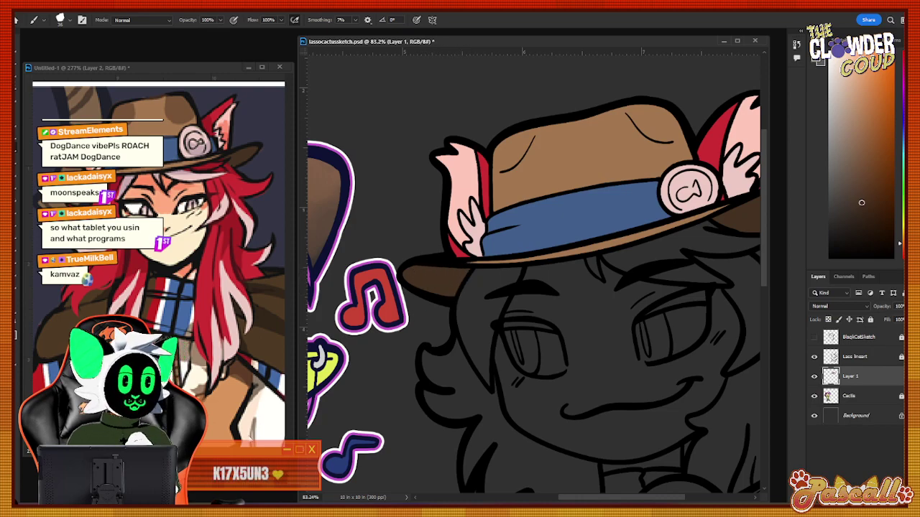
Add a new empty layer directly above the goblin singer's layer, beneath Layer 1.
{"action": "key", "text": "z"}
{"action": "mouse_move", "coordinate": [632, 371]}
{"action": "left_mouse_down"}
{"action": "mouse_move", "coordinate": [587, 369]}
{"action": "mouse_move", "coordinate": [636, 381]}
{"action": "mouse_move", "coordinate": [651, 256]}
{"action": "left_mouse_up"}
{"action": "scroll", "coordinate": [650, 255], "scroll_direction": "up", "scroll_amount": 3}
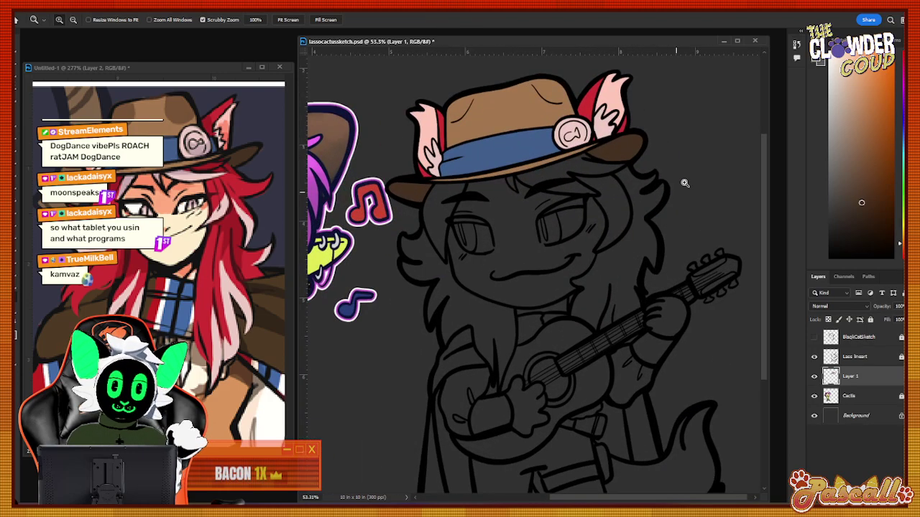
{"action": "left_click_drag", "start_coordinate": [480, 195], "coordinate": [537, 164]}
{"action": "left_click", "coordinate": [848, 397]}
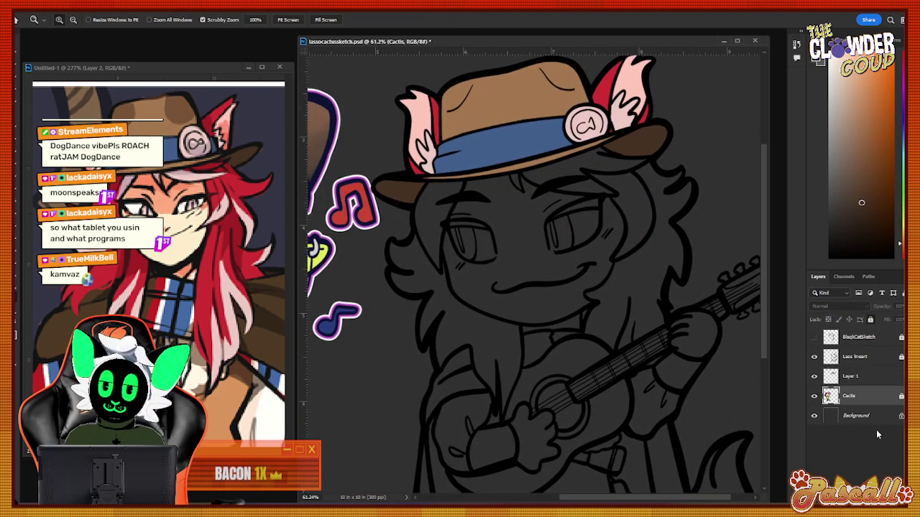
{"action": "key", "text": "ctrl+shift+alt+n"}
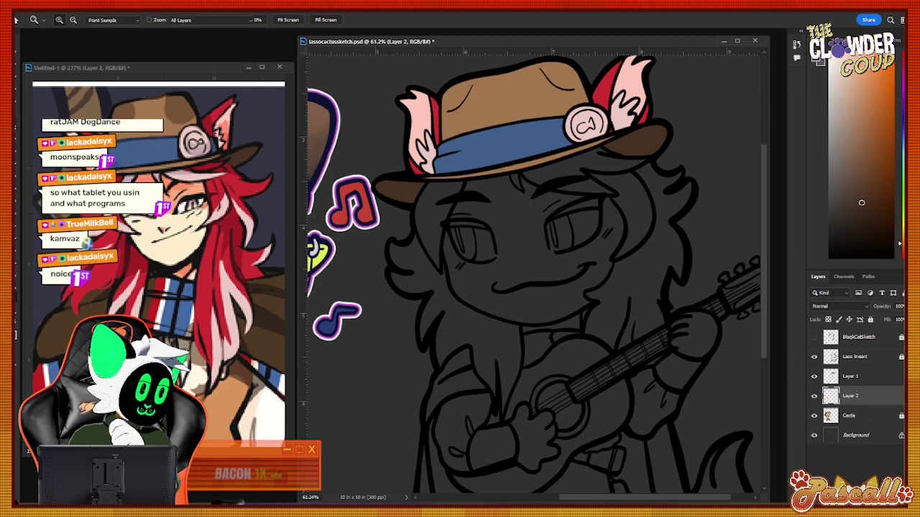
Sample the red from the reference's hair and paint the guitarist's hair along the left side of the face down to its pointed ends.
{"action": "left_click", "coordinate": [17, 132]}
{"action": "left_click", "coordinate": [126, 248]}
{"action": "left_click", "coordinate": [17, 156]}
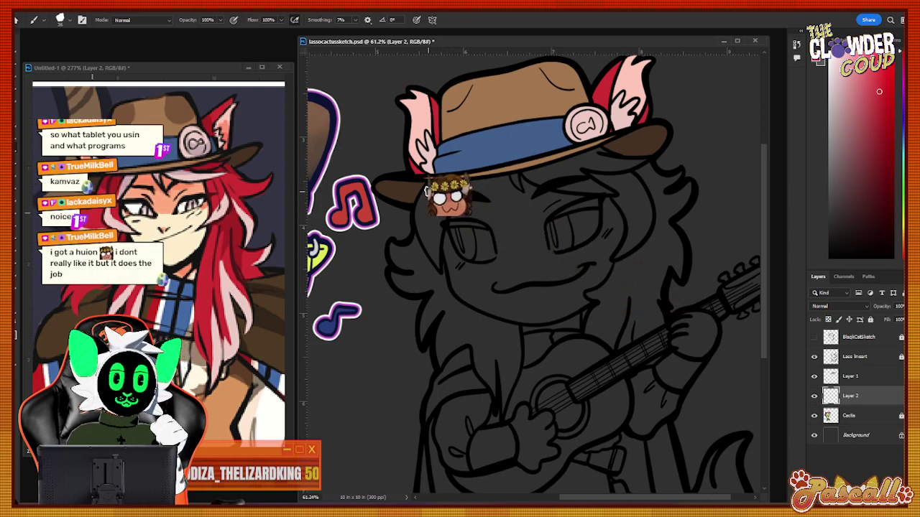
{"action": "mouse_move", "coordinate": [435, 183]}
{"action": "left_mouse_down"}
{"action": "mouse_move", "coordinate": [424, 204]}
{"action": "mouse_move", "coordinate": [440, 181]}
{"action": "mouse_move", "coordinate": [444, 212]}
{"action": "mouse_move", "coordinate": [462, 179]}
{"action": "left_mouse_up"}
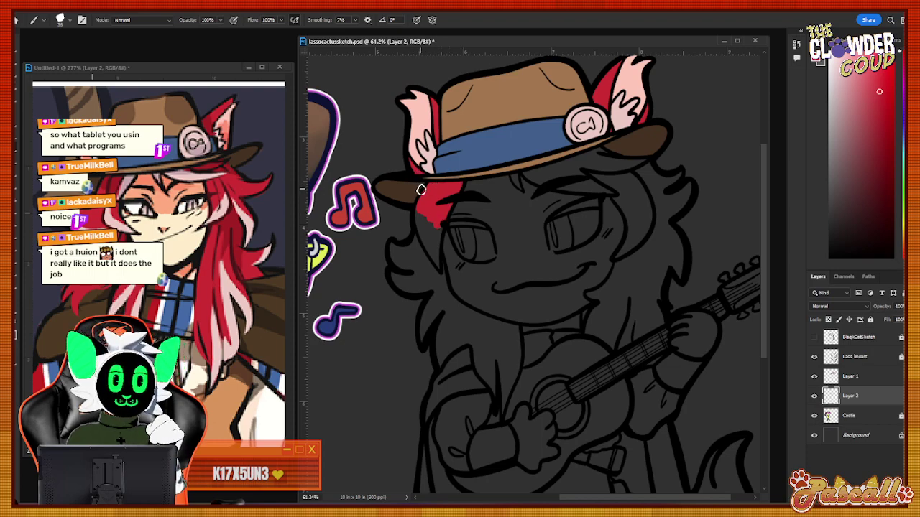
{"action": "mouse_move", "coordinate": [432, 231]}
{"action": "left_mouse_down"}
{"action": "mouse_move", "coordinate": [416, 208]}
{"action": "mouse_move", "coordinate": [437, 265]}
{"action": "left_mouse_up"}
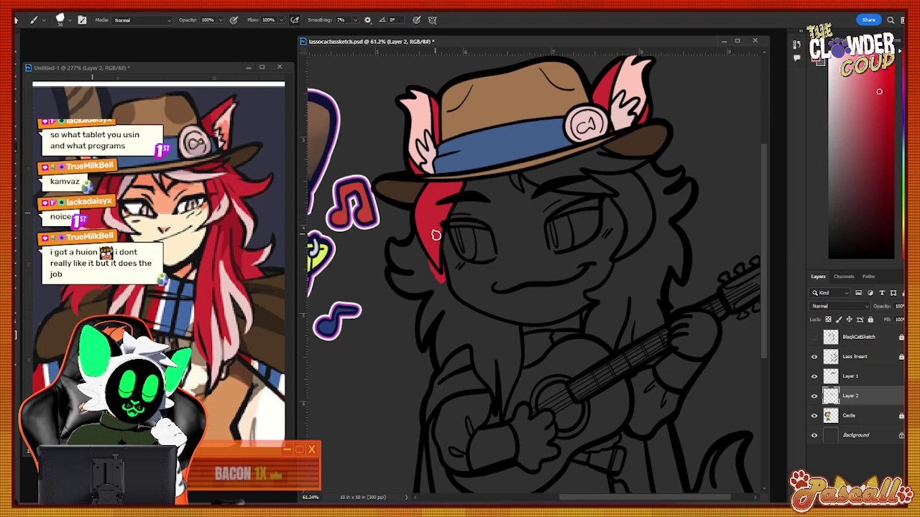
{"action": "mouse_move", "coordinate": [396, 250]}
{"action": "left_mouse_down"}
{"action": "mouse_move", "coordinate": [413, 268]}
{"action": "mouse_move", "coordinate": [428, 267]}
{"action": "mouse_move", "coordinate": [400, 269]}
{"action": "mouse_move", "coordinate": [401, 286]}
{"action": "mouse_move", "coordinate": [421, 273]}
{"action": "left_mouse_up"}
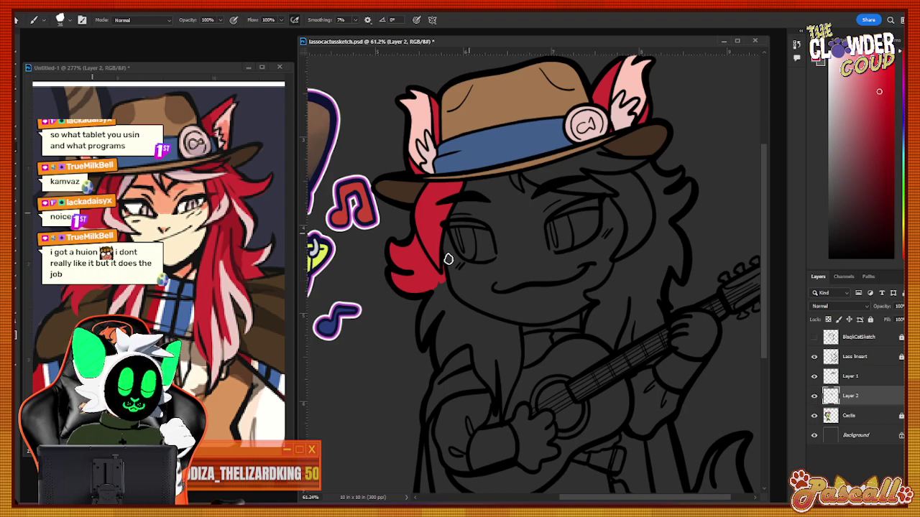
{"action": "mouse_move", "coordinate": [431, 297]}
{"action": "left_mouse_down"}
{"action": "mouse_move", "coordinate": [422, 342]}
{"action": "mouse_move", "coordinate": [442, 304]}
{"action": "mouse_move", "coordinate": [441, 281]}
{"action": "mouse_move", "coordinate": [461, 309]}
{"action": "mouse_move", "coordinate": [448, 309]}
{"action": "mouse_move", "coordinate": [440, 364]}
{"action": "mouse_move", "coordinate": [475, 337]}
{"action": "mouse_move", "coordinate": [449, 330]}
{"action": "mouse_move", "coordinate": [469, 314]}
{"action": "mouse_move", "coordinate": [489, 323]}
{"action": "mouse_move", "coordinate": [480, 360]}
{"action": "mouse_move", "coordinate": [487, 344]}
{"action": "mouse_move", "coordinate": [480, 334]}
{"action": "mouse_move", "coordinate": [475, 341]}
{"action": "mouse_move", "coordinate": [479, 362]}
{"action": "mouse_move", "coordinate": [492, 388]}
{"action": "mouse_move", "coordinate": [501, 383]}
{"action": "mouse_move", "coordinate": [503, 401]}
{"action": "mouse_move", "coordinate": [506, 390]}
{"action": "mouse_move", "coordinate": [501, 402]}
{"action": "mouse_move", "coordinate": [505, 376]}
{"action": "left_mouse_up"}
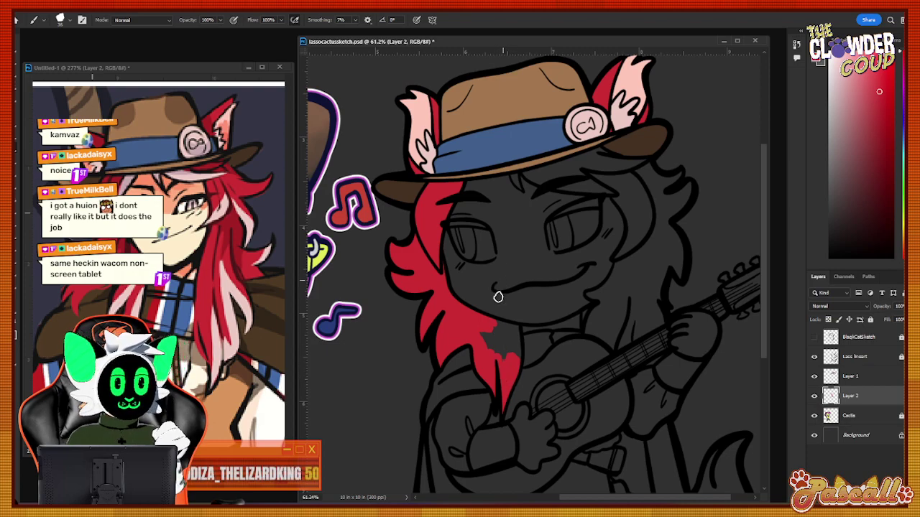
{"action": "mouse_move", "coordinate": [502, 334]}
{"action": "left_mouse_down"}
{"action": "mouse_move", "coordinate": [495, 356]}
{"action": "mouse_move", "coordinate": [506, 357]}
{"action": "mouse_move", "coordinate": [508, 337]}
{"action": "mouse_move", "coordinate": [516, 362]}
{"action": "mouse_move", "coordinate": [501, 326]}
{"action": "left_mouse_up"}
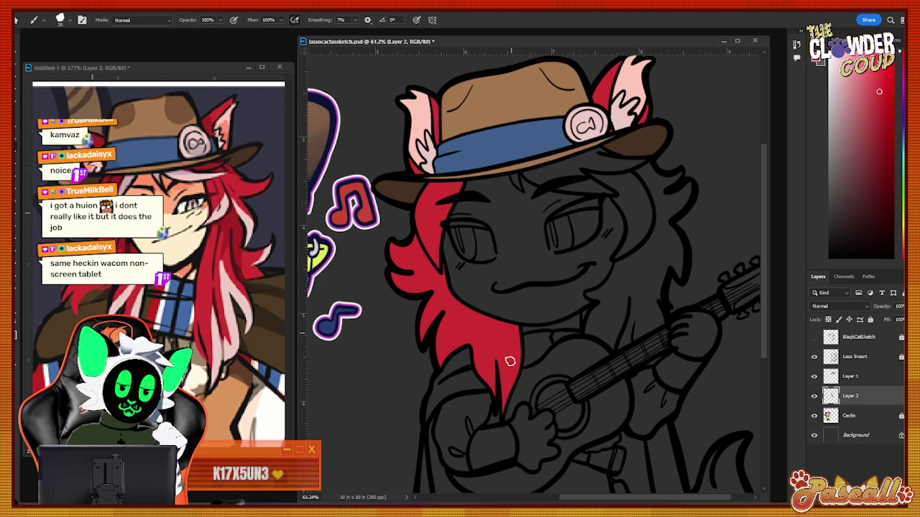
Paint the guitarist's hair on the right side of the face red, including the long locks behind the guitar and the curved side lock.
{"action": "left_click_drag", "start_coordinate": [576, 501], "coordinate": [602, 501]}
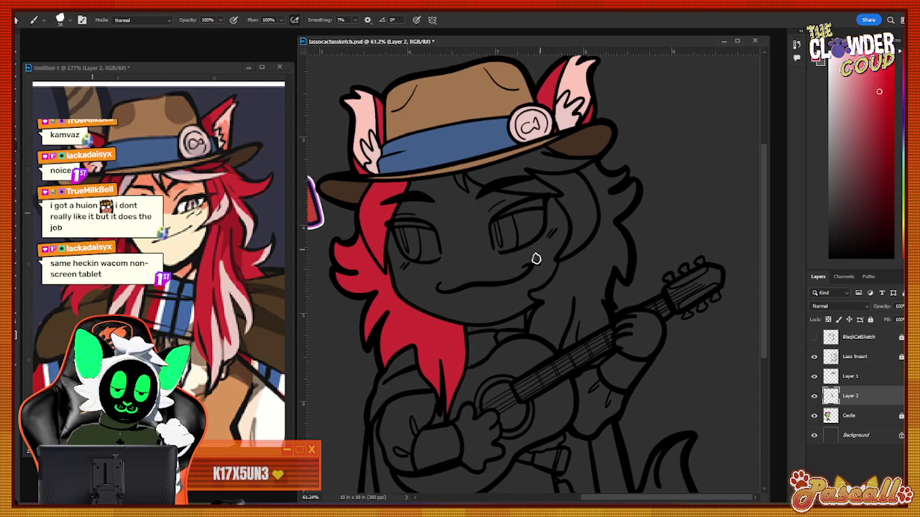
{"action": "mouse_move", "coordinate": [533, 298]}
{"action": "left_mouse_down"}
{"action": "mouse_move", "coordinate": [566, 259]}
{"action": "mouse_move", "coordinate": [532, 331]}
{"action": "mouse_move", "coordinate": [558, 347]}
{"action": "mouse_move", "coordinate": [563, 329]}
{"action": "mouse_move", "coordinate": [583, 331]}
{"action": "mouse_move", "coordinate": [569, 344]}
{"action": "mouse_move", "coordinate": [603, 322]}
{"action": "mouse_move", "coordinate": [588, 288]}
{"action": "mouse_move", "coordinate": [561, 312]}
{"action": "left_mouse_up"}
{"action": "mouse_move", "coordinate": [571, 272]}
{"action": "left_mouse_down"}
{"action": "mouse_move", "coordinate": [602, 260]}
{"action": "mouse_move", "coordinate": [601, 293]}
{"action": "mouse_move", "coordinate": [609, 258]}
{"action": "mouse_move", "coordinate": [608, 267]}
{"action": "mouse_move", "coordinate": [622, 248]}
{"action": "mouse_move", "coordinate": [623, 274]}
{"action": "mouse_move", "coordinate": [612, 232]}
{"action": "mouse_move", "coordinate": [600, 251]}
{"action": "left_mouse_up"}
{"action": "left_click_drag", "start_coordinate": [633, 185], "coordinate": [593, 230]}
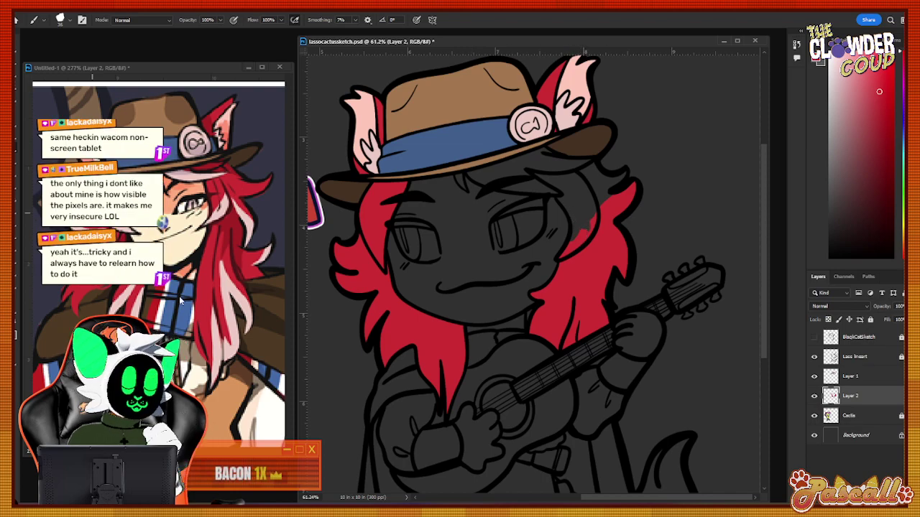
{"action": "key", "text": "z"}
{"action": "left_click_drag", "start_coordinate": [576, 197], "coordinate": [659, 204]}
{"action": "left_click_drag", "start_coordinate": [565, 232], "coordinate": [725, 227]}
{"action": "mouse_move", "coordinate": [665, 228]}
{"action": "left_mouse_down"}
{"action": "mouse_move", "coordinate": [634, 229]}
{"action": "mouse_move", "coordinate": [553, 294]}
{"action": "mouse_move", "coordinate": [578, 267]}
{"action": "mouse_move", "coordinate": [668, 220]}
{"action": "mouse_move", "coordinate": [758, 153]}
{"action": "mouse_move", "coordinate": [626, 222]}
{"action": "mouse_move", "coordinate": [544, 175]}
{"action": "left_mouse_up"}
{"action": "key", "text": "b"}
{"action": "mouse_move", "coordinate": [427, 147]}
{"action": "left_mouse_down"}
{"action": "mouse_move", "coordinate": [549, 211]}
{"action": "mouse_move", "coordinate": [505, 153]}
{"action": "mouse_move", "coordinate": [588, 237]}
{"action": "mouse_move", "coordinate": [560, 165]}
{"action": "mouse_move", "coordinate": [594, 249]}
{"action": "mouse_move", "coordinate": [594, 291]}
{"action": "mouse_move", "coordinate": [586, 273]}
{"action": "mouse_move", "coordinate": [552, 338]}
{"action": "mouse_move", "coordinate": [544, 250]}
{"action": "mouse_move", "coordinate": [542, 261]}
{"action": "mouse_move", "coordinate": [501, 210]}
{"action": "mouse_move", "coordinate": [527, 232]}
{"action": "mouse_move", "coordinate": [547, 281]}
{"action": "mouse_move", "coordinate": [567, 272]}
{"action": "mouse_move", "coordinate": [562, 203]}
{"action": "mouse_move", "coordinate": [590, 327]}
{"action": "mouse_move", "coordinate": [633, 236]}
{"action": "mouse_move", "coordinate": [634, 189]}
{"action": "mouse_move", "coordinate": [672, 160]}
{"action": "mouse_move", "coordinate": [648, 193]}
{"action": "mouse_move", "coordinate": [678, 150]}
{"action": "mouse_move", "coordinate": [603, 196]}
{"action": "mouse_move", "coordinate": [629, 181]}
{"action": "mouse_move", "coordinate": [614, 174]}
{"action": "mouse_move", "coordinate": [600, 185]}
{"action": "mouse_move", "coordinate": [572, 153]}
{"action": "mouse_move", "coordinate": [591, 126]}
{"action": "mouse_move", "coordinate": [525, 159]}
{"action": "mouse_move", "coordinate": [581, 122]}
{"action": "mouse_move", "coordinate": [542, 140]}
{"action": "mouse_move", "coordinate": [500, 135]}
{"action": "mouse_move", "coordinate": [473, 106]}
{"action": "mouse_move", "coordinate": [428, 121]}
{"action": "left_mouse_up"}
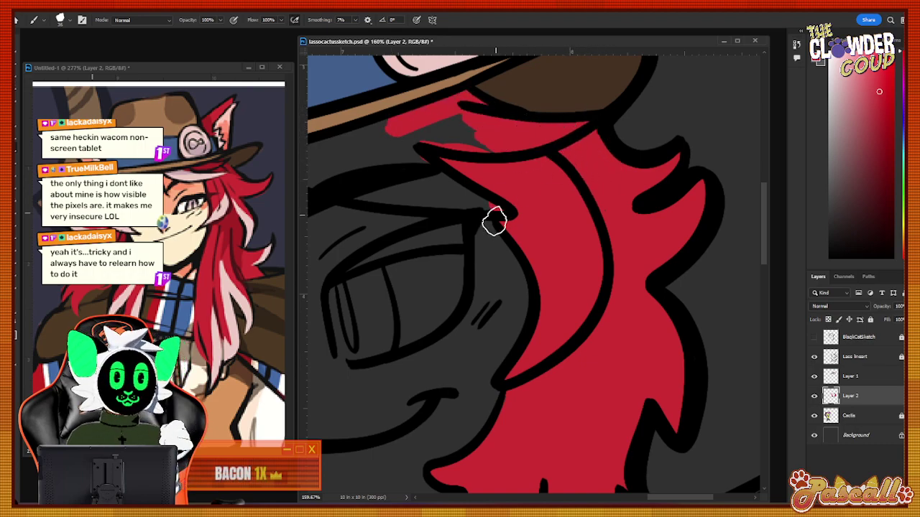
Paint the guitarist's fringe red beneath the hat brim, including the small pointed strand above the forehead.
{"action": "left_click_drag", "start_coordinate": [661, 502], "coordinate": [642, 504]}
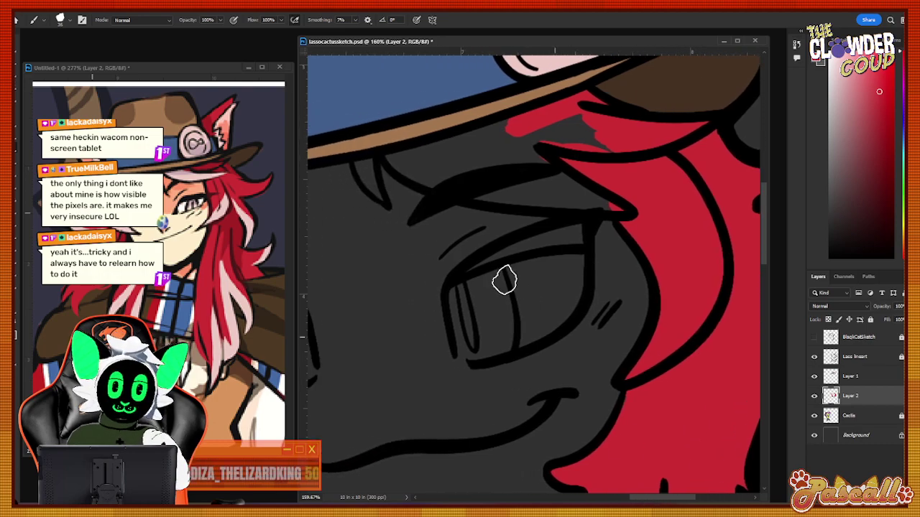
{"action": "mouse_move", "coordinate": [357, 161]}
{"action": "left_mouse_down"}
{"action": "mouse_move", "coordinate": [368, 162]}
{"action": "mouse_move", "coordinate": [369, 185]}
{"action": "mouse_move", "coordinate": [372, 170]}
{"action": "mouse_move", "coordinate": [384, 197]}
{"action": "left_mouse_up"}
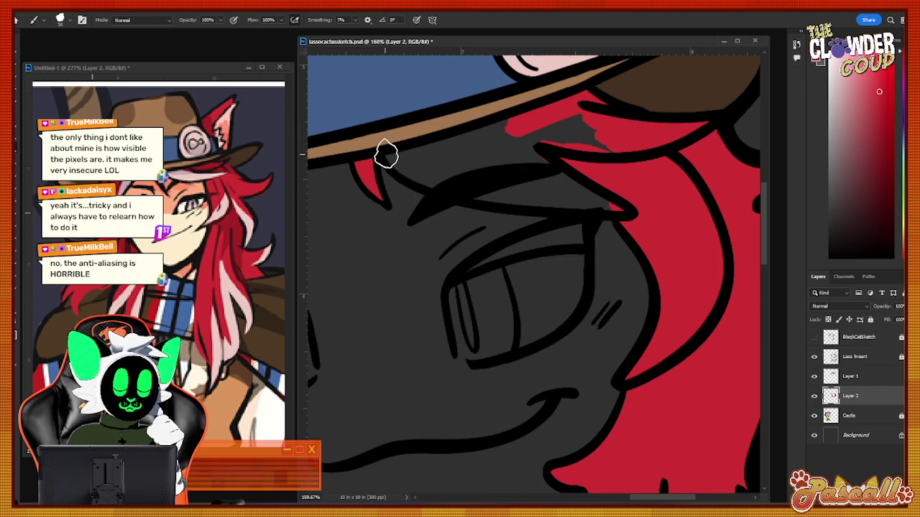
{"action": "mouse_move", "coordinate": [386, 151]}
{"action": "left_mouse_down"}
{"action": "mouse_move", "coordinate": [415, 156]}
{"action": "mouse_move", "coordinate": [546, 120]}
{"action": "mouse_move", "coordinate": [423, 153]}
{"action": "mouse_move", "coordinate": [516, 123]}
{"action": "mouse_move", "coordinate": [502, 130]}
{"action": "mouse_move", "coordinate": [595, 122]}
{"action": "mouse_move", "coordinate": [636, 141]}
{"action": "mouse_move", "coordinate": [617, 128]}
{"action": "mouse_move", "coordinate": [500, 139]}
{"action": "mouse_move", "coordinate": [405, 162]}
{"action": "mouse_move", "coordinate": [469, 184]}
{"action": "mouse_move", "coordinate": [396, 163]}
{"action": "mouse_move", "coordinate": [483, 173]}
{"action": "mouse_move", "coordinate": [499, 153]}
{"action": "mouse_move", "coordinate": [543, 150]}
{"action": "mouse_move", "coordinate": [558, 170]}
{"action": "mouse_move", "coordinate": [474, 183]}
{"action": "mouse_move", "coordinate": [579, 196]}
{"action": "mouse_move", "coordinate": [465, 185]}
{"action": "mouse_move", "coordinate": [540, 197]}
{"action": "mouse_move", "coordinate": [465, 187]}
{"action": "mouse_move", "coordinate": [610, 193]}
{"action": "mouse_move", "coordinate": [530, 183]}
{"action": "mouse_move", "coordinate": [589, 182]}
{"action": "mouse_move", "coordinate": [605, 200]}
{"action": "mouse_move", "coordinate": [561, 190]}
{"action": "mouse_move", "coordinate": [681, 199]}
{"action": "left_mouse_up"}
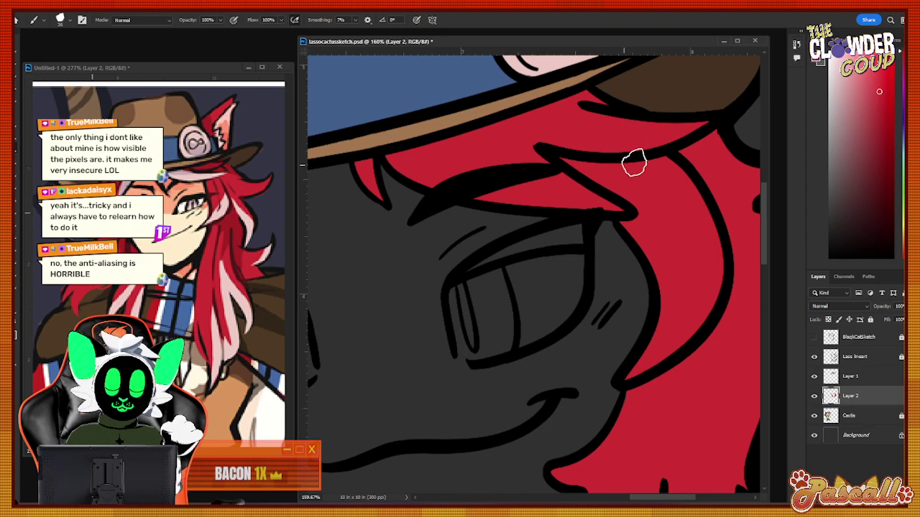
Paint the sliver of tail visible between the guitarist's legs in the same red.
{"action": "left_click", "coordinate": [22, 304]}
{"action": "left_click_drag", "start_coordinate": [544, 286], "coordinate": [494, 406]}
{"action": "left_click_drag", "start_coordinate": [644, 381], "coordinate": [711, 369]}
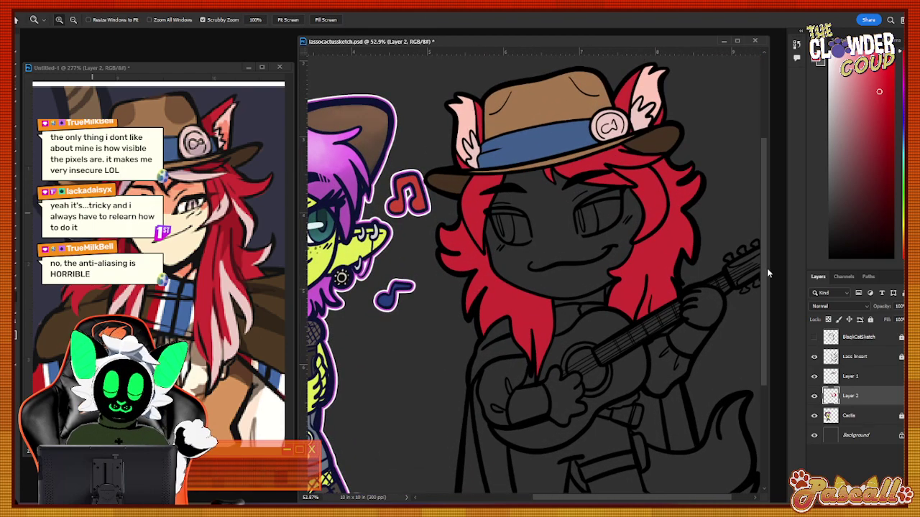
{"action": "scroll", "coordinate": [719, 402], "scroll_direction": "down", "scroll_amount": 5}
{"action": "left_click_drag", "start_coordinate": [722, 413], "coordinate": [716, 386]}
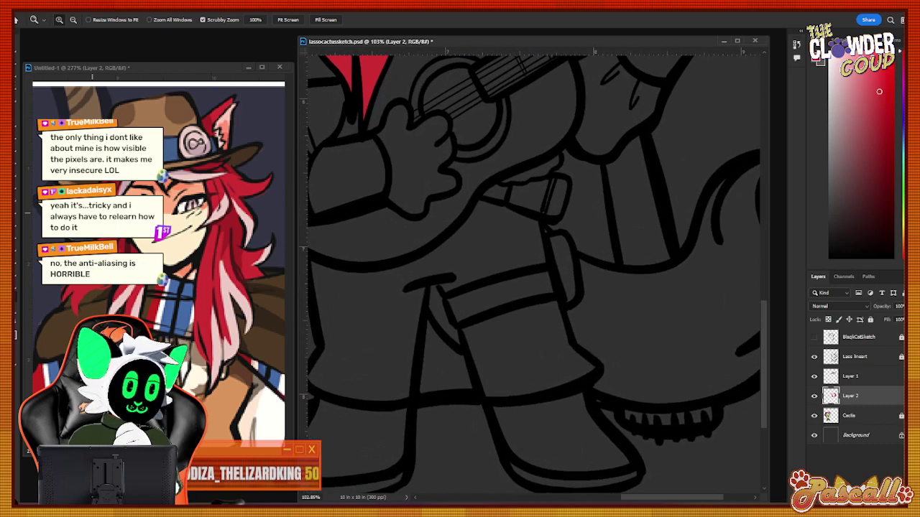
{"action": "key", "text": "b"}
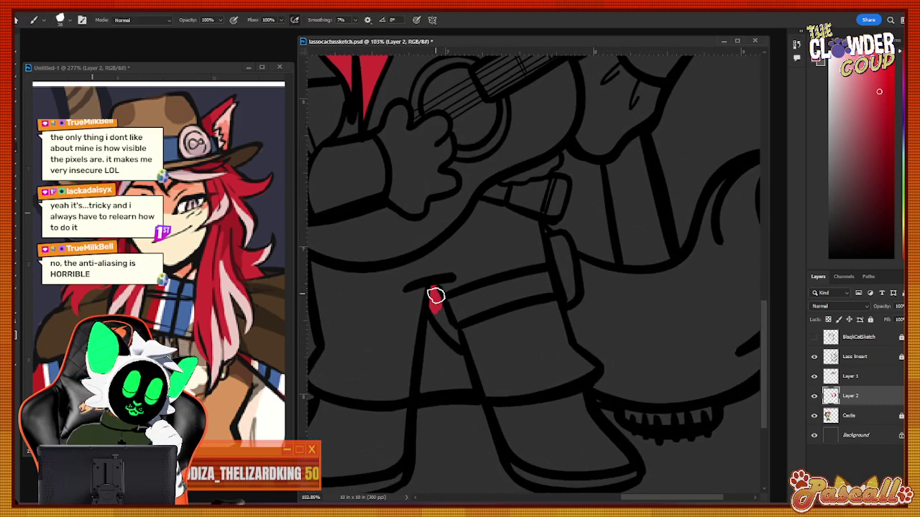
{"action": "left_click_drag", "start_coordinate": [455, 336], "coordinate": [484, 305]}
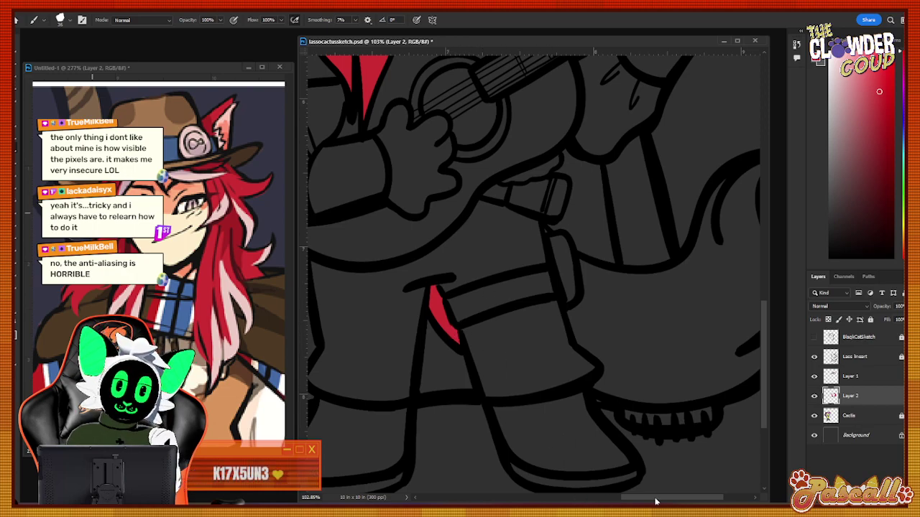
Fill the guitarist's large curled tail beside the leg with the same red, up to its tip.
{"action": "left_click_drag", "start_coordinate": [655, 502], "coordinate": [681, 501]}
{"action": "mouse_move", "coordinate": [474, 262]}
{"action": "left_mouse_down"}
{"action": "mouse_move", "coordinate": [480, 301]}
{"action": "mouse_move", "coordinate": [465, 314]}
{"action": "mouse_move", "coordinate": [470, 335]}
{"action": "mouse_move", "coordinate": [464, 326]}
{"action": "mouse_move", "coordinate": [499, 367]}
{"action": "mouse_move", "coordinate": [490, 385]}
{"action": "mouse_move", "coordinate": [602, 381]}
{"action": "mouse_move", "coordinate": [648, 361]}
{"action": "mouse_move", "coordinate": [680, 328]}
{"action": "mouse_move", "coordinate": [660, 348]}
{"action": "mouse_move", "coordinate": [548, 378]}
{"action": "mouse_move", "coordinate": [573, 361]}
{"action": "left_mouse_up"}
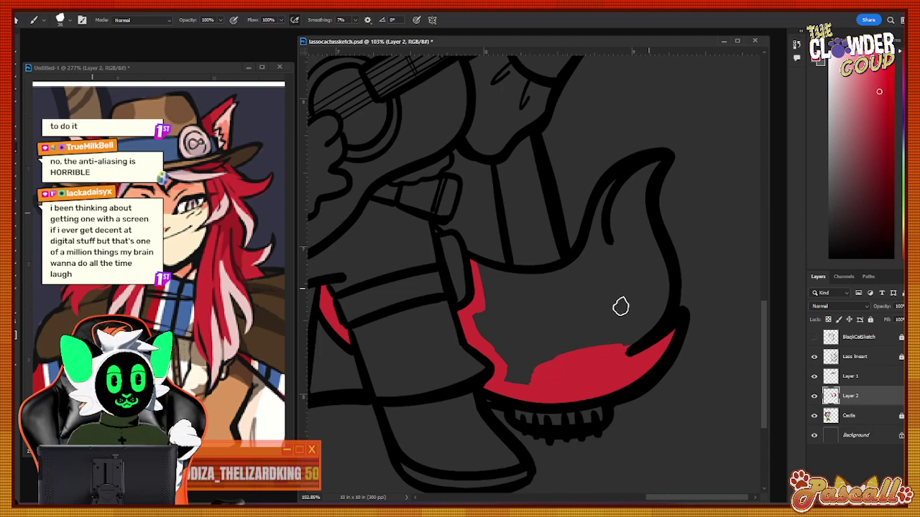
{"action": "mouse_move", "coordinate": [511, 376]}
{"action": "left_mouse_down"}
{"action": "mouse_move", "coordinate": [542, 354]}
{"action": "mouse_move", "coordinate": [560, 352]}
{"action": "mouse_move", "coordinate": [536, 338]}
{"action": "mouse_move", "coordinate": [507, 350]}
{"action": "mouse_move", "coordinate": [508, 363]}
{"action": "mouse_move", "coordinate": [520, 341]}
{"action": "mouse_move", "coordinate": [508, 313]}
{"action": "mouse_move", "coordinate": [477, 322]}
{"action": "left_mouse_up"}
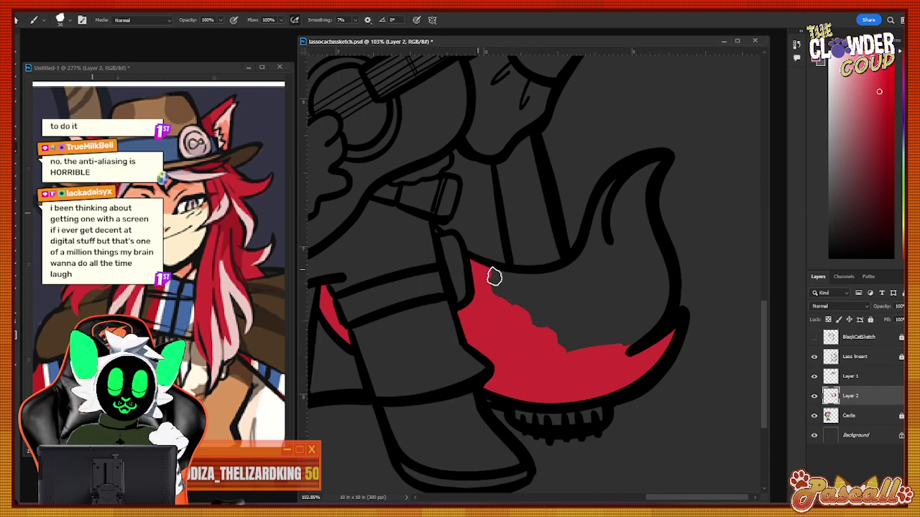
{"action": "mouse_move", "coordinate": [495, 276]}
{"action": "left_mouse_down"}
{"action": "mouse_move", "coordinate": [560, 286]}
{"action": "mouse_move", "coordinate": [501, 281]}
{"action": "mouse_move", "coordinate": [520, 319]}
{"action": "mouse_move", "coordinate": [546, 326]}
{"action": "mouse_move", "coordinate": [654, 309]}
{"action": "mouse_move", "coordinate": [640, 333]}
{"action": "mouse_move", "coordinate": [667, 284]}
{"action": "mouse_move", "coordinate": [644, 330]}
{"action": "mouse_move", "coordinate": [651, 242]}
{"action": "mouse_move", "coordinate": [659, 263]}
{"action": "mouse_move", "coordinate": [655, 163]}
{"action": "mouse_move", "coordinate": [623, 200]}
{"action": "mouse_move", "coordinate": [597, 212]}
{"action": "mouse_move", "coordinate": [580, 266]}
{"action": "mouse_move", "coordinate": [562, 281]}
{"action": "mouse_move", "coordinate": [607, 209]}
{"action": "mouse_move", "coordinate": [605, 272]}
{"action": "mouse_move", "coordinate": [630, 299]}
{"action": "mouse_move", "coordinate": [640, 244]}
{"action": "mouse_move", "coordinate": [644, 273]}
{"action": "left_mouse_up"}
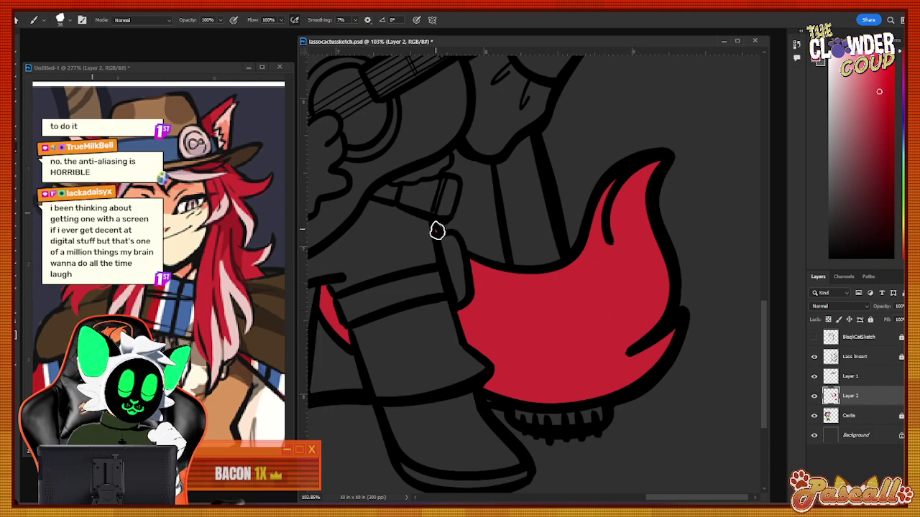
Sample the pale pink from the reference and paint the irises of both of the guitarist's eyes.
{"action": "key", "text": "z"}
{"action": "left_click_drag", "start_coordinate": [518, 310], "coordinate": [487, 349]}
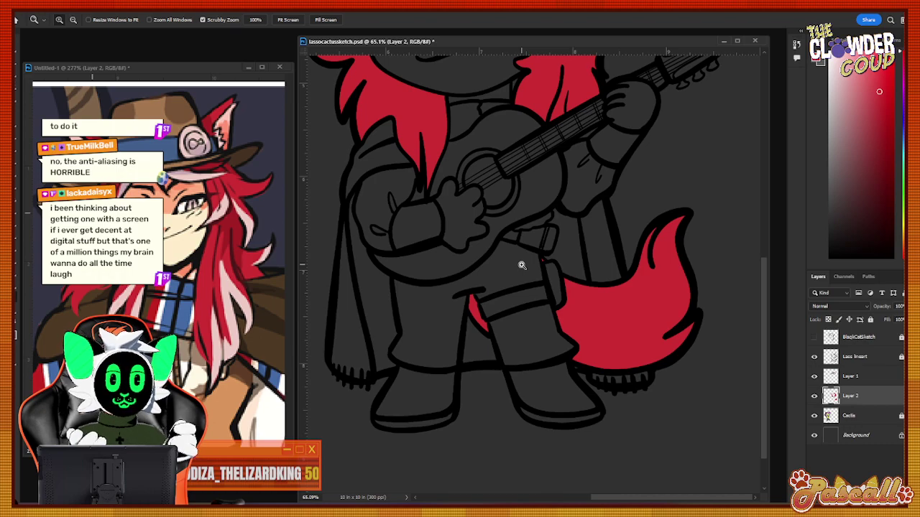
{"action": "left_click_drag", "start_coordinate": [530, 227], "coordinate": [505, 282]}
{"action": "left_click_drag", "start_coordinate": [651, 82], "coordinate": [673, 68]}
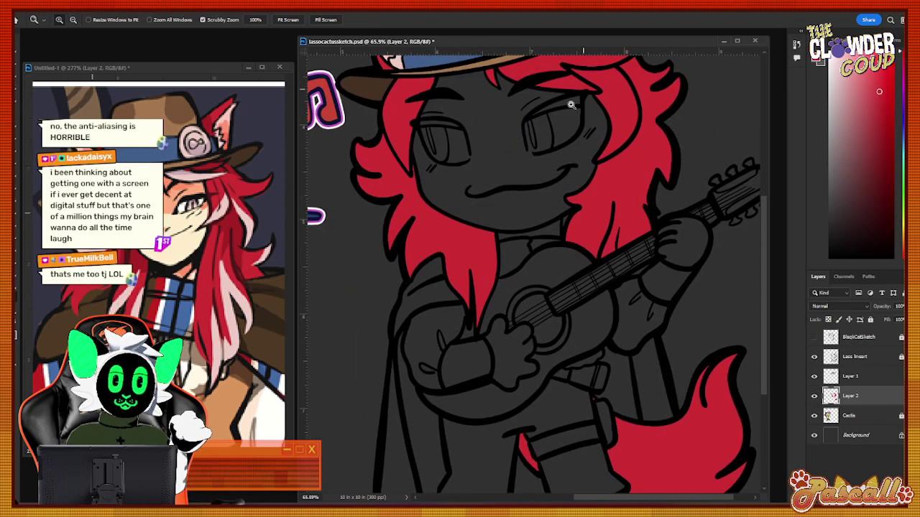
{"action": "left_click_drag", "start_coordinate": [553, 118], "coordinate": [463, 82]}
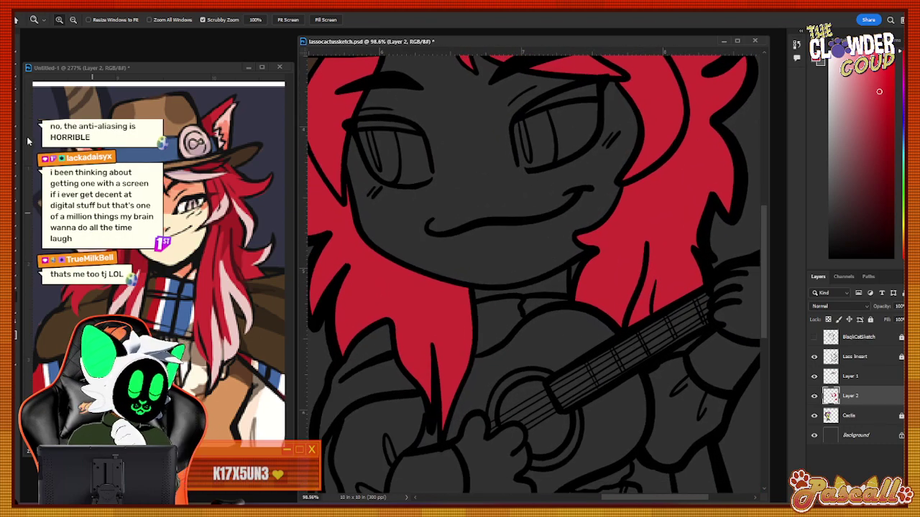
{"action": "key", "text": "i"}
{"action": "left_click", "coordinate": [163, 256]}
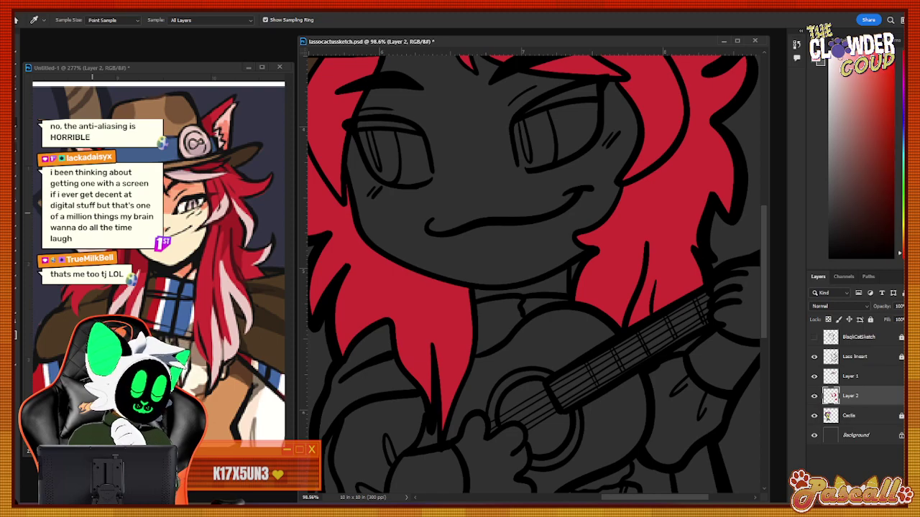
{"action": "key", "text": "b"}
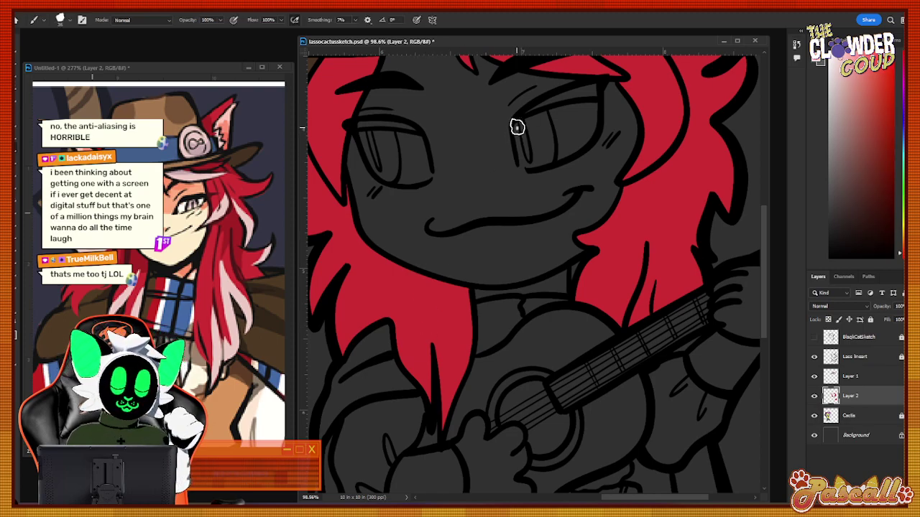
{"action": "left_click_drag", "start_coordinate": [526, 161], "coordinate": [546, 153]}
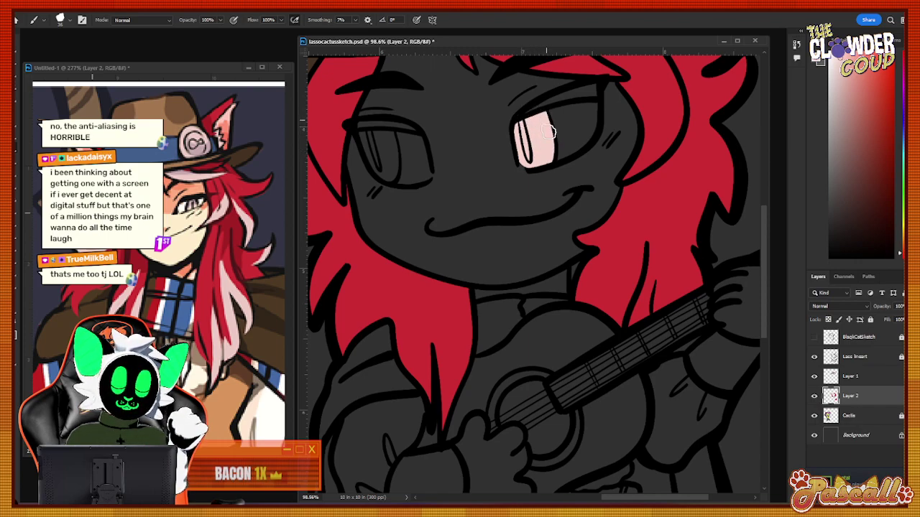
{"action": "mouse_move", "coordinate": [378, 150]}
{"action": "left_mouse_down"}
{"action": "mouse_move", "coordinate": [373, 164]}
{"action": "mouse_move", "coordinate": [385, 166]}
{"action": "left_mouse_up"}
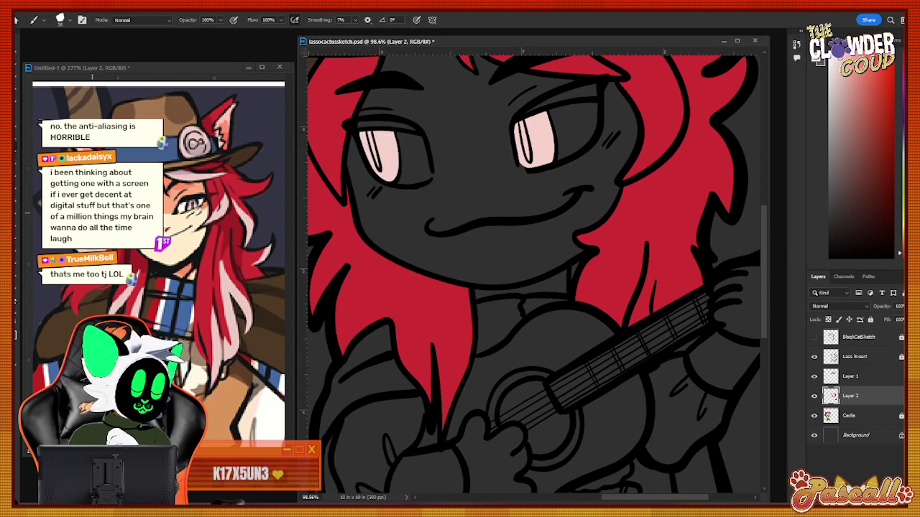
Sample the greyish tone from the reference character's eye as the starting colour for the guitarist's pupils.
{"action": "key", "text": "z"}
{"action": "left_click", "coordinate": [554, 194], "text": "alt"}
{"action": "left_click", "coordinate": [596, 179], "text": "alt"}
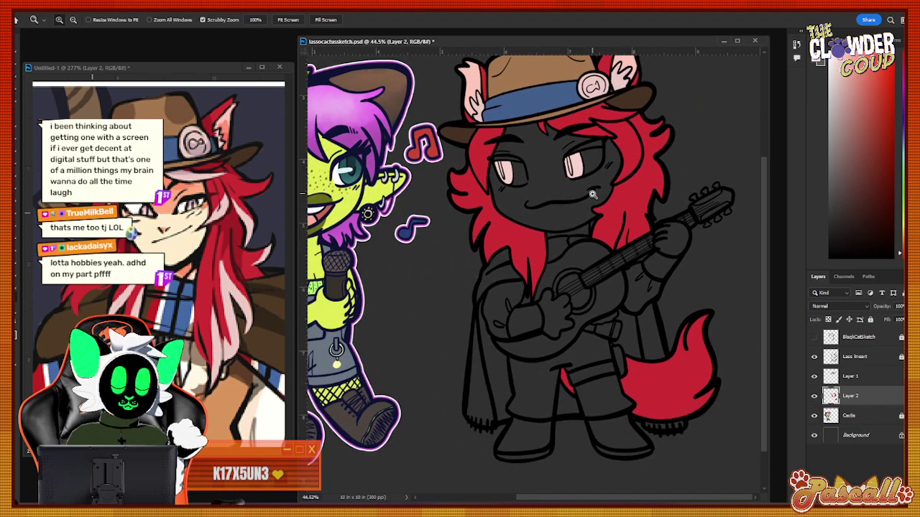
{"action": "left_click_drag", "start_coordinate": [613, 160], "coordinate": [584, 185]}
{"action": "left_click_drag", "start_coordinate": [573, 128], "coordinate": [597, 110]}
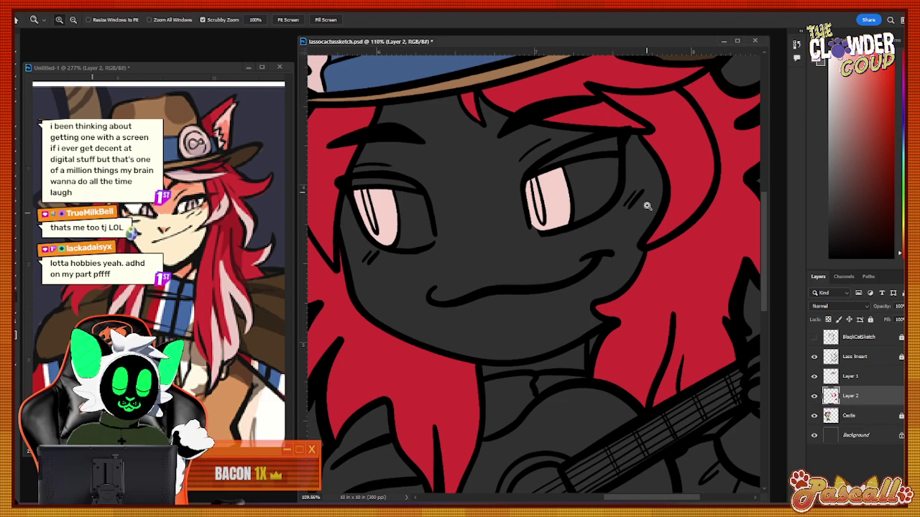
{"action": "left_click_drag", "start_coordinate": [647, 206], "coordinate": [628, 258]}
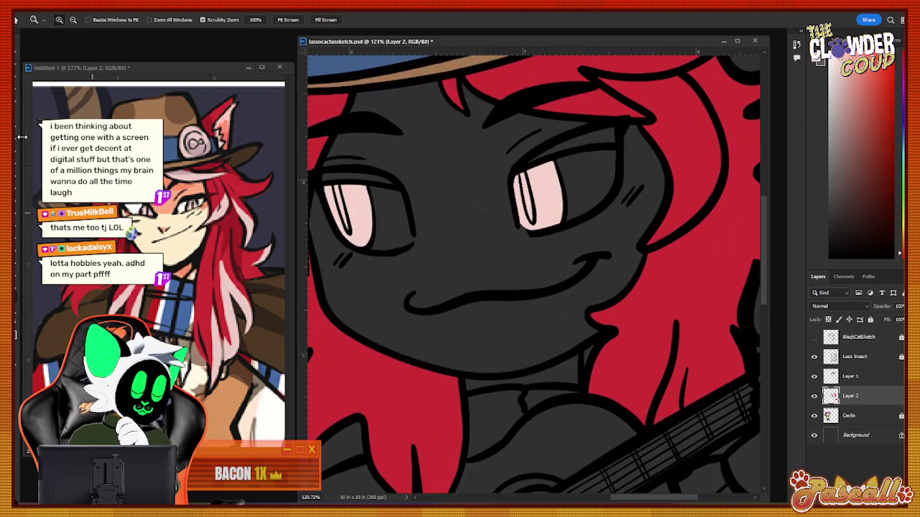
{"action": "key", "text": "i"}
{"action": "left_click_drag", "start_coordinate": [166, 252], "coordinate": [214, 252]}
{"action": "left_click_drag", "start_coordinate": [220, 454], "coordinate": [238, 454]}
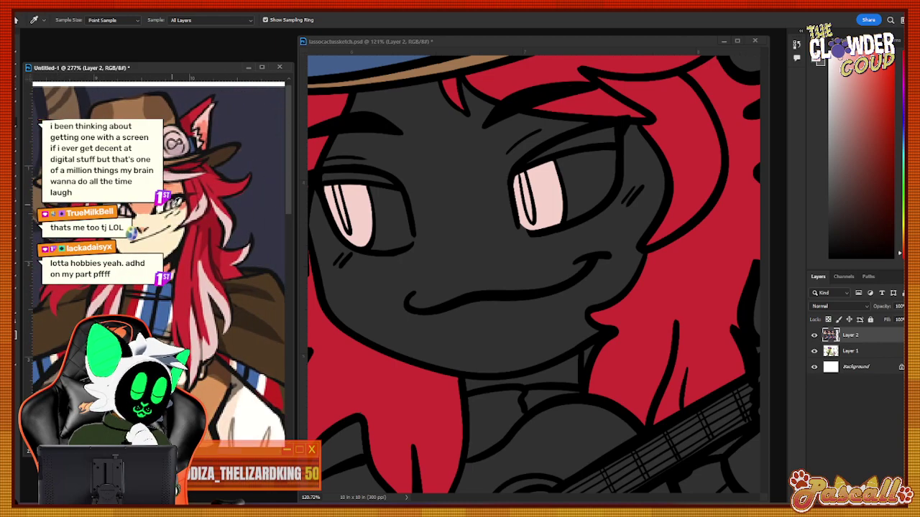
{"action": "left_click", "coordinate": [168, 200]}
{"action": "left_click", "coordinate": [172, 200]}
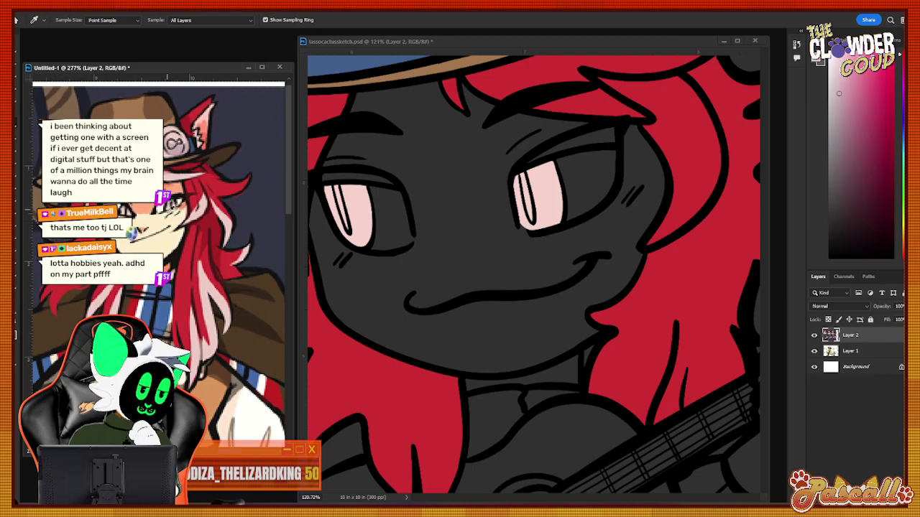
Shift the brush colour to a muted greyish blue and paint the slit pupils in both of the guitarist's eyes.
{"action": "key", "text": "b"}
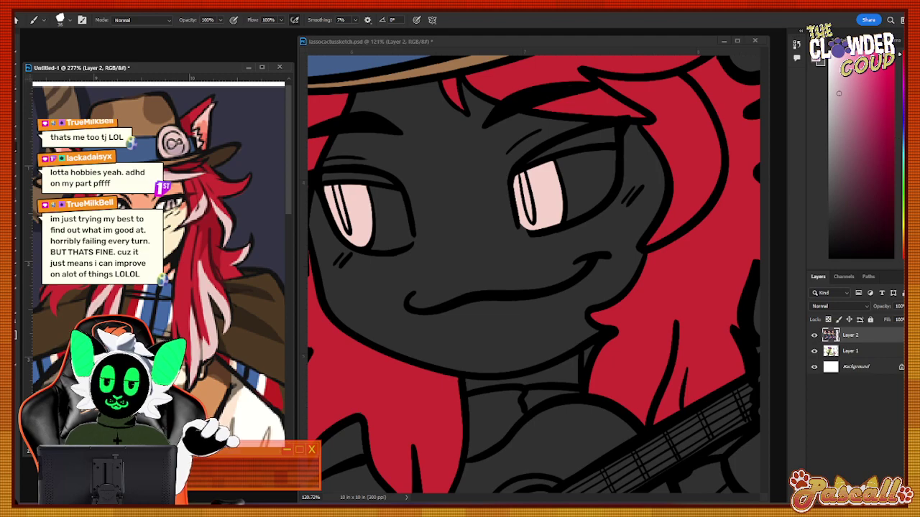
{"action": "left_click", "coordinate": [901, 118]}
{"action": "left_click", "coordinate": [855, 109]}
{"action": "left_click_drag", "start_coordinate": [855, 109], "coordinate": [853, 151]}
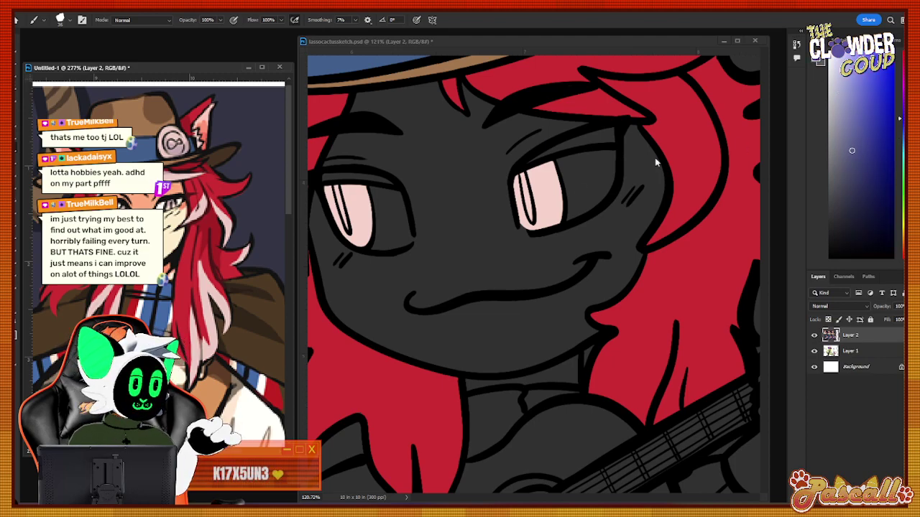
{"action": "left_click", "coordinate": [525, 186]}
{"action": "left_click_drag", "start_coordinate": [527, 200], "coordinate": [523, 179]}
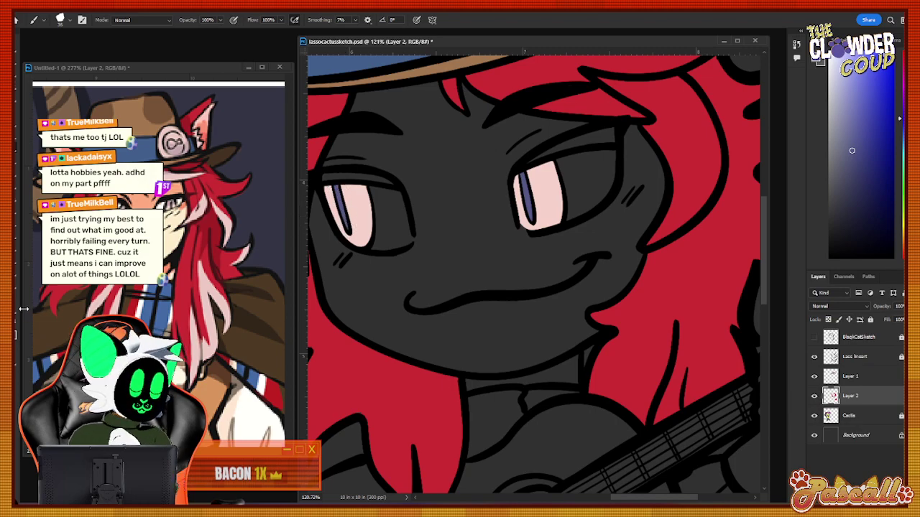
Paint the white of the guitarist's right-hand eye beside the iris in off-white.
{"action": "mouse_move", "coordinate": [558, 160]}
{"action": "left_mouse_down"}
{"action": "mouse_move", "coordinate": [569, 218]}
{"action": "mouse_move", "coordinate": [597, 187]}
{"action": "mouse_move", "coordinate": [582, 172]}
{"action": "mouse_move", "coordinate": [575, 184]}
{"action": "mouse_move", "coordinate": [582, 141]}
{"action": "mouse_move", "coordinate": [563, 170]}
{"action": "mouse_move", "coordinate": [571, 220]}
{"action": "mouse_move", "coordinate": [604, 176]}
{"action": "mouse_move", "coordinate": [582, 192]}
{"action": "left_mouse_up"}
{"action": "key", "text": "ctrl+z"}
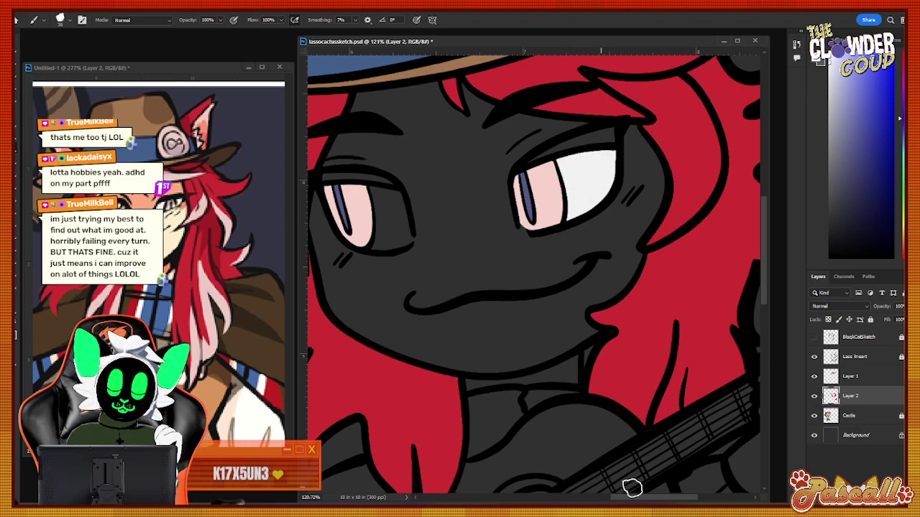
Paint the white of the guitarist's left-hand eye beside the iris in off-white.
{"action": "left_click_drag", "start_coordinate": [632, 496], "coordinate": [619, 496]}
{"action": "mouse_move", "coordinate": [435, 188]}
{"action": "left_mouse_down"}
{"action": "mouse_move", "coordinate": [437, 246]}
{"action": "mouse_move", "coordinate": [467, 234]}
{"action": "mouse_move", "coordinate": [455, 204]}
{"action": "left_mouse_up"}
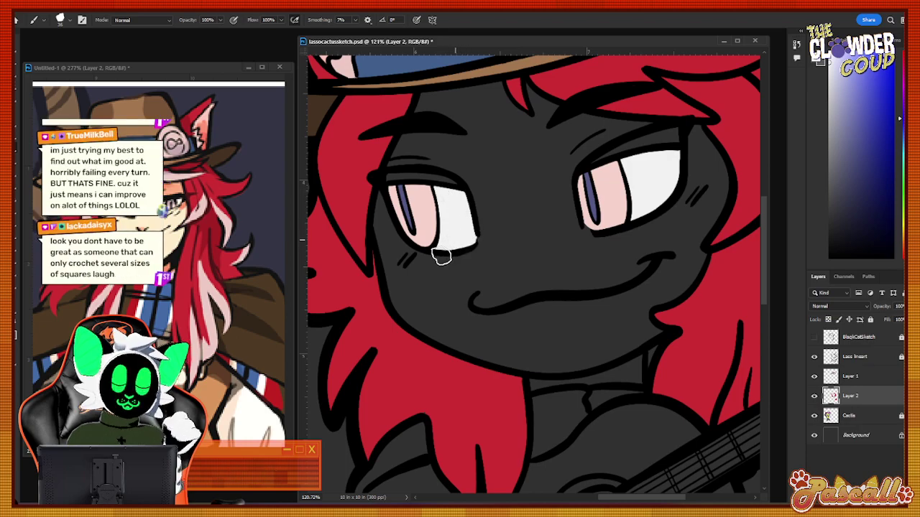
{"action": "key", "text": "z"}
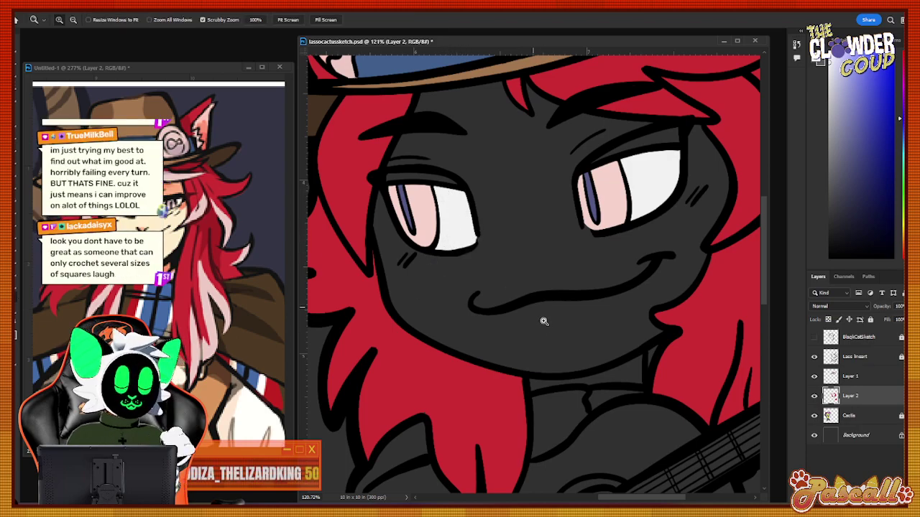
{"action": "left_click_drag", "start_coordinate": [544, 320], "coordinate": [526, 381]}
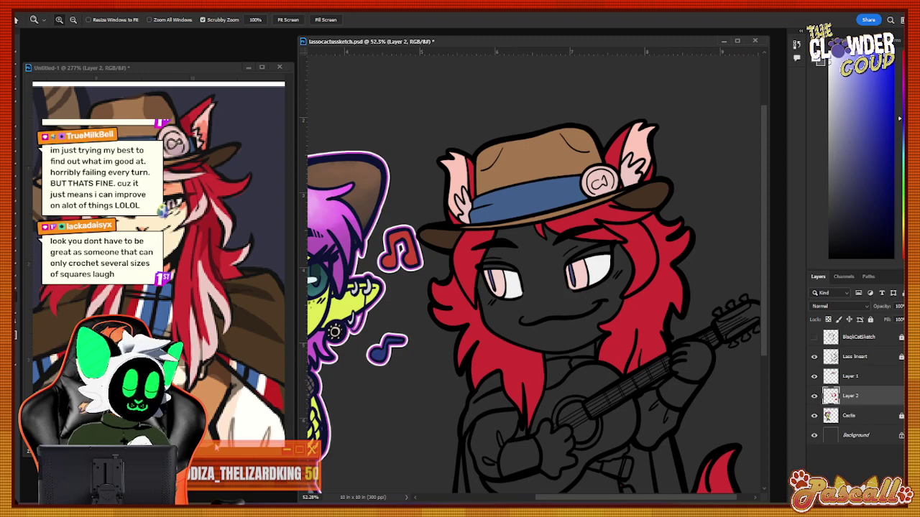
Sample the greyish blue from the reference character's eye and repaint the irises of both of the guitarist's eyes with it.
{"action": "left_click_drag", "start_coordinate": [216, 450], "coordinate": [97, 449]}
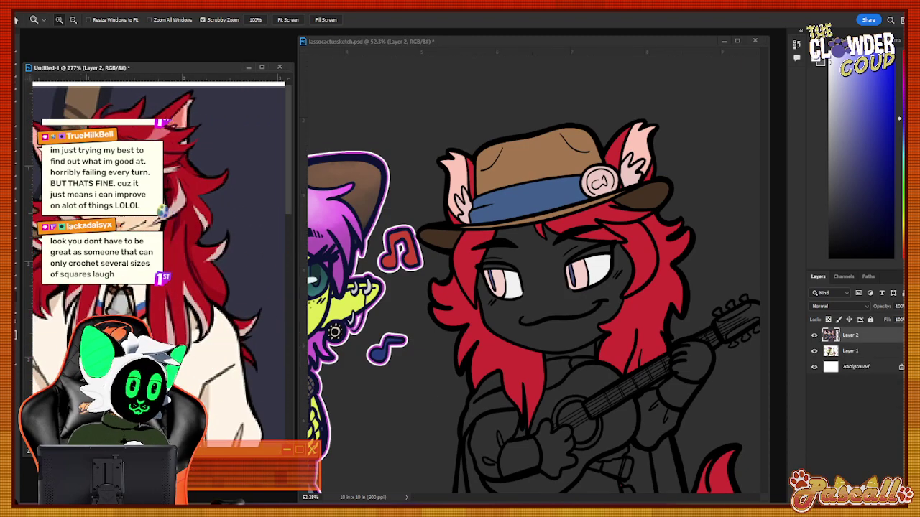
{"action": "key", "text": "i"}
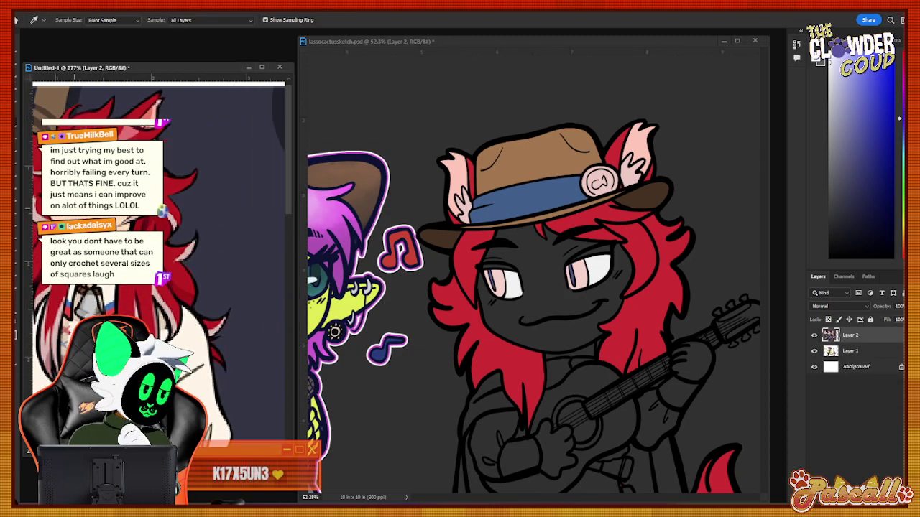
{"action": "left_click", "coordinate": [53, 169]}
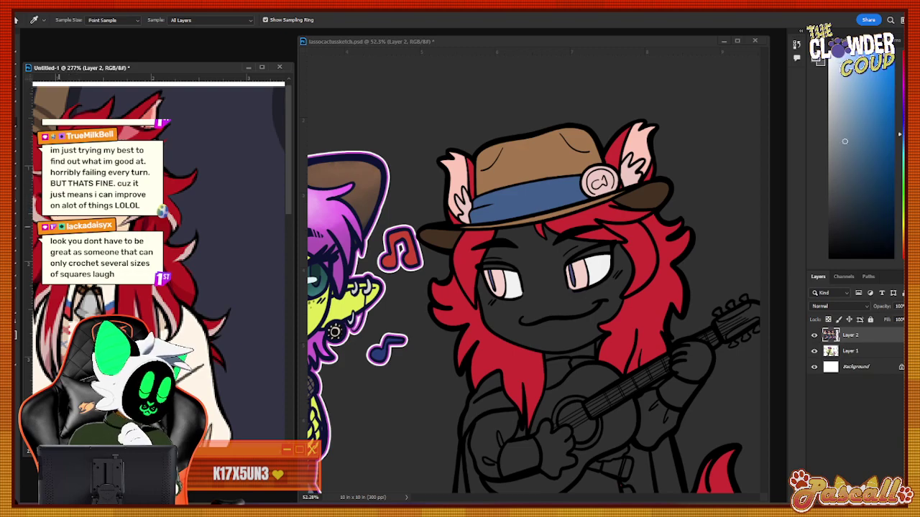
{"action": "key", "text": "z"}
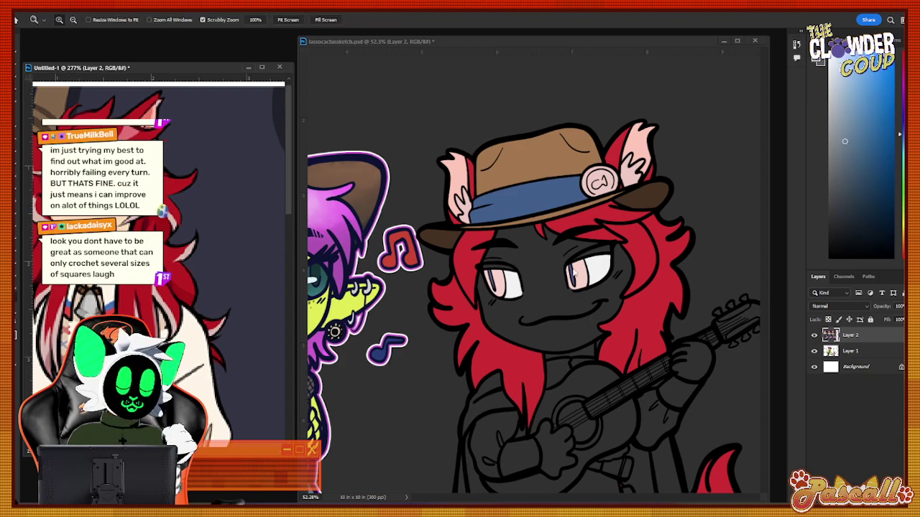
{"action": "left_click_drag", "start_coordinate": [568, 281], "coordinate": [639, 280]}
{"action": "key", "text": "b"}
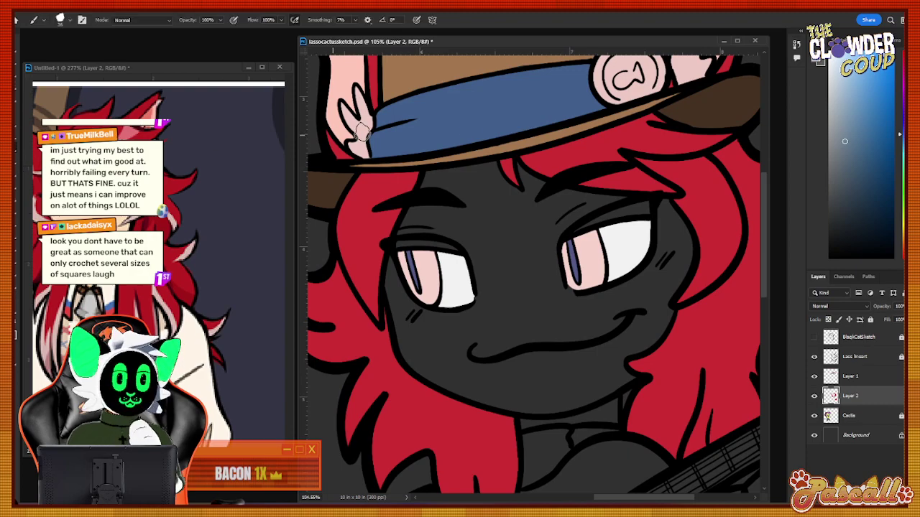
{"action": "mouse_move", "coordinate": [581, 248]}
{"action": "left_mouse_down"}
{"action": "mouse_move", "coordinate": [582, 257]}
{"action": "mouse_move", "coordinate": [592, 243]}
{"action": "mouse_move", "coordinate": [588, 282]}
{"action": "left_mouse_up"}
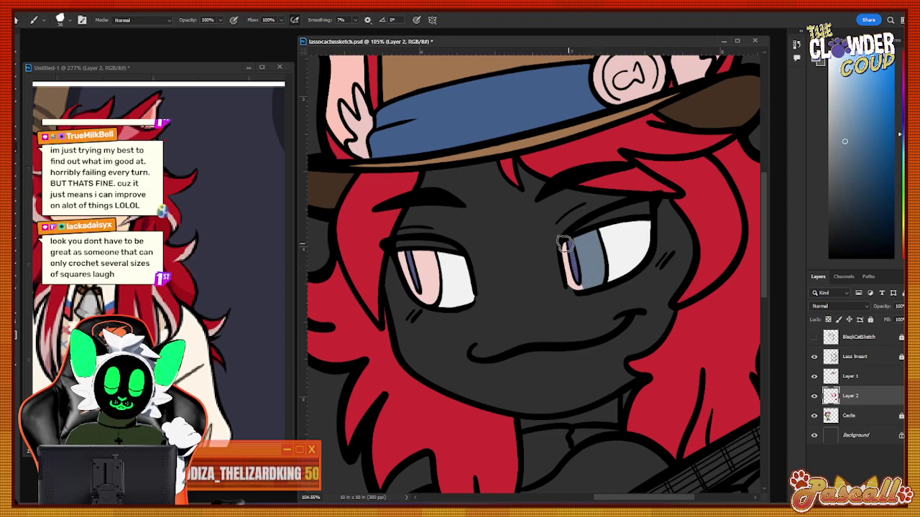
{"action": "left_click_drag", "start_coordinate": [565, 244], "coordinate": [565, 253]}
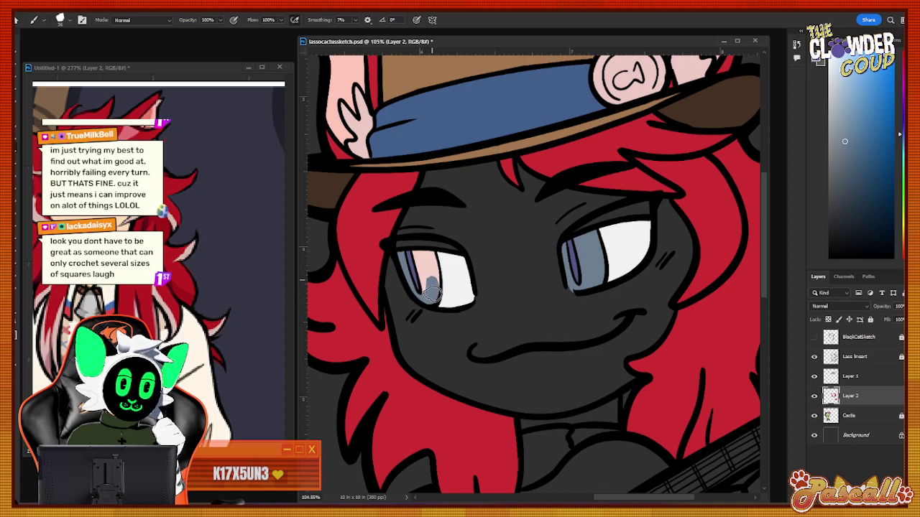
{"action": "left_click_drag", "start_coordinate": [432, 293], "coordinate": [429, 260]}
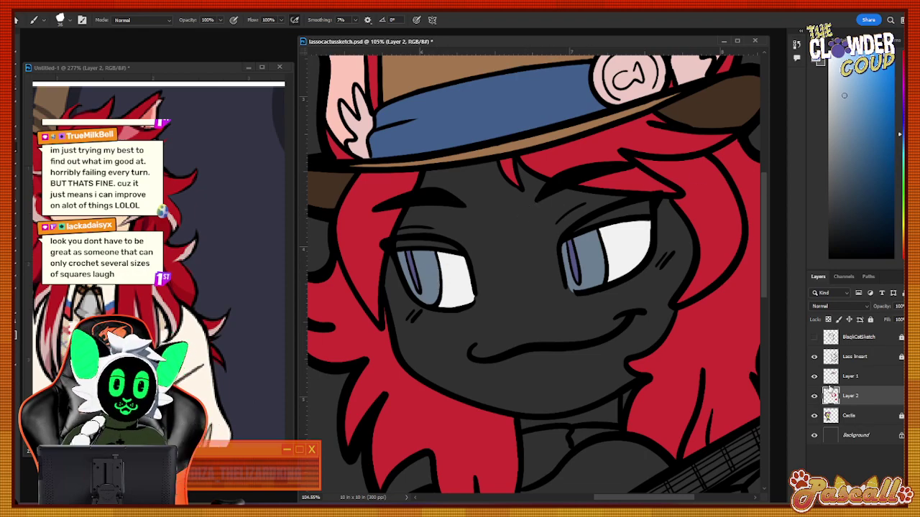
Add a new layer clipped to Layer 2 and paint a lighter blue over the lower part of both irises.
{"action": "key", "text": "ctrl+shift+n"}
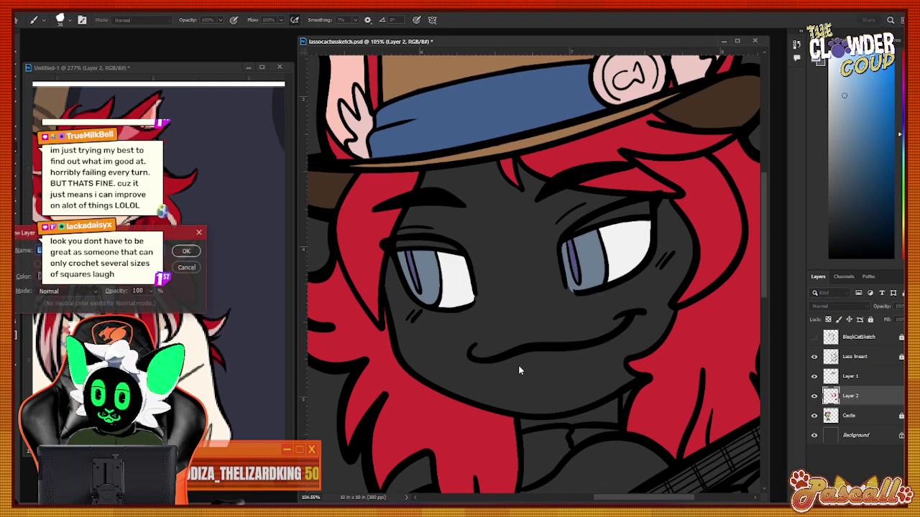
{"action": "key", "text": "Return"}
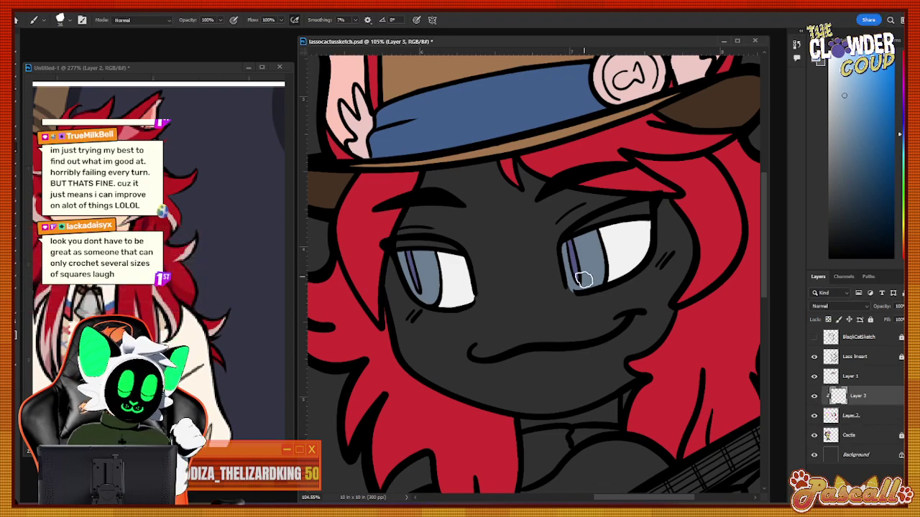
{"action": "mouse_move", "coordinate": [565, 258]}
{"action": "left_mouse_down"}
{"action": "mouse_move", "coordinate": [571, 283]}
{"action": "mouse_move", "coordinate": [588, 260]}
{"action": "mouse_move", "coordinate": [596, 276]}
{"action": "mouse_move", "coordinate": [600, 262]}
{"action": "mouse_move", "coordinate": [593, 286]}
{"action": "mouse_move", "coordinate": [580, 287]}
{"action": "mouse_move", "coordinate": [597, 277]}
{"action": "mouse_move", "coordinate": [575, 285]}
{"action": "left_mouse_up"}
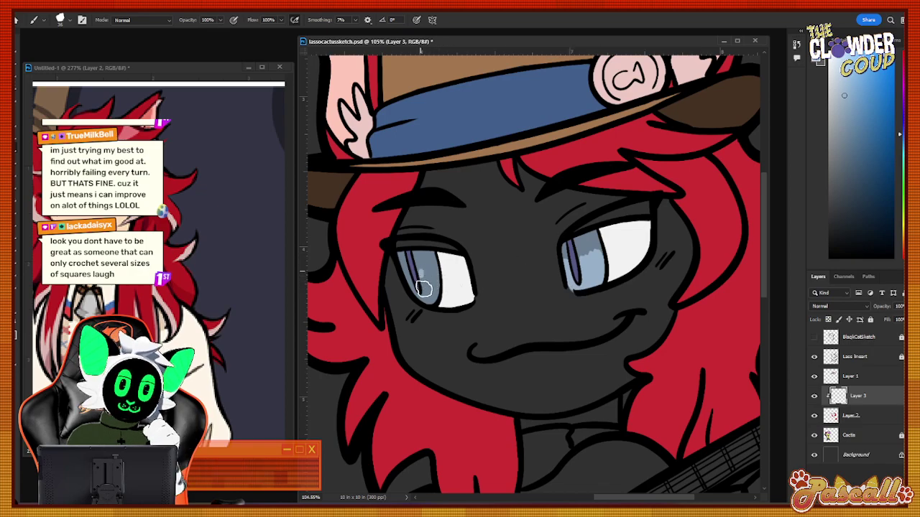
{"action": "mouse_move", "coordinate": [423, 287]}
{"action": "left_mouse_down"}
{"action": "mouse_move", "coordinate": [431, 266]}
{"action": "mouse_move", "coordinate": [429, 300]}
{"action": "mouse_move", "coordinate": [402, 269]}
{"action": "mouse_move", "coordinate": [413, 294]}
{"action": "left_mouse_up"}
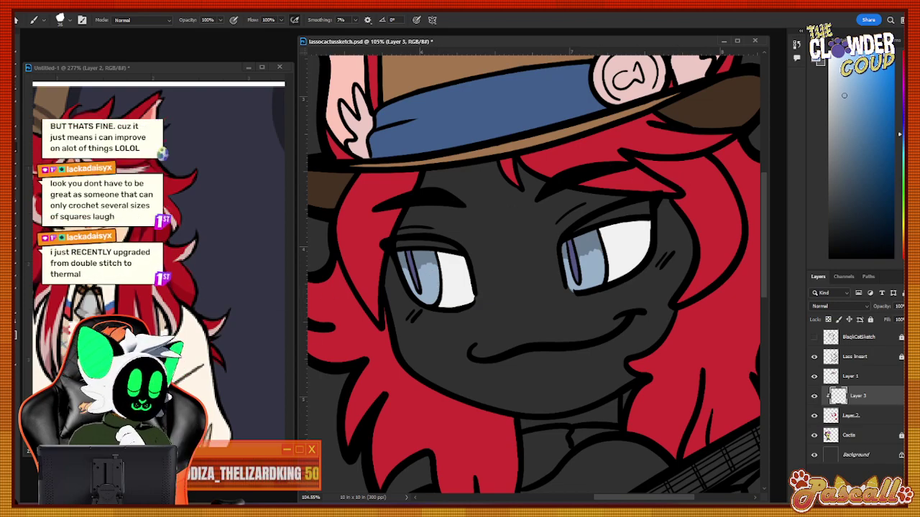
Blend the lighter and darker blues in both of the guitarist's irises with the Smudge tool.
{"action": "left_click", "coordinate": [14, 213]}
{"action": "left_click", "coordinate": [64, 20]}
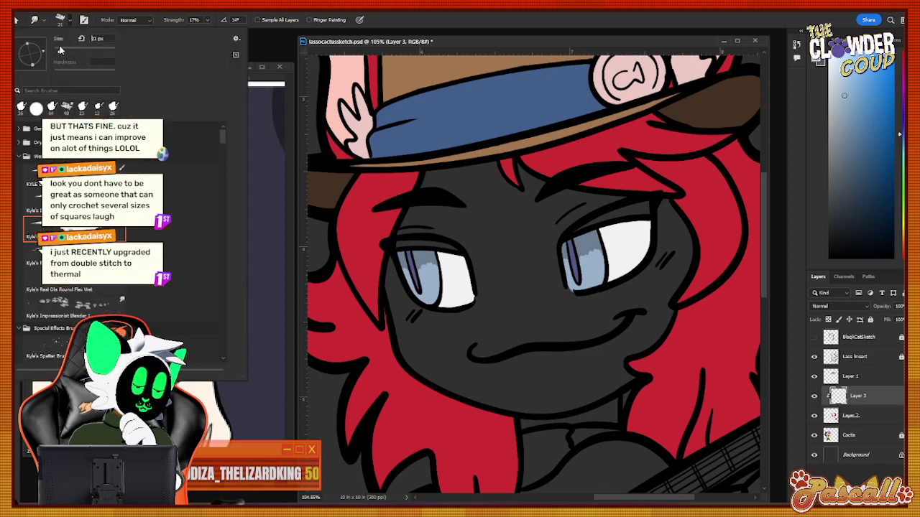
{"action": "left_click", "coordinate": [68, 21]}
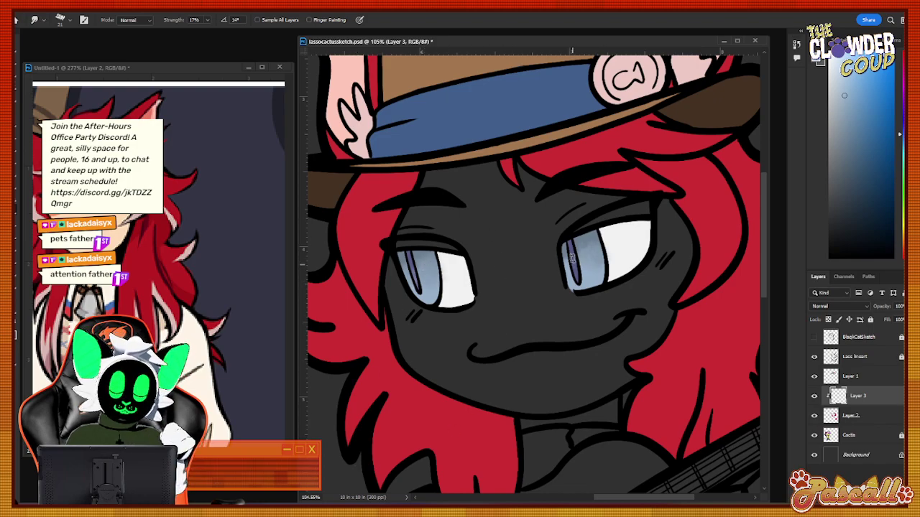
{"action": "left_click", "coordinate": [20, 302]}
{"action": "left_click_drag", "start_coordinate": [571, 278], "coordinate": [575, 319]}
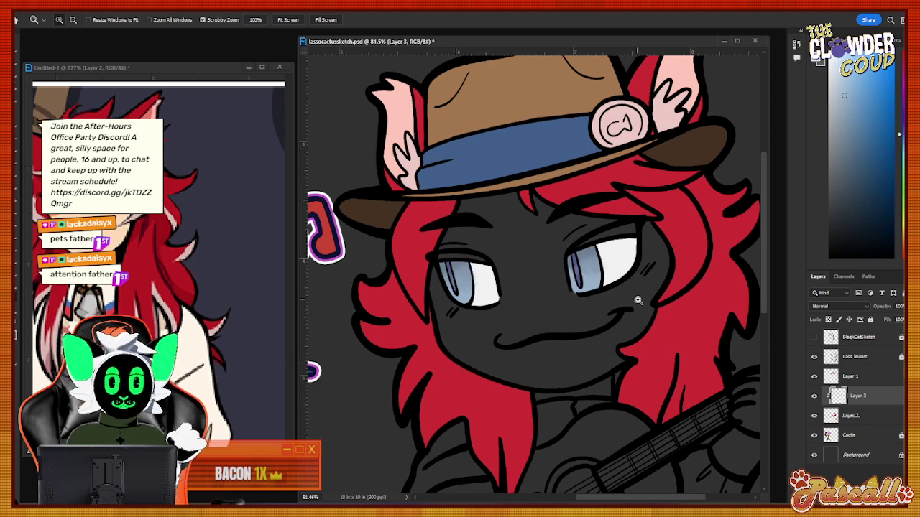
{"action": "left_click_drag", "start_coordinate": [623, 326], "coordinate": [589, 349]}
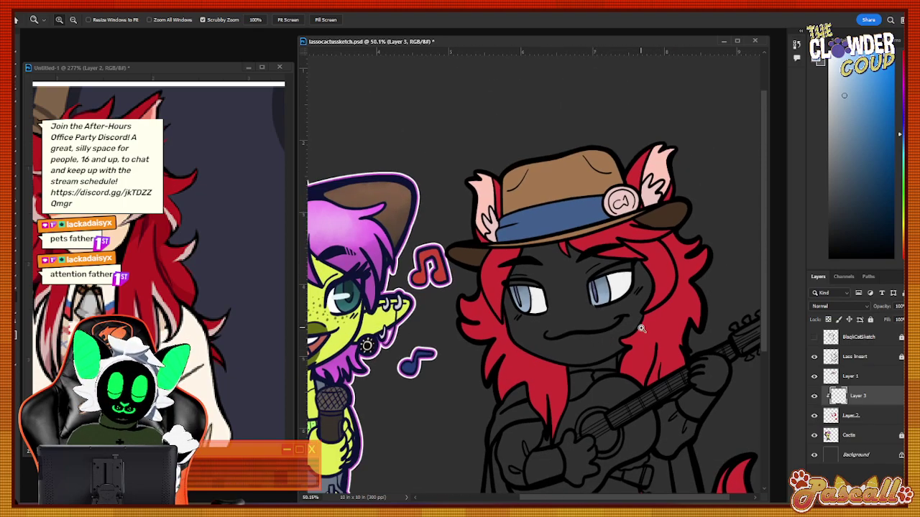
{"action": "left_click_drag", "start_coordinate": [640, 328], "coordinate": [674, 370]}
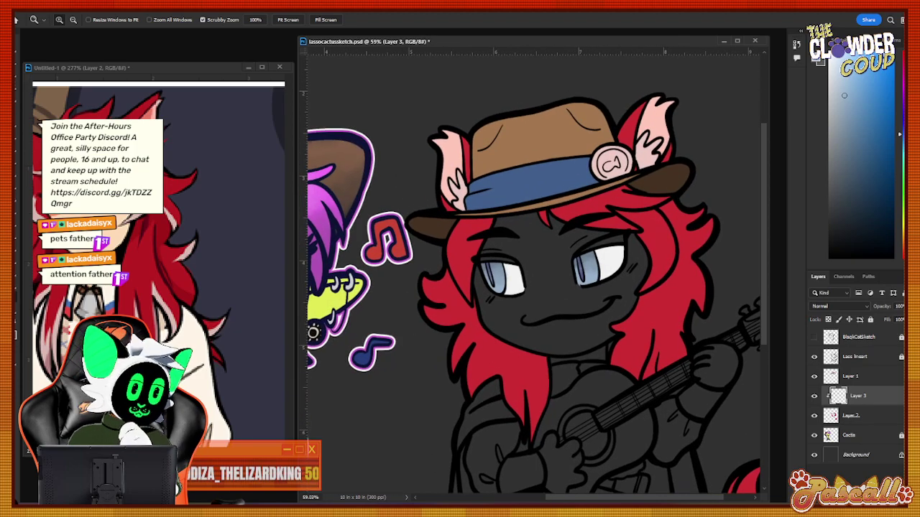
Sample the muted pale pink of the light hair streaks from the reference as the brush colour.
{"action": "key", "text": "i"}
{"action": "left_click_drag", "start_coordinate": [155, 451], "coordinate": [215, 451]}
{"action": "left_click", "coordinate": [162, 192]}
{"action": "left_click", "coordinate": [246, 216]}
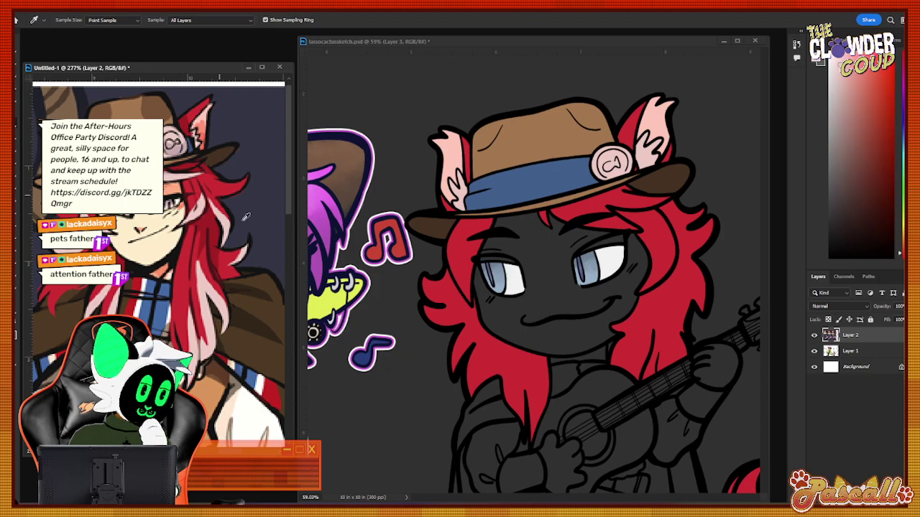
{"action": "key", "text": "b"}
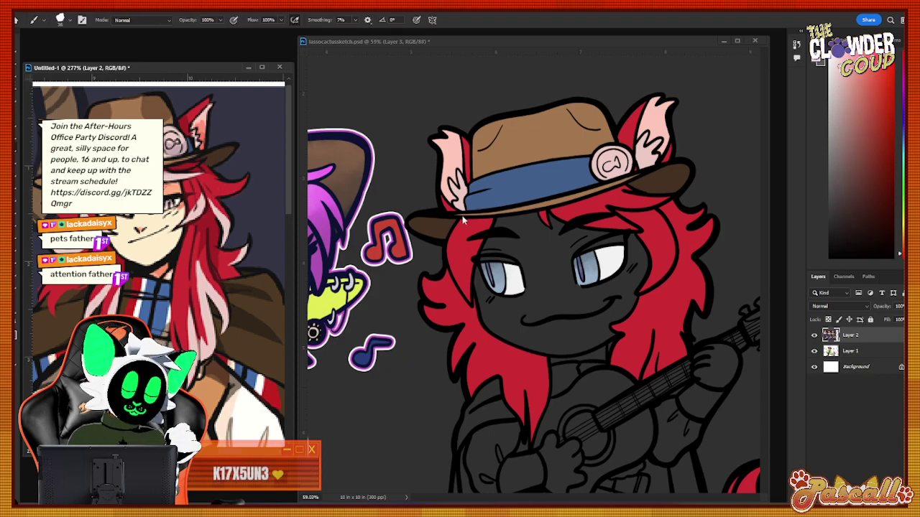
{"action": "left_click_drag", "start_coordinate": [208, 452], "coordinate": [86, 452]}
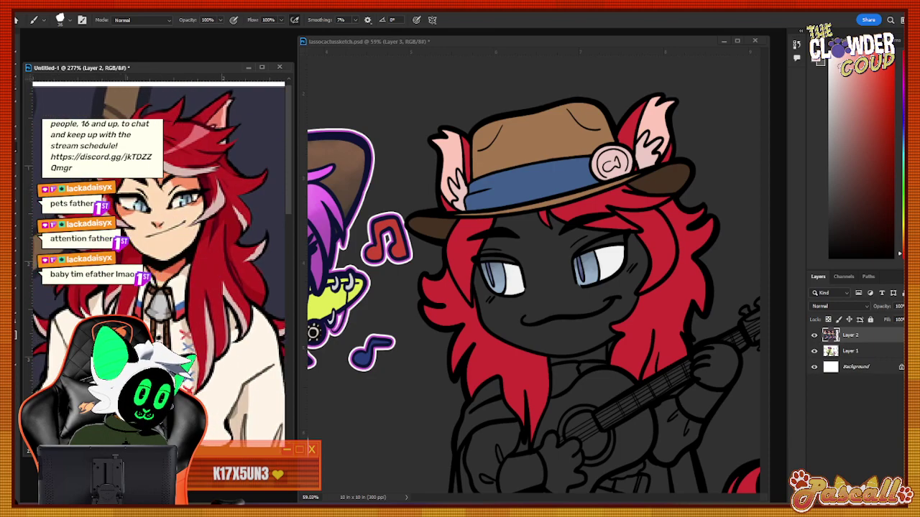
{"action": "key", "text": "i"}
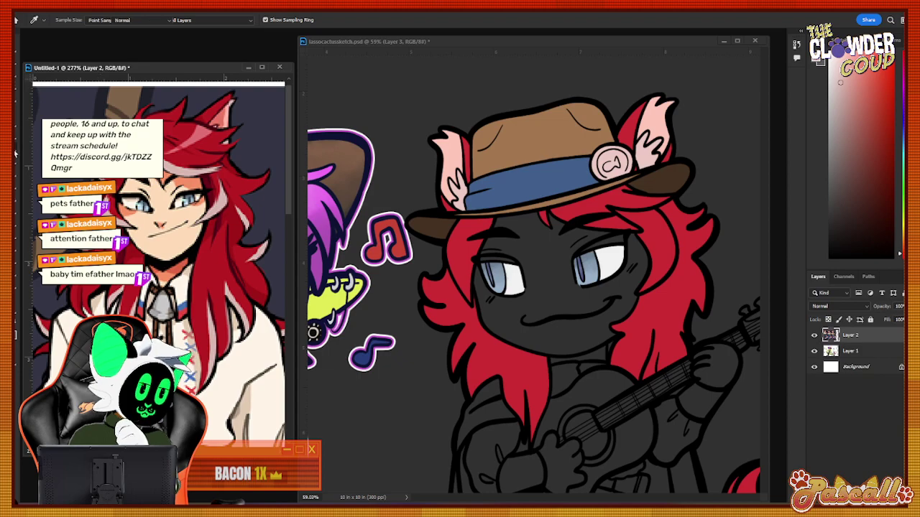
Paint pale pink streaks in the left-hand hair lock under the hat brim, one beside the face and one along its outer edge.
{"action": "key", "text": "z"}
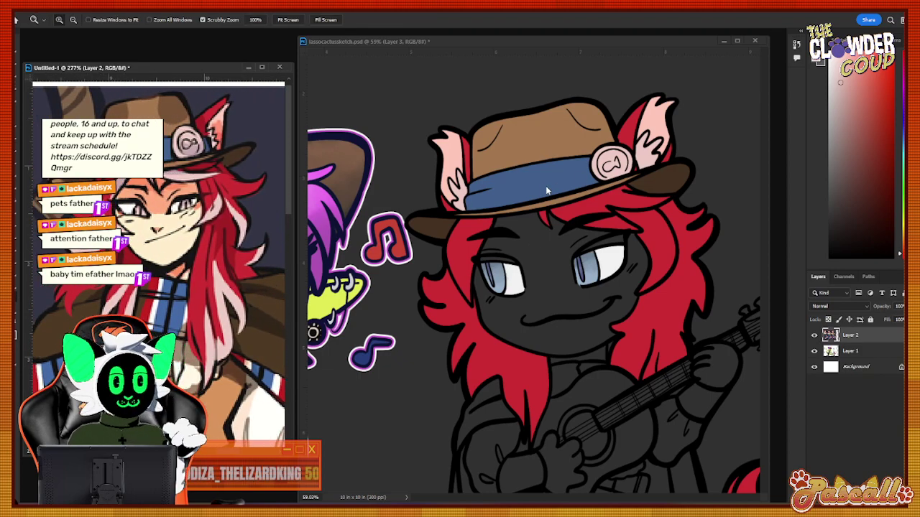
{"action": "mouse_move", "coordinate": [499, 249]}
{"action": "left_mouse_down"}
{"action": "mouse_move", "coordinate": [566, 227]}
{"action": "mouse_move", "coordinate": [516, 245]}
{"action": "left_mouse_up"}
{"action": "key", "text": "b"}
{"action": "mouse_move", "coordinate": [470, 191]}
{"action": "left_mouse_down"}
{"action": "mouse_move", "coordinate": [454, 276]}
{"action": "mouse_move", "coordinate": [482, 192]}
{"action": "mouse_move", "coordinate": [472, 210]}
{"action": "mouse_move", "coordinate": [479, 194]}
{"action": "mouse_move", "coordinate": [400, 243]}
{"action": "mouse_move", "coordinate": [438, 327]}
{"action": "left_mouse_up"}
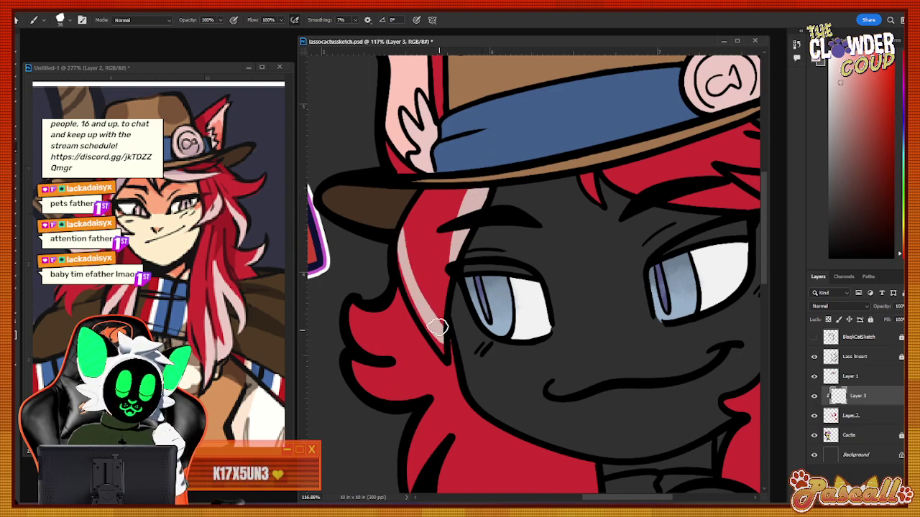
{"action": "left_click_drag", "start_coordinate": [404, 273], "coordinate": [427, 327]}
{"action": "key", "text": "ctrl+z"}
{"action": "key", "text": "ctrl+z"}
{"action": "left_click_drag", "start_coordinate": [403, 219], "coordinate": [434, 309]}
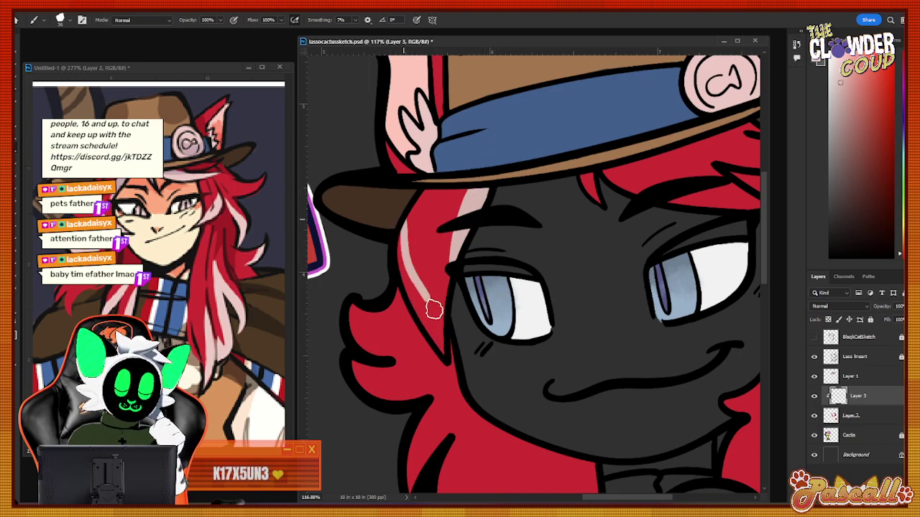
{"action": "left_click_drag", "start_coordinate": [394, 239], "coordinate": [436, 339]}
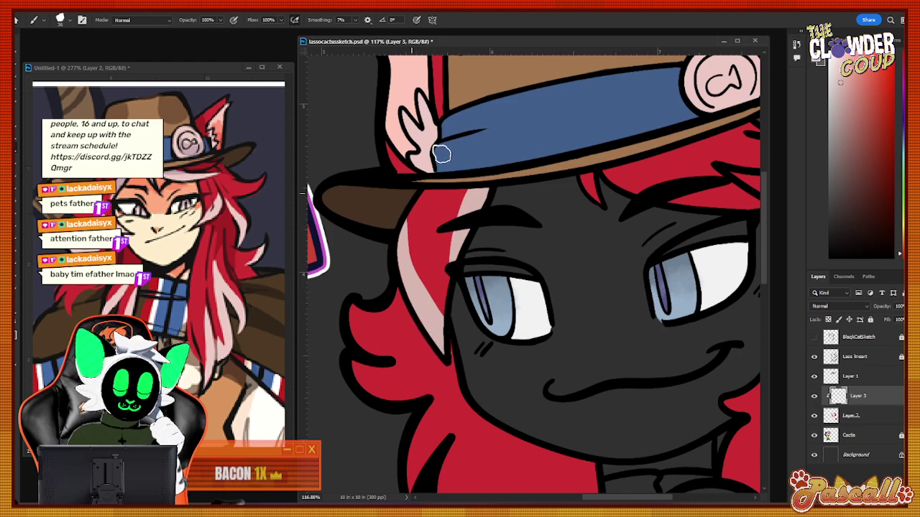
Paint a pale pink streak along the underside of the outward-flicking curl on the left-hand side, redoing the stroke until it follows the edge.
{"action": "mouse_move", "coordinate": [352, 363]}
{"action": "left_mouse_down"}
{"action": "mouse_move", "coordinate": [379, 394]}
{"action": "mouse_move", "coordinate": [429, 392]}
{"action": "left_mouse_up"}
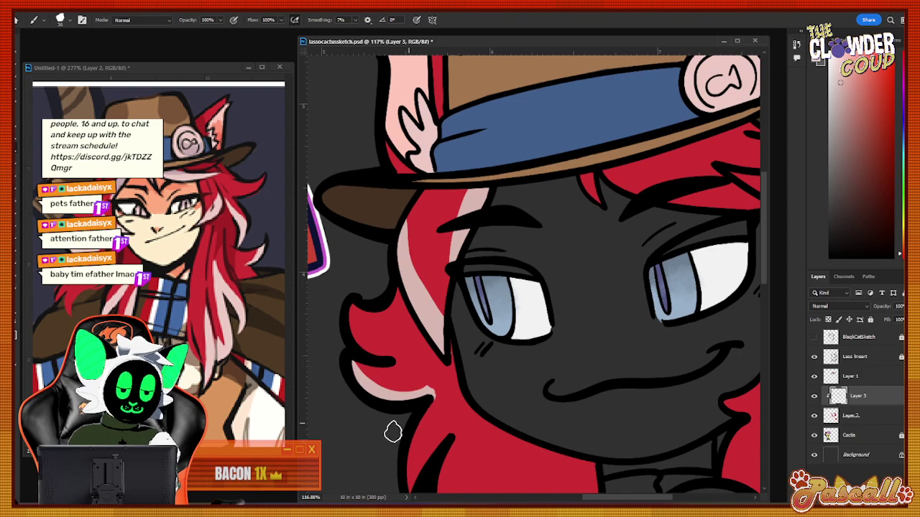
{"action": "key", "text": "ctrl+z"}
{"action": "mouse_move", "coordinate": [355, 365]}
{"action": "left_mouse_down"}
{"action": "mouse_move", "coordinate": [414, 397]}
{"action": "mouse_move", "coordinate": [431, 392]}
{"action": "left_mouse_up"}
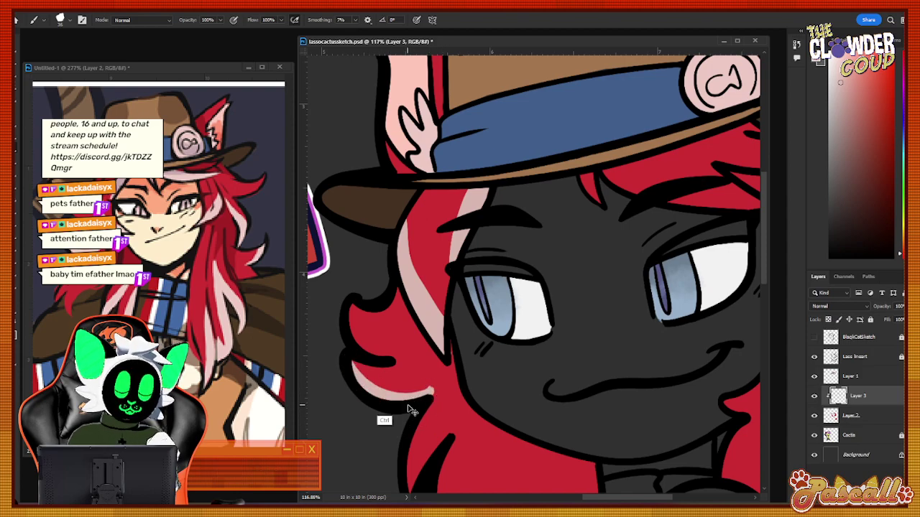
{"action": "key", "text": "ctrl+z"}
{"action": "left_click_drag", "start_coordinate": [346, 356], "coordinate": [419, 396]}
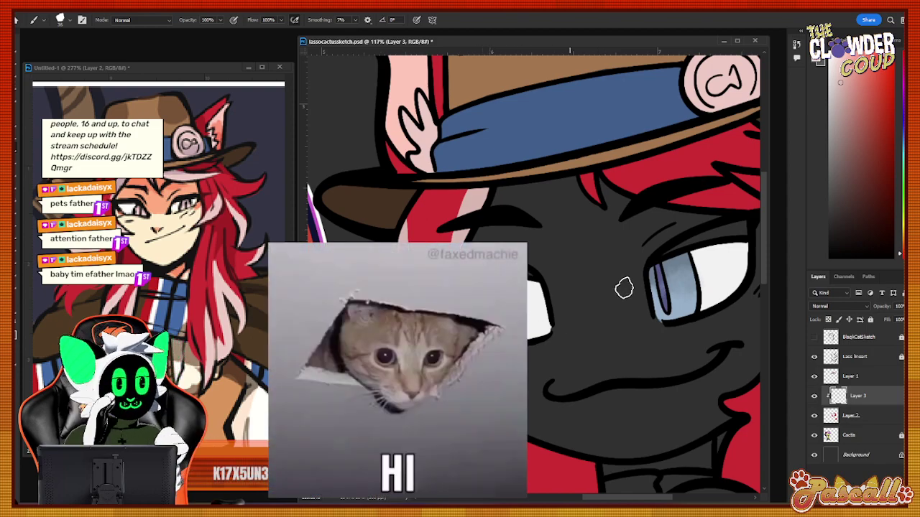
Examine the guitarist's hair streaks and eyes in the full illustration beside the goblin singer.
{"action": "left_click_drag", "start_coordinate": [765, 271], "coordinate": [763, 288]}
{"action": "left_click", "coordinate": [18, 309]}
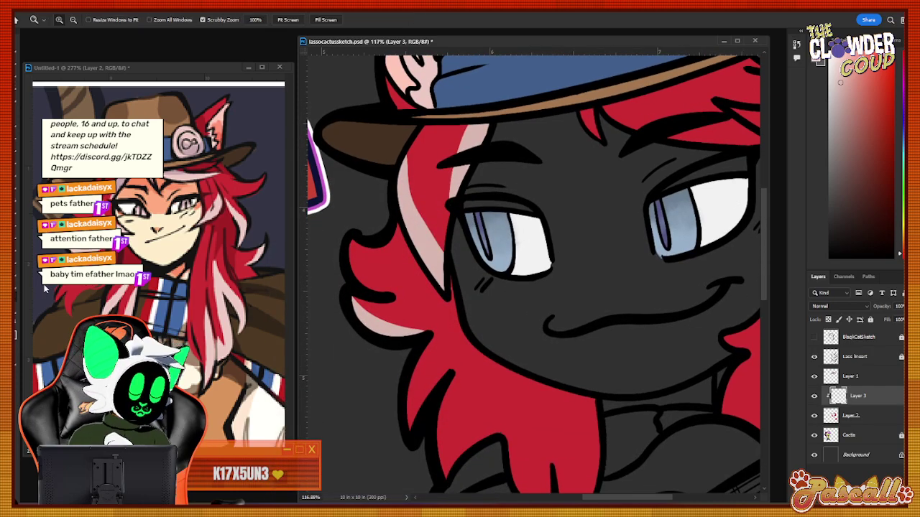
{"action": "key", "text": "ctrl+0"}
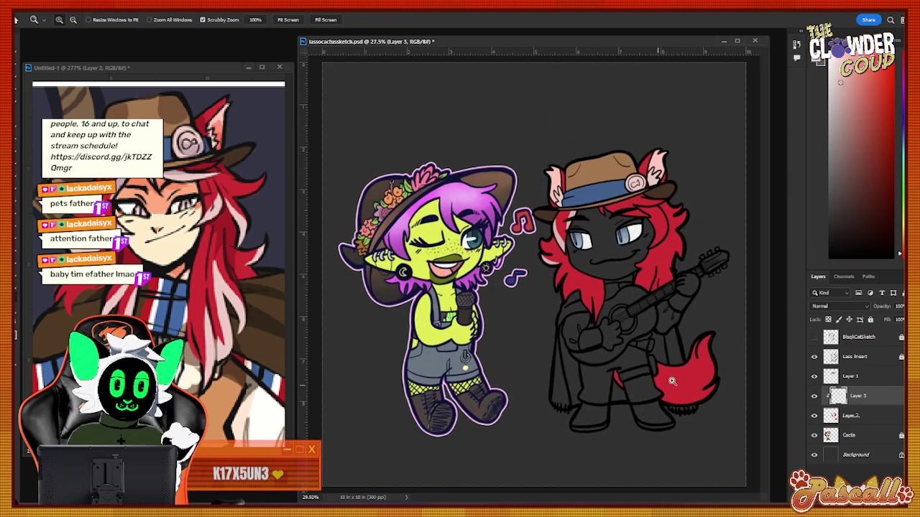
{"action": "left_click_drag", "start_coordinate": [703, 239], "coordinate": [716, 235]}
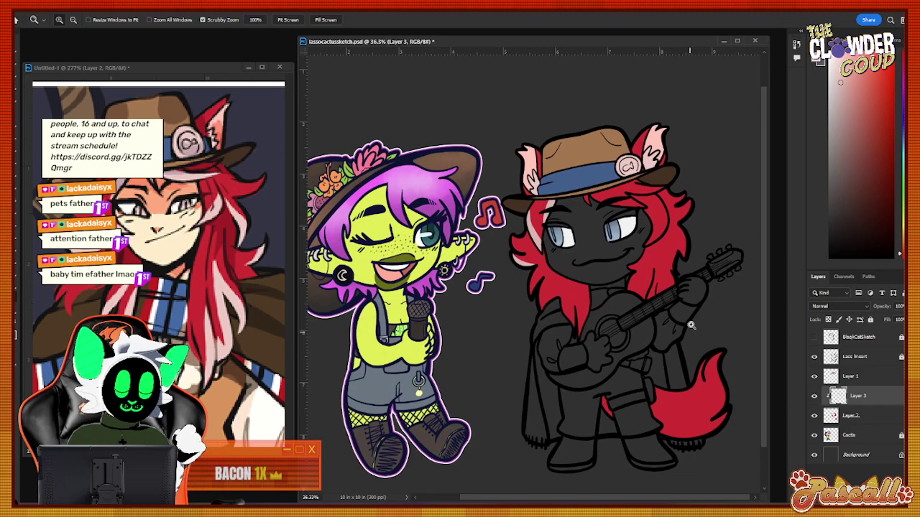
{"action": "left_click_drag", "start_coordinate": [637, 287], "coordinate": [651, 281]}
{"action": "left_click", "coordinate": [650, 280]}
{"action": "left_click", "coordinate": [614, 302]}
{"action": "left_click", "coordinate": [636, 292]}
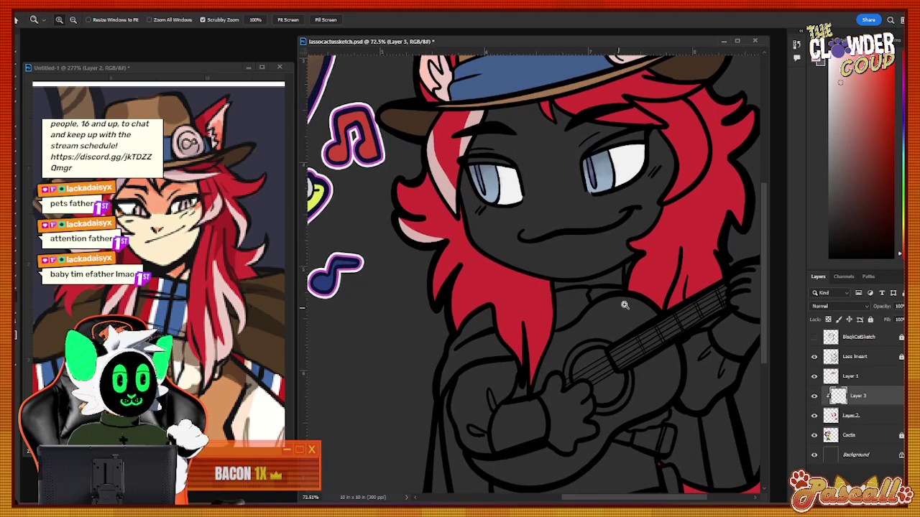
Paint pale pink streaks up from the tips of the lower left-hand hair lock, redoing the stroke along its inner edge.
{"action": "left_click", "coordinate": [625, 306]}
{"action": "key", "text": "b"}
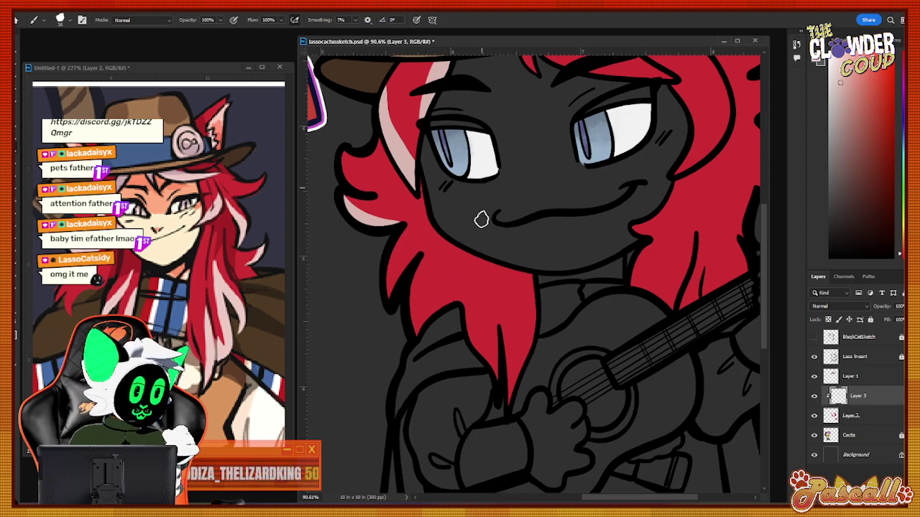
{"action": "mouse_move", "coordinate": [414, 336]}
{"action": "left_mouse_down"}
{"action": "mouse_move", "coordinate": [448, 253]}
{"action": "mouse_move", "coordinate": [427, 318]}
{"action": "mouse_move", "coordinate": [443, 270]}
{"action": "mouse_move", "coordinate": [429, 302]}
{"action": "left_mouse_up"}
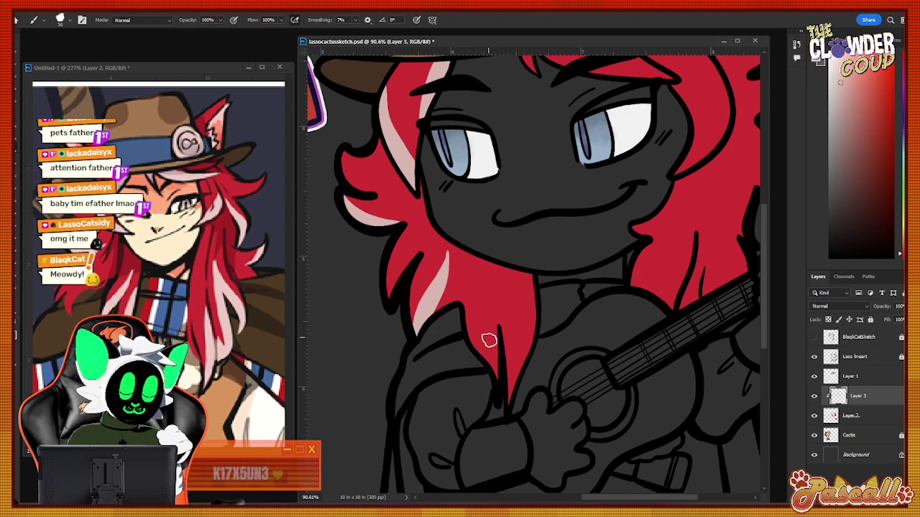
{"action": "mouse_move", "coordinate": [476, 347]}
{"action": "left_mouse_down"}
{"action": "mouse_move", "coordinate": [490, 305]}
{"action": "mouse_move", "coordinate": [499, 366]}
{"action": "mouse_move", "coordinate": [497, 331]}
{"action": "left_mouse_up"}
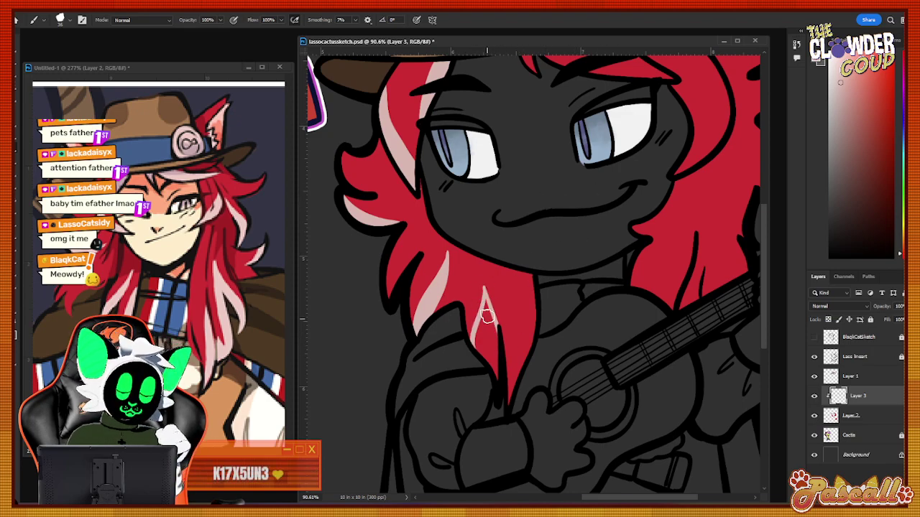
{"action": "mouse_move", "coordinate": [485, 293]}
{"action": "left_mouse_down"}
{"action": "mouse_move", "coordinate": [478, 346]}
{"action": "mouse_move", "coordinate": [493, 365]}
{"action": "mouse_move", "coordinate": [487, 325]}
{"action": "mouse_move", "coordinate": [485, 349]}
{"action": "mouse_move", "coordinate": [546, 238]}
{"action": "mouse_move", "coordinate": [545, 284]}
{"action": "mouse_move", "coordinate": [509, 355]}
{"action": "mouse_move", "coordinate": [501, 342]}
{"action": "mouse_move", "coordinate": [516, 352]}
{"action": "mouse_move", "coordinate": [531, 287]}
{"action": "mouse_move", "coordinate": [533, 335]}
{"action": "mouse_move", "coordinate": [530, 312]}
{"action": "left_mouse_up"}
{"action": "key", "text": "ctrl+z"}
{"action": "left_click_drag", "start_coordinate": [507, 357], "coordinate": [533, 299]}
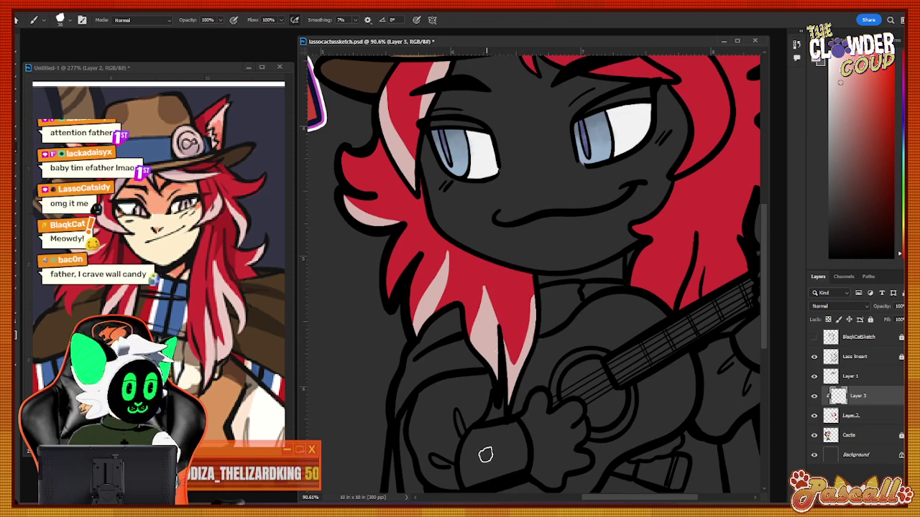
Paint two pale pink streaks rising from the guitar neck in the lower right-hand hair, redoing the second one.
{"action": "left_click_drag", "start_coordinate": [589, 499], "coordinate": [632, 390]}
{"action": "mouse_move", "coordinate": [564, 239]}
{"action": "left_mouse_down"}
{"action": "mouse_move", "coordinate": [533, 307]}
{"action": "mouse_move", "coordinate": [545, 301]}
{"action": "mouse_move", "coordinate": [560, 263]}
{"action": "left_mouse_up"}
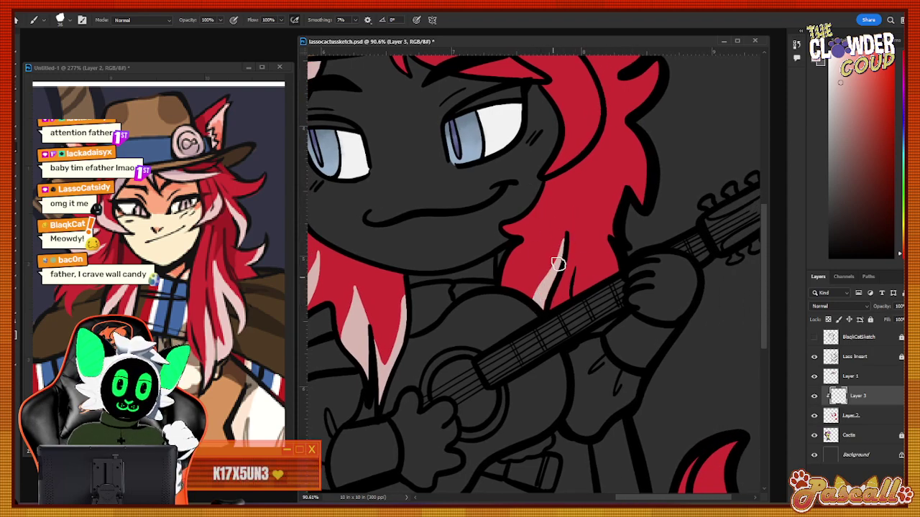
{"action": "mouse_move", "coordinate": [576, 293]}
{"action": "left_mouse_down"}
{"action": "mouse_move", "coordinate": [590, 243]}
{"action": "mouse_move", "coordinate": [594, 282]}
{"action": "mouse_move", "coordinate": [580, 228]}
{"action": "mouse_move", "coordinate": [576, 278]}
{"action": "mouse_move", "coordinate": [589, 254]}
{"action": "mouse_move", "coordinate": [582, 283]}
{"action": "left_mouse_up"}
{"action": "key", "text": "ctrl+z"}
{"action": "key", "text": "ctrl+z"}
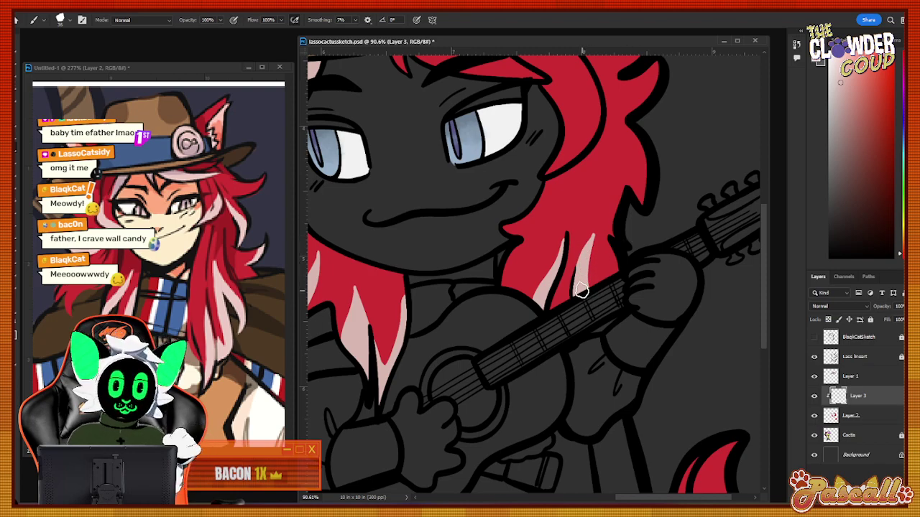
Add pale pink to the outer hair point, the lock beside the cheek and the outward-flicking curl on the right-hand side.
{"action": "scroll", "coordinate": [764, 320], "scroll_direction": "up", "scroll_amount": 3}
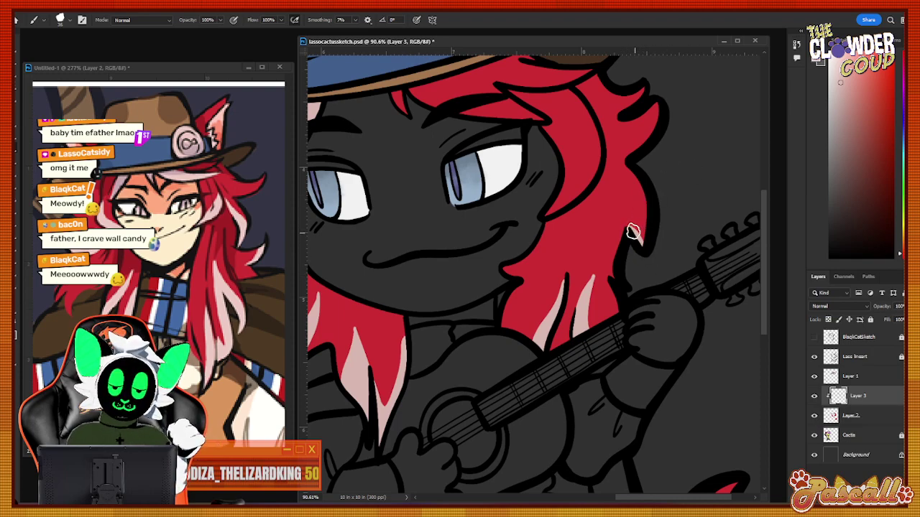
{"action": "left_click_drag", "start_coordinate": [629, 227], "coordinate": [644, 239]}
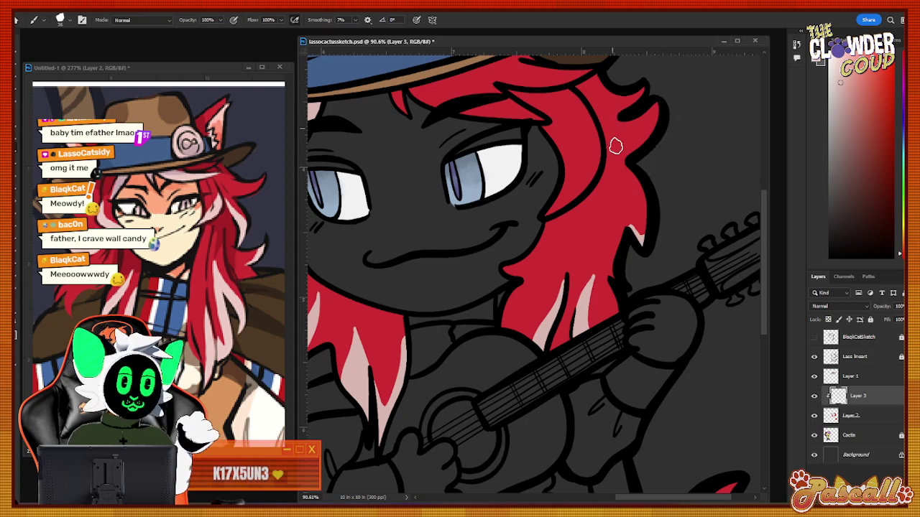
{"action": "mouse_move", "coordinate": [594, 122]}
{"action": "left_mouse_down"}
{"action": "mouse_move", "coordinate": [575, 192]}
{"action": "mouse_move", "coordinate": [552, 210]}
{"action": "mouse_move", "coordinate": [598, 141]}
{"action": "mouse_move", "coordinate": [587, 183]}
{"action": "left_mouse_up"}
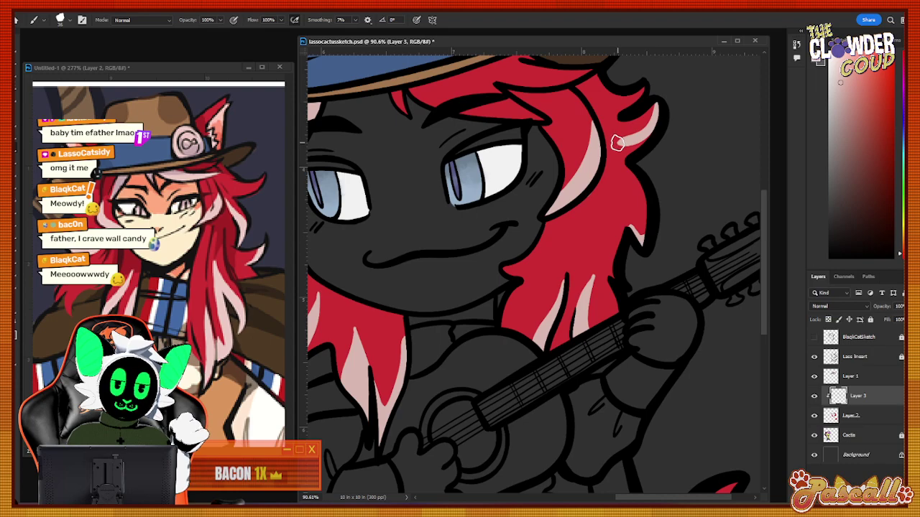
{"action": "left_click_drag", "start_coordinate": [618, 143], "coordinate": [656, 128]}
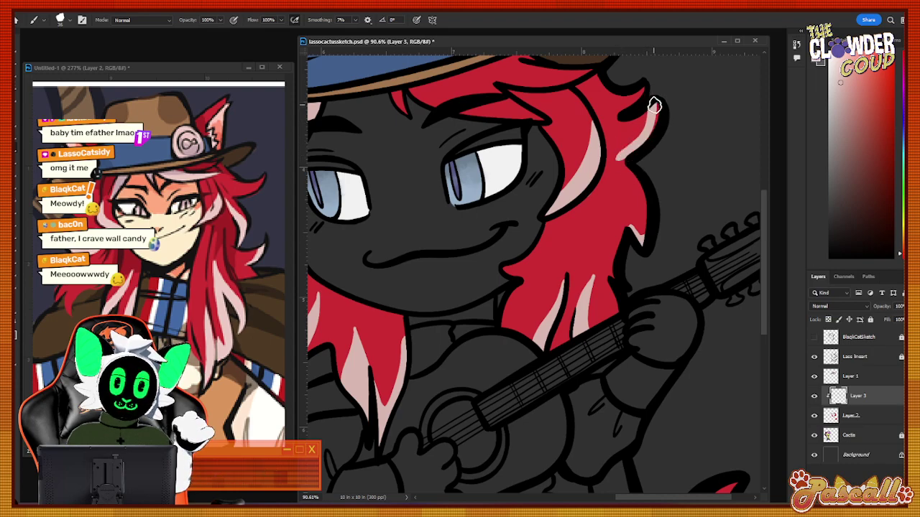
{"action": "left_click_drag", "start_coordinate": [626, 153], "coordinate": [651, 108]}
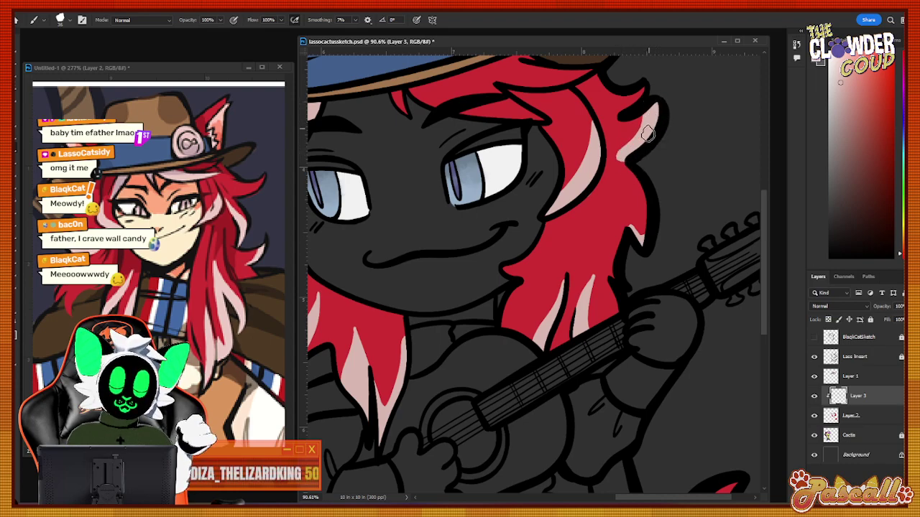
{"action": "key", "text": "ctrl+z"}
{"action": "key", "text": "ctrl+z"}
{"action": "mouse_move", "coordinate": [628, 154]}
{"action": "left_mouse_down"}
{"action": "mouse_move", "coordinate": [654, 93]}
{"action": "mouse_move", "coordinate": [627, 154]}
{"action": "left_mouse_up"}
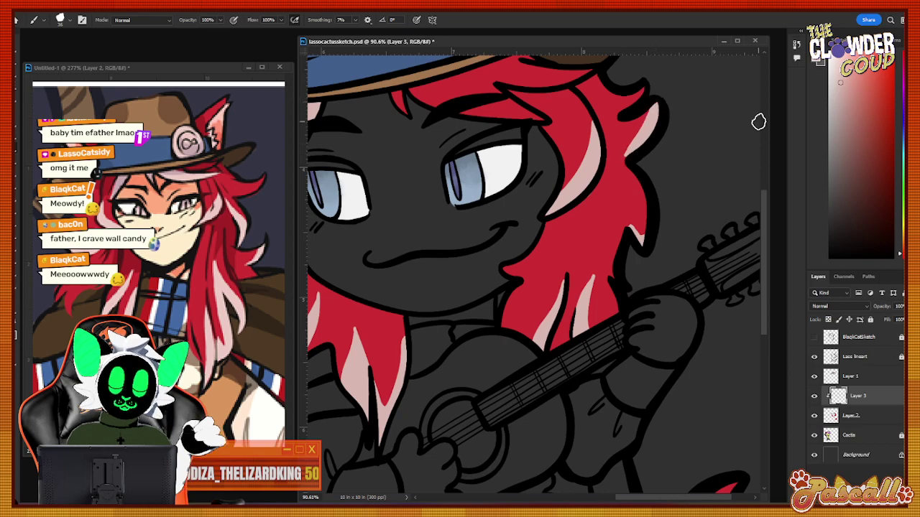
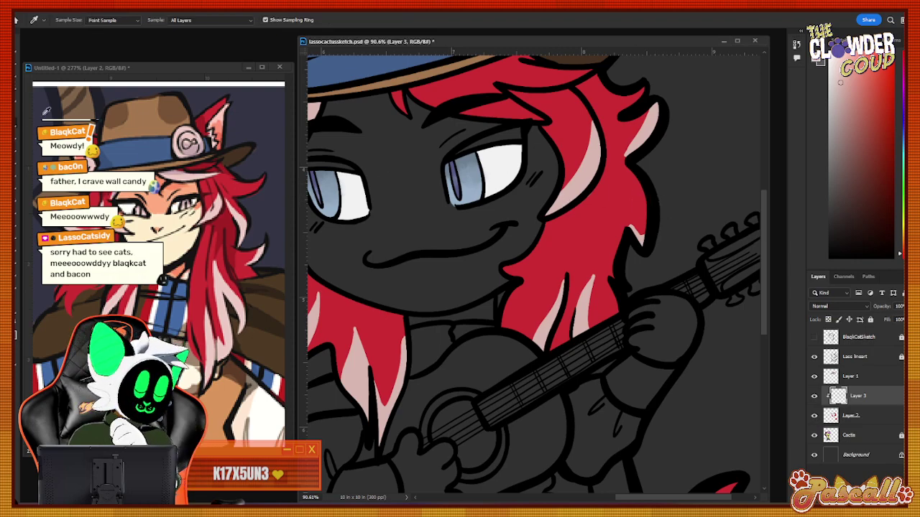
Resample the pale pink streak colour and paint it through the fringe under the hat brim and the strand above the eye.
{"action": "left_click", "coordinate": [579, 234], "text": "alt"}
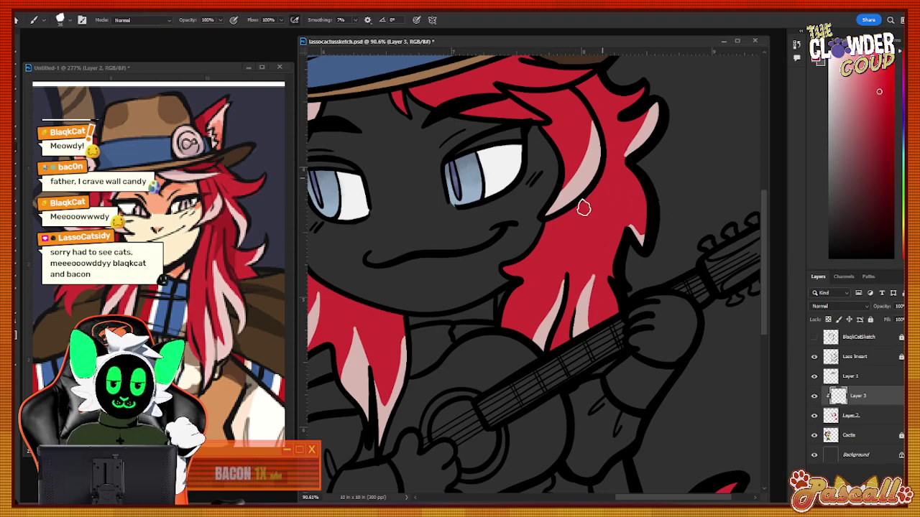
{"action": "key", "text": "i"}
{"action": "left_click", "coordinate": [370, 175]}
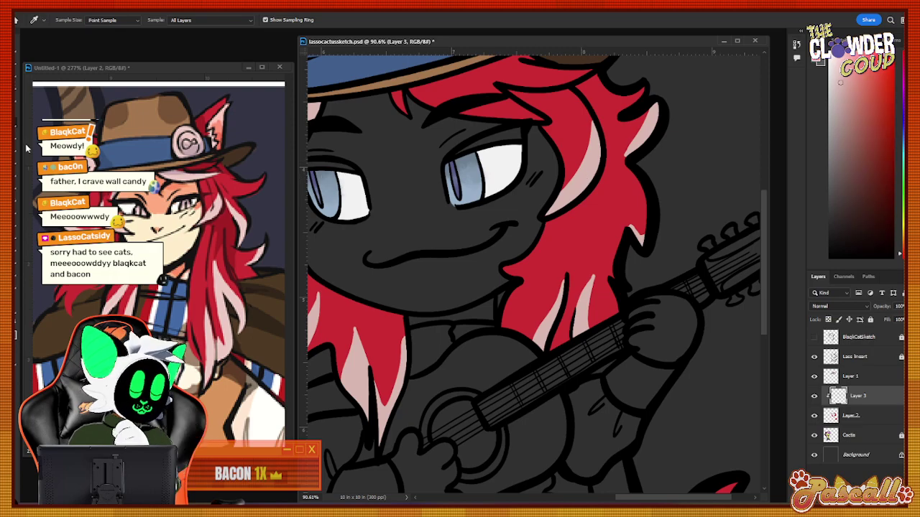
{"action": "key", "text": "b"}
{"action": "scroll", "coordinate": [767, 274], "scroll_direction": "up", "scroll_amount": 3}
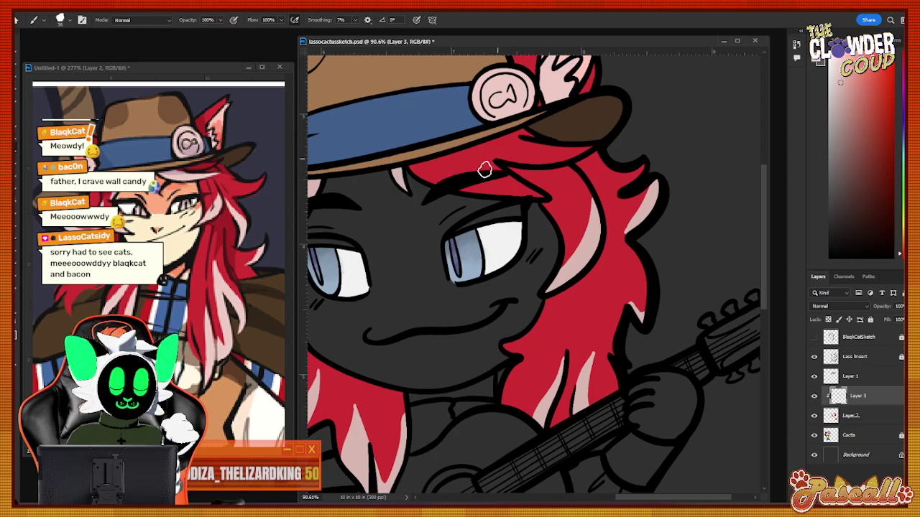
{"action": "left_click_drag", "start_coordinate": [481, 182], "coordinate": [534, 193]}
{"action": "left_click_drag", "start_coordinate": [447, 157], "coordinate": [433, 162]}
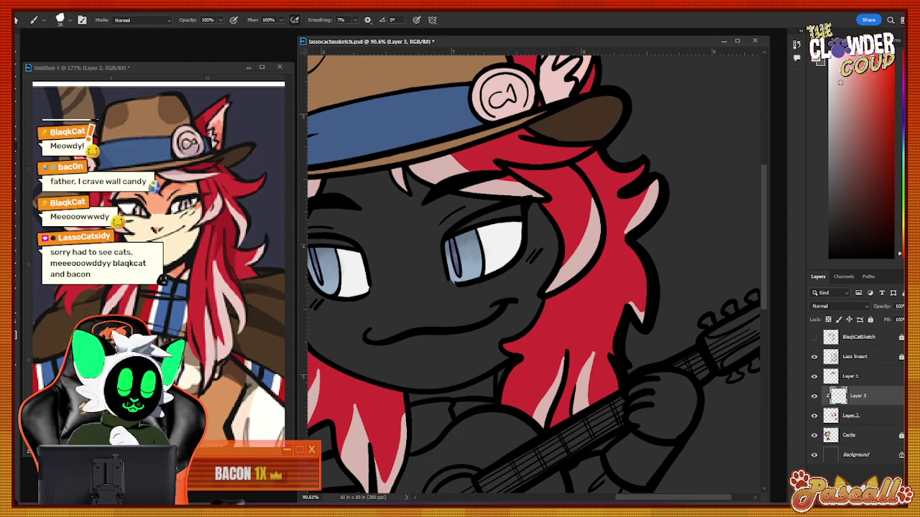
Check the hair streaks in the full illustration and save the file.
{"action": "key", "text": "space"}
{"action": "mouse_move", "coordinate": [613, 306]}
{"action": "left_mouse_down"}
{"action": "mouse_move", "coordinate": [579, 364]}
{"action": "mouse_move", "coordinate": [616, 297]}
{"action": "left_mouse_up"}
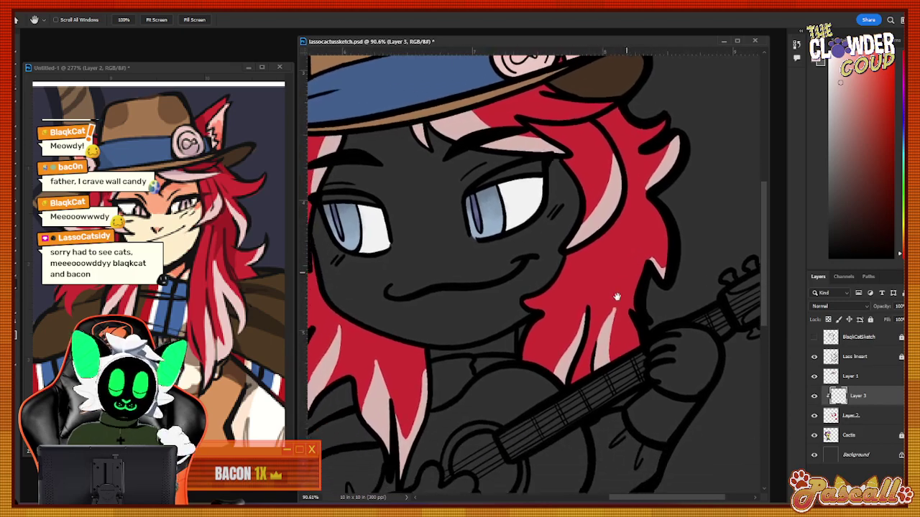
{"action": "left_click_drag", "start_coordinate": [584, 370], "coordinate": [464, 331]}
{"action": "key", "text": "ctrl+space"}
{"action": "left_click", "coordinate": [23, 9]}
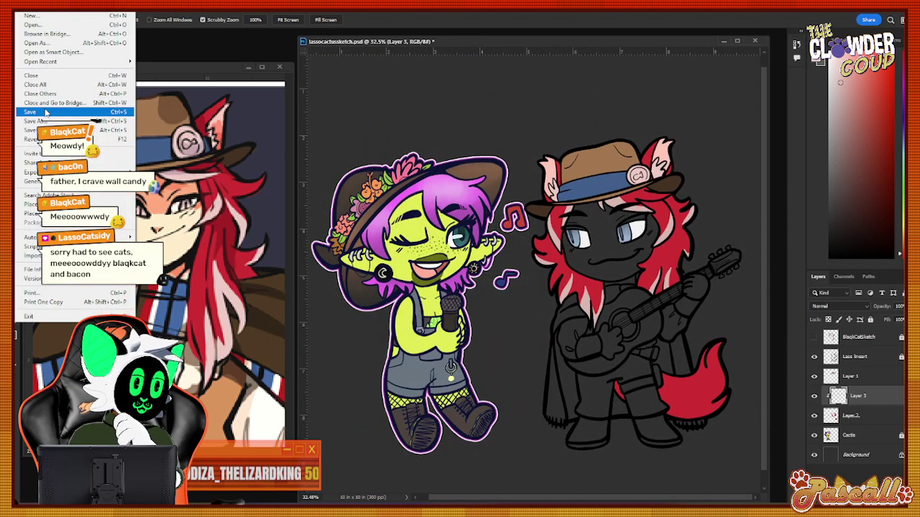
{"action": "key", "text": "Escape"}
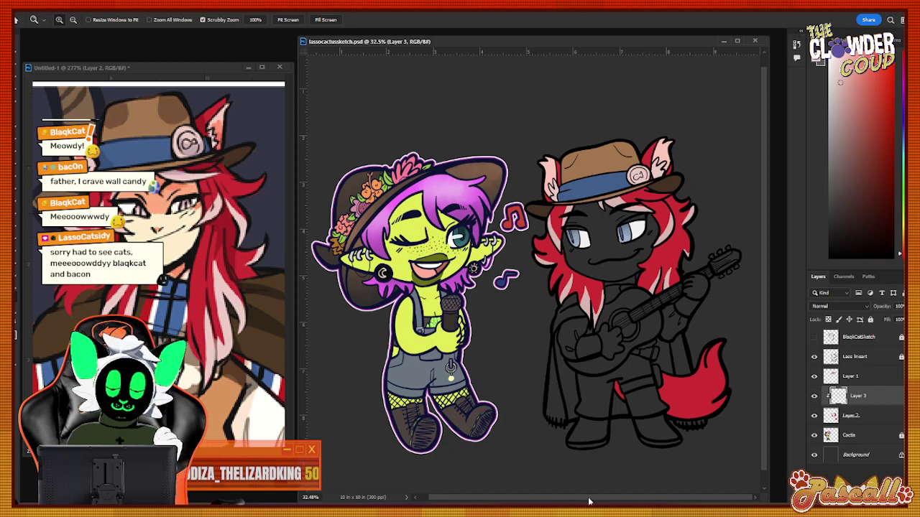
Show the reference's full figure and paint pale pink over the tail's lower half, with jagged tufts reaching into the red base.
{"action": "left_click", "coordinate": [261, 382]}
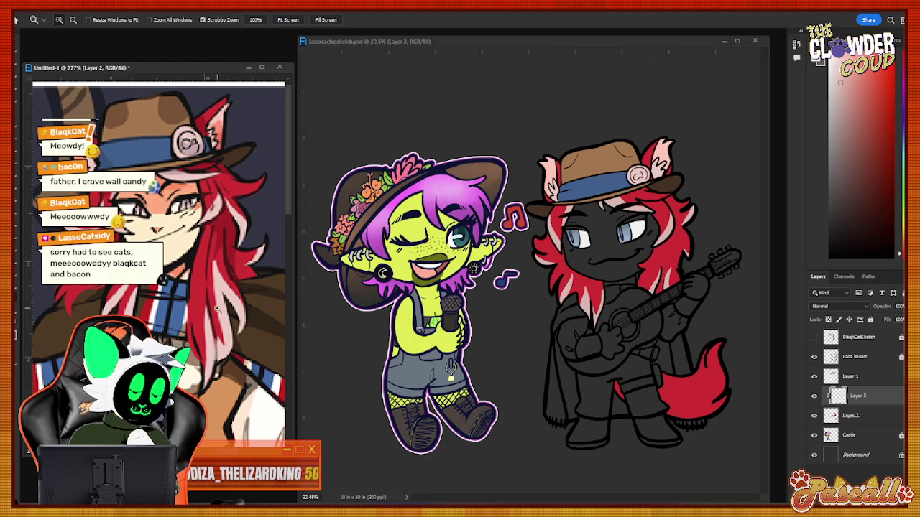
{"action": "left_click_drag", "start_coordinate": [260, 381], "coordinate": [231, 391]}
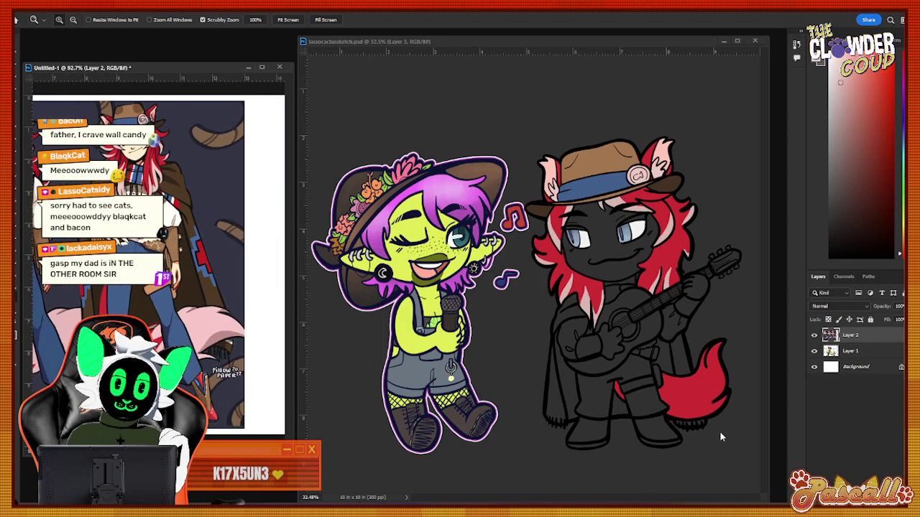
{"action": "left_click_drag", "start_coordinate": [720, 434], "coordinate": [761, 433]}
{"action": "key", "text": "b"}
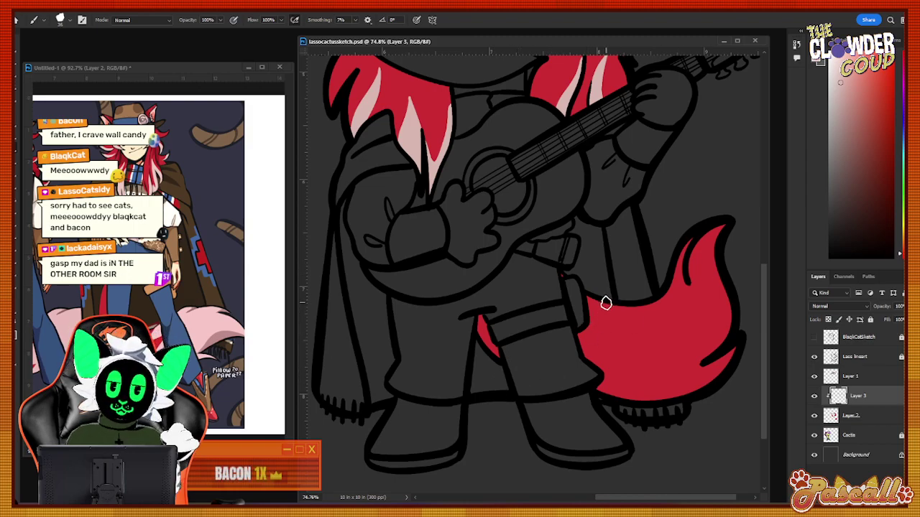
{"action": "mouse_move", "coordinate": [614, 340]}
{"action": "left_mouse_down"}
{"action": "mouse_move", "coordinate": [652, 367]}
{"action": "mouse_move", "coordinate": [638, 396]}
{"action": "mouse_move", "coordinate": [652, 378]}
{"action": "mouse_move", "coordinate": [651, 389]}
{"action": "mouse_move", "coordinate": [682, 388]}
{"action": "mouse_move", "coordinate": [669, 395]}
{"action": "mouse_move", "coordinate": [731, 355]}
{"action": "mouse_move", "coordinate": [667, 375]}
{"action": "left_mouse_up"}
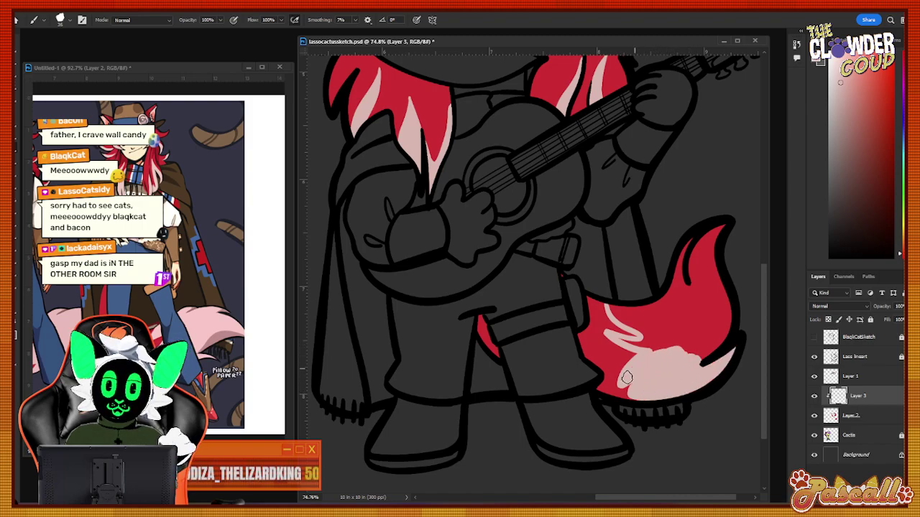
{"action": "left_click_drag", "start_coordinate": [627, 340], "coordinate": [688, 342]}
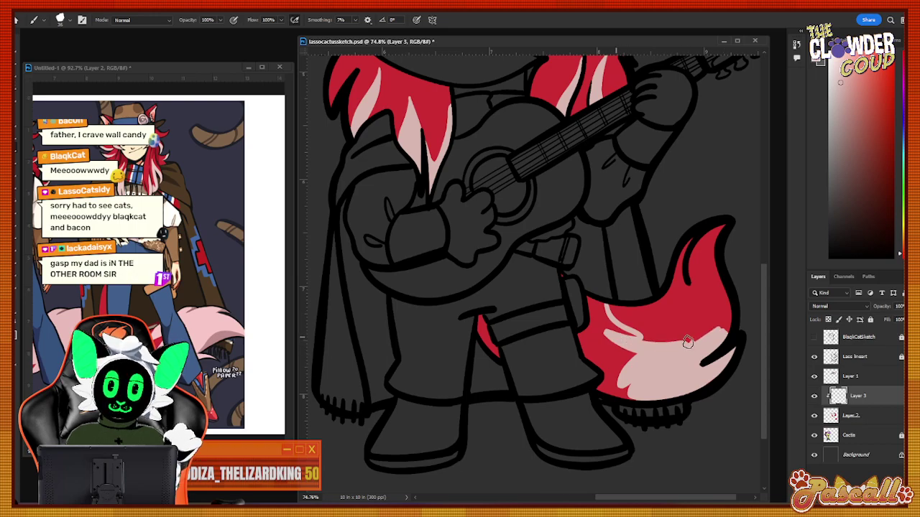
{"action": "left_click_drag", "start_coordinate": [611, 309], "coordinate": [661, 334]}
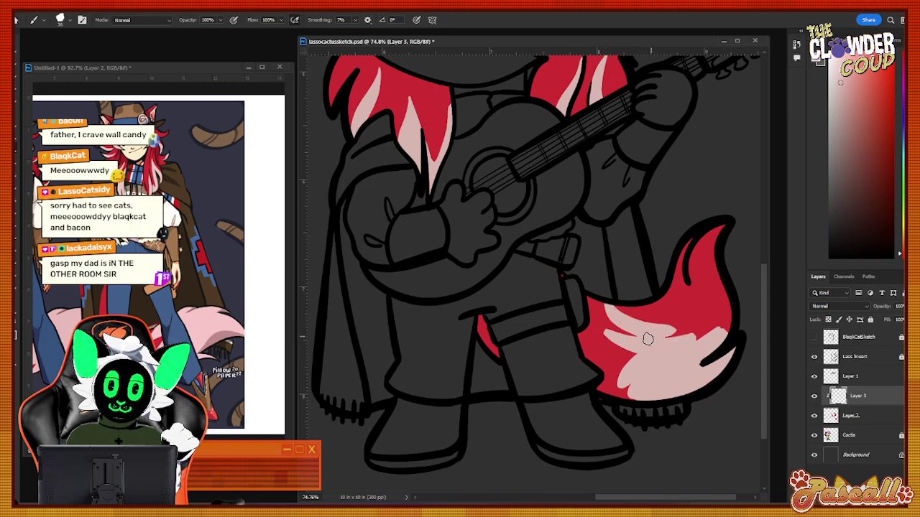
Extend the pale pink across the tail's centre and upper part up to the tip, keeping the base red.
{"action": "mouse_move", "coordinate": [609, 310]}
{"action": "left_mouse_down"}
{"action": "mouse_move", "coordinate": [688, 308]}
{"action": "mouse_move", "coordinate": [658, 332]}
{"action": "mouse_move", "coordinate": [673, 340]}
{"action": "mouse_move", "coordinate": [711, 331]}
{"action": "left_mouse_up"}
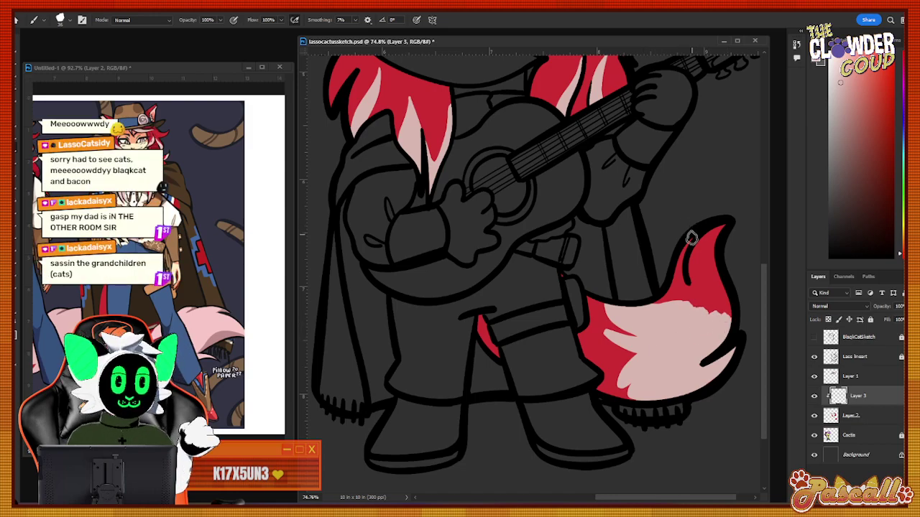
{"action": "mouse_move", "coordinate": [704, 232]}
{"action": "left_mouse_down"}
{"action": "mouse_move", "coordinate": [667, 301]}
{"action": "mouse_move", "coordinate": [686, 292]}
{"action": "mouse_move", "coordinate": [700, 256]}
{"action": "mouse_move", "coordinate": [700, 280]}
{"action": "mouse_move", "coordinate": [722, 306]}
{"action": "left_mouse_up"}
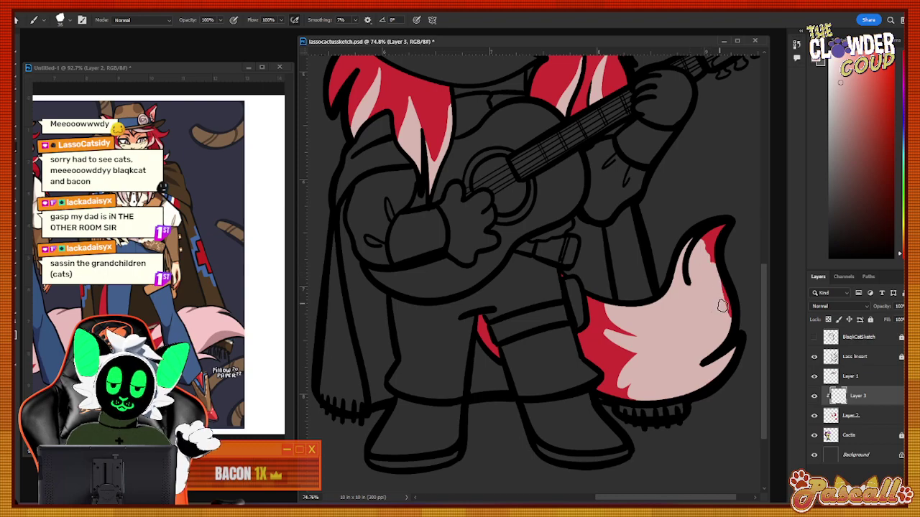
{"action": "left_click_drag", "start_coordinate": [720, 225], "coordinate": [703, 244]}
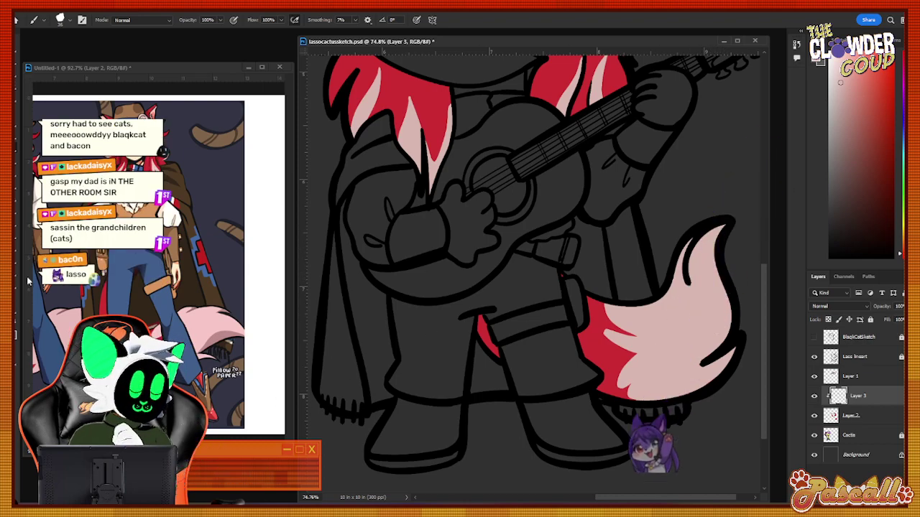
Add a new layer directly beneath Layer 2, above the goblin singer's layer.
{"action": "key", "text": "z"}
{"action": "left_click_drag", "start_coordinate": [668, 363], "coordinate": [686, 372]}
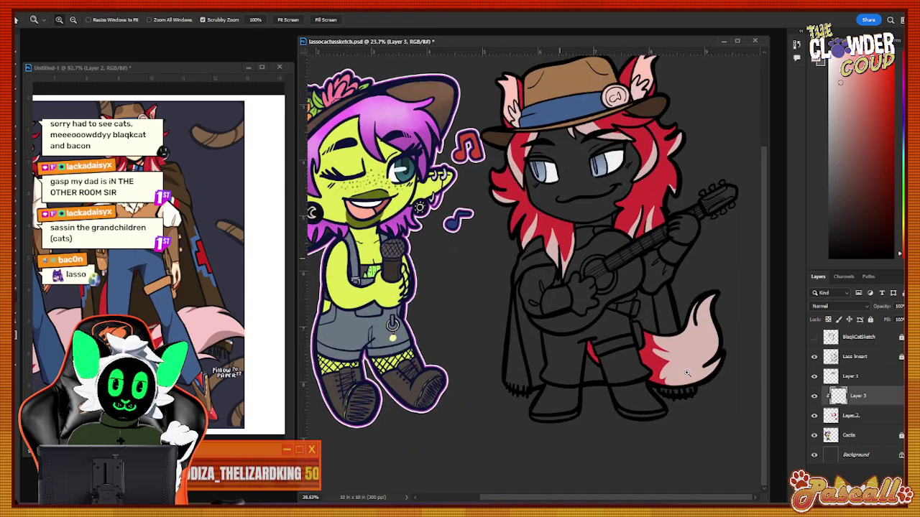
{"action": "left_click", "coordinate": [874, 437]}
{"action": "key", "text": "ctrl+shift+alt+n"}
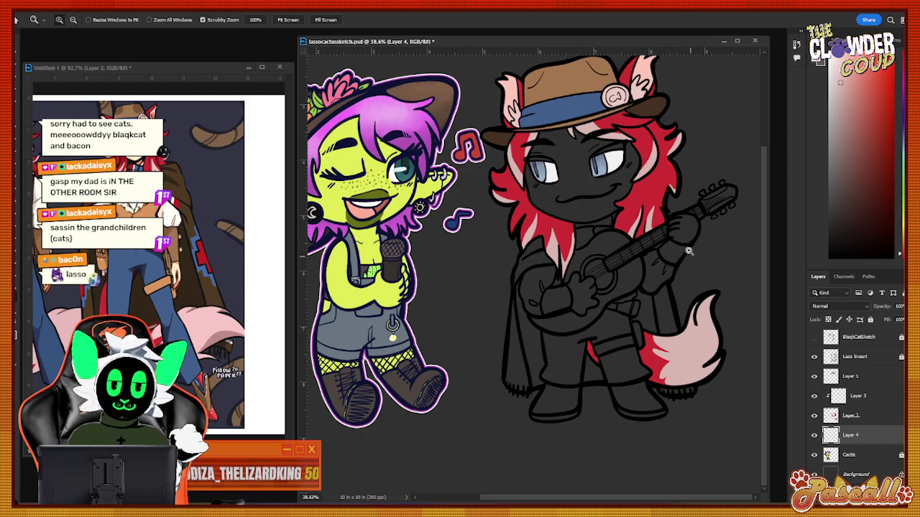
Sample the tan brown of the reference's hat as the painting colour.
{"action": "left_click_drag", "start_coordinate": [683, 225], "coordinate": [693, 235]}
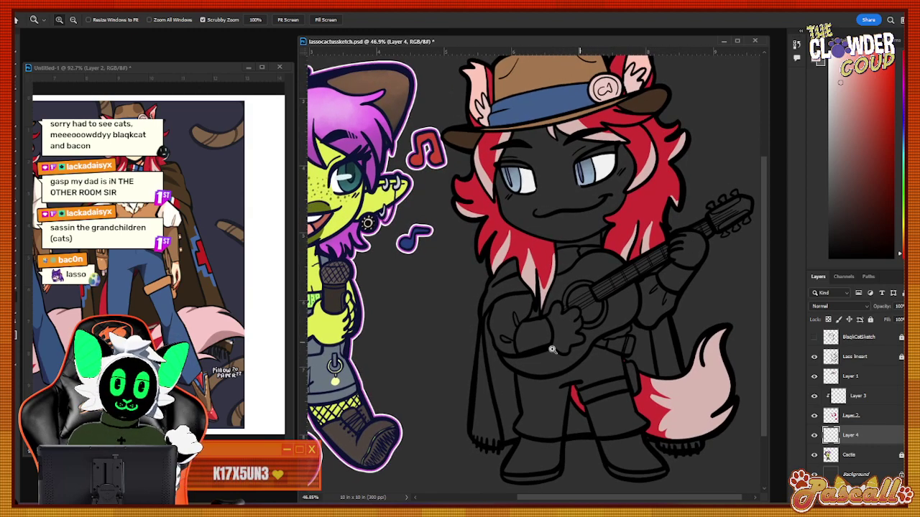
{"action": "left_click_drag", "start_coordinate": [553, 351], "coordinate": [561, 345]}
{"action": "left_click", "coordinate": [18, 123]}
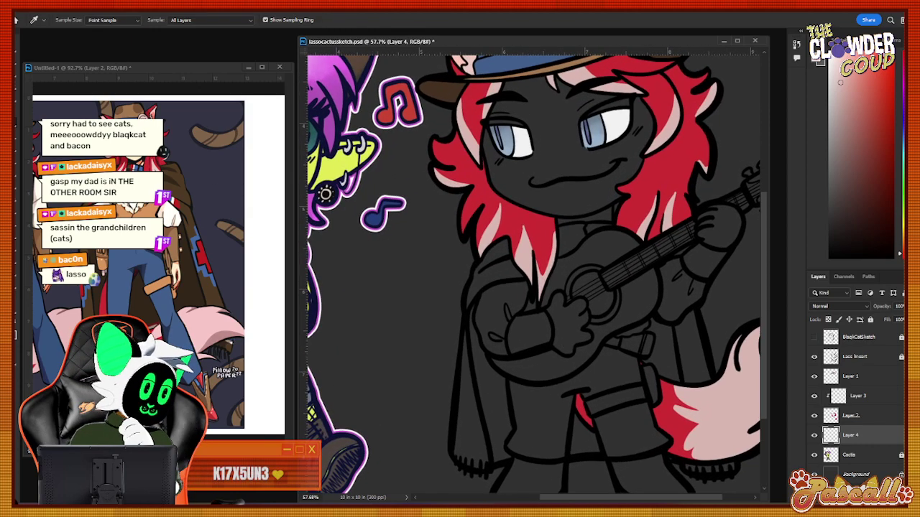
{"action": "left_click", "coordinate": [143, 118]}
{"action": "left_click", "coordinate": [16, 148]}
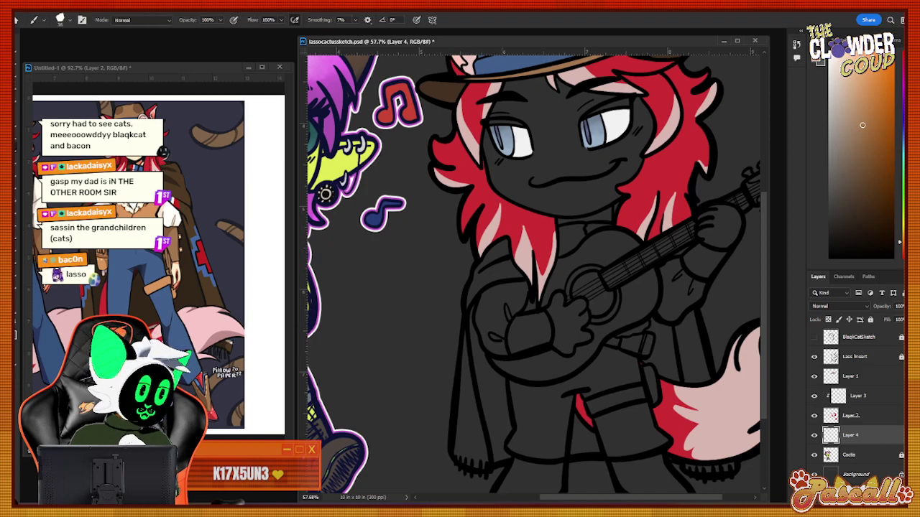
{"action": "key", "text": "i"}
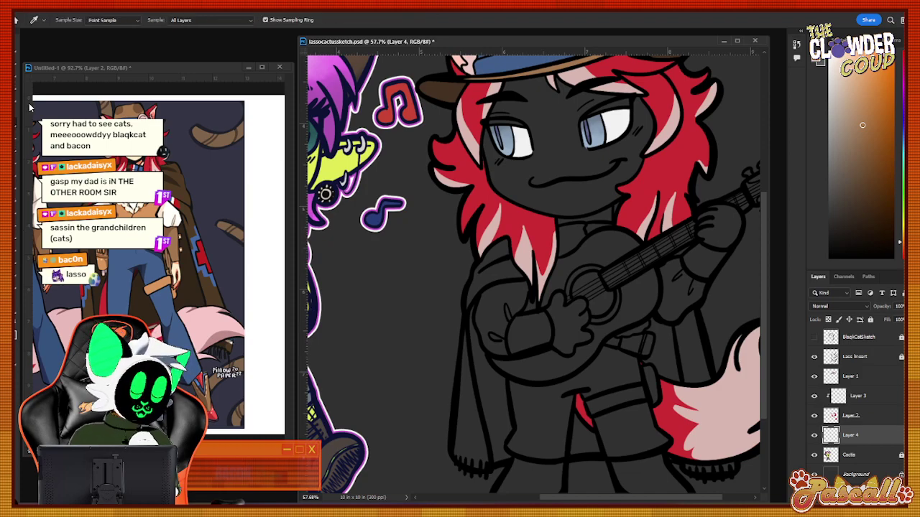
Unlock the Lass lineart layer and draw black fringe strands under the strumming hand's cuff with a size 21 brush at 71% smoothing.
{"action": "left_click", "coordinate": [862, 357]}
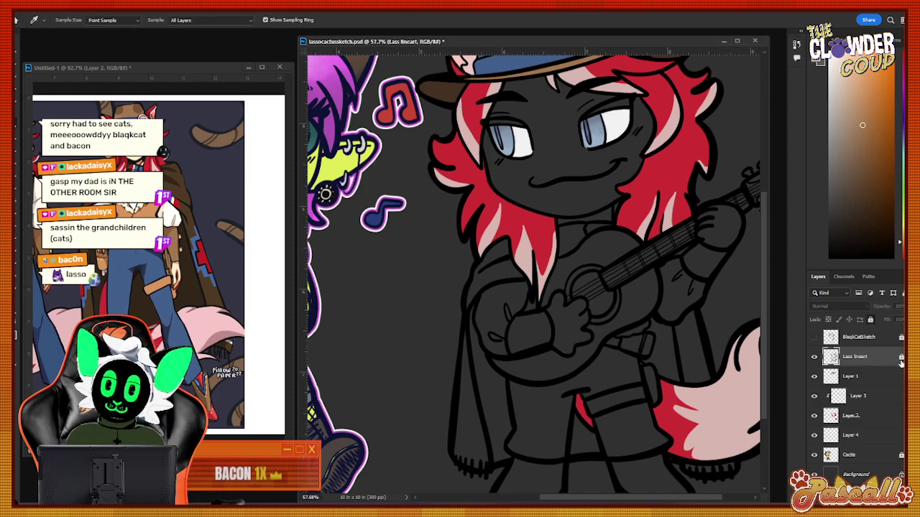
{"action": "left_click", "coordinate": [16, 302]}
{"action": "left_click_drag", "start_coordinate": [591, 386], "coordinate": [651, 385]}
{"action": "left_click", "coordinate": [15, 172]}
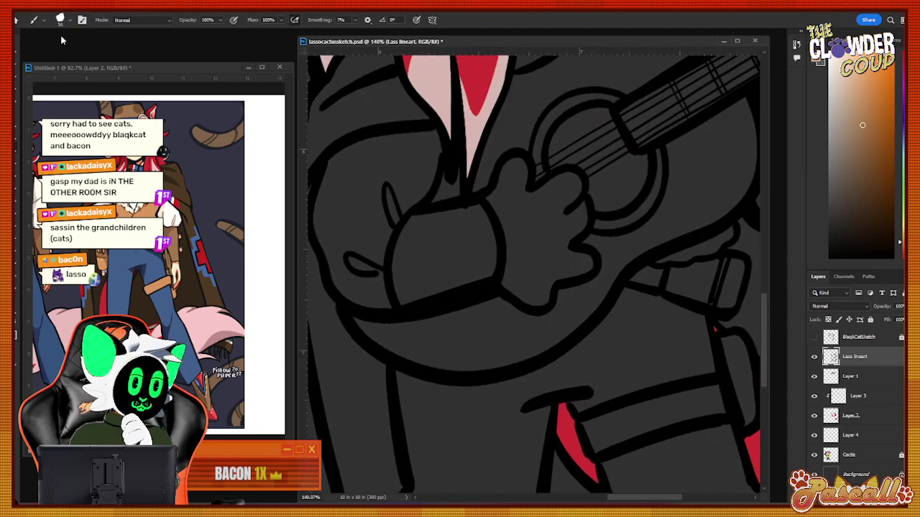
{"action": "left_click", "coordinate": [66, 20]}
{"action": "left_click_drag", "start_coordinate": [65, 53], "coordinate": [62, 53]}
{"action": "left_click", "coordinate": [61, 21]}
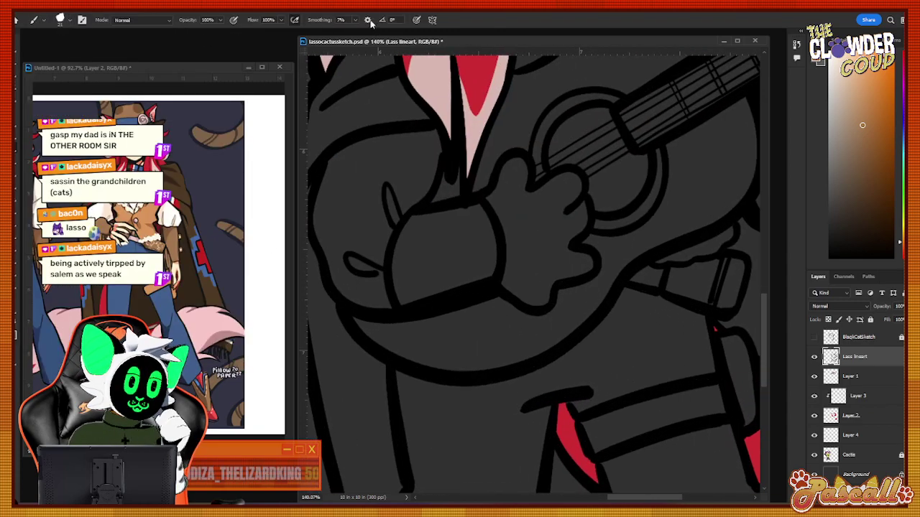
{"action": "left_click", "coordinate": [355, 20]}
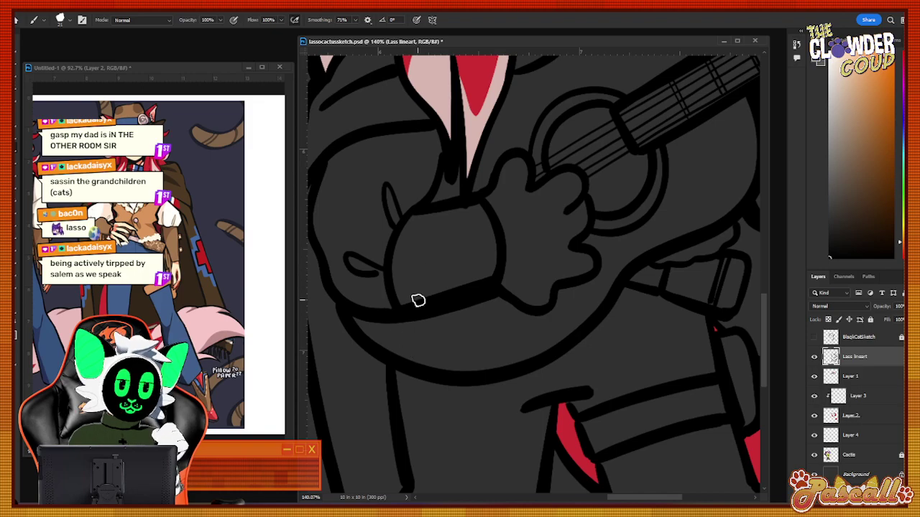
{"action": "left_click_drag", "start_coordinate": [409, 359], "coordinate": [413, 324]}
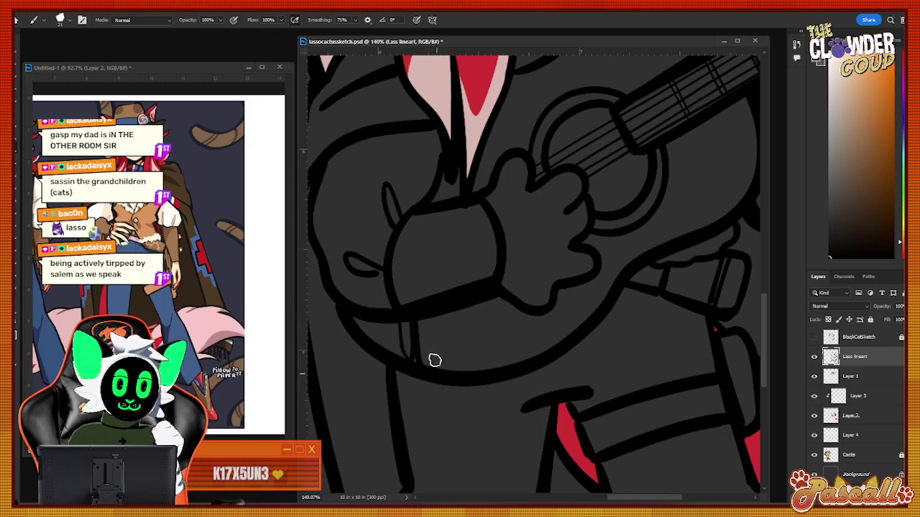
{"action": "mouse_move", "coordinate": [442, 367]}
{"action": "left_mouse_down"}
{"action": "mouse_move", "coordinate": [466, 321]}
{"action": "mouse_move", "coordinate": [467, 377]}
{"action": "mouse_move", "coordinate": [477, 304]}
{"action": "mouse_move", "coordinate": [480, 357]}
{"action": "mouse_move", "coordinate": [495, 370]}
{"action": "mouse_move", "coordinate": [494, 292]}
{"action": "left_mouse_up"}
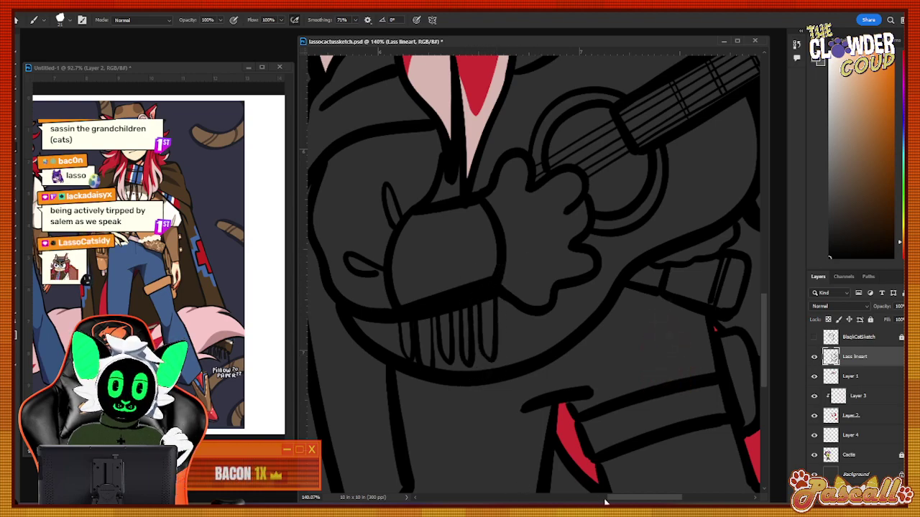
Draw matching black fringe strands along the underside of the fretting hand's cuff, redoing the outermost strand shorter.
{"action": "left_click_drag", "start_coordinate": [615, 498], "coordinate": [661, 501]}
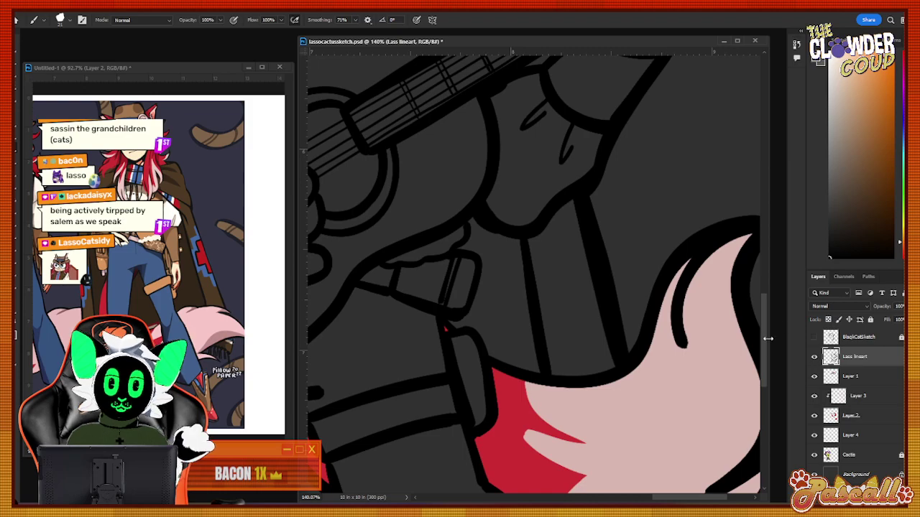
{"action": "left_click_drag", "start_coordinate": [764, 339], "coordinate": [764, 319]}
{"action": "mouse_move", "coordinate": [610, 228]}
{"action": "left_mouse_down"}
{"action": "mouse_move", "coordinate": [622, 265]}
{"action": "mouse_move", "coordinate": [618, 193]}
{"action": "mouse_move", "coordinate": [630, 288]}
{"action": "mouse_move", "coordinate": [637, 181]}
{"action": "left_mouse_up"}
{"action": "mouse_move", "coordinate": [652, 248]}
{"action": "left_mouse_down"}
{"action": "mouse_move", "coordinate": [652, 157]}
{"action": "mouse_move", "coordinate": [658, 262]}
{"action": "mouse_move", "coordinate": [671, 250]}
{"action": "mouse_move", "coordinate": [663, 137]}
{"action": "left_mouse_up"}
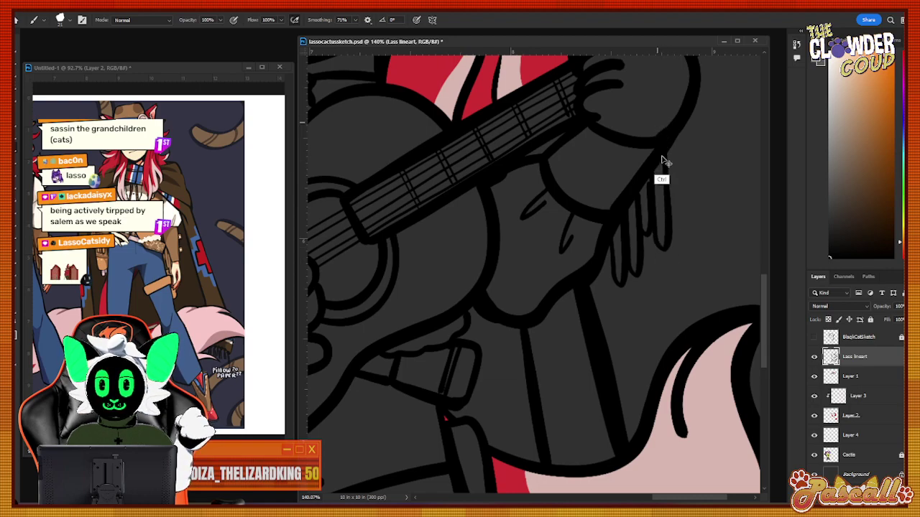
{"action": "key", "text": "ctrl+z"}
{"action": "mouse_move", "coordinate": [649, 174]}
{"action": "left_mouse_down"}
{"action": "mouse_move", "coordinate": [654, 235]}
{"action": "mouse_move", "coordinate": [663, 226]}
{"action": "mouse_move", "coordinate": [657, 156]}
{"action": "left_mouse_up"}
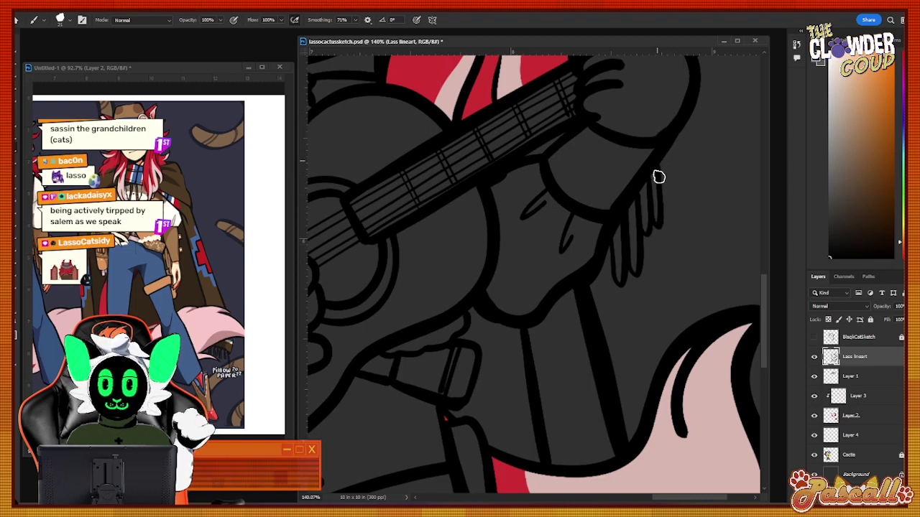
Lock the Lass lineart layer and review the fringed cuffs against the whole figure.
{"action": "key", "text": "z"}
{"action": "left_click_drag", "start_coordinate": [561, 282], "coordinate": [524, 342]}
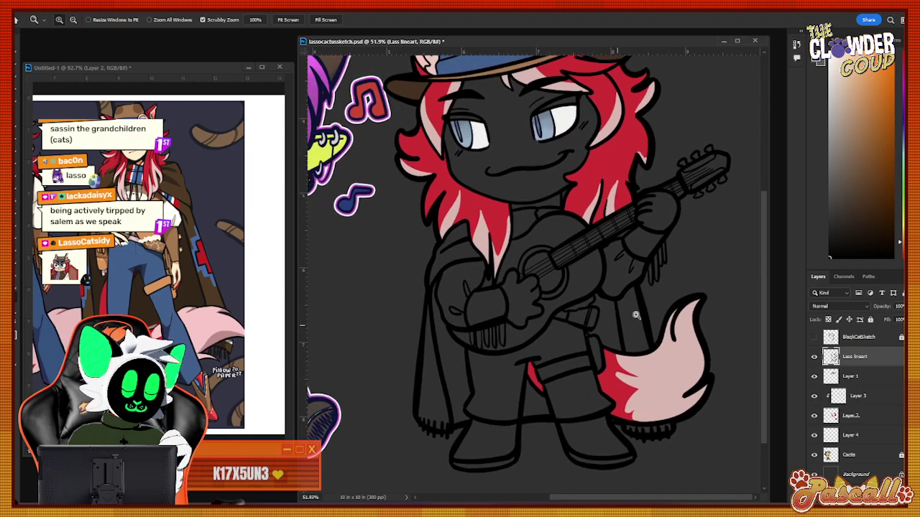
{"action": "mouse_move", "coordinate": [636, 315]}
{"action": "left_mouse_down"}
{"action": "mouse_move", "coordinate": [648, 306]}
{"action": "mouse_move", "coordinate": [641, 313]}
{"action": "left_mouse_up"}
{"action": "left_click_drag", "start_coordinate": [470, 381], "coordinate": [499, 366]}
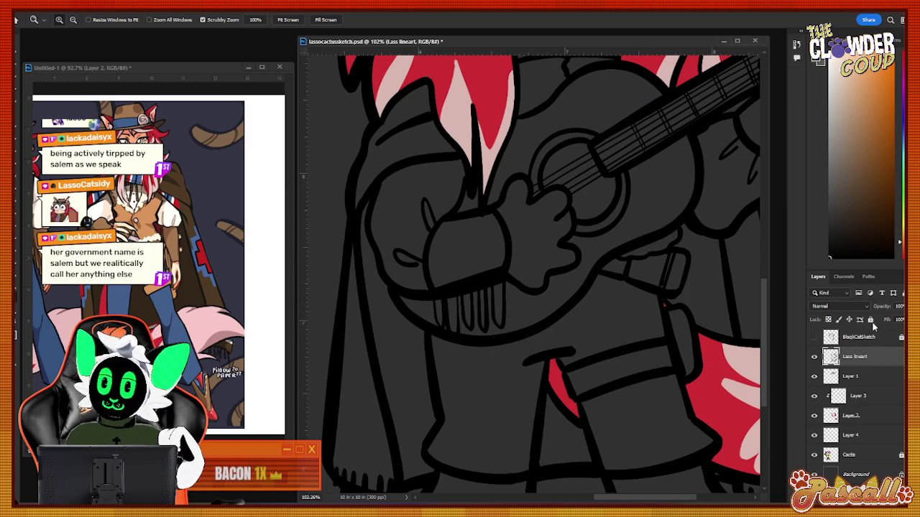
{"action": "left_click", "coordinate": [871, 320]}
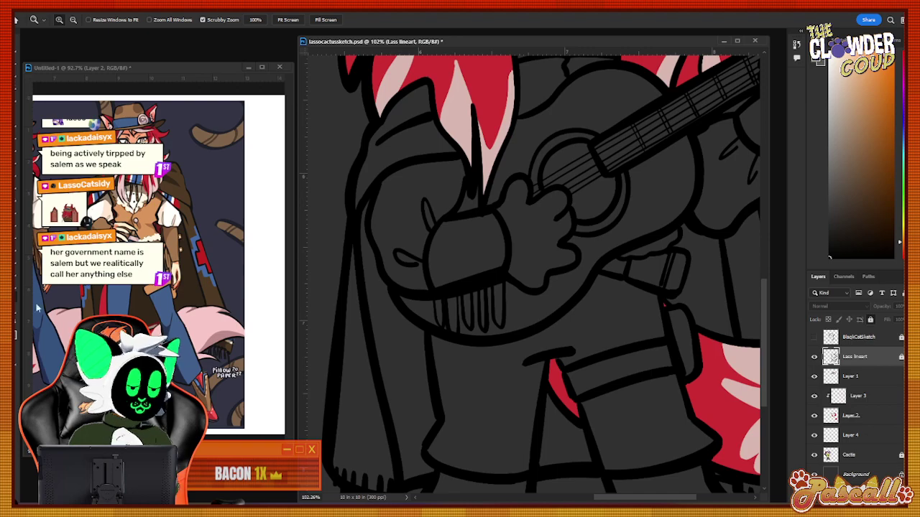
{"action": "left_click_drag", "start_coordinate": [637, 344], "coordinate": [582, 385]}
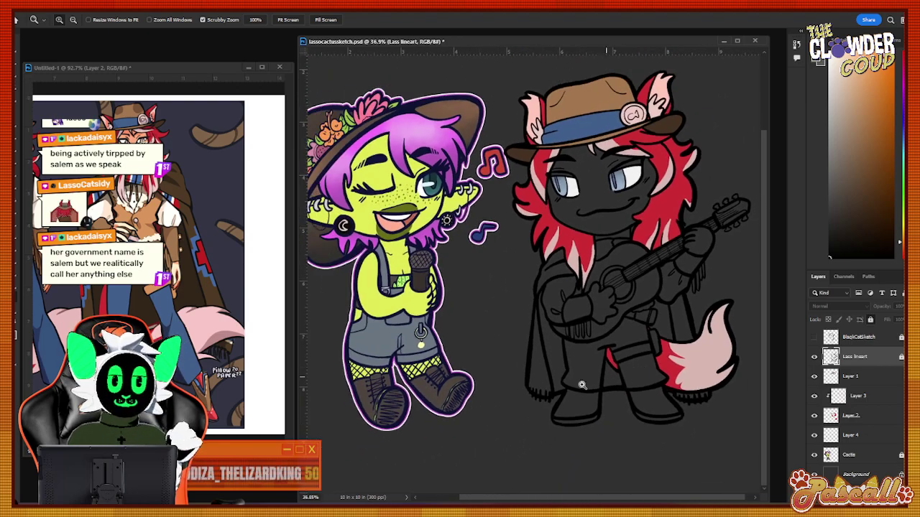
{"action": "left_click_drag", "start_coordinate": [602, 497], "coordinate": [609, 503]}
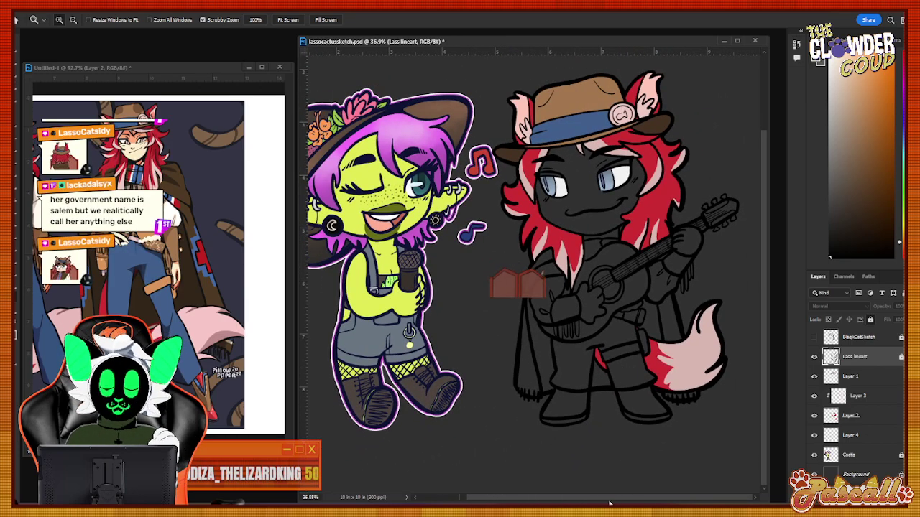
{"action": "scroll", "coordinate": [575, 467], "scroll_direction": "up", "scroll_amount": 2}
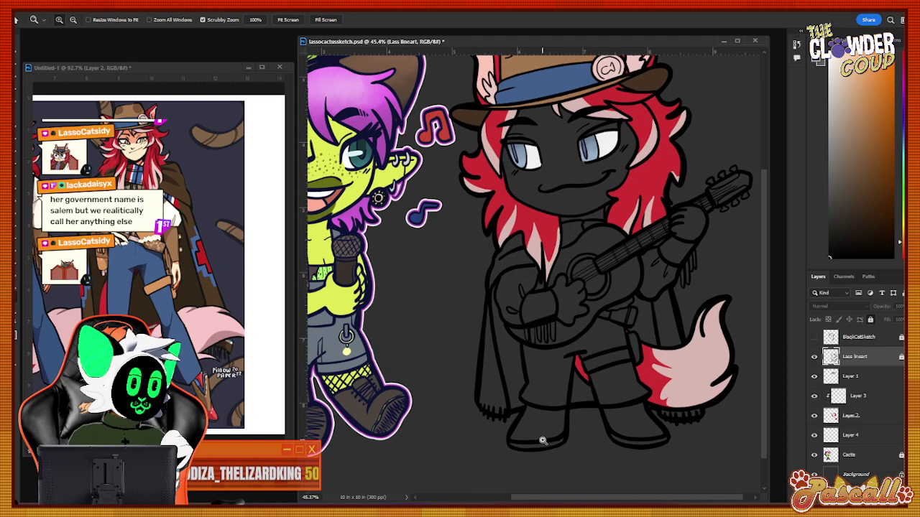
{"action": "scroll", "coordinate": [654, 294], "scroll_direction": "up", "scroll_amount": 3}
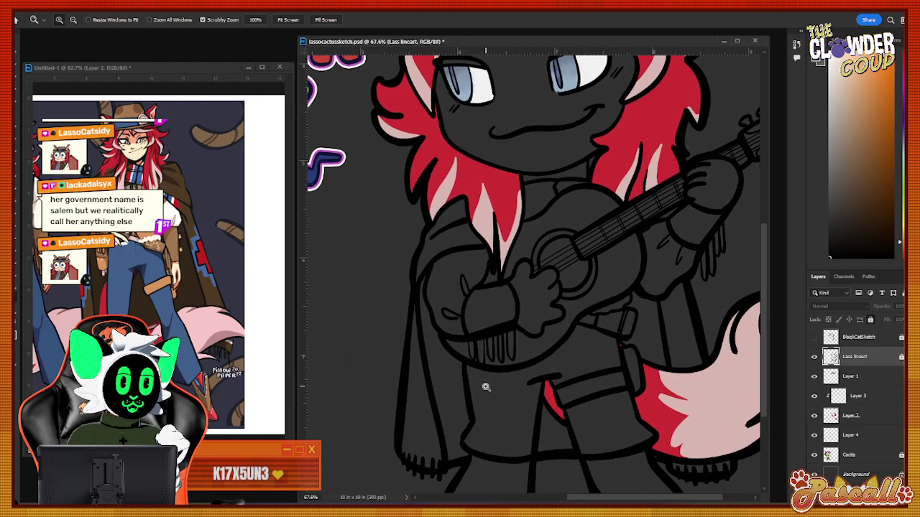
{"action": "left_click_drag", "start_coordinate": [602, 358], "coordinate": [618, 368]}
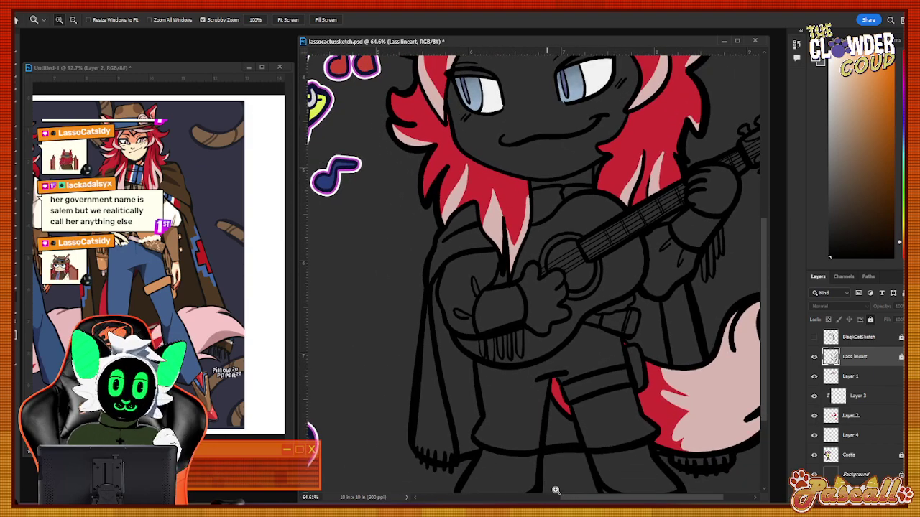
{"action": "left_click_drag", "start_coordinate": [576, 498], "coordinate": [583, 498]}
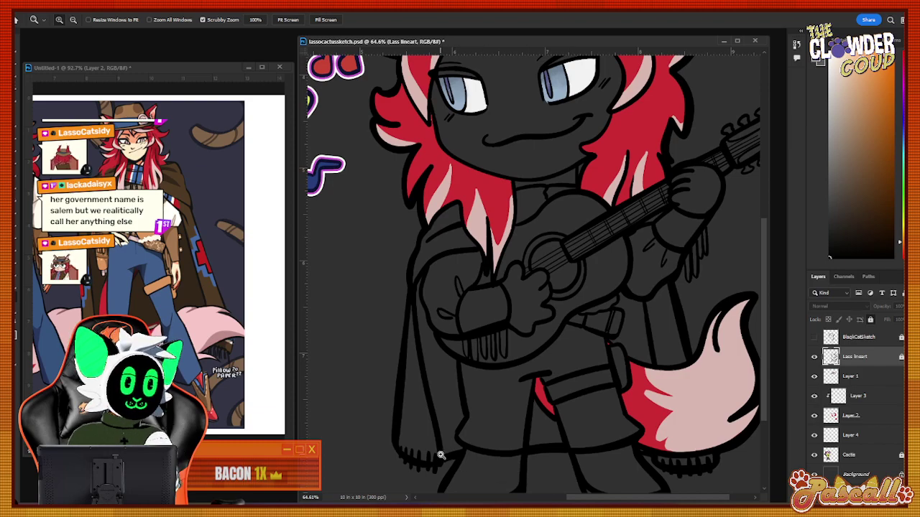
On Layer 4, paint the strumming hand's cuff and its fringe strands tan brown, with brush smoothing lowered to 5%.
{"action": "left_click", "coordinate": [859, 436]}
{"action": "key", "text": "i"}
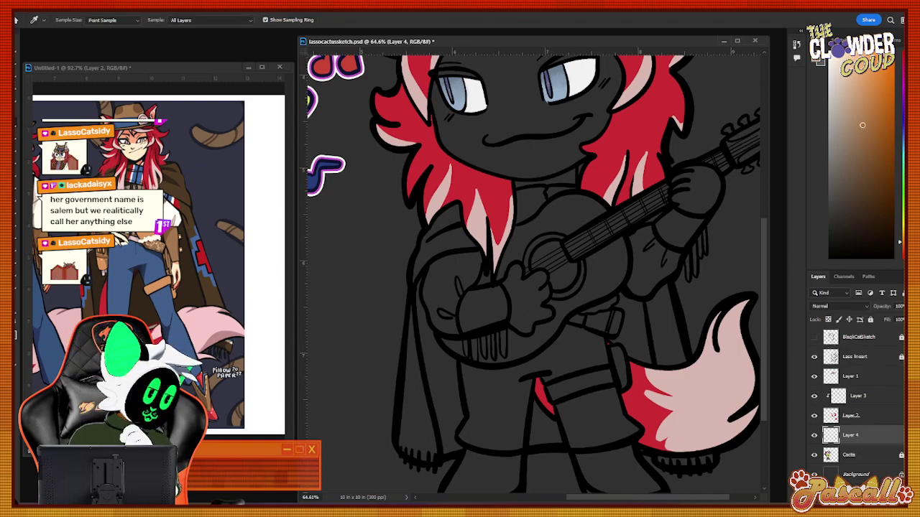
{"action": "left_click", "coordinate": [14, 301]}
{"action": "left_click_drag", "start_coordinate": [602, 353], "coordinate": [632, 347]}
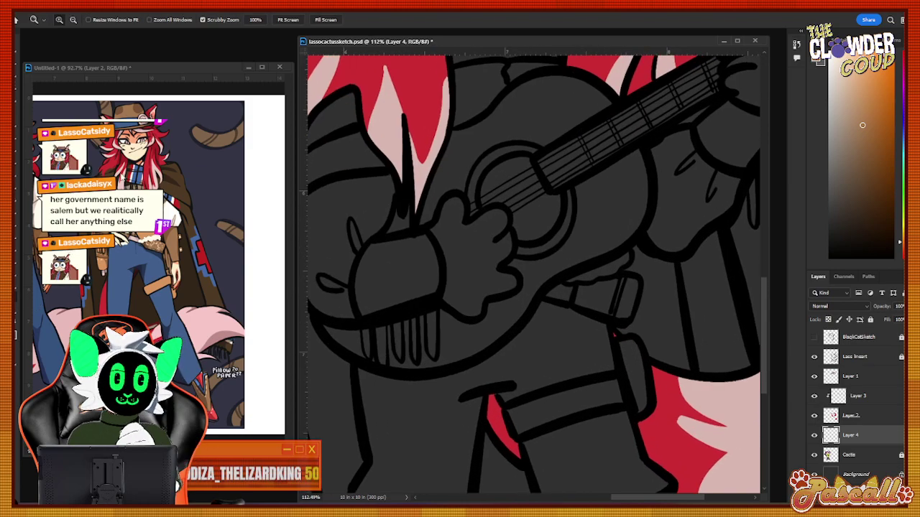
{"action": "key", "text": "b"}
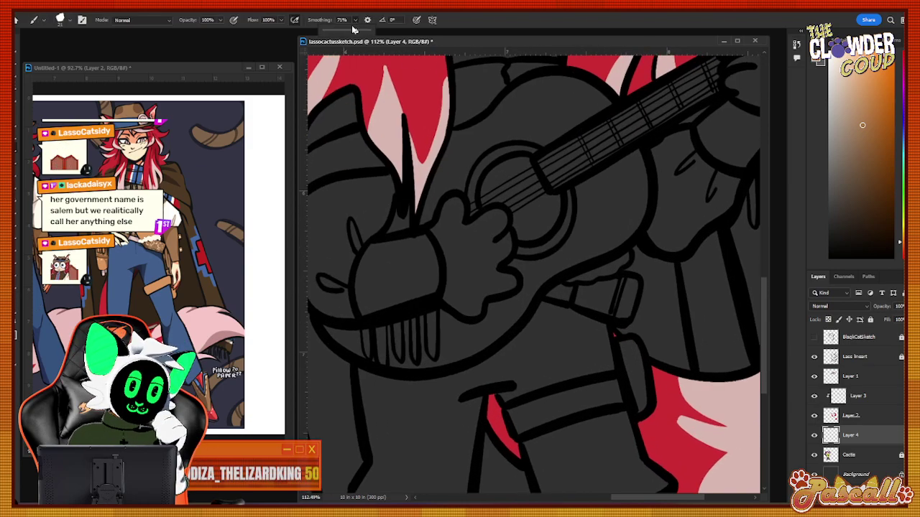
{"action": "mouse_move", "coordinate": [365, 252]}
{"action": "left_mouse_down"}
{"action": "mouse_move", "coordinate": [363, 287]}
{"action": "mouse_move", "coordinate": [368, 268]}
{"action": "left_mouse_up"}
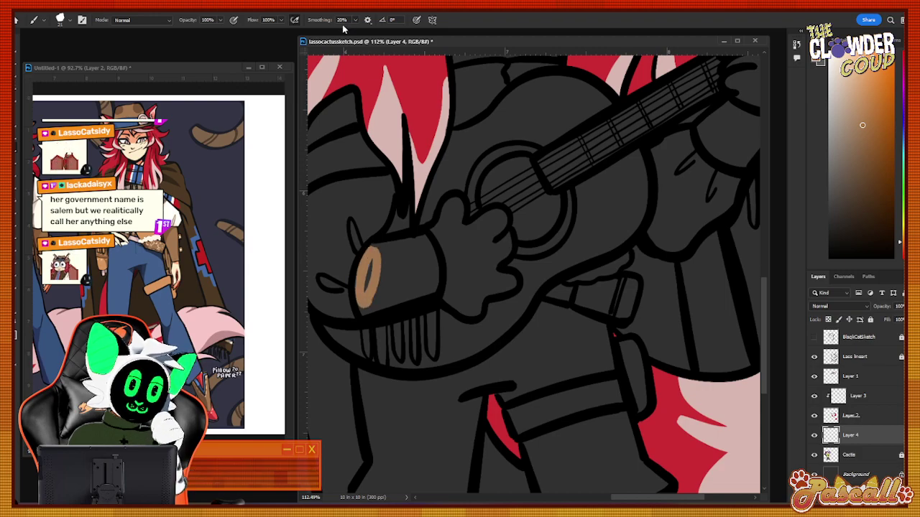
{"action": "left_click_drag", "start_coordinate": [355, 31], "coordinate": [345, 32]}
{"action": "mouse_move", "coordinate": [372, 246]}
{"action": "left_mouse_down"}
{"action": "mouse_move", "coordinate": [367, 311]}
{"action": "mouse_move", "coordinate": [385, 266]}
{"action": "mouse_move", "coordinate": [375, 301]}
{"action": "mouse_move", "coordinate": [399, 298]}
{"action": "mouse_move", "coordinate": [418, 265]}
{"action": "mouse_move", "coordinate": [429, 291]}
{"action": "left_mouse_up"}
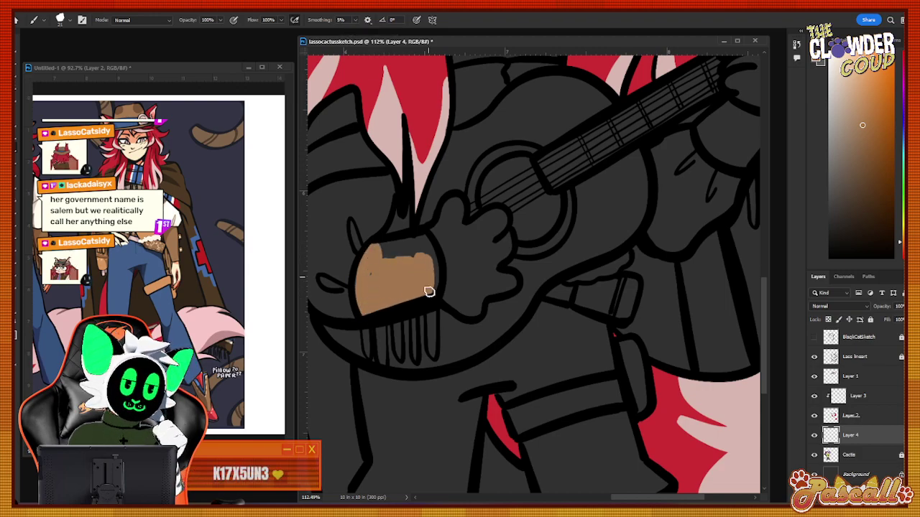
{"action": "left_click_drag", "start_coordinate": [385, 248], "coordinate": [376, 273]}
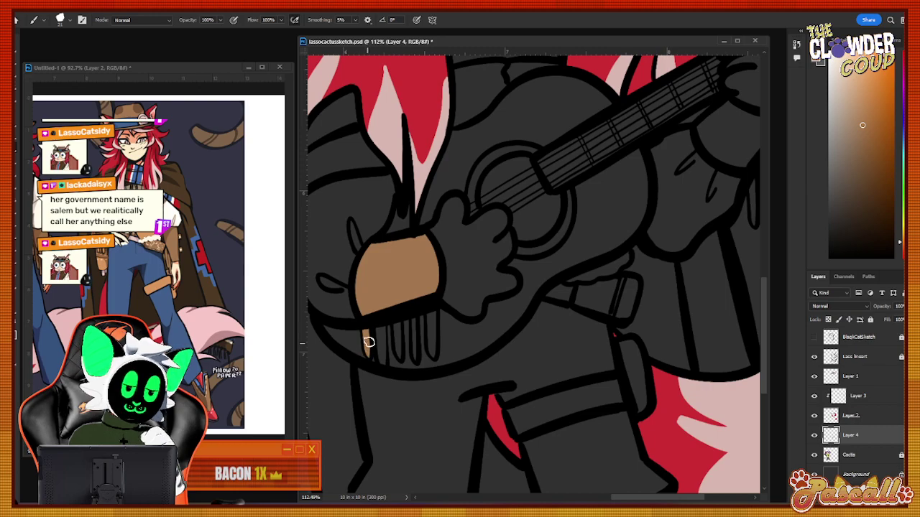
{"action": "mouse_move", "coordinate": [368, 343]}
{"action": "left_mouse_down"}
{"action": "mouse_move", "coordinate": [376, 321]}
{"action": "mouse_move", "coordinate": [384, 359]}
{"action": "mouse_move", "coordinate": [396, 307]}
{"action": "mouse_move", "coordinate": [384, 360]}
{"action": "mouse_move", "coordinate": [395, 332]}
{"action": "mouse_move", "coordinate": [400, 351]}
{"action": "mouse_move", "coordinate": [403, 323]}
{"action": "left_mouse_up"}
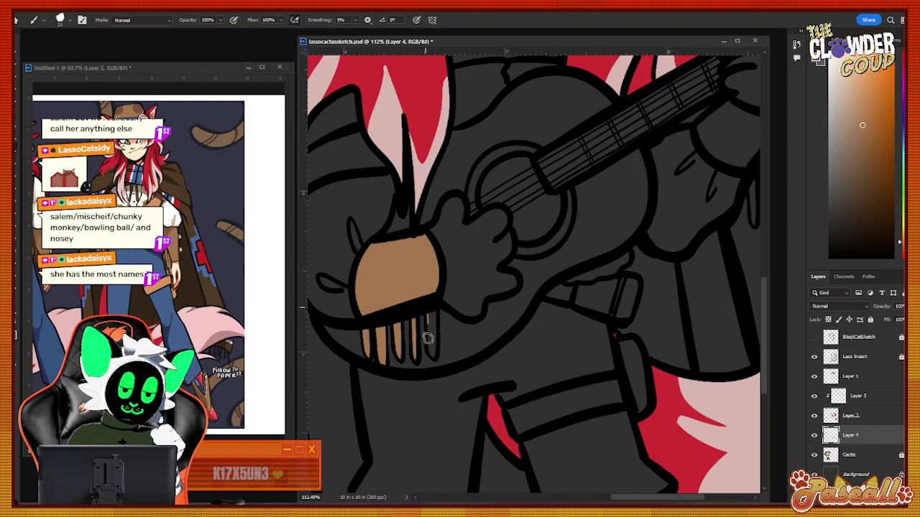
{"action": "left_click_drag", "start_coordinate": [428, 317], "coordinate": [433, 324]}
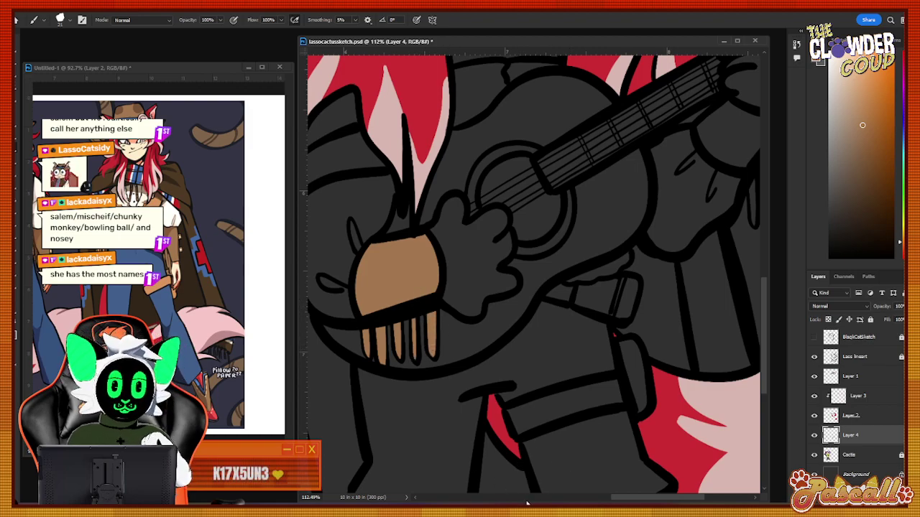
Paint the fretting hand's cuff and its fringe strands in the same tan brown.
{"action": "left_click_drag", "start_coordinate": [630, 501], "coordinate": [670, 501]}
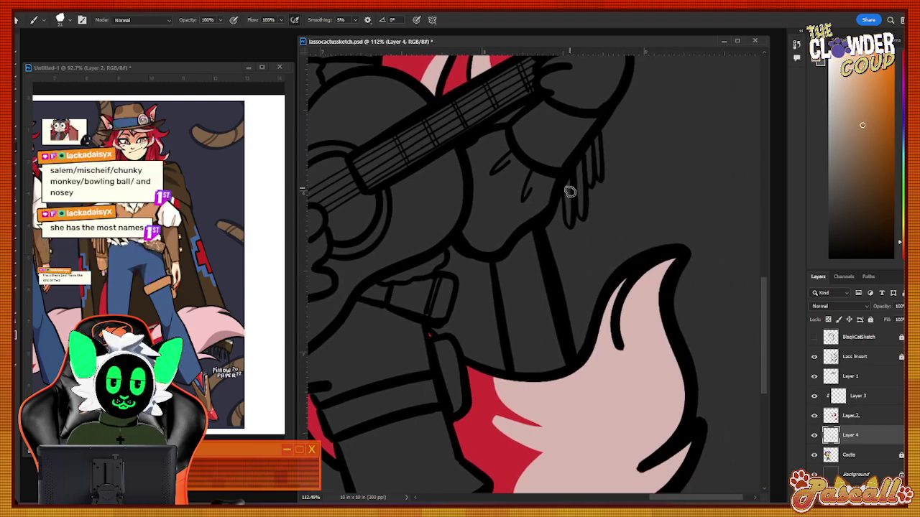
{"action": "mouse_move", "coordinate": [565, 186]}
{"action": "left_mouse_down"}
{"action": "mouse_move", "coordinate": [569, 226]}
{"action": "mouse_move", "coordinate": [567, 158]}
{"action": "mouse_move", "coordinate": [584, 169]}
{"action": "mouse_move", "coordinate": [576, 183]}
{"action": "mouse_move", "coordinate": [582, 216]}
{"action": "left_mouse_up"}
{"action": "mouse_move", "coordinate": [587, 152]}
{"action": "left_mouse_down"}
{"action": "mouse_move", "coordinate": [588, 180]}
{"action": "mouse_move", "coordinate": [600, 137]}
{"action": "mouse_move", "coordinate": [597, 170]}
{"action": "mouse_move", "coordinate": [599, 153]}
{"action": "left_mouse_up"}
{"action": "mouse_move", "coordinate": [596, 110]}
{"action": "left_mouse_down"}
{"action": "mouse_move", "coordinate": [595, 124]}
{"action": "mouse_move", "coordinate": [551, 113]}
{"action": "mouse_move", "coordinate": [515, 129]}
{"action": "mouse_move", "coordinate": [574, 160]}
{"action": "mouse_move", "coordinate": [586, 132]}
{"action": "mouse_move", "coordinate": [544, 160]}
{"action": "left_mouse_up"}
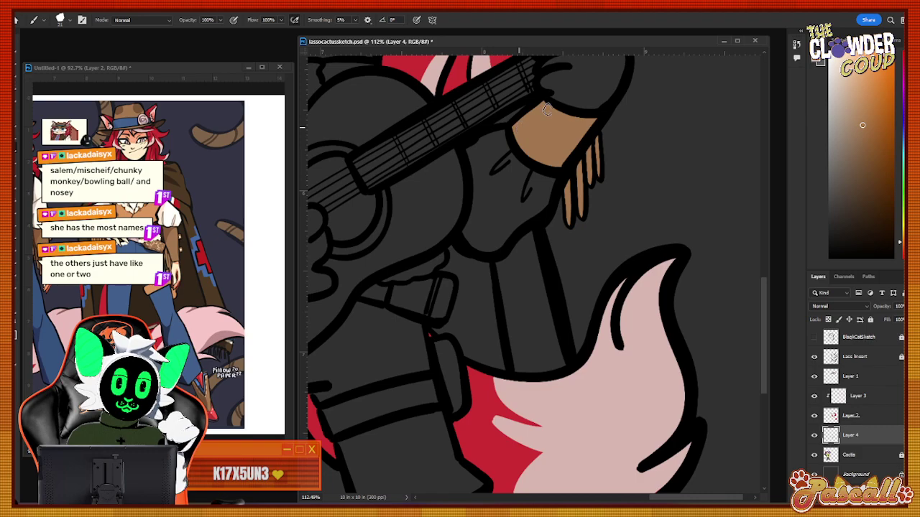
{"action": "key", "text": "z"}
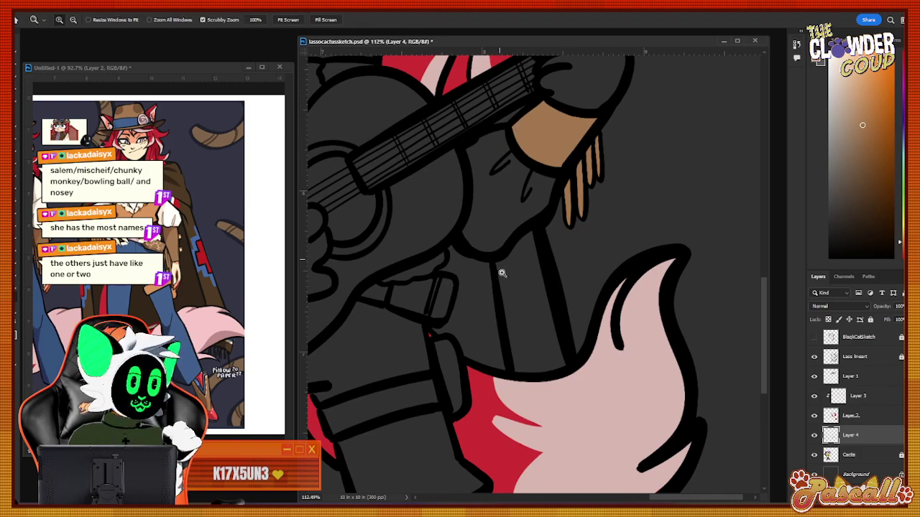
{"action": "left_click_drag", "start_coordinate": [501, 273], "coordinate": [474, 348]}
{"action": "left_click_drag", "start_coordinate": [542, 352], "coordinate": [528, 353]}
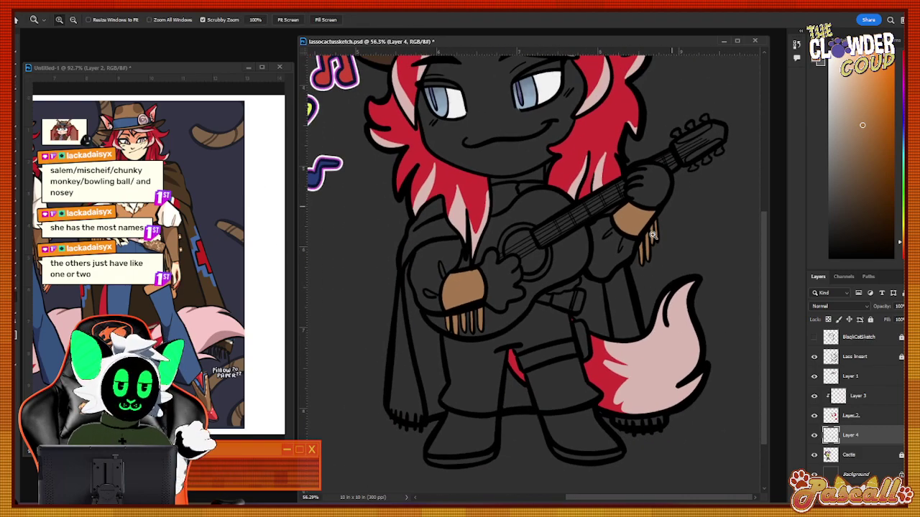
Sample the reference's hair red and fill the small unpainted hair gap beside the neck on Layer 2.
{"action": "scroll", "coordinate": [610, 331], "scroll_direction": "up", "scroll_amount": 3}
{"action": "key", "text": "i"}
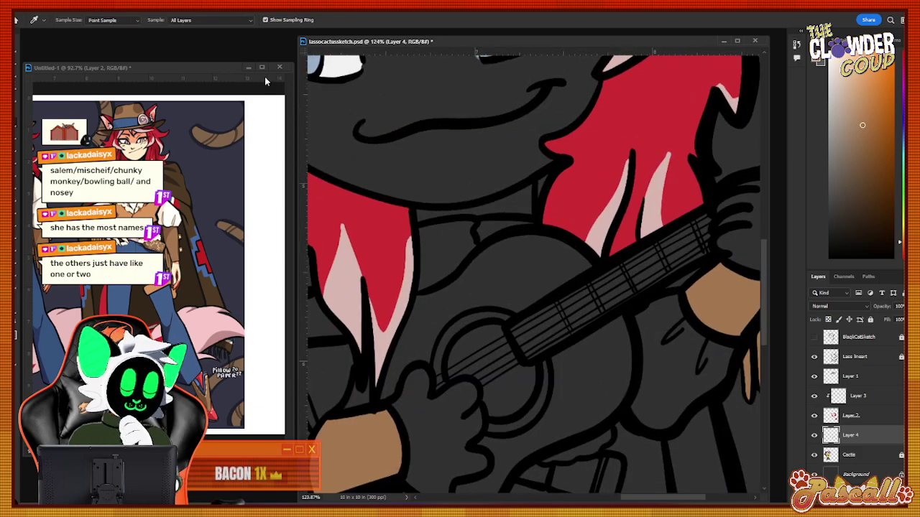
{"action": "left_click", "coordinate": [157, 135]}
{"action": "left_click", "coordinate": [16, 148]}
{"action": "left_click", "coordinate": [824, 415]}
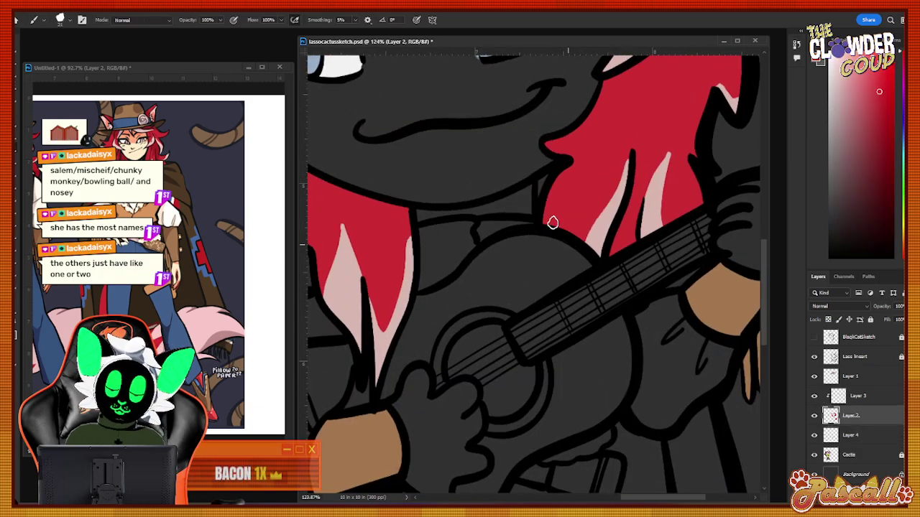
{"action": "left_click_drag", "start_coordinate": [538, 191], "coordinate": [546, 178]}
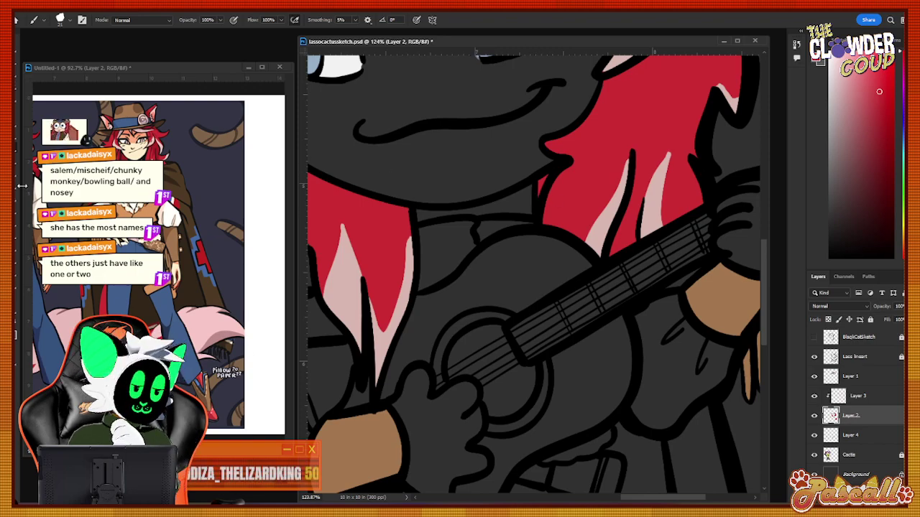
Add a new layer directly above the goblin singer's layer, beneath Layer 4.
{"action": "key", "text": "z"}
{"action": "left_click_drag", "start_coordinate": [538, 306], "coordinate": [447, 309]}
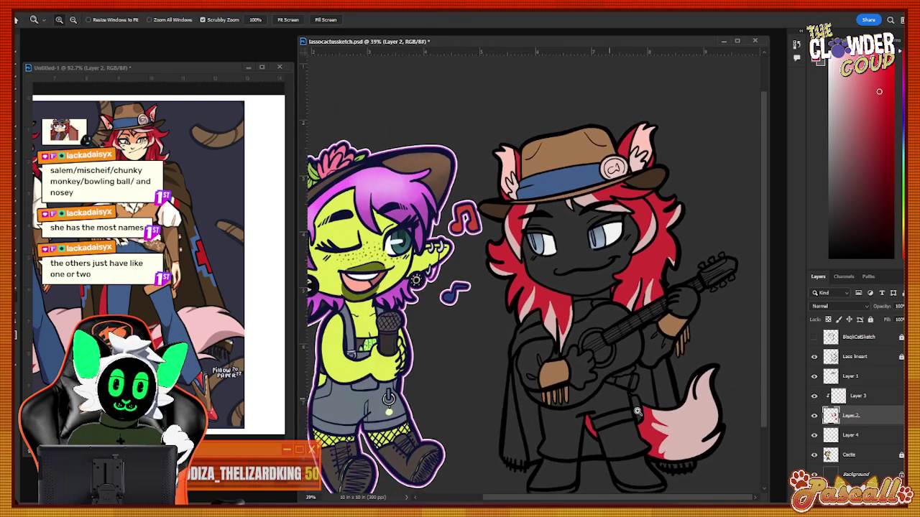
{"action": "left_click_drag", "start_coordinate": [670, 430], "coordinate": [685, 427]}
{"action": "left_click", "coordinate": [848, 455]}
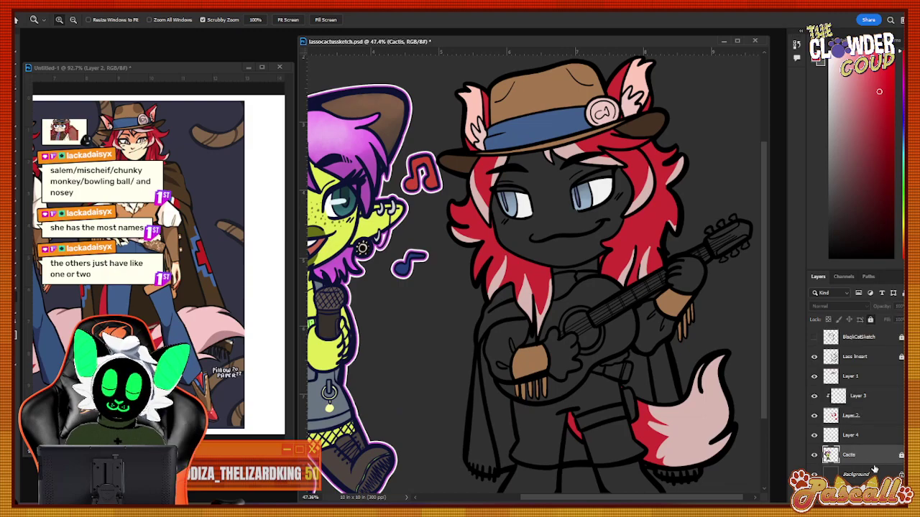
{"action": "key", "text": "ctrl+shift+alt+n"}
{"action": "left_click", "coordinate": [17, 135]}
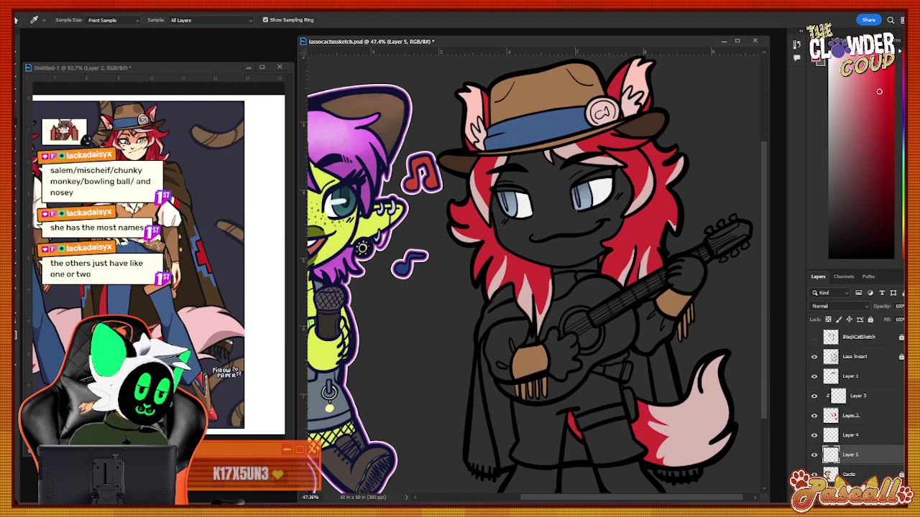
Fill the sleeve of the strumming arm with an off-white based on the reference character's shirt.
{"action": "left_click", "coordinate": [108, 216]}
{"action": "left_click", "coordinate": [18, 296]}
{"action": "left_click_drag", "start_coordinate": [585, 373], "coordinate": [615, 365]}
{"action": "left_click", "coordinate": [18, 157]}
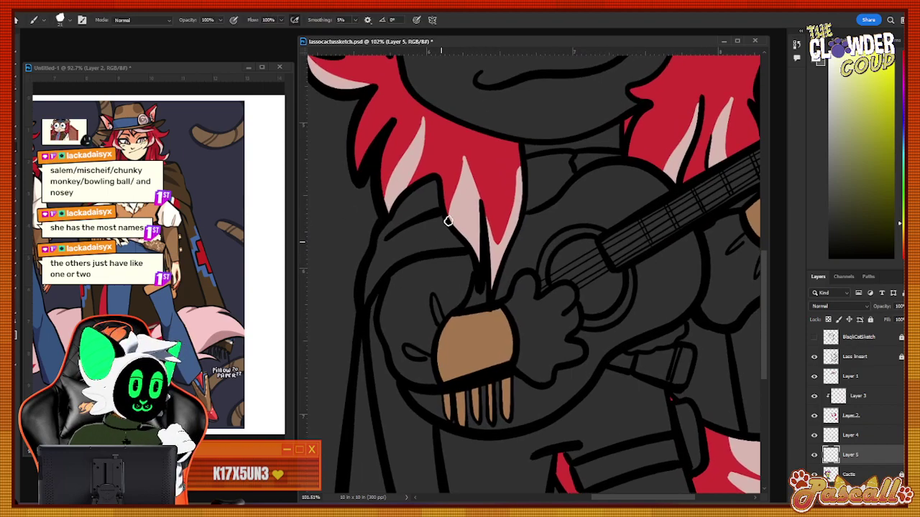
{"action": "mouse_move", "coordinate": [394, 285]}
{"action": "left_mouse_down"}
{"action": "mouse_move", "coordinate": [396, 352]}
{"action": "mouse_move", "coordinate": [399, 288]}
{"action": "mouse_move", "coordinate": [391, 316]}
{"action": "mouse_move", "coordinate": [406, 287]}
{"action": "mouse_move", "coordinate": [388, 302]}
{"action": "mouse_move", "coordinate": [385, 323]}
{"action": "left_mouse_up"}
{"action": "key", "text": "ctrl+z"}
{"action": "key", "text": "ctrl+z"}
{"action": "left_click", "coordinate": [901, 240]}
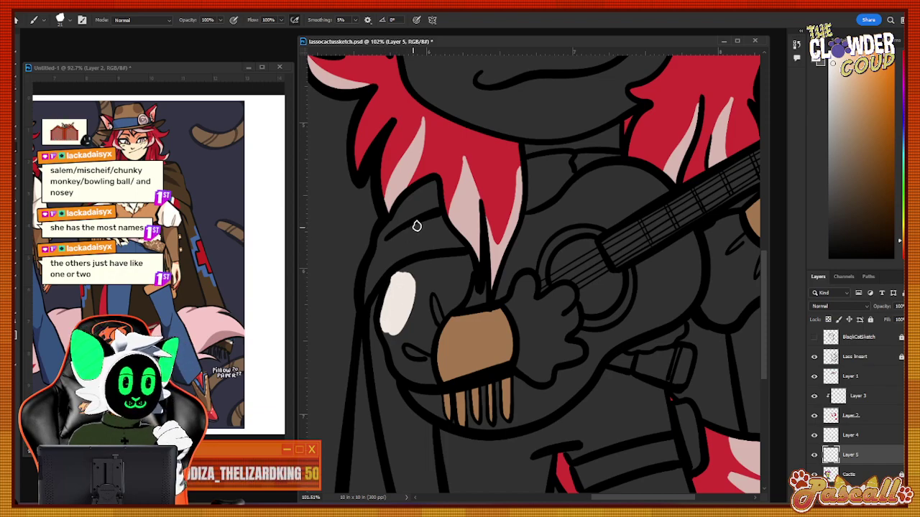
{"action": "mouse_move", "coordinate": [421, 278]}
{"action": "left_mouse_down"}
{"action": "mouse_move", "coordinate": [451, 265]}
{"action": "mouse_move", "coordinate": [402, 276]}
{"action": "mouse_move", "coordinate": [434, 277]}
{"action": "mouse_move", "coordinate": [440, 264]}
{"action": "mouse_move", "coordinate": [468, 260]}
{"action": "mouse_move", "coordinate": [468, 286]}
{"action": "mouse_move", "coordinate": [431, 294]}
{"action": "mouse_move", "coordinate": [406, 318]}
{"action": "mouse_move", "coordinate": [427, 295]}
{"action": "mouse_move", "coordinate": [424, 277]}
{"action": "mouse_move", "coordinate": [408, 319]}
{"action": "mouse_move", "coordinate": [386, 294]}
{"action": "mouse_move", "coordinate": [400, 371]}
{"action": "mouse_move", "coordinate": [392, 297]}
{"action": "left_mouse_up"}
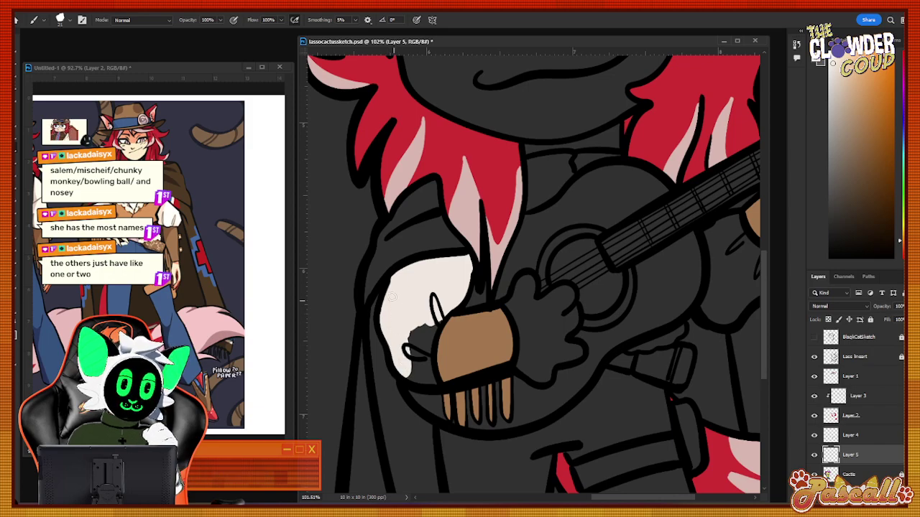
{"action": "left_click_drag", "start_coordinate": [407, 352], "coordinate": [422, 373]}
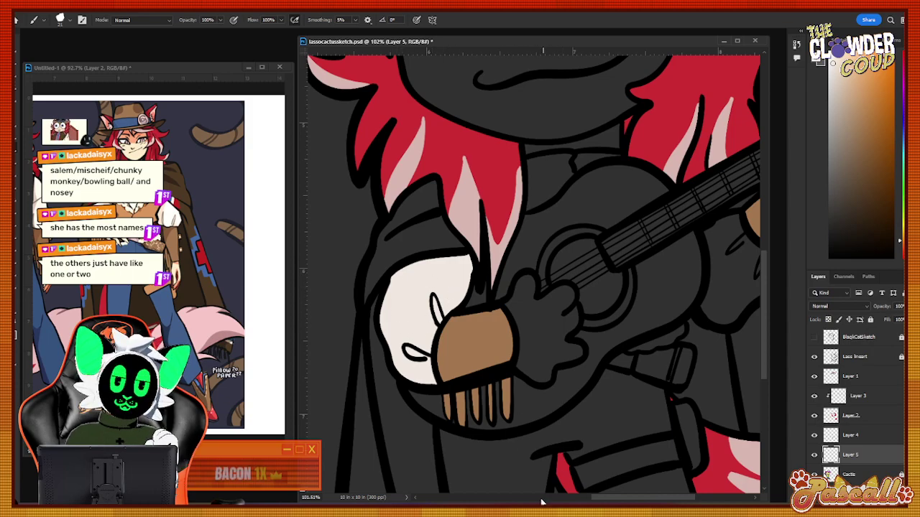
Paint the sleeve of the arm holding the guitar neck in the same off-white.
{"action": "left_click_drag", "start_coordinate": [609, 498], "coordinate": [641, 498]}
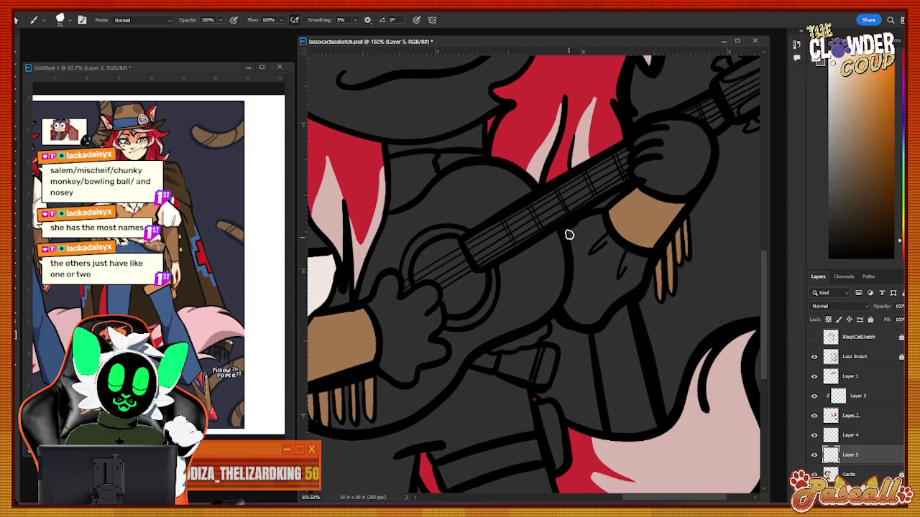
{"action": "mouse_move", "coordinate": [583, 228]}
{"action": "left_mouse_down"}
{"action": "mouse_move", "coordinate": [581, 257]}
{"action": "mouse_move", "coordinate": [572, 239]}
{"action": "mouse_move", "coordinate": [604, 263]}
{"action": "mouse_move", "coordinate": [600, 227]}
{"action": "mouse_move", "coordinate": [645, 266]}
{"action": "mouse_move", "coordinate": [607, 293]}
{"action": "mouse_move", "coordinate": [599, 257]}
{"action": "mouse_move", "coordinate": [589, 256]}
{"action": "mouse_move", "coordinate": [575, 281]}
{"action": "left_mouse_up"}
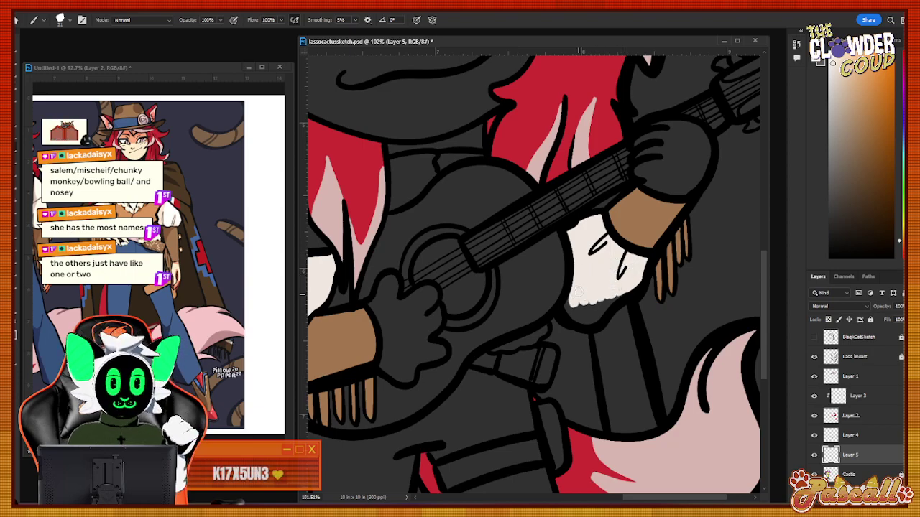
{"action": "left_click_drag", "start_coordinate": [568, 314], "coordinate": [585, 304]}
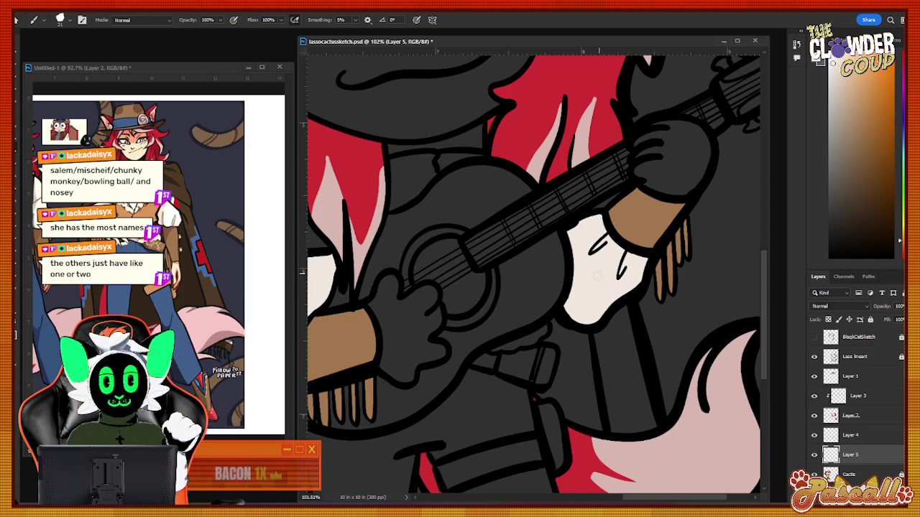
Paint the fluffy trim just below the guitar body with the cream sampled from the reference vest.
{"action": "key", "text": "z"}
{"action": "left_click_drag", "start_coordinate": [537, 363], "coordinate": [504, 405]}
{"action": "left_click_drag", "start_coordinate": [646, 462], "coordinate": [686, 440]}
{"action": "left_click_drag", "start_coordinate": [764, 331], "coordinate": [766, 356]}
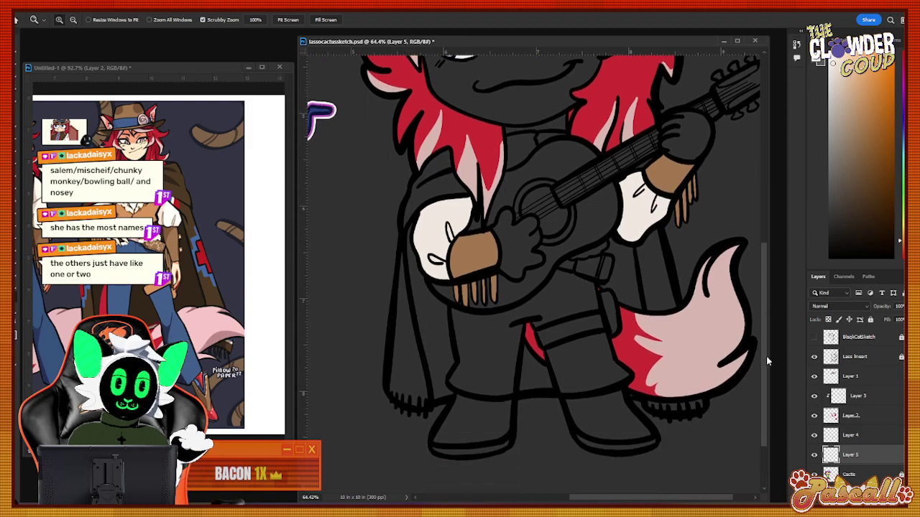
{"action": "left_click_drag", "start_coordinate": [598, 269], "coordinate": [642, 240]}
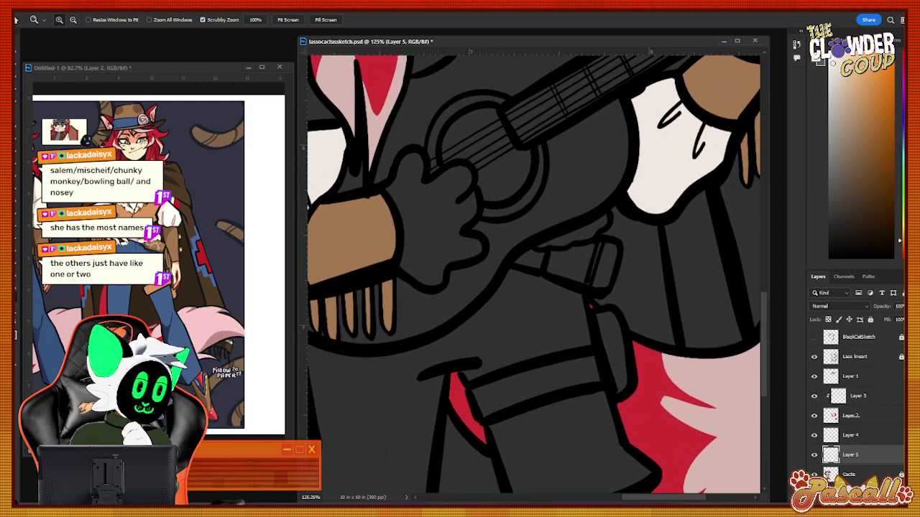
{"action": "key", "text": "i"}
{"action": "left_click", "coordinate": [155, 238]}
{"action": "left_click", "coordinate": [20, 161]}
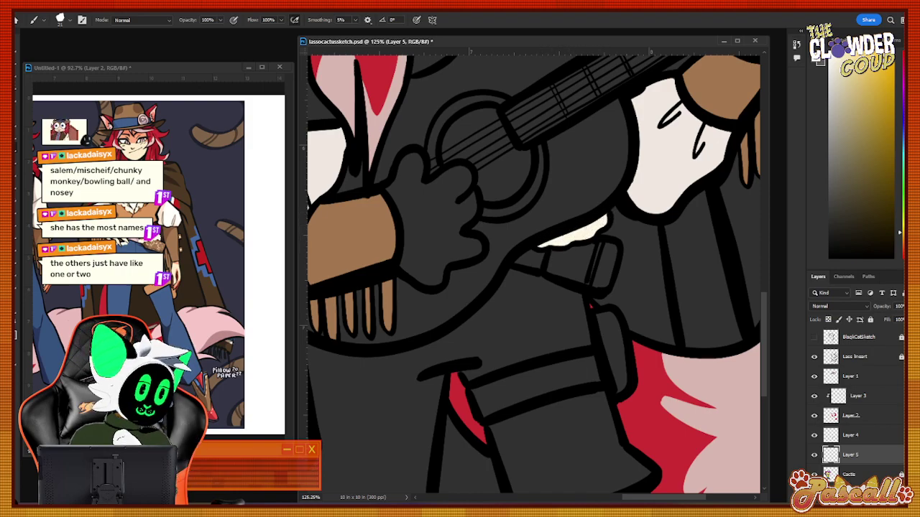
Fill the small skin area beside the hip pouch with a light pink sampled from the reference.
{"action": "key", "text": "i"}
{"action": "left_click", "coordinate": [31, 142]}
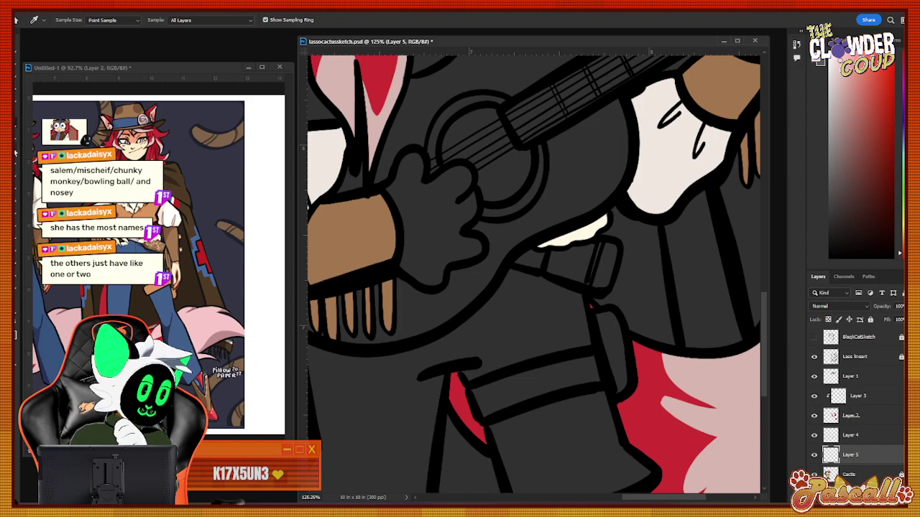
{"action": "key", "text": "b"}
{"action": "left_click_drag", "start_coordinate": [514, 263], "coordinate": [530, 254]}
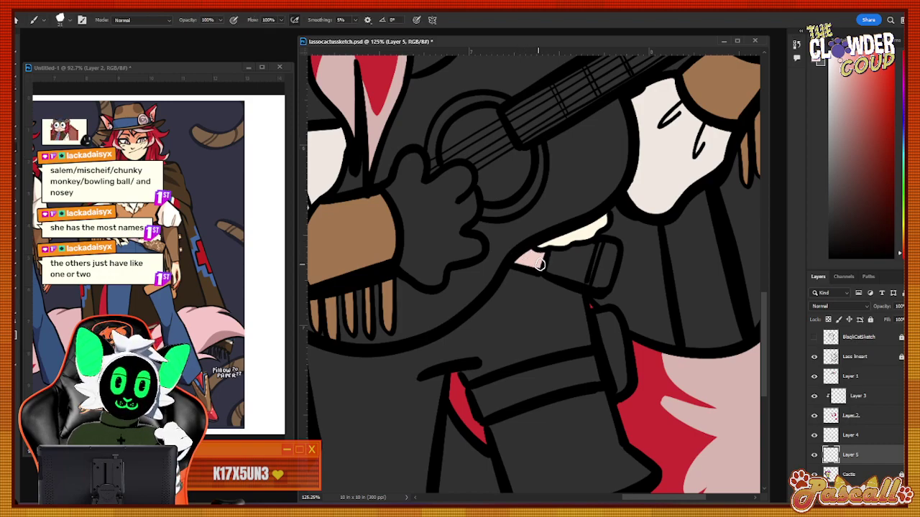
Fill the pouch section below the cream trim with the brown sampled from the wrist cuff.
{"action": "key", "text": "i"}
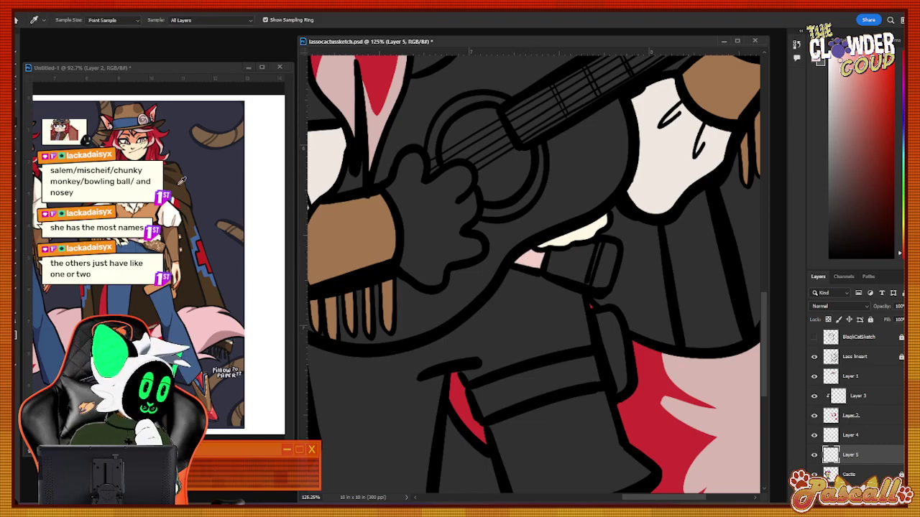
{"action": "left_click", "coordinate": [363, 234]}
{"action": "key", "text": "z"}
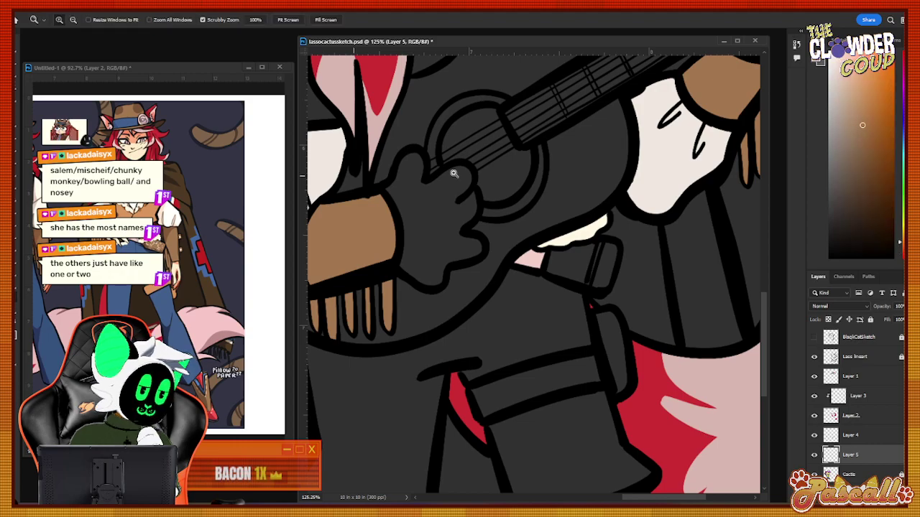
{"action": "left_click_drag", "start_coordinate": [577, 259], "coordinate": [606, 258]}
{"action": "key", "text": "b"}
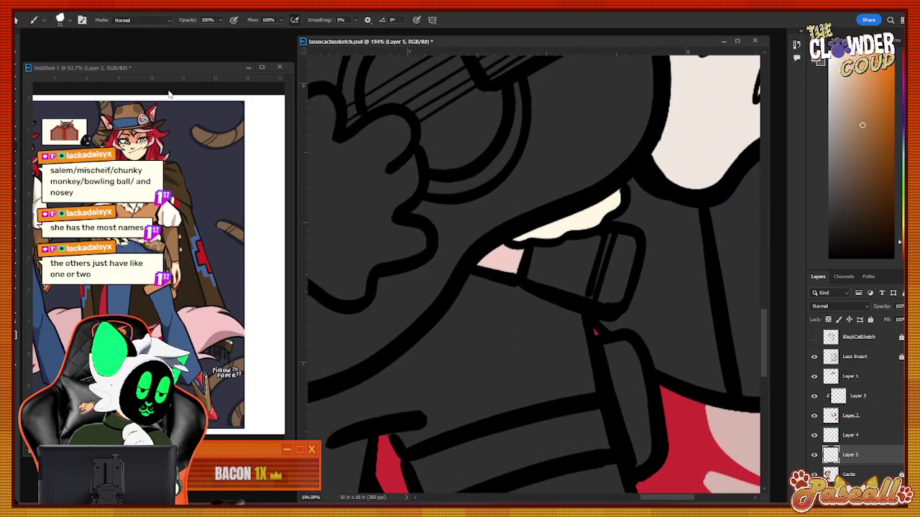
{"action": "mouse_move", "coordinate": [558, 258]}
{"action": "left_mouse_down"}
{"action": "mouse_move", "coordinate": [533, 274]}
{"action": "mouse_move", "coordinate": [570, 257]}
{"action": "mouse_move", "coordinate": [566, 248]}
{"action": "mouse_move", "coordinate": [595, 242]}
{"action": "mouse_move", "coordinate": [561, 271]}
{"action": "mouse_move", "coordinate": [561, 288]}
{"action": "mouse_move", "coordinate": [600, 293]}
{"action": "mouse_move", "coordinate": [618, 287]}
{"action": "mouse_move", "coordinate": [624, 250]}
{"action": "mouse_move", "coordinate": [611, 271]}
{"action": "left_mouse_up"}
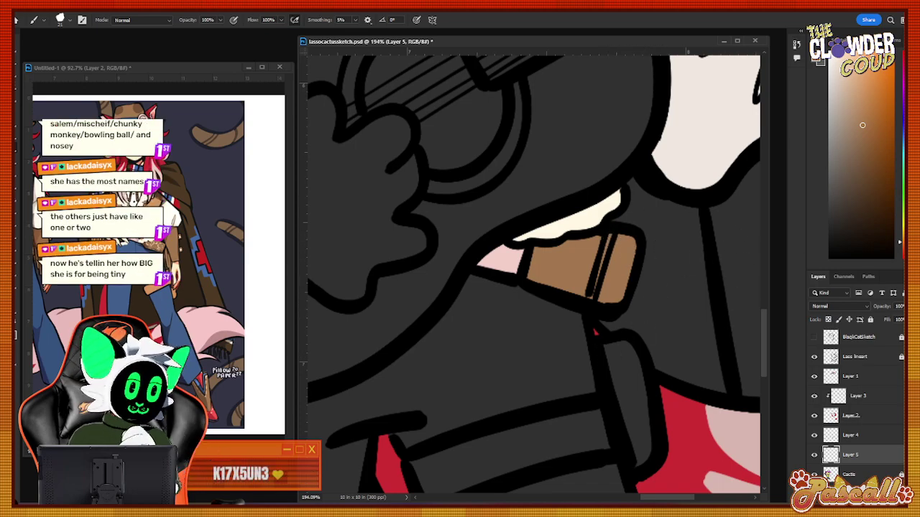
Paint the thigh strap and the holster piece beside it in a light orange-tan sampled from the reference.
{"action": "key", "text": "i"}
{"action": "key", "text": "b"}
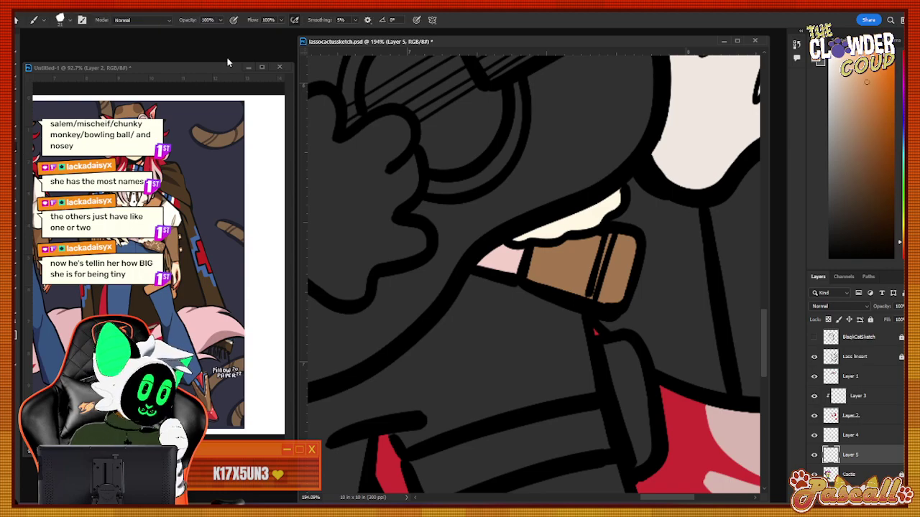
{"action": "scroll", "coordinate": [604, 229], "scroll_direction": "down", "scroll_amount": 3}
{"action": "mouse_move", "coordinate": [604, 228]}
{"action": "left_mouse_down"}
{"action": "mouse_move", "coordinate": [638, 319]}
{"action": "mouse_move", "coordinate": [645, 287]}
{"action": "mouse_move", "coordinate": [620, 205]}
{"action": "mouse_move", "coordinate": [634, 268]}
{"action": "left_mouse_up"}
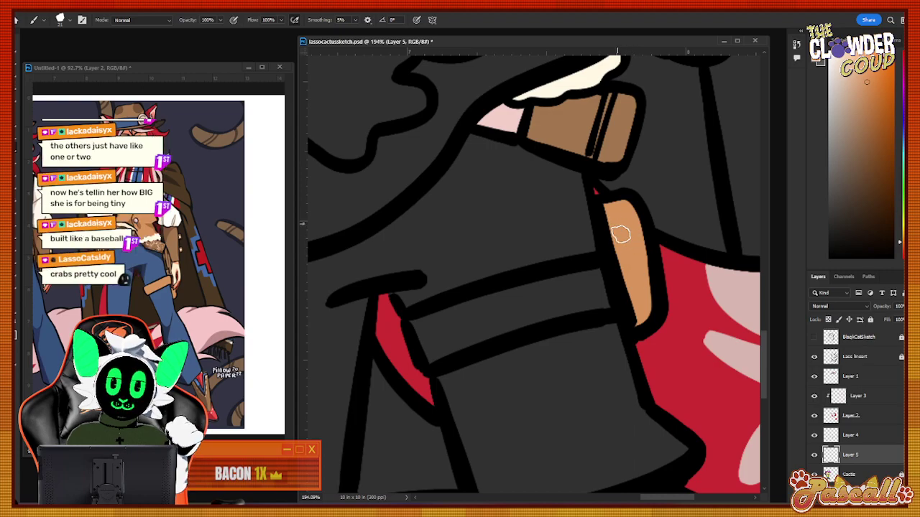
{"action": "mouse_move", "coordinate": [417, 323]}
{"action": "left_mouse_down"}
{"action": "mouse_move", "coordinate": [591, 272]}
{"action": "mouse_move", "coordinate": [420, 328]}
{"action": "mouse_move", "coordinate": [441, 351]}
{"action": "mouse_move", "coordinate": [619, 303]}
{"action": "mouse_move", "coordinate": [450, 332]}
{"action": "mouse_move", "coordinate": [496, 310]}
{"action": "left_mouse_up"}
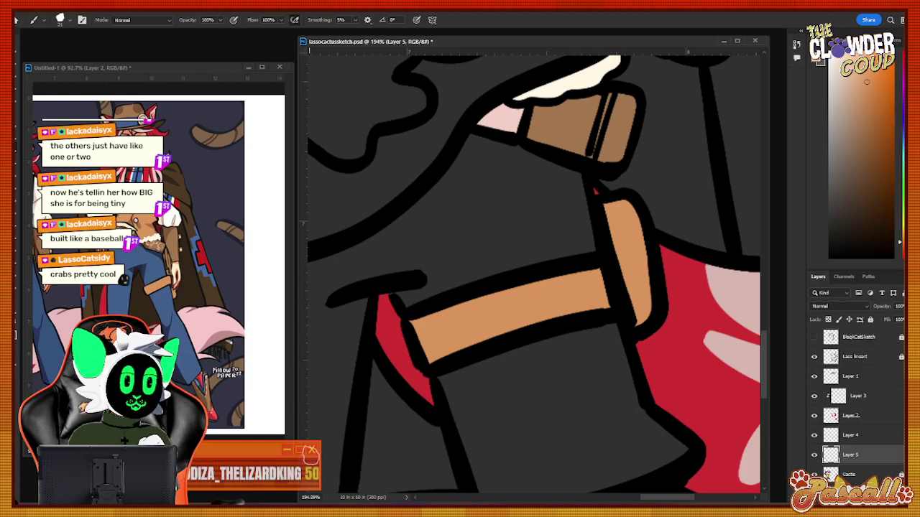
Set the brush size to 4 px and choose a pale grey for detailing the brown pouch.
{"action": "key", "text": "z"}
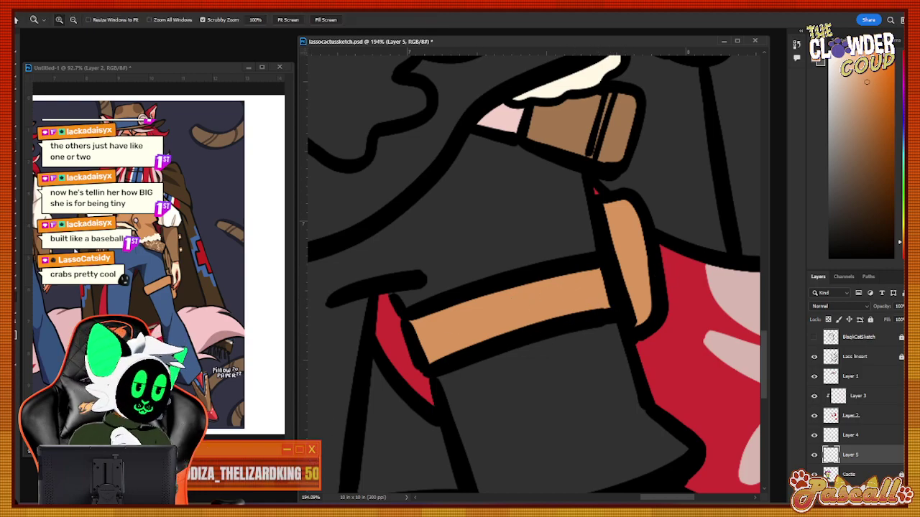
{"action": "left_click_drag", "start_coordinate": [555, 273], "coordinate": [523, 278]}
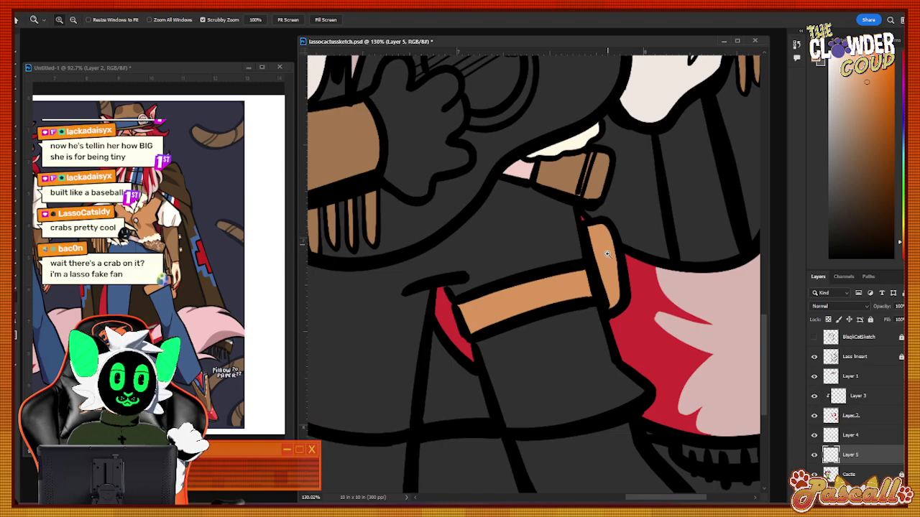
{"action": "left_click_drag", "start_coordinate": [623, 241], "coordinate": [628, 240]}
{"action": "mouse_move", "coordinate": [155, 250]}
{"action": "left_mouse_down"}
{"action": "mouse_move", "coordinate": [215, 198]}
{"action": "mouse_move", "coordinate": [237, 196]}
{"action": "mouse_move", "coordinate": [185, 222]}
{"action": "left_mouse_up"}
{"action": "key", "text": "b"}
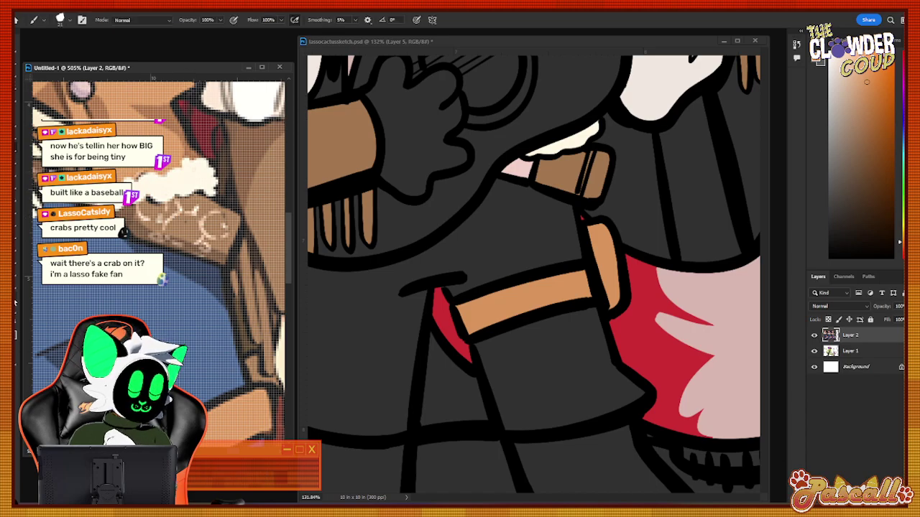
{"action": "key", "text": "z"}
{"action": "mouse_move", "coordinate": [582, 126]}
{"action": "left_mouse_down"}
{"action": "mouse_move", "coordinate": [616, 113]}
{"action": "mouse_move", "coordinate": [651, 75]}
{"action": "left_mouse_up"}
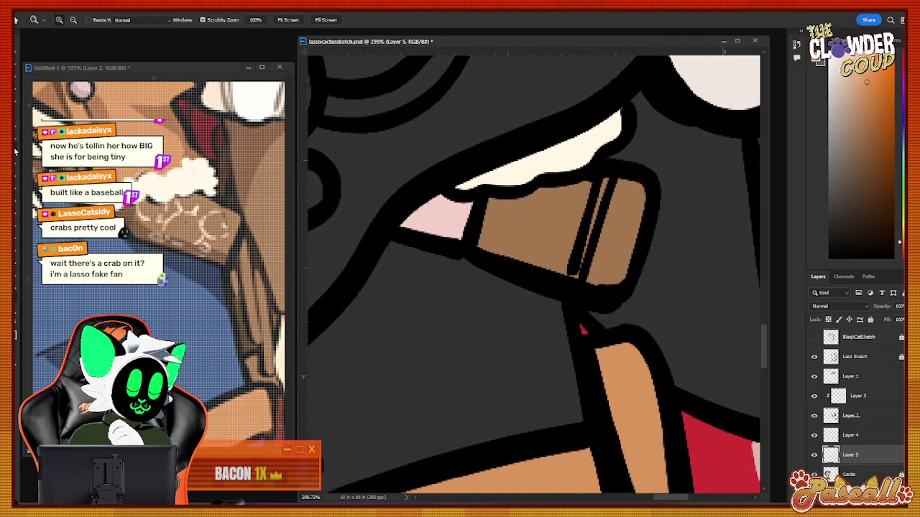
{"action": "key", "text": "b"}
{"action": "left_click", "coordinate": [61, 20]}
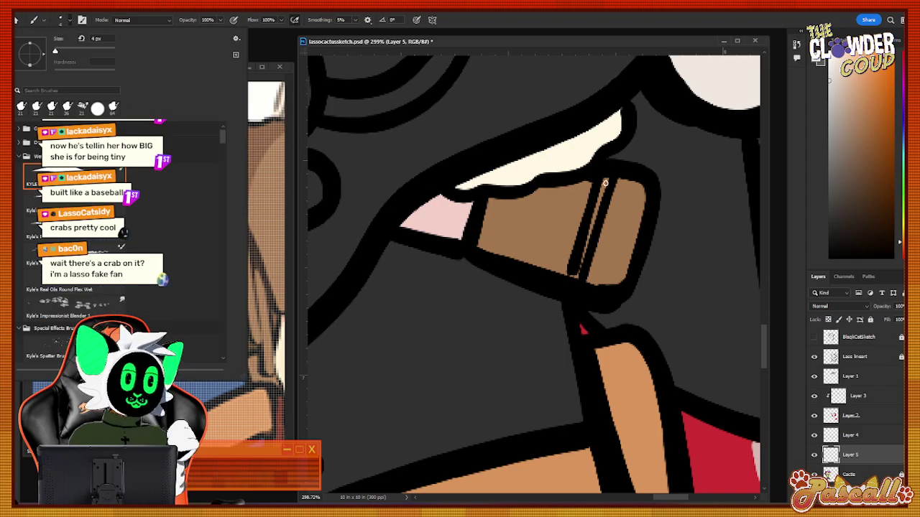
{"action": "left_click", "coordinate": [588, 24]}
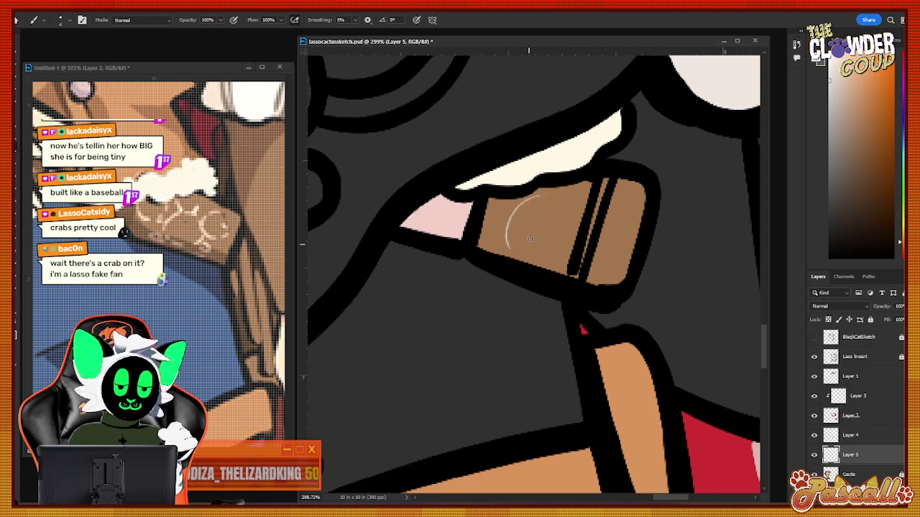
Draw the crab emblem with its round body, claws, legs and eye stalks on the brown pouch, following the reference.
{"action": "left_click_drag", "start_coordinate": [541, 198], "coordinate": [546, 253]}
{"action": "key", "text": "ctrl+z"}
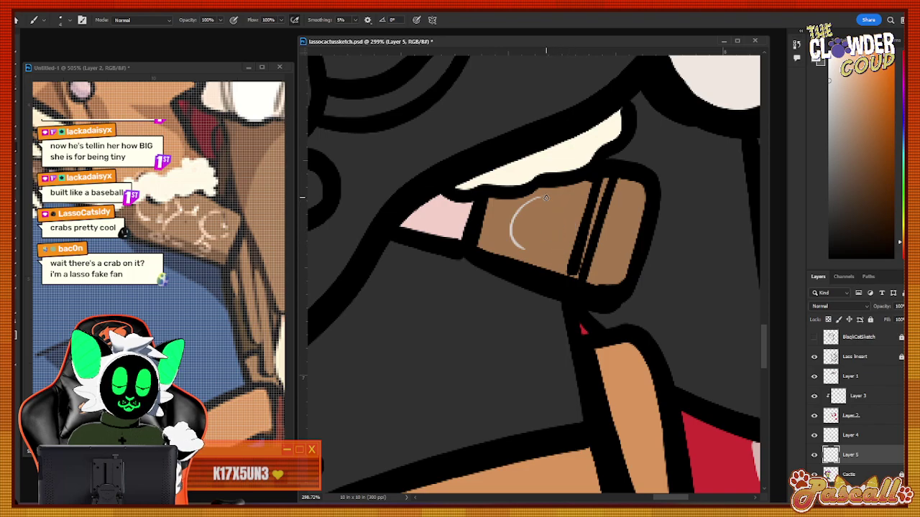
{"action": "left_click_drag", "start_coordinate": [540, 197], "coordinate": [545, 253]}
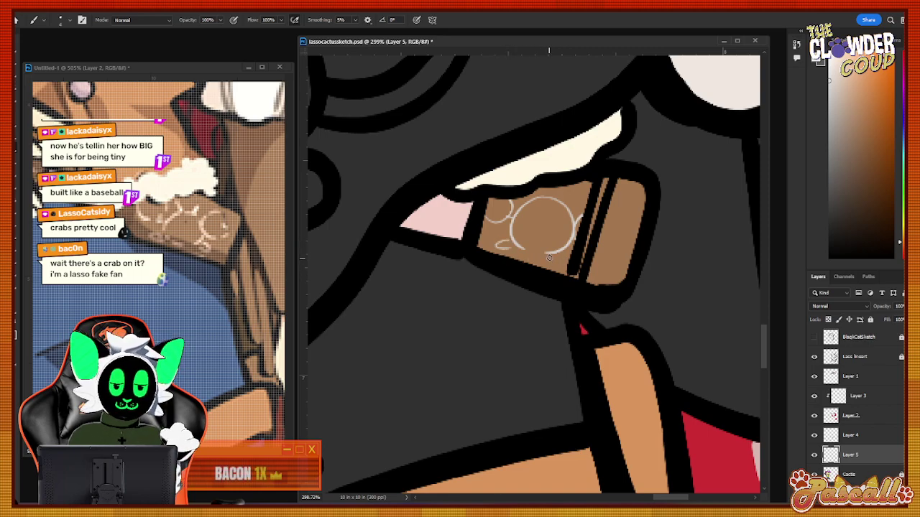
{"action": "left_click_drag", "start_coordinate": [548, 254], "coordinate": [565, 263]}
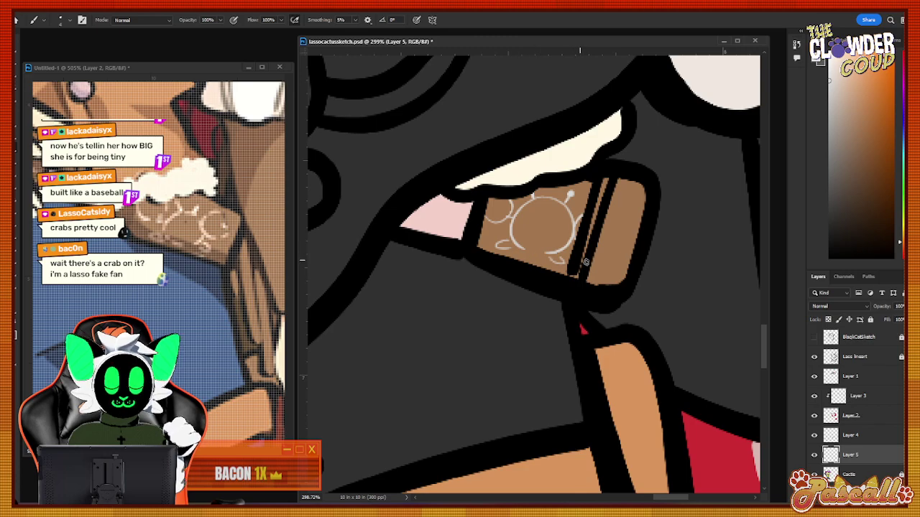
Sample the jeans blue from the reference and add a new layer directly below Layer 5.
{"action": "key", "text": "z"}
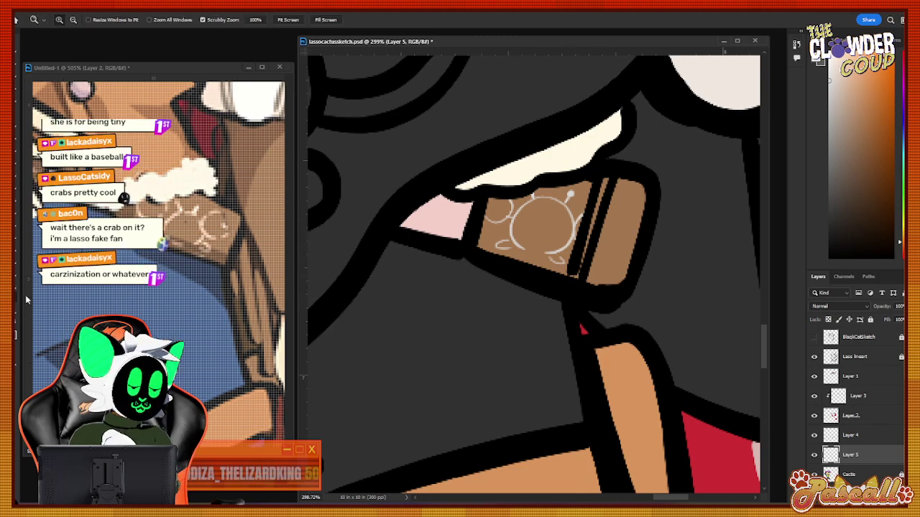
{"action": "scroll", "coordinate": [591, 265], "scroll_direction": "down", "scroll_amount": 6}
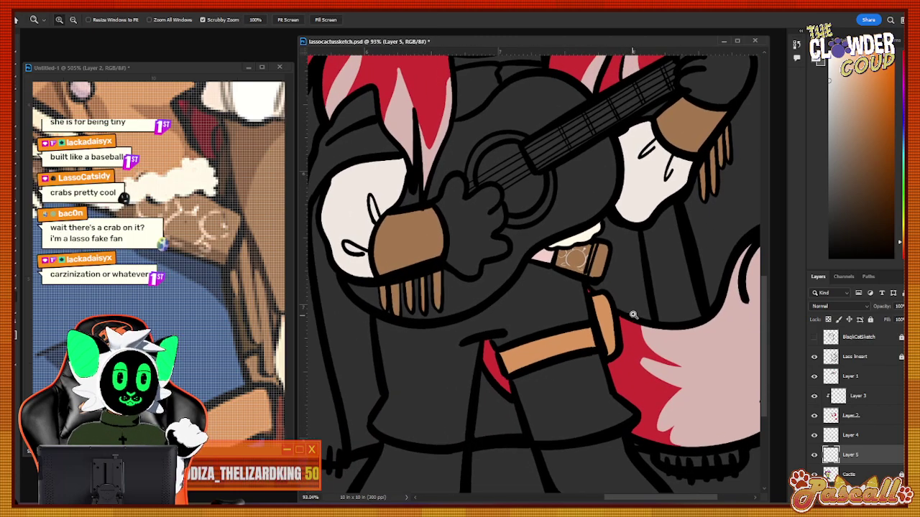
{"action": "scroll", "coordinate": [633, 319], "scroll_direction": "down", "scroll_amount": 2}
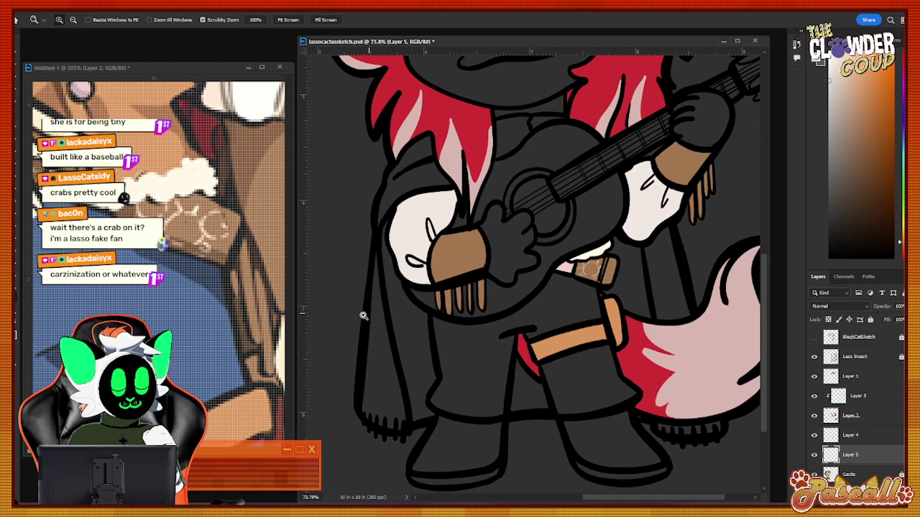
{"action": "scroll", "coordinate": [190, 262], "scroll_direction": "down", "scroll_amount": 4}
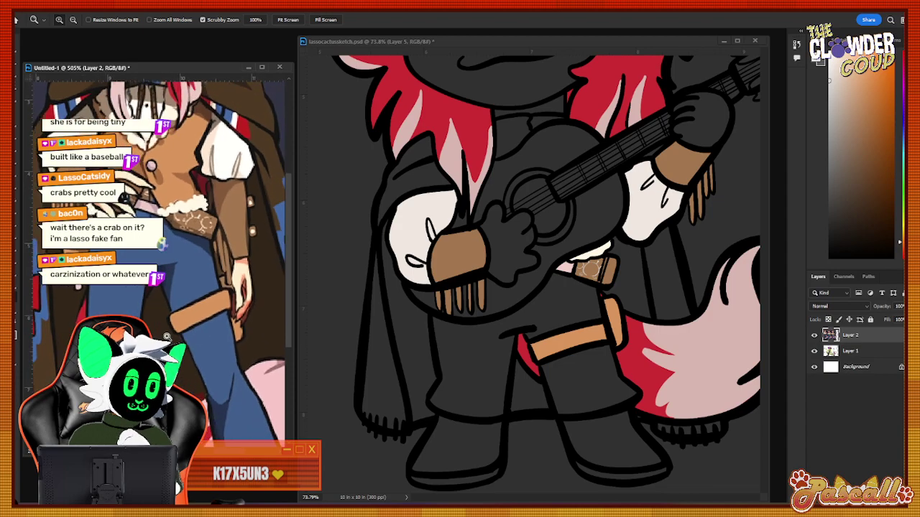
{"action": "scroll", "coordinate": [755, 249], "scroll_direction": "down", "scroll_amount": 1}
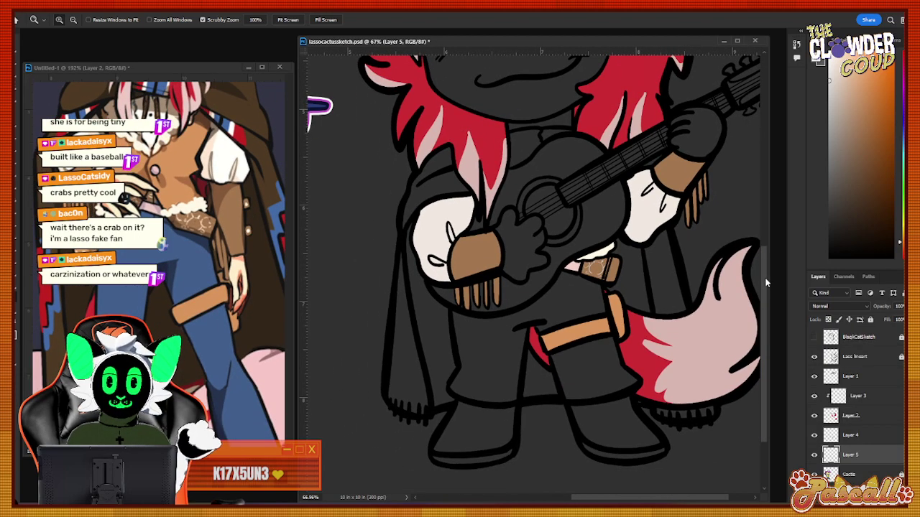
{"action": "left_click_drag", "start_coordinate": [765, 280], "coordinate": [764, 309]}
{"action": "left_click_drag", "start_coordinate": [590, 286], "coordinate": [602, 286]}
{"action": "key", "text": "i"}
{"action": "left_click", "coordinate": [190, 262]}
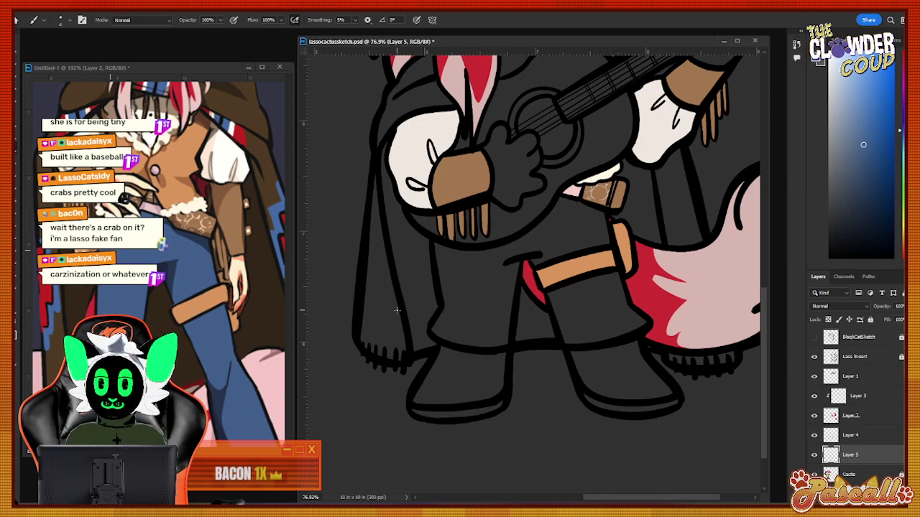
{"action": "left_click", "coordinate": [859, 475]}
{"action": "left_click", "coordinate": [883, 498]}
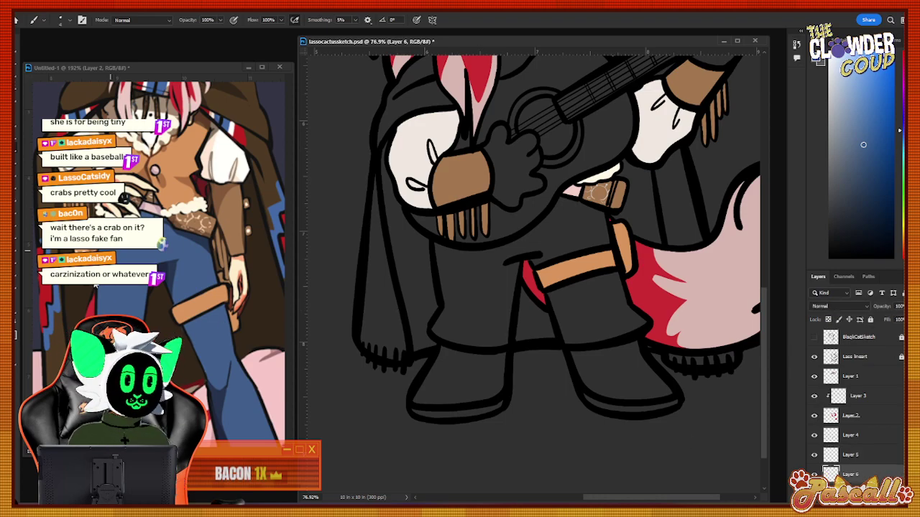
Paint both jeans legs in the sampled blue with the 37 px brush, leaving the thigh strap uncovered.
{"action": "left_click", "coordinate": [62, 23]}
{"action": "left_click", "coordinate": [66, 51]}
{"action": "left_click", "coordinate": [62, 21]}
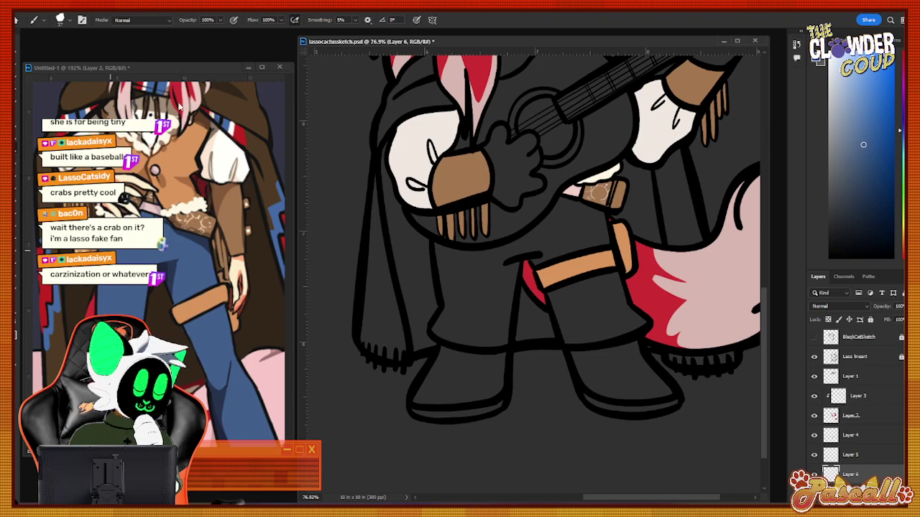
{"action": "mouse_move", "coordinate": [436, 246]}
{"action": "left_mouse_down"}
{"action": "mouse_move", "coordinate": [449, 313]}
{"action": "mouse_move", "coordinate": [439, 330]}
{"action": "mouse_move", "coordinate": [482, 338]}
{"action": "mouse_move", "coordinate": [453, 335]}
{"action": "mouse_move", "coordinate": [462, 340]}
{"action": "mouse_move", "coordinate": [489, 341]}
{"action": "mouse_move", "coordinate": [498, 330]}
{"action": "mouse_move", "coordinate": [493, 343]}
{"action": "mouse_move", "coordinate": [503, 313]}
{"action": "mouse_move", "coordinate": [494, 333]}
{"action": "mouse_move", "coordinate": [492, 284]}
{"action": "mouse_move", "coordinate": [485, 274]}
{"action": "mouse_move", "coordinate": [464, 332]}
{"action": "mouse_move", "coordinate": [454, 268]}
{"action": "mouse_move", "coordinate": [440, 253]}
{"action": "mouse_move", "coordinate": [500, 259]}
{"action": "mouse_move", "coordinate": [470, 262]}
{"action": "mouse_move", "coordinate": [480, 265]}
{"action": "mouse_move", "coordinate": [559, 240]}
{"action": "mouse_move", "coordinate": [537, 248]}
{"action": "mouse_move", "coordinate": [546, 267]}
{"action": "mouse_move", "coordinate": [534, 260]}
{"action": "mouse_move", "coordinate": [584, 244]}
{"action": "mouse_move", "coordinate": [601, 215]}
{"action": "mouse_move", "coordinate": [600, 249]}
{"action": "mouse_move", "coordinate": [581, 204]}
{"action": "mouse_move", "coordinate": [553, 249]}
{"action": "mouse_move", "coordinate": [560, 212]}
{"action": "left_mouse_up"}
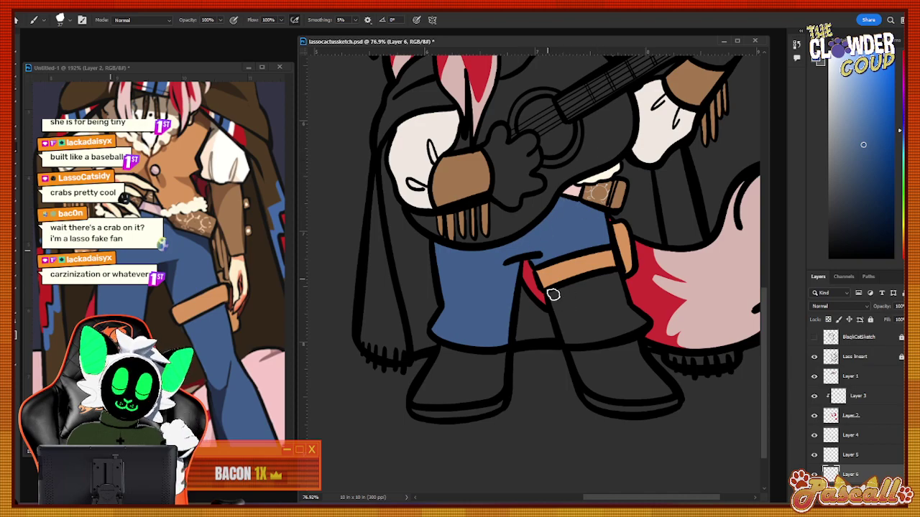
{"action": "mouse_move", "coordinate": [553, 294]}
{"action": "left_mouse_down"}
{"action": "mouse_move", "coordinate": [569, 332]}
{"action": "mouse_move", "coordinate": [584, 302]}
{"action": "mouse_move", "coordinate": [602, 322]}
{"action": "mouse_move", "coordinate": [606, 260]}
{"action": "mouse_move", "coordinate": [620, 318]}
{"action": "mouse_move", "coordinate": [649, 304]}
{"action": "mouse_move", "coordinate": [638, 327]}
{"action": "mouse_move", "coordinate": [609, 327]}
{"action": "left_mouse_up"}
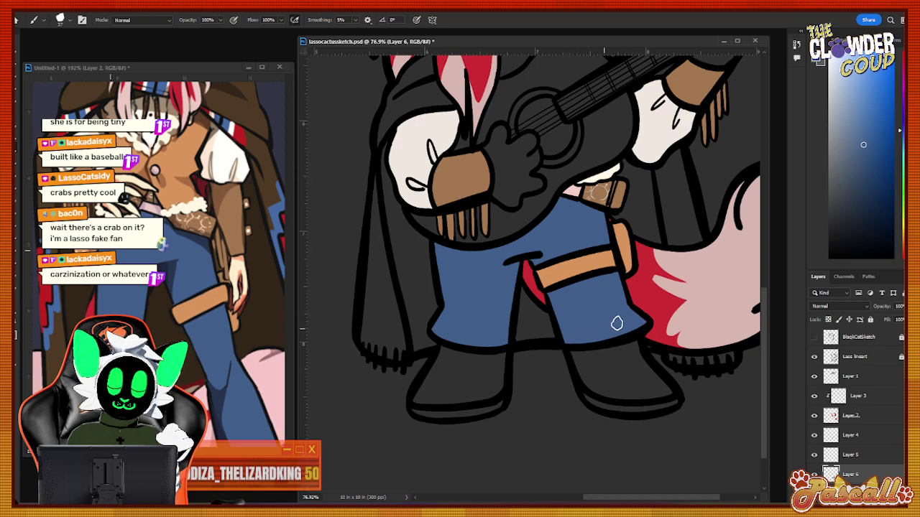
Sample the lighter boot blue from the reference and paint the soles of both boots with it.
{"action": "mouse_move", "coordinate": [764, 333]}
{"action": "left_mouse_down"}
{"action": "mouse_move", "coordinate": [765, 312]}
{"action": "mouse_move", "coordinate": [765, 340]}
{"action": "left_mouse_up"}
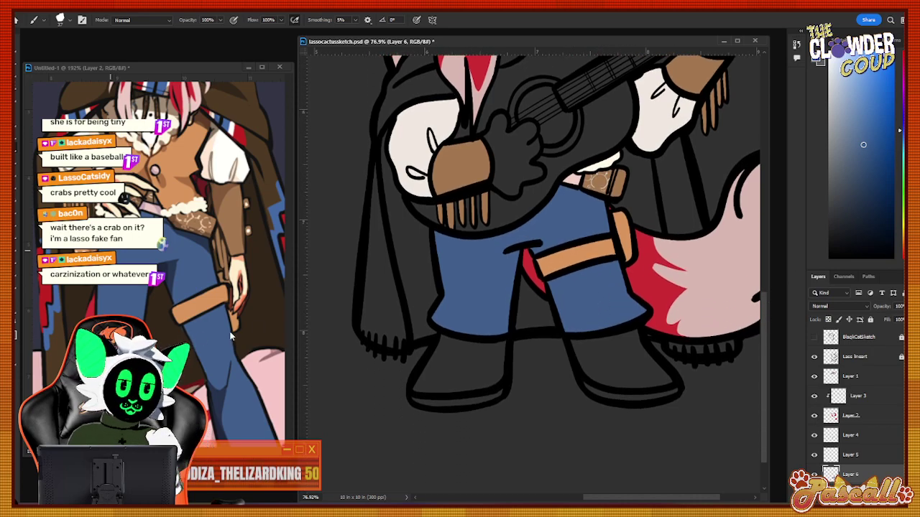
{"action": "left_click", "coordinate": [202, 317]}
{"action": "scroll", "coordinate": [250, 270], "scroll_direction": "down", "scroll_amount": 6}
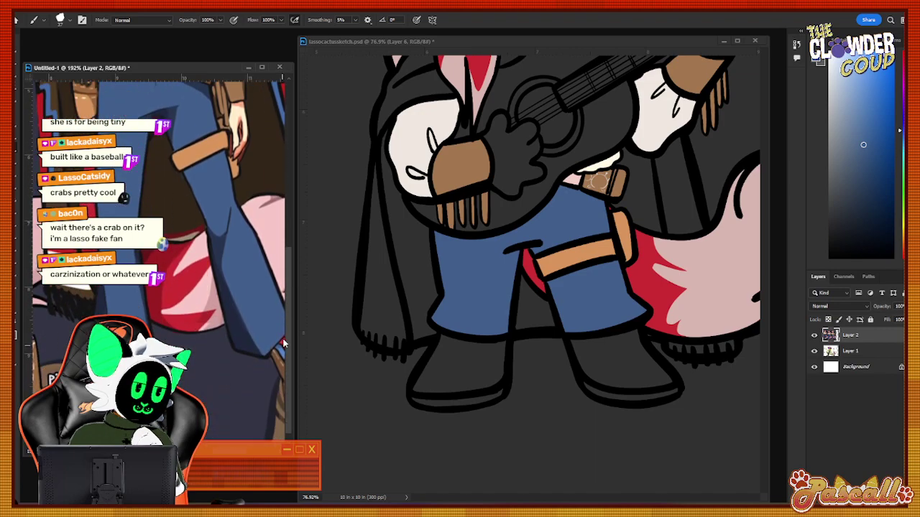
{"action": "left_click_drag", "start_coordinate": [231, 455], "coordinate": [210, 455]}
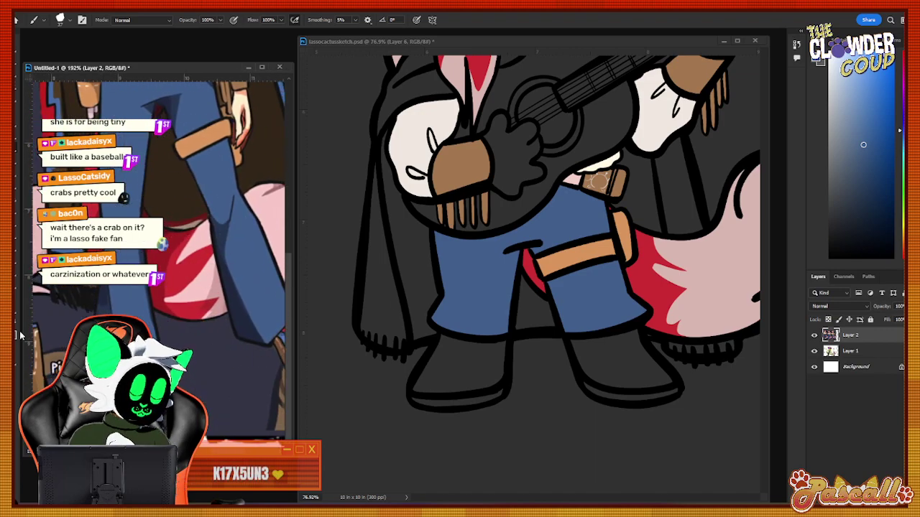
{"action": "key", "text": "z"}
{"action": "left_click_drag", "start_coordinate": [137, 415], "coordinate": [226, 367]}
{"action": "mouse_move", "coordinate": [448, 411]}
{"action": "left_mouse_down"}
{"action": "mouse_move", "coordinate": [481, 402]}
{"action": "mouse_move", "coordinate": [479, 373]}
{"action": "left_mouse_up"}
{"action": "key", "text": "i"}
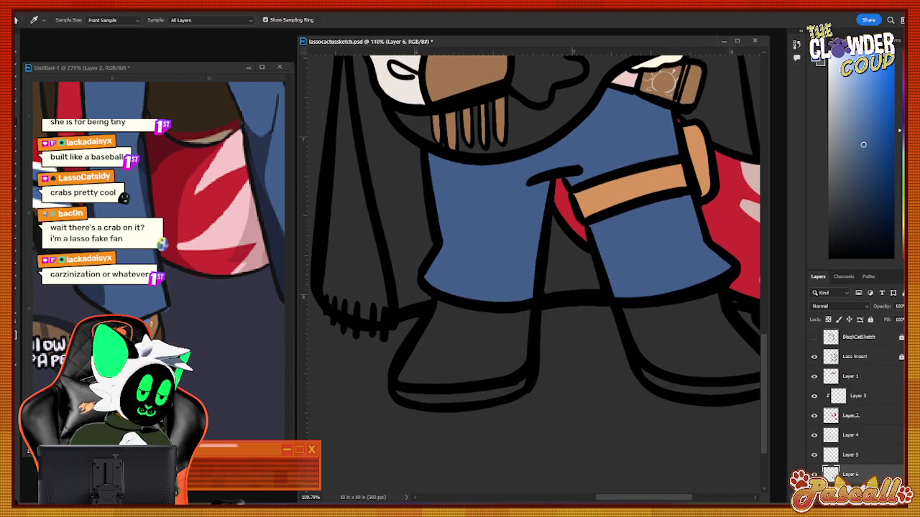
{"action": "key", "text": "b"}
{"action": "mouse_move", "coordinate": [399, 397]}
{"action": "left_mouse_down"}
{"action": "mouse_move", "coordinate": [469, 400]}
{"action": "mouse_move", "coordinate": [461, 397]}
{"action": "mouse_move", "coordinate": [525, 383]}
{"action": "mouse_move", "coordinate": [633, 503]}
{"action": "mouse_move", "coordinate": [655, 504]}
{"action": "mouse_move", "coordinate": [585, 388]}
{"action": "mouse_move", "coordinate": [560, 379]}
{"action": "mouse_move", "coordinate": [675, 383]}
{"action": "left_mouse_up"}
{"action": "scroll", "coordinate": [636, 467], "scroll_direction": "right", "scroll_amount": 3}
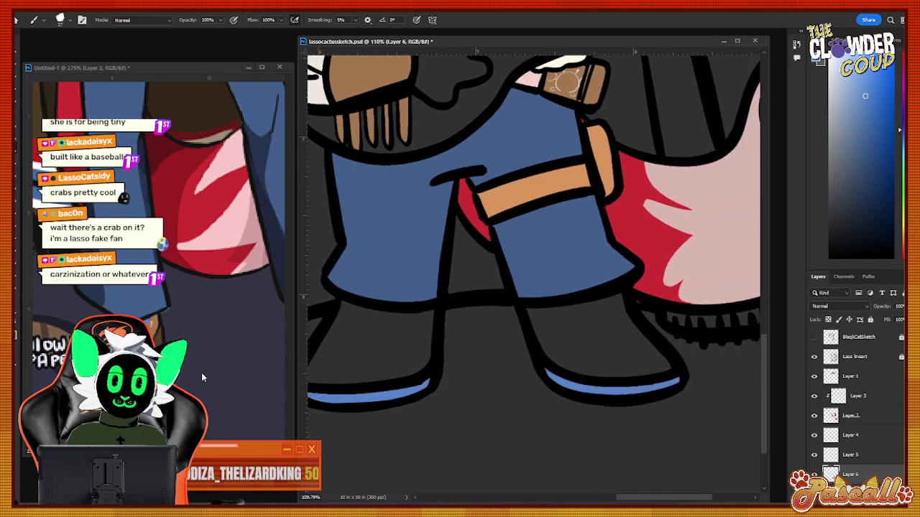
Paint the toe sections of both boots in a bright red sampled from the reference, with a curved upper edge.
{"action": "left_click", "coordinate": [20, 140]}
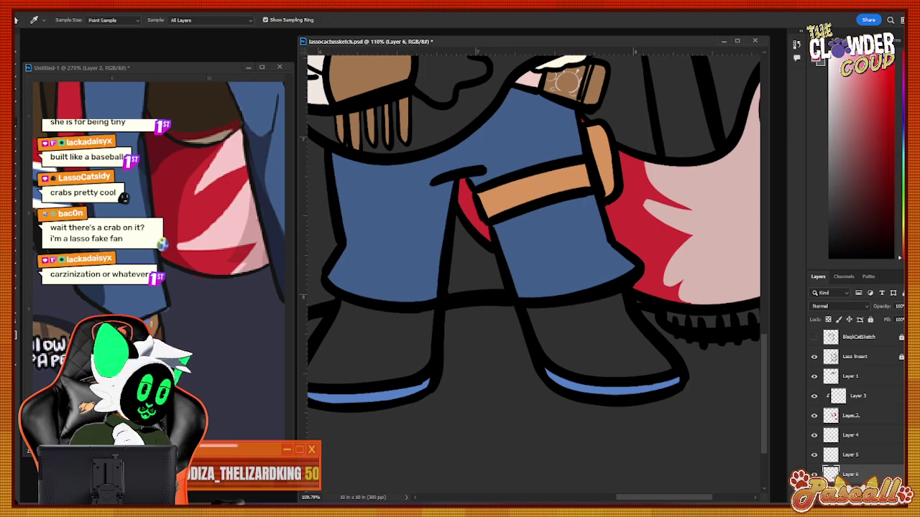
{"action": "key", "text": "b"}
{"action": "mouse_move", "coordinate": [326, 345]}
{"action": "left_mouse_down"}
{"action": "mouse_move", "coordinate": [327, 354]}
{"action": "mouse_move", "coordinate": [433, 331]}
{"action": "left_mouse_up"}
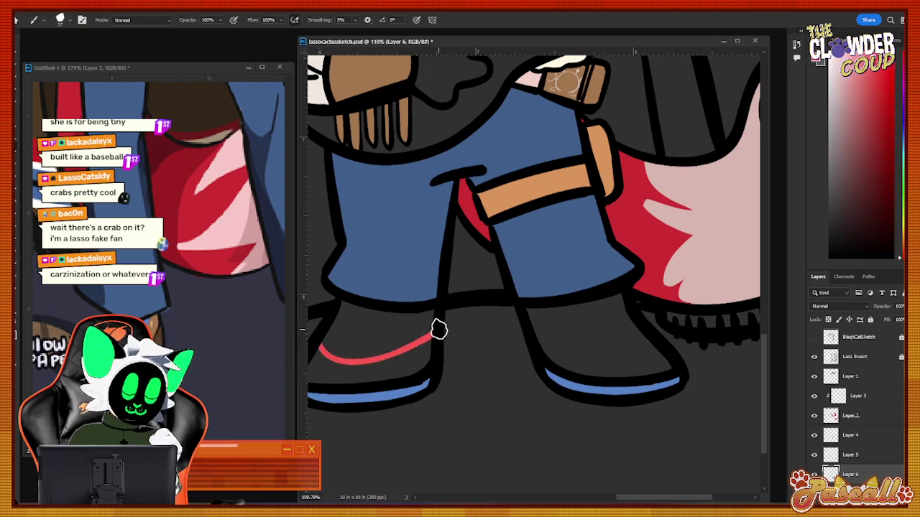
{"action": "left_click_drag", "start_coordinate": [542, 350], "coordinate": [639, 332]}
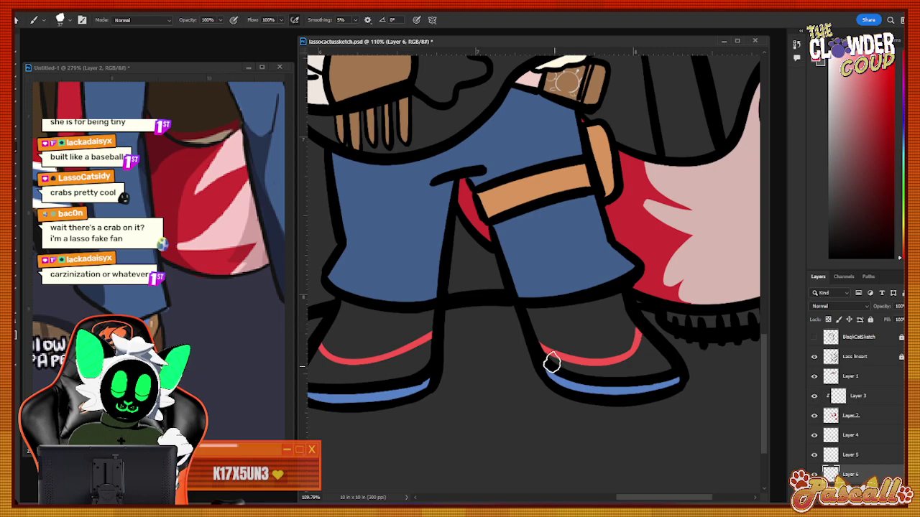
{"action": "mouse_move", "coordinate": [550, 364]}
{"action": "left_mouse_down"}
{"action": "mouse_move", "coordinate": [654, 353]}
{"action": "mouse_move", "coordinate": [642, 335]}
{"action": "mouse_move", "coordinate": [601, 368]}
{"action": "mouse_move", "coordinate": [674, 352]}
{"action": "mouse_move", "coordinate": [584, 371]}
{"action": "left_mouse_up"}
{"action": "mouse_move", "coordinate": [319, 358]}
{"action": "left_mouse_down"}
{"action": "mouse_move", "coordinate": [308, 366]}
{"action": "mouse_move", "coordinate": [323, 378]}
{"action": "mouse_move", "coordinate": [429, 352]}
{"action": "mouse_move", "coordinate": [354, 372]}
{"action": "mouse_move", "coordinate": [337, 368]}
{"action": "left_mouse_up"}
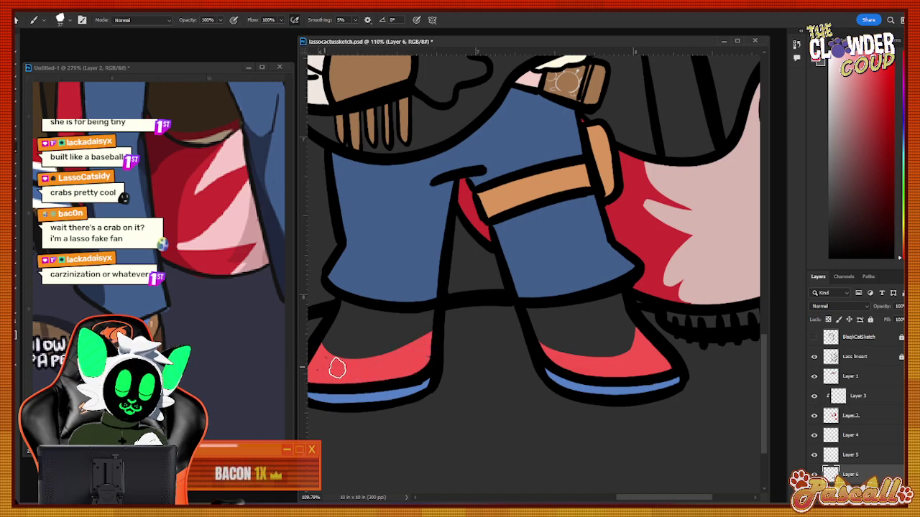
{"action": "left_click_drag", "start_coordinate": [631, 499], "coordinate": [621, 499]}
Sample the dark brown from the reference and paint a curved band above the red toe section on both boots.
{"action": "left_click", "coordinate": [19, 141]}
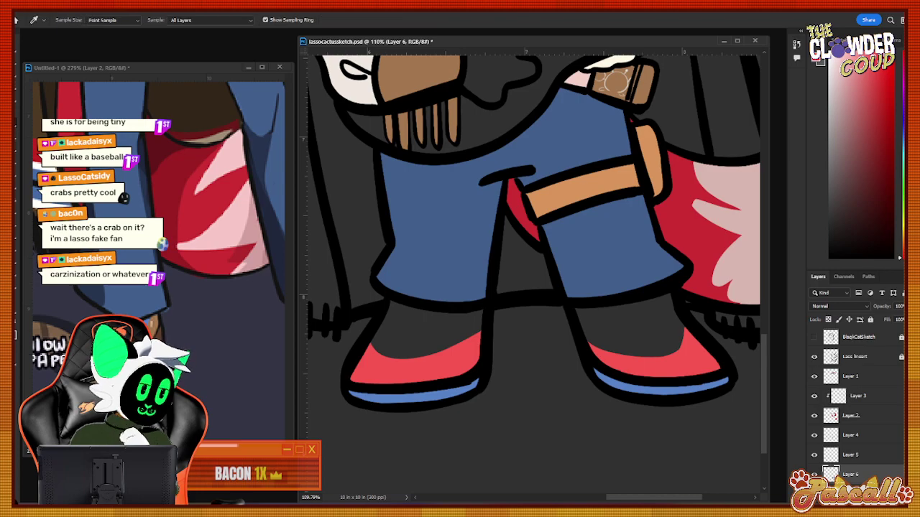
{"action": "key", "text": "b"}
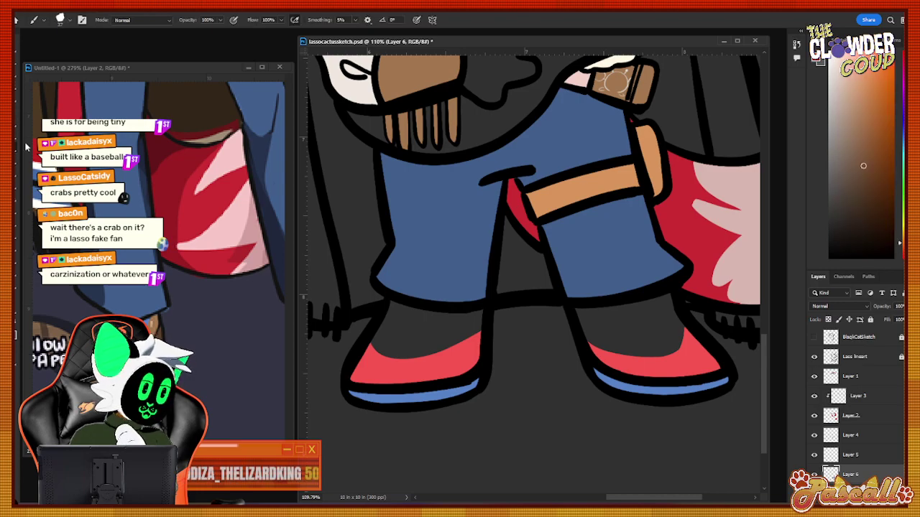
{"action": "left_click_drag", "start_coordinate": [360, 346], "coordinate": [478, 335]}
{"action": "key", "text": "ctrl+z"}
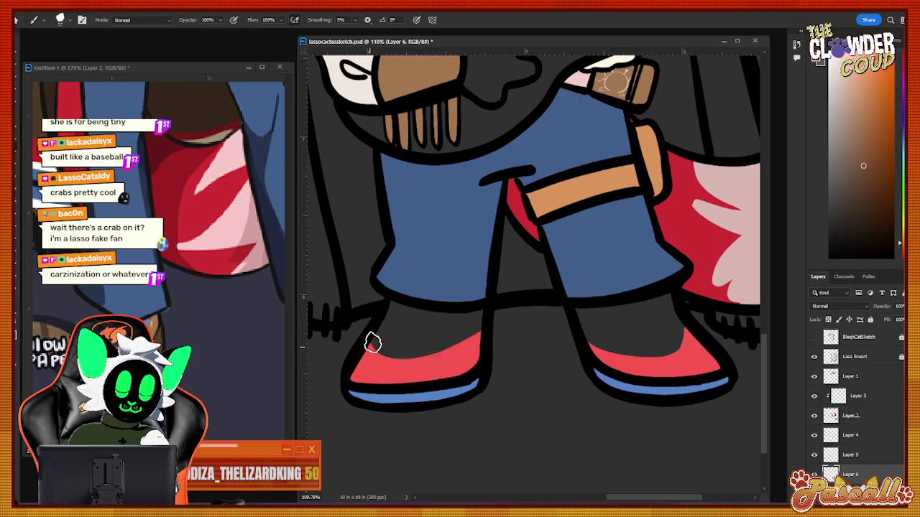
{"action": "left_click_drag", "start_coordinate": [369, 338], "coordinate": [477, 336]}
{"action": "mouse_move", "coordinate": [585, 336]}
{"action": "left_mouse_down"}
{"action": "mouse_move", "coordinate": [630, 352]}
{"action": "mouse_move", "coordinate": [683, 324]}
{"action": "left_mouse_up"}
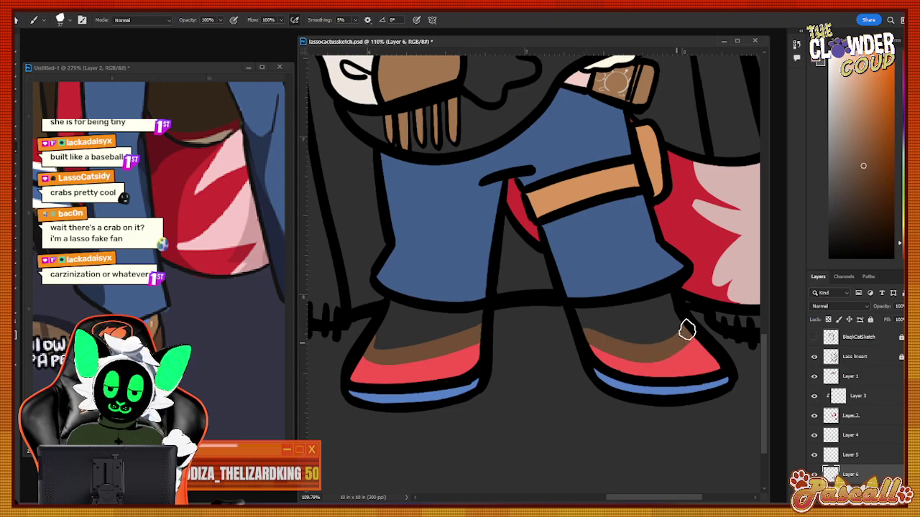
Add a thinner light brown band above the dark brown one on both boots, using the tone from the reference.
{"action": "key", "text": "i"}
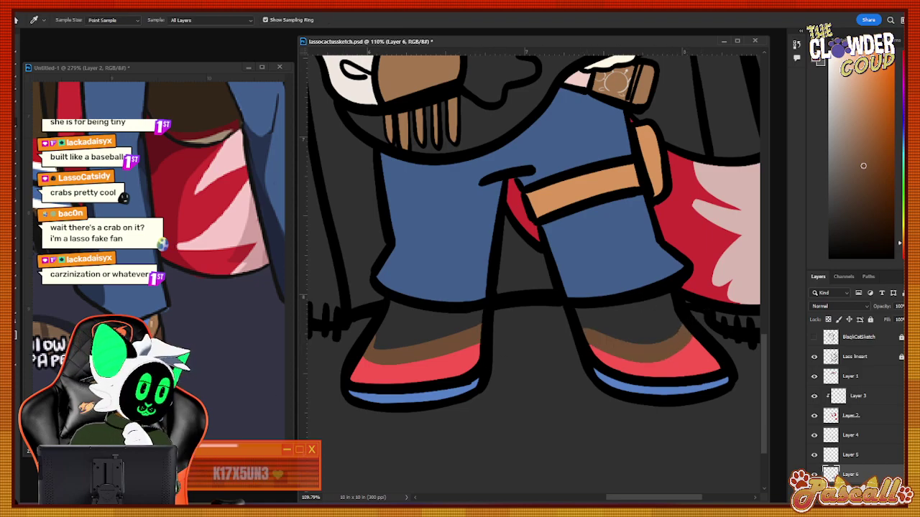
{"action": "key", "text": "b"}
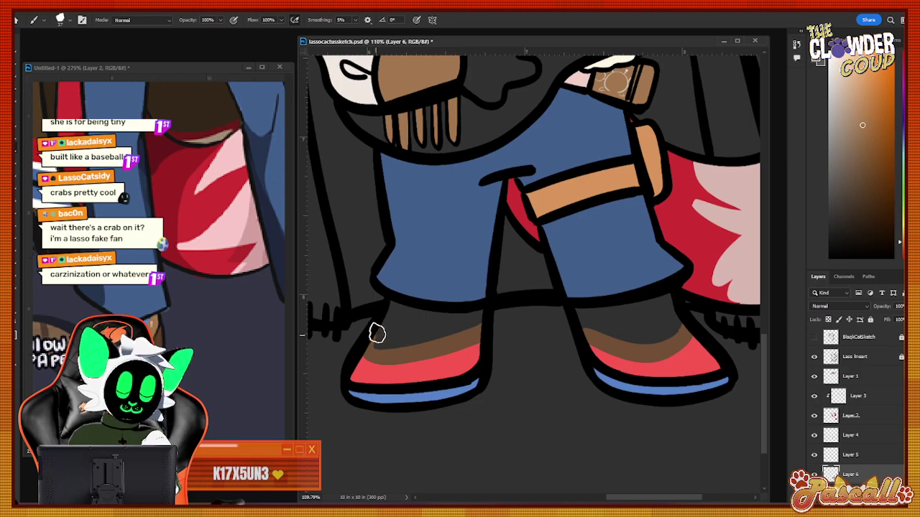
{"action": "mouse_move", "coordinate": [377, 334]}
{"action": "left_mouse_down"}
{"action": "mouse_move", "coordinate": [470, 323]}
{"action": "mouse_move", "coordinate": [478, 318]}
{"action": "mouse_move", "coordinate": [476, 299]}
{"action": "mouse_move", "coordinate": [483, 323]}
{"action": "left_mouse_up"}
{"action": "key", "text": "ctrl+z"}
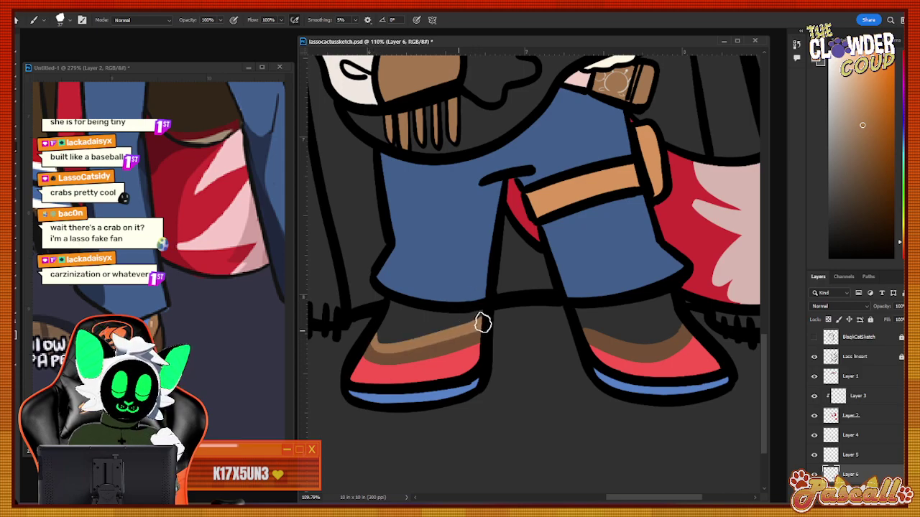
{"action": "mouse_move", "coordinate": [584, 329]}
{"action": "left_mouse_down"}
{"action": "mouse_move", "coordinate": [671, 336]}
{"action": "mouse_move", "coordinate": [686, 319]}
{"action": "left_mouse_up"}
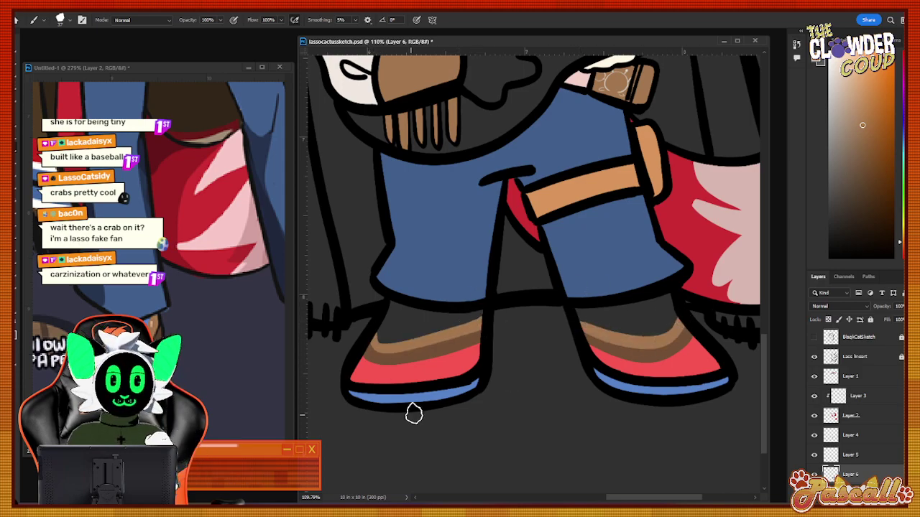
Sample the light blue from the reference and paint the upper section of the left boot, leaving a pointed gap below the cuff.
{"action": "left_click", "coordinate": [33, 128], "text": "alt"}
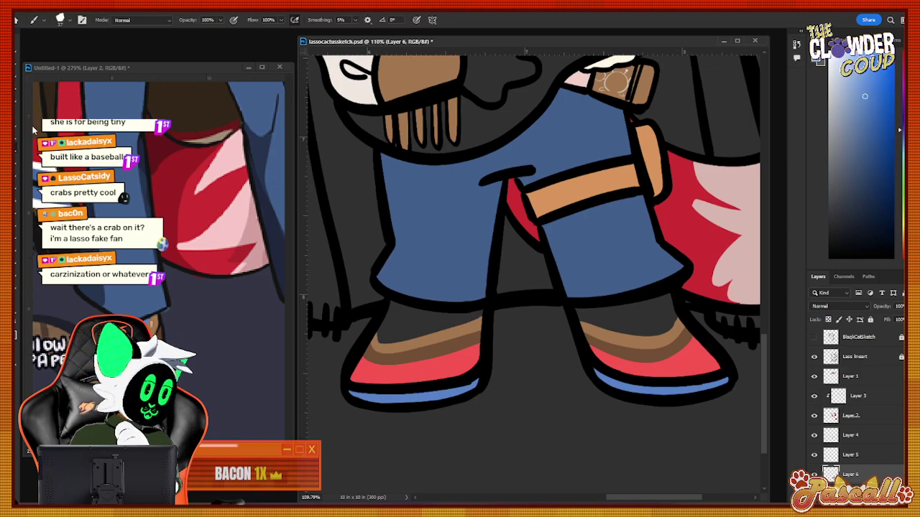
{"action": "mouse_move", "coordinate": [388, 309]}
{"action": "left_mouse_down"}
{"action": "mouse_move", "coordinate": [378, 334]}
{"action": "mouse_move", "coordinate": [474, 302]}
{"action": "left_mouse_up"}
{"action": "key", "text": "ctrl+z"}
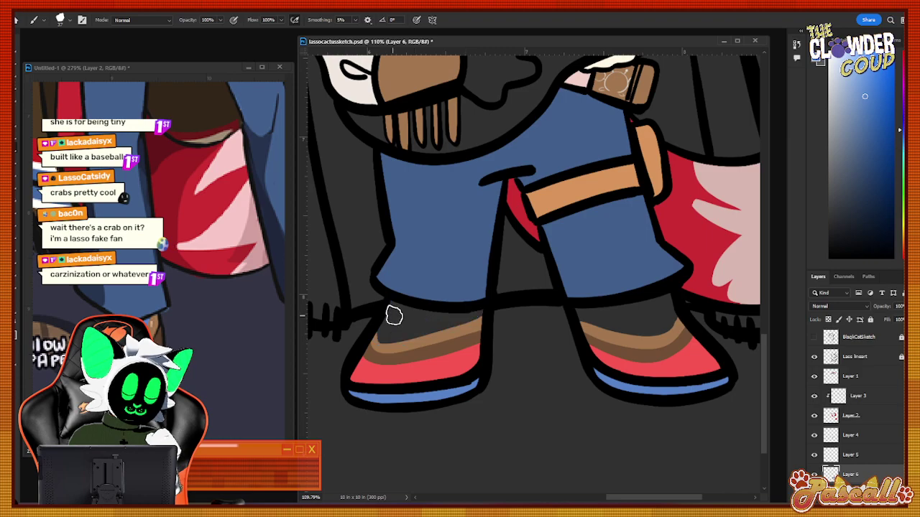
{"action": "mouse_move", "coordinate": [393, 303]}
{"action": "left_mouse_down"}
{"action": "mouse_move", "coordinate": [389, 338]}
{"action": "mouse_move", "coordinate": [475, 306]}
{"action": "left_mouse_up"}
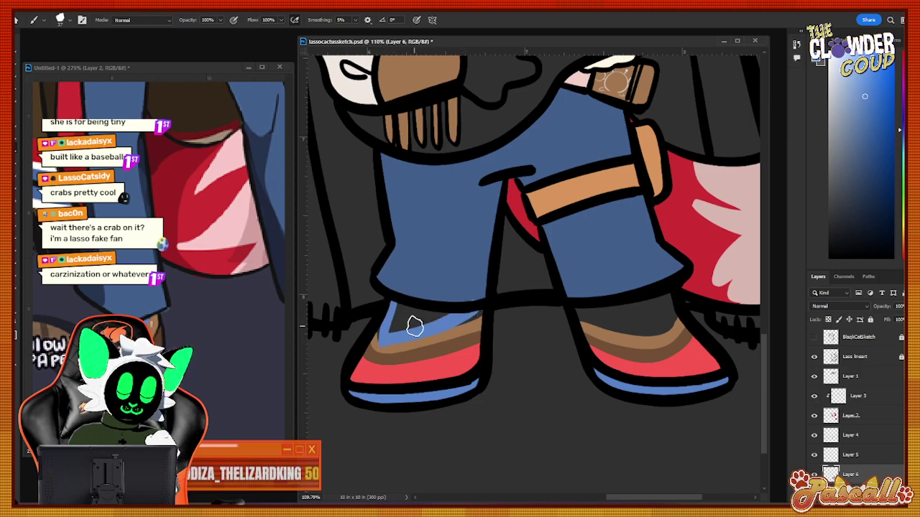
{"action": "key", "text": "ctrl+z"}
{"action": "mouse_move", "coordinate": [392, 303]}
{"action": "left_mouse_down"}
{"action": "mouse_move", "coordinate": [386, 341]}
{"action": "mouse_move", "coordinate": [480, 314]}
{"action": "mouse_move", "coordinate": [469, 300]}
{"action": "mouse_move", "coordinate": [395, 314]}
{"action": "mouse_move", "coordinate": [394, 303]}
{"action": "mouse_move", "coordinate": [406, 337]}
{"action": "mouse_move", "coordinate": [477, 310]}
{"action": "left_mouse_up"}
{"action": "key", "text": "ctrl+z"}
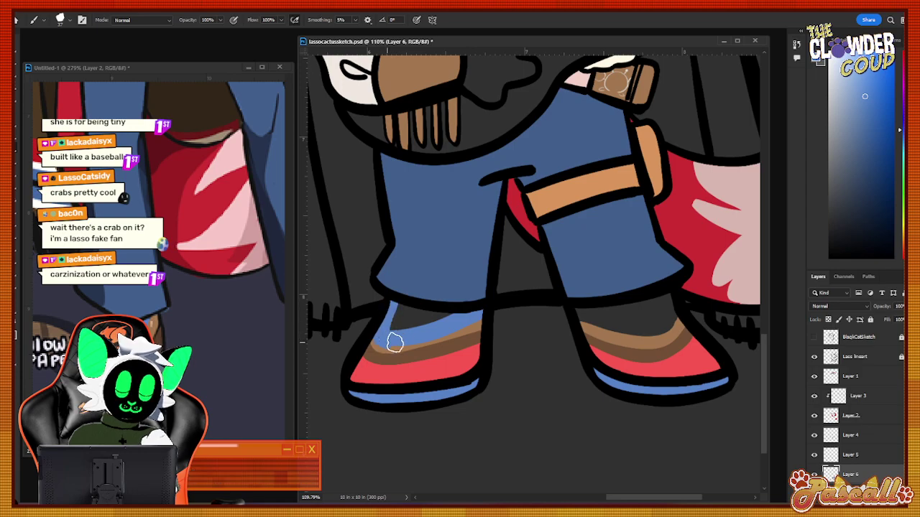
Paint the upper section of the right boot in the same light blue, reworking the strokes around the gap below the cuff.
{"action": "mouse_move", "coordinate": [579, 307]}
{"action": "left_mouse_down"}
{"action": "mouse_move", "coordinate": [638, 331]}
{"action": "mouse_move", "coordinate": [666, 305]}
{"action": "mouse_move", "coordinate": [581, 318]}
{"action": "mouse_move", "coordinate": [680, 308]}
{"action": "left_mouse_up"}
{"action": "key", "text": "ctrl+z"}
{"action": "key", "text": "ctrl+z"}
{"action": "mouse_move", "coordinate": [592, 314]}
{"action": "left_mouse_down"}
{"action": "mouse_move", "coordinate": [660, 328]}
{"action": "mouse_move", "coordinate": [669, 295]}
{"action": "mouse_move", "coordinate": [663, 336]}
{"action": "left_mouse_up"}
{"action": "key", "text": "ctrl+z"}
{"action": "mouse_move", "coordinate": [576, 312]}
{"action": "left_mouse_down"}
{"action": "mouse_move", "coordinate": [661, 328]}
{"action": "mouse_move", "coordinate": [674, 296]}
{"action": "mouse_move", "coordinate": [693, 320]}
{"action": "mouse_move", "coordinate": [666, 330]}
{"action": "left_mouse_up"}
{"action": "key", "text": "ctrl+z"}
{"action": "key", "text": "ctrl+shift+z"}
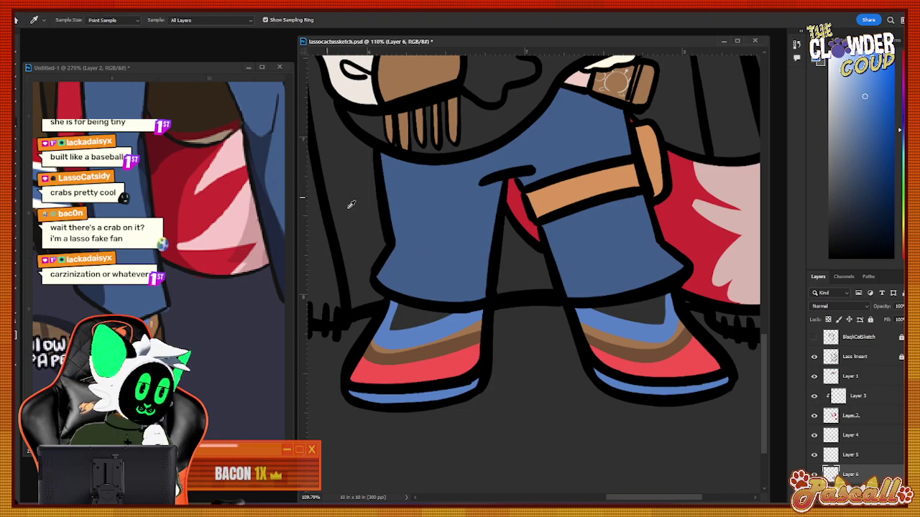
{"action": "left_click", "coordinate": [436, 379], "text": "alt"}
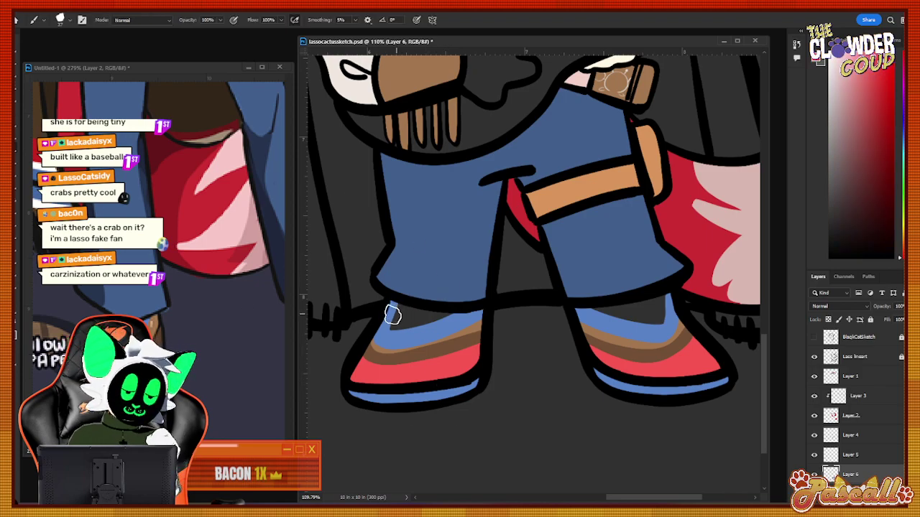
{"action": "mouse_move", "coordinate": [398, 307]}
{"action": "left_mouse_down"}
{"action": "mouse_move", "coordinate": [455, 309]}
{"action": "mouse_move", "coordinate": [398, 311]}
{"action": "mouse_move", "coordinate": [392, 331]}
{"action": "mouse_move", "coordinate": [445, 314]}
{"action": "left_mouse_up"}
{"action": "key", "text": "ctrl+z"}
{"action": "key", "text": "ctrl+z"}
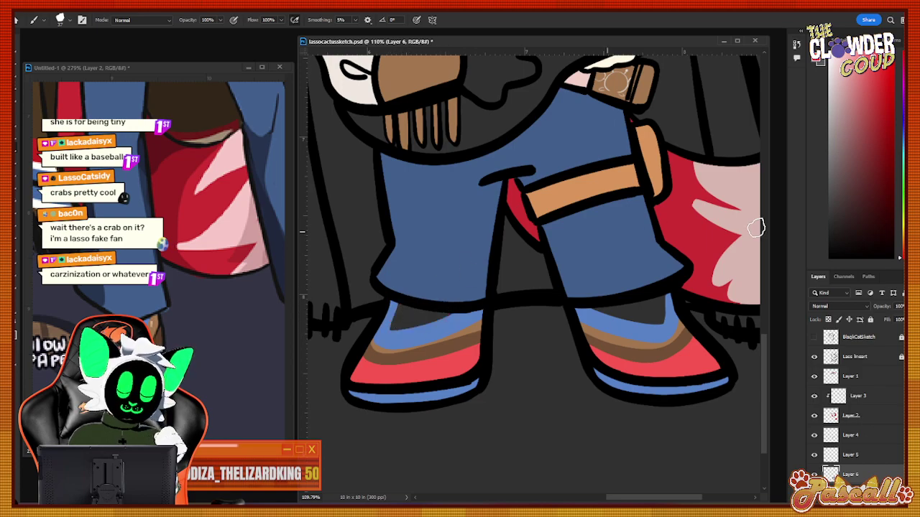
Outline the pointed inserts below the cuffs of both boots in black on the lineart layer and lock that layer again.
{"action": "left_click", "coordinate": [850, 360]}
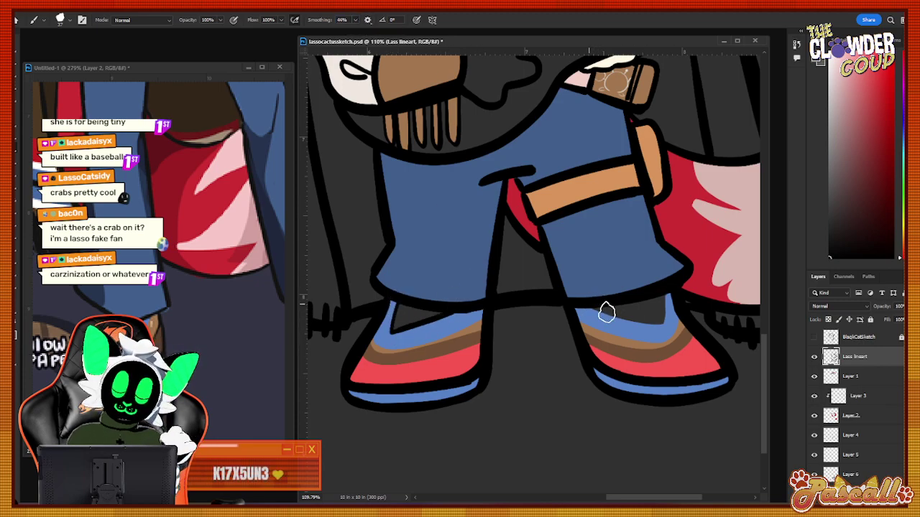
{"action": "mouse_move", "coordinate": [606, 313]}
{"action": "left_mouse_down"}
{"action": "mouse_move", "coordinate": [664, 330]}
{"action": "mouse_move", "coordinate": [667, 300]}
{"action": "mouse_move", "coordinate": [661, 327]}
{"action": "mouse_move", "coordinate": [684, 332]}
{"action": "left_mouse_up"}
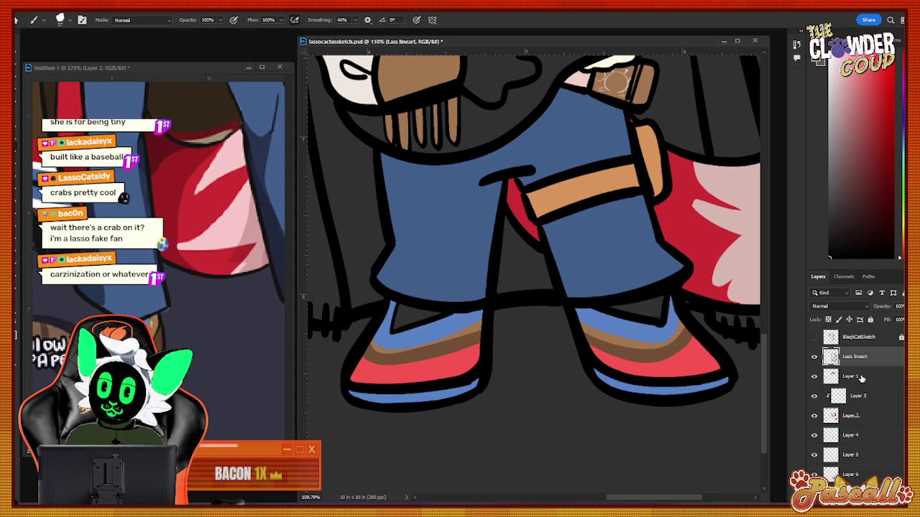
{"action": "left_click", "coordinate": [870, 319]}
Fill the outlined inserts below both jeans cuffs with the boot red on Layer 6.
{"action": "left_click", "coordinate": [855, 474]}
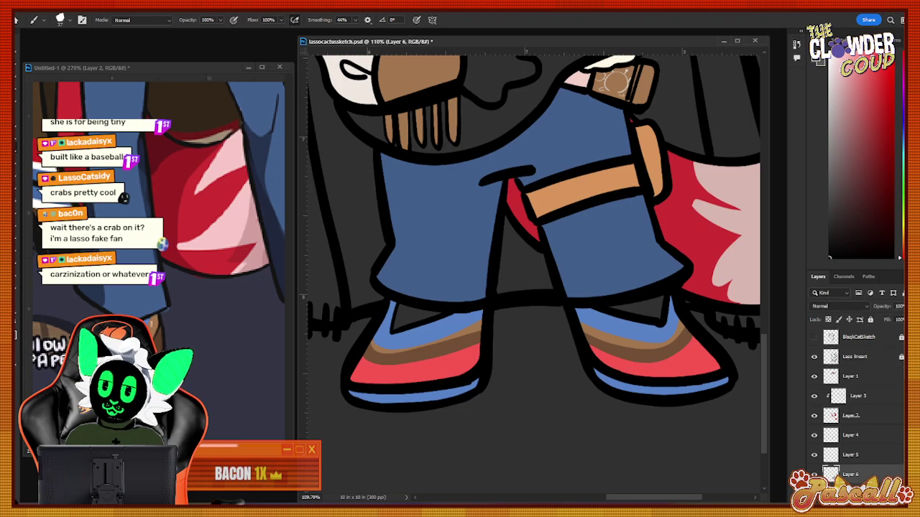
{"action": "scroll", "coordinate": [855, 409], "scroll_direction": "down", "scroll_amount": 1}
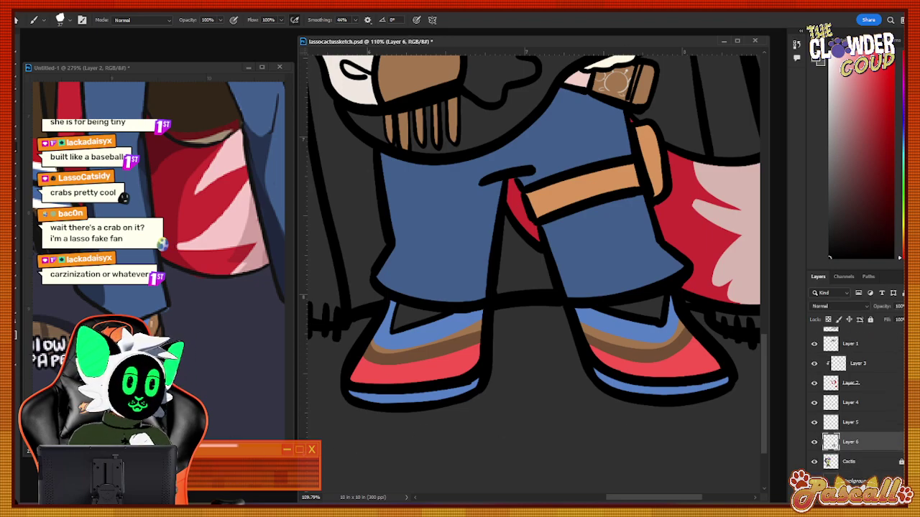
{"action": "key", "text": "i"}
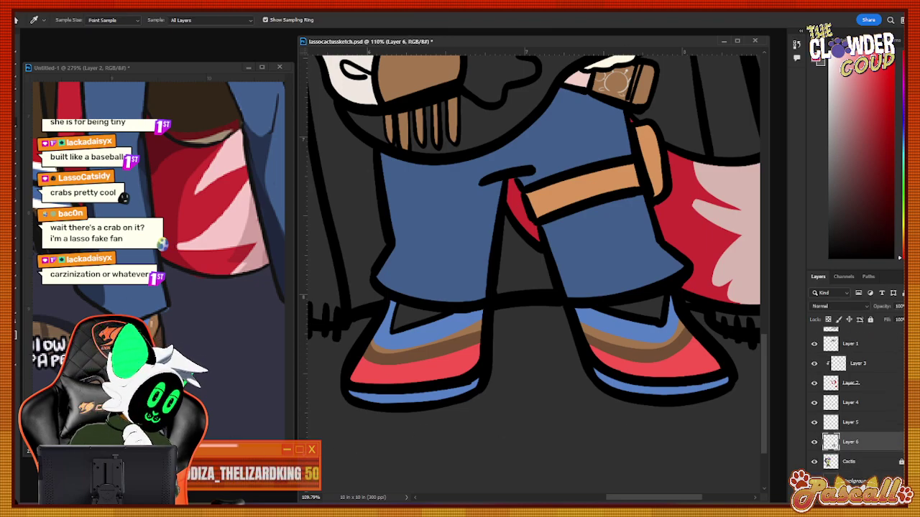
{"action": "key", "text": "b"}
{"action": "mouse_move", "coordinate": [393, 307]}
{"action": "left_mouse_down"}
{"action": "mouse_move", "coordinate": [418, 316]}
{"action": "mouse_move", "coordinate": [400, 310]}
{"action": "mouse_move", "coordinate": [452, 312]}
{"action": "left_mouse_up"}
{"action": "mouse_move", "coordinate": [606, 311]}
{"action": "left_mouse_down"}
{"action": "mouse_move", "coordinate": [659, 297]}
{"action": "mouse_move", "coordinate": [658, 318]}
{"action": "left_mouse_up"}
Lower the brush smoothing to 3% and draw white dashed stitching between the blue and light brown bands of the left boot.
{"action": "left_click", "coordinate": [355, 20]}
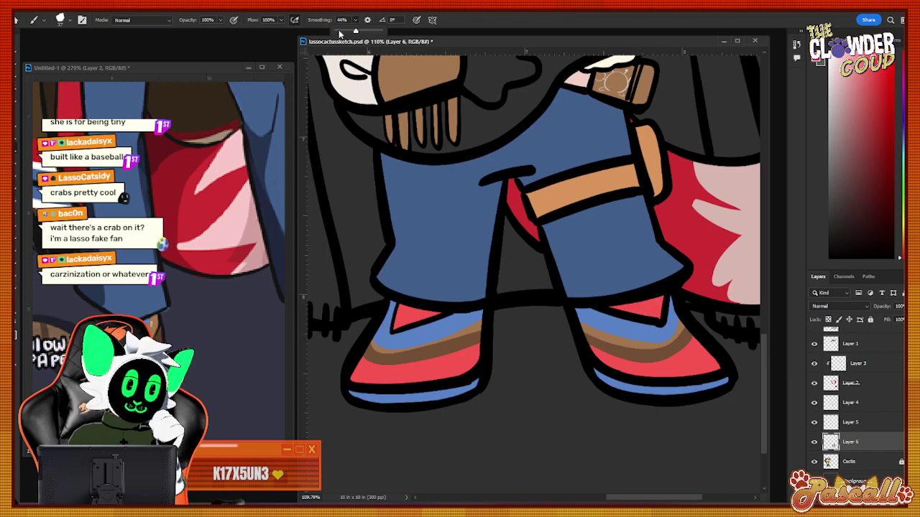
{"action": "left_click", "coordinate": [336, 31]}
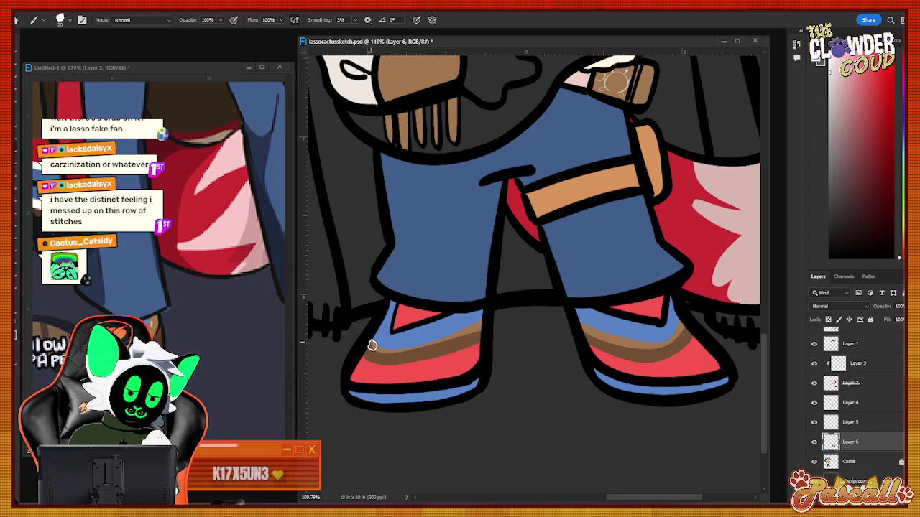
{"action": "mouse_move", "coordinate": [372, 344]}
{"action": "left_mouse_down"}
{"action": "mouse_move", "coordinate": [394, 350]}
{"action": "mouse_move", "coordinate": [478, 327]}
{"action": "left_mouse_up"}
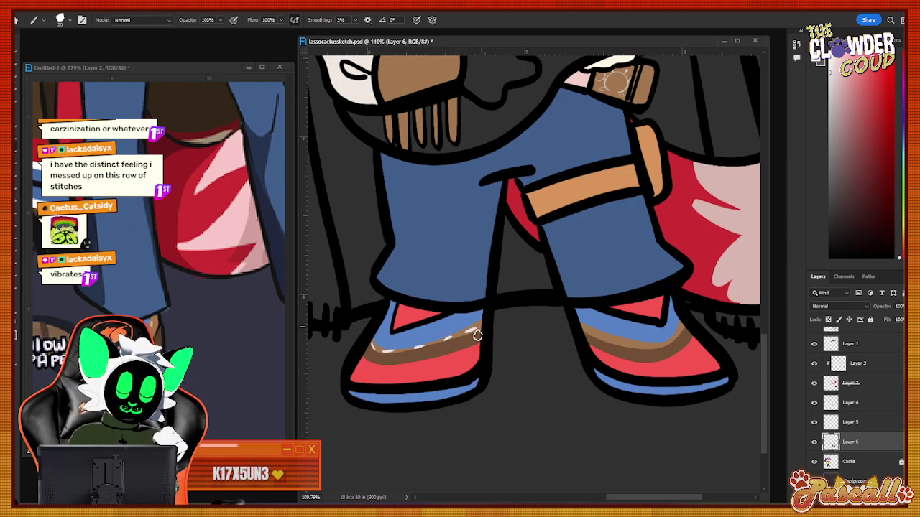
Draw white dashed stitching along the lower edge of the left boot's brown band and both edges of the right boot's brown band.
{"action": "mouse_move", "coordinate": [363, 359]}
{"action": "left_mouse_down"}
{"action": "mouse_move", "coordinate": [400, 369]}
{"action": "mouse_move", "coordinate": [462, 353]}
{"action": "left_mouse_up"}
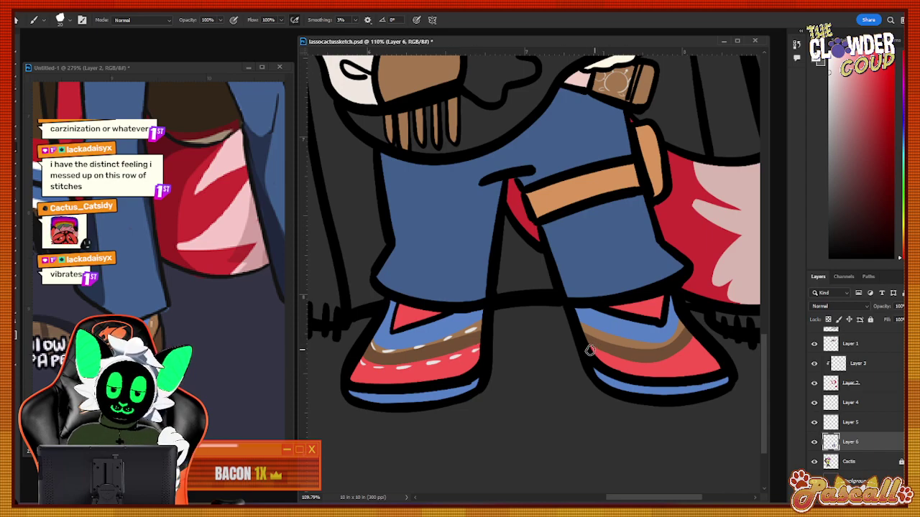
{"action": "mouse_move", "coordinate": [592, 350]}
{"action": "left_mouse_down"}
{"action": "mouse_move", "coordinate": [639, 366]}
{"action": "mouse_move", "coordinate": [674, 366]}
{"action": "mouse_move", "coordinate": [663, 366]}
{"action": "mouse_move", "coordinate": [697, 343]}
{"action": "left_mouse_up"}
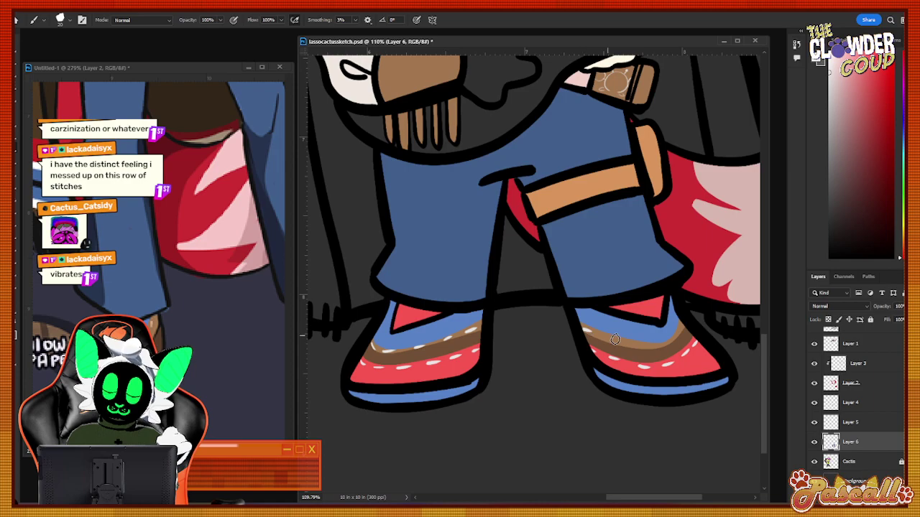
{"action": "mouse_move", "coordinate": [583, 333]}
{"action": "left_mouse_down"}
{"action": "mouse_move", "coordinate": [637, 343]}
{"action": "mouse_move", "coordinate": [682, 325]}
{"action": "left_mouse_up"}
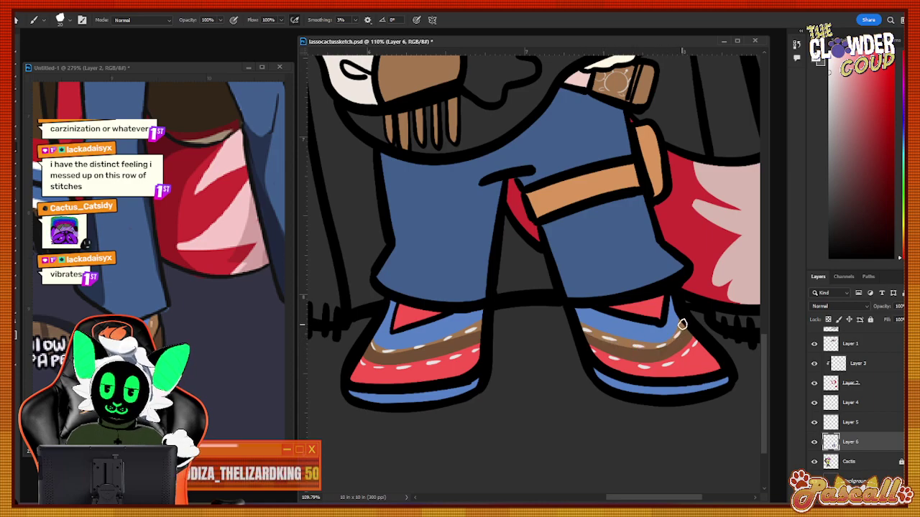
Check the whole artwork with both characters and save lassocactussketch.psd.
{"action": "key", "text": "z"}
{"action": "left_click_drag", "start_coordinate": [622, 311], "coordinate": [565, 310]}
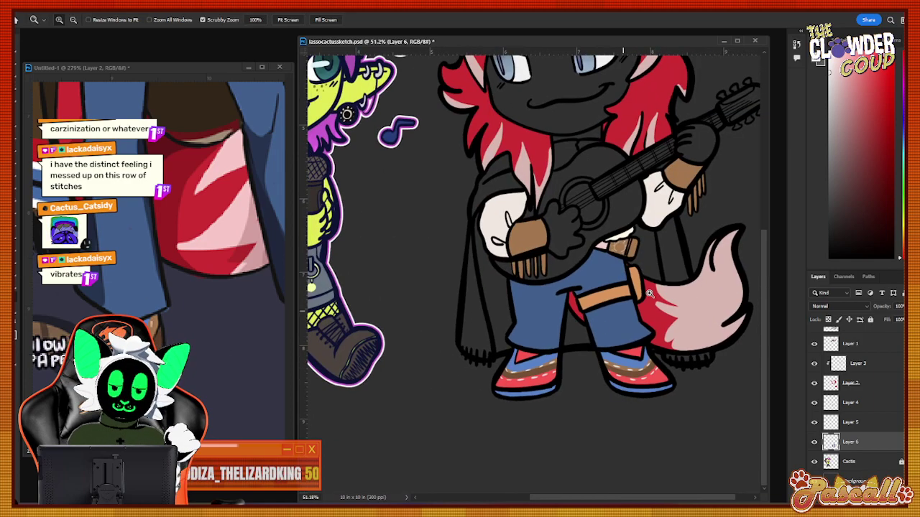
{"action": "left_click_drag", "start_coordinate": [650, 293], "coordinate": [617, 293]}
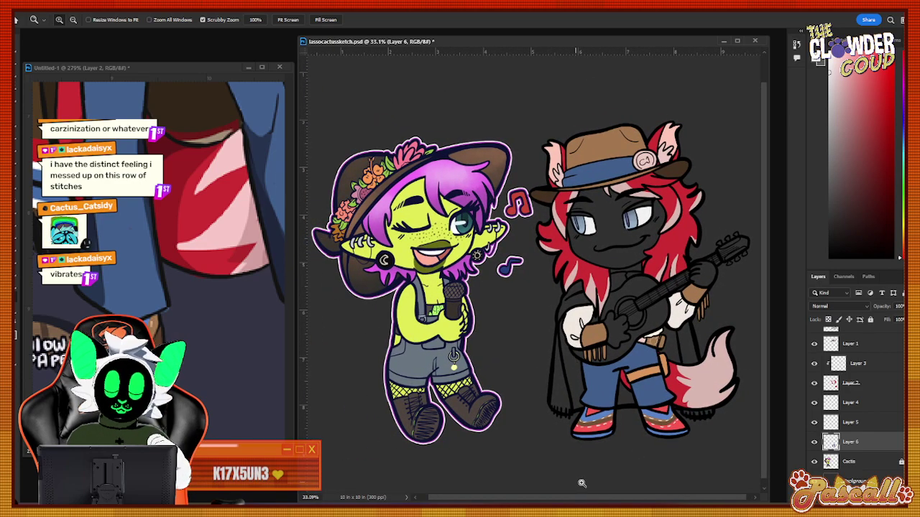
{"action": "left_click_drag", "start_coordinate": [594, 498], "coordinate": [589, 496]}
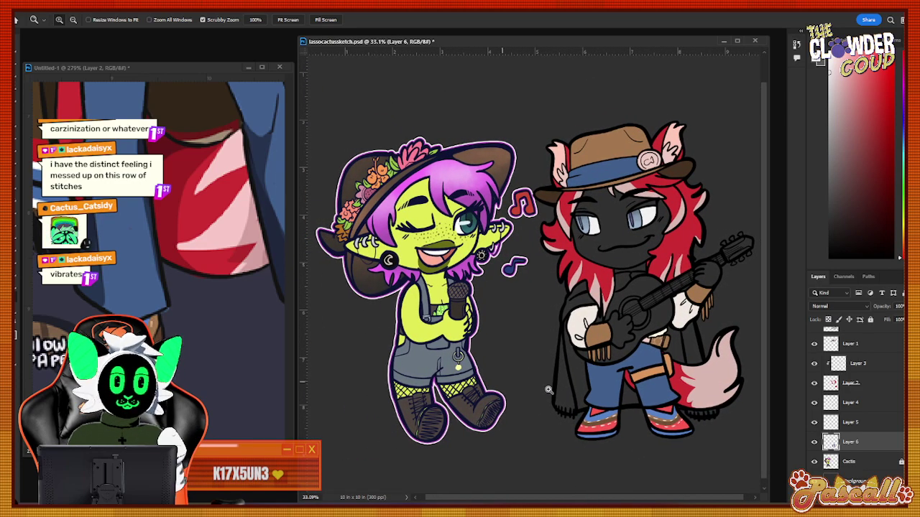
{"action": "scroll", "coordinate": [602, 503], "scroll_direction": "right", "scroll_amount": 2}
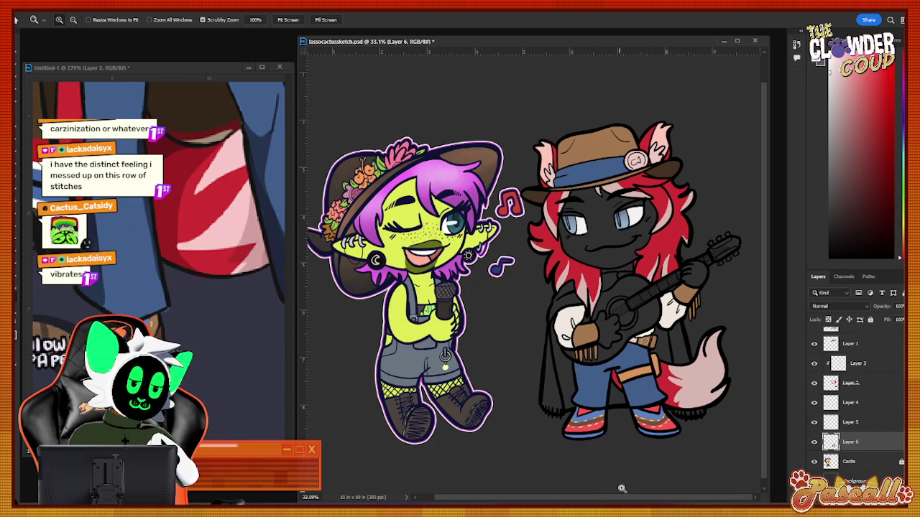
{"action": "left_click", "coordinate": [26, 10]}
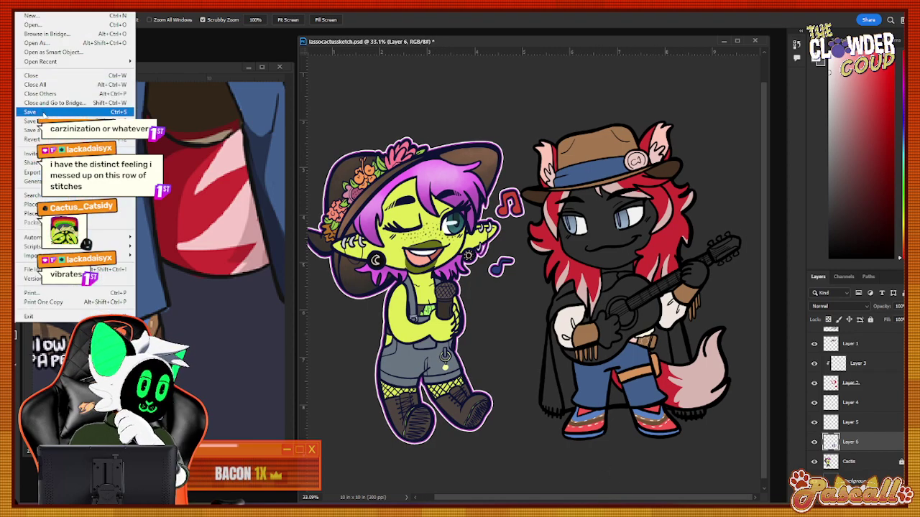
{"action": "left_click", "coordinate": [34, 111]}
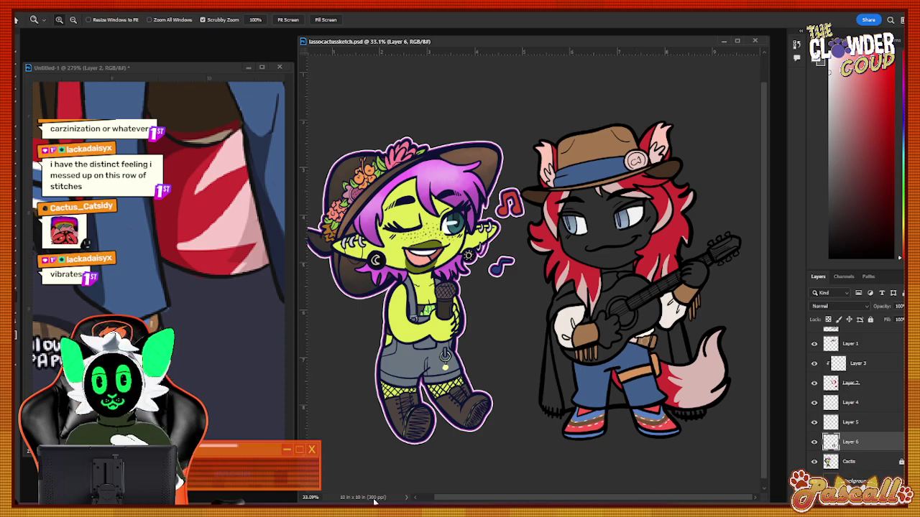
Add a new layer above the Cacto layer and paint the cape's shoulder and collar in dark brown sampled from the reference.
{"action": "left_click_drag", "start_coordinate": [681, 333], "coordinate": [696, 333]}
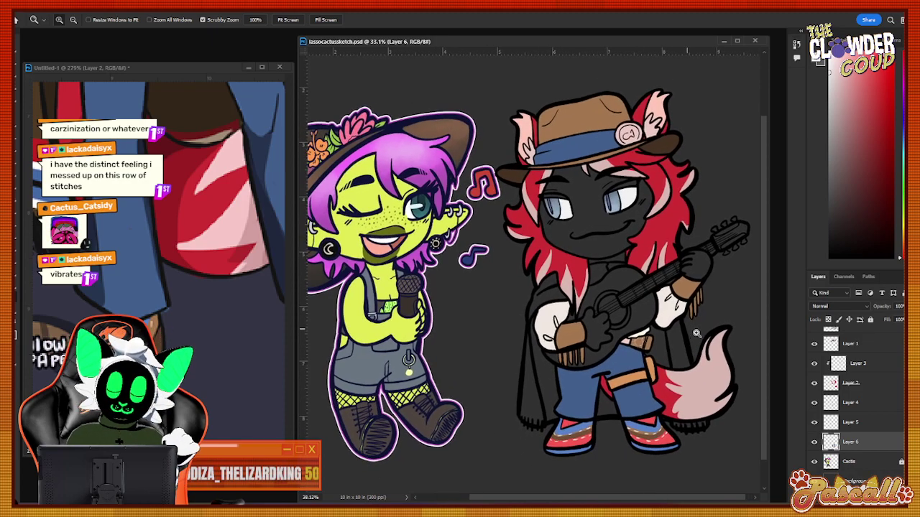
{"action": "left_click", "coordinate": [872, 466]}
{"action": "left_click", "coordinate": [883, 494]}
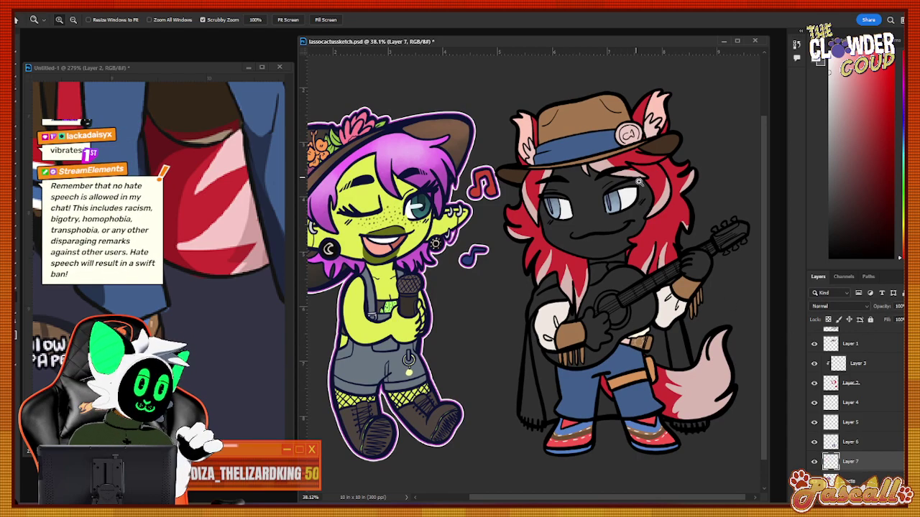
{"action": "left_click_drag", "start_coordinate": [638, 182], "coordinate": [679, 181]}
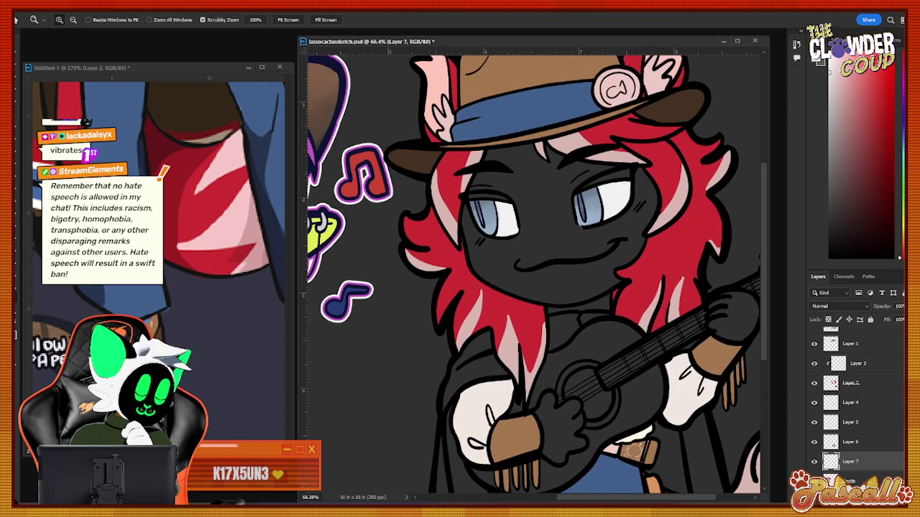
{"action": "left_click_drag", "start_coordinate": [216, 273], "coordinate": [130, 273]}
{"action": "left_click_drag", "start_coordinate": [168, 170], "coordinate": [231, 170]}
{"action": "key", "text": "i"}
{"action": "left_click", "coordinate": [73, 190]}
{"action": "key", "text": "b"}
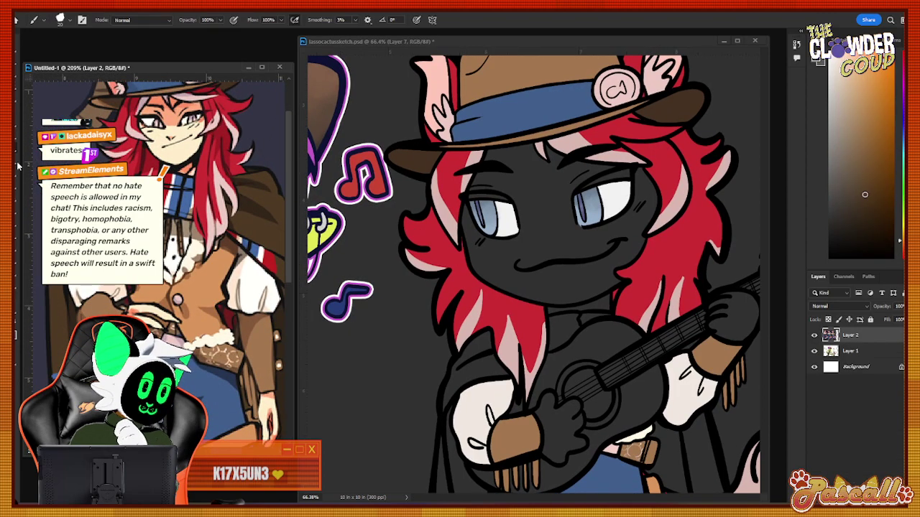
{"action": "left_click", "coordinate": [609, 42]}
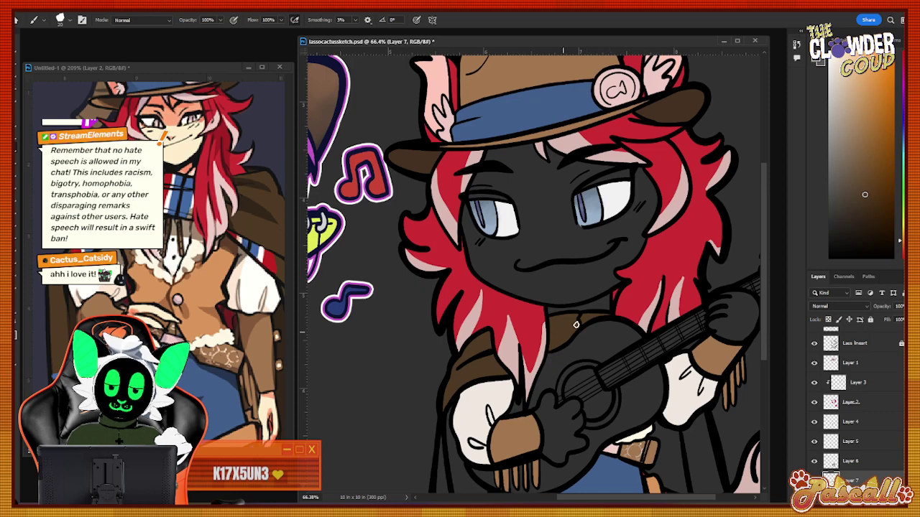
Enlarge the brush to 37 and fill the left hanging panel of the cape and its fringe with the dark brown.
{"action": "scroll", "coordinate": [764, 320], "scroll_direction": "down", "scroll_amount": 5}
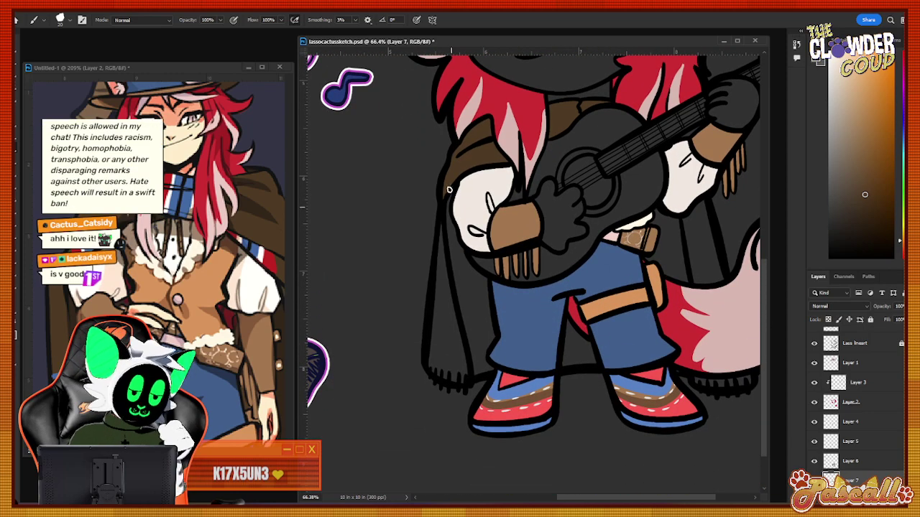
{"action": "left_click_drag", "start_coordinate": [445, 231], "coordinate": [436, 310]}
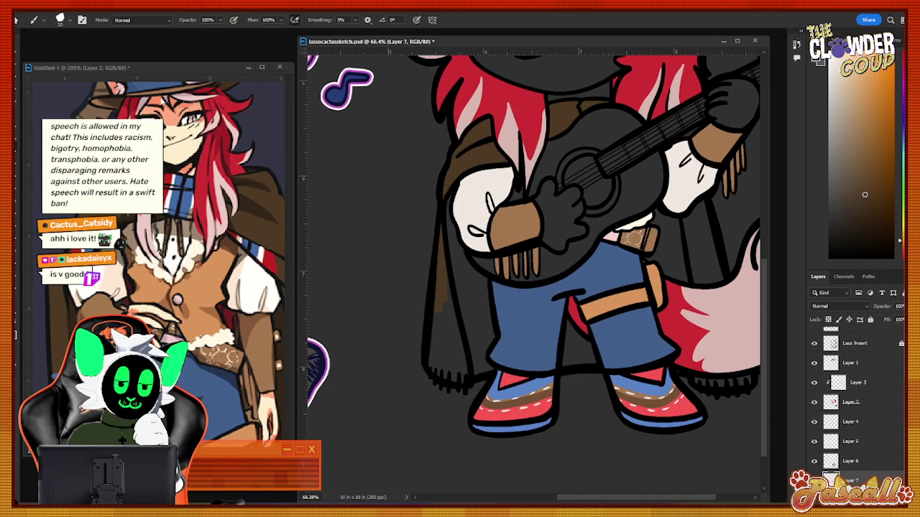
{"action": "left_click", "coordinate": [61, 22]}
{"action": "left_click", "coordinate": [65, 50]}
{"action": "left_click", "coordinate": [362, 77]}
{"action": "mouse_move", "coordinate": [443, 243]}
{"action": "left_mouse_down"}
{"action": "mouse_move", "coordinate": [445, 318]}
{"action": "mouse_move", "coordinate": [435, 350]}
{"action": "left_mouse_up"}
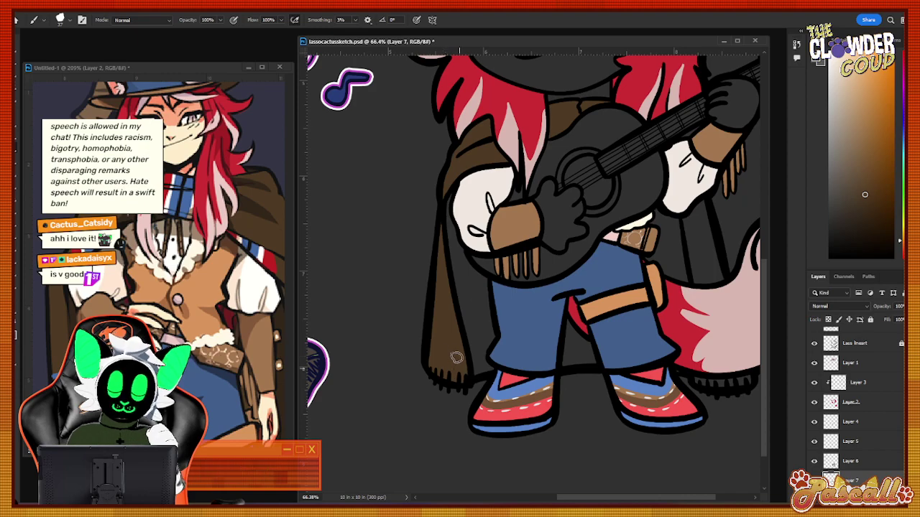
Fill the cape's right hanging panel and the fringe below the tail with the same dark brown.
{"action": "left_click_drag", "start_coordinate": [584, 498], "coordinate": [609, 497]}
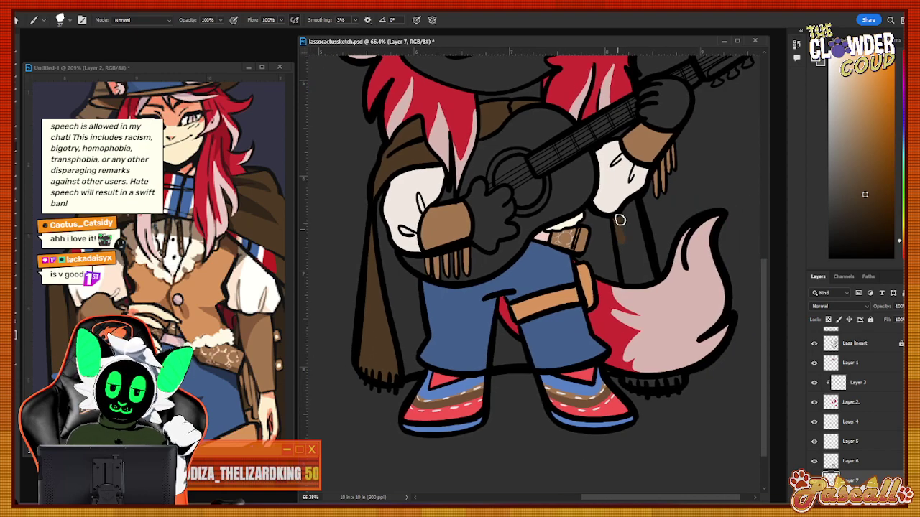
{"action": "left_click_drag", "start_coordinate": [619, 220], "coordinate": [636, 227]}
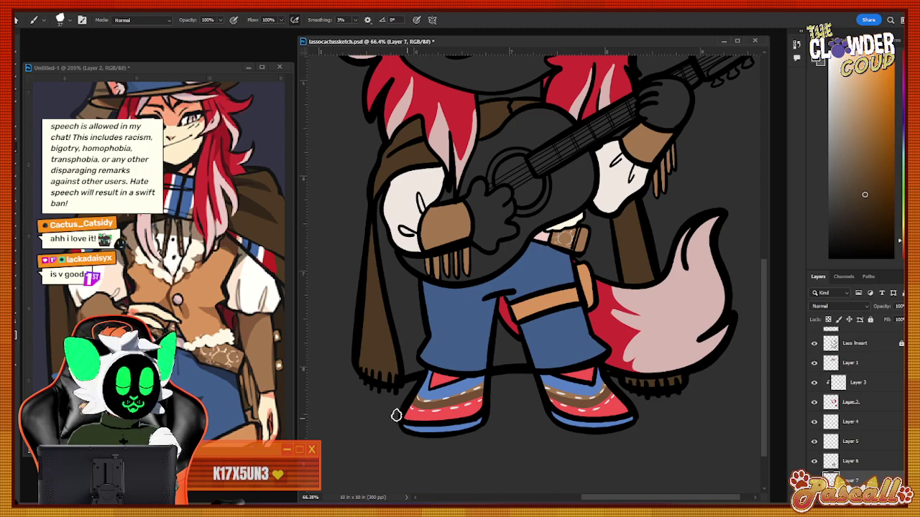
{"action": "key", "text": "z"}
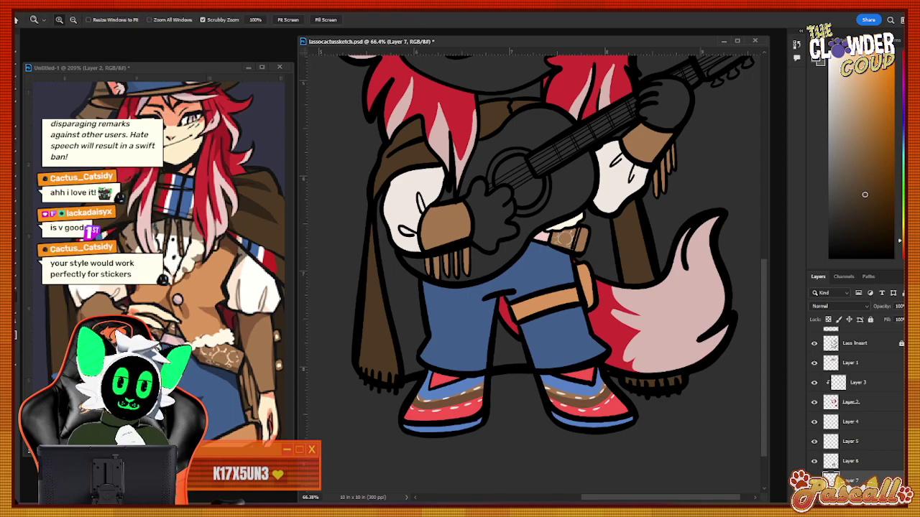
{"action": "key", "text": "b"}
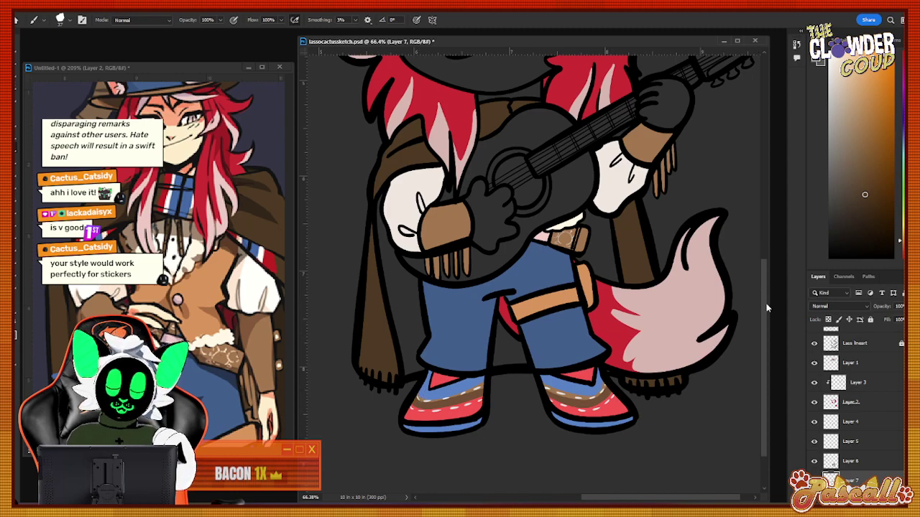
Paint the cape's inner lining behind the body and legs in a darker shade of the brown.
{"action": "mouse_move", "coordinate": [766, 308]}
{"action": "left_mouse_down"}
{"action": "mouse_move", "coordinate": [763, 288]}
{"action": "mouse_move", "coordinate": [764, 305]}
{"action": "left_mouse_up"}
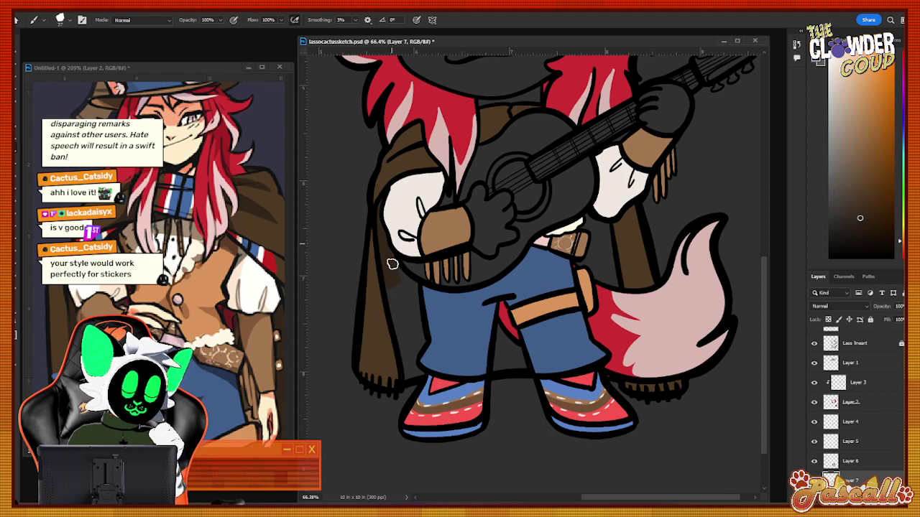
{"action": "mouse_move", "coordinate": [393, 263]}
{"action": "left_mouse_down"}
{"action": "mouse_move", "coordinate": [427, 293]}
{"action": "mouse_move", "coordinate": [392, 282]}
{"action": "mouse_move", "coordinate": [388, 268]}
{"action": "mouse_move", "coordinate": [424, 332]}
{"action": "left_mouse_up"}
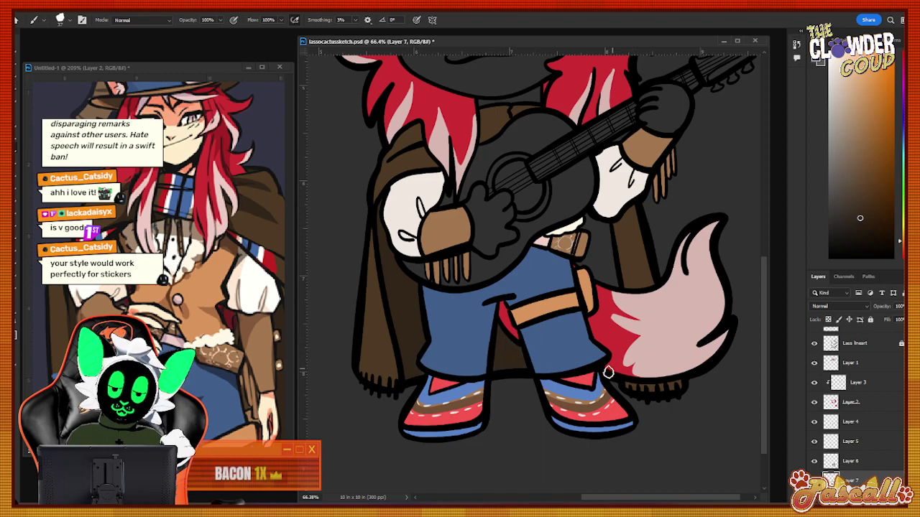
{"action": "mouse_move", "coordinate": [624, 242]}
{"action": "left_mouse_down"}
{"action": "mouse_move", "coordinate": [603, 248]}
{"action": "mouse_move", "coordinate": [613, 294]}
{"action": "left_mouse_up"}
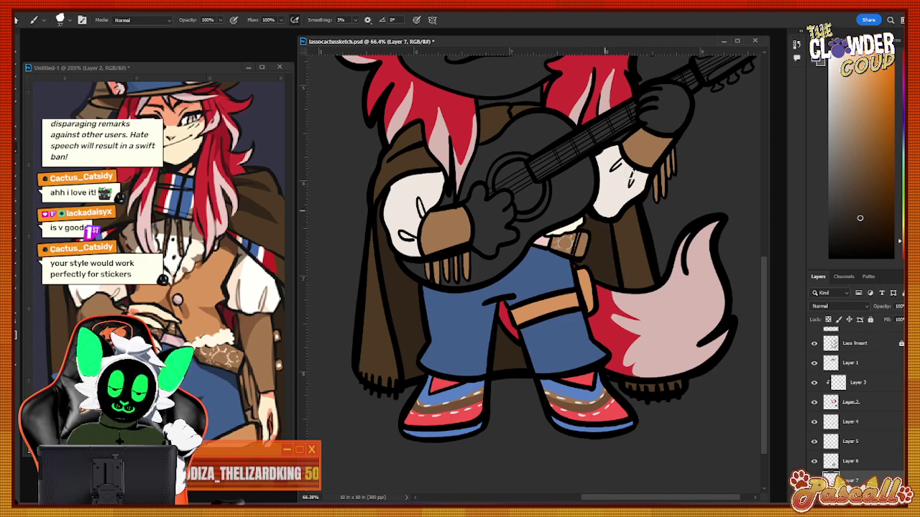
{"action": "left_click_drag", "start_coordinate": [771, 305], "coordinate": [770, 287]}
{"action": "key", "text": "ctrl+z"}
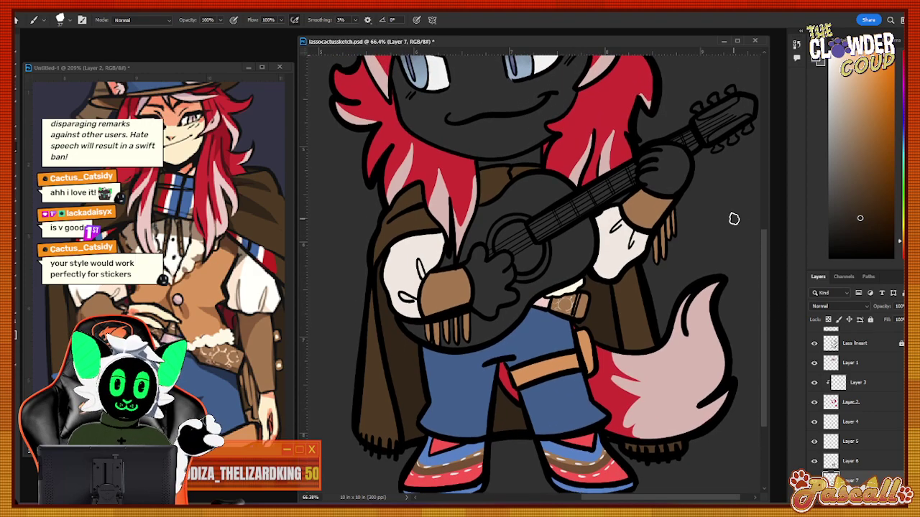
Paint a red stripe and a white stripe on the scarf at the character's neck, using the reference scarf's red.
{"action": "key", "text": "i"}
{"action": "left_click", "coordinate": [165, 191]}
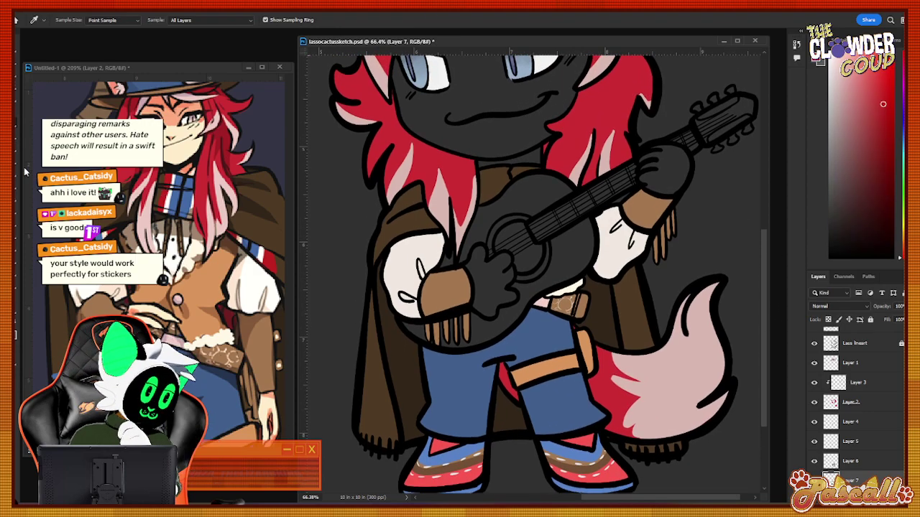
{"action": "key", "text": "b"}
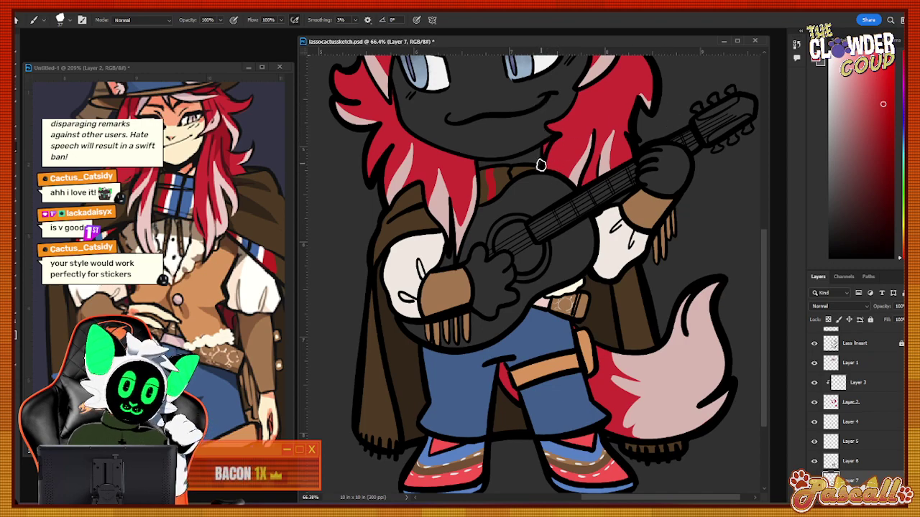
{"action": "key", "text": "i"}
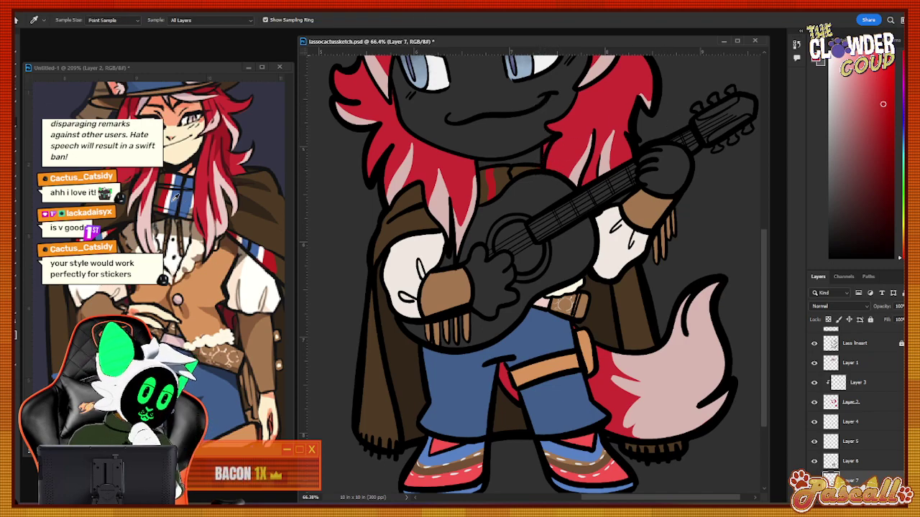
{"action": "key", "text": "b"}
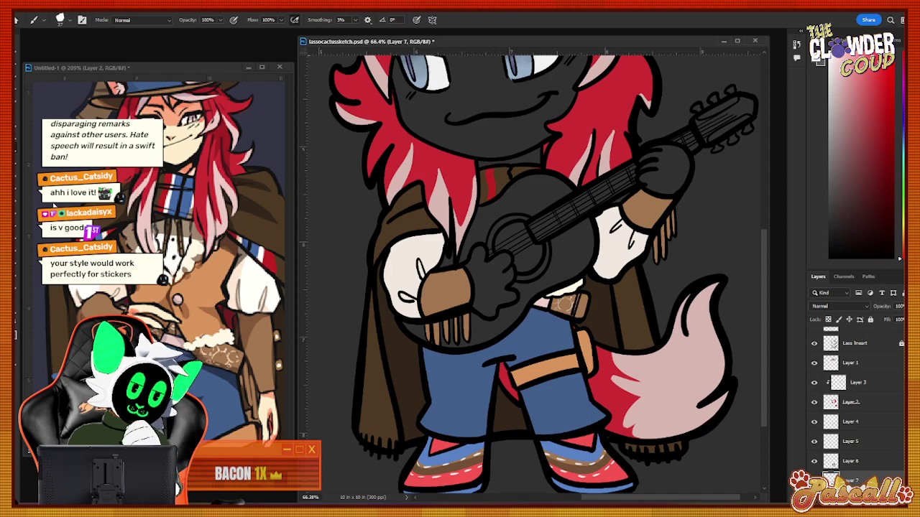
{"action": "key", "text": "e"}
{"action": "key", "text": "b"}
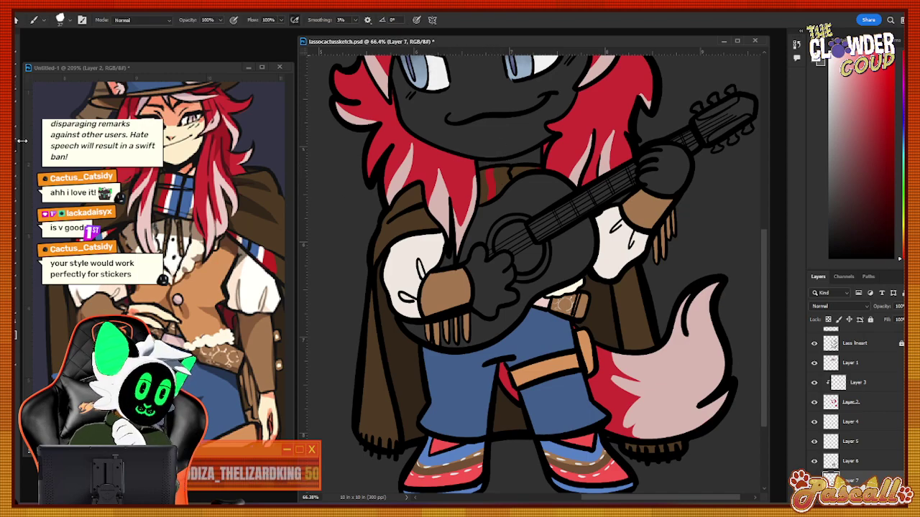
{"action": "left_click_drag", "start_coordinate": [494, 169], "coordinate": [496, 187]}
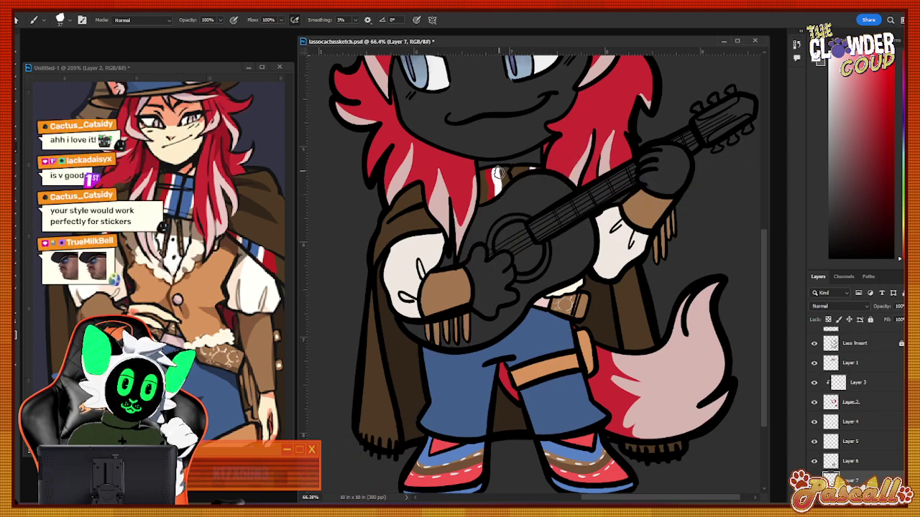
Fill the remaining parts of the neck scarf with blue sampled from the reference scarf.
{"action": "key", "text": "i"}
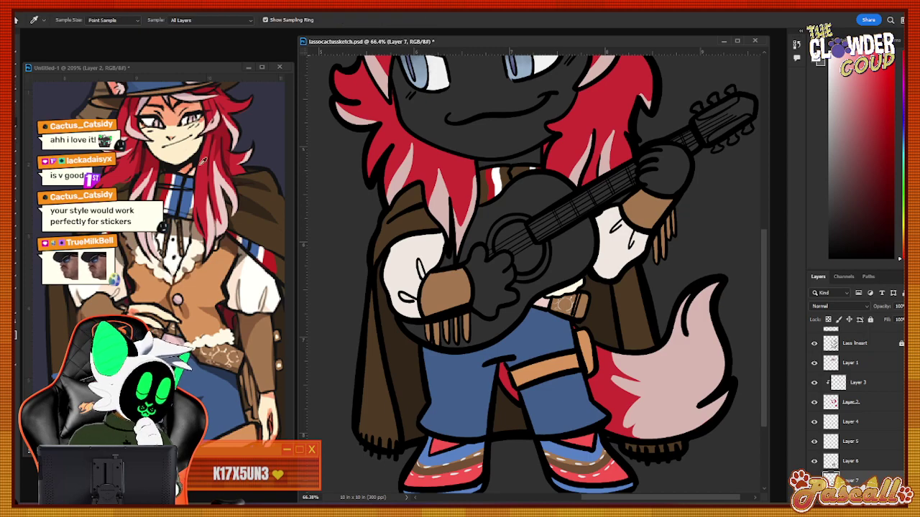
{"action": "left_click", "coordinate": [178, 194]}
{"action": "key", "text": "b"}
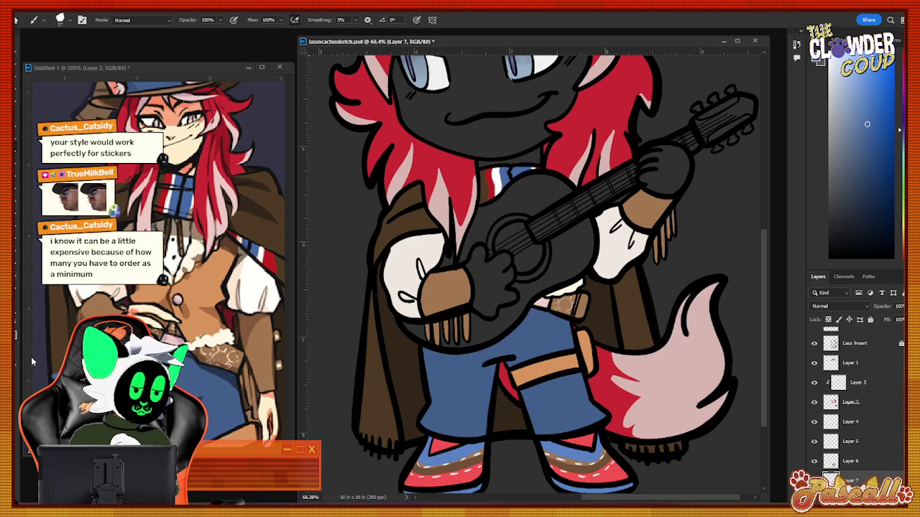
{"action": "key", "text": "i"}
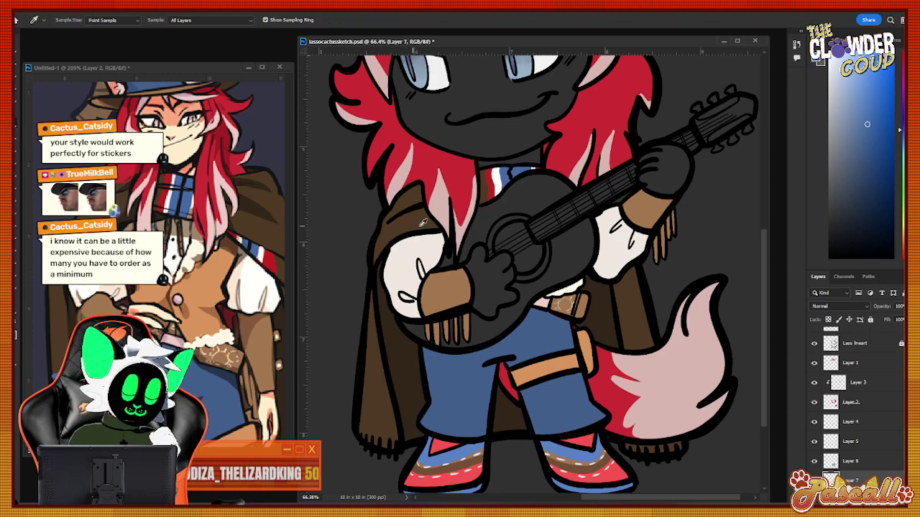
{"action": "left_click", "coordinate": [423, 223]}
{"action": "key", "text": "b"}
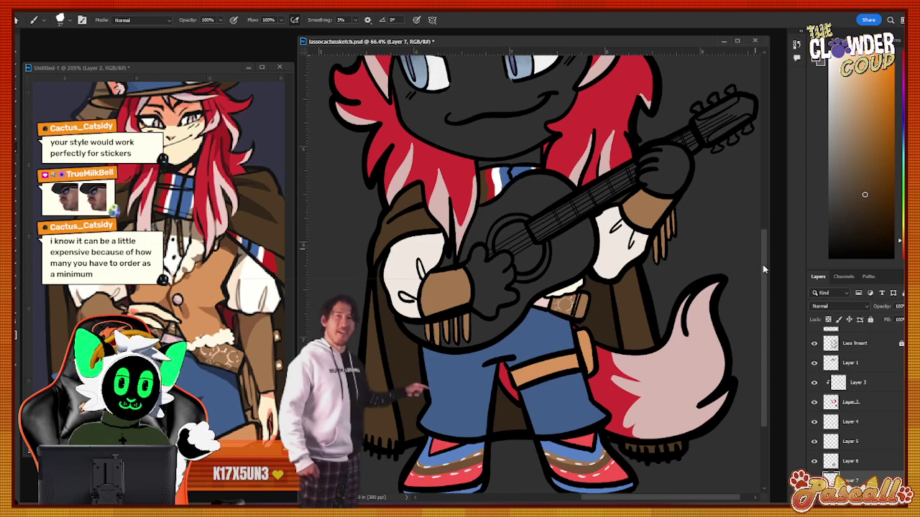
{"action": "left_click_drag", "start_coordinate": [764, 279], "coordinate": [763, 151]}
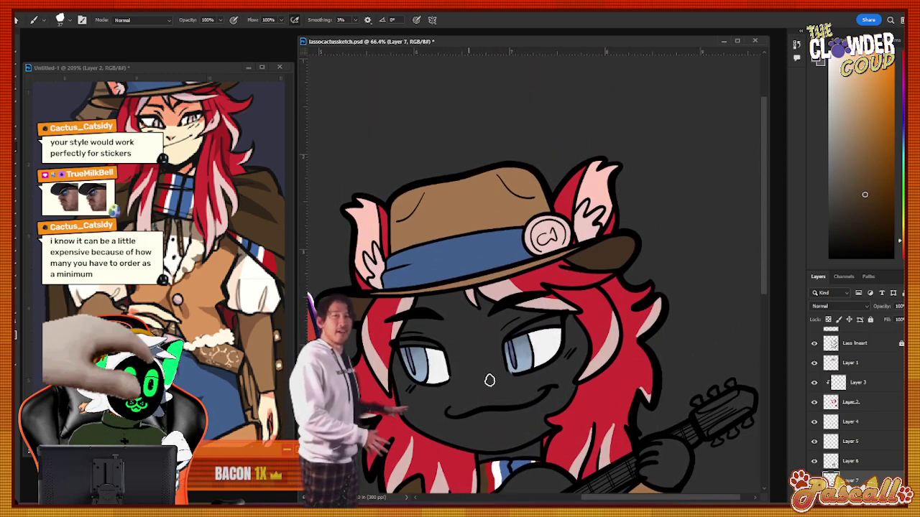
{"action": "left_click_drag", "start_coordinate": [763, 248], "coordinate": [764, 262]}
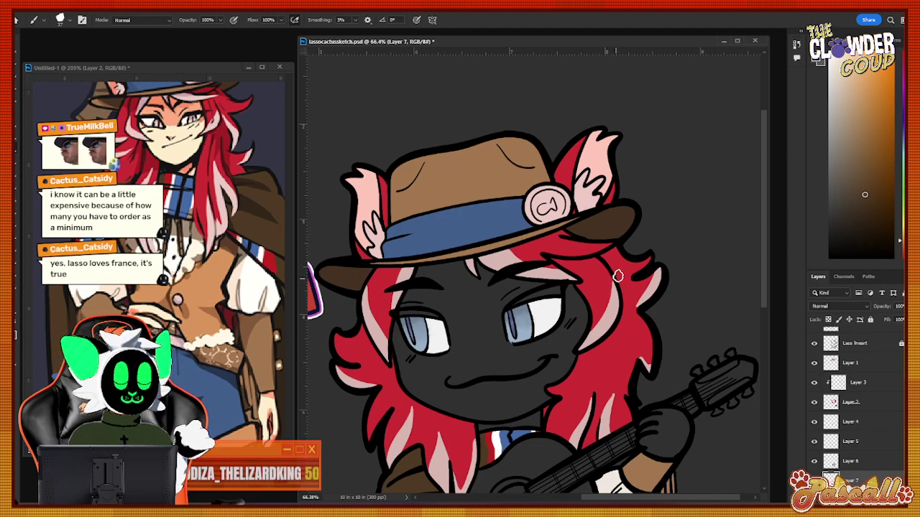
{"action": "left_click_drag", "start_coordinate": [766, 273], "coordinate": [762, 402]}
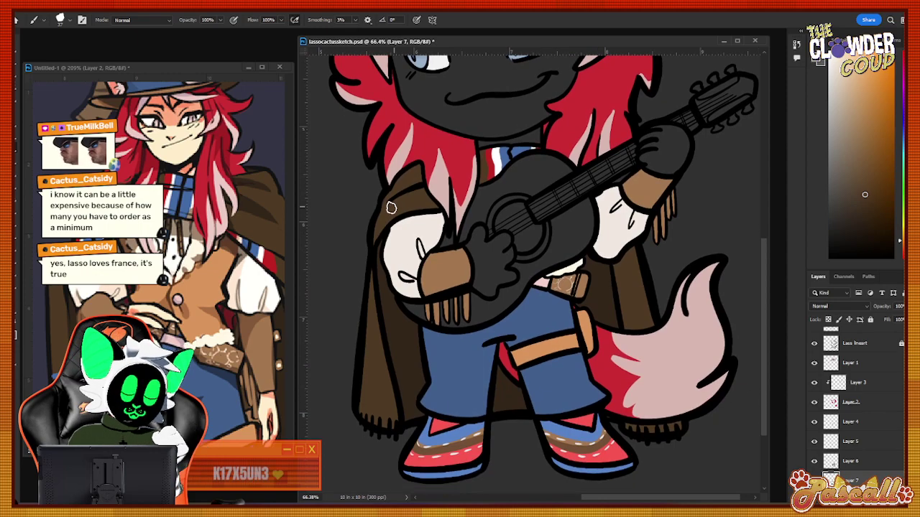
Paint a red stepped motif along the cape's left outer edge, using red sampled from the reference cape.
{"action": "key", "text": "i"}
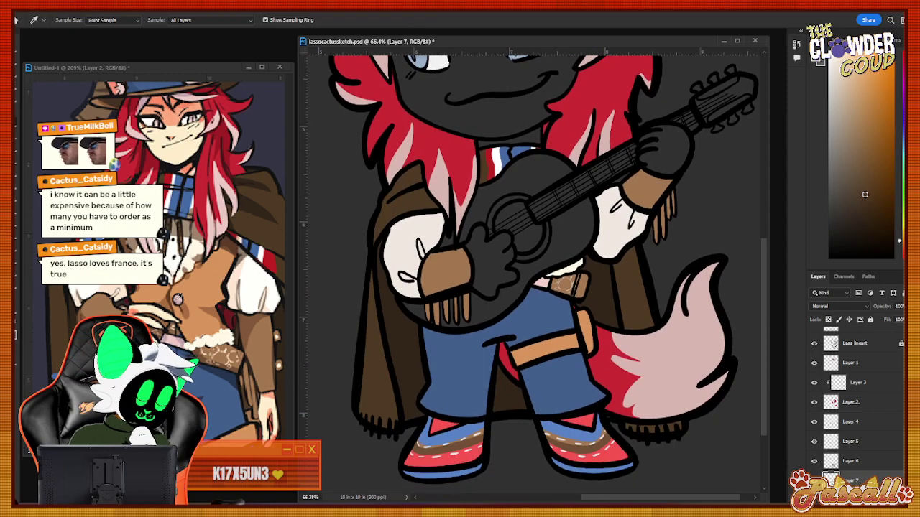
{"action": "left_click", "coordinate": [288, 249]}
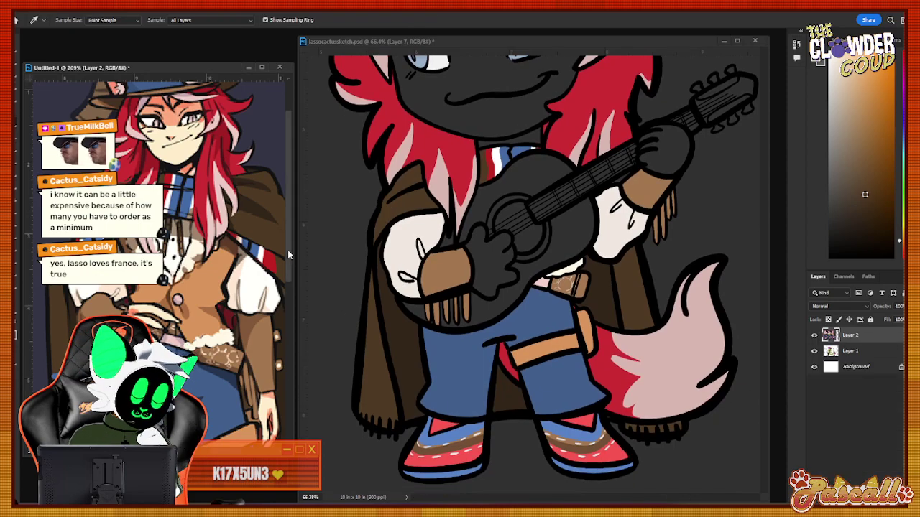
{"action": "scroll", "coordinate": [286, 288], "scroll_direction": "down", "scroll_amount": 5}
{"action": "left_click", "coordinate": [58, 122]}
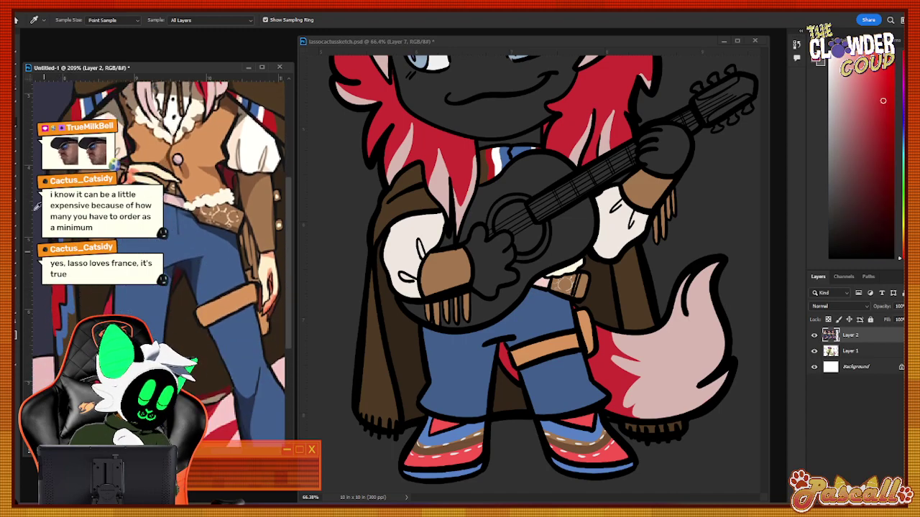
{"action": "key", "text": "b"}
{"action": "left_click", "coordinate": [368, 308]}
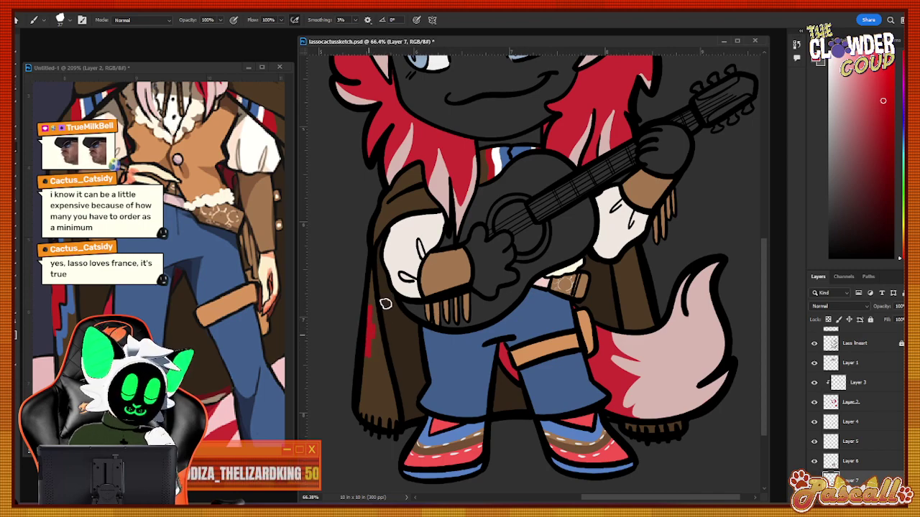
Paint a matching red stepped motif on the cape's right hanging panel, following the reference cape's pattern.
{"action": "left_click_drag", "start_coordinate": [224, 456], "coordinate": [247, 456]}
{"action": "left_click", "coordinate": [636, 273]}
{"action": "mouse_move", "coordinate": [634, 257]}
{"action": "left_mouse_down"}
{"action": "mouse_move", "coordinate": [628, 281]}
{"action": "mouse_move", "coordinate": [646, 308]}
{"action": "left_mouse_up"}
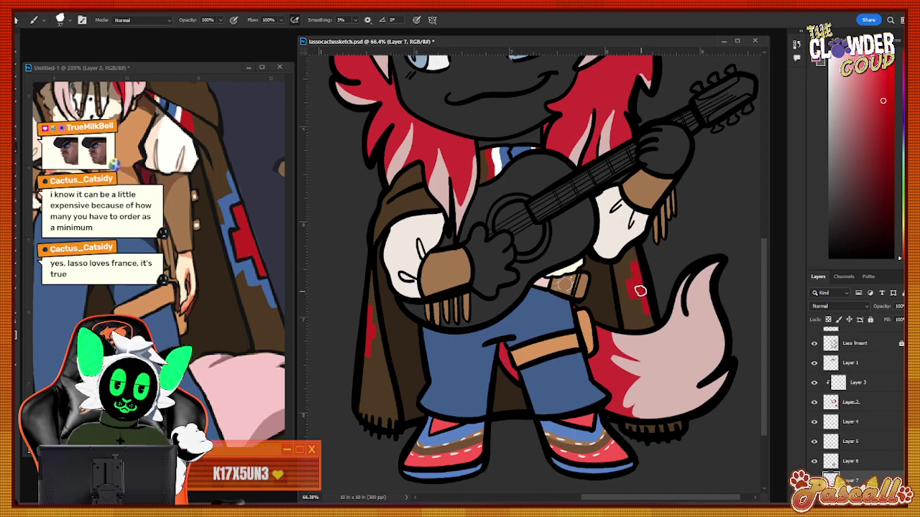
Paint a horizontal red stripe across the lower part of the cape's left panel, as on the reference cape's hem.
{"action": "mouse_move", "coordinate": [593, 499]}
{"action": "left_mouse_down"}
{"action": "mouse_move", "coordinate": [581, 498]}
{"action": "mouse_move", "coordinate": [591, 499]}
{"action": "left_mouse_up"}
{"action": "mouse_move", "coordinate": [224, 453]}
{"action": "left_mouse_down"}
{"action": "mouse_move", "coordinate": [202, 455]}
{"action": "mouse_move", "coordinate": [229, 455]}
{"action": "left_mouse_up"}
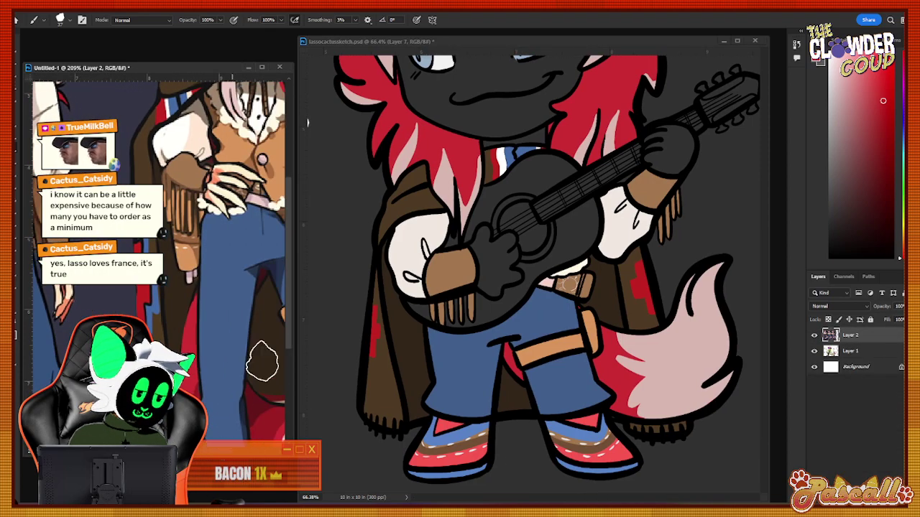
{"action": "left_click_drag", "start_coordinate": [289, 299], "coordinate": [288, 329]}
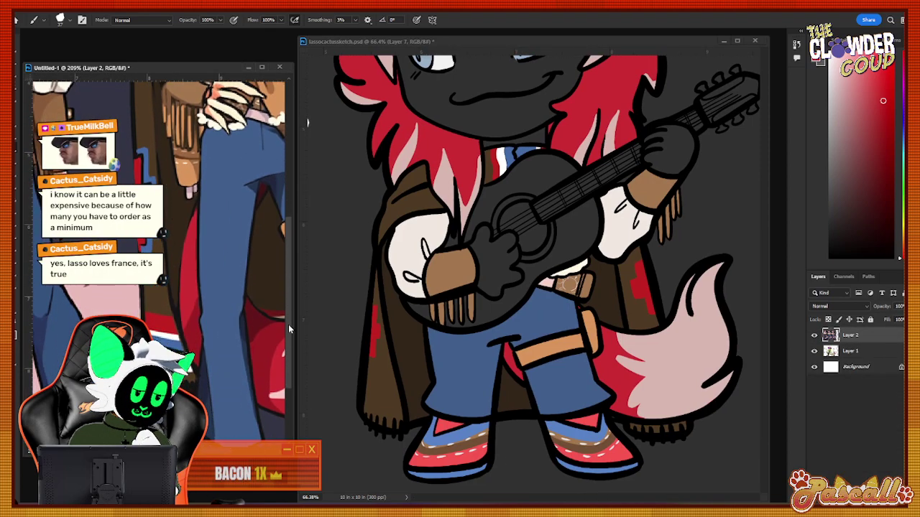
{"action": "left_click", "coordinate": [372, 379]}
{"action": "left_click_drag", "start_coordinate": [367, 378], "coordinate": [397, 380]}
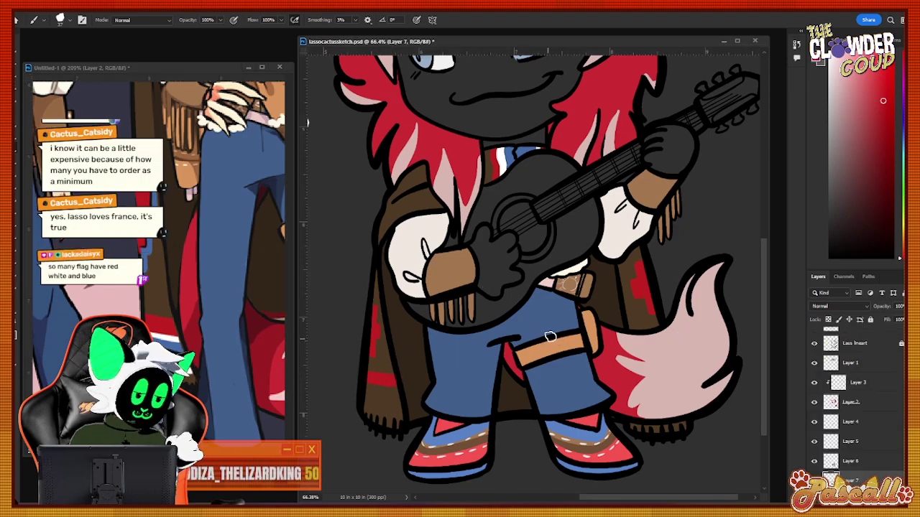
{"action": "key", "text": "i"}
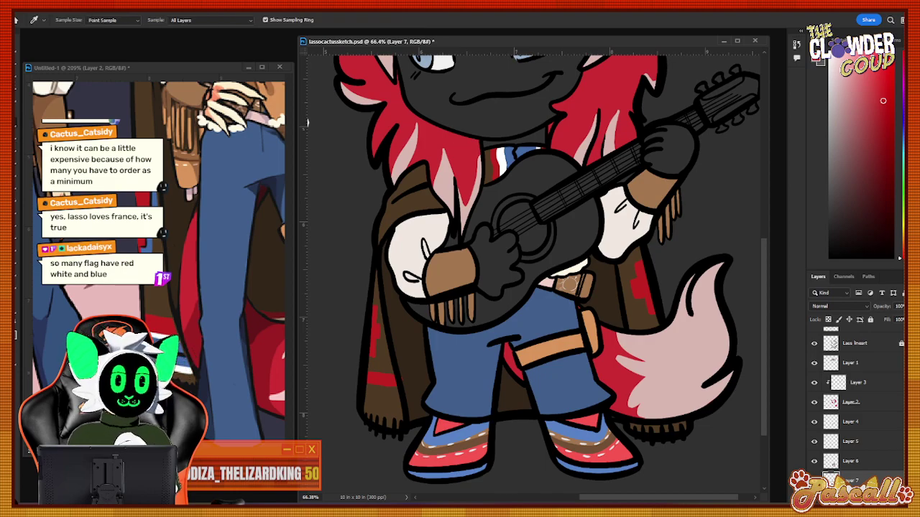
{"action": "left_click", "coordinate": [183, 360]}
{"action": "left_click", "coordinate": [19, 174]}
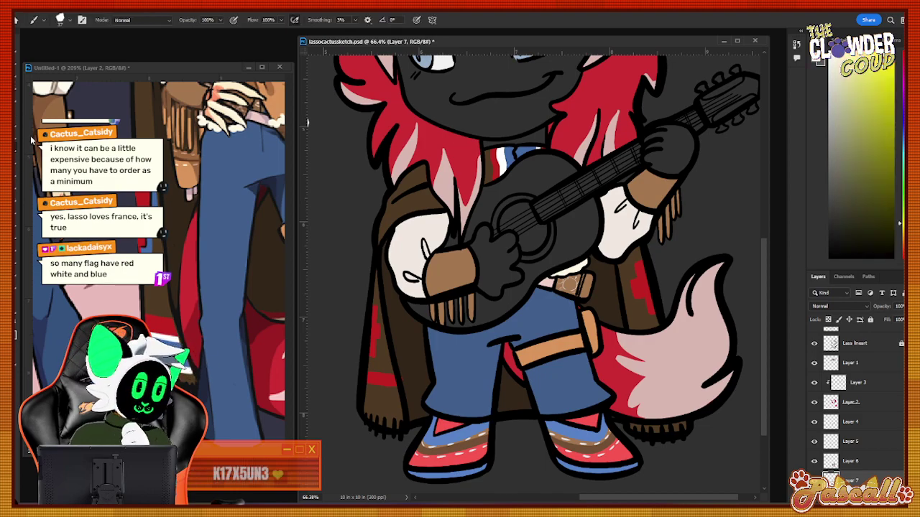
{"action": "key", "text": "j"}
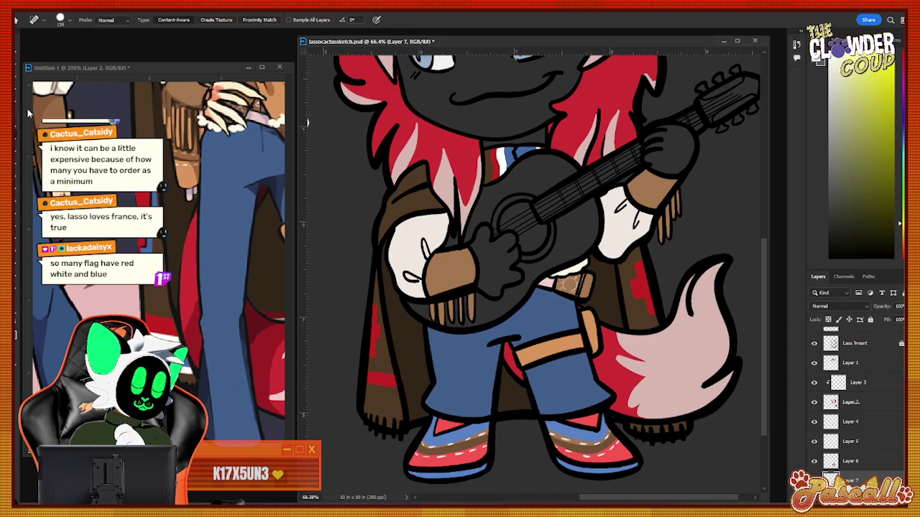
{"action": "key", "text": "i"}
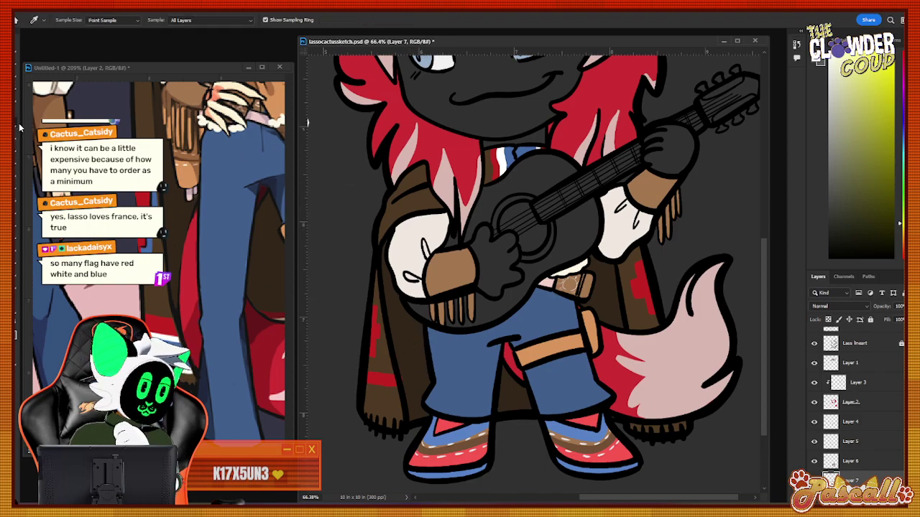
{"action": "left_click", "coordinate": [374, 280]}
{"action": "key", "text": "b"}
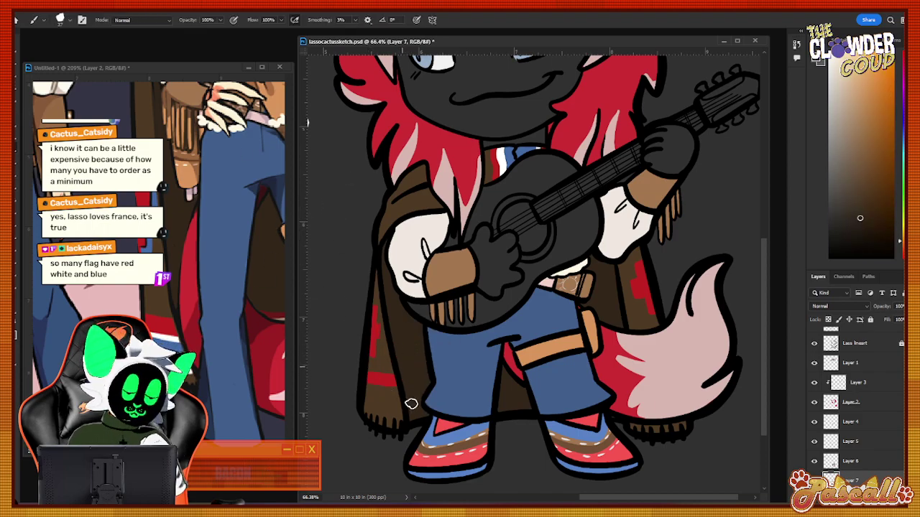
Paint two off-white stripes below the red stripe on the cape's left panel, undoing stray strokes.
{"action": "key", "text": "i"}
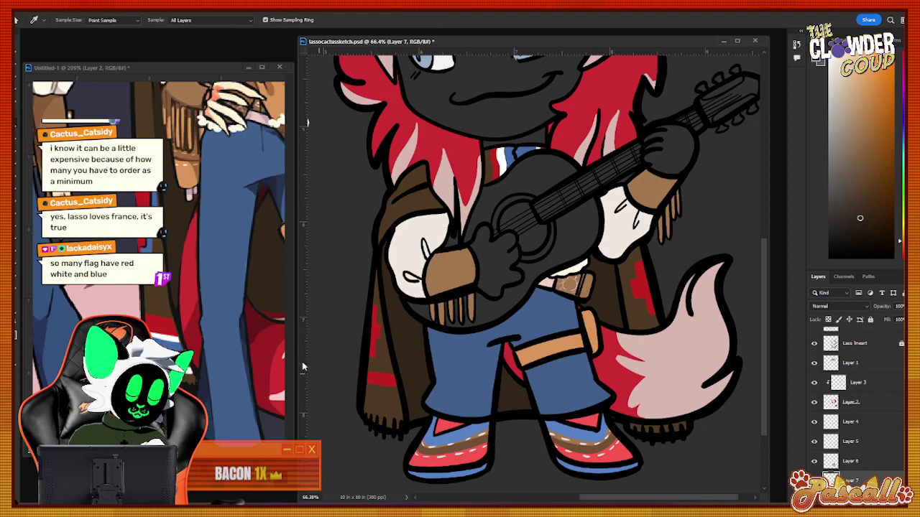
{"action": "left_click", "coordinate": [35, 171]}
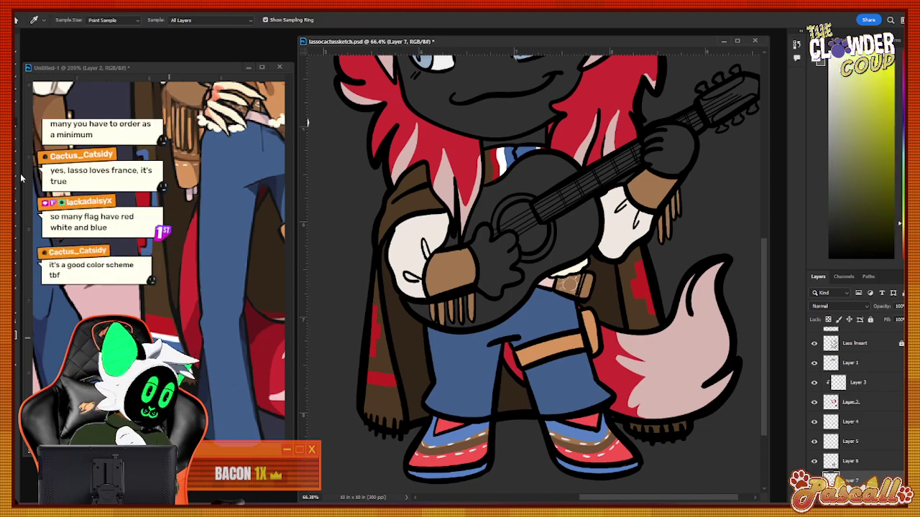
{"action": "key", "text": "b"}
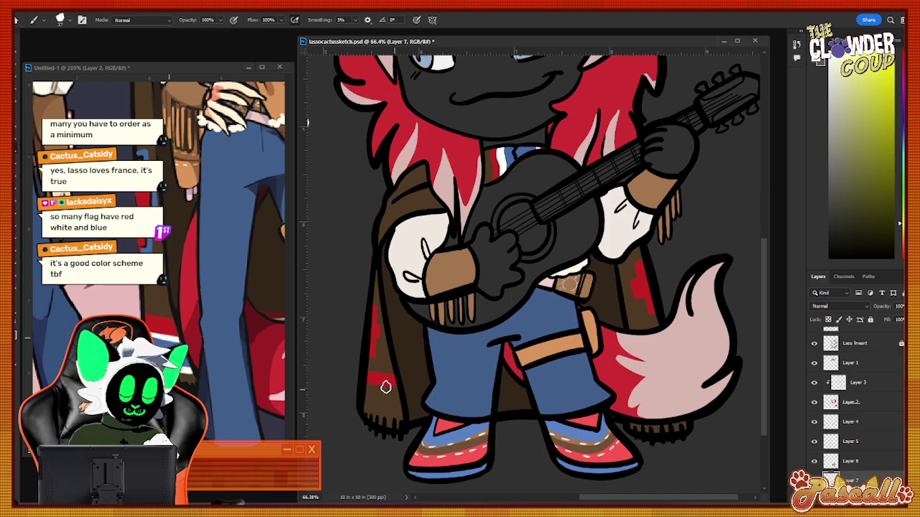
{"action": "mouse_move", "coordinate": [367, 386]}
{"action": "left_mouse_down"}
{"action": "mouse_move", "coordinate": [399, 387]}
{"action": "mouse_move", "coordinate": [370, 406]}
{"action": "mouse_move", "coordinate": [407, 410]}
{"action": "mouse_move", "coordinate": [367, 412]}
{"action": "mouse_move", "coordinate": [372, 400]}
{"action": "mouse_move", "coordinate": [380, 406]}
{"action": "mouse_move", "coordinate": [367, 408]}
{"action": "mouse_move", "coordinate": [401, 411]}
{"action": "left_mouse_up"}
{"action": "key", "text": "ctrl+z"}
{"action": "key", "text": "ctrl+z"}
{"action": "key", "text": "ctrl+z"}
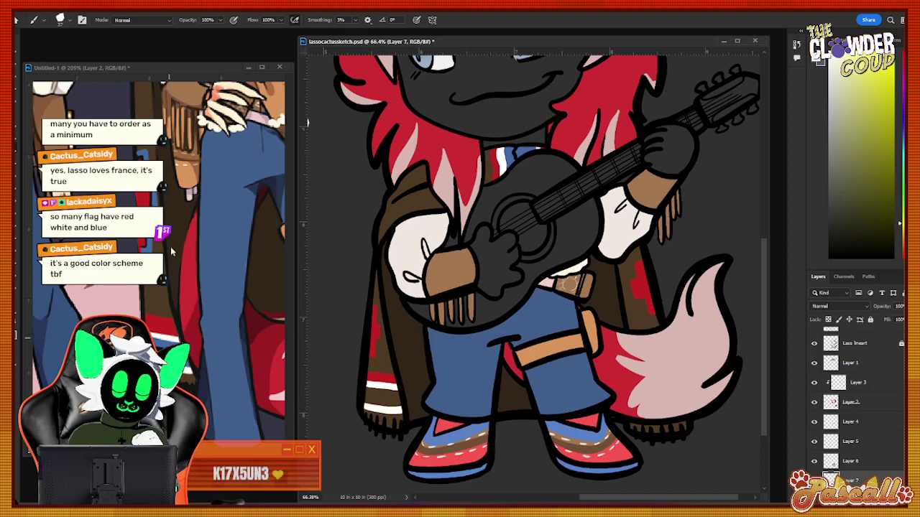
Fill the gap between the two white hem stripes with blue sampled from the neck scarf.
{"action": "left_click", "coordinate": [514, 154], "text": "alt"}
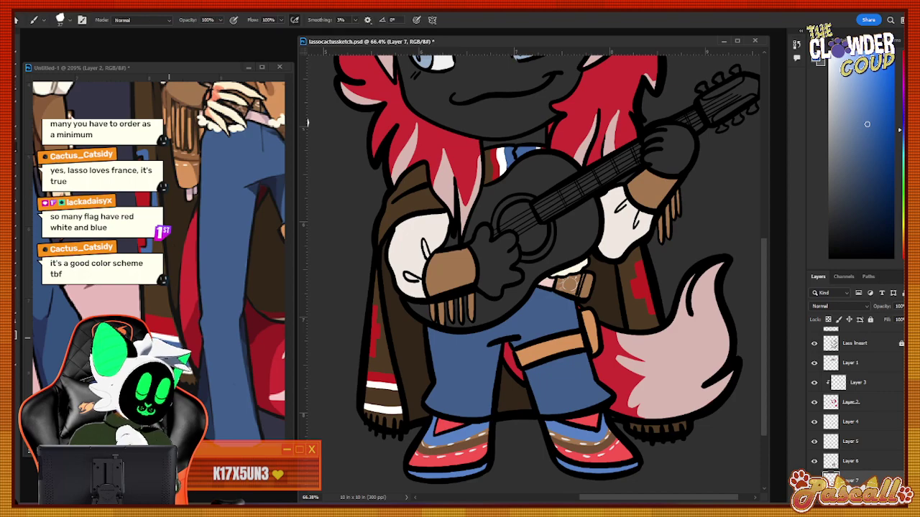
{"action": "mouse_move", "coordinate": [367, 389]}
{"action": "left_mouse_down"}
{"action": "mouse_move", "coordinate": [398, 392]}
{"action": "mouse_move", "coordinate": [398, 382]}
{"action": "mouse_move", "coordinate": [367, 389]}
{"action": "mouse_move", "coordinate": [399, 393]}
{"action": "mouse_move", "coordinate": [367, 390]}
{"action": "mouse_move", "coordinate": [364, 400]}
{"action": "mouse_move", "coordinate": [400, 404]}
{"action": "left_mouse_up"}
{"action": "key", "text": "ctrl+z"}
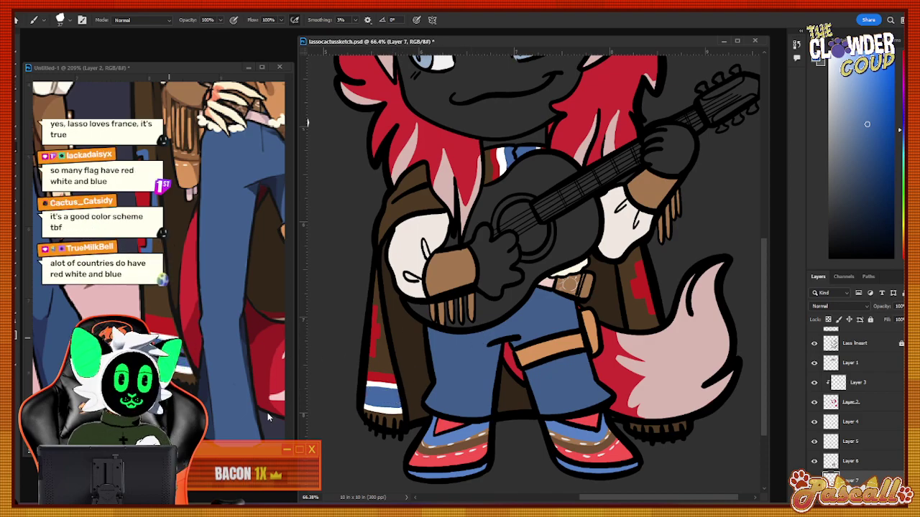
Paint stepped blue borders around the red motifs on the cape's left and right panels.
{"action": "key", "text": "i"}
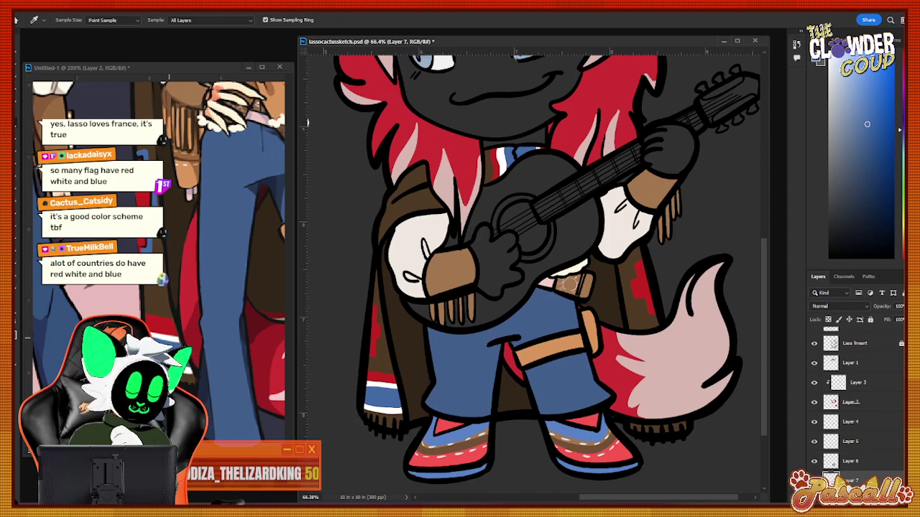
{"action": "key", "text": "b"}
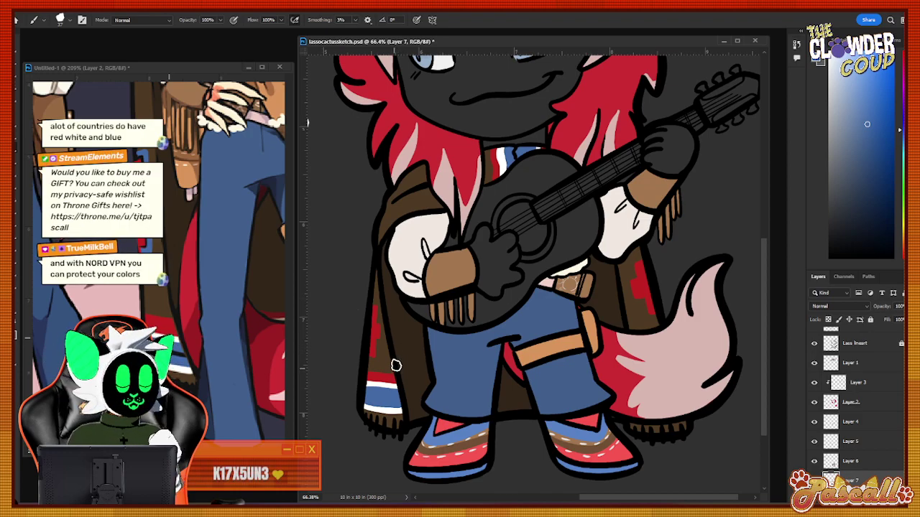
{"action": "mouse_move", "coordinate": [633, 260]}
{"action": "left_mouse_down"}
{"action": "mouse_move", "coordinate": [632, 302]}
{"action": "mouse_move", "coordinate": [647, 316]}
{"action": "left_mouse_up"}
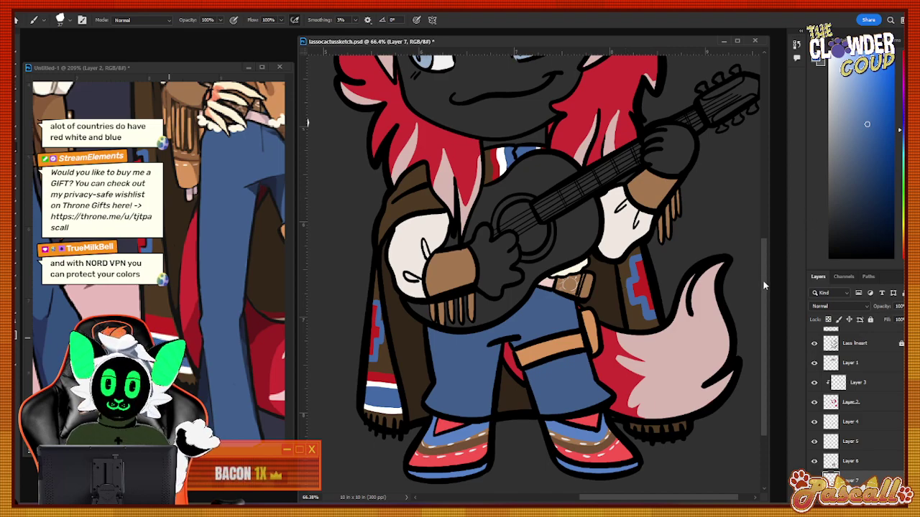
Compare the whole guitar-playing character with the full-body reference artwork.
{"action": "scroll", "coordinate": [762, 280], "scroll_direction": "down", "scroll_amount": 2}
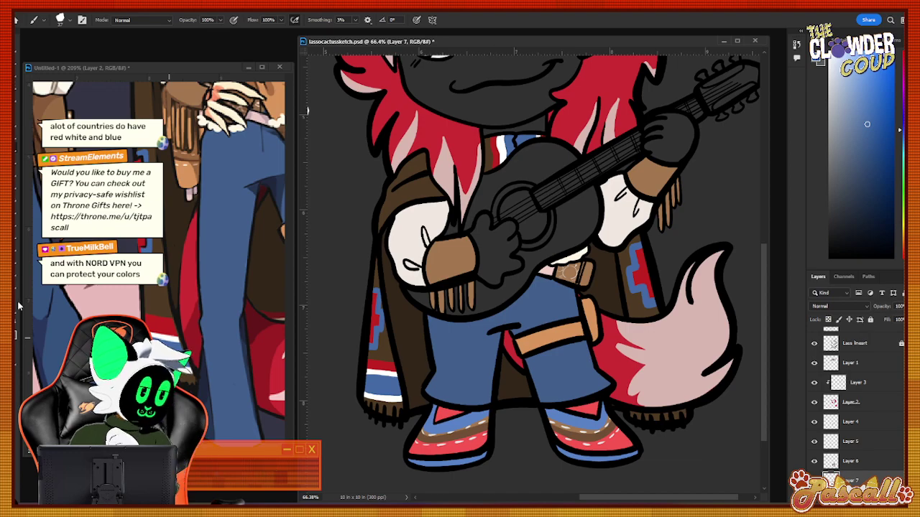
{"action": "key", "text": "z"}
{"action": "left_click", "coordinate": [226, 261]}
{"action": "left_click_drag", "start_coordinate": [226, 261], "coordinate": [146, 261]}
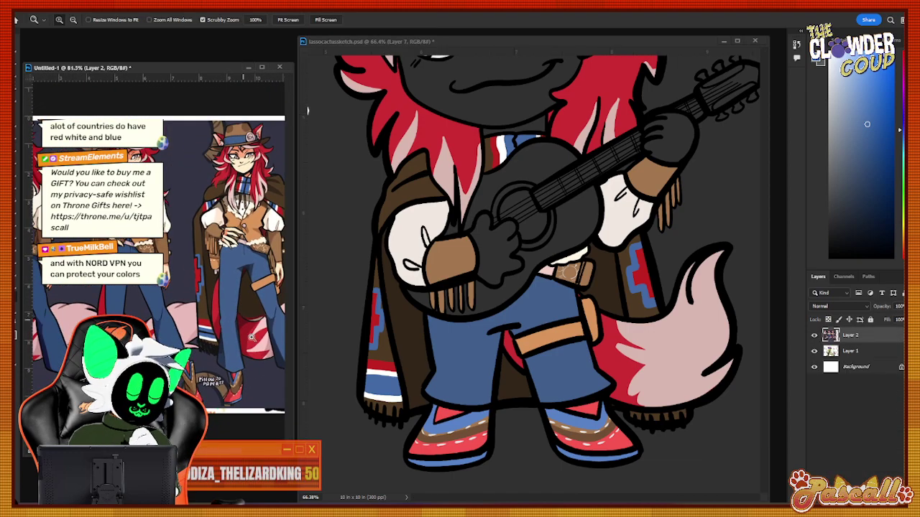
{"action": "left_click_drag", "start_coordinate": [244, 453], "coordinate": [266, 453]}
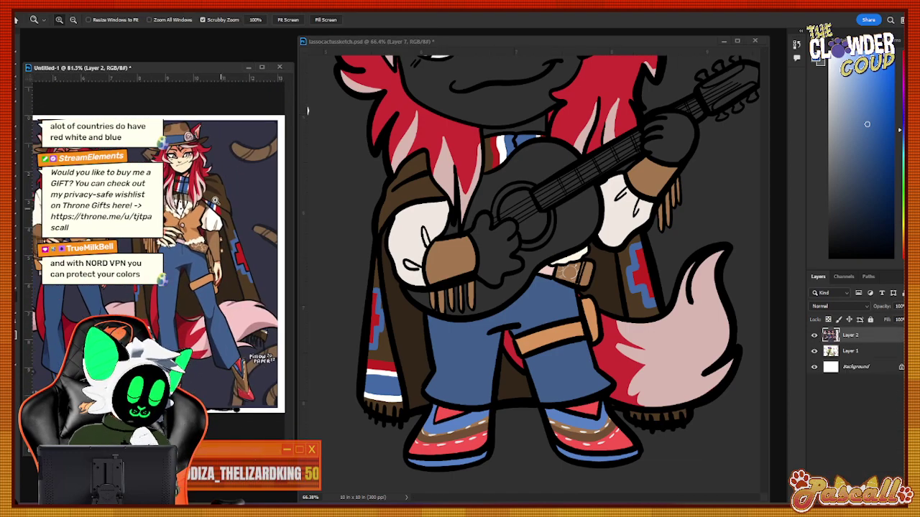
{"action": "left_click_drag", "start_coordinate": [216, 201], "coordinate": [225, 174]}
{"action": "mouse_move", "coordinate": [765, 268]}
{"action": "left_mouse_down"}
{"action": "mouse_move", "coordinate": [780, 236]}
{"action": "mouse_move", "coordinate": [775, 253]}
{"action": "left_mouse_up"}
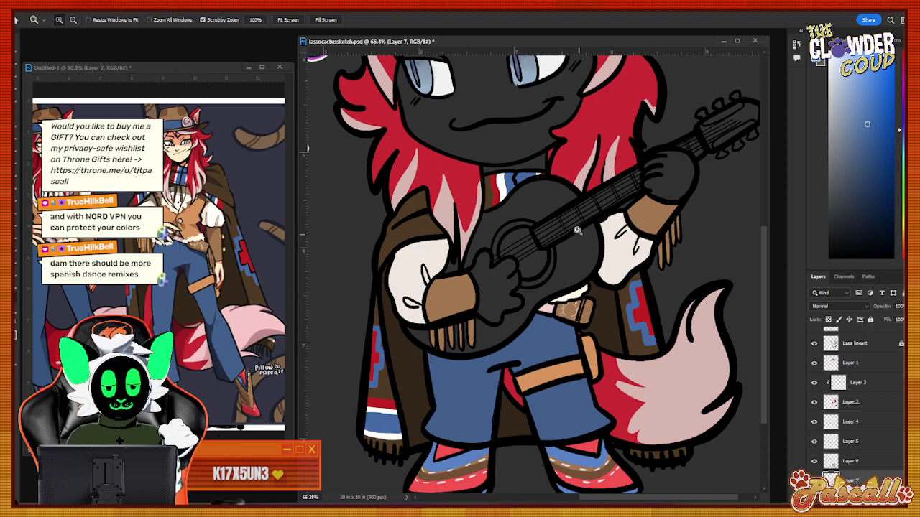
{"action": "mouse_move", "coordinate": [577, 230]}
{"action": "left_mouse_down"}
{"action": "mouse_move", "coordinate": [478, 238]}
{"action": "mouse_move", "coordinate": [503, 241]}
{"action": "left_mouse_up"}
{"action": "left_click_drag", "start_coordinate": [694, 283], "coordinate": [727, 227]}
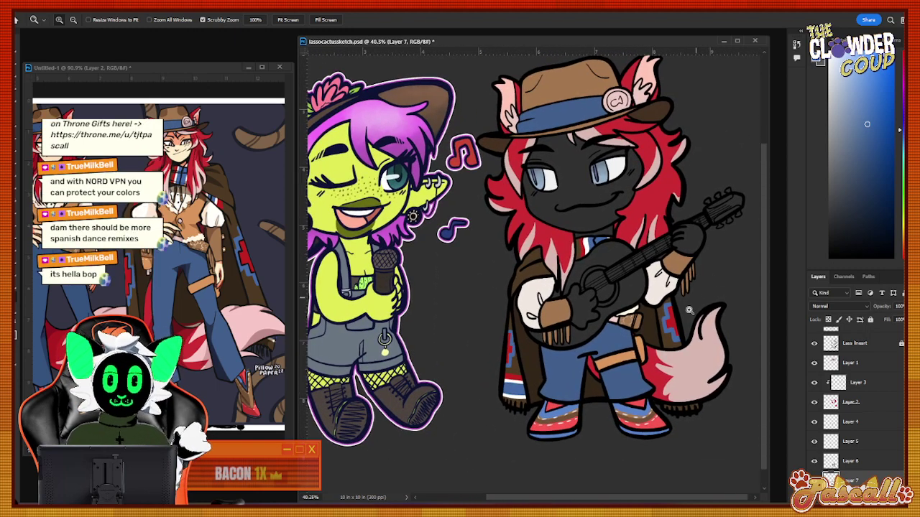
Paint the face and neck peach on a new layer below the other color layers, using the skin tone sampled from the reference.
{"action": "key", "text": "ctrl+shift+alt+n"}
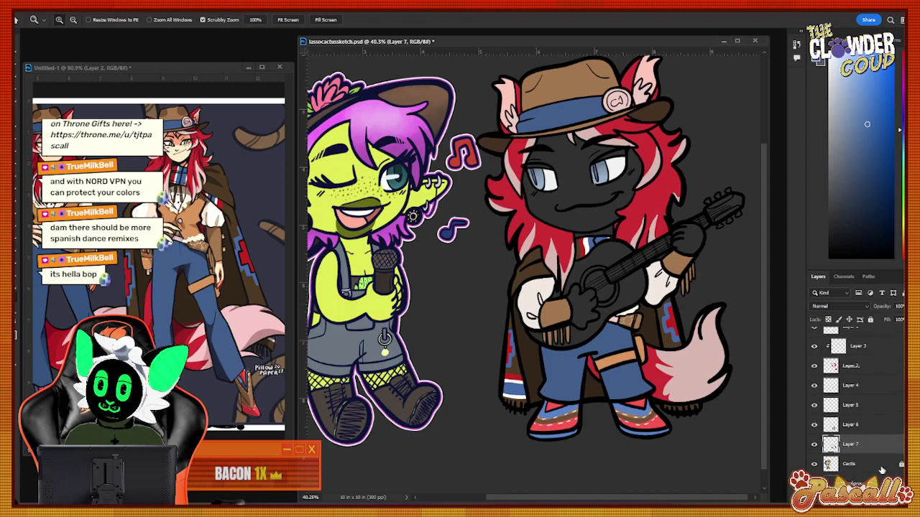
{"action": "scroll", "coordinate": [625, 122], "scroll_direction": "up", "scroll_amount": 3}
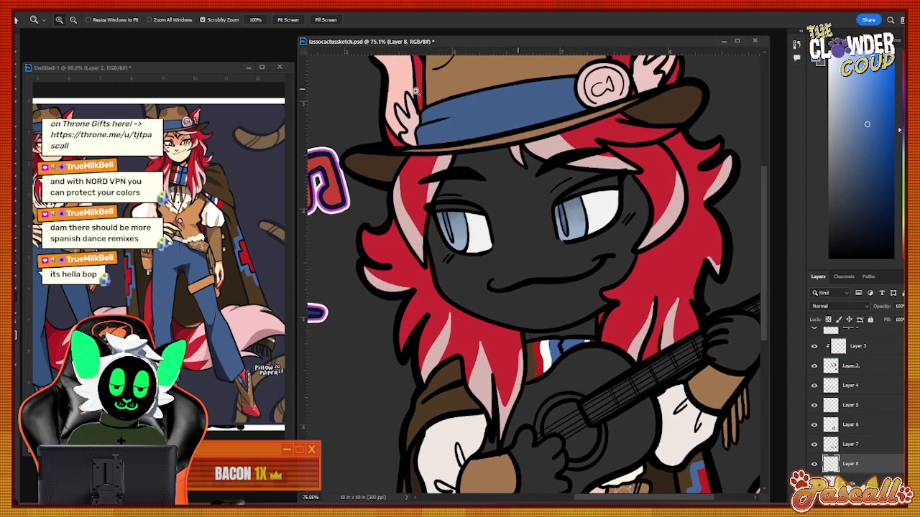
{"action": "key", "text": "i"}
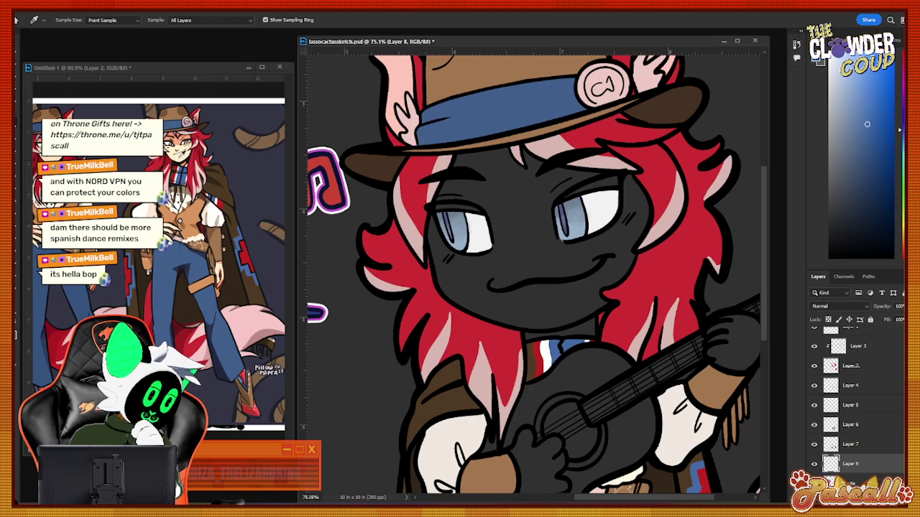
{"action": "left_click", "coordinate": [313, 152]}
{"action": "key", "text": "z"}
{"action": "key", "text": "b"}
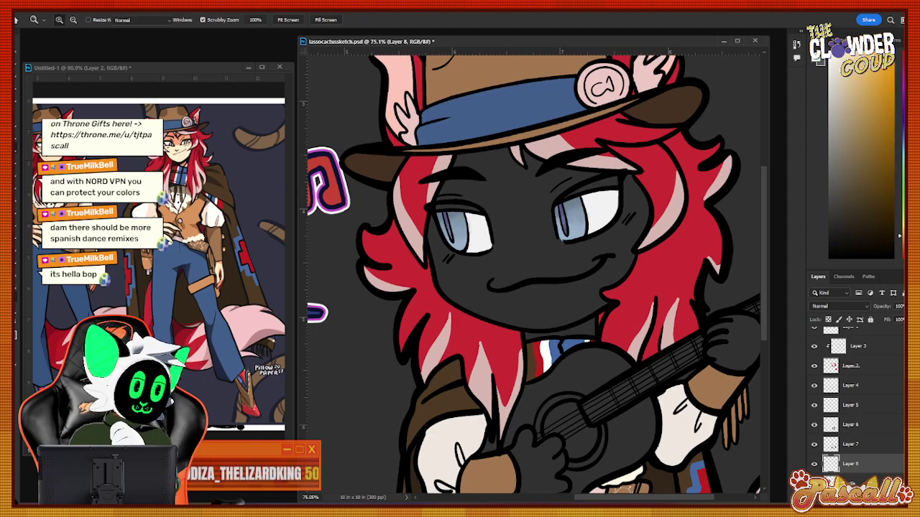
{"action": "mouse_move", "coordinate": [459, 178]}
{"action": "left_mouse_down"}
{"action": "mouse_move", "coordinate": [487, 147]}
{"action": "mouse_move", "coordinate": [512, 157]}
{"action": "mouse_move", "coordinate": [497, 216]}
{"action": "left_mouse_up"}
{"action": "key", "text": "ctrl+z"}
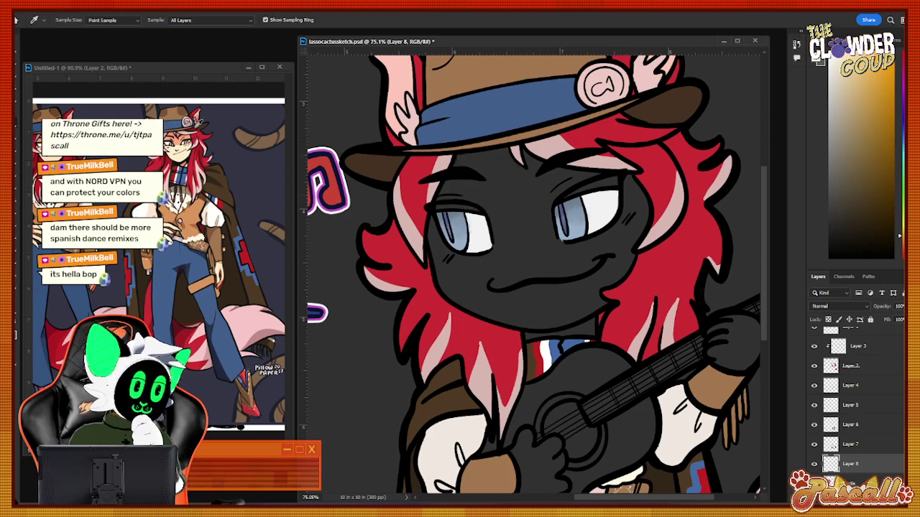
{"action": "left_click", "coordinate": [181, 144], "text": "alt"}
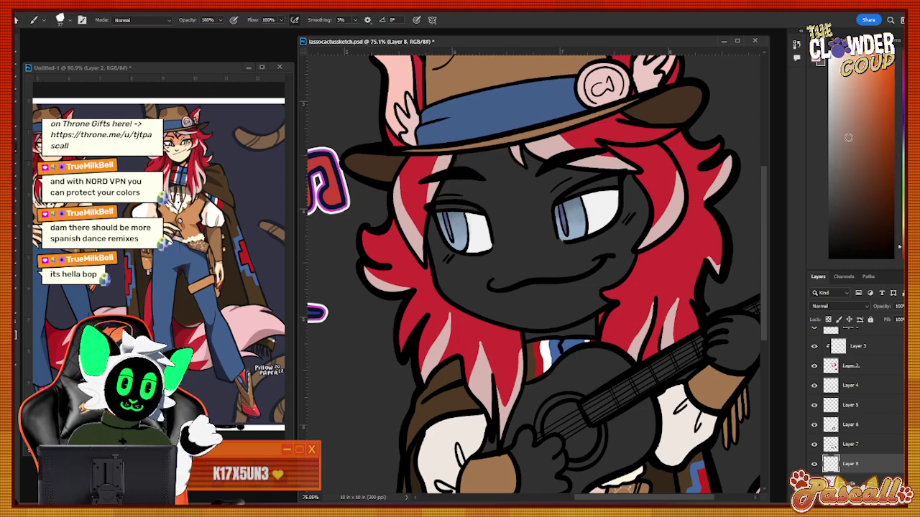
{"action": "mouse_move", "coordinate": [453, 155]}
{"action": "left_mouse_down"}
{"action": "mouse_move", "coordinate": [449, 194]}
{"action": "mouse_move", "coordinate": [510, 143]}
{"action": "mouse_move", "coordinate": [528, 233]}
{"action": "mouse_move", "coordinate": [599, 168]}
{"action": "left_mouse_up"}
{"action": "mouse_move", "coordinate": [584, 211]}
{"action": "left_mouse_down"}
{"action": "mouse_move", "coordinate": [571, 259]}
{"action": "mouse_move", "coordinate": [625, 223]}
{"action": "mouse_move", "coordinate": [603, 280]}
{"action": "mouse_move", "coordinate": [615, 288]}
{"action": "mouse_move", "coordinate": [579, 327]}
{"action": "mouse_move", "coordinate": [585, 334]}
{"action": "mouse_move", "coordinate": [573, 295]}
{"action": "mouse_move", "coordinate": [514, 330]}
{"action": "mouse_move", "coordinate": [503, 277]}
{"action": "mouse_move", "coordinate": [475, 324]}
{"action": "mouse_move", "coordinate": [479, 265]}
{"action": "mouse_move", "coordinate": [464, 292]}
{"action": "mouse_move", "coordinate": [435, 224]}
{"action": "mouse_move", "coordinate": [441, 293]}
{"action": "left_mouse_up"}
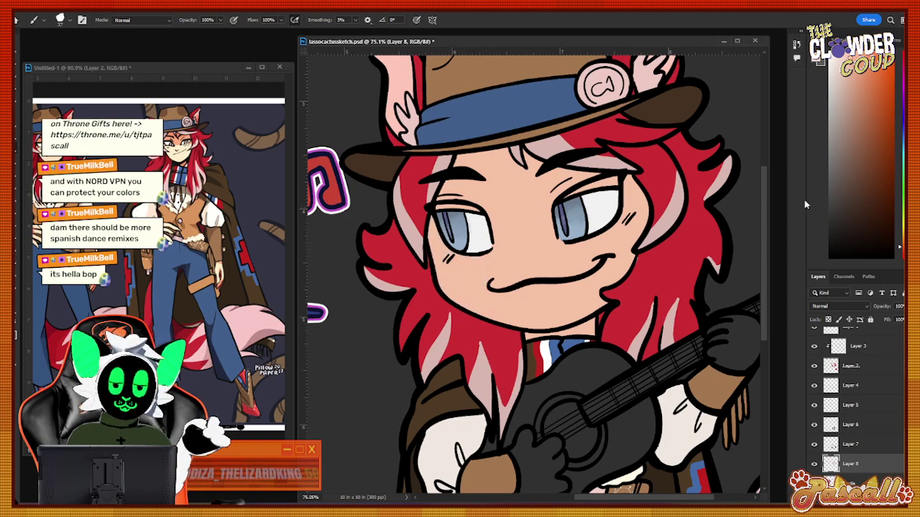
Paint the strumming hand and the fretting hand in the same peach skin tone.
{"action": "scroll", "coordinate": [763, 287], "scroll_direction": "down", "scroll_amount": 5}
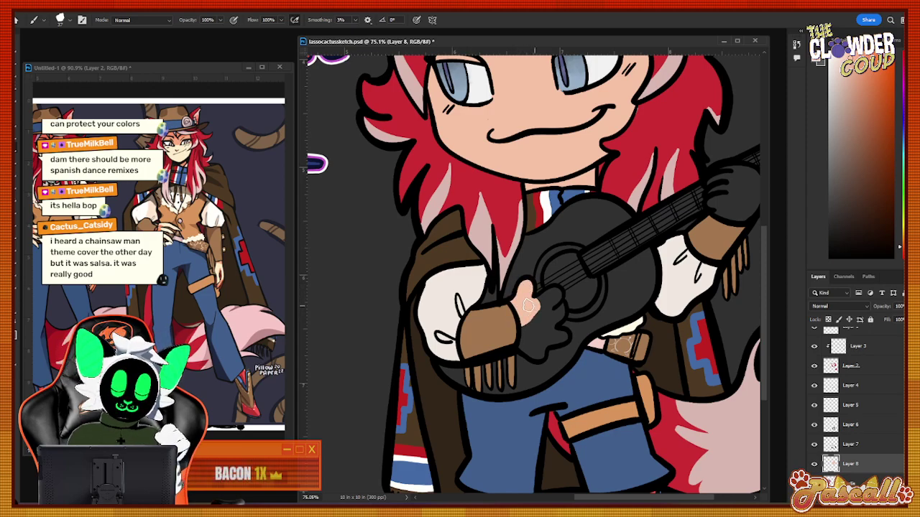
{"action": "mouse_move", "coordinate": [549, 297]}
{"action": "left_mouse_down"}
{"action": "mouse_move", "coordinate": [547, 315]}
{"action": "mouse_move", "coordinate": [559, 307]}
{"action": "mouse_move", "coordinate": [541, 321]}
{"action": "left_mouse_up"}
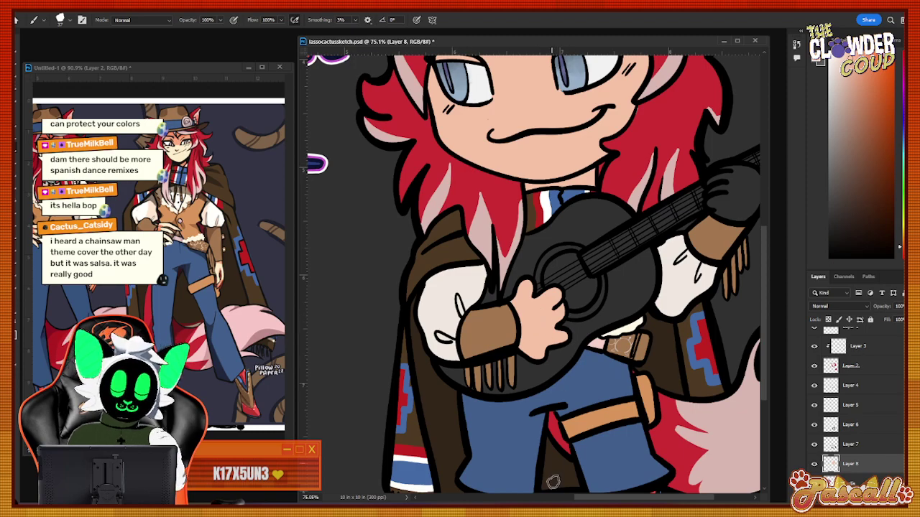
{"action": "left_click_drag", "start_coordinate": [584, 501], "coordinate": [602, 488]}
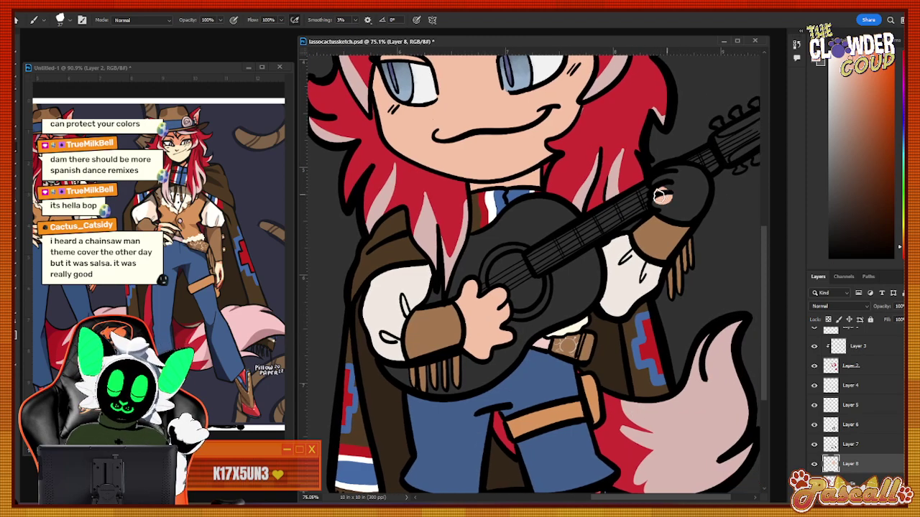
{"action": "mouse_move", "coordinate": [672, 196]}
{"action": "left_mouse_down"}
{"action": "mouse_move", "coordinate": [658, 183]}
{"action": "mouse_move", "coordinate": [657, 193]}
{"action": "mouse_move", "coordinate": [681, 173]}
{"action": "mouse_move", "coordinate": [668, 184]}
{"action": "mouse_move", "coordinate": [683, 205]}
{"action": "mouse_move", "coordinate": [669, 212]}
{"action": "mouse_move", "coordinate": [689, 210]}
{"action": "left_mouse_up"}
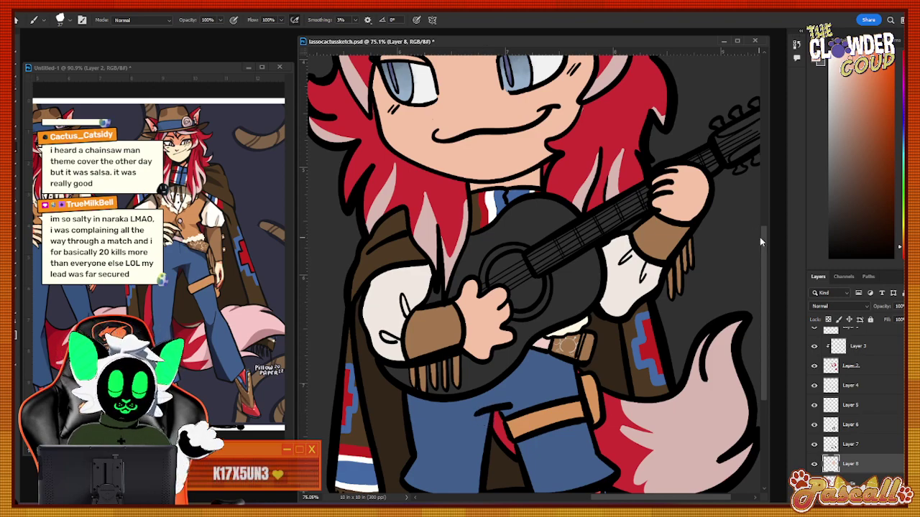
Merge the guitar player's color layers, Layer 1 through Layer 8, into one layer and check it by toggling its visibility.
{"action": "mouse_move", "coordinate": [763, 248]}
{"action": "left_mouse_down"}
{"action": "mouse_move", "coordinate": [764, 237]}
{"action": "mouse_move", "coordinate": [765, 248]}
{"action": "left_mouse_up"}
{"action": "scroll", "coordinate": [763, 247], "scroll_direction": "down", "scroll_amount": 1}
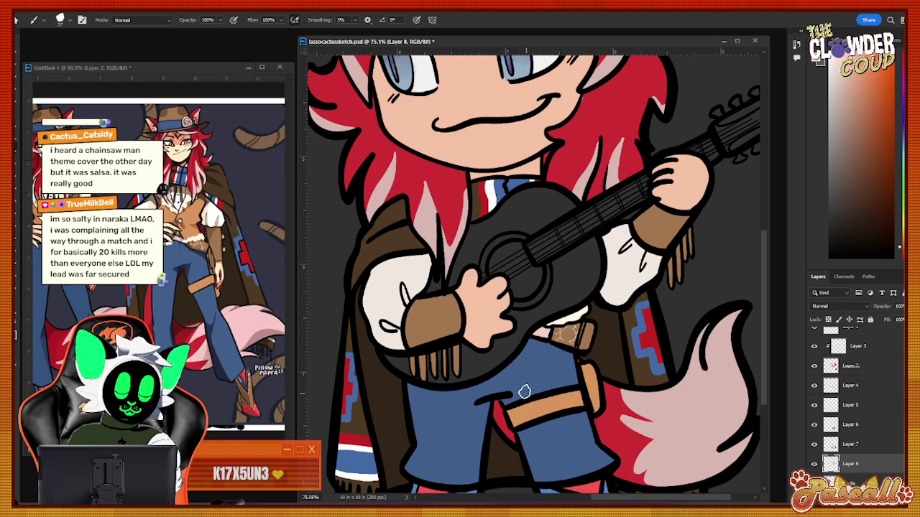
{"action": "left_click", "coordinate": [14, 312]}
{"action": "left_click_drag", "start_coordinate": [612, 246], "coordinate": [543, 246]}
{"action": "scroll", "coordinate": [664, 148], "scroll_direction": "up", "scroll_amount": 2}
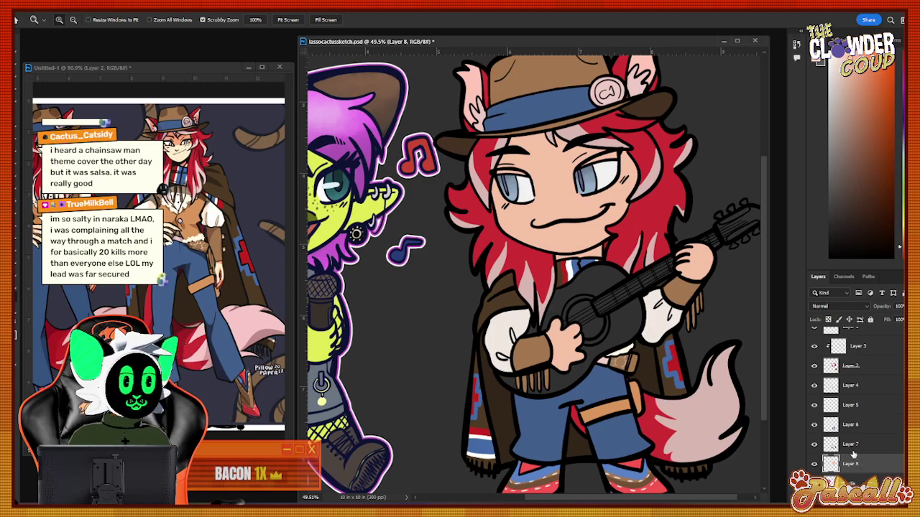
{"action": "scroll", "coordinate": [851, 385], "scroll_direction": "up", "scroll_amount": 3}
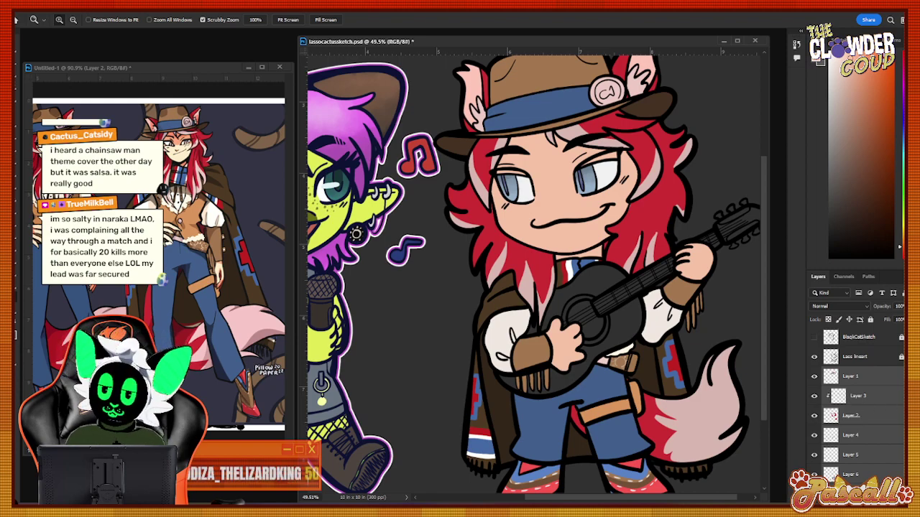
{"action": "right_click", "coordinate": [868, 407]}
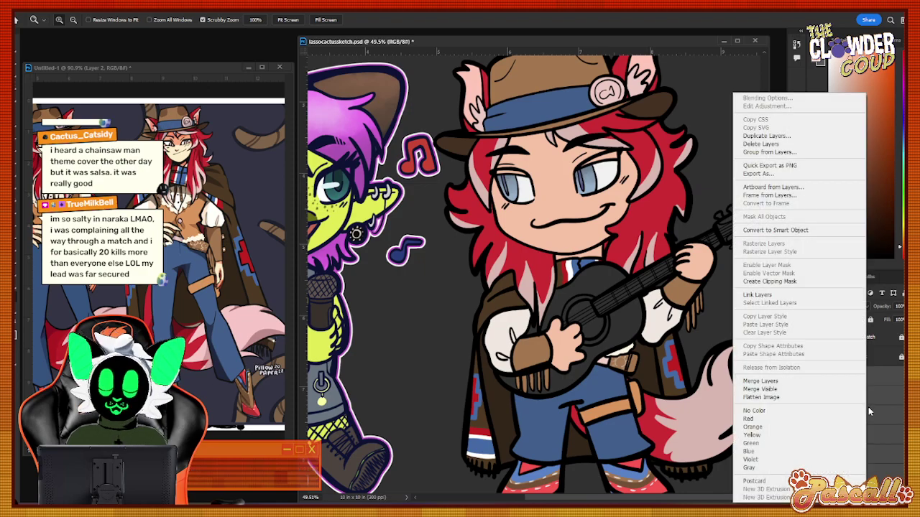
{"action": "left_click", "coordinate": [772, 384]}
{"action": "left_click", "coordinate": [814, 377]}
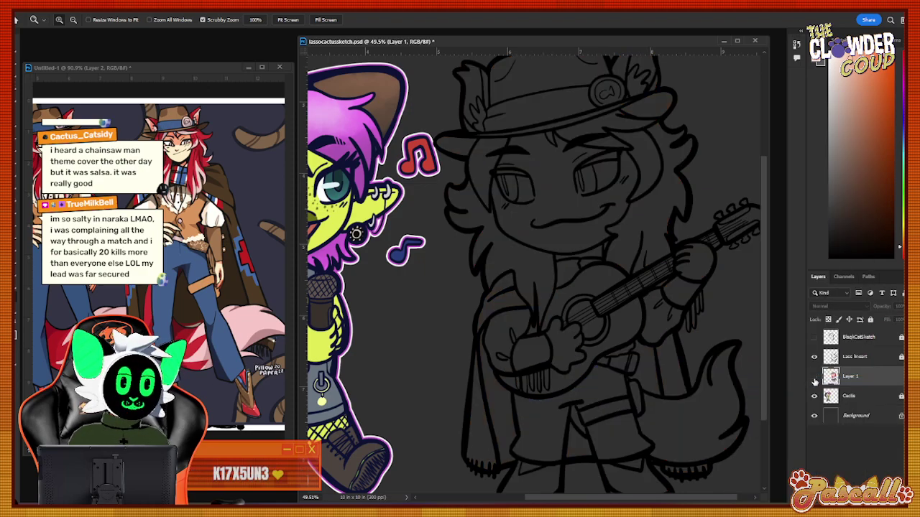
{"action": "left_click", "coordinate": [814, 376]}
Paint the guitar body light orange-brown on a new layer directly beneath the merged color layer.
{"action": "left_click", "coordinate": [871, 397]}
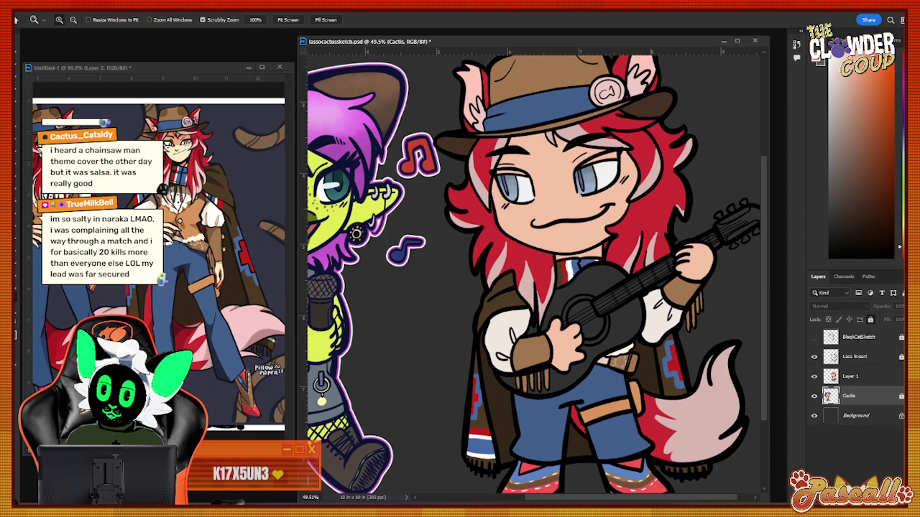
{"action": "left_click", "coordinate": [882, 496]}
{"action": "left_click_drag", "start_coordinate": [677, 320], "coordinate": [710, 315]}
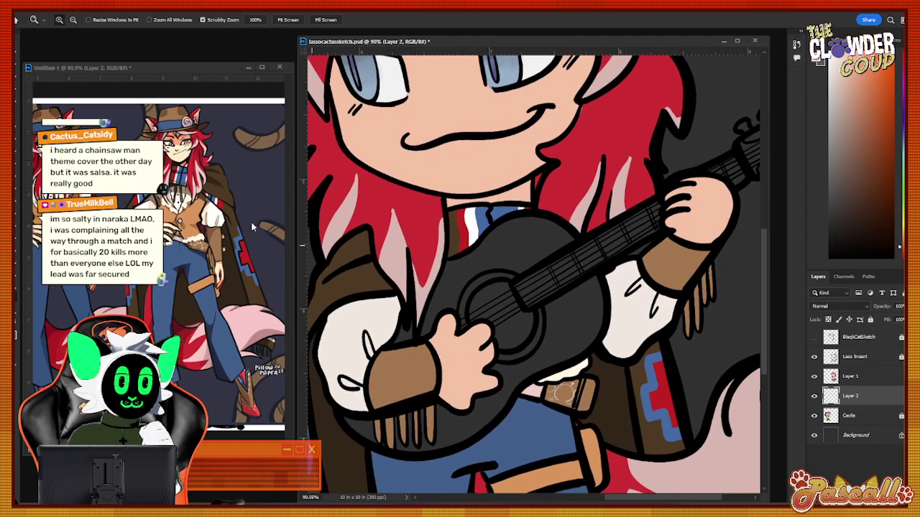
{"action": "key", "text": "b"}
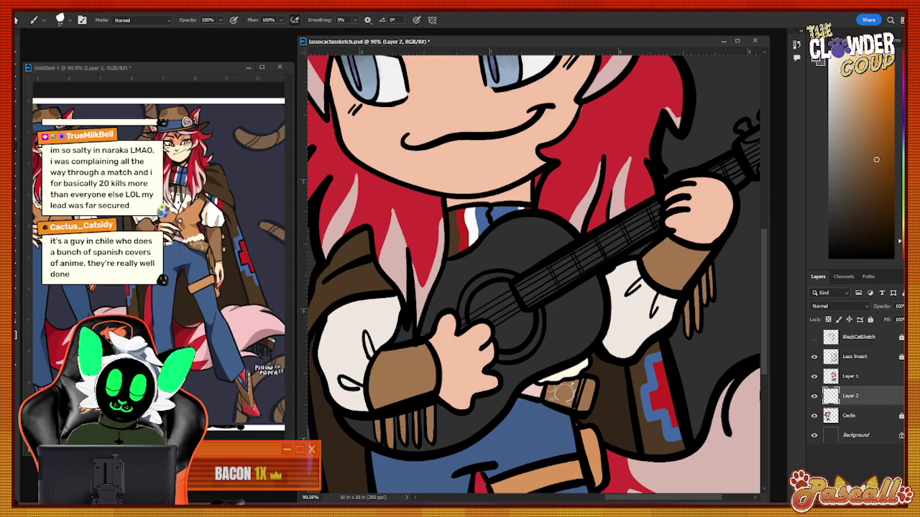
{"action": "left_click", "coordinate": [876, 107]}
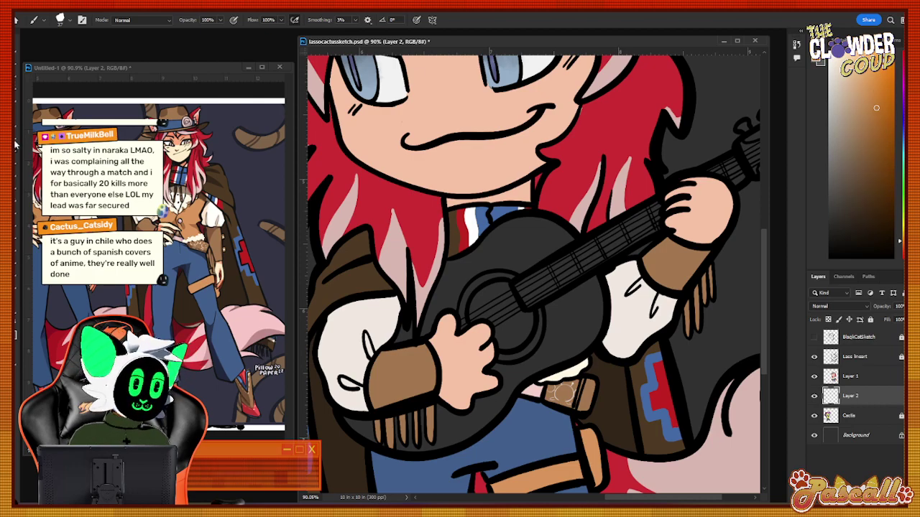
{"action": "left_click", "coordinate": [870, 95]}
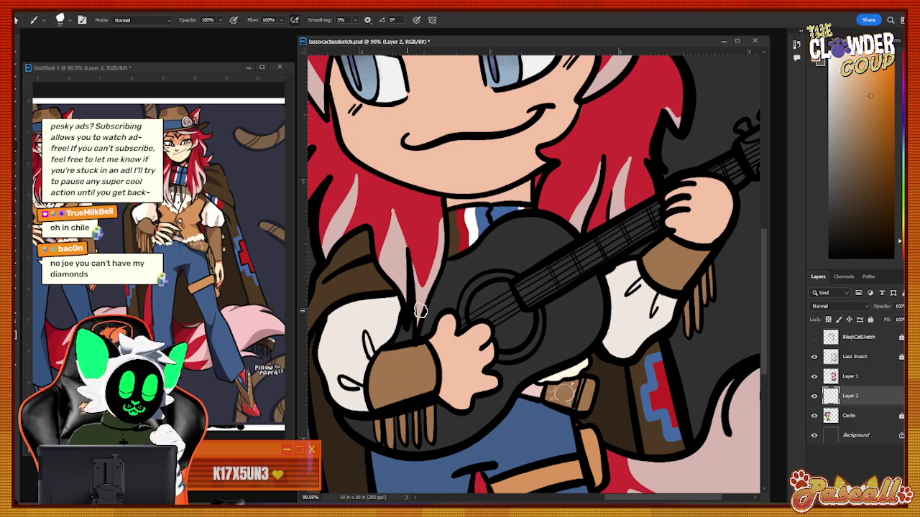
{"action": "mouse_move", "coordinate": [421, 310]}
{"action": "left_mouse_down"}
{"action": "mouse_move", "coordinate": [431, 291]}
{"action": "mouse_move", "coordinate": [436, 308]}
{"action": "mouse_move", "coordinate": [448, 296]}
{"action": "mouse_move", "coordinate": [445, 318]}
{"action": "mouse_move", "coordinate": [464, 270]}
{"action": "mouse_move", "coordinate": [442, 274]}
{"action": "mouse_move", "coordinate": [492, 257]}
{"action": "left_mouse_up"}
{"action": "mouse_move", "coordinate": [448, 290]}
{"action": "left_mouse_down"}
{"action": "mouse_move", "coordinate": [561, 240]}
{"action": "mouse_move", "coordinate": [530, 222]}
{"action": "mouse_move", "coordinate": [476, 266]}
{"action": "mouse_move", "coordinate": [530, 222]}
{"action": "left_mouse_up"}
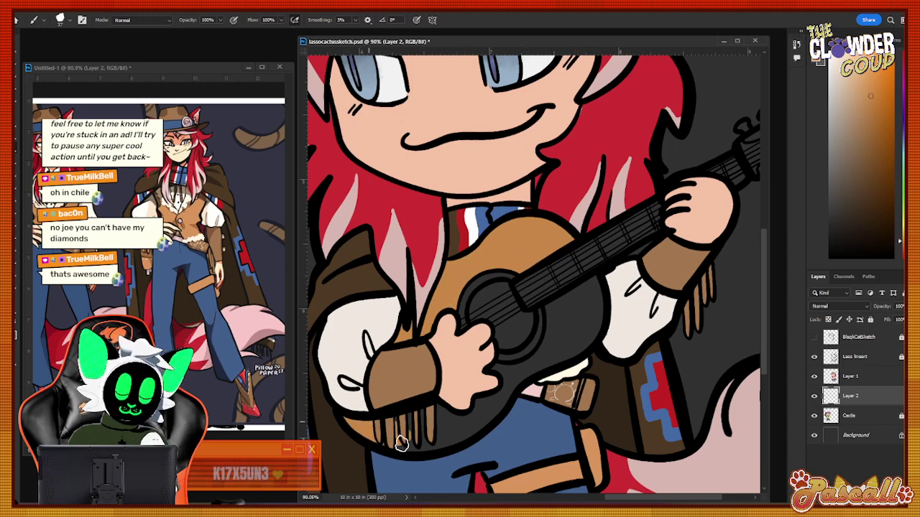
{"action": "mouse_move", "coordinate": [401, 443]}
{"action": "left_mouse_down"}
{"action": "mouse_move", "coordinate": [452, 418]}
{"action": "mouse_move", "coordinate": [471, 424]}
{"action": "mouse_move", "coordinate": [456, 425]}
{"action": "left_mouse_up"}
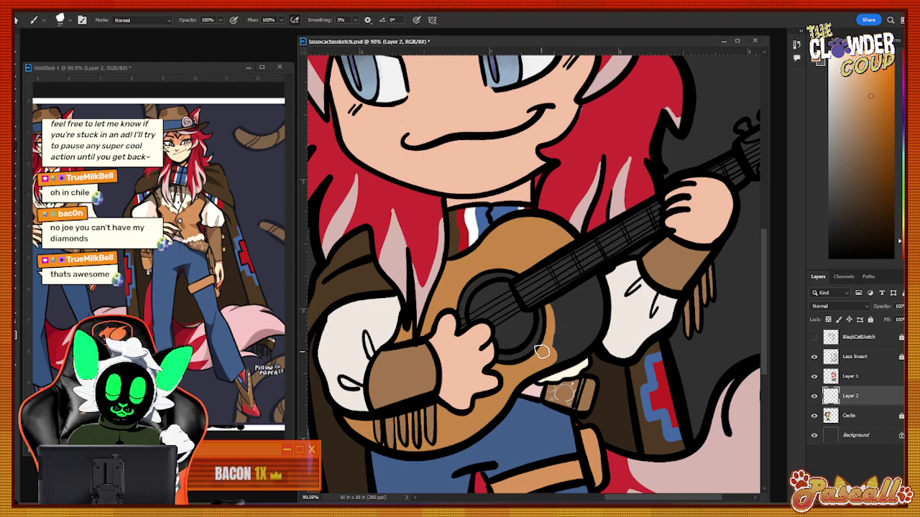
{"action": "mouse_move", "coordinate": [571, 289]}
{"action": "left_mouse_down"}
{"action": "mouse_move", "coordinate": [573, 345]}
{"action": "mouse_move", "coordinate": [591, 317]}
{"action": "mouse_move", "coordinate": [575, 329]}
{"action": "mouse_move", "coordinate": [583, 279]}
{"action": "mouse_move", "coordinate": [553, 339]}
{"action": "mouse_move", "coordinate": [550, 311]}
{"action": "mouse_move", "coordinate": [590, 284]}
{"action": "left_mouse_up"}
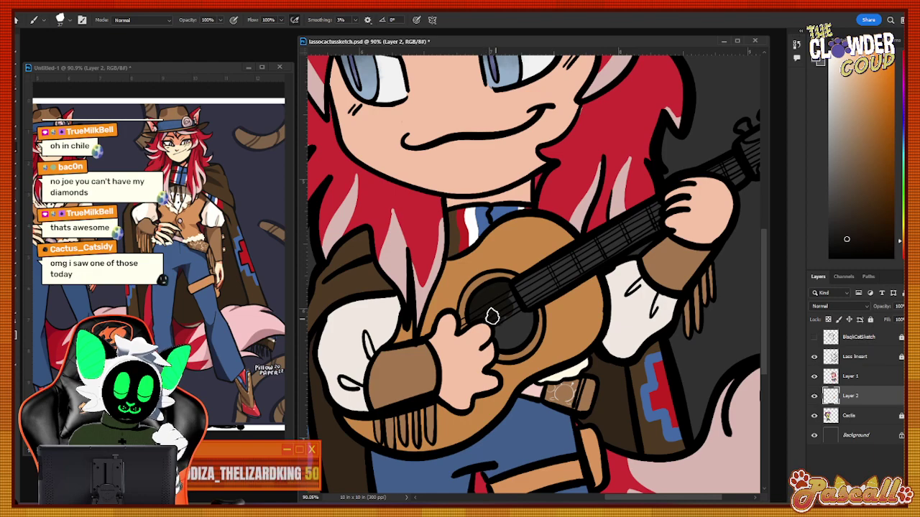
Paint the guitar's sound hole near-black brown and its neck and headstock dark brown.
{"action": "mouse_move", "coordinate": [492, 316]}
{"action": "left_mouse_down"}
{"action": "mouse_move", "coordinate": [516, 312]}
{"action": "mouse_move", "coordinate": [500, 338]}
{"action": "left_mouse_up"}
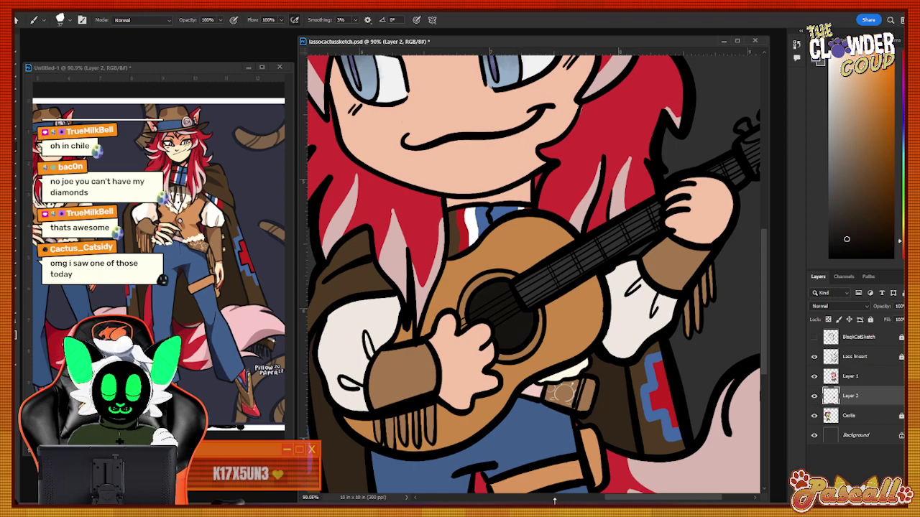
{"action": "left_click_drag", "start_coordinate": [622, 497], "coordinate": [655, 499]}
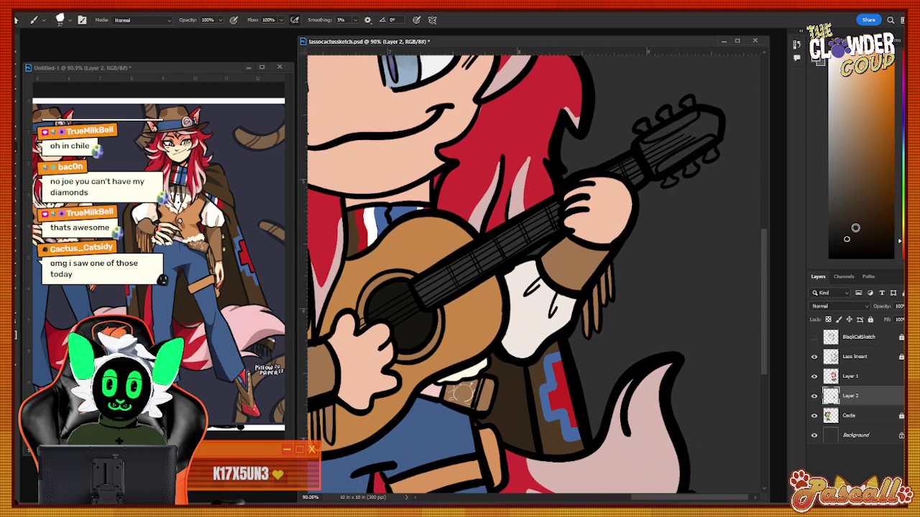
{"action": "left_click", "coordinate": [853, 229]}
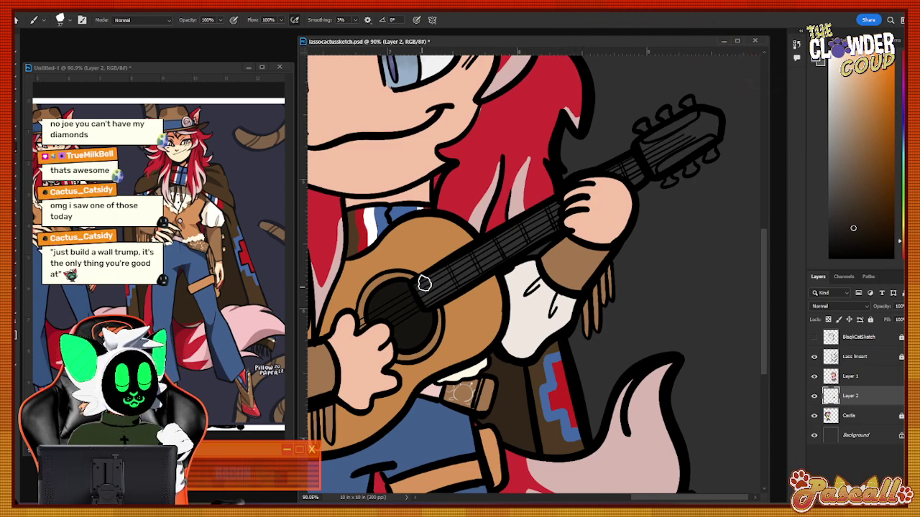
{"action": "mouse_move", "coordinate": [429, 280]}
{"action": "left_mouse_down"}
{"action": "mouse_move", "coordinate": [424, 297]}
{"action": "mouse_move", "coordinate": [423, 285]}
{"action": "mouse_move", "coordinate": [474, 275]}
{"action": "mouse_move", "coordinate": [530, 216]}
{"action": "mouse_move", "coordinate": [529, 232]}
{"action": "mouse_move", "coordinate": [540, 232]}
{"action": "mouse_move", "coordinate": [528, 219]}
{"action": "mouse_move", "coordinate": [553, 209]}
{"action": "mouse_move", "coordinate": [555, 225]}
{"action": "left_mouse_up"}
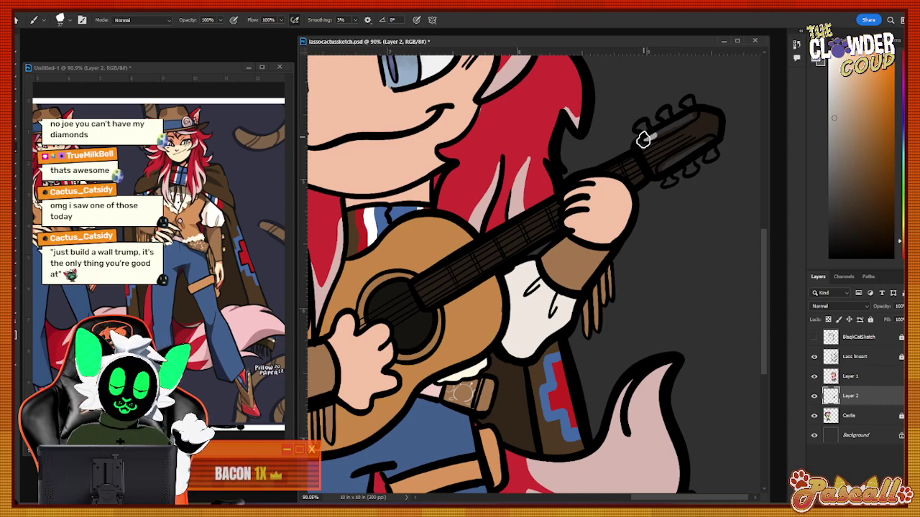
Paint the two headstock slots light gray and the tuning pegs tan.
{"action": "left_click_drag", "start_coordinate": [645, 139], "coordinate": [693, 117]}
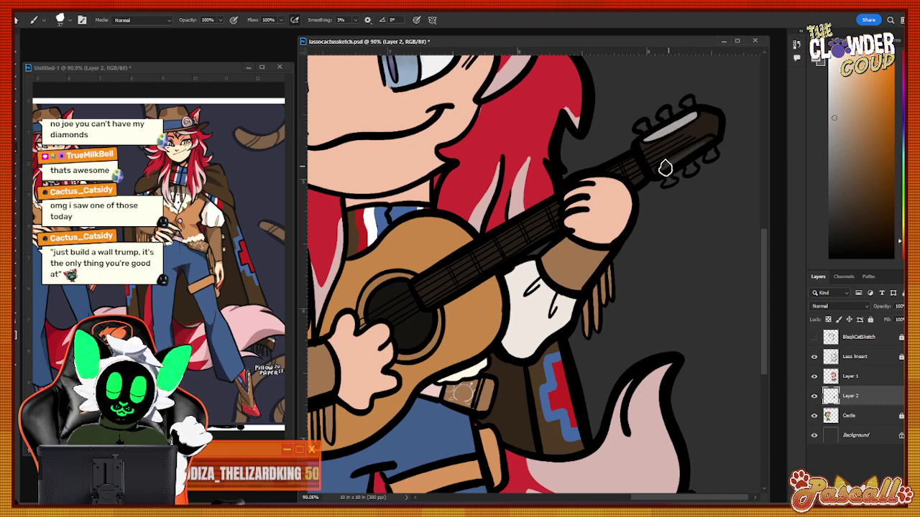
{"action": "left_click_drag", "start_coordinate": [679, 156], "coordinate": [713, 138]}
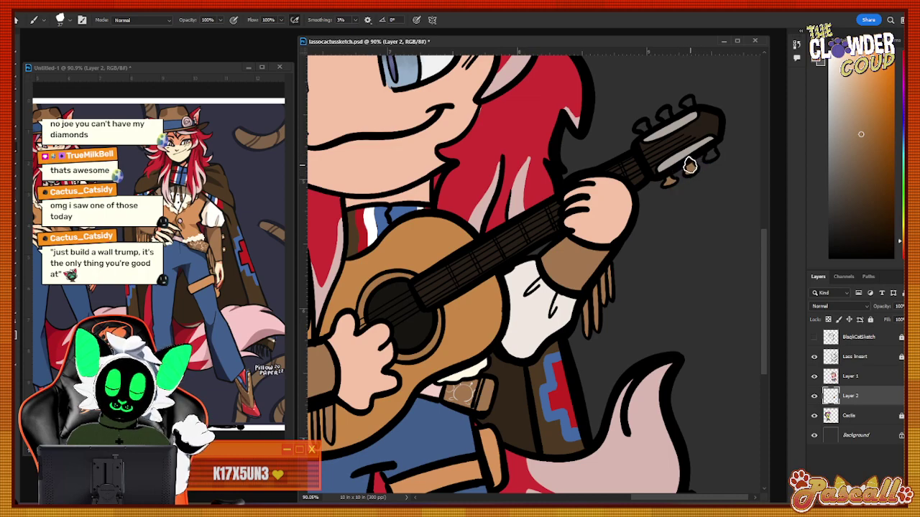
{"action": "left_click_drag", "start_coordinate": [717, 150], "coordinate": [710, 155]}
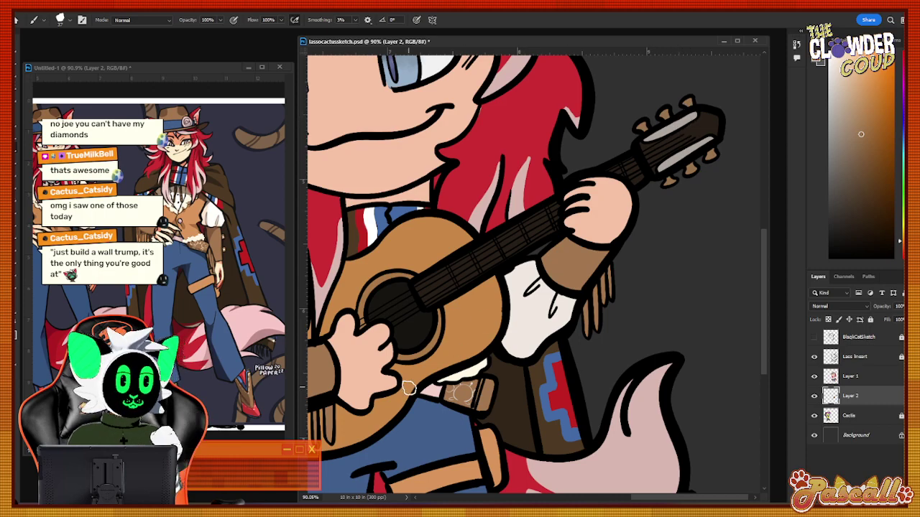
Sample the brown of the cape as the brush color and review the colored guitar on the character.
{"action": "scroll", "coordinate": [759, 237], "scroll_direction": "up", "scroll_amount": 2}
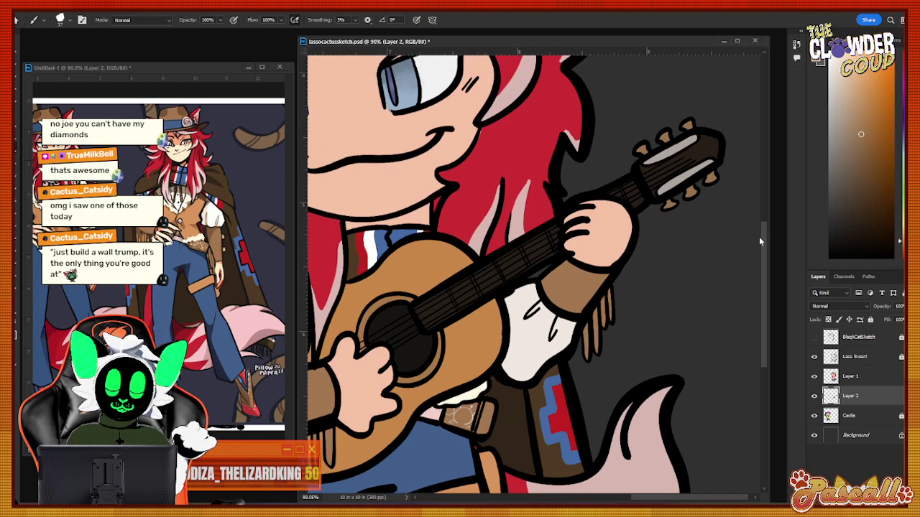
{"action": "key", "text": "i"}
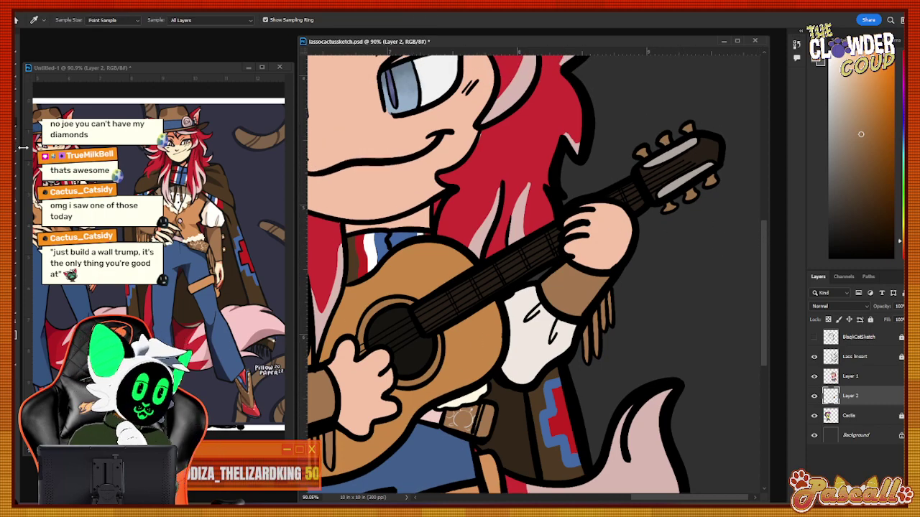
{"action": "left_click", "coordinate": [531, 400]}
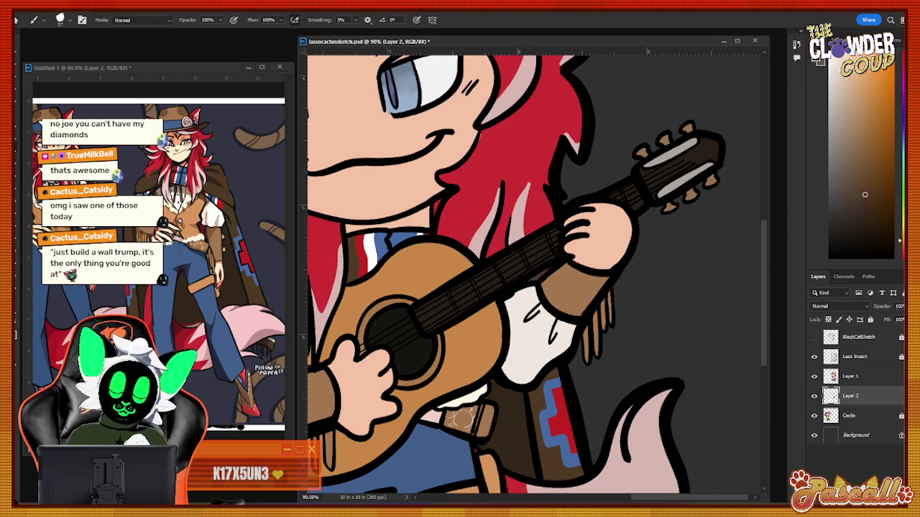
{"action": "left_click", "coordinate": [16, 292]}
{"action": "left_click_drag", "start_coordinate": [612, 315], "coordinate": [560, 327]}
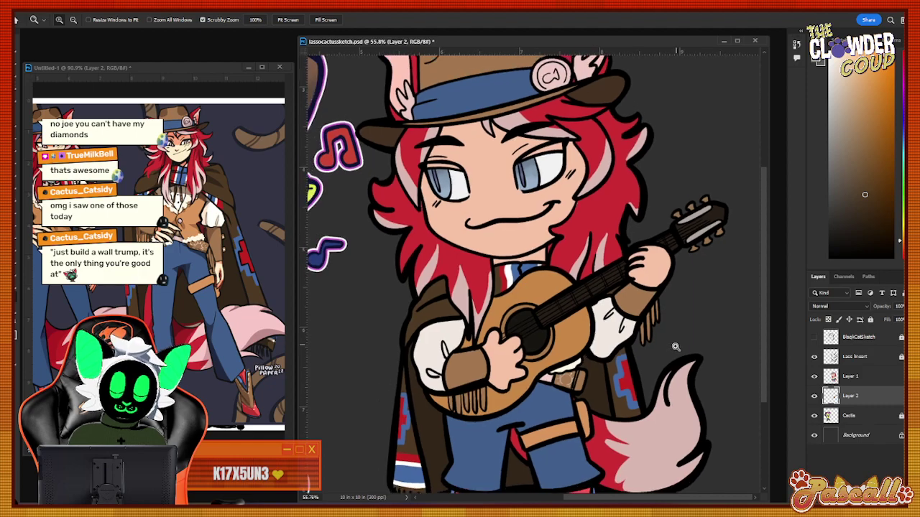
Add a new layer directly above the guitar player's lineart layer.
{"action": "left_click_drag", "start_coordinate": [676, 347], "coordinate": [650, 387]}
{"action": "scroll", "coordinate": [649, 388], "scroll_direction": "down", "scroll_amount": 1}
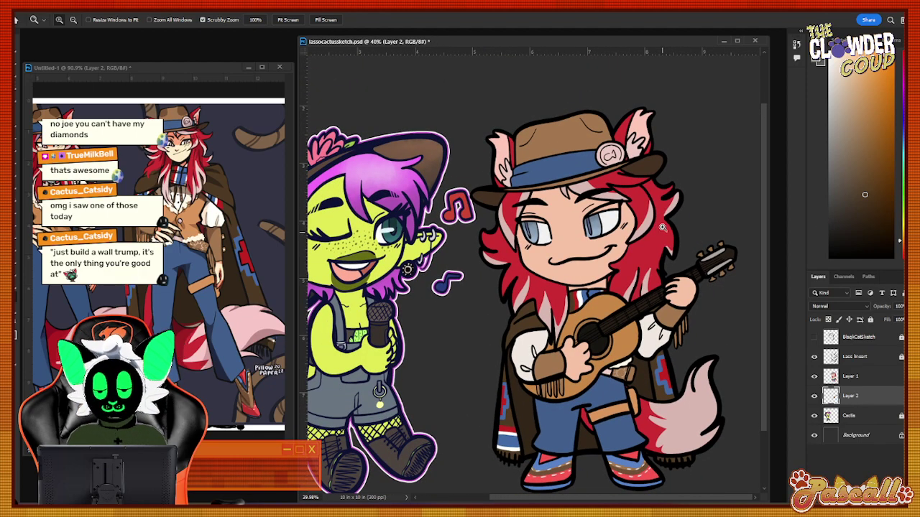
{"action": "scroll", "coordinate": [651, 184], "scroll_direction": "up", "scroll_amount": 1}
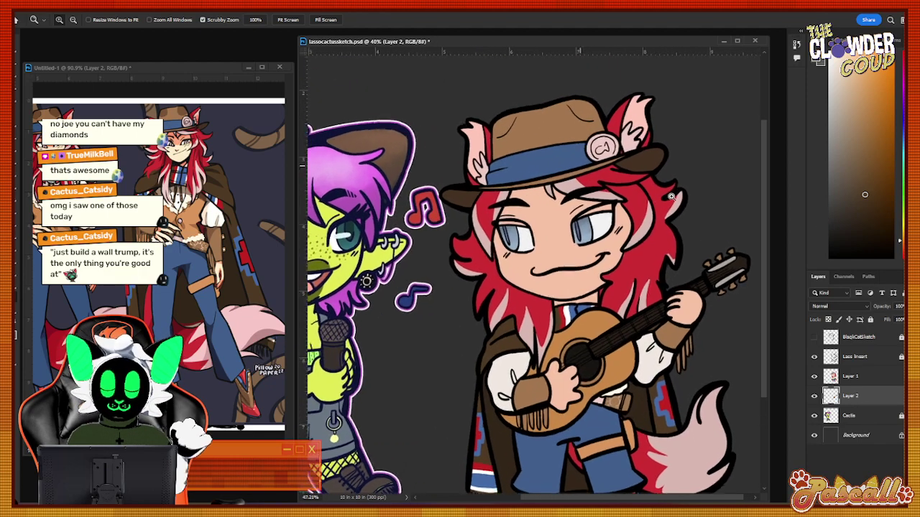
{"action": "left_click", "coordinate": [859, 356]}
{"action": "left_click", "coordinate": [890, 500]}
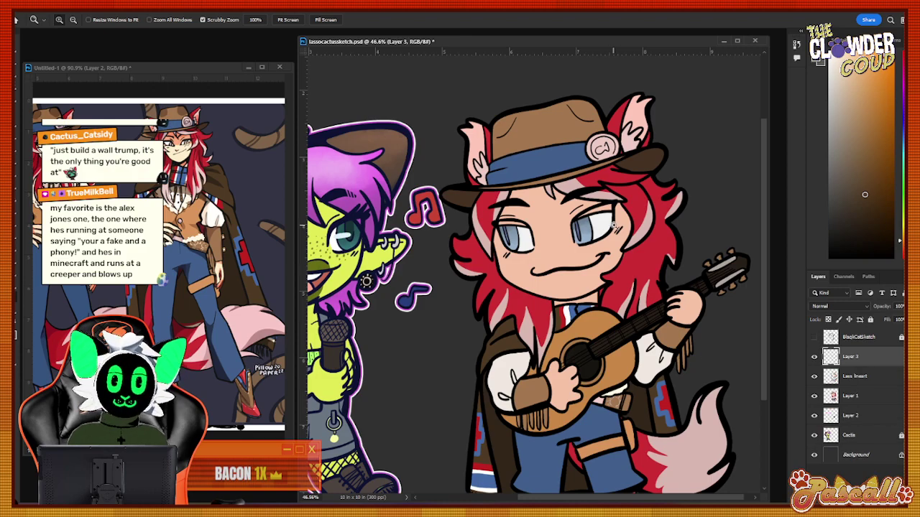
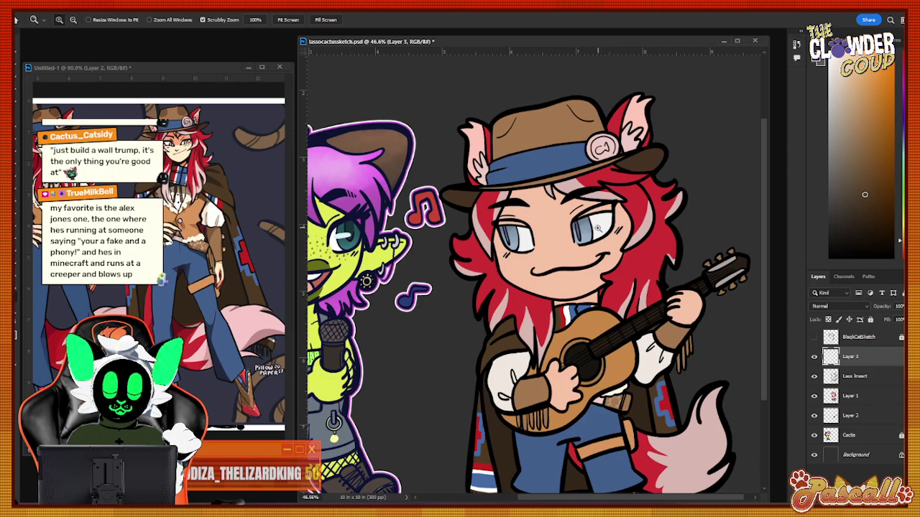
Paint a pale blue-white horizontal highlight across each iris of the guitar player on the new layer.
{"action": "scroll", "coordinate": [583, 217], "scroll_direction": "up", "scroll_amount": 4}
{"action": "left_click", "coordinate": [14, 124]}
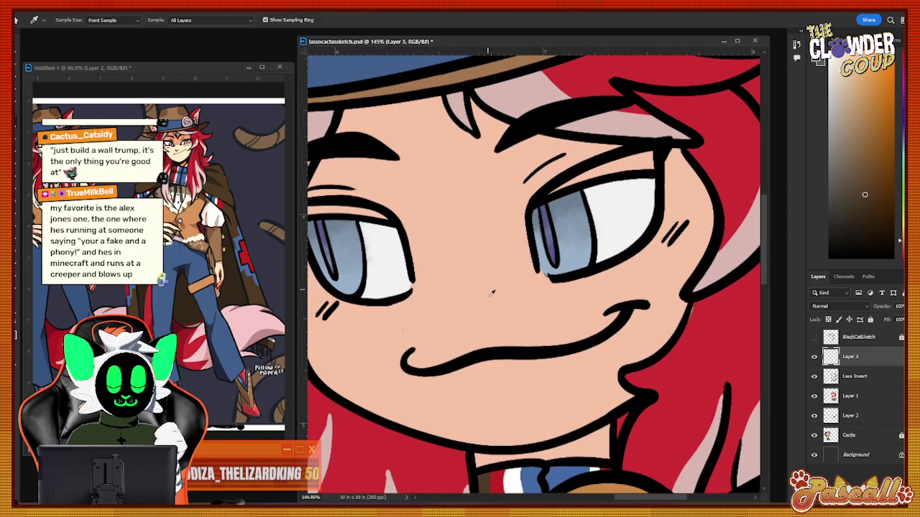
{"action": "left_click", "coordinate": [577, 219]}
{"action": "key", "text": "b"}
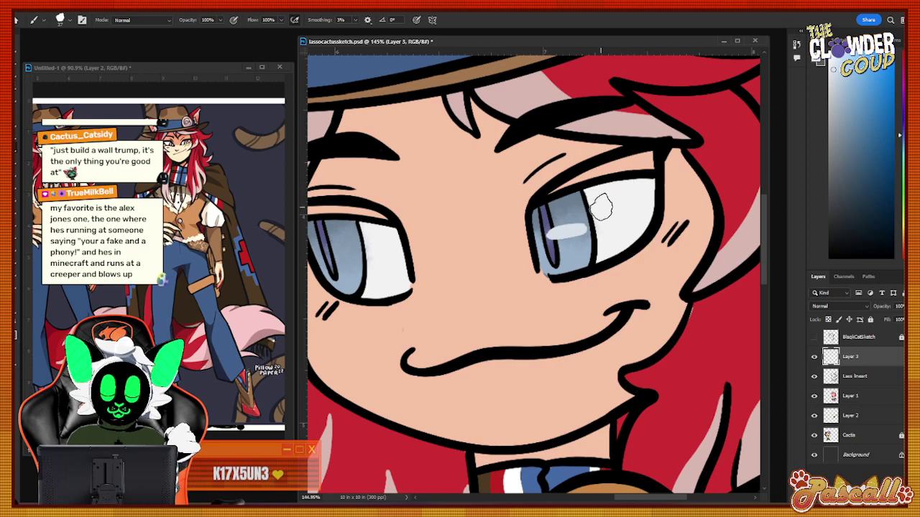
{"action": "mouse_move", "coordinate": [549, 238]}
{"action": "left_mouse_down"}
{"action": "mouse_move", "coordinate": [560, 232]}
{"action": "mouse_move", "coordinate": [551, 234]}
{"action": "left_mouse_up"}
{"action": "key", "text": "ctrl+z"}
{"action": "left_click_drag", "start_coordinate": [343, 252], "coordinate": [331, 257]}
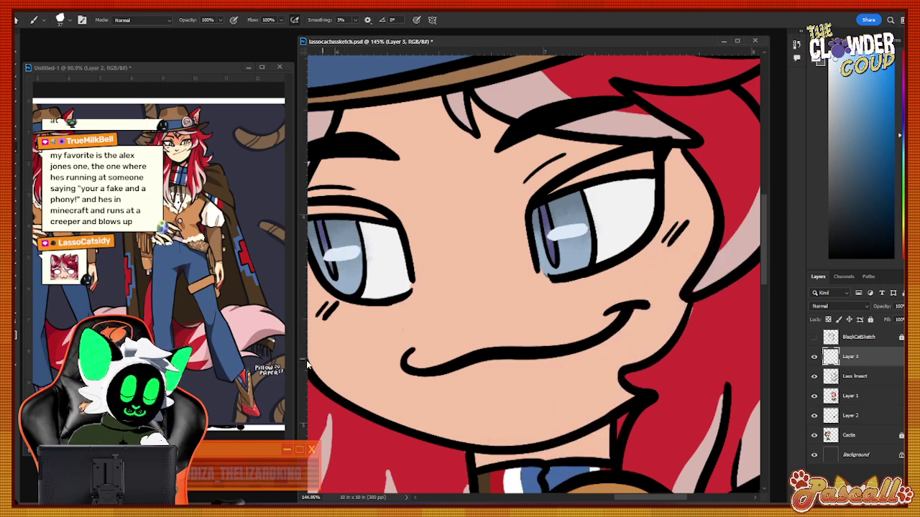
Review both characters and sample the hat's darker brown from the reference artwork as the brush color.
{"action": "key", "text": "z"}
{"action": "mouse_move", "coordinate": [582, 292]}
{"action": "left_mouse_down"}
{"action": "mouse_move", "coordinate": [600, 303]}
{"action": "mouse_move", "coordinate": [459, 320]}
{"action": "left_mouse_up"}
{"action": "left_click_drag", "start_coordinate": [668, 353], "coordinate": [695, 321]}
{"action": "mouse_move", "coordinate": [686, 214]}
{"action": "left_mouse_down"}
{"action": "mouse_move", "coordinate": [701, 215]}
{"action": "mouse_move", "coordinate": [701, 288]}
{"action": "left_mouse_up"}
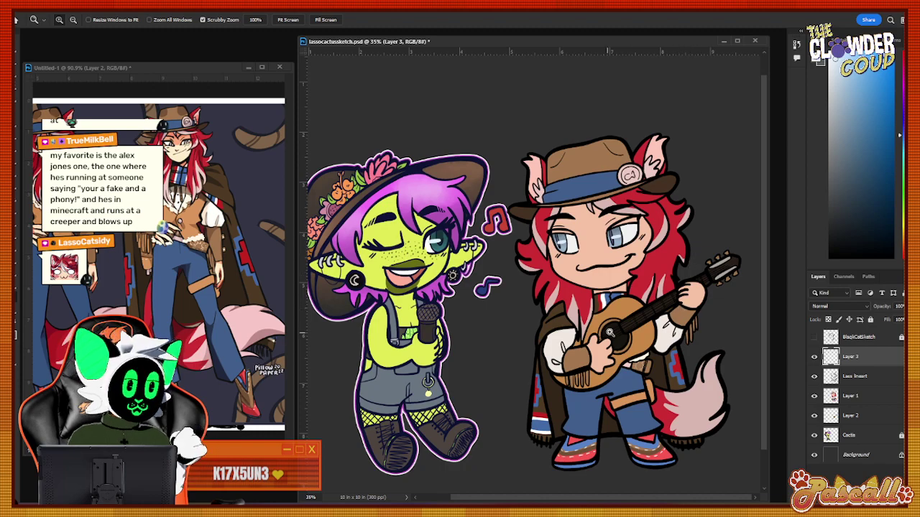
{"action": "left_click_drag", "start_coordinate": [610, 143], "coordinate": [645, 127]}
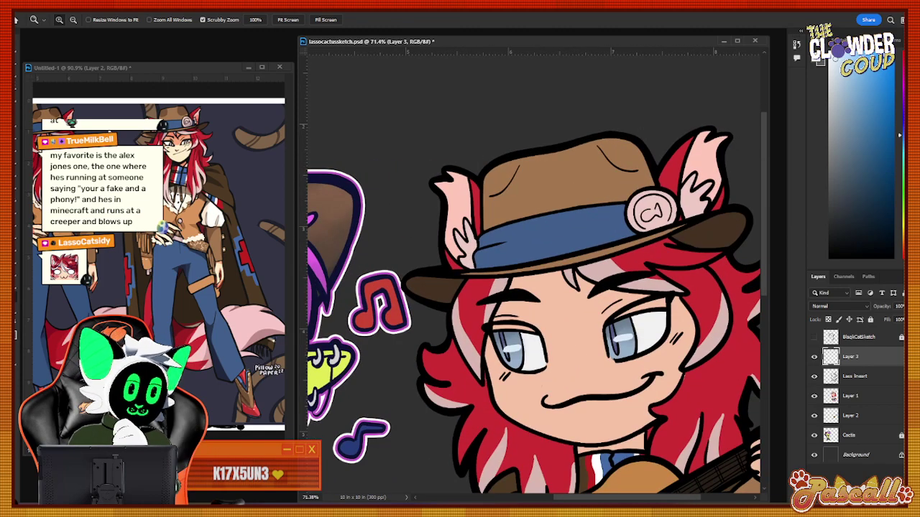
{"action": "left_click", "coordinate": [16, 133]}
{"action": "left_click", "coordinate": [179, 114]}
{"action": "left_click", "coordinate": [16, 334]}
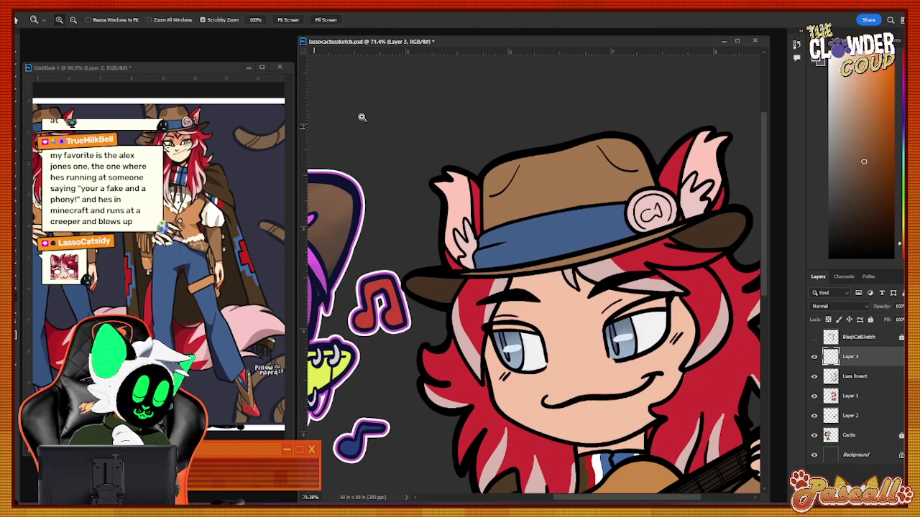
Paint the two dents in the hat's crown darker brown on Layer 1.
{"action": "left_click_drag", "start_coordinate": [361, 117], "coordinate": [436, 122]}
{"action": "key", "text": "b"}
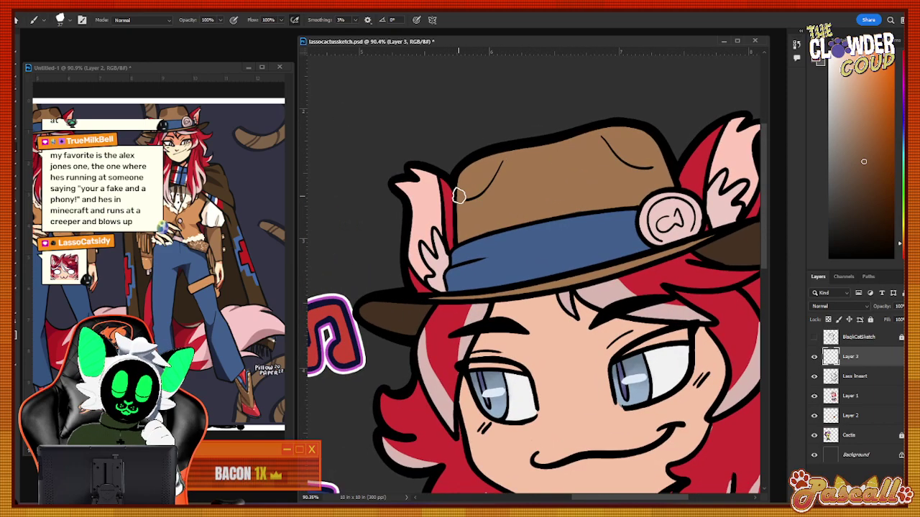
{"action": "left_click_drag", "start_coordinate": [459, 196], "coordinate": [489, 159]}
{"action": "key", "text": "ctrl+z"}
{"action": "left_click", "coordinate": [852, 421]}
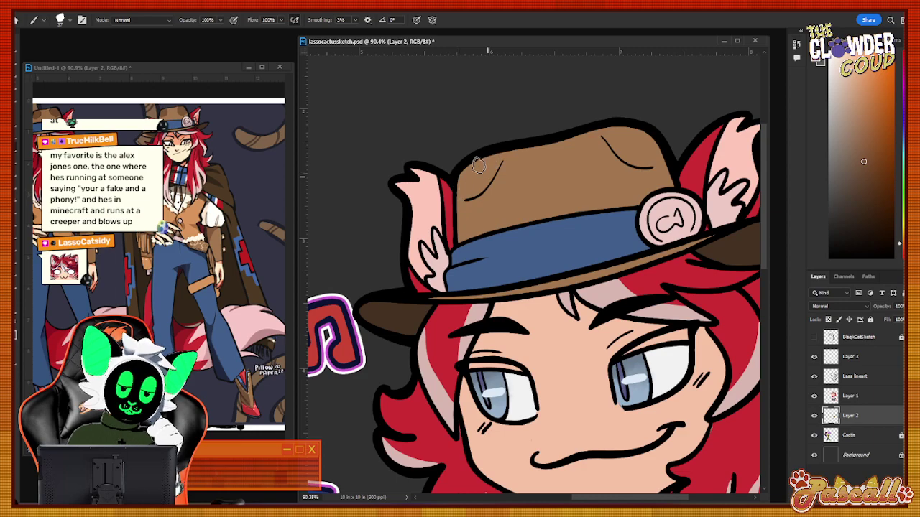
{"action": "left_click", "coordinate": [840, 397]}
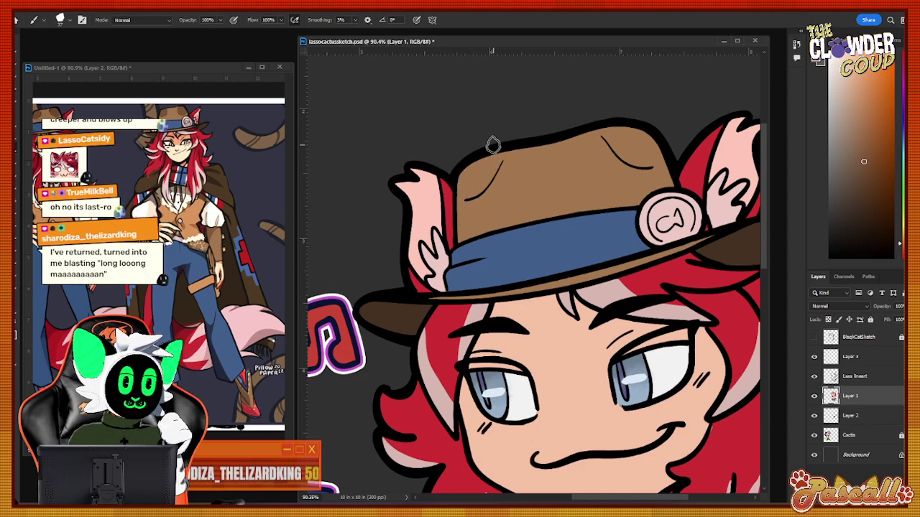
{"action": "mouse_move", "coordinate": [464, 171]}
{"action": "left_mouse_down"}
{"action": "mouse_move", "coordinate": [468, 193]}
{"action": "mouse_move", "coordinate": [499, 154]}
{"action": "left_mouse_up"}
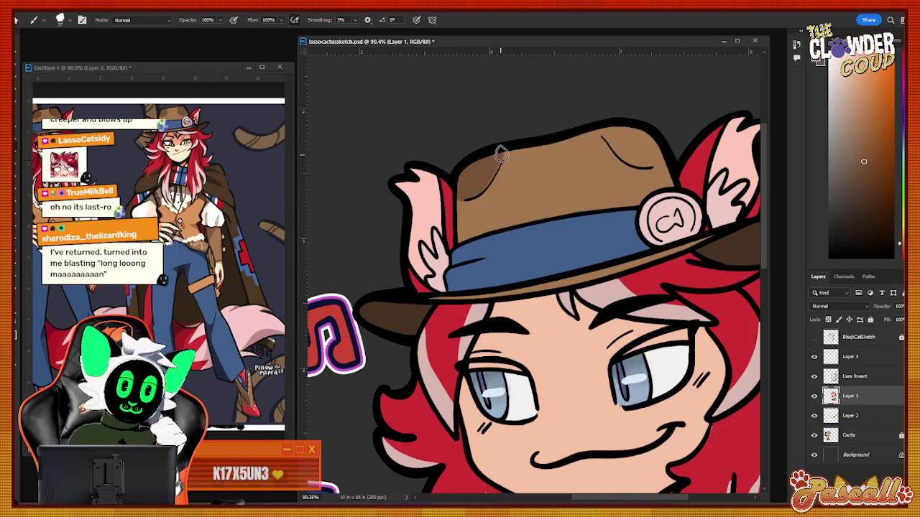
{"action": "mouse_move", "coordinate": [604, 134]}
{"action": "left_mouse_down"}
{"action": "mouse_move", "coordinate": [633, 160]}
{"action": "mouse_move", "coordinate": [651, 161]}
{"action": "mouse_move", "coordinate": [613, 144]}
{"action": "mouse_move", "coordinate": [642, 161]}
{"action": "left_mouse_up"}
{"action": "key", "text": "ctrl+z"}
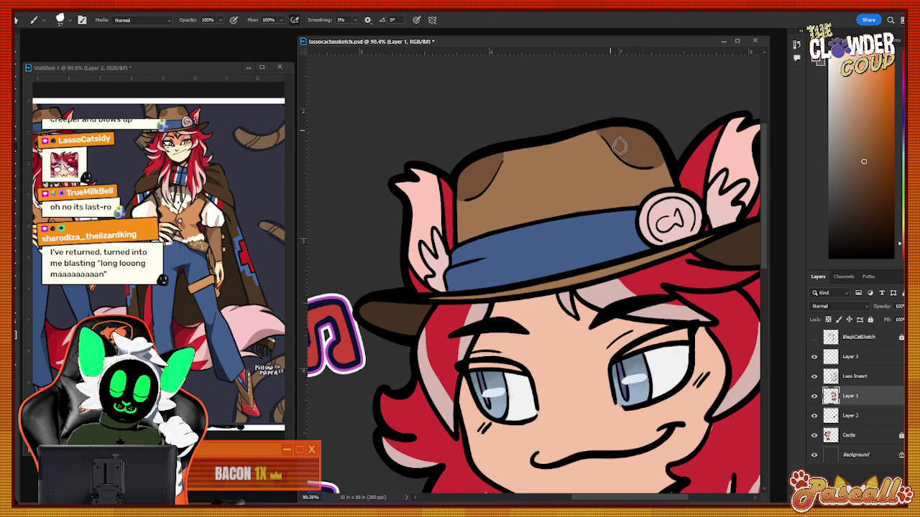
Create a new layer above the guitar player's lineart, clipped to it as a clipping mask.
{"action": "key", "text": "z"}
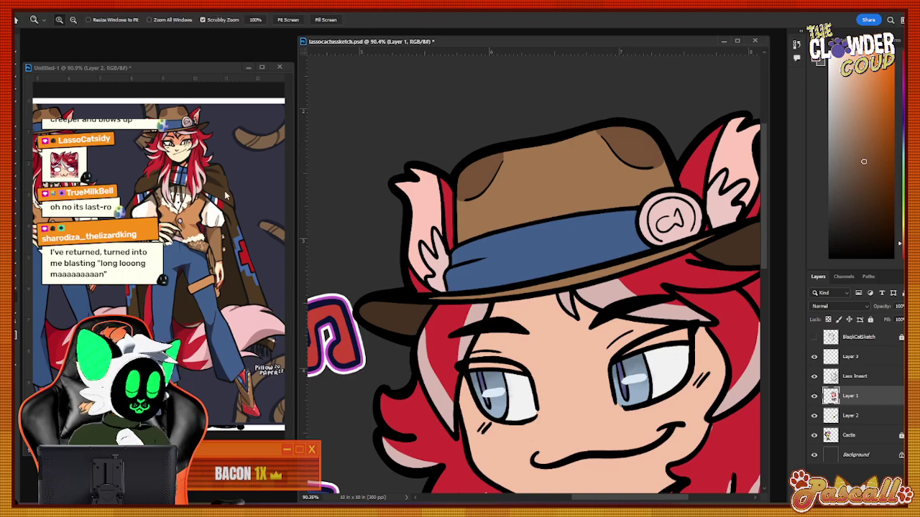
{"action": "left_click_drag", "start_coordinate": [634, 308], "coordinate": [528, 300]}
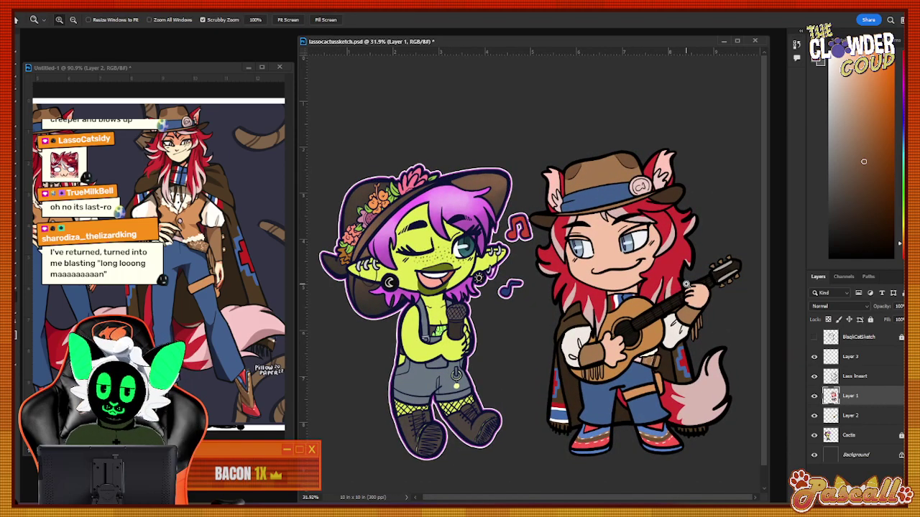
{"action": "left_click", "coordinate": [863, 378]}
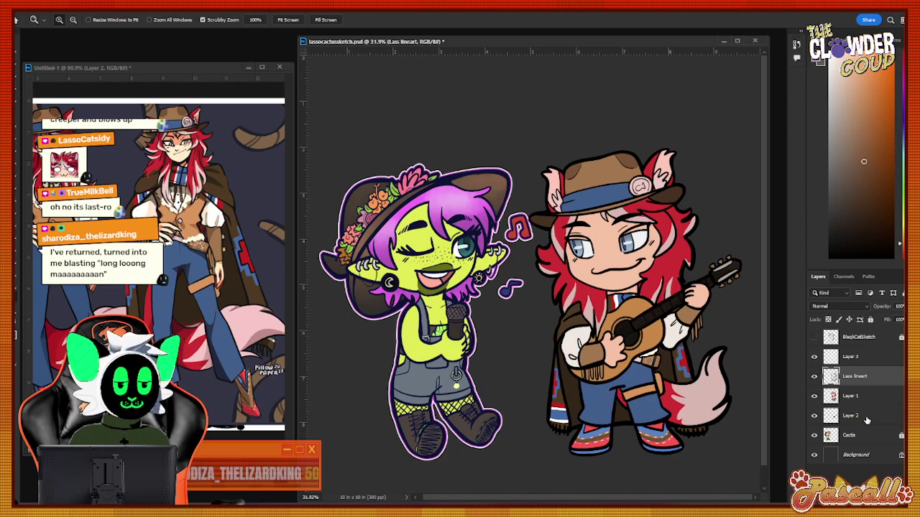
{"action": "left_click", "coordinate": [892, 501], "text": "alt"}
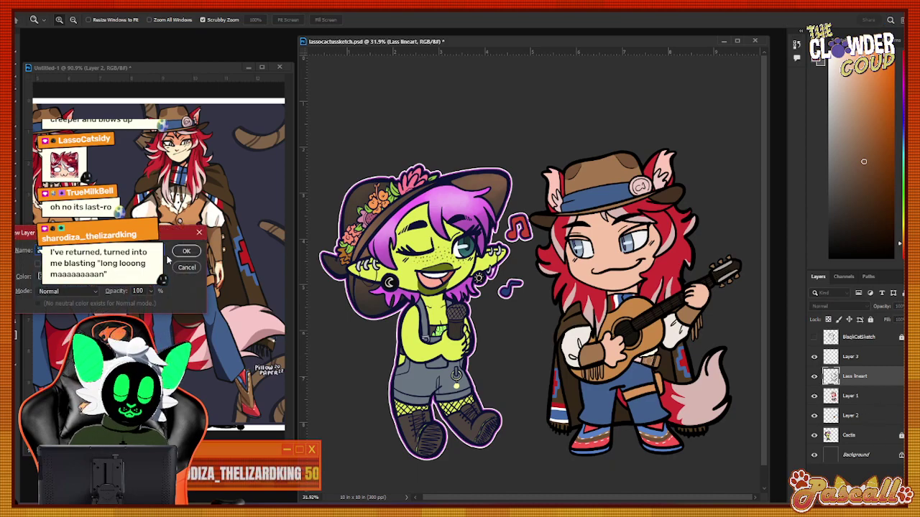
{"action": "left_click", "coordinate": [165, 255]}
{"action": "left_click", "coordinate": [186, 249]}
Fill the clipped layer with a very dark magenta-purple to tint the lineart.
{"action": "left_click", "coordinate": [899, 66]}
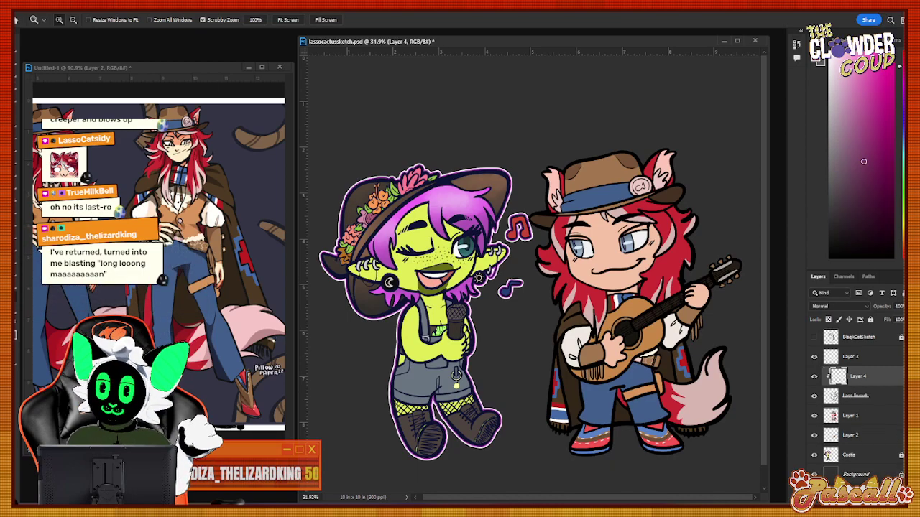
{"action": "left_click", "coordinate": [881, 215]}
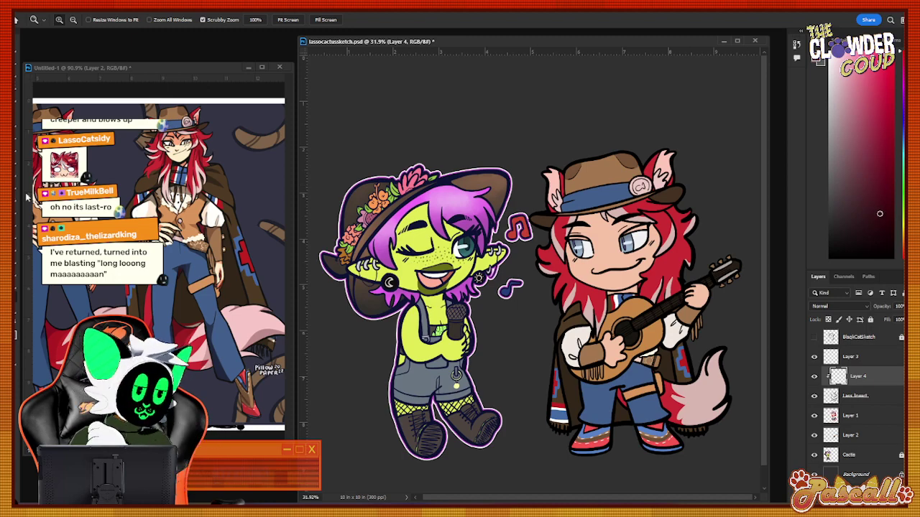
{"action": "key", "text": "g"}
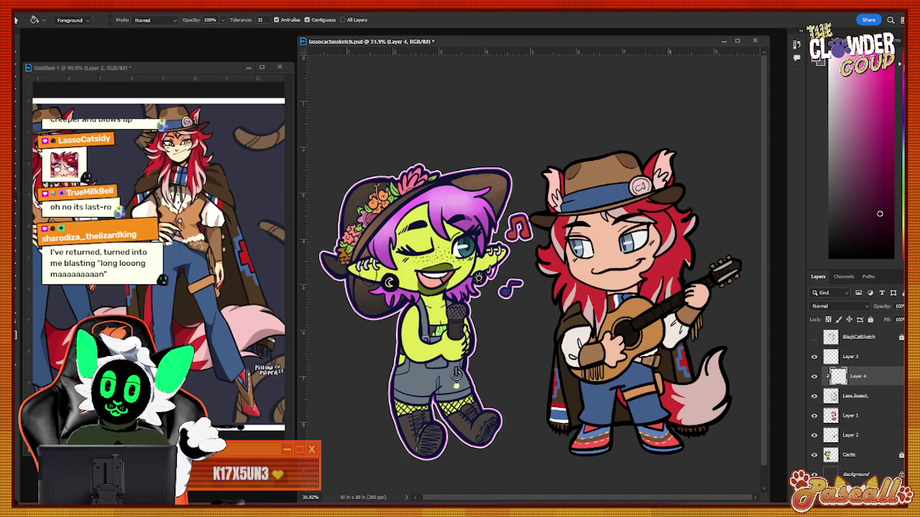
{"action": "left_click", "coordinate": [645, 284]}
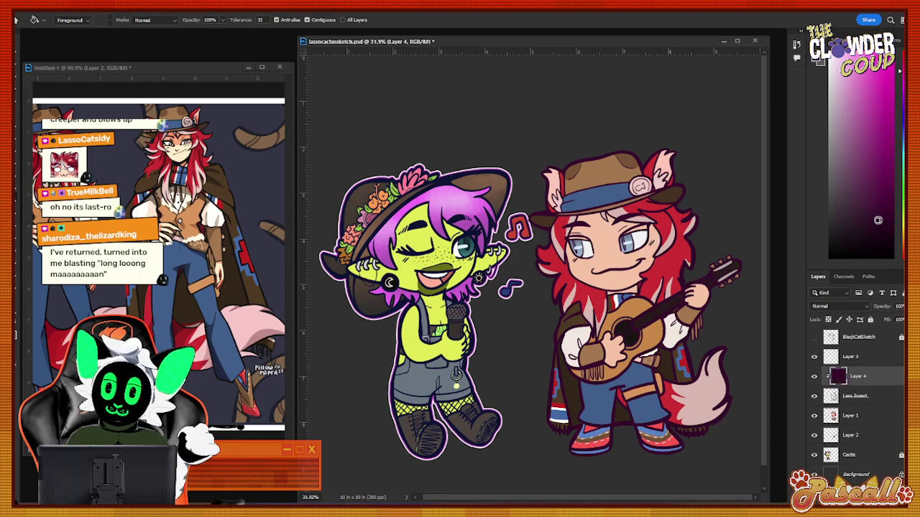
Merge the guitar color layer, Layer 2, with the character color layer, Layer 1.
{"action": "left_click", "coordinate": [886, 416]}
{"action": "left_click", "coordinate": [888, 437], "text": "shift"}
{"action": "right_click", "coordinate": [885, 438]}
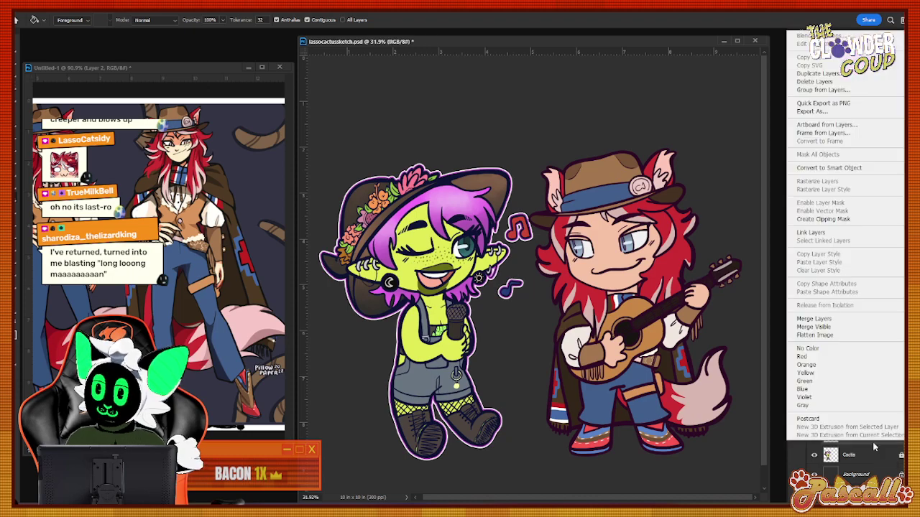
{"action": "left_click", "coordinate": [815, 318]}
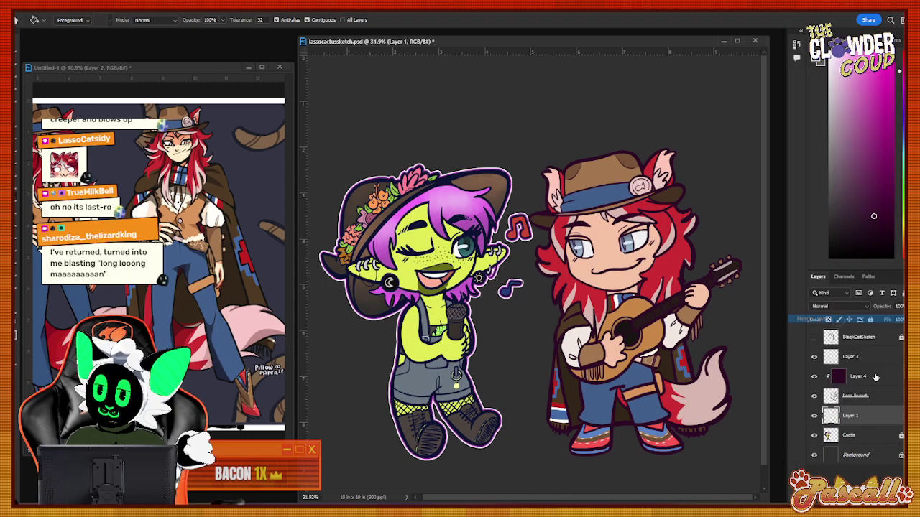
Merge the flat colors, lineart and its tint layer, and combine the result with the eye highlight layer.
{"action": "left_click", "coordinate": [875, 421], "text": "shift"}
{"action": "right_click", "coordinate": [875, 421]}
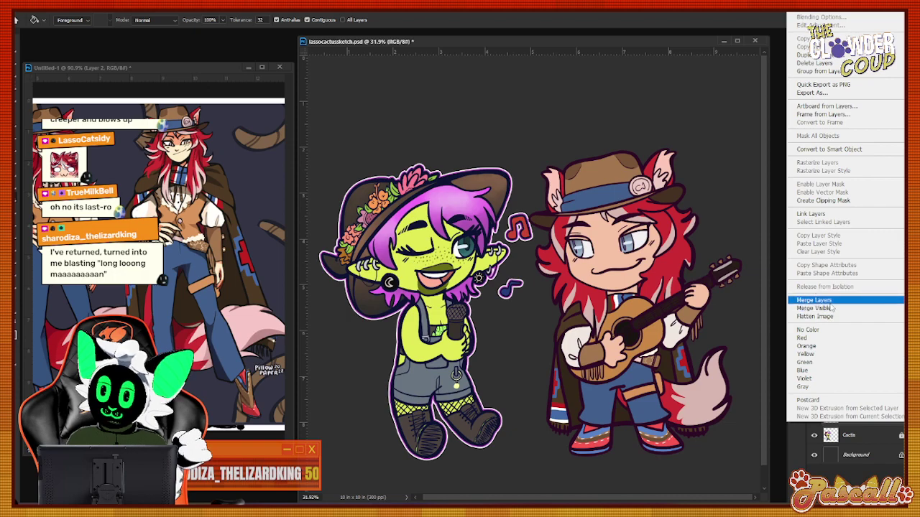
{"action": "left_click", "coordinate": [831, 305]}
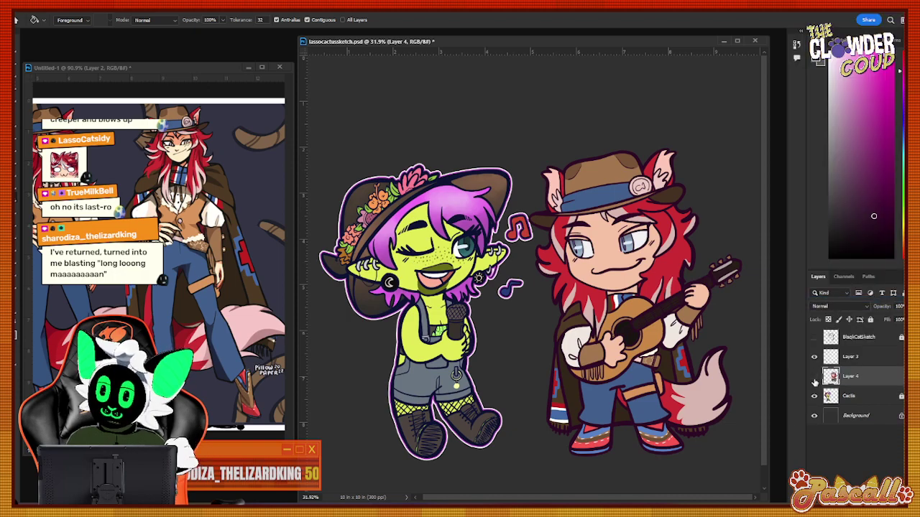
{"action": "left_click", "coordinate": [863, 357], "text": "shift"}
{"action": "right_click", "coordinate": [862, 357]}
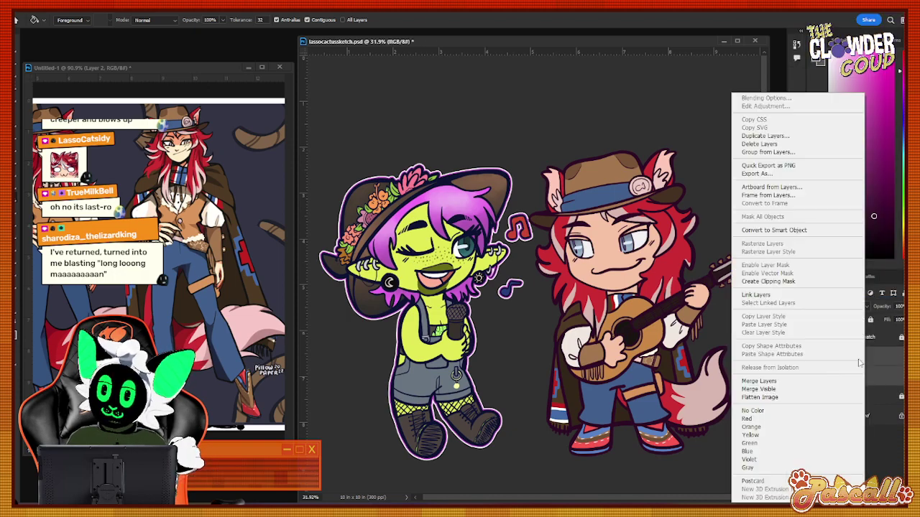
{"action": "left_click", "coordinate": [759, 381]}
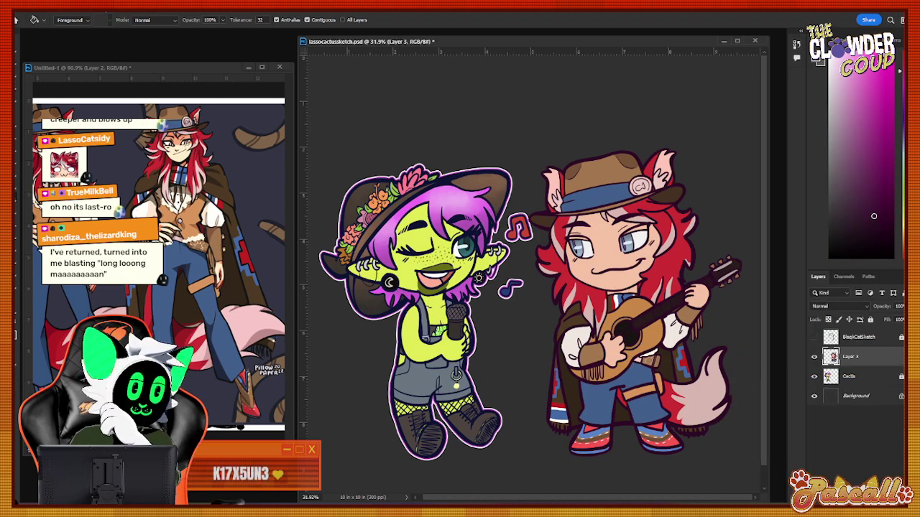
{"action": "left_click", "coordinate": [79, 6]}
{"action": "mouse_move", "coordinate": [89, 99]}
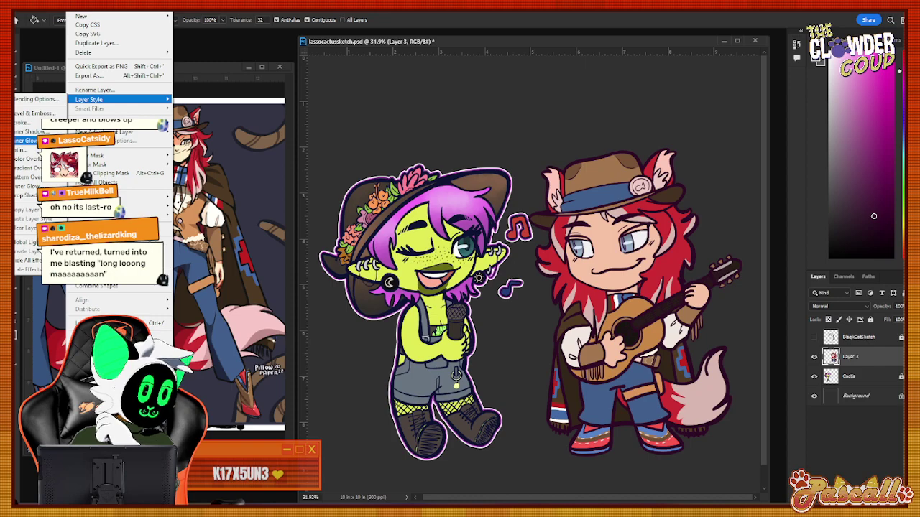
{"action": "left_click", "coordinate": [25, 122]}
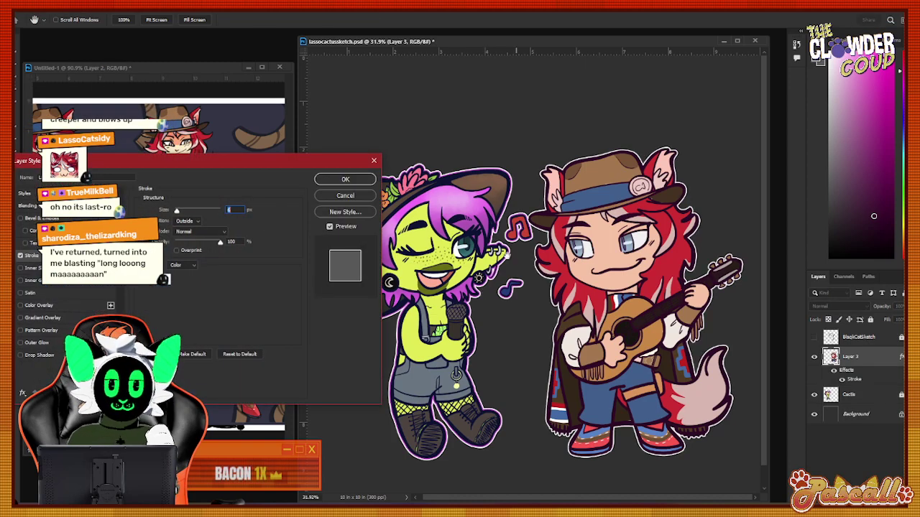
{"action": "left_click", "coordinate": [172, 280]}
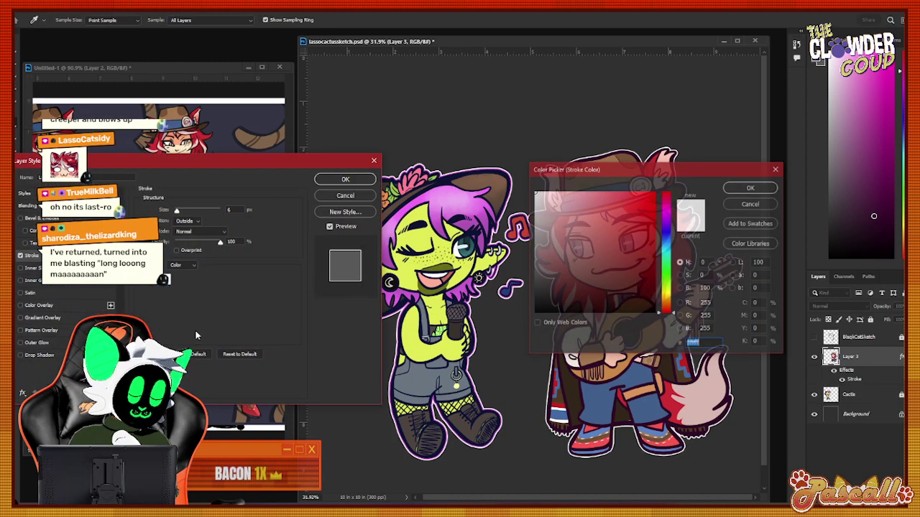
{"action": "left_click_drag", "start_coordinate": [622, 169], "coordinate": [615, 285]}
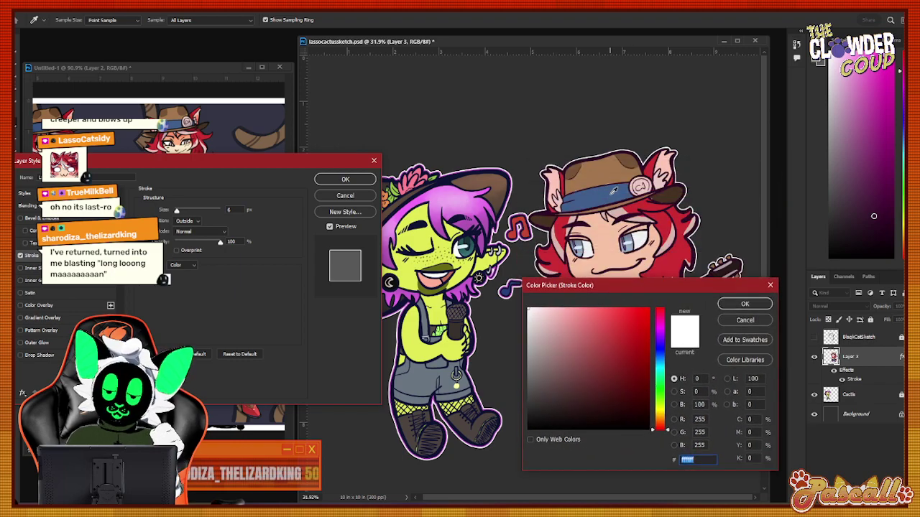
{"action": "type", "text": "415f8c"}
{"action": "left_click", "coordinate": [747, 303]}
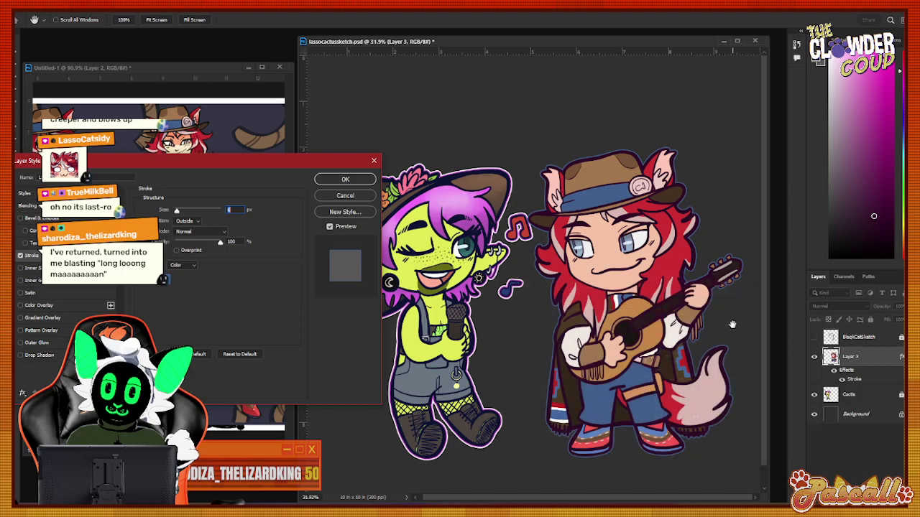
{"action": "left_click", "coordinate": [345, 195]}
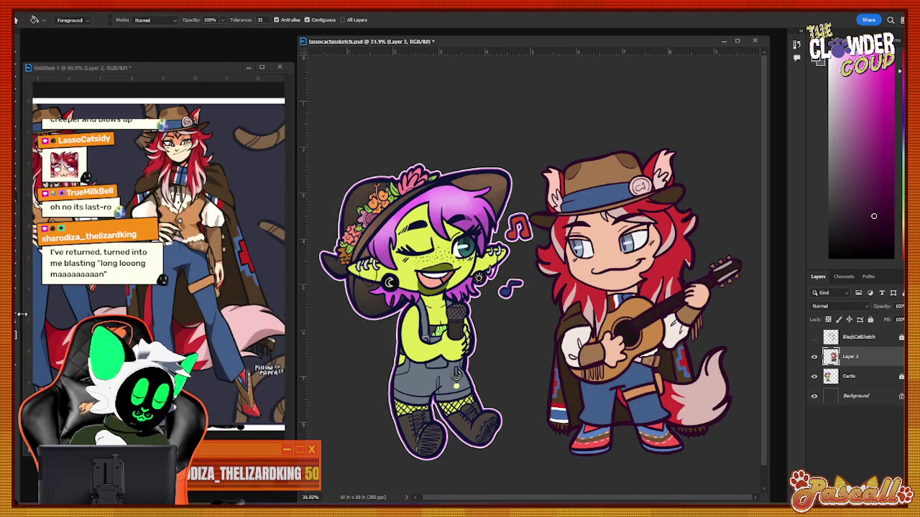
Undo the merges that combined the guitar player's flat colors, lineart, tint and eye highlight layers.
{"action": "key", "text": "z"}
{"action": "left_click_drag", "start_coordinate": [600, 191], "coordinate": [585, 216]}
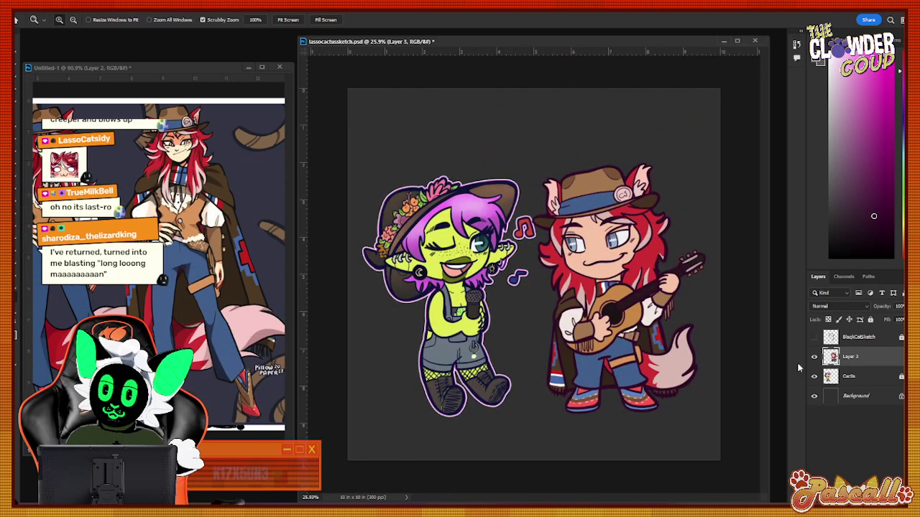
{"action": "right_click", "coordinate": [665, 311]}
{"action": "left_click", "coordinate": [676, 354]}
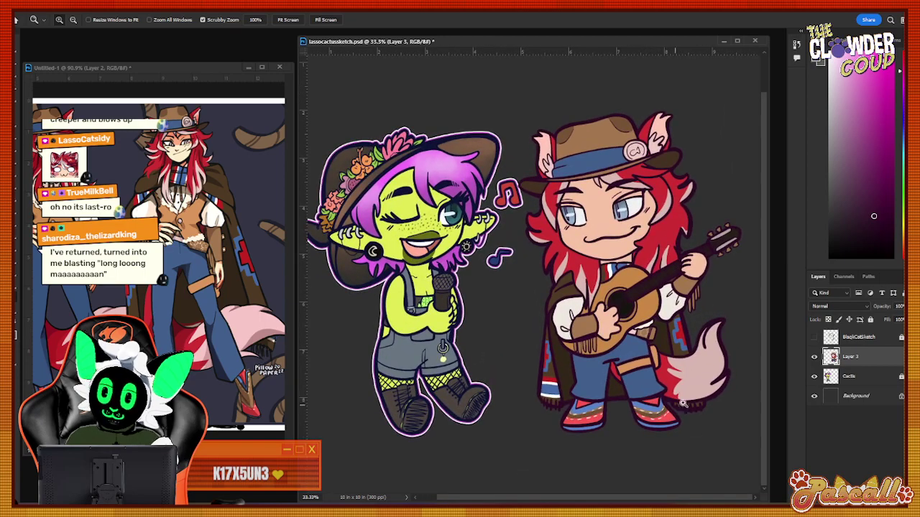
{"action": "key", "text": "ctrl+z"}
{"action": "key", "text": "ctrl+shift+z"}
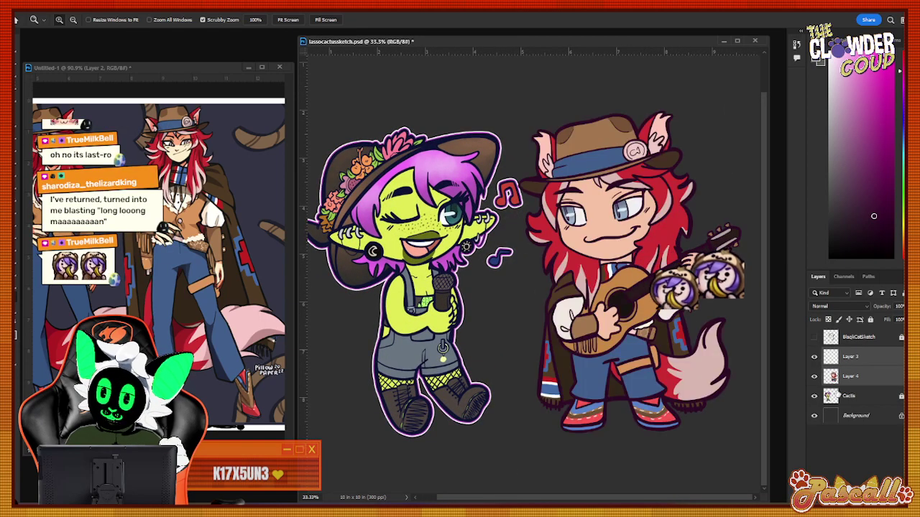
{"action": "left_click", "coordinate": [814, 377]}
{"action": "key", "text": "ctrl+z"}
{"action": "key", "text": "ctrl+z"}
{"action": "key", "text": "ctrl+z"}
{"action": "key", "text": "ctrl+z"}
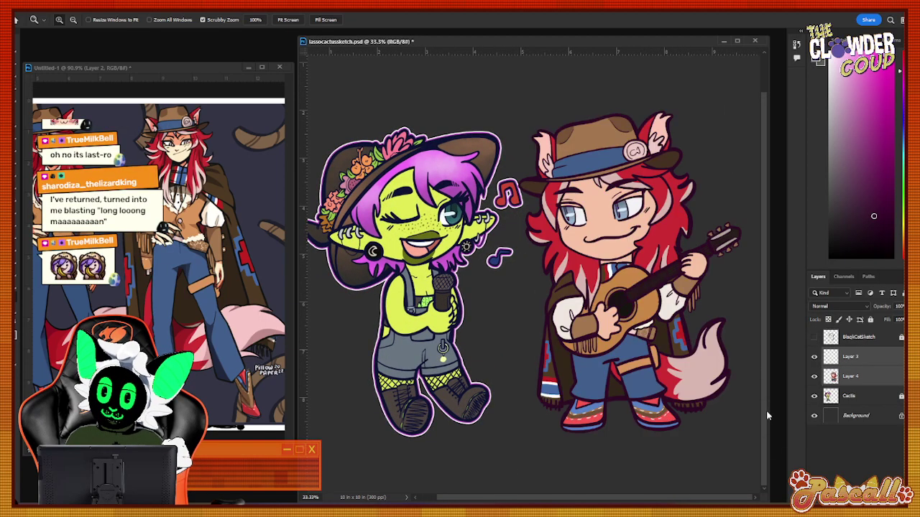
{"action": "left_click", "coordinate": [812, 416]}
{"action": "left_click", "coordinate": [813, 417]}
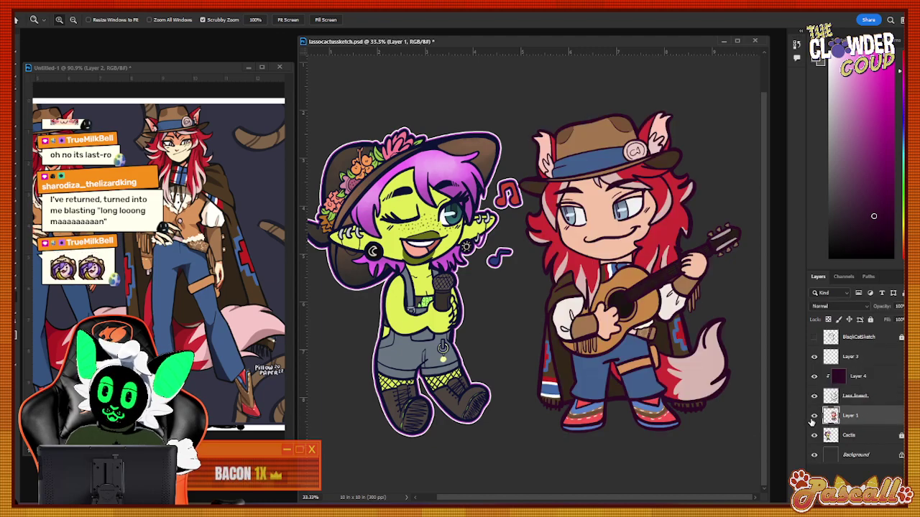
Hide the Background layer and touch up uncolored gaps in the guitar player's hair on Layer 1 with the sampled red.
{"action": "left_click", "coordinate": [814, 455]}
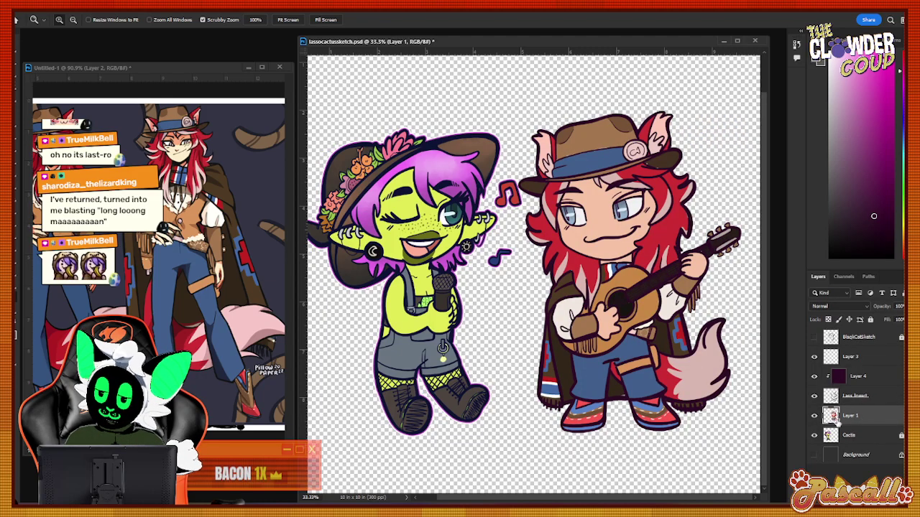
{"action": "left_click_drag", "start_coordinate": [601, 269], "coordinate": [683, 269]}
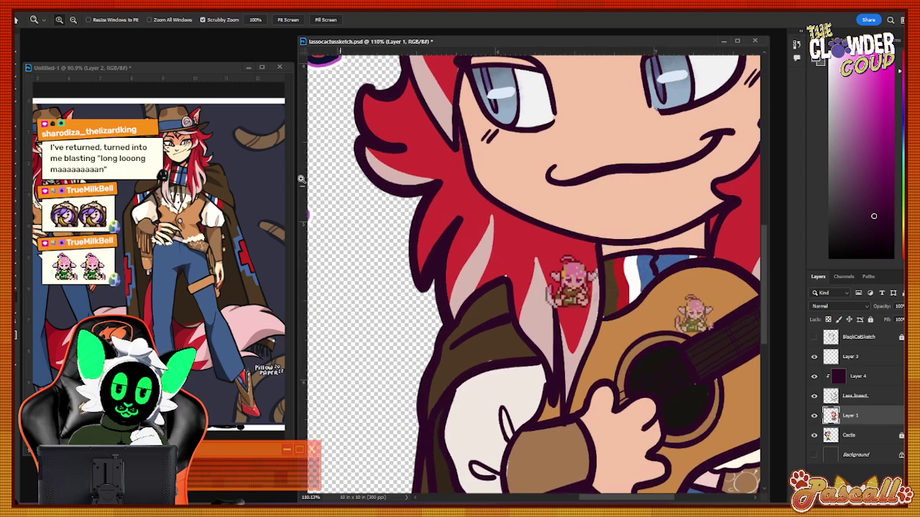
{"action": "key", "text": "i"}
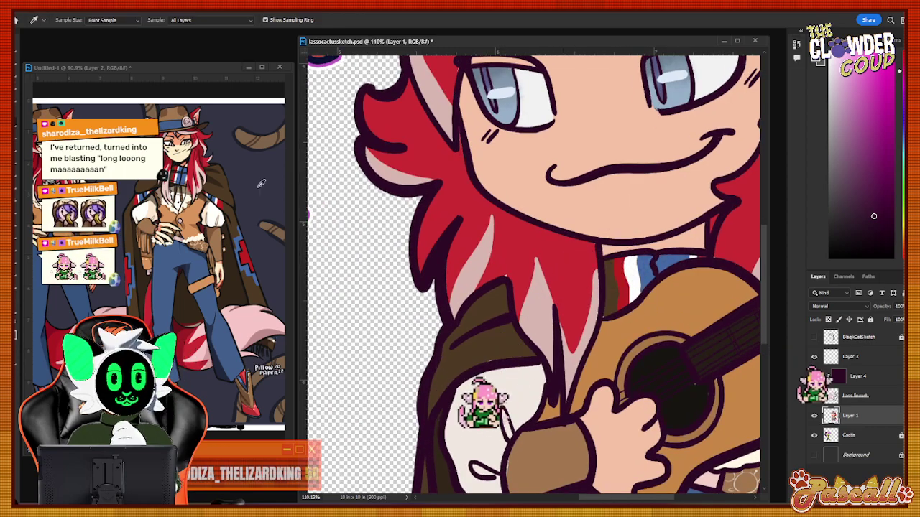
{"action": "left_click", "coordinate": [456, 194]}
{"action": "key", "text": "b"}
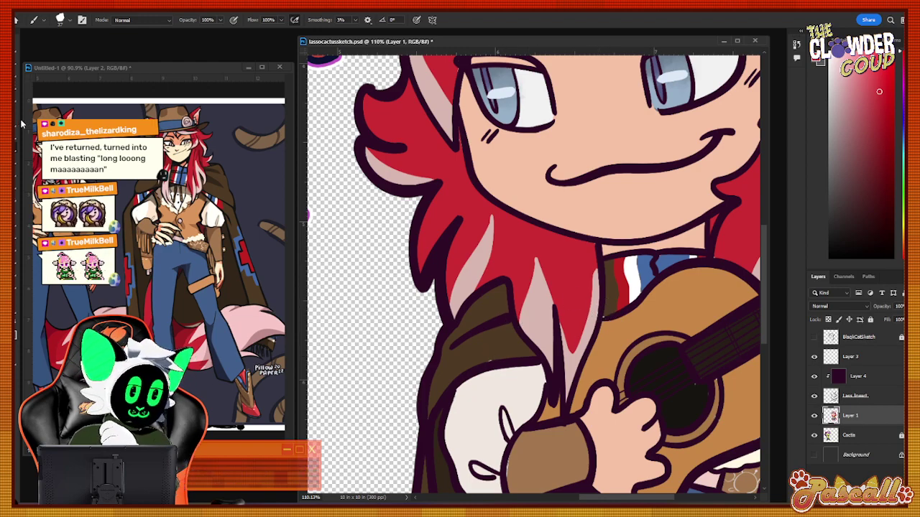
{"action": "key", "text": "i"}
{"action": "key", "text": "b"}
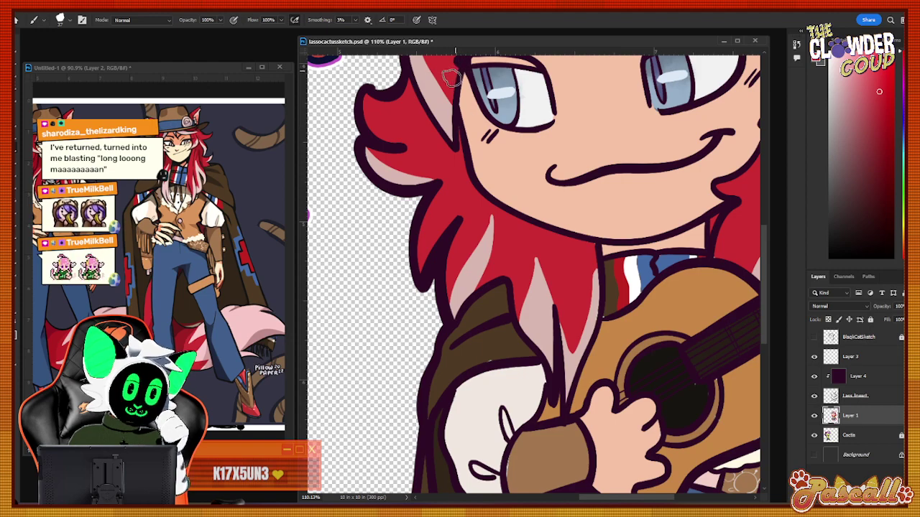
Brush over gaps in the pale pink hair streaks and the dark brown cloak, sampling each area's own color.
{"action": "key", "text": "i"}
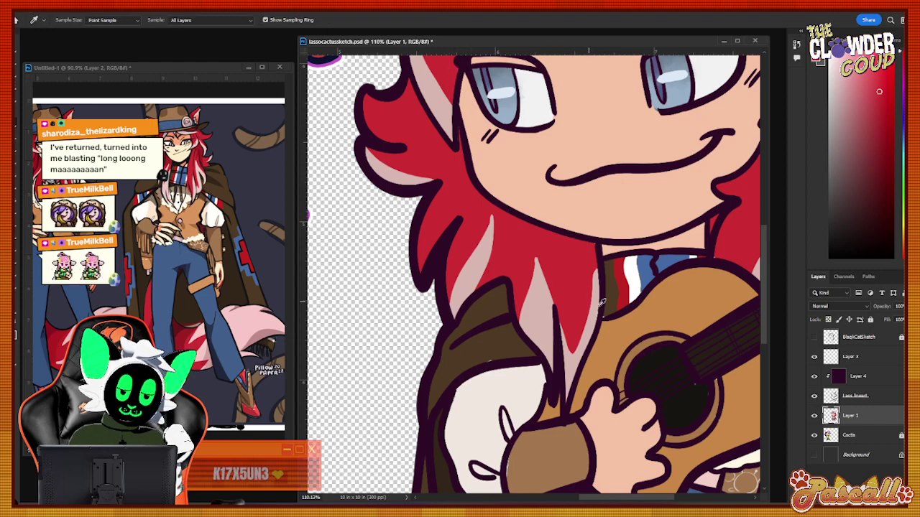
{"action": "left_click", "coordinate": [565, 329]}
{"action": "key", "text": "b"}
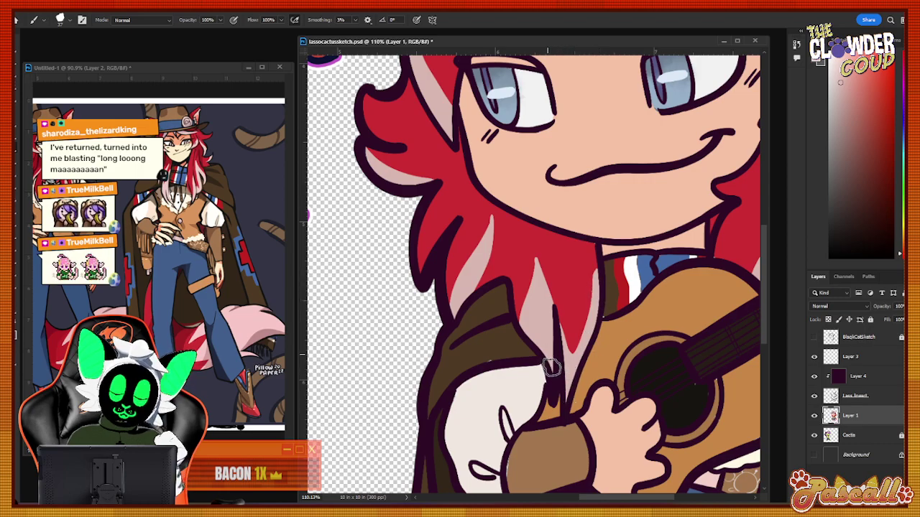
{"action": "key", "text": "i"}
{"action": "left_click", "coordinate": [459, 350]}
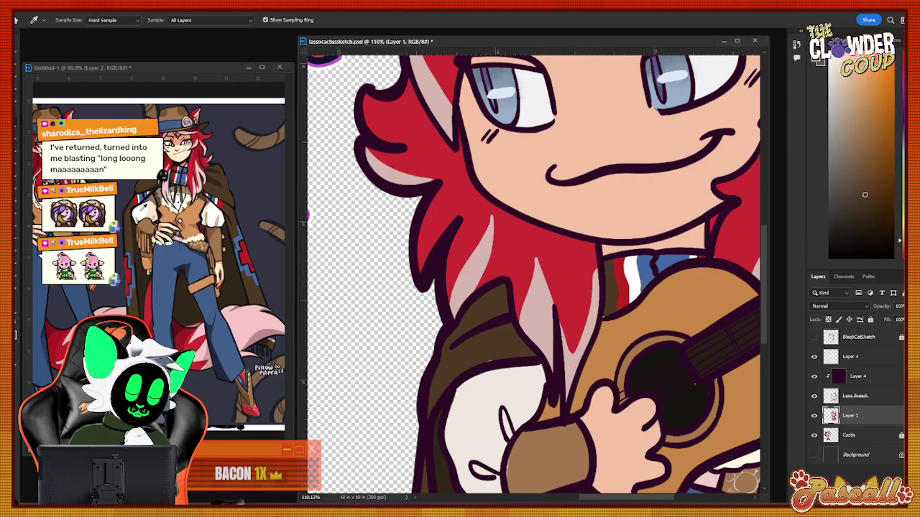
{"action": "key", "text": "b"}
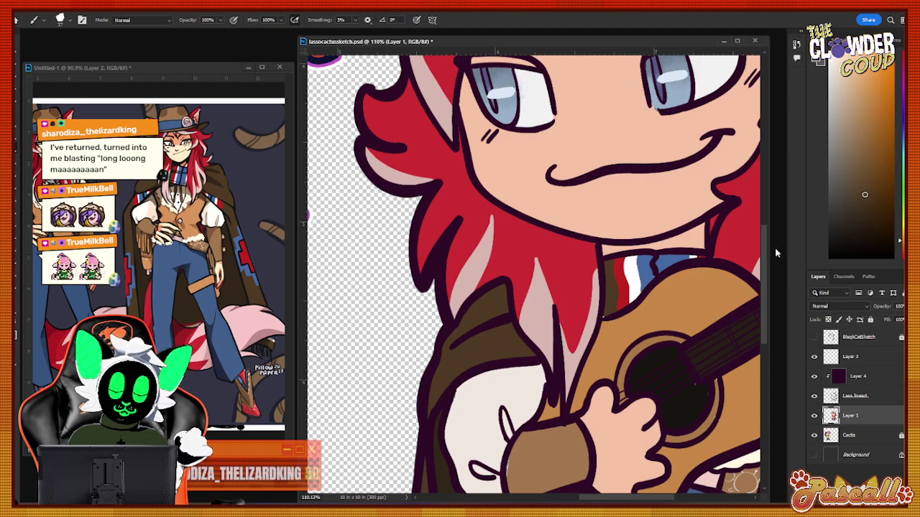
Touch up the edges of the strumming arm's cuff with its sampled brown.
{"action": "scroll", "coordinate": [764, 268], "scroll_direction": "down", "scroll_amount": 3}
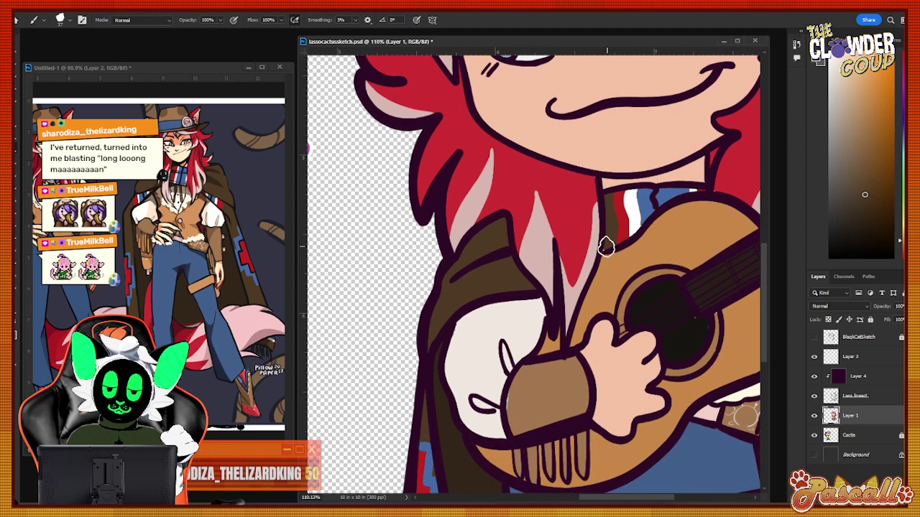
{"action": "key", "text": "i"}
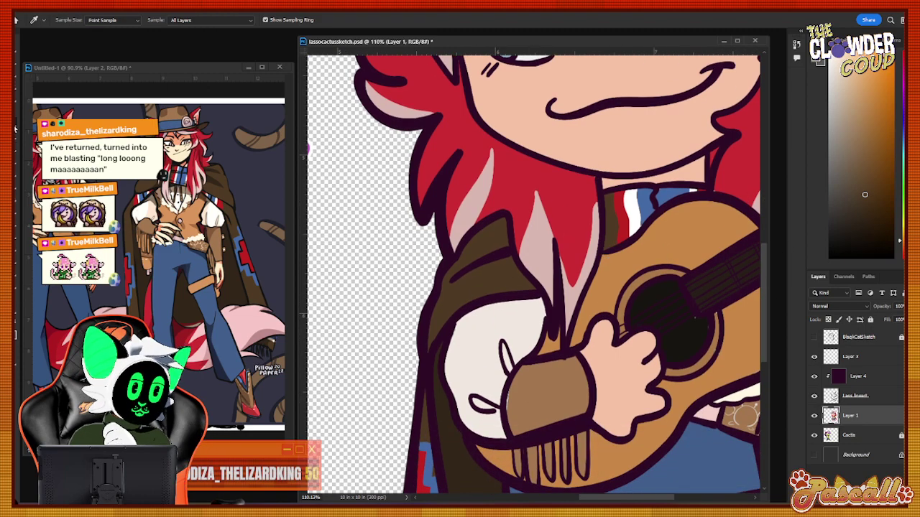
{"action": "key", "text": "b"}
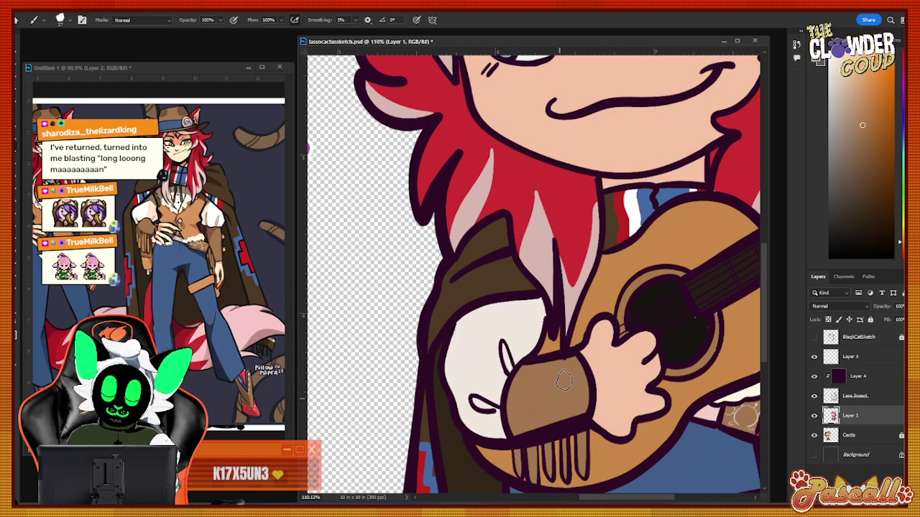
Touch up color gaps on the guitar's body, sound hole and surrounding ring with orange-brown, near-black and brown sampled from the artwork.
{"action": "left_click", "coordinate": [19, 127]}
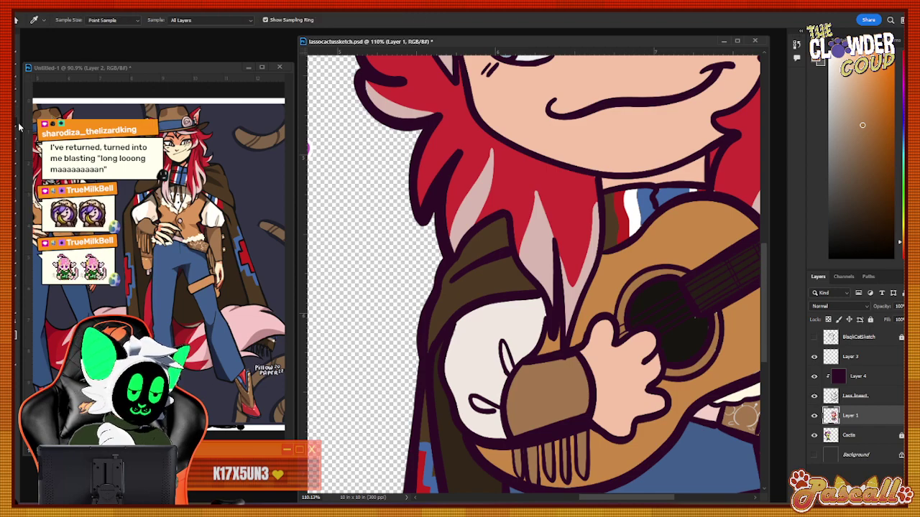
{"action": "left_click", "coordinate": [626, 294]}
{"action": "key", "text": "b"}
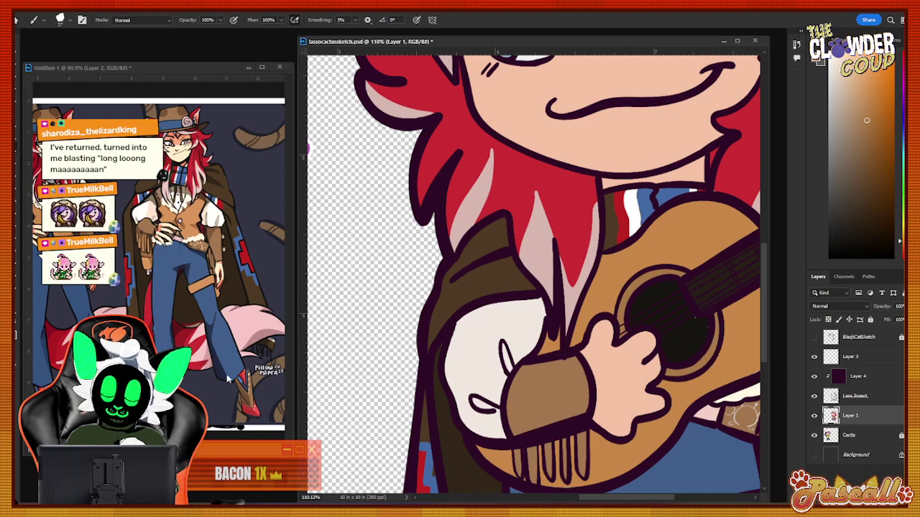
{"action": "left_click", "coordinate": [16, 127]}
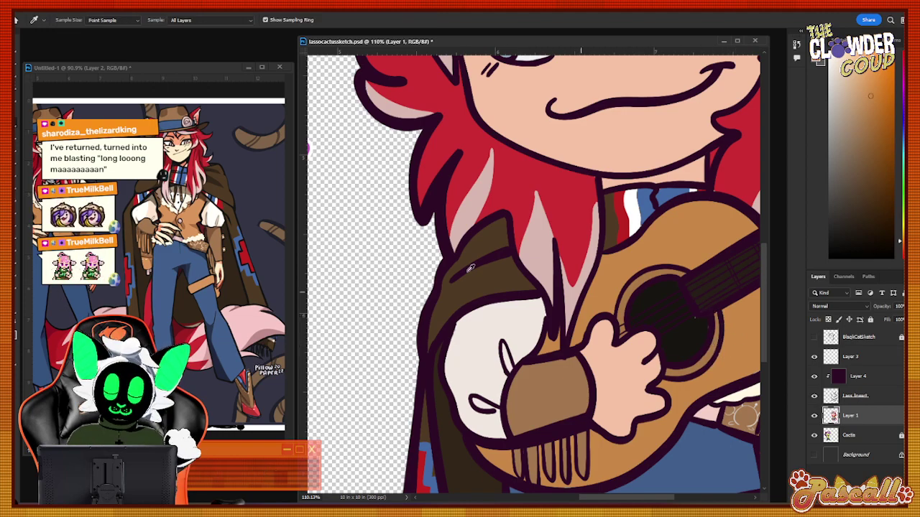
{"action": "key", "text": "b"}
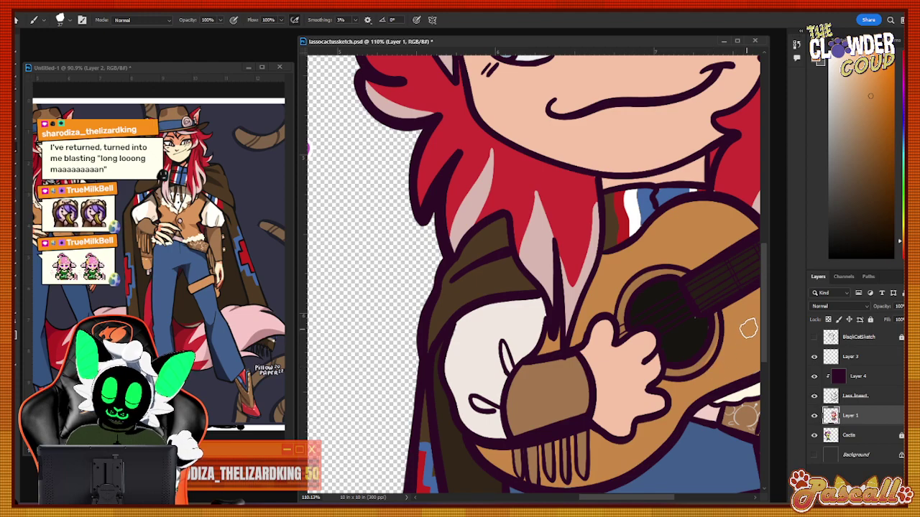
{"action": "key", "text": "i"}
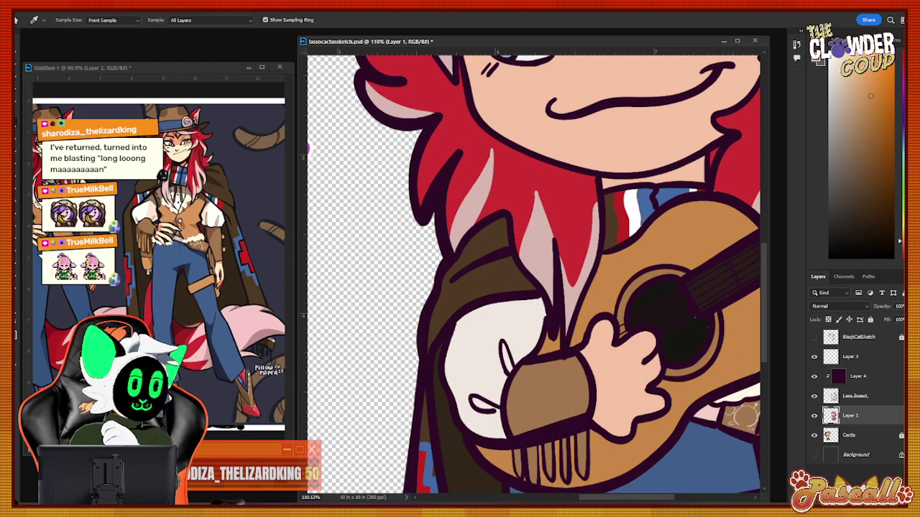
{"action": "left_click", "coordinate": [673, 365]}
{"action": "key", "text": "b"}
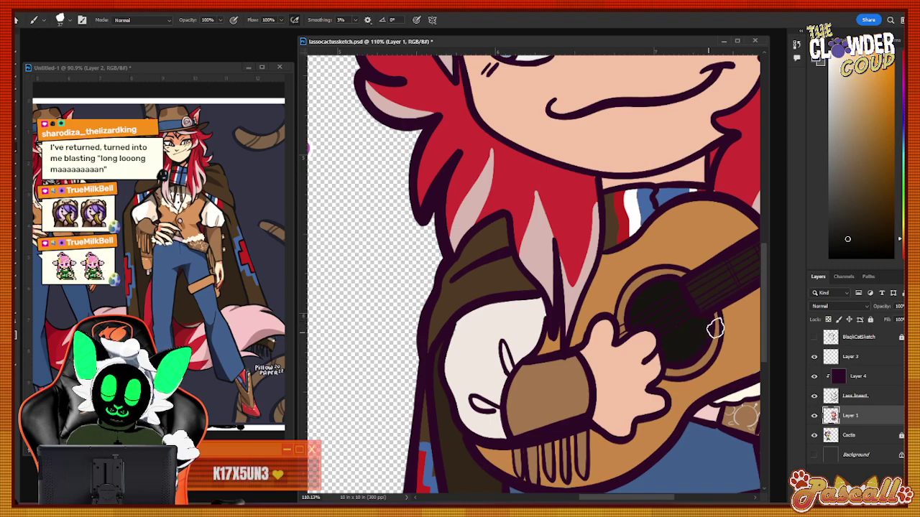
{"action": "key", "text": "i"}
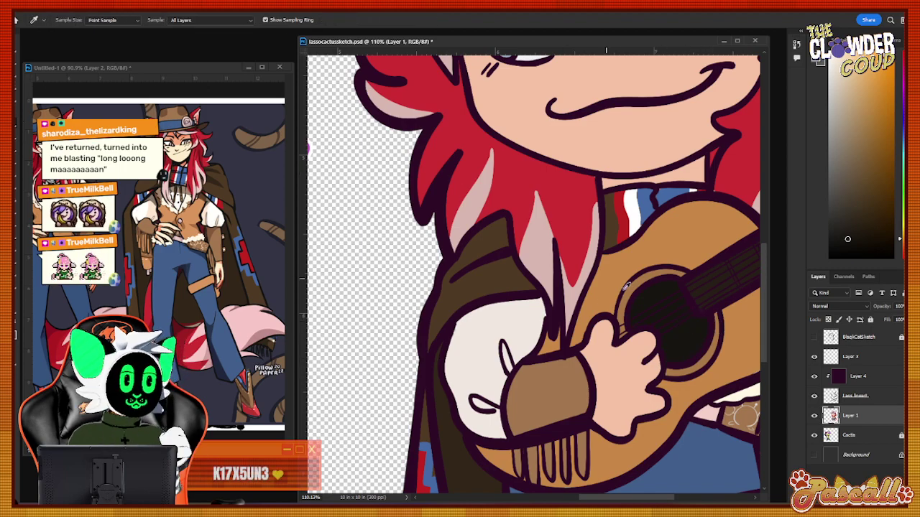
{"action": "left_click", "coordinate": [721, 332]}
{"action": "key", "text": "b"}
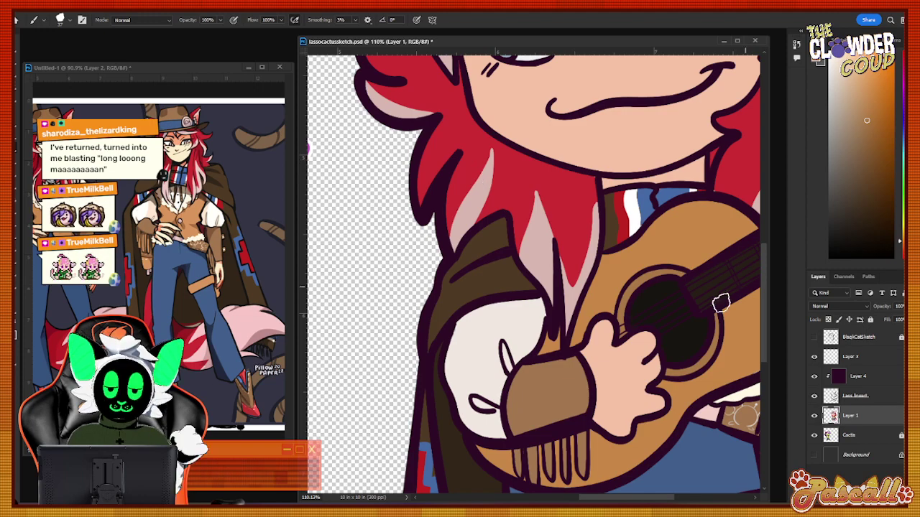
Fill the gaps around the cloak's bottom fringe with the sampled dark brown.
{"action": "left_click_drag", "start_coordinate": [765, 244], "coordinate": [767, 317]}
{"action": "key", "text": "i"}
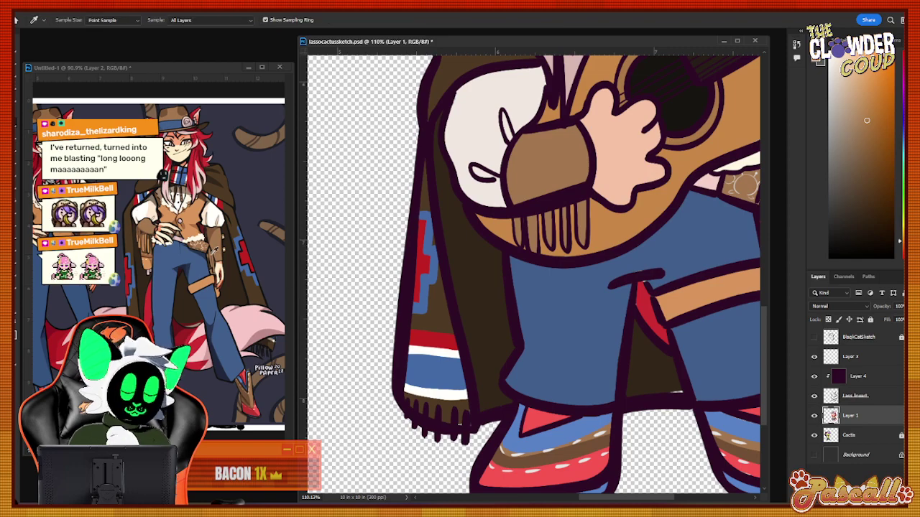
{"action": "left_click", "coordinate": [464, 406]}
{"action": "key", "text": "b"}
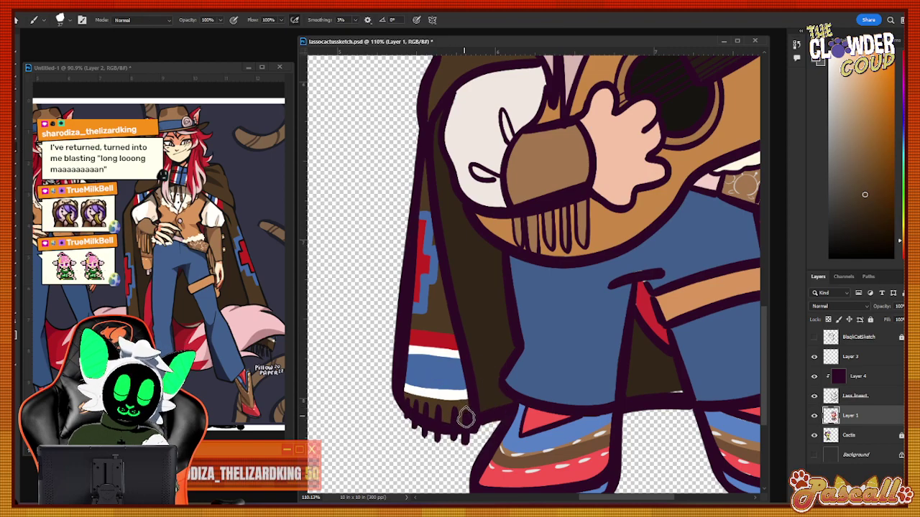
Sample the trousers' blue to touch up gaps around the legs, and try it along the shoe sole.
{"action": "left_click_drag", "start_coordinate": [763, 316], "coordinate": [760, 336]}
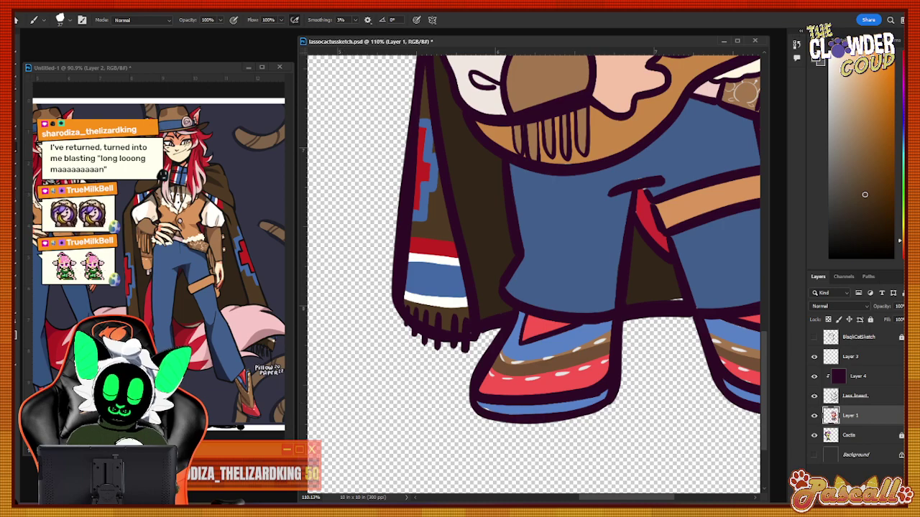
{"action": "key", "text": "i"}
{"action": "left_click", "coordinate": [535, 223]}
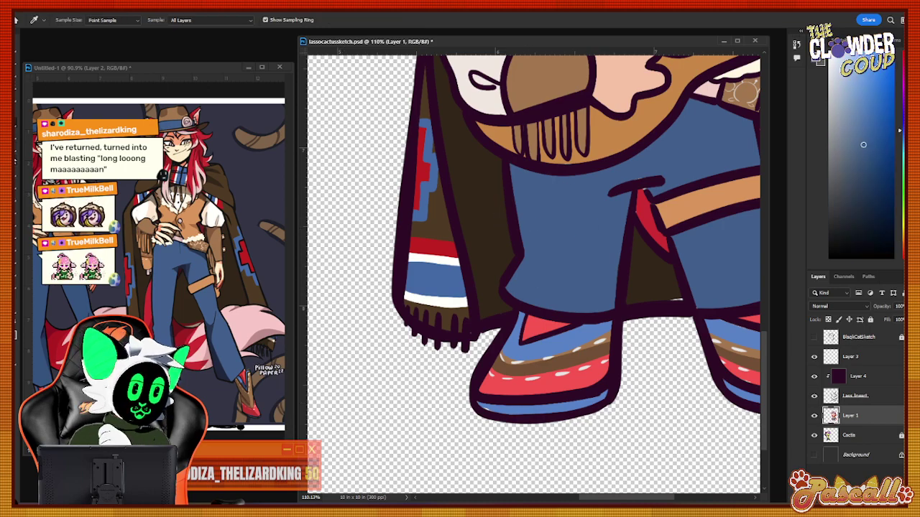
{"action": "key", "text": "b"}
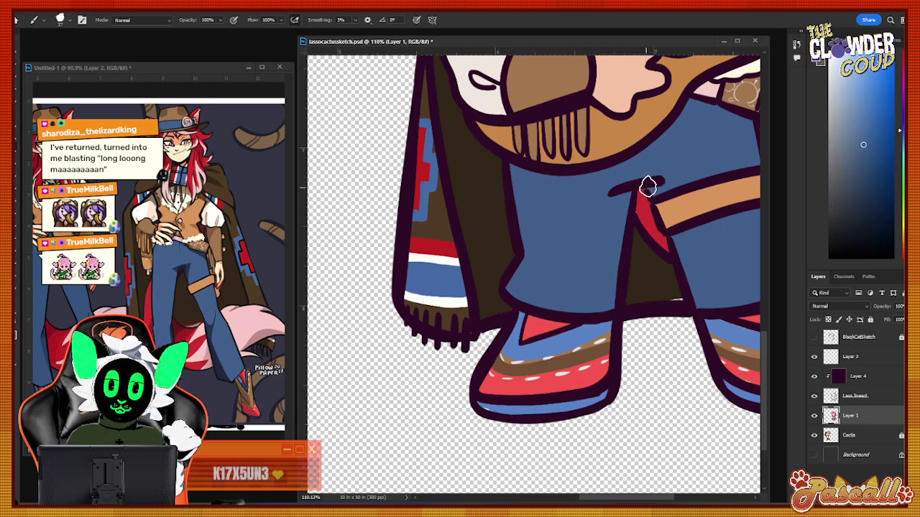
{"action": "left_click_drag", "start_coordinate": [484, 407], "coordinate": [585, 400]}
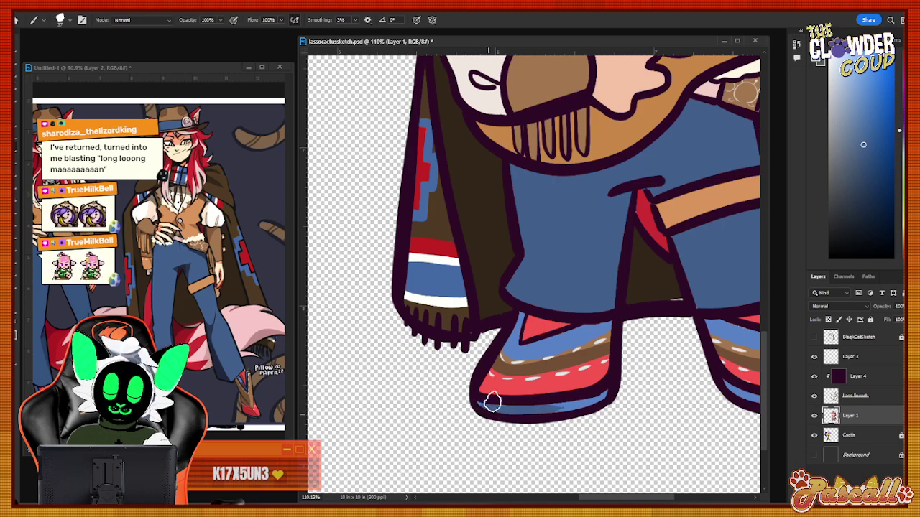
{"action": "left_click_drag", "start_coordinate": [492, 402], "coordinate": [479, 407]}
Sample the shoe's lighter blue and touch up gaps along the sole and the shoe's blue upper.
{"action": "key", "text": "i"}
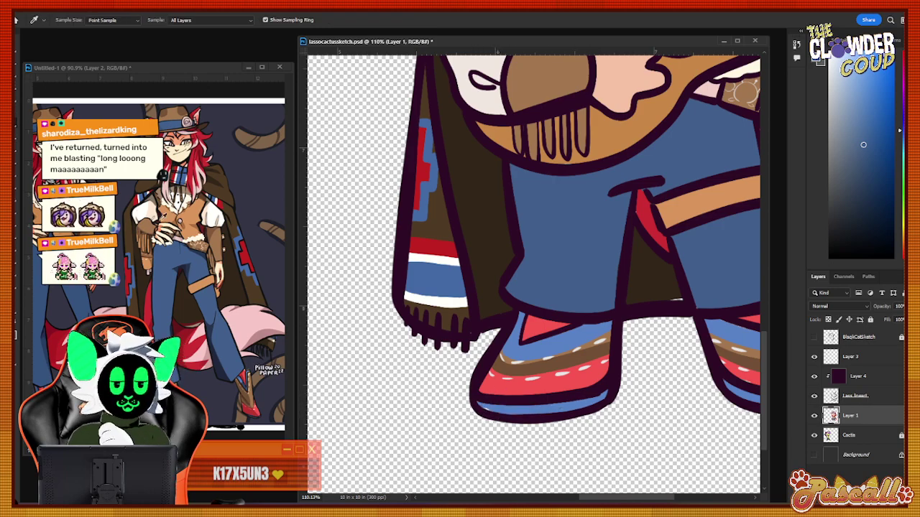
{"action": "left_click", "coordinate": [548, 406]}
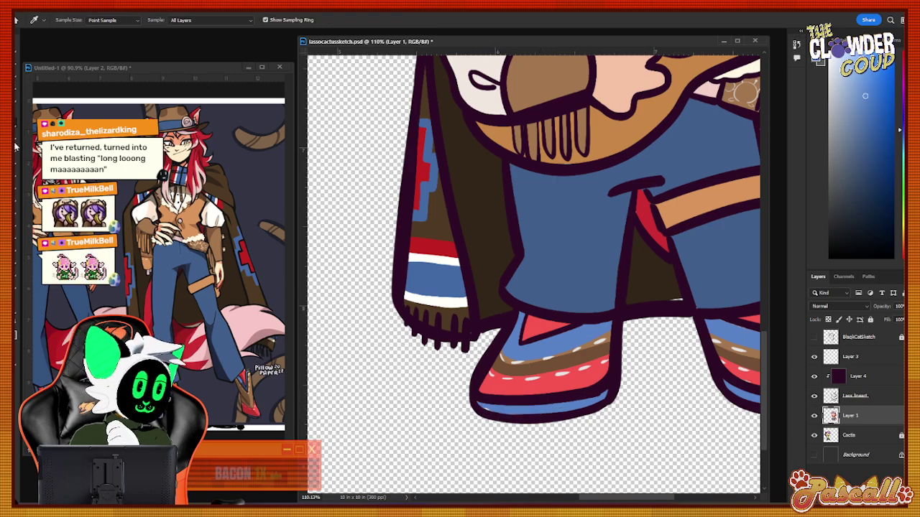
{"action": "key", "text": "b"}
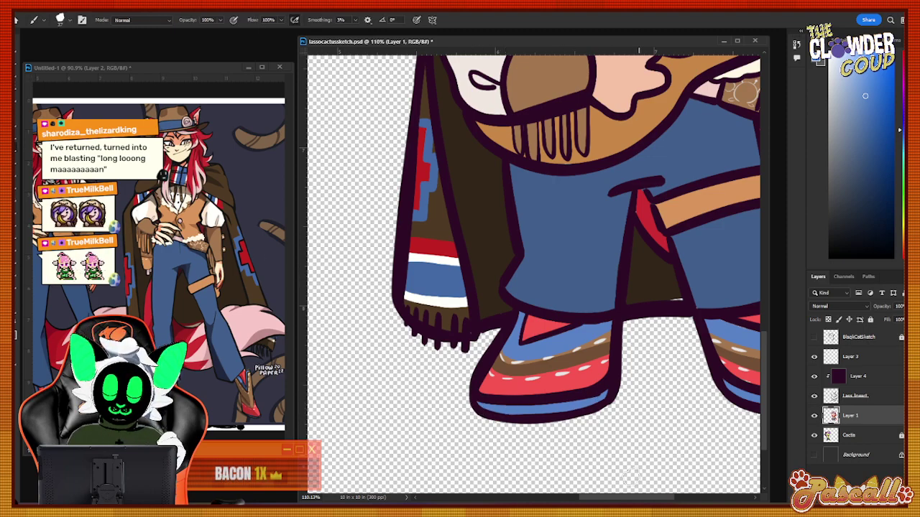
{"action": "left_click_drag", "start_coordinate": [619, 497], "coordinate": [639, 504]}
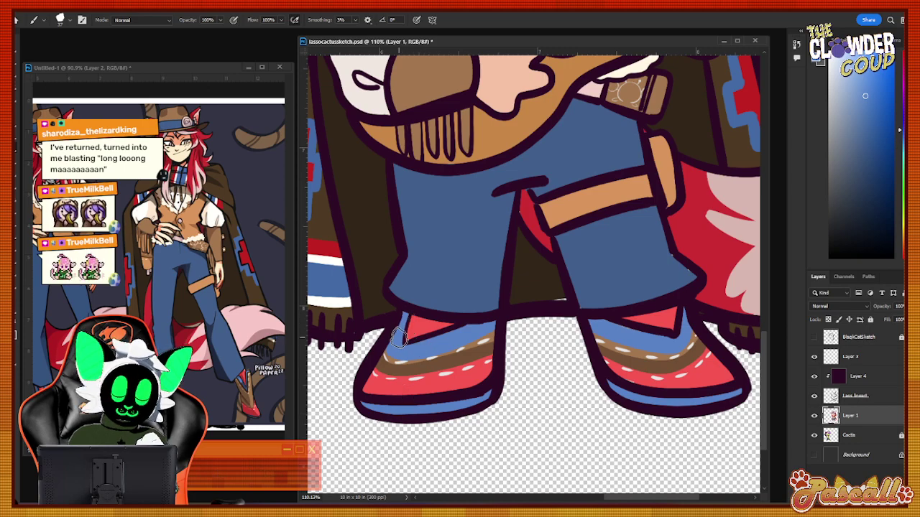
Touch up the flared trouser hem with the sampled trouser blue and the shoes' upper parts with the shoe blue.
{"action": "key", "text": "i"}
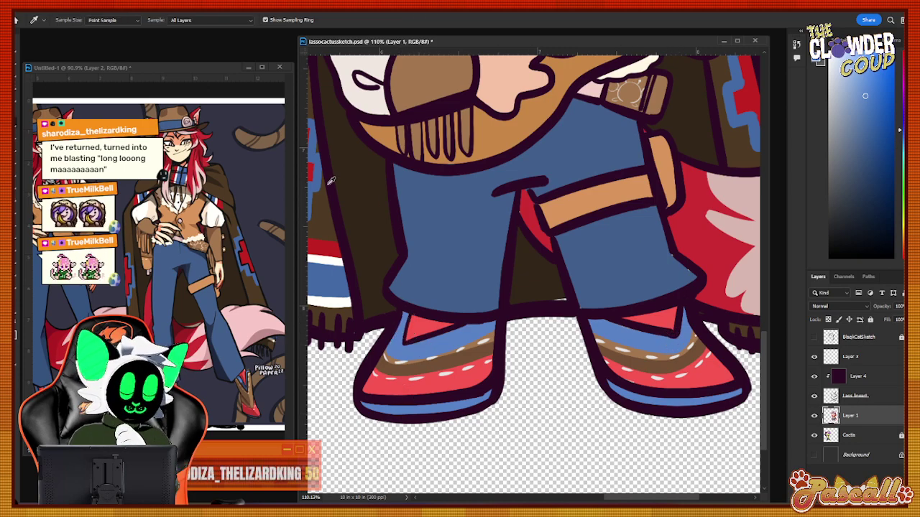
{"action": "key", "text": "b"}
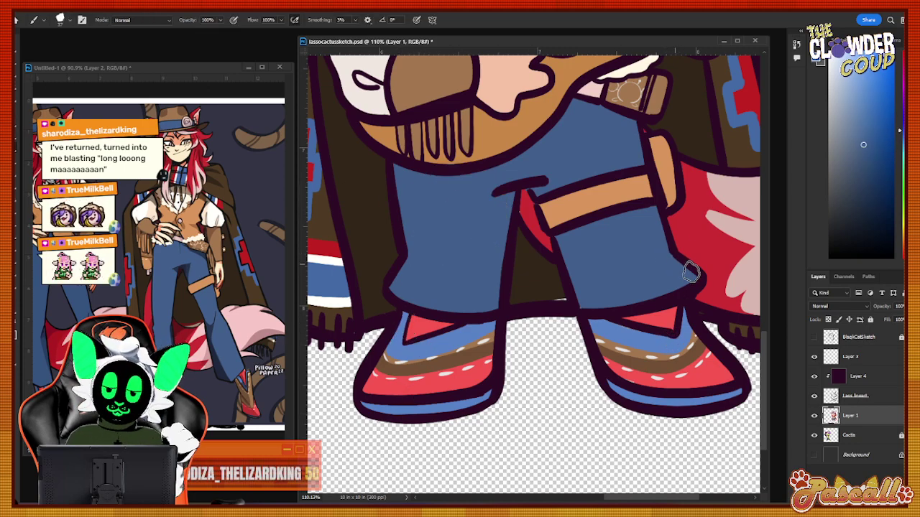
{"action": "key", "text": "i"}
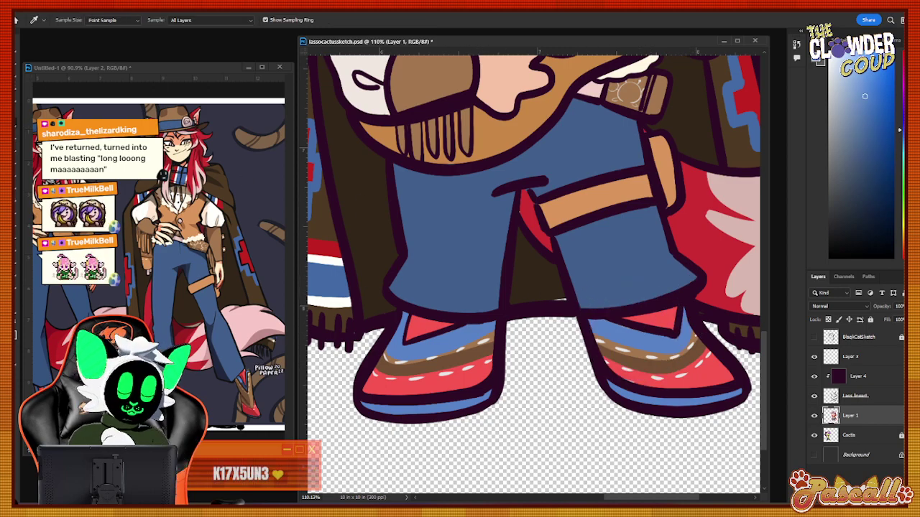
{"action": "key", "text": "b"}
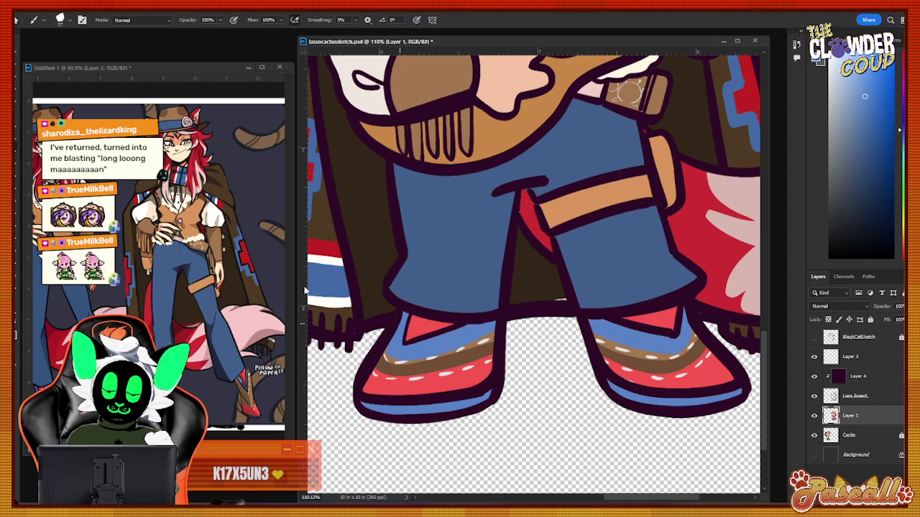
Sample the bright red from the shoe's triangular panel and touch up the shoes' red areas.
{"action": "left_click", "coordinate": [15, 117]}
{"action": "left_click", "coordinate": [424, 327]}
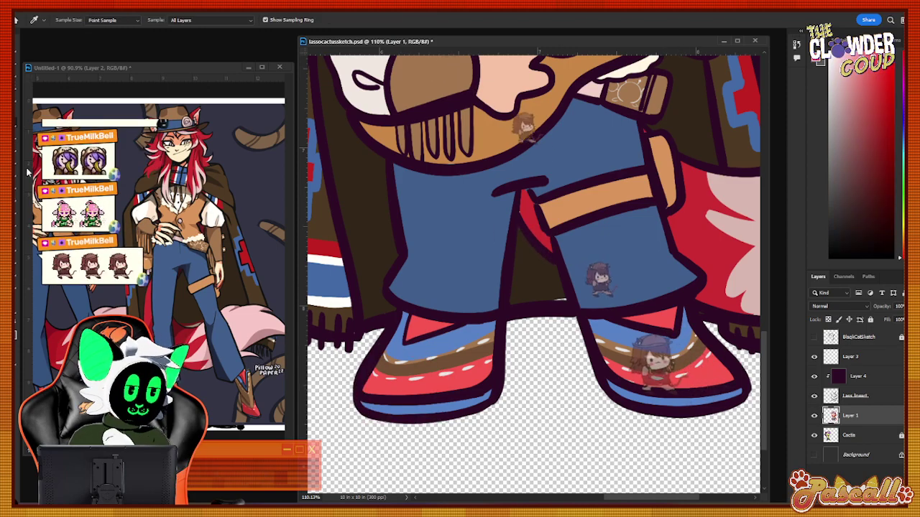
{"action": "key", "text": "b"}
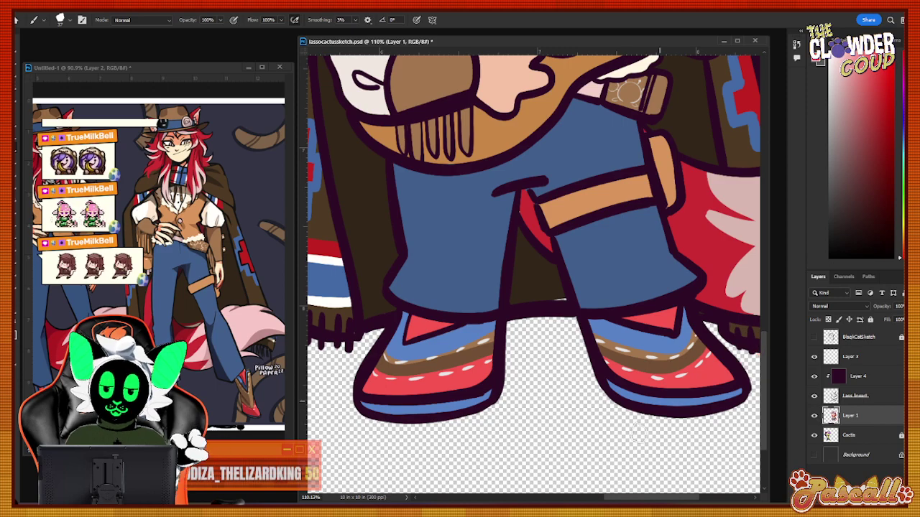
Fill the gaps along the tail's outline with its sampled pale pink.
{"action": "left_click_drag", "start_coordinate": [615, 498], "coordinate": [640, 501]}
{"action": "scroll", "coordinate": [640, 501], "scroll_direction": "right", "scroll_amount": 2}
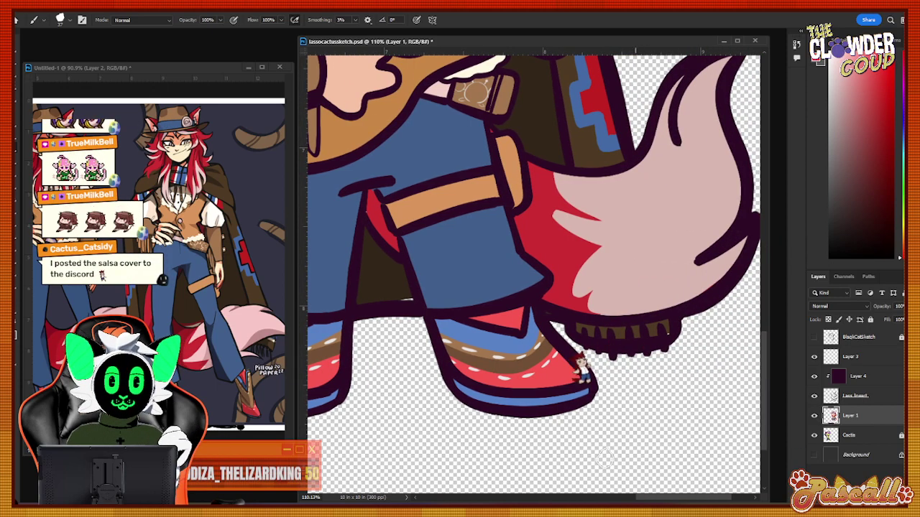
{"action": "key", "text": "i"}
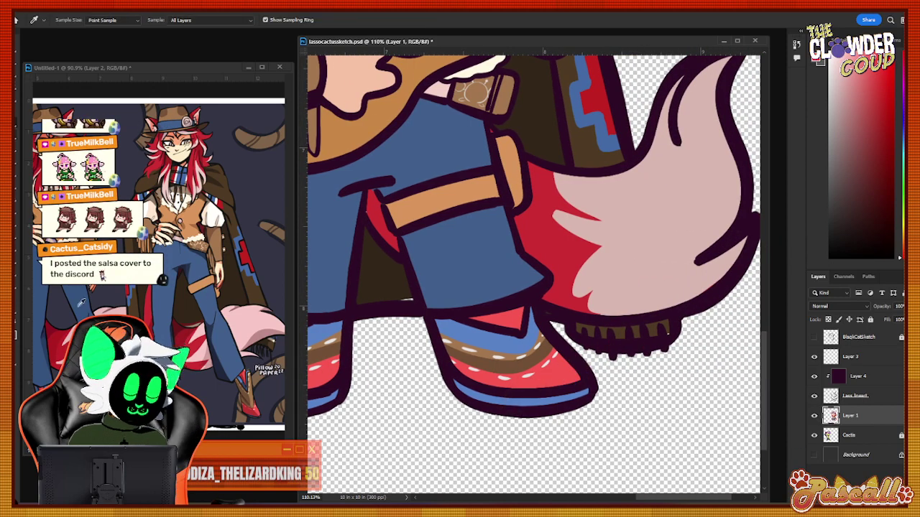
{"action": "left_click", "coordinate": [676, 276]}
{"action": "key", "text": "b"}
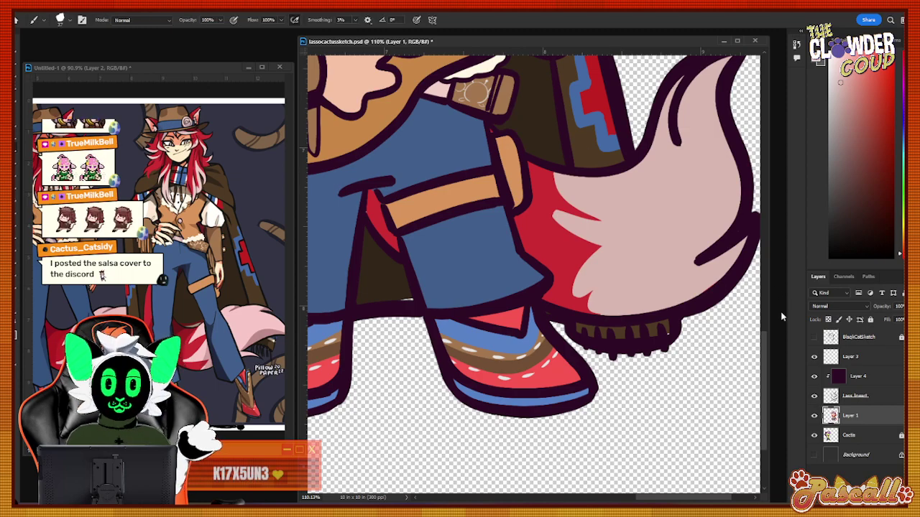
{"action": "scroll", "coordinate": [765, 342], "scroll_direction": "up", "scroll_amount": 3}
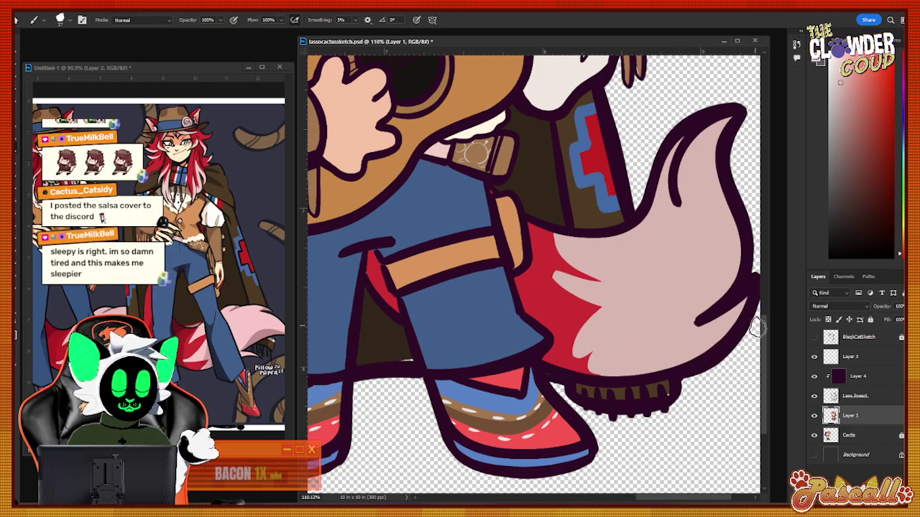
Touch up the guitar body's edge with its sampled orange-brown and the fretting arm's cuff fringe with the cuff's brown.
{"action": "scroll", "coordinate": [762, 320], "scroll_direction": "up", "scroll_amount": 4}
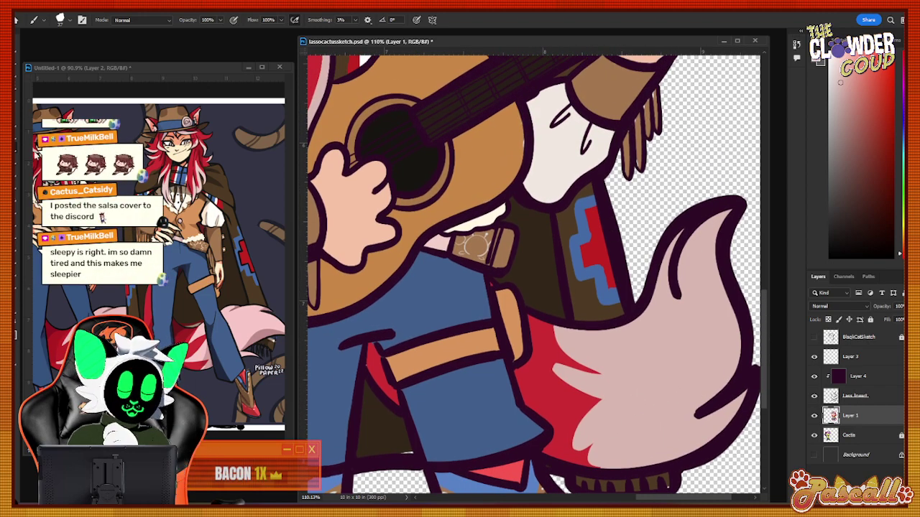
{"action": "left_click", "coordinate": [493, 160], "text": "alt"}
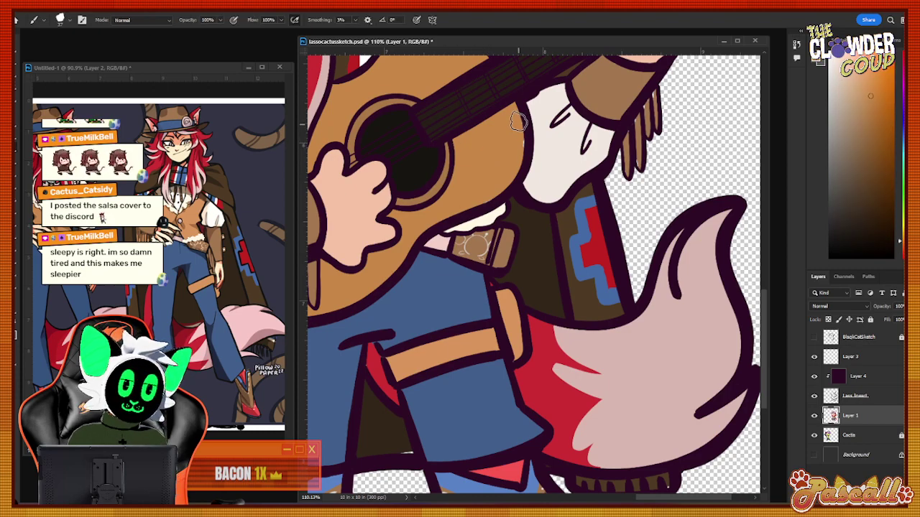
{"action": "scroll", "coordinate": [767, 293], "scroll_direction": "up", "scroll_amount": 3}
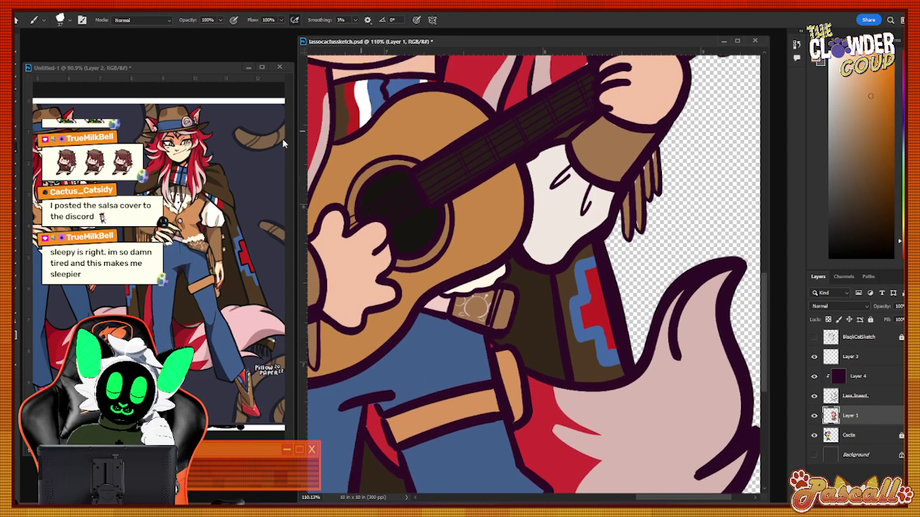
{"action": "key", "text": "alt"}
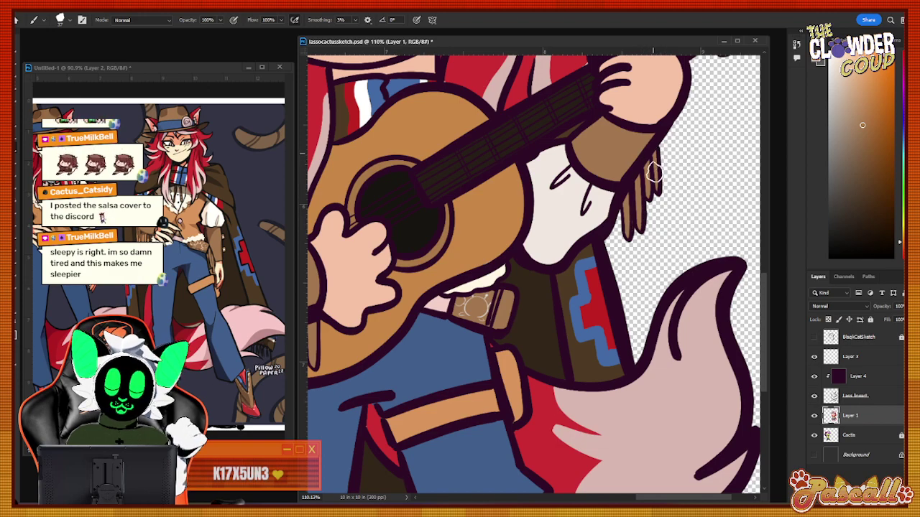
Sample the skin tone from the strumming hand and touch up the gaps around the hands.
{"action": "scroll", "coordinate": [764, 309], "scroll_direction": "up", "scroll_amount": 2}
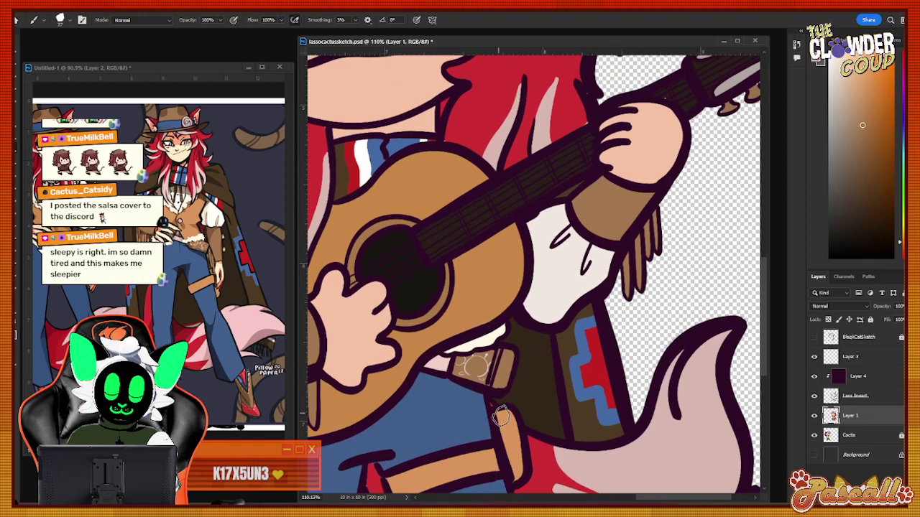
{"action": "key", "text": "i"}
{"action": "left_click", "coordinate": [332, 322]}
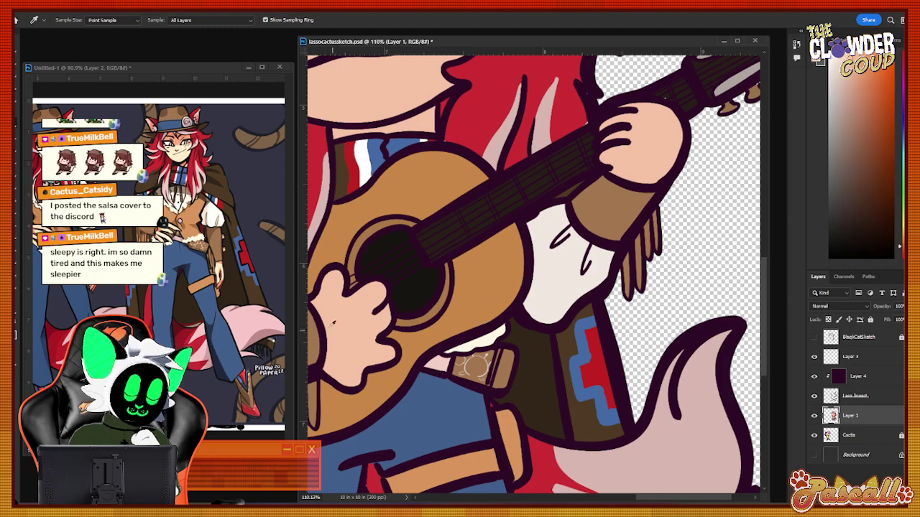
{"action": "key", "text": "b"}
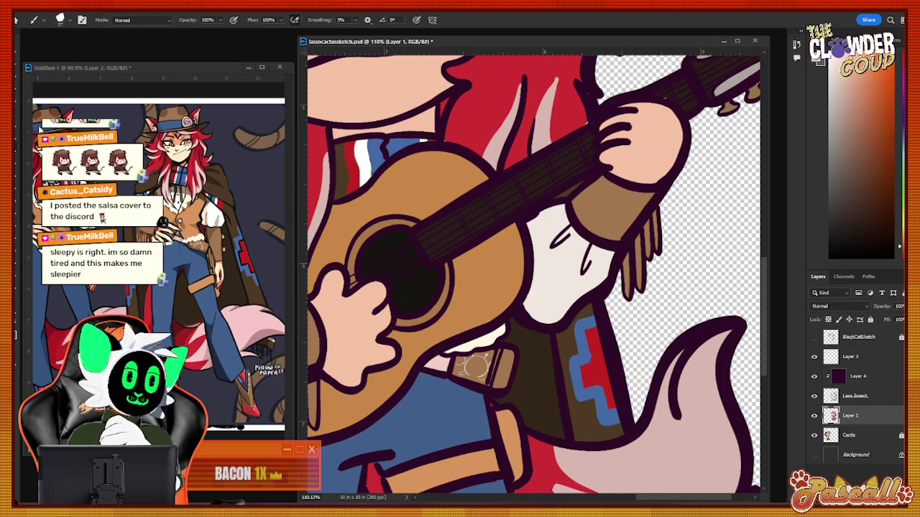
Touch up the hair beside the face with its sampled red and the lighter streaks with the sampled pale pink.
{"action": "left_click", "coordinate": [16, 125]}
{"action": "left_click", "coordinate": [473, 108]}
{"action": "key", "text": "b"}
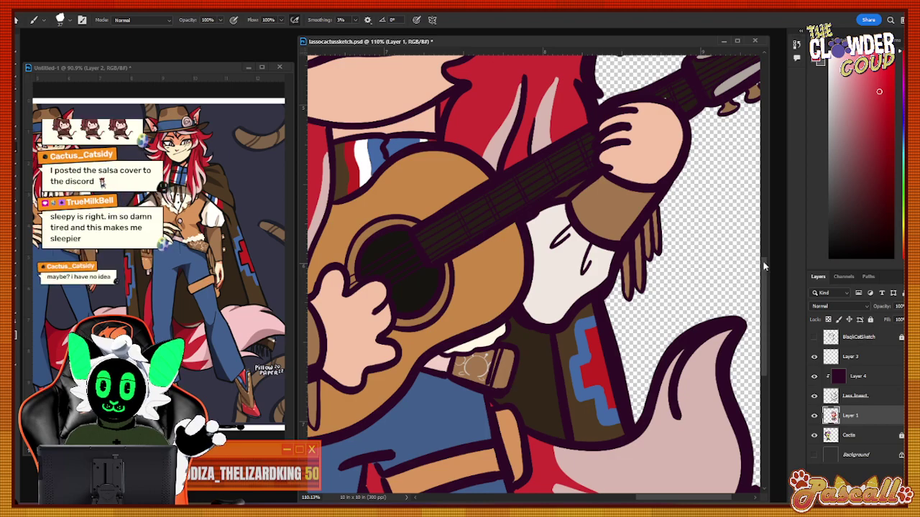
{"action": "scroll", "coordinate": [768, 231], "scroll_direction": "up", "scroll_amount": 5}
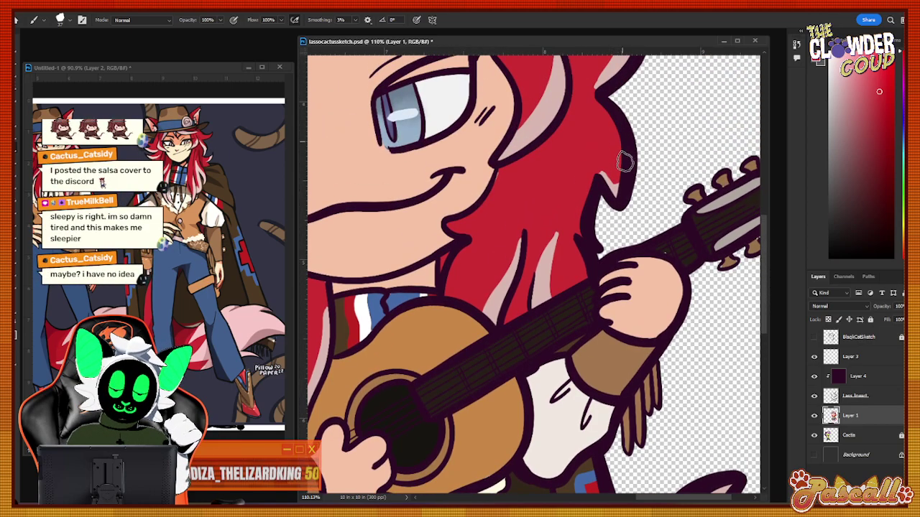
{"action": "key", "text": "i"}
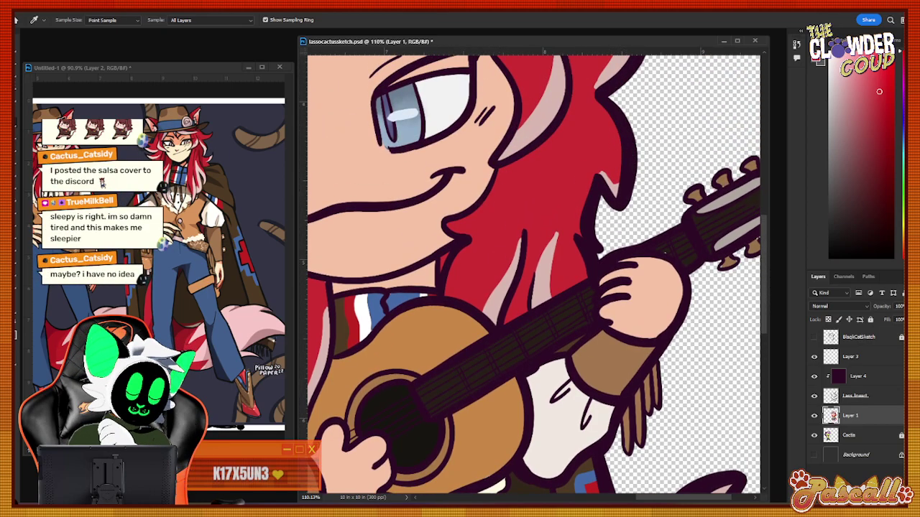
{"action": "left_click", "coordinate": [534, 126]}
{"action": "key", "text": "b"}
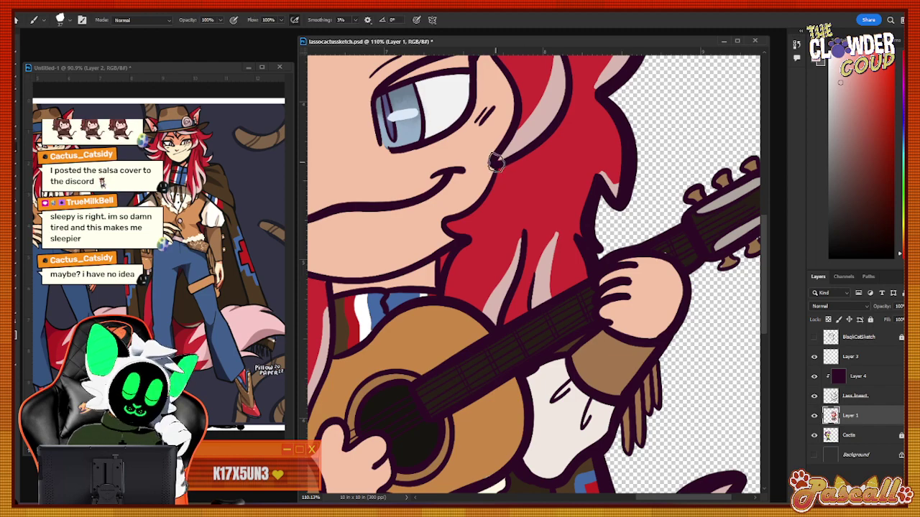
Touch up the guitar's neck with its sampled dark brown and the tuning pegs with their lighter brown.
{"action": "left_click", "coordinate": [16, 123]}
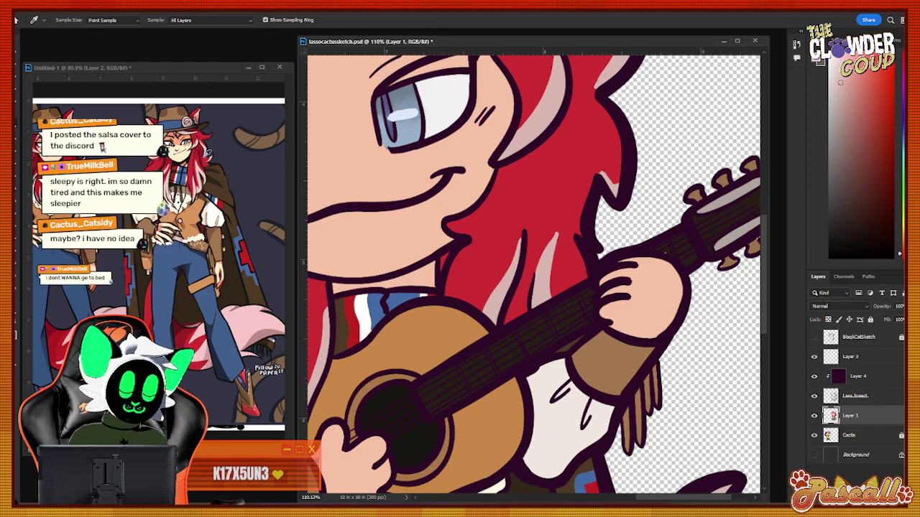
{"action": "left_click", "coordinate": [561, 311]}
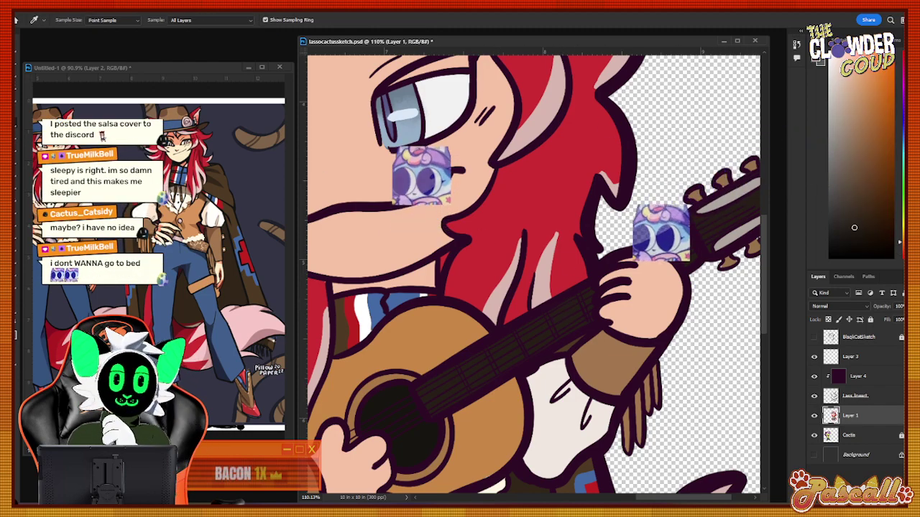
{"action": "left_click", "coordinate": [16, 157]}
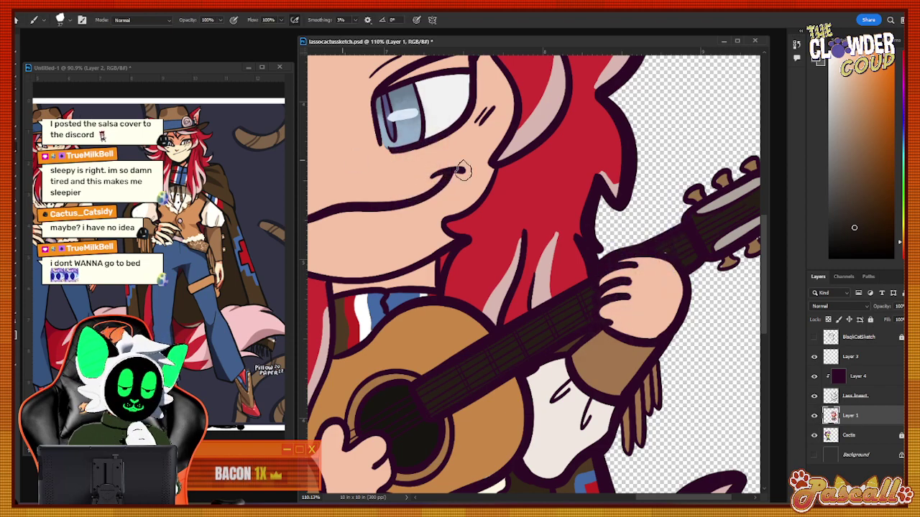
{"action": "left_click_drag", "start_coordinate": [648, 498], "coordinate": [664, 499]}
{"action": "left_click", "coordinate": [16, 125]}
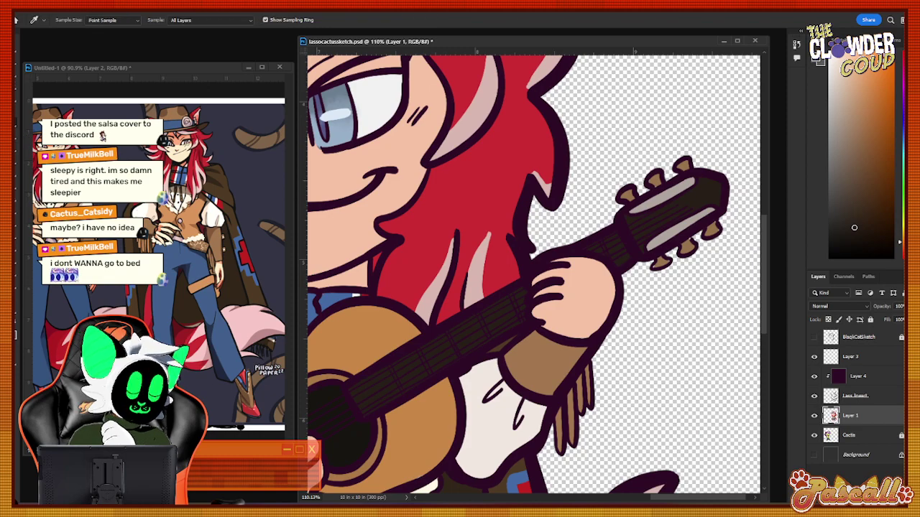
{"action": "left_click", "coordinate": [687, 162]}
{"action": "key", "text": "b"}
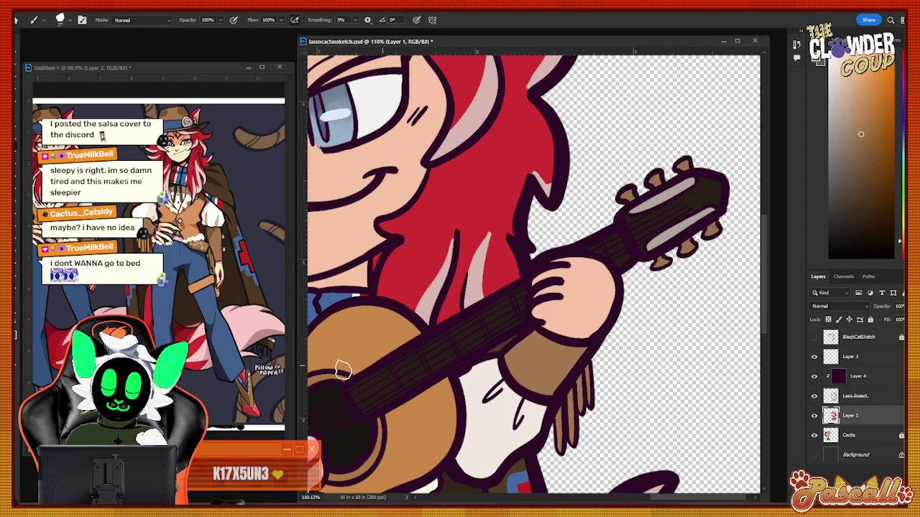
Fill the gaps where the hat's crown meets its band with the sampled hat brown and band blue.
{"action": "left_click", "coordinate": [14, 302]}
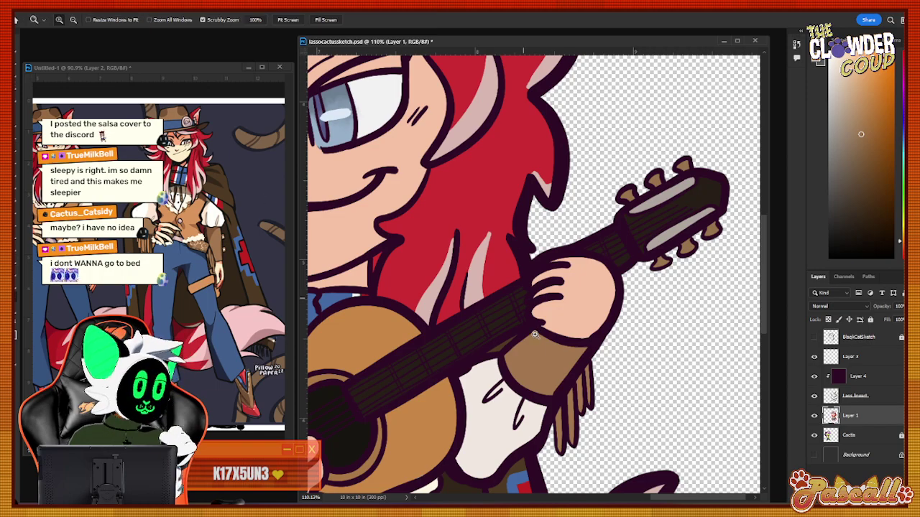
{"action": "left_click_drag", "start_coordinate": [534, 334], "coordinate": [461, 397]}
{"action": "left_click_drag", "start_coordinate": [422, 137], "coordinate": [496, 136]}
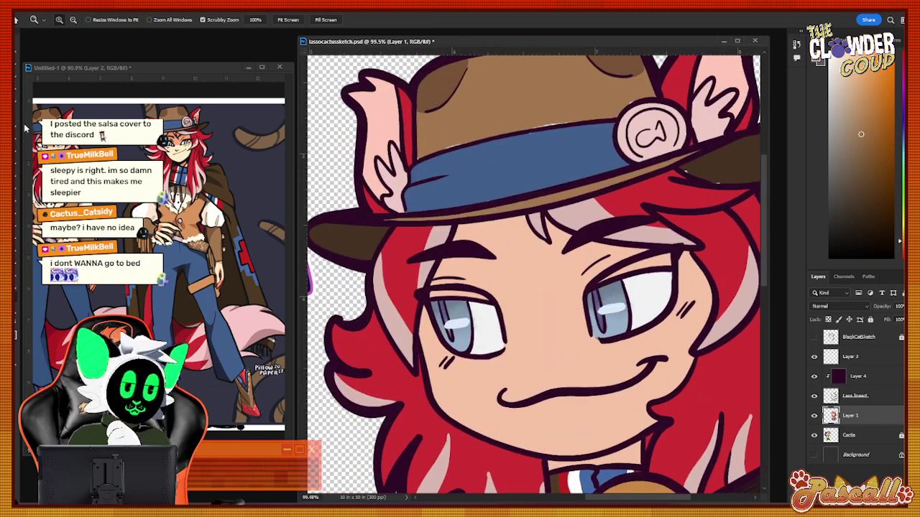
{"action": "key", "text": "b"}
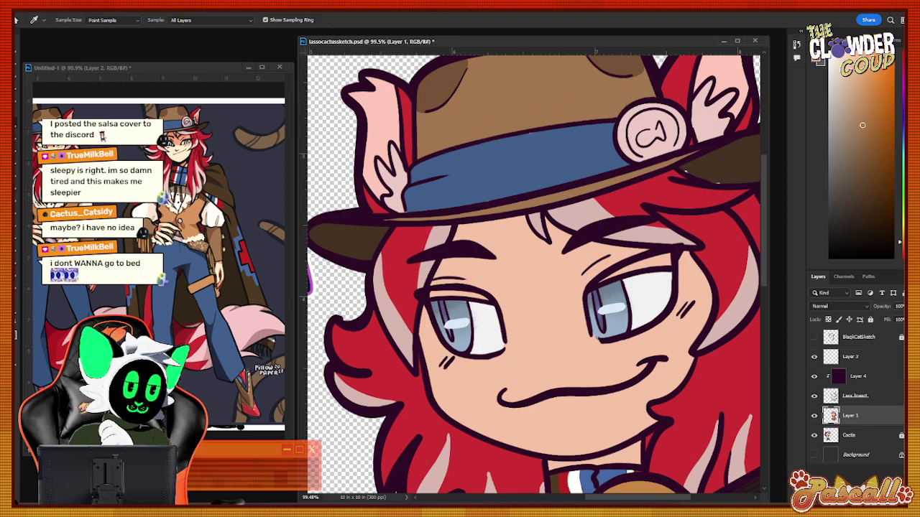
{"action": "left_click", "coordinate": [475, 155], "text": "alt"}
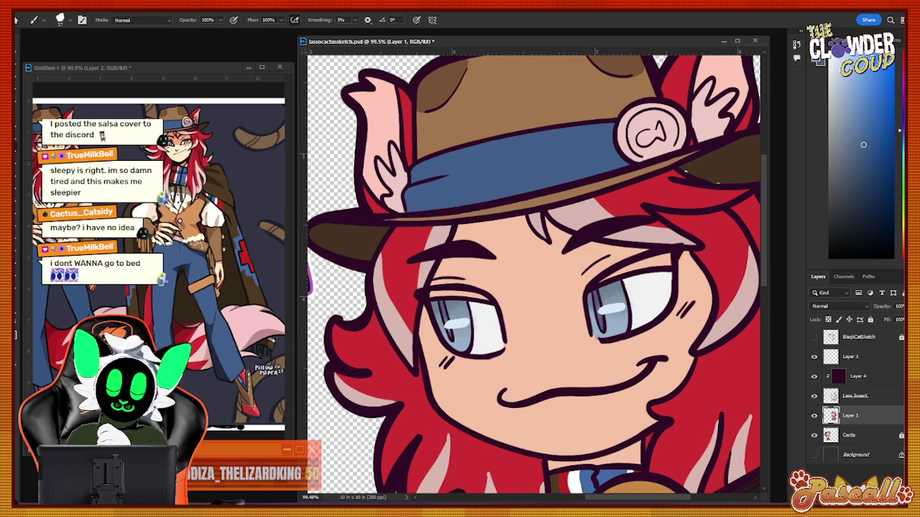
Touch up the hat's brim with its sampled brown and the brim's underside with its sampled darker brown.
{"action": "key", "text": "i"}
{"action": "left_click", "coordinate": [350, 212]}
{"action": "left_click", "coordinate": [431, 214]}
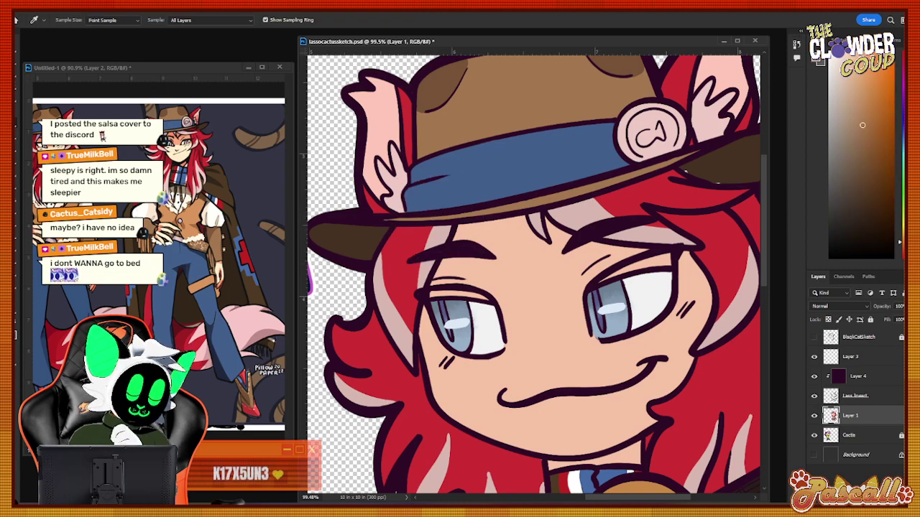
{"action": "key", "text": "b"}
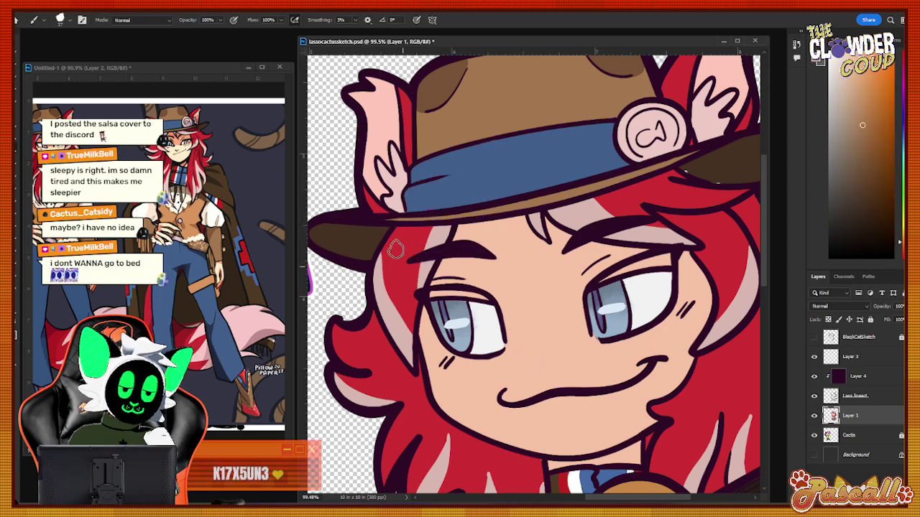
{"action": "key", "text": "i"}
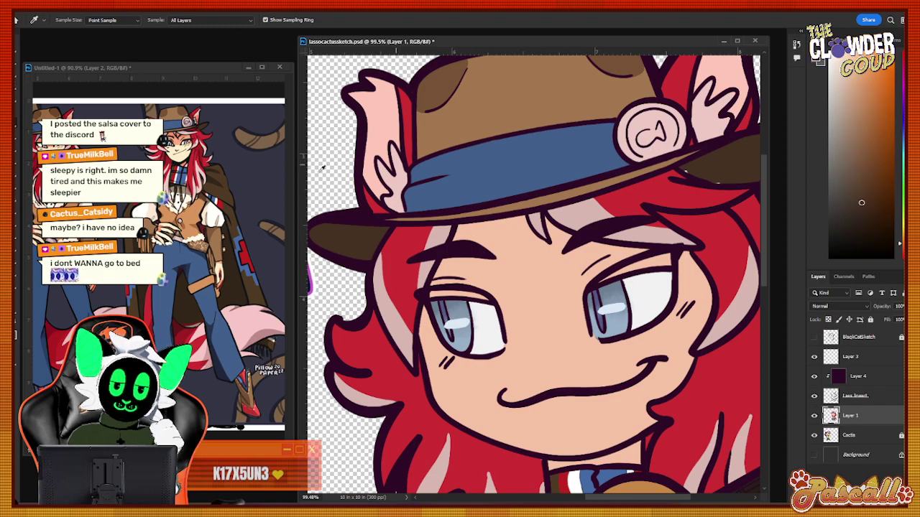
{"action": "key", "text": "b"}
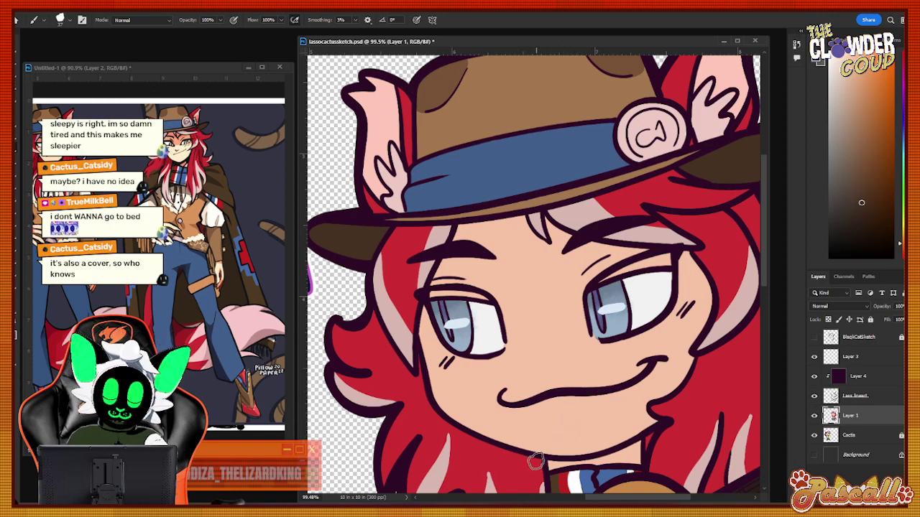
Sample the hair's red and touch up the gaps in the hair below the chin beside the neck.
{"action": "key", "text": "i"}
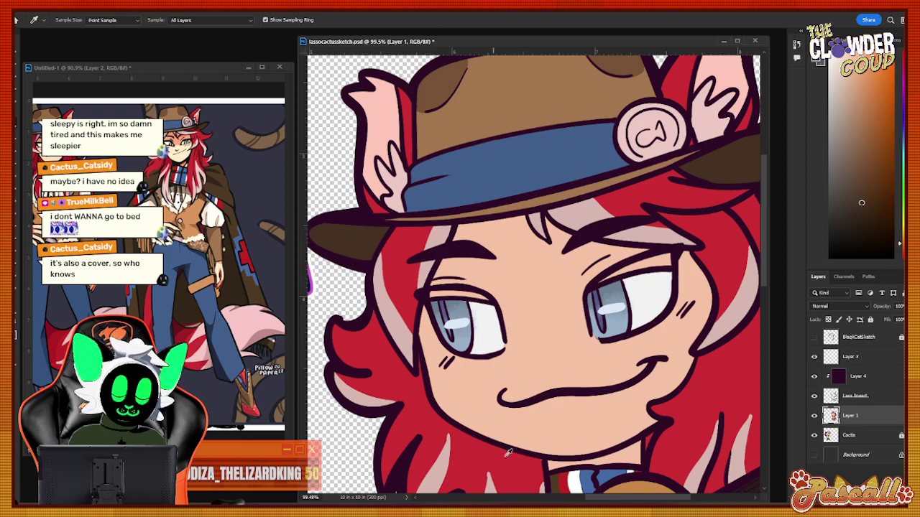
{"action": "left_click", "coordinate": [494, 444]}
{"action": "key", "text": "b"}
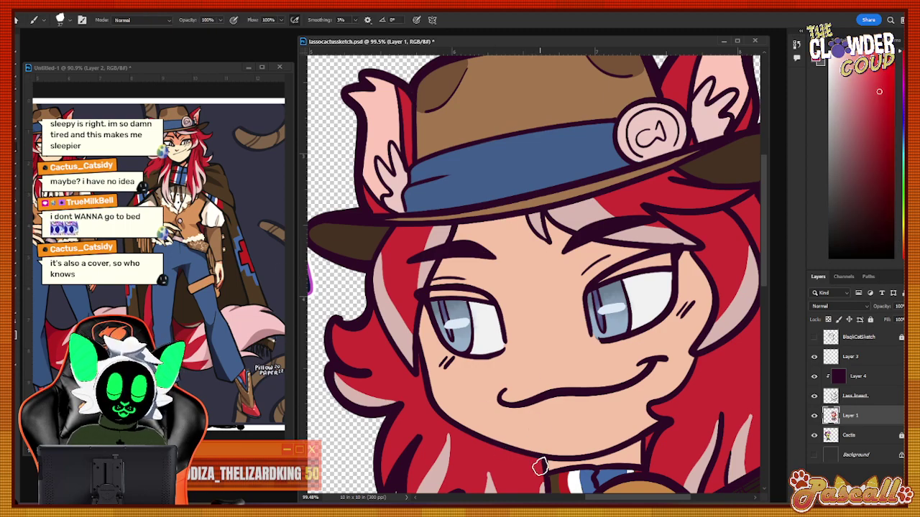
{"action": "left_click_drag", "start_coordinate": [616, 498], "coordinate": [649, 498]}
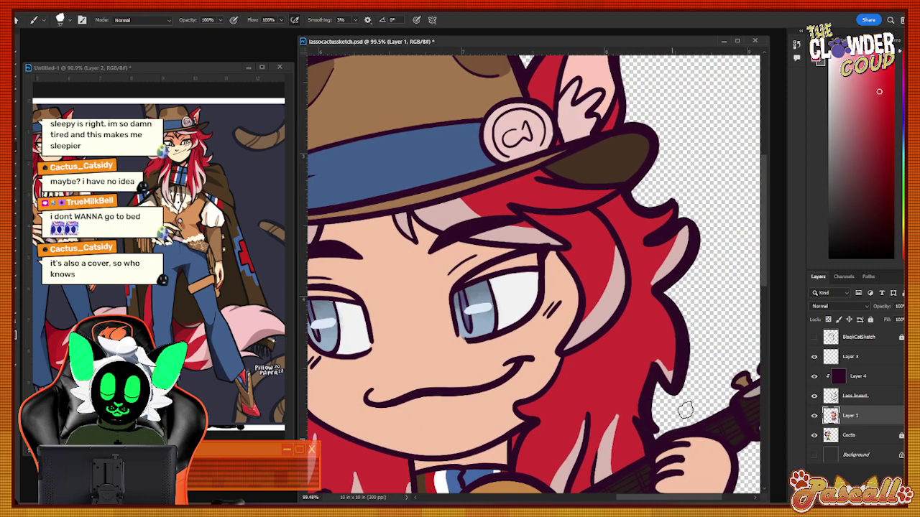
Touch up the inner ear beside the hat and the hat's round badge with their sampled pinks.
{"action": "scroll", "coordinate": [766, 201], "scroll_direction": "up", "scroll_amount": 2}
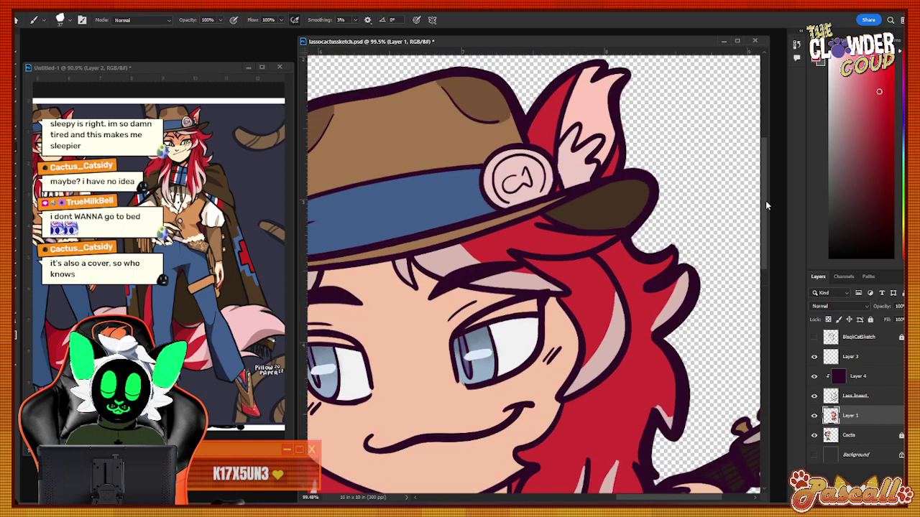
{"action": "scroll", "coordinate": [766, 201], "scroll_direction": "up", "scroll_amount": 1}
{"action": "left_click", "coordinate": [14, 122]}
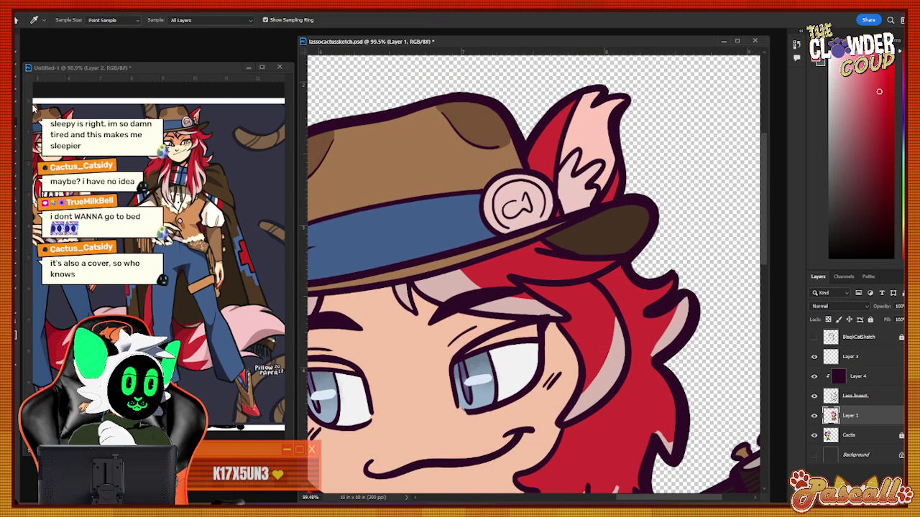
{"action": "left_click", "coordinate": [587, 139]}
{"action": "key", "text": "b"}
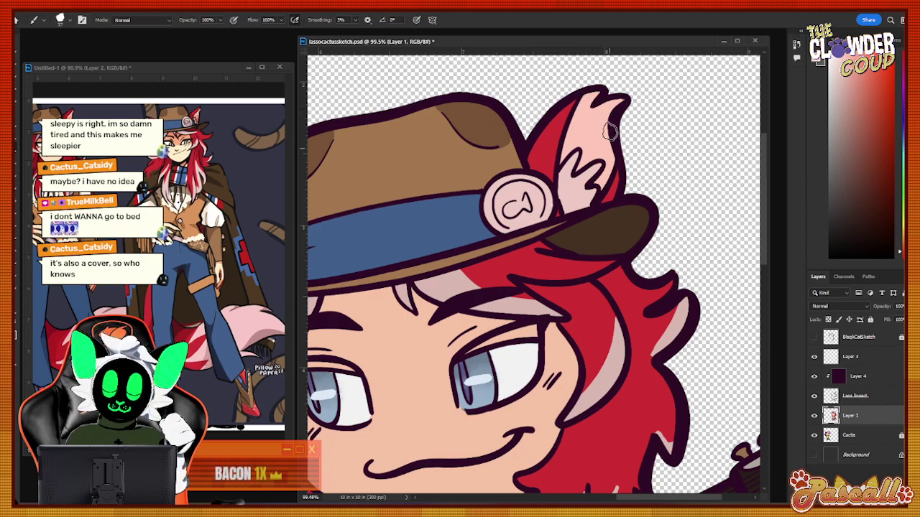
{"action": "left_click", "coordinate": [563, 179], "text": "alt"}
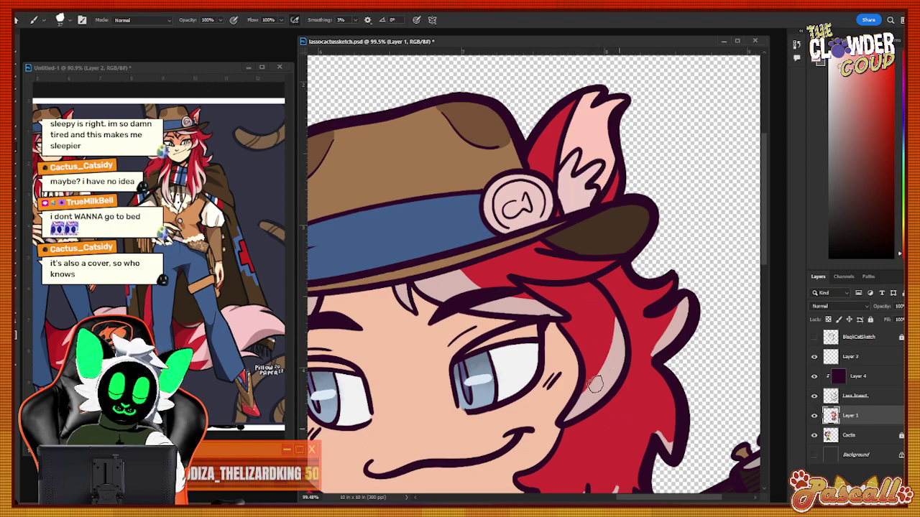
{"action": "key", "text": "alt"}
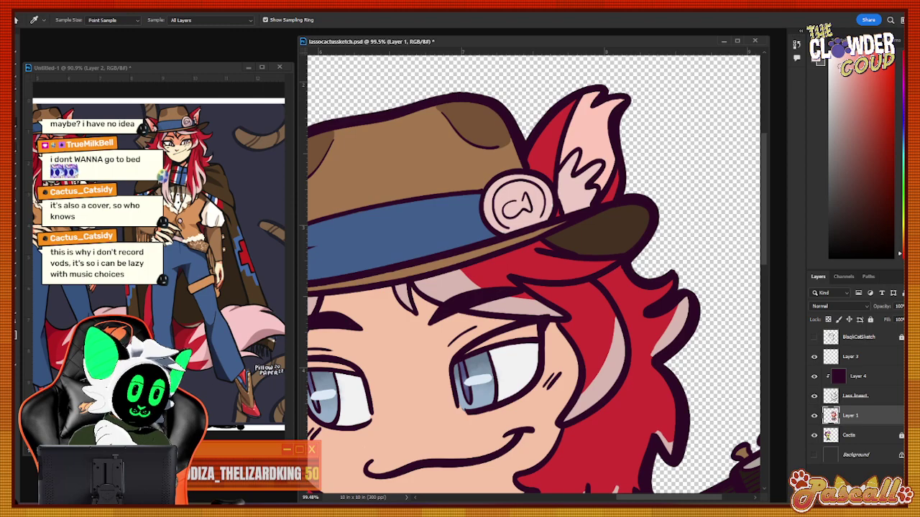
{"action": "left_click", "coordinate": [533, 176], "text": "alt"}
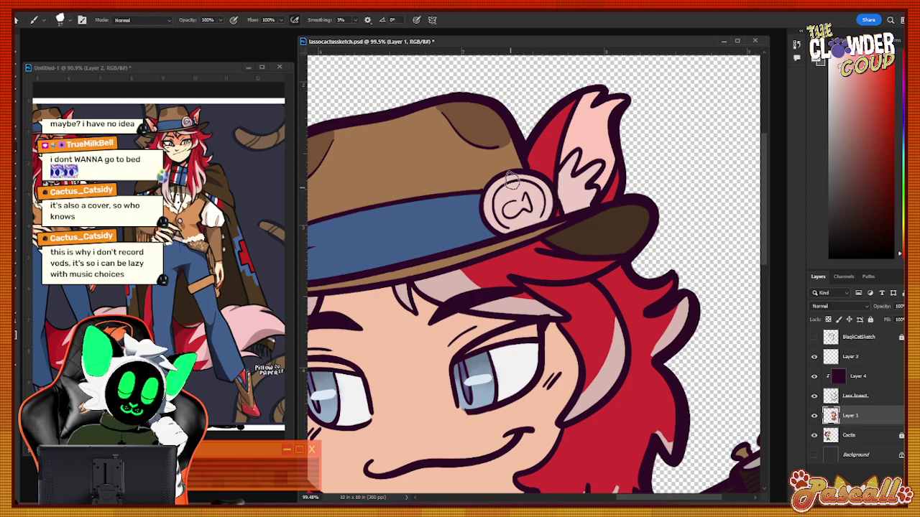
Touch up the cloak between the legs with its sampled dark brown and the tail with its sampled red.
{"action": "scroll", "coordinate": [552, 435], "scroll_direction": "left", "scroll_amount": 5}
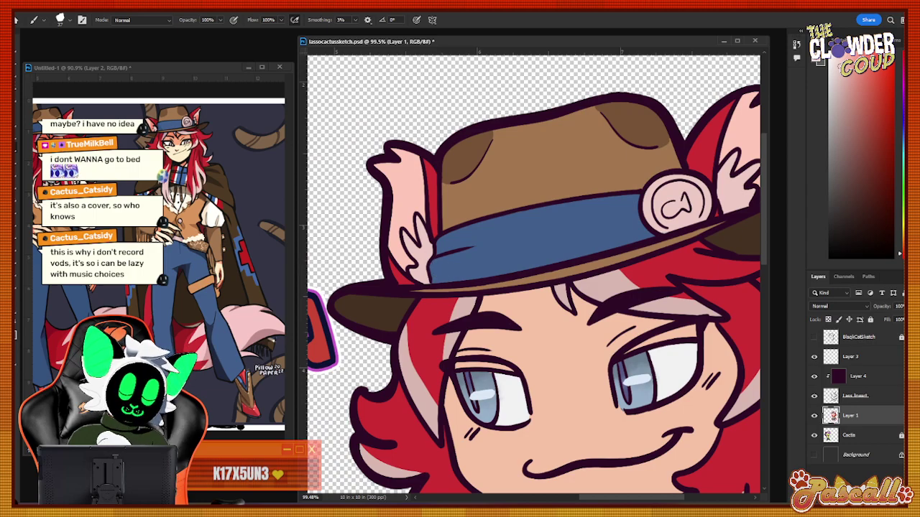
{"action": "left_click", "coordinate": [16, 299]}
{"action": "left_click_drag", "start_coordinate": [556, 335], "coordinate": [348, 402]}
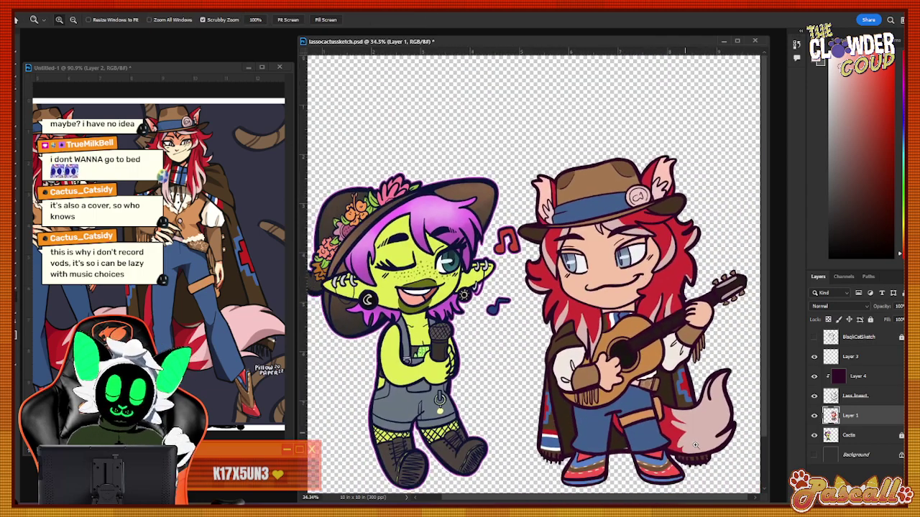
{"action": "left_click_drag", "start_coordinate": [582, 435], "coordinate": [721, 457]}
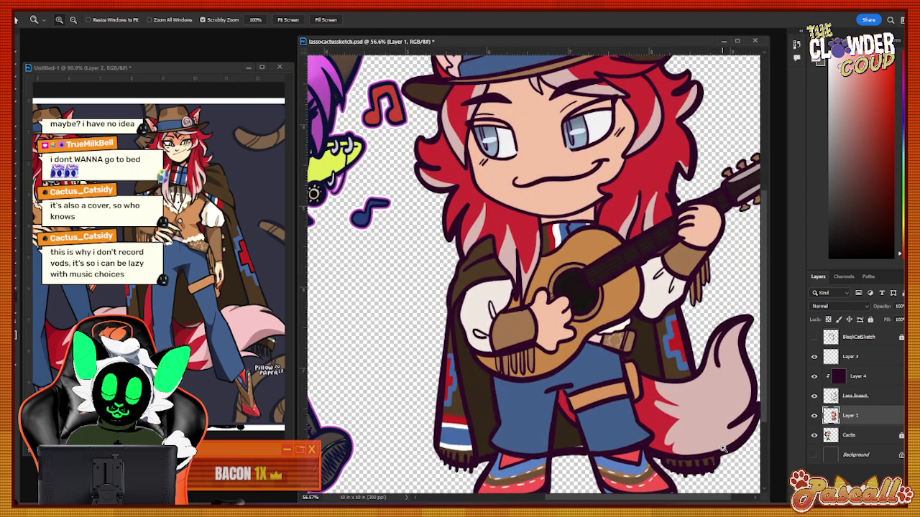
{"action": "scroll", "coordinate": [715, 457], "scroll_direction": "down", "scroll_amount": 2}
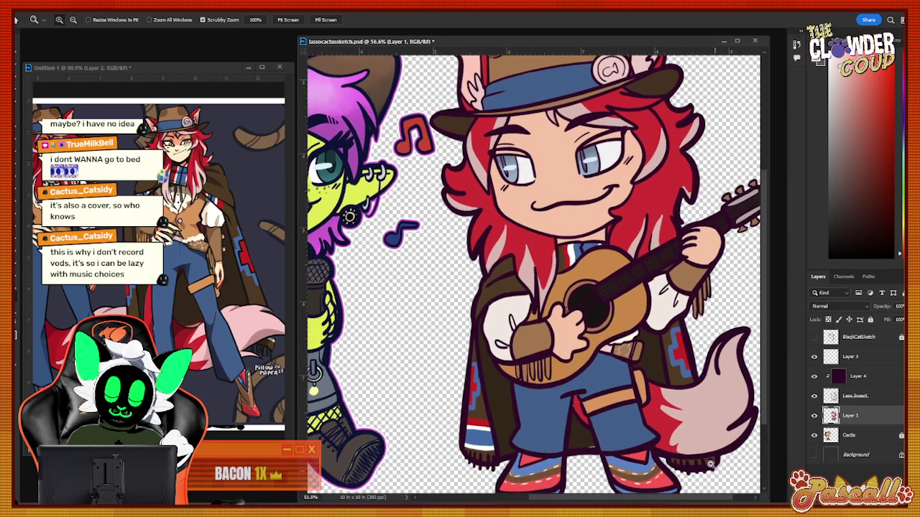
{"action": "scroll", "coordinate": [715, 457], "scroll_direction": "up", "scroll_amount": 4}
{"action": "key", "text": "i"}
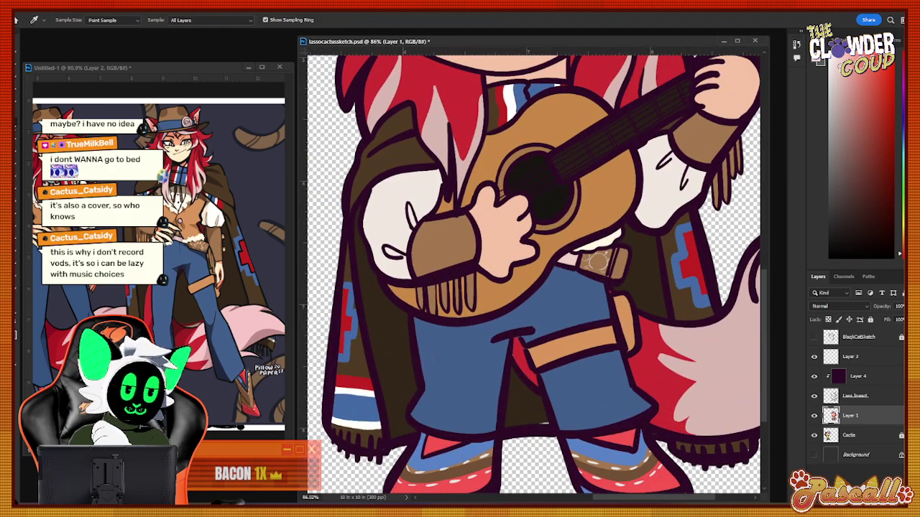
{"action": "left_click", "coordinate": [523, 389]}
{"action": "key", "text": "b"}
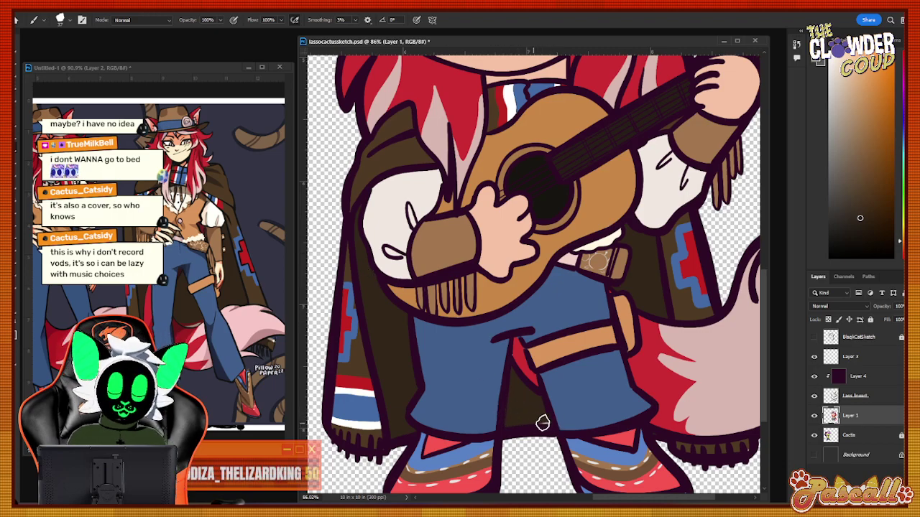
{"action": "key", "text": "i"}
{"action": "left_click", "coordinate": [520, 351]}
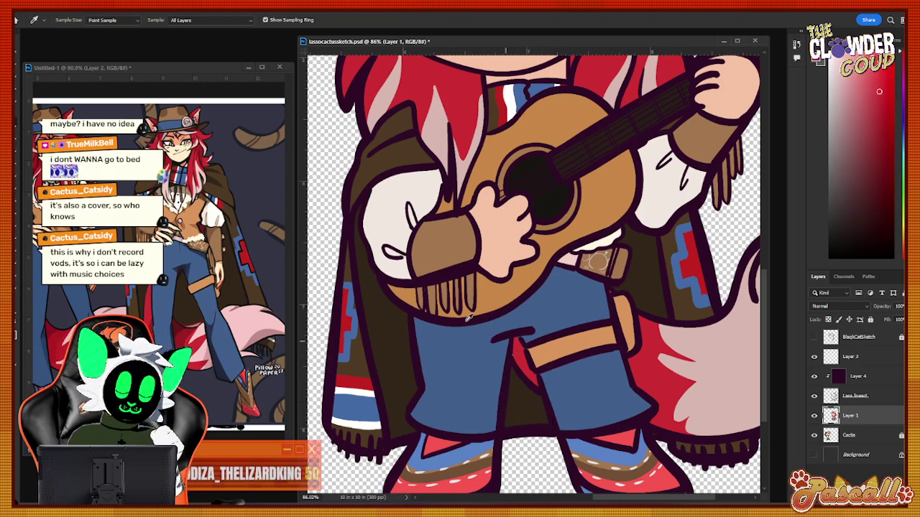
{"action": "key", "text": "b"}
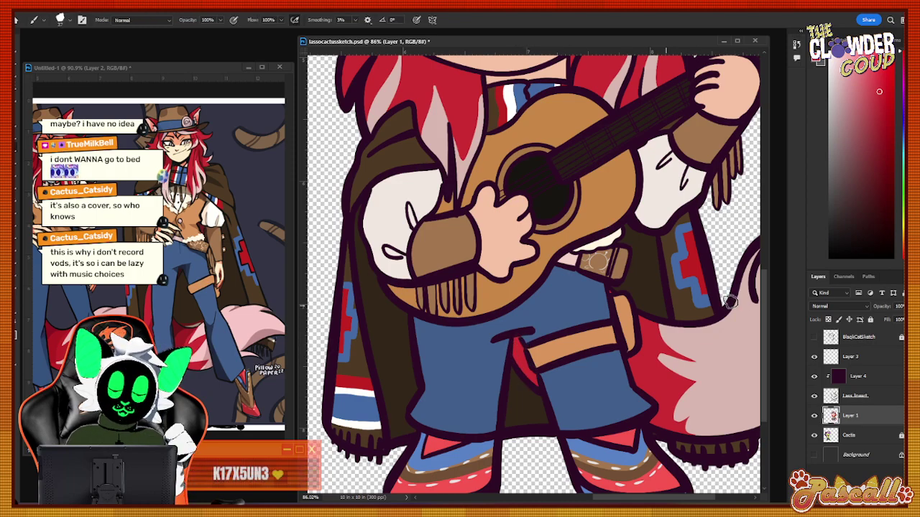
Touch up the cloak's fringe below the tail with its sampled brown and select Layer 4.
{"action": "scroll", "coordinate": [730, 302], "scroll_direction": "down", "scroll_amount": 3}
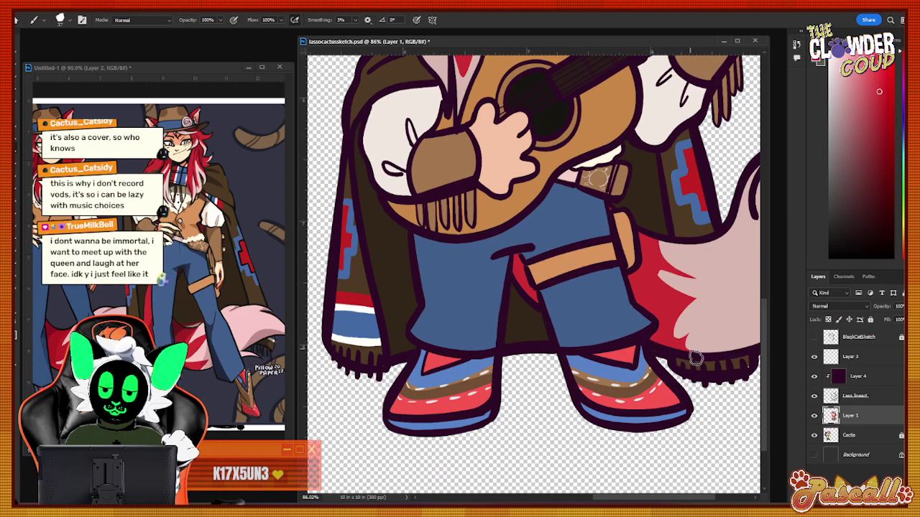
{"action": "left_click_drag", "start_coordinate": [610, 499], "coordinate": [637, 498]}
{"action": "key", "text": "i"}
{"action": "left_click", "coordinate": [609, 360]}
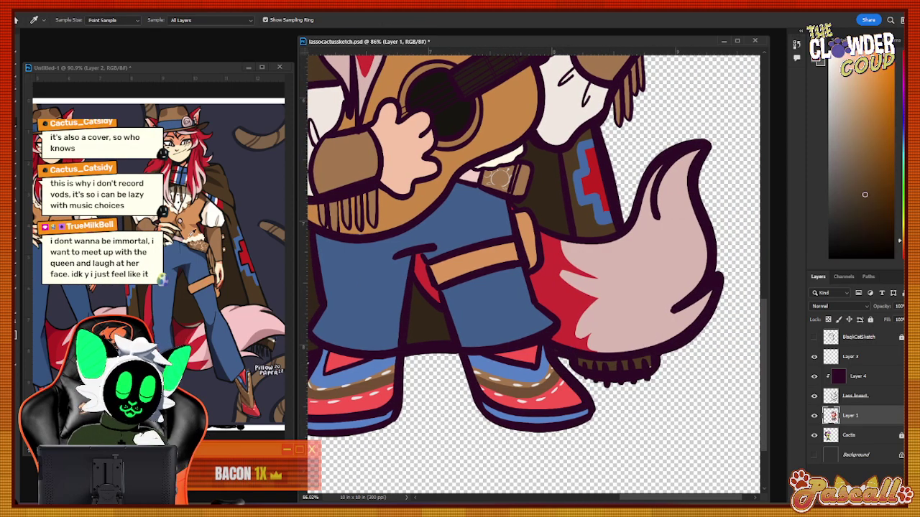
{"action": "key", "text": "b"}
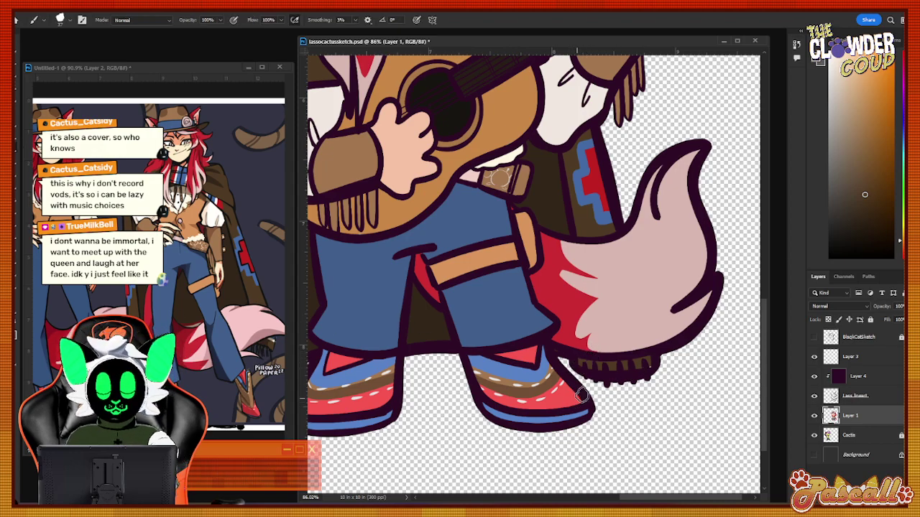
{"action": "scroll", "coordinate": [766, 294], "scroll_direction": "up", "scroll_amount": 5}
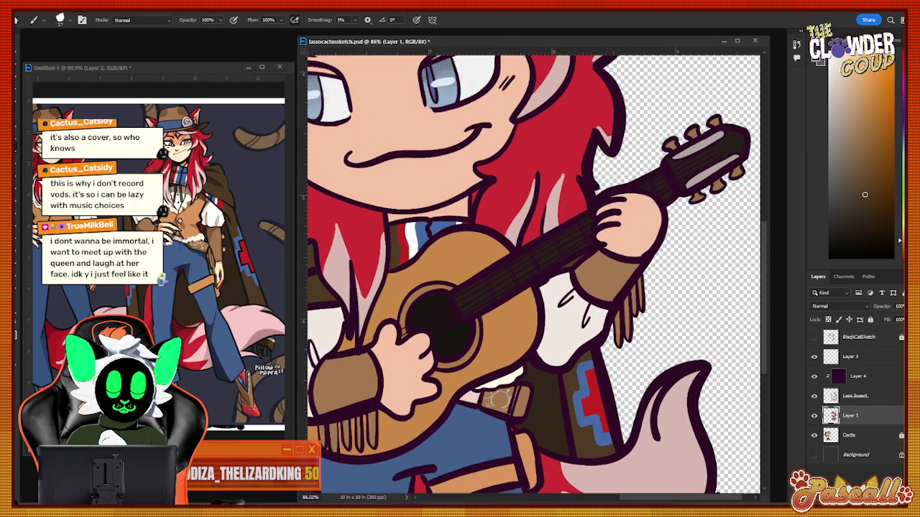
{"action": "key", "text": "z"}
{"action": "mouse_move", "coordinate": [725, 365]}
{"action": "left_mouse_down"}
{"action": "mouse_move", "coordinate": [647, 395]}
{"action": "mouse_move", "coordinate": [683, 419]}
{"action": "mouse_move", "coordinate": [615, 427]}
{"action": "mouse_move", "coordinate": [589, 450]}
{"action": "mouse_move", "coordinate": [667, 414]}
{"action": "mouse_move", "coordinate": [639, 420]}
{"action": "mouse_move", "coordinate": [679, 418]}
{"action": "mouse_move", "coordinate": [668, 431]}
{"action": "mouse_move", "coordinate": [682, 422]}
{"action": "left_mouse_up"}
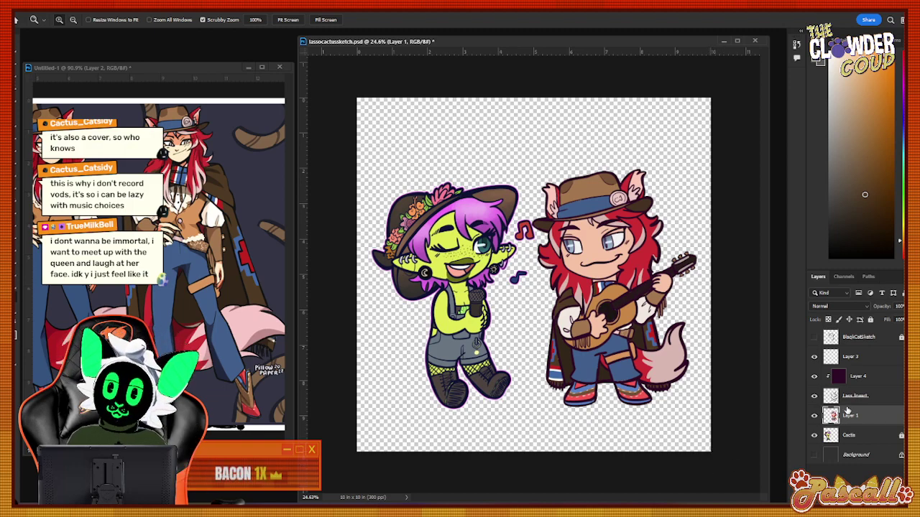
{"action": "left_click", "coordinate": [872, 378]}
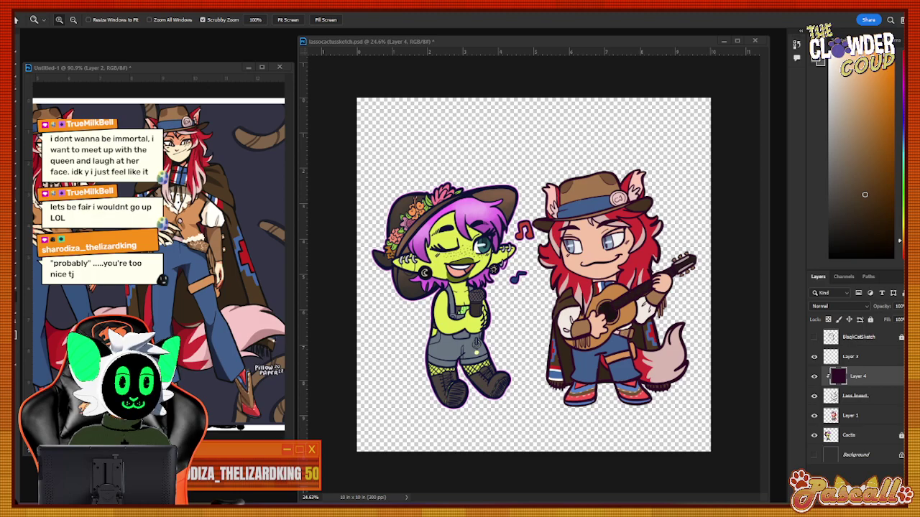
Switch to the browser, play a video from the "awoo gnome" YouTube results, close it and return to Photoshop.
{"action": "left_click_drag", "start_coordinate": [409, 0], "coordinate": [378, 30]}
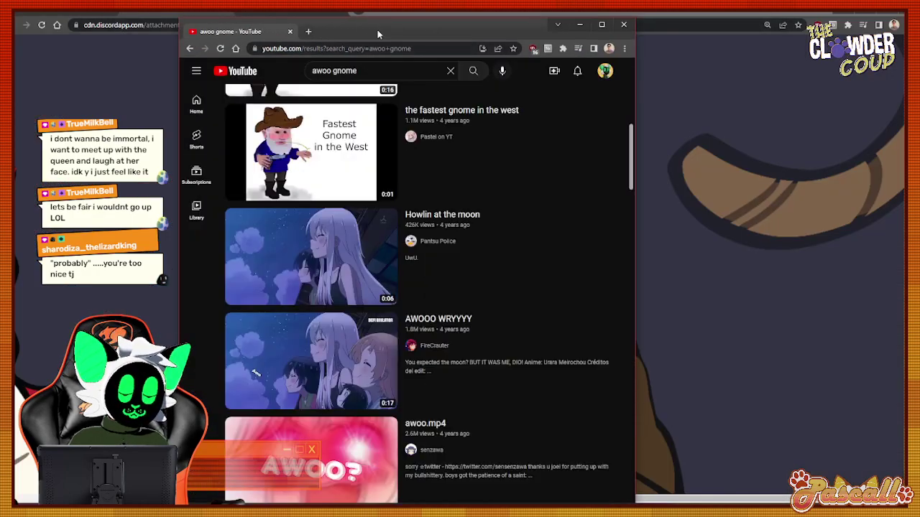
{"action": "double_click", "coordinate": [377, 29]}
{"action": "left_click", "coordinate": [447, 275]}
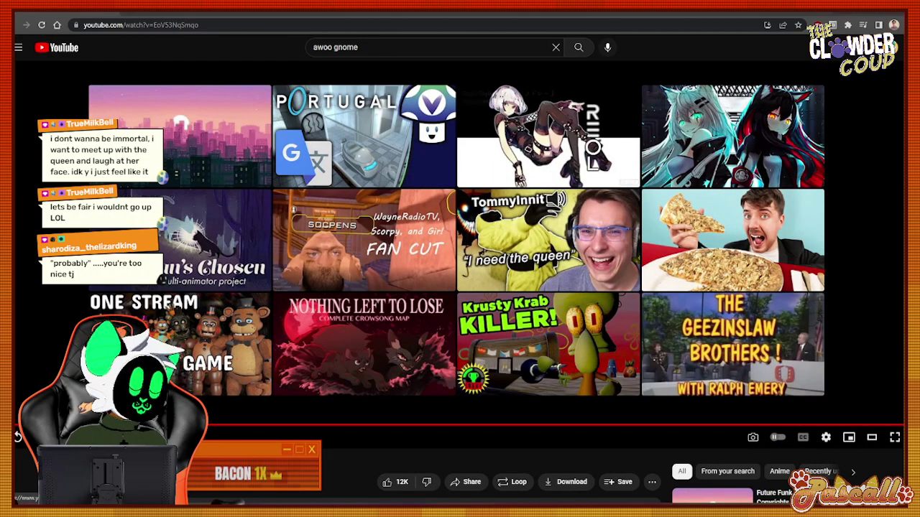
{"action": "left_click", "coordinate": [907, 7]}
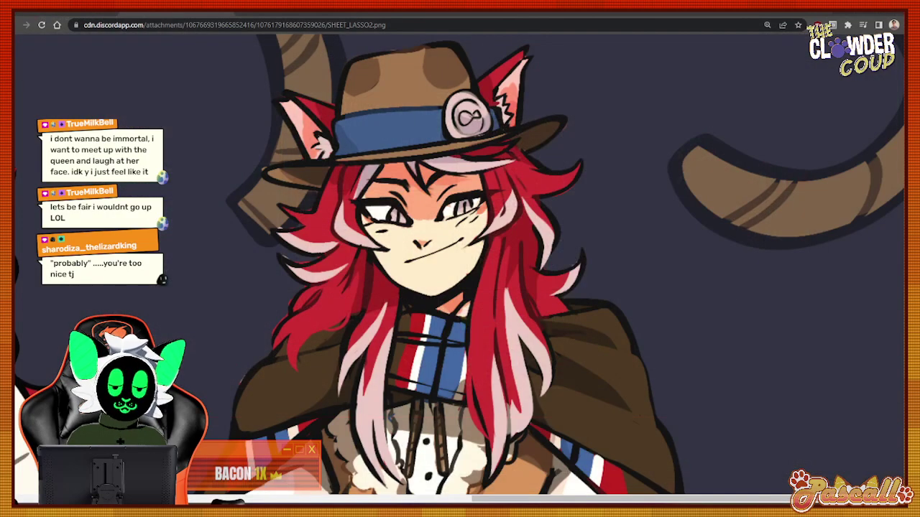
{"action": "key", "text": "alt+Tab"}
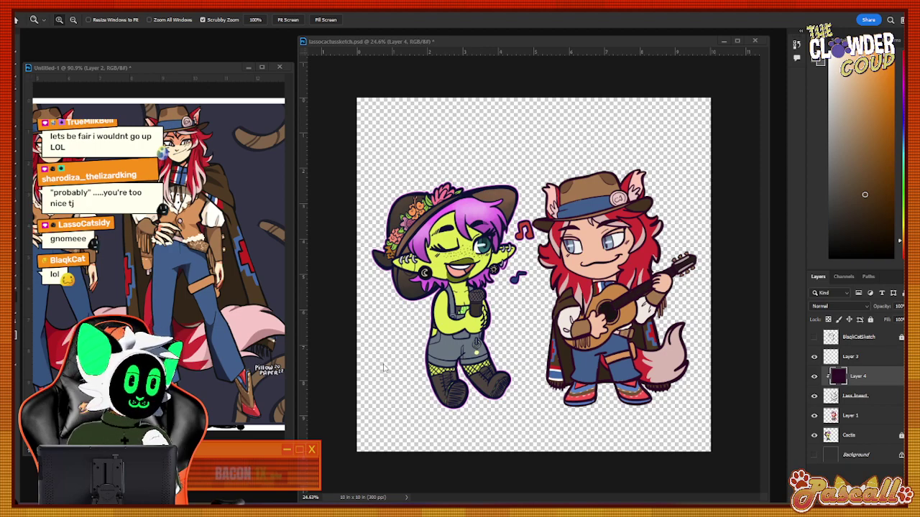
Show the Background layer and merge Layer 4, the cat's line art layer and Layer 1 into one layer.
{"action": "left_click_drag", "start_coordinate": [668, 277], "coordinate": [778, 316]}
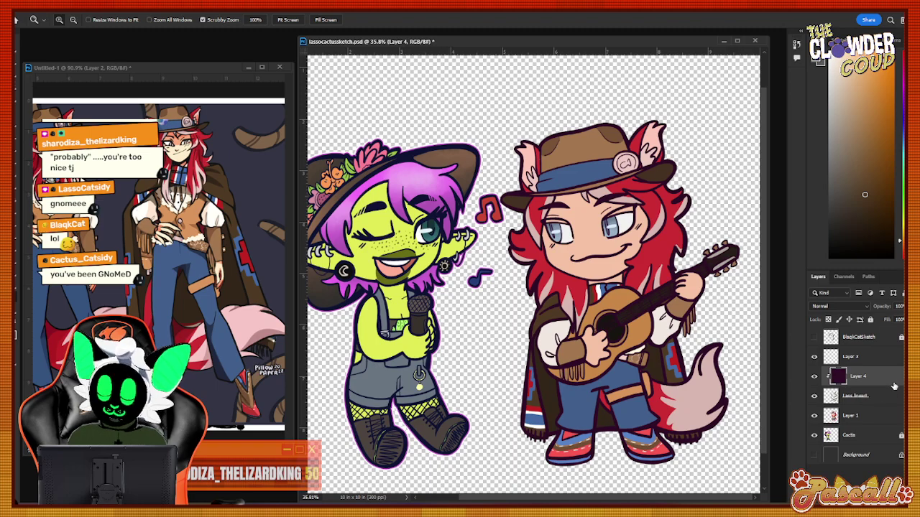
{"action": "left_click", "coordinate": [896, 404]}
{"action": "left_click", "coordinate": [896, 382]}
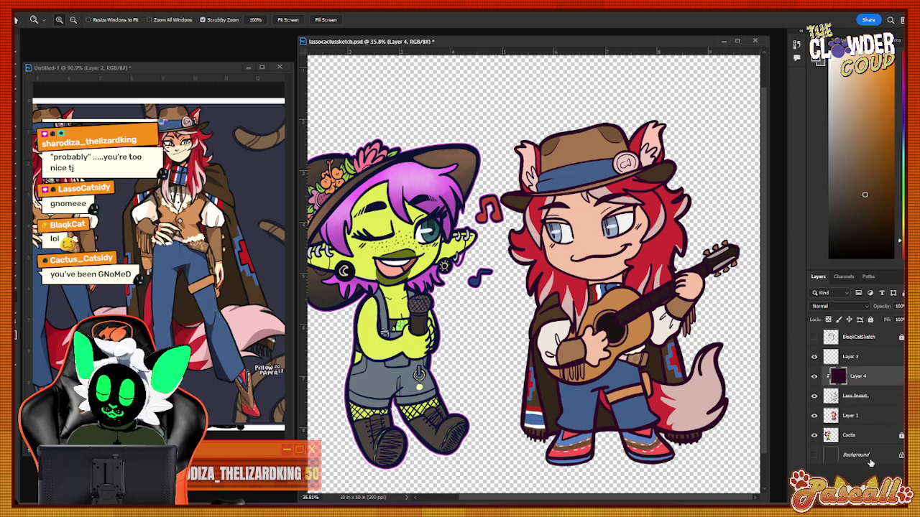
{"action": "left_click", "coordinate": [814, 455]}
{"action": "right_click", "coordinate": [864, 434]}
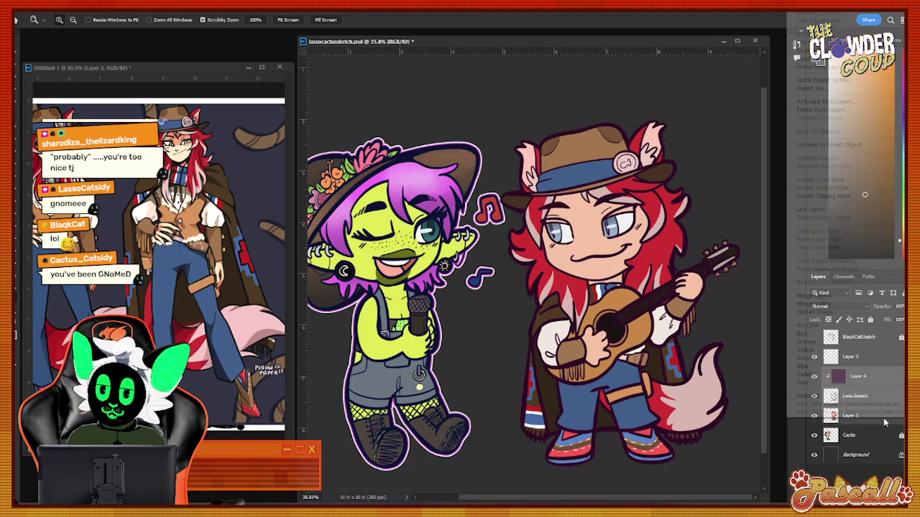
{"action": "left_click", "coordinate": [841, 296]}
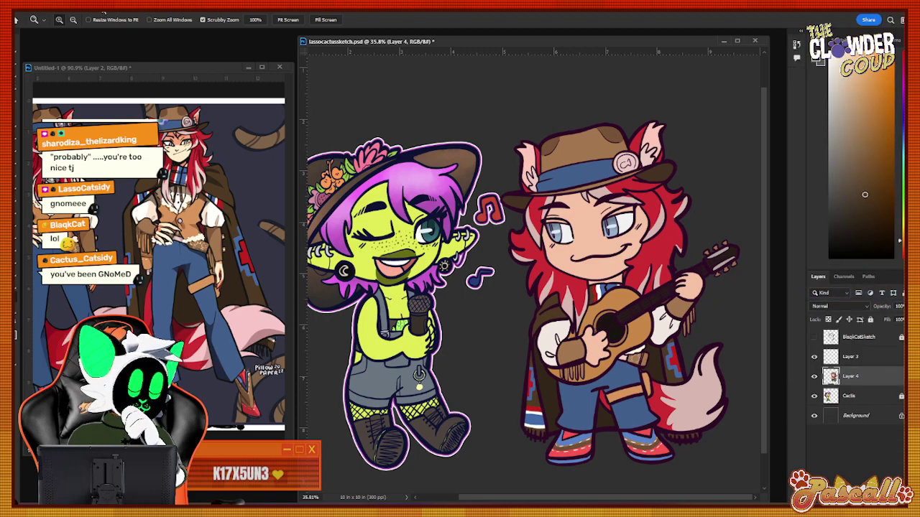
Add a 6 px outside stroke in blue 467ccd to Layer 4 and rasterize its layer style.
{"action": "left_click", "coordinate": [76, 11]}
{"action": "mouse_move", "coordinate": [95, 99]}
{"action": "left_click", "coordinate": [51, 122]}
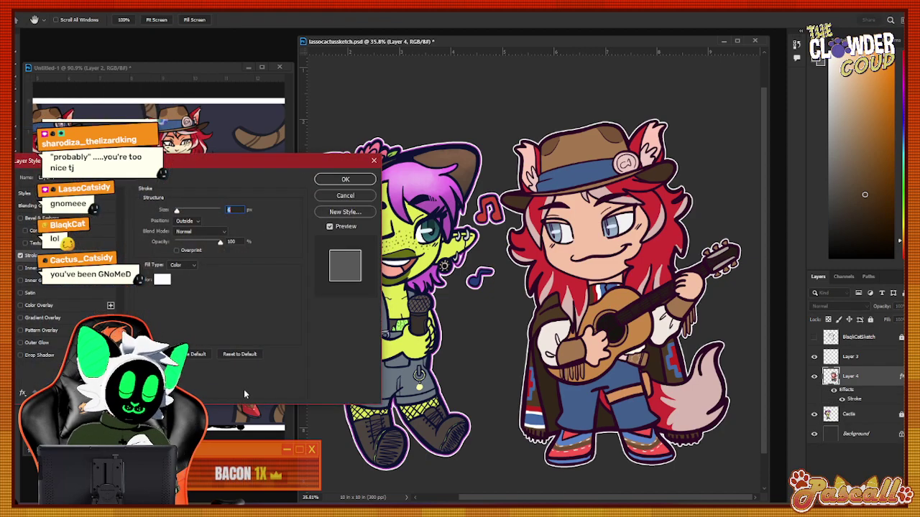
{"action": "left_click", "coordinate": [162, 279]}
{"action": "left_click", "coordinate": [582, 173]}
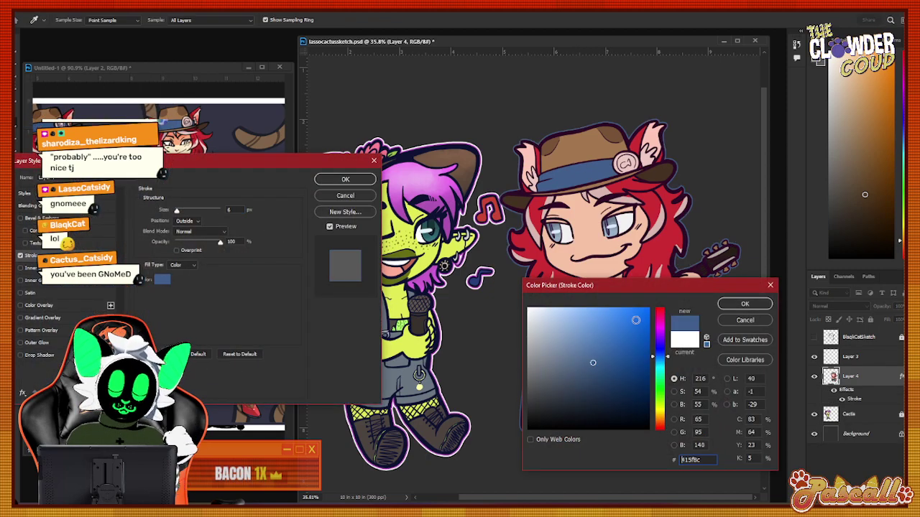
{"action": "left_click_drag", "start_coordinate": [595, 361], "coordinate": [605, 331]}
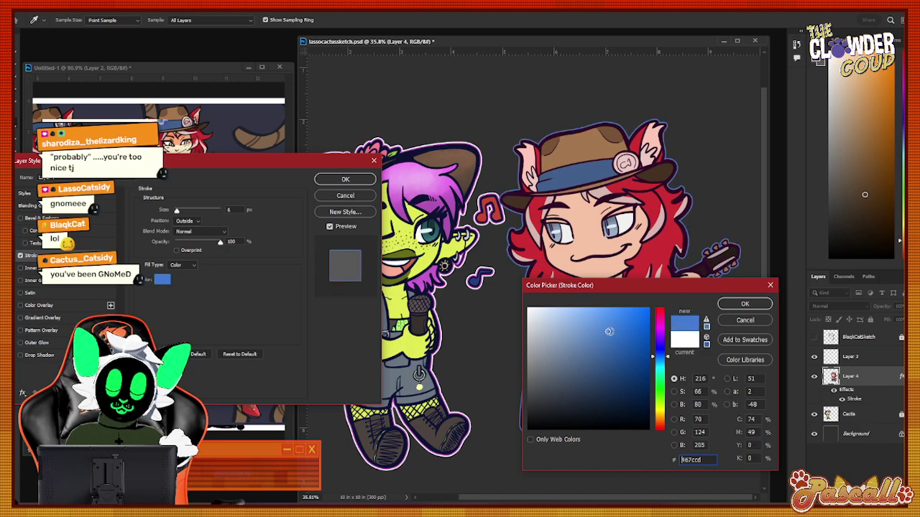
{"action": "left_click", "coordinate": [762, 304]}
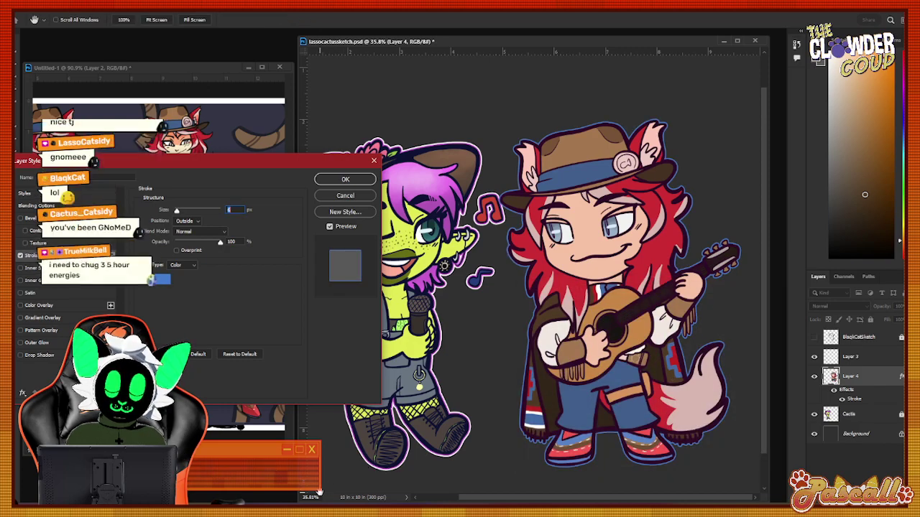
{"action": "left_click", "coordinate": [338, 180]}
{"action": "right_click", "coordinate": [849, 376]}
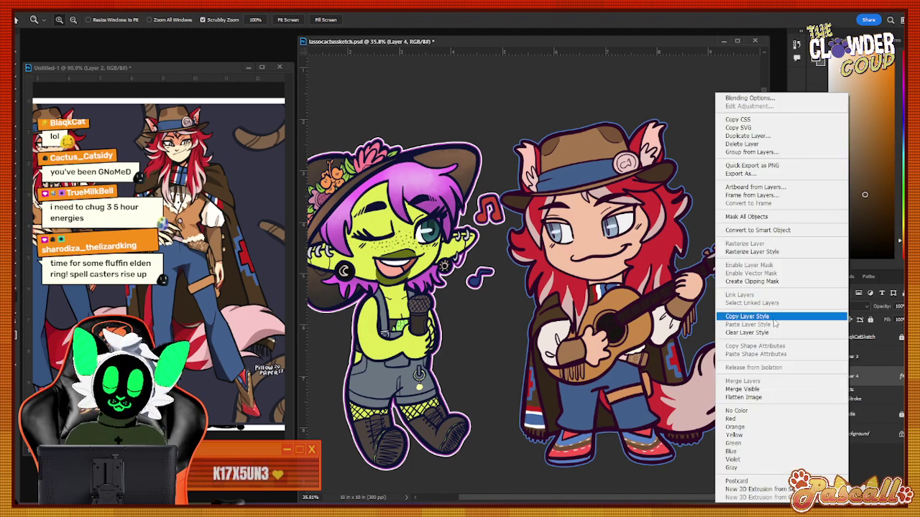
{"action": "left_click", "coordinate": [752, 252]}
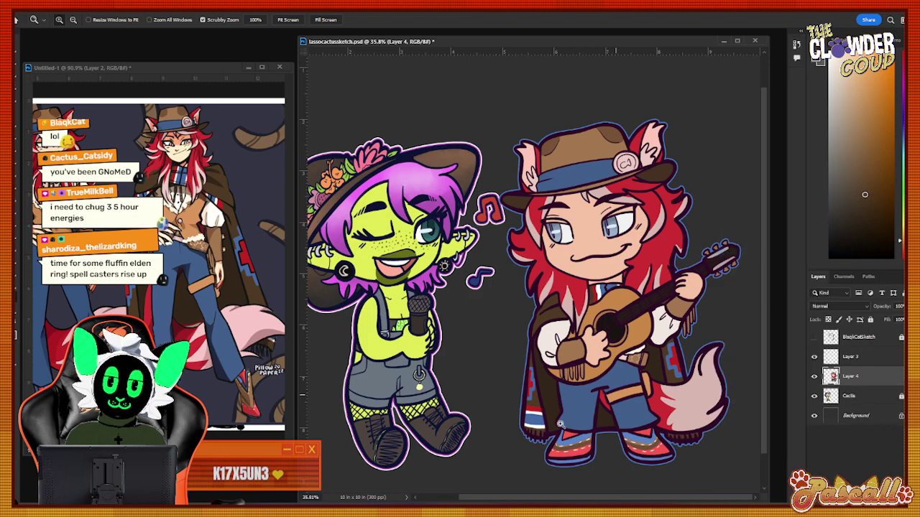
Add a second 6 px outside stroke in white ffffff around the guitar-playing cat on Layer 4.
{"action": "left_click", "coordinate": [112, 10]}
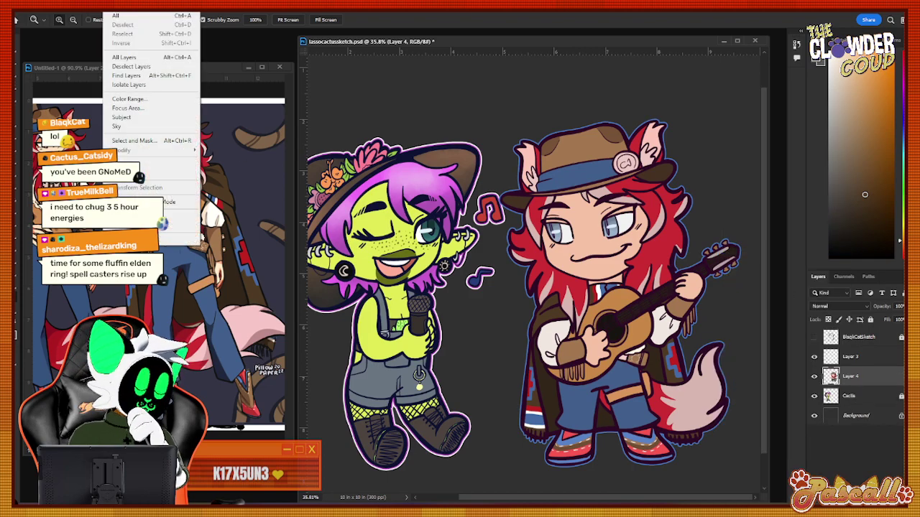
{"action": "mouse_move", "coordinate": [76, 10]}
{"action": "mouse_move", "coordinate": [98, 100]}
{"action": "left_click", "coordinate": [44, 121]}
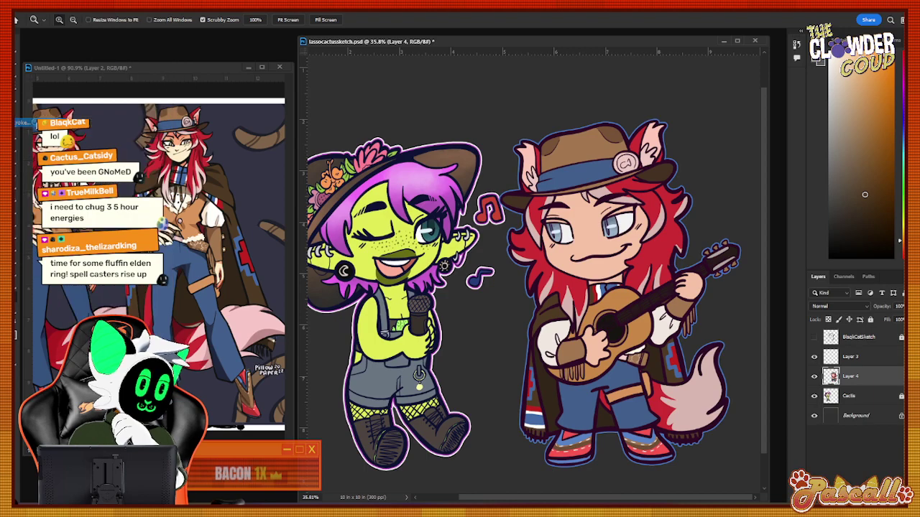
{"action": "left_click", "coordinate": [166, 281]}
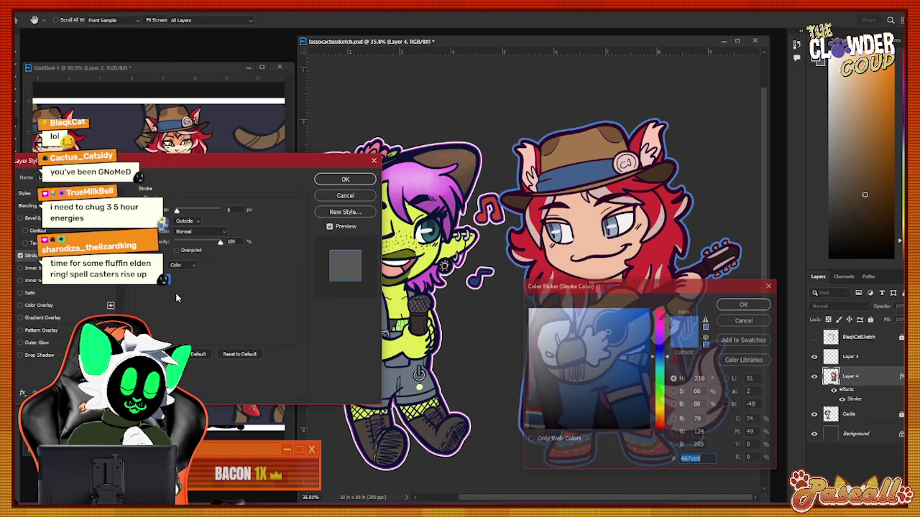
{"action": "type", "text": "ffffff"}
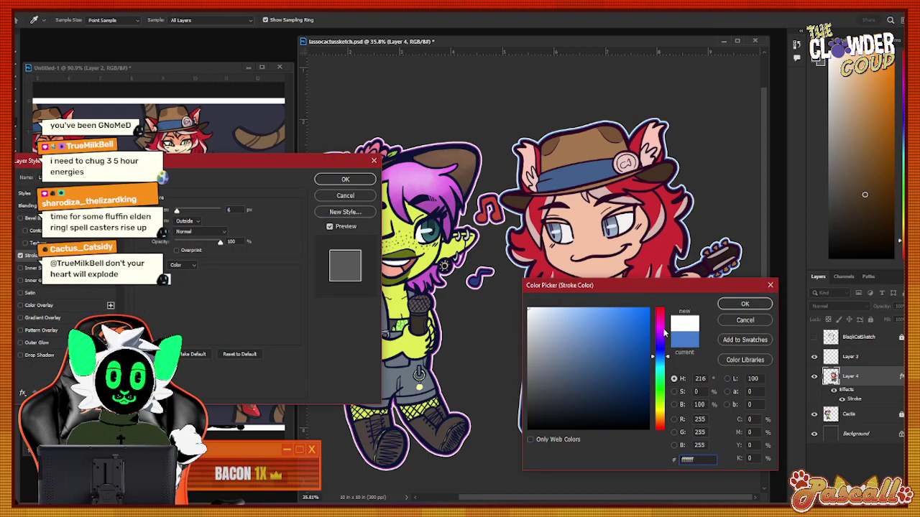
{"action": "left_click", "coordinate": [746, 303]}
{"action": "left_click", "coordinate": [344, 181]}
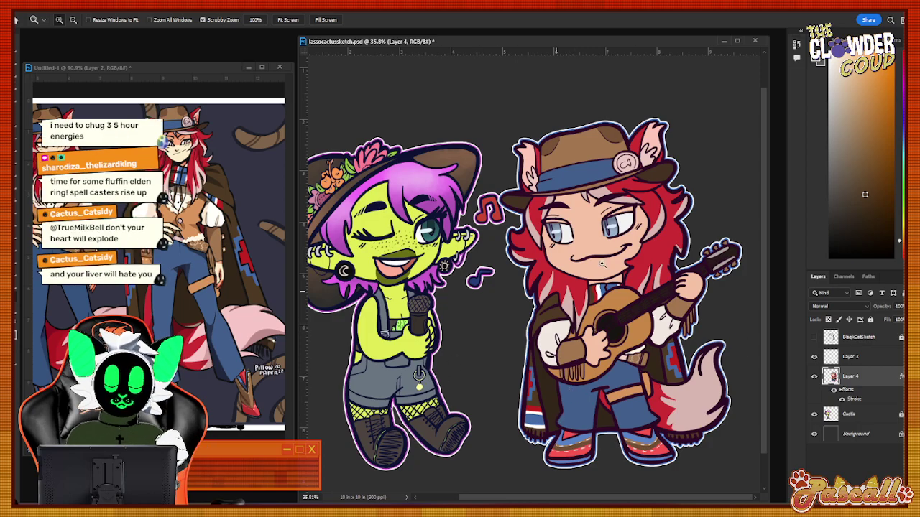
Save lassocactussketch.psd with the outlined cat.
{"action": "scroll", "coordinate": [525, 308], "scroll_direction": "down", "scroll_amount": 2}
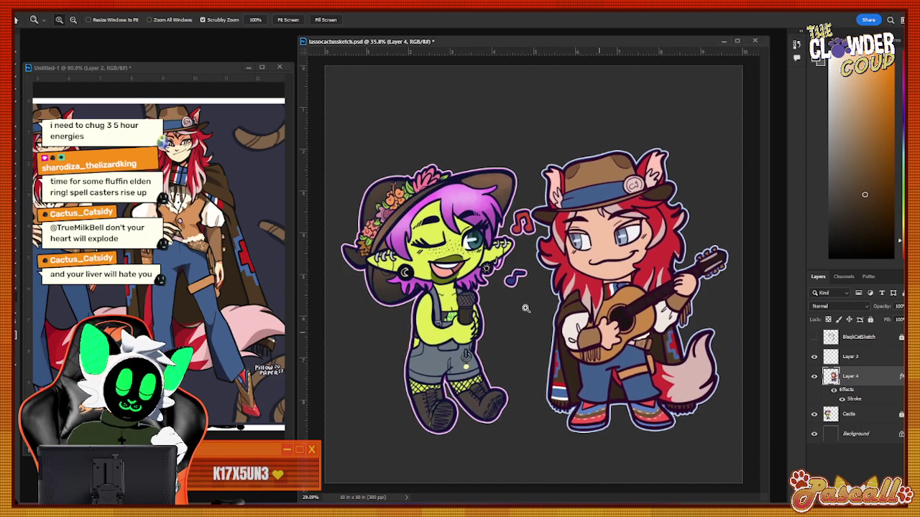
{"action": "scroll", "coordinate": [637, 347], "scroll_direction": "down", "scroll_amount": 1}
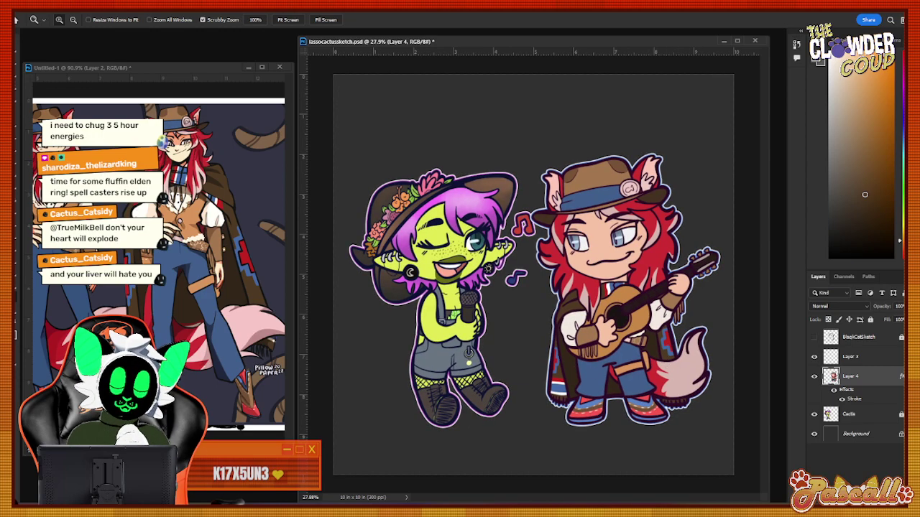
{"action": "left_click", "coordinate": [22, 10]}
{"action": "left_click", "coordinate": [74, 111]}
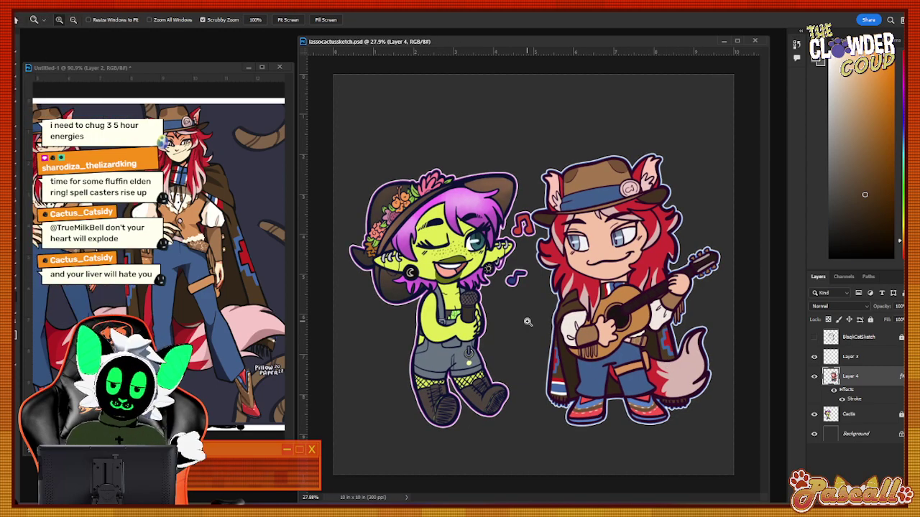
Crop the canvas to a full-width rectangular selection around both characters, about 10 × 7.33 in.
{"action": "left_click", "coordinate": [20, 76]}
{"action": "left_click_drag", "start_coordinate": [332, 150], "coordinate": [770, 440]}
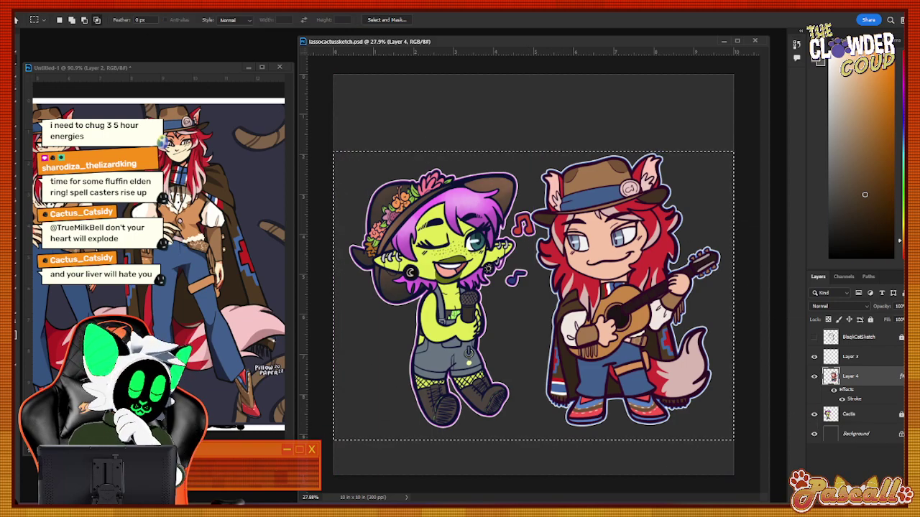
{"action": "left_click", "coordinate": [54, 10]}
{"action": "left_click", "coordinate": [329, 144]}
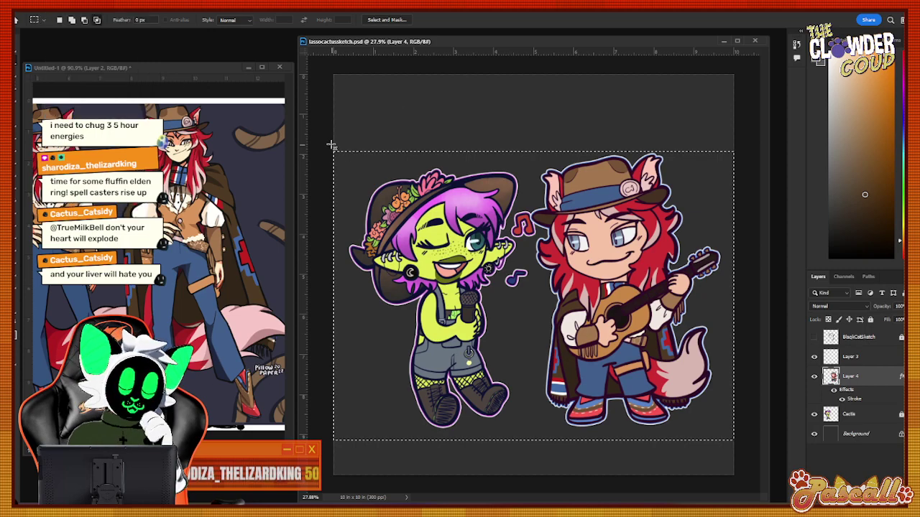
{"action": "left_click_drag", "start_coordinate": [328, 143], "coordinate": [734, 438]}
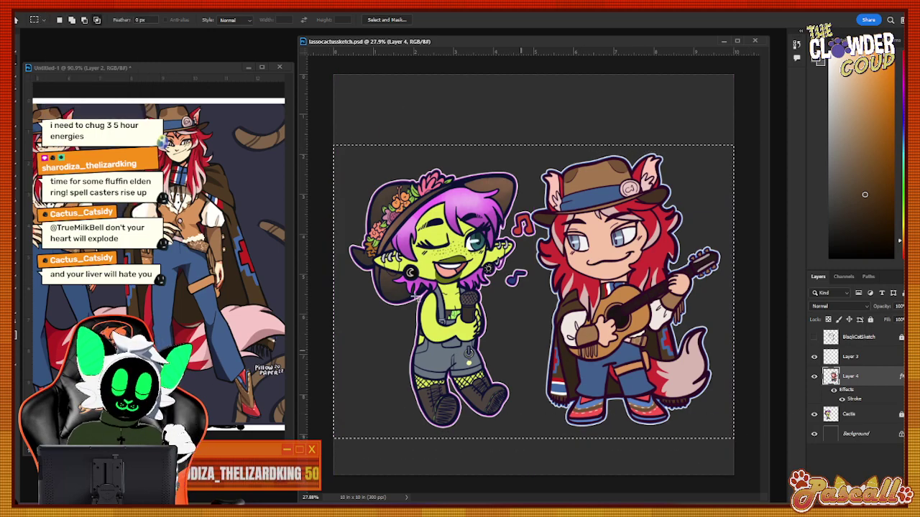
{"action": "left_click", "coordinate": [53, 8]}
{"action": "left_click", "coordinate": [59, 104]}
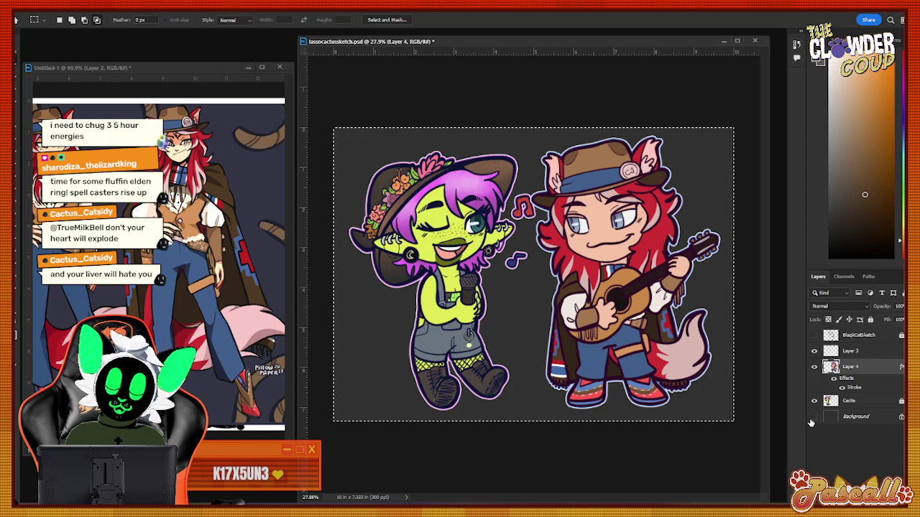
Hide the Background layer and save the cropped document.
{"action": "left_click", "coordinate": [814, 417]}
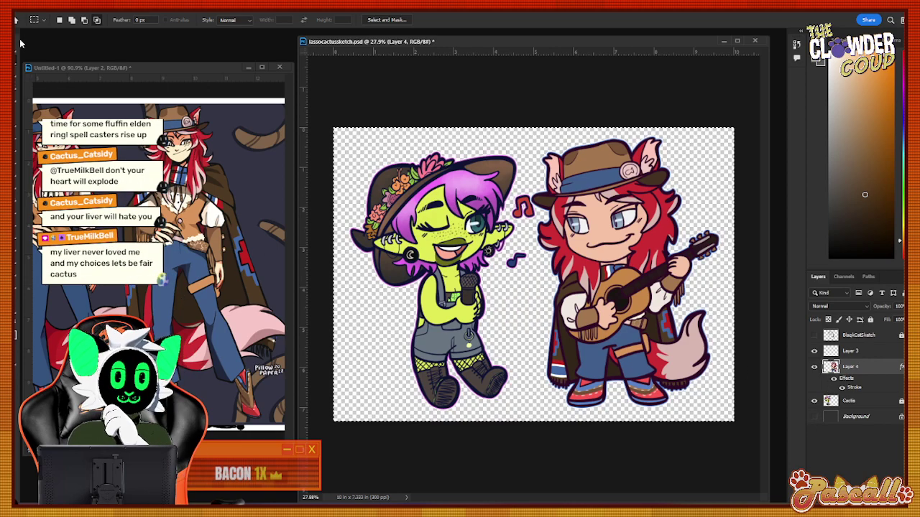
{"action": "left_click", "coordinate": [23, 10]}
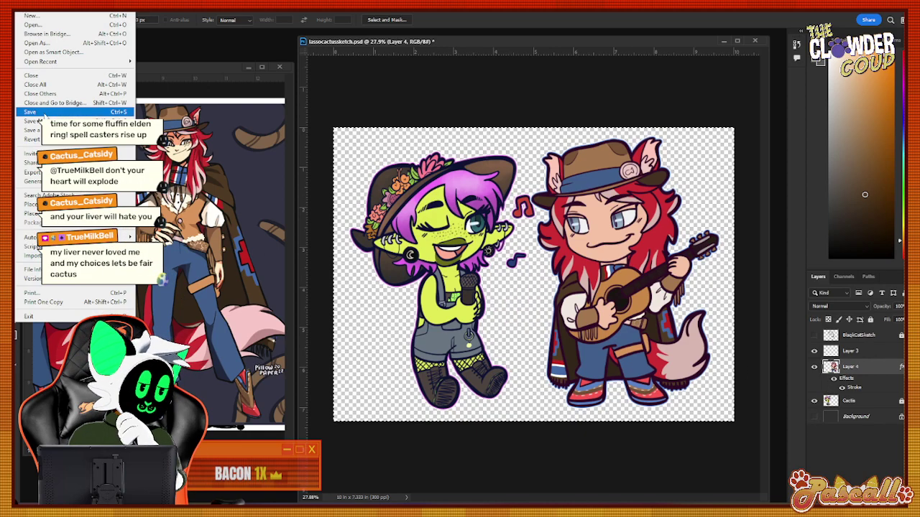
{"action": "left_click", "coordinate": [44, 113]}
Quick-export the transparent artwork as a PNG named lassocactus in the Pictures folder.
{"action": "left_click", "coordinate": [23, 10]}
{"action": "mouse_move", "coordinate": [32, 173]}
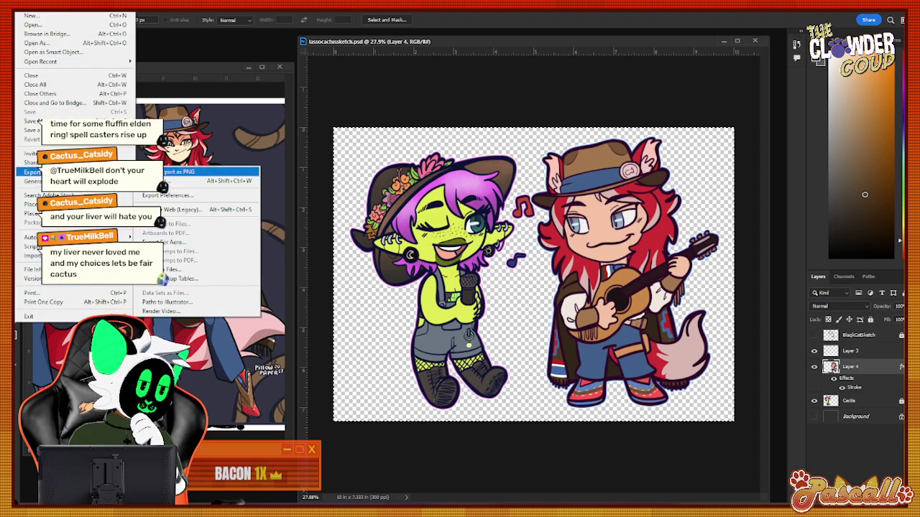
{"action": "left_click", "coordinate": [188, 172]}
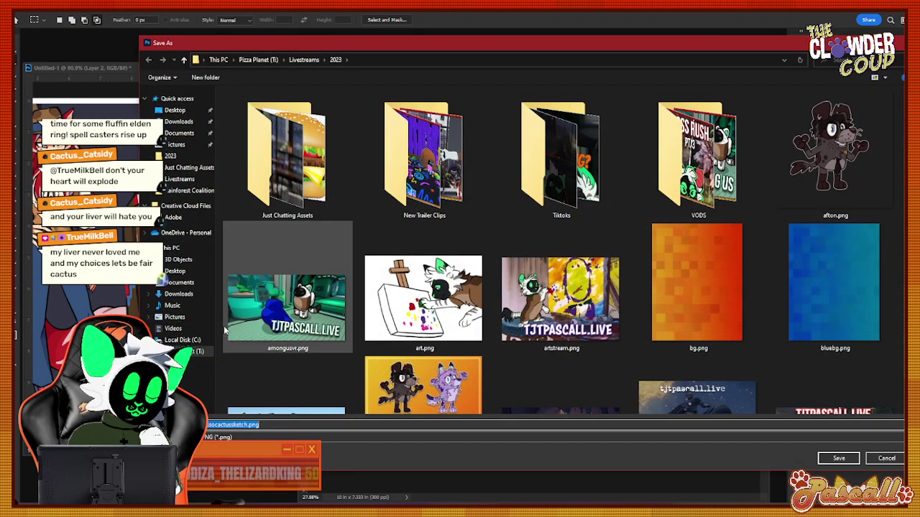
{"action": "left_click", "coordinate": [179, 133]}
{"action": "left_click", "coordinate": [176, 144]}
{"action": "left_click", "coordinate": [250, 424]}
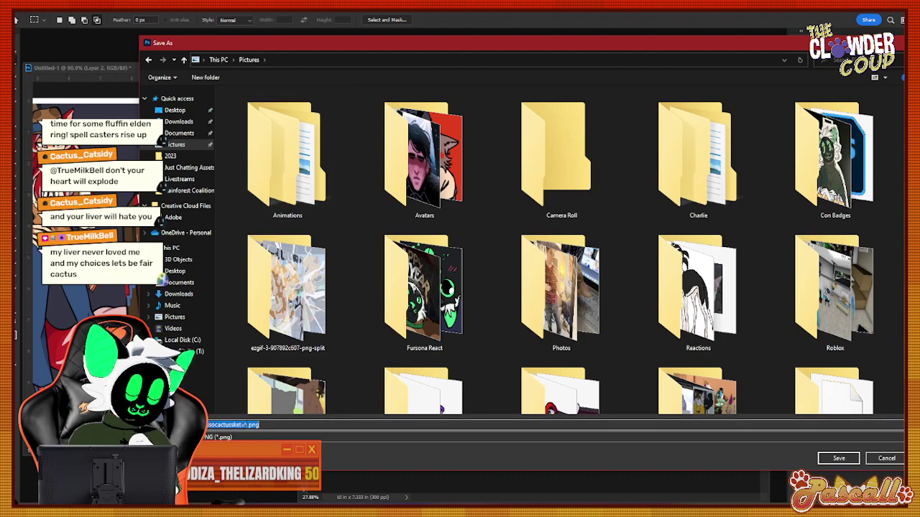
{"action": "type", "text": "lass"}
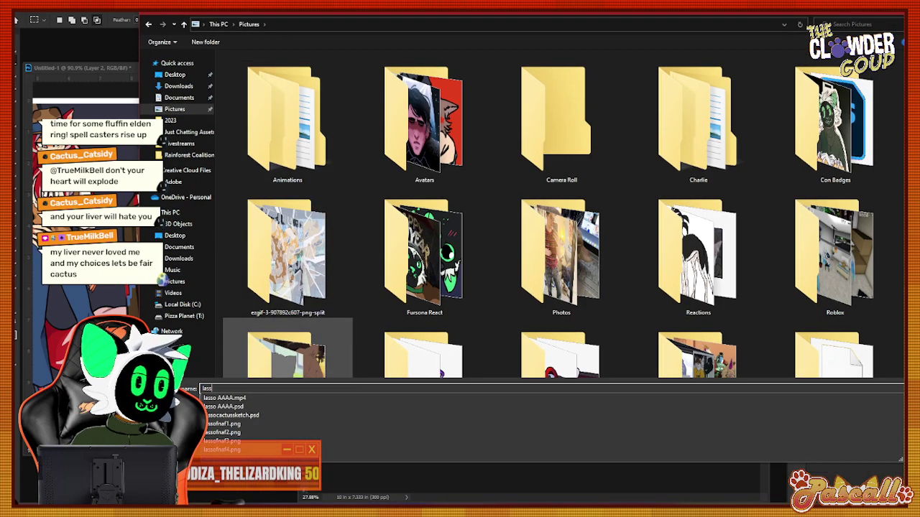
{"action": "type", "text": "o"}
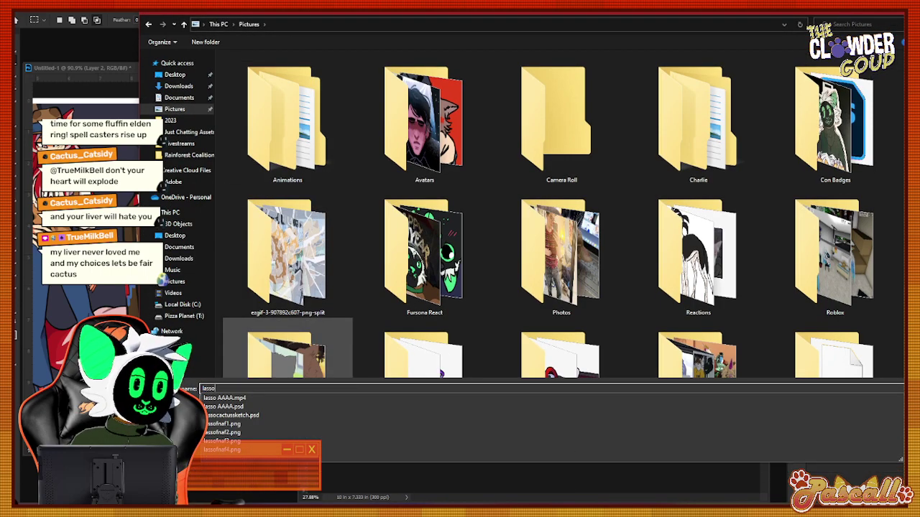
{"action": "type", "text": "cactus"}
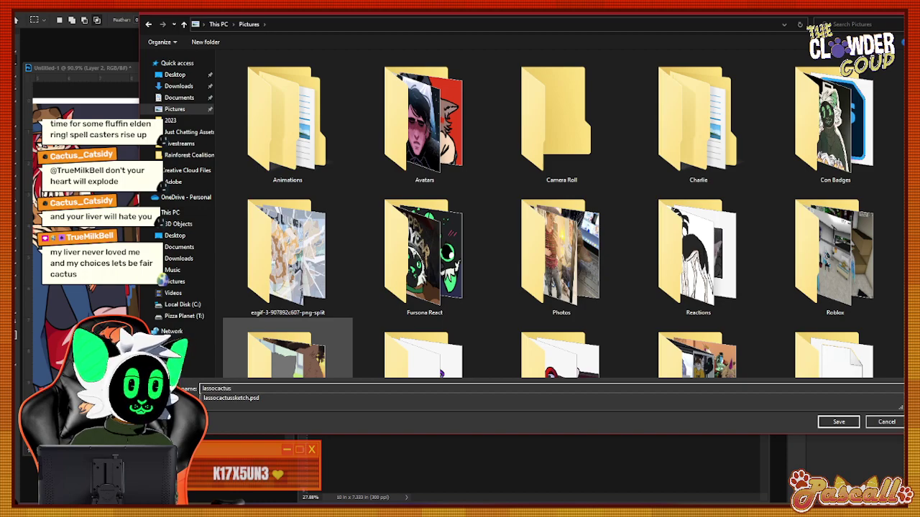
{"action": "key", "text": "Return"}
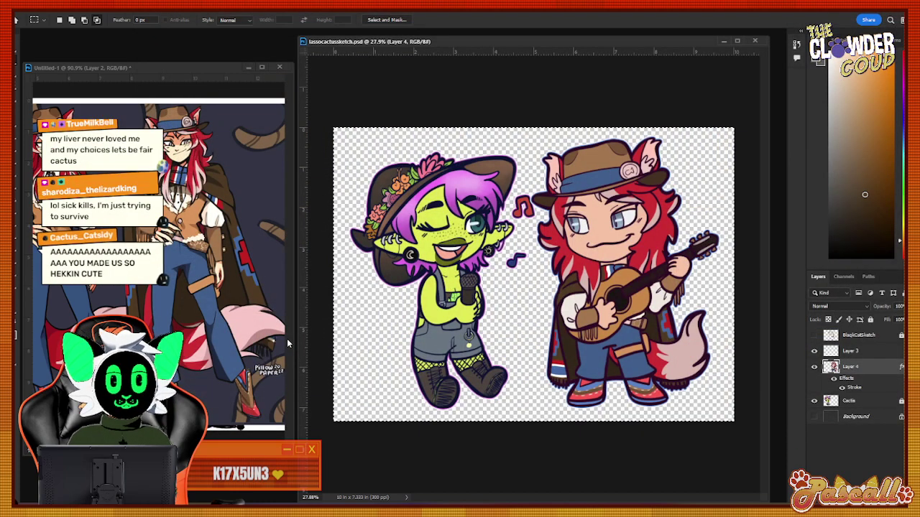
{"action": "left_click_drag", "start_coordinate": [324, 112], "coordinate": [526, 440]}
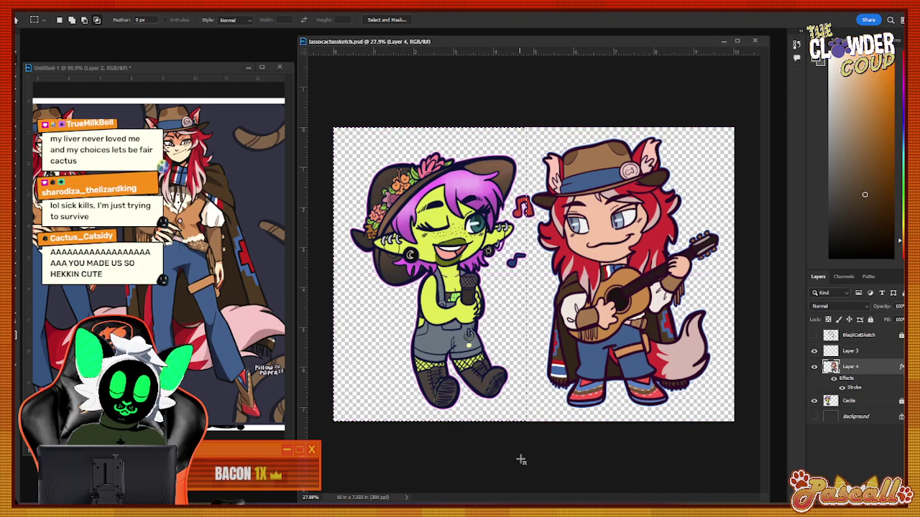
{"action": "left_click", "coordinate": [521, 460]}
{"action": "key", "text": "ctrl+c"}
{"action": "left_click", "coordinate": [447, 195]}
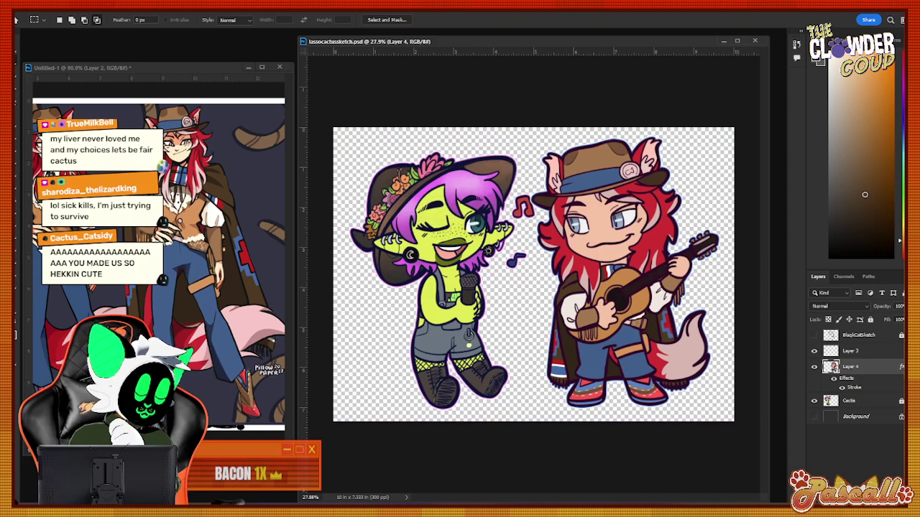
Lasso the two music notes between the characters, then unlock and duplicate the Cactis layer.
{"action": "left_click", "coordinate": [15, 74]}
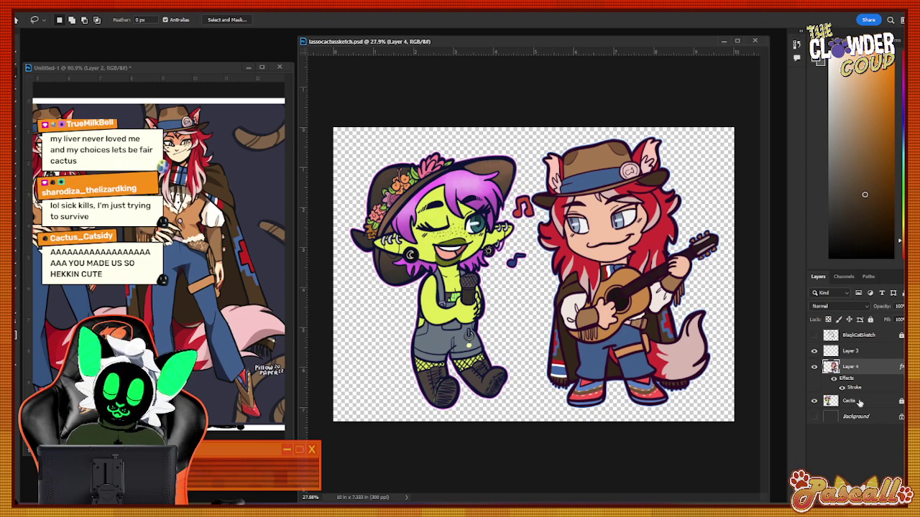
{"action": "left_click", "coordinate": [850, 402]}
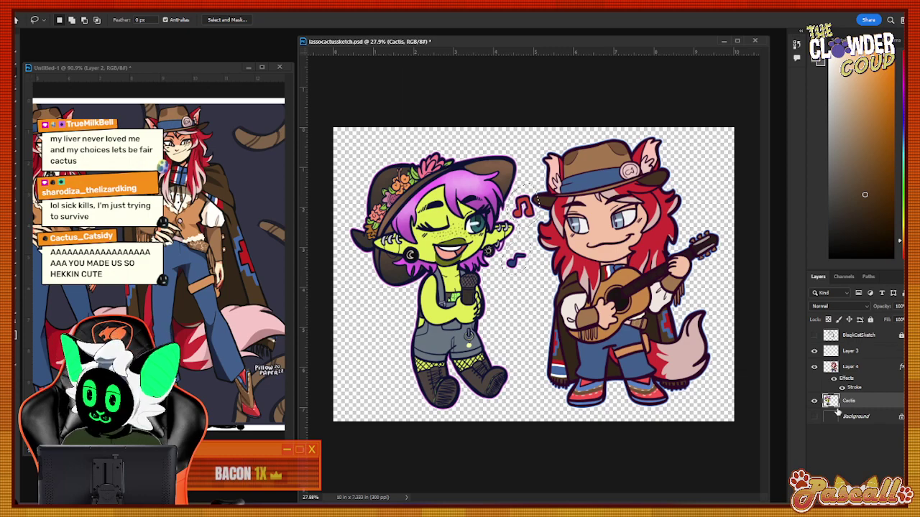
{"action": "right_click", "coordinate": [855, 404]}
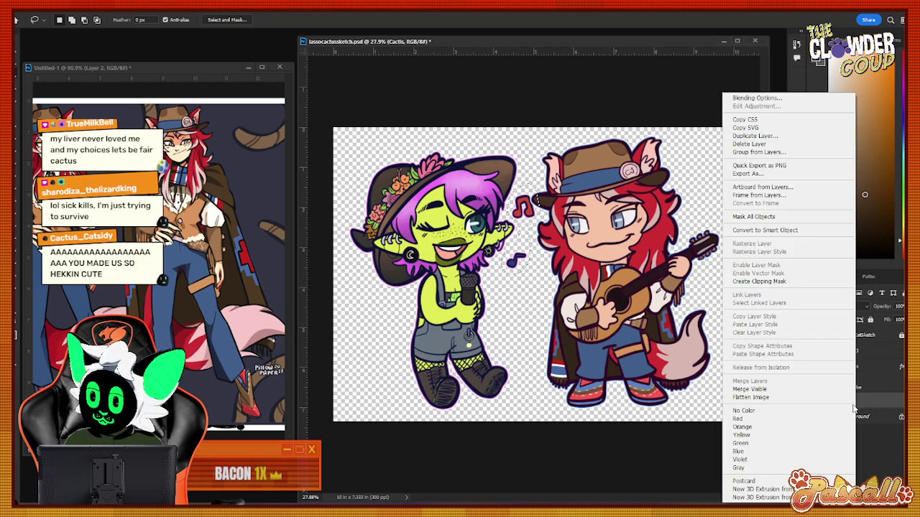
{"action": "left_click", "coordinate": [776, 136]}
{"action": "left_click", "coordinate": [352, 224]}
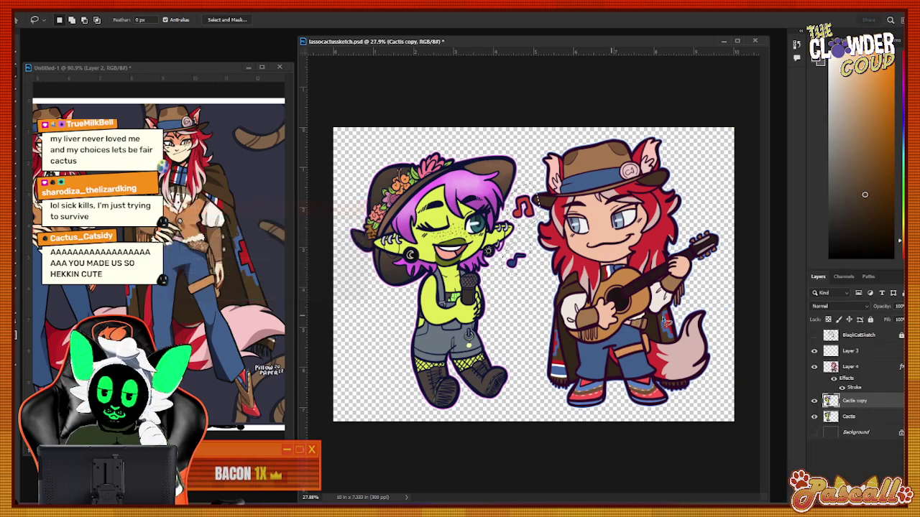
Hide the Cactis copy, delete the lassoed music notes from the original Cactis layer and clear the selection.
{"action": "left_click", "coordinate": [814, 400]}
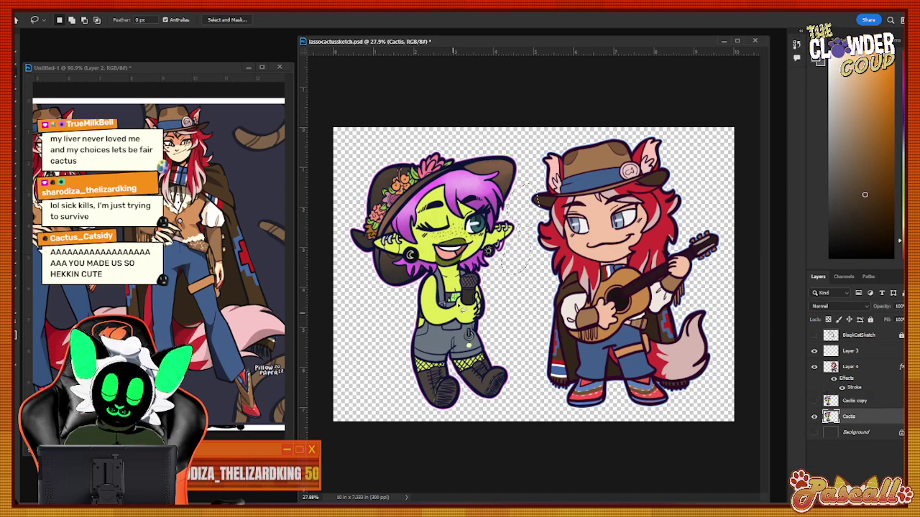
{"action": "left_click", "coordinate": [120, 13]}
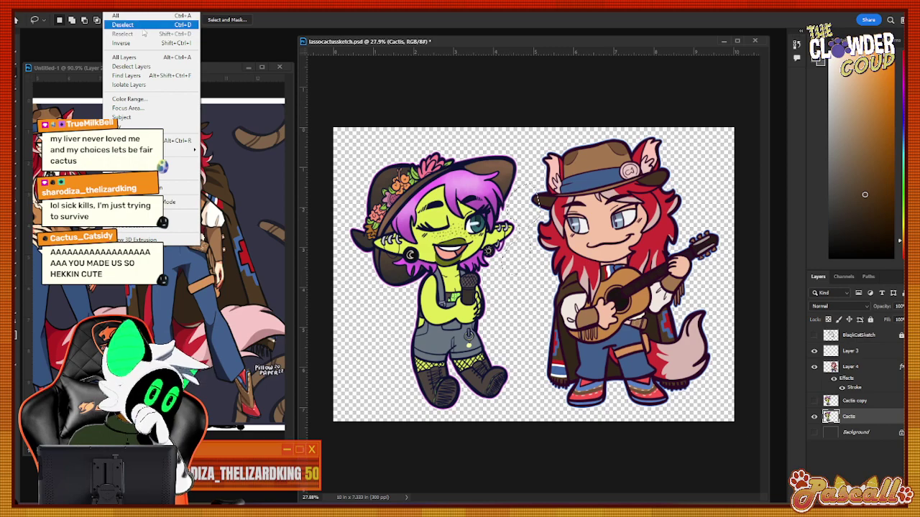
{"action": "left_click", "coordinate": [119, 25]}
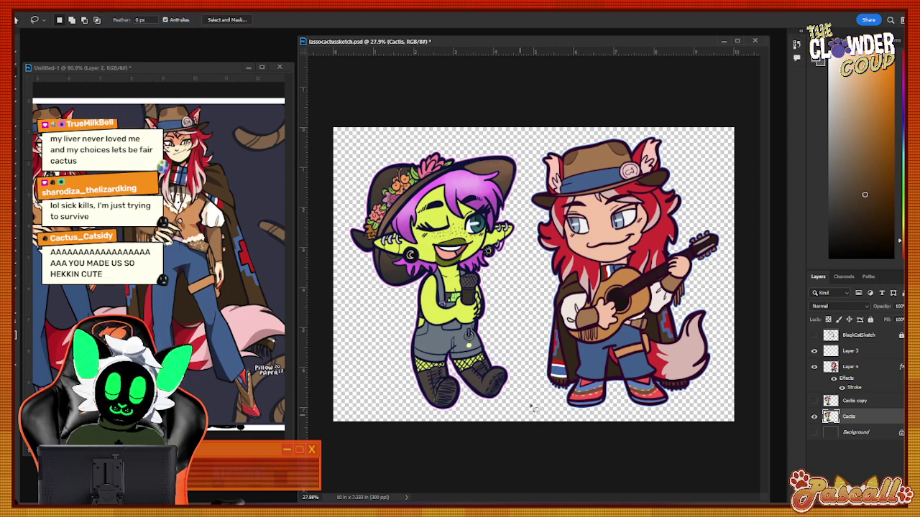
Crop the canvas to a full-height rectangular selection around the singer, about 4.81 × 7.33 in.
{"action": "left_click", "coordinate": [20, 70]}
{"action": "mouse_move", "coordinate": [333, 128]}
{"action": "left_mouse_down"}
{"action": "mouse_move", "coordinate": [439, 360]}
{"action": "mouse_move", "coordinate": [527, 433]}
{"action": "left_mouse_up"}
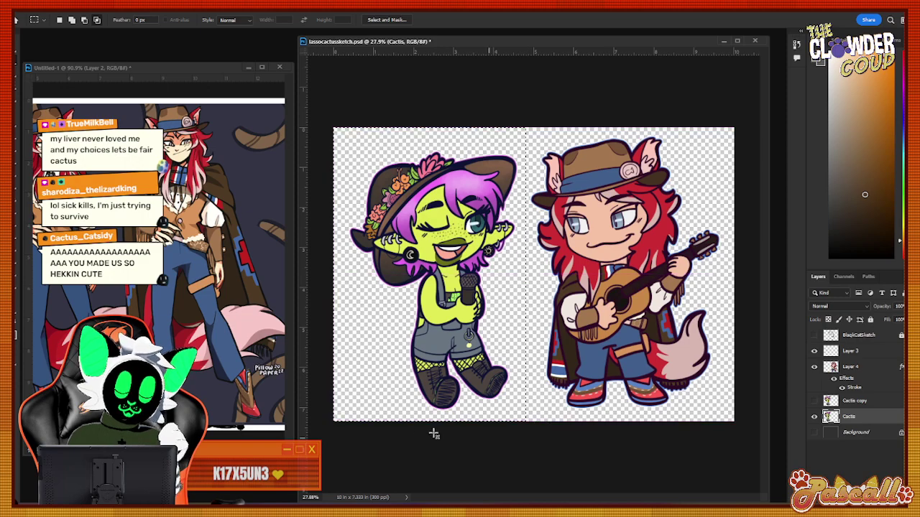
{"action": "left_click", "coordinate": [56, 10]}
{"action": "left_click", "coordinate": [75, 103]}
Quick-export the cropped singer as a PNG in the Pictures folder and undo the crop.
{"action": "left_click", "coordinate": [23, 11]}
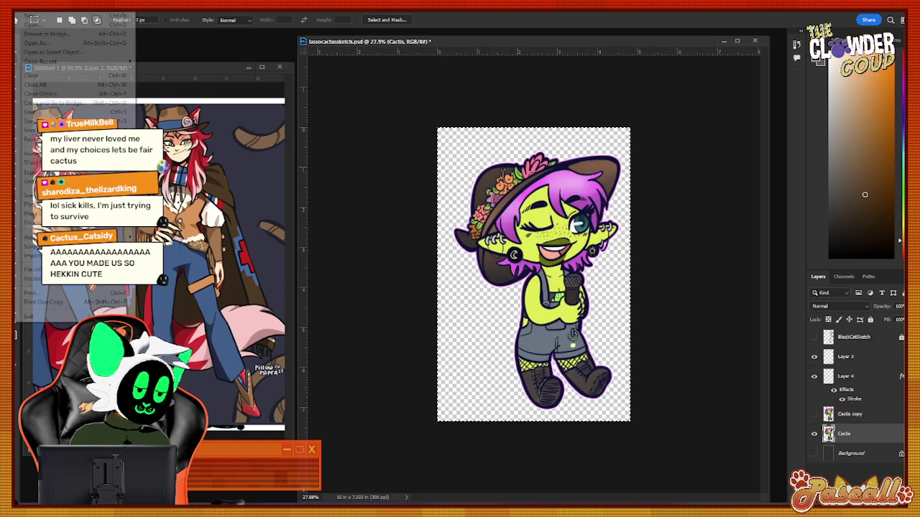
{"action": "mouse_move", "coordinate": [32, 172]}
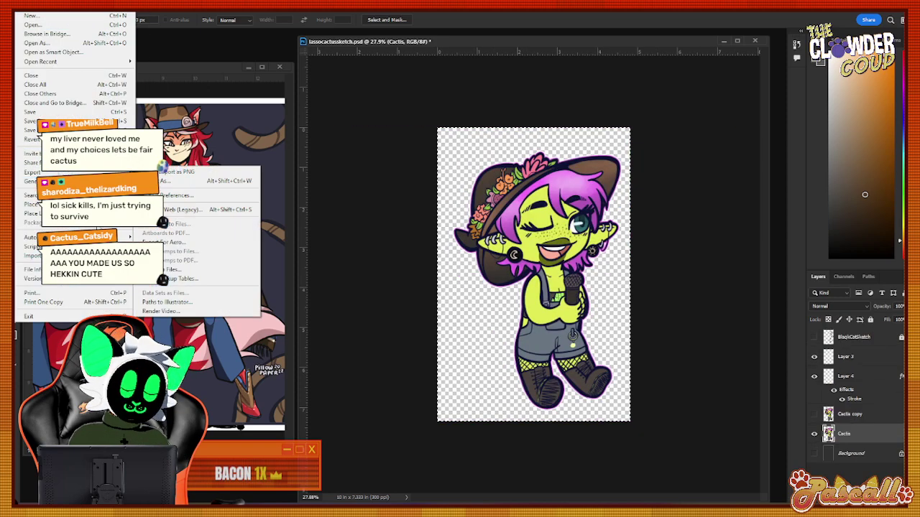
{"action": "left_click", "coordinate": [202, 181]}
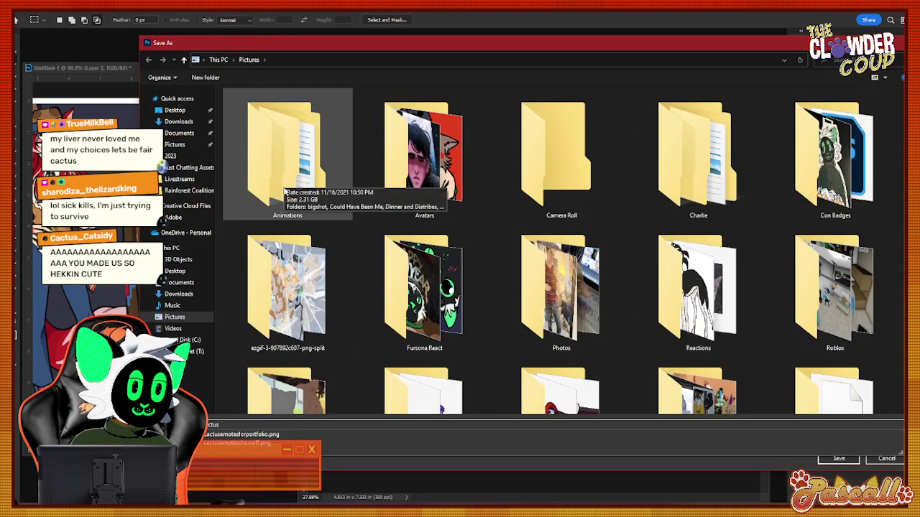
{"action": "key", "text": "Escape"}
{"action": "key", "text": "ctrl+z"}
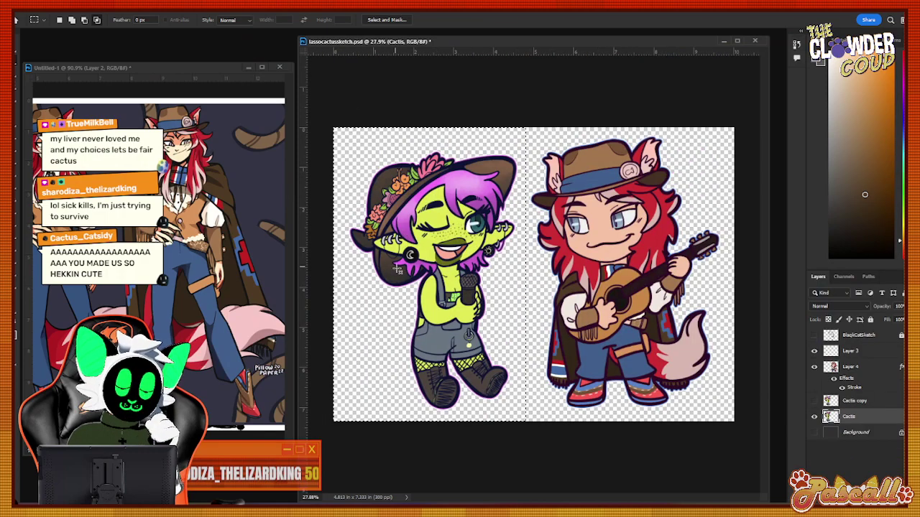
Crop the canvas to a full-height rectangular selection around the guitar-playing cat, about 5.21 × 7.33 in.
{"action": "mouse_move", "coordinate": [530, 127]}
{"action": "left_mouse_down"}
{"action": "mouse_move", "coordinate": [529, 194]}
{"action": "mouse_move", "coordinate": [670, 407]}
{"action": "left_mouse_up"}
{"action": "left_click", "coordinate": [544, 100]}
{"action": "left_click", "coordinate": [445, 195]}
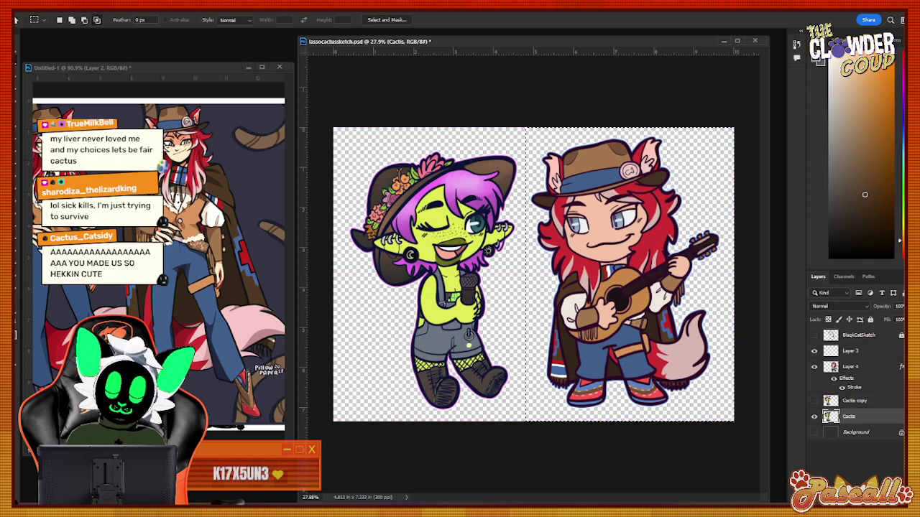
{"action": "left_click", "coordinate": [54, 10]}
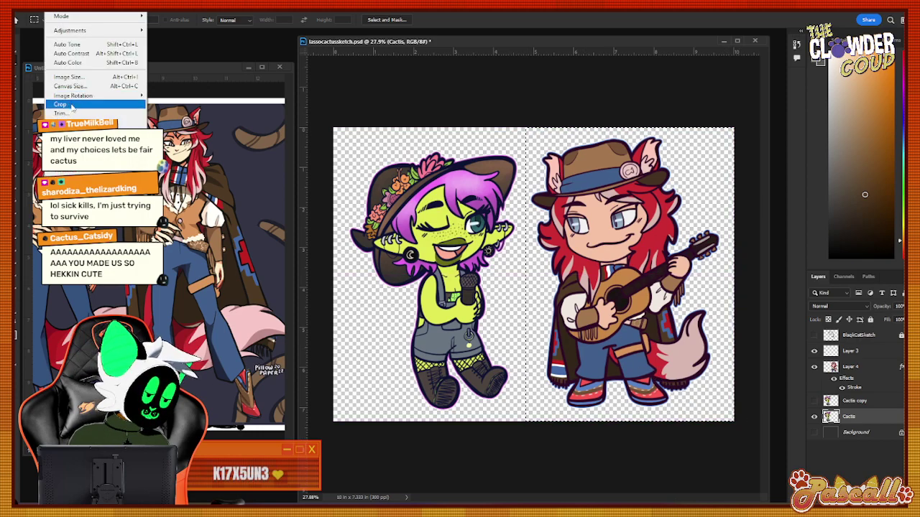
{"action": "left_click", "coordinate": [61, 104]}
Quick-export the cropped guitar-playing cat as a PNG named lasso1 in the Pictures folder and undo the crop.
{"action": "left_click", "coordinate": [29, 6]}
{"action": "mouse_move", "coordinate": [36, 172]}
{"action": "left_click", "coordinate": [178, 172]}
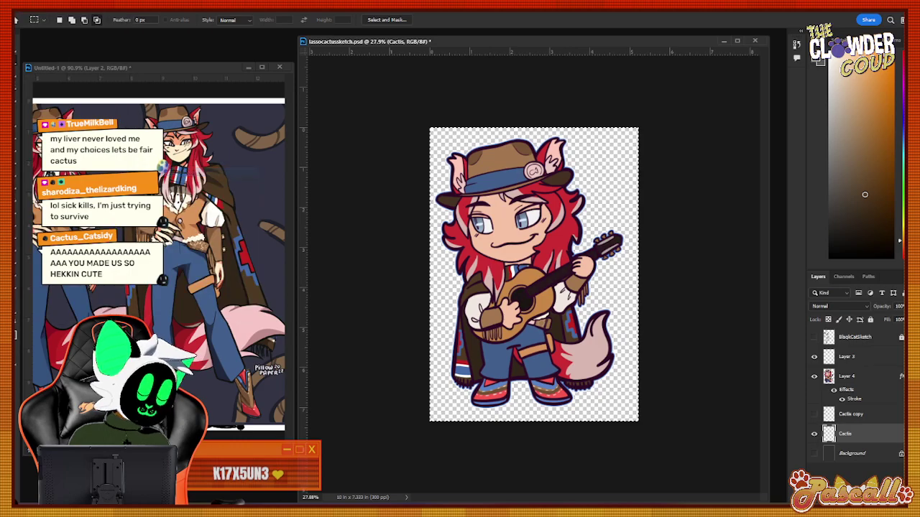
{"action": "type", "text": "so"}
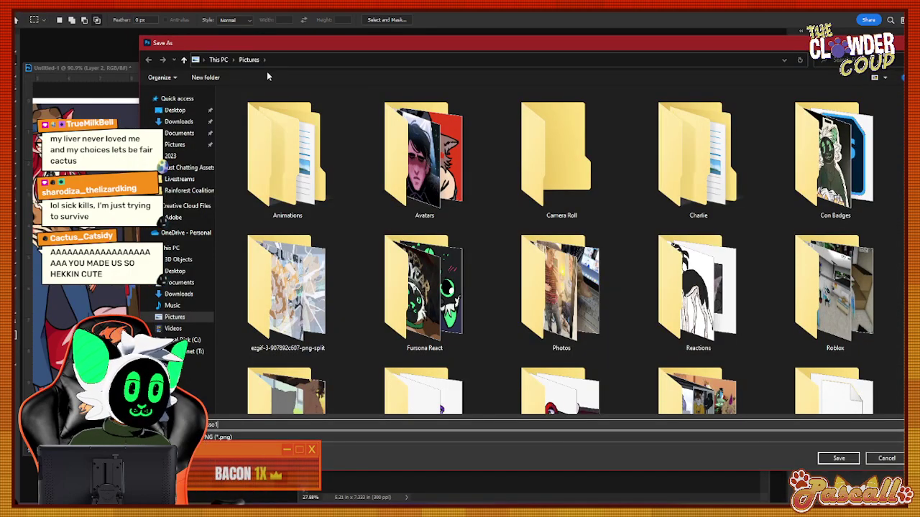
{"action": "type", "text": "1"}
{"action": "key", "text": "Return"}
{"action": "key", "text": "ctrl+z"}
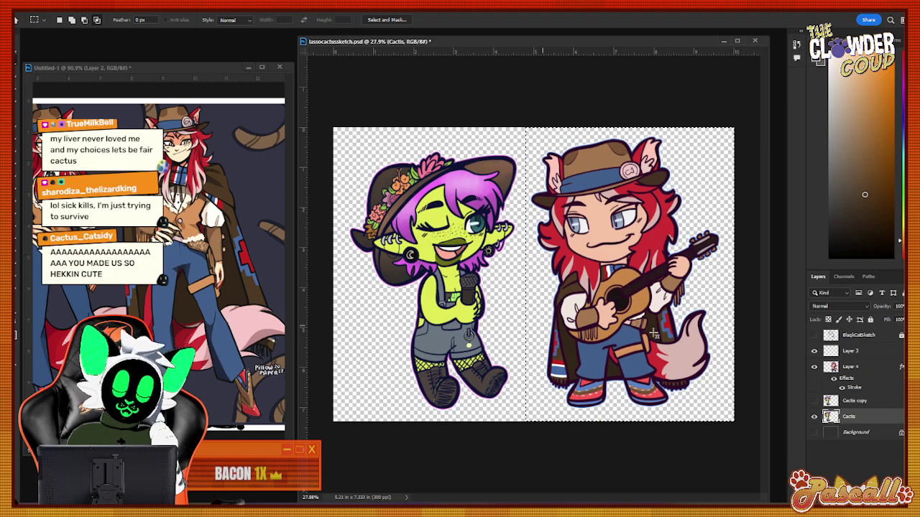
Replace the note-less Cactis layer with its visible copy, show the Background layer and save the document.
{"action": "left_click", "coordinate": [814, 400]}
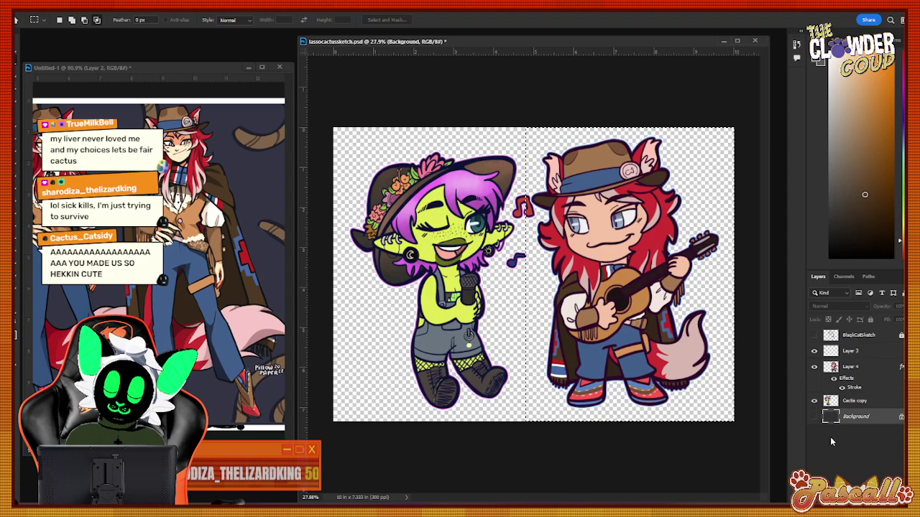
{"action": "left_click", "coordinate": [814, 417]}
{"action": "left_click", "coordinate": [24, 10]}
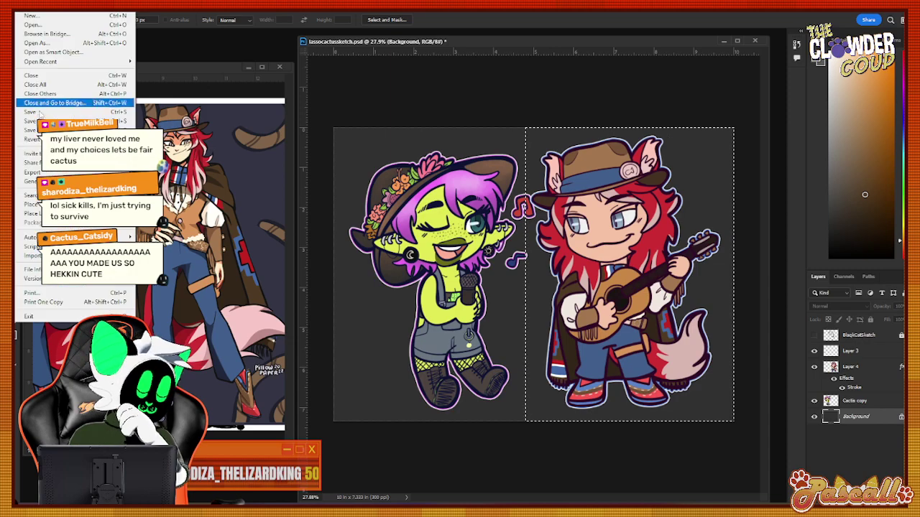
{"action": "left_click", "coordinate": [57, 112]}
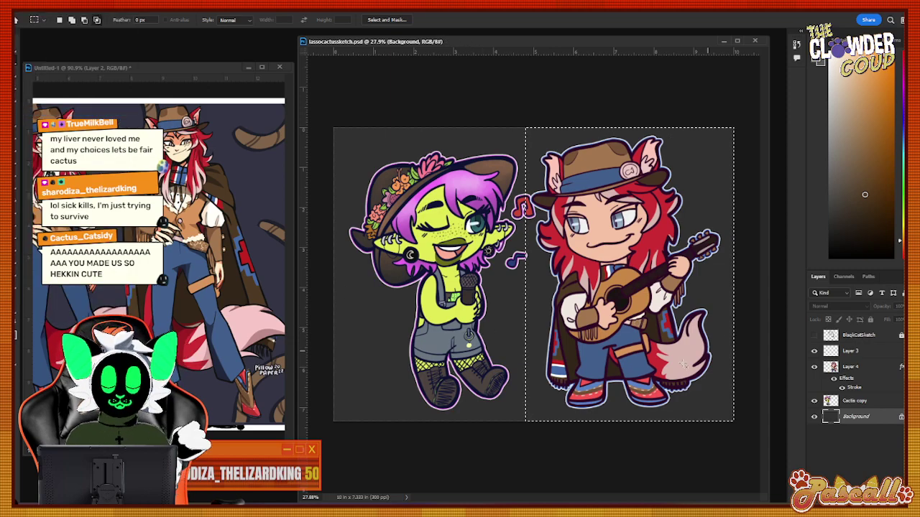
Undo back through the layer swap, selections, note removal and duplication to the original locked Cactis layer.
{"action": "key", "text": "ctrl+z"}
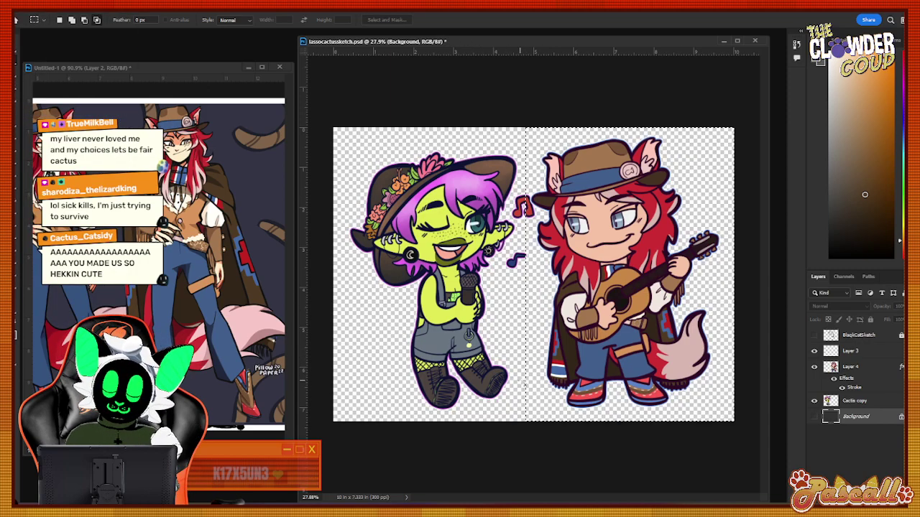
{"action": "key", "text": "ctrl+z"}
{"action": "key", "text": "ctrl+z"}
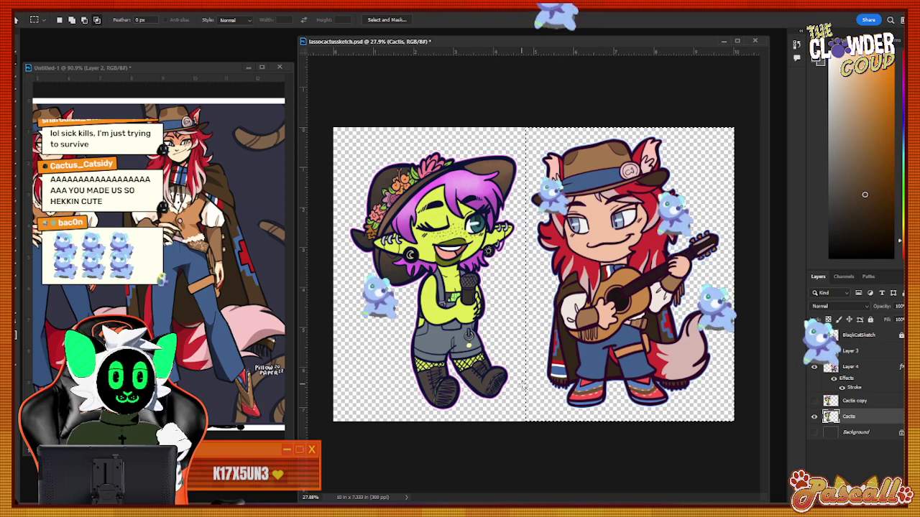
{"action": "key", "text": "ctrl+z"}
{"action": "key", "text": "ctrl+shift+d"}
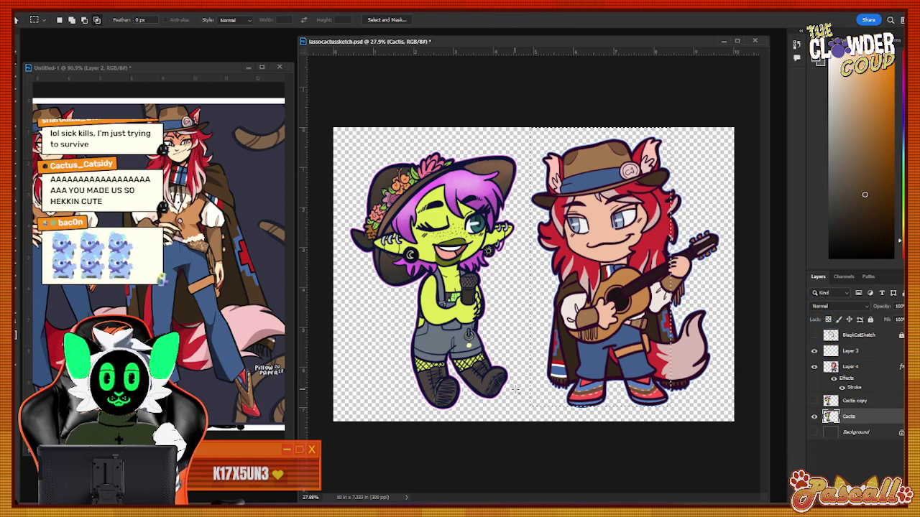
{"action": "key", "text": "ctrl+d"}
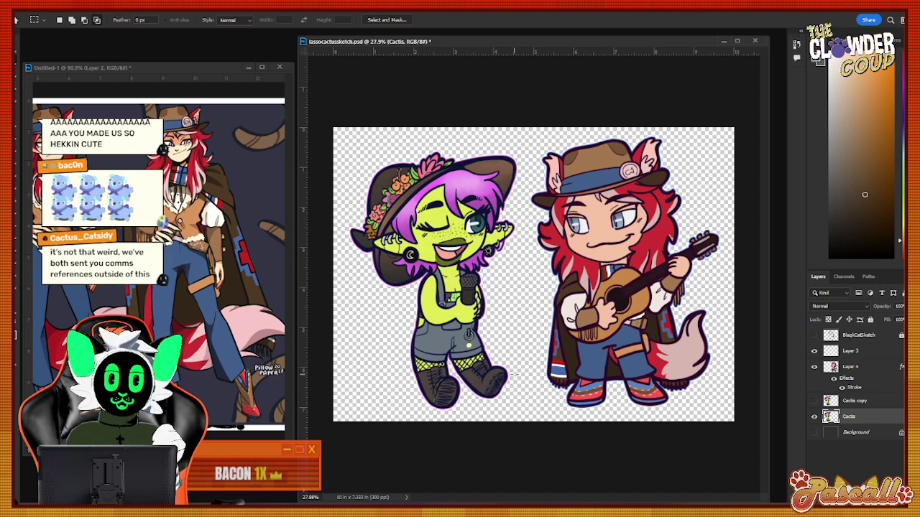
{"action": "key", "text": "ctrl+shift+d"}
{"action": "key", "text": "ctrl+d"}
{"action": "key", "text": "ctrl+z"}
{"action": "key", "text": "ctrl+z"}
{"action": "key", "text": "ctrl+z"}
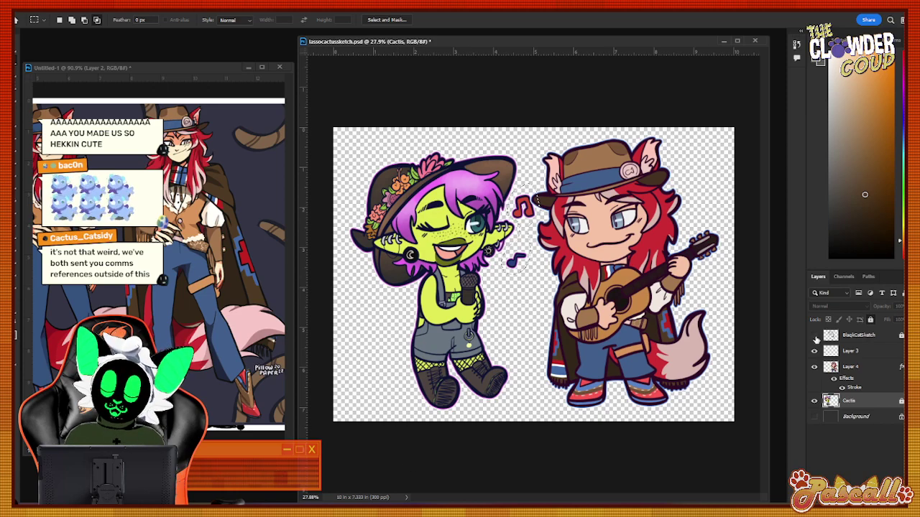
Show the Background layer, merge Layer 3 down into Layer 4 and clear the selection around the notes.
{"action": "left_click", "coordinate": [814, 335]}
{"action": "left_click", "coordinate": [814, 335]}
{"action": "left_click", "coordinate": [834, 352]}
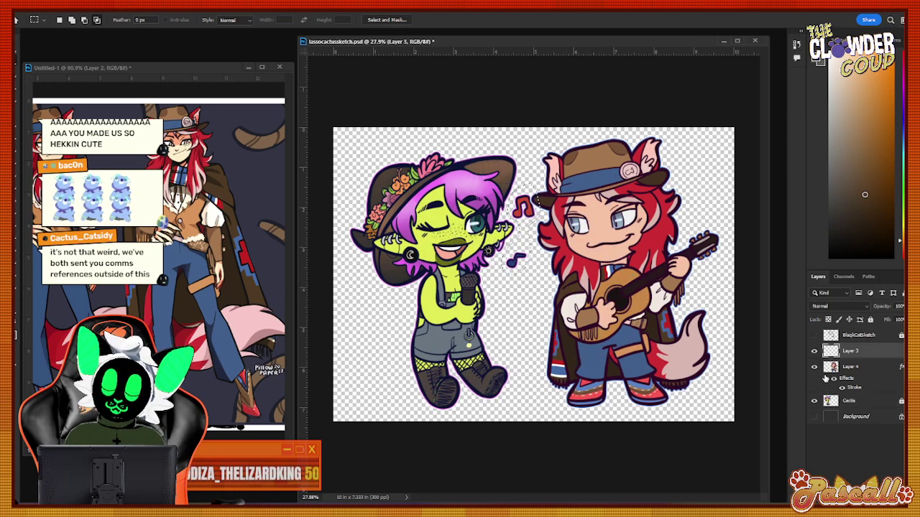
{"action": "left_click", "coordinate": [814, 416]}
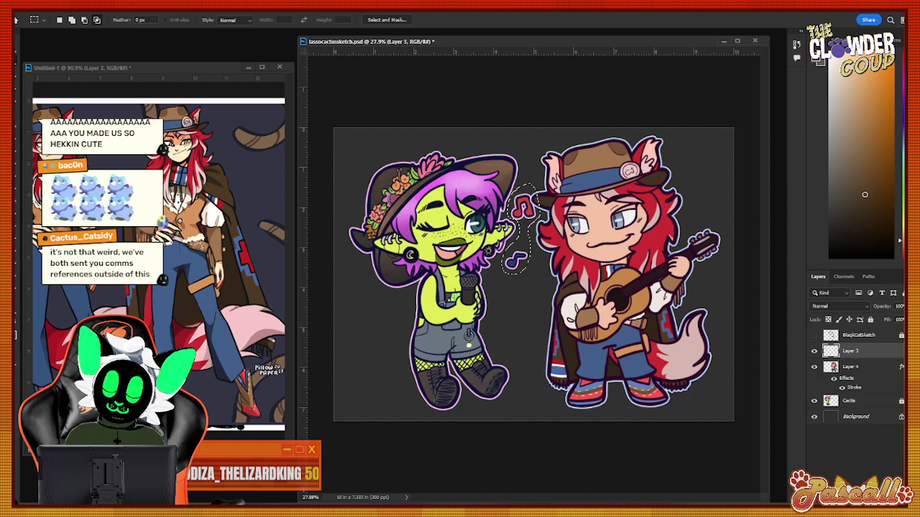
{"action": "key", "text": "ctrl+e"}
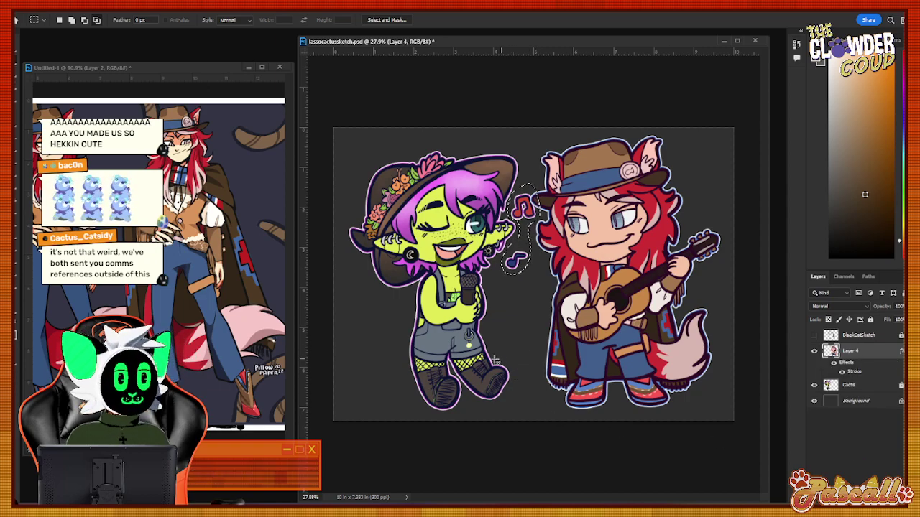
{"action": "left_click", "coordinate": [57, 6]}
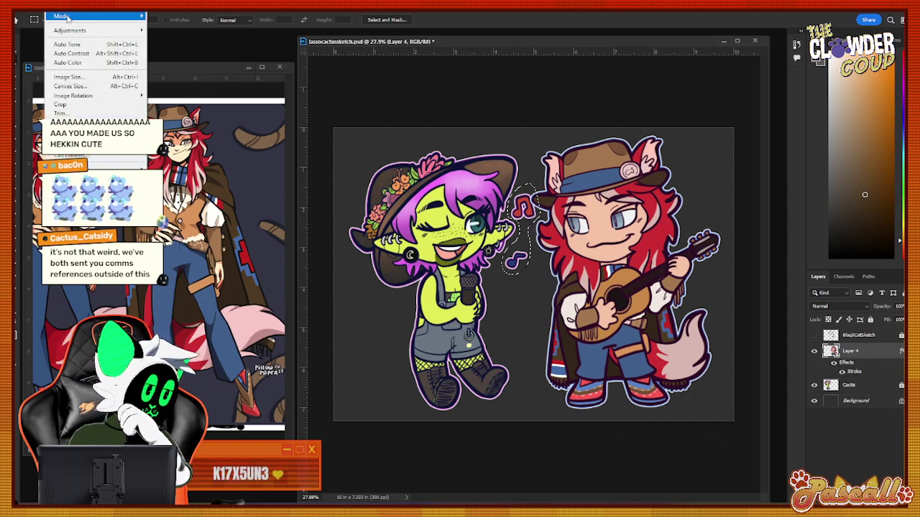
{"action": "left_click", "coordinate": [120, 27]}
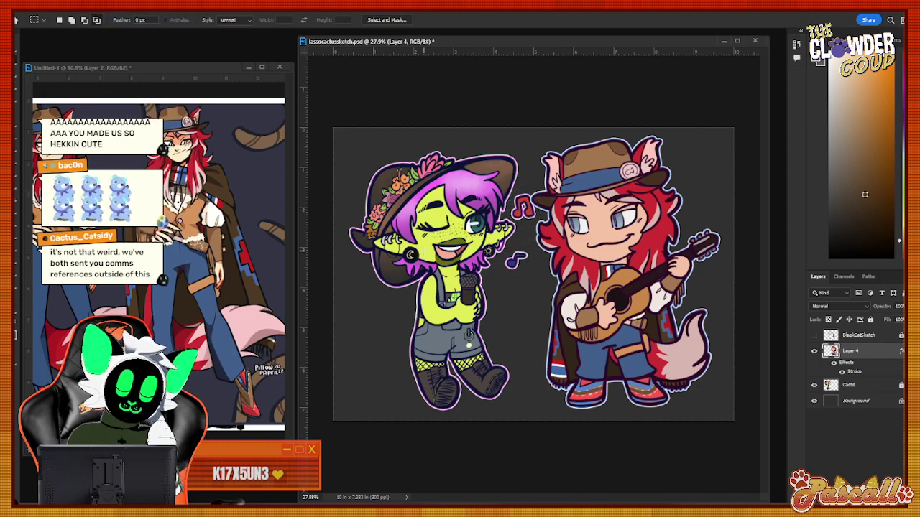
Hide and lock Layer 4, hide the Cactis layer, and show the BlaqkCatSketch layer.
{"action": "left_click", "coordinate": [814, 351]}
{"action": "left_click", "coordinate": [814, 385]}
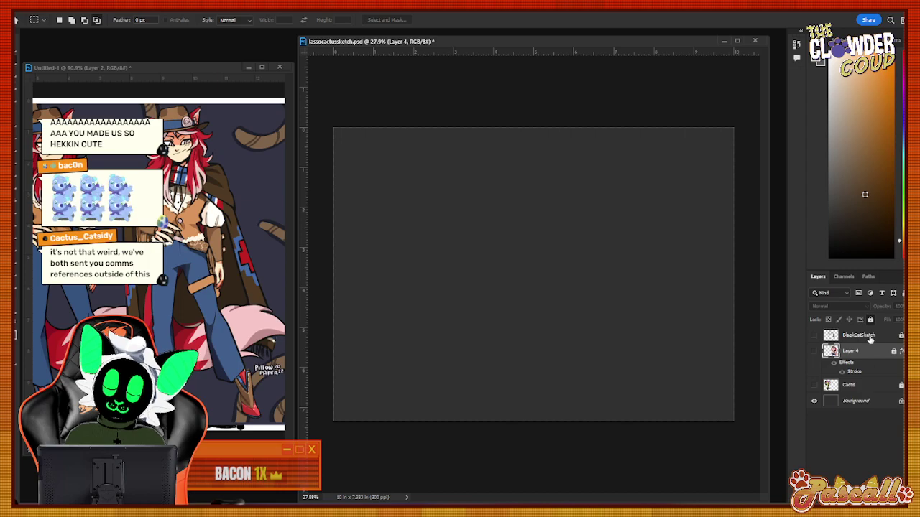
{"action": "left_click", "coordinate": [871, 340]}
{"action": "left_click", "coordinate": [815, 337]}
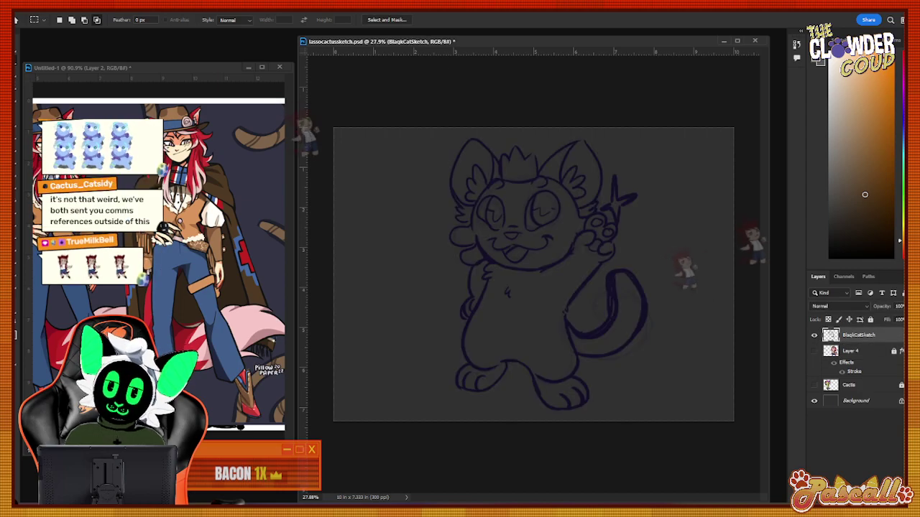
Lower the opacity of the BlaqkCatSketch layer, lock it and add a new empty layer above it.
{"action": "left_click", "coordinate": [904, 307]}
{"action": "left_click", "coordinate": [879, 319]}
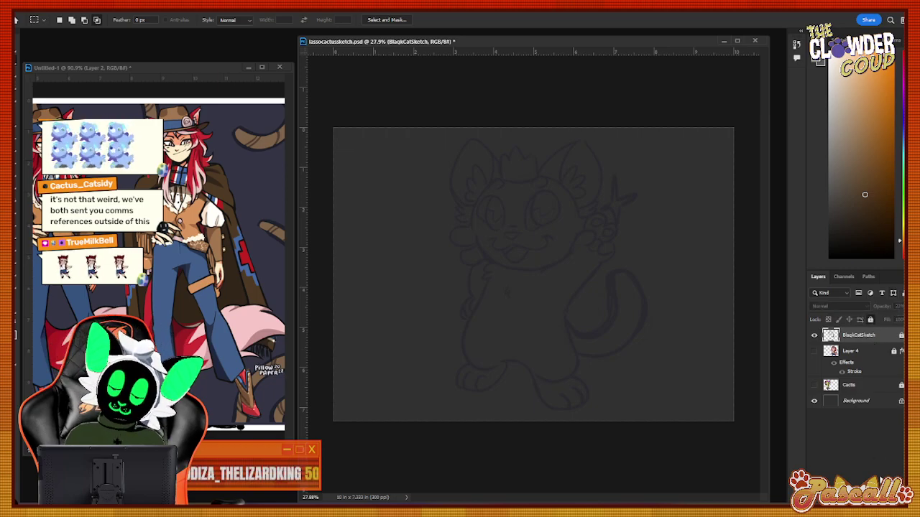
{"action": "key", "text": "ctrl+shift+alt+n"}
Copy the BlaqkCat reference sheet image from Chrome and paste it into the Untitled-1 document in Photoshop.
{"action": "left_click", "coordinate": [207, 74]}
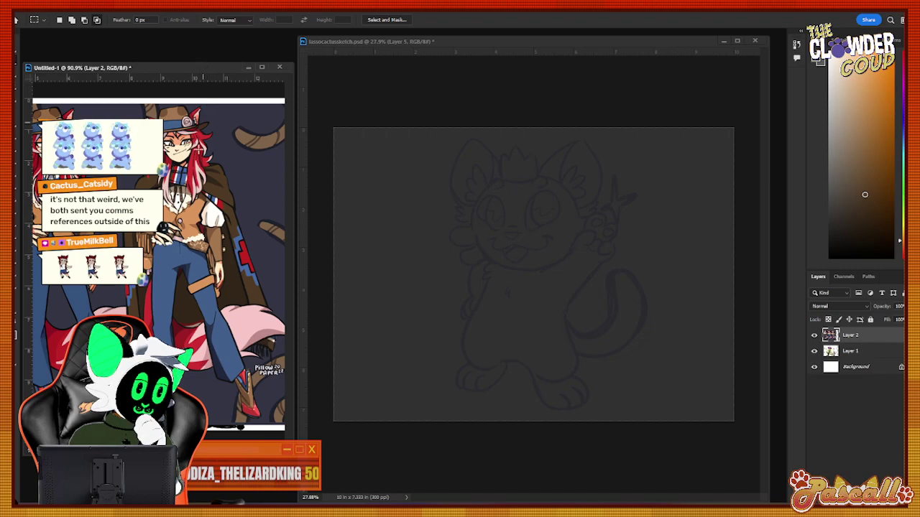
{"action": "mouse_move", "coordinate": [156, 512]}
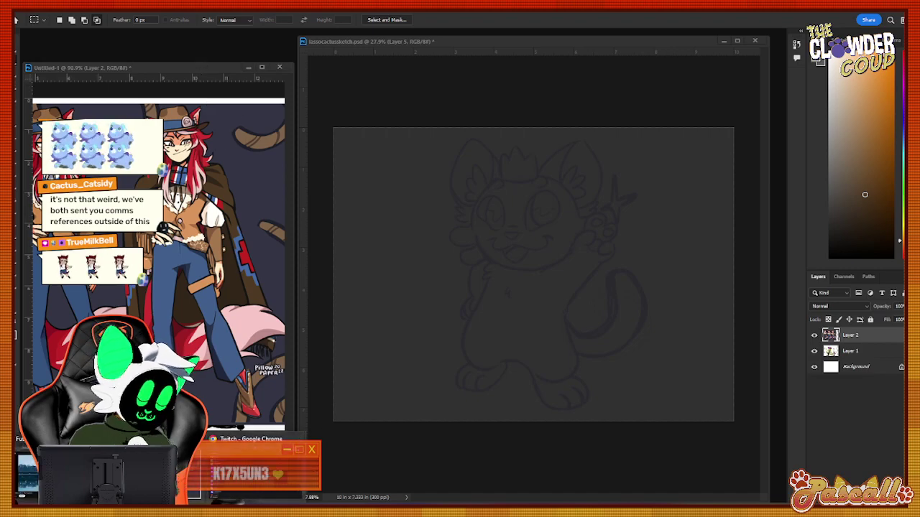
{"action": "left_click", "coordinate": [251, 445]}
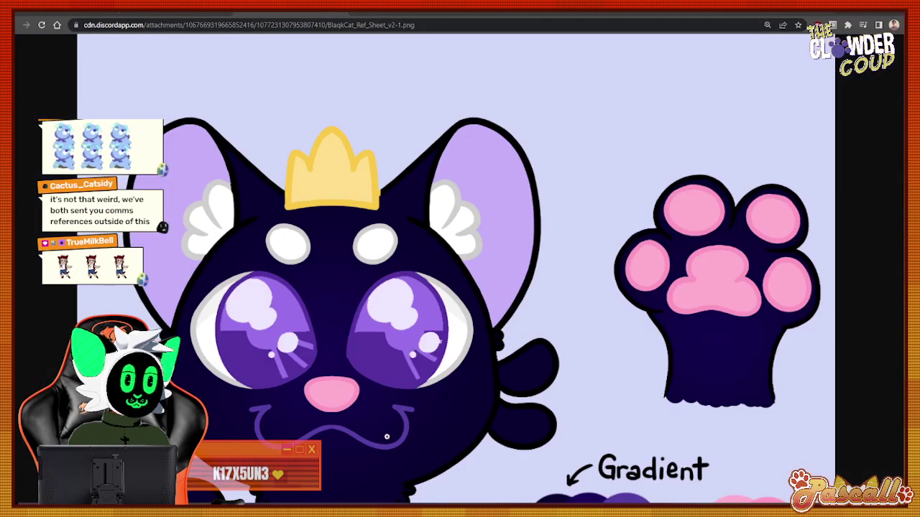
{"action": "right_click", "coordinate": [257, 325]}
{"action": "left_click", "coordinate": [309, 330]}
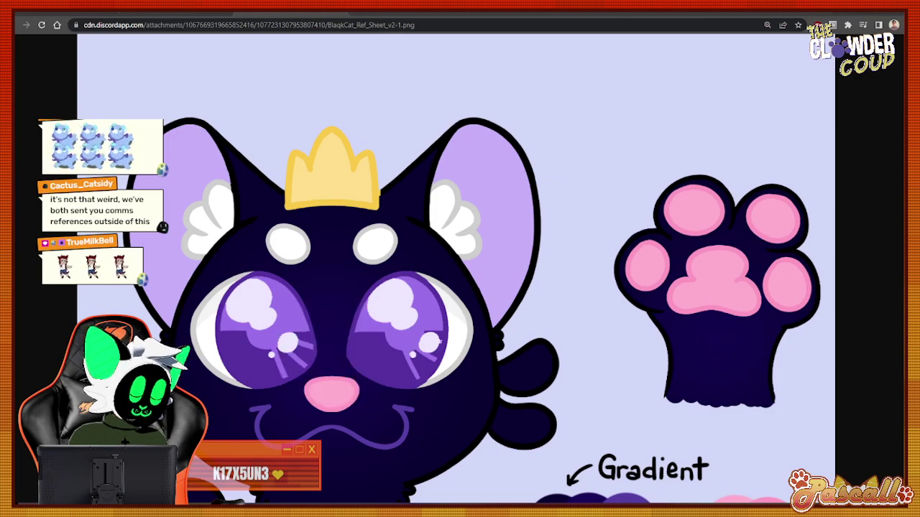
{"action": "mouse_move", "coordinate": [137, 512]}
{"action": "left_click", "coordinate": [251, 467]}
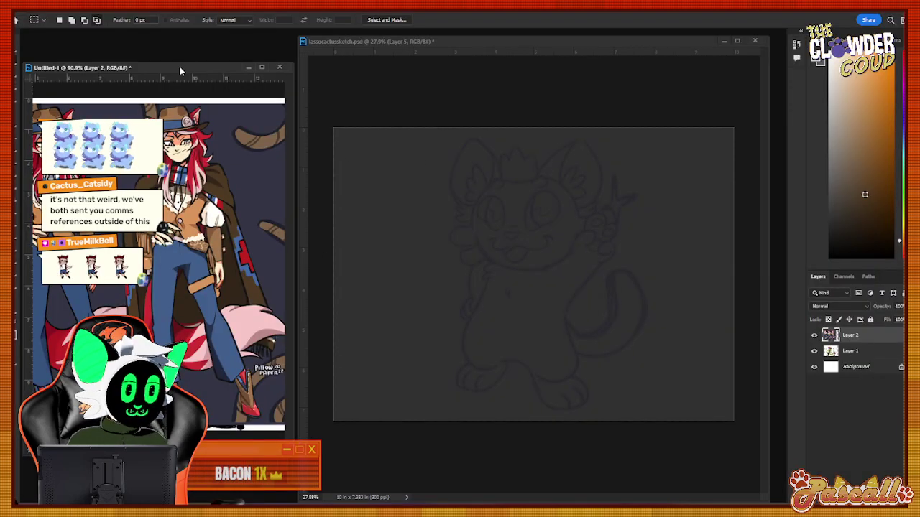
{"action": "key", "text": "ctrl+v"}
Scale the pasted reference sheet to about 63% and position it so the cat, paw and colour swatches fit on the canvas.
{"action": "left_click", "coordinate": [18, 299]}
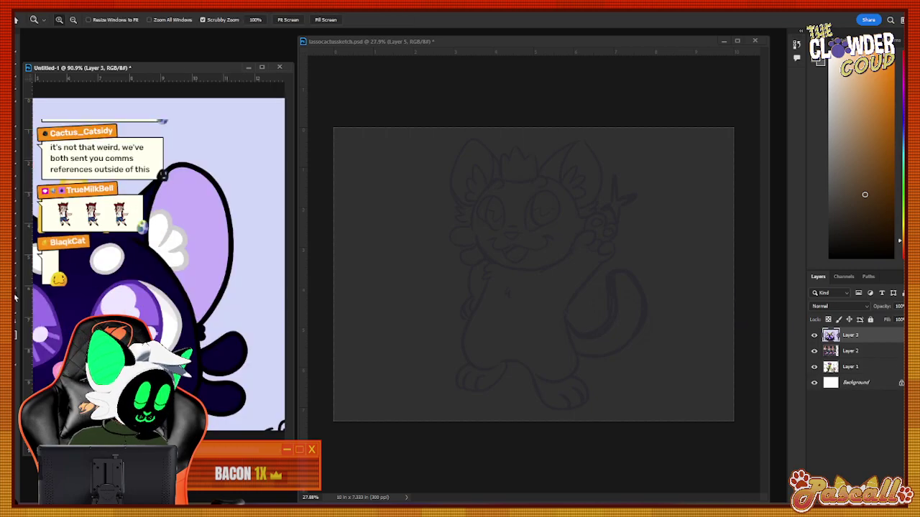
{"action": "left_click_drag", "start_coordinate": [205, 265], "coordinate": [163, 265]}
{"action": "key", "text": "v"}
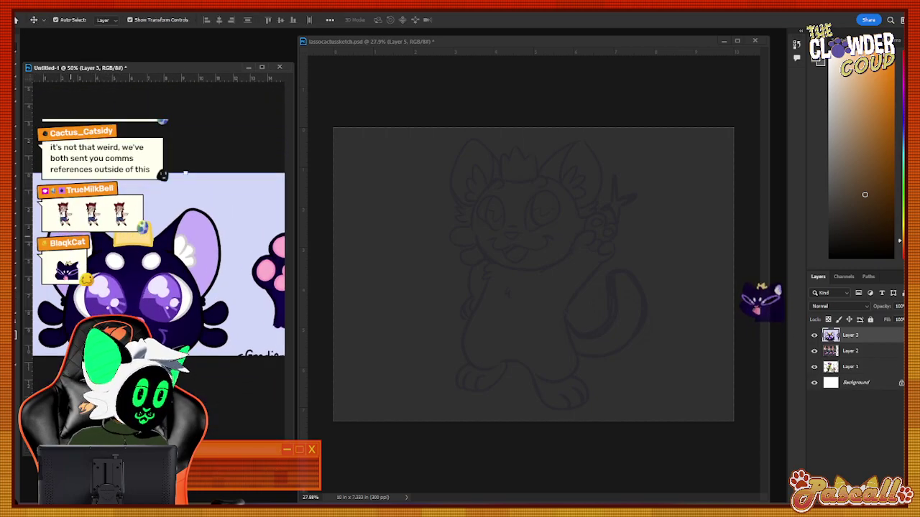
{"action": "left_click_drag", "start_coordinate": [189, 174], "coordinate": [199, 276]}
{"action": "left_click_drag", "start_coordinate": [153, 319], "coordinate": [140, 219]}
{"action": "left_click_drag", "start_coordinate": [174, 180], "coordinate": [173, 185]}
{"action": "left_click_drag", "start_coordinate": [168, 263], "coordinate": [173, 224]}
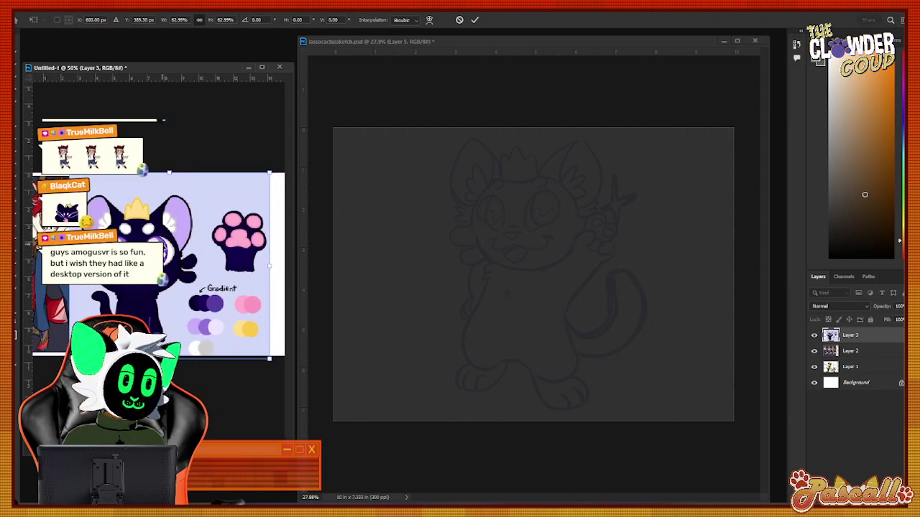
{"action": "key", "text": "Return"}
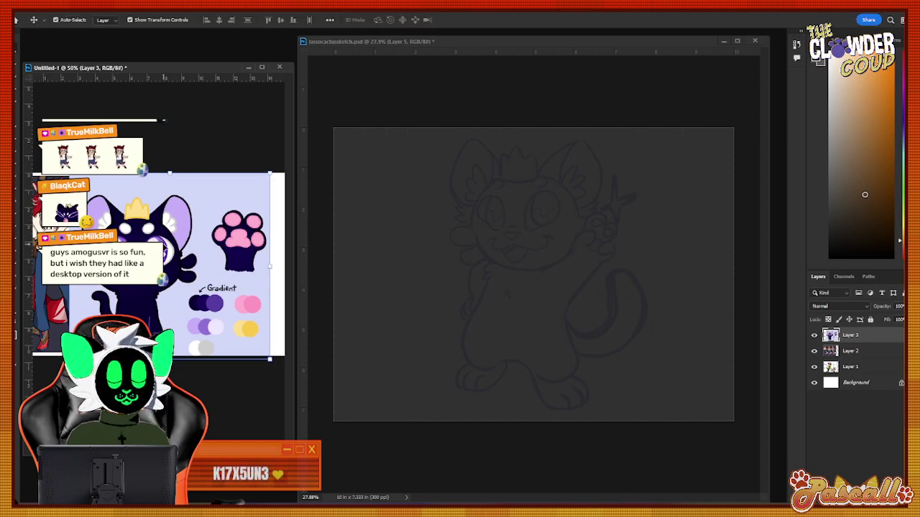
{"action": "left_click", "coordinate": [18, 301]}
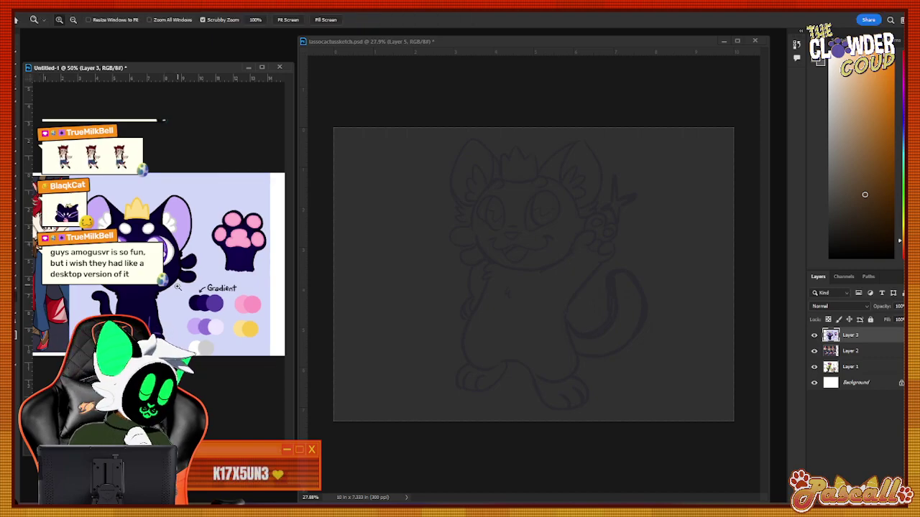
{"action": "left_click_drag", "start_coordinate": [178, 286], "coordinate": [216, 307]}
{"action": "left_click_drag", "start_coordinate": [97, 330], "coordinate": [109, 333]}
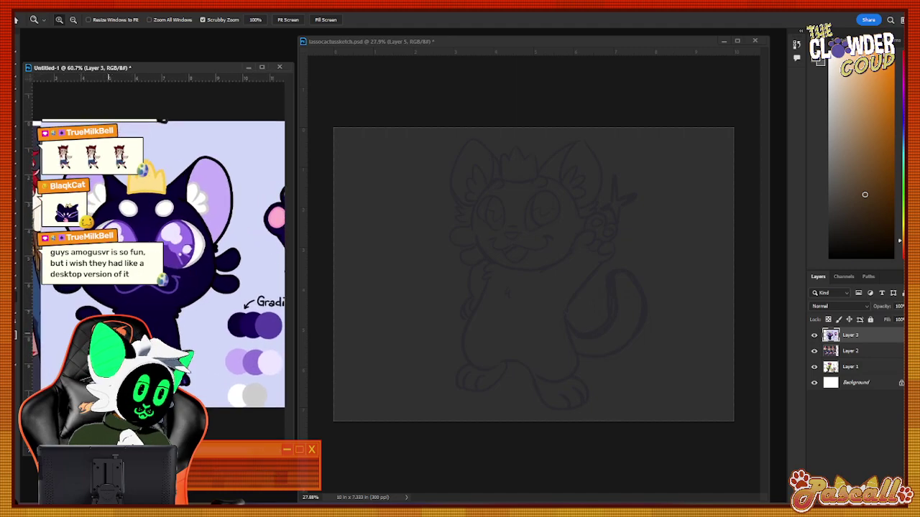
Set up the Brush for inking the cat's face on Layer 5 of lassocactussketch.psd, with smoothing at 79%.
{"action": "key", "text": "b"}
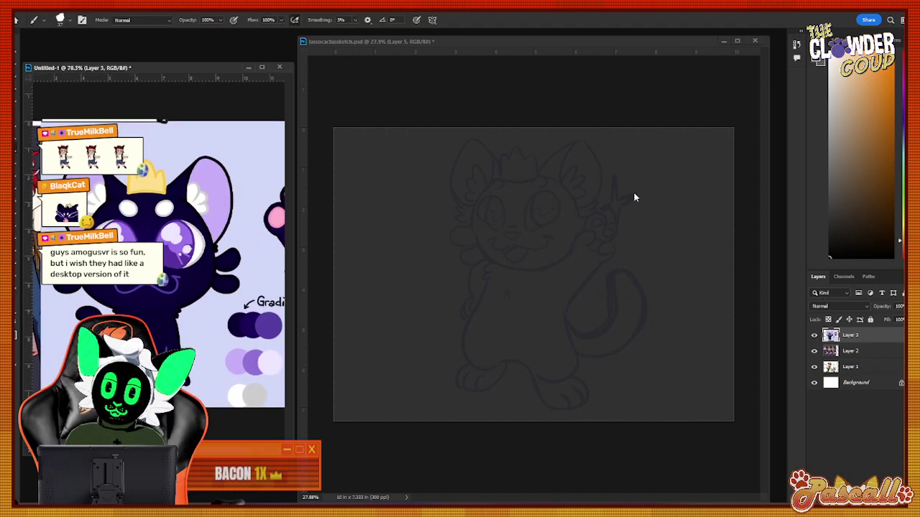
{"action": "left_click", "coordinate": [638, 57]}
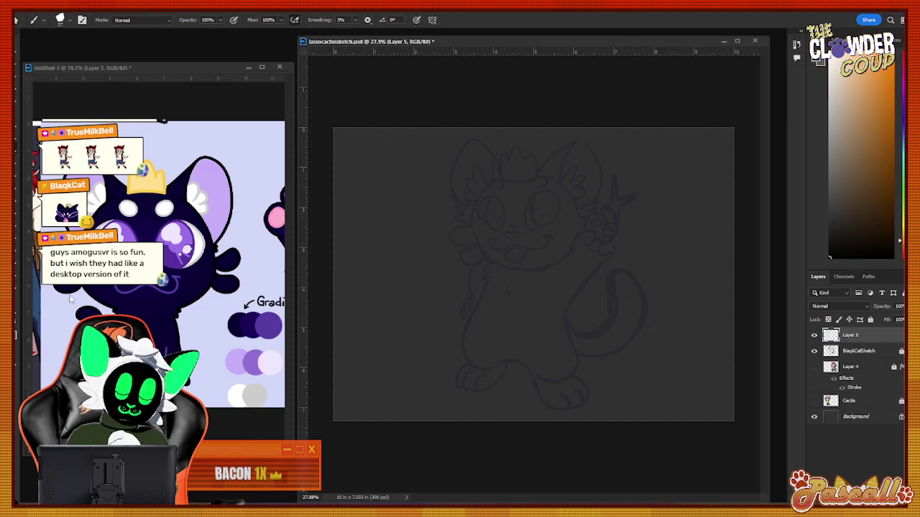
{"action": "key", "text": "z"}
{"action": "left_click_drag", "start_coordinate": [588, 195], "coordinate": [612, 187]}
{"action": "left_click_drag", "start_coordinate": [364, 267], "coordinate": [383, 253]}
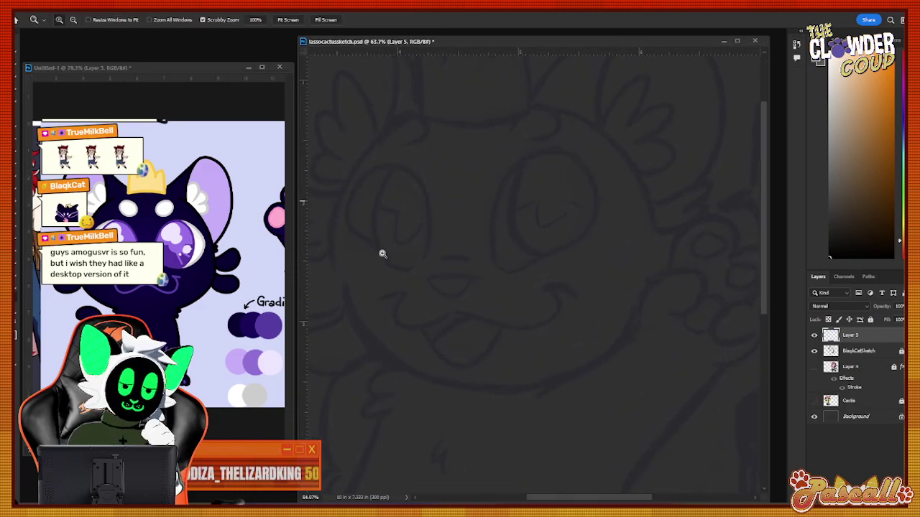
{"action": "key", "text": "b"}
{"action": "left_click", "coordinate": [62, 21]}
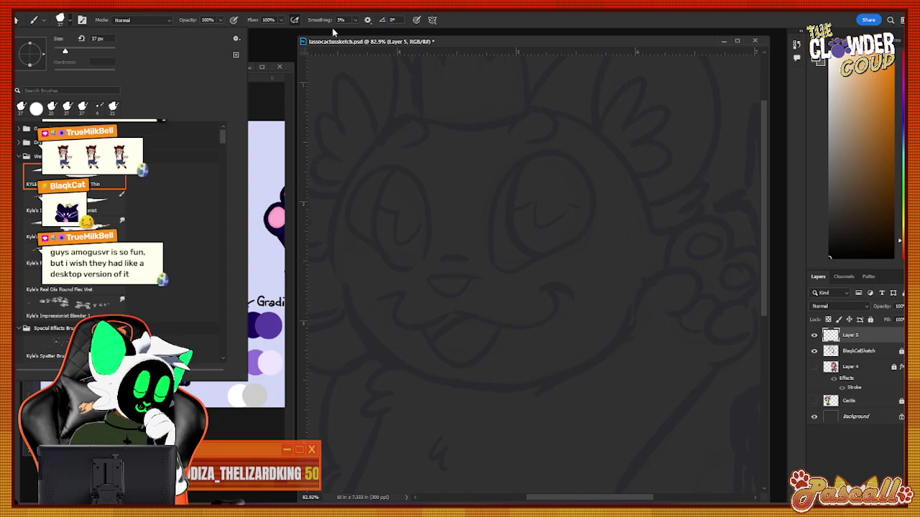
{"action": "key", "text": "Return"}
{"action": "left_click", "coordinate": [62, 21]}
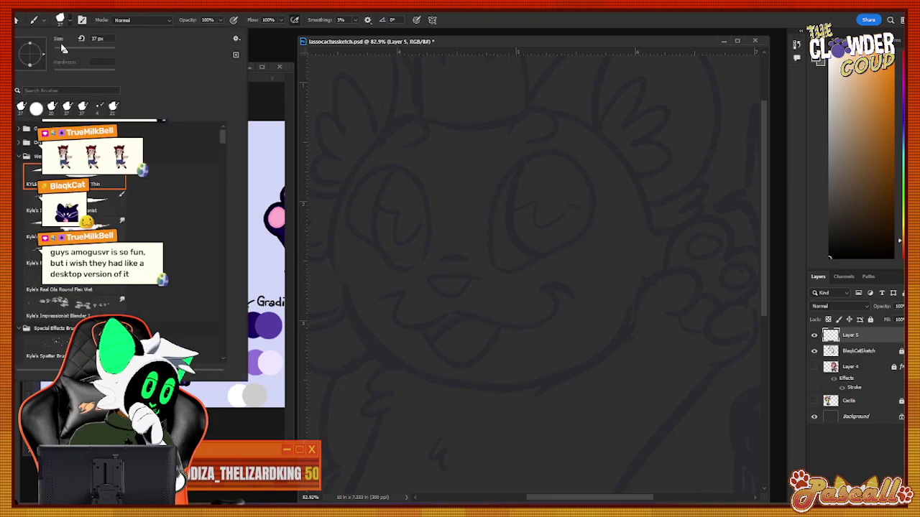
{"action": "left_click", "coordinate": [64, 51]}
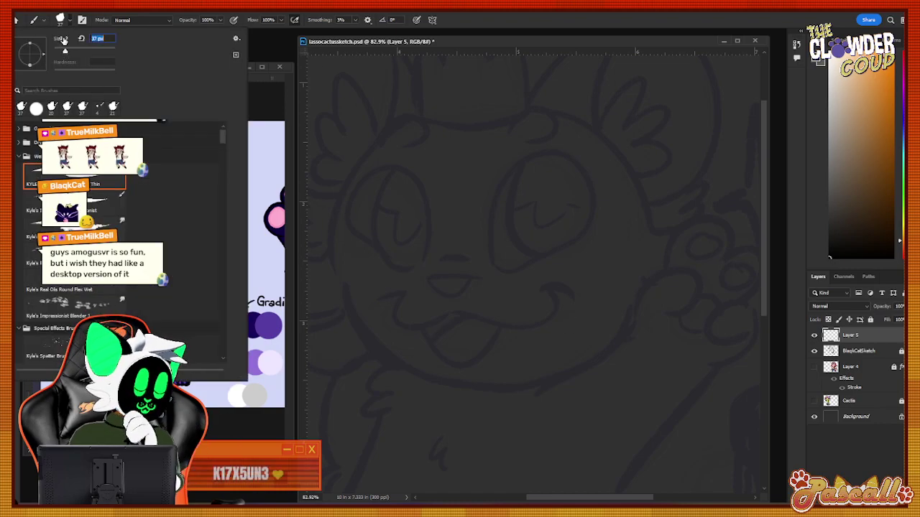
{"action": "key", "text": "Return"}
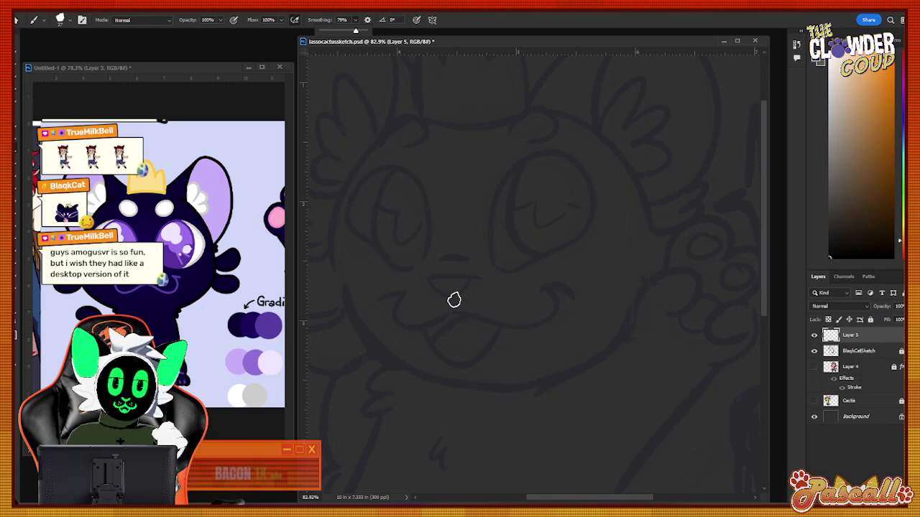
{"action": "left_click", "coordinate": [433, 276]}
{"action": "left_click_drag", "start_coordinate": [433, 276], "coordinate": [475, 275]}
{"action": "key", "text": "ctrl+z"}
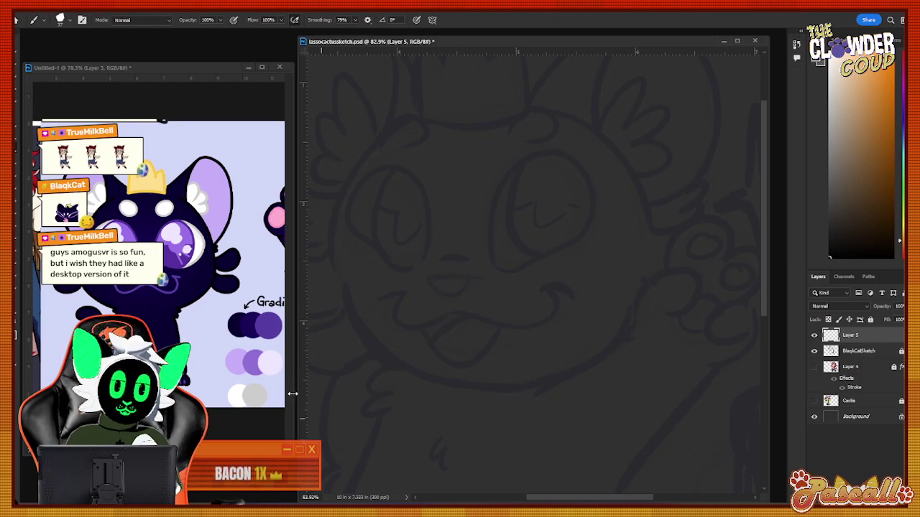
Ink the cat's rounded triangular nose over the sketch and add a short curved line just above it.
{"action": "left_click", "coordinate": [14, 315]}
{"action": "left_click_drag", "start_coordinate": [395, 291], "coordinate": [430, 260]}
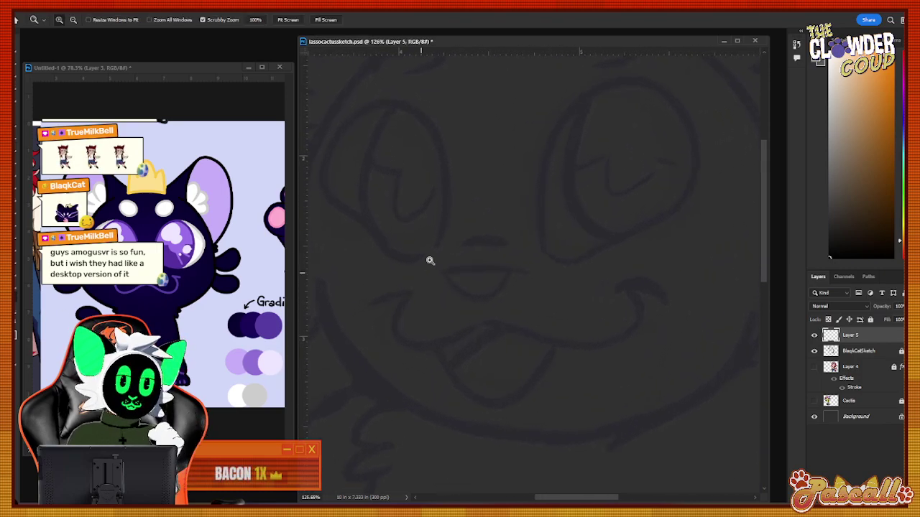
{"action": "key", "text": "b"}
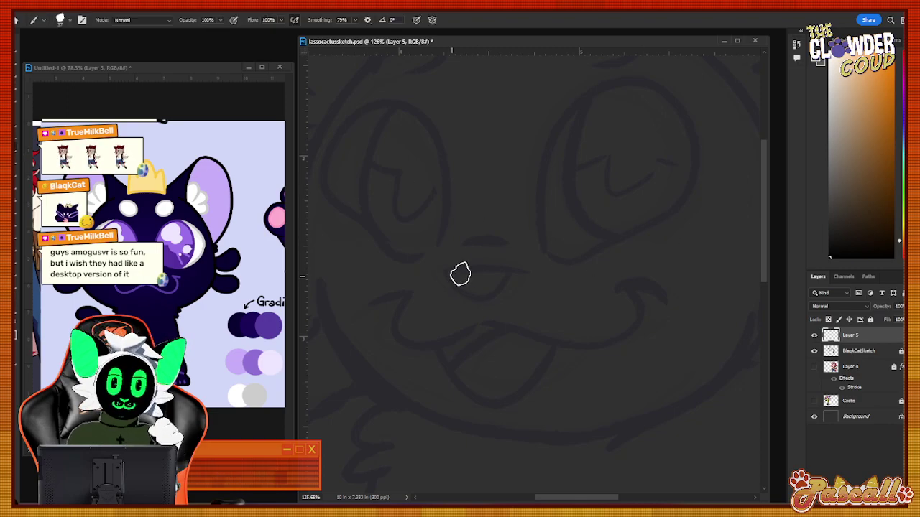
{"action": "mouse_move", "coordinate": [446, 268]}
{"action": "left_mouse_down"}
{"action": "mouse_move", "coordinate": [521, 270]}
{"action": "mouse_move", "coordinate": [489, 266]}
{"action": "mouse_move", "coordinate": [512, 271]}
{"action": "left_mouse_up"}
{"action": "key", "text": "ctrl+z"}
{"action": "key", "text": "ctrl+z"}
{"action": "mouse_move", "coordinate": [446, 268]}
{"action": "left_mouse_down"}
{"action": "mouse_move", "coordinate": [513, 268]}
{"action": "mouse_move", "coordinate": [508, 285]}
{"action": "mouse_move", "coordinate": [481, 299]}
{"action": "mouse_move", "coordinate": [458, 292]}
{"action": "mouse_move", "coordinate": [443, 267]}
{"action": "mouse_move", "coordinate": [467, 304]}
{"action": "mouse_move", "coordinate": [492, 306]}
{"action": "mouse_move", "coordinate": [507, 272]}
{"action": "mouse_move", "coordinate": [457, 268]}
{"action": "mouse_move", "coordinate": [483, 312]}
{"action": "mouse_move", "coordinate": [515, 269]}
{"action": "mouse_move", "coordinate": [438, 272]}
{"action": "left_mouse_up"}
{"action": "key", "text": "ctrl+z"}
{"action": "key", "text": "ctrl+z"}
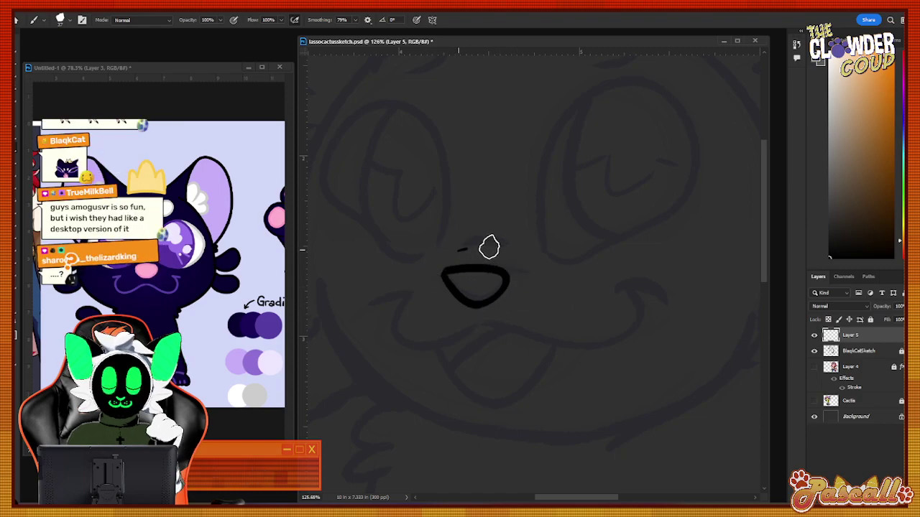
{"action": "mouse_move", "coordinate": [449, 248]}
{"action": "left_mouse_down"}
{"action": "mouse_move", "coordinate": [477, 243]}
{"action": "mouse_move", "coordinate": [504, 249]}
{"action": "left_mouse_up"}
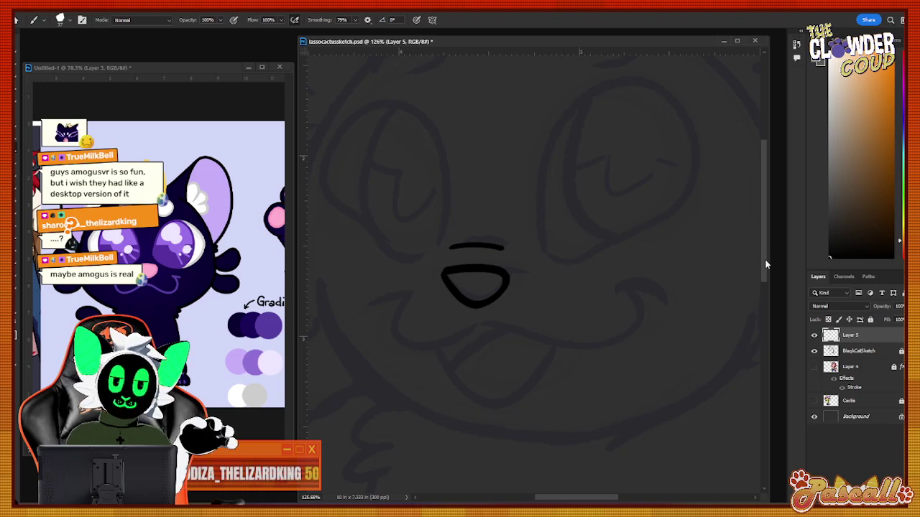
Ink the closed outline of the cat's larger eye over the sketch, redoing the stroke until it follows the shape.
{"action": "left_click_drag", "start_coordinate": [765, 263], "coordinate": [764, 243]}
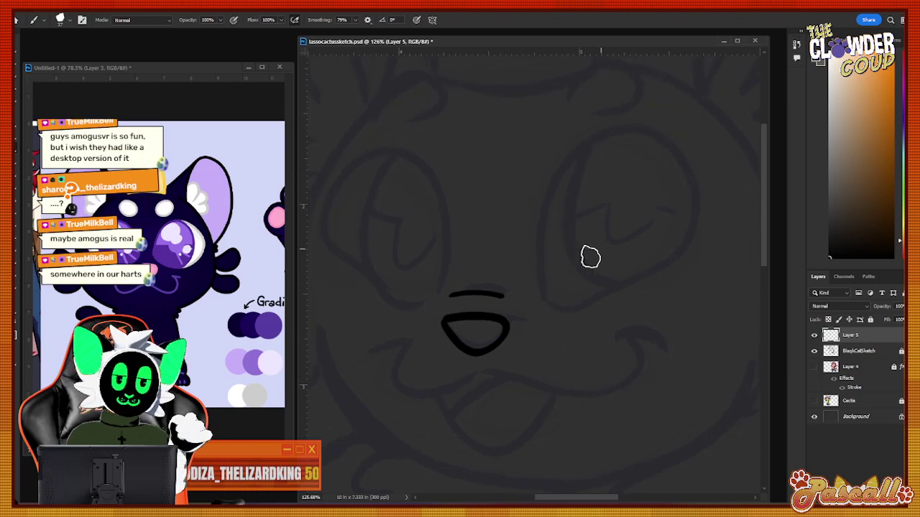
{"action": "mouse_move", "coordinate": [547, 302]}
{"action": "left_mouse_down"}
{"action": "mouse_move", "coordinate": [550, 209]}
{"action": "mouse_move", "coordinate": [595, 142]}
{"action": "mouse_move", "coordinate": [651, 141]}
{"action": "left_mouse_up"}
{"action": "key", "text": "ctrl+z"}
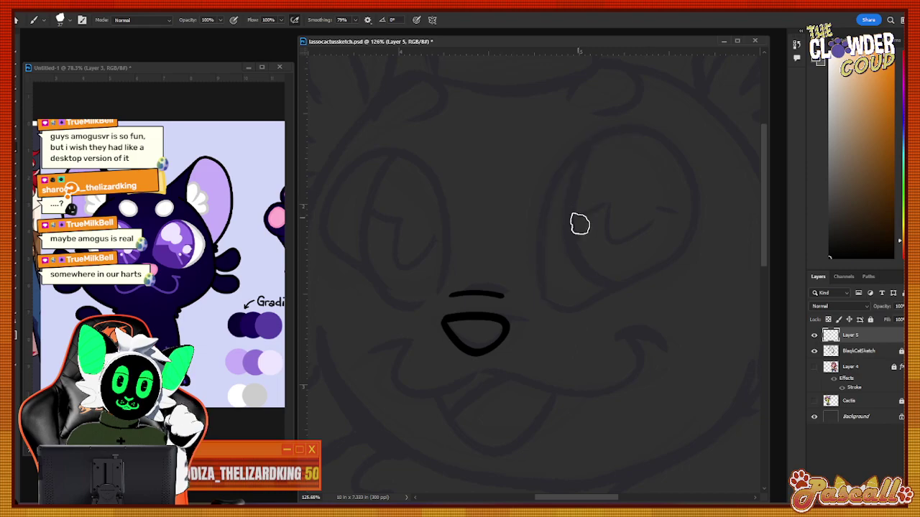
{"action": "mouse_move", "coordinate": [550, 305]}
{"action": "left_mouse_down"}
{"action": "mouse_move", "coordinate": [539, 208]}
{"action": "mouse_move", "coordinate": [602, 126]}
{"action": "mouse_move", "coordinate": [682, 166]}
{"action": "mouse_move", "coordinate": [687, 258]}
{"action": "mouse_move", "coordinate": [575, 314]}
{"action": "mouse_move", "coordinate": [539, 299]}
{"action": "mouse_move", "coordinate": [550, 181]}
{"action": "mouse_move", "coordinate": [640, 123]}
{"action": "mouse_move", "coordinate": [693, 211]}
{"action": "mouse_move", "coordinate": [636, 275]}
{"action": "mouse_move", "coordinate": [579, 317]}
{"action": "mouse_move", "coordinate": [535, 289]}
{"action": "left_mouse_up"}
{"action": "key", "text": "ctrl+z"}
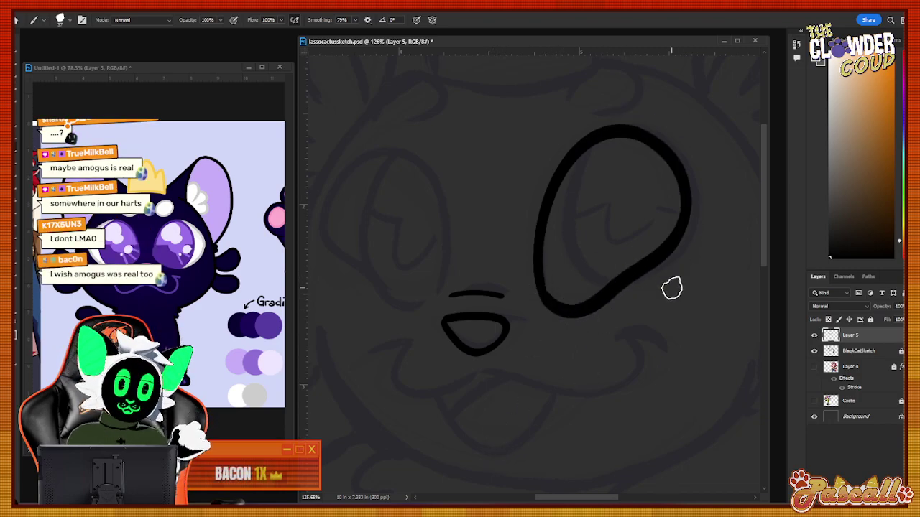
{"action": "key", "text": "ctrl+z"}
{"action": "mouse_move", "coordinate": [544, 295]}
{"action": "left_mouse_down"}
{"action": "mouse_move", "coordinate": [563, 158]}
{"action": "mouse_move", "coordinate": [658, 132]}
{"action": "mouse_move", "coordinate": [694, 224]}
{"action": "mouse_move", "coordinate": [594, 303]}
{"action": "mouse_move", "coordinate": [544, 298]}
{"action": "left_mouse_up"}
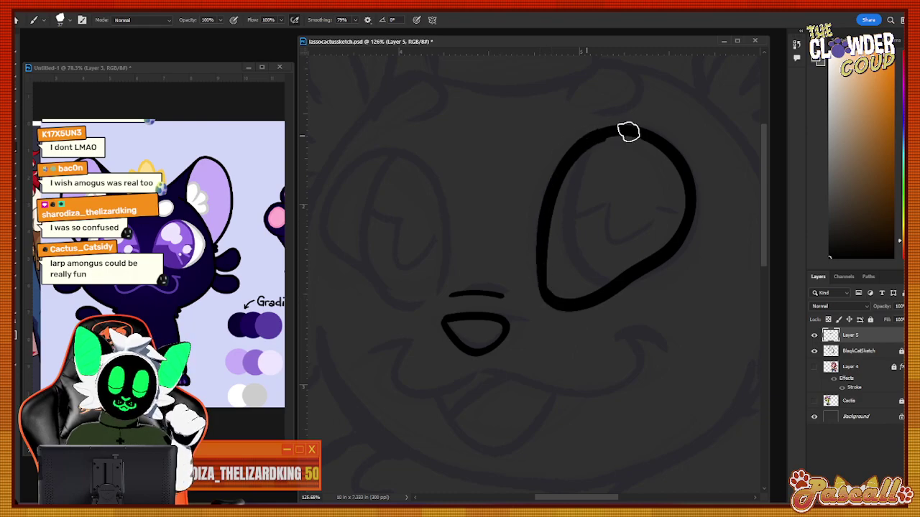
Try to thicken the upper and inner edge of the larger eye's outline with an extra brush stroke.
{"action": "mouse_move", "coordinate": [542, 261]}
{"action": "left_mouse_down"}
{"action": "mouse_move", "coordinate": [568, 168]}
{"action": "mouse_move", "coordinate": [621, 132]}
{"action": "mouse_move", "coordinate": [690, 224]}
{"action": "left_mouse_up"}
{"action": "key", "text": "ctrl+z"}
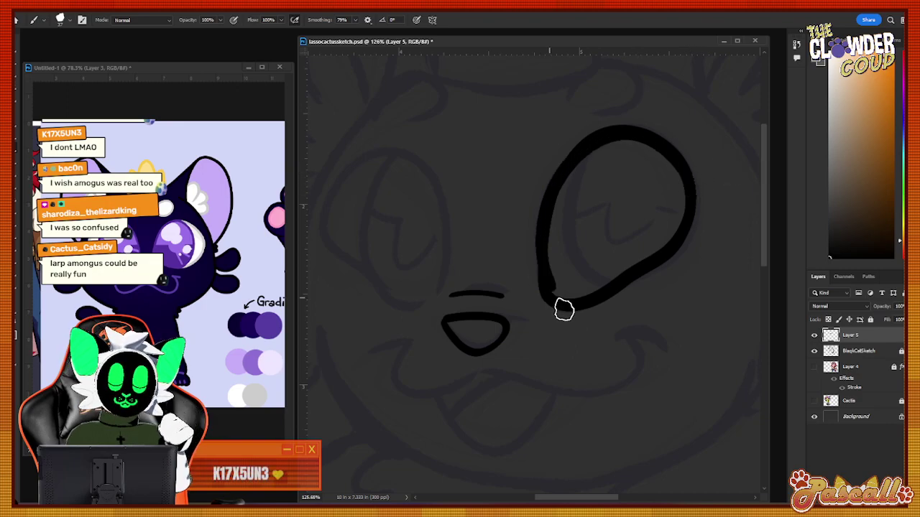
{"action": "mouse_move", "coordinate": [652, 136]}
{"action": "left_mouse_down"}
{"action": "mouse_move", "coordinate": [551, 186]}
{"action": "mouse_move", "coordinate": [555, 310]}
{"action": "left_mouse_up"}
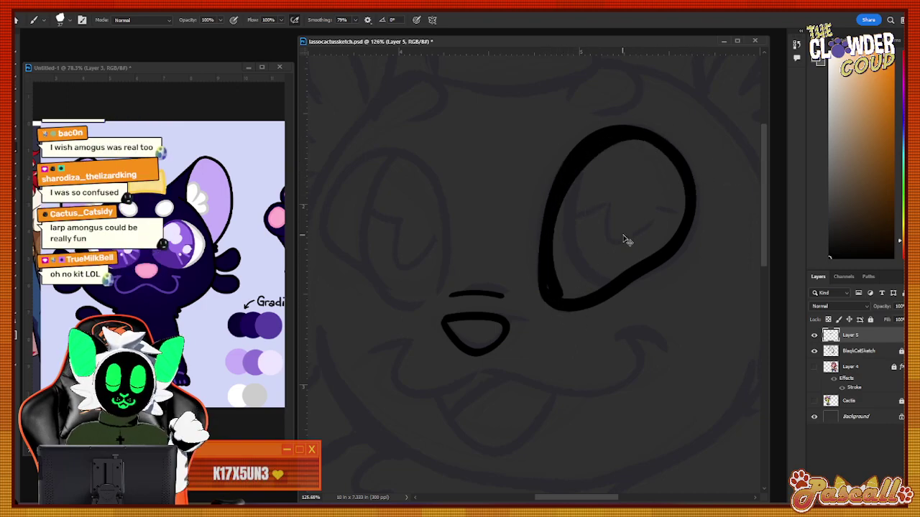
{"action": "key", "text": "ctrl+z"}
{"action": "mouse_move", "coordinate": [624, 127]}
{"action": "left_mouse_down"}
{"action": "mouse_move", "coordinate": [525, 215]}
{"action": "mouse_move", "coordinate": [554, 323]}
{"action": "left_mouse_up"}
{"action": "key", "text": "ctrl+z"}
{"action": "mouse_move", "coordinate": [640, 133]}
{"action": "left_mouse_down"}
{"action": "mouse_move", "coordinate": [556, 170]}
{"action": "mouse_move", "coordinate": [541, 295]}
{"action": "left_mouse_up"}
{"action": "key", "text": "ctrl+z"}
{"action": "mouse_move", "coordinate": [631, 134]}
{"action": "left_mouse_down"}
{"action": "mouse_move", "coordinate": [536, 235]}
{"action": "mouse_move", "coordinate": [554, 303]}
{"action": "mouse_move", "coordinate": [579, 321]}
{"action": "left_mouse_up"}
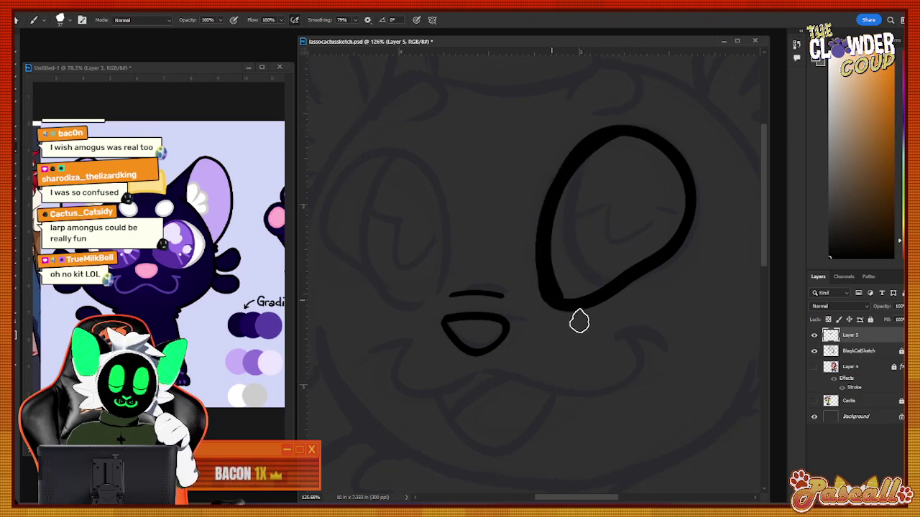
{"action": "key", "text": "ctrl+z"}
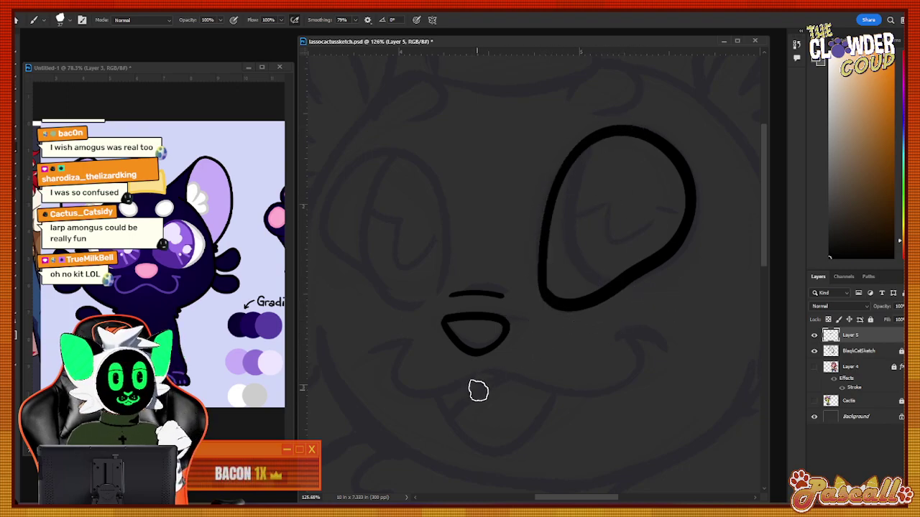
{"action": "mouse_move", "coordinate": [581, 300]}
{"action": "left_mouse_down"}
{"action": "mouse_move", "coordinate": [543, 268]}
{"action": "mouse_move", "coordinate": [583, 150]}
{"action": "mouse_move", "coordinate": [601, 134]}
{"action": "left_mouse_up"}
{"action": "key", "text": "ctrl+z"}
{"action": "mouse_move", "coordinate": [552, 183]}
{"action": "left_mouse_down"}
{"action": "mouse_move", "coordinate": [543, 277]}
{"action": "mouse_move", "coordinate": [575, 304]}
{"action": "left_mouse_up"}
{"action": "key", "text": "ctrl+z"}
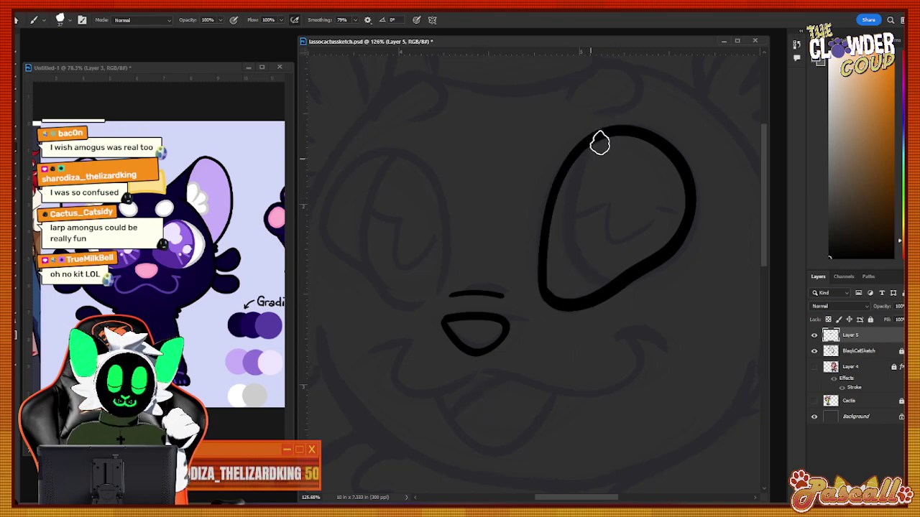
{"action": "mouse_move", "coordinate": [550, 191]}
{"action": "left_mouse_down"}
{"action": "mouse_move", "coordinate": [542, 286]}
{"action": "mouse_move", "coordinate": [573, 311]}
{"action": "left_mouse_up"}
{"action": "key", "text": "ctrl+z"}
{"action": "mouse_move", "coordinate": [597, 137]}
{"action": "left_mouse_down"}
{"action": "mouse_move", "coordinate": [545, 214]}
{"action": "mouse_move", "coordinate": [547, 294]}
{"action": "mouse_move", "coordinate": [575, 314]}
{"action": "left_mouse_up"}
{"action": "key", "text": "ctrl+z"}
{"action": "mouse_move", "coordinate": [593, 137]}
{"action": "left_mouse_down"}
{"action": "mouse_move", "coordinate": [540, 235]}
{"action": "mouse_move", "coordinate": [565, 310]}
{"action": "left_mouse_up"}
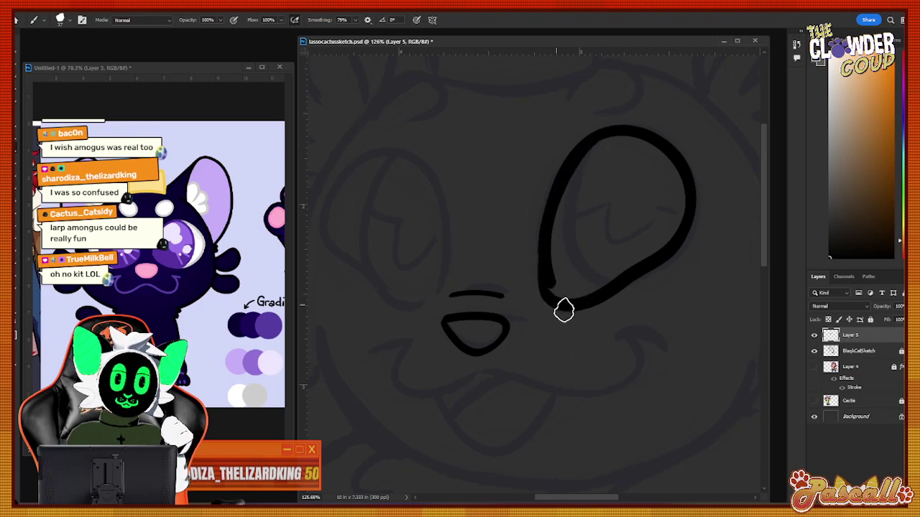
{"action": "key", "text": "ctrl+z"}
{"action": "mouse_move", "coordinate": [602, 136]}
{"action": "left_mouse_down"}
{"action": "mouse_move", "coordinate": [542, 294]}
{"action": "mouse_move", "coordinate": [565, 311]}
{"action": "left_mouse_up"}
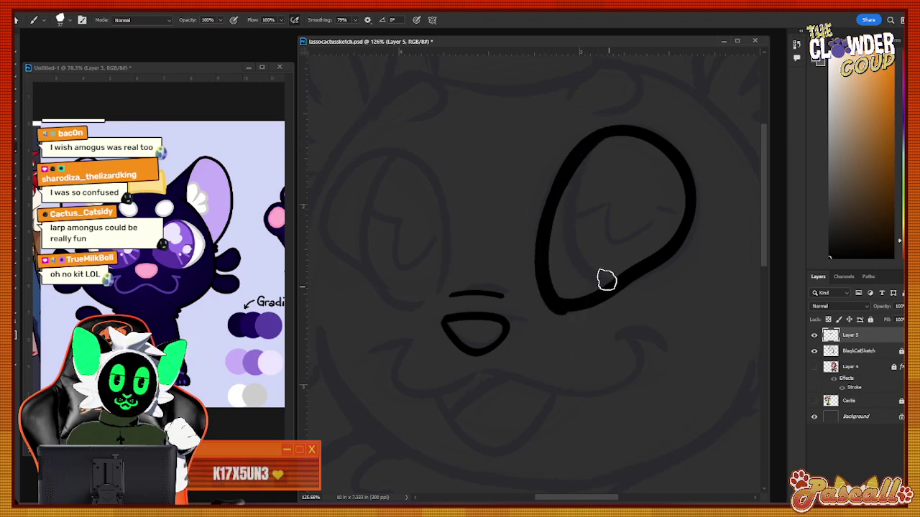
{"action": "key", "text": "ctrl+z"}
Thicken the inner side and lower inner corner of the right-hand eye's outline with black brush strokes.
{"action": "mouse_move", "coordinate": [600, 136]}
{"action": "left_mouse_down"}
{"action": "mouse_move", "coordinate": [540, 241]}
{"action": "mouse_move", "coordinate": [550, 301]}
{"action": "mouse_move", "coordinate": [581, 312]}
{"action": "left_mouse_up"}
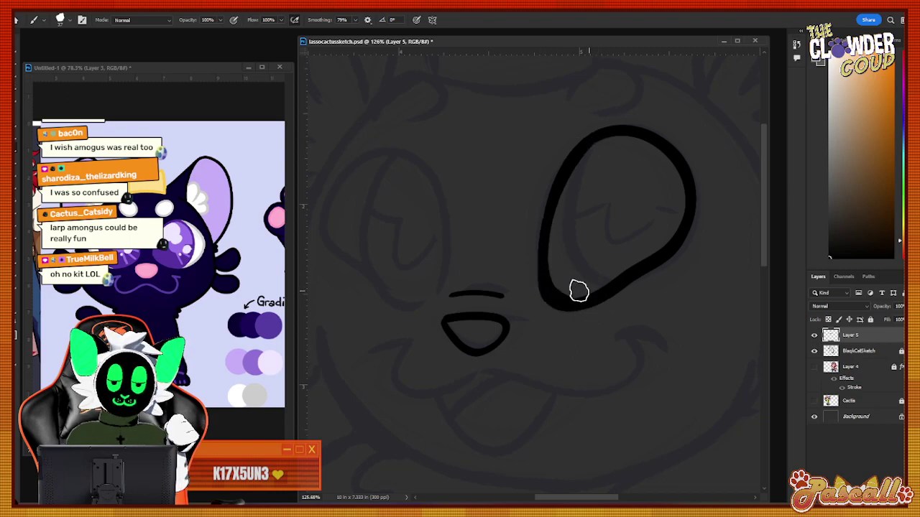
{"action": "left_click_drag", "start_coordinate": [544, 267], "coordinate": [584, 309]}
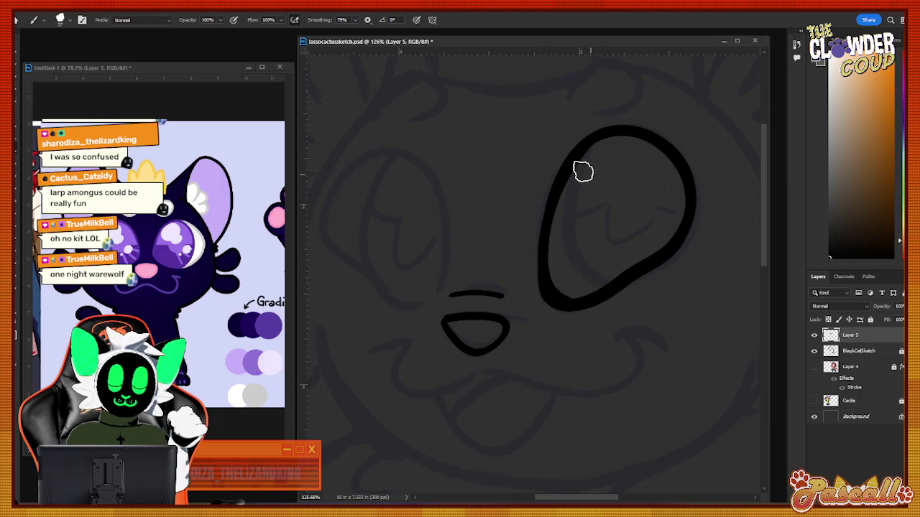
{"action": "mouse_move", "coordinate": [570, 175]}
{"action": "left_mouse_down"}
{"action": "mouse_move", "coordinate": [583, 275]}
{"action": "mouse_move", "coordinate": [605, 287]}
{"action": "left_mouse_up"}
{"action": "key", "text": "ctrl+z"}
{"action": "mouse_move", "coordinate": [579, 159]}
{"action": "left_mouse_down"}
{"action": "mouse_move", "coordinate": [568, 250]}
{"action": "mouse_move", "coordinate": [651, 249]}
{"action": "left_mouse_up"}
{"action": "key", "text": "ctrl+z"}
{"action": "mouse_move", "coordinate": [580, 155]}
{"action": "left_mouse_down"}
{"action": "mouse_move", "coordinate": [567, 250]}
{"action": "mouse_move", "coordinate": [641, 280]}
{"action": "mouse_move", "coordinate": [678, 243]}
{"action": "left_mouse_up"}
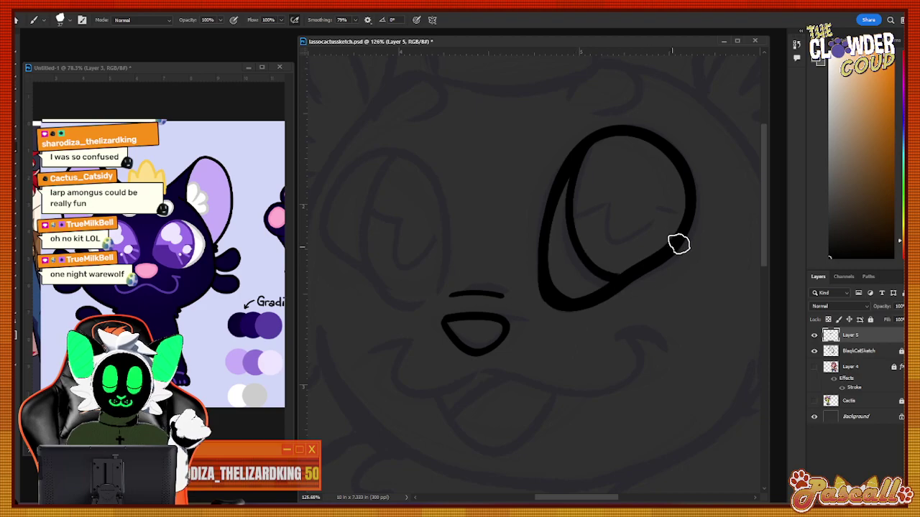
{"action": "key", "text": "ctrl+z"}
{"action": "mouse_move", "coordinate": [587, 144]}
{"action": "left_mouse_down"}
{"action": "mouse_move", "coordinate": [610, 292]}
{"action": "mouse_move", "coordinate": [702, 247]}
{"action": "left_mouse_up"}
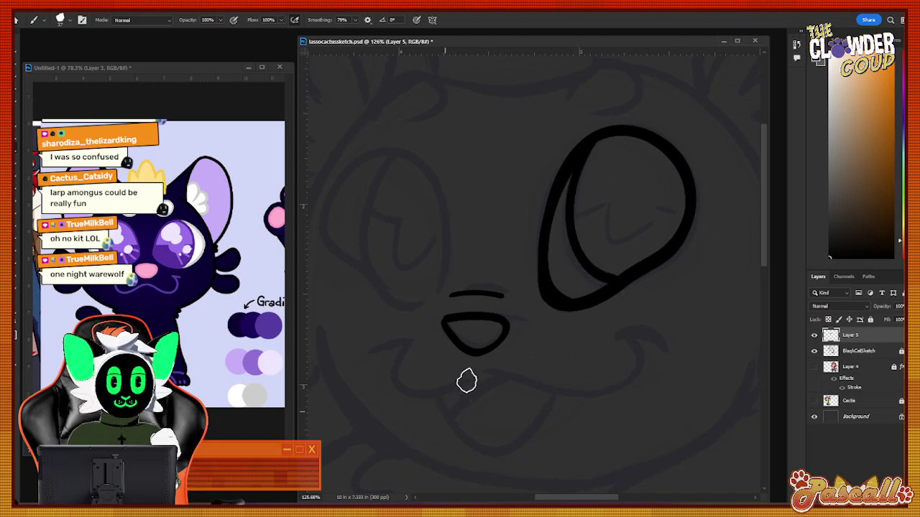
{"action": "key", "text": "ctrl+z"}
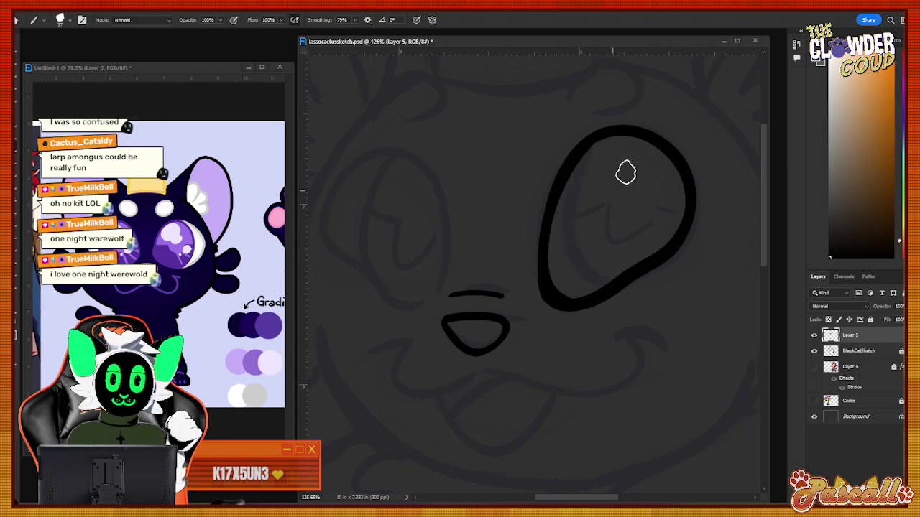
{"action": "mouse_move", "coordinate": [588, 144]}
{"action": "left_mouse_down"}
{"action": "mouse_move", "coordinate": [665, 239]}
{"action": "mouse_move", "coordinate": [661, 136]}
{"action": "left_mouse_up"}
{"action": "key", "text": "ctrl+z"}
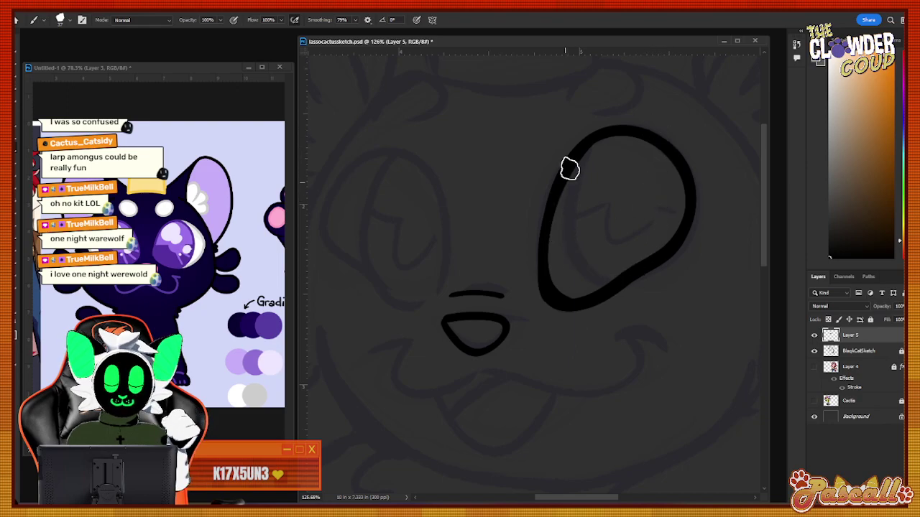
{"action": "mouse_move", "coordinate": [571, 160]}
{"action": "left_mouse_down"}
{"action": "mouse_move", "coordinate": [634, 274]}
{"action": "mouse_move", "coordinate": [667, 112]}
{"action": "left_mouse_up"}
{"action": "key", "text": "ctrl+z"}
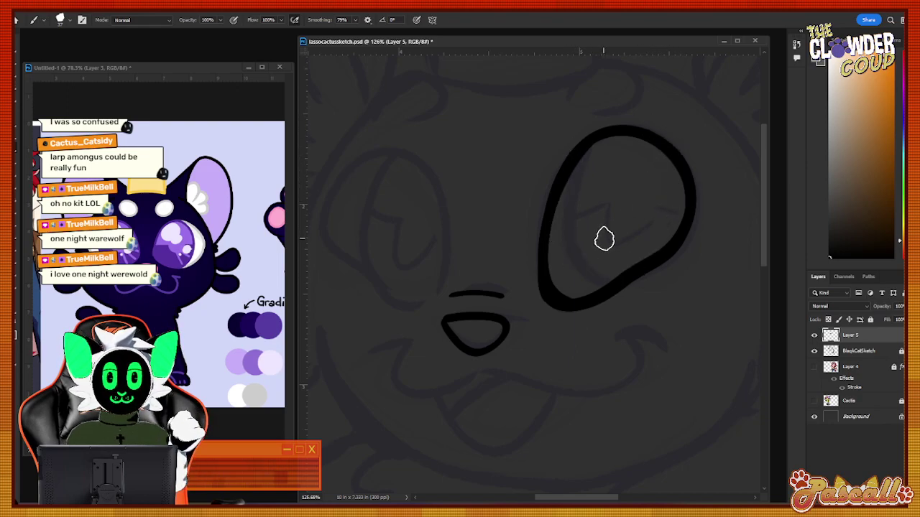
{"action": "mouse_move", "coordinate": [573, 150]}
{"action": "left_mouse_down"}
{"action": "mouse_move", "coordinate": [659, 263]}
{"action": "mouse_move", "coordinate": [660, 126]}
{"action": "left_mouse_up"}
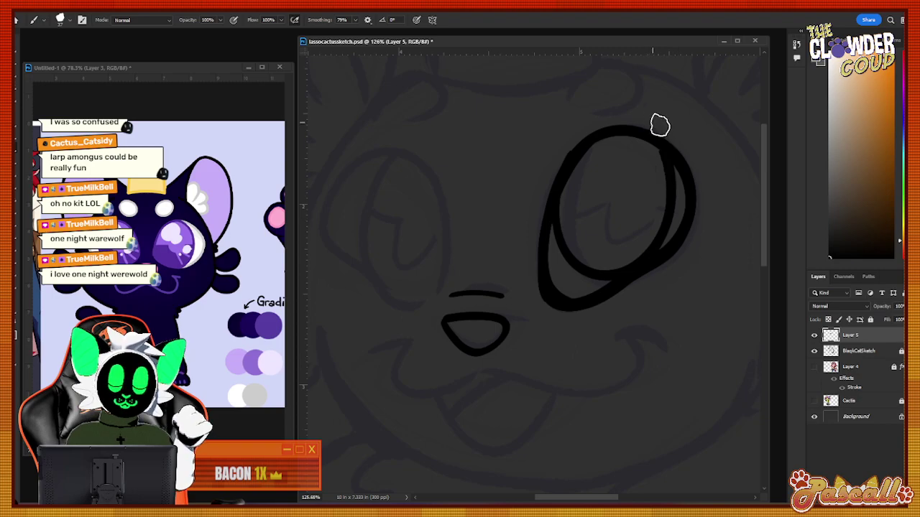
{"action": "key", "text": "ctrl+z"}
Ink the large oval iris inside the right-hand eye, meeting the upper part of the eye outline.
{"action": "mouse_move", "coordinate": [565, 164]}
{"action": "left_mouse_down"}
{"action": "mouse_move", "coordinate": [663, 256]}
{"action": "mouse_move", "coordinate": [657, 135]}
{"action": "left_mouse_up"}
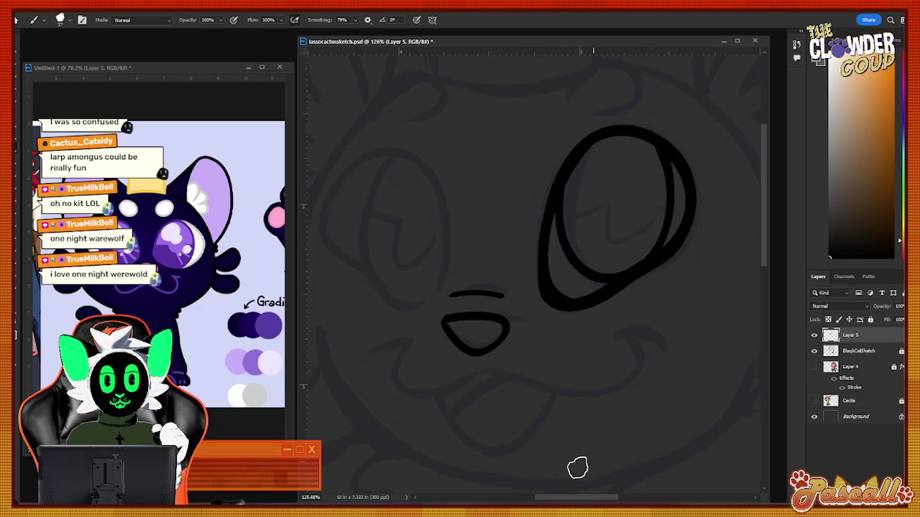
Ink the cat's wide smile with curled corners and the open lower mouth with its tongue line, following the sketch.
{"action": "mouse_move", "coordinate": [579, 468]}
{"action": "left_mouse_down"}
{"action": "mouse_move", "coordinate": [622, 464]}
{"action": "mouse_move", "coordinate": [596, 447]}
{"action": "left_mouse_up"}
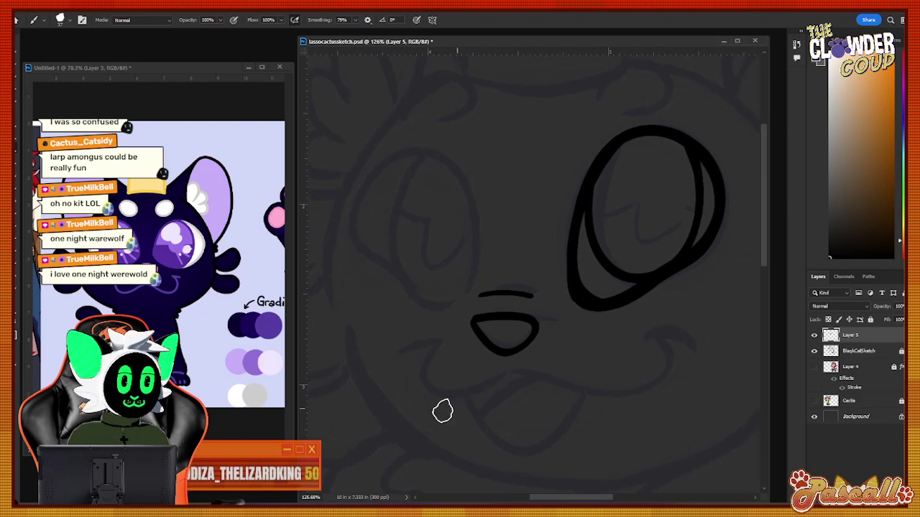
{"action": "mouse_move", "coordinate": [404, 350]}
{"action": "left_mouse_down"}
{"action": "mouse_move", "coordinate": [451, 342]}
{"action": "mouse_move", "coordinate": [418, 377]}
{"action": "mouse_move", "coordinate": [468, 399]}
{"action": "mouse_move", "coordinate": [507, 376]}
{"action": "mouse_move", "coordinate": [536, 376]}
{"action": "mouse_move", "coordinate": [568, 396]}
{"action": "mouse_move", "coordinate": [637, 401]}
{"action": "mouse_move", "coordinate": [675, 353]}
{"action": "mouse_move", "coordinate": [636, 332]}
{"action": "mouse_move", "coordinate": [683, 332]}
{"action": "left_mouse_up"}
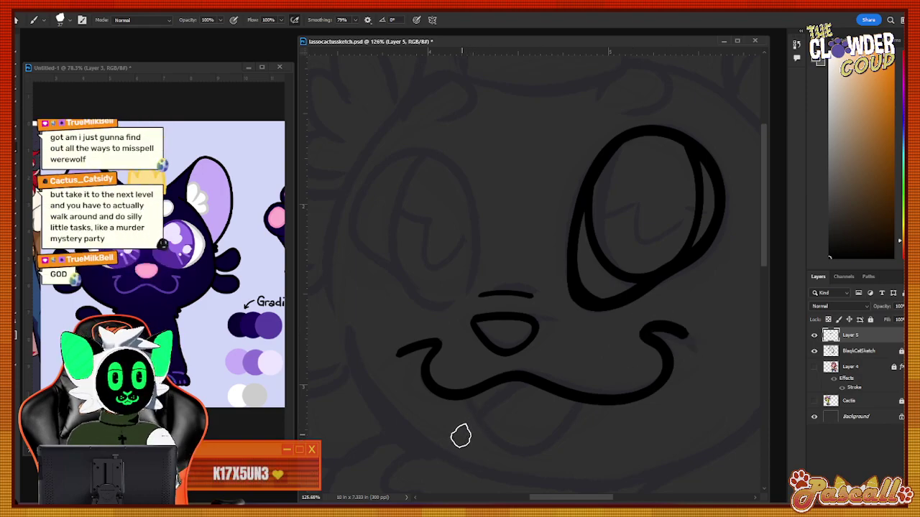
{"action": "left_click_drag", "start_coordinate": [549, 441], "coordinate": [591, 376]}
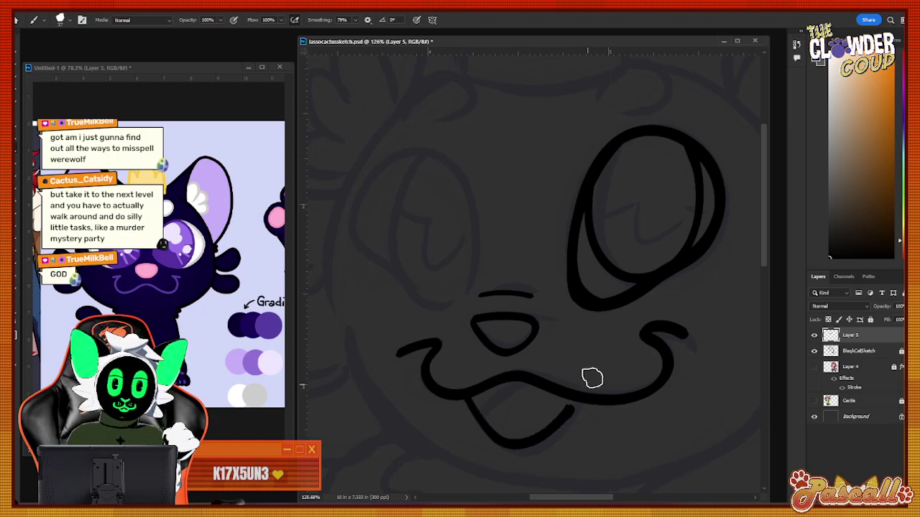
{"action": "key", "text": "ctrl+z"}
{"action": "mouse_move", "coordinate": [466, 396]}
{"action": "left_mouse_down"}
{"action": "mouse_move", "coordinate": [489, 432]}
{"action": "mouse_move", "coordinate": [568, 436]}
{"action": "mouse_move", "coordinate": [588, 380]}
{"action": "left_mouse_up"}
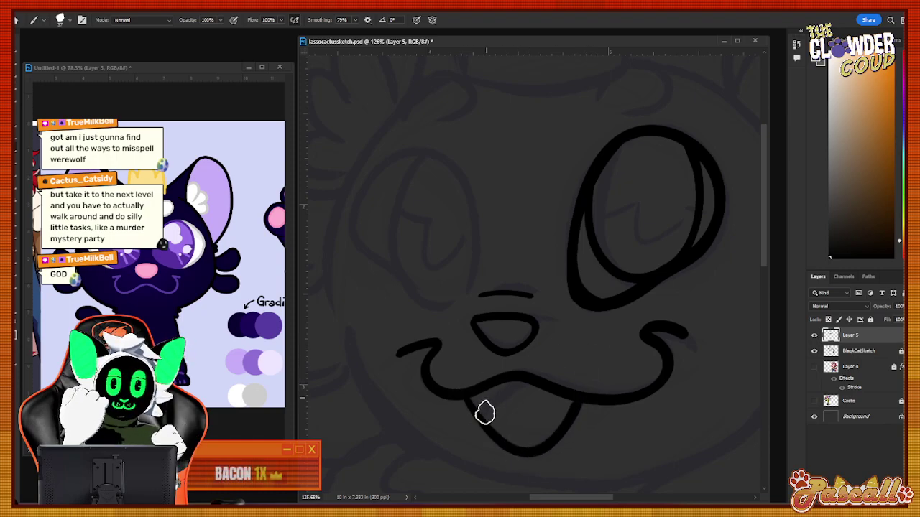
{"action": "mouse_move", "coordinate": [483, 419]}
{"action": "left_mouse_down"}
{"action": "mouse_move", "coordinate": [535, 377]}
{"action": "mouse_move", "coordinate": [593, 393]}
{"action": "left_mouse_up"}
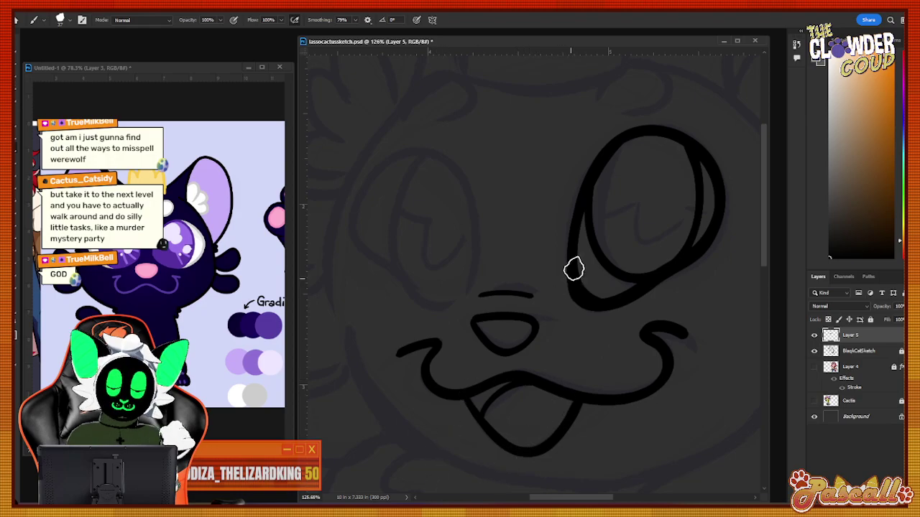
Ink the left-hand eye's thick black outline and the oval iris inside it.
{"action": "mouse_move", "coordinate": [467, 279]}
{"action": "left_mouse_down"}
{"action": "mouse_move", "coordinate": [480, 233]}
{"action": "mouse_move", "coordinate": [433, 149]}
{"action": "mouse_move", "coordinate": [351, 193]}
{"action": "mouse_move", "coordinate": [379, 264]}
{"action": "mouse_move", "coordinate": [412, 295]}
{"action": "mouse_move", "coordinate": [443, 312]}
{"action": "mouse_move", "coordinate": [477, 279]}
{"action": "left_mouse_up"}
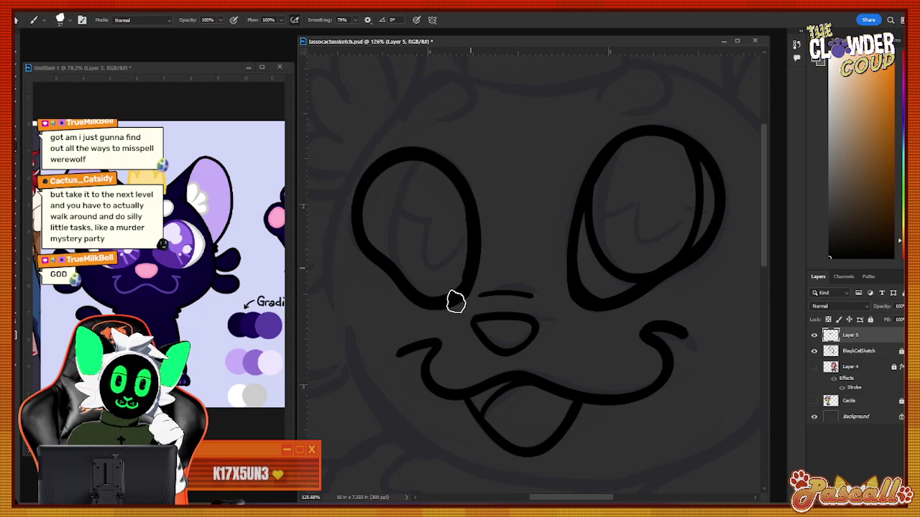
{"action": "left_click_drag", "start_coordinate": [398, 175], "coordinate": [392, 252]}
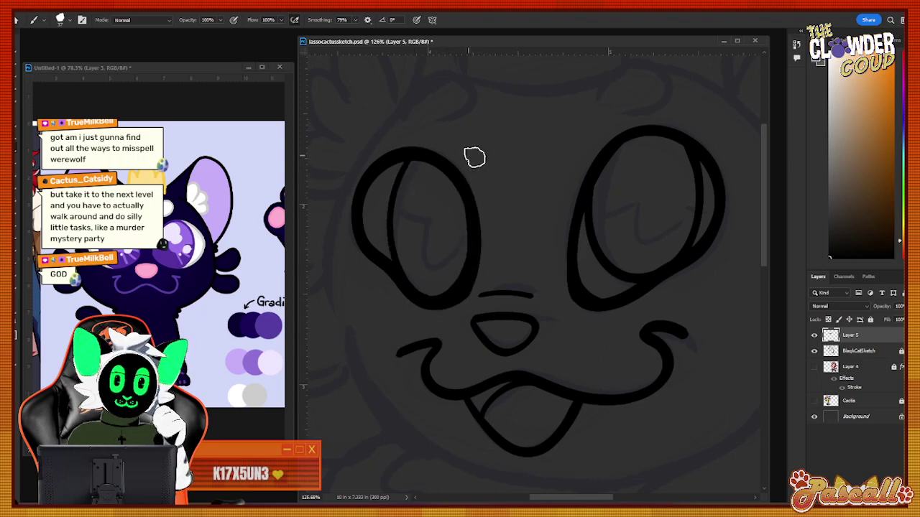
{"action": "key", "text": "ctrl+z"}
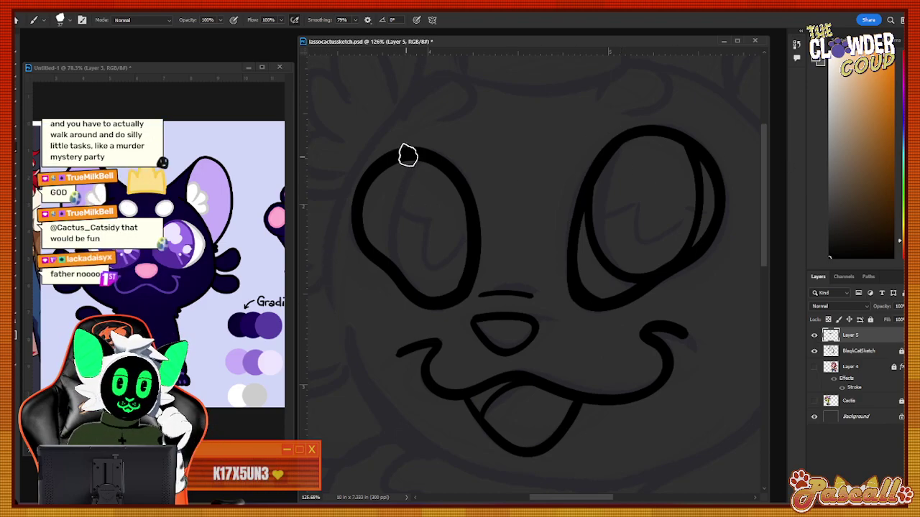
{"action": "mouse_move", "coordinate": [406, 154]}
{"action": "left_mouse_down"}
{"action": "mouse_move", "coordinate": [452, 288]}
{"action": "mouse_move", "coordinate": [448, 149]}
{"action": "left_mouse_up"}
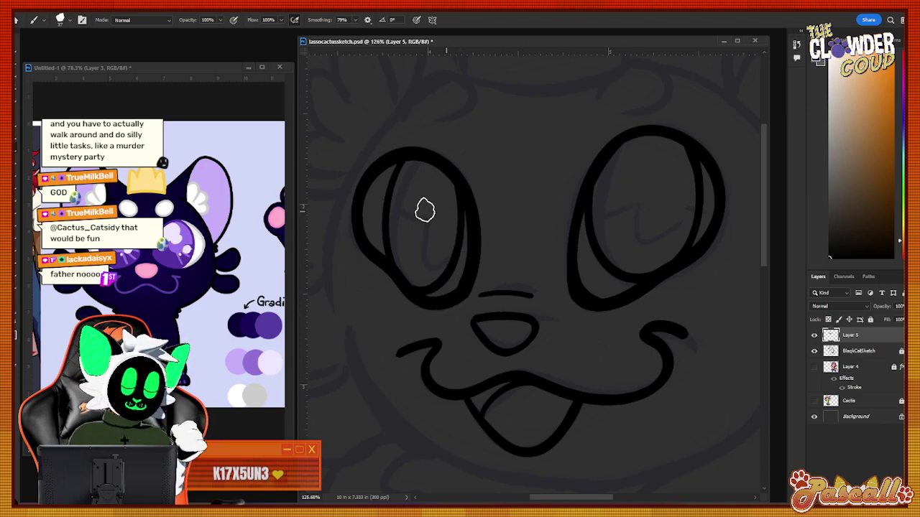
{"action": "key", "text": "ctrl+z"}
{"action": "mouse_move", "coordinate": [406, 154]}
{"action": "left_mouse_down"}
{"action": "mouse_move", "coordinate": [466, 260]}
{"action": "mouse_move", "coordinate": [461, 164]}
{"action": "left_mouse_up"}
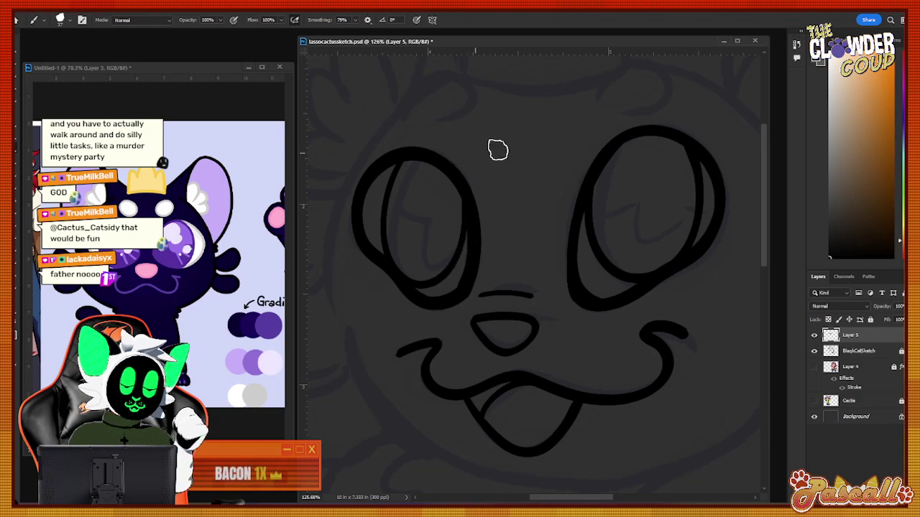
Ink the oval brow spot above the right-hand eye, redoing strokes until the shape closes cleanly.
{"action": "left_click_drag", "start_coordinate": [763, 255], "coordinate": [765, 238]}
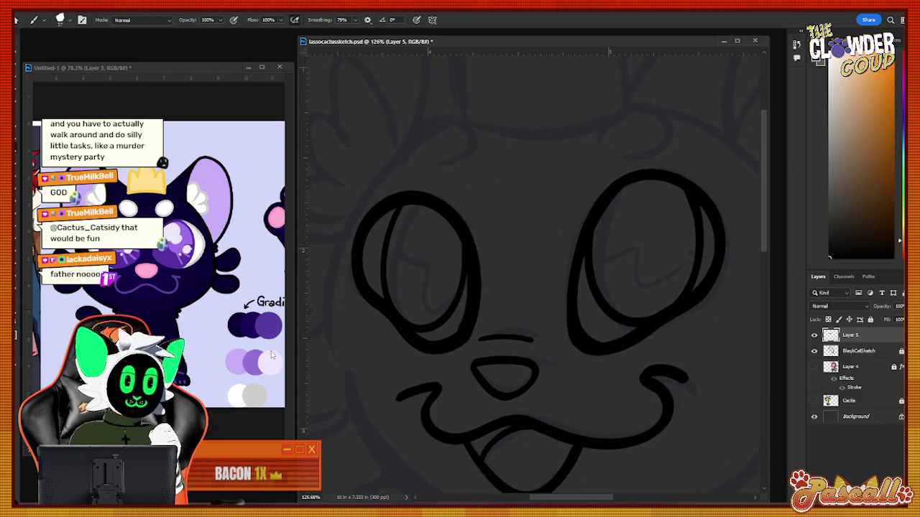
{"action": "mouse_move", "coordinate": [604, 133]}
{"action": "left_mouse_down"}
{"action": "mouse_move", "coordinate": [675, 124]}
{"action": "mouse_move", "coordinate": [627, 174]}
{"action": "mouse_move", "coordinate": [595, 131]}
{"action": "mouse_move", "coordinate": [638, 106]}
{"action": "left_mouse_up"}
{"action": "key", "text": "ctrl+z"}
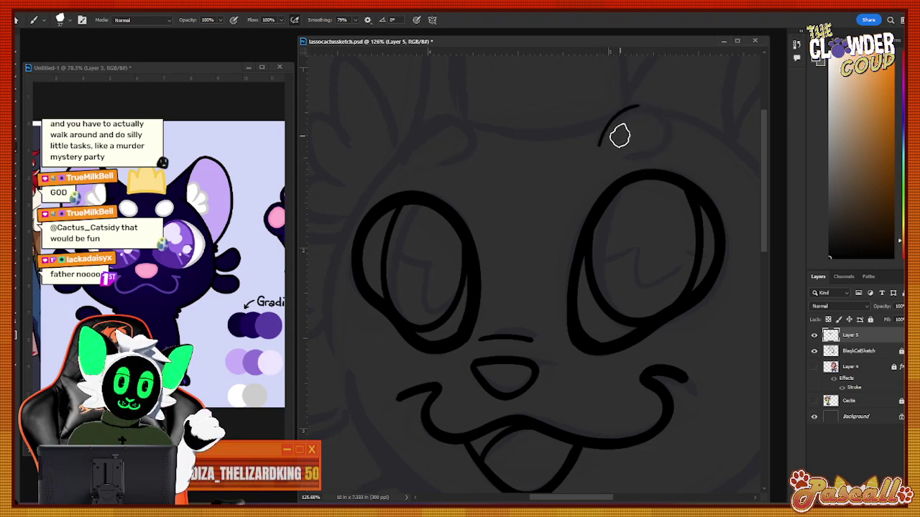
{"action": "key", "text": "ctrl+z"}
{"action": "mouse_move", "coordinate": [602, 147]}
{"action": "left_mouse_down"}
{"action": "mouse_move", "coordinate": [661, 144]}
{"action": "mouse_move", "coordinate": [602, 136]}
{"action": "mouse_move", "coordinate": [625, 108]}
{"action": "mouse_move", "coordinate": [638, 160]}
{"action": "mouse_move", "coordinate": [603, 123]}
{"action": "mouse_move", "coordinate": [649, 162]}
{"action": "mouse_move", "coordinate": [599, 112]}
{"action": "mouse_move", "coordinate": [668, 180]}
{"action": "left_mouse_up"}
{"action": "key", "text": "ctrl+z"}
{"action": "key", "text": "ctrl+z"}
{"action": "key", "text": "ctrl+z"}
{"action": "mouse_move", "coordinate": [598, 149]}
{"action": "left_mouse_down"}
{"action": "mouse_move", "coordinate": [666, 151]}
{"action": "mouse_move", "coordinate": [647, 101]}
{"action": "mouse_move", "coordinate": [599, 137]}
{"action": "mouse_move", "coordinate": [607, 163]}
{"action": "mouse_move", "coordinate": [671, 132]}
{"action": "mouse_move", "coordinate": [623, 103]}
{"action": "mouse_move", "coordinate": [596, 148]}
{"action": "left_mouse_up"}
{"action": "key", "text": "ctrl+z"}
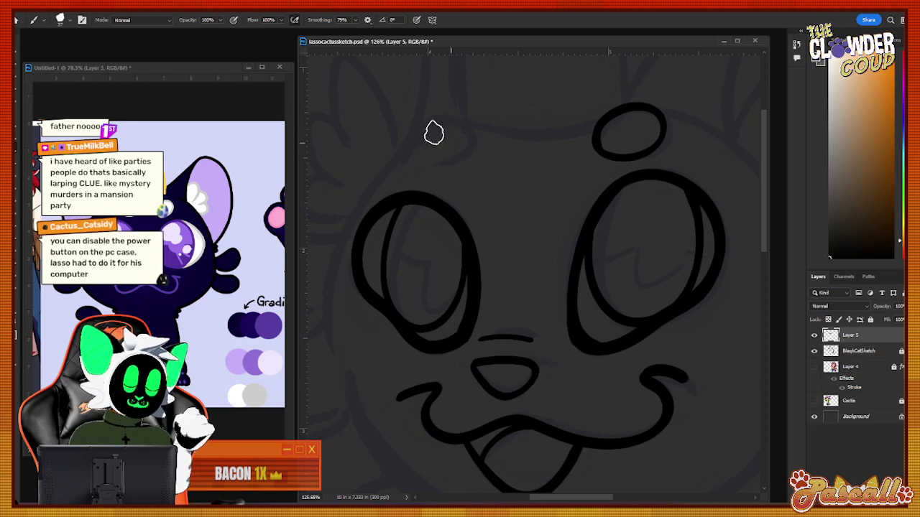
Ink the matching smaller oval brow spot above the left-hand eye.
{"action": "mouse_move", "coordinate": [408, 143]}
{"action": "left_mouse_down"}
{"action": "mouse_move", "coordinate": [453, 112]}
{"action": "mouse_move", "coordinate": [460, 173]}
{"action": "mouse_move", "coordinate": [394, 156]}
{"action": "mouse_move", "coordinate": [417, 126]}
{"action": "mouse_move", "coordinate": [437, 174]}
{"action": "mouse_move", "coordinate": [471, 131]}
{"action": "mouse_move", "coordinate": [413, 124]}
{"action": "mouse_move", "coordinate": [391, 158]}
{"action": "mouse_move", "coordinate": [472, 165]}
{"action": "mouse_move", "coordinate": [445, 117]}
{"action": "mouse_move", "coordinate": [402, 166]}
{"action": "mouse_move", "coordinate": [481, 148]}
{"action": "left_mouse_up"}
{"action": "key", "text": "ctrl+z"}
{"action": "key", "text": "ctrl+z"}
{"action": "key", "text": "ctrl+z"}
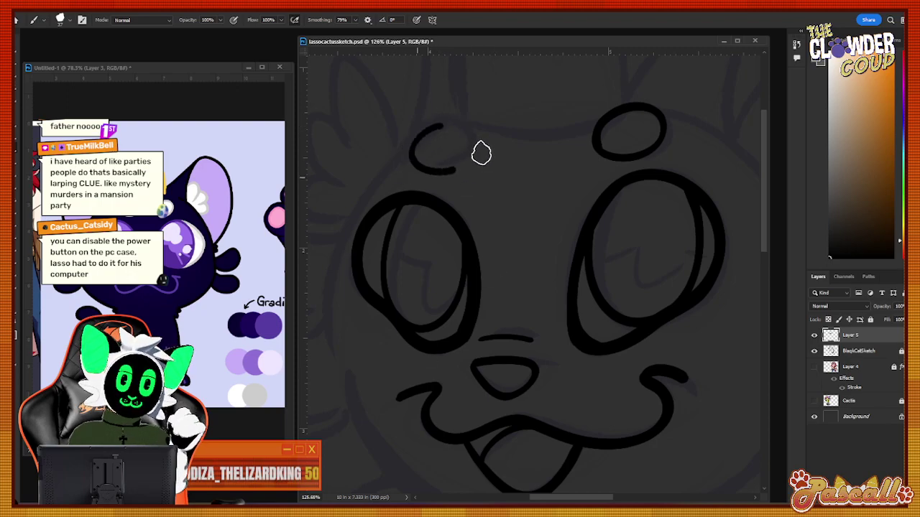
{"action": "key", "text": "ctrl+z"}
{"action": "mouse_move", "coordinate": [440, 119]}
{"action": "left_mouse_down"}
{"action": "mouse_move", "coordinate": [414, 174]}
{"action": "mouse_move", "coordinate": [474, 132]}
{"action": "mouse_move", "coordinate": [400, 155]}
{"action": "mouse_move", "coordinate": [481, 149]}
{"action": "mouse_move", "coordinate": [415, 128]}
{"action": "mouse_move", "coordinate": [406, 145]}
{"action": "mouse_move", "coordinate": [476, 161]}
{"action": "mouse_move", "coordinate": [447, 122]}
{"action": "left_mouse_up"}
{"action": "key", "text": "ctrl+z"}
{"action": "key", "text": "ctrl+z"}
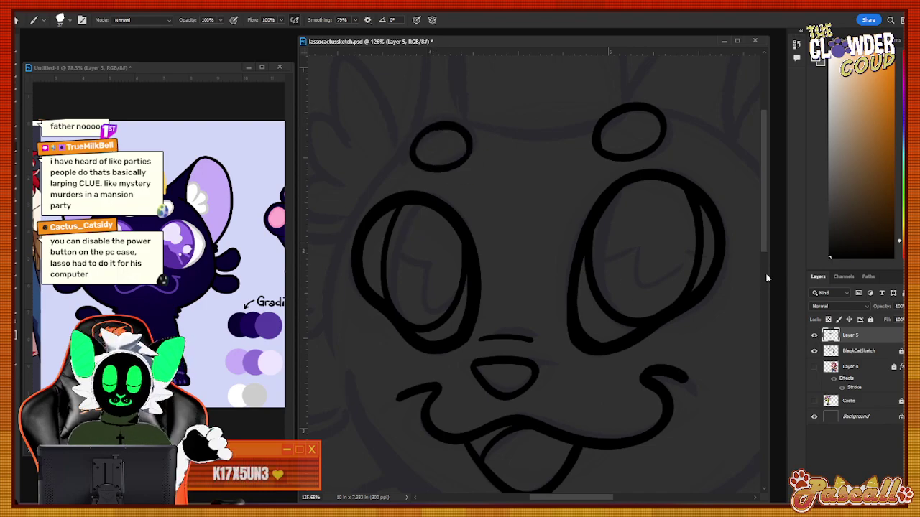
Ink the crown between the brow spots with three rounded points, straight sides and a curved base line.
{"action": "left_click_drag", "start_coordinate": [761, 245], "coordinate": [764, 254]}
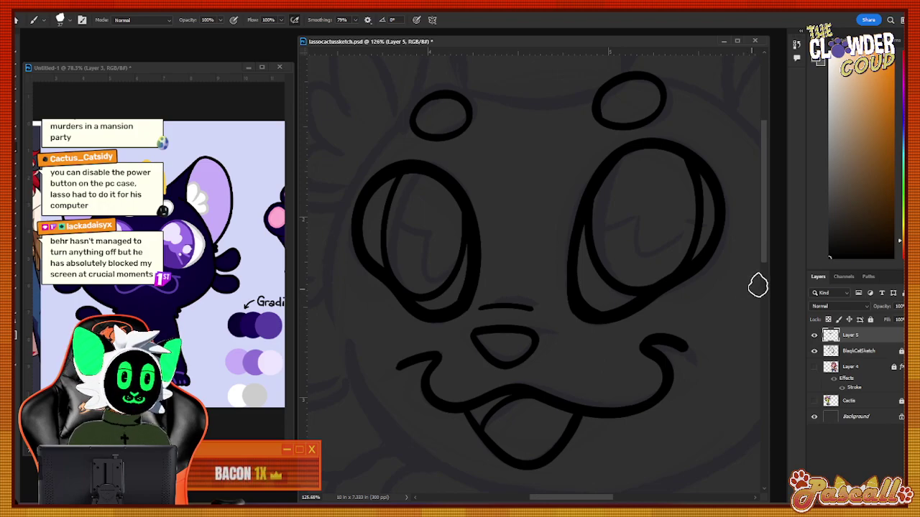
{"action": "mouse_move", "coordinate": [585, 503]}
{"action": "left_mouse_down"}
{"action": "mouse_move", "coordinate": [598, 502]}
{"action": "mouse_move", "coordinate": [578, 502]}
{"action": "mouse_move", "coordinate": [607, 501]}
{"action": "mouse_move", "coordinate": [577, 500]}
{"action": "left_mouse_up"}
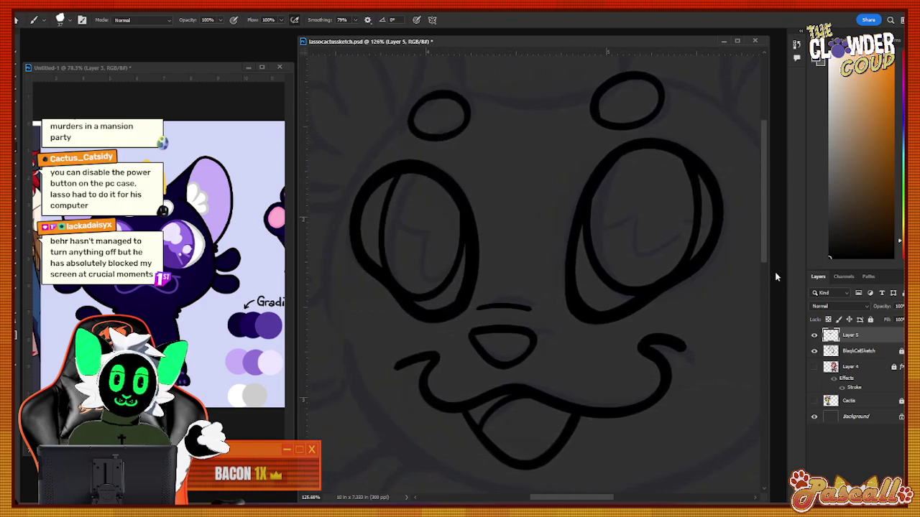
{"action": "left_click_drag", "start_coordinate": [765, 256], "coordinate": [773, 205]}
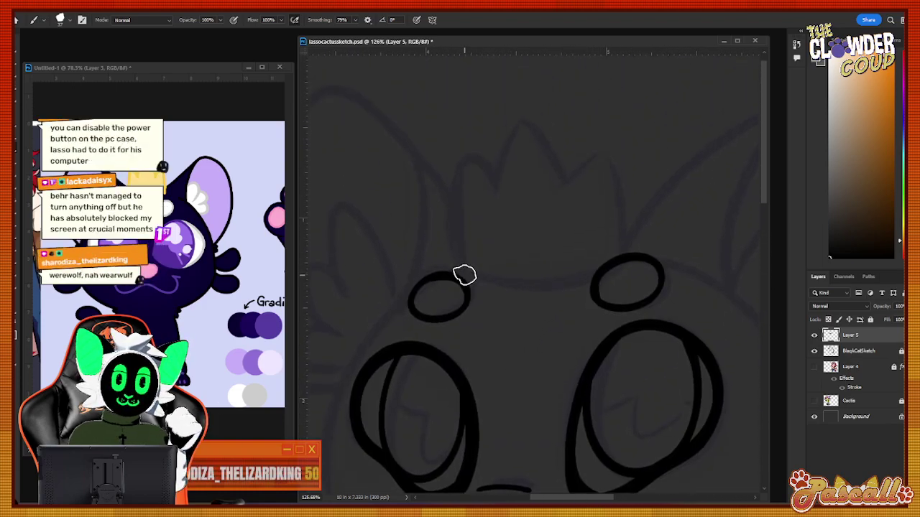
{"action": "mouse_move", "coordinate": [464, 274]}
{"action": "left_mouse_down"}
{"action": "mouse_move", "coordinate": [470, 147]}
{"action": "mouse_move", "coordinate": [501, 197]}
{"action": "mouse_move", "coordinate": [491, 186]}
{"action": "mouse_move", "coordinate": [517, 130]}
{"action": "mouse_move", "coordinate": [562, 183]}
{"action": "left_mouse_up"}
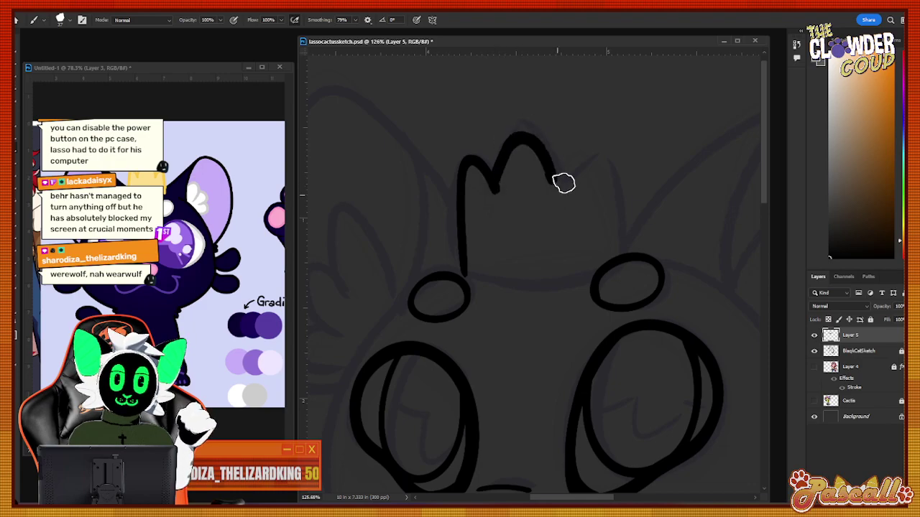
{"action": "key", "text": "ctrl+z"}
{"action": "mouse_move", "coordinate": [493, 184]}
{"action": "left_mouse_down"}
{"action": "mouse_move", "coordinate": [542, 130]}
{"action": "mouse_move", "coordinate": [559, 203]}
{"action": "mouse_move", "coordinate": [554, 172]}
{"action": "mouse_move", "coordinate": [598, 130]}
{"action": "mouse_move", "coordinate": [622, 189]}
{"action": "mouse_move", "coordinate": [615, 253]}
{"action": "left_mouse_up"}
{"action": "key", "text": "ctrl+z"}
{"action": "key", "text": "ctrl+z"}
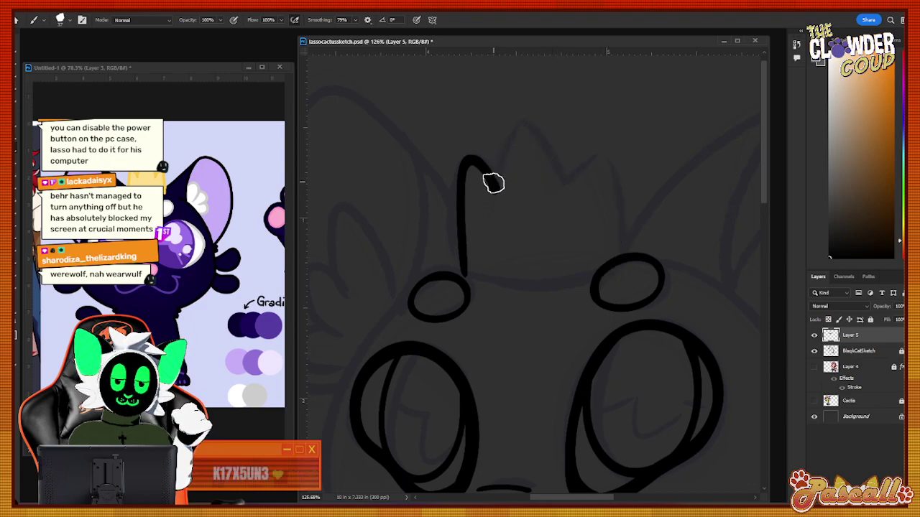
{"action": "mouse_move", "coordinate": [493, 182]}
{"action": "left_mouse_down"}
{"action": "mouse_move", "coordinate": [567, 201]}
{"action": "mouse_move", "coordinate": [590, 128]}
{"action": "mouse_move", "coordinate": [614, 223]}
{"action": "mouse_move", "coordinate": [611, 273]}
{"action": "left_mouse_up"}
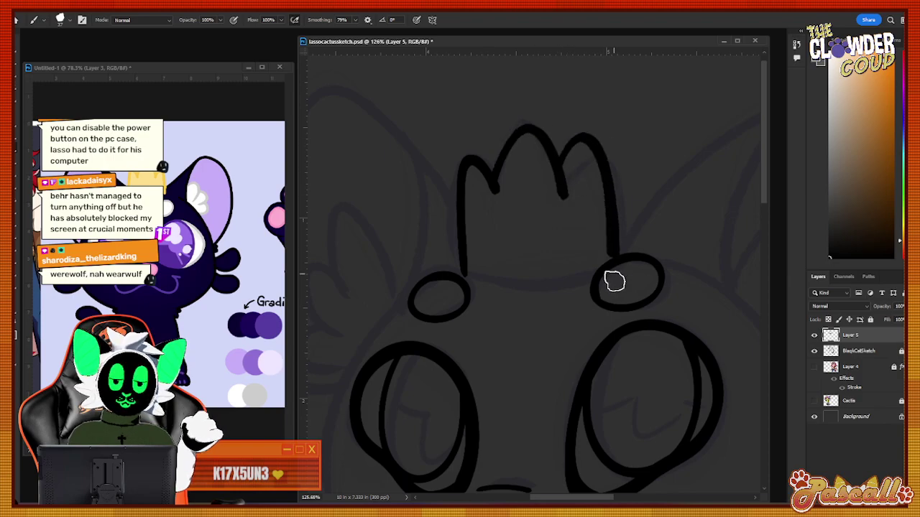
{"action": "mouse_move", "coordinate": [460, 267]}
{"action": "left_mouse_down"}
{"action": "mouse_move", "coordinate": [525, 289]}
{"action": "mouse_move", "coordinate": [597, 273]}
{"action": "mouse_move", "coordinate": [615, 258]}
{"action": "left_mouse_up"}
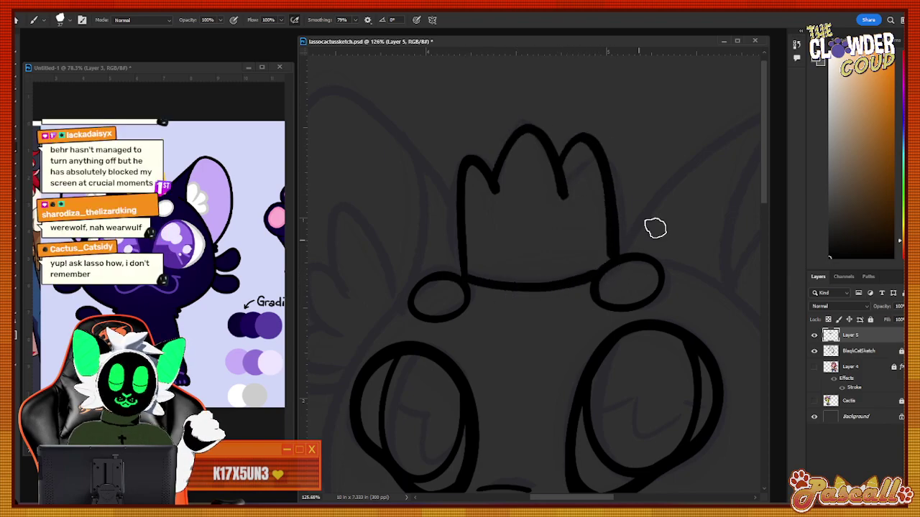
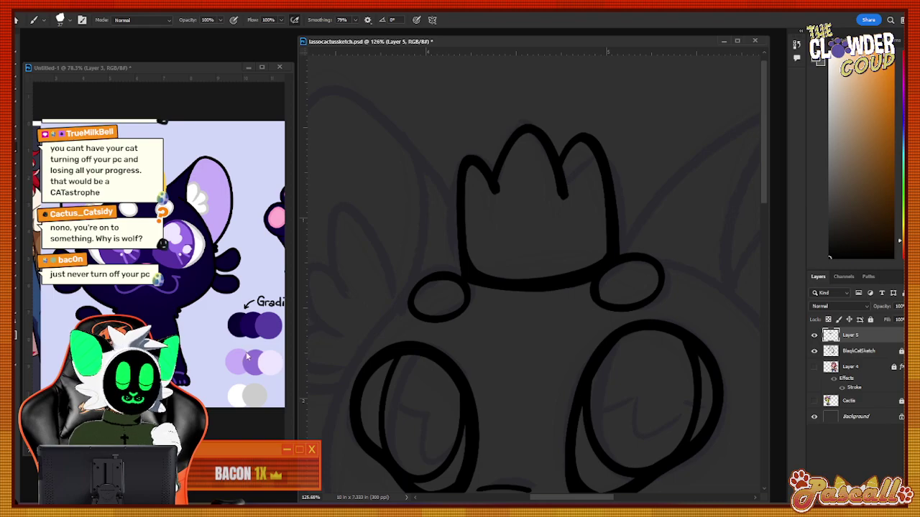
Save the document and erase the blunt line ends in the crown's two notches to leave sharp points.
{"action": "left_click", "coordinate": [26, 11]}
{"action": "left_click", "coordinate": [43, 111]}
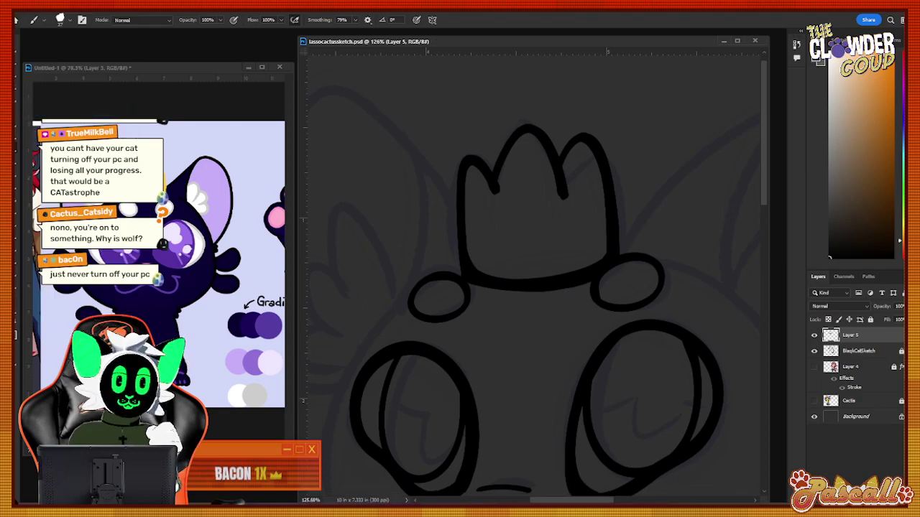
{"action": "left_click", "coordinate": [19, 186]}
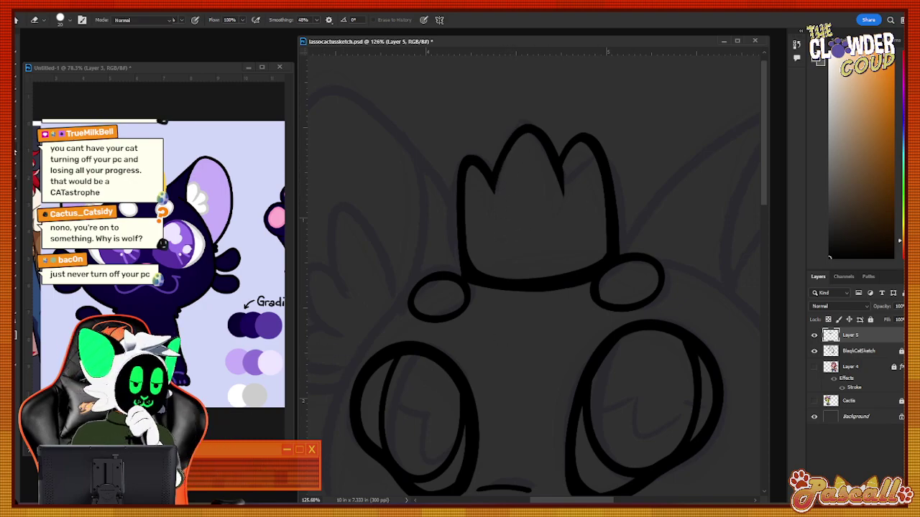
Ink the head's right-hand outline as a curve from the brow spot down to the outward-flaring cheek.
{"action": "key", "text": "b"}
{"action": "left_click_drag", "start_coordinate": [551, 503], "coordinate": [584, 503]}
{"action": "scroll", "coordinate": [766, 201], "scroll_direction": "down", "scroll_amount": 2}
{"action": "scroll", "coordinate": [767, 204], "scroll_direction": "down", "scroll_amount": 3}
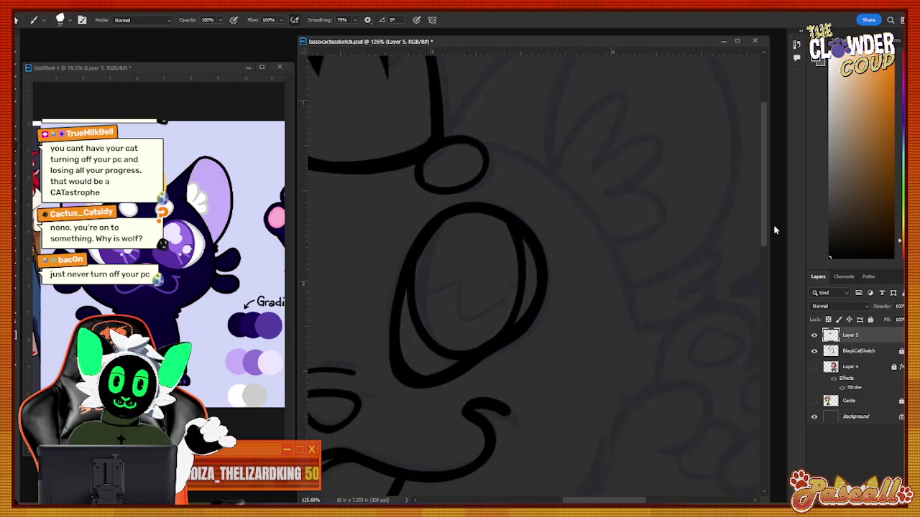
{"action": "mouse_move", "coordinate": [495, 105]}
{"action": "left_mouse_down"}
{"action": "mouse_move", "coordinate": [586, 157]}
{"action": "mouse_move", "coordinate": [629, 231]}
{"action": "mouse_move", "coordinate": [641, 280]}
{"action": "mouse_move", "coordinate": [670, 285]}
{"action": "left_mouse_up"}
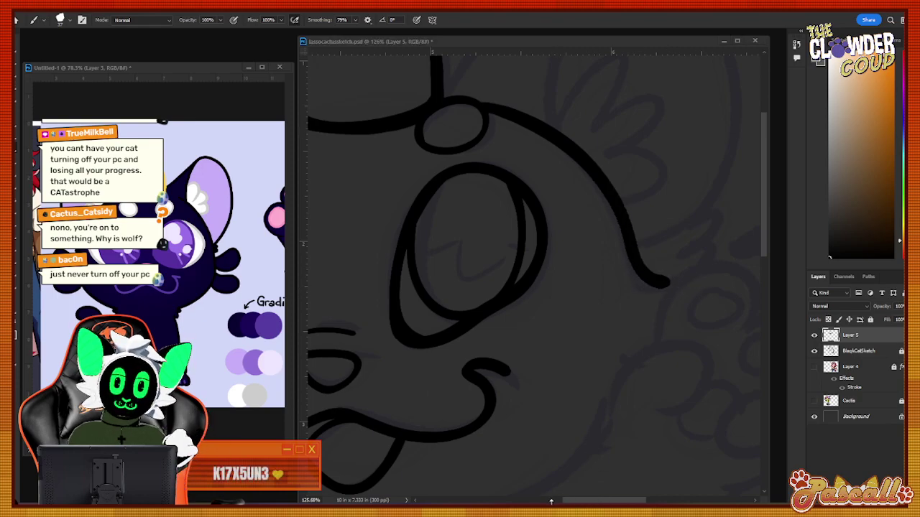
Ink the head's left-hand outline from the brow spot down past the eye, redoing the curve until it is smooth.
{"action": "left_click_drag", "start_coordinate": [582, 501], "coordinate": [519, 501]}
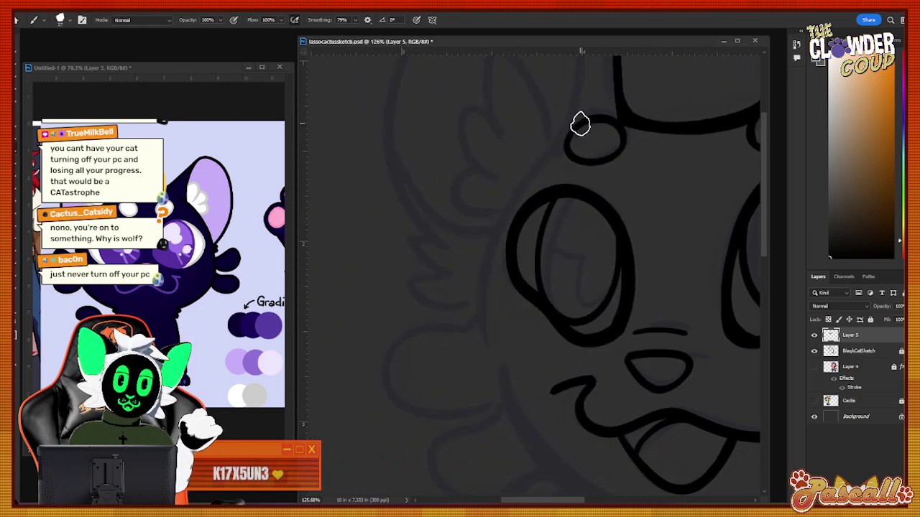
{"action": "mouse_move", "coordinate": [587, 117]}
{"action": "left_mouse_down"}
{"action": "mouse_move", "coordinate": [507, 199]}
{"action": "mouse_move", "coordinate": [478, 338]}
{"action": "left_mouse_up"}
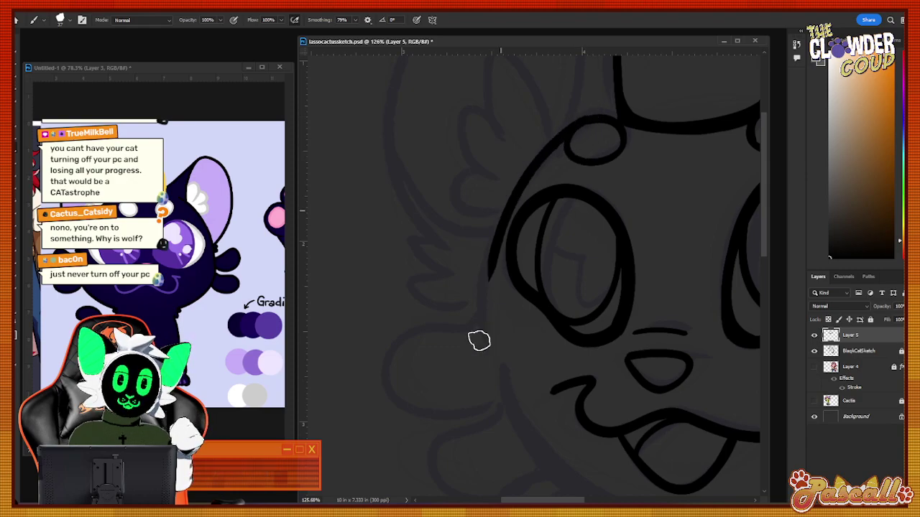
{"action": "key", "text": "ctrl+z"}
{"action": "mouse_move", "coordinate": [569, 136]}
{"action": "left_mouse_down"}
{"action": "mouse_move", "coordinate": [472, 277]}
{"action": "mouse_move", "coordinate": [476, 354]}
{"action": "left_mouse_up"}
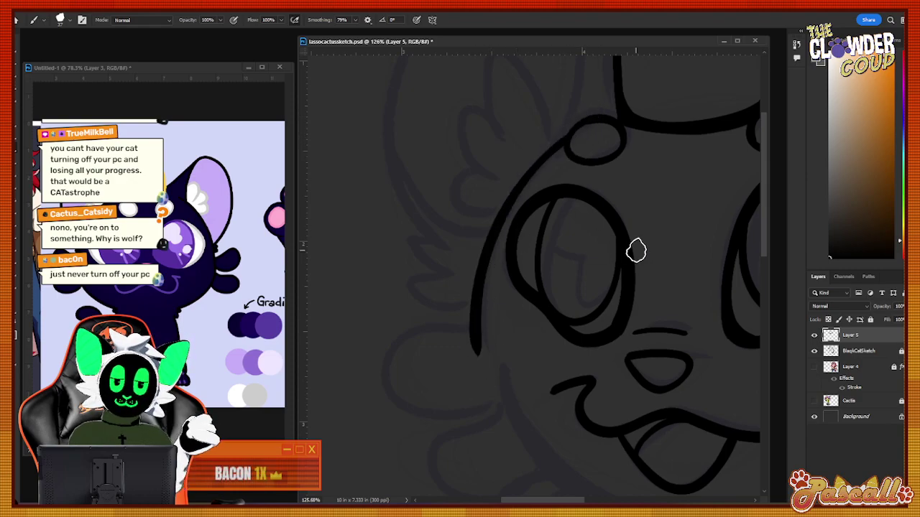
{"action": "key", "text": "ctrl+z"}
{"action": "left_click_drag", "start_coordinate": [573, 127], "coordinate": [485, 342]}
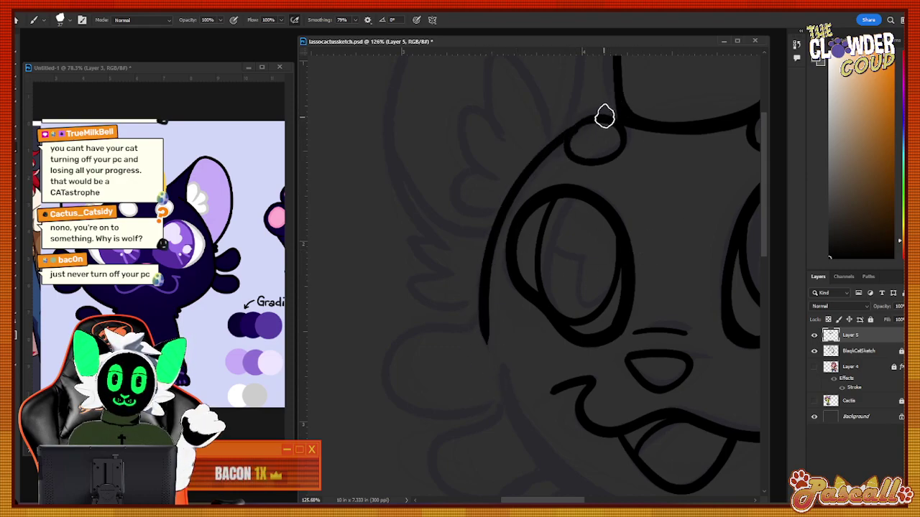
{"action": "key", "text": "ctrl+z"}
{"action": "mouse_move", "coordinate": [571, 128]}
{"action": "left_mouse_down"}
{"action": "mouse_move", "coordinate": [474, 285]}
{"action": "mouse_move", "coordinate": [483, 332]}
{"action": "left_mouse_up"}
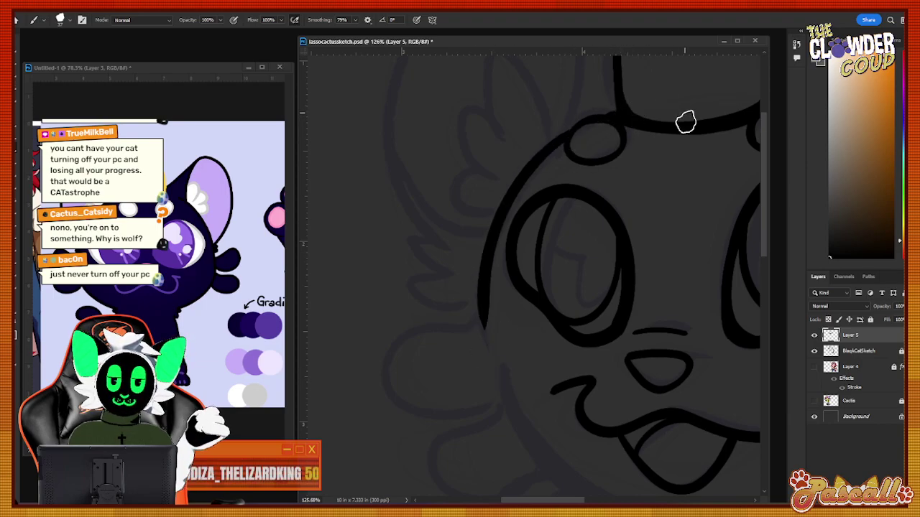
{"action": "left_click_drag", "start_coordinate": [760, 237], "coordinate": [761, 266]}
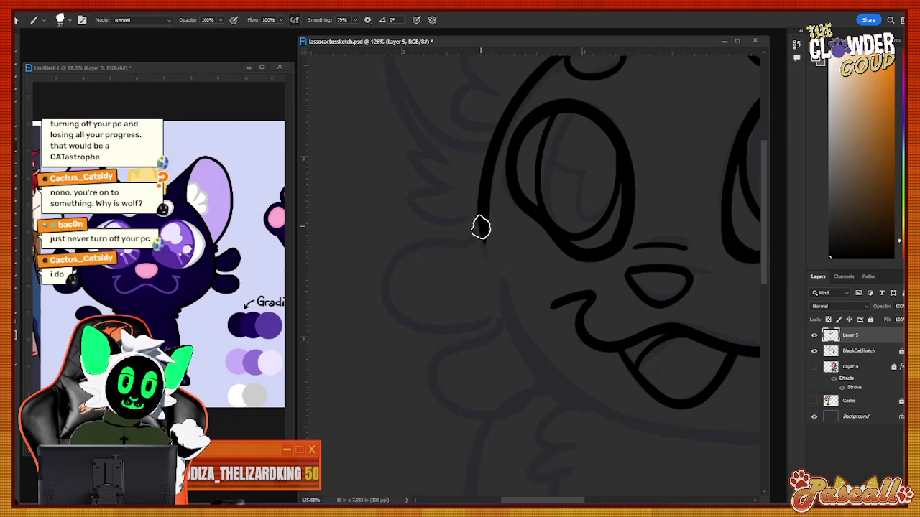
{"action": "mouse_move", "coordinate": [380, 252]}
{"action": "left_mouse_down"}
{"action": "mouse_move", "coordinate": [374, 291]}
{"action": "mouse_move", "coordinate": [499, 308]}
{"action": "left_mouse_up"}
{"action": "key", "text": "ctrl+z"}
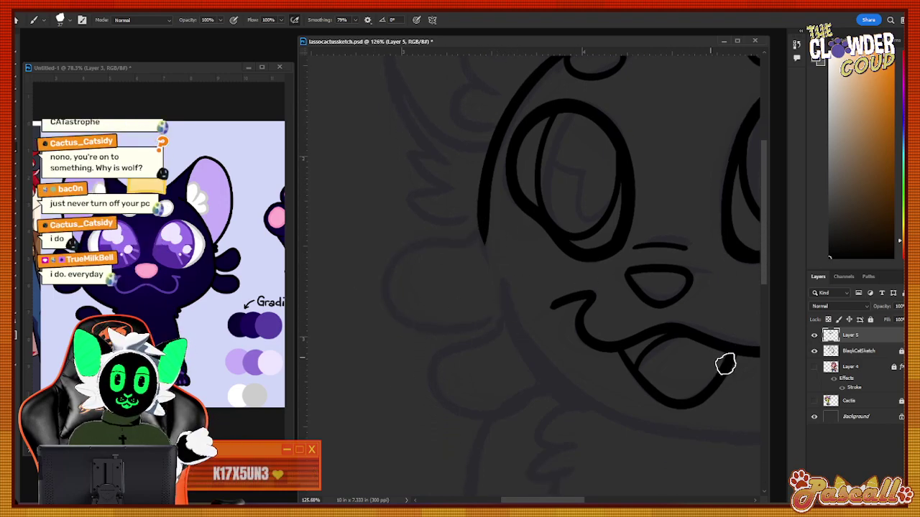
Ink the rounded jawline below the mouth from the left-hand cheek towards the right-hand side, redoing the stroke until it is clean.
{"action": "left_click_drag", "start_coordinate": [554, 501], "coordinate": [577, 501]}
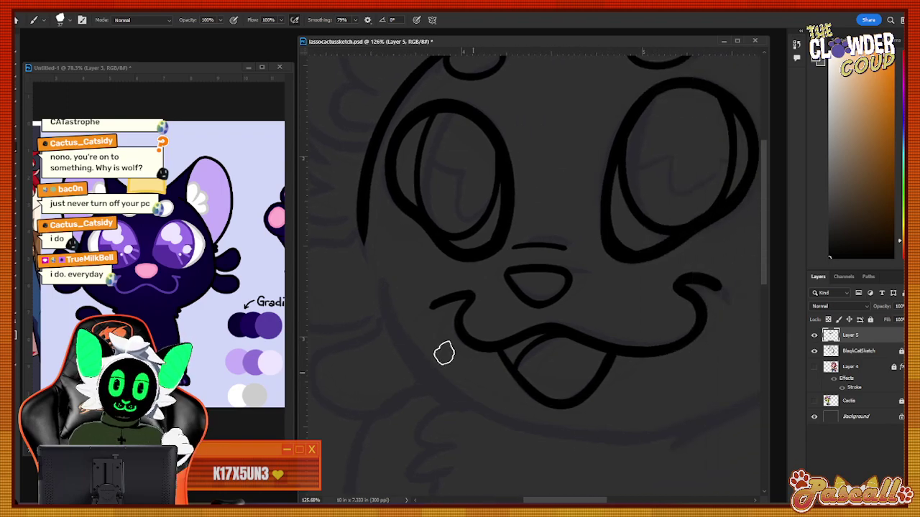
{"action": "mouse_move", "coordinate": [382, 287]}
{"action": "left_mouse_down"}
{"action": "mouse_move", "coordinate": [428, 378]}
{"action": "mouse_move", "coordinate": [608, 441]}
{"action": "mouse_move", "coordinate": [741, 393]}
{"action": "left_mouse_up"}
{"action": "key", "text": "ctrl+z"}
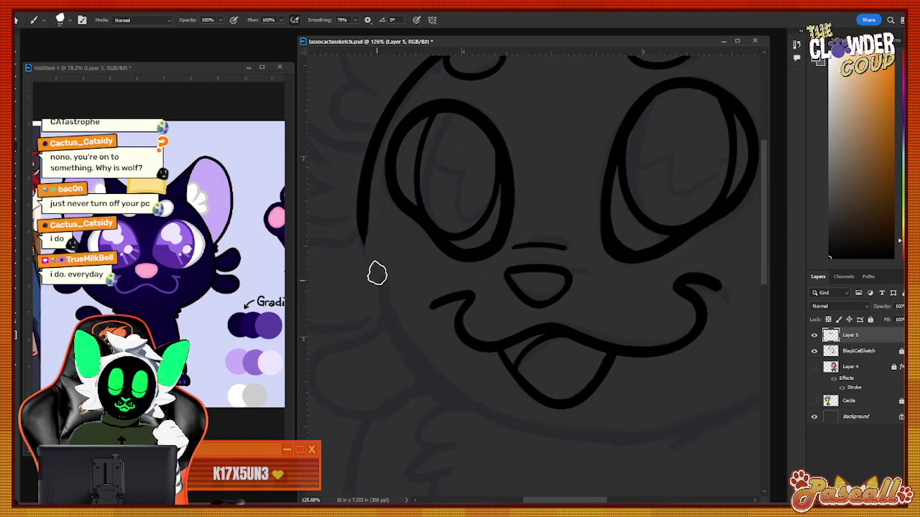
{"action": "left_click_drag", "start_coordinate": [375, 269], "coordinate": [558, 429]}
{"action": "left_click_drag", "start_coordinate": [645, 437], "coordinate": [673, 431]}
{"action": "key", "text": "ctrl+z"}
{"action": "mouse_move", "coordinate": [376, 281]}
{"action": "left_mouse_down"}
{"action": "mouse_move", "coordinate": [686, 435]}
{"action": "mouse_move", "coordinate": [450, 390]}
{"action": "mouse_move", "coordinate": [722, 395]}
{"action": "left_mouse_up"}
{"action": "key", "text": "ctrl+z"}
{"action": "key", "text": "ctrl+z"}
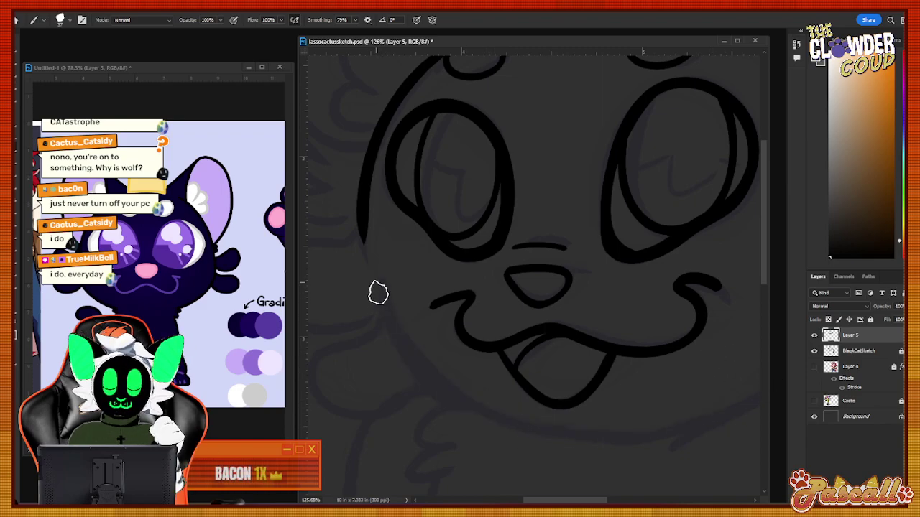
{"action": "left_click_drag", "start_coordinate": [375, 283], "coordinate": [662, 425]}
{"action": "left_click_drag", "start_coordinate": [756, 396], "coordinate": [743, 395]}
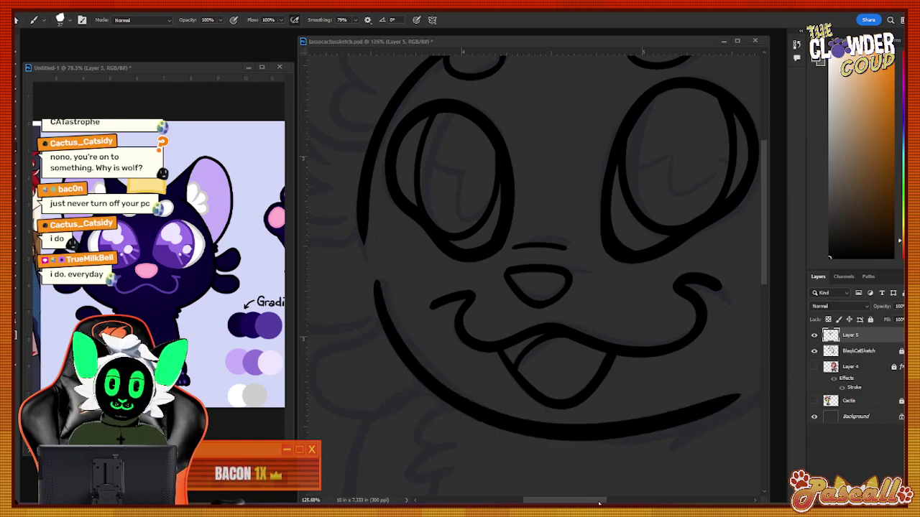
Ink two rounded cheek tufts on the left-hand side of the face, a large upper one and a smaller lower one.
{"action": "left_click_drag", "start_coordinate": [598, 503], "coordinate": [571, 503]}
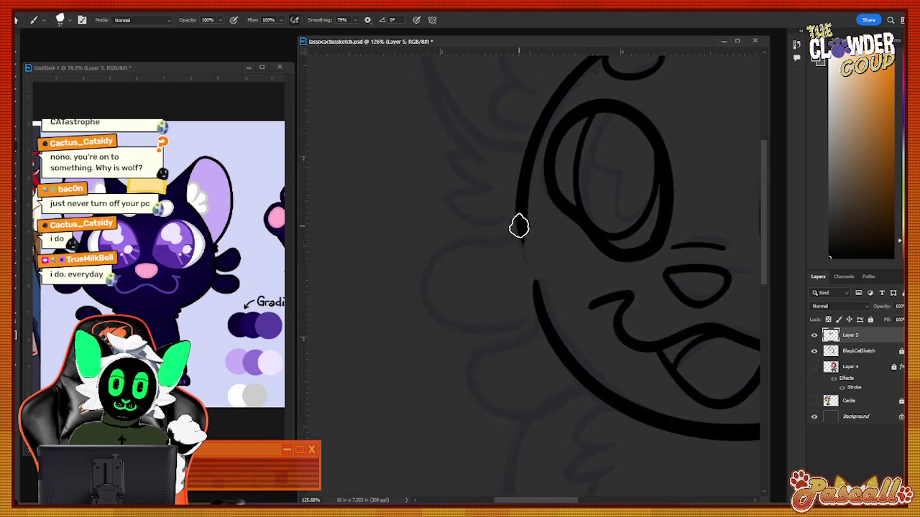
{"action": "mouse_move", "coordinate": [519, 227]}
{"action": "left_mouse_down"}
{"action": "mouse_move", "coordinate": [482, 250]}
{"action": "mouse_move", "coordinate": [420, 255]}
{"action": "mouse_move", "coordinate": [456, 330]}
{"action": "mouse_move", "coordinate": [560, 312]}
{"action": "left_mouse_up"}
{"action": "key", "text": "ctrl+z"}
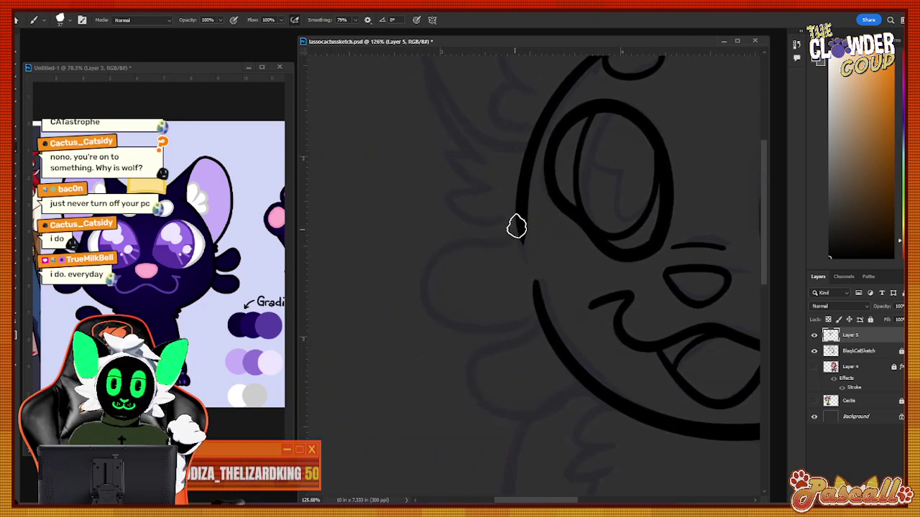
{"action": "mouse_move", "coordinate": [516, 227]}
{"action": "left_mouse_down"}
{"action": "mouse_move", "coordinate": [498, 243]}
{"action": "mouse_move", "coordinate": [424, 248]}
{"action": "mouse_move", "coordinate": [446, 331]}
{"action": "mouse_move", "coordinate": [539, 311]}
{"action": "left_mouse_up"}
{"action": "key", "text": "ctrl+z"}
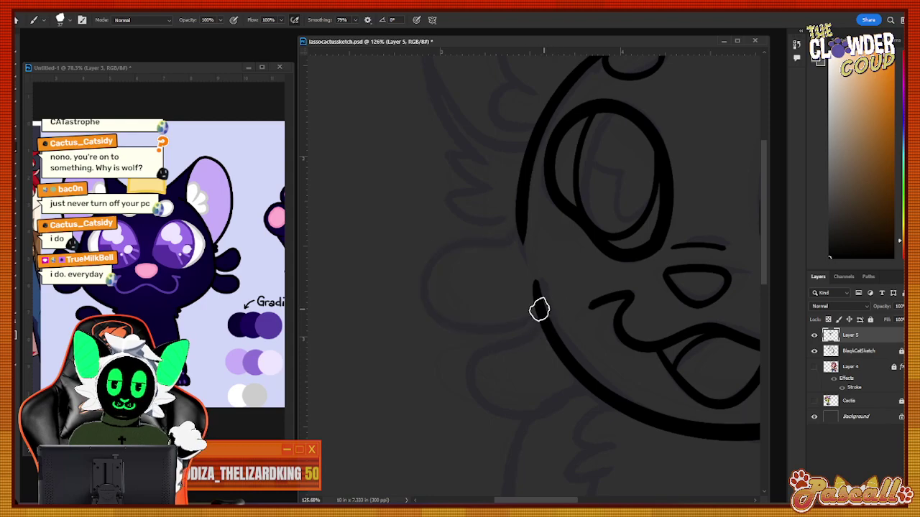
{"action": "mouse_move", "coordinate": [518, 230]}
{"action": "left_mouse_down"}
{"action": "mouse_move", "coordinate": [416, 280]}
{"action": "mouse_move", "coordinate": [487, 345]}
{"action": "mouse_move", "coordinate": [554, 317]}
{"action": "left_mouse_up"}
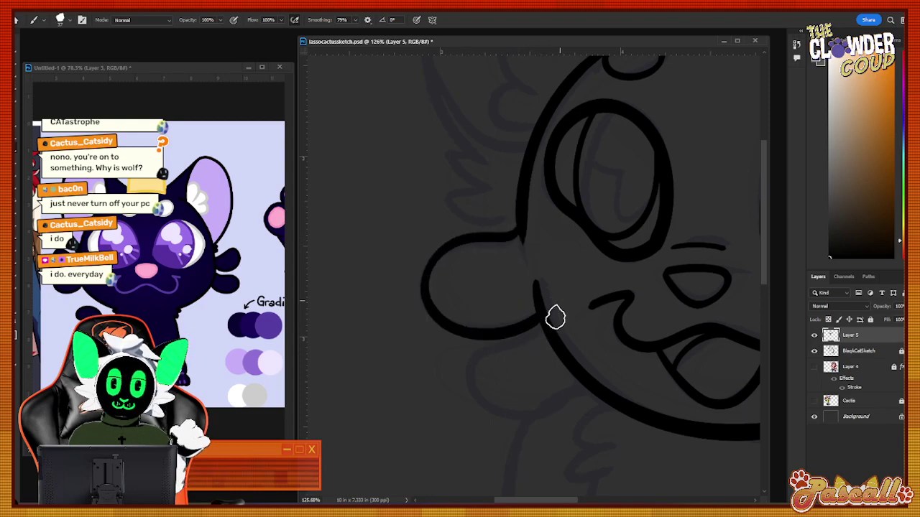
{"action": "mouse_move", "coordinate": [523, 342]}
{"action": "left_mouse_down"}
{"action": "mouse_move", "coordinate": [496, 406]}
{"action": "mouse_move", "coordinate": [533, 410]}
{"action": "left_mouse_up"}
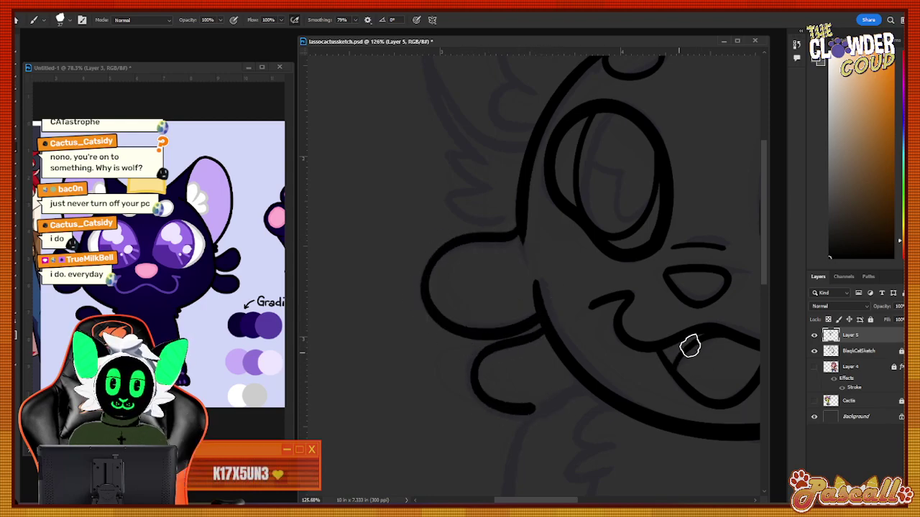
{"action": "left_click_drag", "start_coordinate": [764, 279], "coordinate": [770, 206]}
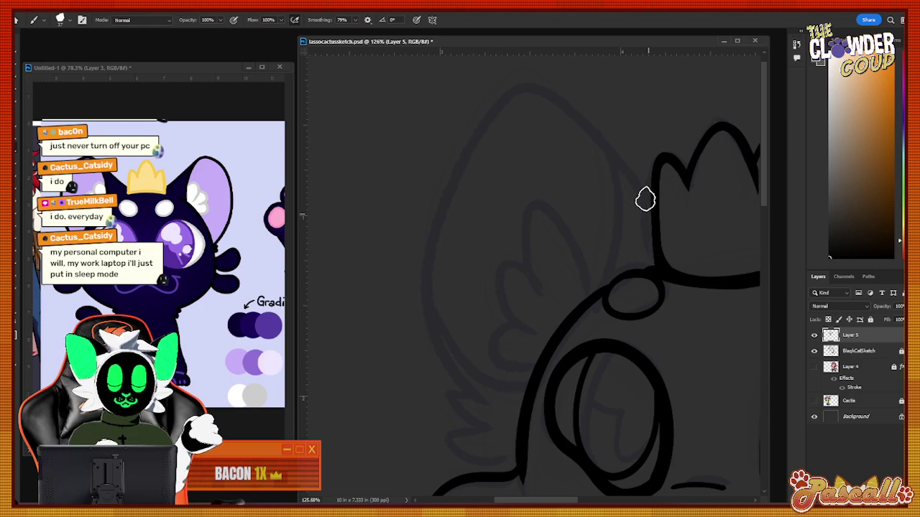
{"action": "mouse_move", "coordinate": [653, 209]}
{"action": "left_mouse_down"}
{"action": "mouse_move", "coordinate": [578, 123]}
{"action": "mouse_move", "coordinate": [494, 108]}
{"action": "mouse_move", "coordinate": [422, 262]}
{"action": "mouse_move", "coordinate": [458, 392]}
{"action": "mouse_move", "coordinate": [443, 416]}
{"action": "mouse_move", "coordinate": [488, 433]}
{"action": "mouse_move", "coordinate": [427, 446]}
{"action": "mouse_move", "coordinate": [498, 443]}
{"action": "mouse_move", "coordinate": [533, 474]}
{"action": "left_mouse_up"}
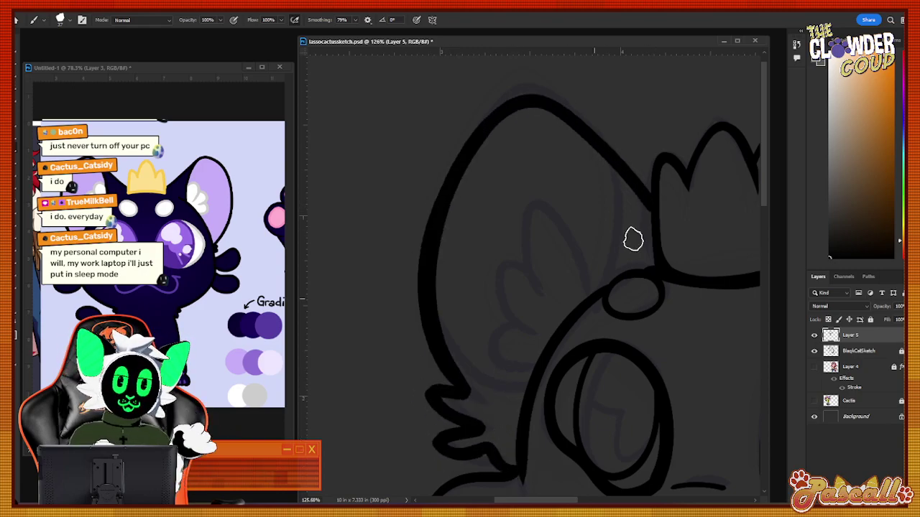
{"action": "mouse_move", "coordinate": [585, 131]}
{"action": "left_mouse_down"}
{"action": "mouse_move", "coordinate": [603, 213]}
{"action": "mouse_move", "coordinate": [591, 312]}
{"action": "left_mouse_up"}
{"action": "mouse_move", "coordinate": [435, 325]}
{"action": "left_mouse_down"}
{"action": "mouse_move", "coordinate": [452, 349]}
{"action": "mouse_move", "coordinate": [543, 390]}
{"action": "left_mouse_up"}
{"action": "mouse_move", "coordinate": [586, 271]}
{"action": "left_mouse_down"}
{"action": "mouse_move", "coordinate": [530, 296]}
{"action": "mouse_move", "coordinate": [506, 263]}
{"action": "mouse_move", "coordinate": [466, 299]}
{"action": "mouse_move", "coordinate": [533, 338]}
{"action": "mouse_move", "coordinate": [494, 353]}
{"action": "mouse_move", "coordinate": [554, 365]}
{"action": "left_mouse_up"}
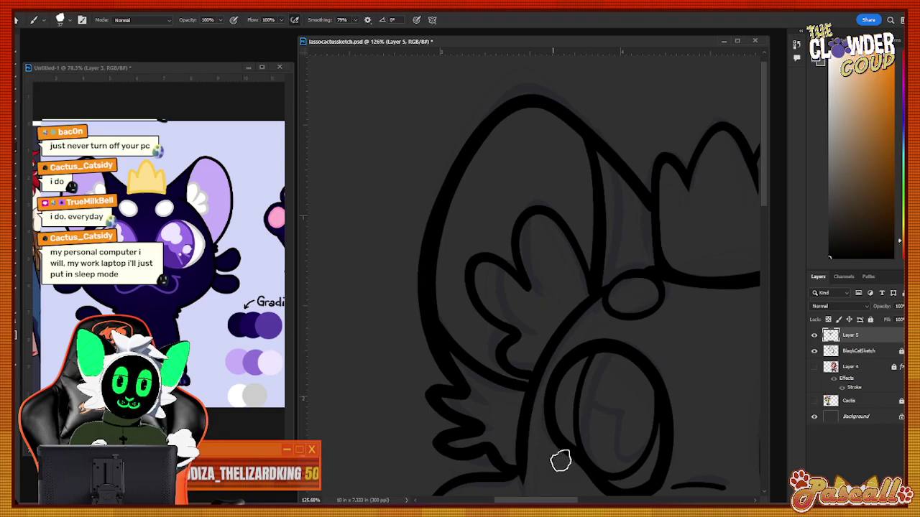
Ink the left-hand ear's outer outline from the crown around to its base, ending in small fur tufts above the cheek.
{"action": "left_click_drag", "start_coordinate": [548, 500], "coordinate": [575, 500]}
{"action": "scroll", "coordinate": [518, 464], "scroll_direction": "left", "scroll_amount": 3}
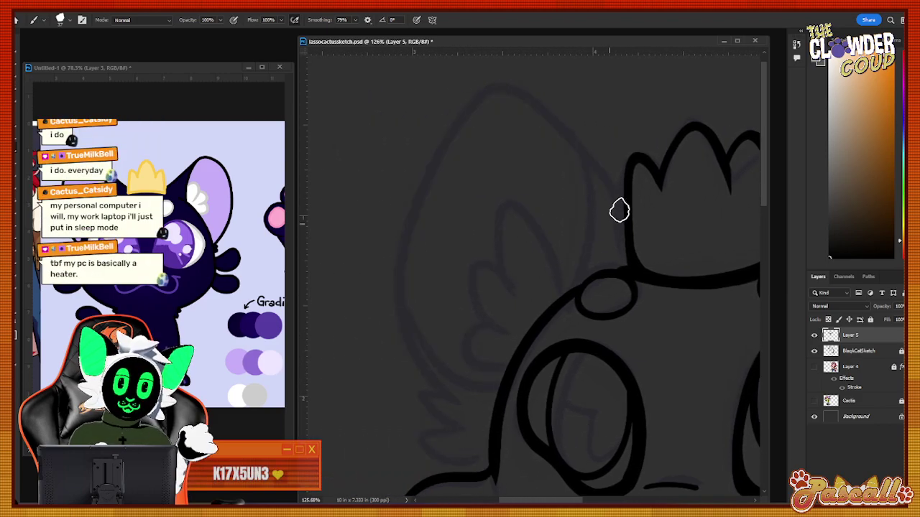
{"action": "mouse_move", "coordinate": [627, 201]}
{"action": "left_mouse_down"}
{"action": "mouse_move", "coordinate": [514, 93]}
{"action": "mouse_move", "coordinate": [431, 184]}
{"action": "mouse_move", "coordinate": [406, 358]}
{"action": "mouse_move", "coordinate": [468, 424]}
{"action": "left_mouse_up"}
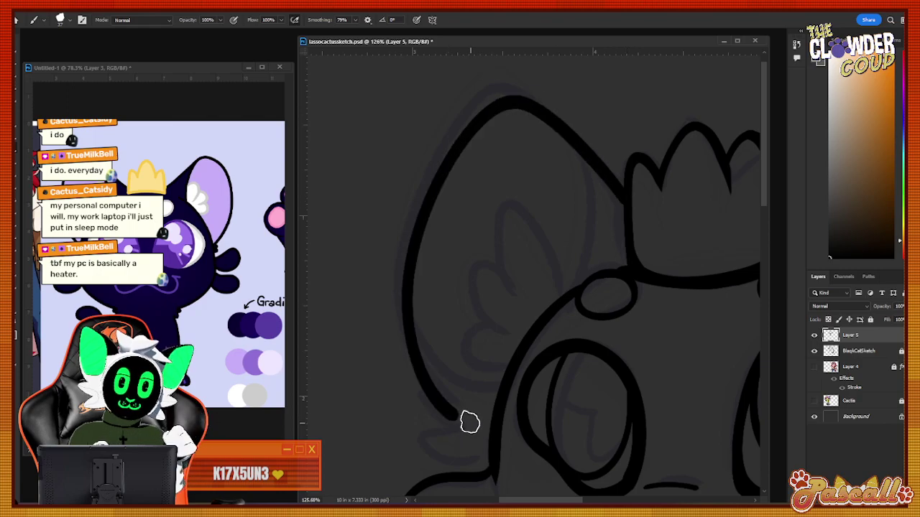
{"action": "mouse_move", "coordinate": [422, 399]}
{"action": "left_mouse_down"}
{"action": "mouse_move", "coordinate": [448, 444]}
{"action": "mouse_move", "coordinate": [418, 456]}
{"action": "mouse_move", "coordinate": [465, 476]}
{"action": "mouse_move", "coordinate": [495, 467]}
{"action": "mouse_move", "coordinate": [505, 439]}
{"action": "mouse_move", "coordinate": [492, 469]}
{"action": "left_mouse_up"}
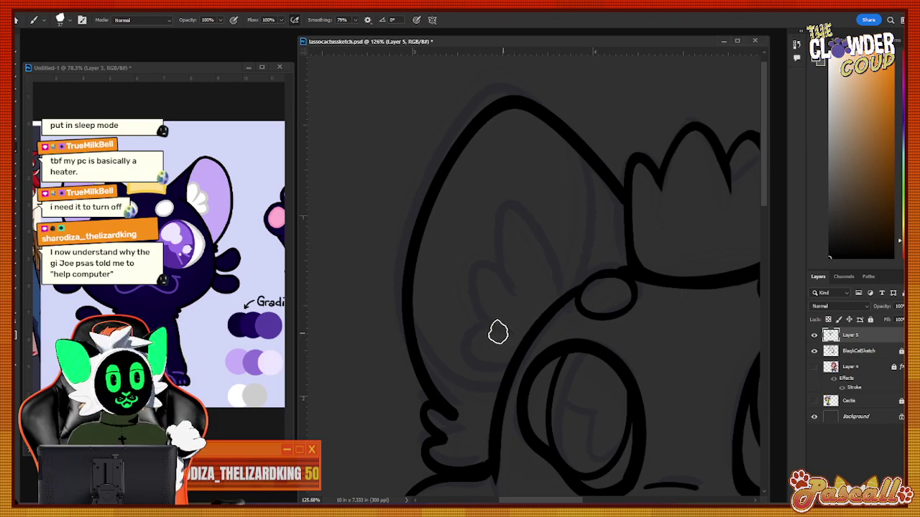
Ink the left-hand ear's two inner edge lines and the lobed fur tuft inside it.
{"action": "mouse_move", "coordinate": [580, 149]}
{"action": "left_mouse_down"}
{"action": "mouse_move", "coordinate": [584, 226]}
{"action": "mouse_move", "coordinate": [554, 318]}
{"action": "left_mouse_up"}
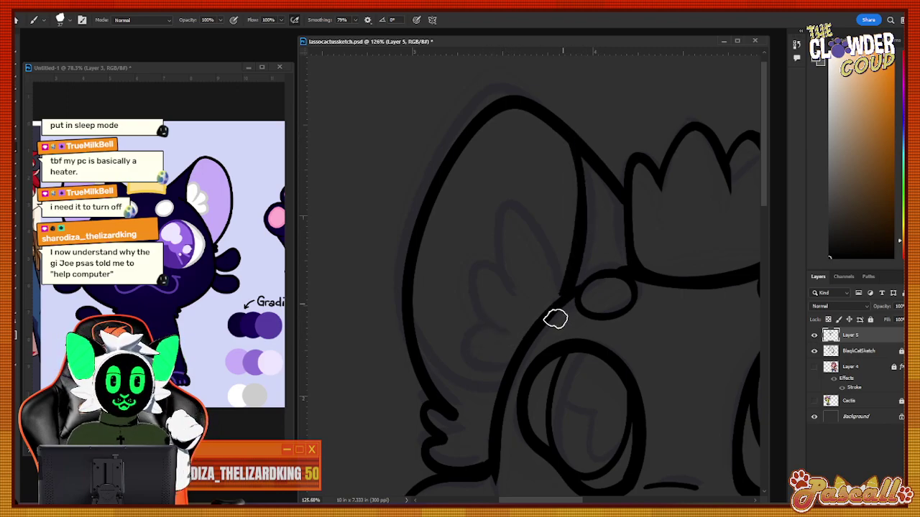
{"action": "key", "text": "ctrl+z"}
{"action": "mouse_move", "coordinate": [571, 136]}
{"action": "left_mouse_down"}
{"action": "mouse_move", "coordinate": [586, 261]}
{"action": "mouse_move", "coordinate": [570, 320]}
{"action": "left_mouse_up"}
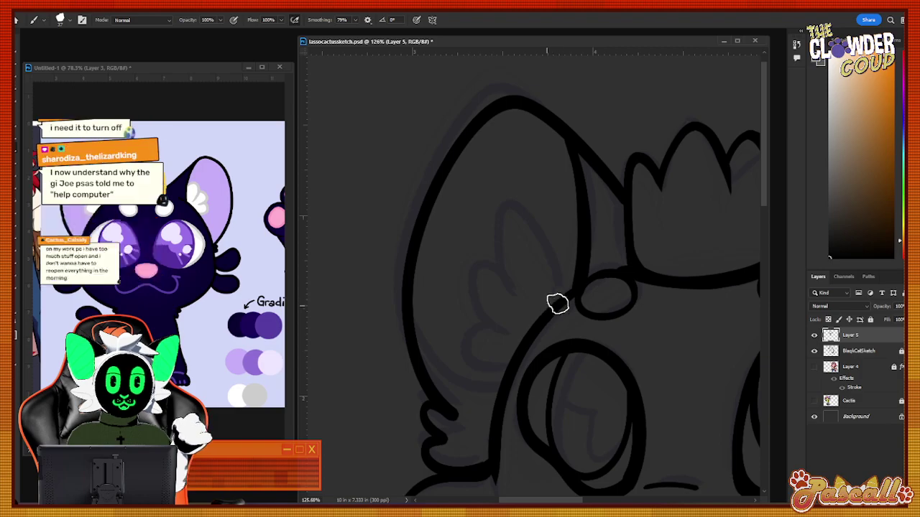
{"action": "left_click_drag", "start_coordinate": [412, 329], "coordinate": [442, 381]}
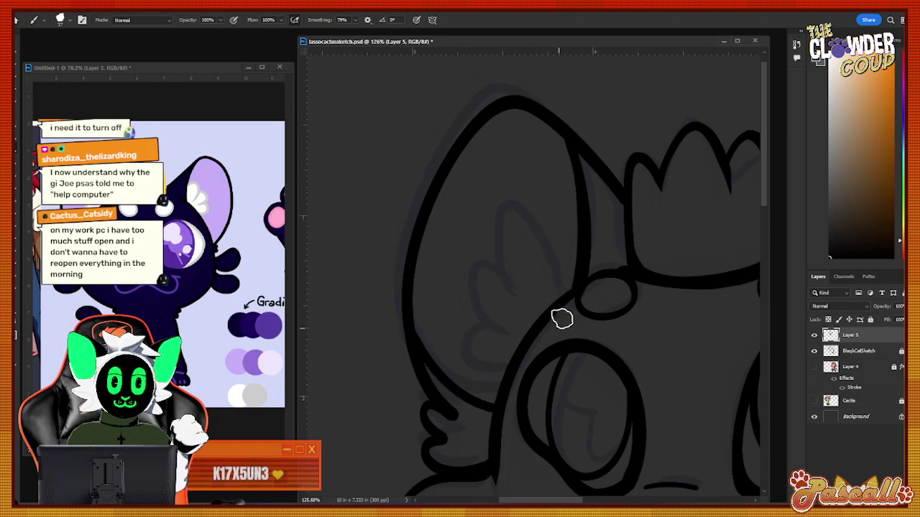
{"action": "mouse_move", "coordinate": [562, 279]}
{"action": "left_mouse_down"}
{"action": "mouse_move", "coordinate": [499, 273]}
{"action": "mouse_move", "coordinate": [459, 325]}
{"action": "mouse_move", "coordinate": [463, 371]}
{"action": "mouse_move", "coordinate": [515, 382]}
{"action": "left_mouse_up"}
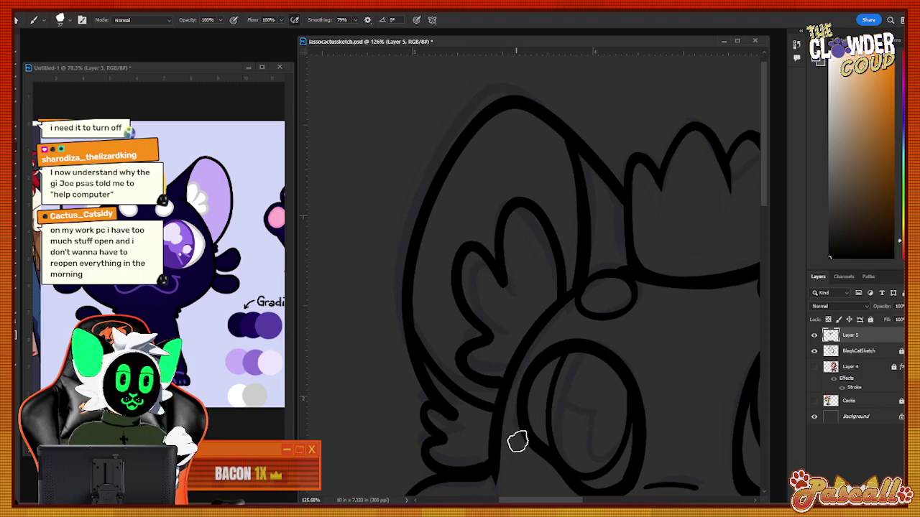
Ink the right-hand ear's outer outline from beside the crown around to the fur tufts at its base.
{"action": "left_click_drag", "start_coordinate": [764, 205], "coordinate": [765, 212]}
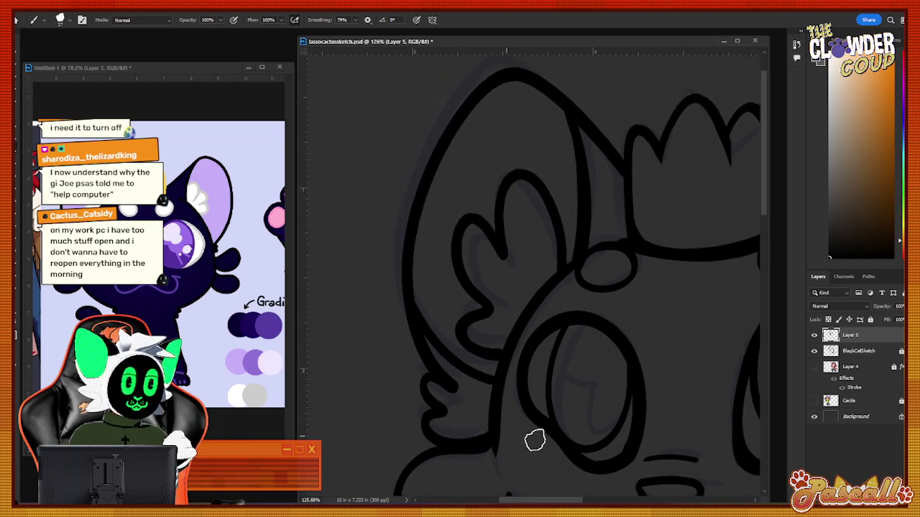
{"action": "left_click_drag", "start_coordinate": [515, 500], "coordinate": [592, 500]}
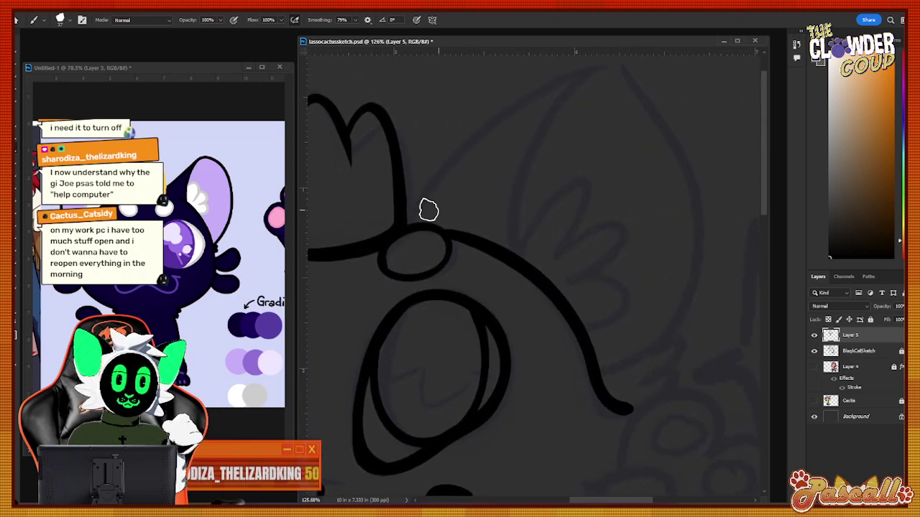
{"action": "mouse_move", "coordinate": [408, 217]}
{"action": "left_mouse_down"}
{"action": "mouse_move", "coordinate": [638, 82]}
{"action": "mouse_move", "coordinate": [661, 335]}
{"action": "mouse_move", "coordinate": [440, 165]}
{"action": "mouse_move", "coordinate": [636, 72]}
{"action": "mouse_move", "coordinate": [669, 304]}
{"action": "mouse_move", "coordinate": [702, 287]}
{"action": "mouse_move", "coordinate": [680, 362]}
{"action": "mouse_move", "coordinate": [657, 394]}
{"action": "left_mouse_up"}
{"action": "key", "text": "ctrl+z"}
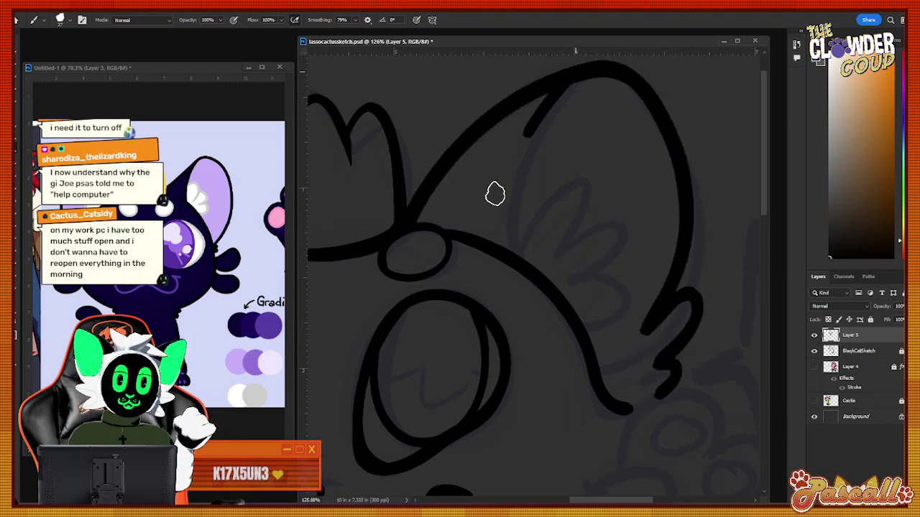
Ink the right-hand ear's inner edge line and close the ear's base with a curved line running down to the head outline.
{"action": "left_click_drag", "start_coordinate": [568, 85], "coordinate": [496, 245]}
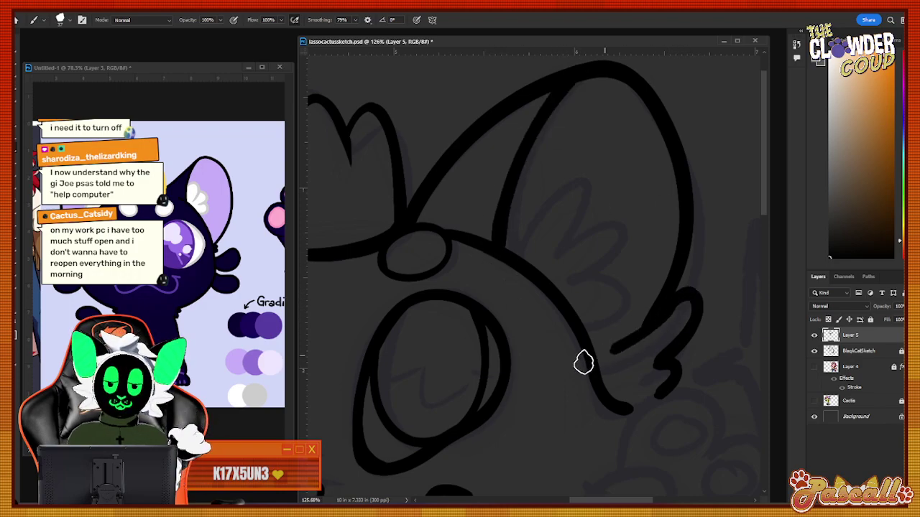
{"action": "left_click_drag", "start_coordinate": [655, 317], "coordinate": [597, 352]}
{"action": "key", "text": "ctrl+z"}
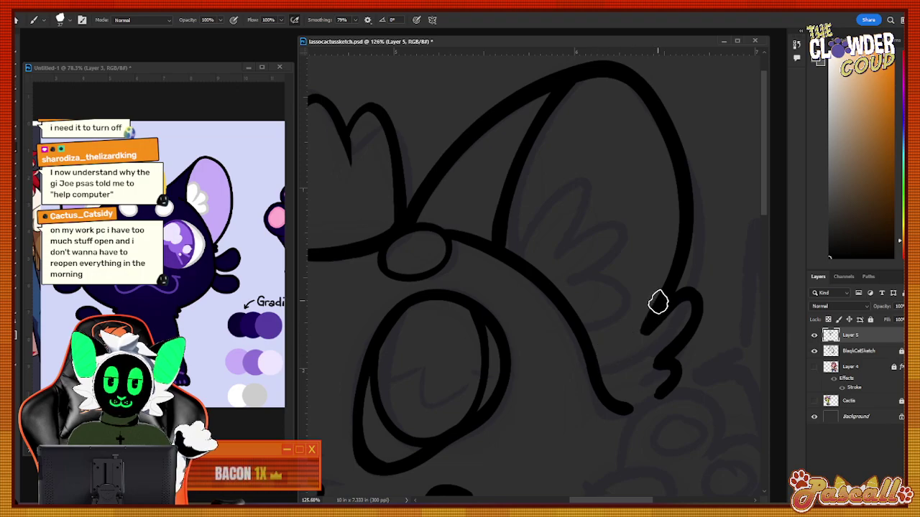
{"action": "mouse_move", "coordinate": [657, 303]}
{"action": "left_mouse_down"}
{"action": "mouse_move", "coordinate": [571, 348]}
{"action": "mouse_move", "coordinate": [618, 350]}
{"action": "mouse_move", "coordinate": [590, 348]}
{"action": "mouse_move", "coordinate": [646, 331]}
{"action": "mouse_move", "coordinate": [672, 295]}
{"action": "left_mouse_up"}
{"action": "key", "text": "ctrl+z"}
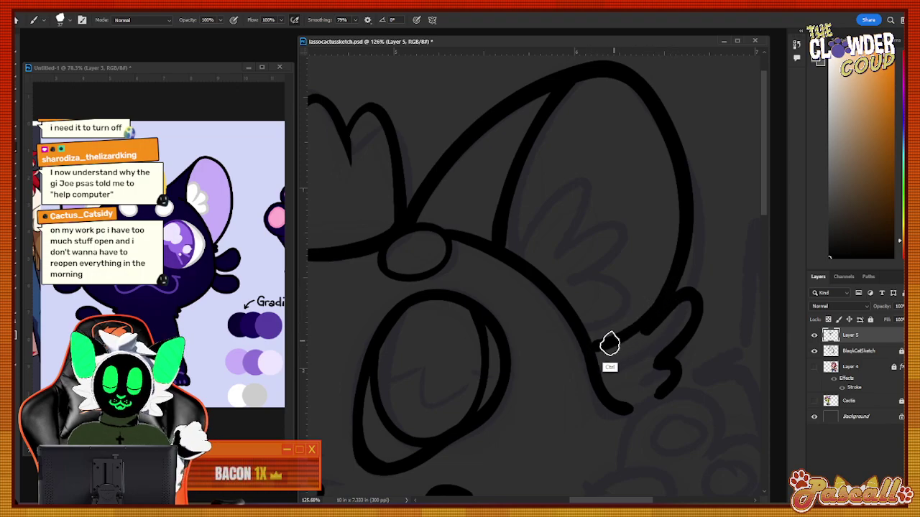
{"action": "left_click_drag", "start_coordinate": [630, 343], "coordinate": [674, 305]}
{"action": "mouse_move", "coordinate": [594, 350]}
{"action": "left_mouse_down"}
{"action": "mouse_move", "coordinate": [633, 344]}
{"action": "mouse_move", "coordinate": [679, 299]}
{"action": "left_mouse_up"}
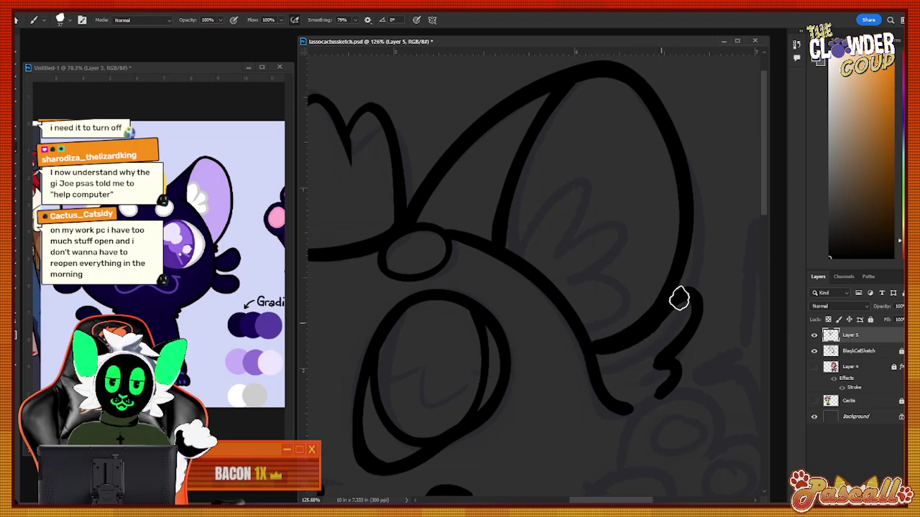
{"action": "key", "text": "ctrl+z"}
{"action": "mouse_move", "coordinate": [594, 348]}
{"action": "left_mouse_down"}
{"action": "mouse_move", "coordinate": [664, 311]}
{"action": "mouse_move", "coordinate": [678, 284]}
{"action": "left_mouse_up"}
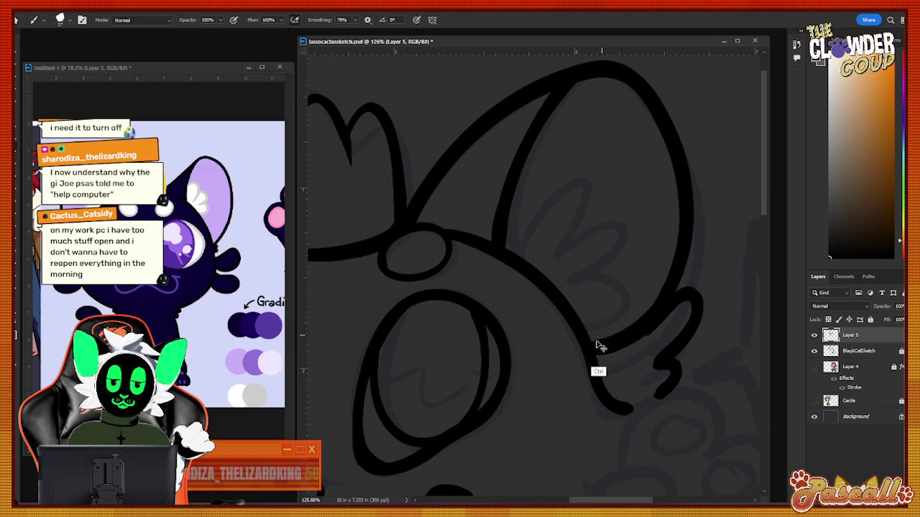
{"action": "key", "text": "ctrl+z"}
{"action": "left_click_drag", "start_coordinate": [627, 348], "coordinate": [683, 287]}
{"action": "key", "text": "ctrl+z"}
{"action": "left_click_drag", "start_coordinate": [591, 351], "coordinate": [682, 305]}
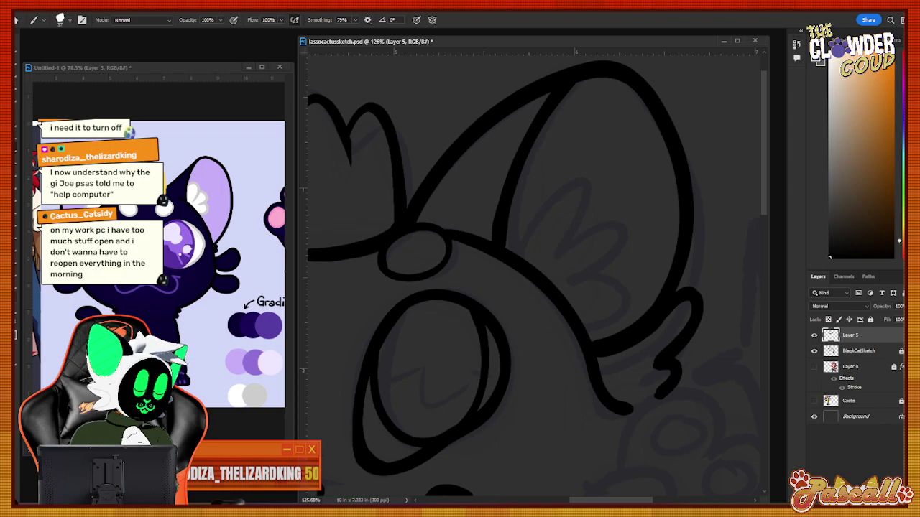
Ink the lobed fur tuft inside the right-hand ear, from the inner edge line down to the head outline.
{"action": "key", "text": "z"}
{"action": "left_click_drag", "start_coordinate": [618, 323], "coordinate": [623, 380]}
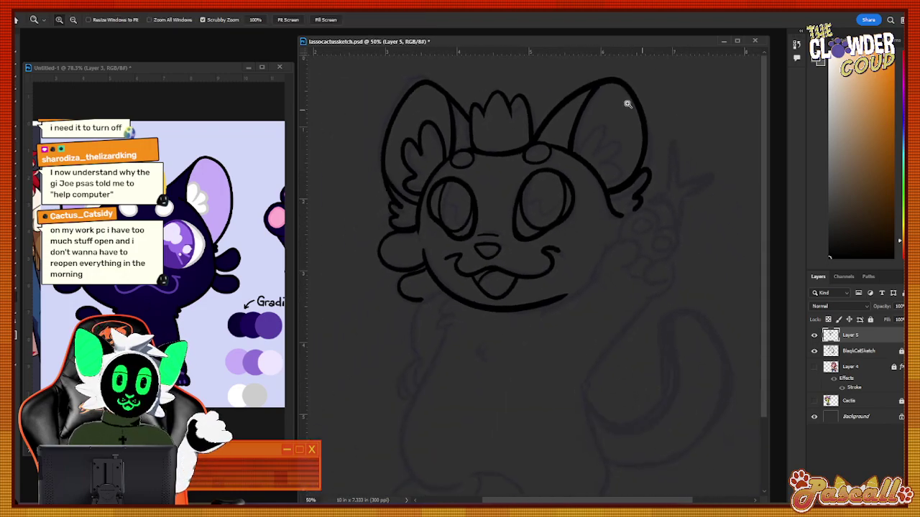
{"action": "mouse_move", "coordinate": [634, 136]}
{"action": "left_mouse_down"}
{"action": "mouse_move", "coordinate": [632, 166]}
{"action": "mouse_move", "coordinate": [646, 152]}
{"action": "mouse_move", "coordinate": [601, 130]}
{"action": "left_mouse_up"}
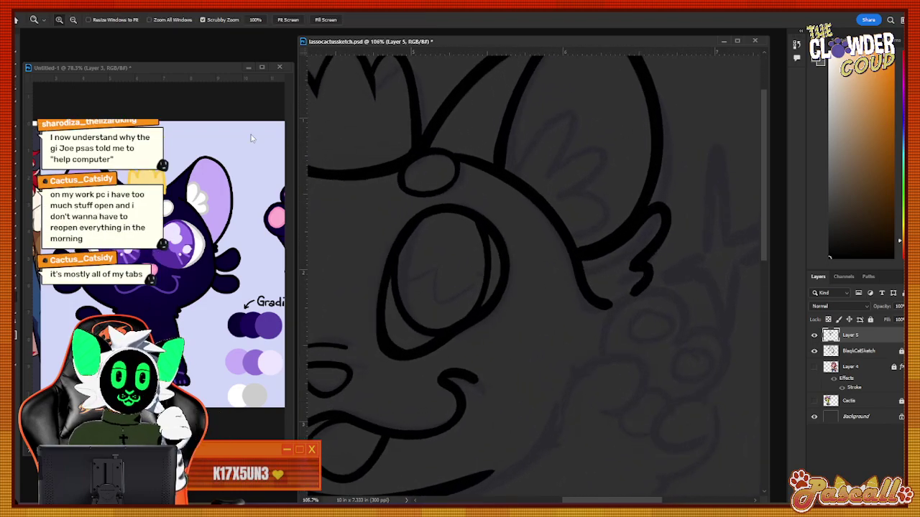
{"action": "key", "text": "b"}
{"action": "mouse_move", "coordinate": [505, 169]}
{"action": "left_mouse_down"}
{"action": "mouse_move", "coordinate": [576, 93]}
{"action": "mouse_move", "coordinate": [546, 163]}
{"action": "mouse_move", "coordinate": [606, 135]}
{"action": "mouse_move", "coordinate": [577, 181]}
{"action": "mouse_move", "coordinate": [616, 186]}
{"action": "mouse_move", "coordinate": [595, 229]}
{"action": "mouse_move", "coordinate": [554, 229]}
{"action": "mouse_move", "coordinate": [614, 216]}
{"action": "left_mouse_up"}
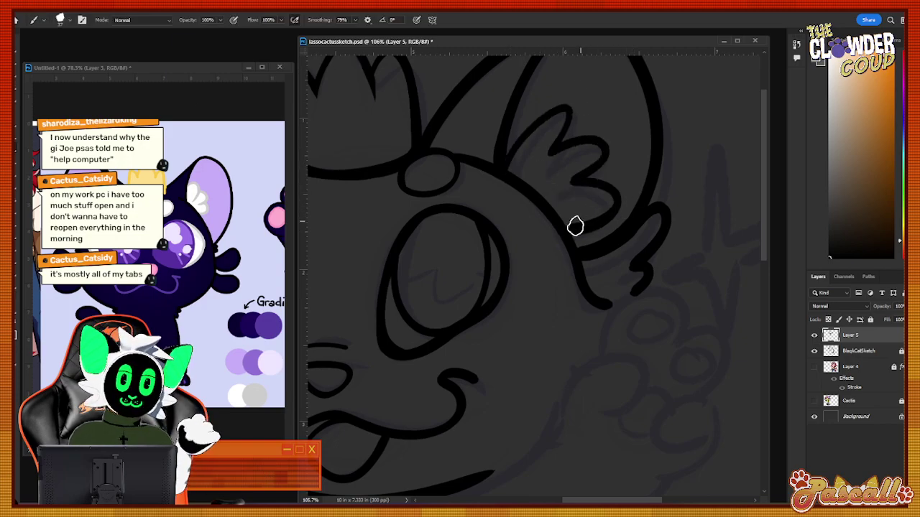
Ink the fur tuft under the left-hand side of the chin and the small zigzag fur mark on the chest.
{"action": "left_click", "coordinate": [20, 304]}
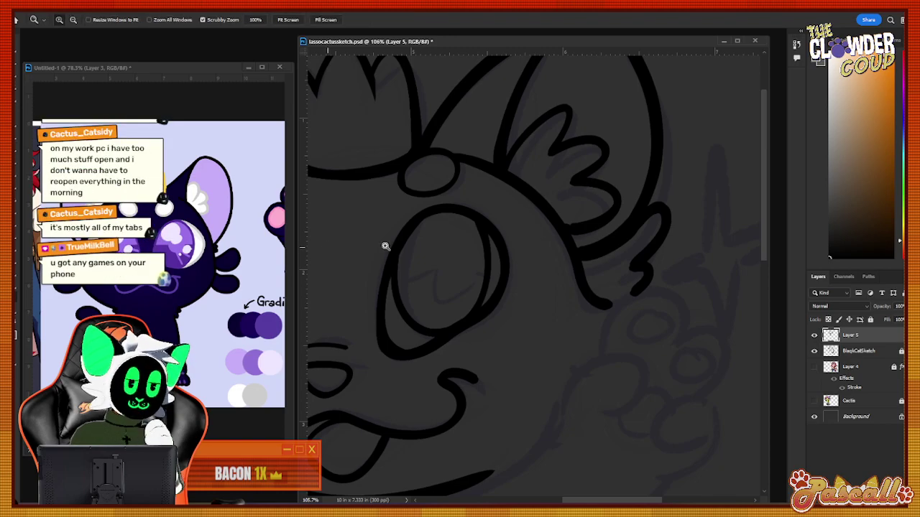
{"action": "left_click_drag", "start_coordinate": [565, 345], "coordinate": [532, 352]}
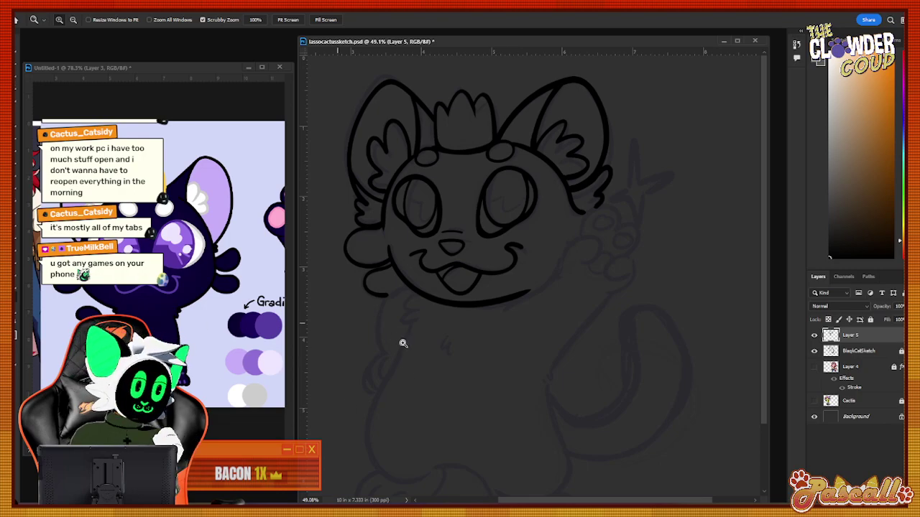
{"action": "left_click_drag", "start_coordinate": [403, 343], "coordinate": [442, 323]}
{"action": "key", "text": "b"}
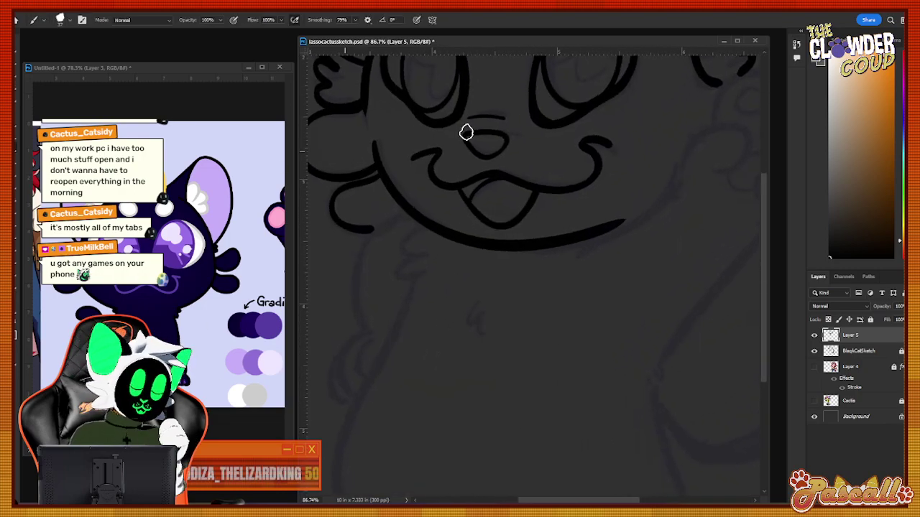
{"action": "scroll", "coordinate": [760, 237], "scroll_direction": "down", "scroll_amount": 3}
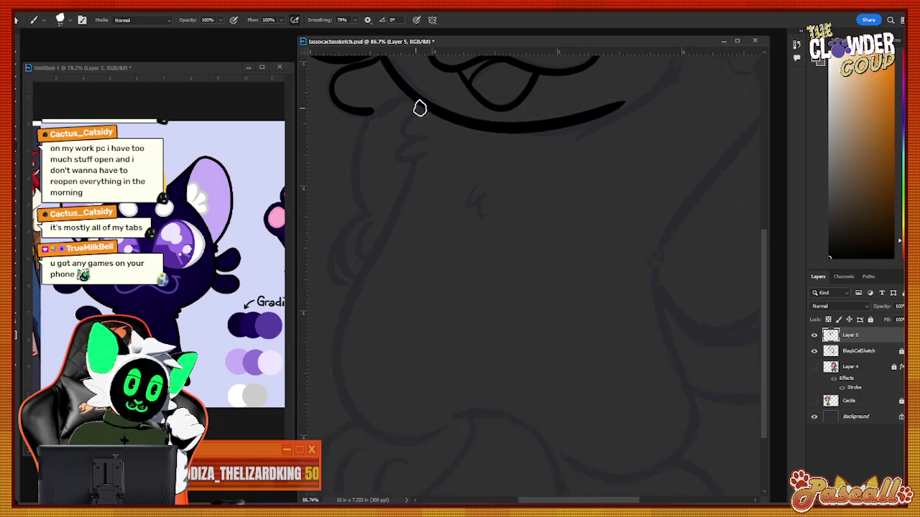
{"action": "mouse_move", "coordinate": [419, 107]}
{"action": "left_mouse_down"}
{"action": "mouse_move", "coordinate": [404, 135]}
{"action": "mouse_move", "coordinate": [425, 129]}
{"action": "mouse_move", "coordinate": [396, 172]}
{"action": "mouse_move", "coordinate": [432, 151]}
{"action": "left_mouse_up"}
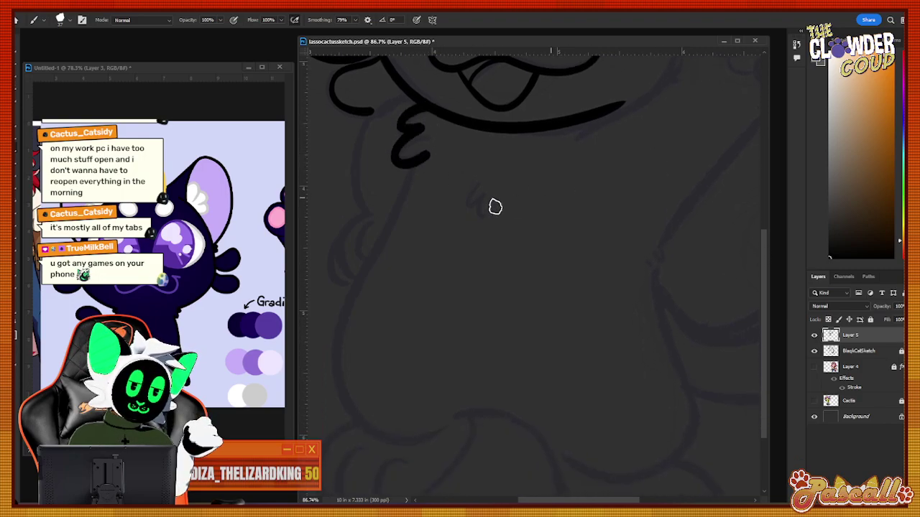
{"action": "mouse_move", "coordinate": [480, 183]}
{"action": "left_mouse_down"}
{"action": "mouse_move", "coordinate": [469, 217]}
{"action": "mouse_move", "coordinate": [494, 225]}
{"action": "left_mouse_up"}
Ink the left-hand body contour from the neck tuft down around the hip to the underside of the belly.
{"action": "scroll", "coordinate": [758, 261], "scroll_direction": "down", "scroll_amount": 2}
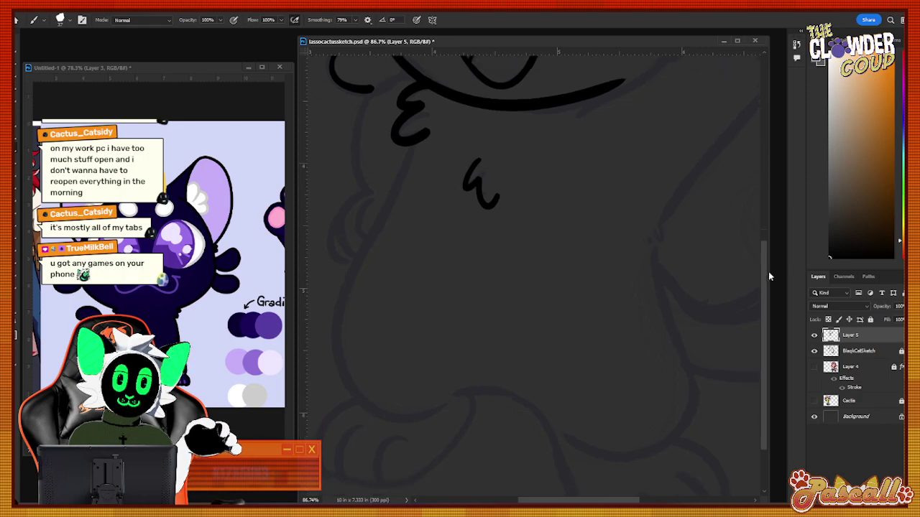
{"action": "left_click_drag", "start_coordinate": [410, 96], "coordinate": [394, 142]}
{"action": "mouse_move", "coordinate": [379, 172]}
{"action": "left_mouse_down"}
{"action": "mouse_move", "coordinate": [365, 372]}
{"action": "mouse_move", "coordinate": [444, 357]}
{"action": "left_mouse_up"}
{"action": "key", "text": "ctrl+z"}
{"action": "mouse_move", "coordinate": [411, 103]}
{"action": "left_mouse_down"}
{"action": "mouse_move", "coordinate": [395, 160]}
{"action": "mouse_move", "coordinate": [323, 289]}
{"action": "mouse_move", "coordinate": [476, 355]}
{"action": "left_mouse_up"}
Ink the left-hand foot below the body, with its rounded outline and two curved toe lines.
{"action": "left_click_drag", "start_coordinate": [360, 353], "coordinate": [322, 430]}
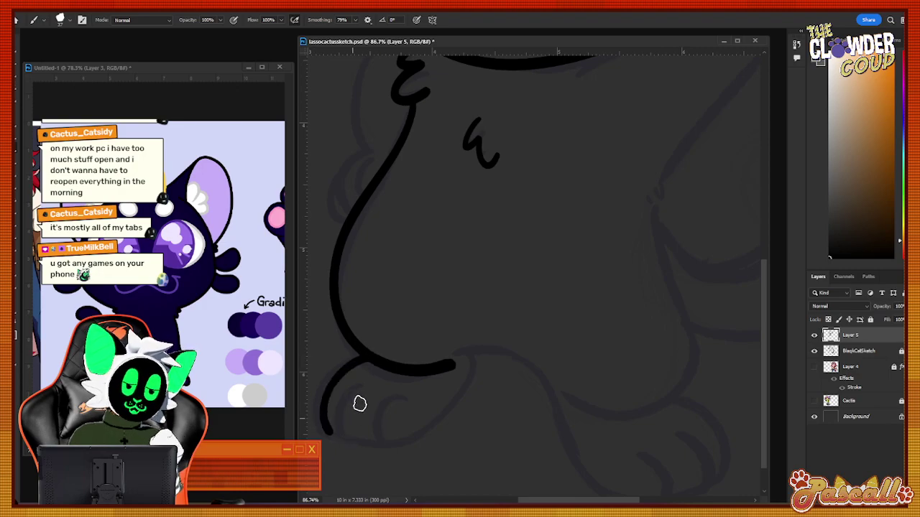
{"action": "key", "text": "ctrl+z"}
{"action": "left_click_drag", "start_coordinate": [364, 352], "coordinate": [314, 424]}
{"action": "left_click_drag", "start_coordinate": [360, 377], "coordinate": [332, 420]}
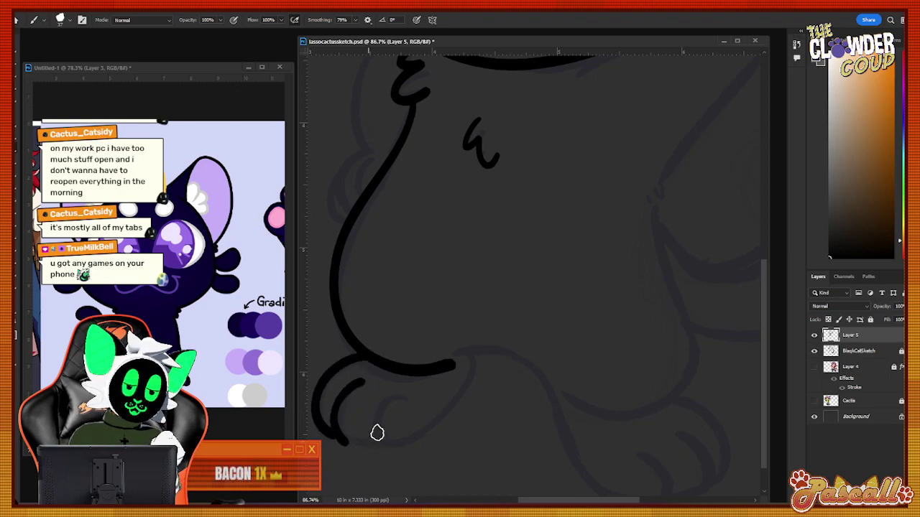
{"action": "key", "text": "ctrl+z"}
{"action": "mouse_move", "coordinate": [366, 380]}
{"action": "left_mouse_down"}
{"action": "mouse_move", "coordinate": [333, 407]}
{"action": "mouse_move", "coordinate": [339, 436]}
{"action": "left_mouse_up"}
{"action": "mouse_move", "coordinate": [400, 388]}
{"action": "left_mouse_down"}
{"action": "mouse_move", "coordinate": [384, 447]}
{"action": "mouse_move", "coordinate": [325, 434]}
{"action": "mouse_move", "coordinate": [386, 445]}
{"action": "mouse_move", "coordinate": [467, 370]}
{"action": "left_mouse_up"}
{"action": "key", "text": "ctrl+z"}
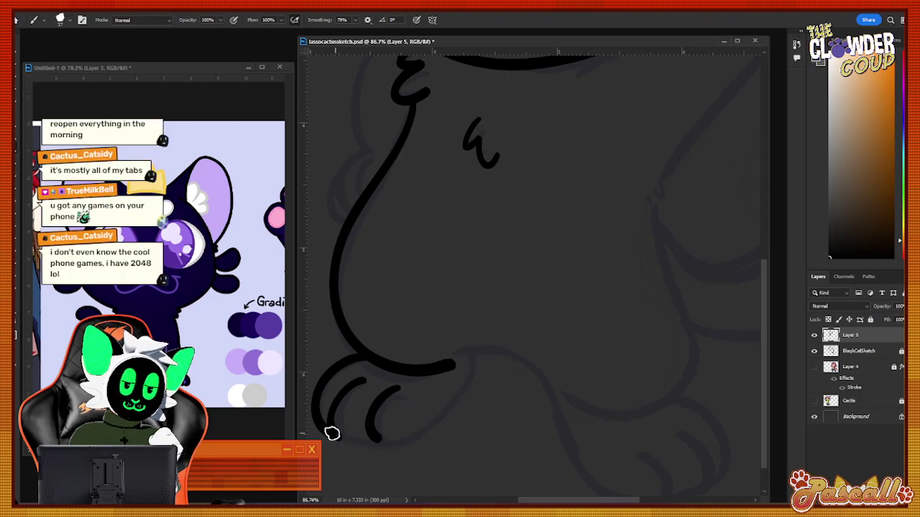
{"action": "mouse_move", "coordinate": [319, 424]}
{"action": "left_mouse_down"}
{"action": "mouse_move", "coordinate": [391, 446]}
{"action": "mouse_move", "coordinate": [482, 384]}
{"action": "mouse_move", "coordinate": [475, 360]}
{"action": "left_mouse_up"}
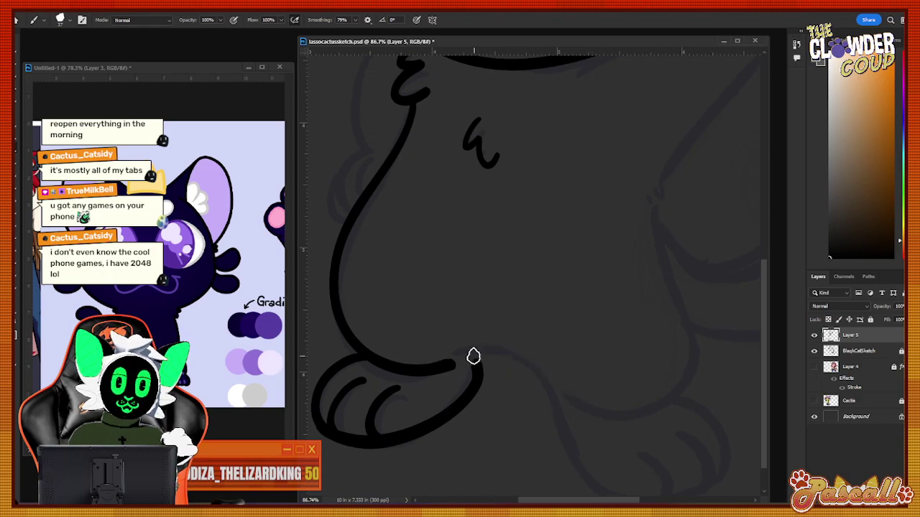
Ink the wavy underside line of the body from the left-hand foot across towards the right-hand hip.
{"action": "left_click_drag", "start_coordinate": [472, 358], "coordinate": [583, 409]}
{"action": "key", "text": "ctrl+z"}
{"action": "mouse_move", "coordinate": [467, 361]}
{"action": "left_mouse_down"}
{"action": "mouse_move", "coordinate": [581, 419]}
{"action": "mouse_move", "coordinate": [618, 423]}
{"action": "left_mouse_up"}
{"action": "key", "text": "ctrl+z"}
{"action": "mouse_move", "coordinate": [468, 356]}
{"action": "left_mouse_down"}
{"action": "mouse_move", "coordinate": [496, 355]}
{"action": "mouse_move", "coordinate": [574, 395]}
{"action": "mouse_move", "coordinate": [643, 407]}
{"action": "left_mouse_up"}
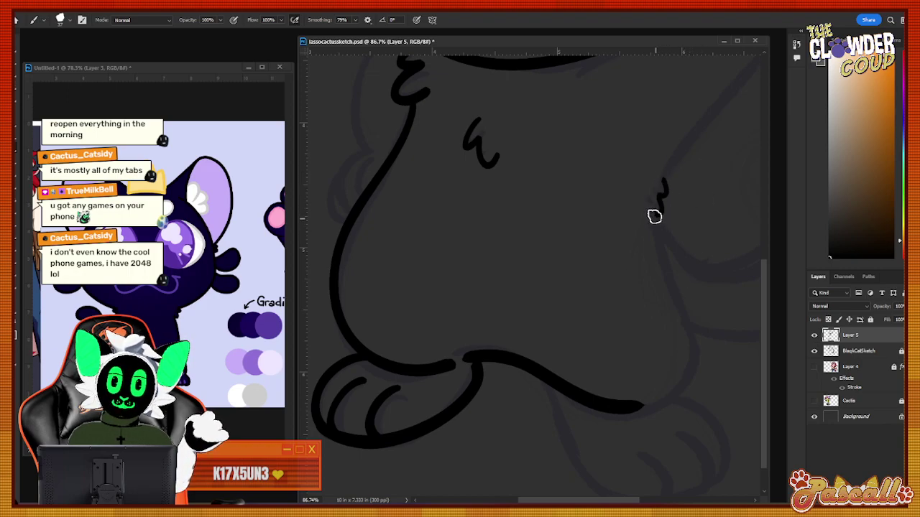
Ink the right-hand body contour from the small side fur tuft down around the hip to join the underside line.
{"action": "mouse_move", "coordinate": [654, 216]}
{"action": "left_mouse_down"}
{"action": "mouse_move", "coordinate": [694, 317]}
{"action": "mouse_move", "coordinate": [676, 390]}
{"action": "mouse_move", "coordinate": [608, 407]}
{"action": "left_mouse_up"}
{"action": "key", "text": "ctrl+z"}
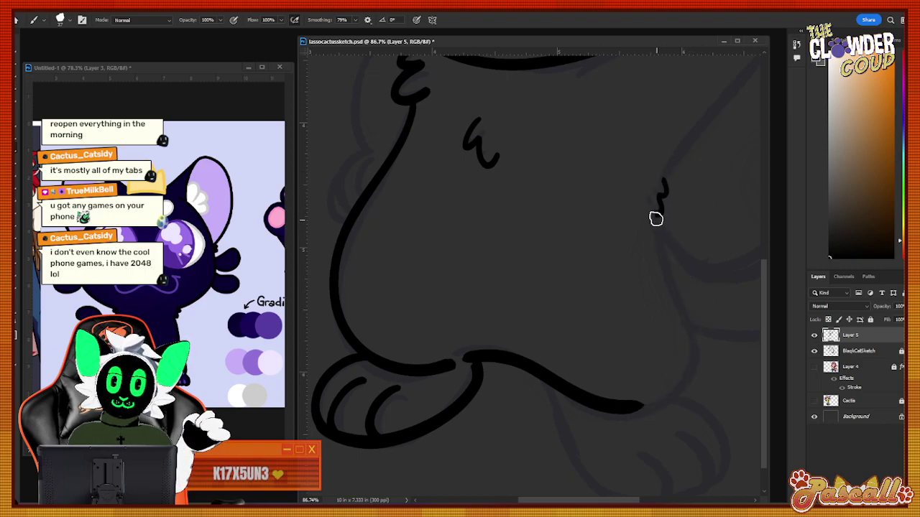
{"action": "mouse_move", "coordinate": [654, 216]}
{"action": "left_mouse_down"}
{"action": "mouse_move", "coordinate": [698, 335]}
{"action": "mouse_move", "coordinate": [595, 383]}
{"action": "left_mouse_up"}
{"action": "key", "text": "ctrl+z"}
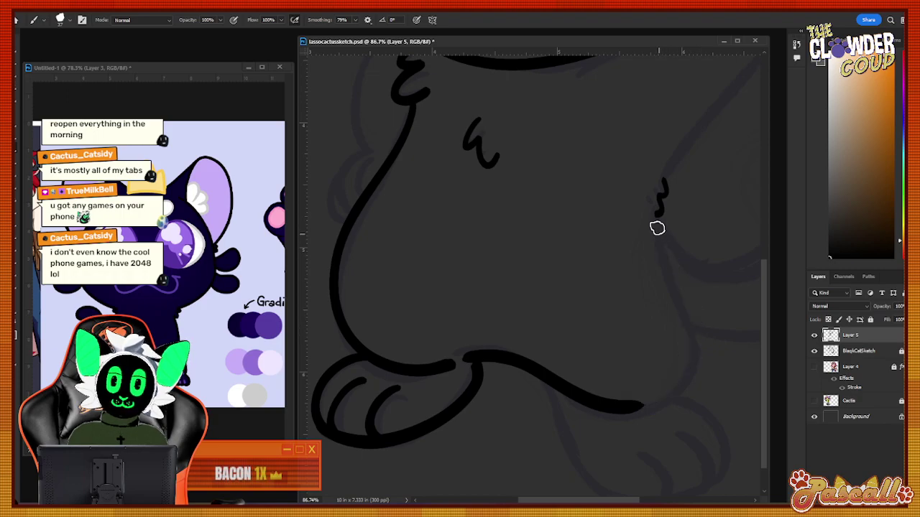
{"action": "mouse_move", "coordinate": [654, 222]}
{"action": "left_mouse_down"}
{"action": "mouse_move", "coordinate": [685, 304]}
{"action": "mouse_move", "coordinate": [587, 376]}
{"action": "left_mouse_up"}
{"action": "key", "text": "ctrl+z"}
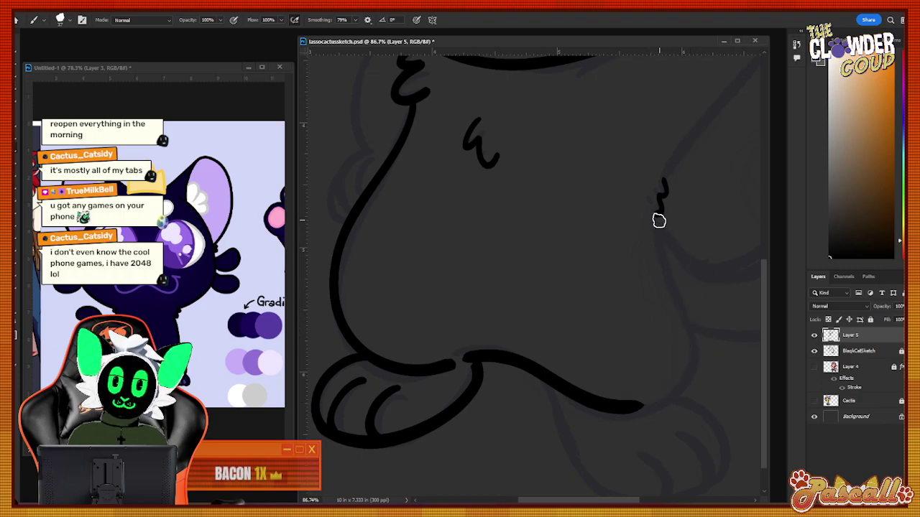
{"action": "mouse_move", "coordinate": [657, 218]}
{"action": "left_mouse_down"}
{"action": "mouse_move", "coordinate": [697, 325]}
{"action": "mouse_move", "coordinate": [673, 397]}
{"action": "mouse_move", "coordinate": [577, 386]}
{"action": "left_mouse_up"}
{"action": "key", "text": "ctrl+z"}
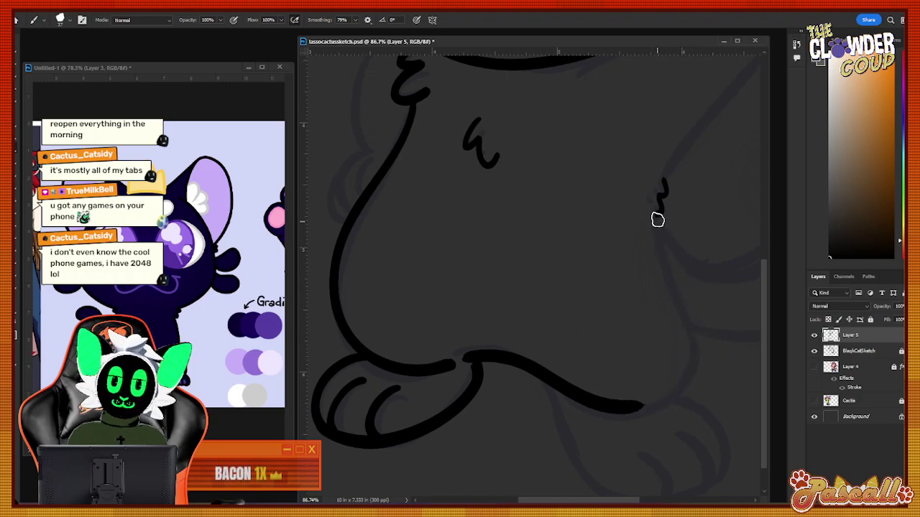
{"action": "mouse_move", "coordinate": [653, 215]}
{"action": "left_mouse_down"}
{"action": "mouse_move", "coordinate": [696, 345]}
{"action": "mouse_move", "coordinate": [535, 349]}
{"action": "left_mouse_up"}
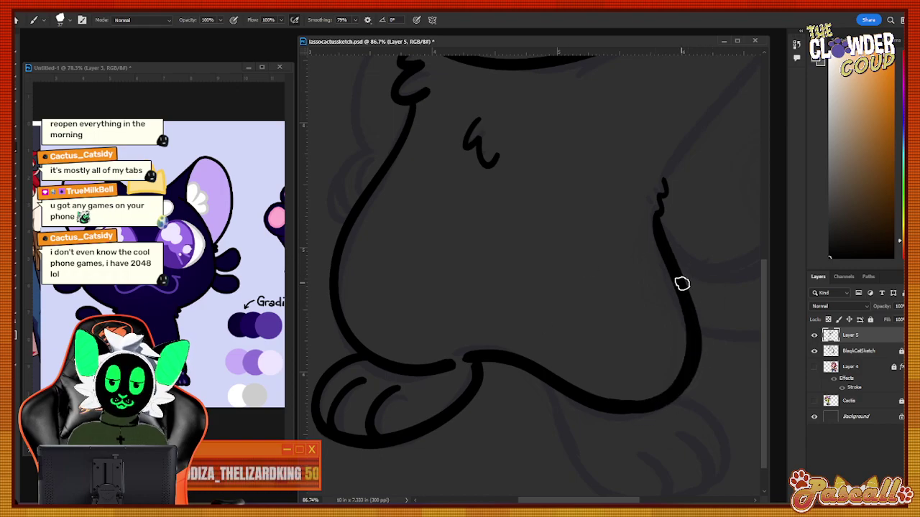
Thicken the line weight along the lower curve of the right-hand hip with an overlapping stroke.
{"action": "mouse_move", "coordinate": [681, 283]}
{"action": "left_mouse_down"}
{"action": "mouse_move", "coordinate": [690, 344]}
{"action": "mouse_move", "coordinate": [635, 414]}
{"action": "left_mouse_up"}
{"action": "key", "text": "ctrl+z"}
{"action": "left_click_drag", "start_coordinate": [689, 365], "coordinate": [646, 358]}
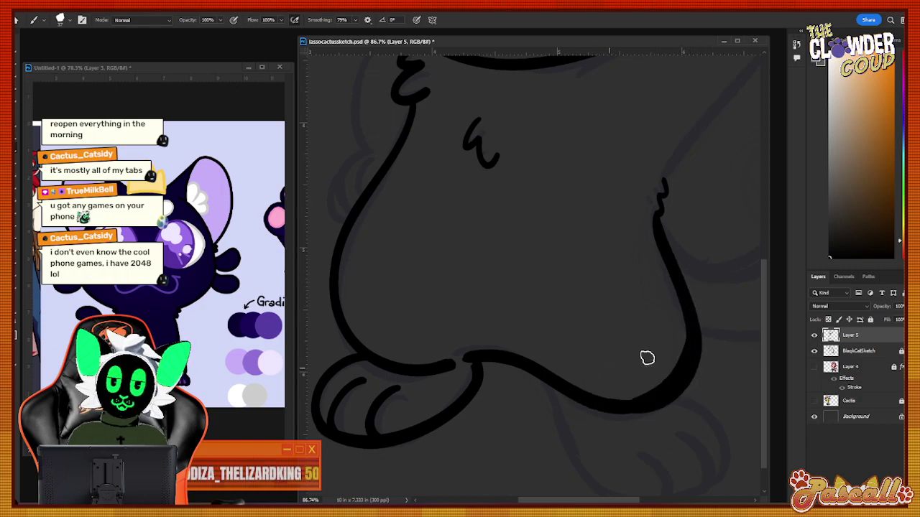
{"action": "key", "text": "ctrl+z"}
{"action": "left_click_drag", "start_coordinate": [662, 398], "coordinate": [702, 338]}
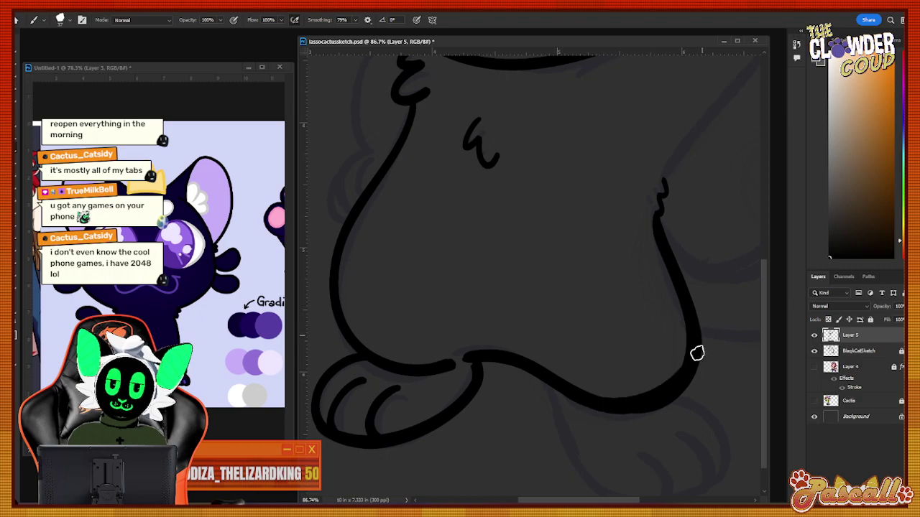
{"action": "key", "text": "ctrl+z"}
{"action": "mouse_move", "coordinate": [633, 412]}
{"action": "left_mouse_down"}
{"action": "mouse_move", "coordinate": [700, 349]}
{"action": "mouse_move", "coordinate": [707, 322]}
{"action": "left_mouse_up"}
{"action": "key", "text": "ctrl+z"}
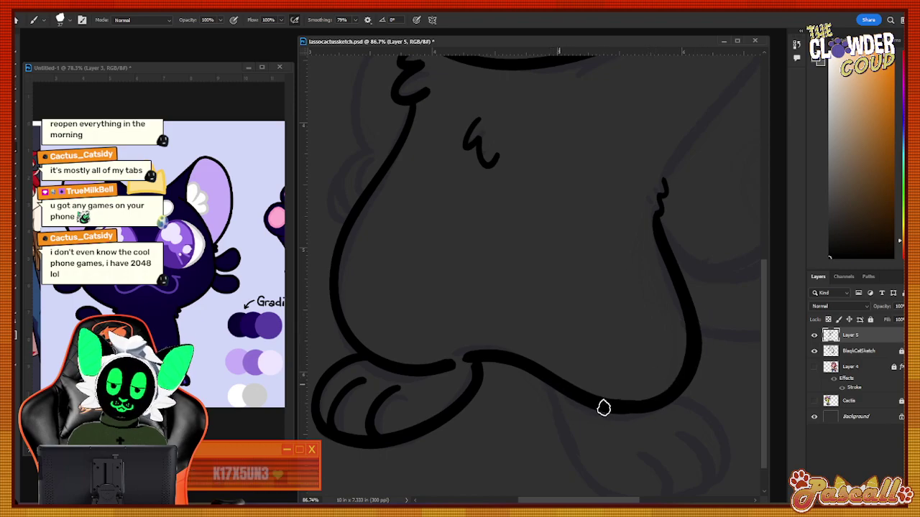
{"action": "mouse_move", "coordinate": [602, 405]}
{"action": "left_mouse_down"}
{"action": "mouse_move", "coordinate": [688, 370]}
{"action": "mouse_move", "coordinate": [702, 309]}
{"action": "left_mouse_up"}
{"action": "key", "text": "ctrl+z"}
{"action": "mouse_move", "coordinate": [591, 405]}
{"action": "left_mouse_down"}
{"action": "mouse_move", "coordinate": [682, 381]}
{"action": "mouse_move", "coordinate": [692, 312]}
{"action": "left_mouse_up"}
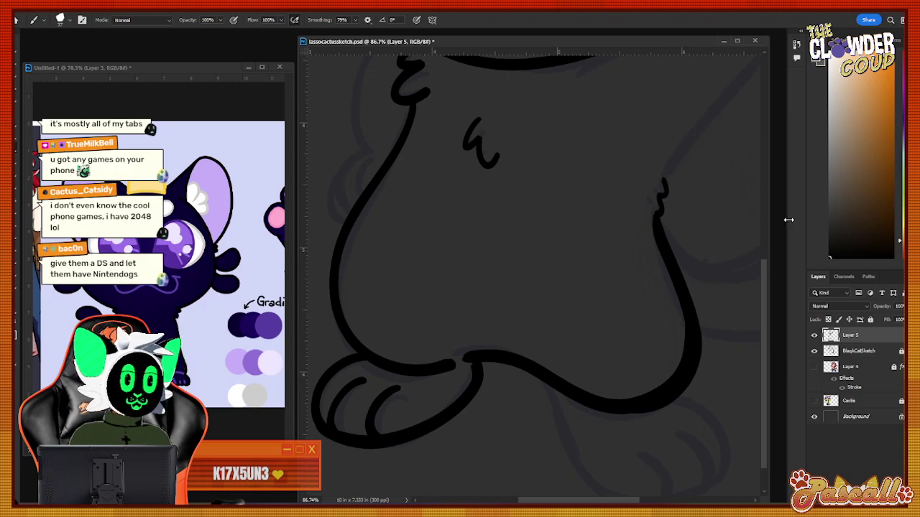
Ink the right-hand foot below the hip, with its rounded outline and two curved toe lines.
{"action": "scroll", "coordinate": [769, 308], "scroll_direction": "down", "scroll_amount": 2}
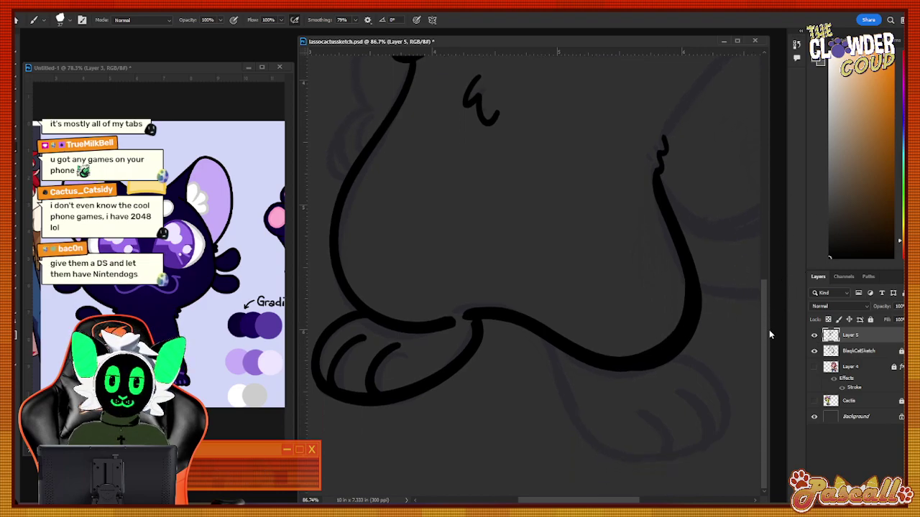
{"action": "mouse_move", "coordinate": [676, 354]}
{"action": "left_mouse_down"}
{"action": "mouse_move", "coordinate": [718, 435]}
{"action": "mouse_move", "coordinate": [731, 421]}
{"action": "mouse_move", "coordinate": [717, 435]}
{"action": "left_mouse_up"}
{"action": "key", "text": "ctrl+z"}
{"action": "left_click_drag", "start_coordinate": [670, 383], "coordinate": [690, 439]}
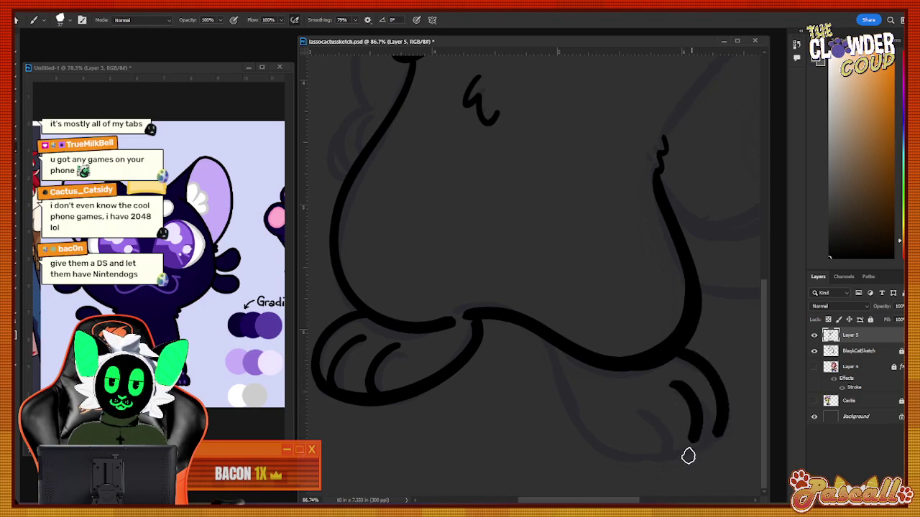
{"action": "key", "text": "ctrl+z"}
{"action": "left_click_drag", "start_coordinate": [663, 386], "coordinate": [697, 436]}
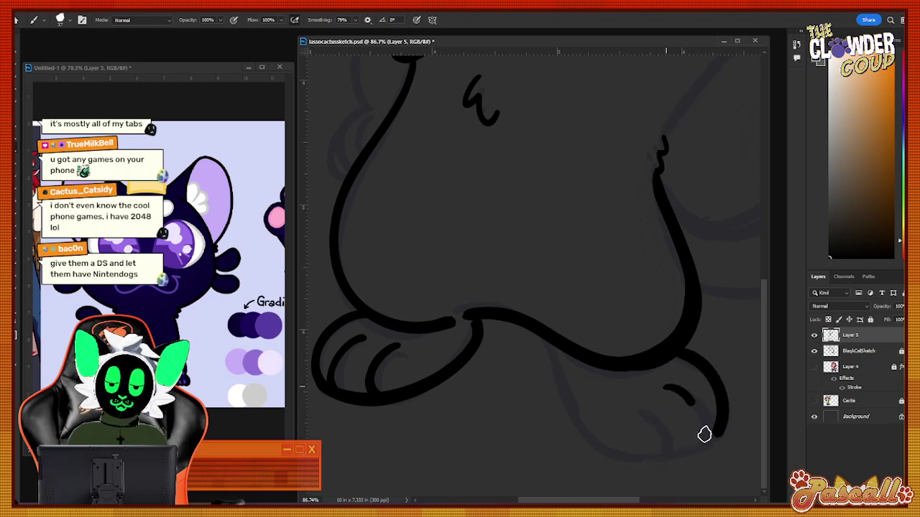
{"action": "left_click_drag", "start_coordinate": [626, 396], "coordinate": [655, 436]}
{"action": "key", "text": "ctrl+z"}
{"action": "mouse_move", "coordinate": [616, 399]}
{"action": "left_mouse_down"}
{"action": "mouse_move", "coordinate": [636, 400]}
{"action": "mouse_move", "coordinate": [655, 447]}
{"action": "mouse_move", "coordinate": [551, 369]}
{"action": "mouse_move", "coordinate": [557, 345]}
{"action": "mouse_move", "coordinate": [622, 444]}
{"action": "mouse_move", "coordinate": [724, 419]}
{"action": "left_mouse_up"}
{"action": "key", "text": "ctrl+z"}
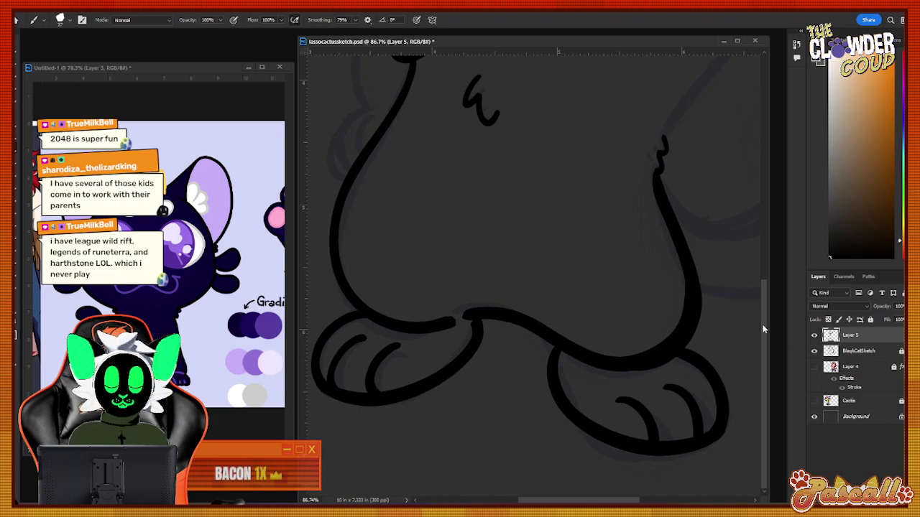
Ink the left-hand arm from below the chin down to its rounded paw, with two curved toe lines against the body.
{"action": "left_click_drag", "start_coordinate": [764, 329], "coordinate": [764, 230]}
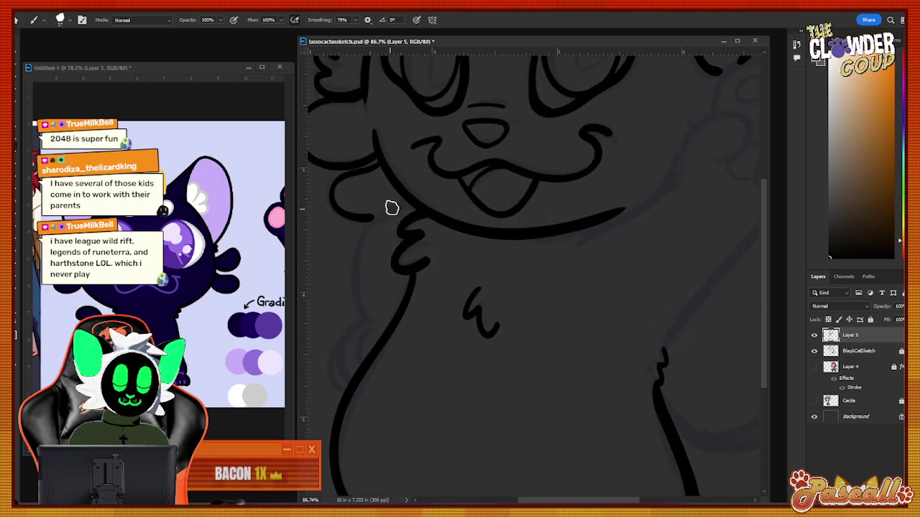
{"action": "left_click_drag", "start_coordinate": [402, 204], "coordinate": [364, 314]}
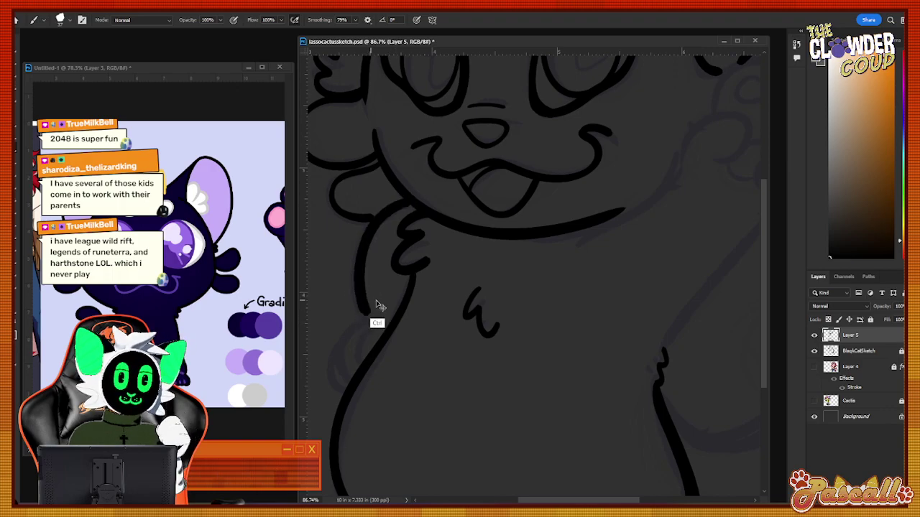
{"action": "key", "text": "ctrl+z"}
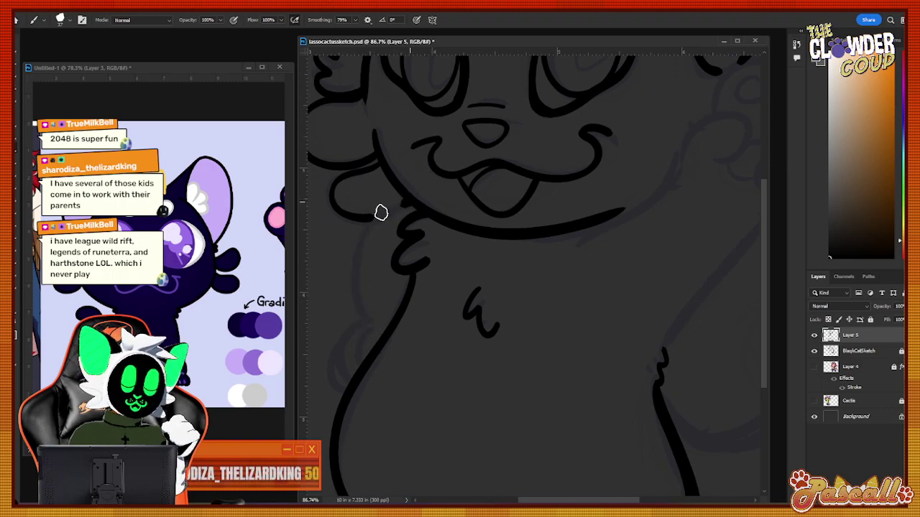
{"action": "mouse_move", "coordinate": [381, 213]}
{"action": "left_mouse_down"}
{"action": "mouse_move", "coordinate": [374, 331]}
{"action": "mouse_move", "coordinate": [341, 398]}
{"action": "left_mouse_up"}
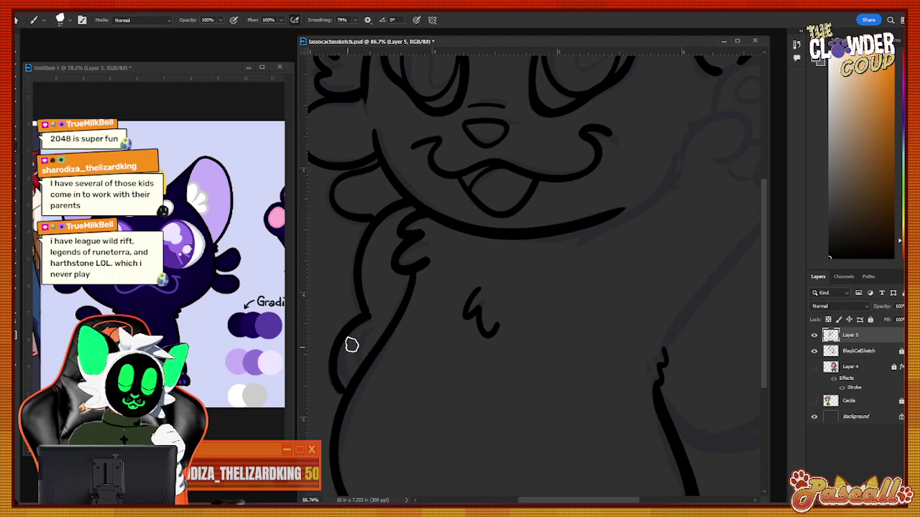
{"action": "left_click_drag", "start_coordinate": [351, 344], "coordinate": [368, 390]}
{"action": "left_click_drag", "start_coordinate": [374, 327], "coordinate": [378, 363]}
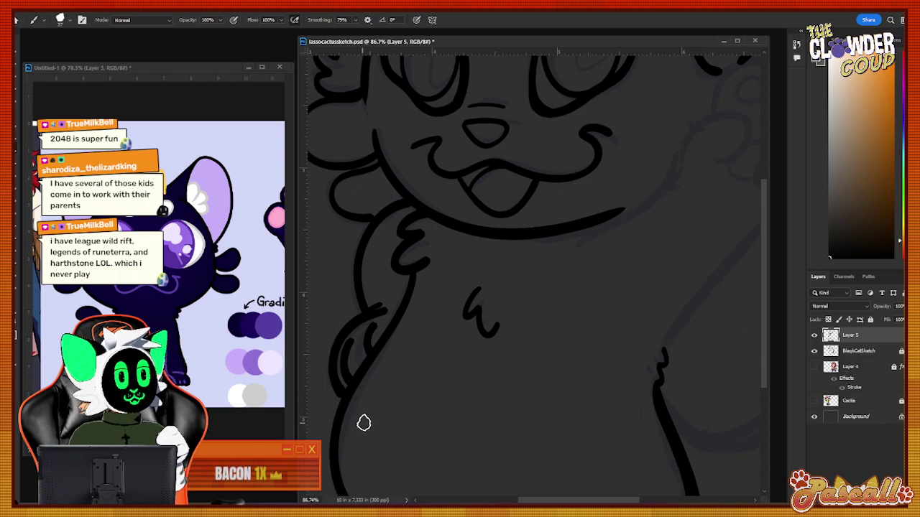
Ink the upper edge of the raised right-hand arm from the chin line up into the paw's curled inner toe.
{"action": "left_click_drag", "start_coordinate": [573, 500], "coordinate": [617, 500]}
{"action": "scroll", "coordinate": [468, 261], "scroll_direction": "up", "scroll_amount": 3}
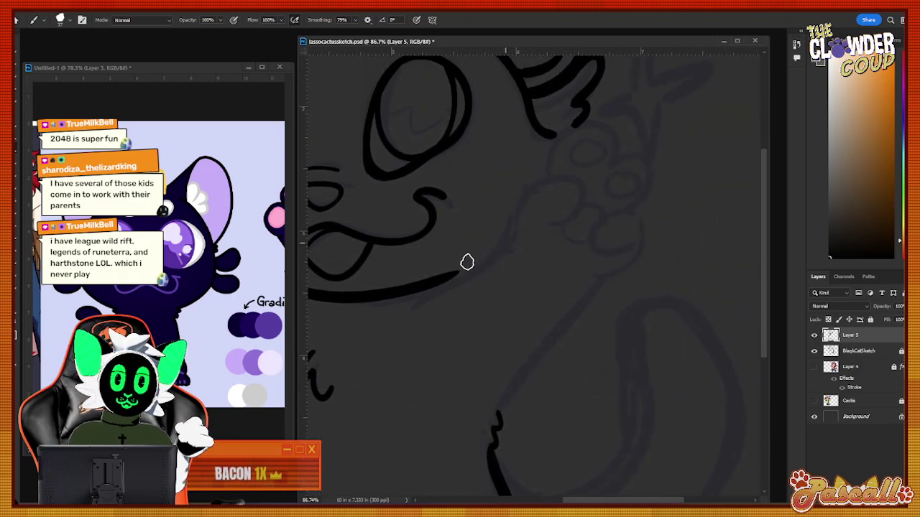
{"action": "mouse_move", "coordinate": [411, 309]}
{"action": "left_mouse_down"}
{"action": "mouse_move", "coordinate": [504, 253]}
{"action": "mouse_move", "coordinate": [515, 203]}
{"action": "left_mouse_up"}
{"action": "key", "text": "ctrl+z"}
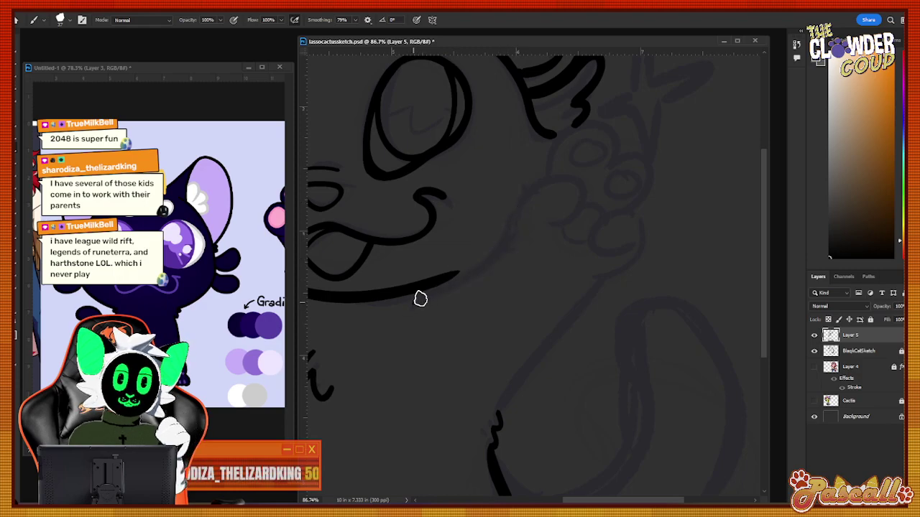
{"action": "mouse_move", "coordinate": [418, 299]}
{"action": "left_mouse_down"}
{"action": "mouse_move", "coordinate": [492, 258]}
{"action": "mouse_move", "coordinate": [530, 187]}
{"action": "mouse_move", "coordinate": [582, 187]}
{"action": "mouse_move", "coordinate": [530, 224]}
{"action": "left_mouse_up"}
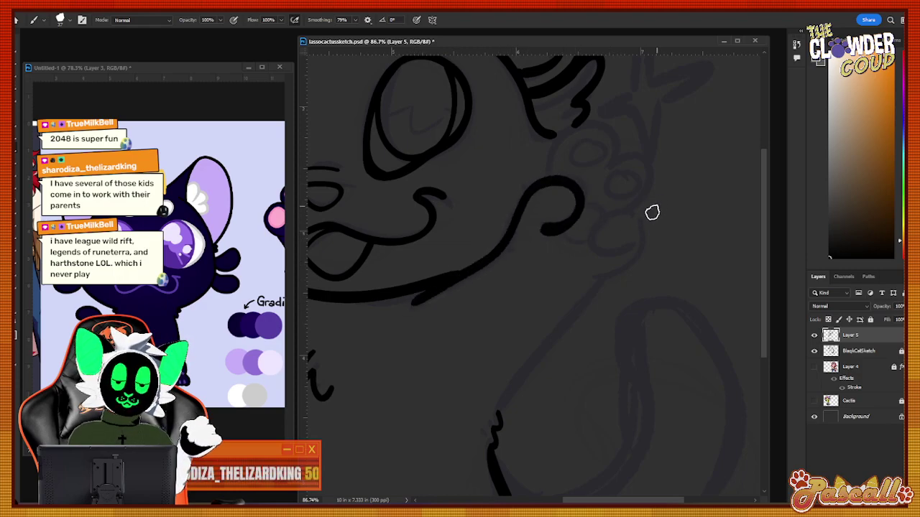
Ink the raised paw's curled outer toe and the arm's lower contour down to the side fur tuft.
{"action": "left_click_drag", "start_coordinate": [608, 214], "coordinate": [611, 258]}
{"action": "key", "text": "ctrl+z"}
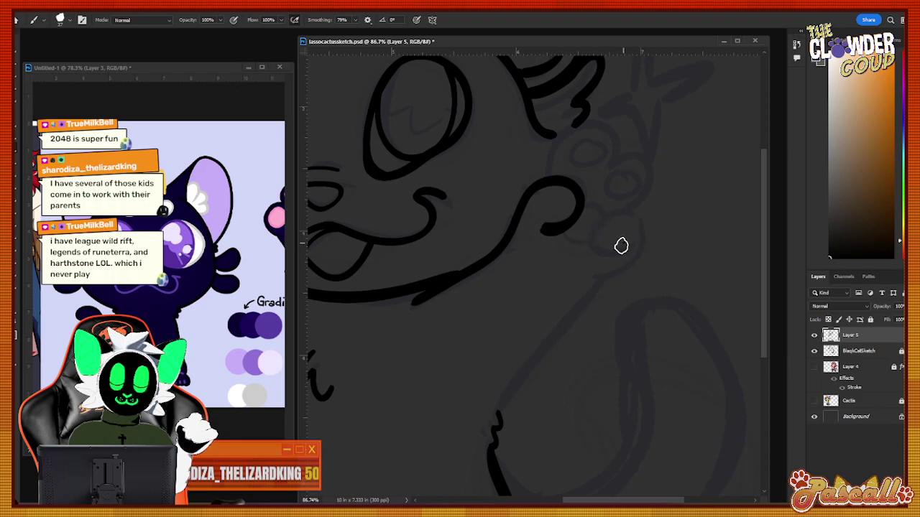
{"action": "mouse_move", "coordinate": [624, 210]}
{"action": "left_mouse_down"}
{"action": "mouse_move", "coordinate": [631, 267]}
{"action": "mouse_move", "coordinate": [574, 268]}
{"action": "mouse_move", "coordinate": [593, 288]}
{"action": "mouse_move", "coordinate": [523, 380]}
{"action": "mouse_move", "coordinate": [497, 431]}
{"action": "left_mouse_up"}
{"action": "key", "text": "ctrl+z"}
{"action": "left_click_drag", "start_coordinate": [589, 271], "coordinate": [488, 434]}
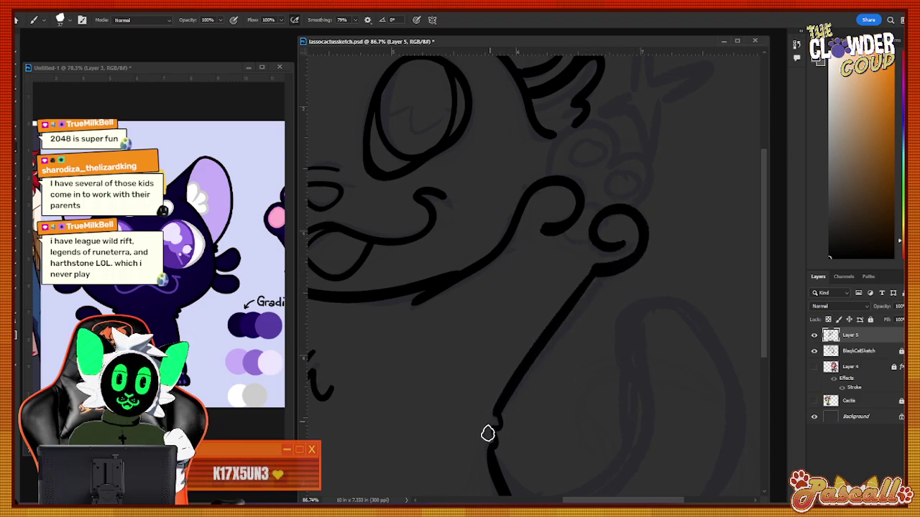
Ink the two rounded upper toes of the raised paw and the palm pad outline between the curled toes.
{"action": "mouse_move", "coordinate": [550, 174]}
{"action": "left_mouse_down"}
{"action": "mouse_move", "coordinate": [559, 137]}
{"action": "mouse_move", "coordinate": [603, 126]}
{"action": "mouse_move", "coordinate": [609, 167]}
{"action": "mouse_move", "coordinate": [599, 180]}
{"action": "mouse_move", "coordinate": [651, 165]}
{"action": "mouse_move", "coordinate": [624, 219]}
{"action": "left_mouse_up"}
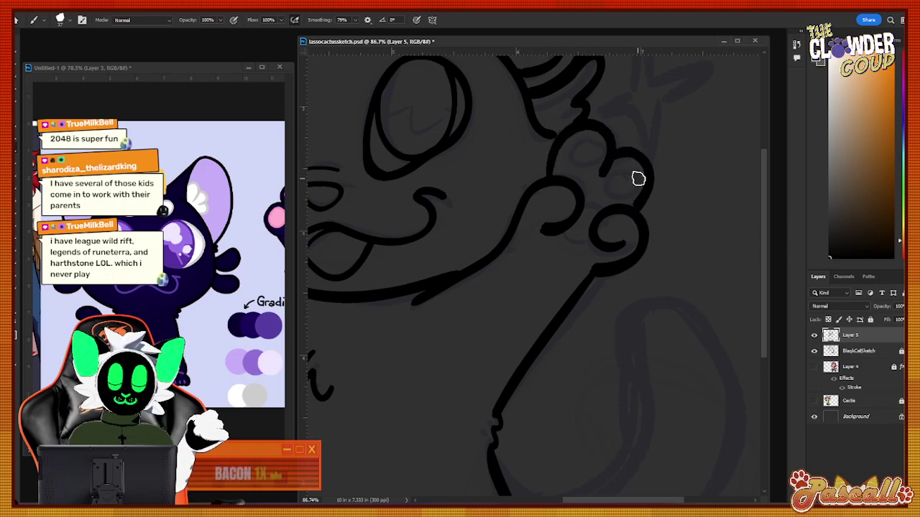
{"action": "key", "text": "ctrl+z"}
{"action": "mouse_move", "coordinate": [610, 159]}
{"action": "left_mouse_down"}
{"action": "mouse_move", "coordinate": [645, 151]}
{"action": "mouse_move", "coordinate": [649, 198]}
{"action": "mouse_move", "coordinate": [600, 248]}
{"action": "mouse_move", "coordinate": [556, 232]}
{"action": "mouse_move", "coordinate": [569, 242]}
{"action": "mouse_move", "coordinate": [603, 237]}
{"action": "mouse_move", "coordinate": [560, 228]}
{"action": "mouse_move", "coordinate": [572, 246]}
{"action": "mouse_move", "coordinate": [605, 237]}
{"action": "left_mouse_up"}
{"action": "key", "text": "ctrl+z"}
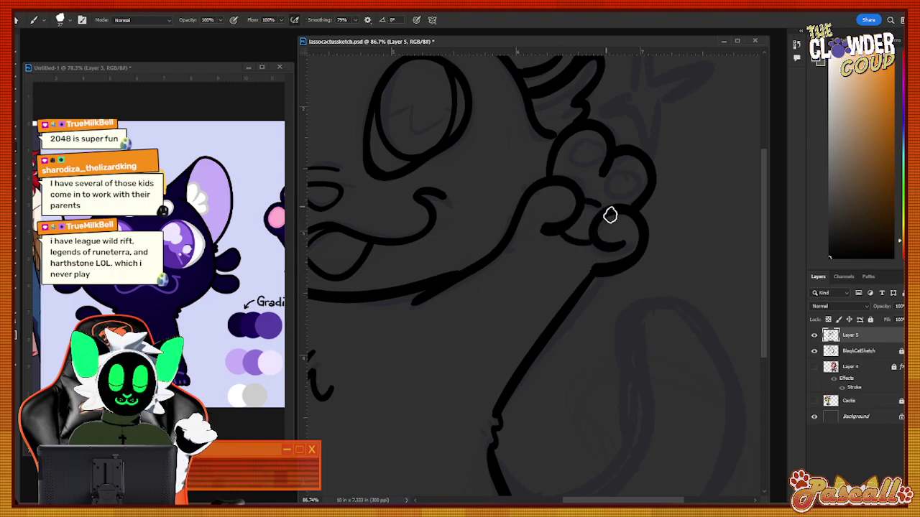
Ink a round toe pad inside each of the raised paw's two upper toes.
{"action": "mouse_move", "coordinate": [585, 144]}
{"action": "left_mouse_down"}
{"action": "mouse_move", "coordinate": [569, 168]}
{"action": "mouse_move", "coordinate": [596, 165]}
{"action": "mouse_move", "coordinate": [603, 150]}
{"action": "mouse_move", "coordinate": [590, 134]}
{"action": "mouse_move", "coordinate": [645, 164]}
{"action": "mouse_move", "coordinate": [567, 149]}
{"action": "mouse_move", "coordinate": [582, 171]}
{"action": "mouse_move", "coordinate": [599, 164]}
{"action": "mouse_move", "coordinate": [604, 148]}
{"action": "mouse_move", "coordinate": [584, 134]}
{"action": "mouse_move", "coordinate": [564, 143]}
{"action": "mouse_move", "coordinate": [615, 189]}
{"action": "mouse_move", "coordinate": [635, 196]}
{"action": "mouse_move", "coordinate": [644, 179]}
{"action": "mouse_move", "coordinate": [638, 164]}
{"action": "mouse_move", "coordinate": [608, 180]}
{"action": "mouse_move", "coordinate": [628, 195]}
{"action": "mouse_move", "coordinate": [644, 186]}
{"action": "mouse_move", "coordinate": [624, 164]}
{"action": "left_mouse_up"}
{"action": "key", "text": "ctrl+z"}
{"action": "key", "text": "ctrl+z"}
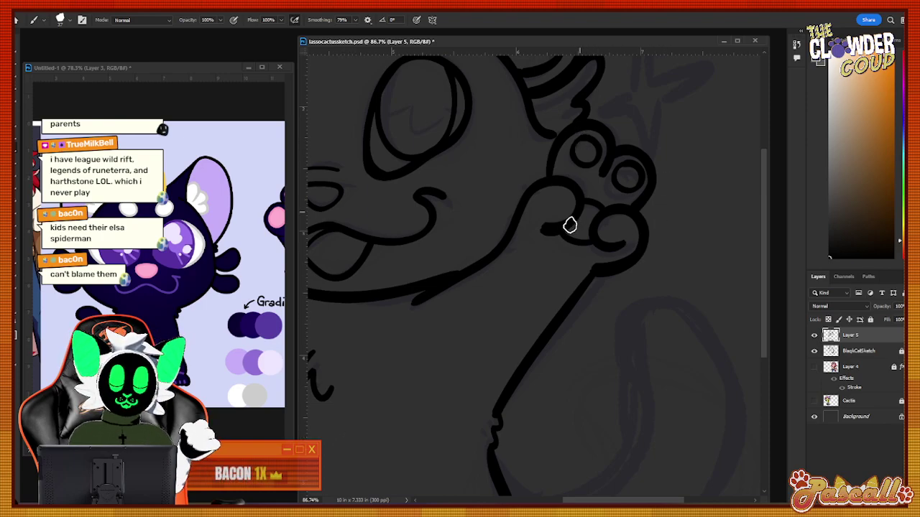
Ink the tail as one continuous line curving up from the right-hand hip, around the rounded tip and back to the body.
{"action": "scroll", "coordinate": [765, 257], "scroll_direction": "down", "scroll_amount": 2}
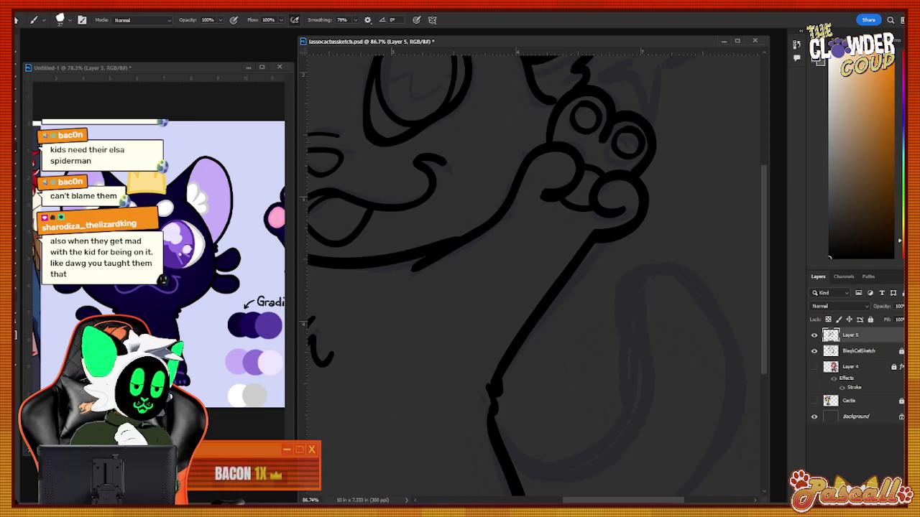
{"action": "key", "text": "z"}
{"action": "left_click_drag", "start_coordinate": [553, 265], "coordinate": [503, 325]}
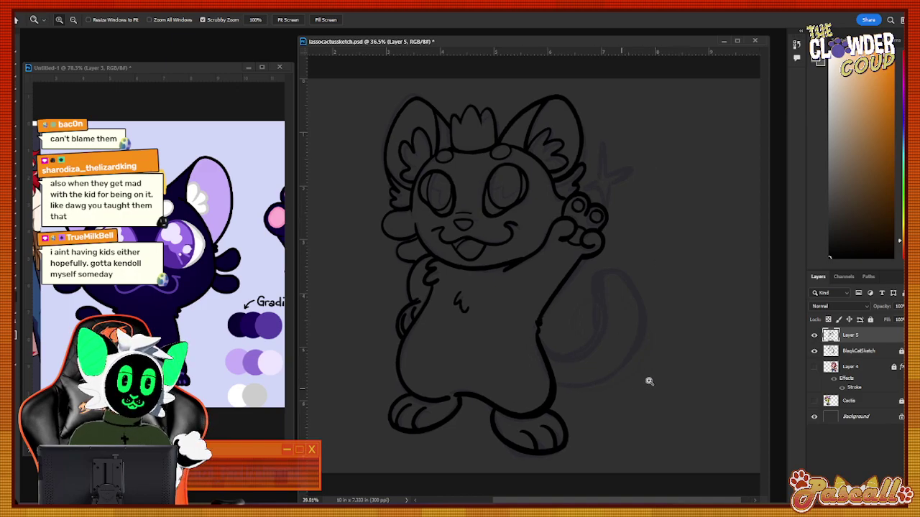
{"action": "scroll", "coordinate": [647, 374], "scroll_direction": "up", "scroll_amount": 3}
{"action": "key", "text": "b"}
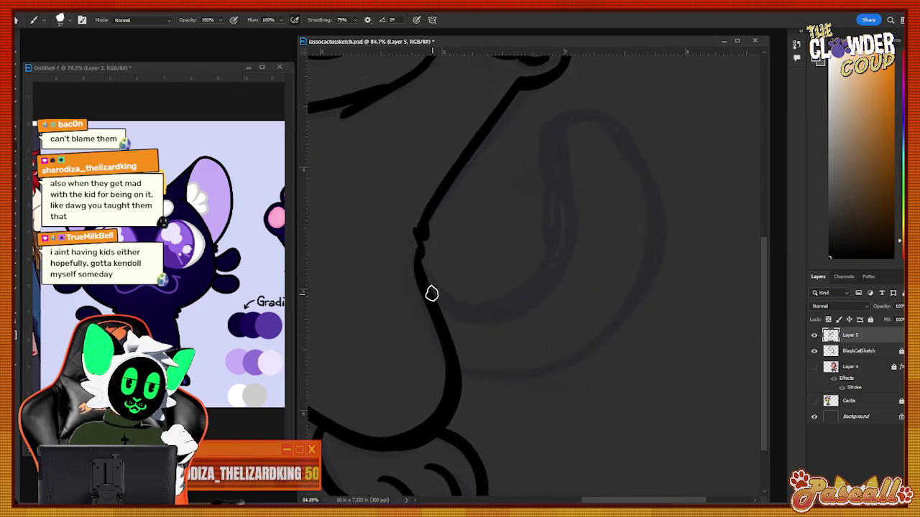
{"action": "mouse_move", "coordinate": [431, 293]}
{"action": "left_mouse_down"}
{"action": "mouse_move", "coordinate": [469, 312]}
{"action": "mouse_move", "coordinate": [556, 230]}
{"action": "mouse_move", "coordinate": [543, 130]}
{"action": "mouse_move", "coordinate": [633, 176]}
{"action": "mouse_move", "coordinate": [626, 315]}
{"action": "mouse_move", "coordinate": [507, 377]}
{"action": "mouse_move", "coordinate": [489, 374]}
{"action": "mouse_move", "coordinate": [515, 395]}
{"action": "left_mouse_up"}
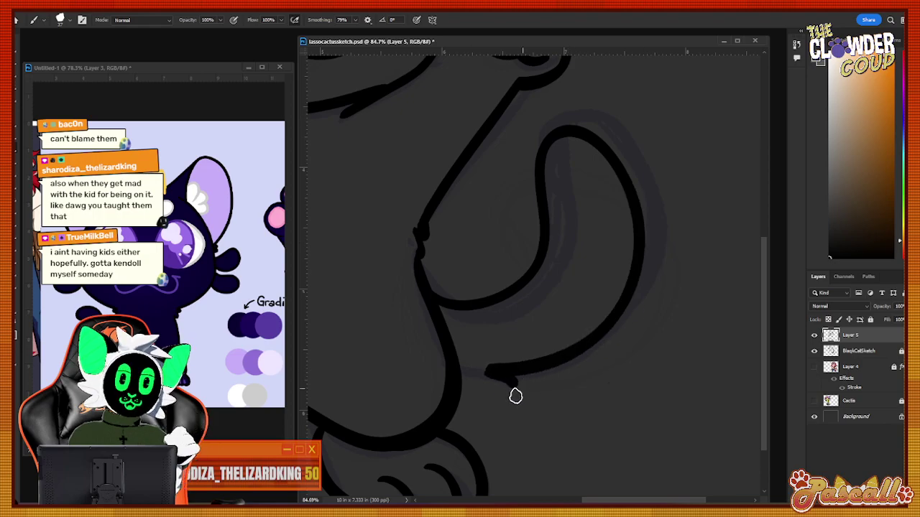
{"action": "key", "text": "ctrl+z"}
{"action": "mouse_move", "coordinate": [437, 302]}
{"action": "left_mouse_down"}
{"action": "mouse_move", "coordinate": [552, 240]}
{"action": "mouse_move", "coordinate": [555, 113]}
{"action": "mouse_move", "coordinate": [649, 183]}
{"action": "mouse_move", "coordinate": [622, 316]}
{"action": "mouse_move", "coordinate": [516, 375]}
{"action": "mouse_move", "coordinate": [448, 375]}
{"action": "left_mouse_up"}
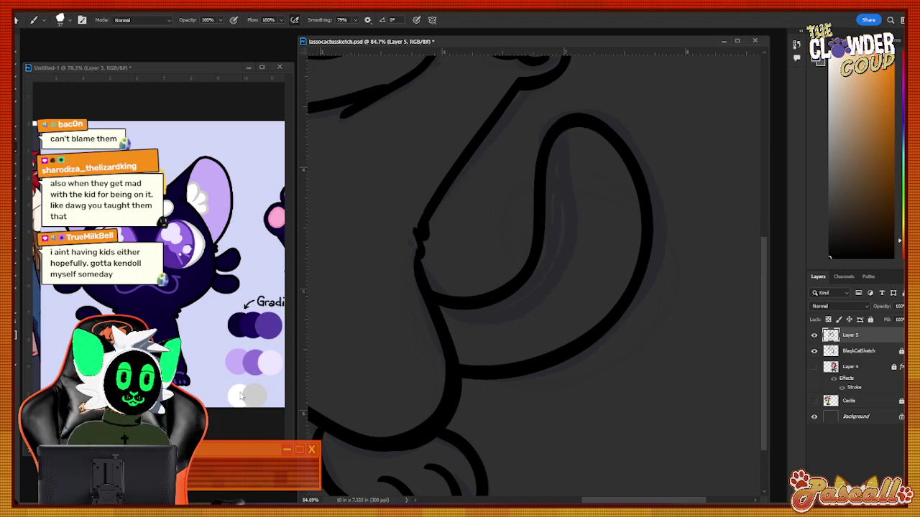
Ink the upper and right-hand points of the sparkle above the raised paw with the Brush, adding a small spike between them.
{"action": "key", "text": "z"}
{"action": "mouse_move", "coordinate": [516, 360]}
{"action": "left_mouse_down"}
{"action": "mouse_move", "coordinate": [509, 395]}
{"action": "mouse_move", "coordinate": [488, 411]}
{"action": "left_mouse_up"}
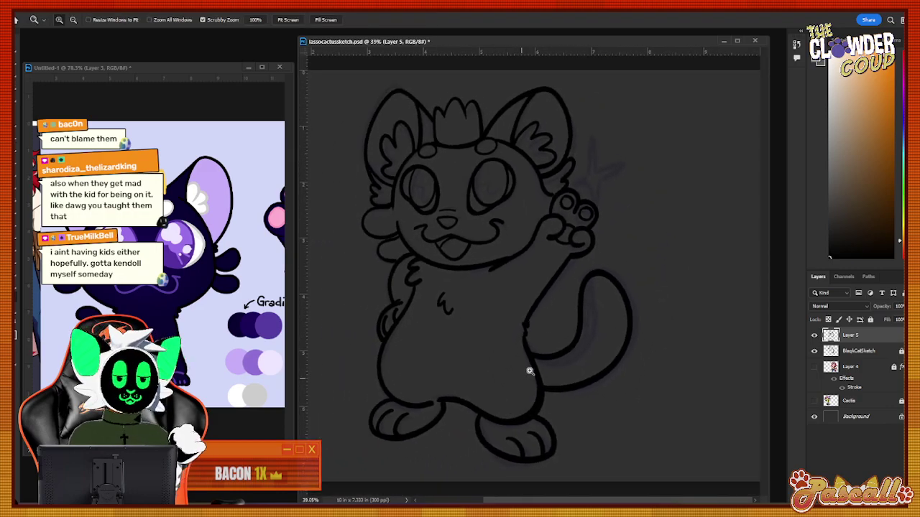
{"action": "left_click", "coordinate": [610, 146]}
{"action": "key", "text": "s"}
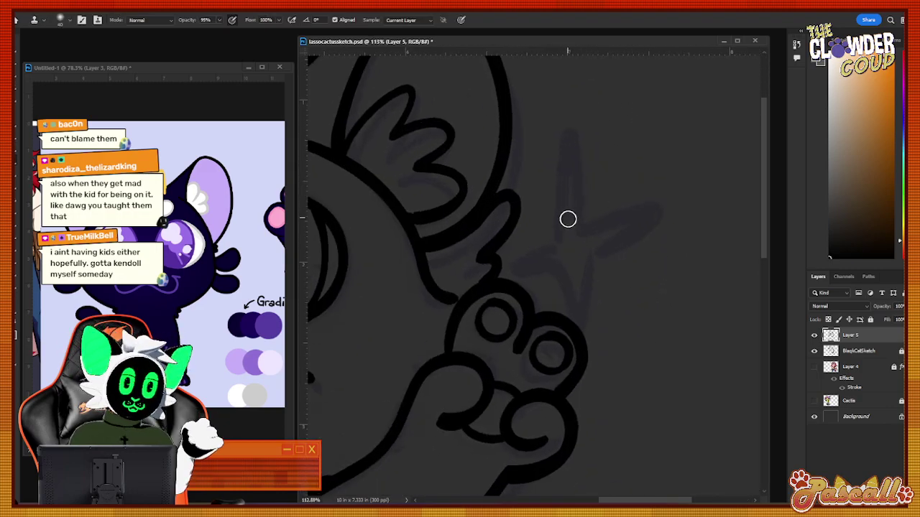
{"action": "left_click", "coordinate": [568, 219]}
{"action": "left_click", "coordinate": [452, 201]}
{"action": "key", "text": "b"}
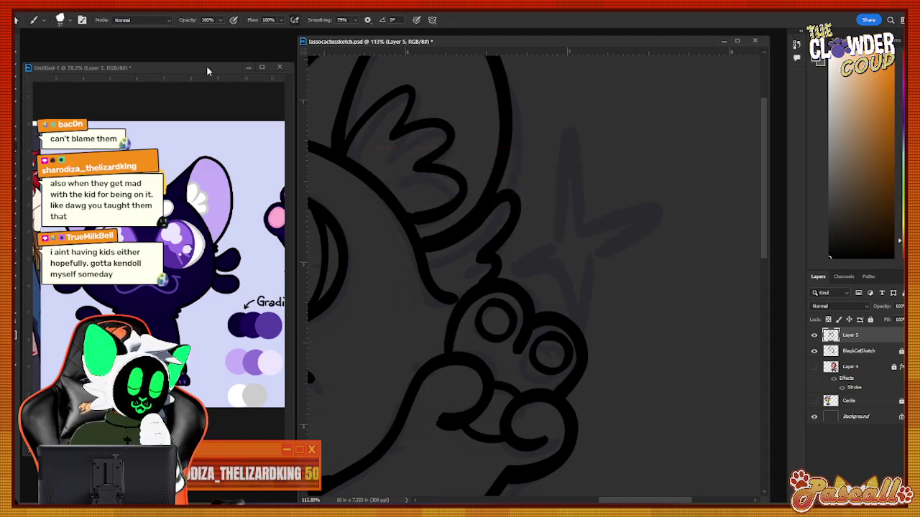
{"action": "mouse_move", "coordinate": [567, 207]}
{"action": "left_mouse_down"}
{"action": "mouse_move", "coordinate": [584, 224]}
{"action": "mouse_move", "coordinate": [600, 205]}
{"action": "mouse_move", "coordinate": [578, 117]}
{"action": "mouse_move", "coordinate": [592, 255]}
{"action": "mouse_move", "coordinate": [560, 230]}
{"action": "left_mouse_up"}
{"action": "key", "text": "ctrl+z"}
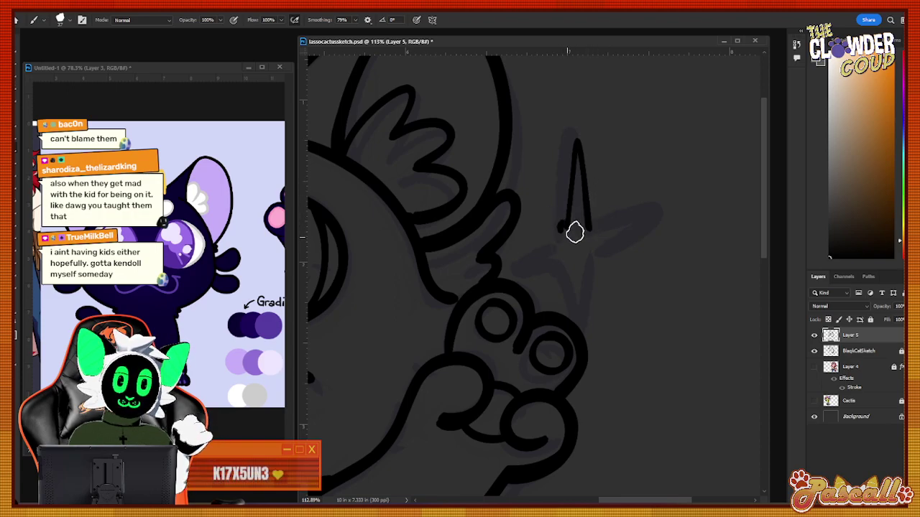
{"action": "mouse_move", "coordinate": [551, 230]}
{"action": "left_mouse_down"}
{"action": "mouse_move", "coordinate": [603, 233]}
{"action": "mouse_move", "coordinate": [686, 242]}
{"action": "mouse_move", "coordinate": [619, 246]}
{"action": "mouse_move", "coordinate": [604, 233]}
{"action": "mouse_move", "coordinate": [661, 238]}
{"action": "mouse_move", "coordinate": [594, 254]}
{"action": "left_mouse_up"}
{"action": "key", "text": "ctrl+z"}
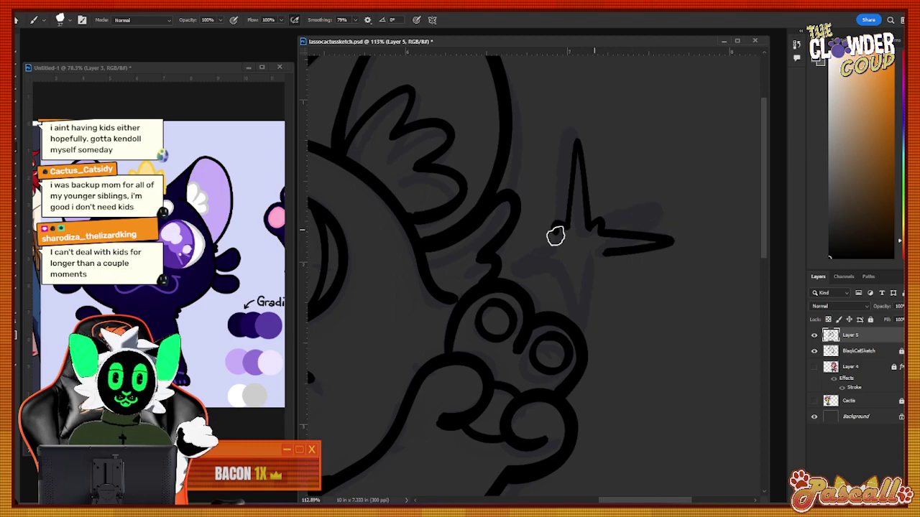
Ink the sparkle's left-hand and lower points with the small spikes between them, closing its outline at the raised paw.
{"action": "left_click_drag", "start_coordinate": [557, 231], "coordinate": [476, 261]}
{"action": "mouse_move", "coordinate": [541, 257]}
{"action": "left_mouse_down"}
{"action": "mouse_move", "coordinate": [557, 257]}
{"action": "mouse_move", "coordinate": [558, 268]}
{"action": "left_mouse_up"}
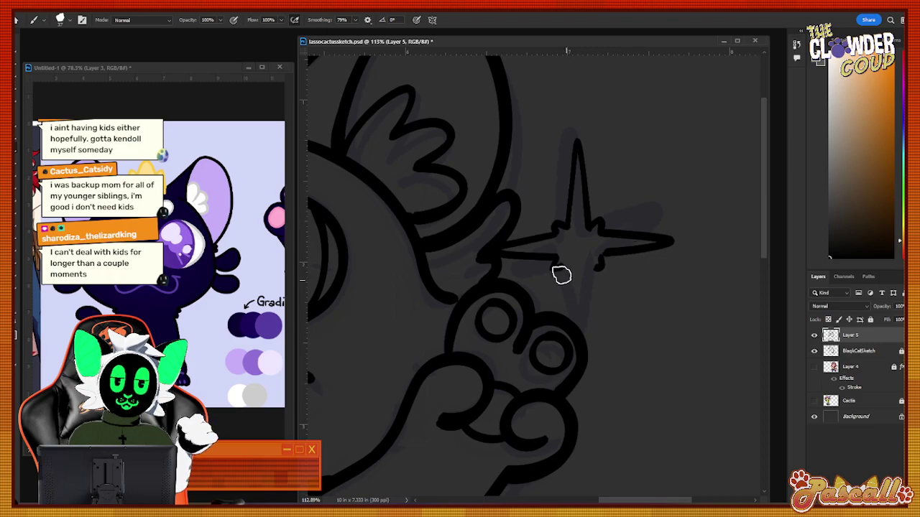
{"action": "left_click_drag", "start_coordinate": [561, 268], "coordinate": [574, 316]}
{"action": "left_click_drag", "start_coordinate": [591, 267], "coordinate": [581, 325]}
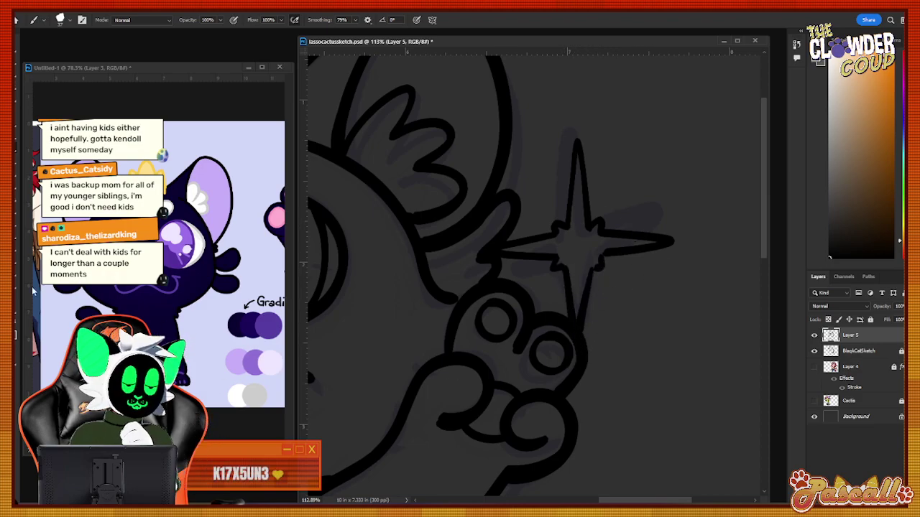
Delete the BlaqkCatSketch layer so only the inked line art of the cat remains.
{"action": "key", "text": "z"}
{"action": "mouse_move", "coordinate": [553, 226]}
{"action": "left_mouse_down"}
{"action": "mouse_move", "coordinate": [534, 341]}
{"action": "mouse_move", "coordinate": [548, 329]}
{"action": "left_mouse_up"}
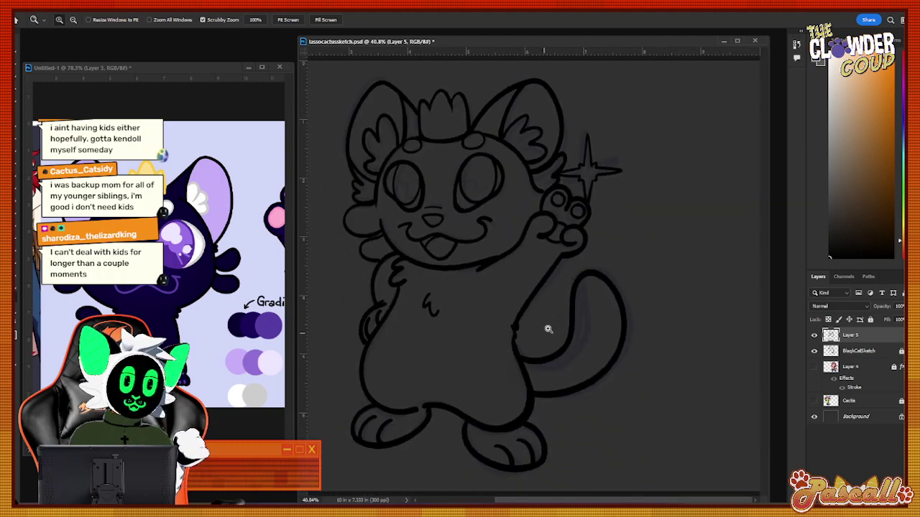
{"action": "left_click", "coordinate": [598, 170], "text": "alt"}
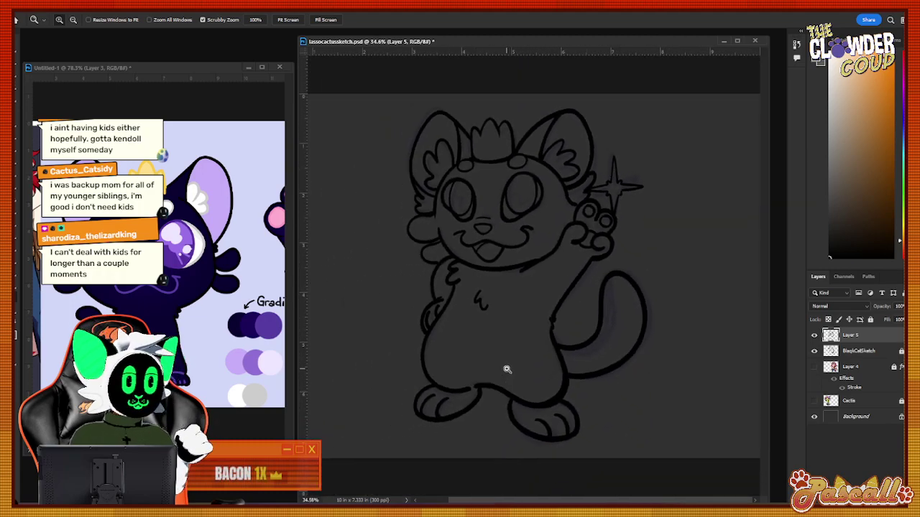
{"action": "left_click_drag", "start_coordinate": [540, 172], "coordinate": [587, 175]}
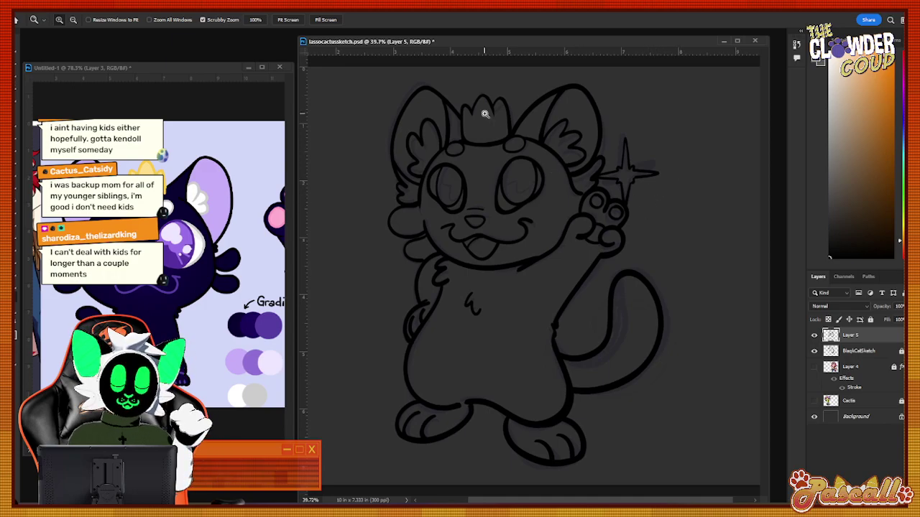
{"action": "left_click_drag", "start_coordinate": [487, 115], "coordinate": [505, 104]}
{"action": "left_click_drag", "start_coordinate": [493, 204], "coordinate": [509, 194]}
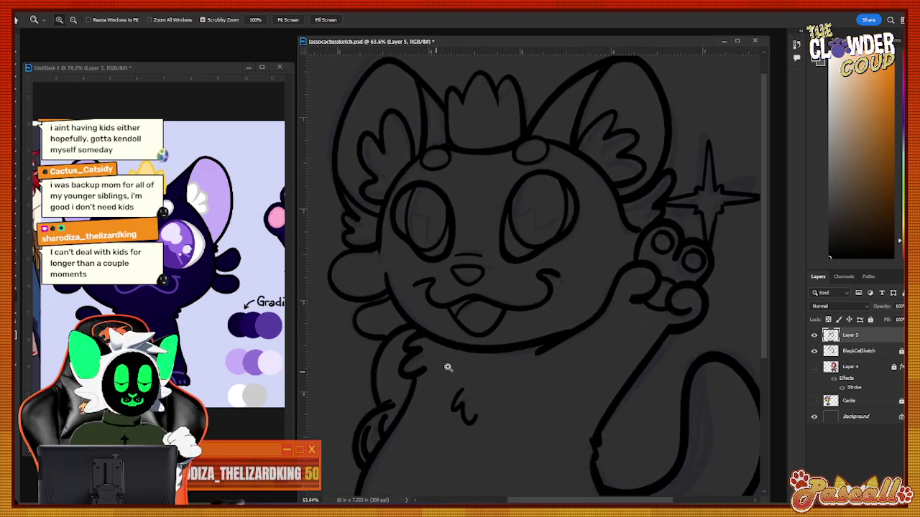
{"action": "left_click", "coordinate": [869, 352]}
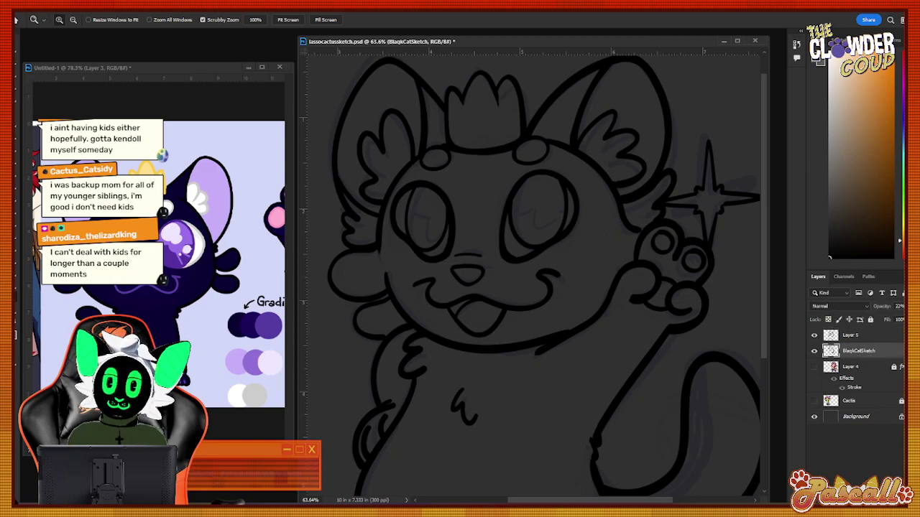
{"action": "key", "text": "Delete"}
Make Layer 5 active for the Brush and thicken the jawline where it meets the raised right-hand arm.
{"action": "left_click_drag", "start_coordinate": [520, 277], "coordinate": [463, 288]}
{"action": "left_click_drag", "start_coordinate": [586, 259], "coordinate": [607, 244]}
{"action": "left_click_drag", "start_coordinate": [513, 201], "coordinate": [539, 194]}
{"action": "key", "text": "b"}
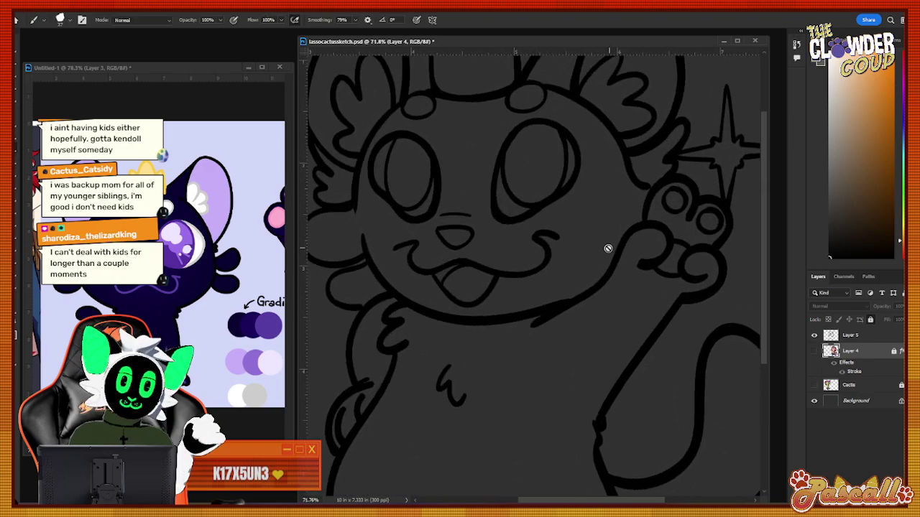
{"action": "key", "text": "alt+bracketright"}
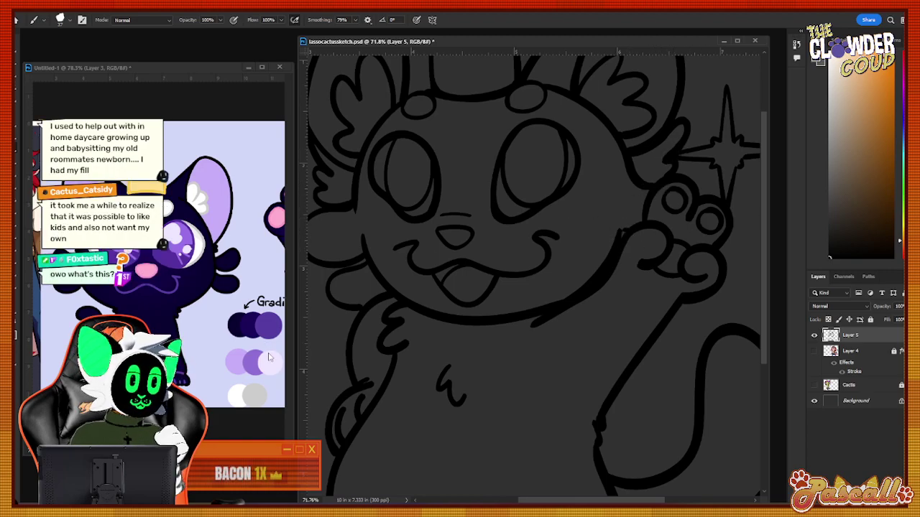
{"action": "key", "text": "z"}
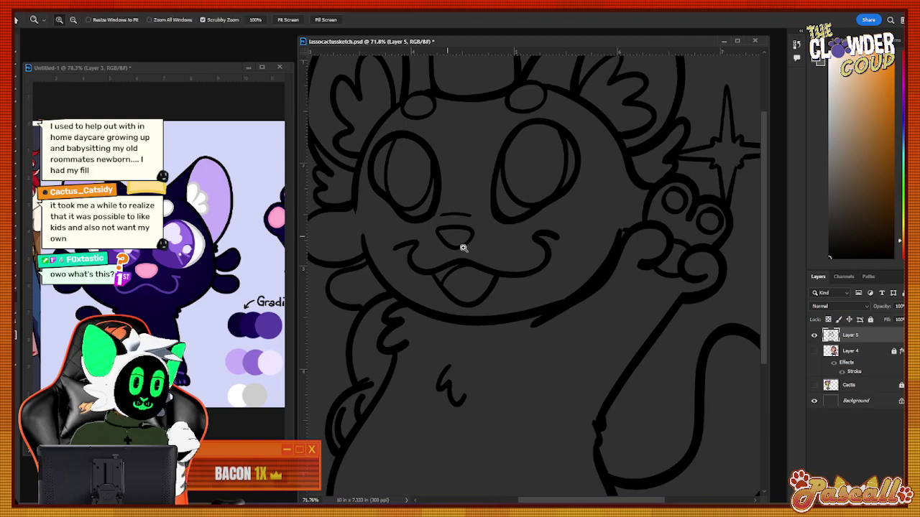
{"action": "scroll", "coordinate": [507, 380], "scroll_direction": "down", "scroll_amount": 4}
{"action": "scroll", "coordinate": [520, 317], "scroll_direction": "down", "scroll_amount": 1}
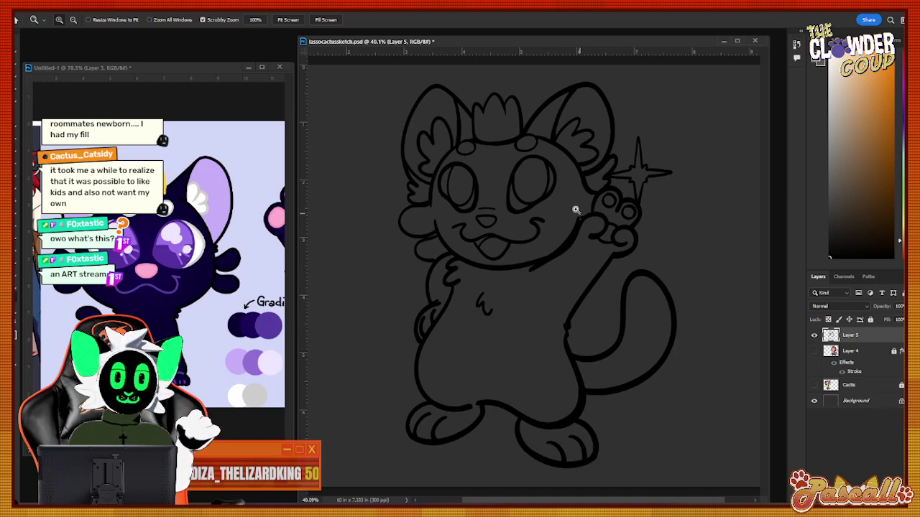
{"action": "scroll", "coordinate": [493, 102], "scroll_direction": "up", "scroll_amount": 1}
{"action": "scroll", "coordinate": [494, 102], "scroll_direction": "up", "scroll_amount": 1}
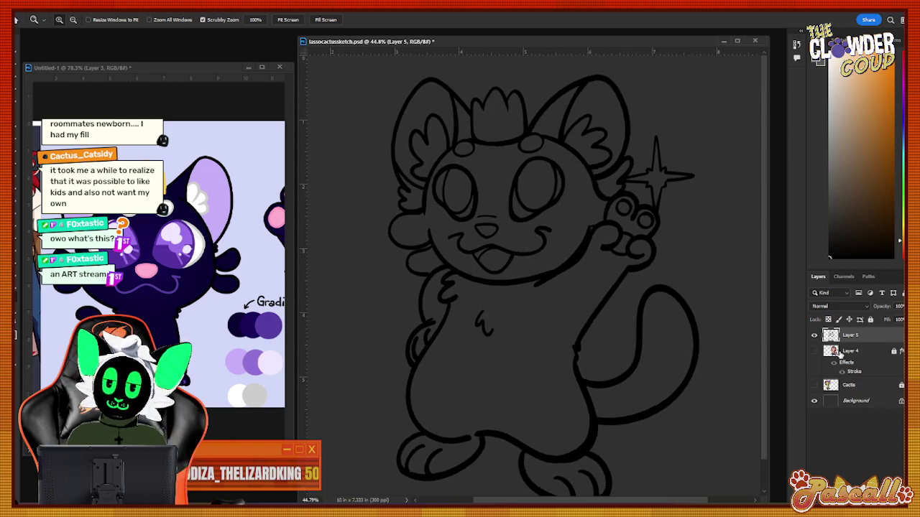
Hide Layer 5 and show the two finished character layers to examine them, and switch back to the cat's line art.
{"action": "left_click_drag", "start_coordinate": [578, 278], "coordinate": [571, 299]}
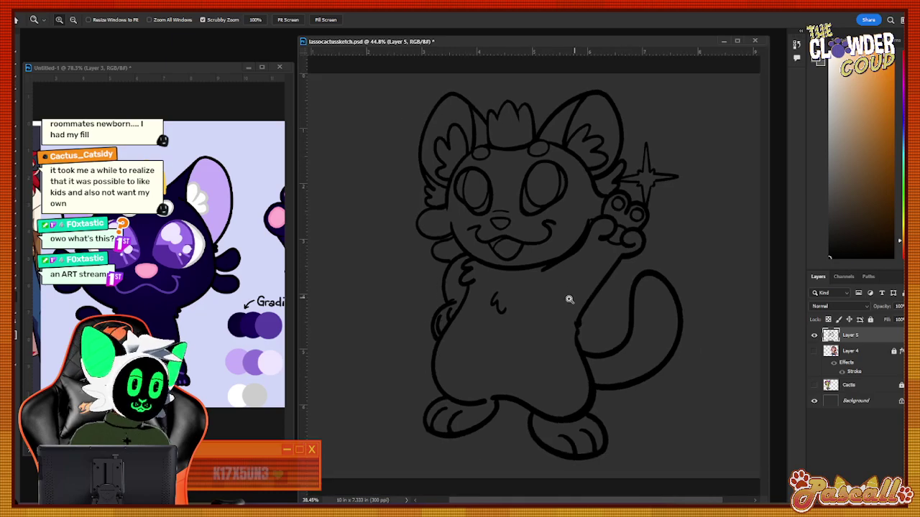
{"action": "left_click", "coordinate": [814, 335]}
{"action": "left_click", "coordinate": [814, 350]}
{"action": "left_click", "coordinate": [814, 385]}
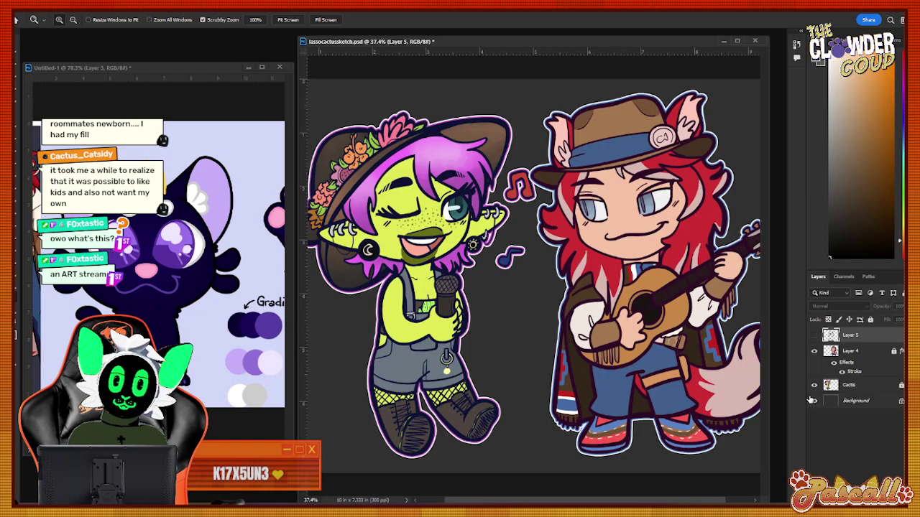
{"action": "scroll", "coordinate": [644, 303], "scroll_direction": "down", "scroll_amount": 2}
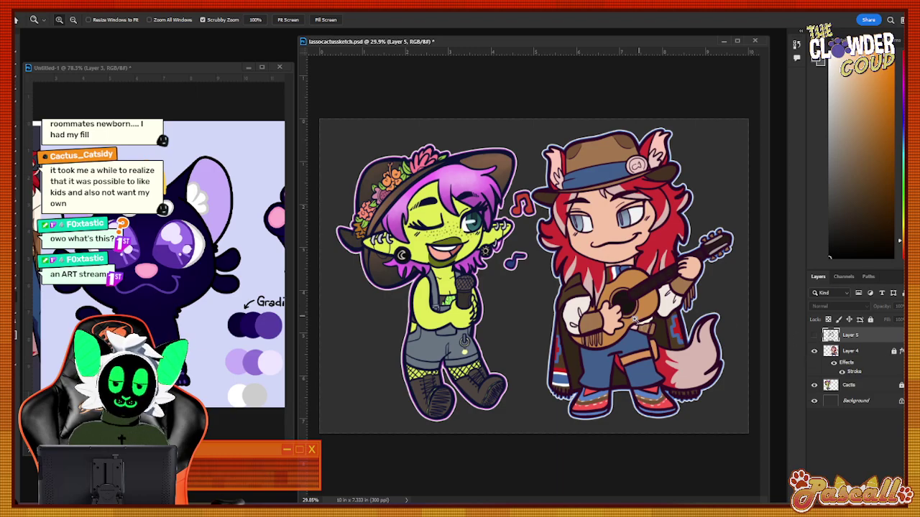
{"action": "mouse_move", "coordinate": [576, 256]}
{"action": "left_mouse_down"}
{"action": "mouse_move", "coordinate": [683, 251]}
{"action": "mouse_move", "coordinate": [581, 253]}
{"action": "left_mouse_up"}
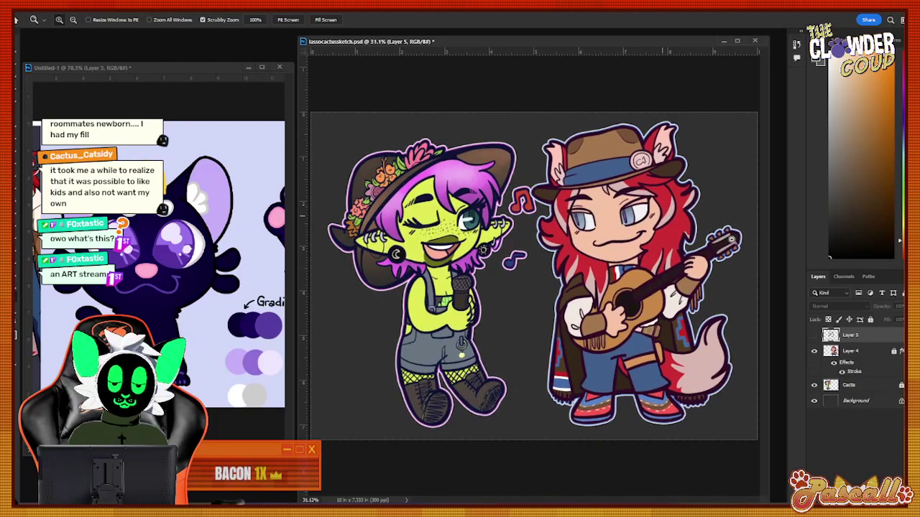
{"action": "left_click", "coordinate": [814, 351]}
{"action": "left_click", "coordinate": [814, 385]}
{"action": "left_click", "coordinate": [814, 335]}
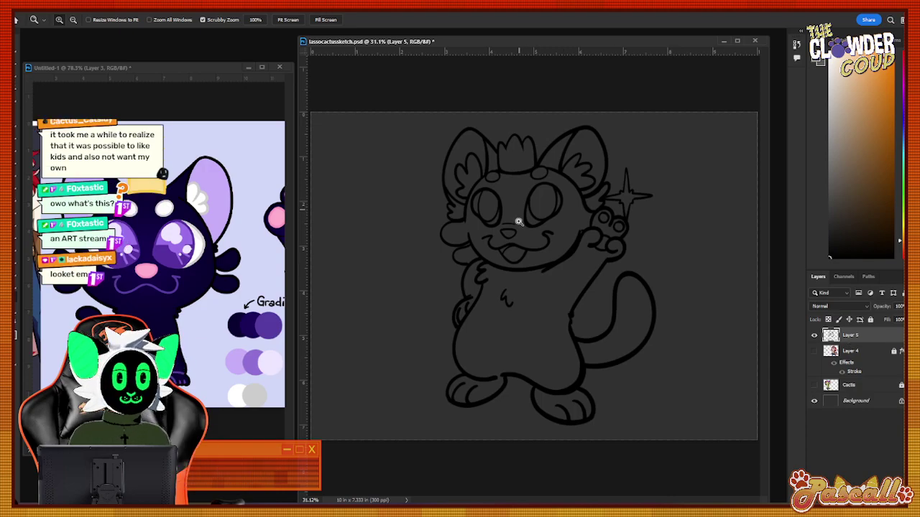
{"action": "scroll", "coordinate": [561, 188], "scroll_direction": "up", "scroll_amount": 3}
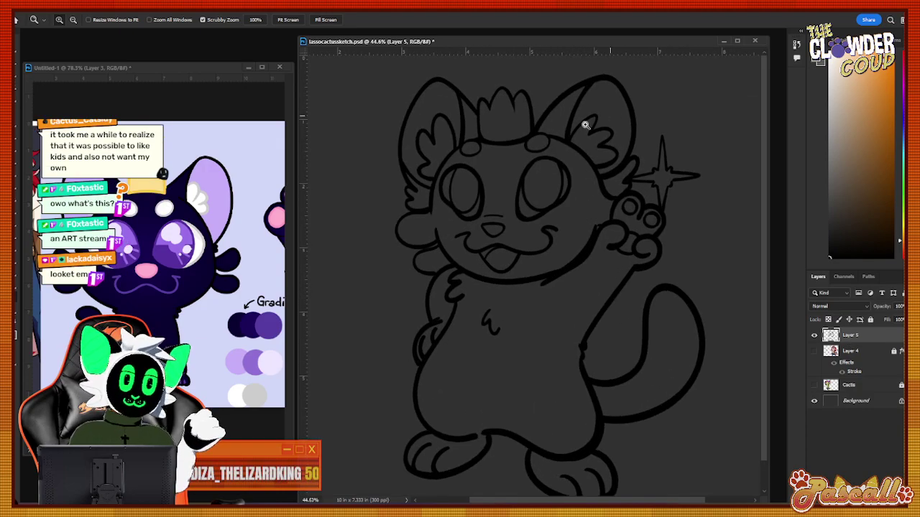
Add a new layer directly beneath the Layer 5 line art and lock Layer 5.
{"action": "left_click_drag", "start_coordinate": [543, 133], "coordinate": [548, 133]}
{"action": "left_click", "coordinate": [862, 351]}
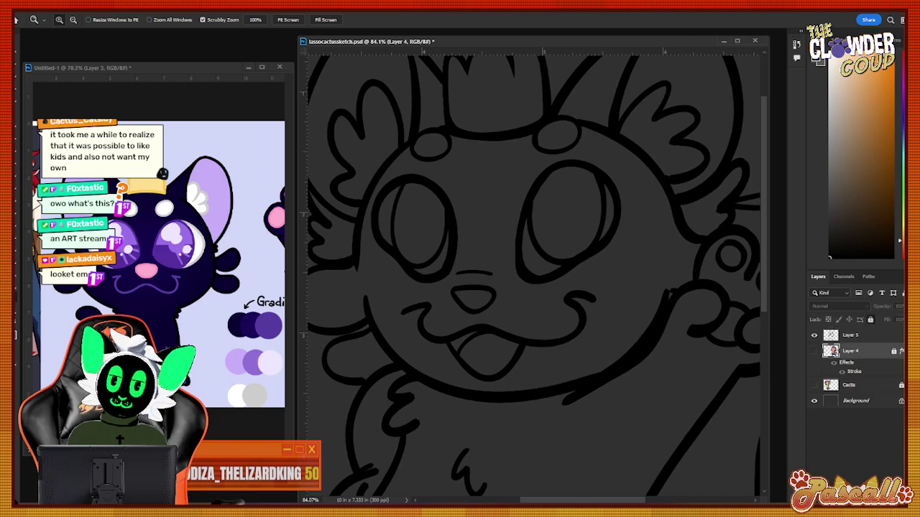
{"action": "key", "text": "ctrl+shift+alt+n"}
{"action": "left_click", "coordinate": [864, 335]}
{"action": "left_click", "coordinate": [870, 319]}
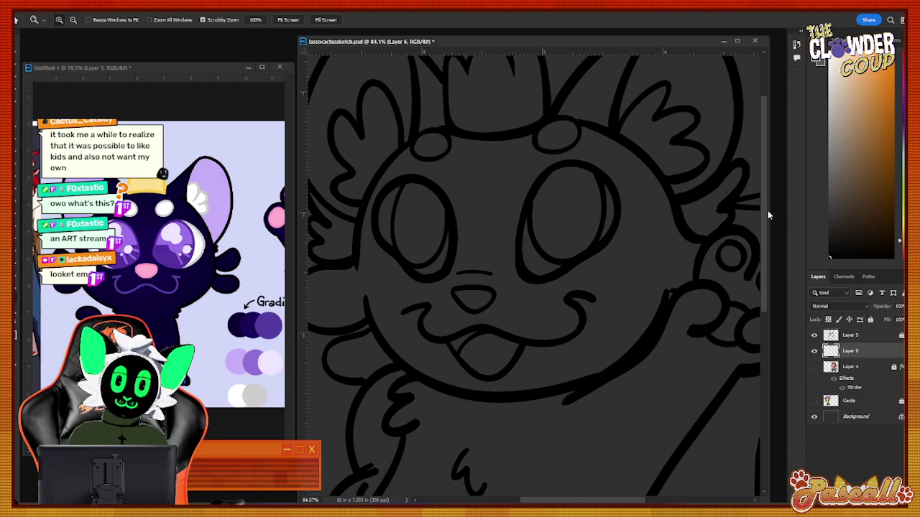
Sample the crown's yellow from the reference, set Brush smoothing to 11%, and fill the cat's crown on Layer 6.
{"action": "scroll", "coordinate": [741, 187], "scroll_direction": "up", "scroll_amount": 3}
{"action": "key", "text": "i"}
{"action": "left_click", "coordinate": [143, 186]}
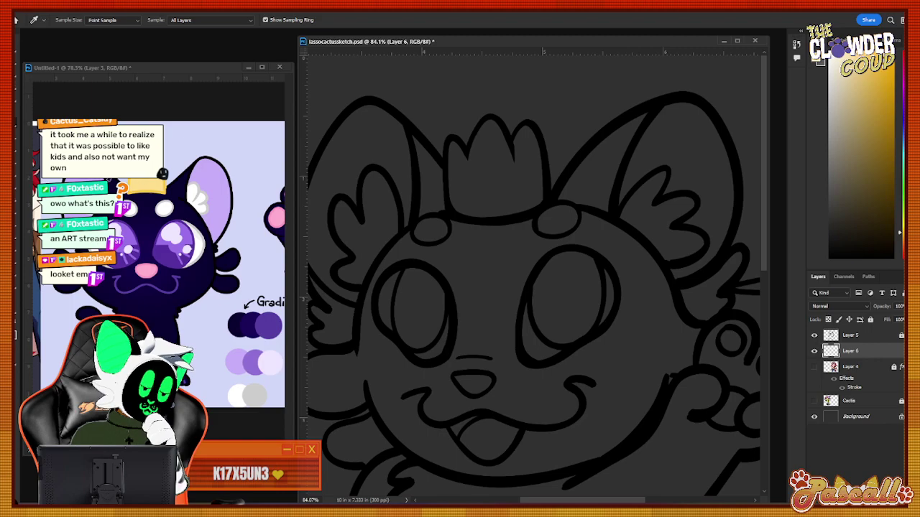
{"action": "left_click", "coordinate": [16, 158]}
{"action": "left_click", "coordinate": [355, 20]}
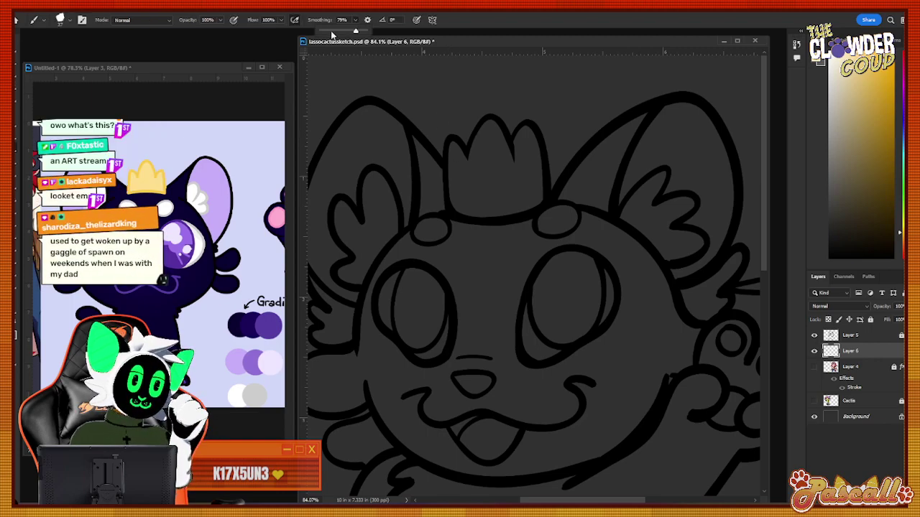
{"action": "left_click", "coordinate": [323, 31]}
{"action": "left_click", "coordinate": [354, 21]}
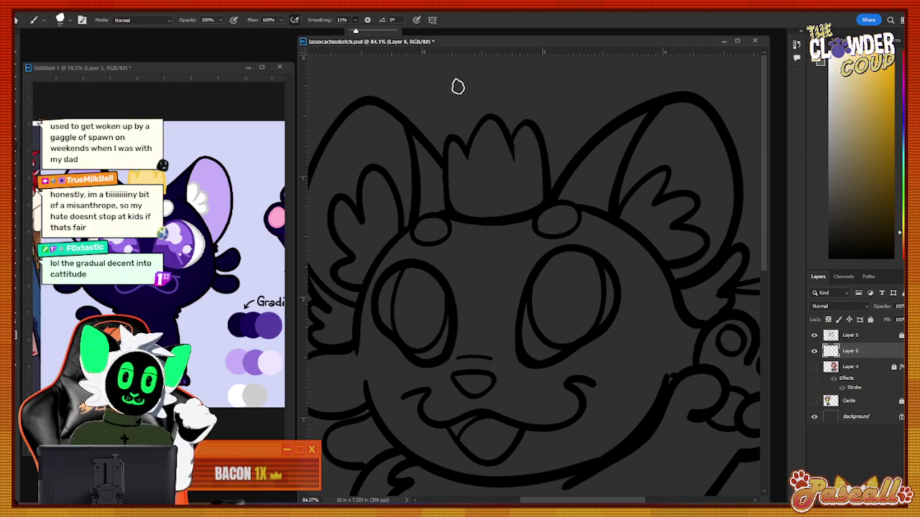
{"action": "mouse_move", "coordinate": [458, 144]}
{"action": "left_mouse_down"}
{"action": "mouse_move", "coordinate": [458, 201]}
{"action": "mouse_move", "coordinate": [468, 167]}
{"action": "mouse_move", "coordinate": [474, 186]}
{"action": "mouse_move", "coordinate": [488, 130]}
{"action": "mouse_move", "coordinate": [483, 155]}
{"action": "mouse_move", "coordinate": [509, 170]}
{"action": "mouse_move", "coordinate": [494, 169]}
{"action": "mouse_move", "coordinate": [481, 189]}
{"action": "mouse_move", "coordinate": [480, 207]}
{"action": "mouse_move", "coordinate": [492, 210]}
{"action": "mouse_move", "coordinate": [524, 195]}
{"action": "mouse_move", "coordinate": [514, 194]}
{"action": "mouse_move", "coordinate": [534, 201]}
{"action": "mouse_move", "coordinate": [522, 137]}
{"action": "left_mouse_up"}
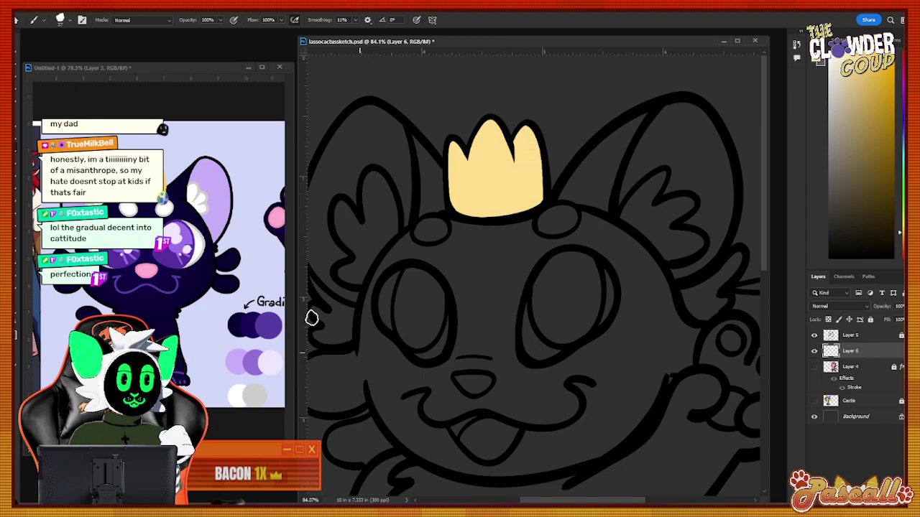
Sample white from the reference's ear fluff and fill both inner-ear tufts and the two brow spots.
{"action": "left_click", "coordinate": [190, 193], "text": "alt"}
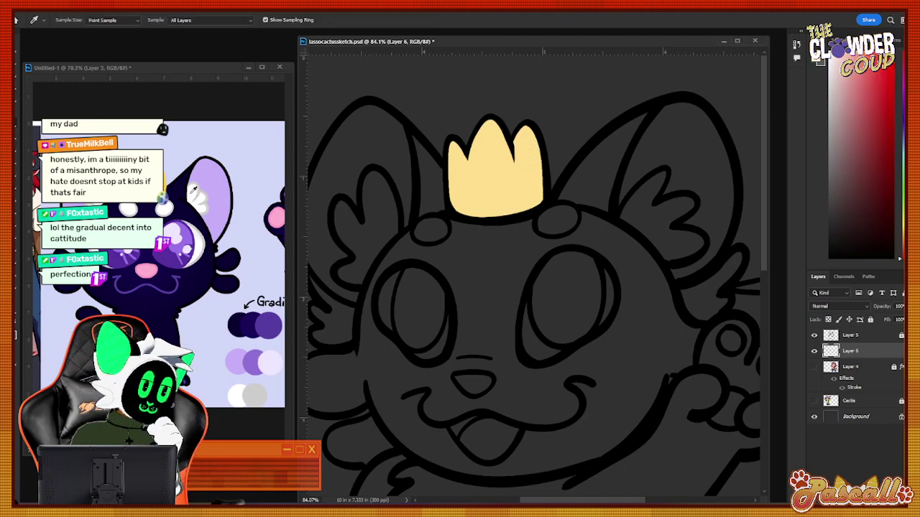
{"action": "mouse_move", "coordinate": [660, 196]}
{"action": "left_mouse_down"}
{"action": "mouse_move", "coordinate": [650, 192]}
{"action": "mouse_move", "coordinate": [654, 177]}
{"action": "mouse_move", "coordinate": [641, 207]}
{"action": "mouse_move", "coordinate": [623, 216]}
{"action": "mouse_move", "coordinate": [648, 230]}
{"action": "mouse_move", "coordinate": [651, 207]}
{"action": "left_mouse_up"}
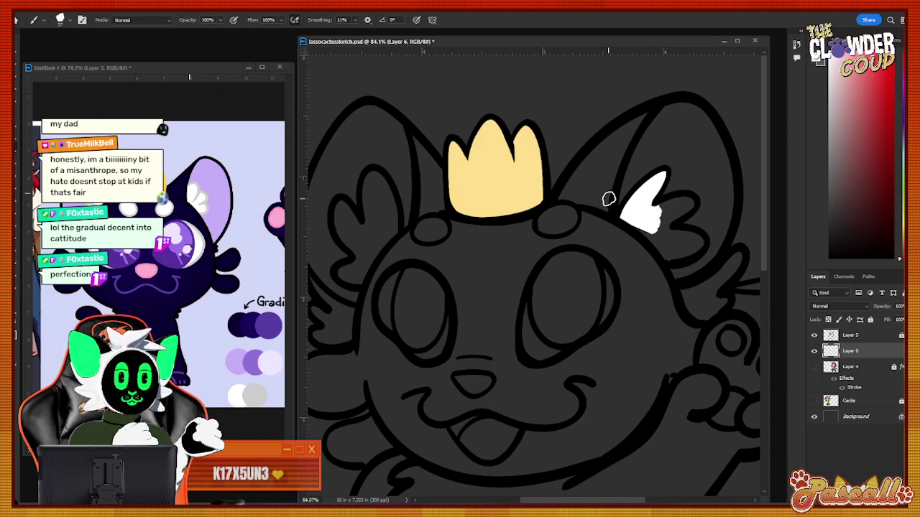
{"action": "mouse_move", "coordinate": [662, 208]}
{"action": "left_mouse_down"}
{"action": "mouse_move", "coordinate": [690, 202]}
{"action": "mouse_move", "coordinate": [646, 231]}
{"action": "mouse_move", "coordinate": [672, 255]}
{"action": "mouse_move", "coordinate": [697, 245]}
{"action": "mouse_move", "coordinate": [661, 232]}
{"action": "left_mouse_up"}
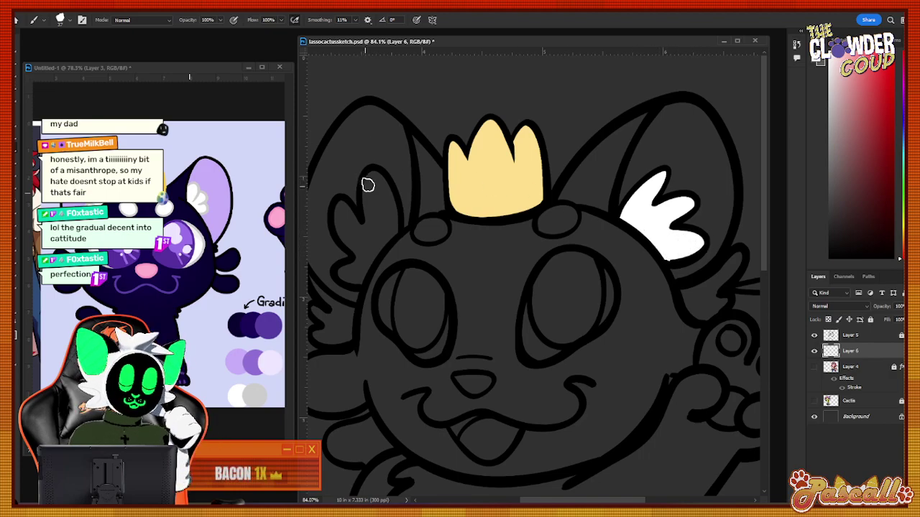
{"action": "mouse_move", "coordinate": [368, 181]}
{"action": "left_mouse_down"}
{"action": "mouse_move", "coordinate": [391, 226]}
{"action": "mouse_move", "coordinate": [375, 255]}
{"action": "mouse_move", "coordinate": [384, 229]}
{"action": "mouse_move", "coordinate": [357, 229]}
{"action": "mouse_move", "coordinate": [341, 206]}
{"action": "mouse_move", "coordinate": [347, 238]}
{"action": "mouse_move", "coordinate": [362, 246]}
{"action": "mouse_move", "coordinate": [352, 234]}
{"action": "mouse_move", "coordinate": [357, 278]}
{"action": "left_mouse_up"}
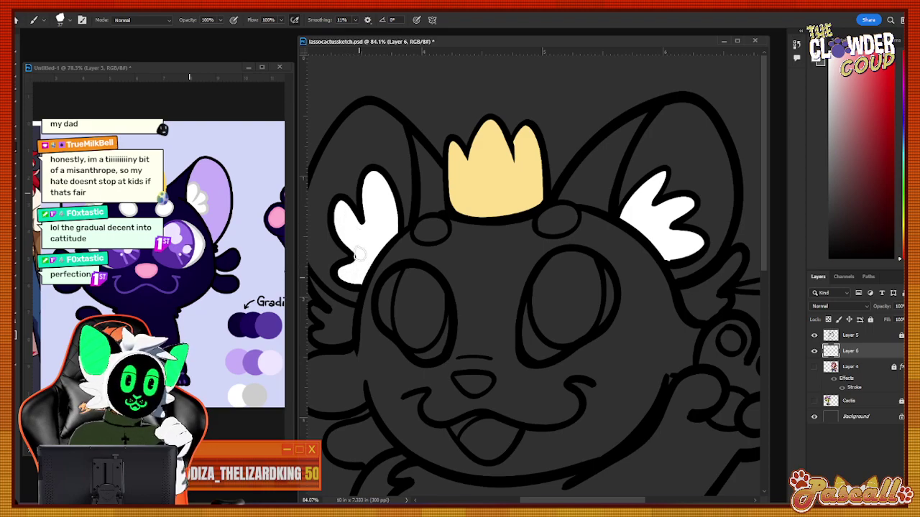
{"action": "left_click_drag", "start_coordinate": [424, 229], "coordinate": [445, 232]}
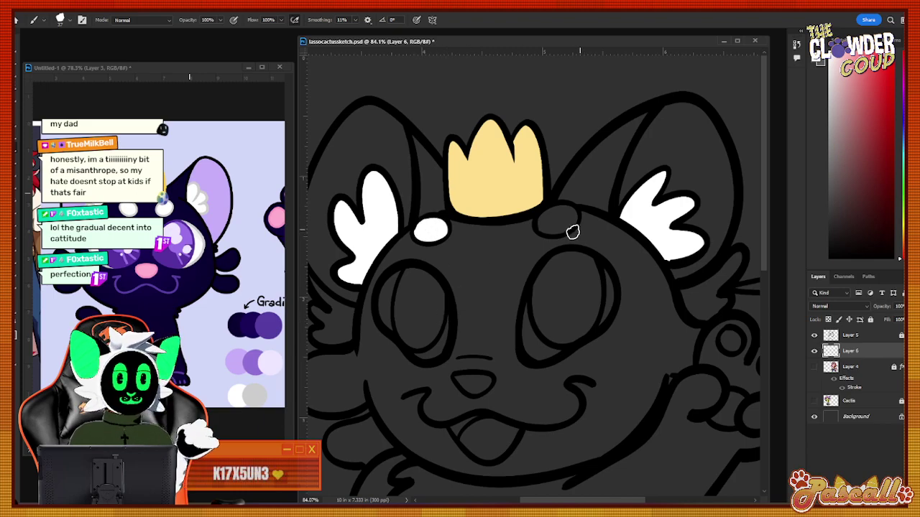
{"action": "mouse_move", "coordinate": [553, 213]}
{"action": "left_mouse_down"}
{"action": "mouse_move", "coordinate": [546, 222]}
{"action": "mouse_move", "coordinate": [555, 229]}
{"action": "mouse_move", "coordinate": [565, 220]}
{"action": "left_mouse_up"}
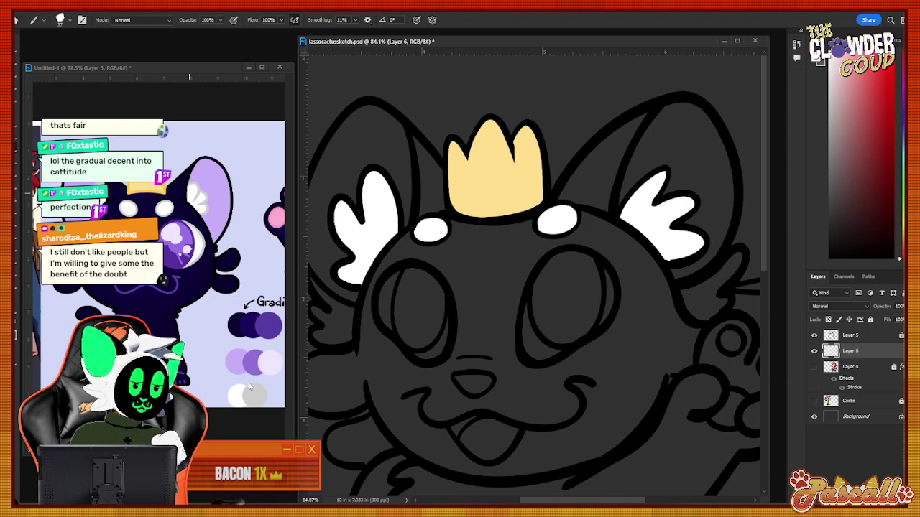
Fill the whites of both eyes around the irises with the white Brush.
{"action": "mouse_move", "coordinate": [388, 283]}
{"action": "left_mouse_down"}
{"action": "mouse_move", "coordinate": [390, 273]}
{"action": "mouse_move", "coordinate": [385, 329]}
{"action": "left_mouse_up"}
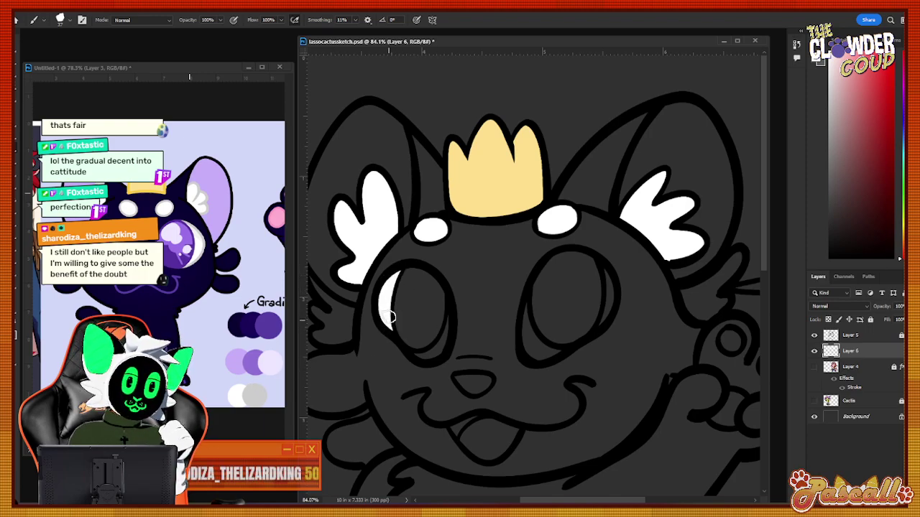
{"action": "mouse_move", "coordinate": [416, 356]}
{"action": "left_mouse_down"}
{"action": "mouse_move", "coordinate": [434, 351]}
{"action": "mouse_move", "coordinate": [447, 326]}
{"action": "left_mouse_up"}
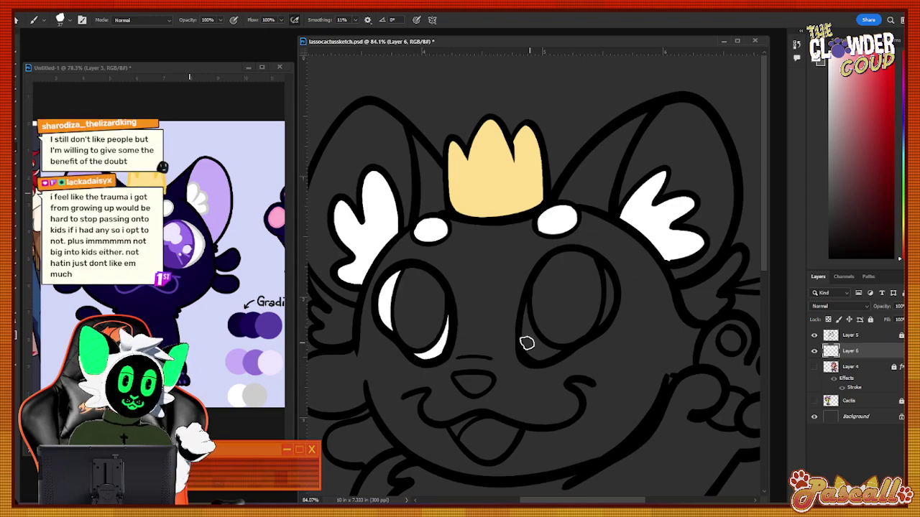
{"action": "mouse_move", "coordinate": [526, 308]}
{"action": "left_mouse_down"}
{"action": "mouse_move", "coordinate": [535, 354]}
{"action": "mouse_move", "coordinate": [539, 341]}
{"action": "left_mouse_up"}
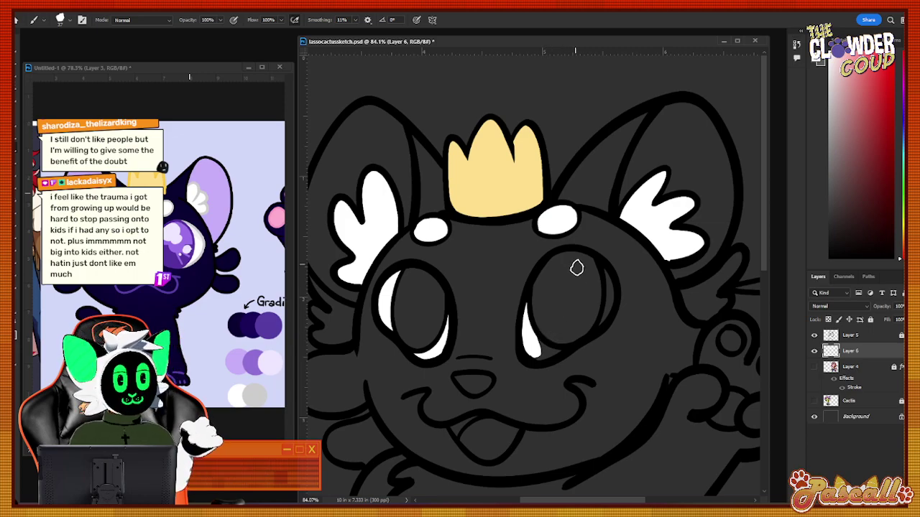
{"action": "left_click_drag", "start_coordinate": [541, 335], "coordinate": [558, 354]}
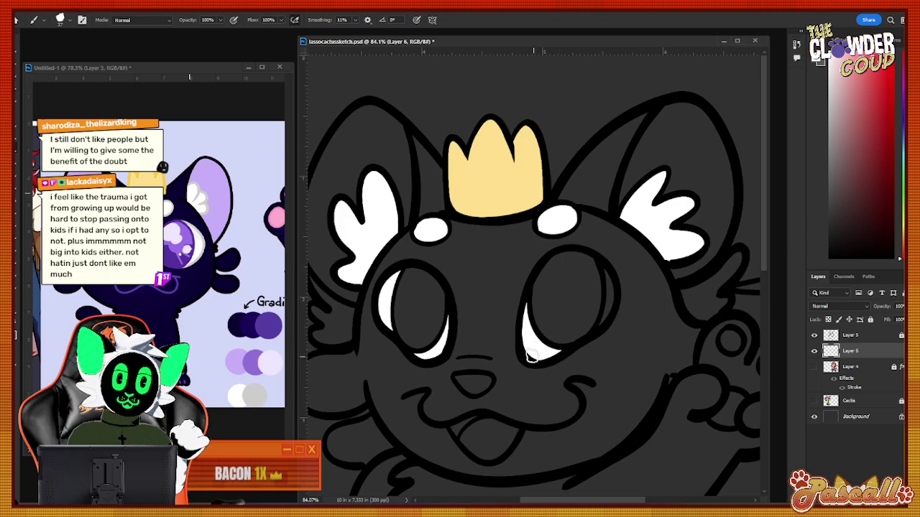
{"action": "left_click_drag", "start_coordinate": [611, 283], "coordinate": [604, 324]}
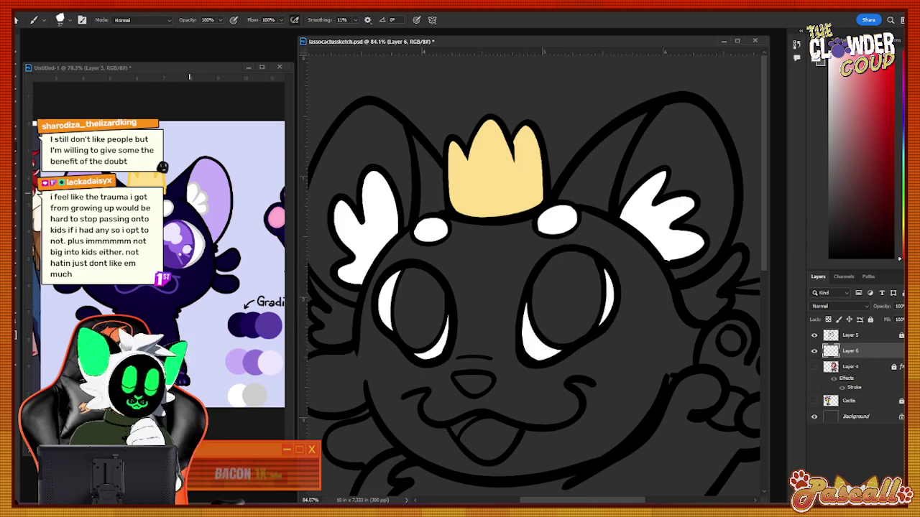
Sample pink from the reference and fill the cat's nose with the Brush.
{"action": "left_click", "coordinate": [16, 128]}
{"action": "key", "text": "b"}
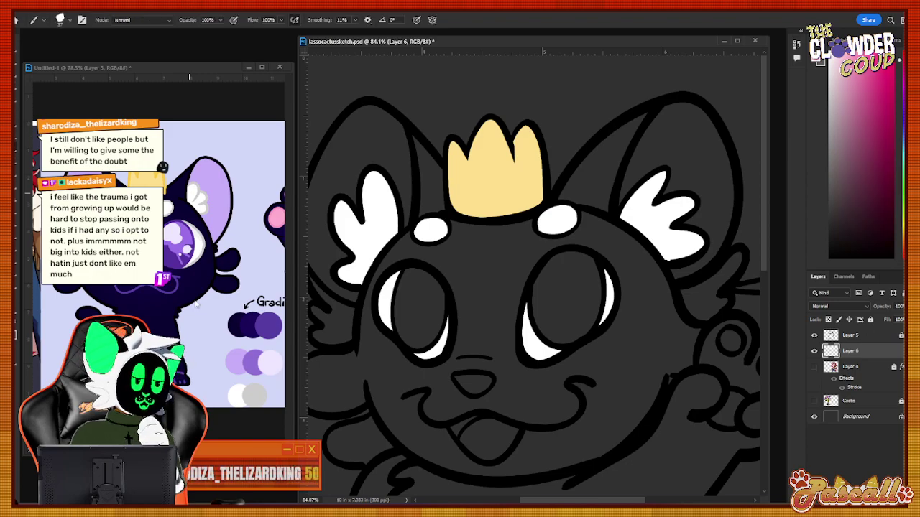
{"action": "mouse_move", "coordinate": [469, 379]}
{"action": "left_mouse_down"}
{"action": "mouse_move", "coordinate": [457, 377]}
{"action": "mouse_move", "coordinate": [484, 381]}
{"action": "mouse_move", "coordinate": [476, 388]}
{"action": "left_mouse_up"}
{"action": "key", "text": "ctrl+z"}
{"action": "key", "text": "i"}
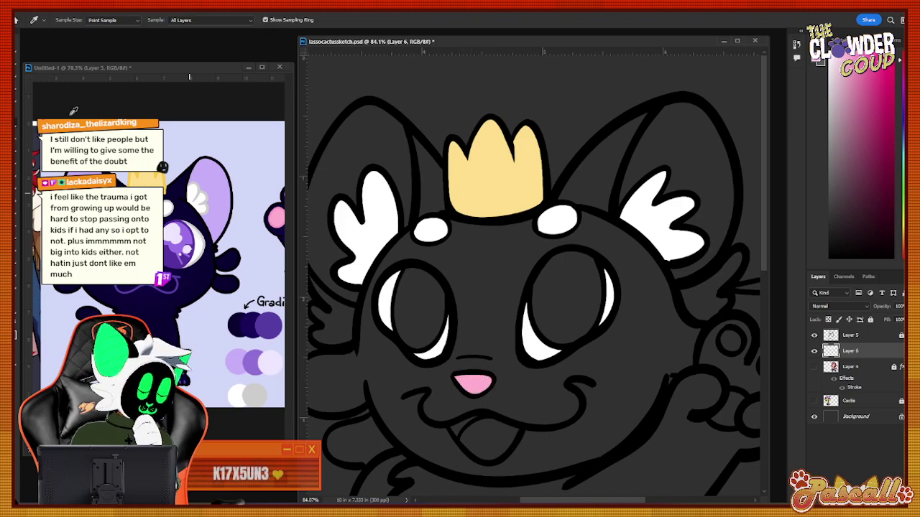
Fill the tongue with the same pink and the mouth interior beside it with a darker pink.
{"action": "scroll", "coordinate": [763, 252], "scroll_direction": "down", "scroll_amount": 3}
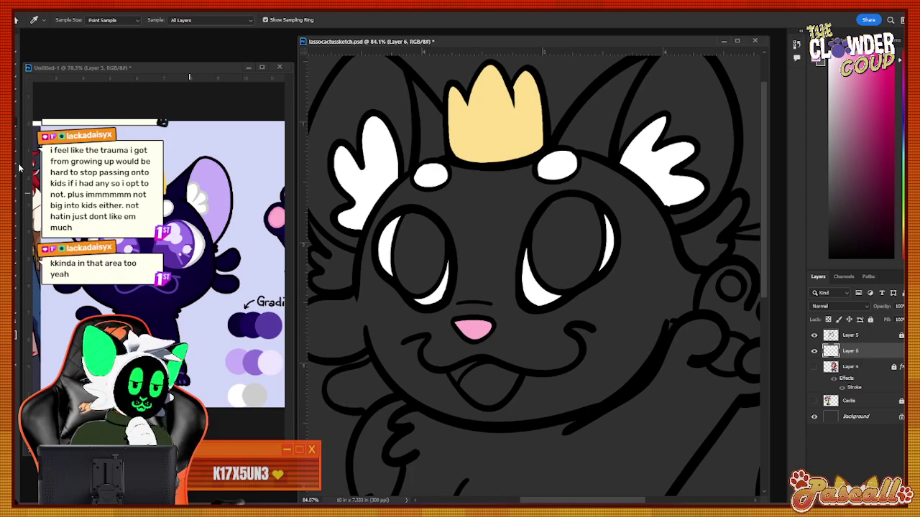
{"action": "key", "text": "b"}
{"action": "mouse_move", "coordinate": [471, 395]}
{"action": "left_mouse_down"}
{"action": "mouse_move", "coordinate": [476, 380]}
{"action": "mouse_move", "coordinate": [466, 388]}
{"action": "mouse_move", "coordinate": [496, 381]}
{"action": "mouse_move", "coordinate": [503, 398]}
{"action": "mouse_move", "coordinate": [492, 395]}
{"action": "left_mouse_up"}
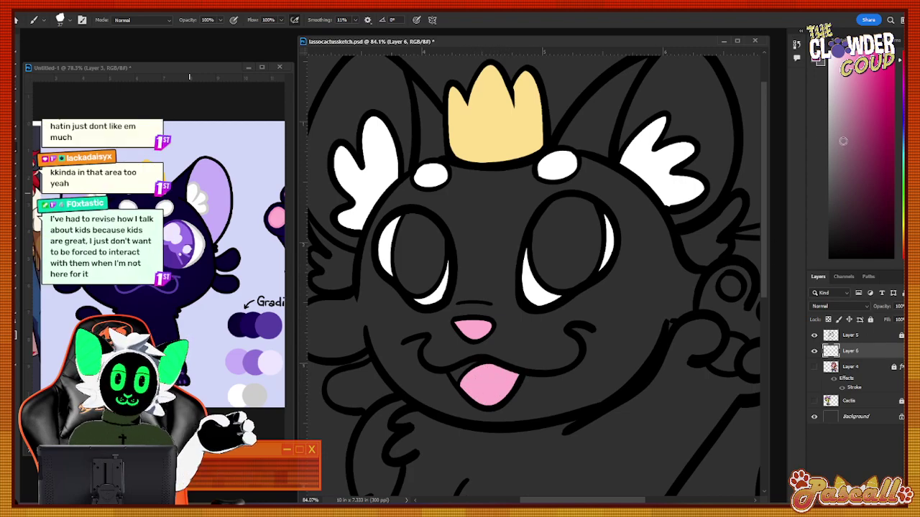
{"action": "left_click", "coordinate": [860, 135]}
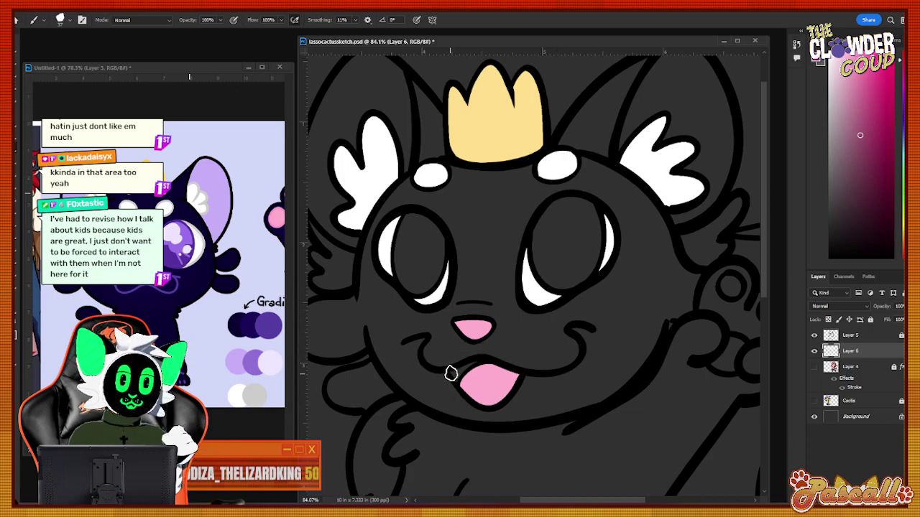
{"action": "left_click_drag", "start_coordinate": [452, 374], "coordinate": [482, 360]}
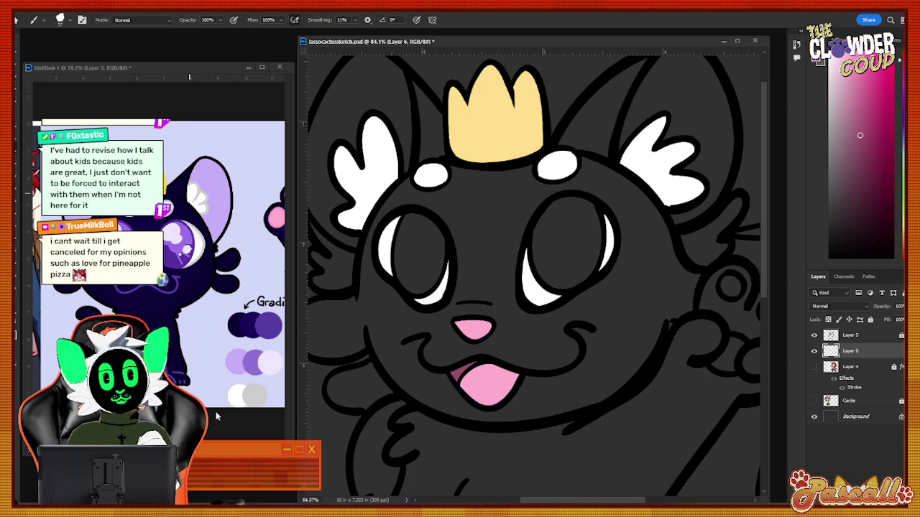
Sample purple from the reference and fill both irises on a new layer above Layer 6.
{"action": "key", "text": "i"}
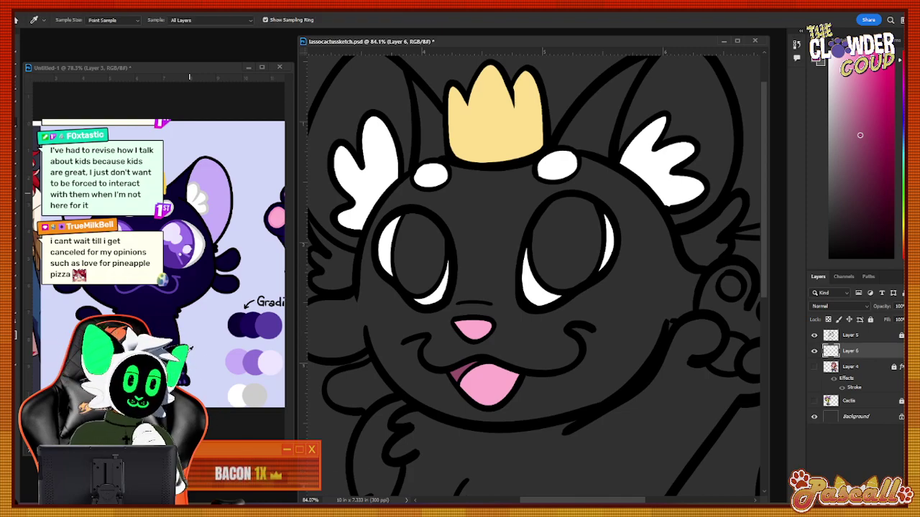
{"action": "key", "text": "b"}
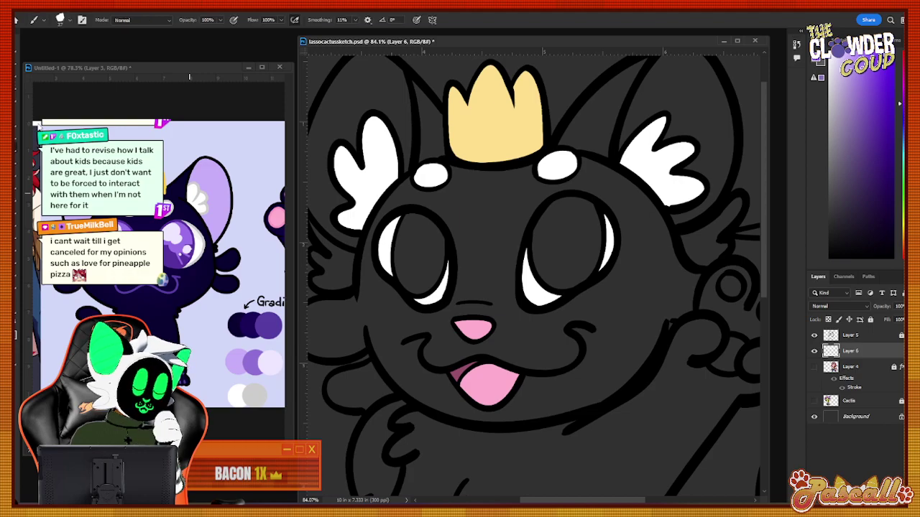
{"action": "mouse_move", "coordinate": [558, 247]}
{"action": "left_mouse_down"}
{"action": "mouse_move", "coordinate": [556, 274]}
{"action": "mouse_move", "coordinate": [544, 271]}
{"action": "mouse_move", "coordinate": [537, 243]}
{"action": "mouse_move", "coordinate": [552, 223]}
{"action": "mouse_move", "coordinate": [536, 231]}
{"action": "mouse_move", "coordinate": [583, 224]}
{"action": "mouse_move", "coordinate": [580, 209]}
{"action": "mouse_move", "coordinate": [564, 205]}
{"action": "mouse_move", "coordinate": [543, 231]}
{"action": "mouse_move", "coordinate": [582, 207]}
{"action": "left_mouse_up"}
{"action": "key", "text": "ctrl+z"}
{"action": "key", "text": "ctrl+shift+alt+n"}
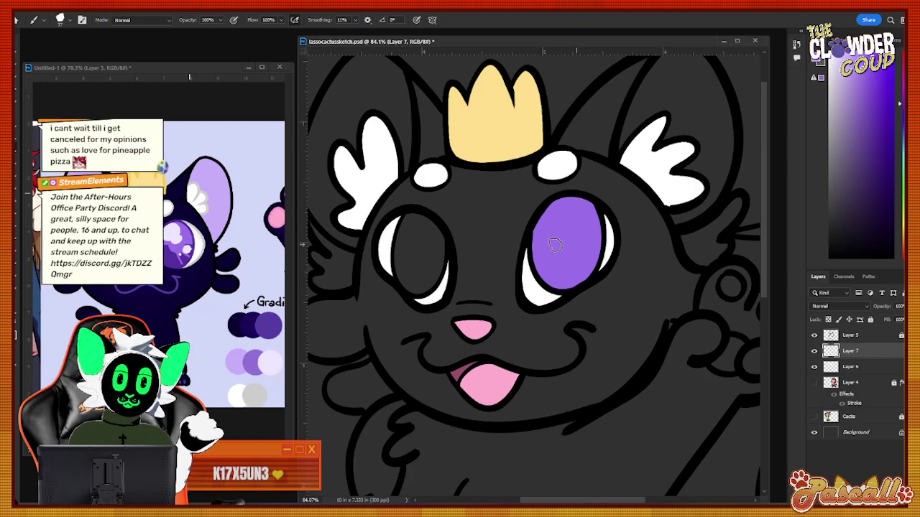
{"action": "mouse_move", "coordinate": [409, 217]}
{"action": "left_mouse_down"}
{"action": "mouse_move", "coordinate": [400, 263]}
{"action": "mouse_move", "coordinate": [421, 256]}
{"action": "mouse_move", "coordinate": [419, 241]}
{"action": "mouse_move", "coordinate": [423, 250]}
{"action": "left_mouse_up"}
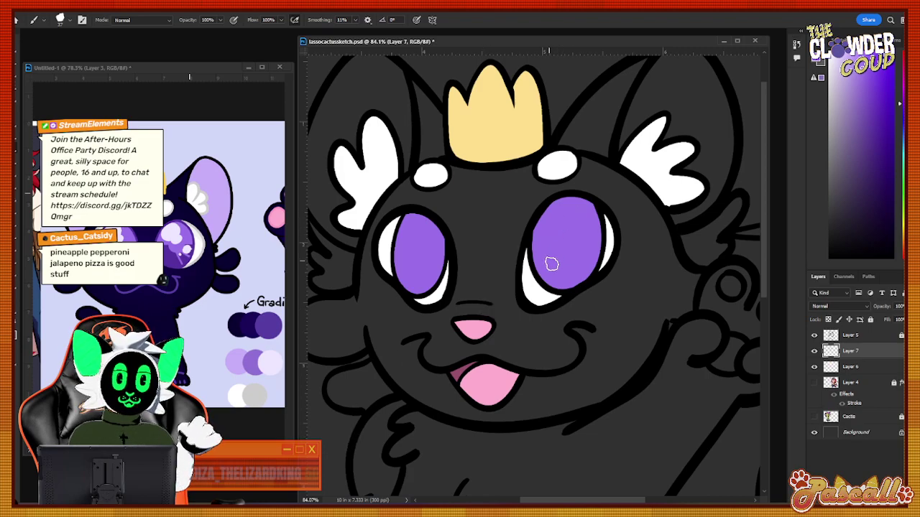
Sample a darker purple from the reference and create a new layer clipped to the iris layer, Layer 7.
{"action": "left_click", "coordinate": [17, 134]}
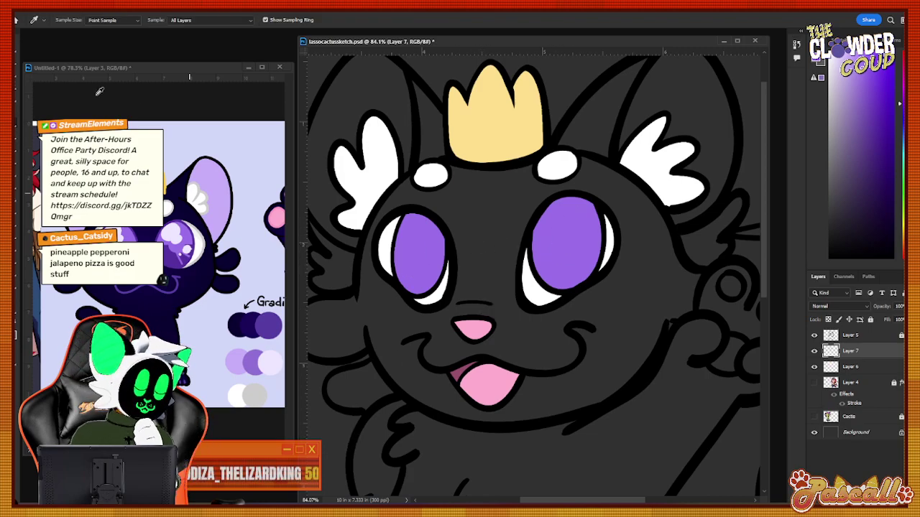
{"action": "left_click", "coordinate": [14, 149]}
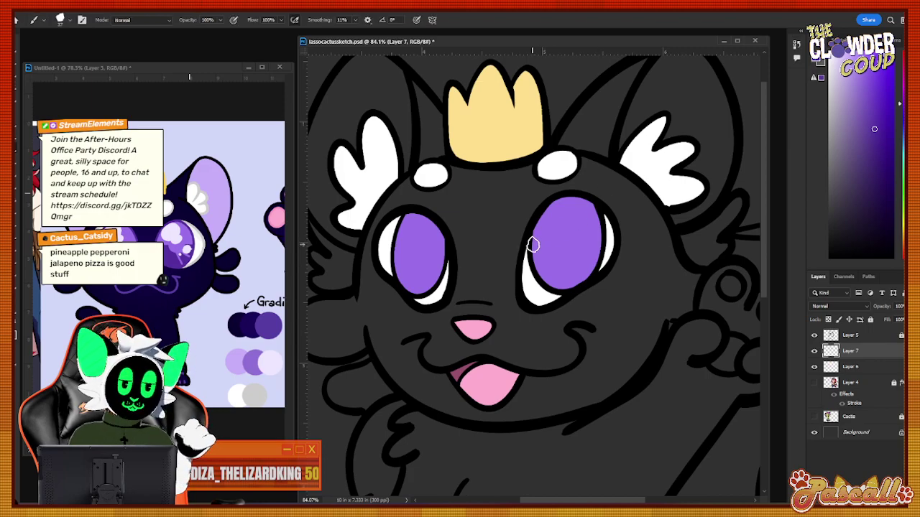
{"action": "left_click_drag", "start_coordinate": [533, 242], "coordinate": [552, 240]}
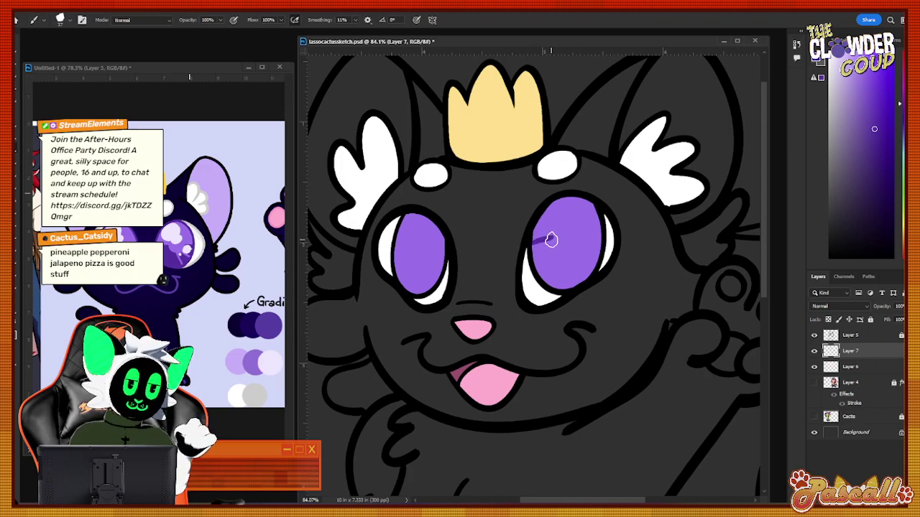
{"action": "key", "text": "ctrl+z"}
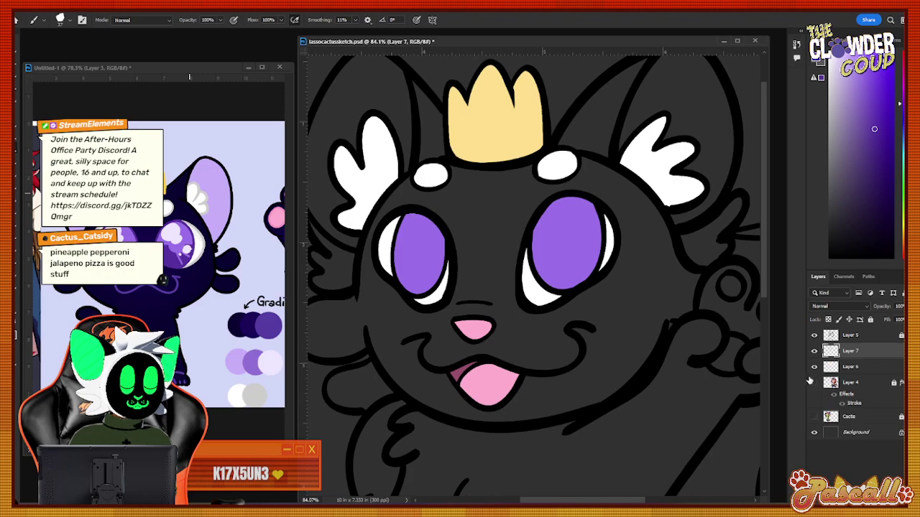
{"action": "key", "text": "ctrl+shift+n"}
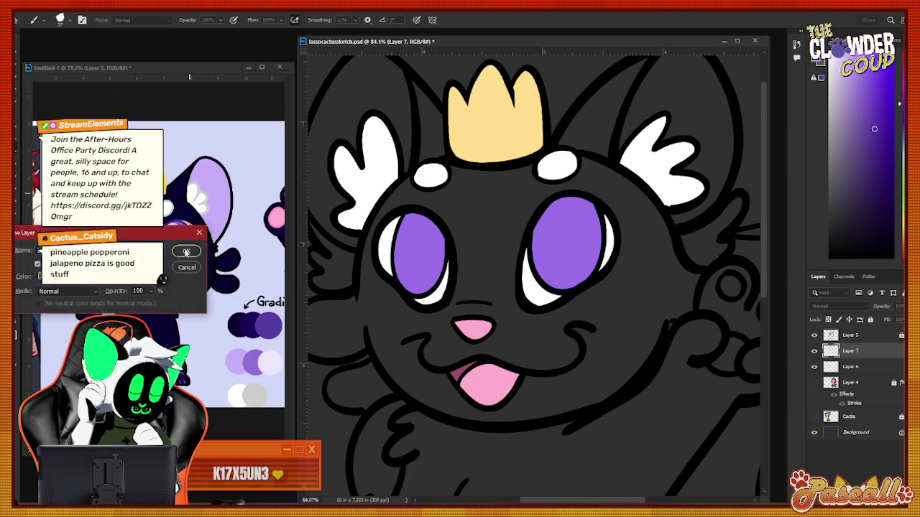
{"action": "left_click", "coordinate": [186, 251]}
Shade the lower half of both irises dark purple with the Brush, leaving a rounded lighter notch at each centre.
{"action": "mouse_move", "coordinate": [530, 241]}
{"action": "left_mouse_down"}
{"action": "mouse_move", "coordinate": [553, 239]}
{"action": "mouse_move", "coordinate": [568, 258]}
{"action": "mouse_move", "coordinate": [587, 240]}
{"action": "left_mouse_up"}
{"action": "key", "text": "ctrl+z"}
{"action": "mouse_move", "coordinate": [530, 245]}
{"action": "left_mouse_down"}
{"action": "mouse_move", "coordinate": [565, 237]}
{"action": "mouse_move", "coordinate": [550, 245]}
{"action": "mouse_move", "coordinate": [578, 252]}
{"action": "mouse_move", "coordinate": [581, 242]}
{"action": "mouse_move", "coordinate": [602, 241]}
{"action": "left_mouse_up"}
{"action": "key", "text": "ctrl+z"}
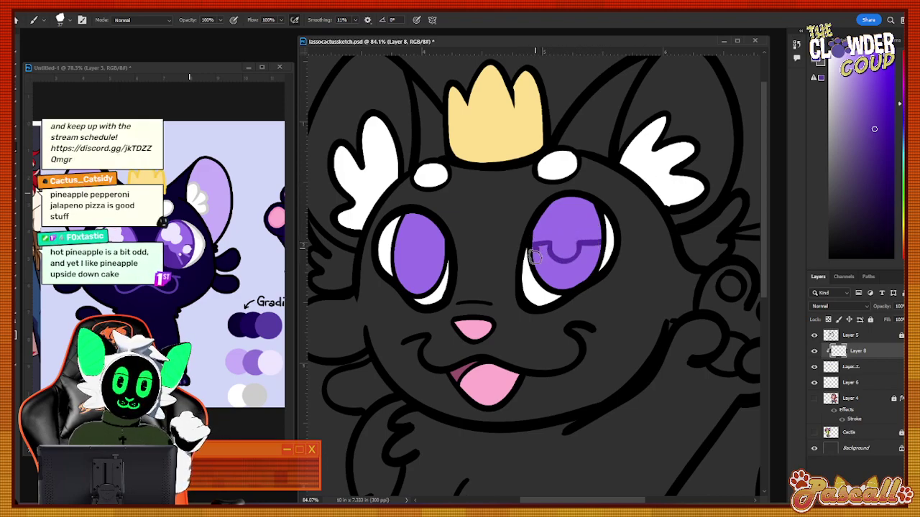
{"action": "mouse_move", "coordinate": [538, 252]}
{"action": "left_mouse_down"}
{"action": "mouse_move", "coordinate": [557, 278]}
{"action": "mouse_move", "coordinate": [585, 277]}
{"action": "mouse_move", "coordinate": [594, 253]}
{"action": "left_mouse_up"}
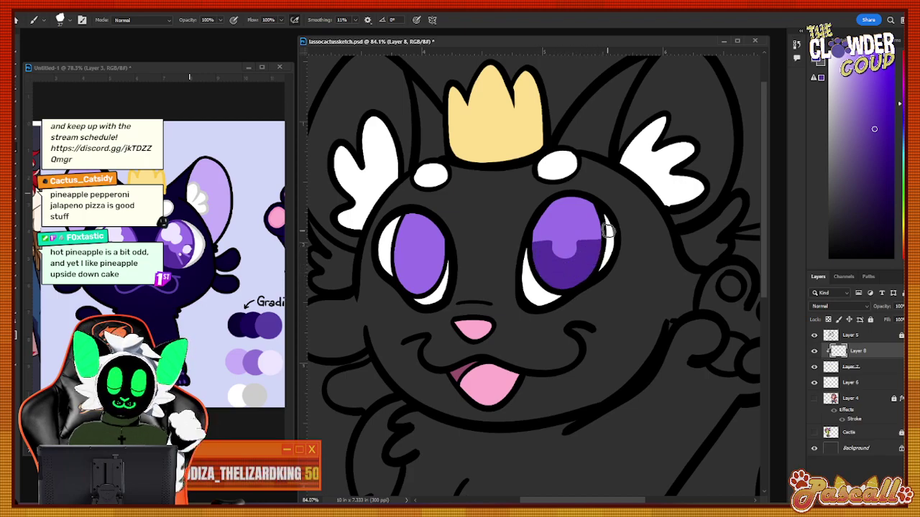
{"action": "mouse_move", "coordinate": [409, 271]}
{"action": "left_mouse_down"}
{"action": "mouse_move", "coordinate": [435, 255]}
{"action": "mouse_move", "coordinate": [428, 250]}
{"action": "mouse_move", "coordinate": [442, 255]}
{"action": "left_mouse_up"}
{"action": "key", "text": "ctrl+z"}
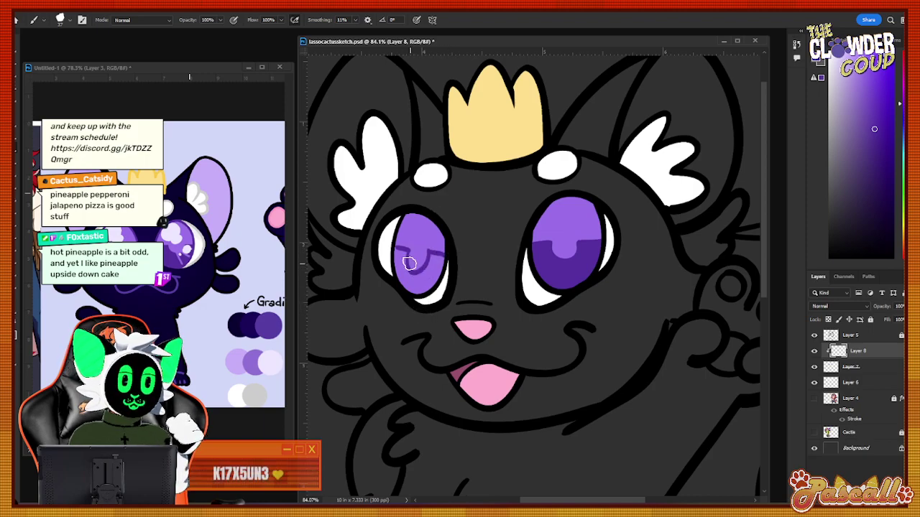
{"action": "mouse_move", "coordinate": [409, 262]}
{"action": "left_mouse_down"}
{"action": "mouse_move", "coordinate": [410, 289]}
{"action": "mouse_move", "coordinate": [425, 285]}
{"action": "mouse_move", "coordinate": [438, 259]}
{"action": "mouse_move", "coordinate": [432, 286]}
{"action": "mouse_move", "coordinate": [442, 258]}
{"action": "mouse_move", "coordinate": [427, 287]}
{"action": "left_mouse_up"}
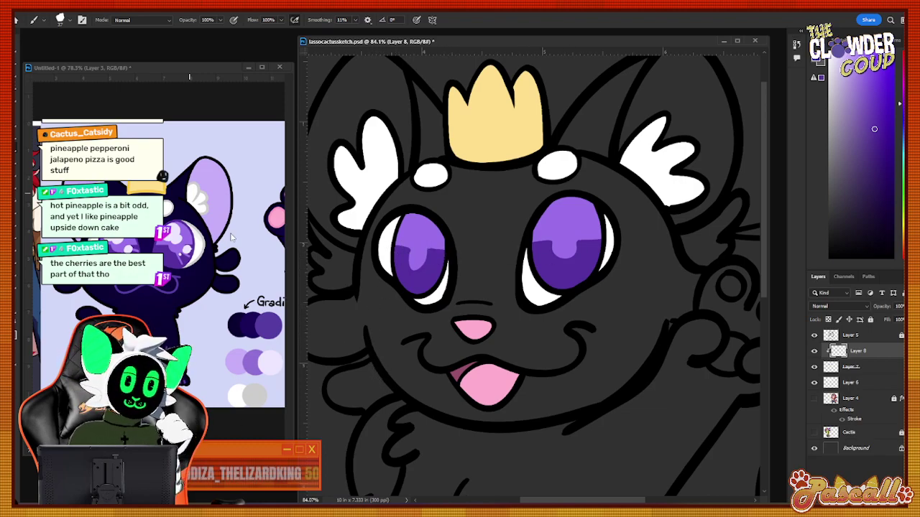
Erase thin vertical streaks through the dark shading of both irises using a 7 px Eraser.
{"action": "key", "text": "e"}
{"action": "left_click", "coordinate": [68, 20]}
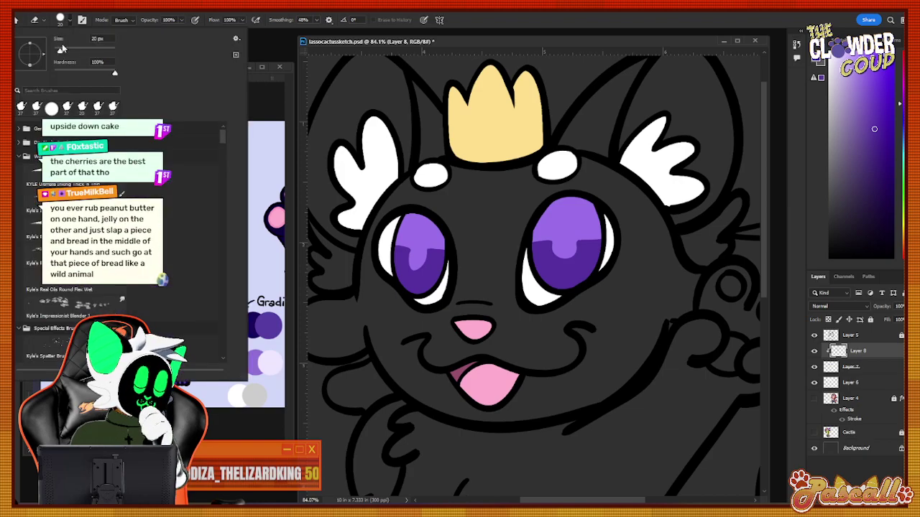
{"action": "left_click", "coordinate": [59, 44]}
{"action": "left_click", "coordinate": [67, 19]}
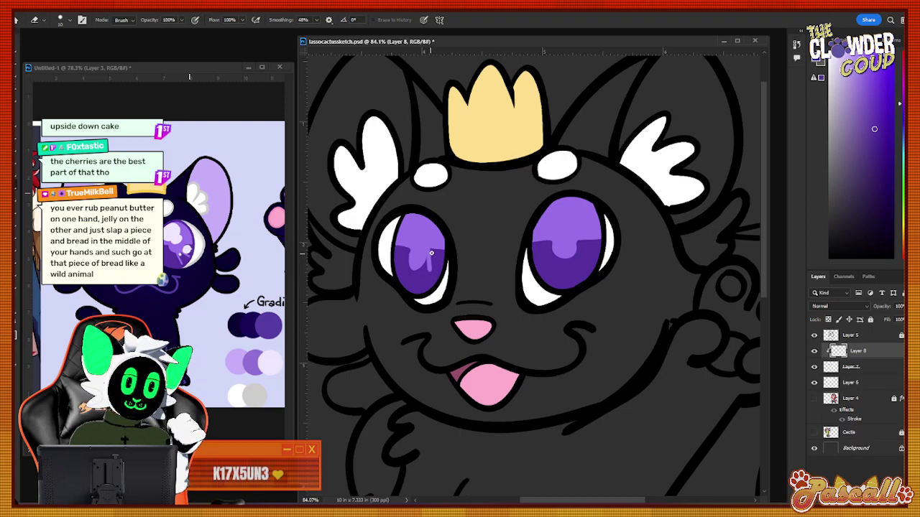
{"action": "left_click", "coordinate": [63, 19]}
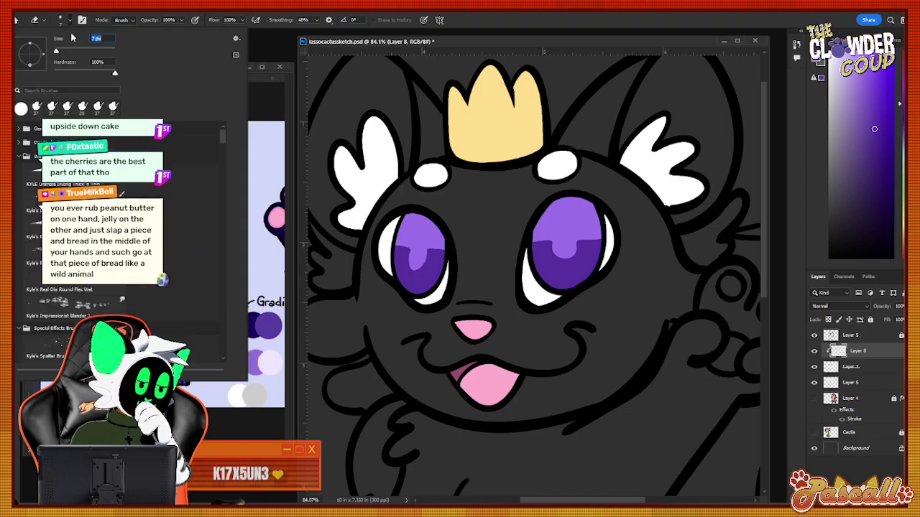
{"action": "left_click", "coordinate": [71, 20]}
{"action": "left_click_drag", "start_coordinate": [430, 255], "coordinate": [440, 276]}
{"action": "left_click_drag", "start_coordinate": [578, 240], "coordinate": [583, 264]}
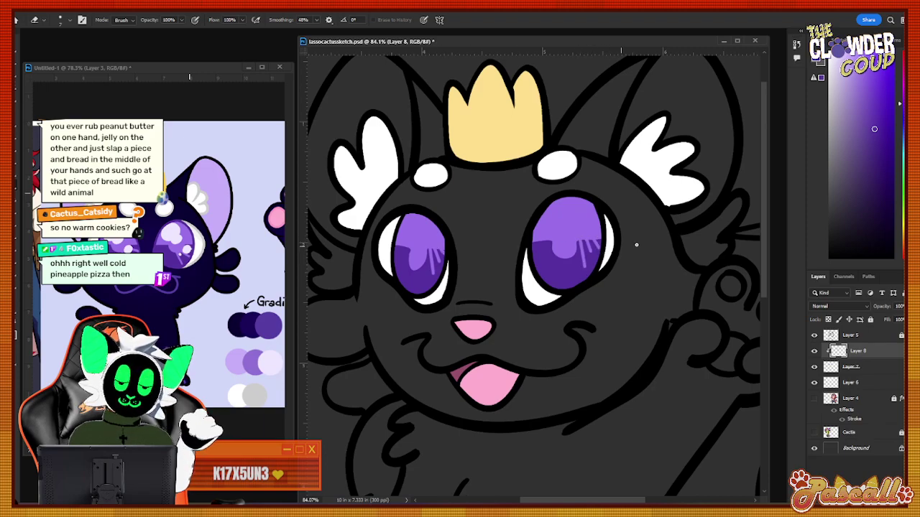
Create a new layer above Layer 5 and paint off-white highlights on the larger eye with a 48 px Brush.
{"action": "left_click", "coordinate": [886, 497]}
{"action": "left_click_drag", "start_coordinate": [851, 350], "coordinate": [848, 330]}
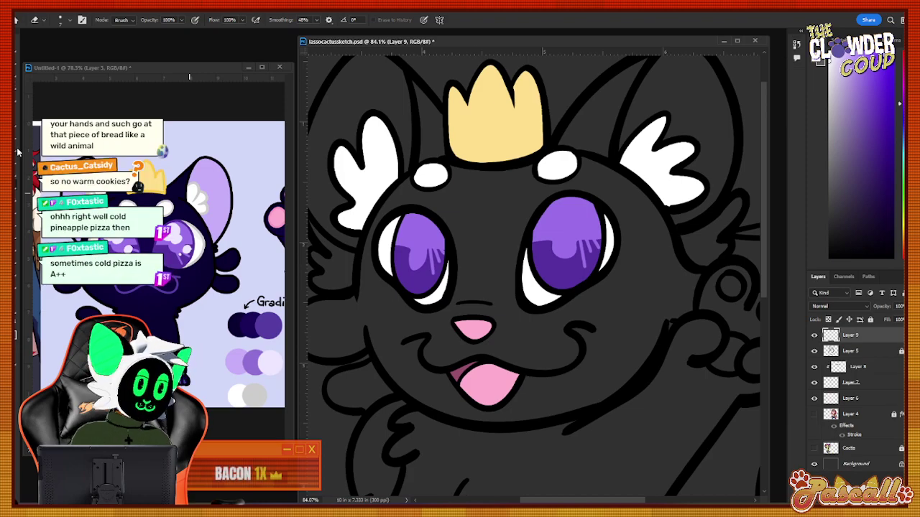
{"action": "key", "text": "b"}
{"action": "left_click", "coordinate": [61, 19]}
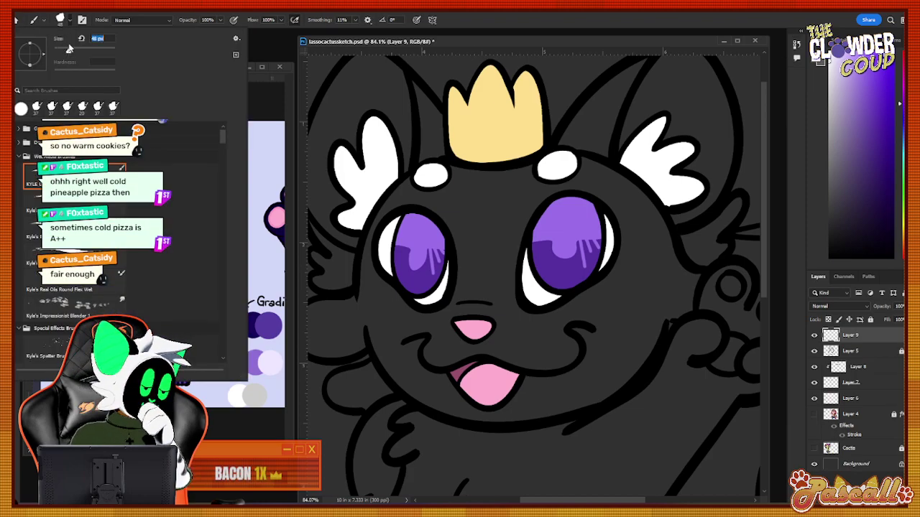
{"action": "key", "text": "Return"}
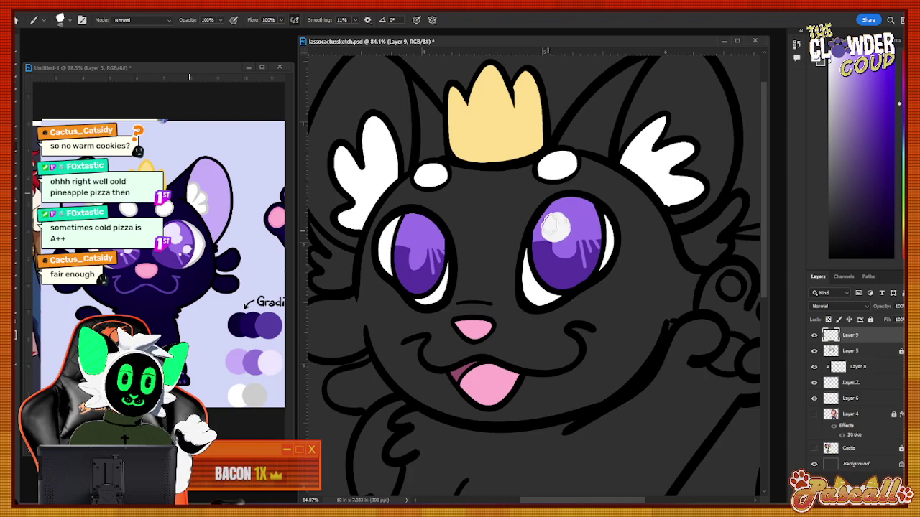
{"action": "mouse_move", "coordinate": [553, 217]}
{"action": "left_mouse_down"}
{"action": "mouse_move", "coordinate": [557, 224]}
{"action": "mouse_move", "coordinate": [548, 223]}
{"action": "mouse_move", "coordinate": [567, 243]}
{"action": "left_mouse_up"}
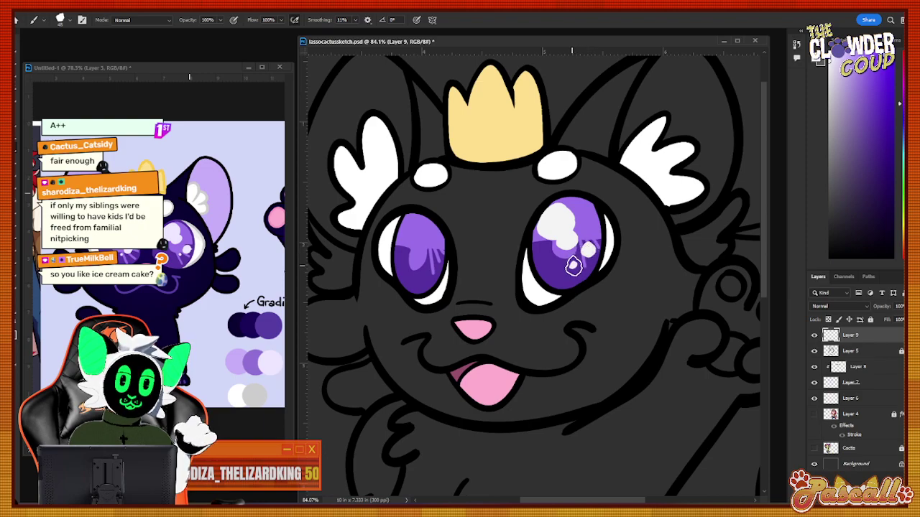
Paint matching off-white highlights on the cat's smaller eye, with a large overlapping pair and two small dots.
{"action": "mouse_move", "coordinate": [410, 228]}
{"action": "left_mouse_down"}
{"action": "mouse_move", "coordinate": [418, 229]}
{"action": "mouse_move", "coordinate": [408, 234]}
{"action": "left_mouse_up"}
{"action": "key", "text": "ctrl+z"}
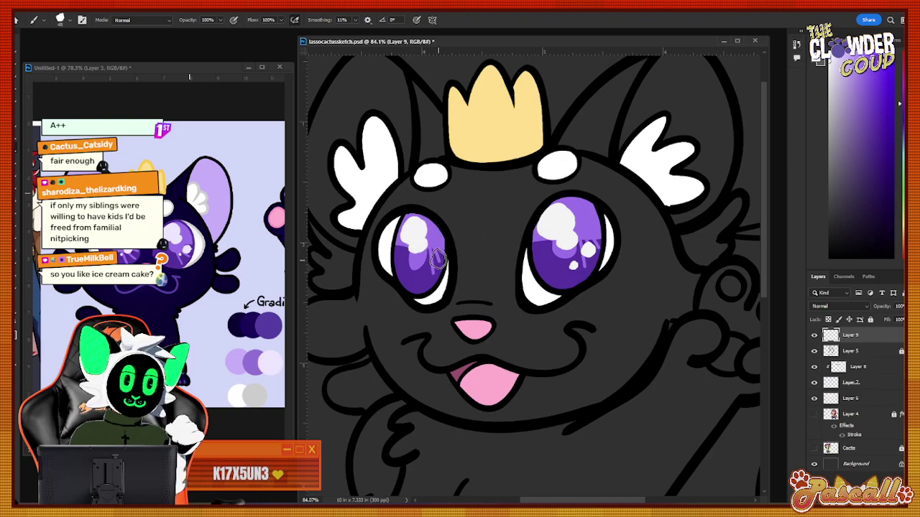
{"action": "left_click_drag", "start_coordinate": [431, 257], "coordinate": [435, 254]}
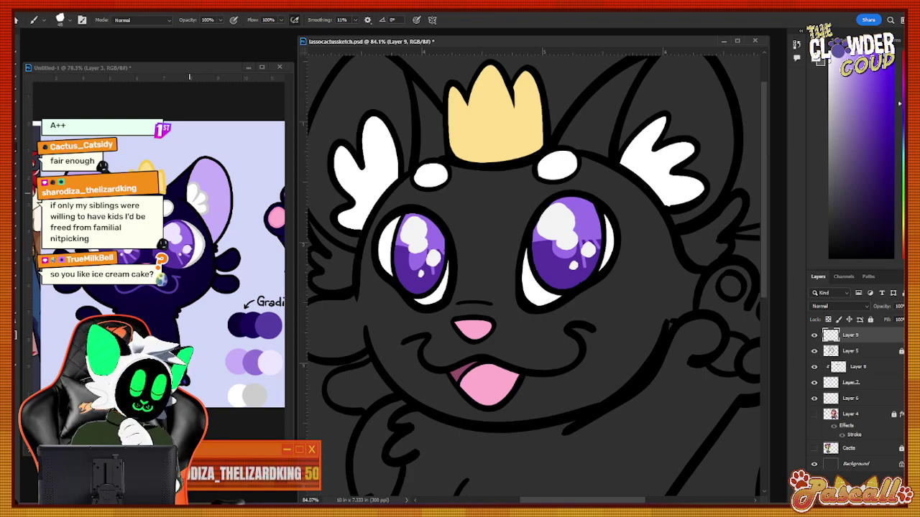
Sample pink from the reference paw and fill the raised paw's toe beans and main pad on Layer 6.
{"action": "left_click", "coordinate": [15, 120]}
{"action": "left_click", "coordinate": [277, 218], "text": "alt"}
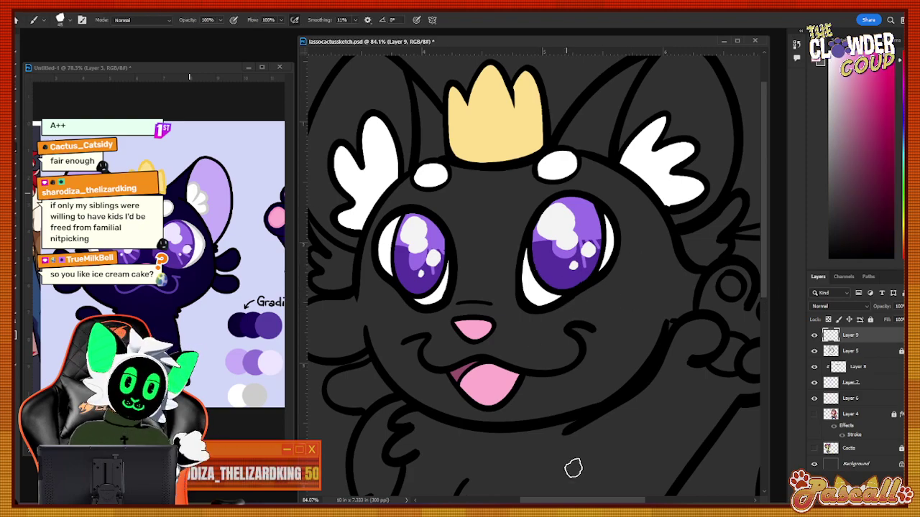
{"action": "left_click", "coordinate": [850, 398]}
{"action": "left_click_drag", "start_coordinate": [717, 438], "coordinate": [599, 493]}
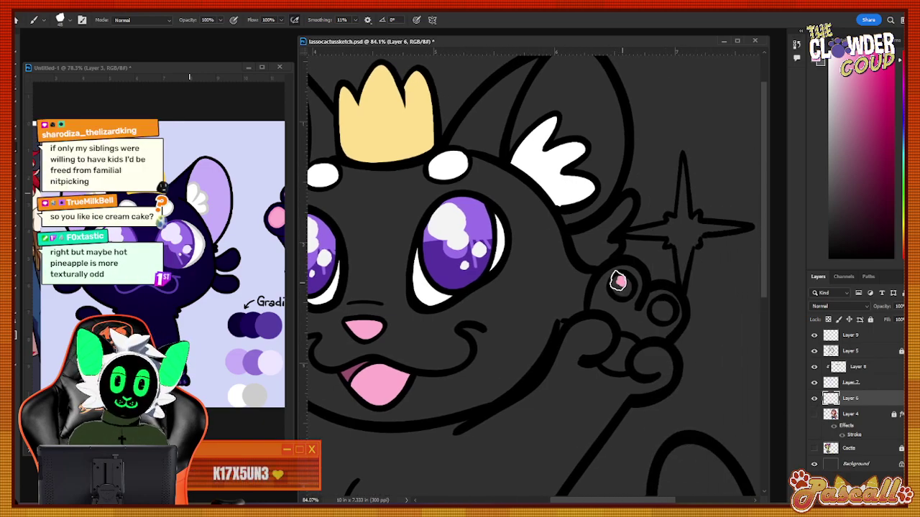
{"action": "left_click_drag", "start_coordinate": [618, 280], "coordinate": [661, 313]}
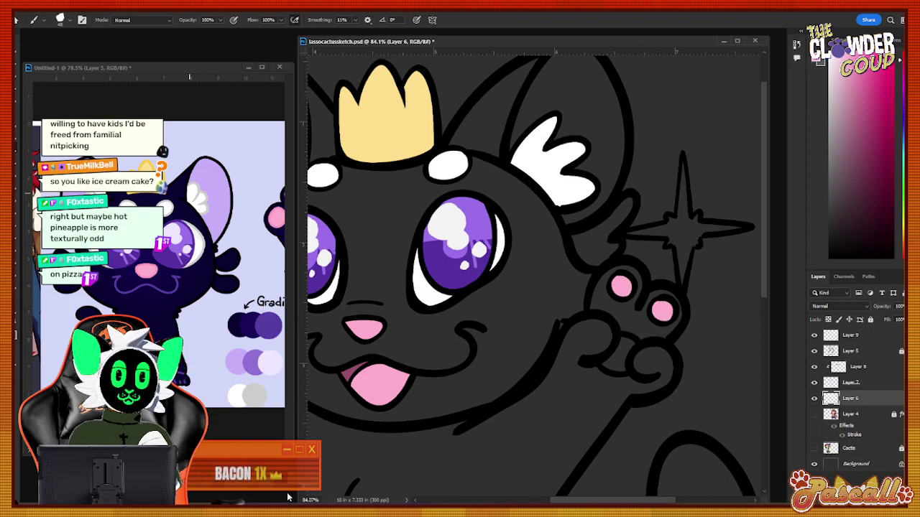
{"action": "left_click_drag", "start_coordinate": [620, 338], "coordinate": [616, 354]}
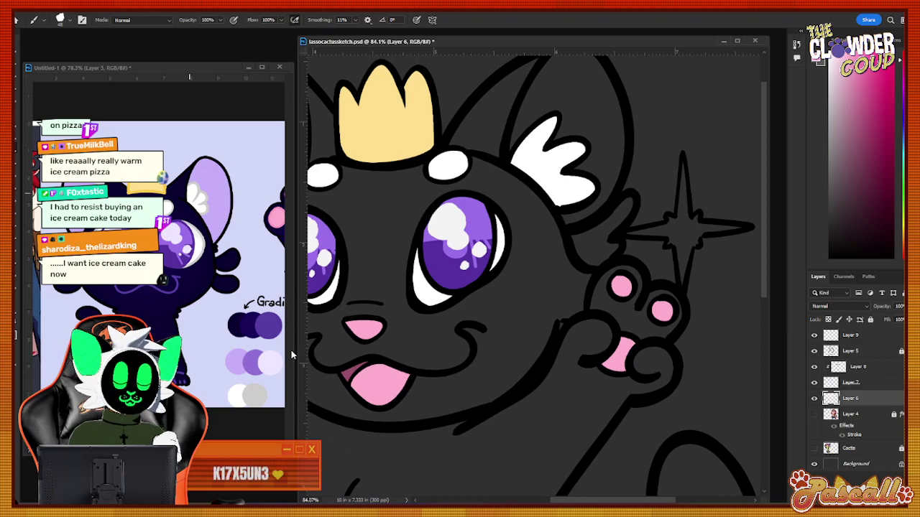
Sample the light purple of the reference's inner ear and create a new layer directly above Layer 4.
{"action": "key", "text": "z"}
{"action": "left_click_drag", "start_coordinate": [491, 370], "coordinate": [424, 359]}
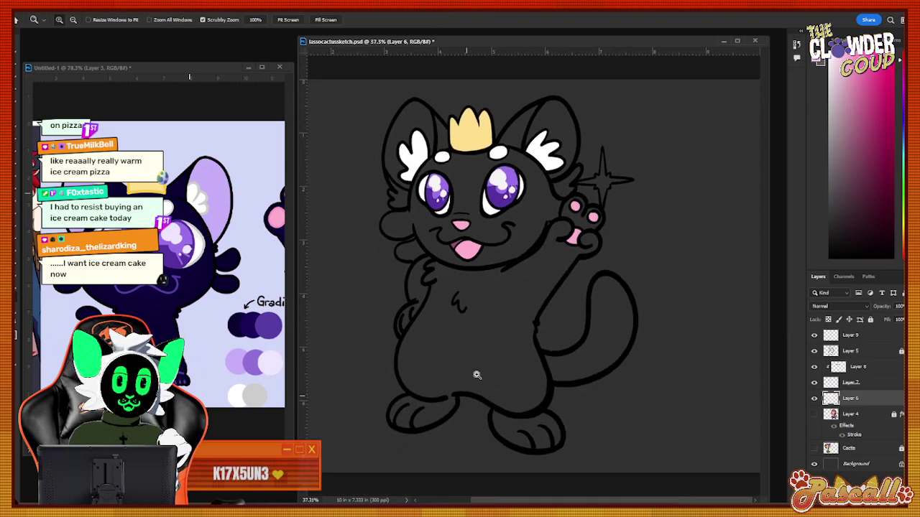
{"action": "left_click_drag", "start_coordinate": [452, 119], "coordinate": [455, 116]}
{"action": "scroll", "coordinate": [455, 116], "scroll_direction": "up", "scroll_amount": 3}
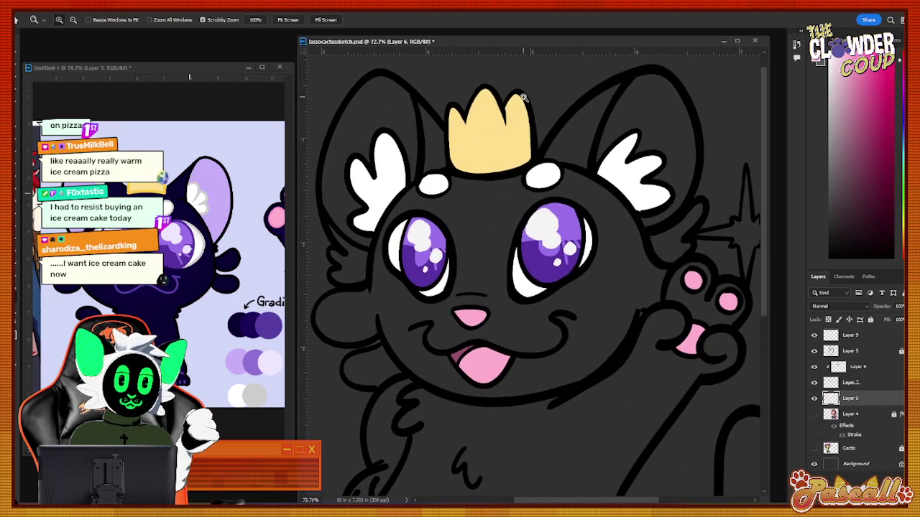
{"action": "key", "text": "i"}
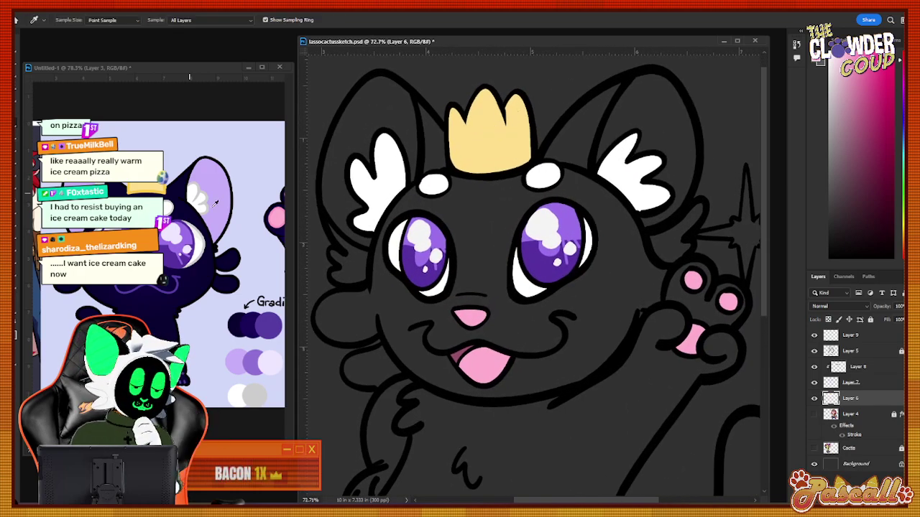
{"action": "left_click", "coordinate": [219, 189]}
{"action": "key", "text": "b"}
{"action": "left_click", "coordinate": [866, 416]}
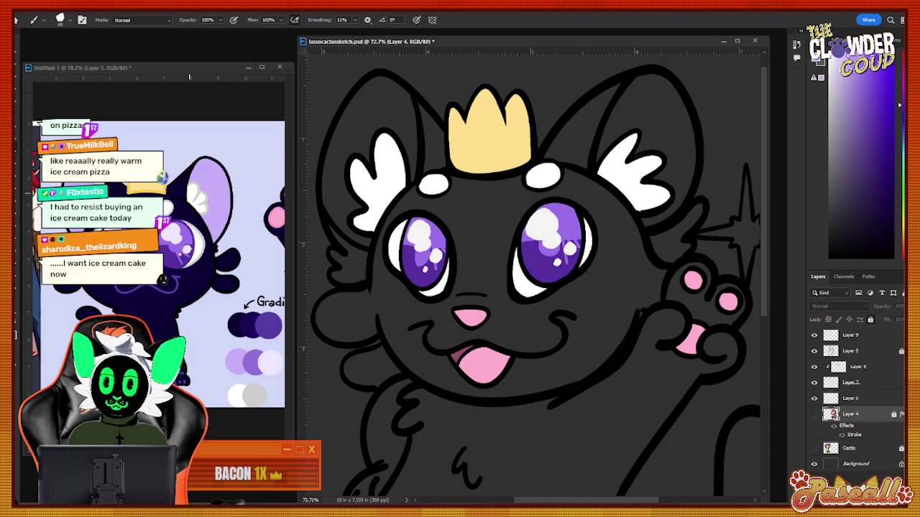
{"action": "key", "text": "ctrl+shift+alt+n"}
Fill both inner ears with light purple around the white fur tufts using the Brush.
{"action": "mouse_move", "coordinate": [343, 172]}
{"action": "left_mouse_down"}
{"action": "mouse_move", "coordinate": [332, 210]}
{"action": "mouse_move", "coordinate": [362, 232]}
{"action": "mouse_move", "coordinate": [354, 219]}
{"action": "mouse_move", "coordinate": [366, 240]}
{"action": "mouse_move", "coordinate": [338, 194]}
{"action": "mouse_move", "coordinate": [346, 127]}
{"action": "mouse_move", "coordinate": [331, 161]}
{"action": "mouse_move", "coordinate": [335, 152]}
{"action": "mouse_move", "coordinate": [339, 182]}
{"action": "mouse_move", "coordinate": [363, 177]}
{"action": "mouse_move", "coordinate": [383, 125]}
{"action": "mouse_move", "coordinate": [396, 117]}
{"action": "mouse_move", "coordinate": [407, 177]}
{"action": "mouse_move", "coordinate": [402, 102]}
{"action": "mouse_move", "coordinate": [403, 136]}
{"action": "mouse_move", "coordinate": [371, 70]}
{"action": "mouse_move", "coordinate": [383, 109]}
{"action": "mouse_move", "coordinate": [382, 88]}
{"action": "mouse_move", "coordinate": [367, 92]}
{"action": "mouse_move", "coordinate": [343, 132]}
{"action": "left_mouse_up"}
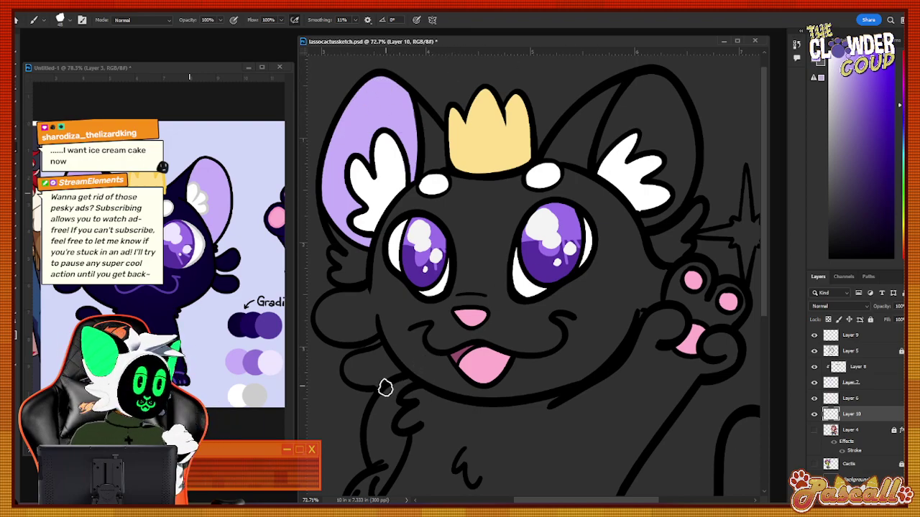
{"action": "mouse_move", "coordinate": [614, 139]}
{"action": "left_mouse_down"}
{"action": "mouse_move", "coordinate": [649, 131]}
{"action": "mouse_move", "coordinate": [645, 207]}
{"action": "mouse_move", "coordinate": [679, 179]}
{"action": "mouse_move", "coordinate": [662, 214]}
{"action": "left_mouse_up"}
{"action": "mouse_move", "coordinate": [681, 183]}
{"action": "left_mouse_down"}
{"action": "mouse_move", "coordinate": [686, 129]}
{"action": "mouse_move", "coordinate": [671, 97]}
{"action": "mouse_move", "coordinate": [664, 124]}
{"action": "mouse_move", "coordinate": [650, 119]}
{"action": "mouse_move", "coordinate": [613, 135]}
{"action": "left_mouse_up"}
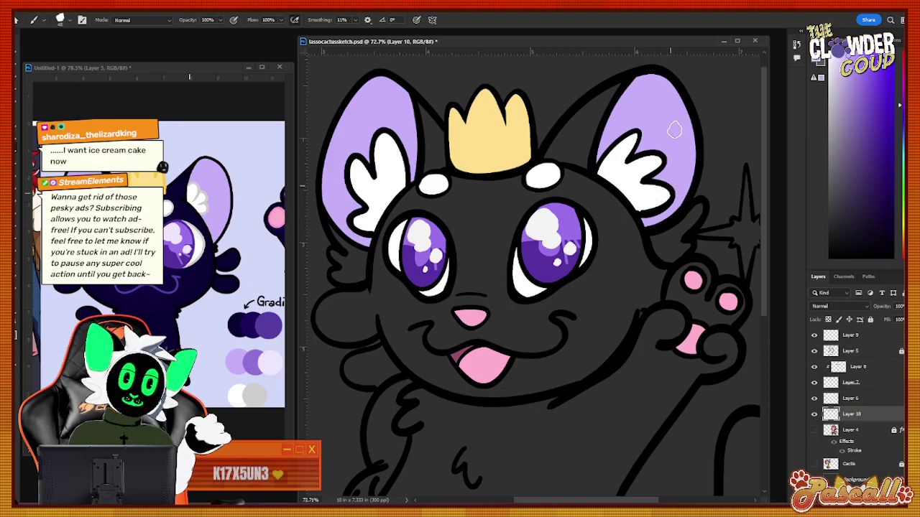
Sample the crown's yellow and fill the four-pointed star beside the raised paw on Layer 10 using a smaller brush.
{"action": "scroll", "coordinate": [772, 254], "scroll_direction": "down", "scroll_amount": 5}
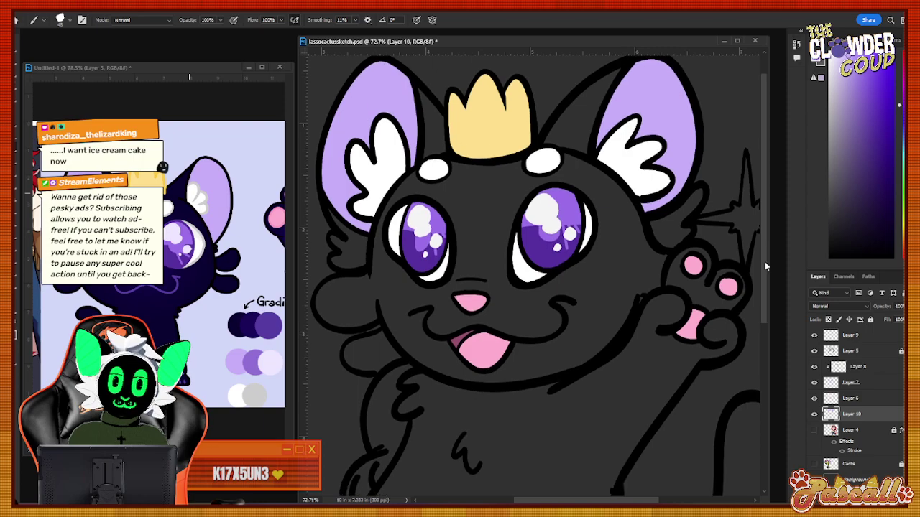
{"action": "scroll", "coordinate": [756, 356], "scroll_direction": "up", "scroll_amount": 5}
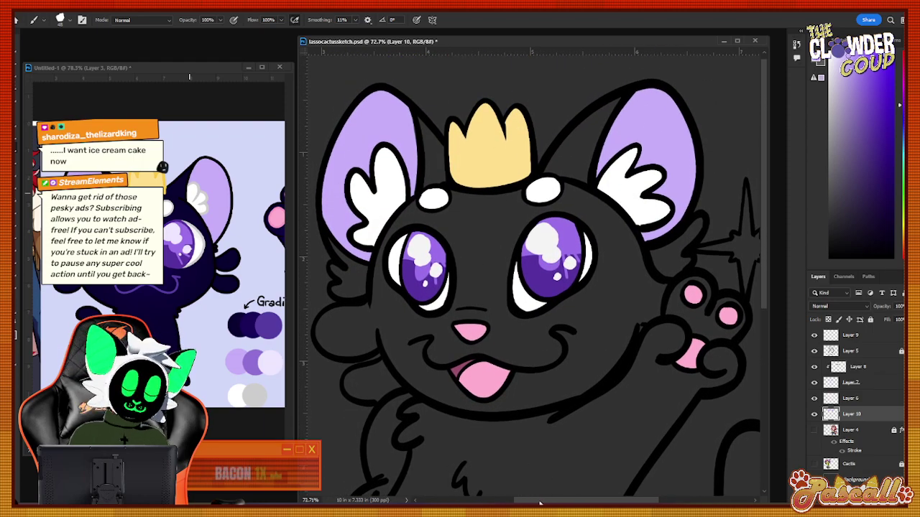
{"action": "scroll", "coordinate": [781, 236], "scroll_direction": "right", "scroll_amount": 4}
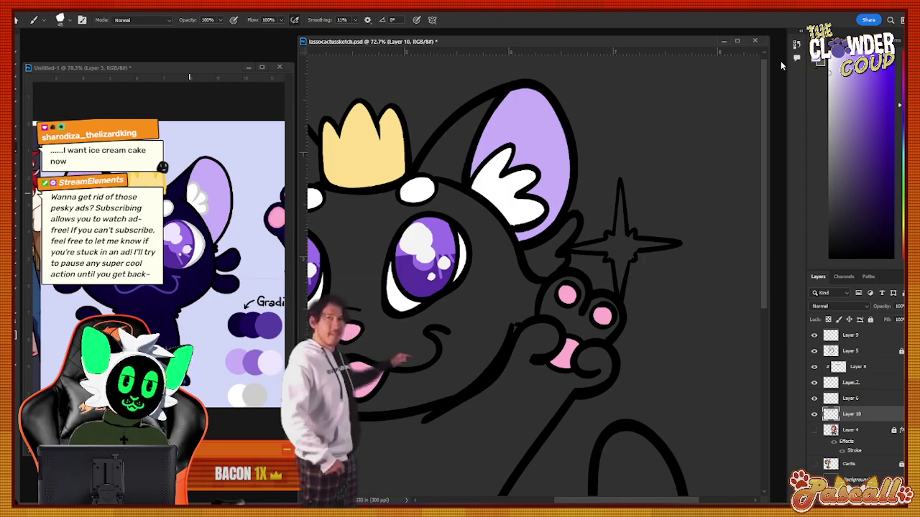
{"action": "left_click", "coordinate": [60, 22]}
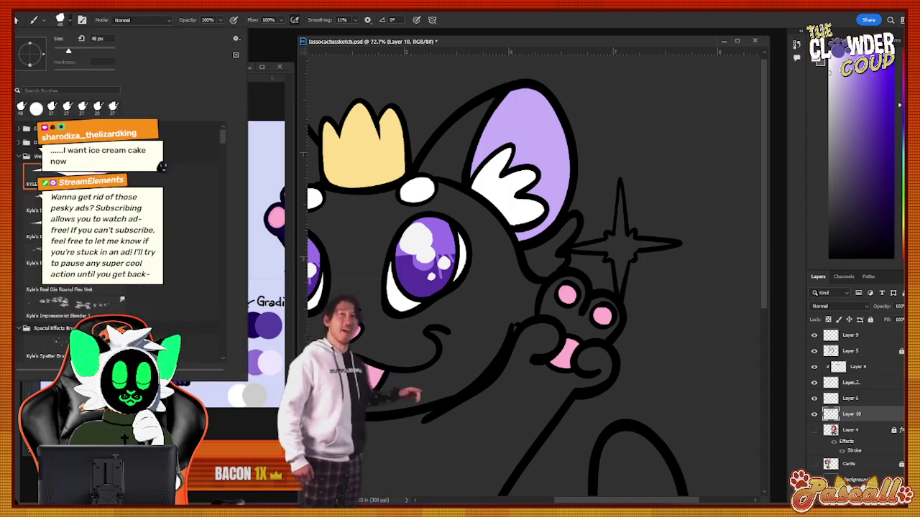
{"action": "left_click", "coordinate": [66, 21]}
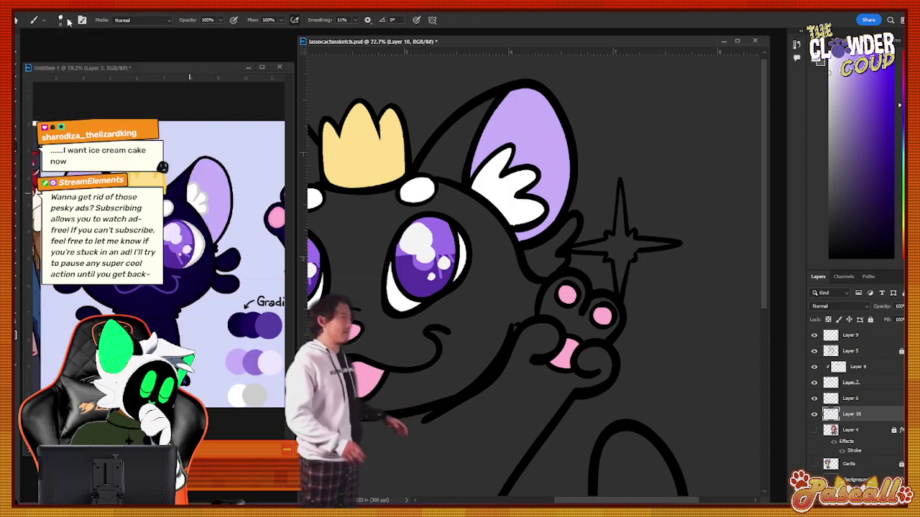
{"action": "left_click", "coordinate": [364, 154], "text": "alt"}
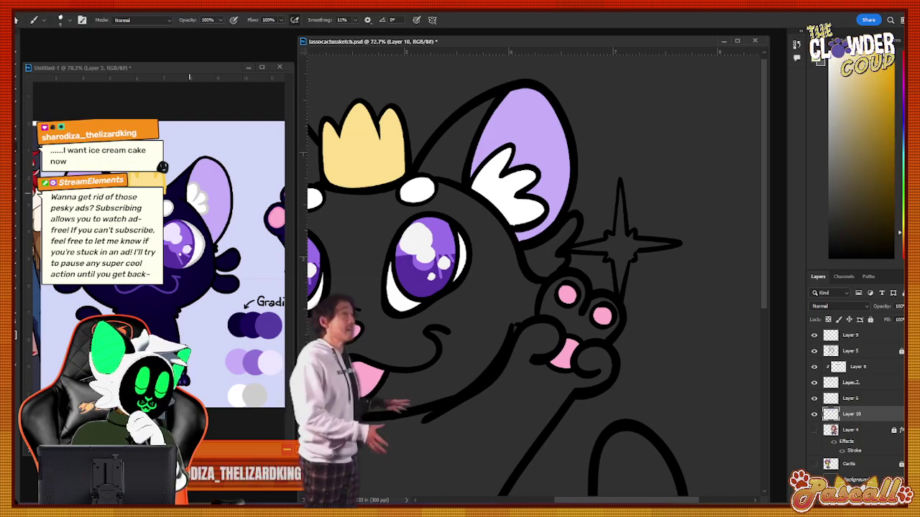
{"action": "left_click_drag", "start_coordinate": [580, 502], "coordinate": [528, 501]}
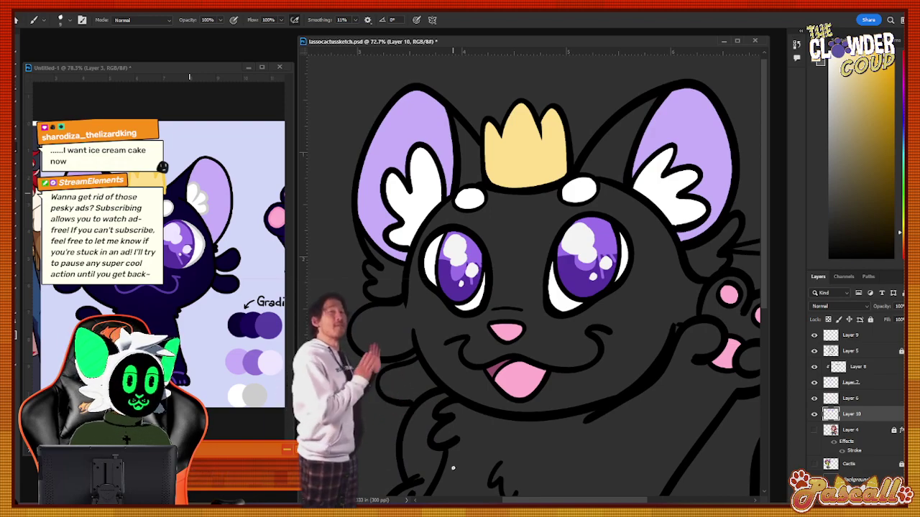
{"action": "scroll", "coordinate": [453, 467], "scroll_direction": "right", "scroll_amount": 5}
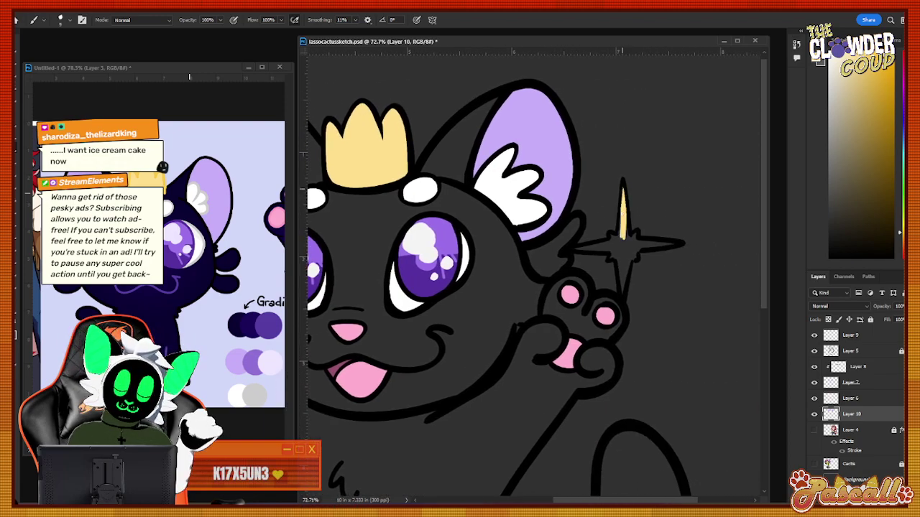
{"action": "left_click_drag", "start_coordinate": [622, 249], "coordinate": [618, 250]}
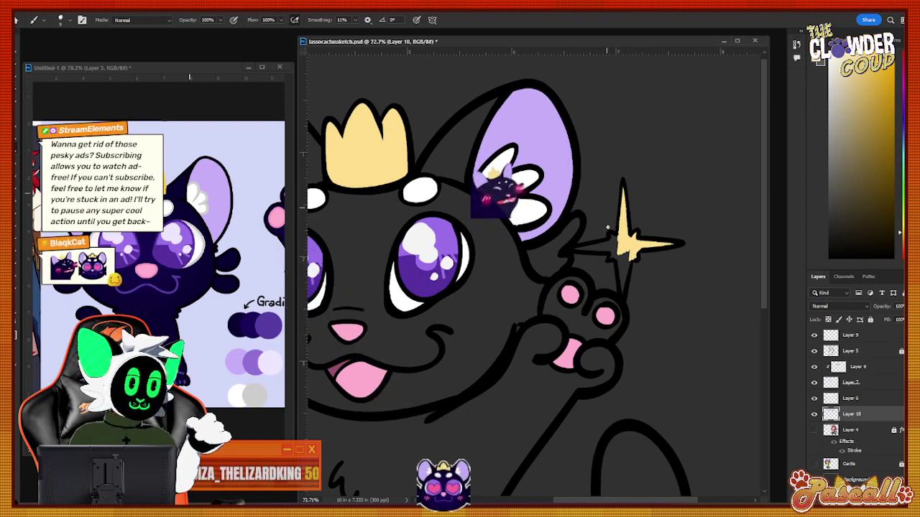
{"action": "left_click_drag", "start_coordinate": [617, 259], "coordinate": [621, 289]}
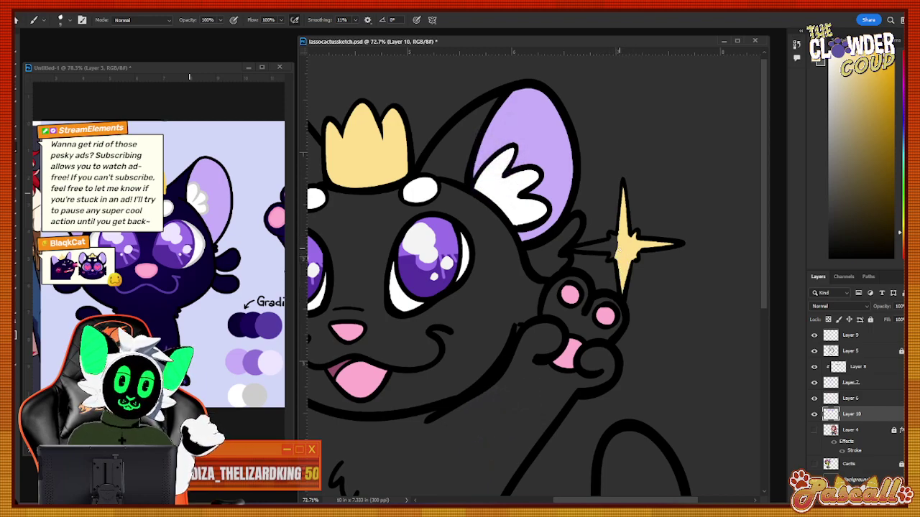
{"action": "left_click_drag", "start_coordinate": [582, 251], "coordinate": [623, 250]}
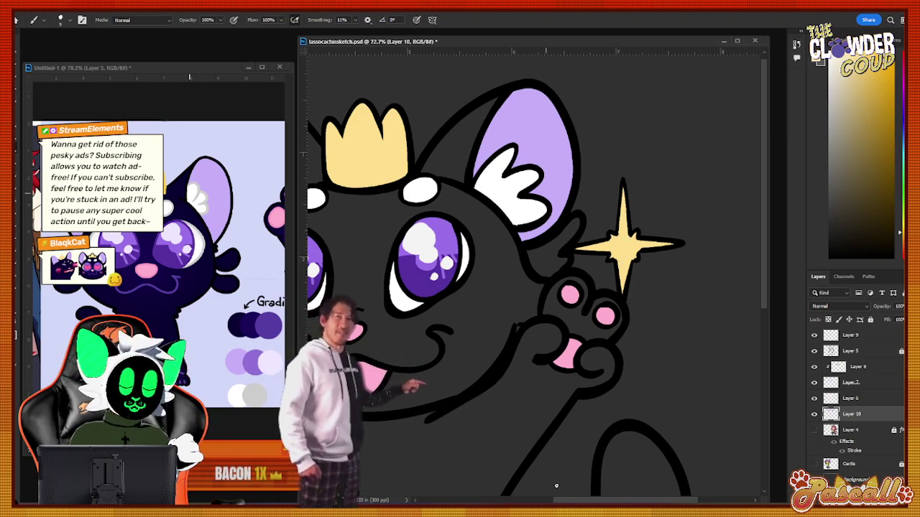
Create a new layer between Layer 10 and Layer 4 and sample the darkest navy from the reference's gradient swatches.
{"action": "left_click_drag", "start_coordinate": [573, 501], "coordinate": [550, 501]}
{"action": "scroll", "coordinate": [550, 502], "scroll_direction": "left", "scroll_amount": 4}
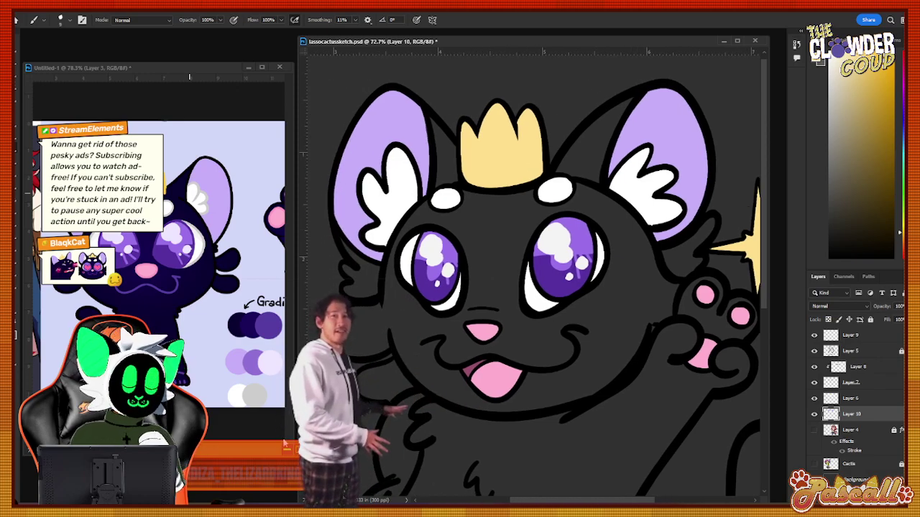
{"action": "key", "text": "z"}
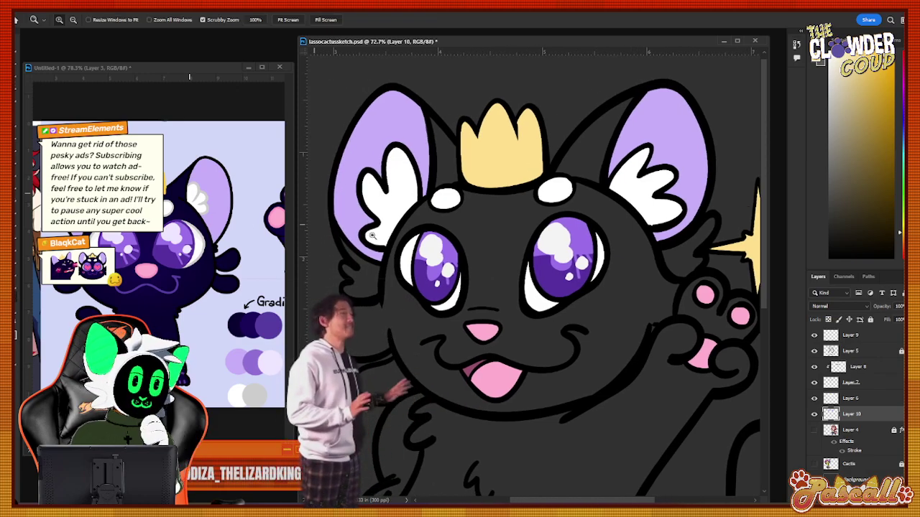
{"action": "left_click_drag", "start_coordinate": [588, 406], "coordinate": [574, 424]}
{"action": "left_click", "coordinate": [575, 424], "text": "alt"}
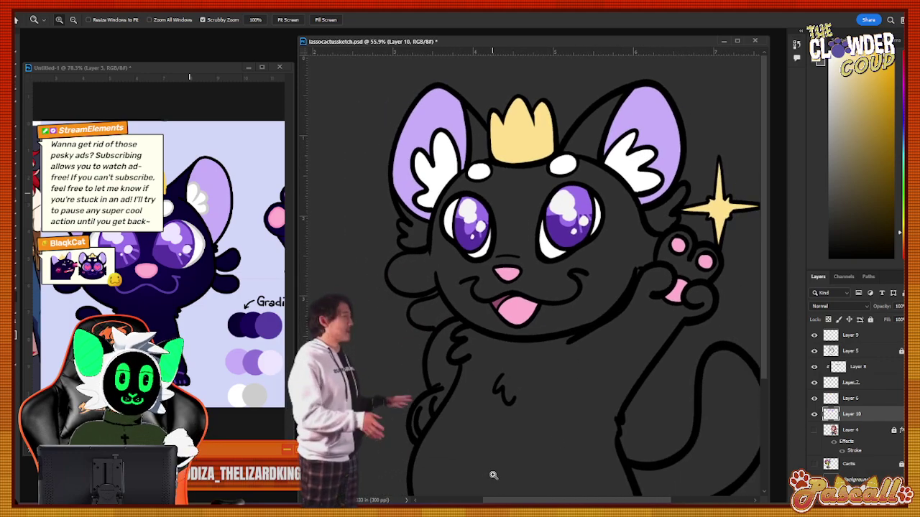
{"action": "scroll", "coordinate": [682, 402], "scroll_direction": "right", "scroll_amount": 3}
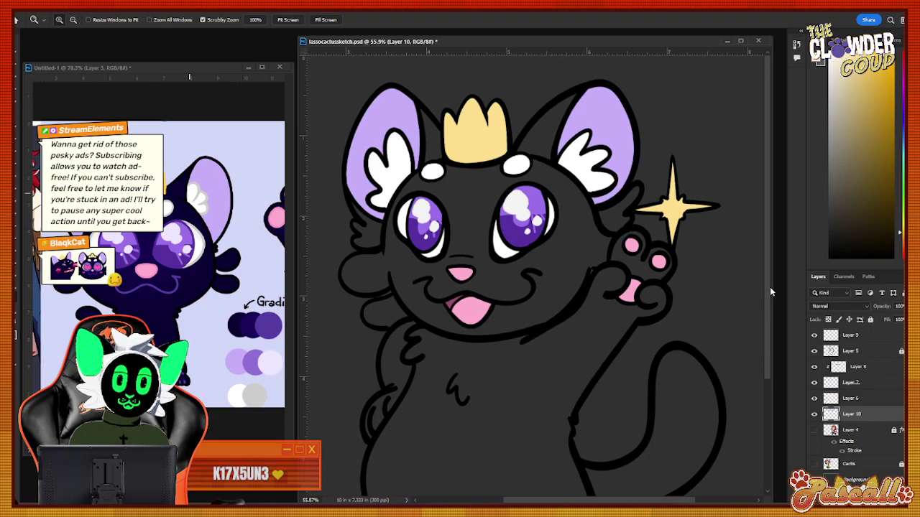
{"action": "left_click_drag", "start_coordinate": [770, 287], "coordinate": [763, 365]}
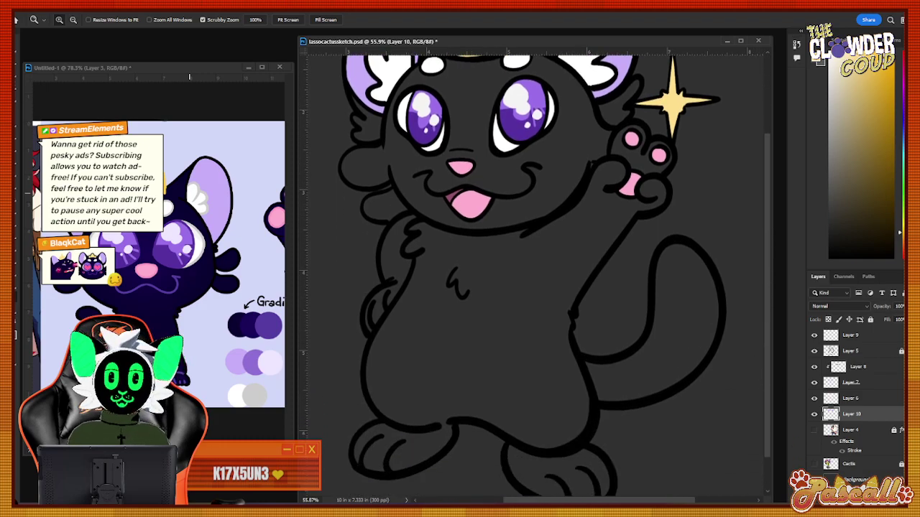
{"action": "left_click", "coordinate": [860, 440]}
{"action": "key", "text": "ctrl+shift+alt+n"}
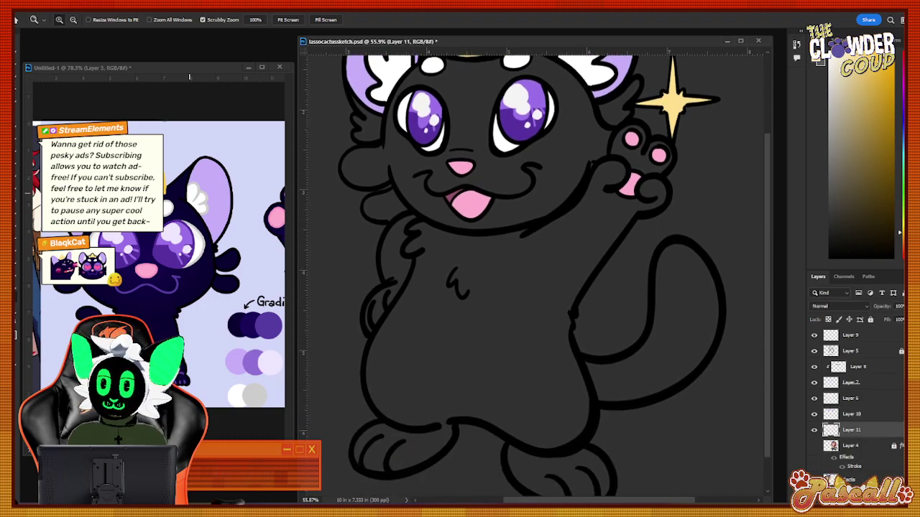
{"action": "key", "text": "i"}
{"action": "left_click", "coordinate": [237, 326]}
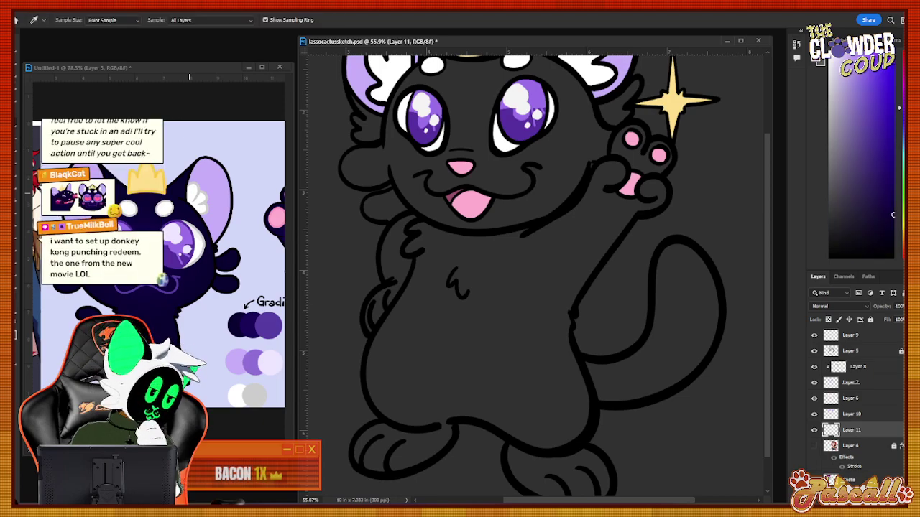
{"action": "key", "text": "b"}
Set the brush size to 34 px for painting the cat's dark fur.
{"action": "left_click_drag", "start_coordinate": [765, 268], "coordinate": [773, 208]}
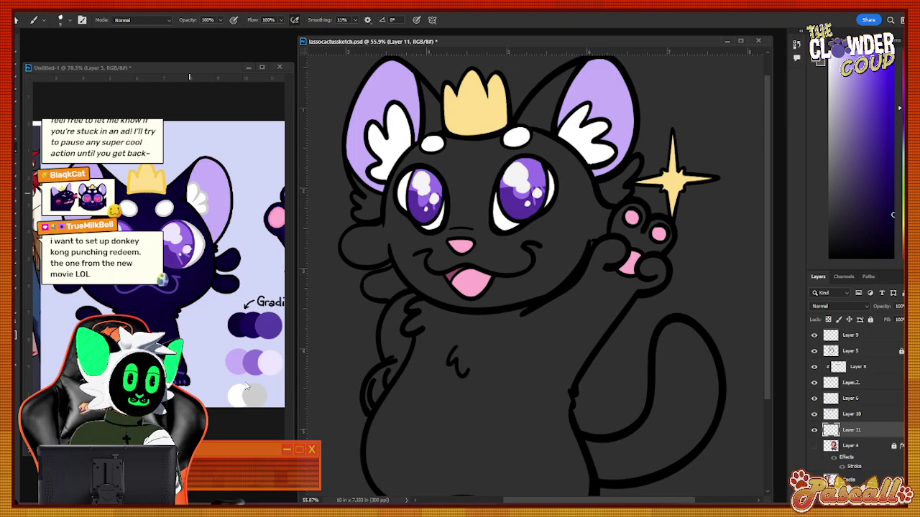
{"action": "key", "text": "z"}
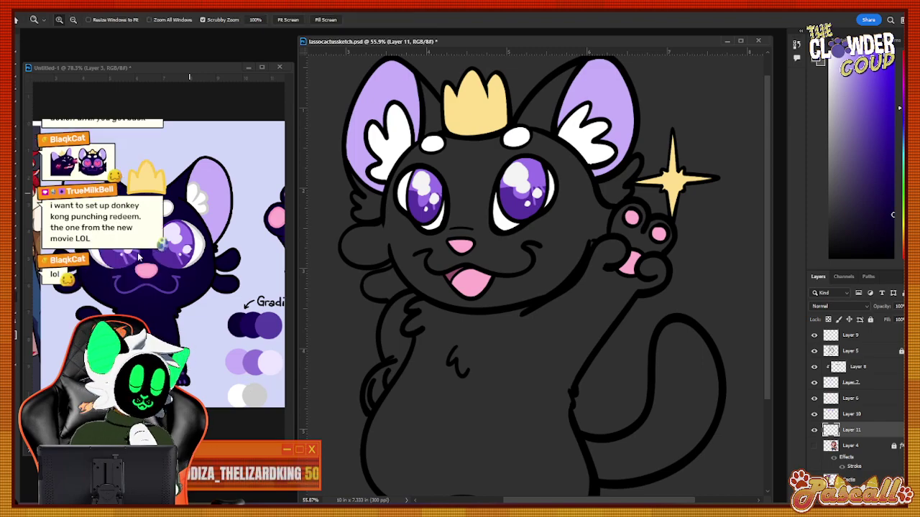
{"action": "left_click_drag", "start_coordinate": [451, 136], "coordinate": [471, 136]}
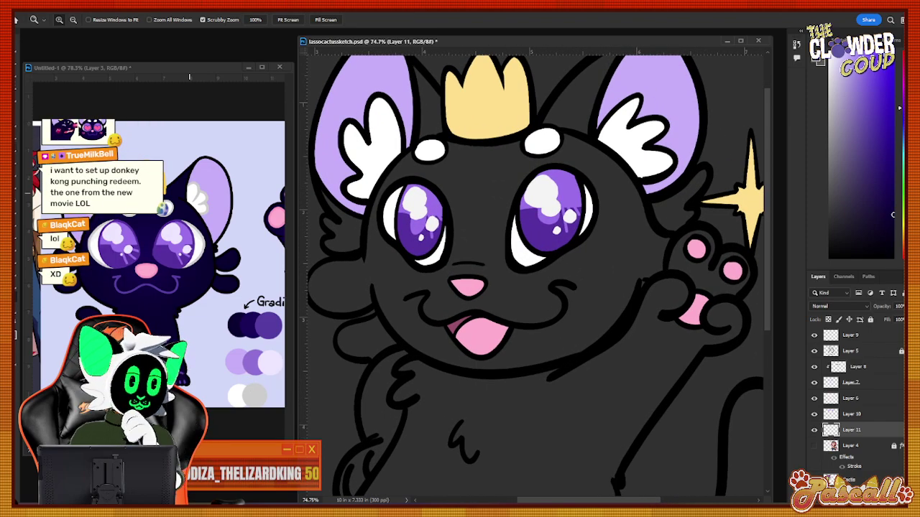
{"action": "key", "text": "b"}
{"action": "left_click", "coordinate": [43, 20]}
{"action": "left_click", "coordinate": [65, 49]}
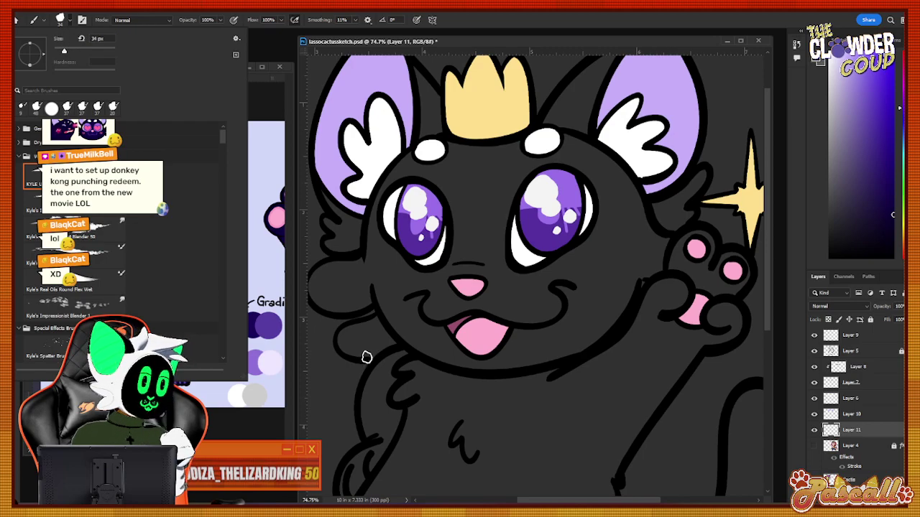
{"action": "key", "text": "Return"}
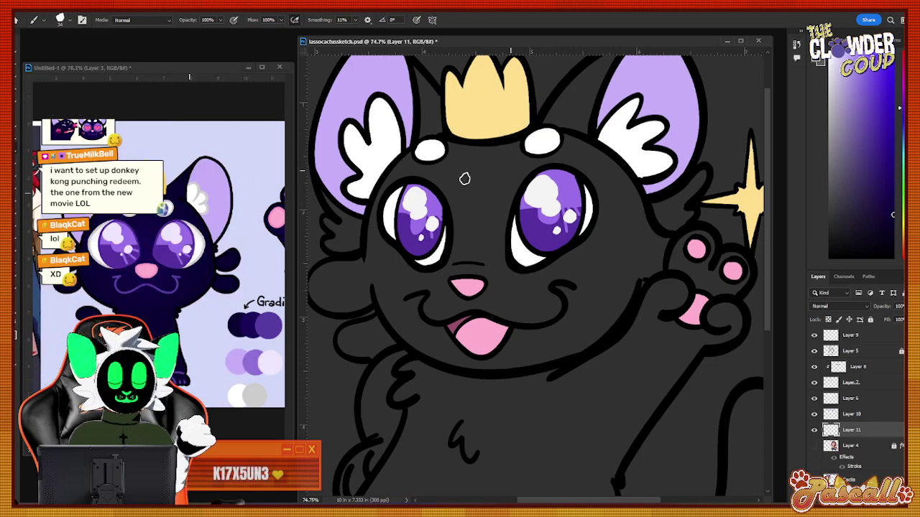
Try the darkest and middle gradient swatches as fur colour along the face edge beside the smaller eye.
{"action": "left_click_drag", "start_coordinate": [376, 206], "coordinate": [381, 200]}
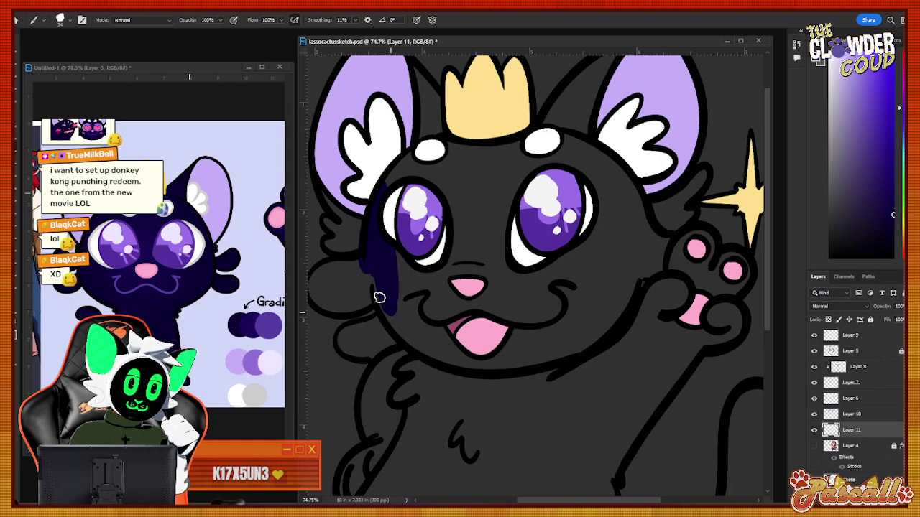
{"action": "key", "text": "ctrl+z"}
{"action": "key", "text": "i"}
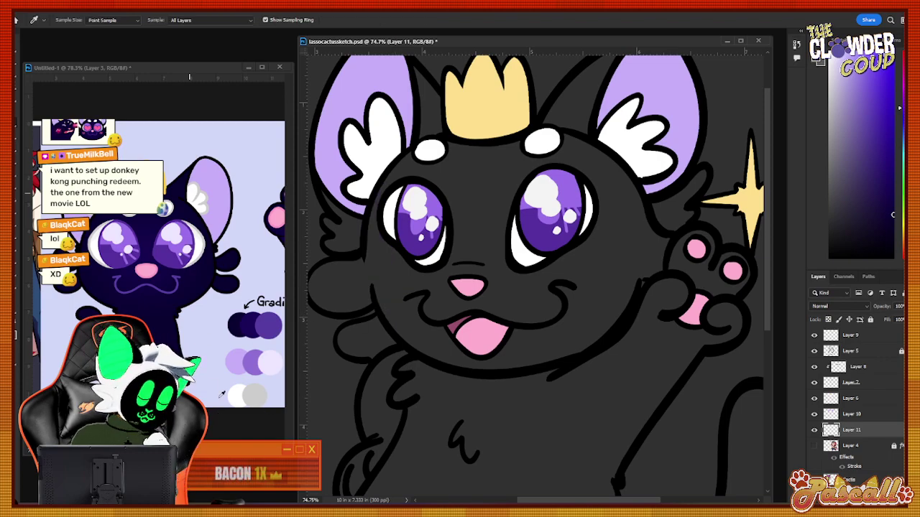
{"action": "left_click", "coordinate": [247, 324]}
{"action": "key", "text": "b"}
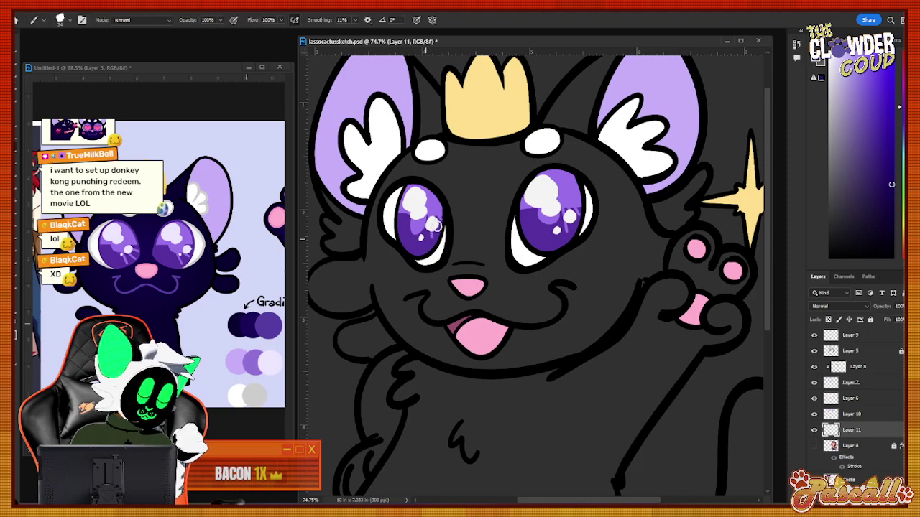
{"action": "left_click_drag", "start_coordinate": [381, 214], "coordinate": [368, 279]}
{"action": "mouse_move", "coordinate": [404, 161]}
{"action": "left_mouse_down"}
{"action": "mouse_move", "coordinate": [379, 207]}
{"action": "mouse_move", "coordinate": [375, 272]}
{"action": "mouse_move", "coordinate": [363, 199]}
{"action": "mouse_move", "coordinate": [357, 226]}
{"action": "mouse_move", "coordinate": [370, 246]}
{"action": "left_mouse_up"}
{"action": "key", "text": "ctrl+z"}
{"action": "key", "text": "ctrl+z"}
{"action": "key", "text": "ctrl+z"}
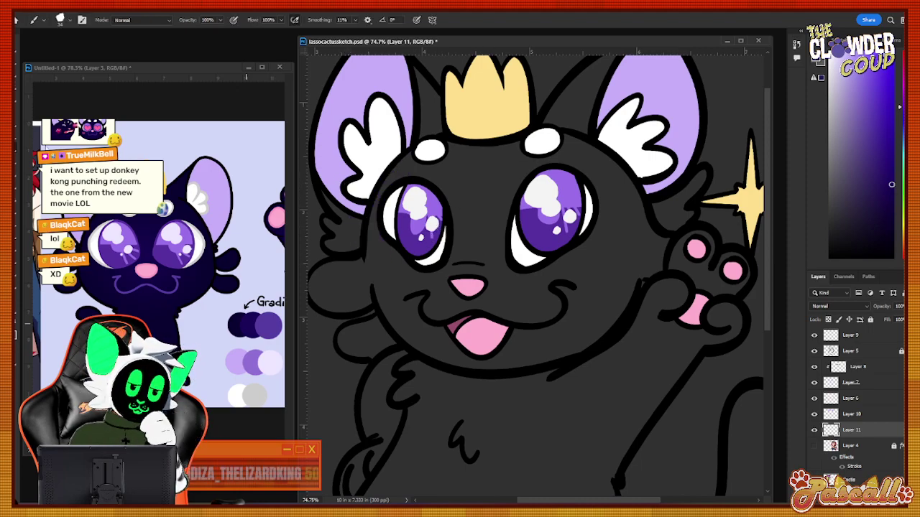
Resample the darkest navy and fill the fluff beside the smaller eye, the cheek tufts and the lower half of the face on Layer 11.
{"action": "key", "text": "i"}
{"action": "left_click", "coordinate": [237, 322]}
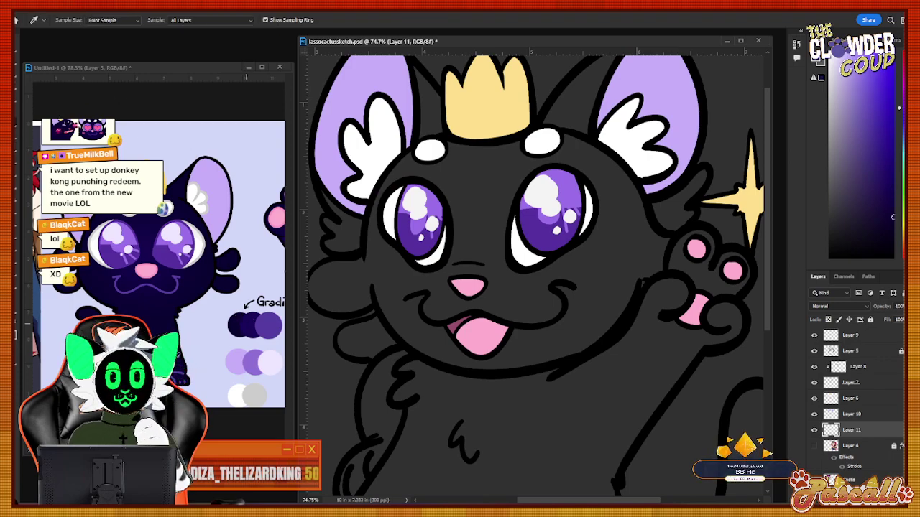
{"action": "left_click", "coordinate": [15, 148]}
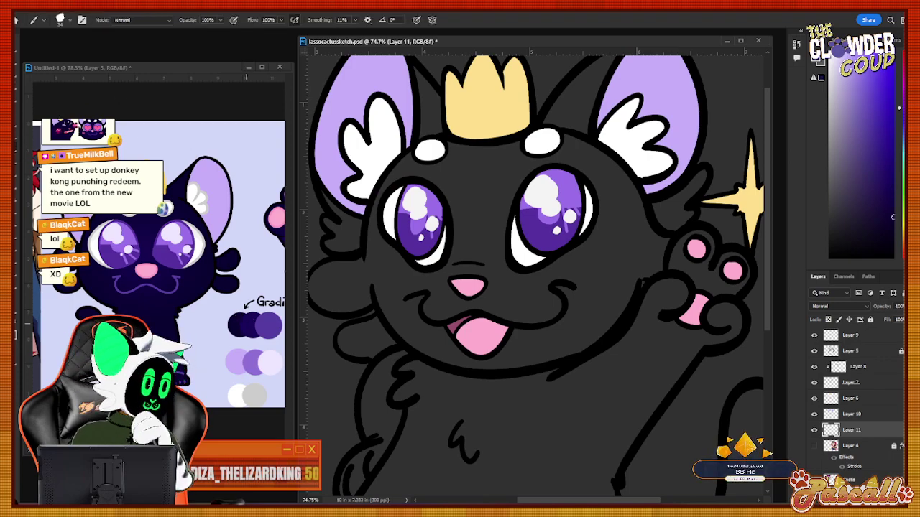
{"action": "mouse_move", "coordinate": [322, 189]}
{"action": "left_mouse_down"}
{"action": "mouse_move", "coordinate": [354, 230]}
{"action": "mouse_move", "coordinate": [355, 219]}
{"action": "left_mouse_up"}
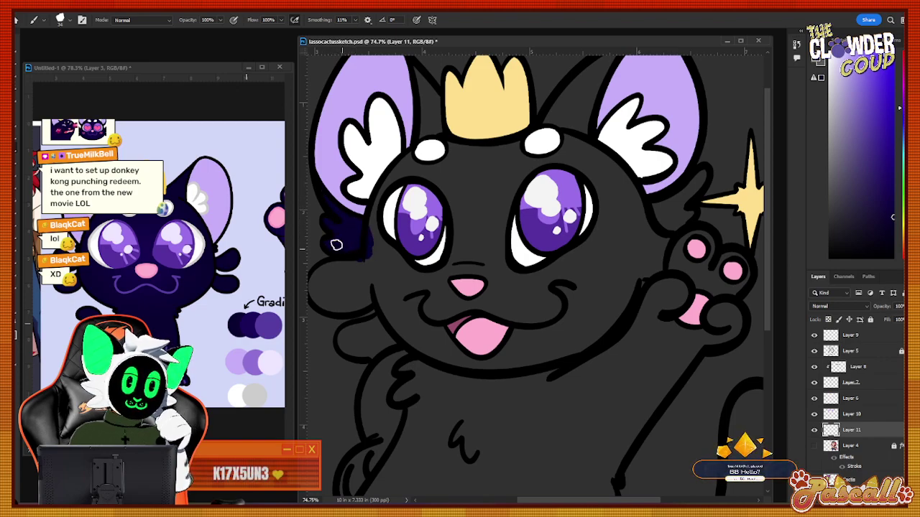
{"action": "mouse_move", "coordinate": [347, 270]}
{"action": "left_mouse_down"}
{"action": "mouse_move", "coordinate": [313, 280]}
{"action": "mouse_move", "coordinate": [323, 306]}
{"action": "mouse_move", "coordinate": [370, 302]}
{"action": "mouse_move", "coordinate": [384, 287]}
{"action": "mouse_move", "coordinate": [375, 276]}
{"action": "mouse_move", "coordinate": [337, 279]}
{"action": "mouse_move", "coordinate": [367, 287]}
{"action": "left_mouse_up"}
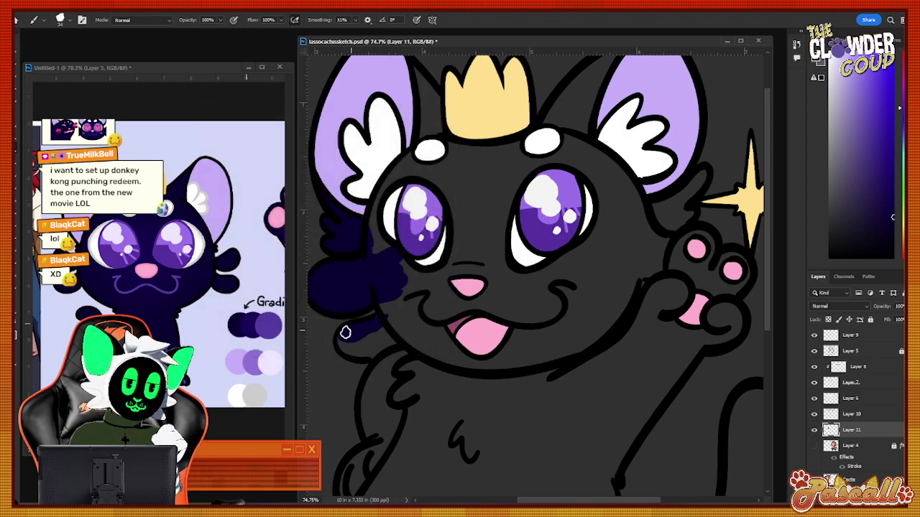
{"action": "mouse_move", "coordinate": [342, 347]}
{"action": "left_mouse_down"}
{"action": "mouse_move", "coordinate": [396, 344]}
{"action": "mouse_move", "coordinate": [392, 324]}
{"action": "mouse_move", "coordinate": [373, 326]}
{"action": "mouse_move", "coordinate": [404, 288]}
{"action": "mouse_move", "coordinate": [383, 296]}
{"action": "mouse_move", "coordinate": [406, 333]}
{"action": "mouse_move", "coordinate": [398, 322]}
{"action": "mouse_move", "coordinate": [408, 302]}
{"action": "left_mouse_up"}
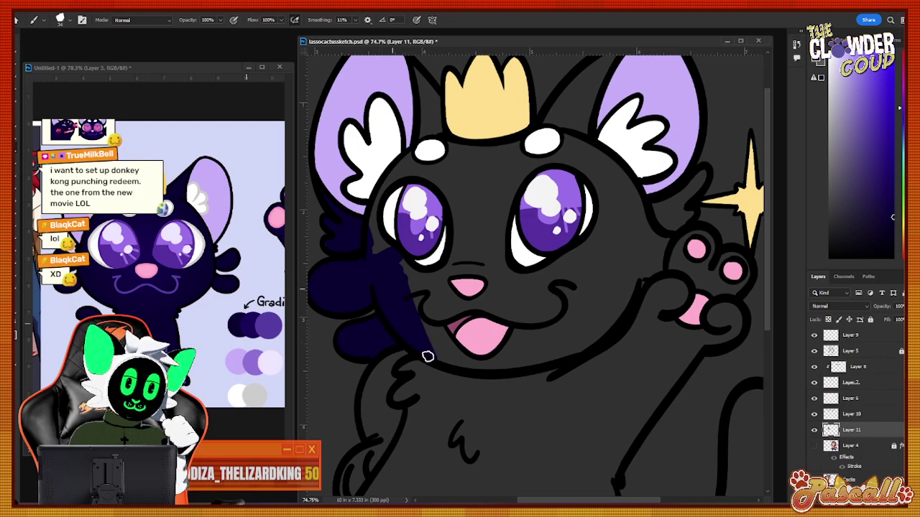
{"action": "mouse_move", "coordinate": [427, 356]}
{"action": "left_mouse_down"}
{"action": "mouse_move", "coordinate": [438, 357]}
{"action": "mouse_move", "coordinate": [478, 253]}
{"action": "mouse_move", "coordinate": [487, 316]}
{"action": "mouse_move", "coordinate": [515, 370]}
{"action": "mouse_move", "coordinate": [537, 344]}
{"action": "mouse_move", "coordinate": [568, 261]}
{"action": "mouse_move", "coordinate": [573, 355]}
{"action": "mouse_move", "coordinate": [625, 300]}
{"action": "left_mouse_up"}
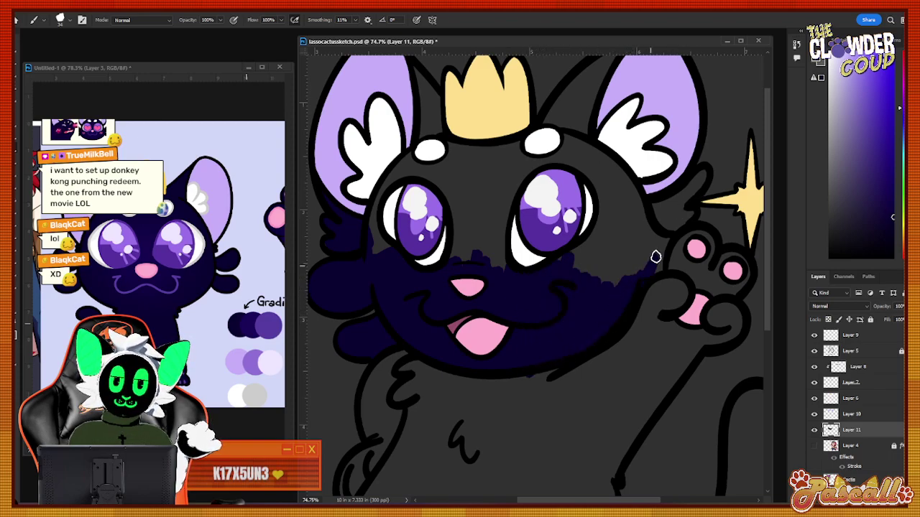
{"action": "left_click_drag", "start_coordinate": [656, 257], "coordinate": [657, 267]}
{"action": "left_click_drag", "start_coordinate": [667, 233], "coordinate": [608, 277]}
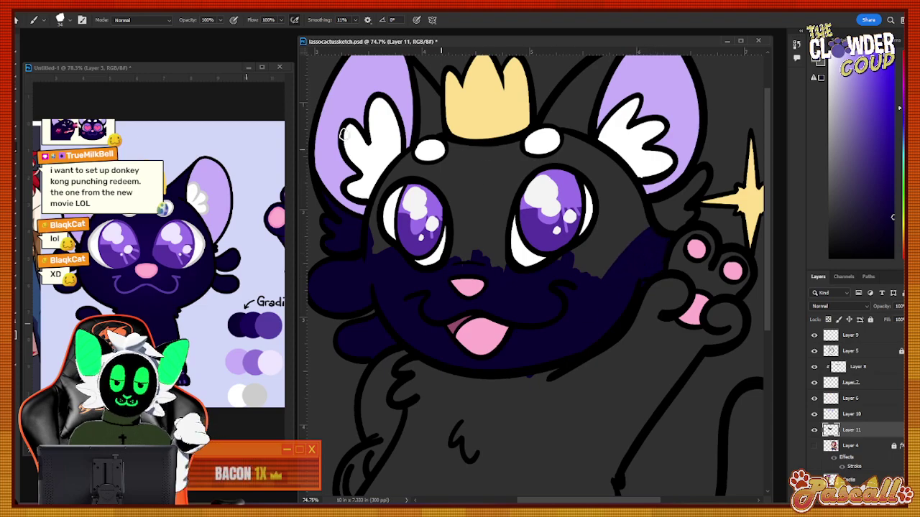
Enlarge the brush and fill the rest of the face, the outer ears and the cheek fluff beside the larger eye with navy.
{"action": "left_click", "coordinate": [64, 23]}
{"action": "left_click", "coordinate": [77, 50]}
{"action": "key", "text": "Return"}
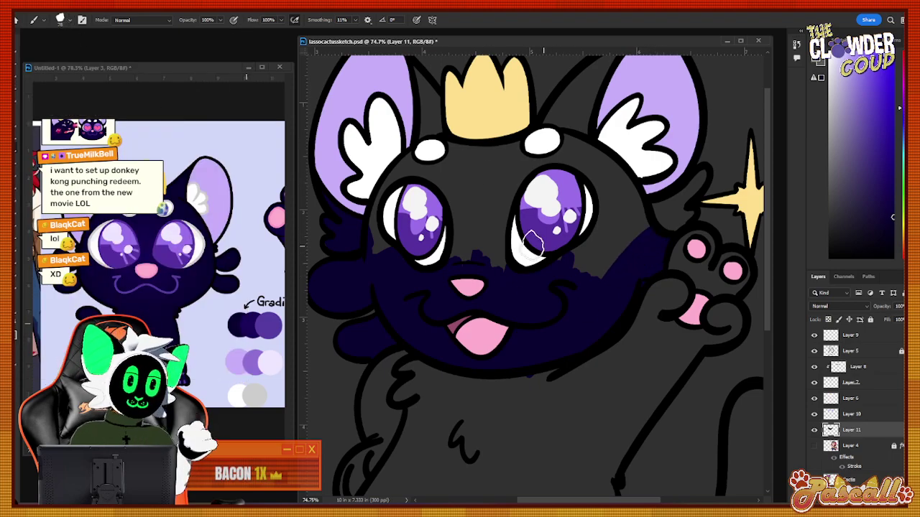
{"action": "mouse_move", "coordinate": [531, 244]}
{"action": "left_mouse_down"}
{"action": "mouse_move", "coordinate": [556, 196]}
{"action": "mouse_move", "coordinate": [465, 250]}
{"action": "mouse_move", "coordinate": [416, 258]}
{"action": "mouse_move", "coordinate": [412, 219]}
{"action": "mouse_move", "coordinate": [442, 165]}
{"action": "mouse_move", "coordinate": [415, 164]}
{"action": "mouse_move", "coordinate": [377, 185]}
{"action": "mouse_move", "coordinate": [420, 170]}
{"action": "left_mouse_up"}
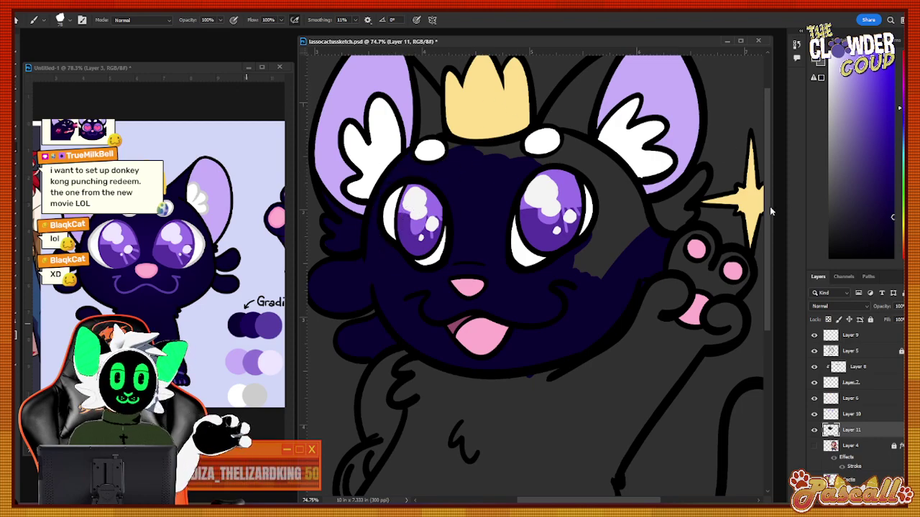
{"action": "scroll", "coordinate": [769, 206], "scroll_direction": "up", "scroll_amount": 2}
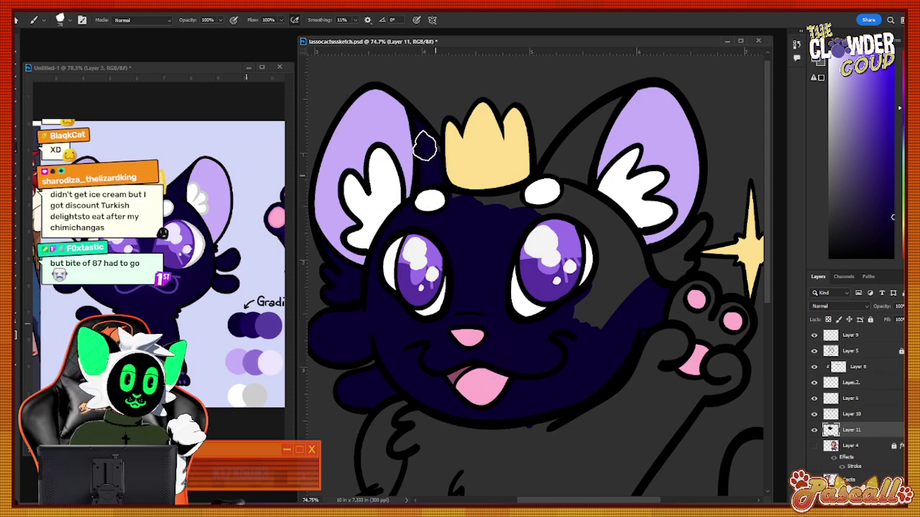
{"action": "mouse_move", "coordinate": [425, 148]}
{"action": "left_mouse_down"}
{"action": "mouse_move", "coordinate": [445, 173]}
{"action": "mouse_move", "coordinate": [487, 205]}
{"action": "mouse_move", "coordinate": [590, 188]}
{"action": "mouse_move", "coordinate": [573, 208]}
{"action": "mouse_move", "coordinate": [569, 246]}
{"action": "mouse_move", "coordinate": [586, 271]}
{"action": "mouse_move", "coordinate": [600, 282]}
{"action": "mouse_move", "coordinate": [636, 254]}
{"action": "mouse_move", "coordinate": [624, 290]}
{"action": "mouse_move", "coordinate": [555, 310]}
{"action": "mouse_move", "coordinate": [623, 104]}
{"action": "mouse_move", "coordinate": [580, 135]}
{"action": "mouse_move", "coordinate": [546, 192]}
{"action": "mouse_move", "coordinate": [580, 143]}
{"action": "left_mouse_up"}
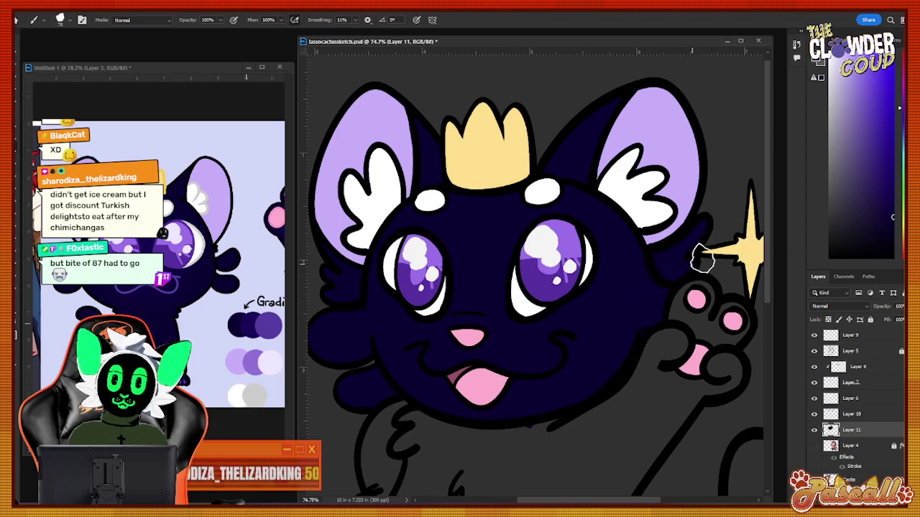
Fill the cat's chest, both arms, the raised paw, the feet and most of the belly with navy on Layer 11.
{"action": "left_click_drag", "start_coordinate": [766, 238], "coordinate": [762, 342]}
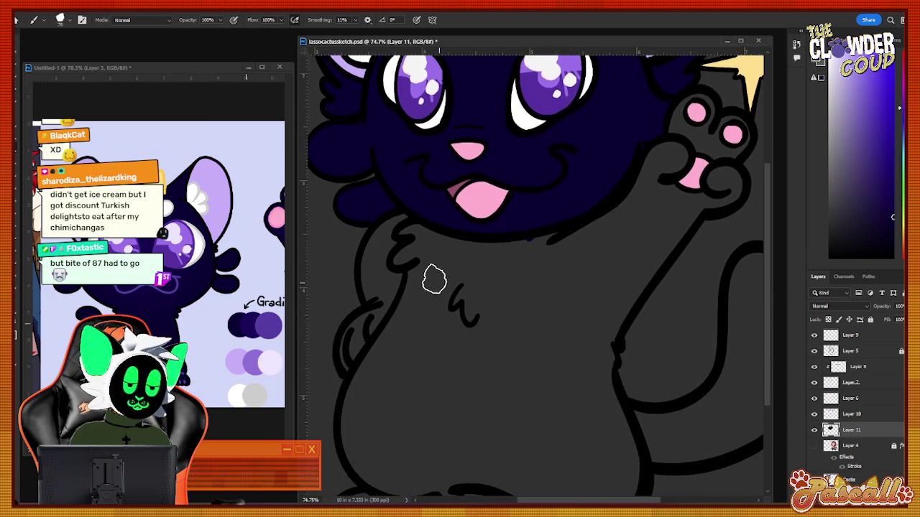
{"action": "mouse_move", "coordinate": [403, 233]}
{"action": "left_mouse_down"}
{"action": "mouse_move", "coordinate": [365, 265]}
{"action": "mouse_move", "coordinate": [383, 286]}
{"action": "mouse_move", "coordinate": [381, 266]}
{"action": "mouse_move", "coordinate": [372, 275]}
{"action": "mouse_move", "coordinate": [388, 318]}
{"action": "mouse_move", "coordinate": [354, 334]}
{"action": "mouse_move", "coordinate": [354, 368]}
{"action": "mouse_move", "coordinate": [413, 307]}
{"action": "mouse_move", "coordinate": [414, 273]}
{"action": "mouse_move", "coordinate": [441, 224]}
{"action": "mouse_move", "coordinate": [396, 355]}
{"action": "mouse_move", "coordinate": [443, 267]}
{"action": "mouse_move", "coordinate": [498, 239]}
{"action": "mouse_move", "coordinate": [430, 340]}
{"action": "mouse_move", "coordinate": [493, 265]}
{"action": "mouse_move", "coordinate": [597, 223]}
{"action": "mouse_move", "coordinate": [609, 249]}
{"action": "mouse_move", "coordinate": [628, 248]}
{"action": "mouse_move", "coordinate": [611, 320]}
{"action": "mouse_move", "coordinate": [682, 217]}
{"action": "mouse_move", "coordinate": [725, 182]}
{"action": "mouse_move", "coordinate": [722, 173]}
{"action": "mouse_move", "coordinate": [625, 242]}
{"action": "mouse_move", "coordinate": [626, 224]}
{"action": "mouse_move", "coordinate": [653, 204]}
{"action": "mouse_move", "coordinate": [646, 184]}
{"action": "mouse_move", "coordinate": [653, 171]}
{"action": "mouse_move", "coordinate": [671, 169]}
{"action": "mouse_move", "coordinate": [684, 148]}
{"action": "mouse_move", "coordinate": [669, 141]}
{"action": "mouse_move", "coordinate": [707, 114]}
{"action": "mouse_move", "coordinate": [742, 138]}
{"action": "left_mouse_up"}
{"action": "scroll", "coordinate": [762, 266], "scroll_direction": "down", "scroll_amount": 3}
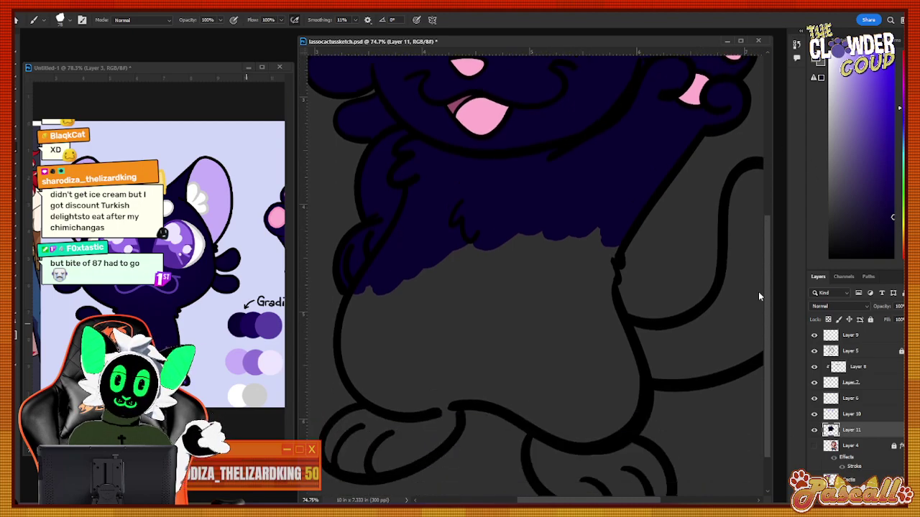
{"action": "mouse_move", "coordinate": [378, 246]}
{"action": "left_mouse_down"}
{"action": "mouse_move", "coordinate": [375, 369]}
{"action": "mouse_move", "coordinate": [360, 339]}
{"action": "mouse_move", "coordinate": [368, 358]}
{"action": "mouse_move", "coordinate": [386, 364]}
{"action": "mouse_move", "coordinate": [394, 414]}
{"action": "mouse_move", "coordinate": [368, 413]}
{"action": "mouse_move", "coordinate": [355, 441]}
{"action": "mouse_move", "coordinate": [376, 430]}
{"action": "mouse_move", "coordinate": [383, 398]}
{"action": "mouse_move", "coordinate": [403, 414]}
{"action": "mouse_move", "coordinate": [419, 413]}
{"action": "mouse_move", "coordinate": [416, 428]}
{"action": "mouse_move", "coordinate": [446, 398]}
{"action": "mouse_move", "coordinate": [429, 370]}
{"action": "mouse_move", "coordinate": [462, 306]}
{"action": "mouse_move", "coordinate": [393, 344]}
{"action": "mouse_move", "coordinate": [414, 260]}
{"action": "mouse_move", "coordinate": [474, 200]}
{"action": "mouse_move", "coordinate": [403, 277]}
{"action": "mouse_move", "coordinate": [442, 289]}
{"action": "mouse_move", "coordinate": [517, 262]}
{"action": "mouse_move", "coordinate": [519, 286]}
{"action": "mouse_move", "coordinate": [488, 328]}
{"action": "mouse_move", "coordinate": [503, 349]}
{"action": "mouse_move", "coordinate": [542, 360]}
{"action": "mouse_move", "coordinate": [498, 369]}
{"action": "mouse_move", "coordinate": [583, 417]}
{"action": "mouse_move", "coordinate": [559, 411]}
{"action": "mouse_move", "coordinate": [551, 425]}
{"action": "mouse_move", "coordinate": [564, 418]}
{"action": "mouse_move", "coordinate": [597, 440]}
{"action": "mouse_move", "coordinate": [628, 475]}
{"action": "mouse_move", "coordinate": [654, 459]}
{"action": "mouse_move", "coordinate": [632, 435]}
{"action": "left_mouse_up"}
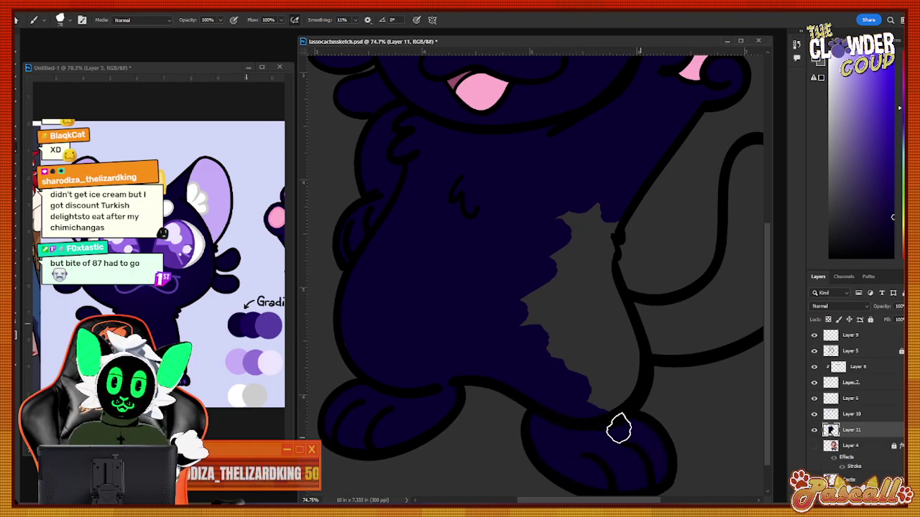
Switch to the Eraser and enlarge its tip for cleaning up the navy body fill.
{"action": "left_click", "coordinate": [20, 195]}
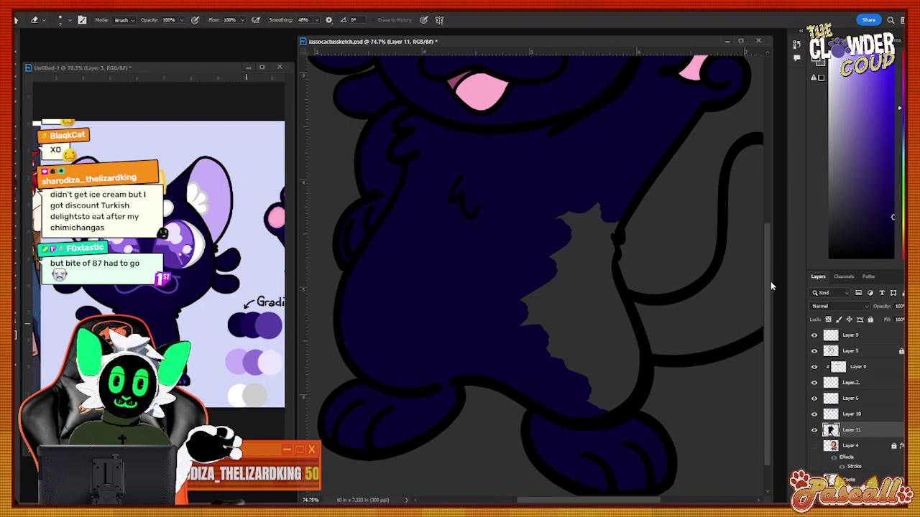
{"action": "scroll", "coordinate": [770, 286], "scroll_direction": "down", "scroll_amount": 3}
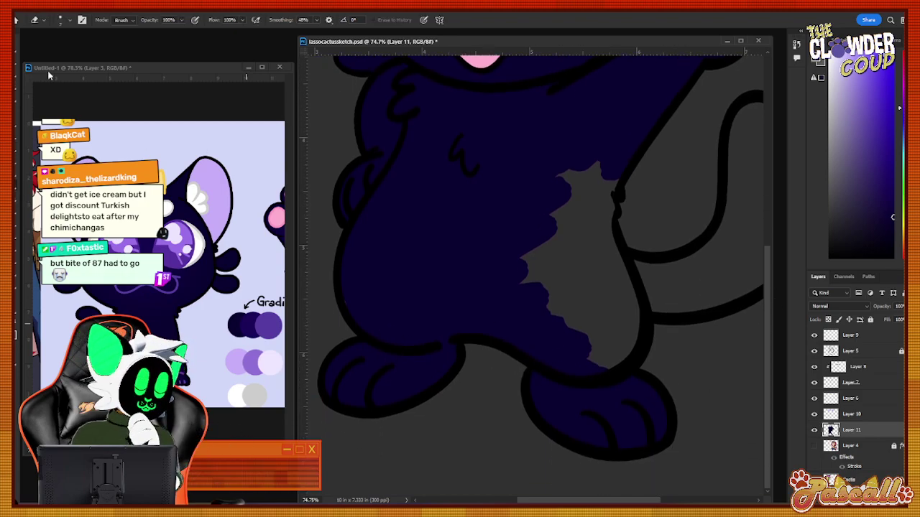
{"action": "left_click", "coordinate": [66, 21]}
{"action": "left_click", "coordinate": [68, 48]}
{"action": "key", "text": "Return"}
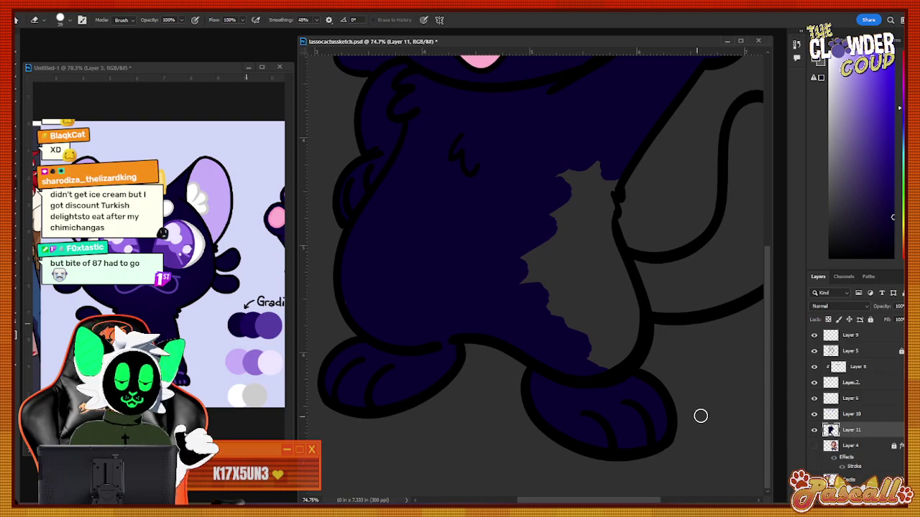
Return to the brush and fill the remaining belly gap and the whole tail with navy.
{"action": "left_click", "coordinate": [26, 149]}
{"action": "mouse_move", "coordinate": [556, 346]}
{"action": "left_mouse_down"}
{"action": "mouse_move", "coordinate": [599, 354]}
{"action": "mouse_move", "coordinate": [621, 338]}
{"action": "mouse_move", "coordinate": [606, 352]}
{"action": "mouse_move", "coordinate": [628, 310]}
{"action": "mouse_move", "coordinate": [593, 231]}
{"action": "mouse_move", "coordinate": [608, 250]}
{"action": "mouse_move", "coordinate": [608, 161]}
{"action": "mouse_move", "coordinate": [560, 265]}
{"action": "mouse_move", "coordinate": [530, 265]}
{"action": "mouse_move", "coordinate": [575, 153]}
{"action": "mouse_move", "coordinate": [579, 182]}
{"action": "mouse_move", "coordinate": [553, 300]}
{"action": "mouse_move", "coordinate": [592, 213]}
{"action": "left_mouse_up"}
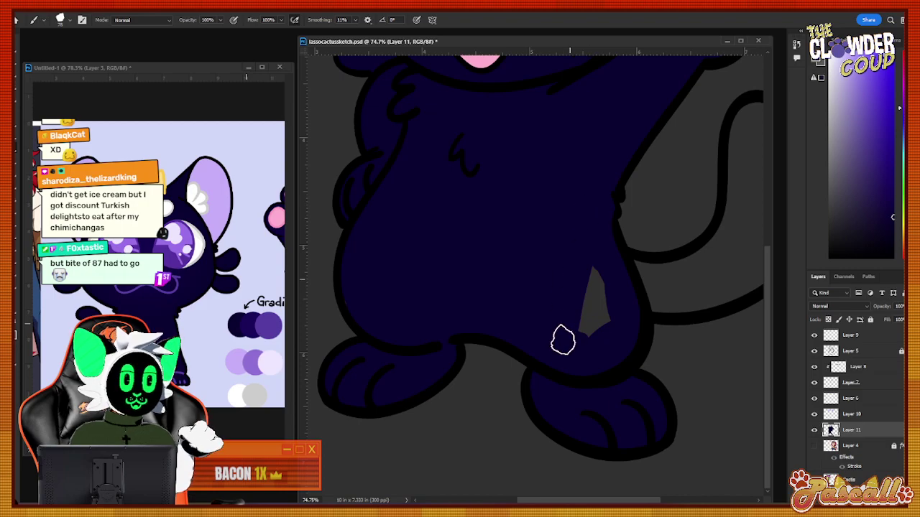
{"action": "mouse_move", "coordinate": [563, 341]}
{"action": "left_mouse_down"}
{"action": "mouse_move", "coordinate": [584, 260]}
{"action": "mouse_move", "coordinate": [604, 289]}
{"action": "left_mouse_up"}
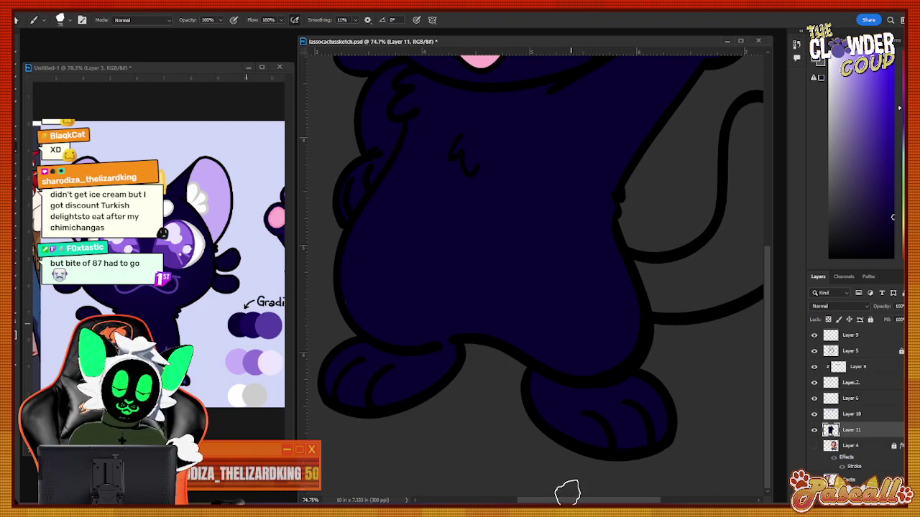
{"action": "left_click_drag", "start_coordinate": [567, 496], "coordinate": [617, 495]}
{"action": "mouse_move", "coordinate": [469, 263]}
{"action": "left_mouse_down"}
{"action": "mouse_move", "coordinate": [534, 280]}
{"action": "mouse_move", "coordinate": [467, 272]}
{"action": "mouse_move", "coordinate": [567, 263]}
{"action": "mouse_move", "coordinate": [493, 302]}
{"action": "mouse_move", "coordinate": [507, 302]}
{"action": "mouse_move", "coordinate": [603, 264]}
{"action": "mouse_move", "coordinate": [526, 296]}
{"action": "mouse_move", "coordinate": [593, 239]}
{"action": "mouse_move", "coordinate": [570, 246]}
{"action": "mouse_move", "coordinate": [590, 198]}
{"action": "mouse_move", "coordinate": [562, 250]}
{"action": "mouse_move", "coordinate": [583, 192]}
{"action": "mouse_move", "coordinate": [587, 110]}
{"action": "mouse_move", "coordinate": [613, 112]}
{"action": "mouse_move", "coordinate": [630, 231]}
{"action": "mouse_move", "coordinate": [635, 178]}
{"action": "mouse_move", "coordinate": [648, 192]}
{"action": "mouse_move", "coordinate": [587, 278]}
{"action": "mouse_move", "coordinate": [597, 282]}
{"action": "mouse_move", "coordinate": [646, 226]}
{"action": "mouse_move", "coordinate": [632, 233]}
{"action": "mouse_move", "coordinate": [627, 204]}
{"action": "mouse_move", "coordinate": [599, 245]}
{"action": "mouse_move", "coordinate": [610, 137]}
{"action": "mouse_move", "coordinate": [584, 234]}
{"action": "left_mouse_up"}
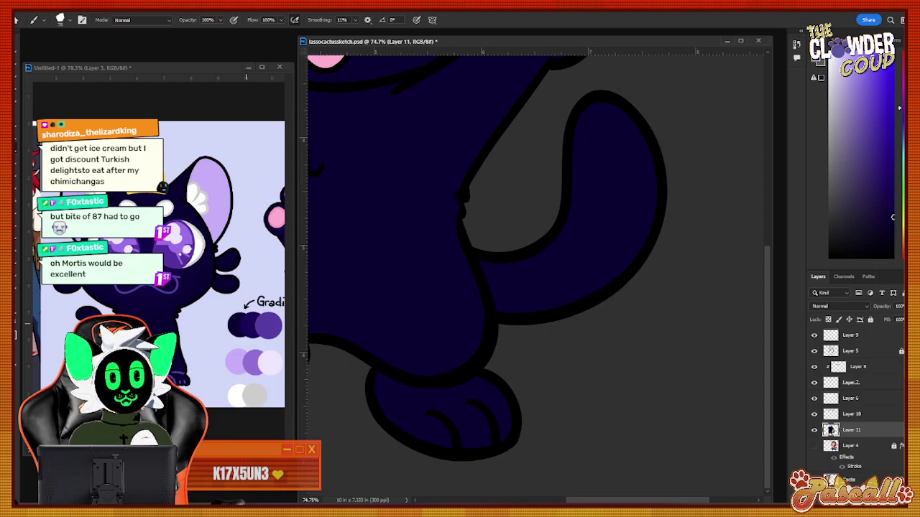
Create a new layer clipped to the navy fur on Layer 11, with Normal mode and 100% opacity.
{"action": "key", "text": "z"}
{"action": "left_click_drag", "start_coordinate": [454, 308], "coordinate": [419, 355]}
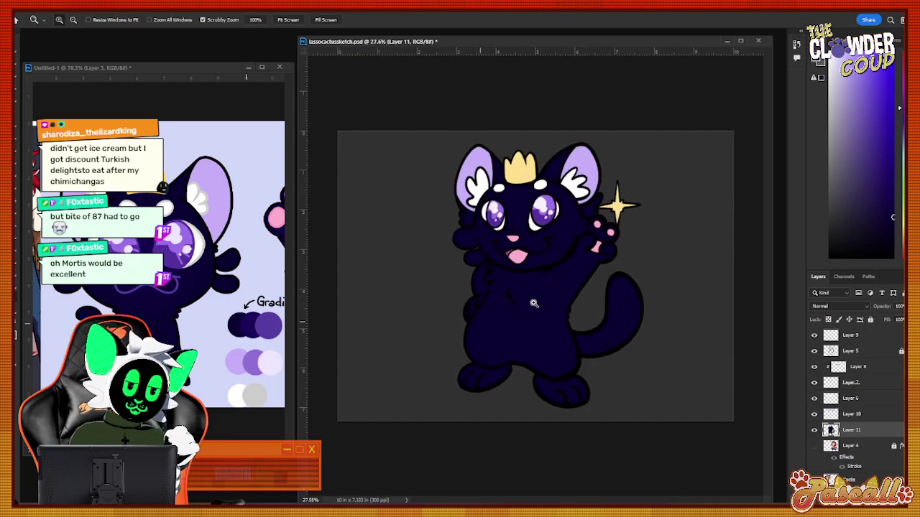
{"action": "left_click_drag", "start_coordinate": [533, 304], "coordinate": [636, 251]}
{"action": "left_click_drag", "start_coordinate": [508, 158], "coordinate": [586, 129]}
{"action": "left_click_drag", "start_coordinate": [469, 190], "coordinate": [548, 166]}
{"action": "left_click_drag", "start_coordinate": [584, 234], "coordinate": [559, 286]}
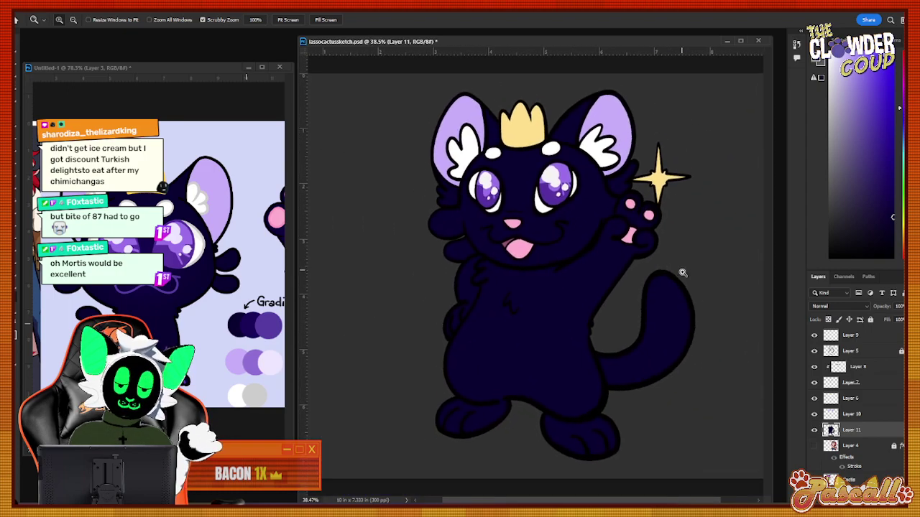
{"action": "left_click_drag", "start_coordinate": [565, 501], "coordinate": [585, 501]}
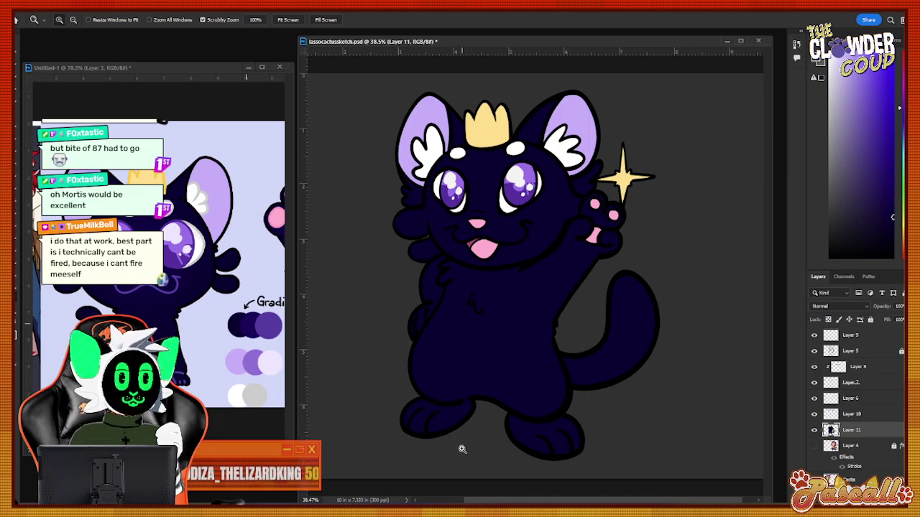
{"action": "key", "text": "ctrl+shift+n"}
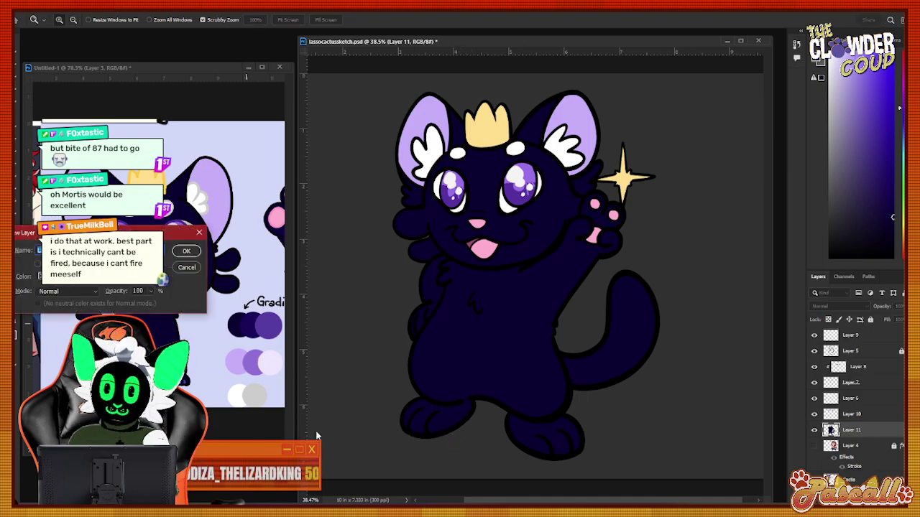
{"action": "key", "text": "Return"}
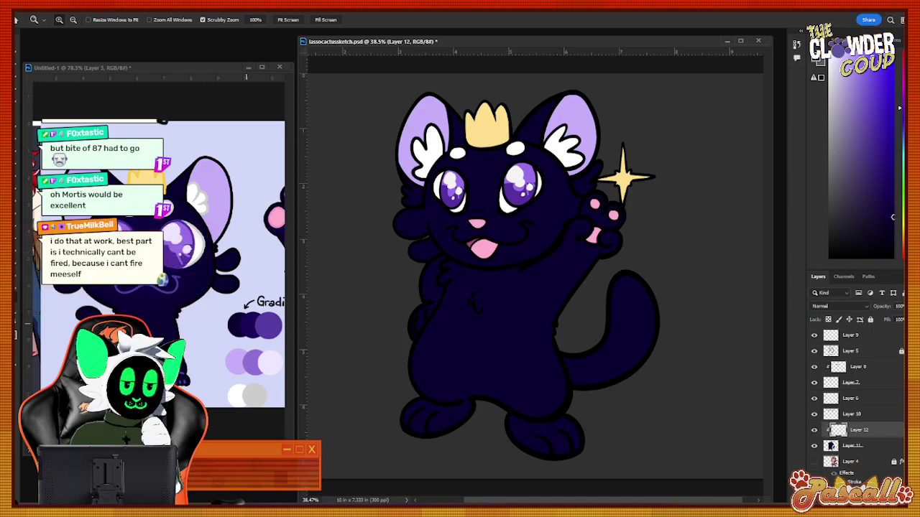
Set the brush size to 127 px for shading the cat's fur.
{"action": "key", "text": "i"}
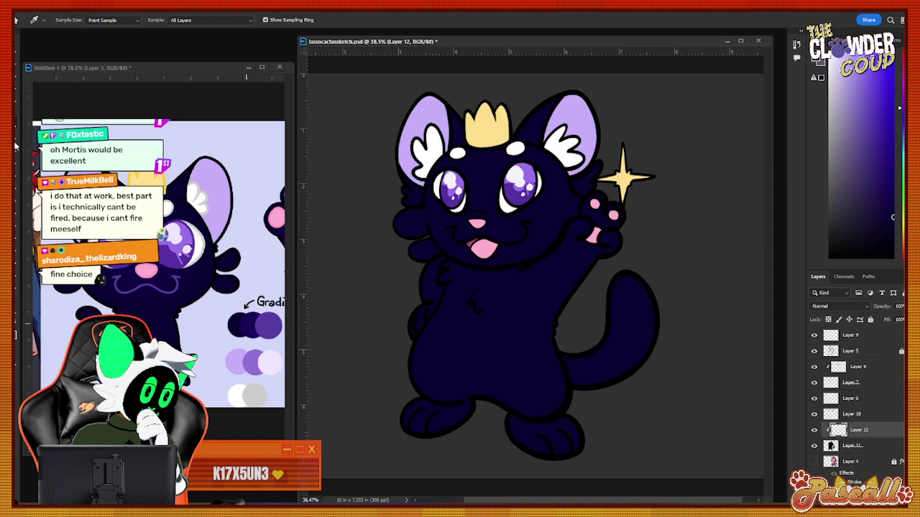
{"action": "key", "text": "b"}
{"action": "left_click", "coordinate": [61, 19]}
{"action": "left_click", "coordinate": [65, 24]}
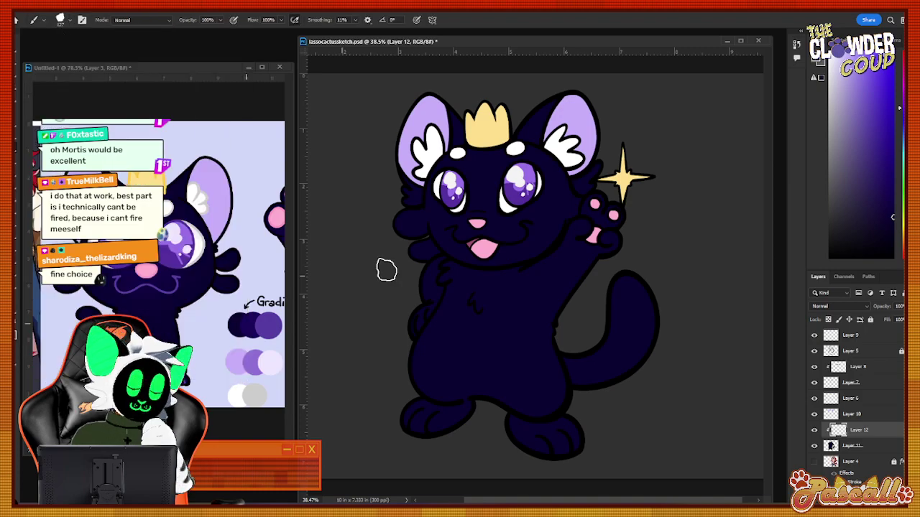
Sample the middle gradient swatch from the enlarged reference and paint it over the cat's face on Layer 12.
{"action": "key", "text": "z"}
{"action": "left_click_drag", "start_coordinate": [135, 286], "coordinate": [154, 286]}
{"action": "key", "text": "b"}
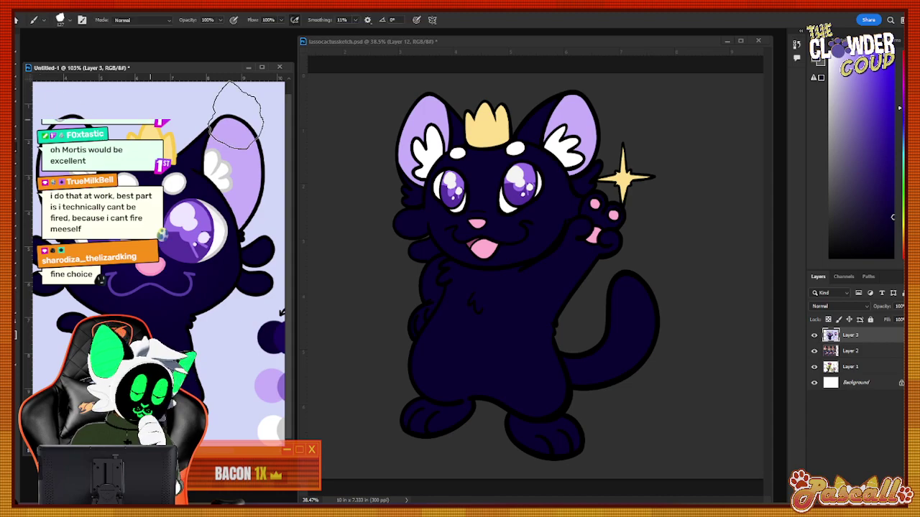
{"action": "left_click", "coordinate": [433, 309]}
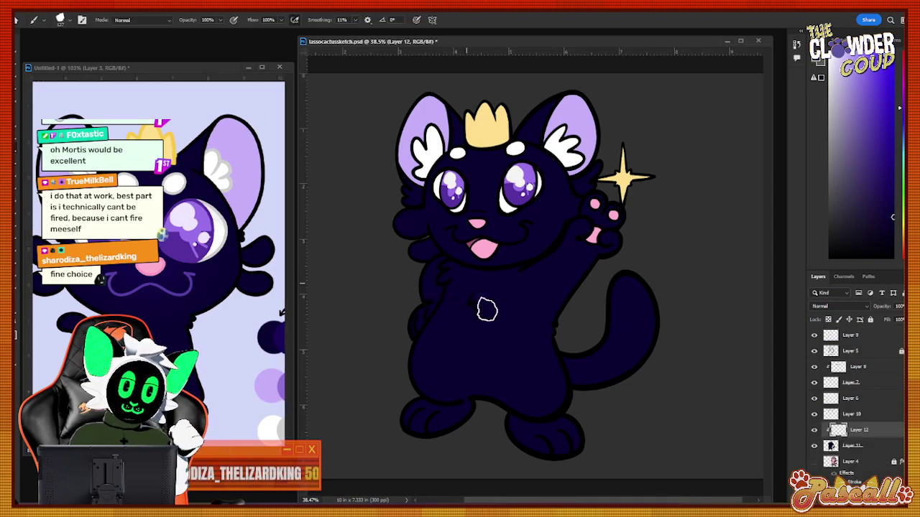
{"action": "key", "text": "i"}
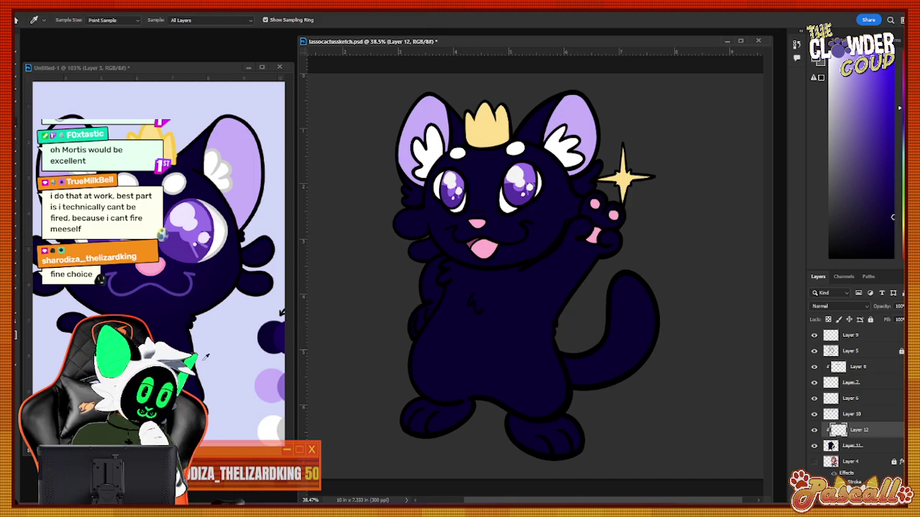
{"action": "key", "text": "b"}
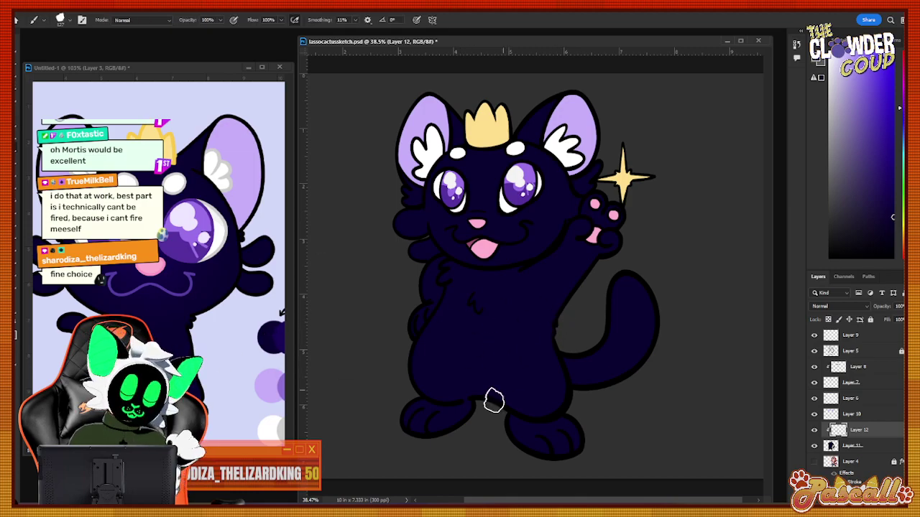
{"action": "key", "text": "i"}
{"action": "left_click", "coordinate": [274, 336]}
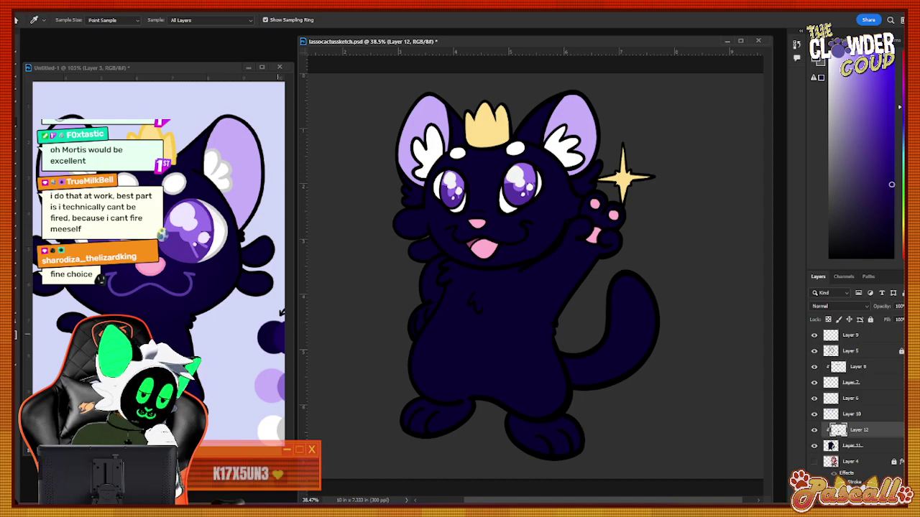
{"action": "key", "text": "b"}
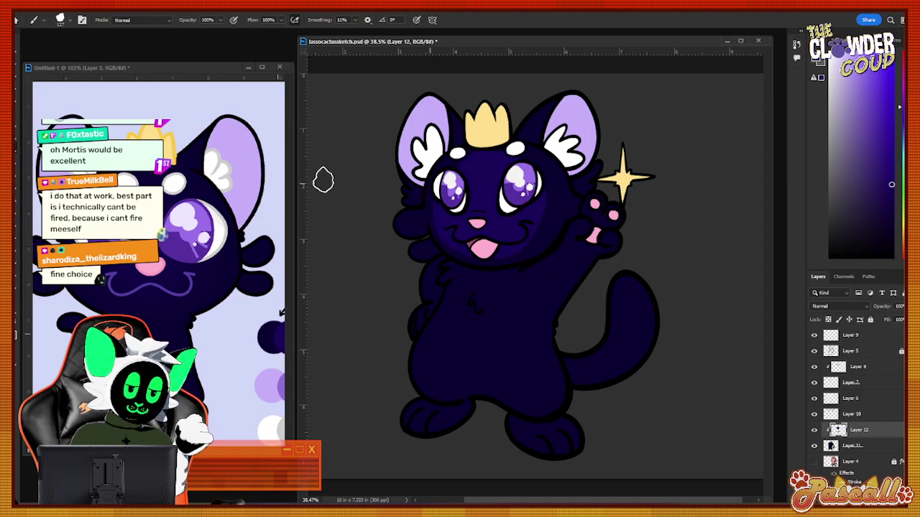
Sample the lightest purple of the fur gradient swatches and paint a patch above the nose between the eyes.
{"action": "key", "text": "i"}
{"action": "left_click_drag", "start_coordinate": [230, 456], "coordinate": [246, 455]}
{"action": "key", "text": "b"}
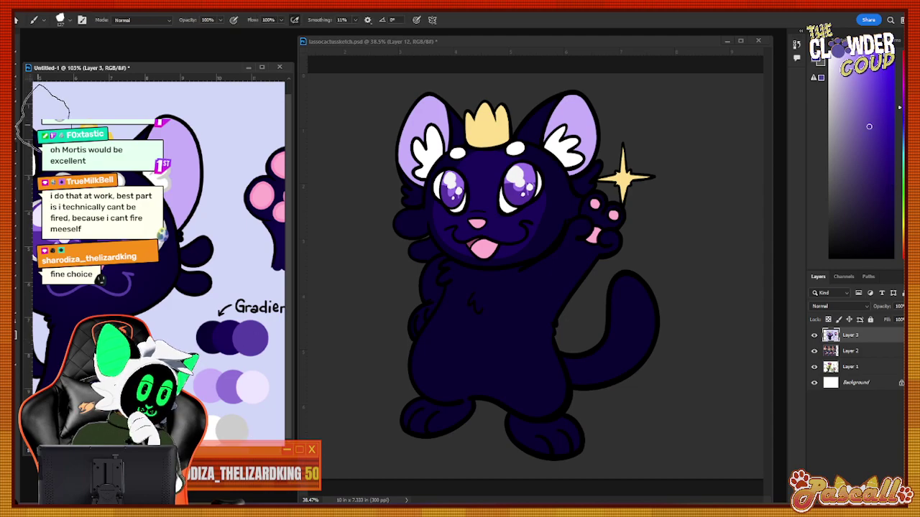
{"action": "left_click", "coordinate": [482, 215]}
{"action": "mouse_move", "coordinate": [480, 214]}
{"action": "left_mouse_down"}
{"action": "mouse_move", "coordinate": [489, 201]}
{"action": "mouse_move", "coordinate": [472, 208]}
{"action": "left_mouse_up"}
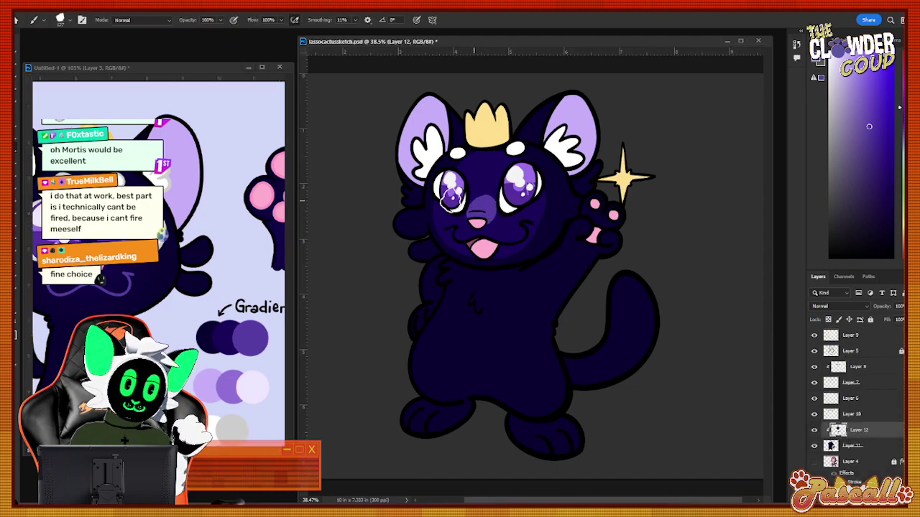
Lower Layer 12's opacity, enlarge the Smudge tool's brush and blend the purple shading across the face.
{"action": "key", "text": "r"}
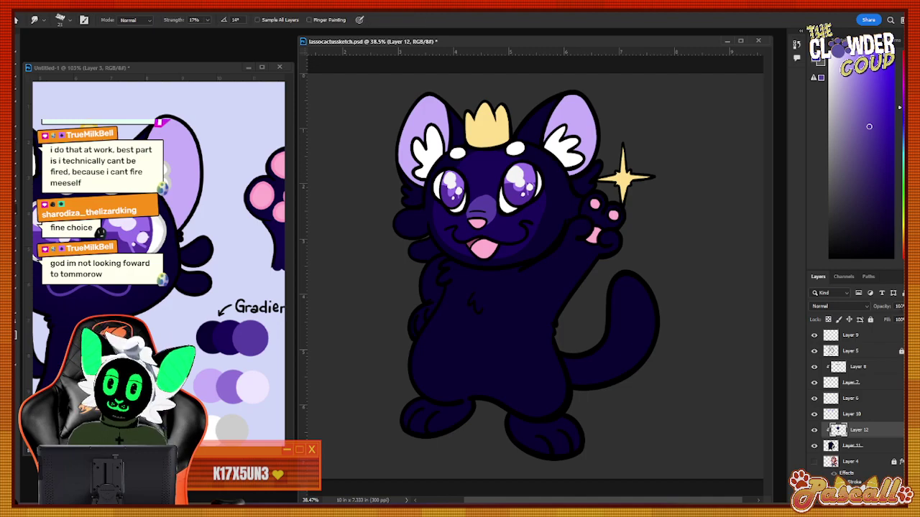
{"action": "left_click_drag", "start_coordinate": [898, 322], "coordinate": [890, 323]}
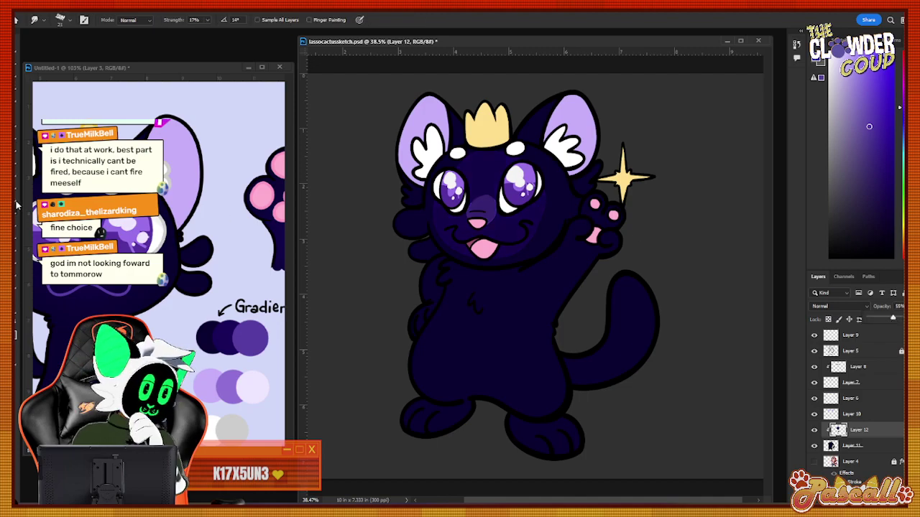
{"action": "left_click", "coordinate": [62, 22]}
{"action": "left_click", "coordinate": [62, 22]}
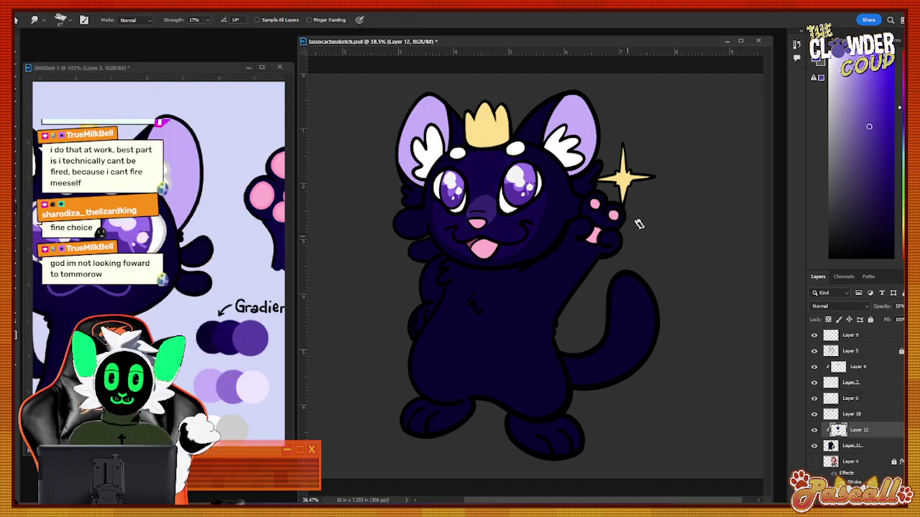
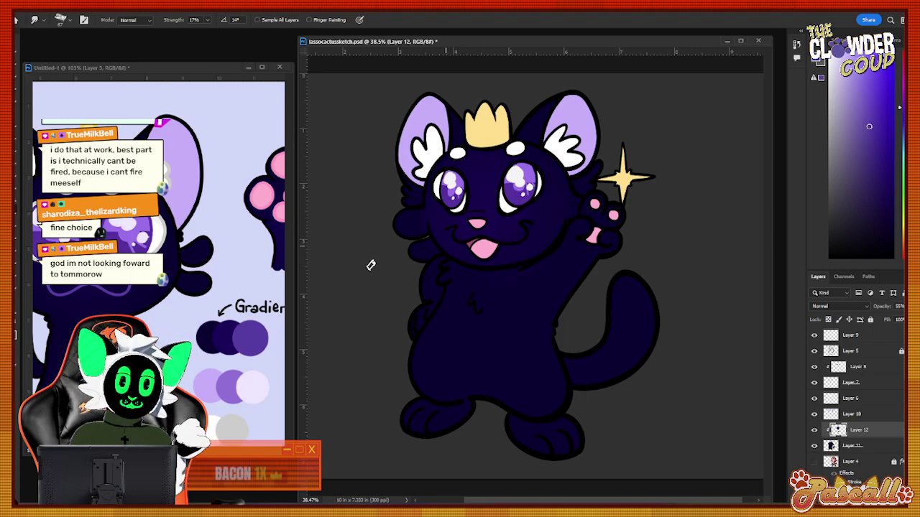
Add more light purple above the nose and smudge it softly into the face, comparing with the reference.
{"action": "left_click", "coordinate": [16, 151]}
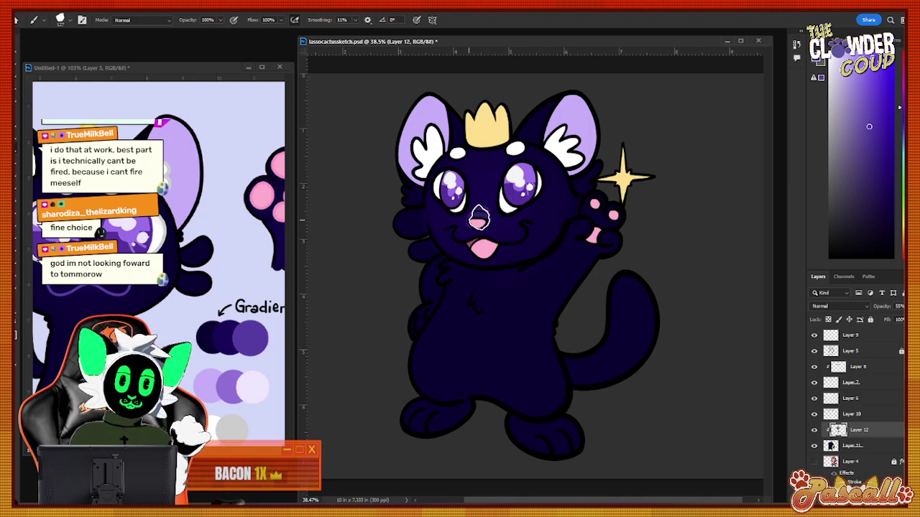
{"action": "left_click", "coordinate": [18, 208]}
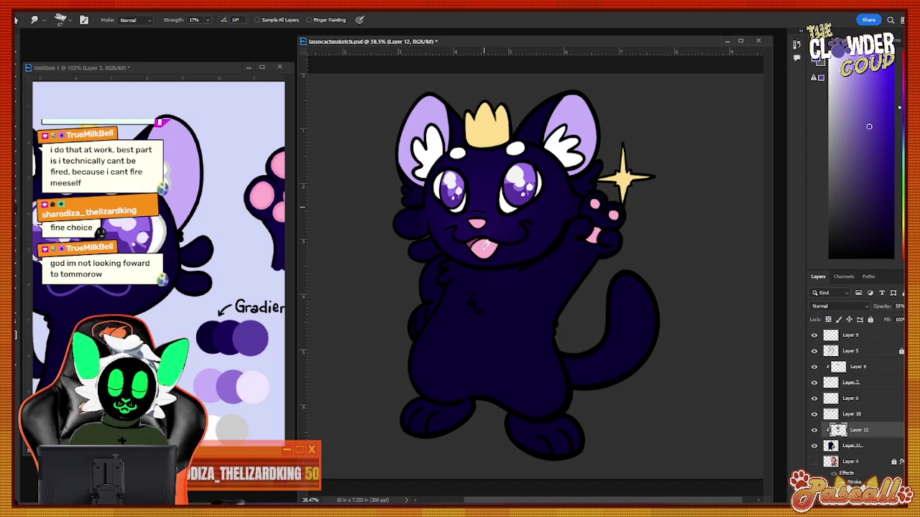
{"action": "mouse_move", "coordinate": [212, 459]}
{"action": "left_mouse_down"}
{"action": "mouse_move", "coordinate": [191, 459]}
{"action": "mouse_move", "coordinate": [204, 461]}
{"action": "left_mouse_up"}
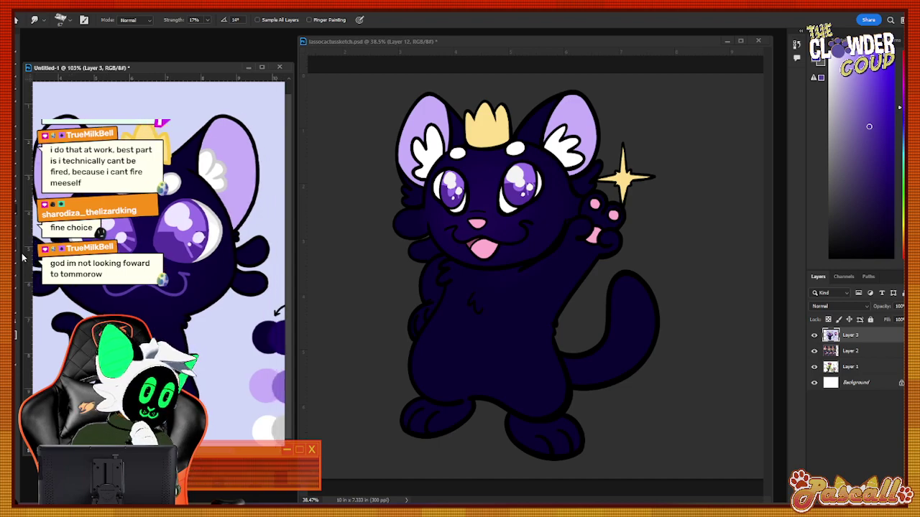
Add a new layer above the line art on Layer 5, clipped to it, for recolouring the outlines.
{"action": "left_click", "coordinate": [21, 287]}
{"action": "mouse_move", "coordinate": [569, 317]}
{"action": "left_mouse_down"}
{"action": "mouse_move", "coordinate": [550, 355]}
{"action": "mouse_move", "coordinate": [582, 434]}
{"action": "left_mouse_up"}
{"action": "left_click_drag", "start_coordinate": [575, 278], "coordinate": [677, 417]}
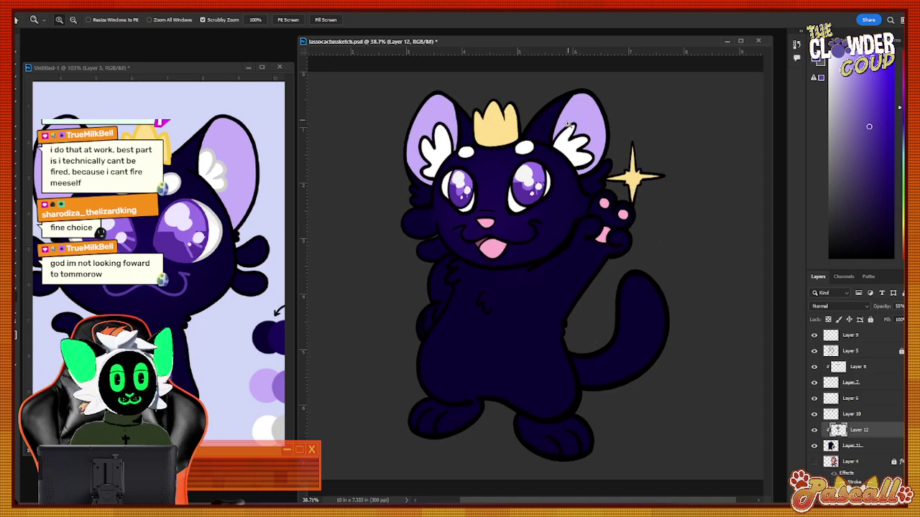
{"action": "left_click_drag", "start_coordinate": [570, 125], "coordinate": [602, 403]}
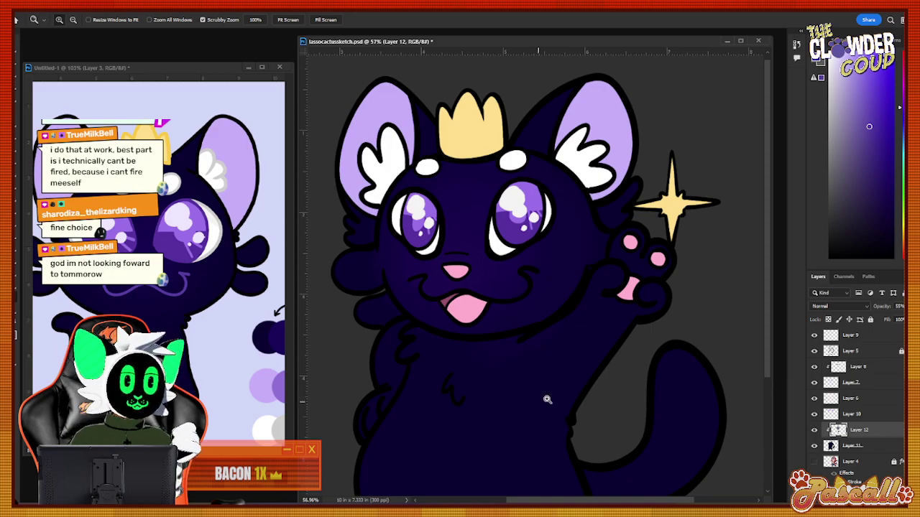
{"action": "left_click", "coordinate": [840, 414]}
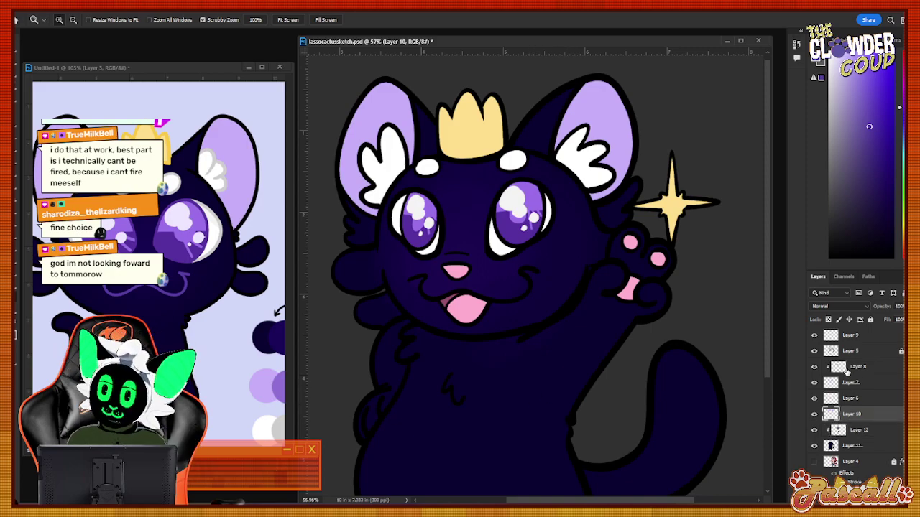
{"action": "left_click", "coordinate": [840, 366]}
{"action": "left_click", "coordinate": [850, 350]}
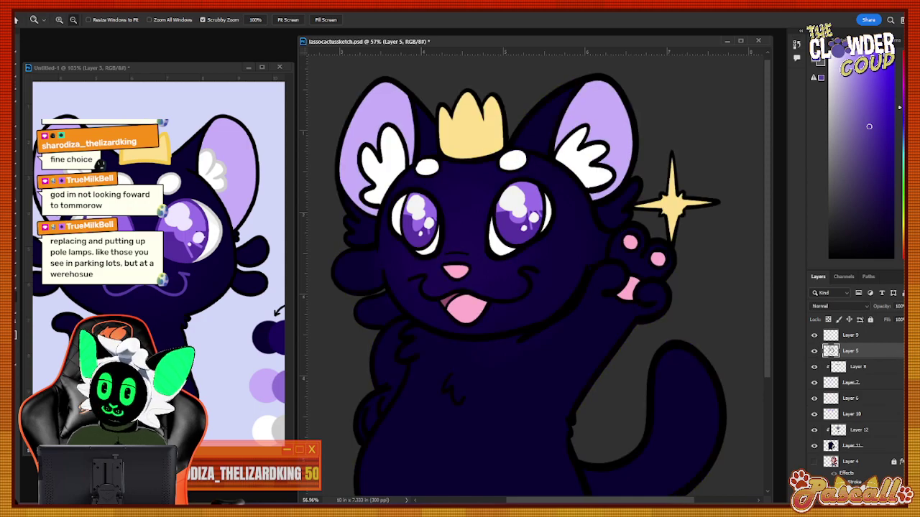
{"action": "key", "text": "ctrl+shift+n"}
{"action": "left_click", "coordinate": [186, 251]}
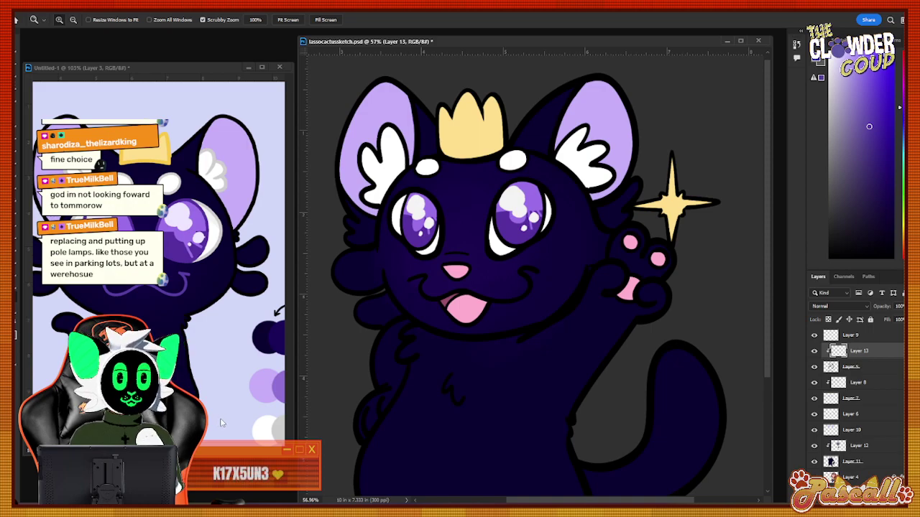
Sample the dark gold of the reference's crown outline and paint over the crown's line art with a smaller brush on Layer 13.
{"action": "left_click_drag", "start_coordinate": [473, 106], "coordinate": [520, 91]}
{"action": "left_click", "coordinate": [18, 130]}
{"action": "left_click", "coordinate": [173, 155]}
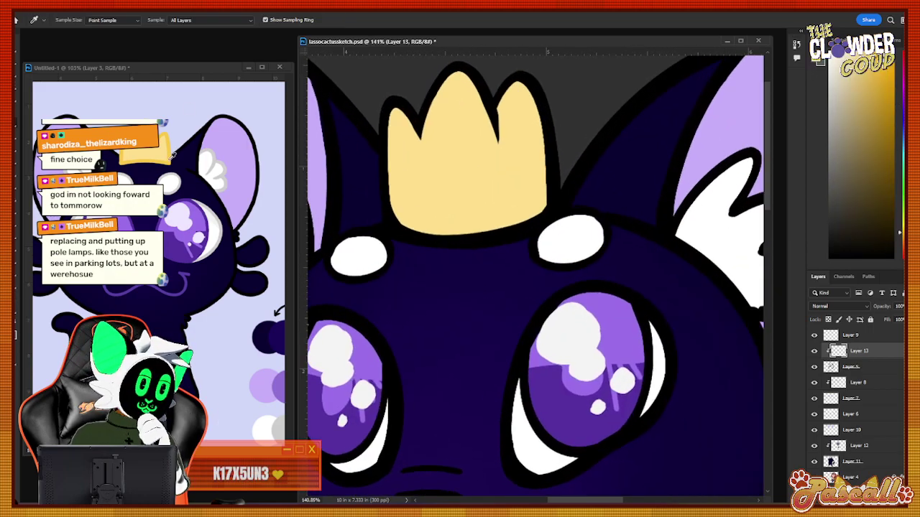
{"action": "key", "text": "b"}
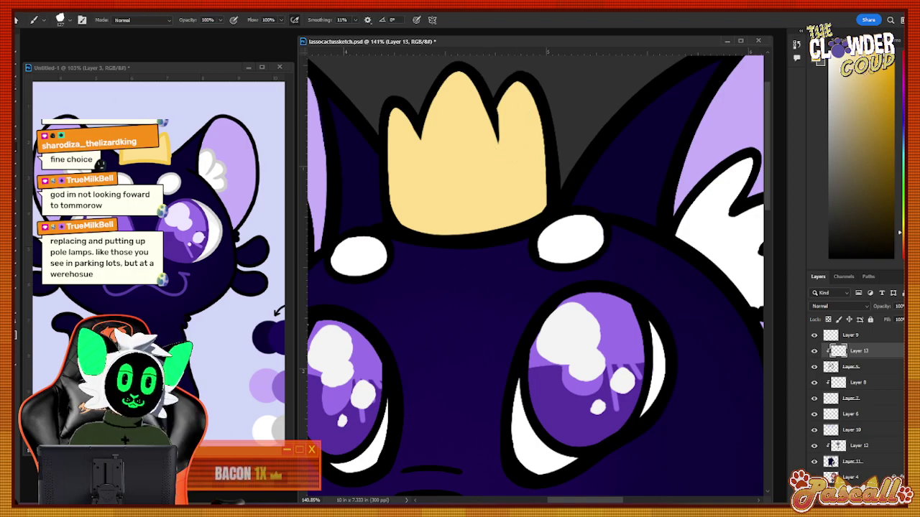
{"action": "left_click", "coordinate": [66, 20]}
{"action": "left_click", "coordinate": [66, 53]}
{"action": "left_click", "coordinate": [64, 18]}
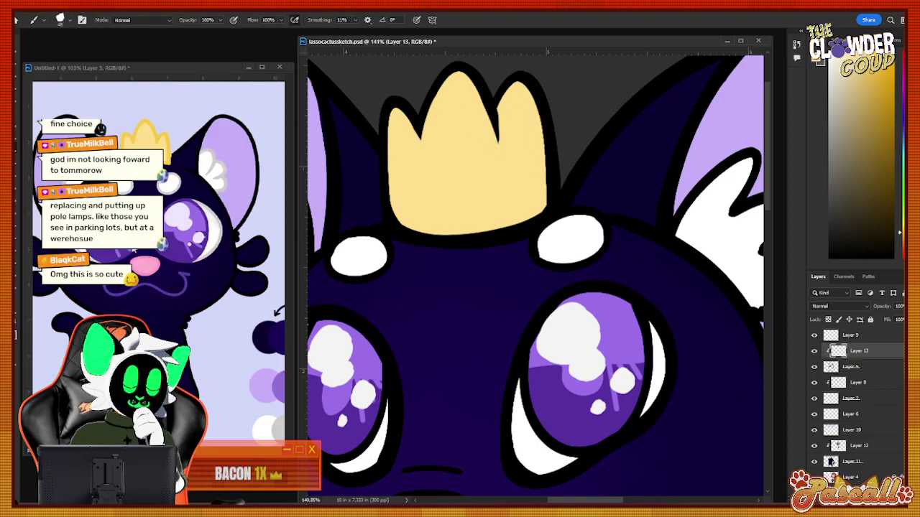
{"action": "mouse_move", "coordinate": [460, 76]}
{"action": "left_mouse_down"}
{"action": "mouse_move", "coordinate": [436, 103]}
{"action": "mouse_move", "coordinate": [435, 119]}
{"action": "mouse_move", "coordinate": [481, 81]}
{"action": "mouse_move", "coordinate": [484, 135]}
{"action": "mouse_move", "coordinate": [532, 71]}
{"action": "mouse_move", "coordinate": [510, 120]}
{"action": "mouse_move", "coordinate": [542, 83]}
{"action": "mouse_move", "coordinate": [535, 152]}
{"action": "mouse_move", "coordinate": [542, 161]}
{"action": "mouse_move", "coordinate": [549, 148]}
{"action": "mouse_move", "coordinate": [536, 201]}
{"action": "mouse_move", "coordinate": [556, 166]}
{"action": "mouse_move", "coordinate": [548, 209]}
{"action": "mouse_move", "coordinate": [522, 238]}
{"action": "mouse_move", "coordinate": [545, 214]}
{"action": "mouse_move", "coordinate": [518, 237]}
{"action": "mouse_move", "coordinate": [515, 216]}
{"action": "mouse_move", "coordinate": [475, 256]}
{"action": "mouse_move", "coordinate": [490, 223]}
{"action": "mouse_move", "coordinate": [463, 221]}
{"action": "mouse_move", "coordinate": [449, 256]}
{"action": "mouse_move", "coordinate": [430, 195]}
{"action": "mouse_move", "coordinate": [428, 239]}
{"action": "mouse_move", "coordinate": [413, 208]}
{"action": "mouse_move", "coordinate": [421, 239]}
{"action": "mouse_move", "coordinate": [406, 223]}
{"action": "mouse_move", "coordinate": [406, 232]}
{"action": "mouse_move", "coordinate": [404, 210]}
{"action": "mouse_move", "coordinate": [404, 238]}
{"action": "mouse_move", "coordinate": [393, 174]}
{"action": "mouse_move", "coordinate": [395, 224]}
{"action": "mouse_move", "coordinate": [395, 216]}
{"action": "mouse_move", "coordinate": [402, 232]}
{"action": "mouse_move", "coordinate": [403, 104]}
{"action": "left_mouse_up"}
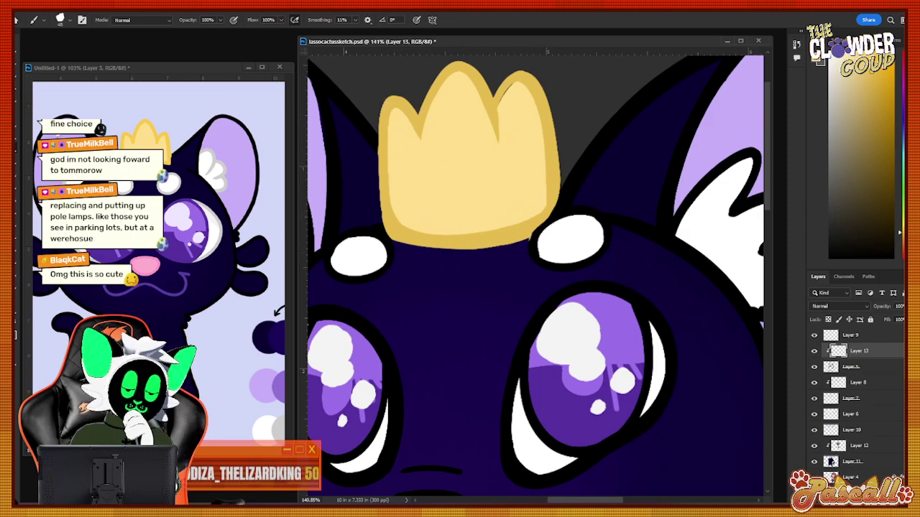
Sample the reference's mid grey as the brush colour for the brow spots' outlines.
{"action": "left_click", "coordinate": [24, 126]}
{"action": "left_click", "coordinate": [831, 398]}
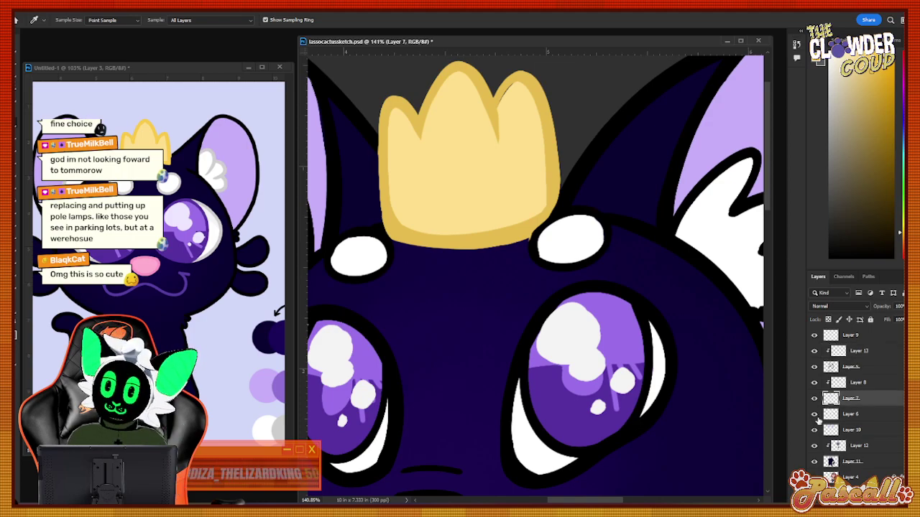
{"action": "left_click", "coordinate": [814, 415]}
{"action": "left_click", "coordinate": [814, 415]}
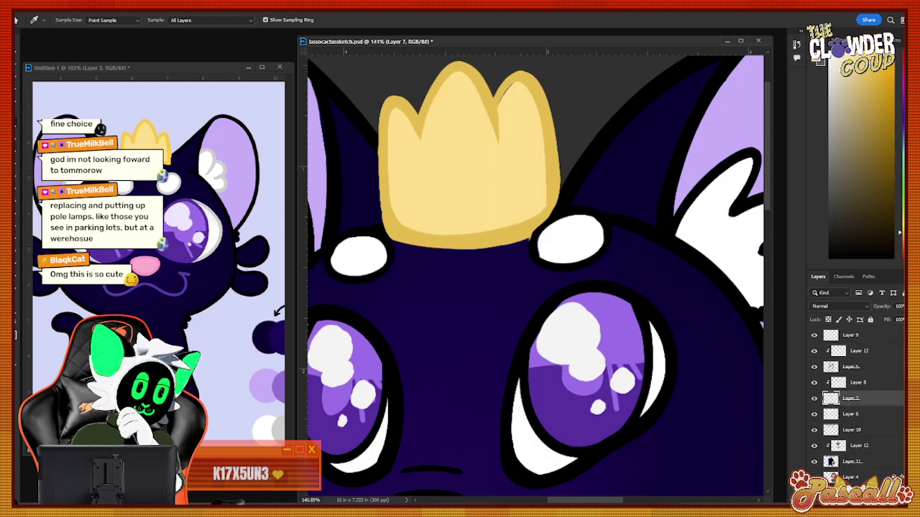
{"action": "key", "text": "b"}
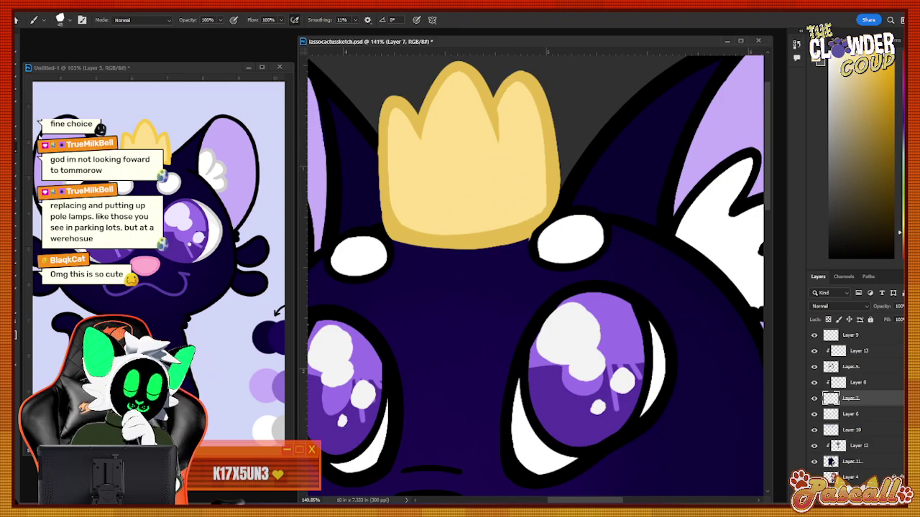
{"action": "left_click", "coordinate": [16, 127]}
{"action": "left_click", "coordinate": [277, 429]}
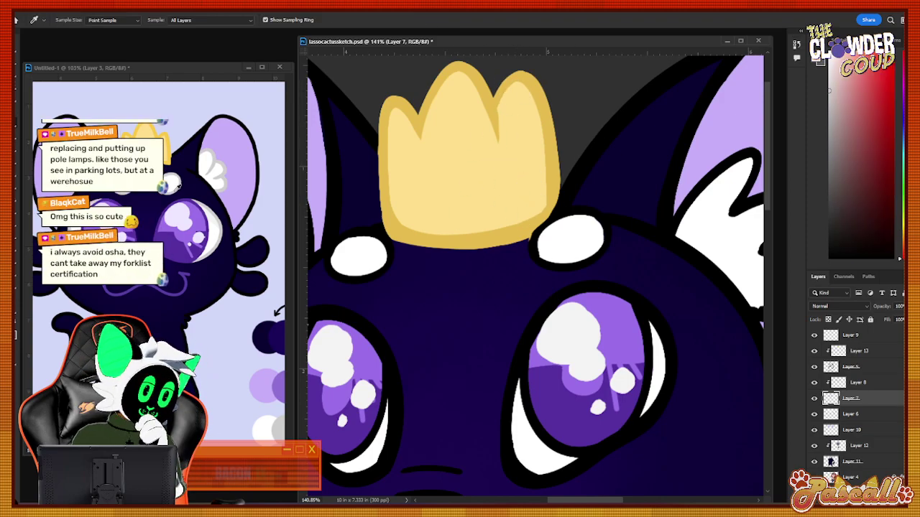
{"action": "left_click", "coordinate": [17, 158]}
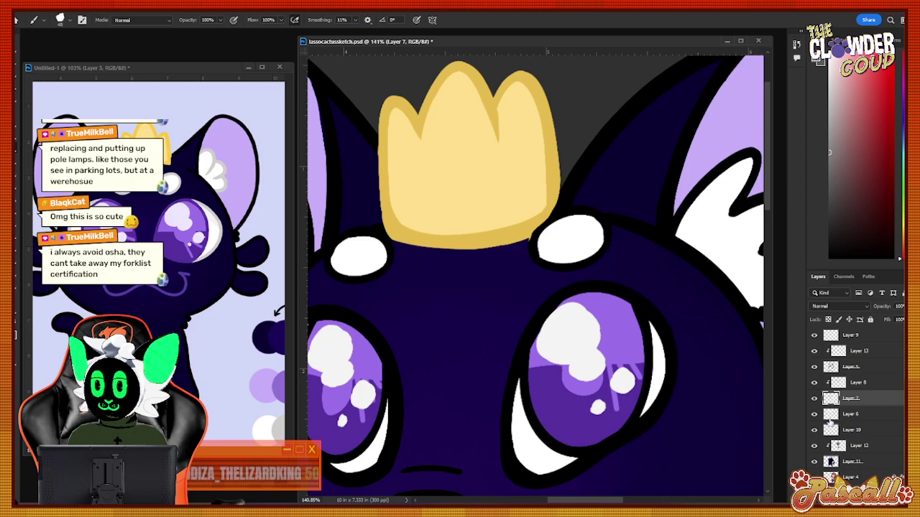
Hide and show Layer 7 and Layer 6 in turn to check which painted areas each one holds.
{"action": "left_click", "coordinate": [814, 399]}
{"action": "left_click", "coordinate": [814, 400]}
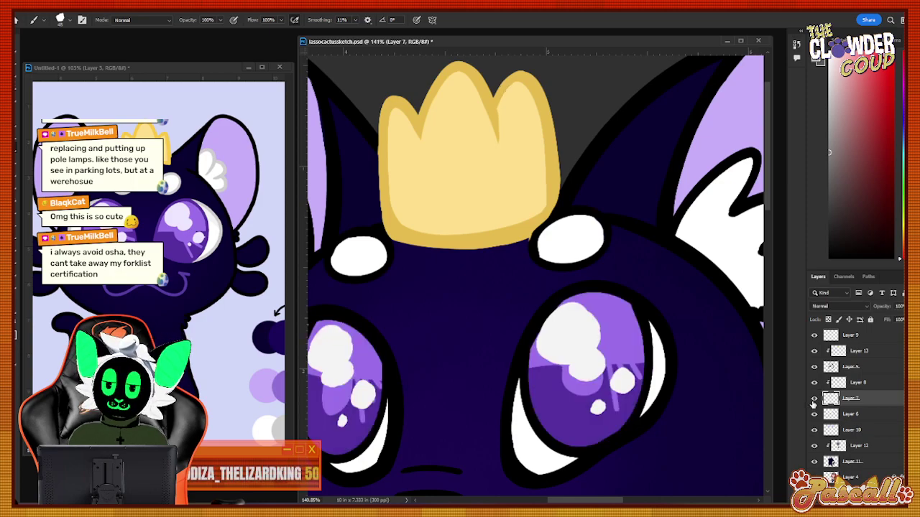
{"action": "left_click", "coordinate": [813, 400]}
{"action": "left_click", "coordinate": [813, 399]}
{"action": "left_click", "coordinate": [826, 415]}
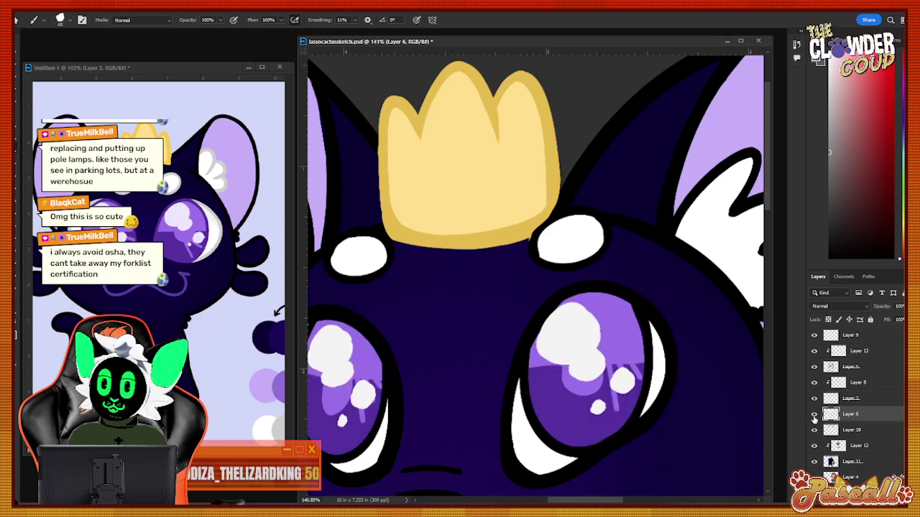
{"action": "left_click", "coordinate": [814, 415]}
{"action": "left_click", "coordinate": [813, 415]}
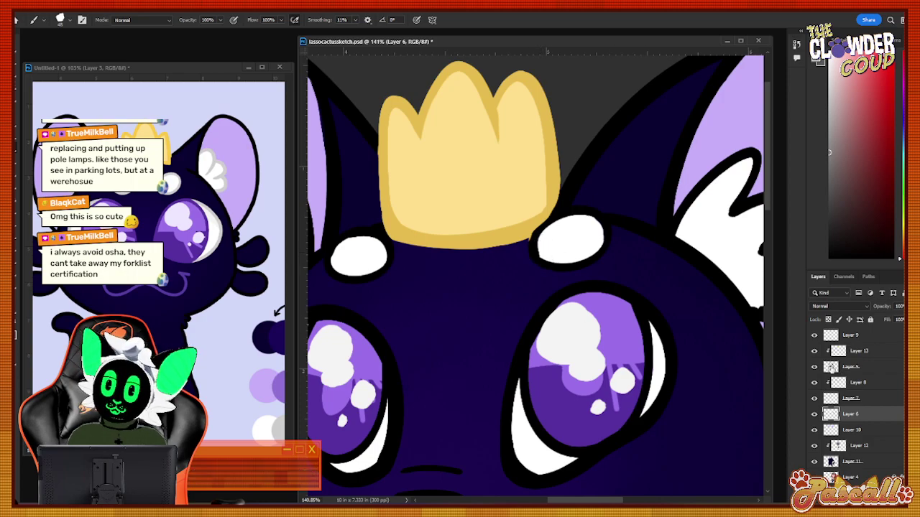
{"action": "left_click", "coordinate": [834, 367]}
{"action": "left_click", "coordinate": [544, 240]}
{"action": "key", "text": "ctrl+z"}
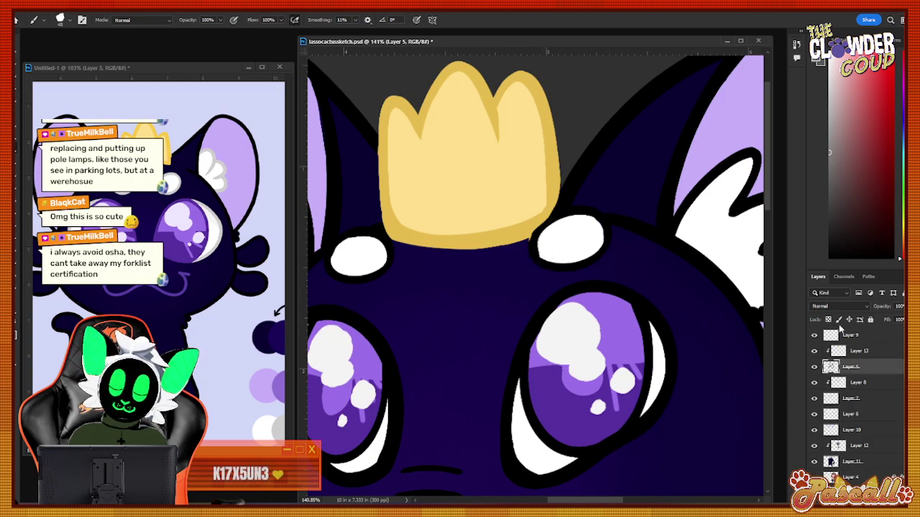
Recolour the outlines of both brow spots grey on Layer 13, the layer clipped to the line art.
{"action": "left_click", "coordinate": [855, 350]}
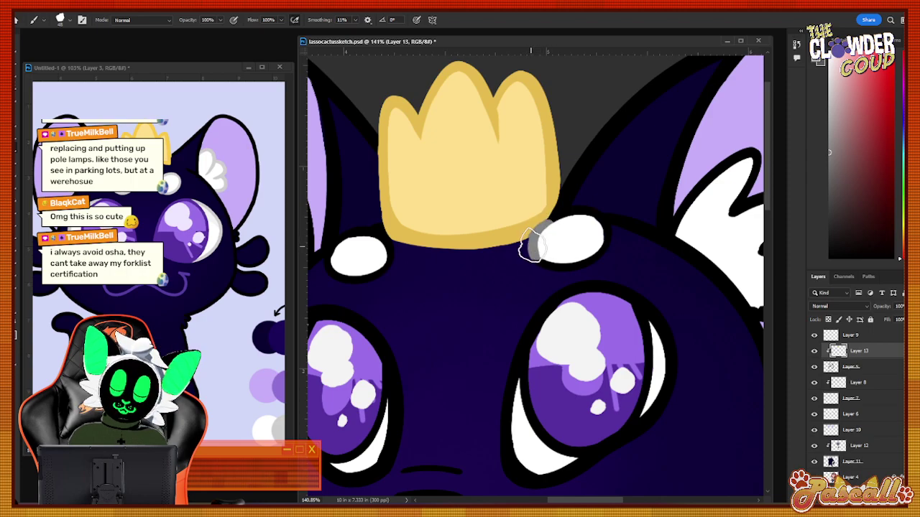
{"action": "mouse_move", "coordinate": [553, 235]}
{"action": "left_mouse_down"}
{"action": "mouse_move", "coordinate": [574, 224]}
{"action": "mouse_move", "coordinate": [554, 228]}
{"action": "mouse_move", "coordinate": [592, 223]}
{"action": "mouse_move", "coordinate": [571, 221]}
{"action": "mouse_move", "coordinate": [595, 240]}
{"action": "mouse_move", "coordinate": [581, 222]}
{"action": "mouse_move", "coordinate": [592, 260]}
{"action": "mouse_move", "coordinate": [592, 234]}
{"action": "mouse_move", "coordinate": [566, 259]}
{"action": "mouse_move", "coordinate": [552, 252]}
{"action": "mouse_move", "coordinate": [587, 229]}
{"action": "left_mouse_up"}
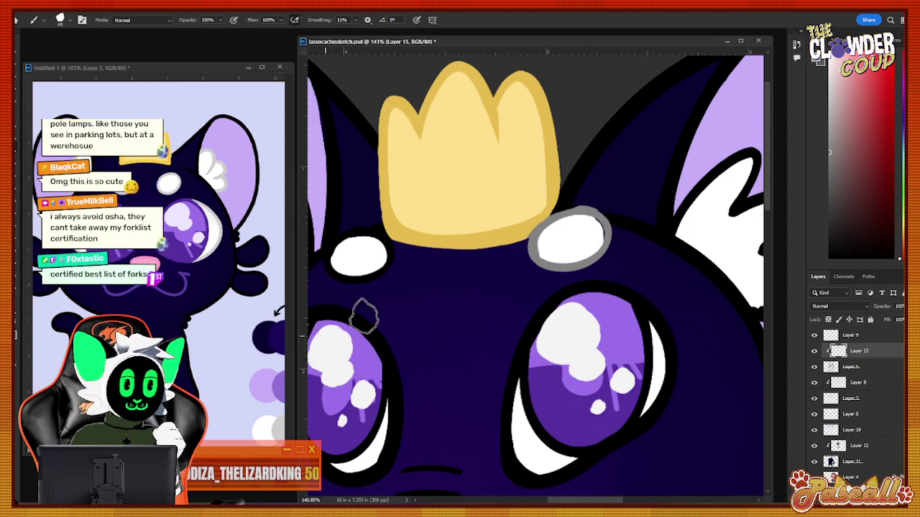
{"action": "mouse_move", "coordinate": [350, 257]}
{"action": "left_mouse_down"}
{"action": "mouse_move", "coordinate": [361, 251]}
{"action": "mouse_move", "coordinate": [342, 253]}
{"action": "mouse_move", "coordinate": [346, 272]}
{"action": "mouse_move", "coordinate": [370, 271]}
{"action": "mouse_move", "coordinate": [373, 247]}
{"action": "mouse_move", "coordinate": [361, 263]}
{"action": "left_mouse_up"}
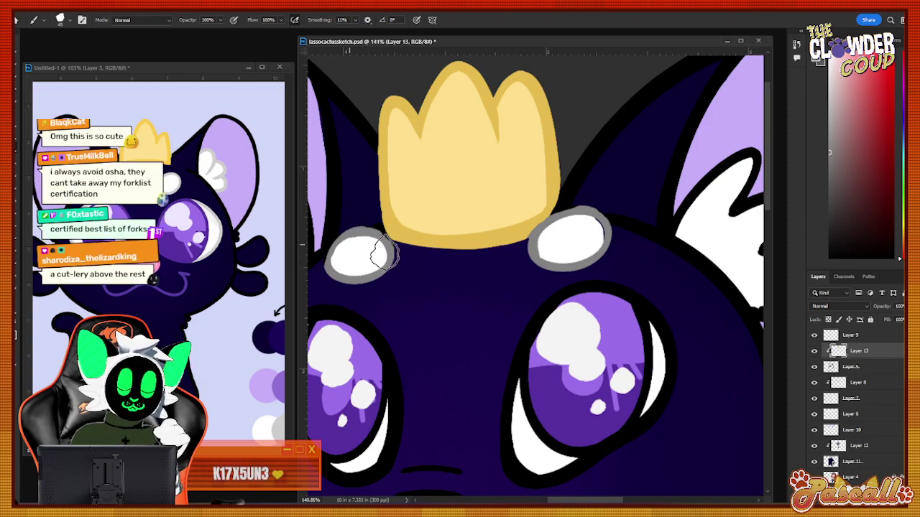
{"action": "left_click_drag", "start_coordinate": [384, 267], "coordinate": [352, 265]}
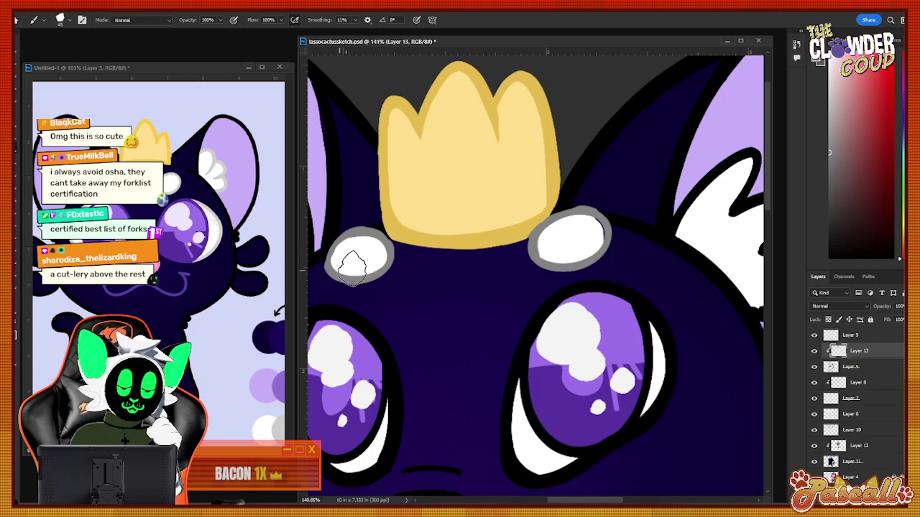
Toggle Layer 6's visibility to check its painted areas, and inspect the recoloured crown and brow outlines.
{"action": "key", "text": "i"}
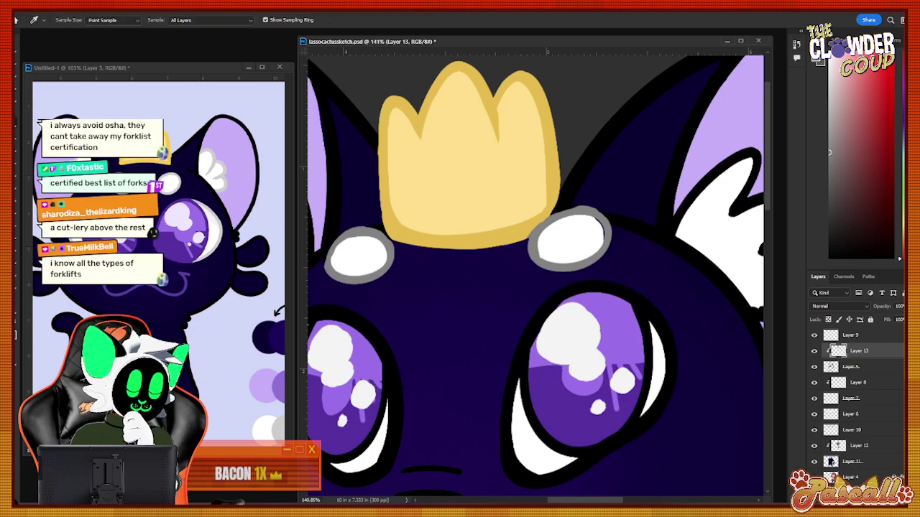
{"action": "left_click", "coordinate": [831, 415]}
{"action": "left_click", "coordinate": [814, 415]}
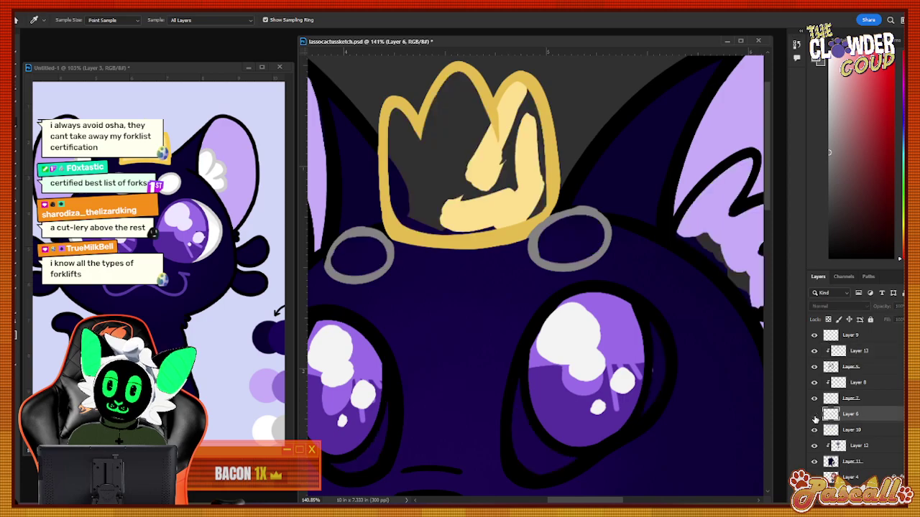
{"action": "left_click", "coordinate": [814, 415]}
{"action": "key", "text": "b"}
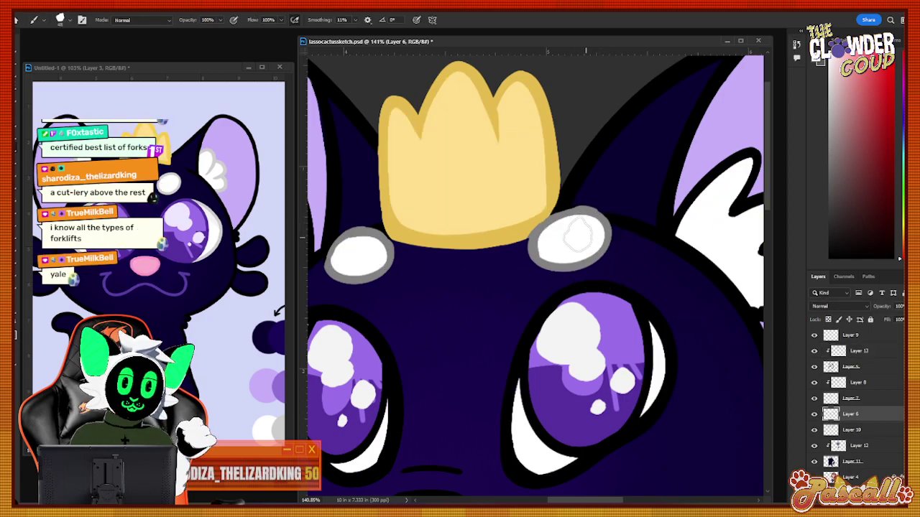
{"action": "key", "text": "z"}
{"action": "left_click_drag", "start_coordinate": [506, 368], "coordinate": [459, 365]}
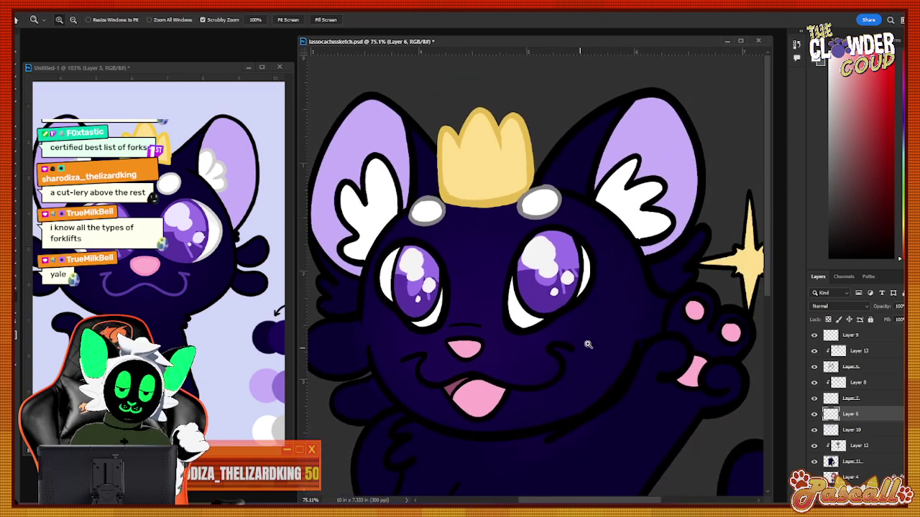
{"action": "left_click_drag", "start_coordinate": [523, 187], "coordinate": [536, 186]}
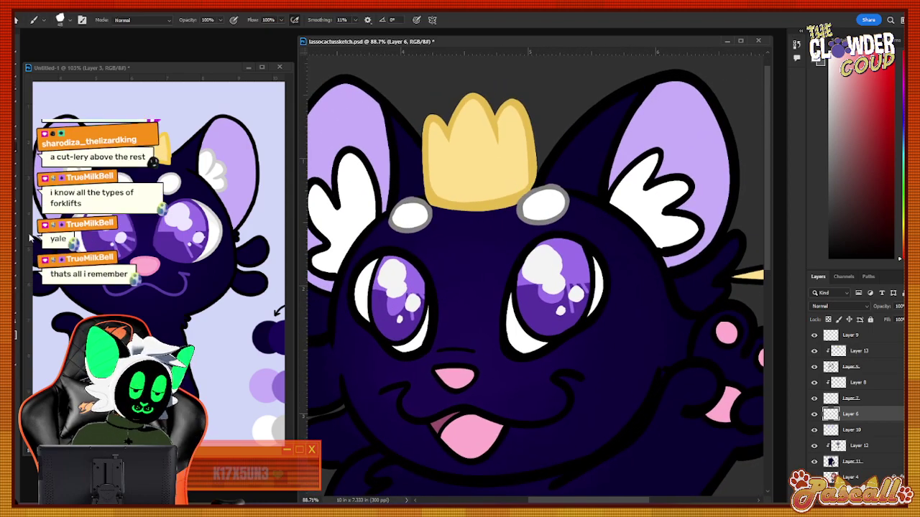
{"action": "left_click_drag", "start_coordinate": [502, 115], "coordinate": [516, 114]}
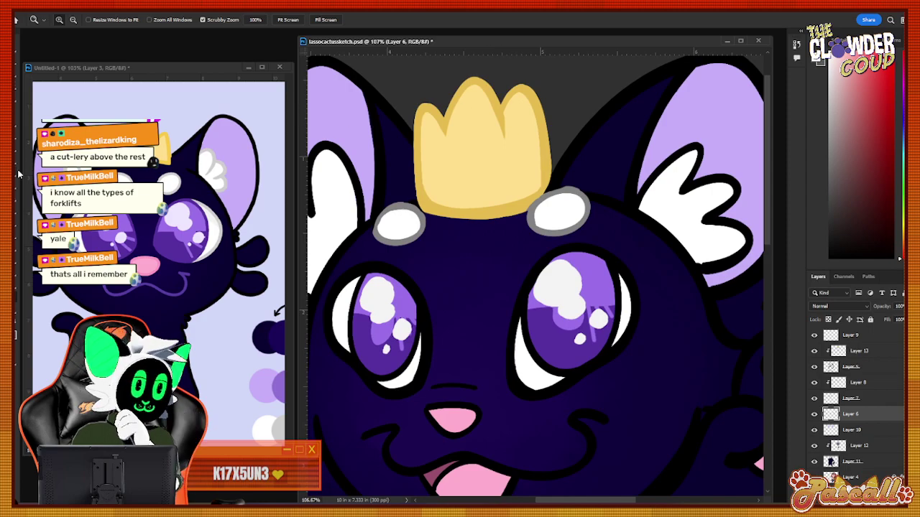
Activate the Smudge tool, check Layer 7's contents and make Layer 8 the active layer.
{"action": "left_click", "coordinate": [19, 215]}
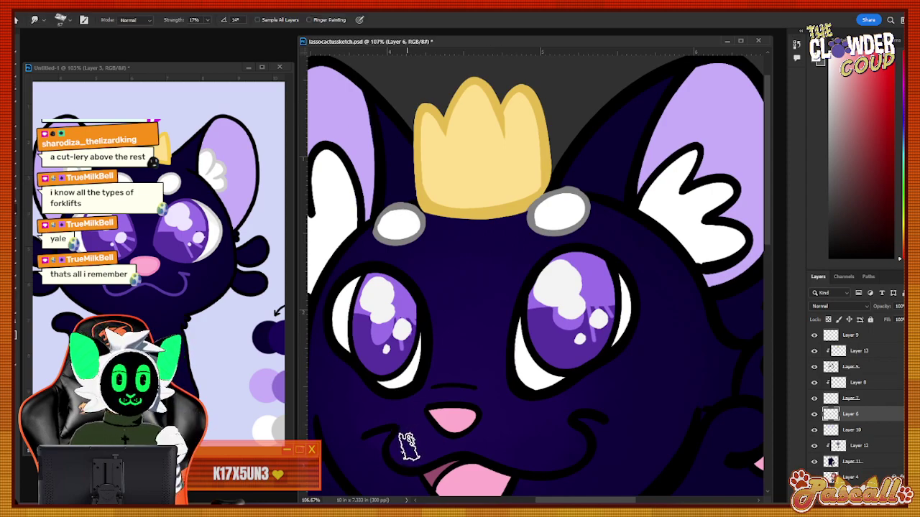
{"action": "left_click", "coordinate": [832, 398]}
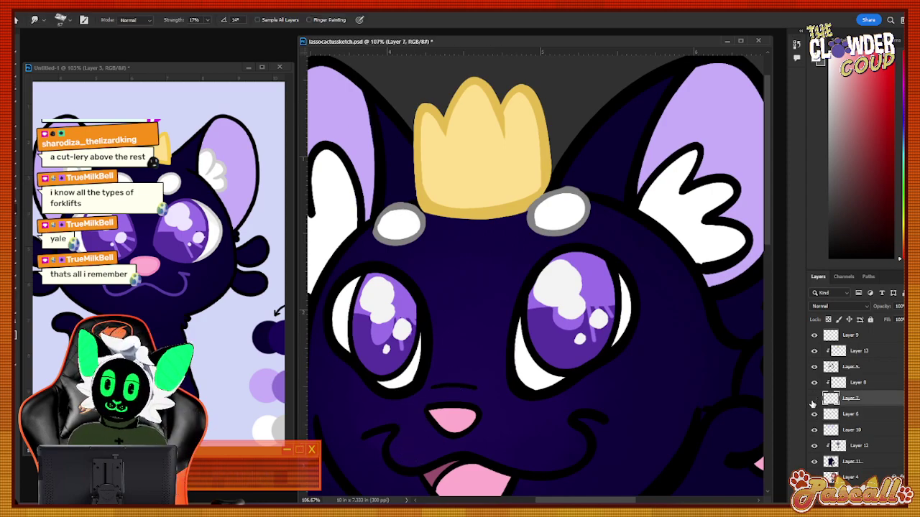
{"action": "left_click", "coordinate": [812, 400]}
{"action": "left_click", "coordinate": [837, 384]}
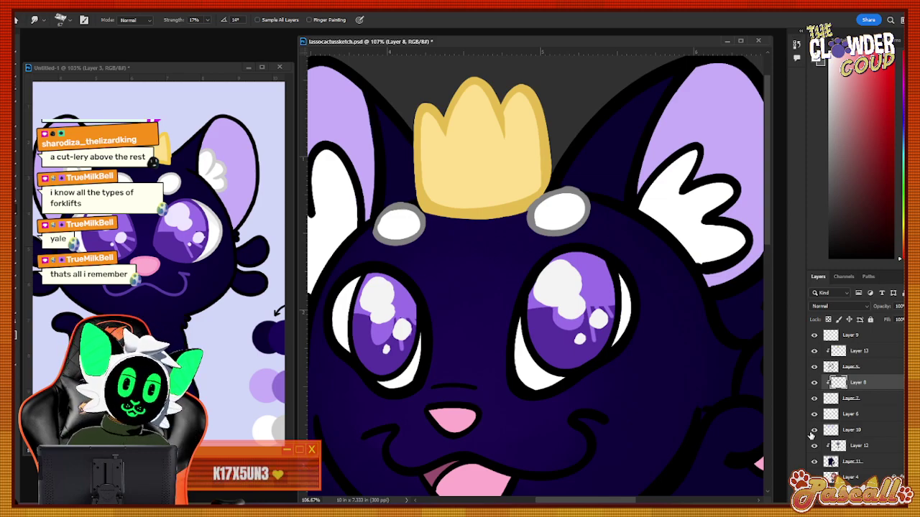
Save the cat drawing and set the Smudge brush size to 17 px.
{"action": "left_click", "coordinate": [23, 9]}
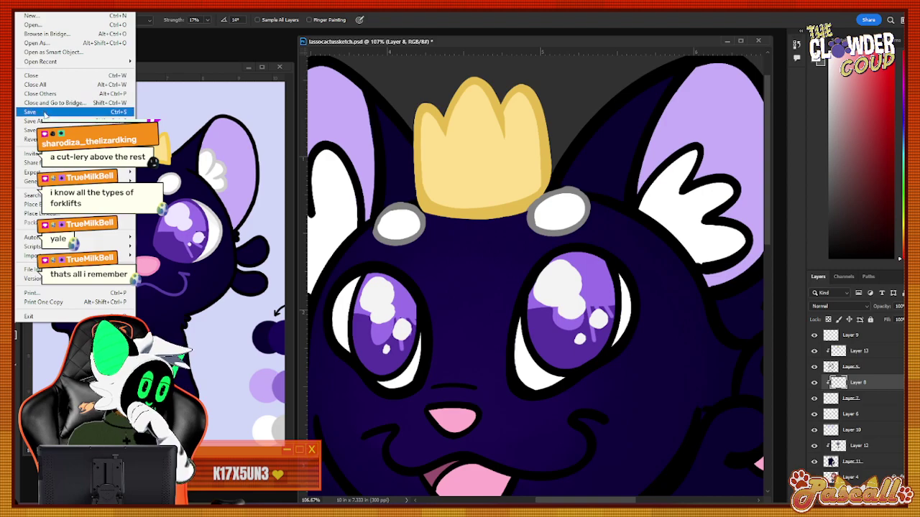
{"action": "left_click", "coordinate": [75, 112]}
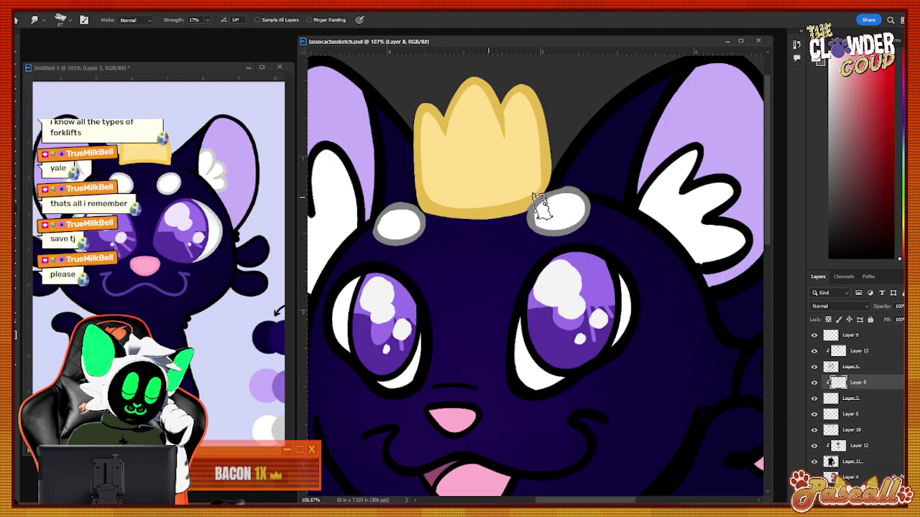
{"action": "left_click", "coordinate": [69, 20]}
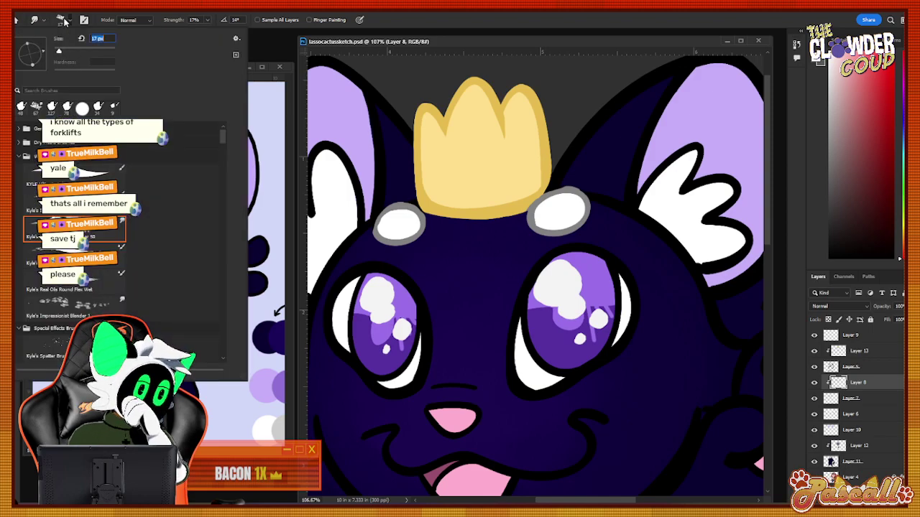
{"action": "left_click", "coordinate": [64, 20]}
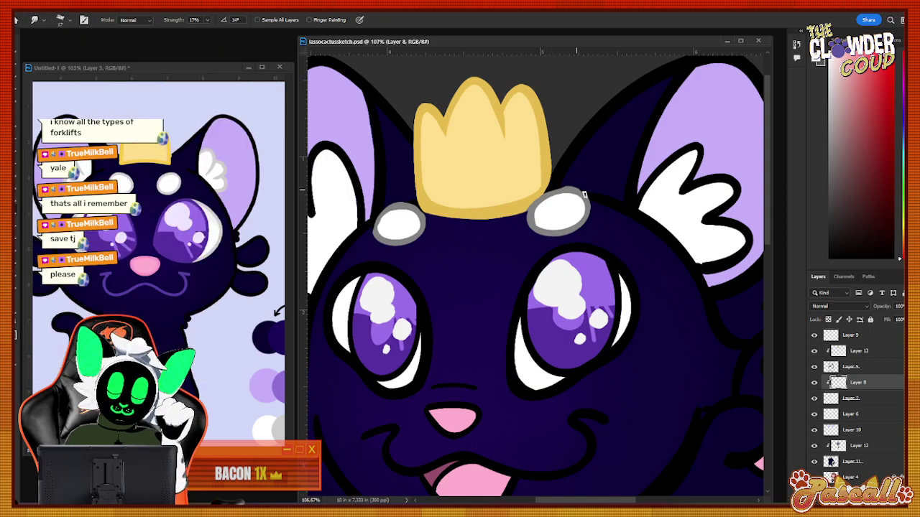
Try smudging the grey outline of the brow spot right of the crown on Layer 5, and undo it.
{"action": "left_click", "coordinate": [831, 368]}
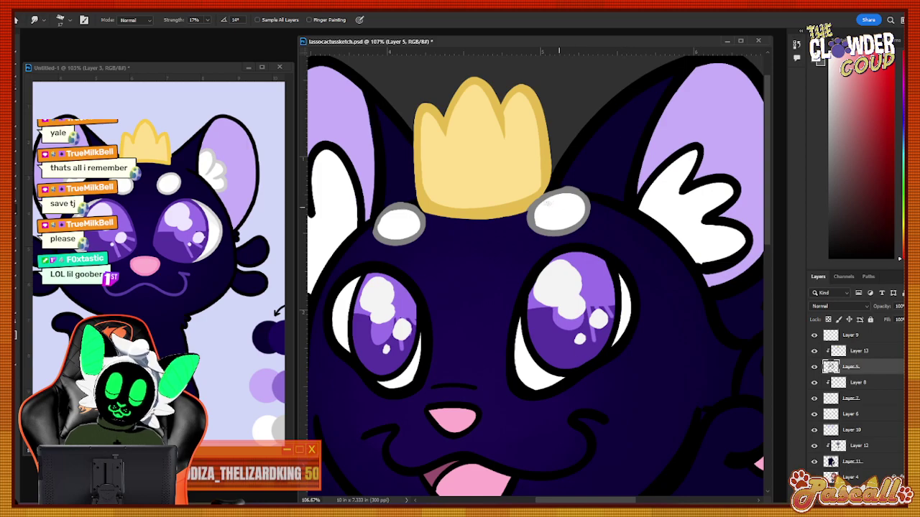
{"action": "left_click_drag", "start_coordinate": [576, 200], "coordinate": [548, 196]}
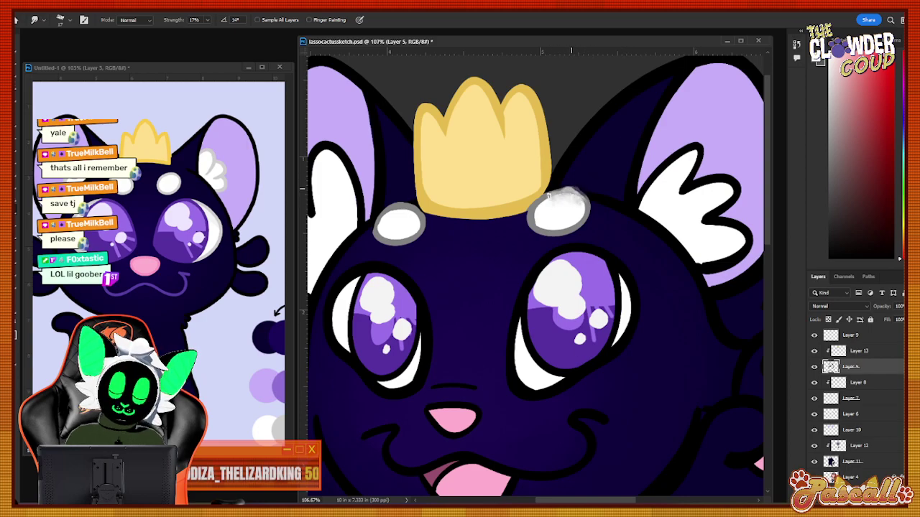
{"action": "key", "text": "ctrl+z"}
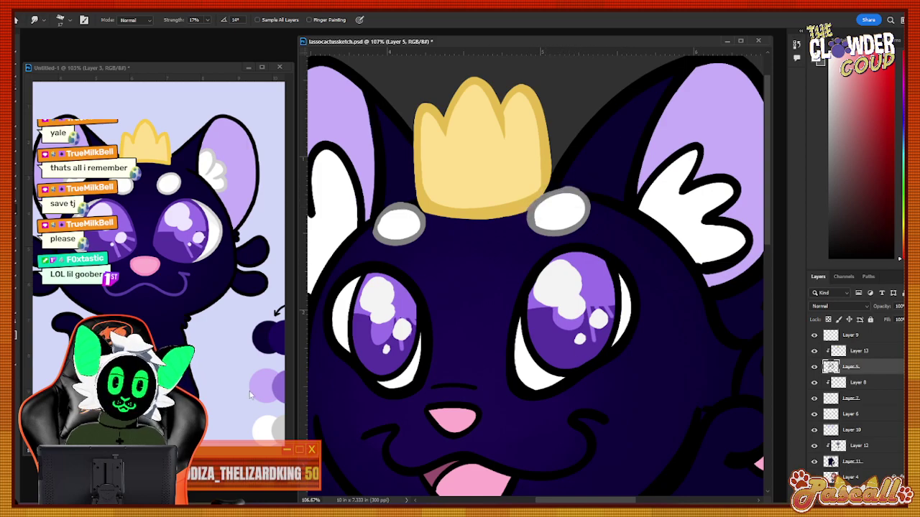
Activate the Brush tool, check Layer 5 by toggling its visibility, and make Layer 13 the active layer.
{"action": "left_click", "coordinate": [17, 154]}
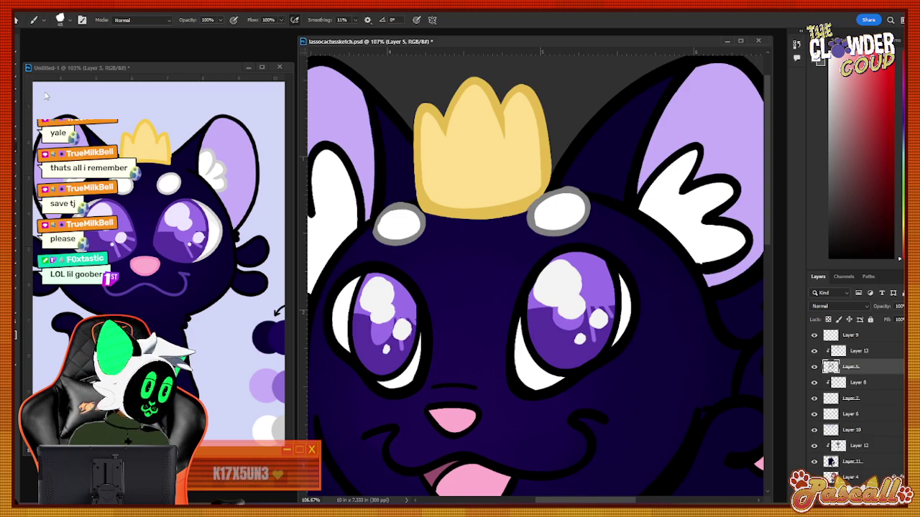
{"action": "left_click", "coordinate": [815, 367]}
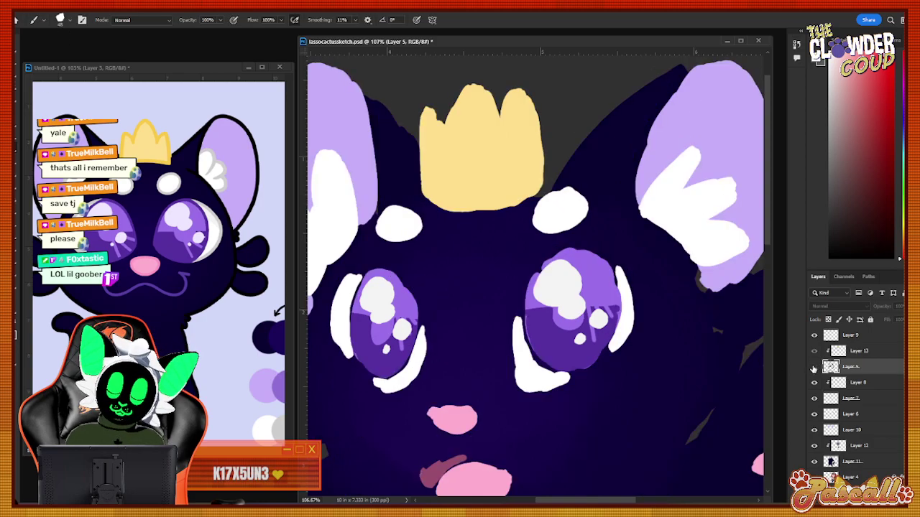
{"action": "left_click", "coordinate": [814, 367]}
{"action": "left_click", "coordinate": [837, 352]}
{"action": "left_click", "coordinate": [813, 351]}
{"action": "left_click", "coordinate": [814, 350]}
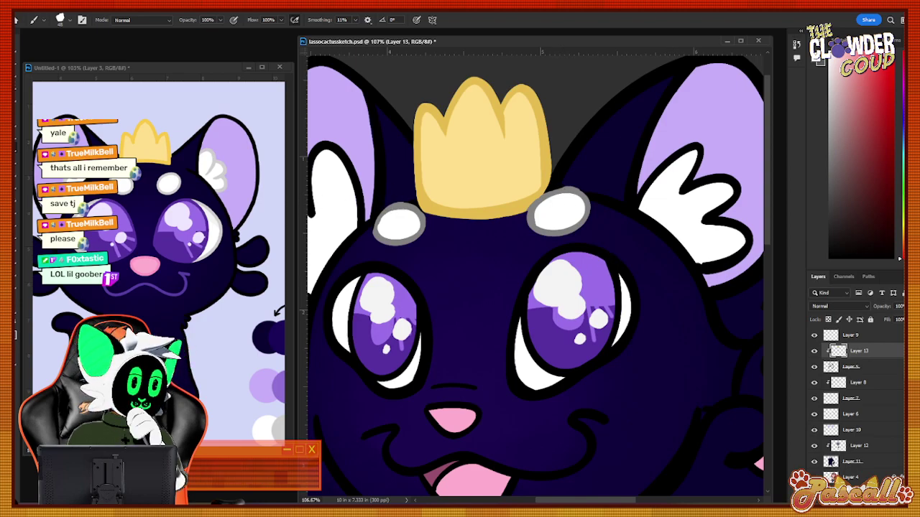
Touch up the outline of the brow spot right of the crown on Layer 13 using its sampled grey and a smaller brush.
{"action": "left_click", "coordinate": [60, 20]}
{"action": "left_click", "coordinate": [63, 22]}
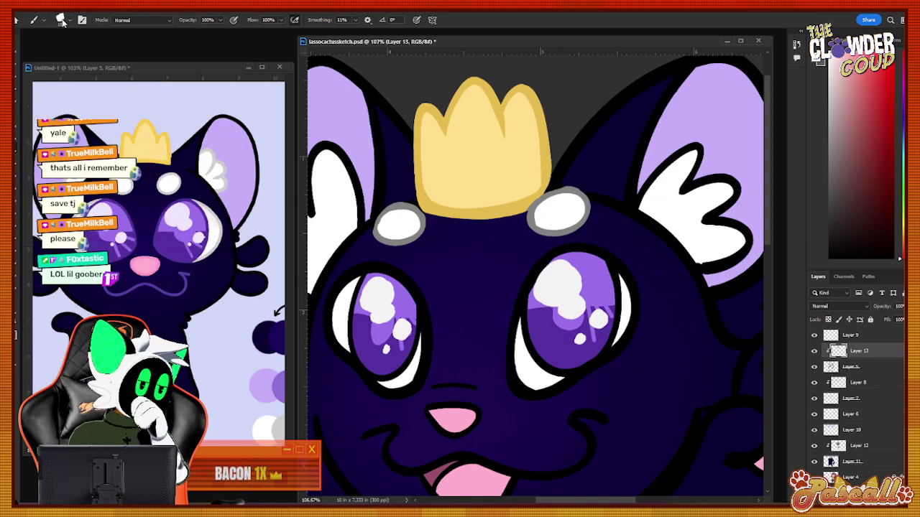
{"action": "key", "text": "z"}
{"action": "mouse_move", "coordinate": [596, 175]}
{"action": "left_mouse_down"}
{"action": "mouse_move", "coordinate": [630, 189]}
{"action": "mouse_move", "coordinate": [674, 149]}
{"action": "left_mouse_up"}
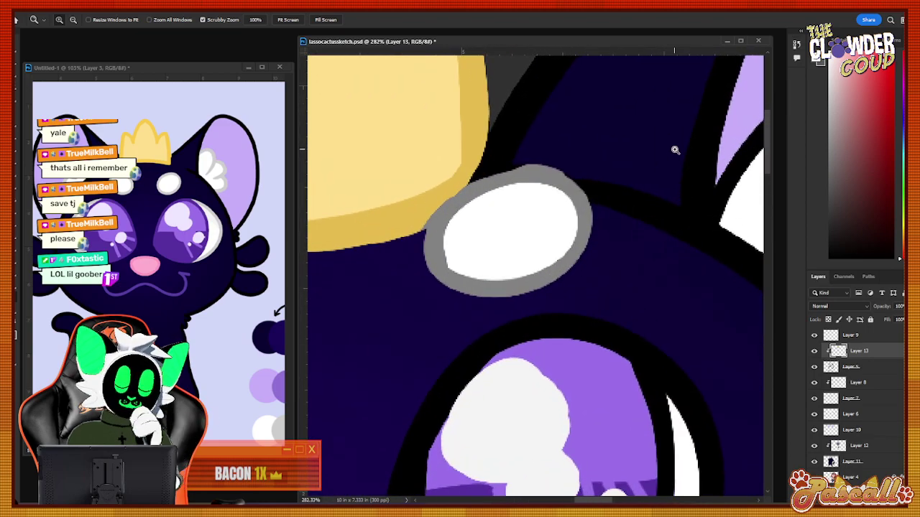
{"action": "key", "text": "b"}
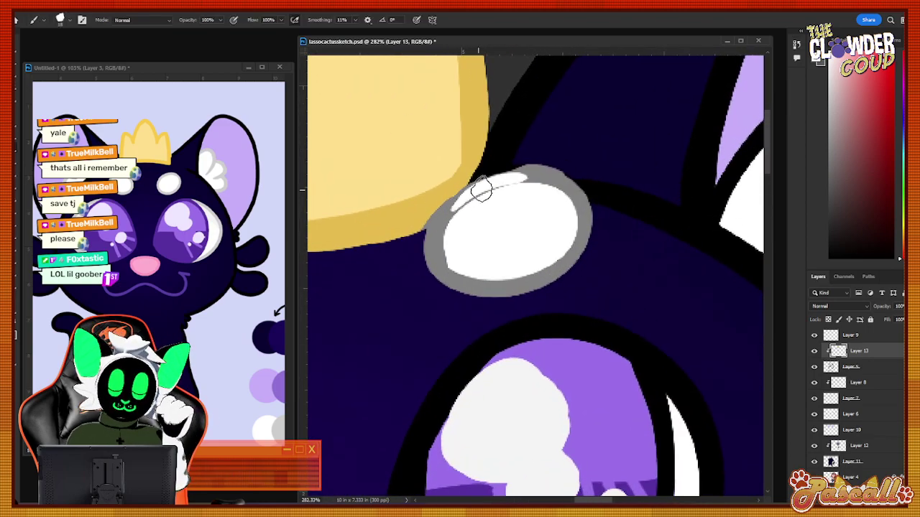
{"action": "key", "text": "i"}
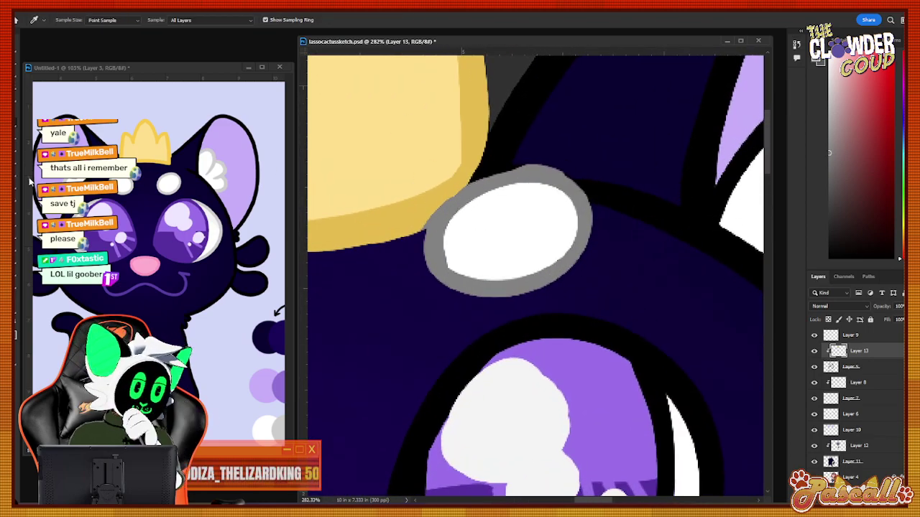
{"action": "key", "text": "b"}
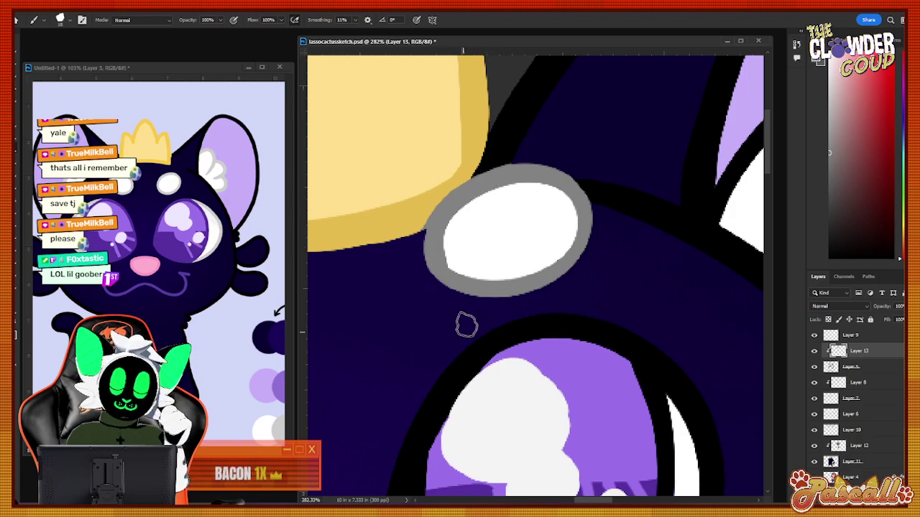
Sample the crown outline's dark yellow, try touching up the crown's lower right edge, and undo the stroke.
{"action": "left_click_drag", "start_coordinate": [607, 501], "coordinate": [593, 501]}
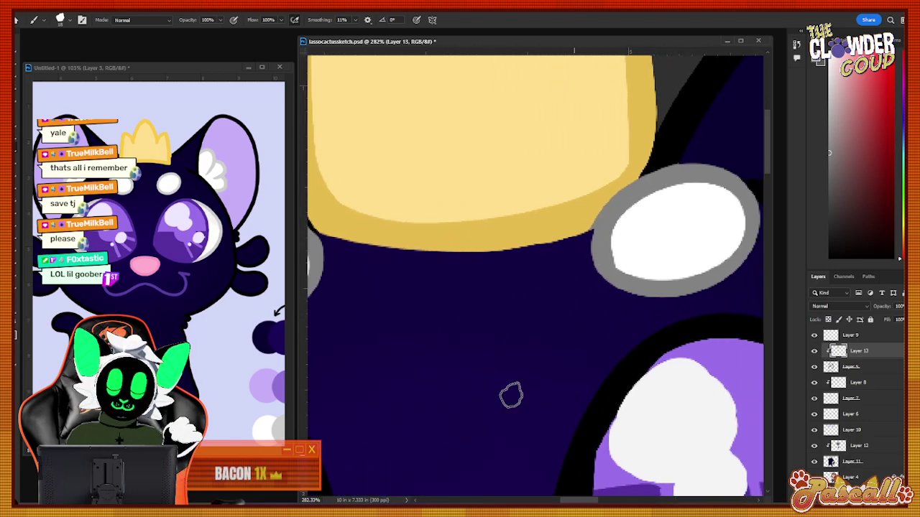
{"action": "left_click", "coordinate": [17, 146]}
{"action": "left_click", "coordinate": [148, 148]}
{"action": "left_click", "coordinate": [15, 147]}
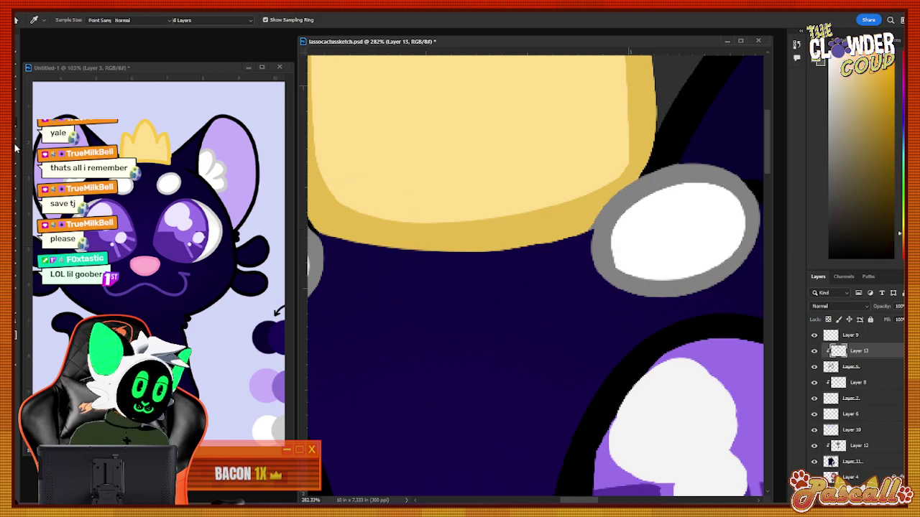
{"action": "left_click_drag", "start_coordinate": [651, 135], "coordinate": [634, 168]}
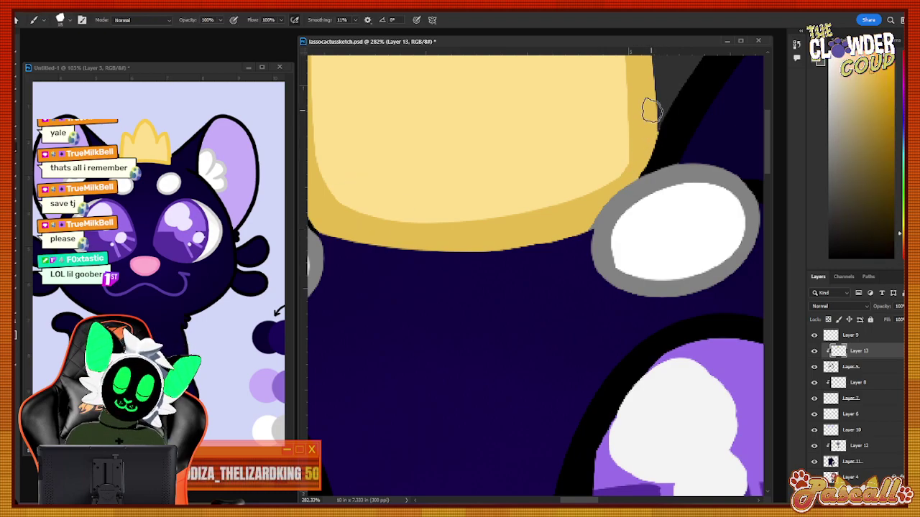
{"action": "key", "text": "ctrl+z"}
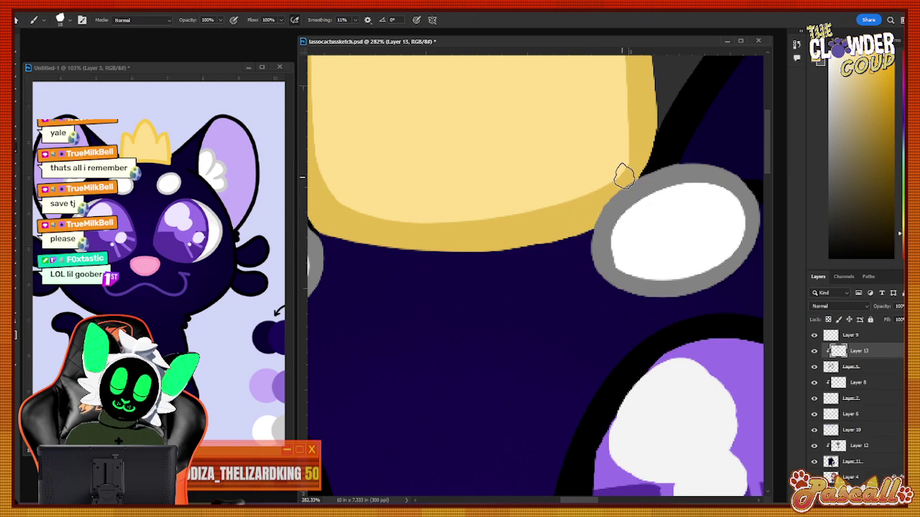
Touch up the outline of the brow spot left of the crown with its sampled grey.
{"action": "left_click_drag", "start_coordinate": [587, 500], "coordinate": [567, 500]}
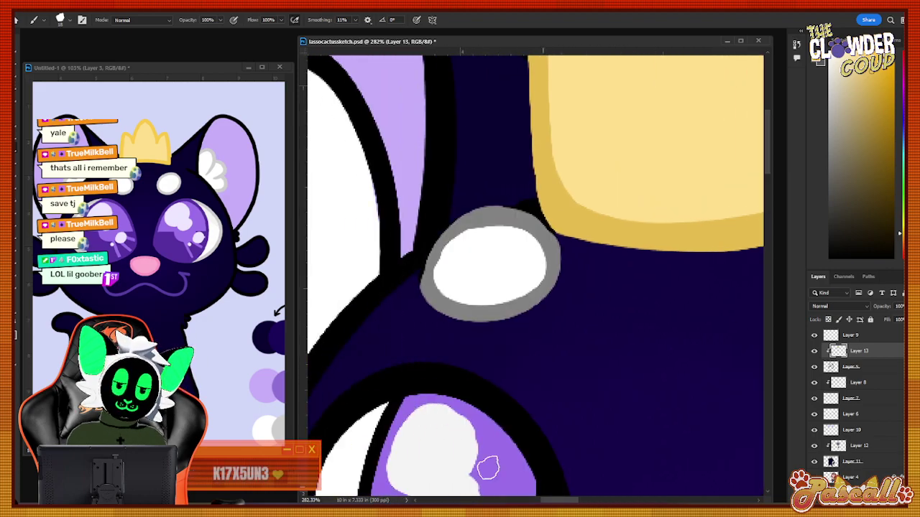
{"action": "key", "text": "i"}
{"action": "left_click", "coordinate": [481, 214]}
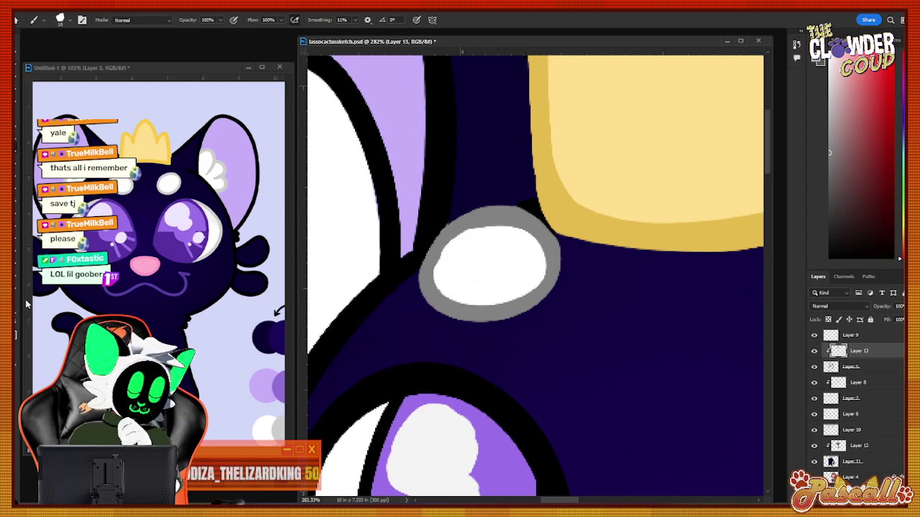
Recolour the outline of the white fur tuft inside the cat's left-hand ear grey on Layer 13.
{"action": "key", "text": "z"}
{"action": "mouse_move", "coordinate": [454, 230]}
{"action": "left_mouse_down"}
{"action": "mouse_move", "coordinate": [410, 302]}
{"action": "mouse_move", "coordinate": [383, 238]}
{"action": "mouse_move", "coordinate": [394, 237]}
{"action": "left_mouse_up"}
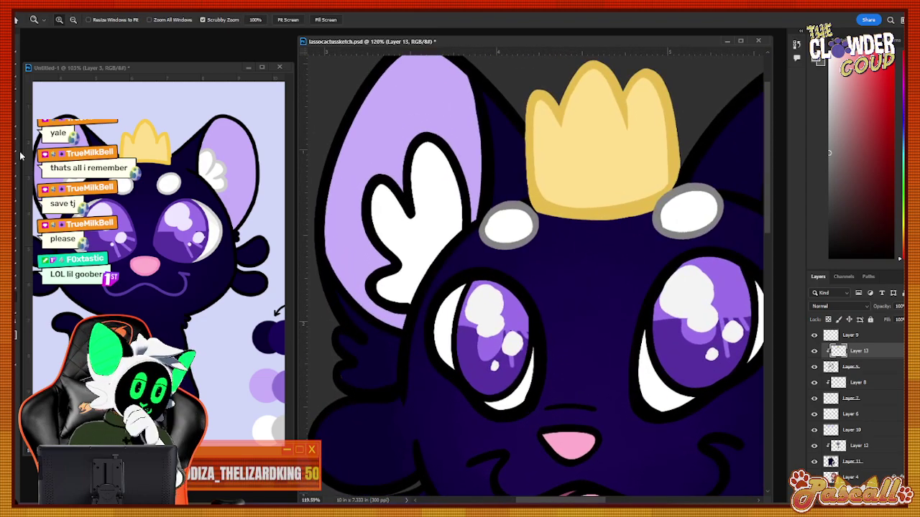
{"action": "left_click", "coordinate": [21, 156]}
{"action": "left_click_drag", "start_coordinate": [388, 181], "coordinate": [366, 205]}
{"action": "mouse_move", "coordinate": [407, 161]}
{"action": "left_mouse_down"}
{"action": "mouse_move", "coordinate": [430, 138]}
{"action": "mouse_move", "coordinate": [405, 180]}
{"action": "left_mouse_up"}
{"action": "left_click_drag", "start_coordinate": [367, 213], "coordinate": [372, 240]}
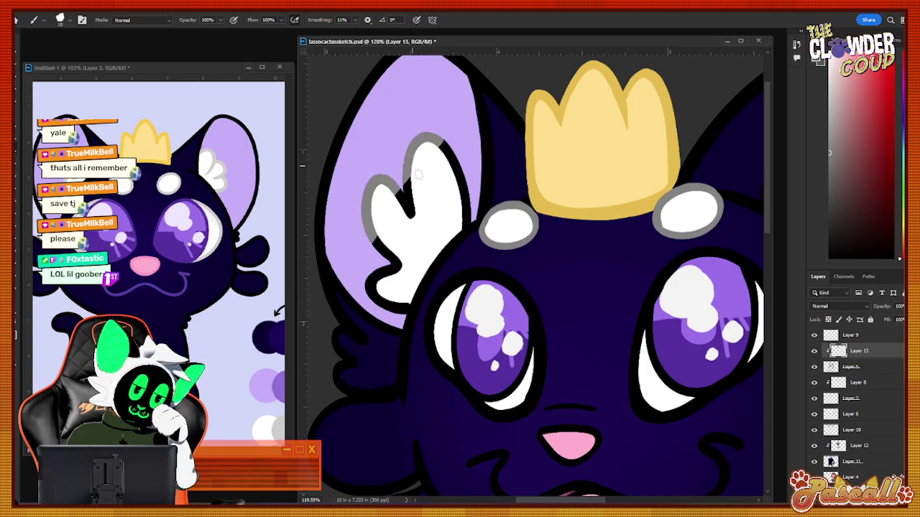
{"action": "left_click_drag", "start_coordinate": [440, 143], "coordinate": [447, 152]}
{"action": "left_click_drag", "start_coordinate": [404, 182], "coordinate": [413, 210]}
{"action": "left_click_drag", "start_coordinate": [373, 238], "coordinate": [383, 253]}
{"action": "left_click_drag", "start_coordinate": [411, 207], "coordinate": [410, 217]}
{"action": "left_click_drag", "start_coordinate": [391, 259], "coordinate": [370, 293]}
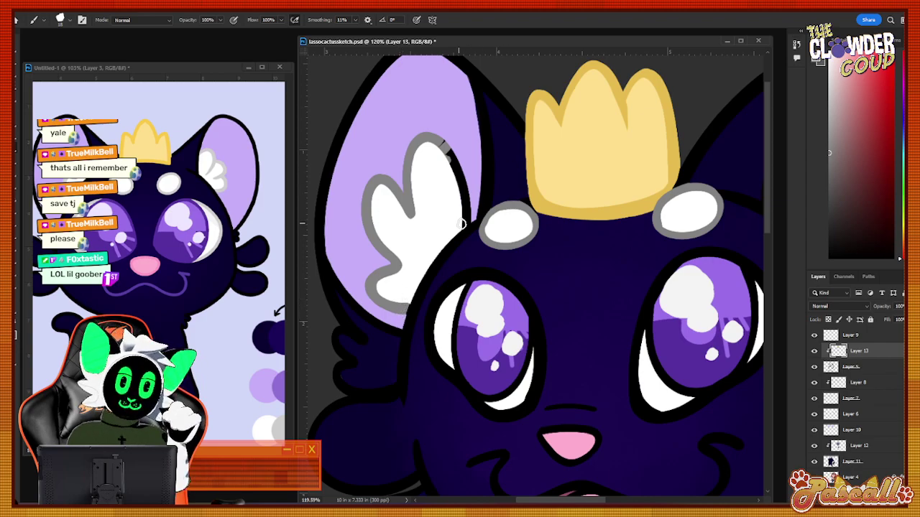
{"action": "left_click_drag", "start_coordinate": [467, 222], "coordinate": [463, 188]}
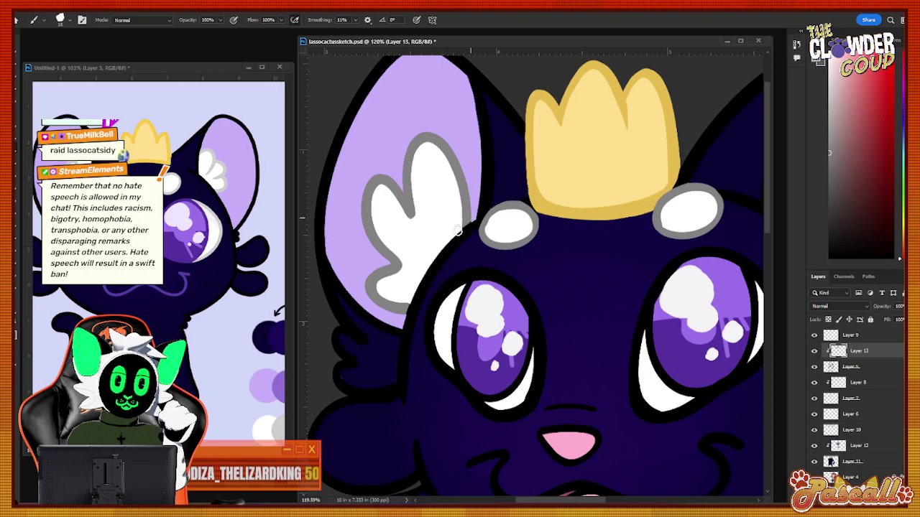
Recolour the outline of the white fur tuft inside the right-hand ear with the same grey.
{"action": "left_click_drag", "start_coordinate": [554, 500], "coordinate": [559, 500]}
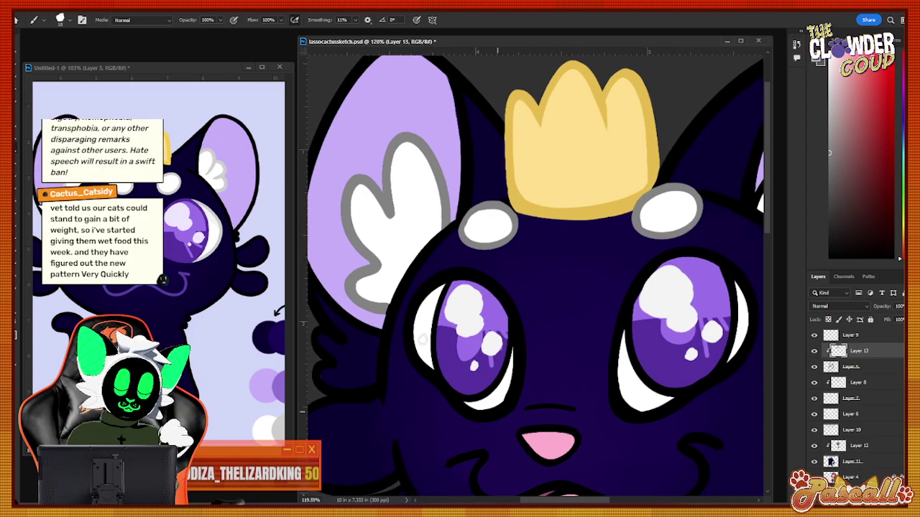
{"action": "scroll", "coordinate": [576, 501], "scroll_direction": "right", "scroll_amount": 10}
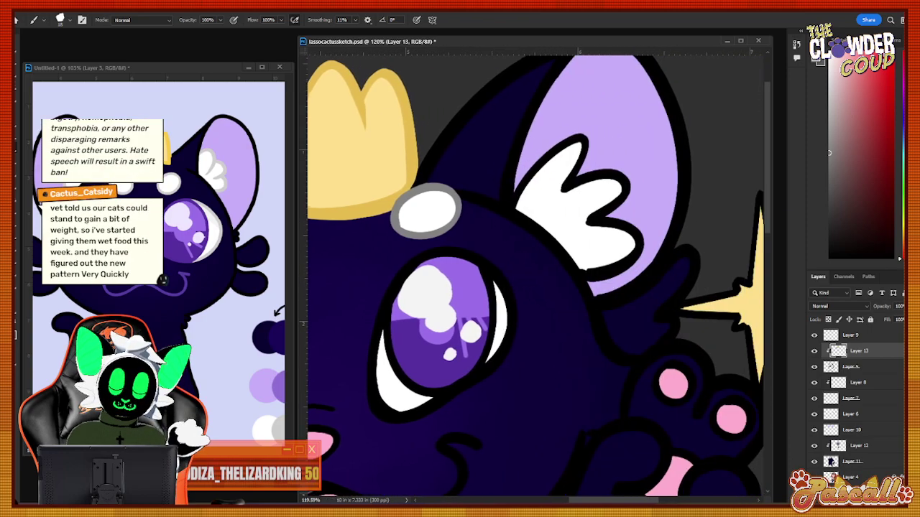
{"action": "mouse_move", "coordinate": [466, 201]}
{"action": "left_mouse_down"}
{"action": "mouse_move", "coordinate": [472, 182]}
{"action": "mouse_move", "coordinate": [477, 190]}
{"action": "mouse_move", "coordinate": [546, 122]}
{"action": "mouse_move", "coordinate": [509, 197]}
{"action": "mouse_move", "coordinate": [558, 152]}
{"action": "mouse_move", "coordinate": [546, 213]}
{"action": "left_mouse_up"}
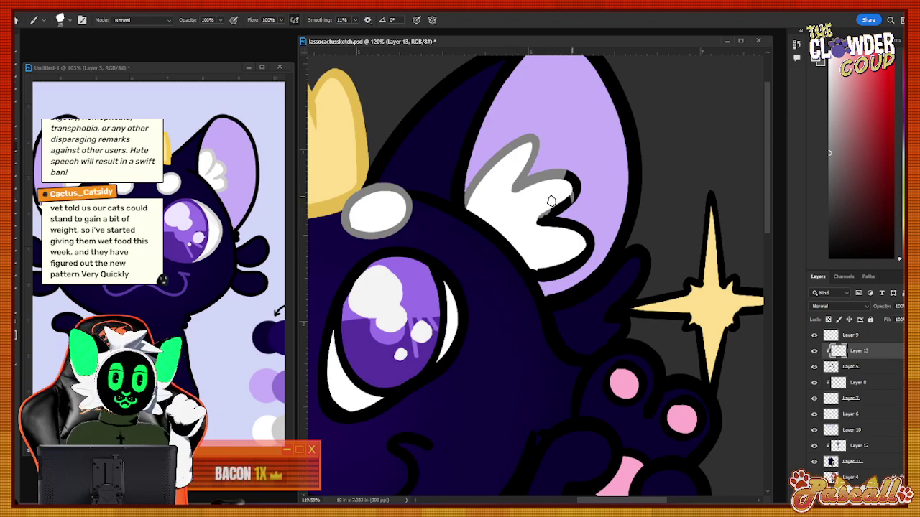
{"action": "mouse_move", "coordinate": [575, 188]}
{"action": "left_mouse_down"}
{"action": "mouse_move", "coordinate": [548, 225]}
{"action": "mouse_move", "coordinate": [589, 239]}
{"action": "mouse_move", "coordinate": [580, 266]}
{"action": "mouse_move", "coordinate": [556, 278]}
{"action": "left_mouse_up"}
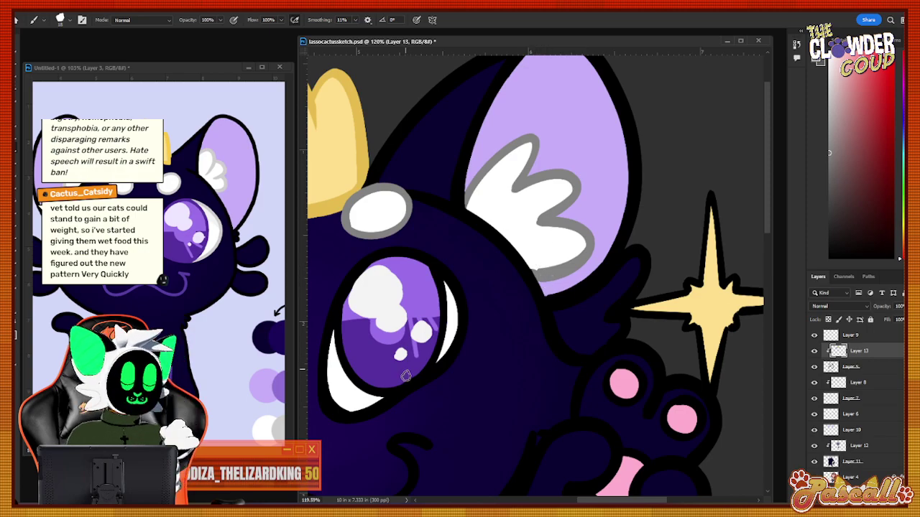
Sample a dark pink and recolour the nose outline with it on Layer 13.
{"action": "key", "text": "z"}
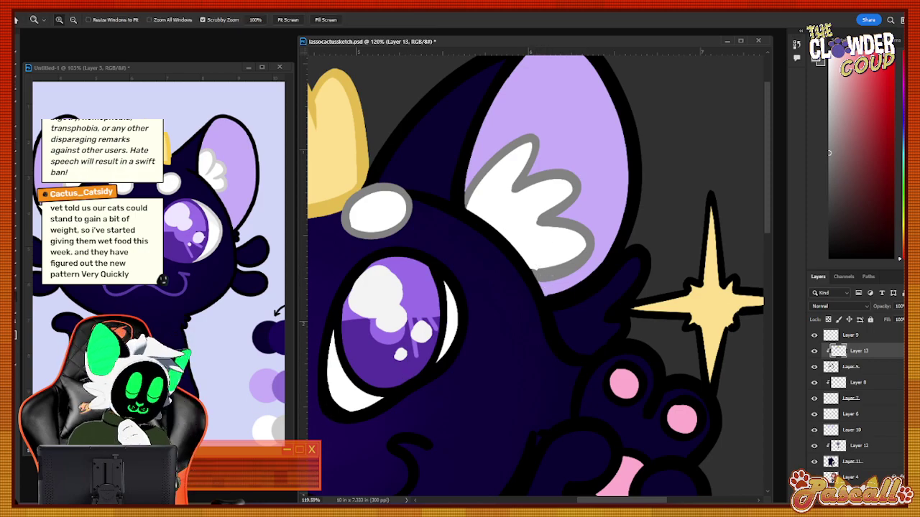
{"action": "left_click_drag", "start_coordinate": [610, 359], "coordinate": [576, 402]}
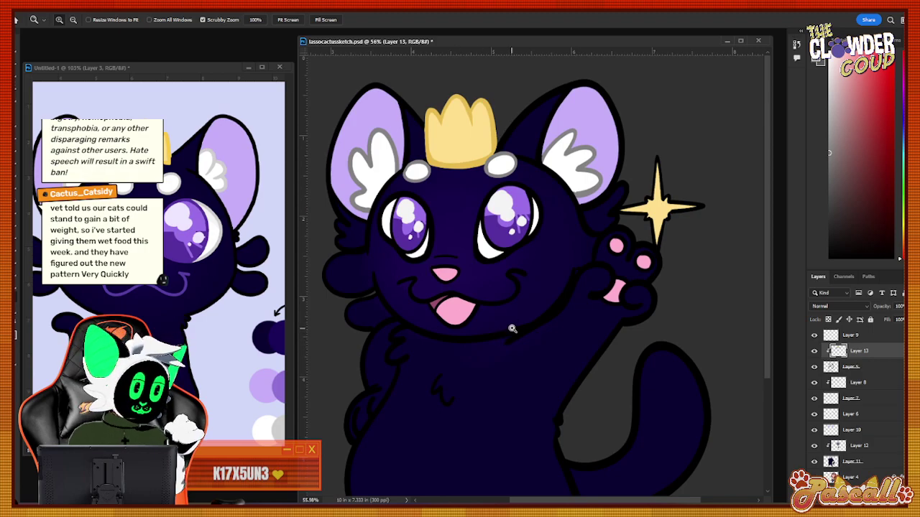
{"action": "left_click", "coordinate": [453, 269]}
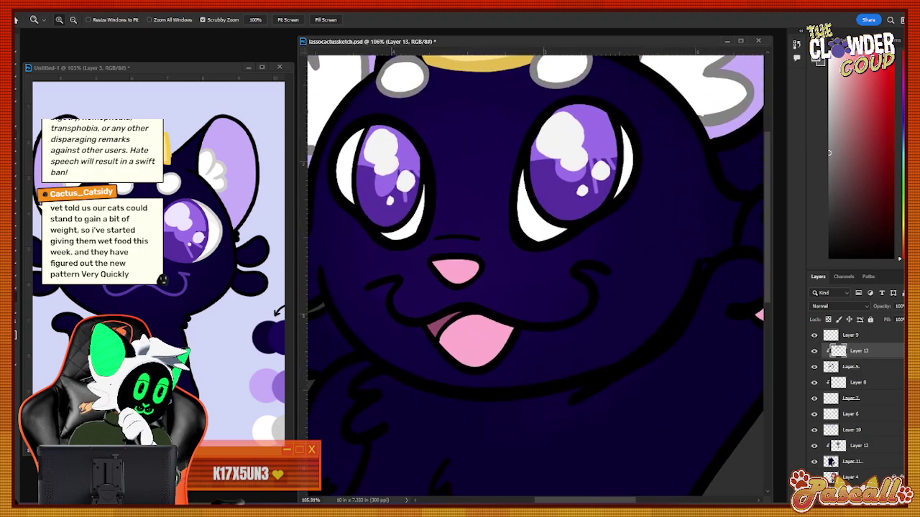
{"action": "key", "text": "i"}
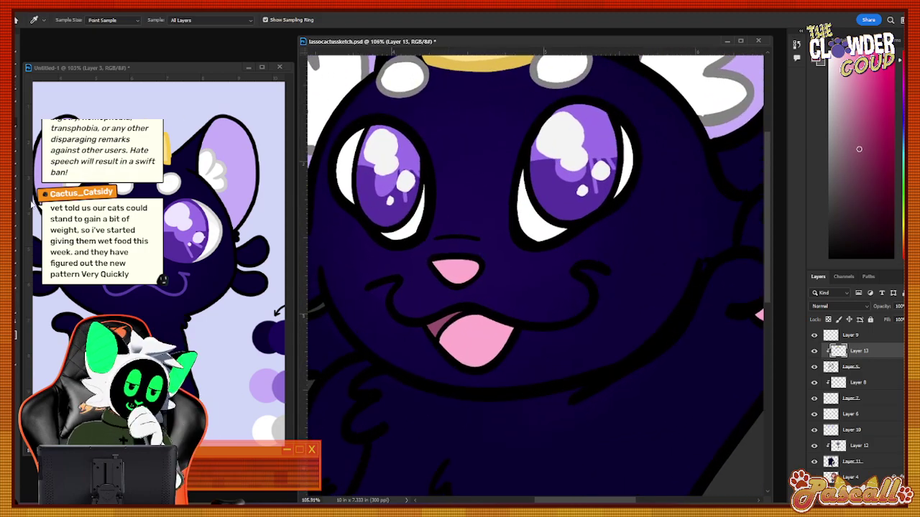
{"action": "key", "text": "b"}
{"action": "mouse_move", "coordinate": [475, 263]}
{"action": "left_mouse_down"}
{"action": "mouse_move", "coordinate": [456, 249]}
{"action": "mouse_move", "coordinate": [430, 265]}
{"action": "mouse_move", "coordinate": [441, 279]}
{"action": "mouse_move", "coordinate": [495, 277]}
{"action": "left_mouse_up"}
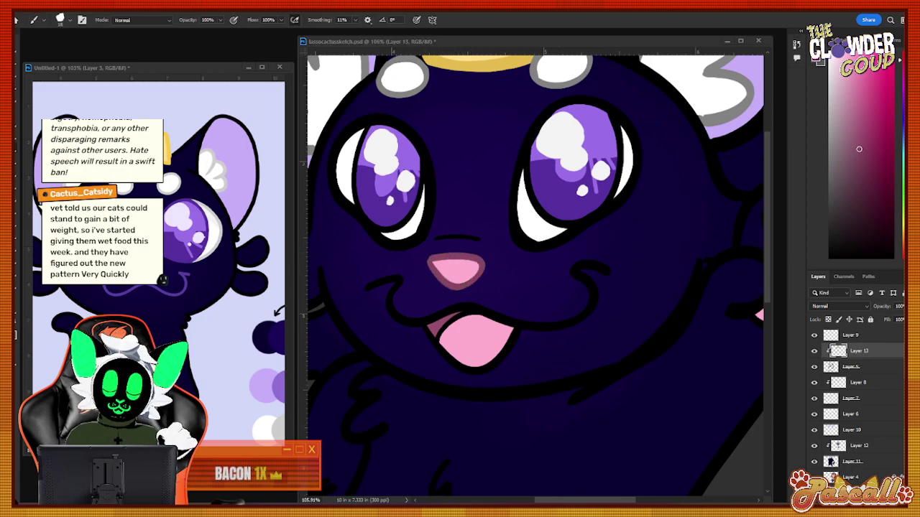
Recolour the outlines around the raised paw's two toe pads and main pad with the same dark pink.
{"action": "left_click_drag", "start_coordinate": [568, 495], "coordinate": [615, 347]}
{"action": "mouse_move", "coordinate": [505, 217]}
{"action": "left_mouse_down"}
{"action": "mouse_move", "coordinate": [509, 230]}
{"action": "mouse_move", "coordinate": [534, 217]}
{"action": "left_mouse_up"}
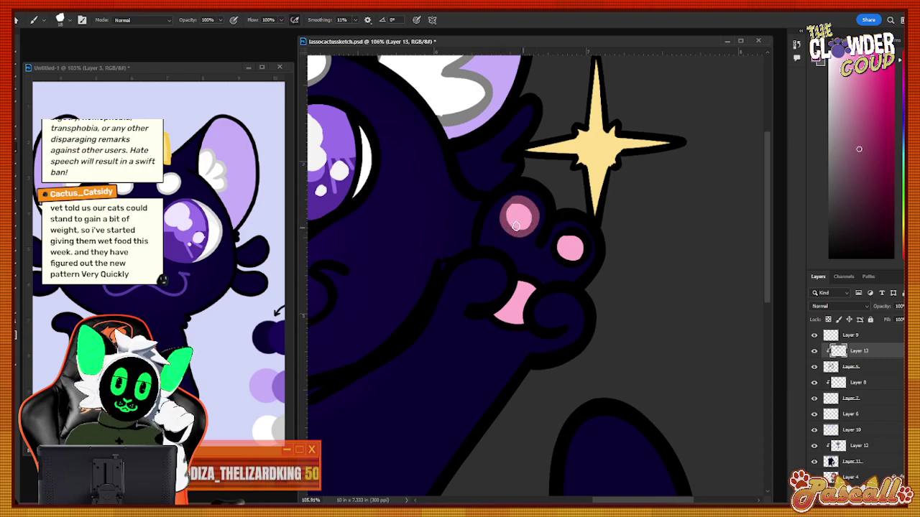
{"action": "mouse_move", "coordinate": [575, 230]}
{"action": "left_mouse_down"}
{"action": "mouse_move", "coordinate": [559, 254]}
{"action": "mouse_move", "coordinate": [581, 260]}
{"action": "left_mouse_up"}
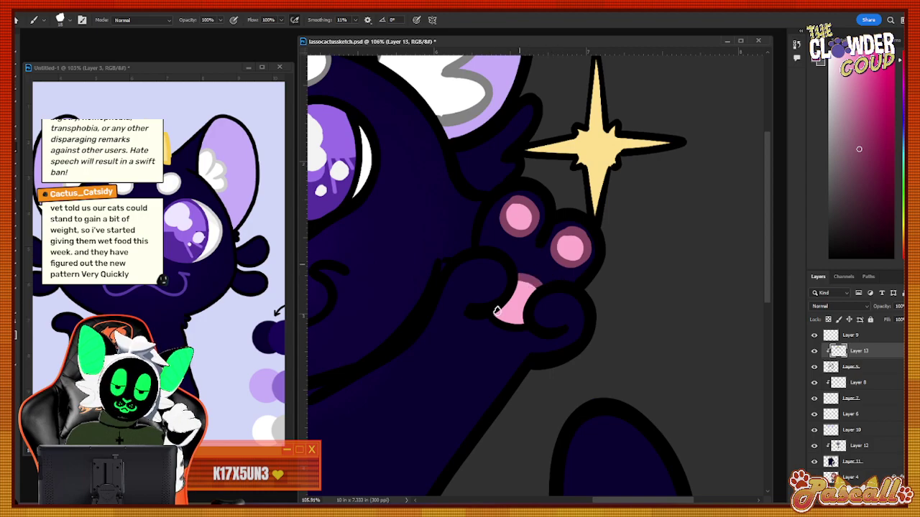
{"action": "left_click_drag", "start_coordinate": [497, 314], "coordinate": [495, 322]}
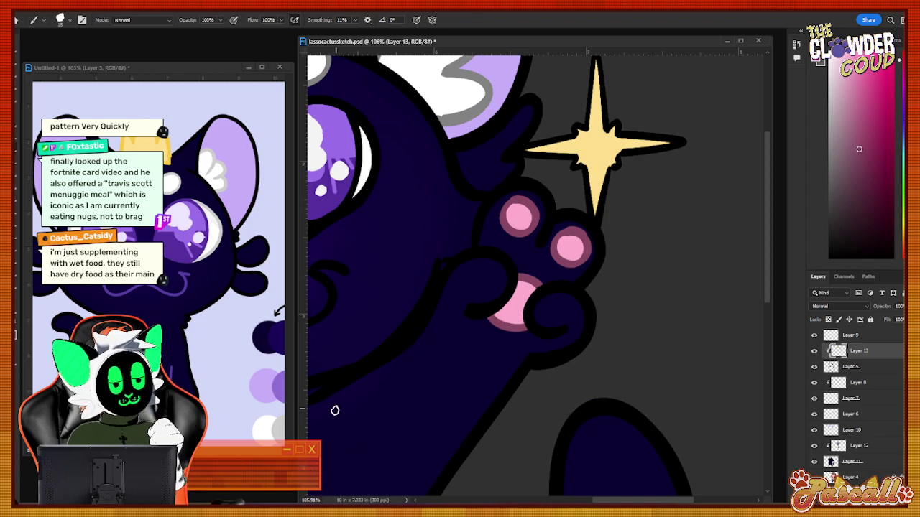
{"action": "left_click", "coordinate": [15, 134]}
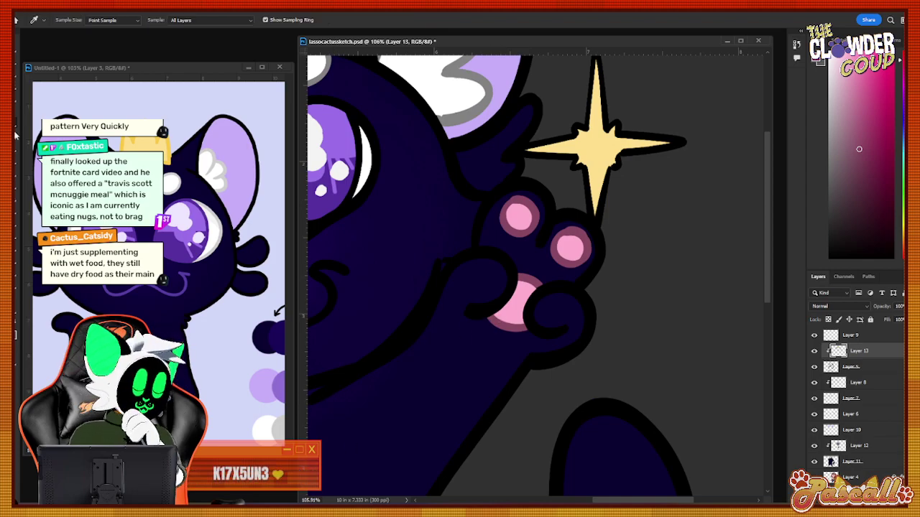
{"action": "left_click", "coordinate": [17, 290]}
{"action": "left_click_drag", "start_coordinate": [458, 229], "coordinate": [426, 262]}
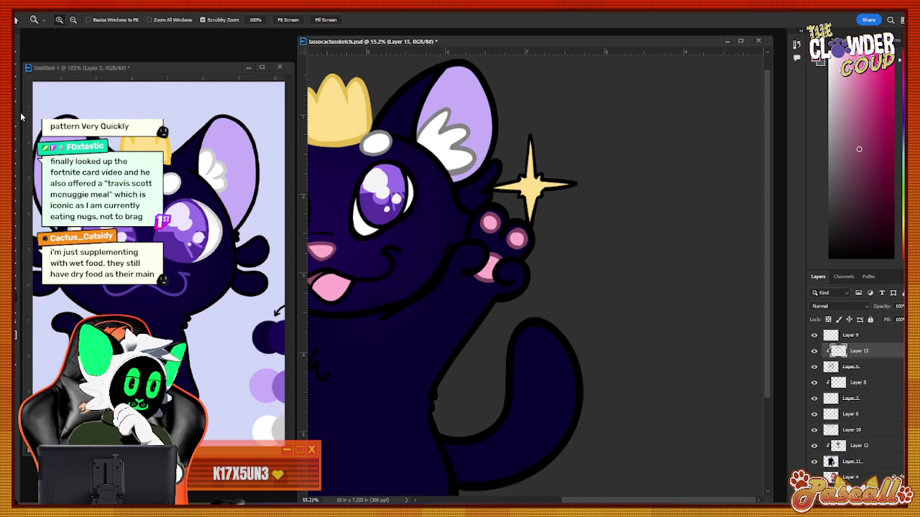
Sample the dark gold and recolour the sparkle star's black outline with it on Layer 13.
{"action": "key", "text": "i"}
{"action": "left_click", "coordinate": [559, 185]}
{"action": "key", "text": "z"}
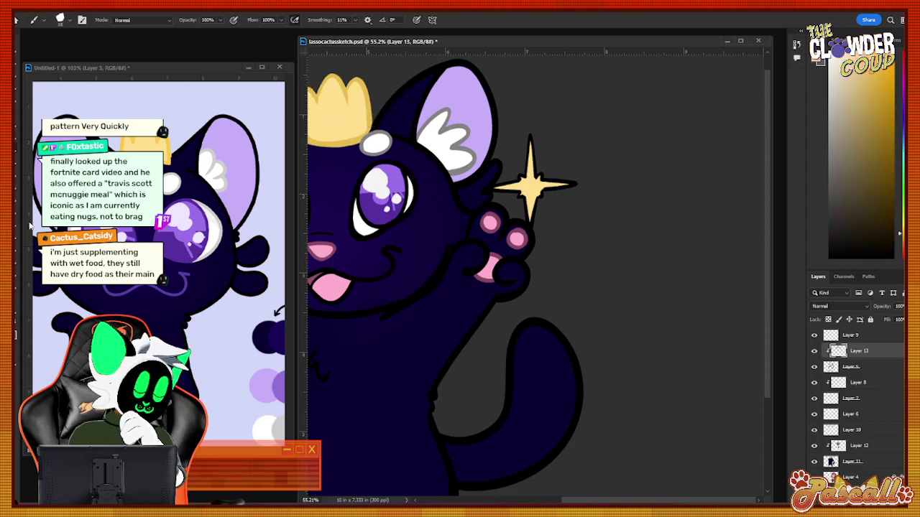
{"action": "double_click", "coordinate": [560, 186]}
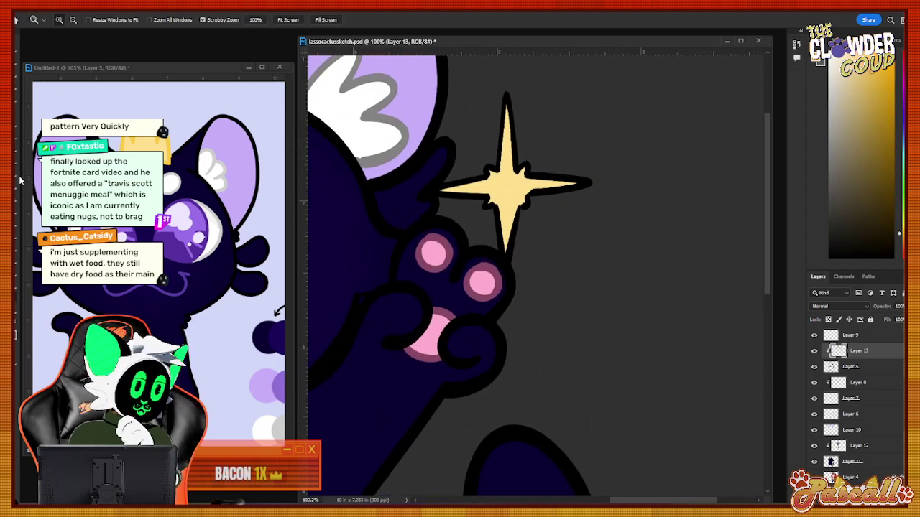
{"action": "key", "text": "b"}
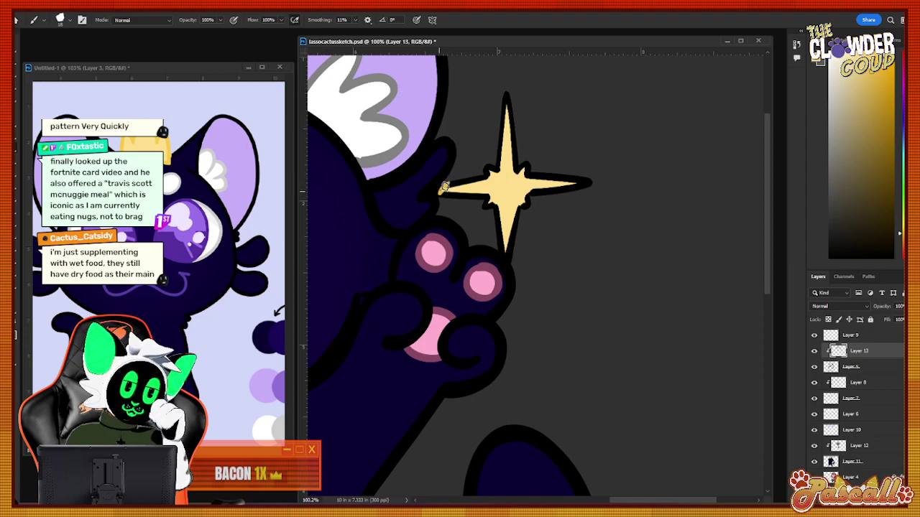
{"action": "mouse_move", "coordinate": [445, 196]}
{"action": "left_mouse_down"}
{"action": "mouse_move", "coordinate": [465, 166]}
{"action": "mouse_move", "coordinate": [467, 201]}
{"action": "mouse_move", "coordinate": [487, 157]}
{"action": "mouse_move", "coordinate": [476, 213]}
{"action": "mouse_move", "coordinate": [479, 170]}
{"action": "left_mouse_up"}
{"action": "mouse_move", "coordinate": [493, 82]}
{"action": "left_mouse_down"}
{"action": "mouse_move", "coordinate": [492, 180]}
{"action": "mouse_move", "coordinate": [511, 94]}
{"action": "mouse_move", "coordinate": [514, 174]}
{"action": "mouse_move", "coordinate": [524, 146]}
{"action": "mouse_move", "coordinate": [532, 201]}
{"action": "mouse_move", "coordinate": [539, 171]}
{"action": "left_mouse_up"}
{"action": "mouse_move", "coordinate": [595, 155]}
{"action": "left_mouse_down"}
{"action": "mouse_move", "coordinate": [558, 192]}
{"action": "mouse_move", "coordinate": [604, 184]}
{"action": "left_mouse_up"}
{"action": "mouse_move", "coordinate": [501, 175]}
{"action": "left_mouse_down"}
{"action": "mouse_move", "coordinate": [538, 205]}
{"action": "mouse_move", "coordinate": [552, 196]}
{"action": "mouse_move", "coordinate": [498, 204]}
{"action": "mouse_move", "coordinate": [484, 218]}
{"action": "mouse_move", "coordinate": [545, 177]}
{"action": "mouse_move", "coordinate": [508, 221]}
{"action": "mouse_move", "coordinate": [493, 224]}
{"action": "mouse_move", "coordinate": [524, 253]}
{"action": "mouse_move", "coordinate": [523, 262]}
{"action": "mouse_move", "coordinate": [498, 246]}
{"action": "mouse_move", "coordinate": [522, 263]}
{"action": "left_mouse_up"}
{"action": "key", "text": "i"}
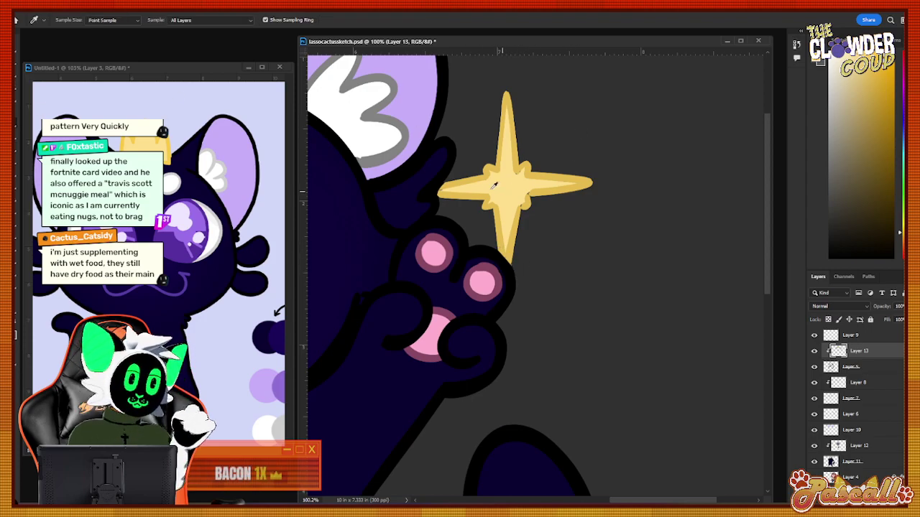
{"action": "key", "text": "b"}
Toggle Layer 7, Layer 6 and Layer 10 off and on to check their contents, and select Layer 10.
{"action": "left_click", "coordinate": [832, 400]}
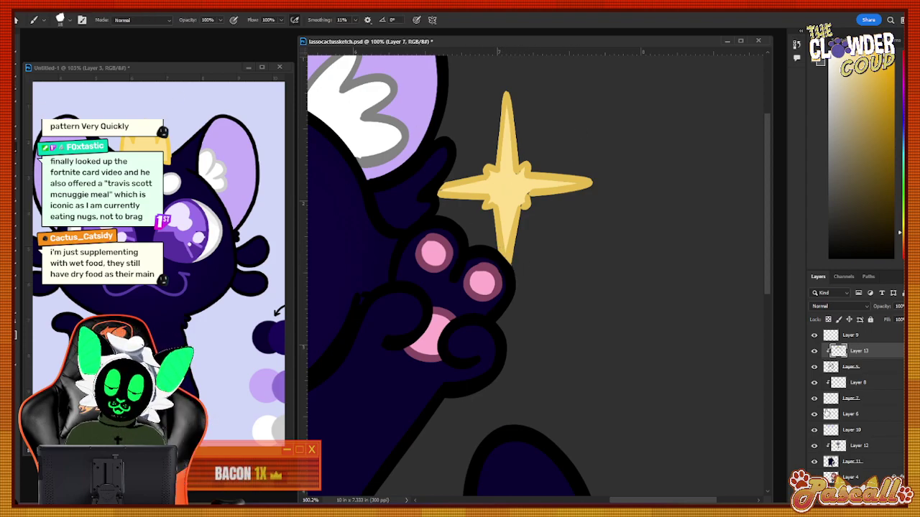
{"action": "left_click", "coordinate": [814, 399]}
{"action": "left_click", "coordinate": [814, 400]}
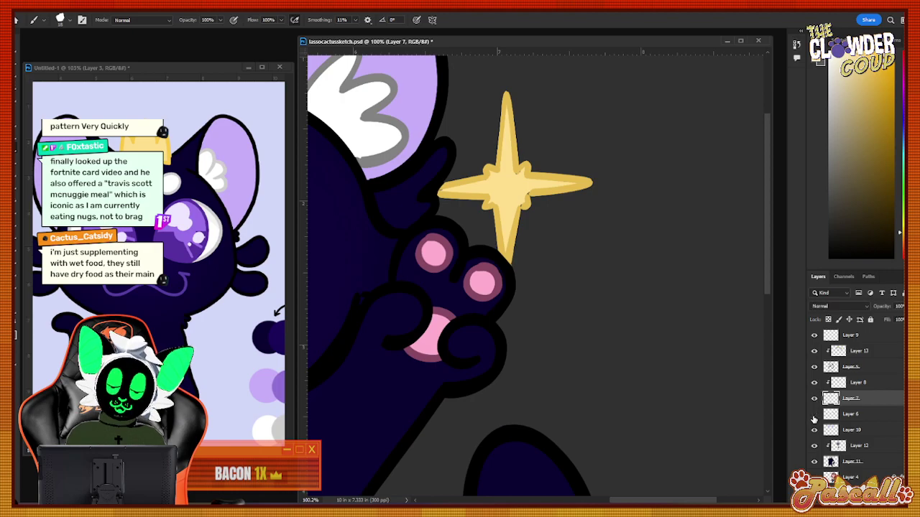
{"action": "left_click", "coordinate": [814, 416]}
{"action": "left_click", "coordinate": [814, 415]}
{"action": "left_click", "coordinate": [814, 431]}
{"action": "left_click", "coordinate": [814, 432]}
{"action": "left_click", "coordinate": [829, 431]}
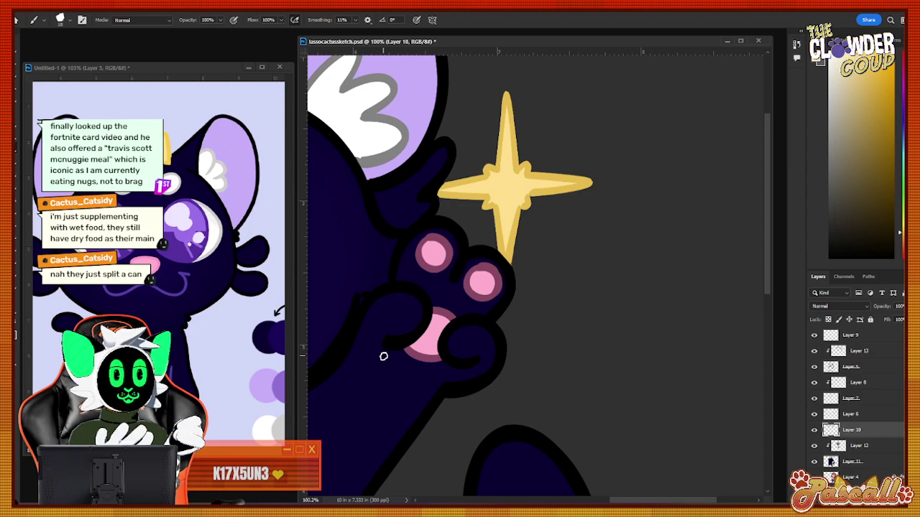
Examine the whole recoloured character against the reference.
{"action": "left_click", "coordinate": [16, 306]}
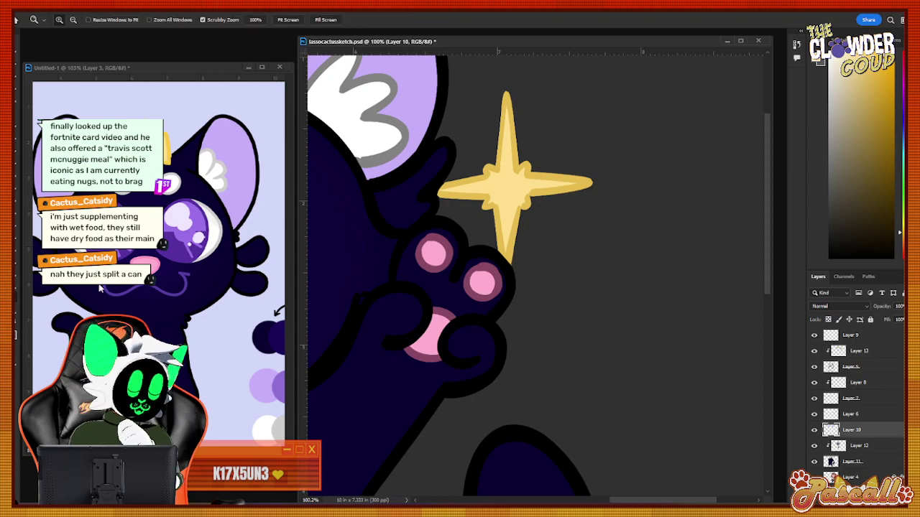
{"action": "left_click_drag", "start_coordinate": [500, 287], "coordinate": [431, 396]}
{"action": "left_click_drag", "start_coordinate": [513, 351], "coordinate": [585, 296]}
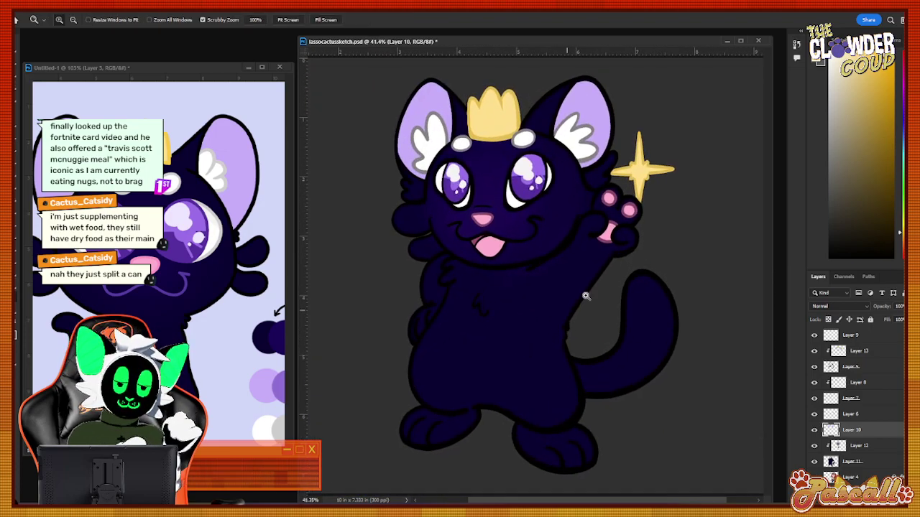
{"action": "left_click_drag", "start_coordinate": [647, 280], "coordinate": [619, 327]}
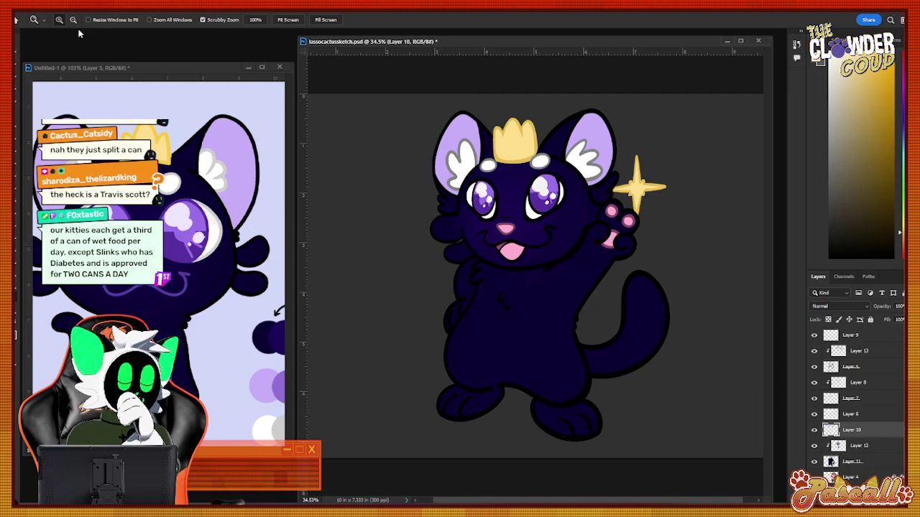
{"action": "left_click", "coordinate": [27, 9]}
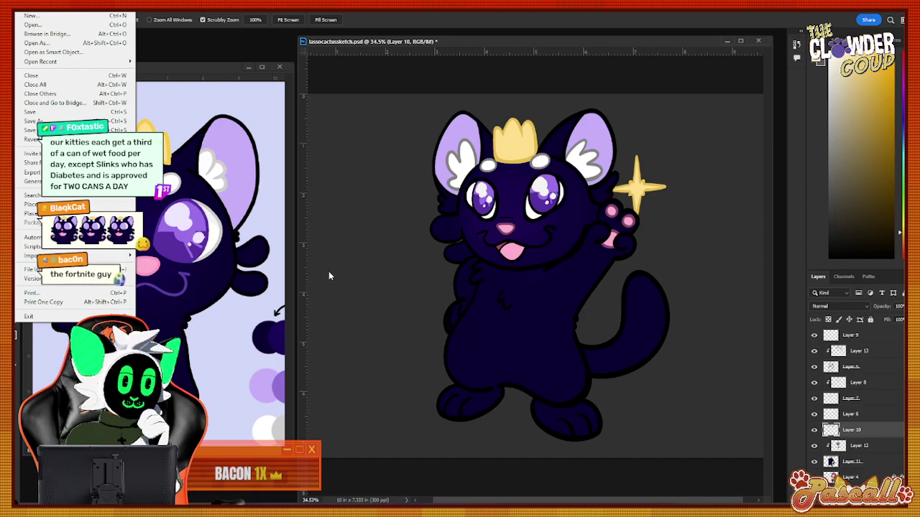
{"action": "left_click", "coordinate": [370, 165]}
{"action": "left_click_drag", "start_coordinate": [572, 256], "coordinate": [572, 287]}
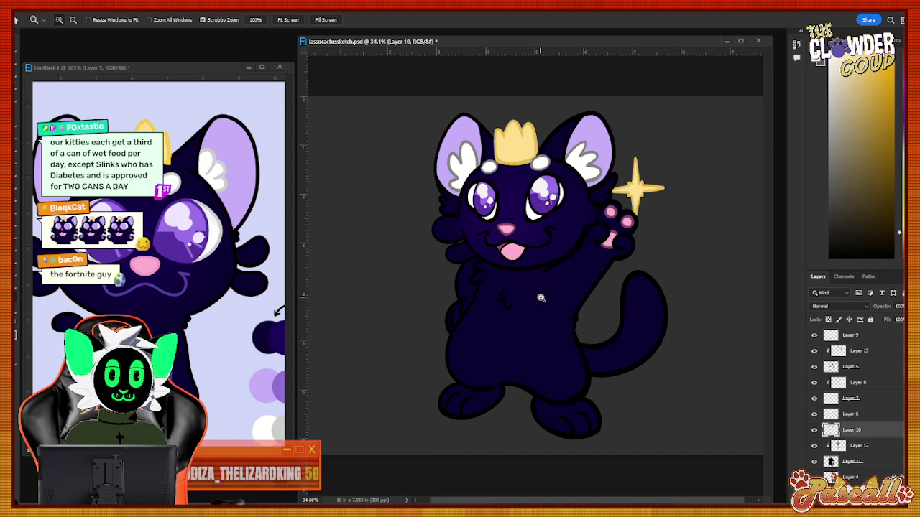
{"action": "left_click_drag", "start_coordinate": [567, 244], "coordinate": [660, 370]}
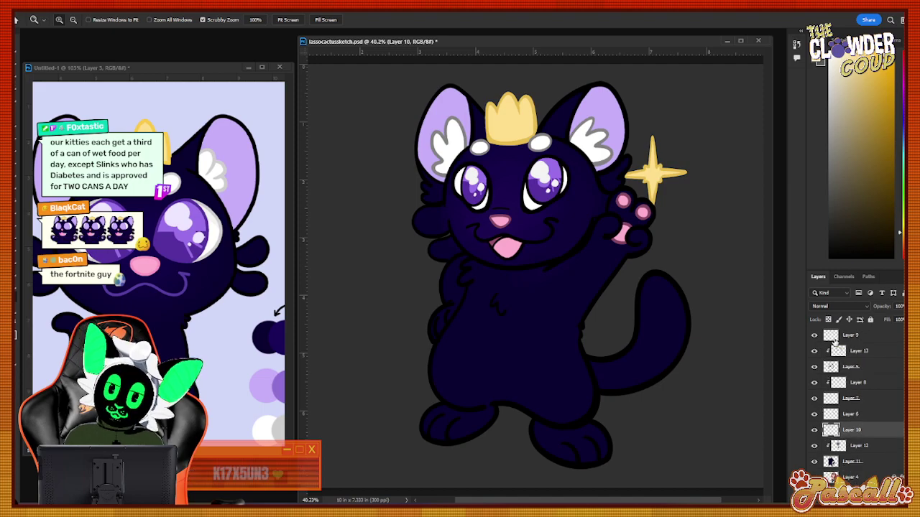
Try merging all character layers from Layer 9 down to Layer 11, and undo the merge.
{"action": "left_click", "coordinate": [834, 340]}
{"action": "left_click", "coordinate": [814, 336]}
{"action": "left_click", "coordinate": [813, 336]}
{"action": "scroll", "coordinate": [869, 404], "scroll_direction": "down", "scroll_amount": 1}
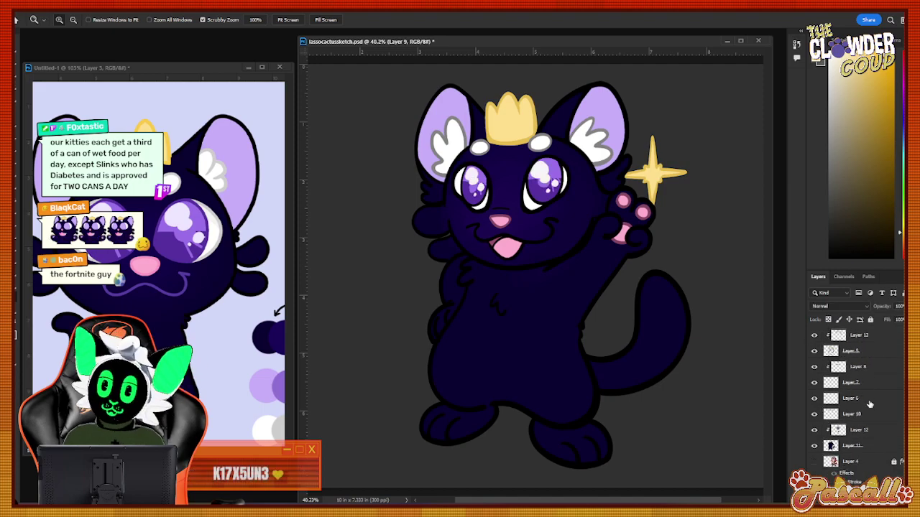
{"action": "scroll", "coordinate": [869, 405], "scroll_direction": "down", "scroll_amount": 2}
{"action": "left_click", "coordinate": [869, 425], "text": "shift"}
{"action": "right_click", "coordinate": [869, 425]}
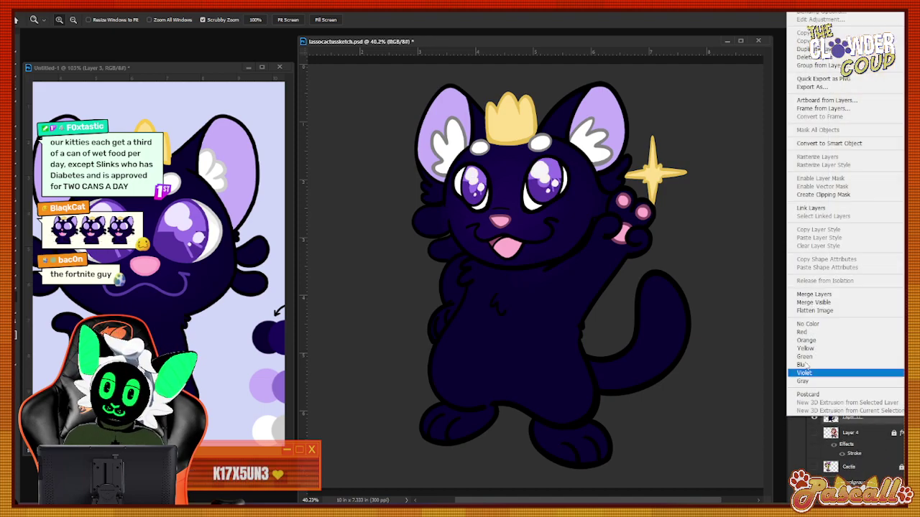
{"action": "left_click", "coordinate": [805, 294]}
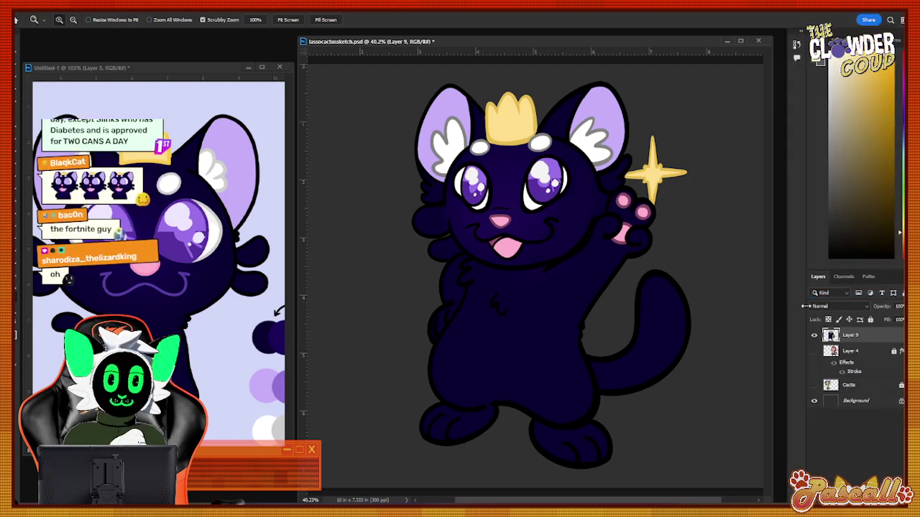
{"action": "key", "text": "ctrl+z"}
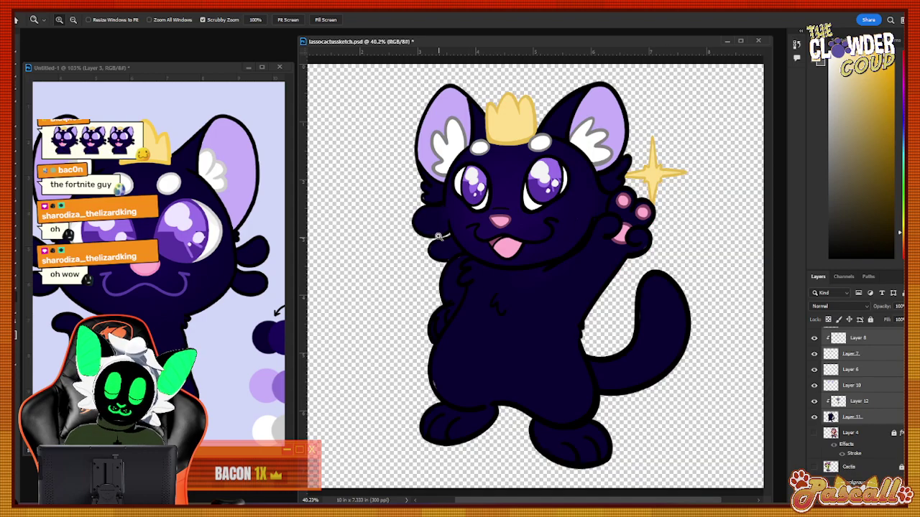
With the background hidden, sample the navy fur colour and touch up small unpainted gaps along the body and tail outlines on Layer 11.
{"action": "left_click_drag", "start_coordinate": [439, 236], "coordinate": [493, 229]}
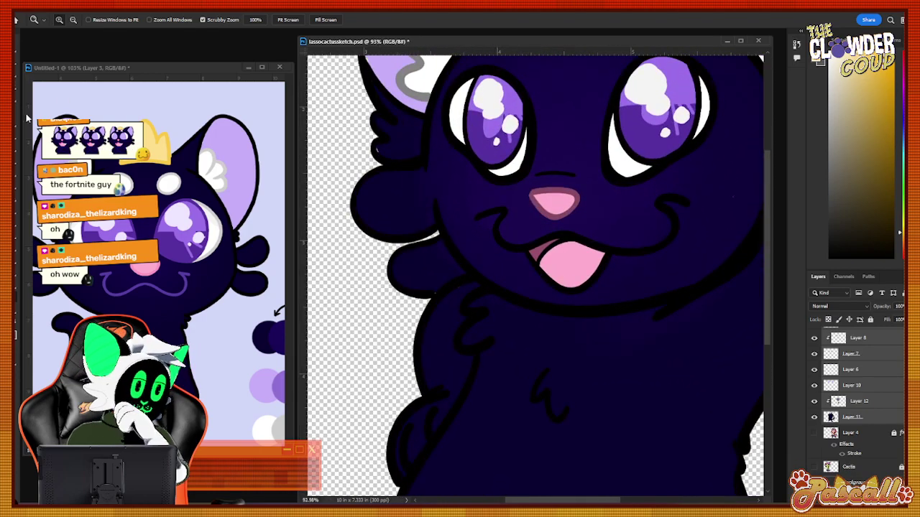
{"action": "key", "text": "b"}
{"action": "left_click", "coordinate": [388, 198], "text": "alt"}
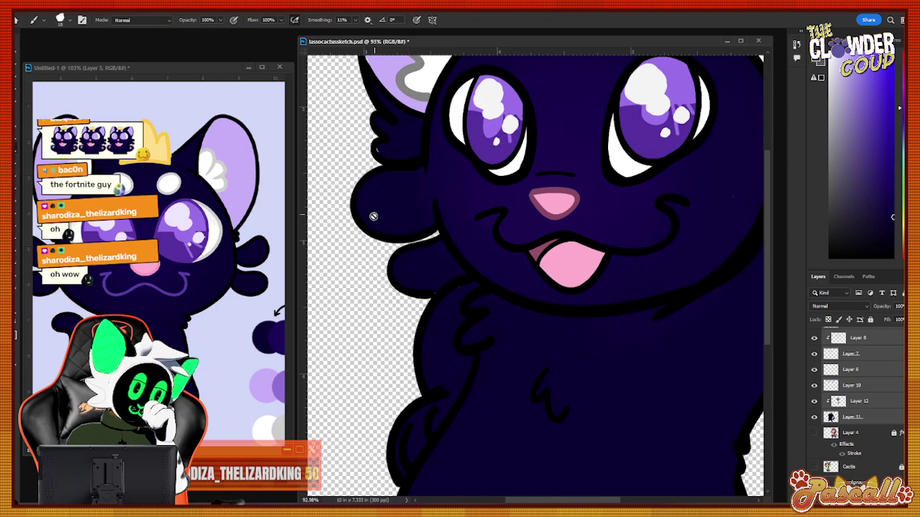
{"action": "left_click", "coordinate": [851, 417]}
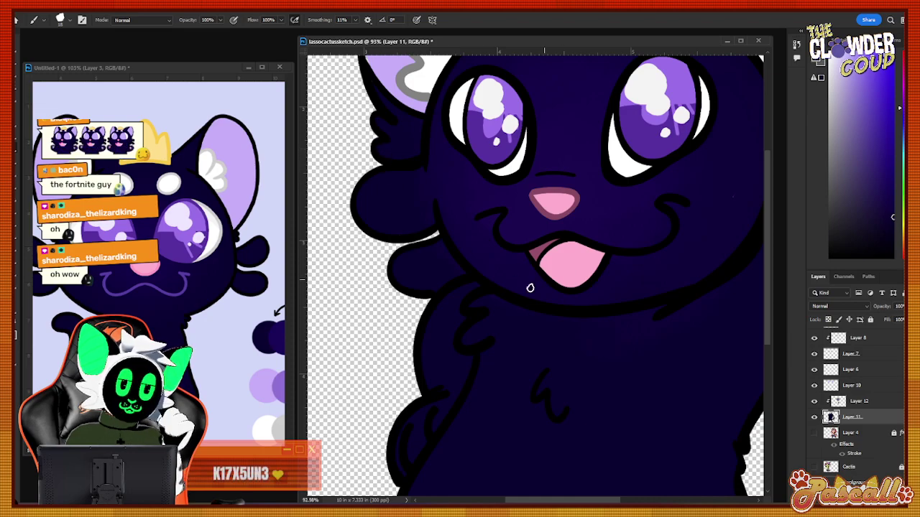
{"action": "scroll", "coordinate": [752, 245], "scroll_direction": "up", "scroll_amount": 2}
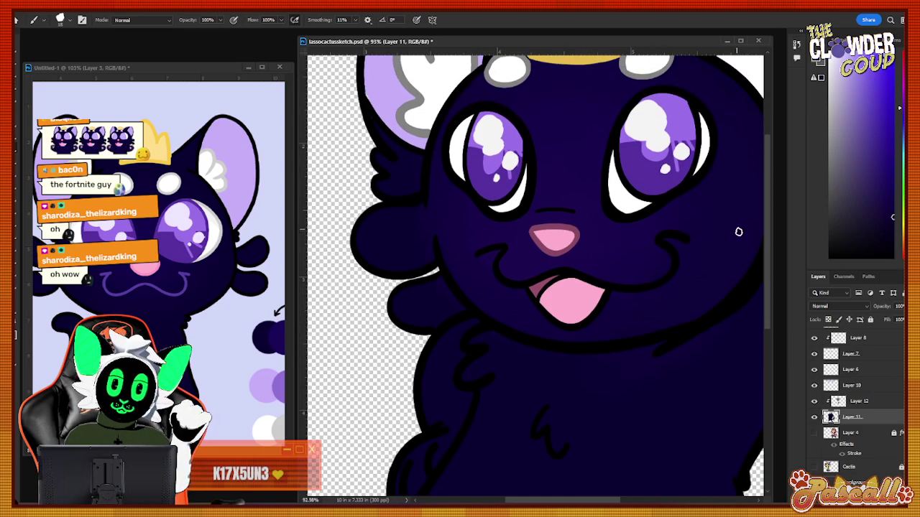
{"action": "left_click_drag", "start_coordinate": [765, 251], "coordinate": [766, 369]}
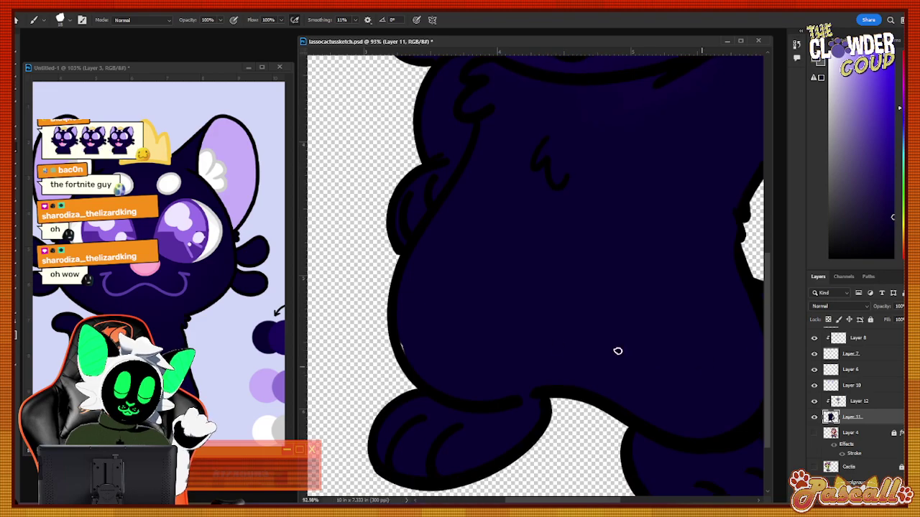
{"action": "scroll", "coordinate": [610, 492], "scroll_direction": "right", "scroll_amount": 3}
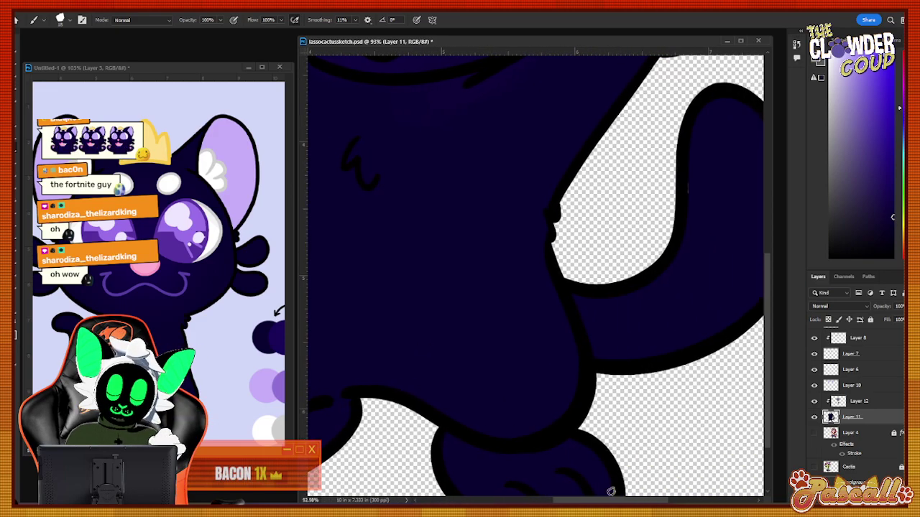
{"action": "scroll", "coordinate": [768, 335], "scroll_direction": "down", "scroll_amount": 4}
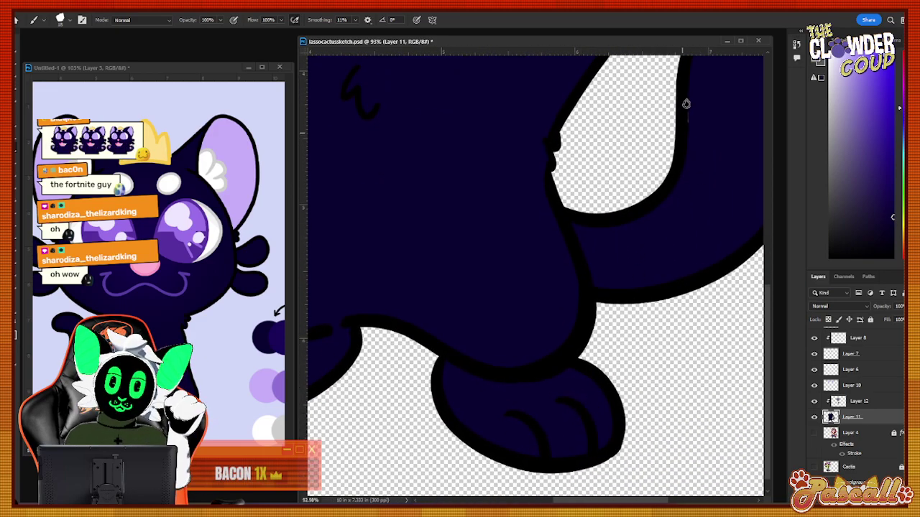
Check the edges of the feet, tail, raised paw and head against the transparent background for unfilled gaps.
{"action": "left_click_drag", "start_coordinate": [765, 312], "coordinate": [765, 254]}
{"action": "left_click_drag", "start_coordinate": [604, 500], "coordinate": [585, 482]}
{"action": "left_click_drag", "start_coordinate": [765, 275], "coordinate": [776, 153]}
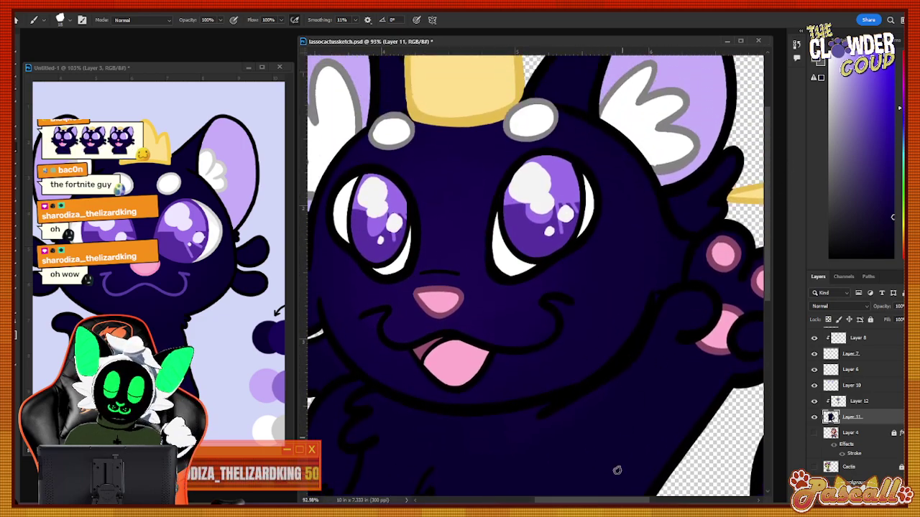
{"action": "left_click_drag", "start_coordinate": [622, 501], "coordinate": [666, 503]}
{"action": "scroll", "coordinate": [689, 306], "scroll_direction": "left", "scroll_amount": 3}
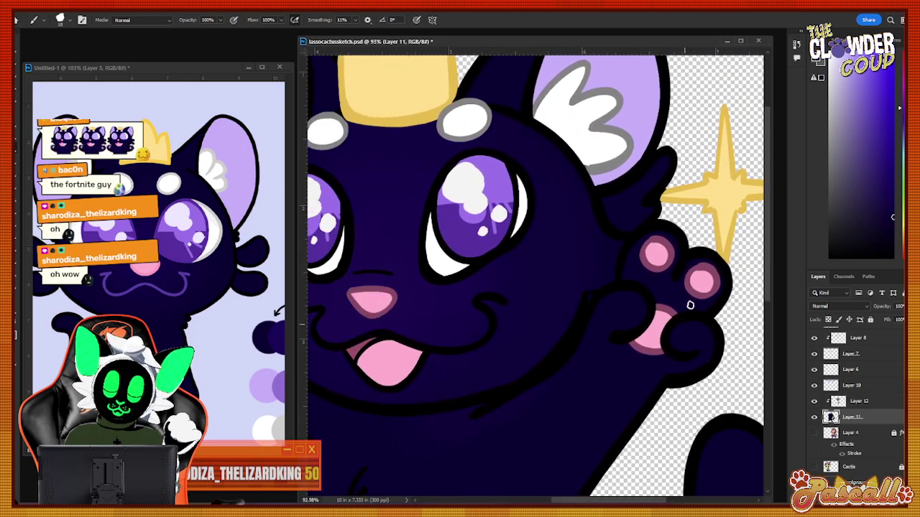
{"action": "scroll", "coordinate": [647, 316], "scroll_direction": "up", "scroll_amount": 2}
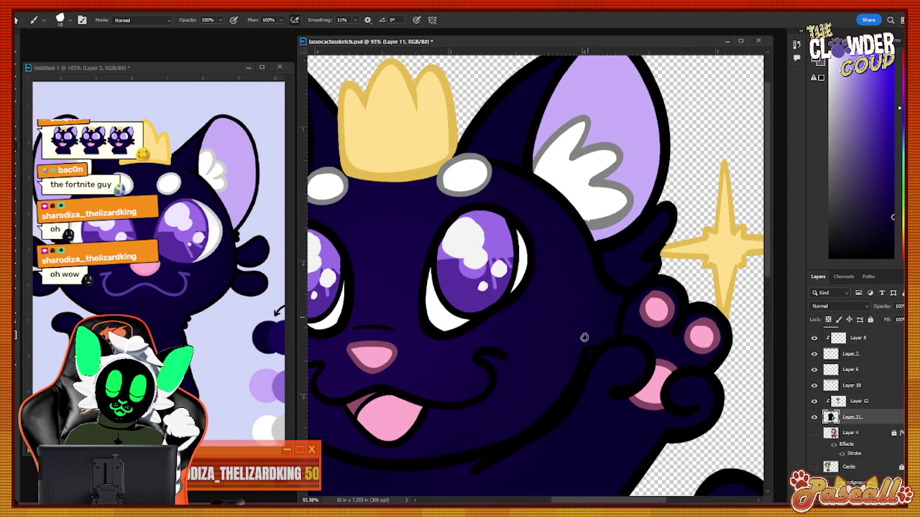
{"action": "mouse_move", "coordinate": [767, 262]}
{"action": "left_mouse_down"}
{"action": "mouse_move", "coordinate": [771, 245]}
{"action": "mouse_move", "coordinate": [769, 266]}
{"action": "left_mouse_up"}
{"action": "scroll", "coordinate": [541, 480], "scroll_direction": "left", "scroll_amount": 4}
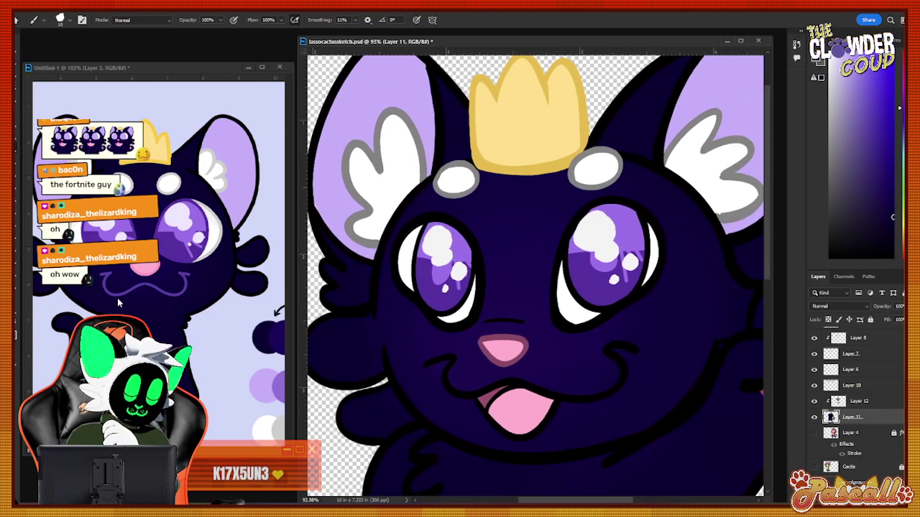
Sample the inner-ear lavender, touch up the ear edges with it on Layer 11, and show the background again.
{"action": "key", "text": "i"}
{"action": "left_click", "coordinate": [360, 118]}
{"action": "left_click", "coordinate": [17, 175]}
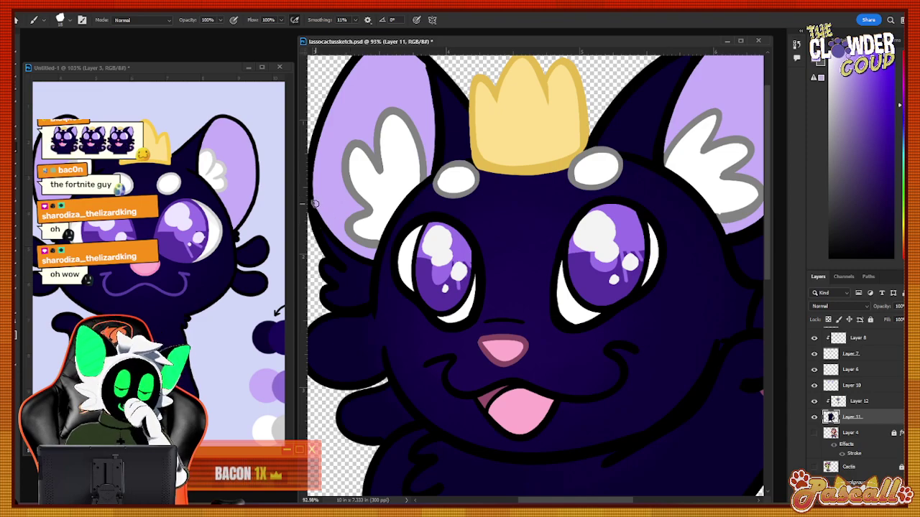
{"action": "scroll", "coordinate": [764, 232], "scroll_direction": "up", "scroll_amount": 2}
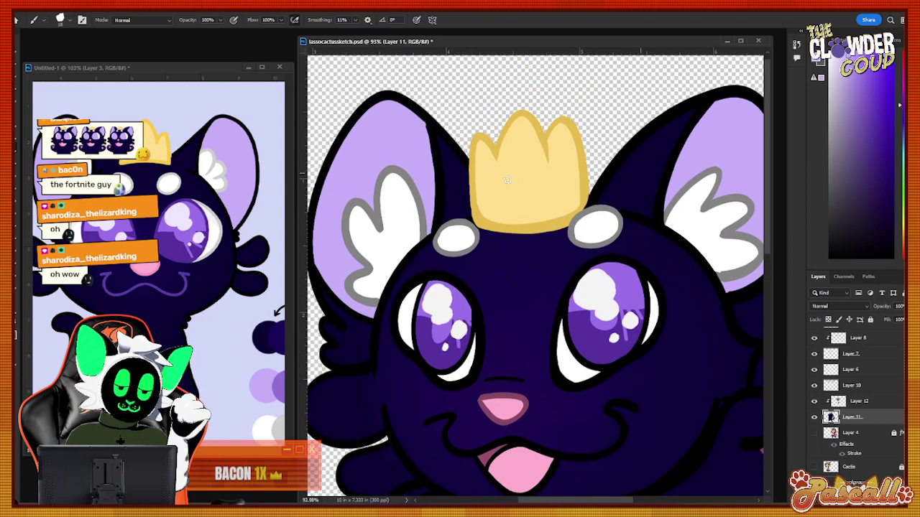
{"action": "scroll", "coordinate": [597, 261], "scroll_direction": "right", "scroll_amount": 4}
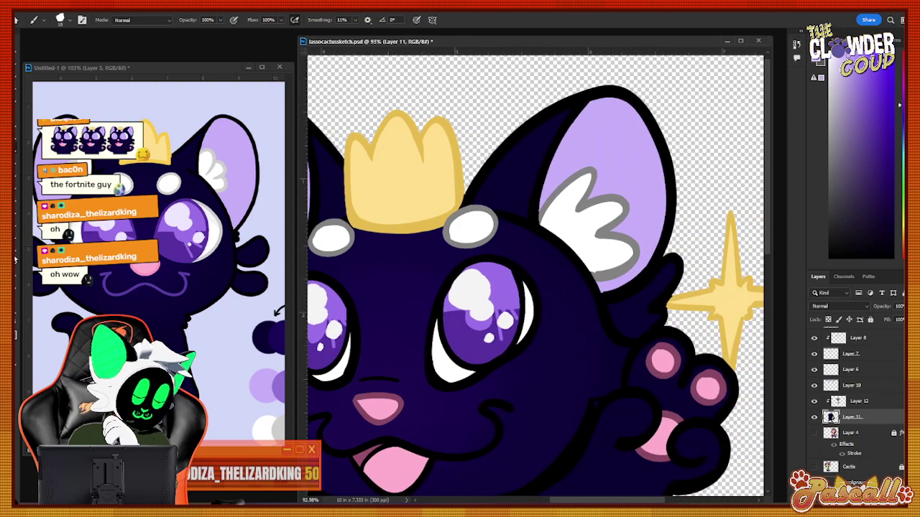
{"action": "key", "text": "z"}
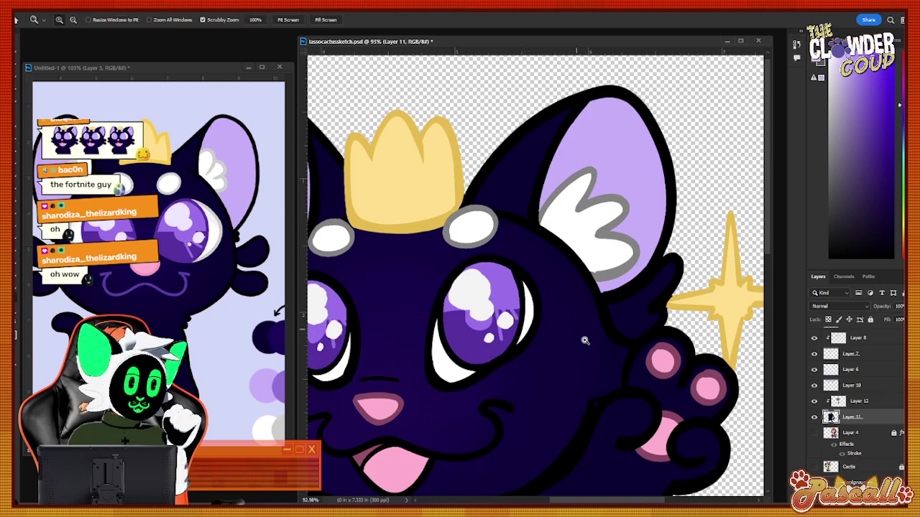
{"action": "left_click_drag", "start_coordinate": [585, 341], "coordinate": [589, 359]}
{"action": "left_click", "coordinate": [814, 484]}
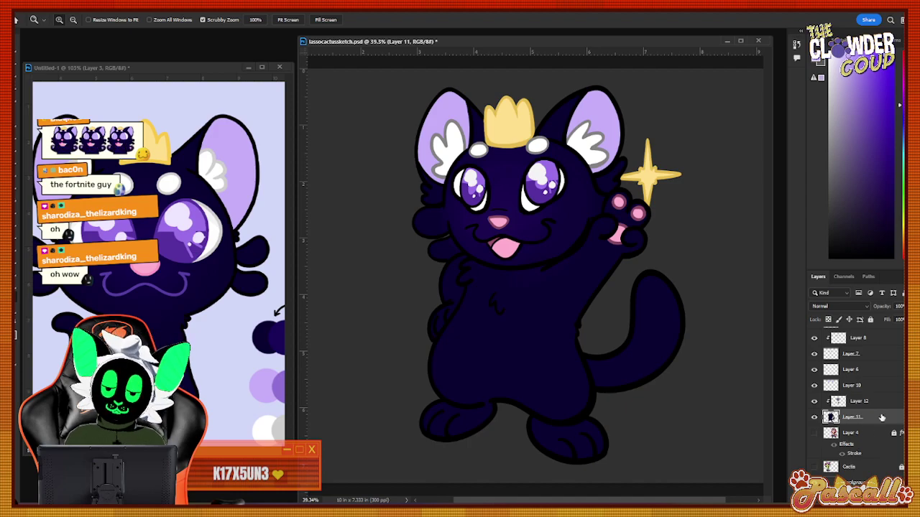
Merge all of the character's layers from Layer 9 down to Layer 11 into one layer.
{"action": "scroll", "coordinate": [852, 383], "scroll_direction": "up", "scroll_amount": 3}
{"action": "left_click", "coordinate": [876, 355]}
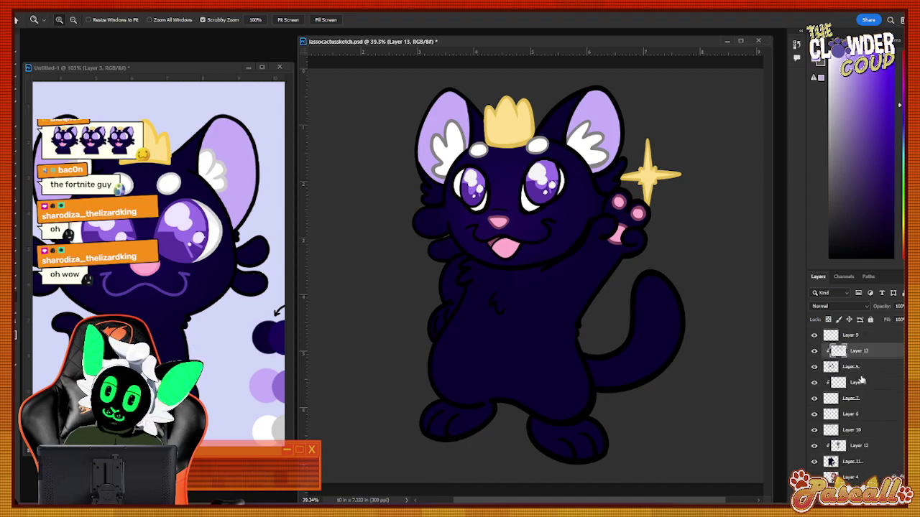
{"action": "left_click", "coordinate": [865, 336]}
{"action": "scroll", "coordinate": [866, 345], "scroll_direction": "down", "scroll_amount": 2}
{"action": "left_click", "coordinate": [886, 432], "text": "shift"}
{"action": "right_click", "coordinate": [886, 431]}
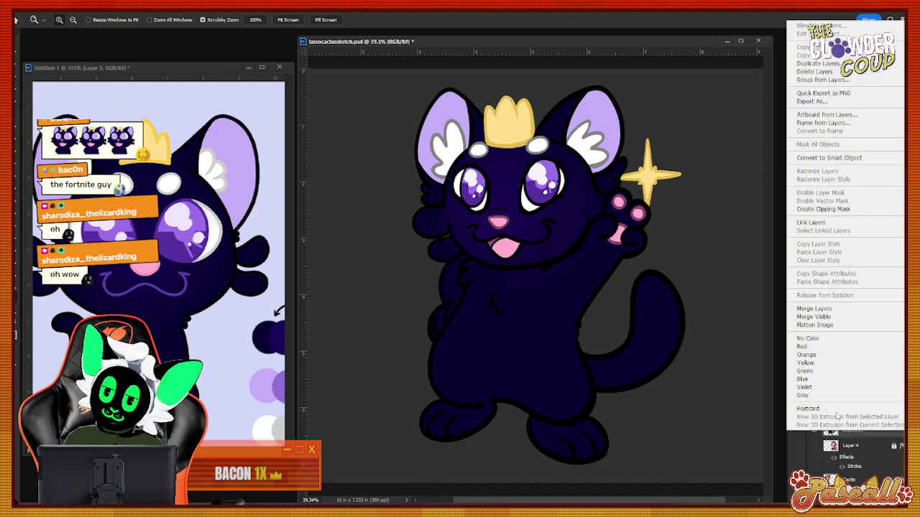
{"action": "left_click", "coordinate": [814, 308]}
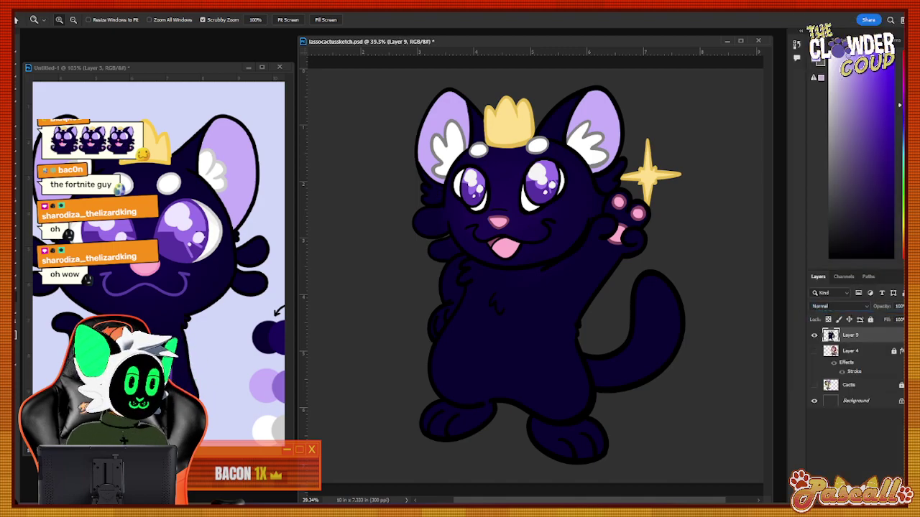
Outline the merged cat layer with a 6 px outside stroke in the crown's gold (e6bc4f) and rasterize the layer style.
{"action": "left_click", "coordinate": [70, 10]}
{"action": "mouse_move", "coordinate": [93, 89]}
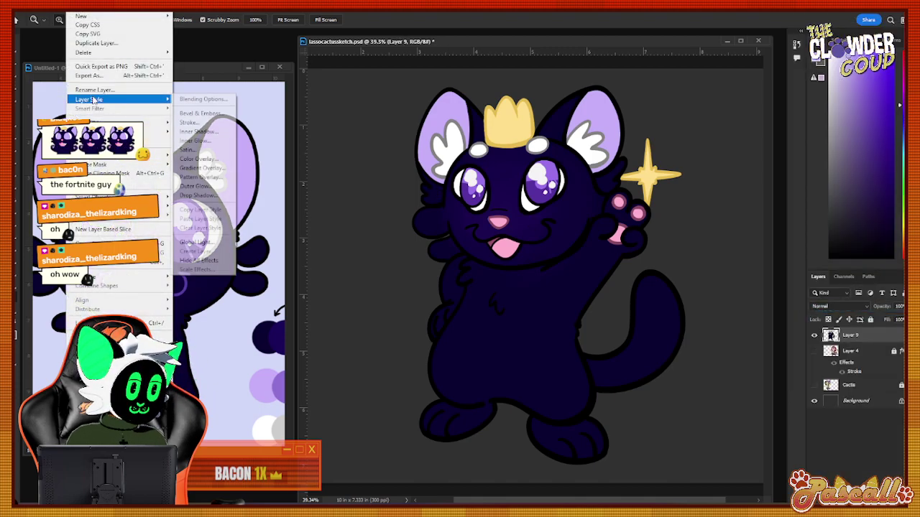
{"action": "left_click", "coordinate": [201, 123]}
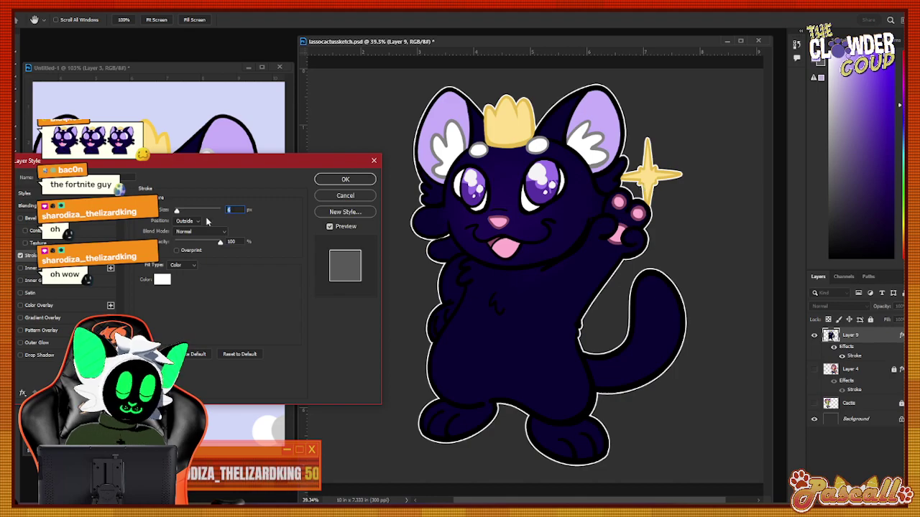
{"action": "left_click", "coordinate": [162, 279]}
{"action": "left_click", "coordinate": [508, 142]}
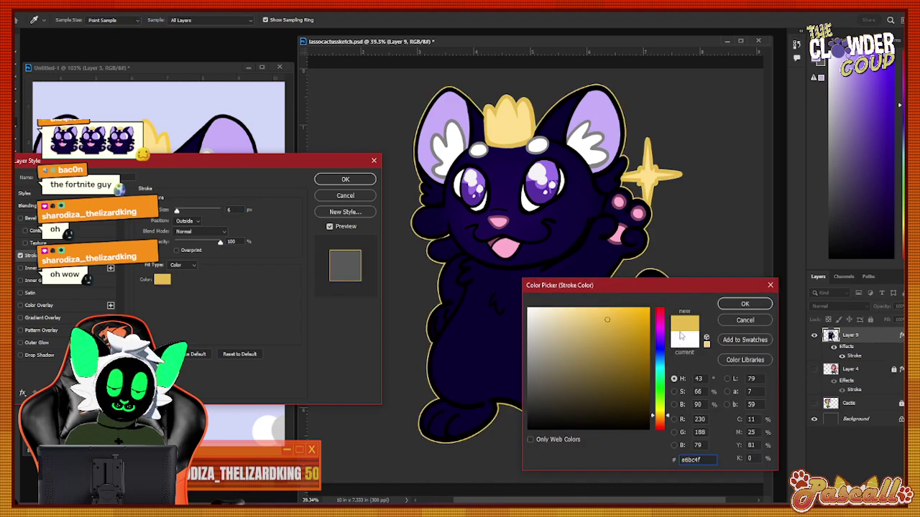
{"action": "left_click", "coordinate": [740, 305]}
{"action": "left_click", "coordinate": [344, 179]}
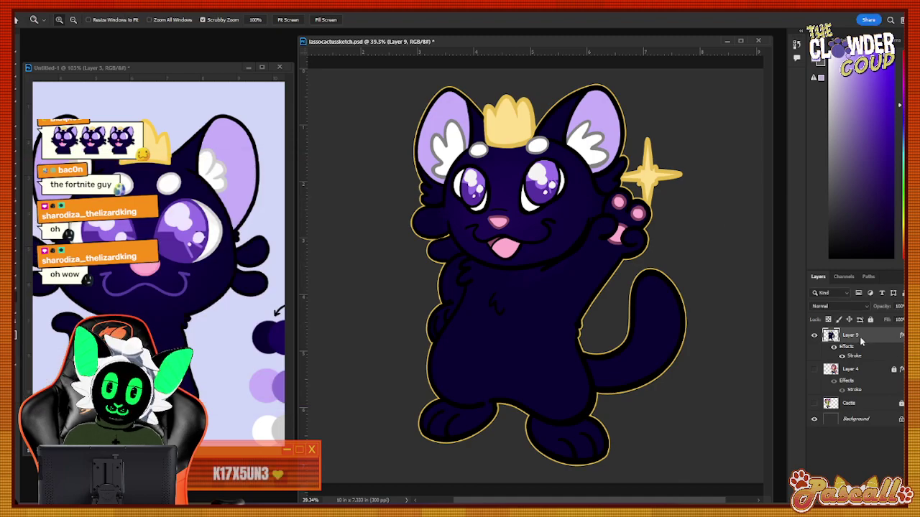
{"action": "right_click", "coordinate": [860, 336]}
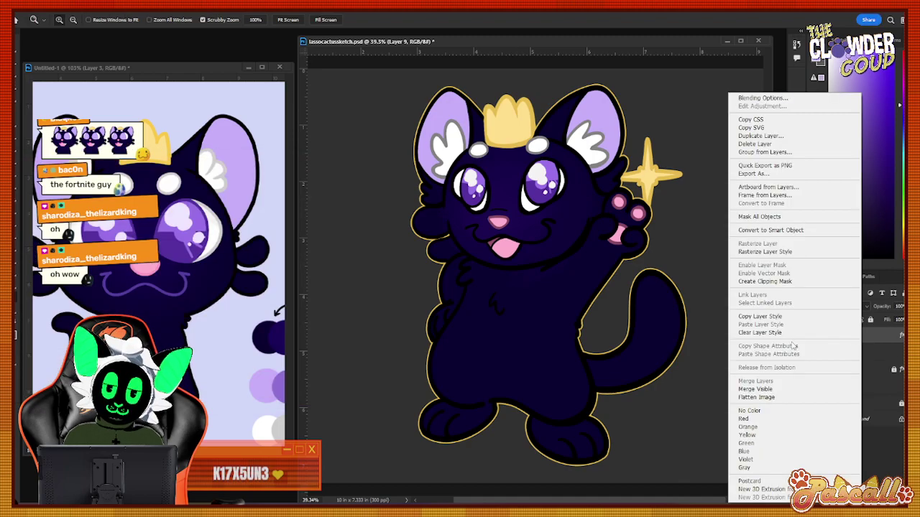
{"action": "left_click", "coordinate": [762, 252]}
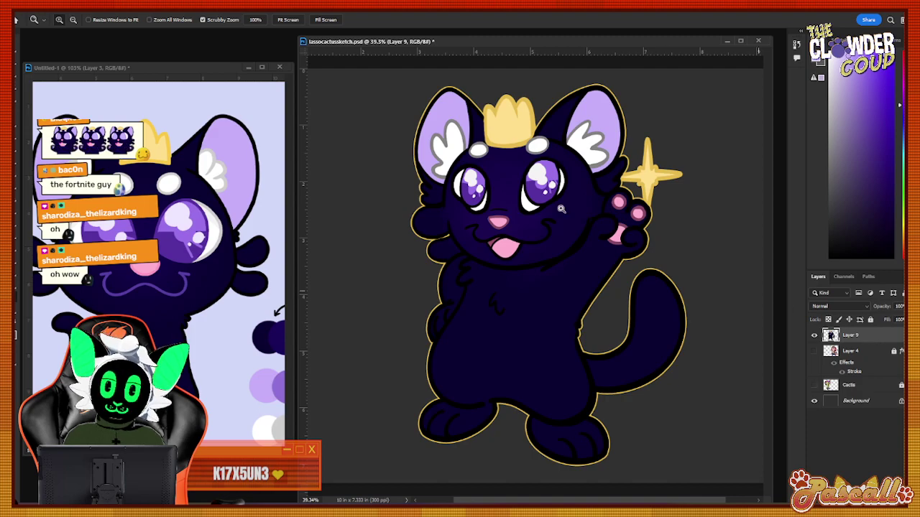
Add a second 6 px outside stroke in white (ffffff) around the gold-outlined cat on Layer 9.
{"action": "left_click", "coordinate": [76, 10]}
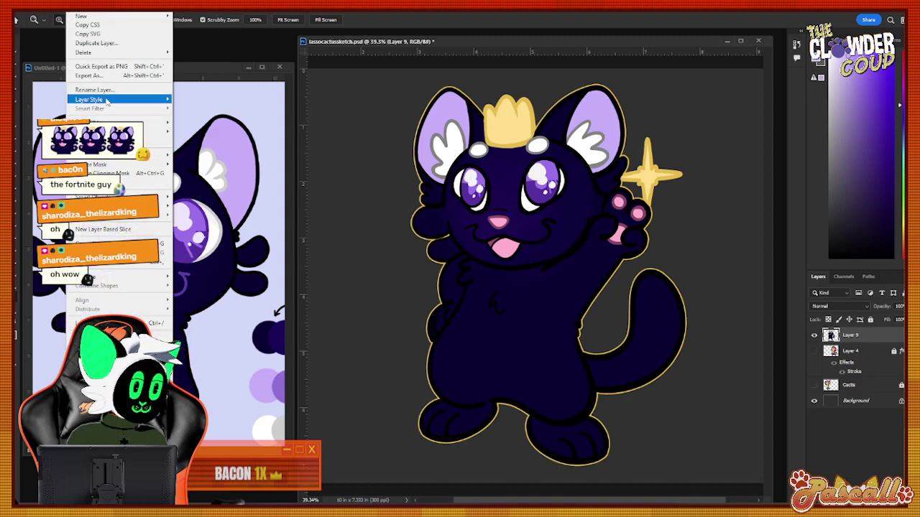
{"action": "mouse_move", "coordinate": [107, 99]}
{"action": "left_click", "coordinate": [200, 123]}
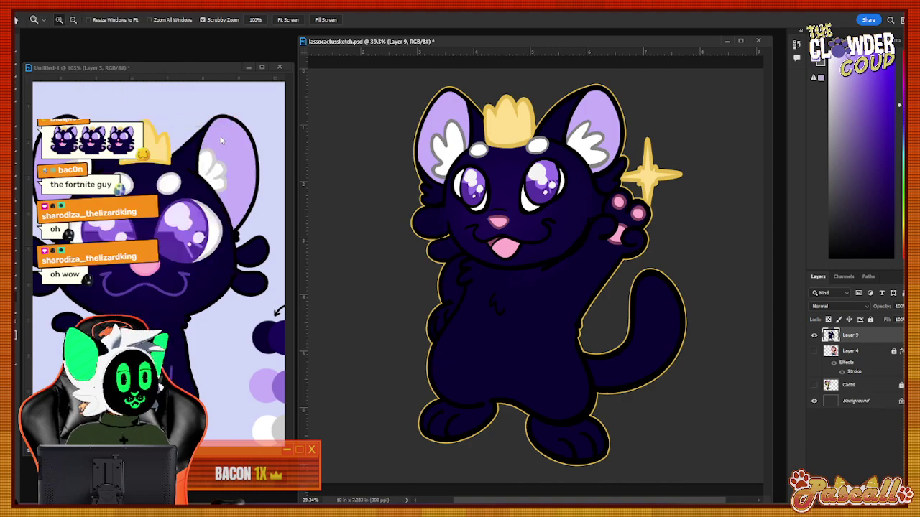
{"action": "left_click", "coordinate": [161, 279]}
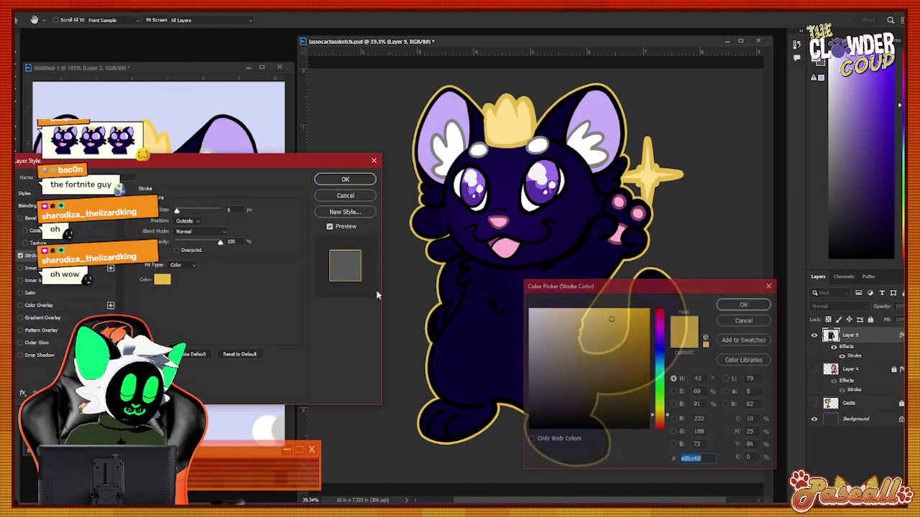
{"action": "type", "text": "ffffff"}
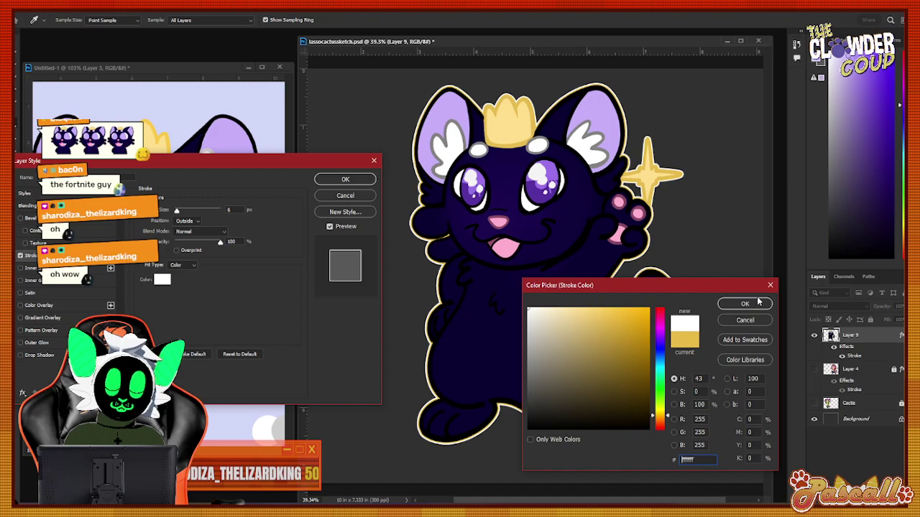
{"action": "left_click", "coordinate": [745, 303]}
{"action": "left_click", "coordinate": [333, 181]}
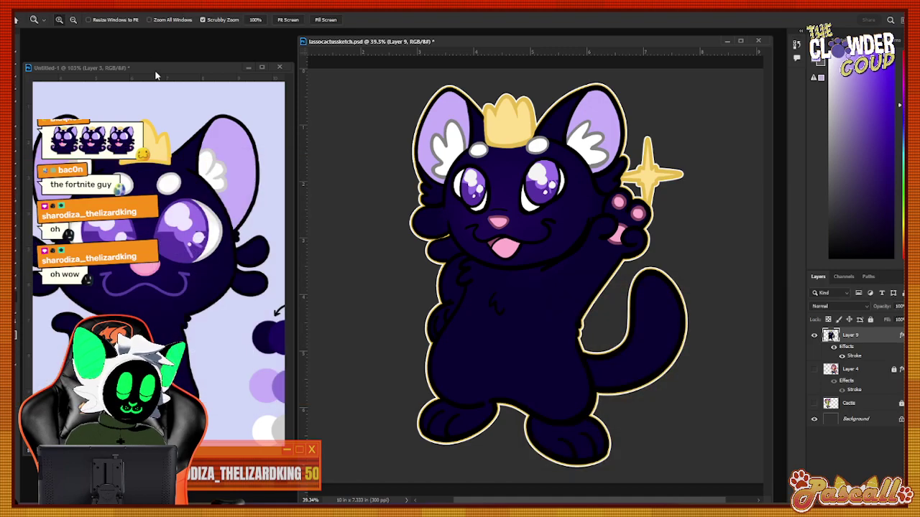
Lock Layer 9 completely.
{"action": "key", "text": "alt+f"}
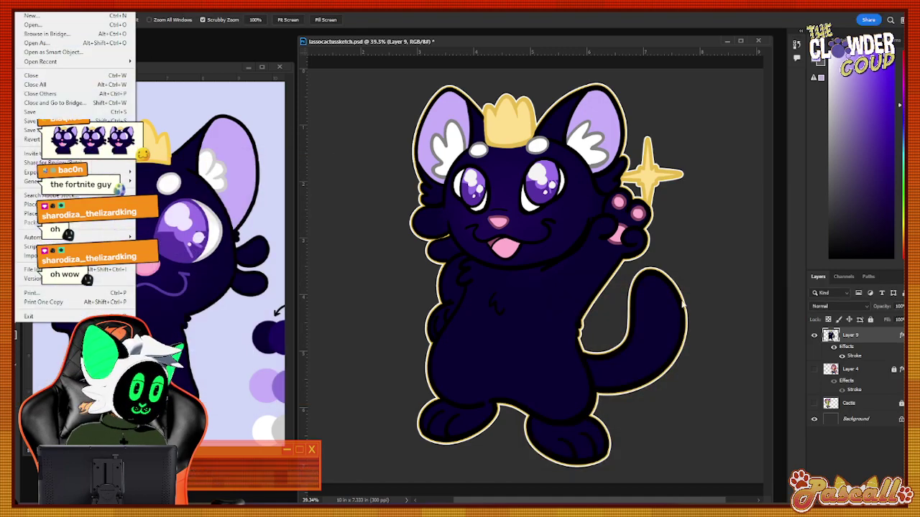
{"action": "left_click", "coordinate": [858, 336]}
{"action": "left_click", "coordinate": [870, 319]}
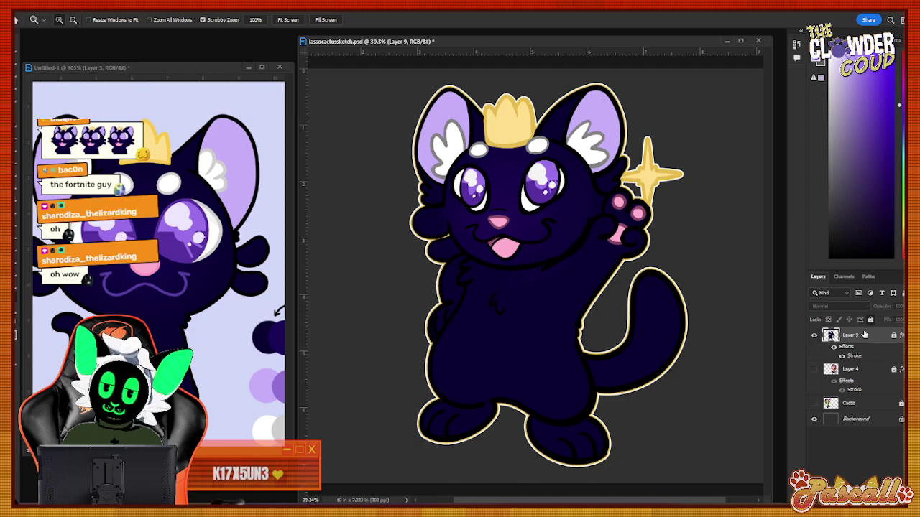
Hide the background, export the cat as a transparent PNG under a new name in the Pictures folder, and show the background again.
{"action": "left_click", "coordinate": [814, 419]}
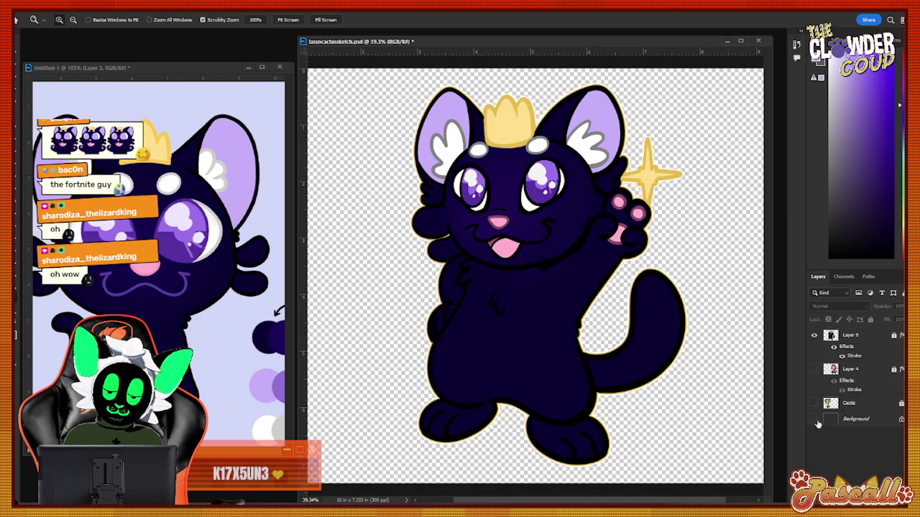
{"action": "key", "text": "alt+f"}
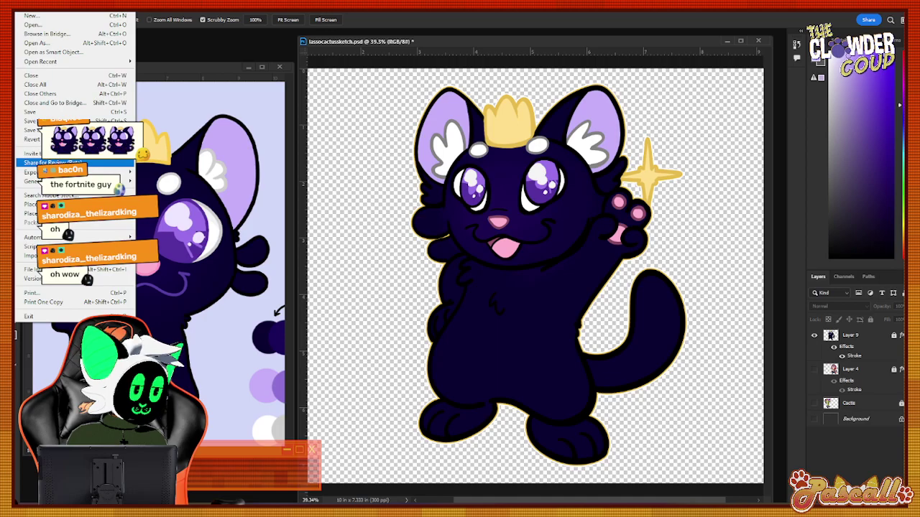
{"action": "mouse_move", "coordinate": [72, 167]}
{"action": "left_click", "coordinate": [194, 176]}
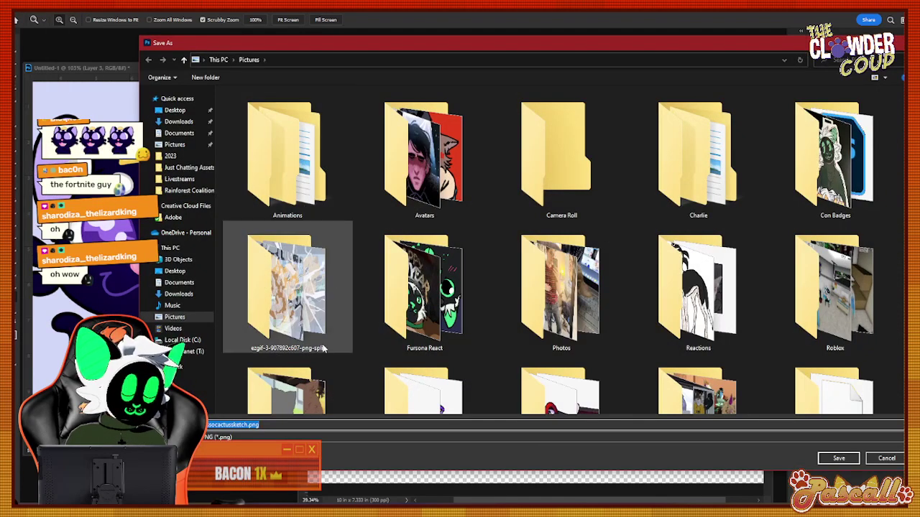
{"action": "type", "text": "back"}
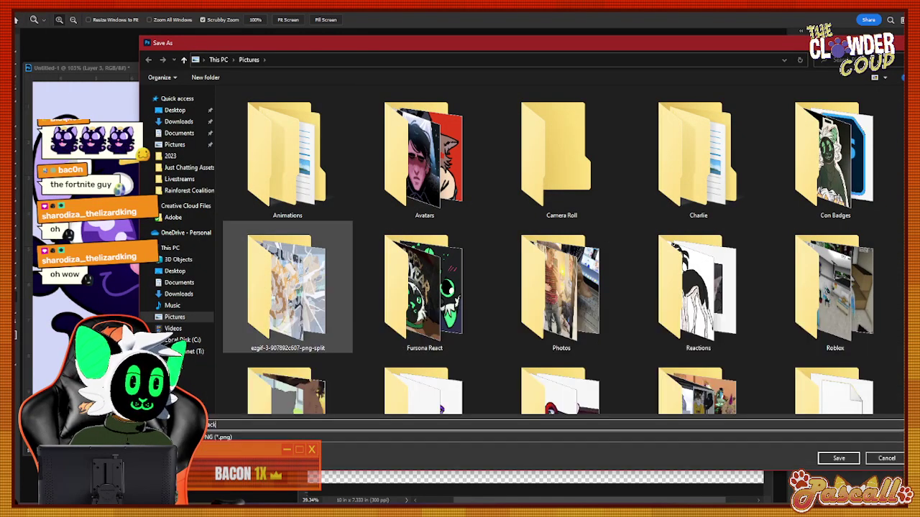
{"action": "type", "text": "cat"}
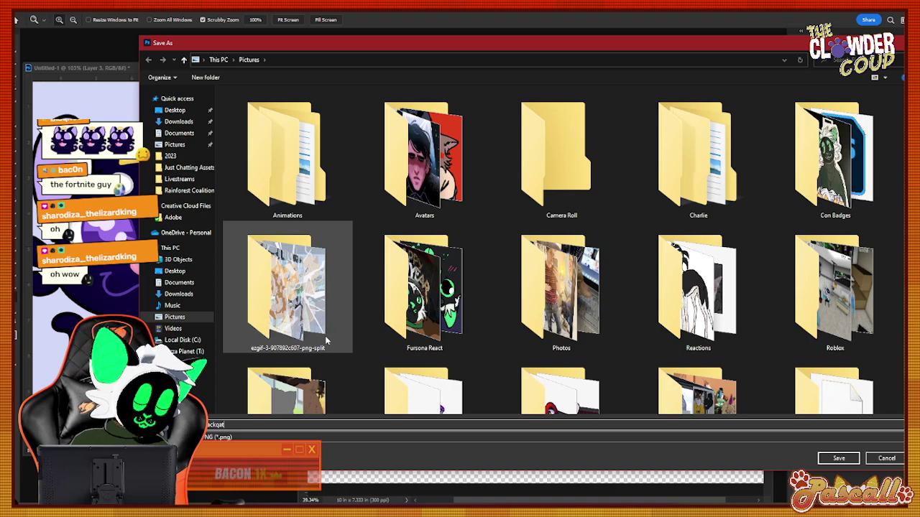
{"action": "key", "text": "Return"}
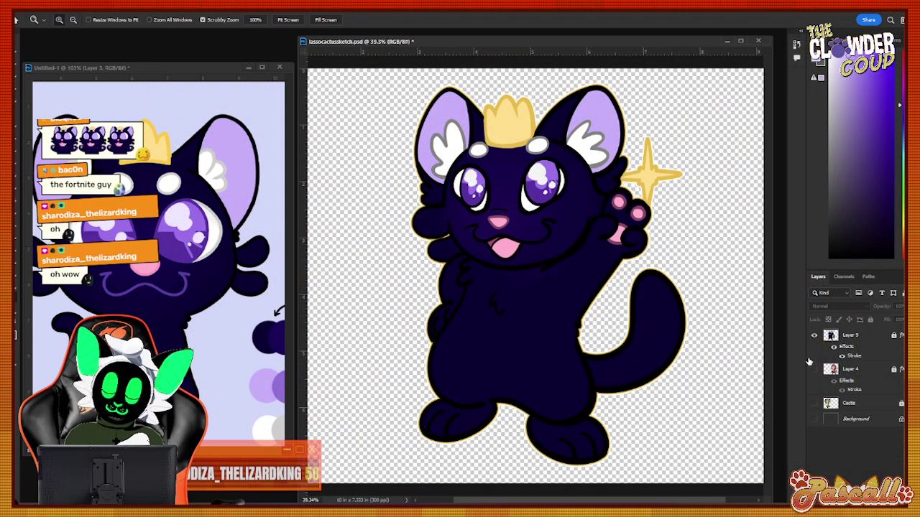
{"action": "left_click", "coordinate": [814, 419]}
Save the lassocactussketch.psd document with the finished cat.
{"action": "scroll", "coordinate": [499, 262], "scroll_direction": "down", "scroll_amount": 2}
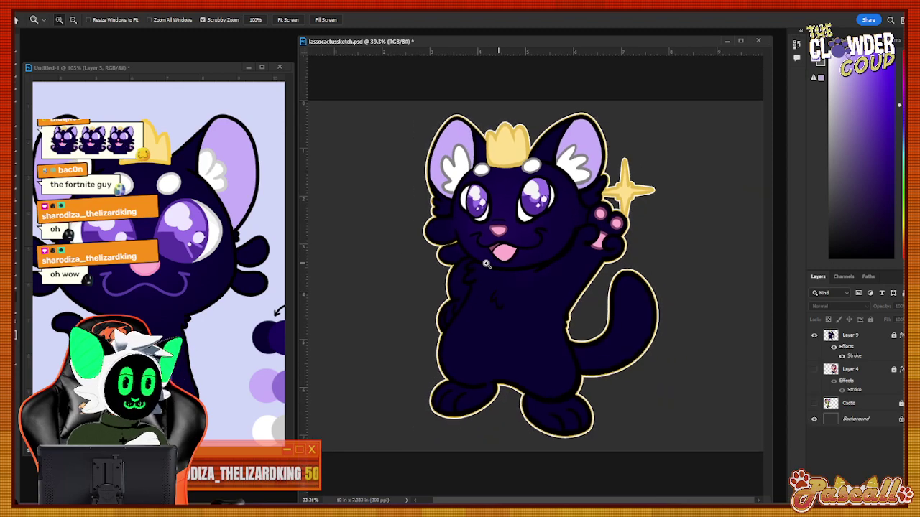
{"action": "scroll", "coordinate": [549, 285], "scroll_direction": "up", "scroll_amount": 3}
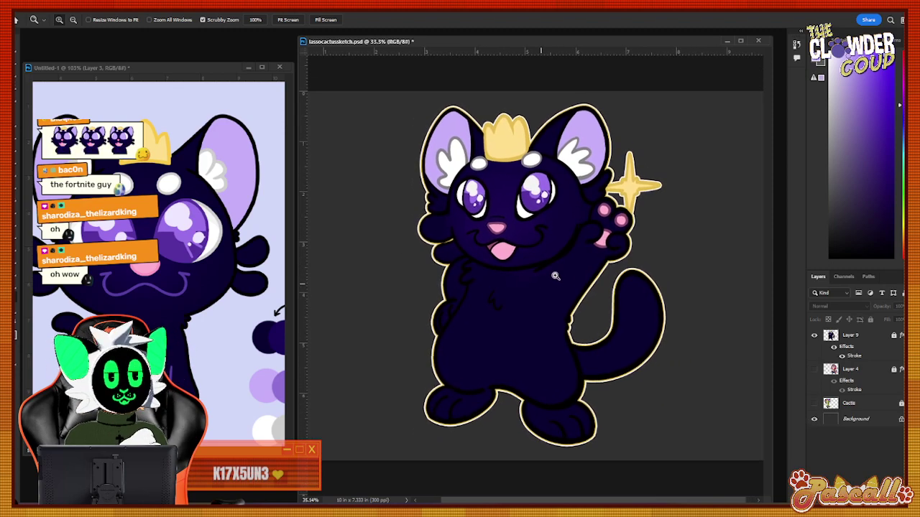
{"action": "scroll", "coordinate": [526, 295], "scroll_direction": "down", "scroll_amount": 4}
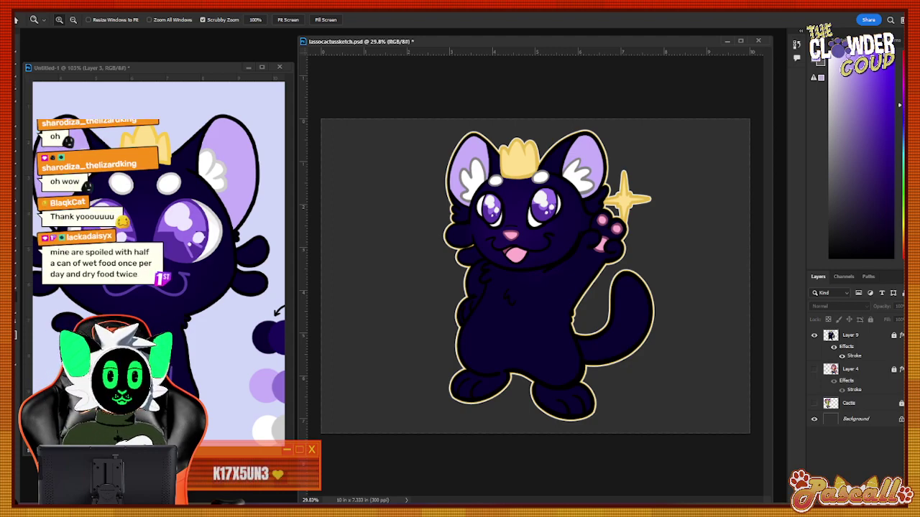
{"action": "left_click", "coordinate": [30, 12]}
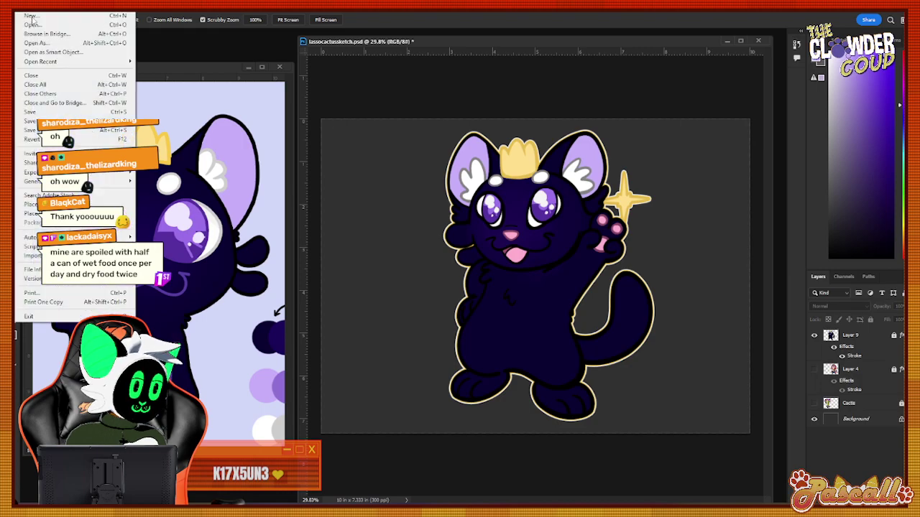
{"action": "left_click", "coordinate": [50, 112]}
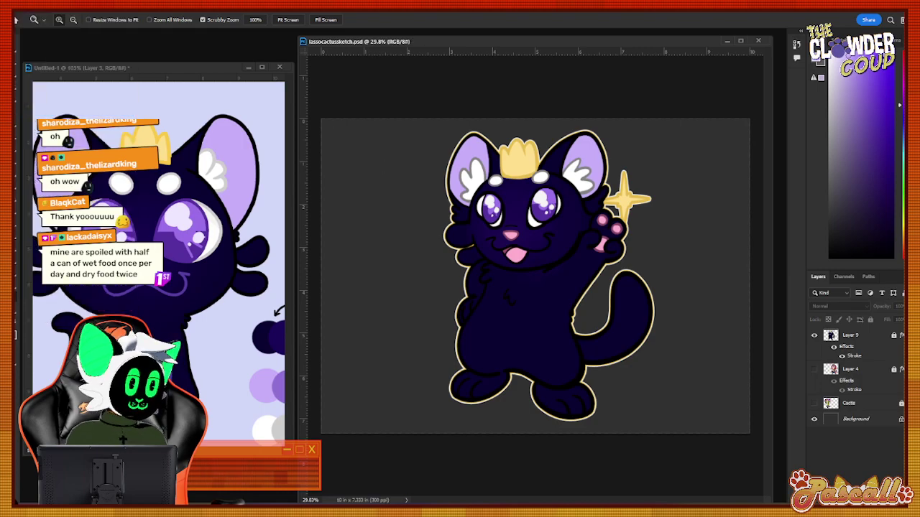